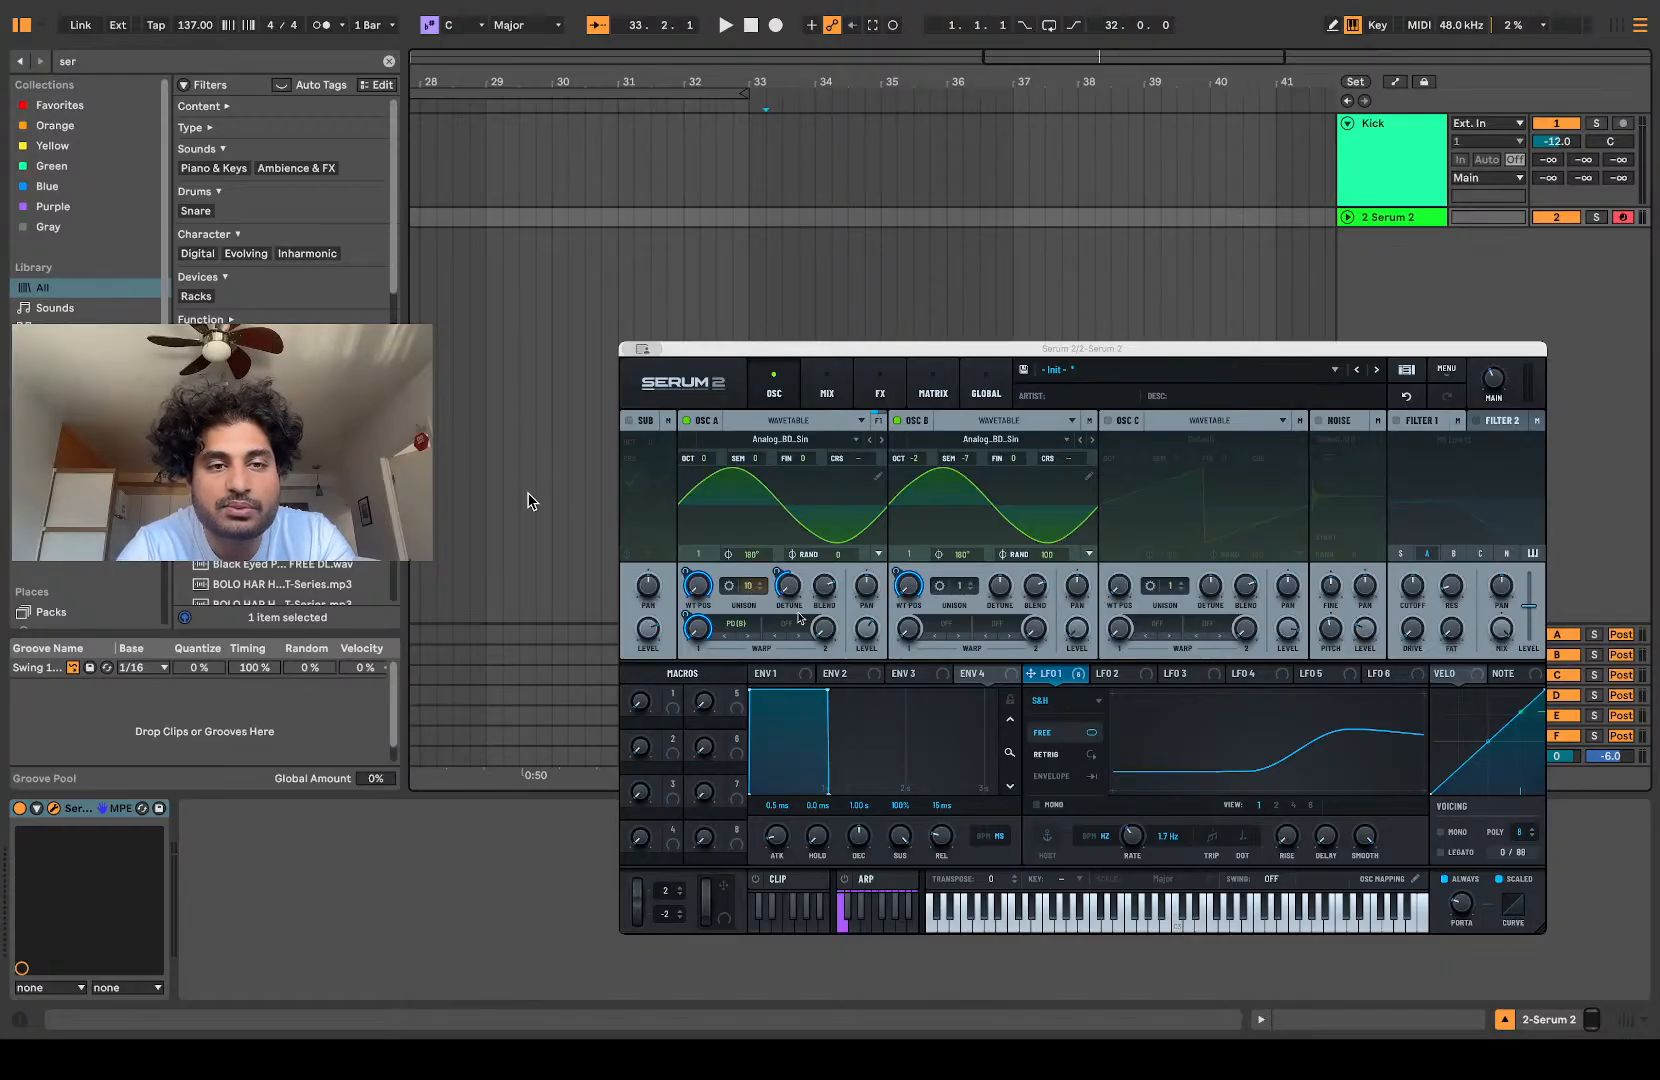
Step: Reset oscillator A's unison to its default and switch off oscillator B
{"action": "right_click", "coordinate": [751, 589]}
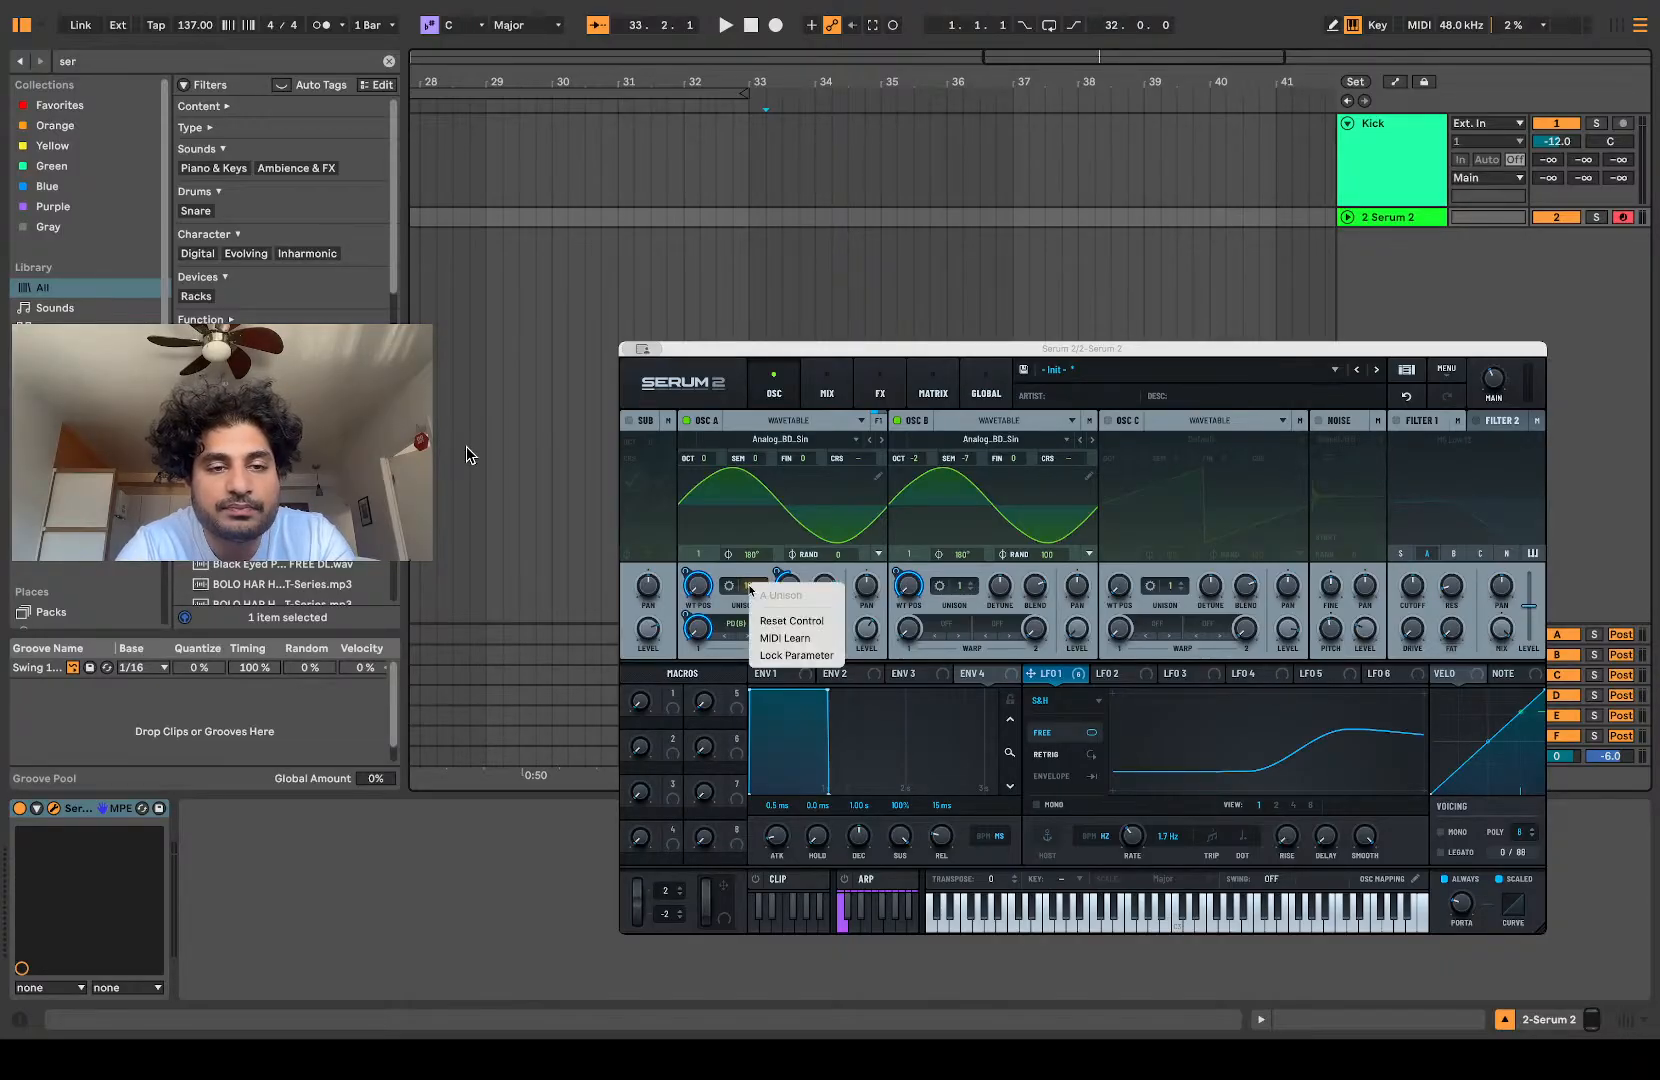
{"action": "left_click", "coordinate": [791, 621]}
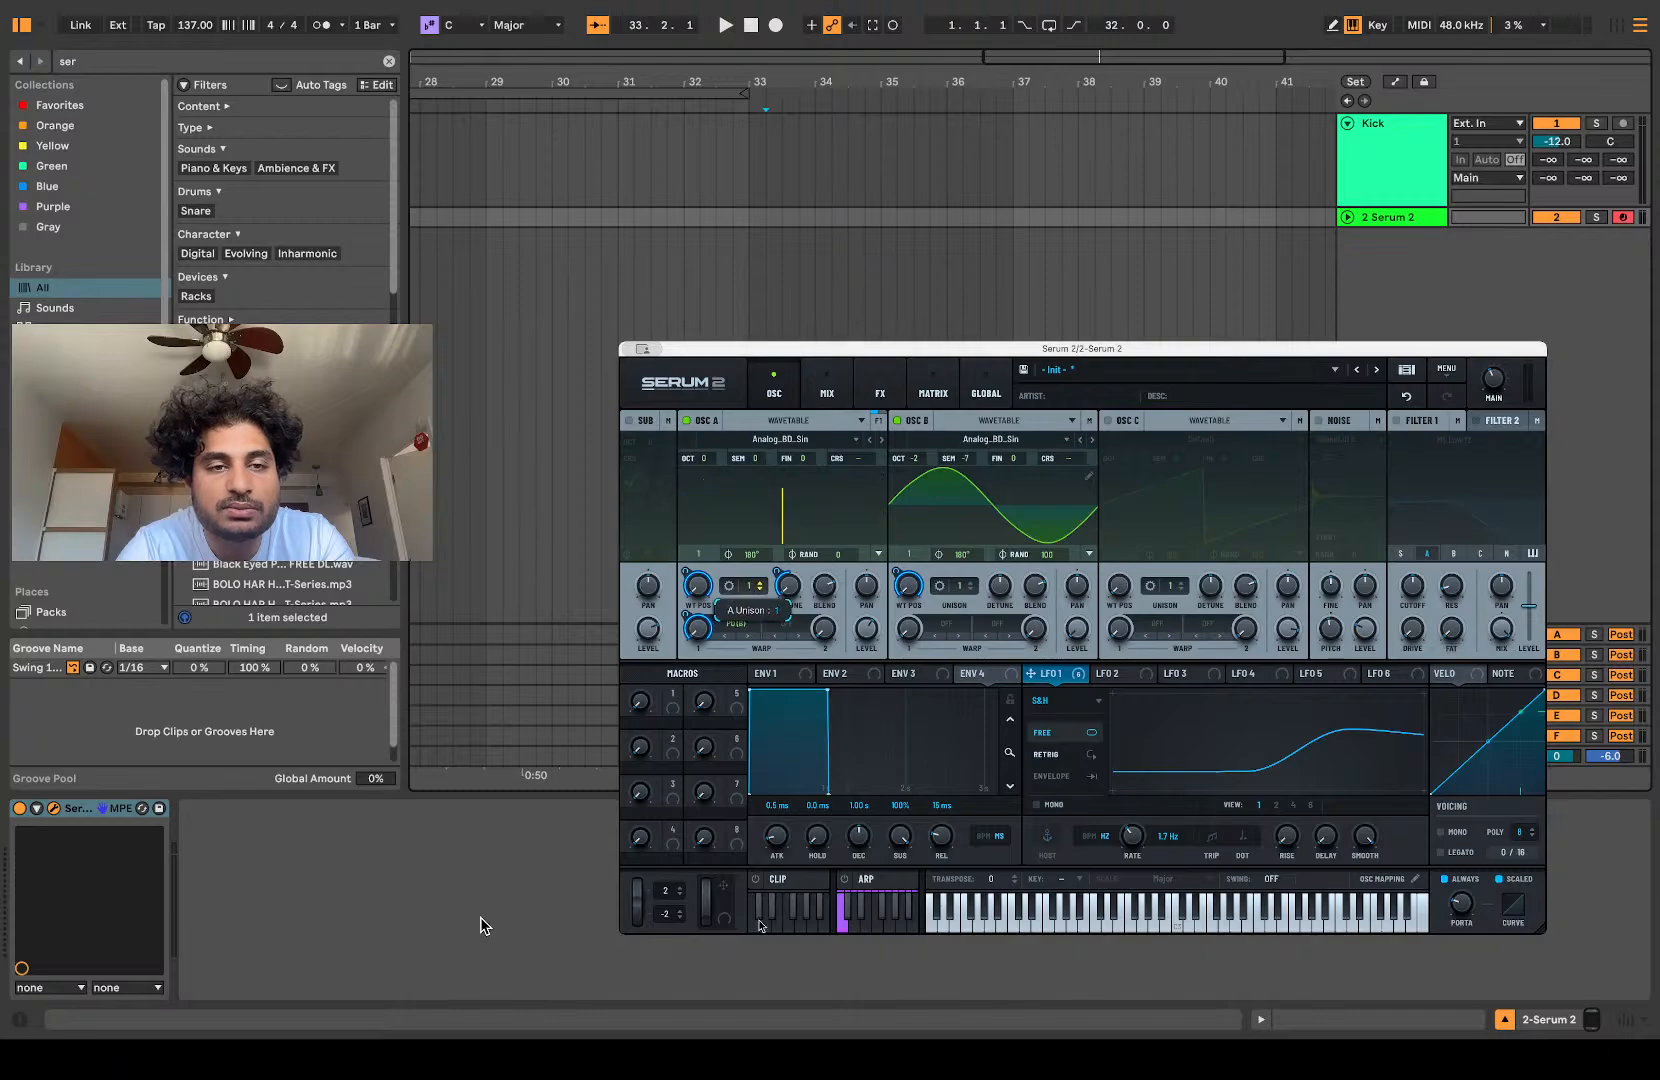
{"action": "left_click", "coordinate": [896, 421]}
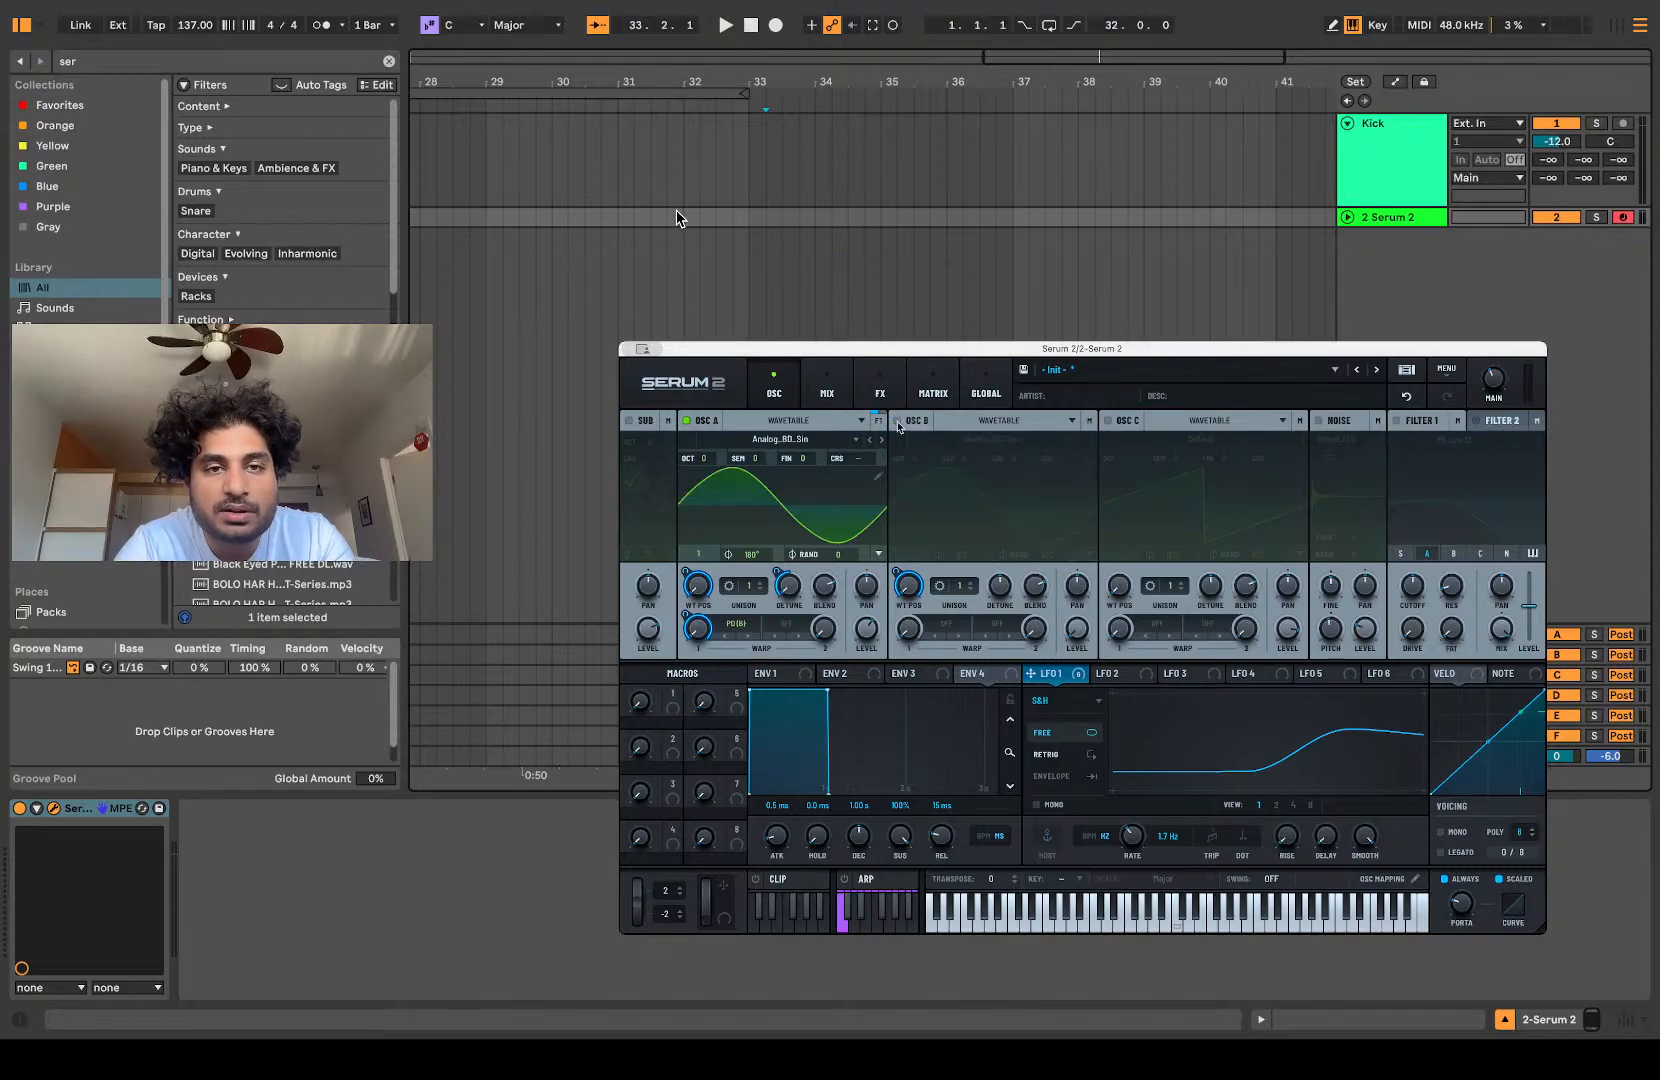
Step: Remove all modulators from oscillator A's warp amount and display envelope 1
{"action": "right_click", "coordinate": [705, 622]}
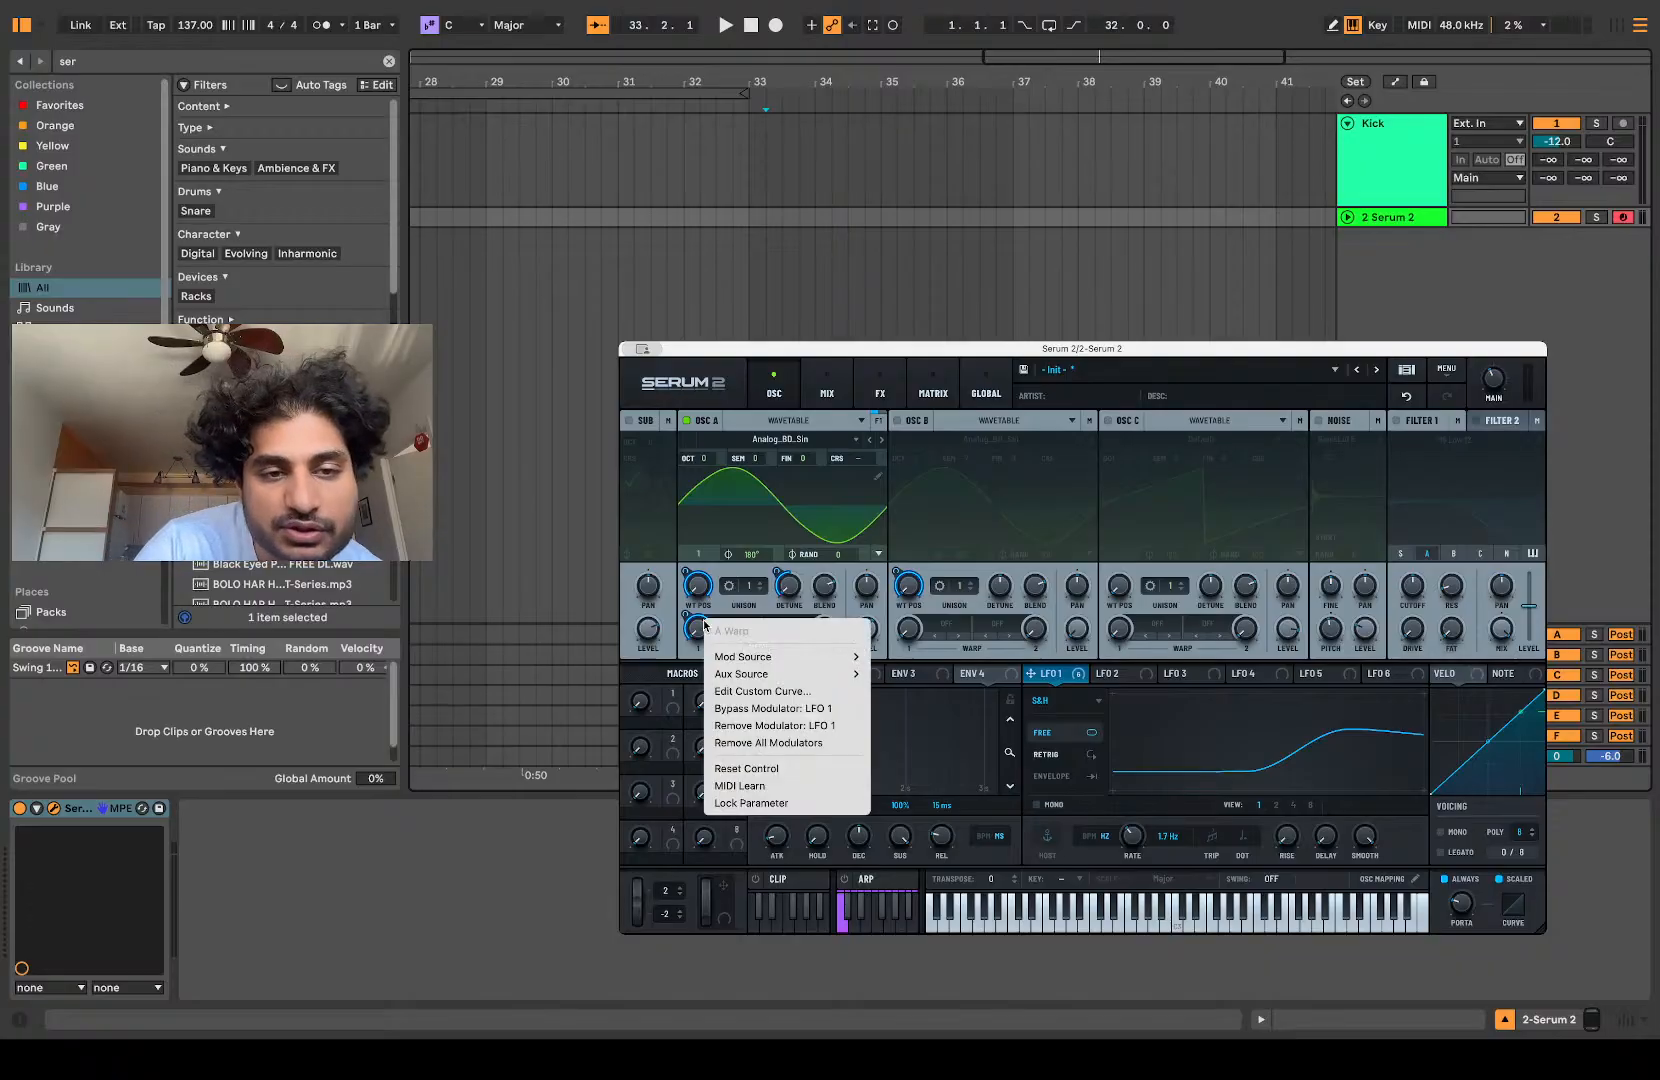
{"action": "left_click", "coordinate": [768, 742]}
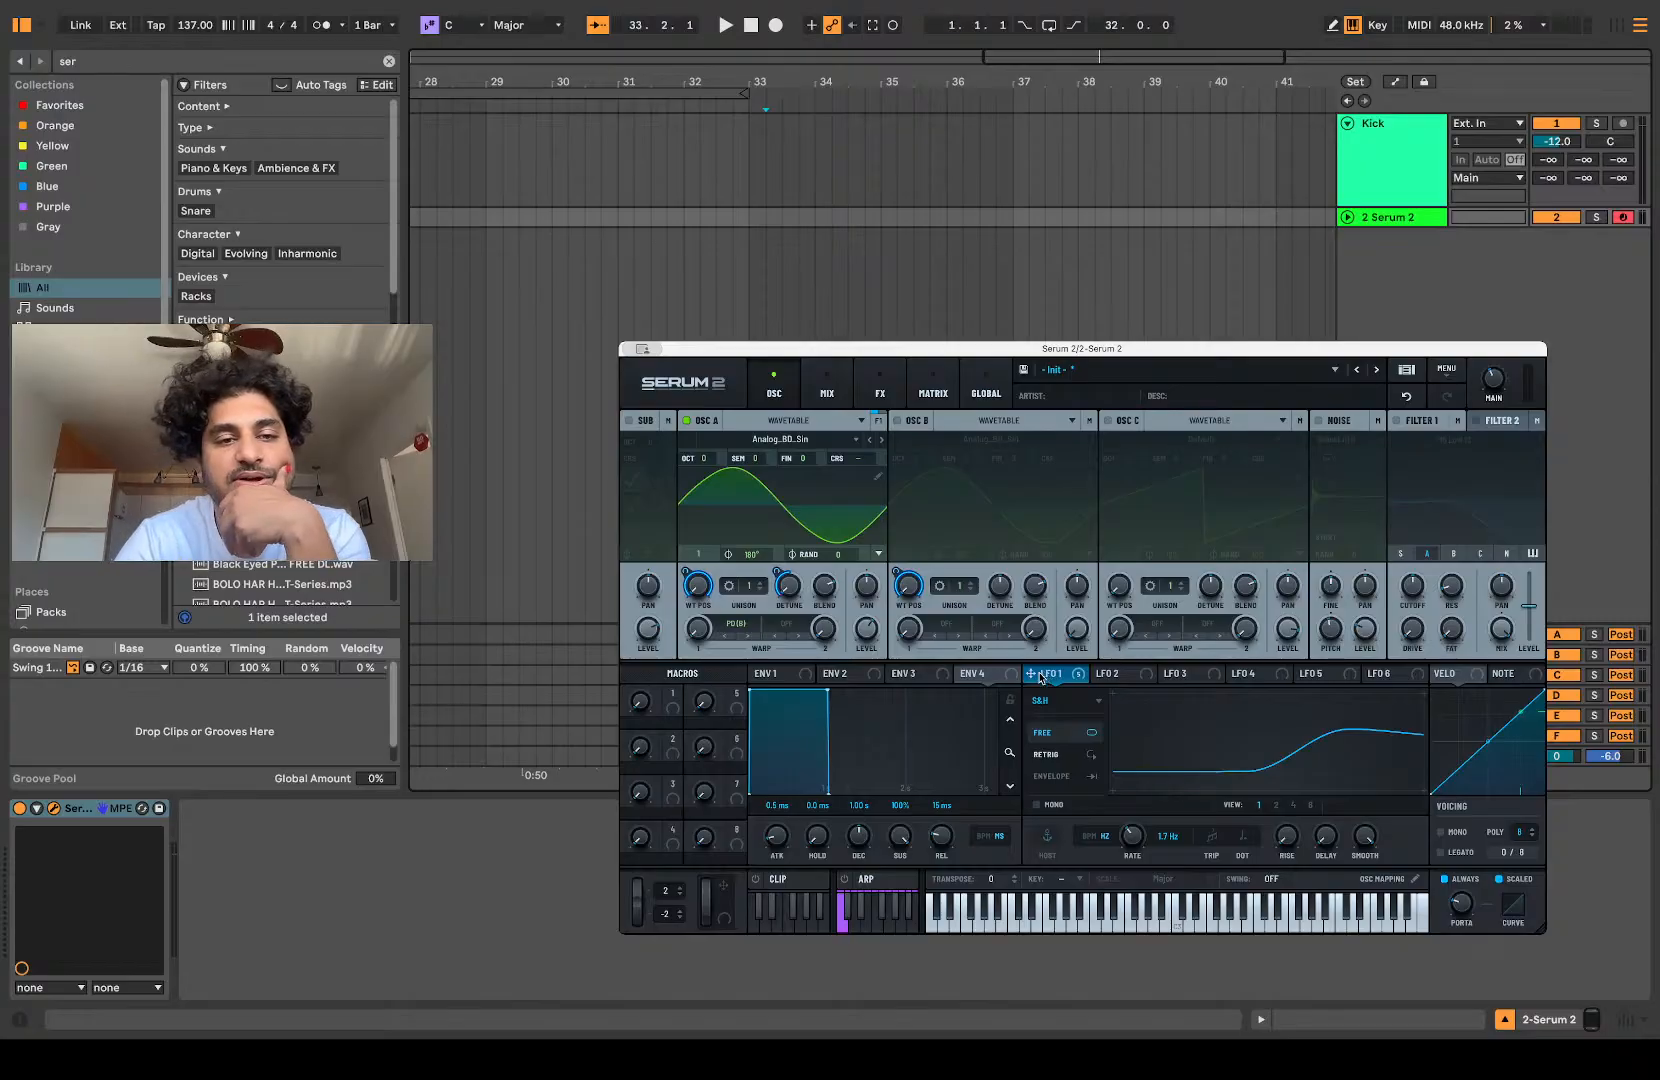
{"action": "left_click", "coordinate": [787, 674]}
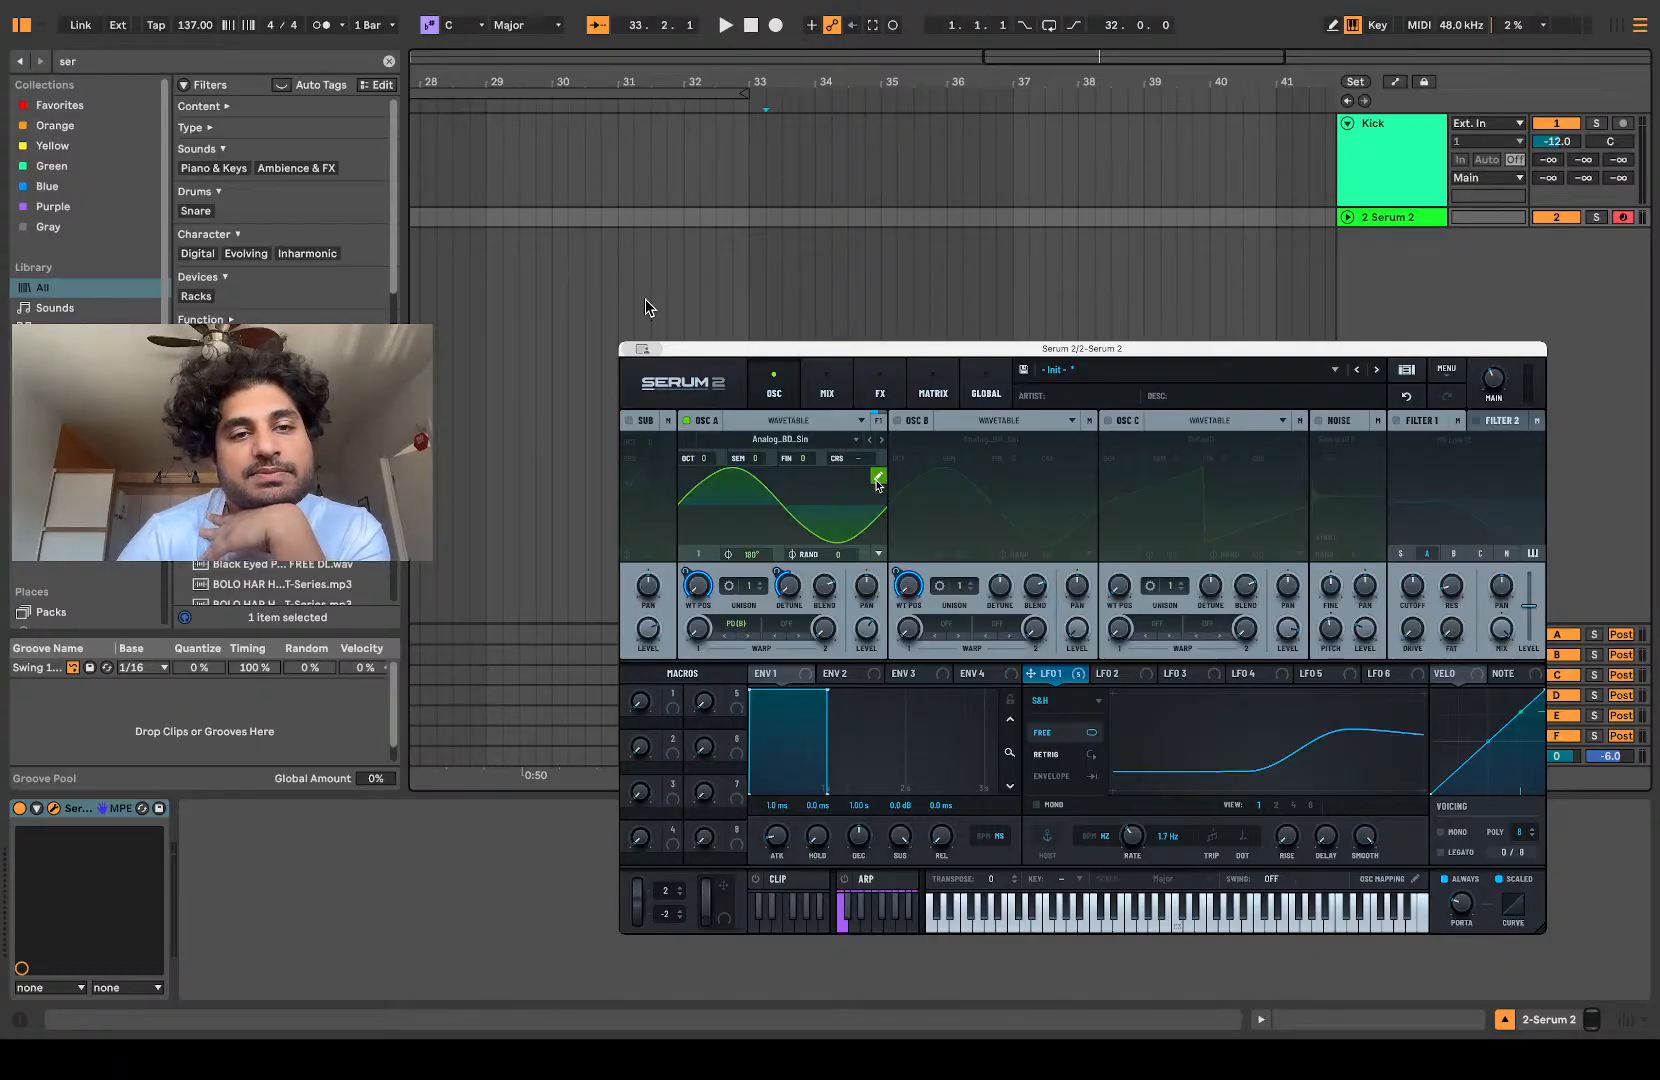
Step: Examine frames 52 through 256 of oscillator A's wavetable in the wavetable editor, and return the wavetable position to frame 1
{"action": "left_click", "coordinate": [878, 479]}
{"action": "left_click", "coordinate": [680, 778]}
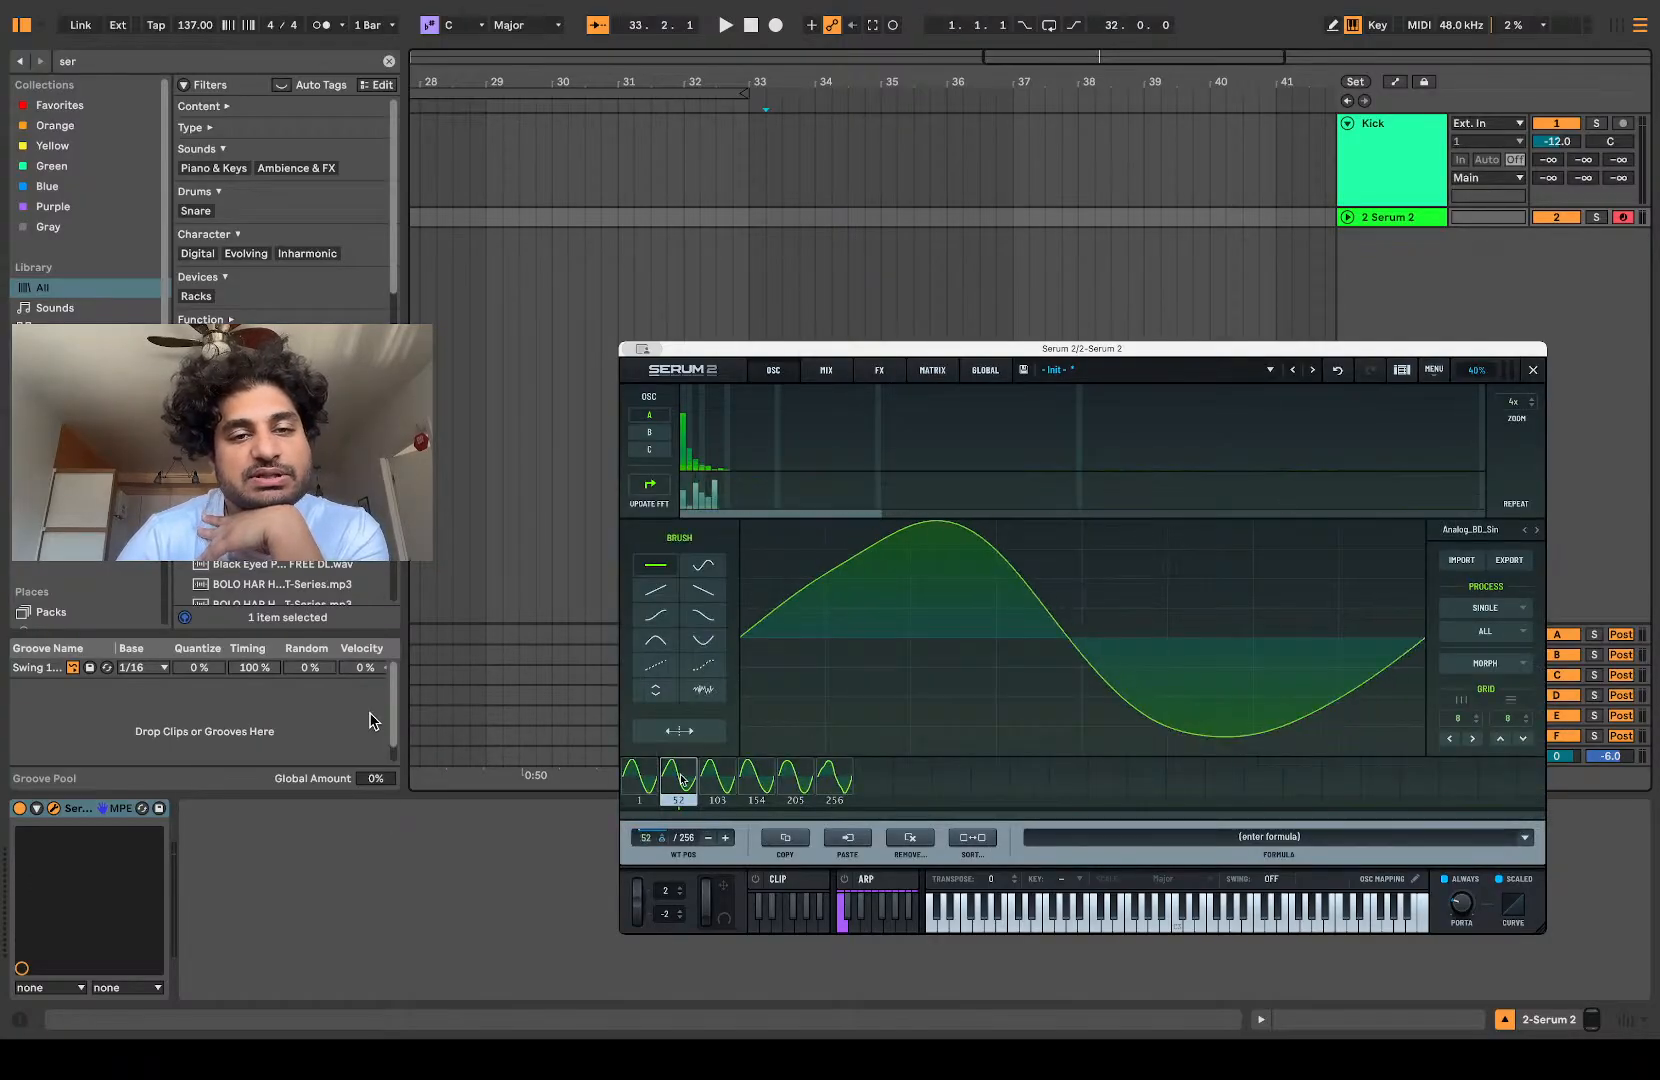
{"action": "left_click", "coordinate": [717, 778]}
{"action": "left_click", "coordinate": [756, 778]}
{"action": "left_click", "coordinate": [795, 778]}
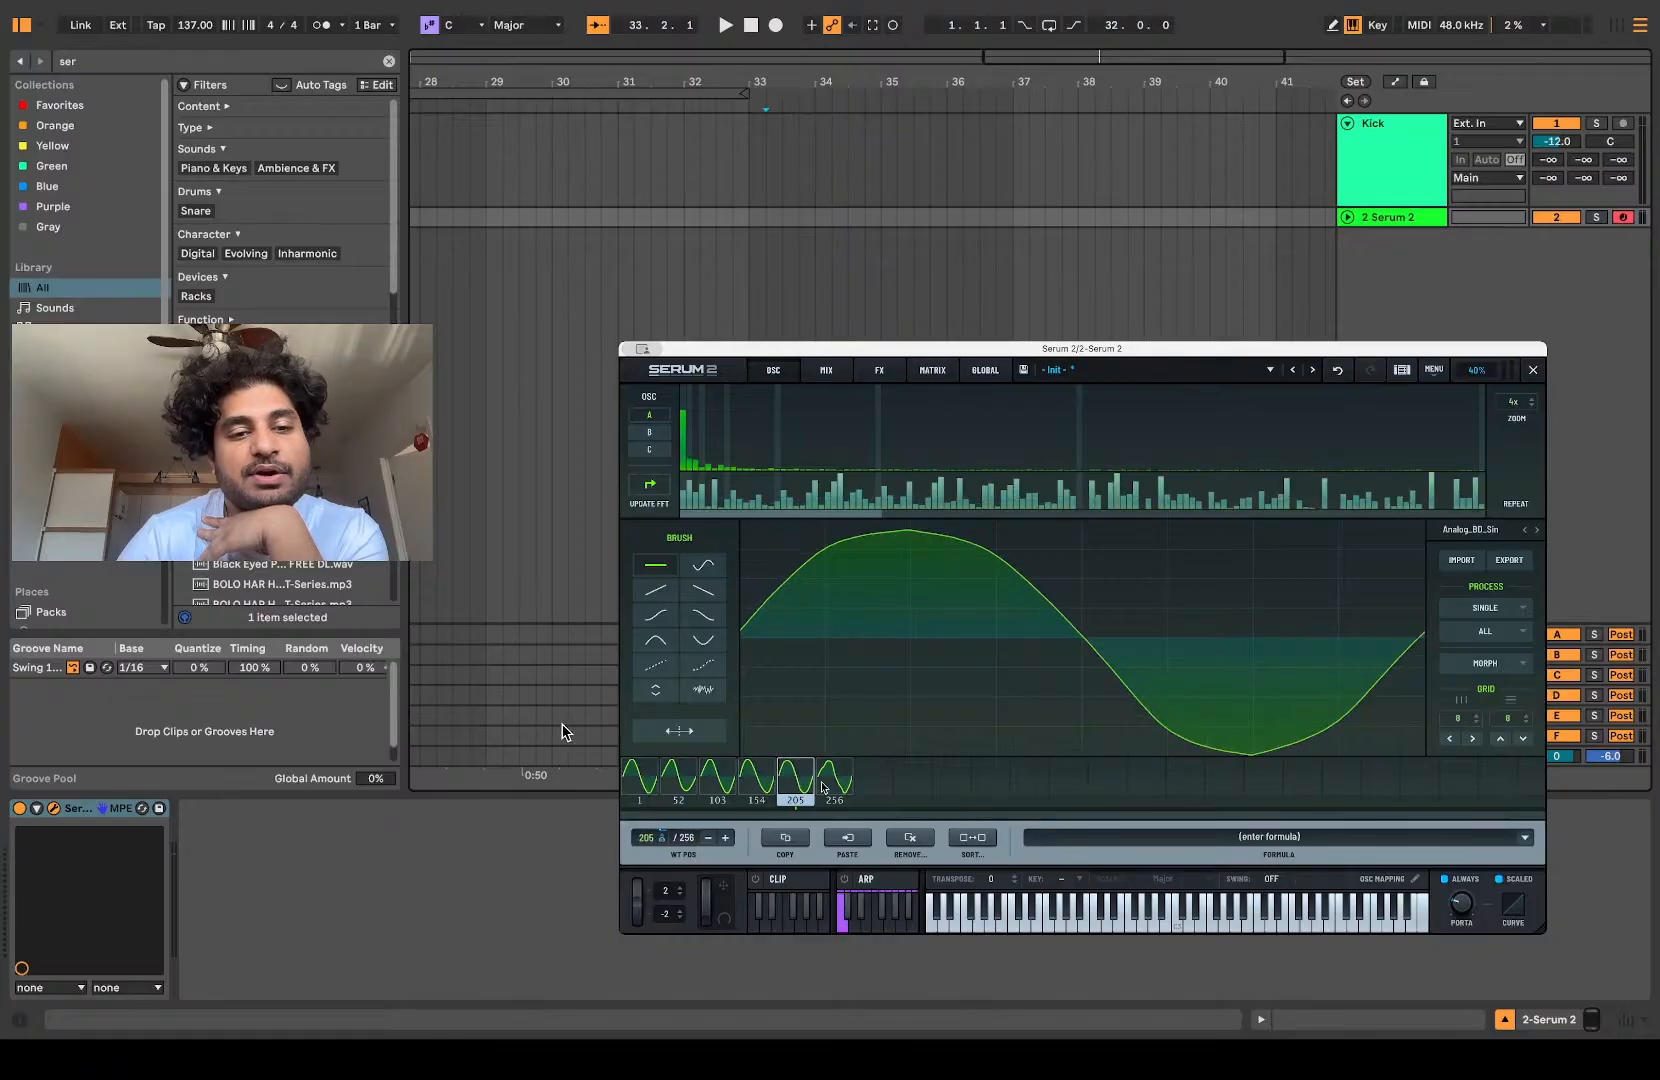
{"action": "left_click", "coordinate": [830, 782]}
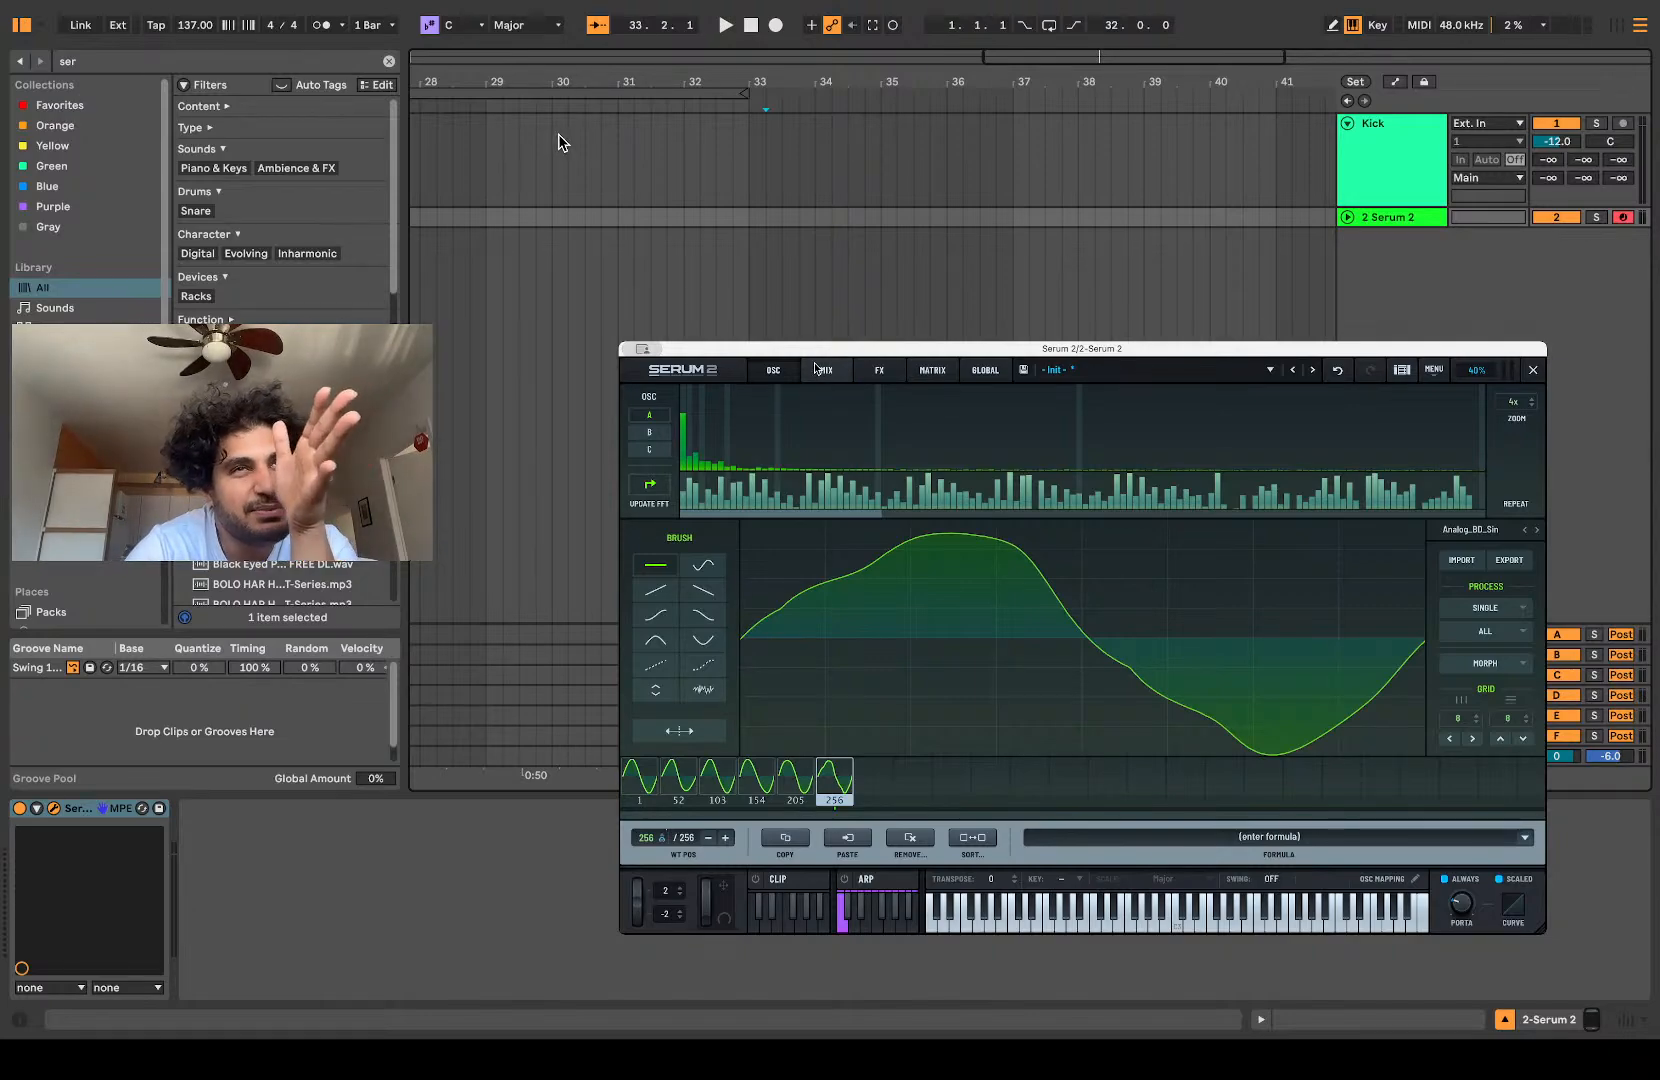
{"action": "left_click", "coordinate": [764, 369]}
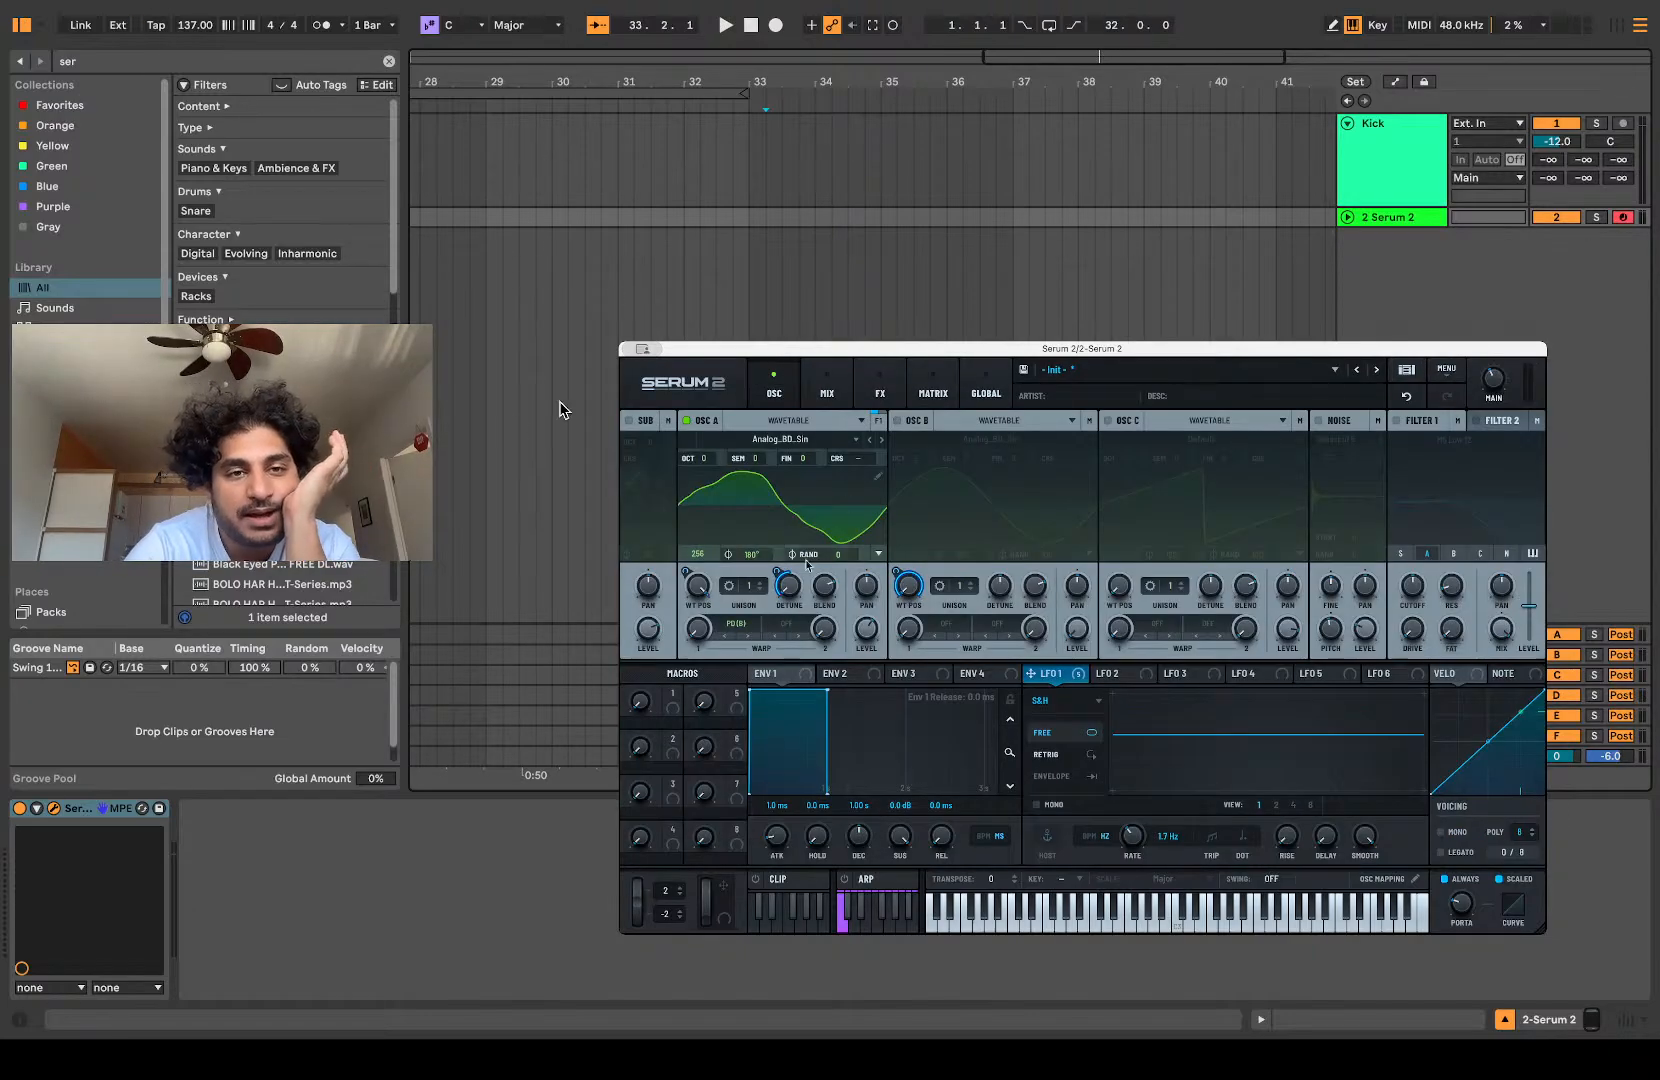
{"action": "left_click_drag", "start_coordinate": [695, 592], "coordinate": [698, 760]}
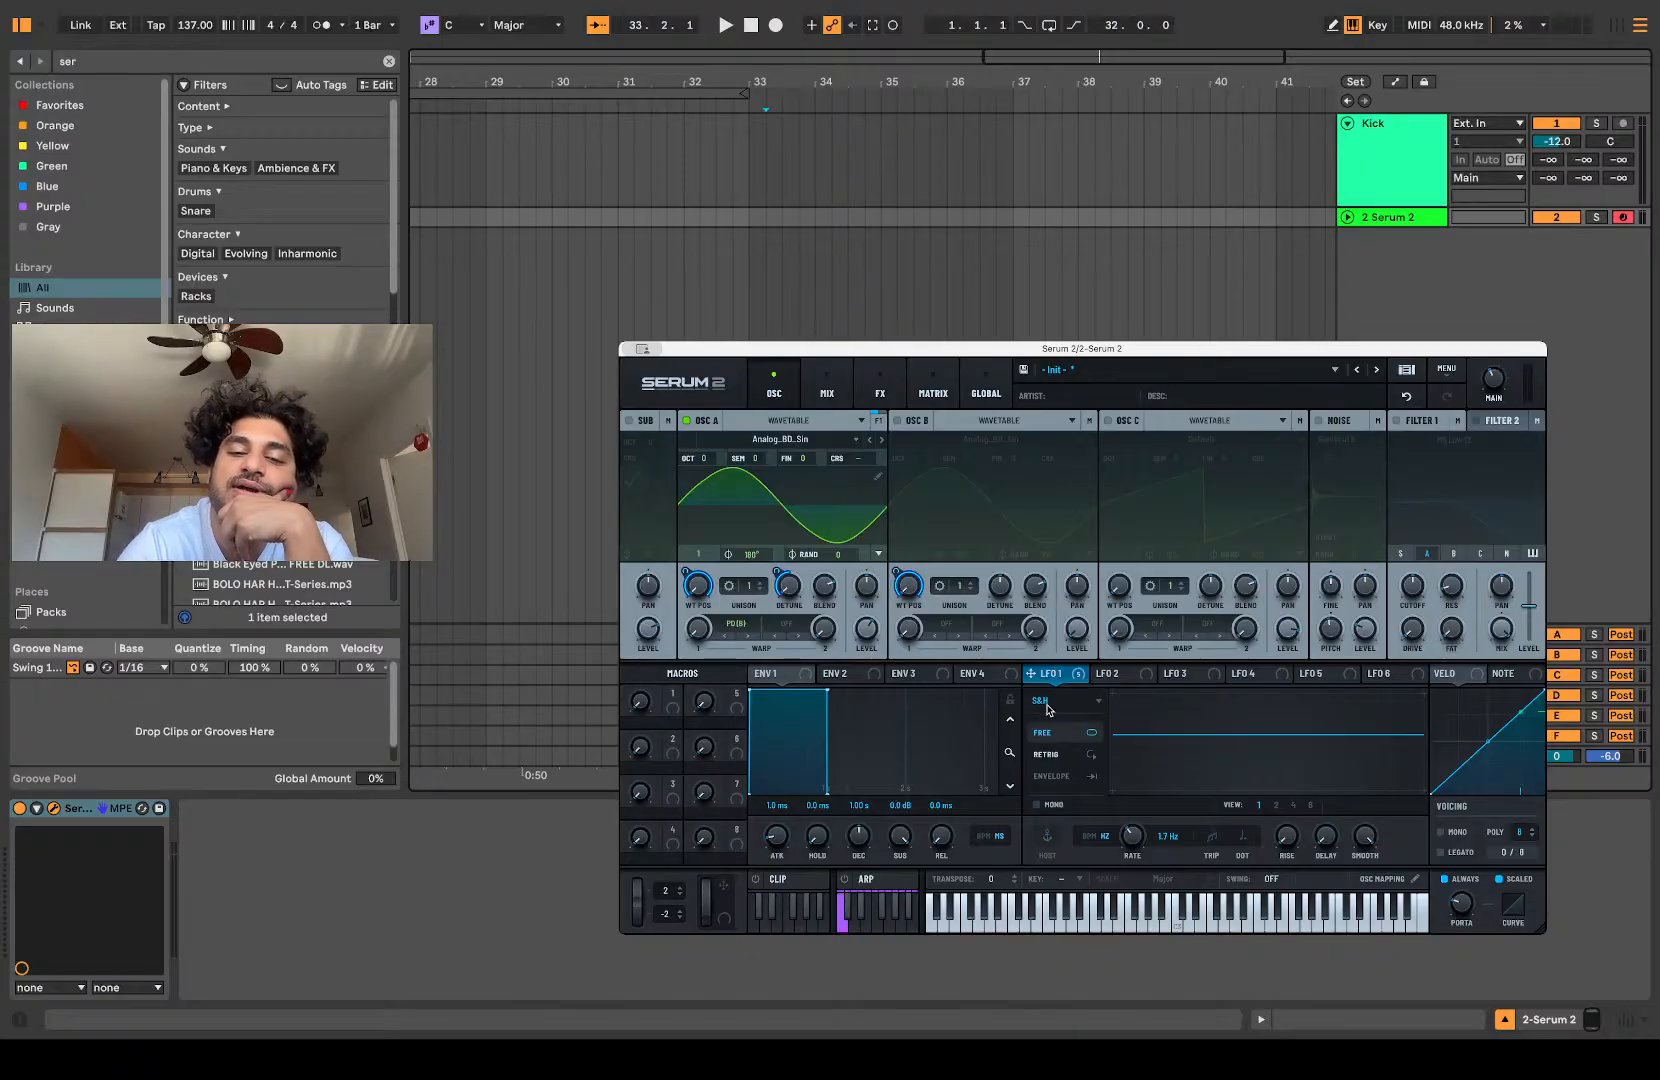
Step: Play a test note and compare LFO 1's S&H modulation with its smoothing turned fully down and back up
{"action": "left_click", "coordinate": [1042, 701]}
{"action": "left_click", "coordinate": [1068, 705]}
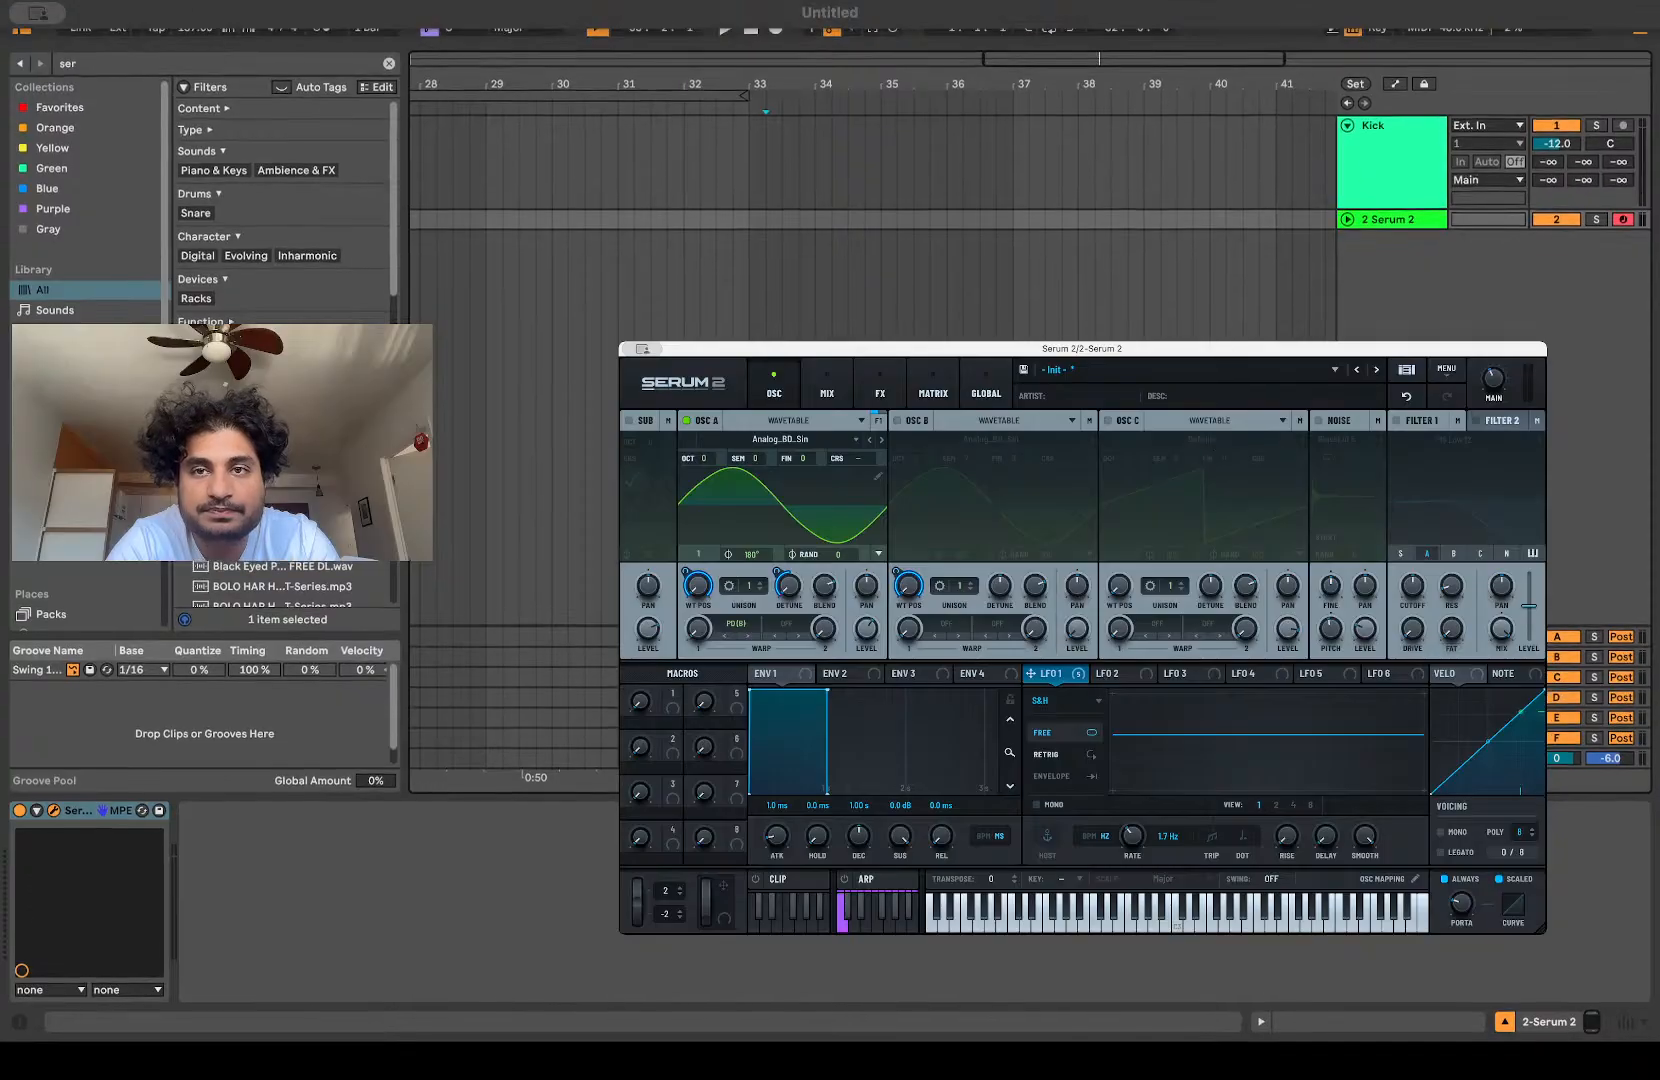
{"action": "left_click", "coordinate": [1238, 42]}
{"action": "key", "text": "a"}
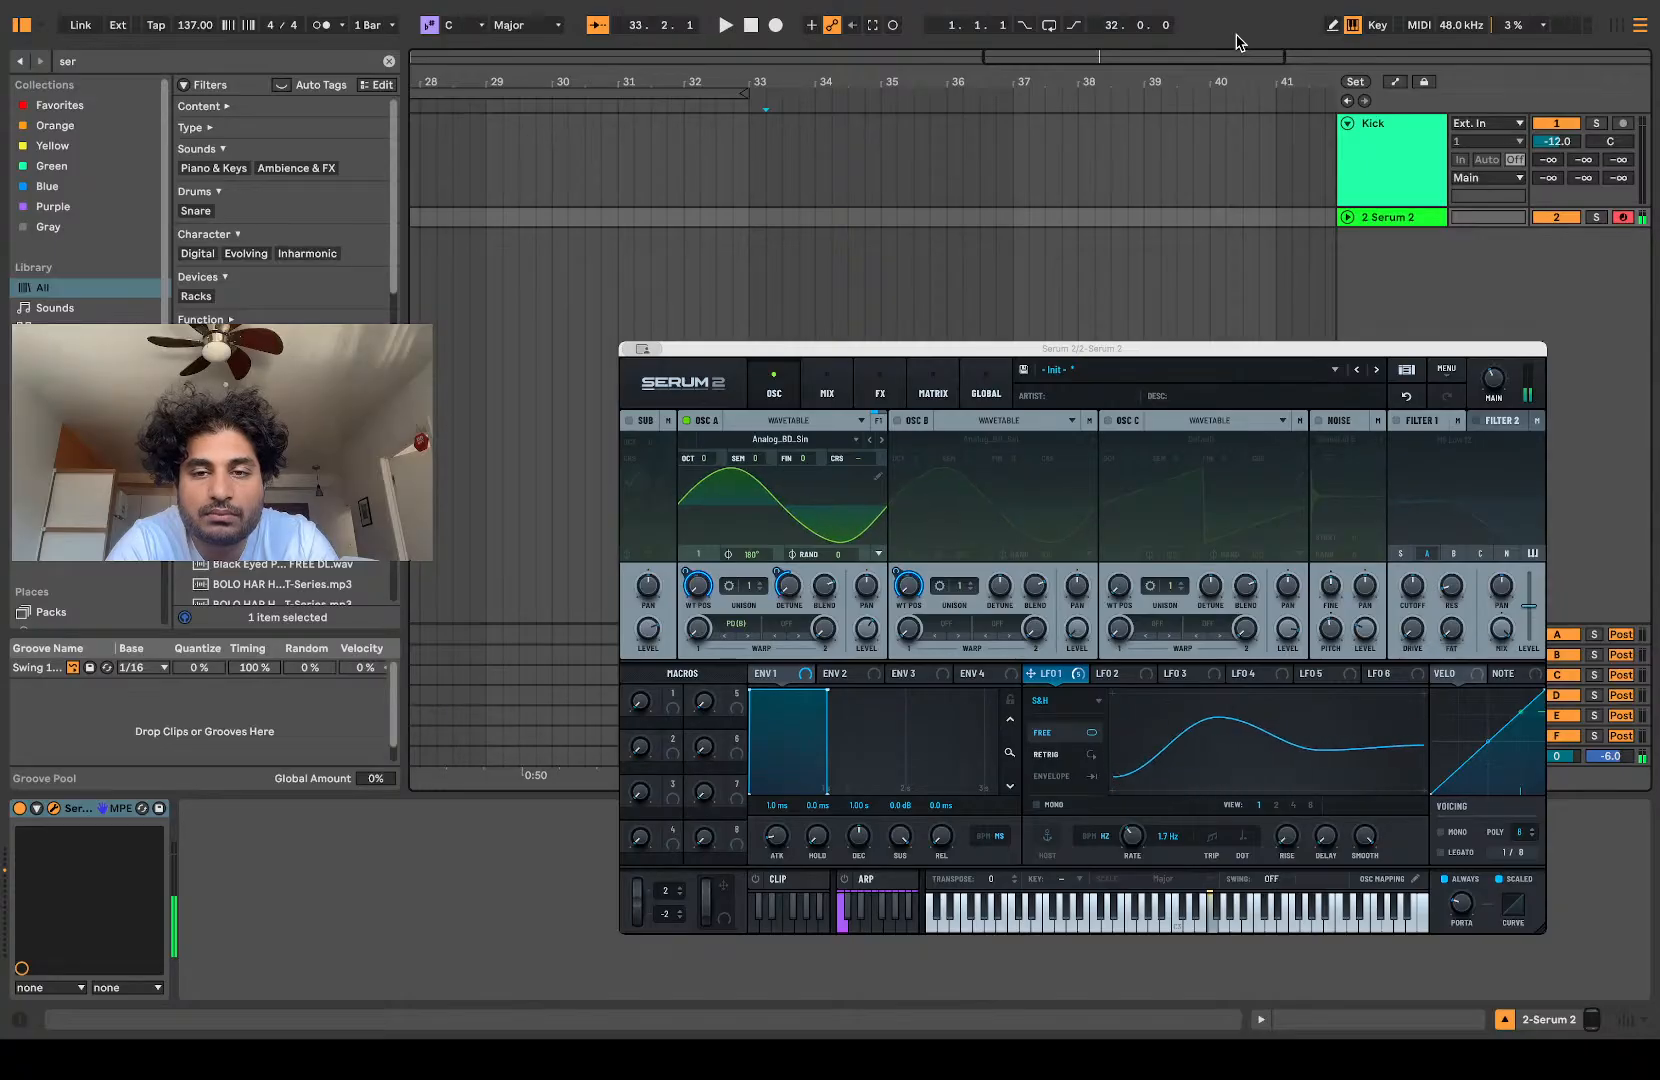
{"action": "left_click_drag", "start_coordinate": [1365, 843], "coordinate": [1090, 1037]}
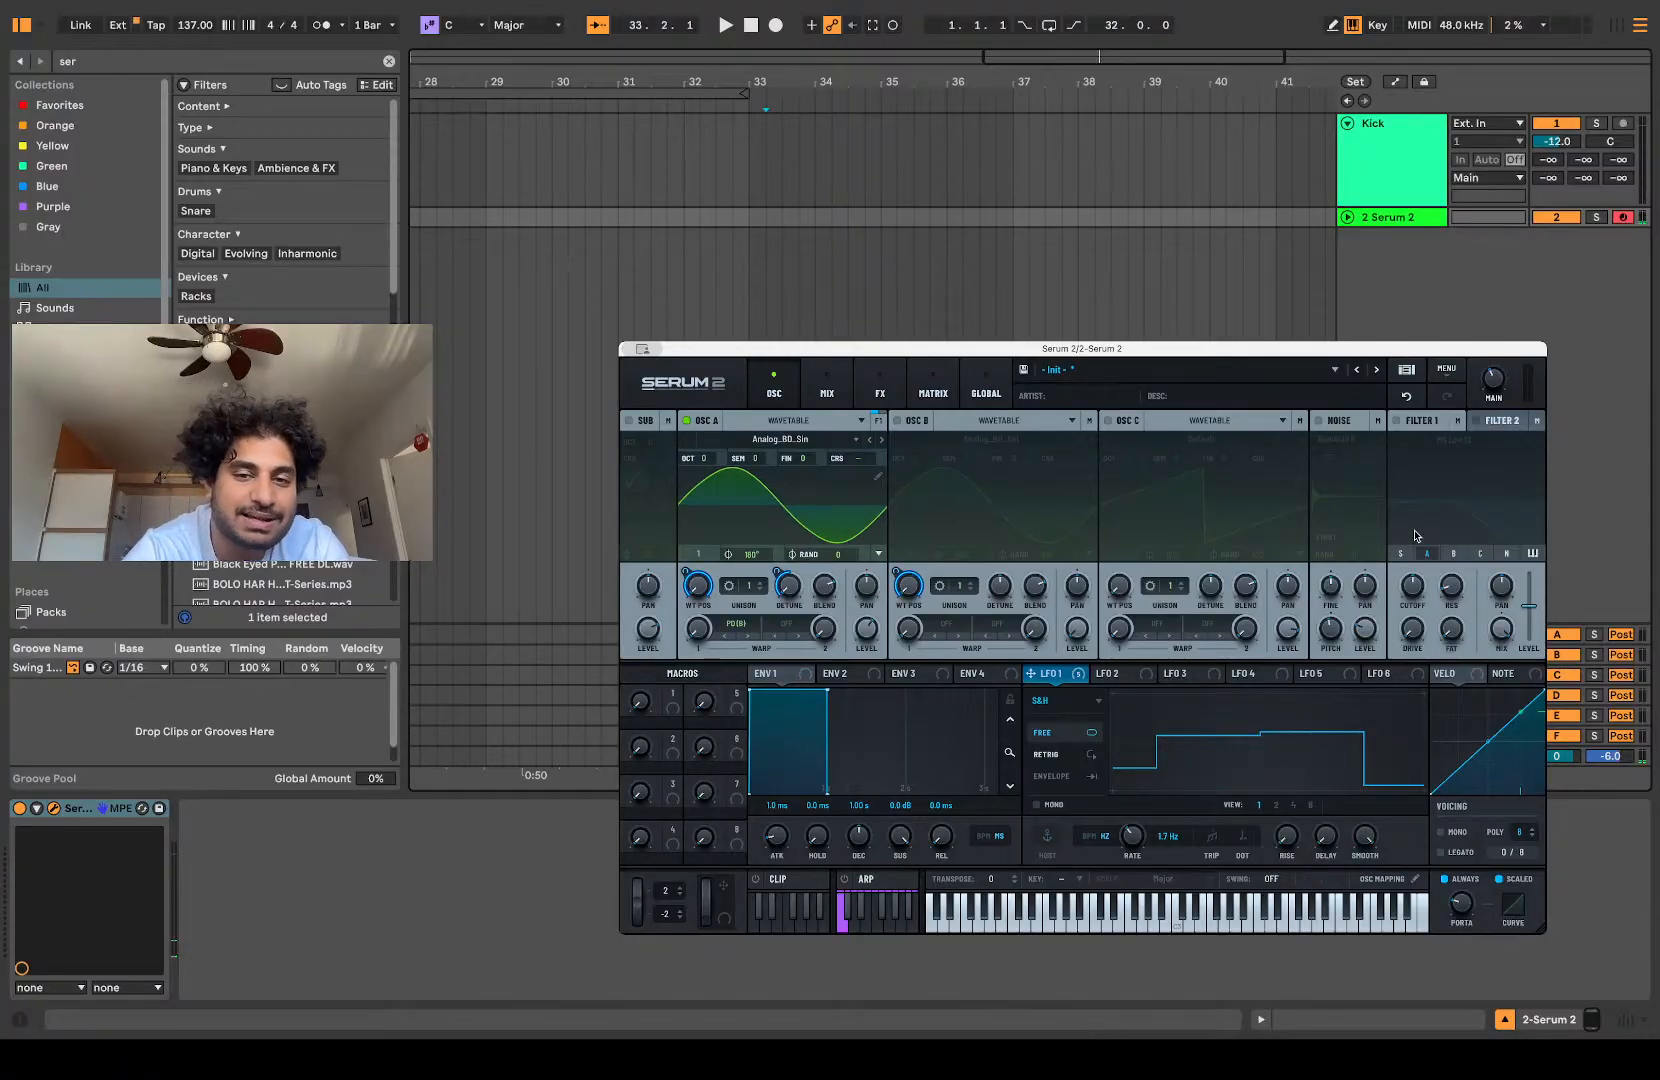
{"action": "left_click_drag", "start_coordinate": [1373, 838], "coordinate": [1361, 835]}
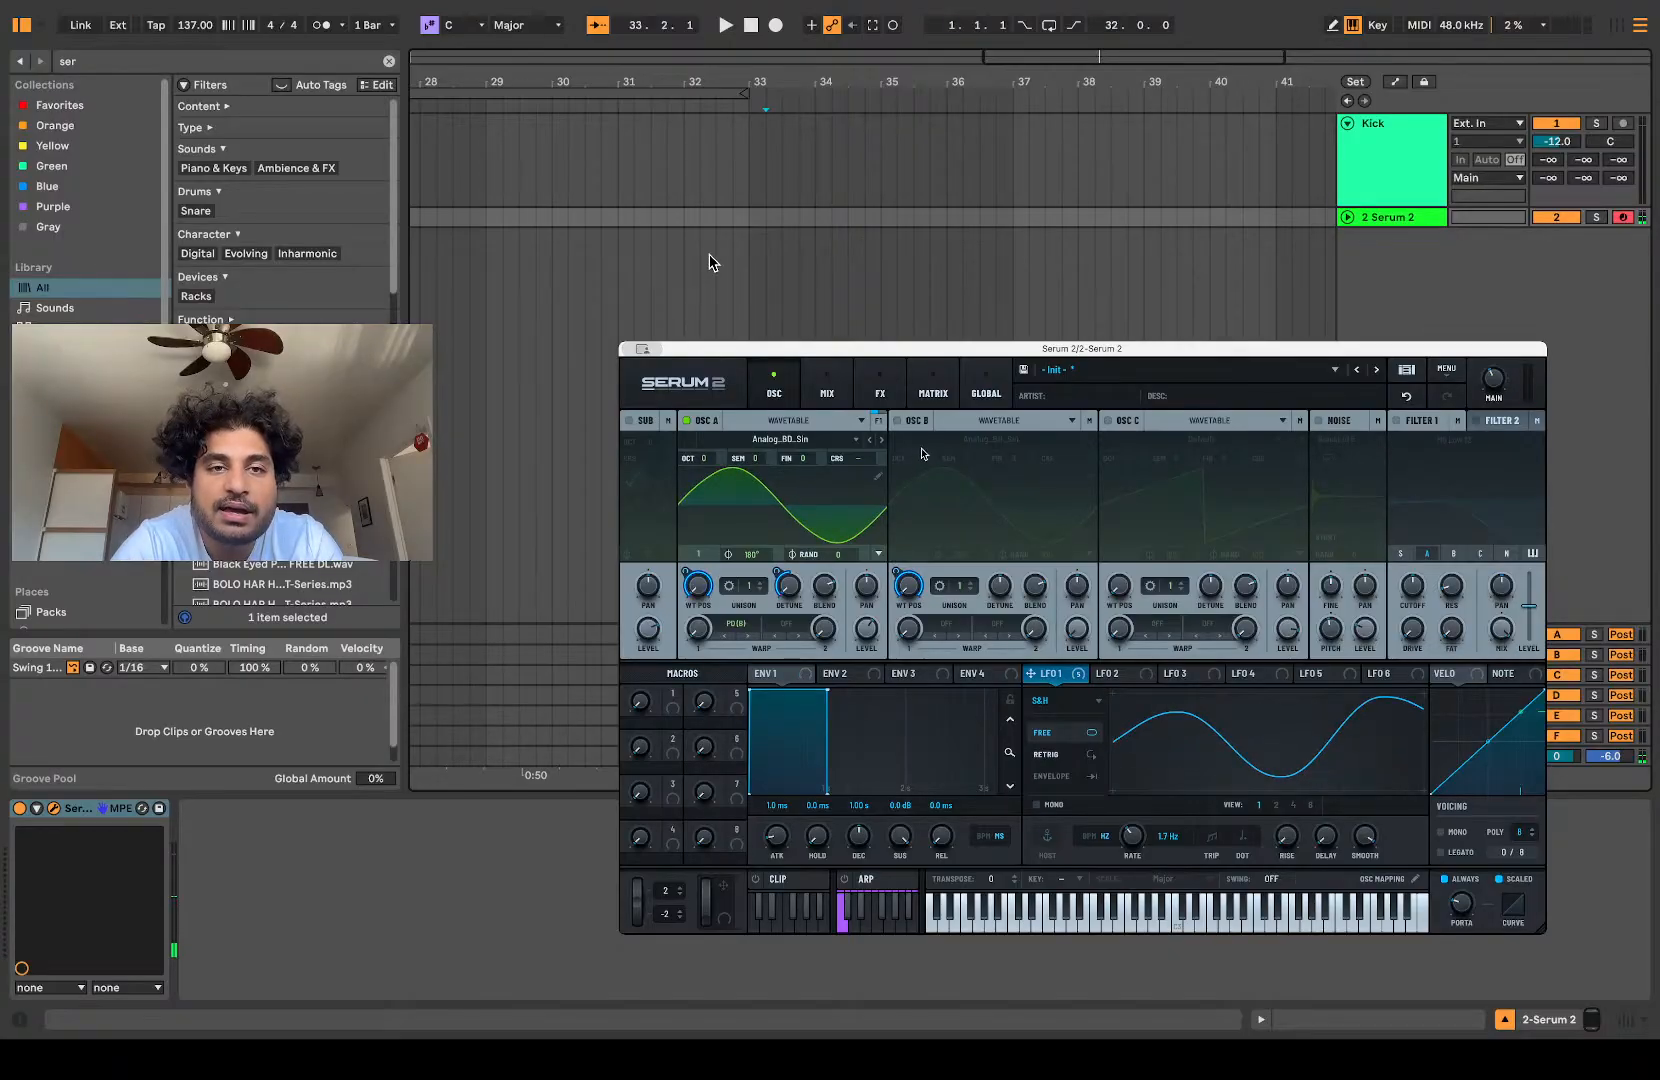
Step: Switch on oscillator B and assign LFO 1 to oscillator A's warp amount
{"action": "left_click", "coordinate": [897, 421]}
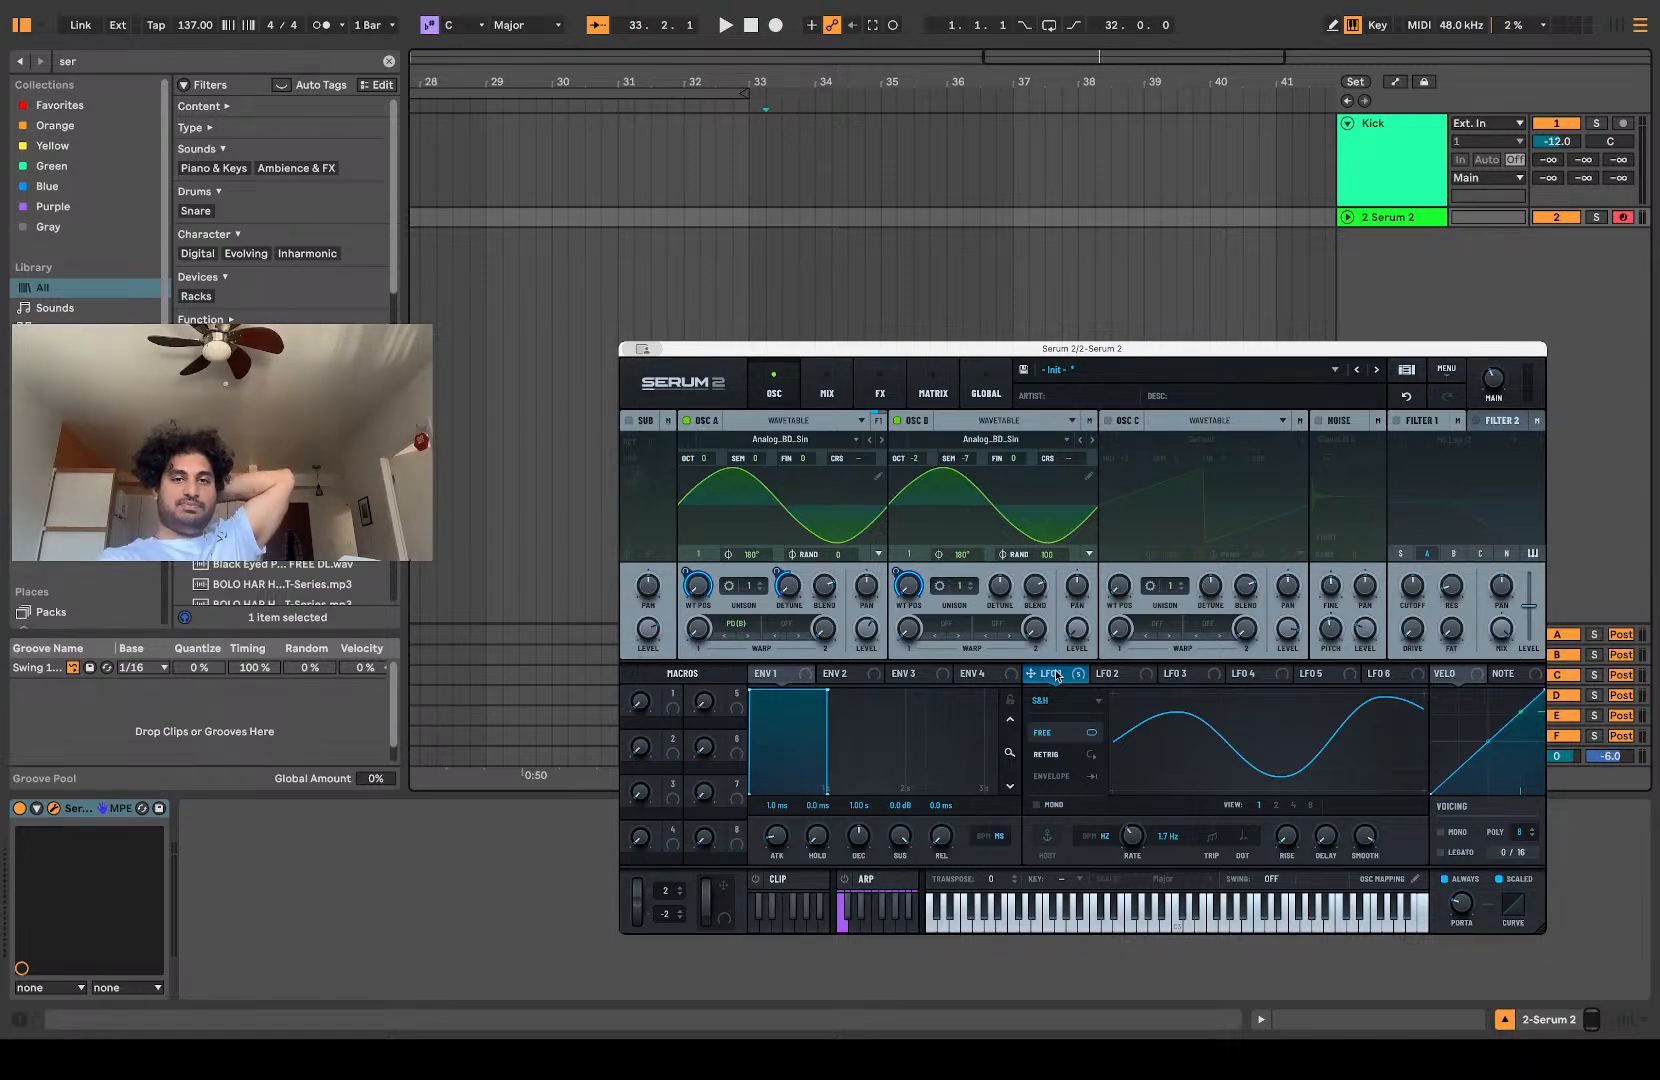
{"action": "mouse_move", "coordinate": [1057, 677]}
{"action": "left_mouse_down"}
{"action": "mouse_move", "coordinate": [441, 533]}
{"action": "mouse_move", "coordinate": [703, 634]}
{"action": "left_mouse_up"}
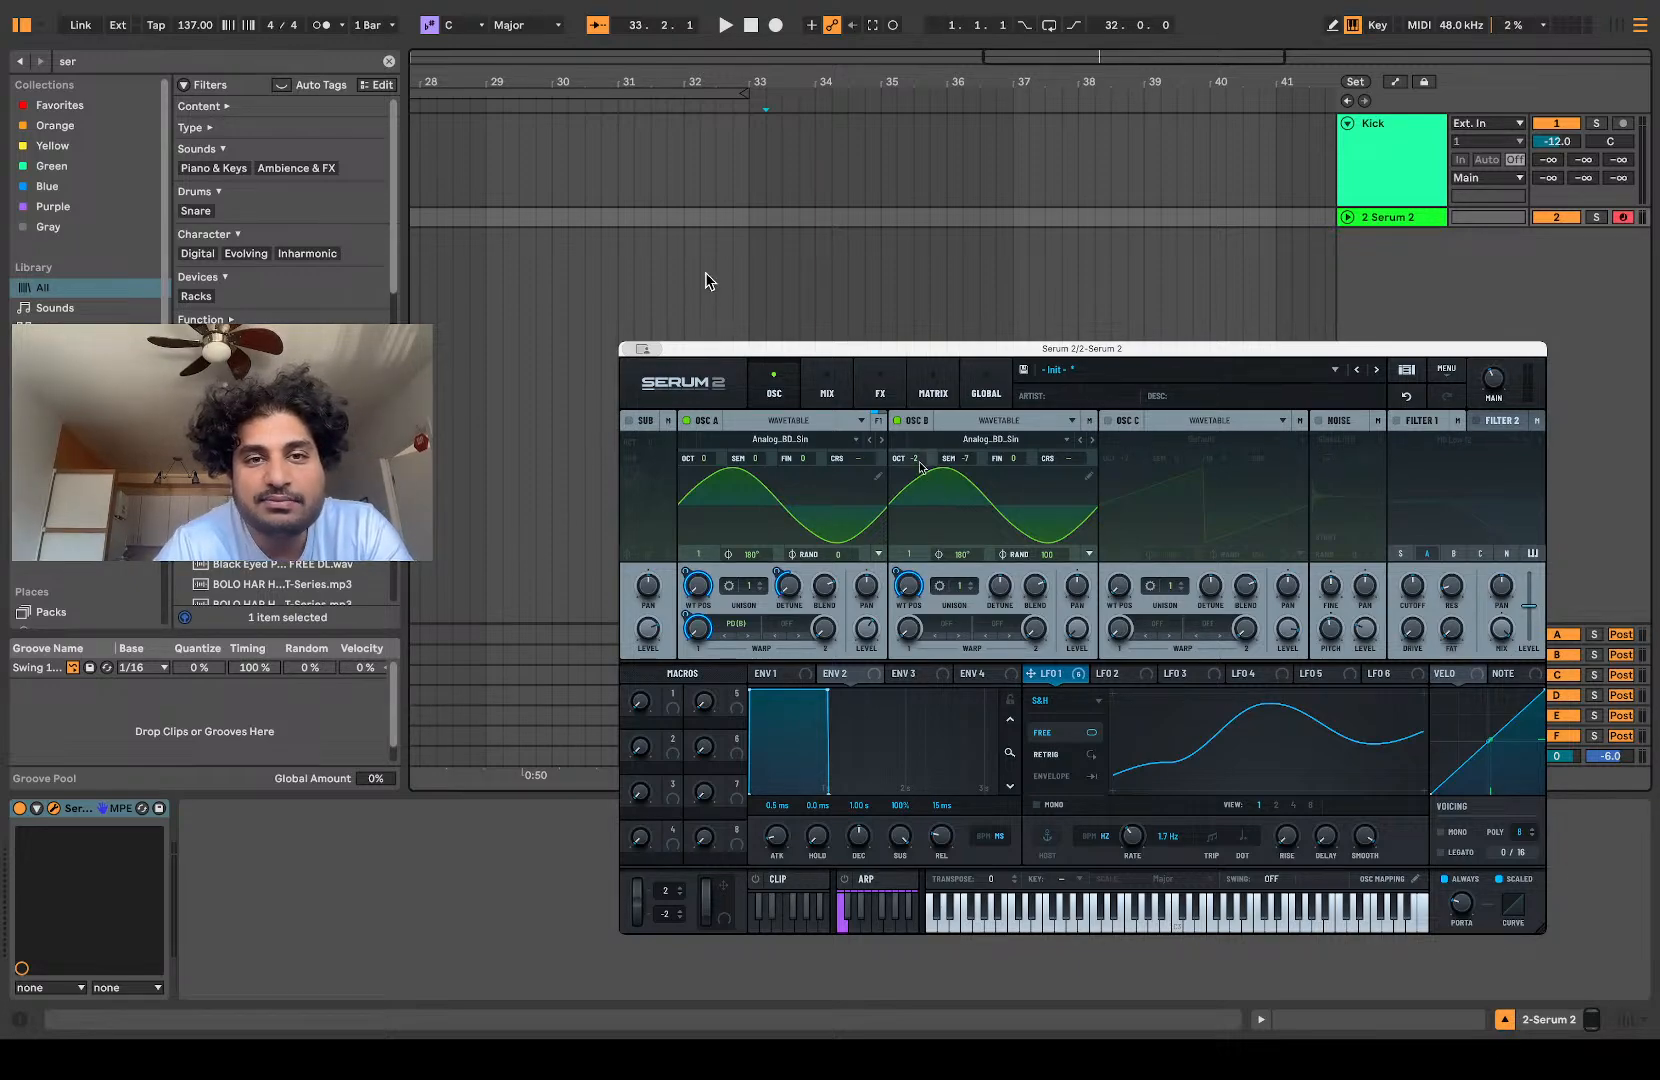
Step: Try oscillator B at octaves -3 and -4, and bring it back to -2
{"action": "left_click_drag", "start_coordinate": [919, 461], "coordinate": [919, 476]}
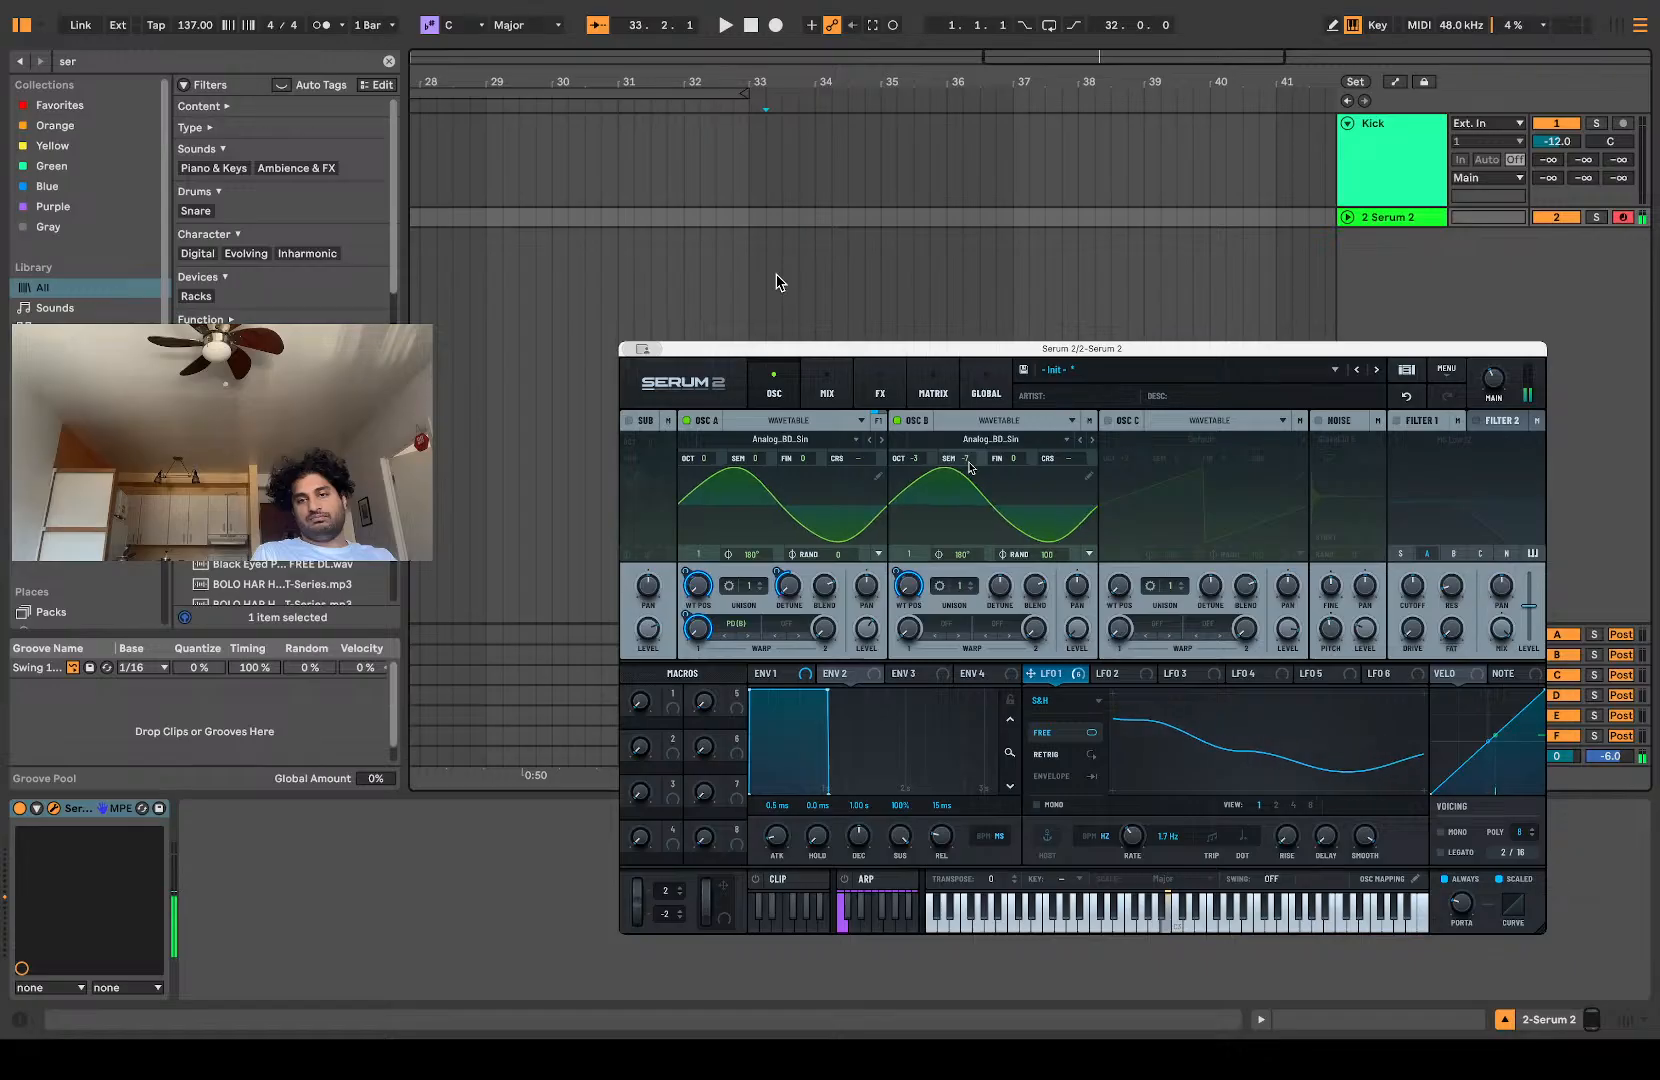
{"action": "left_click_drag", "start_coordinate": [912, 458], "coordinate": [915, 472]}
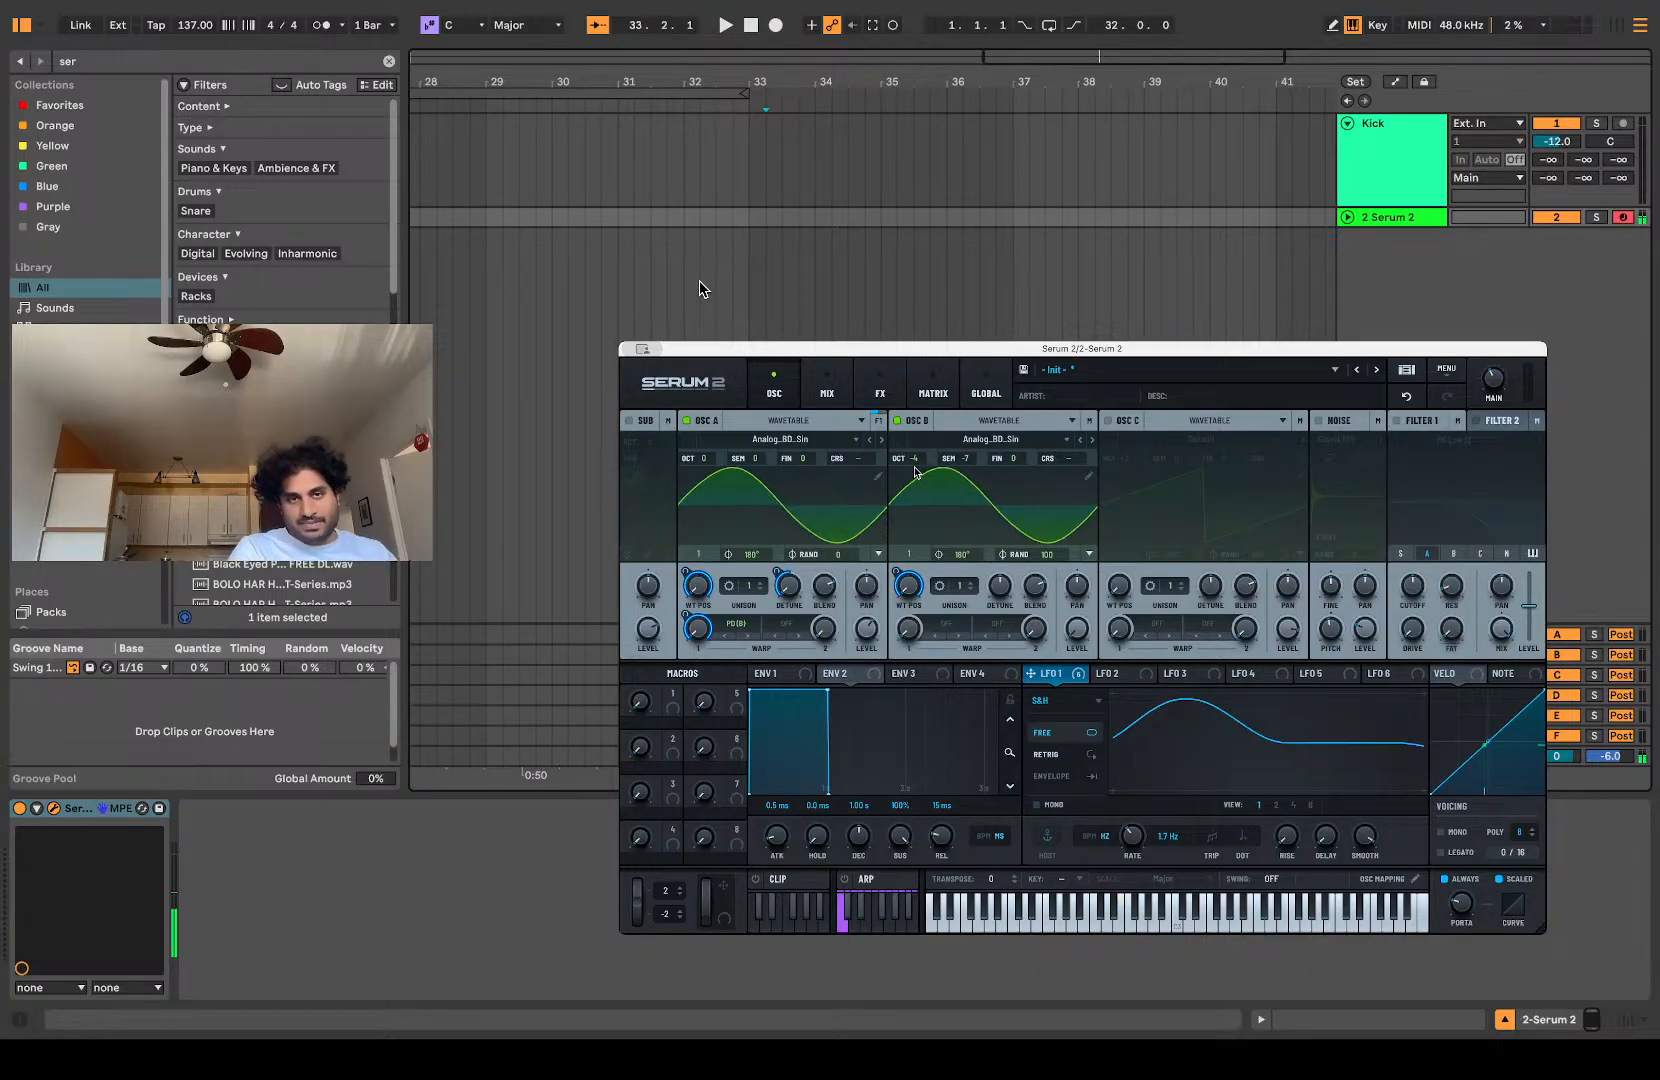
{"action": "left_click_drag", "start_coordinate": [914, 468], "coordinate": [917, 437]}
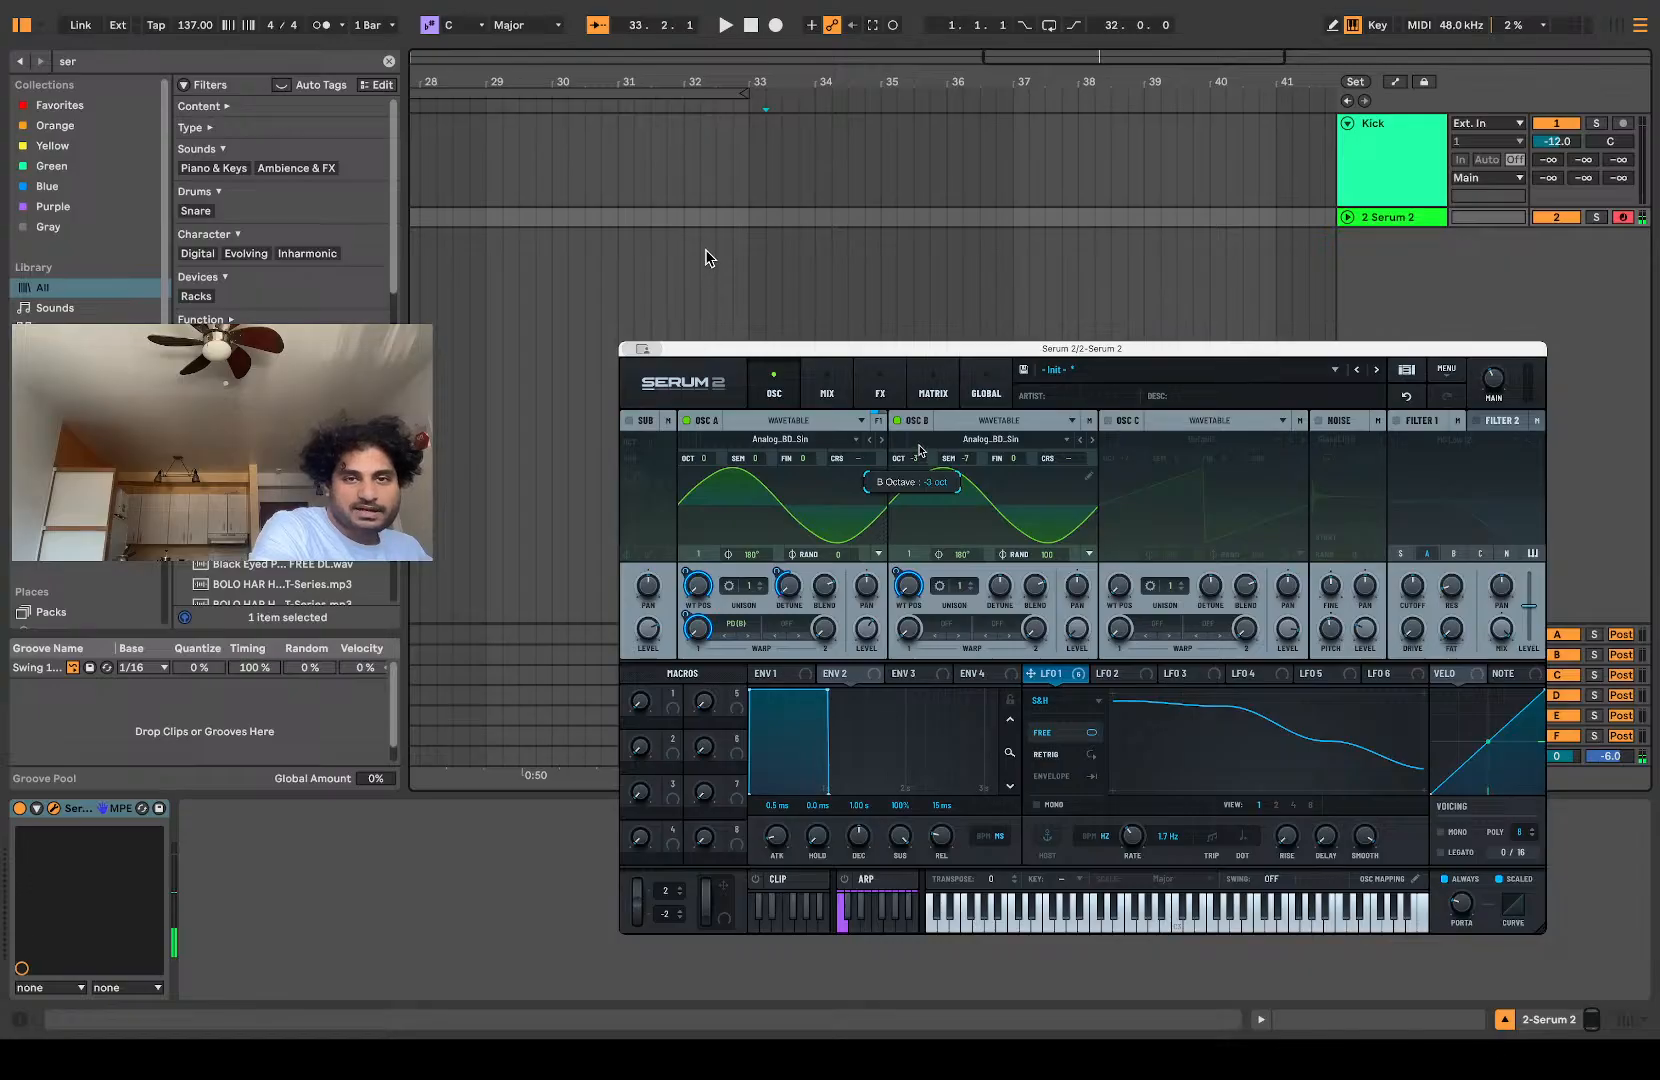
{"action": "left_click_drag", "start_coordinate": [919, 451], "coordinate": [923, 434]}
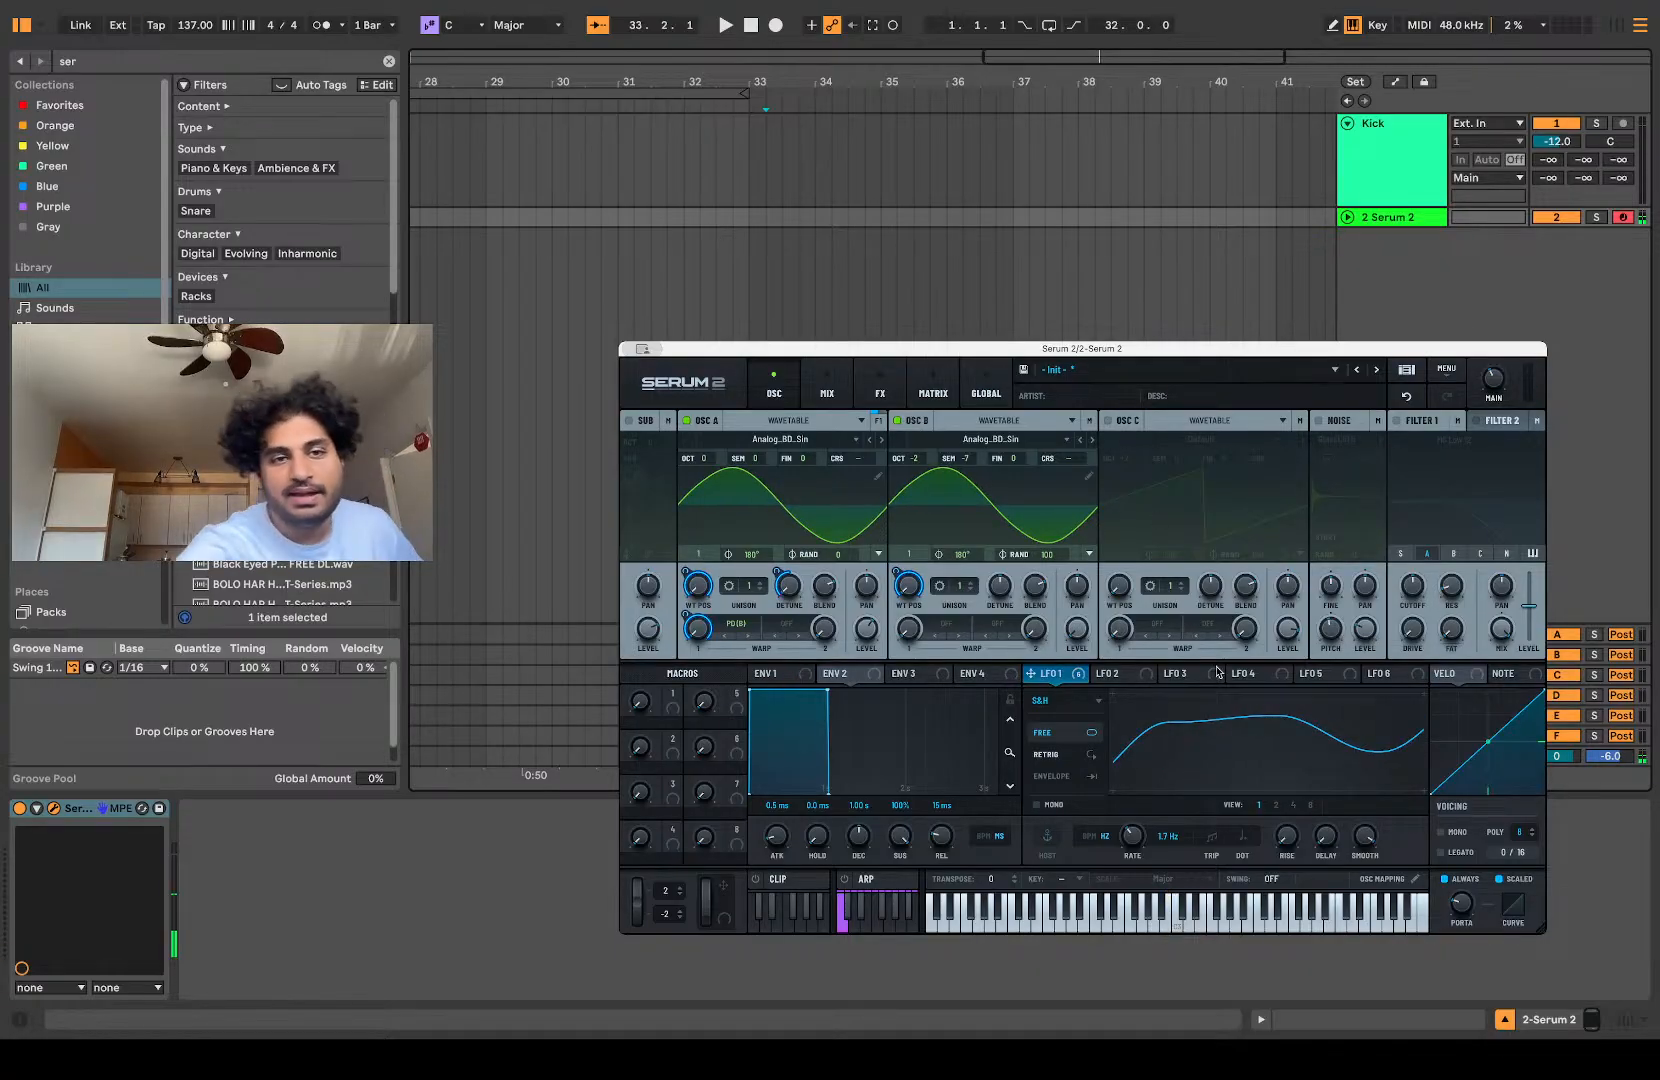
Step: Set oscillator A's unison to 7 voices and reduce LFO 1's modulation depth on its detune
{"action": "left_click_drag", "start_coordinate": [748, 586], "coordinate": [772, 536]}
{"action": "left_click", "coordinate": [792, 592]}
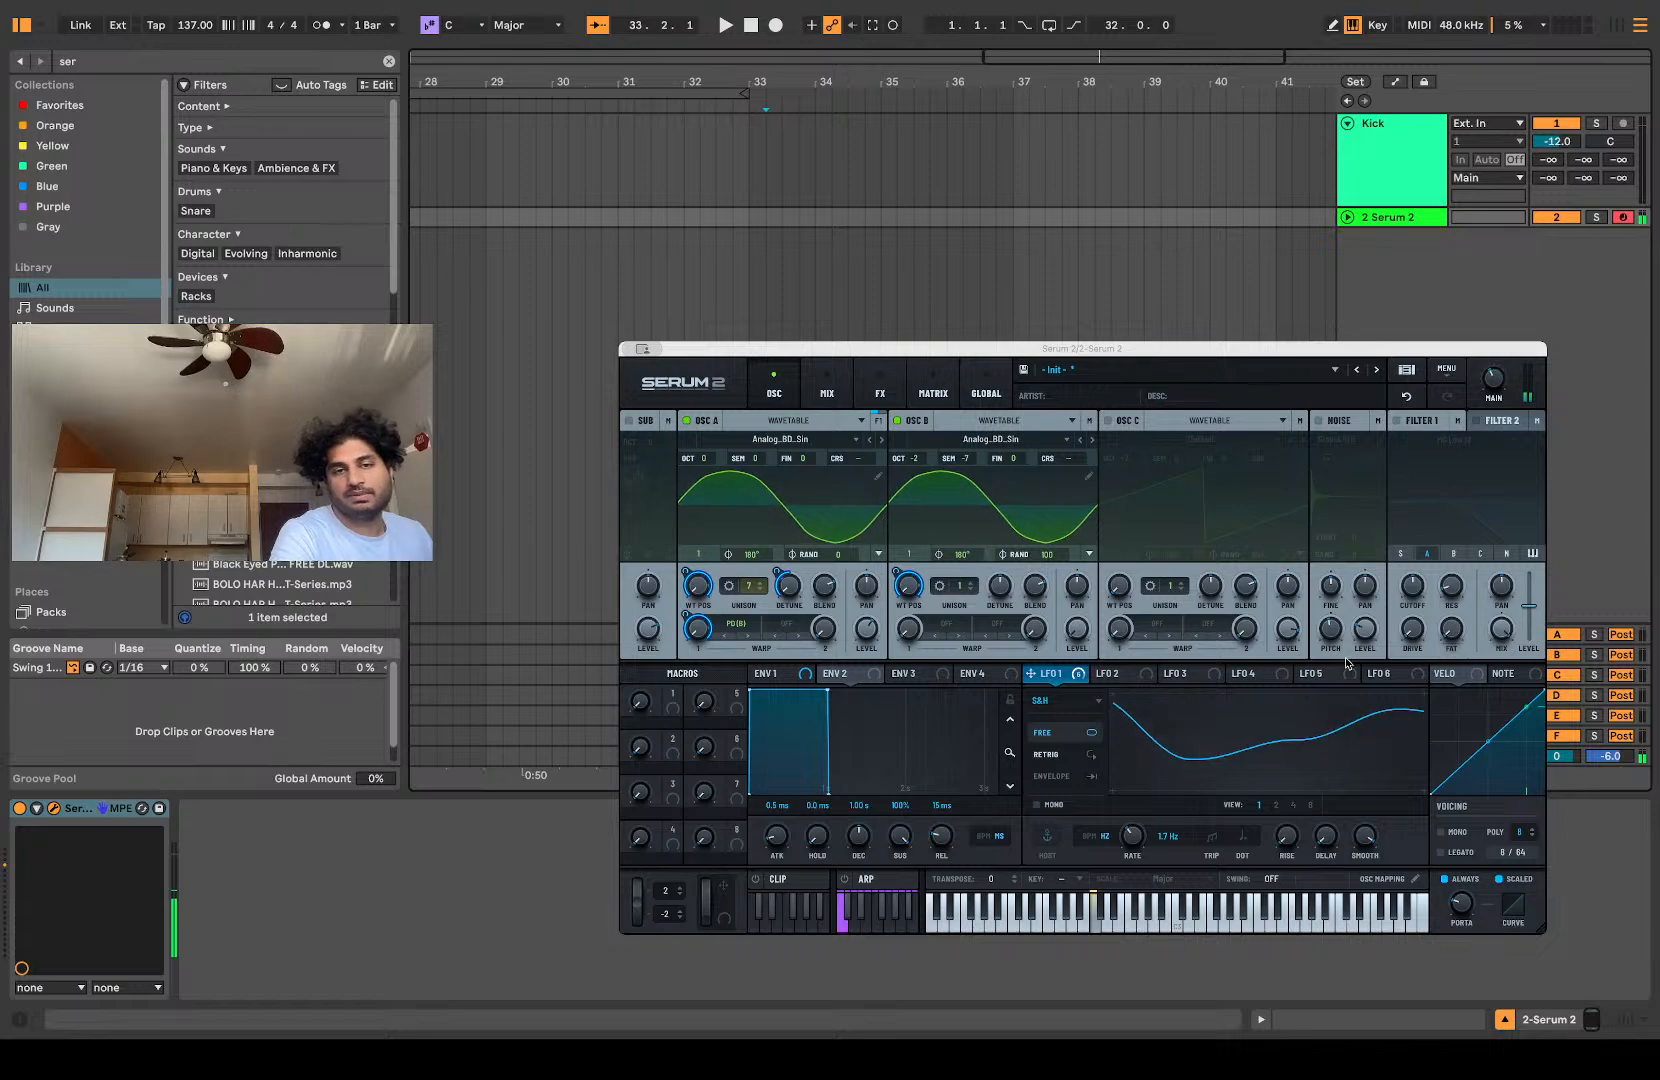
{"action": "left_click_drag", "start_coordinate": [777, 570], "coordinate": [779, 607]}
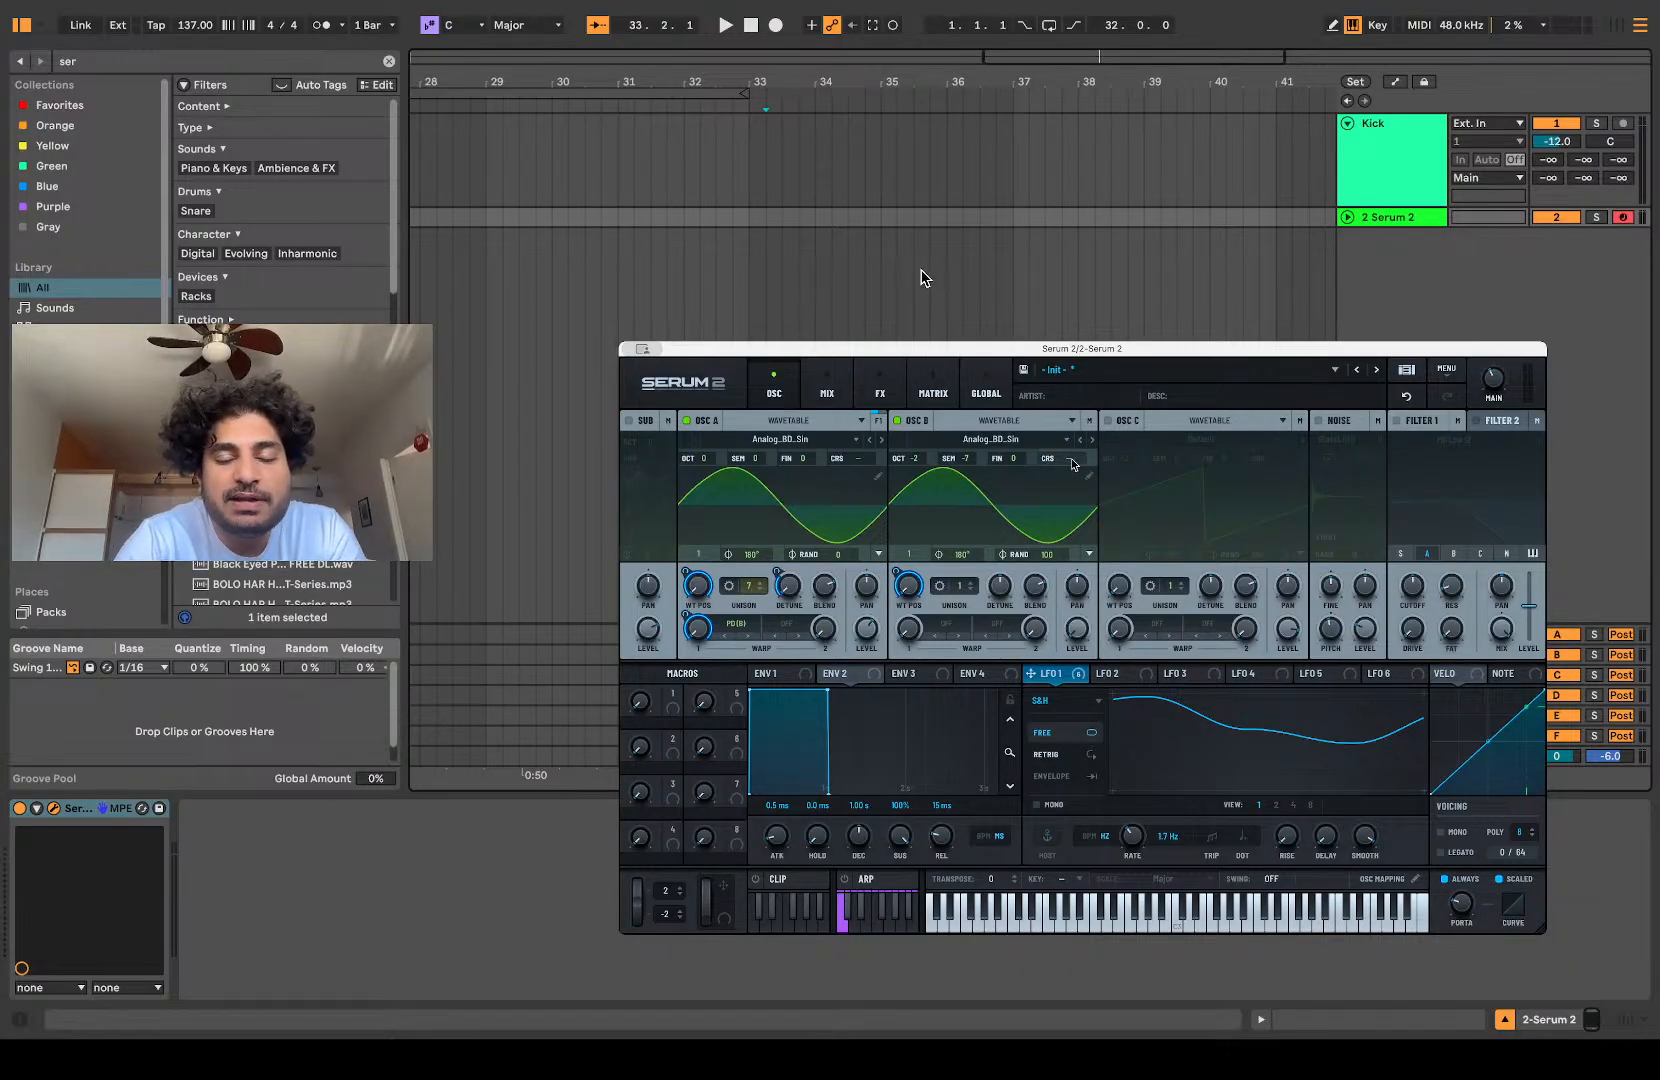
Step: Try LFO 1 as a modulator on oscillator B's coarse pitch at different depths, and remove all modulators from that control
{"action": "left_click_drag", "start_coordinate": [1058, 675], "coordinate": [1062, 463]}
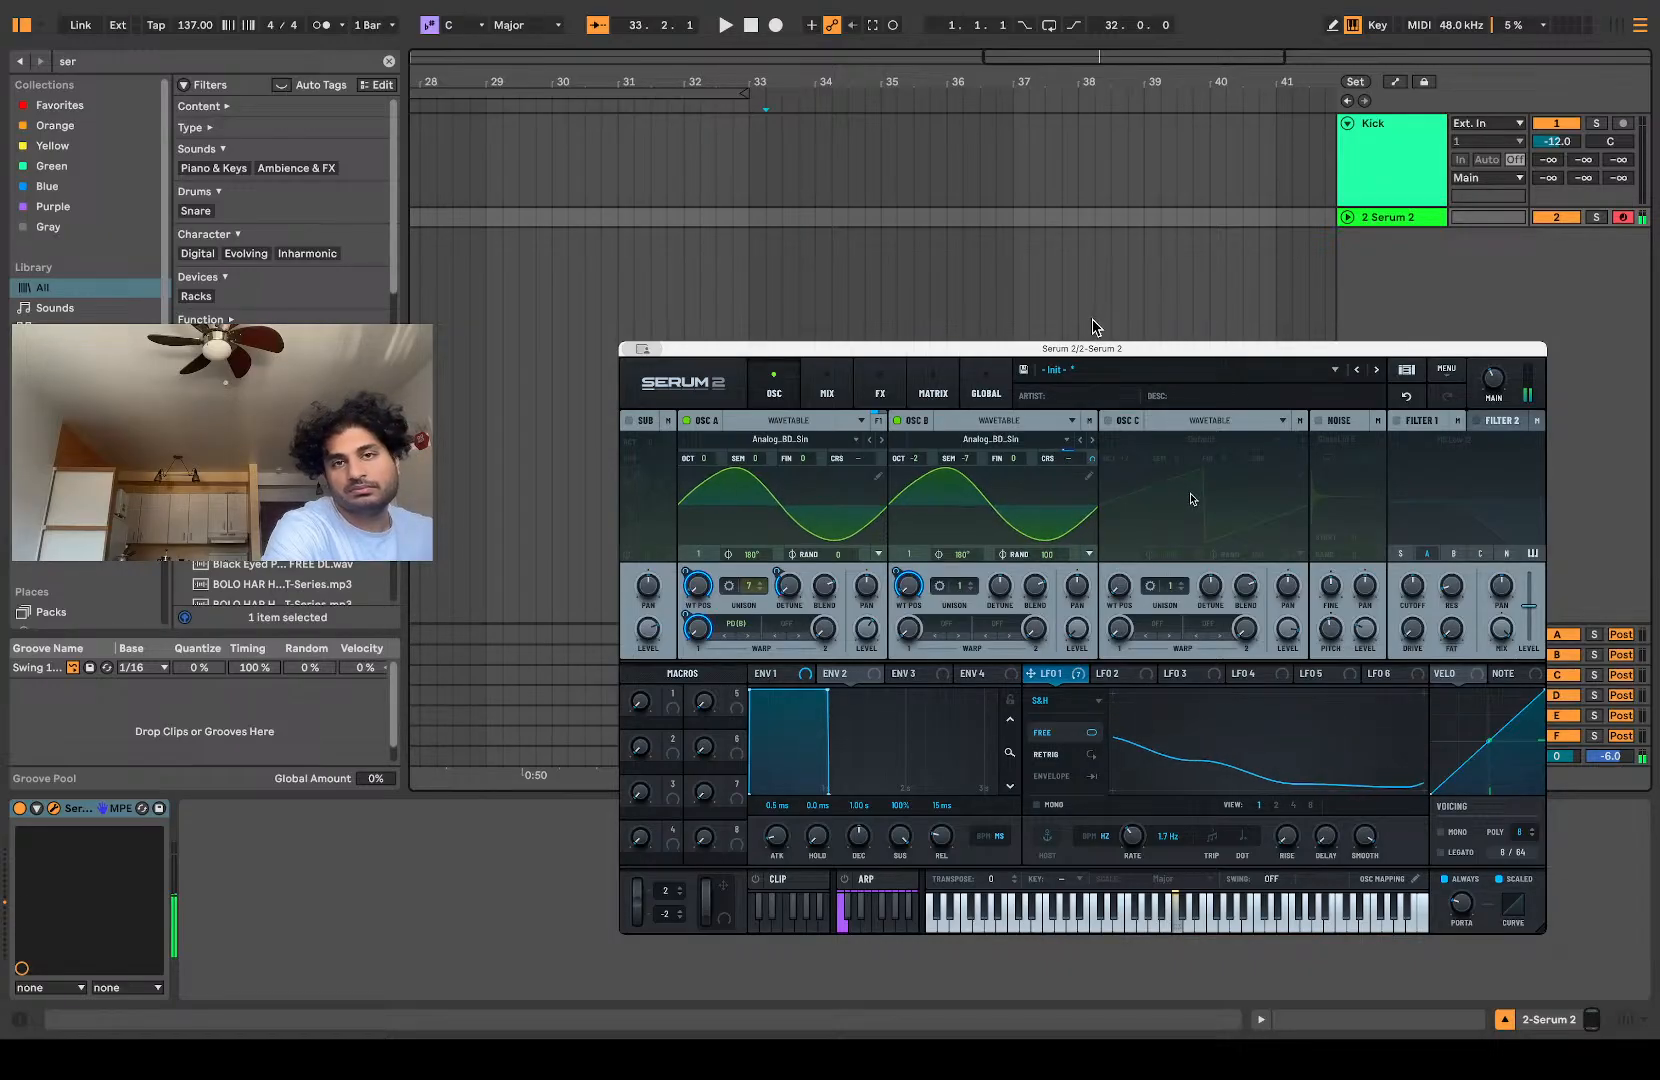
{"action": "left_click_drag", "start_coordinate": [1094, 459], "coordinate": [1065, 639]}
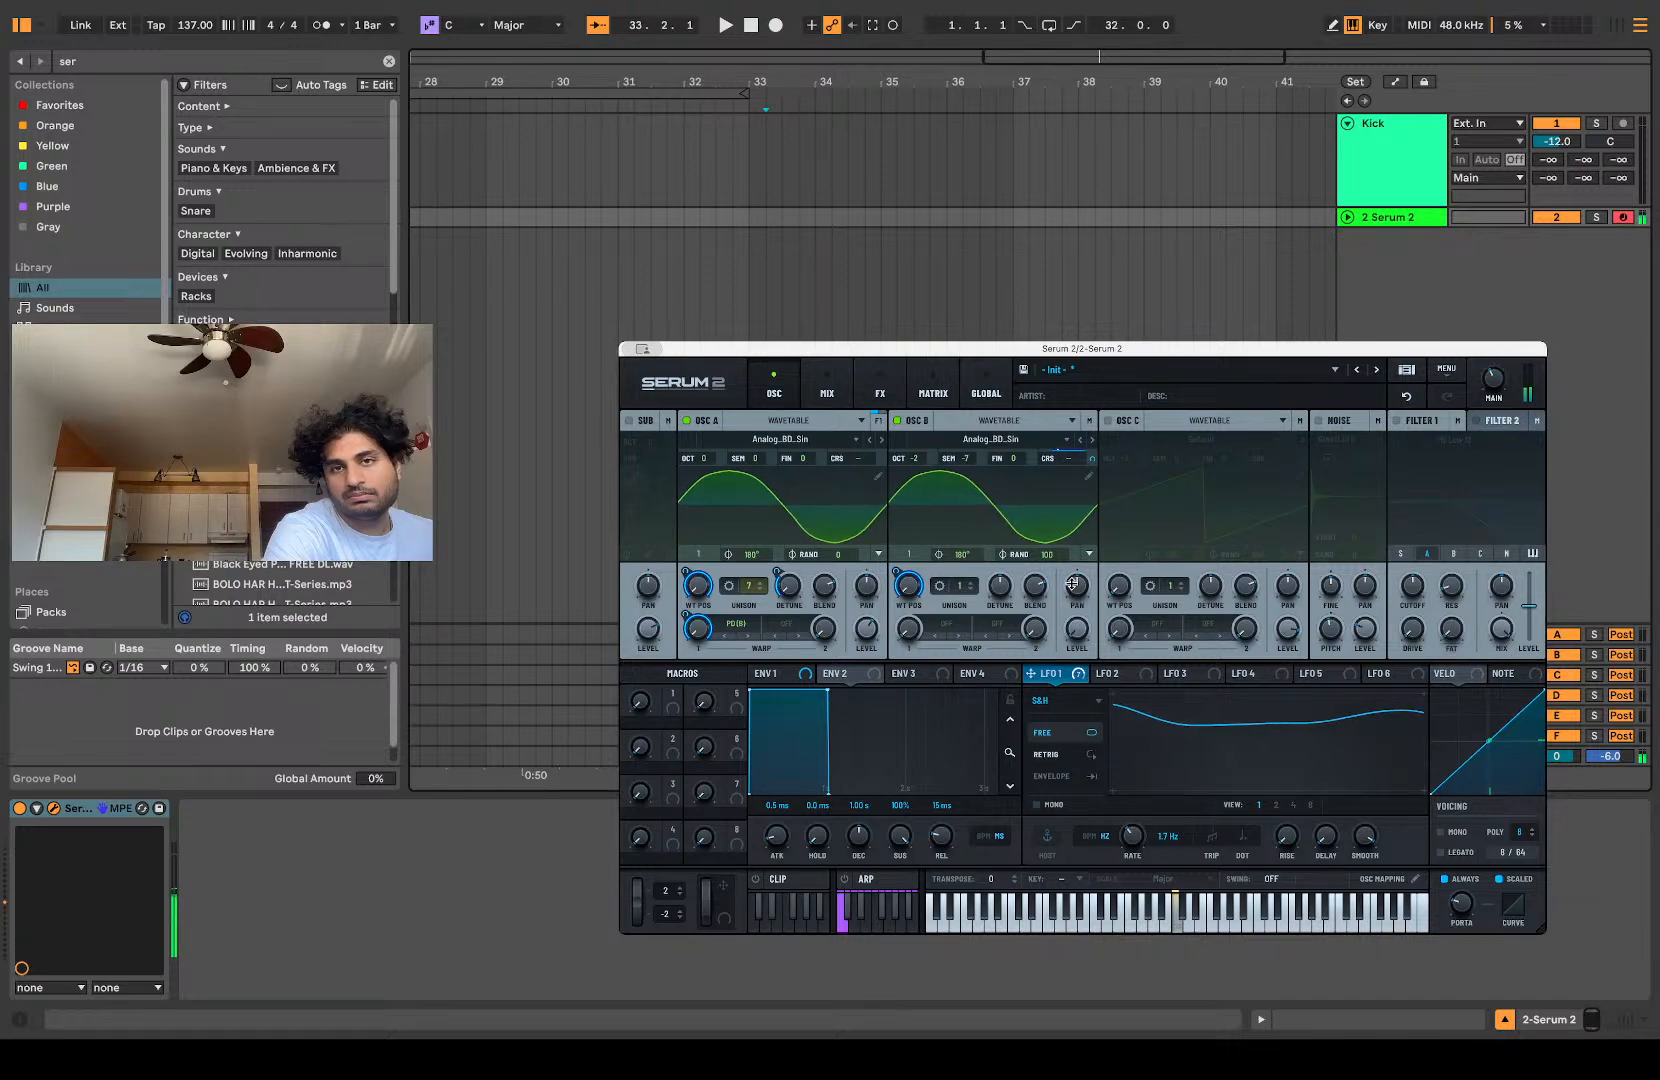
{"action": "left_click_drag", "start_coordinate": [1092, 458], "coordinate": [949, 281]}
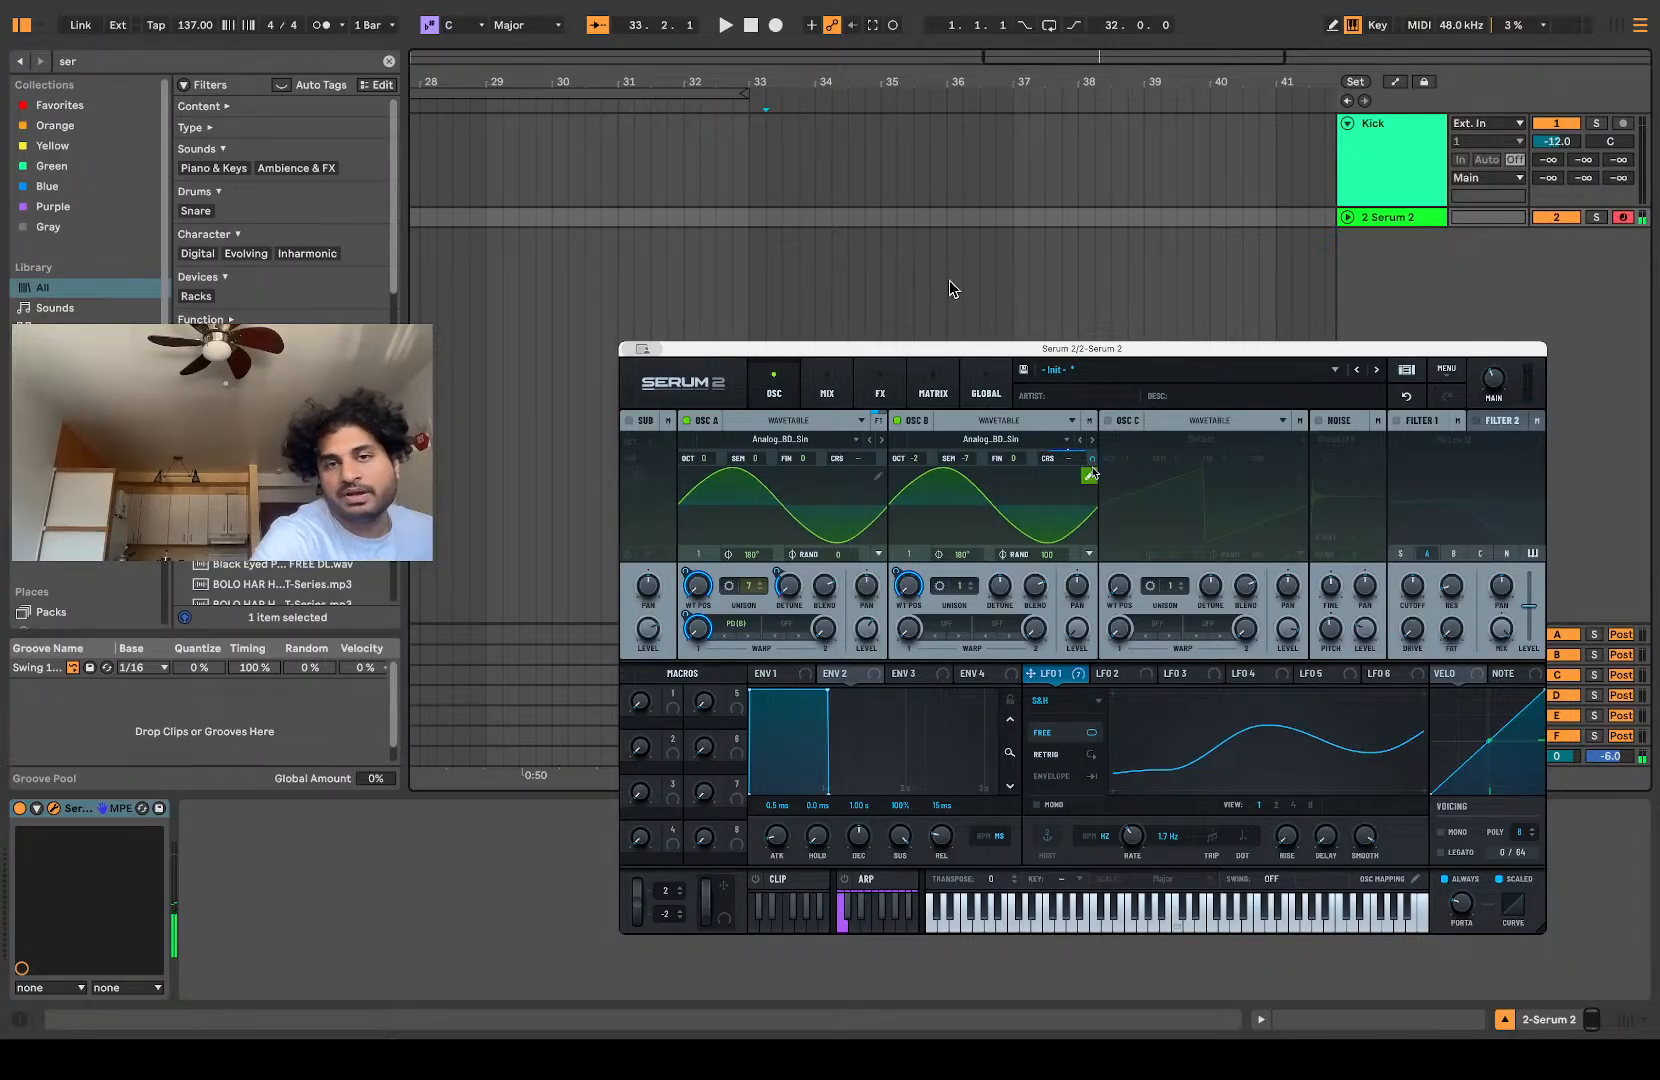
{"action": "right_click", "coordinate": [1094, 460]}
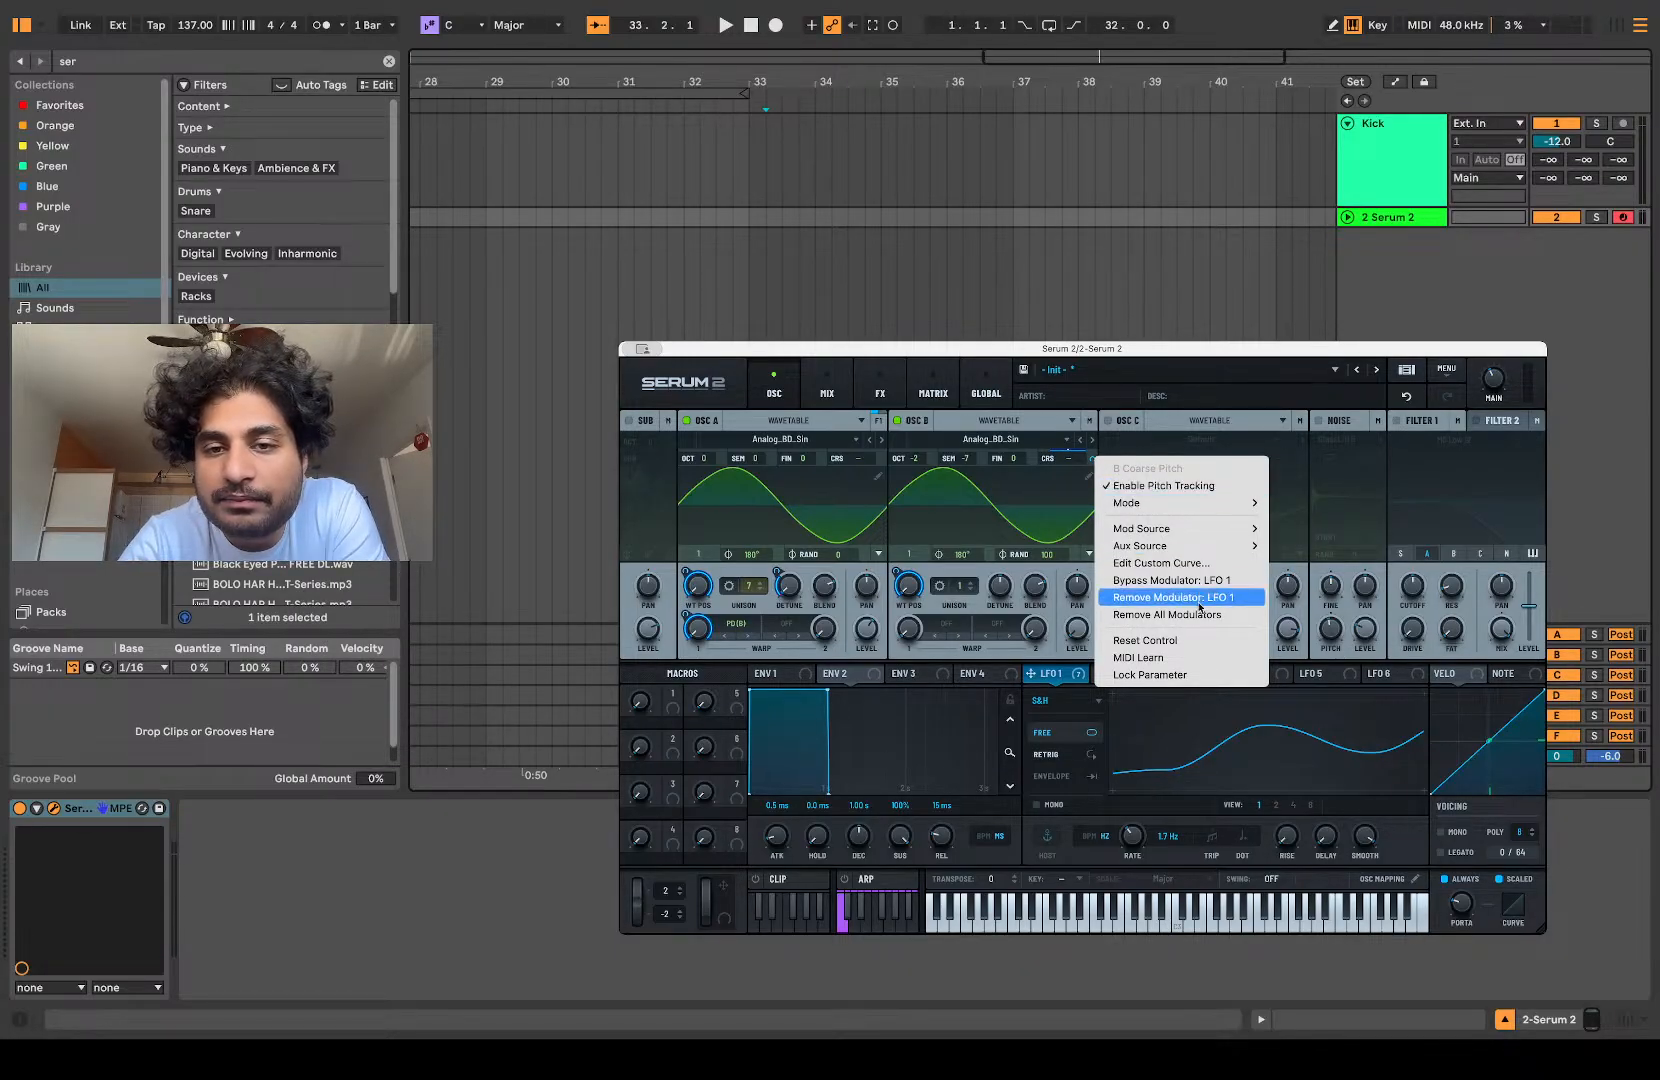
{"action": "left_click", "coordinate": [1170, 614]}
Step: Set LFO 2 to S&H mode and assign it to oscillator B's coarse pitch with an adjusted modulation depth
{"action": "left_click", "coordinate": [1112, 676]}
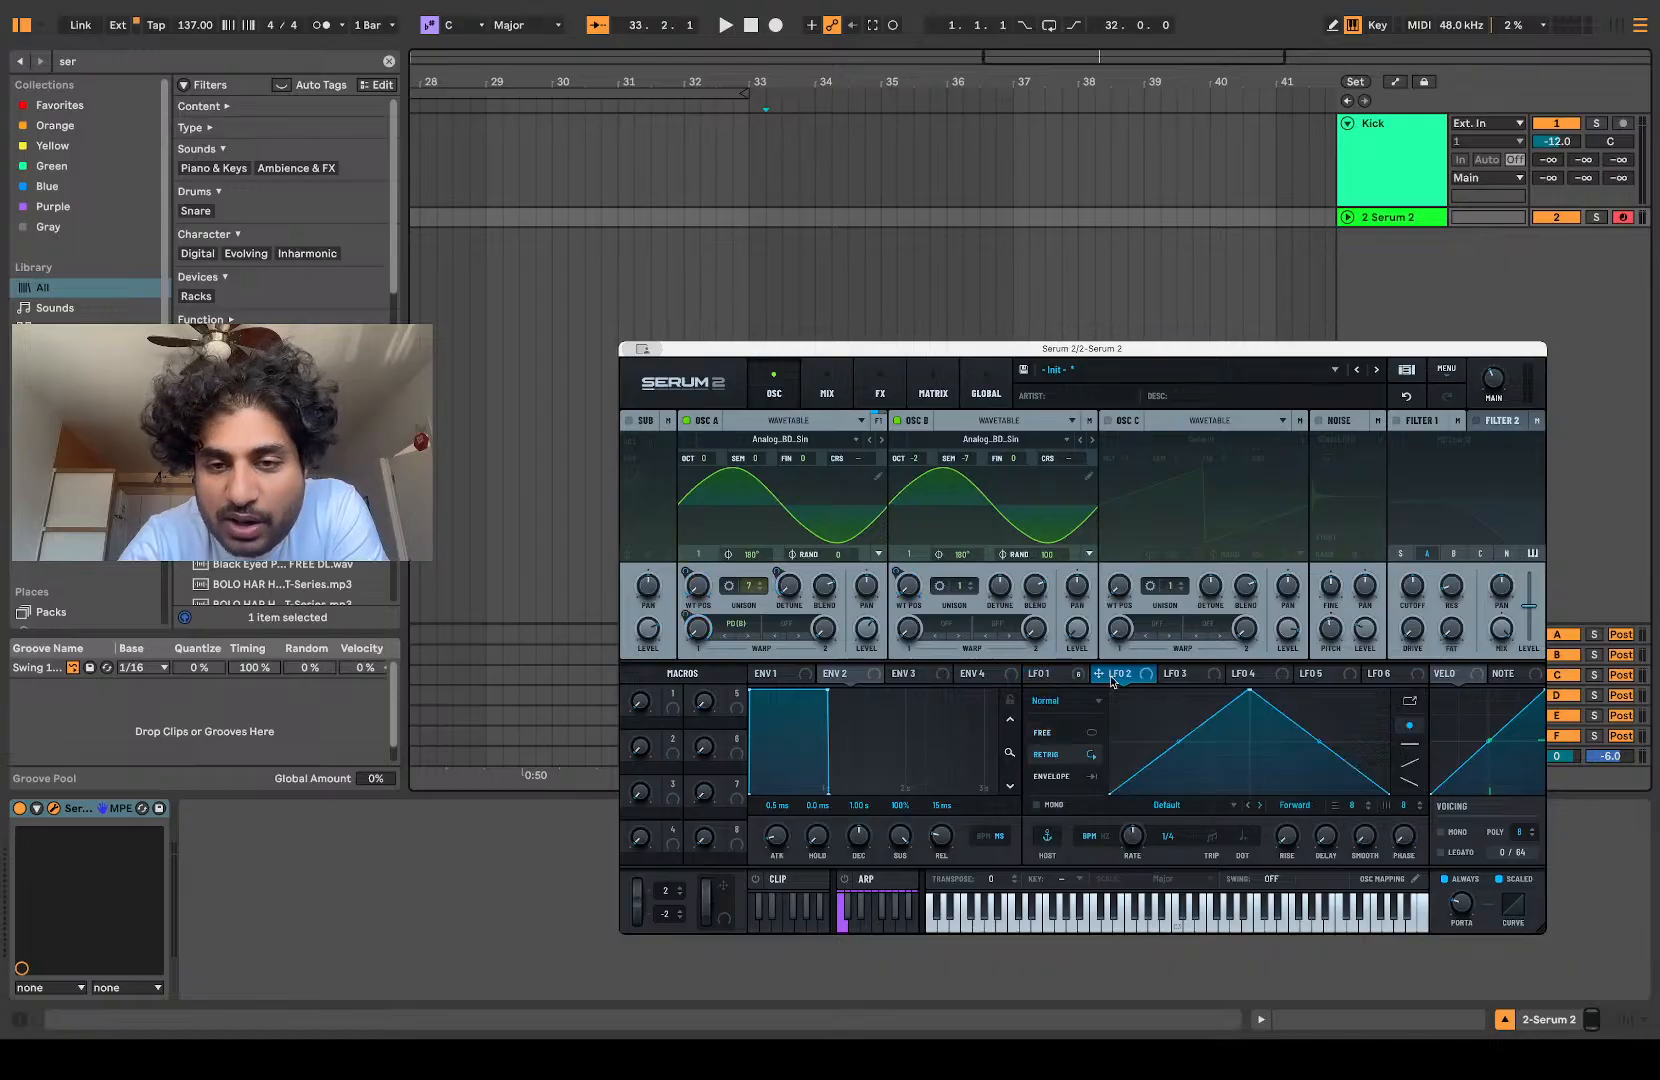
{"action": "left_click", "coordinate": [1058, 705]}
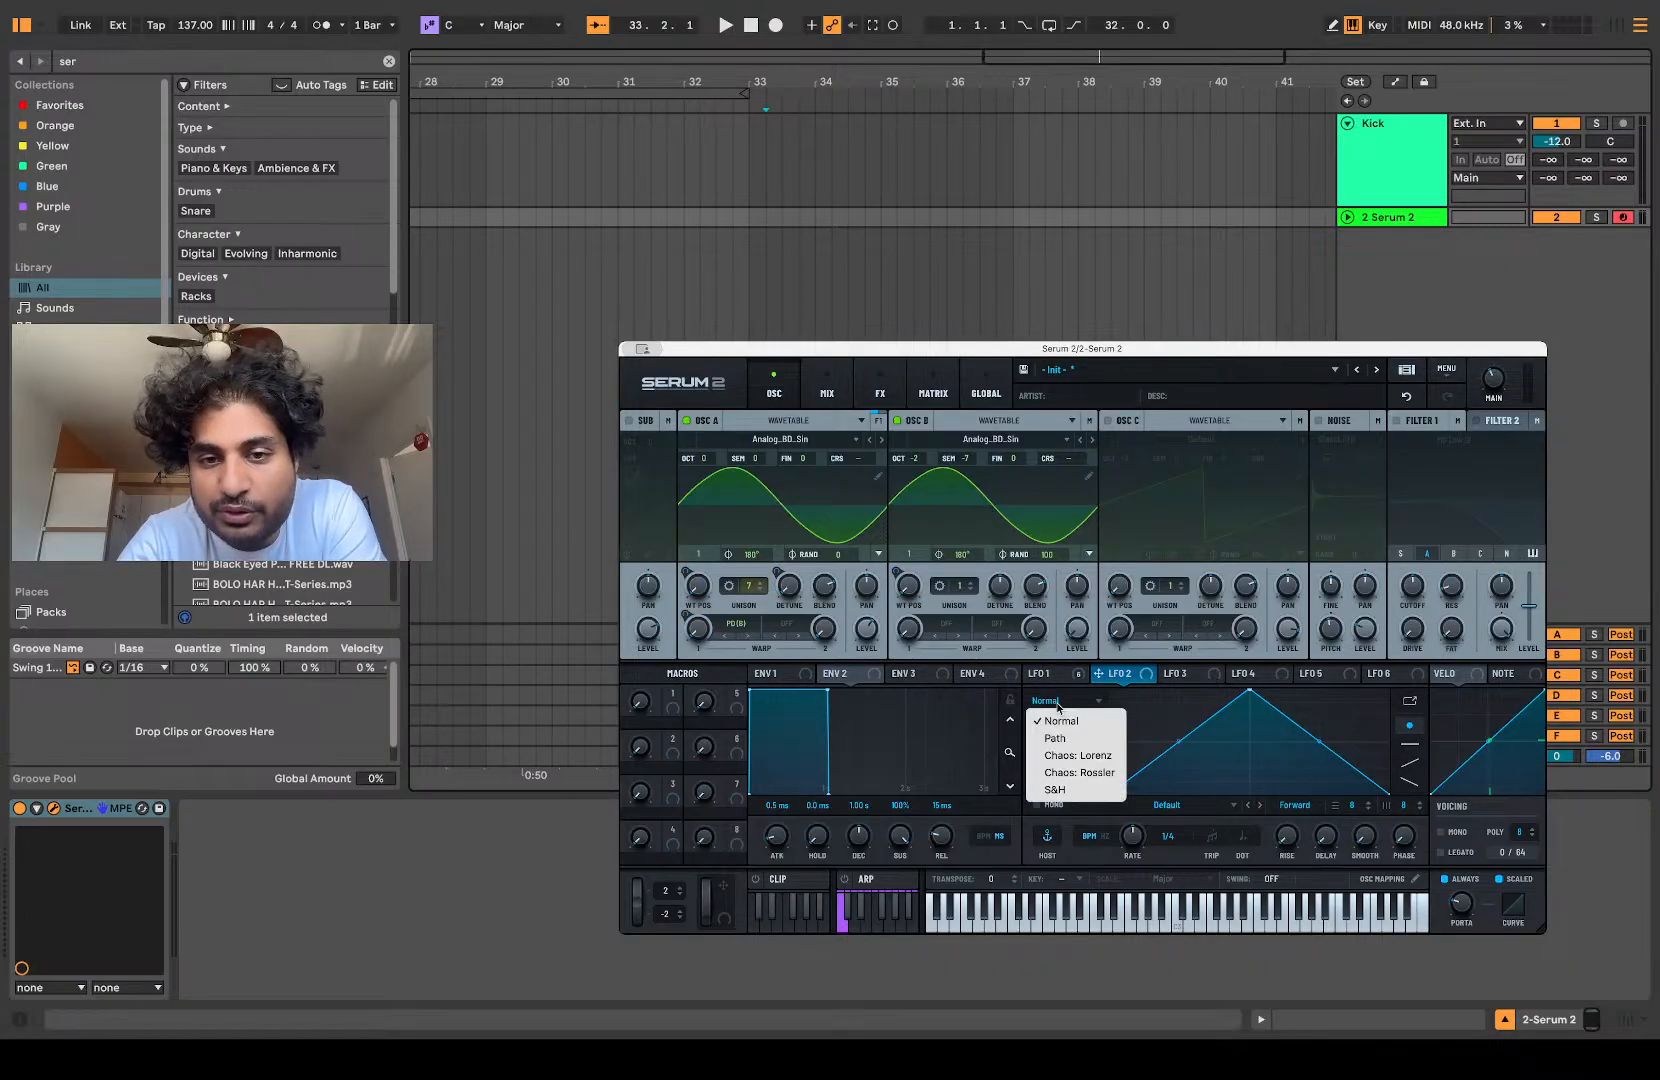
{"action": "left_click", "coordinate": [1056, 789]}
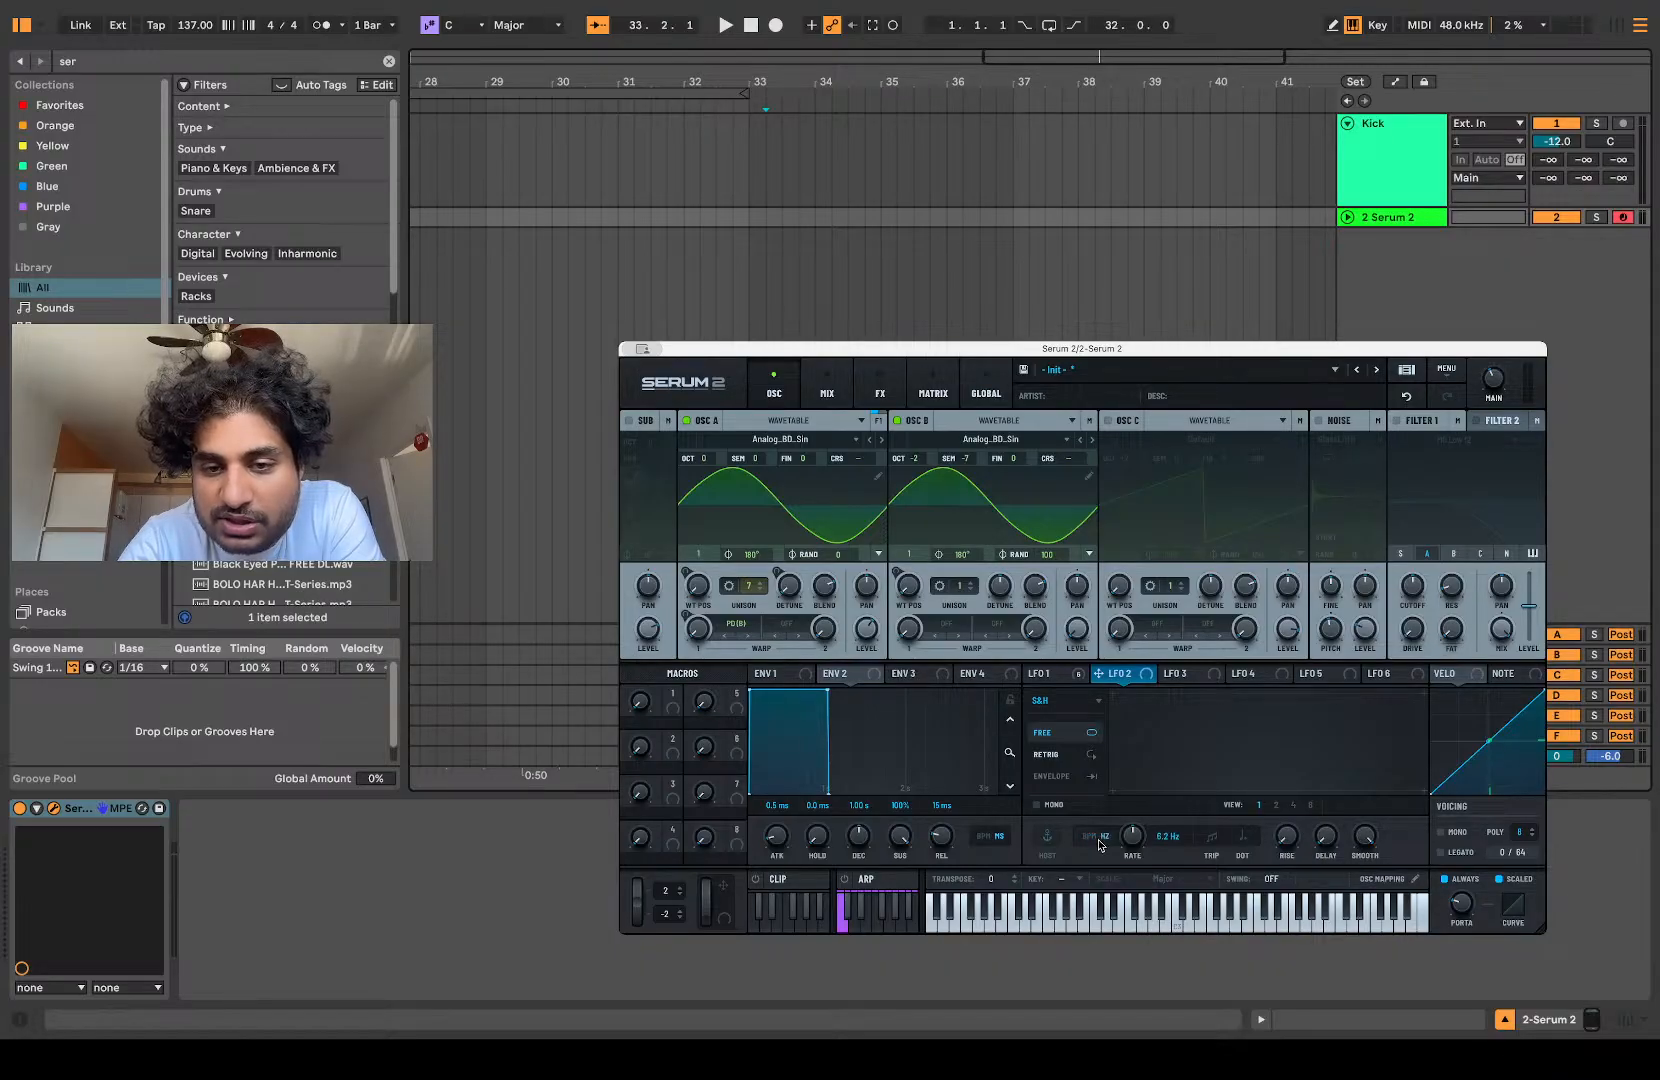
{"action": "left_click_drag", "start_coordinate": [980, 600], "coordinate": [1071, 458]}
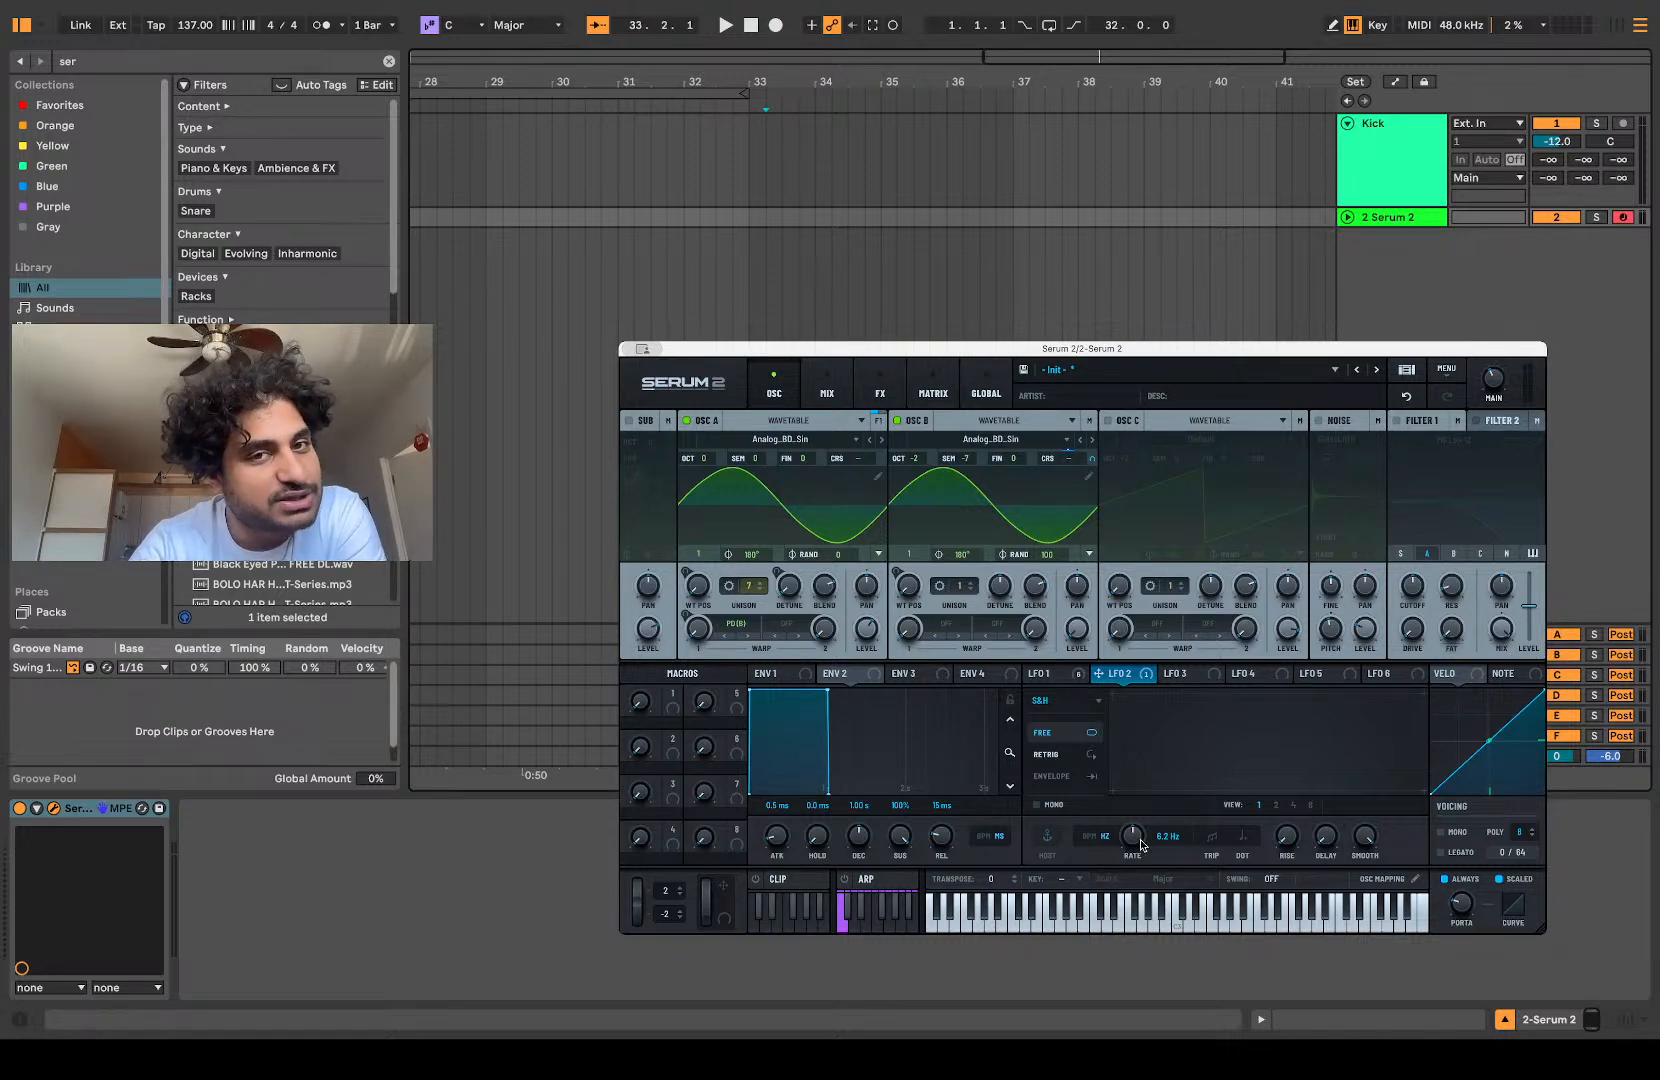
{"action": "left_click_drag", "start_coordinate": [1093, 458], "coordinate": [1097, 513]}
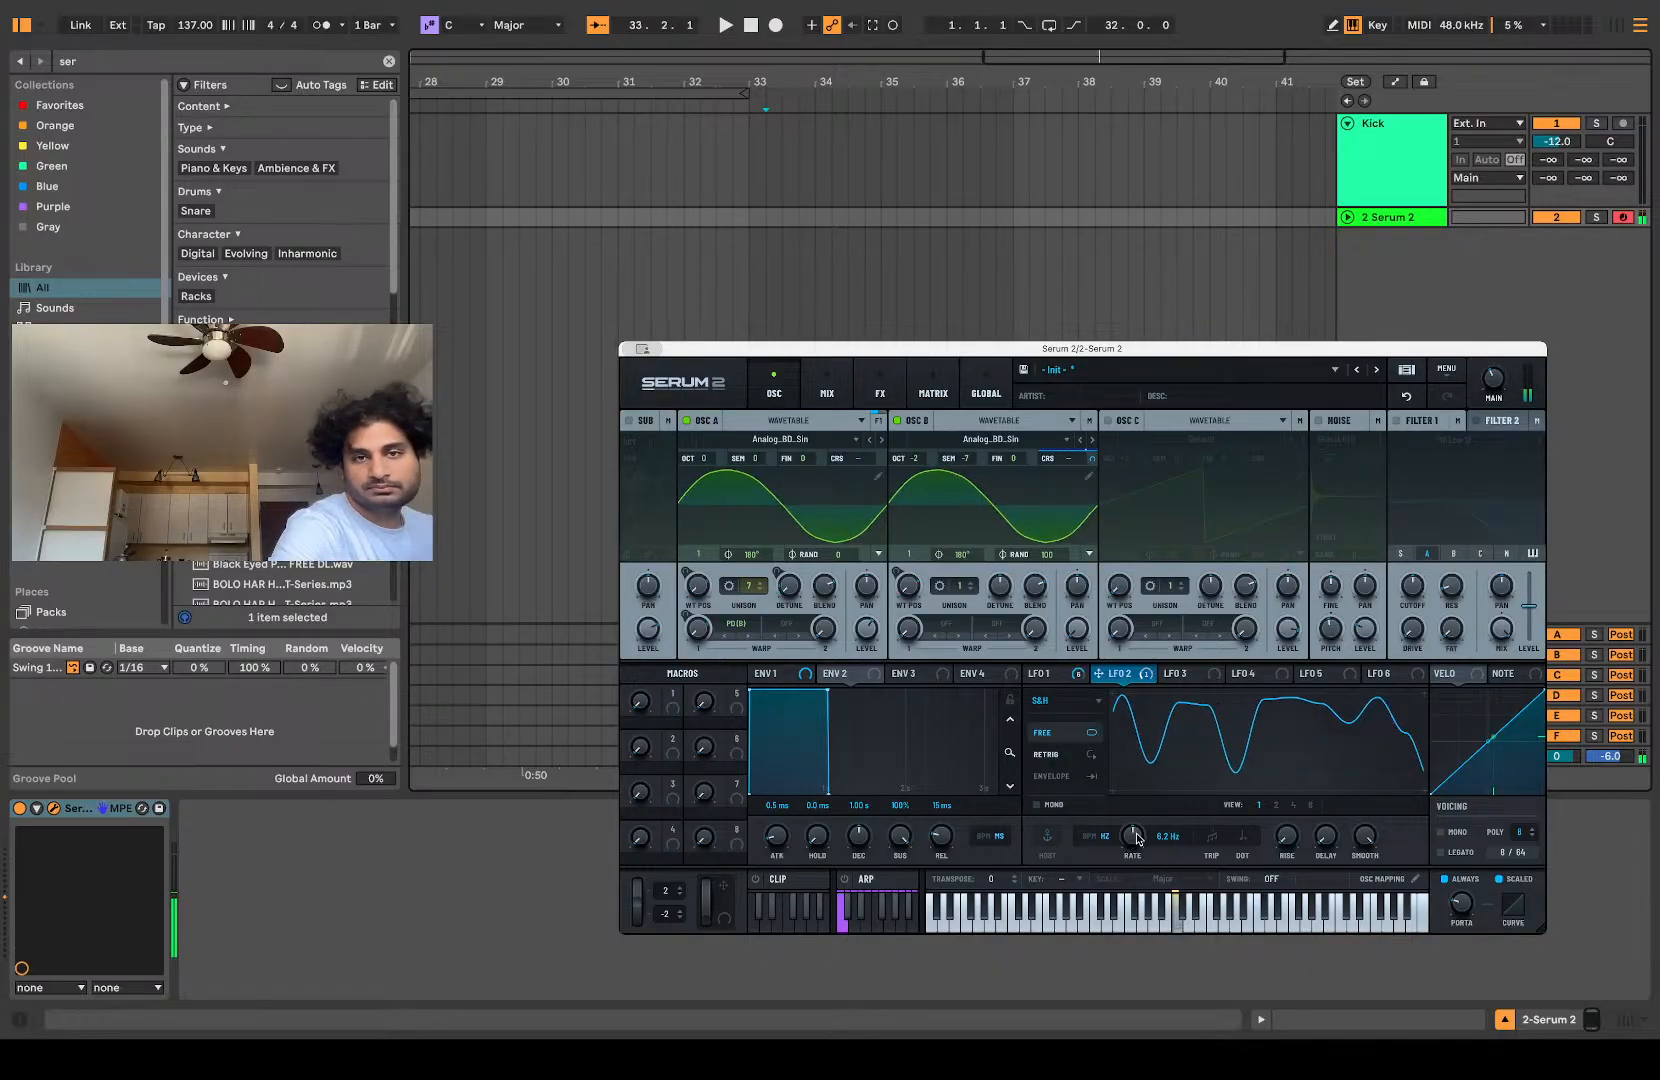
Step: Slow LFO 2 to 0.4 Hz with a shallower depth on oscillator B's coarse pitch, and return to LFO 1's settings
{"action": "left_click_drag", "start_coordinate": [1136, 838], "coordinate": [1131, 866]}
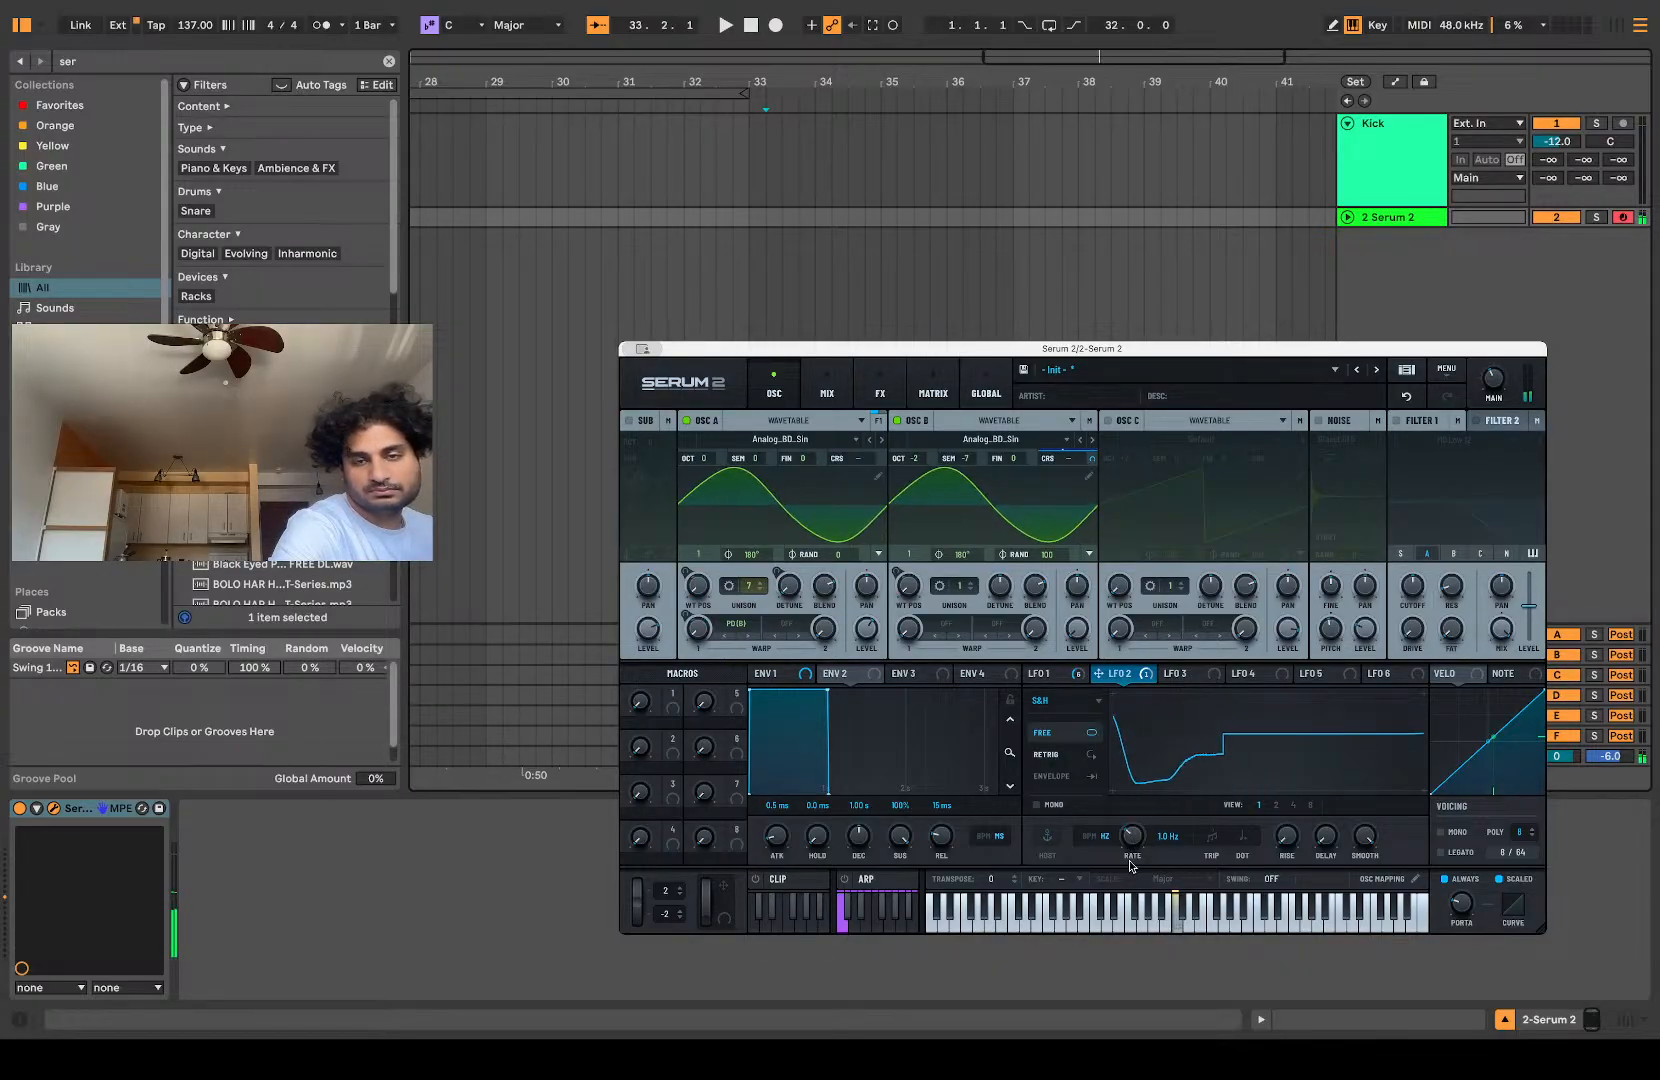
{"action": "mouse_move", "coordinate": [1092, 459]}
{"action": "left_mouse_down"}
{"action": "mouse_move", "coordinate": [1092, 443]}
{"action": "mouse_move", "coordinate": [1092, 497]}
{"action": "left_mouse_up"}
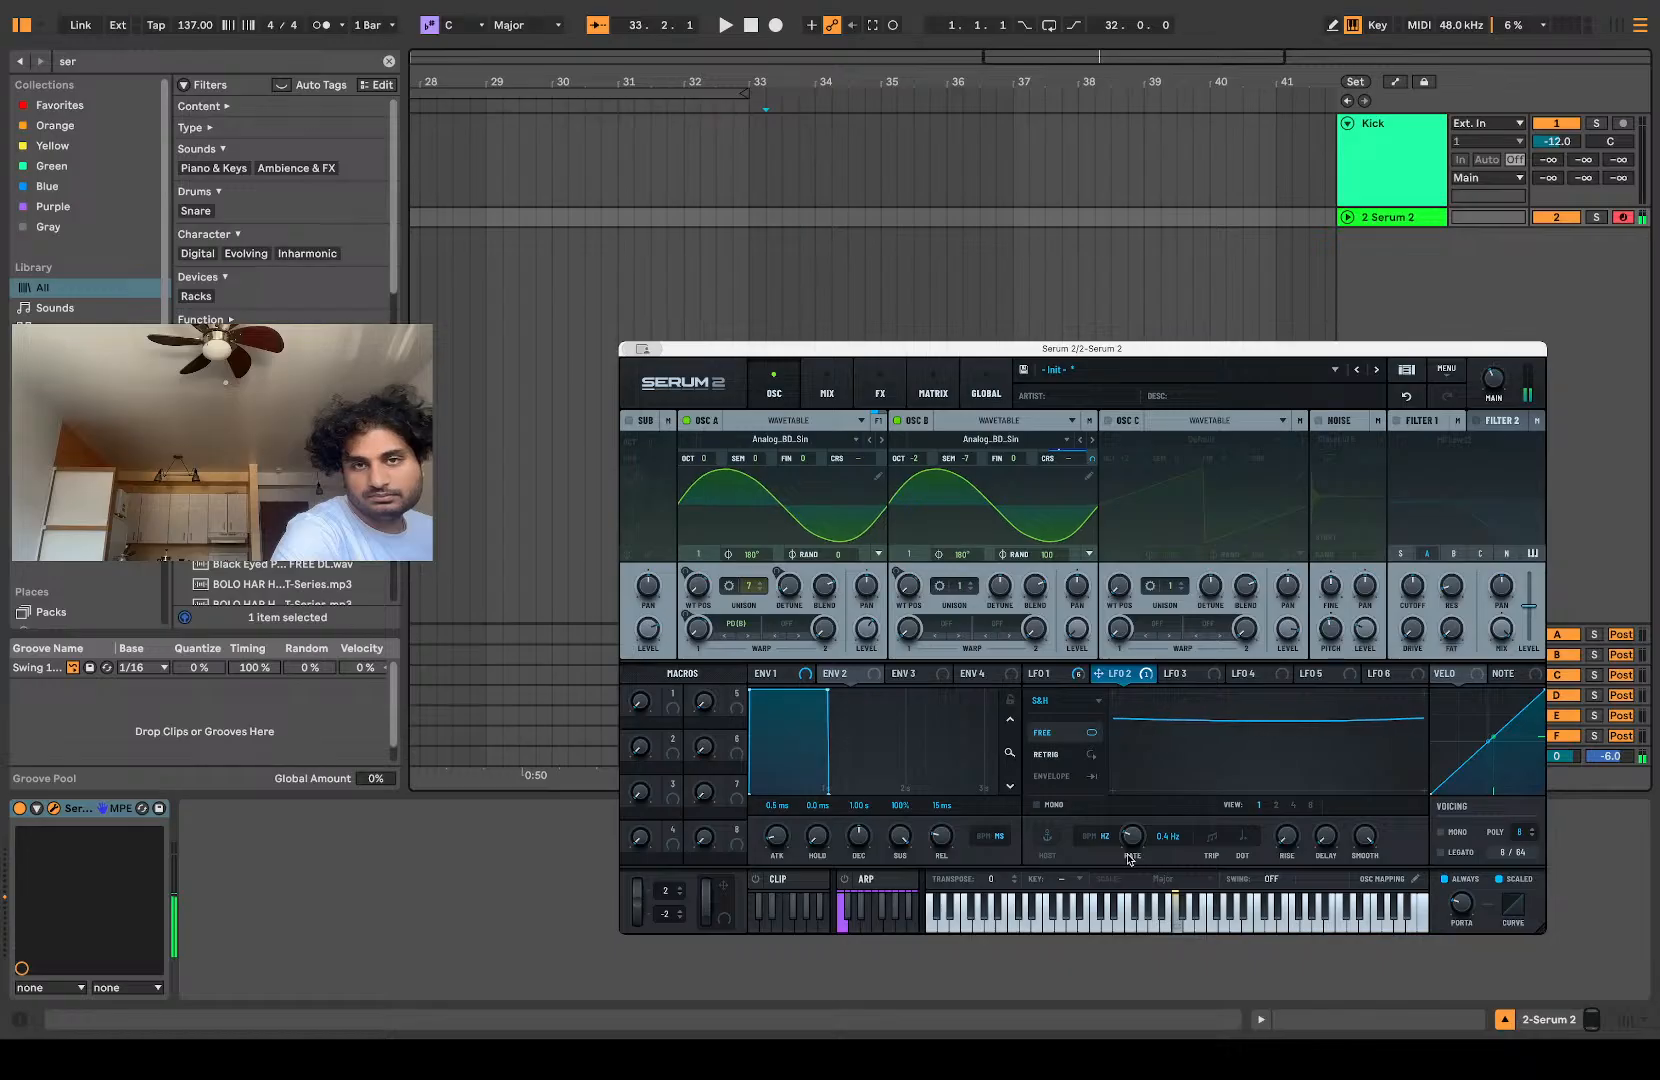
{"action": "left_click", "coordinate": [1050, 674]}
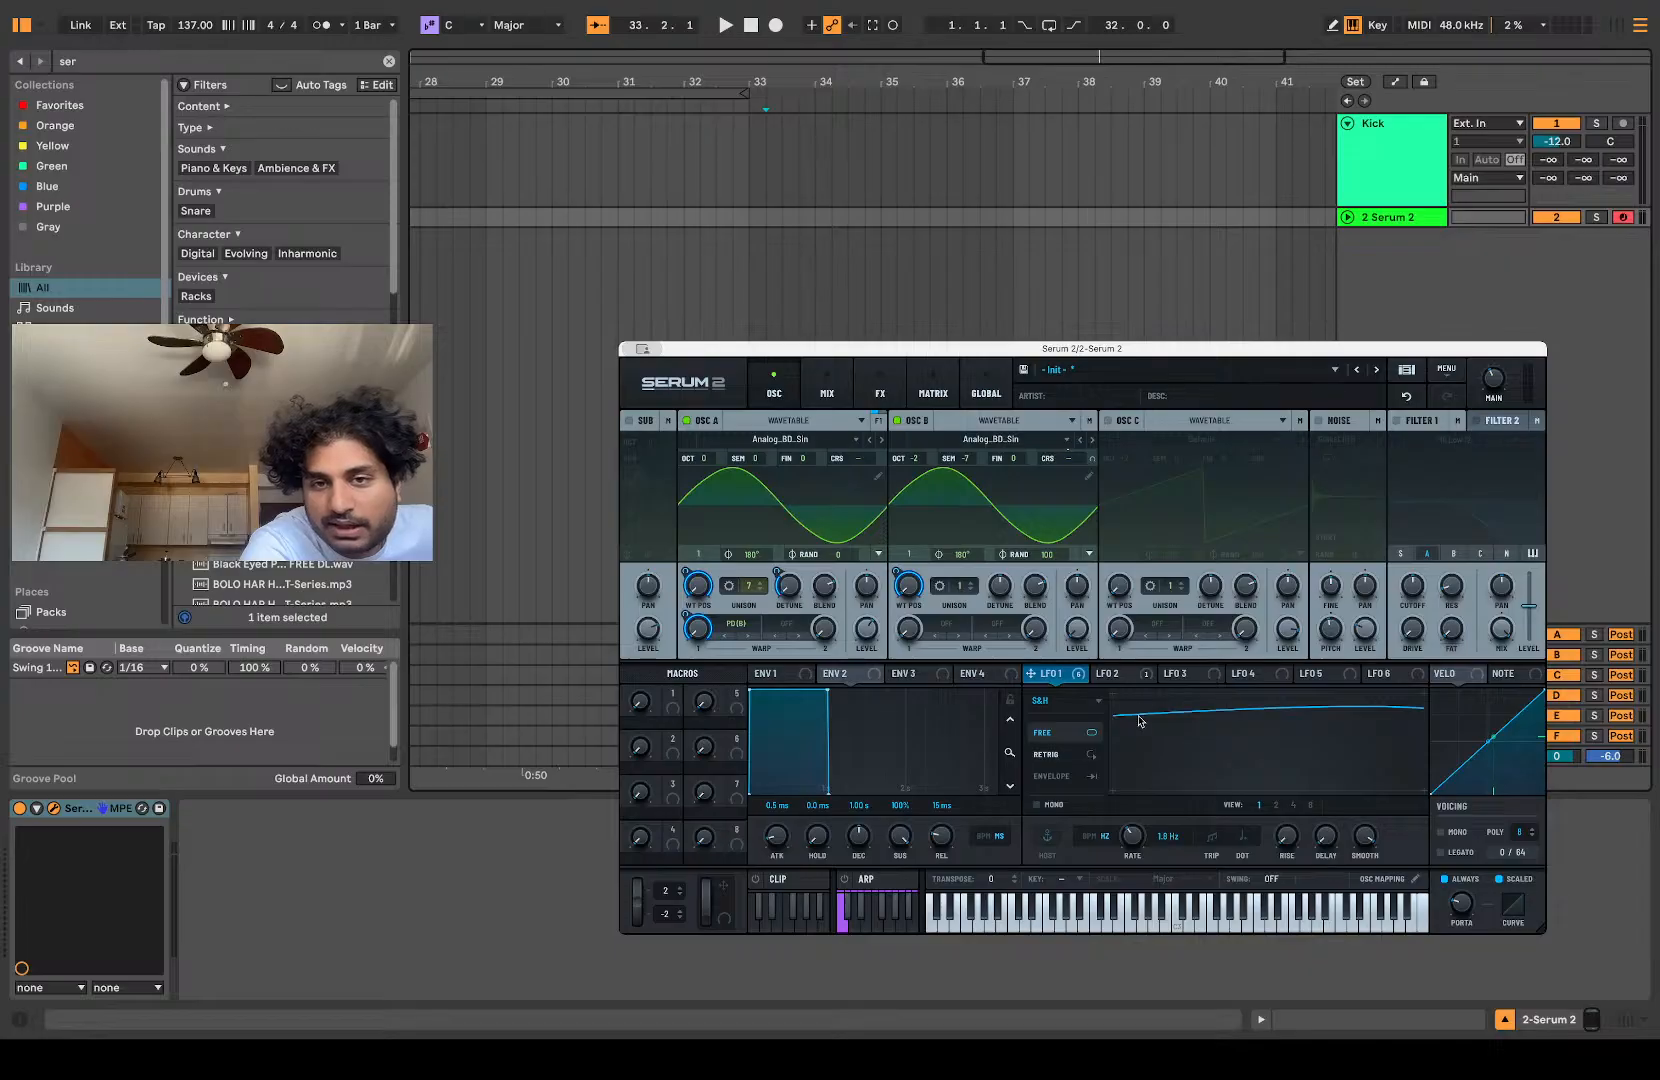
Step: Set LFO 2's rate to 0.9 Hz and remove all modulators from oscillator B's coarse pitch
{"action": "left_click", "coordinate": [1115, 675]}
{"action": "left_click_drag", "start_coordinate": [1175, 838], "coordinate": [1168, 816]}
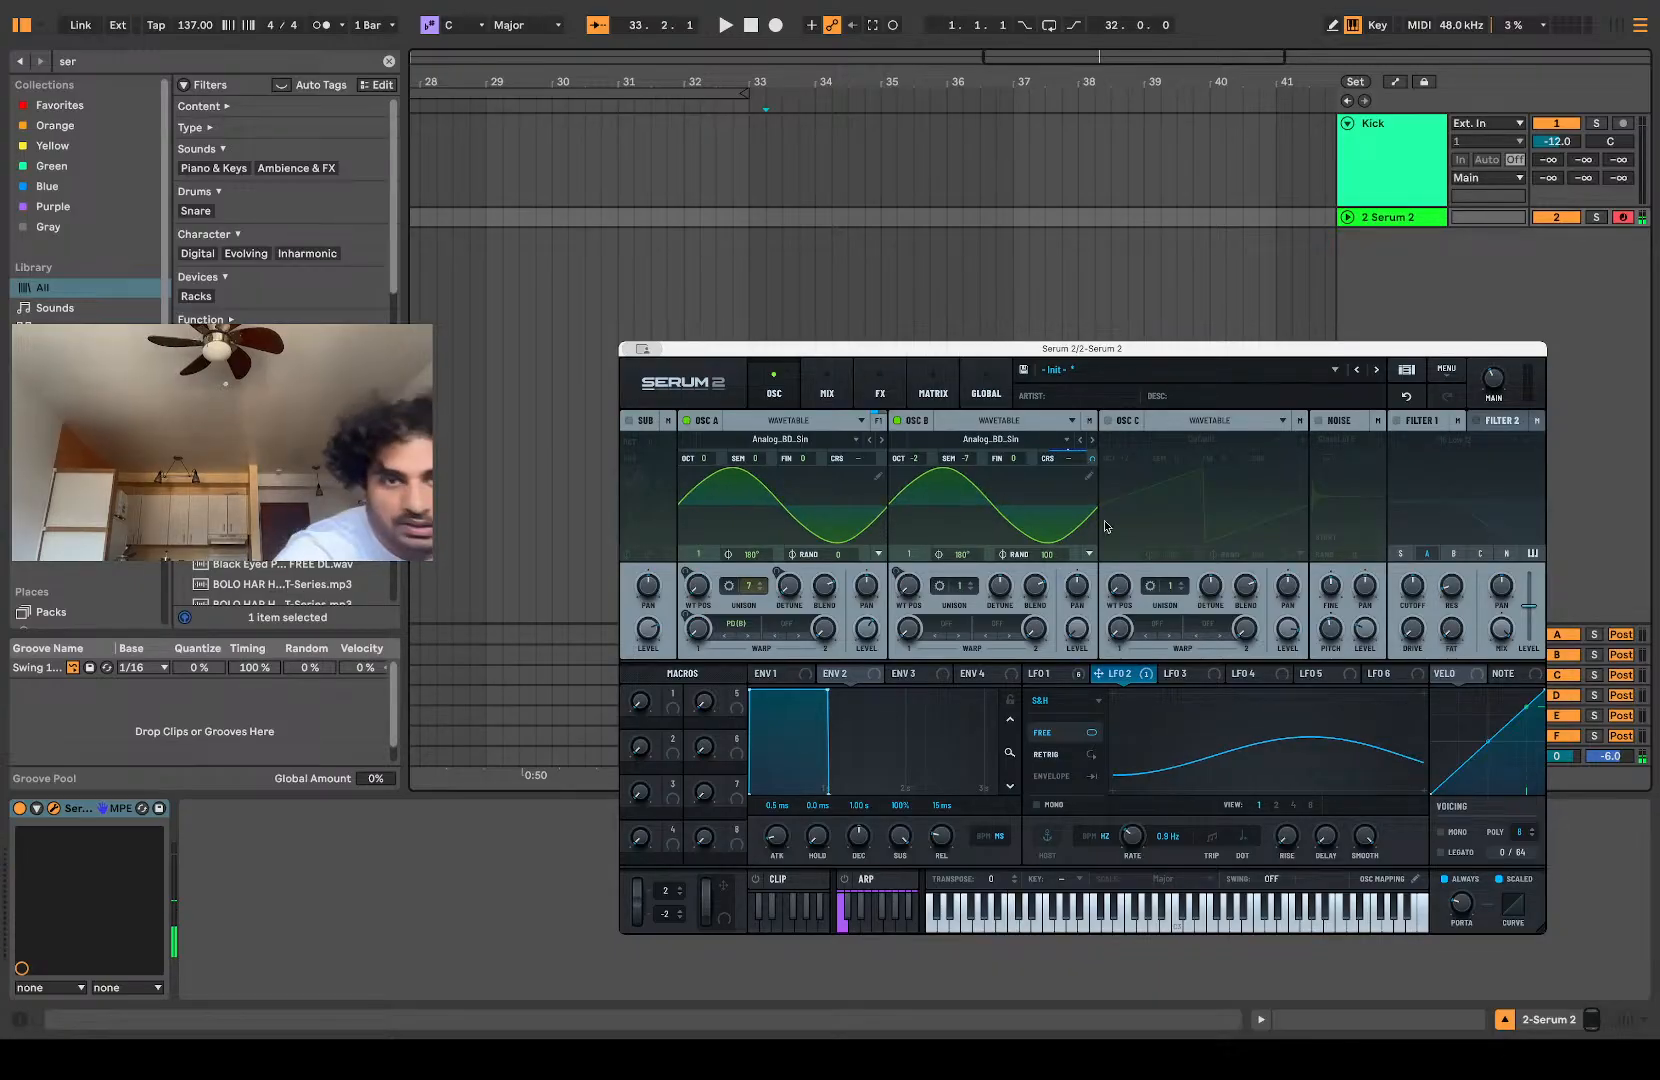
{"action": "right_click", "coordinate": [1092, 455]}
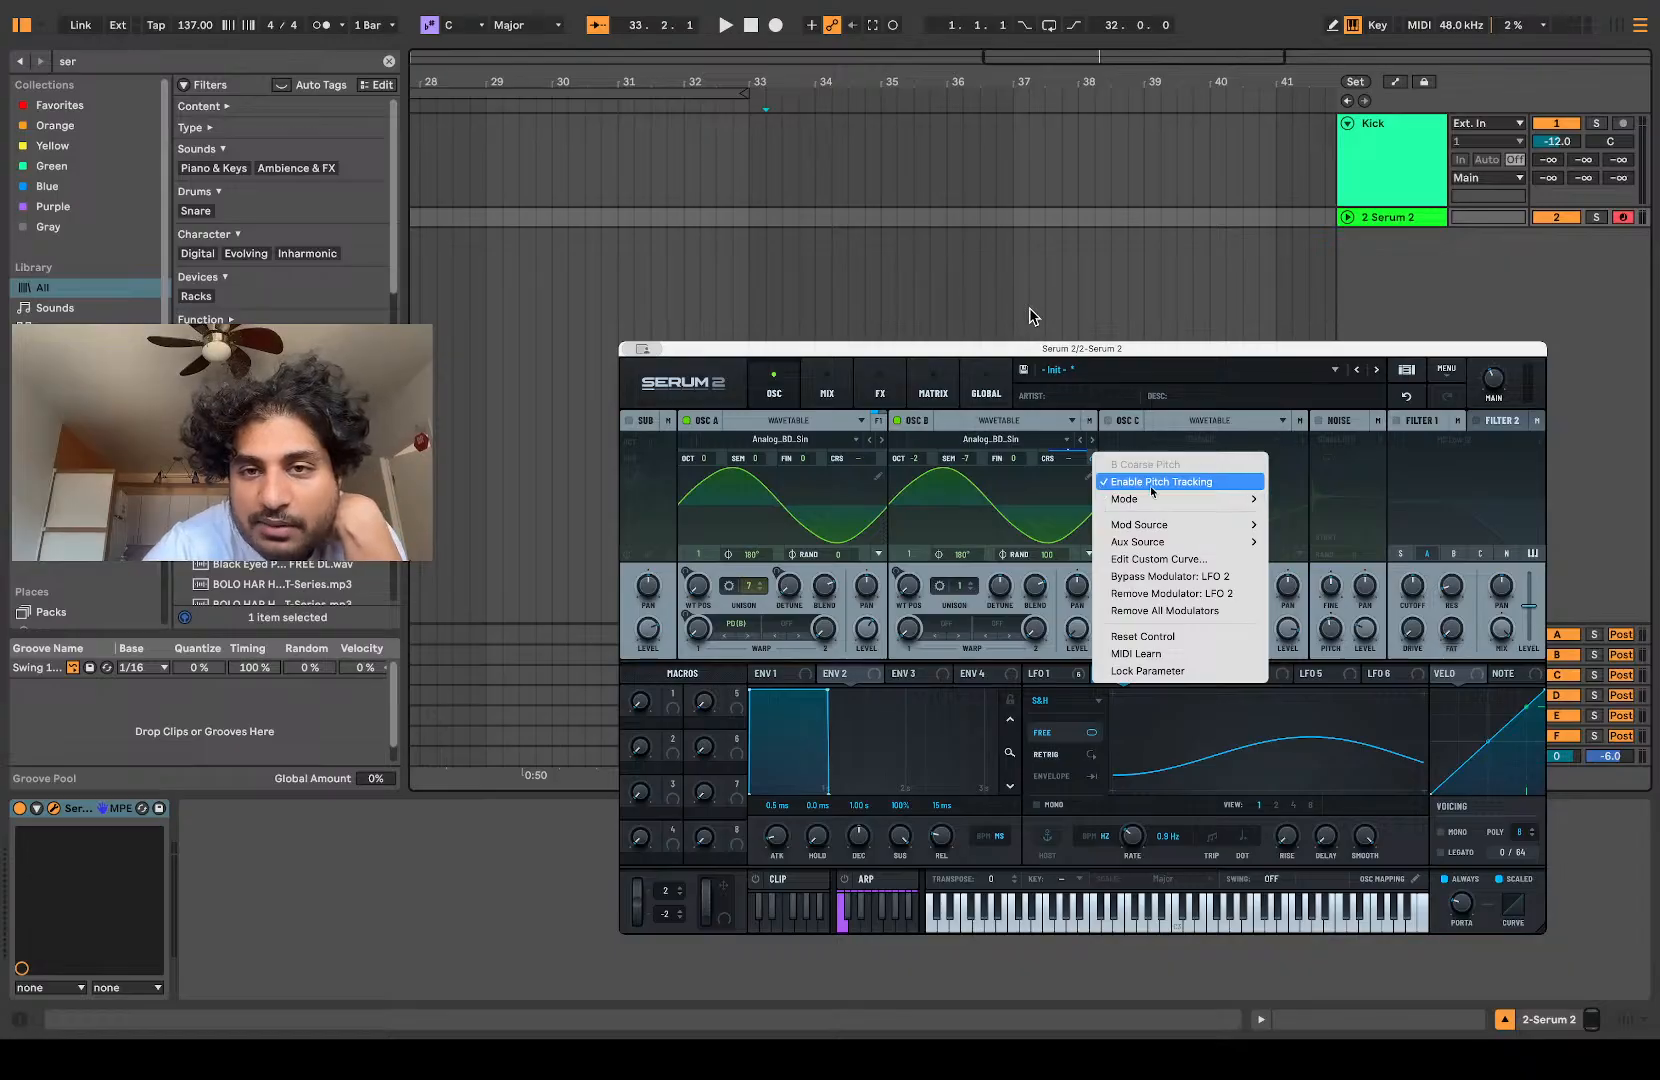
{"action": "left_click", "coordinate": [1163, 611]}
Step: Add a modulation matrix routing with LFO 2 as the source and oscillator B's coarse pitch as the destination
{"action": "left_click", "coordinate": [933, 390]}
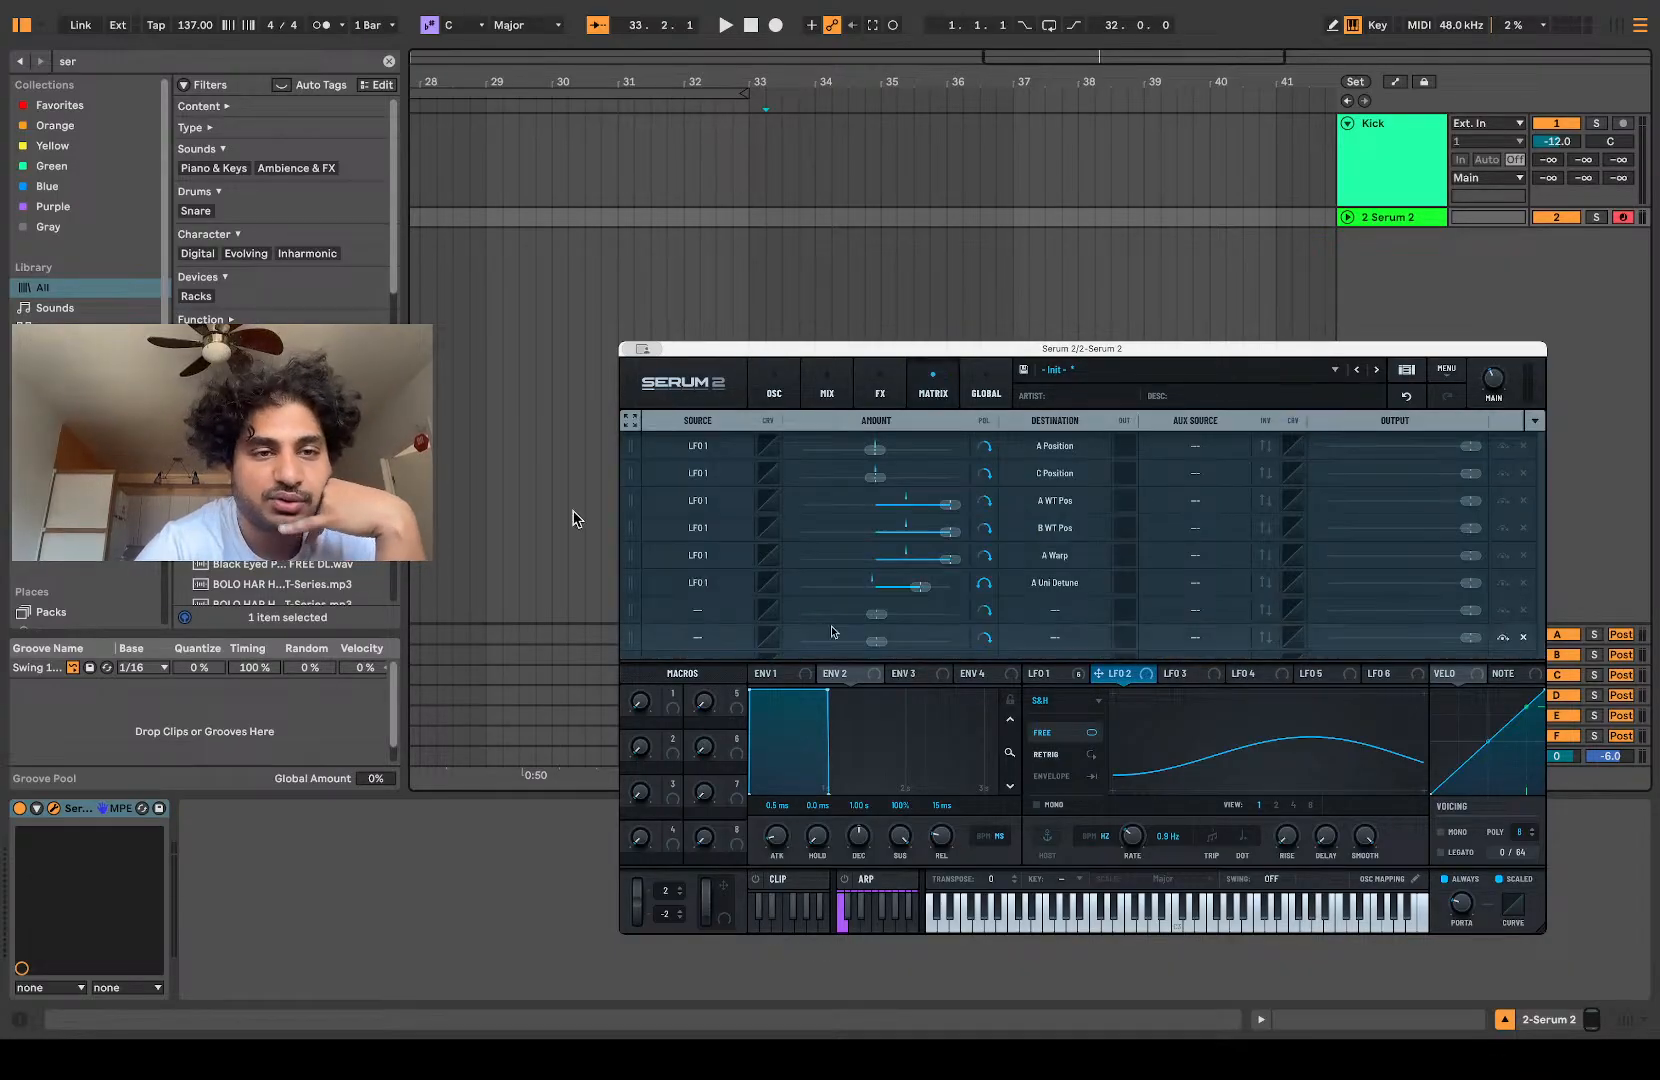
{"action": "left_click", "coordinate": [716, 613]}
{"action": "mouse_move", "coordinate": [700, 666]}
{"action": "left_click", "coordinate": [775, 685]}
{"action": "left_click", "coordinate": [1047, 610]}
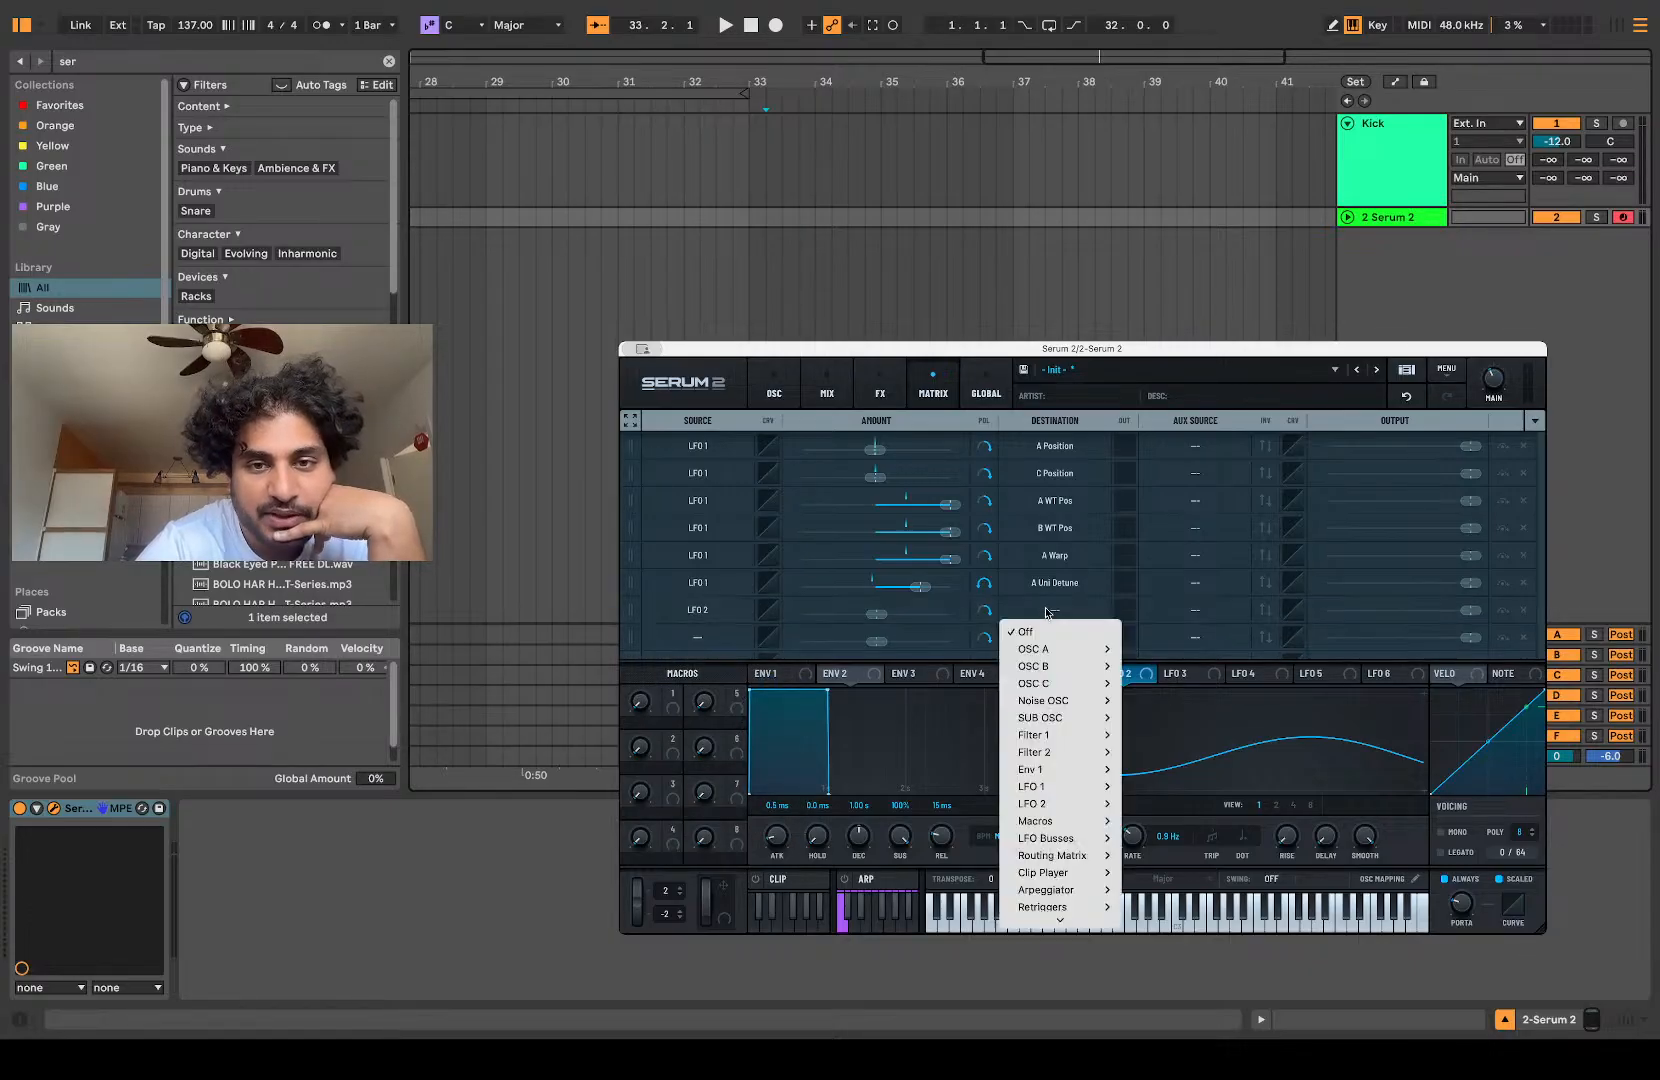
{"action": "mouse_move", "coordinate": [1054, 669]}
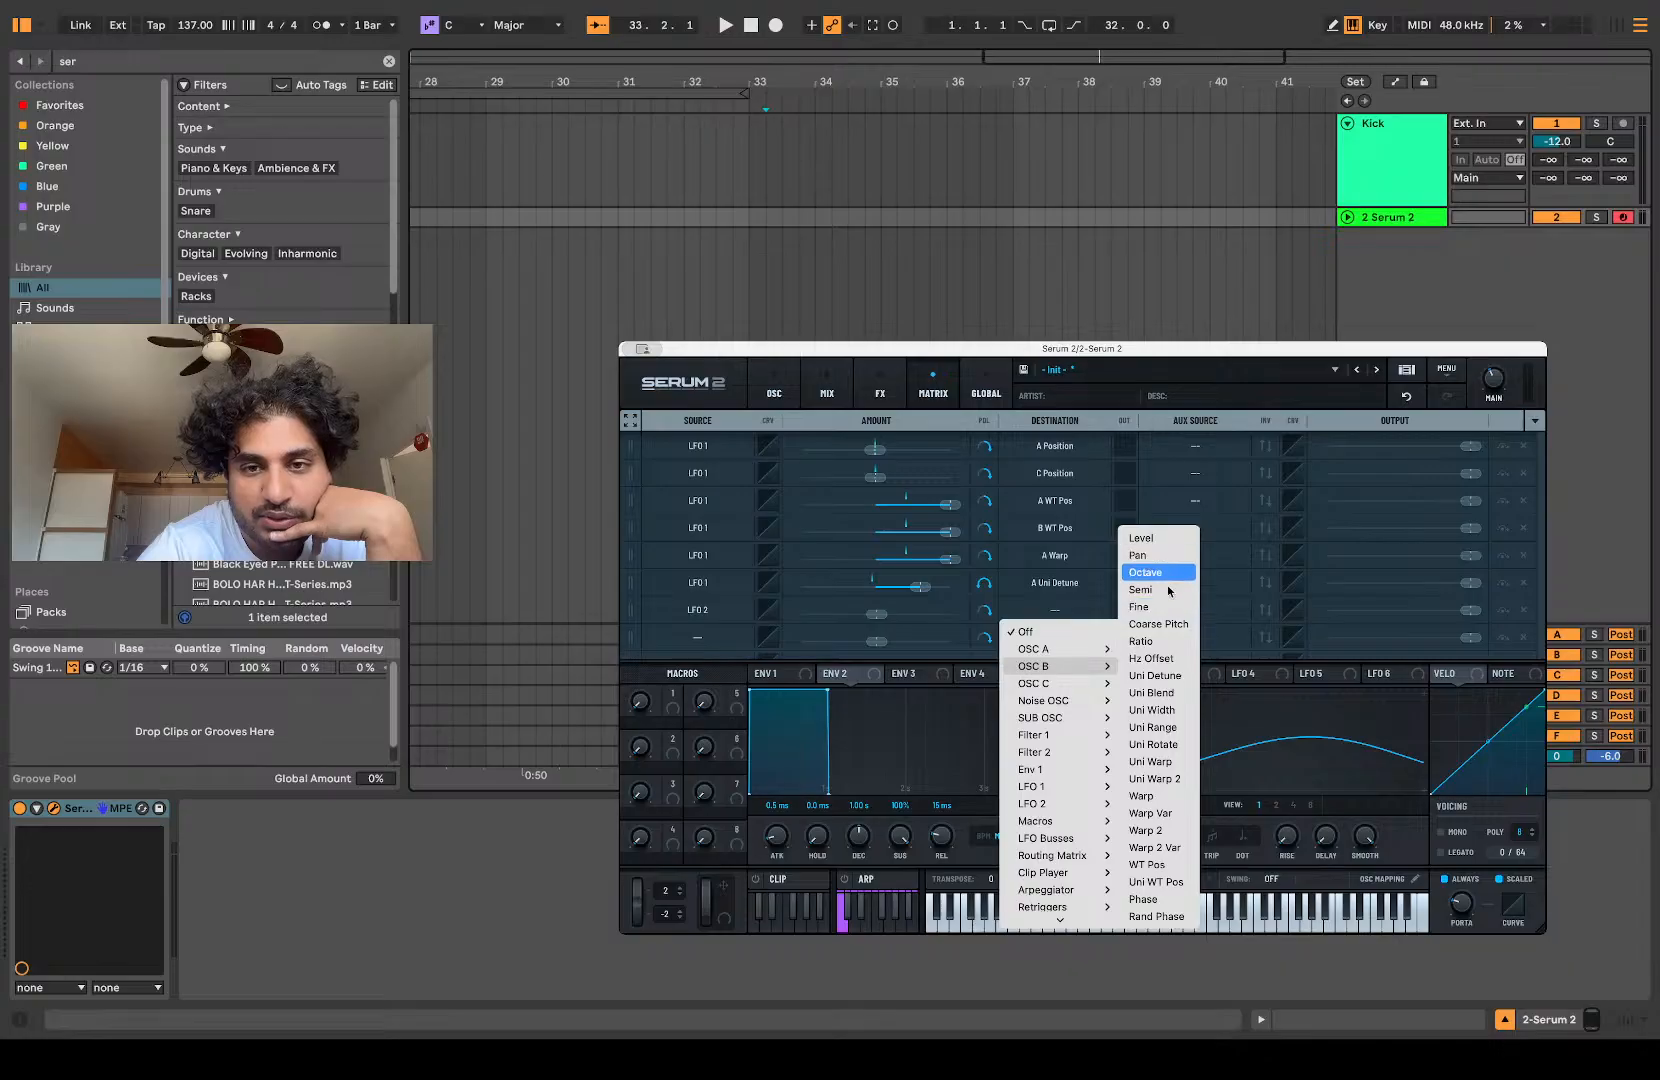
{"action": "left_click", "coordinate": [1160, 624]}
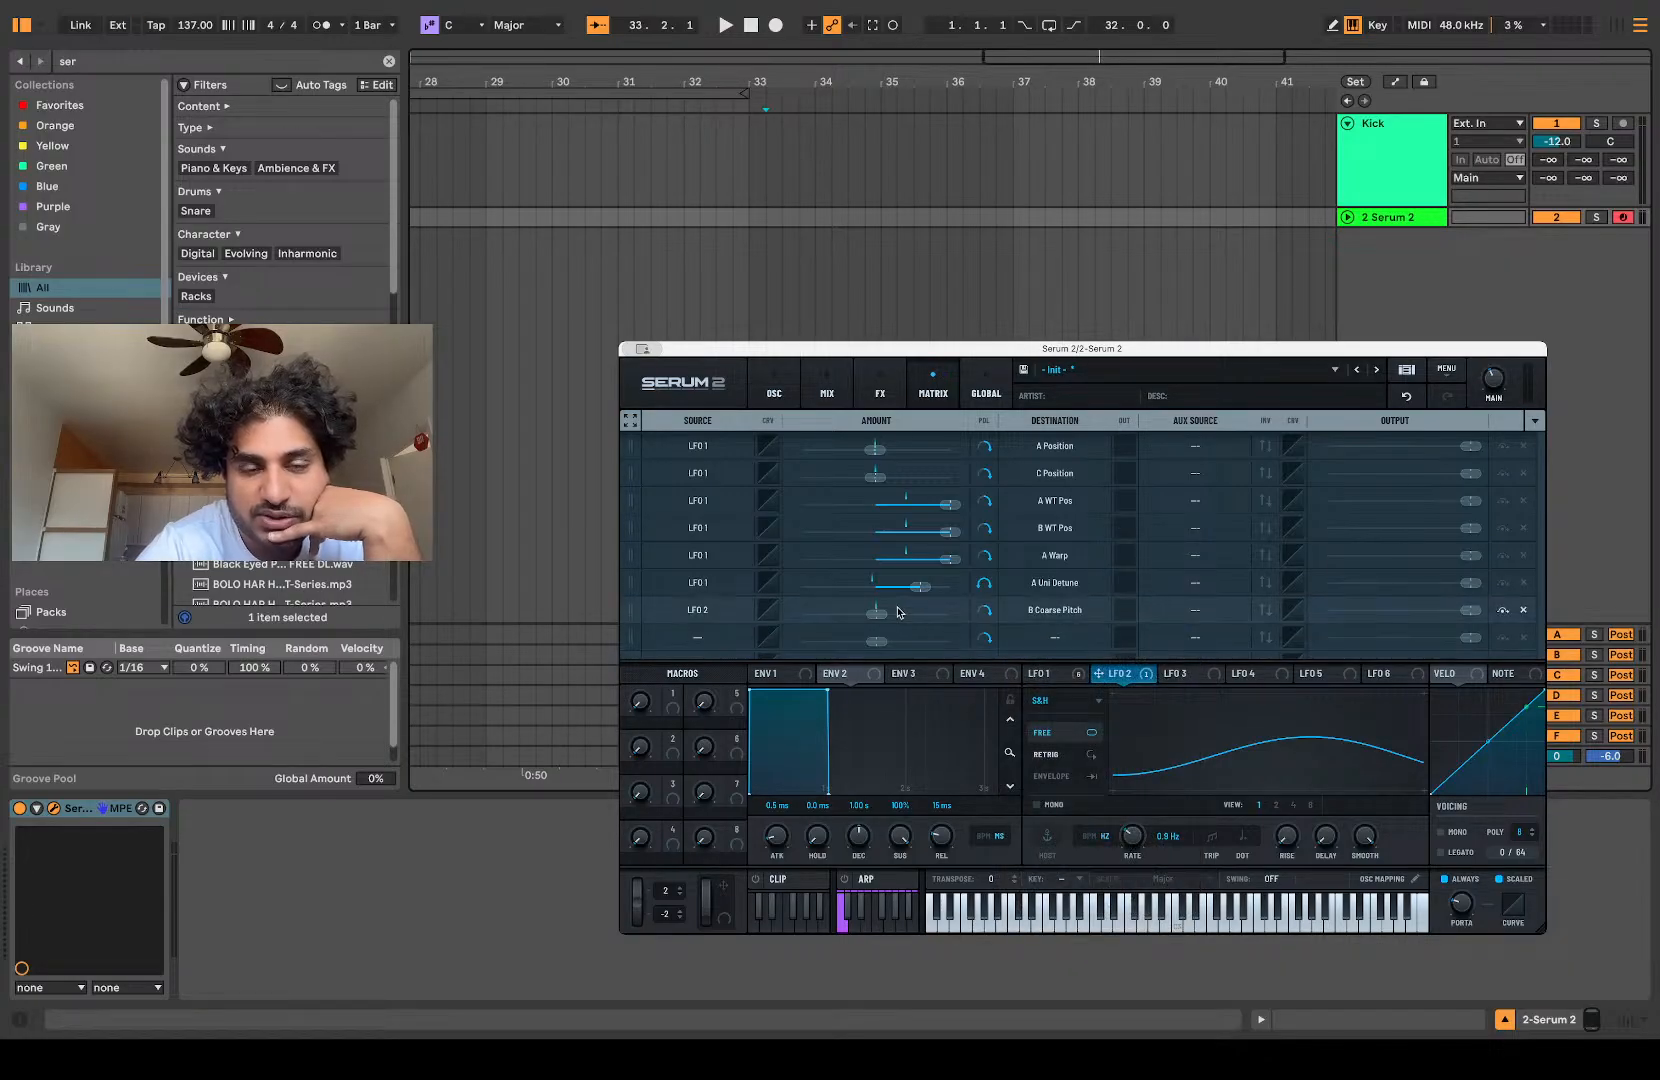
Step: Try full and reduced negative amounts for the LFO 2 routing to oscillator B's coarse pitch
{"action": "left_click_drag", "start_coordinate": [873, 615], "coordinate": [546, 530]}
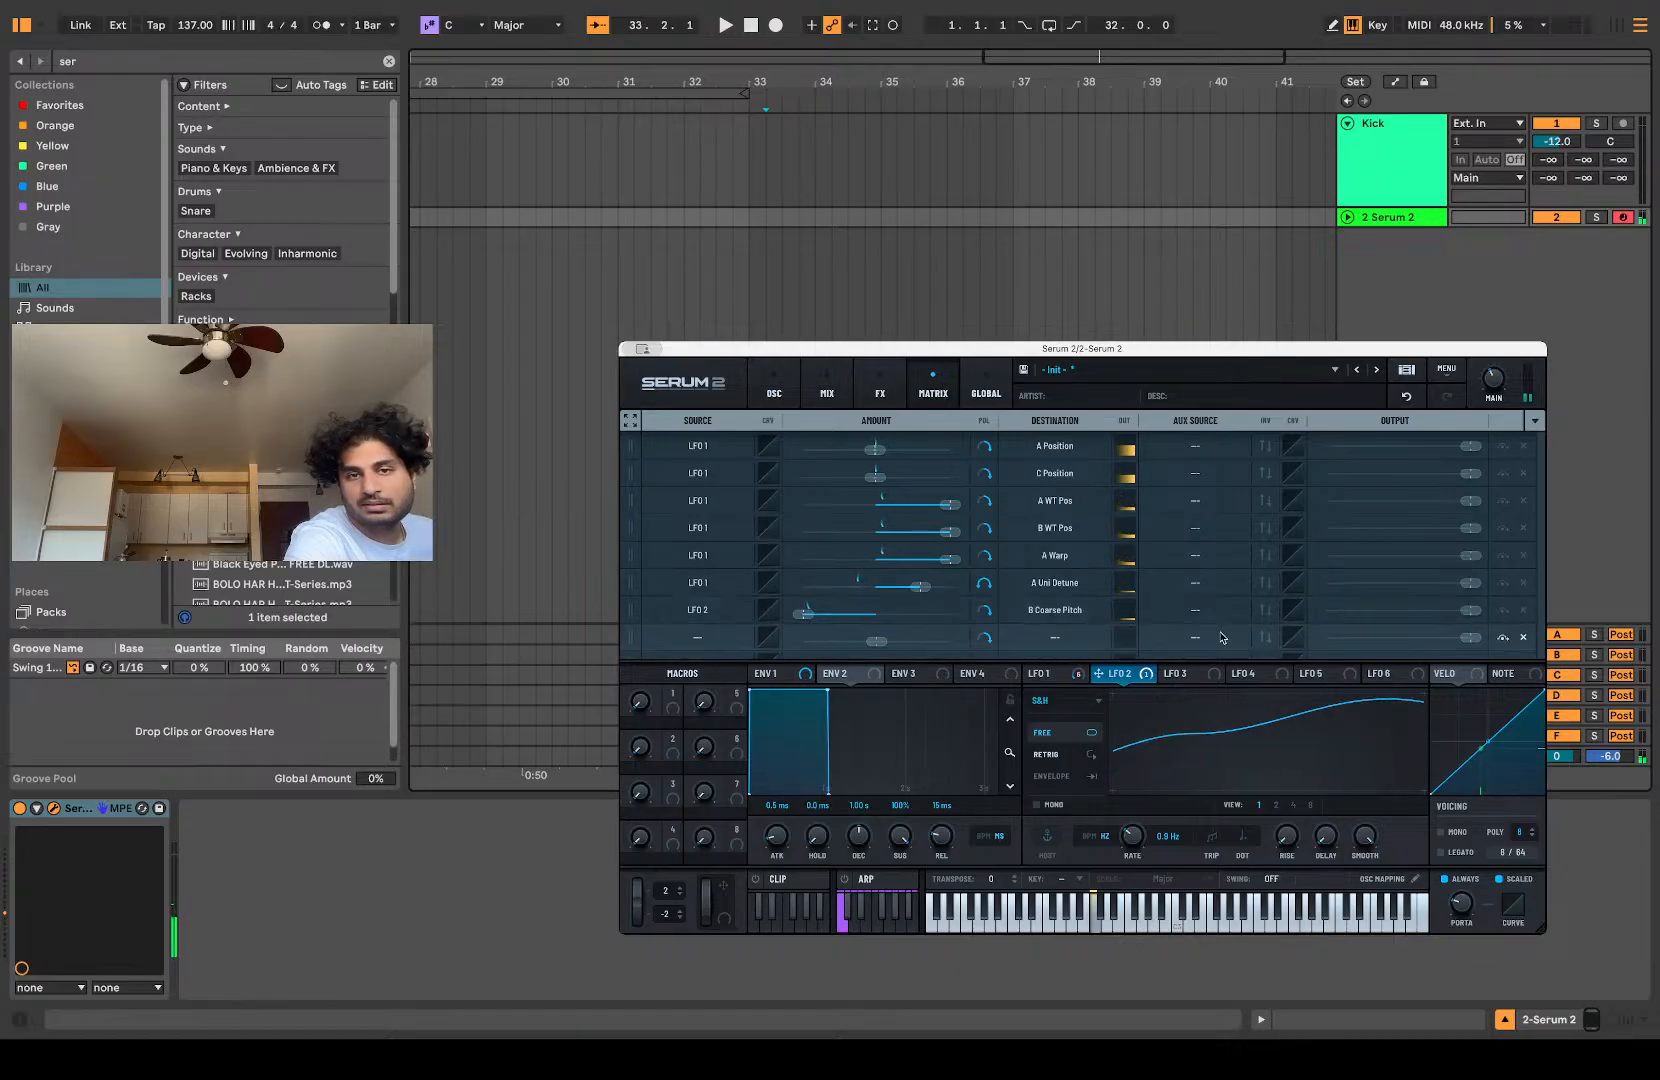
{"action": "left_click", "coordinate": [1196, 610]}
{"action": "left_click", "coordinate": [1198, 610]}
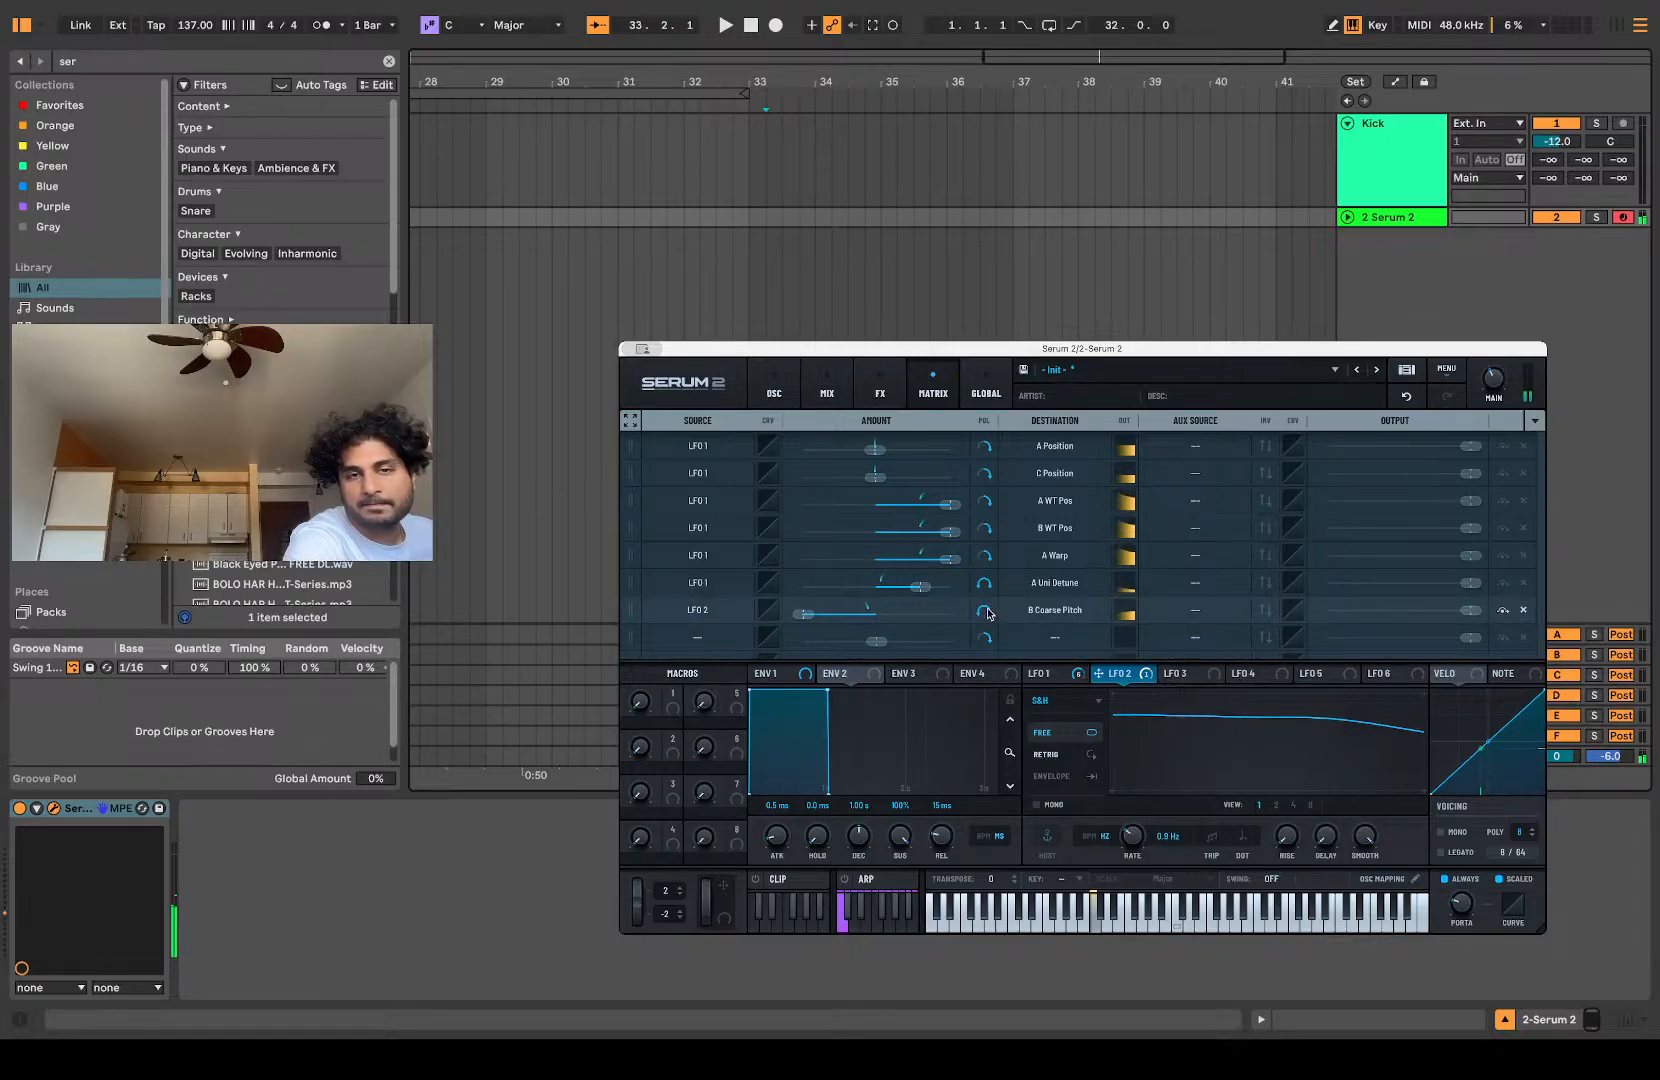
{"action": "mouse_move", "coordinate": [803, 617]}
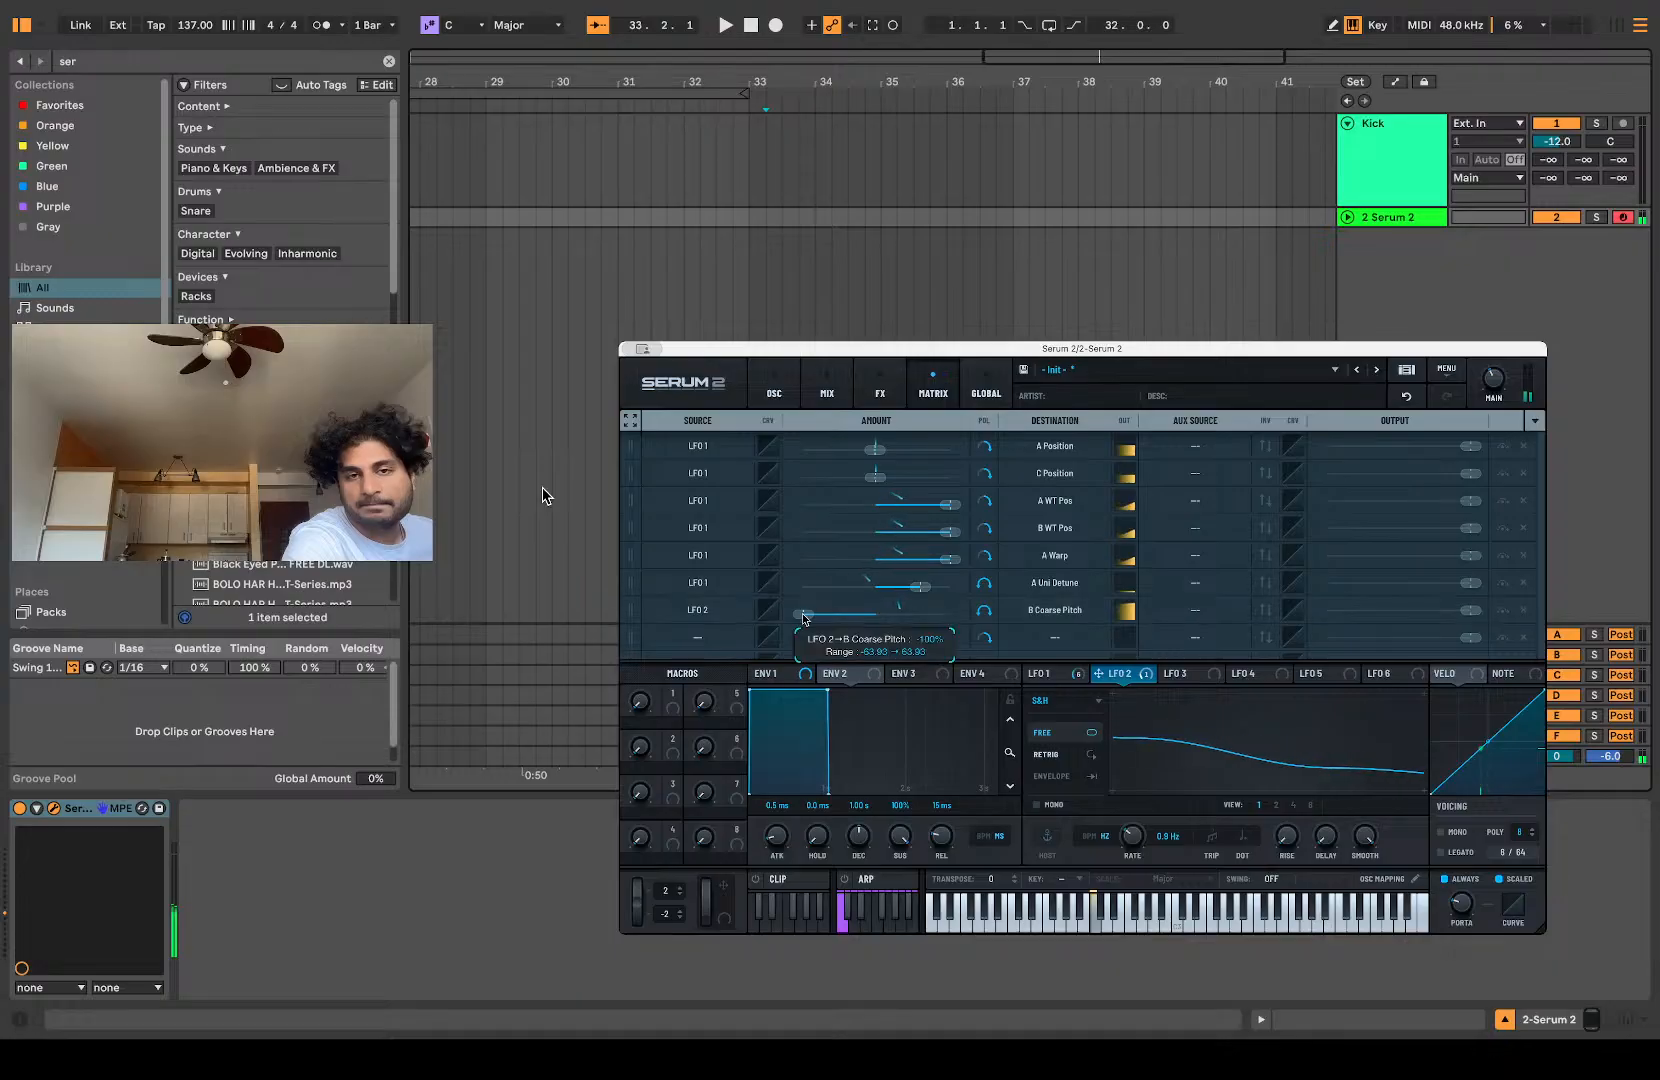
{"action": "left_click_drag", "start_coordinate": [845, 620], "coordinate": [848, 620]}
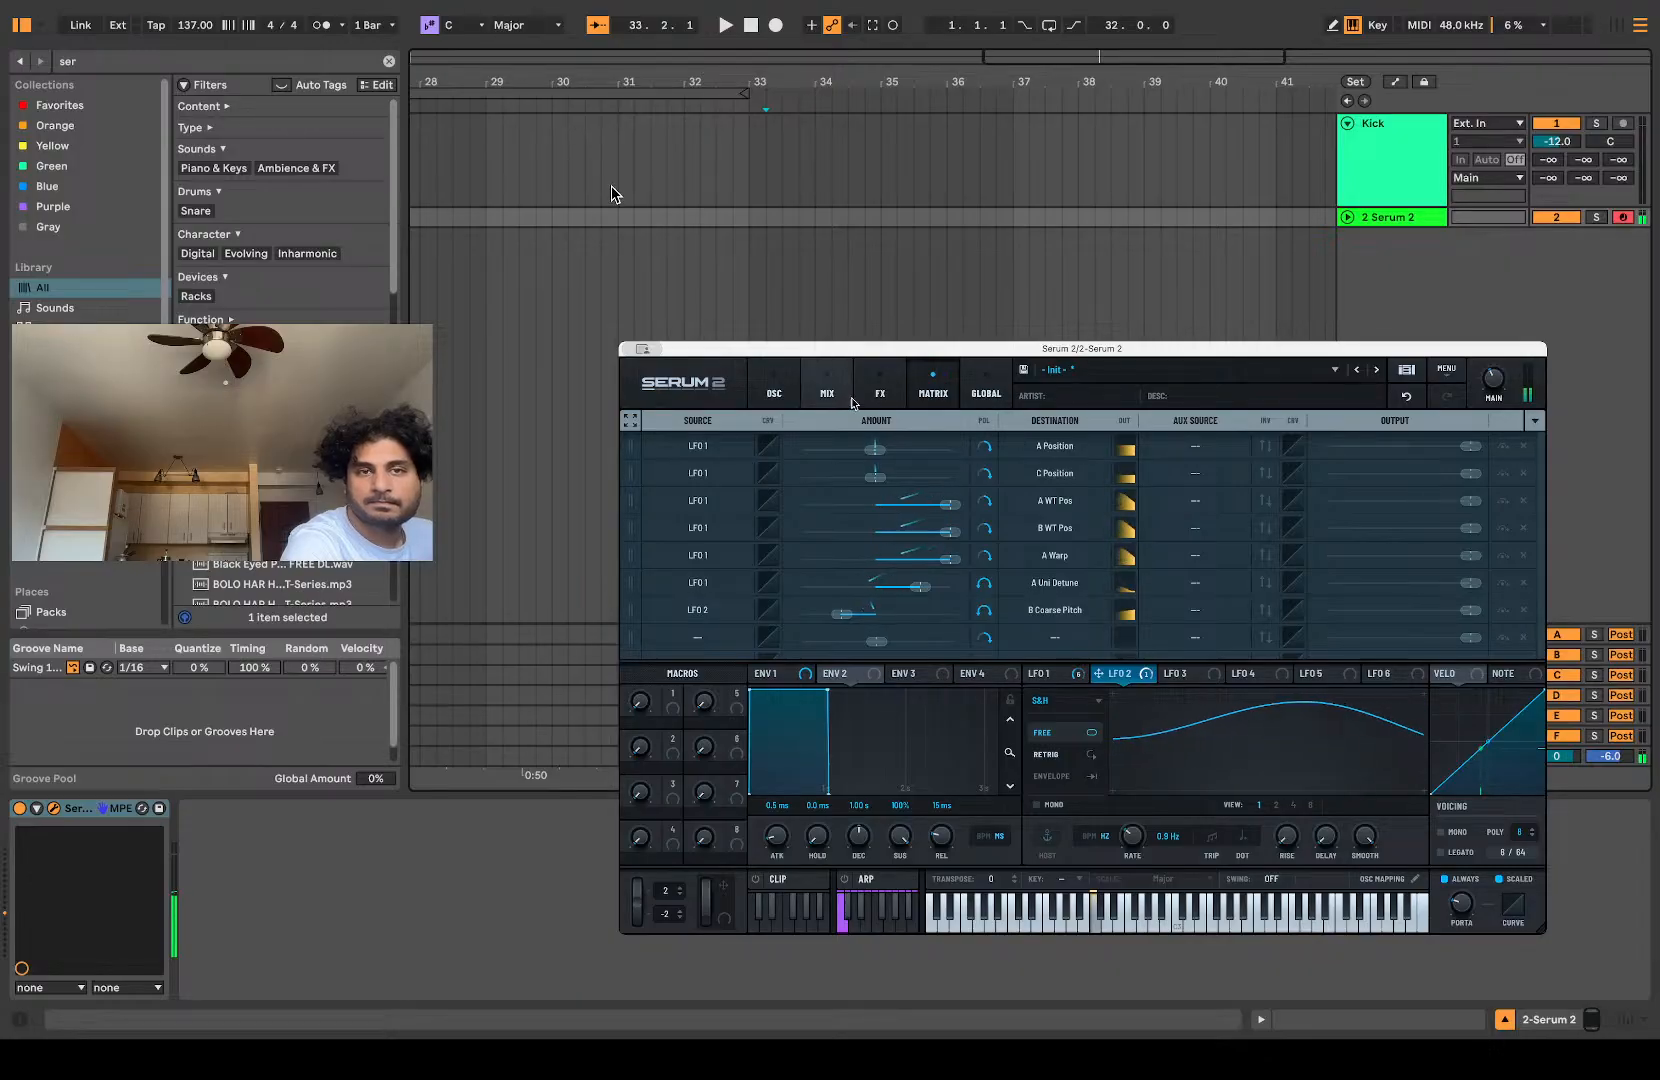
Step: Try lowering oscillator B's coarse pitch down to -64.00
{"action": "left_click", "coordinate": [773, 388]}
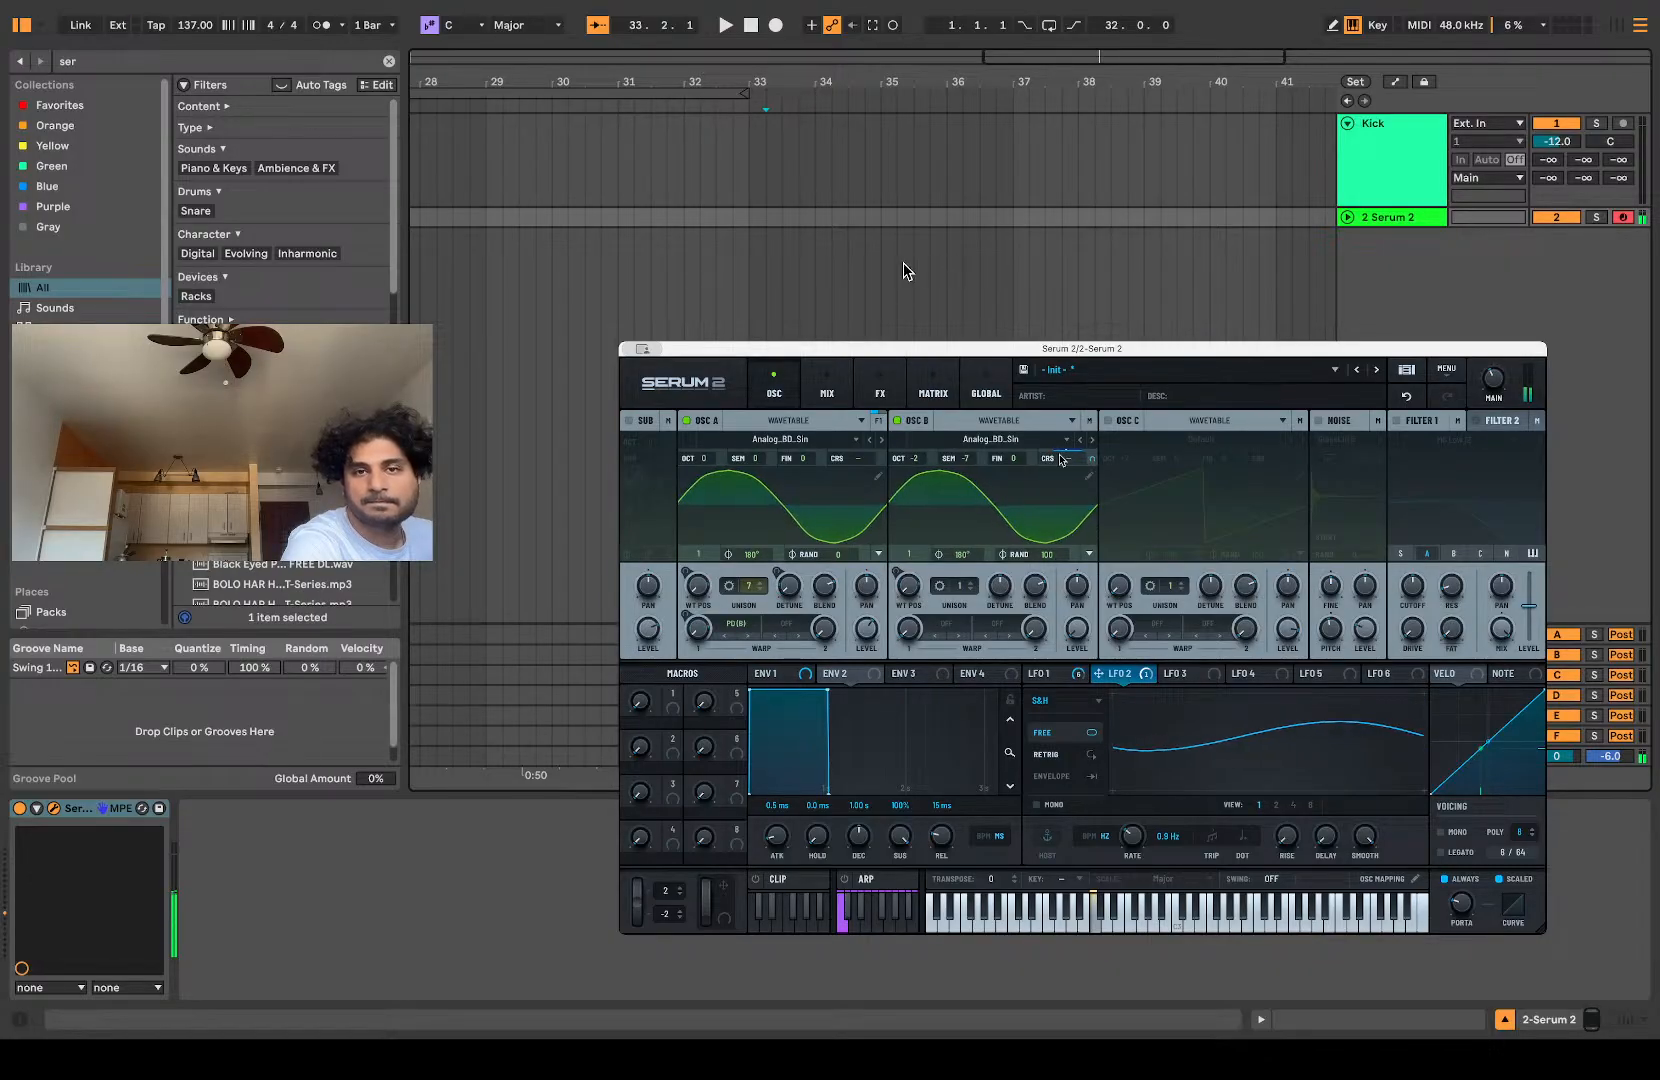
{"action": "left_click_drag", "start_coordinate": [1068, 463], "coordinate": [1095, 578]}
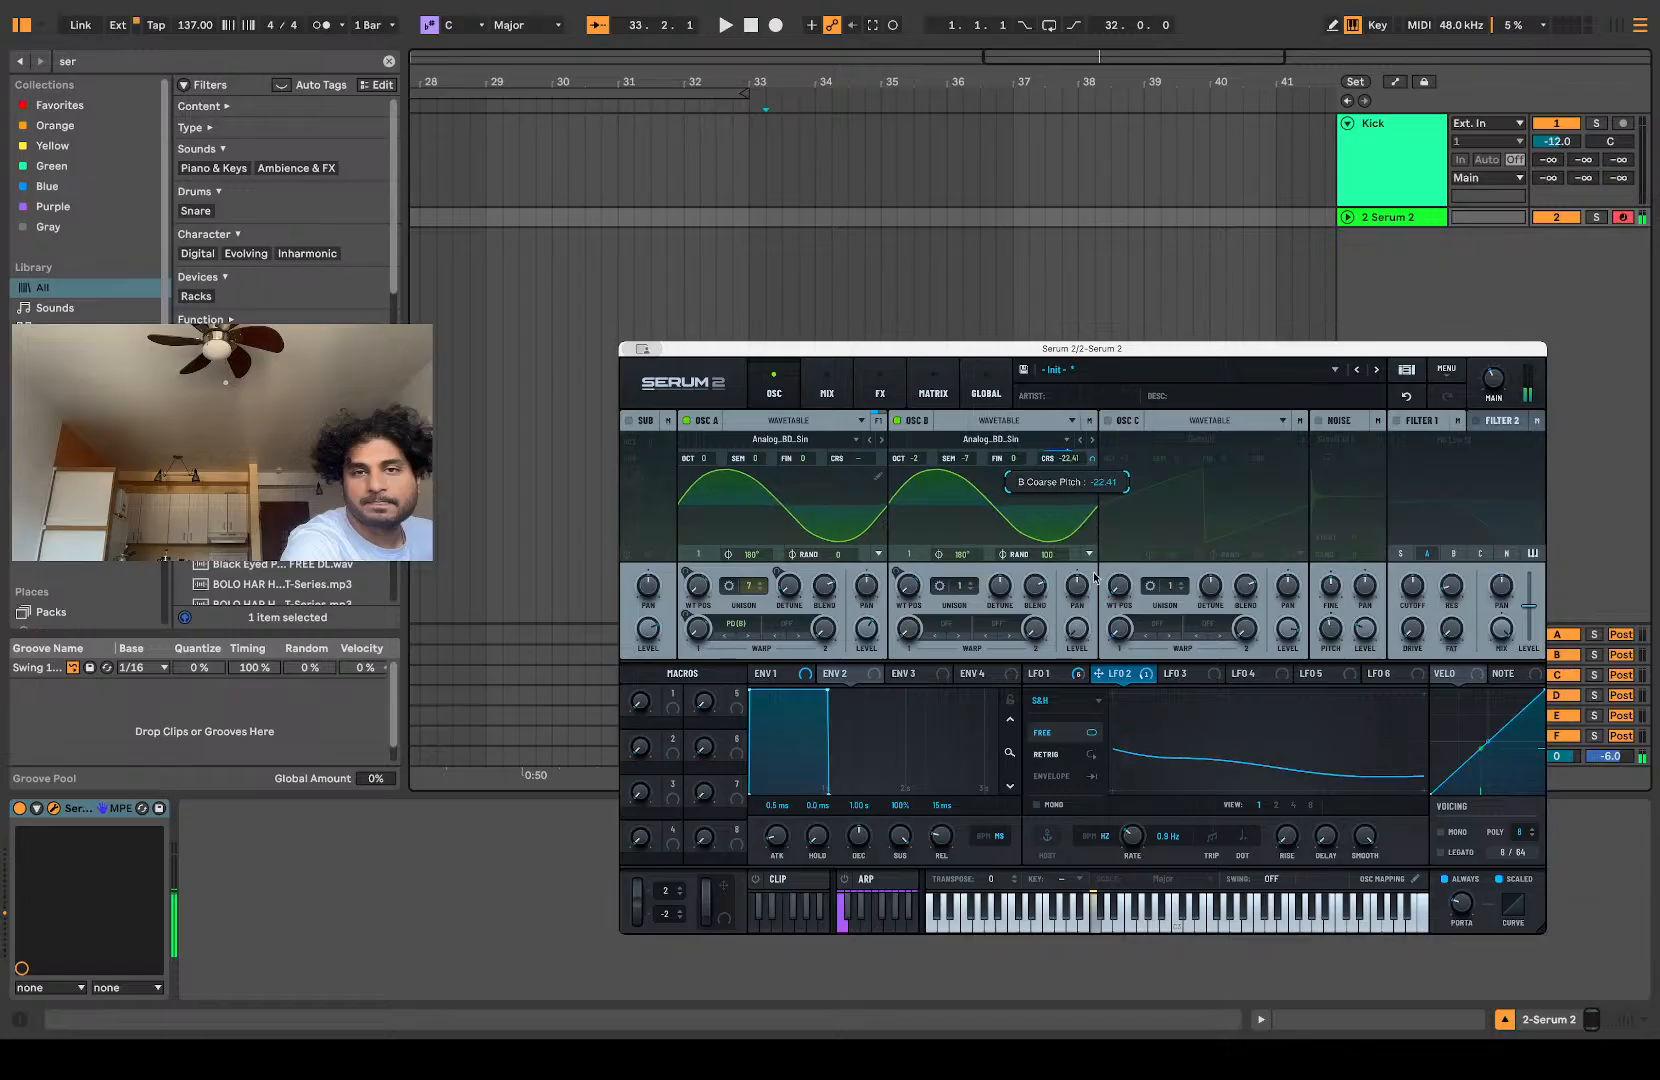
{"action": "mouse_move", "coordinate": [1116, 654]}
{"action": "left_mouse_down"}
{"action": "mouse_move", "coordinate": [1137, 760]}
{"action": "mouse_move", "coordinate": [1095, 658]}
{"action": "left_mouse_up"}
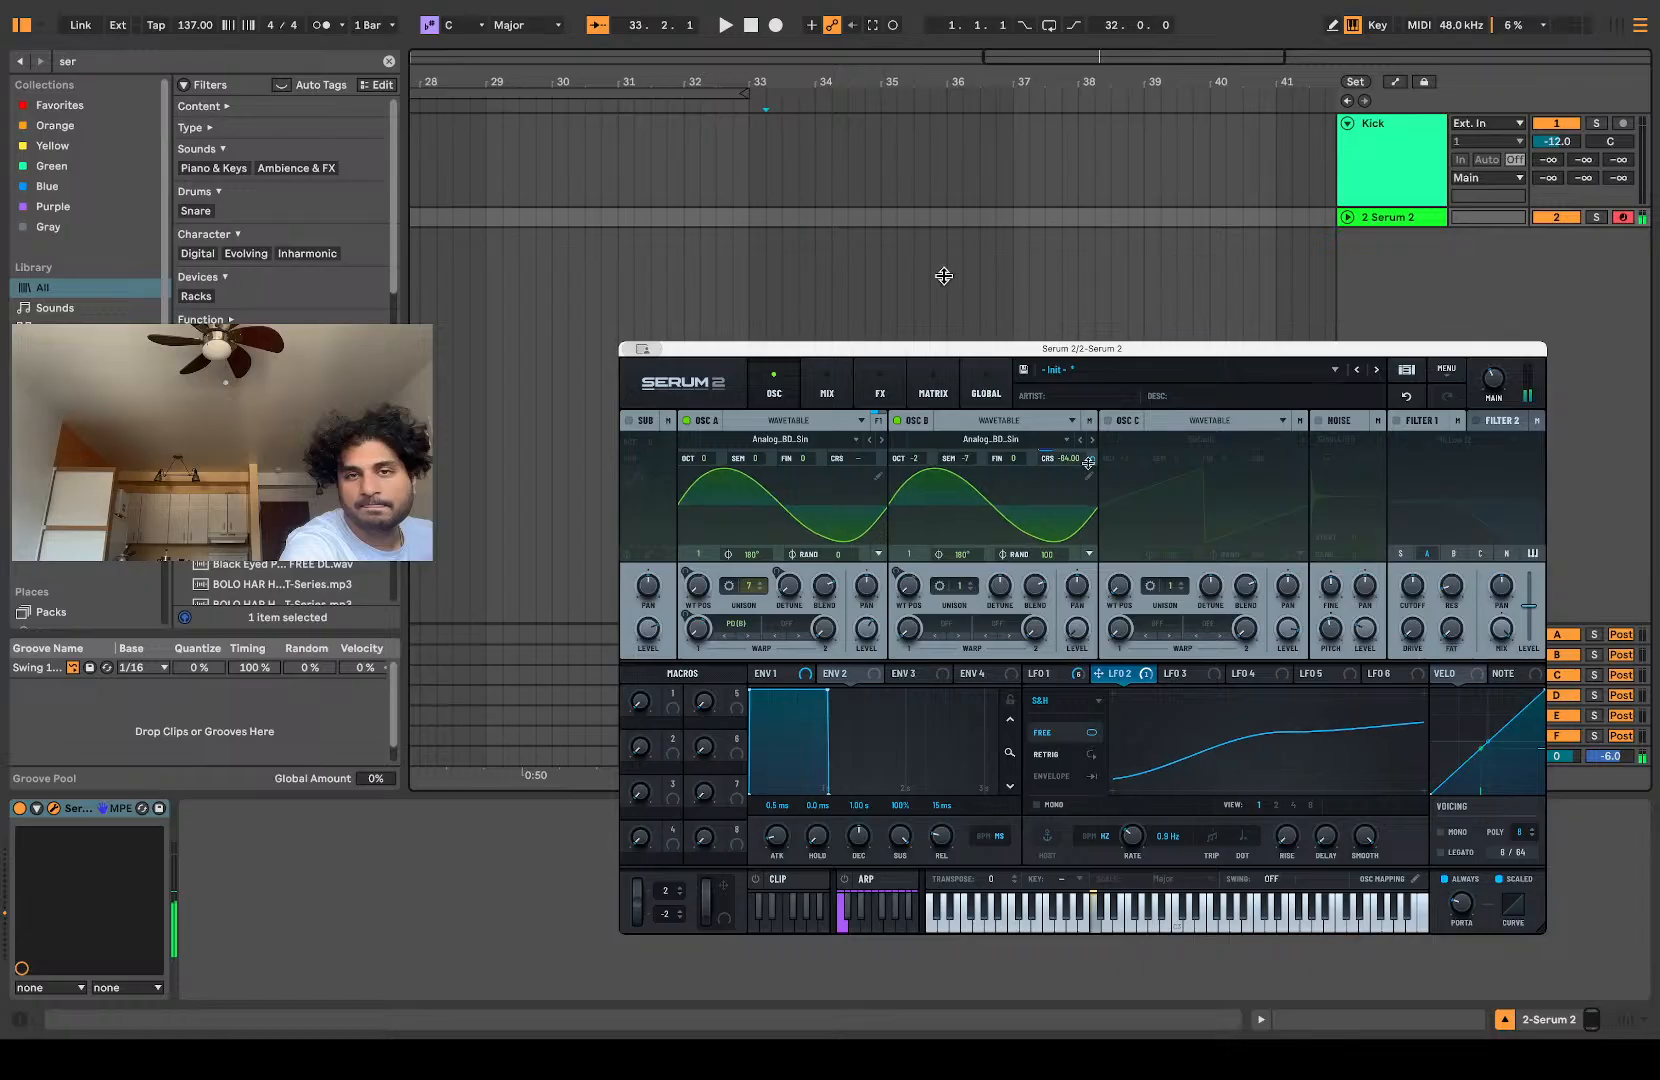
{"action": "left_click_drag", "start_coordinate": [1090, 459], "coordinate": [1050, 626]}
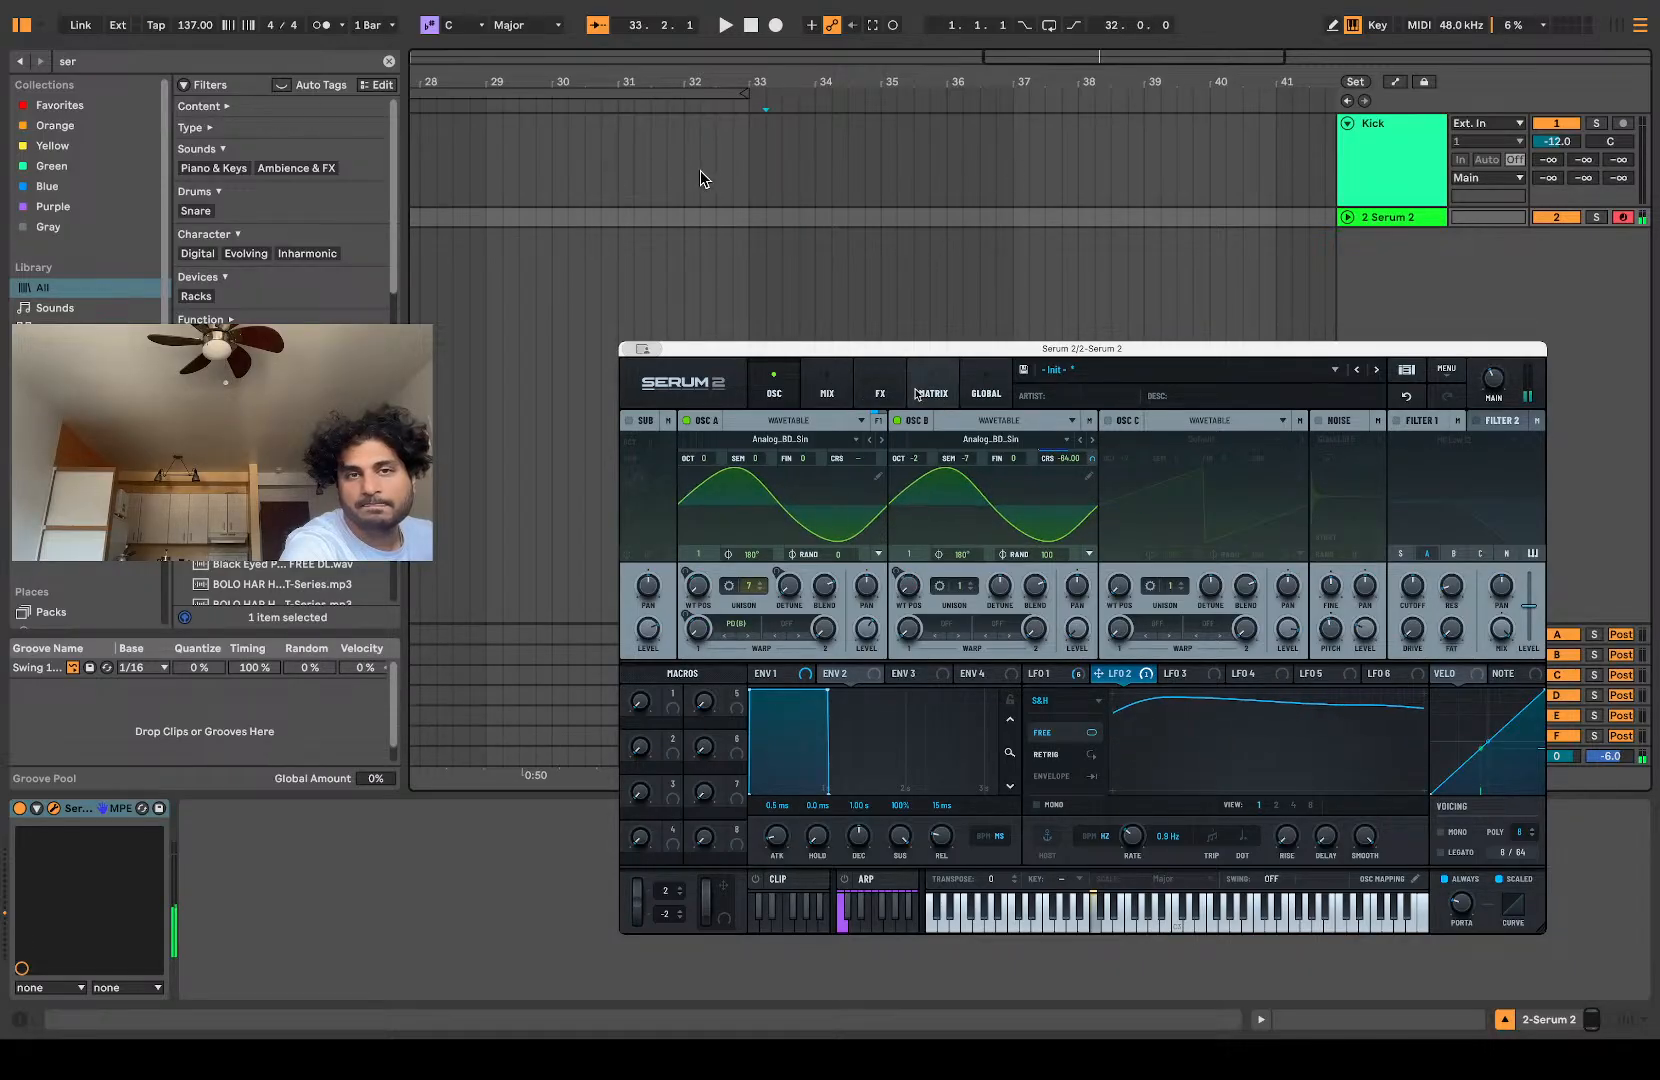
Step: Change LFO 2's matrix amount on oscillator B's coarse pitch to its positive maximum
{"action": "left_click", "coordinate": [933, 390]}
{"action": "left_click_drag", "start_coordinate": [808, 617], "coordinate": [968, 625]}
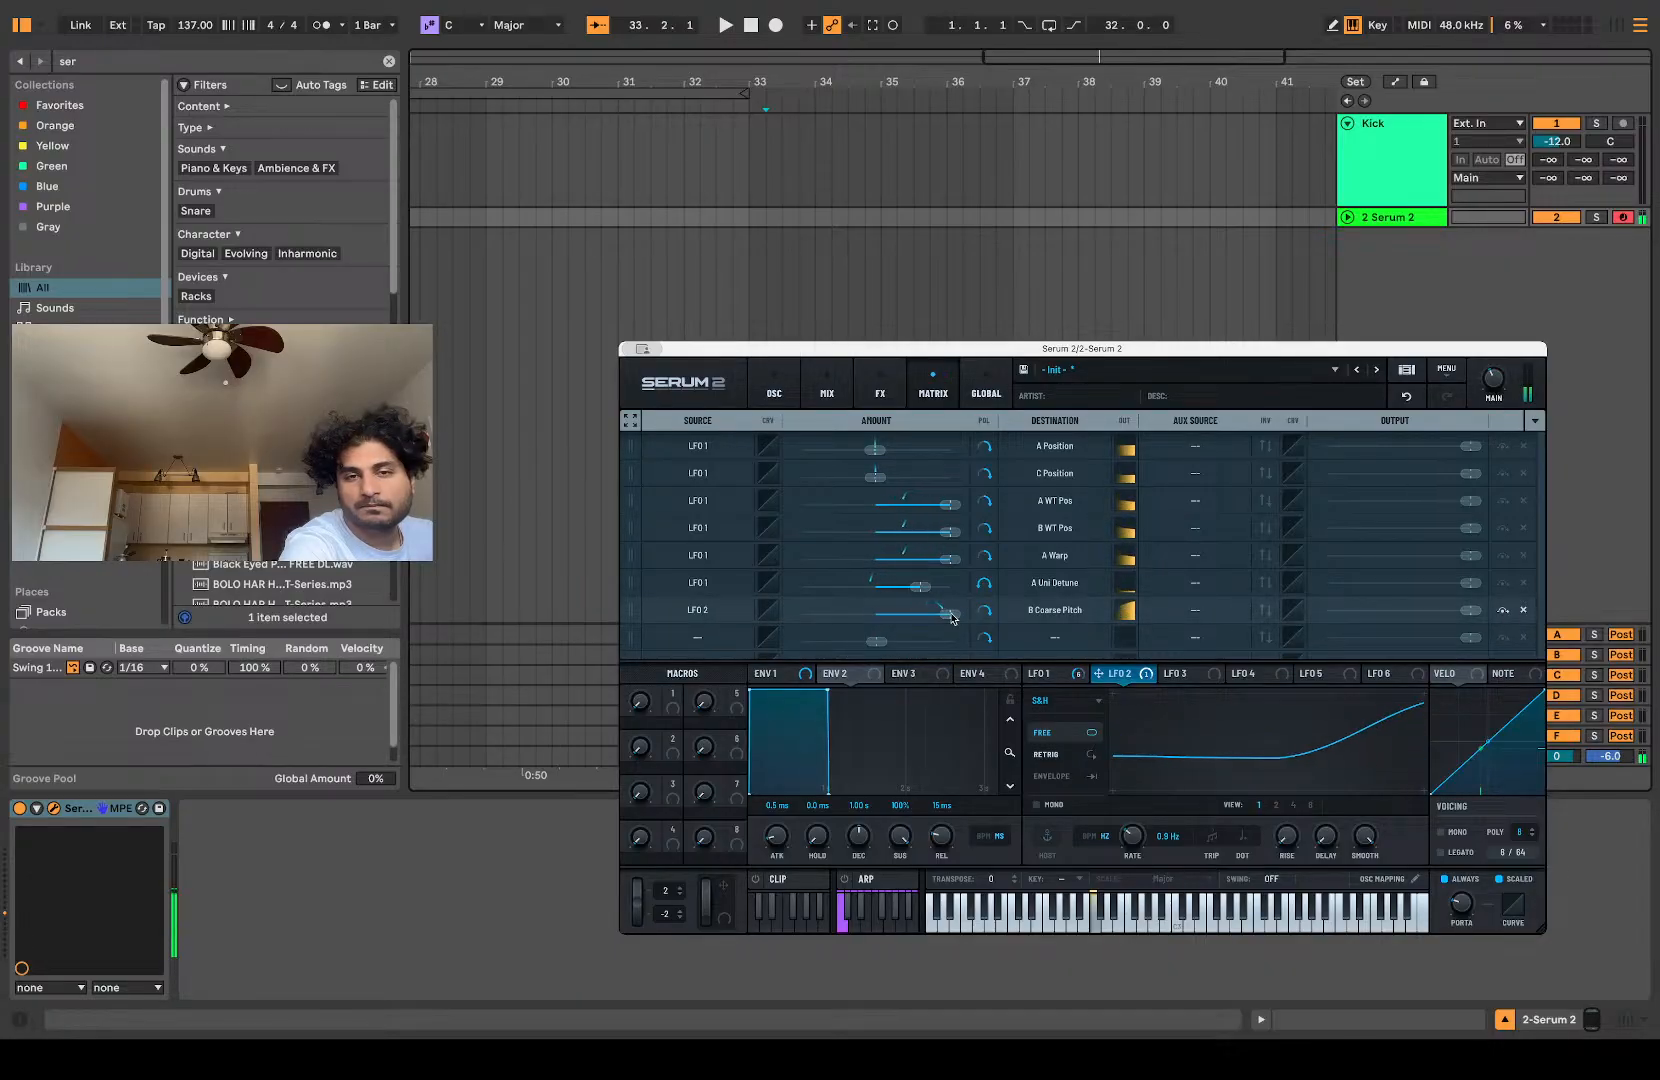
{"action": "left_click", "coordinate": [951, 617]}
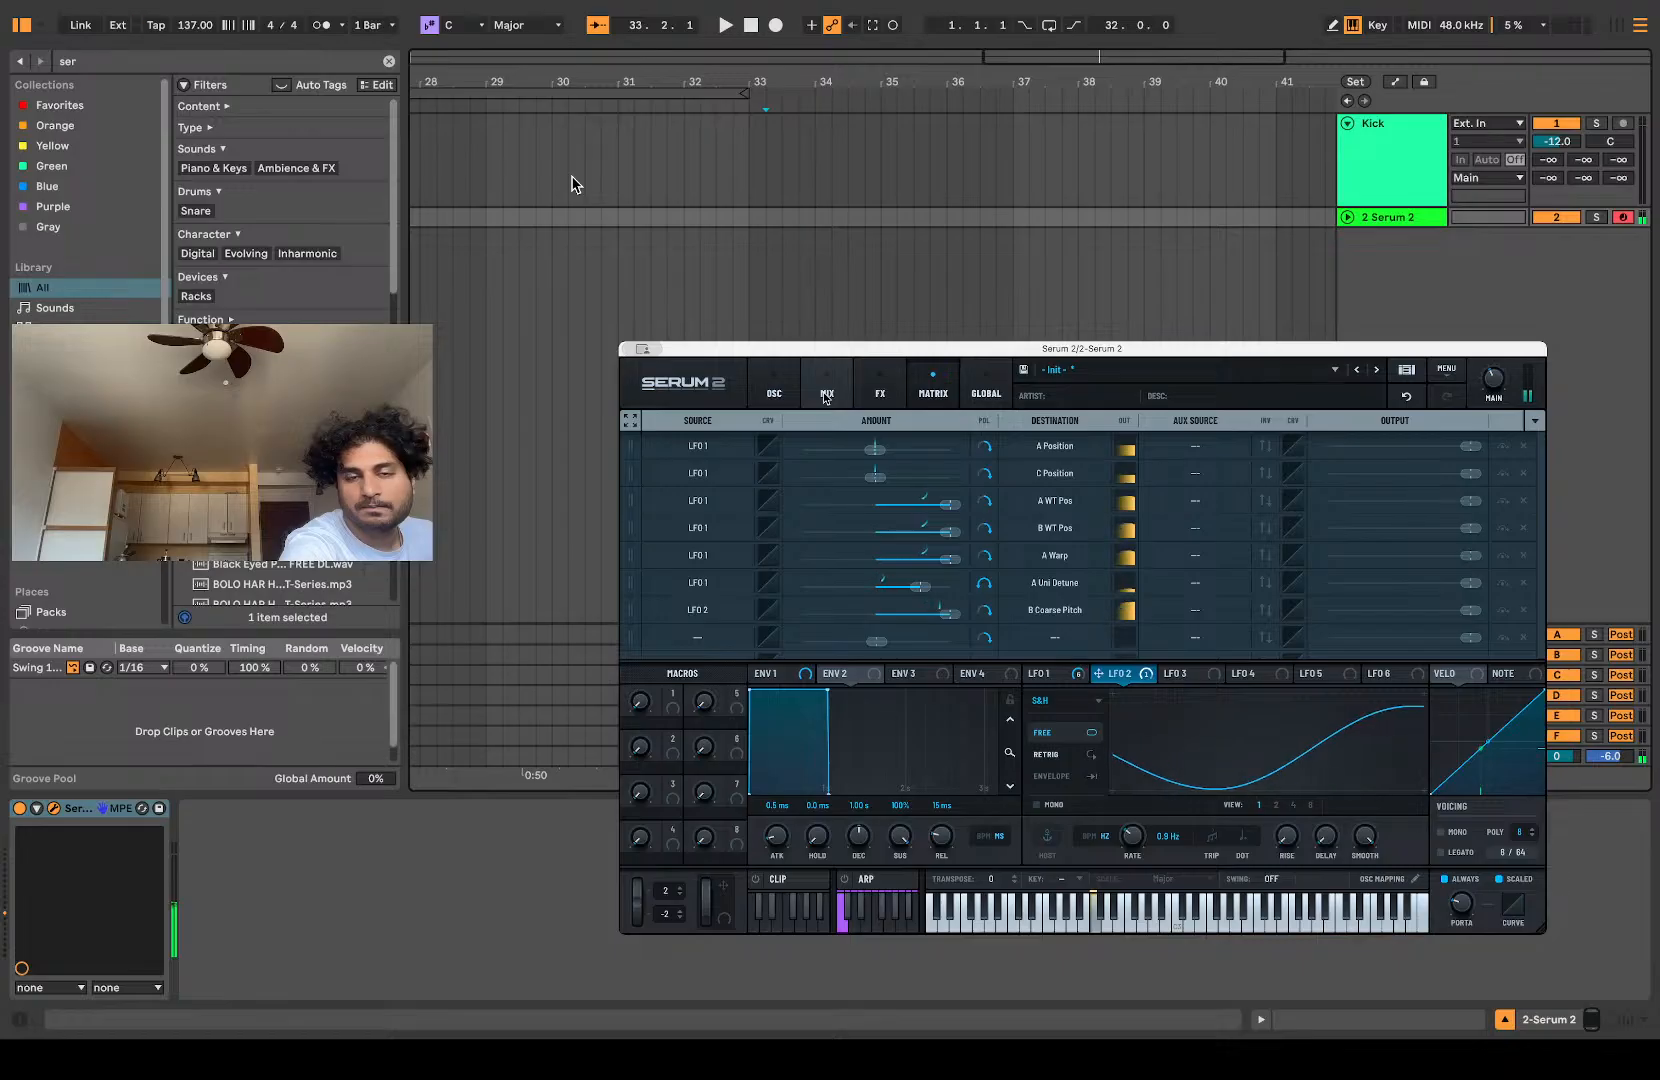
Step: Raise oscillator B's coarse pitch to -27.82 and slightly reduce LFO 2's positive modulation amount on it
{"action": "left_click", "coordinate": [826, 396]}
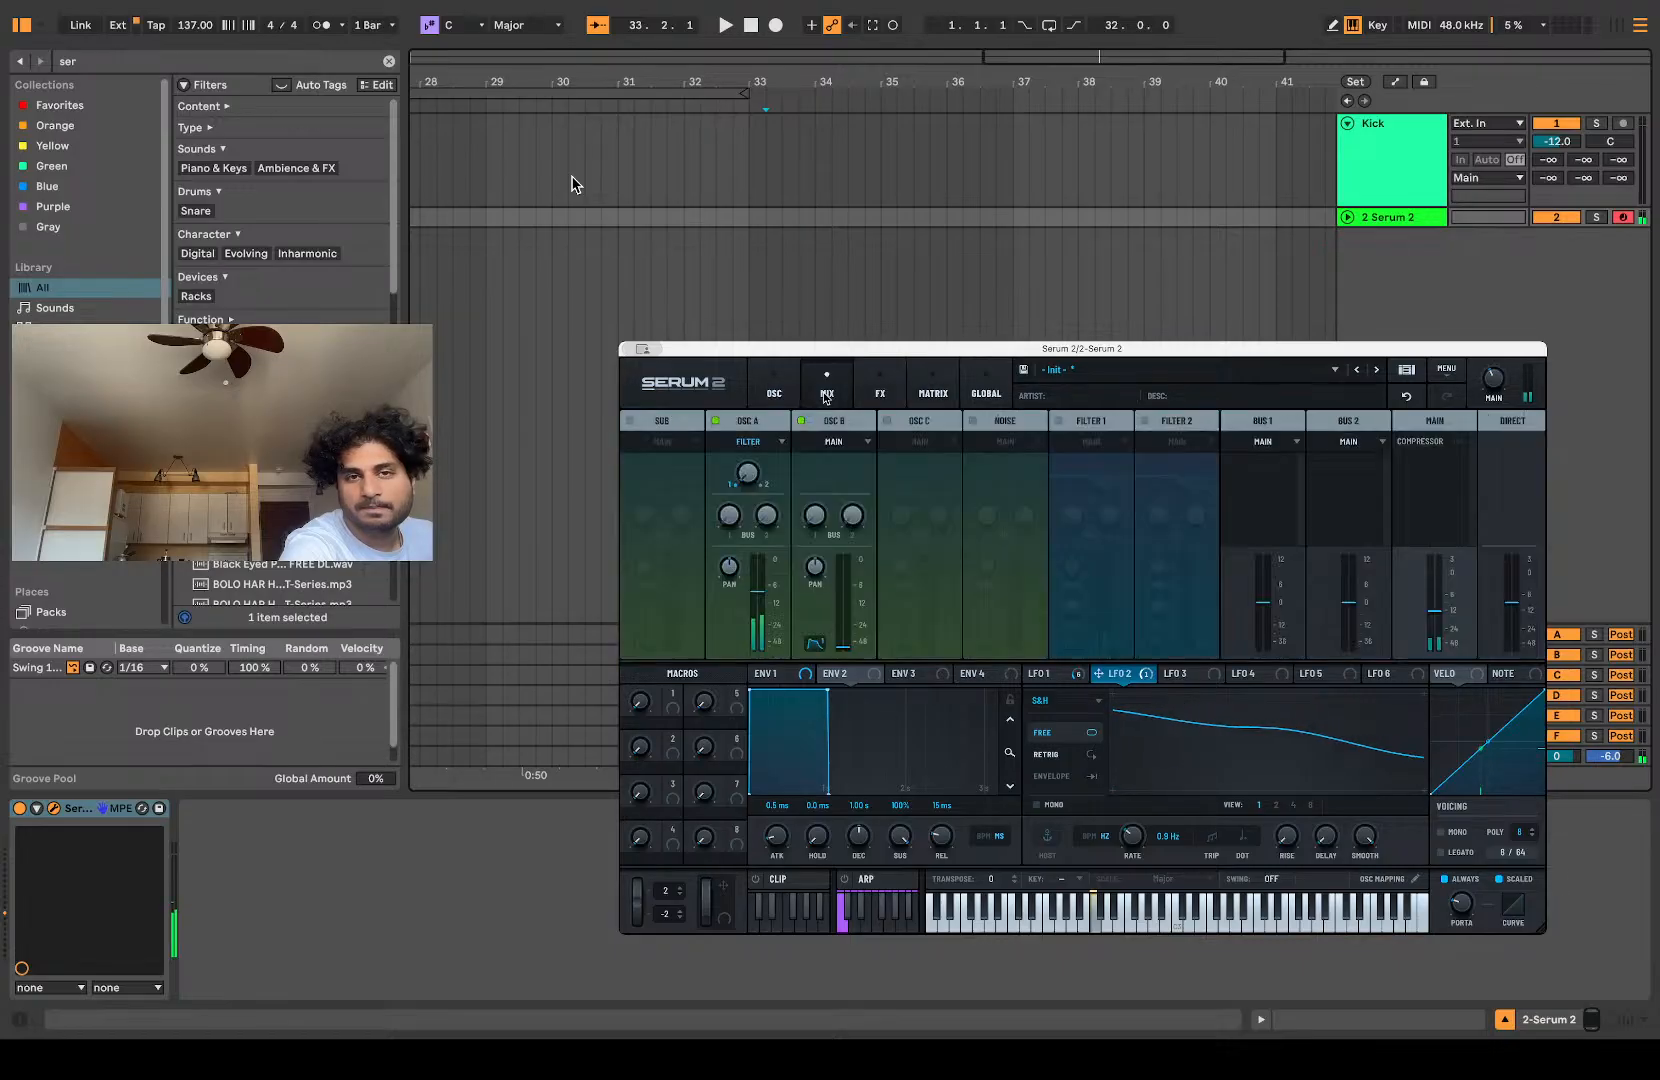
{"action": "left_click", "coordinate": [773, 390]}
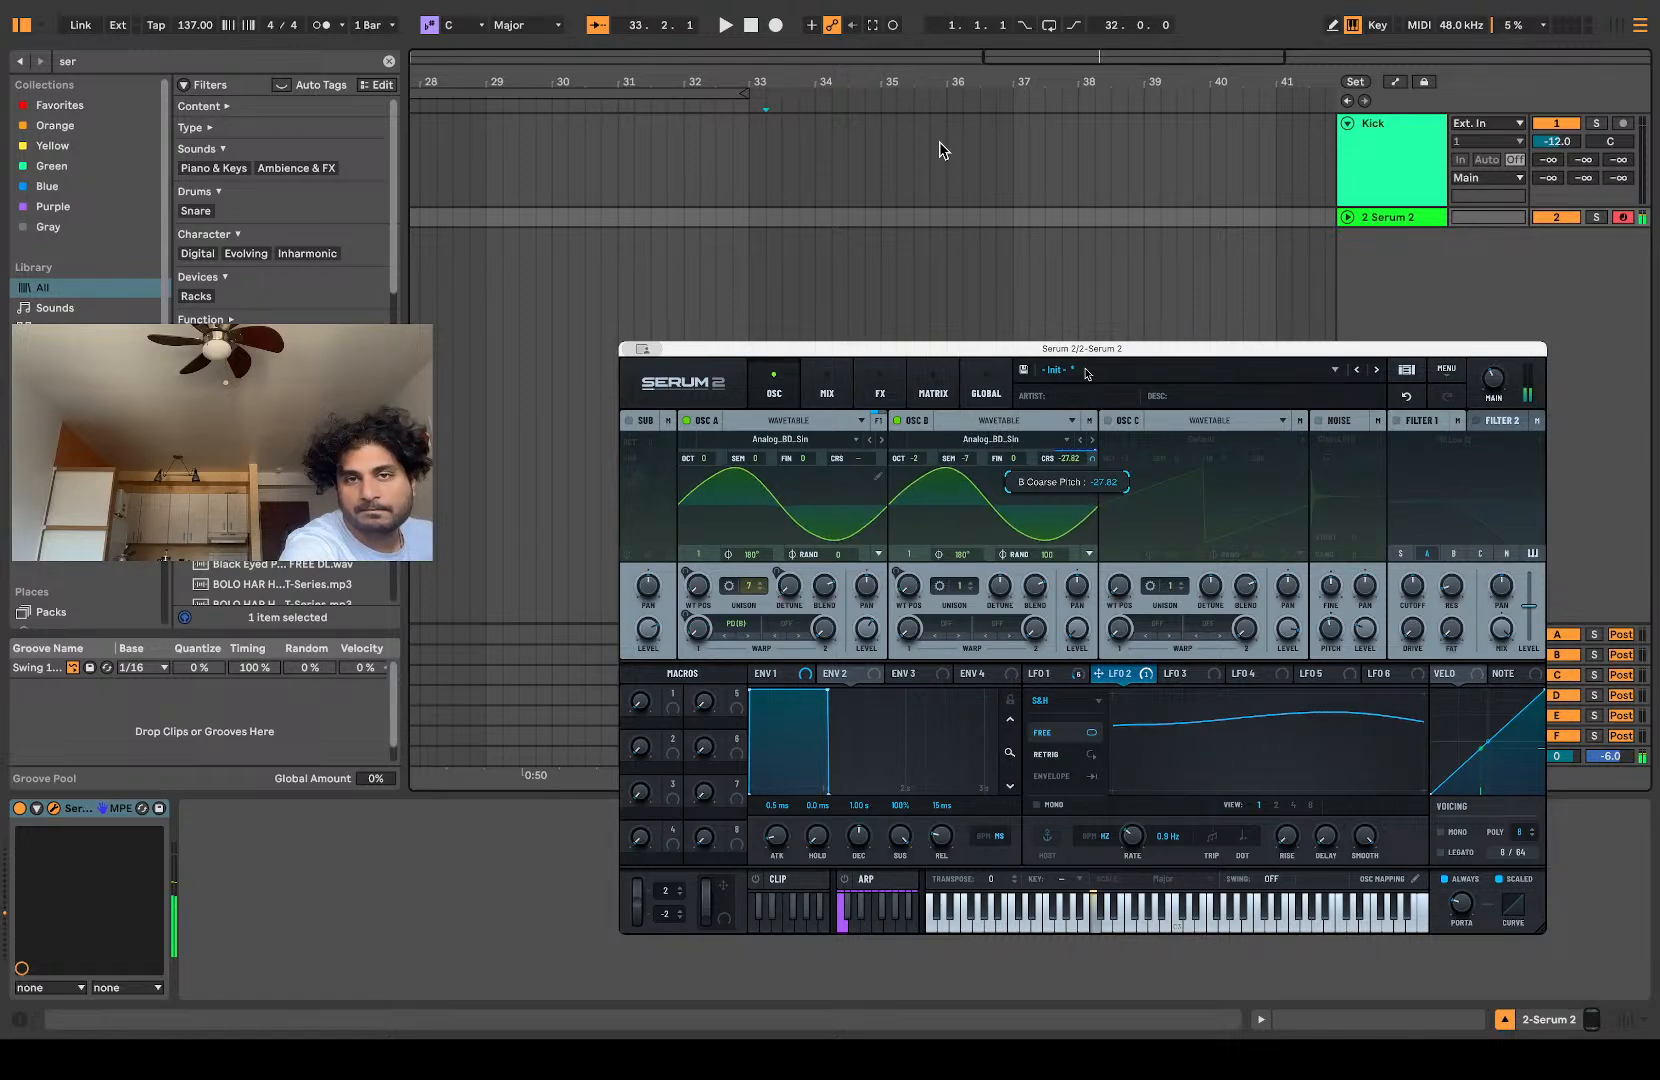
{"action": "left_click", "coordinate": [827, 393]}
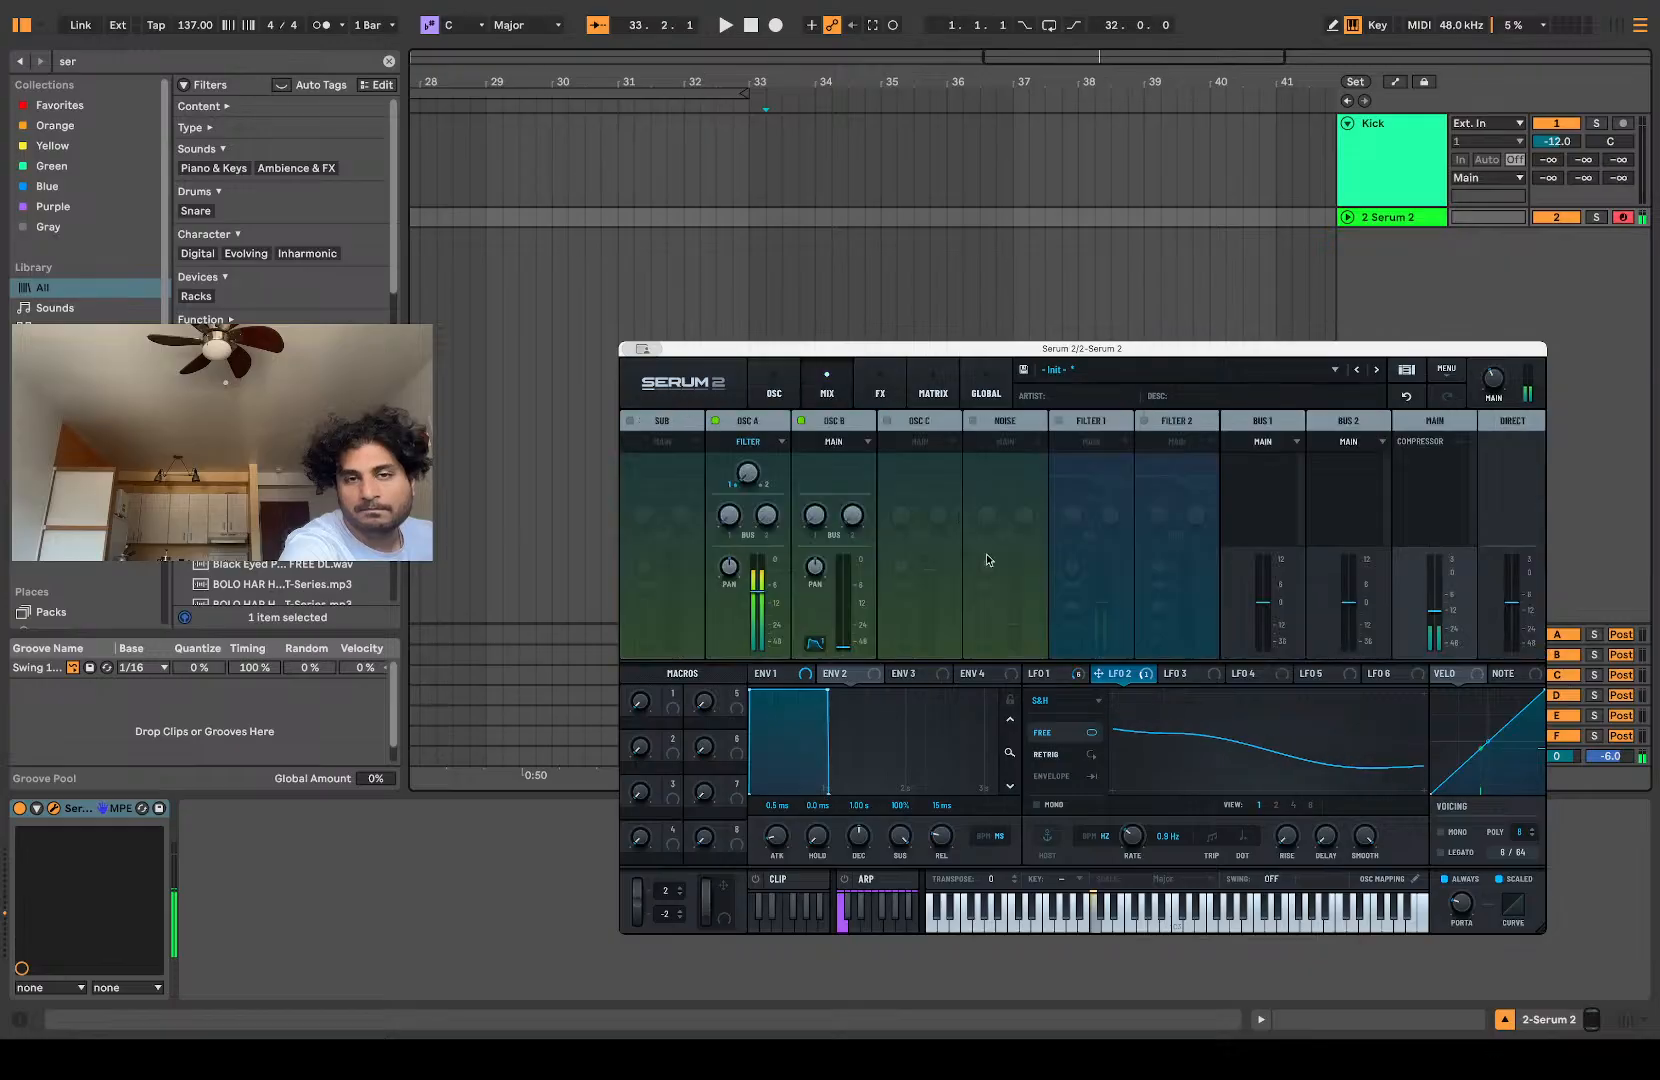
{"action": "left_click", "coordinate": [880, 393]}
{"action": "left_click", "coordinate": [933, 390]}
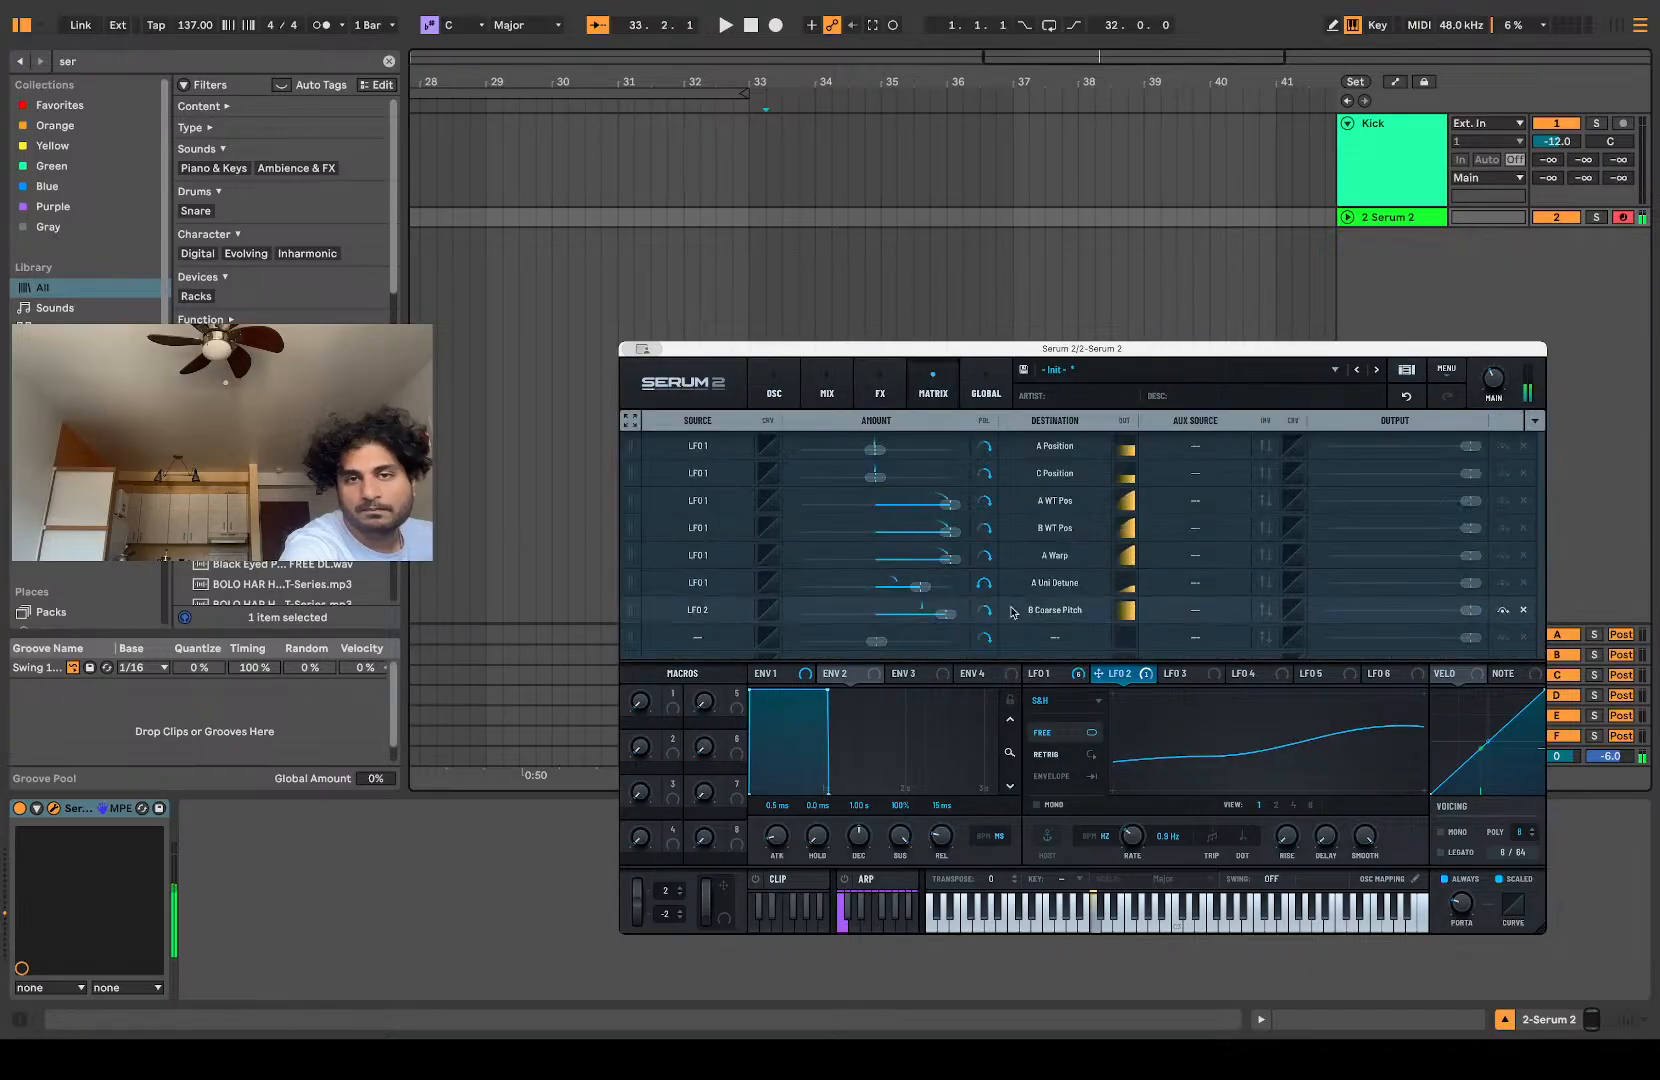
{"action": "left_click_drag", "start_coordinate": [950, 616], "coordinate": [943, 621]}
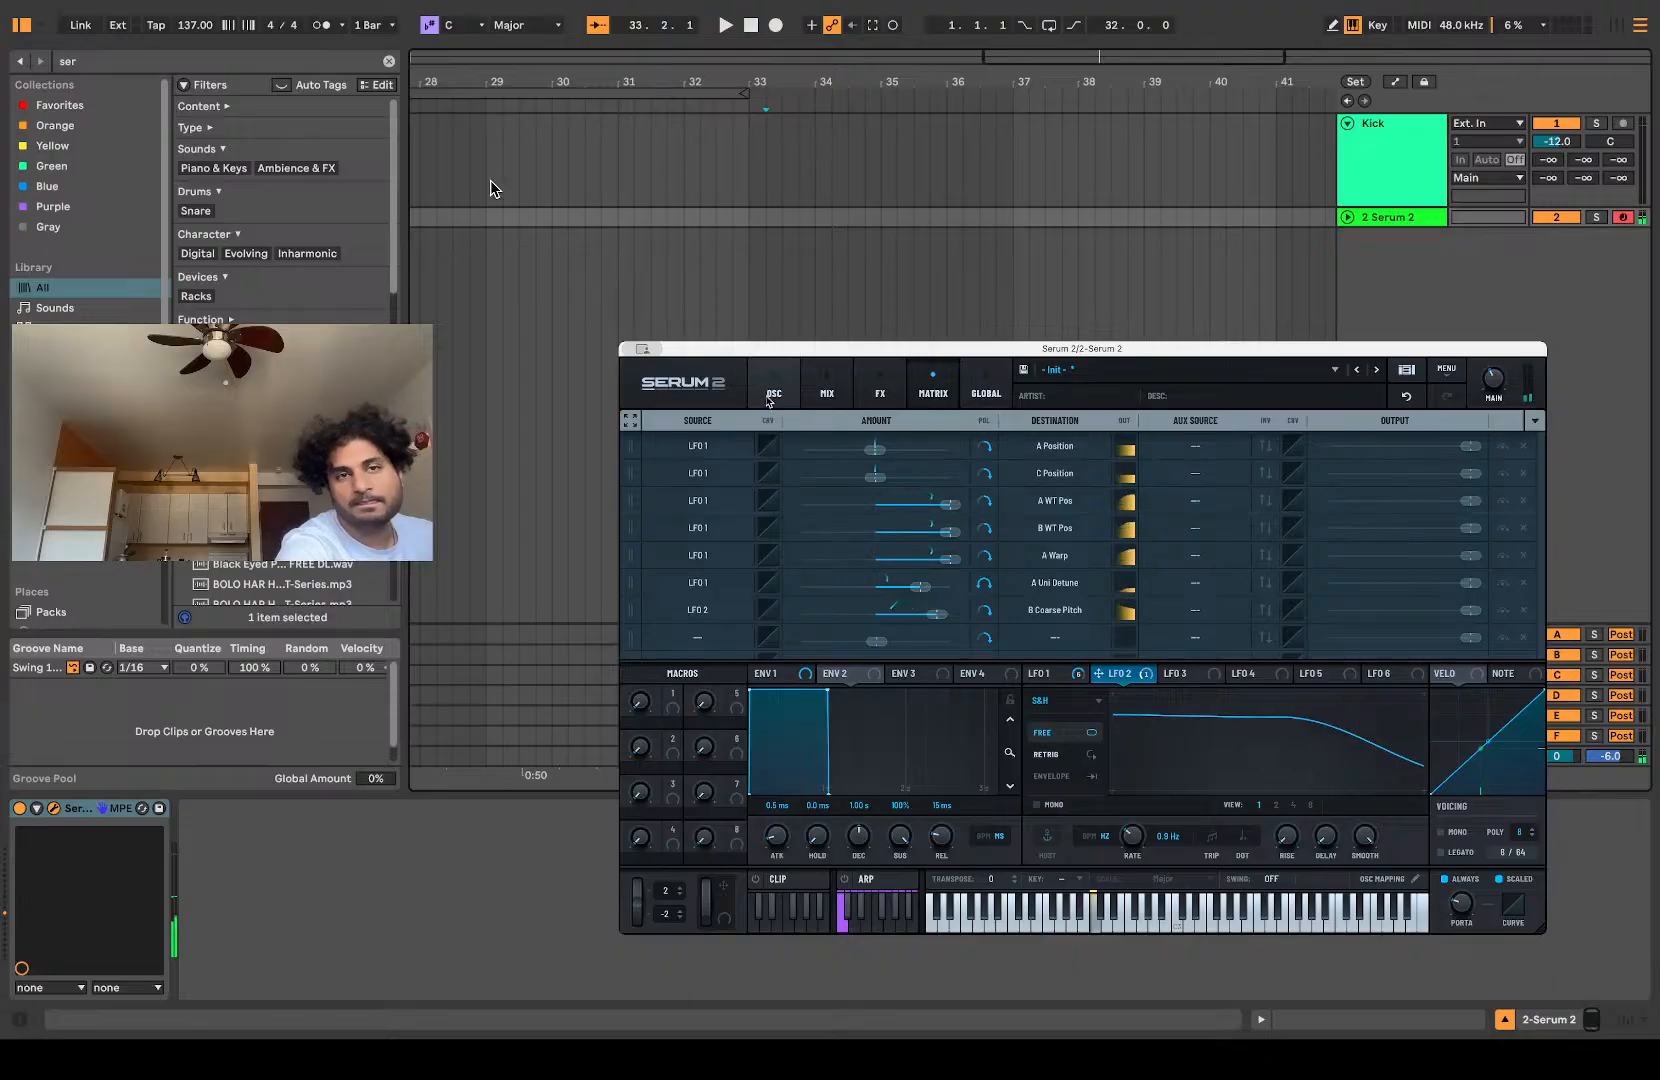
Step: Set oscillator B's coarse pitch to exactly -24
{"action": "left_click", "coordinate": [774, 390]}
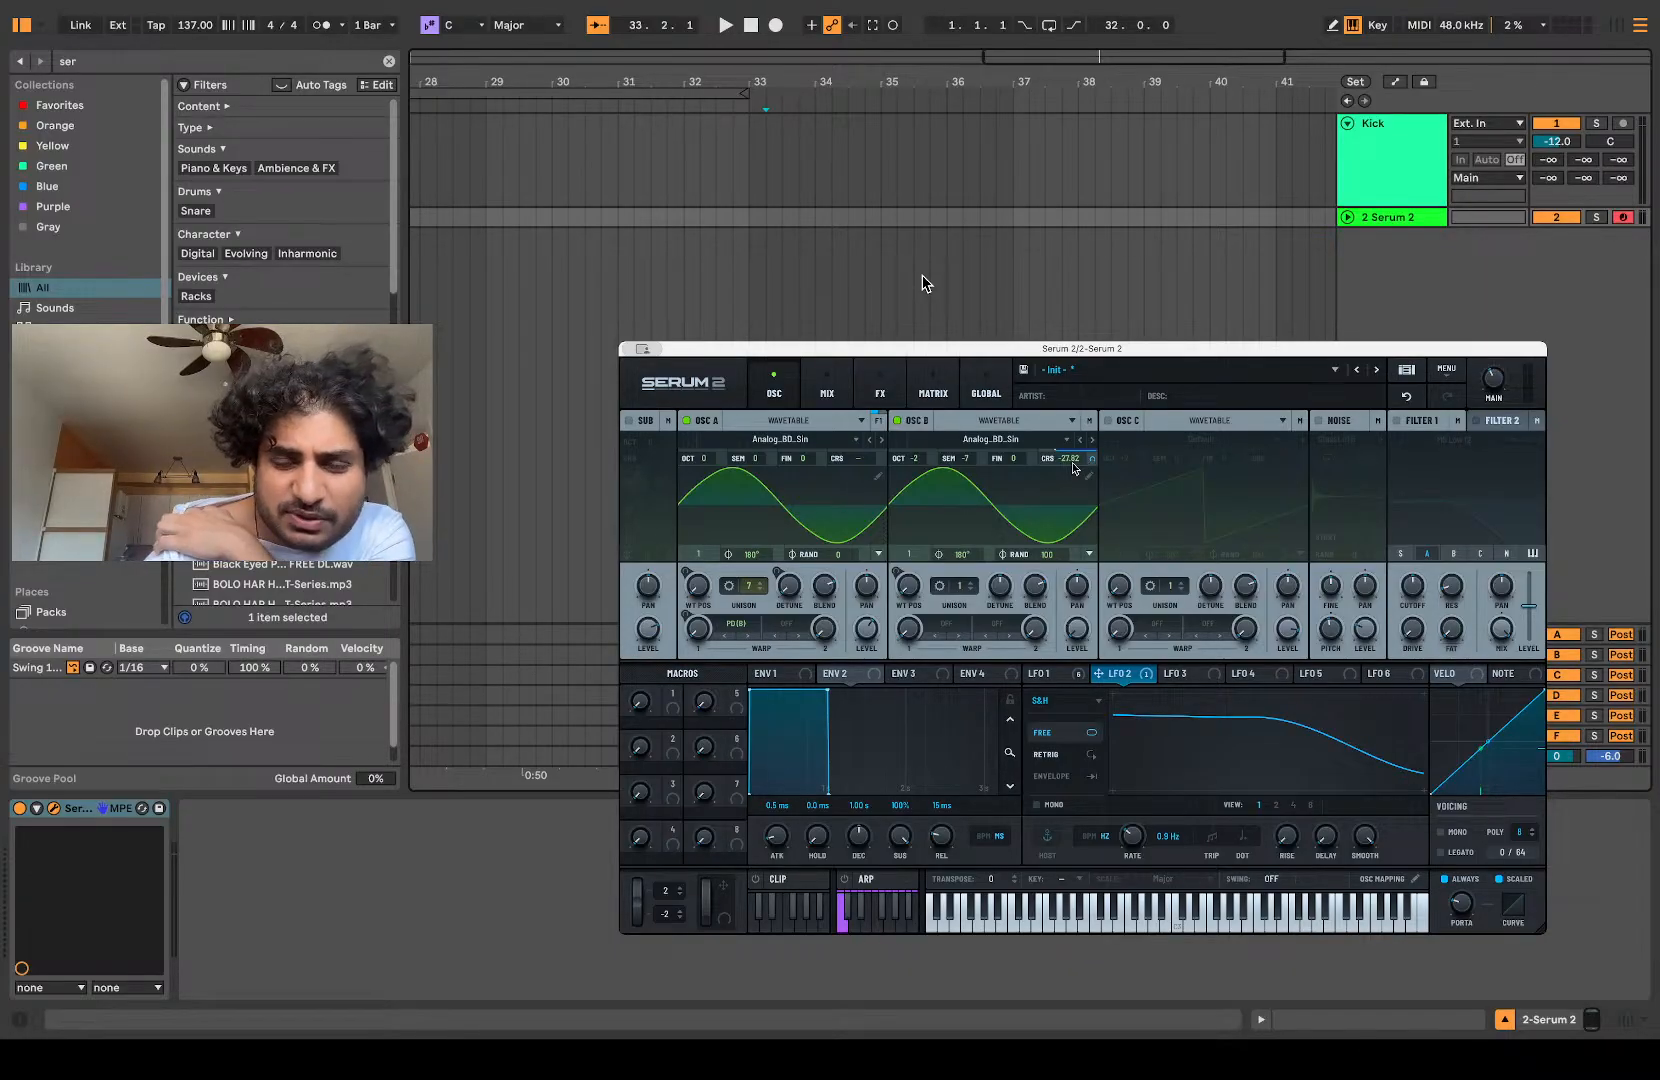
{"action": "mouse_move", "coordinate": [1074, 462]}
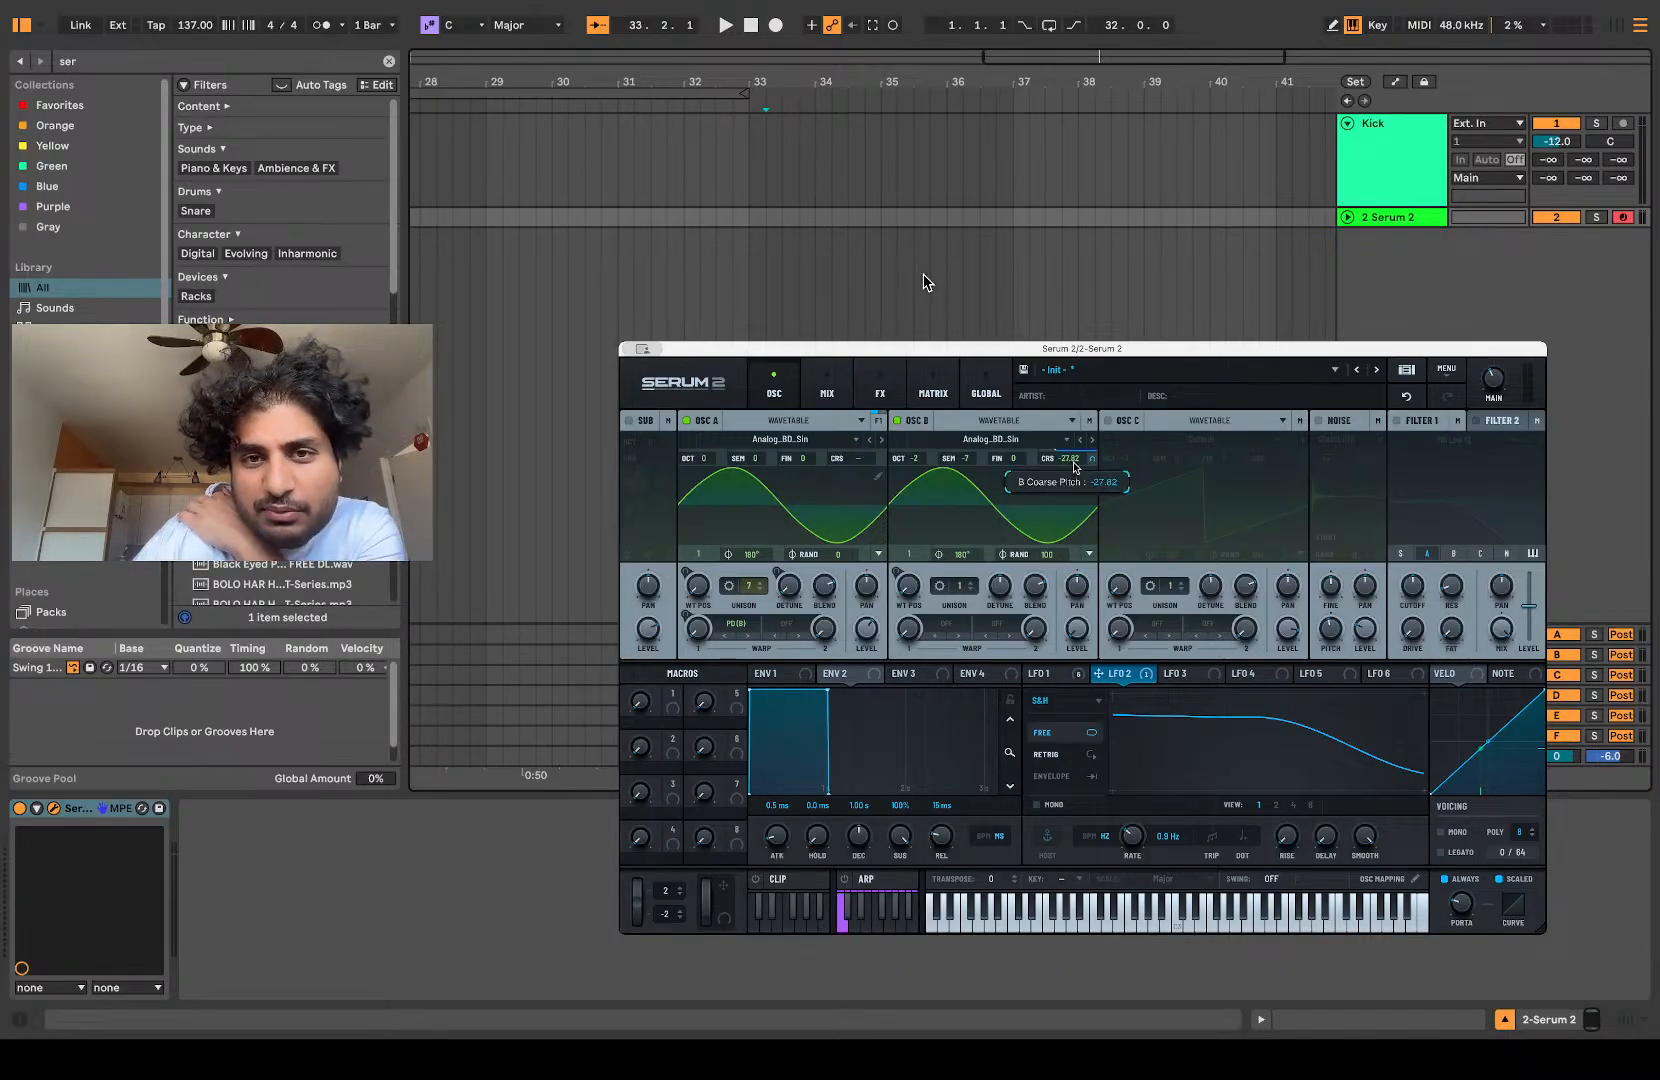
{"action": "left_click_drag", "start_coordinate": [1075, 468], "coordinate": [1078, 459]}
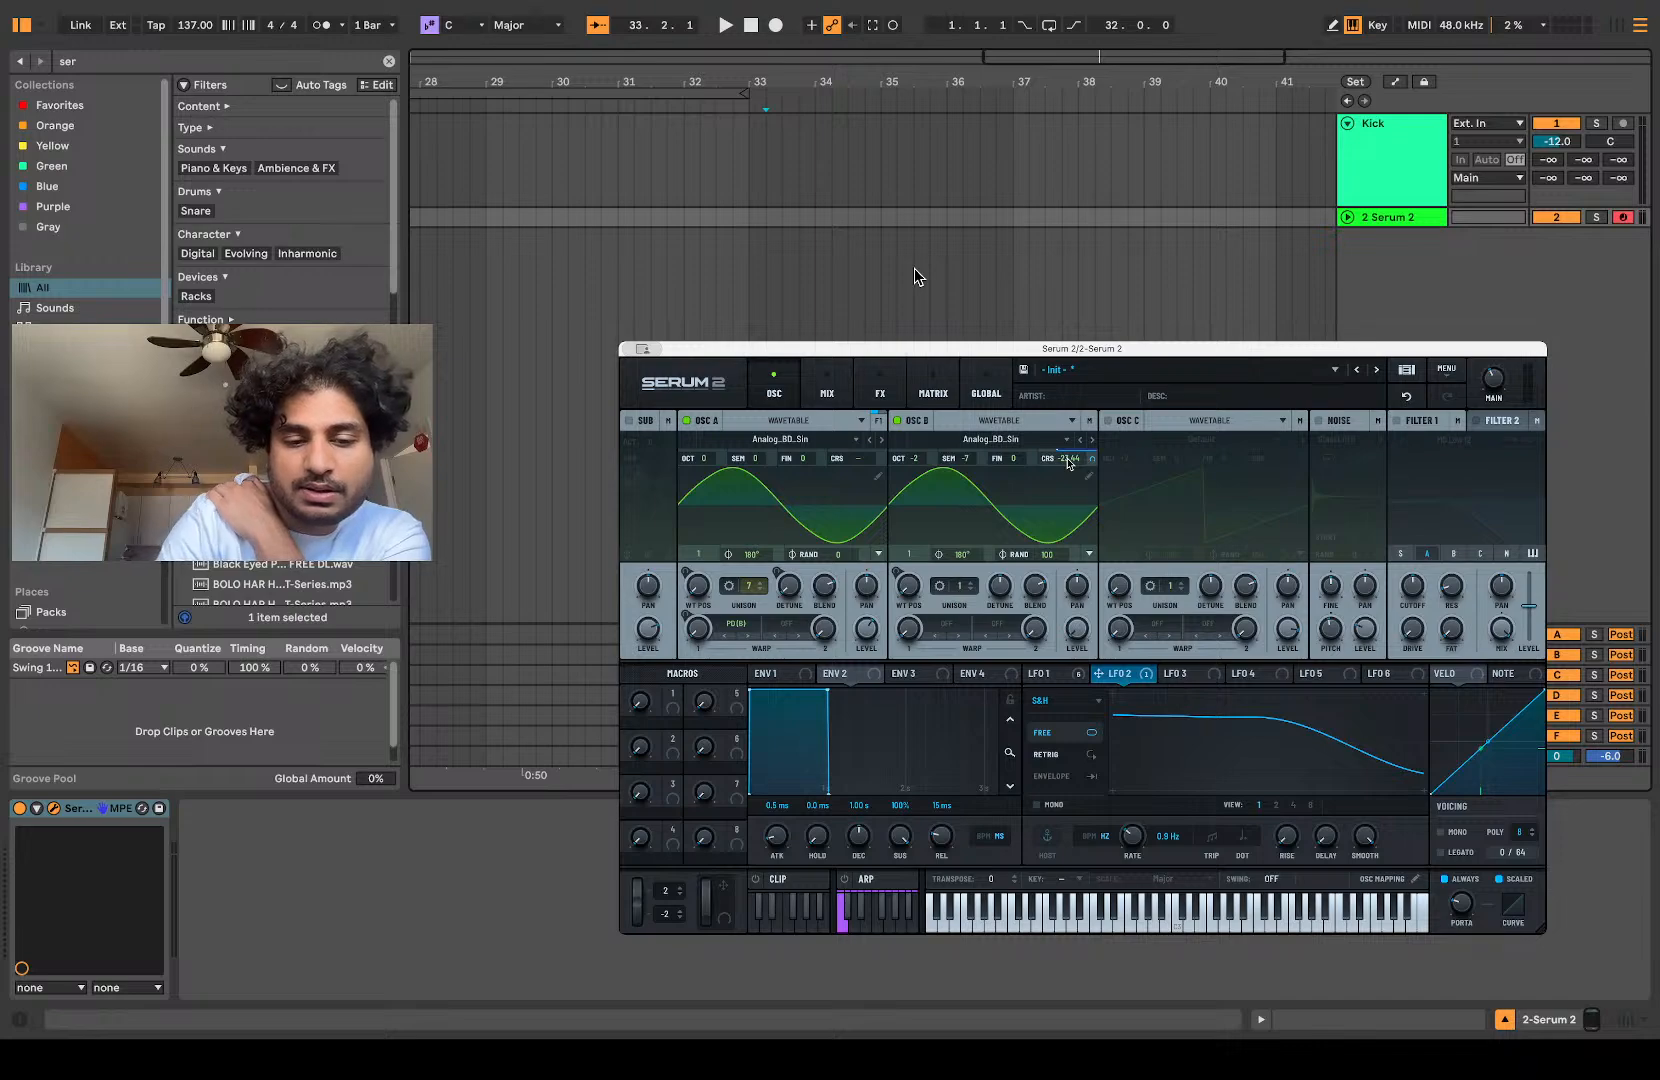
{"action": "double_click", "coordinate": [1068, 460]}
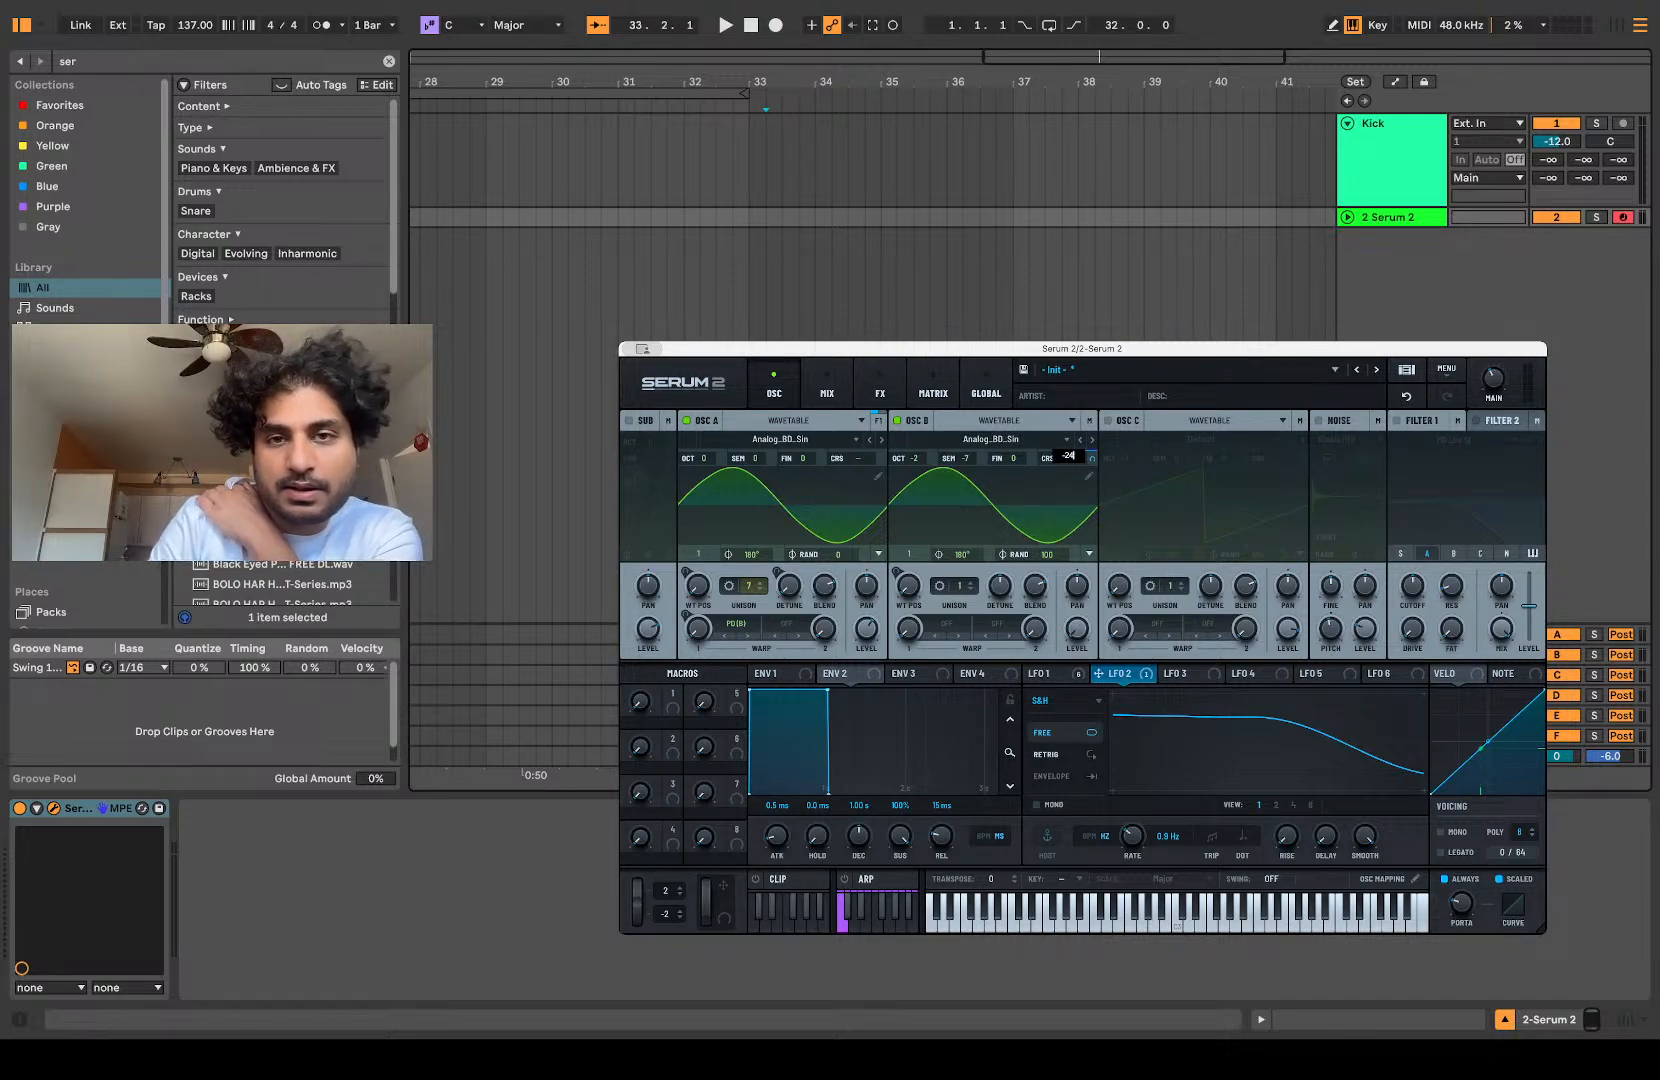
{"action": "key", "text": "Return"}
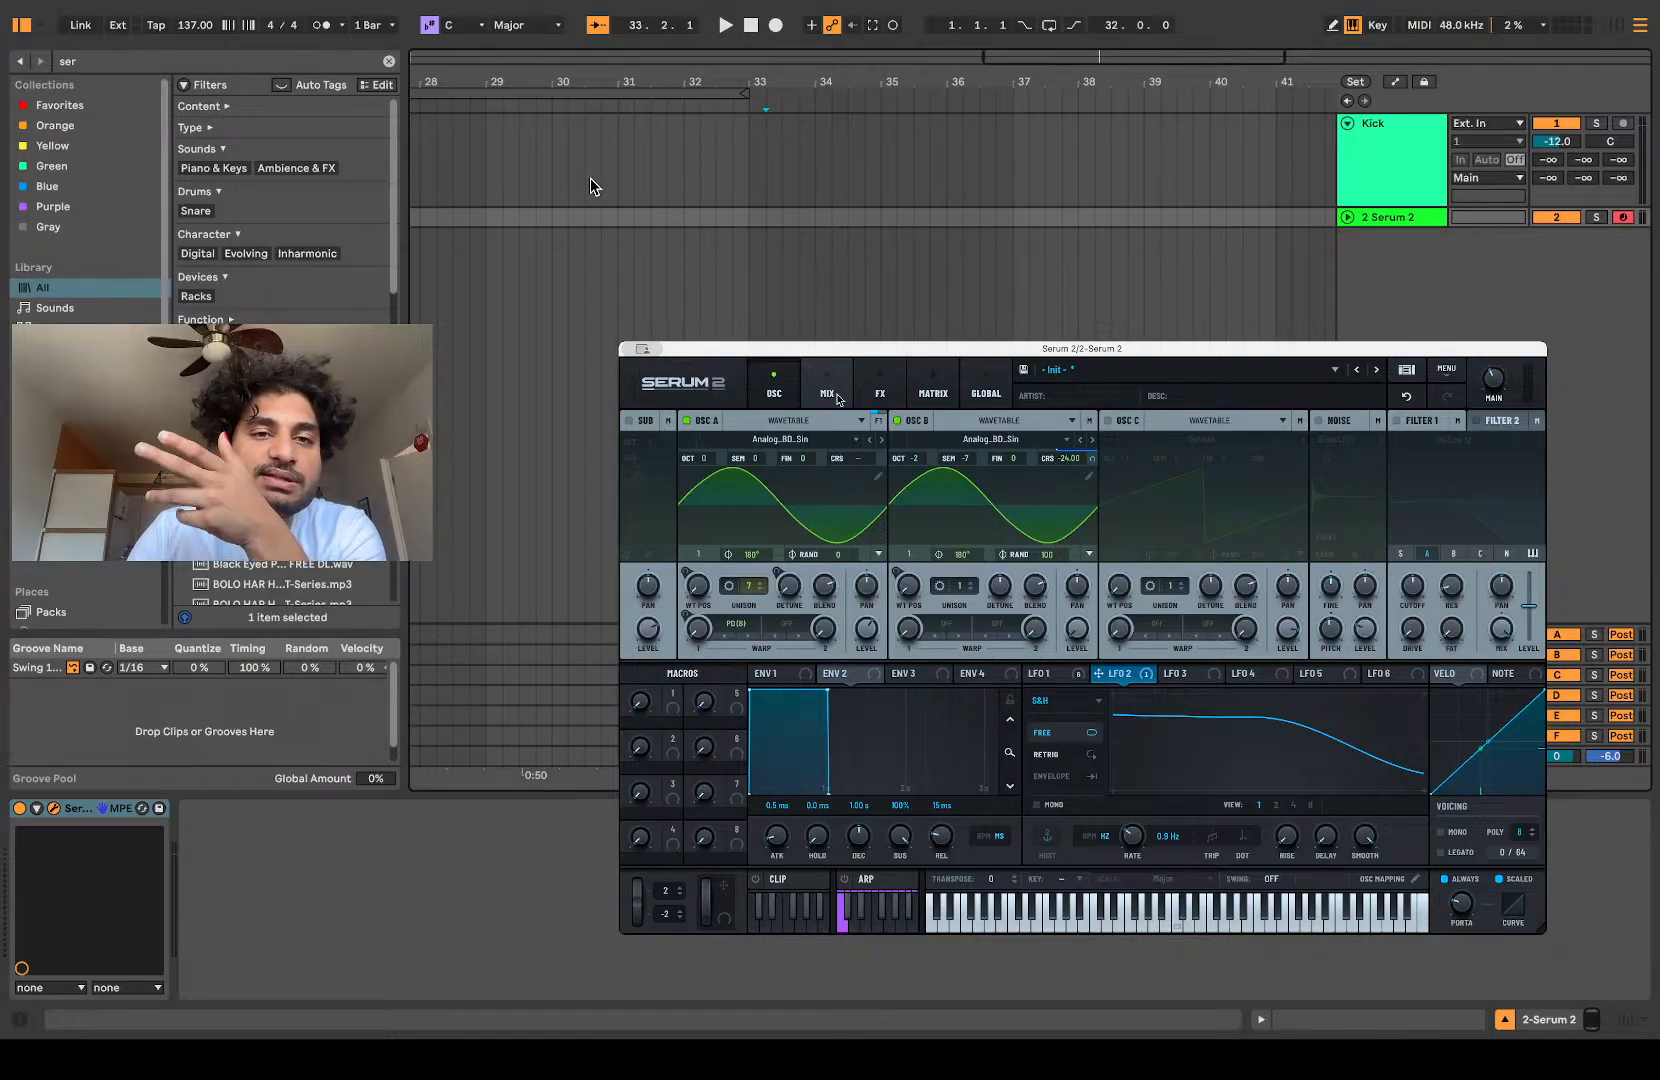
Step: Fine-tune the threshold and mix of the compressor in the main effects chain
{"action": "left_click", "coordinate": [827, 395]}
{"action": "left_click", "coordinate": [880, 394]}
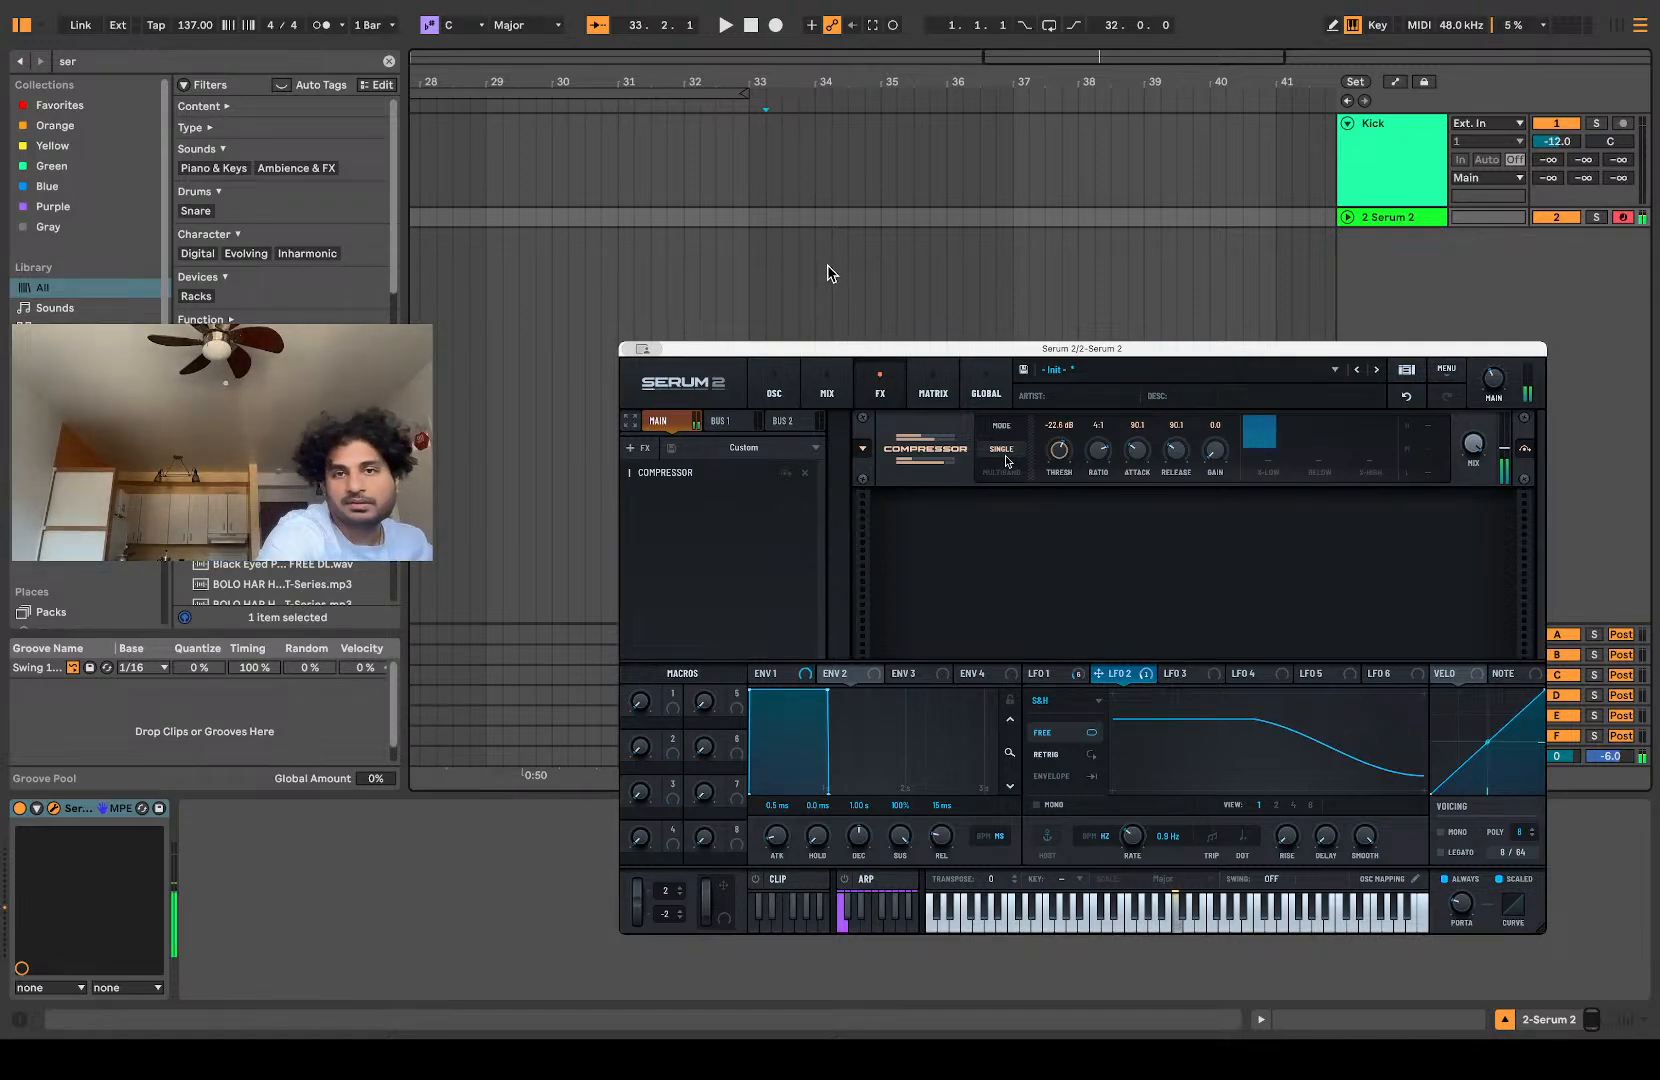
{"action": "mouse_move", "coordinate": [1056, 452]}
{"action": "left_mouse_down"}
{"action": "mouse_move", "coordinate": [1051, 468]}
{"action": "mouse_move", "coordinate": [1053, 440]}
{"action": "left_mouse_up"}
{"action": "left_click_drag", "start_coordinate": [1473, 447], "coordinate": [1471, 457]}
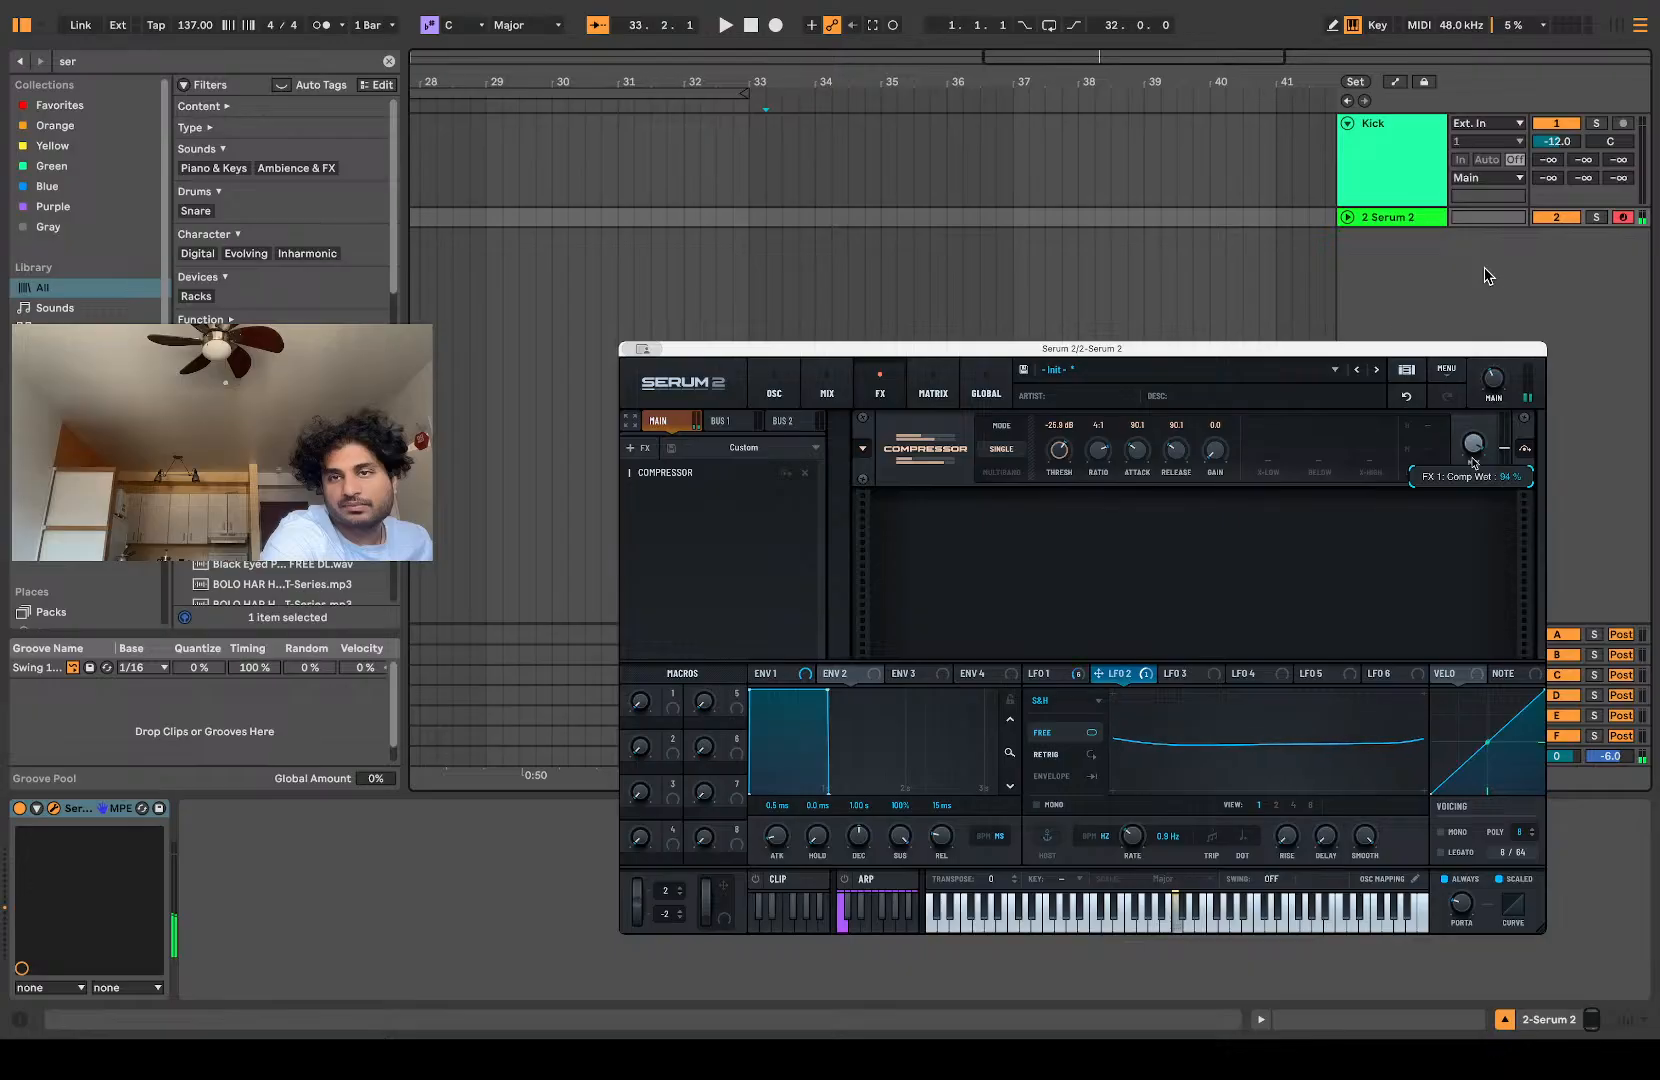
Step: Add a Distortion effect after the compressor and set its type to Overdrive
{"action": "left_click", "coordinate": [645, 450]}
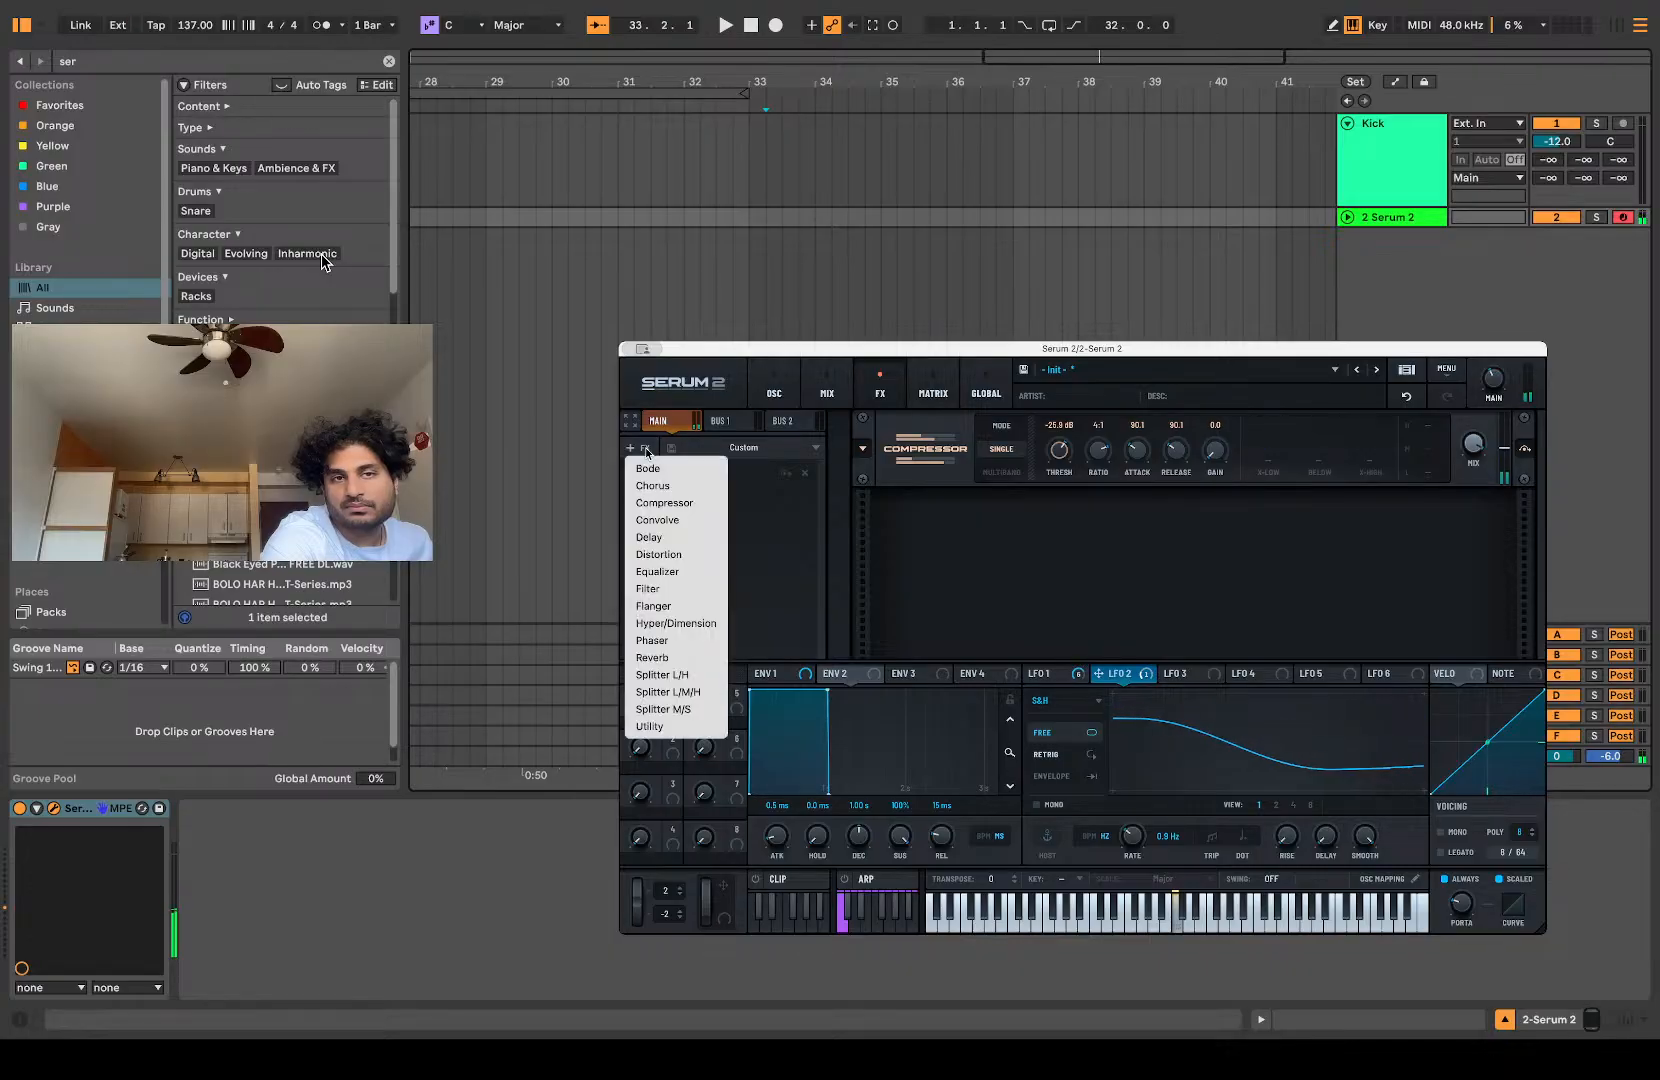
{"action": "left_click", "coordinate": [677, 557]}
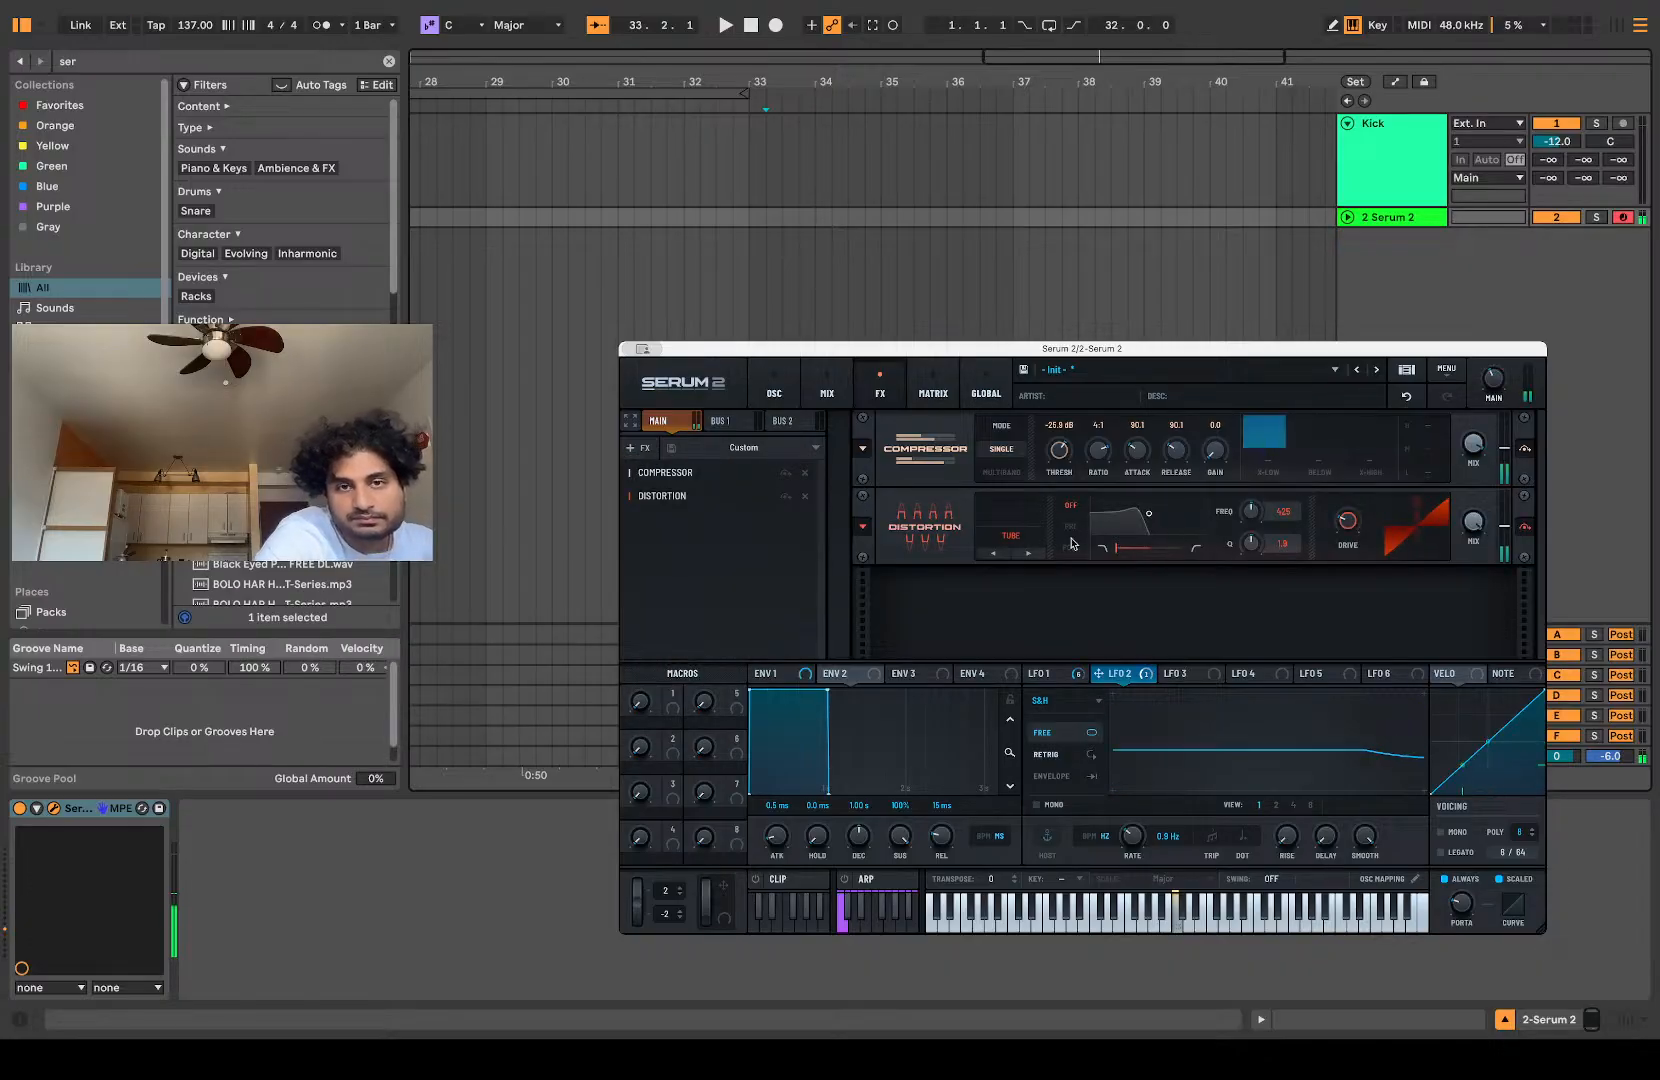
{"action": "left_click", "coordinate": [1027, 554]}
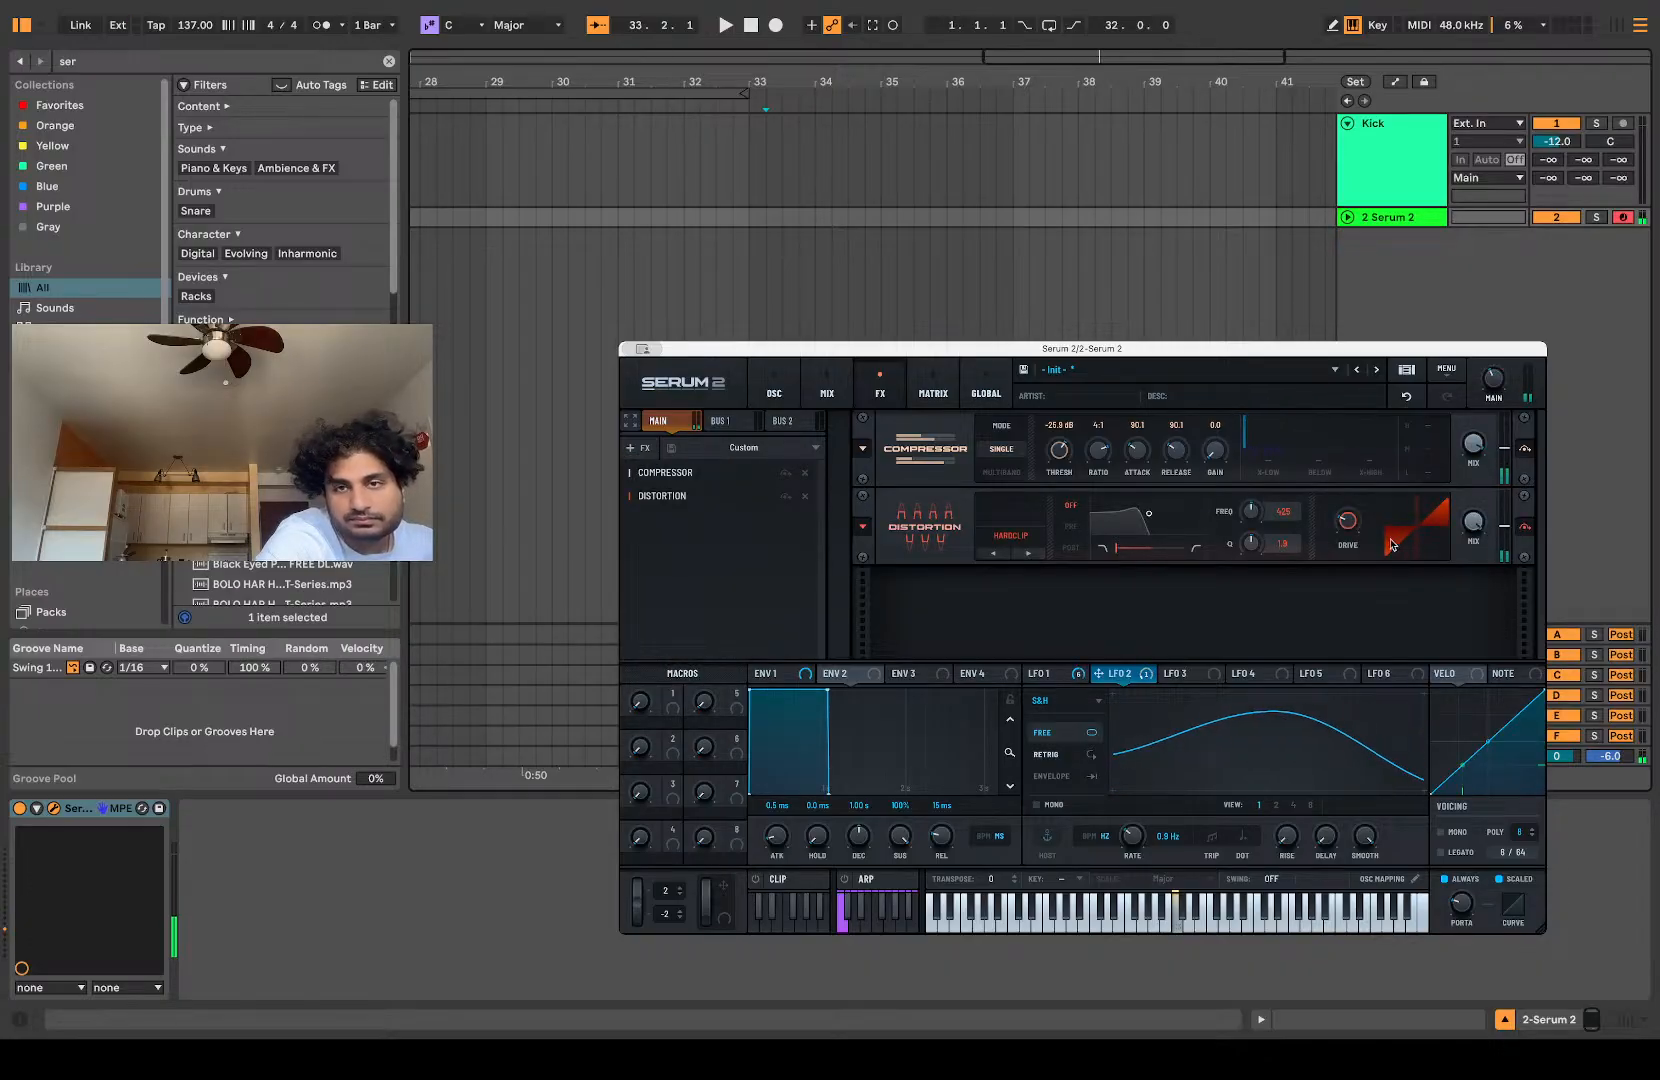
{"action": "left_click", "coordinate": [1016, 537]}
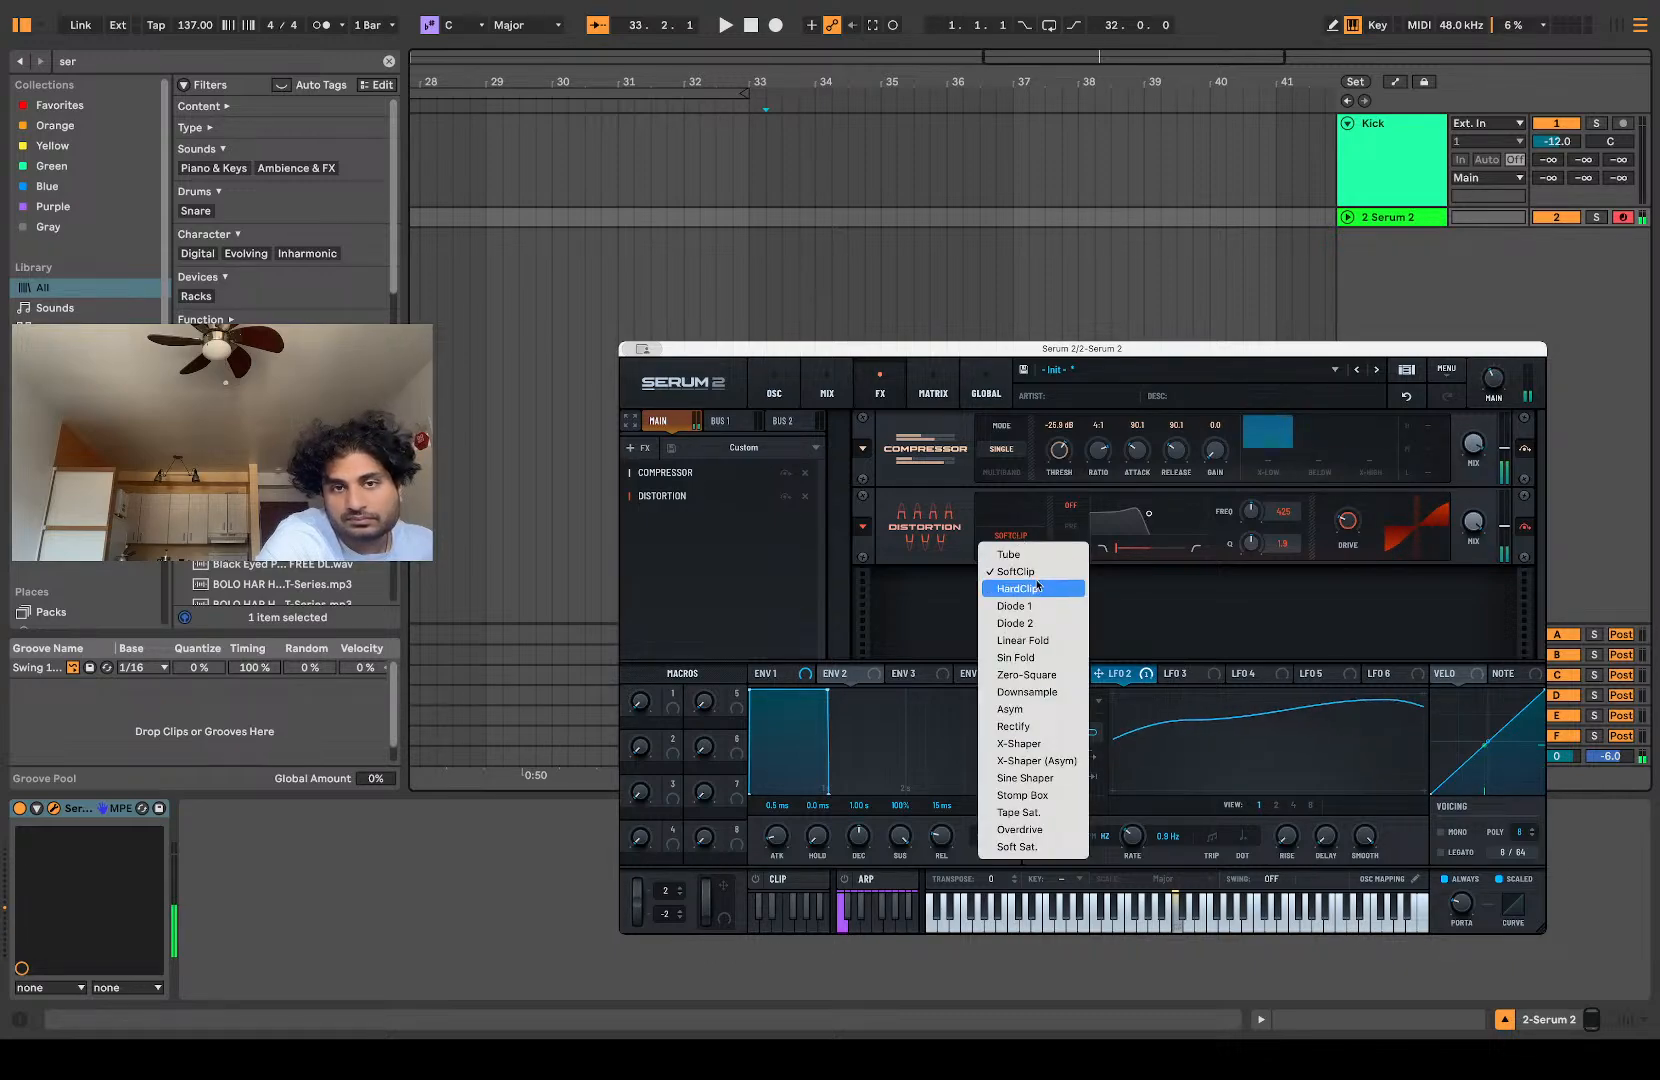
{"action": "left_click", "coordinate": [1033, 831]}
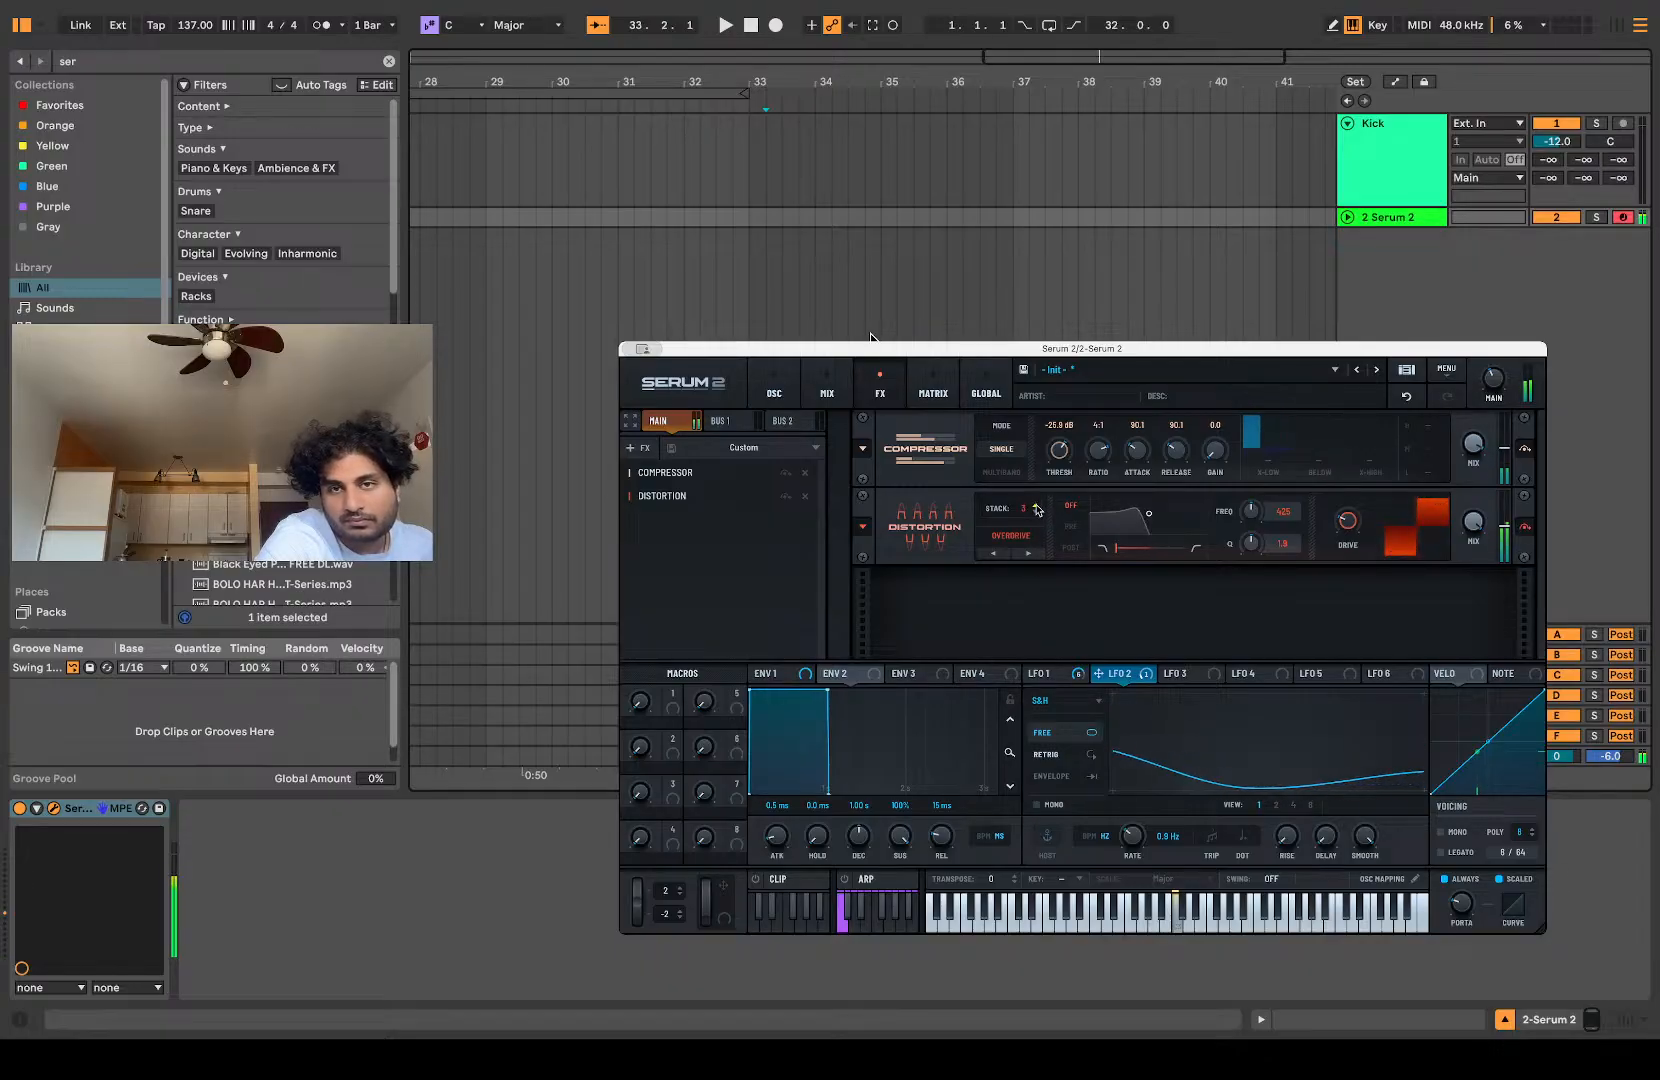
Step: Set the distortion's drive to 13% and lower its mix
{"action": "left_click_drag", "start_coordinate": [1347, 518], "coordinate": [1343, 539]}
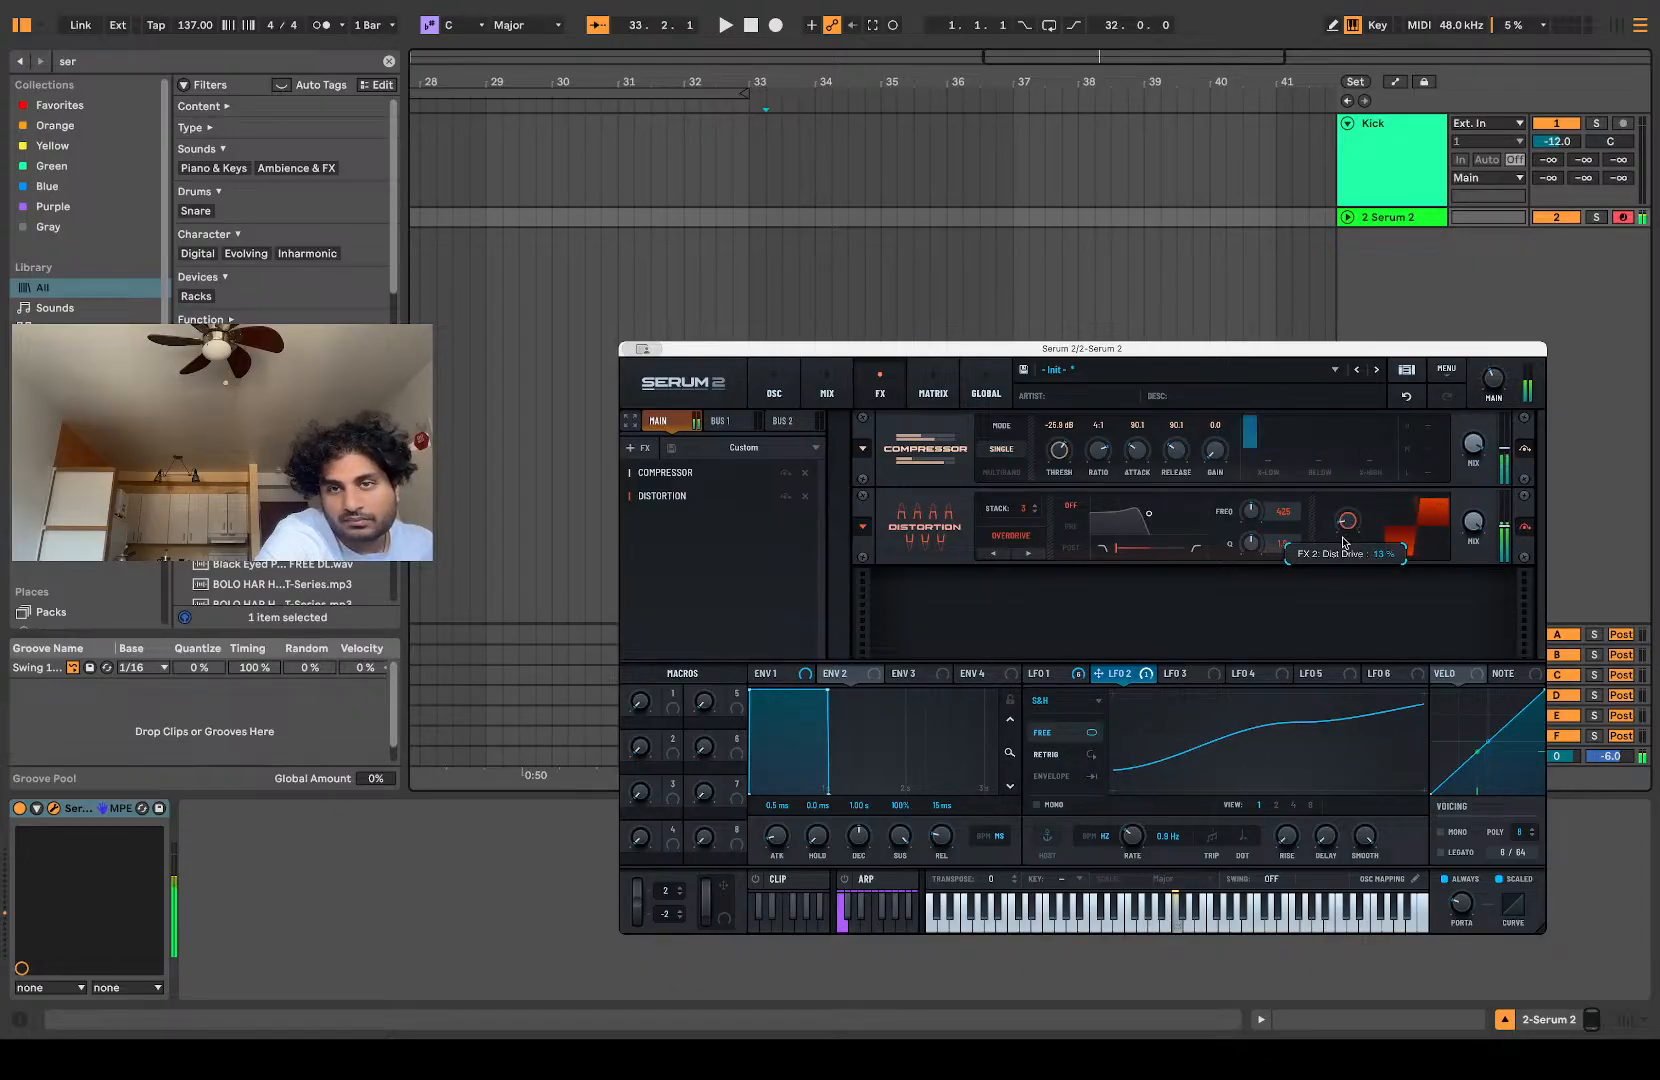
{"action": "left_click_drag", "start_coordinate": [1472, 526], "coordinate": [1450, 585]}
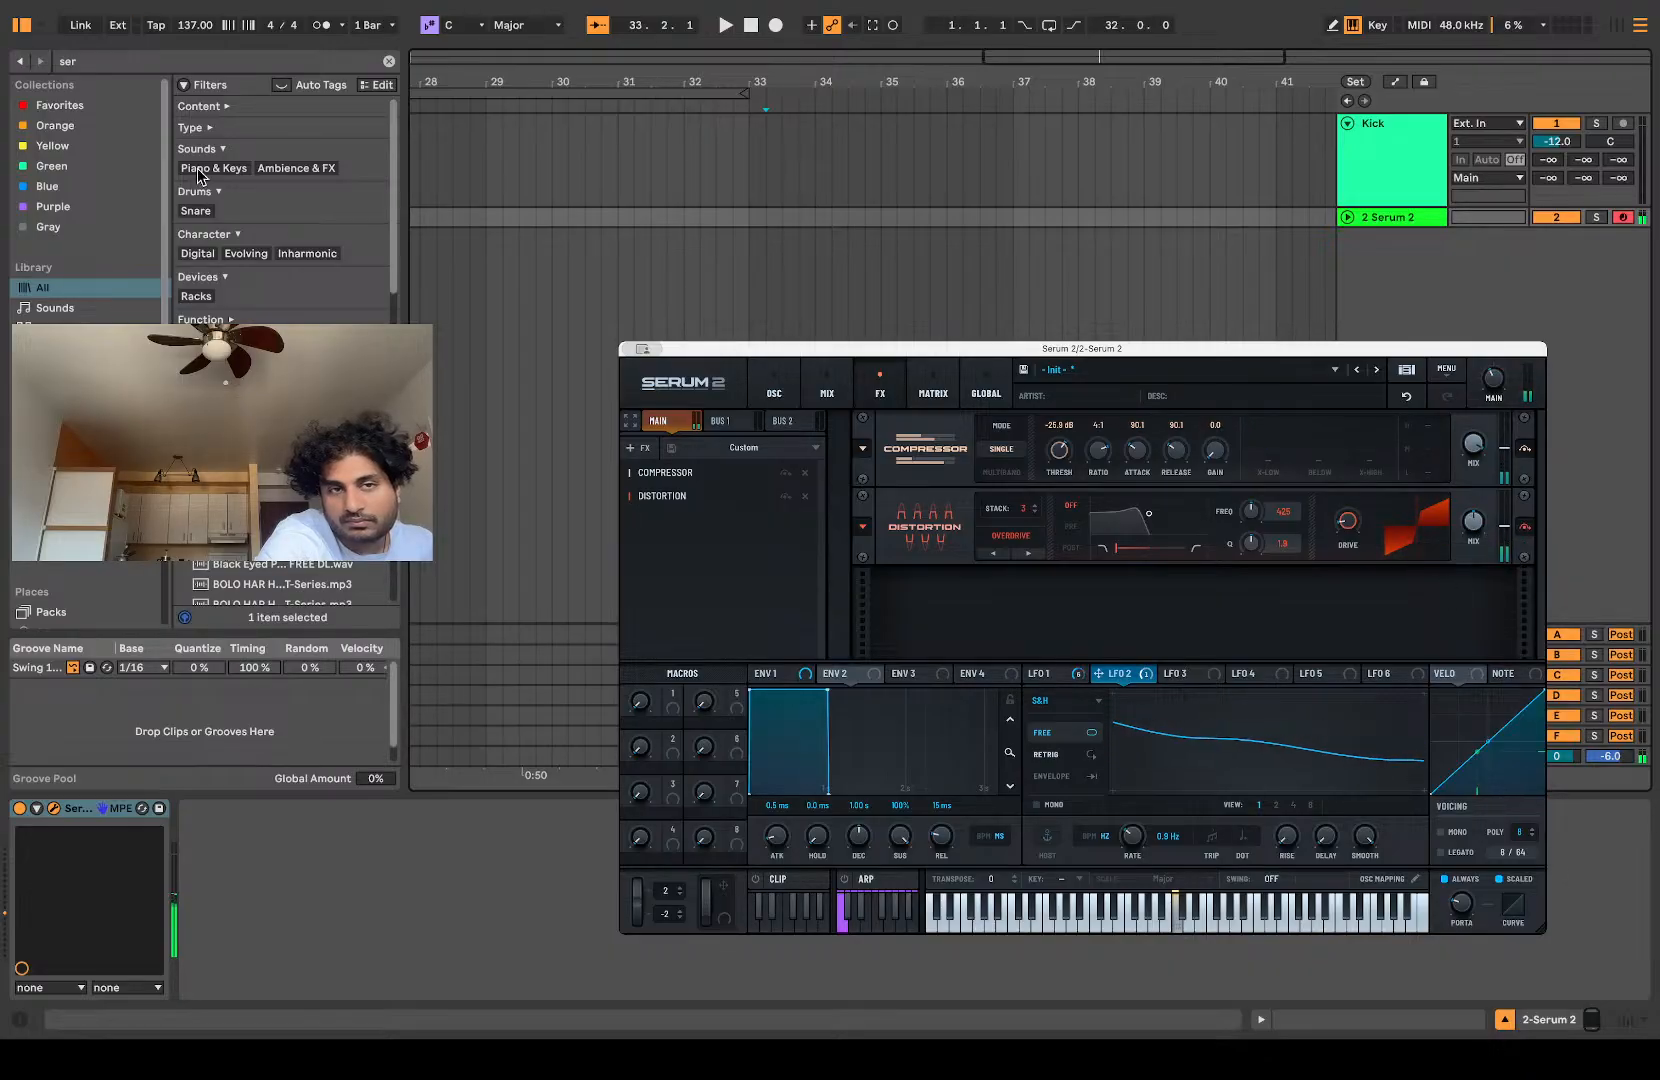
{"action": "left_click", "coordinate": [641, 449]}
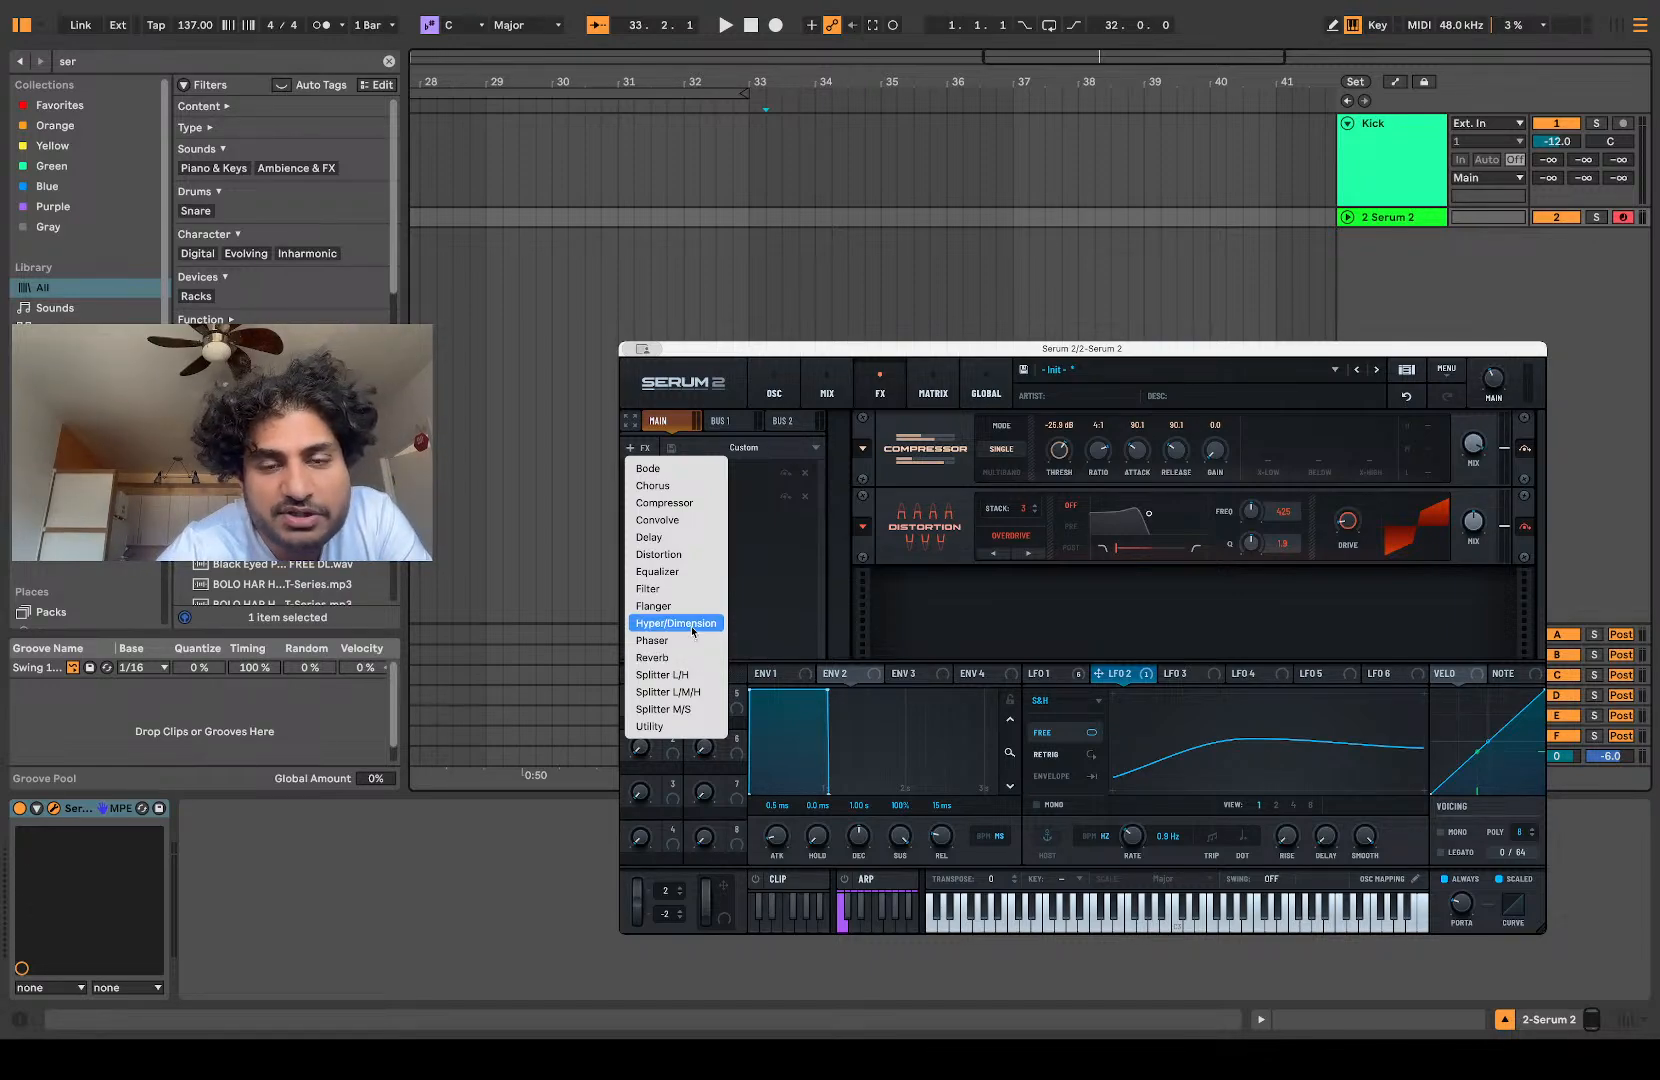
{"action": "left_click", "coordinate": [847, 401]}
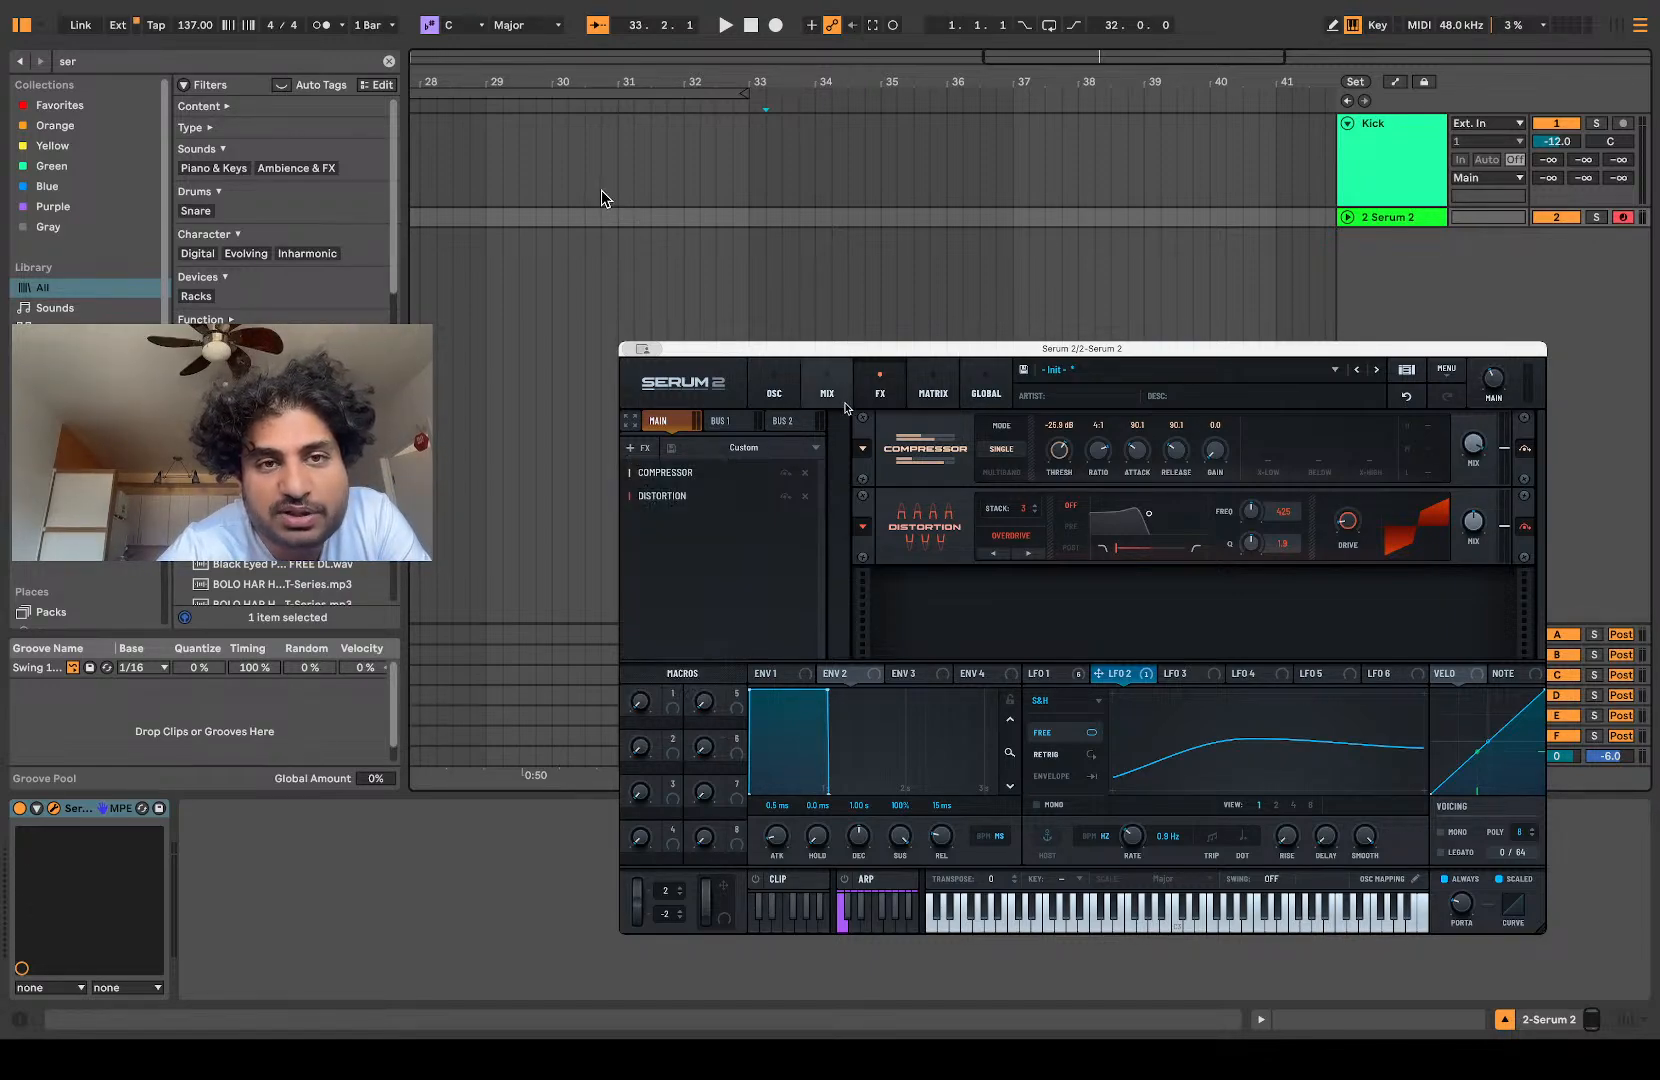
{"action": "left_click", "coordinate": [838, 400]}
{"action": "left_click", "coordinate": [787, 398]}
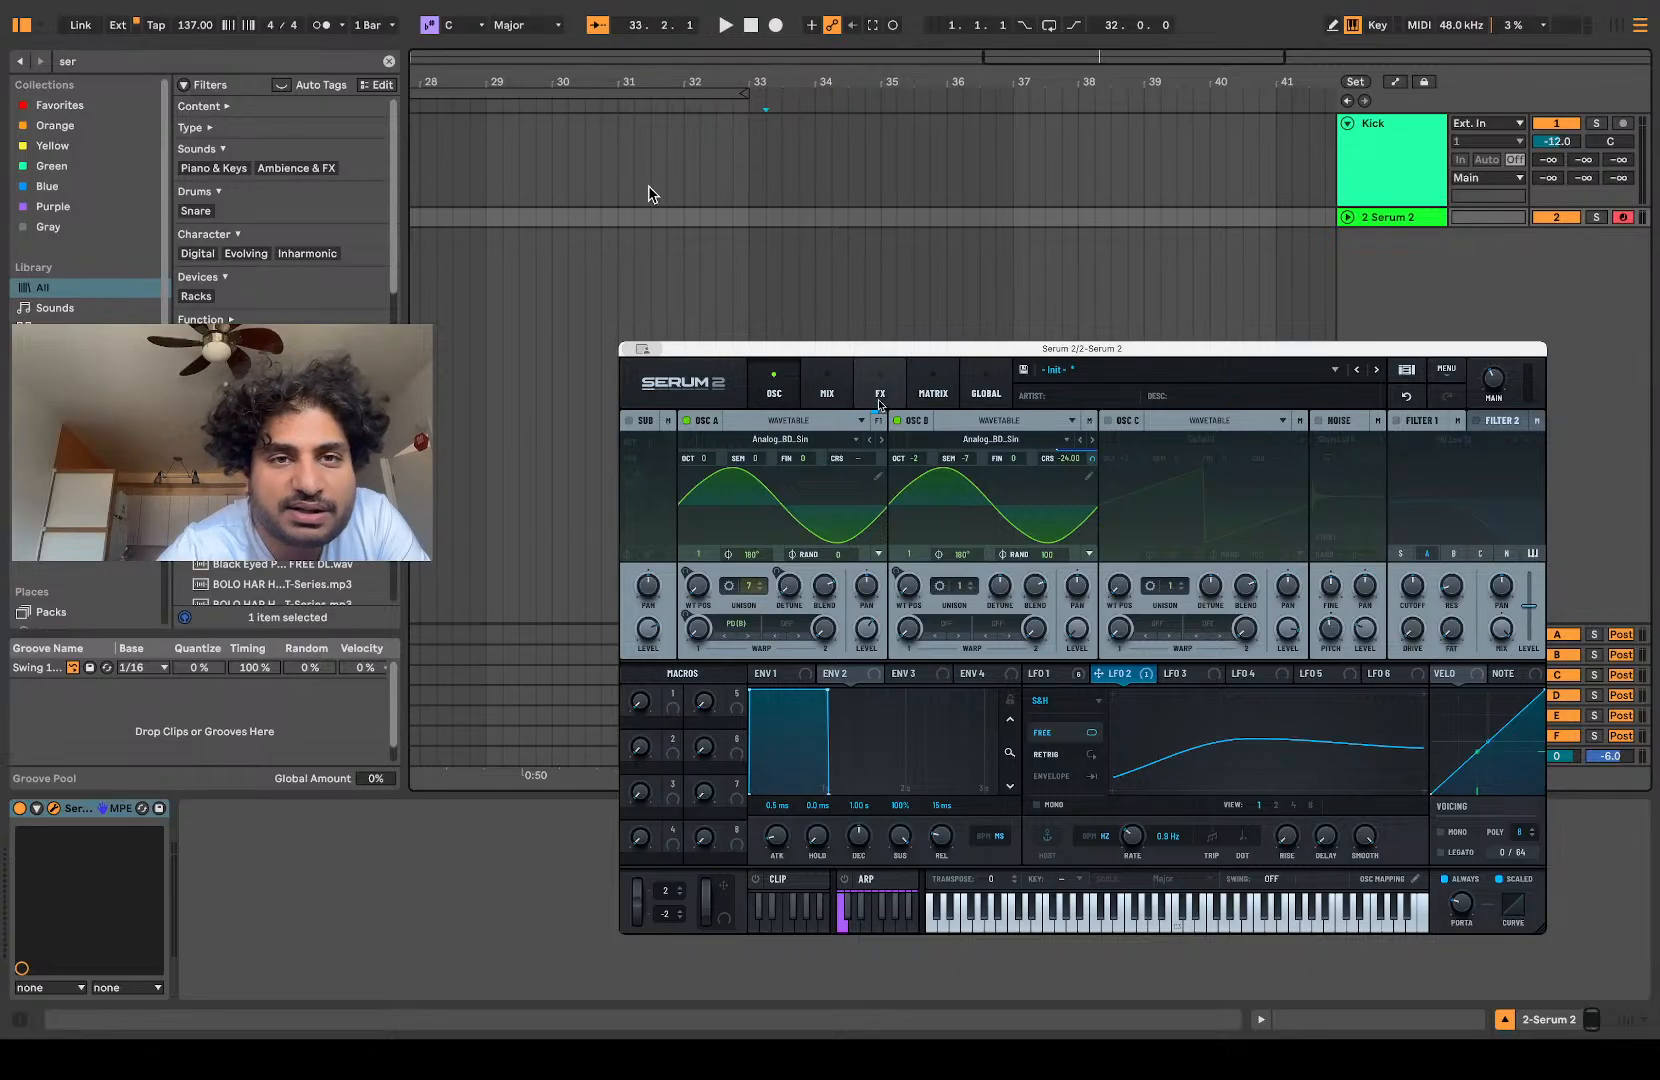
{"action": "left_click", "coordinate": [827, 392]}
{"action": "left_click", "coordinate": [880, 393]}
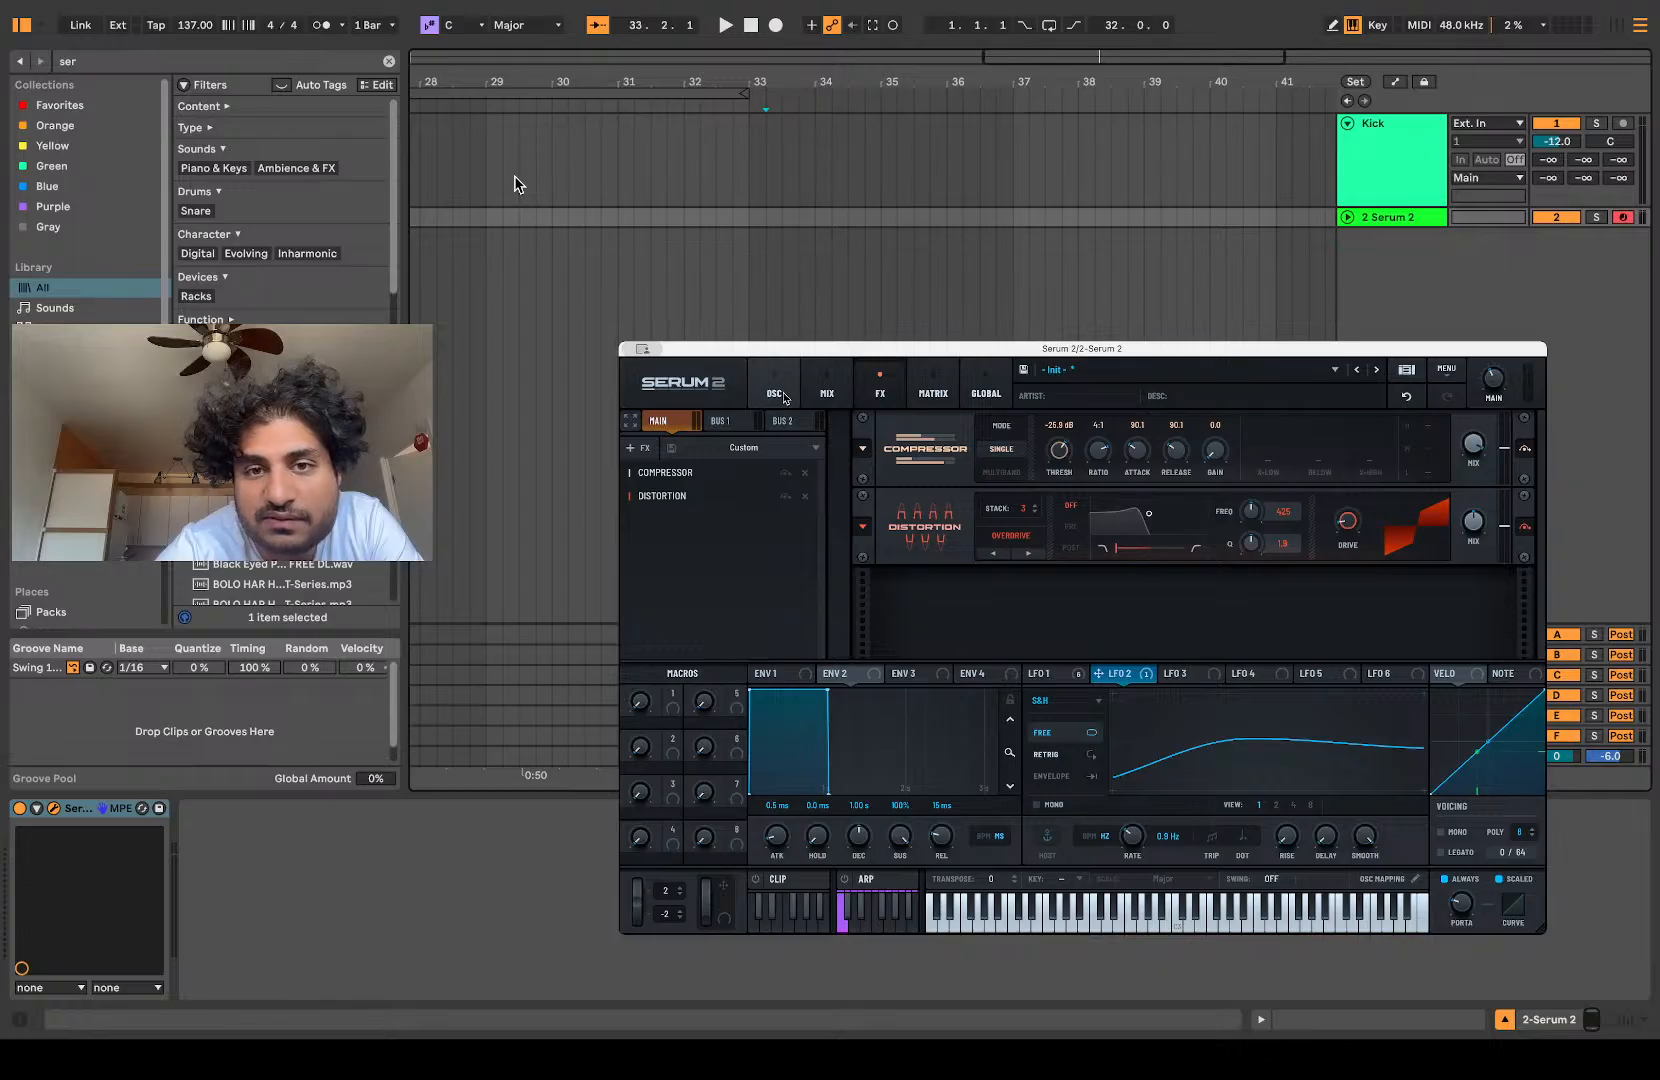
Step: Save the current Serum 2 patch as a preset named Alien
{"action": "left_click", "coordinate": [1447, 376]}
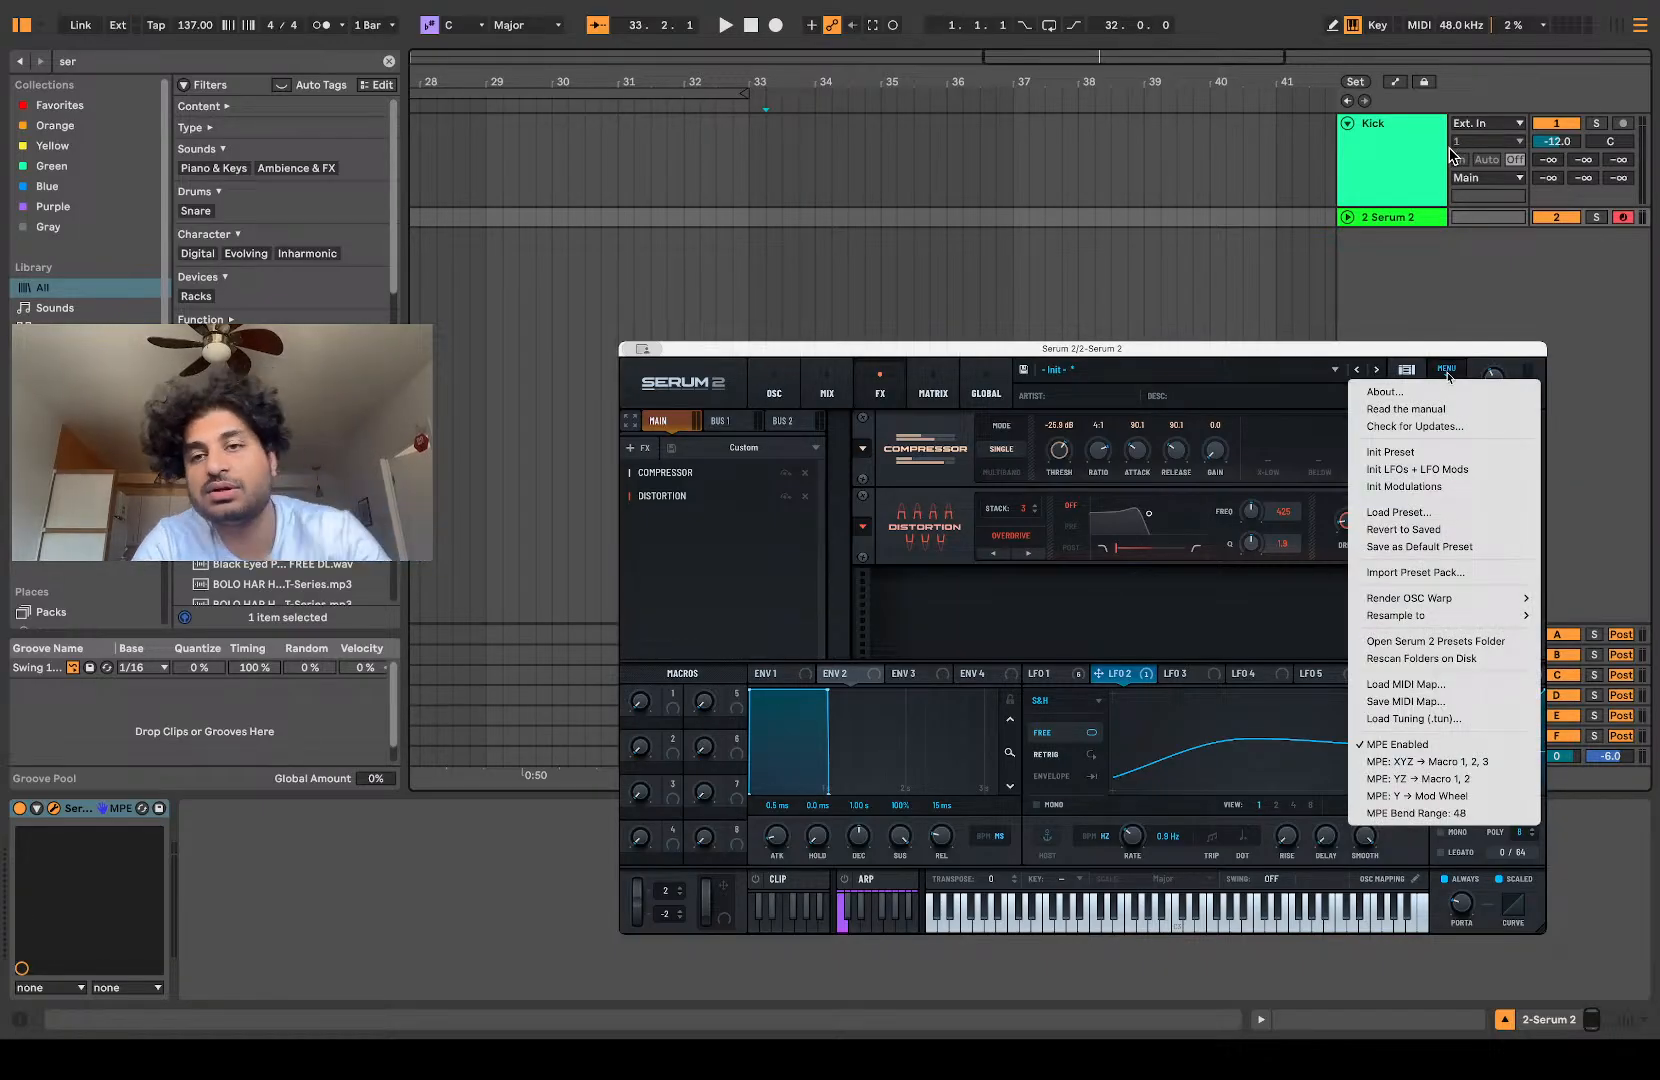
{"action": "left_click", "coordinate": [1013, 376]}
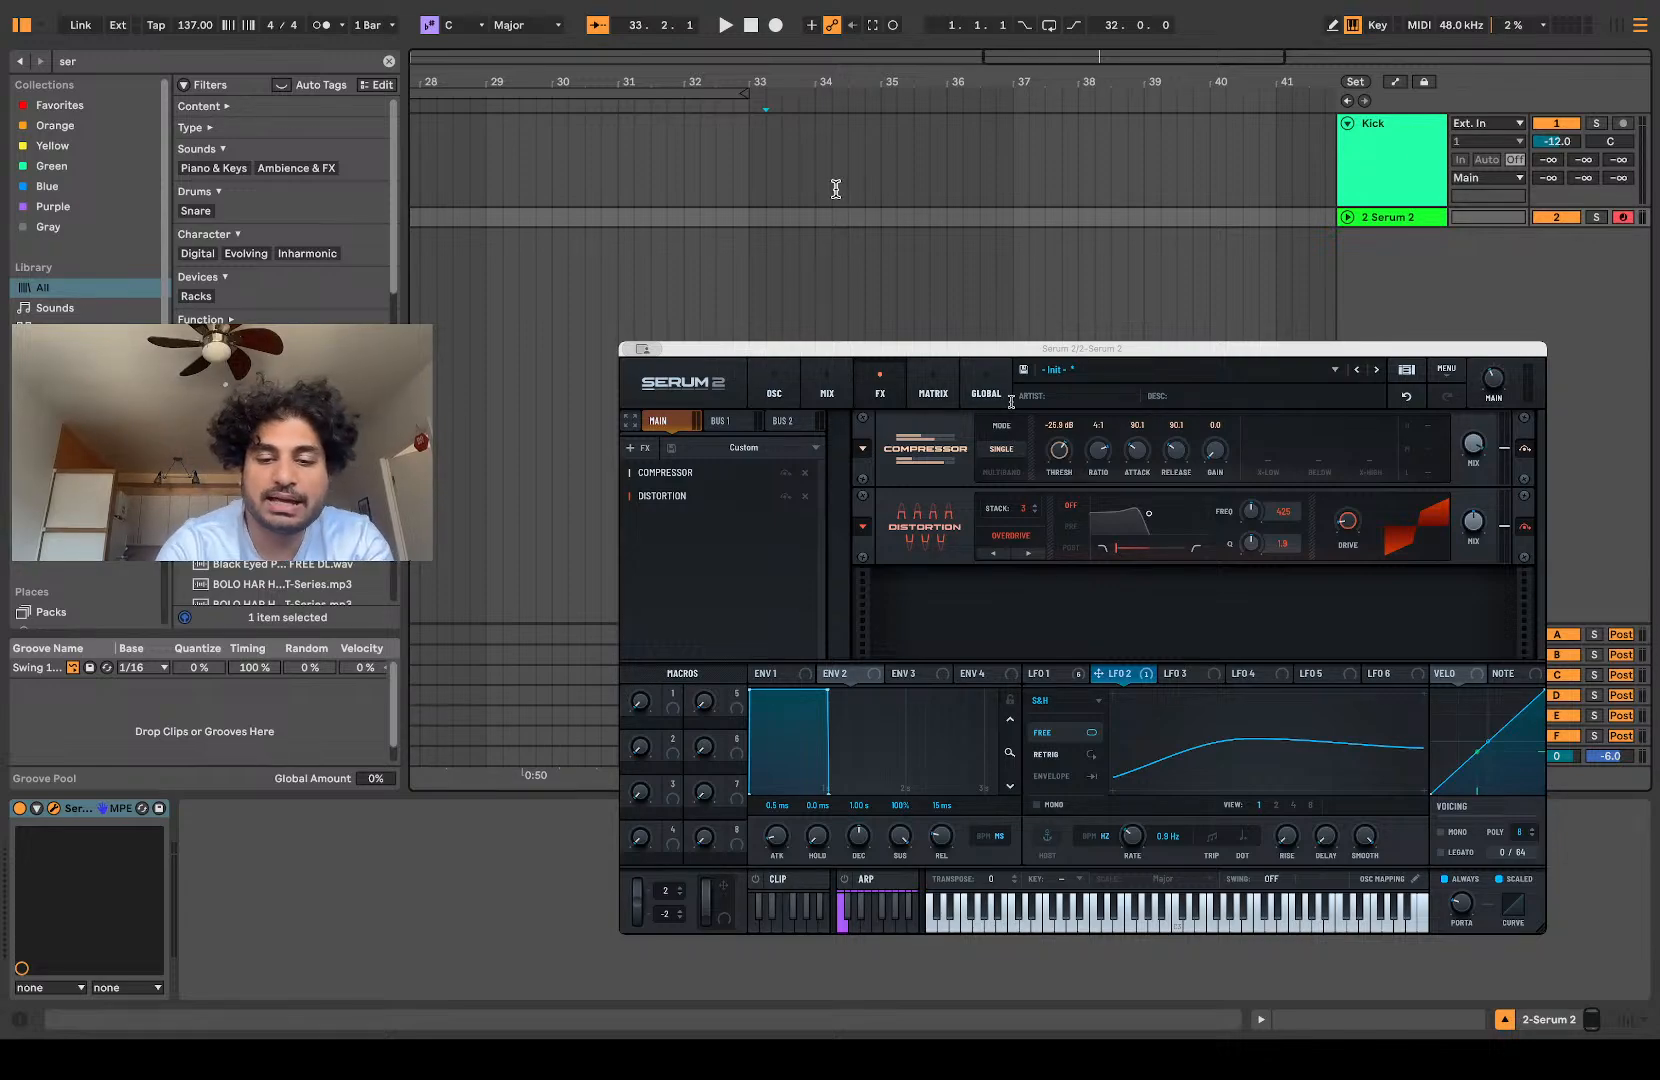
{"action": "key", "text": "Return"}
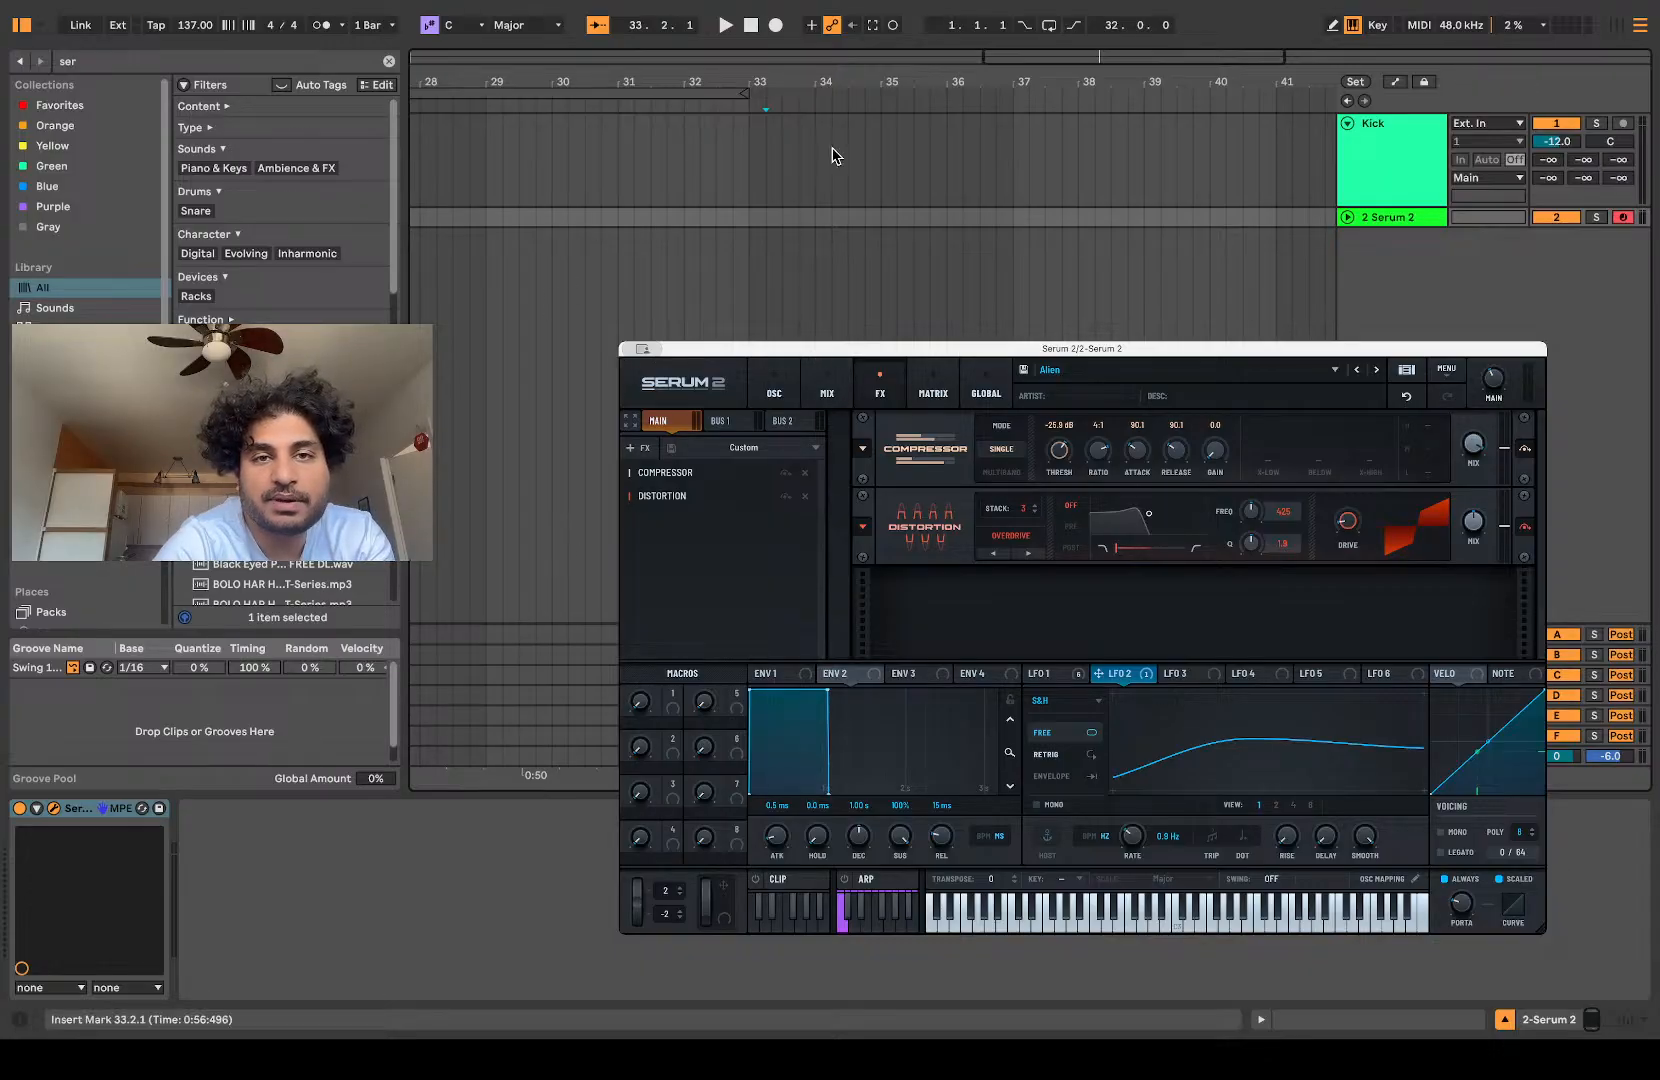
Step: Enlarge the Serum 2 track and record a sustained MIDI note on it from bar 1 for about 48 bars
{"action": "left_click_drag", "start_coordinate": [1375, 226], "coordinate": [1375, 391]}
{"action": "scroll", "coordinate": [980, 270], "scroll_direction": "left", "scroll_amount": 15}
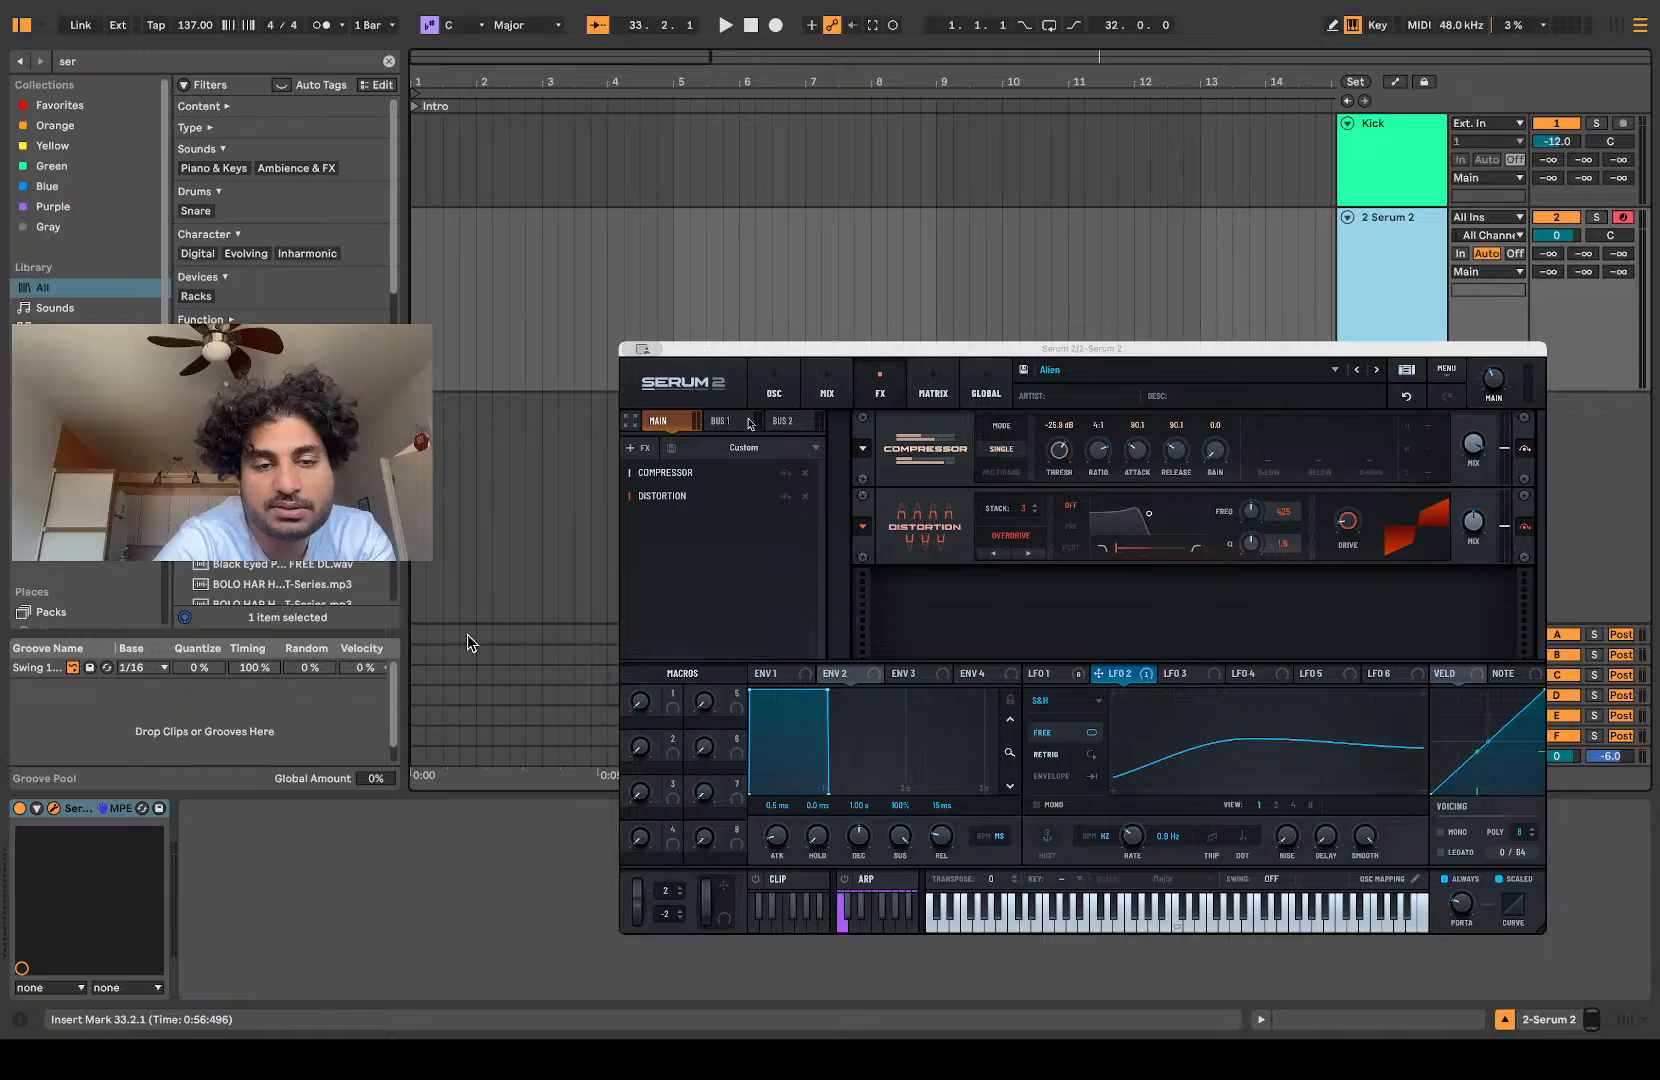
{"action": "left_click", "coordinate": [774, 390]}
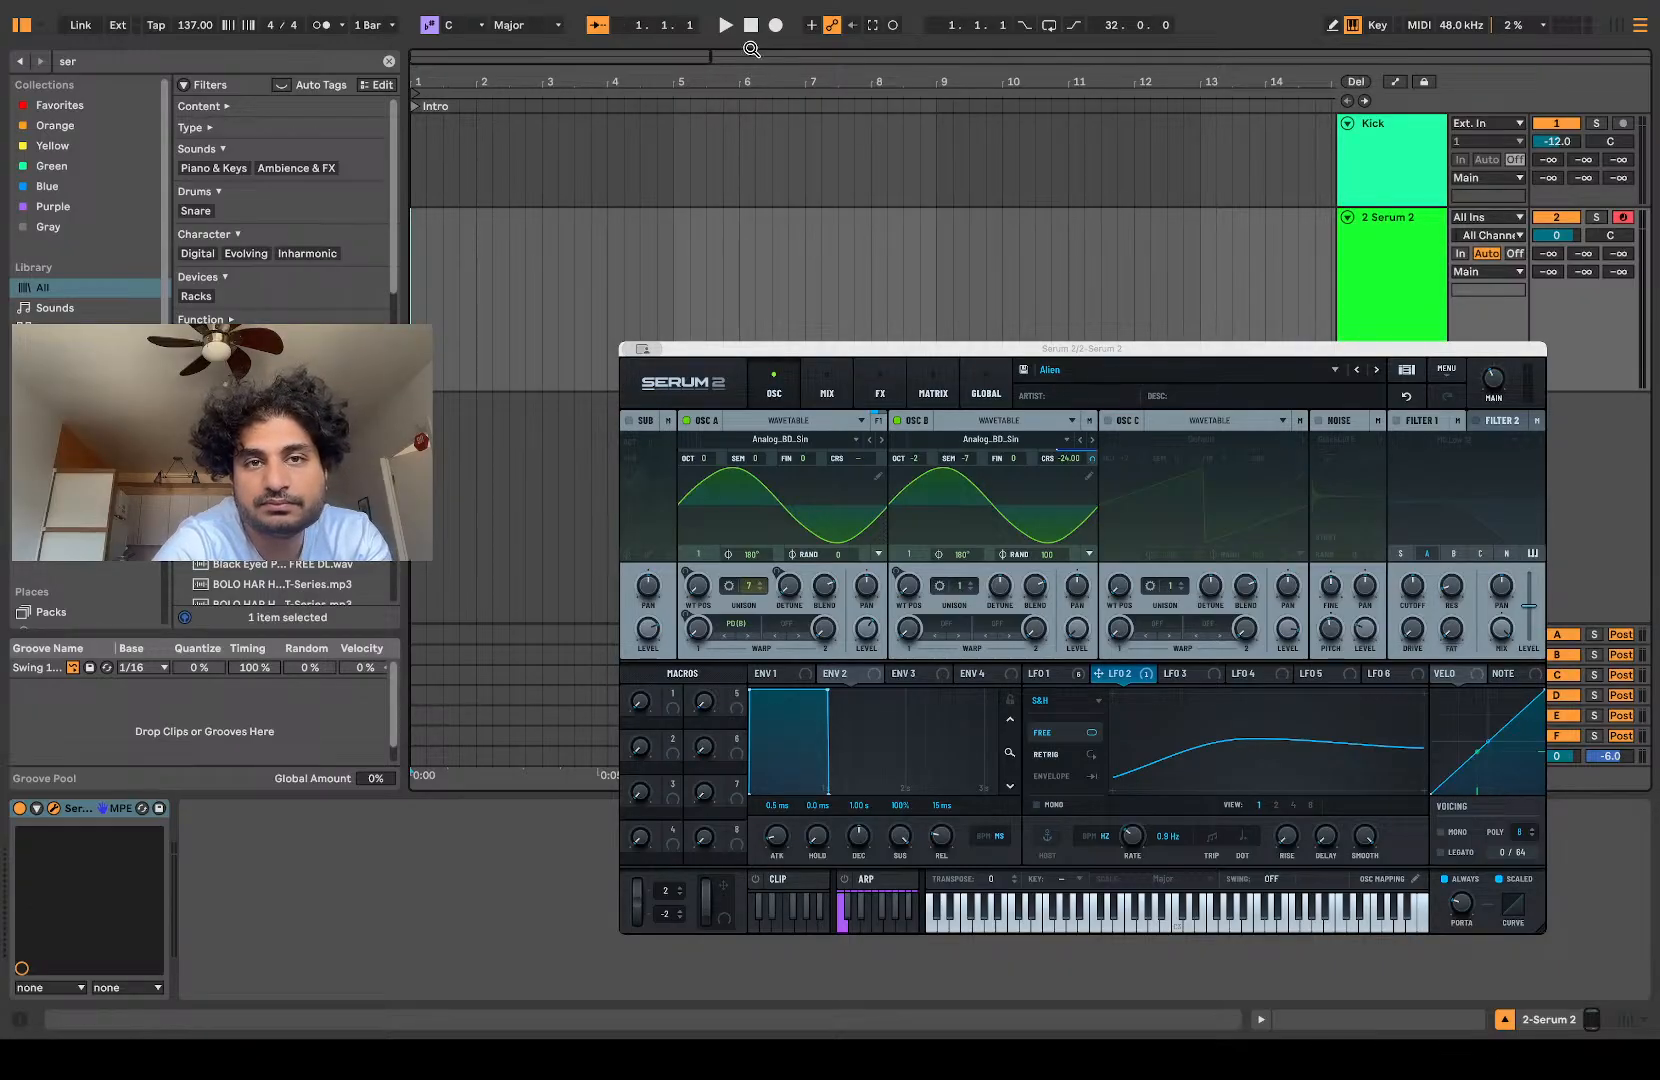
{"action": "left_click", "coordinate": [779, 26]}
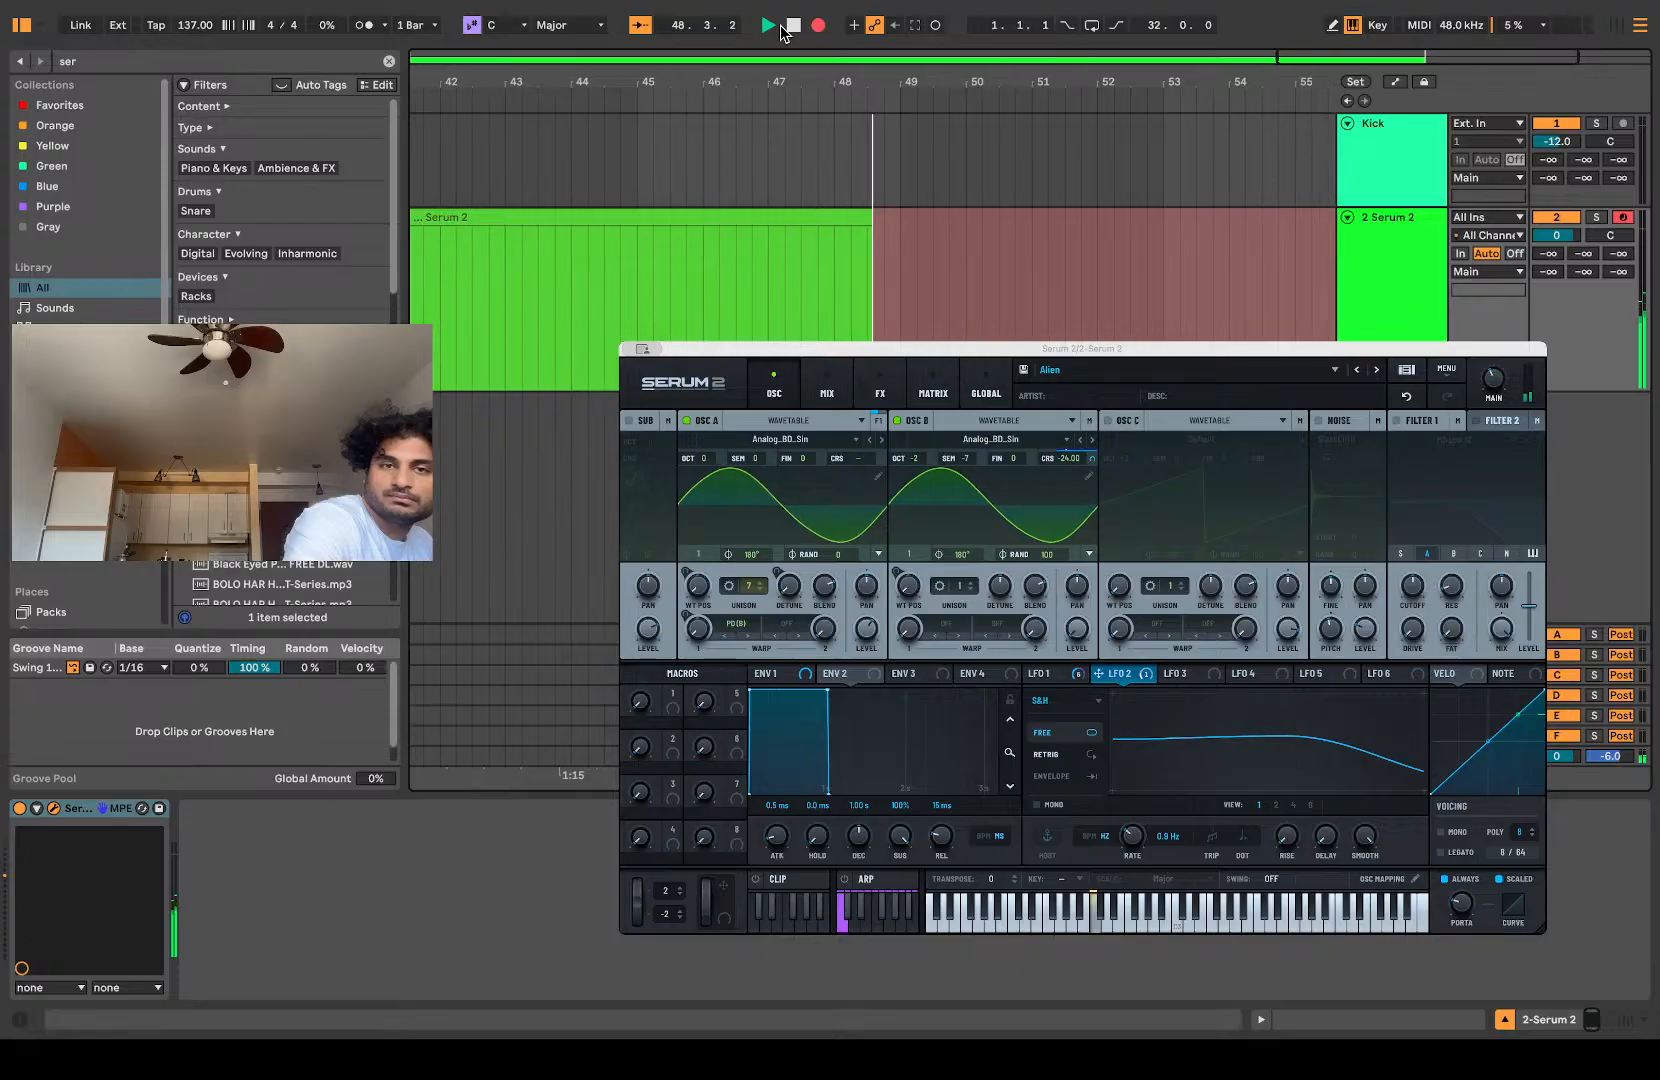
{"action": "left_click", "coordinate": [786, 27]}
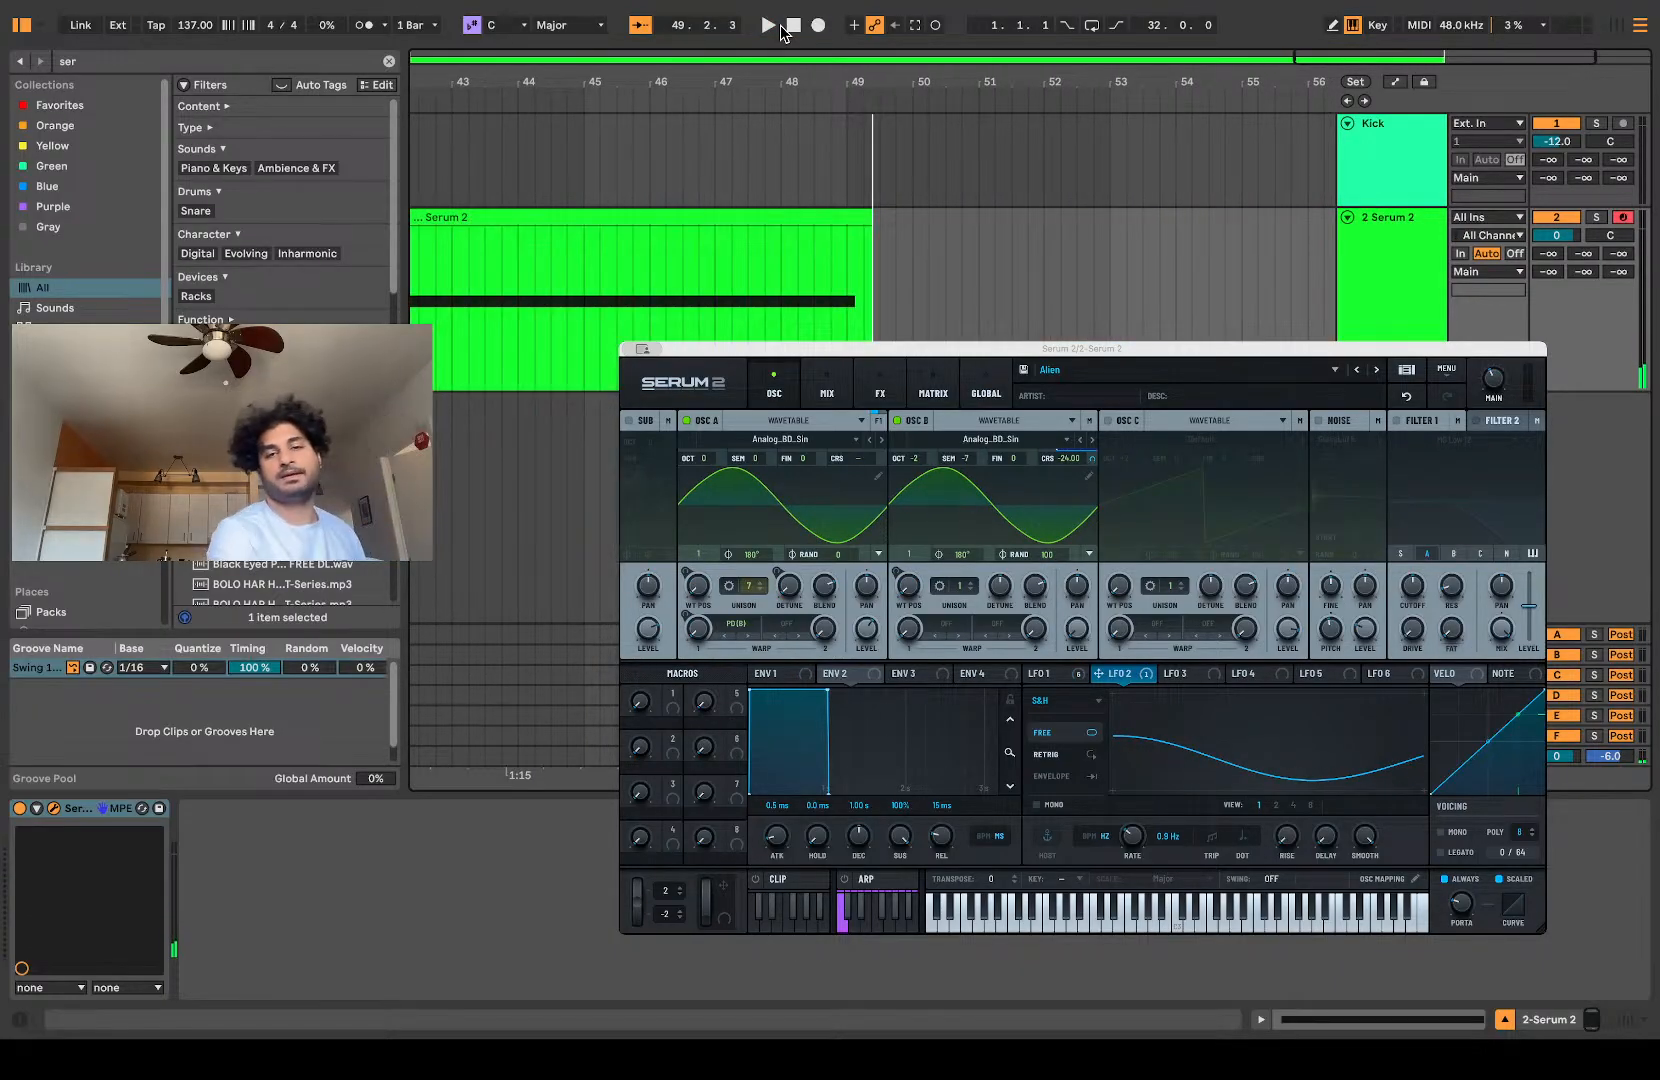
Step: Freeze and flatten the Serum 2 track so the recorded MIDI becomes an audio clip
{"action": "scroll", "coordinate": [929, 313], "scroll_direction": "left", "scroll_amount": 5}
{"action": "scroll", "coordinate": [926, 316], "scroll_direction": "down", "scroll_amount": 5}
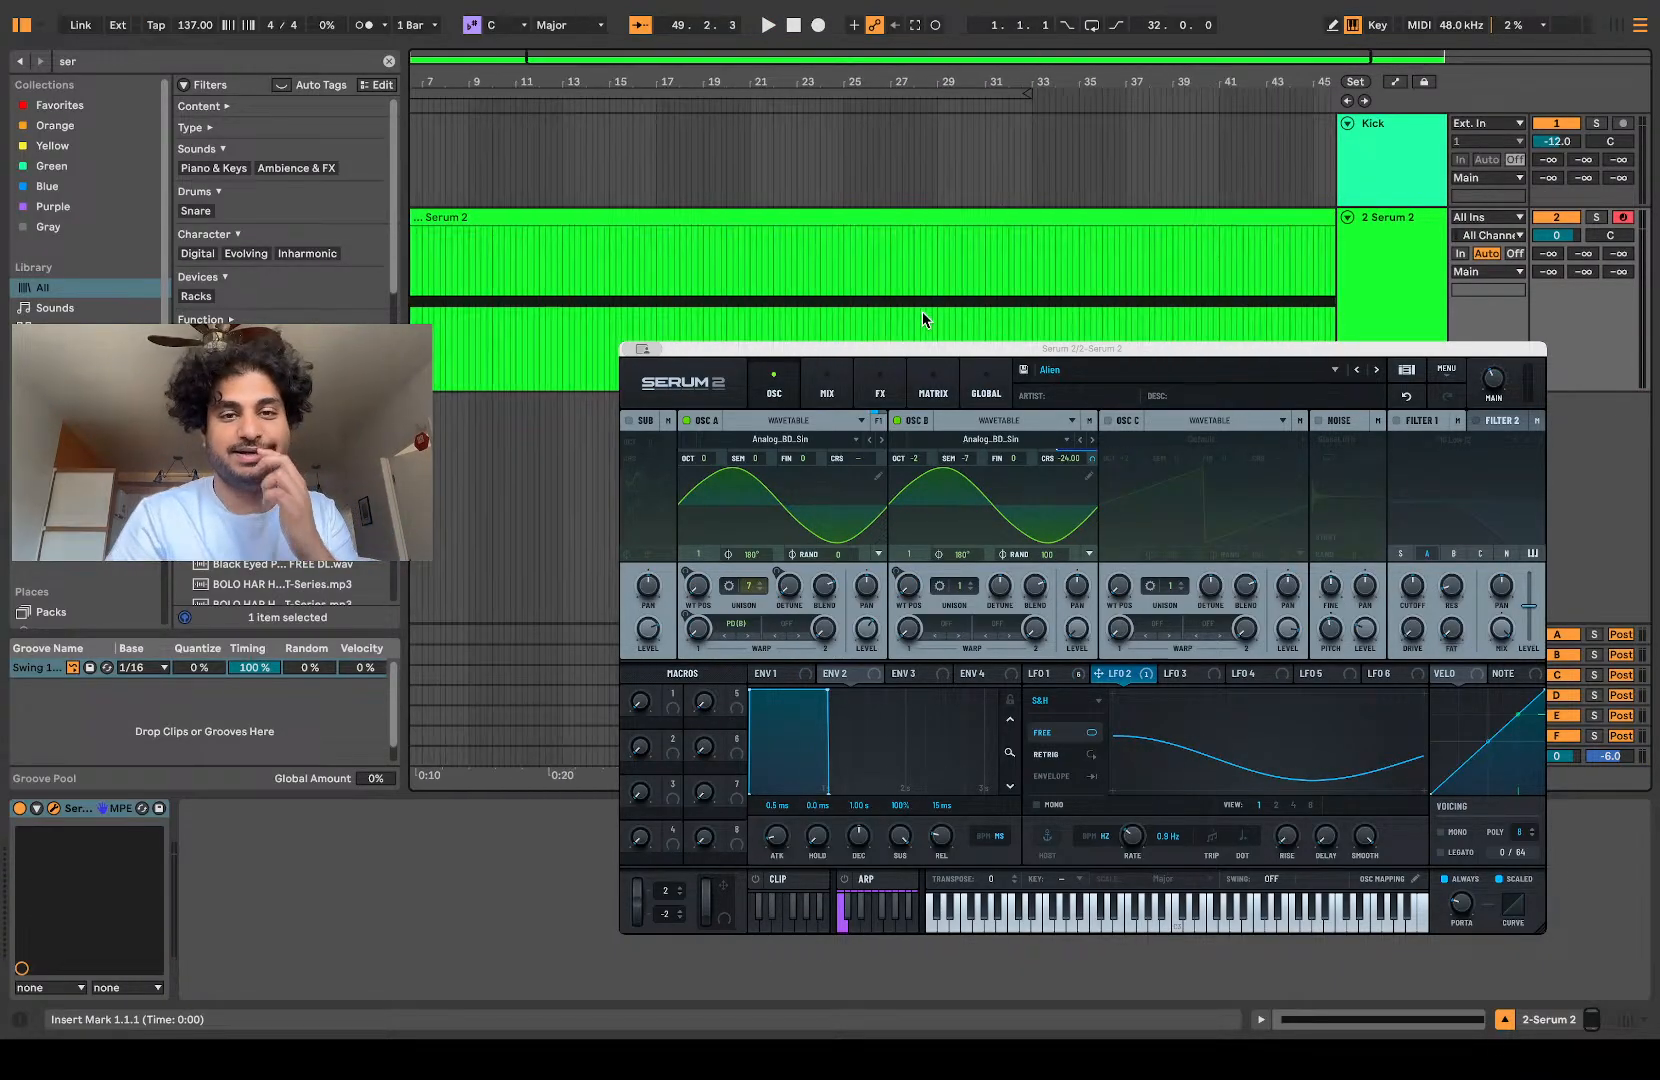
{"action": "left_click", "coordinate": [1410, 320]}
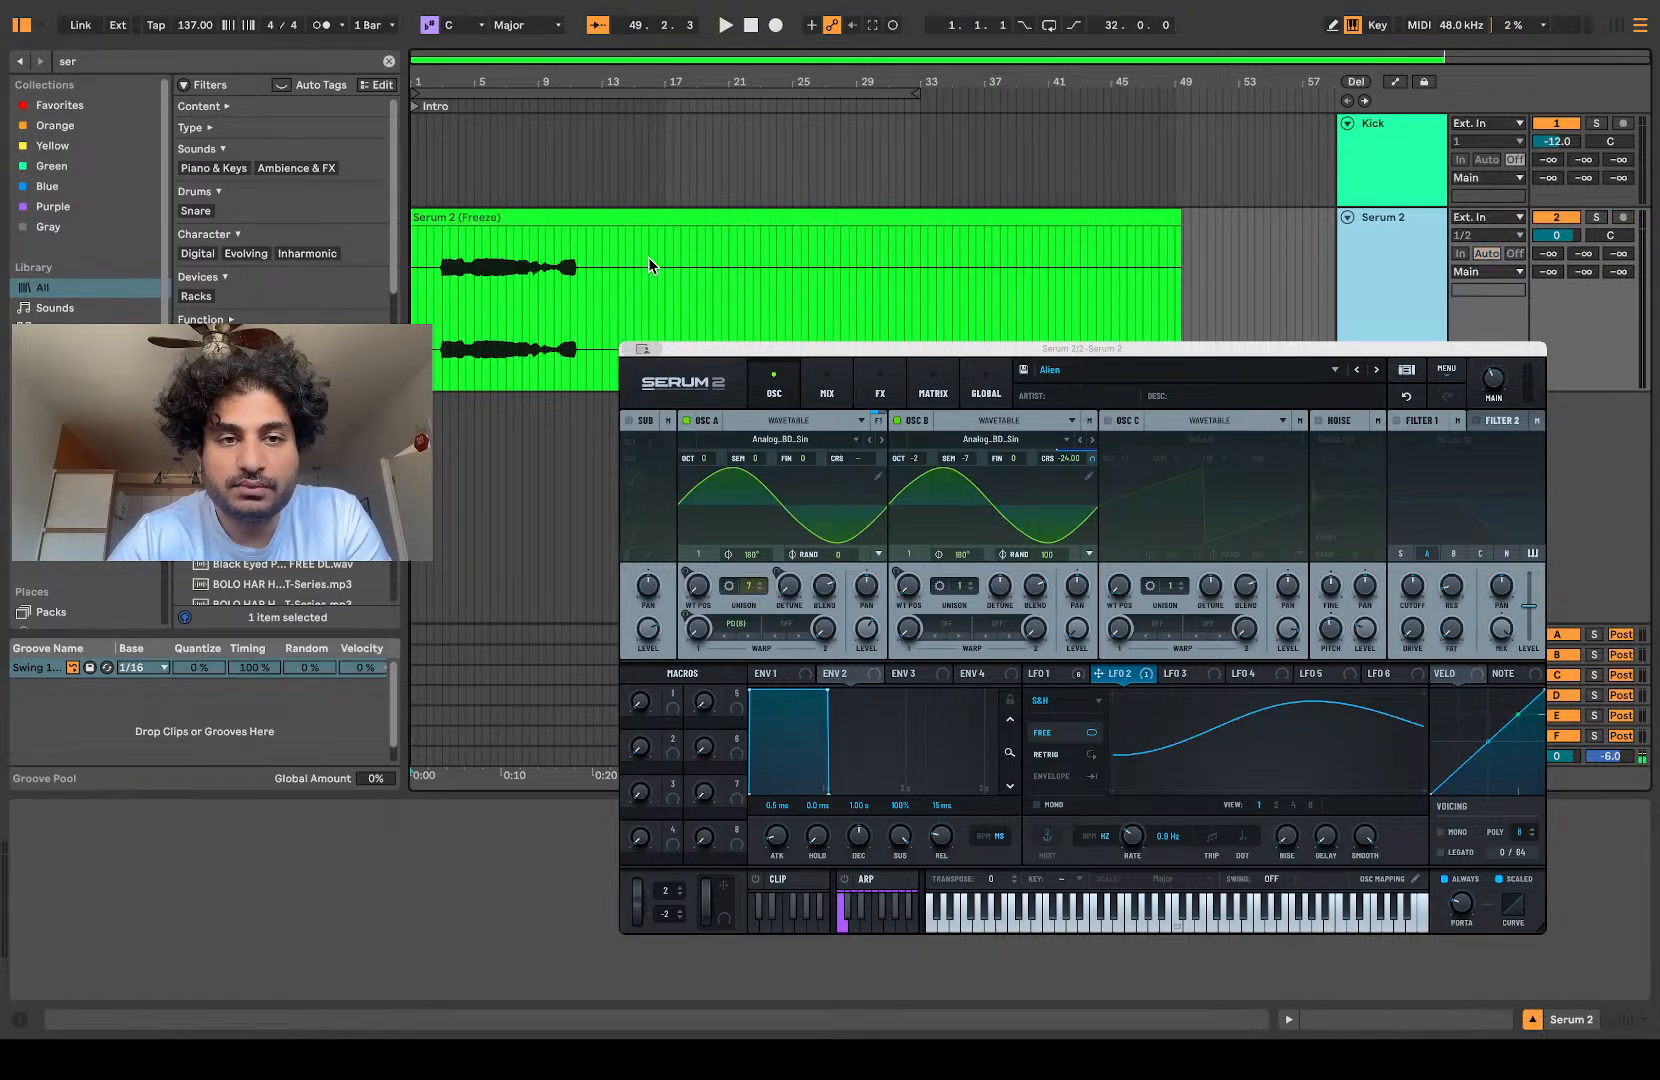
Step: Trim the silent first two bars off the Serum 2 audio clip and move the clip back to bar 1
{"action": "scroll", "coordinate": [429, 300], "scroll_direction": "up", "scroll_amount": 5}
{"action": "scroll", "coordinate": [429, 298], "scroll_direction": "up", "scroll_amount": 3}
{"action": "left_click_drag", "start_coordinate": [418, 242], "coordinate": [468, 228]}
{"action": "scroll", "coordinate": [515, 314], "scroll_direction": "down", "scroll_amount": 5}
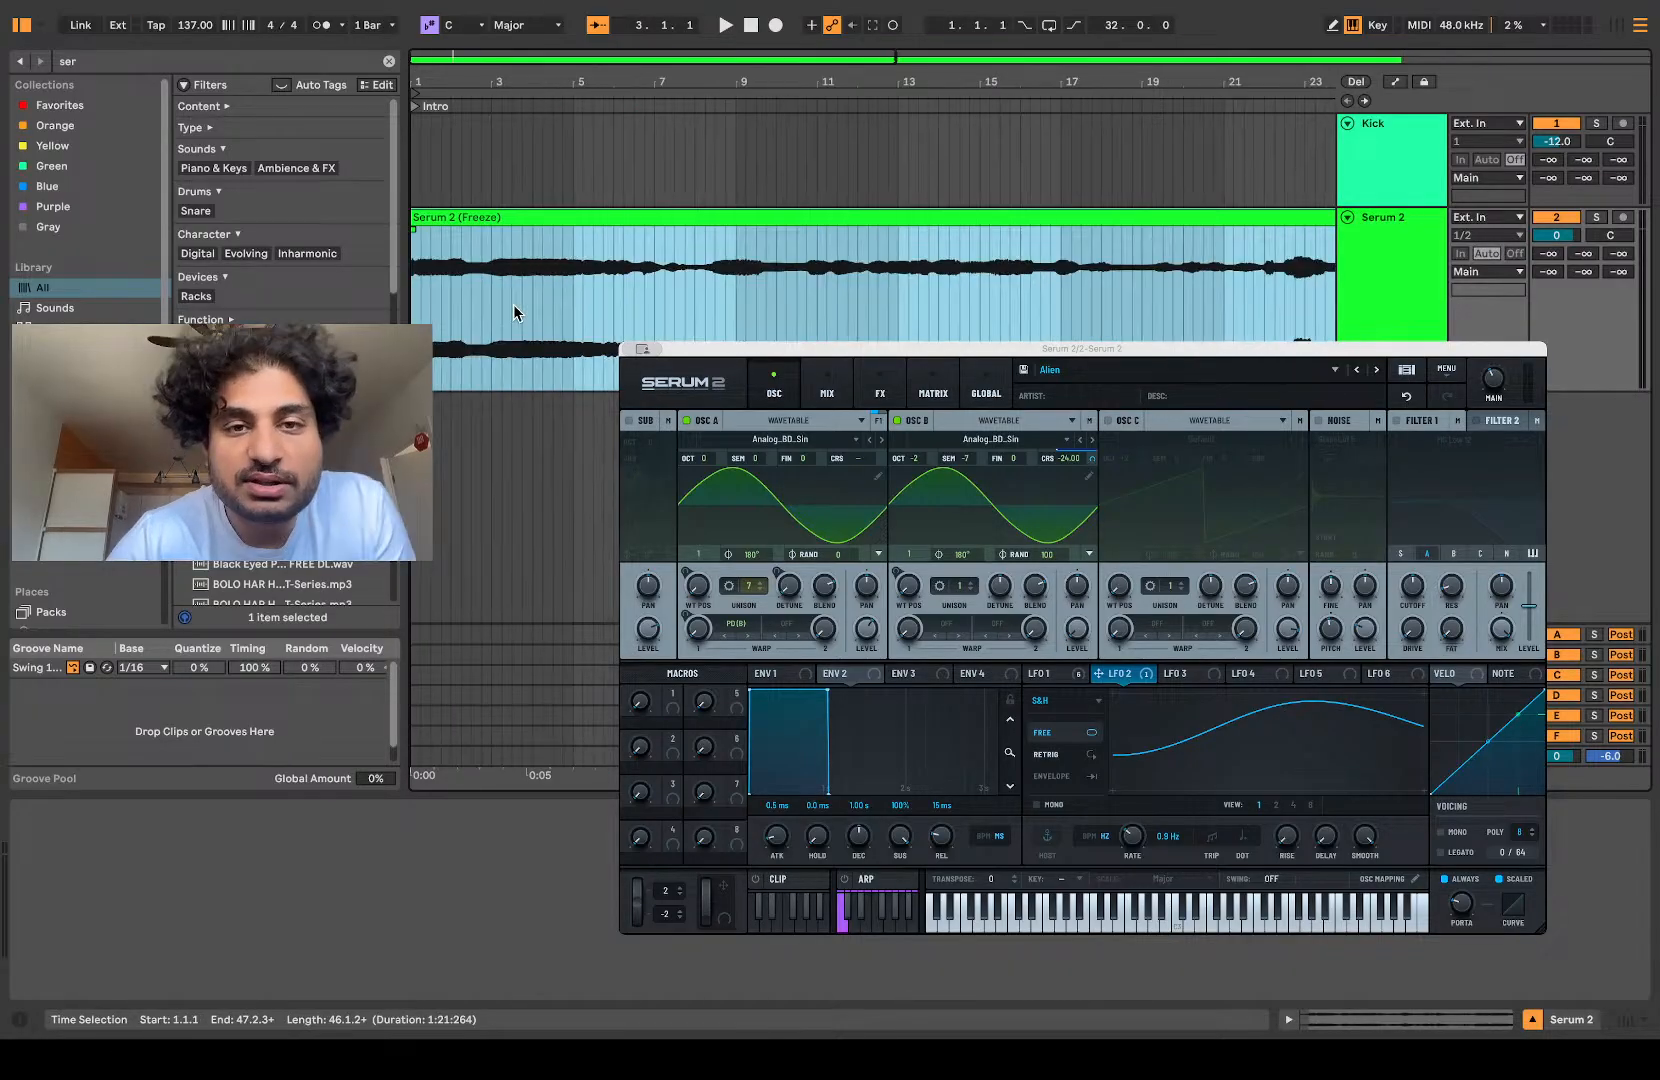
{"action": "scroll", "coordinate": [514, 310], "scroll_direction": "down", "scroll_amount": 4}
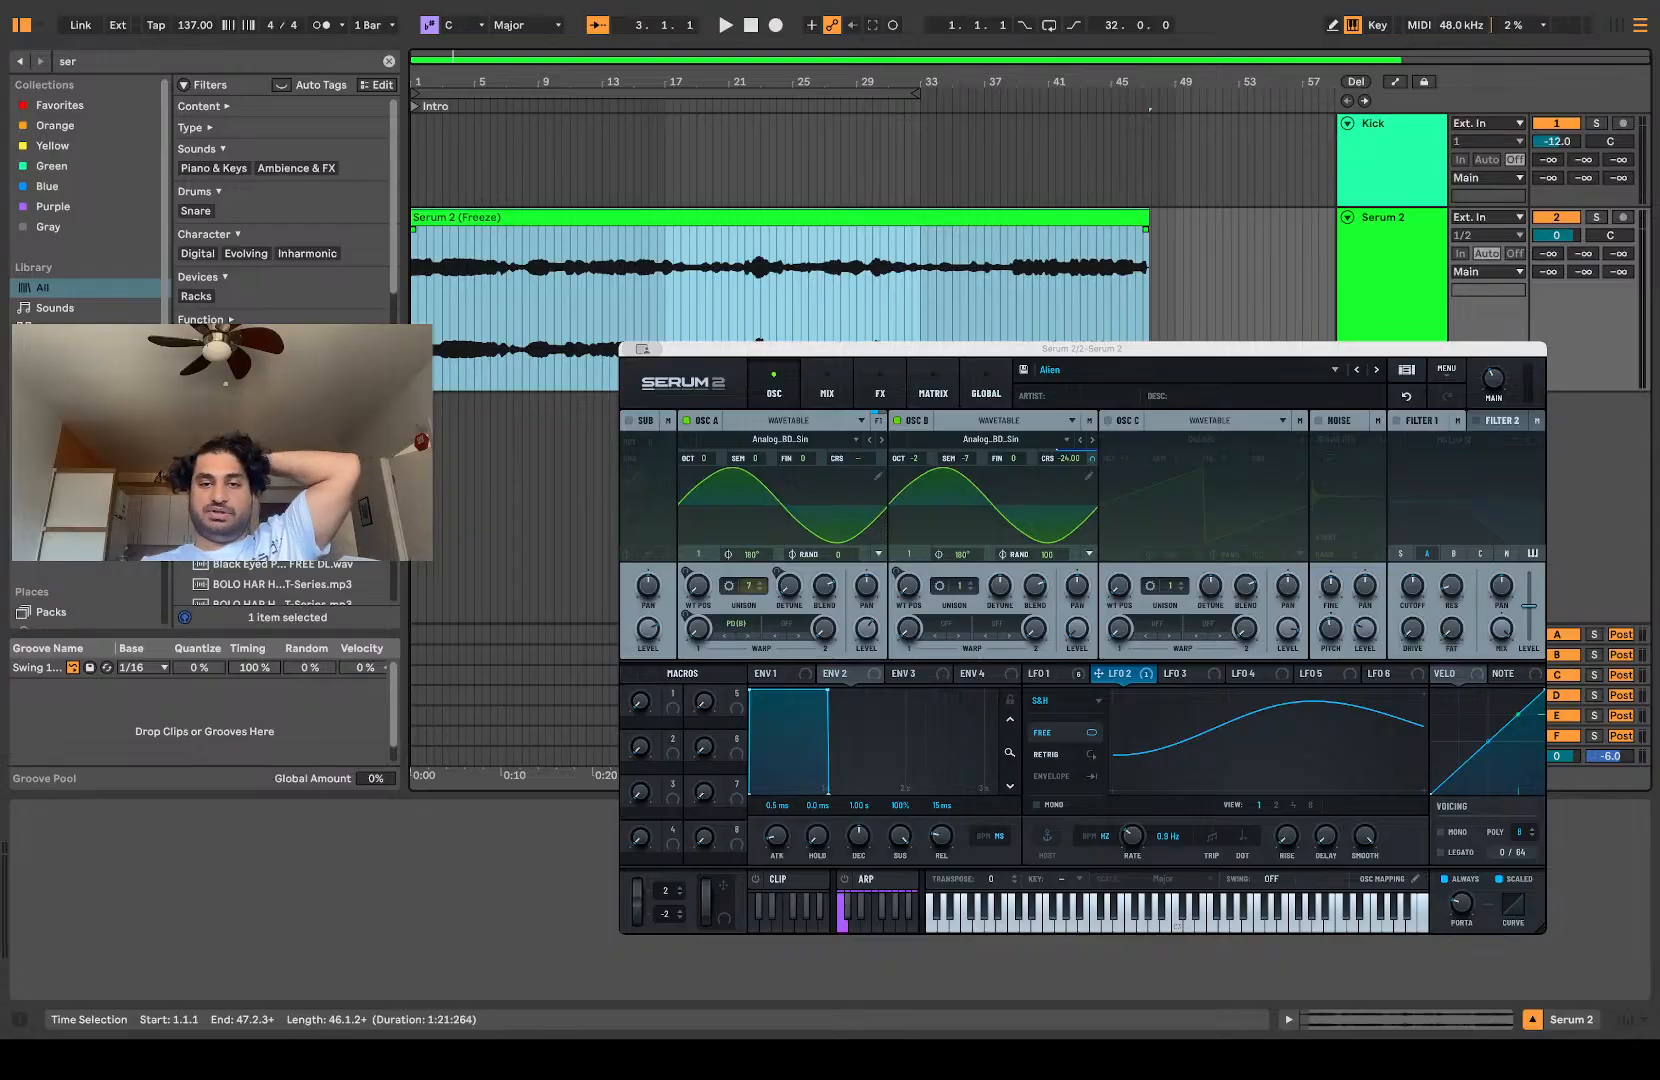
{"action": "scroll", "coordinate": [626, 202], "scroll_direction": "up", "scroll_amount": 5}
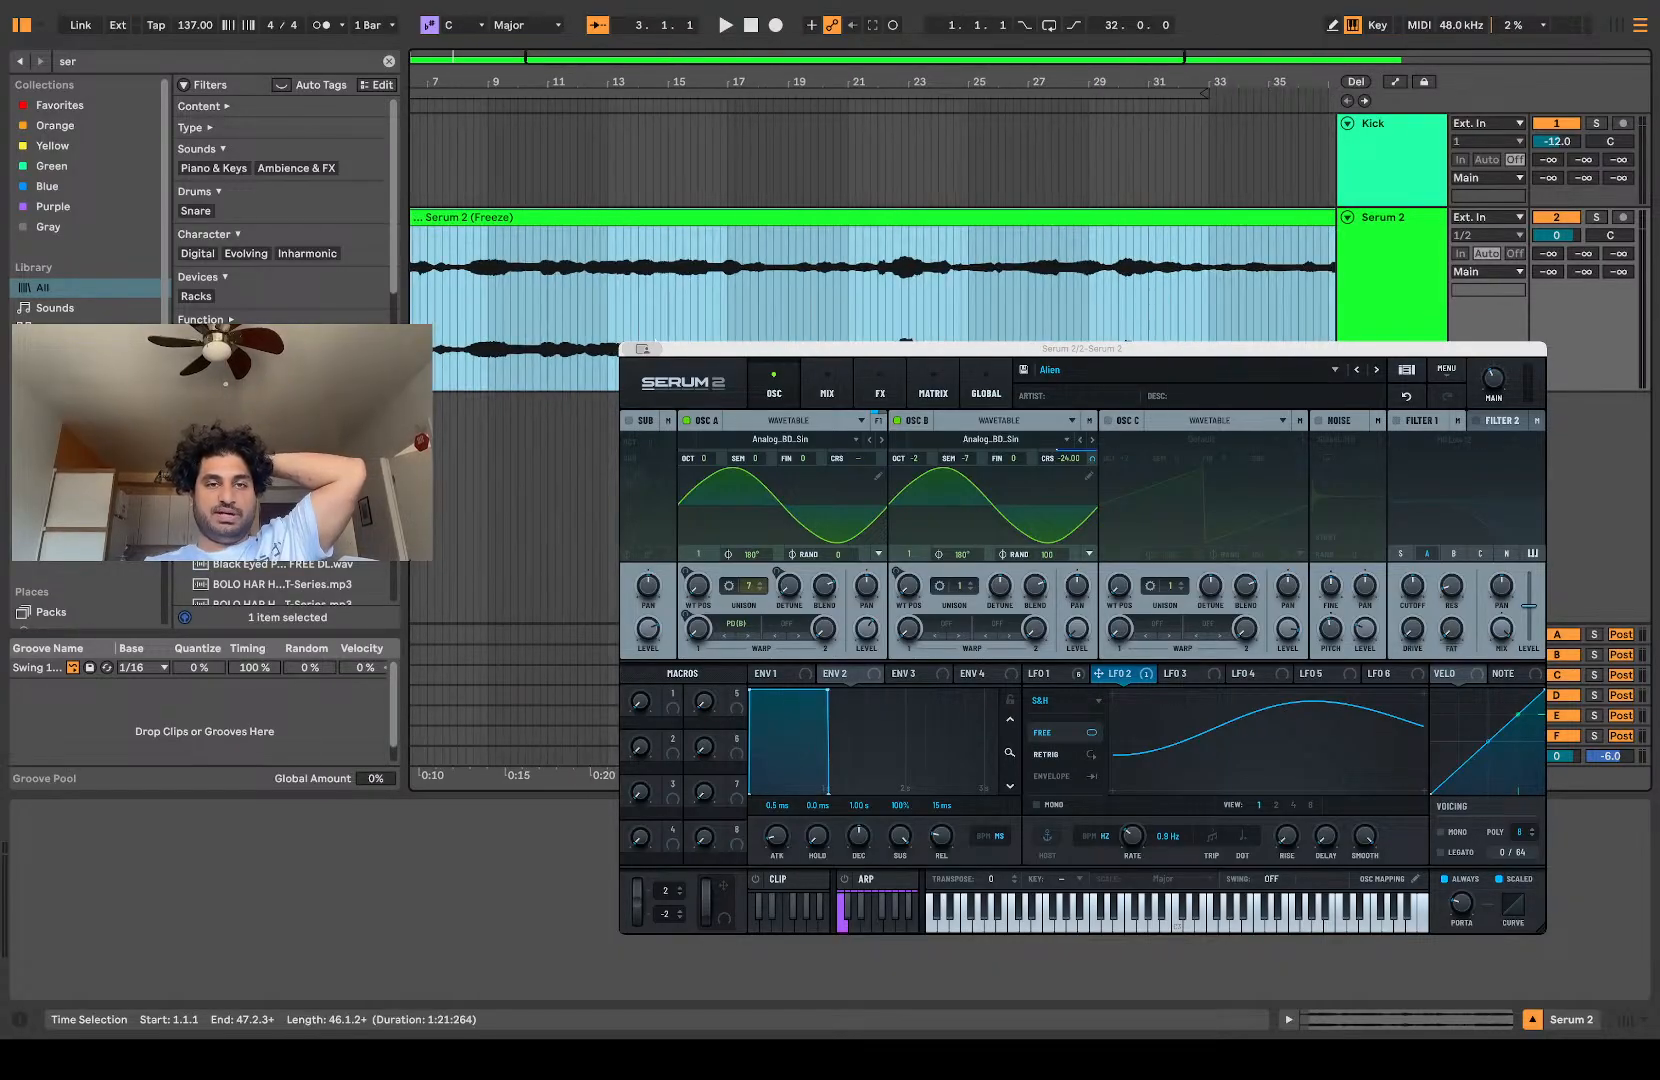
Step: Raise the Serum 2 audio clip's gain to 9.8 dB and consolidate the clip into a new audio file
{"action": "double_click", "coordinate": [626, 206]}
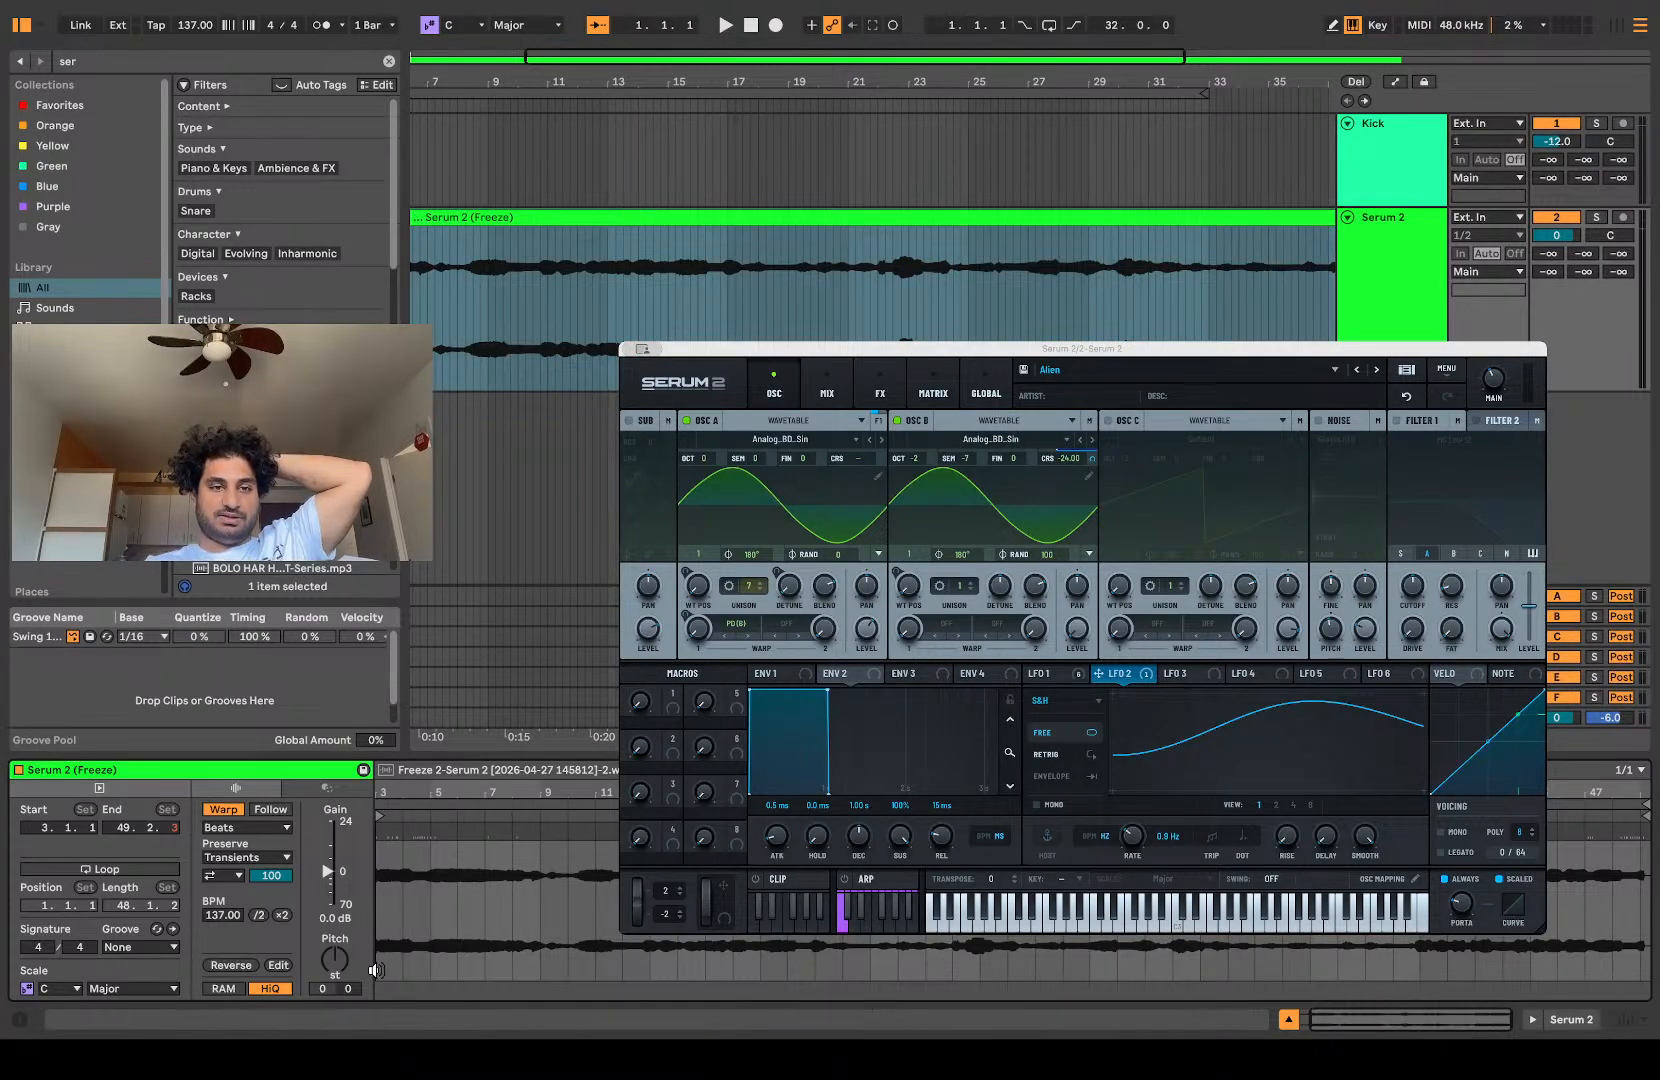
{"action": "left_click_drag", "start_coordinate": [329, 882], "coordinate": [329, 853]}
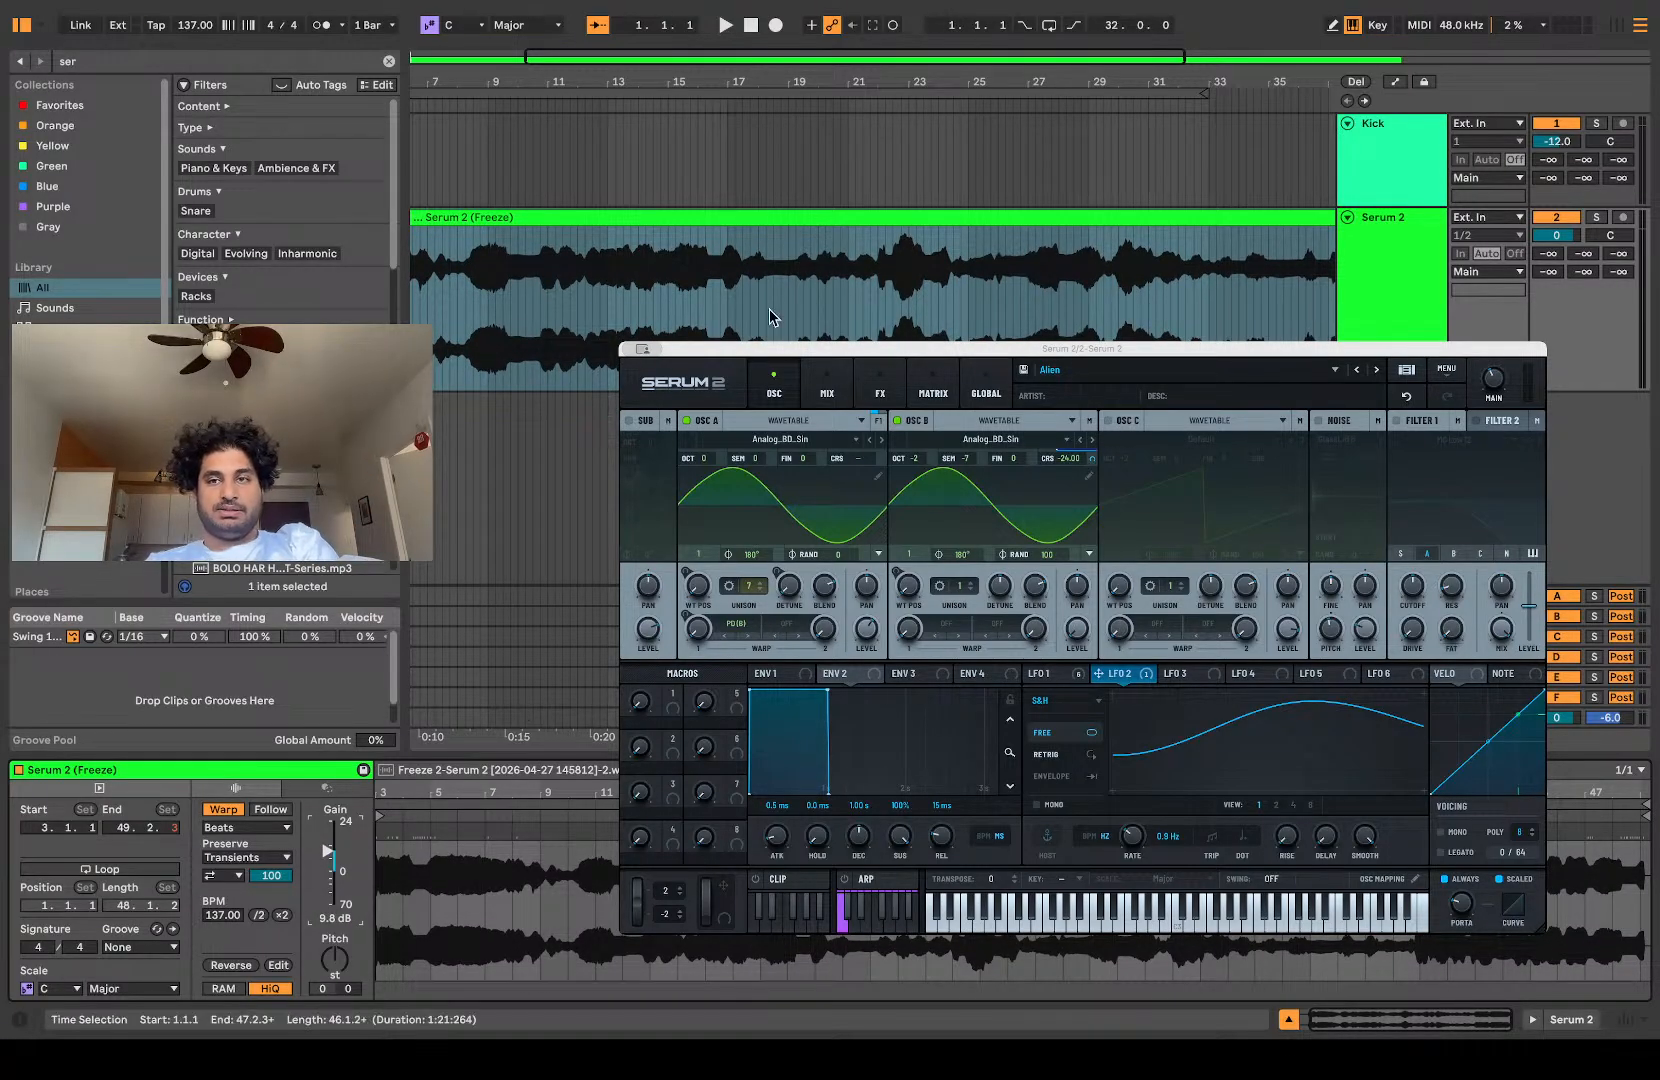
{"action": "left_click", "coordinate": [760, 218]}
{"action": "key", "text": "super+j"}
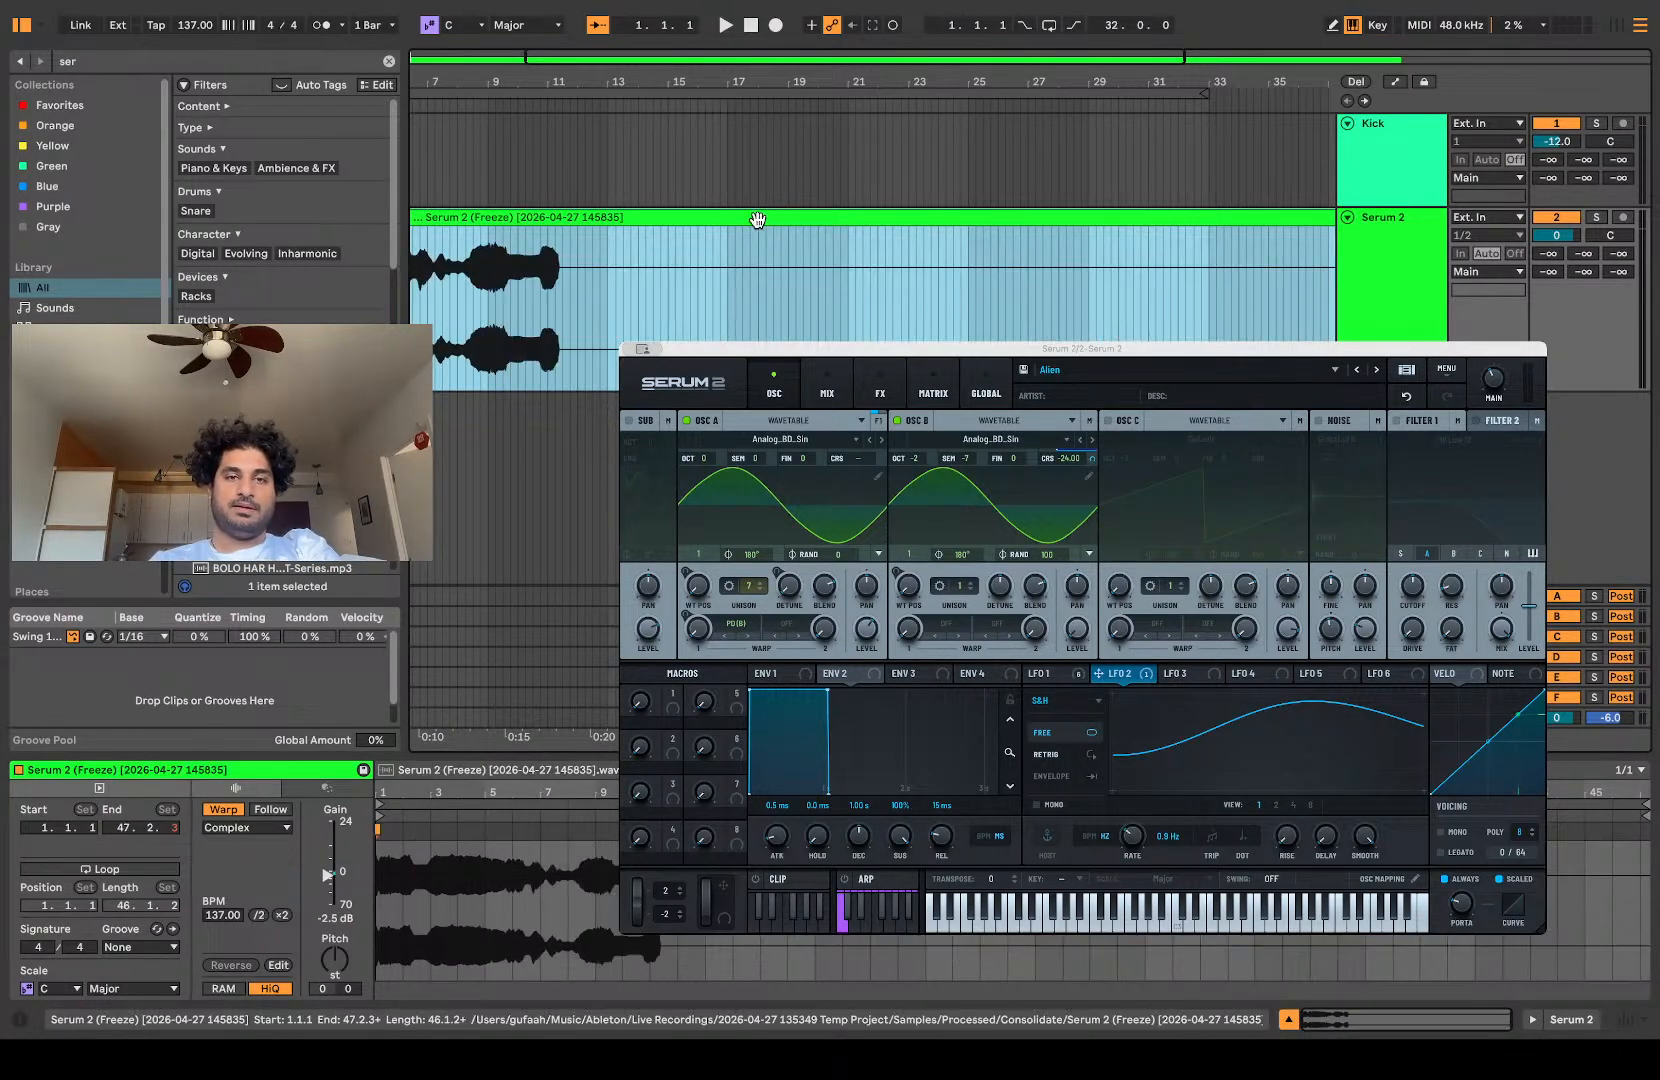
Step: Examine the consolidated clip's waveform up close and play it back from the beginning
{"action": "scroll", "coordinate": [590, 310], "scroll_direction": "down", "scroll_amount": 5}
{"action": "scroll", "coordinate": [612, 304], "scroll_direction": "up", "scroll_amount": 8}
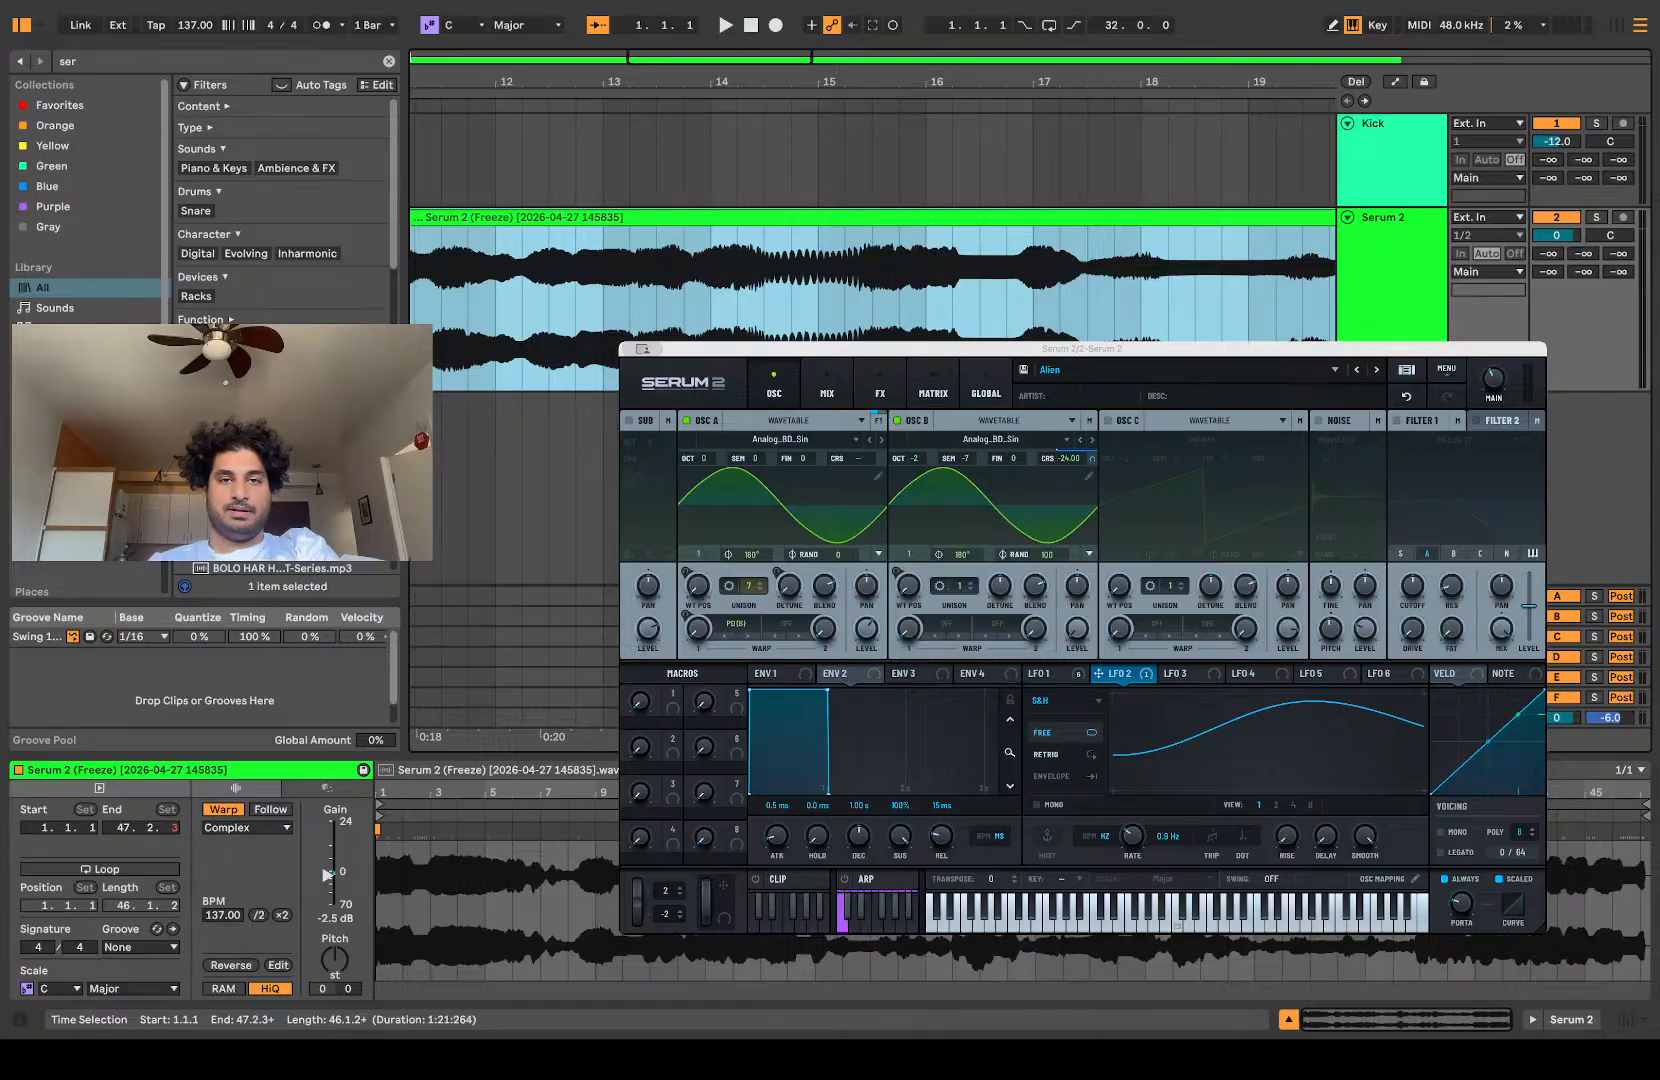
{"action": "scroll", "coordinate": [620, 304], "scroll_direction": "up", "scroll_amount": 8}
{"action": "scroll", "coordinate": [620, 304], "scroll_direction": "up", "scroll_amount": 3}
{"action": "scroll", "coordinate": [620, 304], "scroll_direction": "down", "scroll_amount": 5}
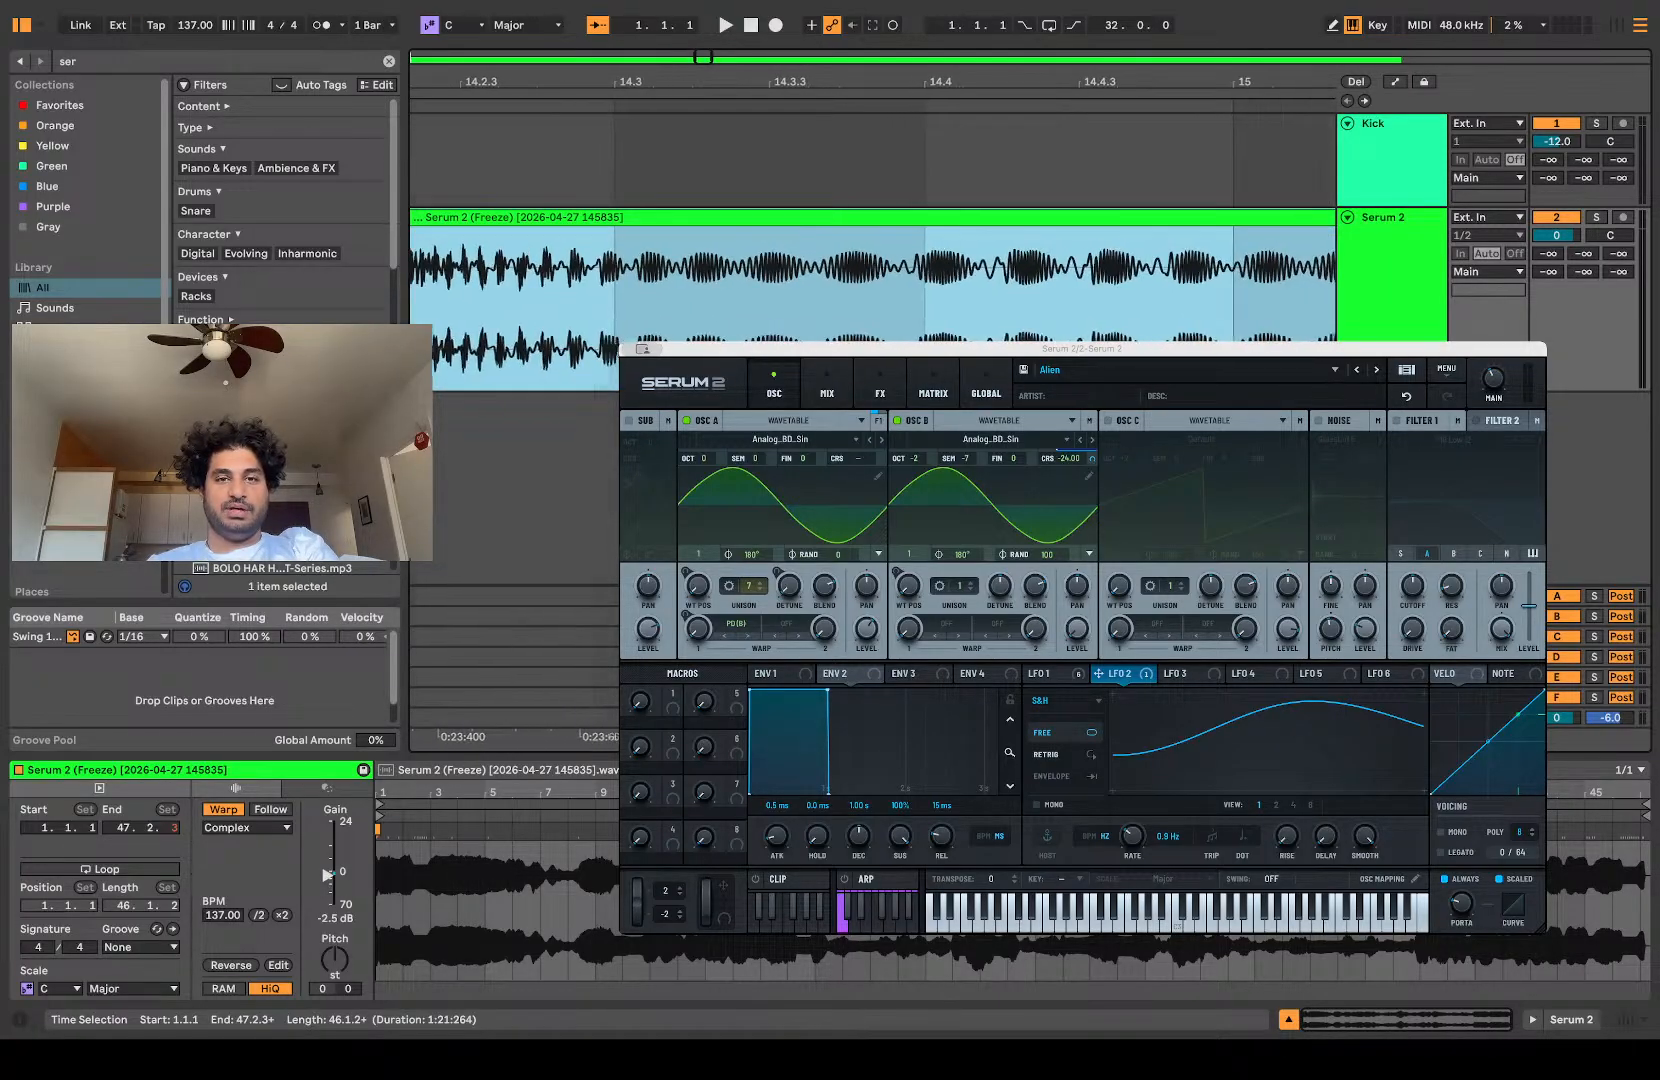
{"action": "scroll", "coordinate": [620, 304], "scroll_direction": "up", "scroll_amount": 2}
{"action": "scroll", "coordinate": [588, 346], "scroll_direction": "down", "scroll_amount": 10}
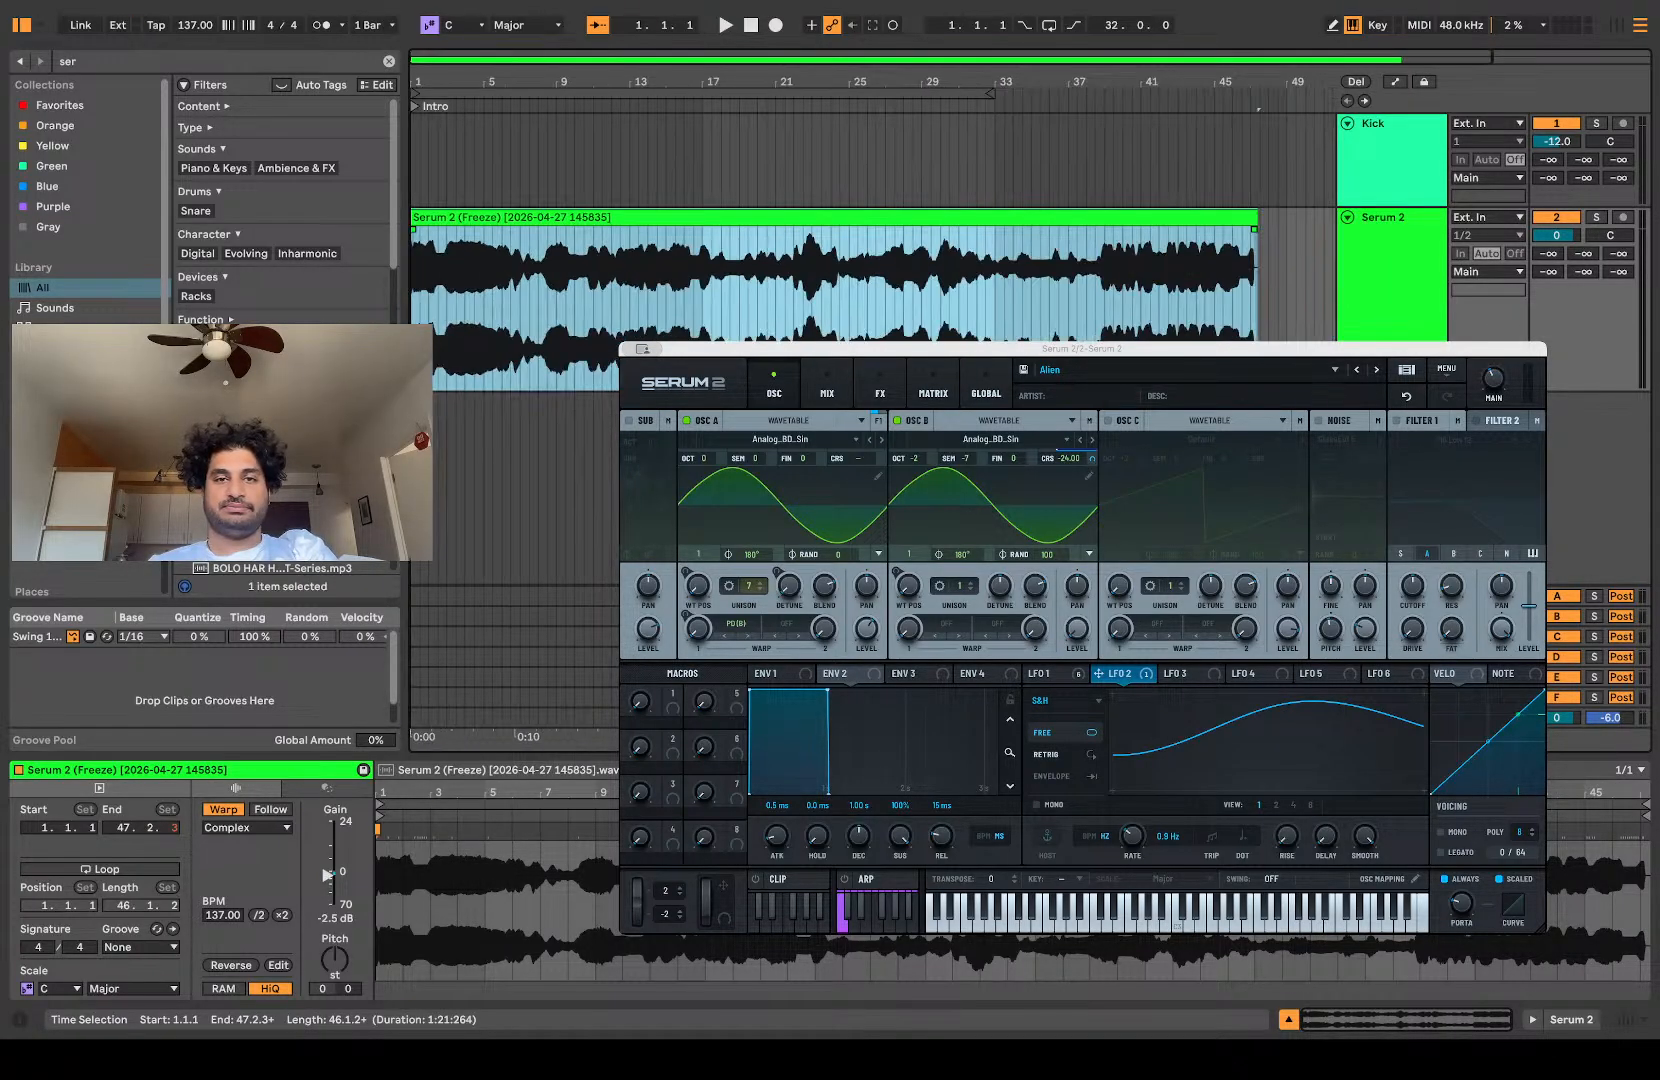
{"action": "key", "text": "space"}
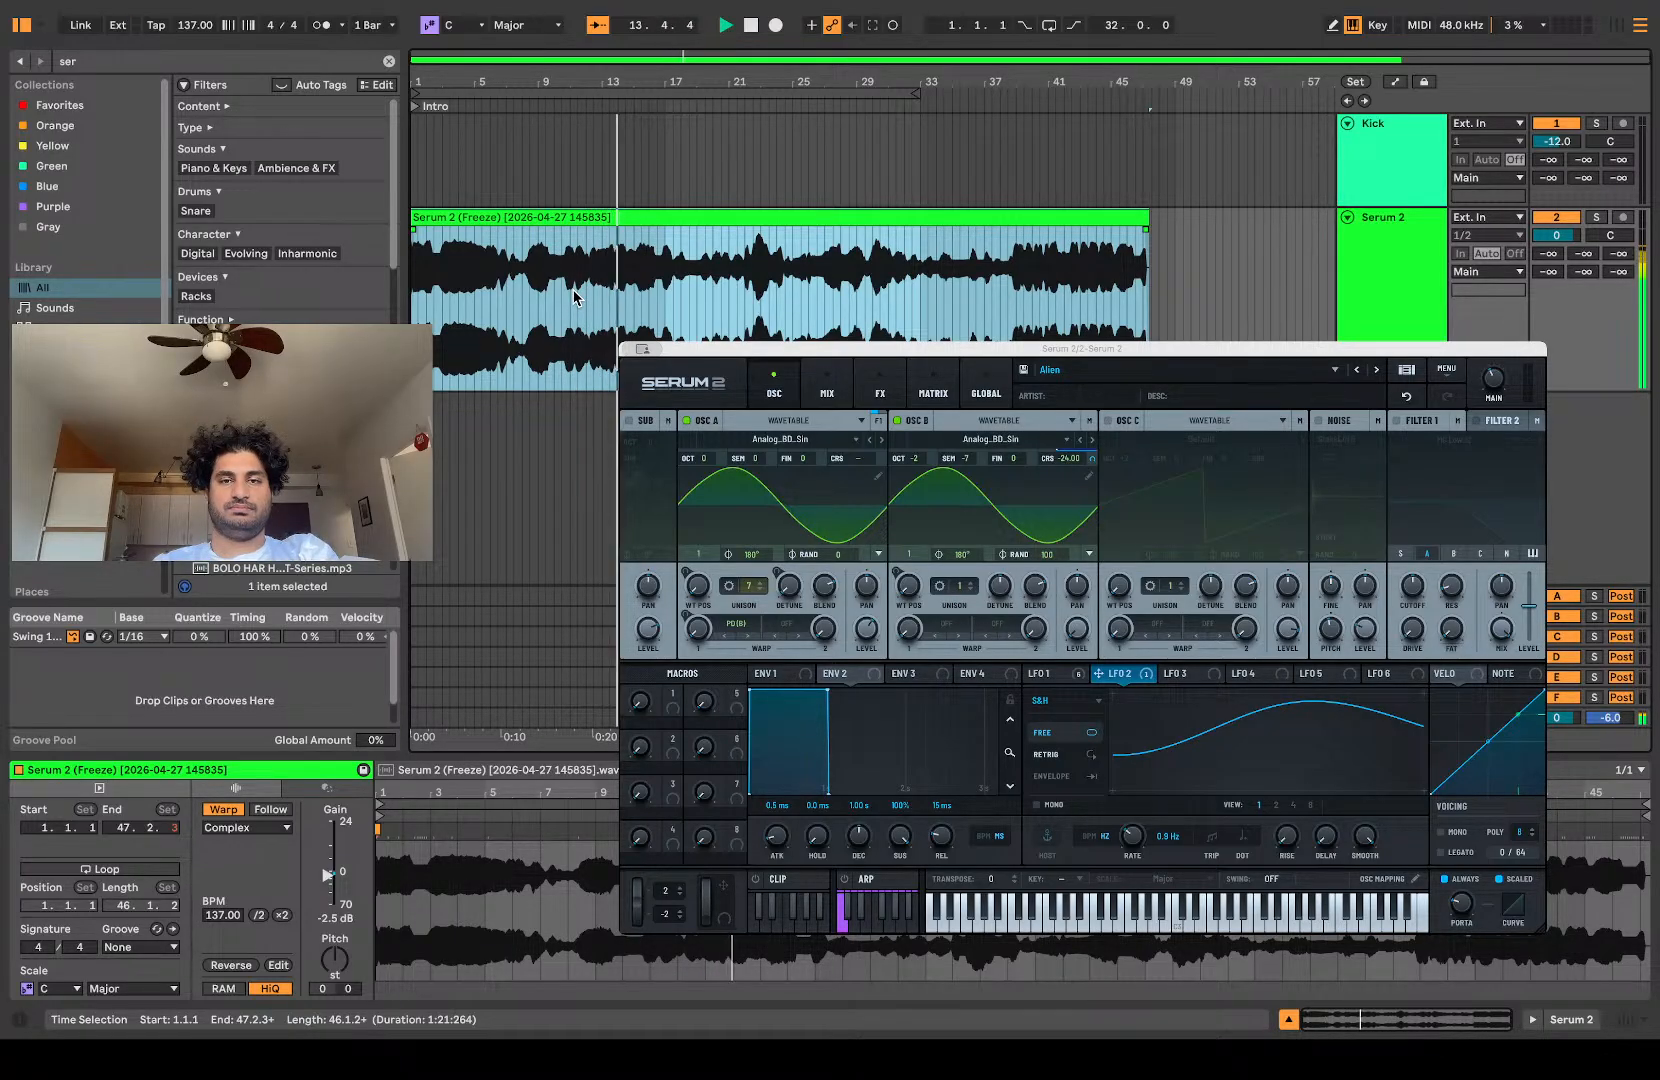
{"action": "key", "text": "space"}
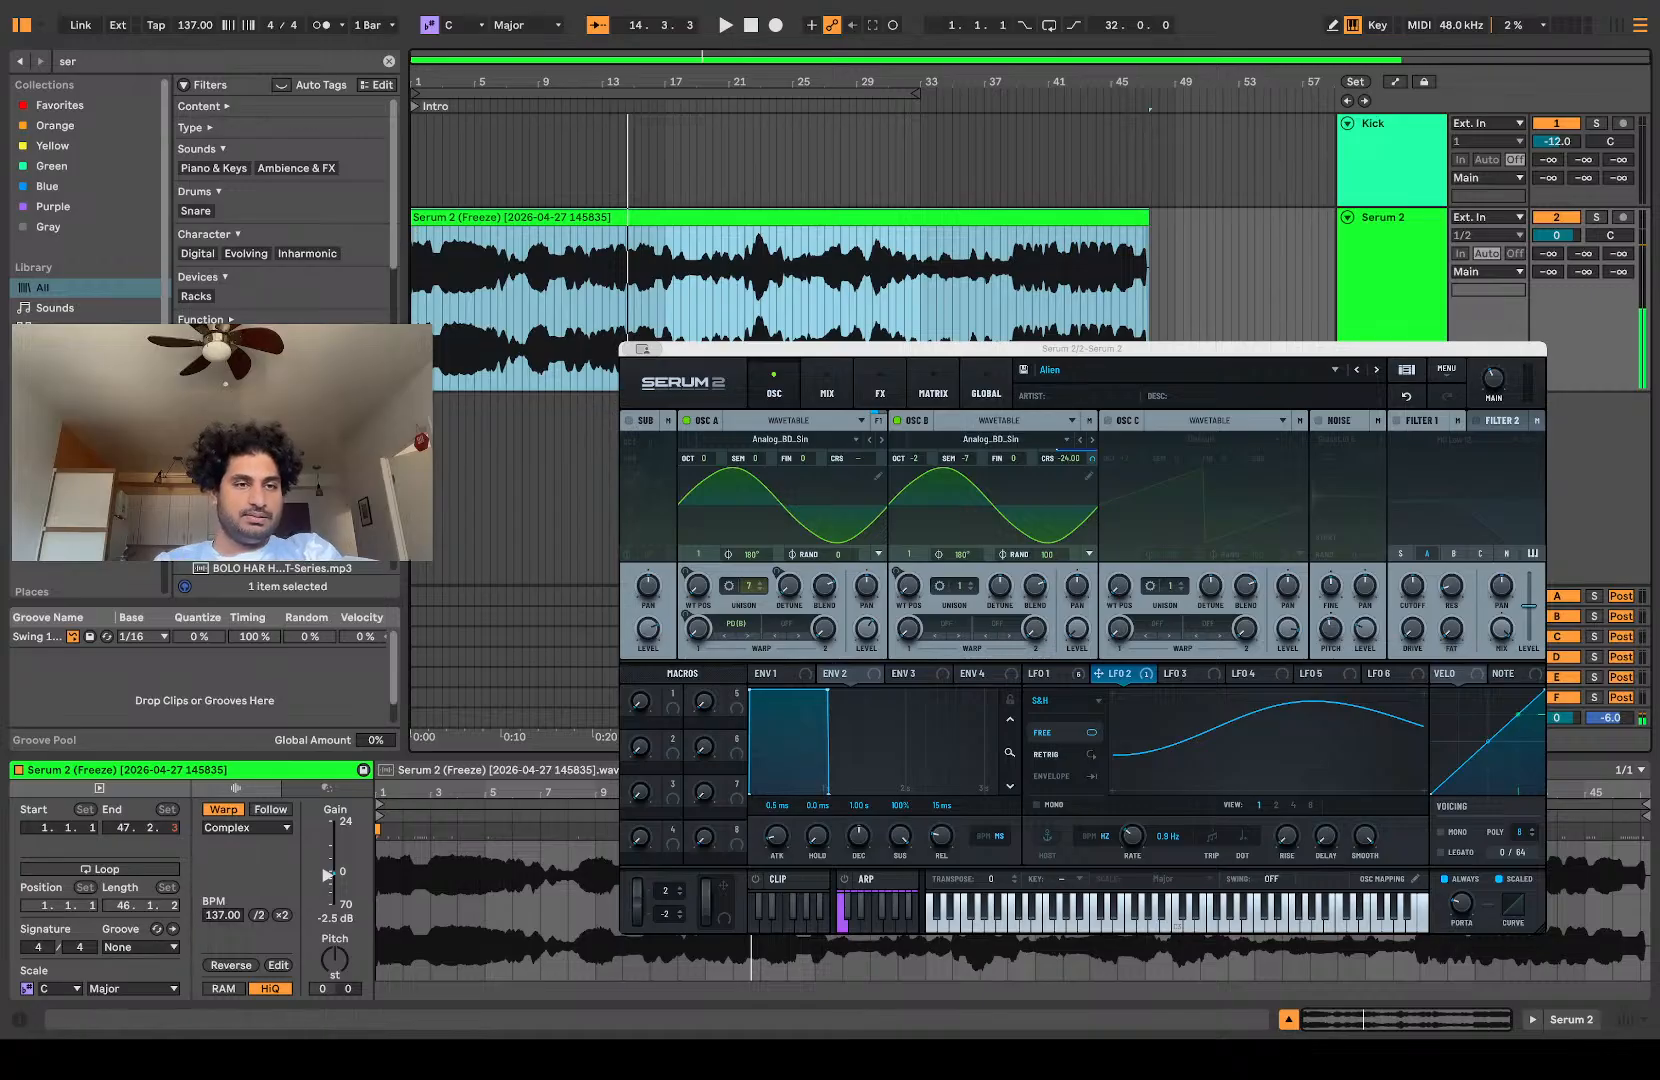
Step: Go to the Gufaah Sample packs folder in the browser, clear the search text and expand its FX folder
{"action": "scroll", "coordinate": [85, 200], "scroll_direction": "down", "scroll_amount": 5}
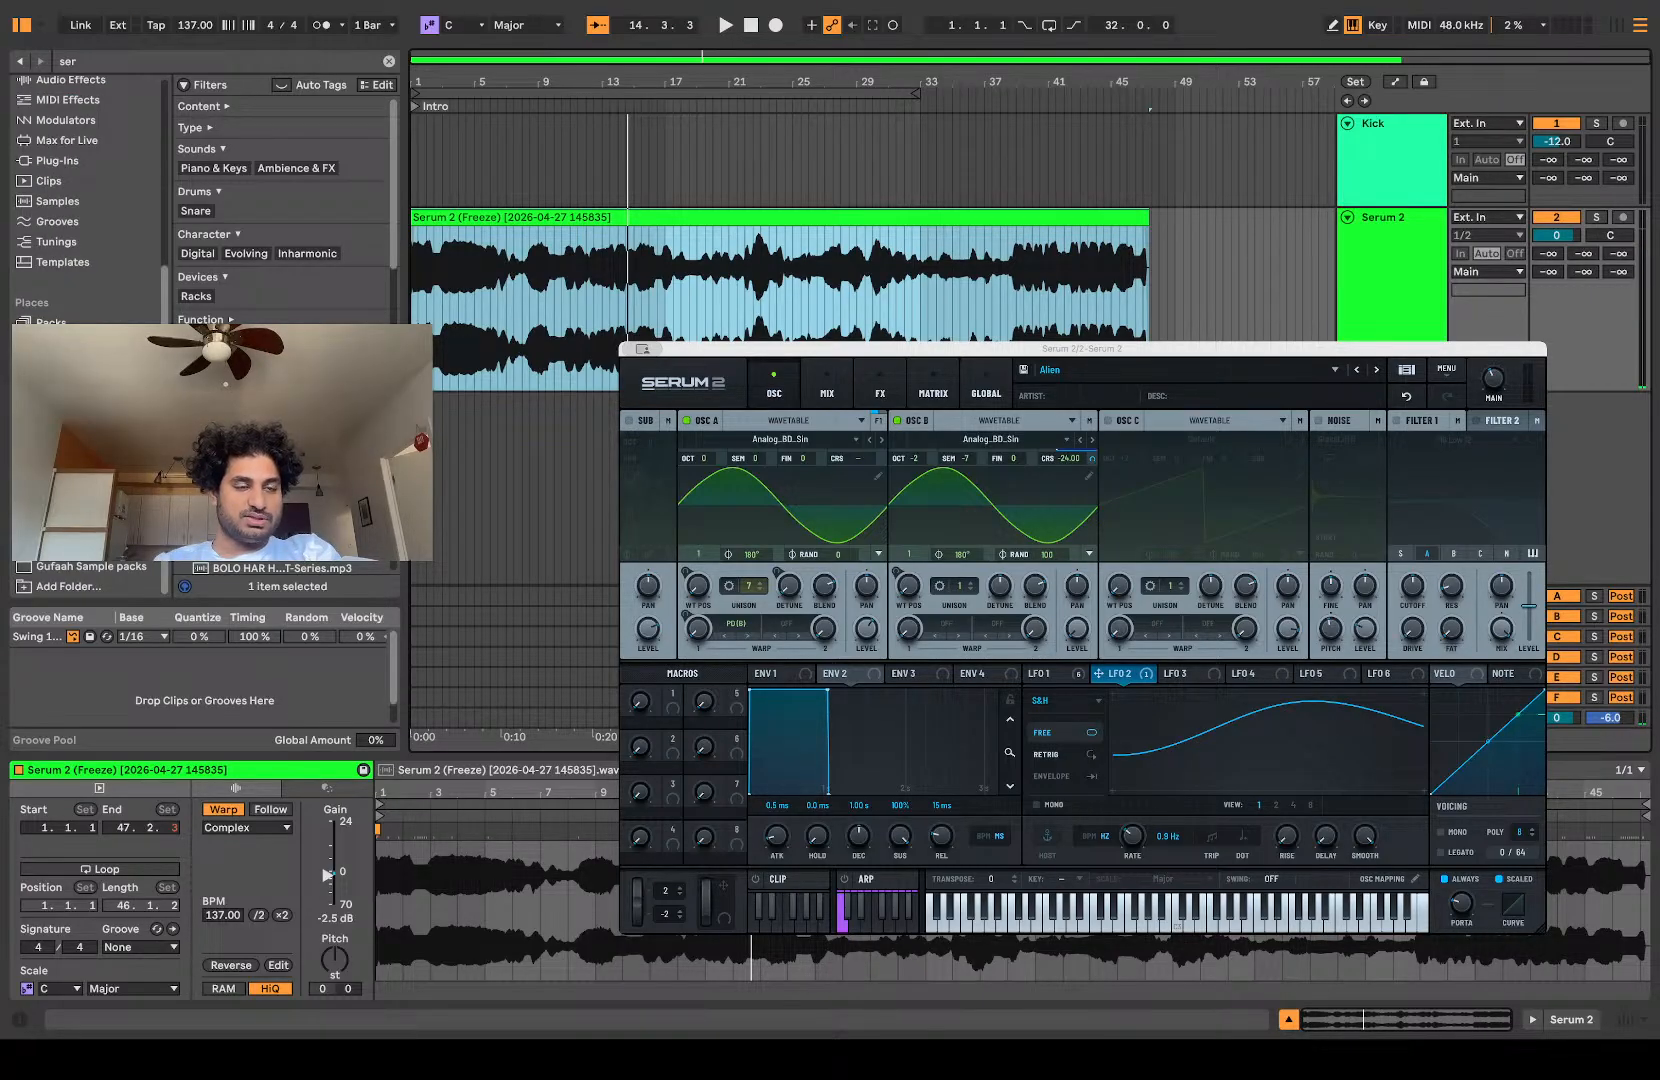
{"action": "left_click", "coordinate": [83, 566]}
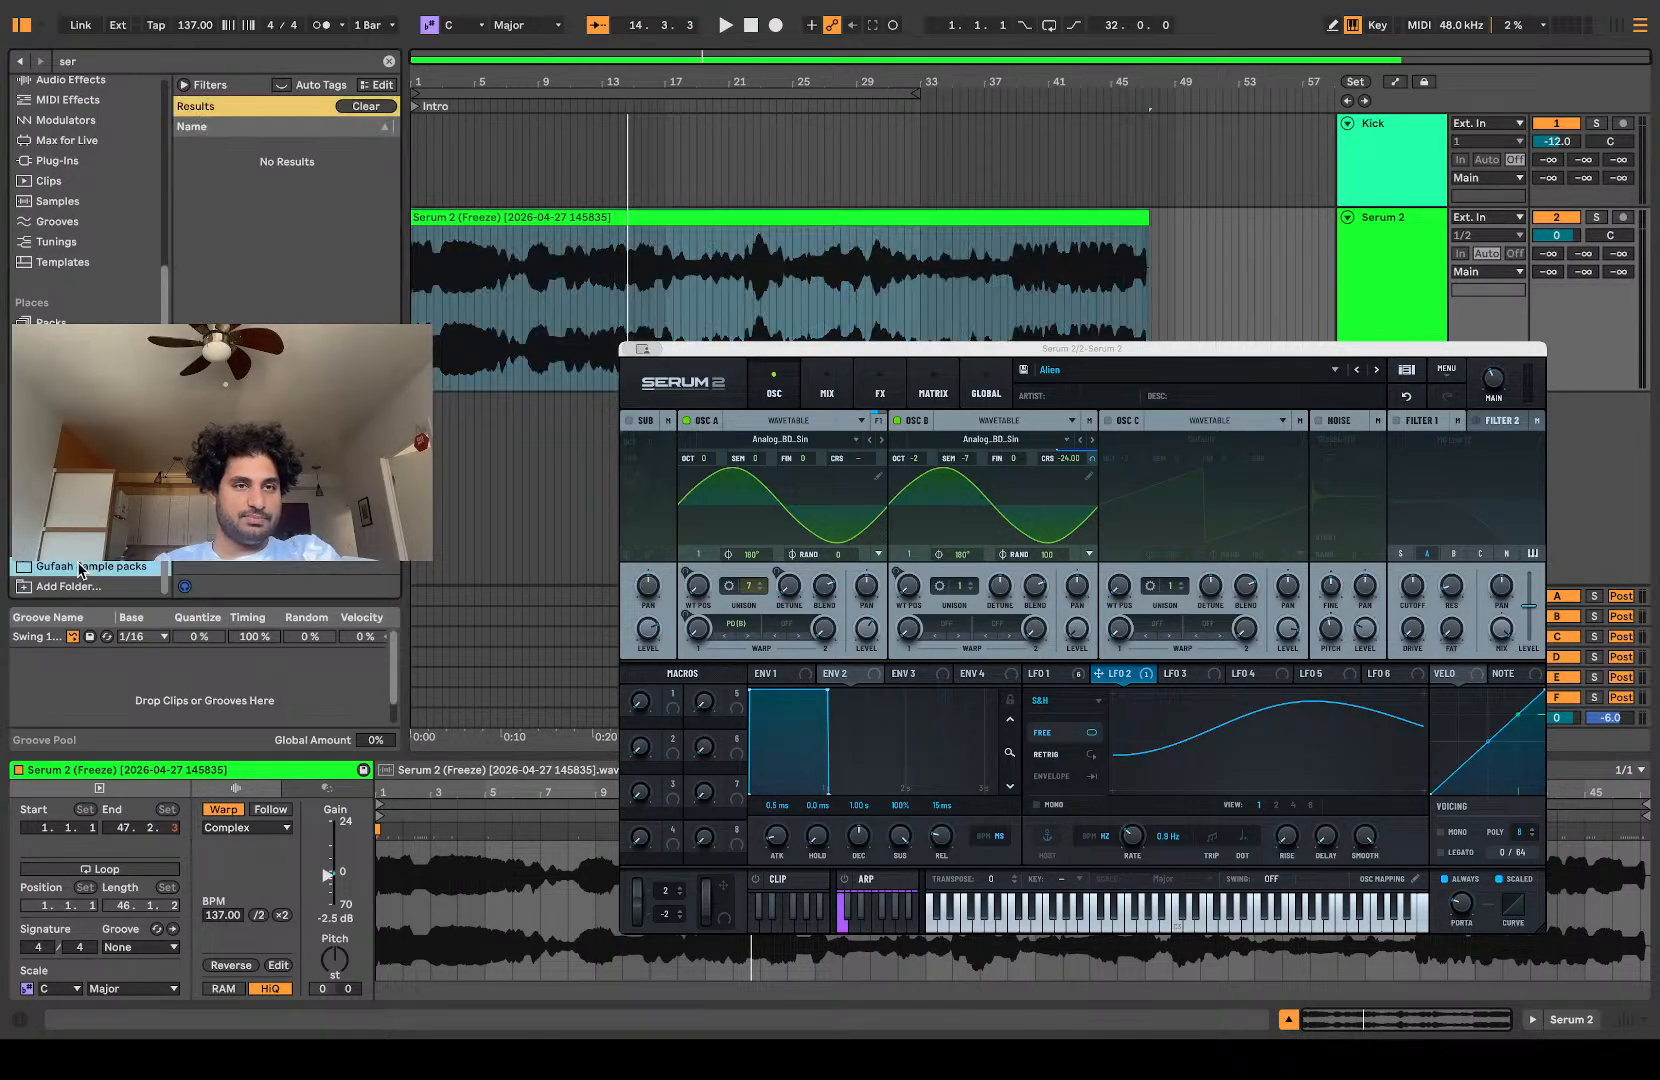
{"action": "left_click", "coordinate": [389, 61]}
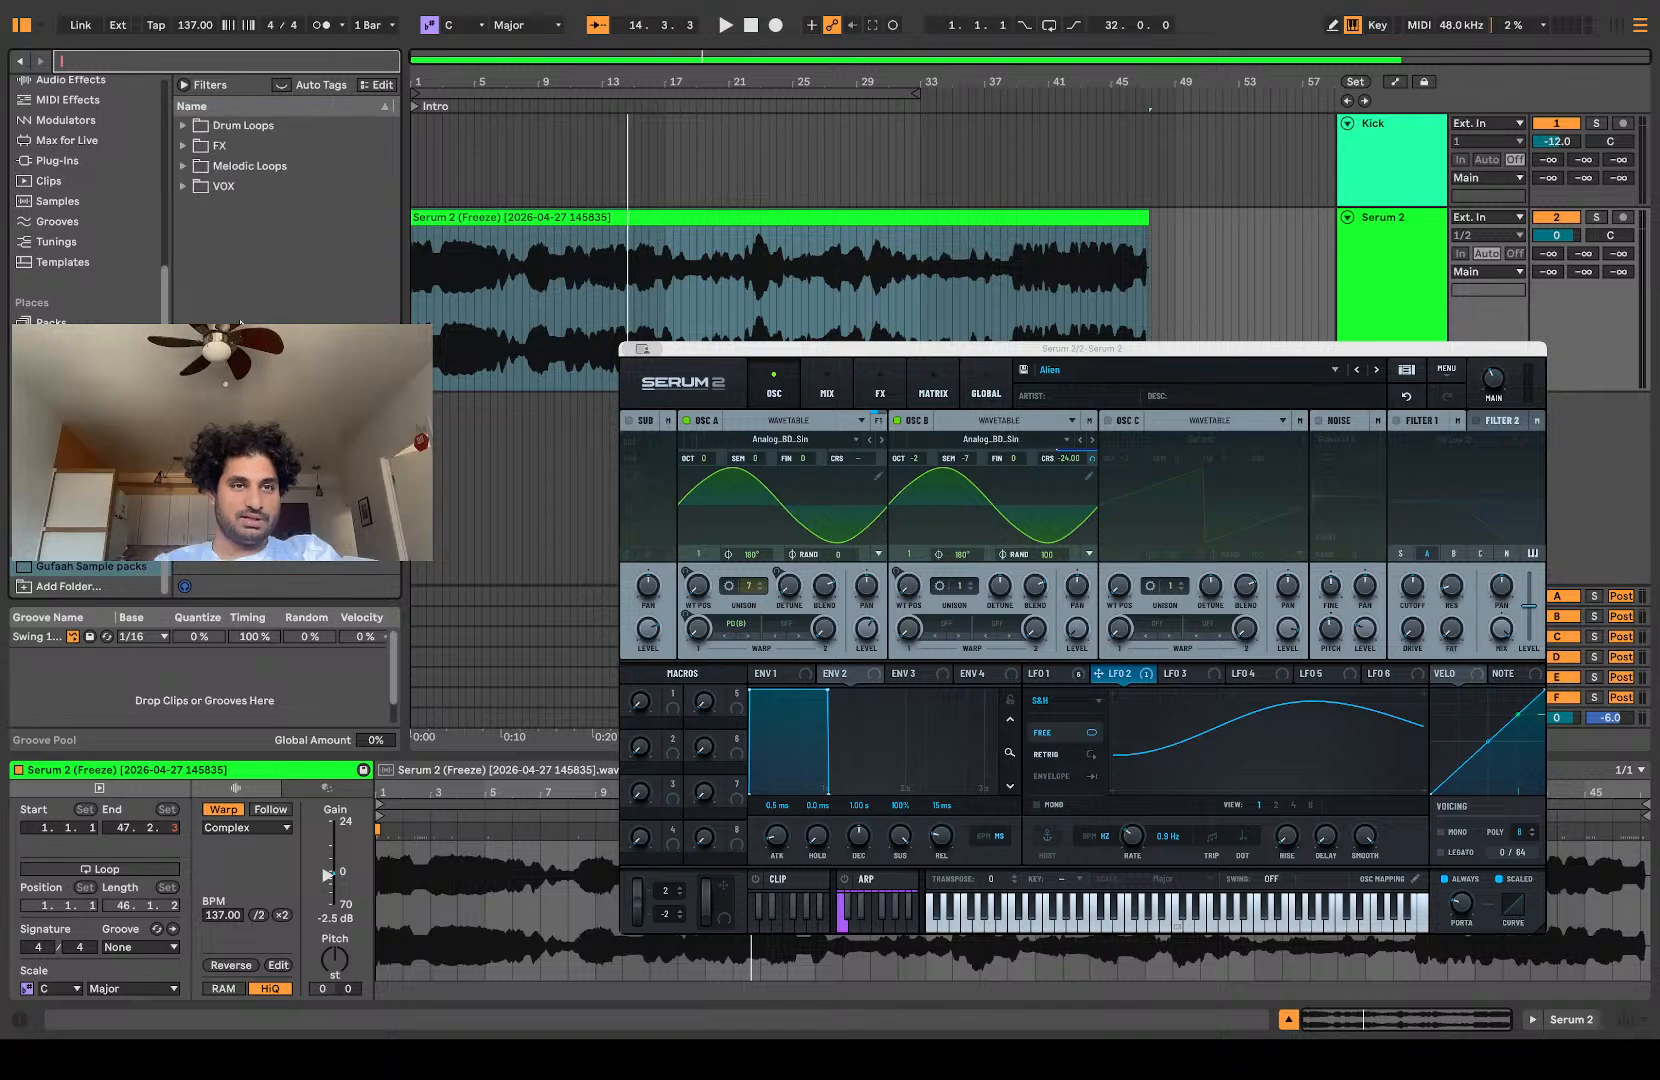
{"action": "left_click", "coordinate": [191, 146]}
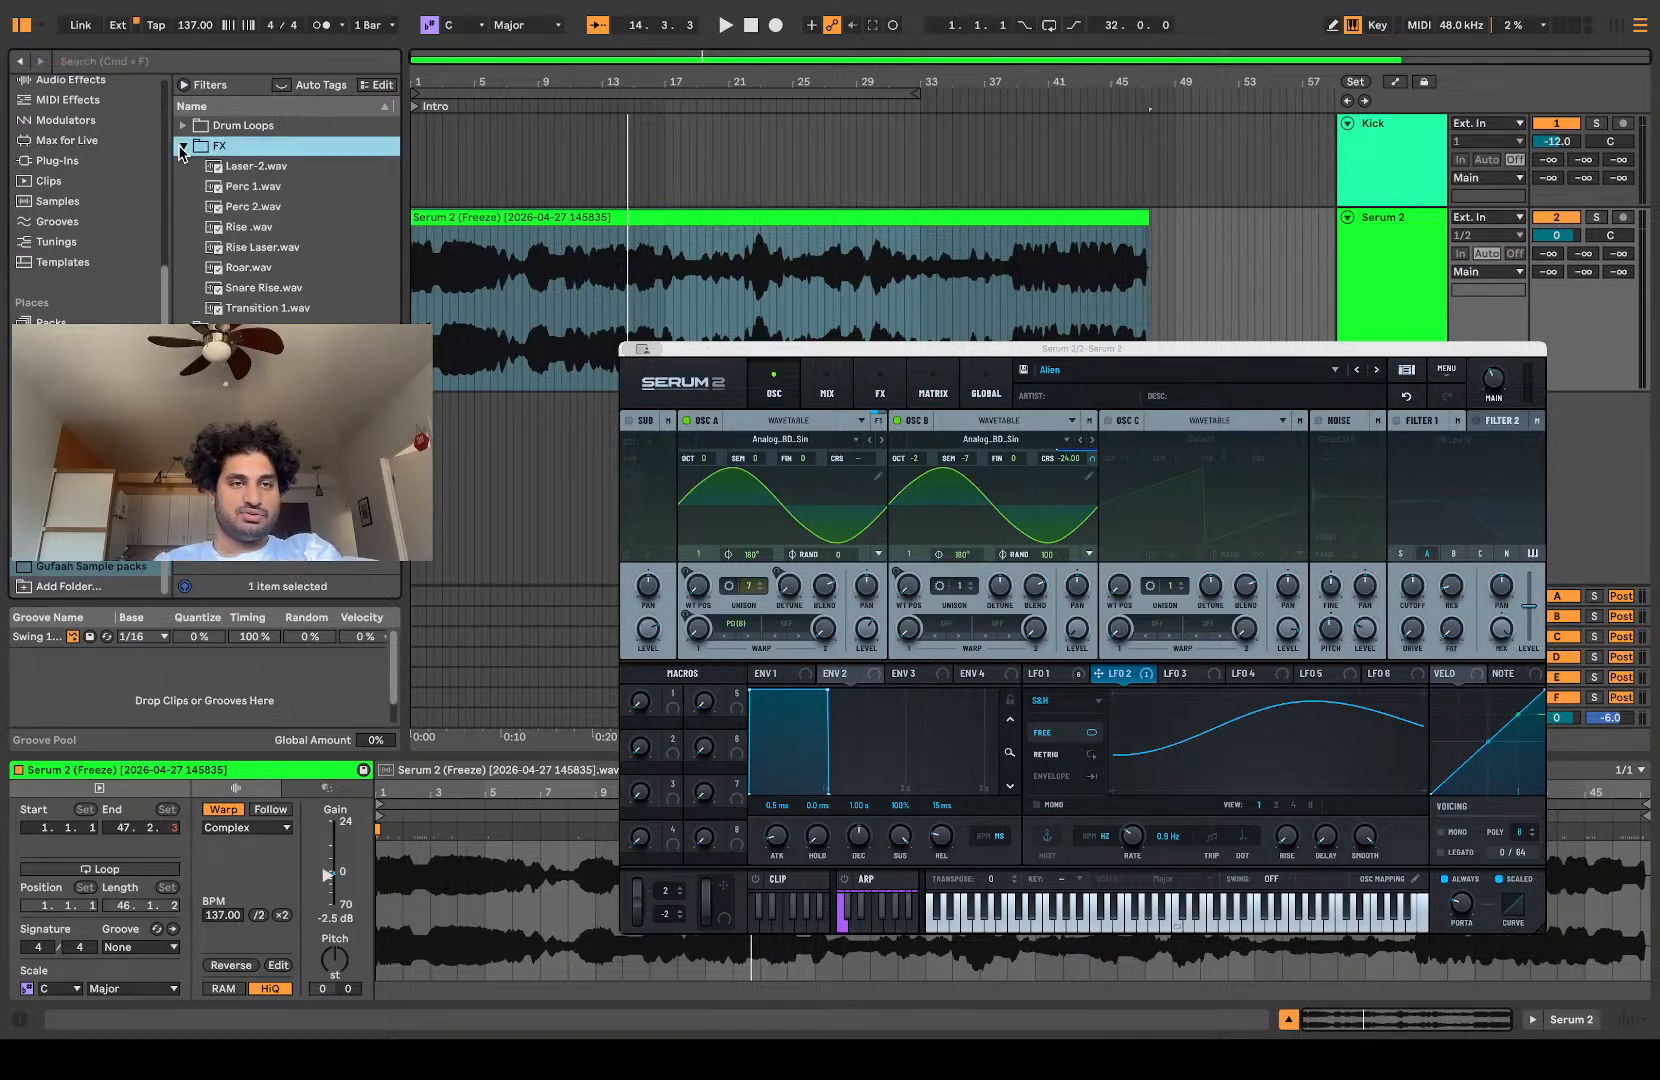
Step: Save a copy of the consolidated Serum 2 clip into the FX folder under its default name
{"action": "left_click", "coordinate": [563, 215]}
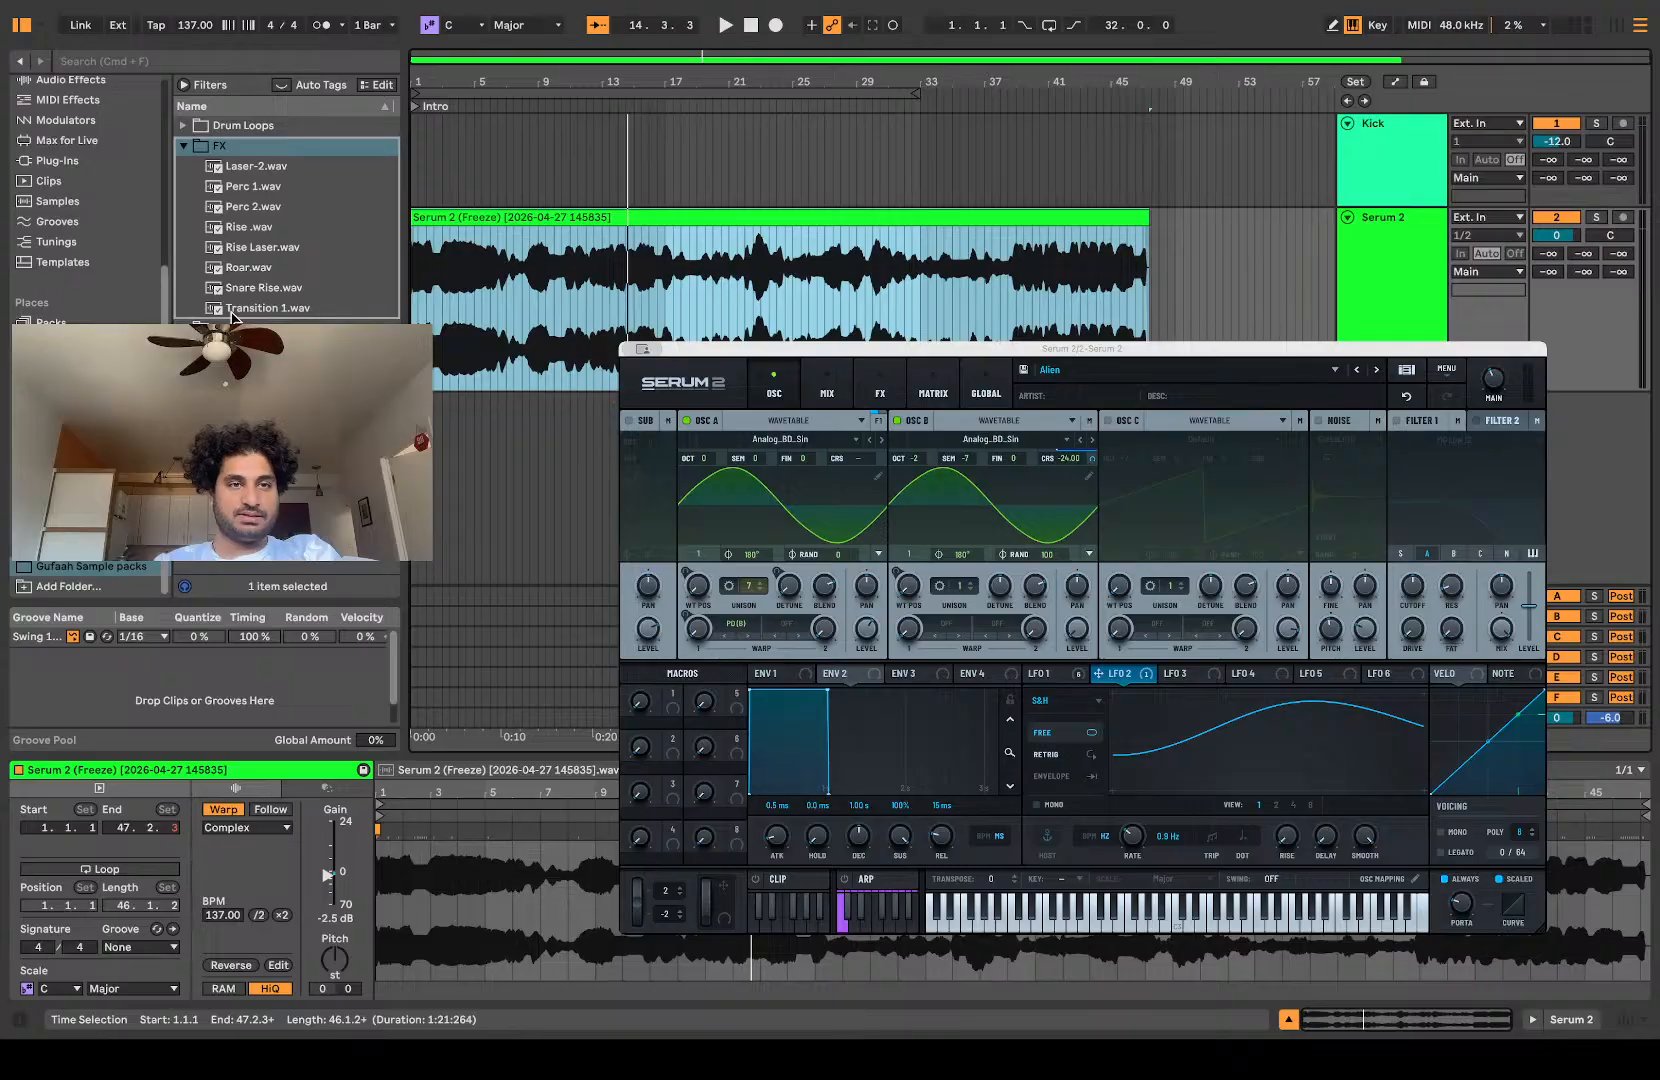
{"action": "left_click_drag", "start_coordinate": [230, 311], "coordinate": [228, 305]}
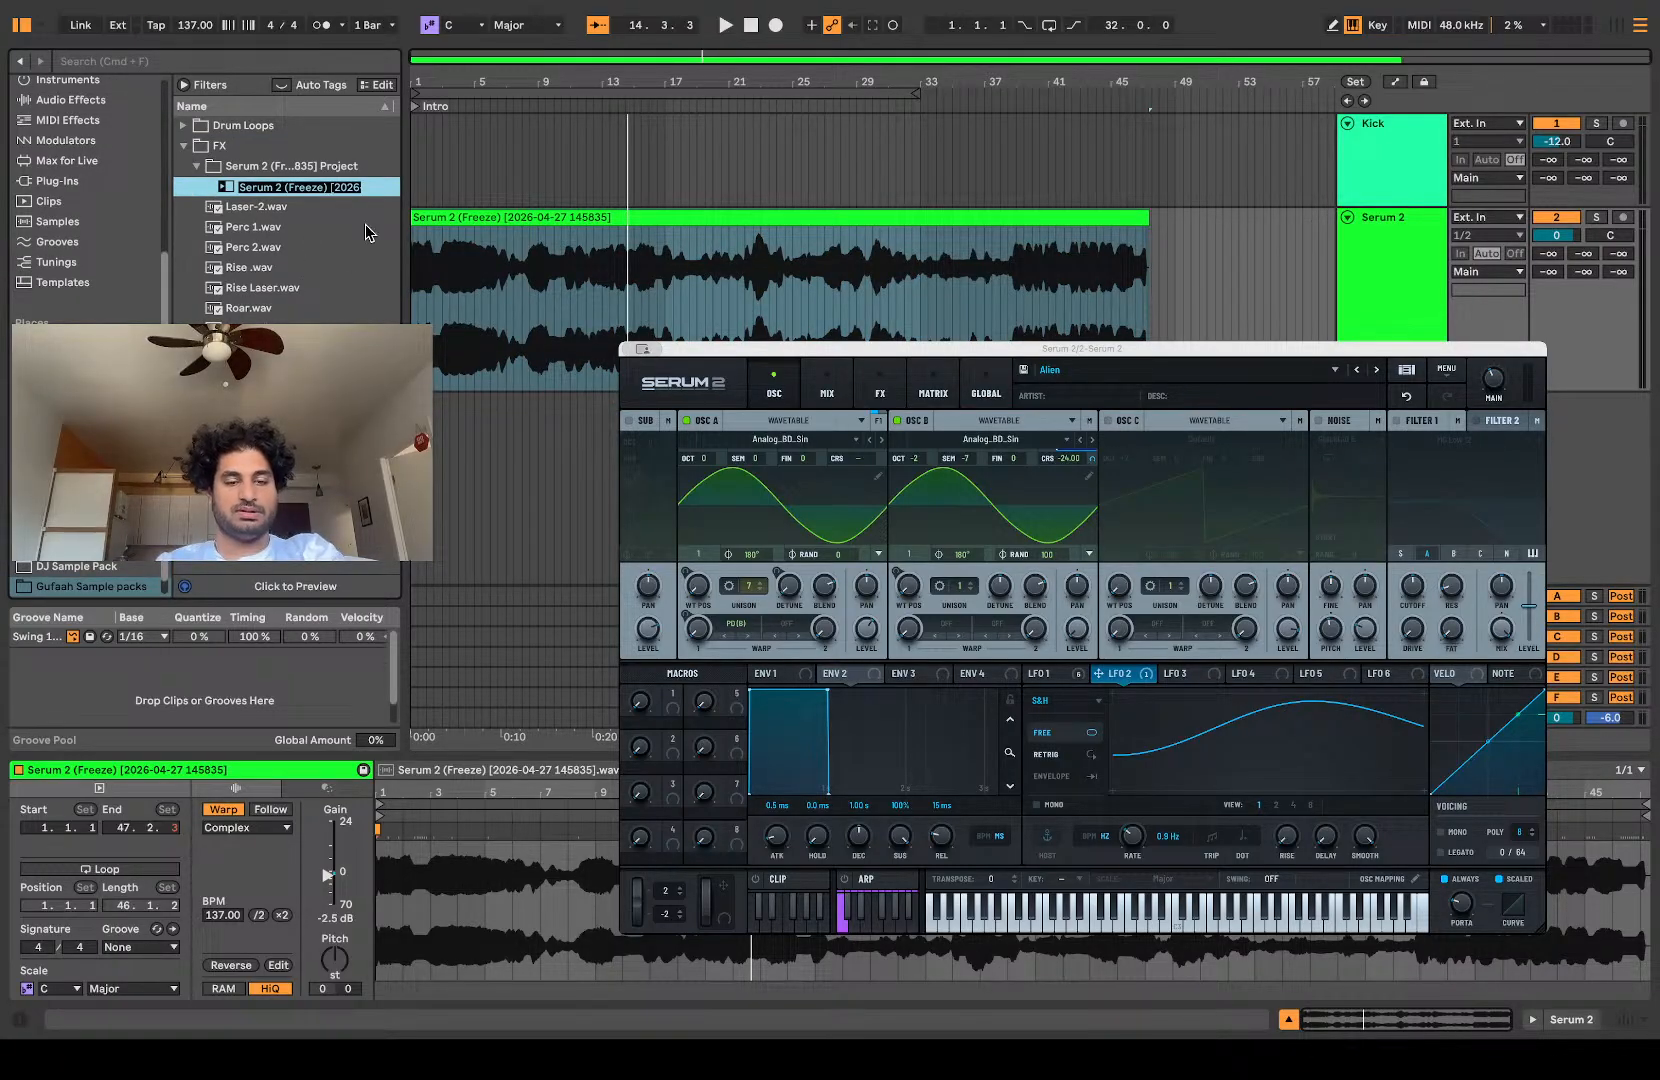
{"action": "left_click", "coordinate": [230, 180]}
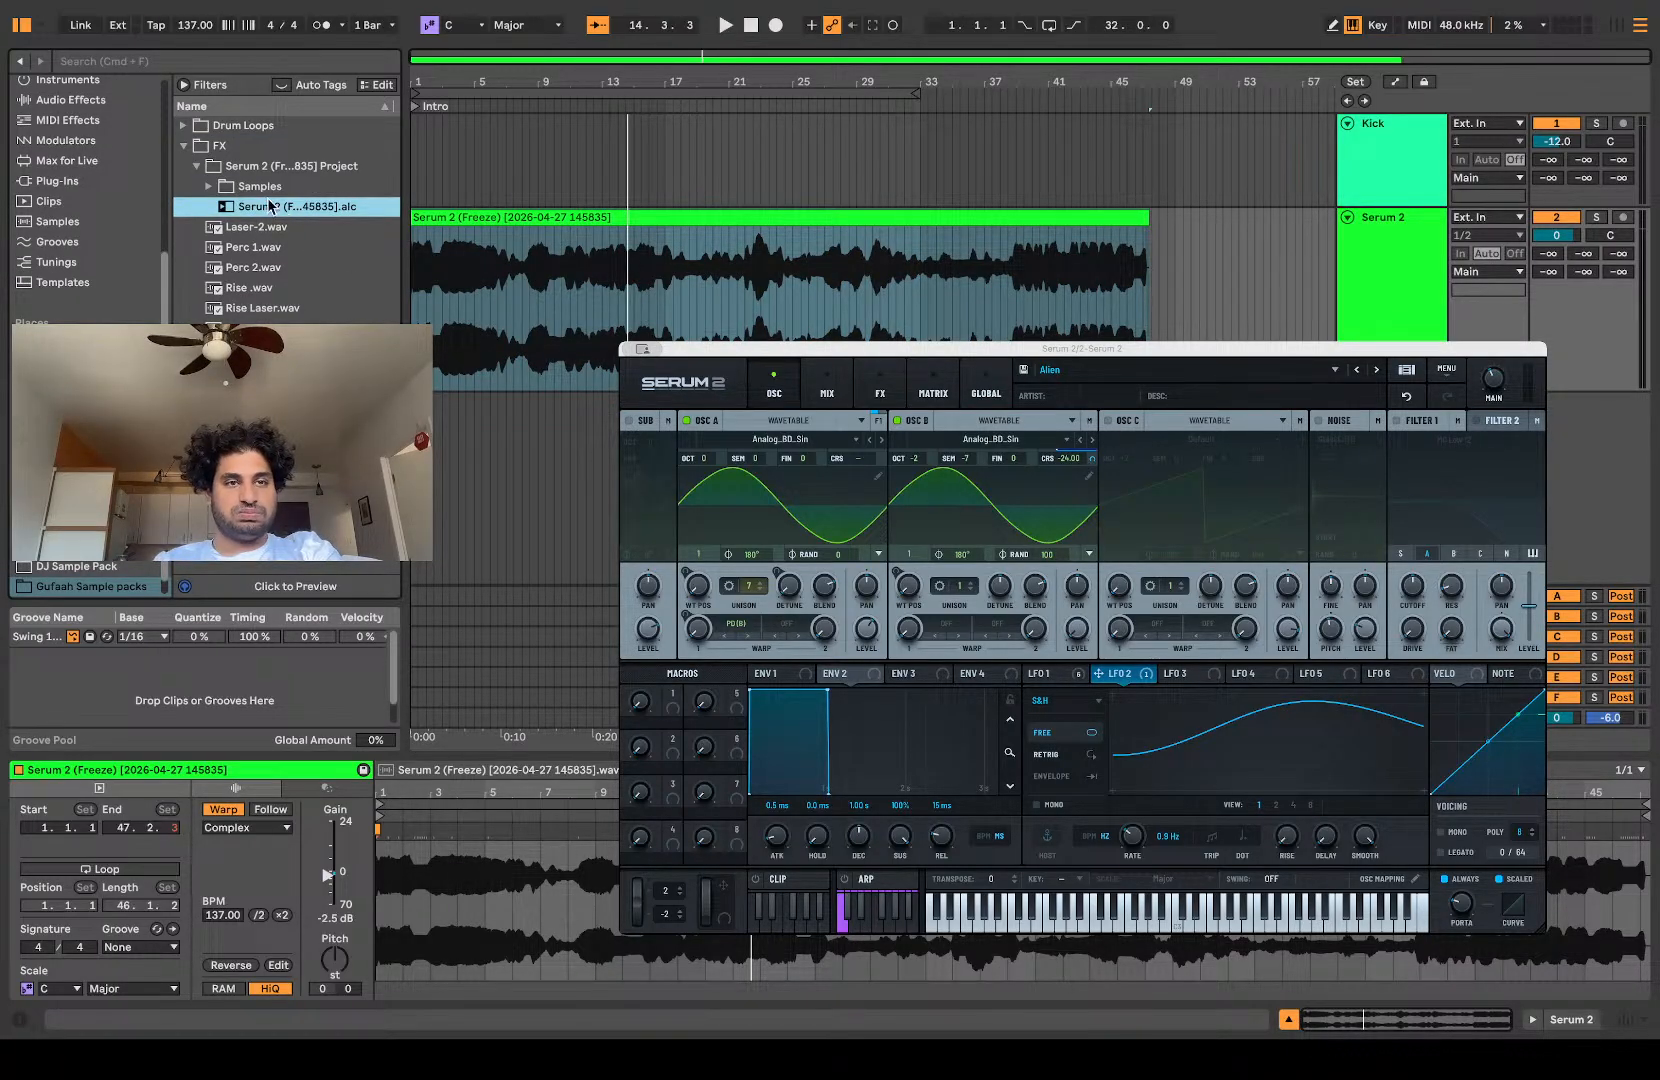
Step: Rename the audio file in the saved project's Samples > Processed > Consolidate folder to Organism
{"action": "left_click", "coordinate": [208, 187]}
{"action": "left_click", "coordinate": [228, 207]}
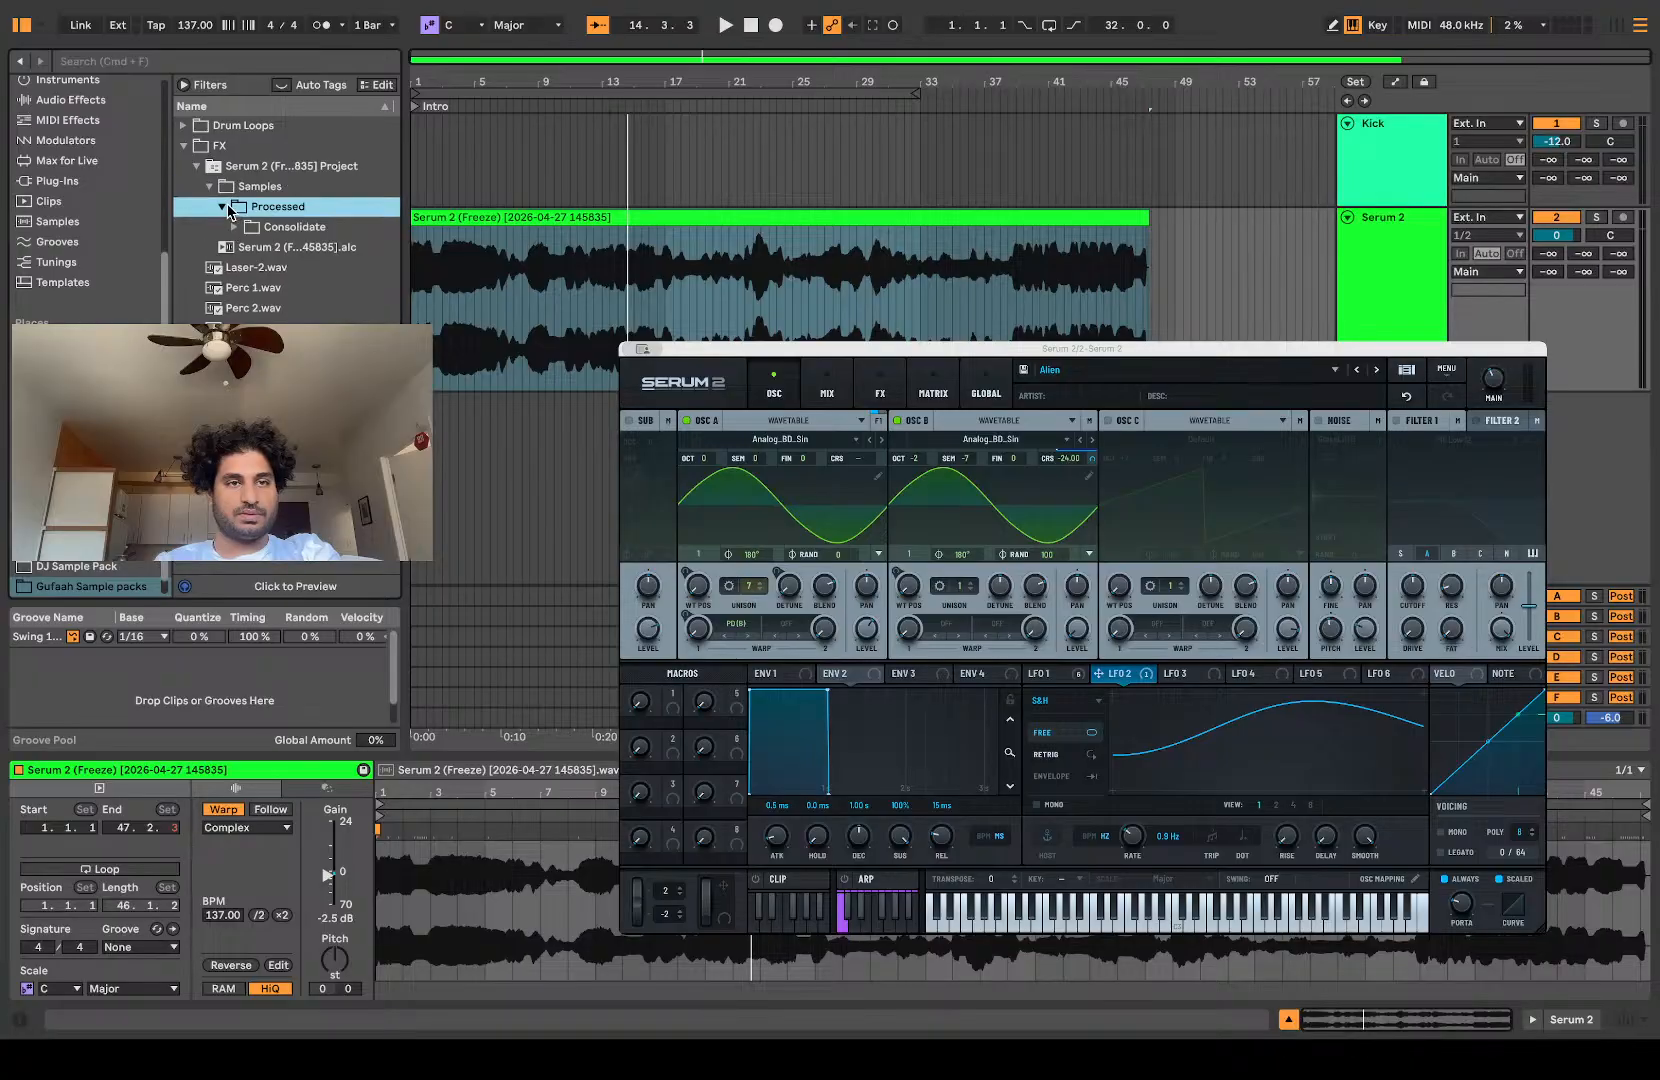
{"action": "left_click", "coordinate": [236, 228]}
{"action": "left_click", "coordinate": [268, 248]}
{"action": "key", "text": "super+r"}
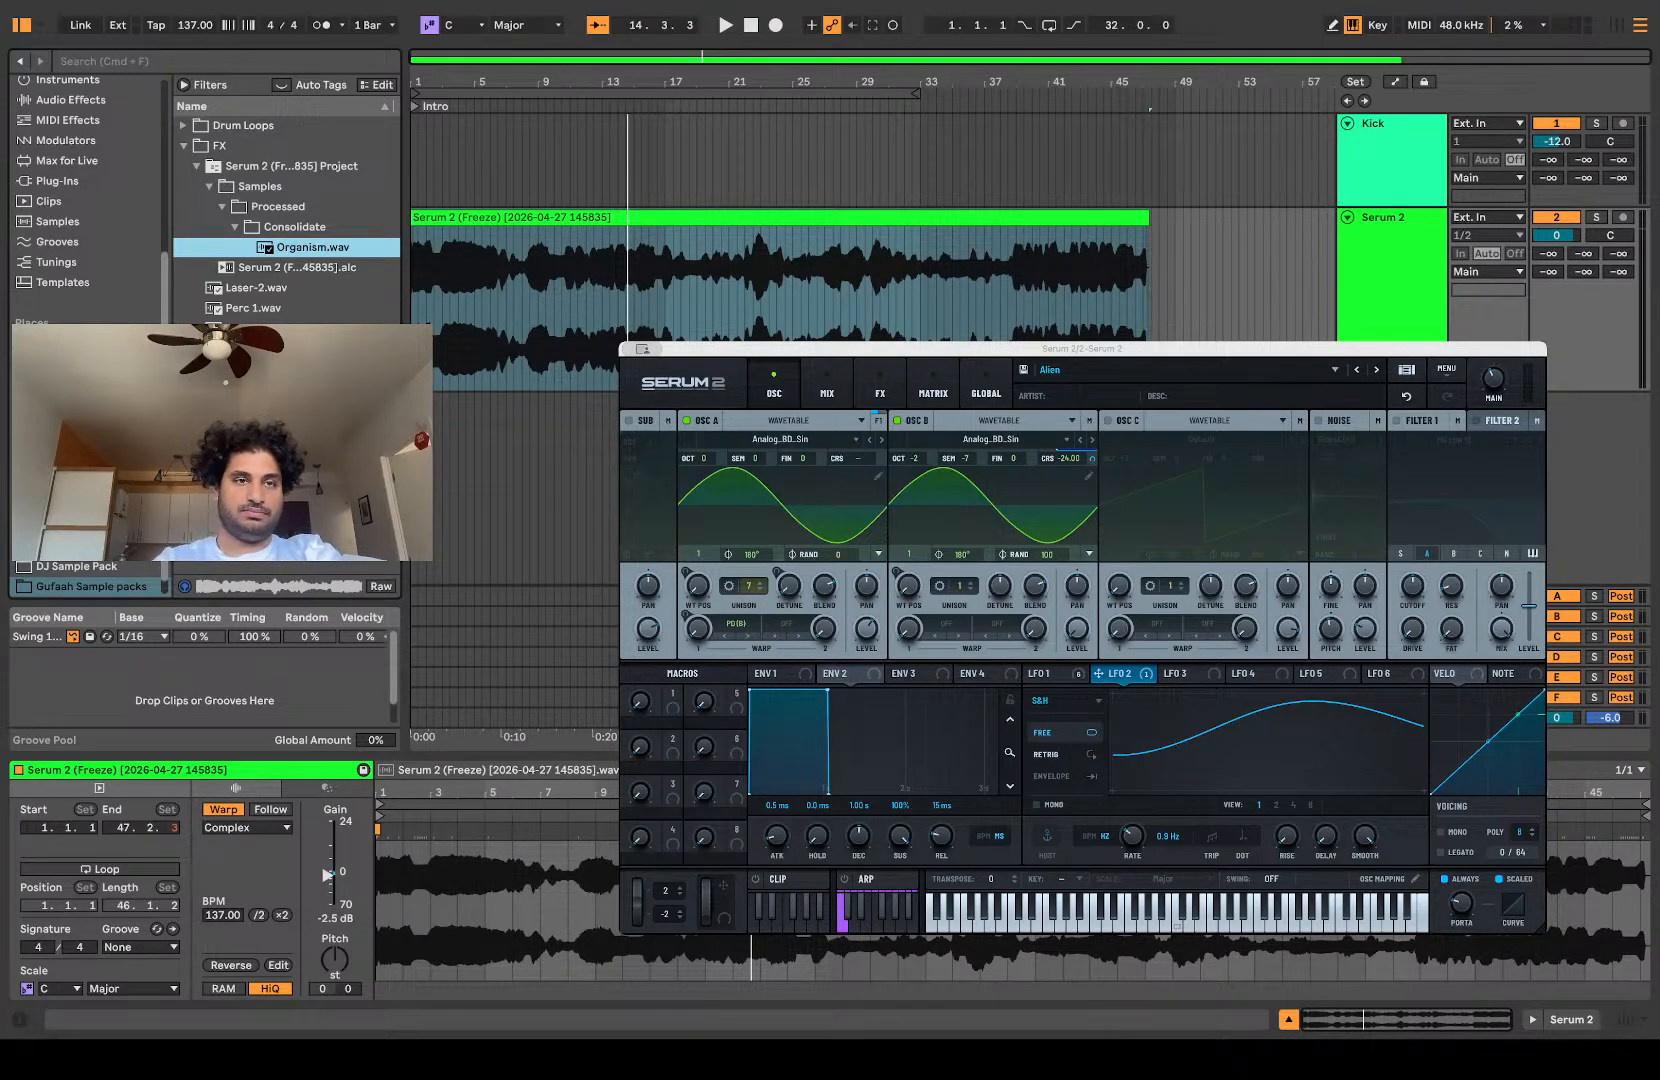
Step: Move Organism.wav out of the Consolidate folder and delete the Serum 2 project folder from FX
{"action": "left_click", "coordinate": [285, 226]}
{"action": "left_click_drag", "start_coordinate": [283, 244], "coordinate": [192, 274]}
{"action": "left_click", "coordinate": [216, 168]}
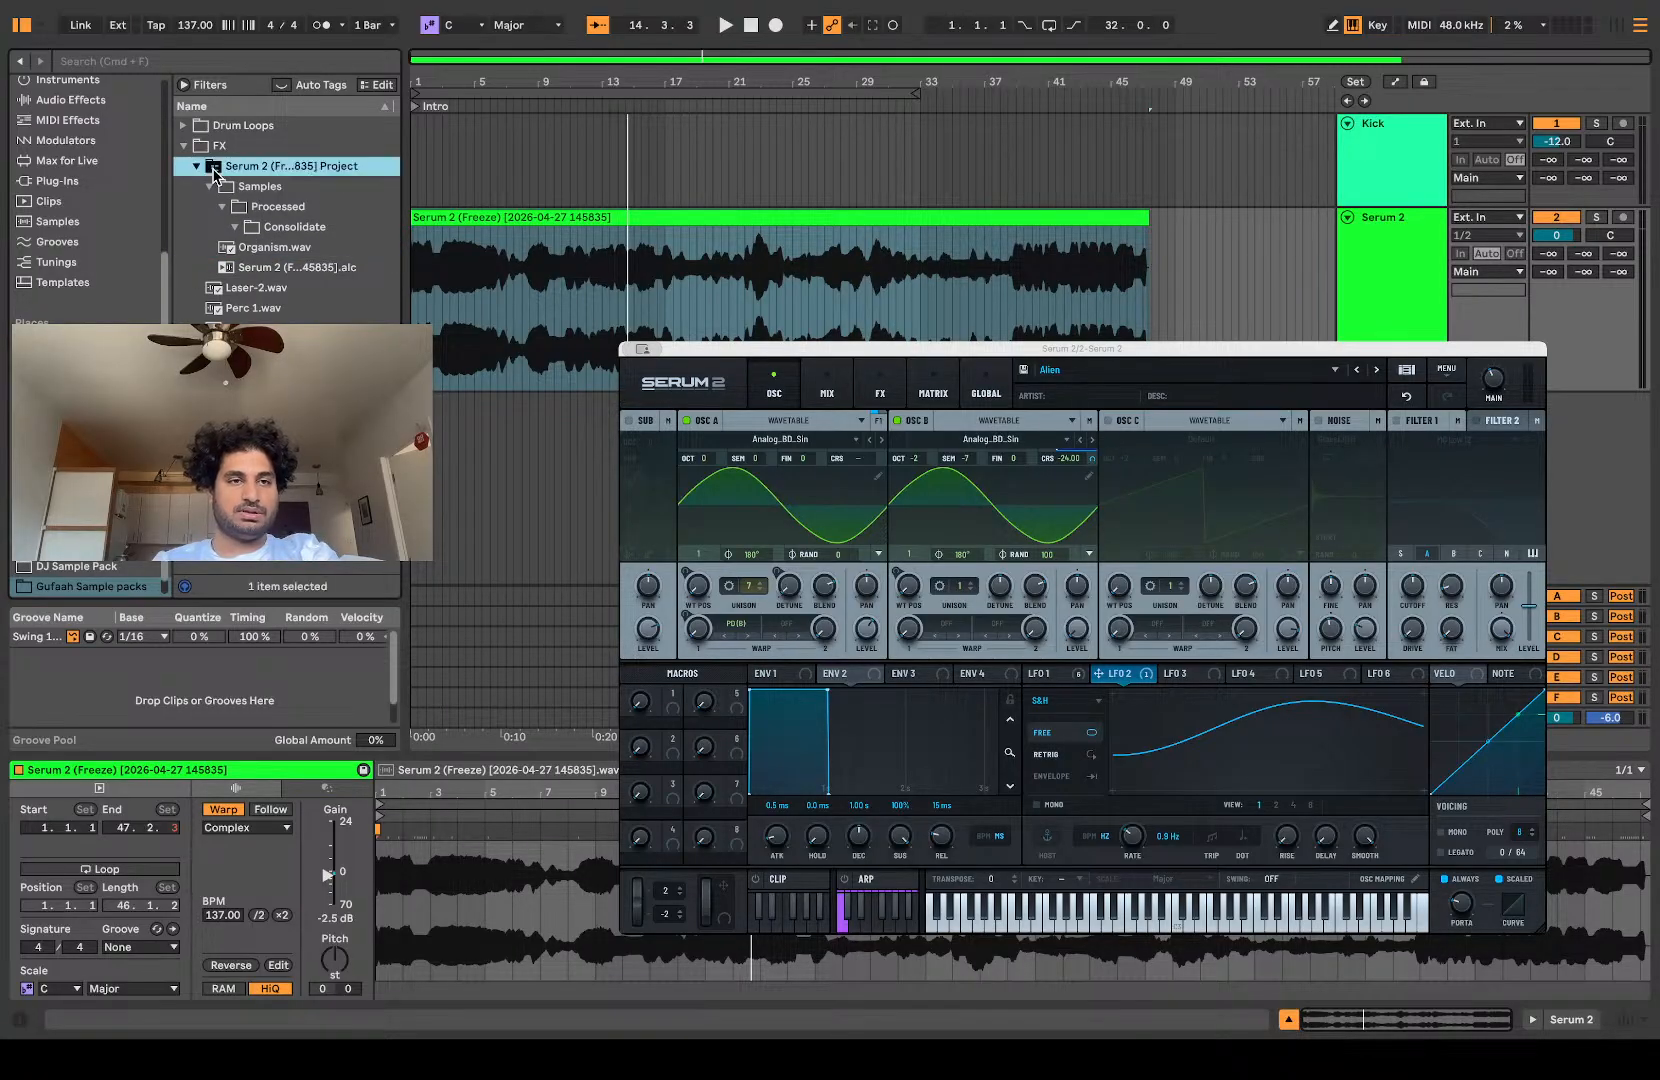
{"action": "key", "text": "Delete"}
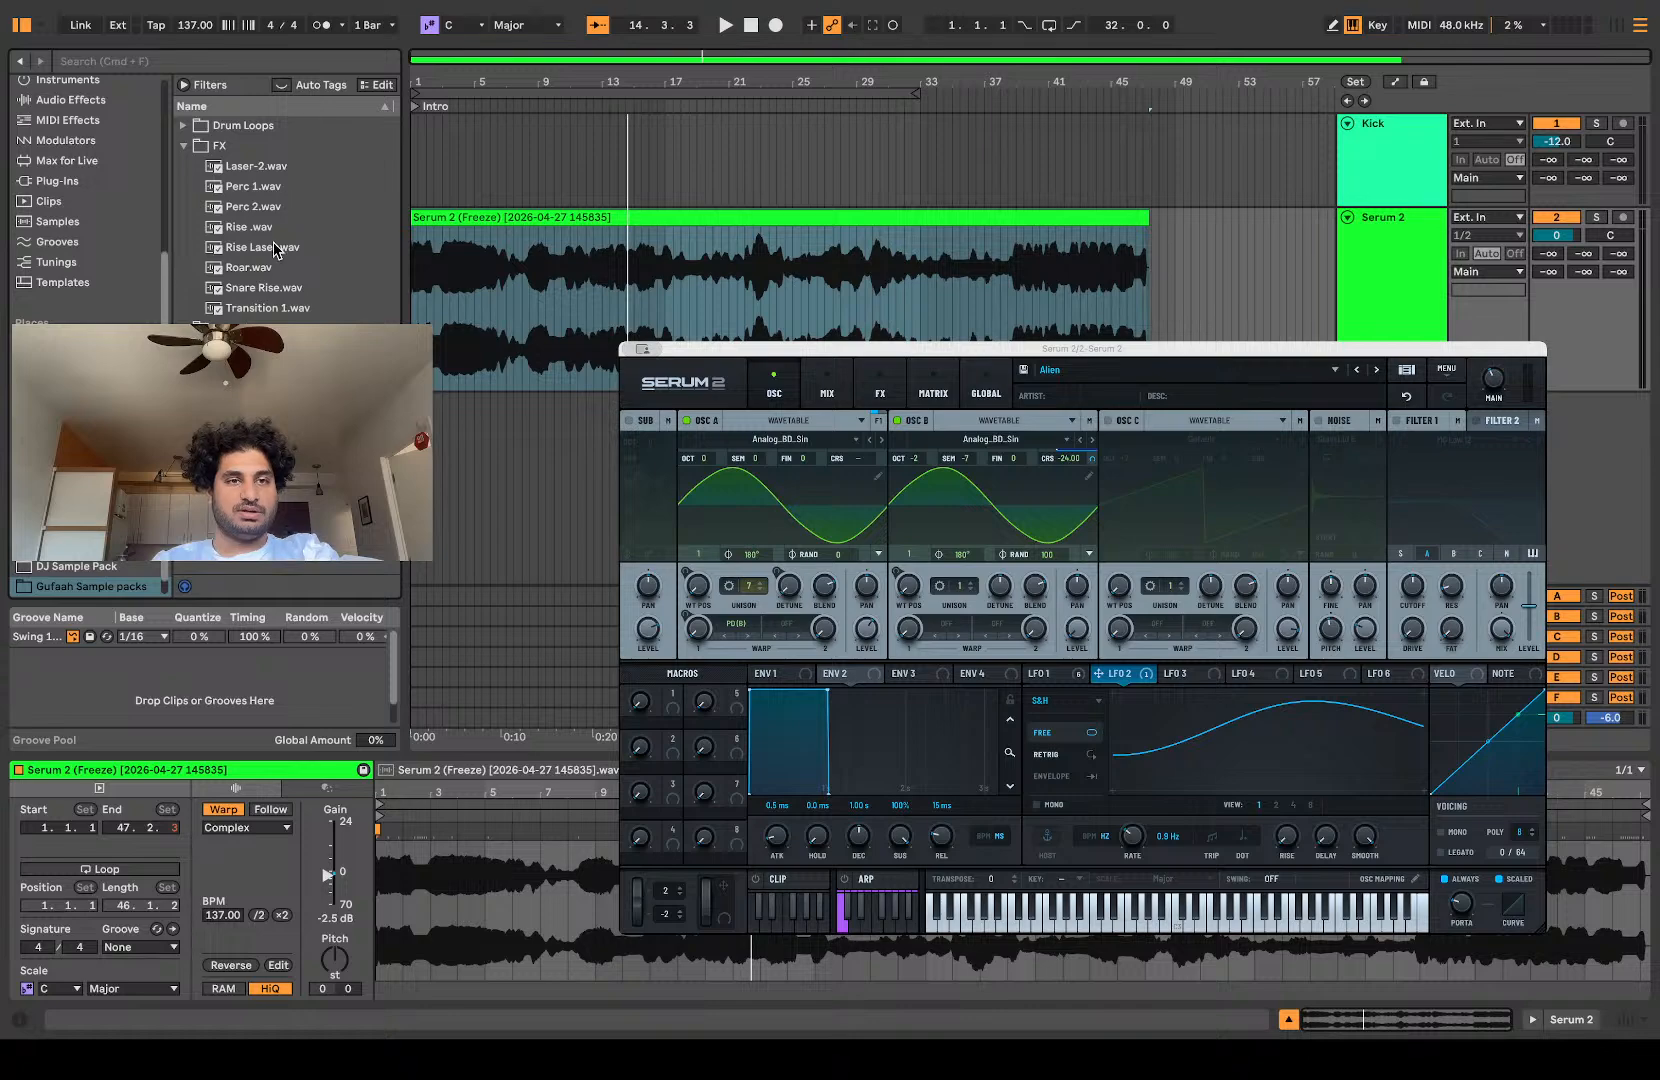
Step: Undo the Serum 2 clip's consolidation and save a copy of the frozen clip into the FX folder under its default name
{"action": "key", "text": "super+z"}
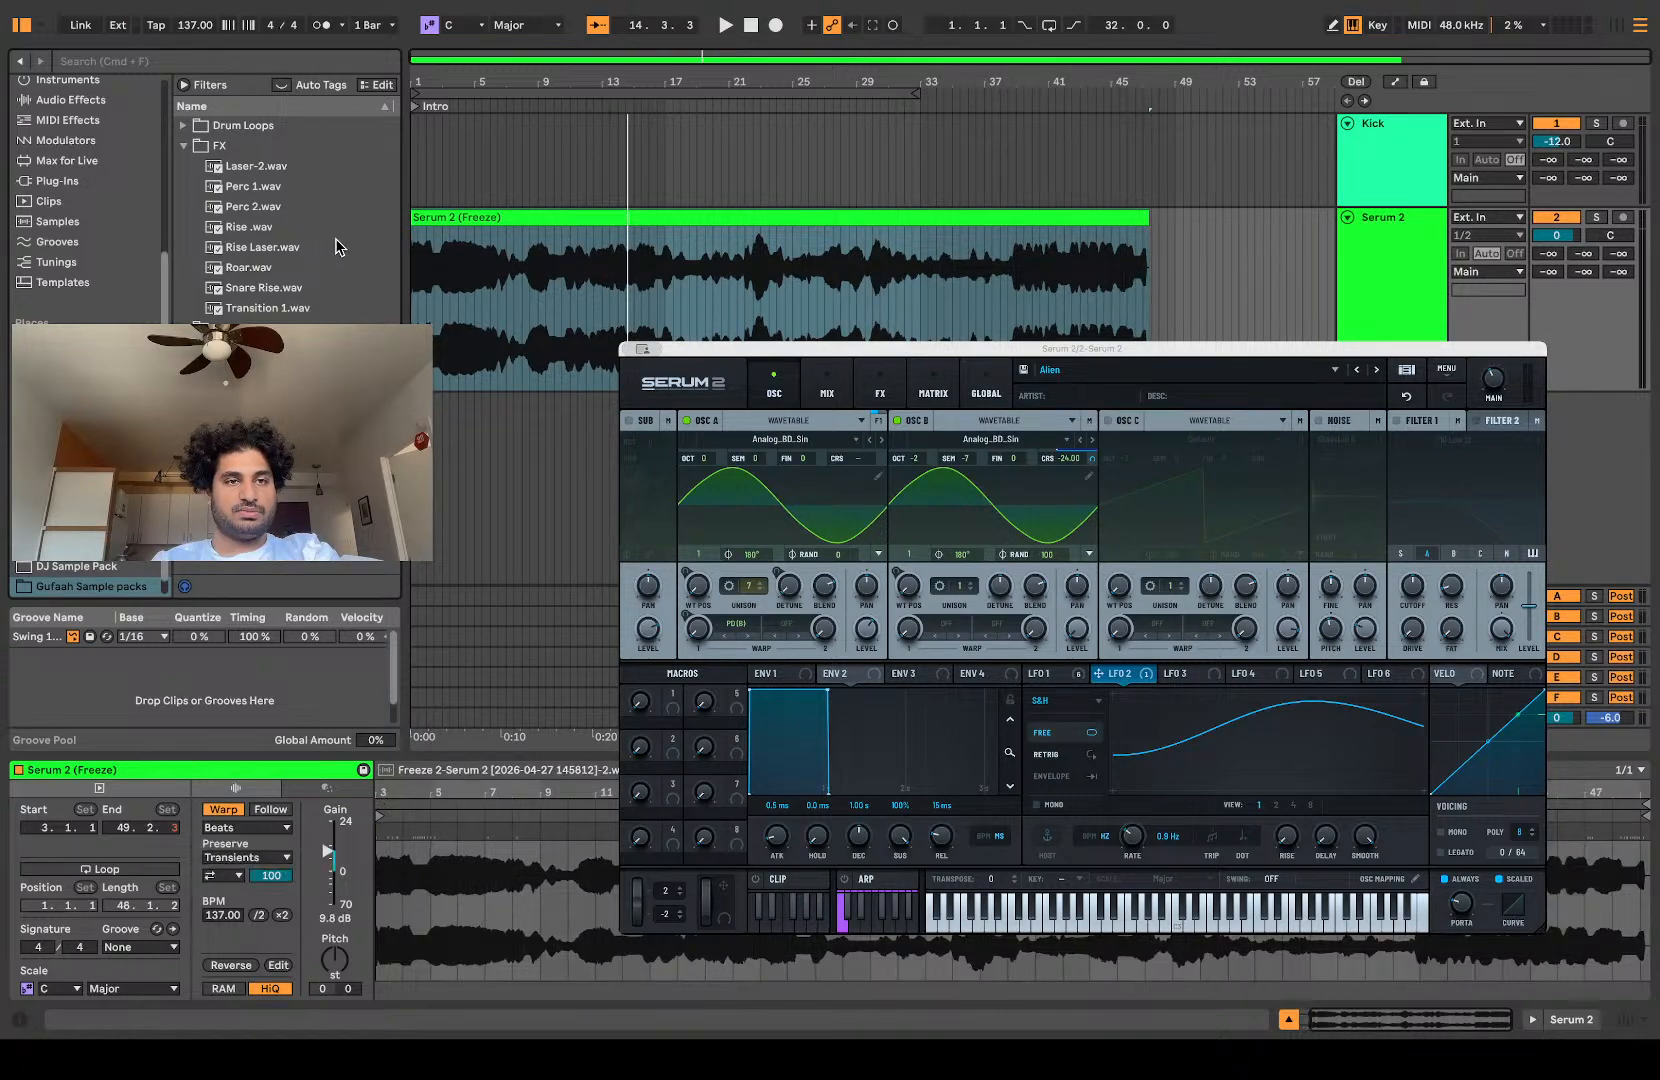
{"action": "key", "text": "super+z"}
{"action": "key", "text": "super+shift+z"}
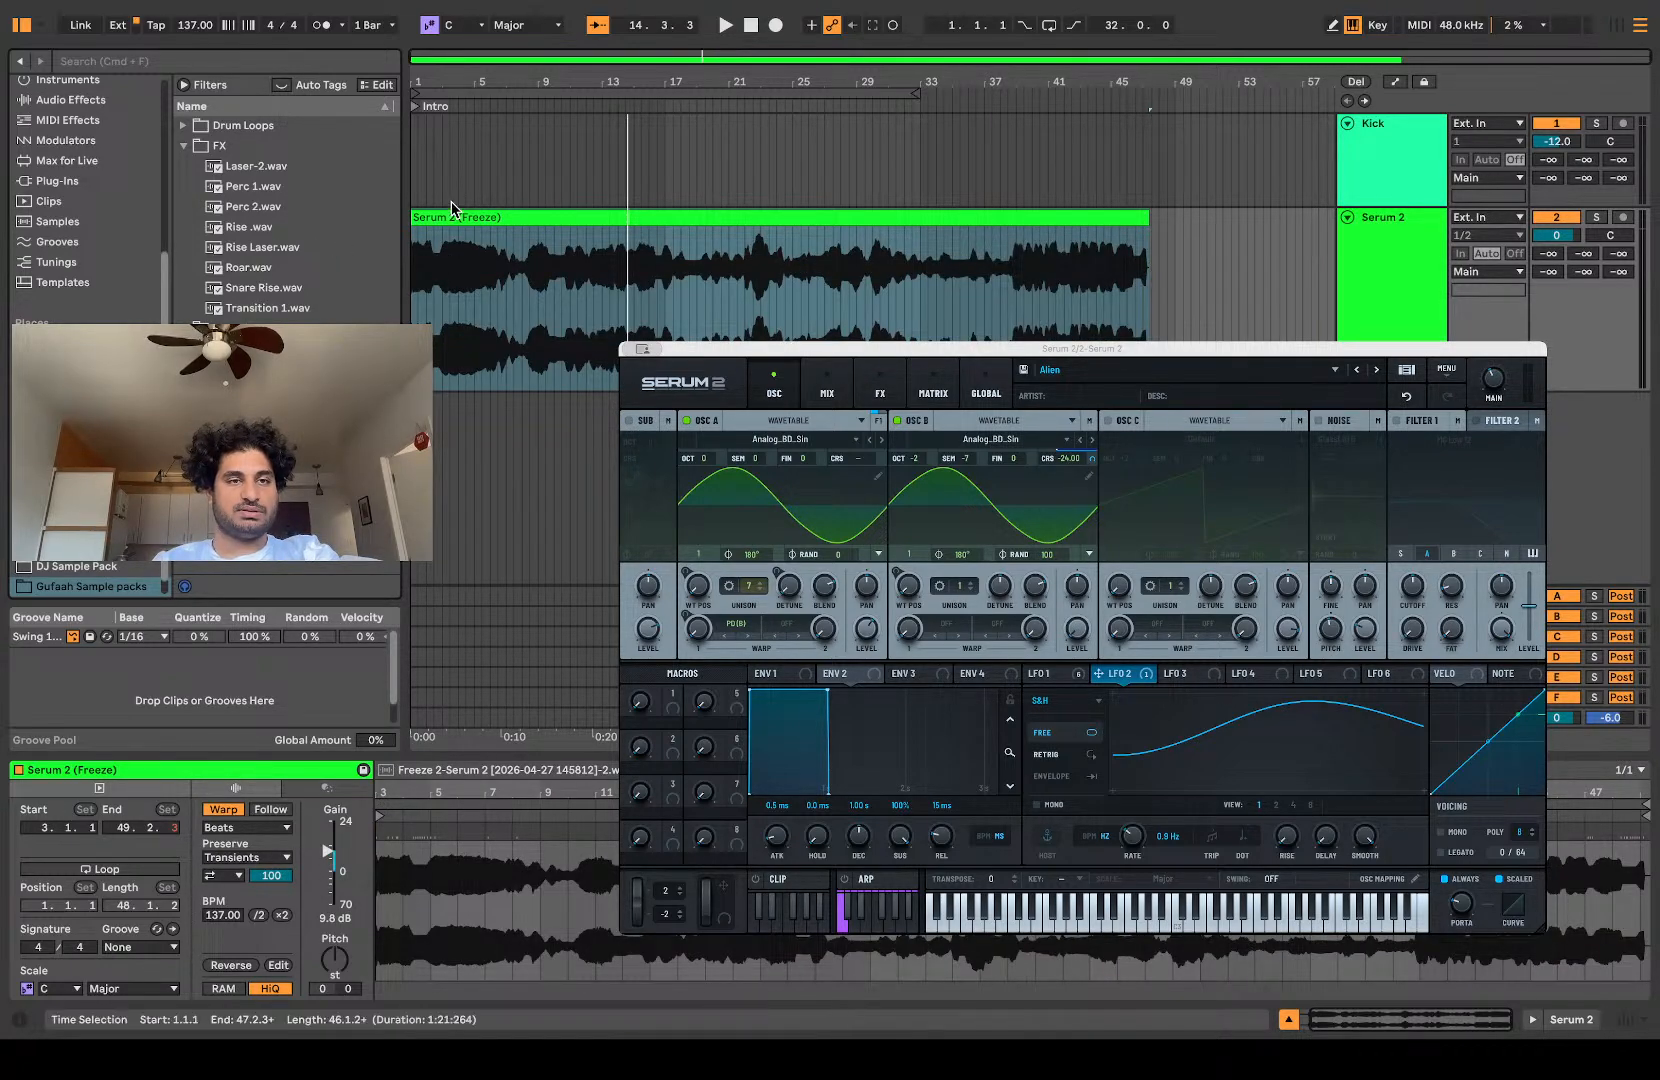
{"action": "left_click_drag", "start_coordinate": [453, 216], "coordinate": [196, 197]}
{"action": "key", "text": "Return"}
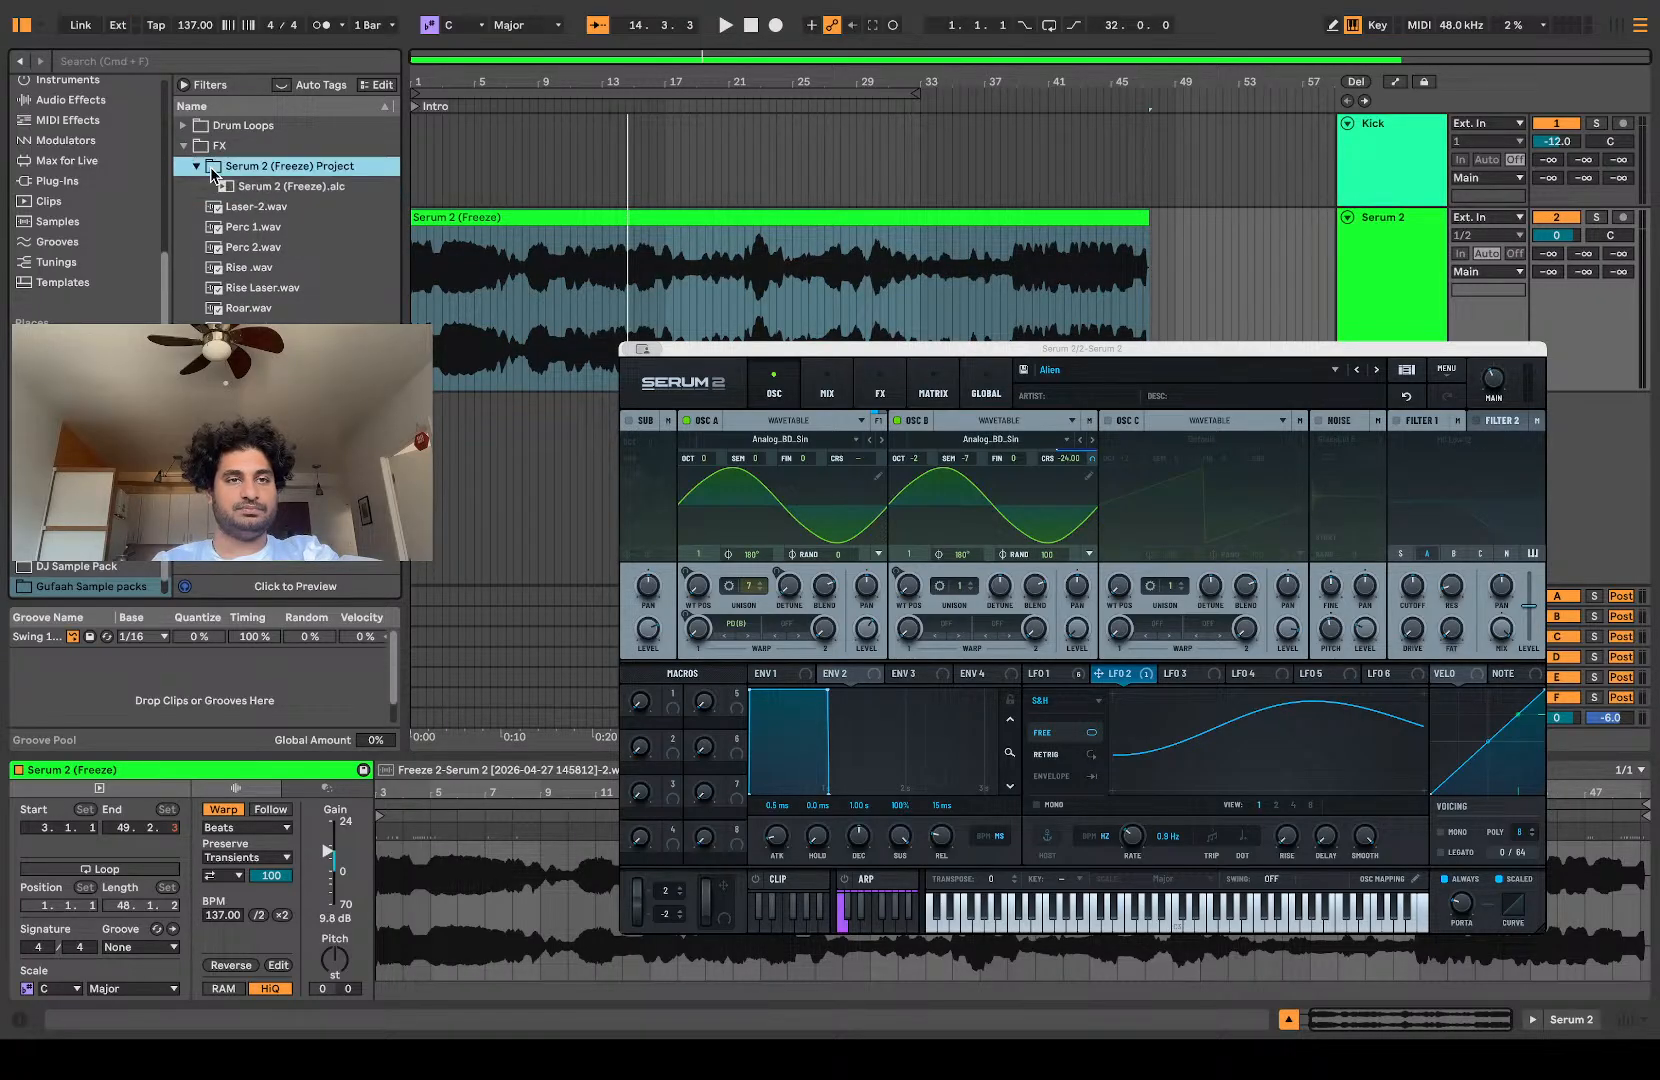
Step: Expand the Serum 2 (Freeze) Project folder down to Samples > Processed > Freeze and move its wav file directly into FX
{"action": "left_click", "coordinate": [196, 170]}
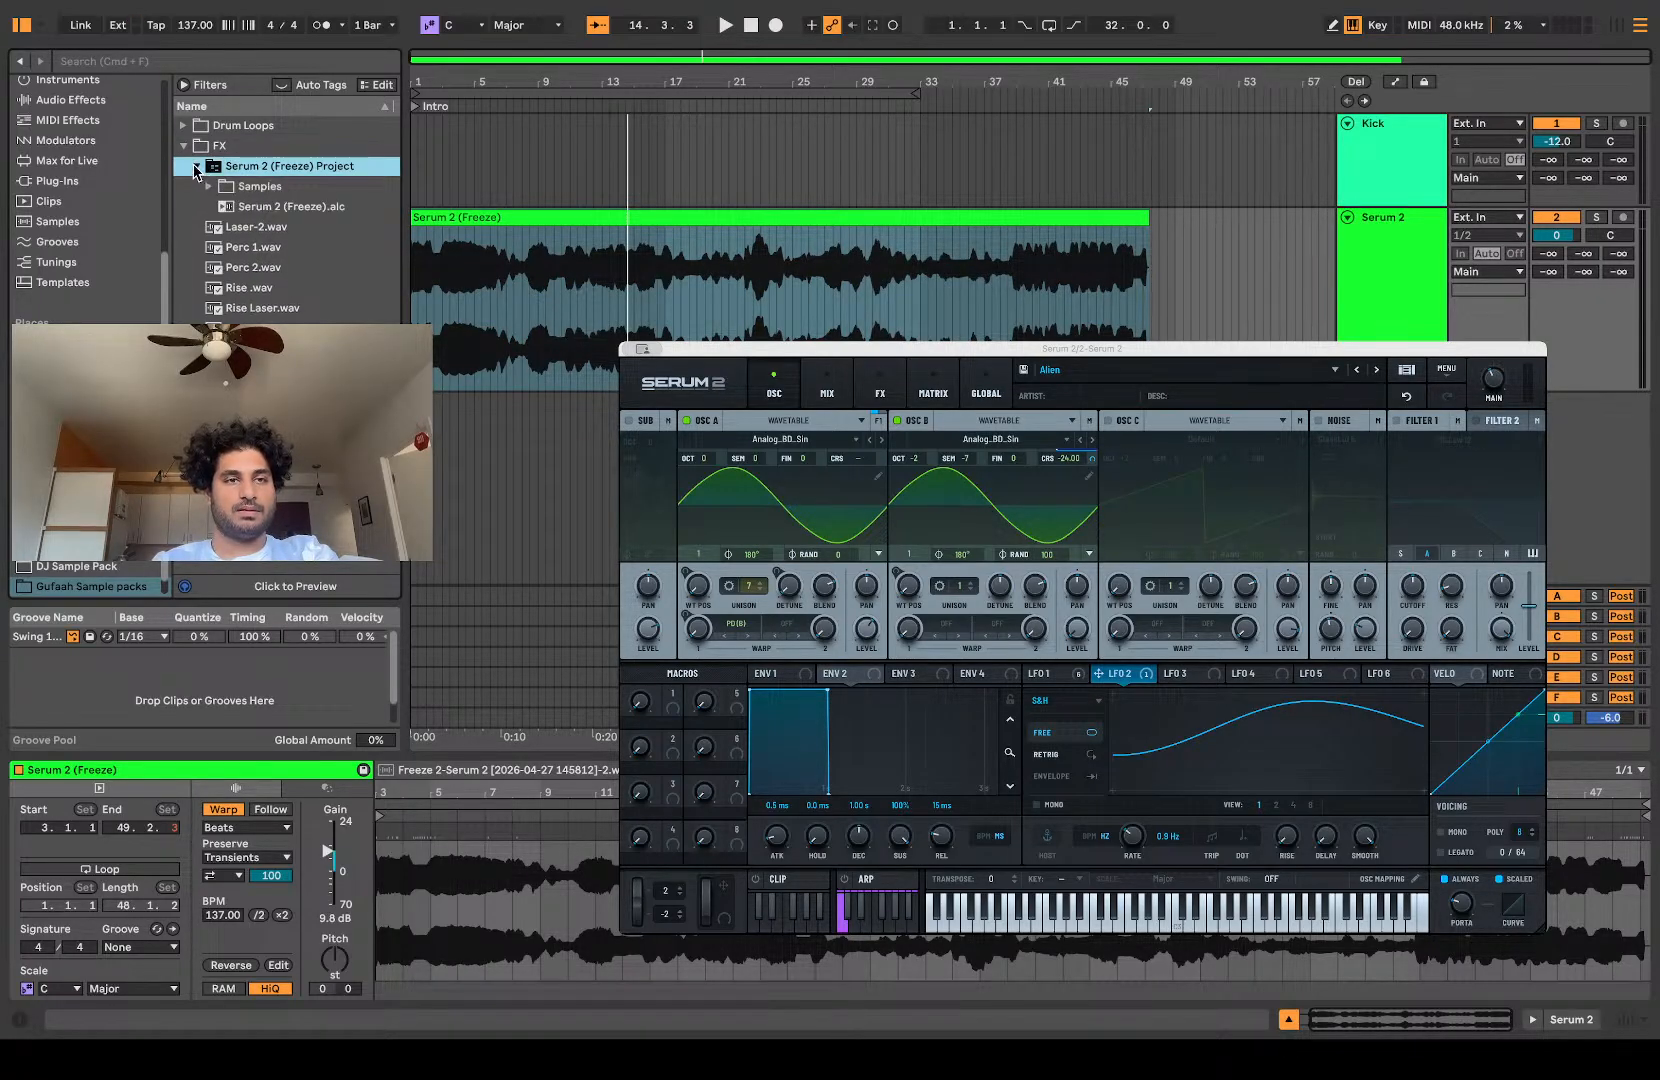
{"action": "left_click", "coordinate": [209, 187]}
{"action": "left_click", "coordinate": [221, 207]}
{"action": "left_click", "coordinate": [231, 228]}
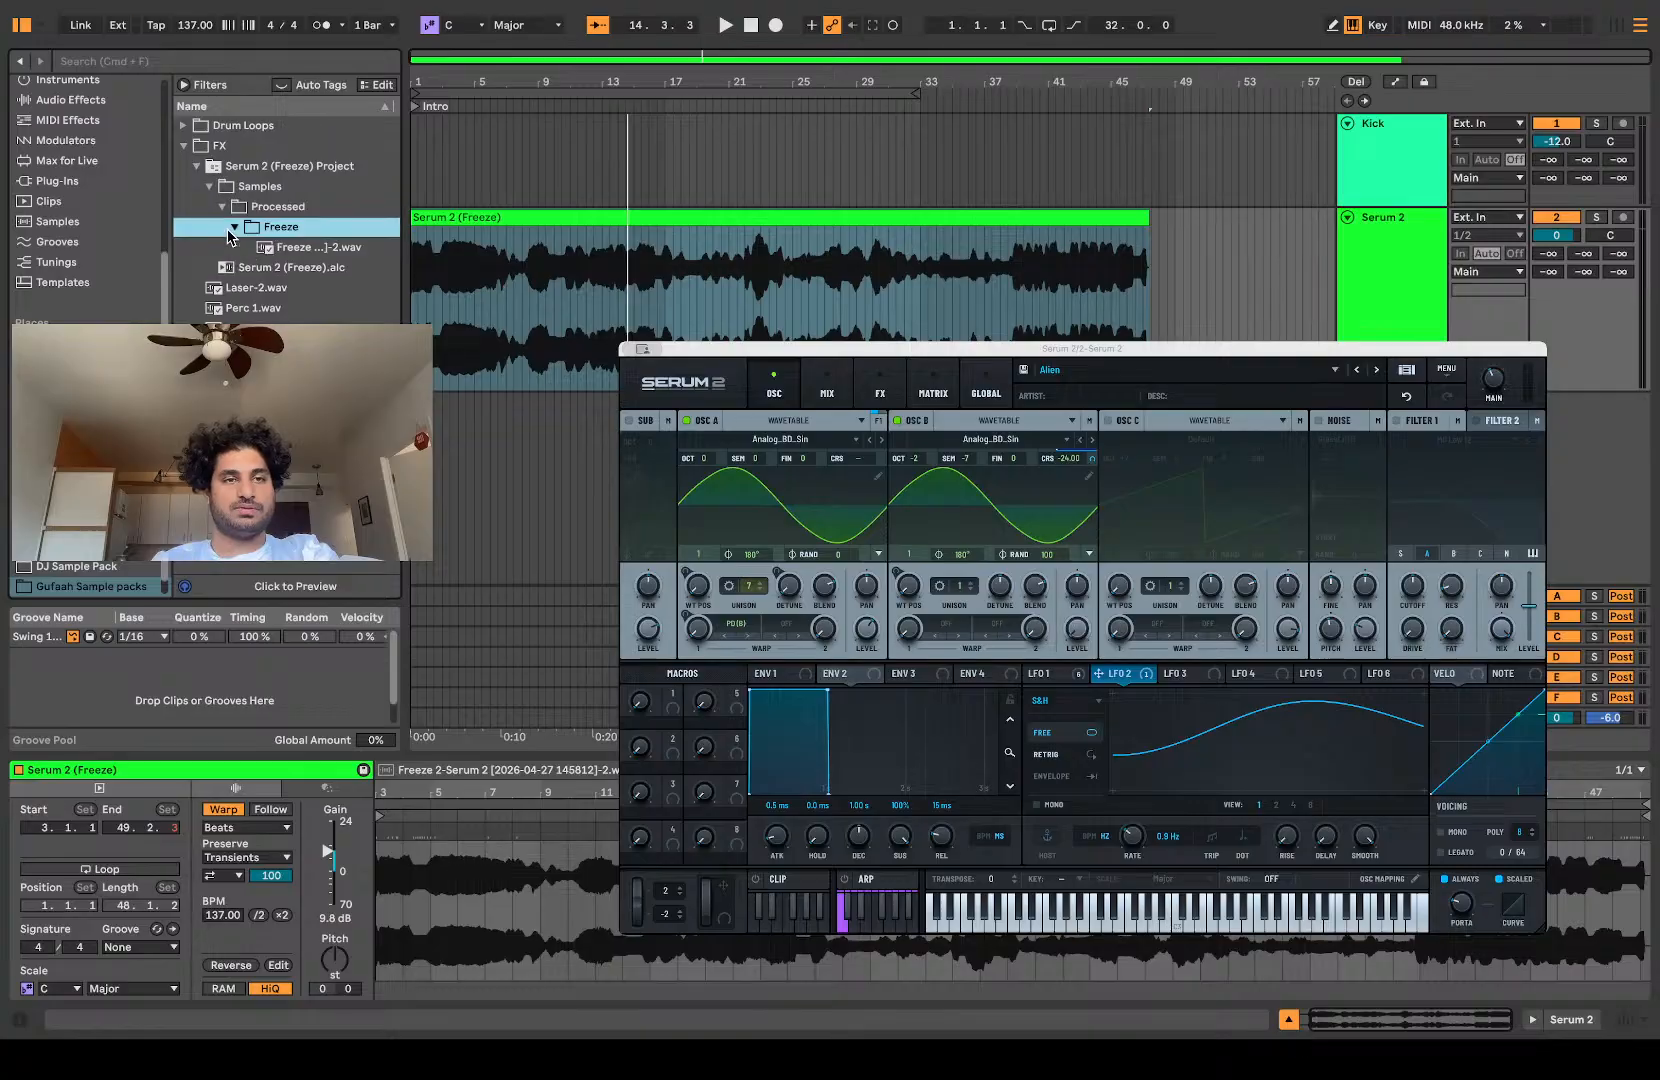
{"action": "left_click", "coordinate": [268, 249]}
{"action": "left_click_drag", "start_coordinate": [268, 249], "coordinate": [222, 147]}
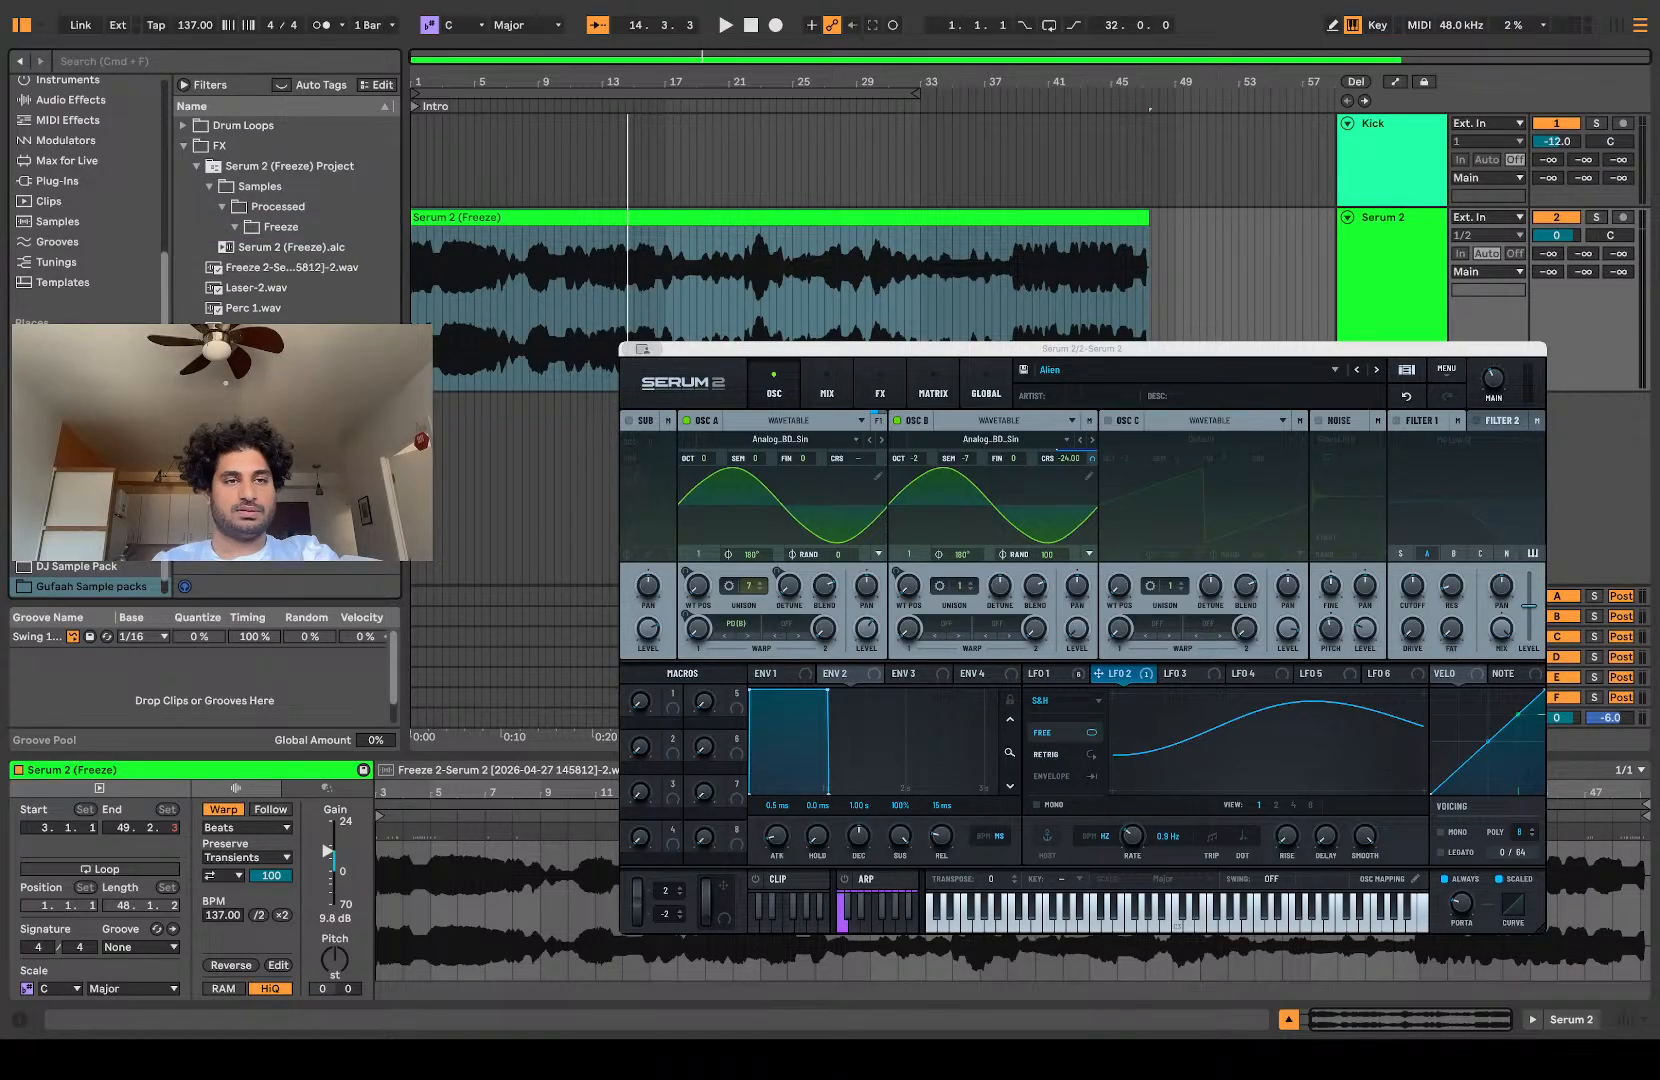
Step: Rename the moved freeze wav as Organism and delete the Serum 2 (Freeze) Project folder from FX
{"action": "left_click", "coordinate": [244, 268]}
{"action": "type", "text": "Or"}
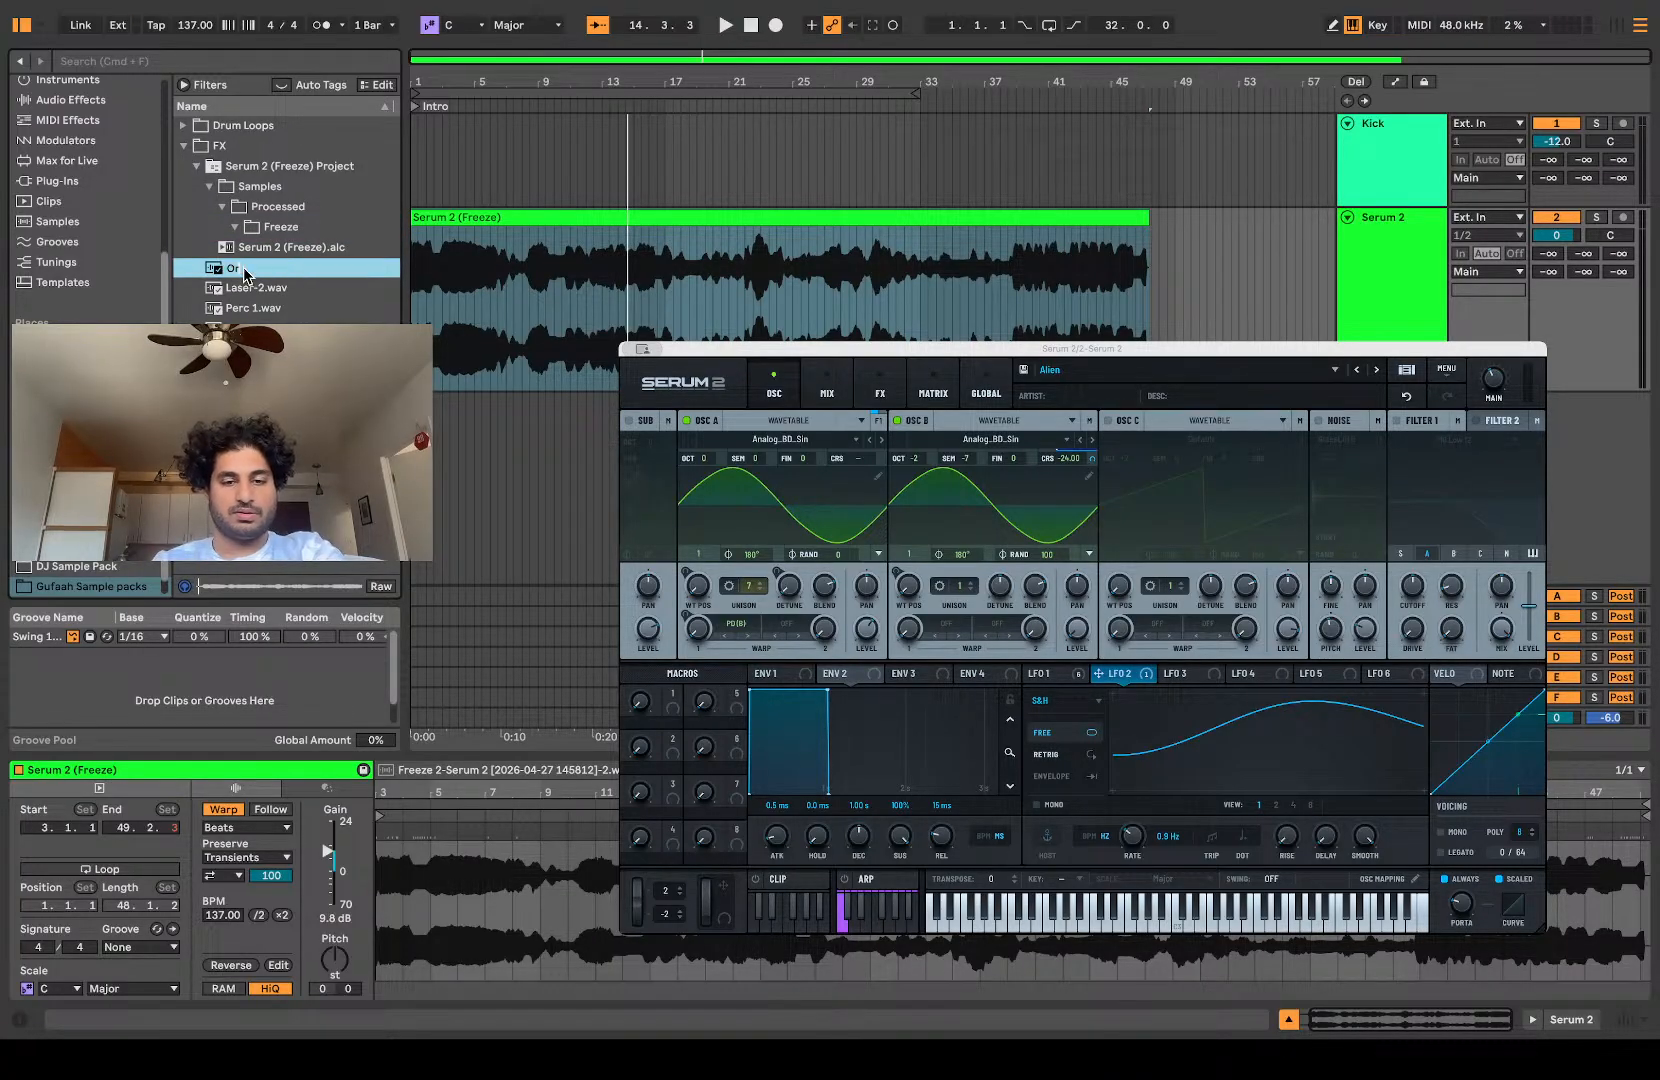
{"action": "type", "text": "ganism"}
{"action": "key", "text": "Return"}
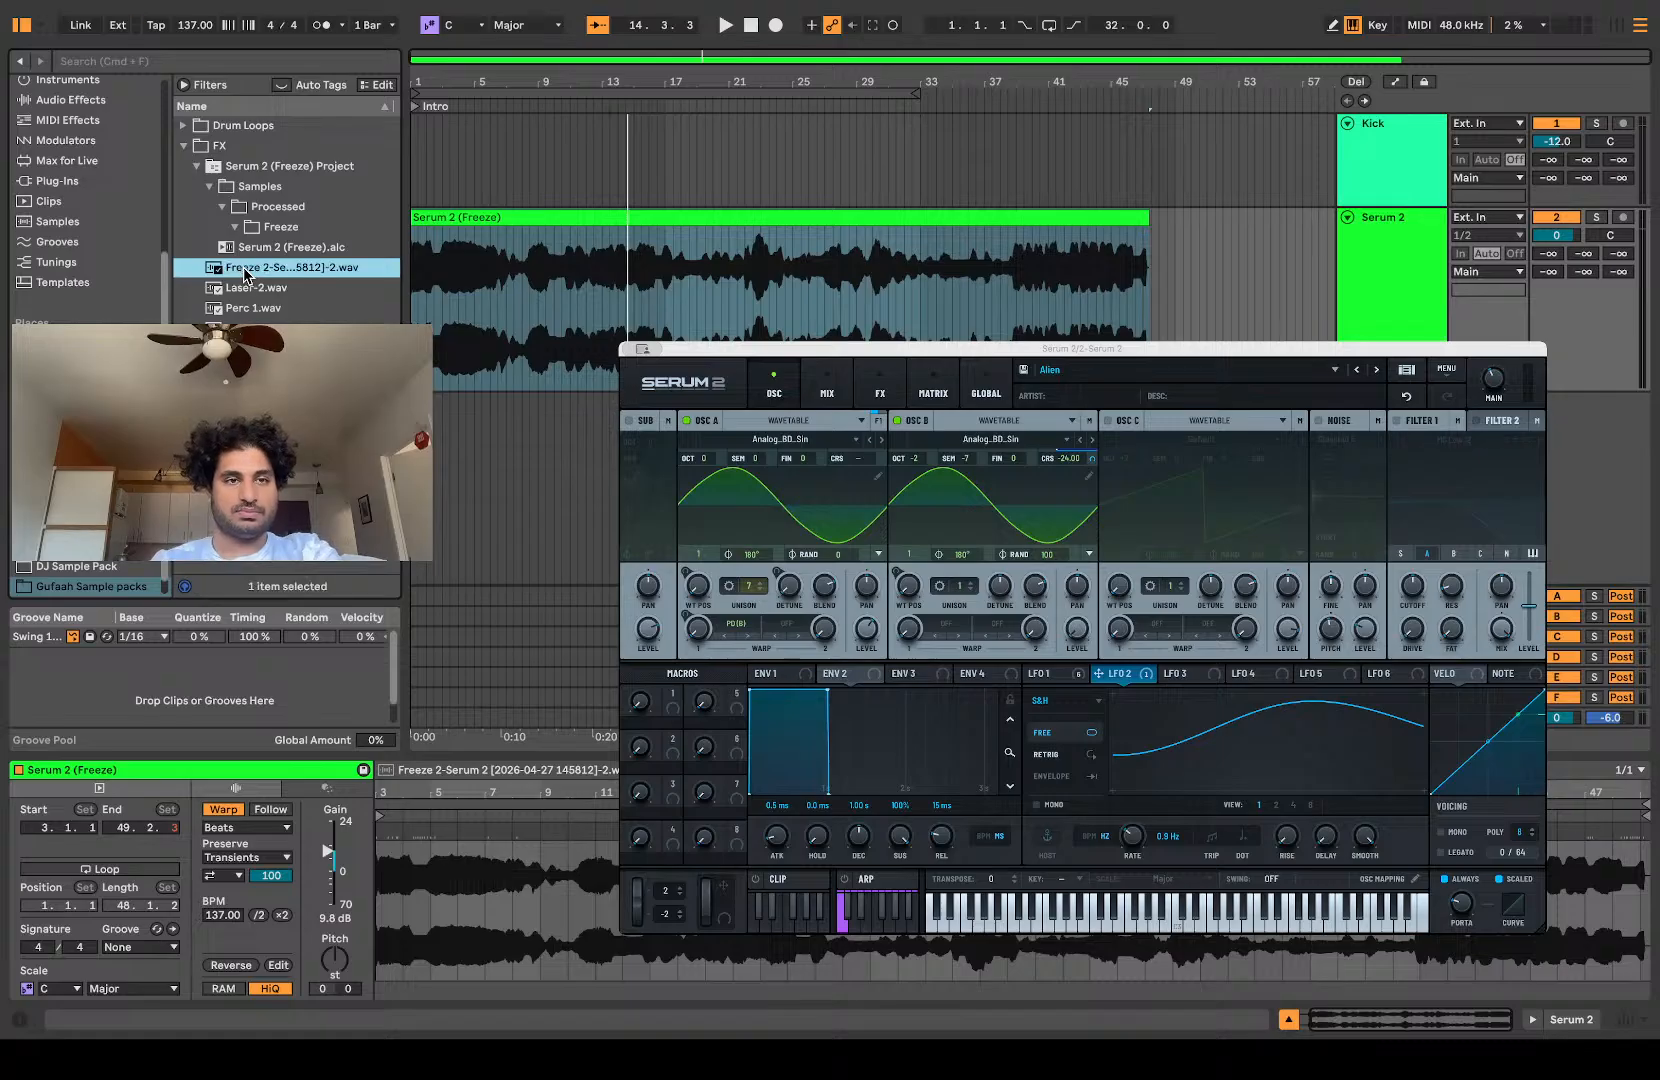
{"action": "left_click", "coordinate": [214, 170]}
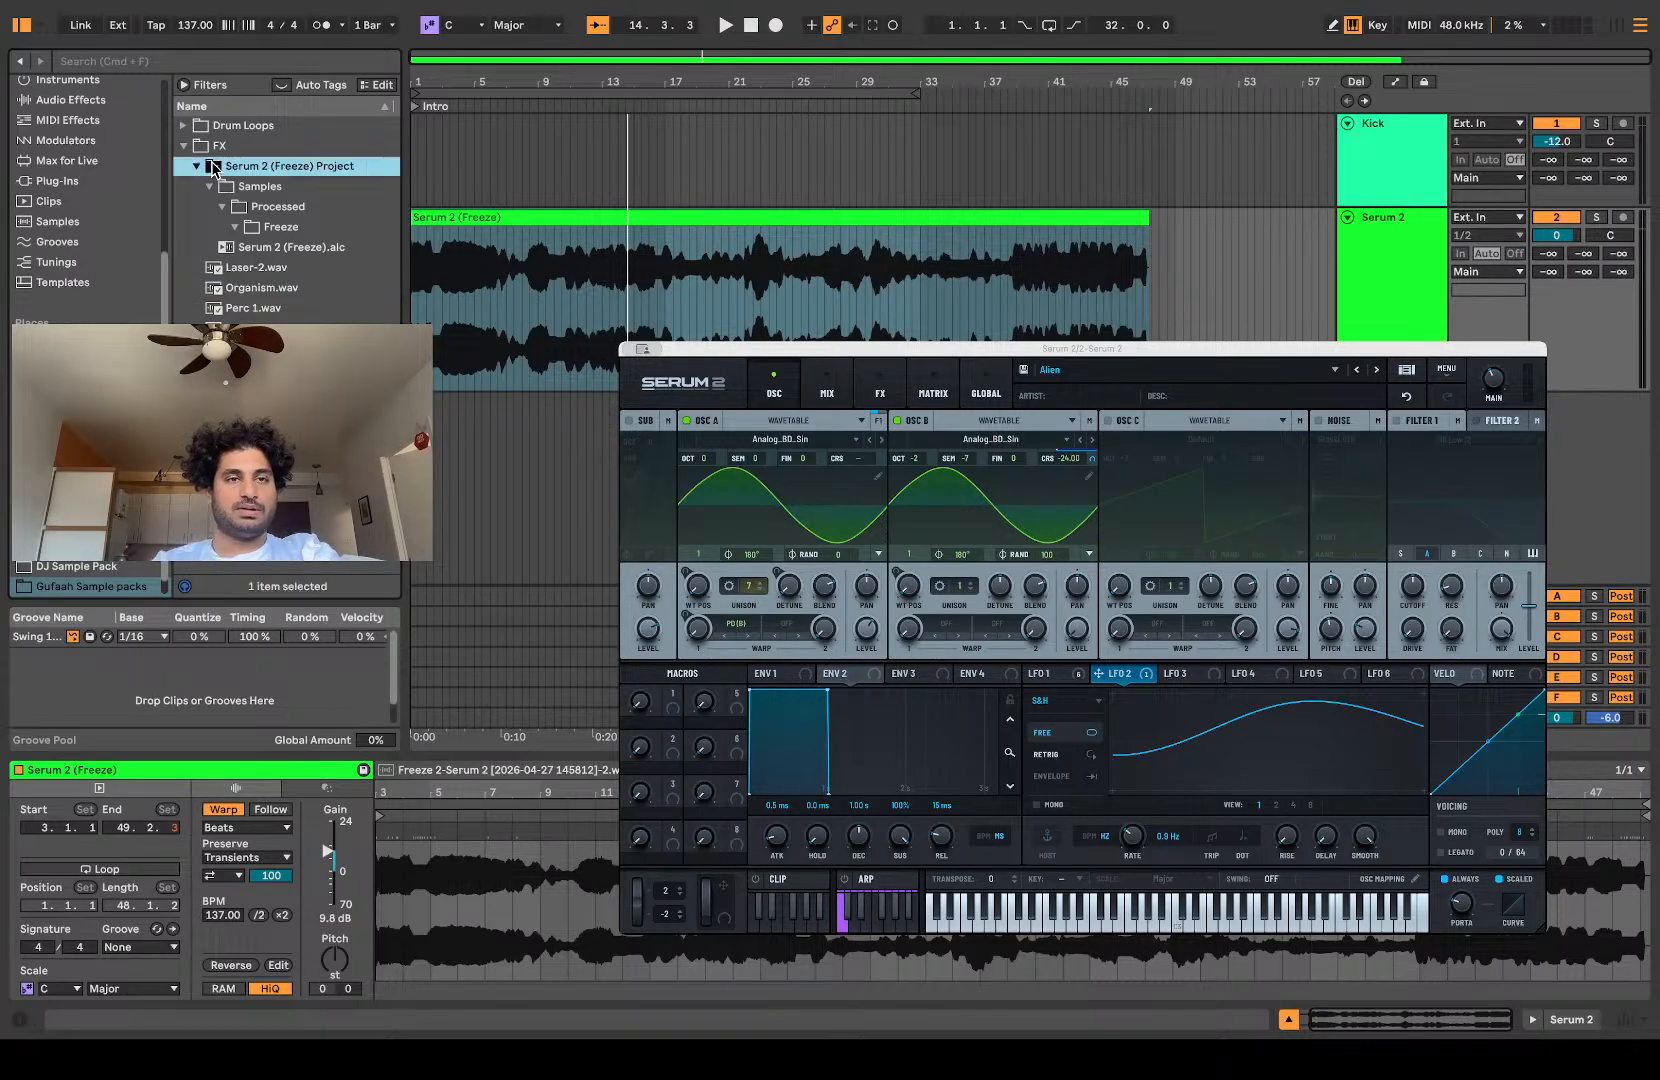
{"action": "key", "text": "Delete"}
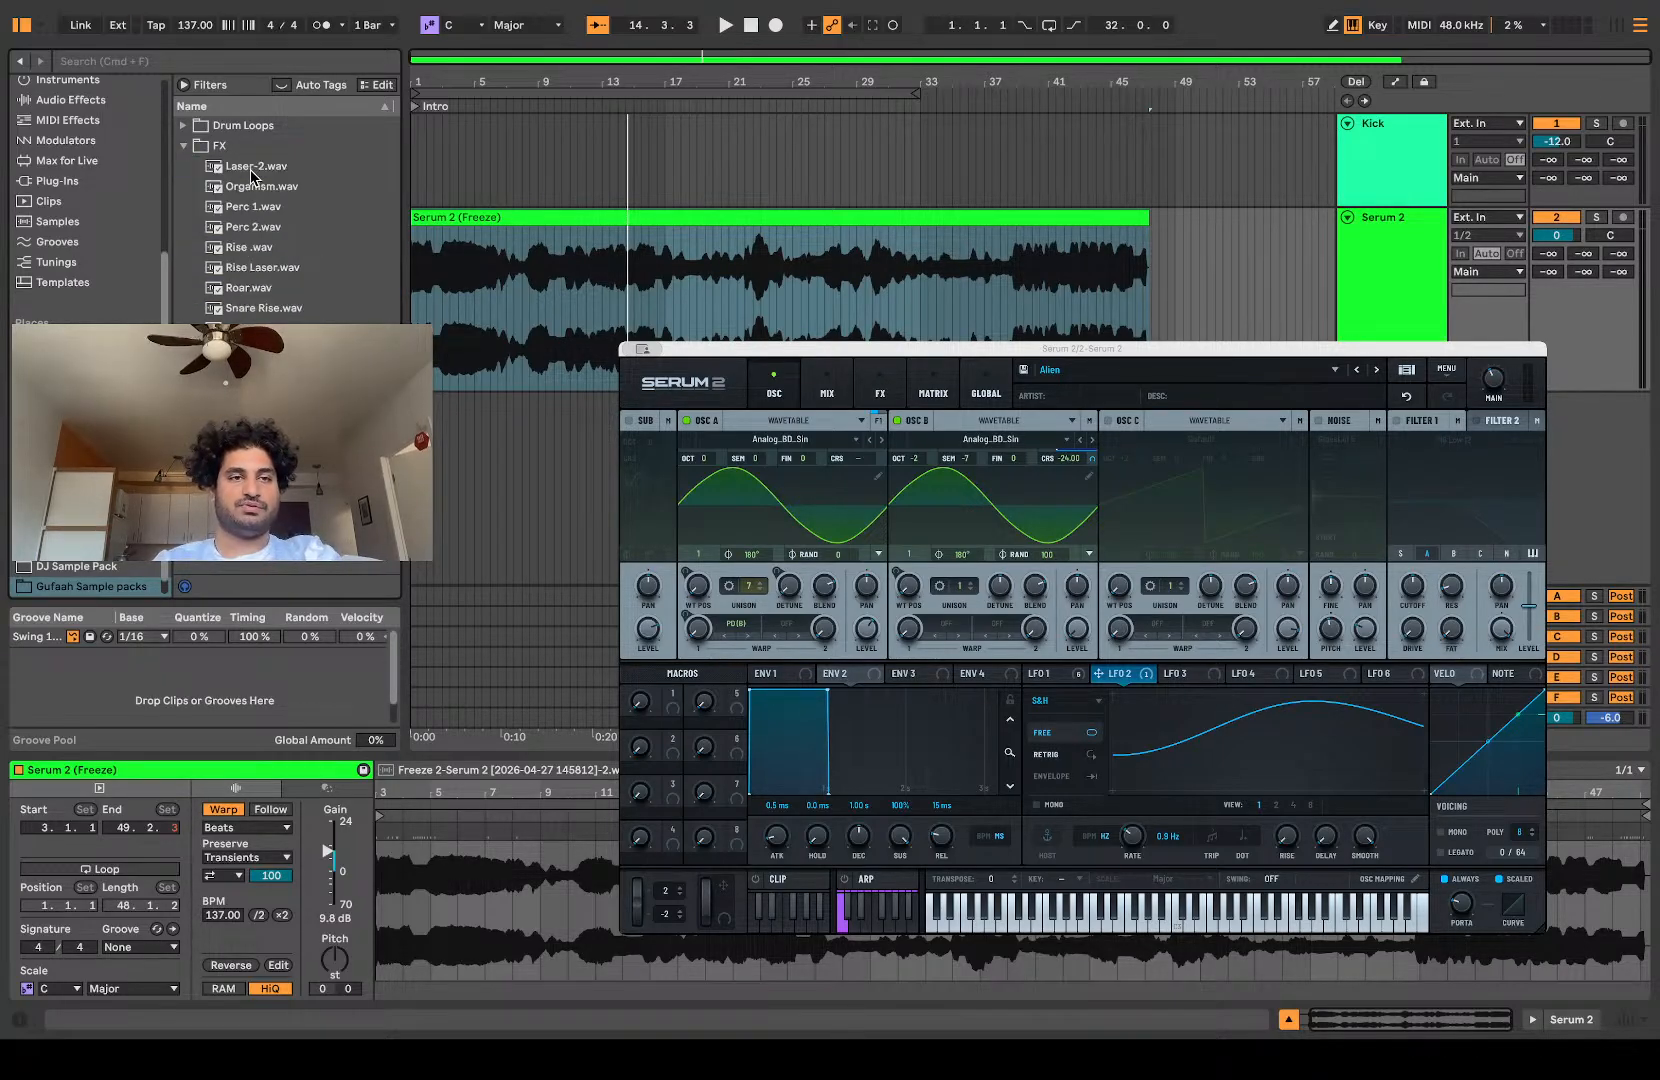
Step: Play back the frozen Serum 2 clip from around bar 11
{"action": "left_click", "coordinate": [440, 338]}
{"action": "left_click", "coordinate": [583, 318]}
{"action": "key", "text": "space"}
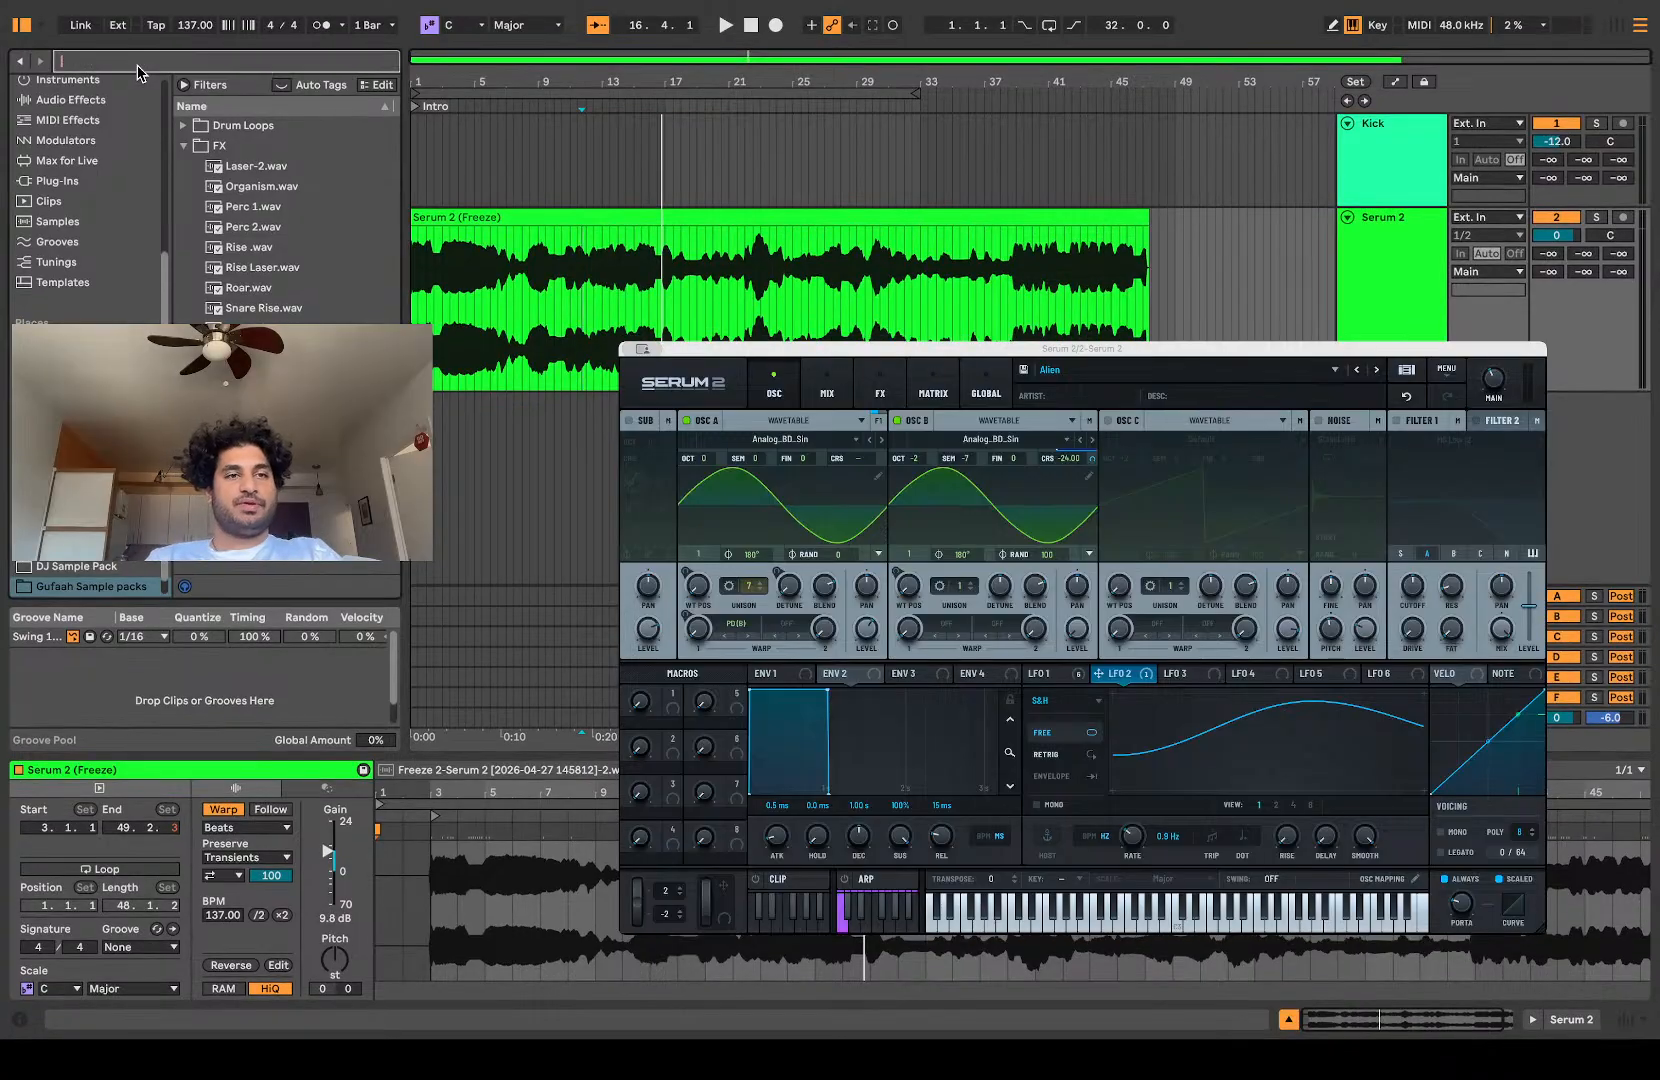
Step: Search the whole library for "shifter" and add the Shifter effect to the Serum 2 track
{"action": "double_click", "coordinate": [1404, 300]}
{"action": "left_click", "coordinate": [104, 62]}
{"action": "type", "text": "shifter"}
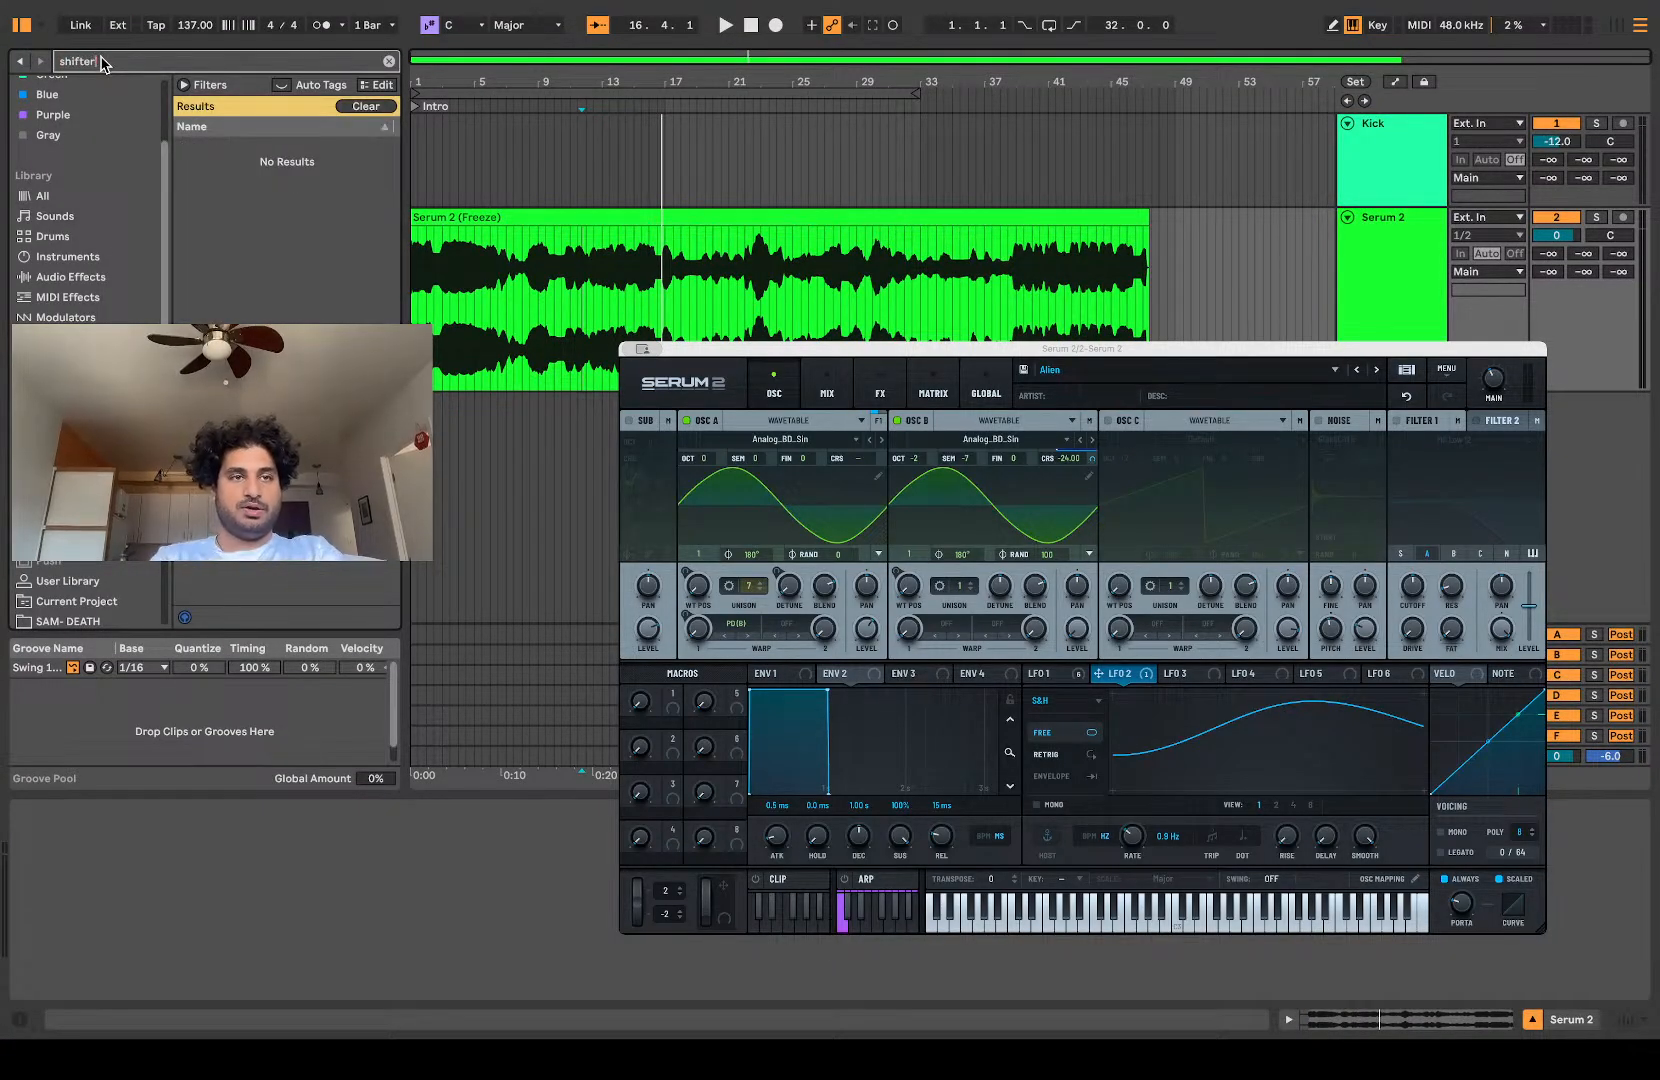
{"action": "left_click", "coordinate": [62, 197]}
{"action": "left_click_drag", "start_coordinate": [240, 379], "coordinate": [625, 318]}
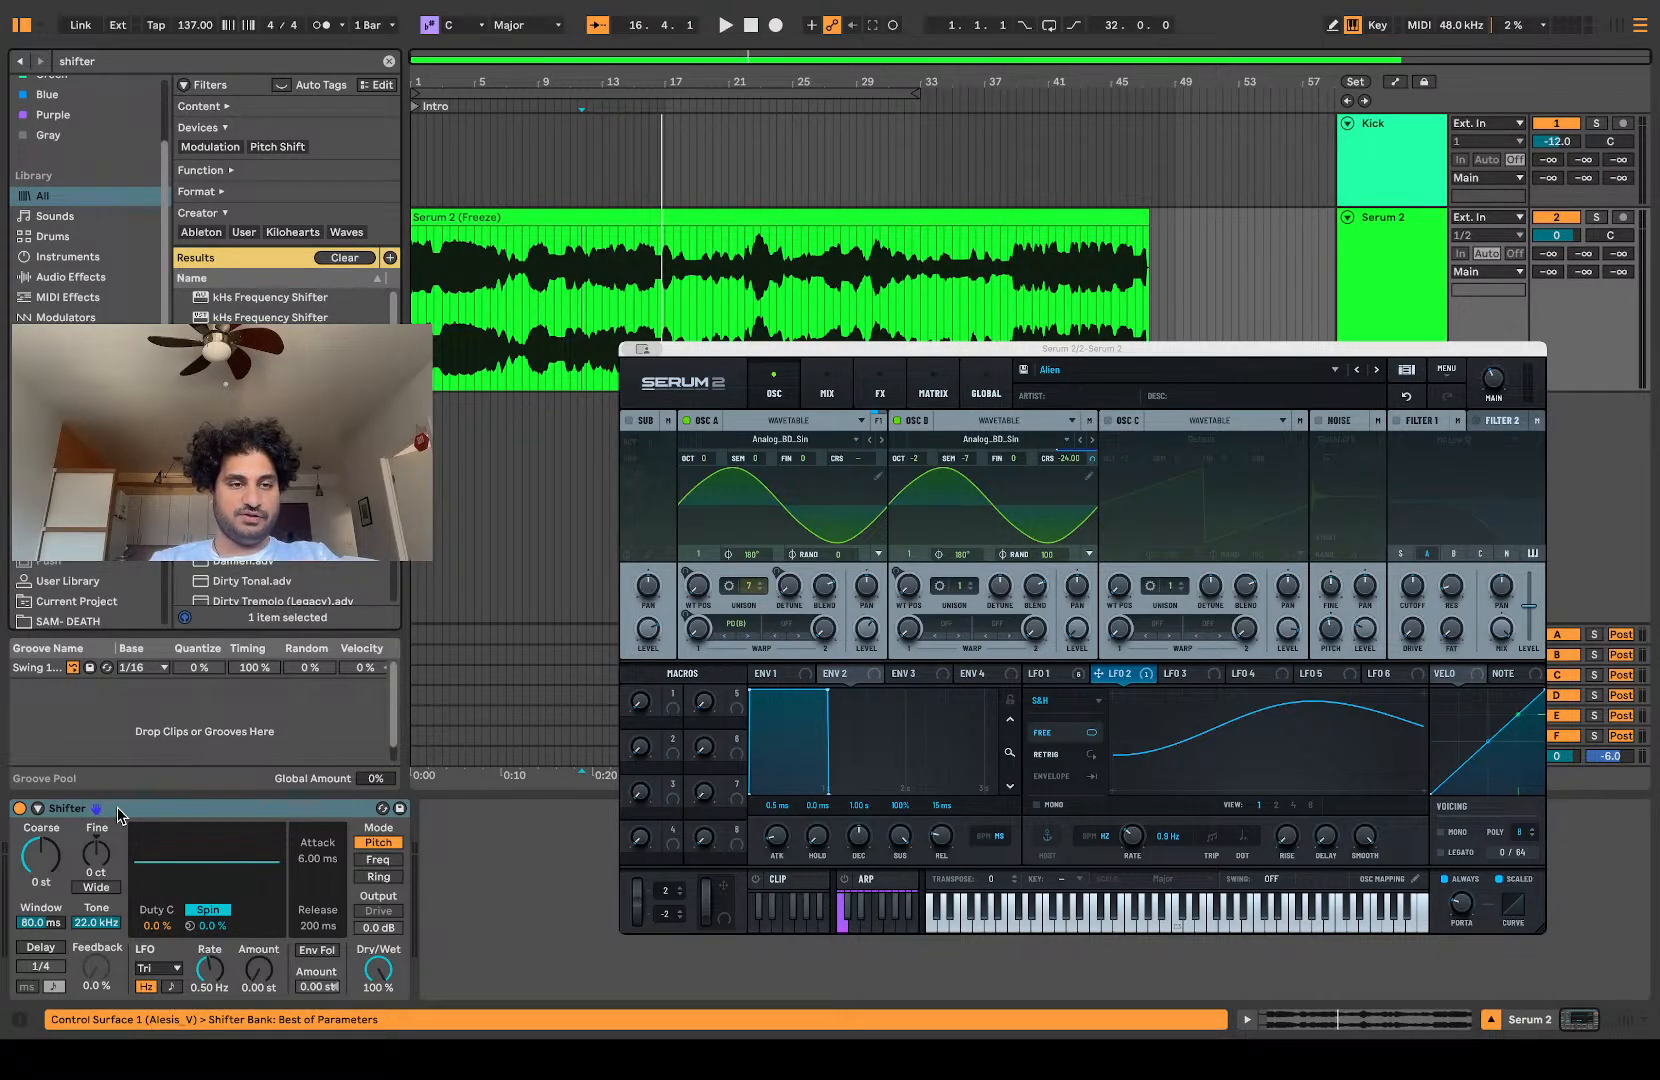
Step: Listen to the Serum 2 track through Shifter and review the clip in the arrangement
{"action": "left_click", "coordinate": [45, 850]}
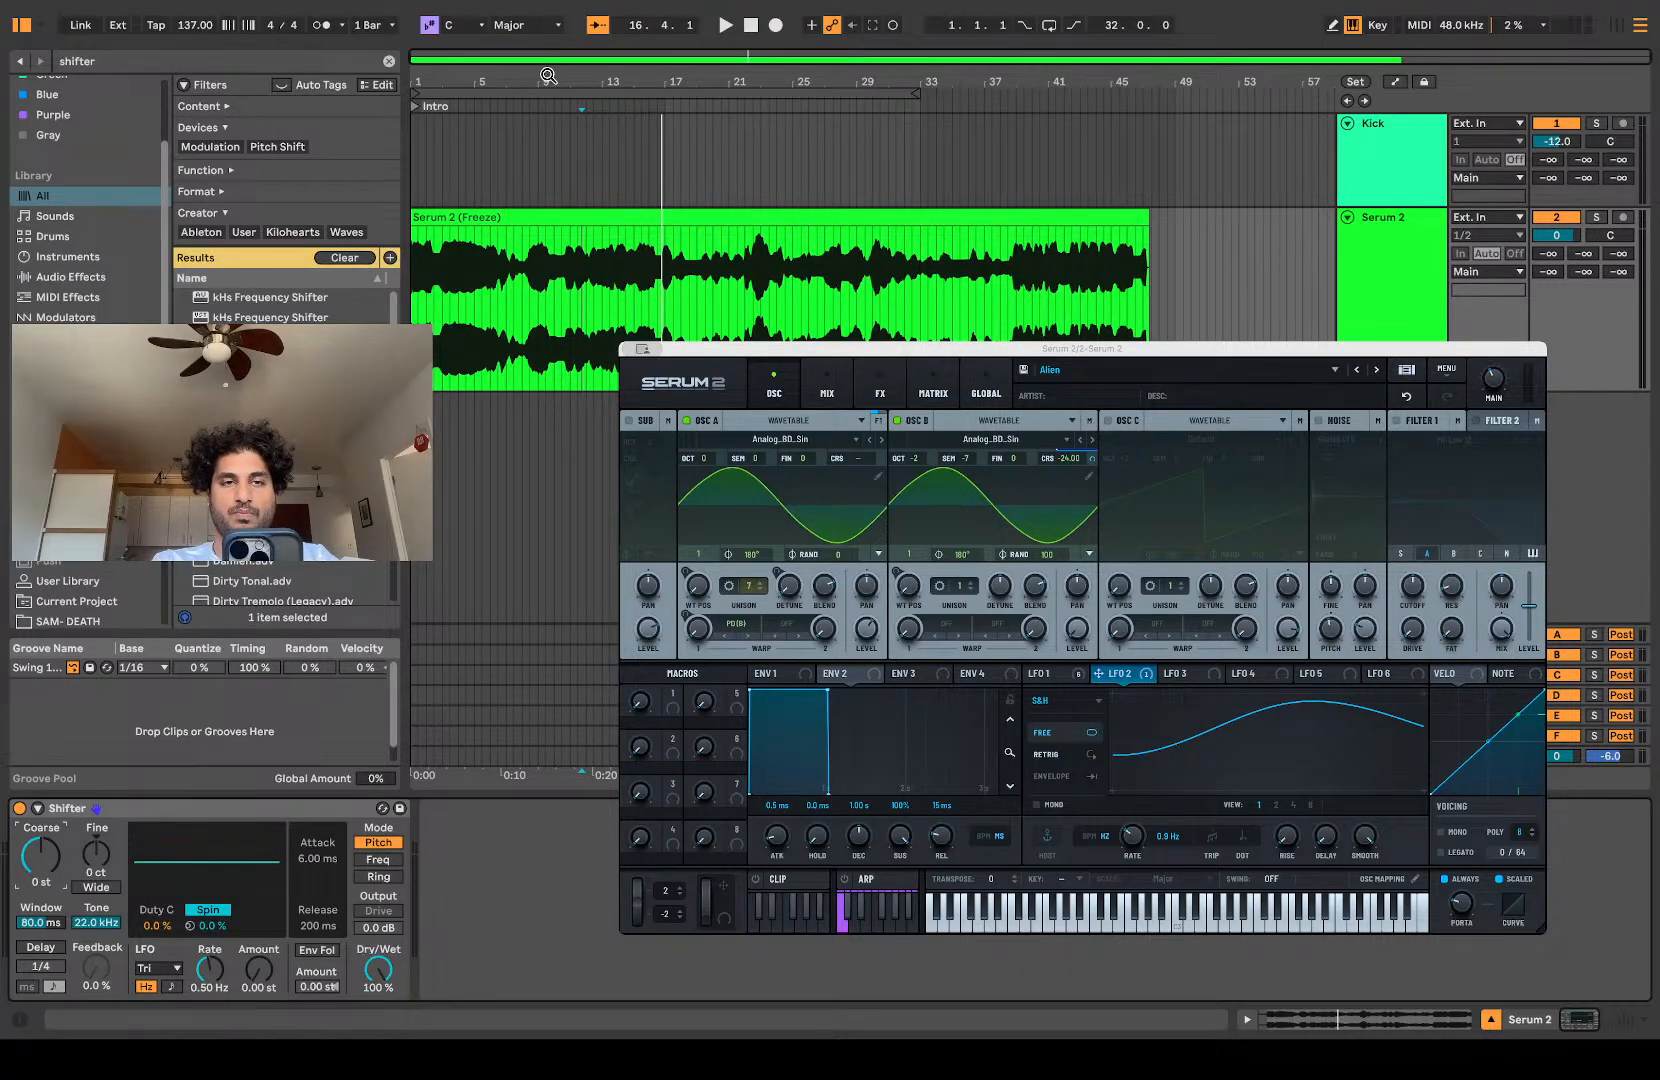
{"action": "left_click", "coordinate": [549, 107]}
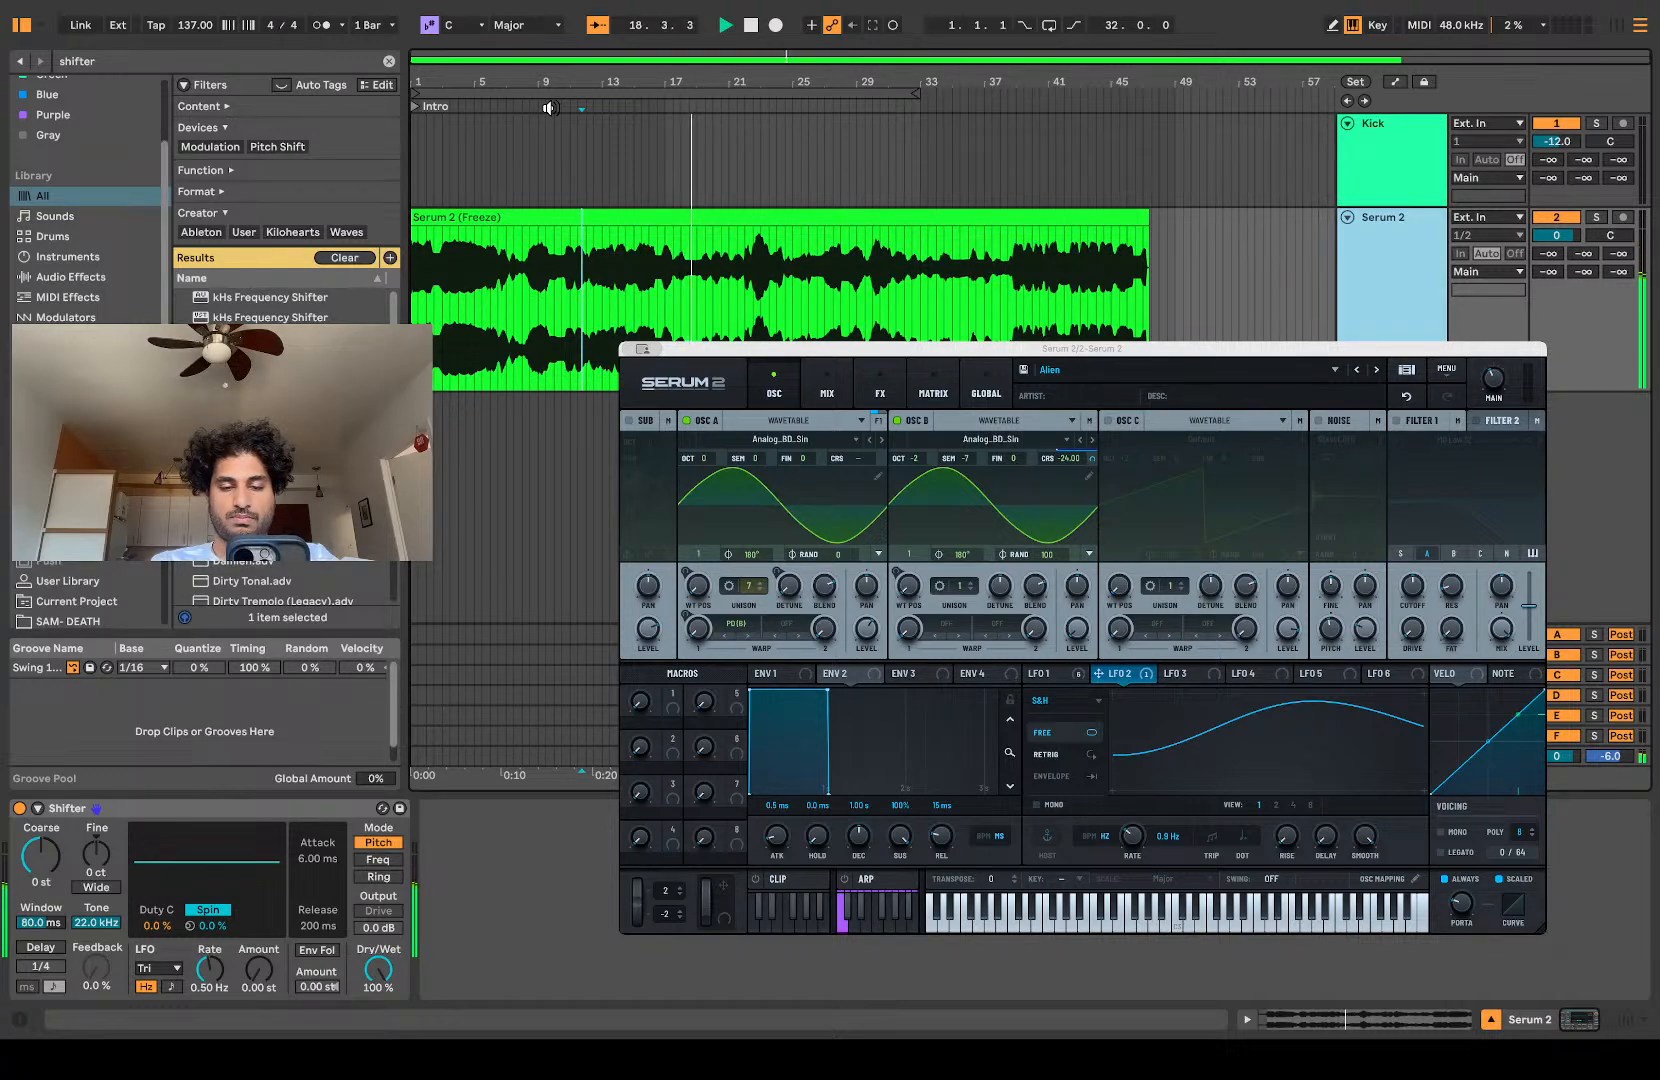
{"action": "key", "text": "space"}
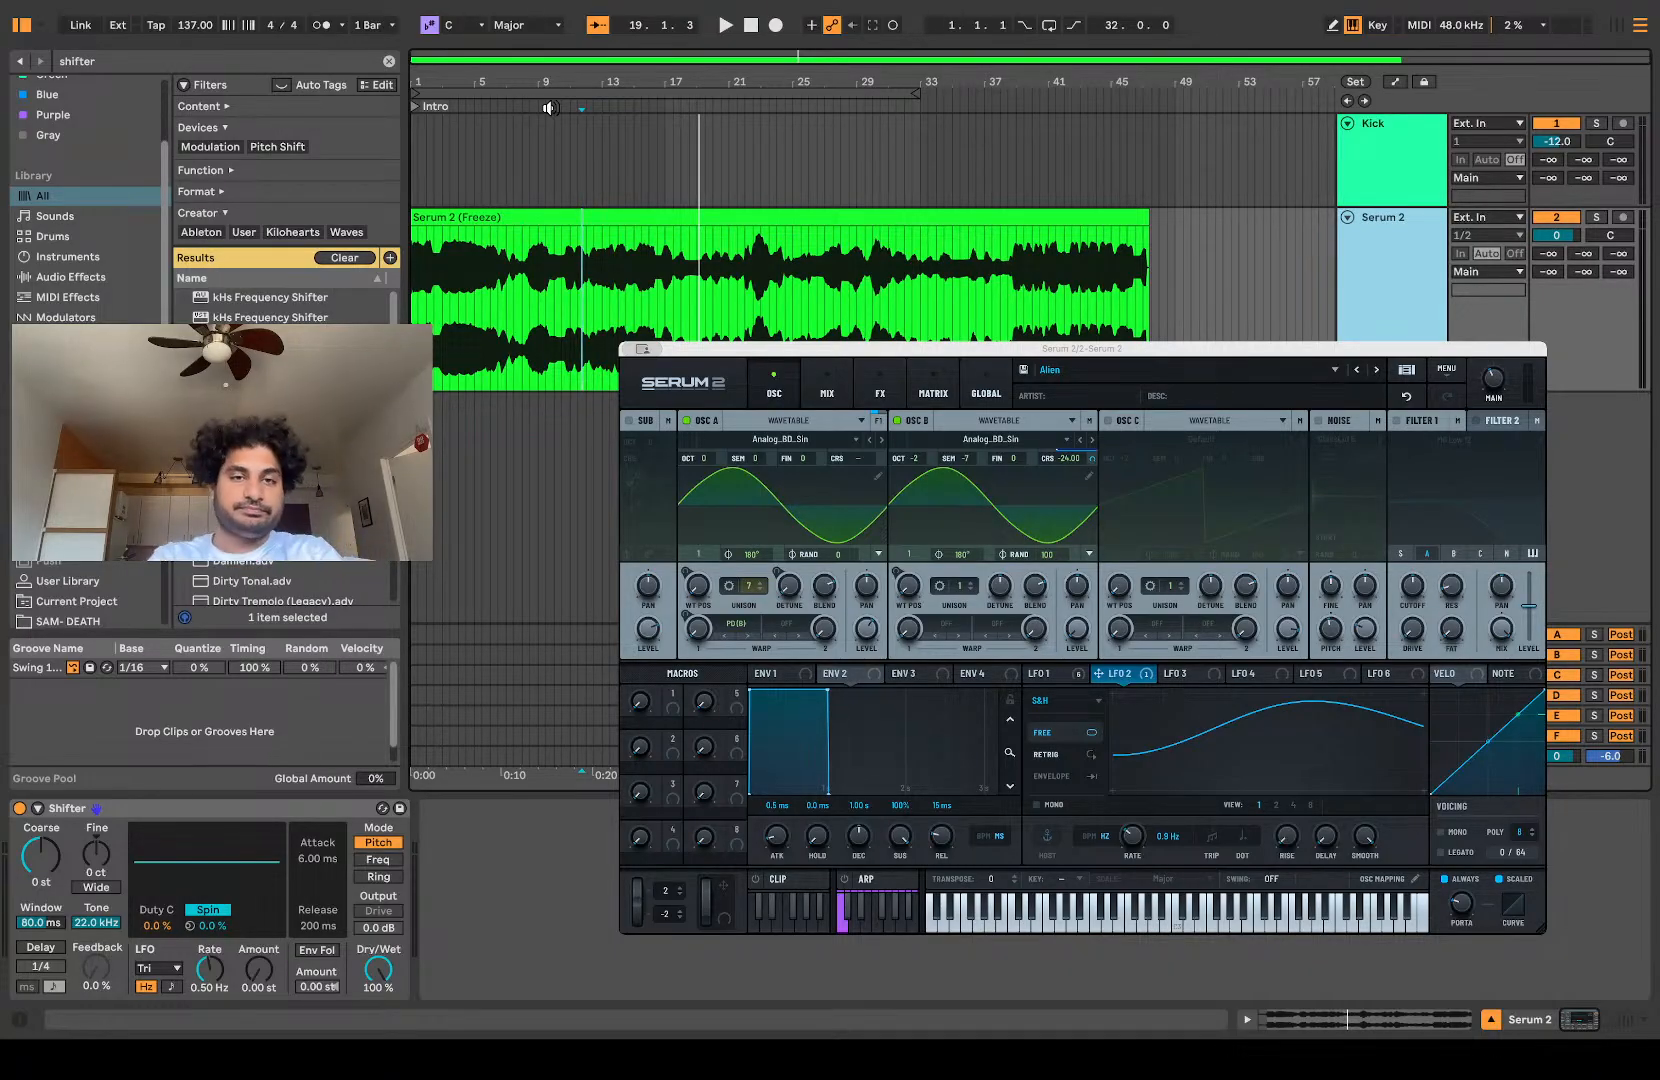
{"action": "scroll", "coordinate": [598, 461], "scroll_direction": "up", "scroll_amount": 5}
{"action": "scroll", "coordinate": [602, 463], "scroll_direction": "left", "scroll_amount": 5}
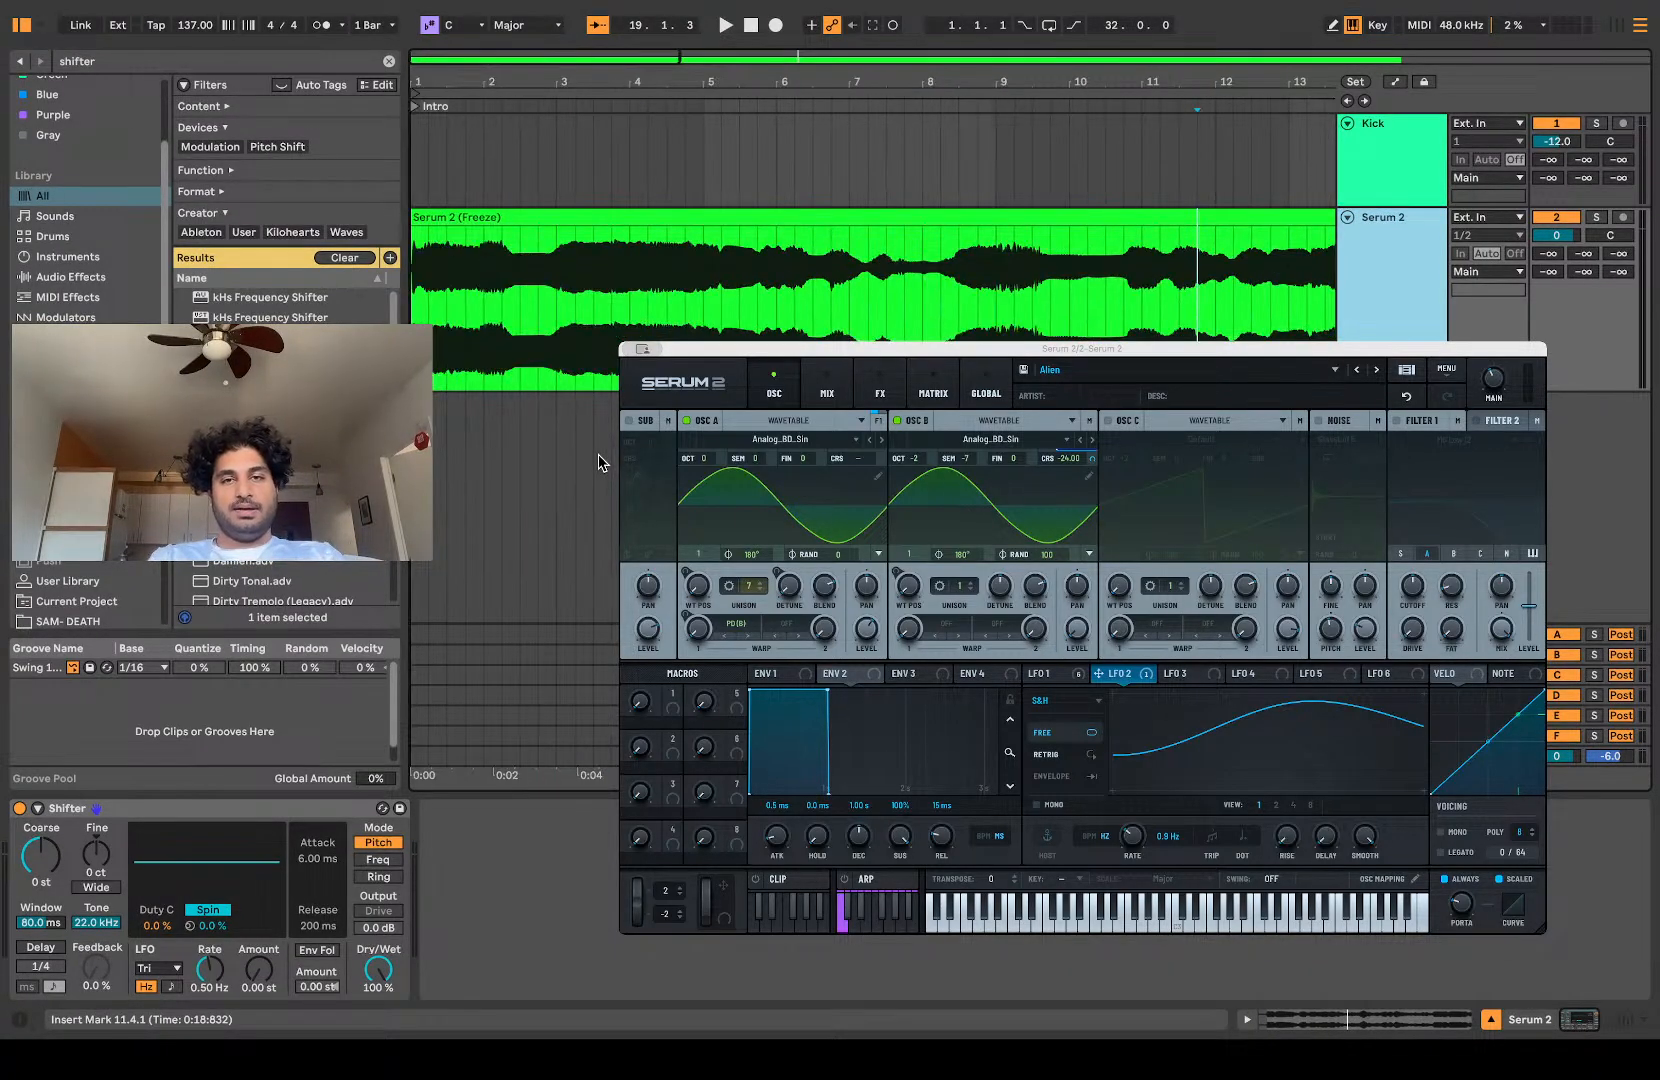
{"action": "scroll", "coordinate": [724, 333], "scroll_direction": "down", "scroll_amount": 5}
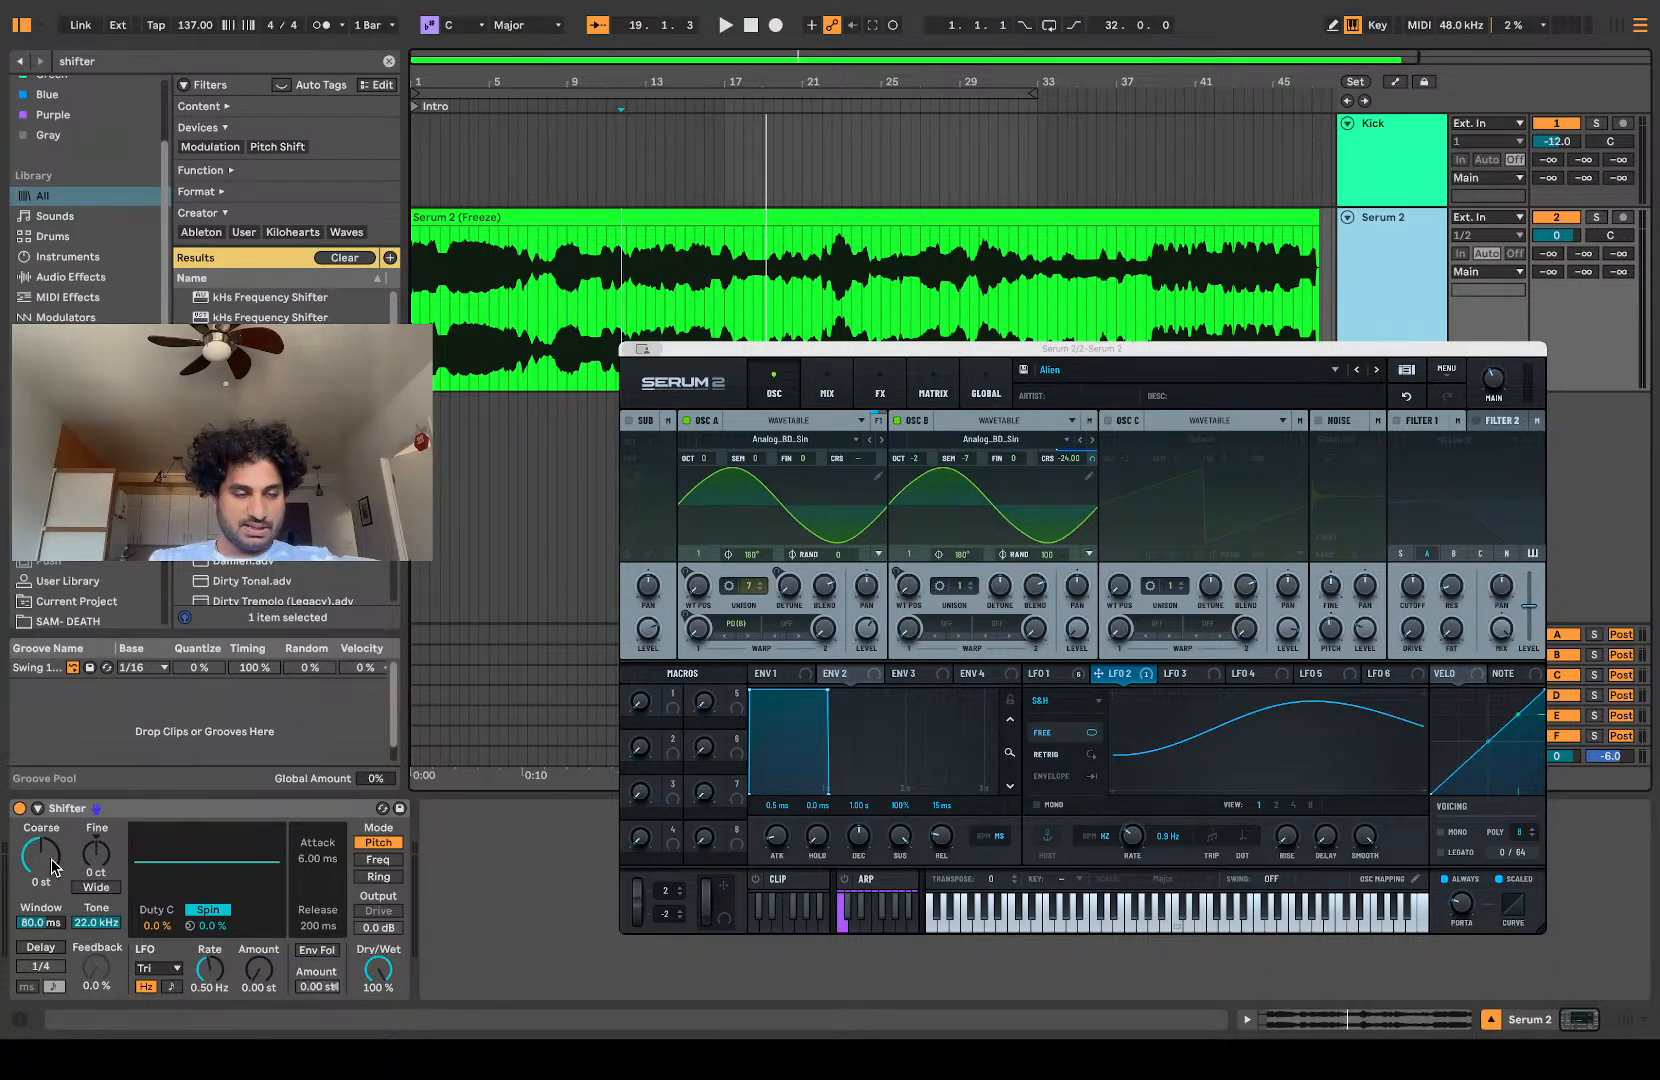
Step: Set Shifter's Fine pitch to -2 ct and its Window to 304 ms while playing the track
{"action": "left_click_drag", "start_coordinate": [96, 852], "coordinate": [96, 858]}
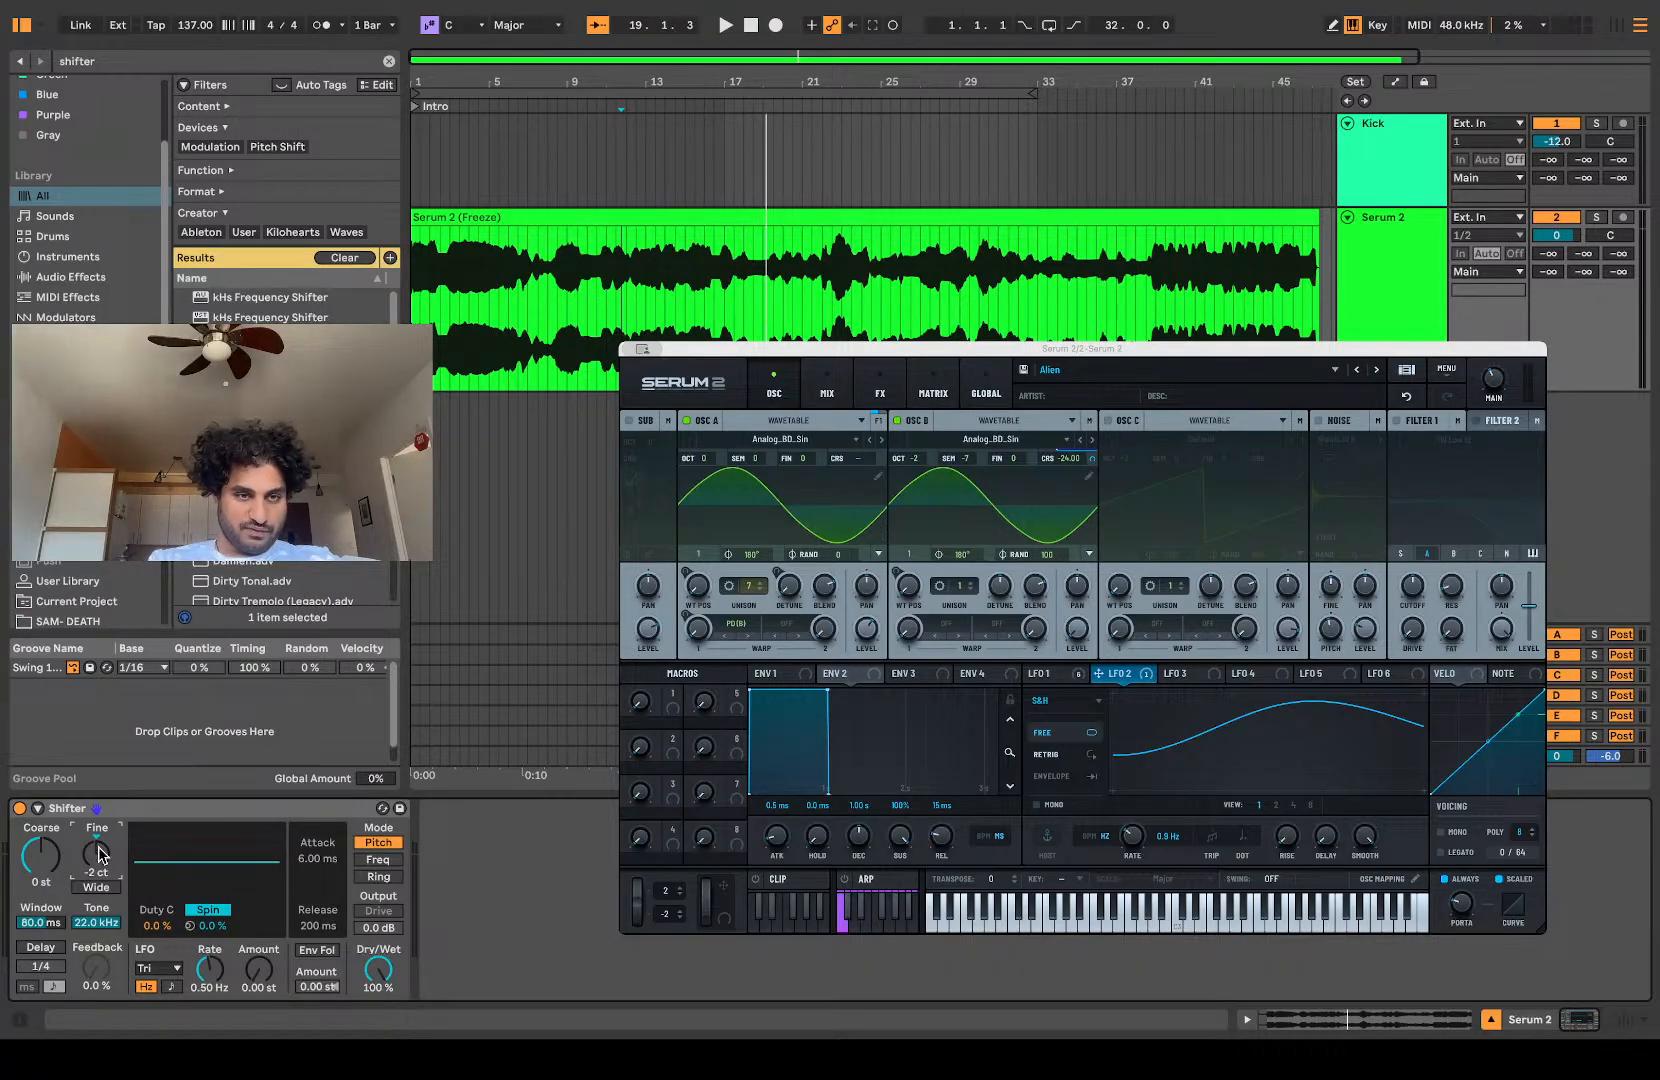
{"action": "key", "text": "space"}
{"action": "left_click", "coordinate": [46, 861]}
{"action": "left_click", "coordinate": [48, 922]}
{"action": "left_click_drag", "start_coordinate": [48, 922], "coordinate": [48, 878]}
{"action": "key", "text": "space"}
{"action": "key", "text": "space"}
Step: Enable Shifter's delay in milliseconds mode with a time of 2.87 s and 75% feedback
{"action": "left_click", "coordinate": [44, 948]}
{"action": "left_click", "coordinate": [44, 948]}
{"action": "left_click", "coordinate": [30, 986]}
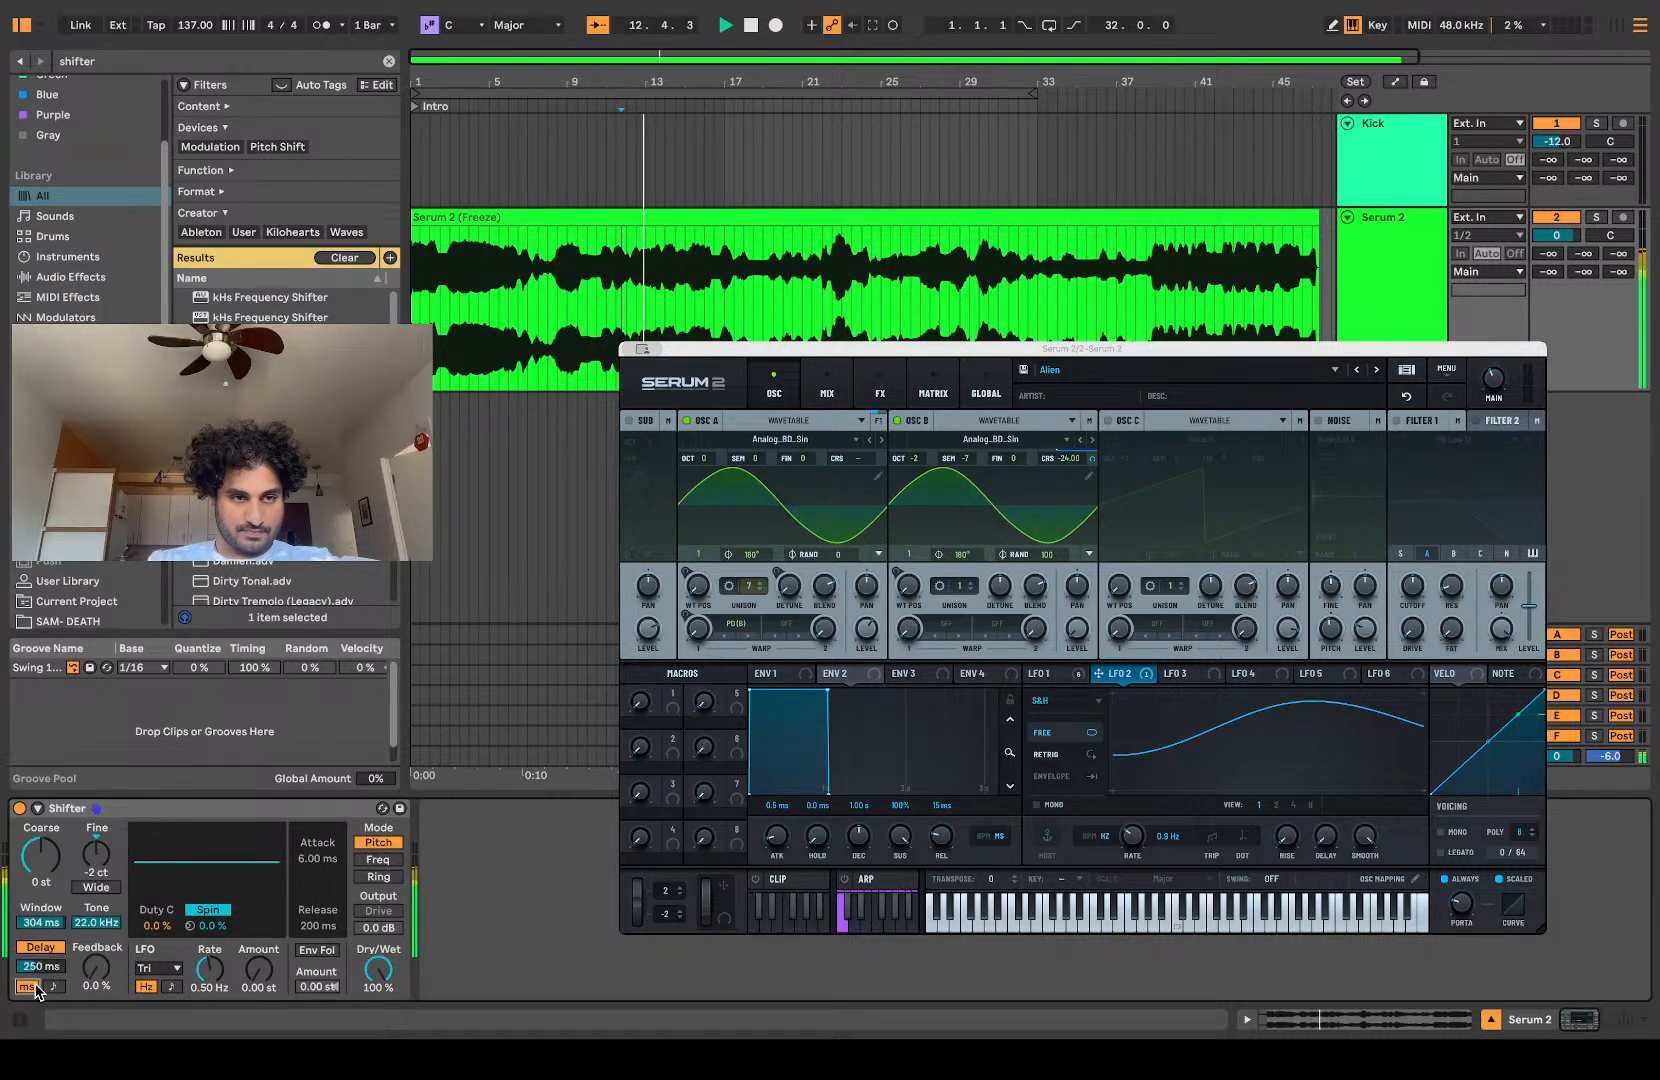
{"action": "left_click_drag", "start_coordinate": [41, 966], "coordinate": [41, 910]}
{"action": "left_click_drag", "start_coordinate": [96, 968], "coordinate": [96, 900]}
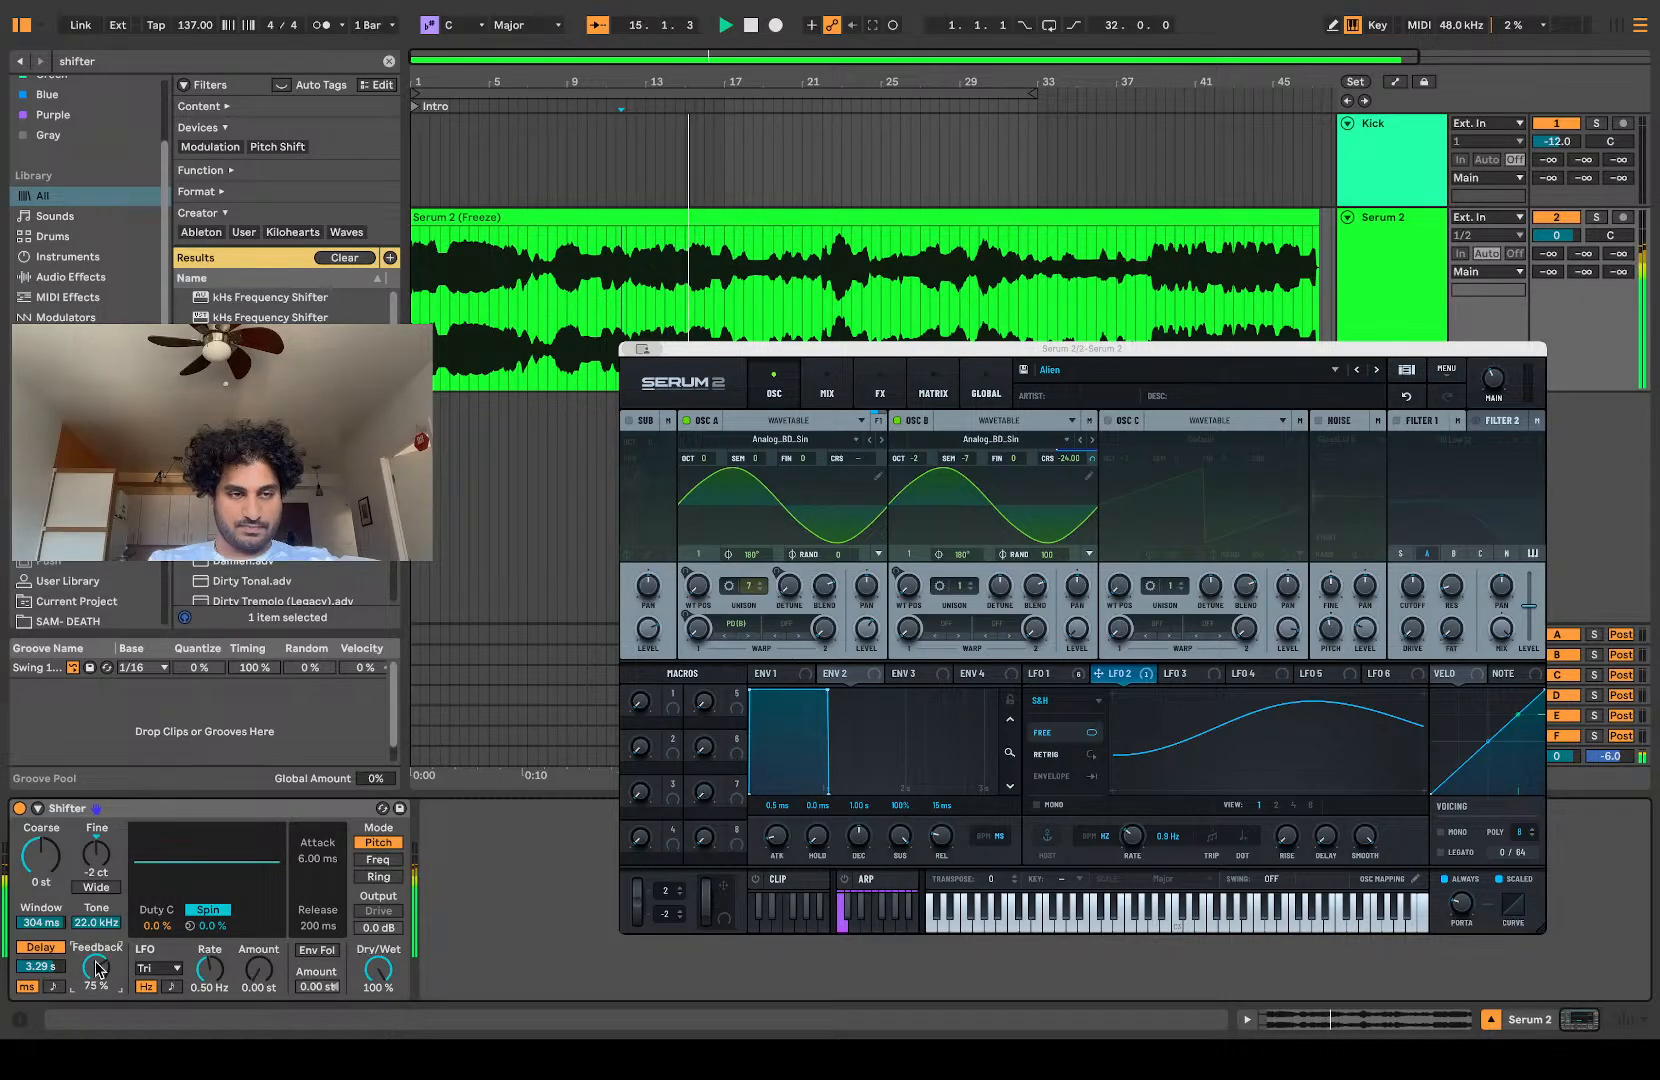
{"action": "left_click_drag", "start_coordinate": [62, 968], "coordinate": [58, 1014]}
{"action": "key", "text": "space"}
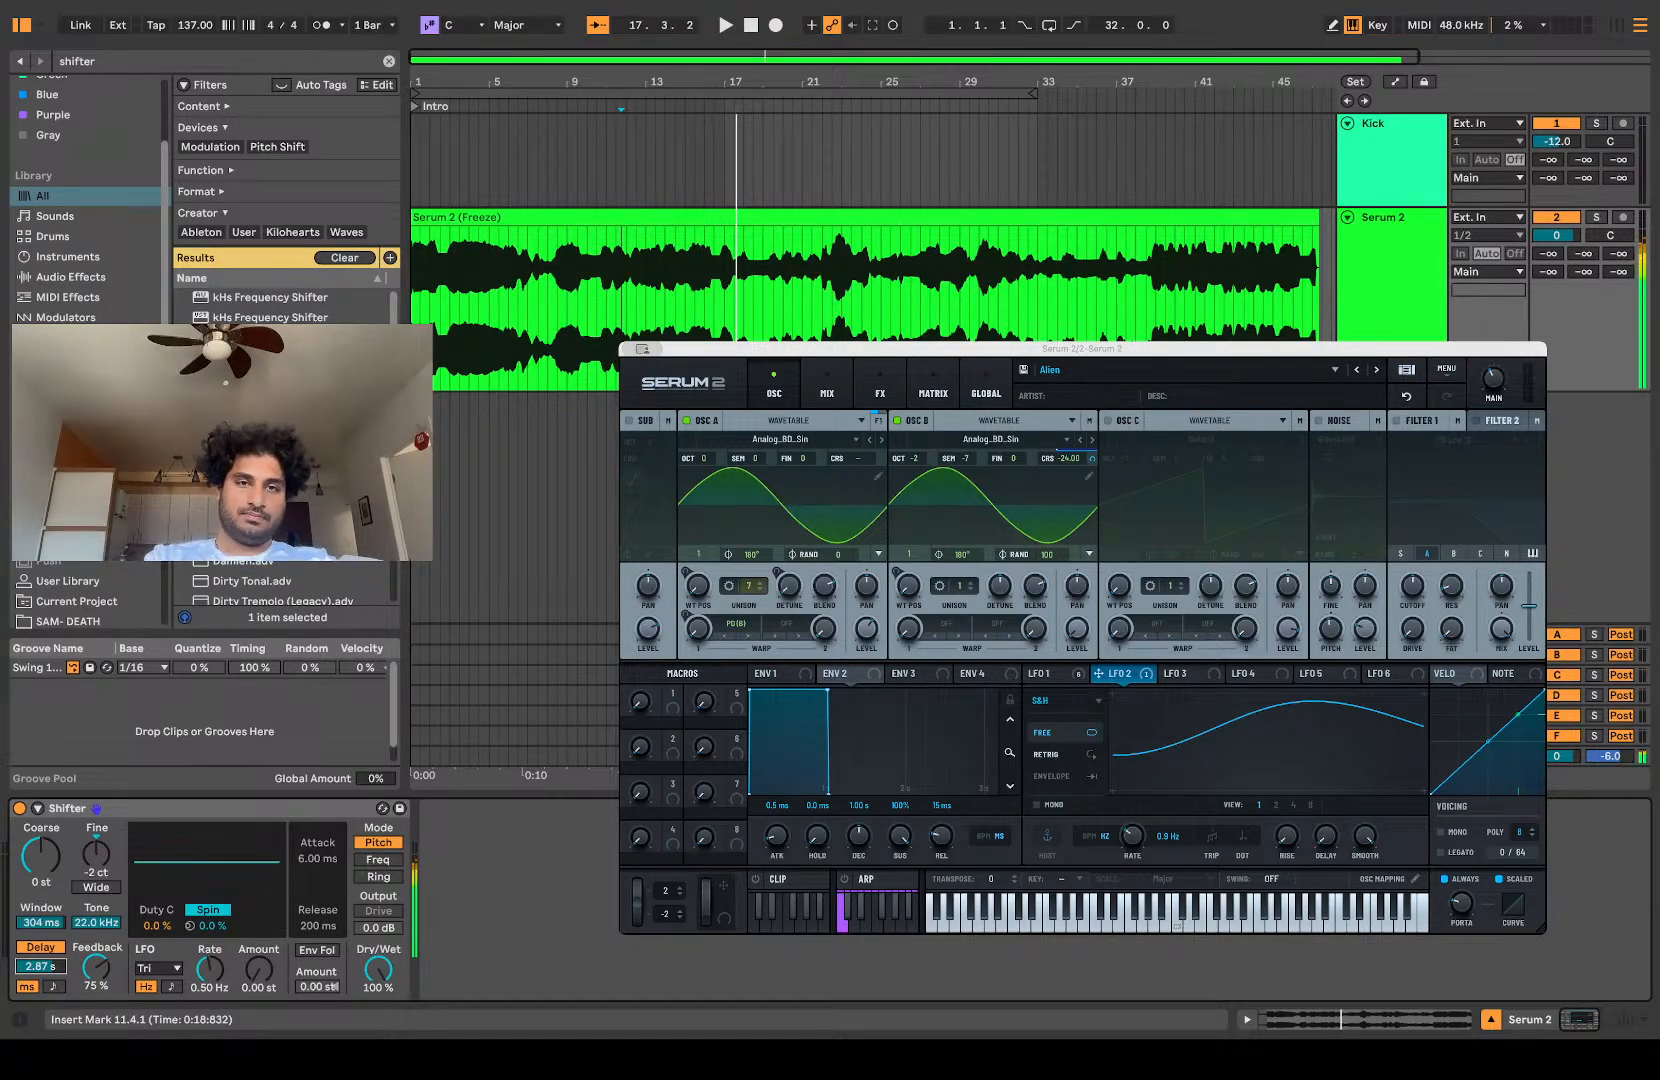
Step: Play the track and switch Shifter's delay to tempo sync at 5/16
{"action": "scroll", "coordinate": [768, 160], "scroll_direction": "up", "scroll_amount": 5}
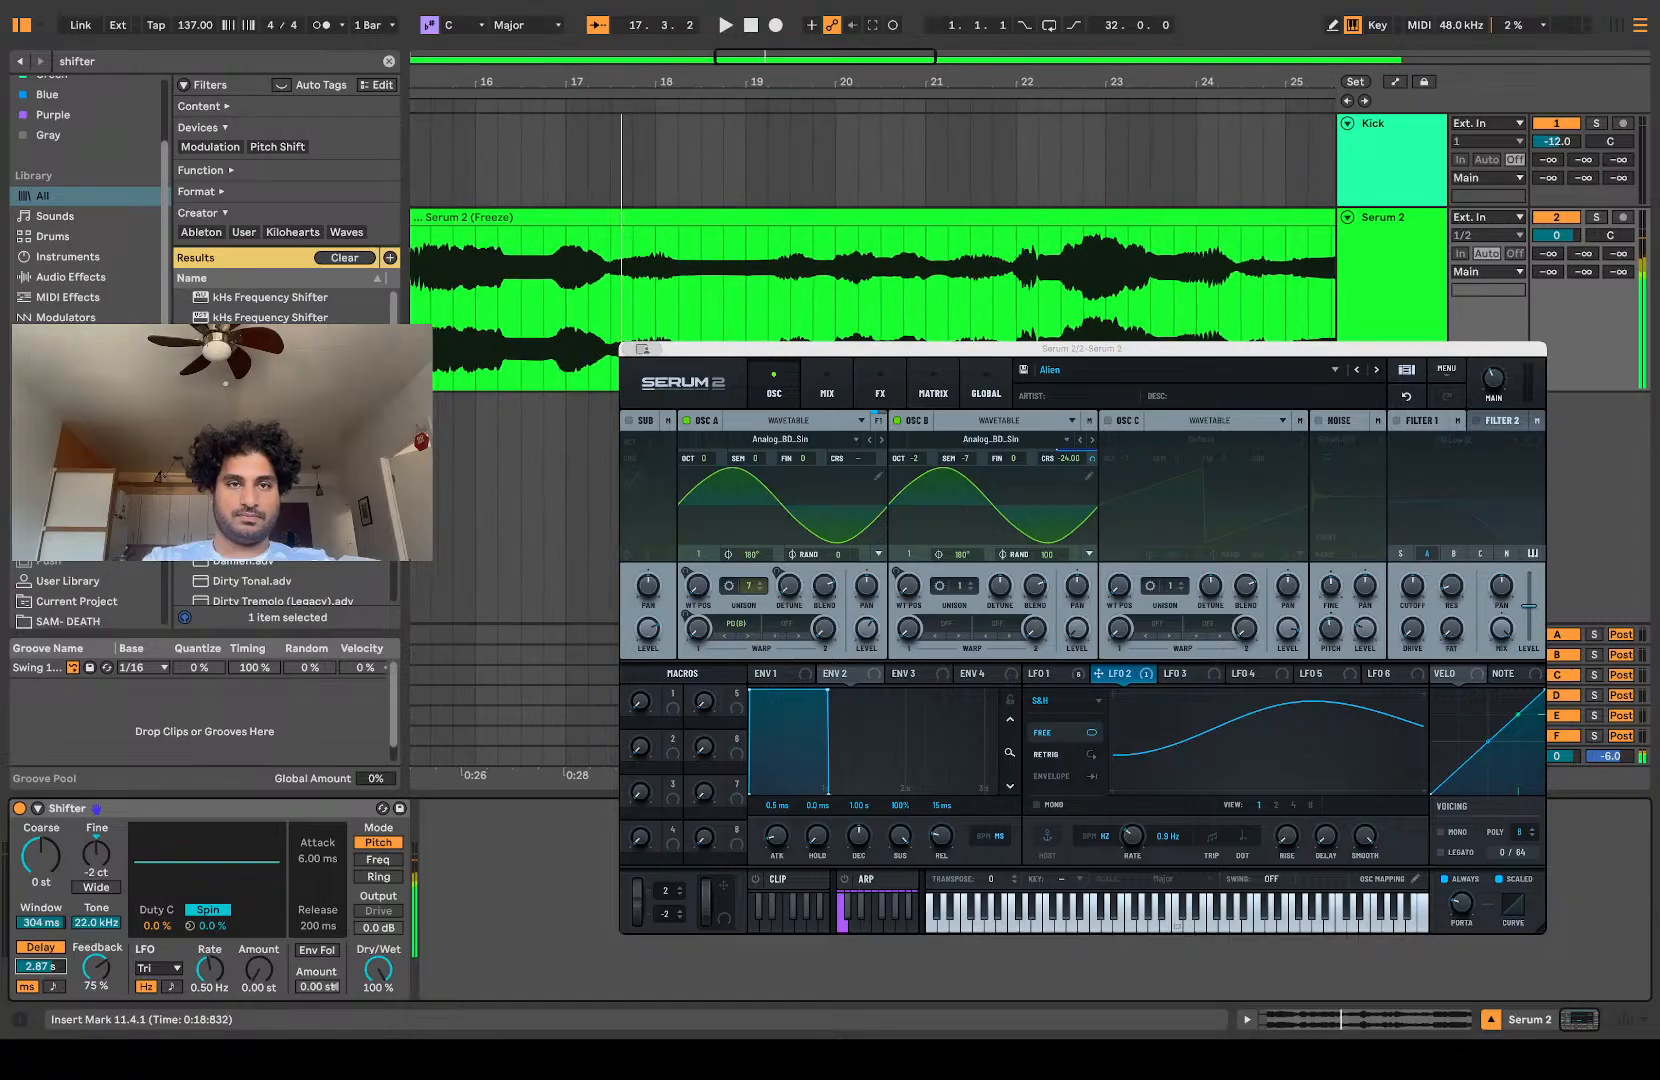
{"action": "scroll", "coordinate": [700, 160], "scroll_direction": "left", "scroll_amount": 7}
{"action": "scroll", "coordinate": [700, 160], "scroll_direction": "down", "scroll_amount": 3}
{"action": "key", "text": "space"}
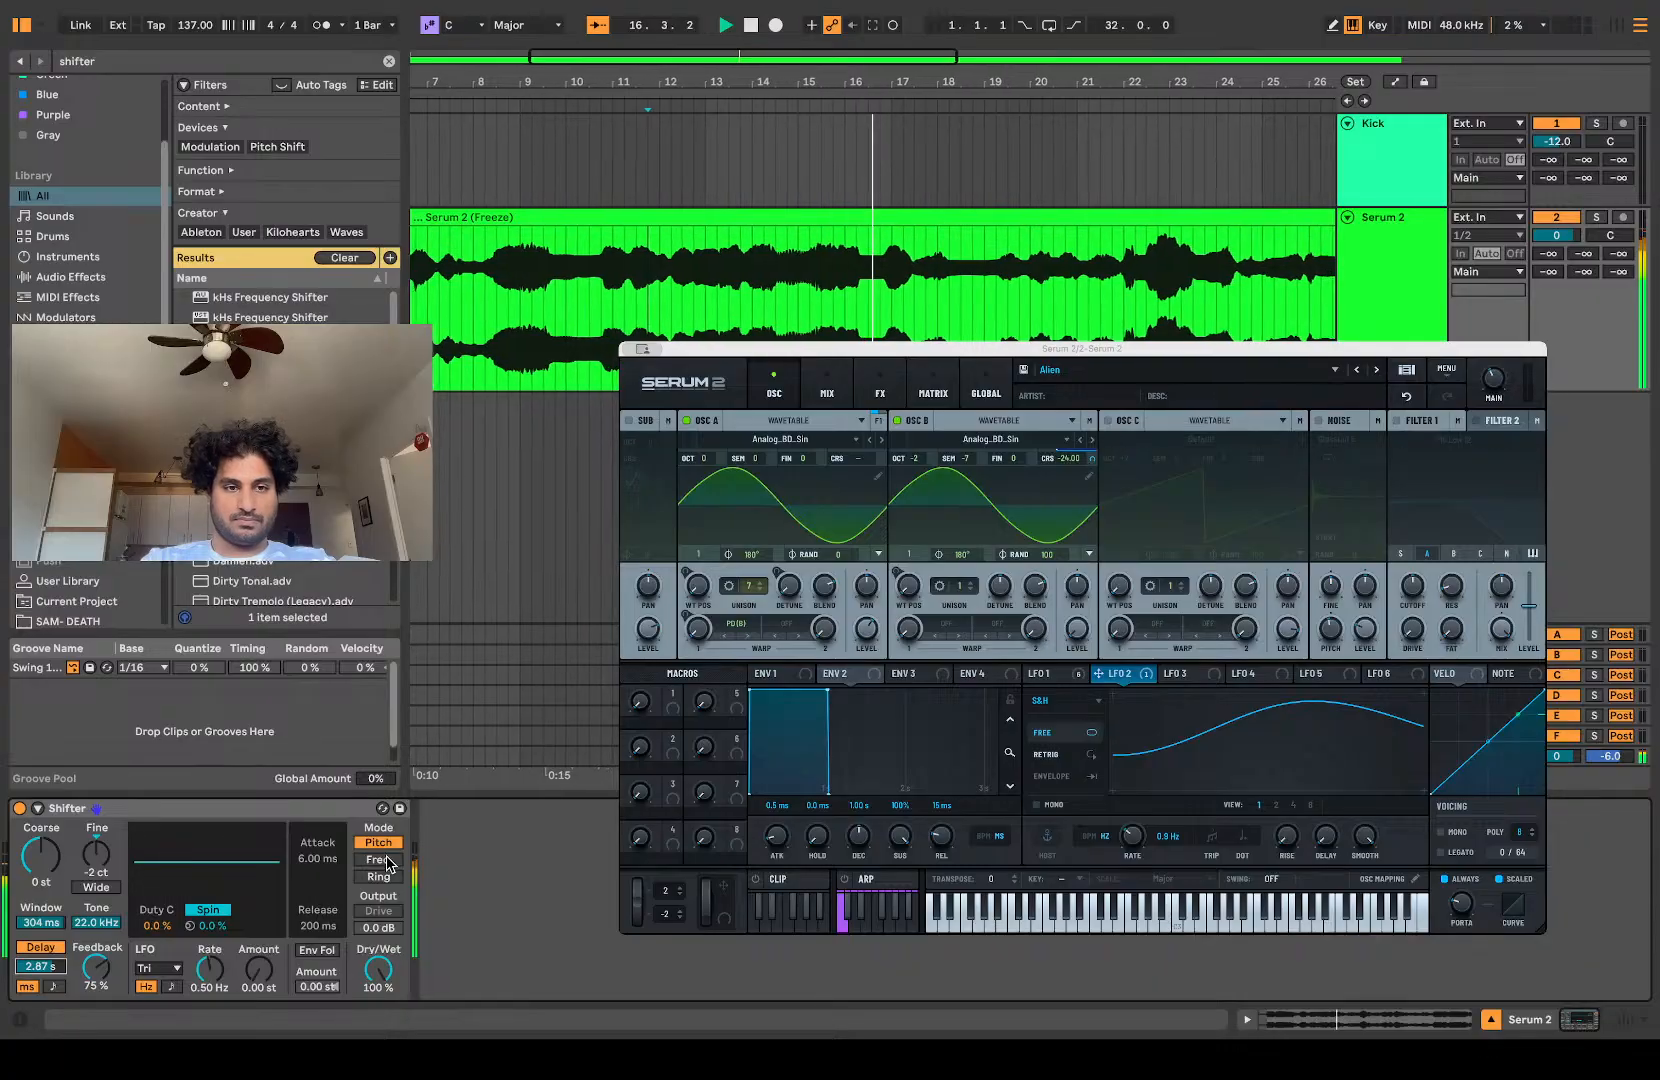
{"action": "left_click", "coordinate": [53, 986]}
{"action": "left_click_drag", "start_coordinate": [50, 970], "coordinate": [50, 962]}
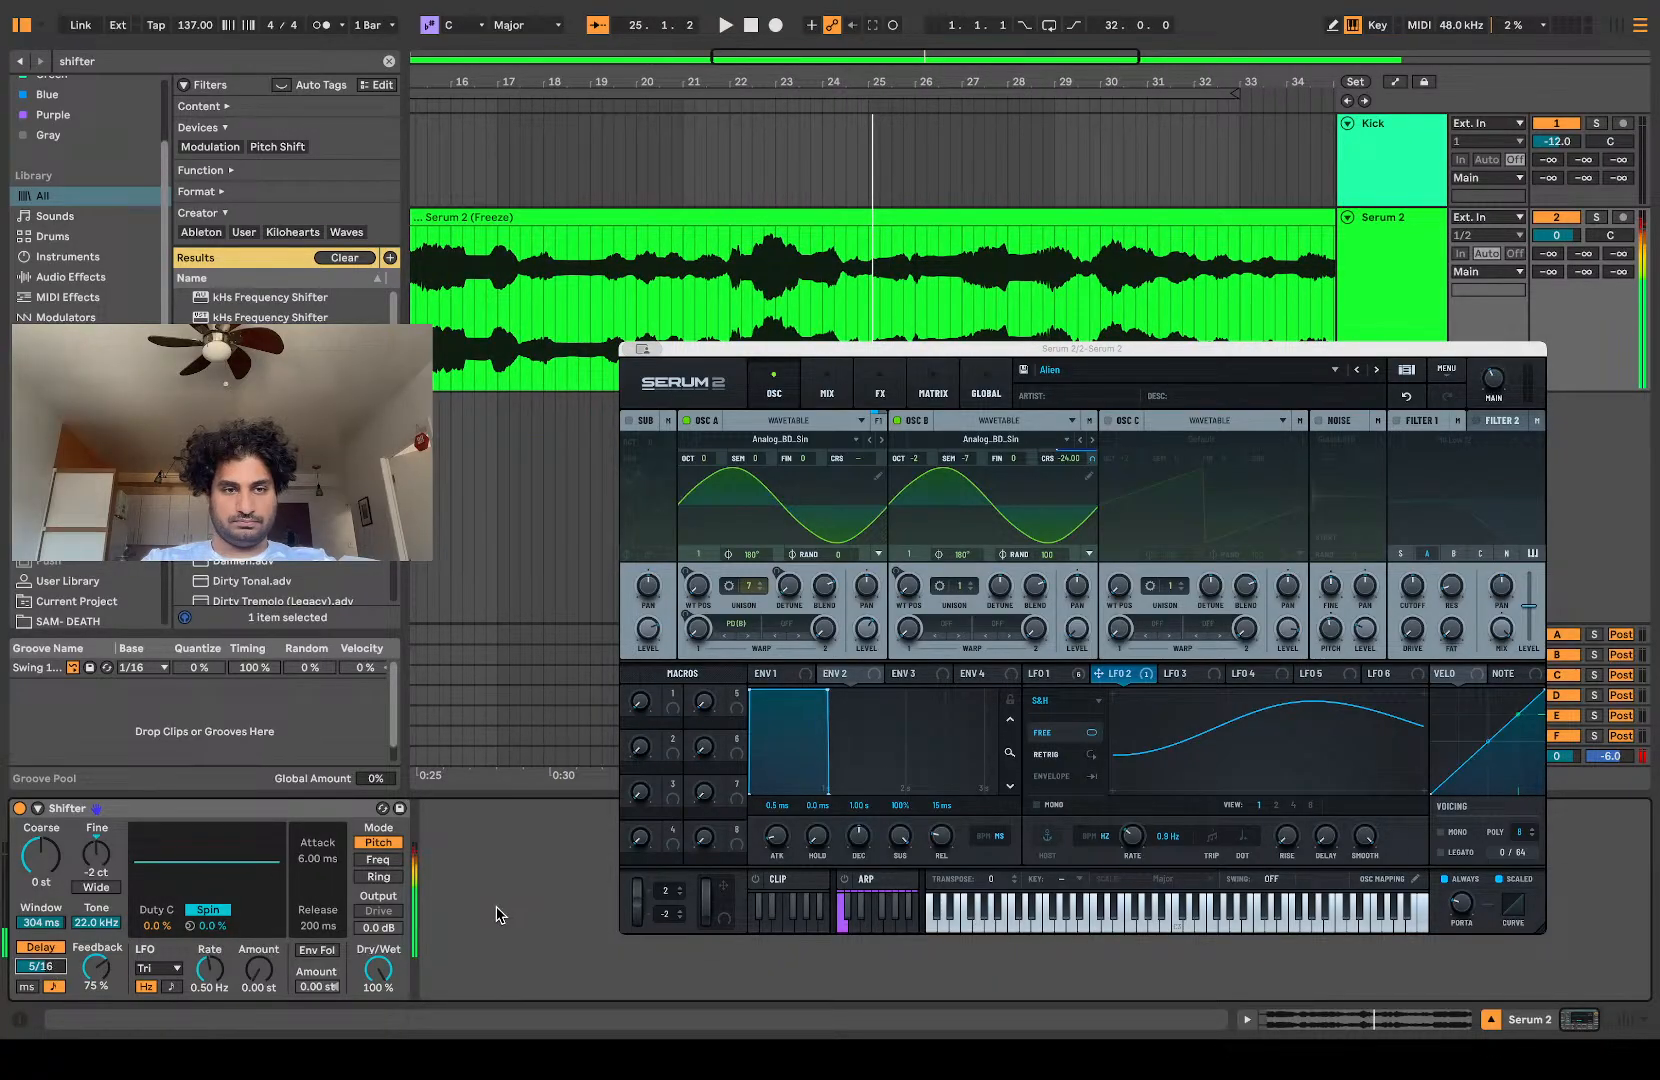
Step: Lower Shifter's delay feedback to 11% and play the track to check it
{"action": "left_click", "coordinate": [378, 928]}
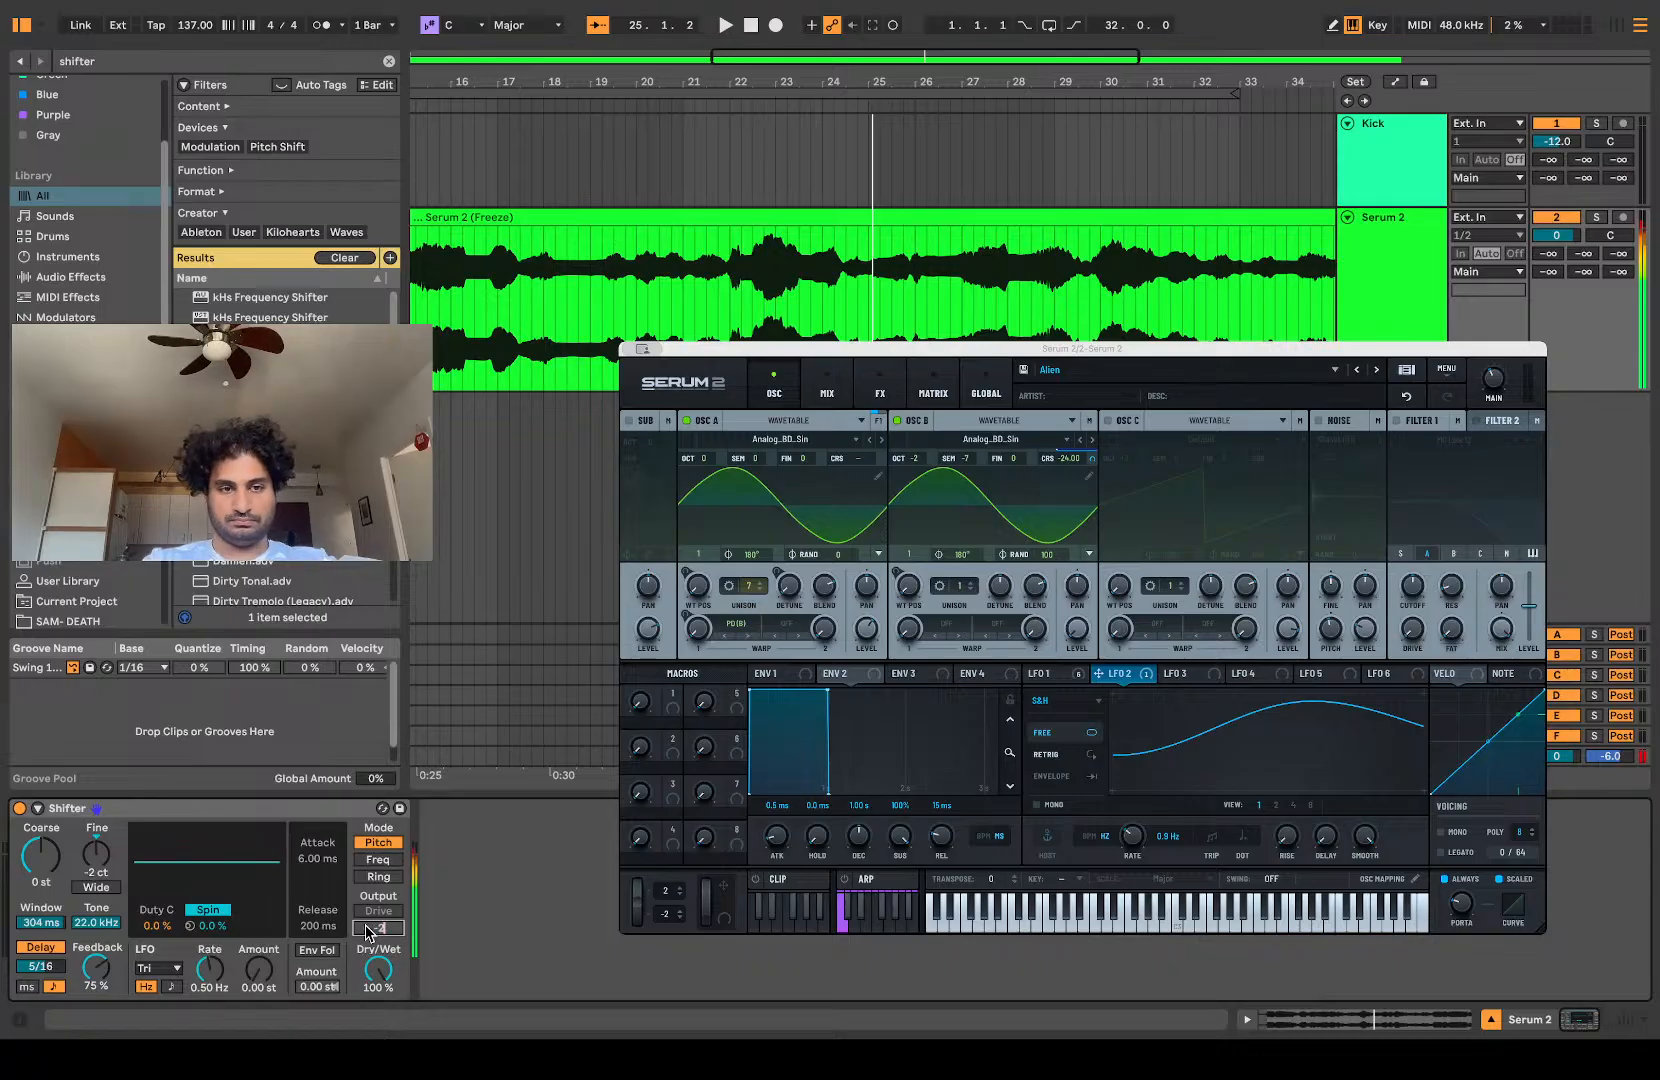
{"action": "left_click_drag", "start_coordinate": [91, 970], "coordinate": [92, 1020]}
{"action": "key", "text": "space"}
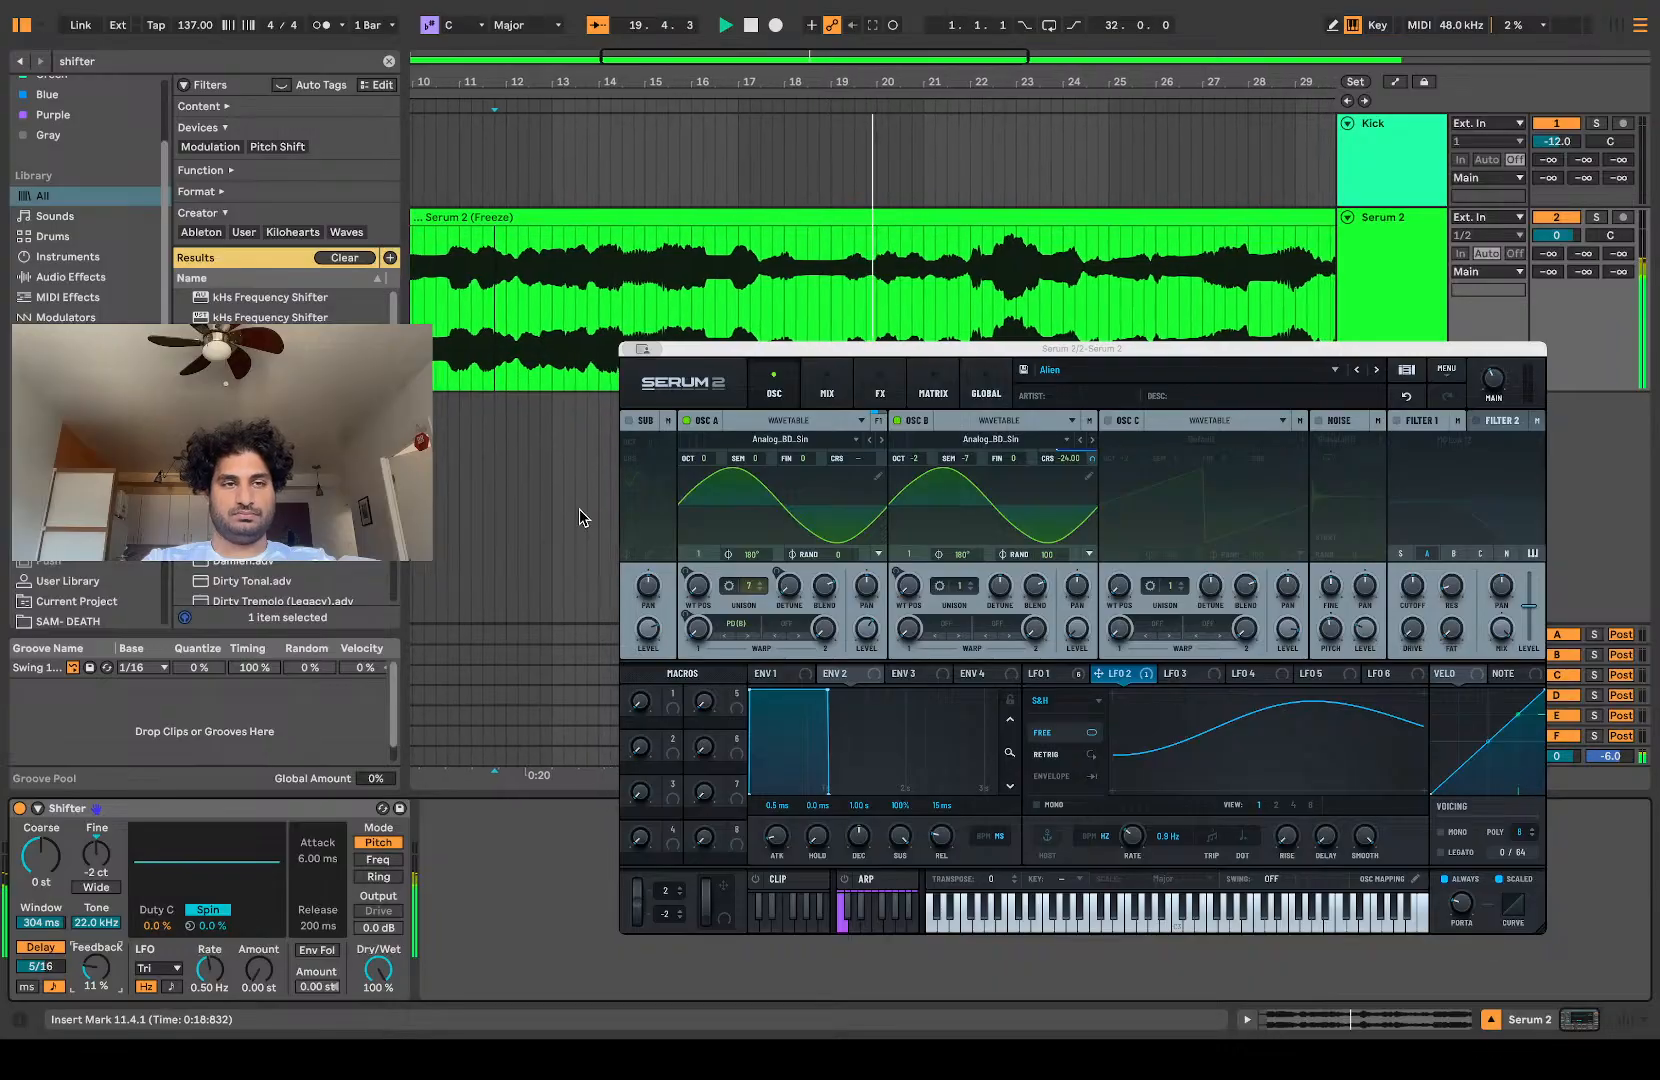
{"action": "key", "text": "space"}
Step: Search the Favorites collection for "eq" and place EQ Eight before Shifter on the Serum 2 track
{"action": "double_click", "coordinate": [103, 60]}
{"action": "type", "text": "eq"}
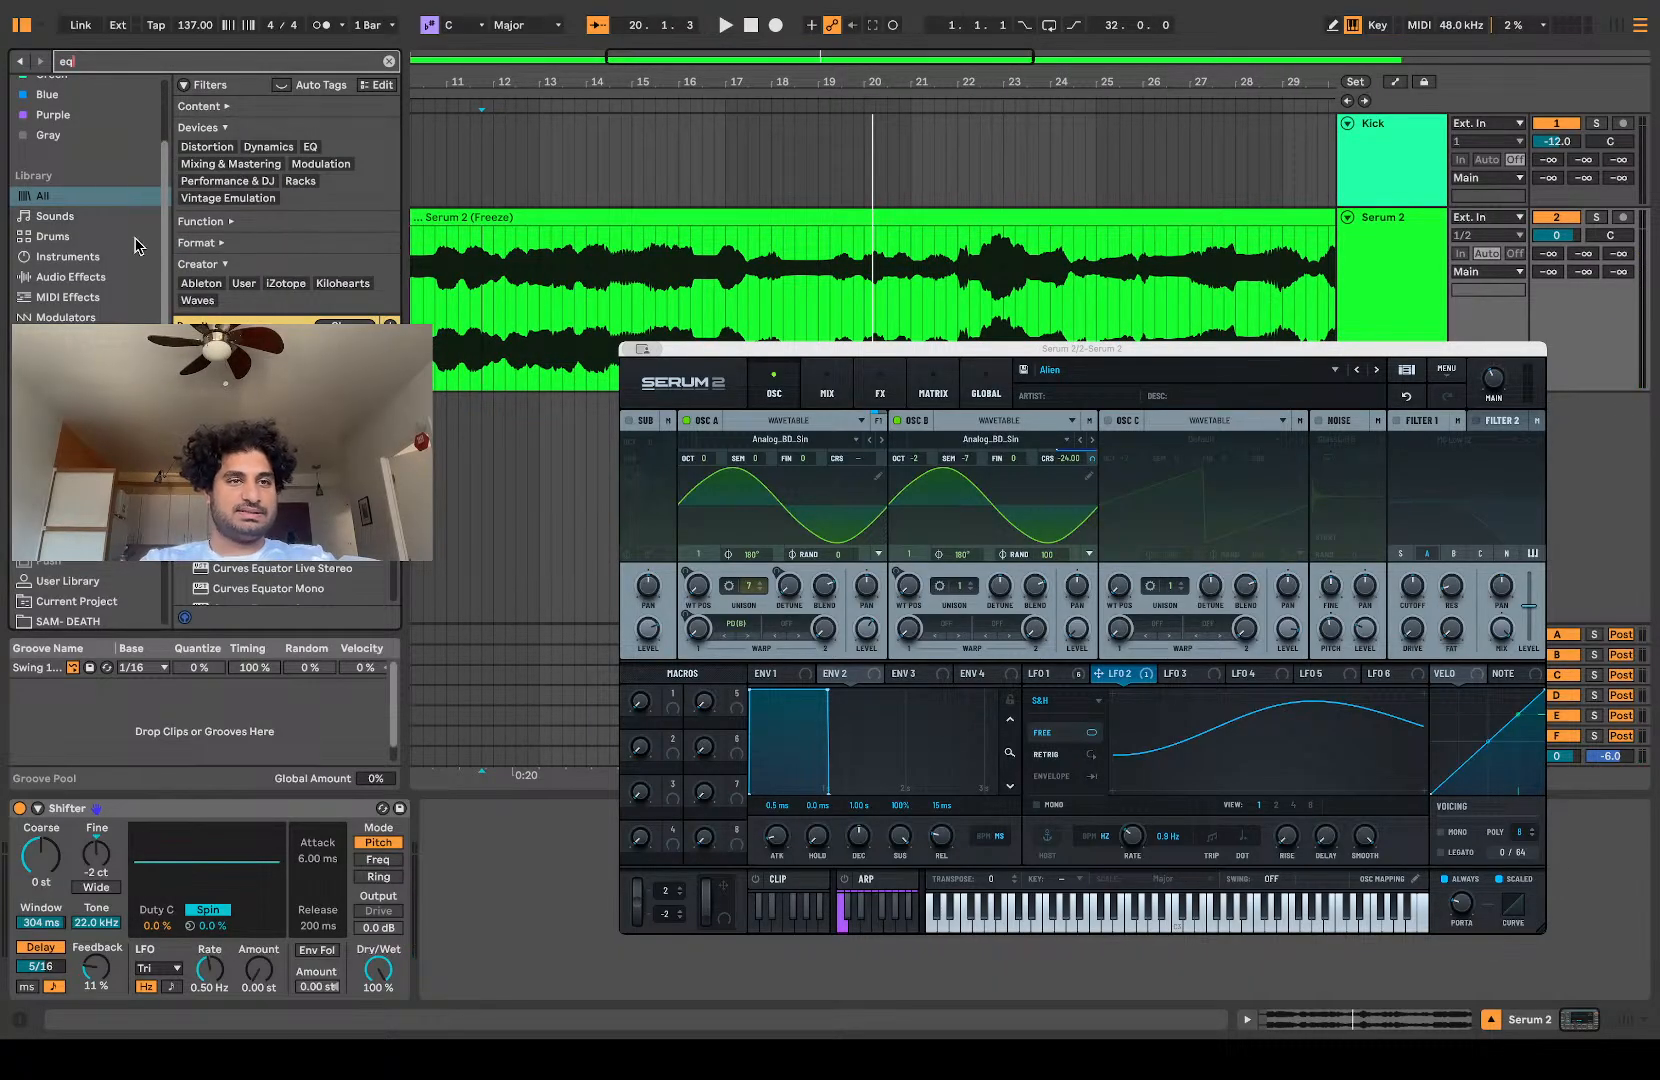
{"action": "scroll", "coordinate": [110, 234], "scroll_direction": "up", "scroll_amount": 3}
{"action": "left_click", "coordinate": [47, 104]}
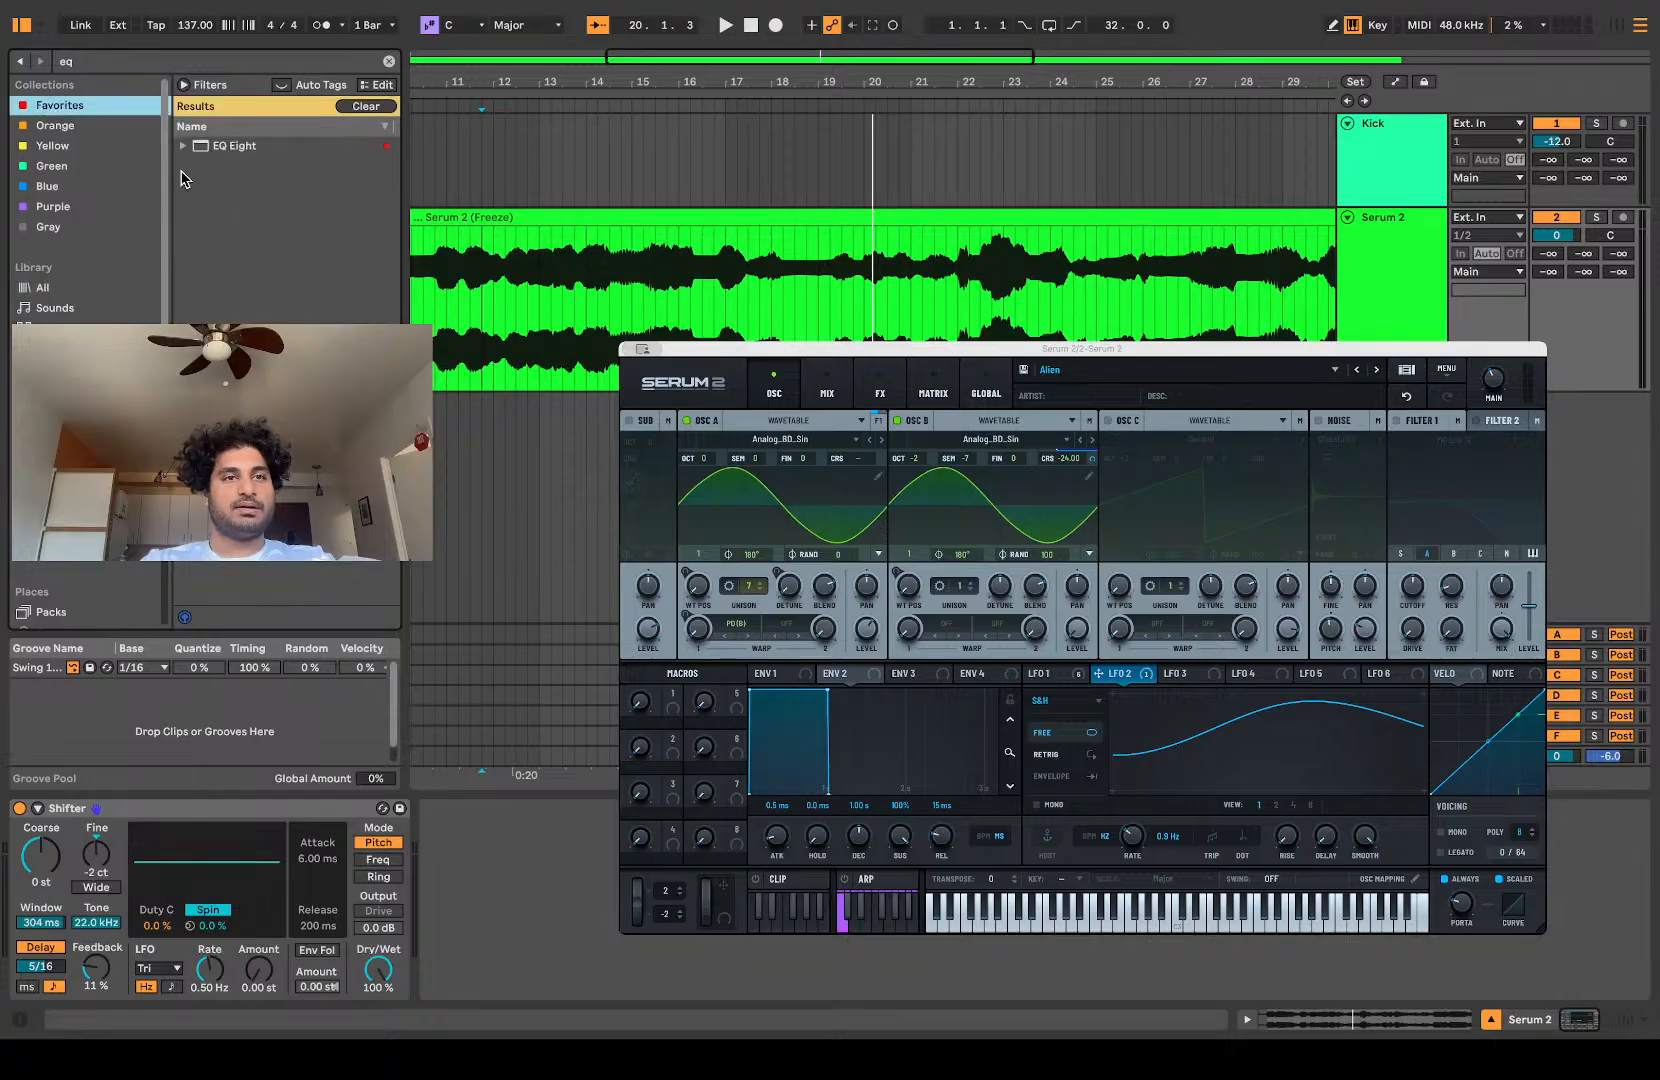
{"action": "left_click_drag", "start_coordinate": [243, 160], "coordinate": [72, 905]}
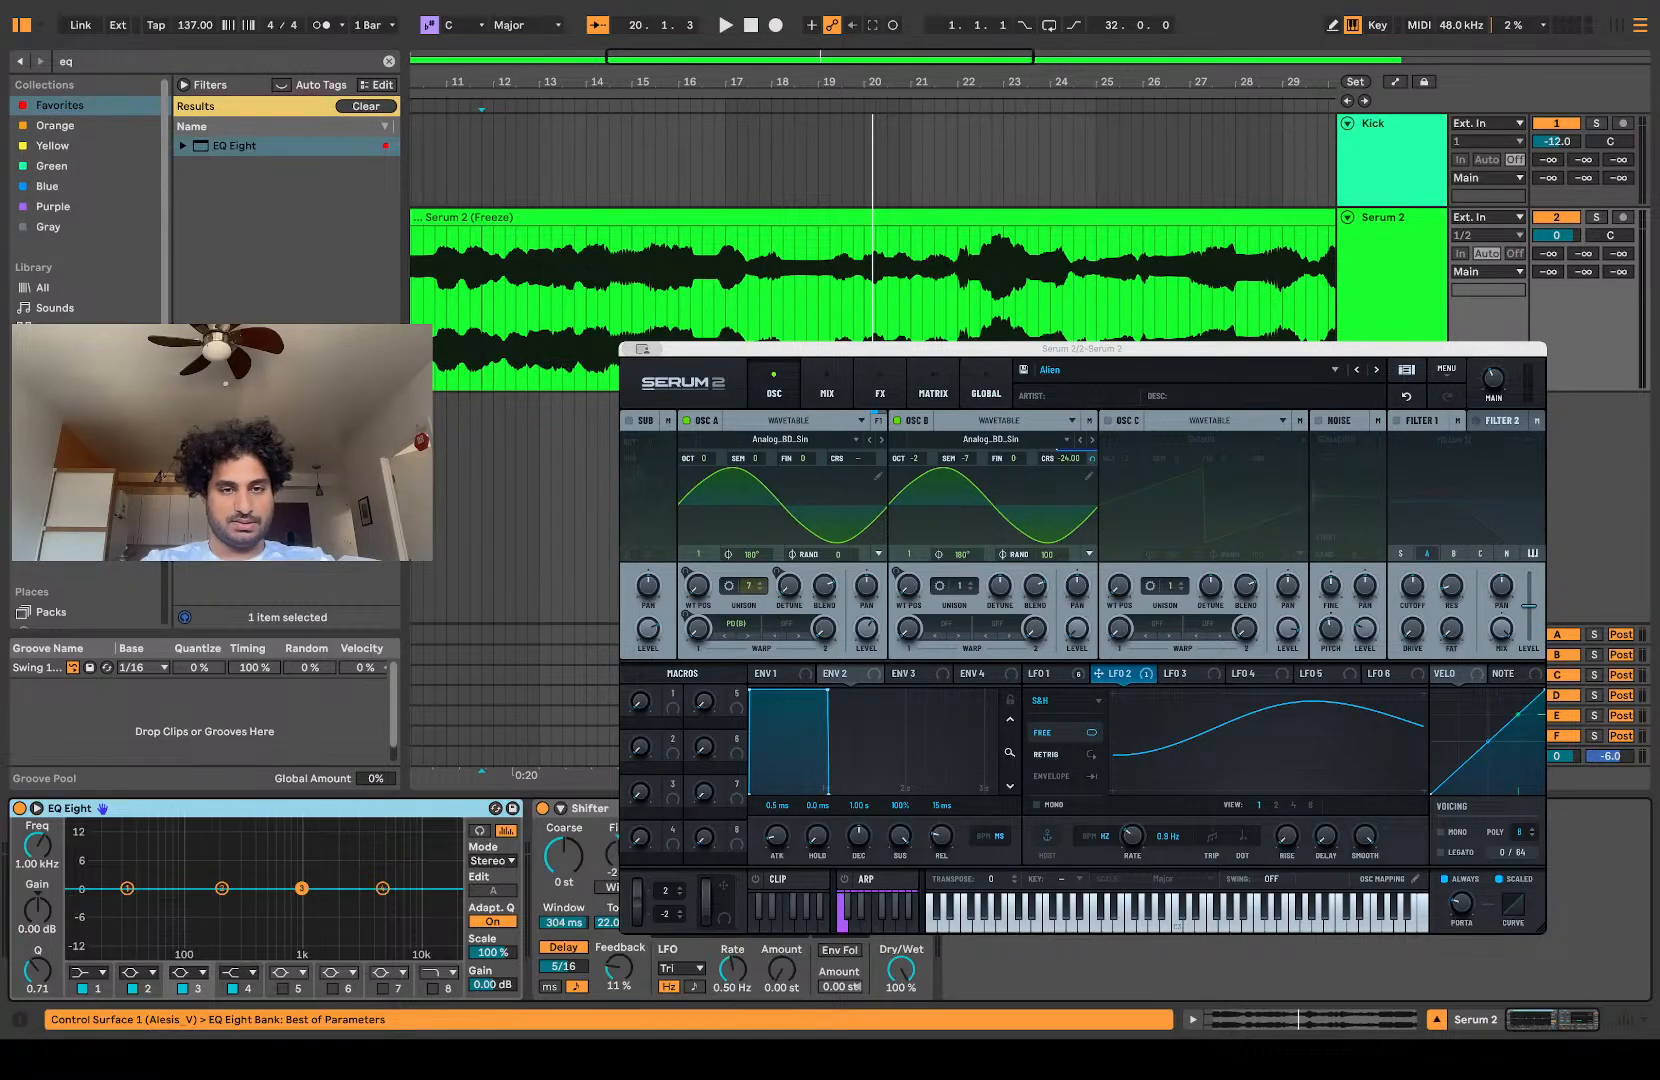
Step: Bypass Shifter and play the track with EQ Eight's spectrum display expanded
{"action": "left_click", "coordinate": [541, 808]}
{"action": "key", "text": "space"}
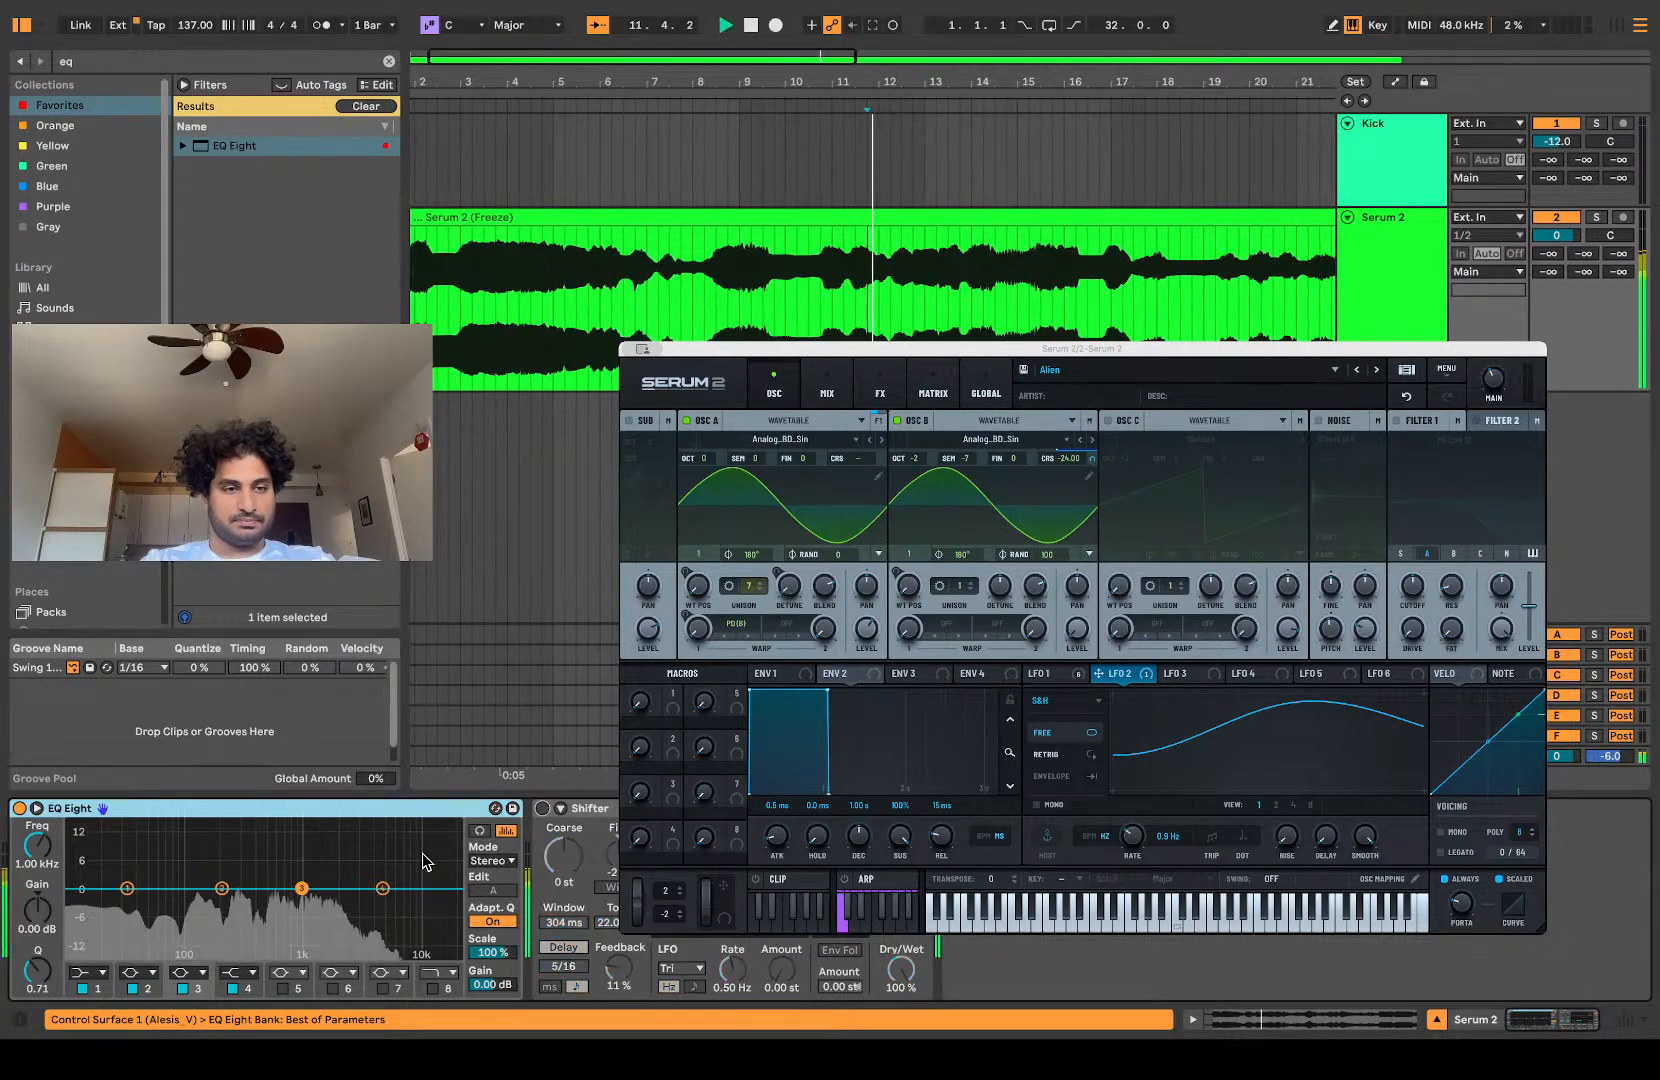
{"action": "left_click", "coordinate": [36, 808]}
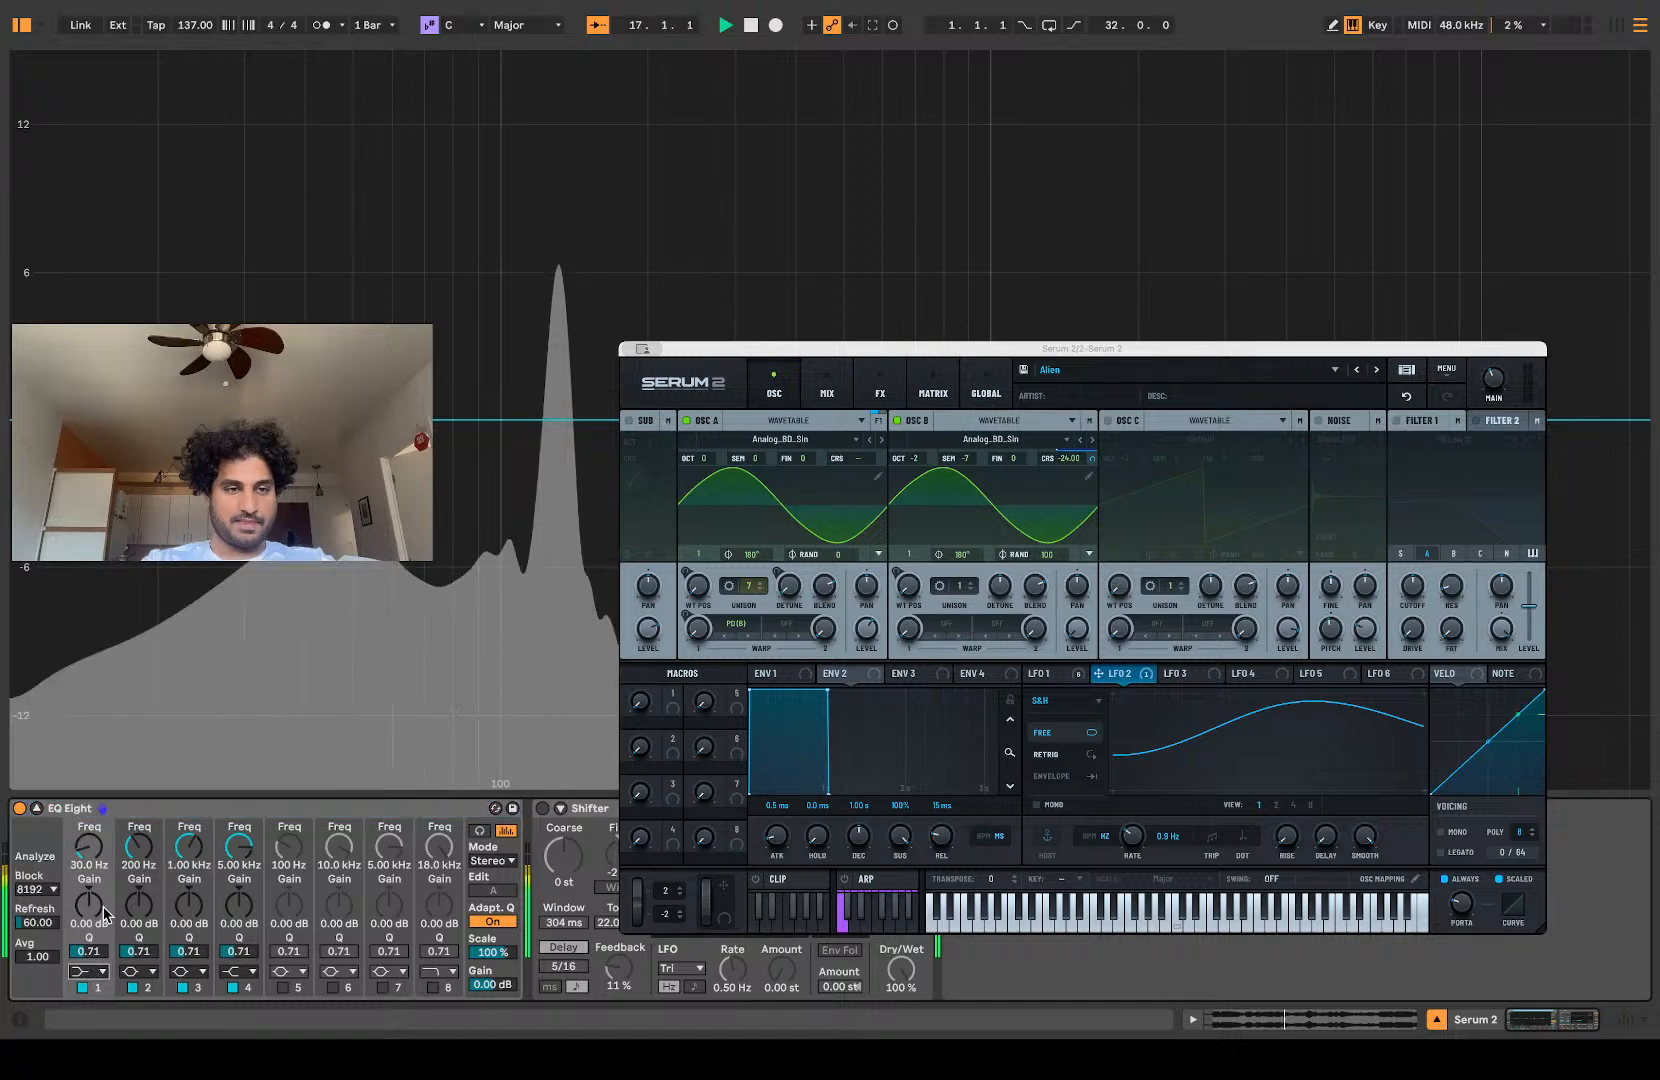
Step: Make EQ Eight's first band a low cut and sweep its frequency during playback, ending at 10.6 Hz
{"action": "left_click", "coordinate": [95, 855]}
{"action": "key", "text": "space"}
{"action": "left_click_drag", "start_coordinate": [93, 850], "coordinate": [93, 722]}
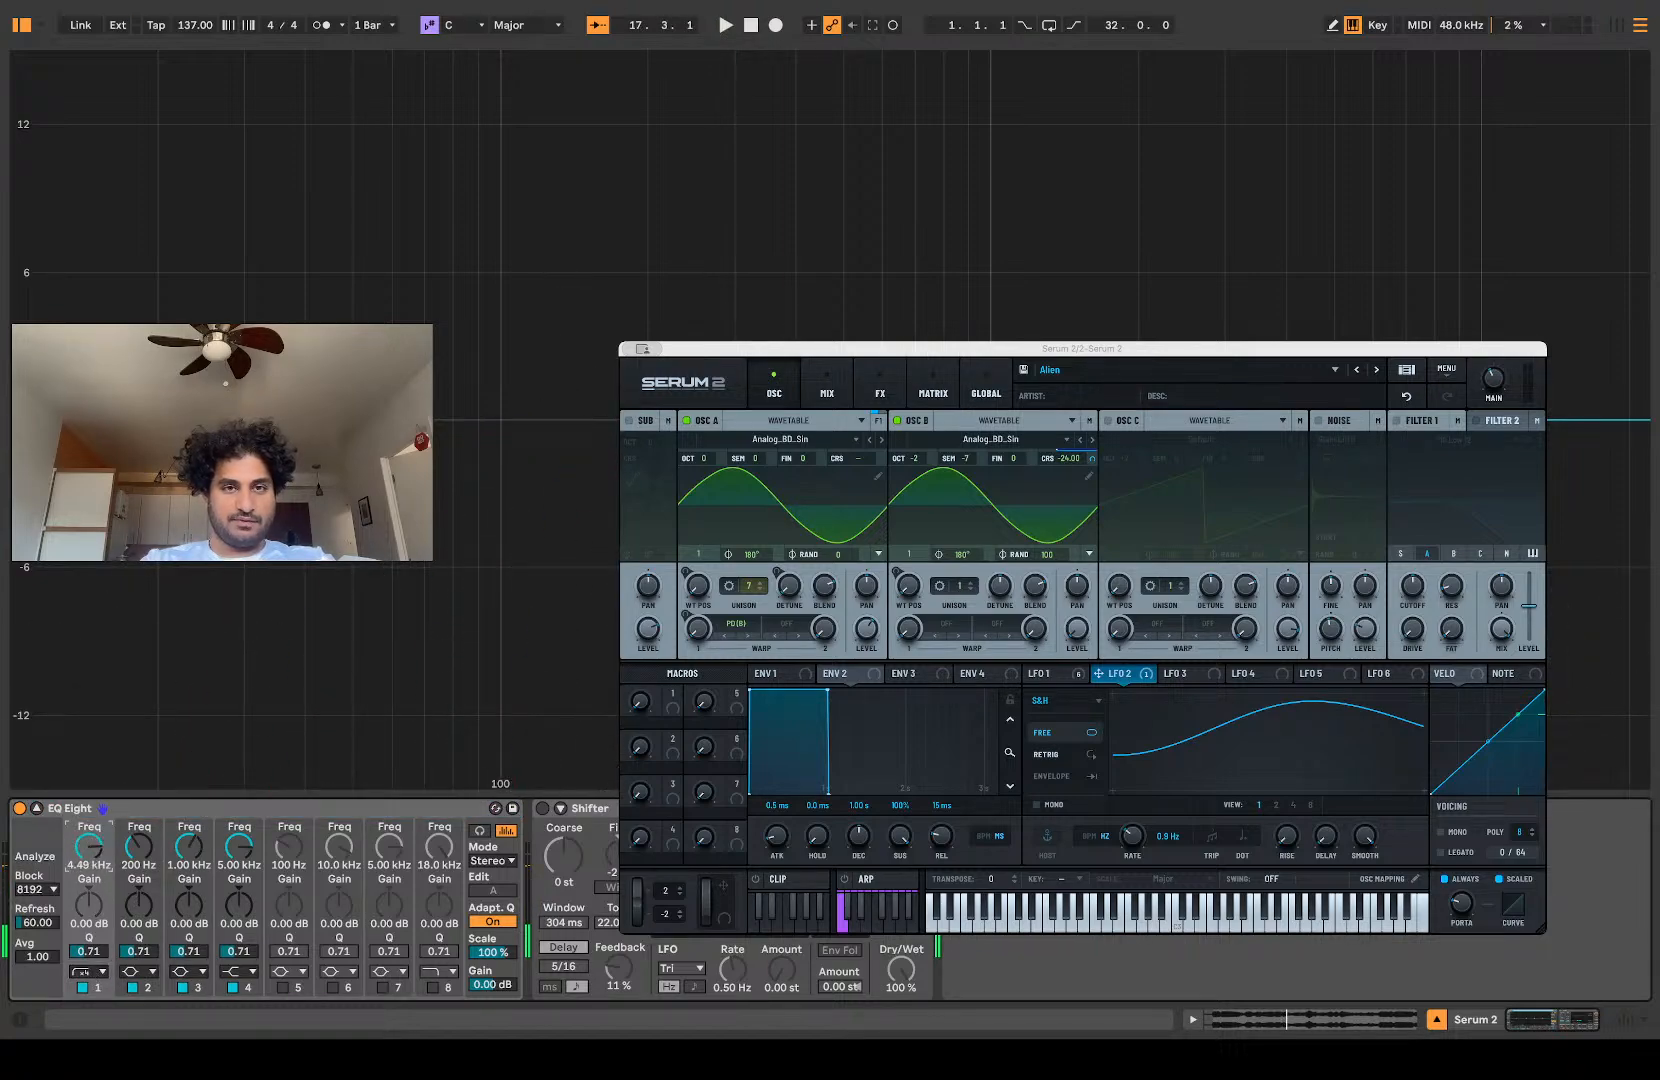
{"action": "left_click_drag", "start_coordinate": [93, 802], "coordinate": [93, 799]}
{"action": "key", "text": "space"}
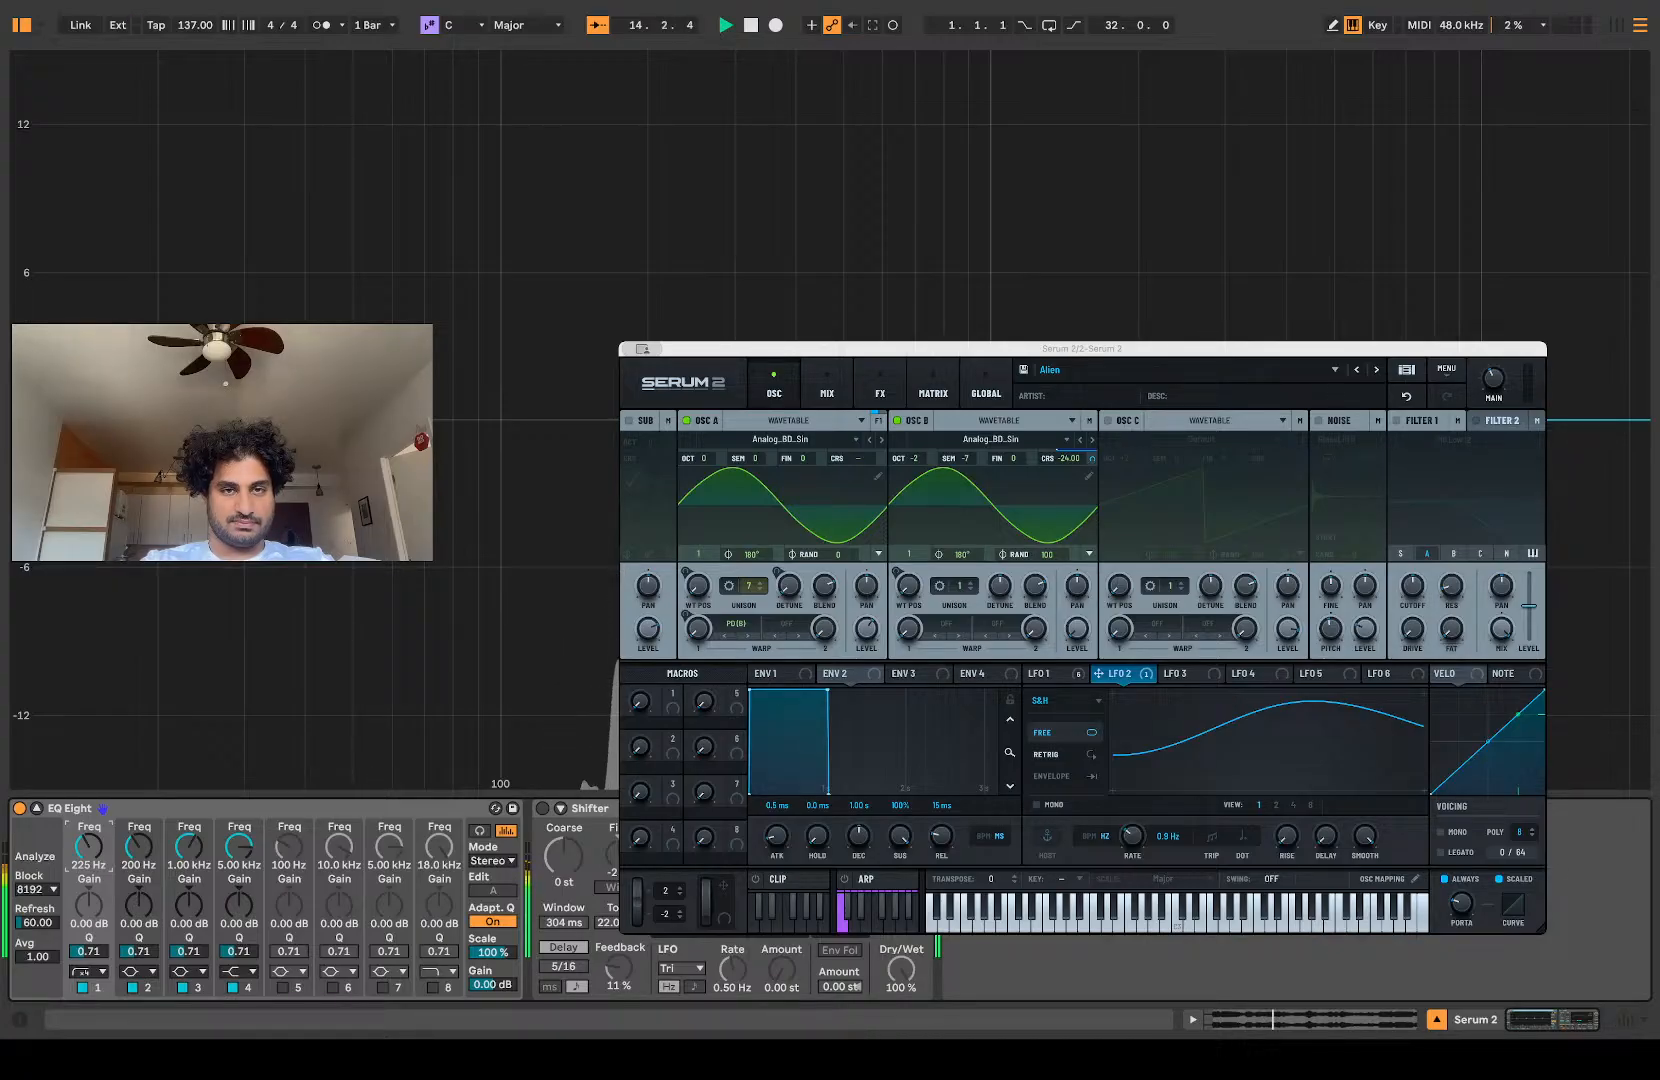
{"action": "left_click_drag", "start_coordinate": [93, 799], "coordinate": [91, 845]}
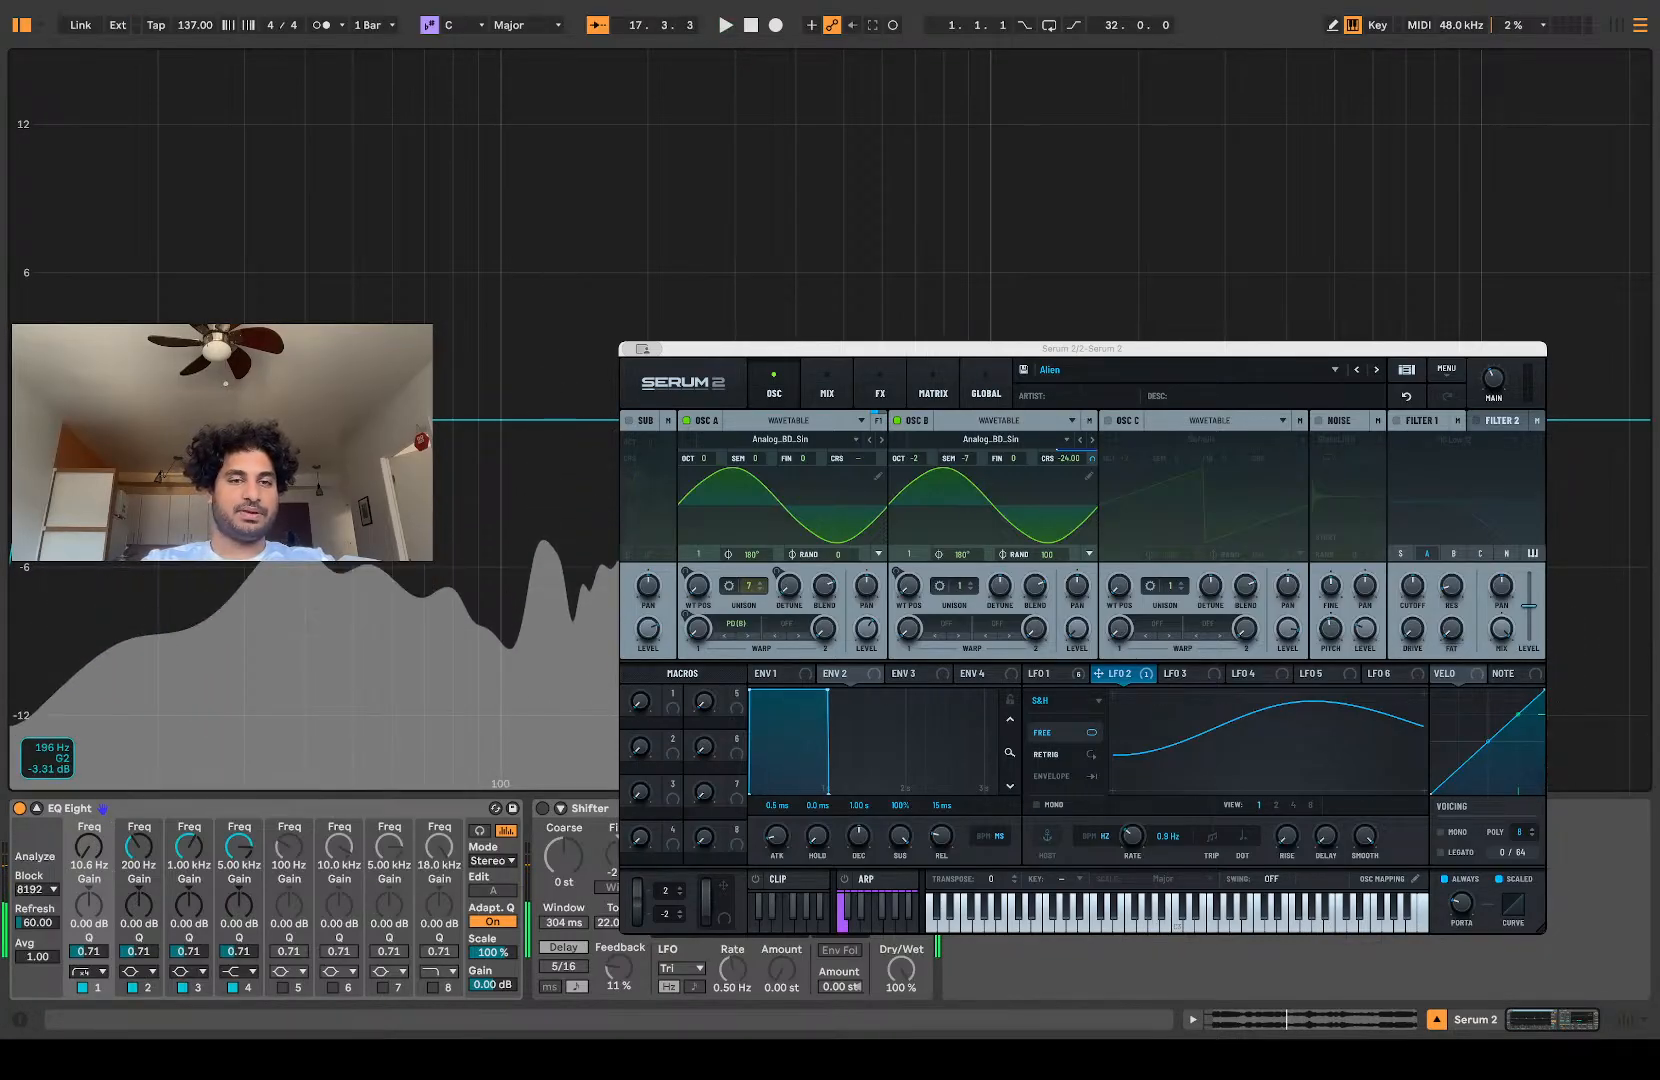
Step: Turn EQ Eight's second band into a narrow cut at 129 Hz with -6.00 dB gain and Q 4.79 during playback
{"action": "key", "text": "space"}
{"action": "left_click_drag", "start_coordinate": [648, 427], "coordinate": [550, 543]}
{"action": "key", "text": "space"}
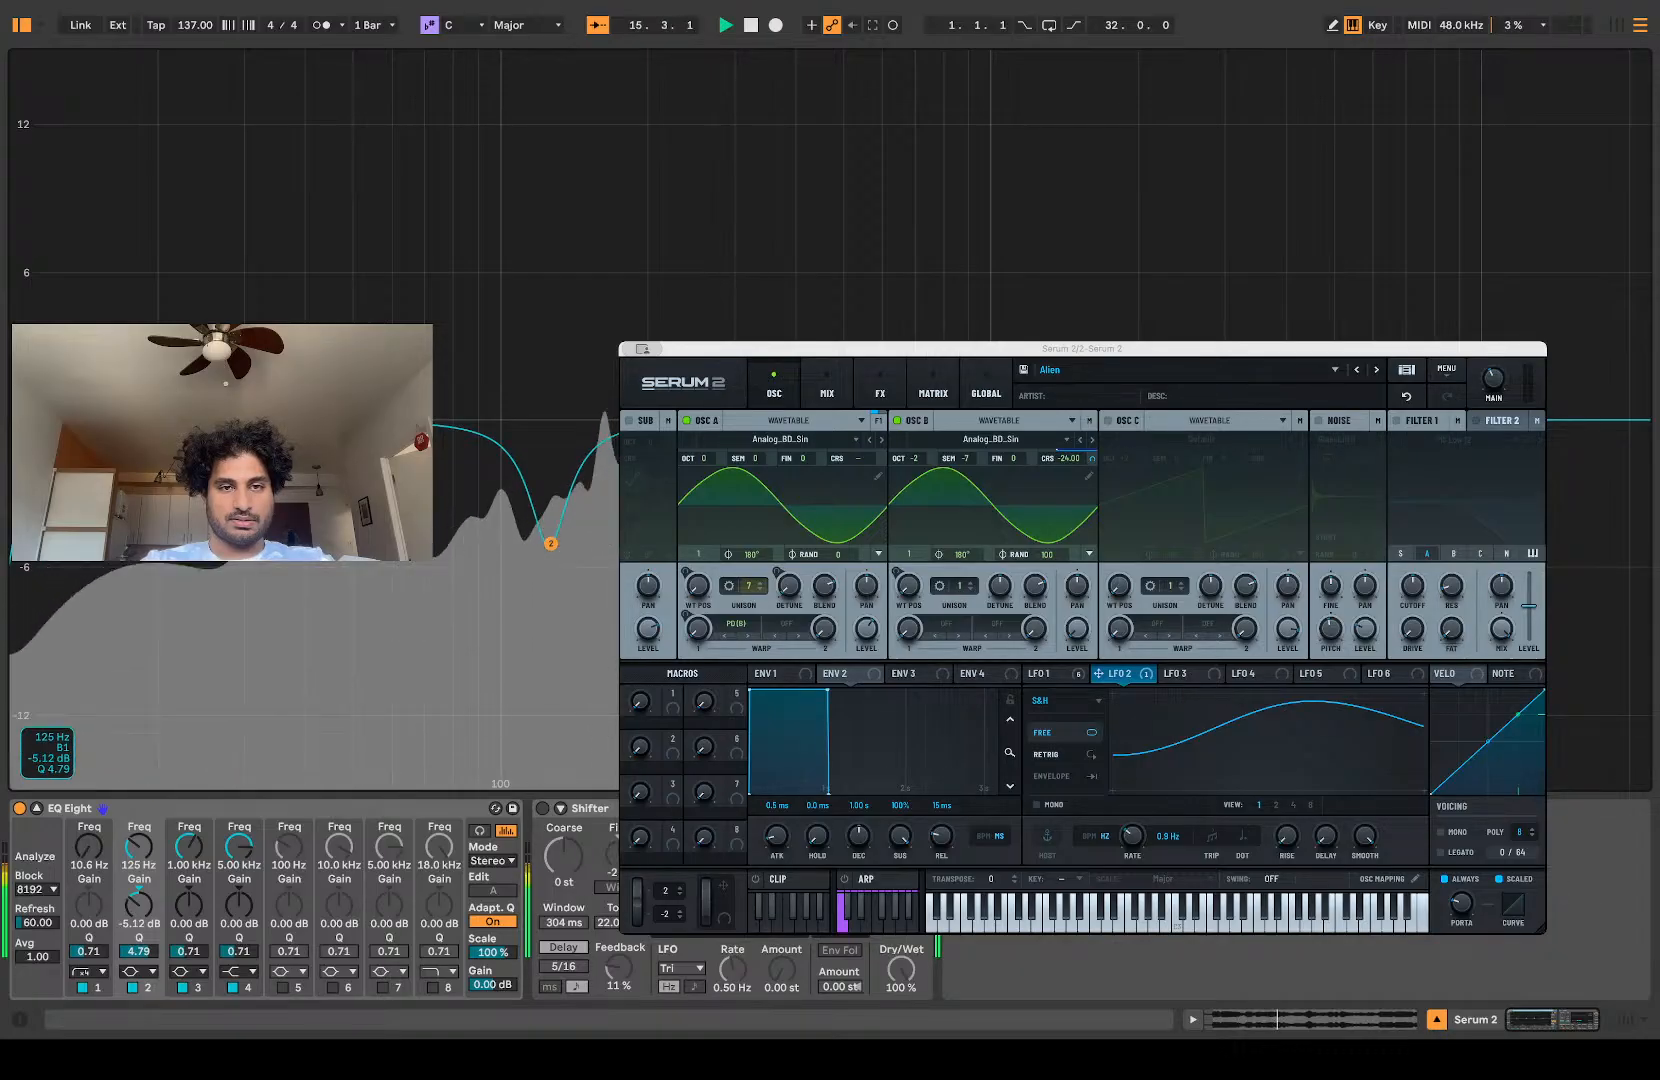
{"action": "left_click_drag", "start_coordinate": [550, 543], "coordinate": [557, 701]}
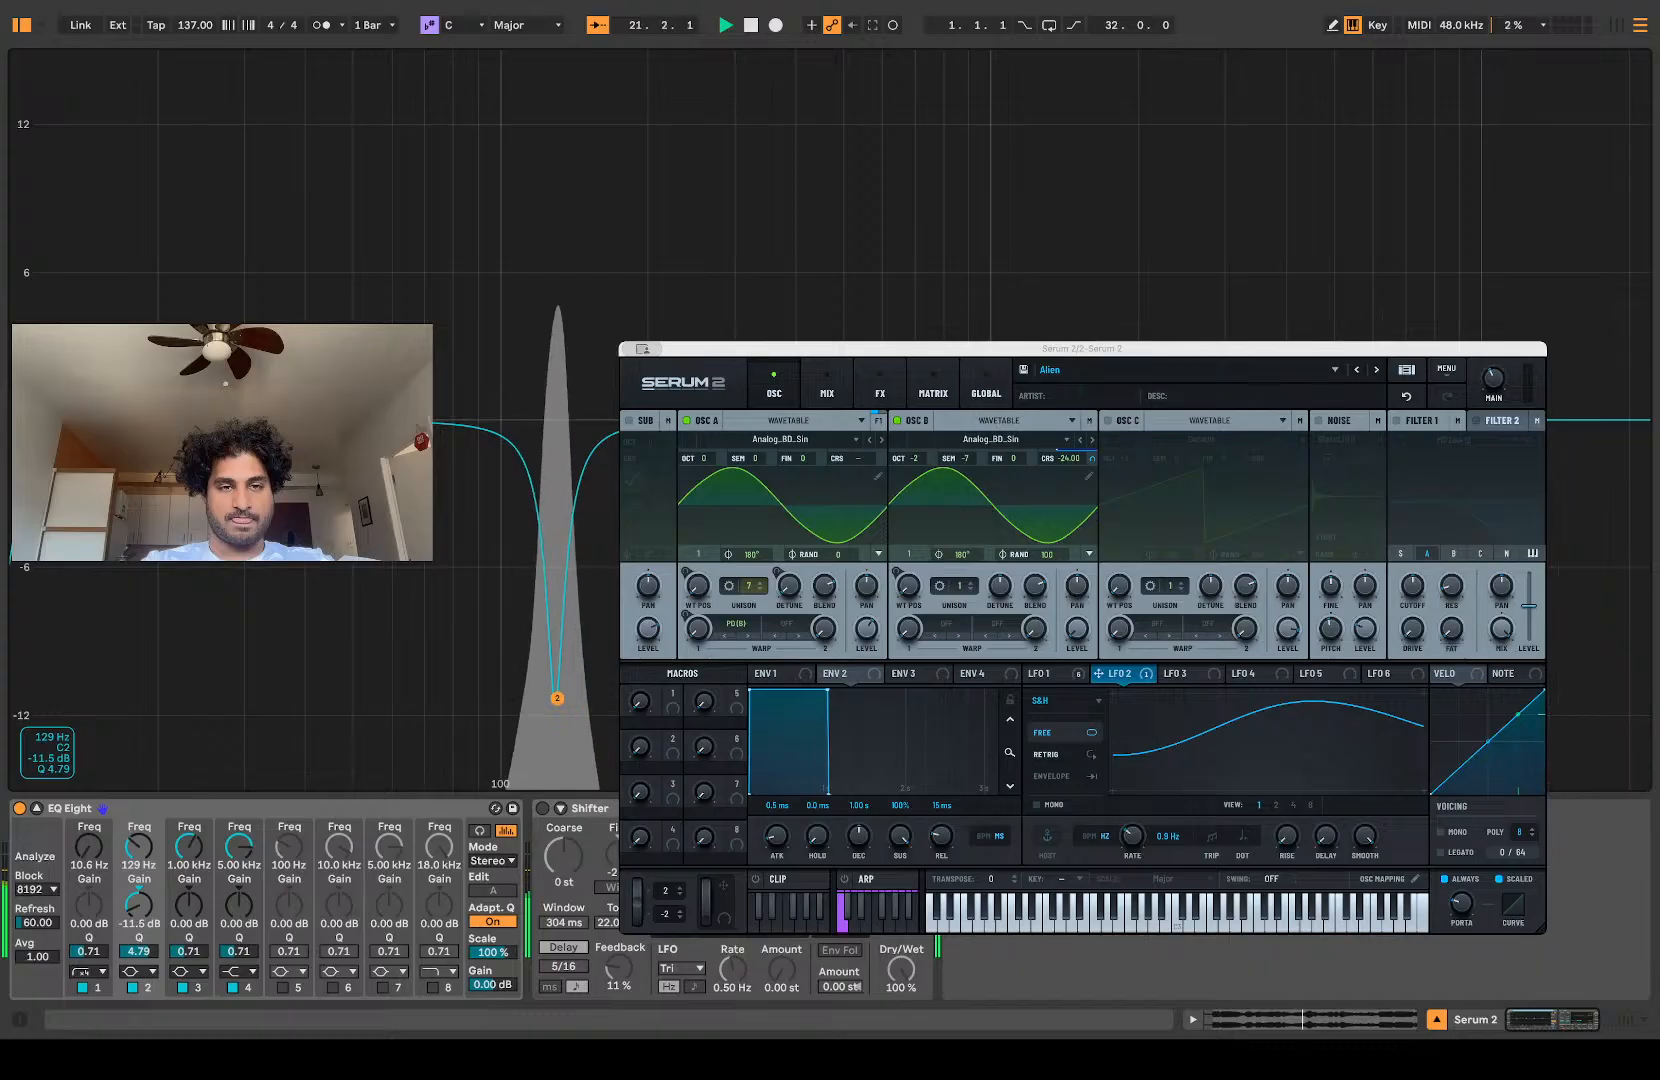
{"action": "left_click_drag", "start_coordinate": [557, 701], "coordinate": [557, 565]}
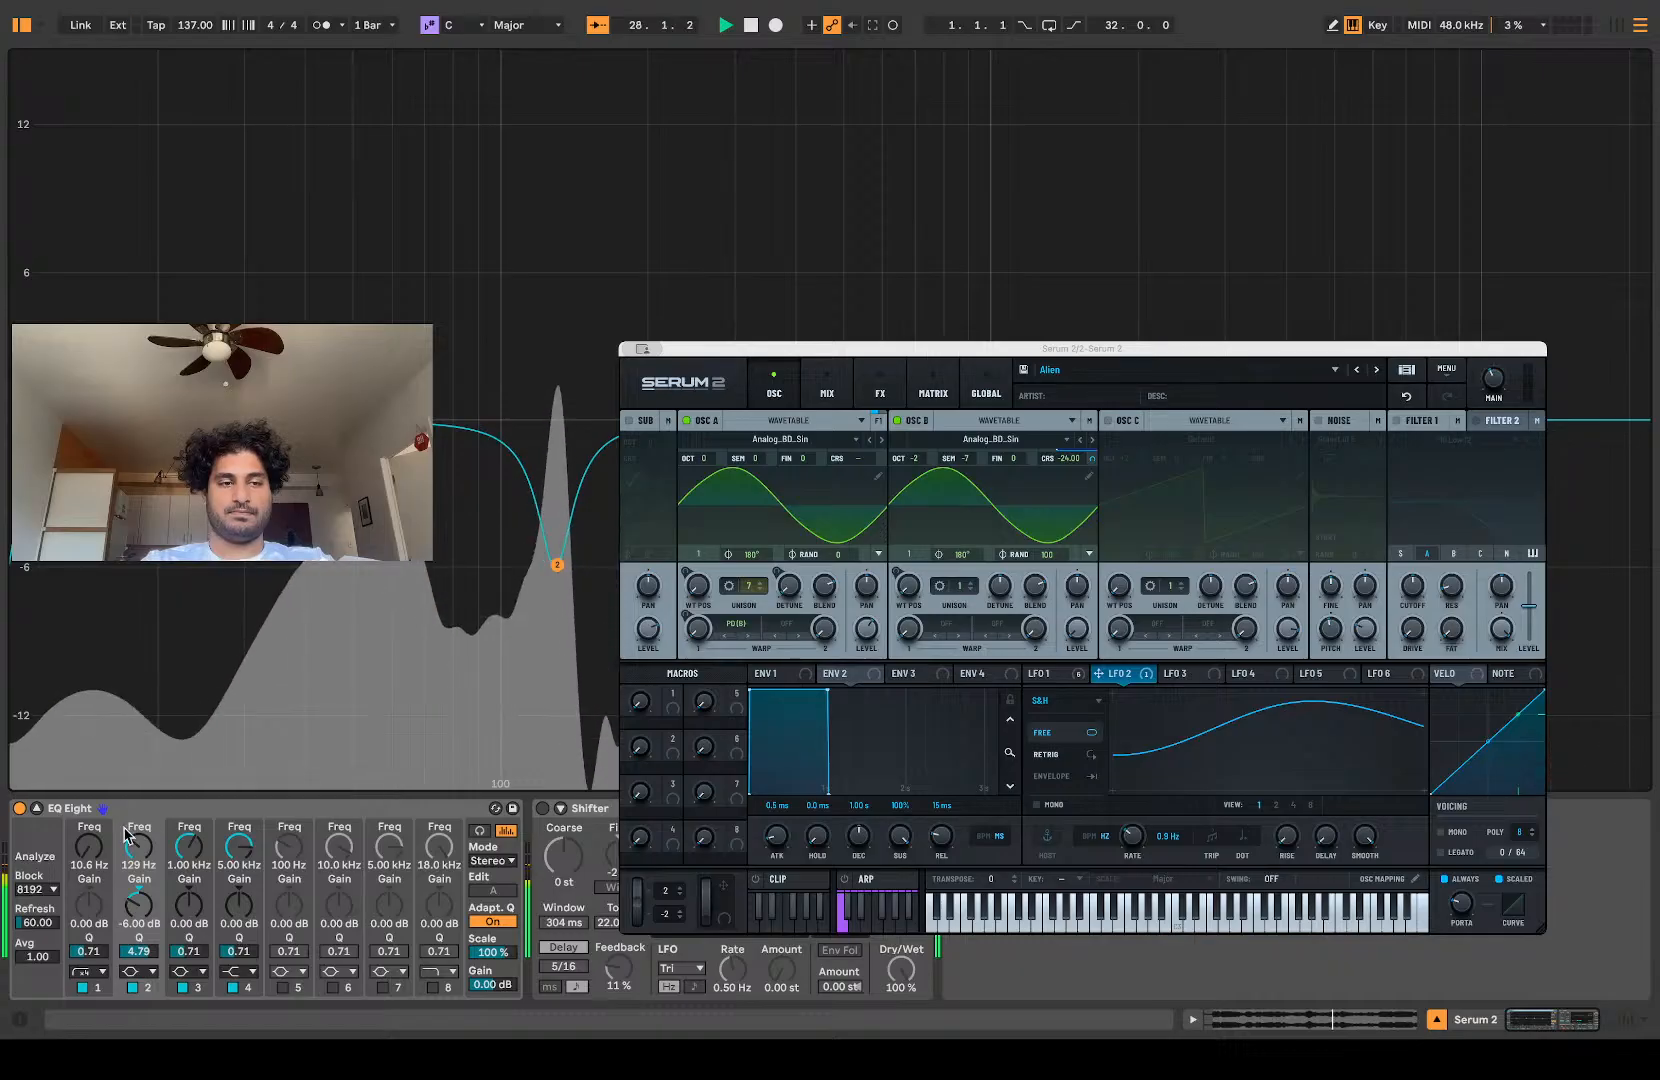
Step: Collapse EQ Eight's expanded display, turn Shifter back on and replay the track
{"action": "left_click", "coordinate": [37, 808]}
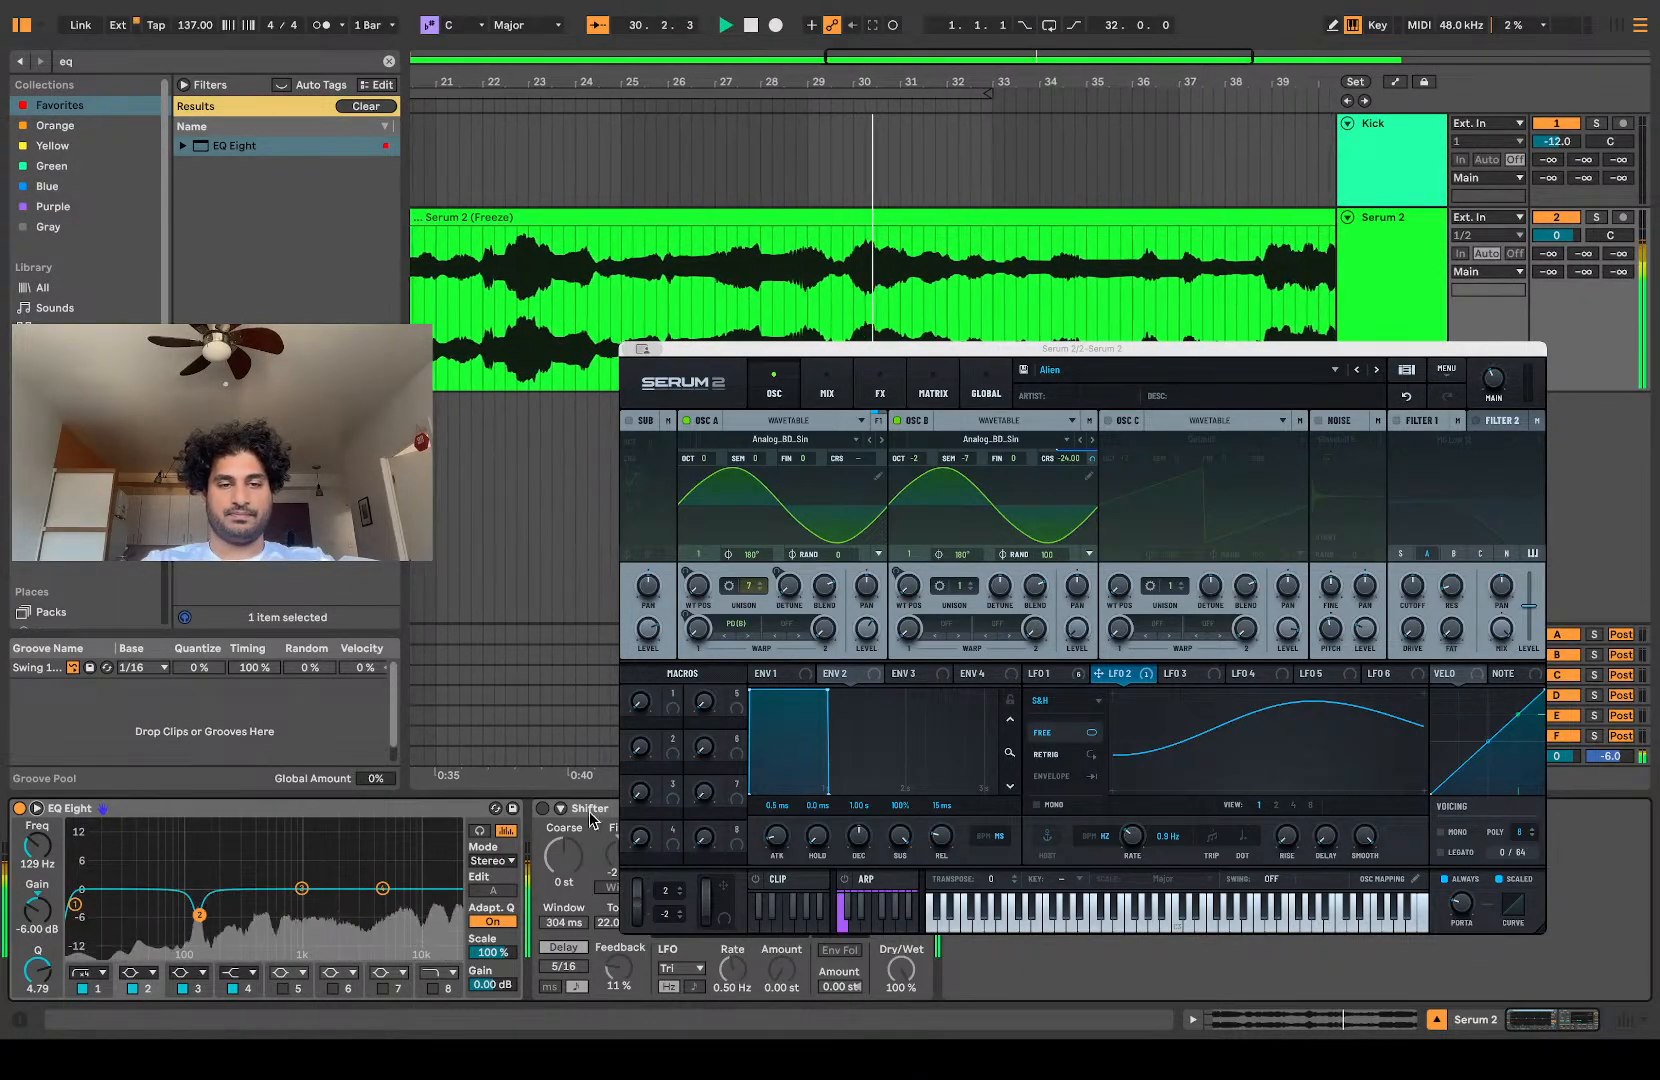
{"action": "left_click", "coordinate": [542, 808]}
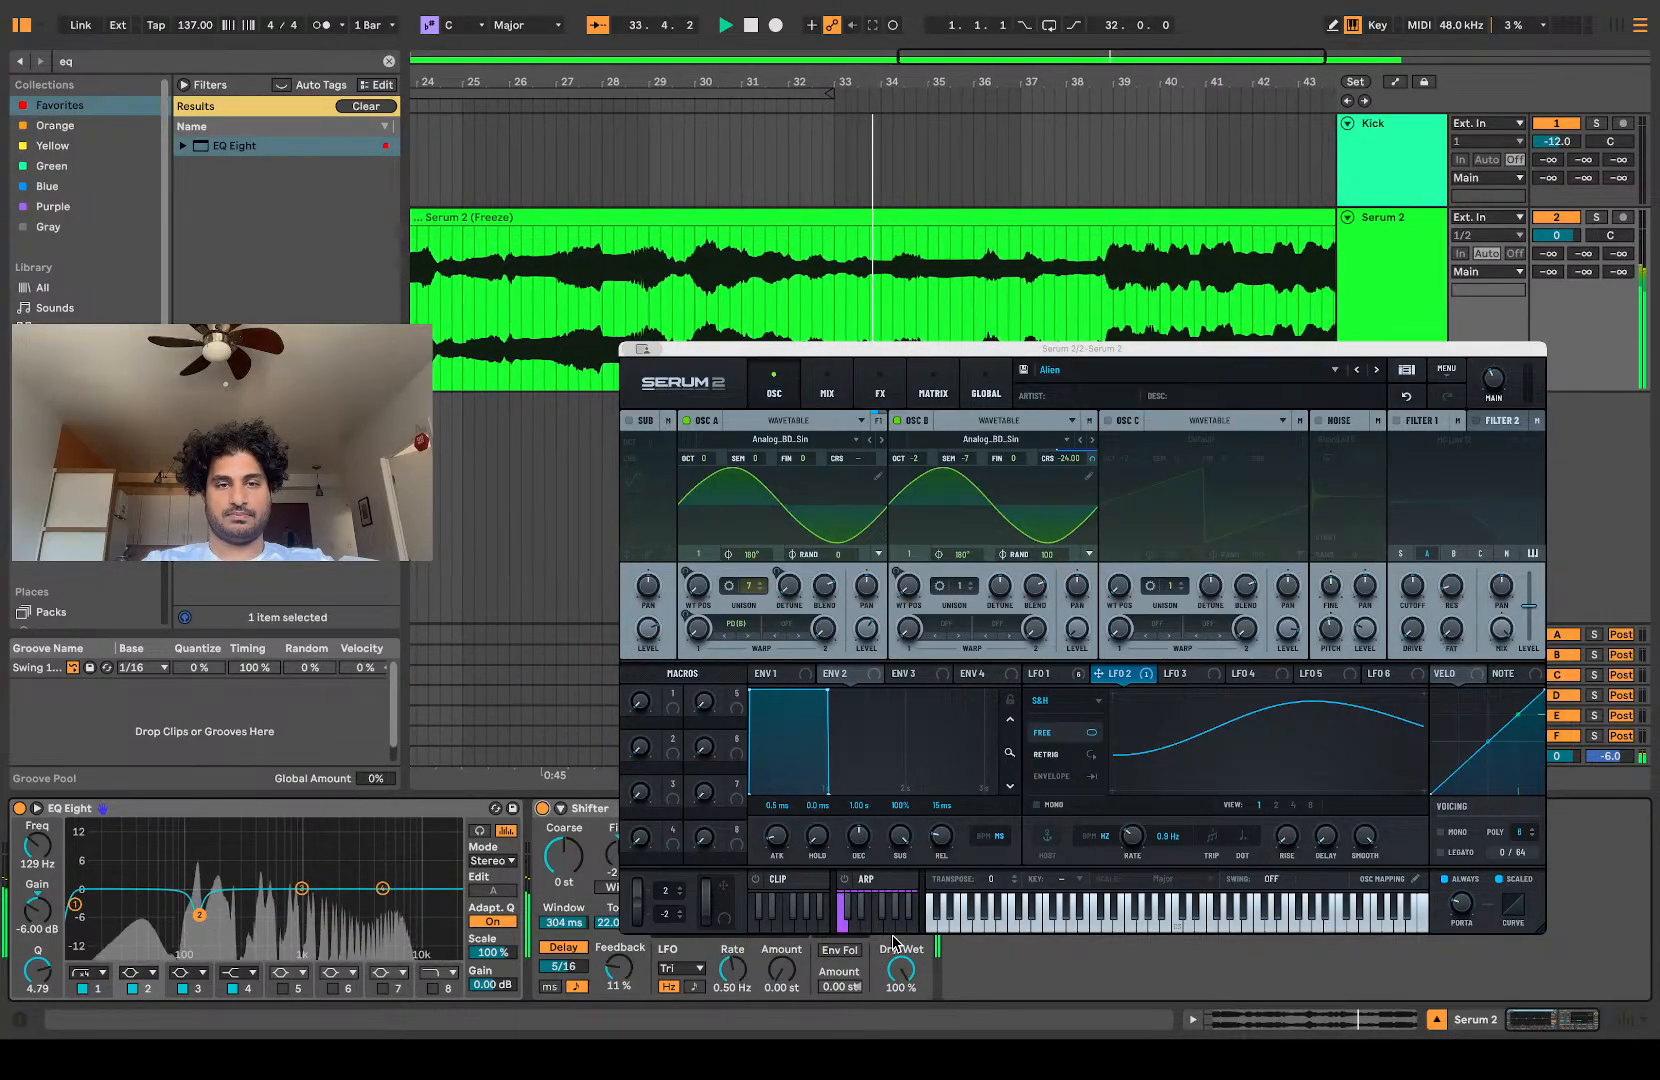
{"action": "key", "text": "space"}
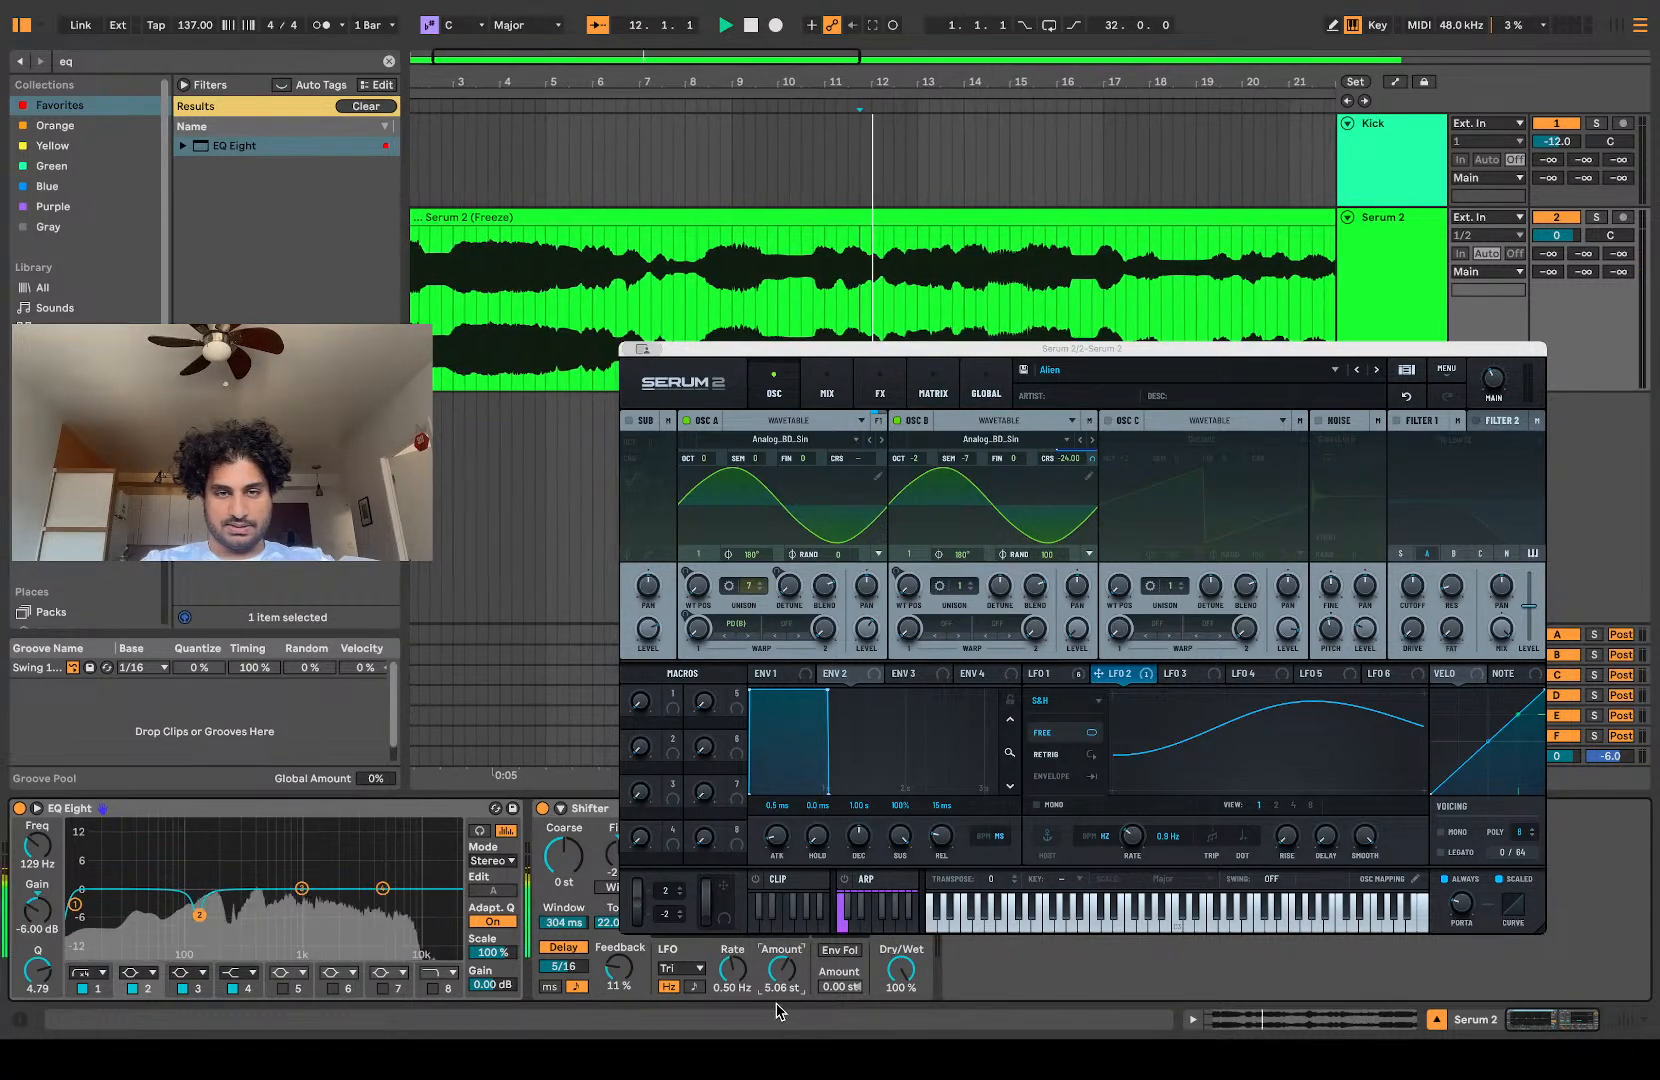
Step: Set Shifter's LFO to the Rand waveform with a tempo-synced rate of 1/2 and an amount of 0.29 st
{"action": "left_click_drag", "start_coordinate": [735, 970], "coordinate": [735, 950]}
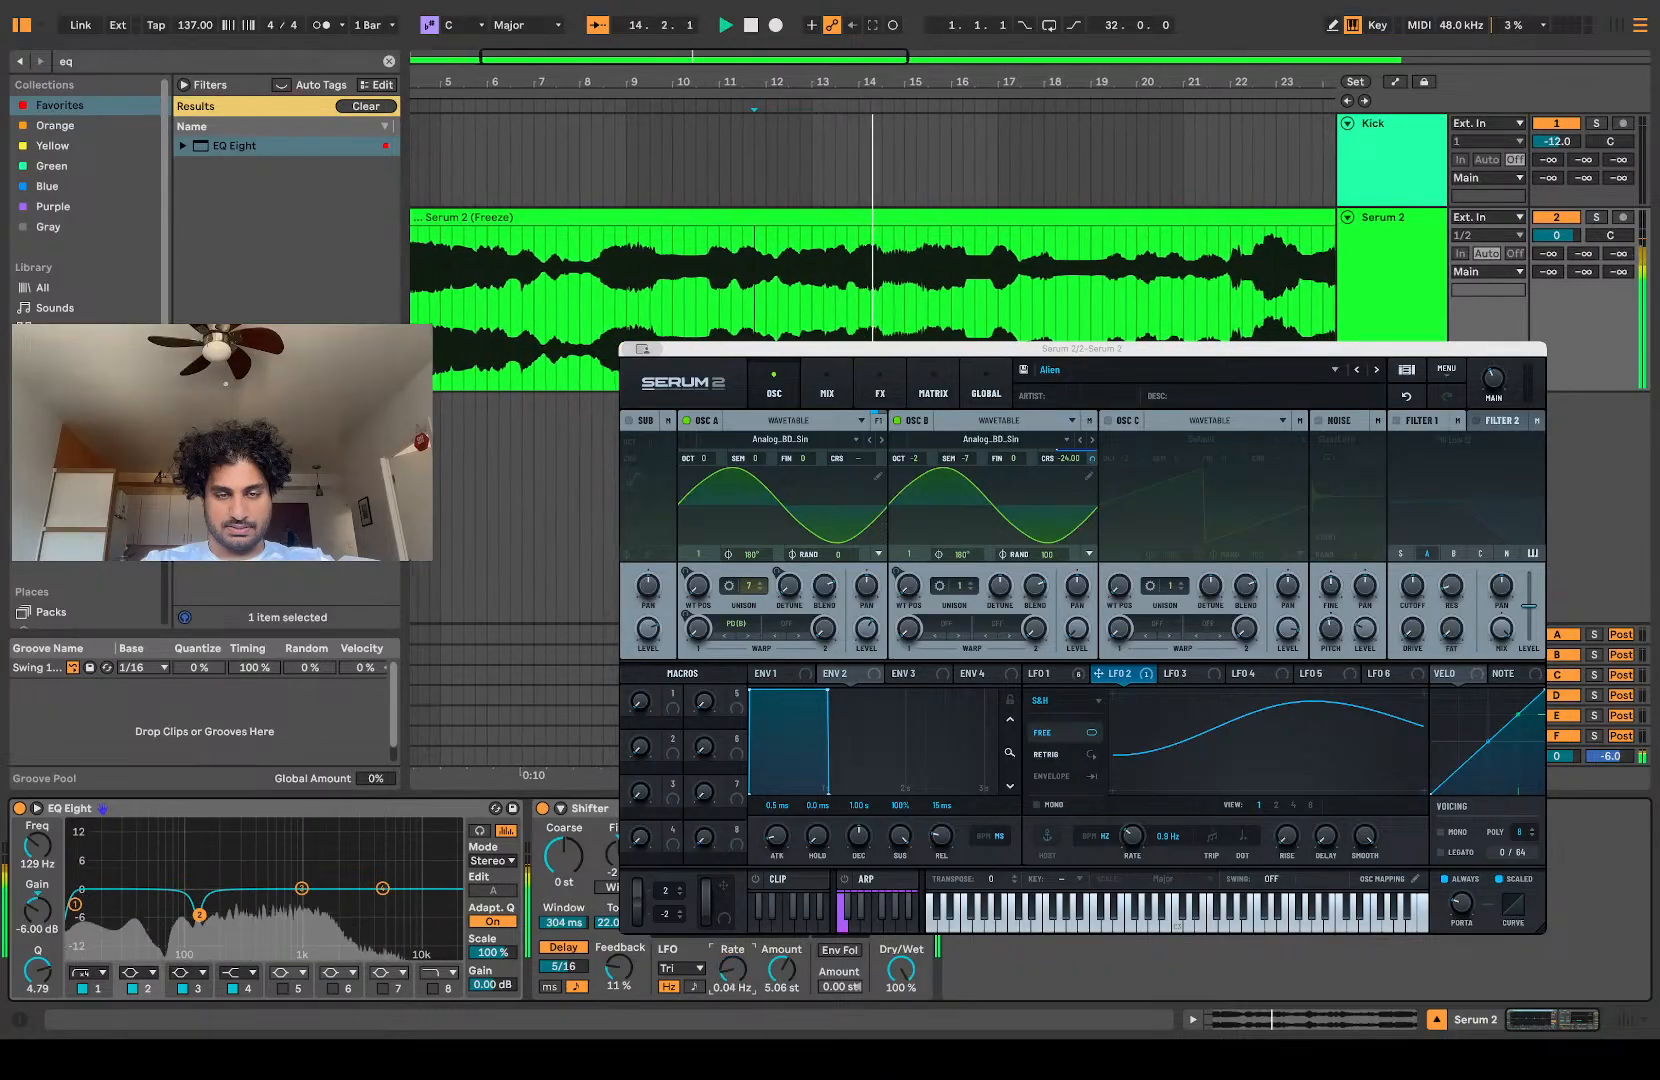
{"action": "left_click", "coordinate": [701, 952]}
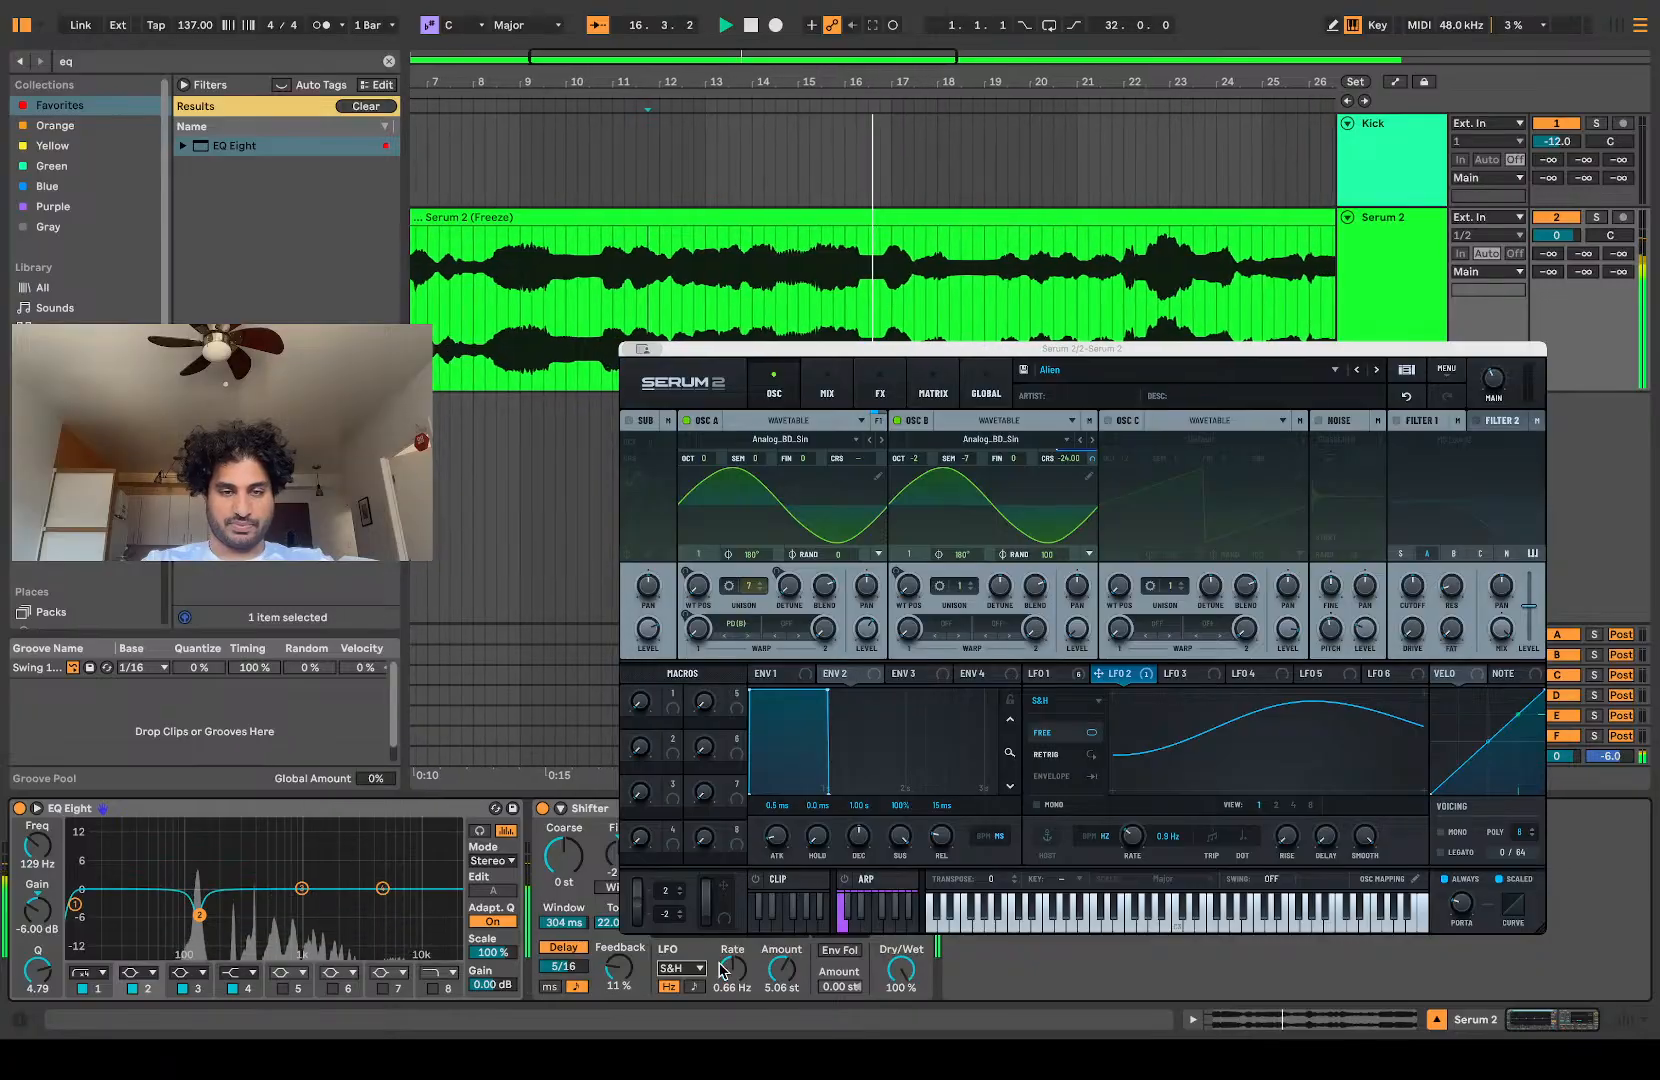
{"action": "left_click", "coordinate": [692, 986]}
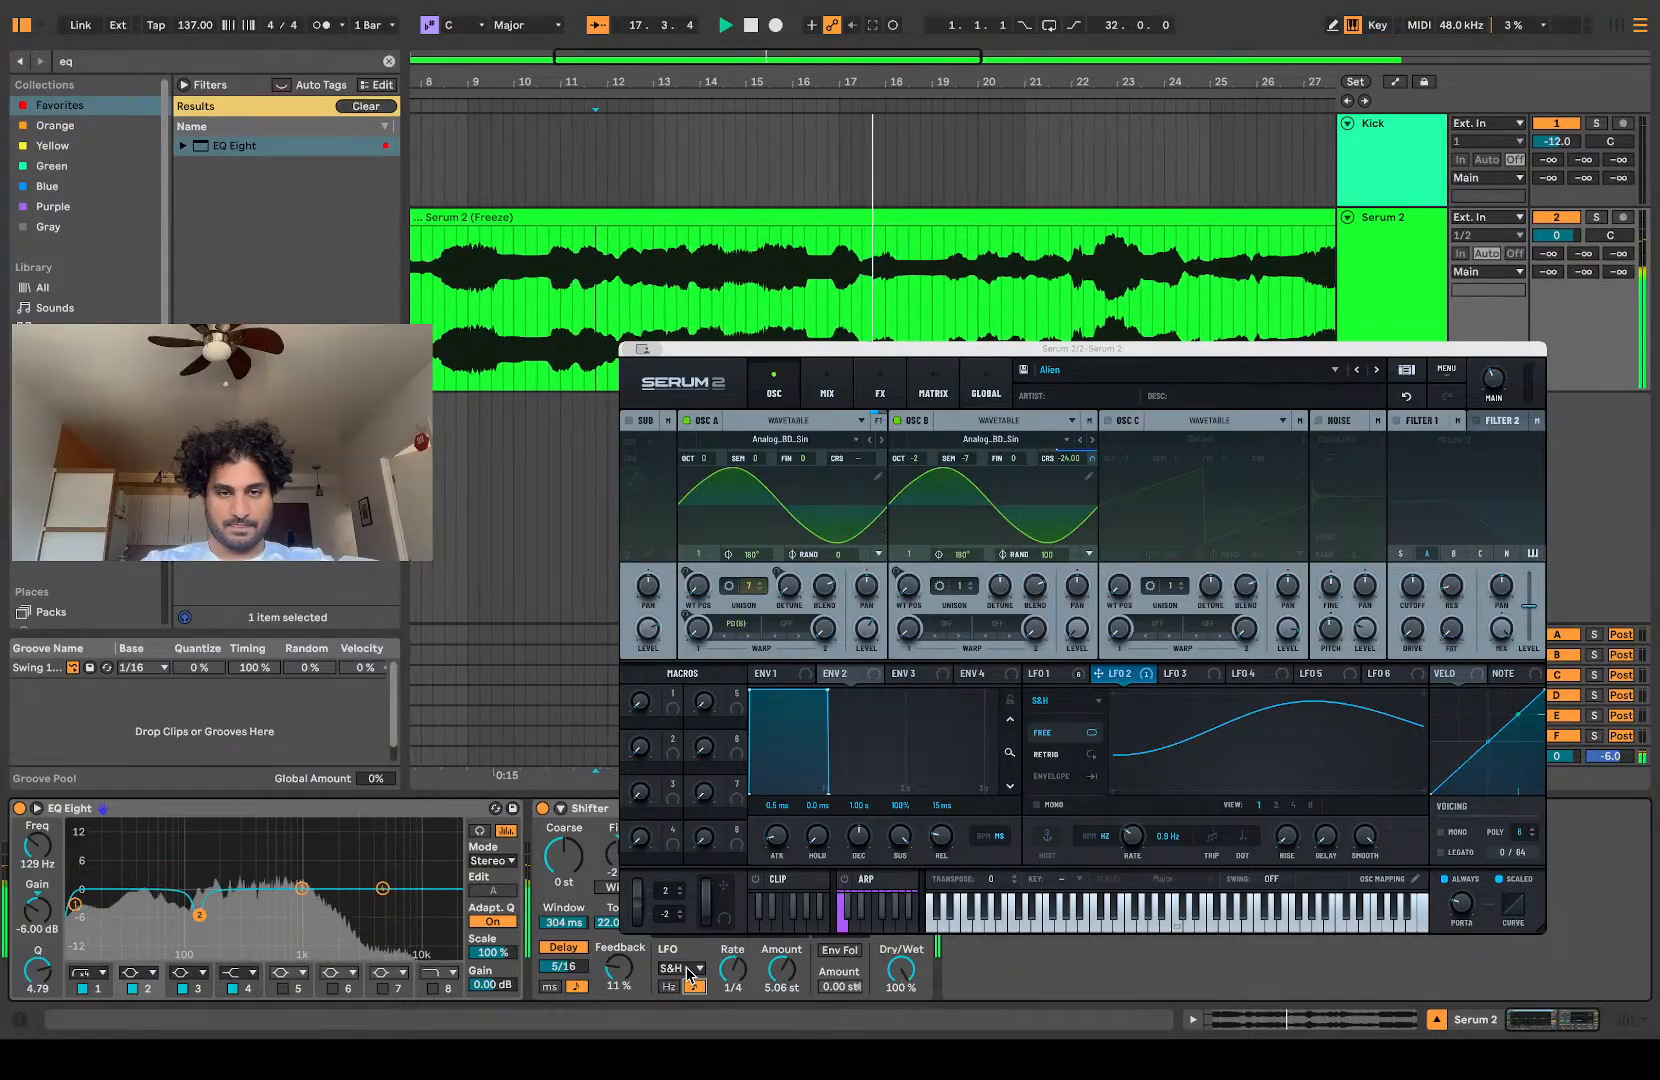
{"action": "left_click_drag", "start_coordinate": [785, 970], "coordinate": [785, 900]}
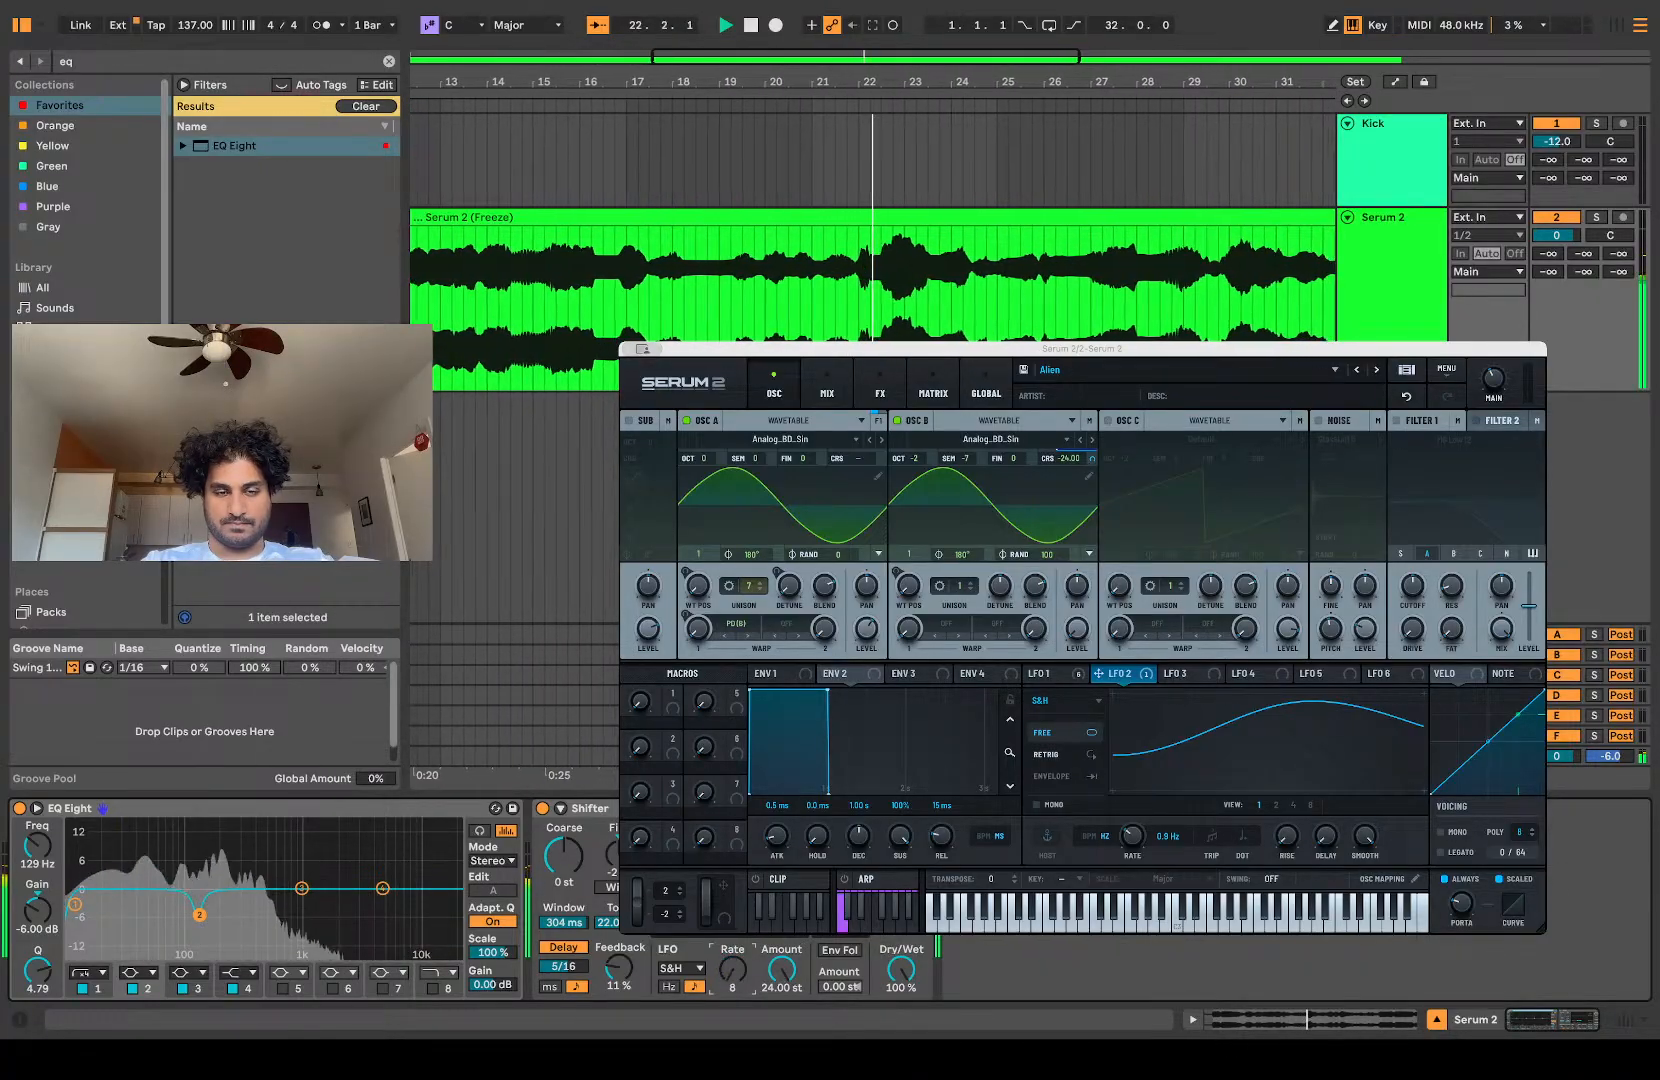
{"action": "left_click_drag", "start_coordinate": [776, 972], "coordinate": [776, 1010]}
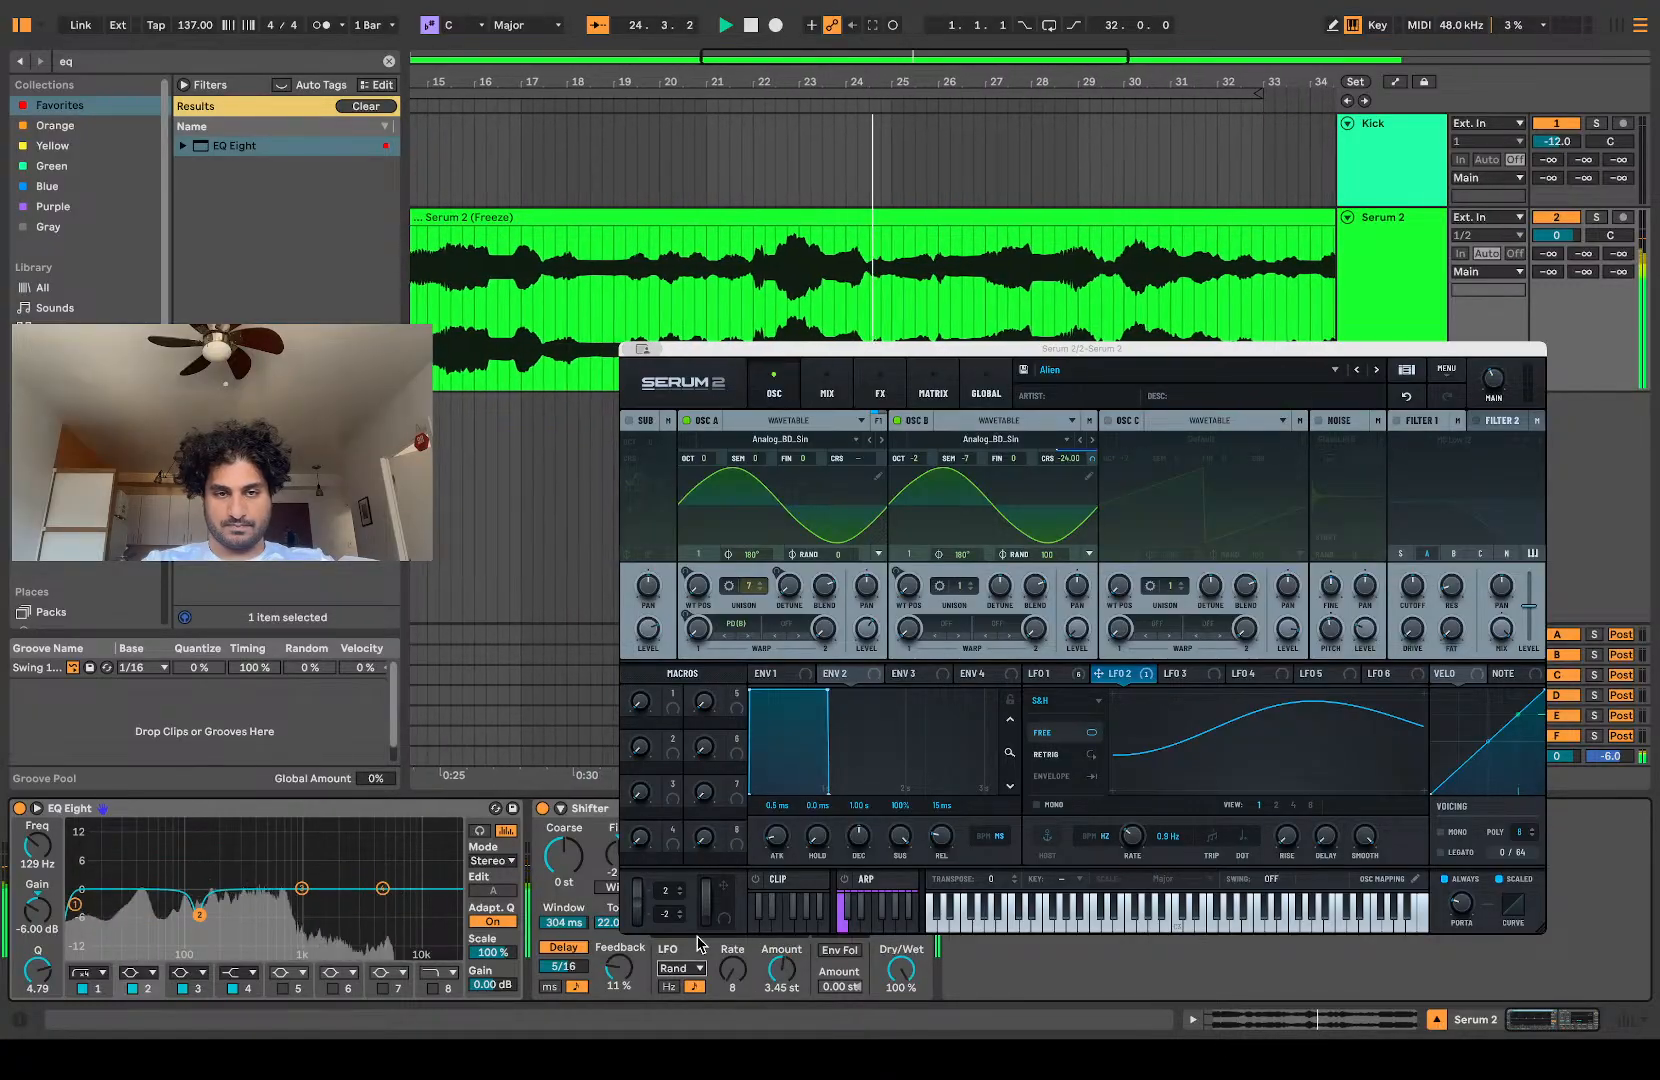
{"action": "left_click_drag", "start_coordinate": [732, 970], "coordinate": [732, 992]}
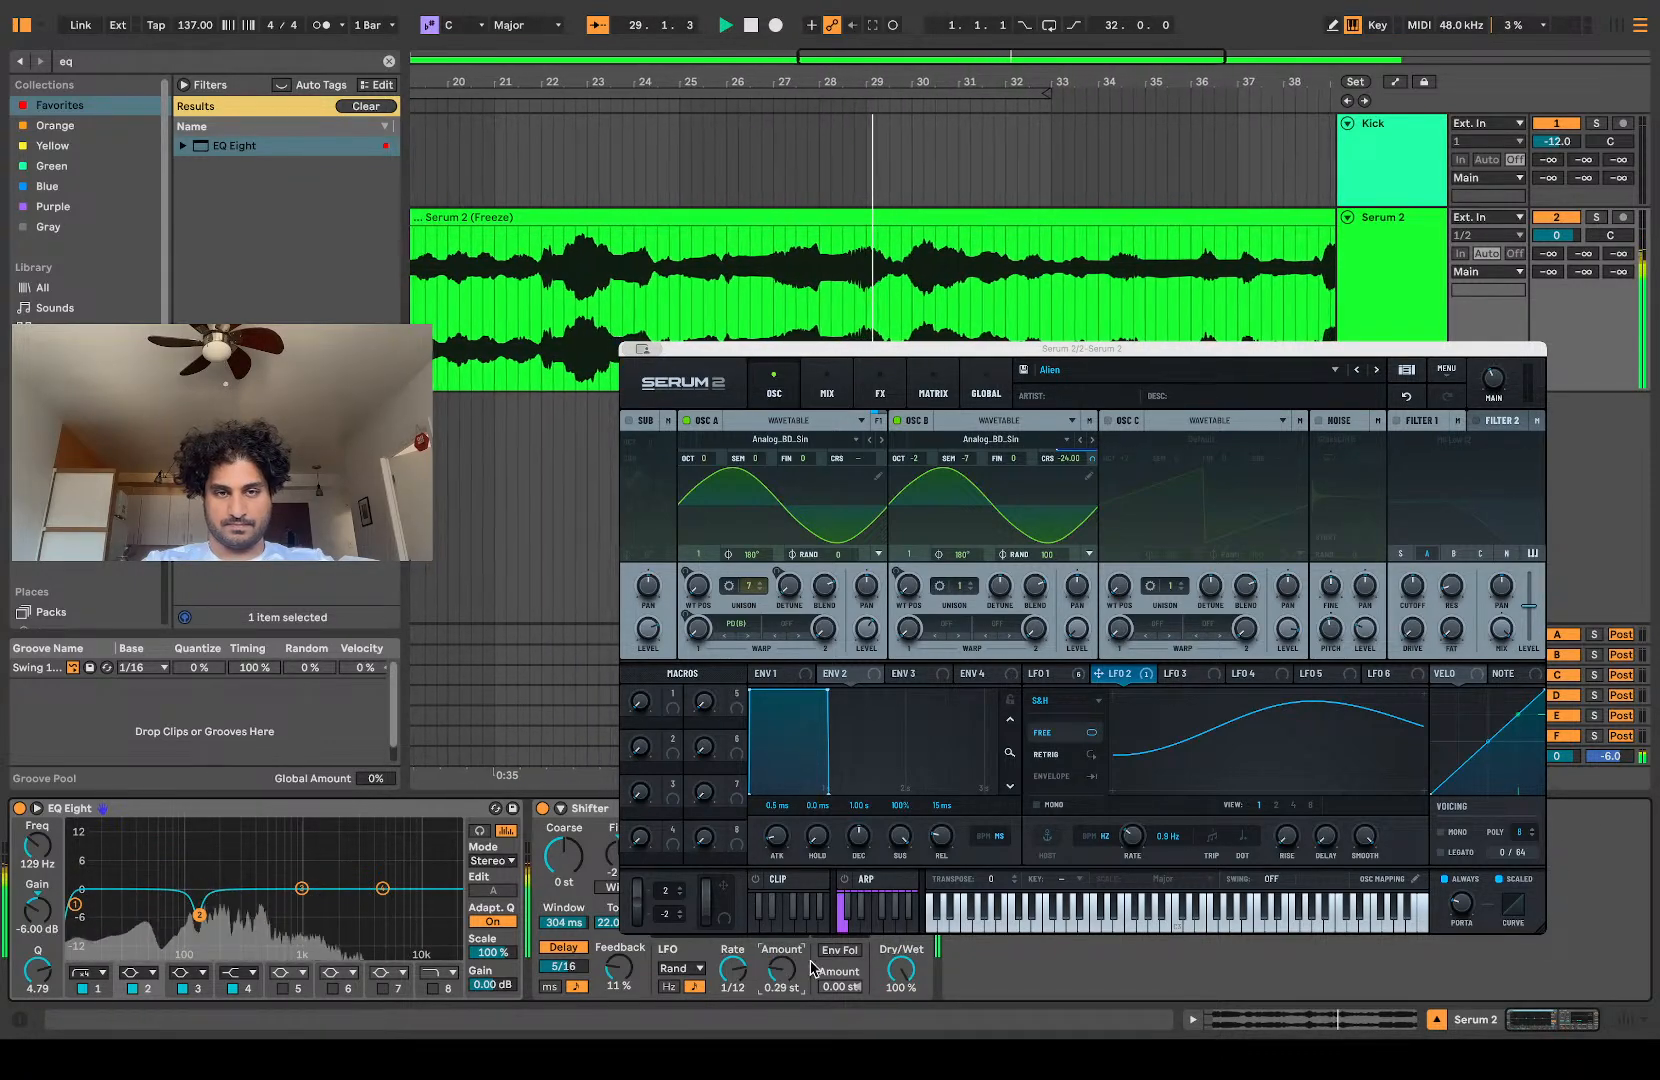
{"action": "left_click_drag", "start_coordinate": [733, 970], "coordinate": [733, 956]}
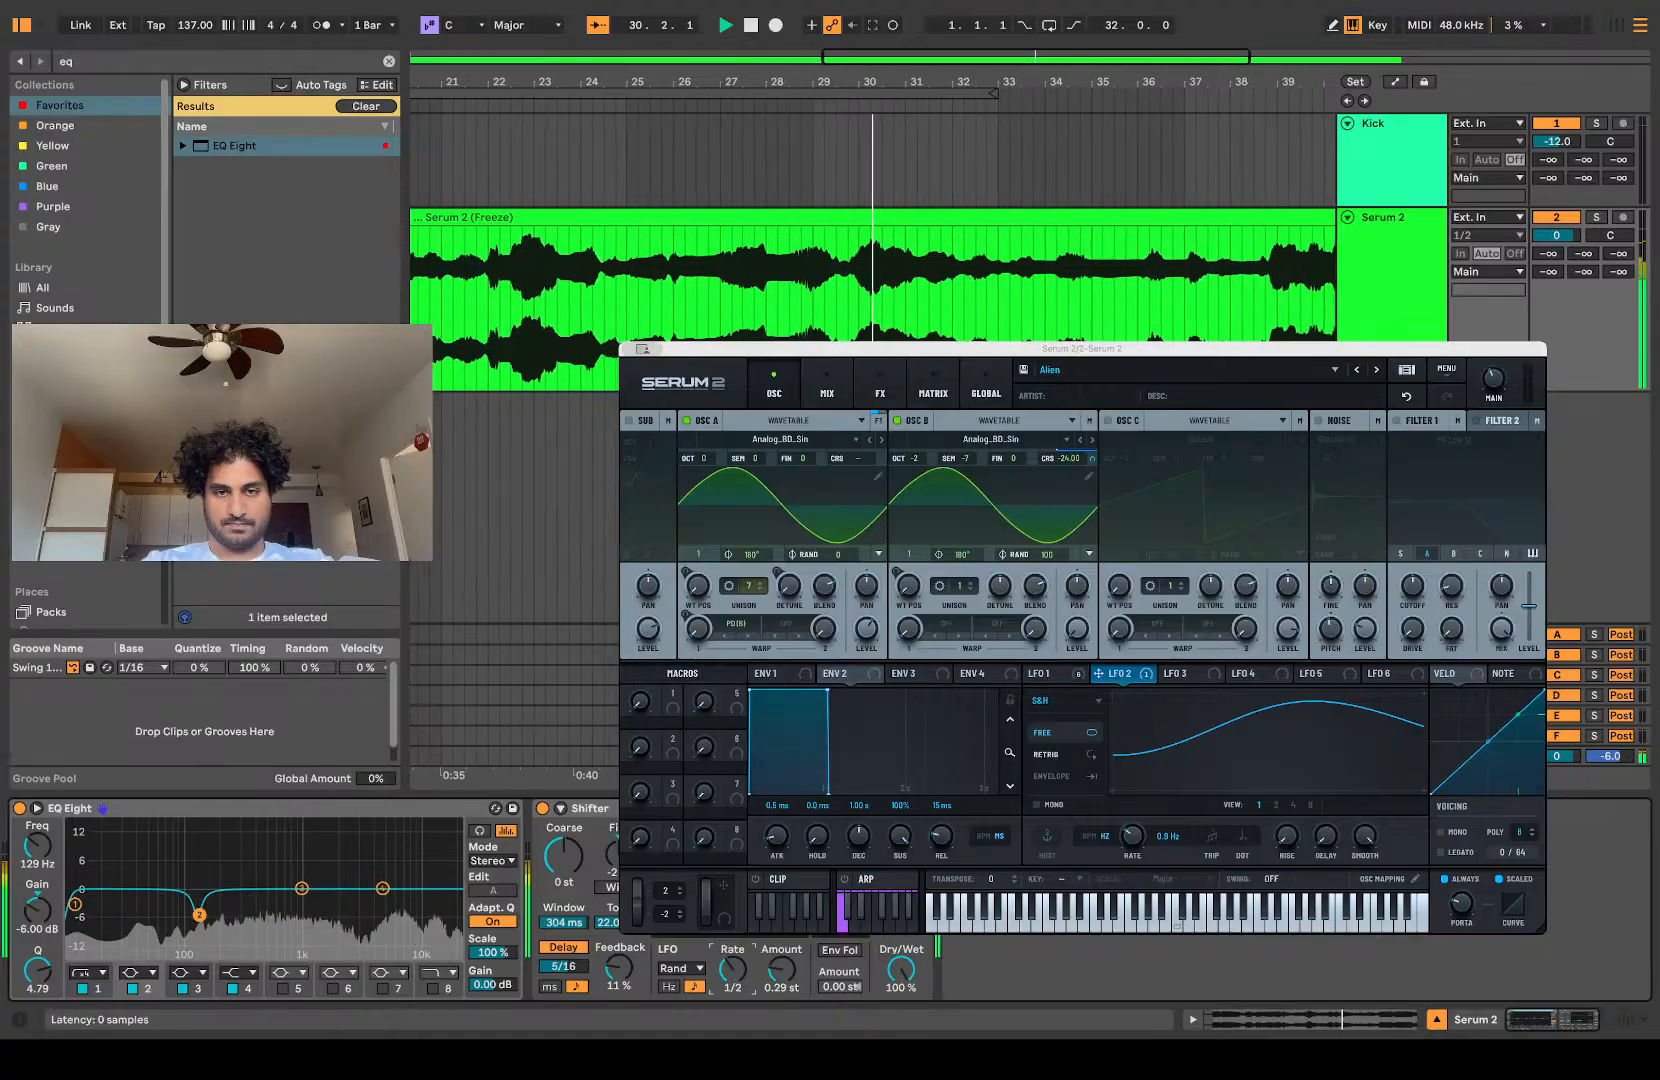
Step: Duplicate Shifter and give the copy a 66.9 ms delay, a Tri A LFO at rate 2 with 1.48 kHz amount, and 49% dry/wet
{"action": "key", "text": "super+d"}
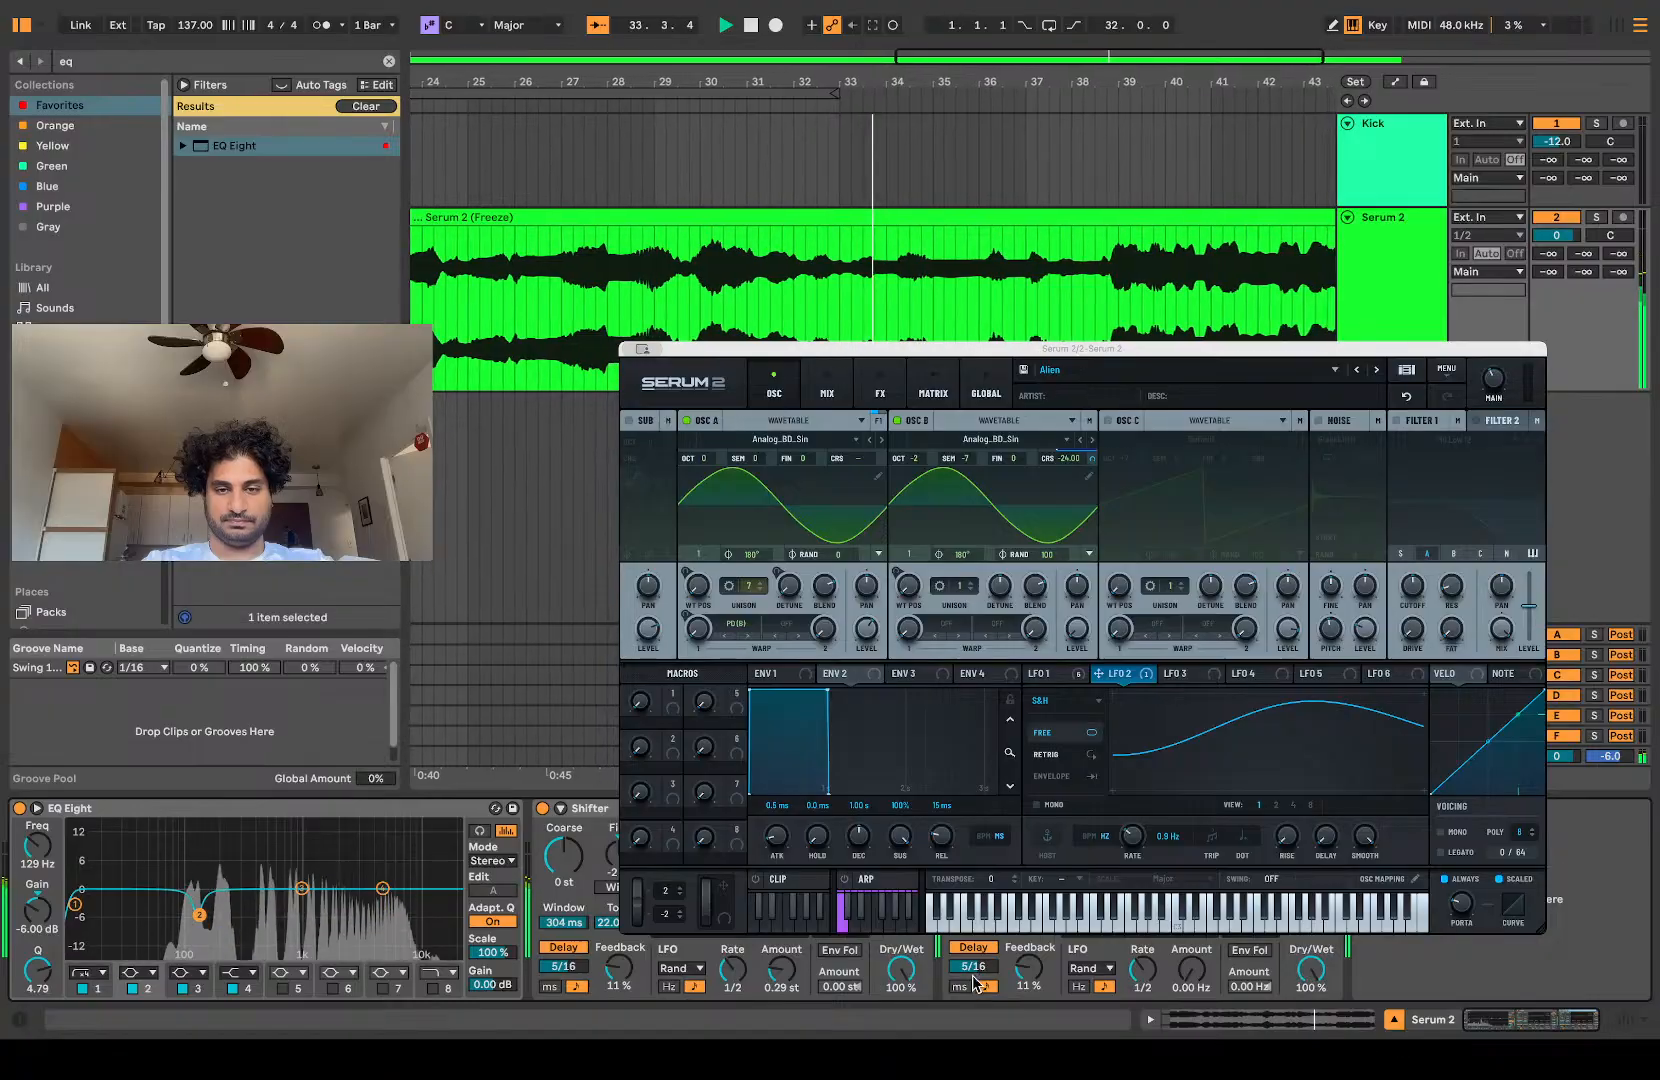
{"action": "left_click_drag", "start_coordinate": [973, 966], "coordinate": [973, 985]}
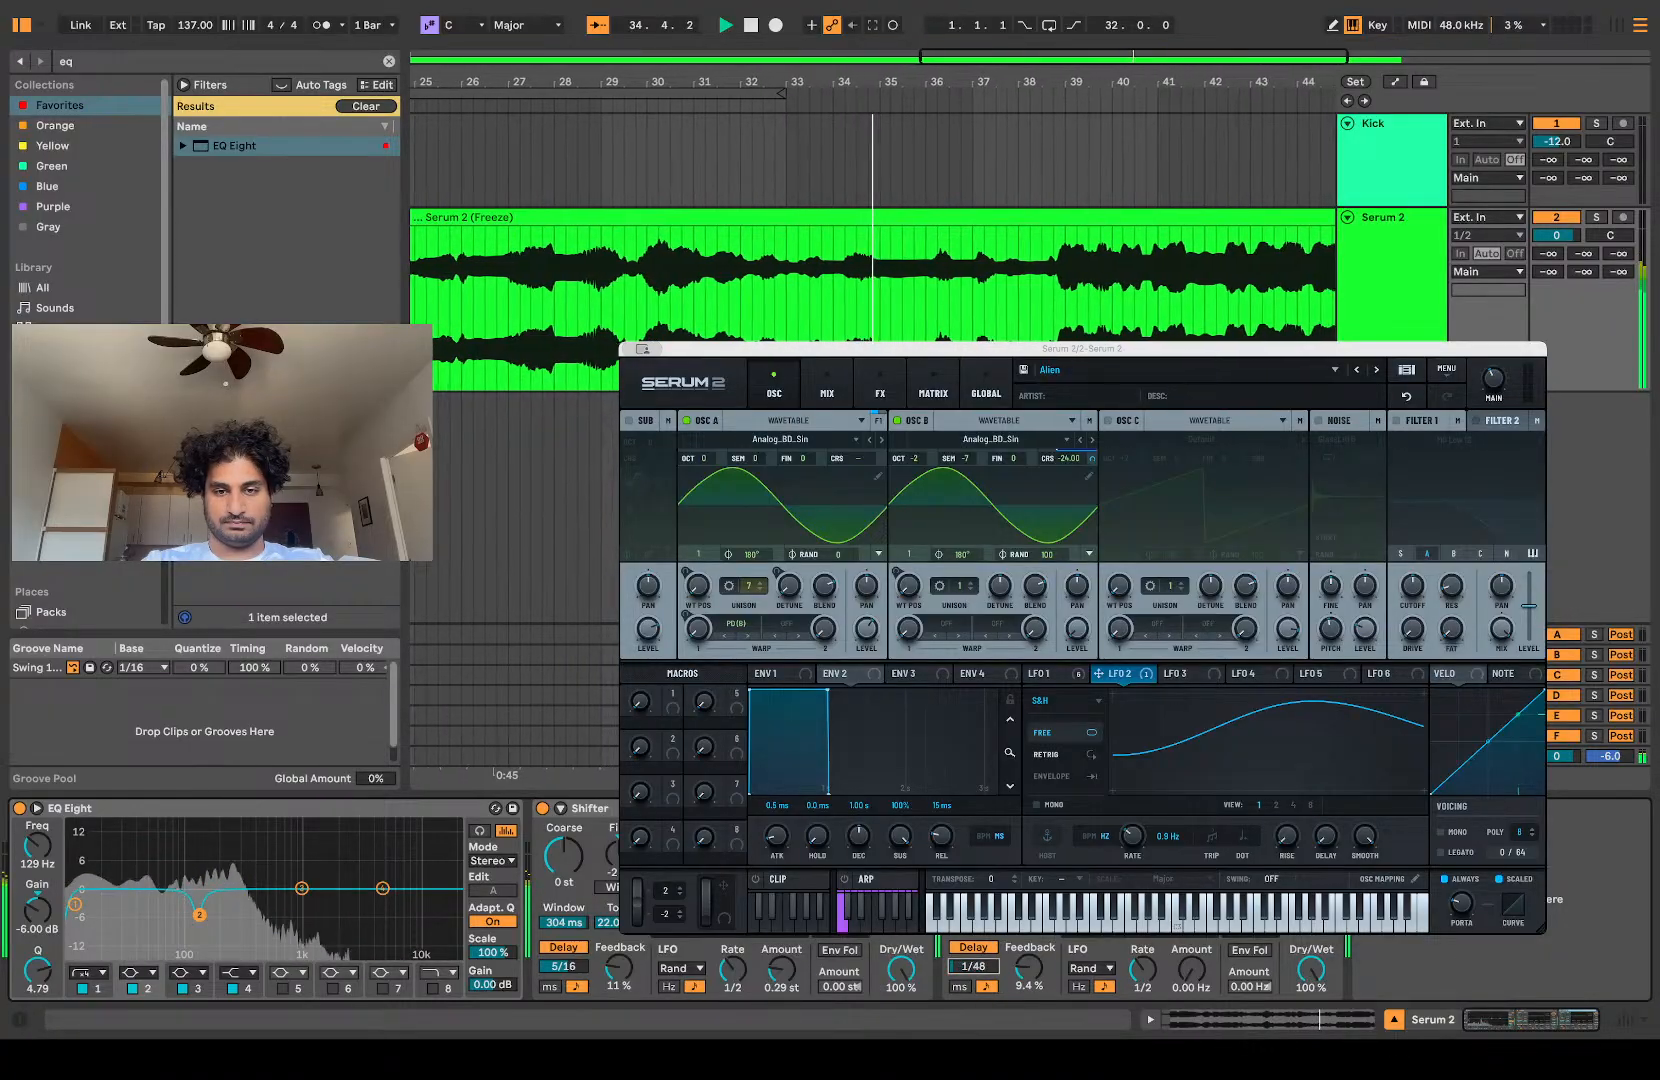
{"action": "left_click", "coordinate": [960, 984]}
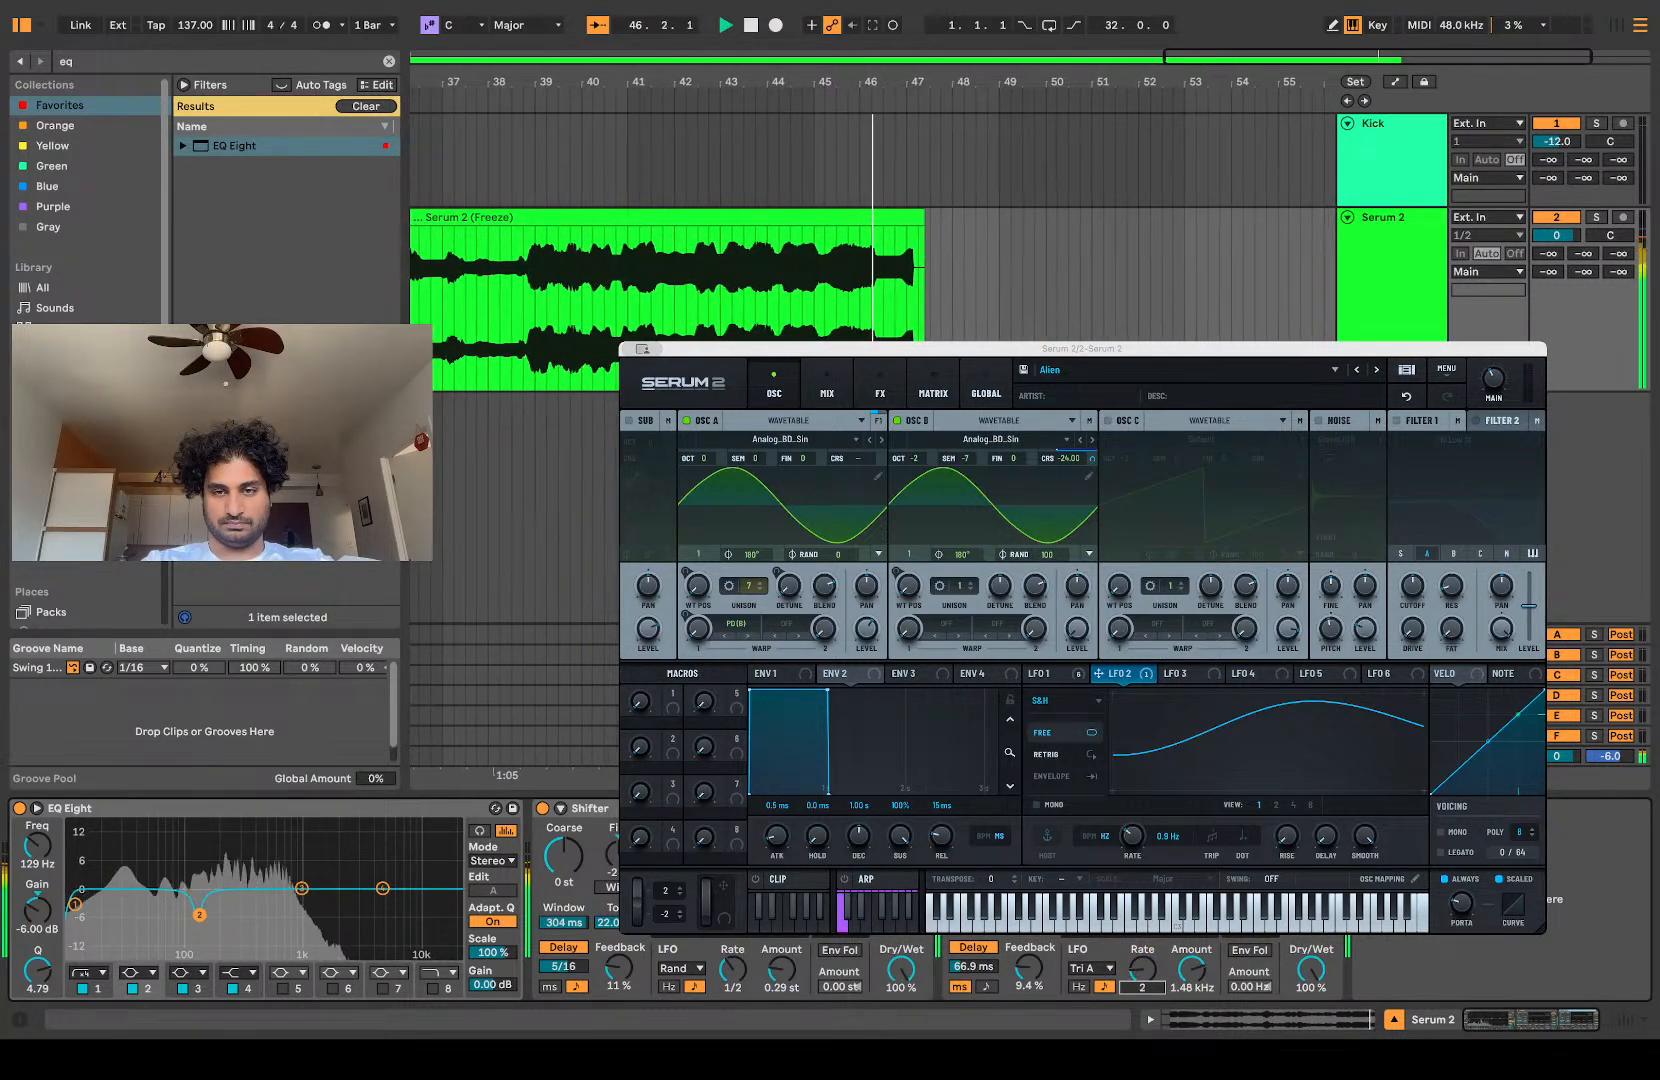
{"action": "left_click_drag", "start_coordinate": [1311, 968], "coordinate": [1311, 1010]}
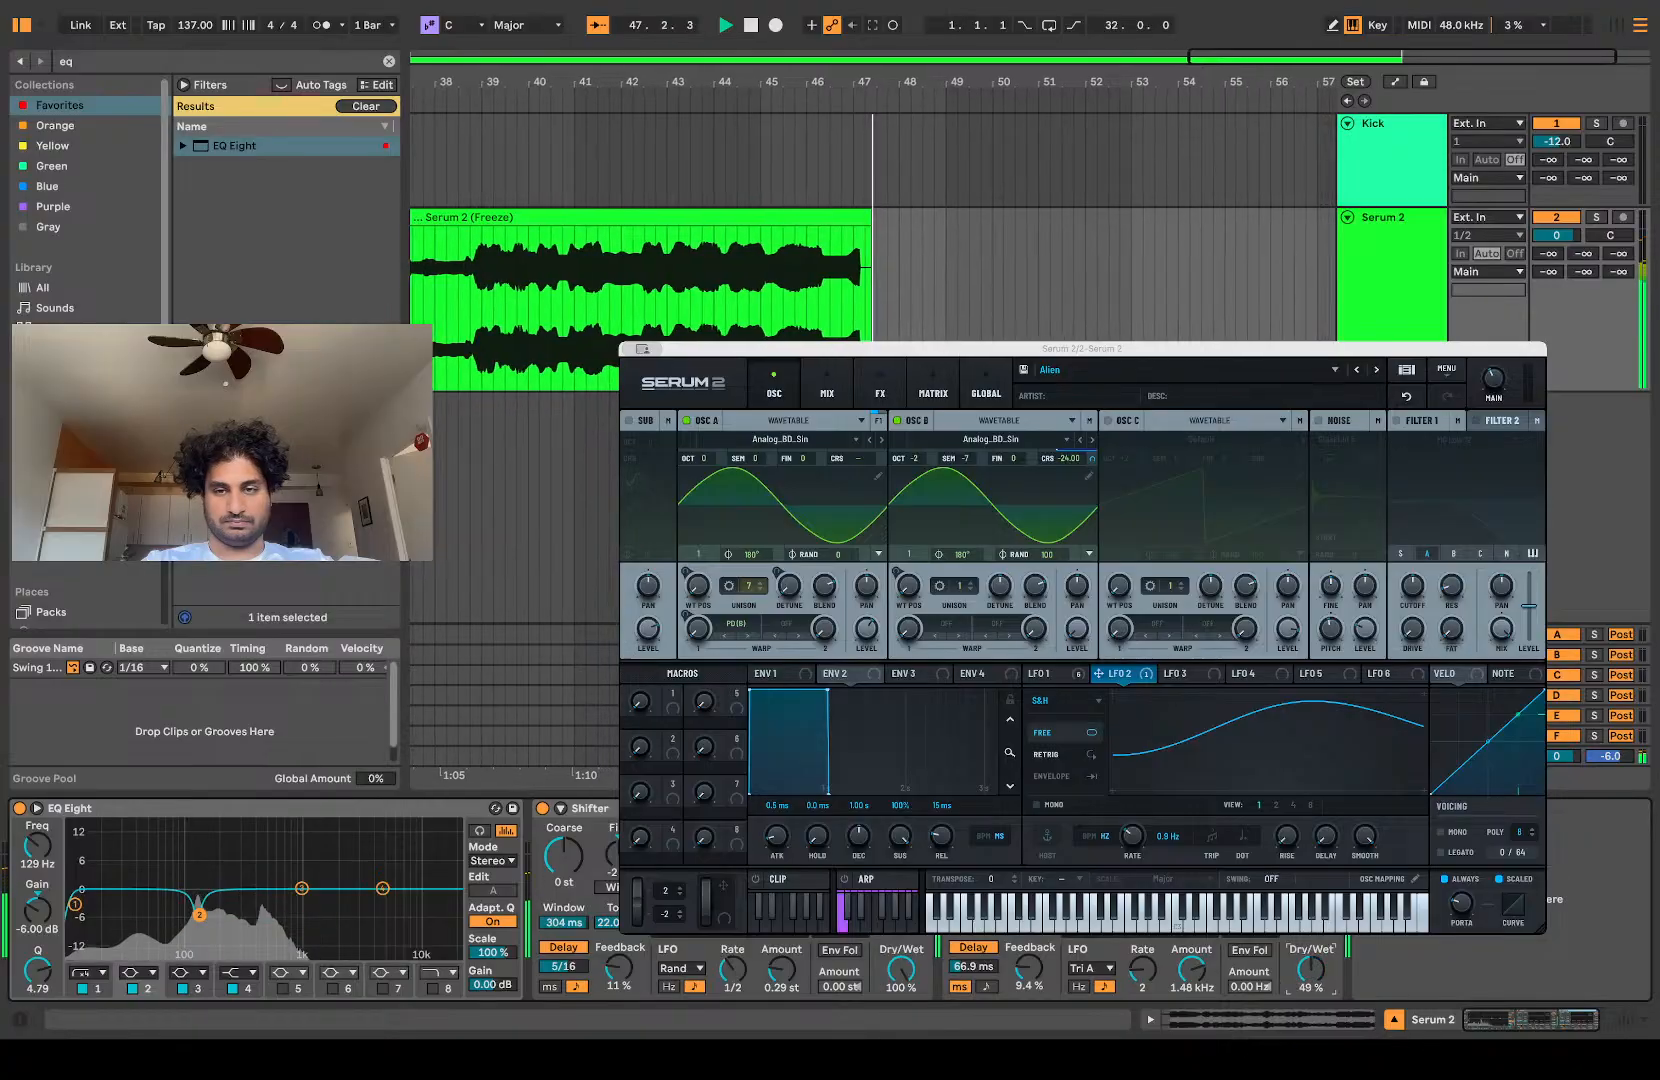
Step: Replay the track while setting the second Shifter to 25% feedback and 58% dry/wet, and the first Shifter to 49% dry/wet
{"action": "key", "text": "space"}
{"action": "key", "text": "space"}
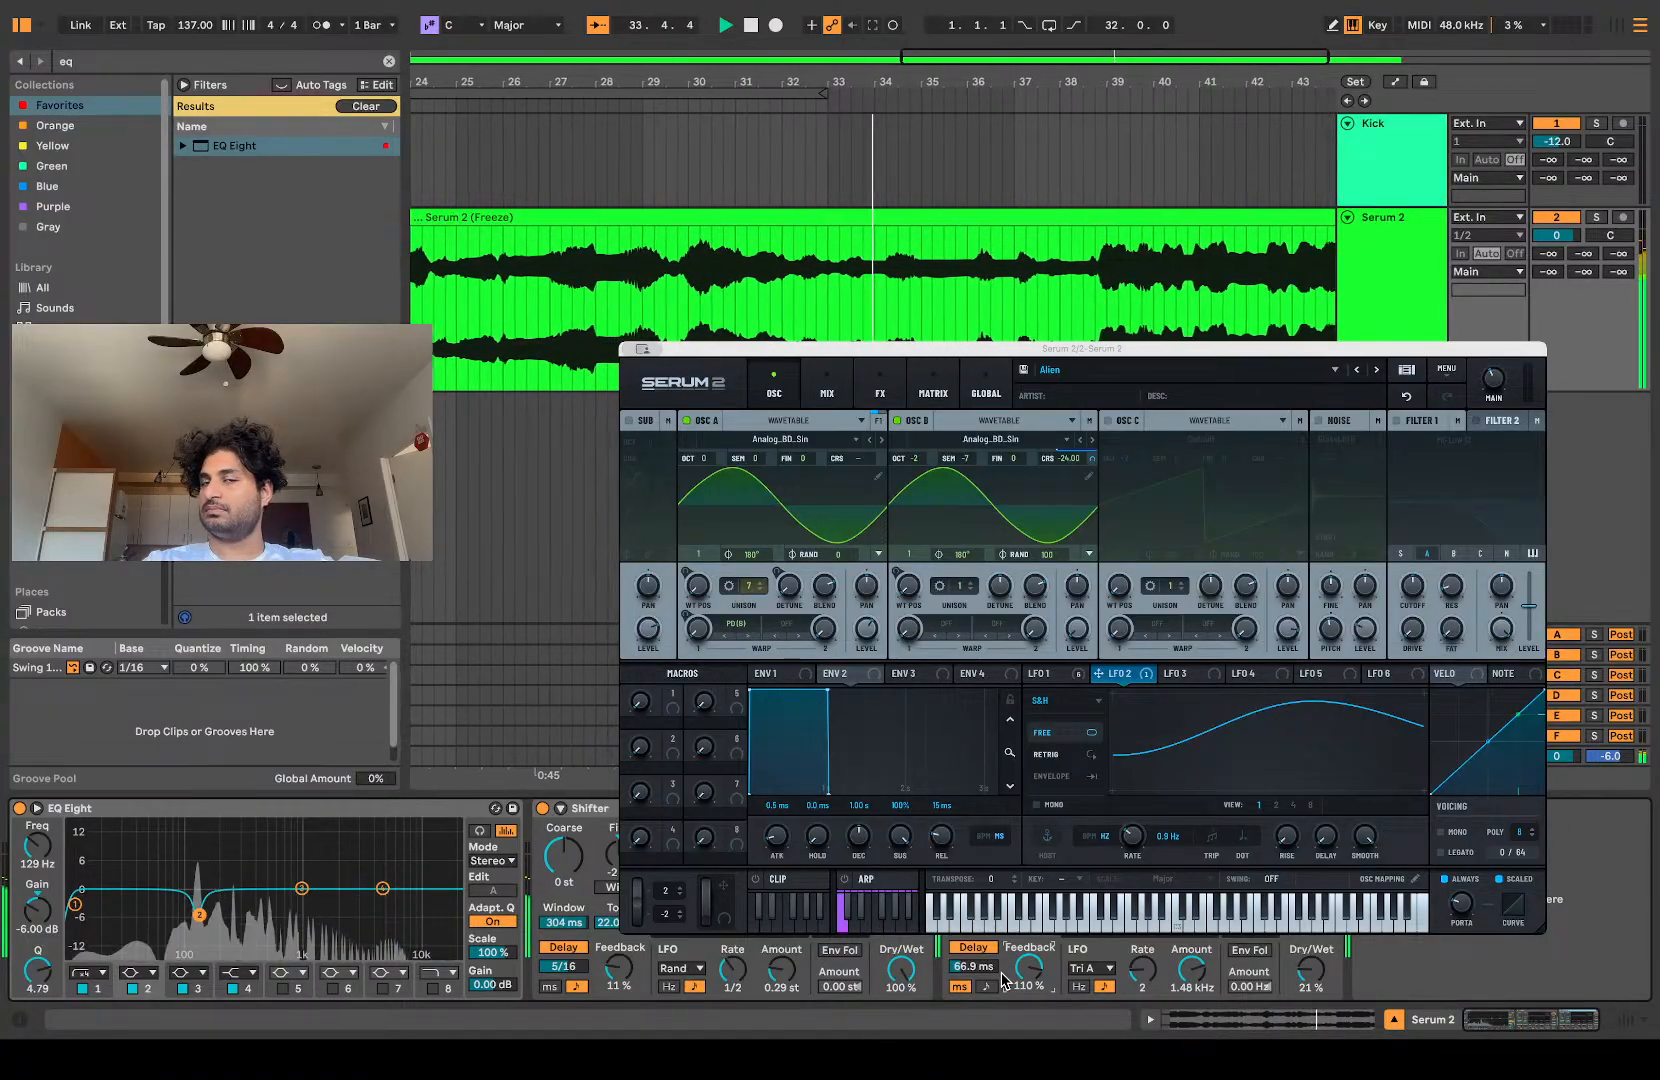
{"action": "left_click_drag", "start_coordinate": [960, 82], "coordinate": [960, 40]}
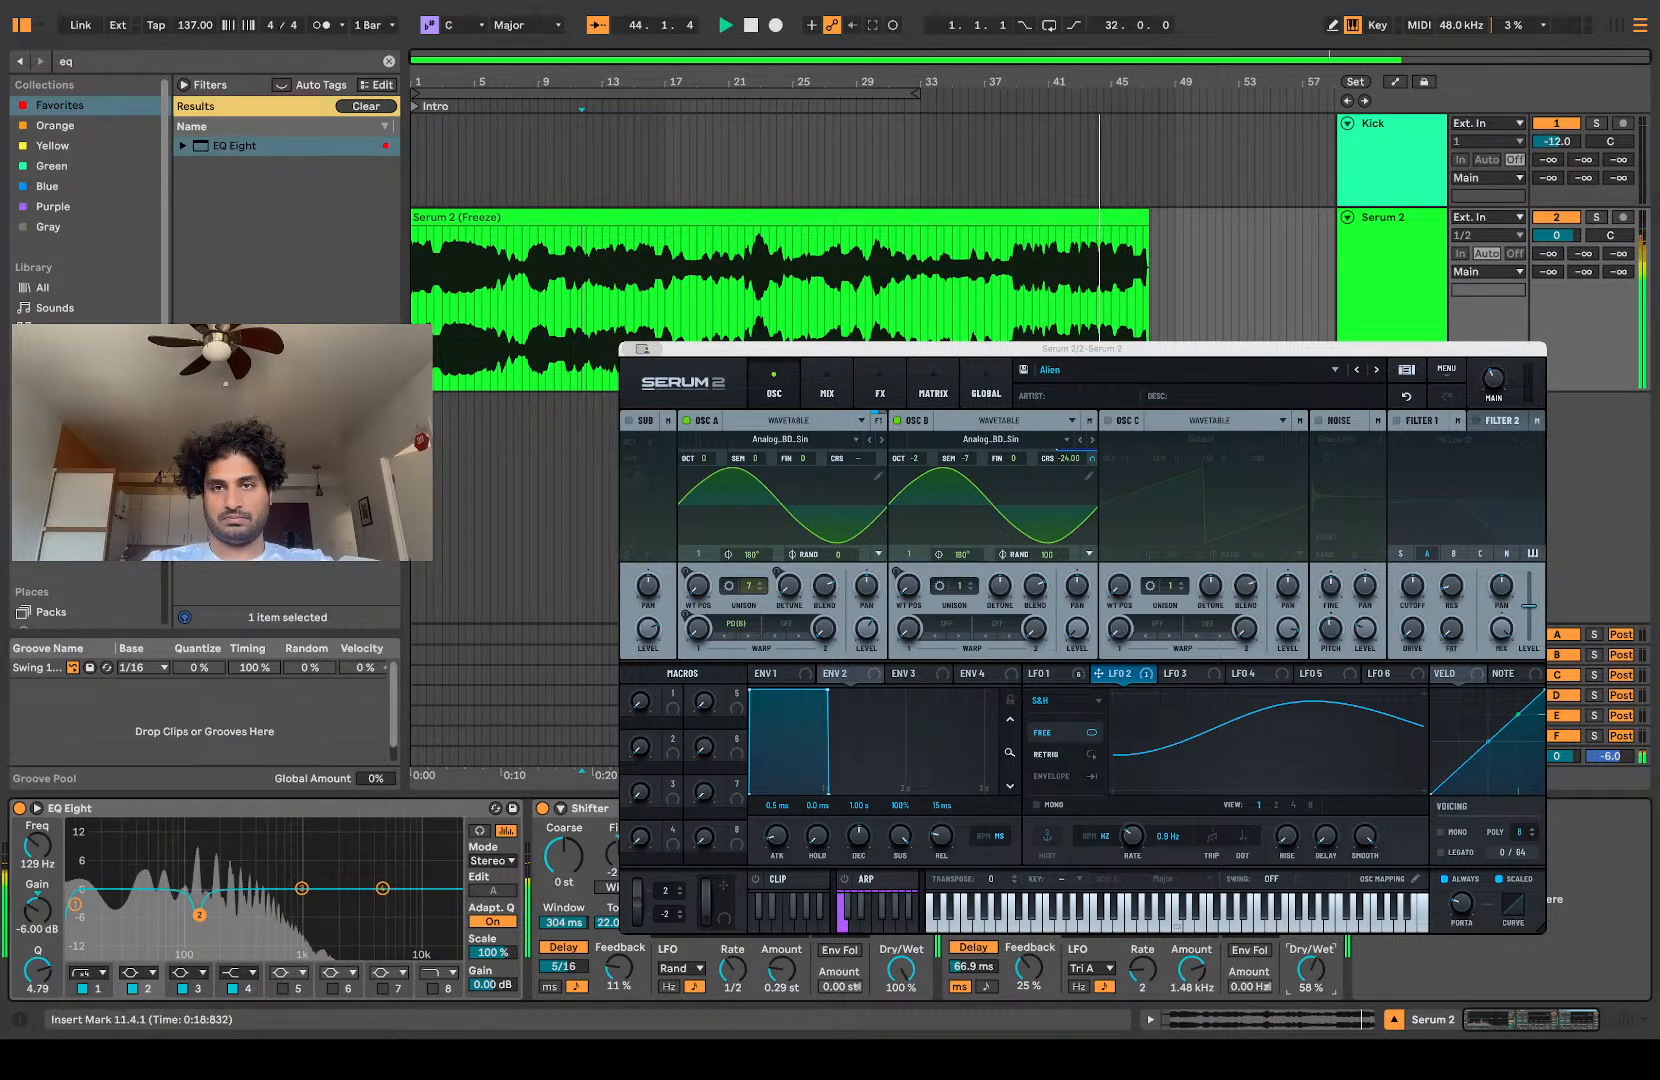
{"action": "left_click_drag", "start_coordinate": [901, 968], "coordinate": [901, 1028]}
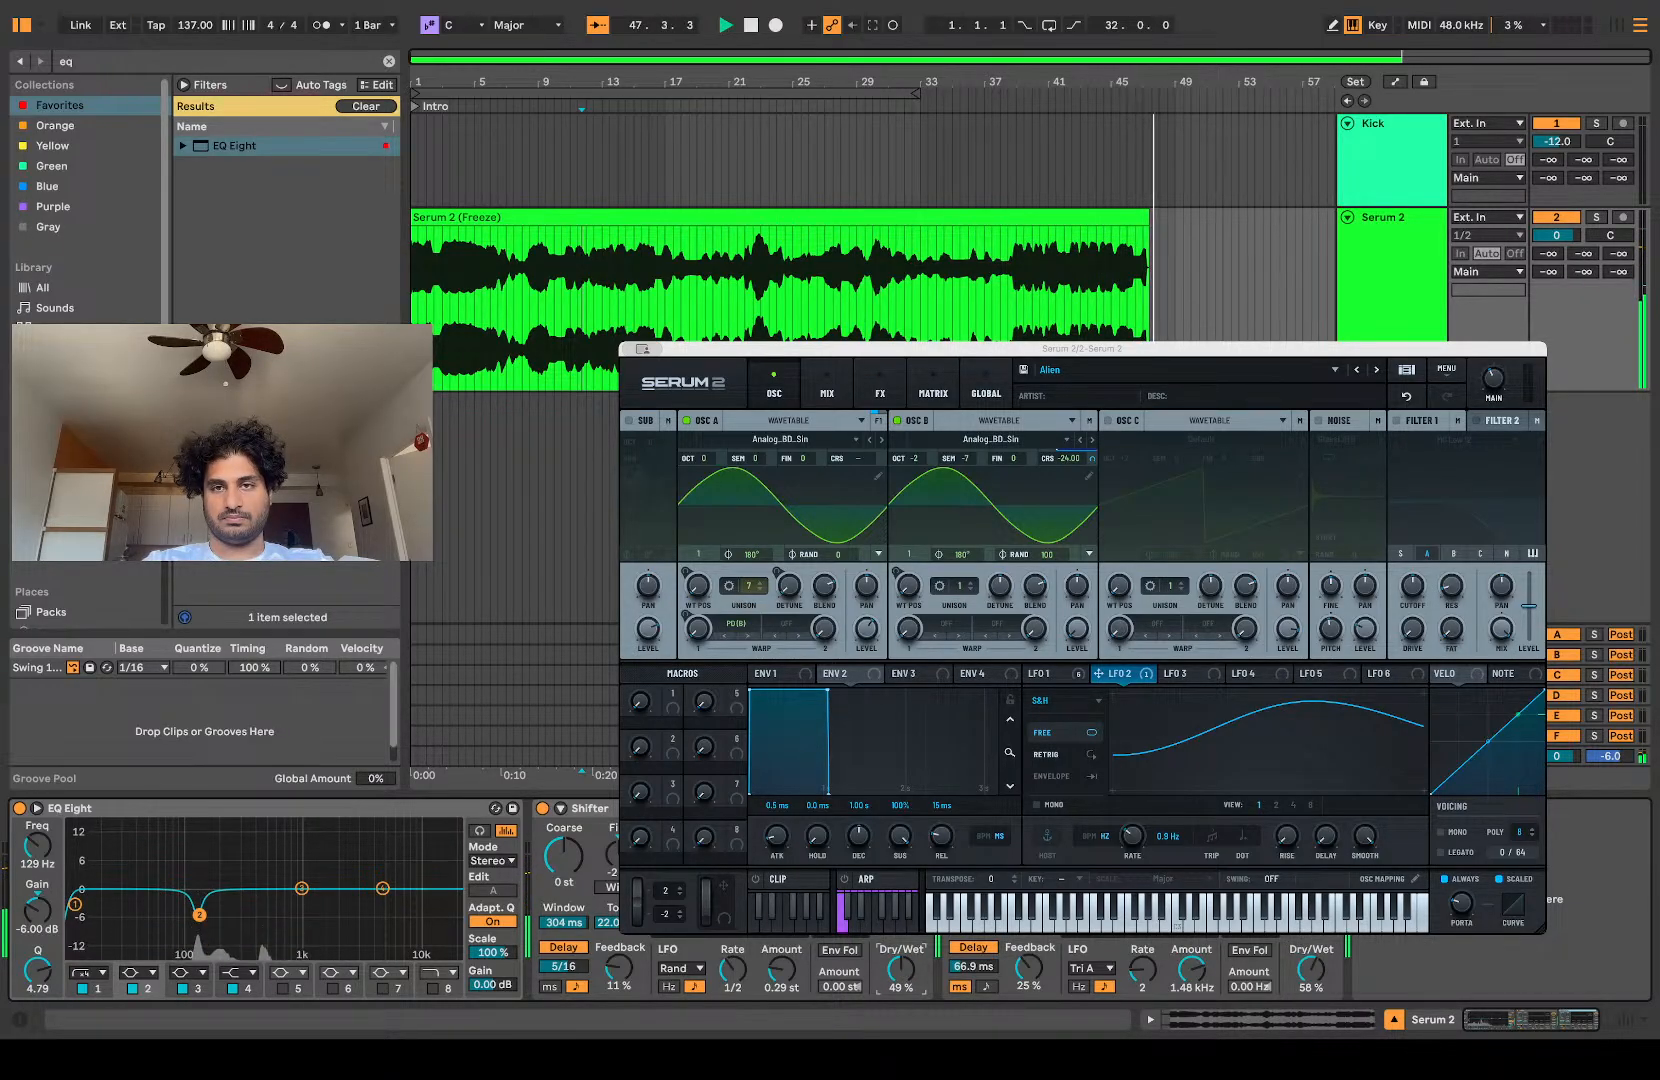
Step: Freeze and flatten the Serum 2 track, then lower the resulting audio clip's gain to -1.0 dB
{"action": "left_click", "coordinate": [1391, 262]}
{"action": "key", "text": "space"}
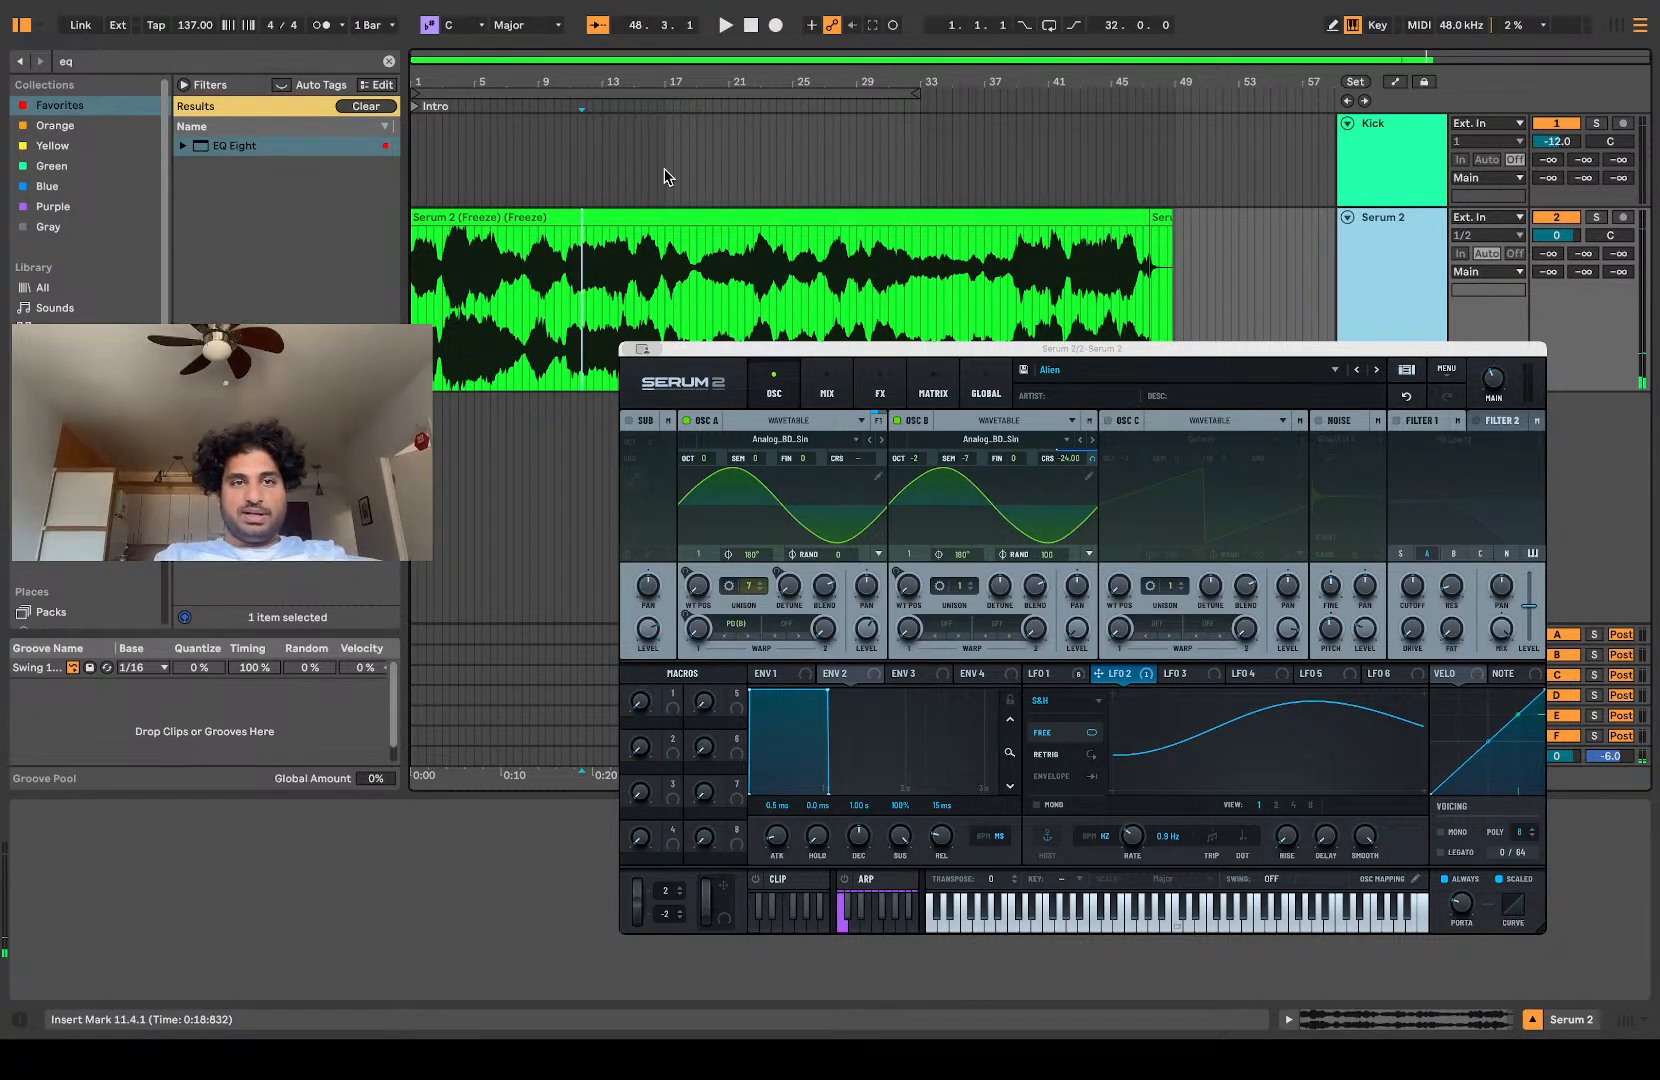
{"action": "left_click", "coordinate": [648, 205]}
{"action": "left_click", "coordinate": [650, 217]}
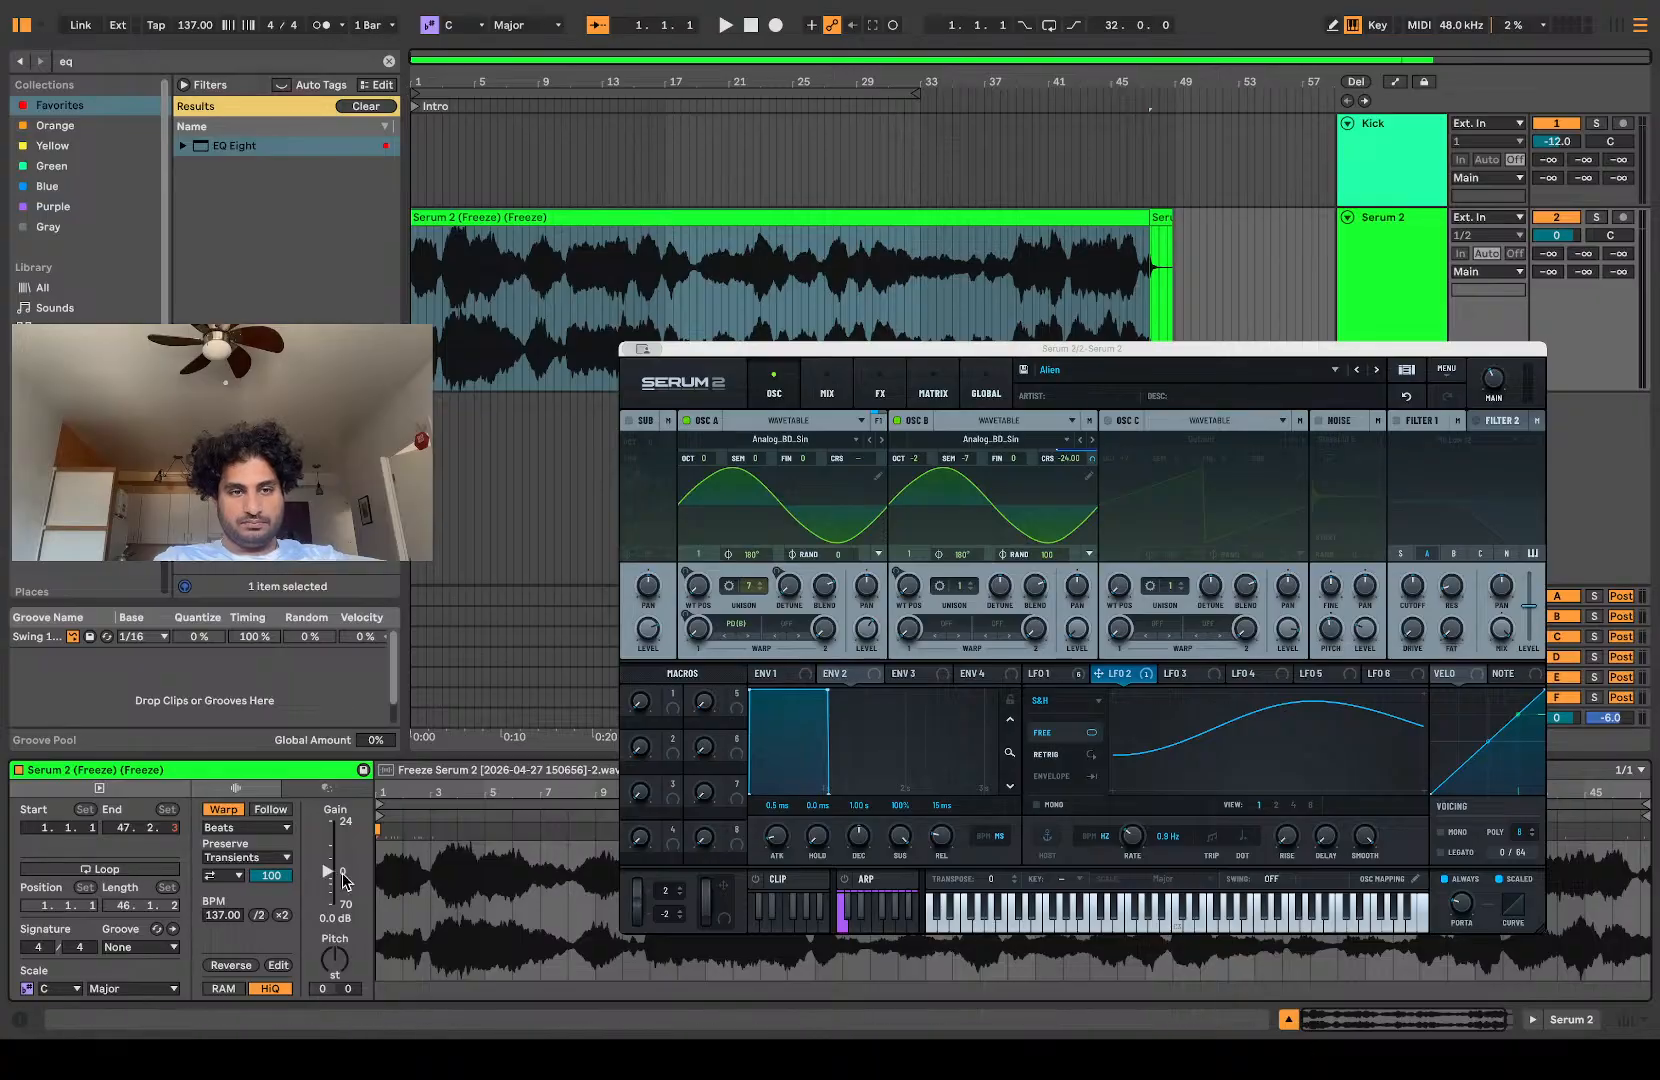
{"action": "left_click_drag", "start_coordinate": [330, 876], "coordinate": [330, 877]}
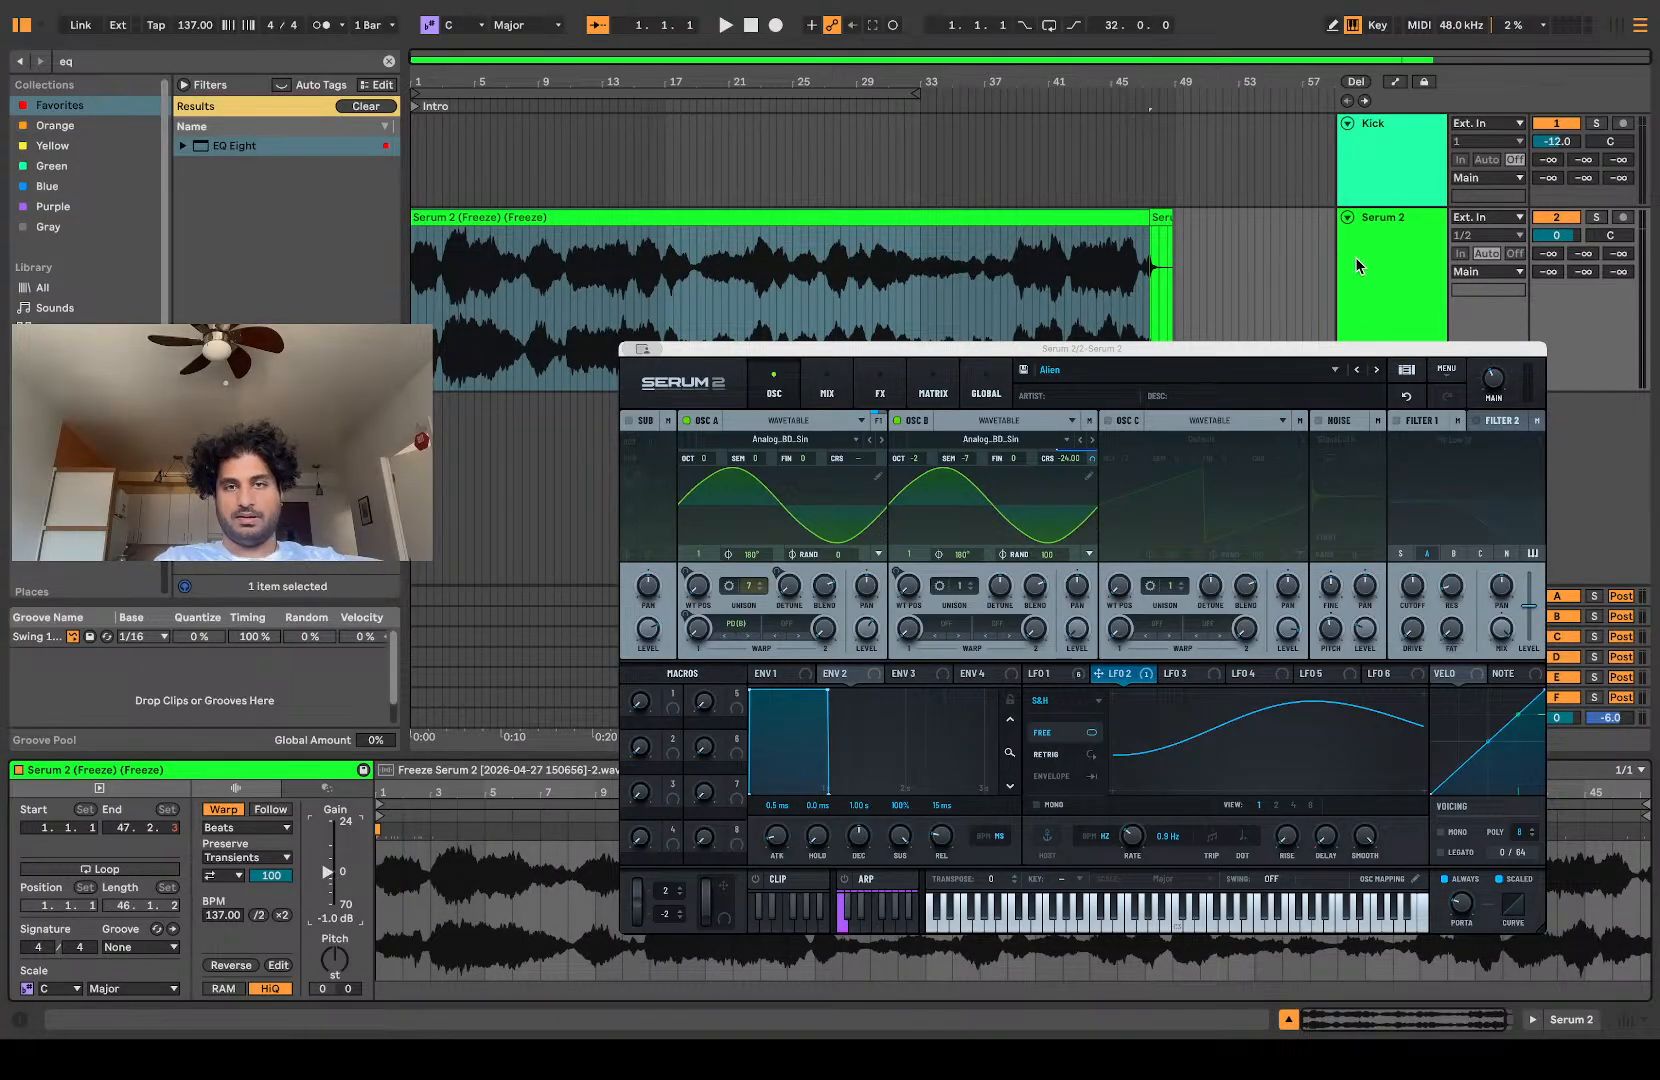
Step: Delete the short freeze tail clip at the end of the Serum 2 track
{"action": "left_click", "coordinate": [1160, 228]}
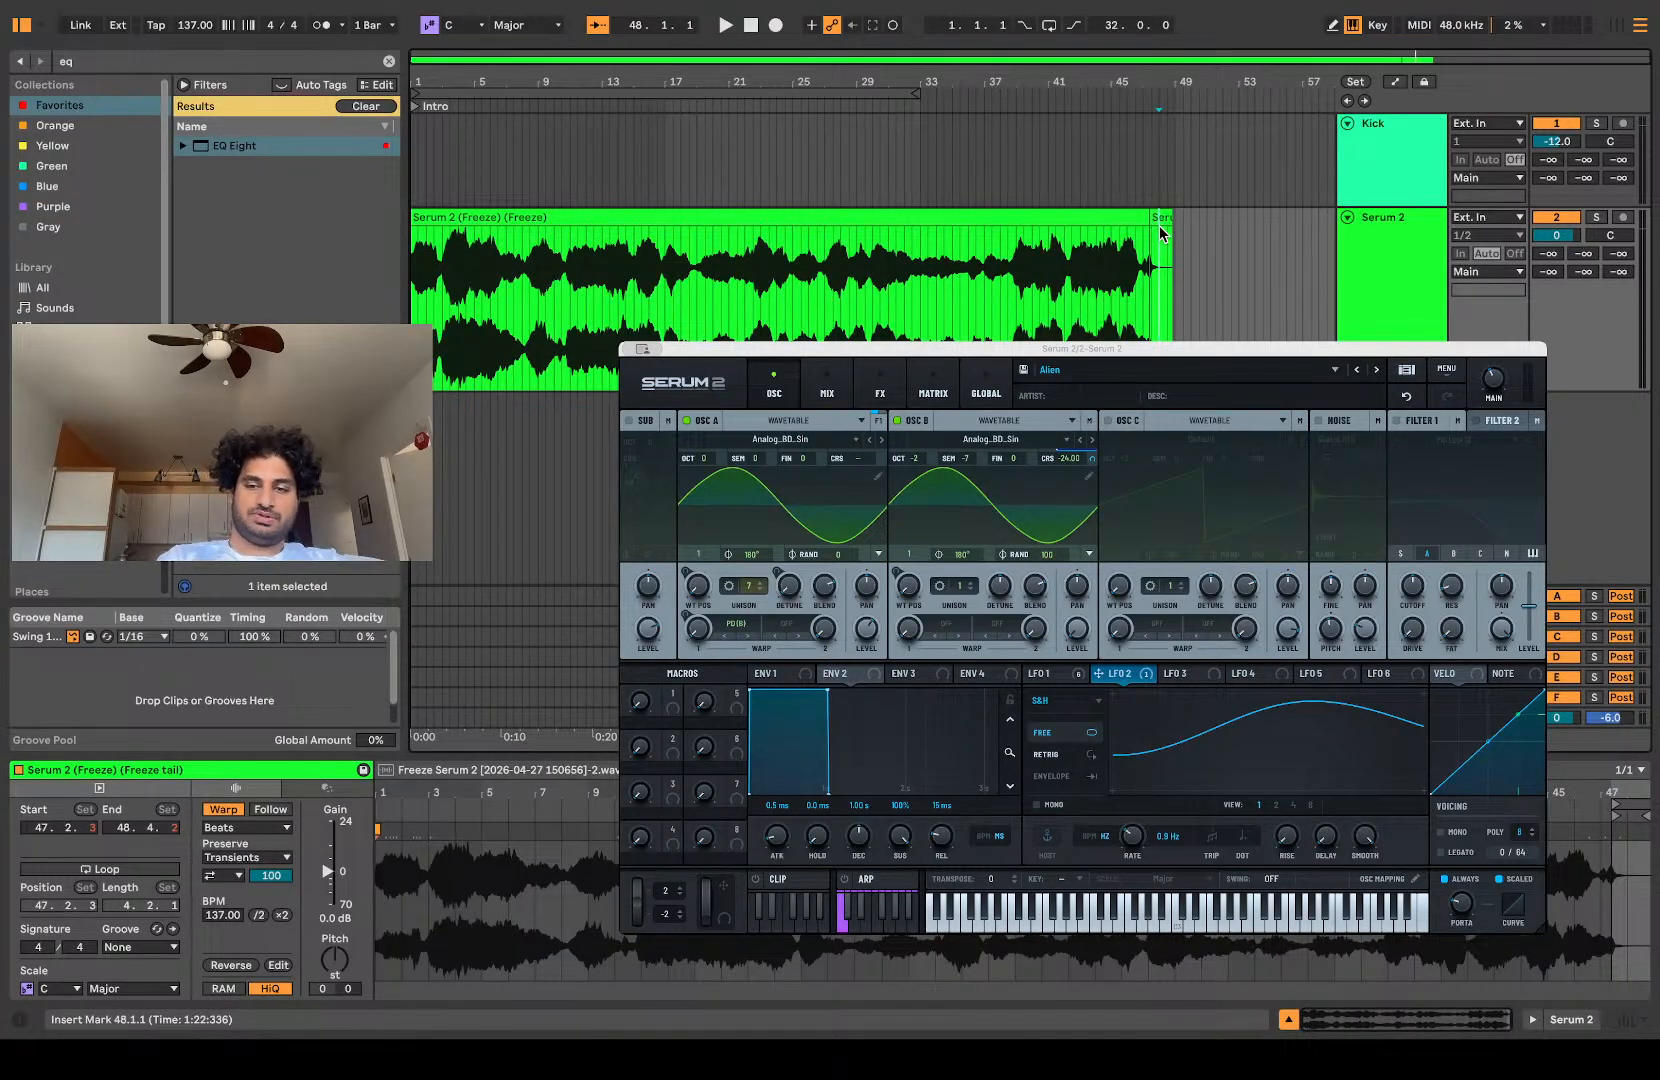
{"action": "key", "text": "Delete"}
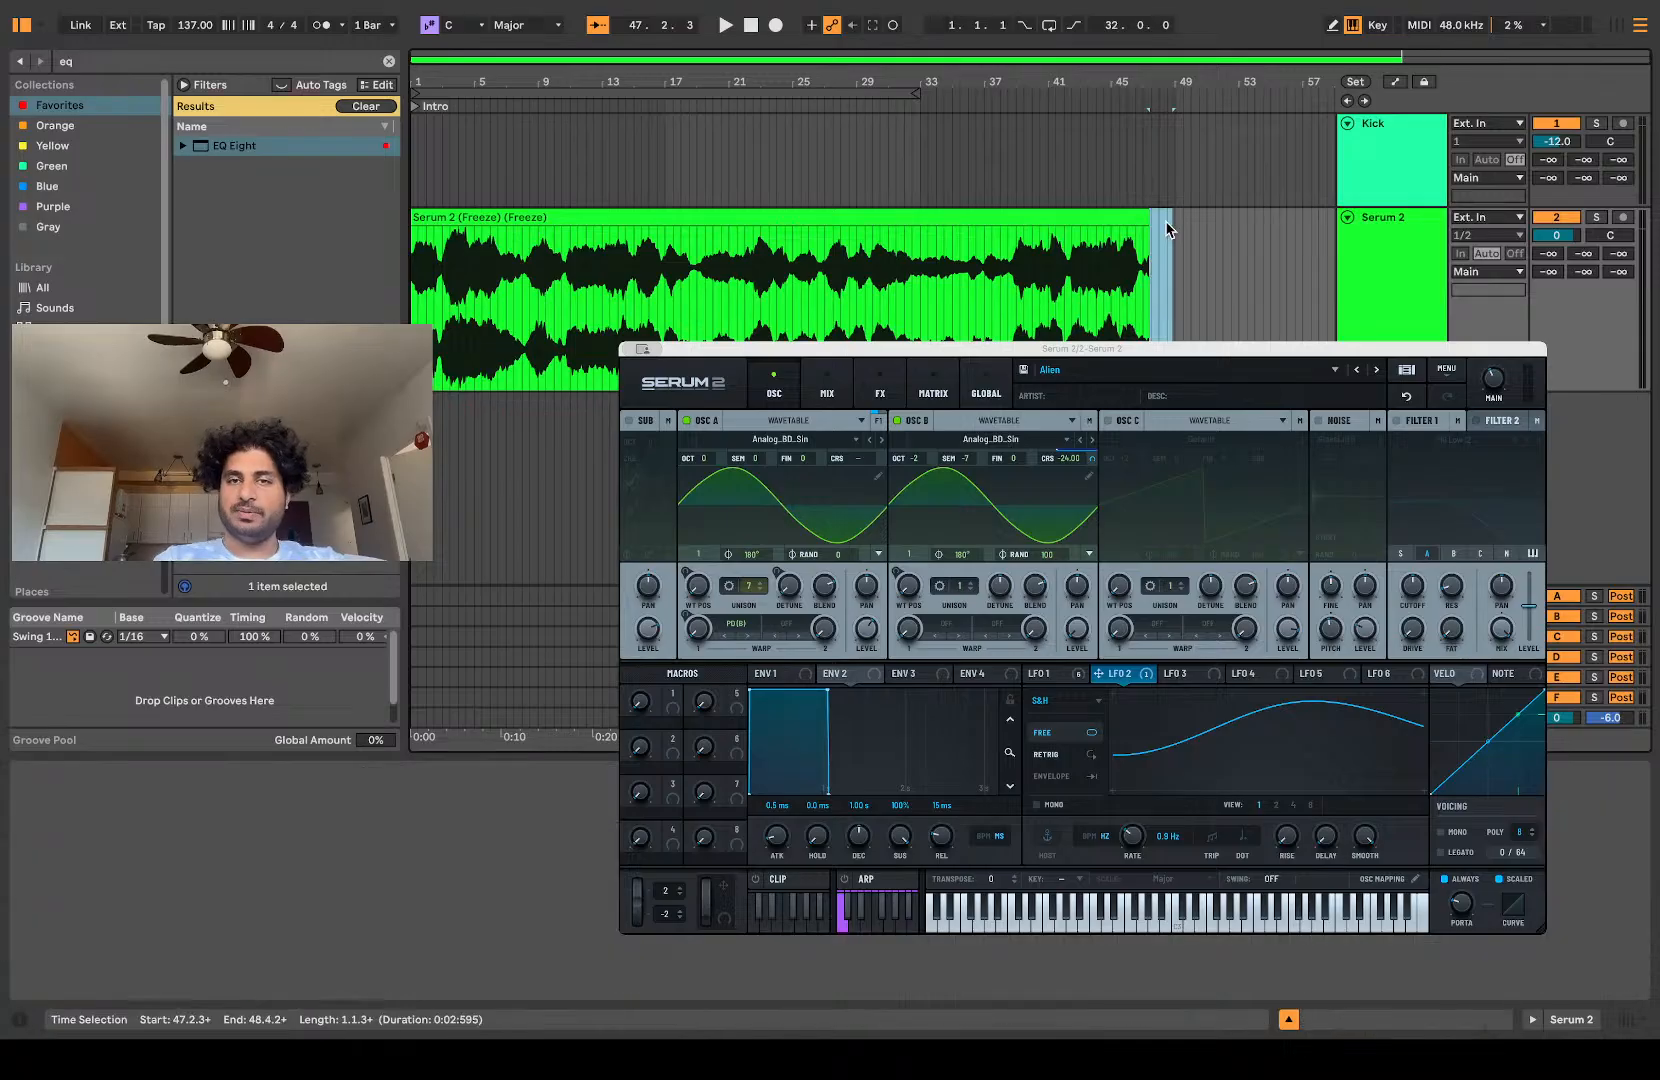
{"action": "left_click", "coordinate": [1146, 236]}
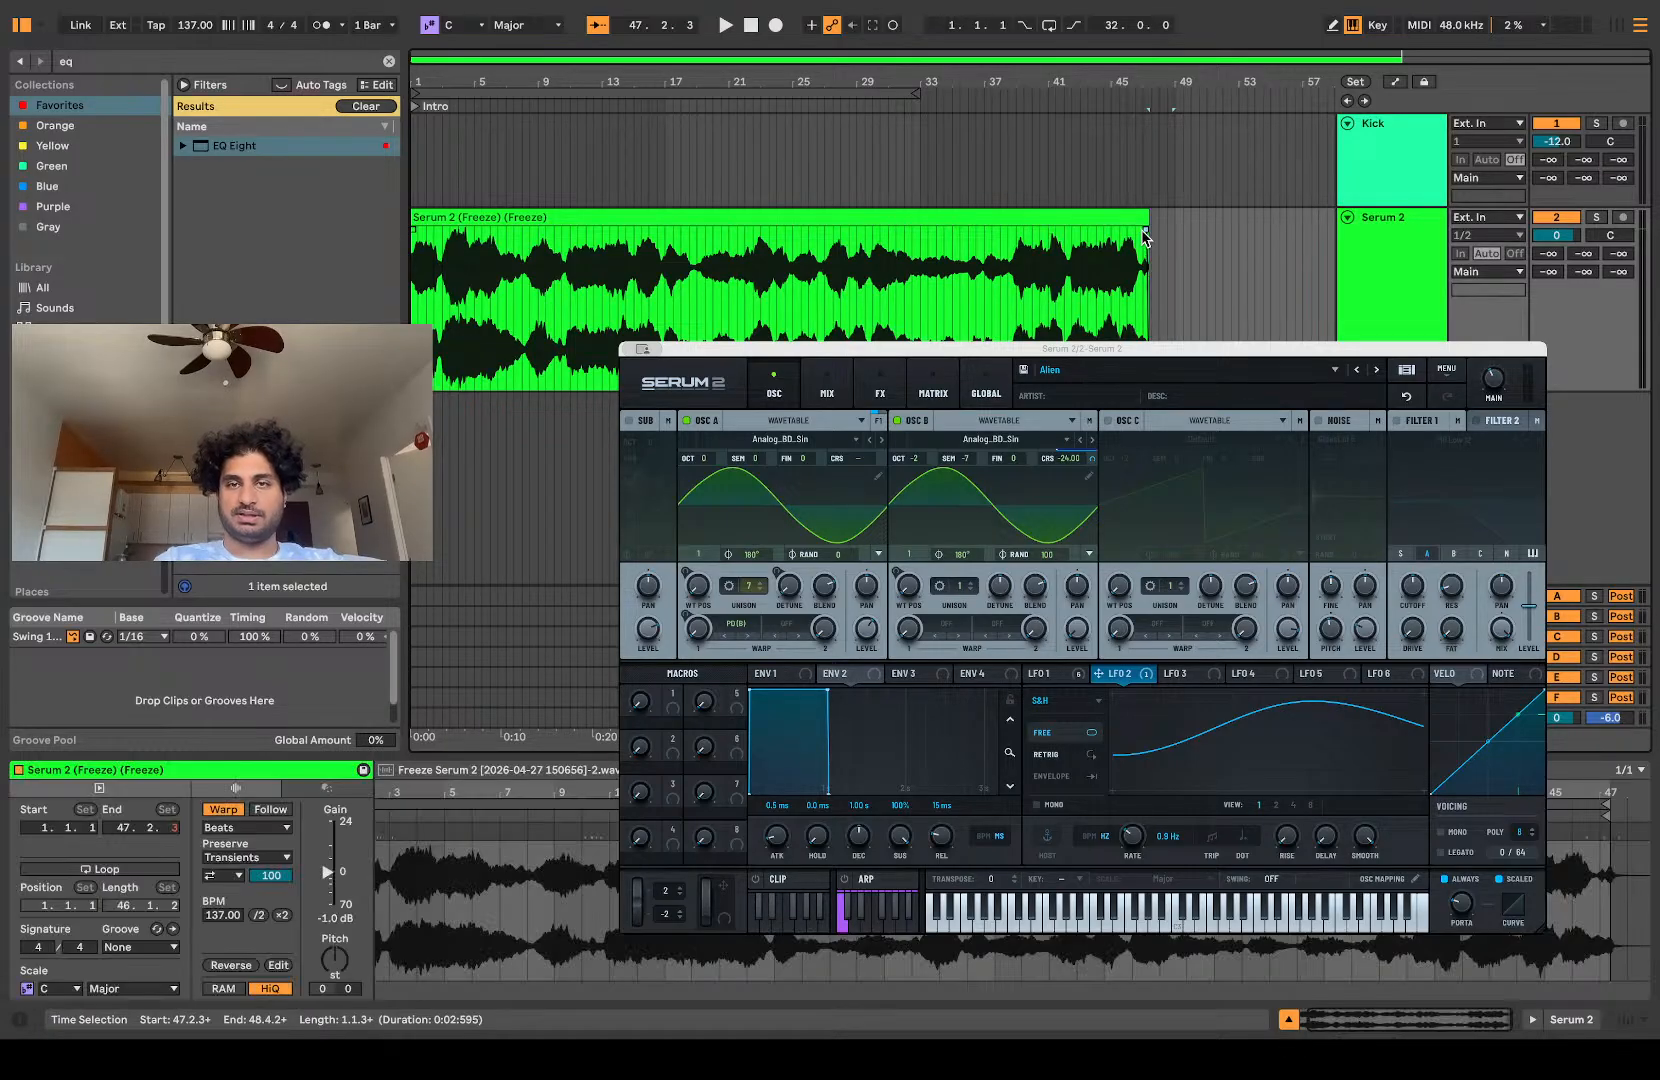
Step: Examine the flattened Serum 2 waveform around bar 6 and audition the clip from there and from about bar 12
{"action": "left_click", "coordinate": [491, 340]}
{"action": "scroll", "coordinate": [491, 340], "scroll_direction": "up", "scroll_amount": 5}
{"action": "scroll", "coordinate": [495, 358], "scroll_direction": "up", "scroll_amount": 2}
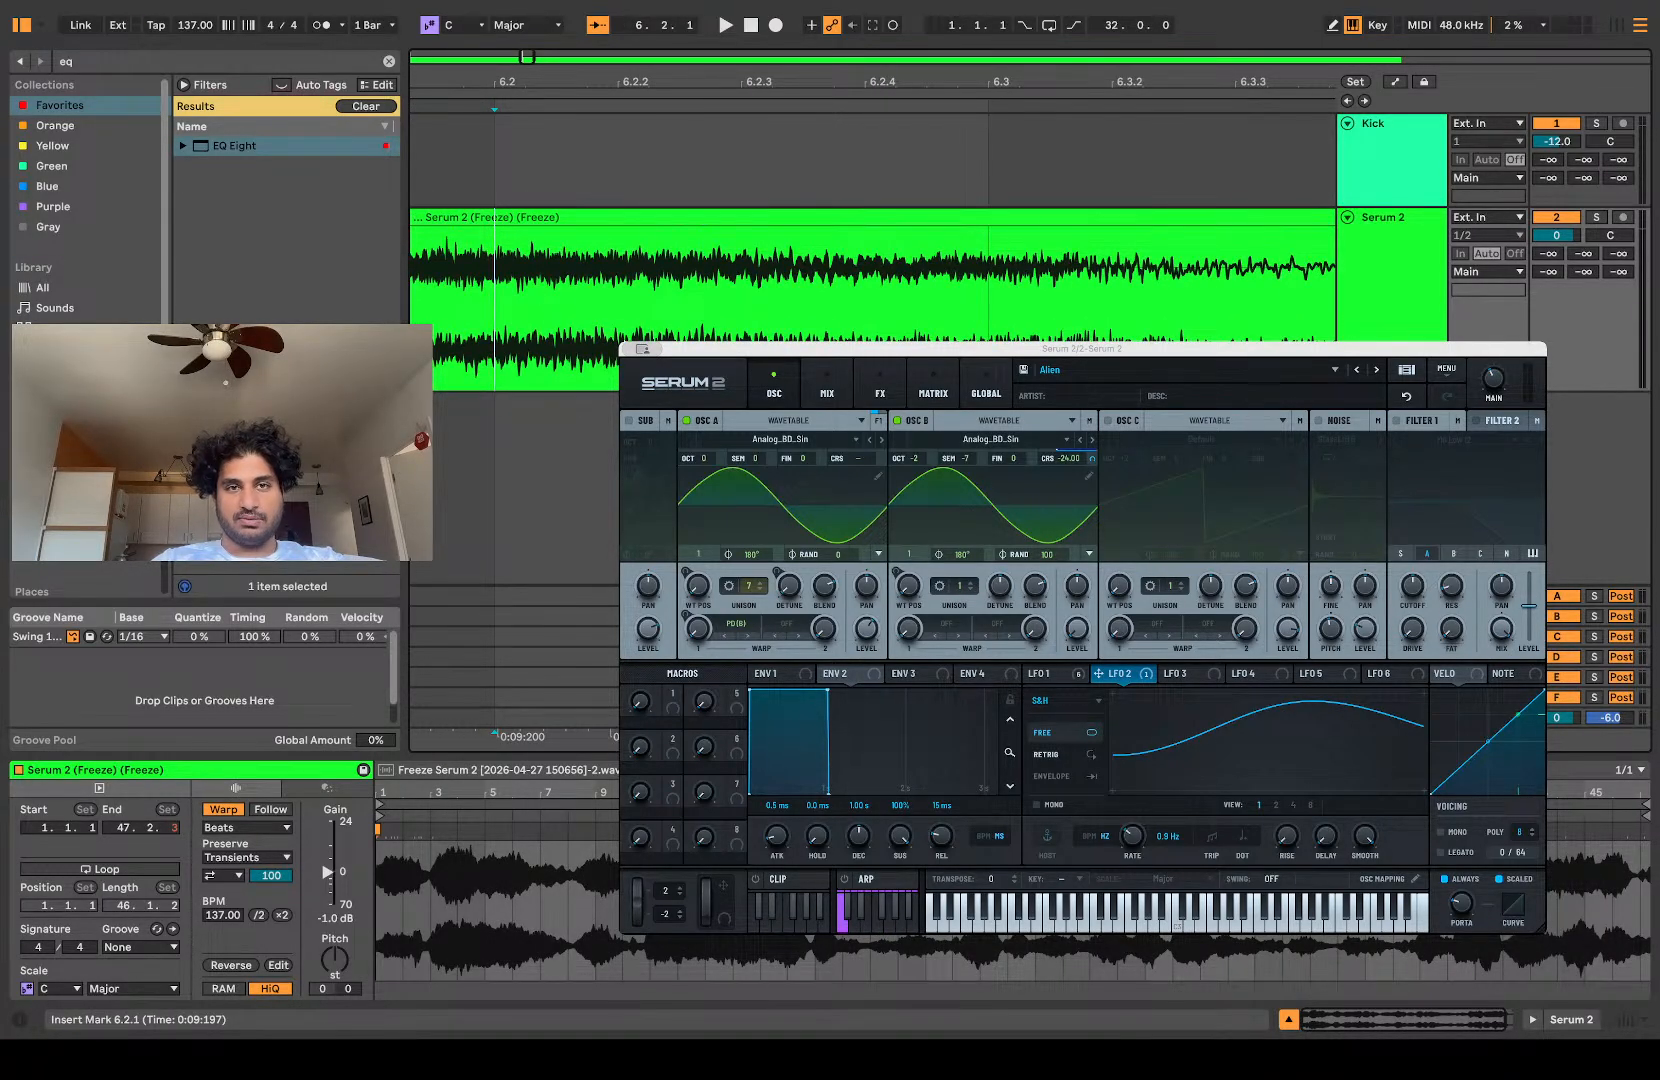
{"action": "scroll", "coordinate": [755, 295], "scroll_direction": "down", "scroll_amount": 10}
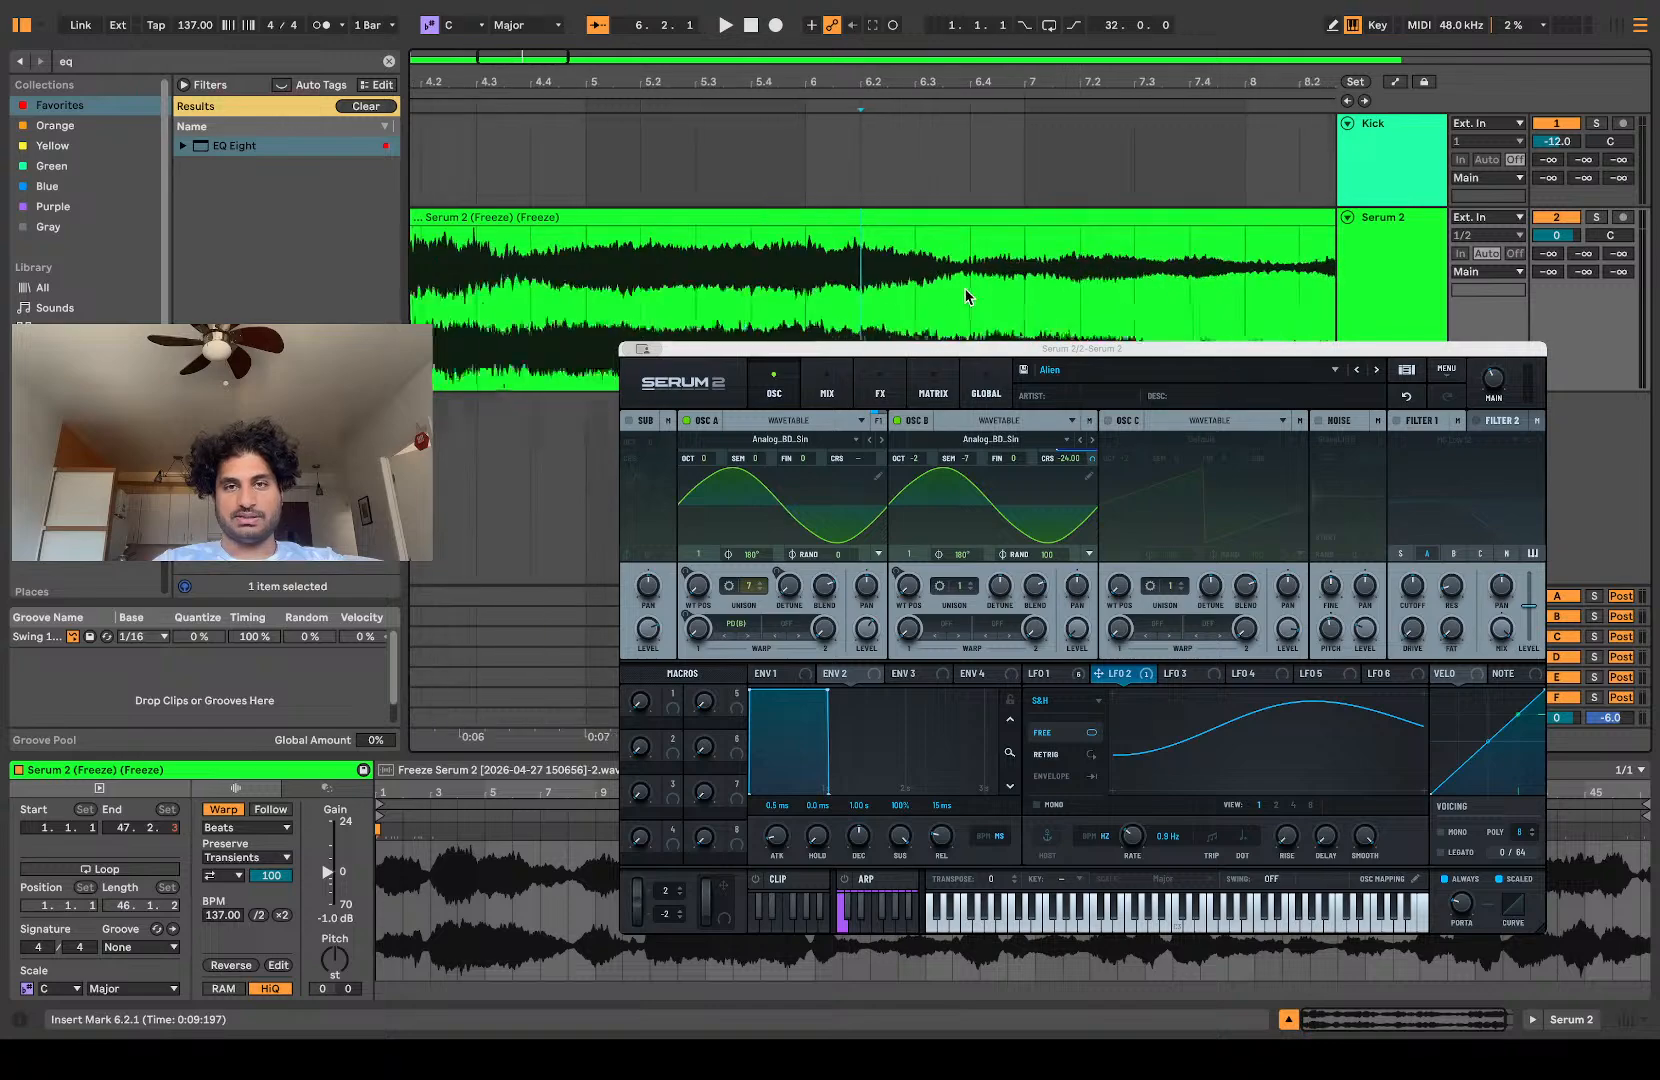
{"action": "scroll", "coordinate": [966, 296], "scroll_direction": "down", "scroll_amount": 5}
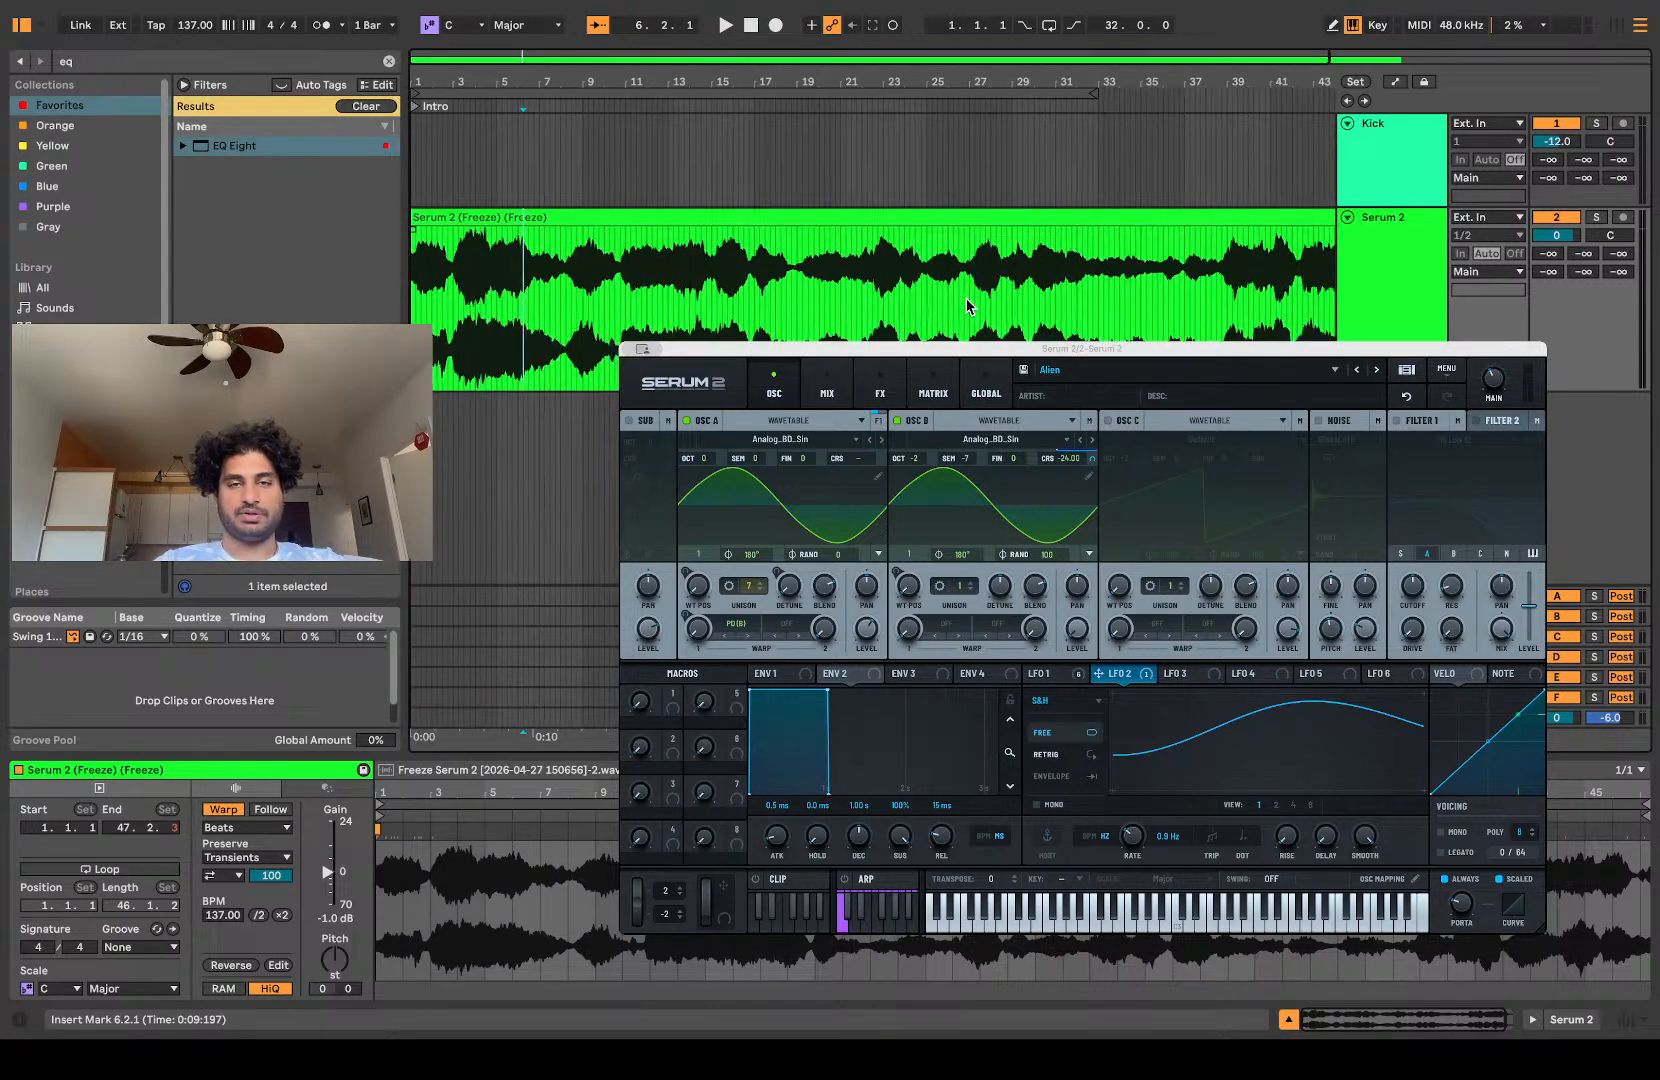
{"action": "key", "text": "space"}
{"action": "left_click", "coordinate": [659, 316]}
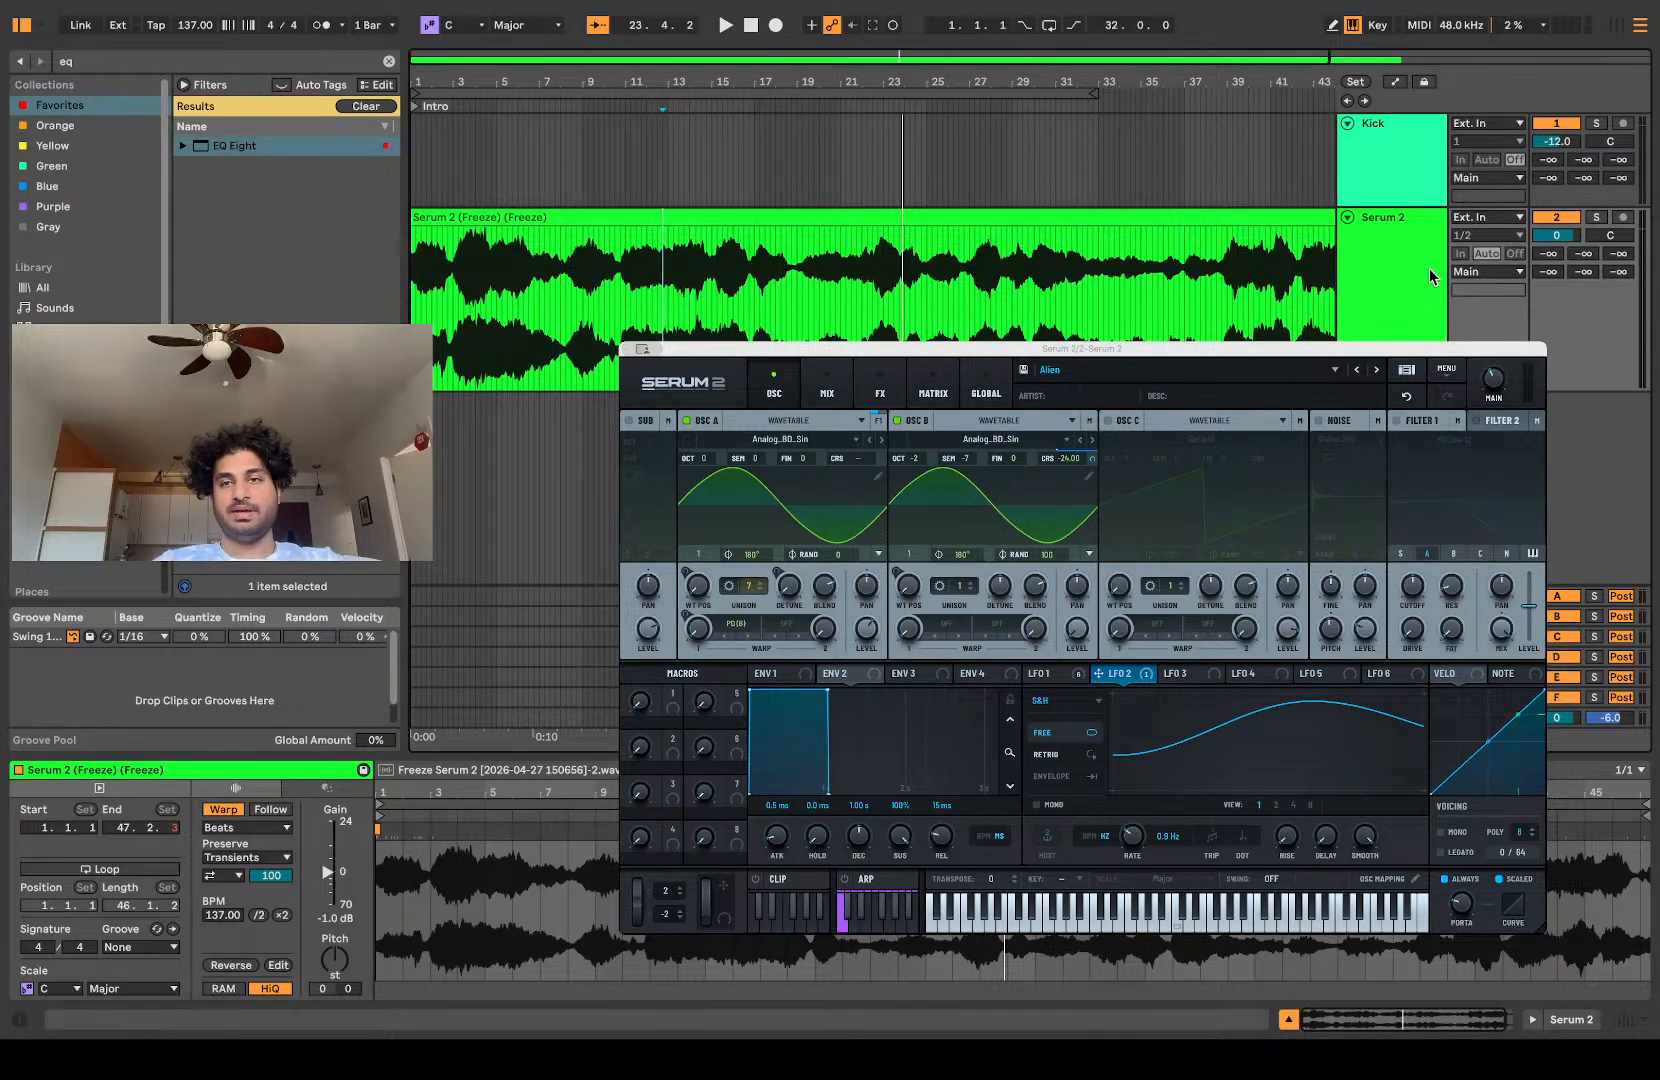
Step: Slice the flattened Serum 2 clip to a new MIDI track as a Drum Rack and select the rack
{"action": "left_click", "coordinate": [1397, 294]}
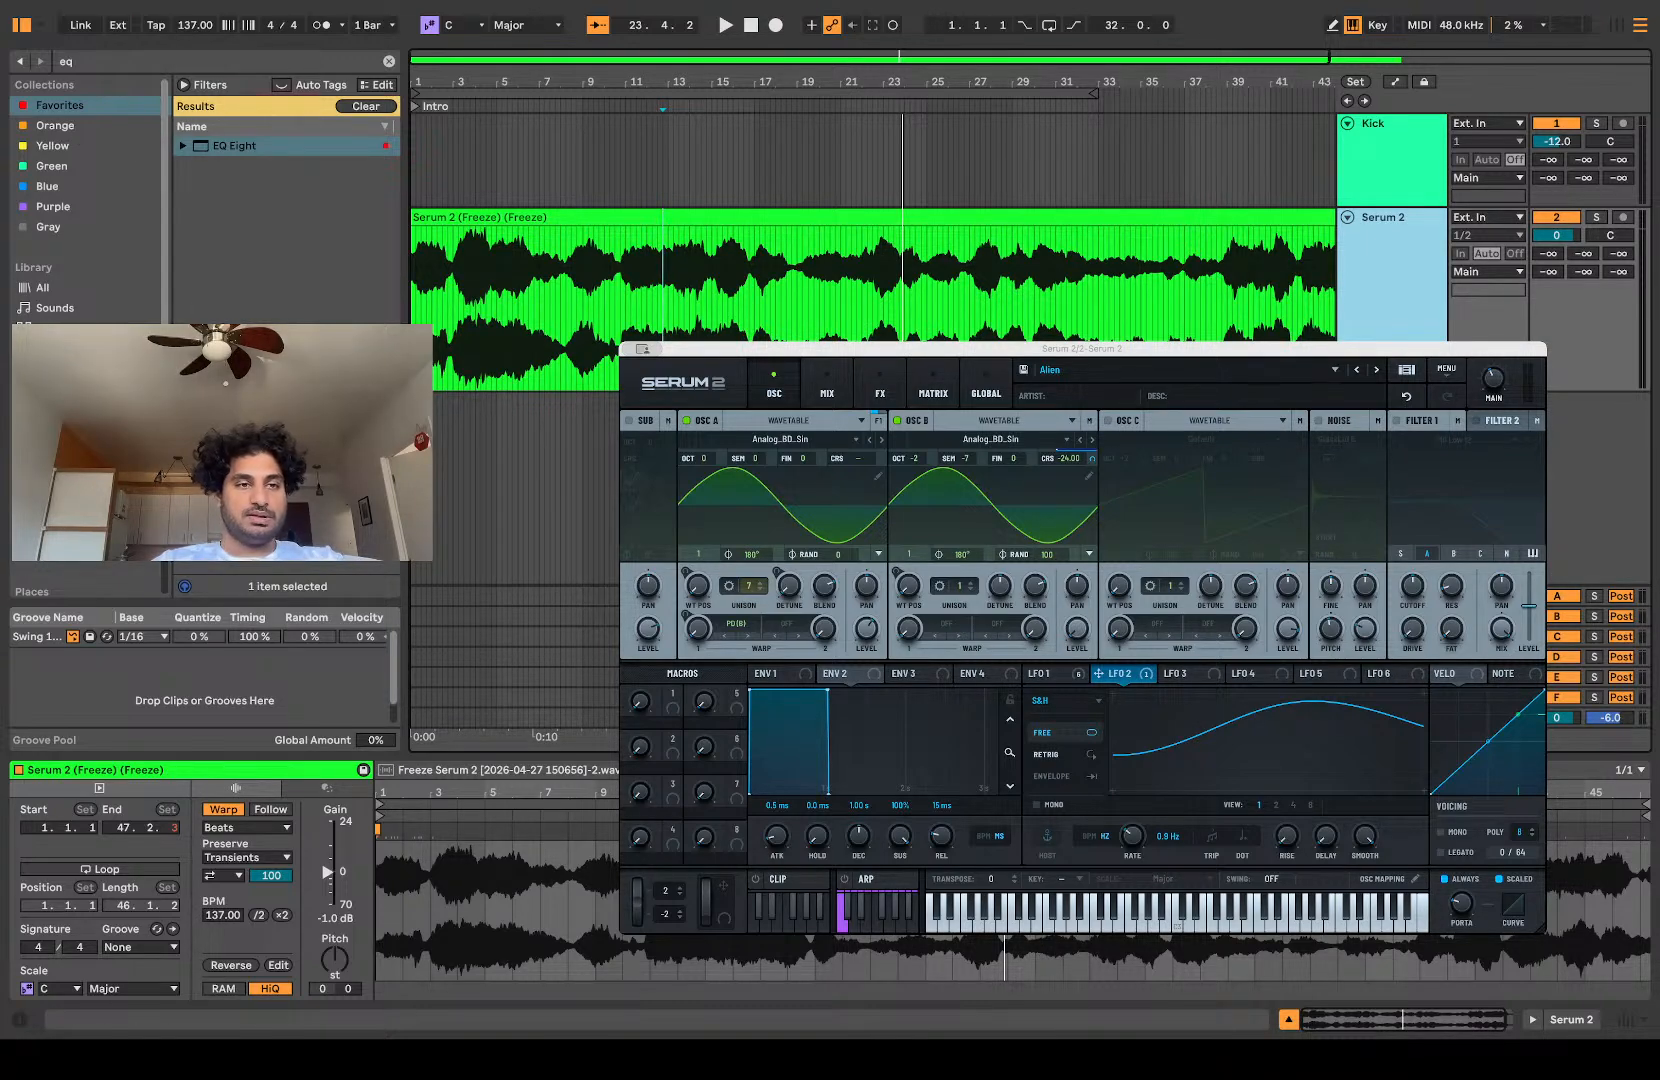
{"action": "left_click", "coordinate": [543, 216]}
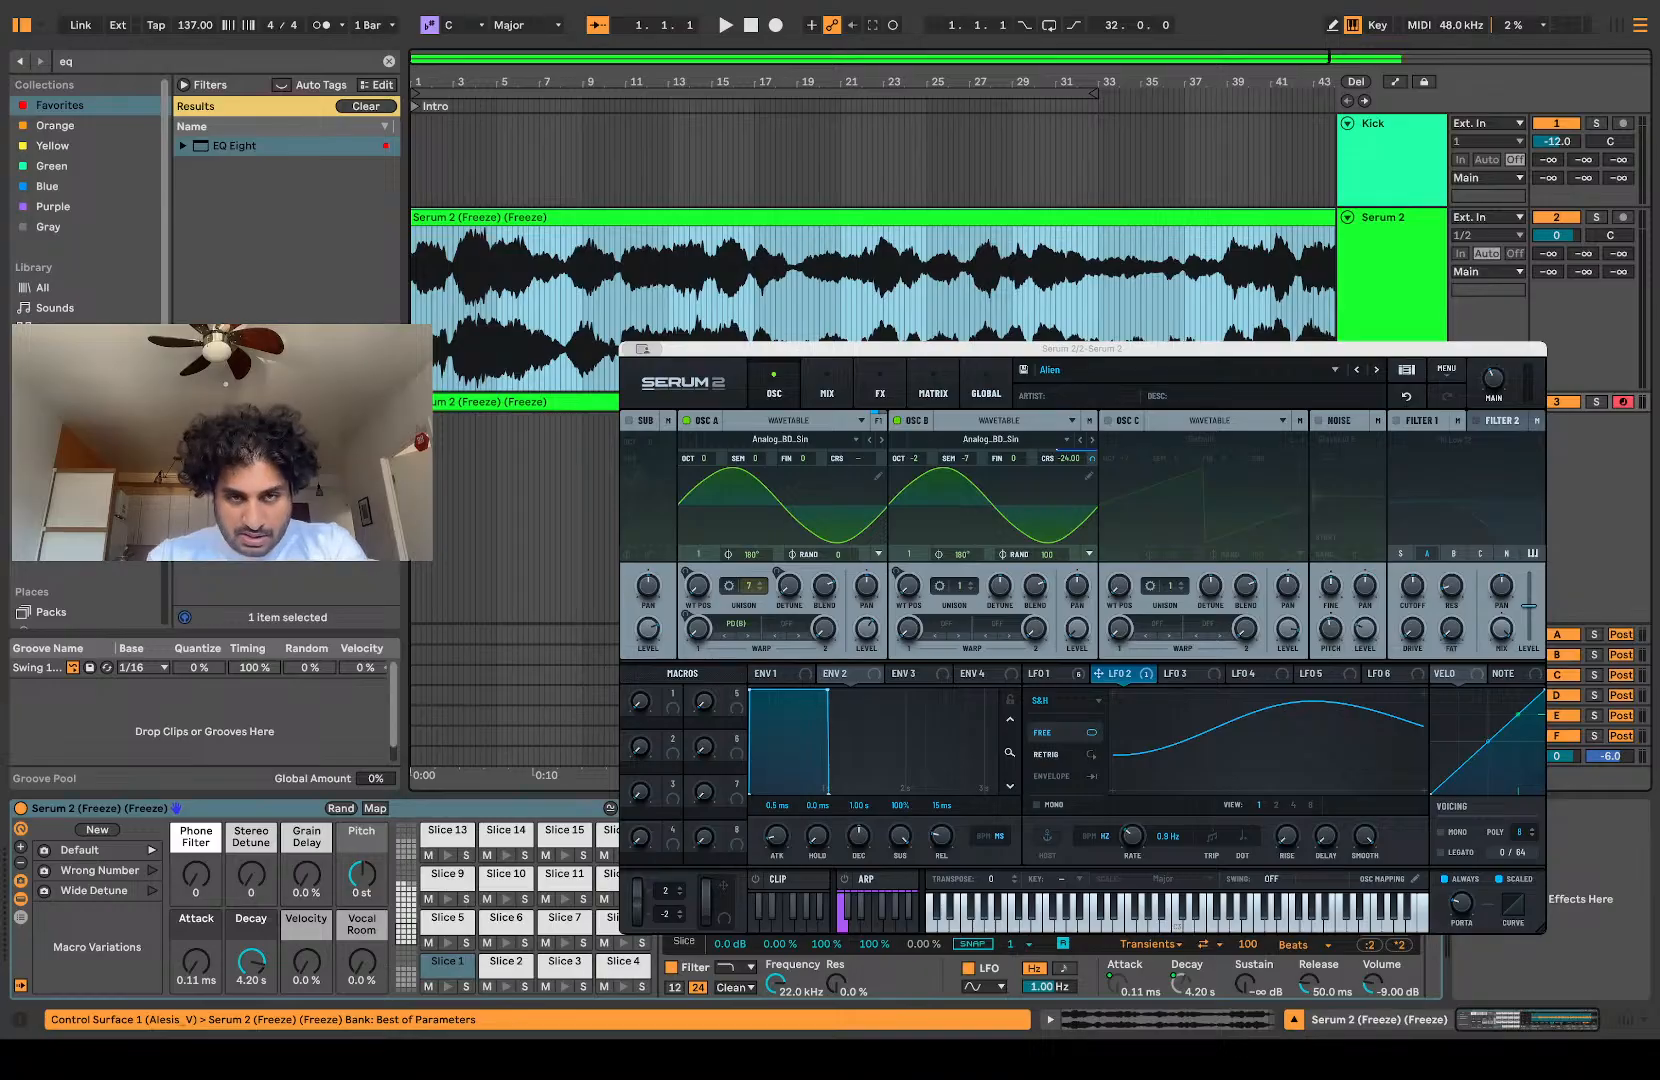
{"action": "left_click", "coordinate": [225, 810]}
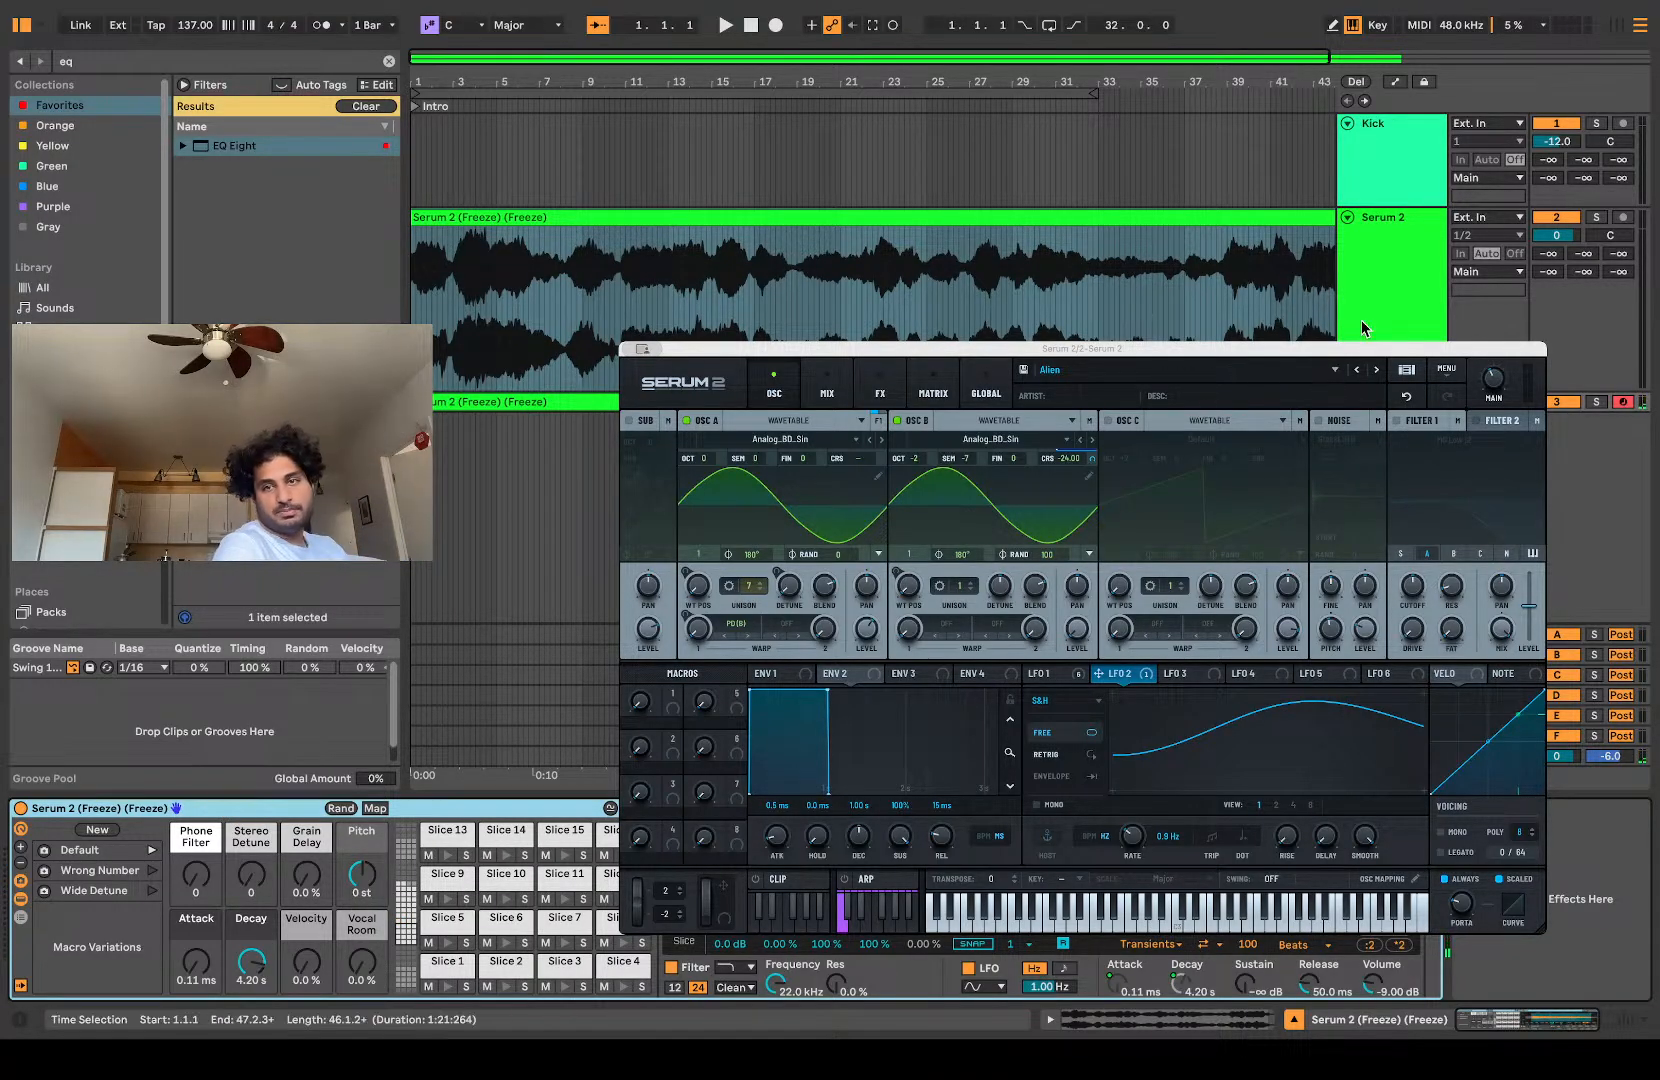
Step: Expand the sliced Serum 2 track and delete the MIDI clip that the slicing generated on it
{"action": "left_click_drag", "start_coordinate": [1592, 411], "coordinate": [1592, 622]}
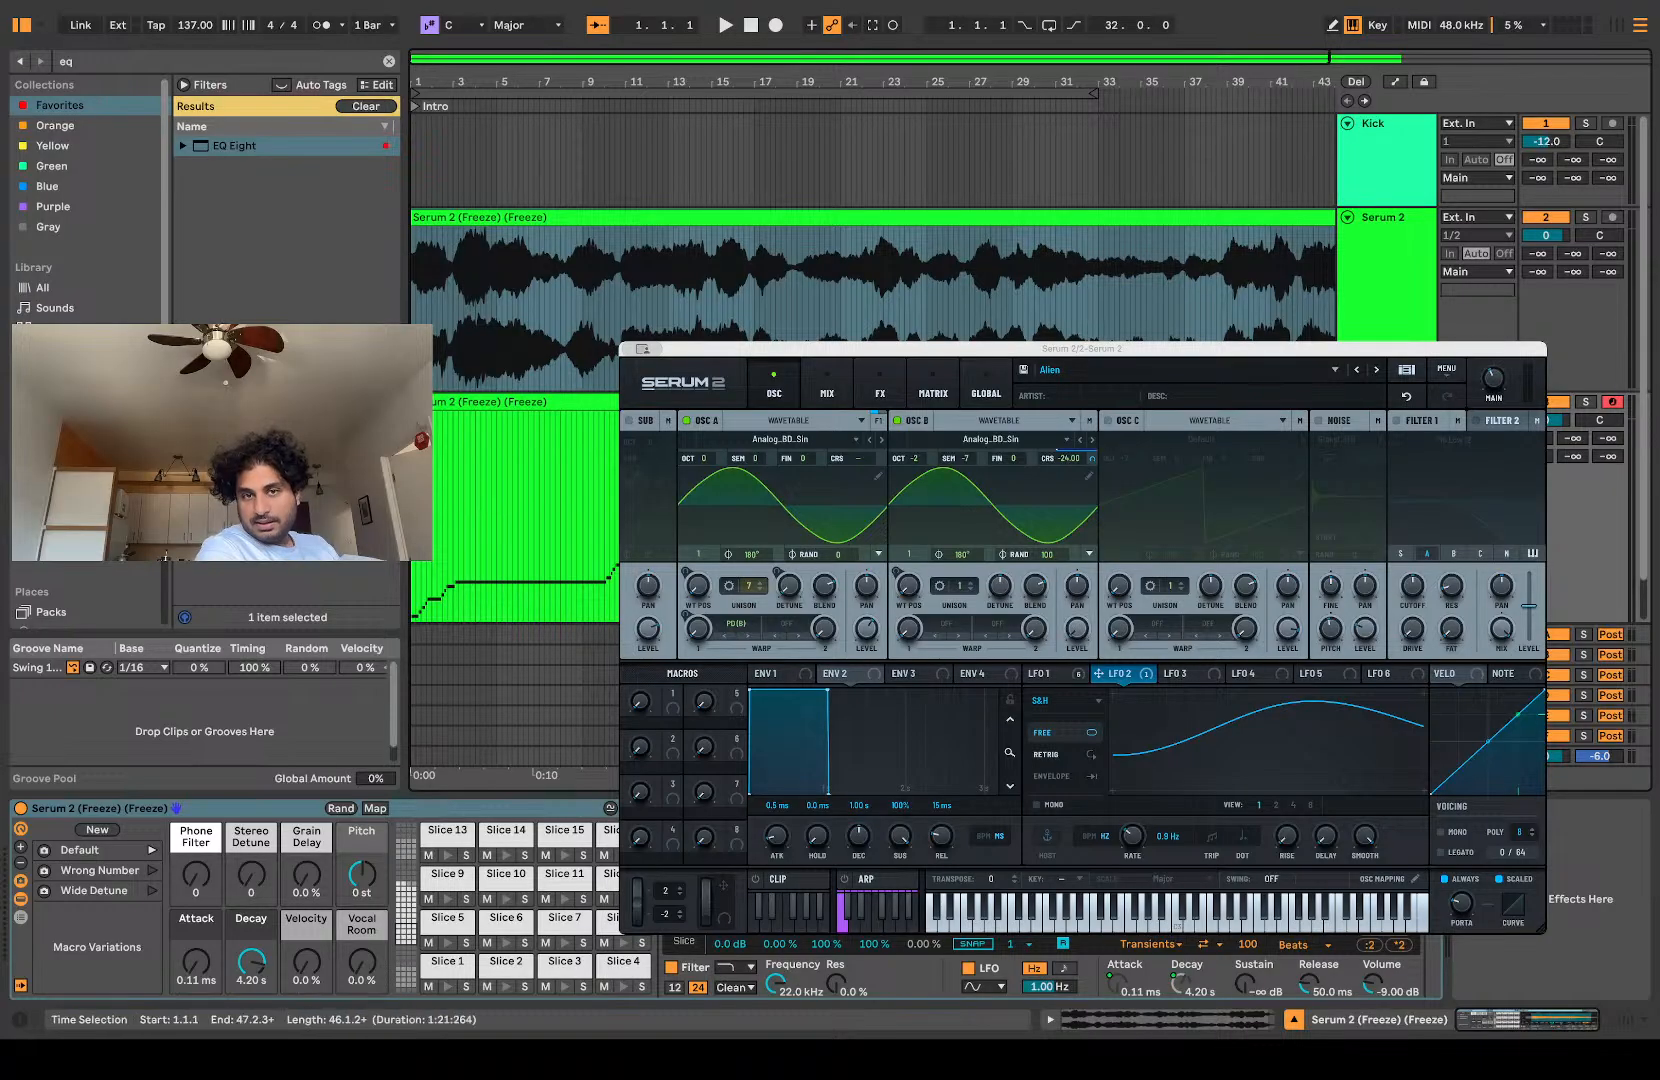
{"action": "left_click", "coordinate": [996, 107]}
{"action": "left_click", "coordinate": [530, 402]}
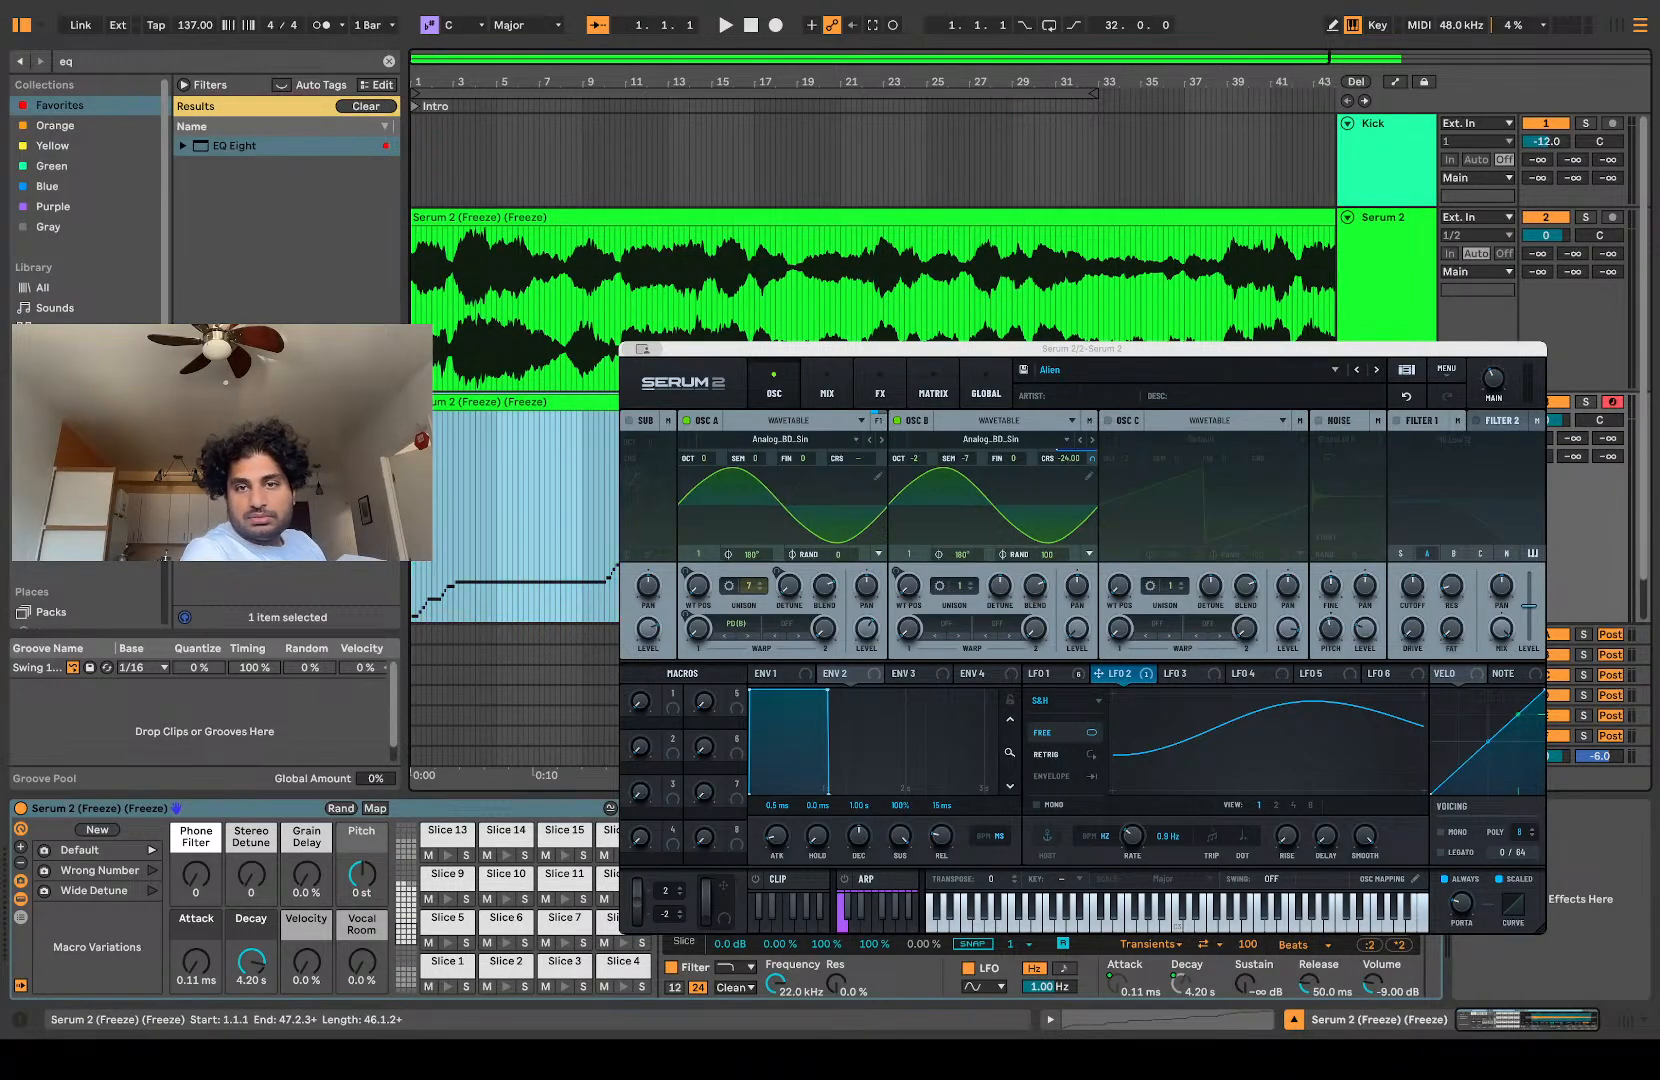
{"action": "key", "text": "Delete"}
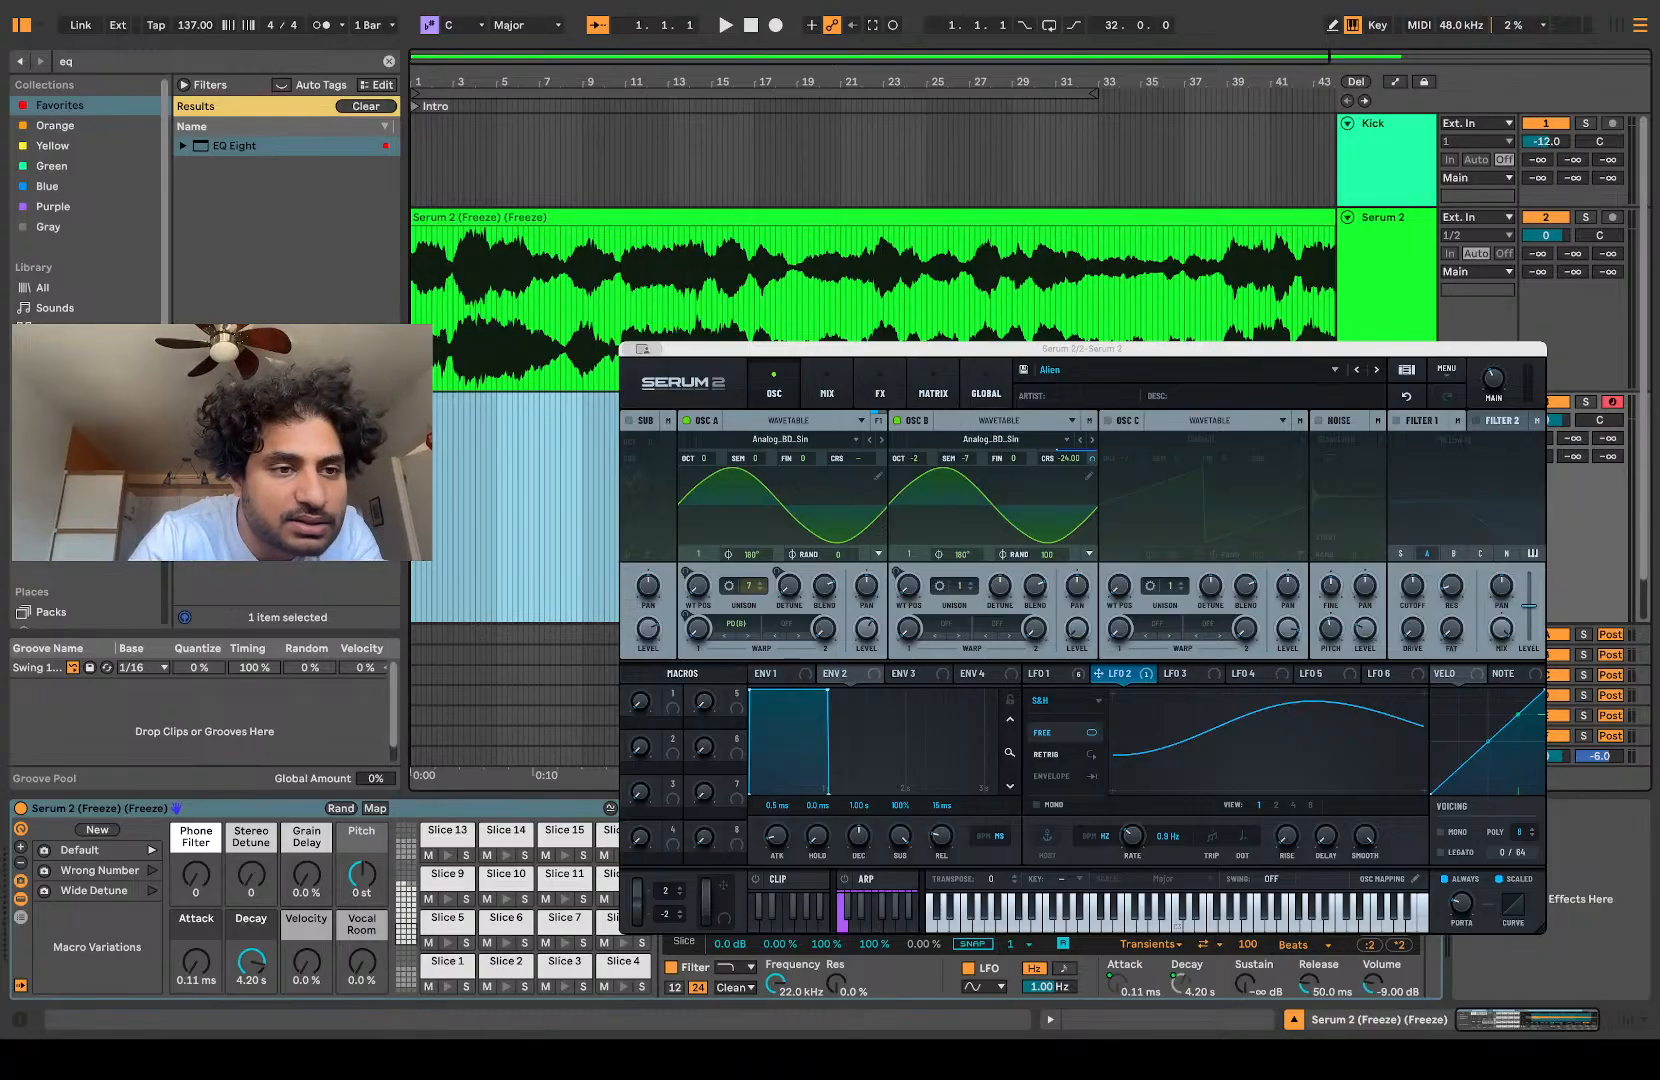
Step: Show the library's clips in the browser and clear the "eq" search
{"action": "left_click", "coordinate": [58, 490]}
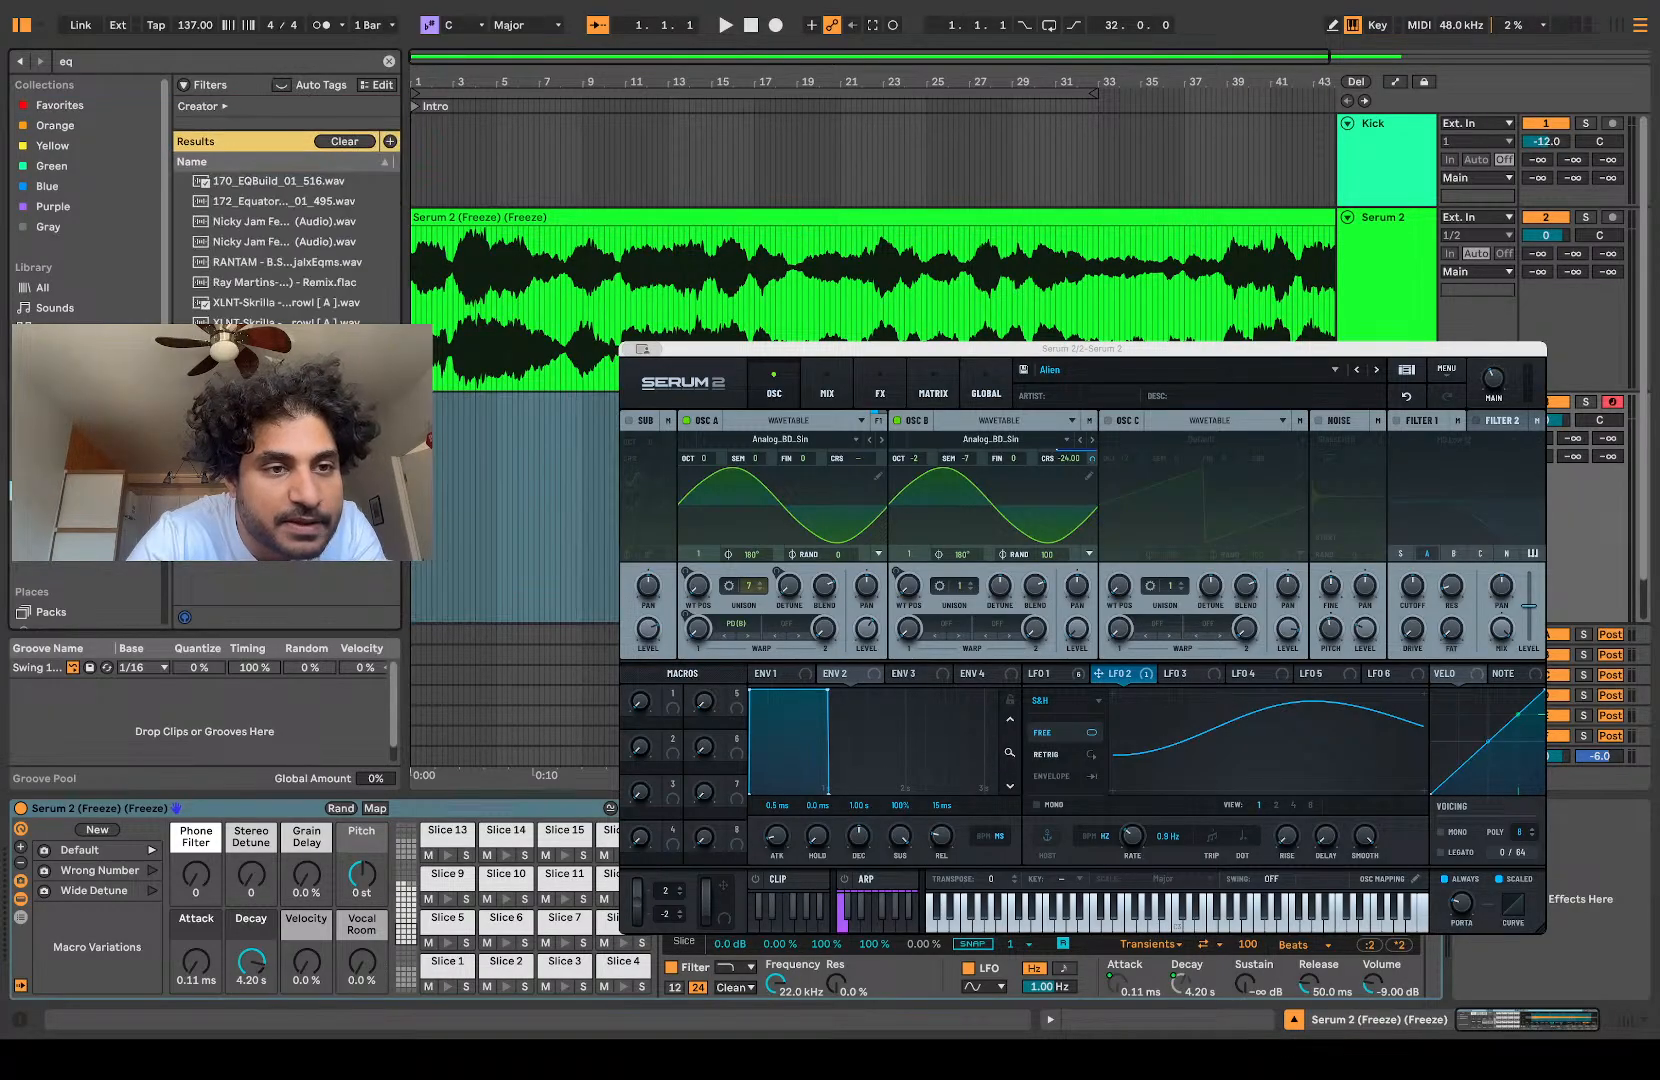
{"action": "left_click", "coordinate": [58, 470]}
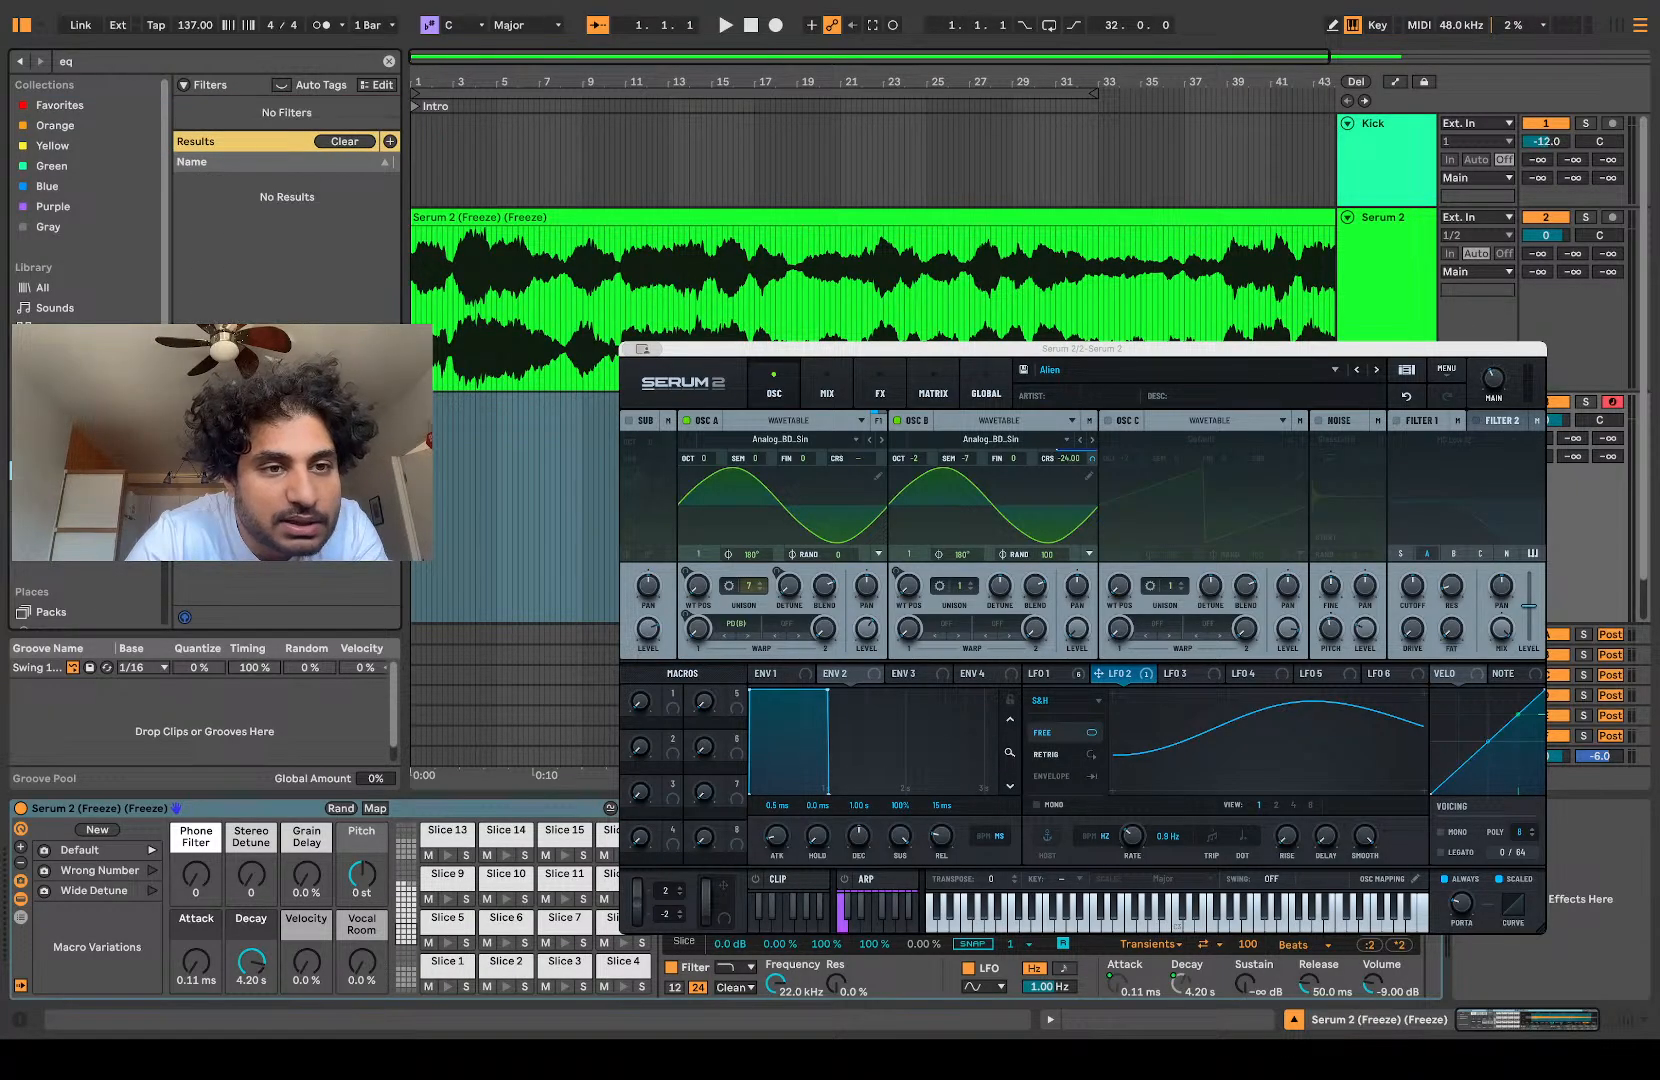
{"action": "left_click", "coordinate": [389, 62]}
Step: Preview library clips and place the 909 Core Kit Off Hat 125 bpm clip at bar 1 on the sliced Serum 2 track
{"action": "left_click", "coordinate": [206, 274]}
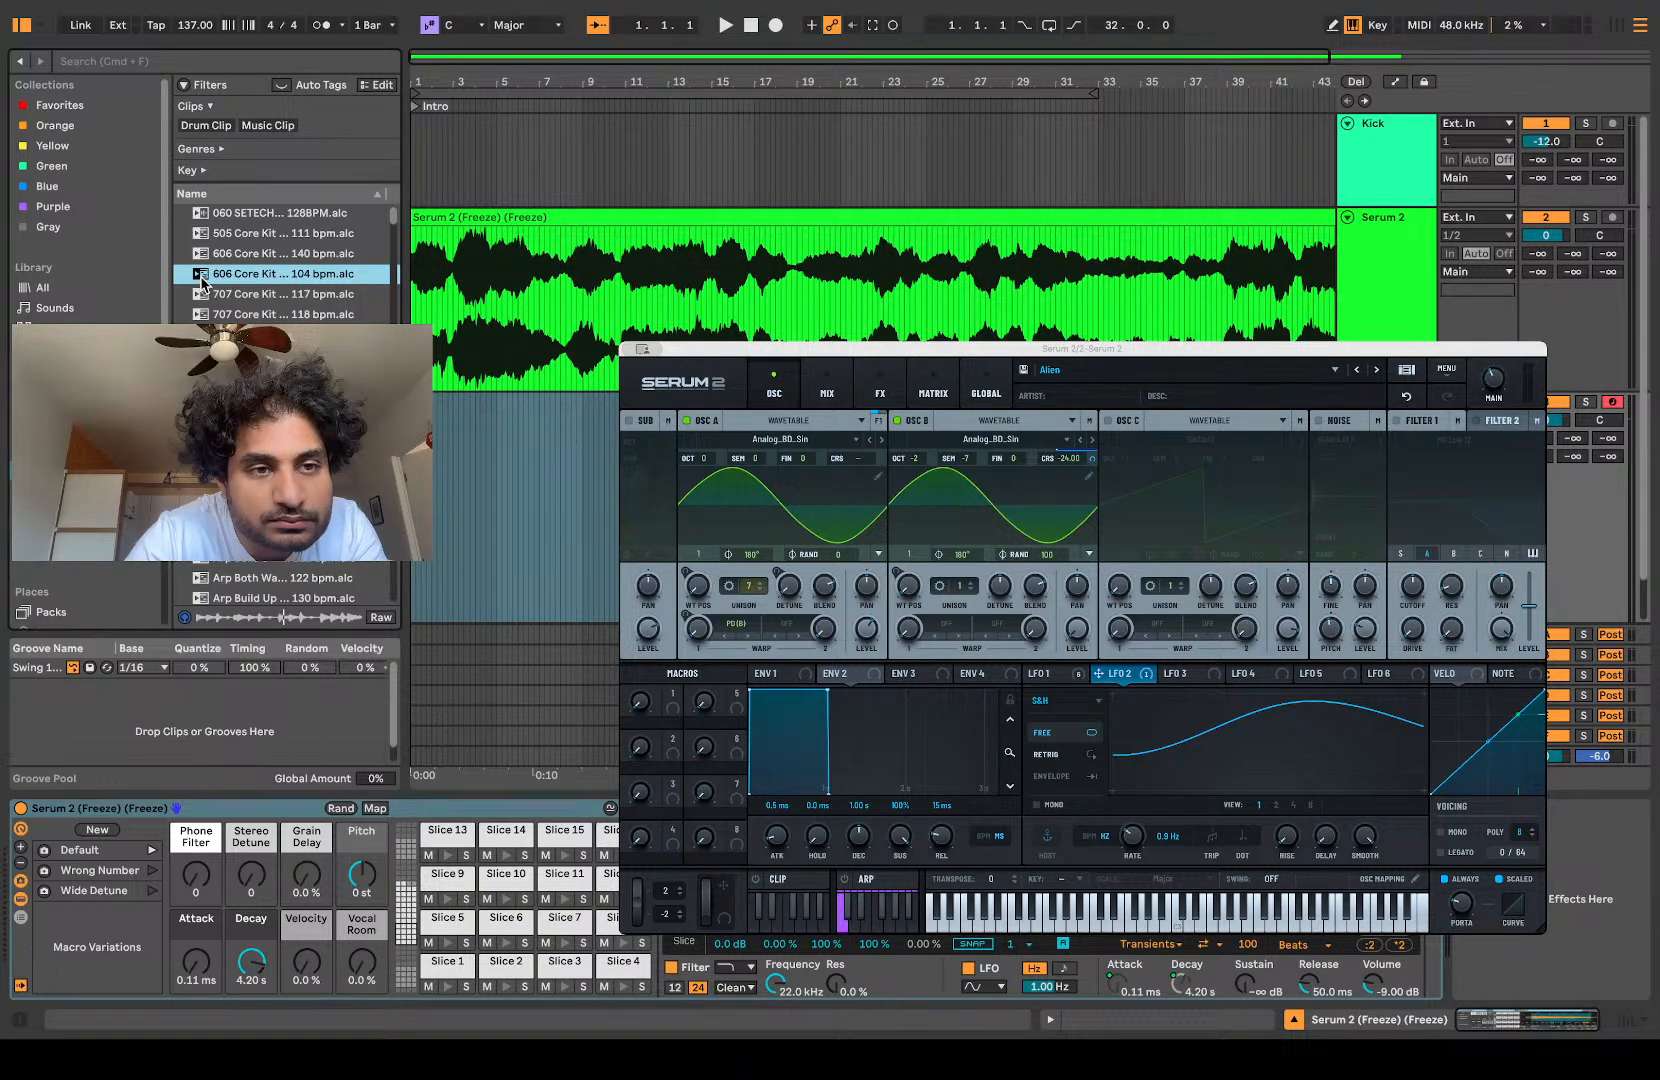
{"action": "left_click", "coordinate": [270, 396]}
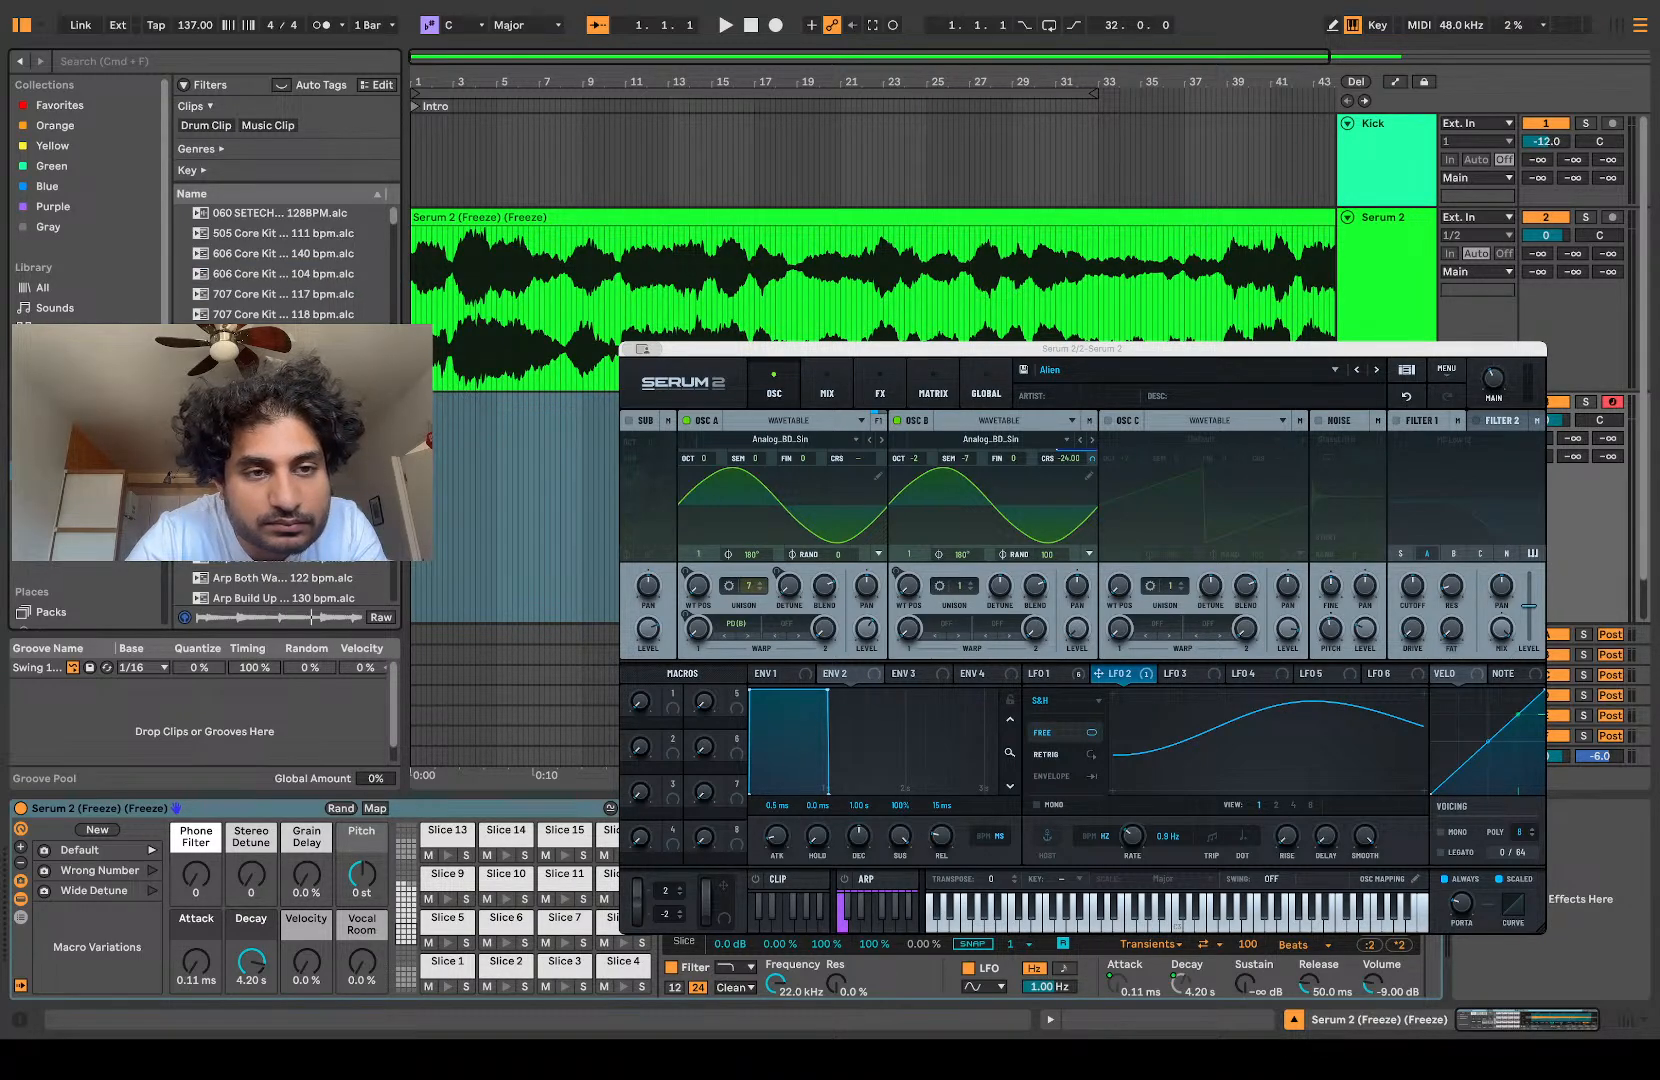
{"action": "scroll", "coordinate": [270, 400], "scroll_direction": "down", "scroll_amount": 3}
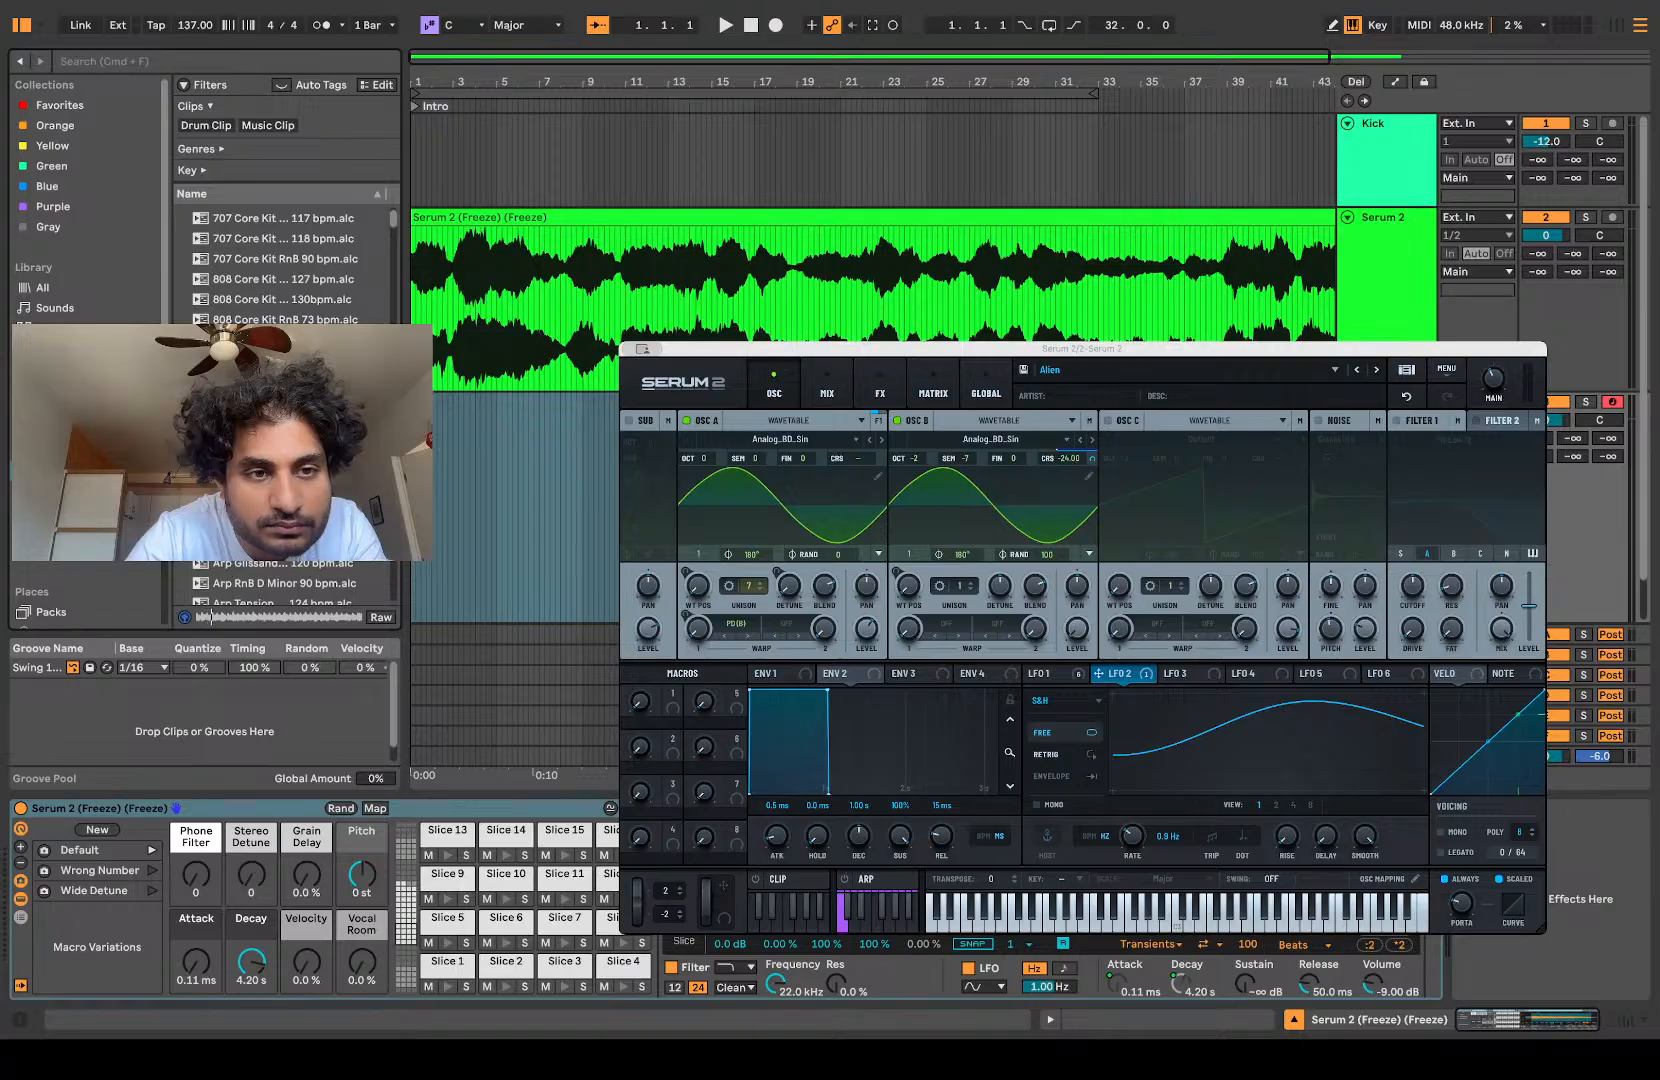
{"action": "left_click_drag", "start_coordinate": [270, 400], "coordinate": [460, 607]}
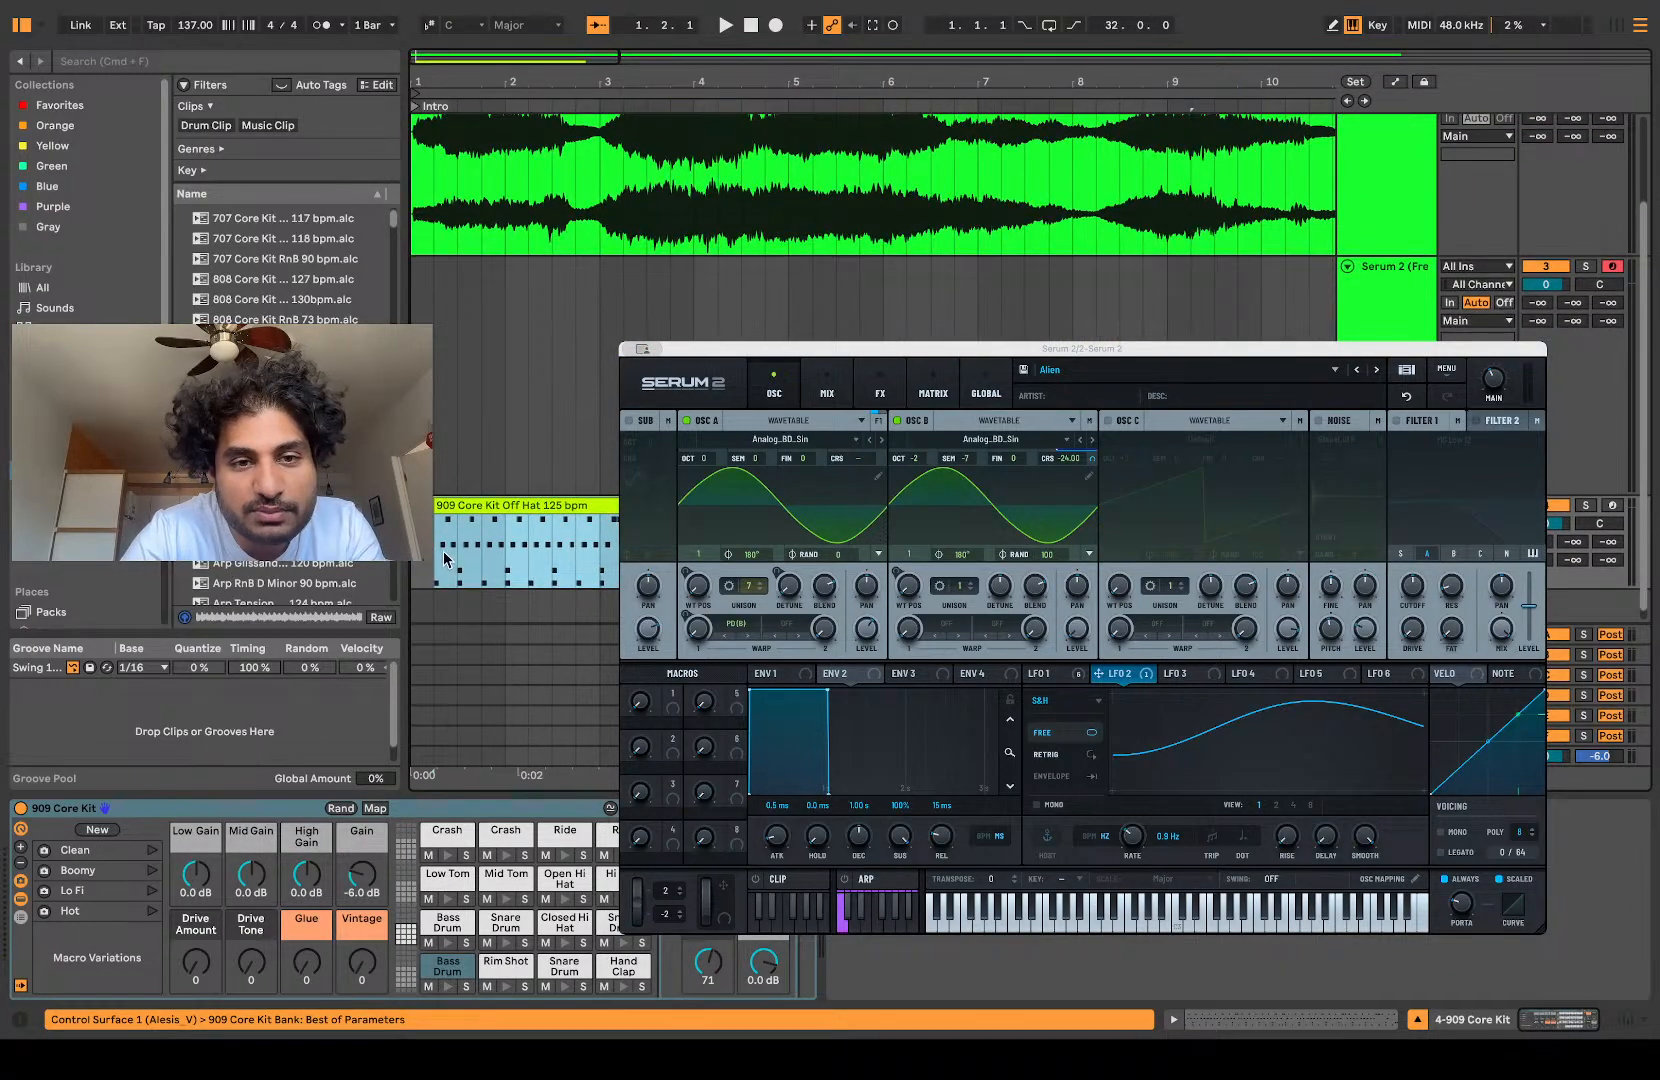
{"action": "left_click_drag", "start_coordinate": [481, 511], "coordinate": [445, 357]}
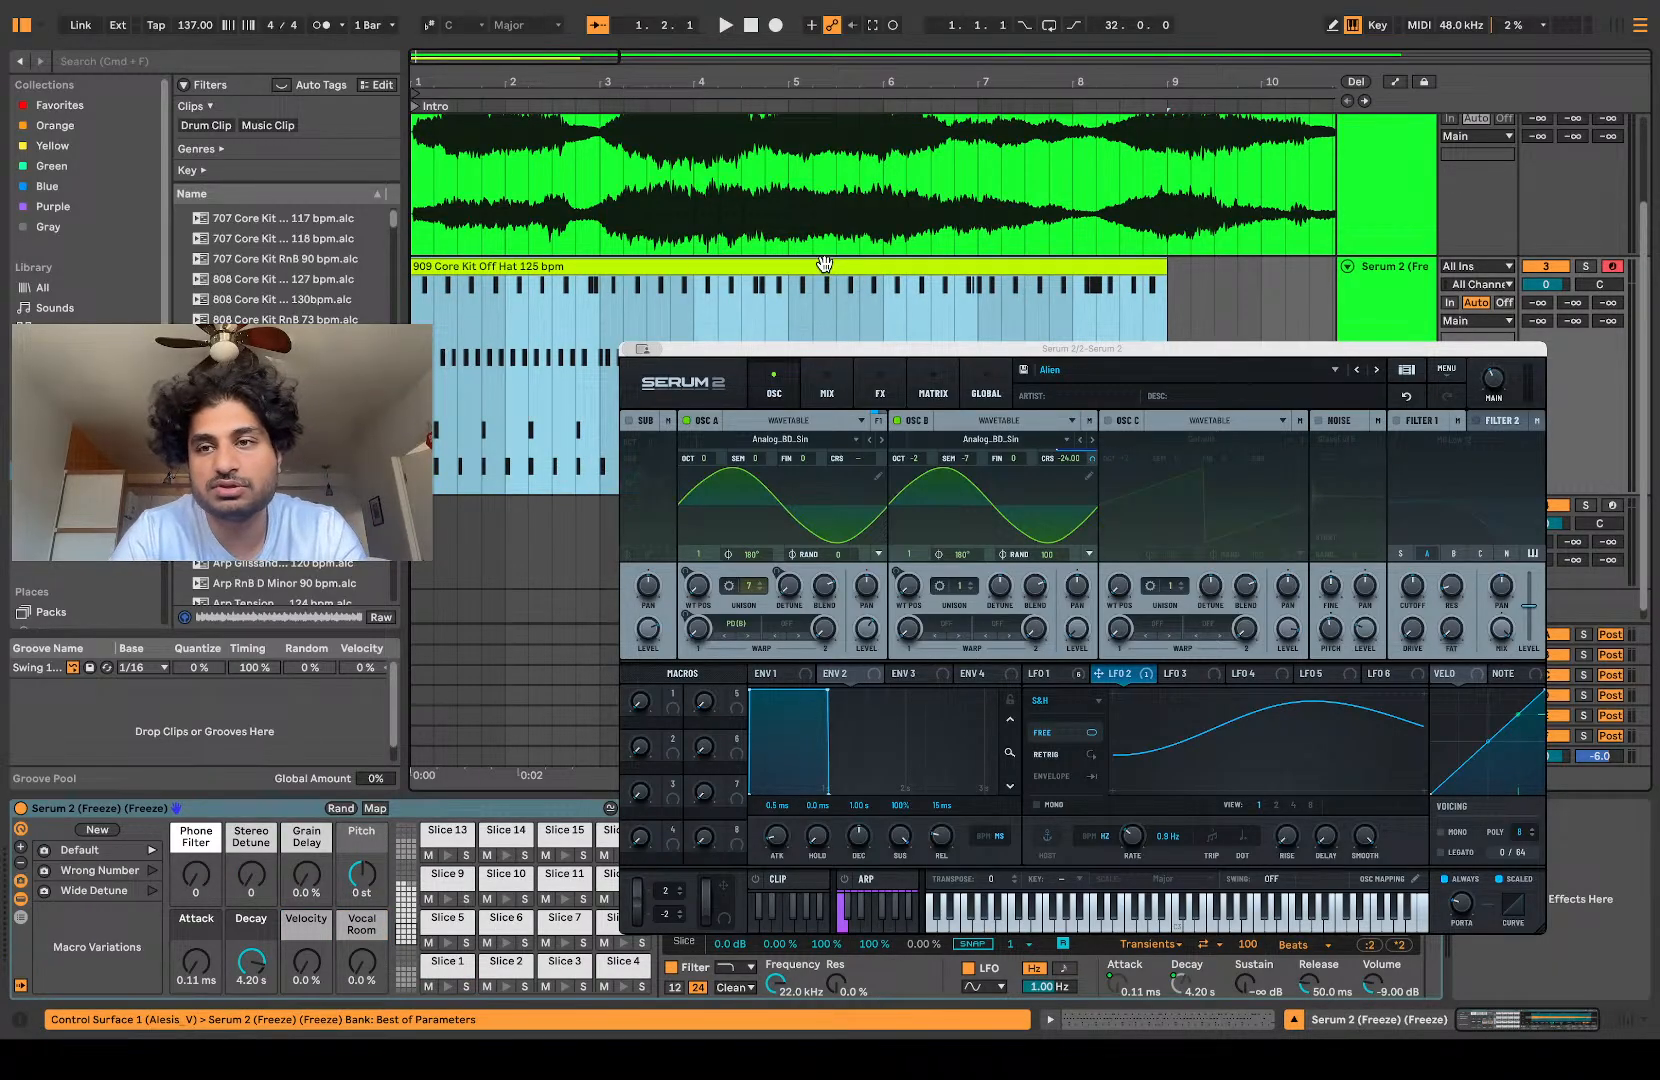
Step: Mute the flattened Serum 2 audio track and audition the sliced track's pattern from bar 1
{"action": "scroll", "coordinate": [824, 264], "scroll_direction": "up", "scroll_amount": 3}
{"action": "left_click", "coordinate": [1549, 218]}
{"action": "left_click_drag", "start_coordinate": [1028, 82], "coordinate": [1028, 140]}
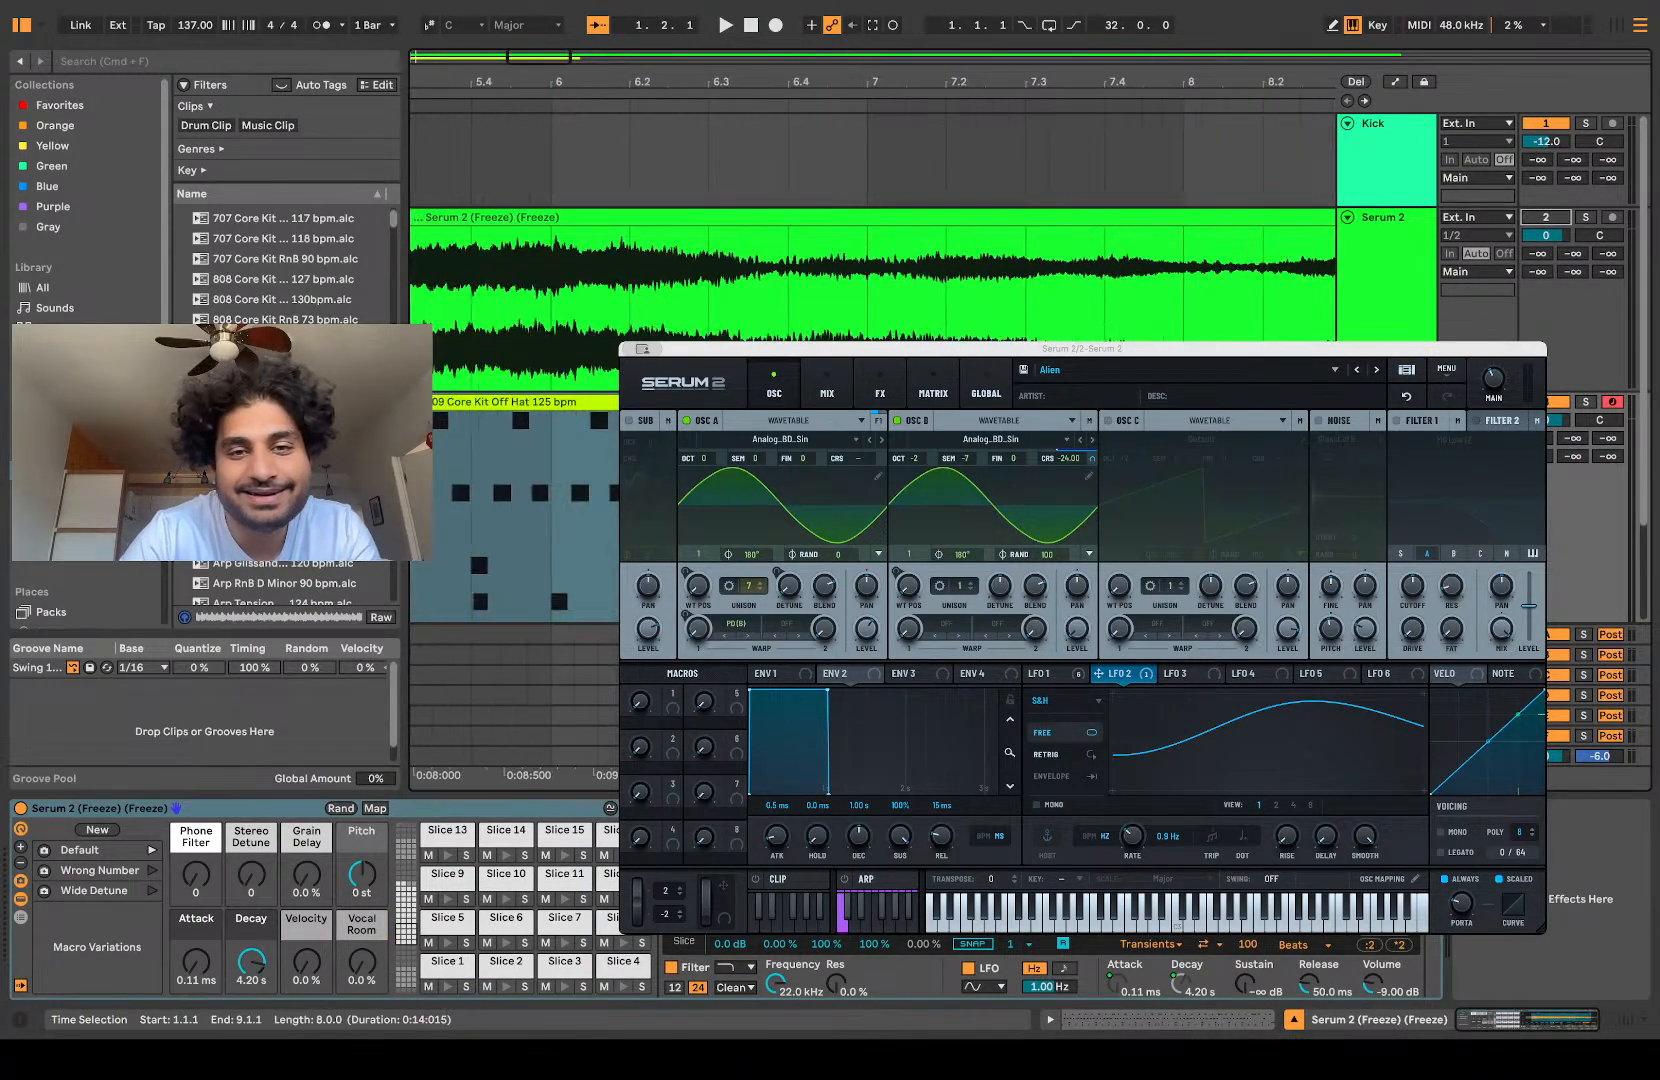
{"action": "scroll", "coordinate": [824, 264], "scroll_direction": "left", "scroll_amount": 10}
{"action": "key", "text": "space"}
{"action": "scroll", "coordinate": [824, 264], "scroll_direction": "down", "scroll_amount": 5}
{"action": "scroll", "coordinate": [824, 264], "scroll_direction": "down", "scroll_amount": 3}
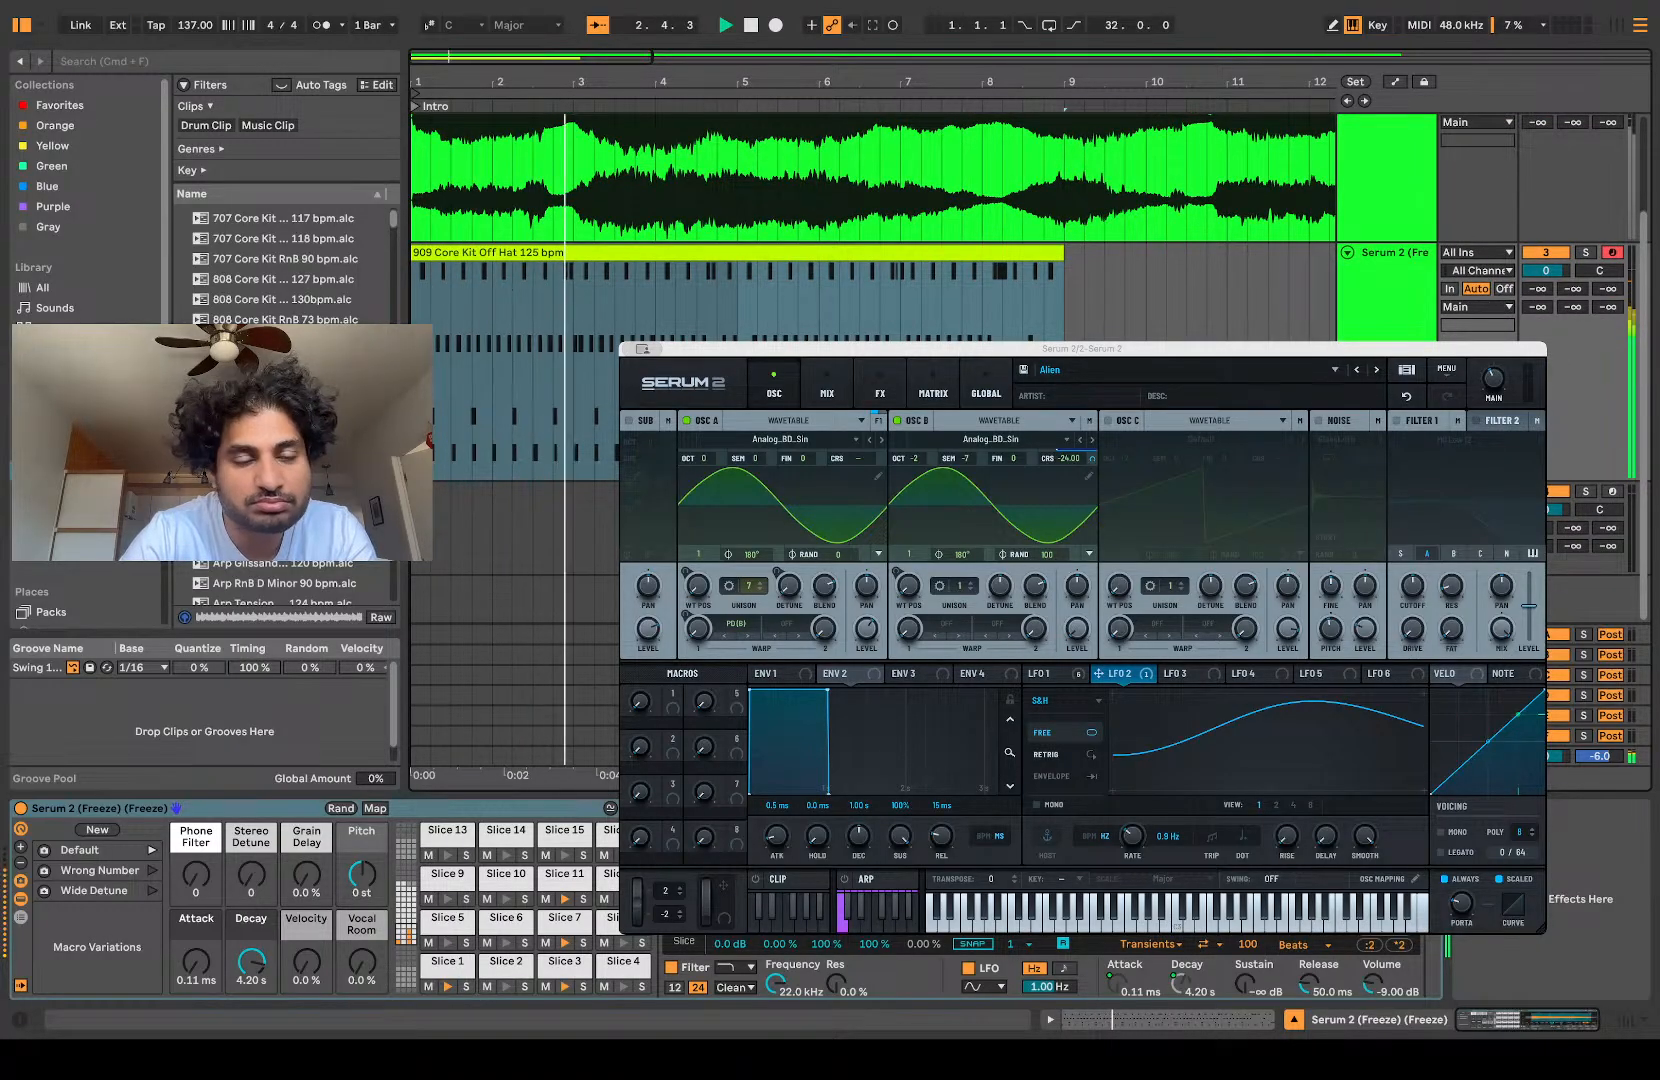
{"action": "key", "text": "space"}
Step: Replace the pattern with the 909 Core Kit Off Hat 126 bpm clip at bar 1 and duplicate it to fill up to bar 9
{"action": "left_click", "coordinate": [508, 378]}
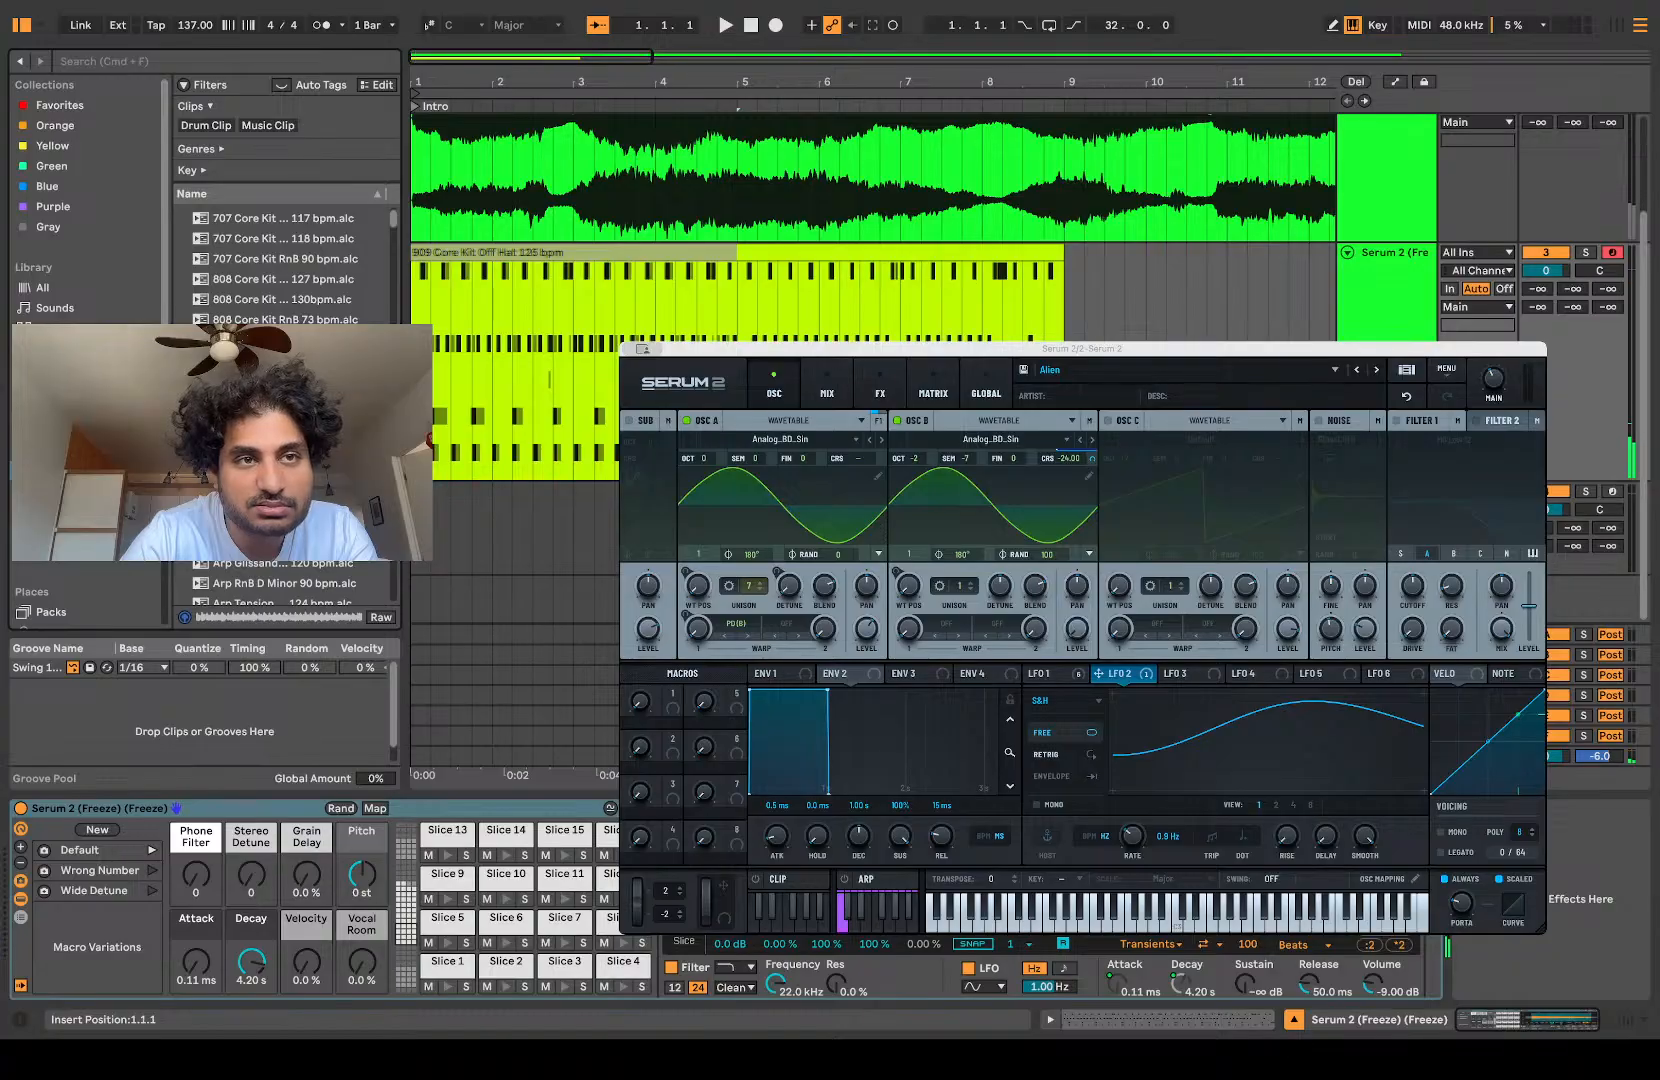
{"action": "left_click_drag", "start_coordinate": [424, 400], "coordinate": [421, 400]}
{"action": "key", "text": "super+d"}
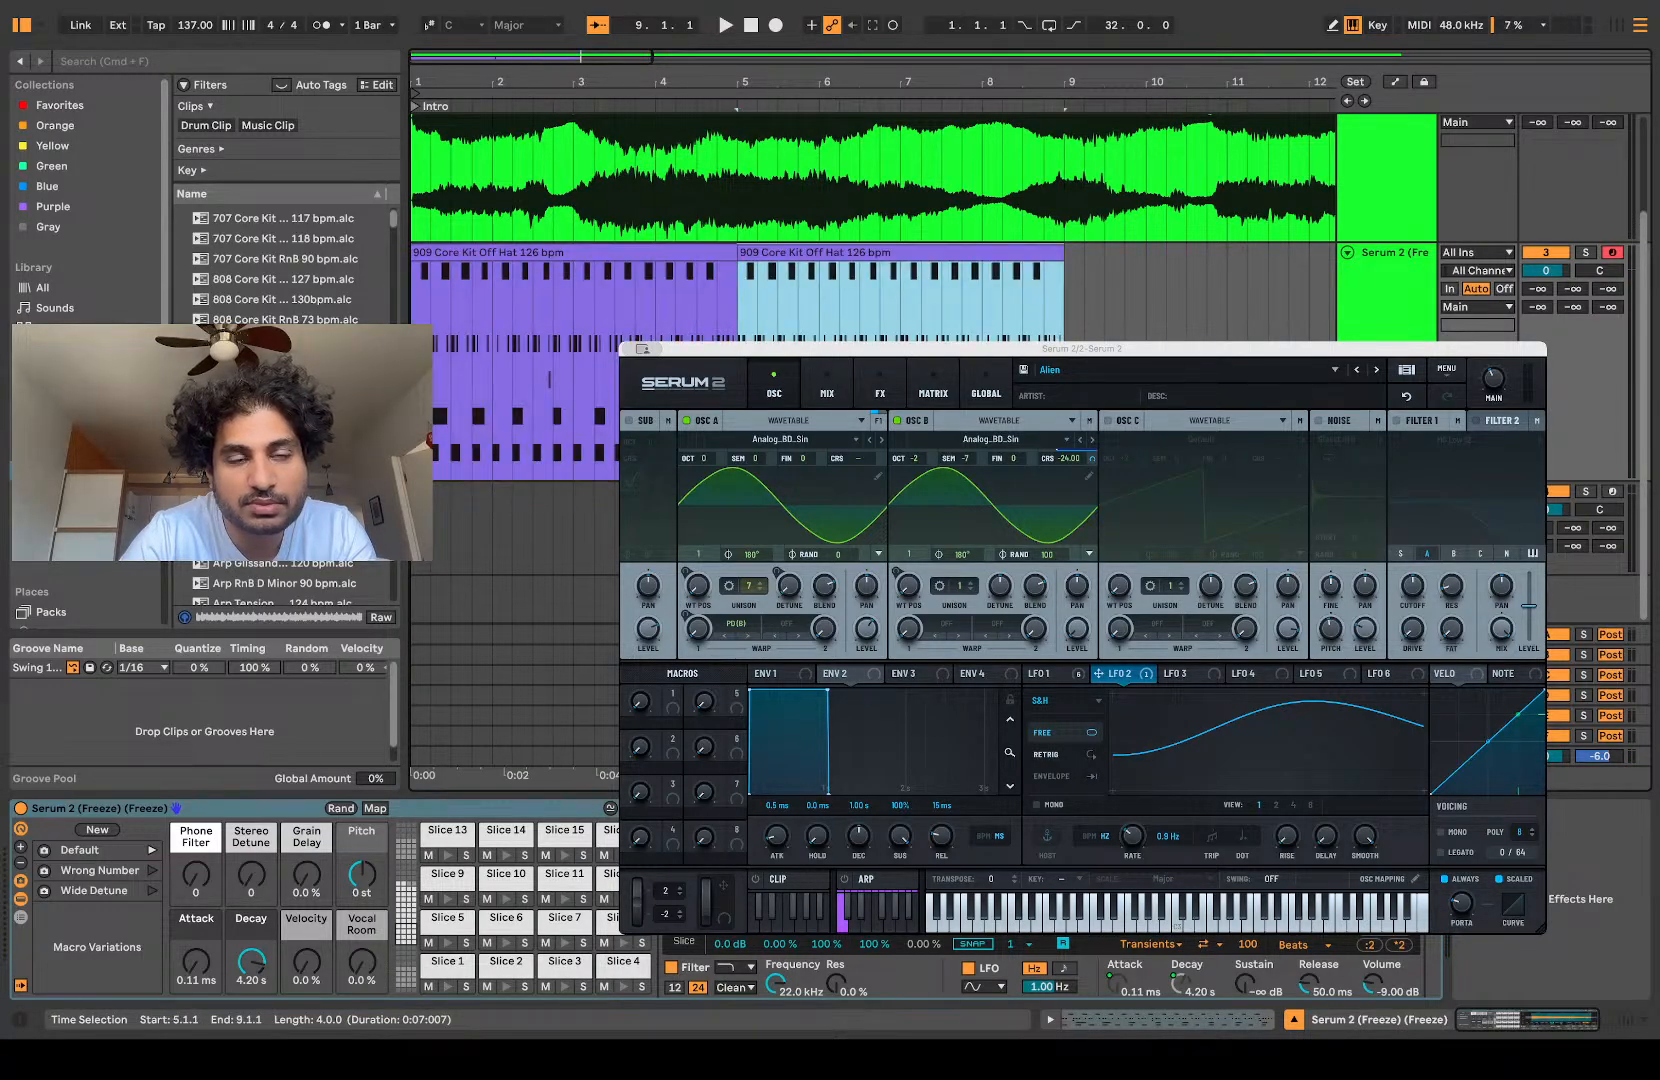
Step: Set the song tempo to 130 BPM and audition the sliced track's pattern
{"action": "left_click", "coordinate": [193, 25]}
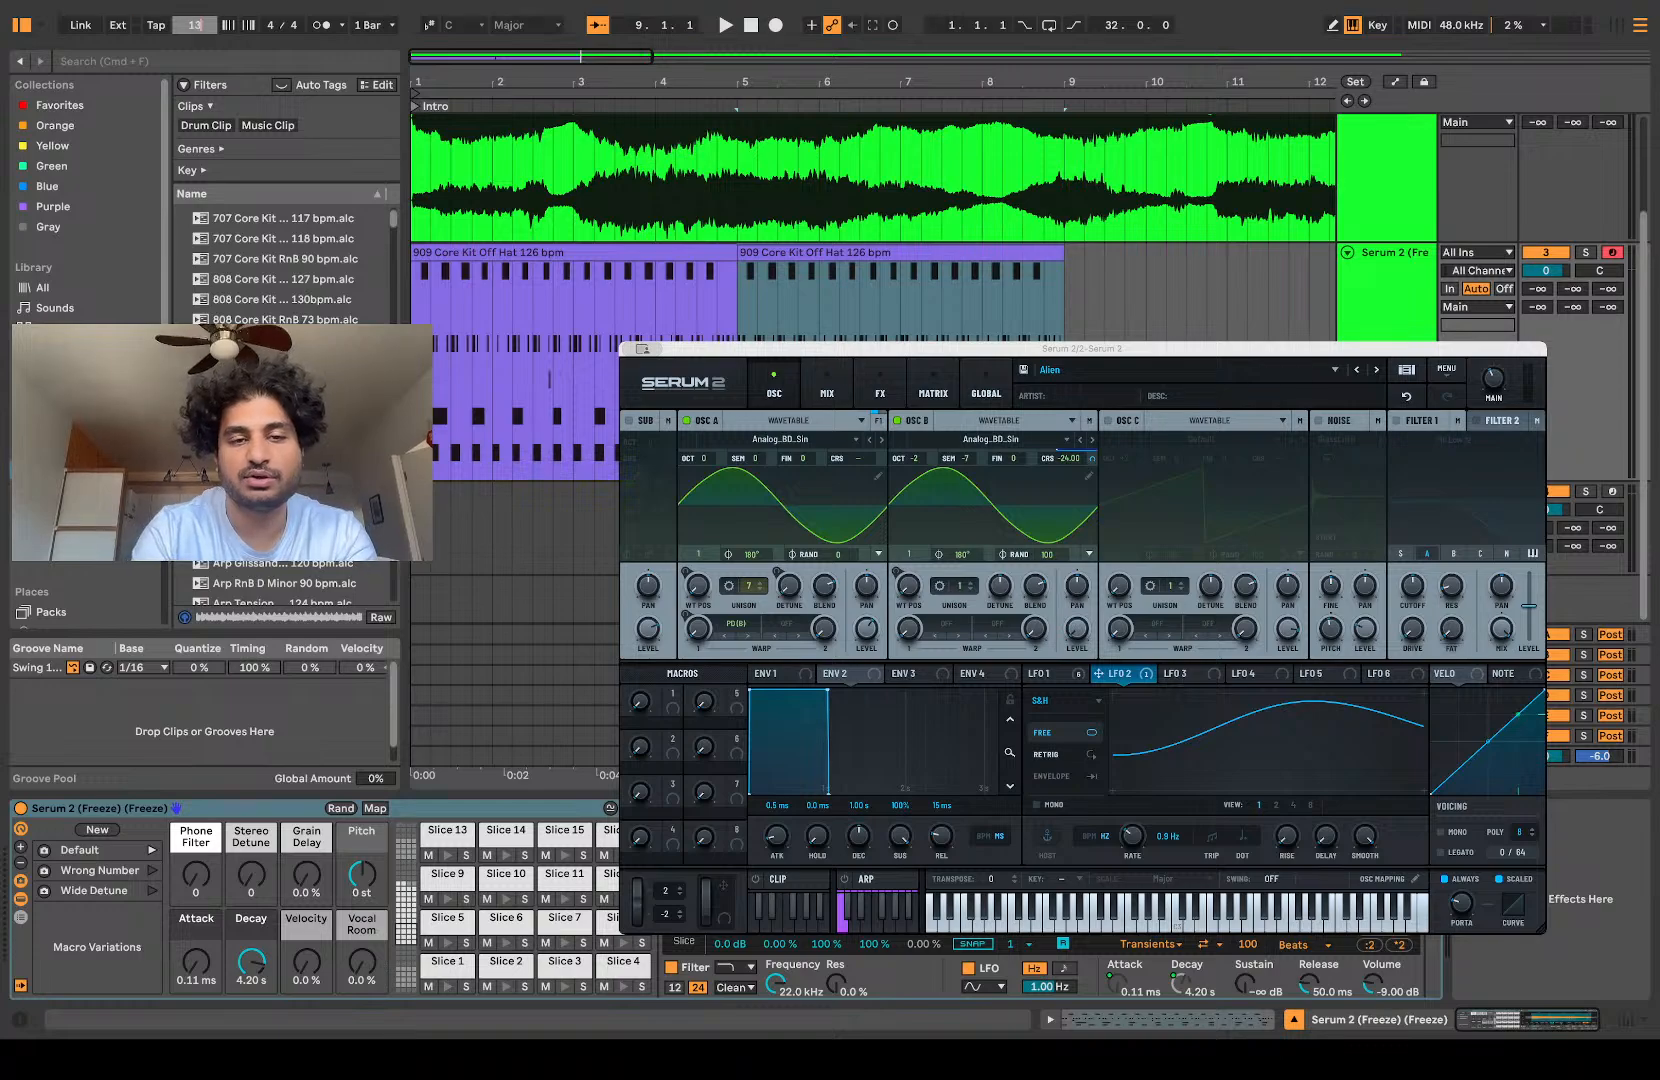
{"action": "key", "text": "space"}
{"action": "scroll", "coordinate": [532, 408], "scroll_direction": "up", "scroll_amount": 5}
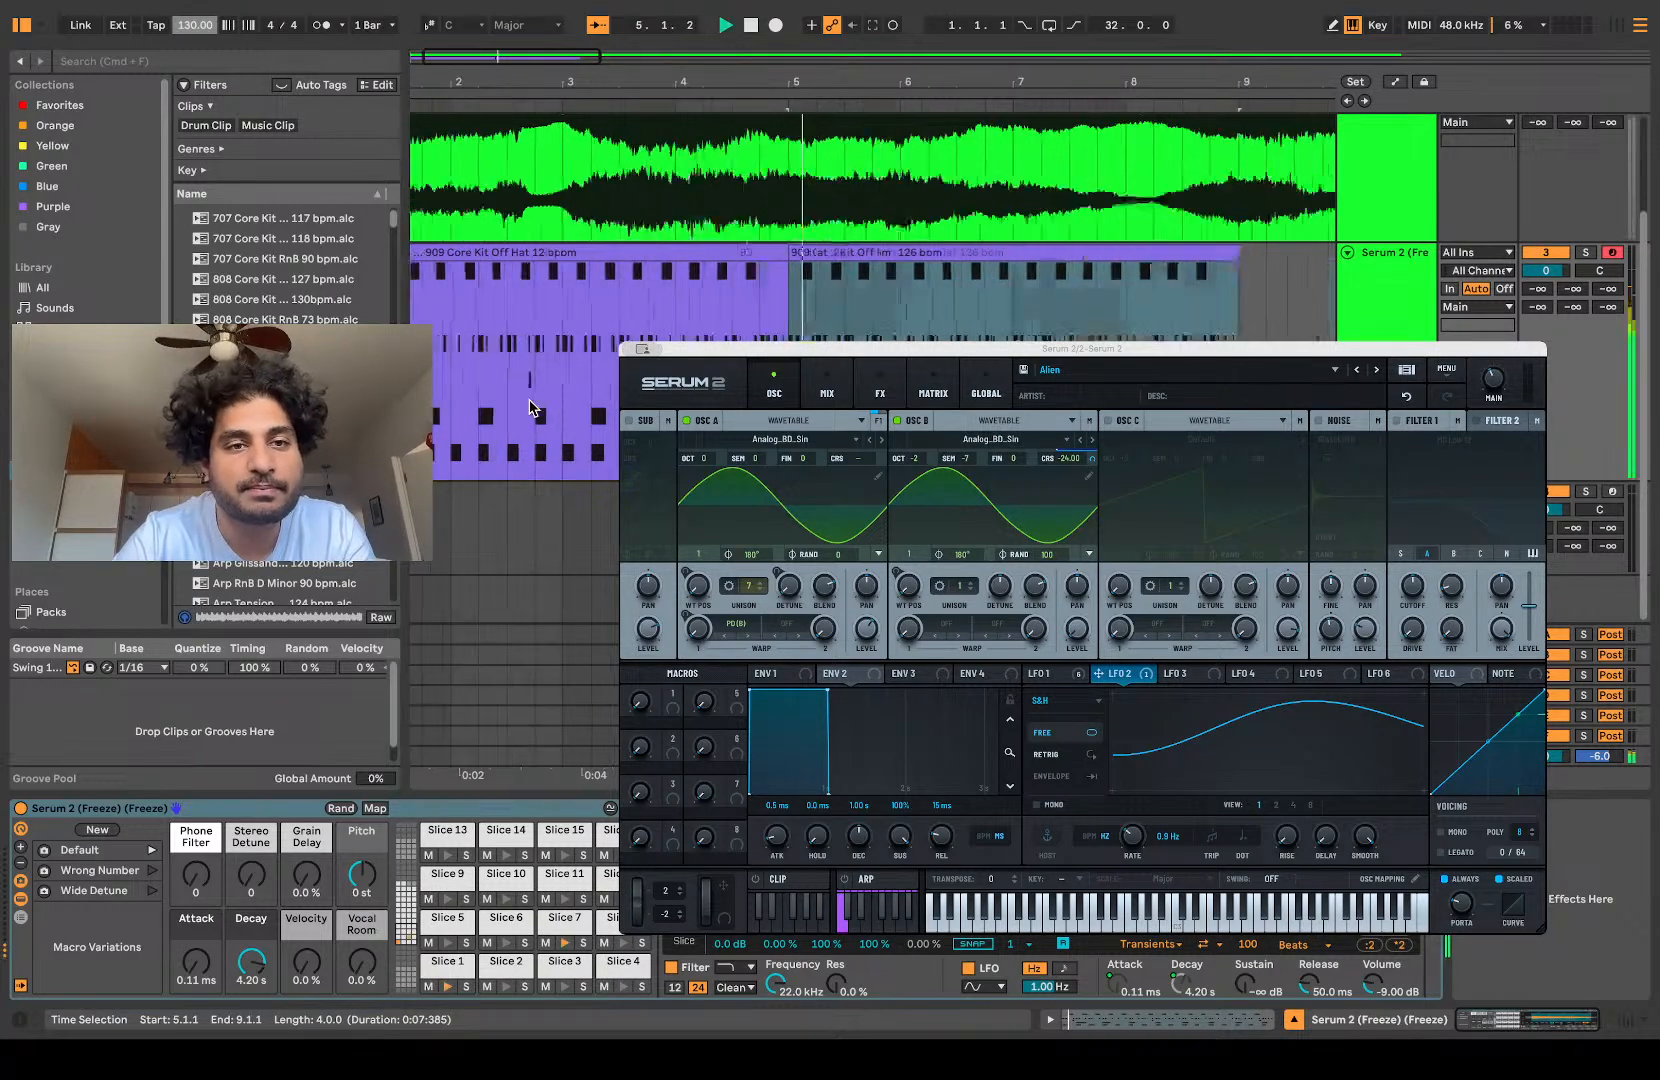
{"action": "scroll", "coordinate": [530, 408], "scroll_direction": "down", "scroll_amount": 5}
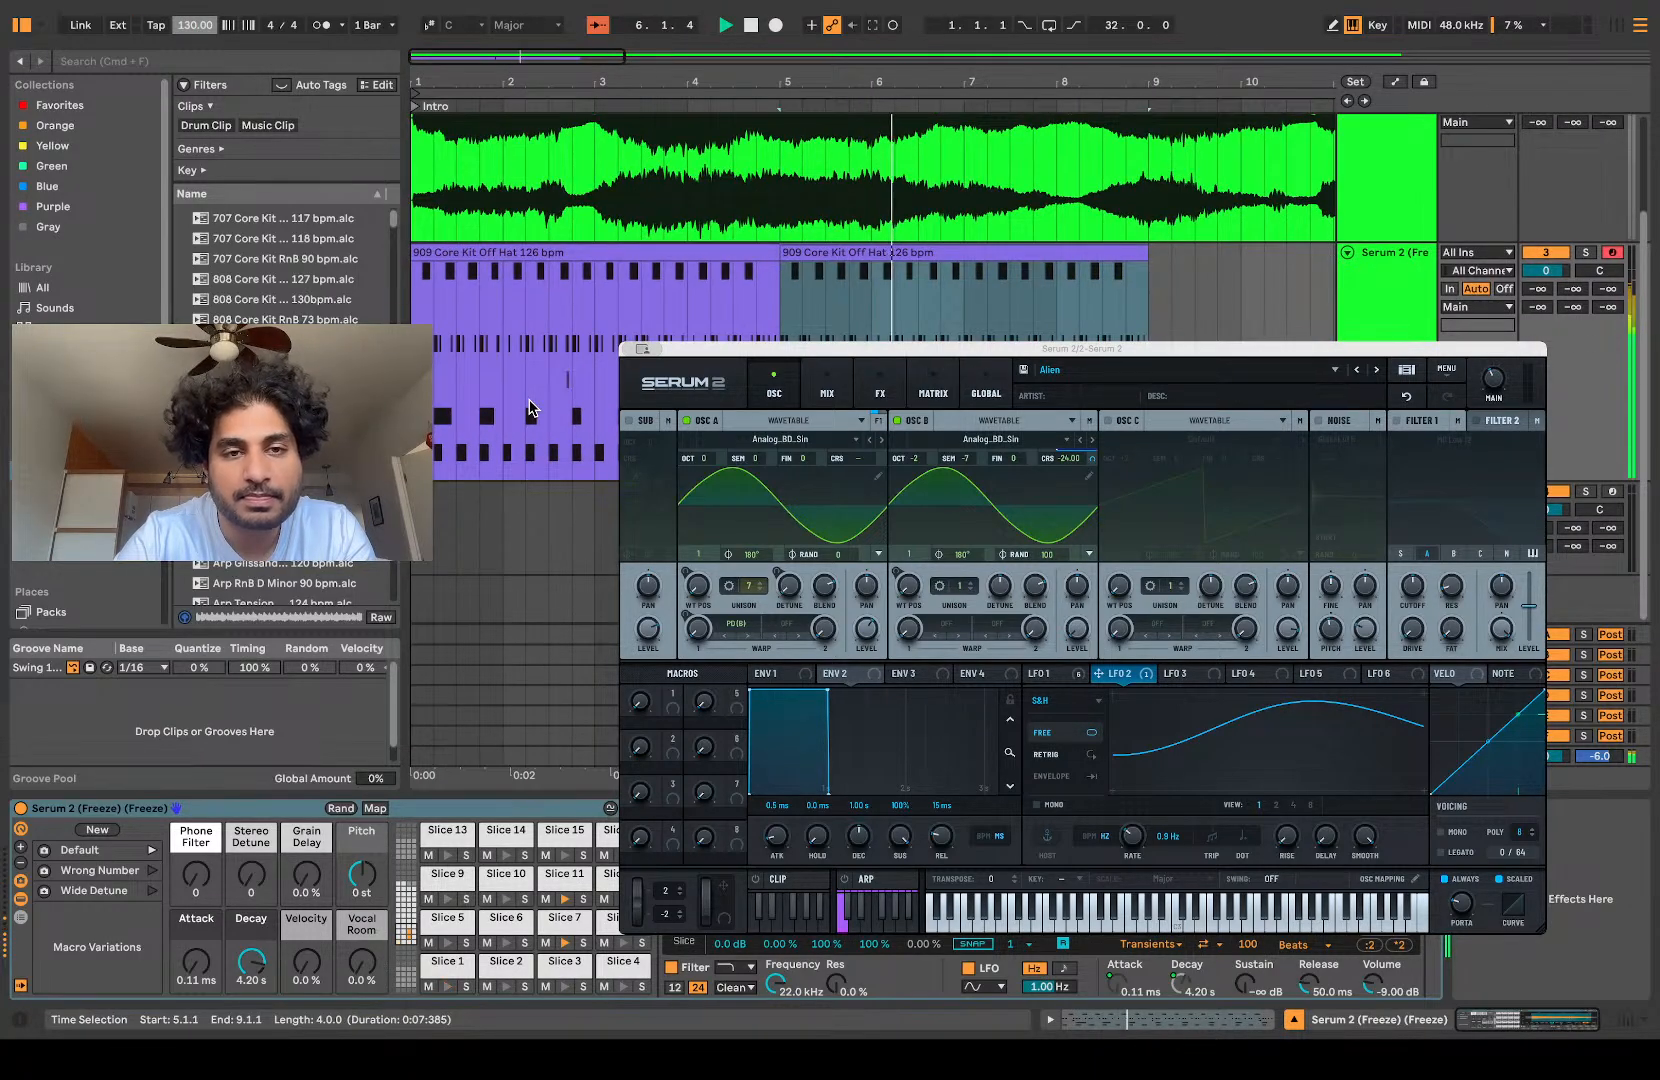
{"action": "key", "text": "space"}
Step: Place the Arp Bells C Minor 121 bpm clip at bar 1 of the sliced track, duplicate it up to bar 9 and audition it
{"action": "left_click", "coordinate": [285, 441]}
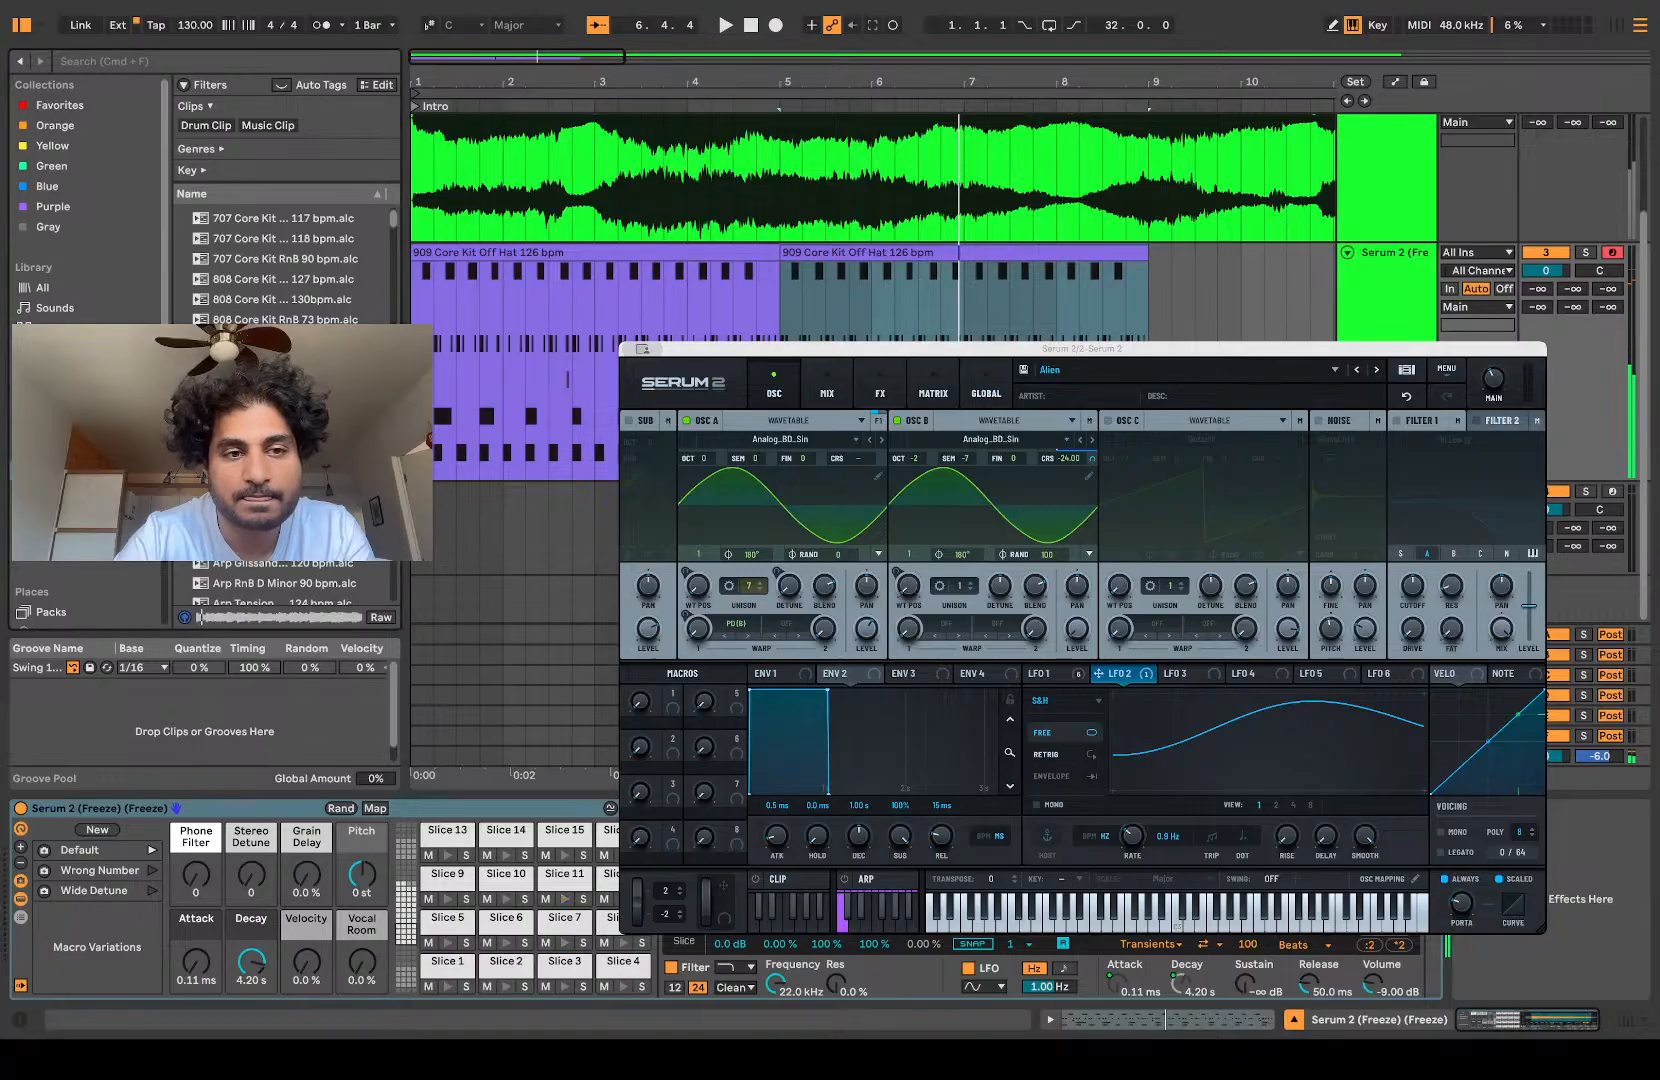
{"action": "left_click_drag", "start_coordinate": [285, 441], "coordinate": [422, 426]}
{"action": "key", "text": "super+d"}
{"action": "key", "text": "super+d"}
{"action": "key", "text": "space"}
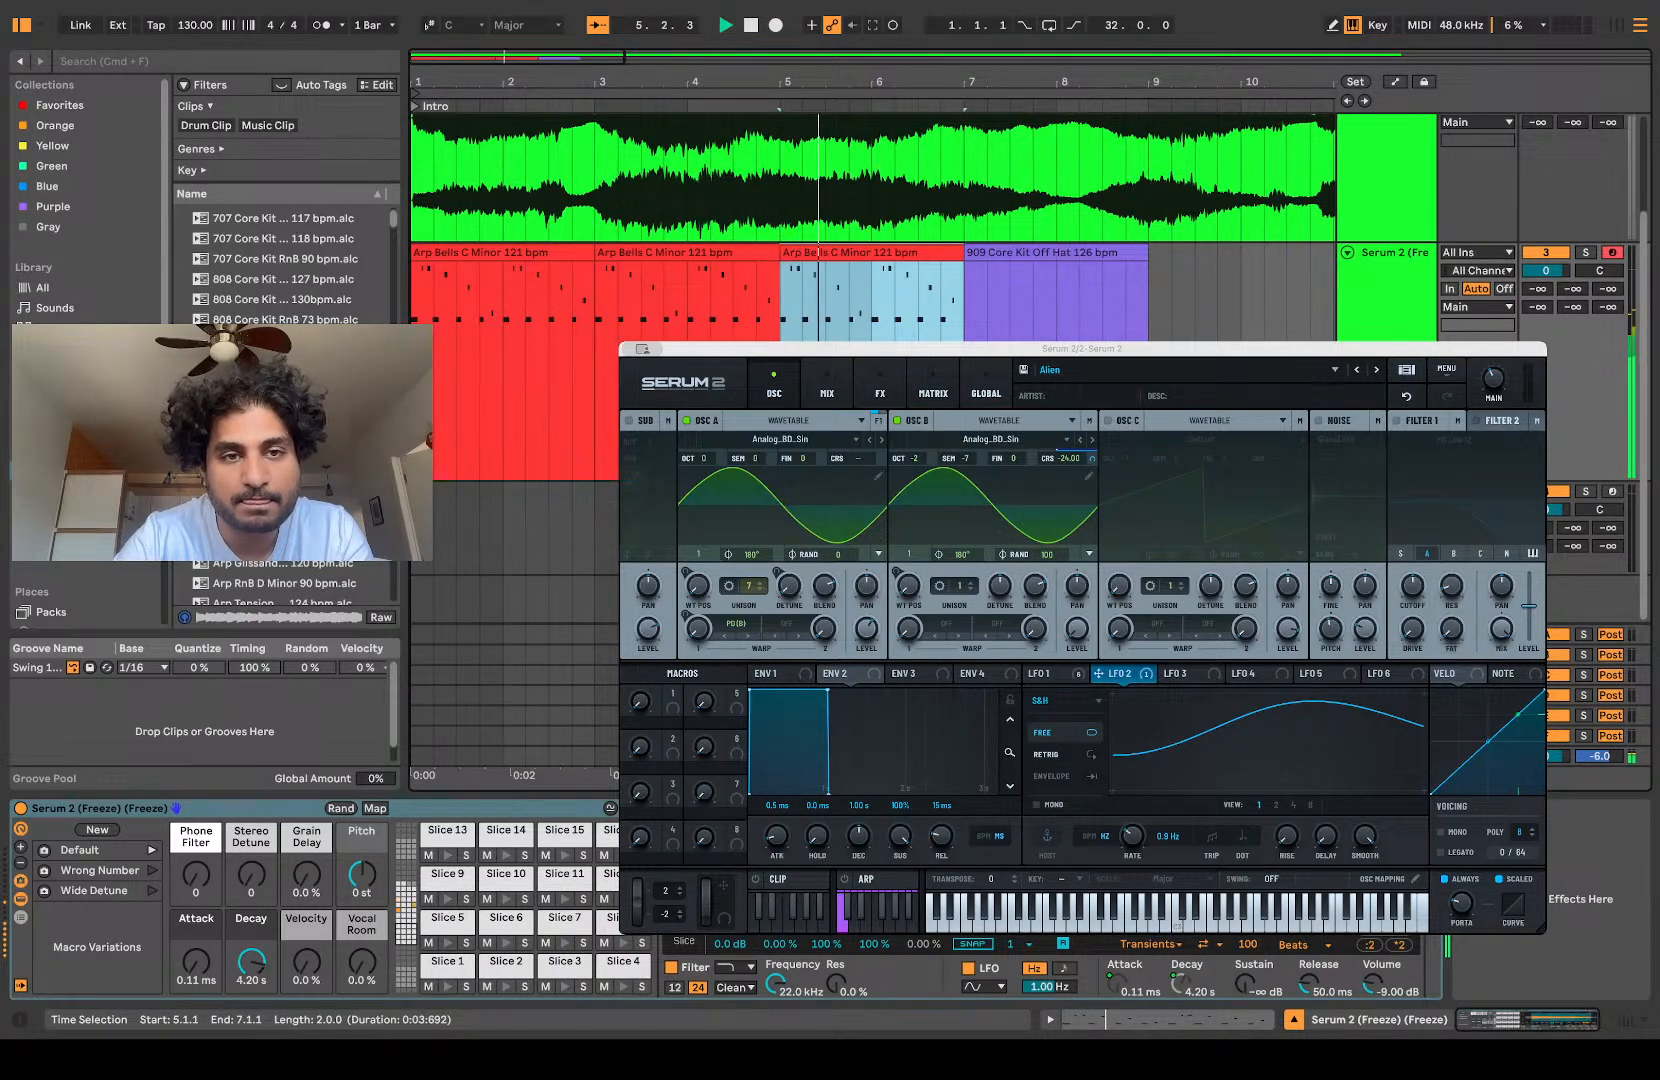
{"action": "left_click", "coordinate": [510, 258]}
{"action": "key", "text": "super+d"}
{"action": "key", "text": "super+d"}
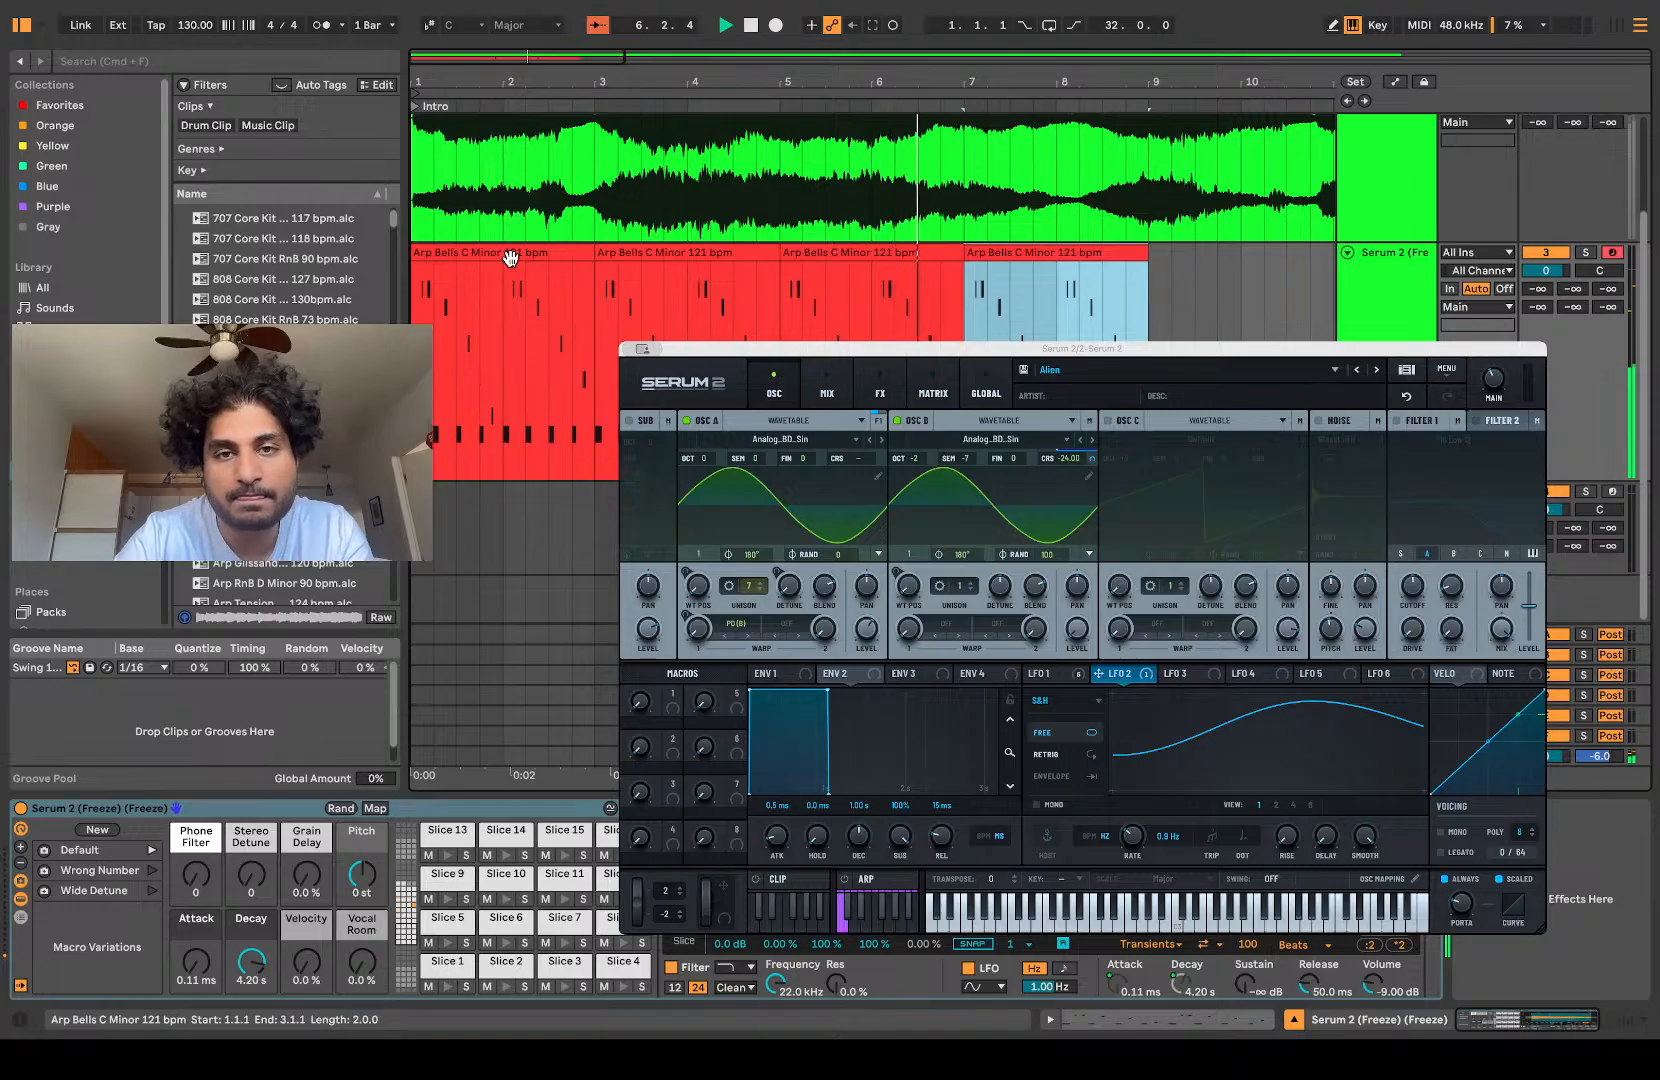
{"action": "key", "text": "space"}
Step: Replace the pattern with the Backbeat Lazy 83 bpm clip from bar 1 to bar 9 on the sliced track and audition it
{"action": "left_click", "coordinate": [236, 550]}
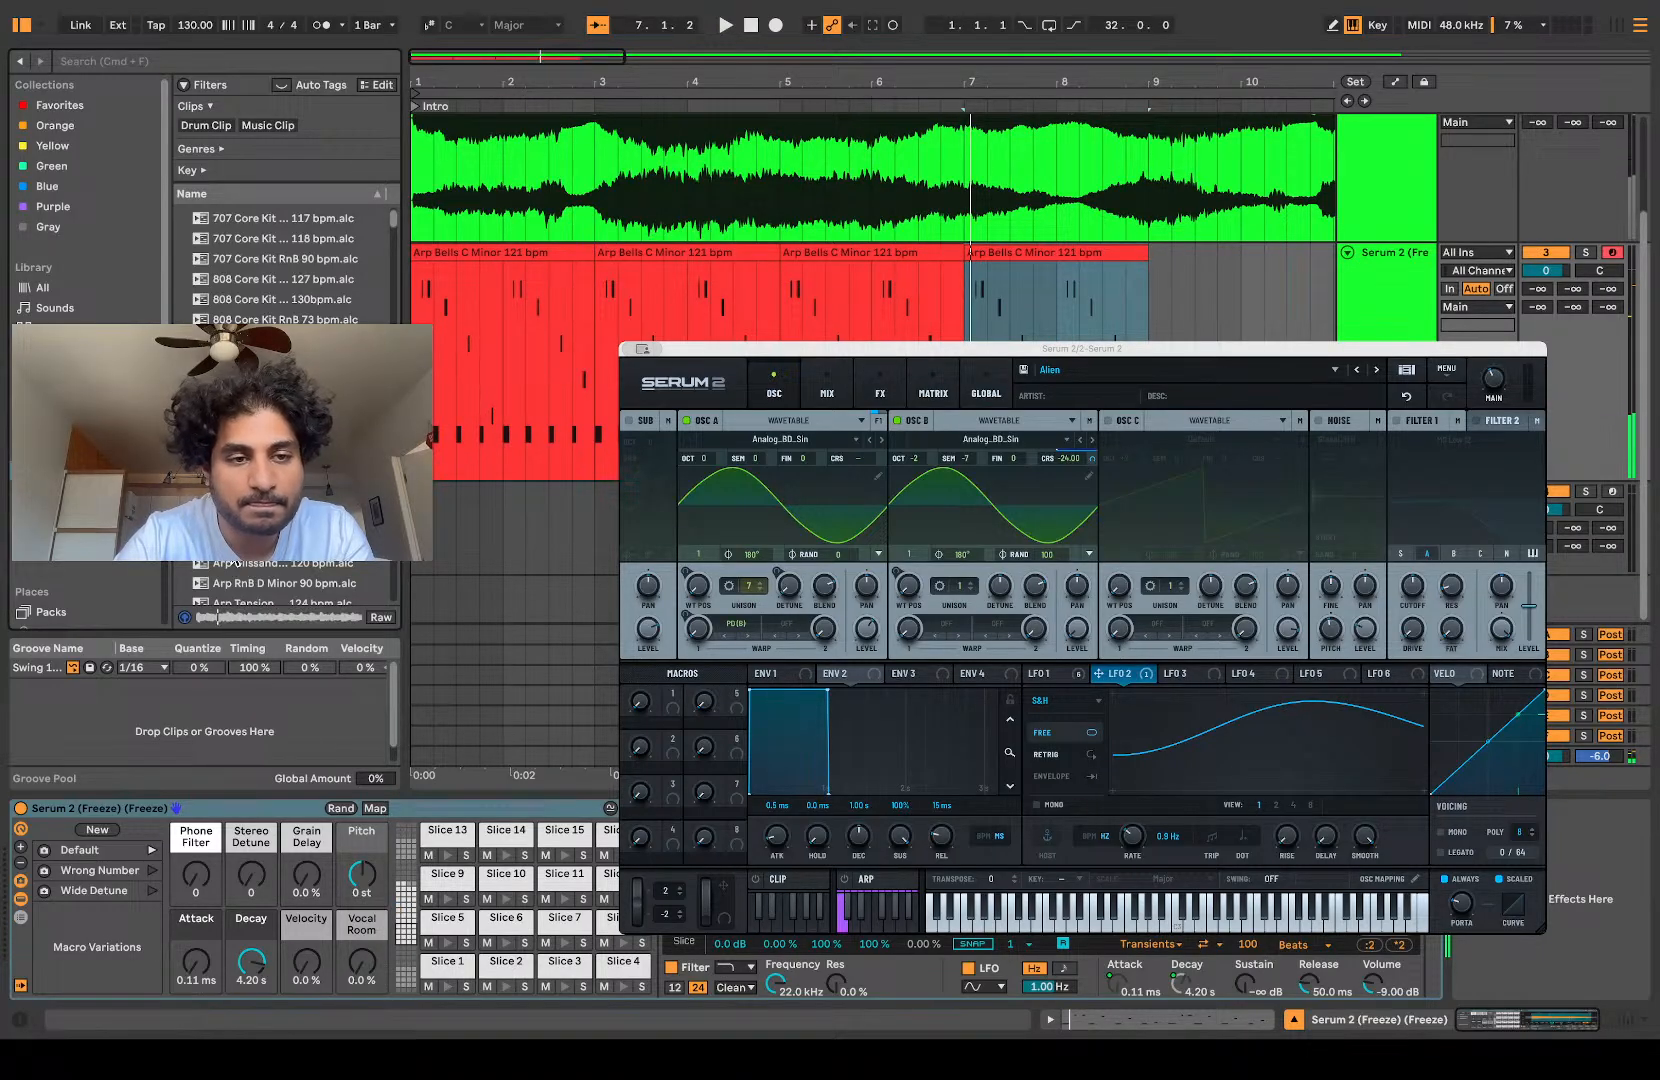
{"action": "scroll", "coordinate": [236, 545], "scroll_direction": "down", "scroll_amount": 5}
{"action": "left_click", "coordinate": [236, 538]}
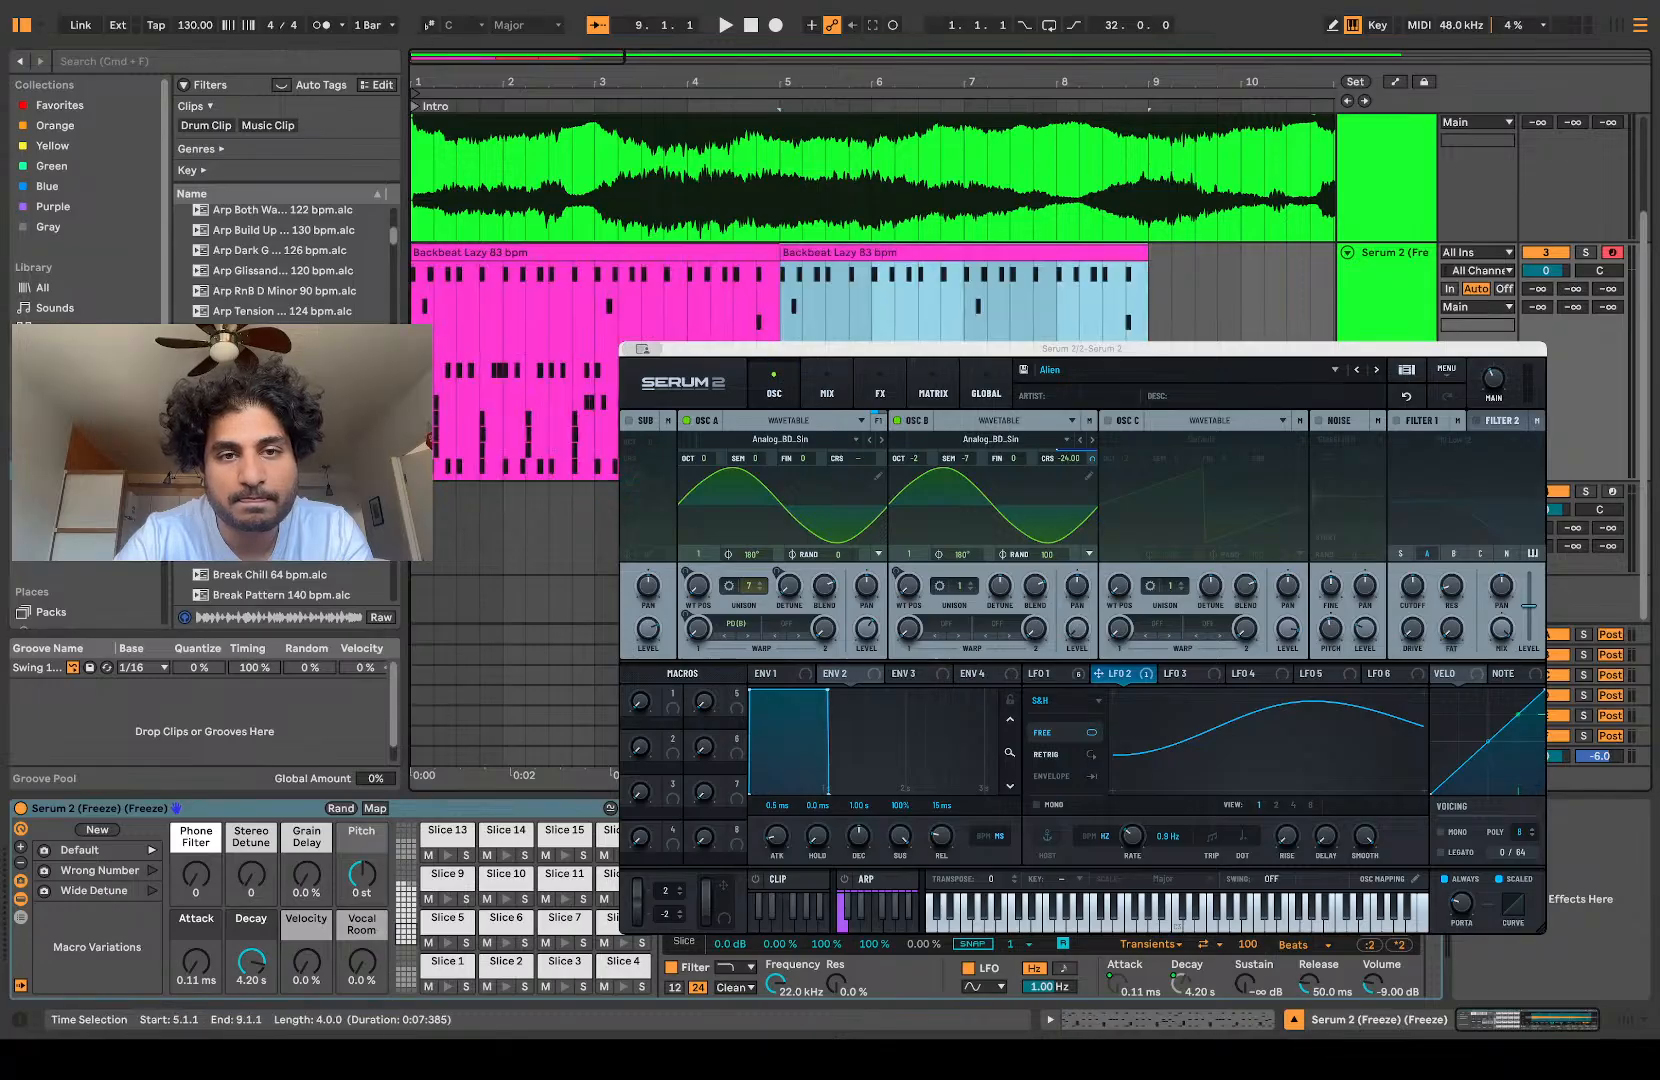
{"action": "key", "text": "space"}
{"action": "scroll", "coordinate": [795, 200], "scroll_direction": "up", "scroll_amount": 3}
{"action": "scroll", "coordinate": [795, 200], "scroll_direction": "left", "scroll_amount": 3}
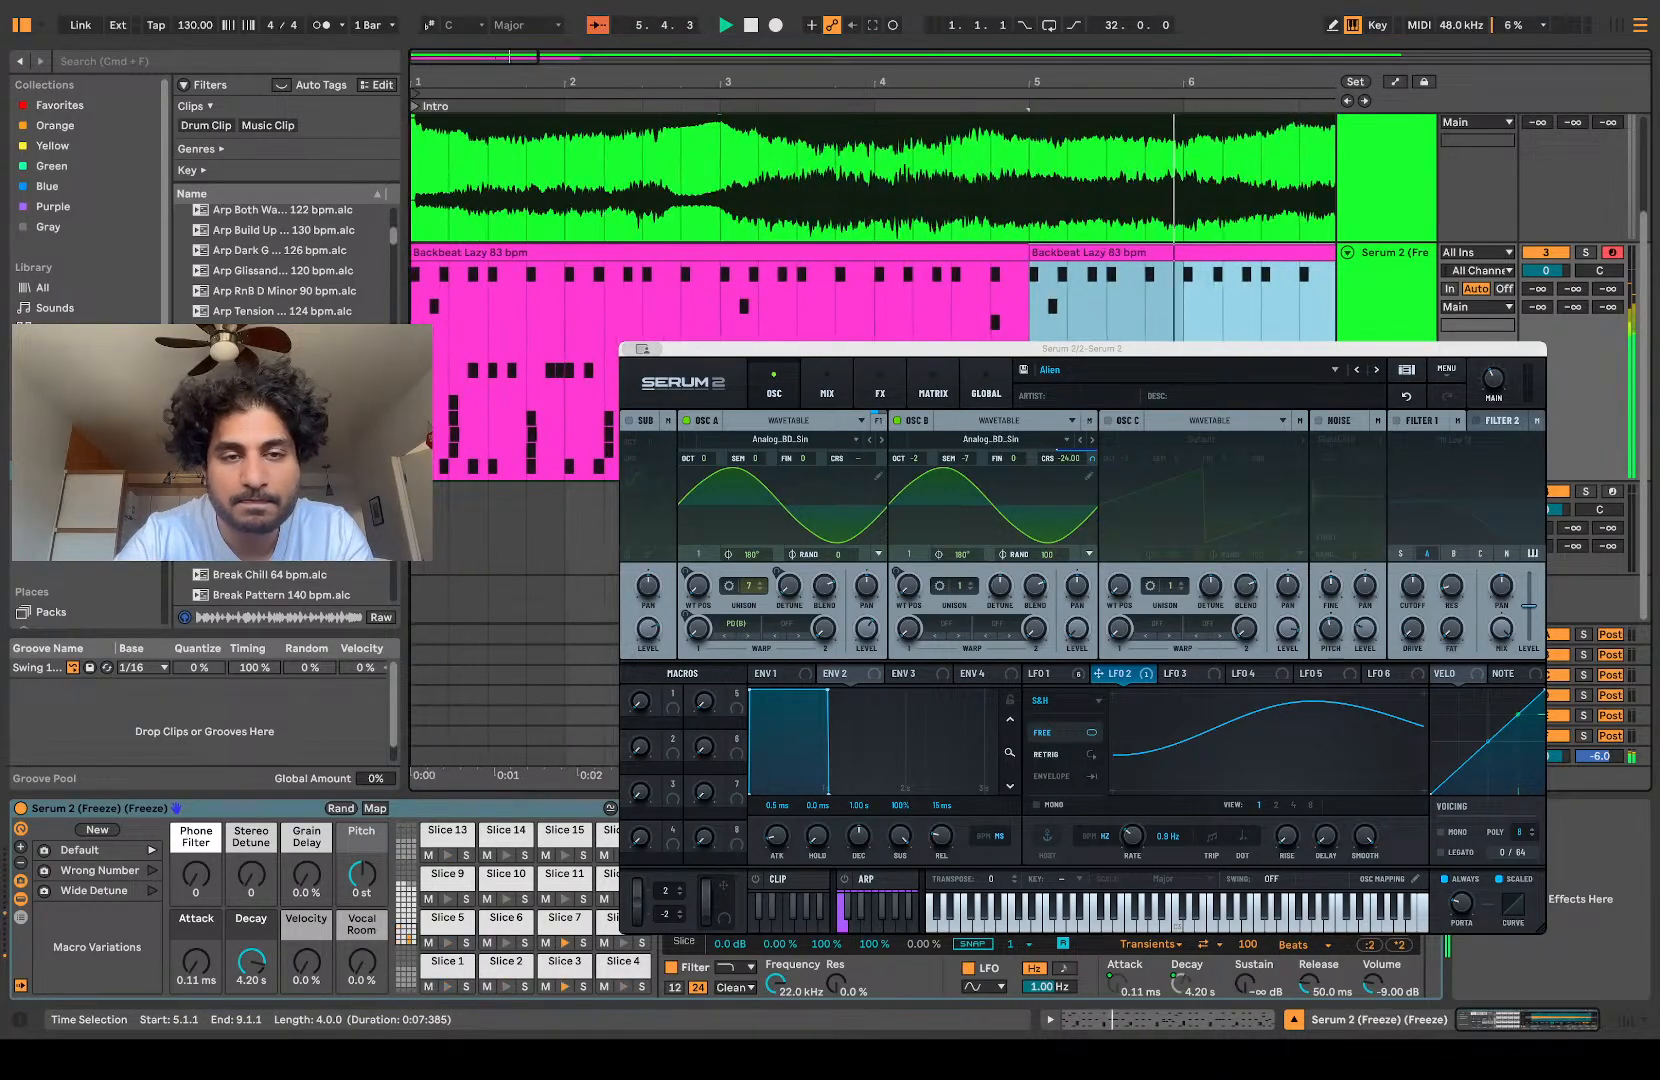
{"action": "scroll", "coordinate": [672, 322], "scroll_direction": "down", "scroll_amount": 5}
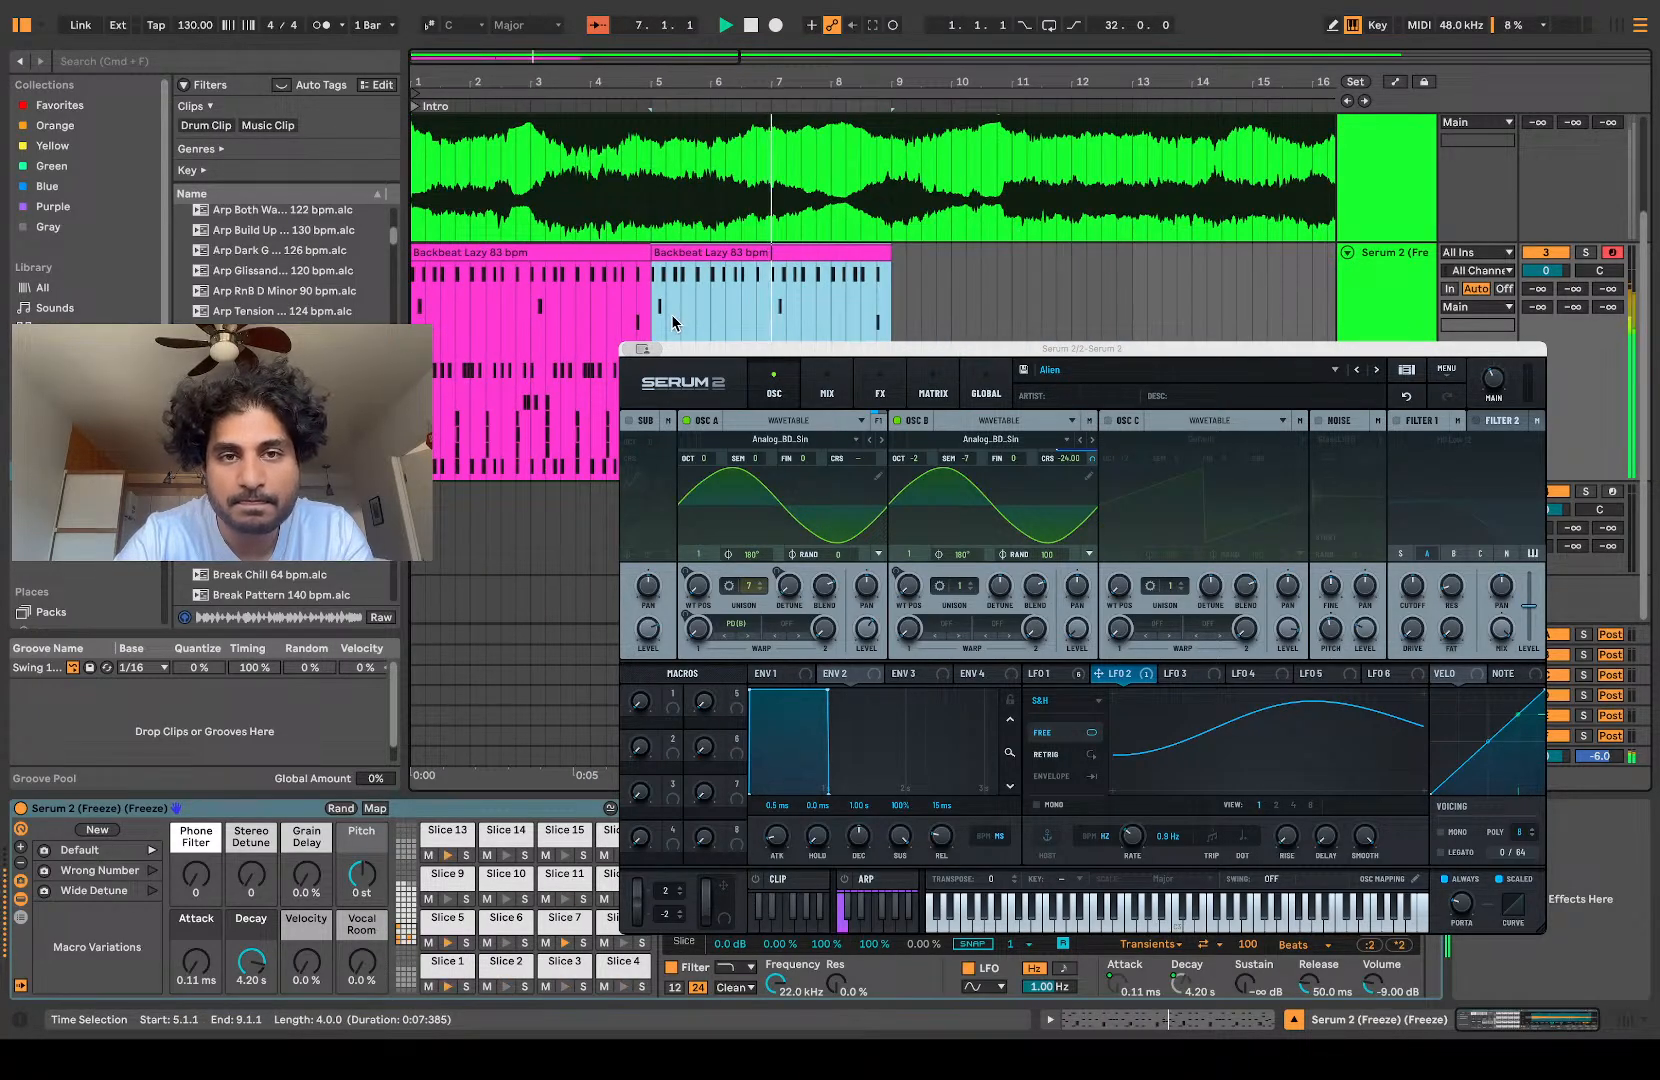
Step: Duplicate the Backbeat Lazy 83 bpm clip repeatedly along the sliced track up to bar 49
{"action": "key", "text": "super+d"}
{"action": "key", "text": "super+d"}
{"action": "key", "text": "super+d"}
{"action": "key", "text": "super+d"}
{"action": "key", "text": "super+d"}
{"action": "key", "text": "super+d"}
{"action": "key", "text": "super+d"}
{"action": "key", "text": "super+d"}
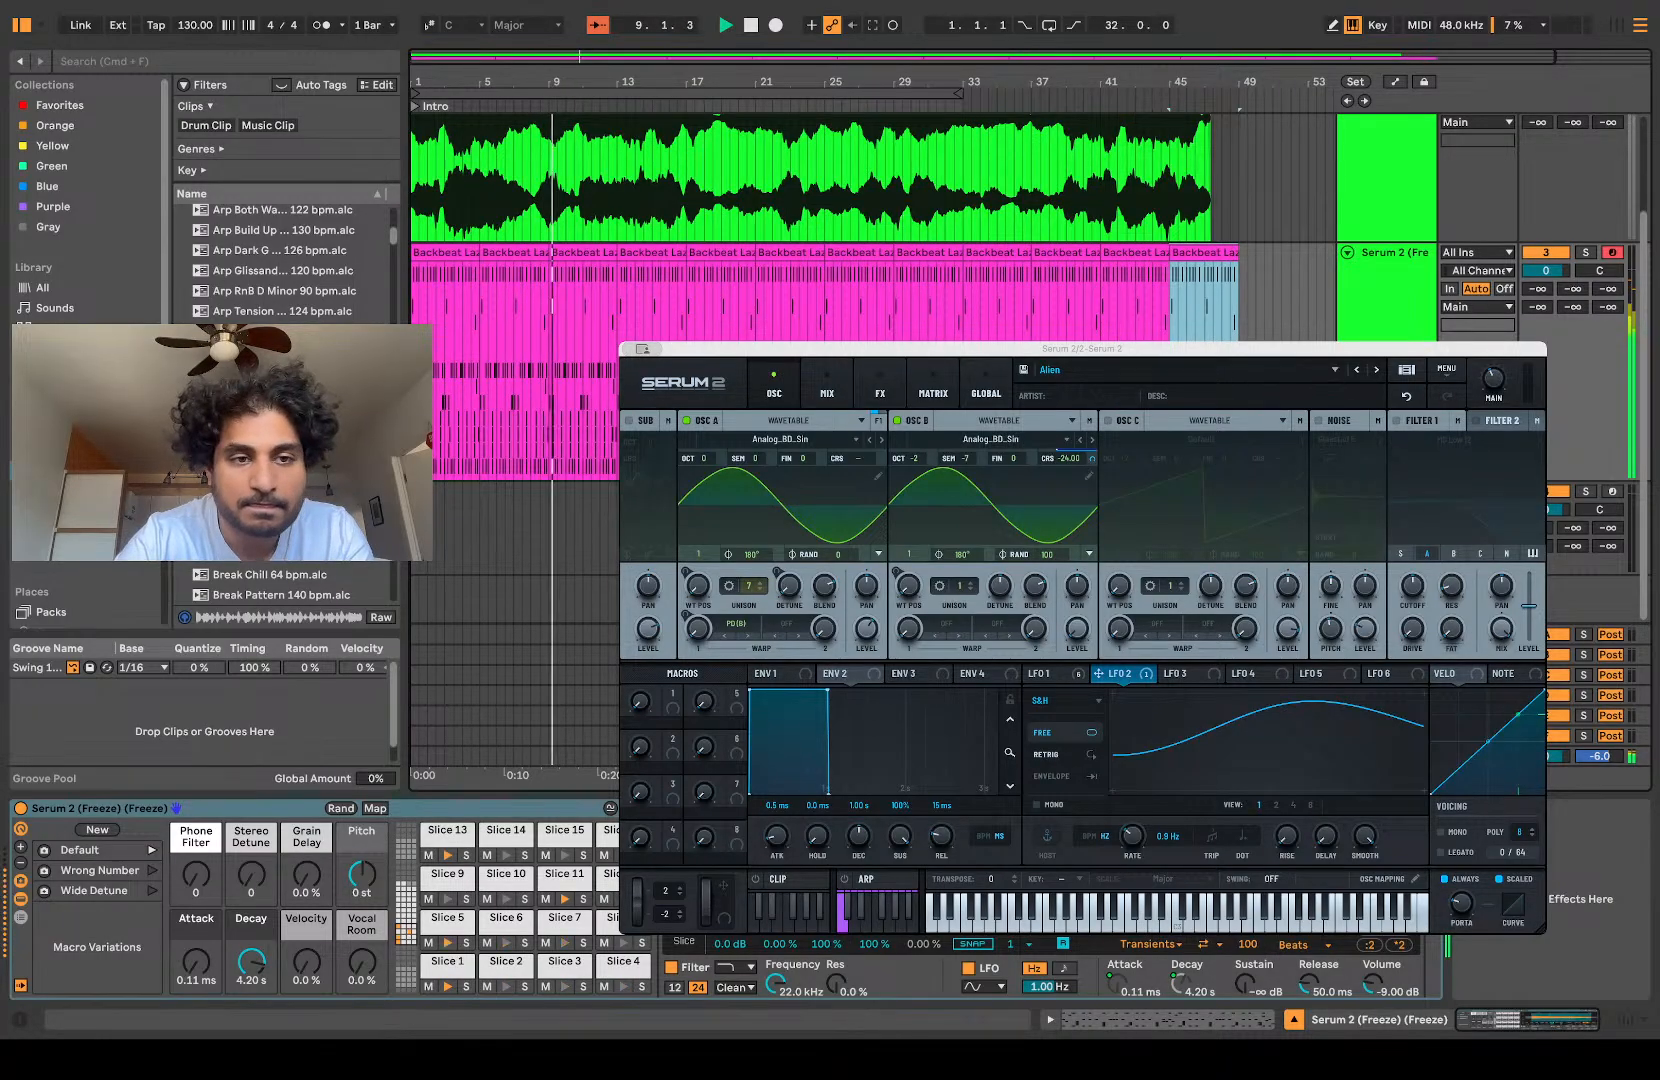
{"action": "scroll", "coordinate": [537, 400], "scroll_direction": "up", "scroll_amount": 5}
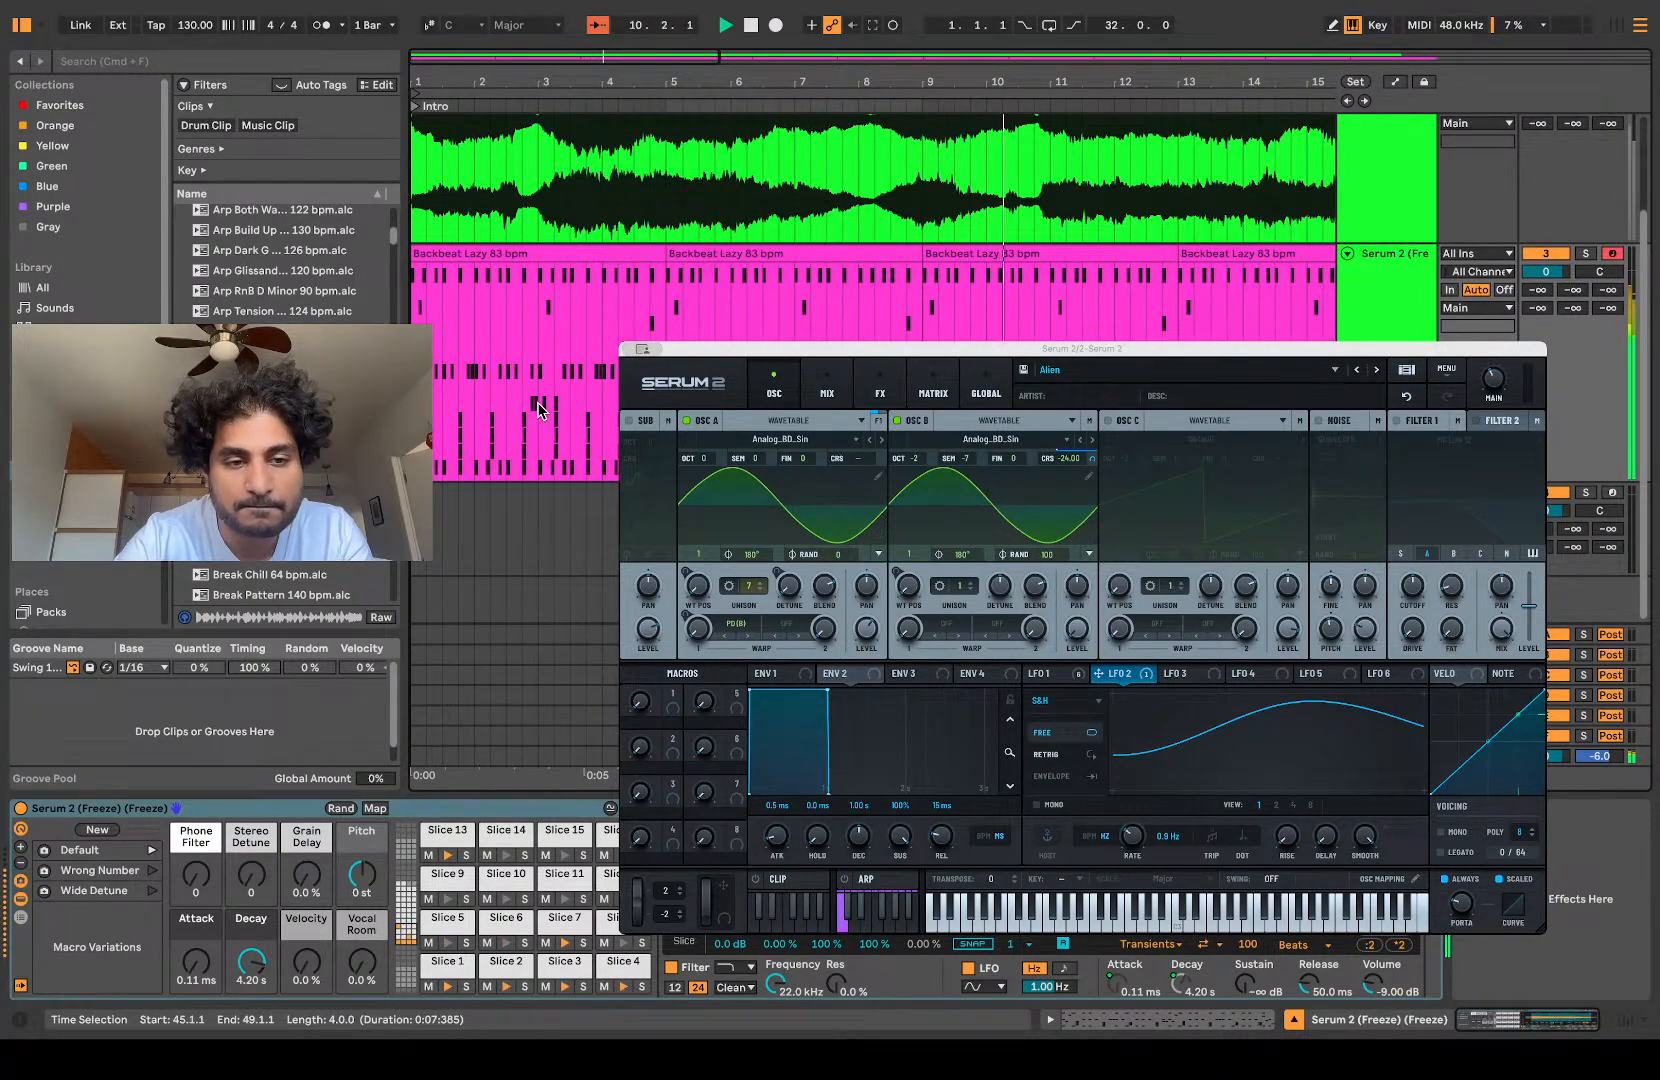
Step: Transpose all notes of the first Backbeat Lazy clip up two semitones to D1-D2, and select the second clip at bar 5
{"action": "left_click", "coordinate": [522, 258]}
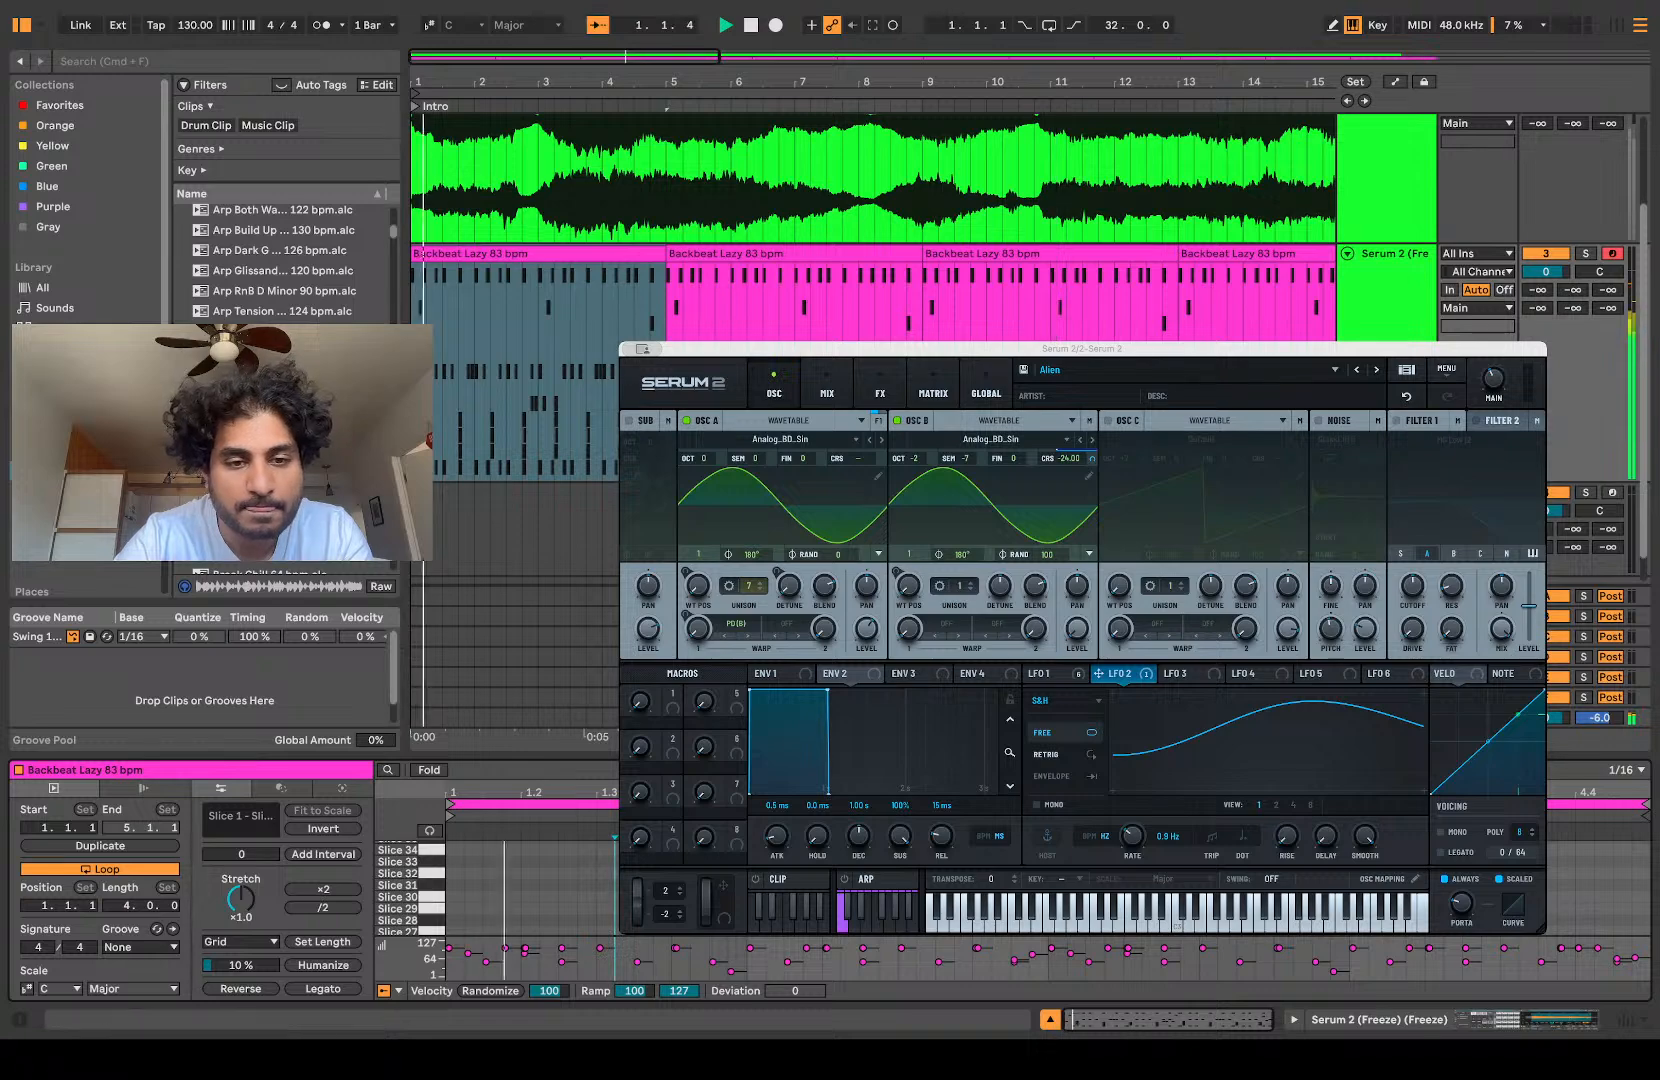
{"action": "key", "text": "super+a"}
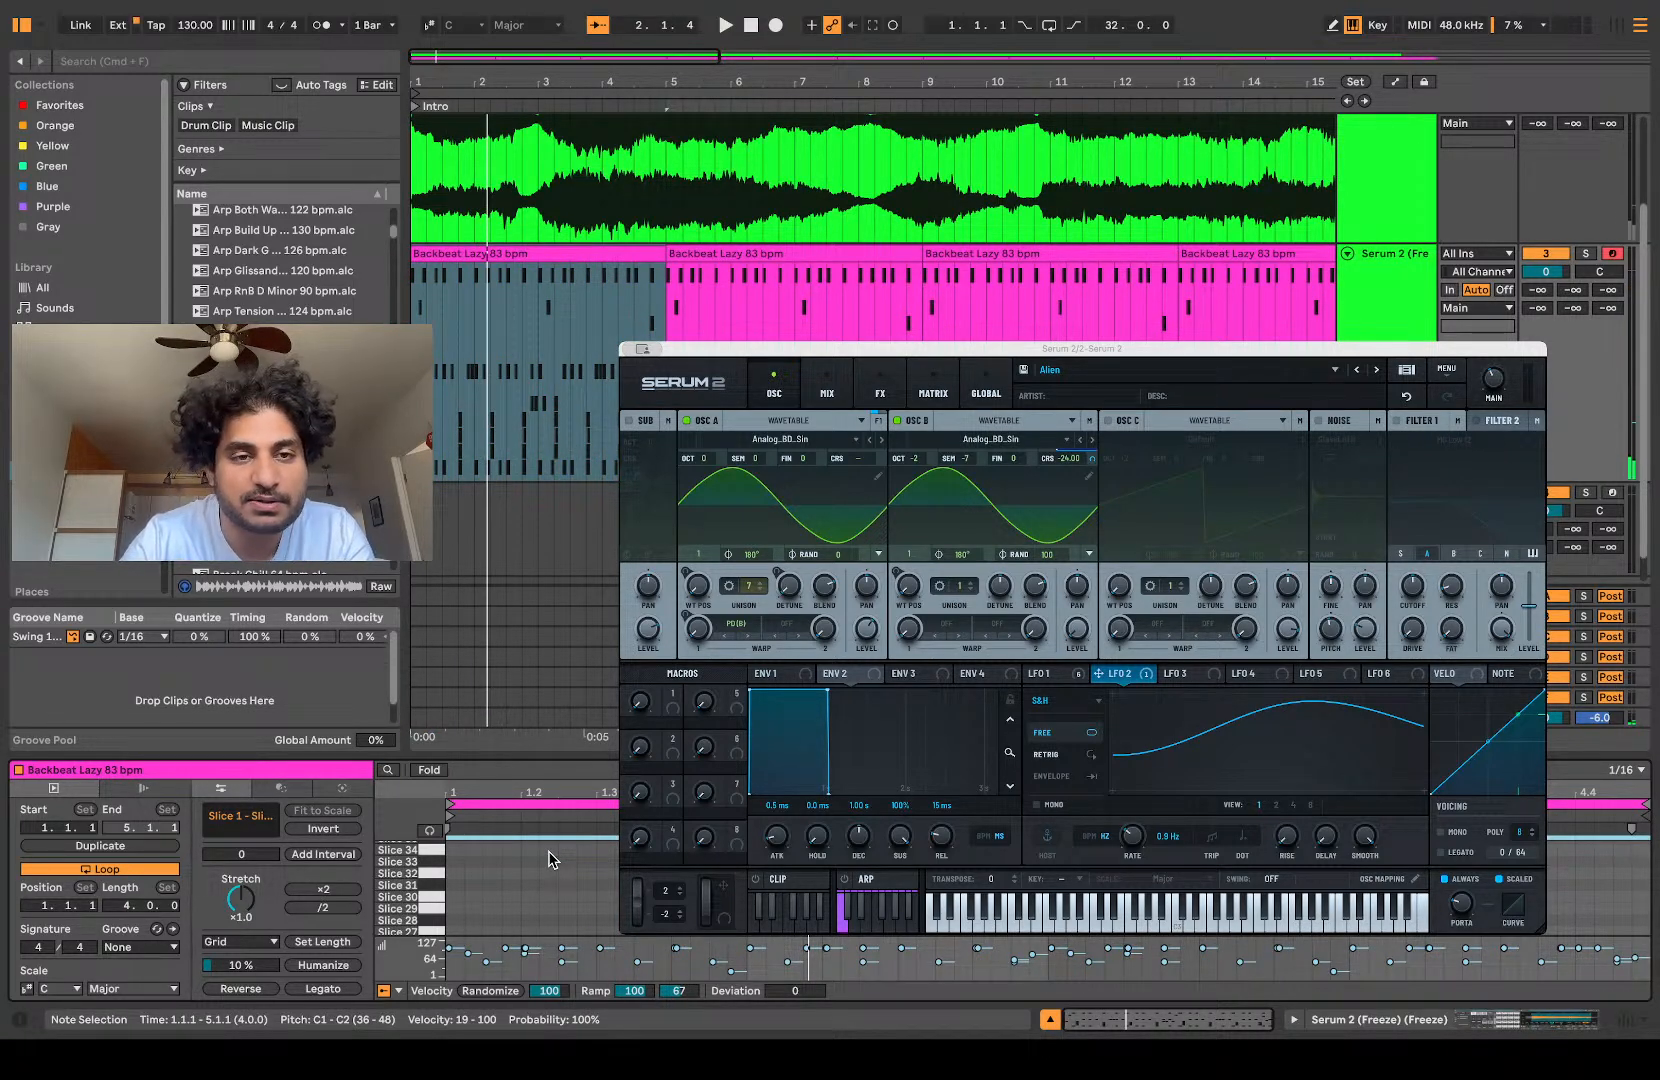
{"action": "key", "text": "Up"}
{"action": "key", "text": "Up"}
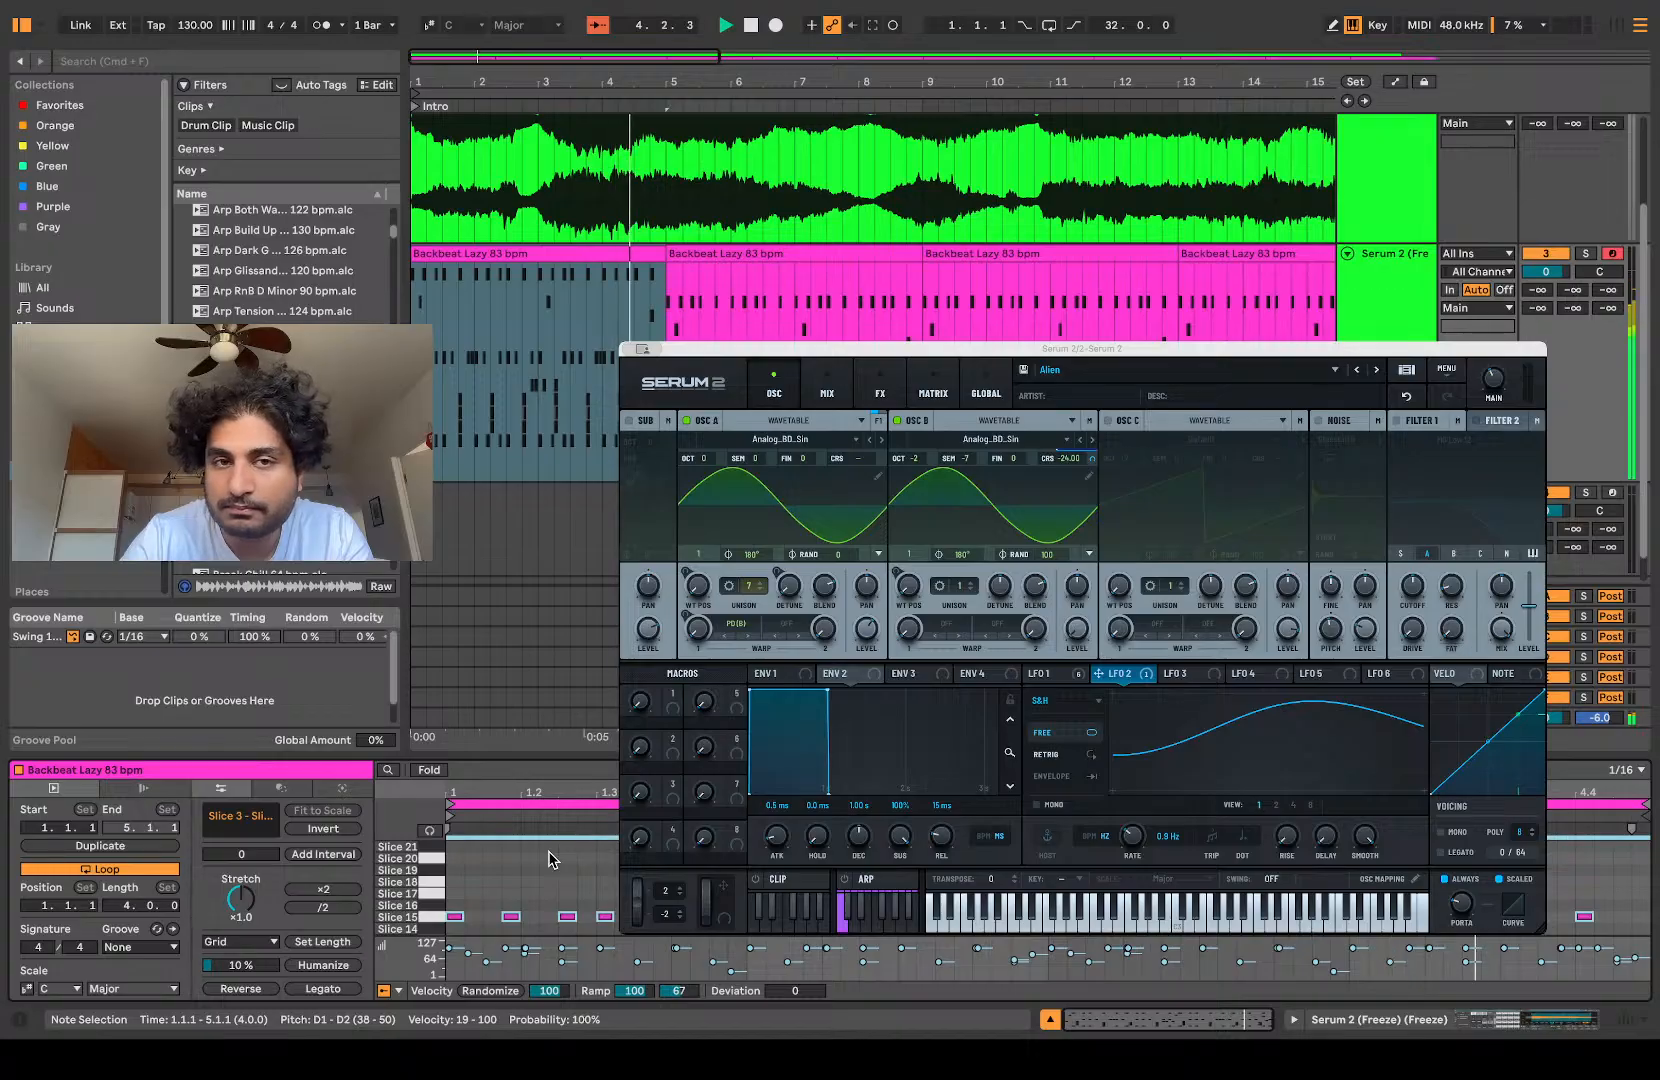
{"action": "left_click", "coordinate": [732, 255]}
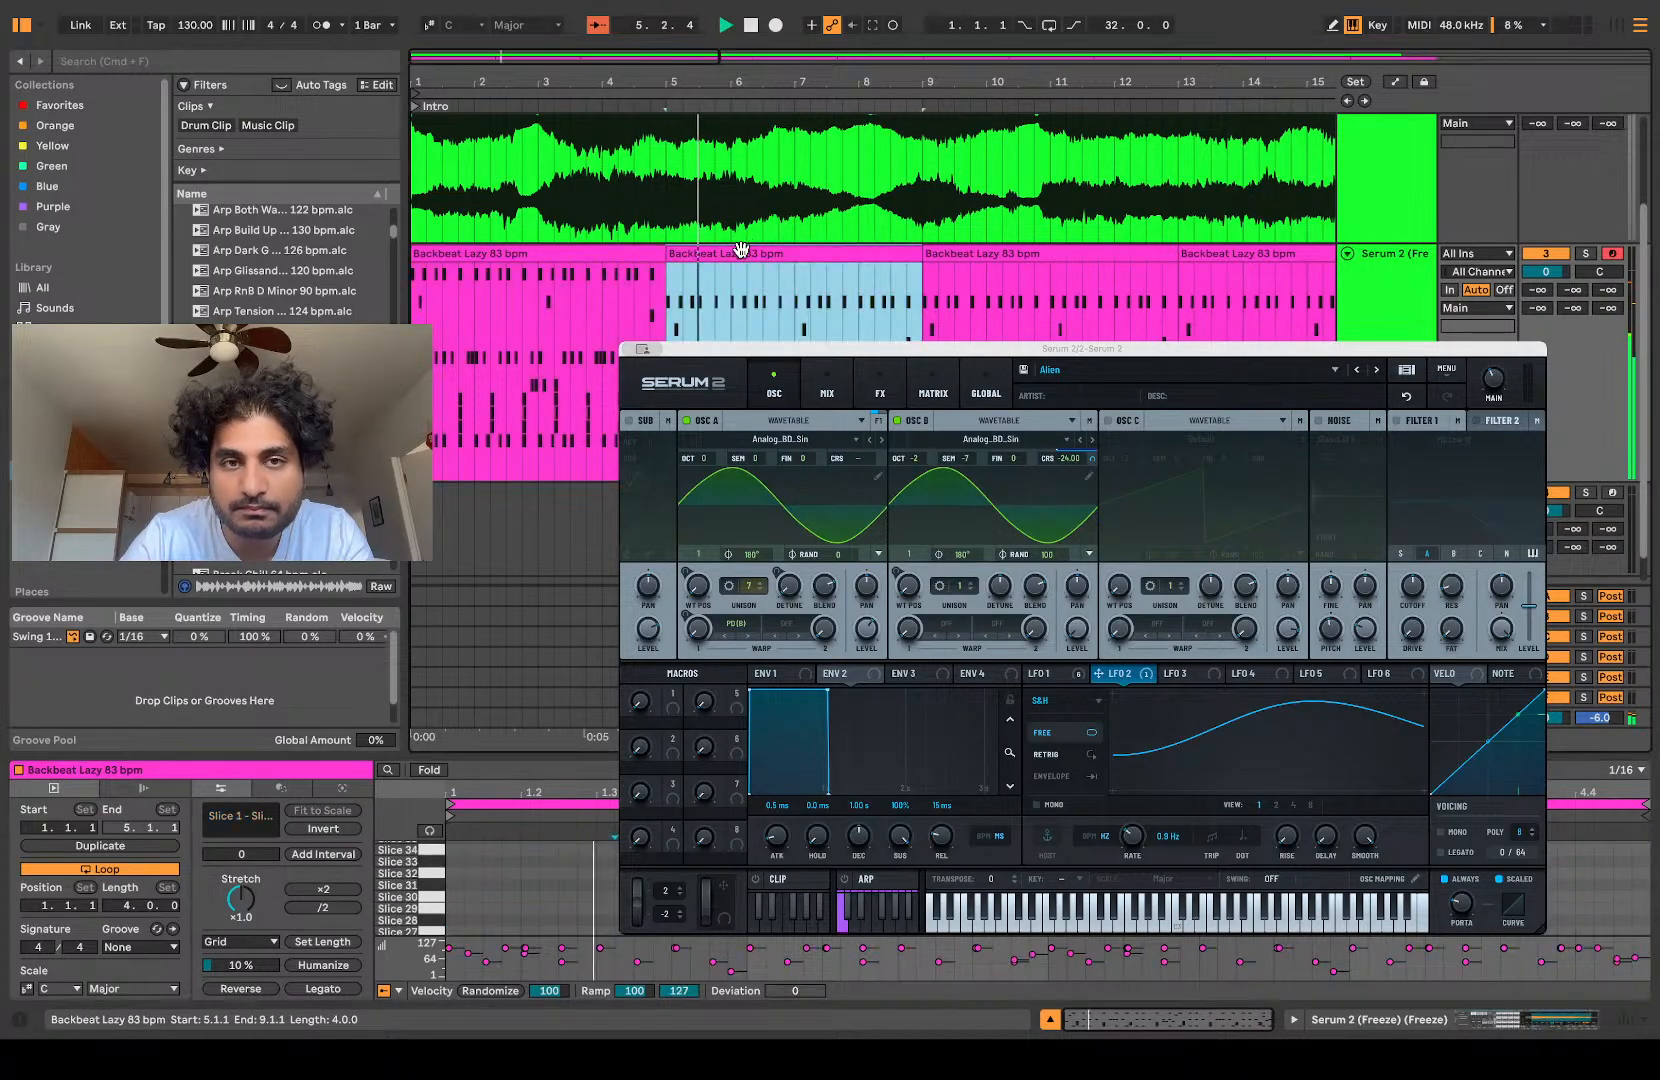
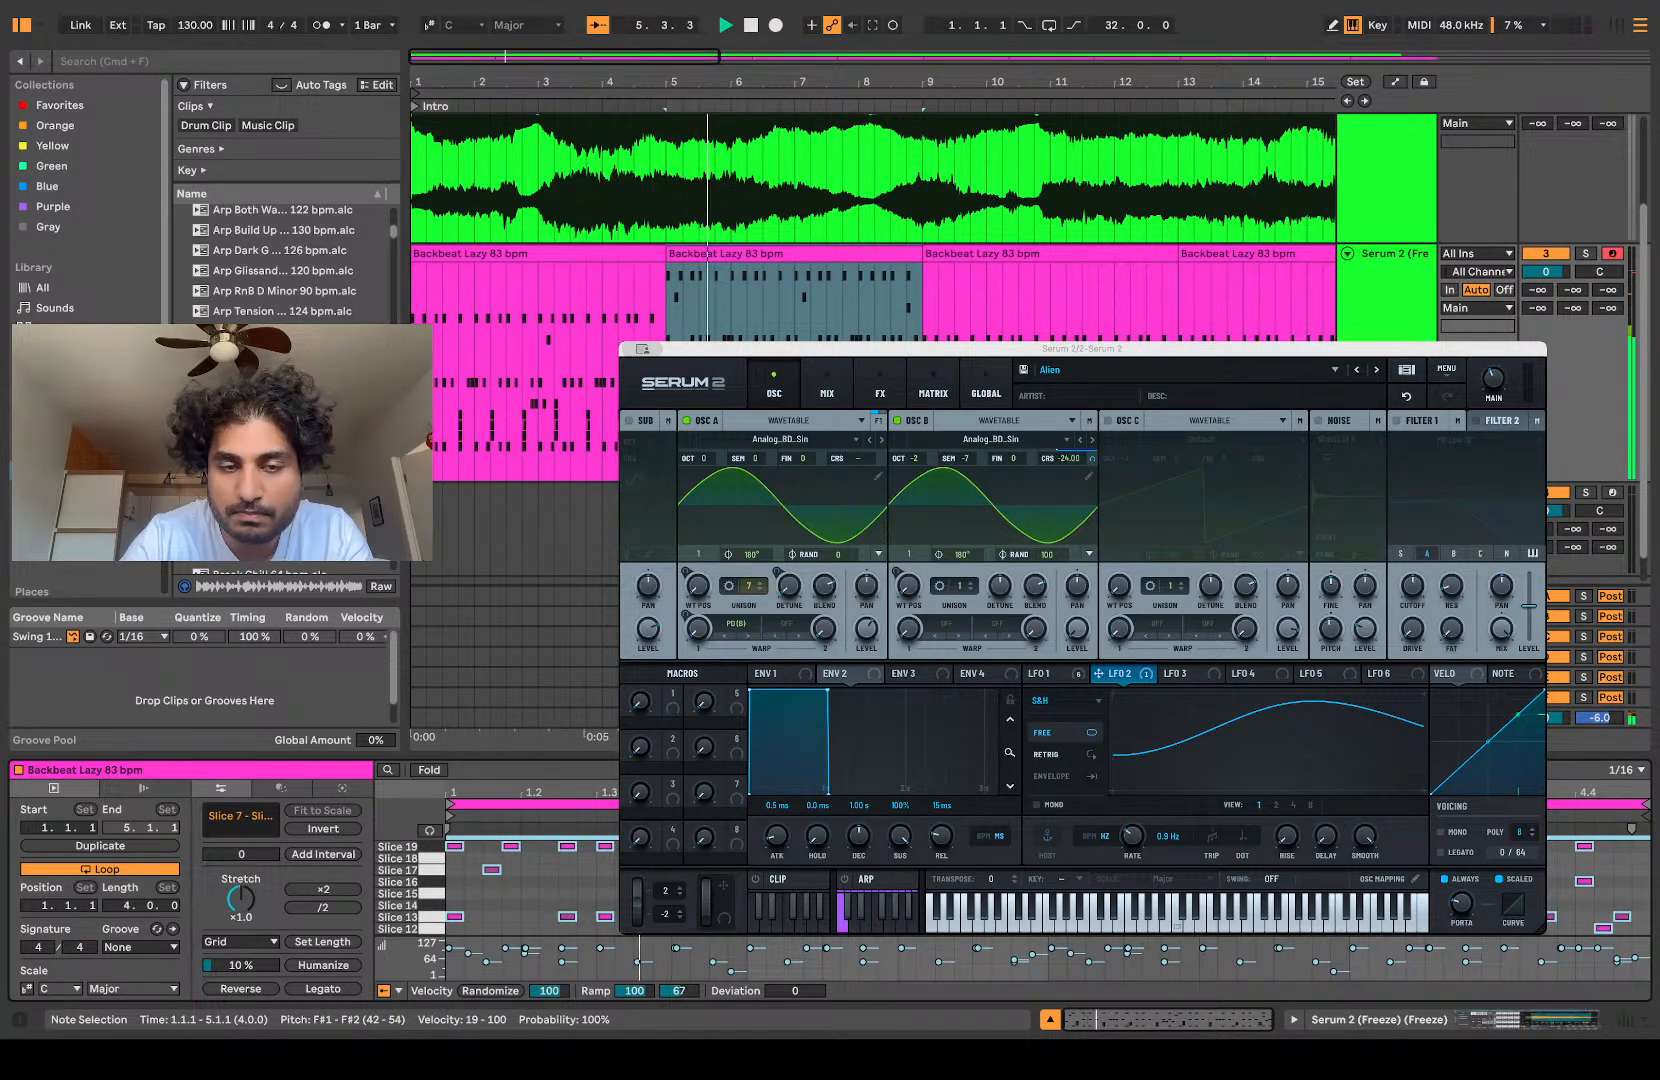
Step: Transpose all notes of the second Backbeat Lazy clip up to G1–G2 and duplicate the clip twice from bar 9
{"action": "key", "text": "Up"}
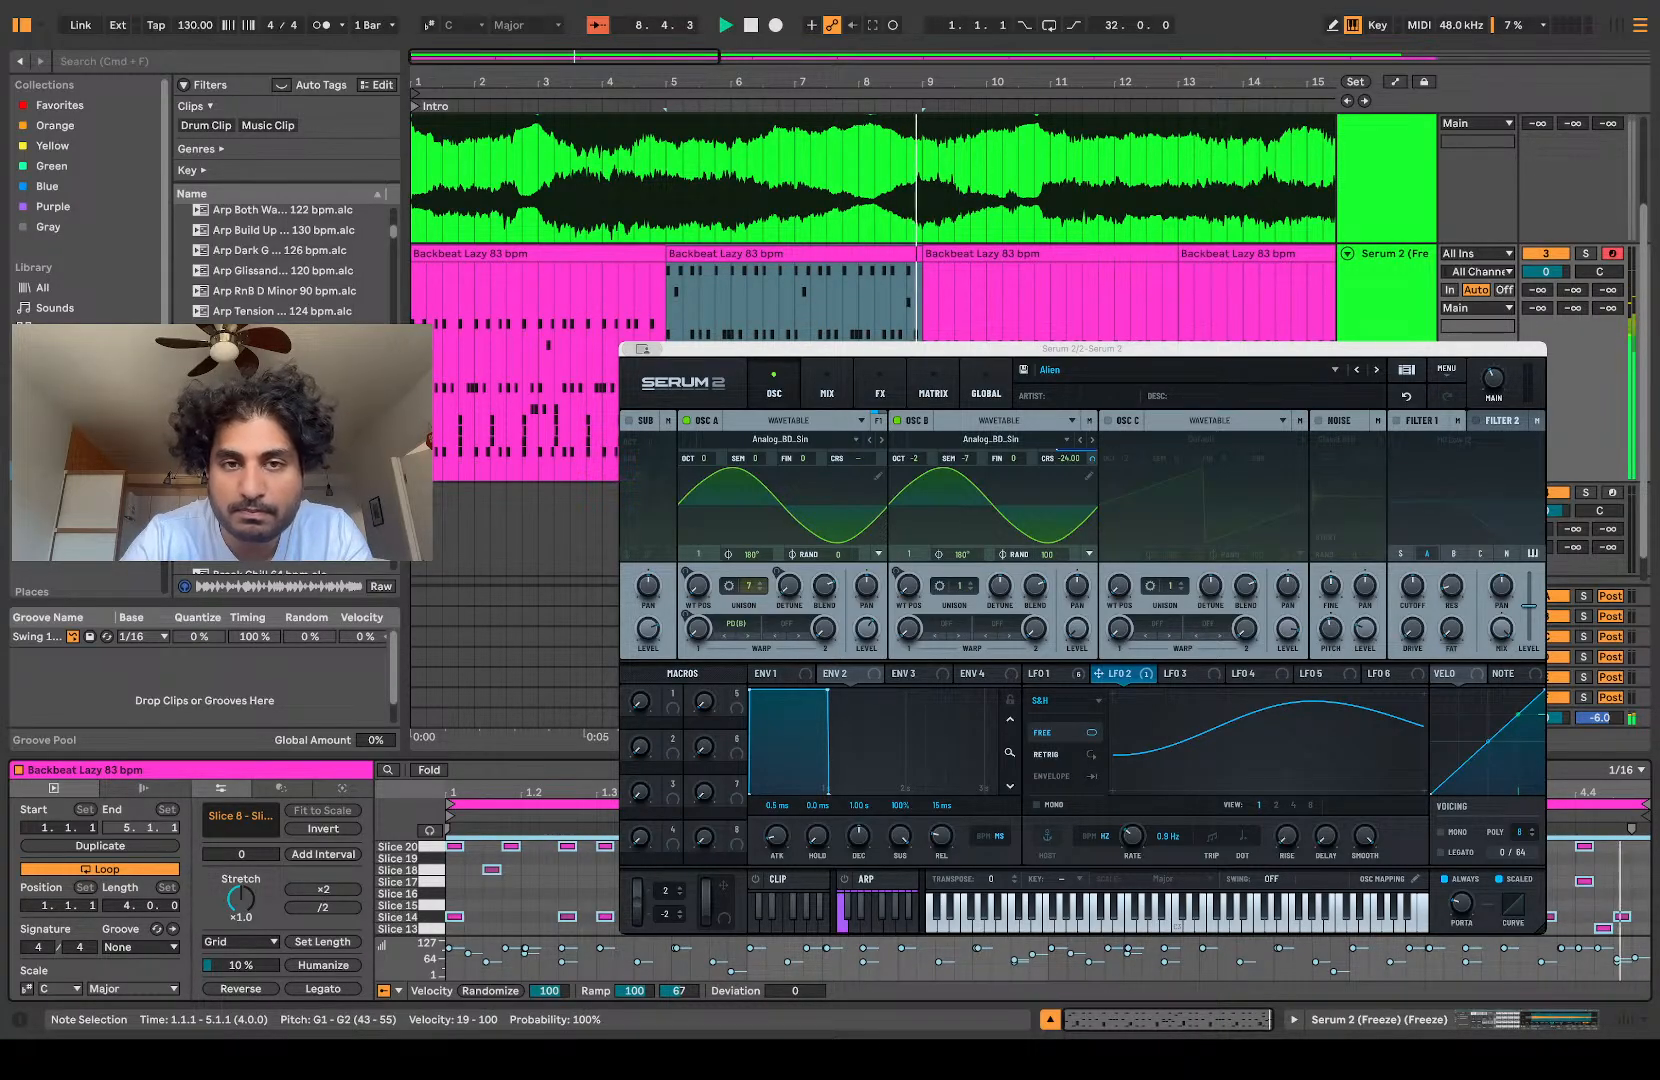
{"action": "left_click", "coordinate": [813, 247]}
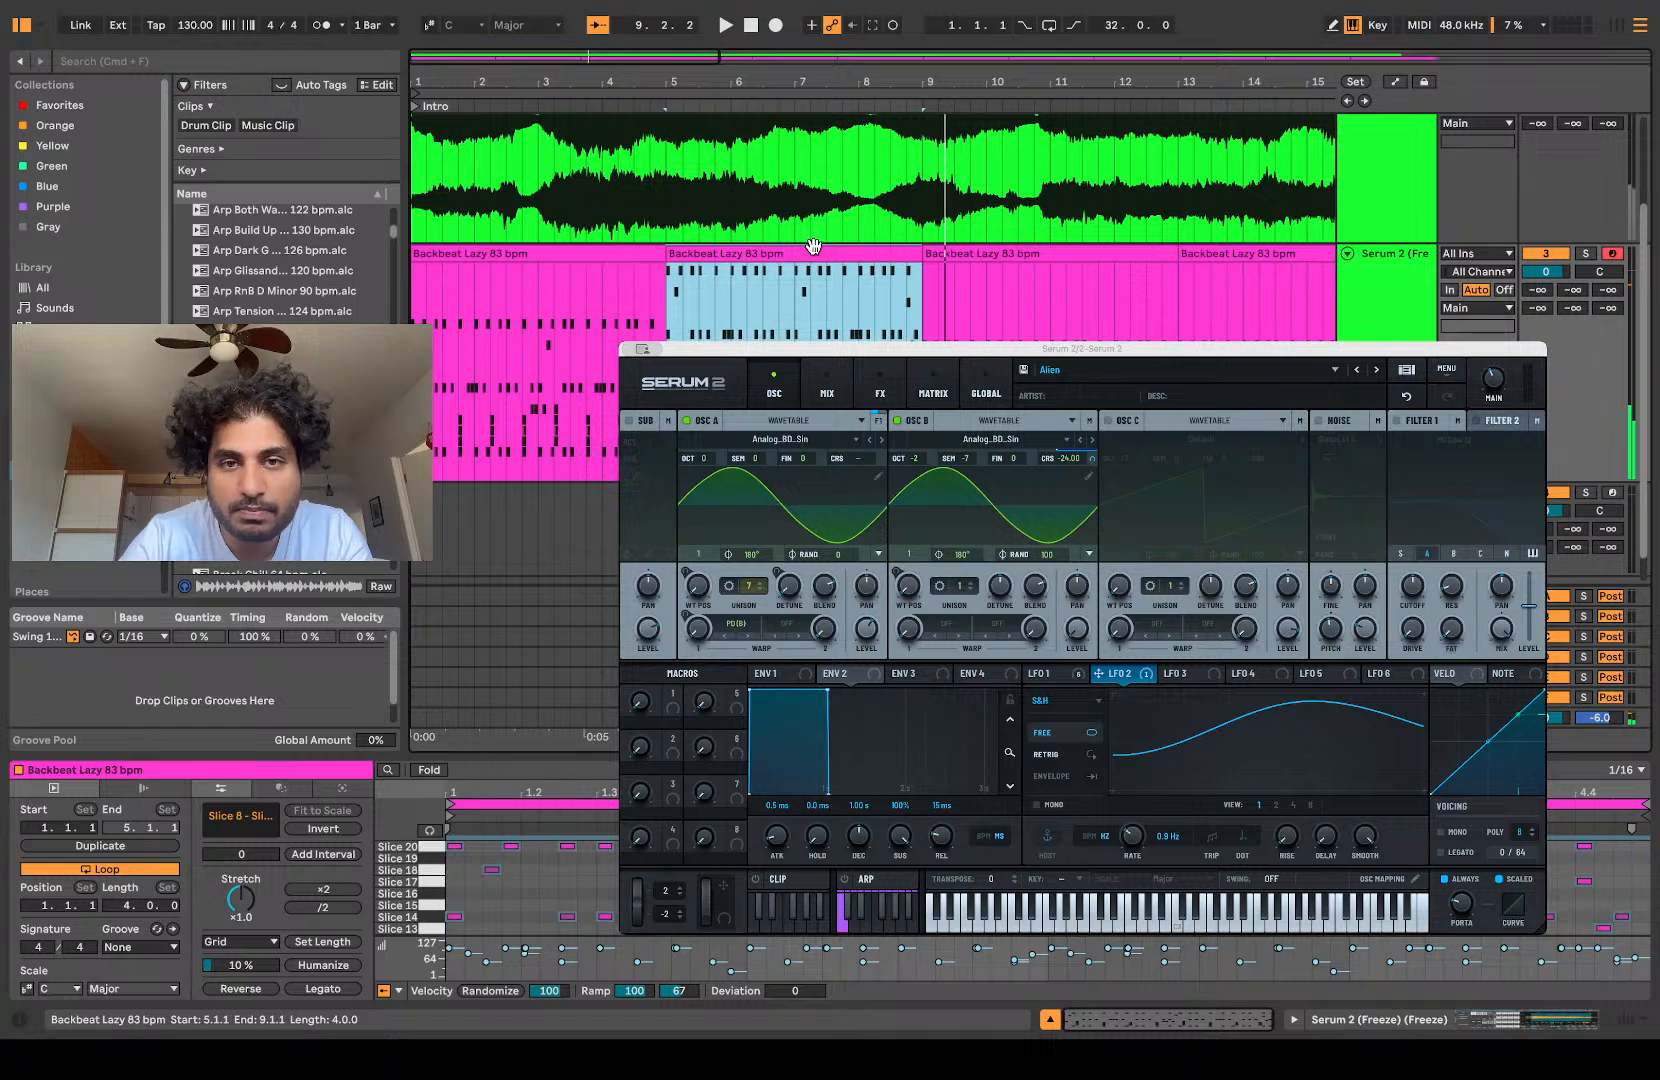
{"action": "key", "text": "ctrl+d"}
{"action": "key", "text": "ctrl+d"}
Step: Audition the sliced track from the first clip and examine the bar 5 clip's notes in a temporarily enlarged note editor
{"action": "left_click", "coordinate": [465, 388]}
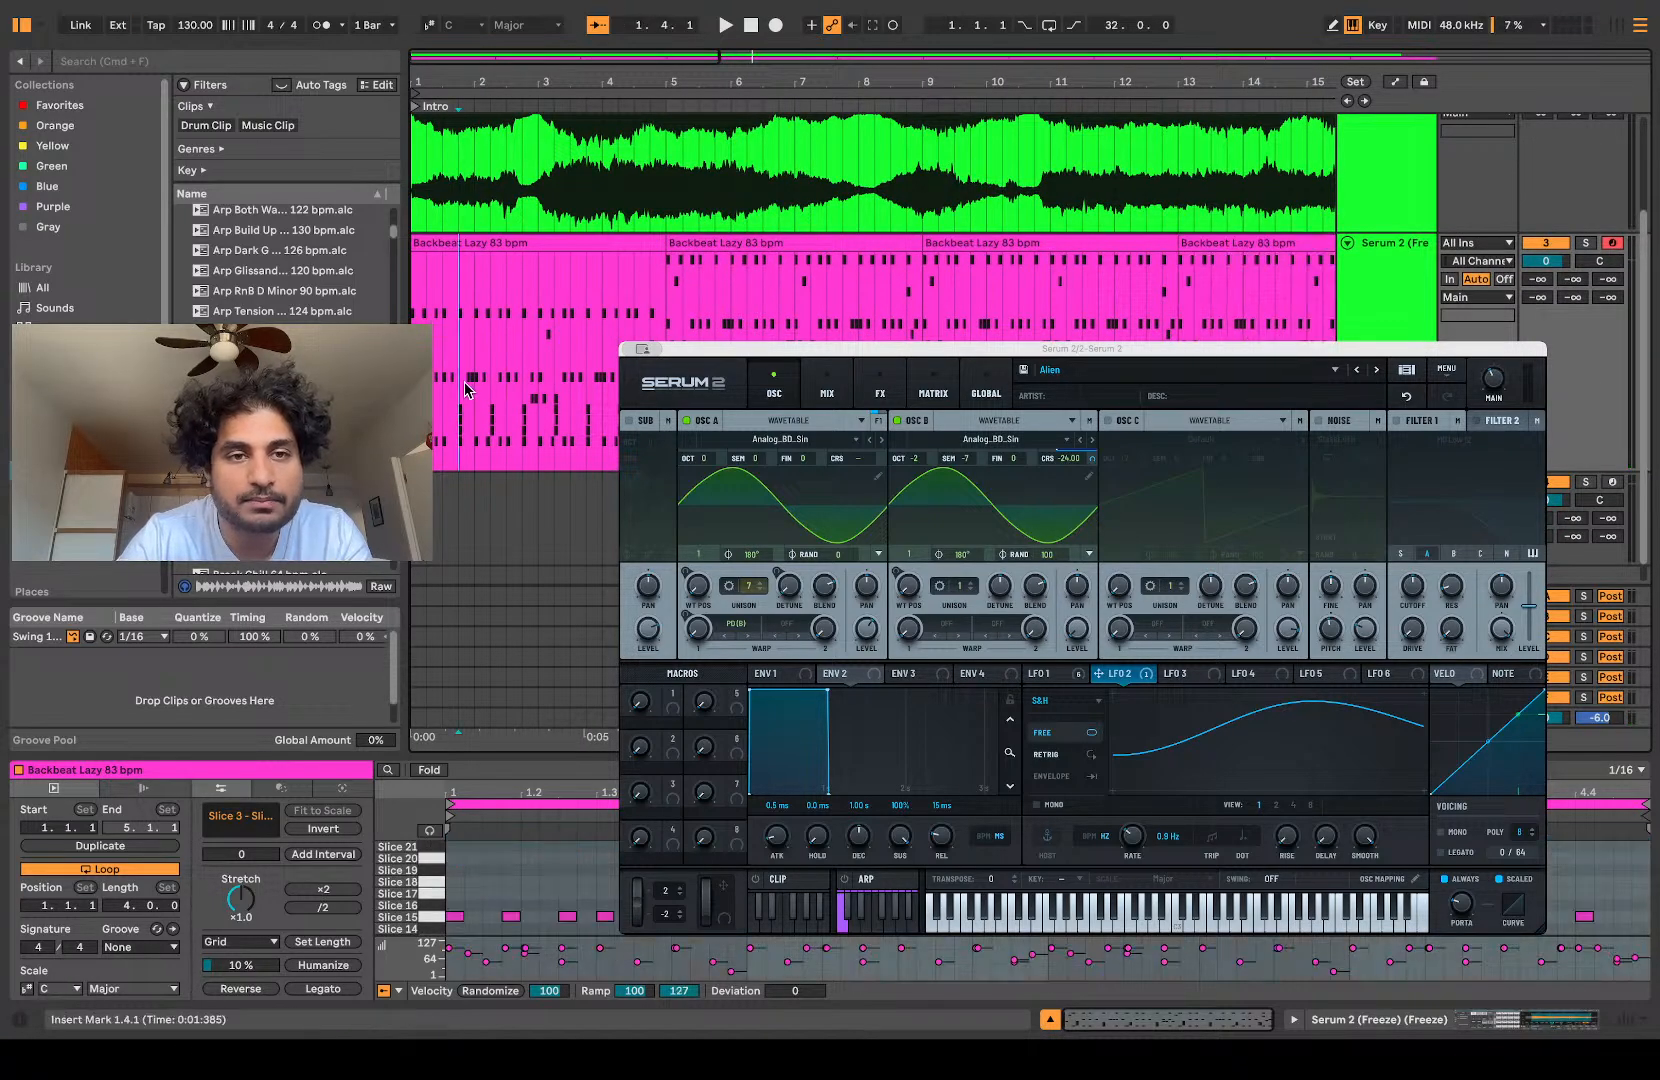
{"action": "key", "text": "space"}
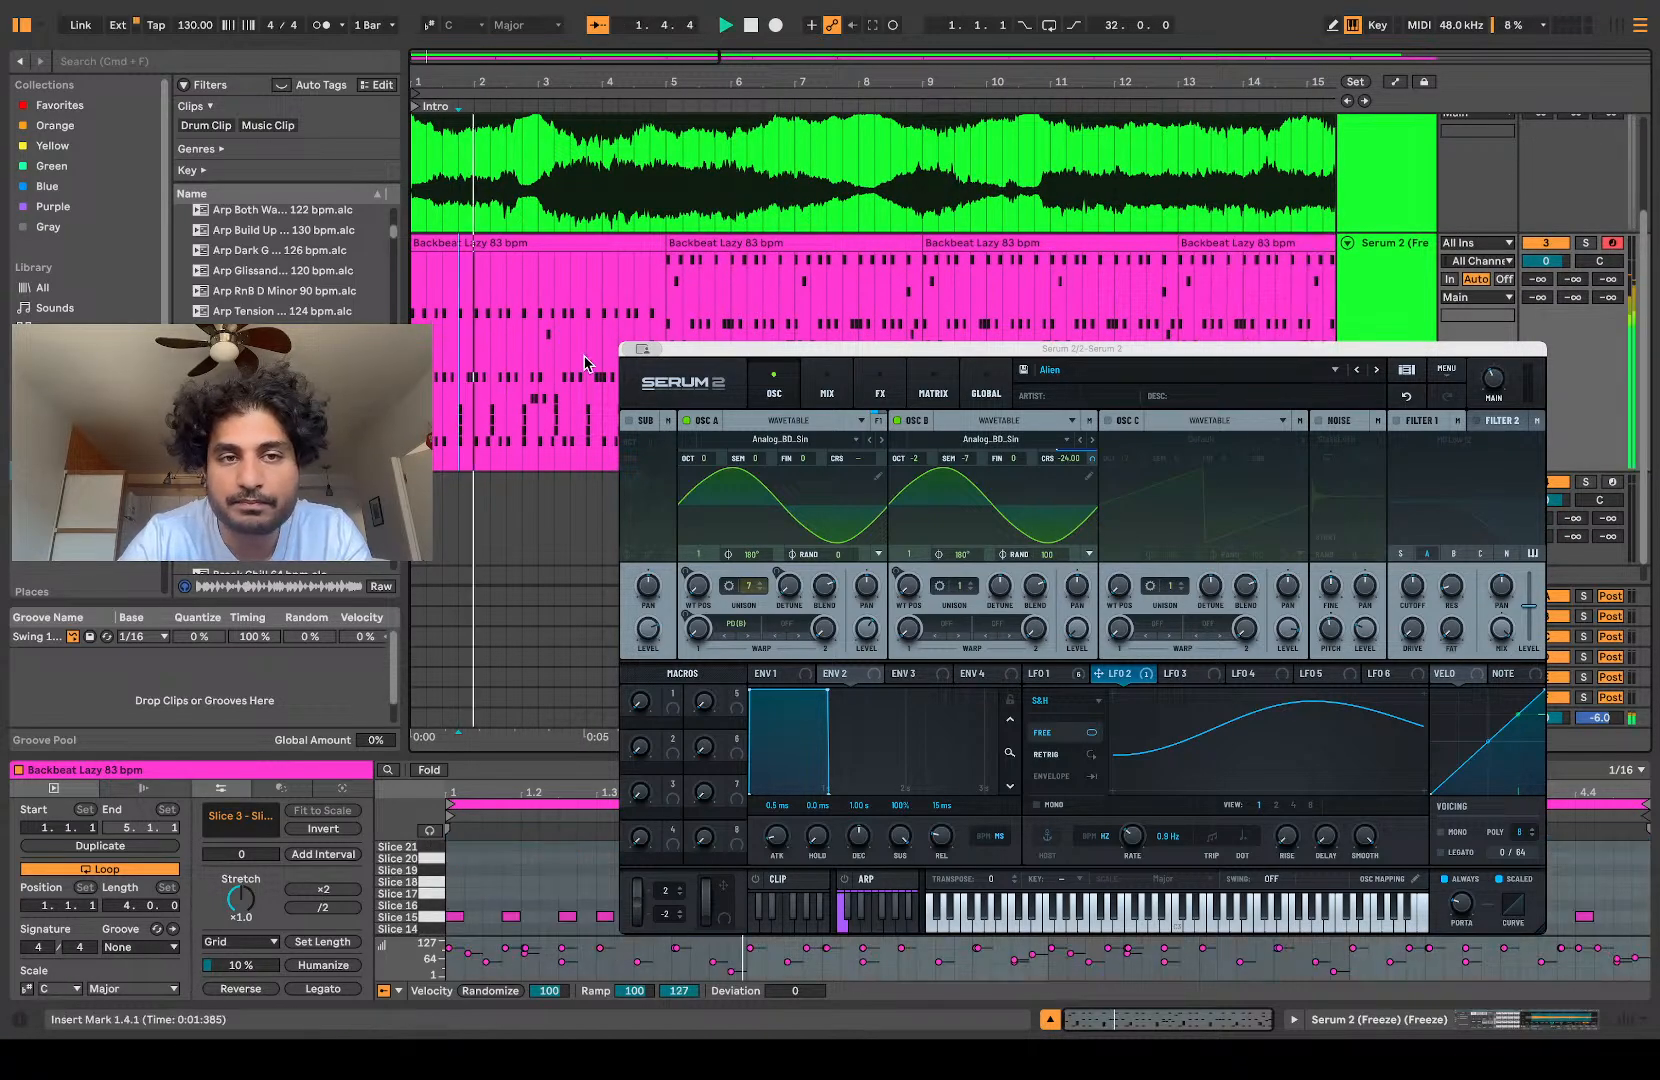
{"action": "left_click", "coordinate": [735, 238]}
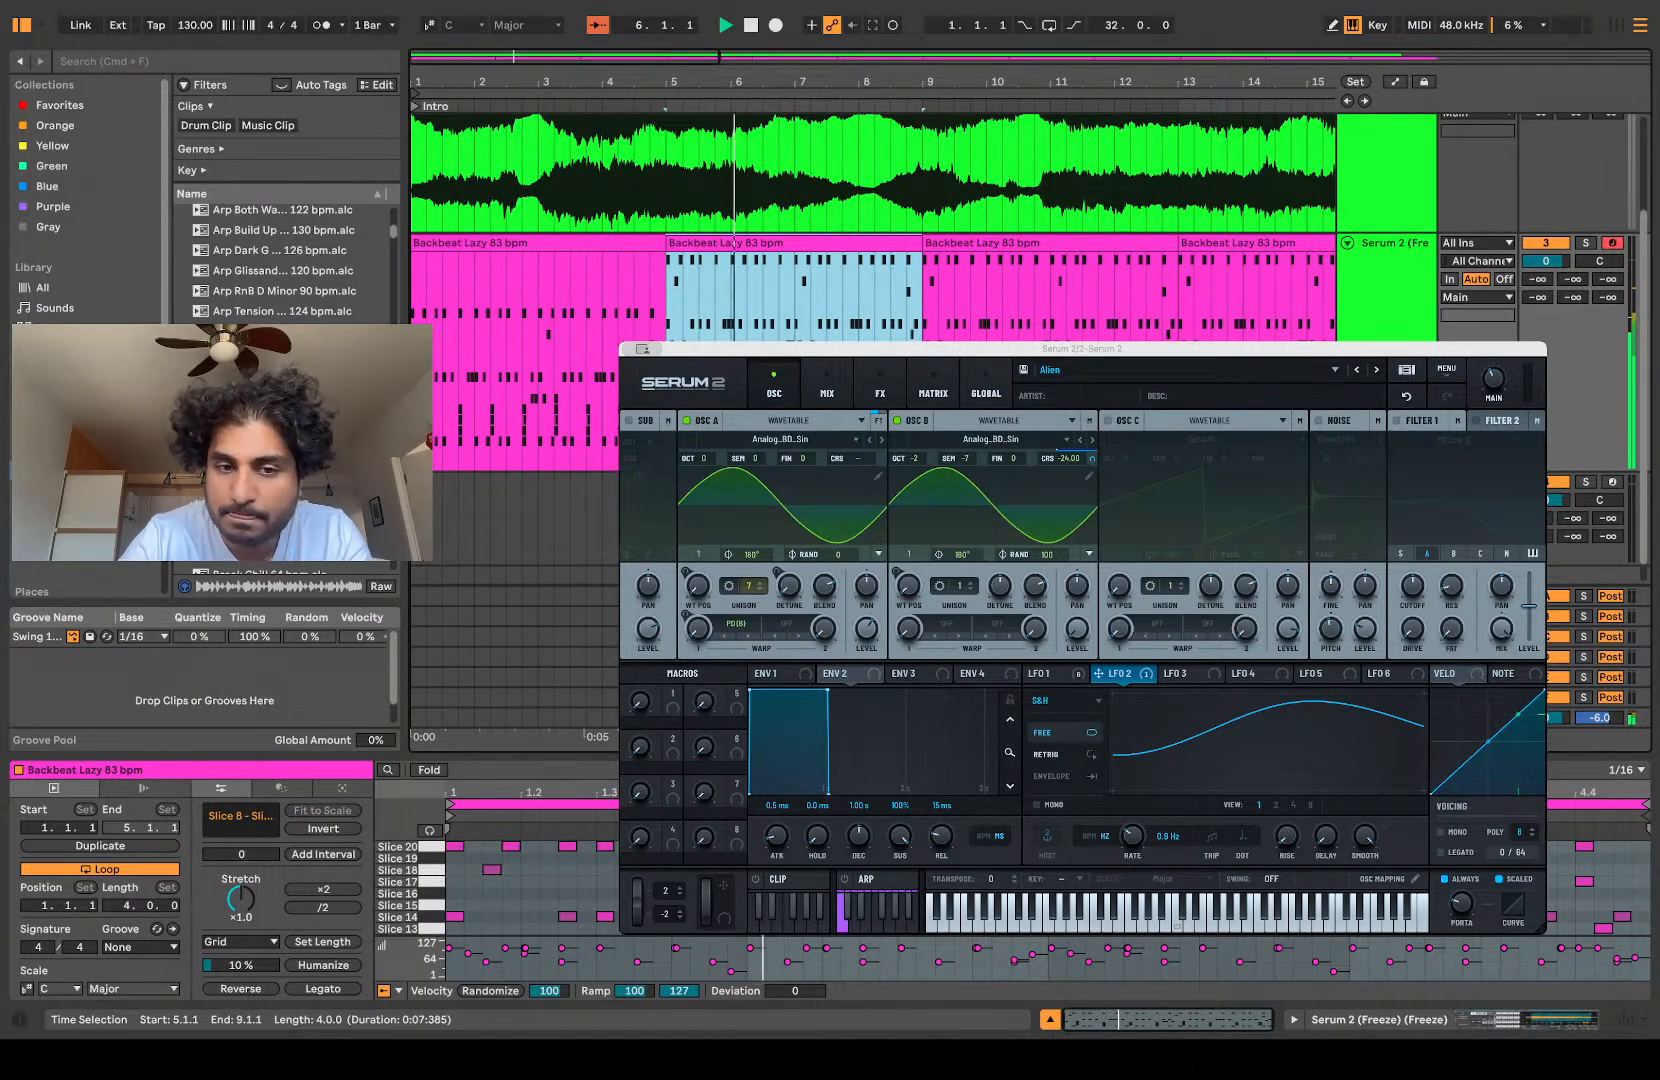
{"action": "scroll", "coordinate": [530, 888], "scroll_direction": "down", "scroll_amount": 2}
{"action": "key", "text": "space"}
{"action": "left_click_drag", "start_coordinate": [530, 756], "coordinate": [530, 500]}
{"action": "key", "text": "space"}
{"action": "key", "text": "space"}
{"action": "key", "text": "space"}
{"action": "key", "text": "space"}
{"action": "key", "text": "space"}
{"action": "key", "text": "space"}
{"action": "key", "text": "space"}
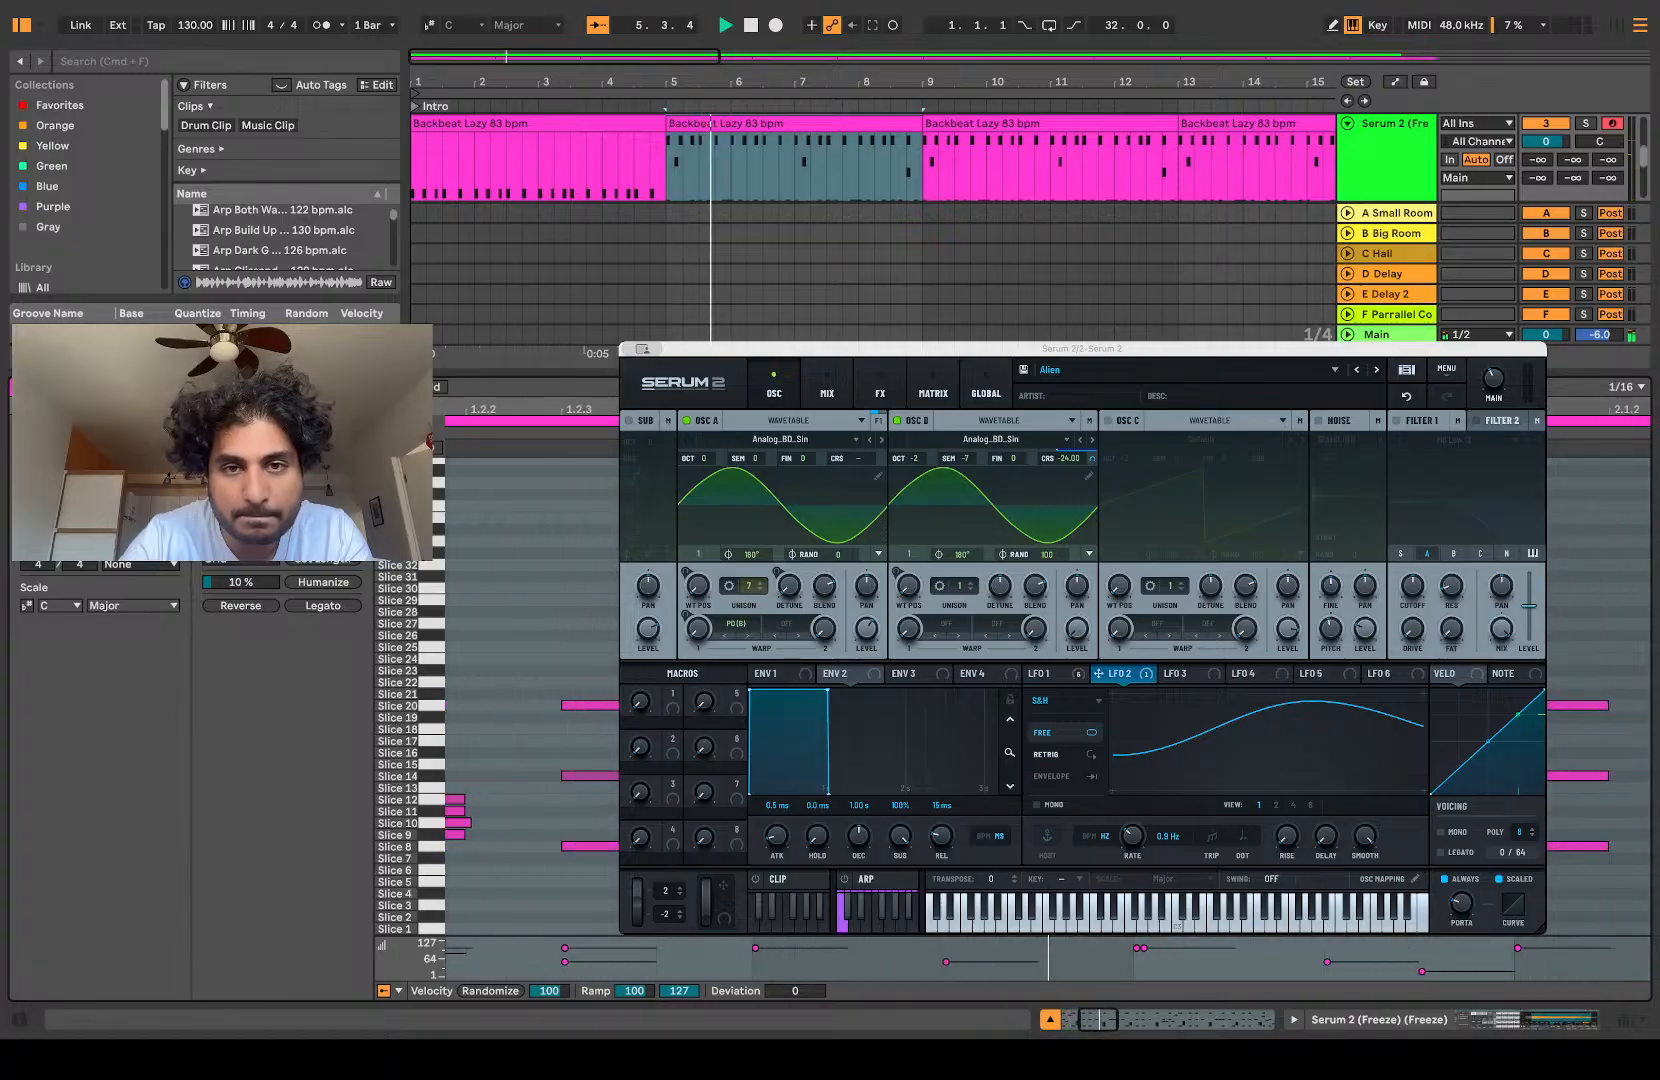
{"action": "left_click_drag", "start_coordinate": [530, 373], "coordinate": [530, 756]}
{"action": "key", "text": "space"}
{"action": "key", "text": "space"}
Step: Bring up the sliced track's Drum Rack controls and replay the first Backbeat Lazy clip
{"action": "double_click", "coordinate": [1394, 214]}
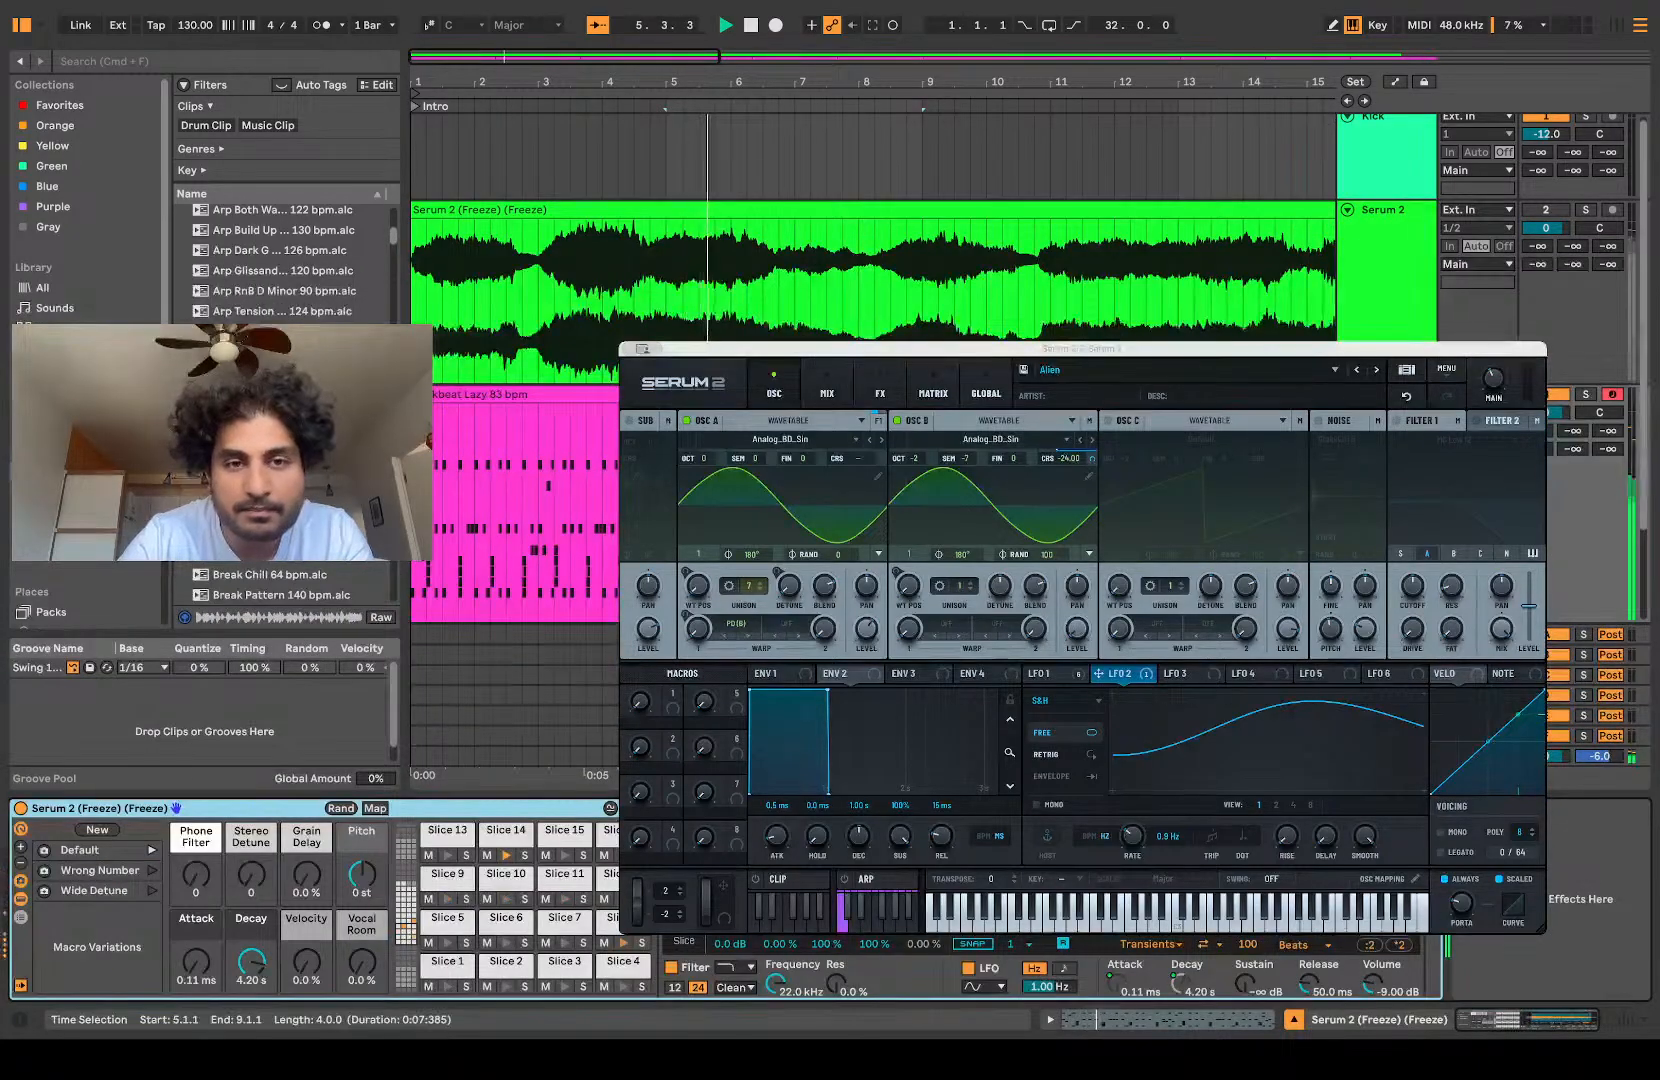
{"action": "left_click", "coordinate": [602, 500]}
{"action": "key", "text": "space"}
{"action": "key", "text": "space"}
{"action": "double_click", "coordinate": [600, 396]}
{"action": "key", "text": "space"}
{"action": "key", "text": "space"}
{"action": "key", "text": "space"}
{"action": "key", "text": "shift+Tab"}
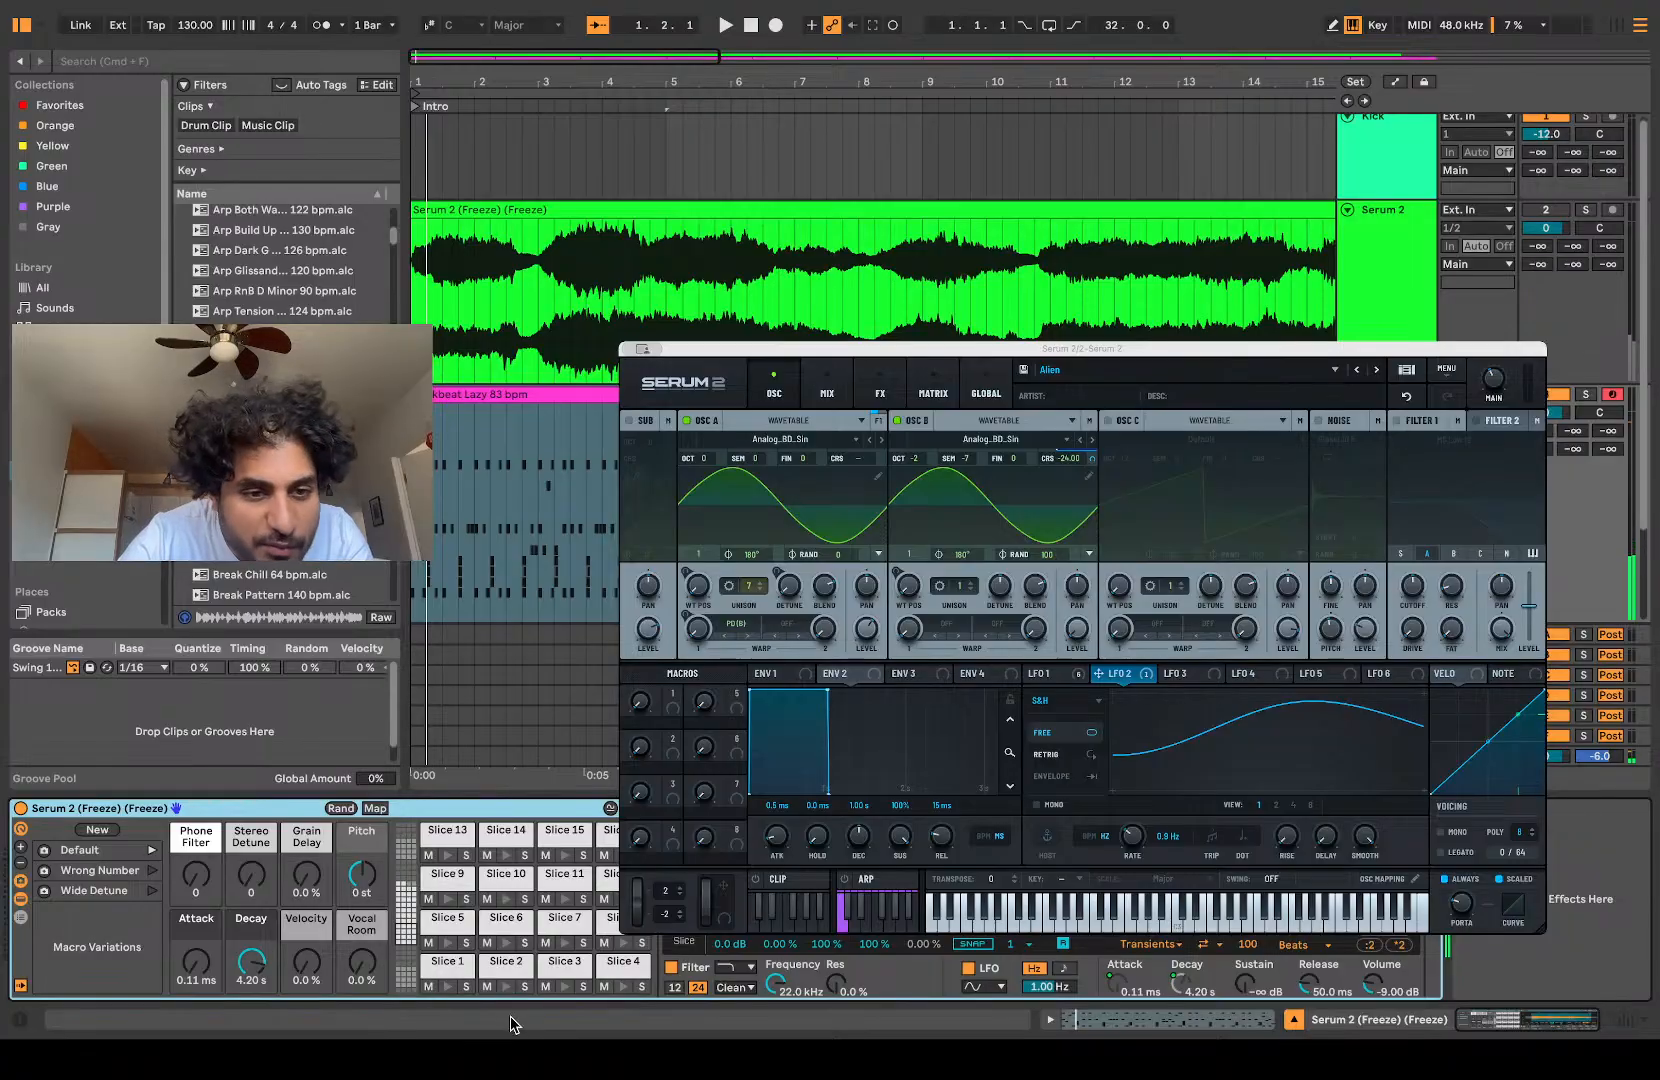
Step: Try the Wrong Number macro variation, return to Default, and set the Drum Rack's Attack to 0.46 ms and Velocity to 12%
{"action": "left_click", "coordinate": [206, 965]}
{"action": "key", "text": "space"}
{"action": "left_click_drag", "start_coordinate": [206, 963], "coordinate": [206, 965]}
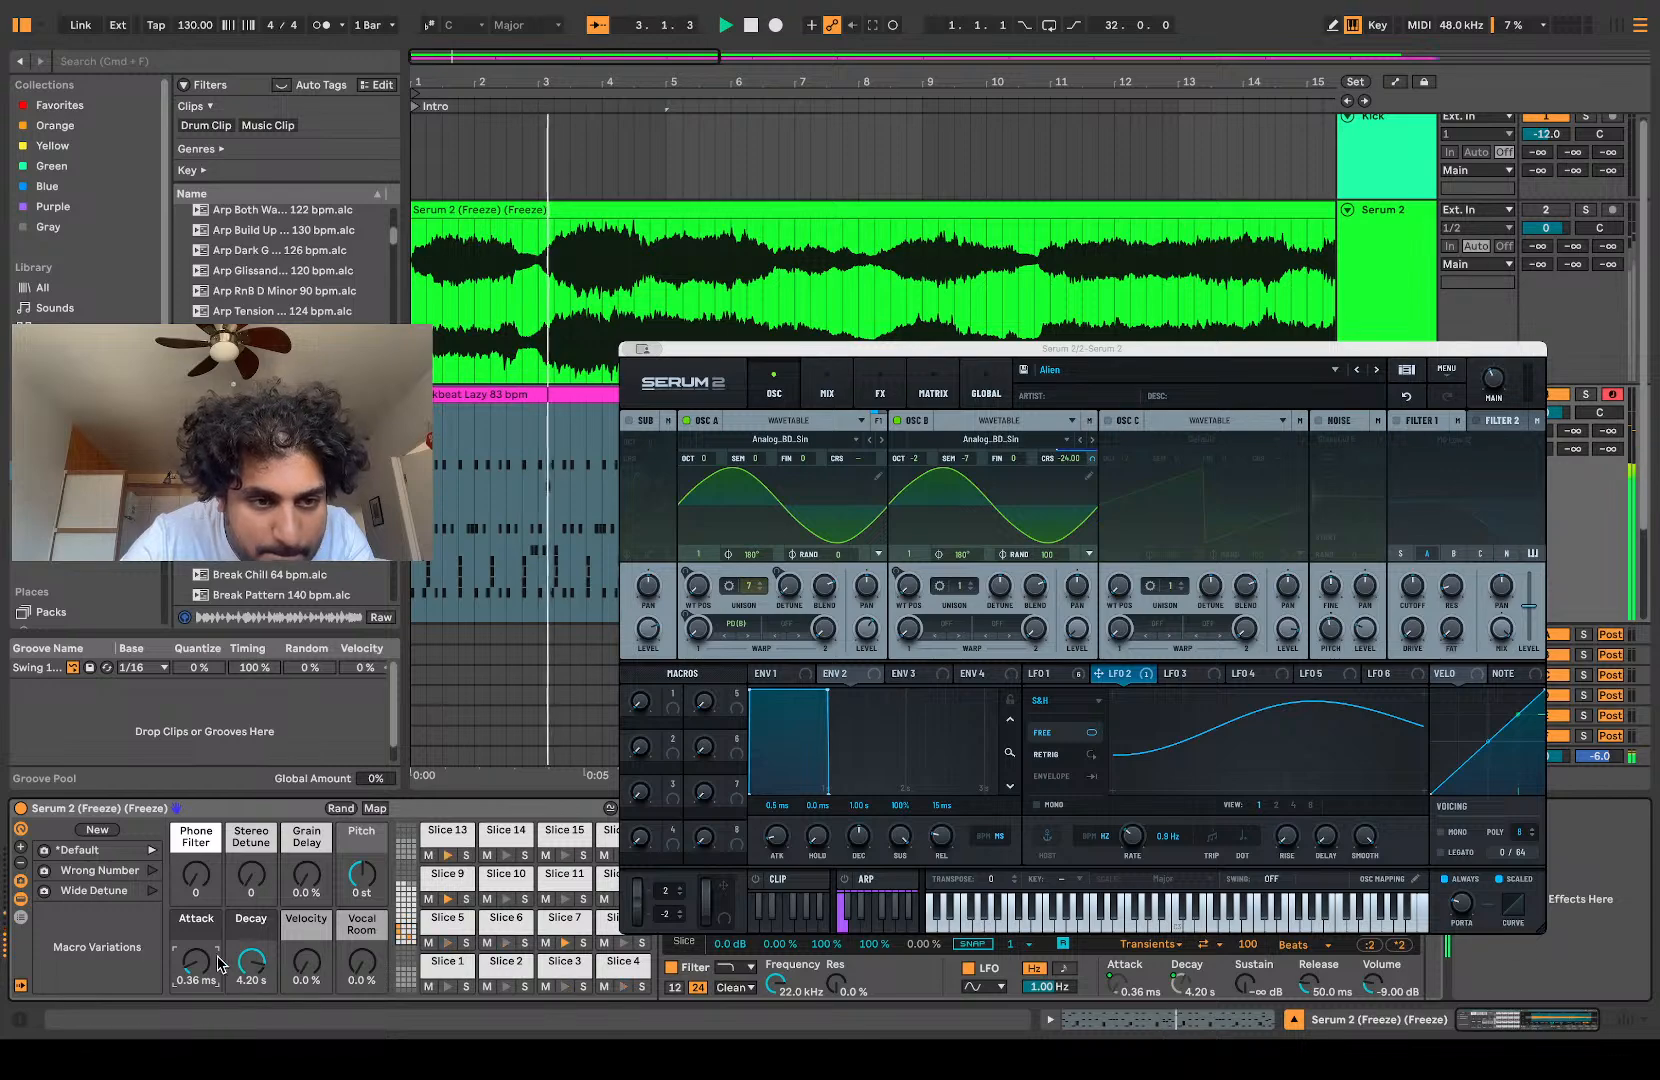
{"action": "left_click", "coordinate": [149, 872]}
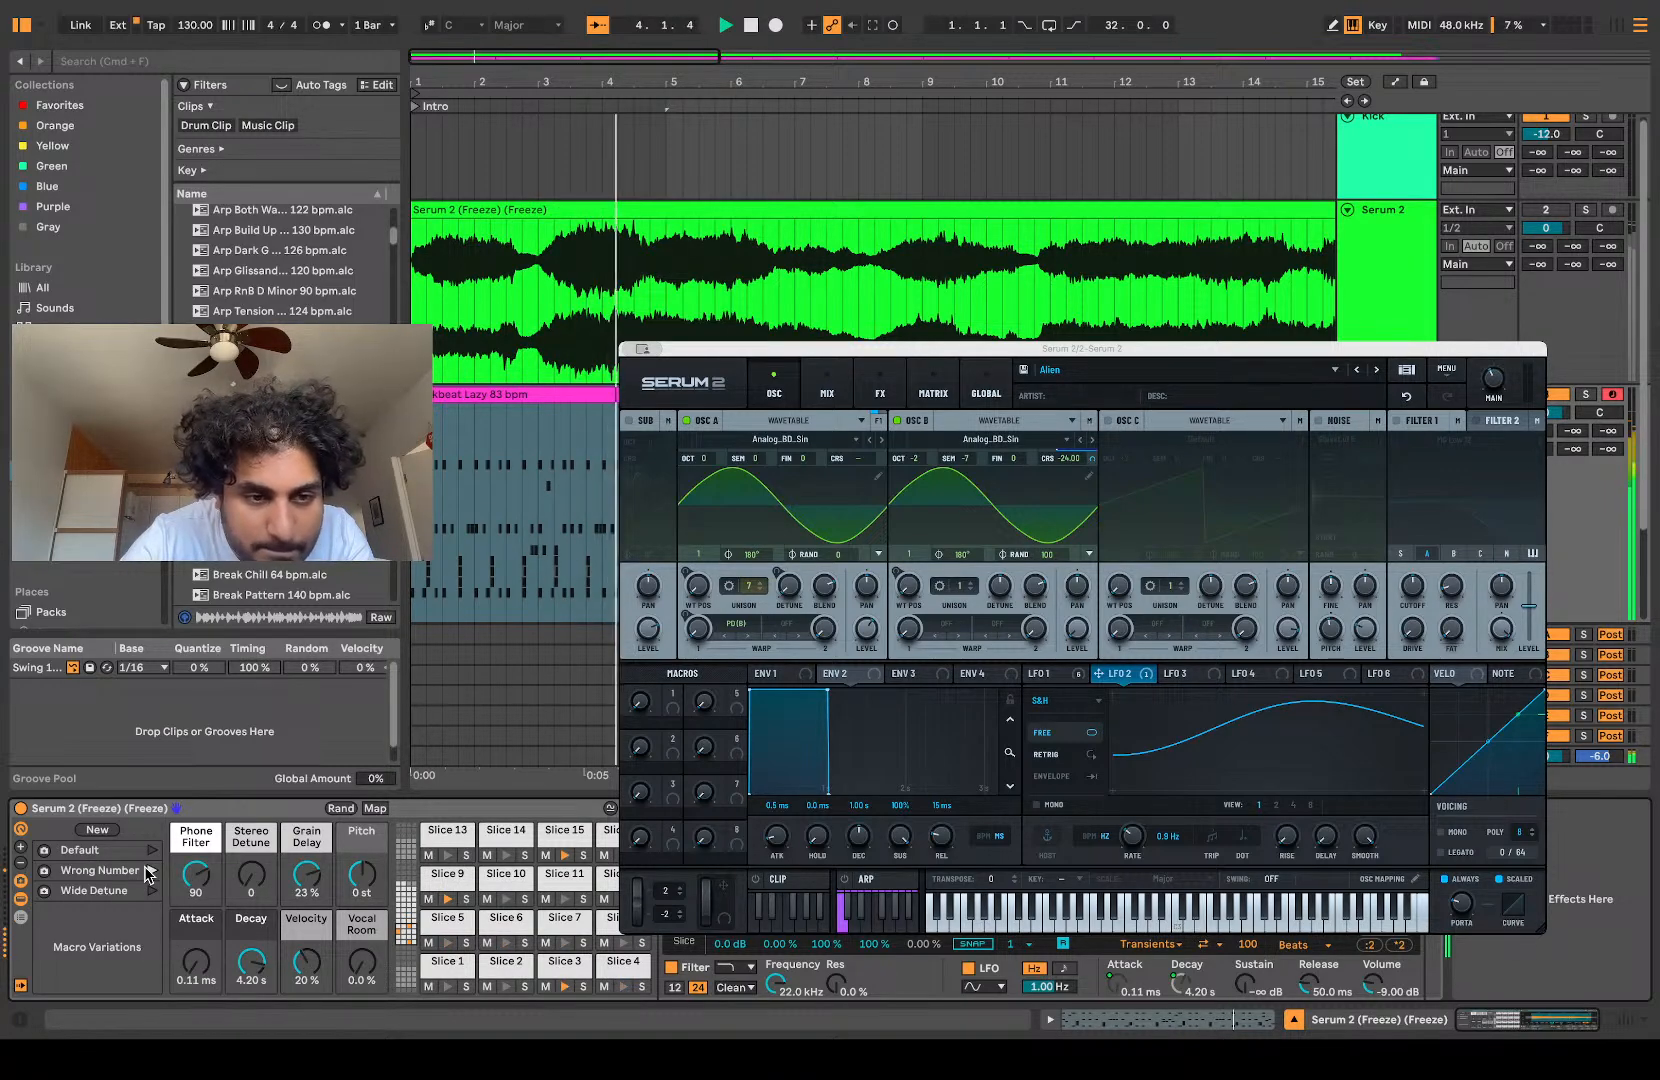
{"action": "left_click", "coordinate": [151, 850]}
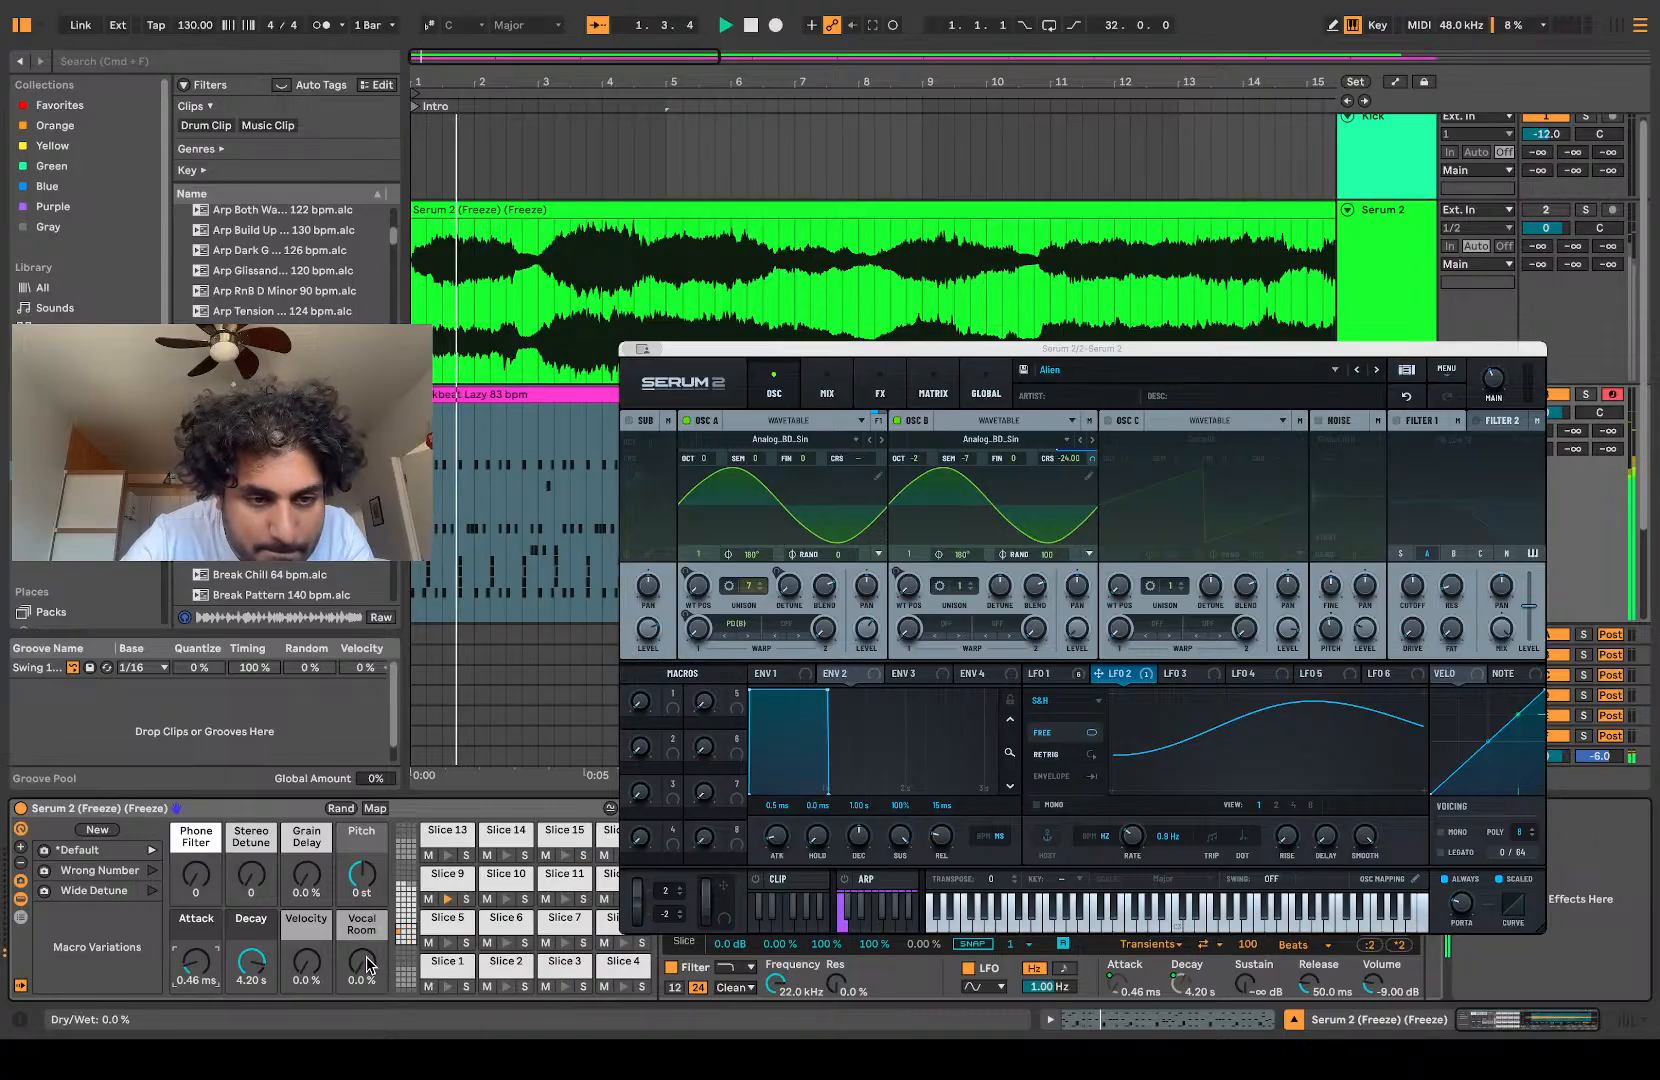
{"action": "left_click_drag", "start_coordinate": [313, 963], "coordinate": [313, 940]}
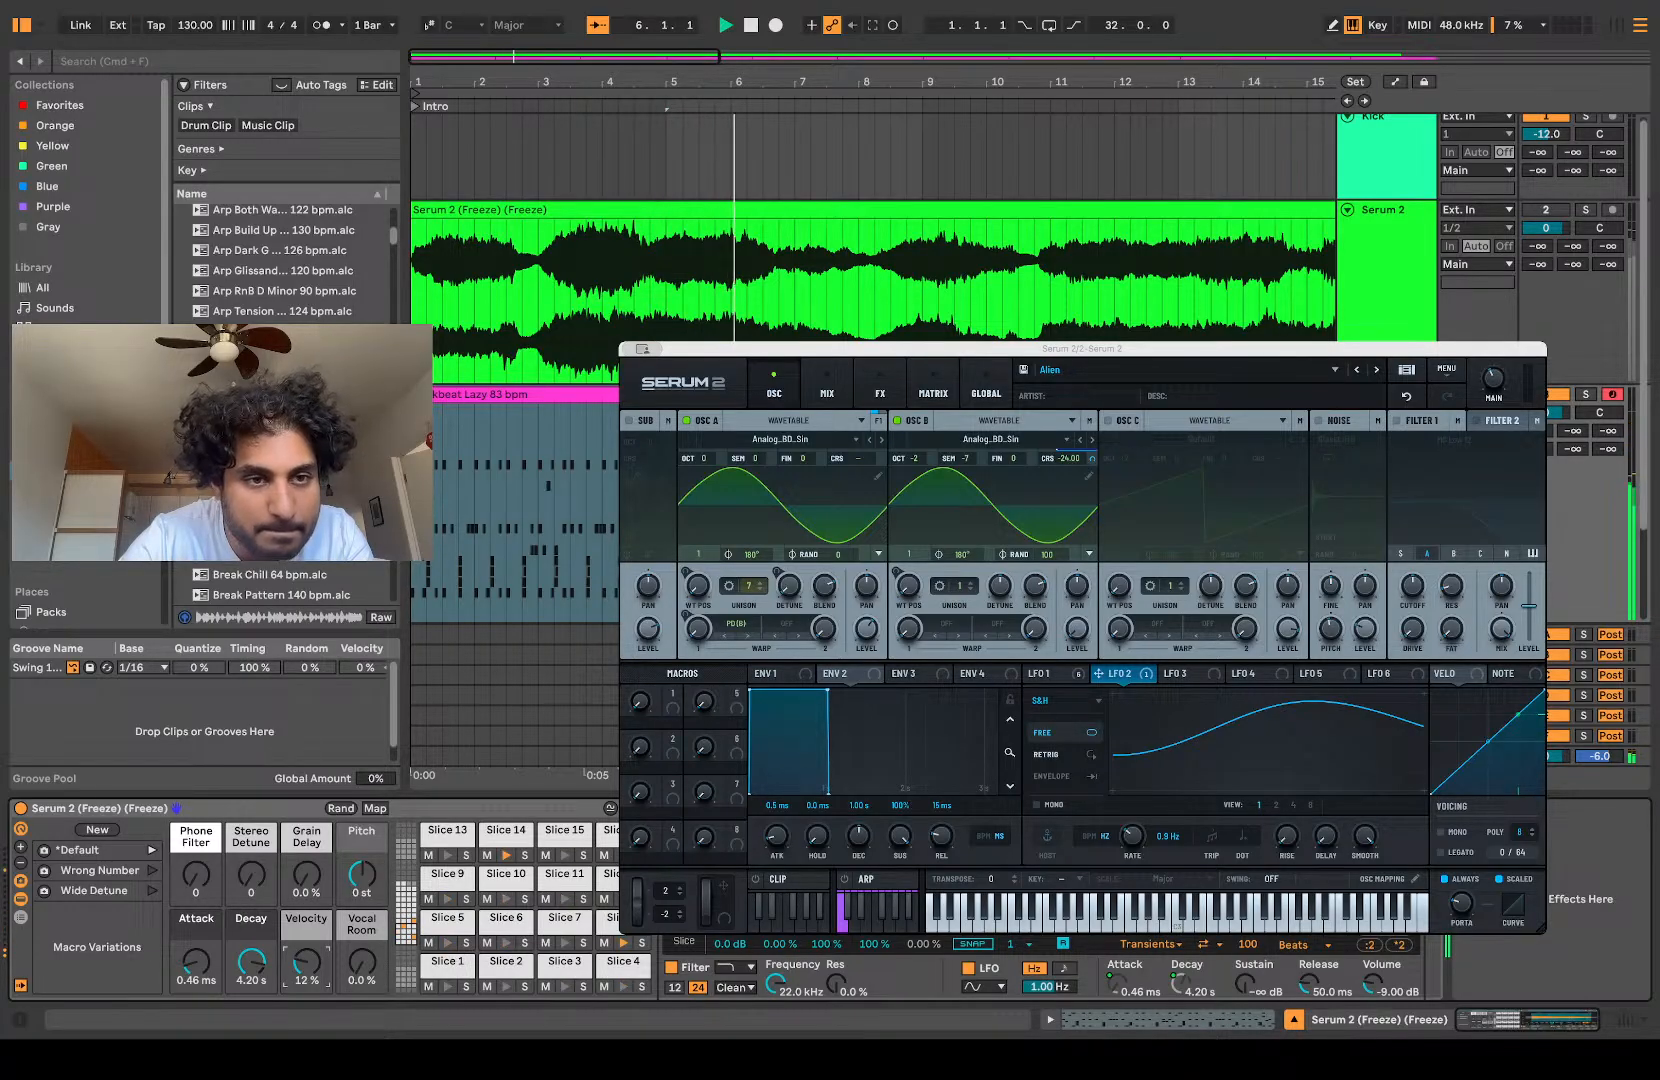
Step: Try the Backbeat Support 130 bpm clip at bar 9 of the sliced track, transposing all its notes upward during playback
{"action": "left_click", "coordinate": [1002, 108]}
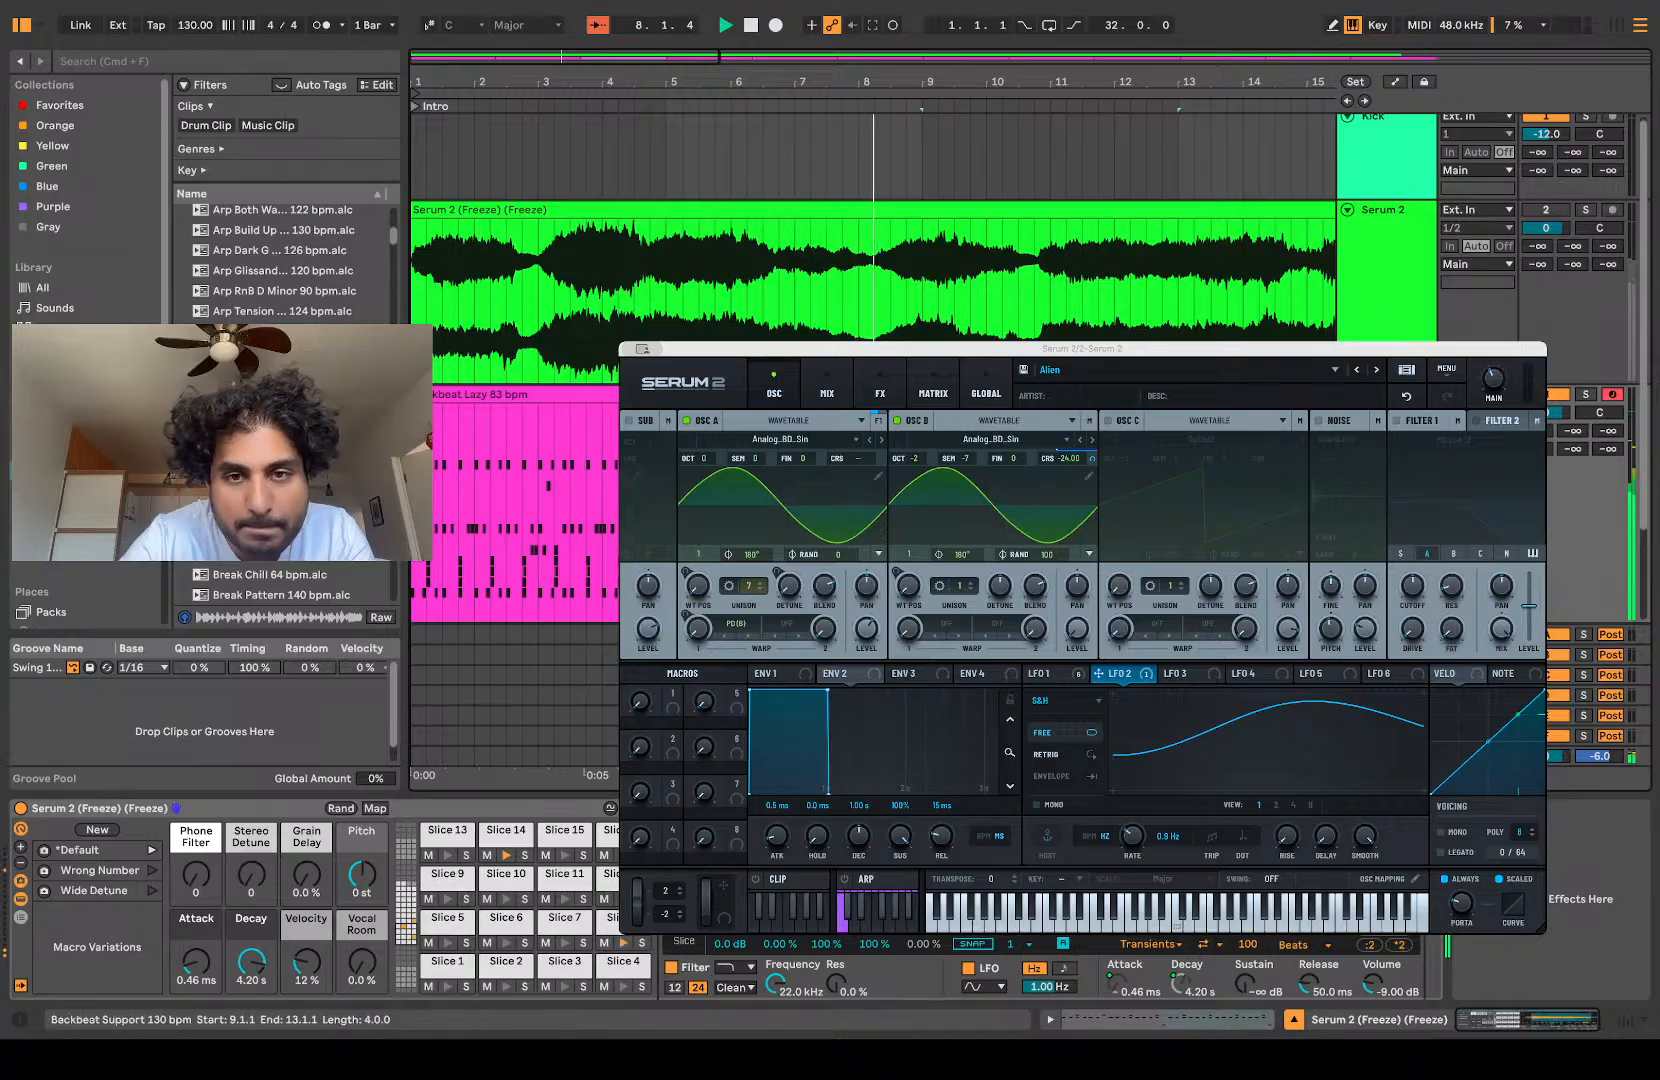
{"action": "double_click", "coordinate": [1002, 394]}
{"action": "left_click", "coordinate": [803, 890]}
{"action": "key", "text": "super+a"}
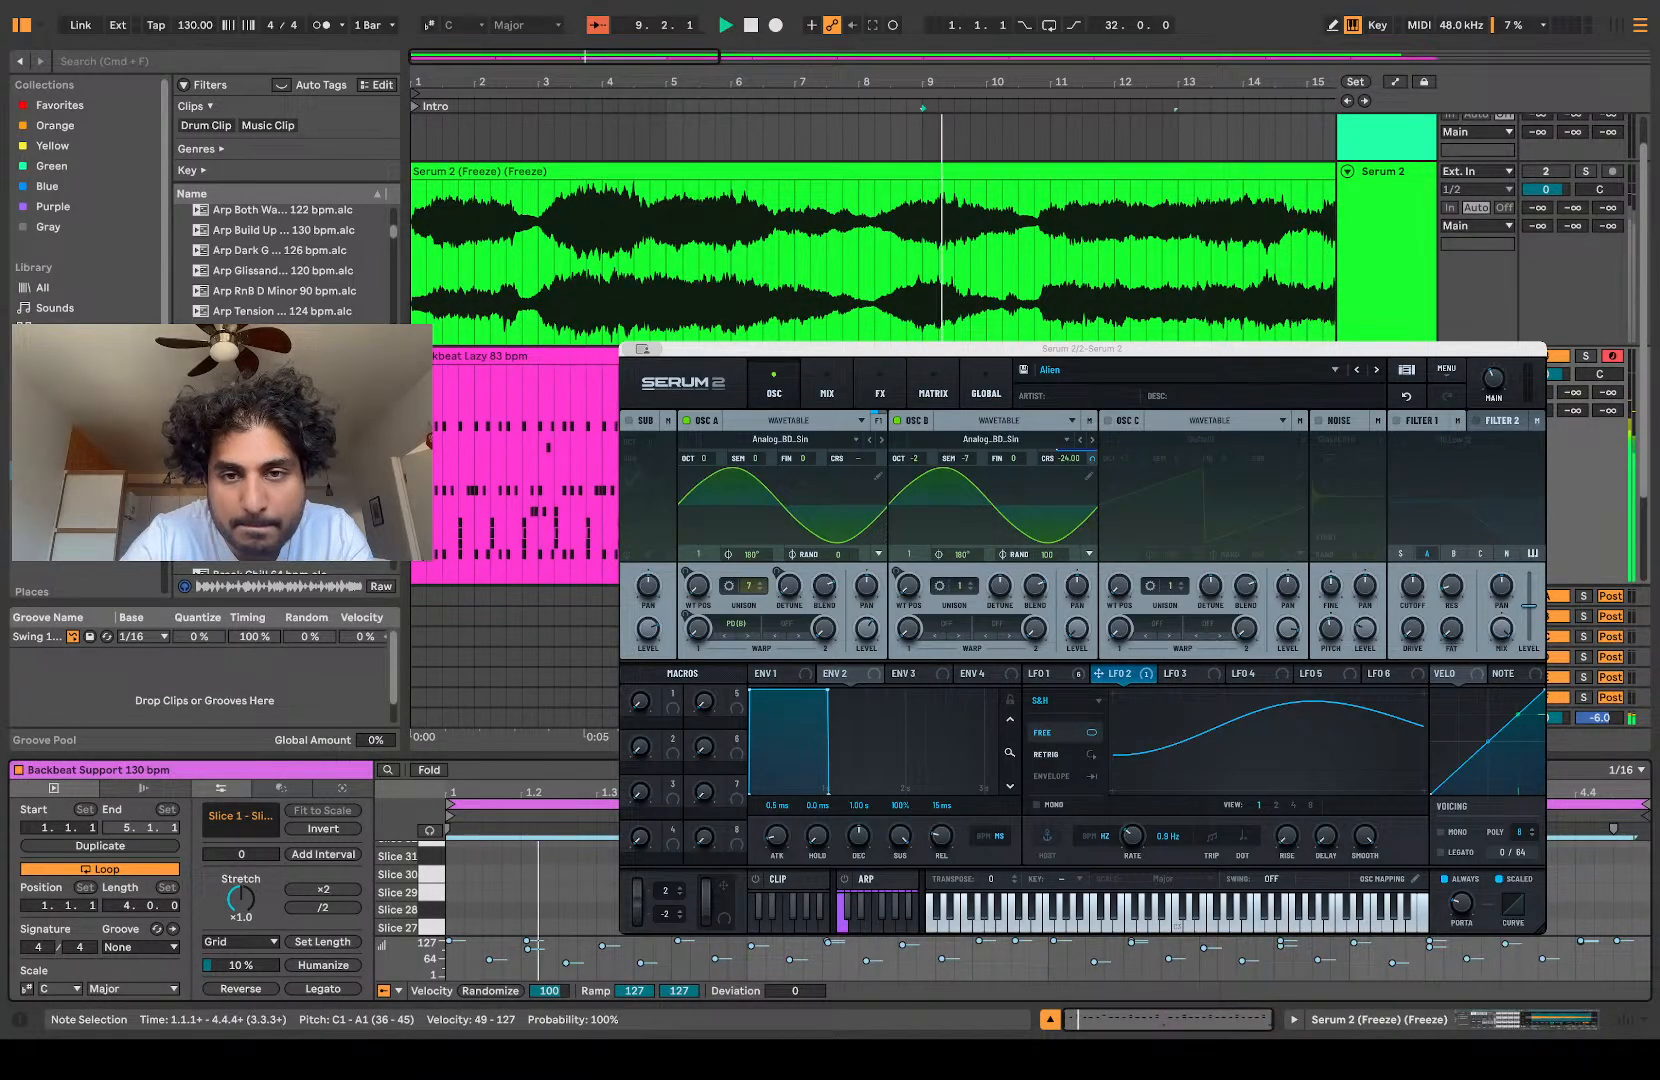
{"action": "key", "text": "Up"}
{"action": "key", "text": "Up"}
{"action": "key", "text": "Up"}
{"action": "key", "text": "Up"}
{"action": "key", "text": "Up"}
{"action": "key", "text": "Up"}
{"action": "key", "text": "Up"}
{"action": "key", "text": "Up"}
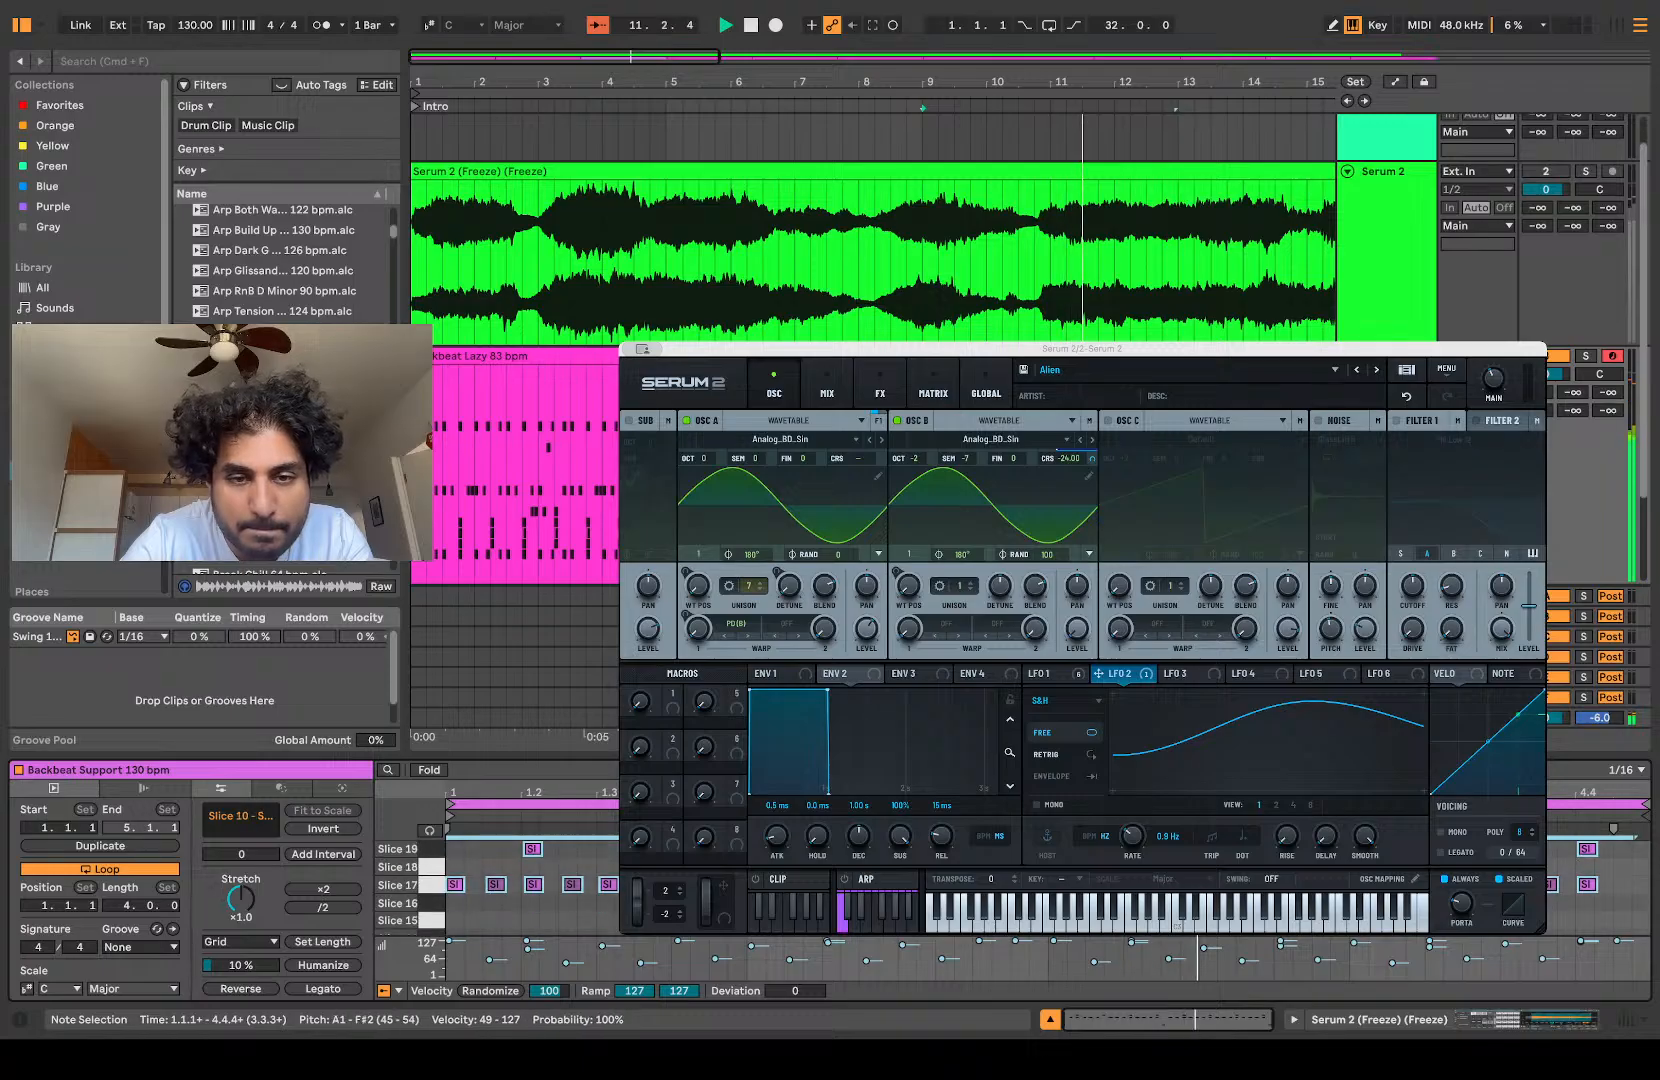
{"action": "key", "text": "Up"}
{"action": "key", "text": "Up"}
Step: Replace the pattern at bar 9 with the Backbeat Swing 110 bpm clip and play it
{"action": "left_click", "coordinate": [505, 500]}
{"action": "left_click_drag", "start_coordinate": [505, 500], "coordinate": [938, 480]}
{"action": "key", "text": "space"}
{"action": "key", "text": "space"}
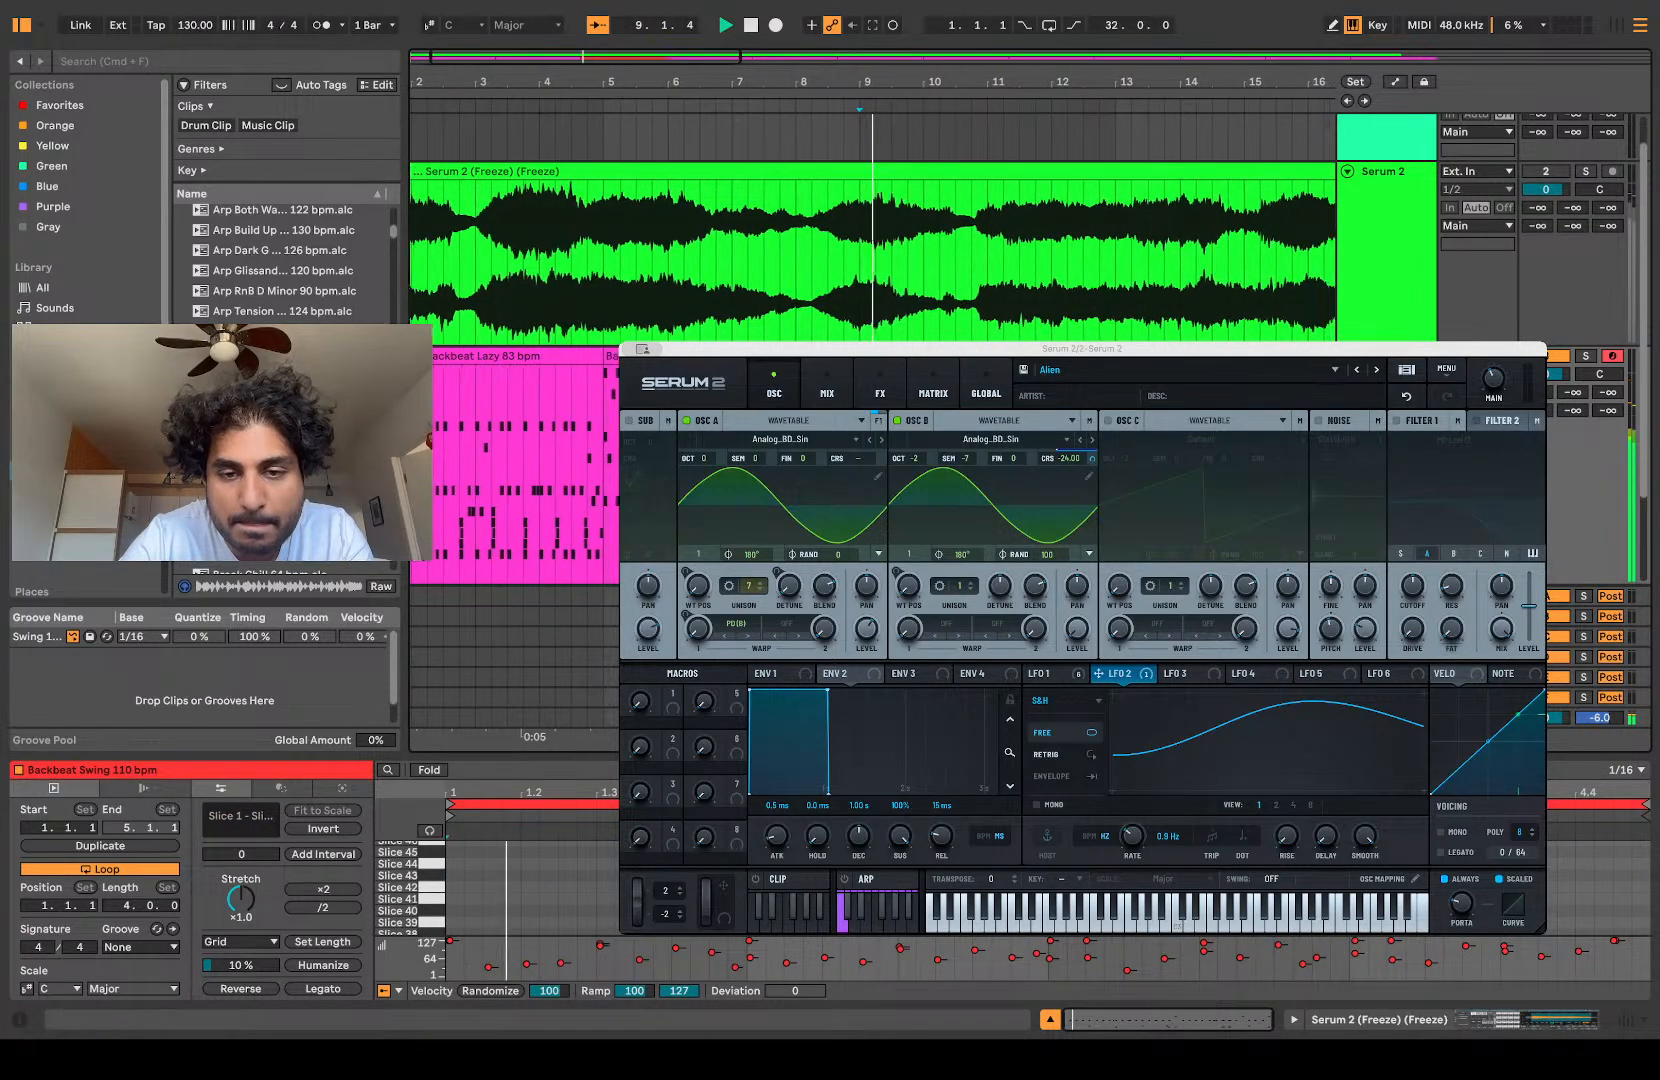
{"action": "left_click", "coordinate": [938, 480]}
Step: Transpose all notes of the Backbeat Swing clip up to F2–F#3 while auditioning it, and stop playback
{"action": "left_click", "coordinate": [475, 885]}
{"action": "key", "text": "super+a"}
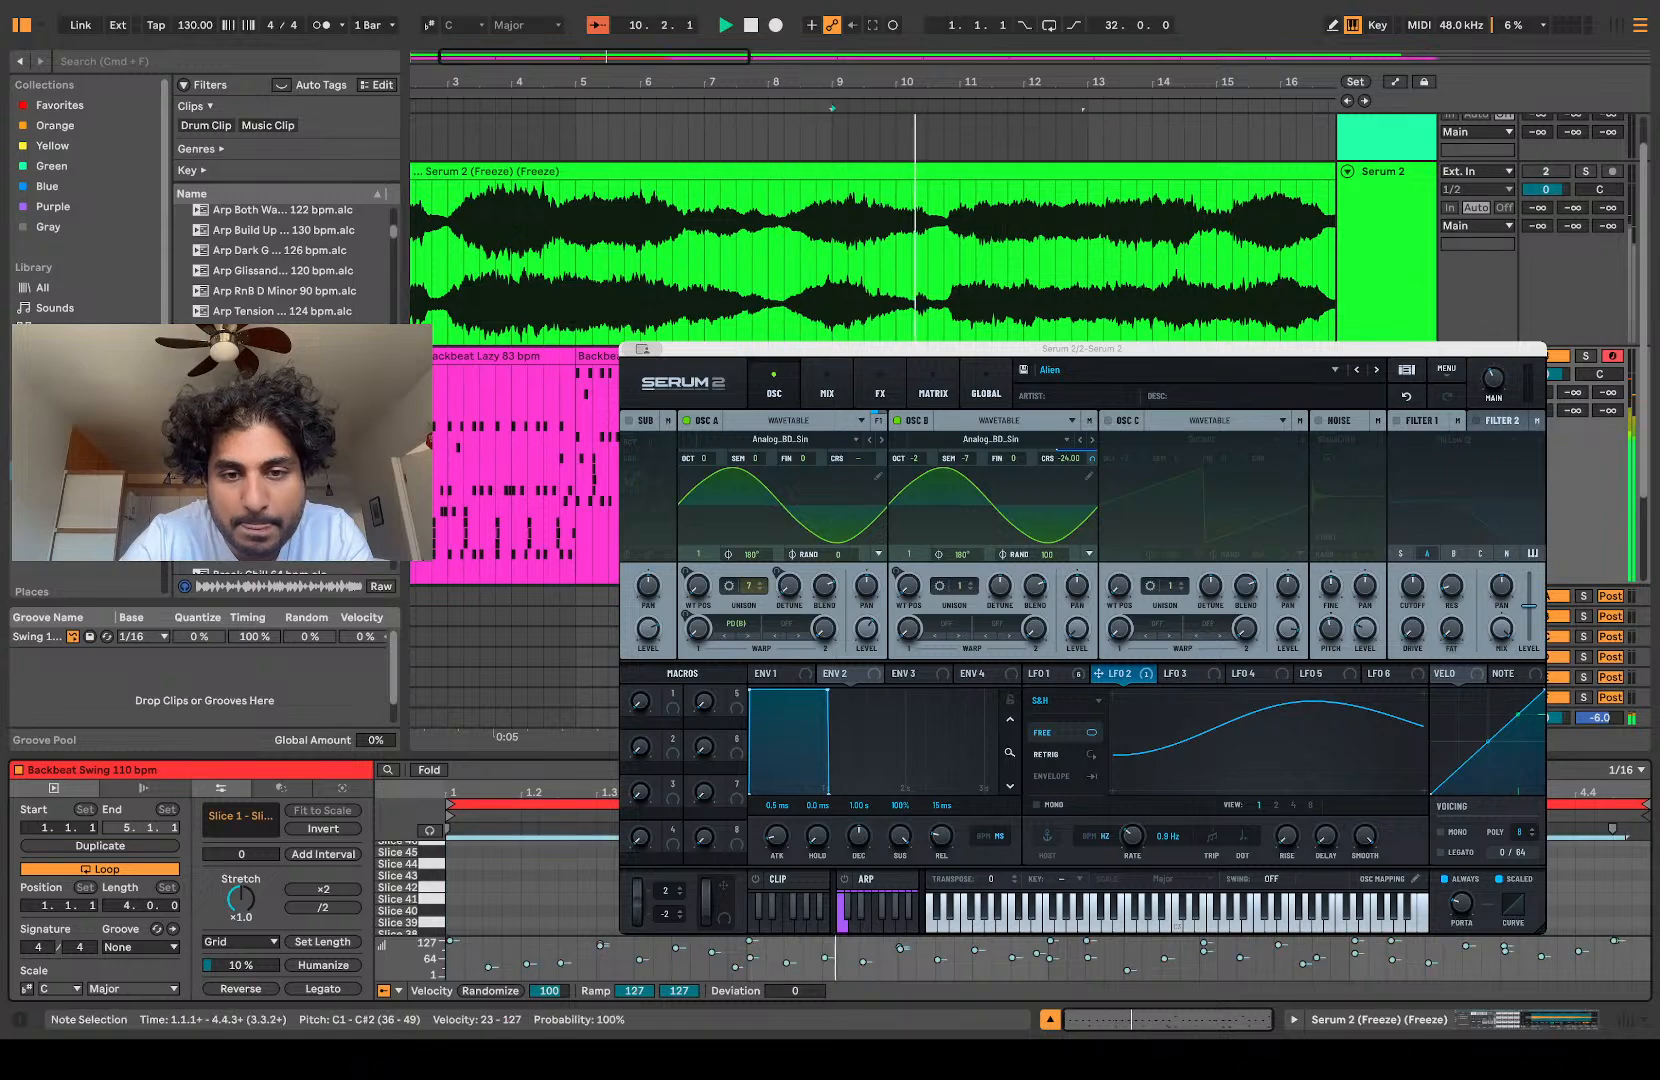
{"action": "key", "text": "shift+Up"}
{"action": "key", "text": "Up"}
{"action": "key", "text": "Up"}
{"action": "key", "text": "Up"}
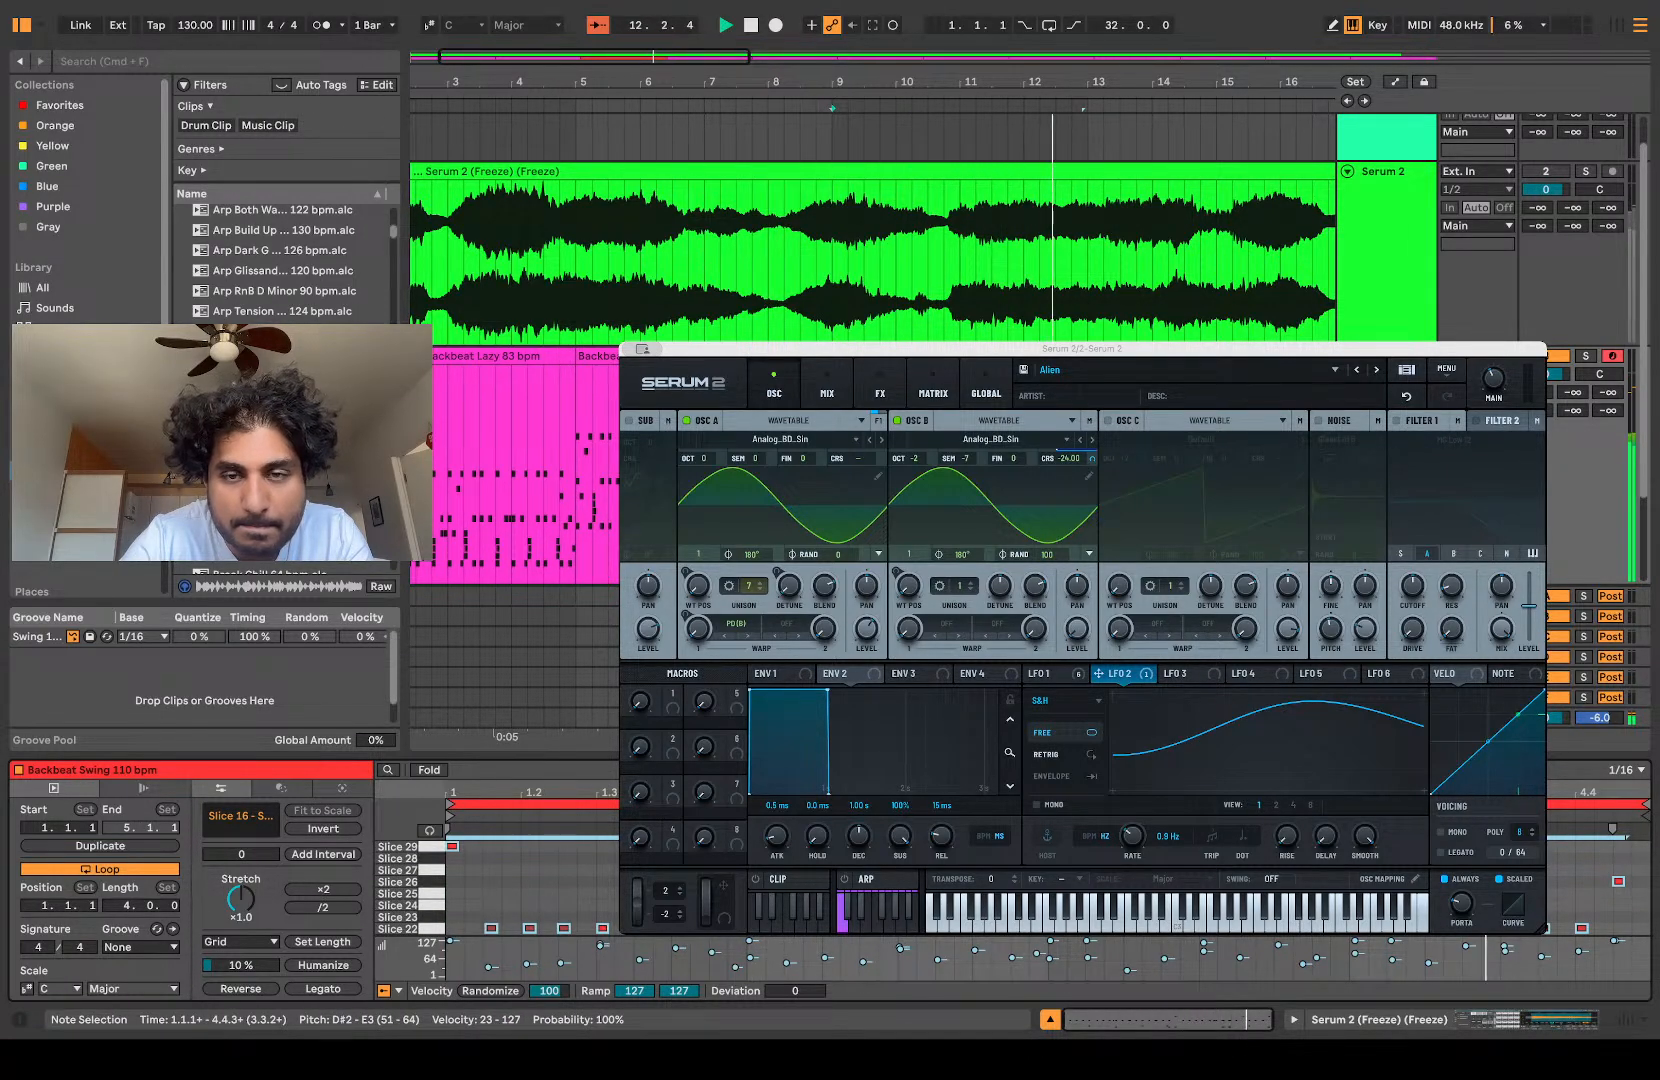
{"action": "key", "text": "Up"}
{"action": "key", "text": "Up"}
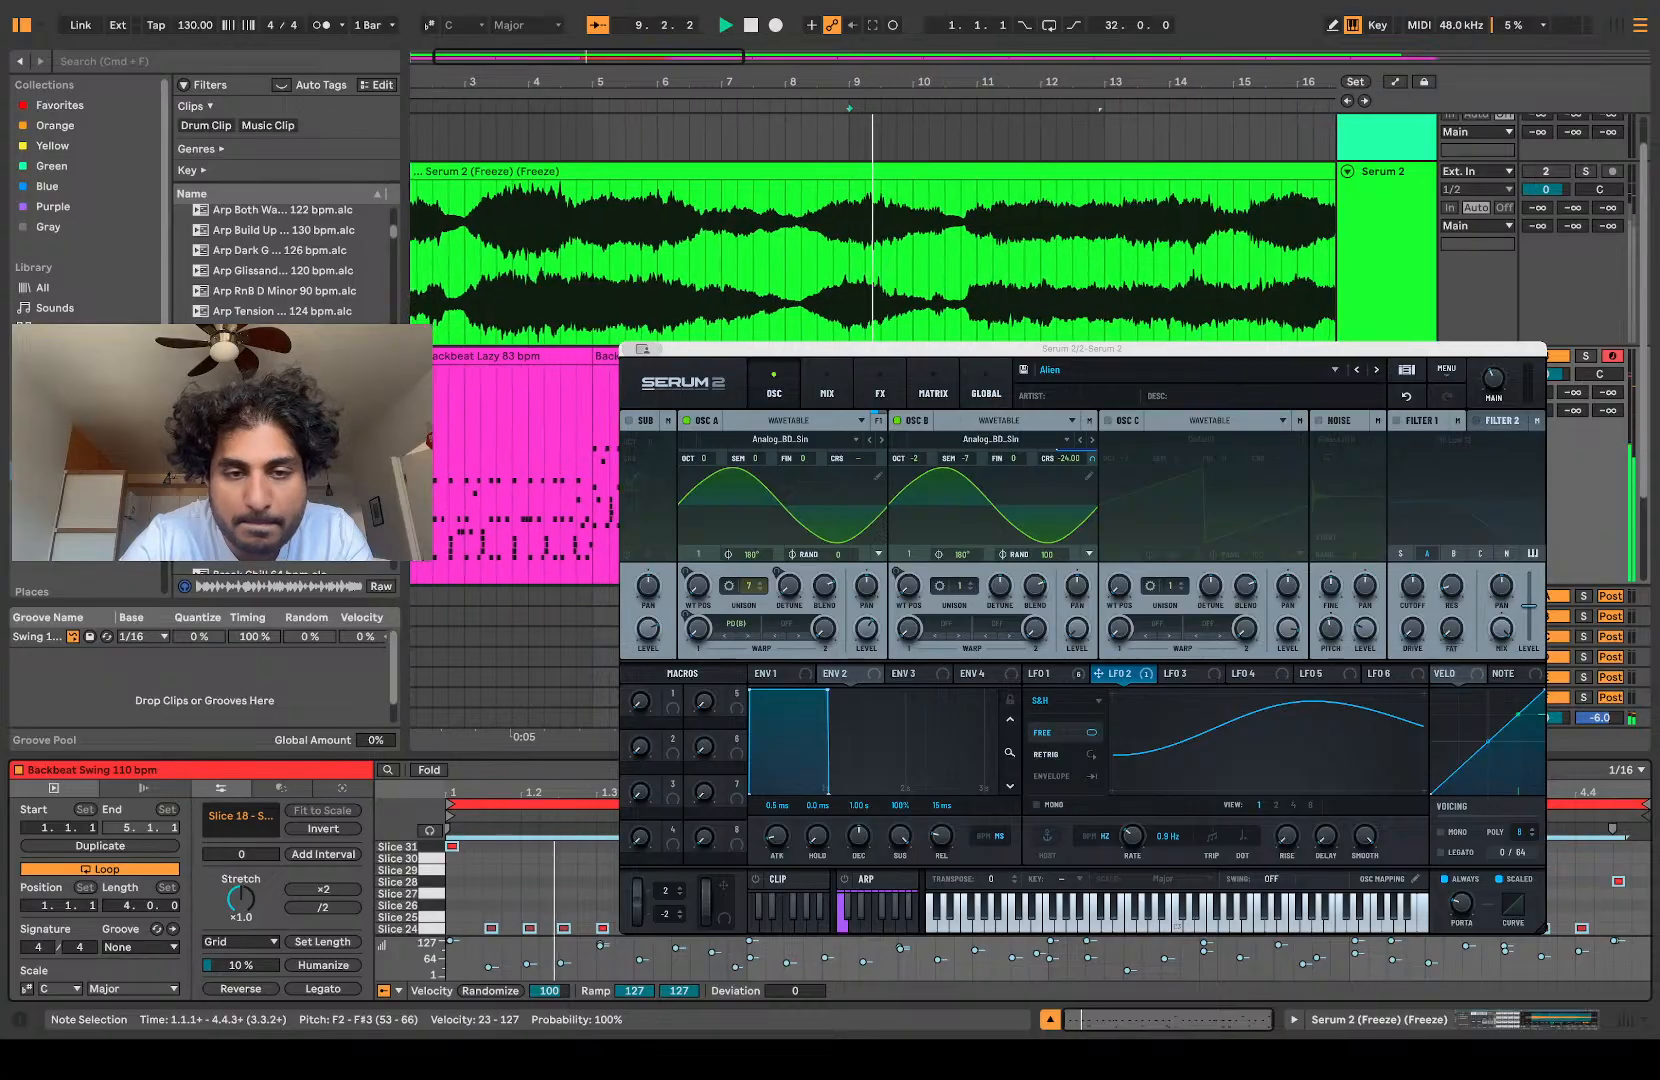
{"action": "key", "text": "space"}
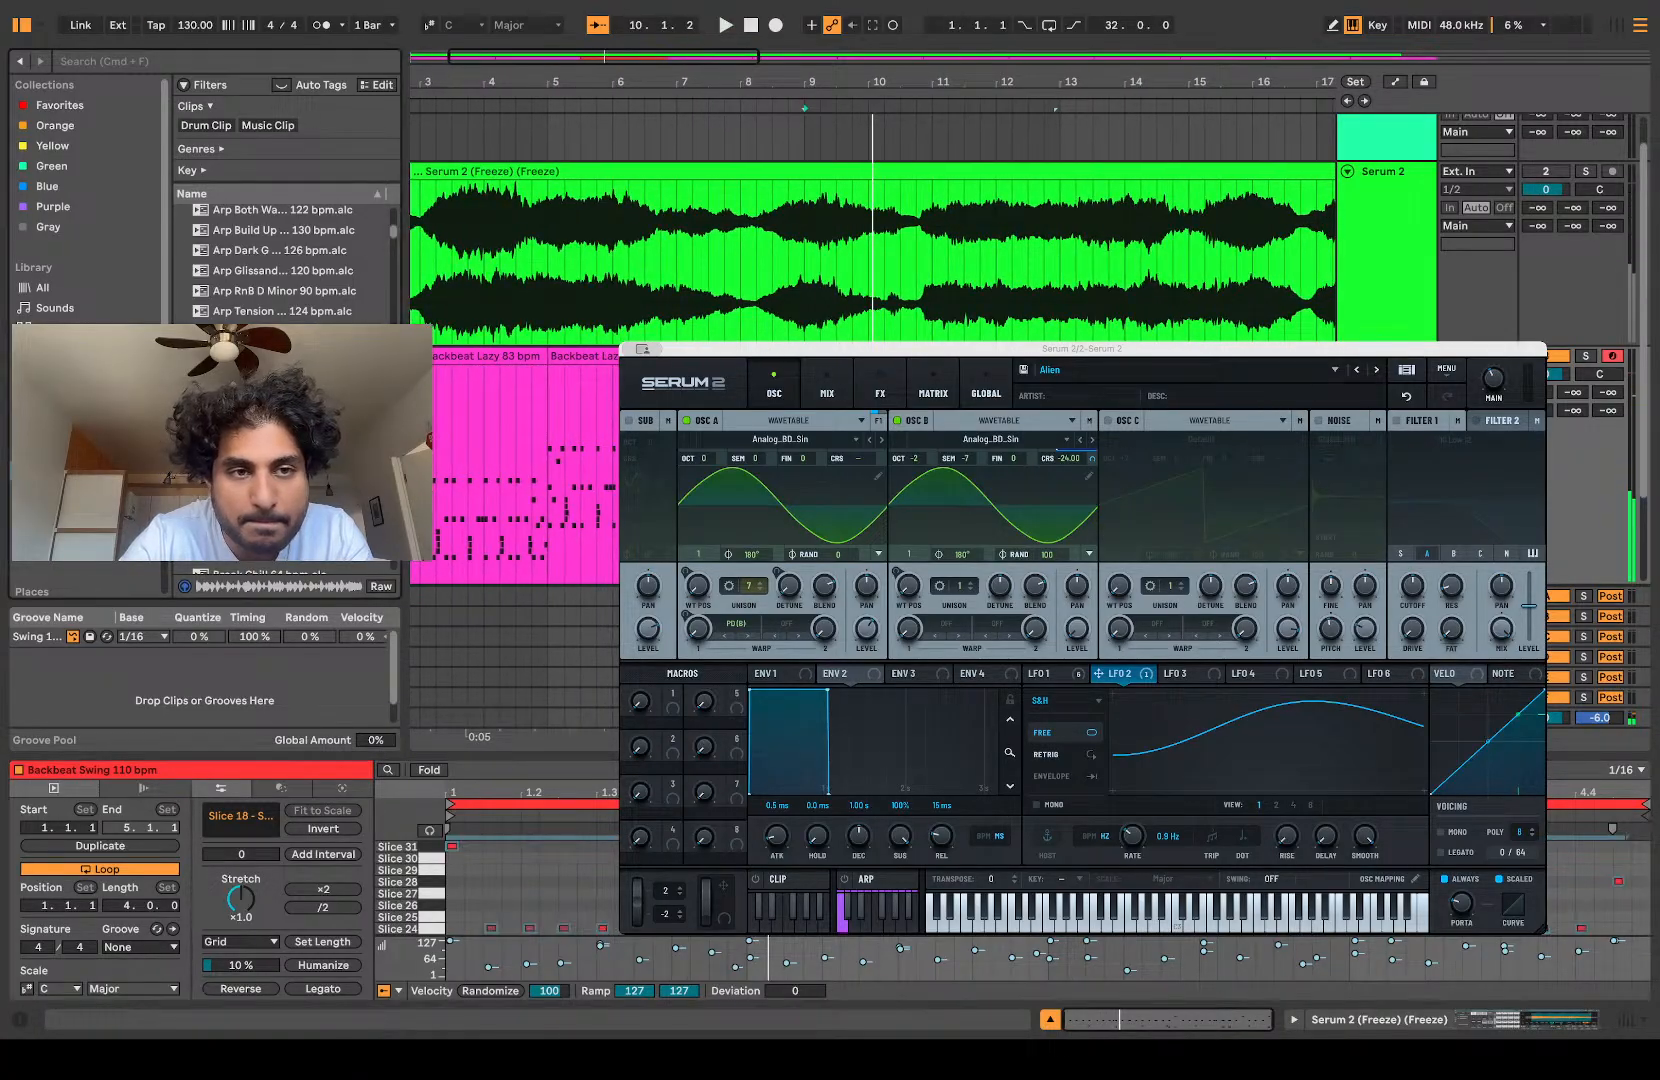
Step: Browse the clip library and replace the pattern at bar 9 with the Classic Pop 123 bpm clip
{"action": "scroll", "coordinate": [285, 260], "scroll_direction": "down", "scroll_amount": 10}
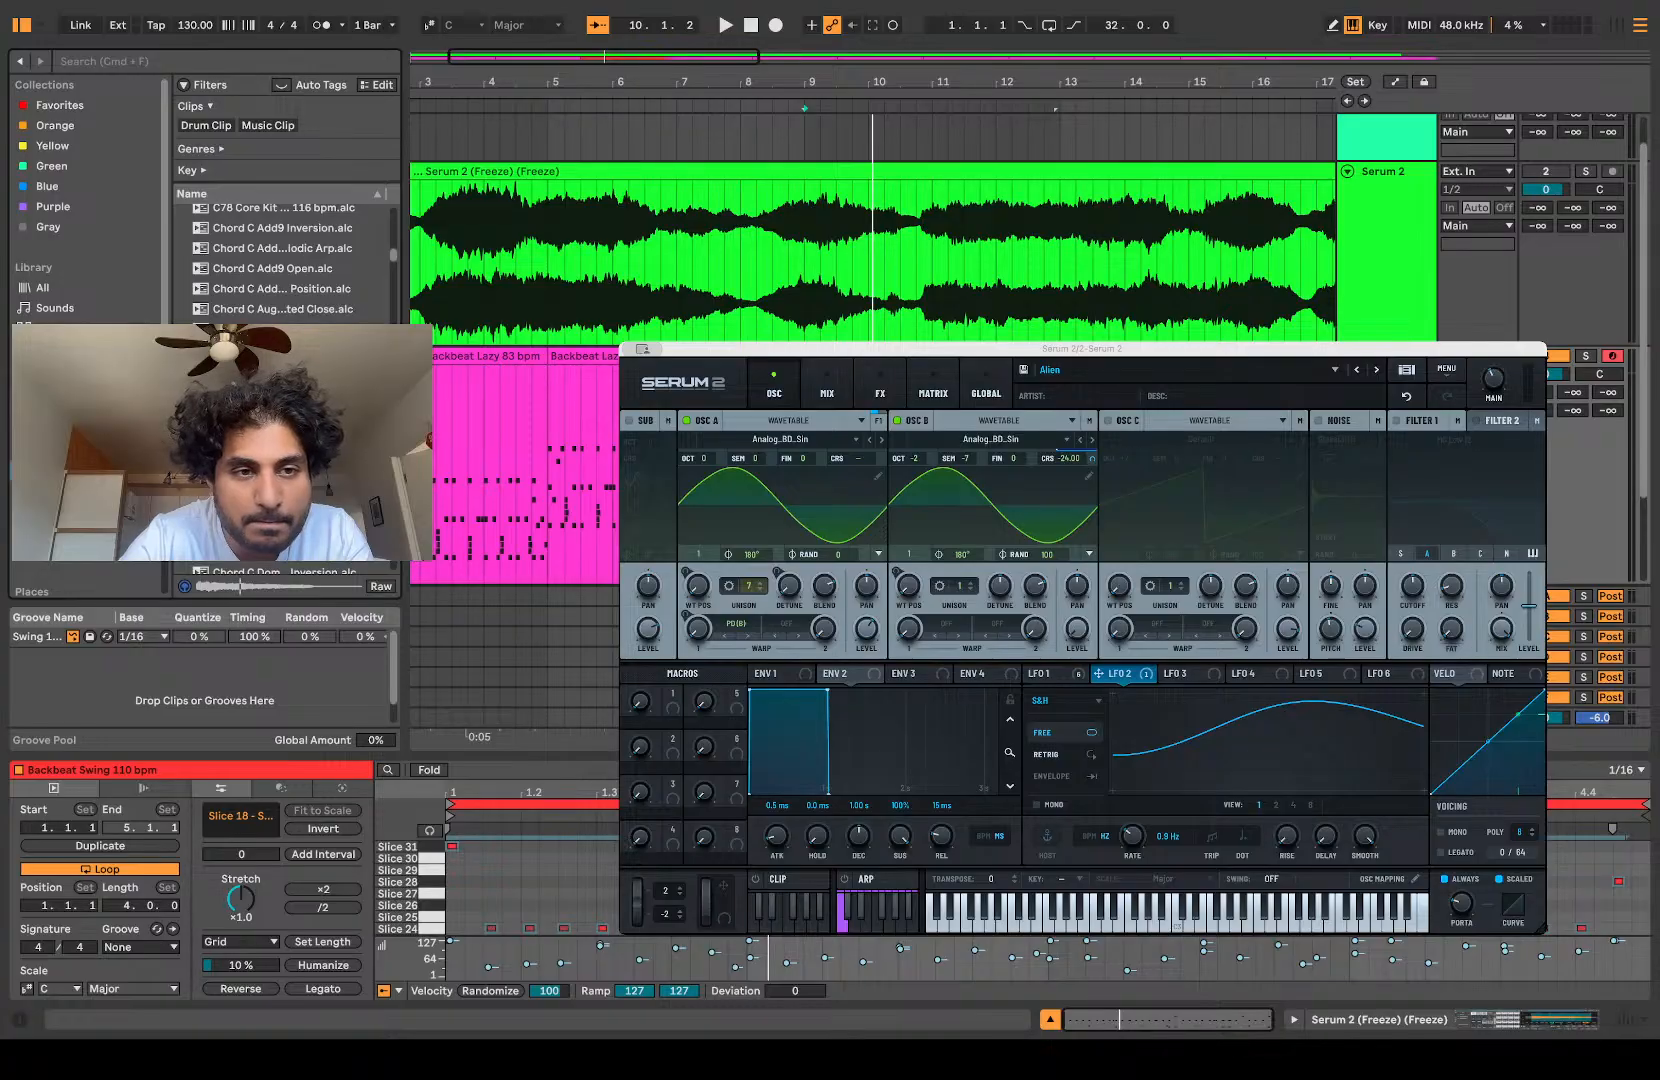
{"action": "scroll", "coordinate": [285, 260], "scroll_direction": "down", "scroll_amount": 8}
{"action": "scroll", "coordinate": [285, 260], "scroll_direction": "down", "scroll_amount": 8}
{"action": "scroll", "coordinate": [285, 260], "scroll_direction": "down", "scroll_amount": 15}
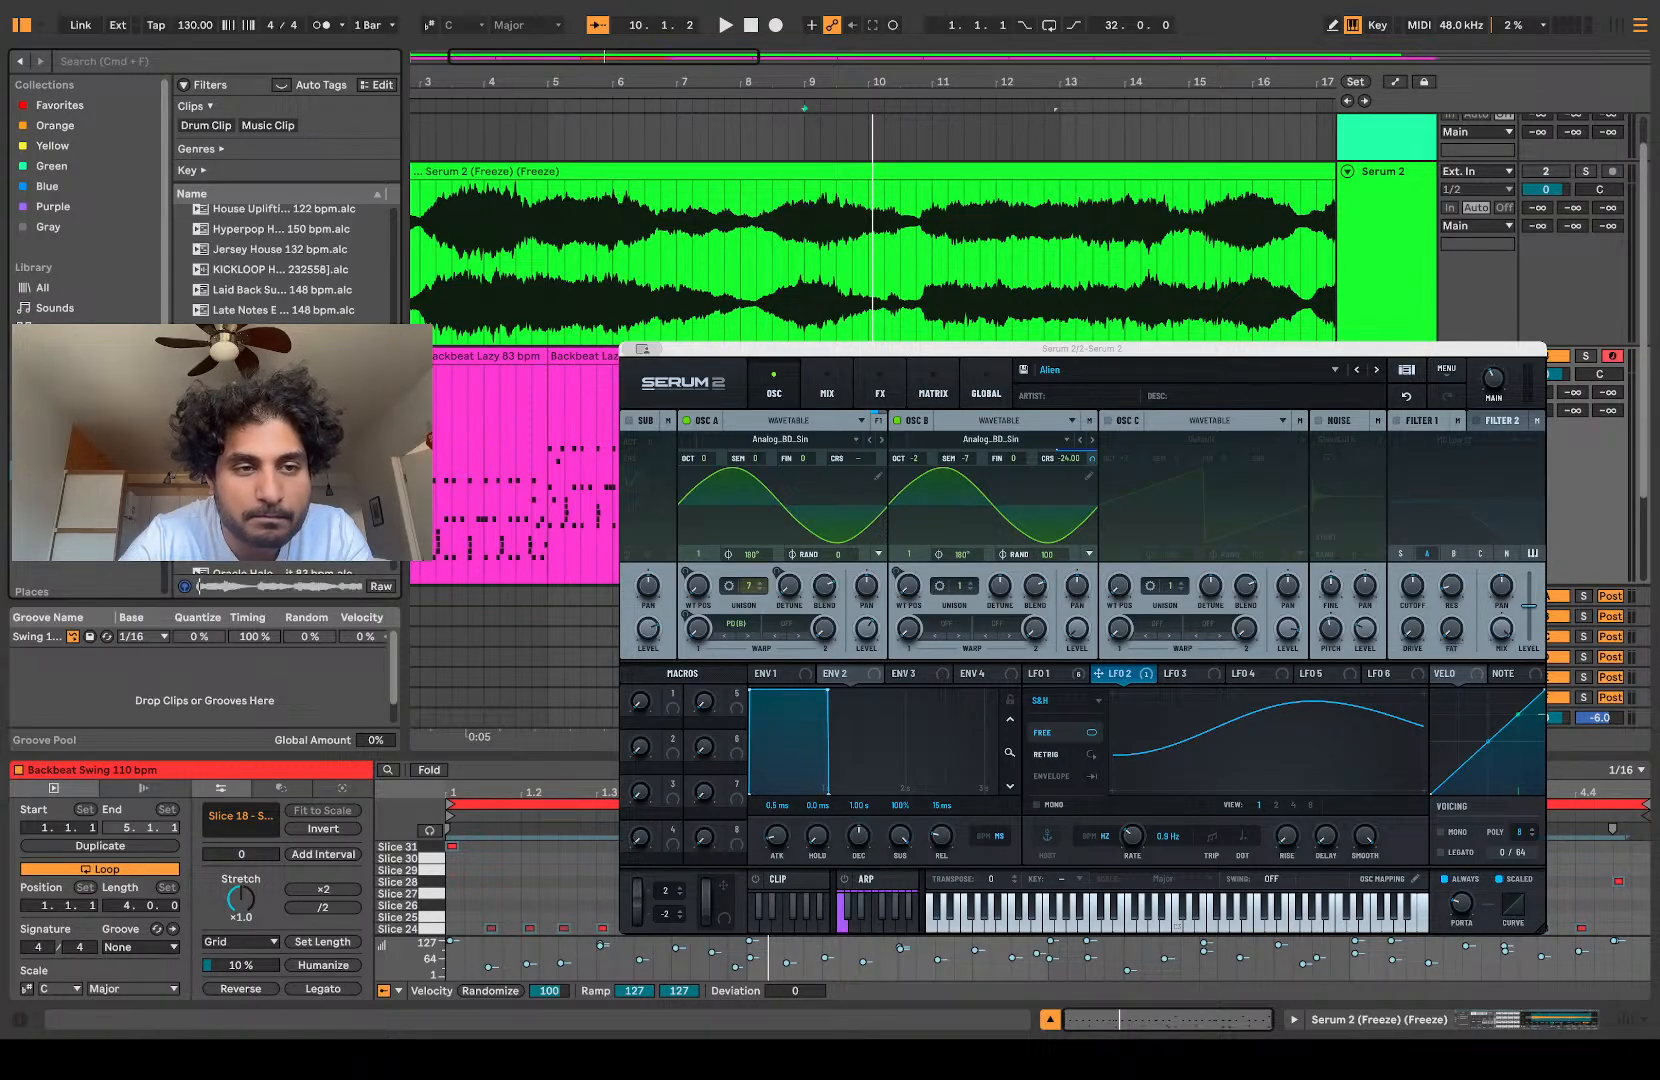
{"action": "scroll", "coordinate": [285, 260], "scroll_direction": "down", "scroll_amount": 5}
{"action": "scroll", "coordinate": [285, 260], "scroll_direction": "down", "scroll_amount": 8}
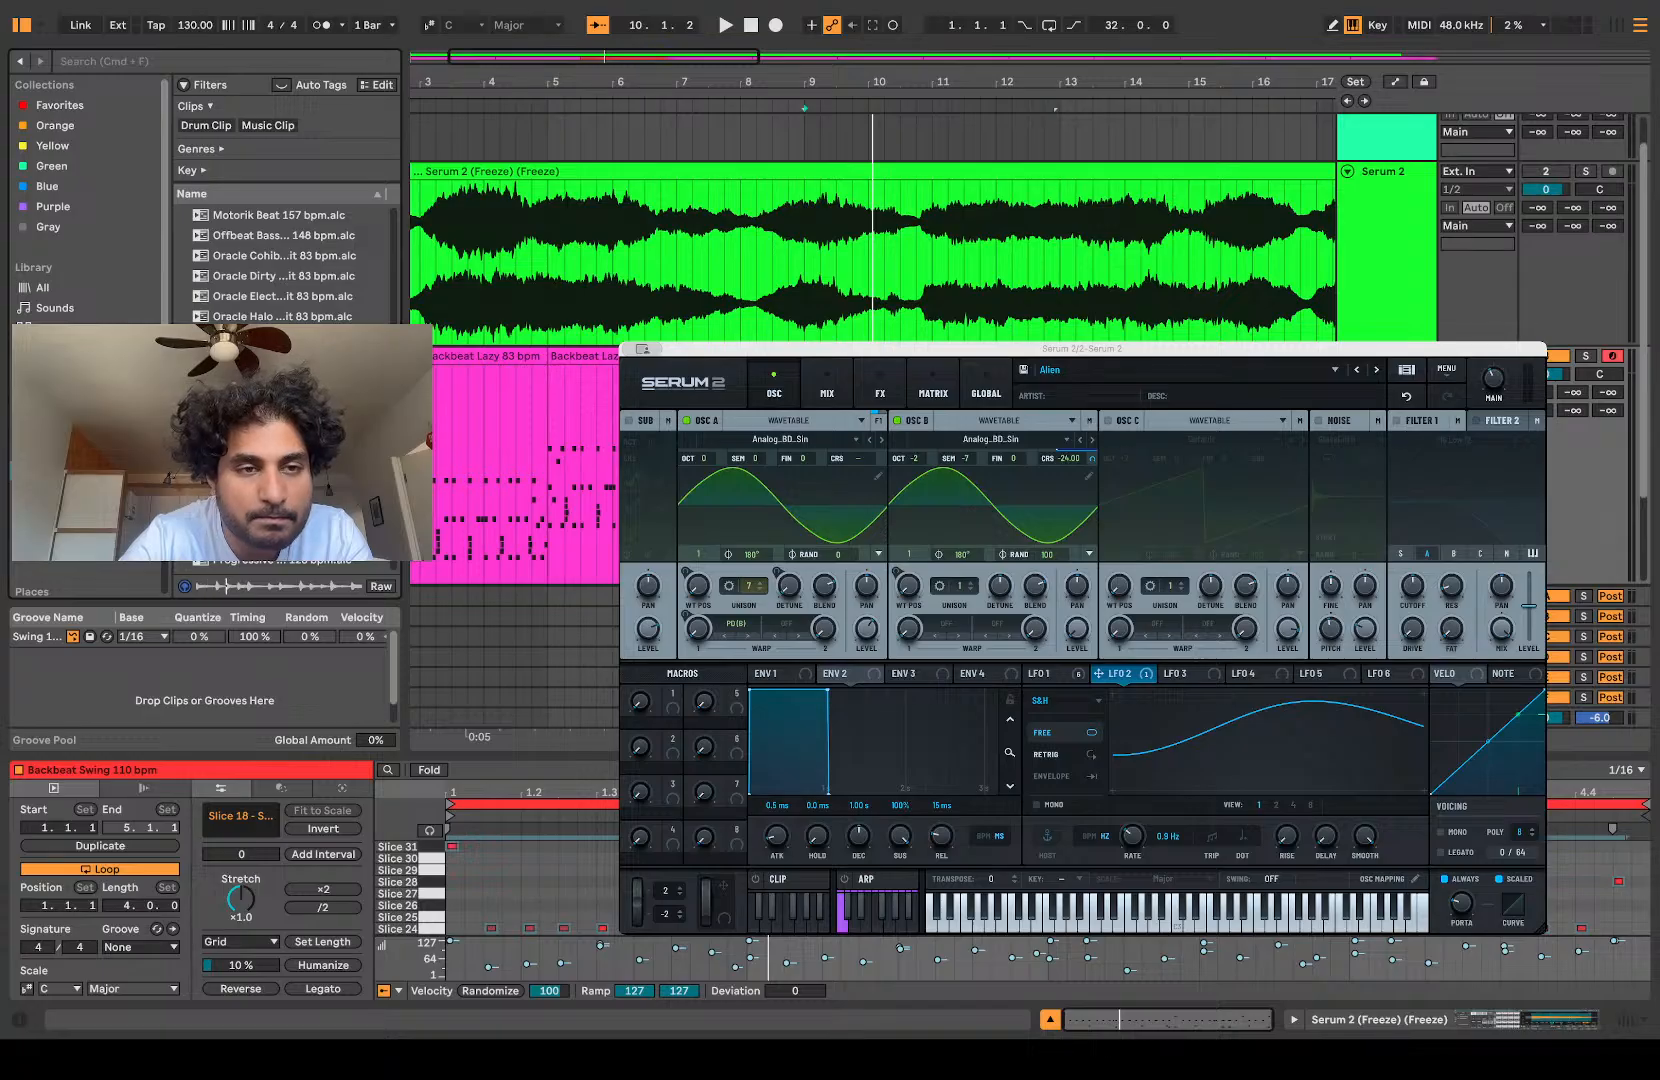
{"action": "key", "text": "super+z"}
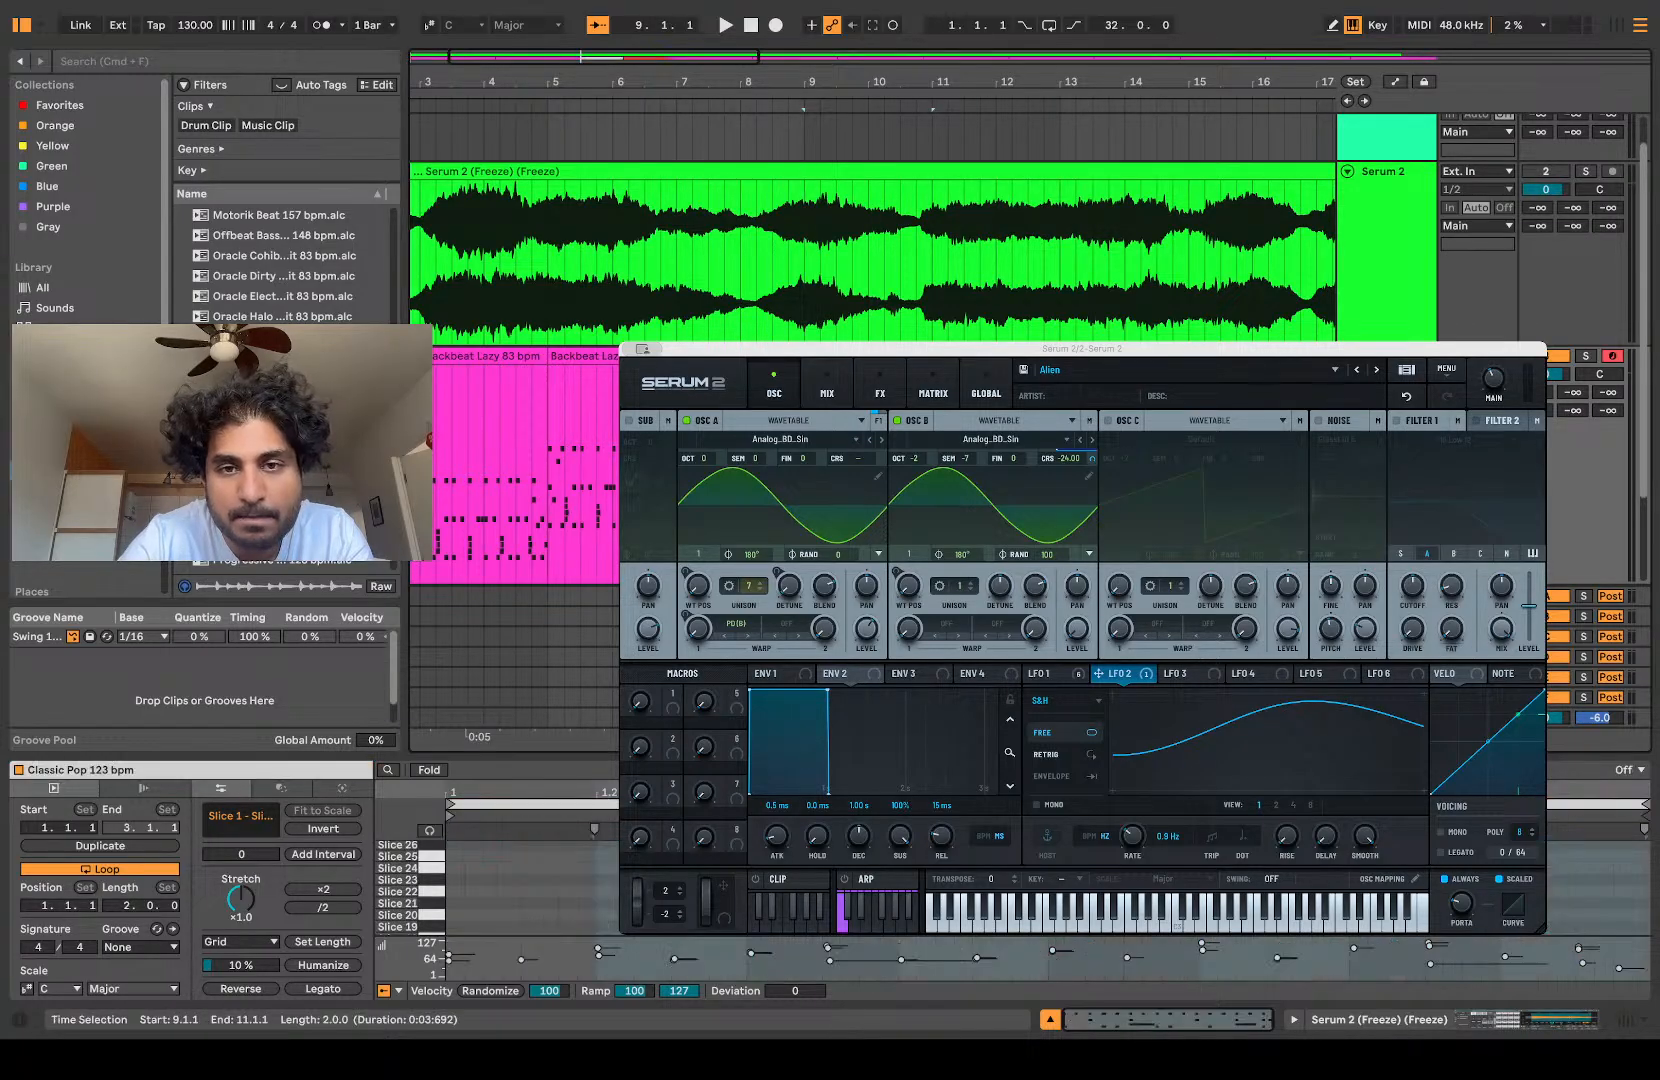
Step: Transpose all notes of the Classic Pop clip up until the lowest lands on Slice 21, and audition it from bar 9
{"action": "left_click", "coordinate": [530, 888]}
{"action": "left_click", "coordinate": [530, 888]}
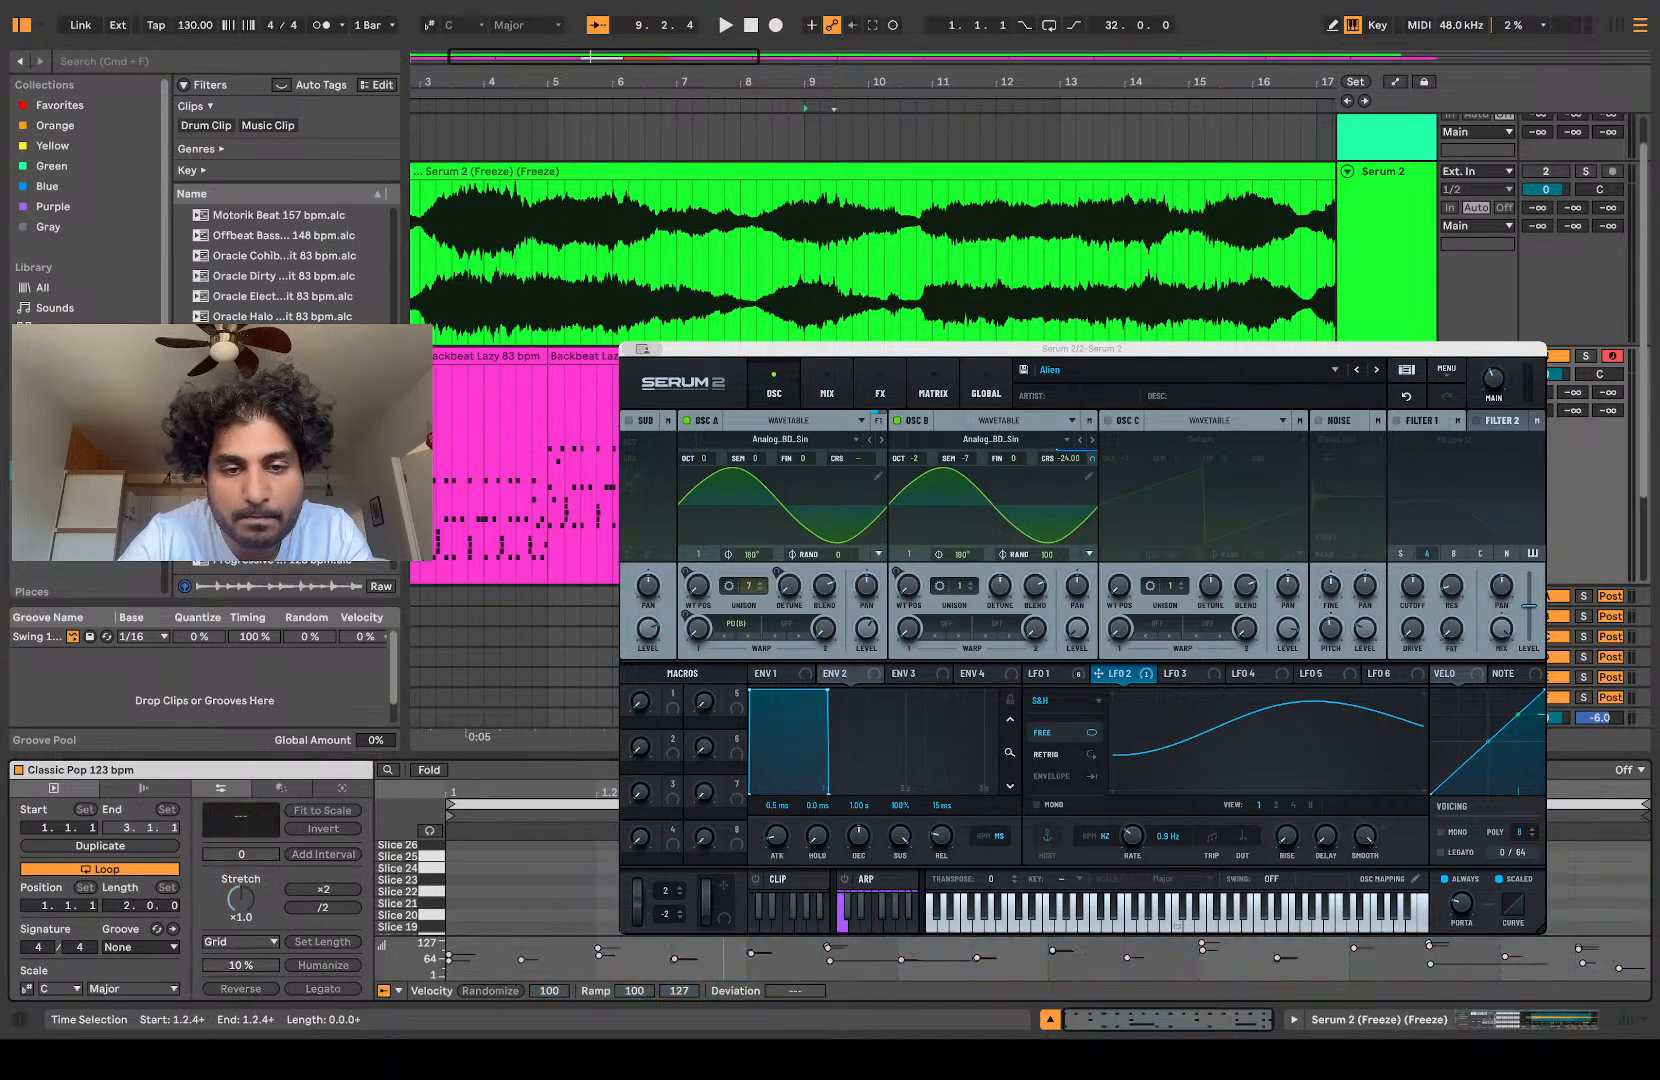
{"action": "key", "text": "super+a"}
{"action": "key", "text": "Up"}
{"action": "key", "text": "Up"}
{"action": "key", "text": "Up"}
{"action": "key", "text": "Up"}
{"action": "key", "text": "Up"}
{"action": "key", "text": "Up"}
{"action": "key", "text": "Up"}
{"action": "key", "text": "Up"}
{"action": "key", "text": "Up"}
{"action": "key", "text": "Up"}
{"action": "key", "text": "Up"}
{"action": "key", "text": "Up"}
{"action": "key", "text": "Up"}
{"action": "key", "text": "Up"}
{"action": "key", "text": "Up"}
{"action": "key", "text": "Up"}
{"action": "key", "text": "Up"}
{"action": "key", "text": "Up"}
{"action": "key", "text": "Up"}
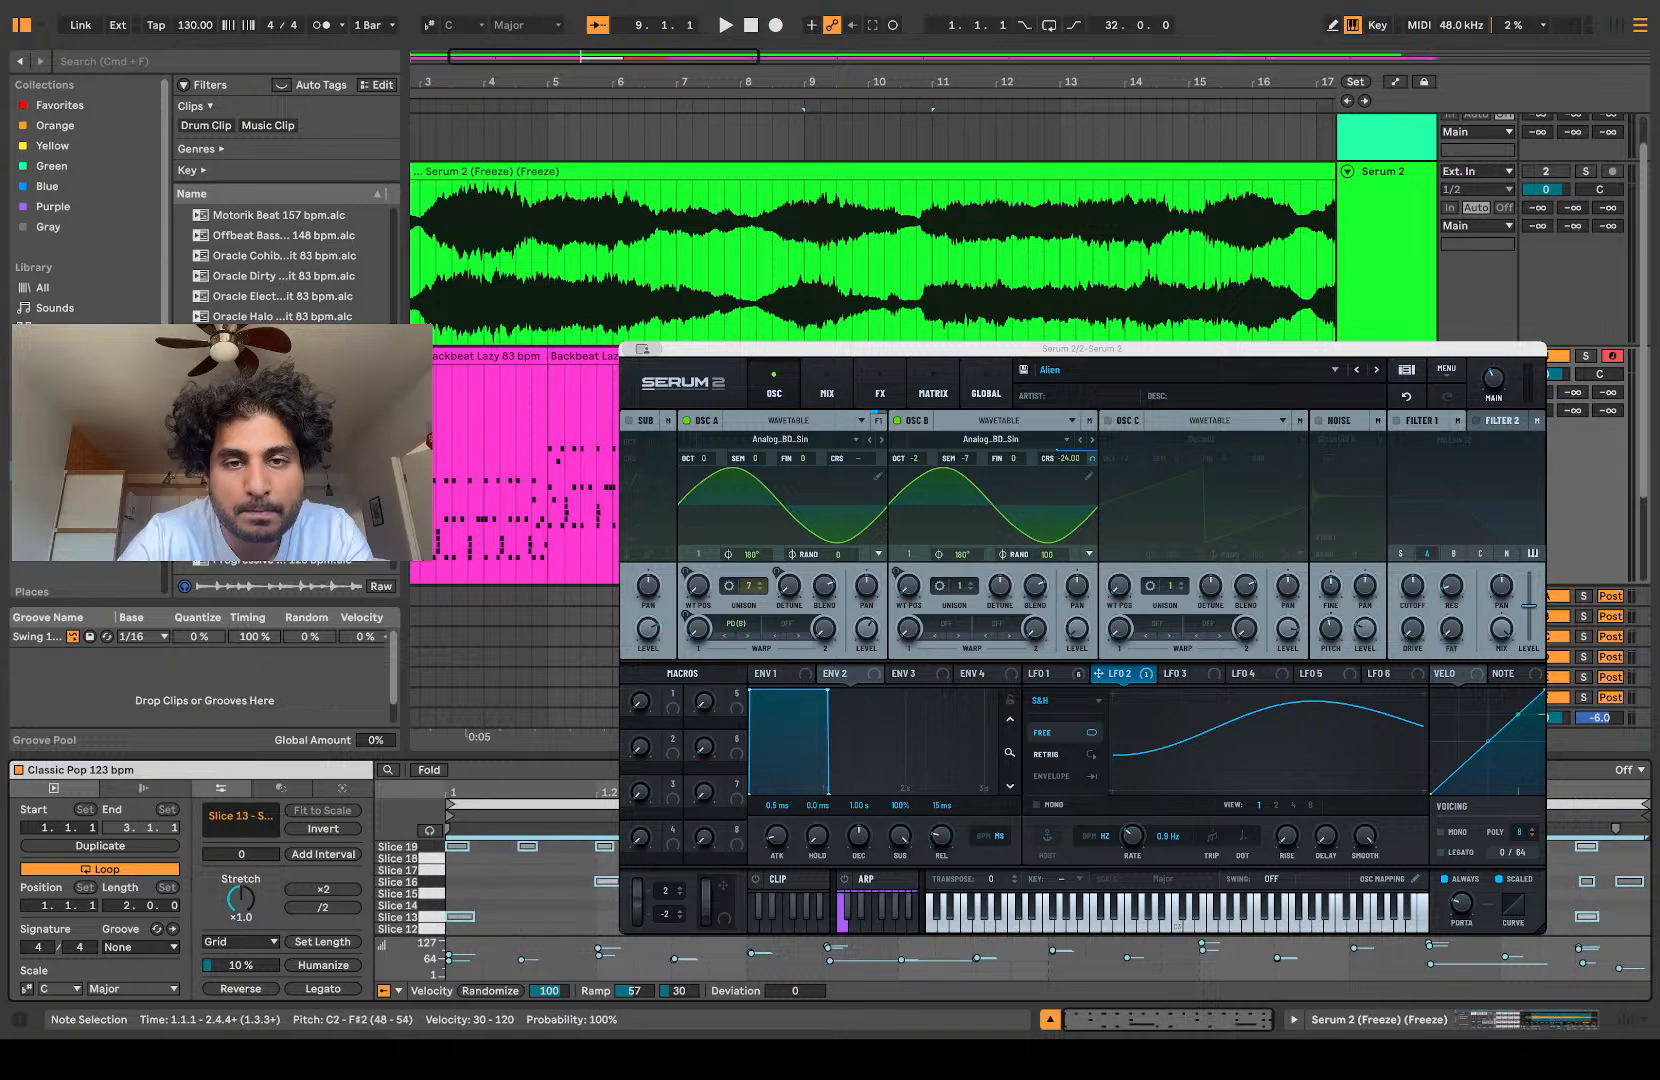
{"action": "key", "text": "space"}
{"action": "key", "text": "Up"}
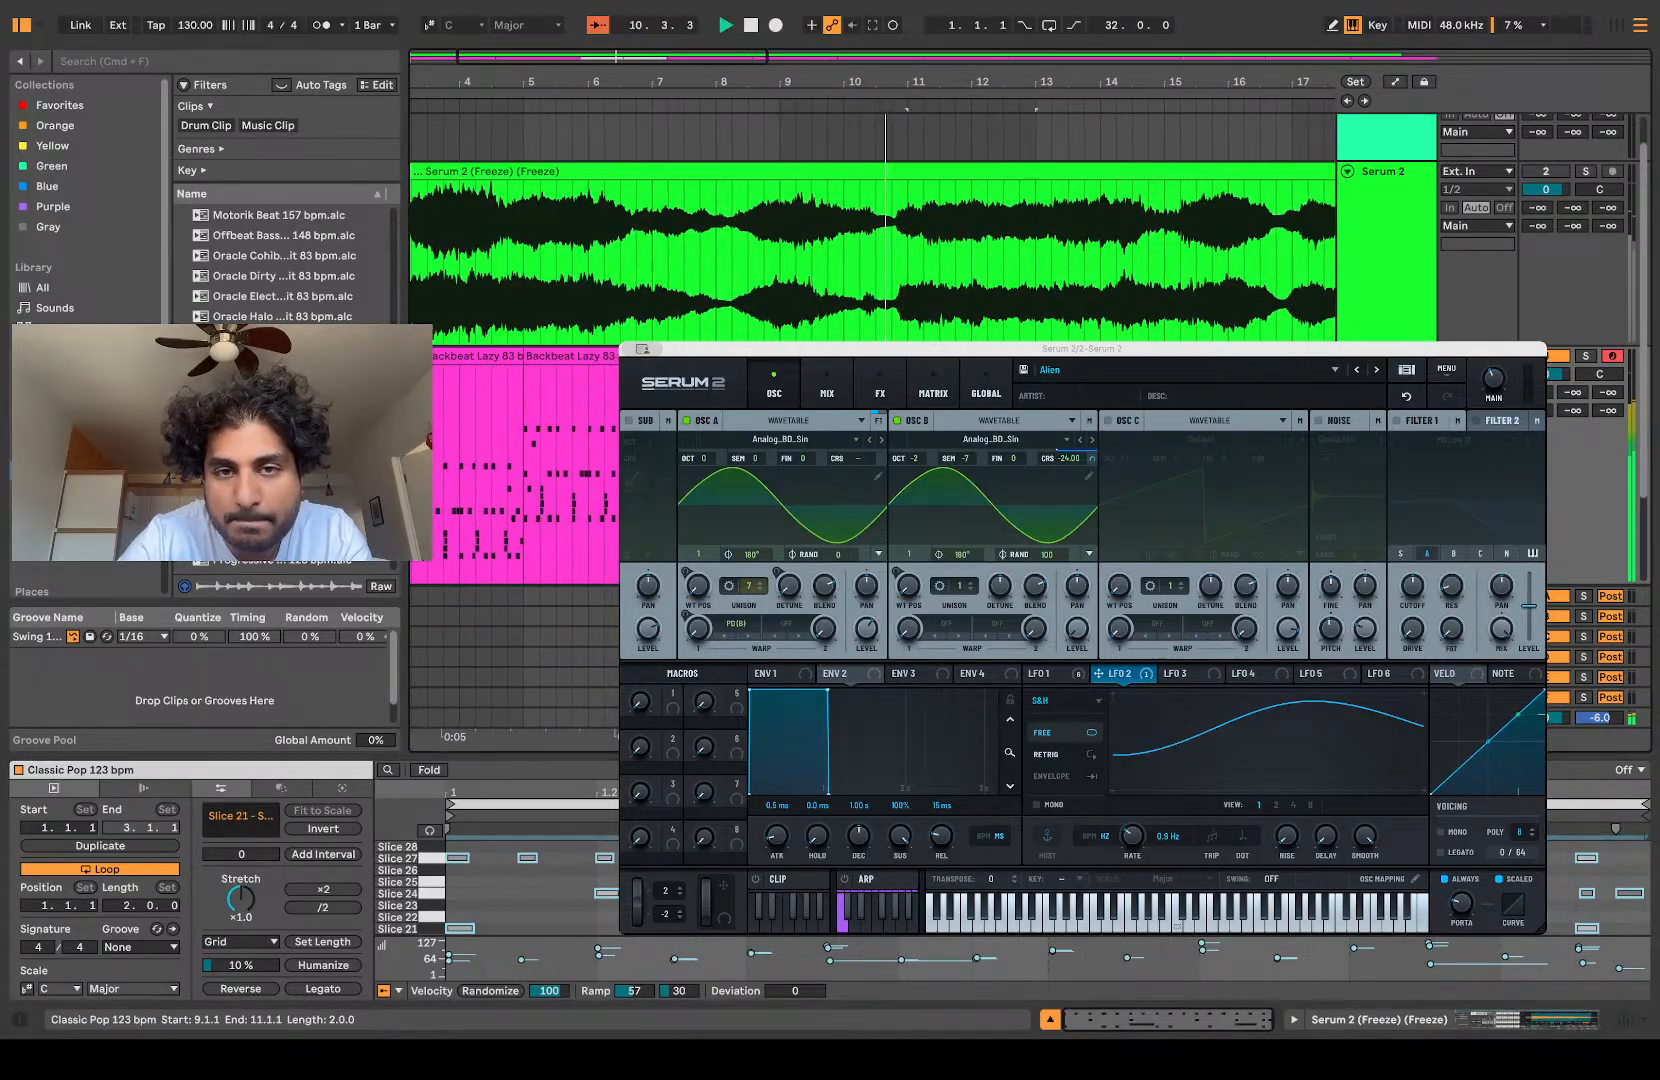
Step: Transpose all notes of the Classic Pop copy at bar 11 up to D3–G#3 while it plays
{"action": "left_click", "coordinate": [560, 880]}
{"action": "key", "text": "super+a"}
{"action": "key", "text": "Up"}
{"action": "key", "text": "Up"}
{"action": "key", "text": "Up"}
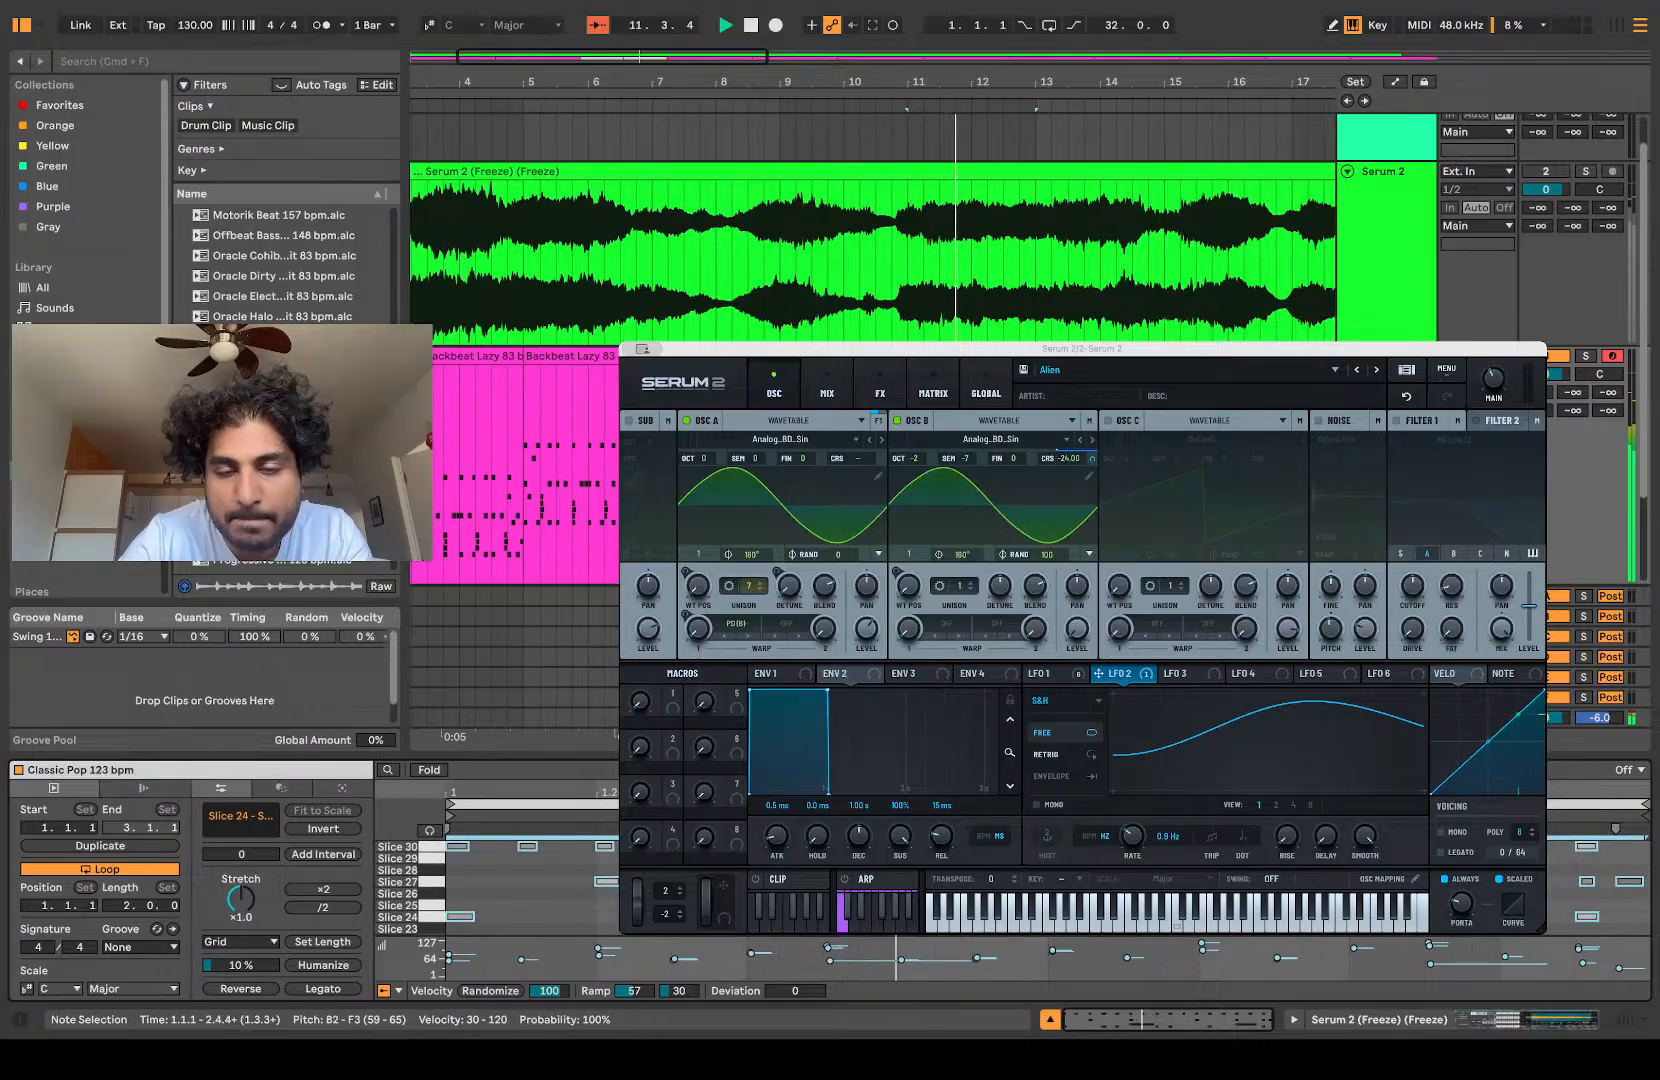
{"action": "key", "text": "Up"}
{"action": "key", "text": "Down"}
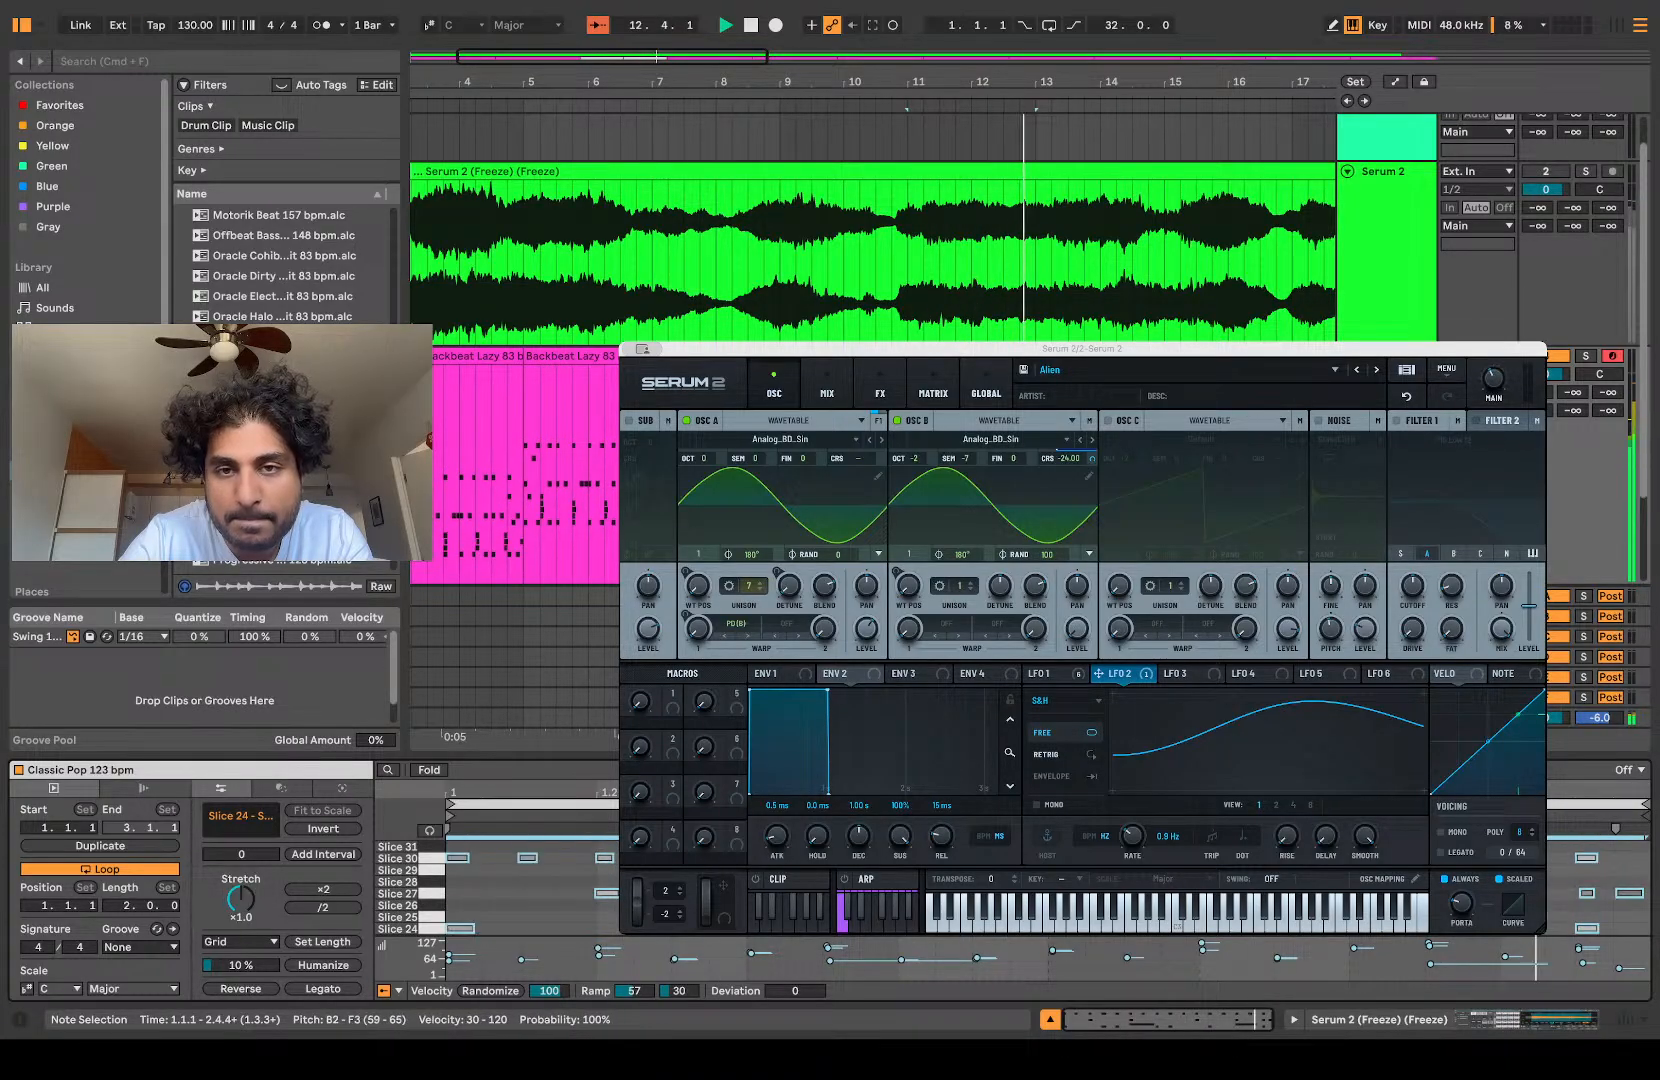
{"action": "key", "text": "Up"}
{"action": "key", "text": "Up"}
{"action": "key", "text": "Up"}
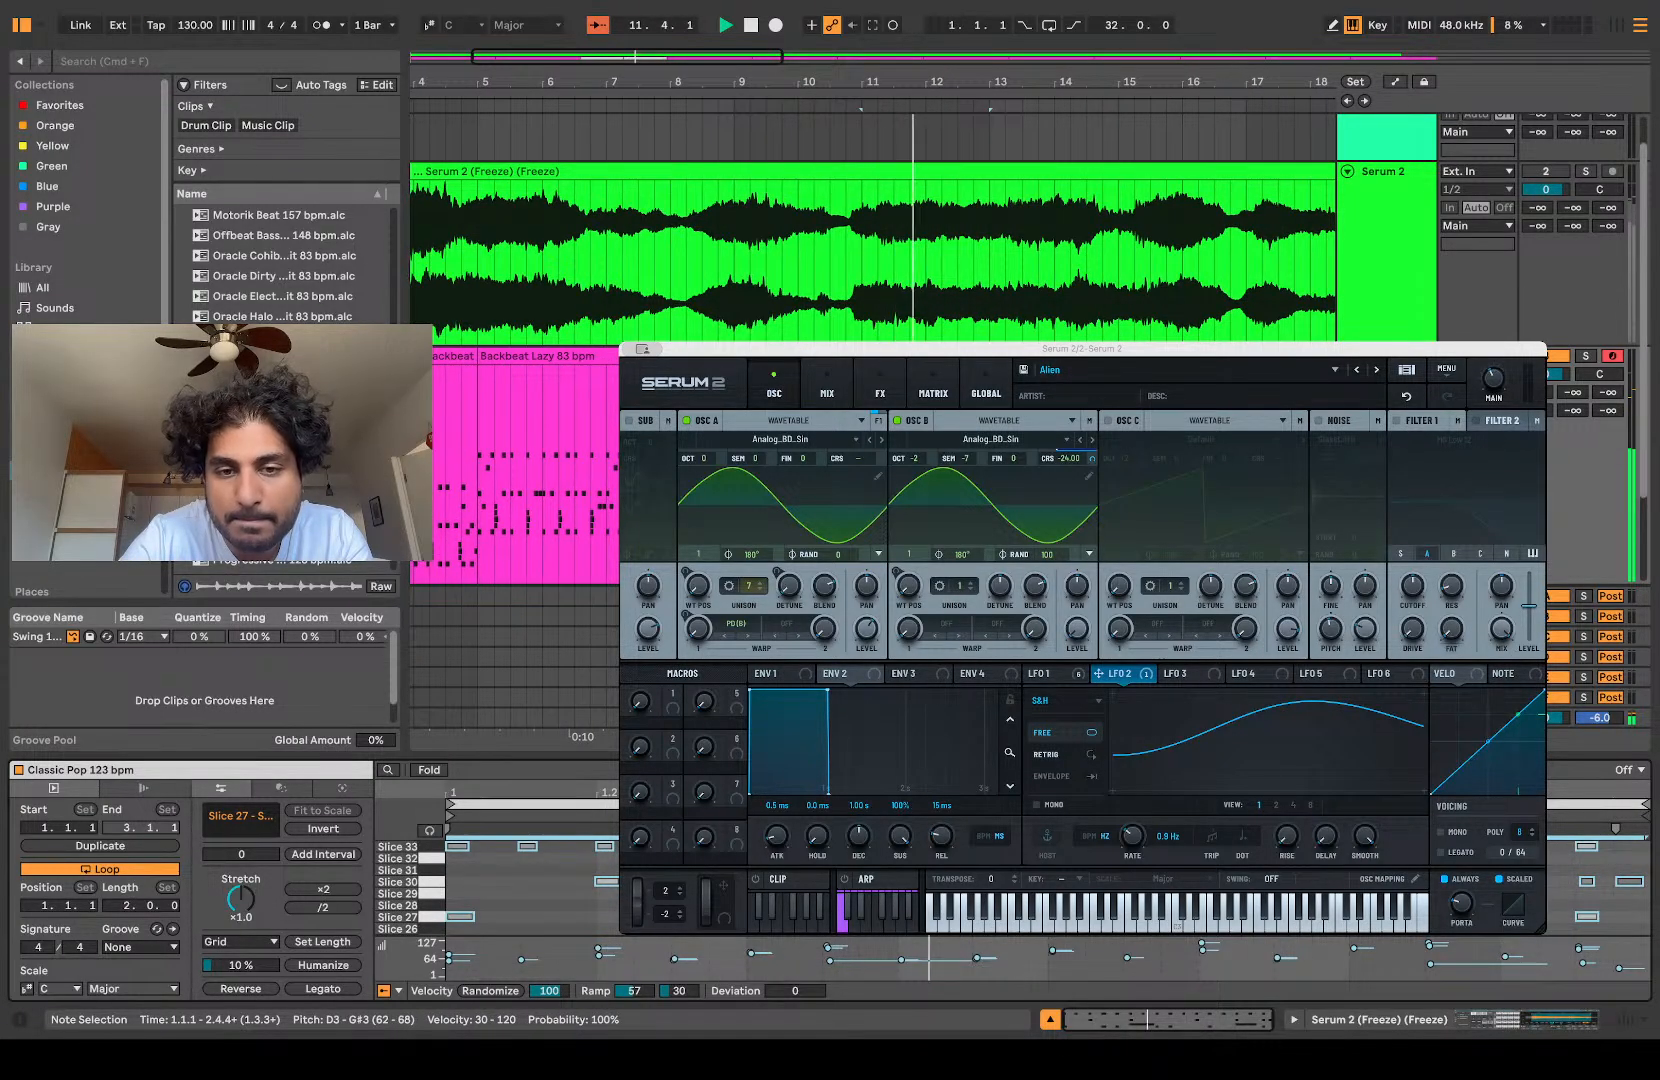
Step: Set the Drum Rack's Decay macro to 20.0 s and Attack to 1.18 ms, keeping Grain Delay at 0.0%
{"action": "key", "text": "shift+Tab"}
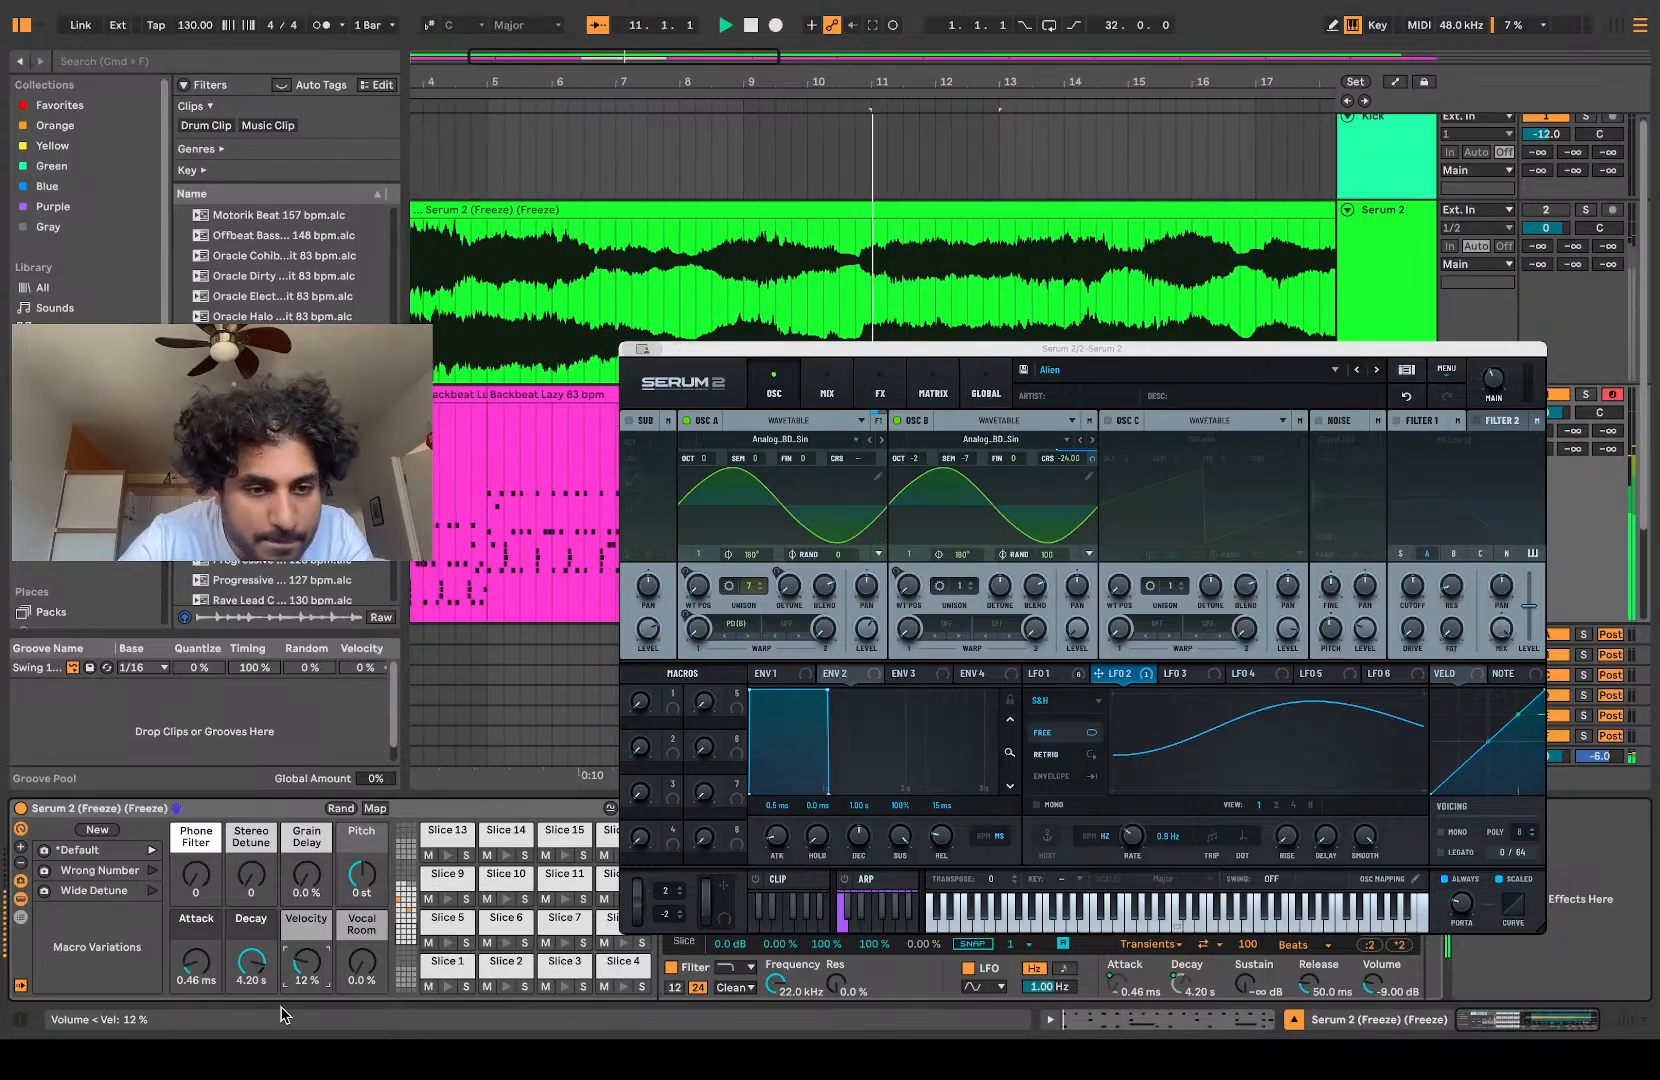
{"action": "left_click_drag", "start_coordinate": [256, 965], "coordinate": [256, 915]}
{"action": "left_click_drag", "start_coordinate": [196, 968], "coordinate": [196, 950]}
{"action": "mouse_move", "coordinate": [306, 878]}
{"action": "left_mouse_down"}
{"action": "mouse_move", "coordinate": [306, 850]}
{"action": "mouse_move", "coordinate": [298, 887]}
{"action": "left_mouse_up"}
Step: Copy the earlier Backbeat Lazy pattern to bar 17 of the sliced track and paste another copy after it
{"action": "key", "text": "minus"}
{"action": "key", "text": "minus"}
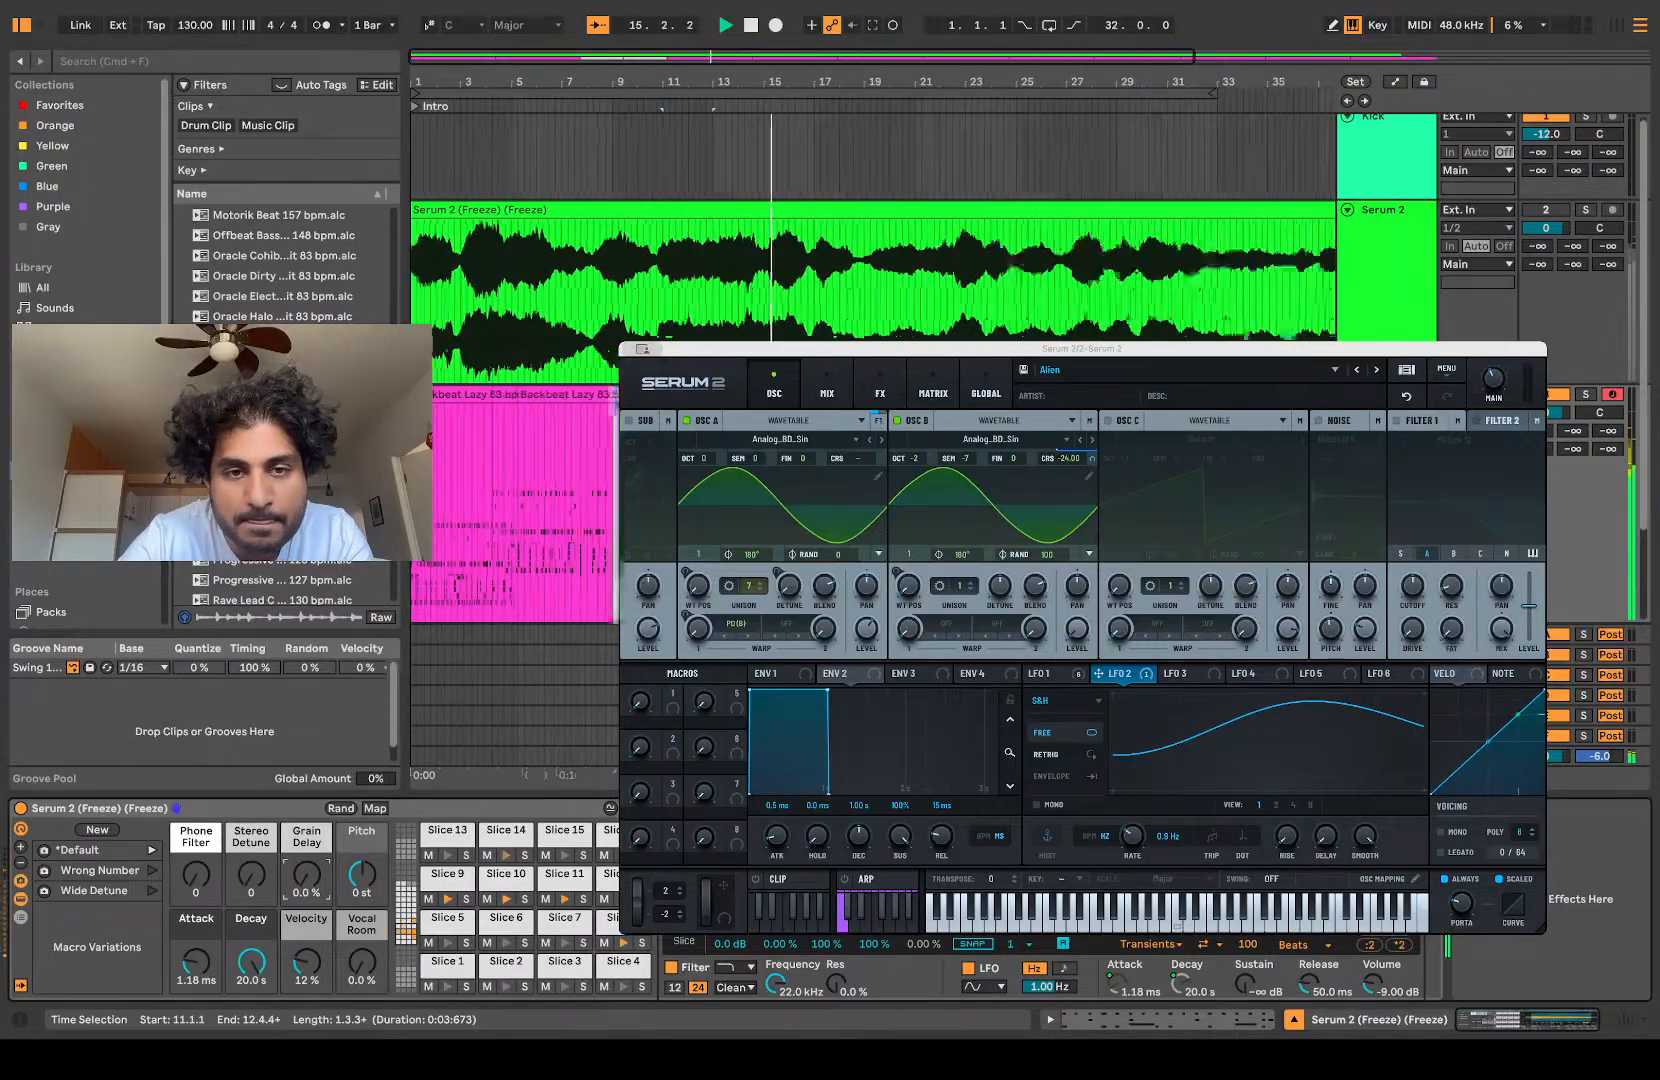
{"action": "key", "text": "plus"}
{"action": "left_click_drag", "start_coordinate": [473, 392], "coordinate": [883, 393]}
{"action": "left_click_drag", "start_coordinate": [1029, 393], "coordinate": [1029, 393]}
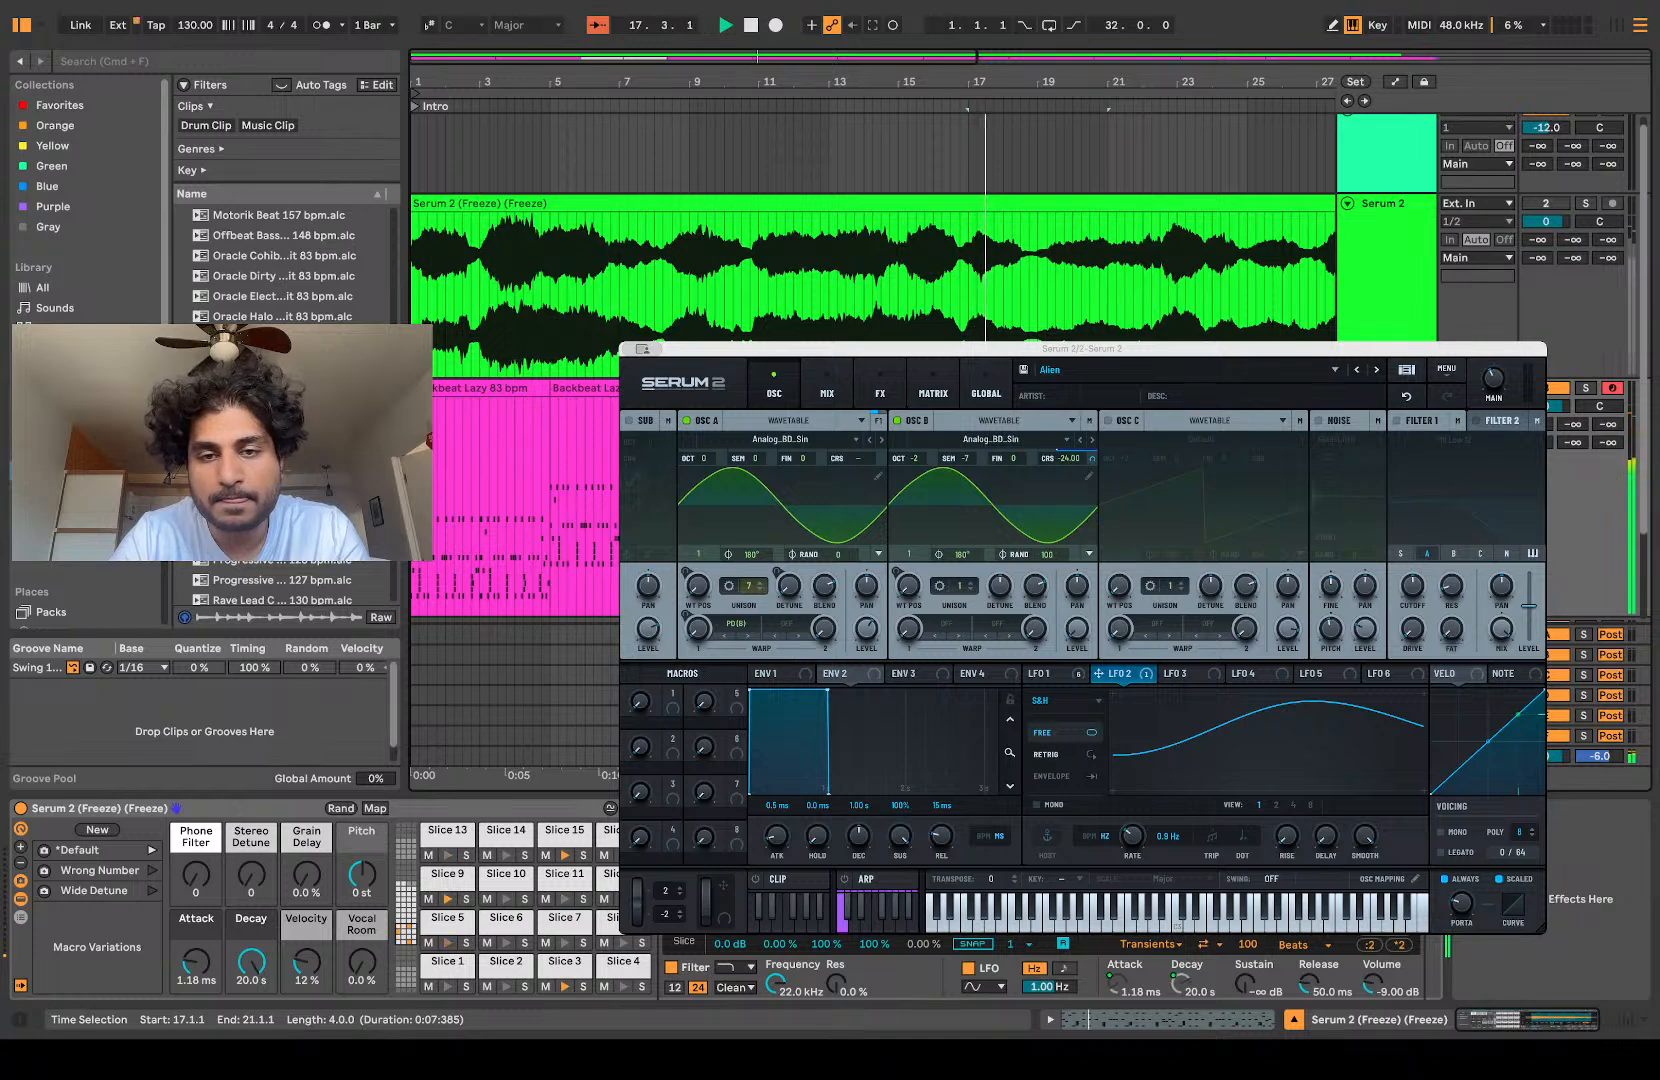
{"action": "key", "text": "Right"}
{"action": "key", "text": "super+v"}
Step: Delete the surplus clips after bar 21 on the sliced track and consolidate bars 1 to 21 into one clip
{"action": "key", "text": "minus"}
{"action": "left_click", "coordinate": [1152, 388]}
{"action": "left_click", "coordinate": [760, 388], "text": "shift"}
{"action": "key", "text": "space"}
{"action": "key", "text": "Delete"}
{"action": "scroll", "coordinate": [870, 260], "scroll_direction": "up", "scroll_amount": 5}
{"action": "key", "text": "minus"}
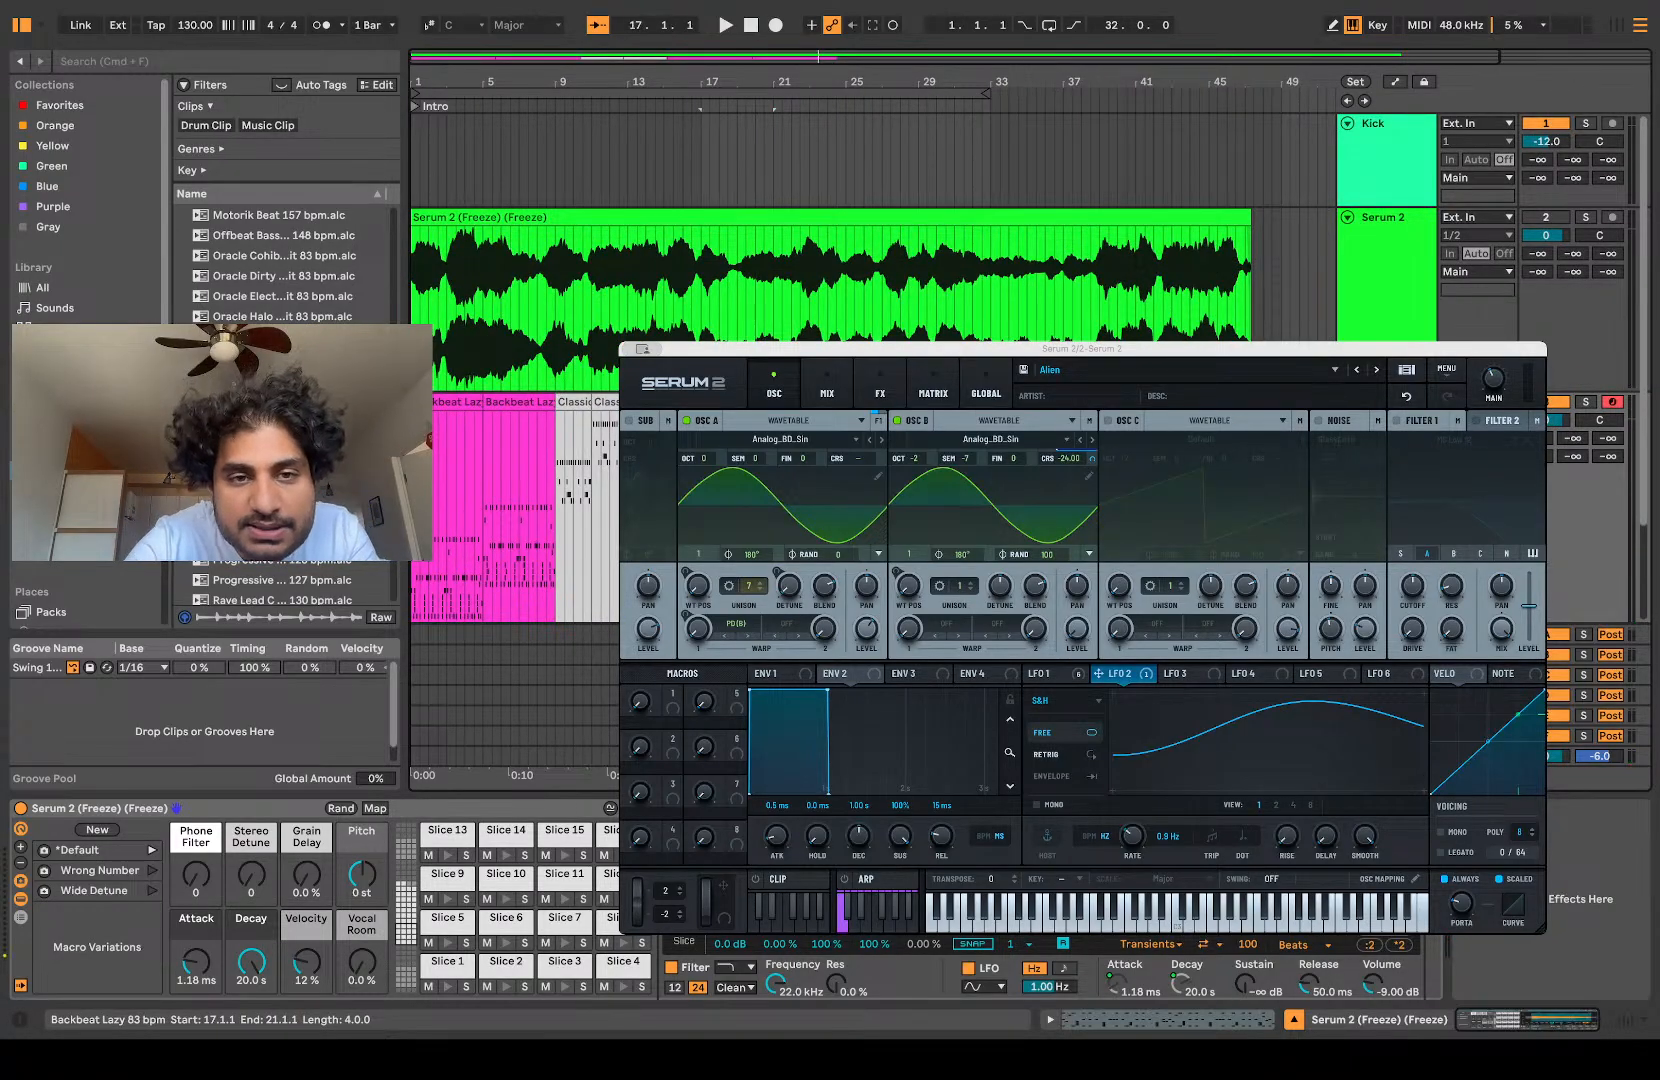
{"action": "left_click", "coordinate": [462, 404]}
{"action": "key", "text": "super+j"}
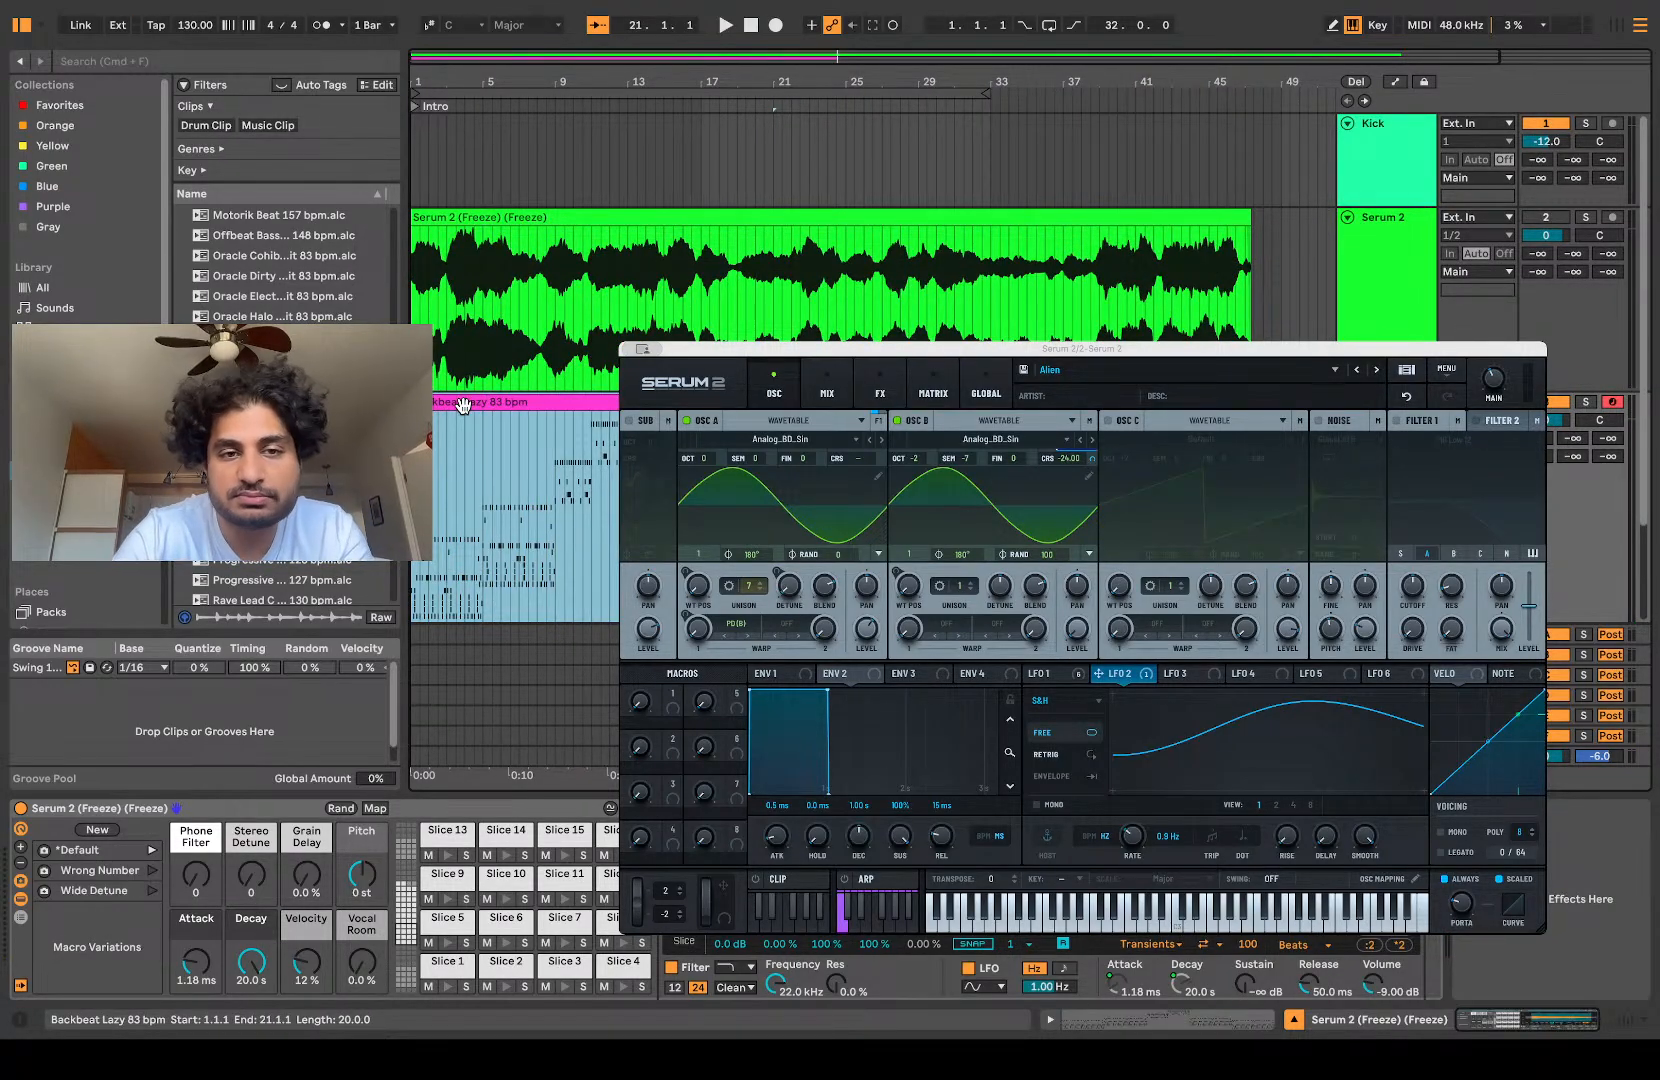
Step: Play the consolidated 20-bar clip on the sliced track from bar 1 and listen to how the pattern develops
{"action": "scroll", "coordinate": [467, 437], "scroll_direction": "up", "scroll_amount": 1}
{"action": "scroll", "coordinate": [467, 438], "scroll_direction": "down", "scroll_amount": 3}
{"action": "scroll", "coordinate": [469, 440], "scroll_direction": "up", "scroll_amount": 5}
{"action": "scroll", "coordinate": [467, 437], "scroll_direction": "left", "scroll_amount": 3}
{"action": "scroll", "coordinate": [467, 437], "scroll_direction": "up", "scroll_amount": 1}
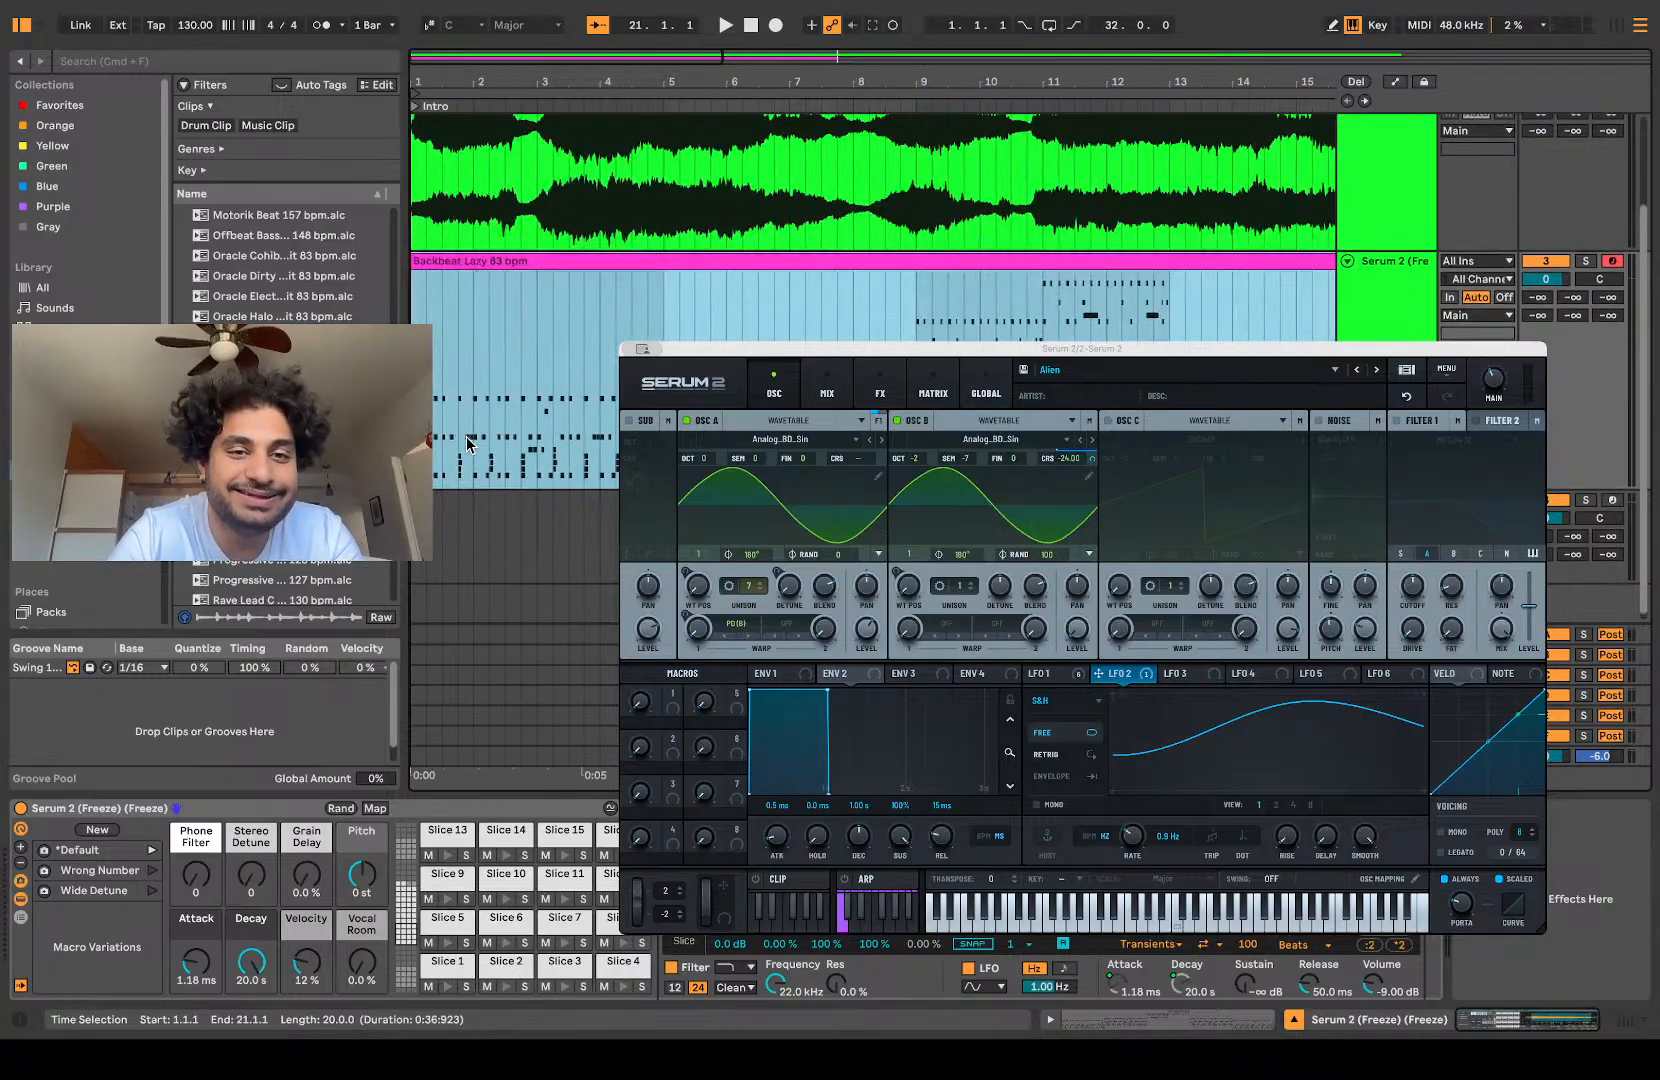
{"action": "scroll", "coordinate": [467, 444], "scroll_direction": "up", "scroll_amount": 5}
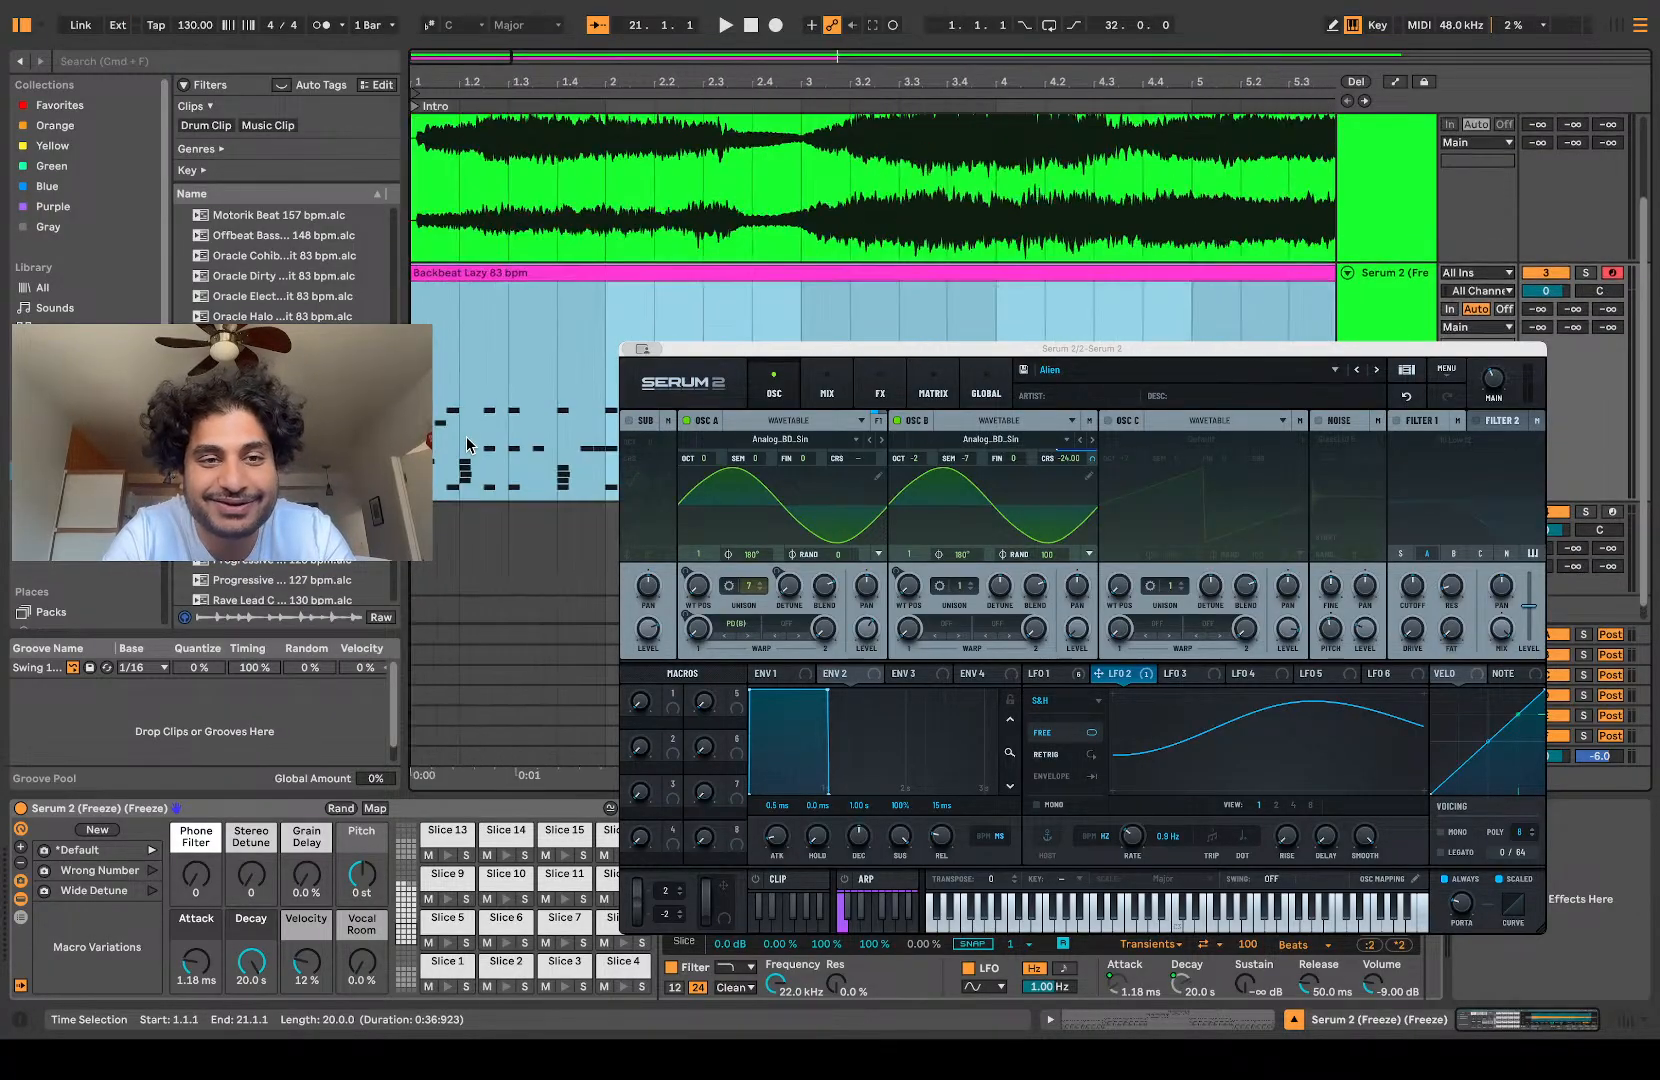
{"action": "left_click", "coordinate": [548, 273]}
{"action": "key", "text": "space"}
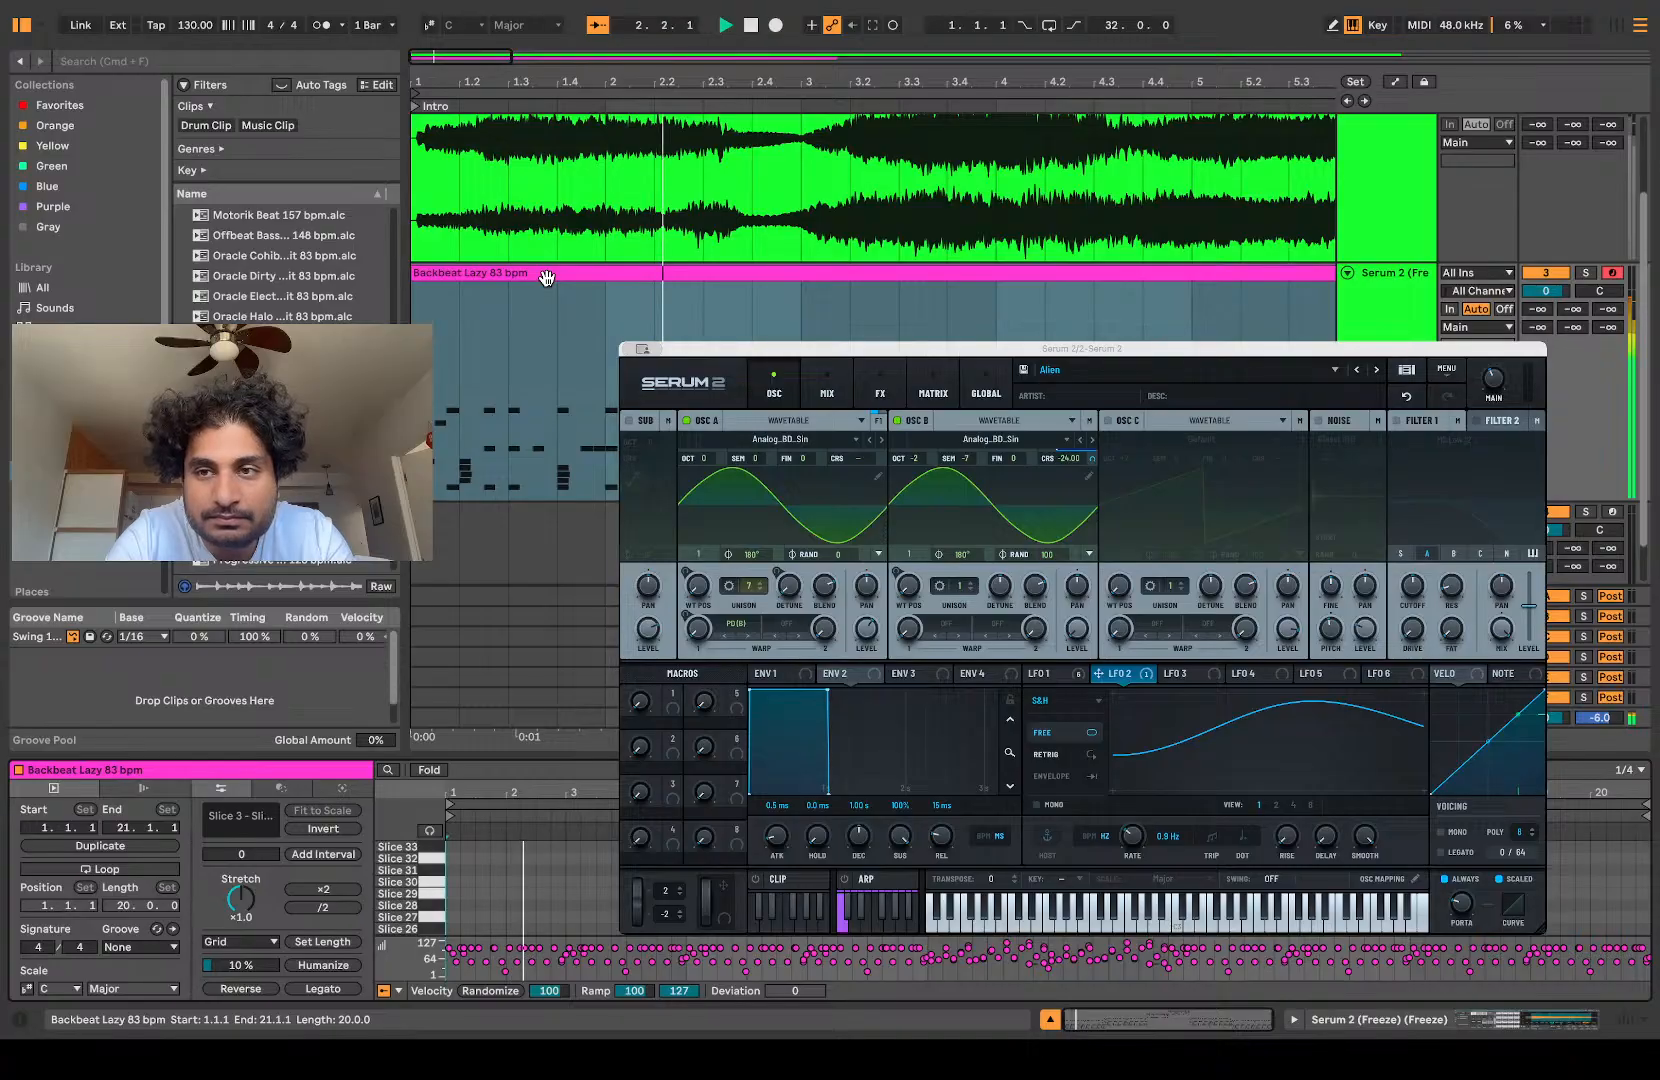
{"action": "scroll", "coordinate": [546, 278], "scroll_direction": "right", "scroll_amount": 1}
{"action": "scroll", "coordinate": [546, 278], "scroll_direction": "left", "scroll_amount": 1}
{"action": "scroll", "coordinate": [546, 278], "scroll_direction": "down", "scroll_amount": 1}
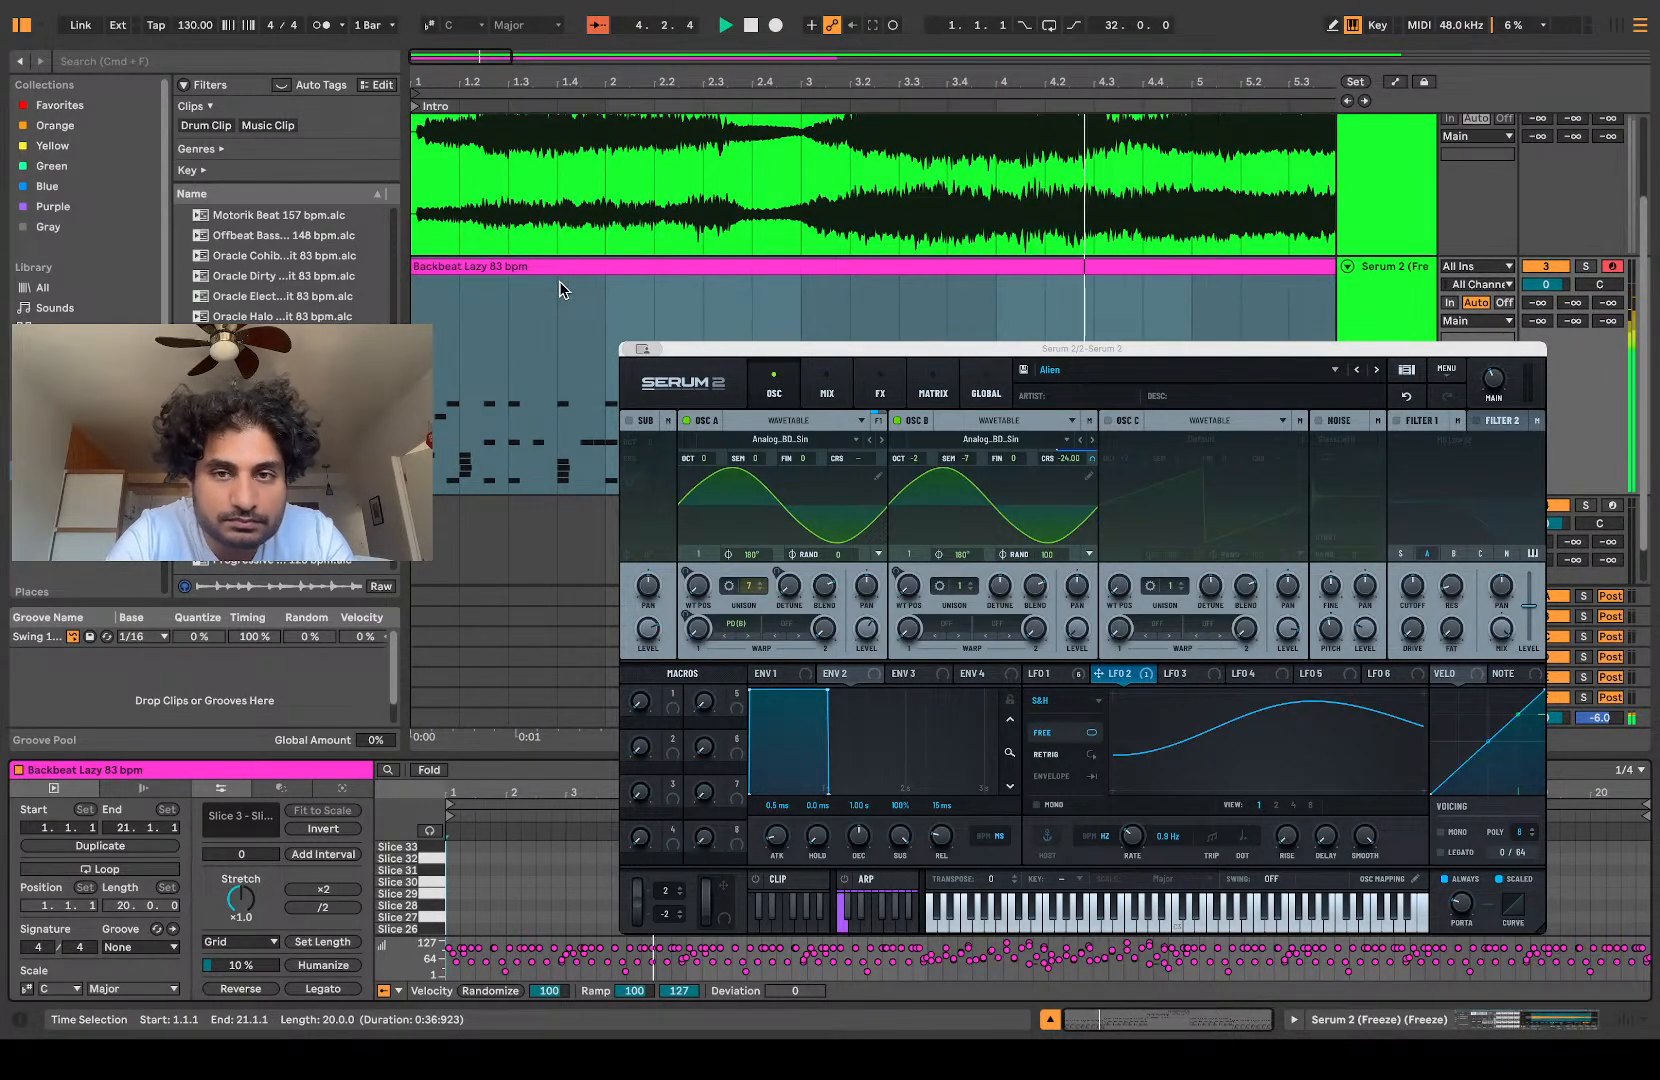
{"action": "key", "text": "space"}
{"action": "key", "text": "space"}
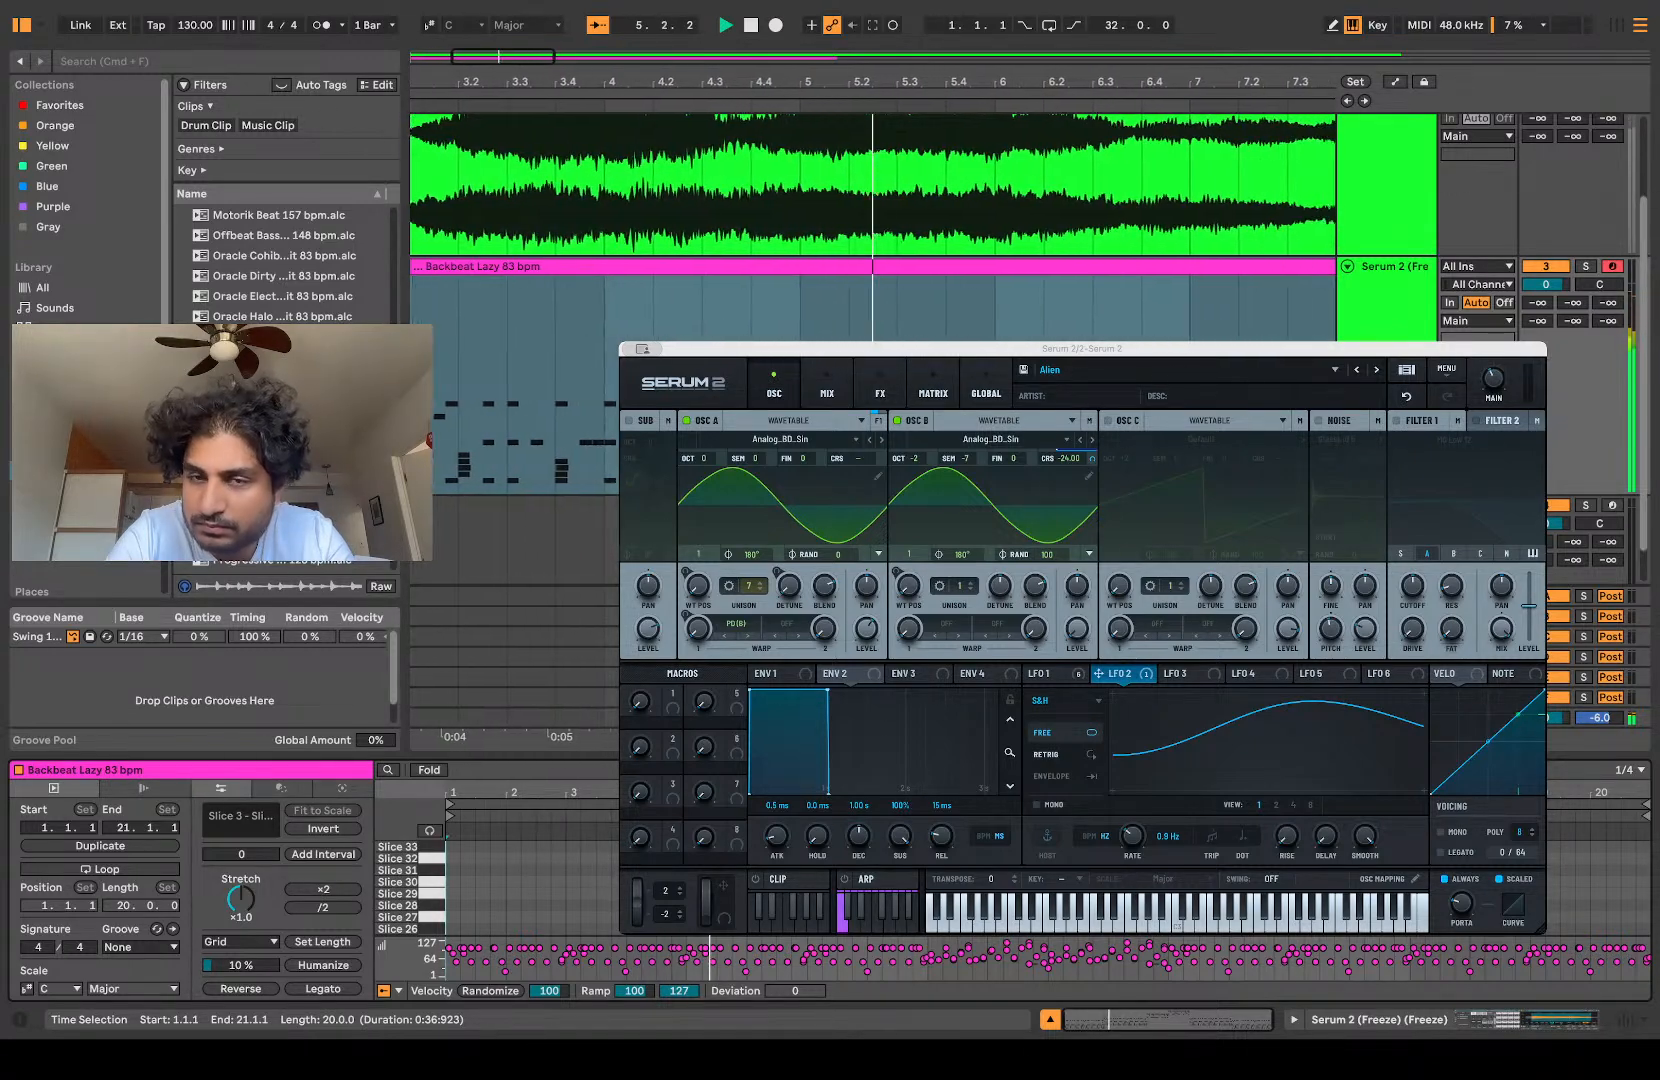
{"action": "scroll", "coordinate": [803, 215], "scroll_direction": "down", "scroll_amount": 5}
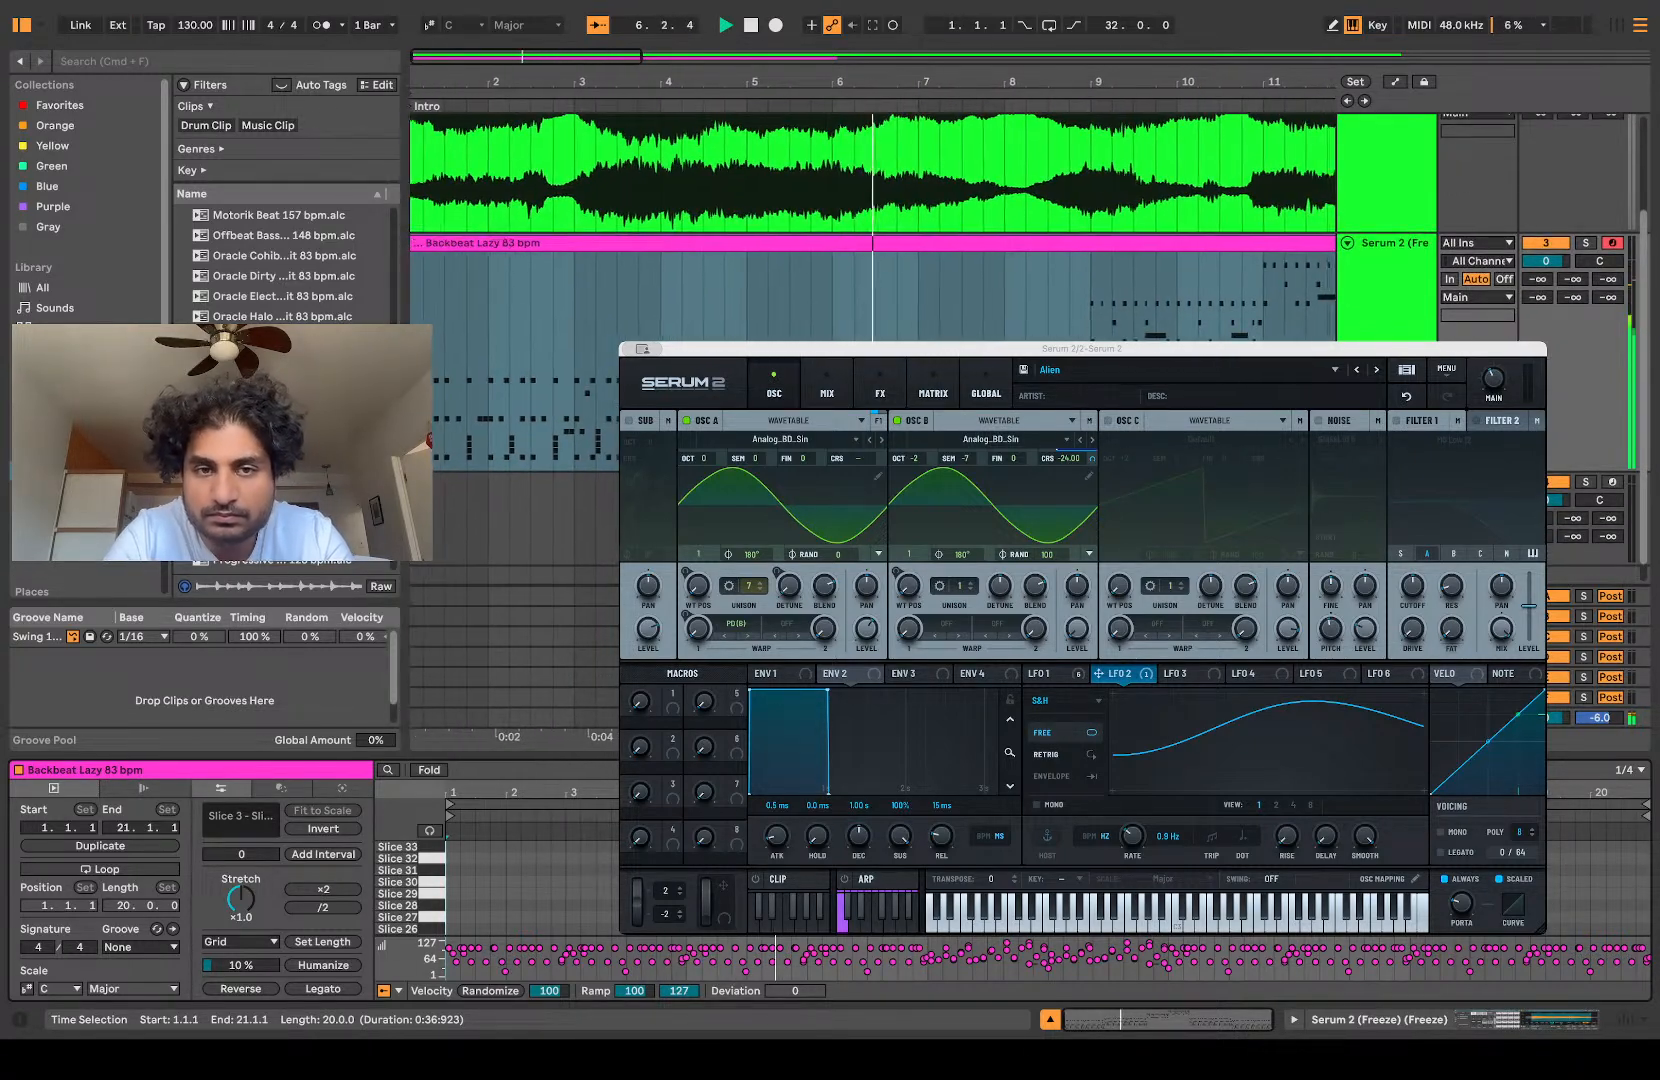
Step: Duplicate the sliced Serum 2 (Freeze) track together with its Backbeat Lazy clip and Drum Rack
{"action": "left_click", "coordinate": [512, 243]}
{"action": "scroll", "coordinate": [870, 243], "scroll_direction": "down", "scroll_amount": 1}
{"action": "left_click", "coordinate": [1390, 215]}
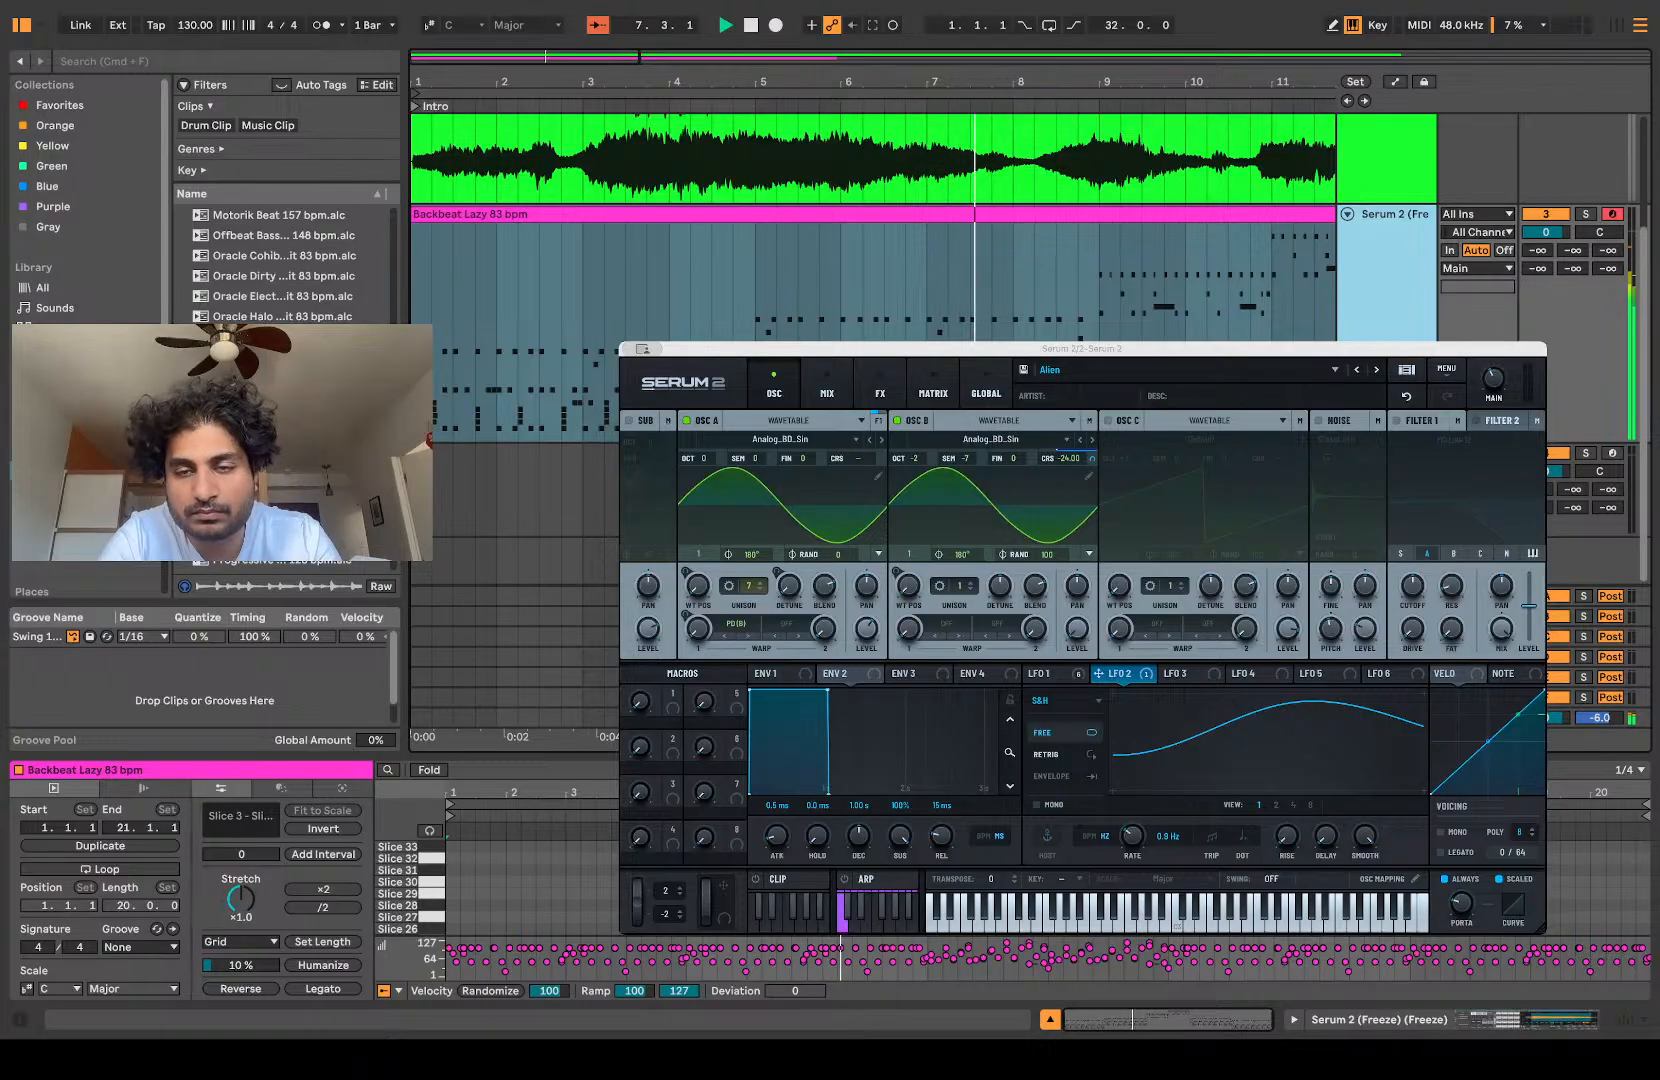
{"action": "key", "text": "super+d"}
{"action": "scroll", "coordinate": [870, 240], "scroll_direction": "down", "scroll_amount": 2}
{"action": "scroll", "coordinate": [870, 240], "scroll_direction": "down", "scroll_amount": 5}
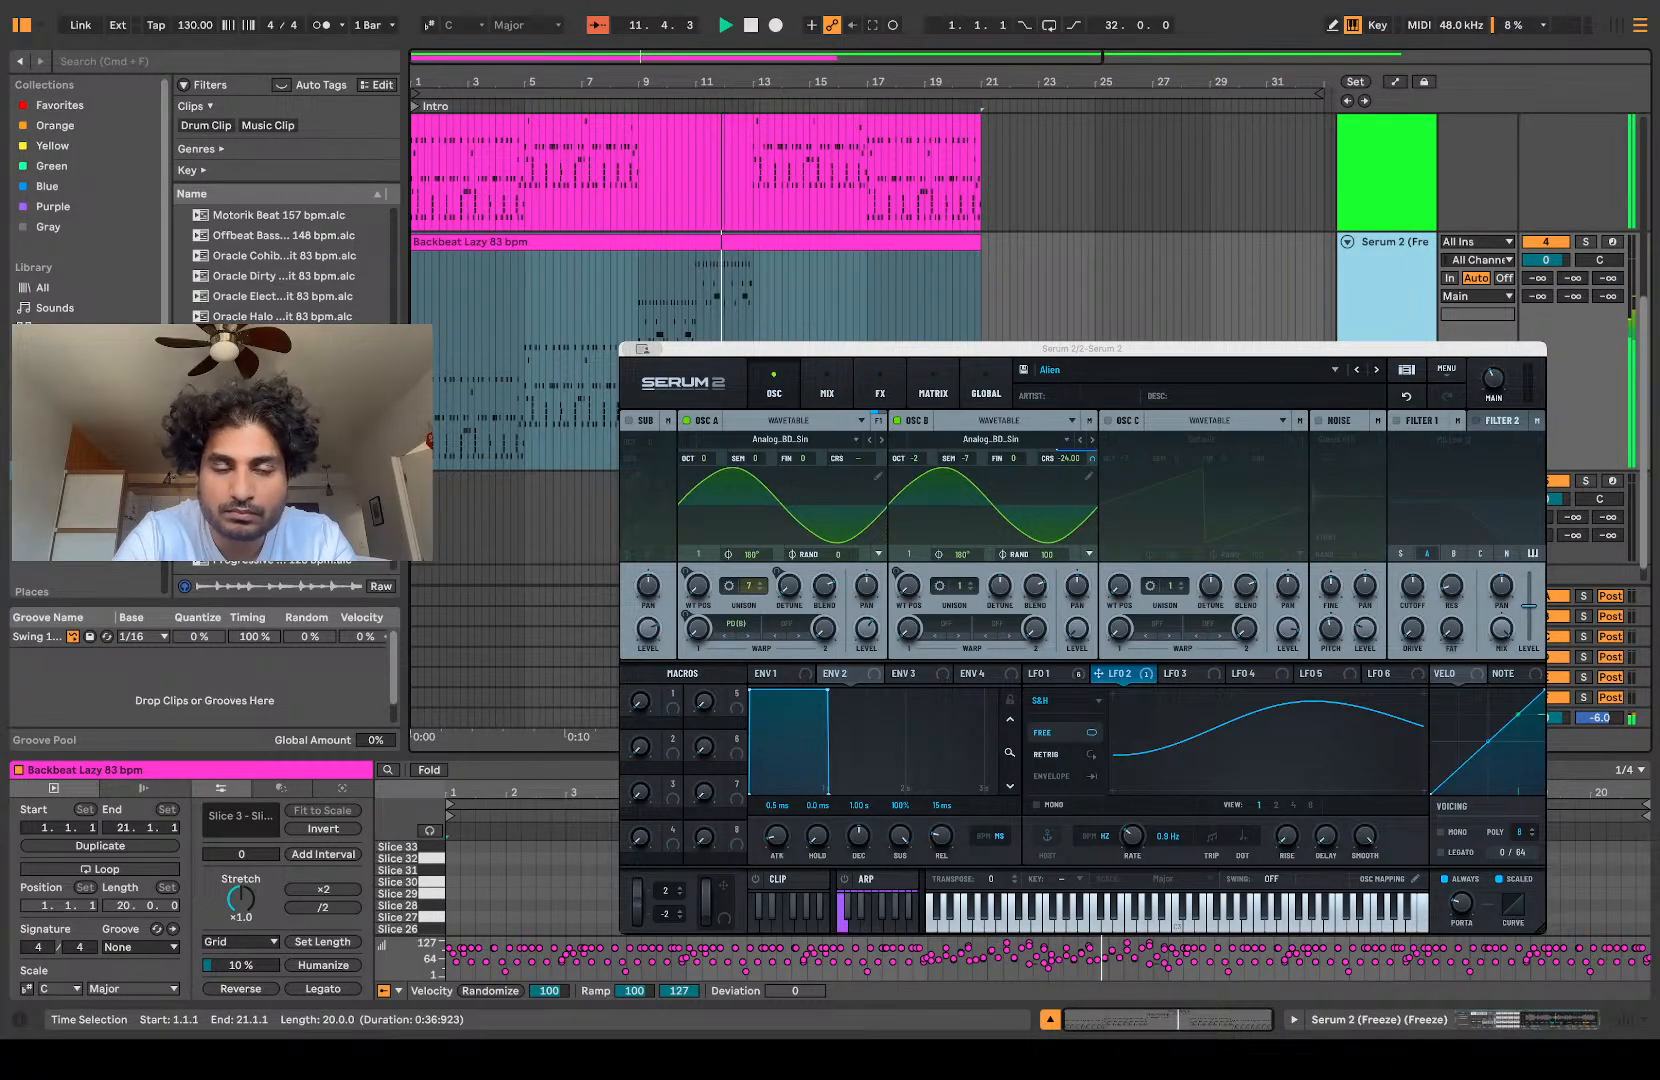
Step: Delete the clip content from bar 13 to bar 26 on both the sliced track and its duplicate
{"action": "scroll", "coordinate": [765, 340], "scroll_direction": "up", "scroll_amount": 3}
{"action": "left_click_drag", "start_coordinate": [1123, 300], "coordinate": [746, 300]}
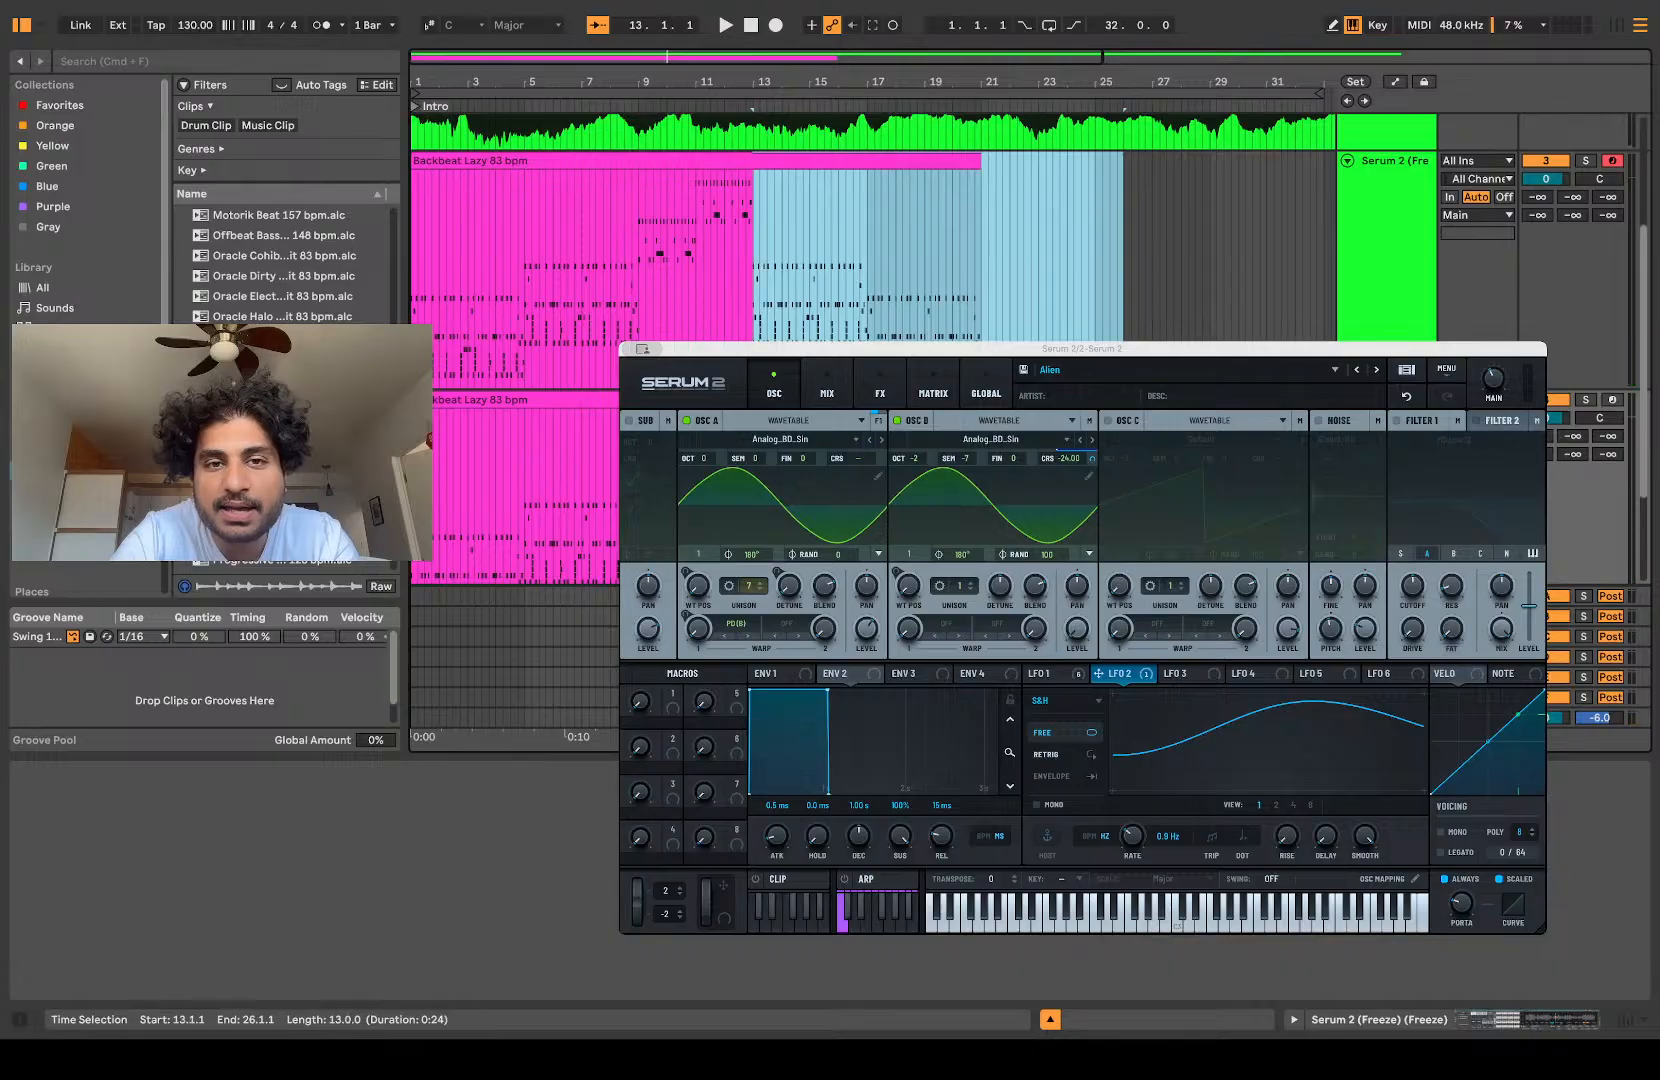
{"action": "key", "text": "Delete"}
{"action": "scroll", "coordinate": [675, 280], "scroll_direction": "up", "scroll_amount": 8}
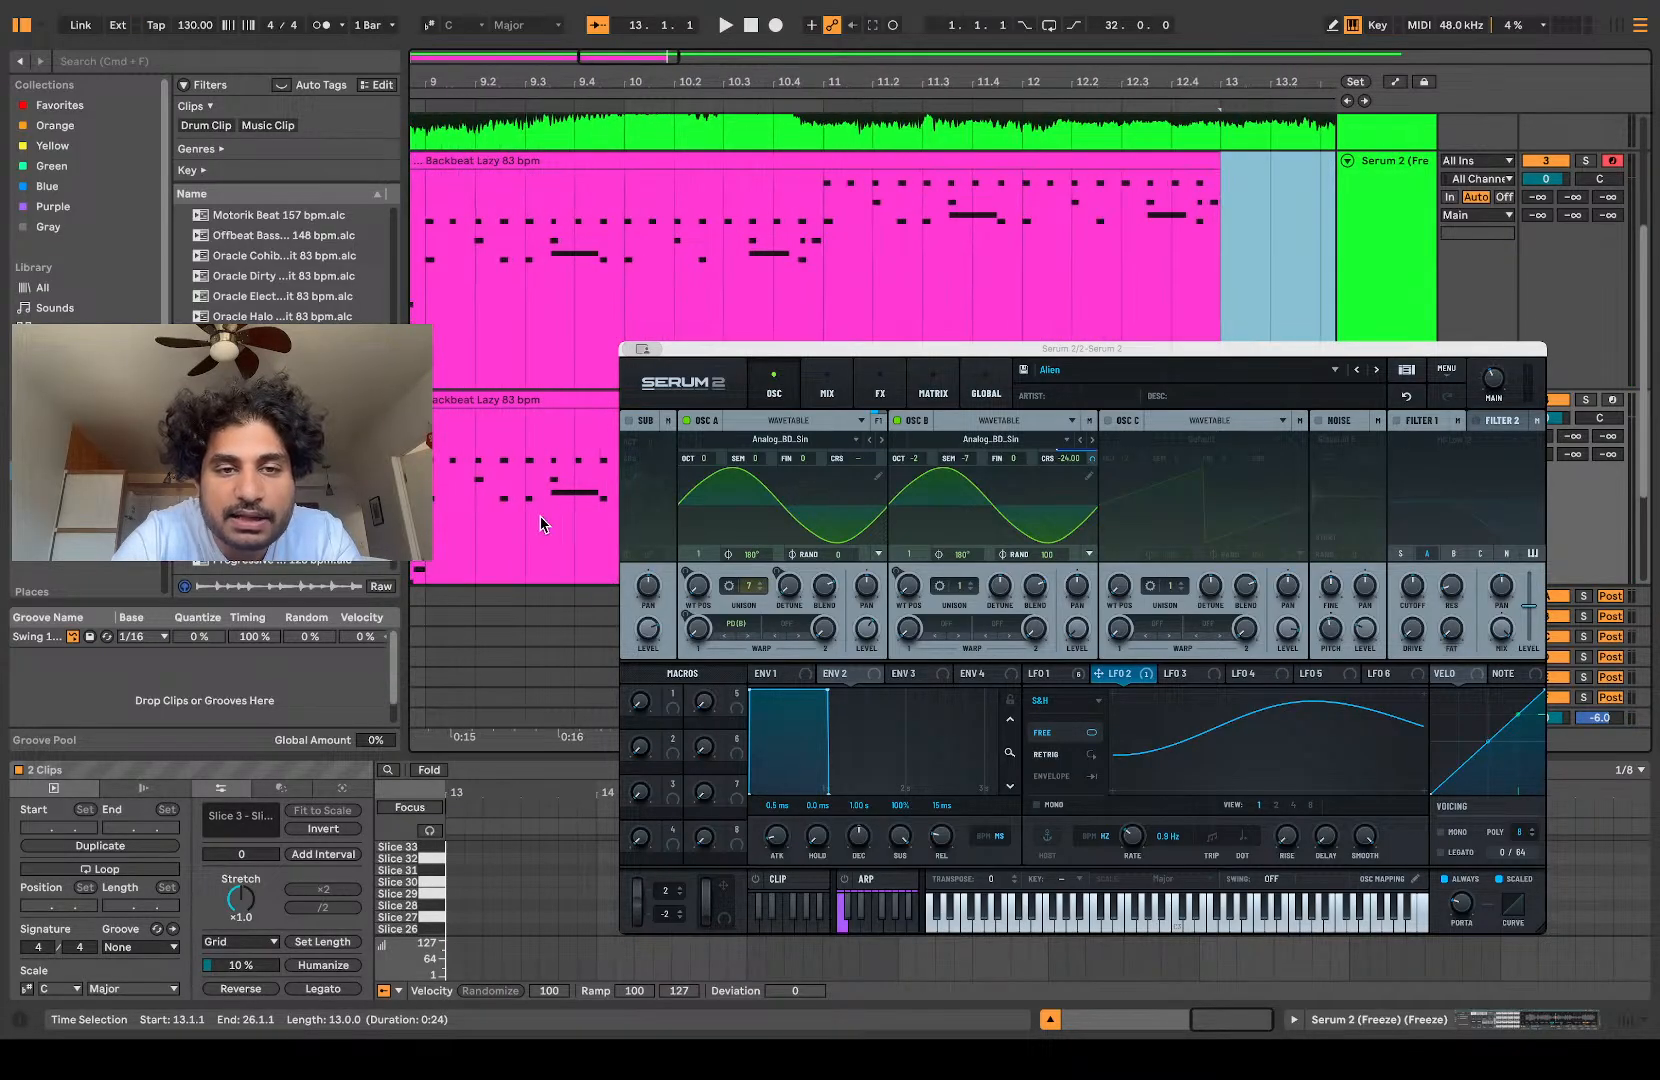
Step: Audition the duplicate track around bar 9 and cut the half bar from 9.1 to 9.3 out of its clip
{"action": "left_click", "coordinate": [536, 515]}
{"action": "scroll", "coordinate": [536, 515], "scroll_direction": "left", "scroll_amount": 5}
{"action": "key", "text": "space"}
{"action": "left_click", "coordinate": [783, 280]}
{"action": "key", "text": "space"}
{"action": "key", "text": "space"}
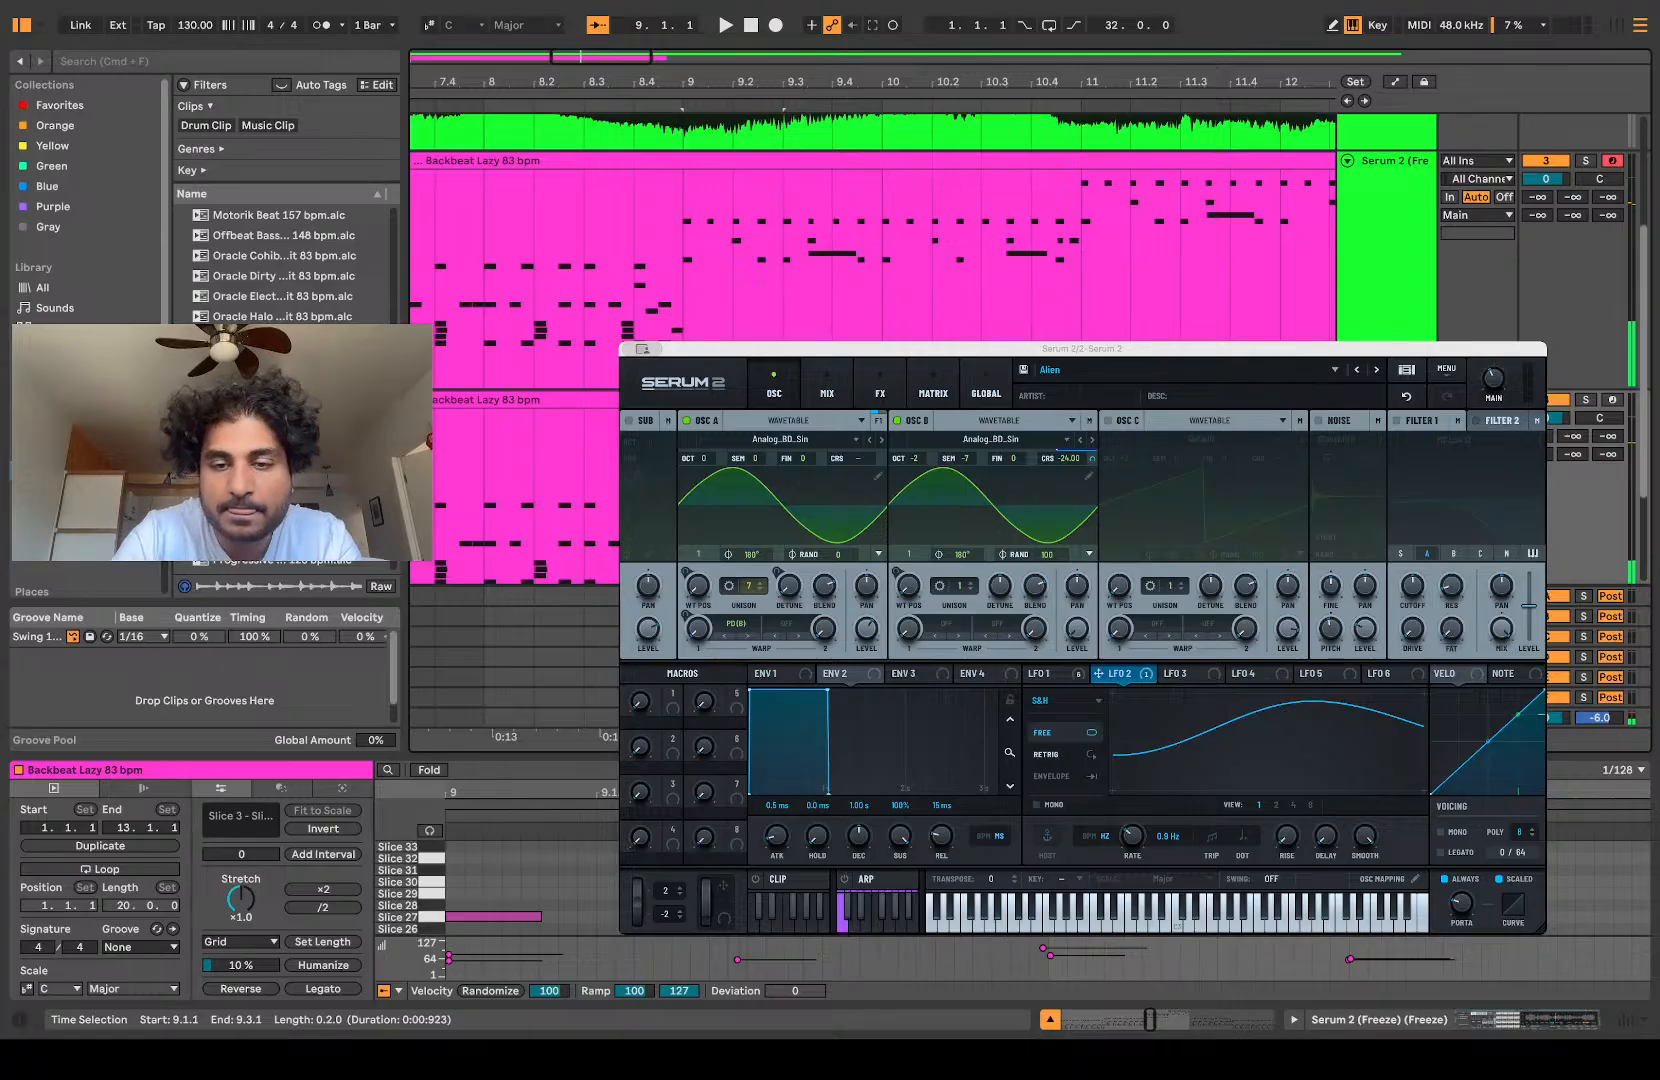
{"action": "left_click", "coordinate": [684, 280]}
{"action": "key", "text": "space"}
{"action": "scroll", "coordinate": [700, 280], "scroll_direction": "down", "scroll_amount": 4}
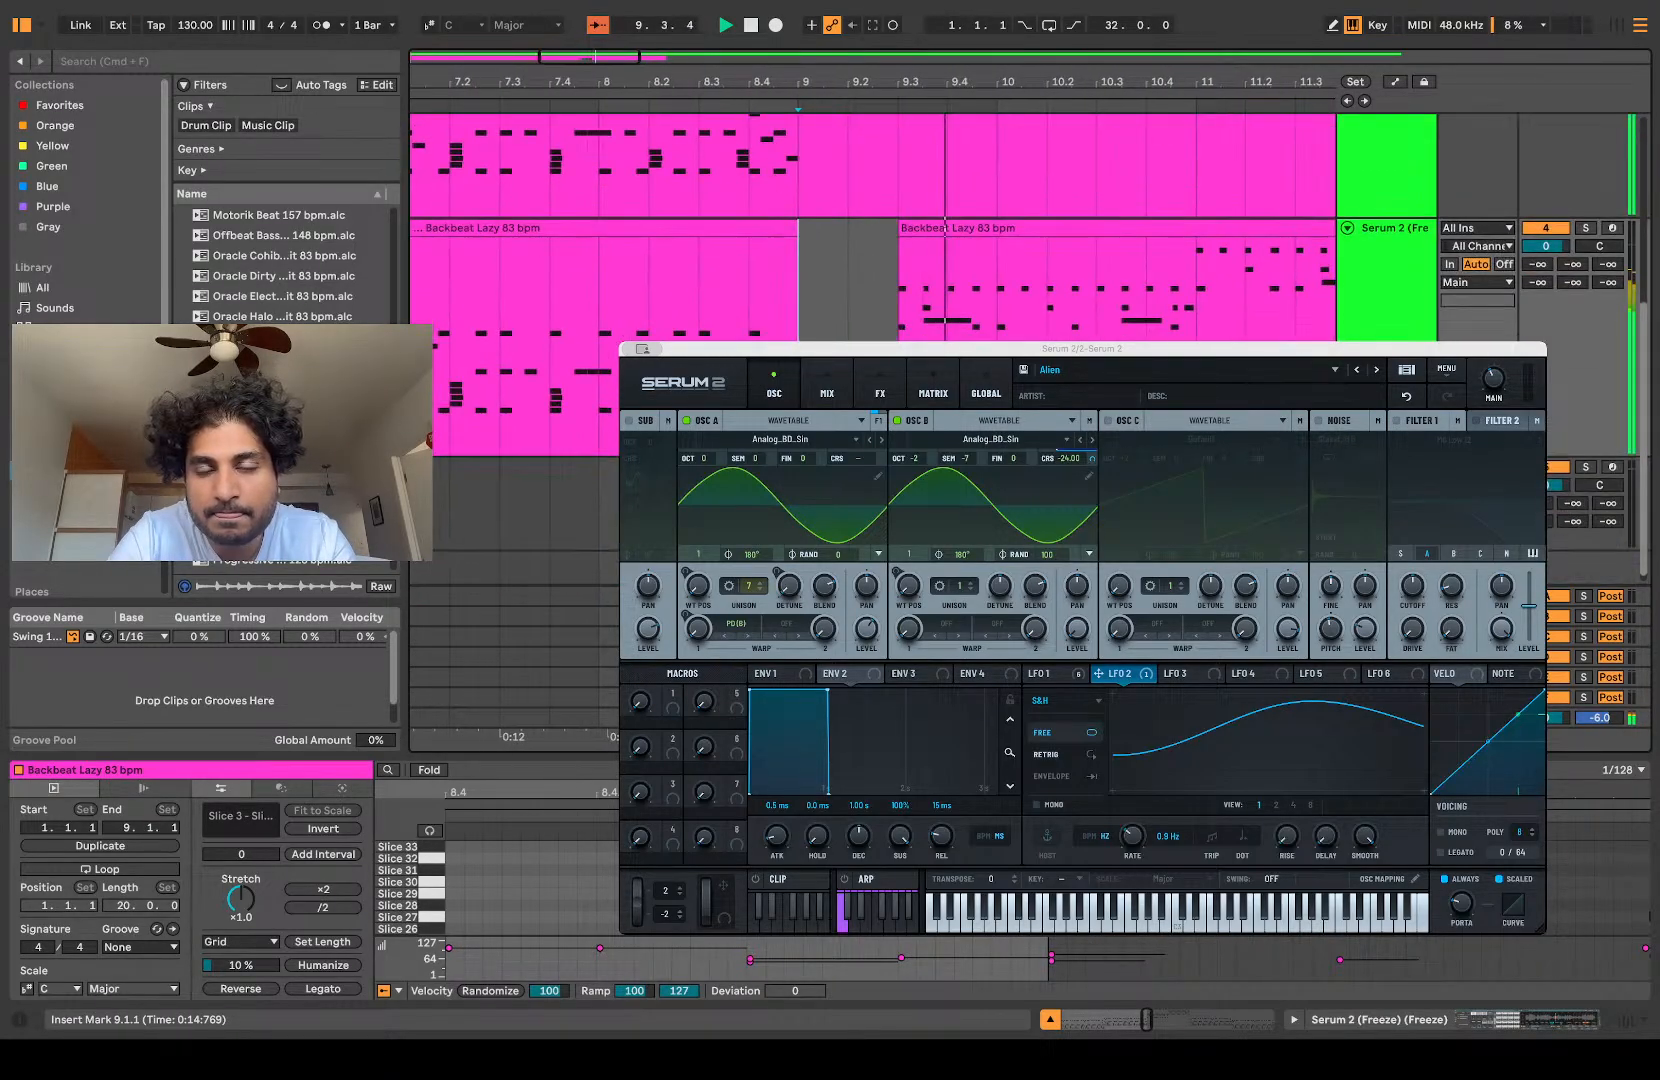
{"action": "scroll", "coordinate": [700, 280], "scroll_direction": "down", "scroll_amount": 4}
Step: Delete the duplicate track's material from bar 10 onward and the clip before bar 9, keeping only the piece at 9.3
{"action": "left_click_drag", "start_coordinate": [843, 285], "coordinate": [1151, 285]}
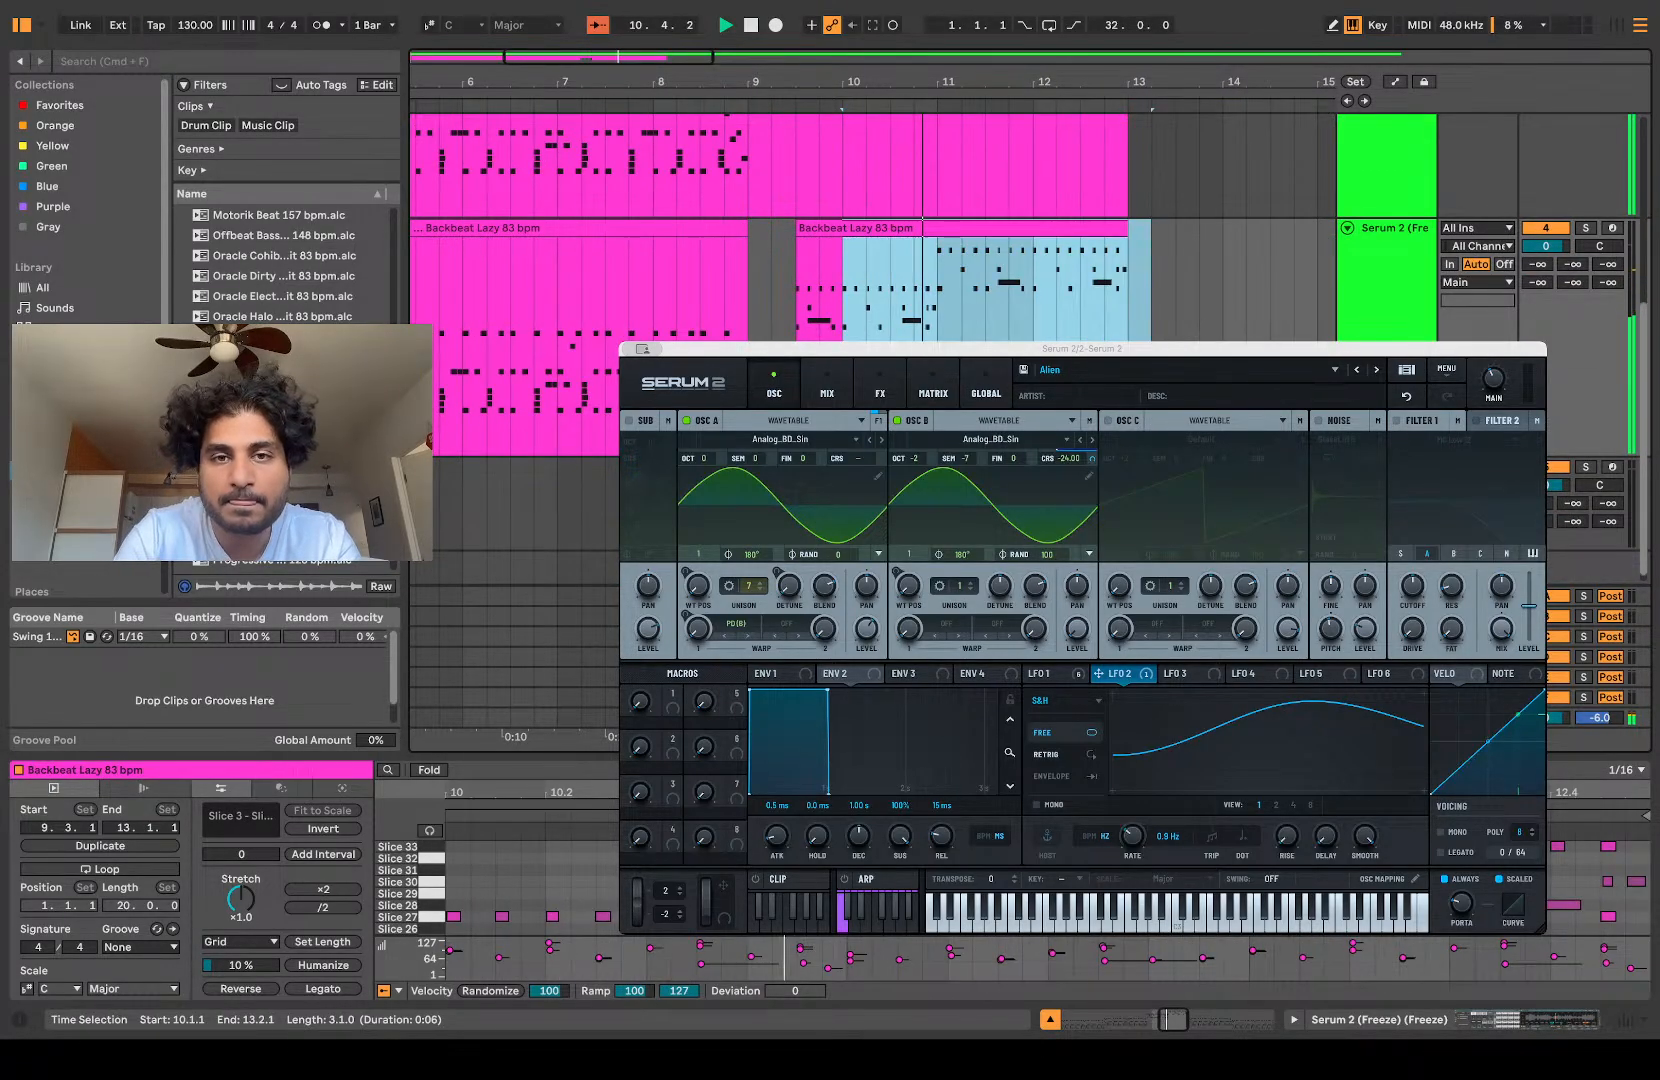
{"action": "key", "text": "Delete"}
{"action": "left_click", "coordinate": [629, 231]}
{"action": "key", "text": "Delete"}
{"action": "left_click", "coordinate": [756, 324]}
{"action": "key", "text": "space"}
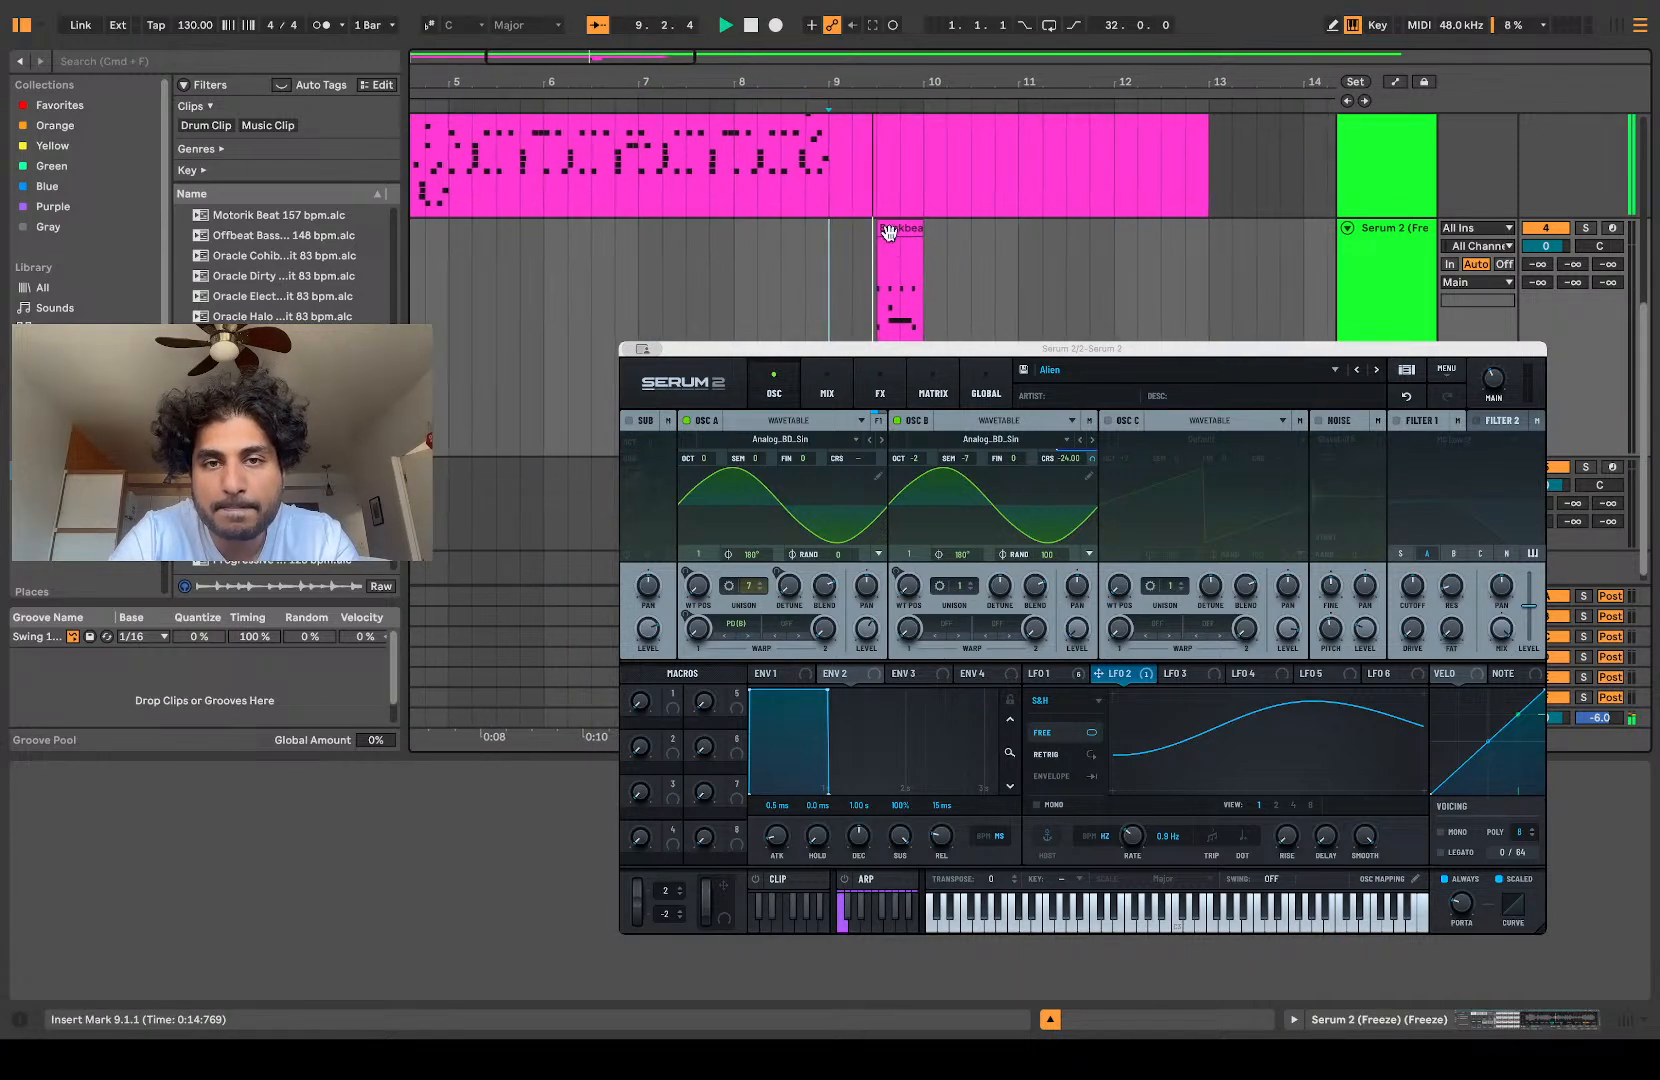
Step: Open the notes of the half-bar clip at 9.3 and delete the short notes near its long Slice 22 note's start
{"action": "left_click", "coordinate": [890, 237]}
{"action": "key", "text": "space"}
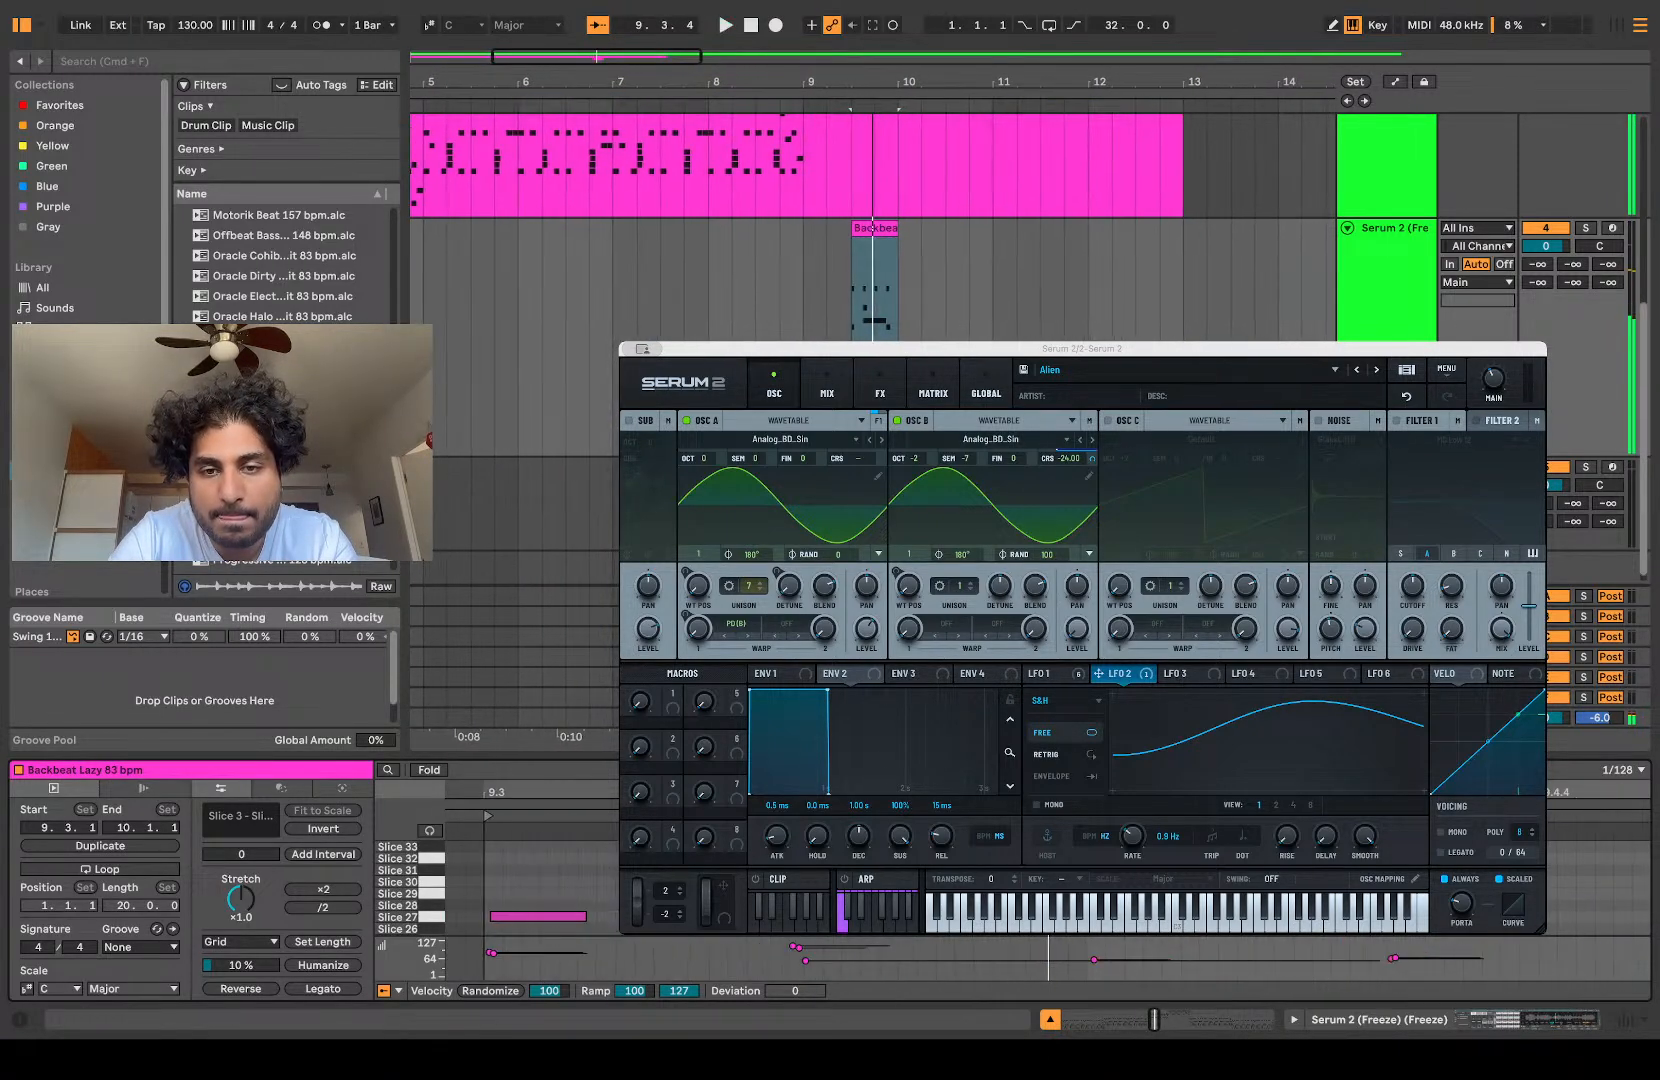
{"action": "double_click", "coordinate": [872, 228]}
{"action": "key", "text": "space"}
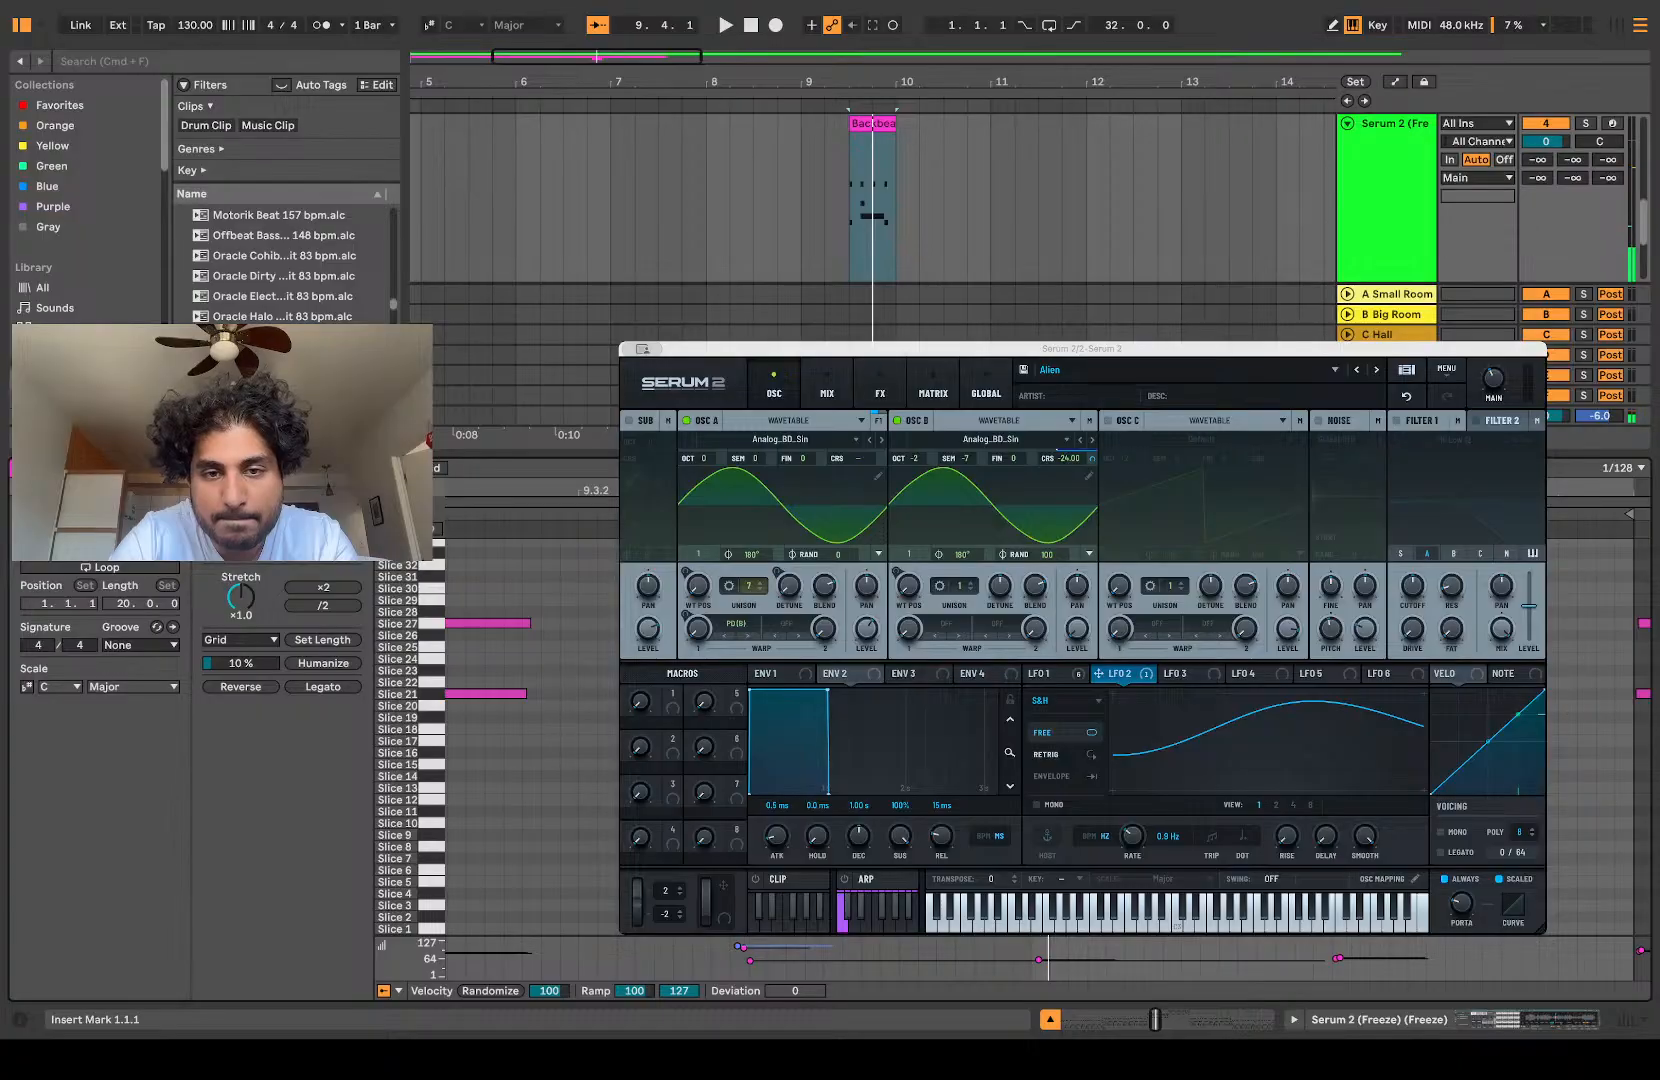
{"action": "left_click", "coordinate": [738, 946]}
{"action": "key", "text": "Delete"}
{"action": "left_click", "coordinate": [744, 948]}
{"action": "key", "text": "Delete"}
Step: Delete the remaining short notes of the half-bar clip, leaving just the long Slice 22 note, and shrink the note editor
{"action": "key", "text": "space"}
{"action": "key", "text": "space"}
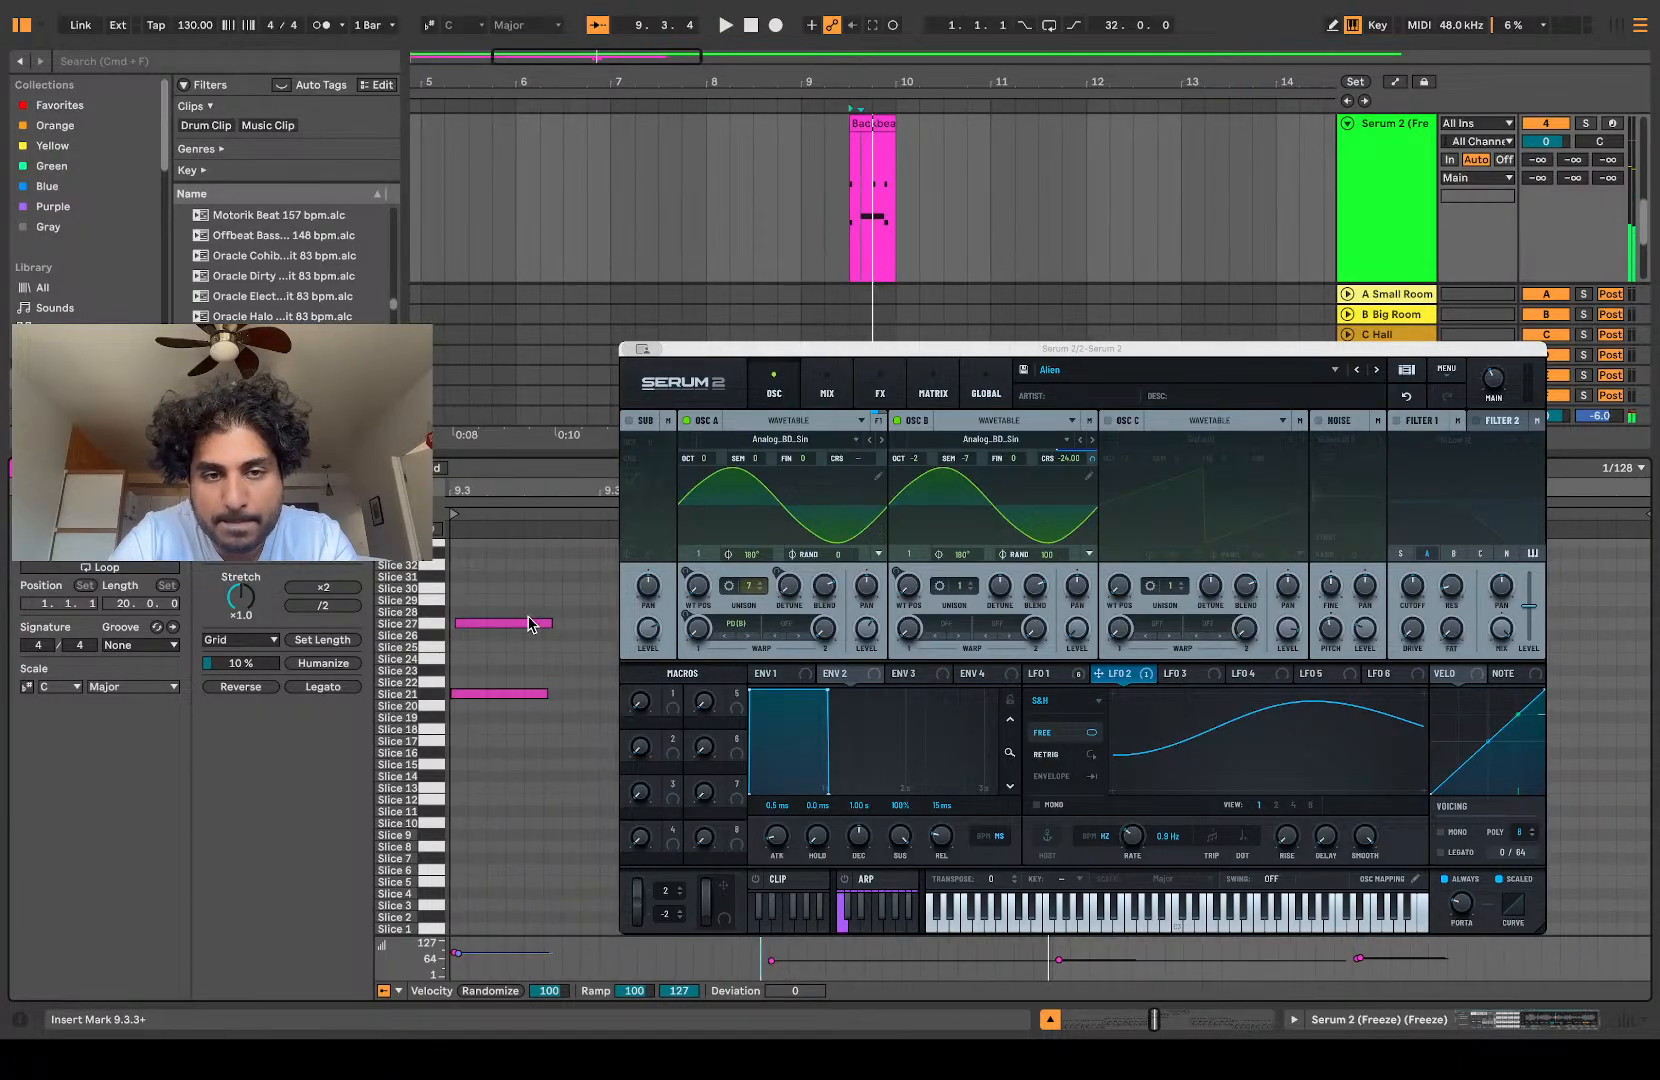
{"action": "left_click_drag", "start_coordinate": [1048, 606], "coordinate": [1500, 640]}
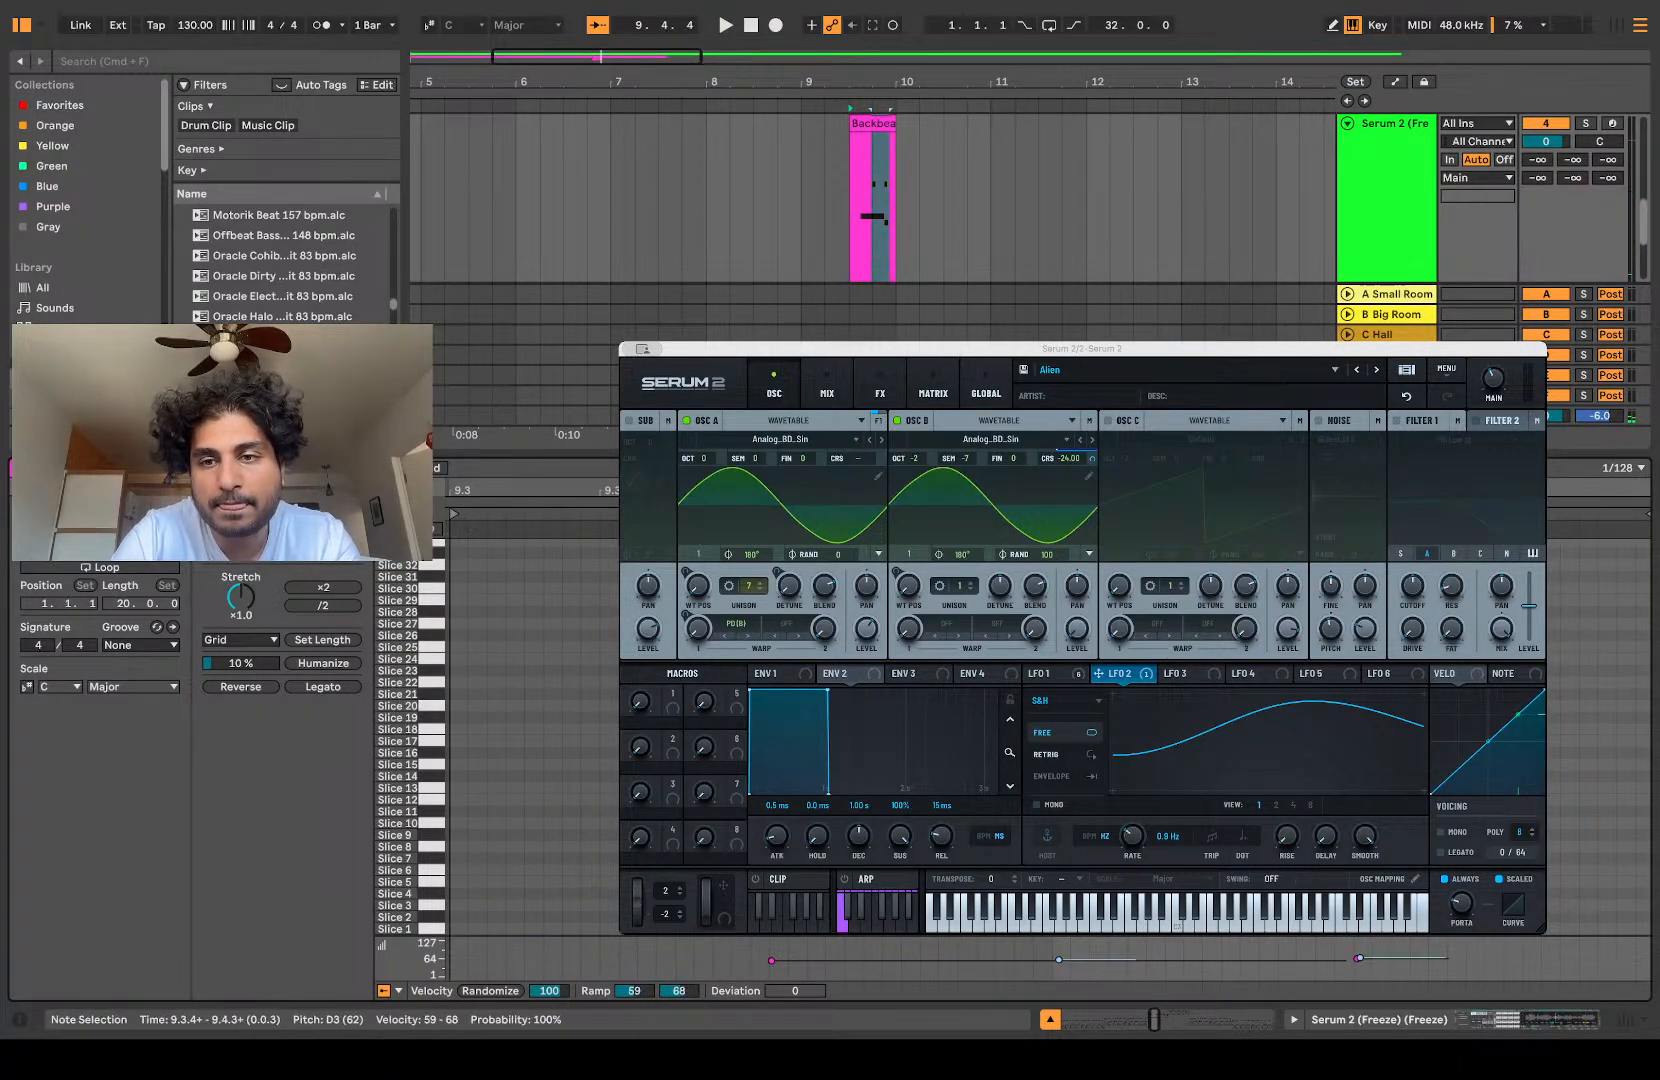
{"action": "key", "text": "Delete"}
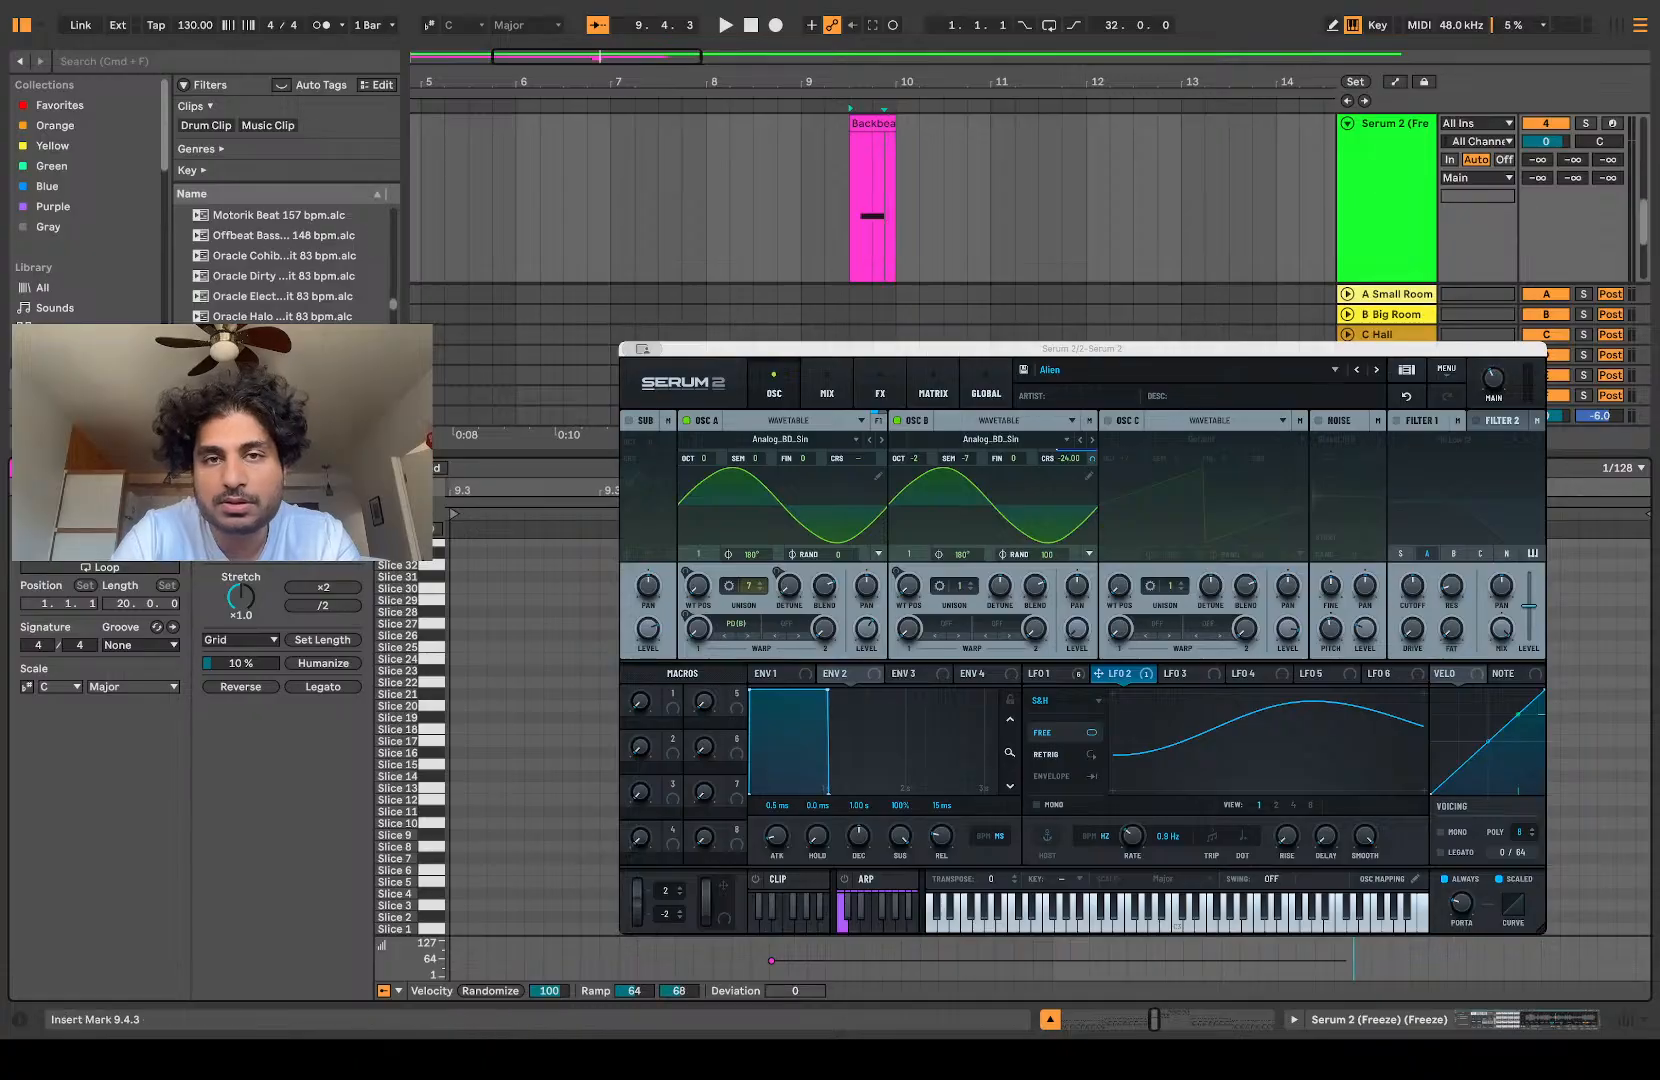
{"action": "left_click_drag", "start_coordinate": [525, 453], "coordinate": [525, 753]}
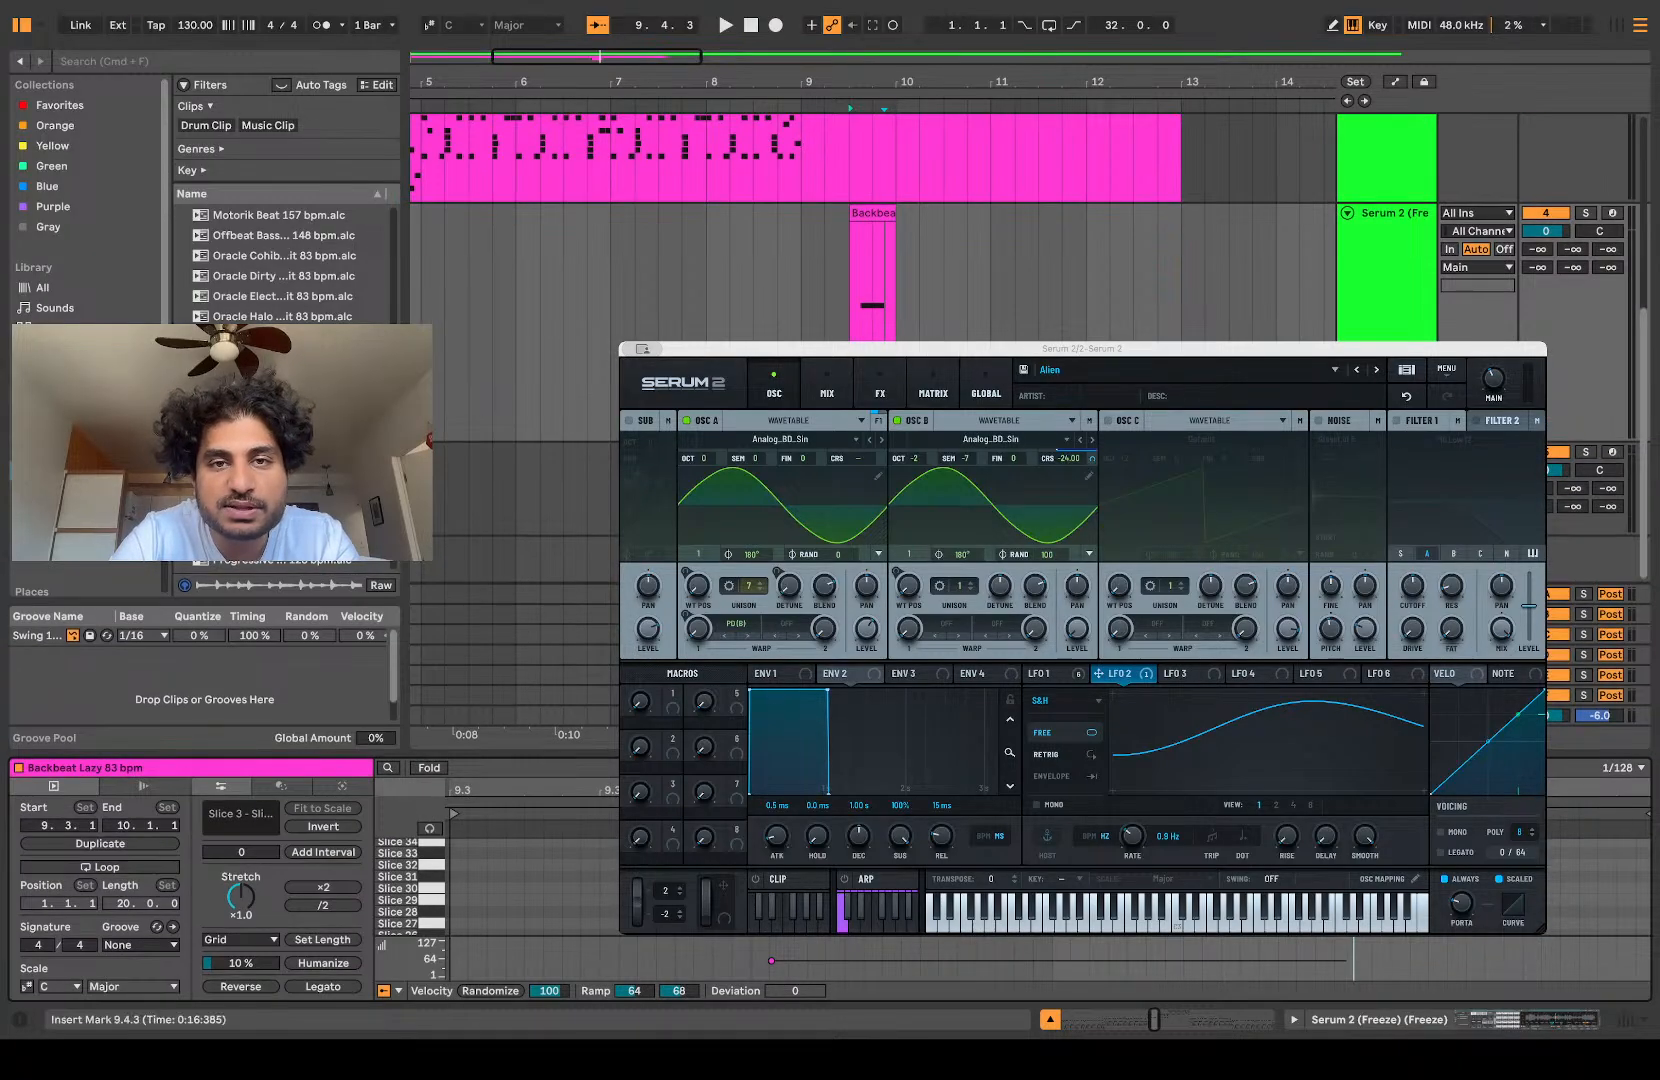
Step: Copy the half-bar clip to bar 9, consolidate both halves into a one-bar clip and play it from bar 9
{"action": "scroll", "coordinate": [873, 260], "scroll_direction": "up", "scroll_amount": 5}
{"action": "scroll", "coordinate": [873, 260], "scroll_direction": "down", "scroll_amount": 4}
{"action": "left_click_drag", "start_coordinate": [862, 211], "coordinate": [815, 212], "text": "alt"}
{"action": "left_click", "coordinate": [877, 211], "text": "shift"}
{"action": "key", "text": "space"}
{"action": "left_click", "coordinate": [877, 211]}
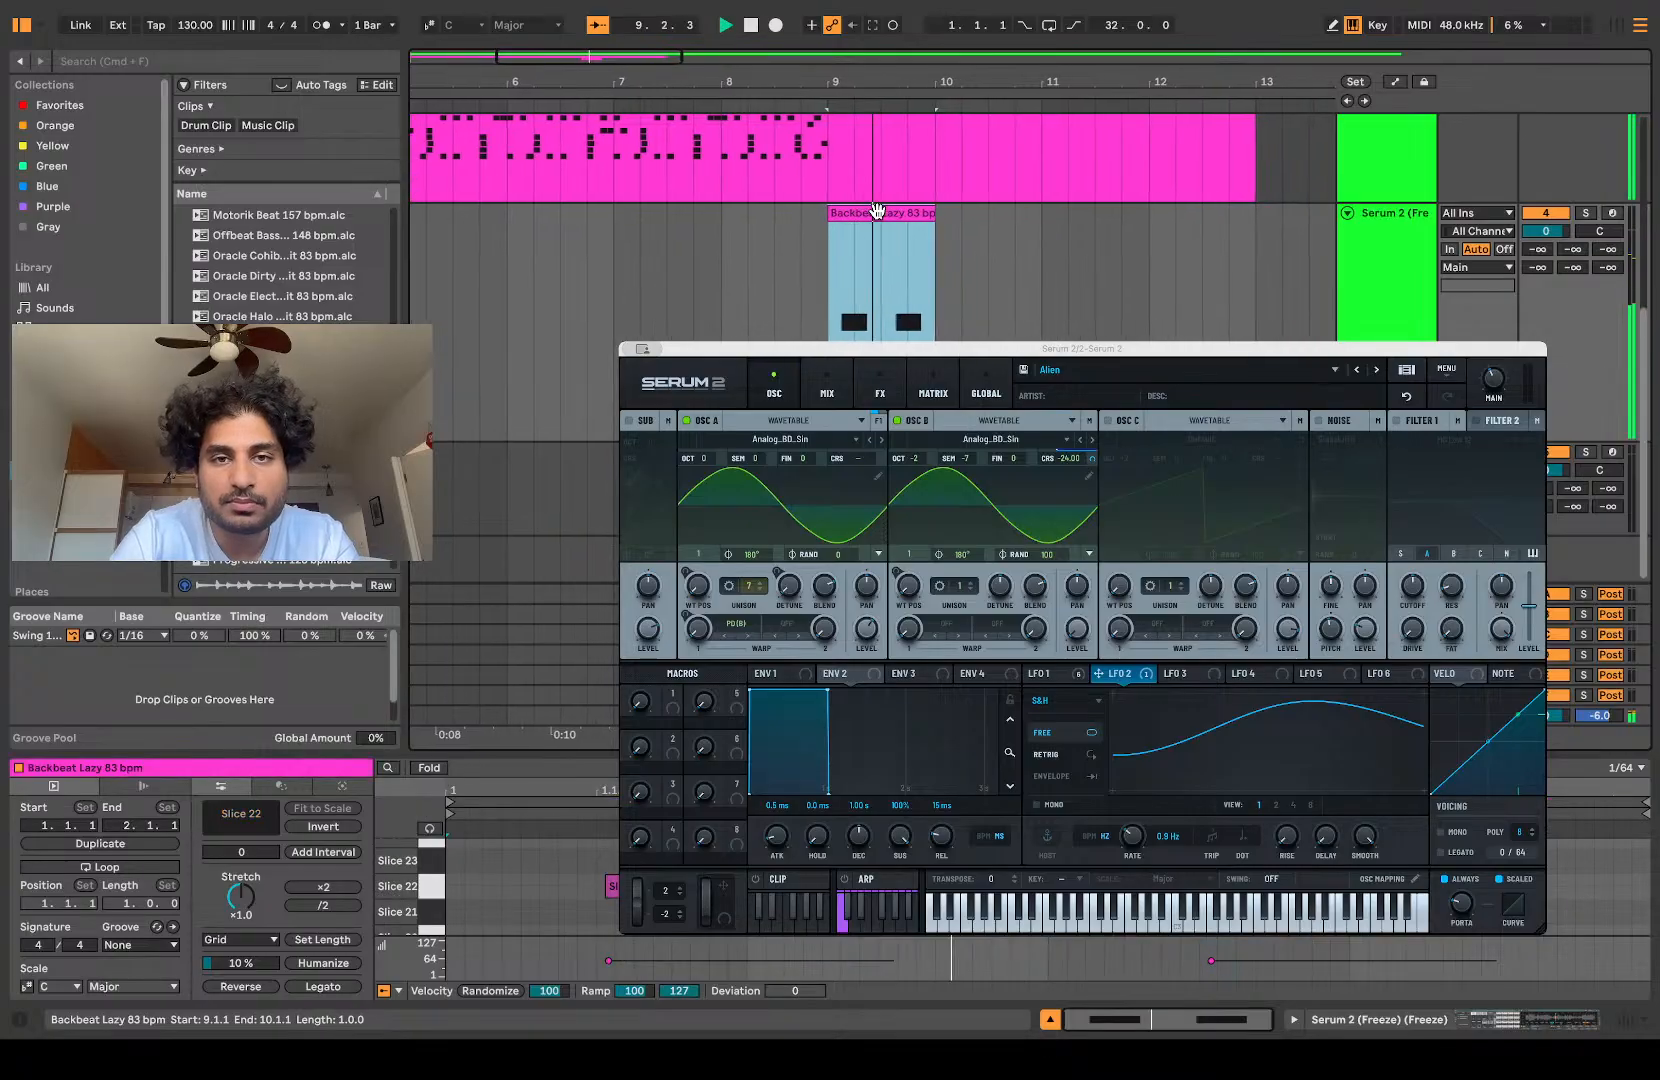
{"action": "left_click", "coordinate": [733, 292]}
{"action": "key", "text": "space"}
{"action": "key", "text": "space"}
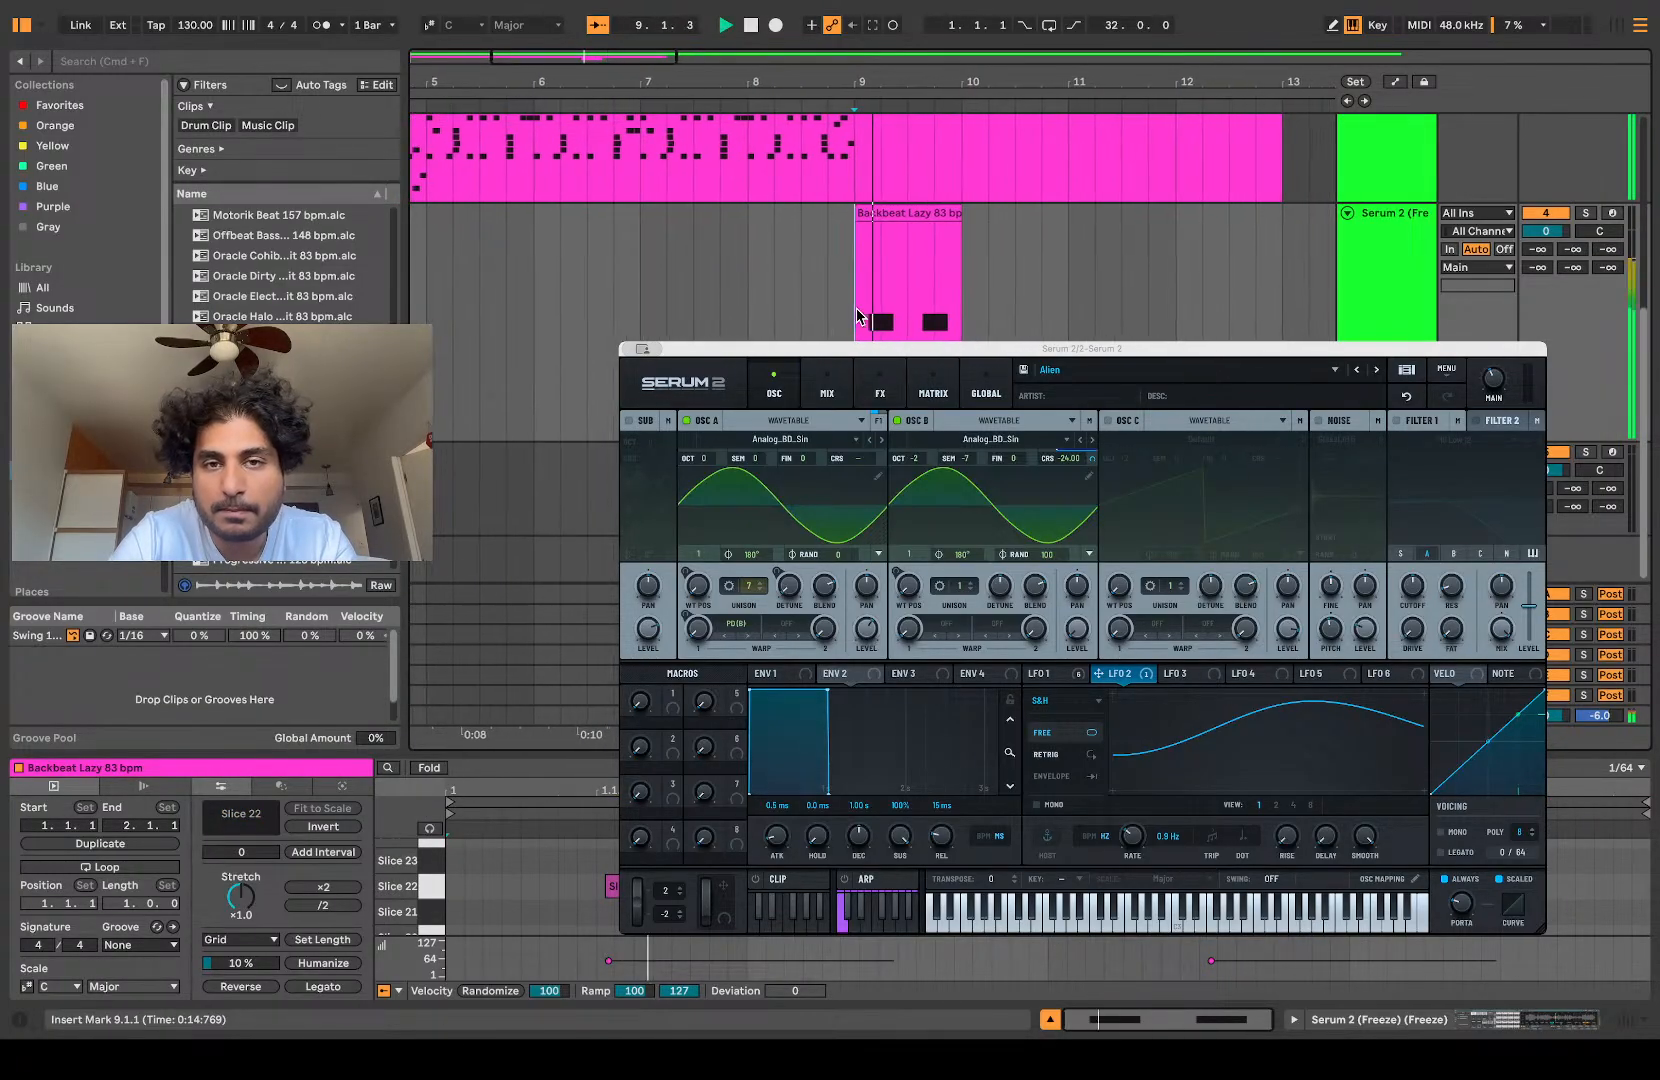
Step: Split the one-bar clip at its middle and arrange the two halves to start at 9.3 and 10.3
{"action": "scroll", "coordinate": [856, 307], "scroll_direction": "up", "scroll_amount": 4}
{"action": "key", "text": "space"}
{"action": "key", "text": "super+e"}
{"action": "left_click_drag", "start_coordinate": [876, 211], "coordinate": [1076, 233], "text": "alt"}
{"action": "left_click_drag", "start_coordinate": [787, 220], "coordinate": [890, 215]}
{"action": "left_click", "coordinate": [1100, 230]}
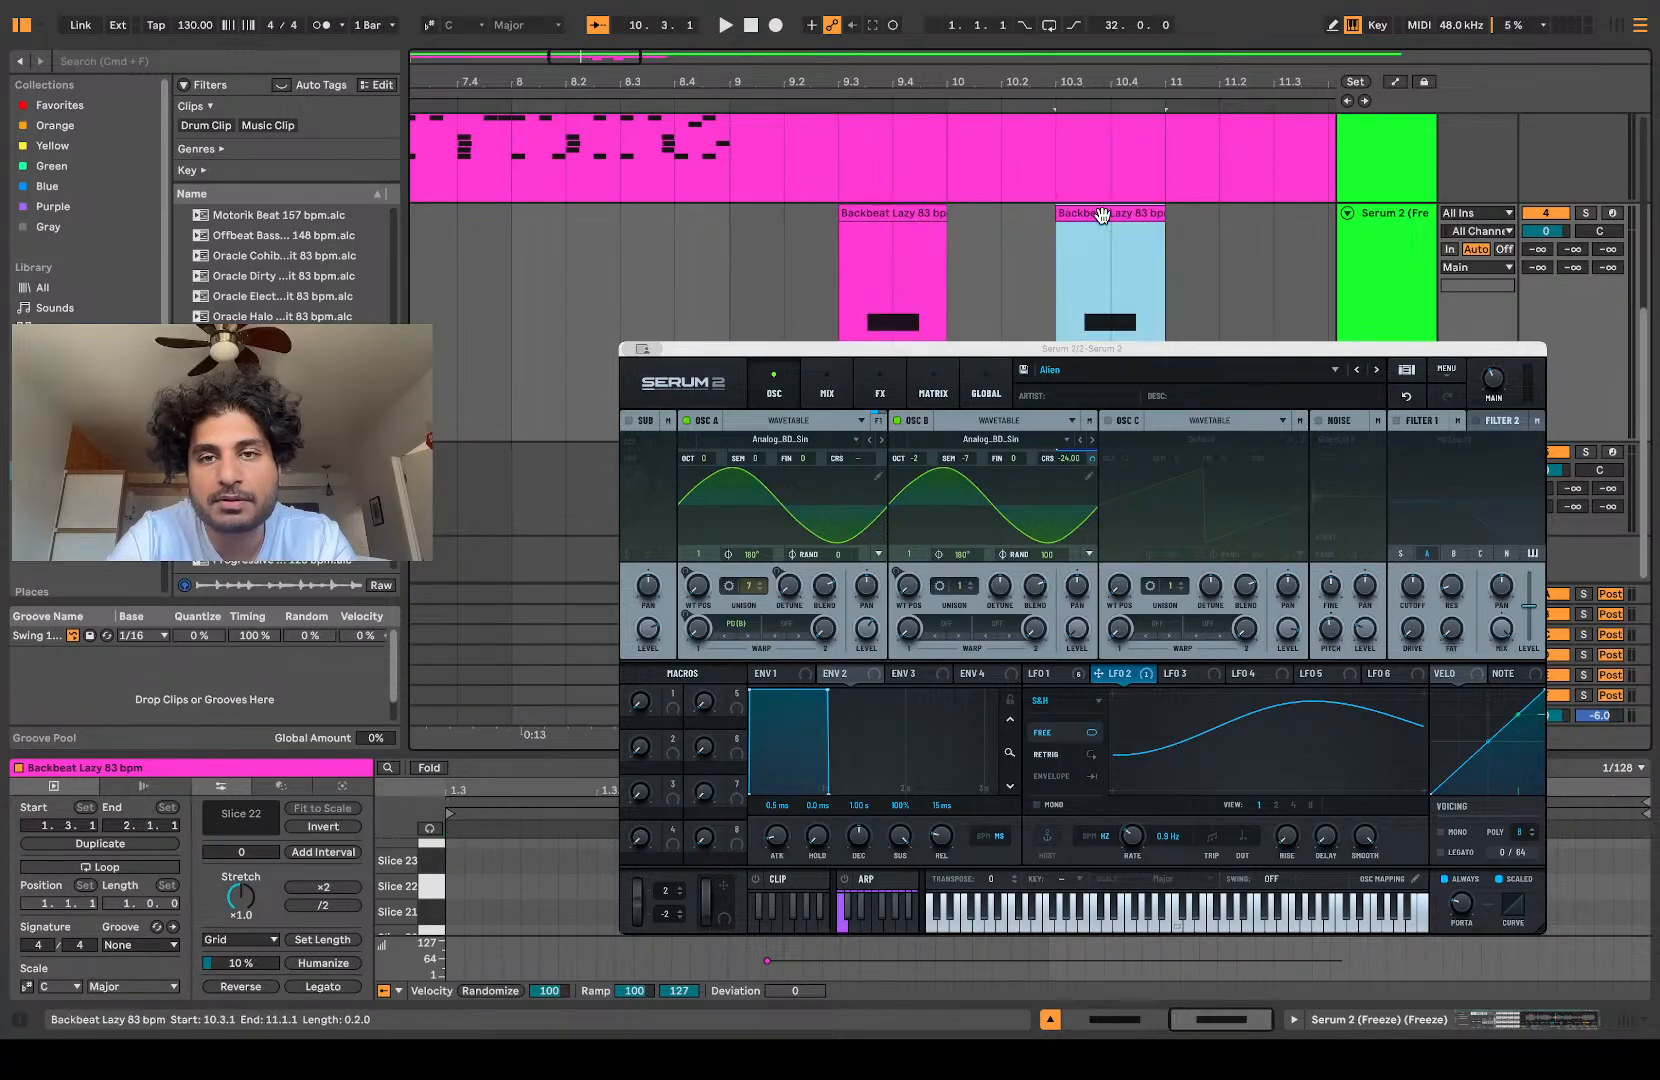
Step: Consolidate bars 9 to 11 of the duplicate track into one two-bar clip and play it with the main sliced track
{"action": "left_click", "coordinate": [737, 268], "text": "shift"}
{"action": "key", "text": "super+j"}
{"action": "left_click", "coordinate": [738, 269]}
{"action": "key", "text": "space"}
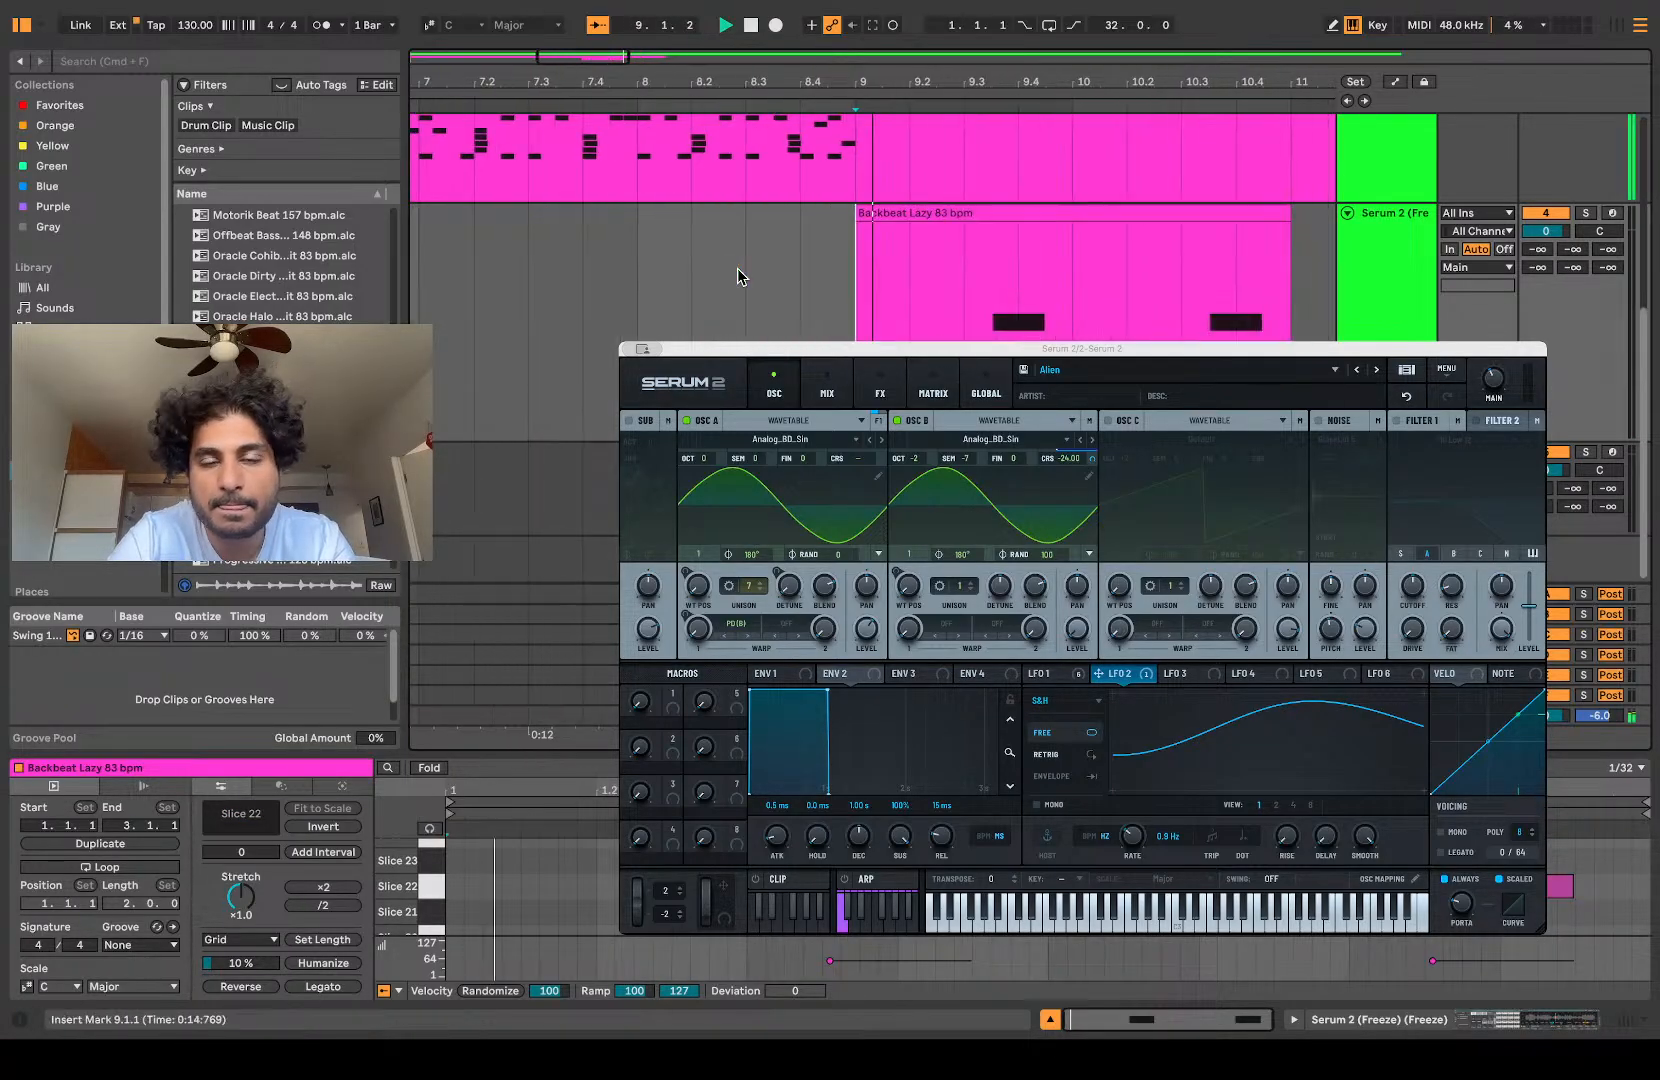
{"action": "scroll", "coordinate": [740, 269], "scroll_direction": "down", "scroll_amount": 3}
{"action": "scroll", "coordinate": [740, 269], "scroll_direction": "up", "scroll_amount": 1}
{"action": "scroll", "coordinate": [741, 276], "scroll_direction": "up", "scroll_amount": 4}
{"action": "scroll", "coordinate": [741, 276], "scroll_direction": "left", "scroll_amount": 4}
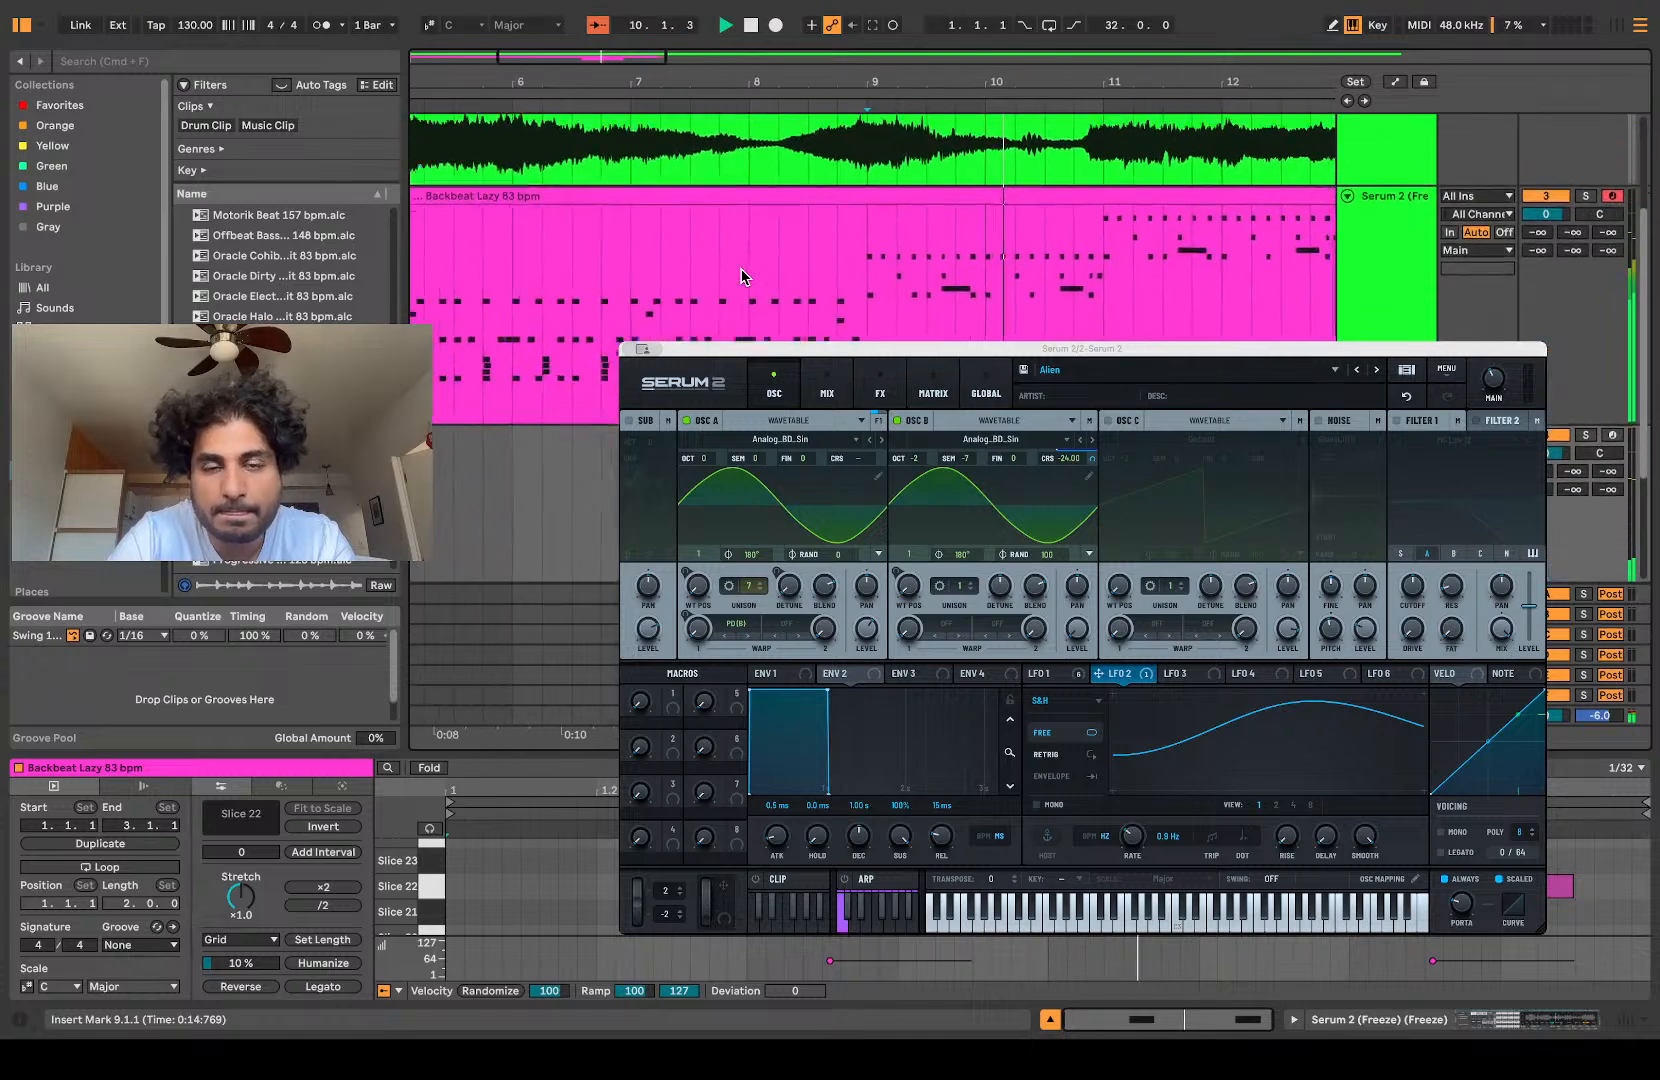
{"action": "scroll", "coordinate": [741, 276], "scroll_direction": "down", "scroll_amount": 3}
{"action": "scroll", "coordinate": [741, 277], "scroll_direction": "up", "scroll_amount": 1}
{"action": "scroll", "coordinate": [741, 277], "scroll_direction": "left", "scroll_amount": 1}
{"action": "scroll", "coordinate": [742, 277], "scroll_direction": "down", "scroll_amount": 5}
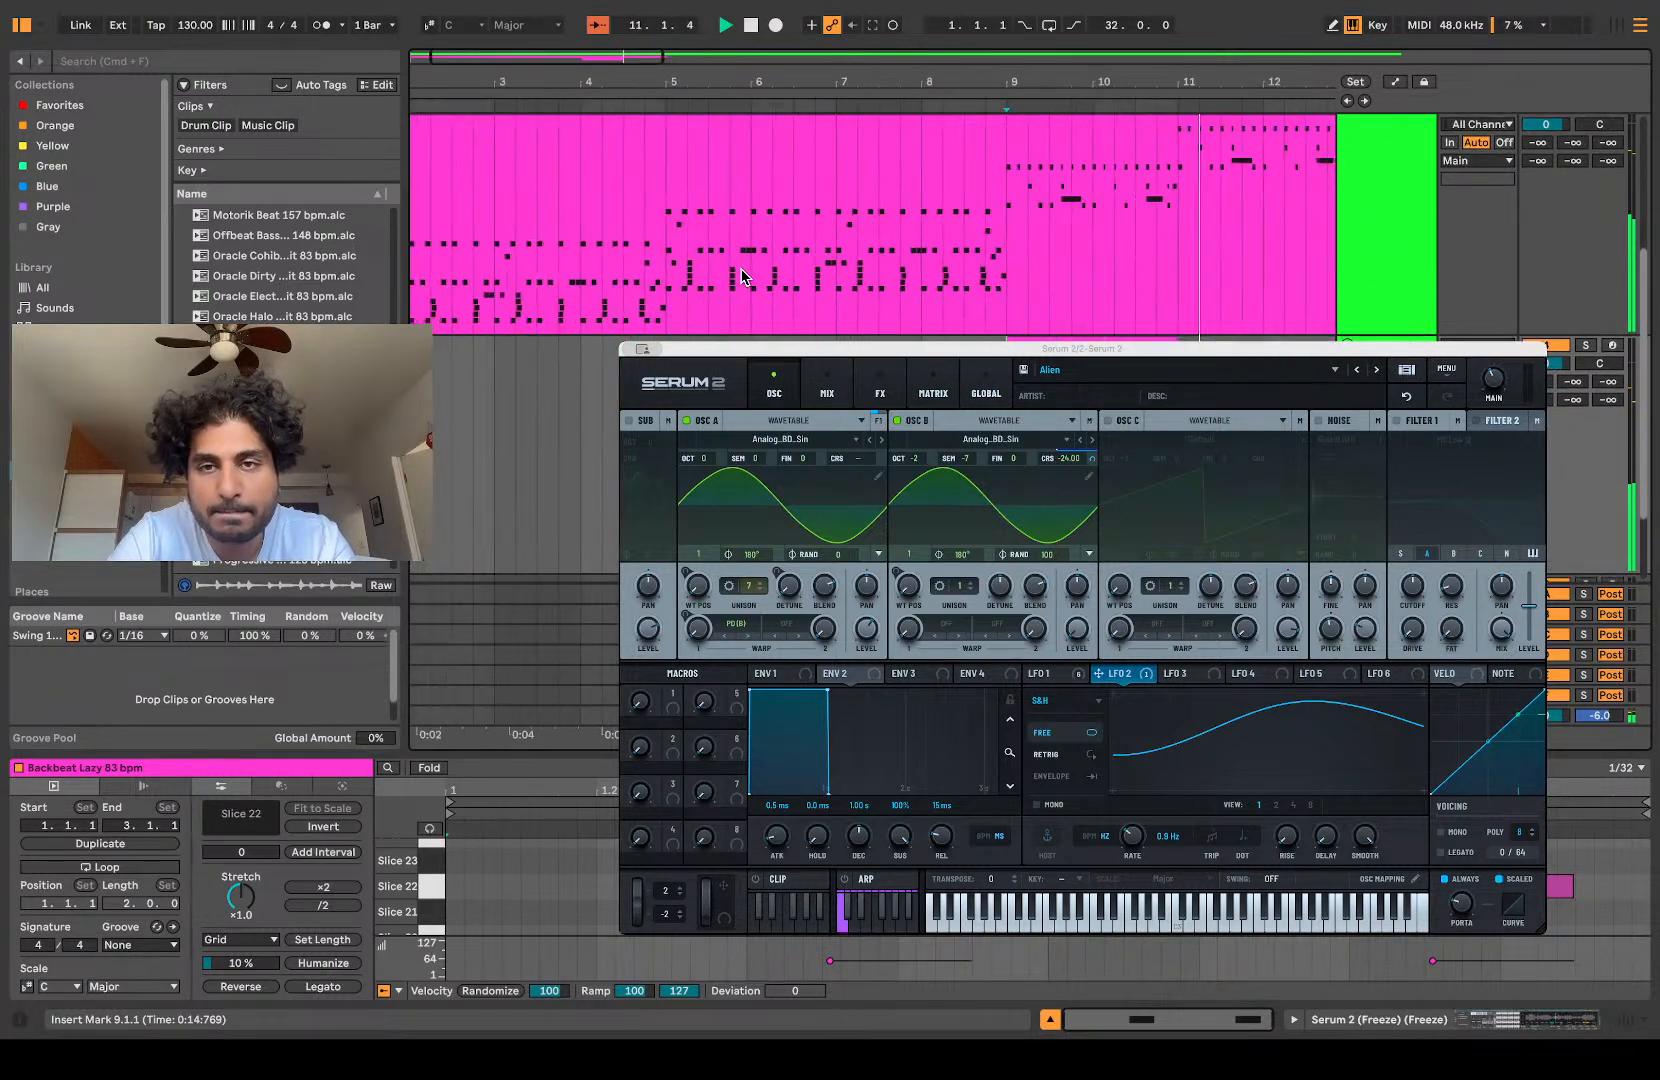
Step: Play the shortened Backbeat Lazy clip on the main sliced track from bar 1
{"action": "left_click", "coordinate": [417, 305]}
{"action": "key", "text": "space"}
{"action": "key", "text": "space"}
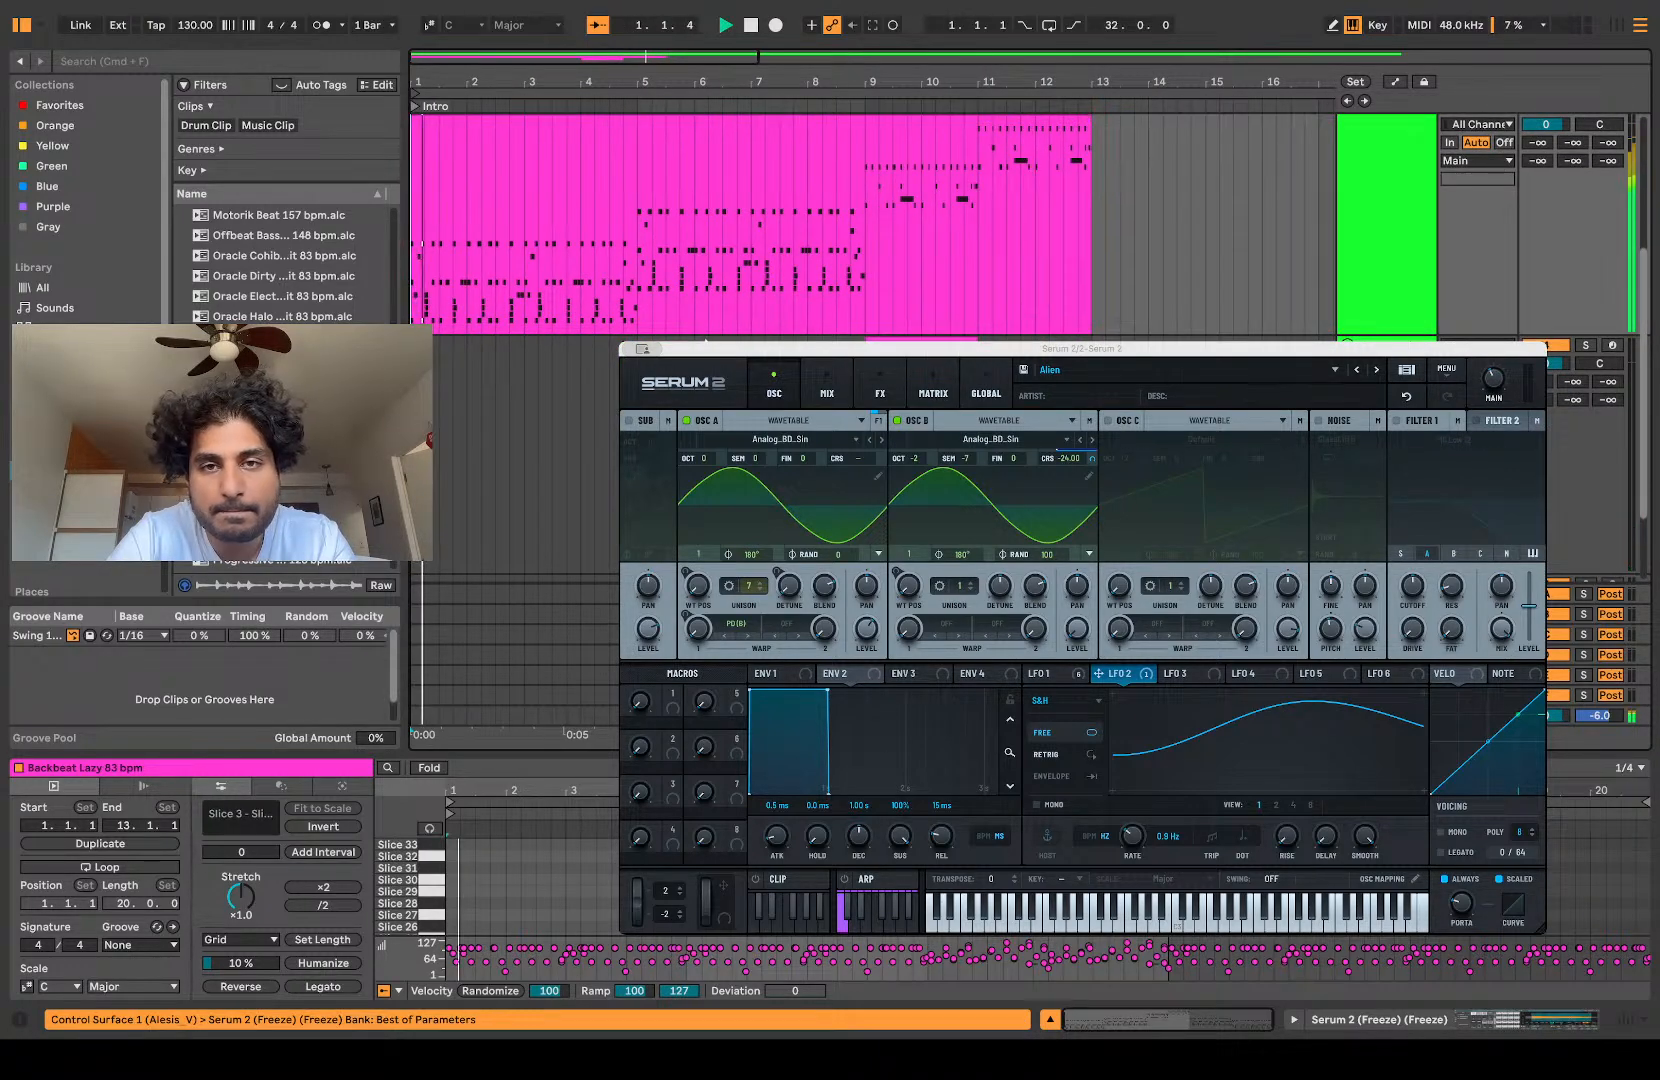
{"action": "scroll", "coordinate": [574, 330], "scroll_direction": "up", "scroll_amount": 3}
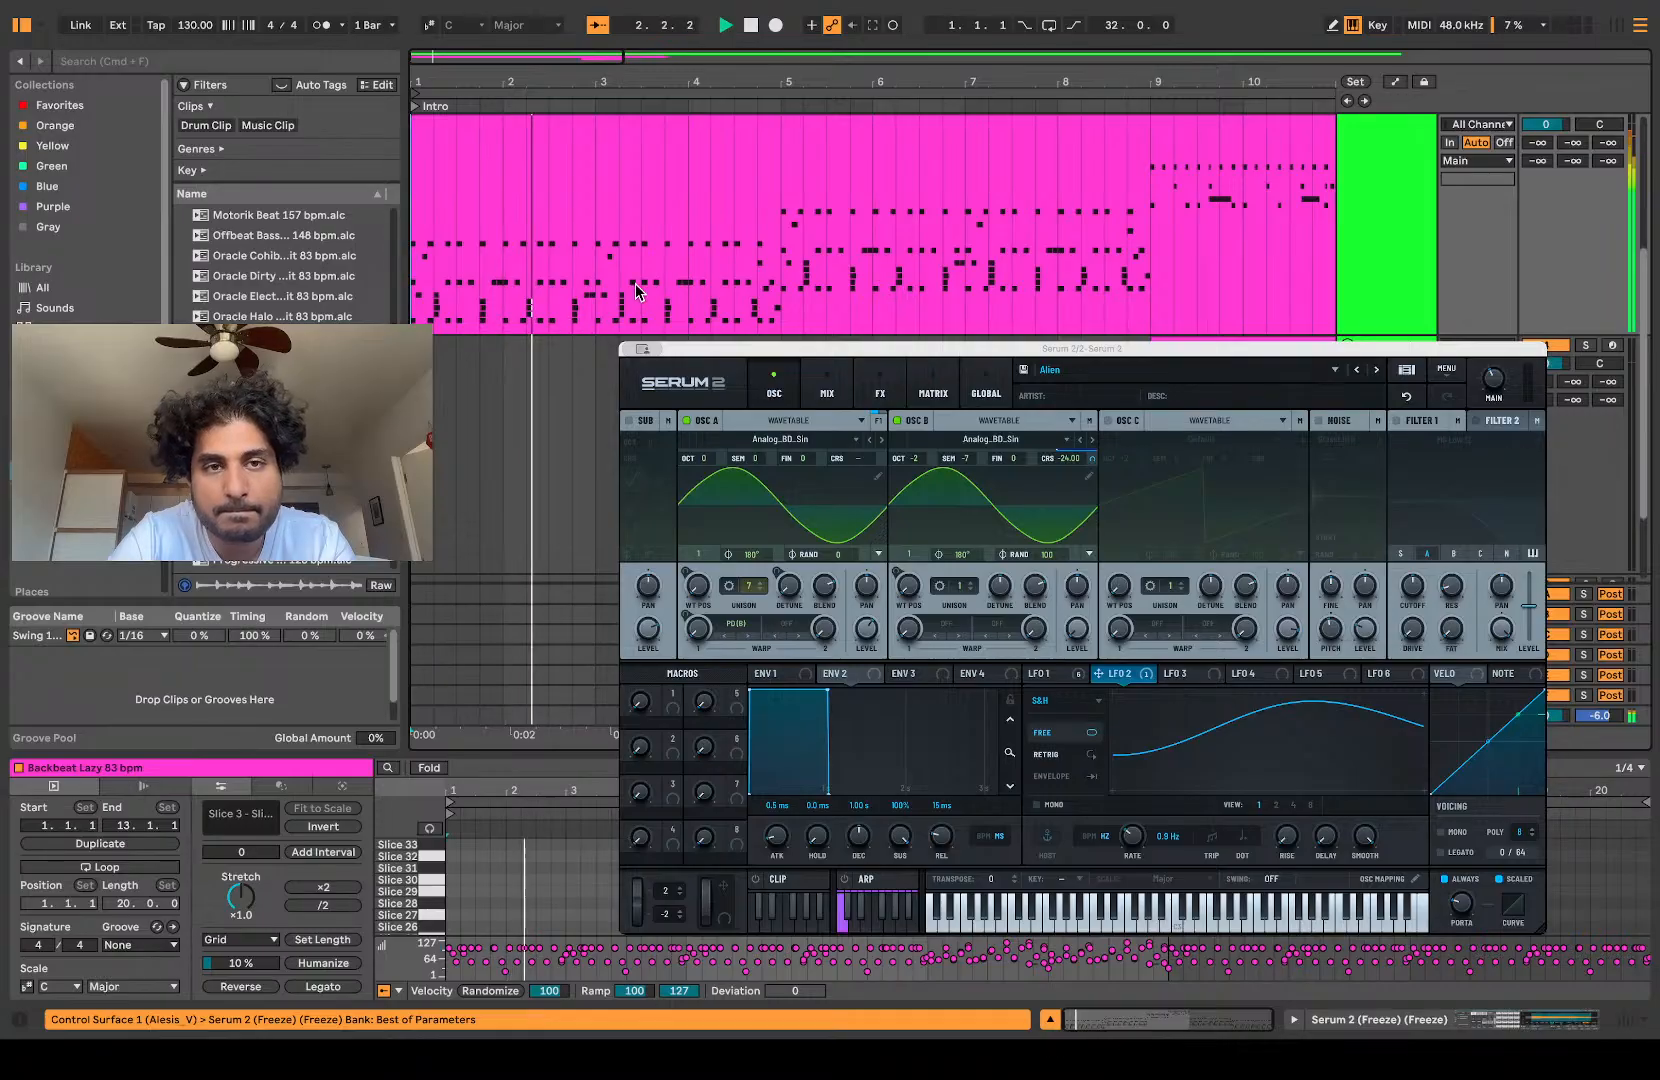
{"action": "scroll", "coordinate": [572, 250], "scroll_direction": "up", "scroll_amount": 2}
{"action": "key", "text": "space"}
{"action": "key", "text": "space"}
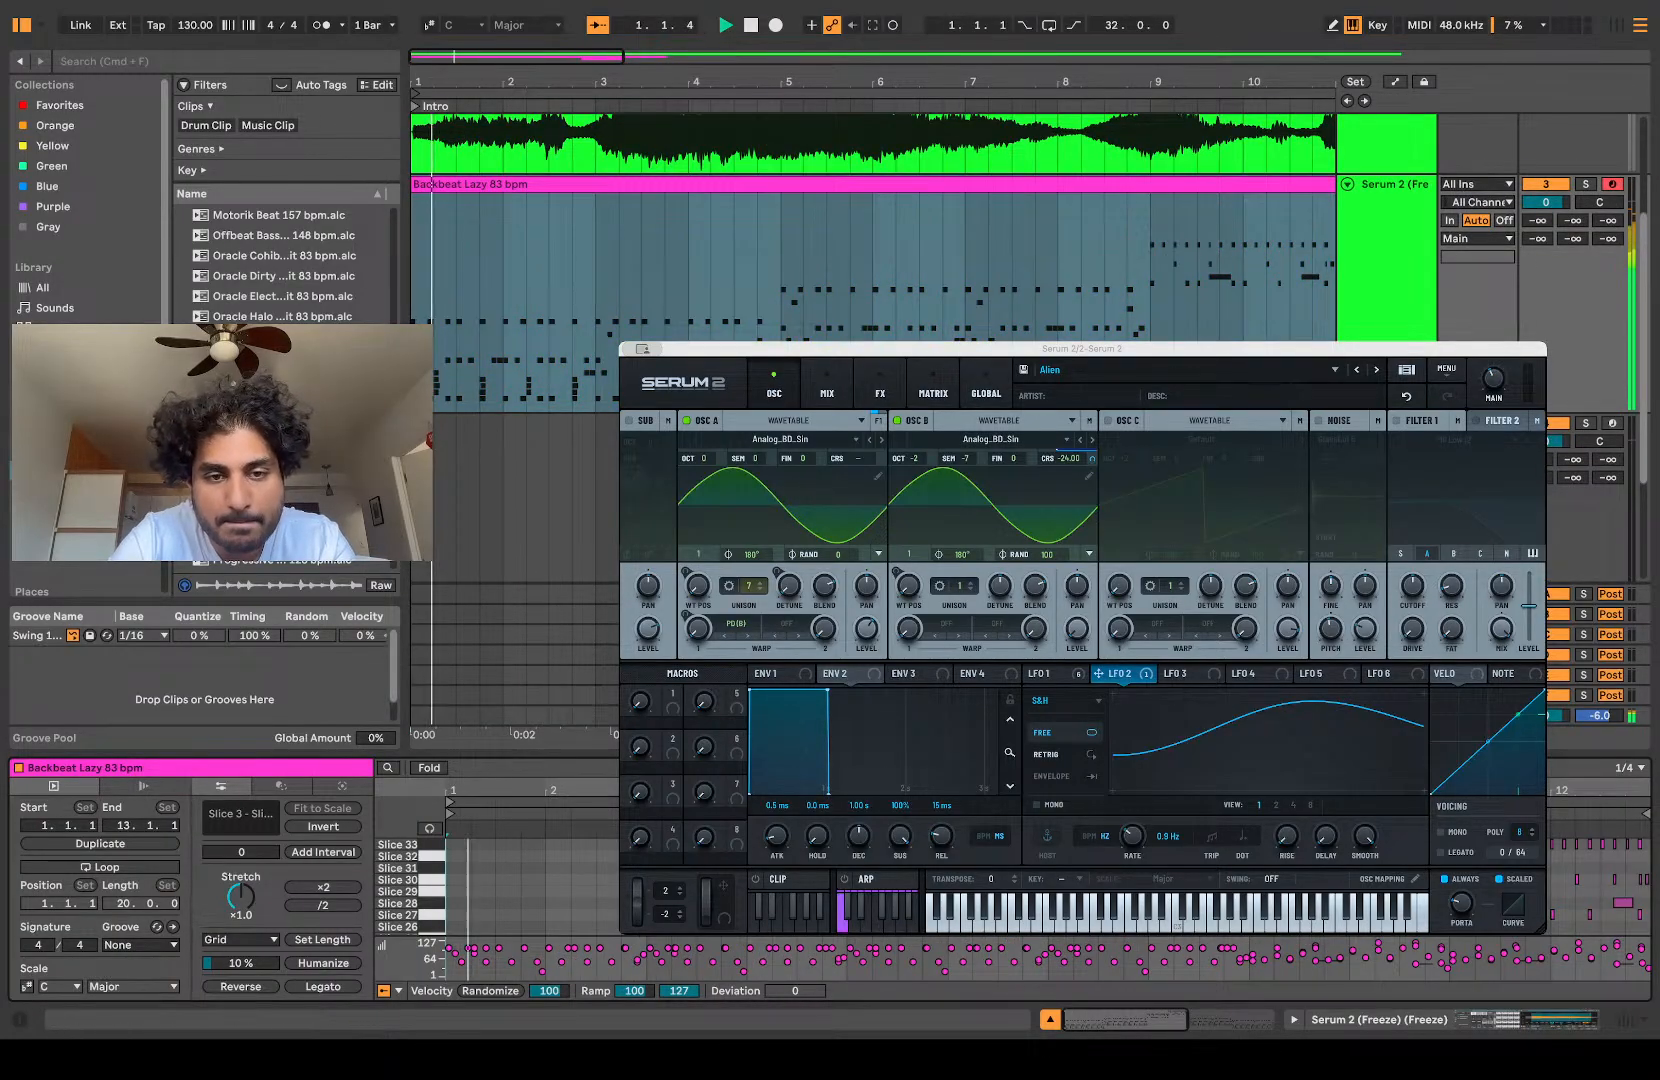
Step: Enlarge the note editor for the main sliced clip and audition the notes in the first beat of bar 1
{"action": "left_click_drag", "start_coordinate": [590, 750], "coordinate": [800, 256]}
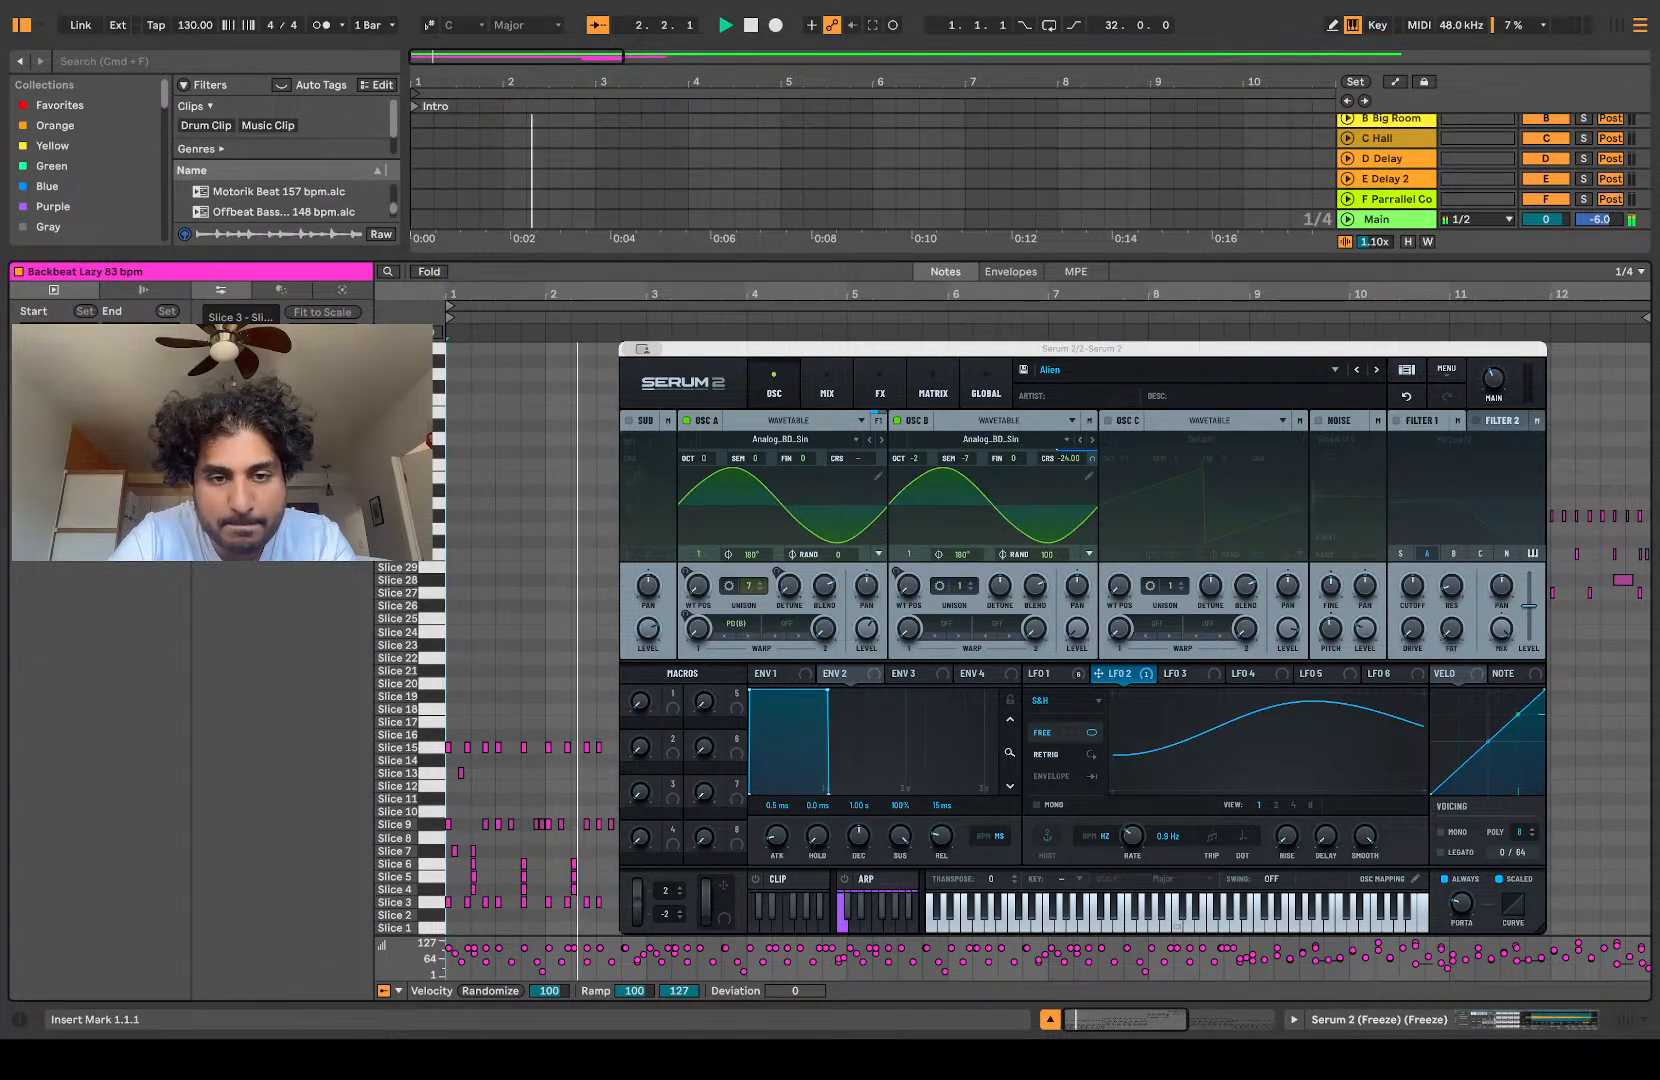
{"action": "key", "text": "space"}
{"action": "key", "text": "space"}
{"action": "scroll", "coordinate": [532, 640], "scroll_direction": "up", "scroll_amount": 5}
{"action": "key", "text": "space"}
{"action": "key", "text": "space"}
{"action": "double_click", "coordinate": [615, 851]}
{"action": "key", "text": "space"}
Step: Try the first beat of bar 1 without its Slice 7, 9, 13 and 15 notes, and undo the deletion
{"action": "key", "text": "space"}
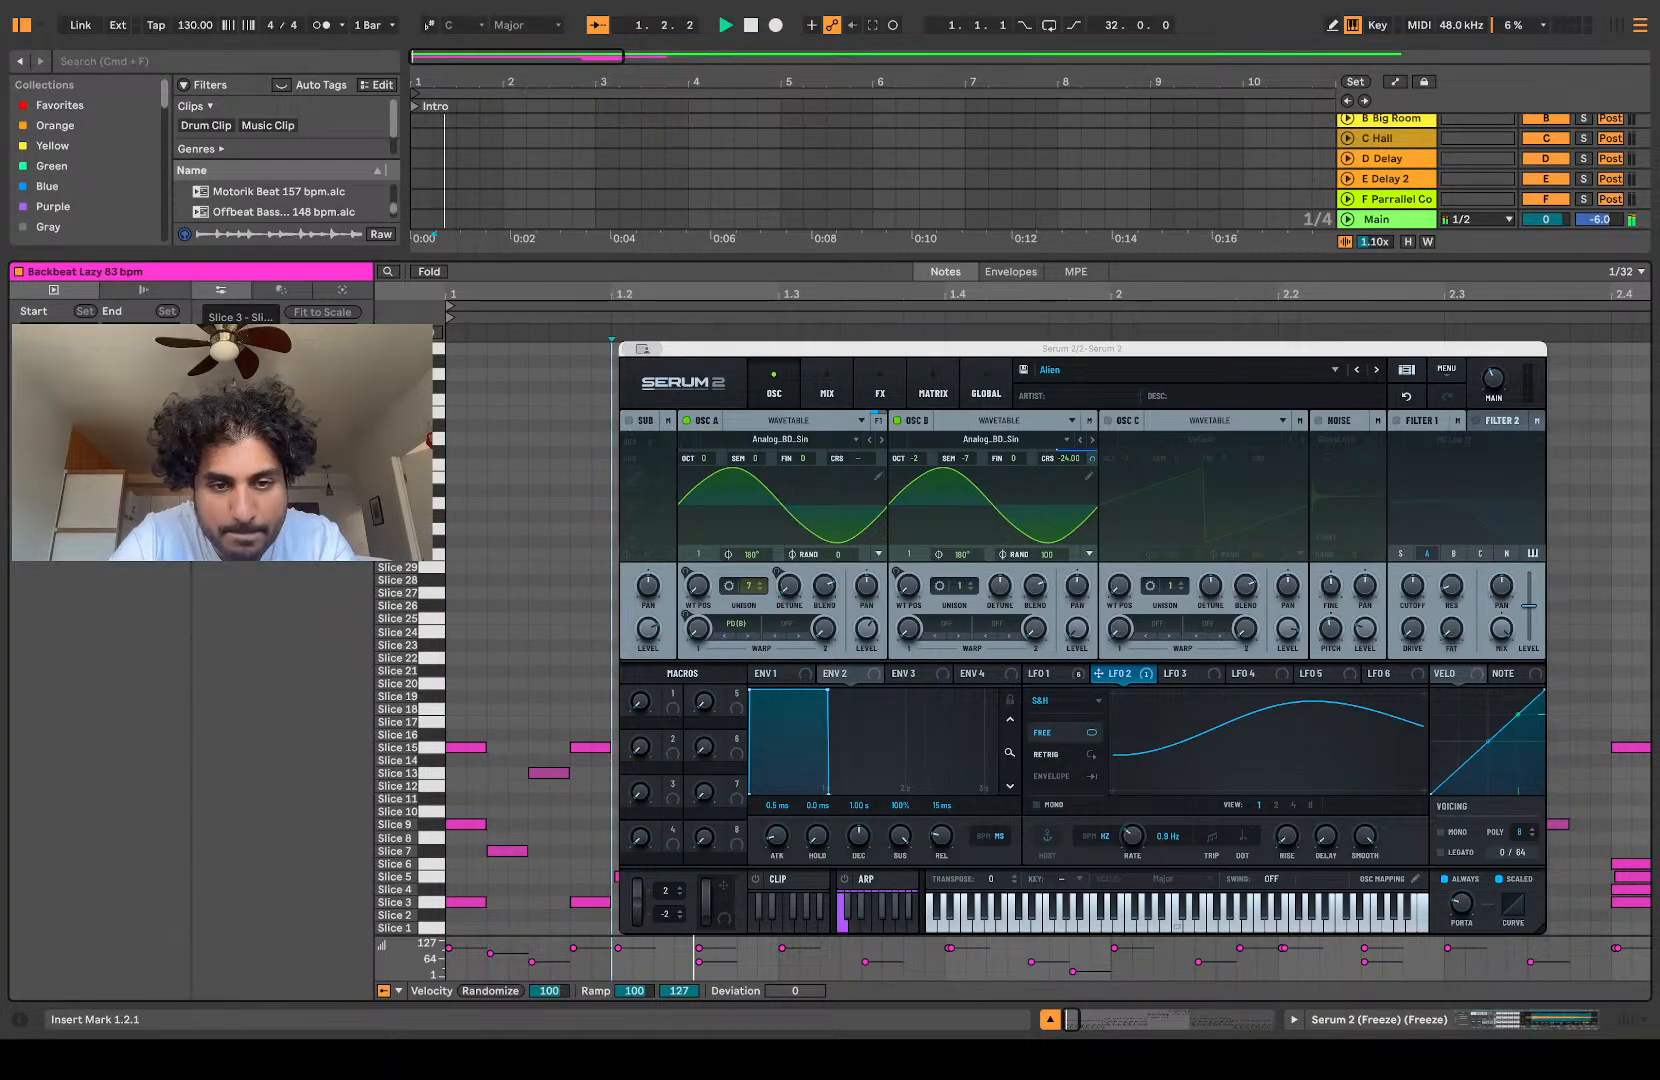
{"action": "key", "text": "space"}
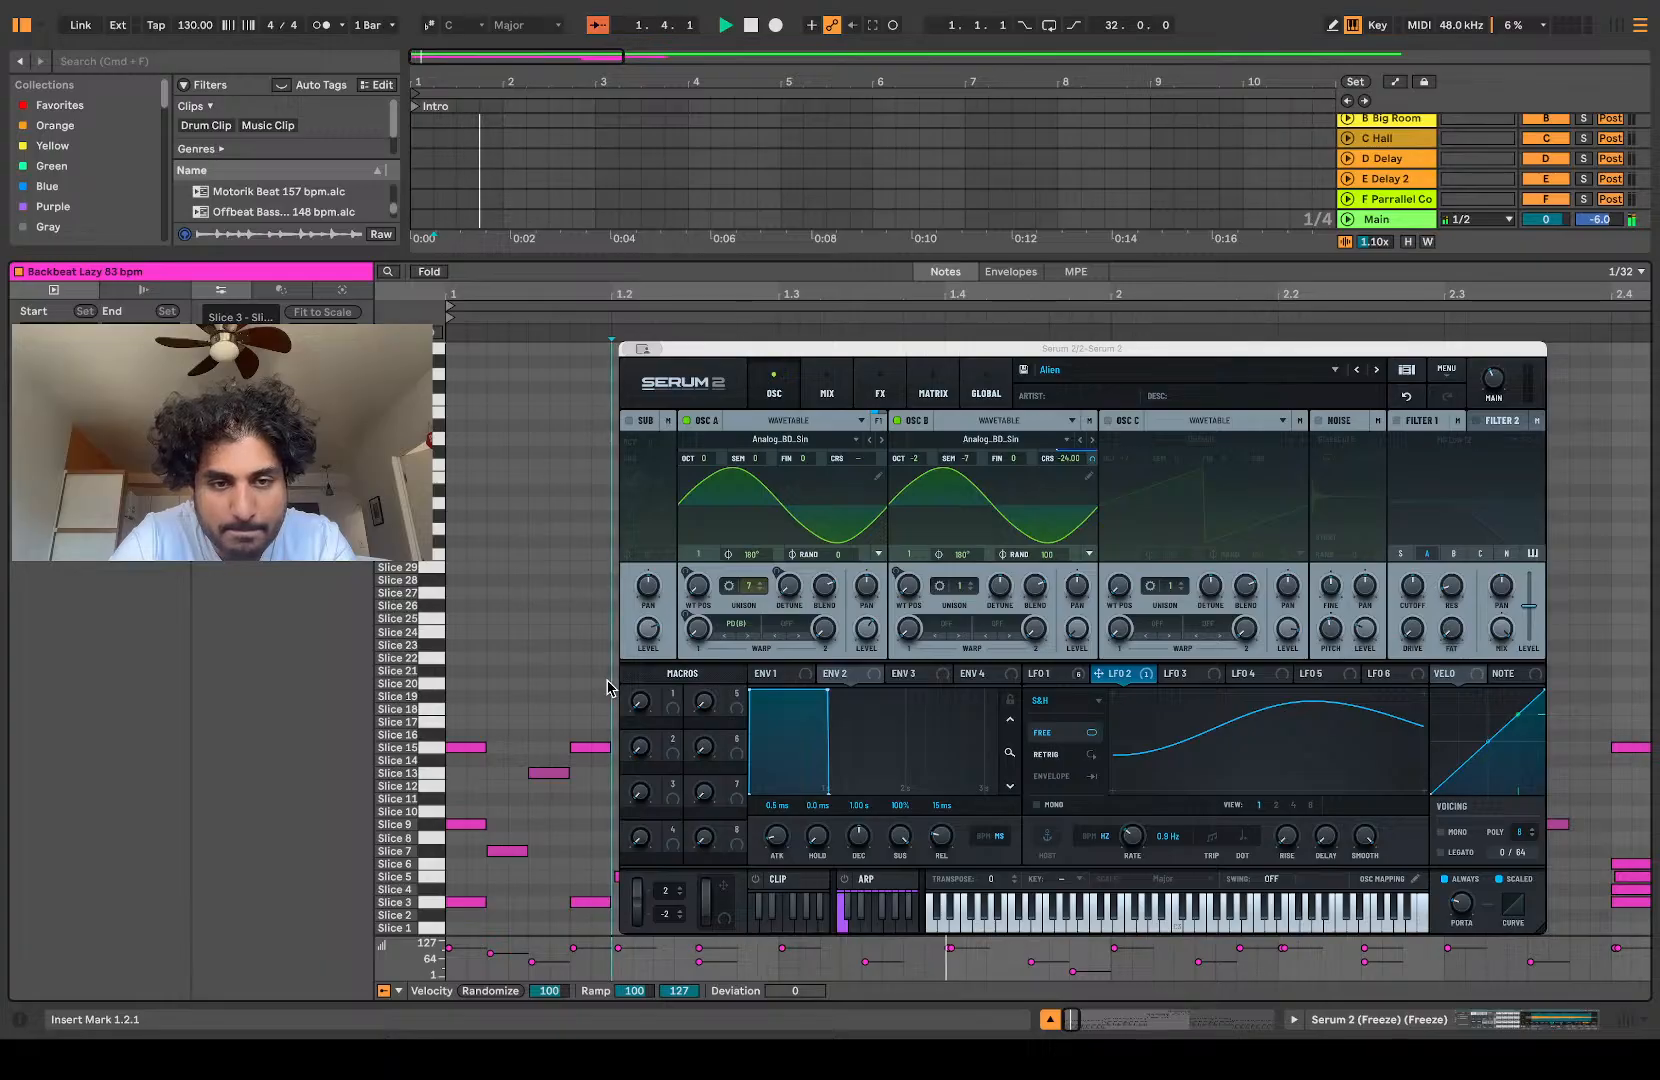
{"action": "key", "text": "space"}
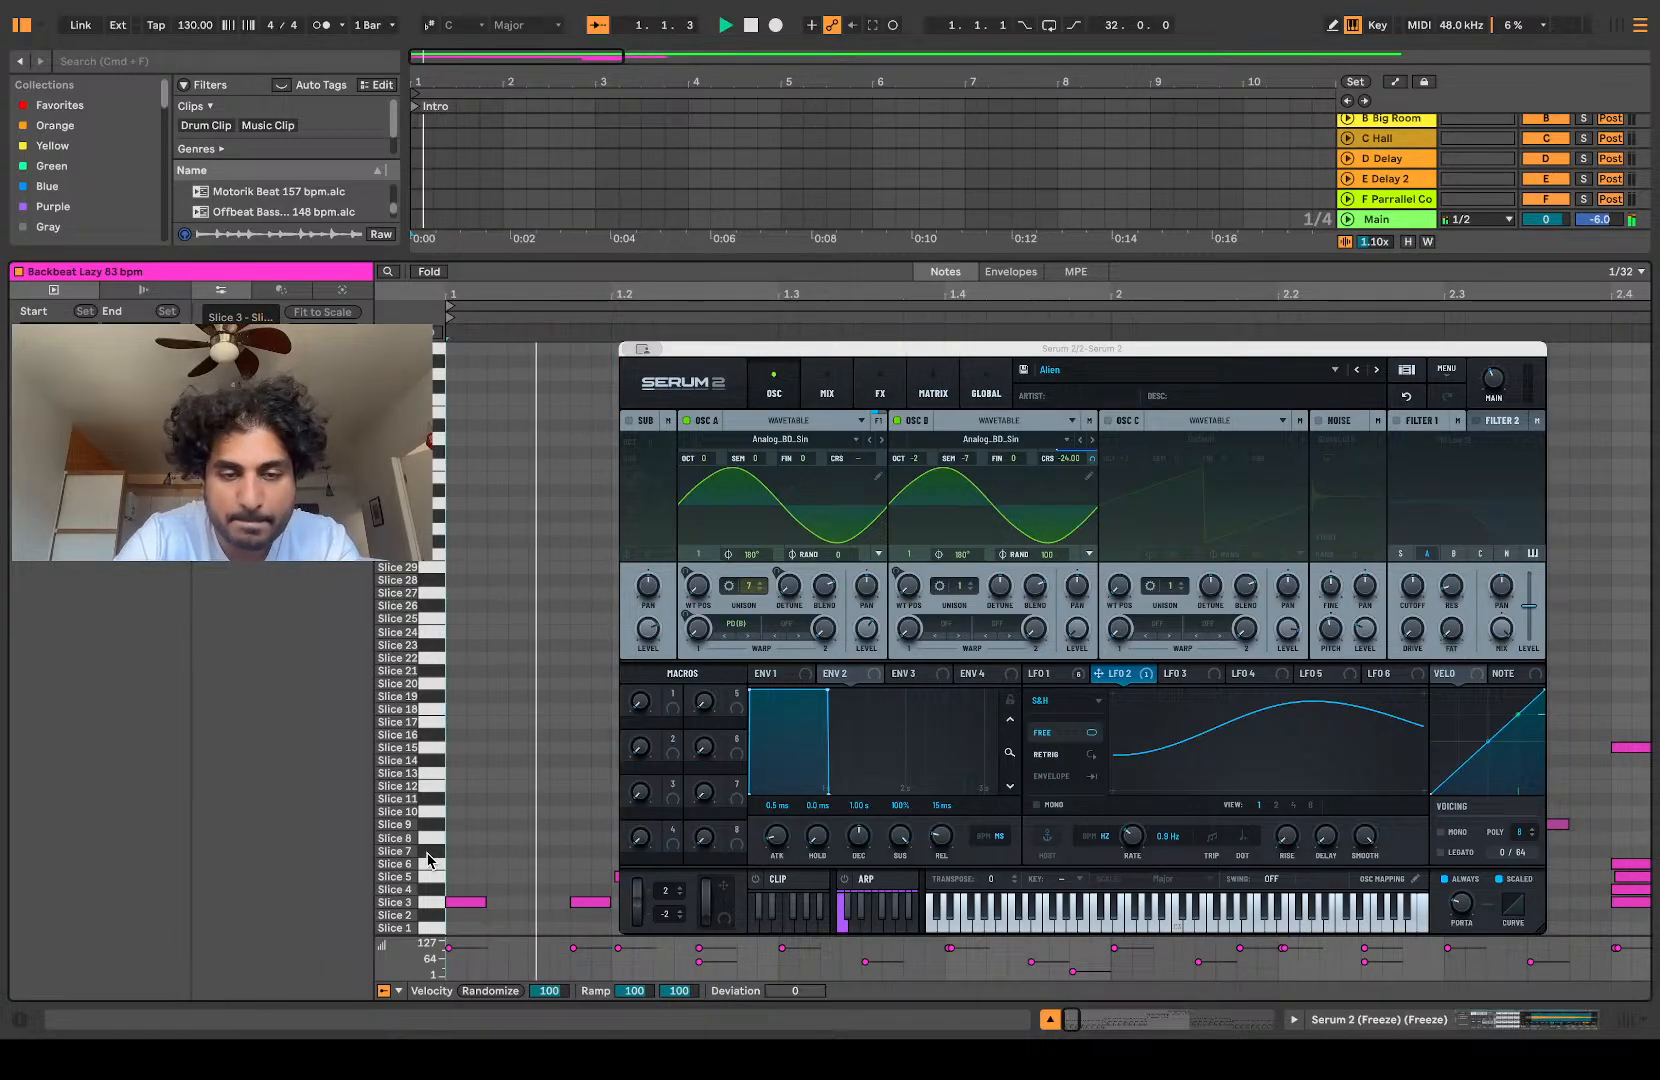
{"action": "key", "text": "space"}
{"action": "key", "text": "super+z"}
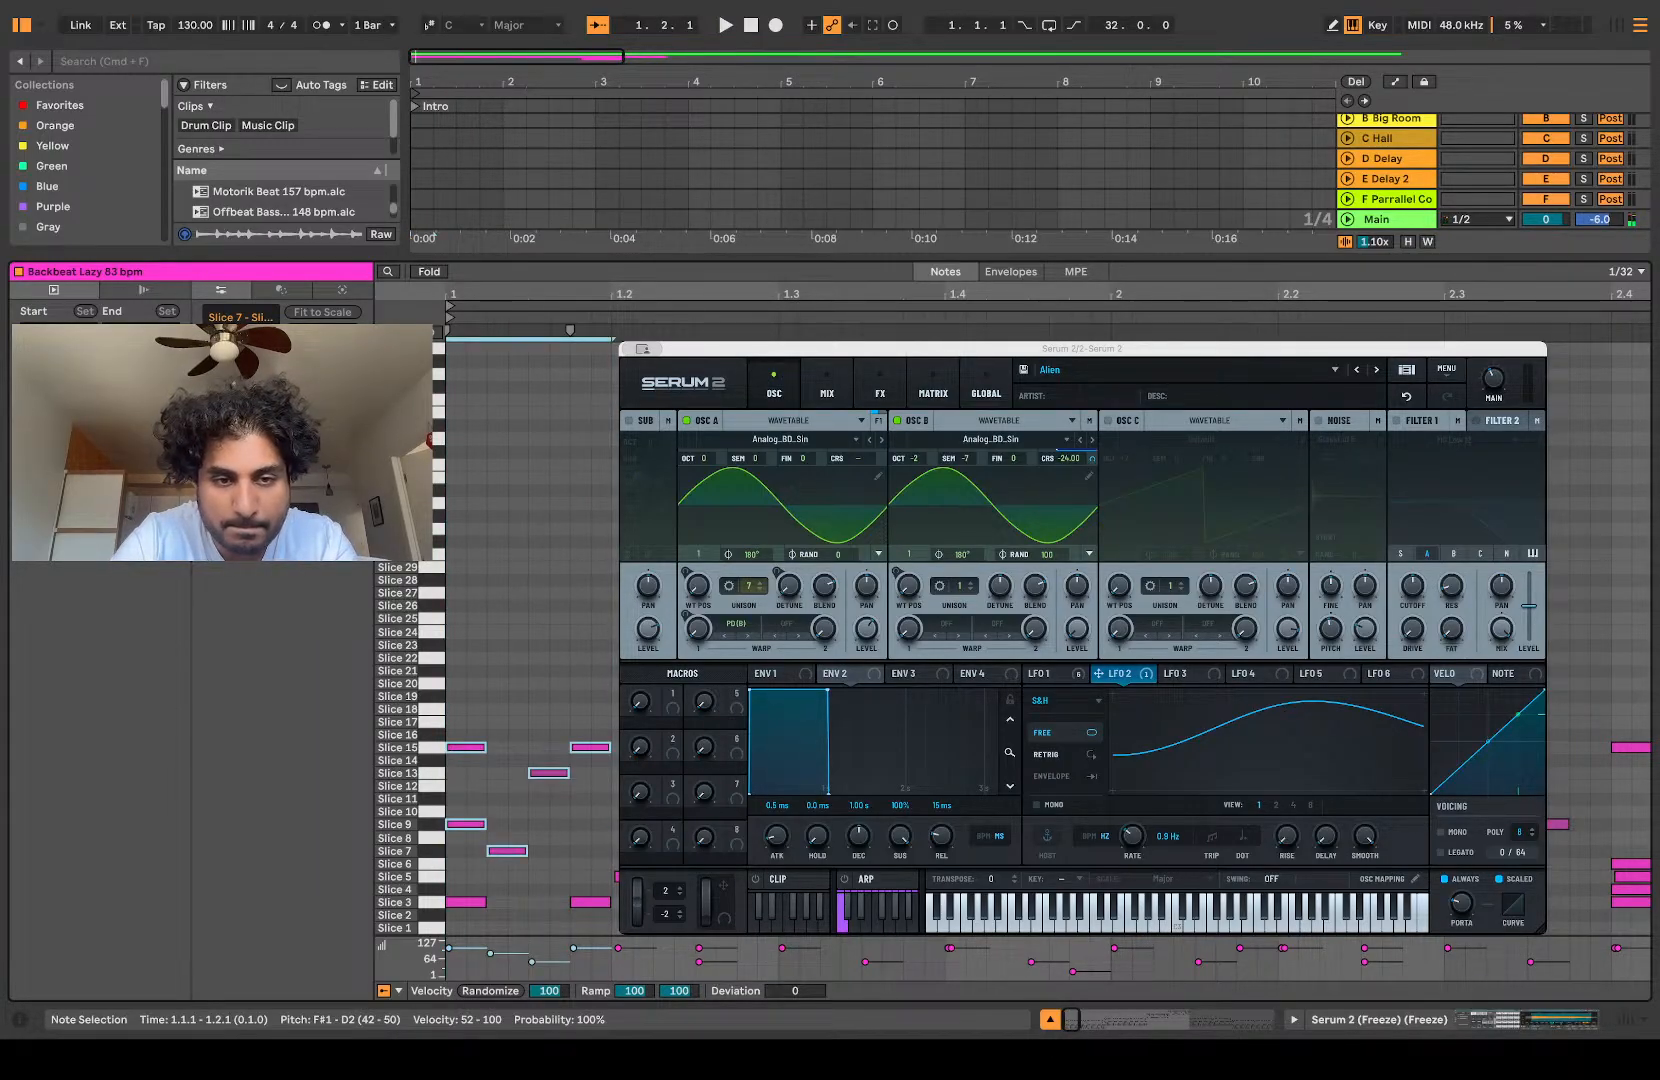
Step: Delete the Slice 3 notes from the first beat of bar 1 in the main sliced clip
{"action": "left_click", "coordinate": [588, 831]}
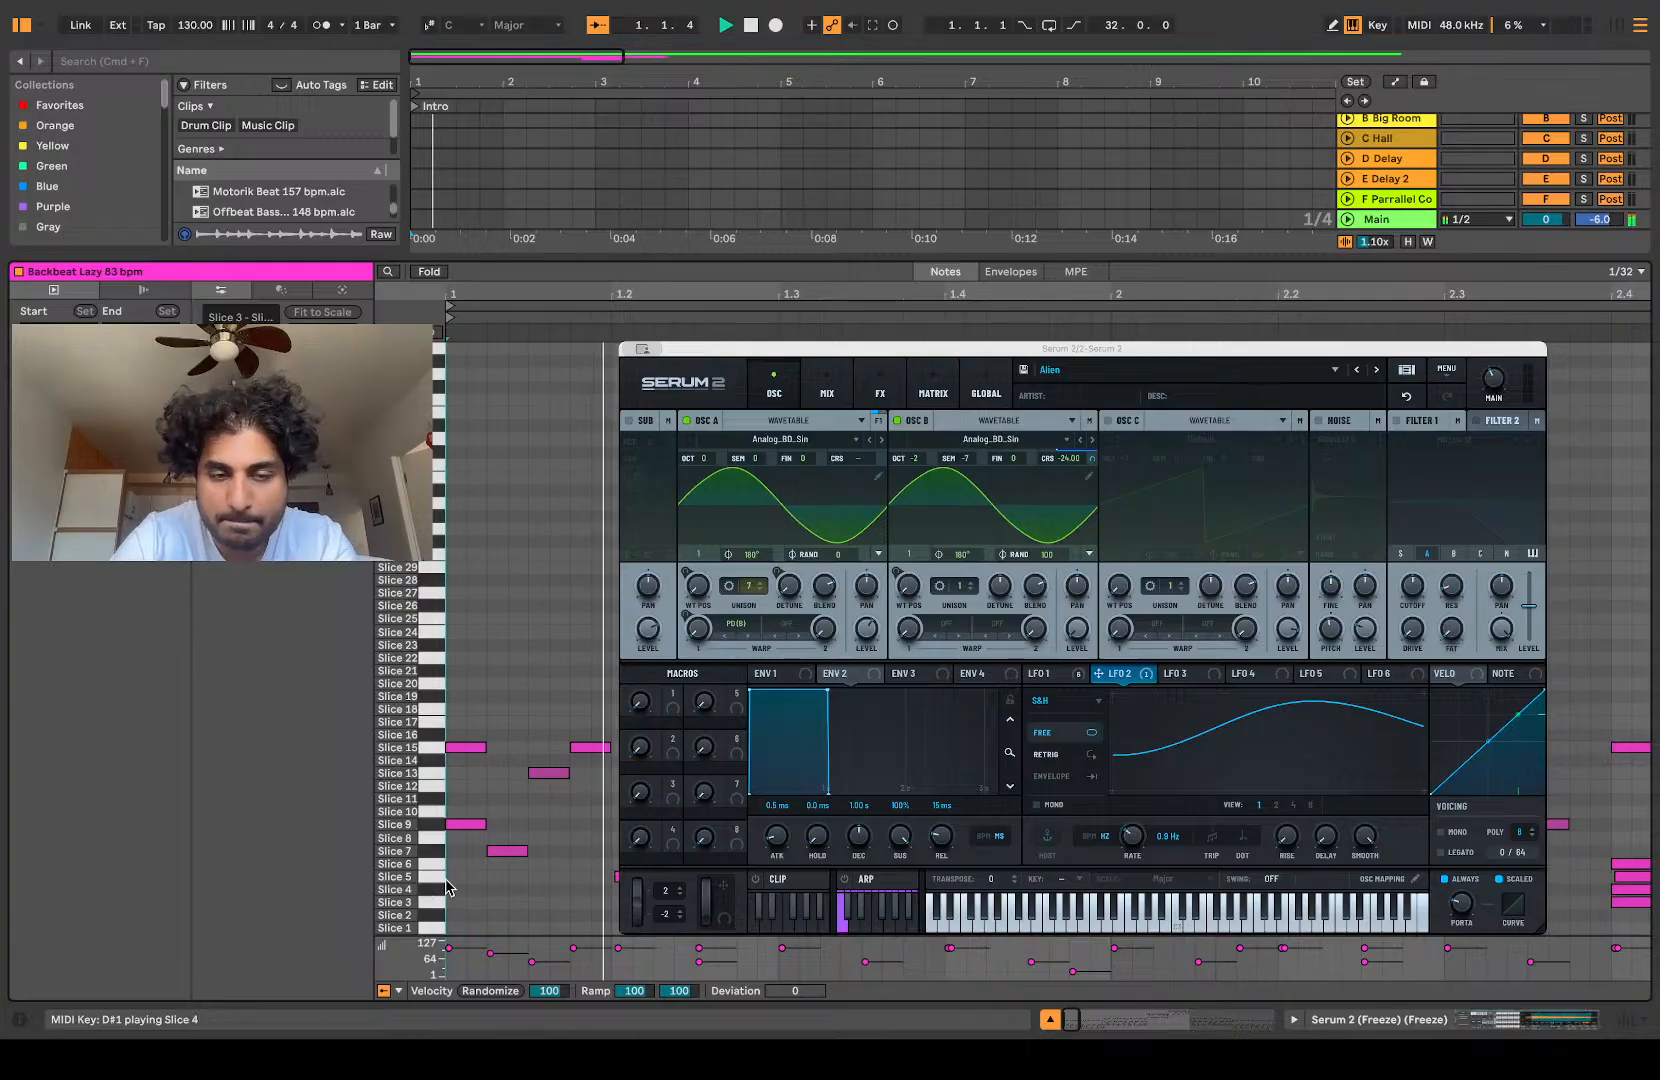
Step: Delete the Slice 7, 9 and 13 notes from the first beat of bar 1, auditioning between deletions
{"action": "left_click_drag", "start_coordinate": [588, 824], "coordinate": [363, 883]}
{"action": "key", "text": "Delete"}
{"action": "key", "text": "space"}
{"action": "left_click", "coordinate": [595, 779]}
{"action": "key", "text": "space"}
{"action": "left_click_drag", "start_coordinate": [595, 779], "coordinate": [517, 777]}
{"action": "key", "text": "Delete"}
{"action": "key", "text": "space"}
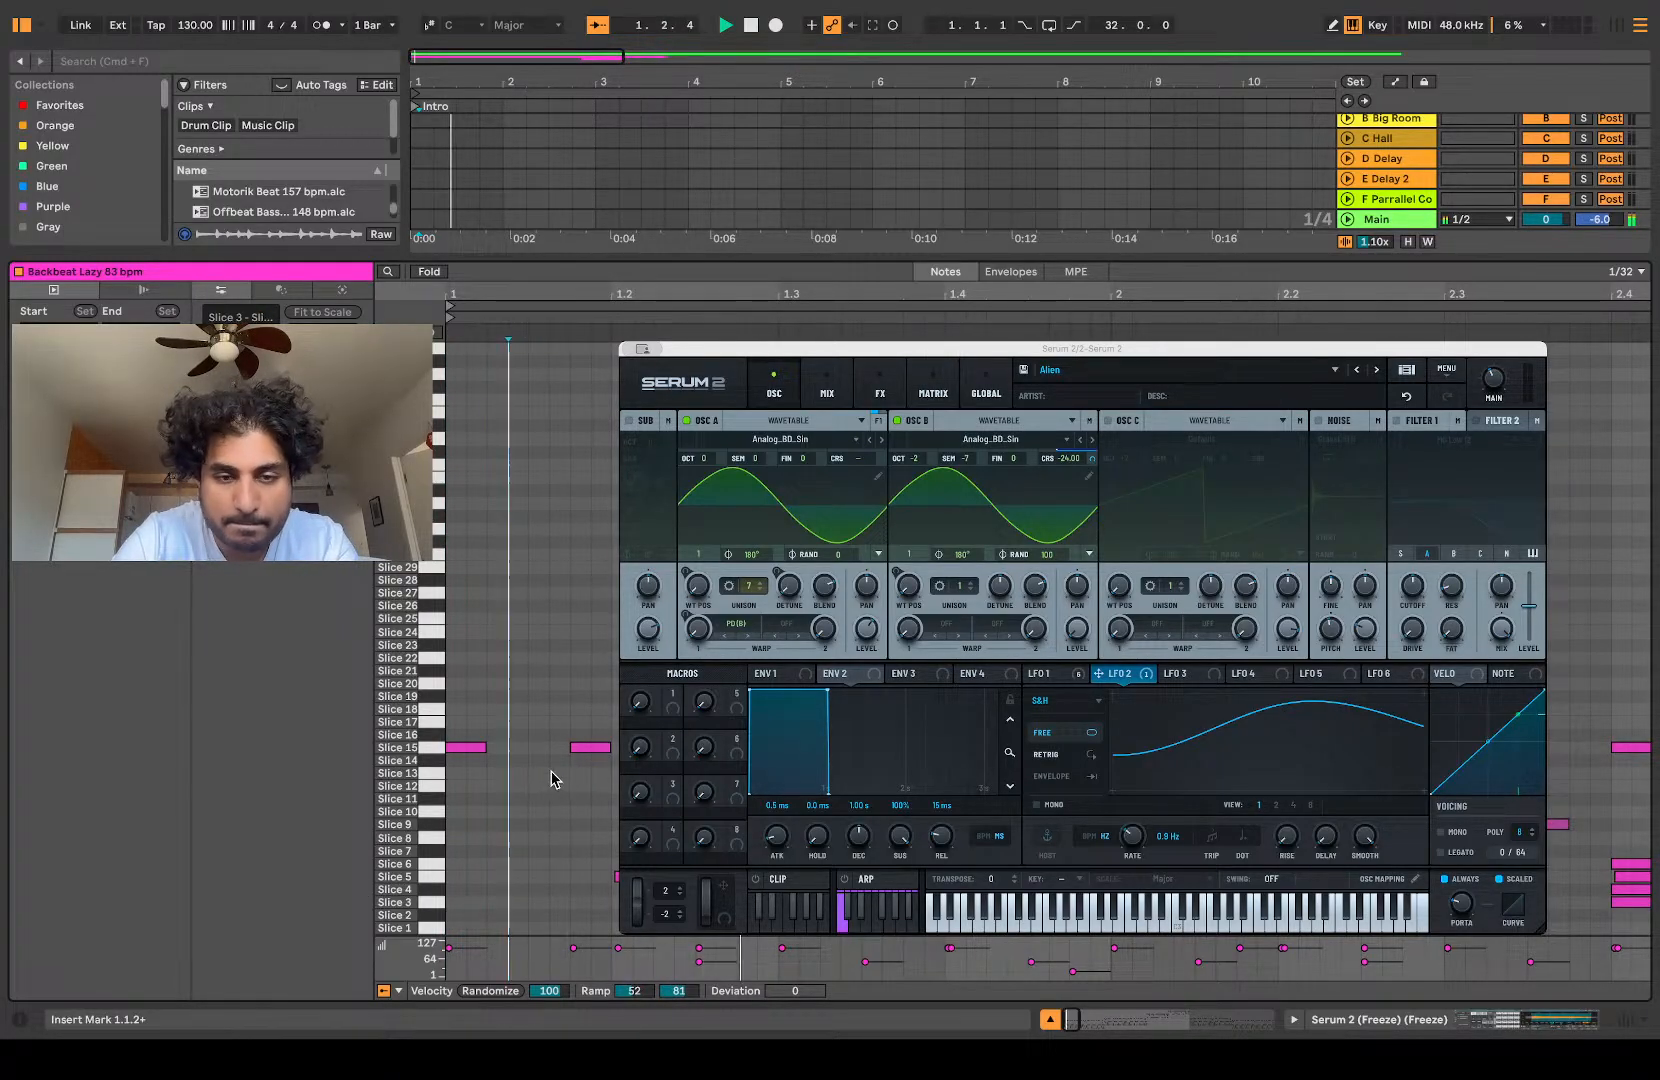
Step: Delete the notes at 1.2.3 in the main sliced clip while auditioning the rest of bar 1
{"action": "key", "text": "space"}
{"action": "left_click_drag", "start_coordinate": [862, 815], "coordinate": [818, 790]}
{"action": "key", "text": "Delete"}
{"action": "key", "text": "space"}
{"action": "key", "text": "space"}
{"action": "key", "text": "Delete"}
{"action": "key", "text": "space"}
{"action": "key", "text": "space"}
{"action": "left_click_drag", "start_coordinate": [698, 756], "coordinate": [735, 745]}
{"action": "key", "text": "Delete"}
{"action": "key", "text": "space"}
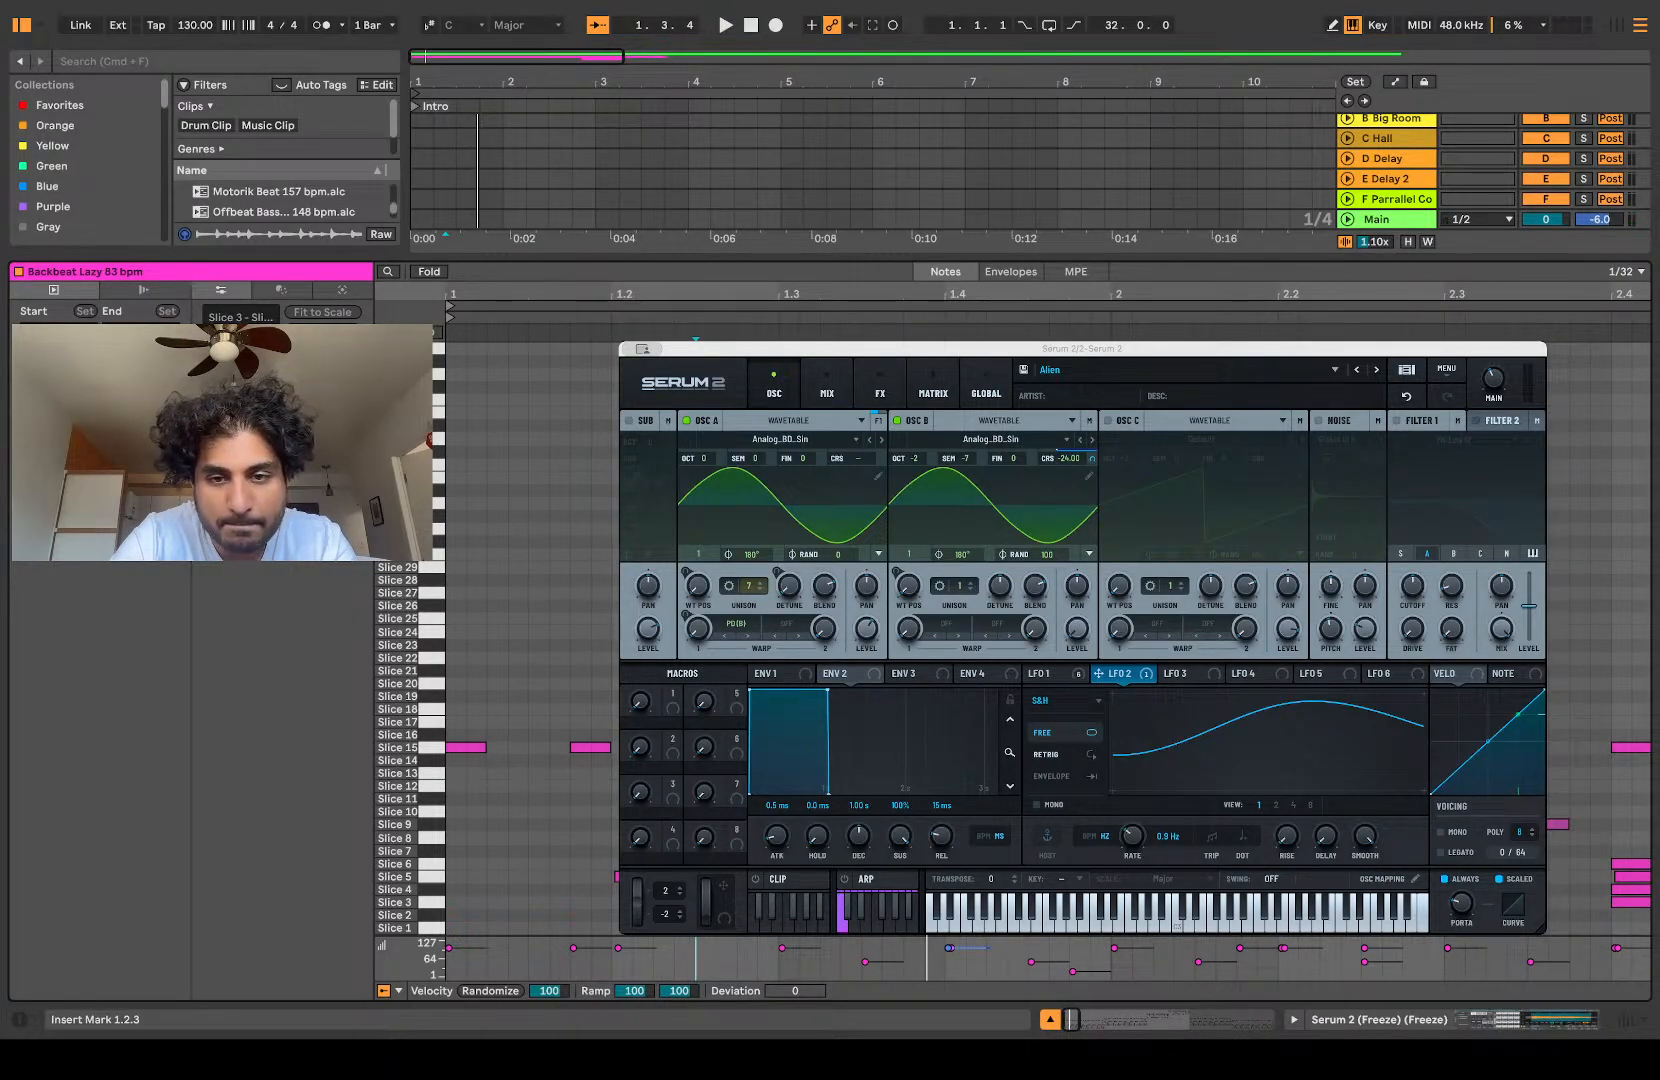
Step: Delete the stacked note at 1.4.1 and the Slice 3 note at 2.1.1, and audition the pattern
{"action": "key", "text": "space"}
{"action": "key", "text": "Delete"}
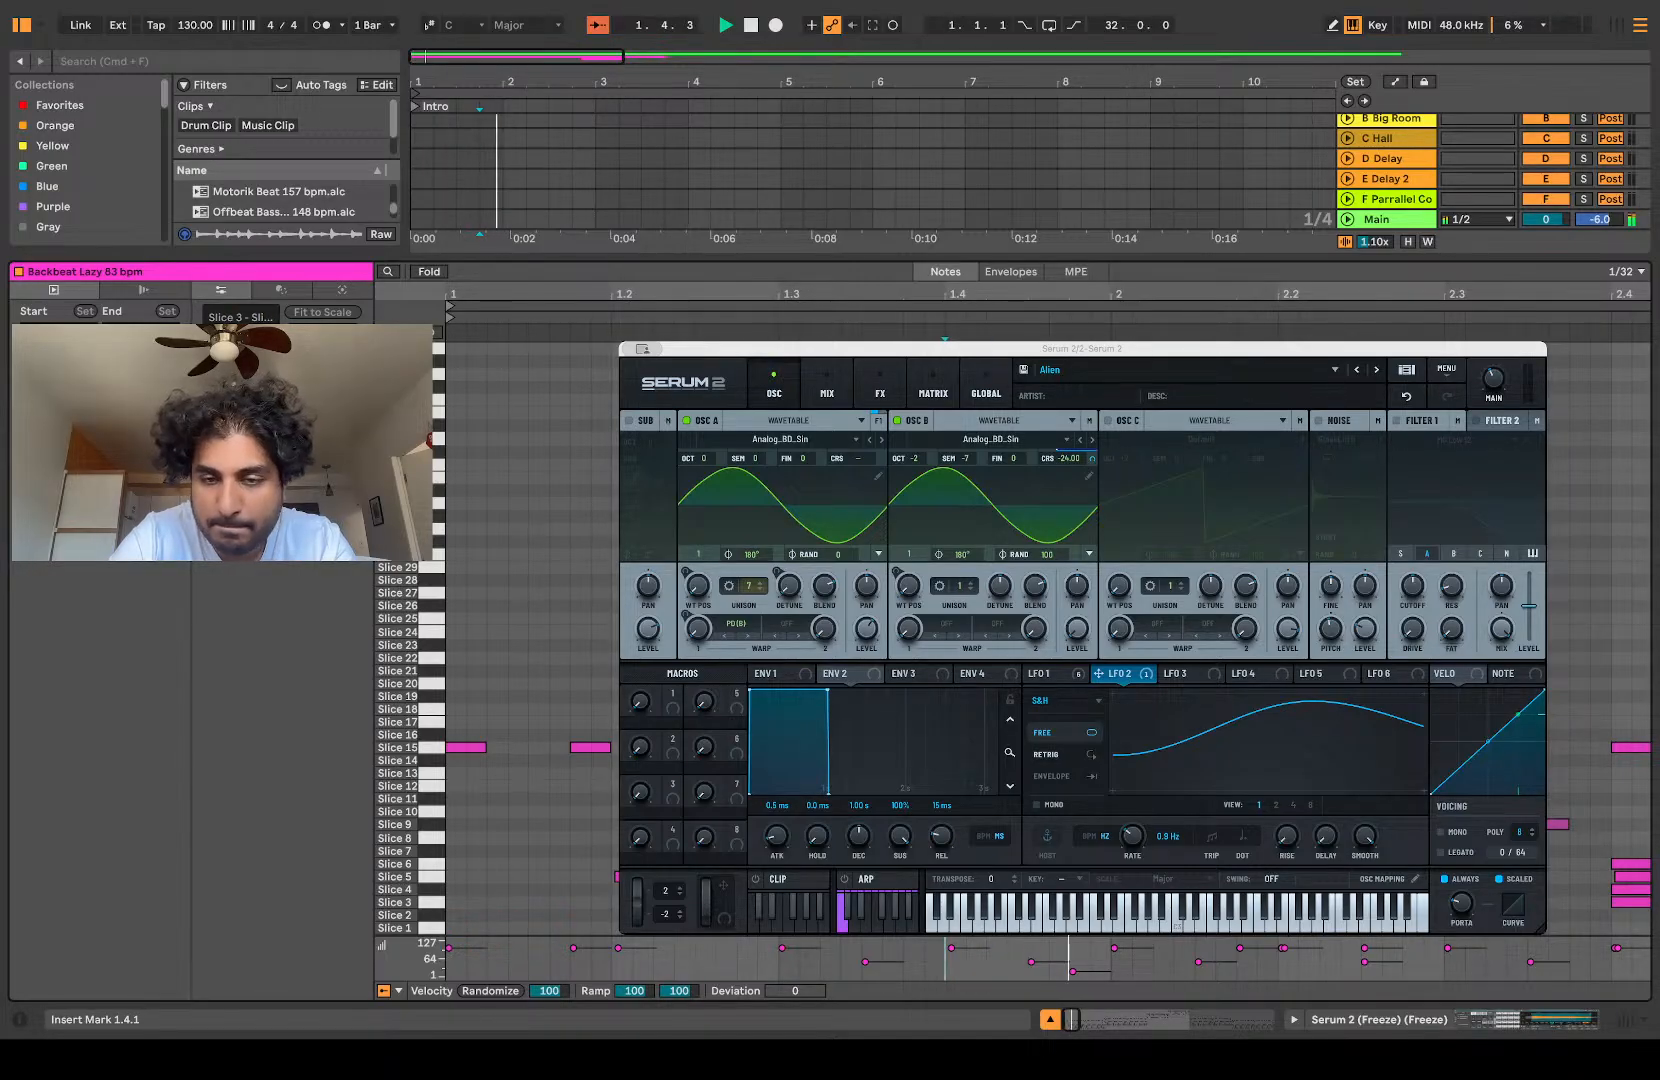
{"action": "key", "text": "space"}
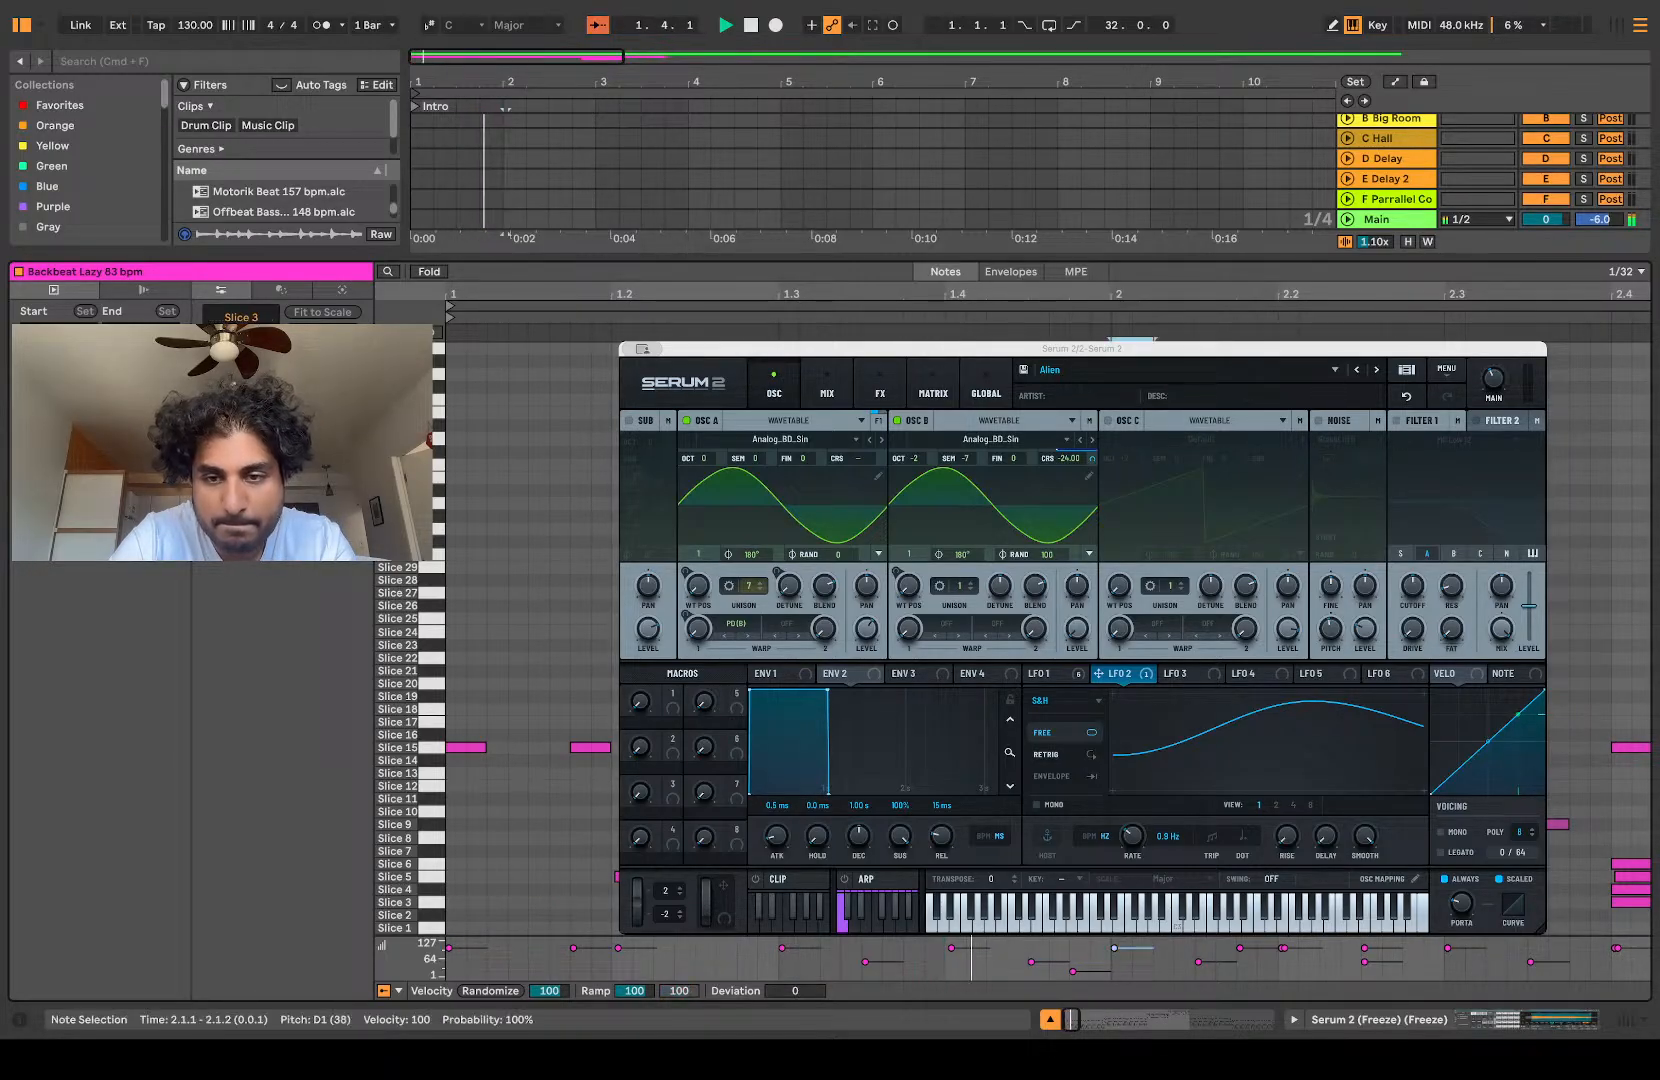
{"action": "key", "text": "space"}
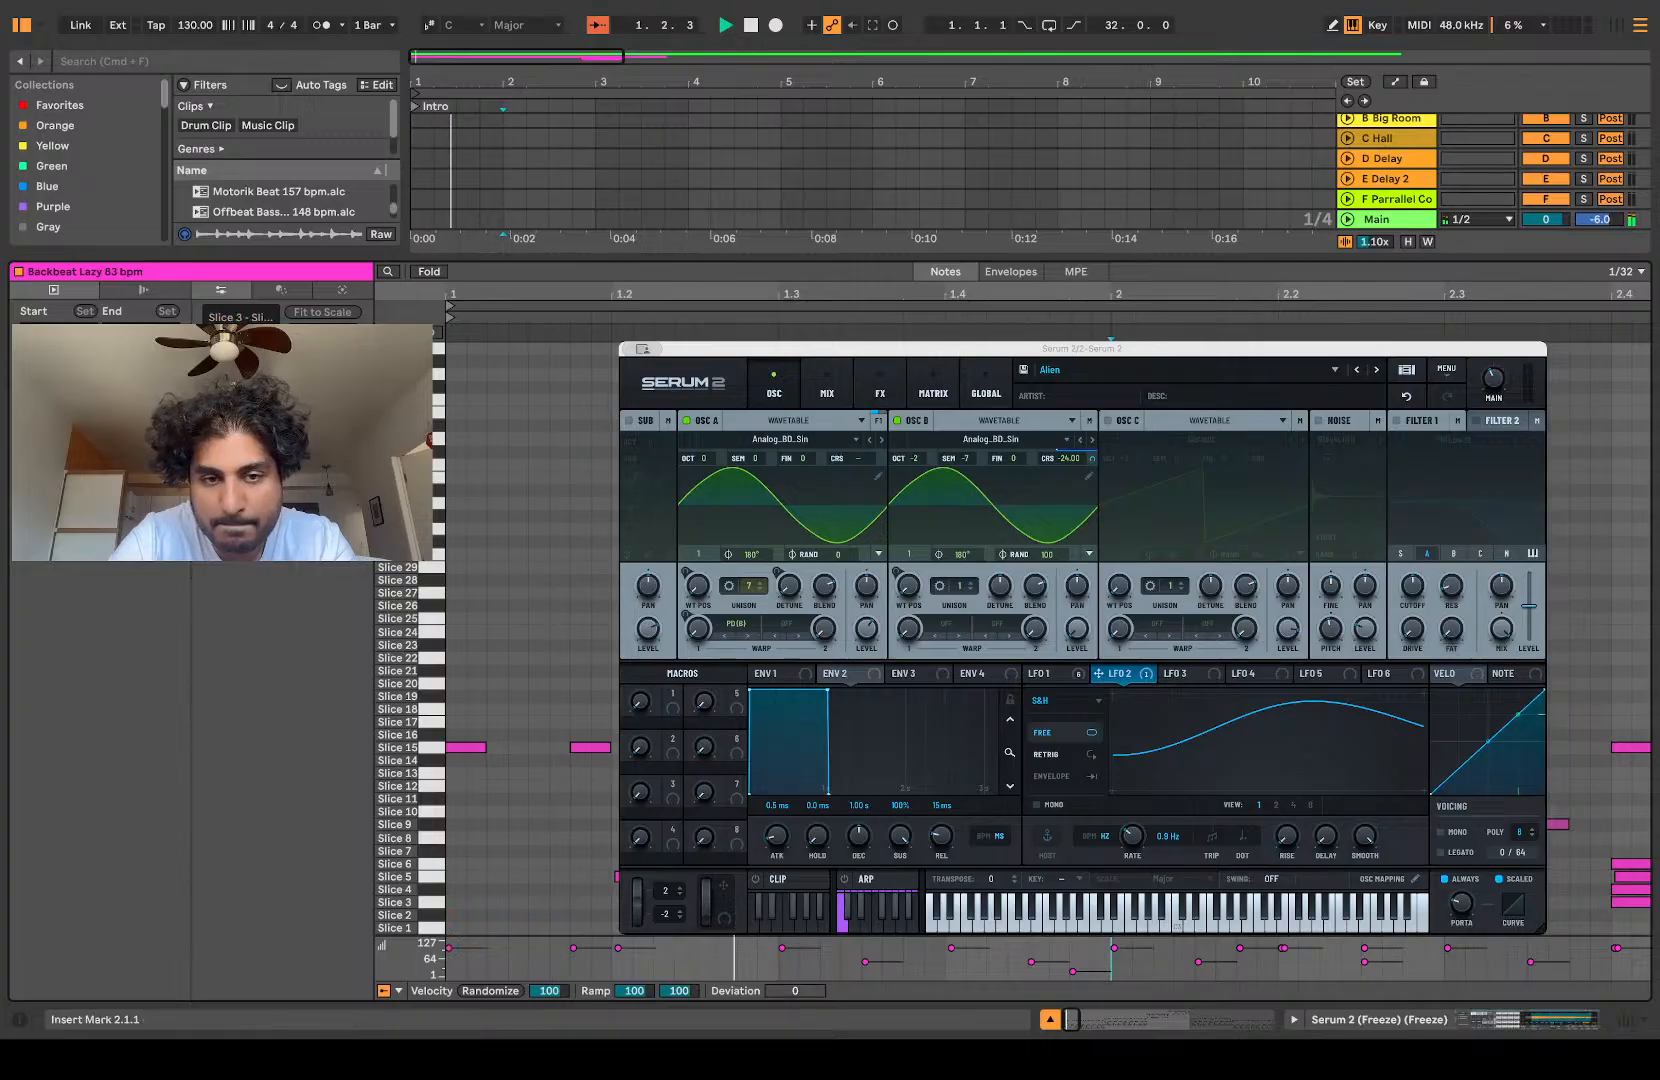
Step: Delete the unwanted notes at 2.1.3 and 2.1.4 in the main sliced clip and audition the pattern
{"action": "double_click", "coordinate": [1215, 825]}
{"action": "key", "text": "space"}
{"action": "key", "text": "space"}
{"action": "double_click", "coordinate": [1256, 825]}
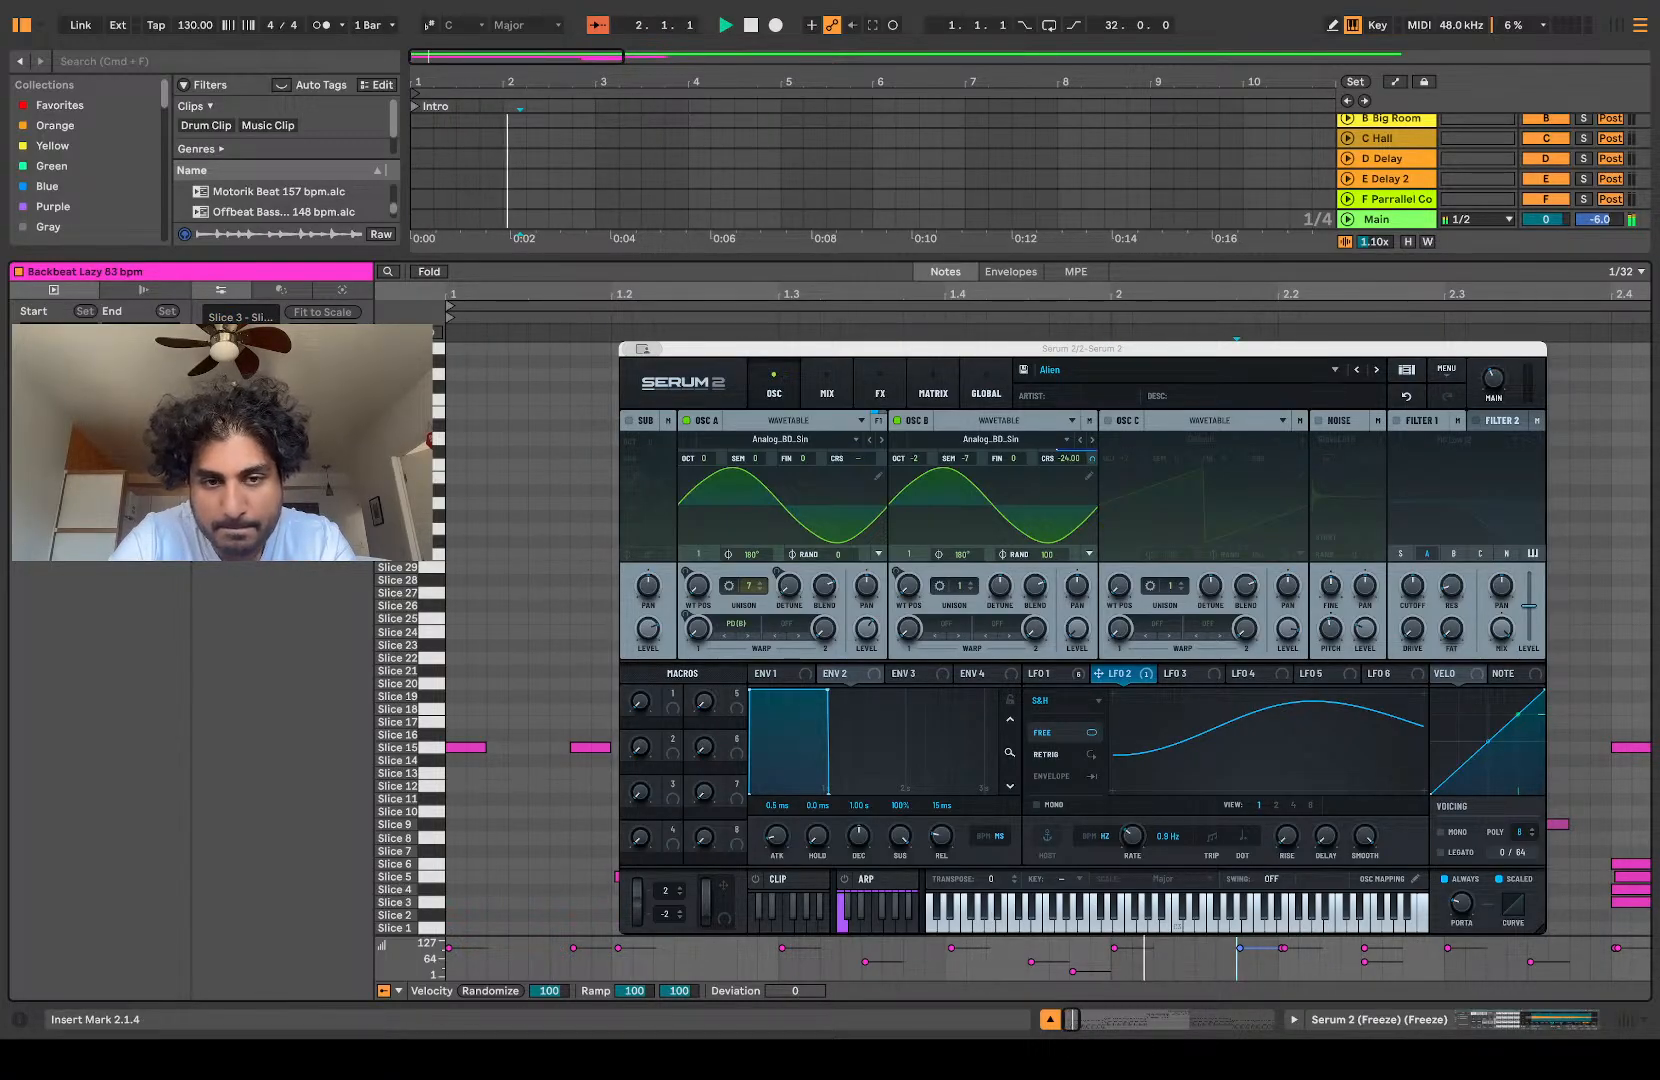
{"action": "key", "text": "space"}
{"action": "key", "text": "space"}
Step: Thin out the stacked notes at 2.2.1 in the main sliced clip and play the pattern back
{"action": "double_click", "coordinate": [1298, 825]}
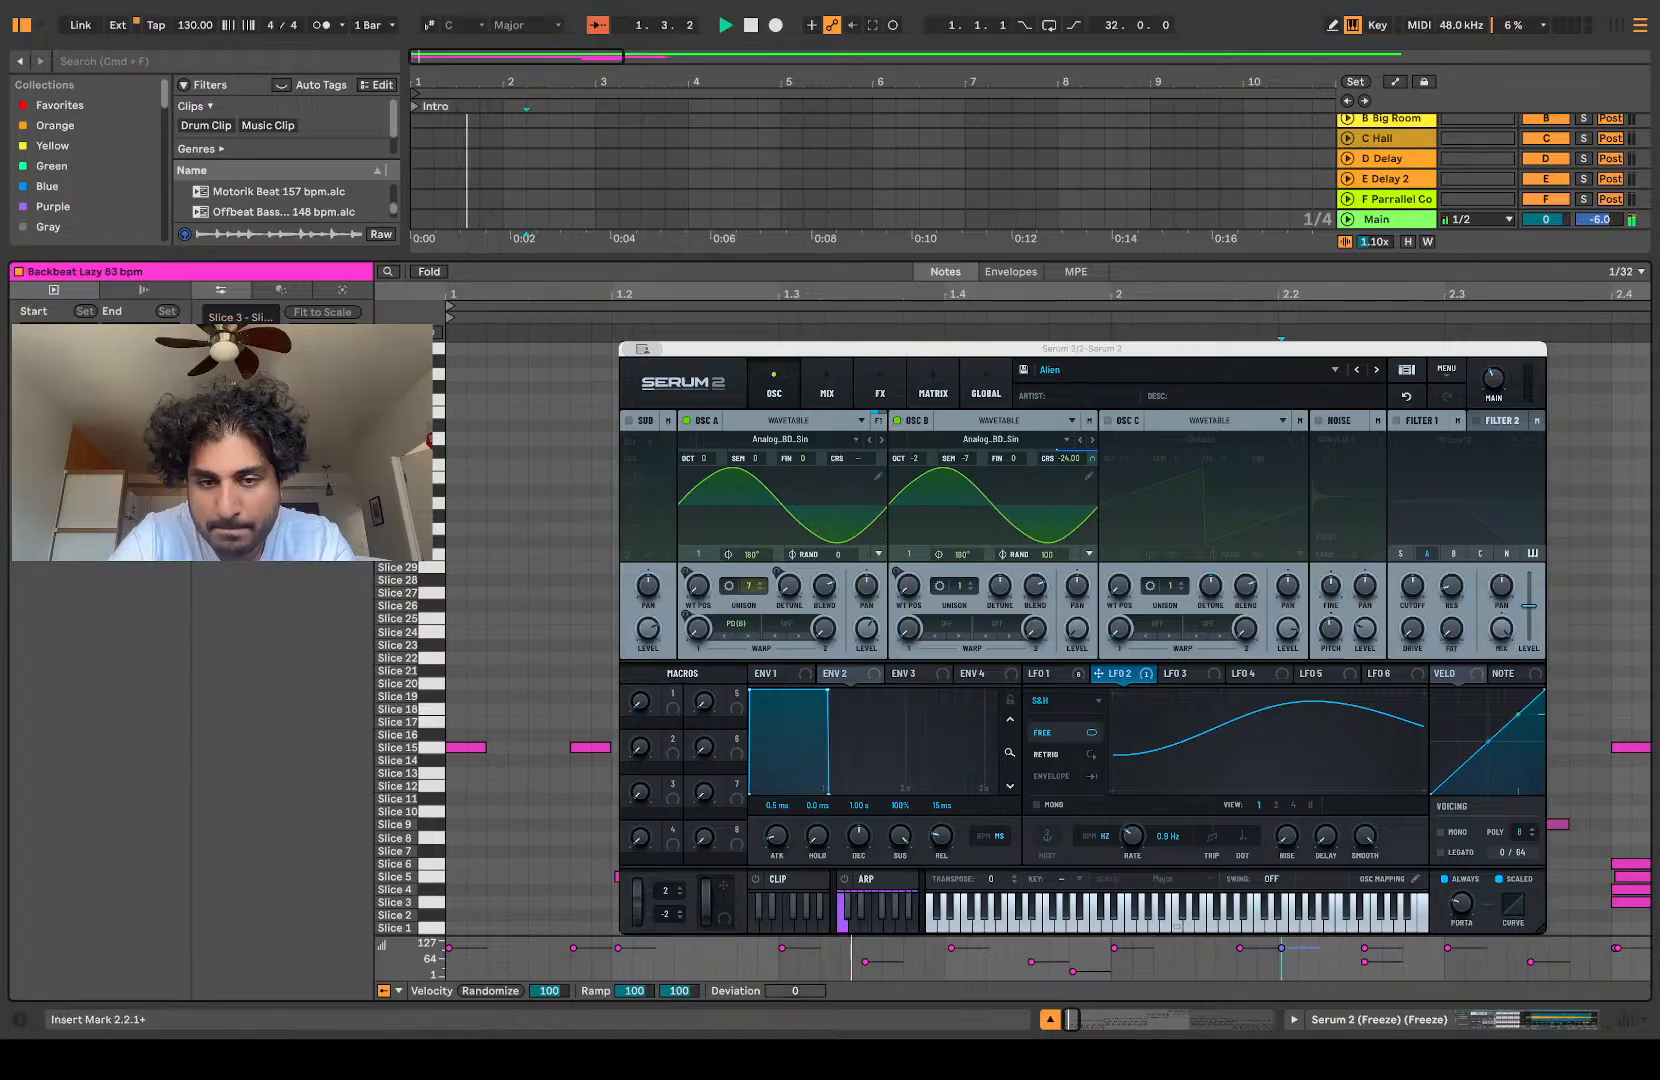
{"action": "left_click", "coordinate": [1290, 877]}
{"action": "left_click_drag", "start_coordinate": [1301, 877], "coordinate": [1320, 877]}
{"action": "key", "text": "space"}
{"action": "key", "text": "space"}
{"action": "left_click", "coordinate": [1288, 864]}
{"action": "double_click", "coordinate": [1288, 864]}
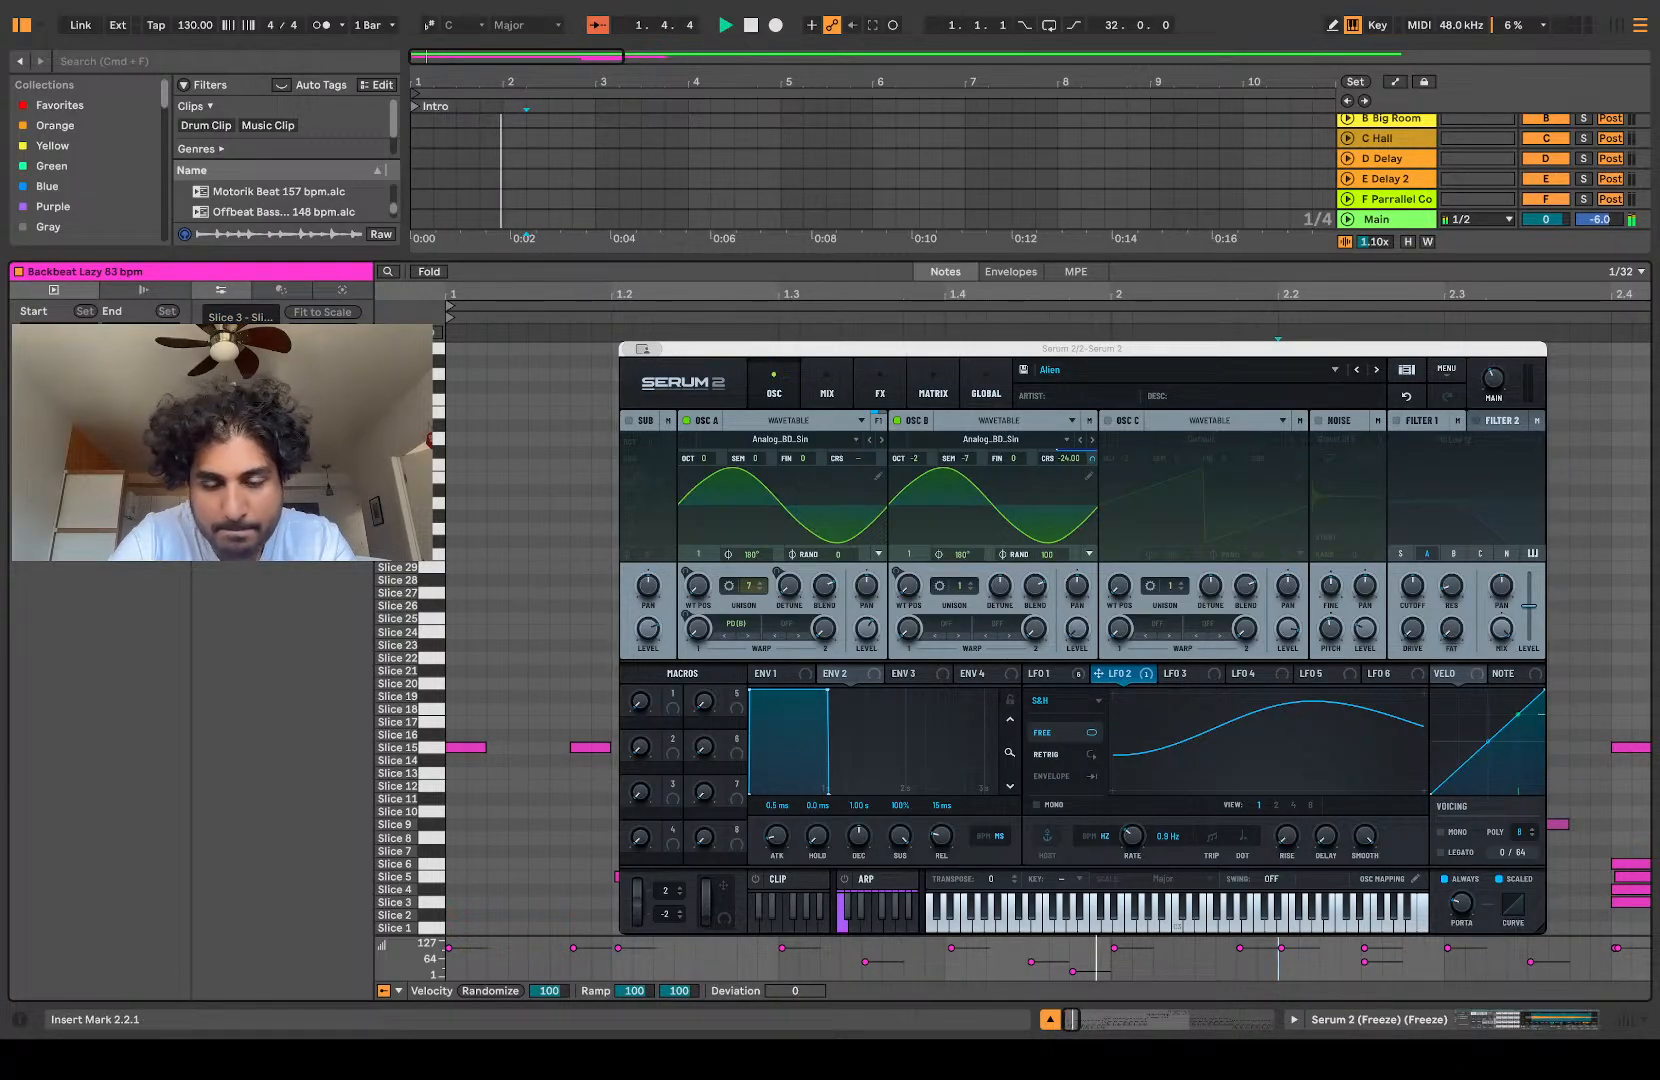
Step: Delete the unwanted notes after 2.2.2 in the second beat of bar 2 and audition the pattern
{"action": "scroll", "coordinate": [1600, 773], "scroll_direction": "right", "scroll_amount": 3}
{"action": "key", "text": "space"}
{"action": "key", "text": "space"}
{"action": "scroll", "coordinate": [1600, 773], "scroll_direction": "right", "scroll_amount": 3}
{"action": "left_click_drag", "start_coordinate": [1130, 850], "coordinate": [1278, 890]}
{"action": "key", "text": "Delete"}
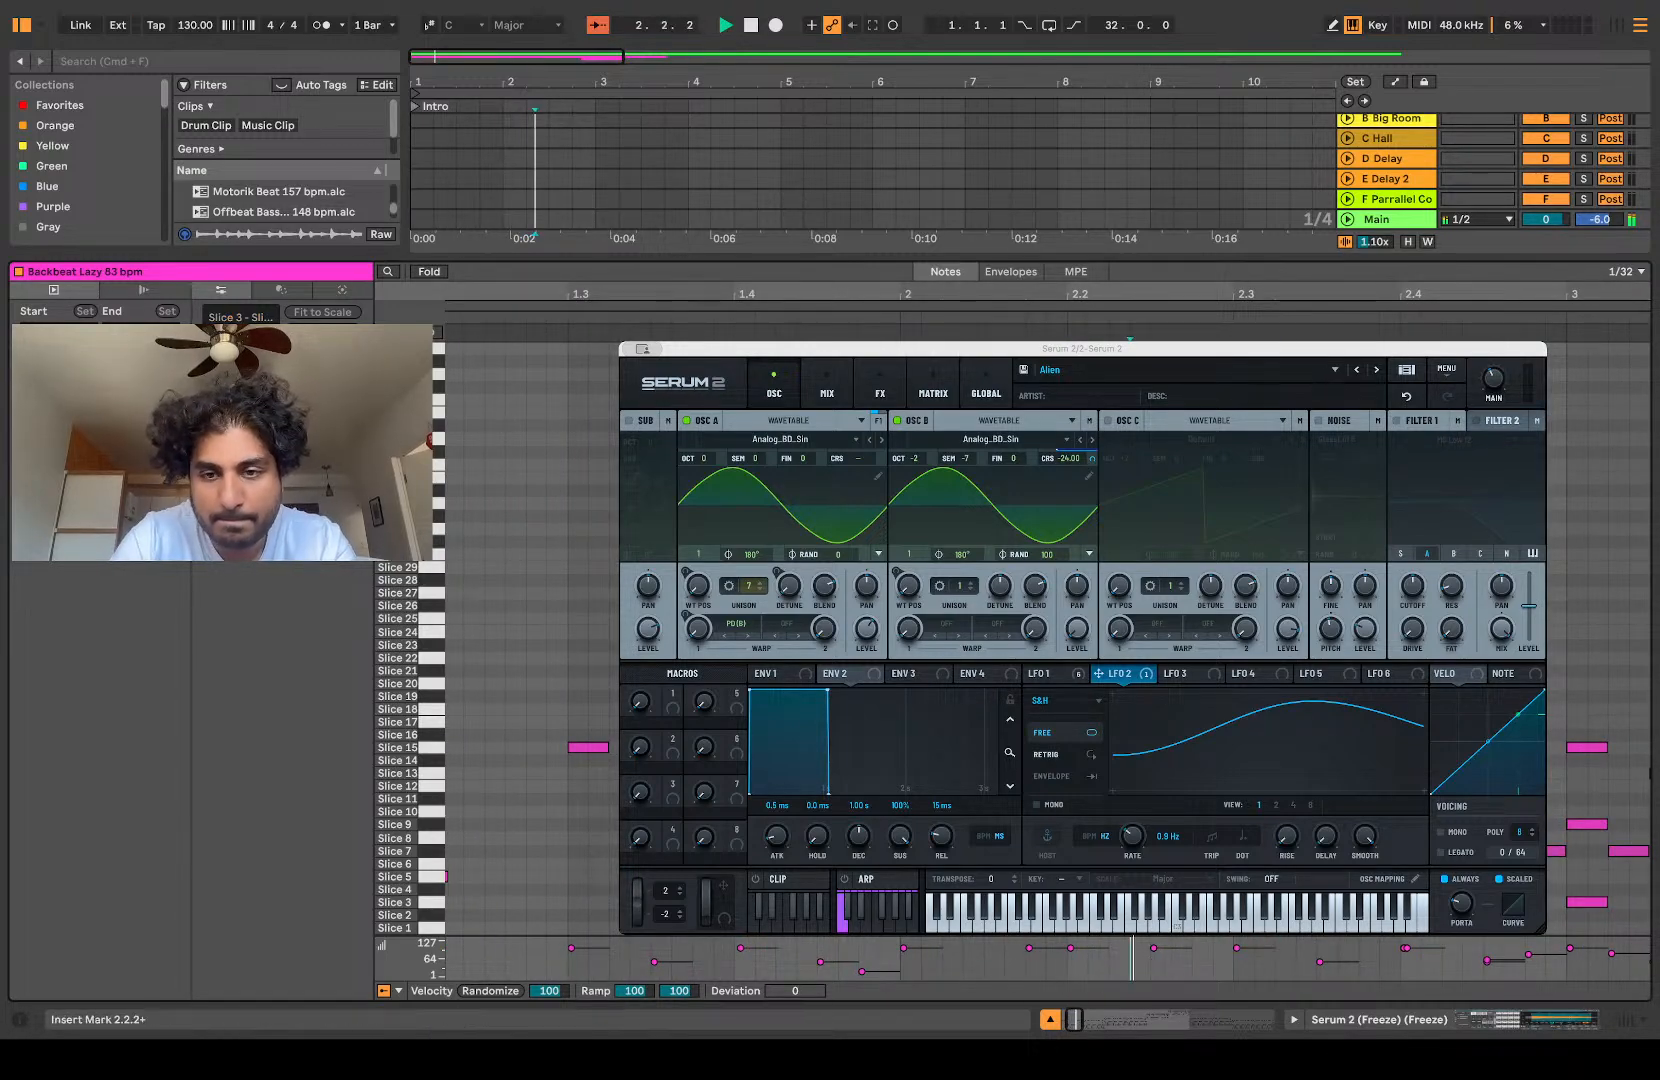
{"action": "scroll", "coordinate": [1048, 640], "scroll_direction": "right", "scroll_amount": 2}
{"action": "key", "text": "space"}
{"action": "key", "text": "space"}
{"action": "scroll", "coordinate": [1048, 640], "scroll_direction": "right", "scroll_amount": 3}
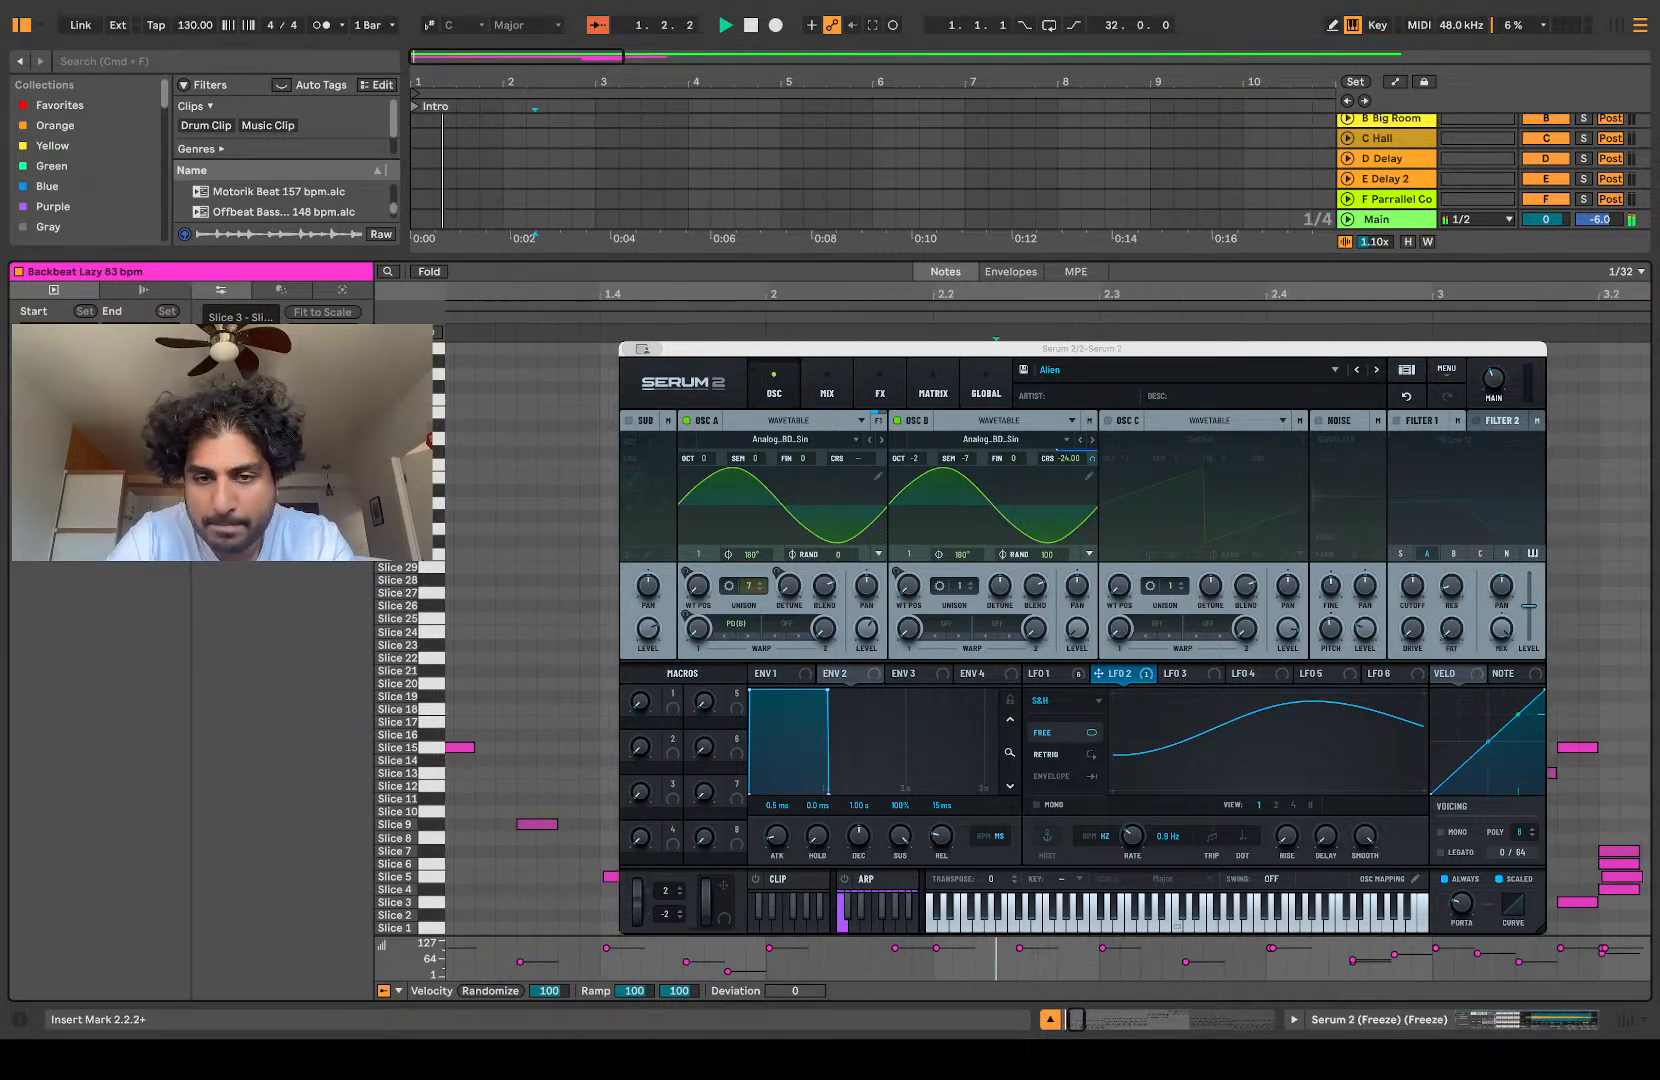
Step: Delete the unwanted notes leading up to 2.4.1 in bar 2 and audition the pattern
{"action": "scroll", "coordinate": [1048, 640], "scroll_direction": "right", "scroll_amount": 2}
{"action": "left_click_drag", "start_coordinate": [1163, 850], "coordinate": [1227, 890]}
{"action": "key", "text": "Delete"}
{"action": "key", "text": "Delete"}
{"action": "left_click", "coordinate": [1204, 872]}
{"action": "key", "text": "Delete"}
{"action": "key", "text": "space"}
{"action": "key", "text": "space"}
Step: Delete the Slice 7 notes from 2.4.3 to 3.1.1 in the main sliced clip
{"action": "scroll", "coordinate": [1204, 760], "scroll_direction": "down", "scroll_amount": 3}
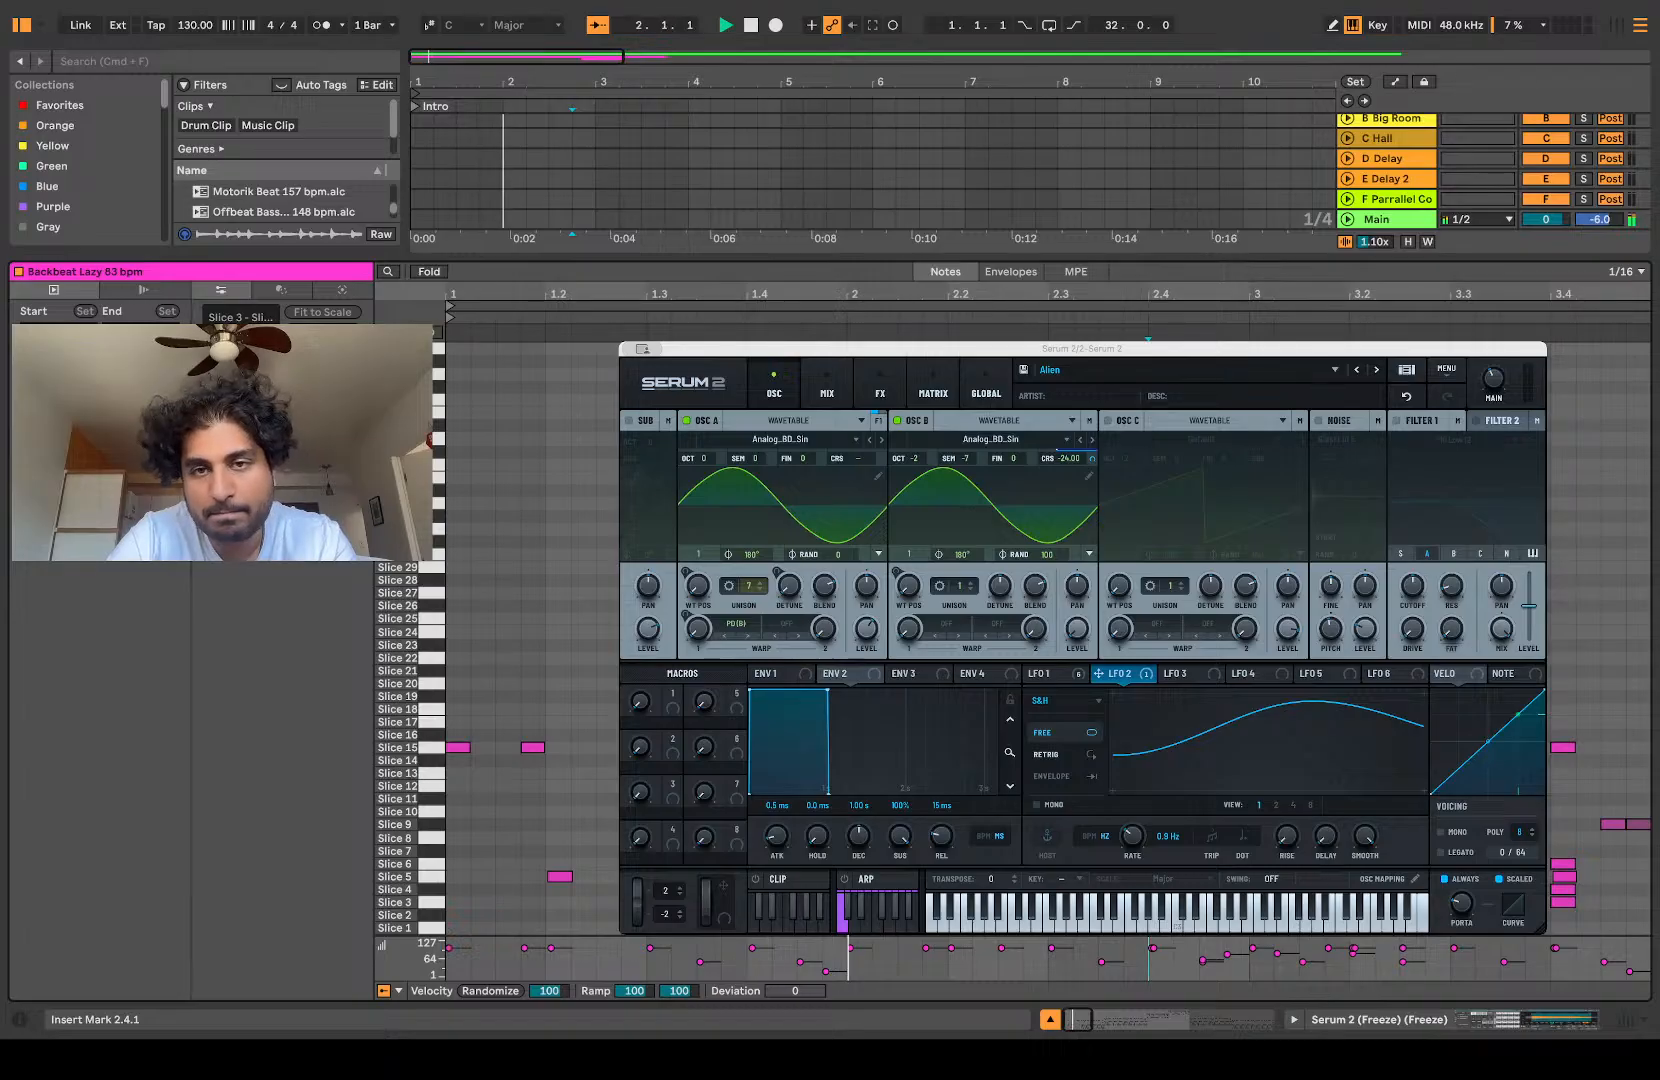
{"action": "key", "text": "space"}
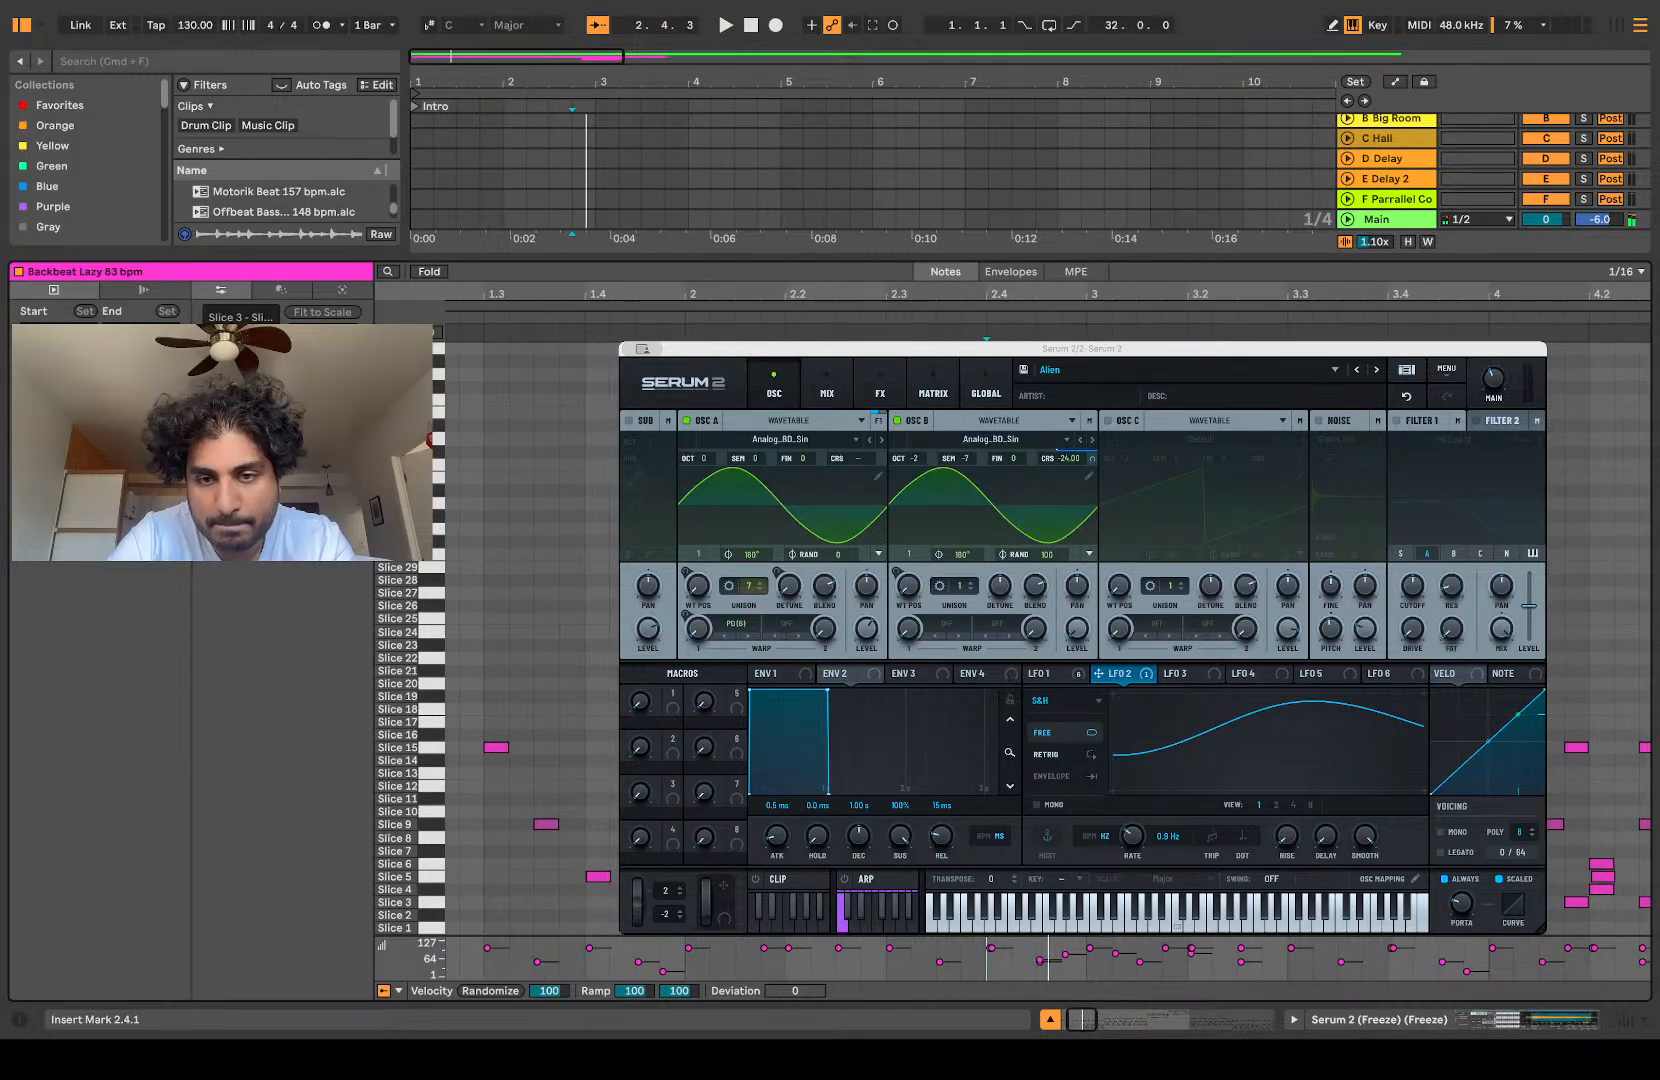
{"action": "left_click_drag", "start_coordinate": [1072, 843], "coordinate": [1042, 857]}
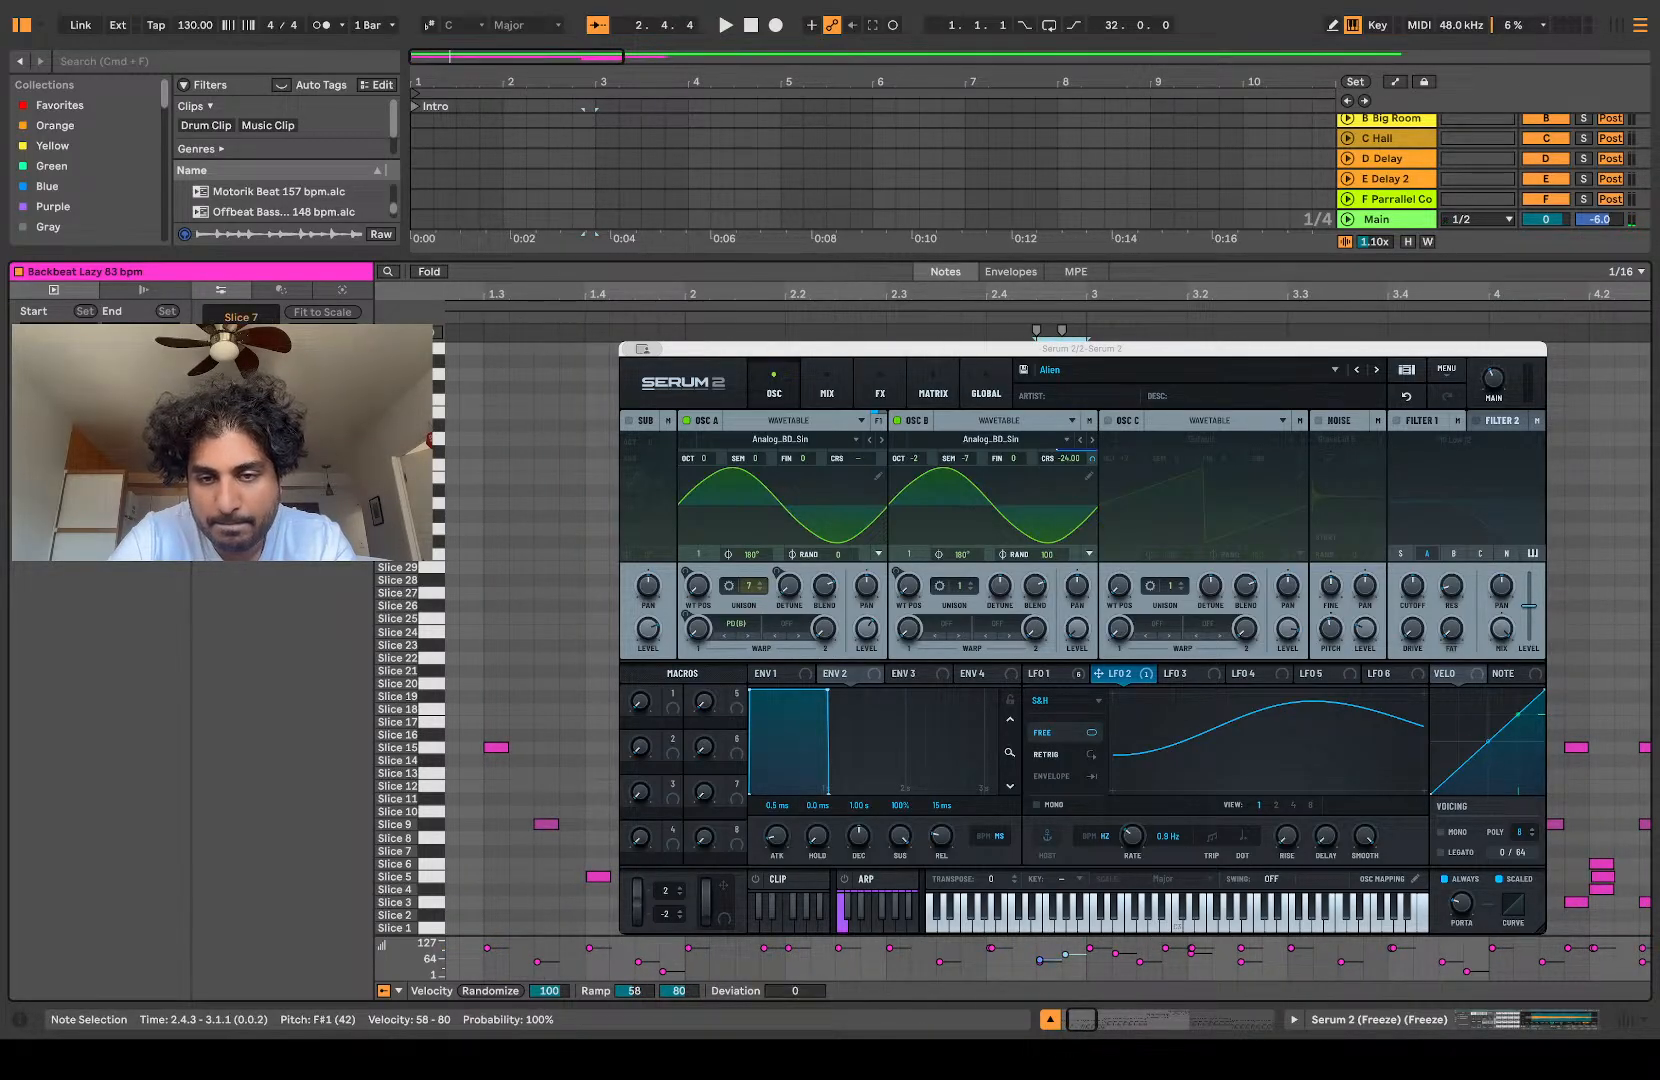
{"action": "key", "text": "Delete"}
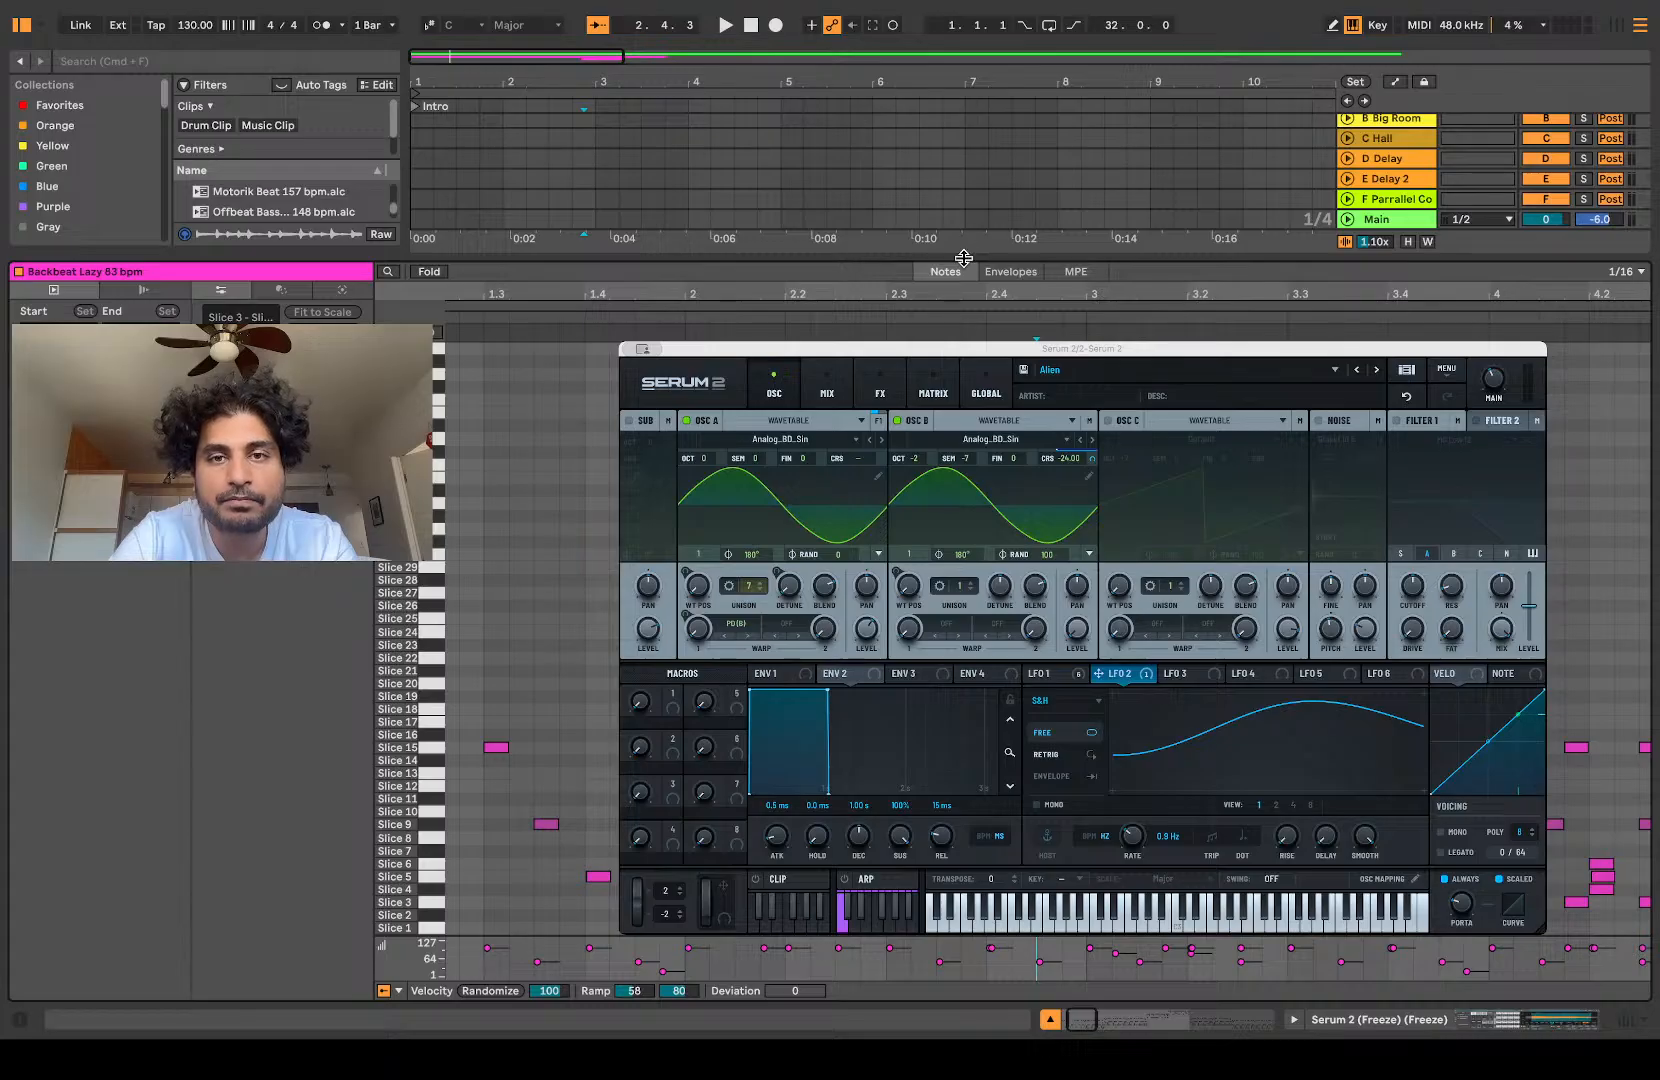
Step: Shrink the note editor and split the main Backbeat Lazy clip at bar 3, separating its first two bars
{"action": "left_click_drag", "start_coordinate": [963, 258], "coordinate": [963, 757]}
{"action": "left_click_drag", "start_coordinate": [597, 245], "coordinate": [430, 245]}
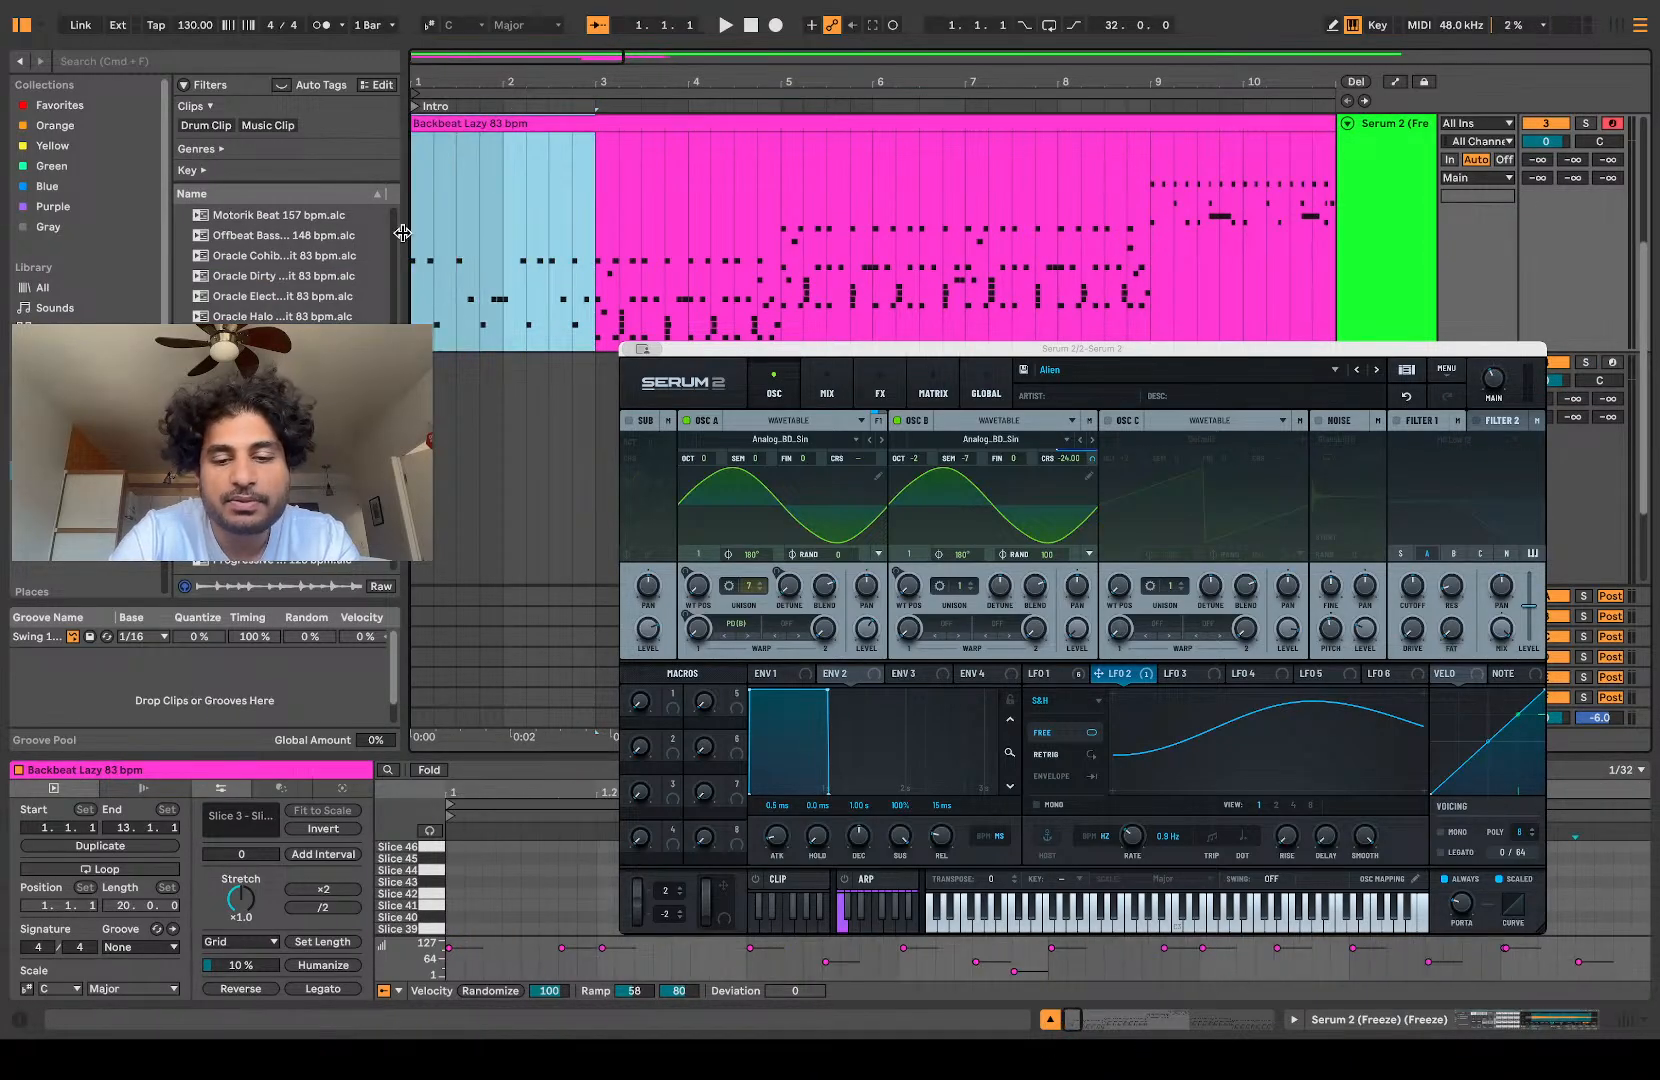
{"action": "key", "text": "super+e"}
Step: Try duplicating the first two-bar section twice, and undo both duplications
{"action": "scroll", "coordinate": [453, 264], "scroll_direction": "down", "scroll_amount": 5}
{"action": "key", "text": "super+d"}
{"action": "key", "text": "super+d"}
{"action": "scroll", "coordinate": [453, 264], "scroll_direction": "up", "scroll_amount": 5}
{"action": "key", "text": "super+z"}
{"action": "key", "text": "super+z"}
{"action": "scroll", "coordinate": [476, 251], "scroll_direction": "left", "scroll_amount": 3}
{"action": "scroll", "coordinate": [476, 251], "scroll_direction": "up", "scroll_amount": 1}
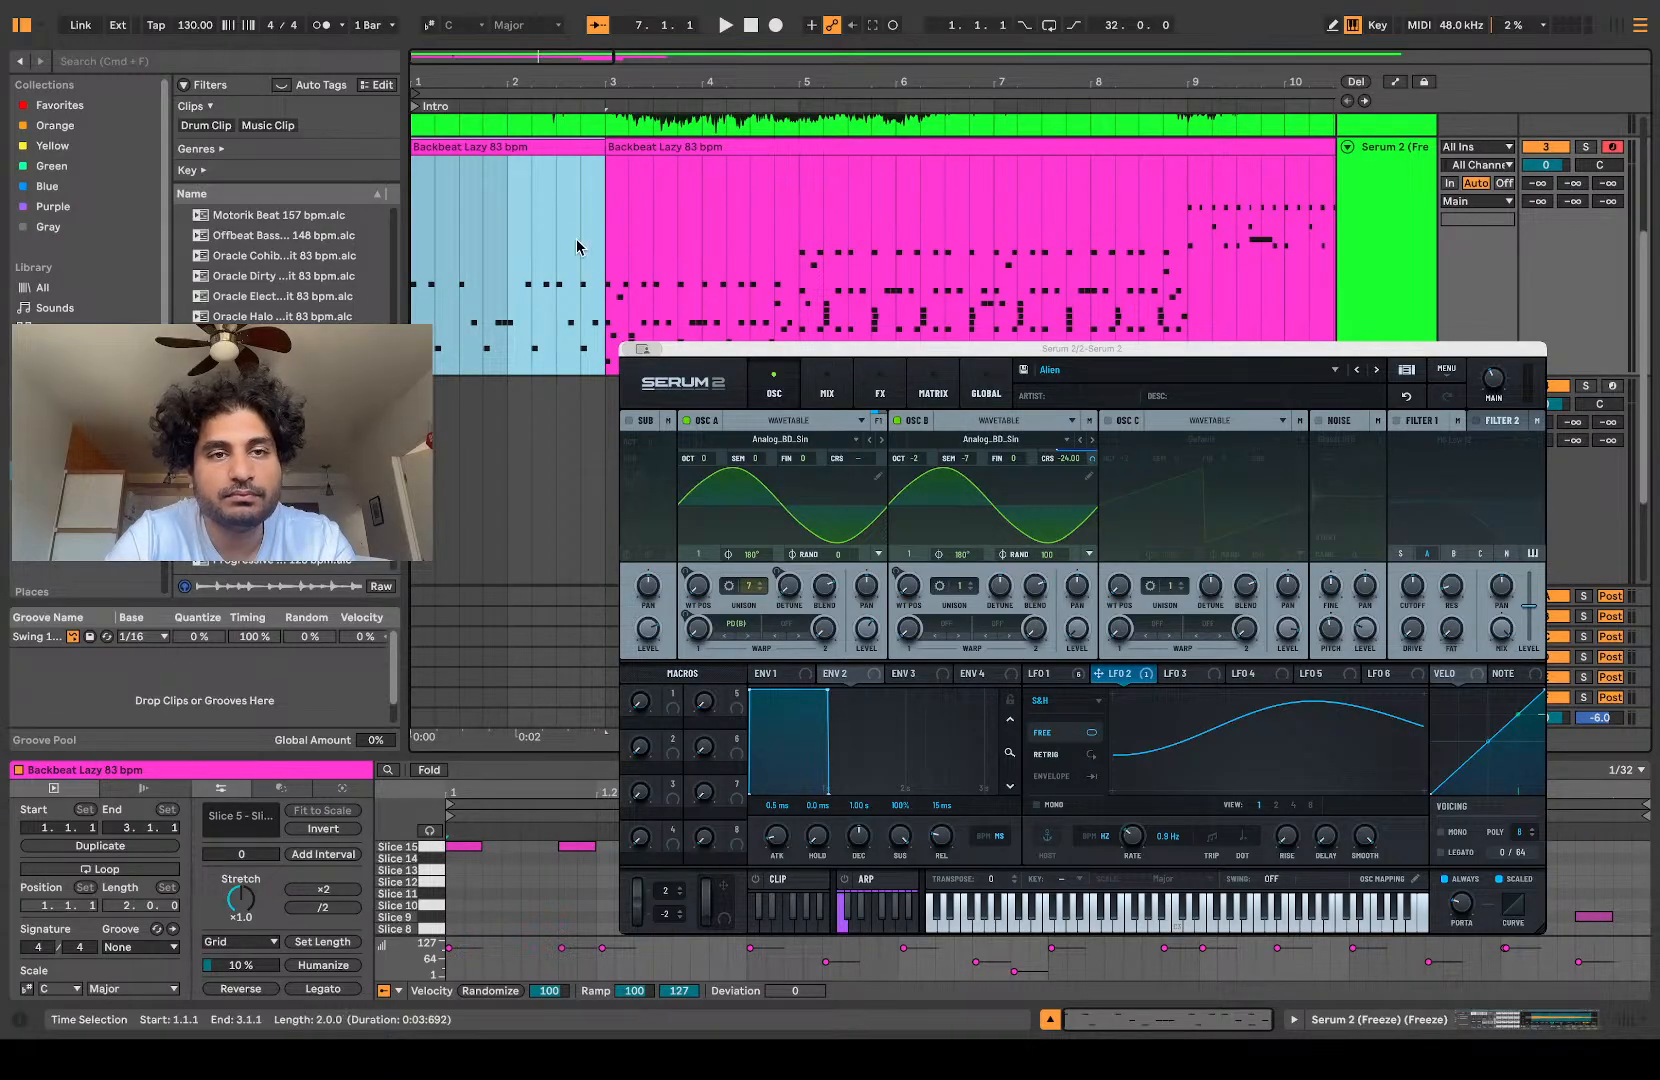
Step: Duplicate the two-bar Backbeat Lazy clip onto bars 3 and 4 and play it back
{"action": "left_click", "coordinate": [530, 124]}
{"action": "left_click", "coordinate": [526, 144]}
{"action": "left_click", "coordinate": [522, 146]}
{"action": "key", "text": "super+d"}
{"action": "scroll", "coordinate": [530, 237], "scroll_direction": "down", "scroll_amount": 3}
{"action": "key", "text": "space"}
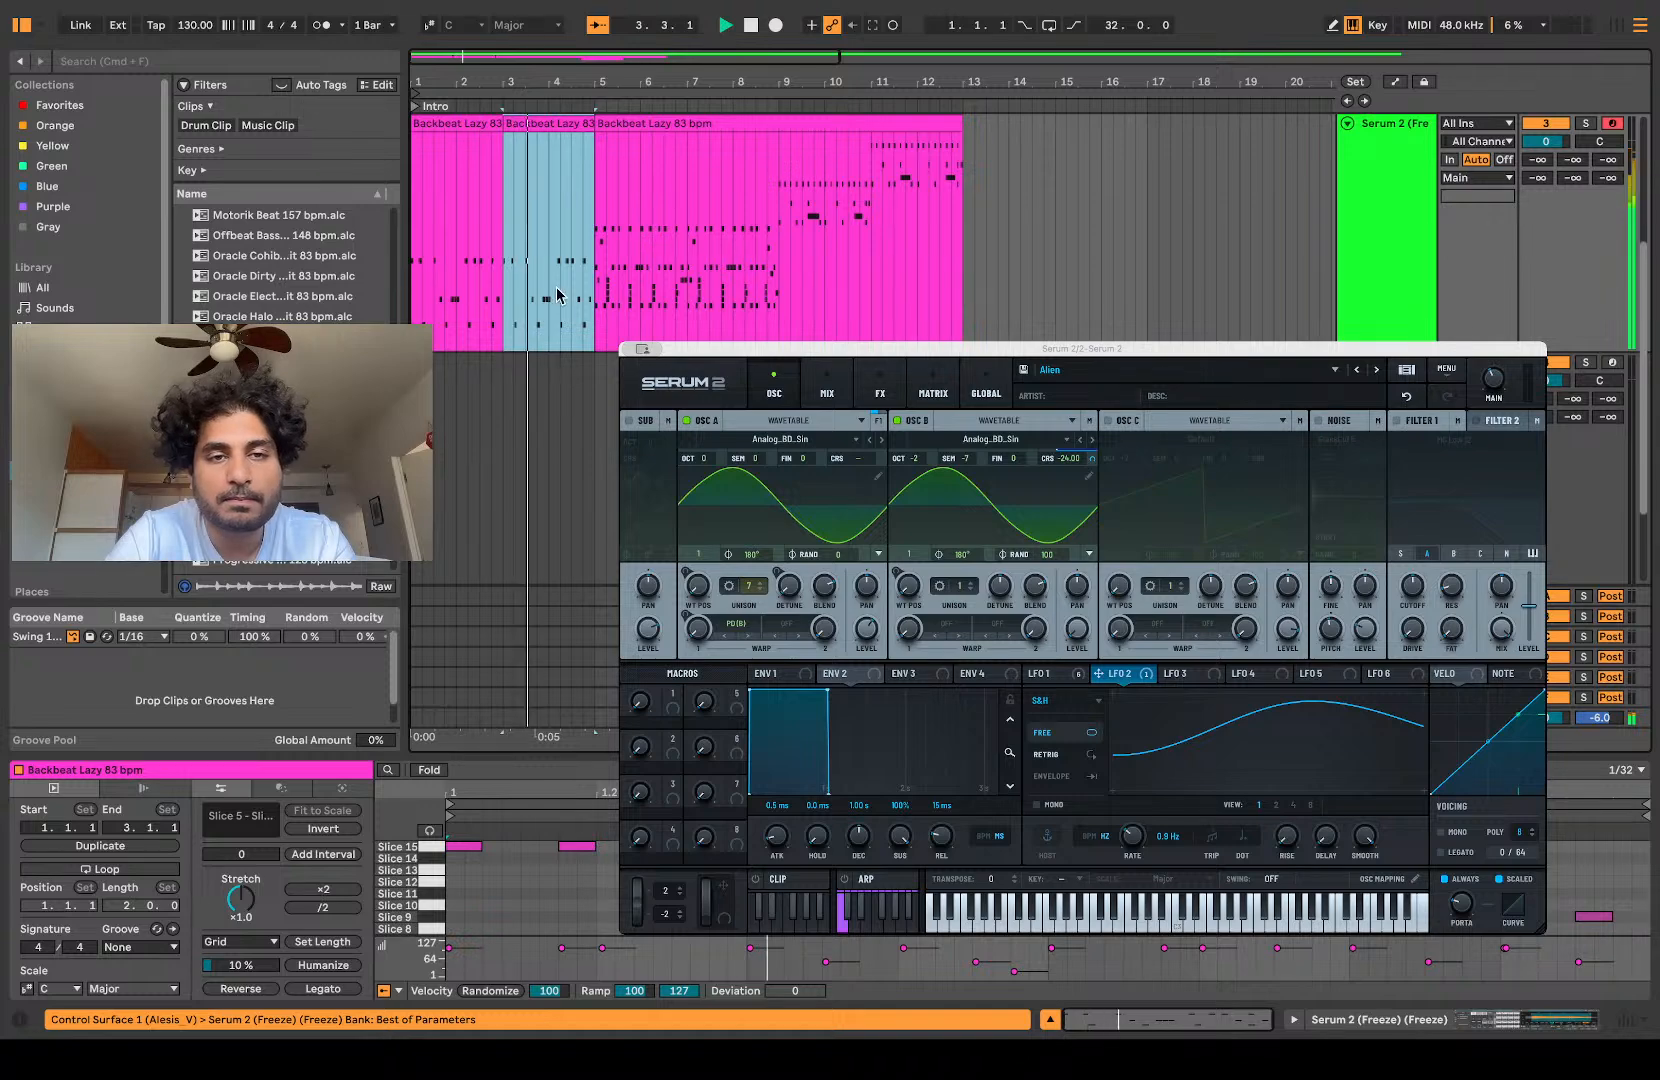
Step: Audition the unedited part of the Backbeat Lazy clip from bar 5
{"action": "scroll", "coordinate": [557, 296], "scroll_direction": "up", "scroll_amount": 3}
{"action": "scroll", "coordinate": [557, 296], "scroll_direction": "up", "scroll_amount": 1}
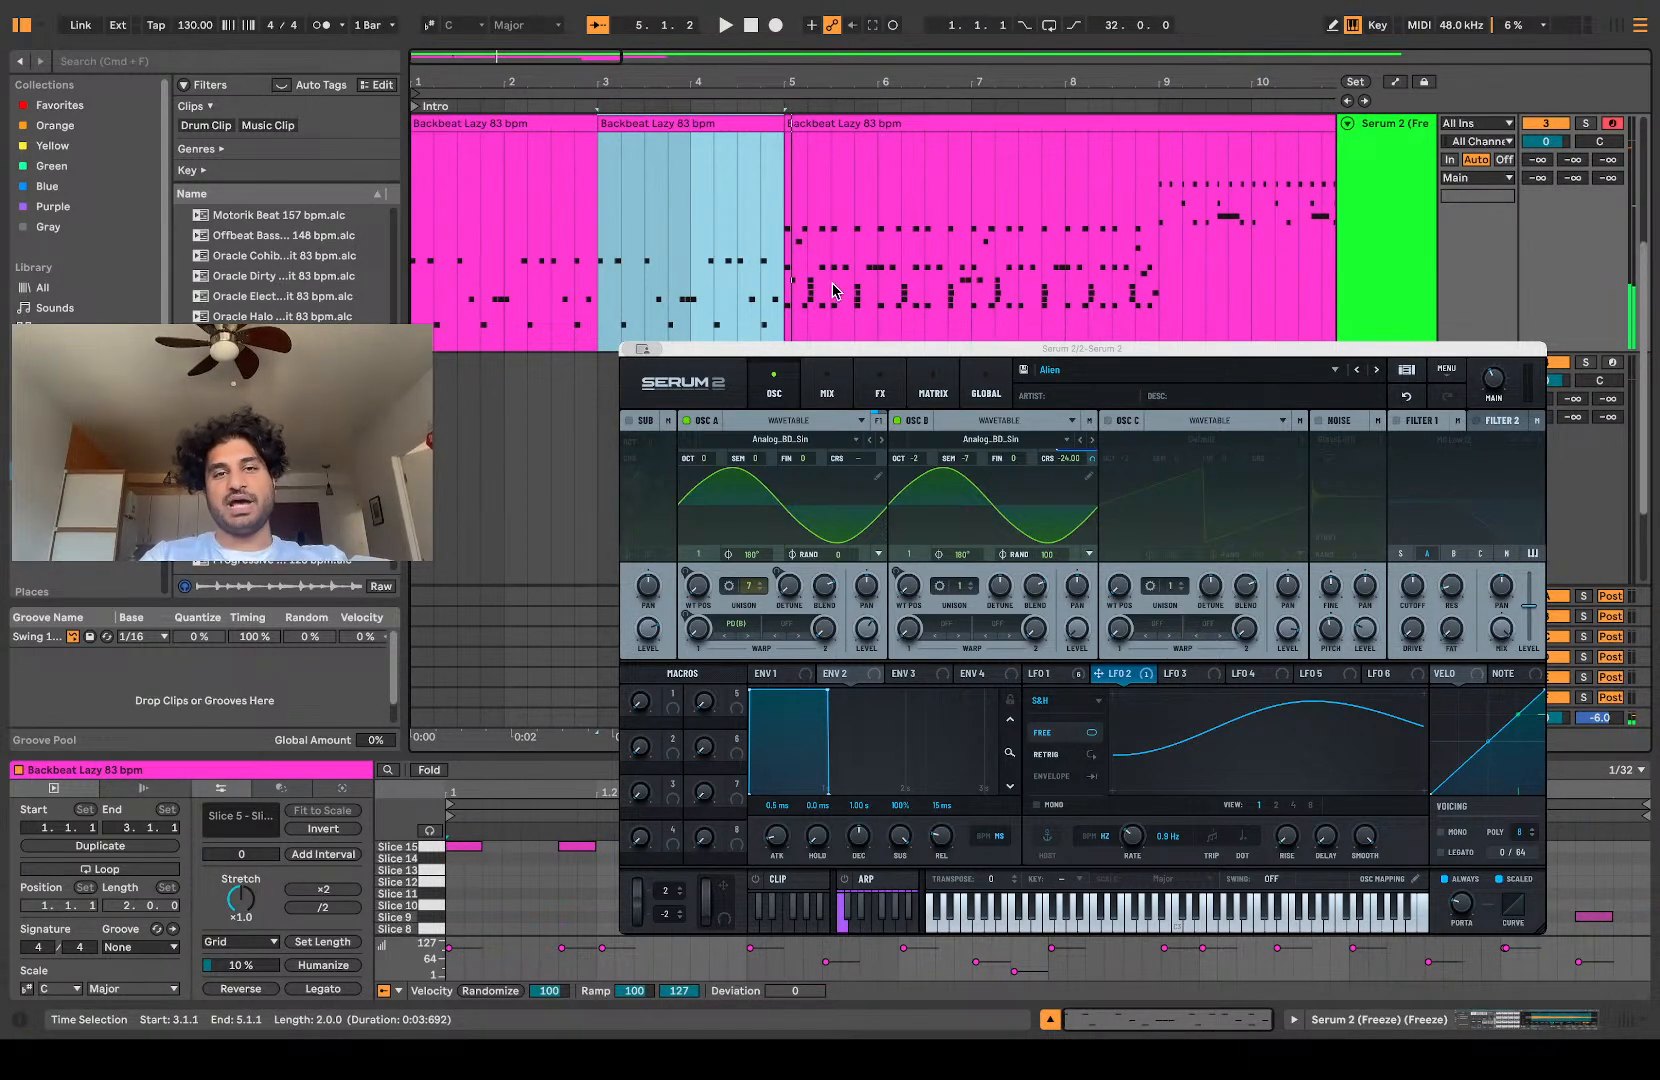
{"action": "left_click", "coordinate": [784, 248]}
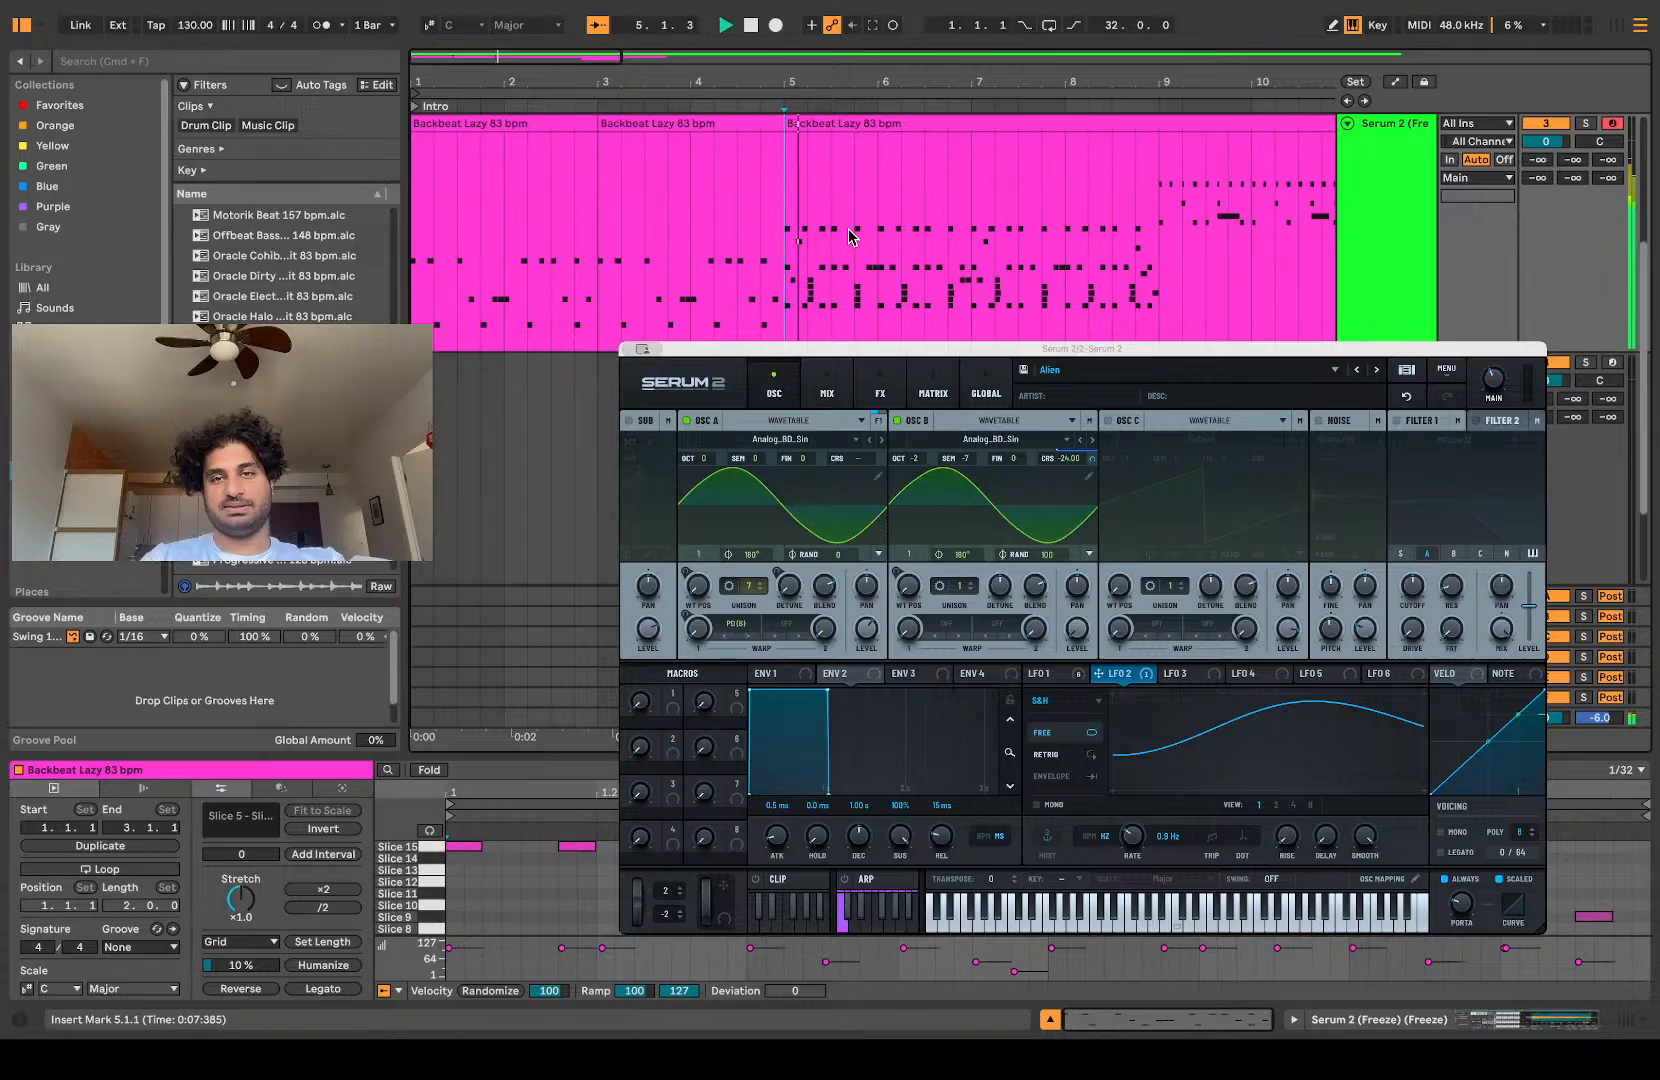
{"action": "scroll", "coordinate": [849, 236], "scroll_direction": "down", "scroll_amount": 2}
{"action": "scroll", "coordinate": [741, 174], "scroll_direction": "up", "scroll_amount": 1}
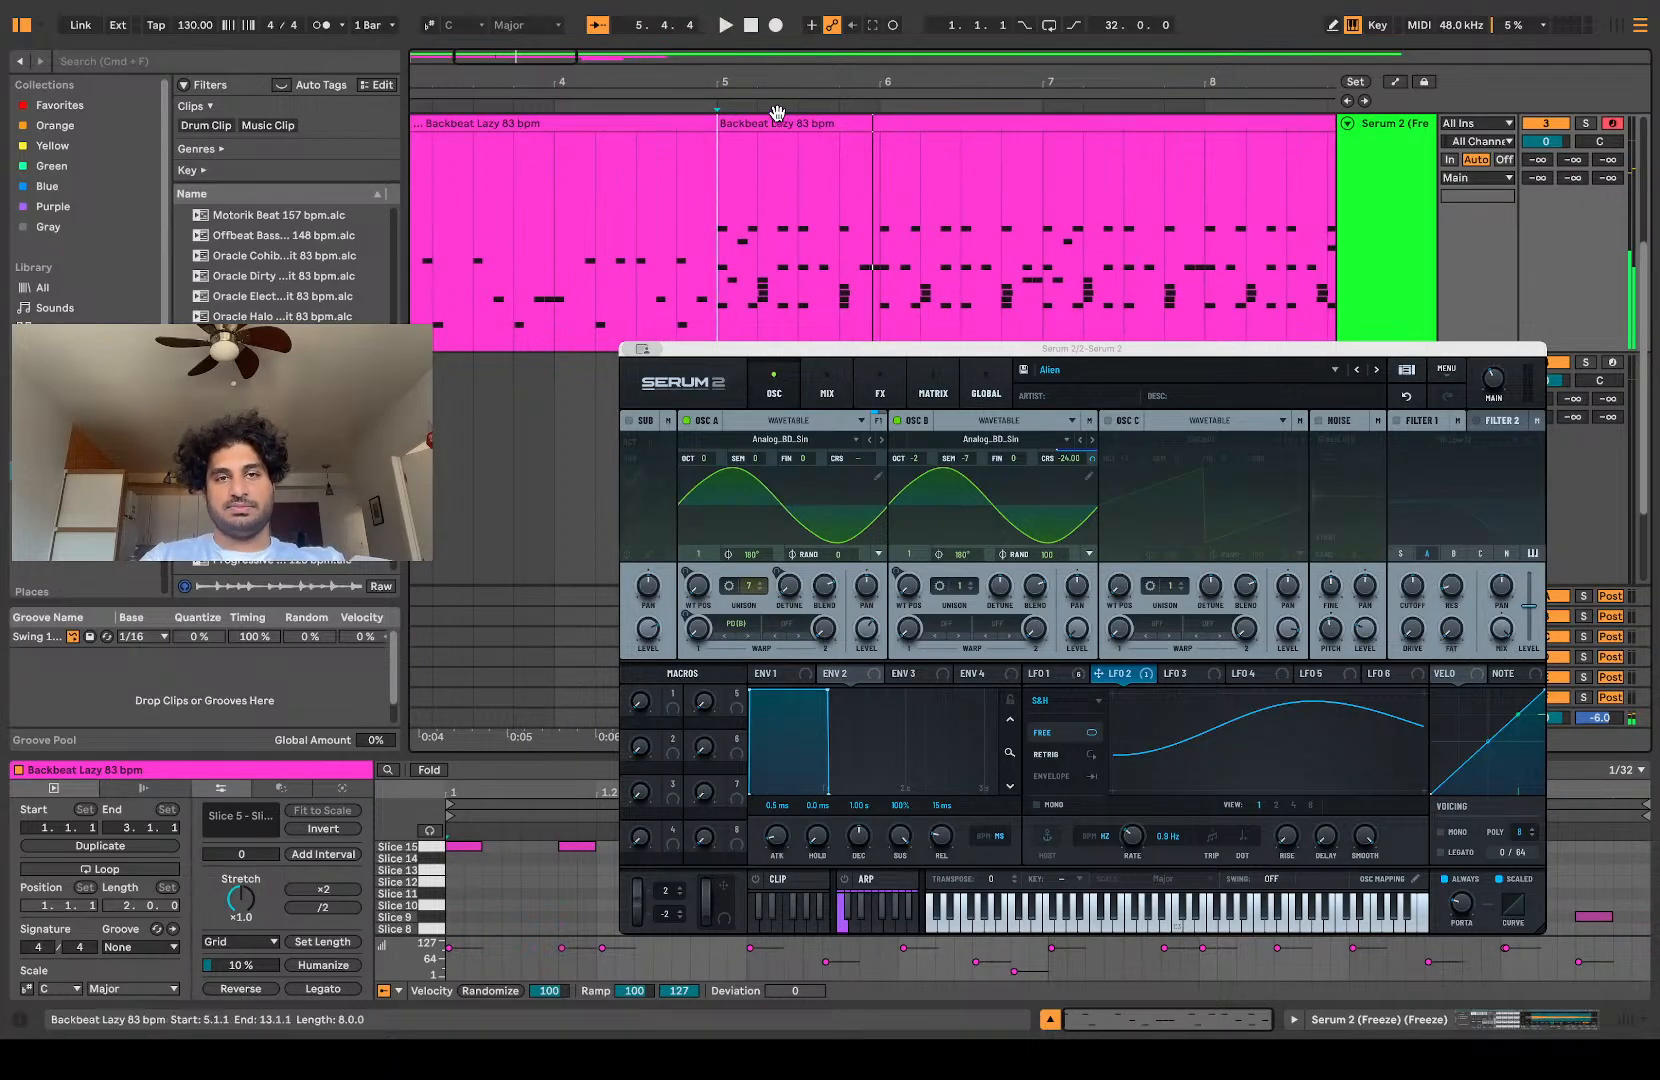
Step: Duplicate the Serum 2 sliced track together with its Backbeat Lazy clips
{"action": "scroll", "coordinate": [759, 285], "scroll_direction": "down", "scroll_amount": 2}
{"action": "left_click", "coordinate": [1370, 270]}
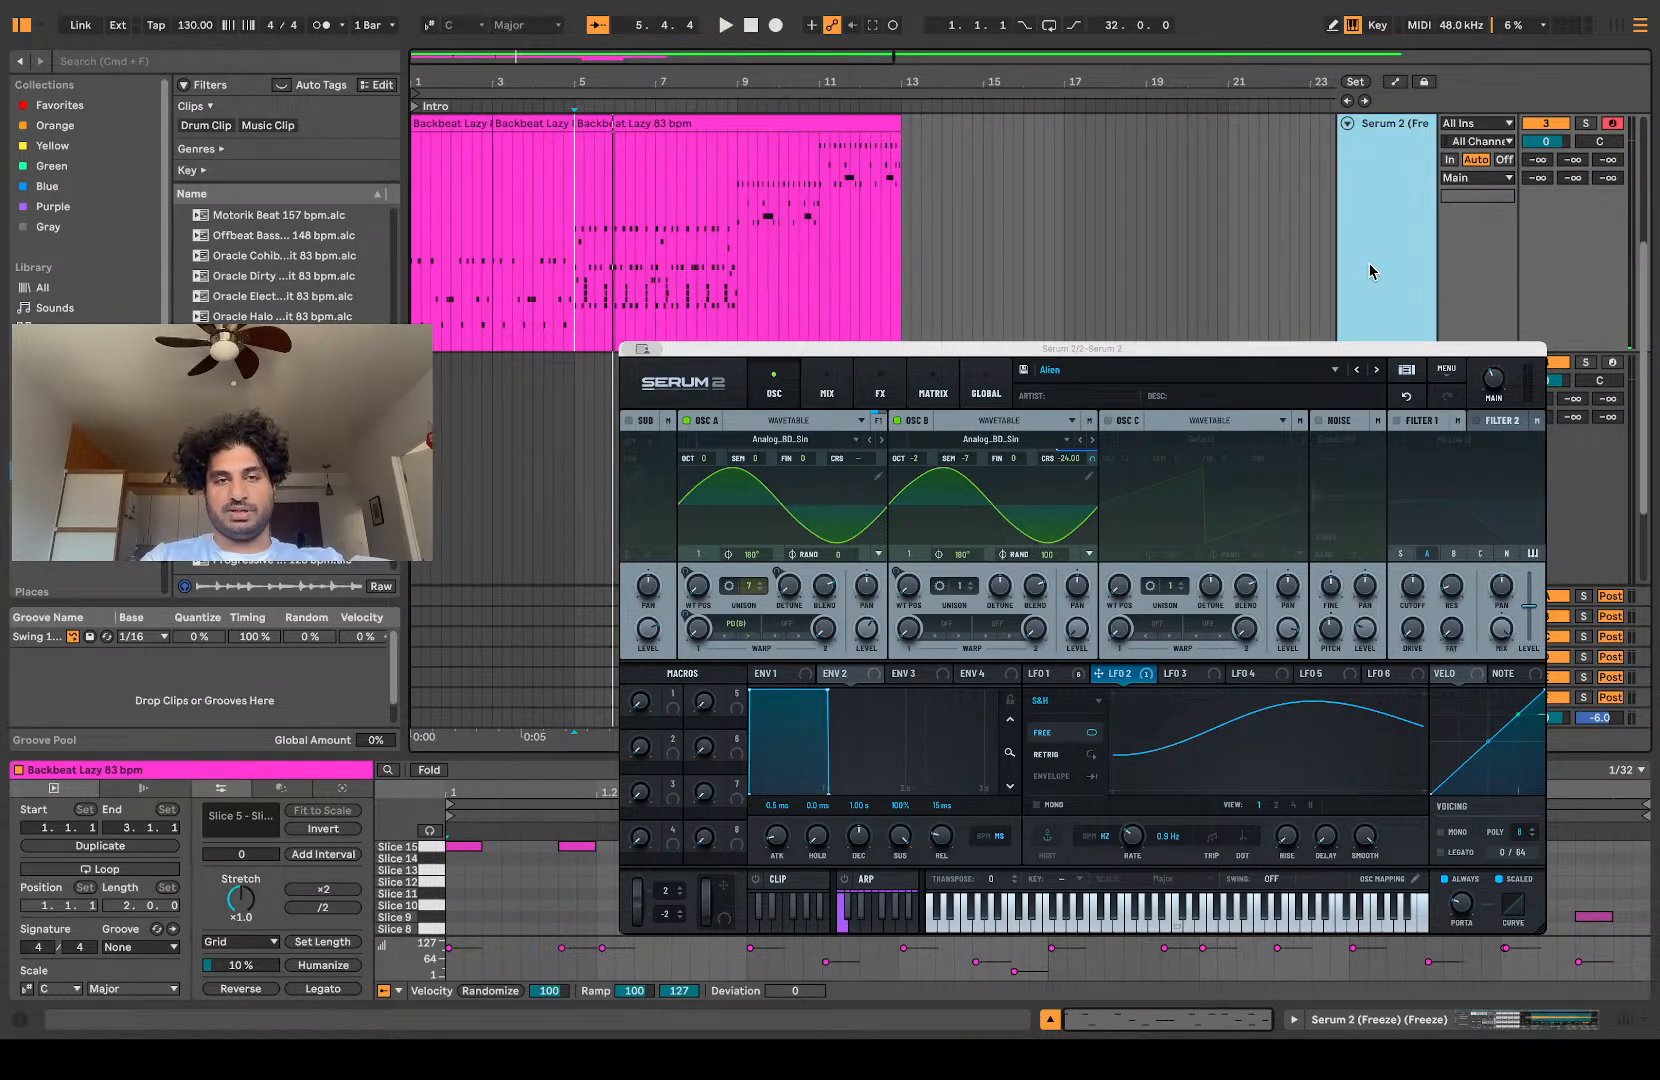
{"action": "key", "text": "super+d"}
Step: Delete the two clips in bars 1–4 from the track copy and the clip starting at bar 5 from the original track
{"action": "left_click", "coordinate": [532, 357]}
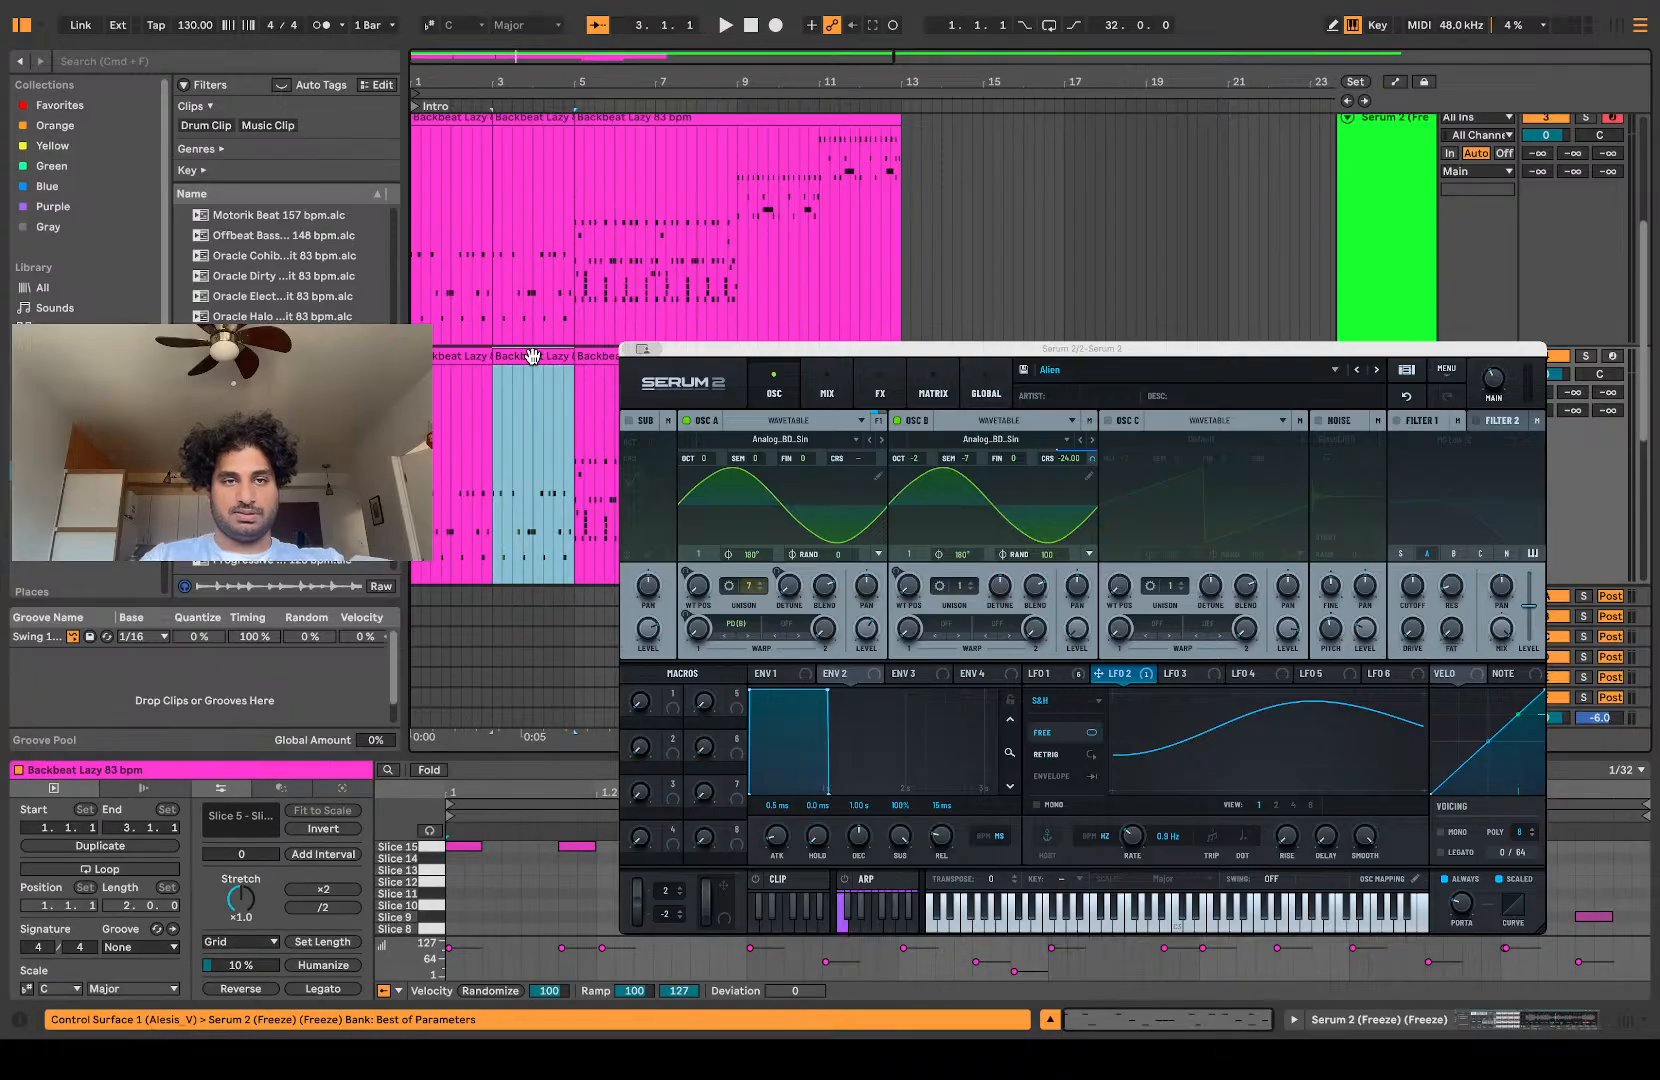
{"action": "key", "text": "Delete"}
{"action": "left_click", "coordinate": [460, 347]}
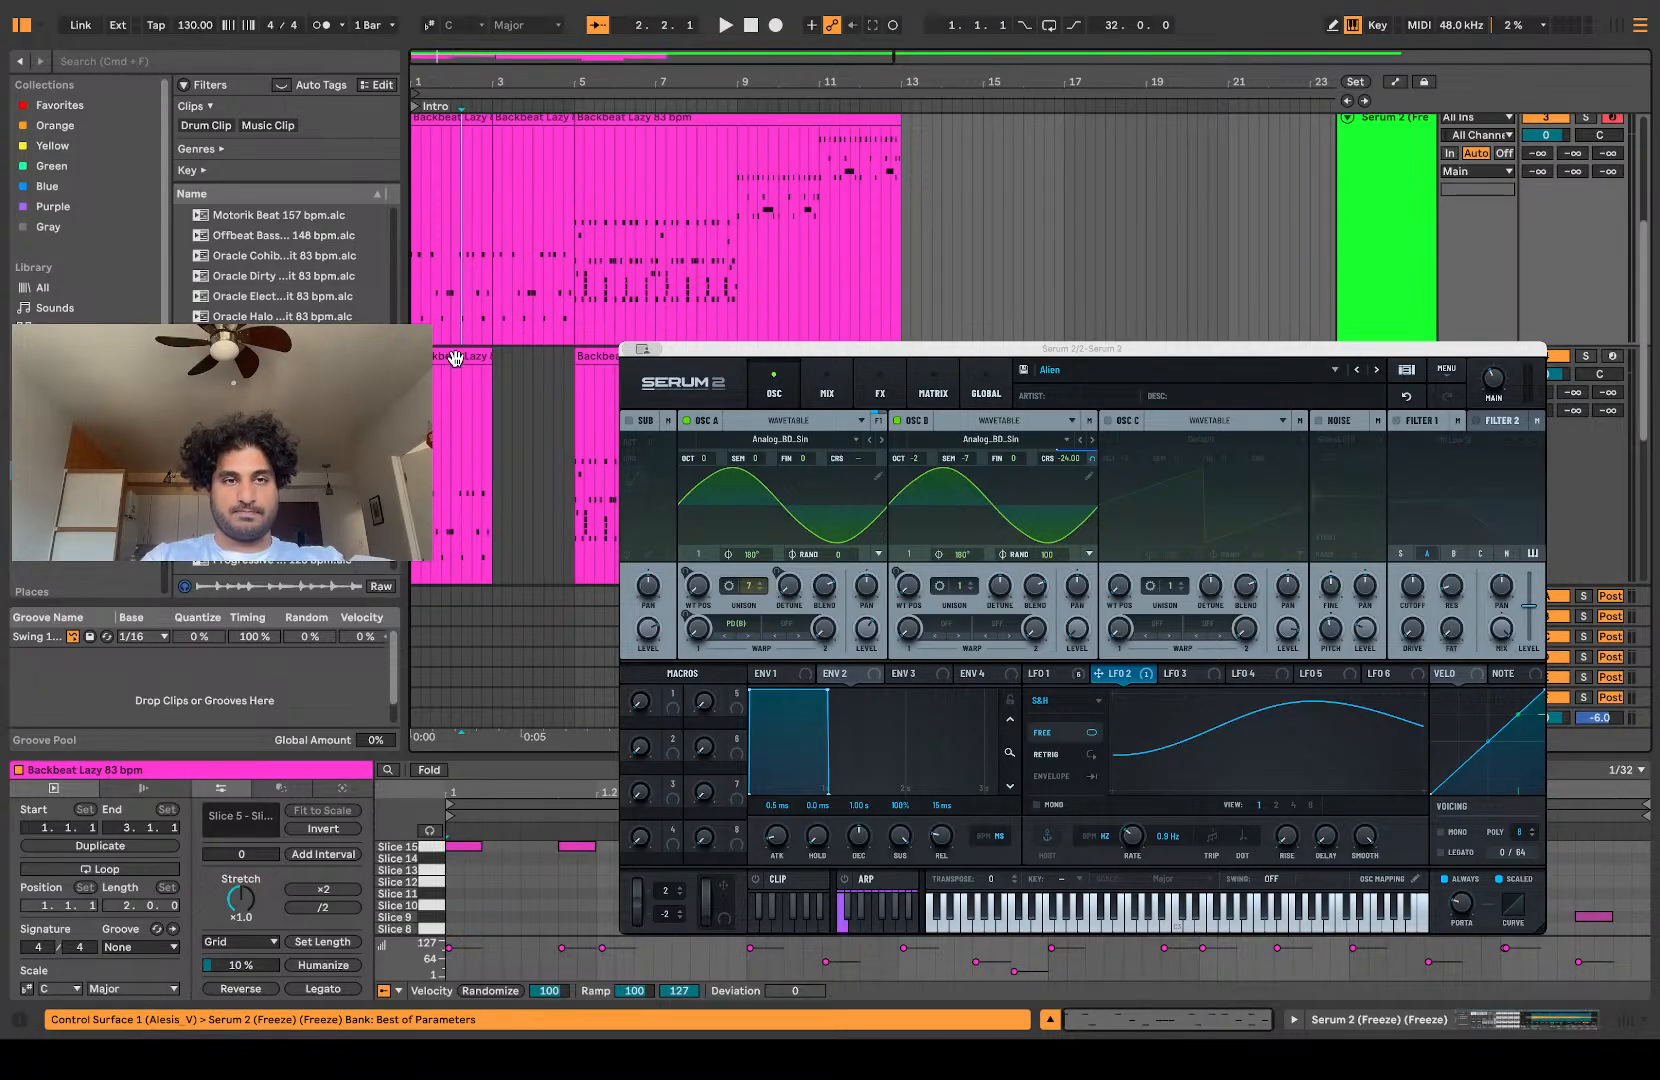
{"action": "key", "text": "Delete"}
{"action": "scroll", "coordinate": [632, 288], "scroll_direction": "up", "scroll_amount": 2}
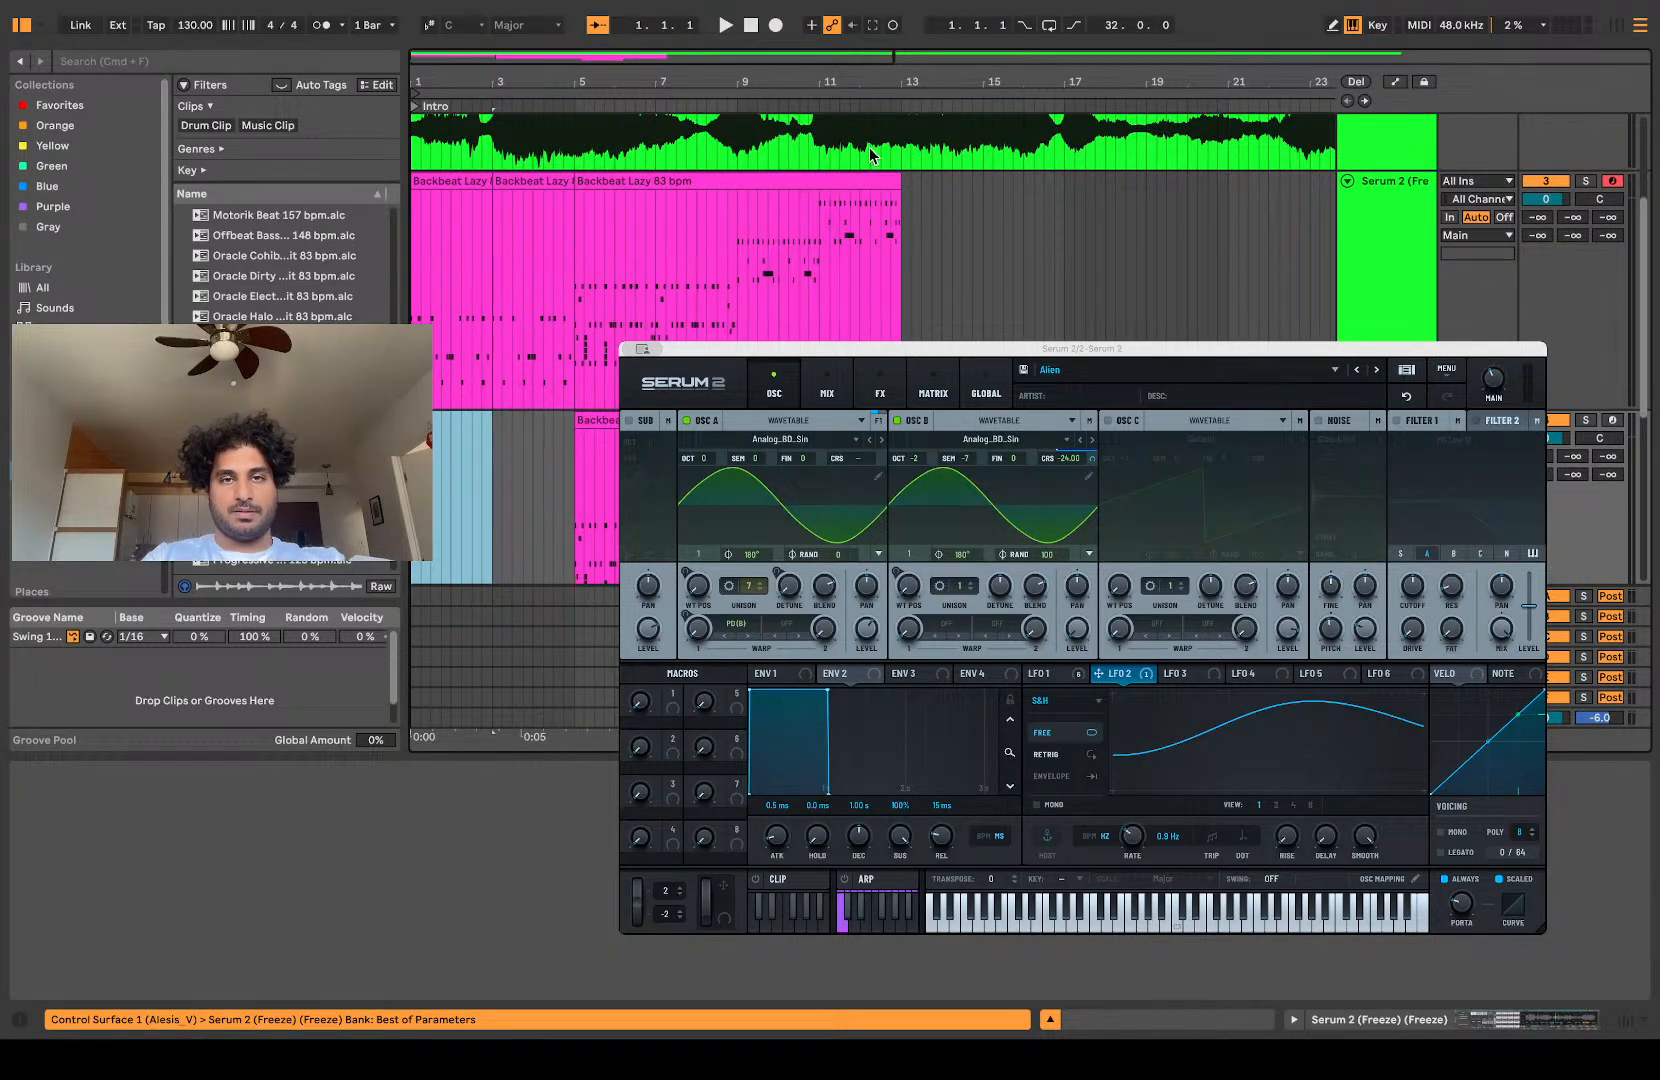
{"action": "left_click_drag", "start_coordinate": [896, 176], "coordinate": [728, 207]}
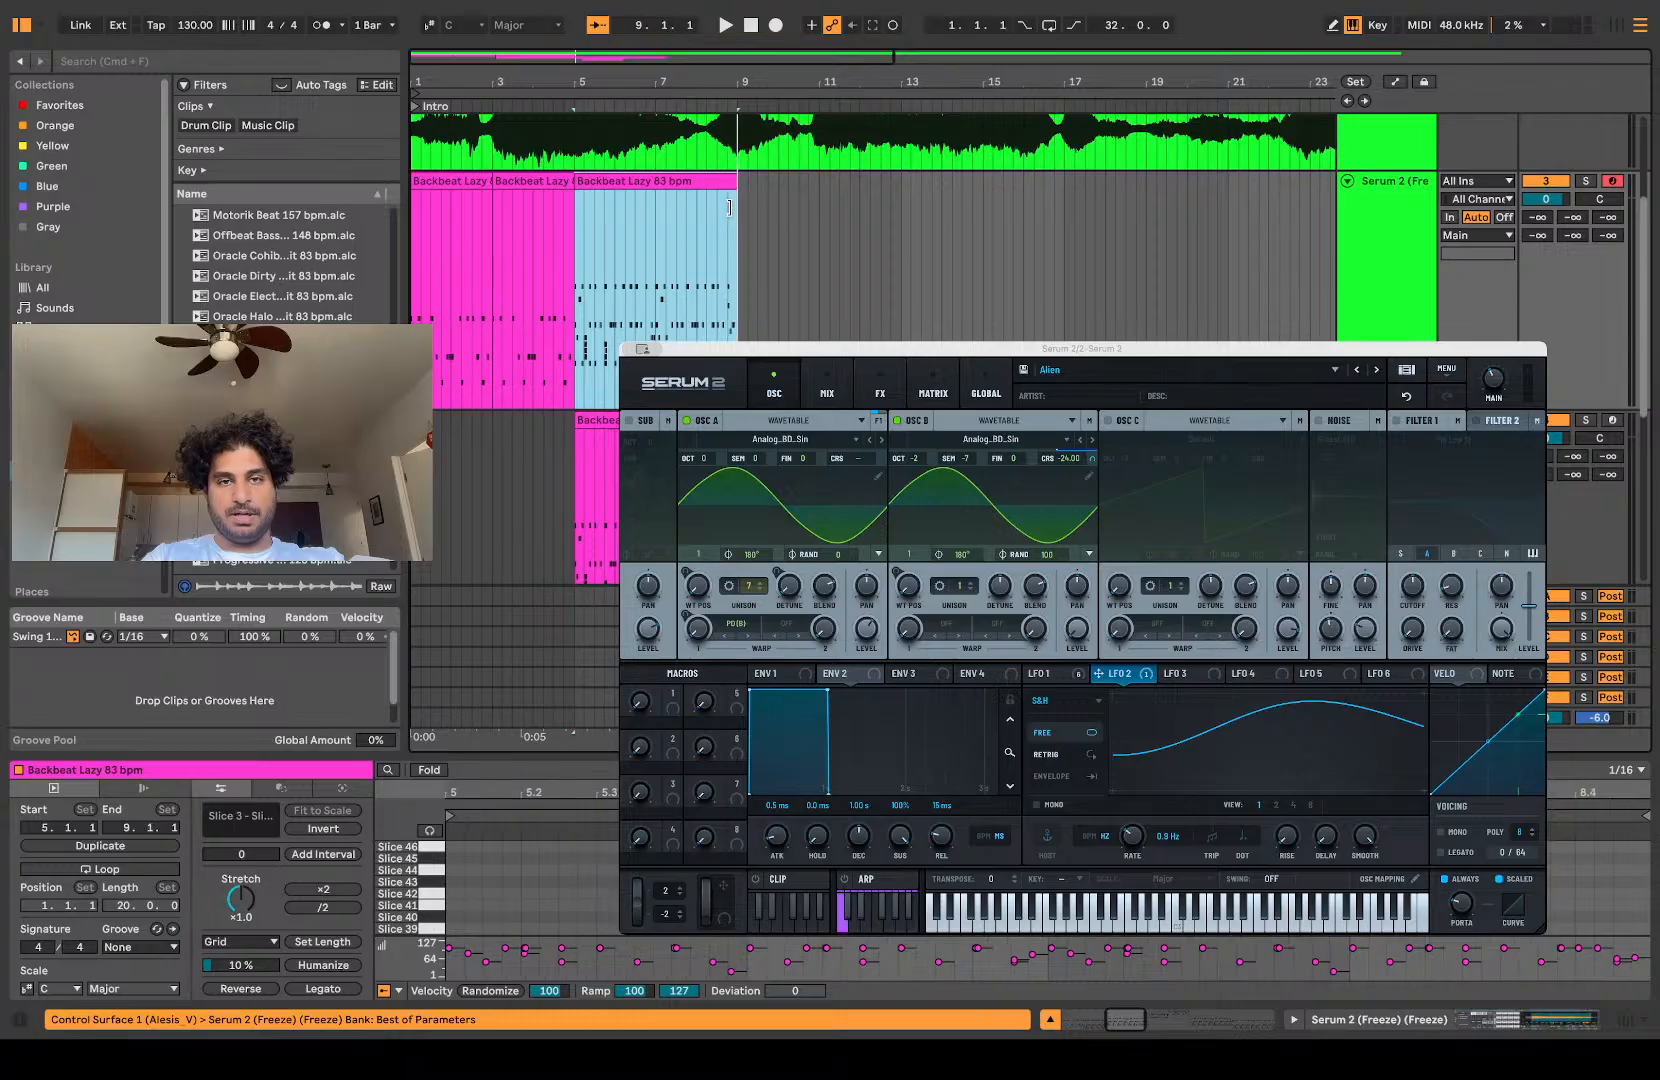
{"action": "key", "text": "Delete"}
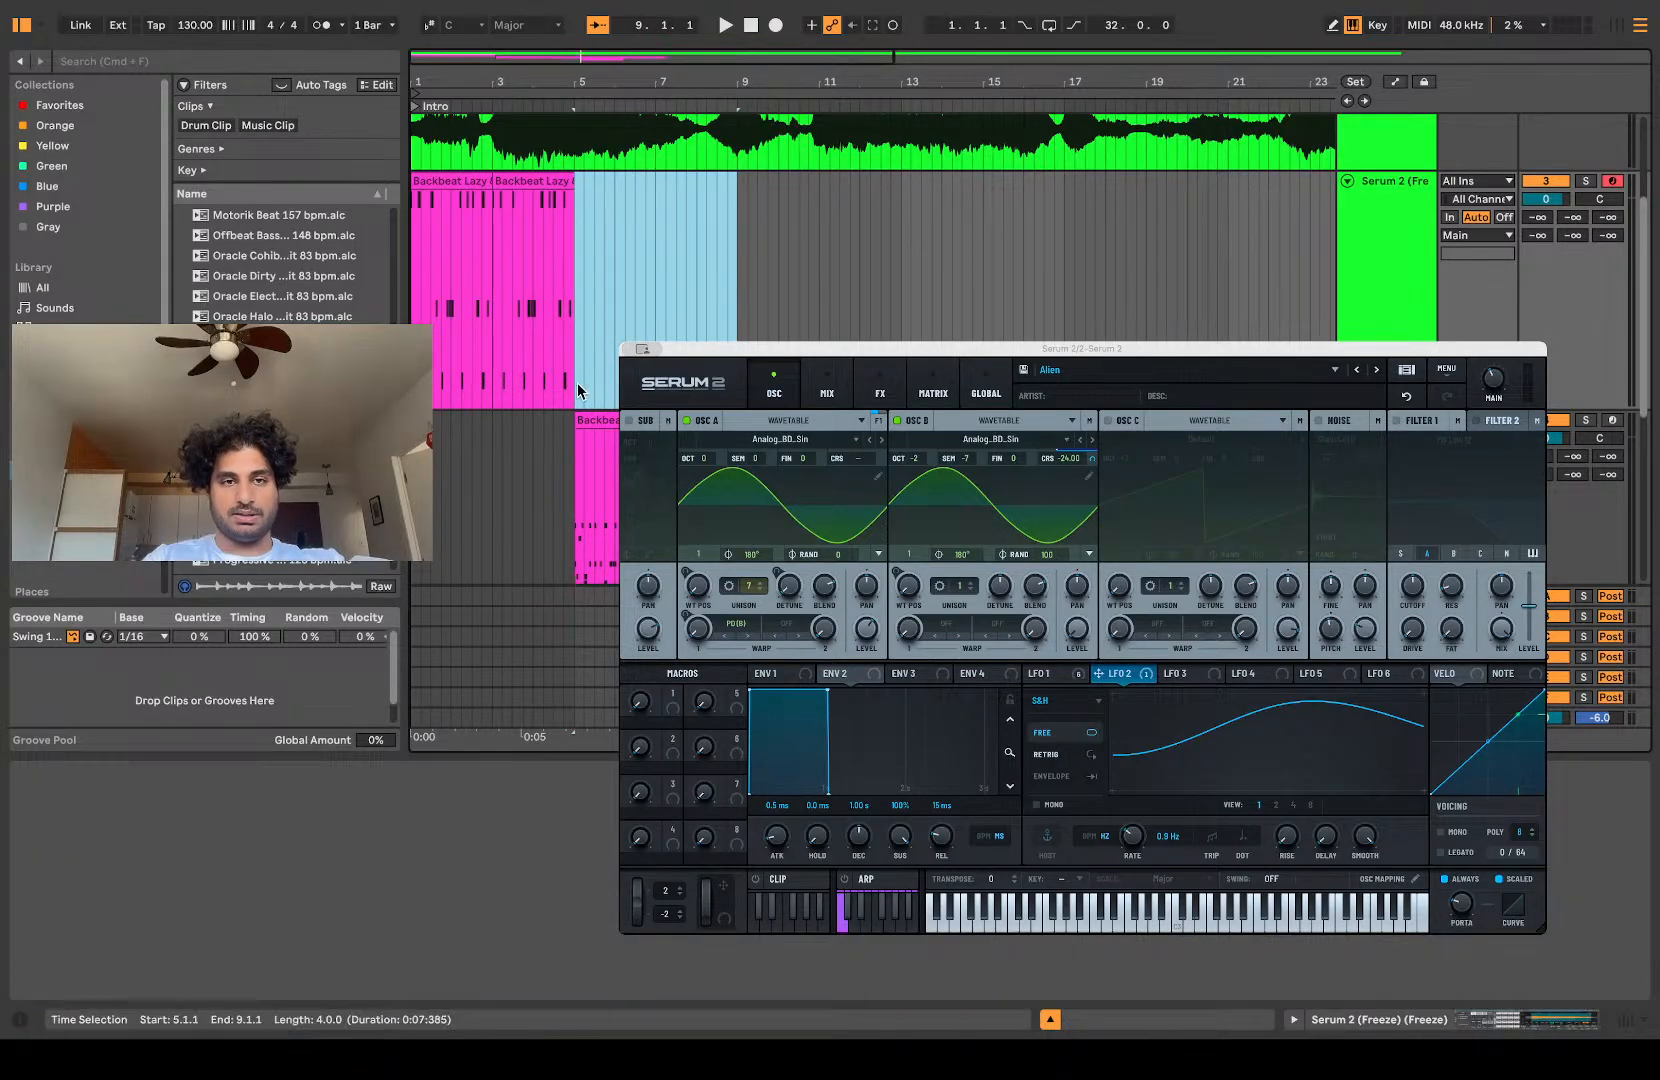
Step: Audition the copied track's Backbeat Lazy clip from bar 5 and show its notes in an enlarged editor
{"action": "left_click", "coordinate": [560, 496]}
{"action": "key", "text": "space"}
{"action": "scroll", "coordinate": [560, 496], "scroll_direction": "up", "scroll_amount": 5}
{"action": "scroll", "coordinate": [559, 500], "scroll_direction": "down", "scroll_amount": 5}
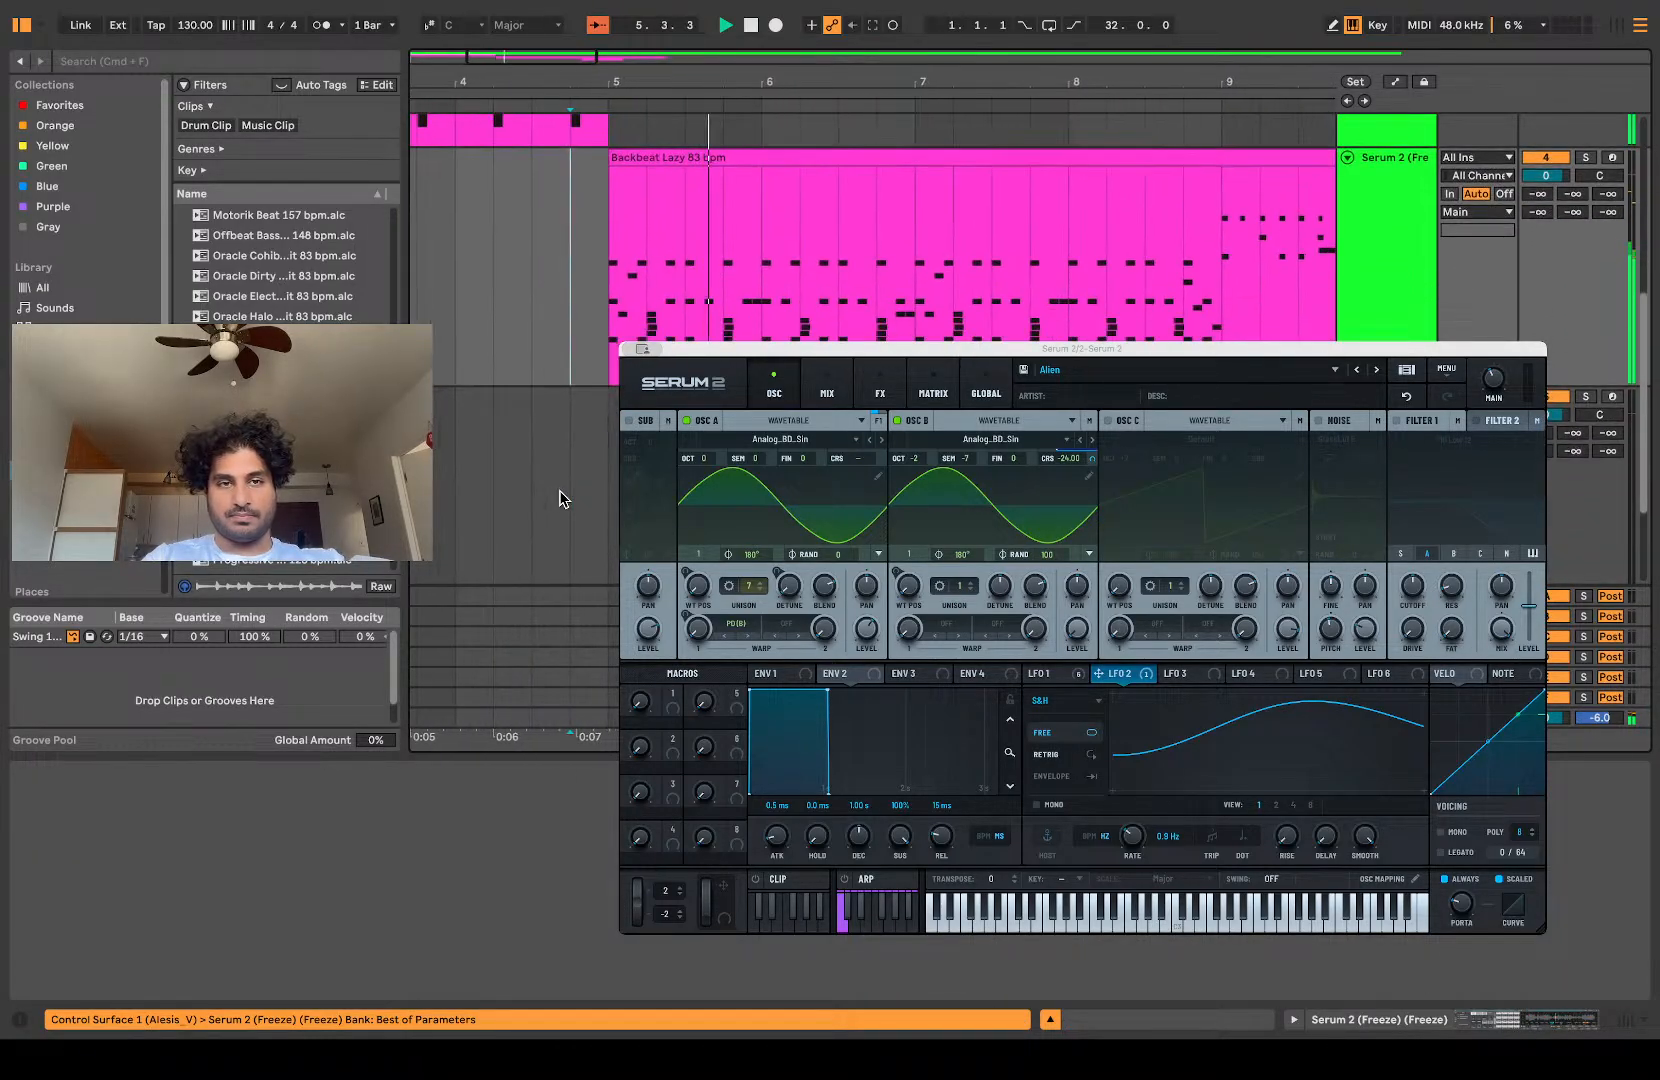
{"action": "left_click", "coordinate": [726, 150]}
{"action": "key", "text": "space"}
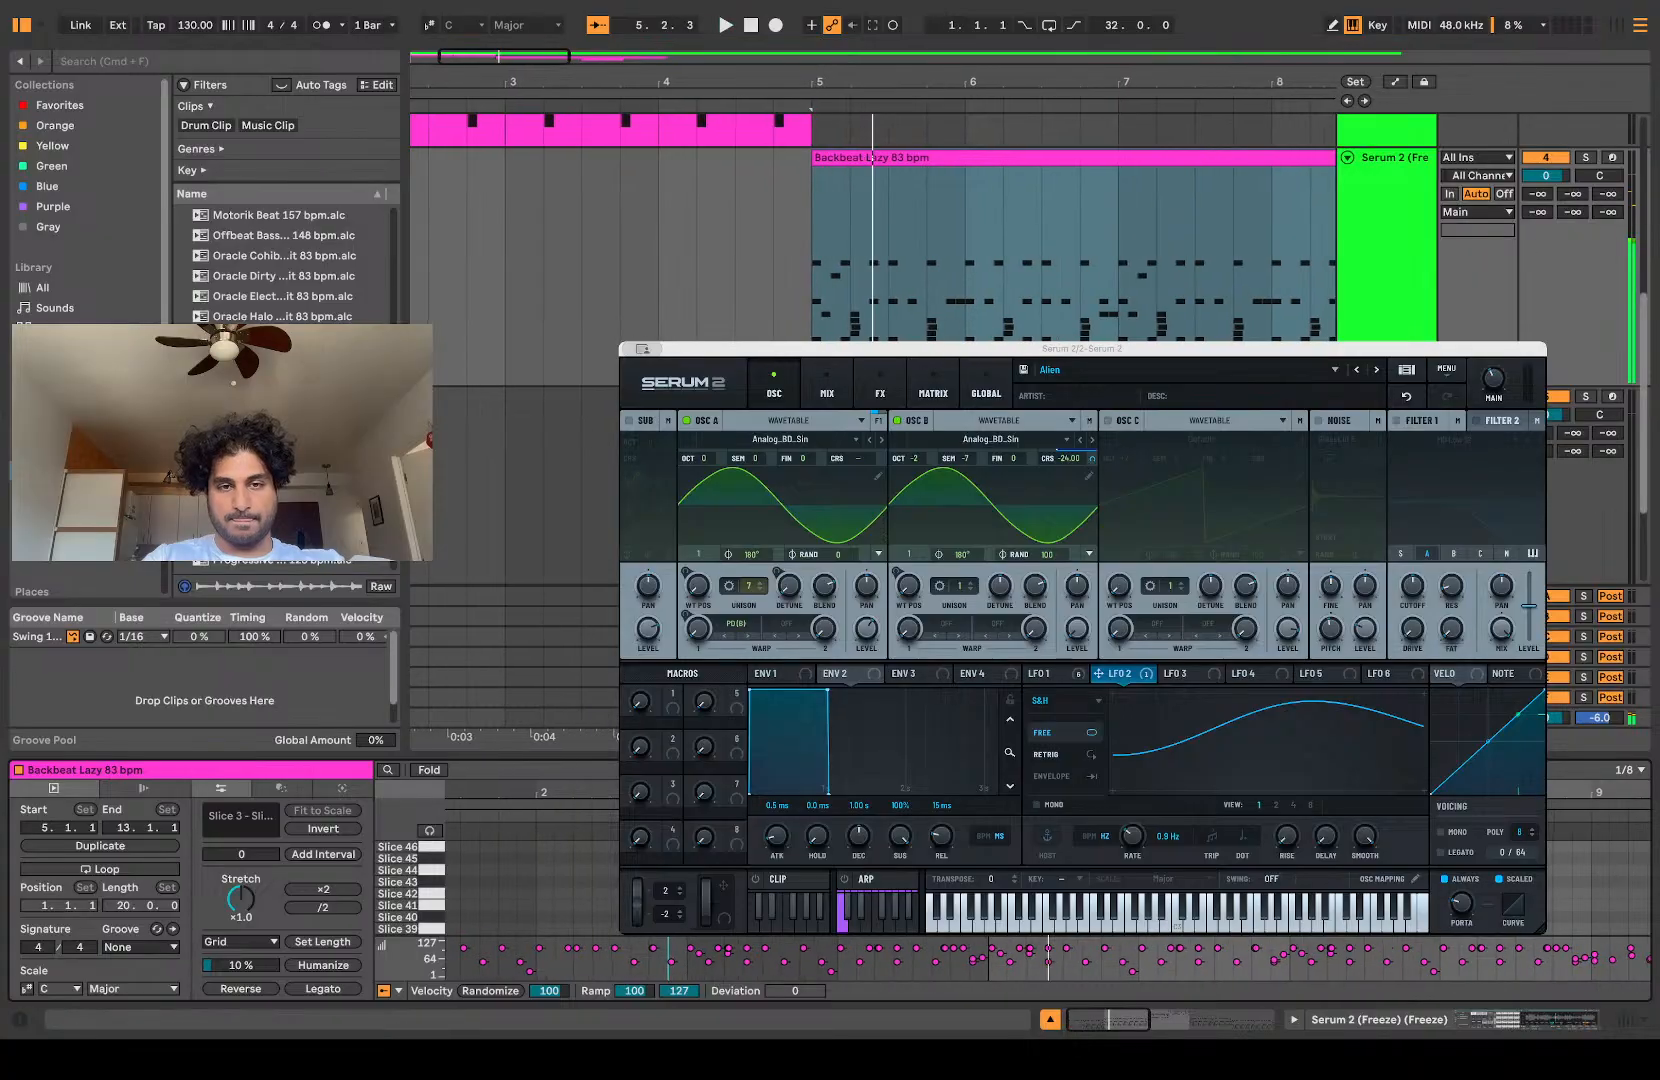
{"action": "left_click_drag", "start_coordinate": [532, 757], "coordinate": [532, 378]}
Step: Remove an unwanted note near the start of bar 5 in the copied clip and audition the surrounding notes
{"action": "key", "text": "space"}
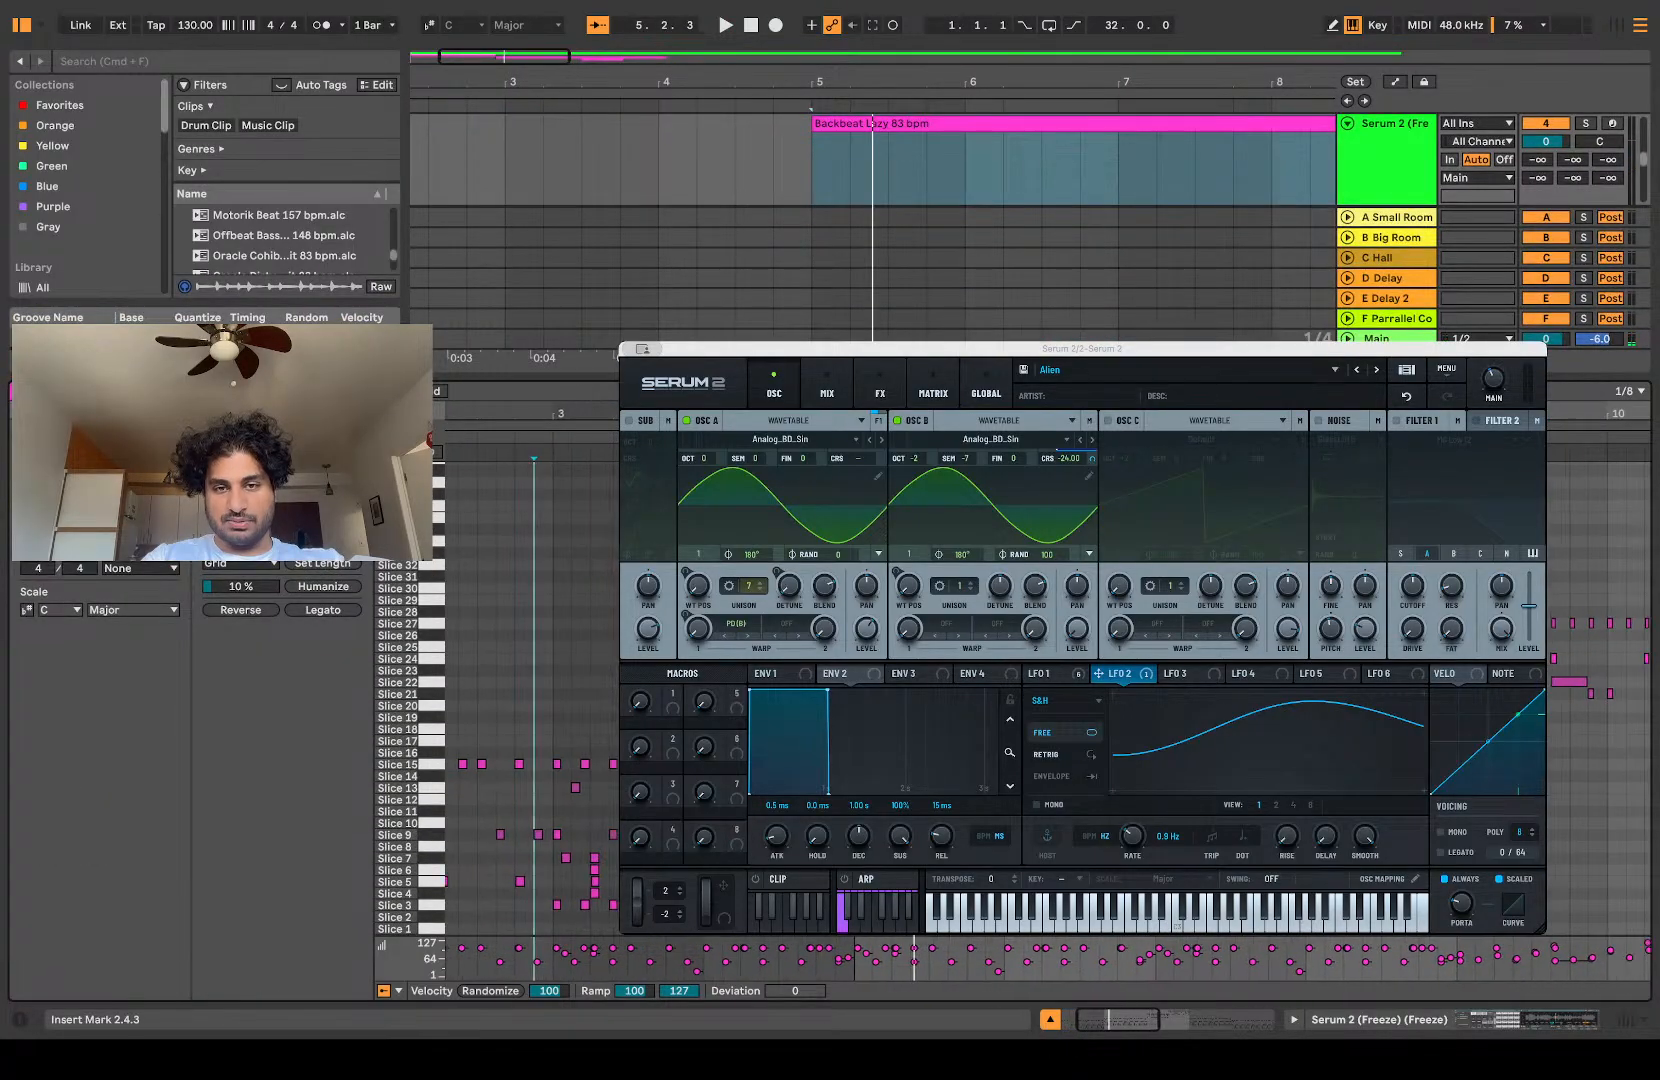
{"action": "key", "text": "space"}
{"action": "left_click", "coordinate": [1036, 948]}
{"action": "key", "text": "Delete"}
{"action": "key", "text": "space"}
{"action": "key", "text": "space"}
{"action": "left_click", "coordinate": [1013, 948]}
{"action": "key", "text": "space"}
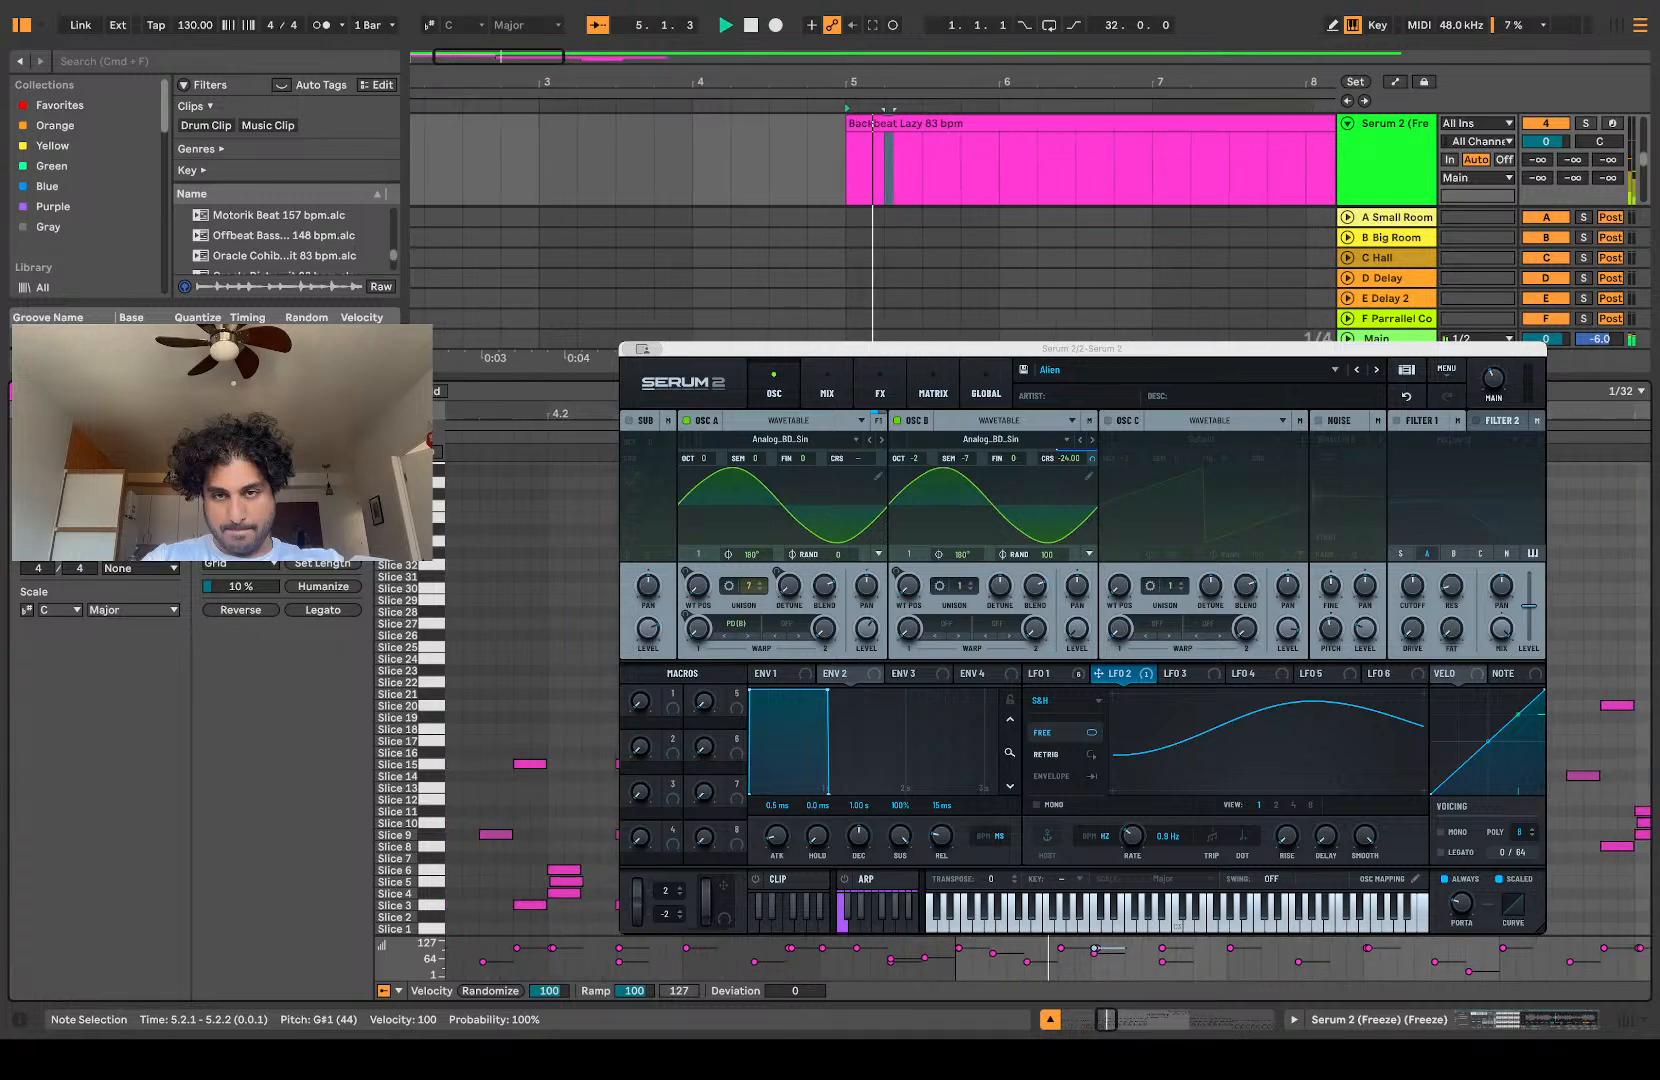
{"action": "key", "text": "space"}
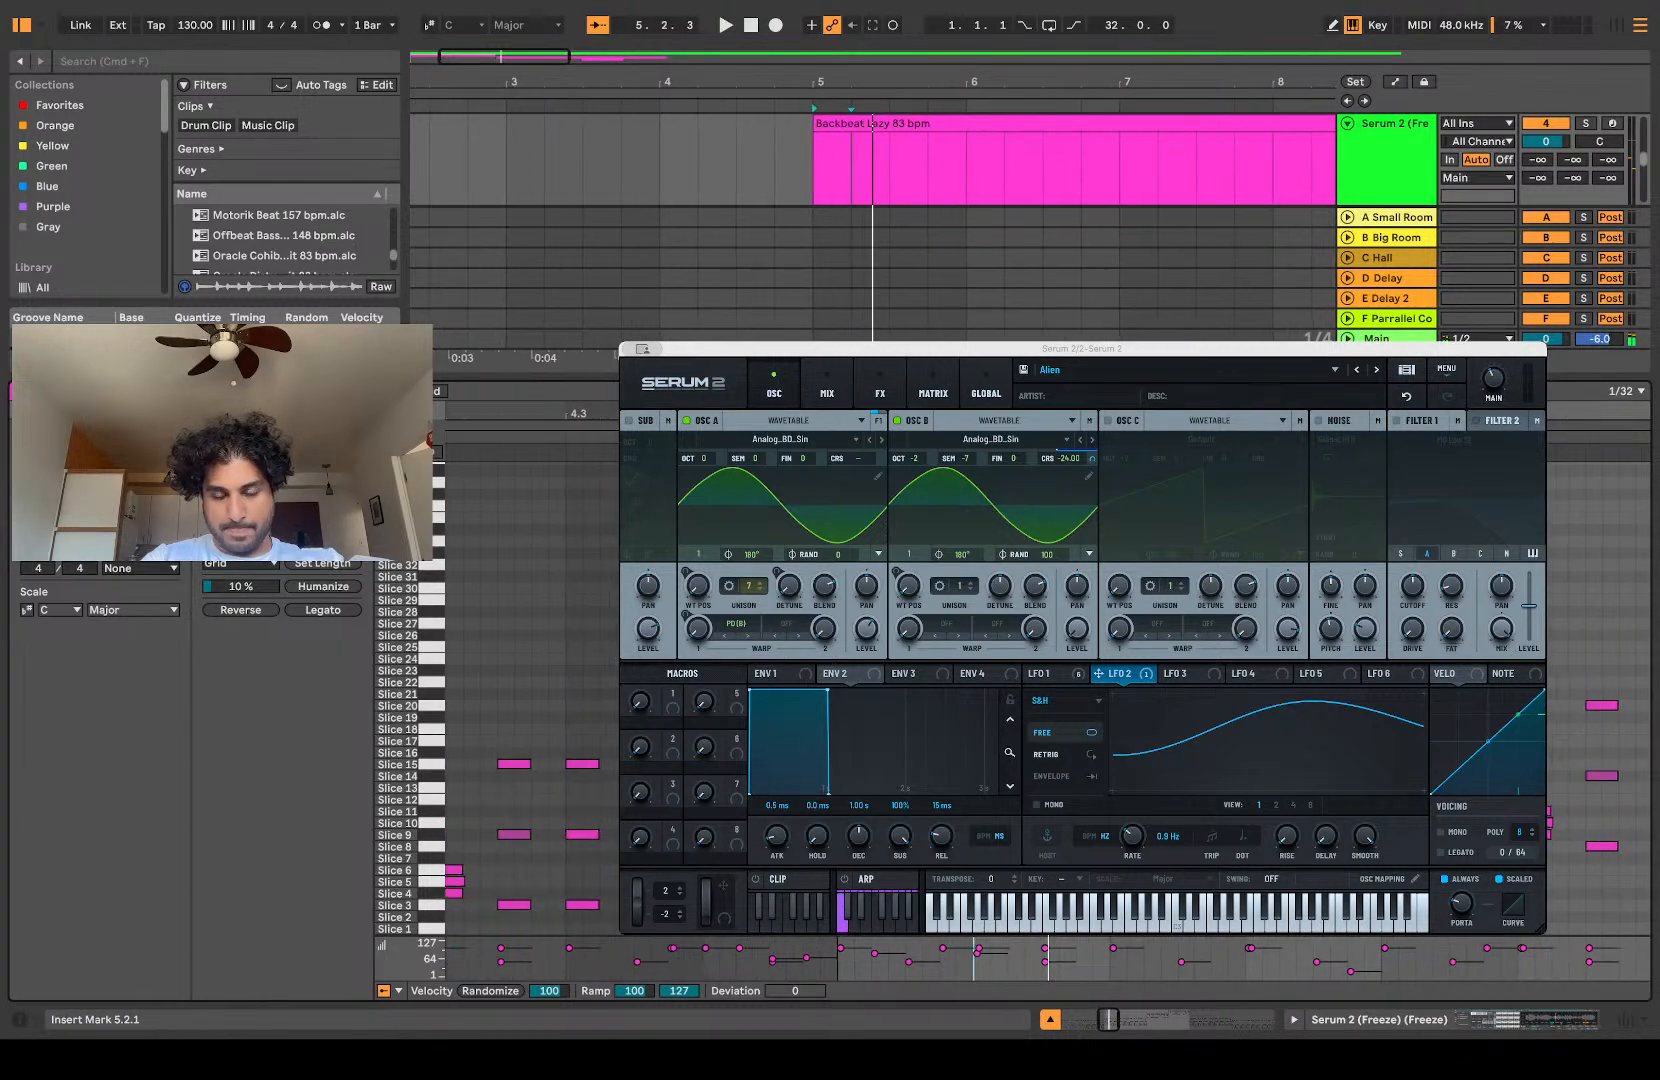
Step: Delete the other notes in the first three beats of bar 5, keeping only the Slice 10 note at beat 2
{"action": "left_click_drag", "start_coordinate": [1010, 975], "coordinate": [1208, 945]}
{"action": "key", "text": "Delete"}
{"action": "key", "text": "Delete"}
{"action": "key", "text": "Delete"}
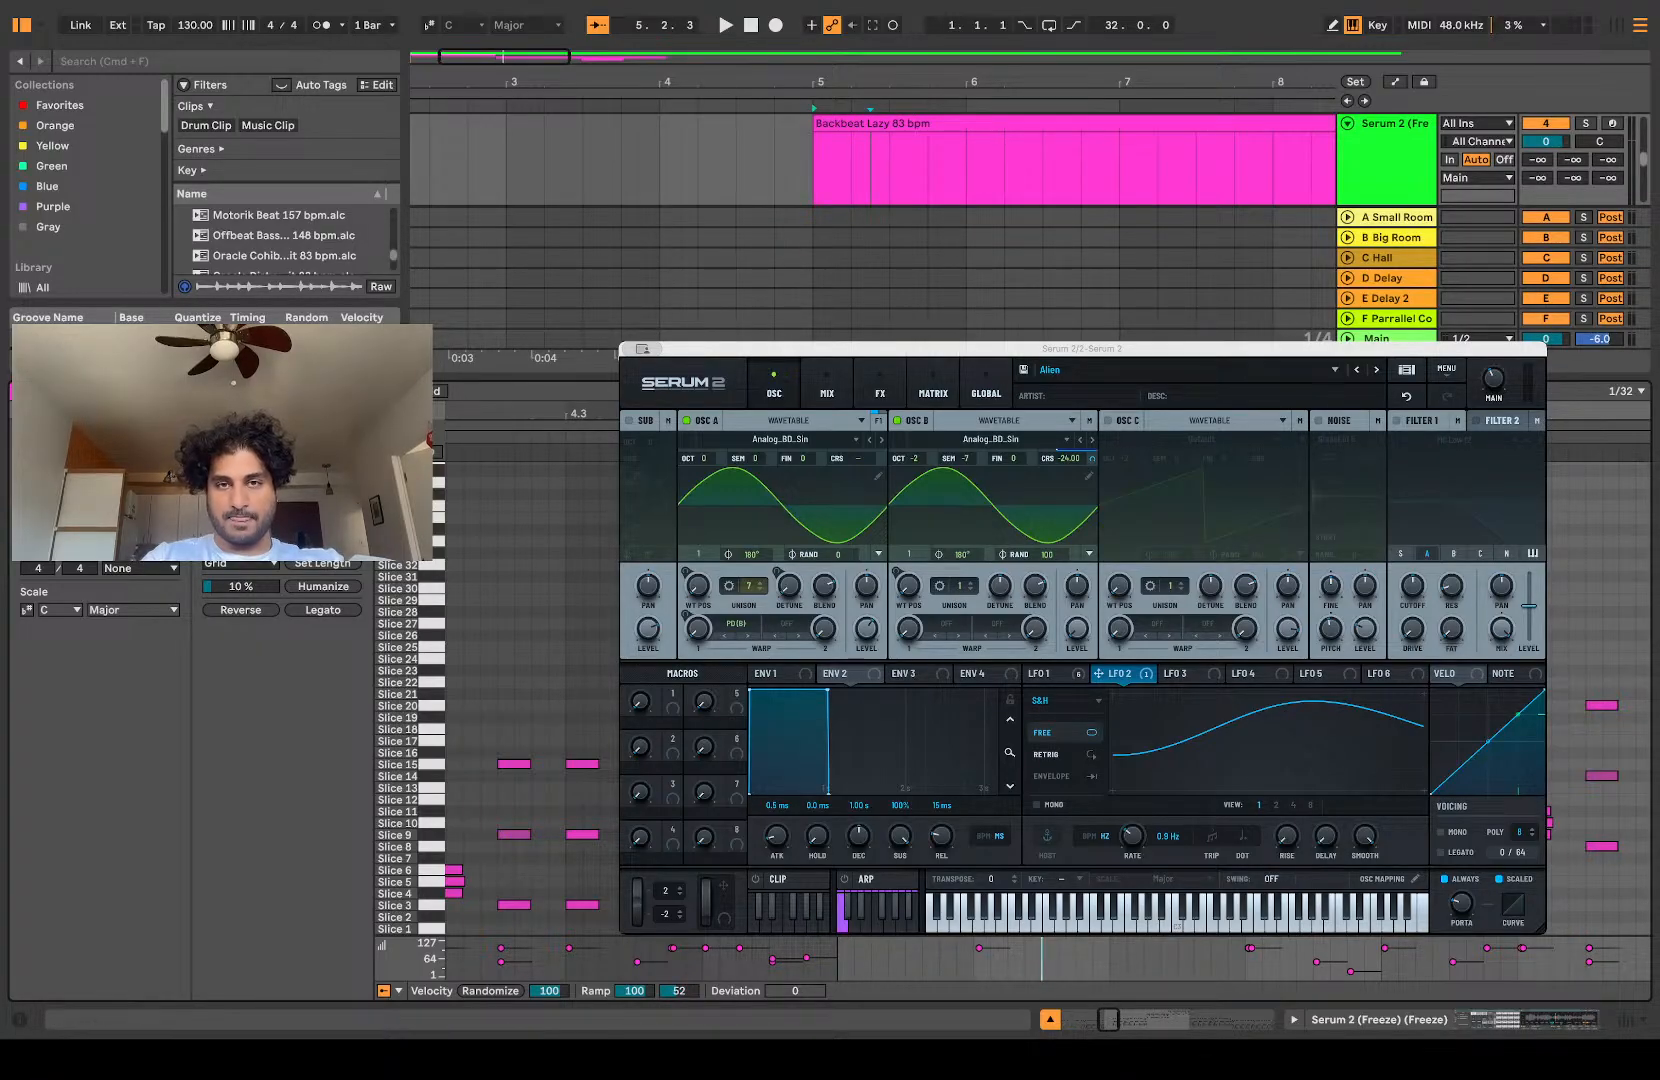
Step: Lengthen the isolated Slice 10 note in the second beat of bar 5 and audition it
{"action": "left_click", "coordinate": [979, 948]}
{"action": "key", "text": "shift+Right"}
{"action": "key", "text": "space"}
{"action": "key", "text": "space"}
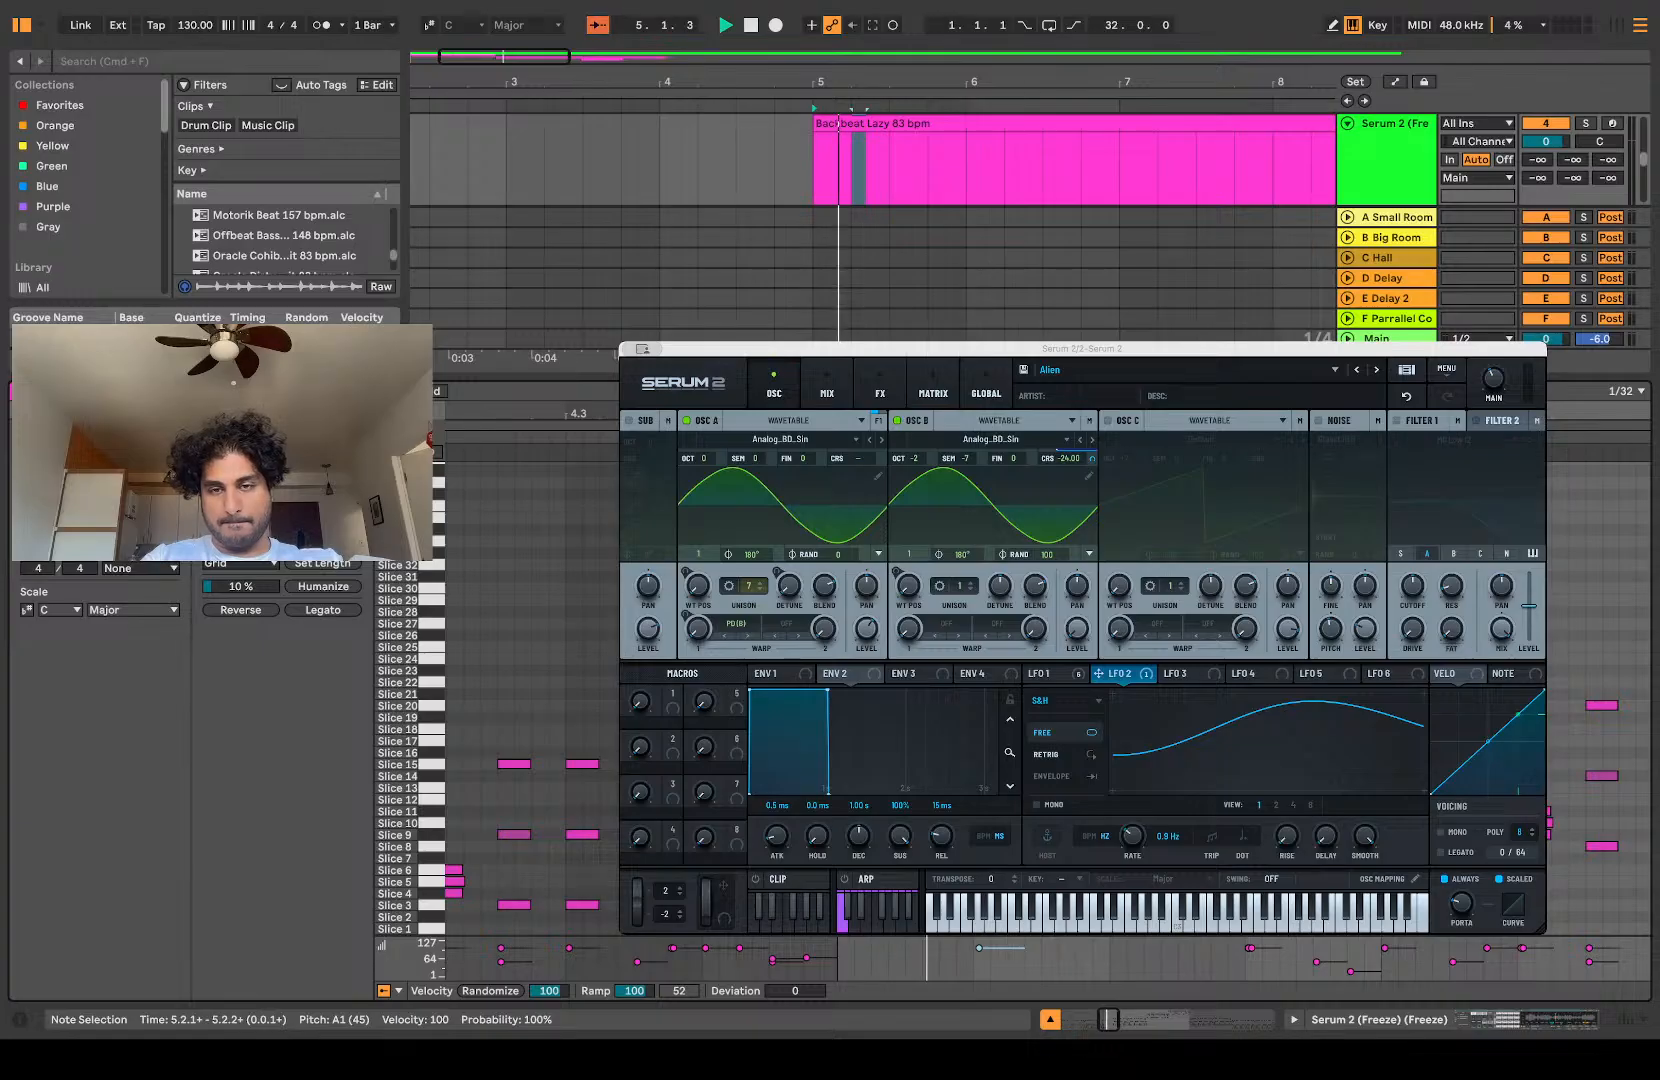
Step: Move the two-beat segment with the lengthened Slice 10 note from bar 5 to the start of bar 1 on the same track
{"action": "left_click_drag", "start_coordinate": [530, 377], "coordinate": [530, 756]}
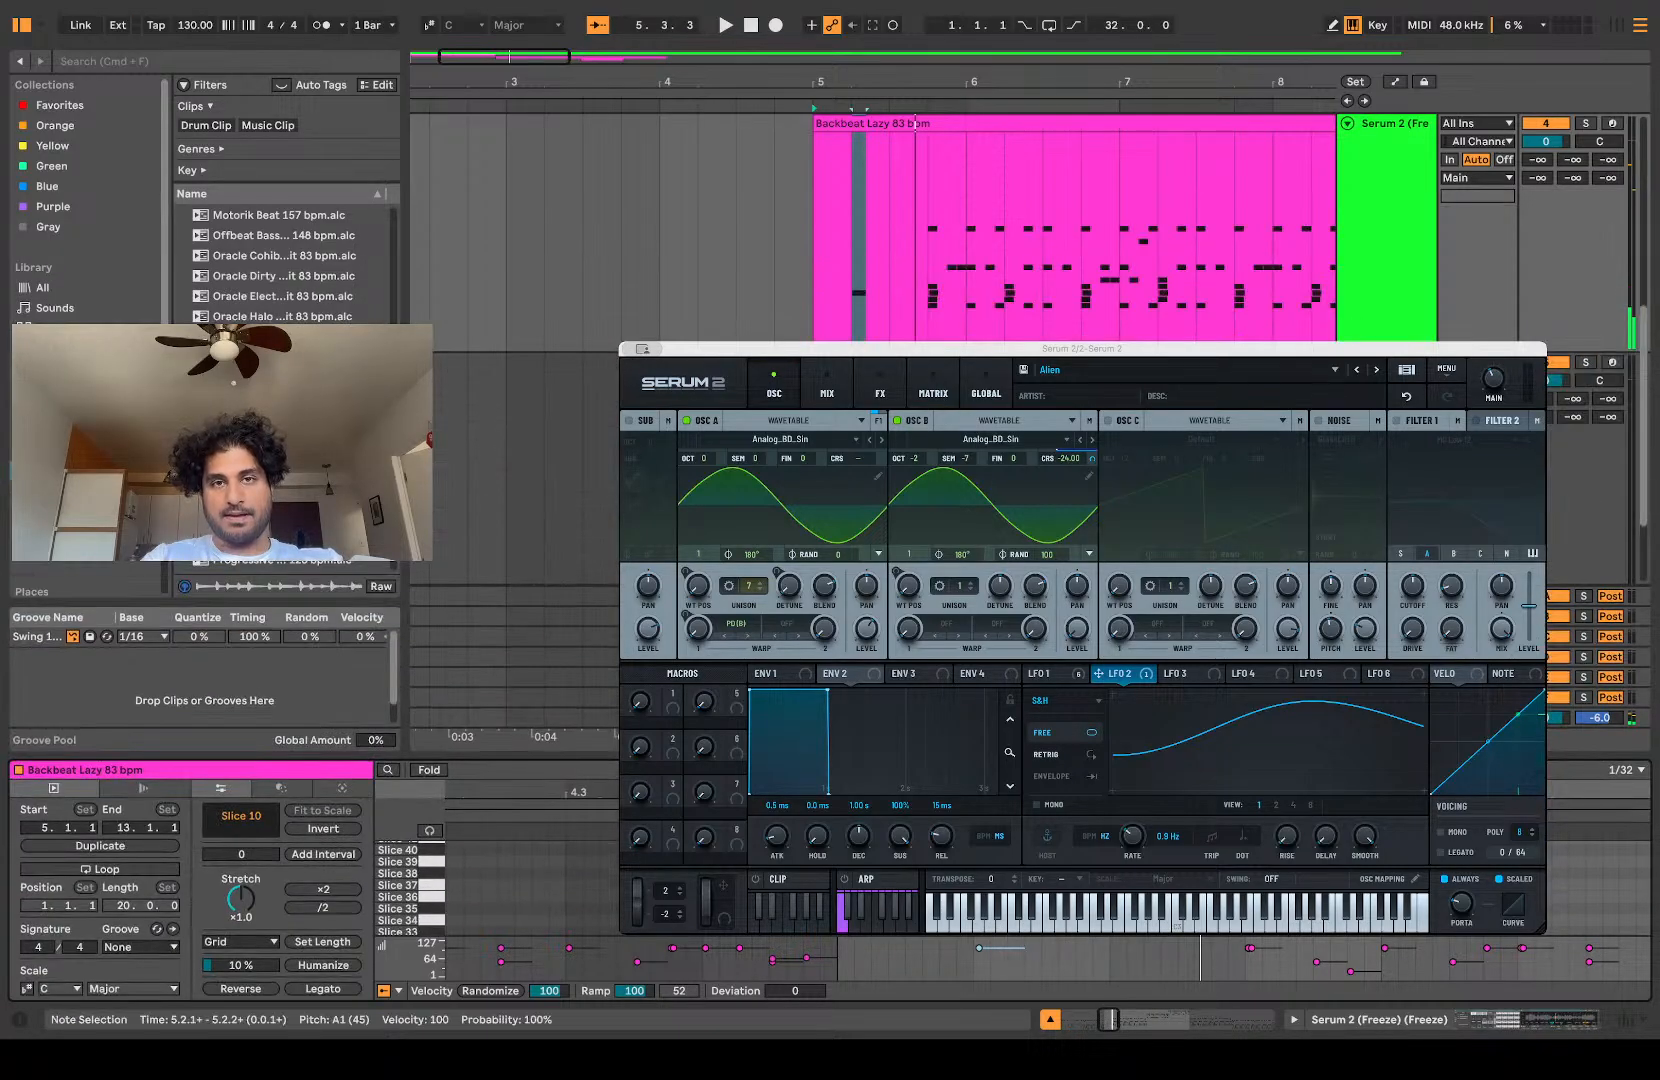
{"action": "mouse_move", "coordinate": [881, 292]}
{"action": "left_mouse_down"}
{"action": "mouse_move", "coordinate": [781, 304]}
{"action": "mouse_move", "coordinate": [881, 307]}
{"action": "left_mouse_up"}
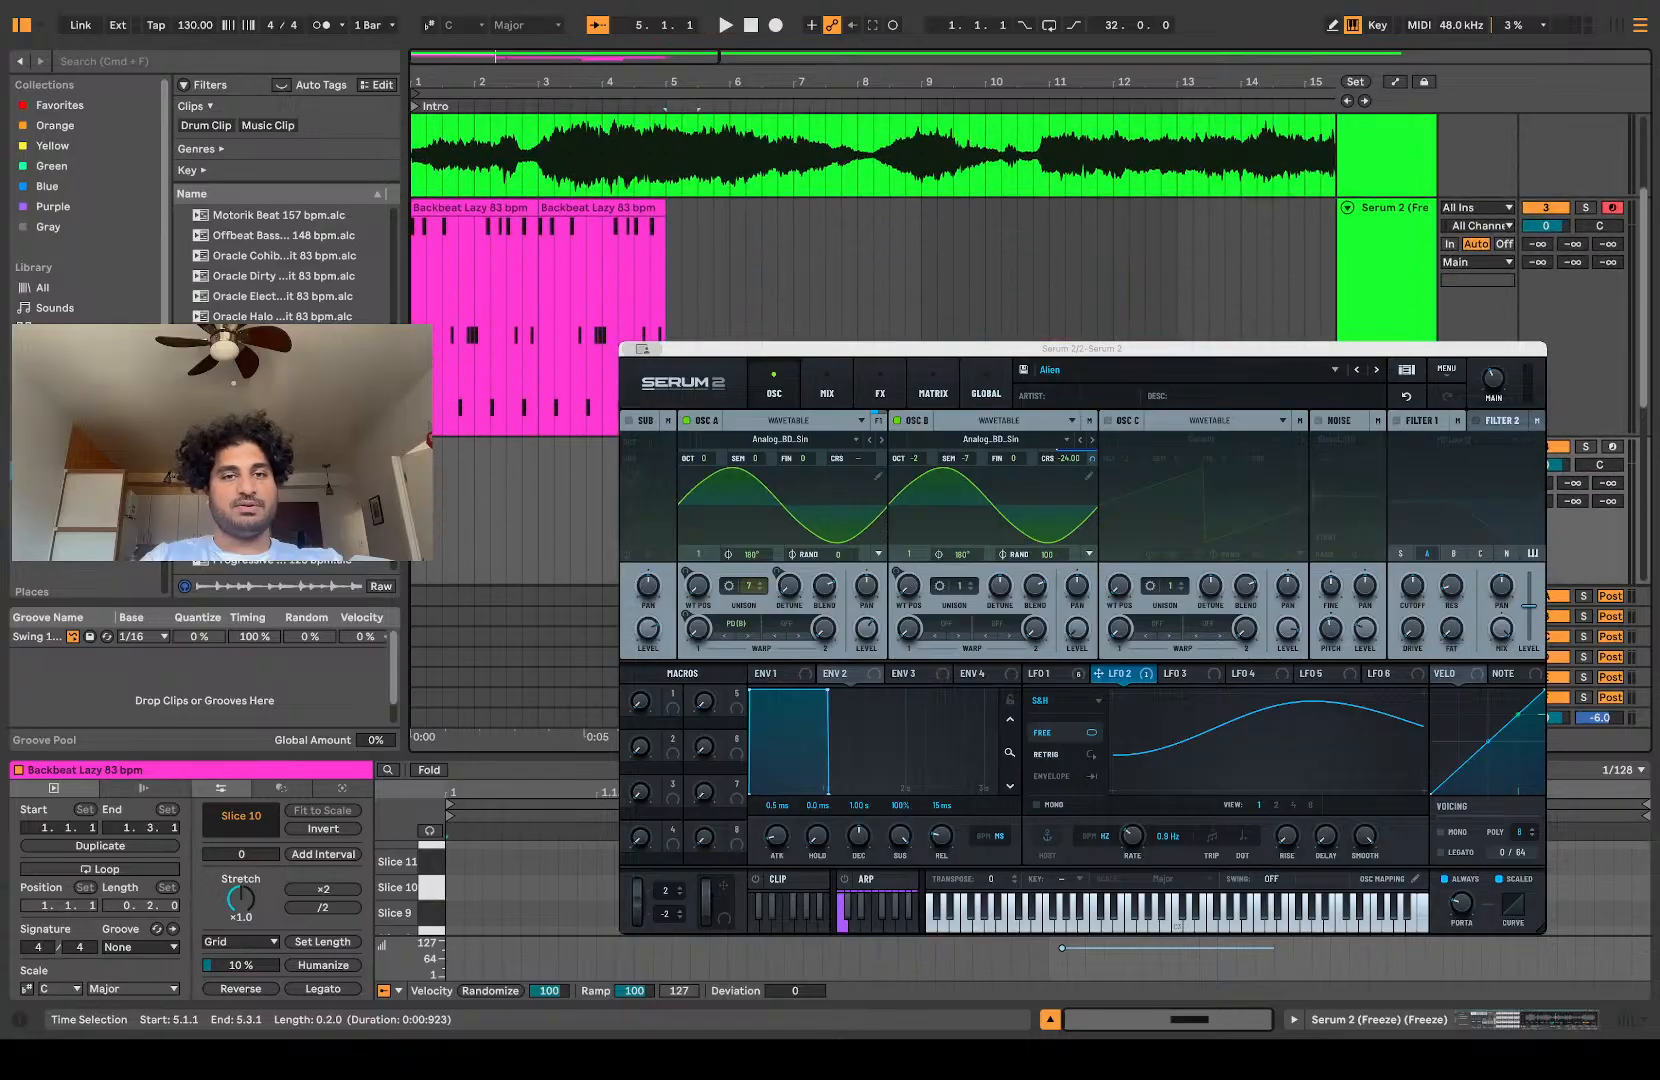
{"action": "left_click_drag", "start_coordinate": [678, 455], "coordinate": [430, 460]}
{"action": "scroll", "coordinate": [431, 460], "scroll_direction": "up", "scroll_amount": 3}
{"action": "scroll", "coordinate": [431, 460], "scroll_direction": "down", "scroll_amount": 3}
{"action": "scroll", "coordinate": [431, 461], "scroll_direction": "up", "scroll_amount": 5}
{"action": "scroll", "coordinate": [431, 461], "scroll_direction": "up", "scroll_amount": 2}
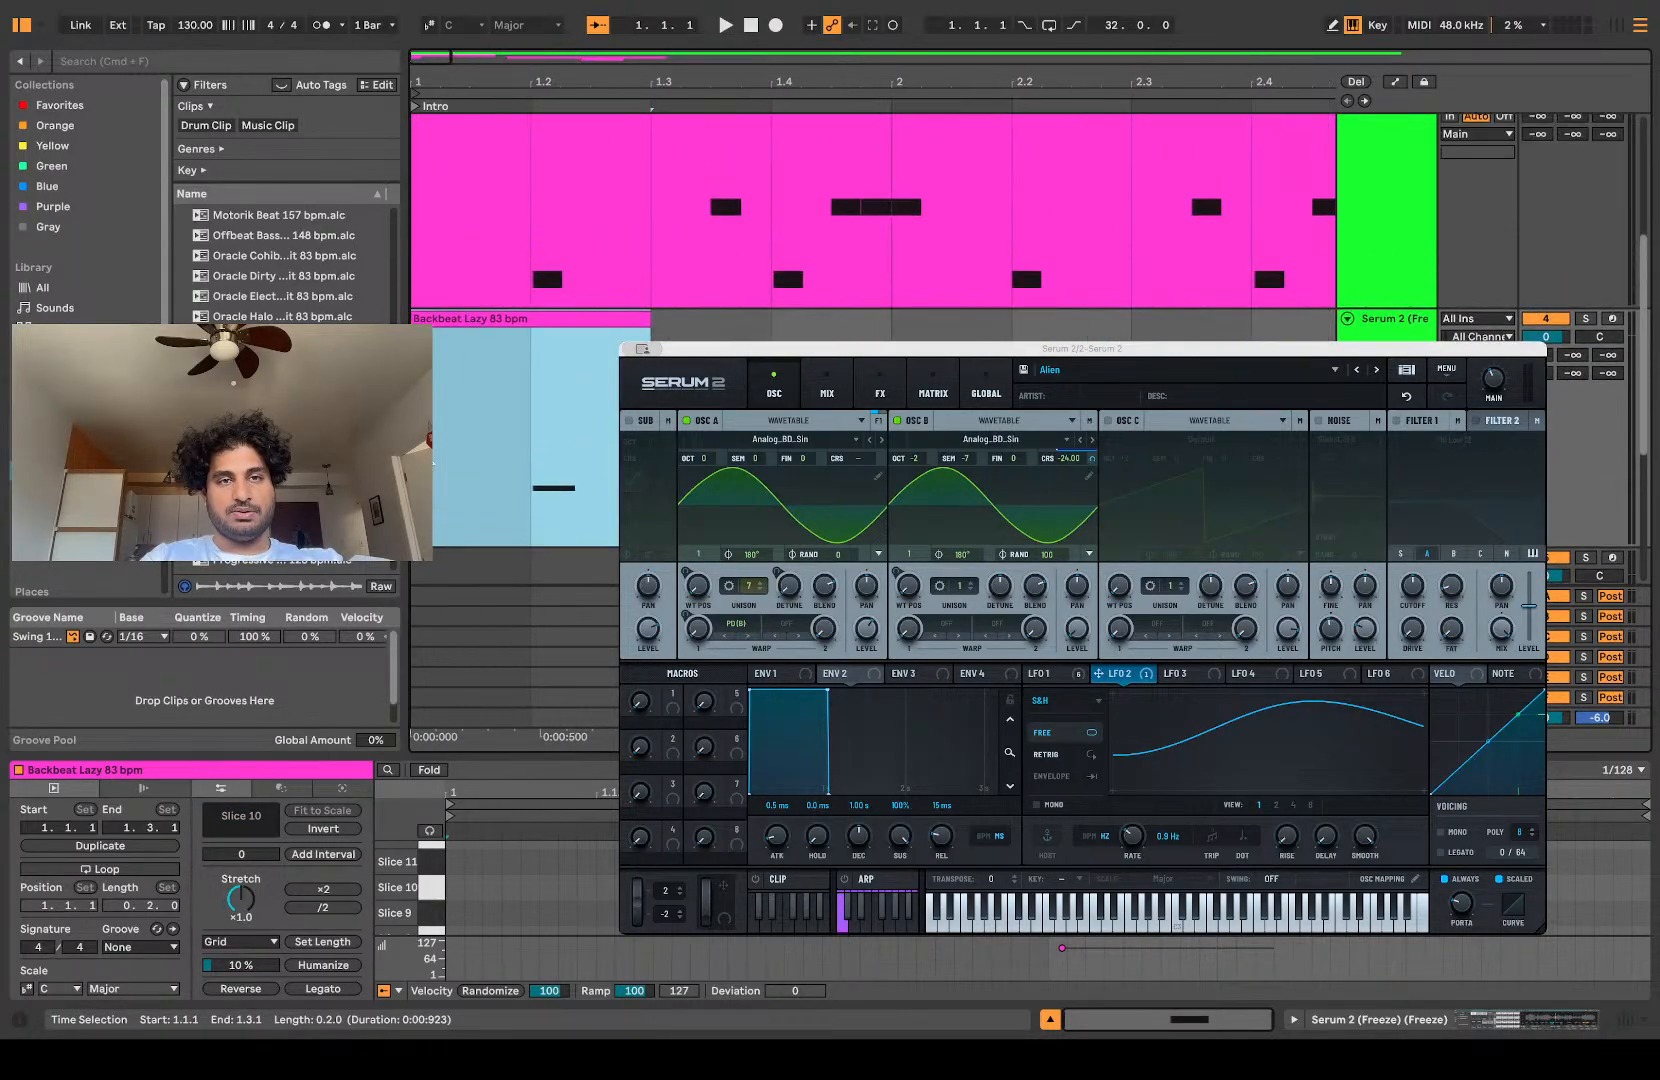
{"action": "scroll", "coordinate": [537, 350], "scroll_direction": "up", "scroll_amount": 3}
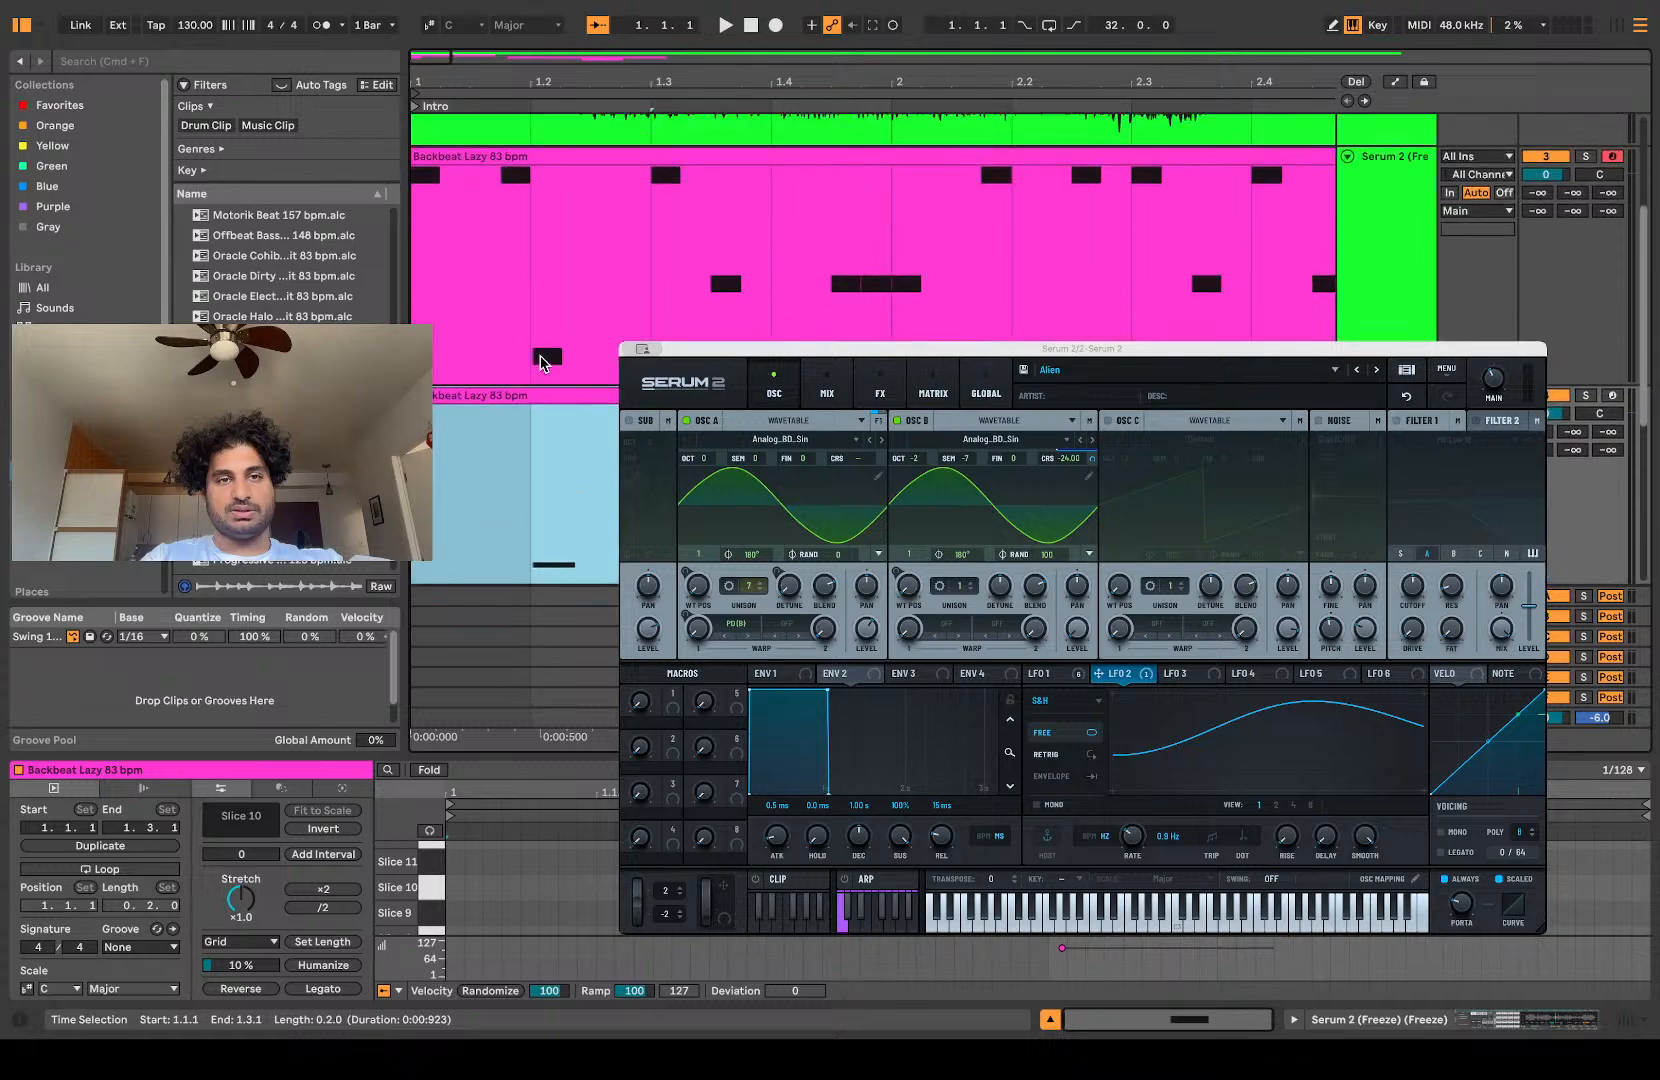
Step: Duplicate the two-beat Slice 10 clip repeatedly until it fills through the end of bar 4, auditioning it with the main pattern
{"action": "key", "text": "space"}
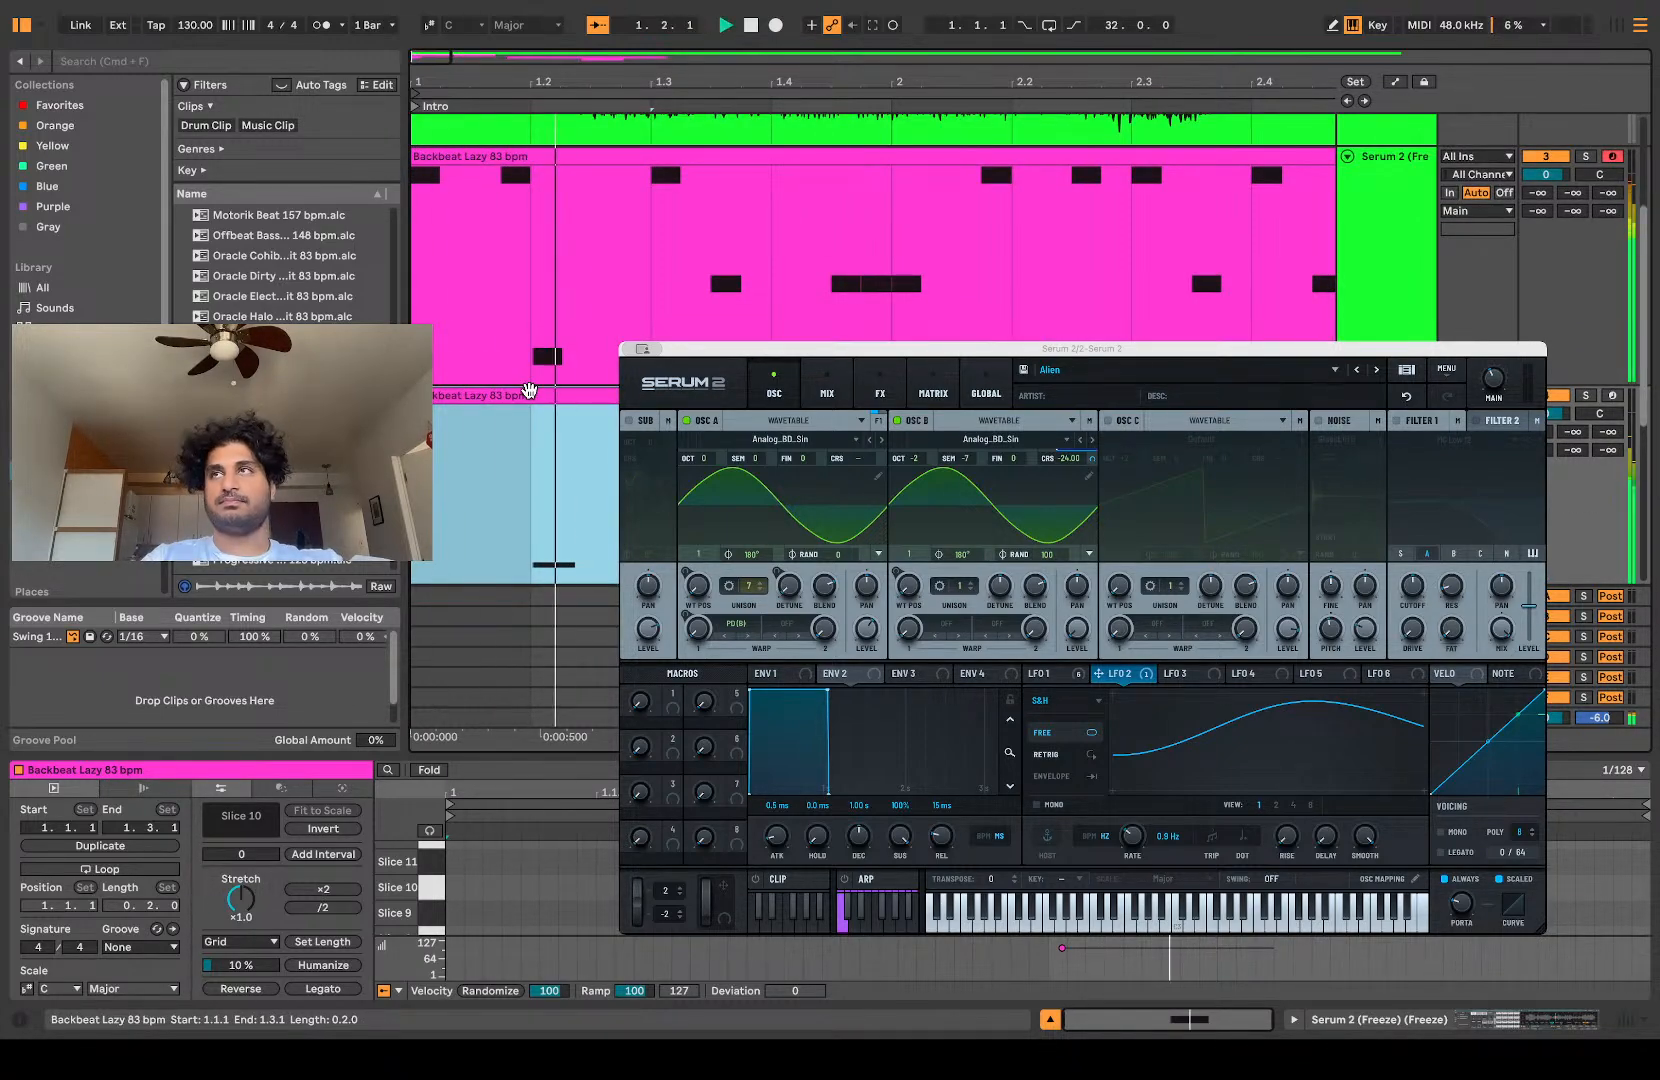
{"action": "key", "text": "space"}
{"action": "key", "text": "space"}
{"action": "scroll", "coordinate": [530, 386], "scroll_direction": "down", "scroll_amount": 1}
{"action": "key", "text": "super+d"}
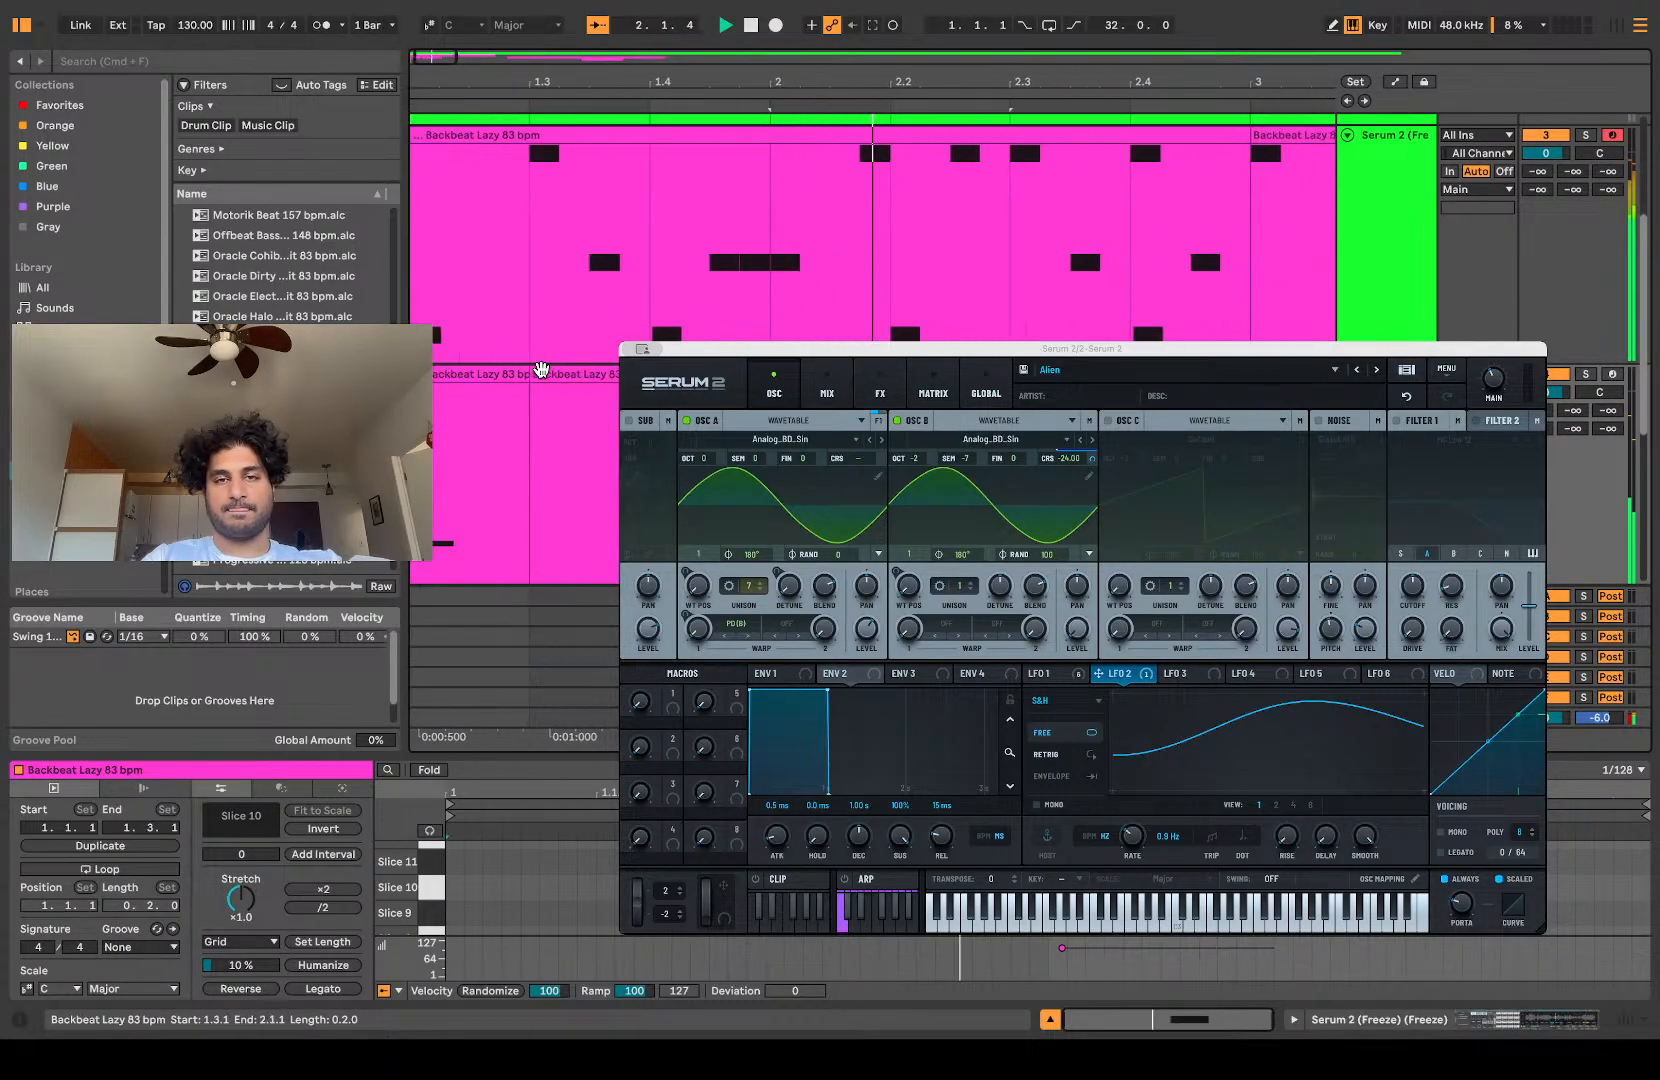
{"action": "scroll", "coordinate": [541, 370], "scroll_direction": "down", "scroll_amount": 5}
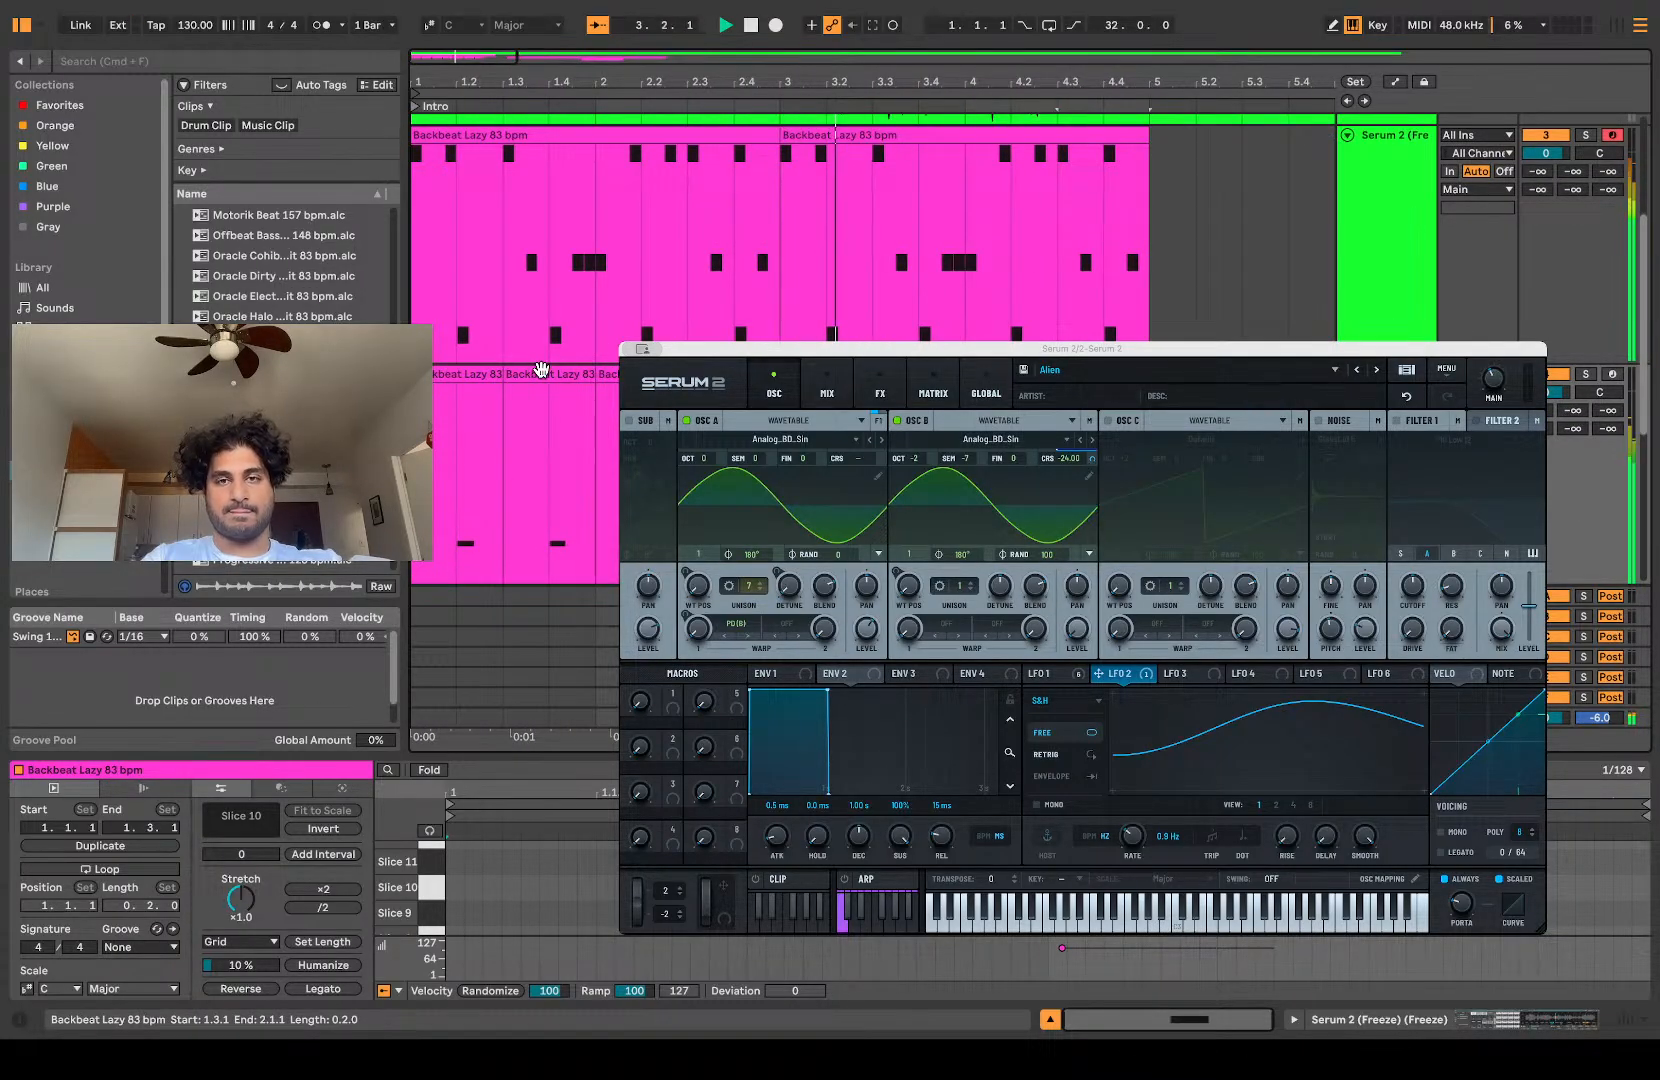
{"action": "scroll", "coordinate": [541, 370], "scroll_direction": "down", "scroll_amount": 2}
{"action": "key", "text": "space"}
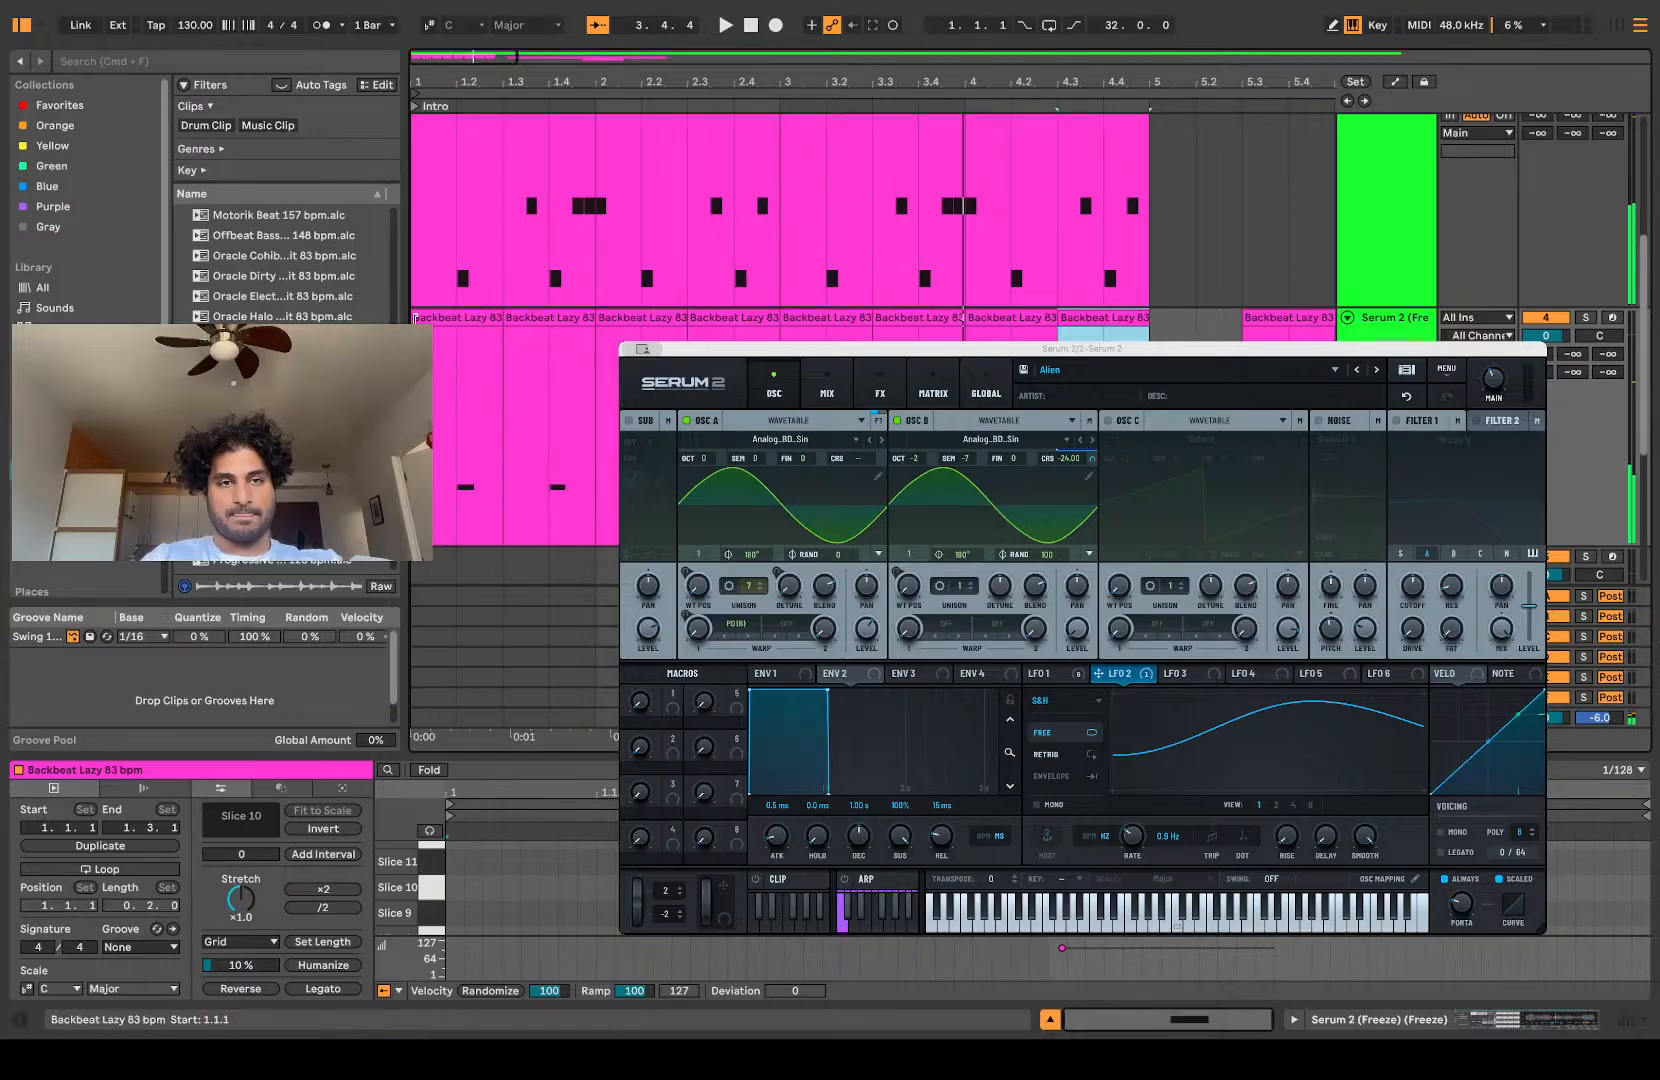
Step: Trim the first Slice 10 clip's start to 1.2.1 and shift all eight clips one beat earlier to begin at 1.1.1
{"action": "scroll", "coordinate": [415, 318], "scroll_direction": "up", "scroll_amount": 5}
{"action": "left_click_drag", "start_coordinate": [415, 318], "coordinate": [552, 344]}
{"action": "scroll", "coordinate": [552, 346], "scroll_direction": "down", "scroll_amount": 5}
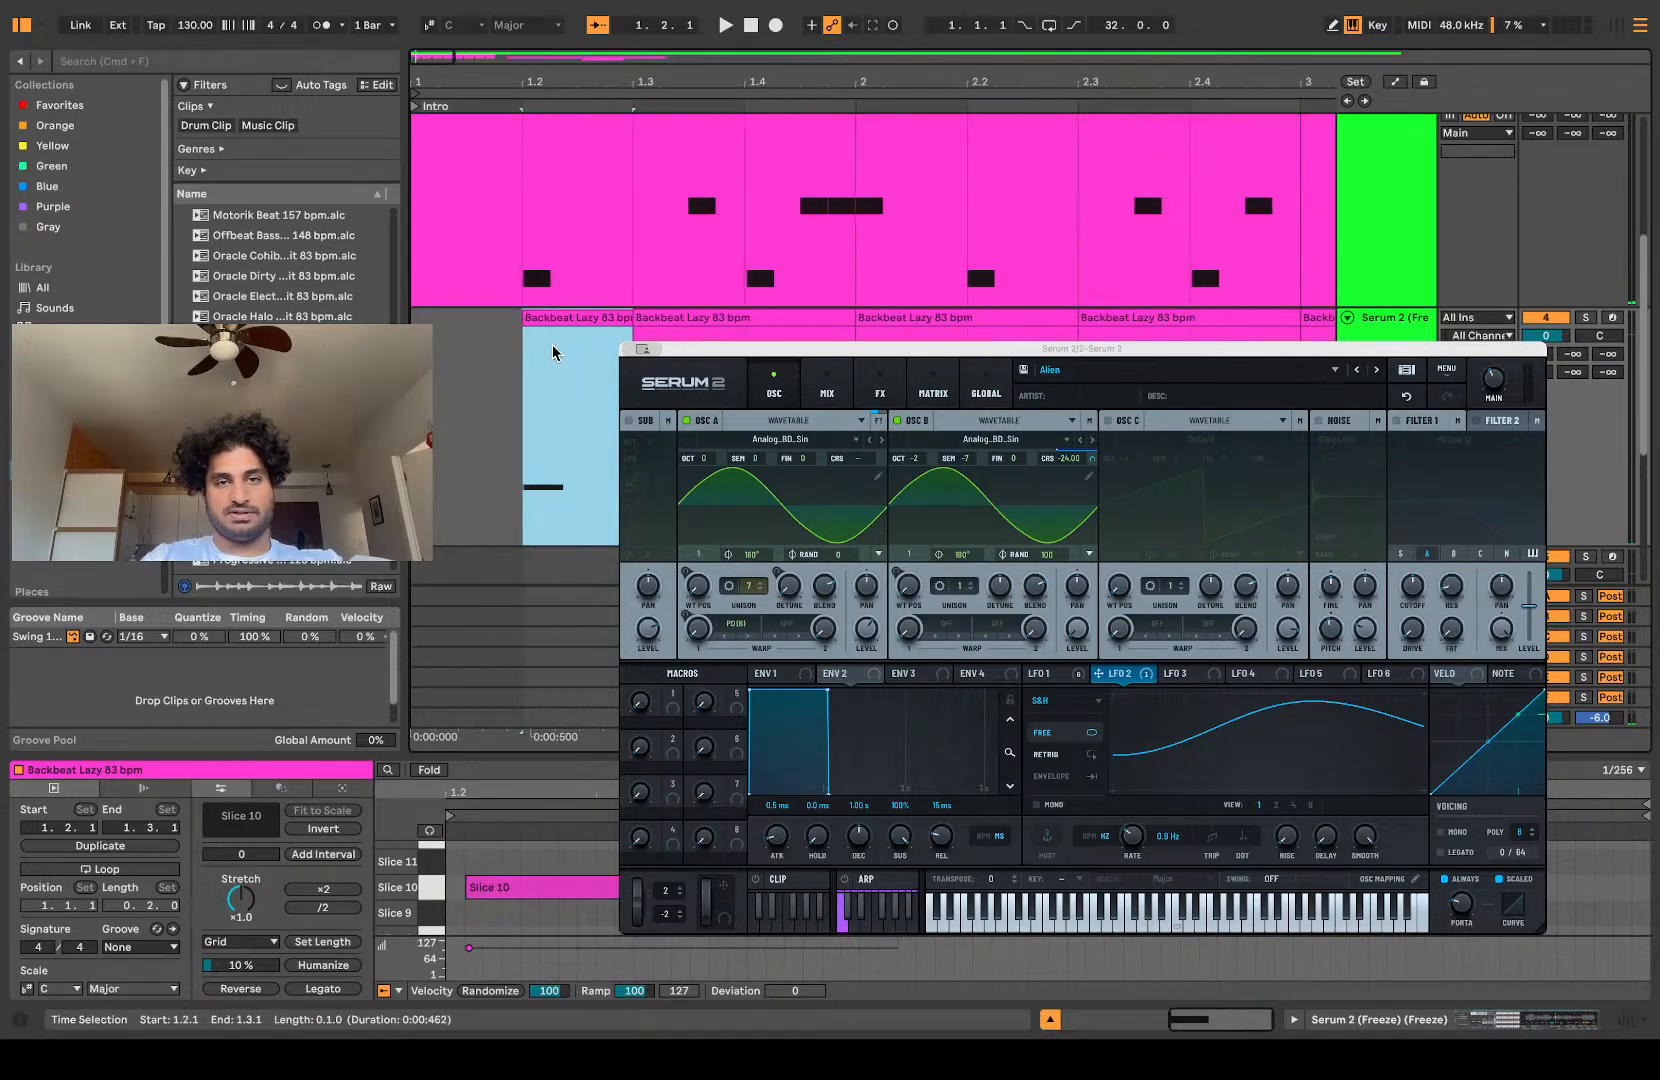
{"action": "left_click", "coordinate": [846, 318], "text": "shift"}
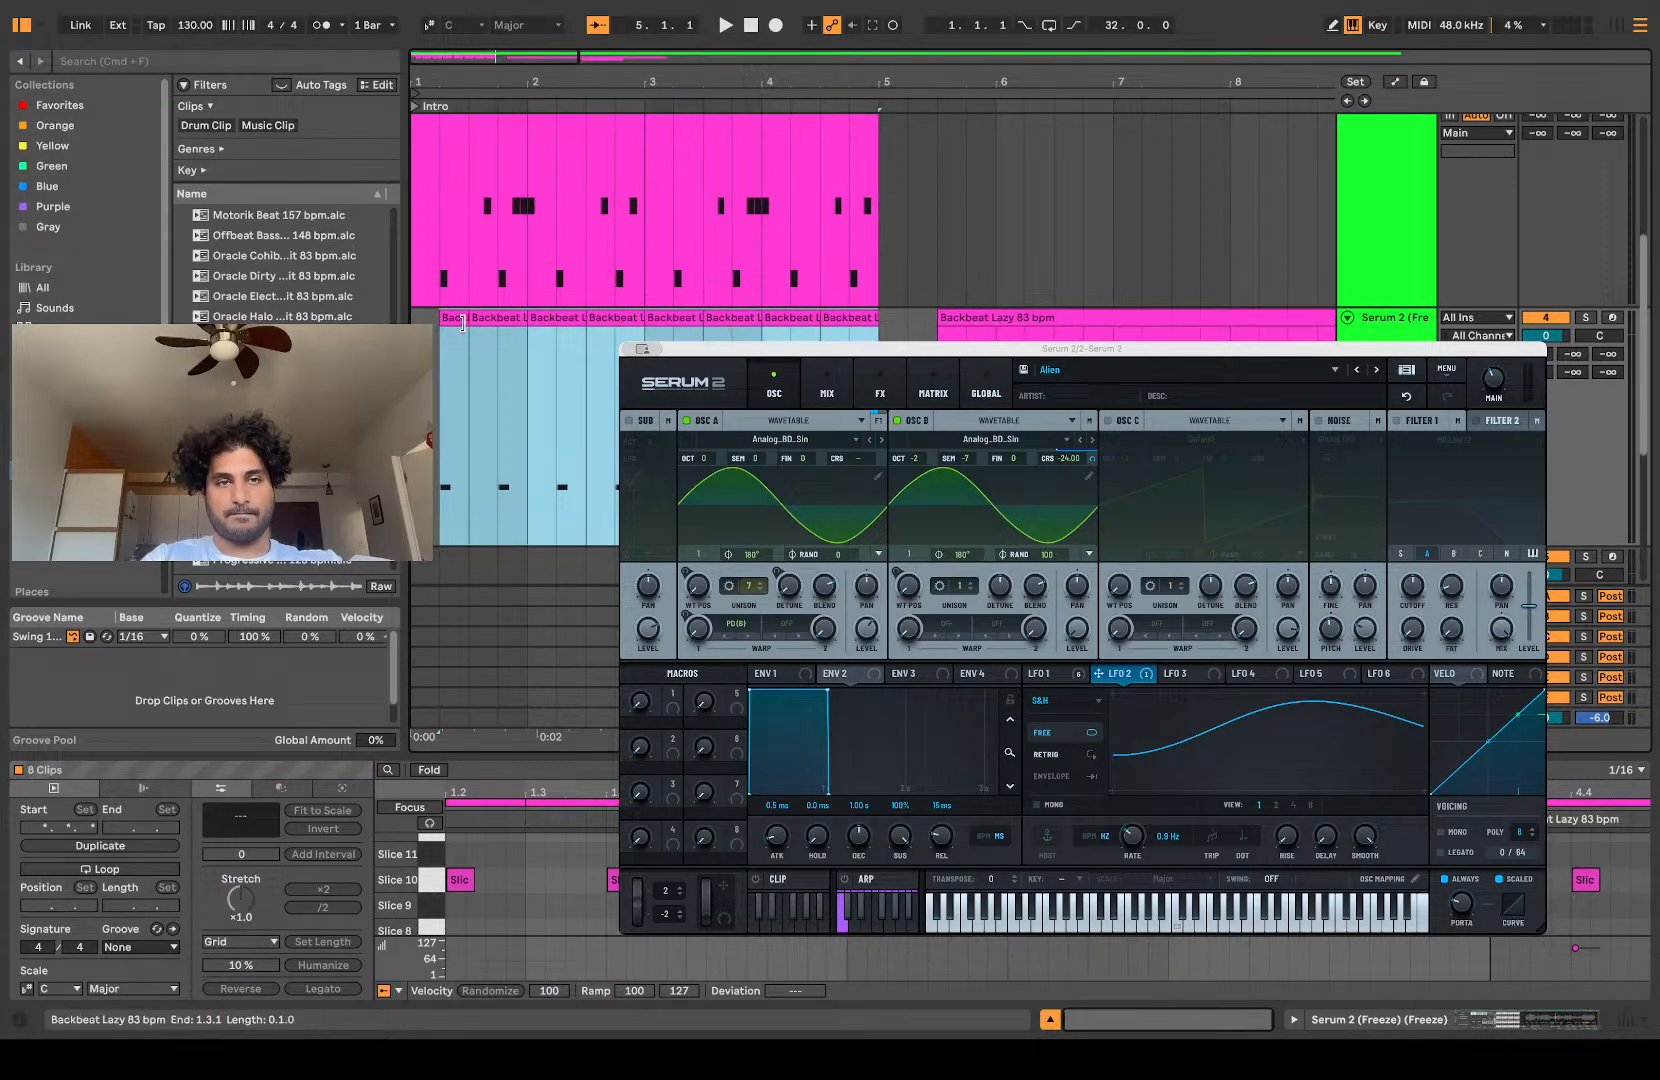
{"action": "left_click_drag", "start_coordinate": [486, 317], "coordinate": [458, 320]}
{"action": "key", "text": "space"}
{"action": "scroll", "coordinate": [458, 316], "scroll_direction": "up", "scroll_amount": 6}
{"action": "scroll", "coordinate": [457, 314], "scroll_direction": "down", "scroll_amount": 3}
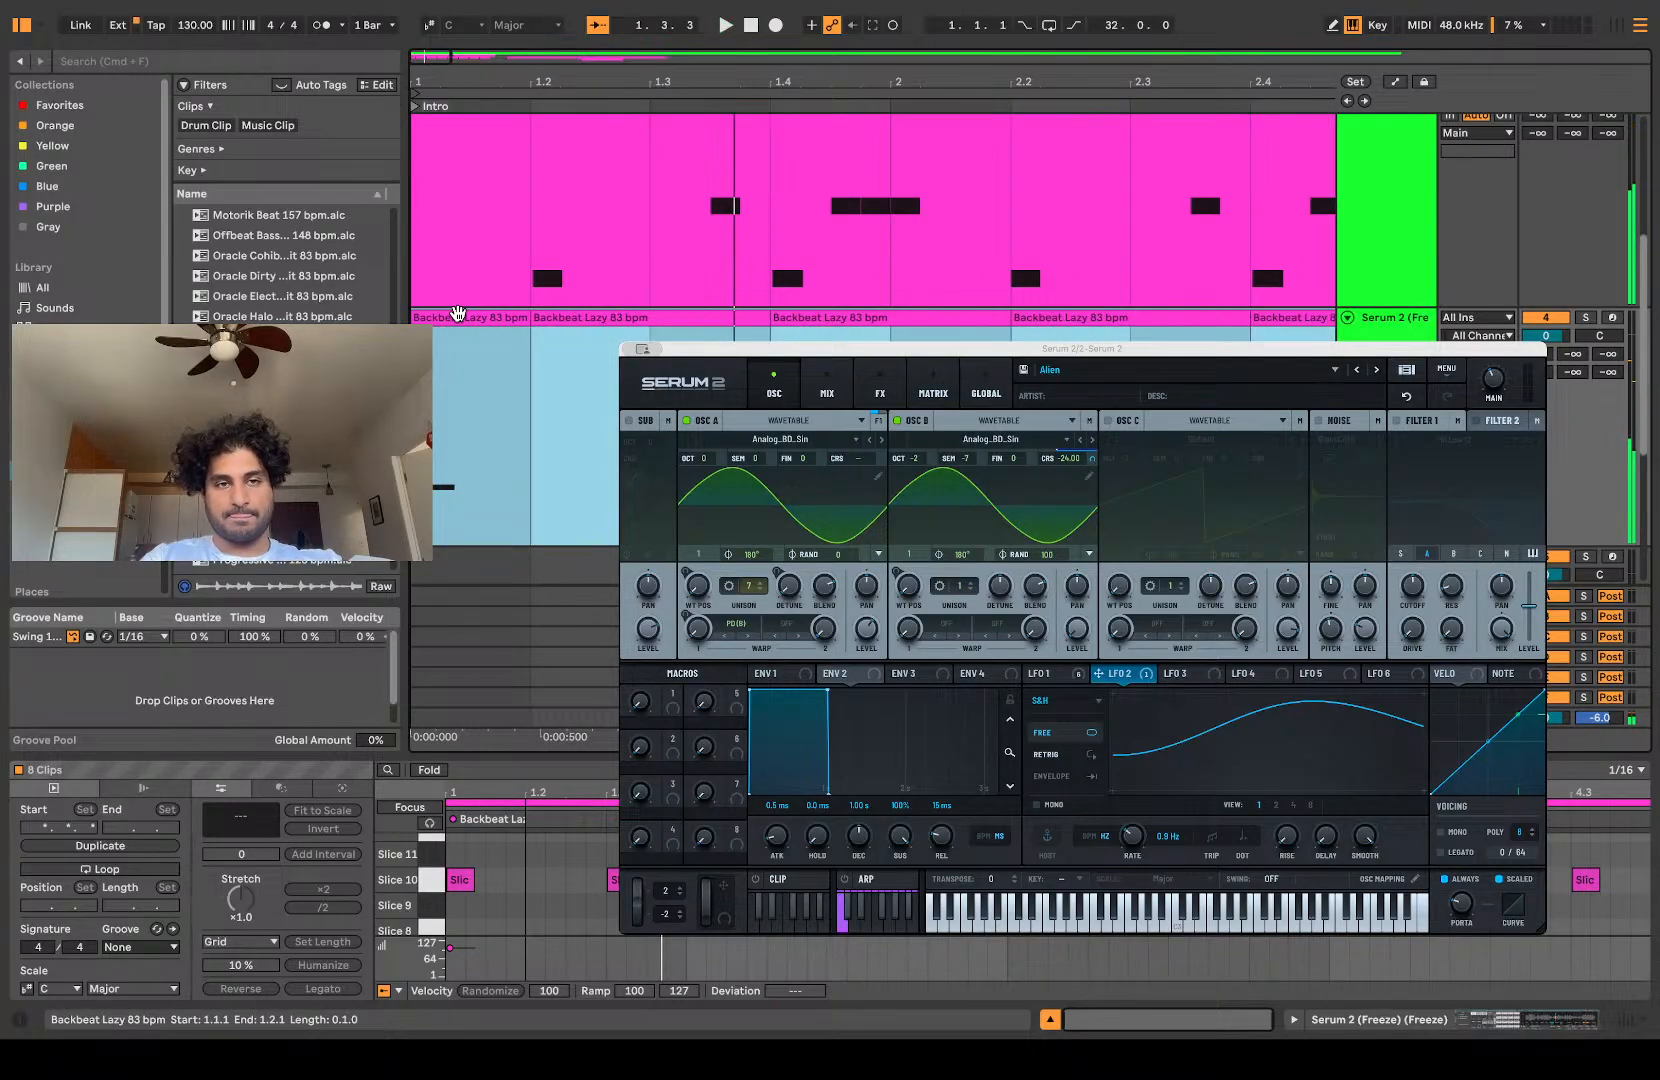
Step: Shift the eight Slice 10 clips to begin at 1.1.3 and audition them from the start of bar 1
{"action": "left_click_drag", "start_coordinate": [474, 319], "coordinate": [508, 330]}
{"action": "left_click", "coordinate": [427, 345]}
{"action": "key", "text": "space"}
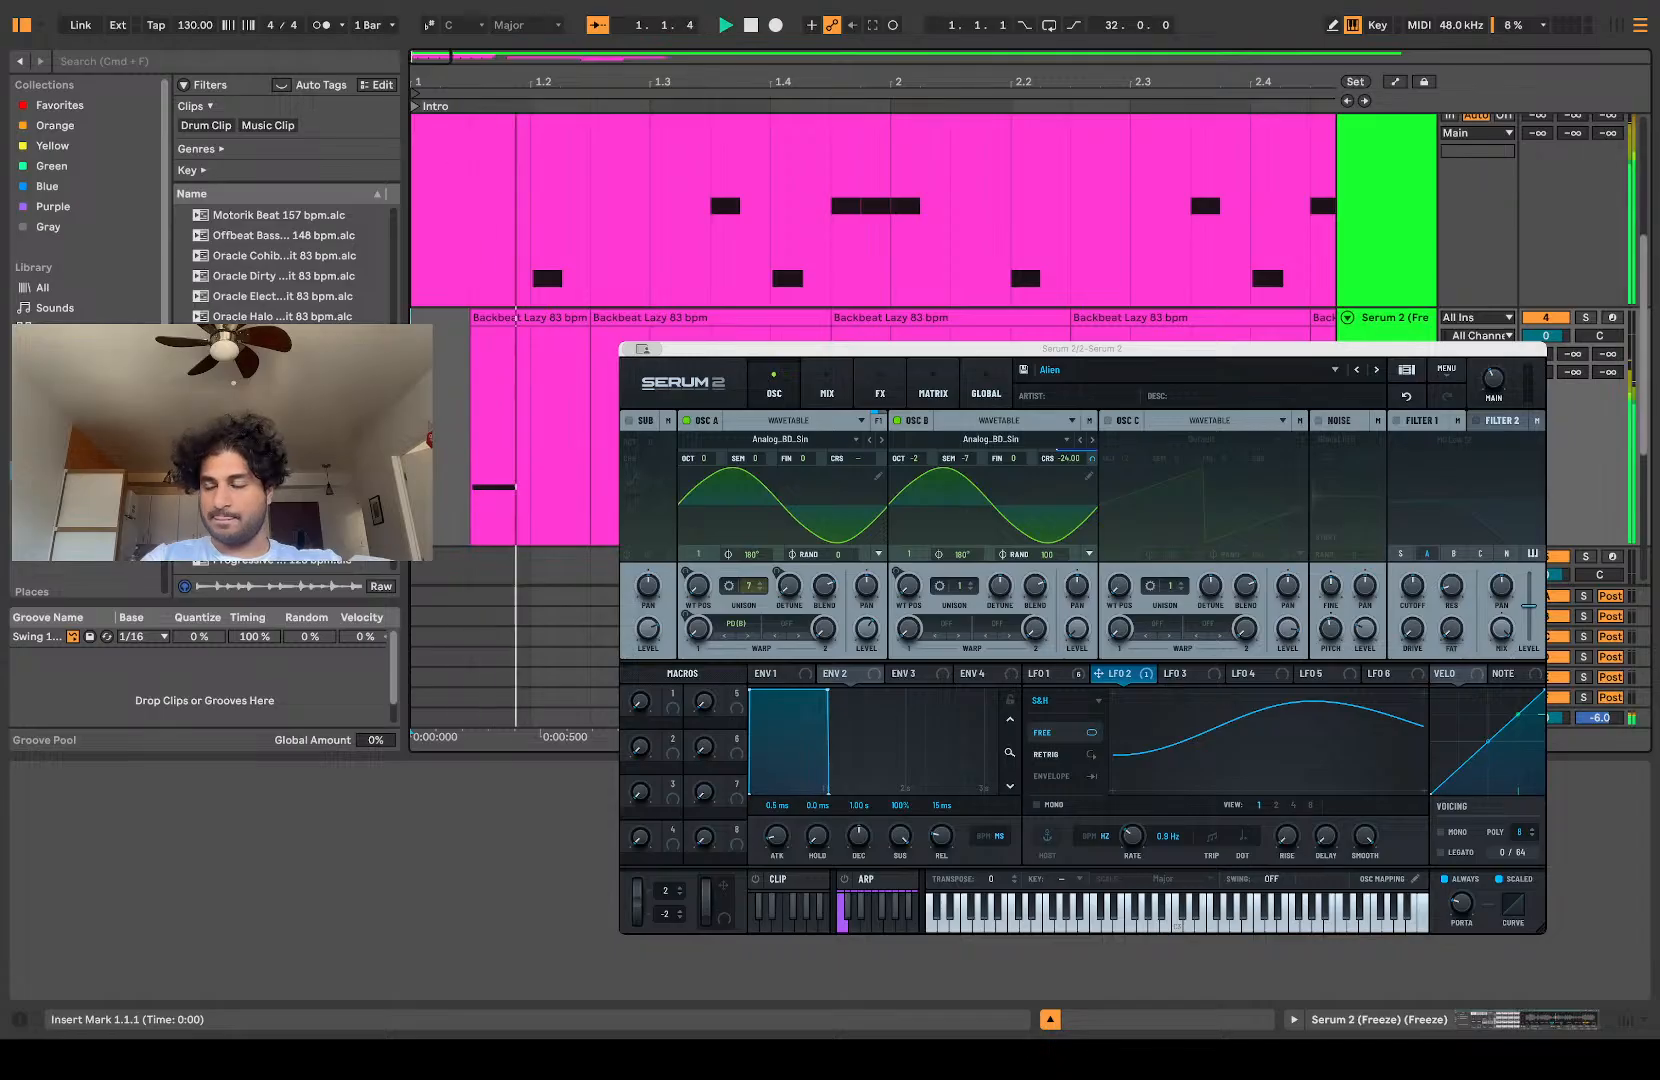
{"action": "scroll", "coordinate": [873, 230], "scroll_direction": "down", "scroll_amount": 3}
{"action": "scroll", "coordinate": [873, 230], "scroll_direction": "up", "scroll_amount": 1}
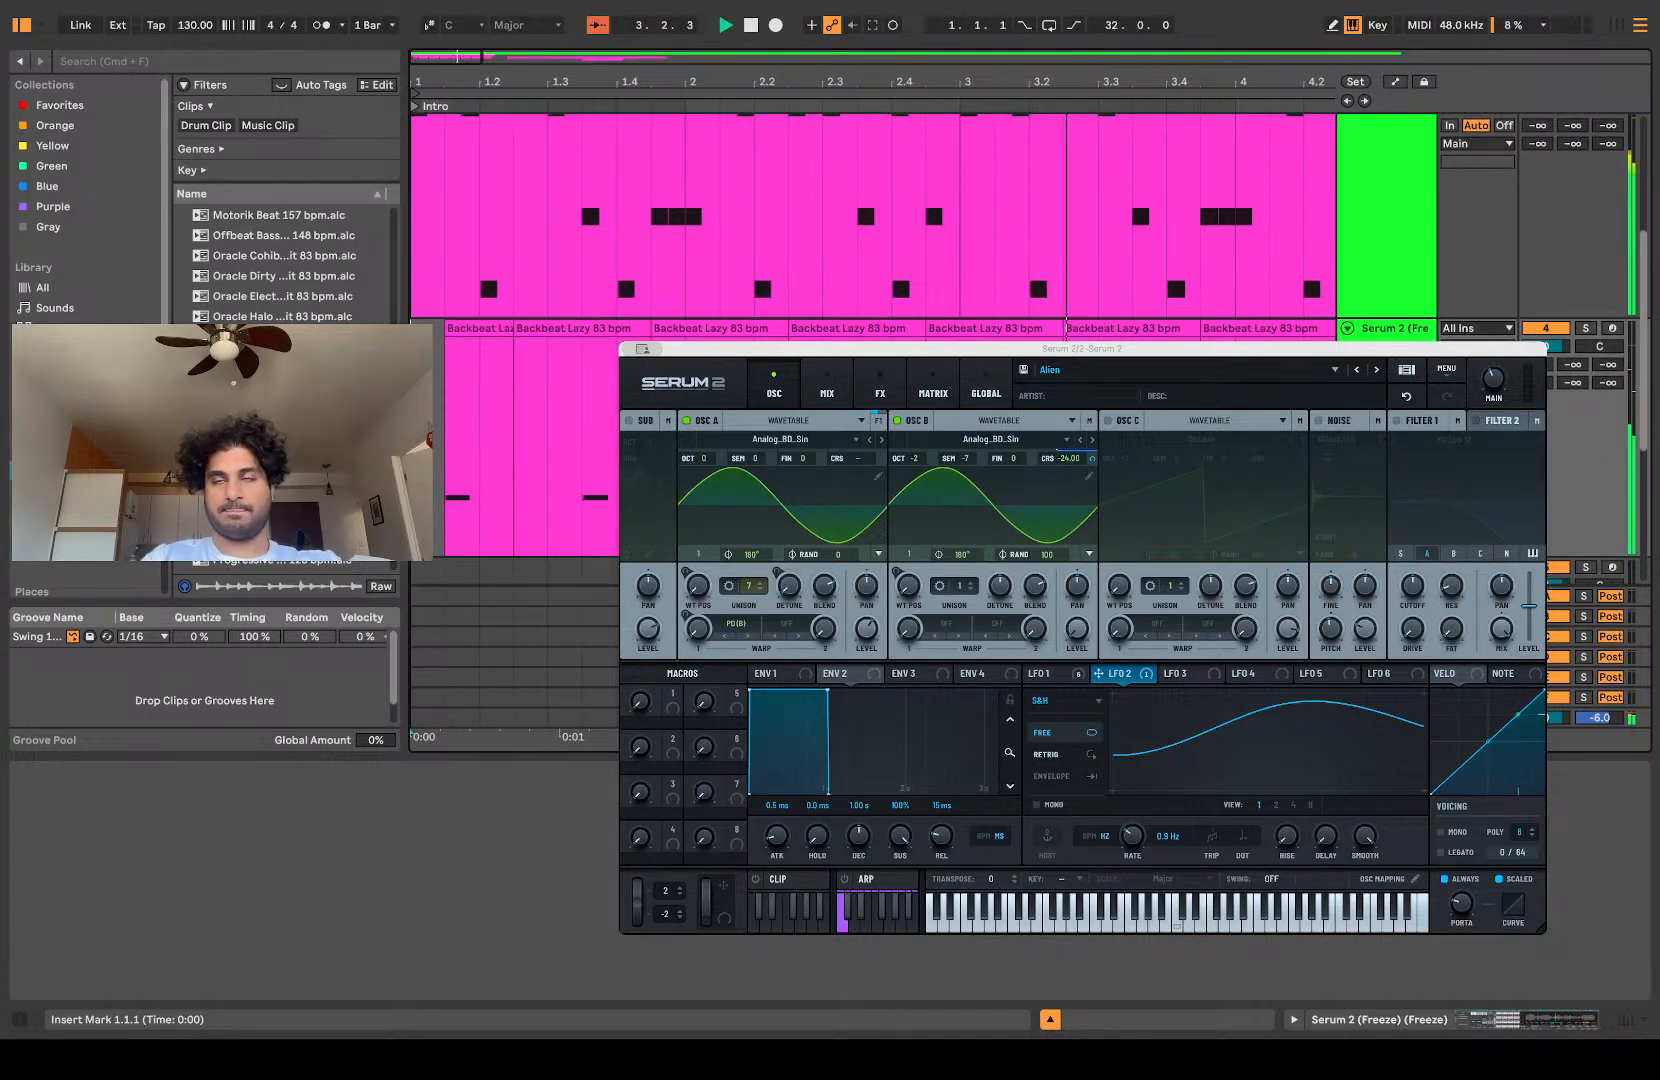
{"action": "scroll", "coordinate": [873, 230], "scroll_direction": "down", "scroll_amount": 2}
{"action": "scroll", "coordinate": [873, 230], "scroll_direction": "up", "scroll_amount": 2}
{"action": "key", "text": "space"}
{"action": "key", "text": "space"}
{"action": "key", "text": "space"}
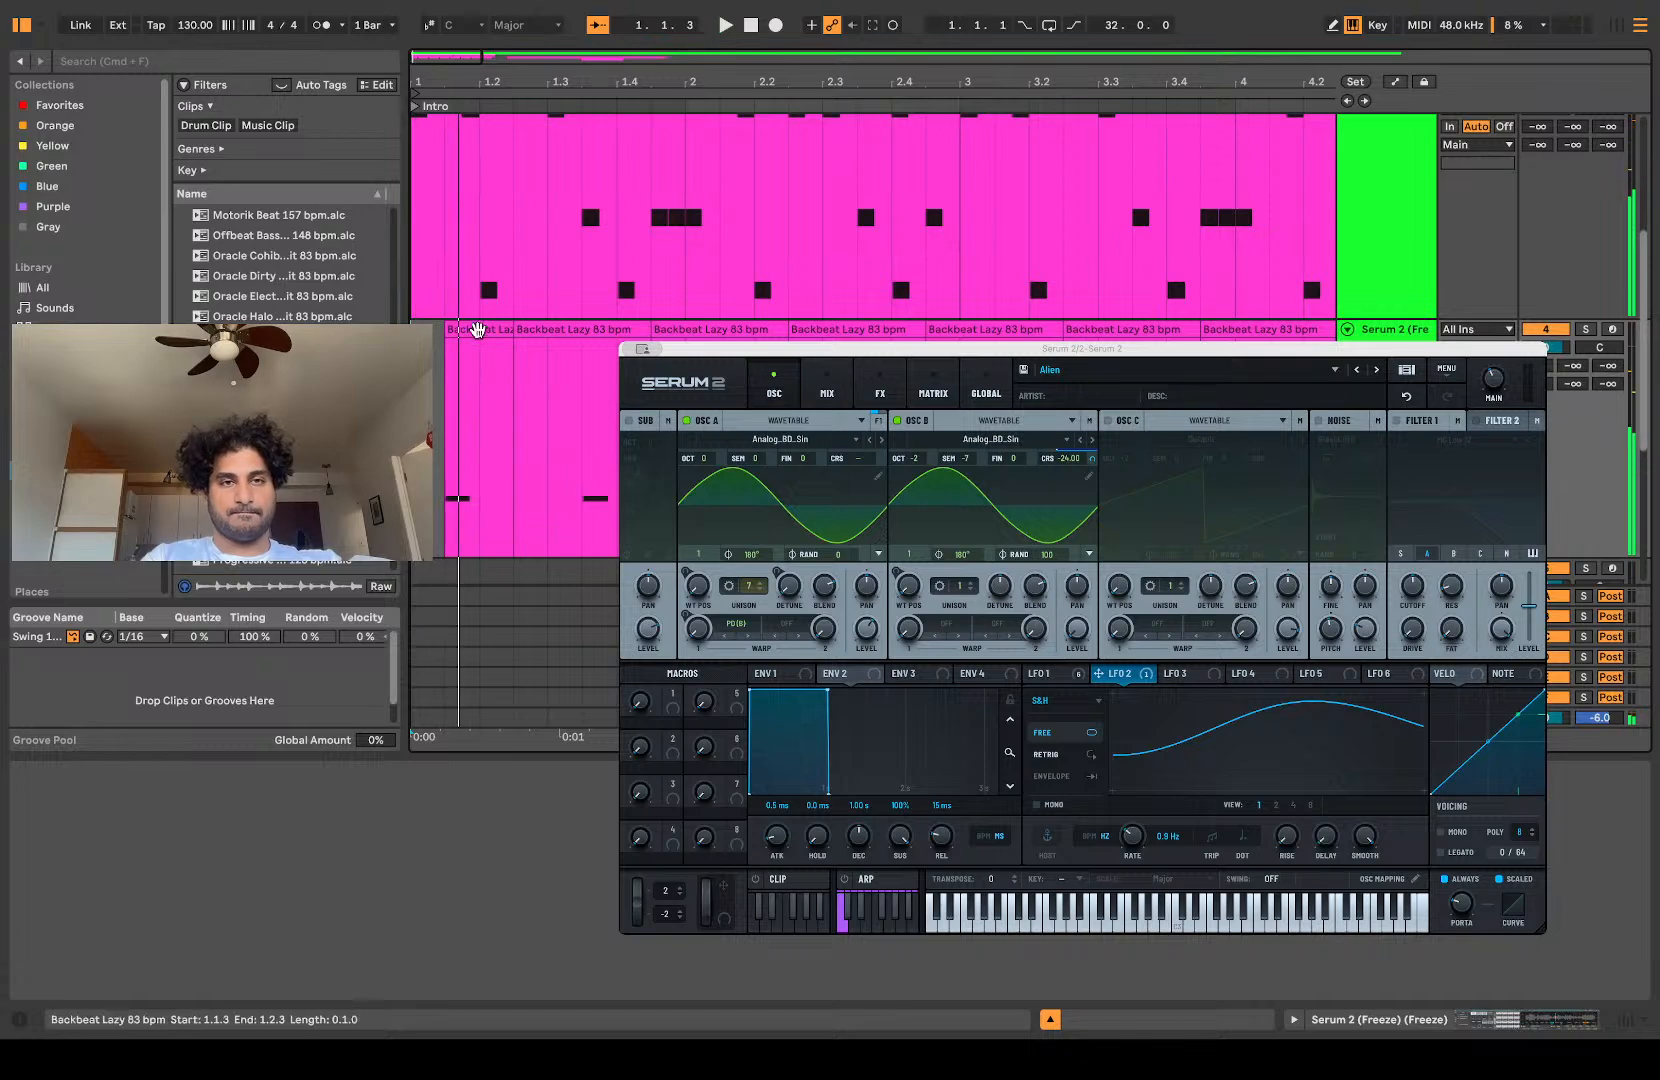
Step: Consolidate the eight Slice 10 clips into a single clip spanning 1.1.1 to 4.4.3
{"action": "left_click", "coordinate": [476, 329]}
{"action": "scroll", "coordinate": [474, 328], "scroll_direction": "down", "scroll_amount": 5}
{"action": "left_click", "coordinate": [703, 328], "text": "shift"}
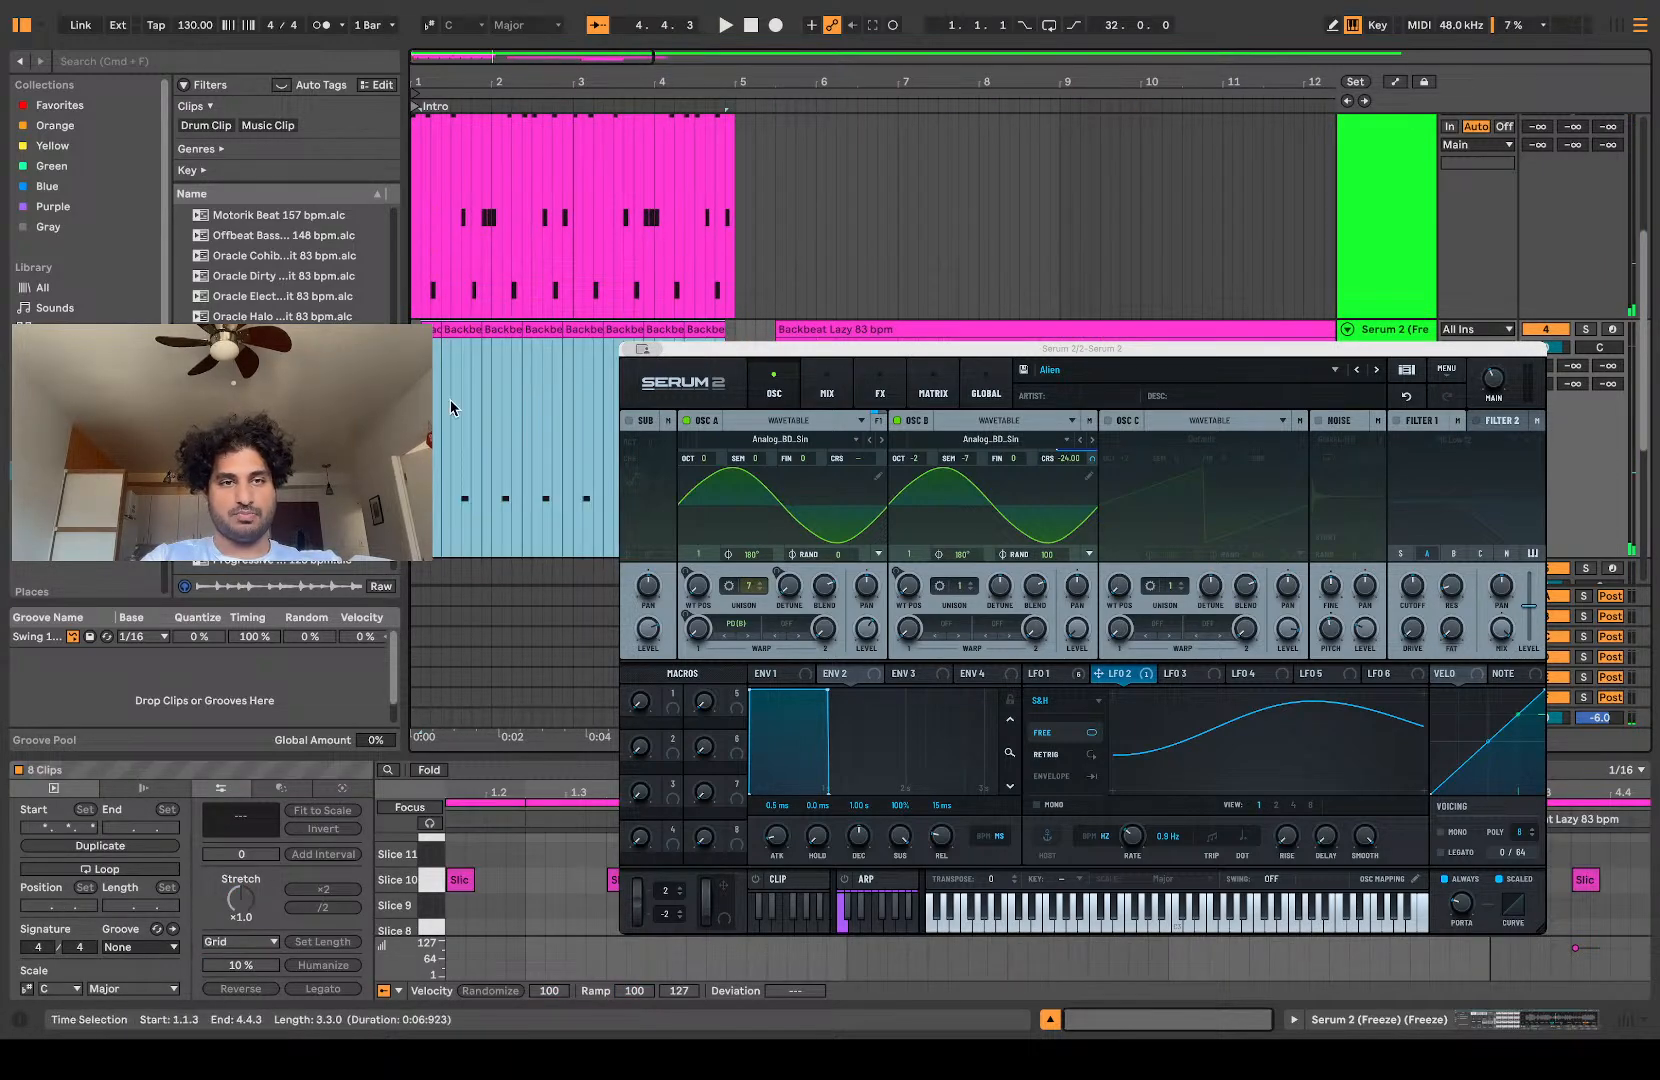
{"action": "scroll", "coordinate": [452, 405], "scroll_direction": "up", "scroll_amount": 8}
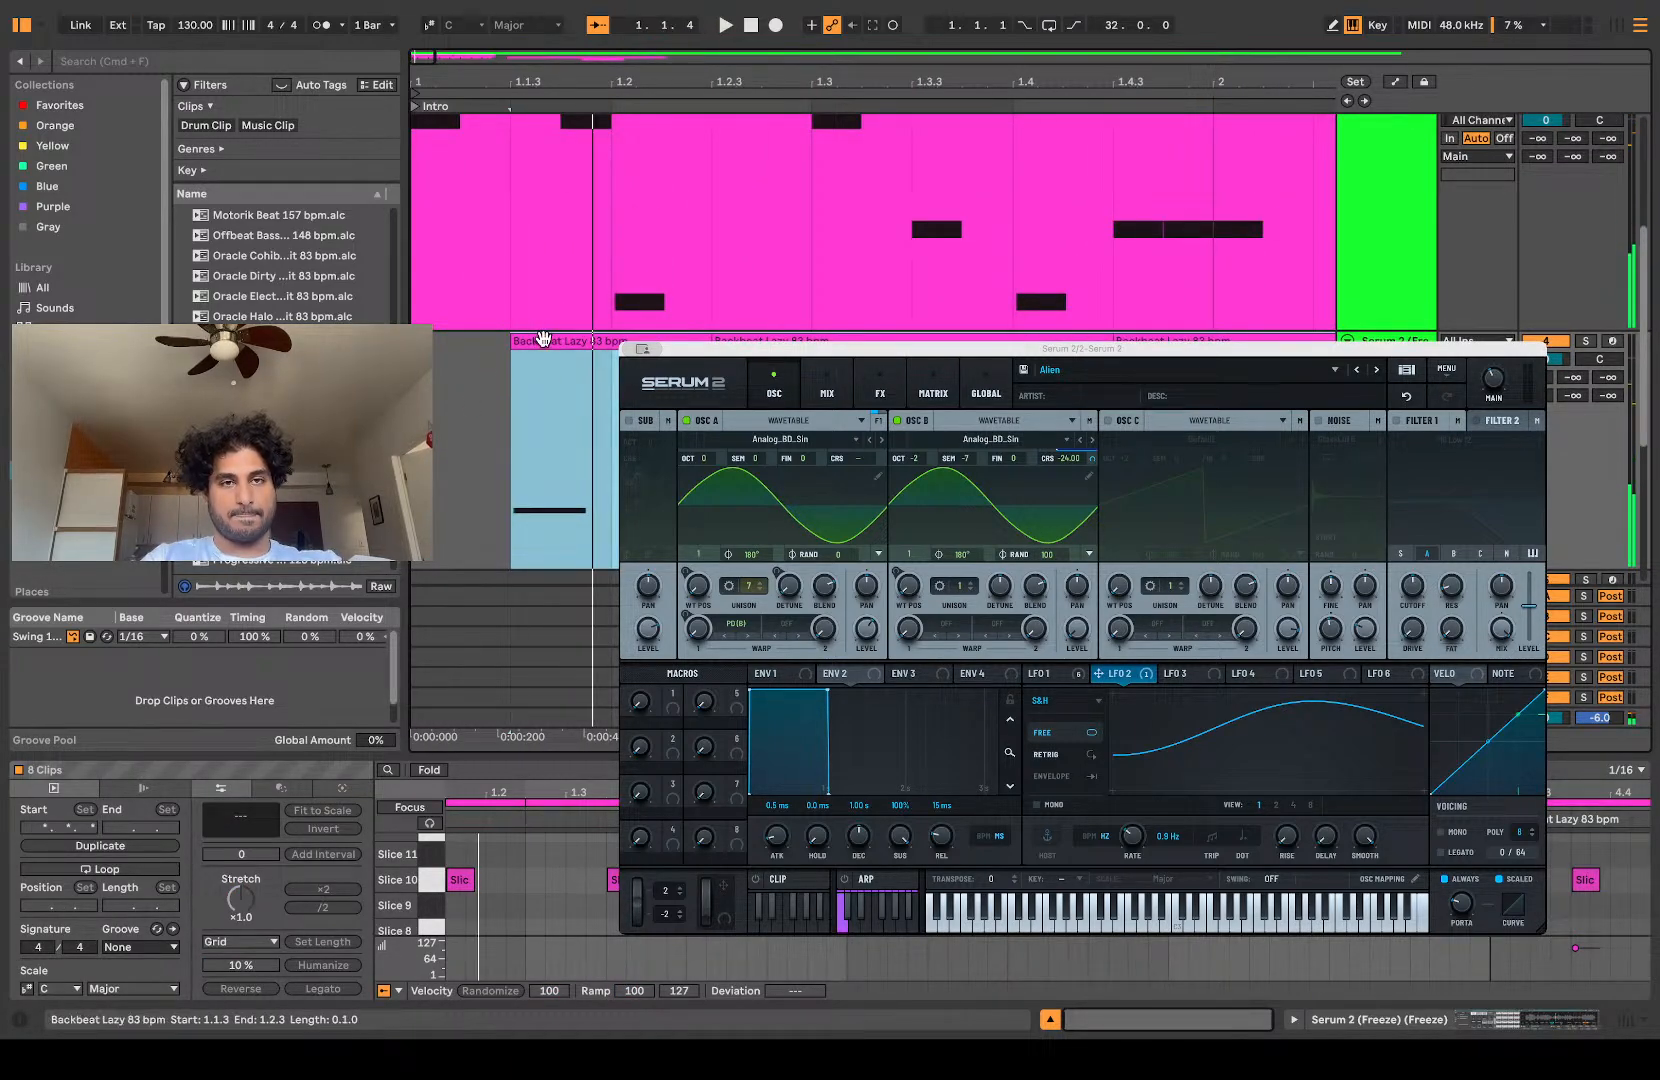
{"action": "left_click", "coordinate": [538, 372]}
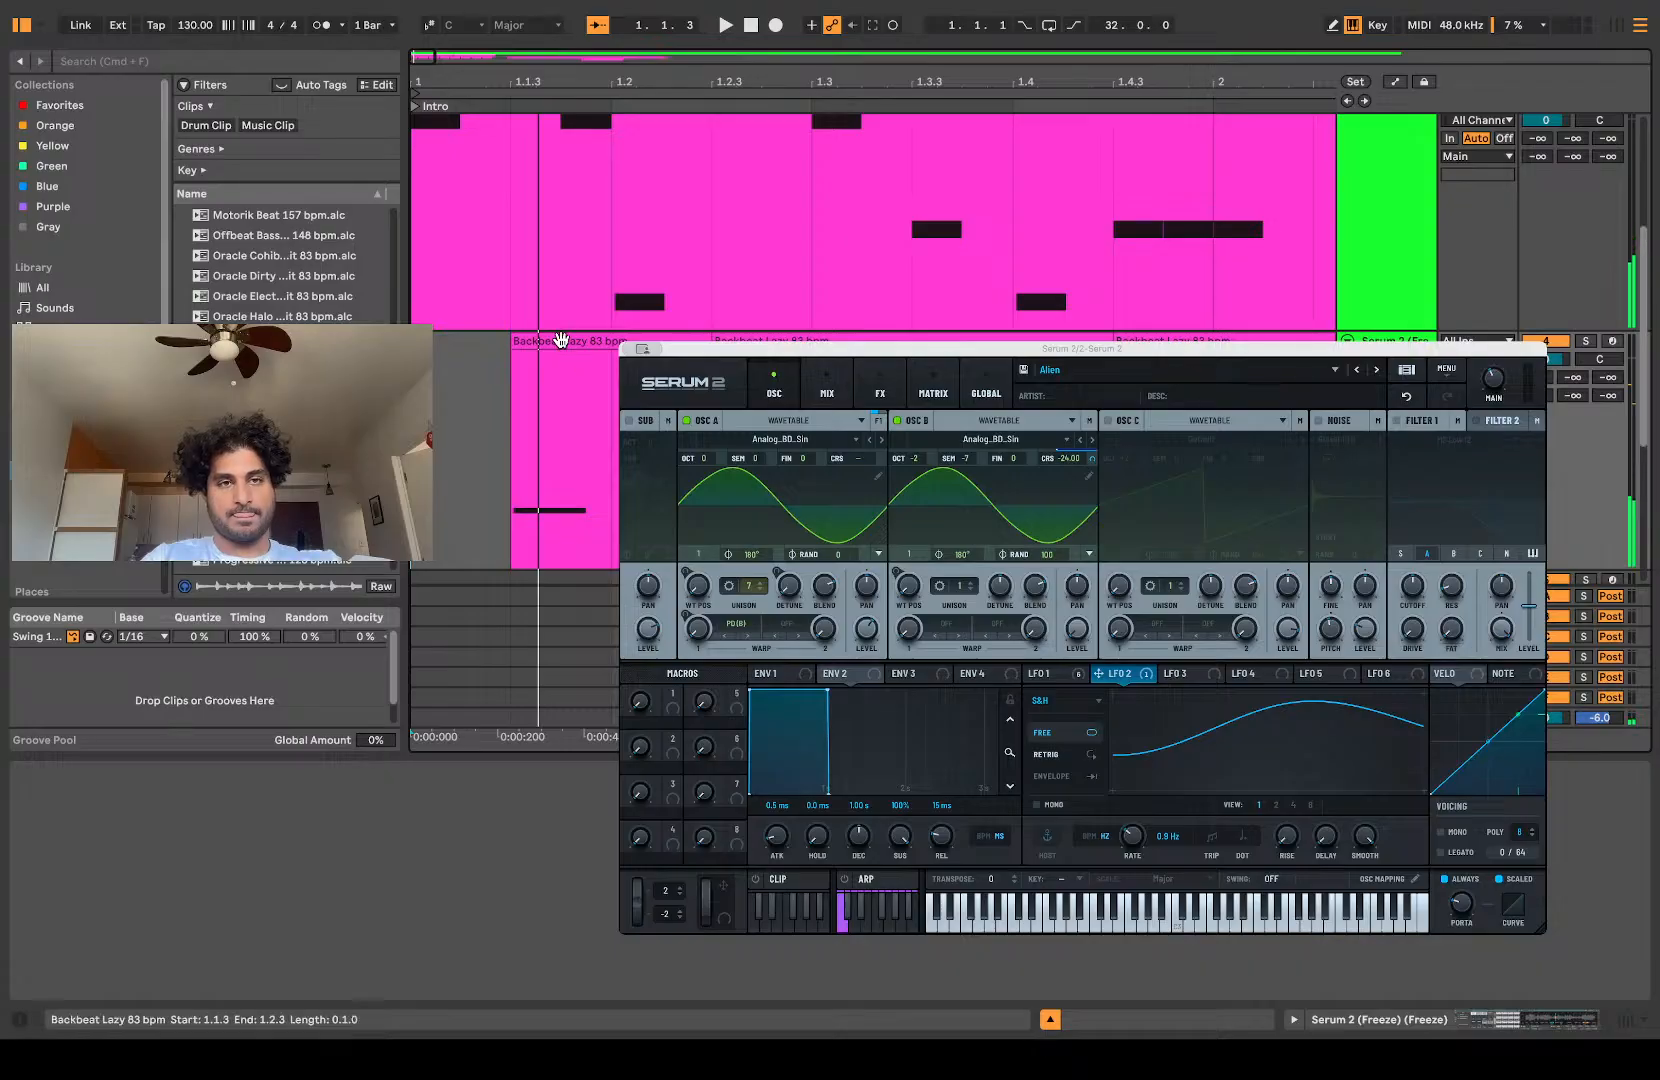
{"action": "key", "text": "Home"}
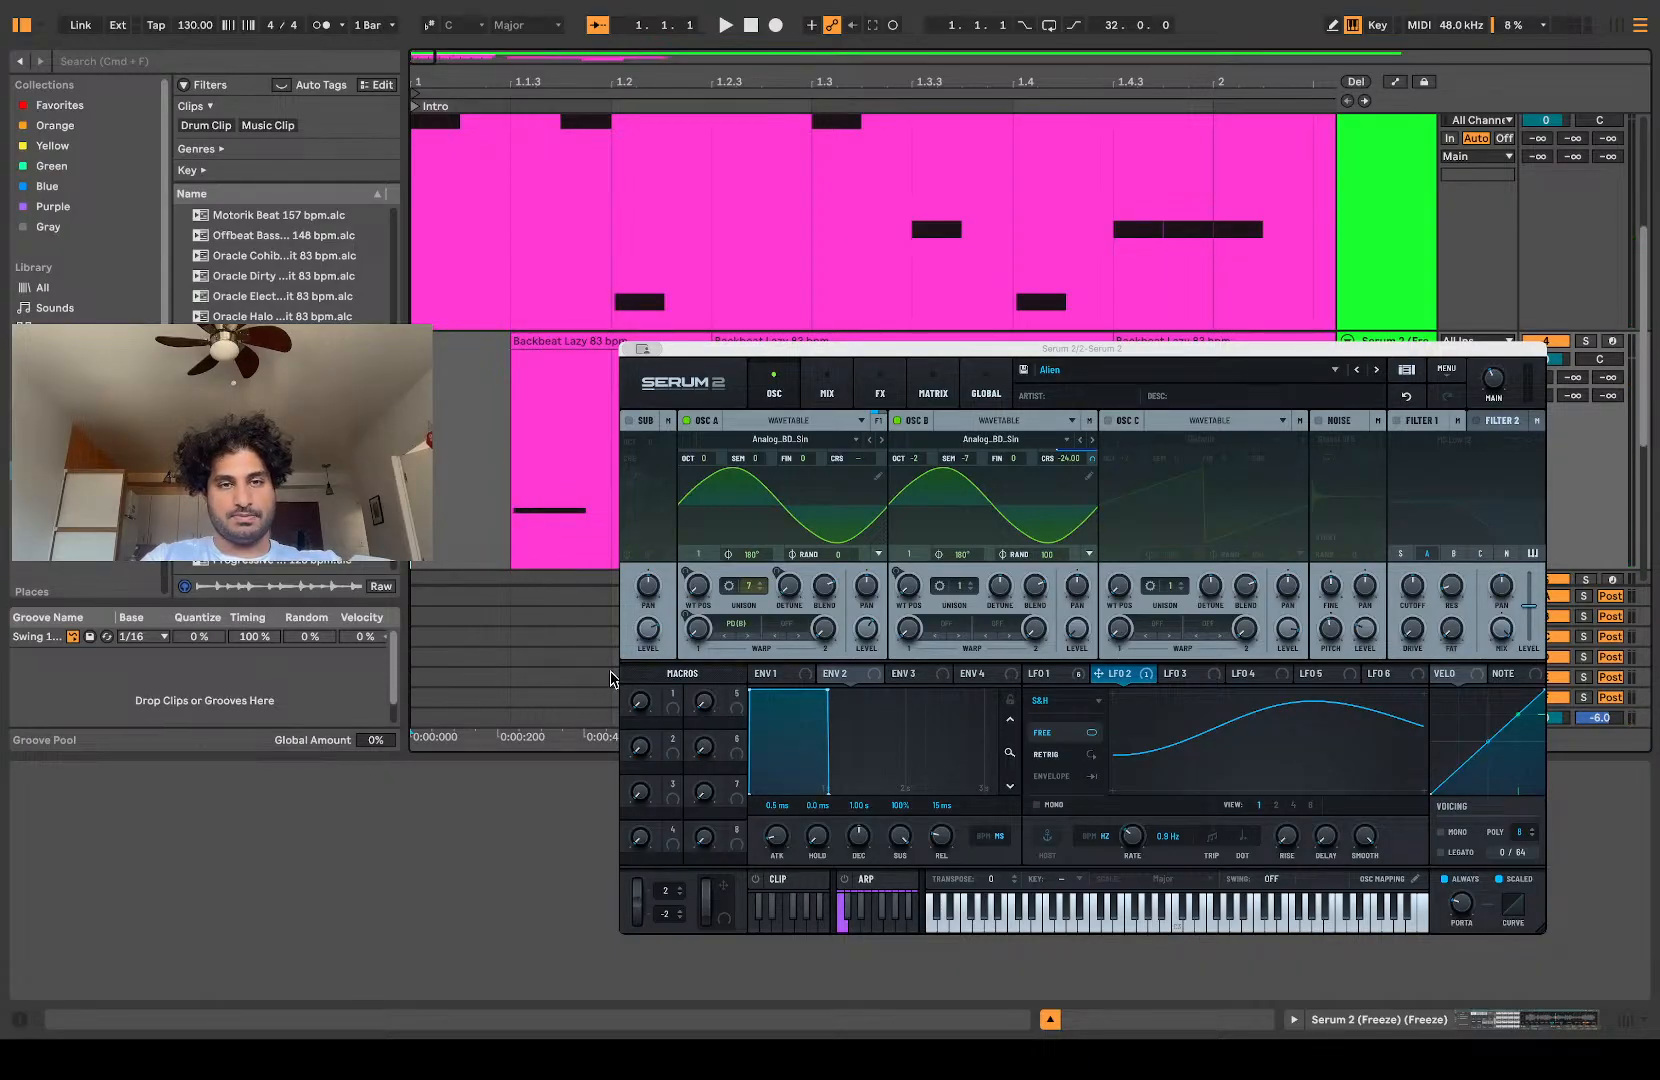
{"action": "key", "text": "minus"}
{"action": "key", "text": "minus"}
{"action": "left_click", "coordinate": [1094, 338], "text": "shift"}
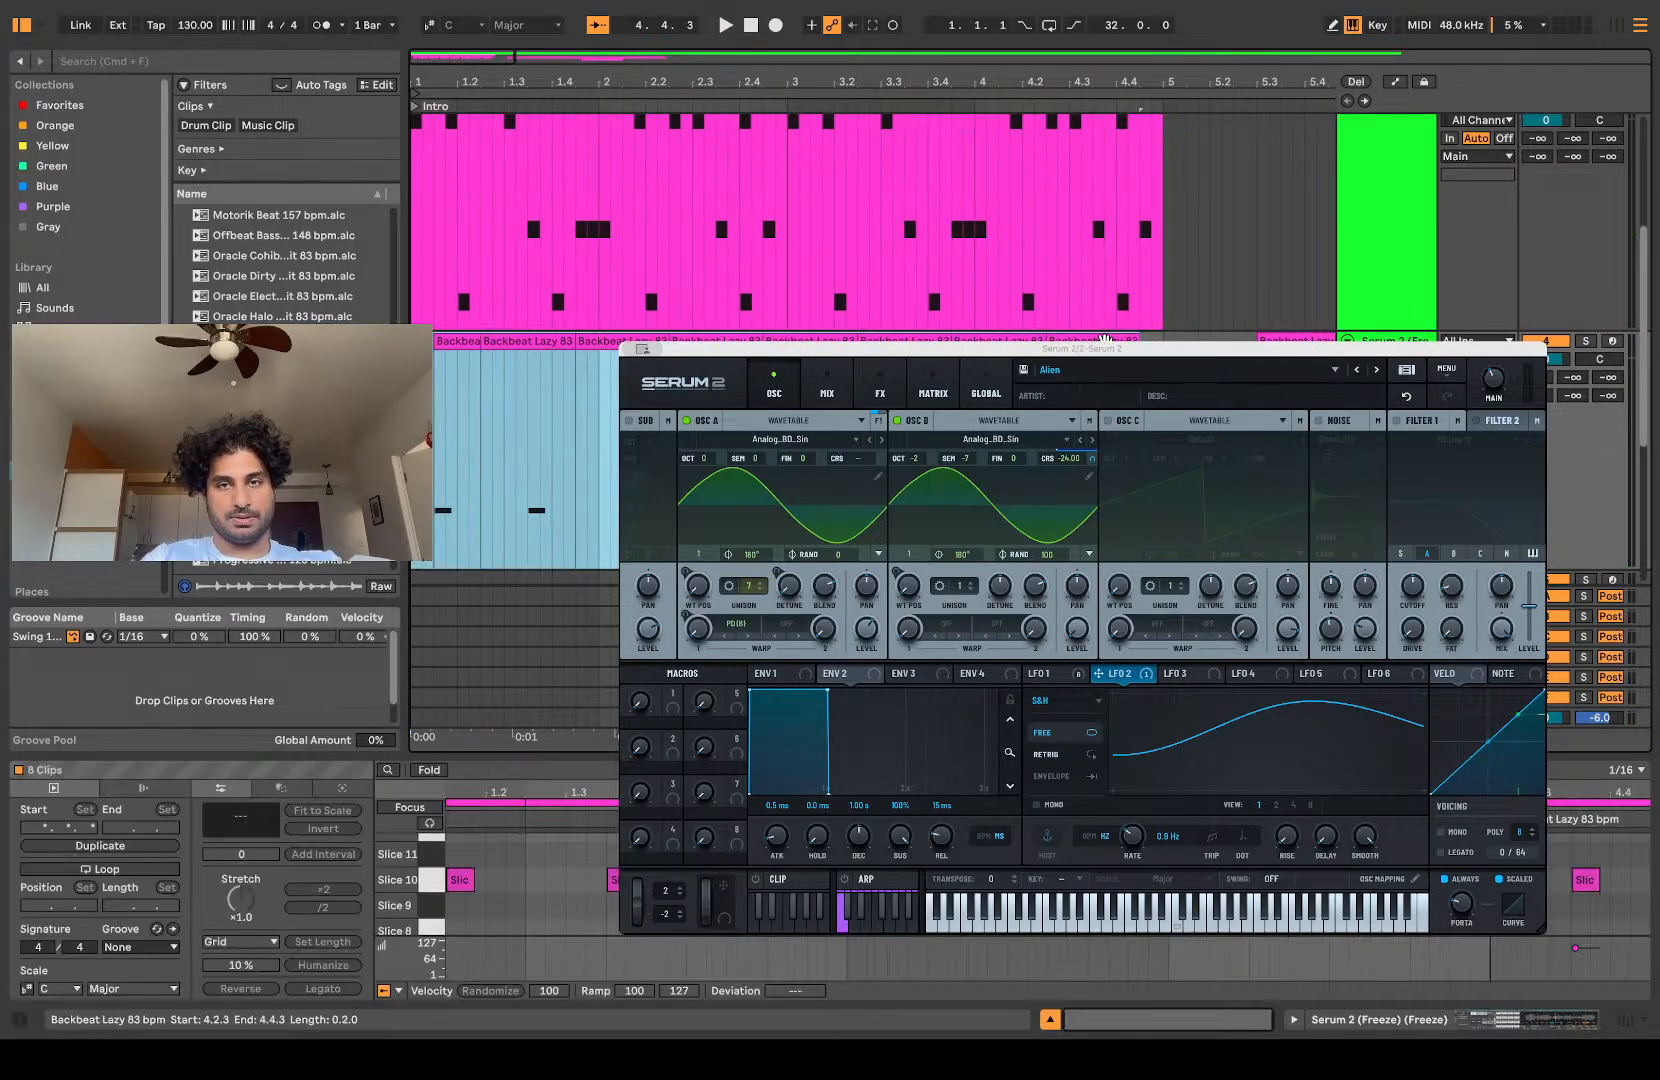
{"action": "key", "text": "super+j"}
{"action": "scroll", "coordinate": [429, 342], "scroll_direction": "up", "scroll_amount": 5}
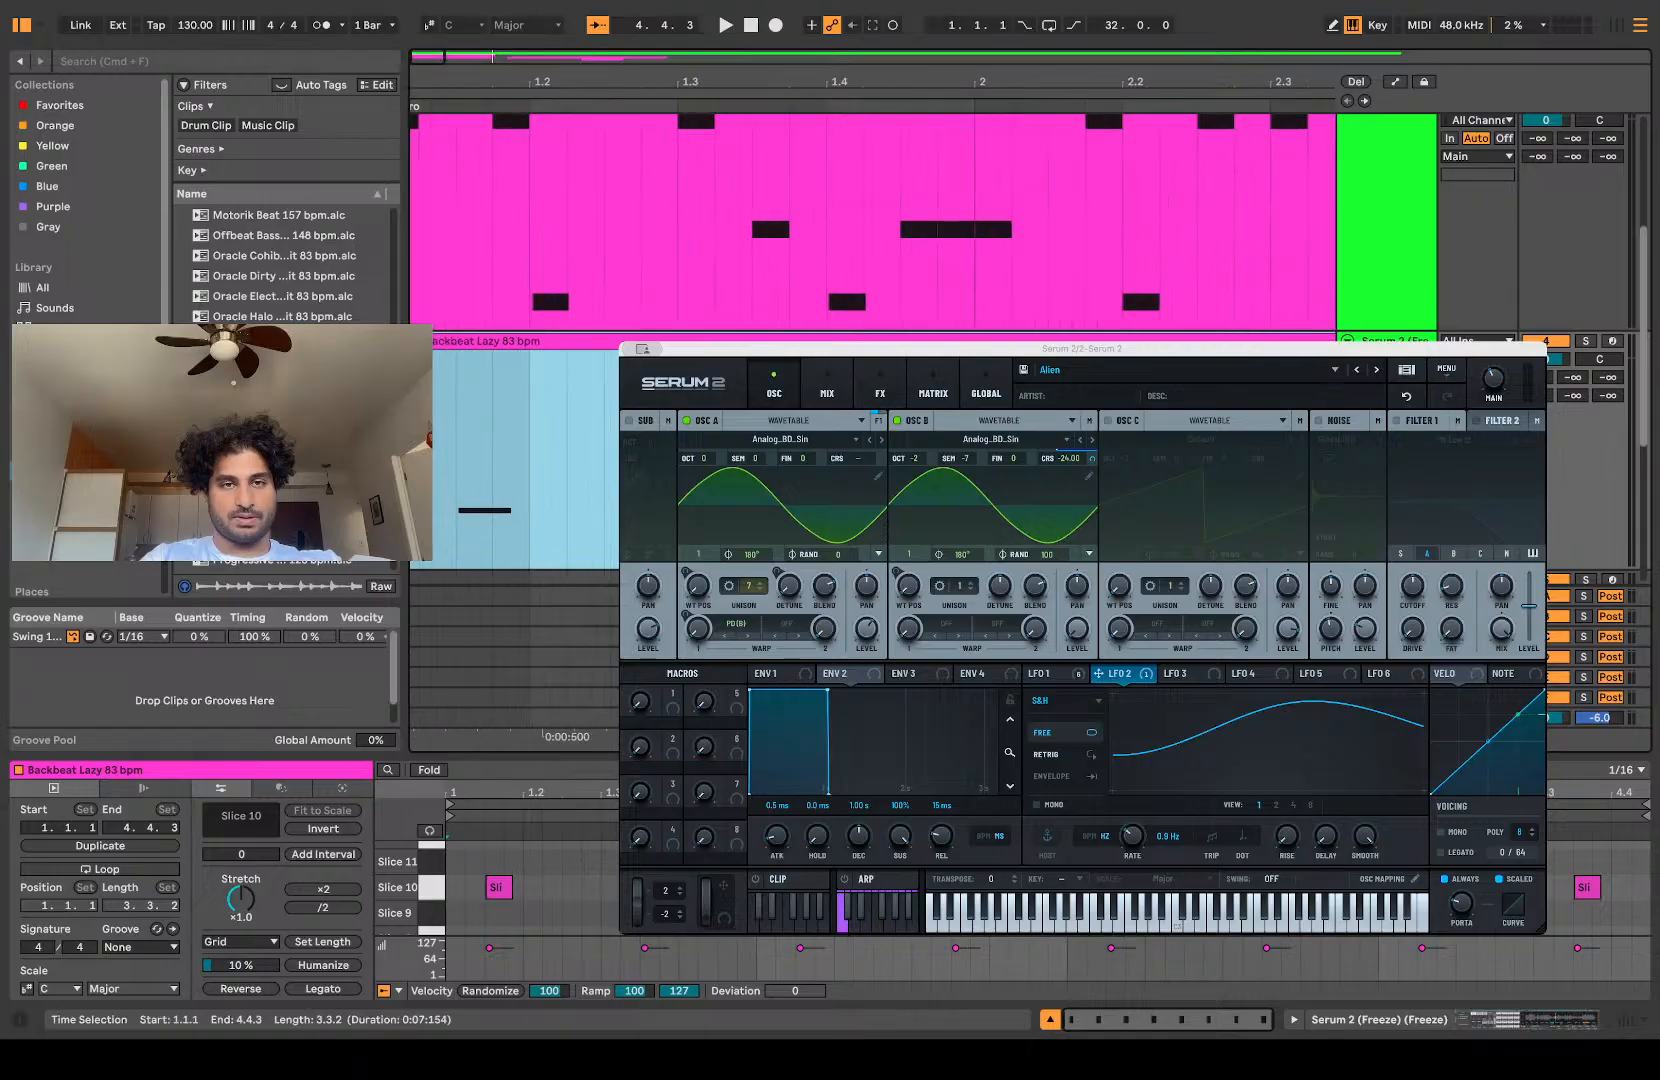
Step: Trim the consolidated Slice 10 clip's start to 1.1.2 and audition it from the beginning
{"action": "left_click_drag", "start_coordinate": [429, 342], "coordinate": [433, 361]}
{"action": "scroll", "coordinate": [433, 358], "scroll_direction": "up", "scroll_amount": 5}
{"action": "scroll", "coordinate": [433, 357], "scroll_direction": "left", "scroll_amount": 1}
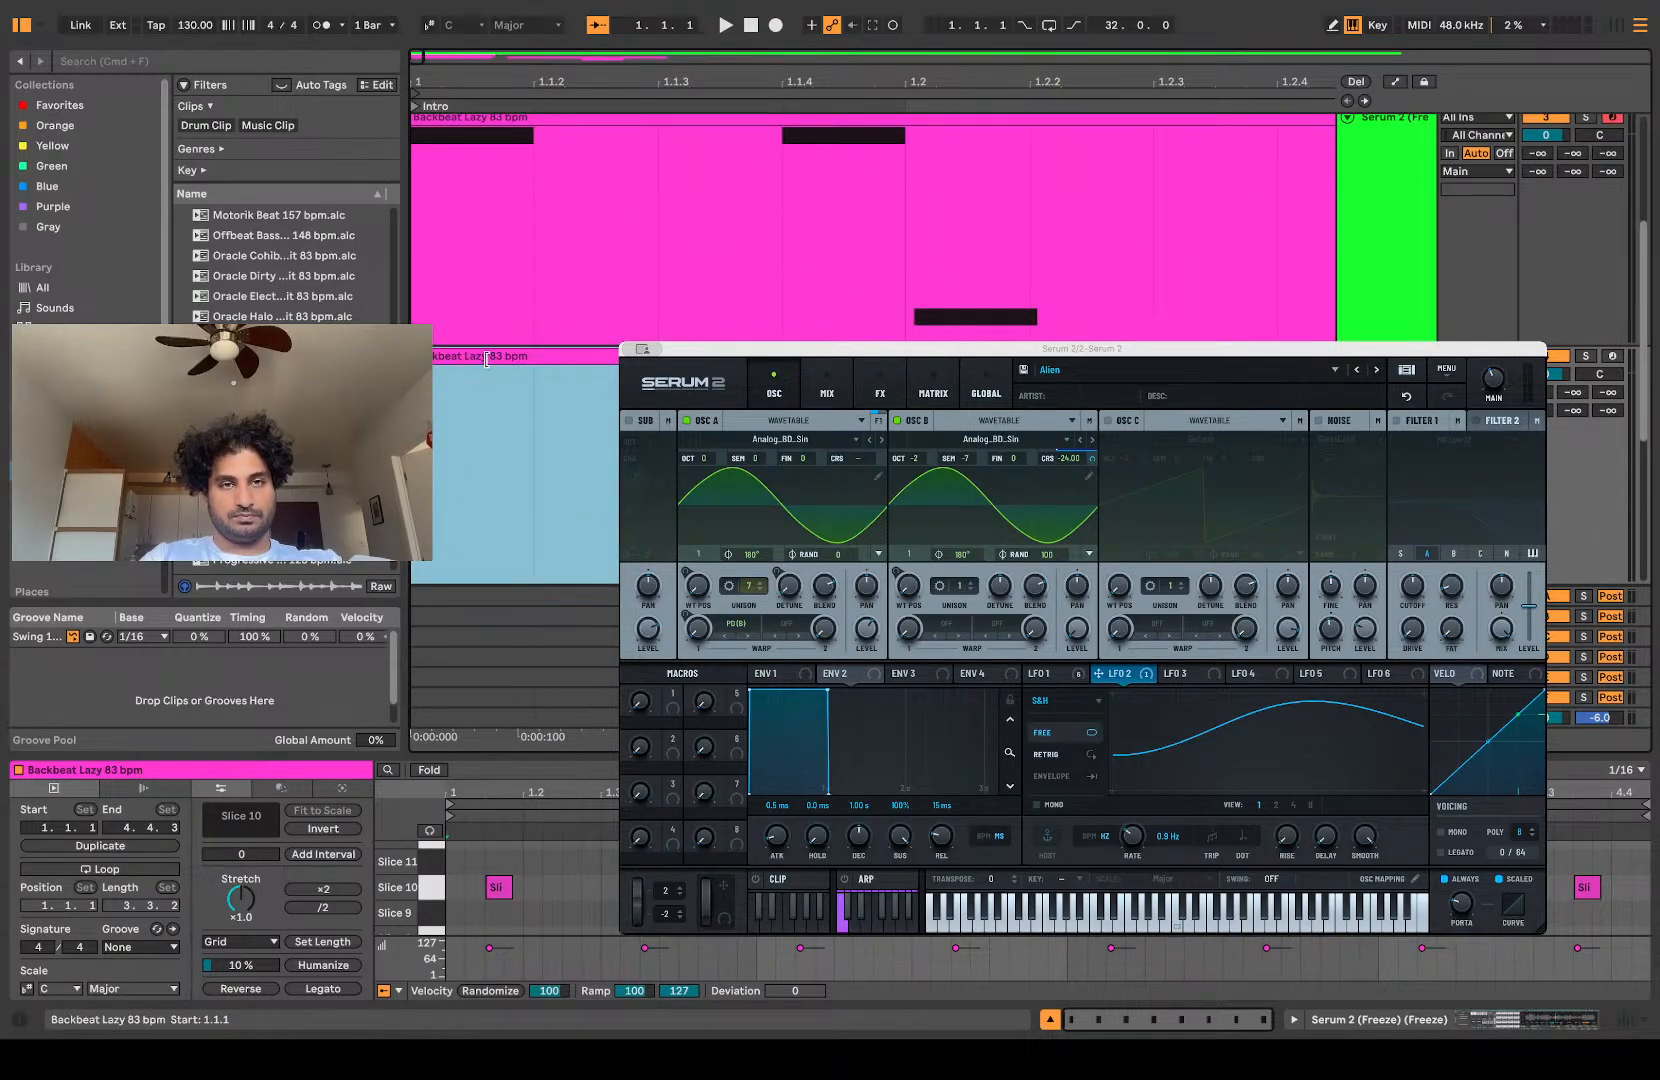
{"action": "left_click_drag", "start_coordinate": [414, 357], "coordinate": [556, 370]}
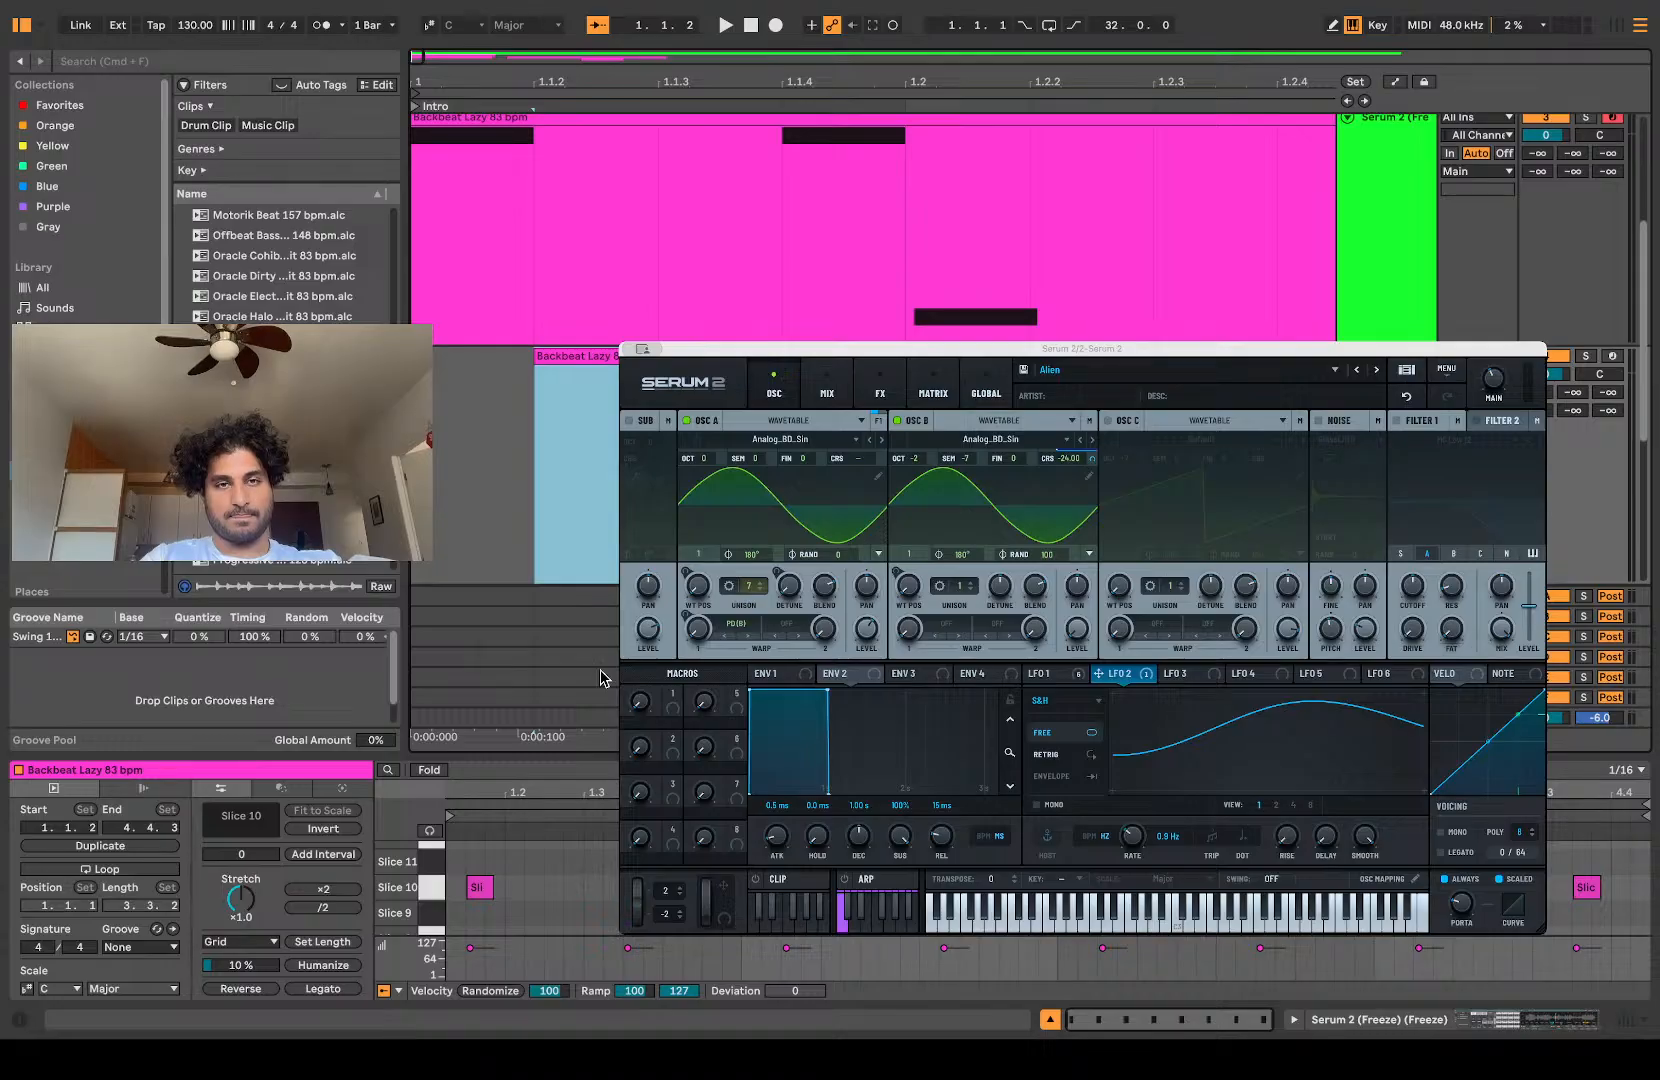
{"action": "left_click", "coordinate": [508, 382]}
{"action": "key", "text": "space"}
{"action": "key", "text": "space"}
{"action": "left_click", "coordinate": [545, 357]}
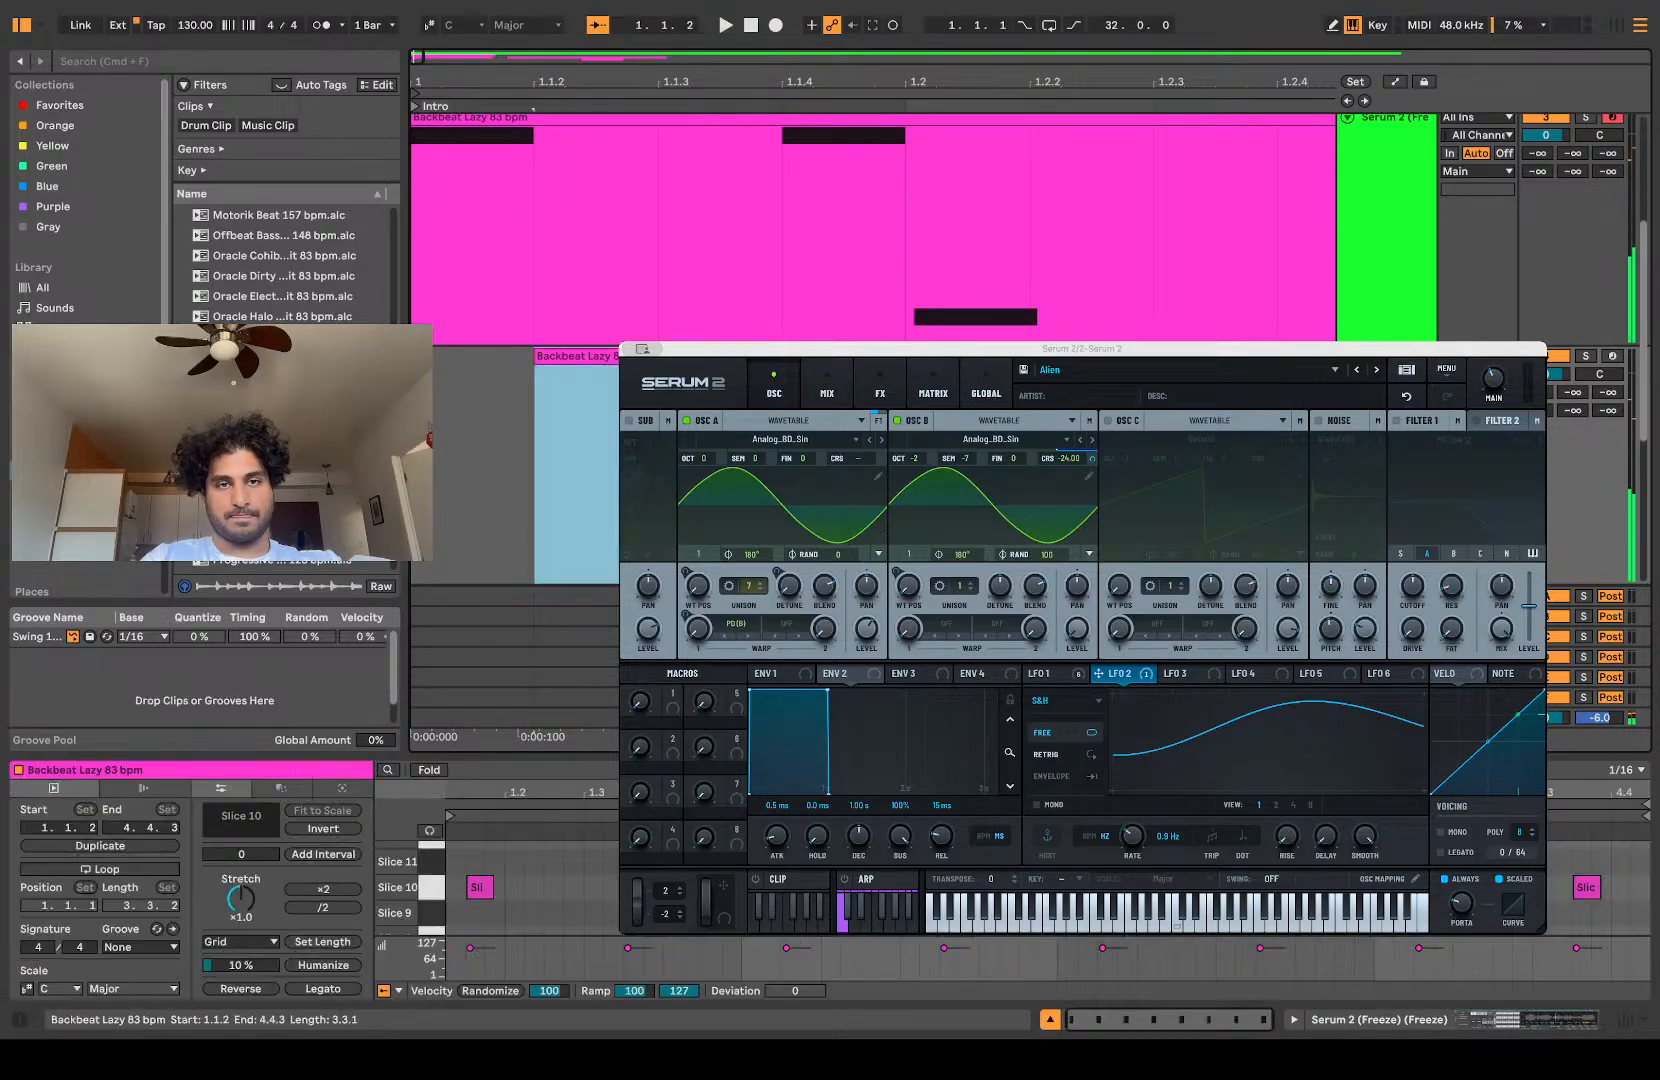
Step: Move the consolidated Slice 10 clip one sixteenth earlier to 1.1.1 and audition its timing
{"action": "left_click_drag", "start_coordinate": [549, 357], "coordinate": [445, 358]}
{"action": "left_click", "coordinate": [458, 449]}
{"action": "key", "text": "space"}
{"action": "scroll", "coordinate": [475, 320], "scroll_direction": "down", "scroll_amount": 3}
{"action": "scroll", "coordinate": [475, 320], "scroll_direction": "left", "scroll_amount": 2}
{"action": "scroll", "coordinate": [475, 320], "scroll_direction": "down", "scroll_amount": 2}
{"action": "scroll", "coordinate": [475, 320], "scroll_direction": "up", "scroll_amount": 1}
{"action": "key", "text": "space"}
{"action": "key", "text": "space"}
{"action": "key", "text": "space"}
Step: Move the consolidated Slice 10 clip to start at 1.1.2 and play it against the main pattern
{"action": "left_click_drag", "start_coordinate": [475, 320], "coordinate": [573, 339]}
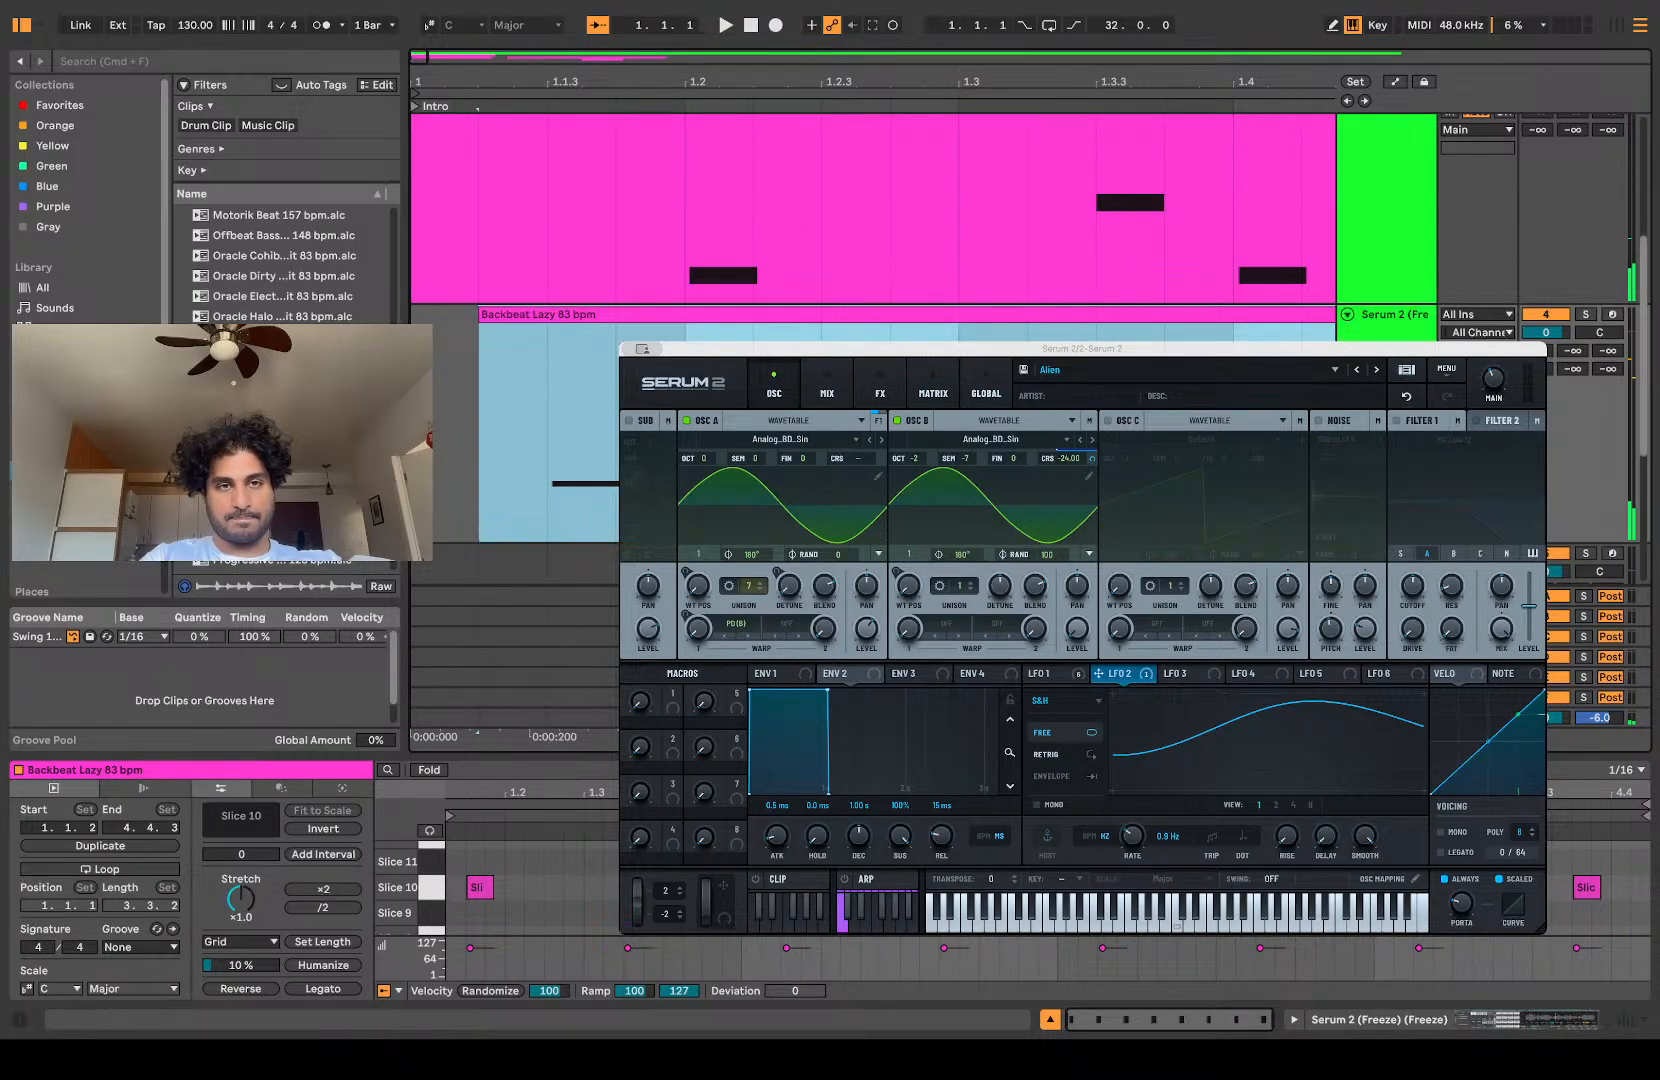
{"action": "left_click", "coordinate": [427, 410]}
{"action": "key", "text": "space"}
{"action": "key", "text": "space"}
{"action": "key", "text": "space"}
{"action": "scroll", "coordinate": [565, 322], "scroll_direction": "up", "scroll_amount": 1}
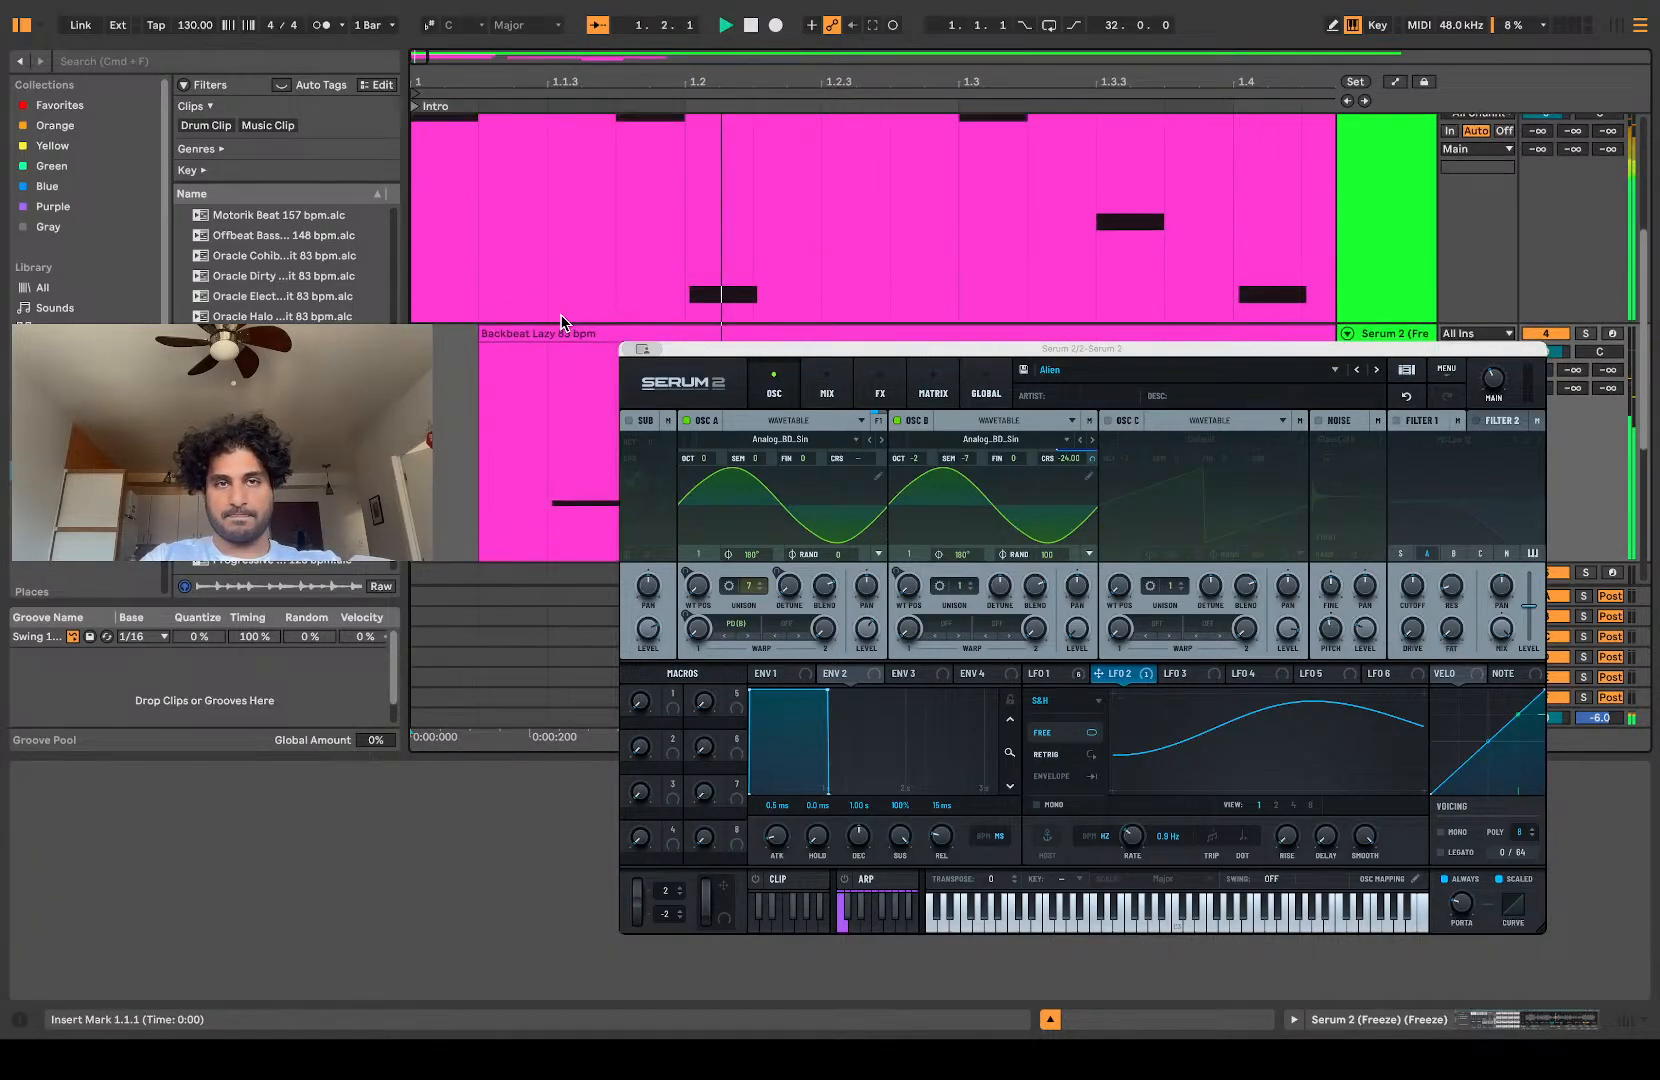
{"action": "scroll", "coordinate": [561, 316], "scroll_direction": "down", "scroll_amount": 1}
{"action": "scroll", "coordinate": [561, 316], "scroll_direction": "left", "scroll_amount": 1}
{"action": "scroll", "coordinate": [561, 316], "scroll_direction": "down", "scroll_amount": 2}
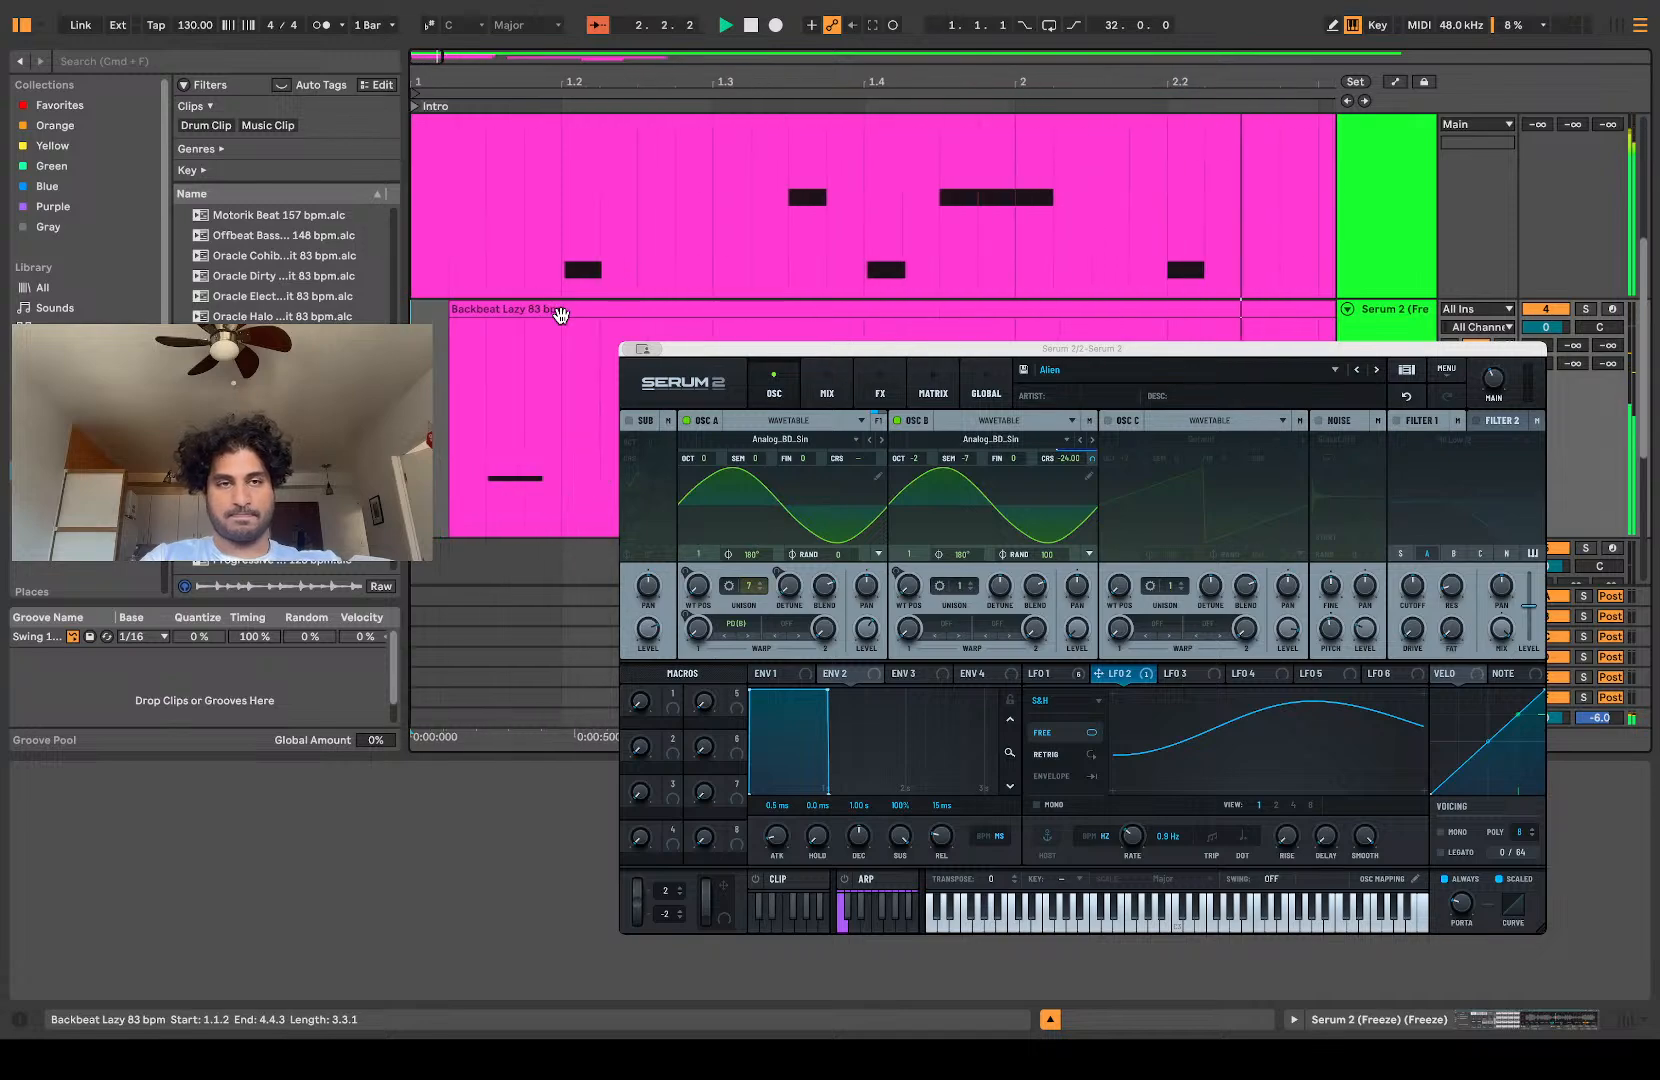
Step: Shift the consolidated Slice 10 clip to start at 1.1.3 and listen to the new offset
{"action": "left_click_drag", "start_coordinate": [533, 301], "coordinate": [571, 332]}
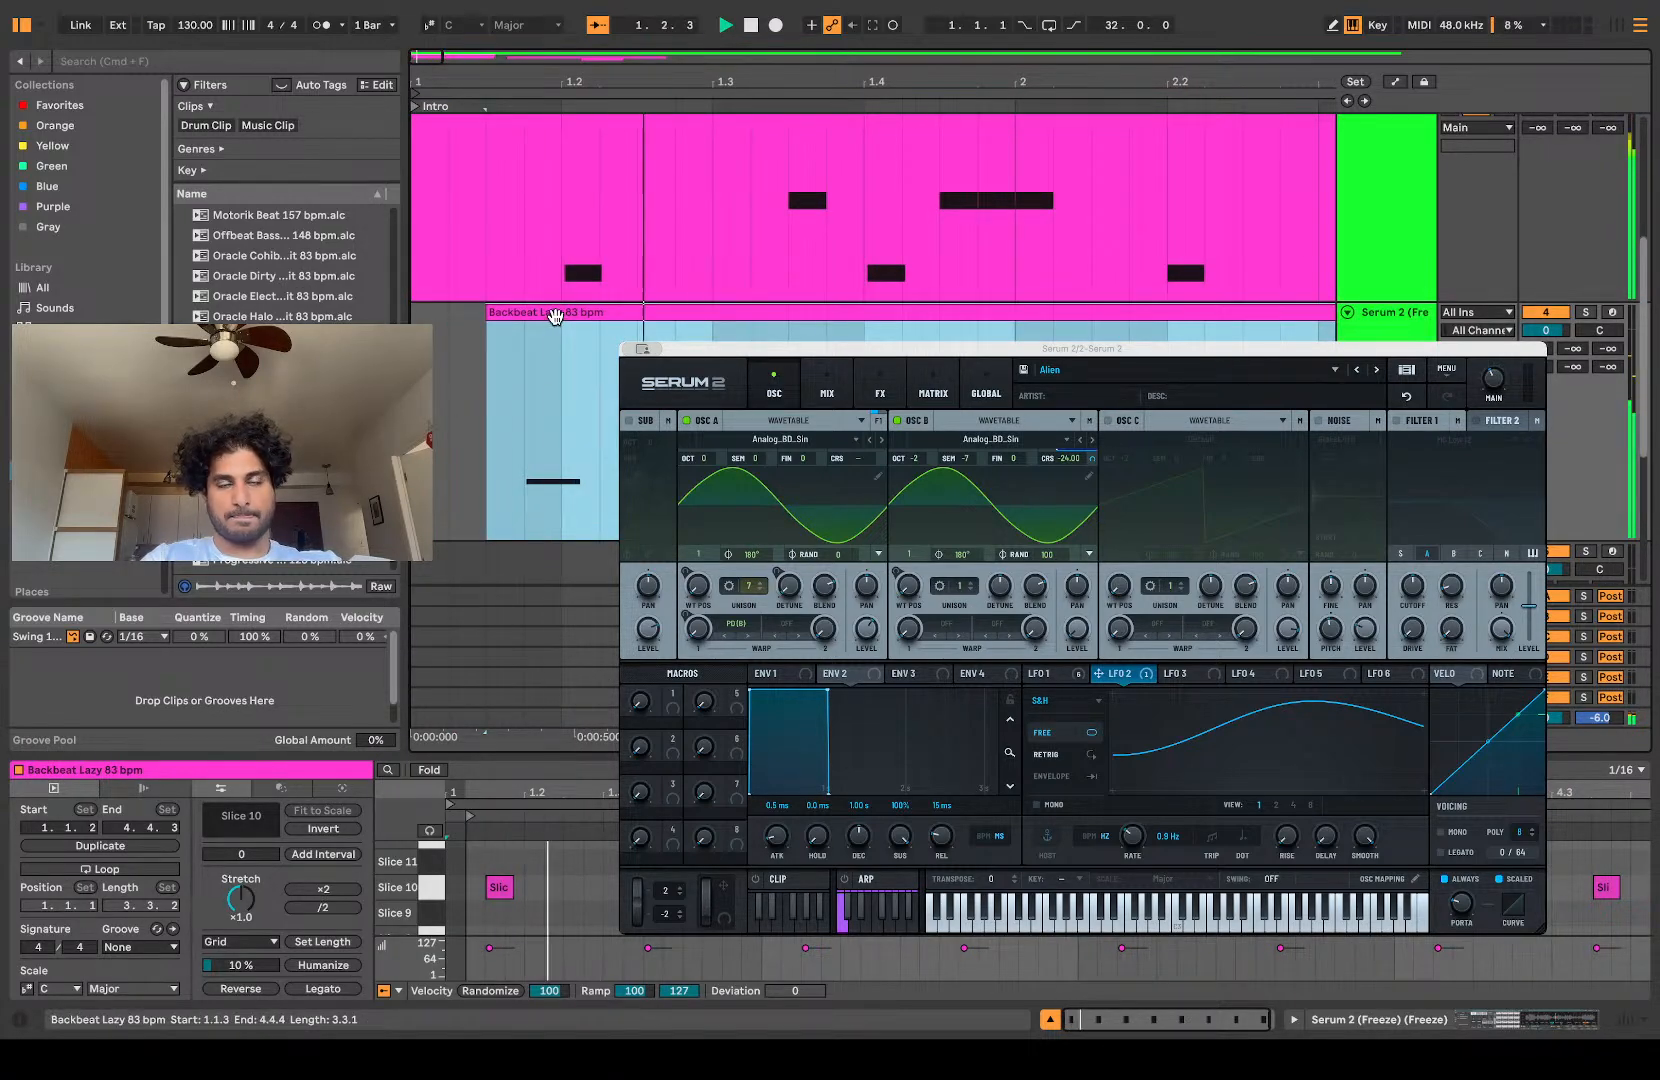
{"action": "scroll", "coordinate": [556, 316], "scroll_direction": "left", "scroll_amount": 2}
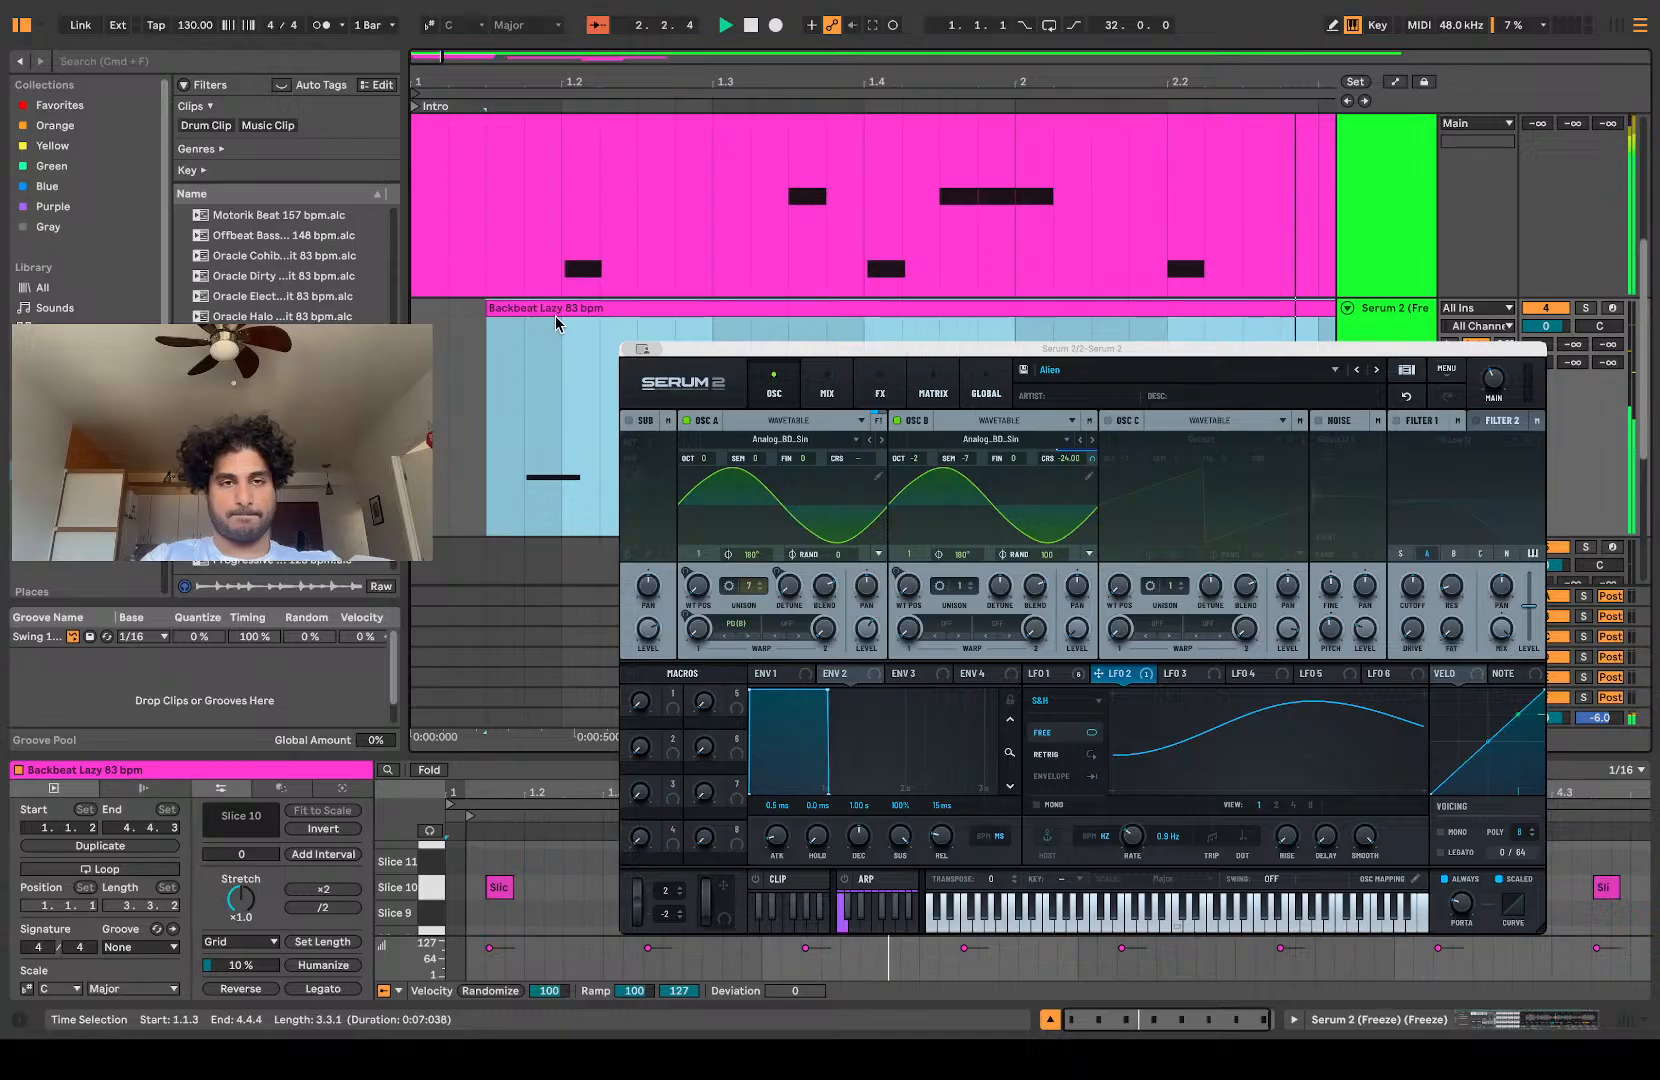
{"action": "key", "text": "space"}
{"action": "key", "text": "space"}
{"action": "key", "text": "space"}
Step: Move the consolidated Slice 10 clip to start at 1.2.2 and audition it with the main pattern
{"action": "left_click_drag", "start_coordinate": [553, 307], "coordinate": [650, 322]}
{"action": "left_click", "coordinate": [493, 419]}
{"action": "key", "text": "space"}
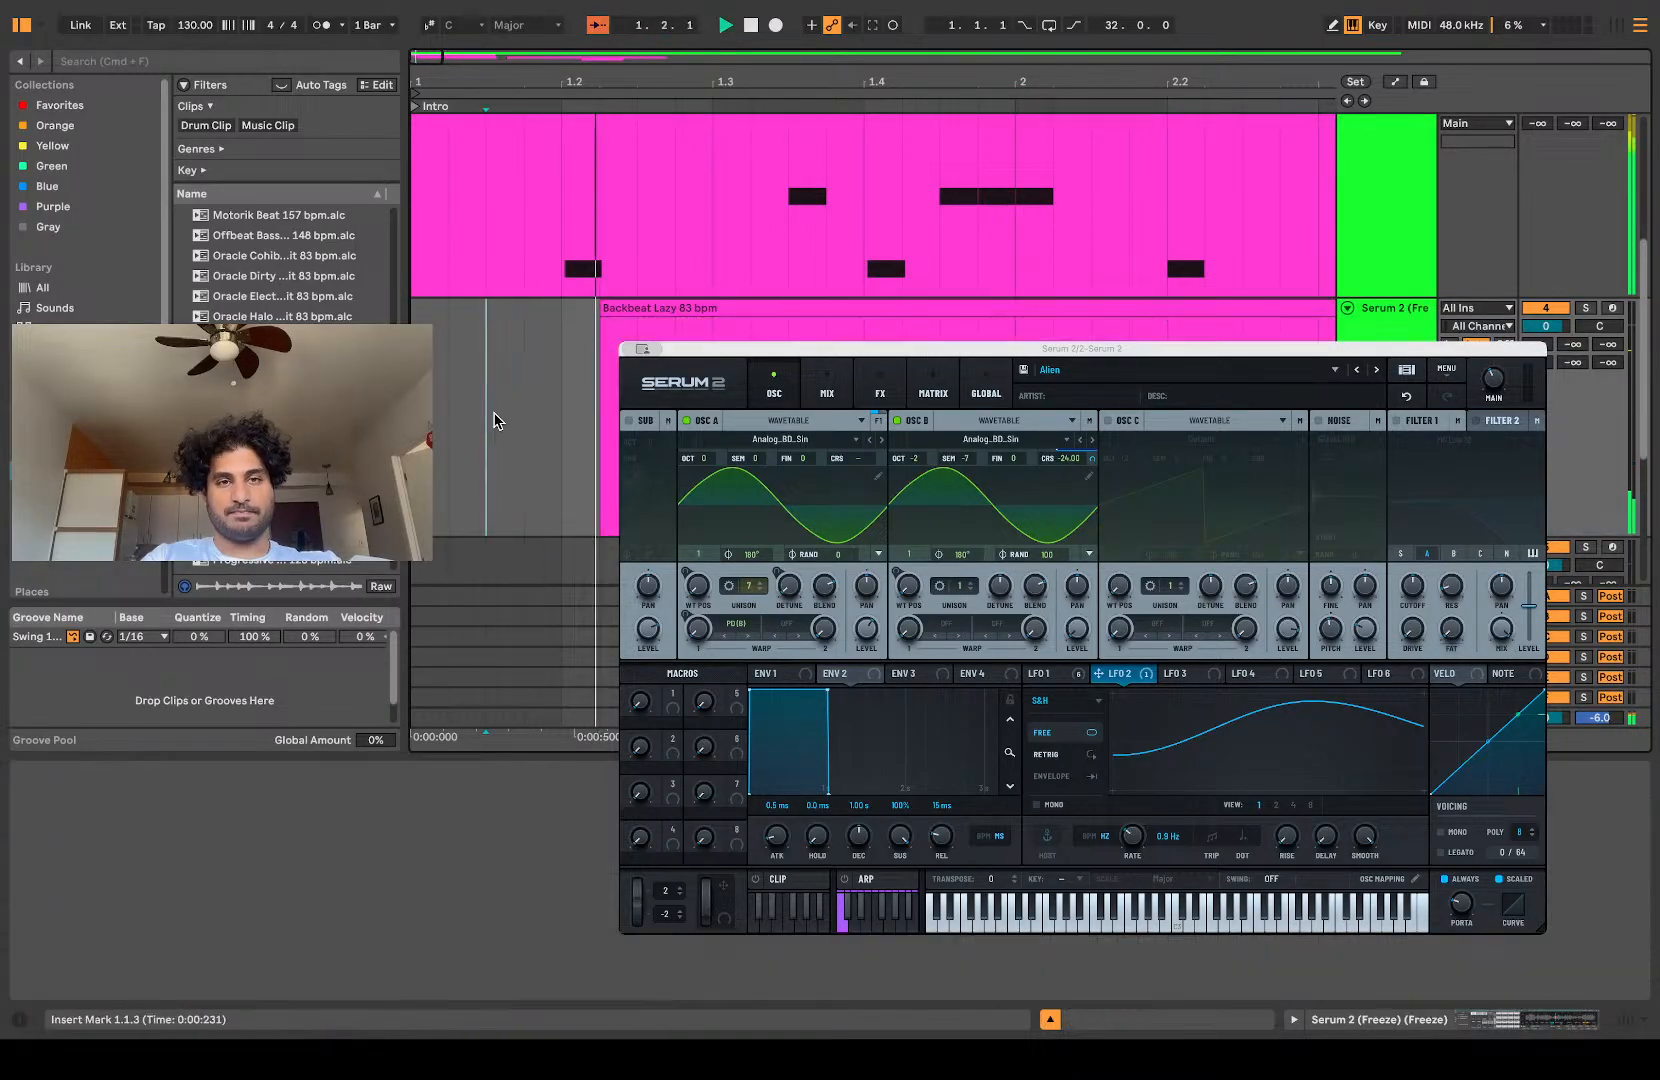
{"action": "key", "text": "minus"}
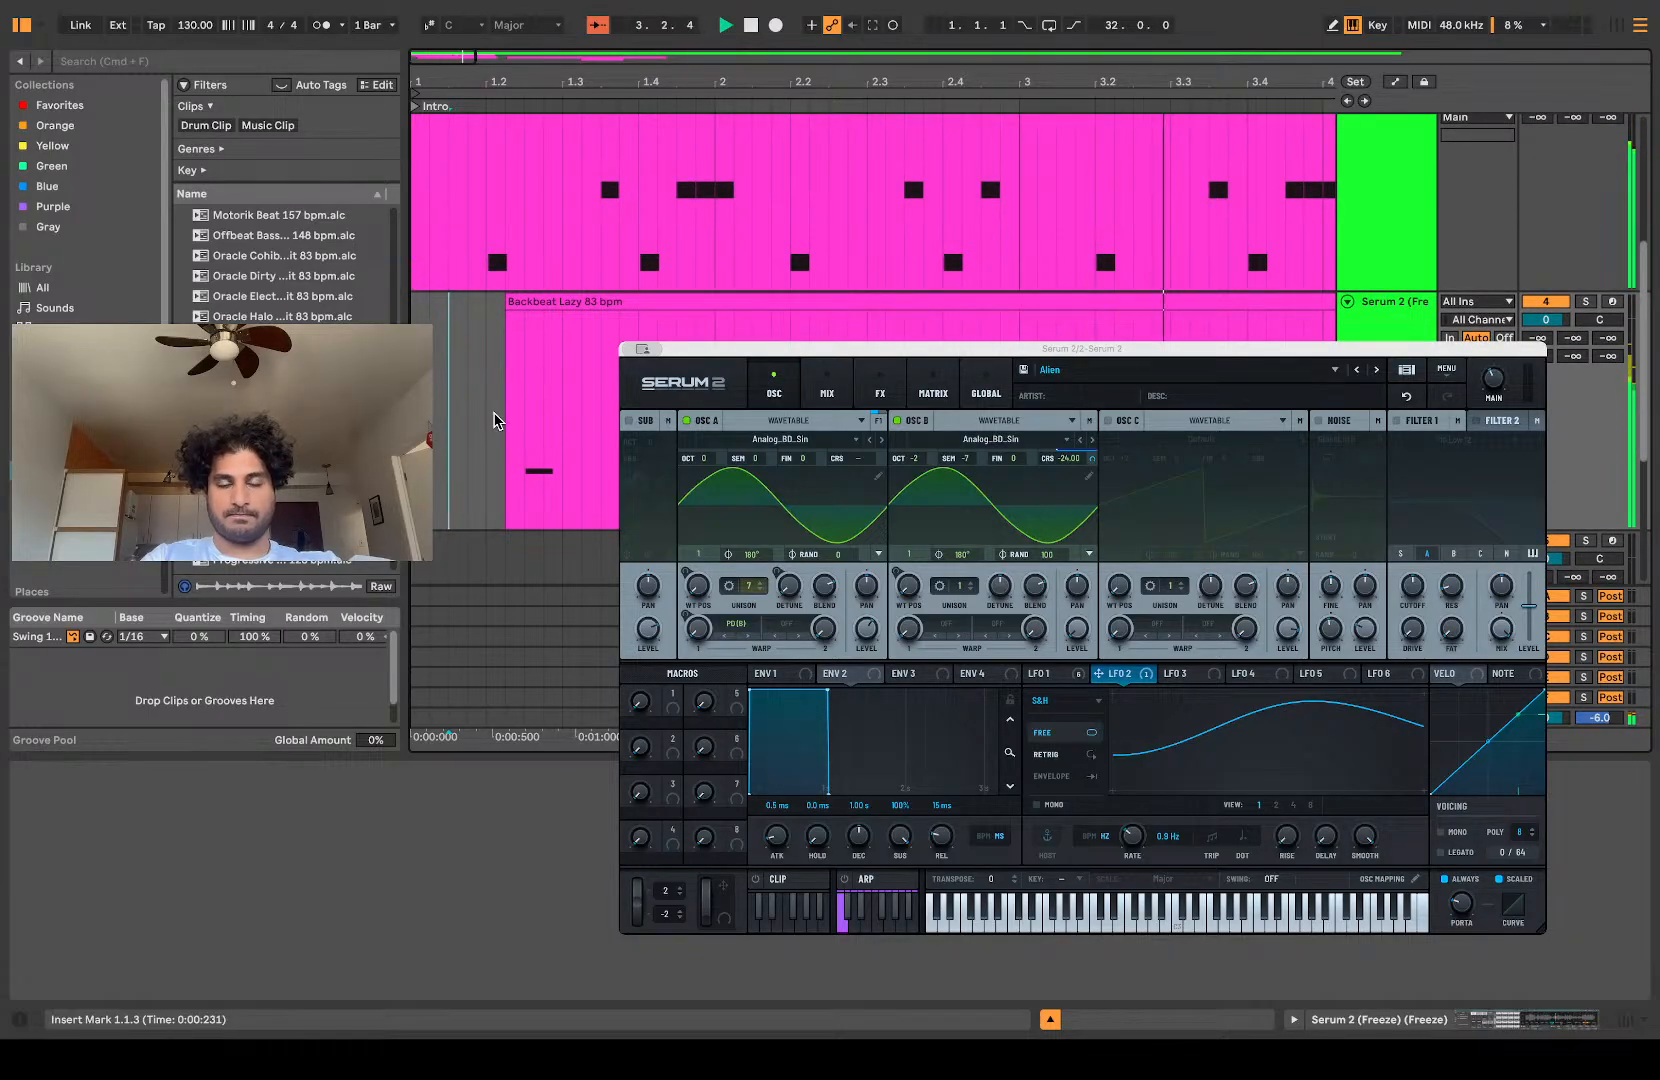
{"action": "scroll", "coordinate": [493, 419], "scroll_direction": "up", "scroll_amount": 1}
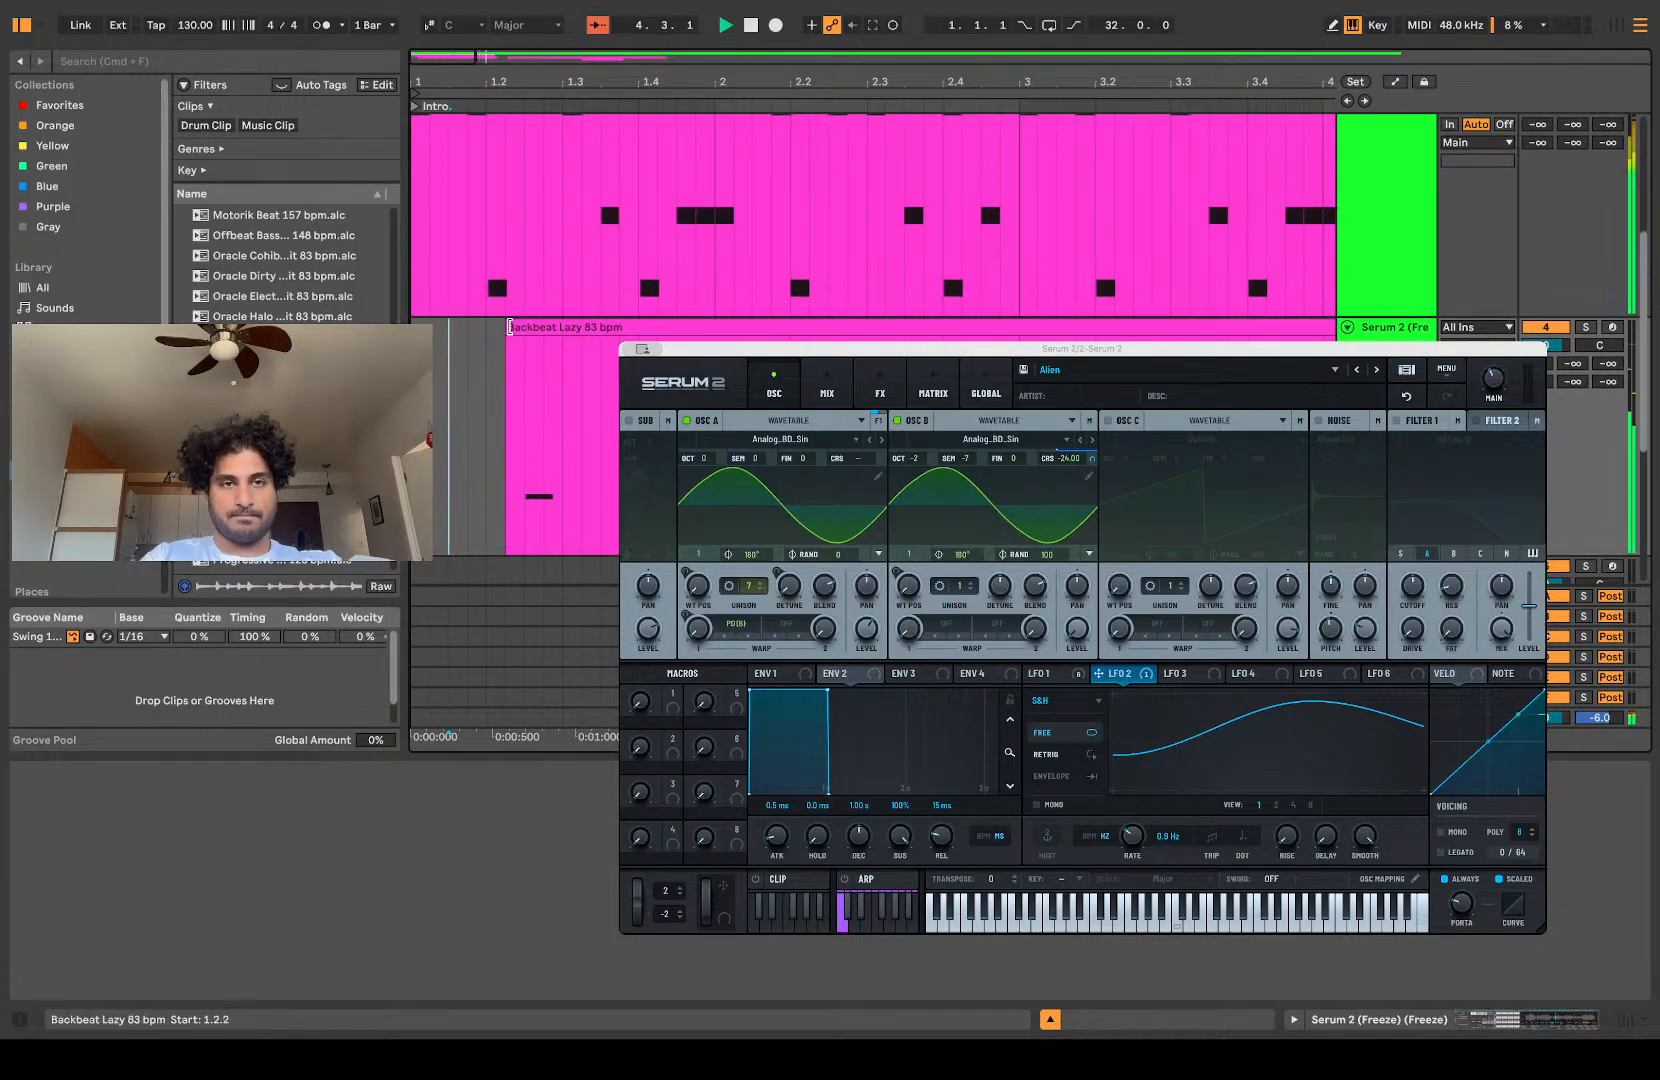
{"action": "key", "text": "space"}
Step: Trim the Slice 10 clip's start to 1.3.1, cutting off its first note, and audition the result
{"action": "left_click_drag", "start_coordinate": [509, 325], "coordinate": [565, 326]}
{"action": "left_click", "coordinate": [500, 432]}
{"action": "left_click", "coordinate": [432, 435]}
{"action": "key", "text": "space"}
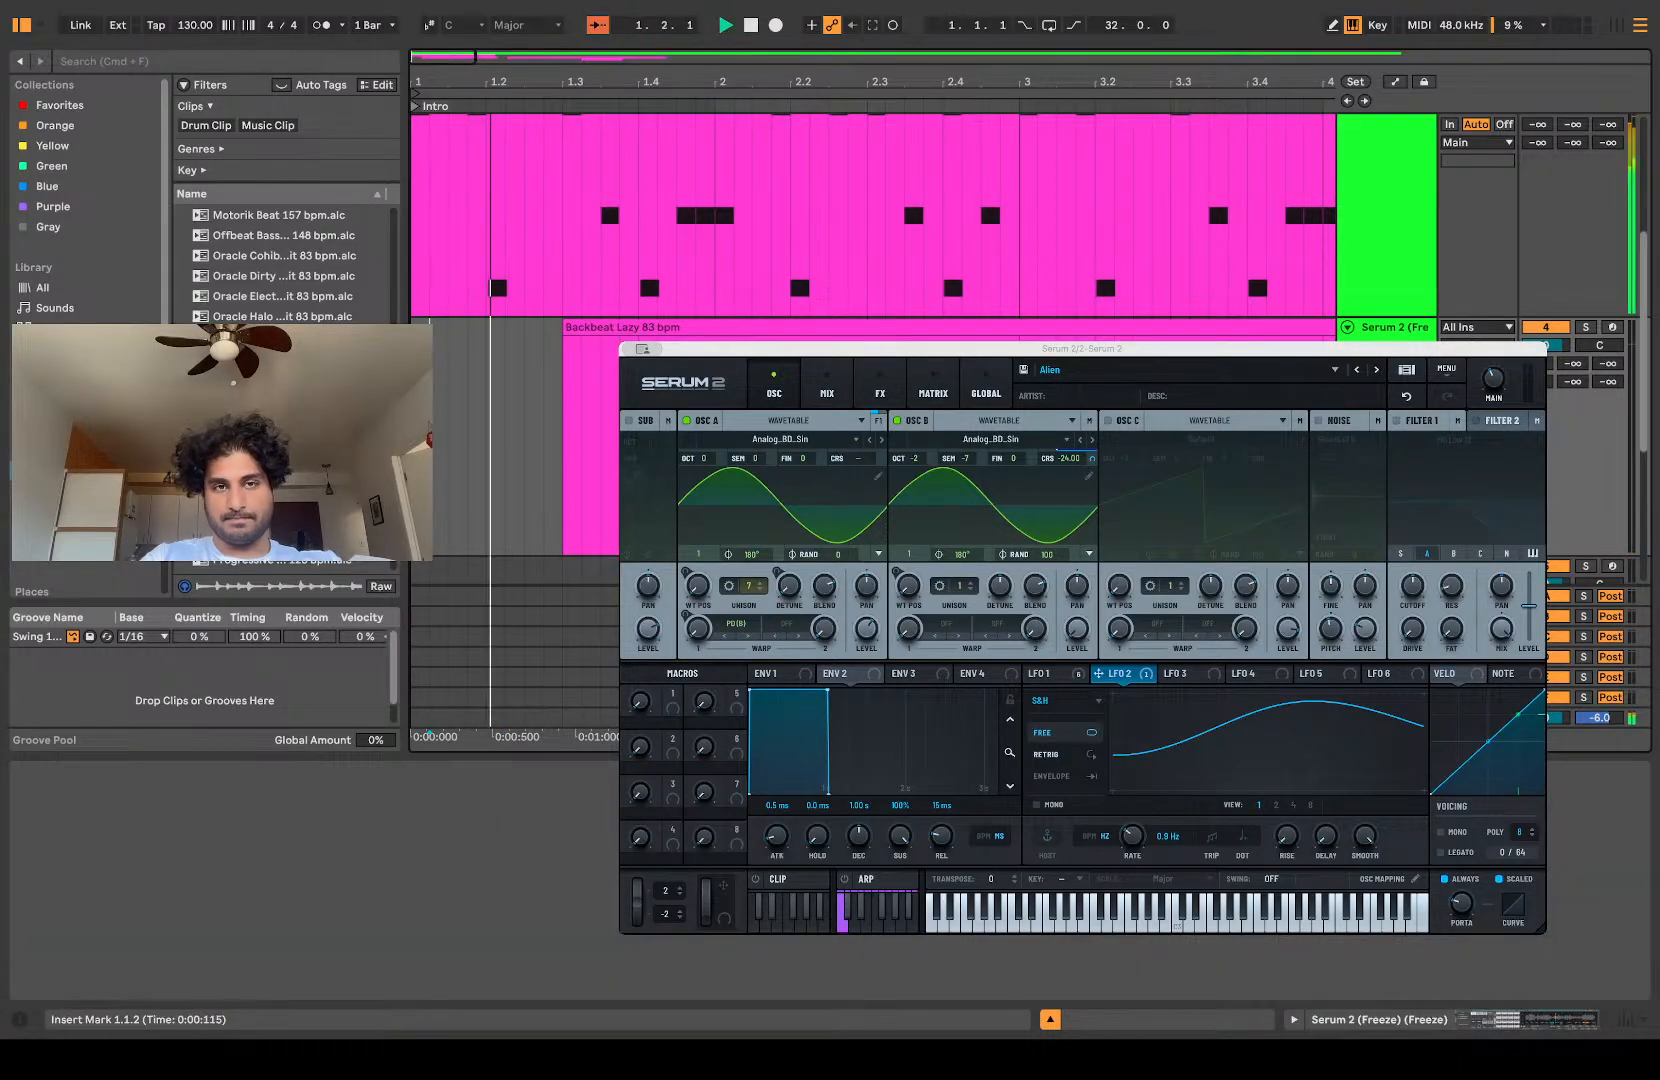
{"action": "key", "text": "space"}
Step: Move the trimmed Slice 10 clip earlier to start at 1.1.4 and audition it
{"action": "left_click_drag", "start_coordinate": [676, 329], "coordinate": [578, 331]}
{"action": "scroll", "coordinate": [578, 331], "scroll_direction": "up", "scroll_amount": 3}
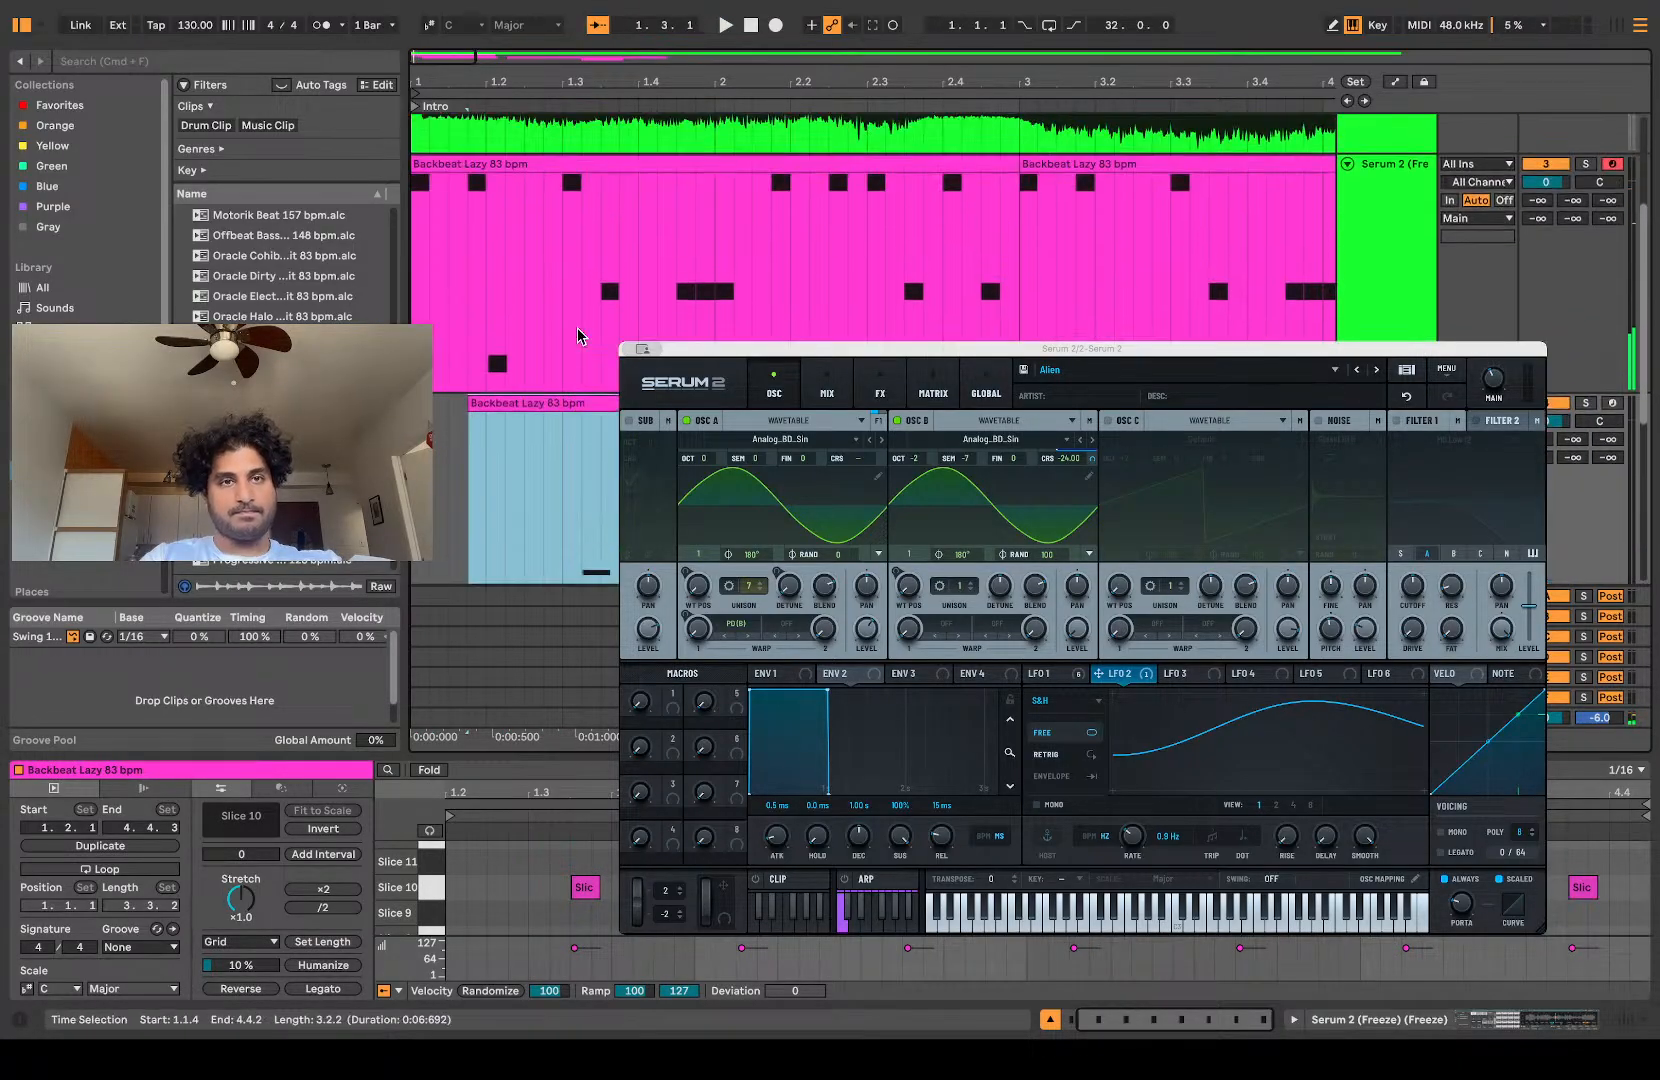
{"action": "scroll", "coordinate": [578, 331], "scroll_direction": "down", "scroll_amount": 3}
{"action": "left_click", "coordinate": [453, 456]}
{"action": "key", "text": "space"}
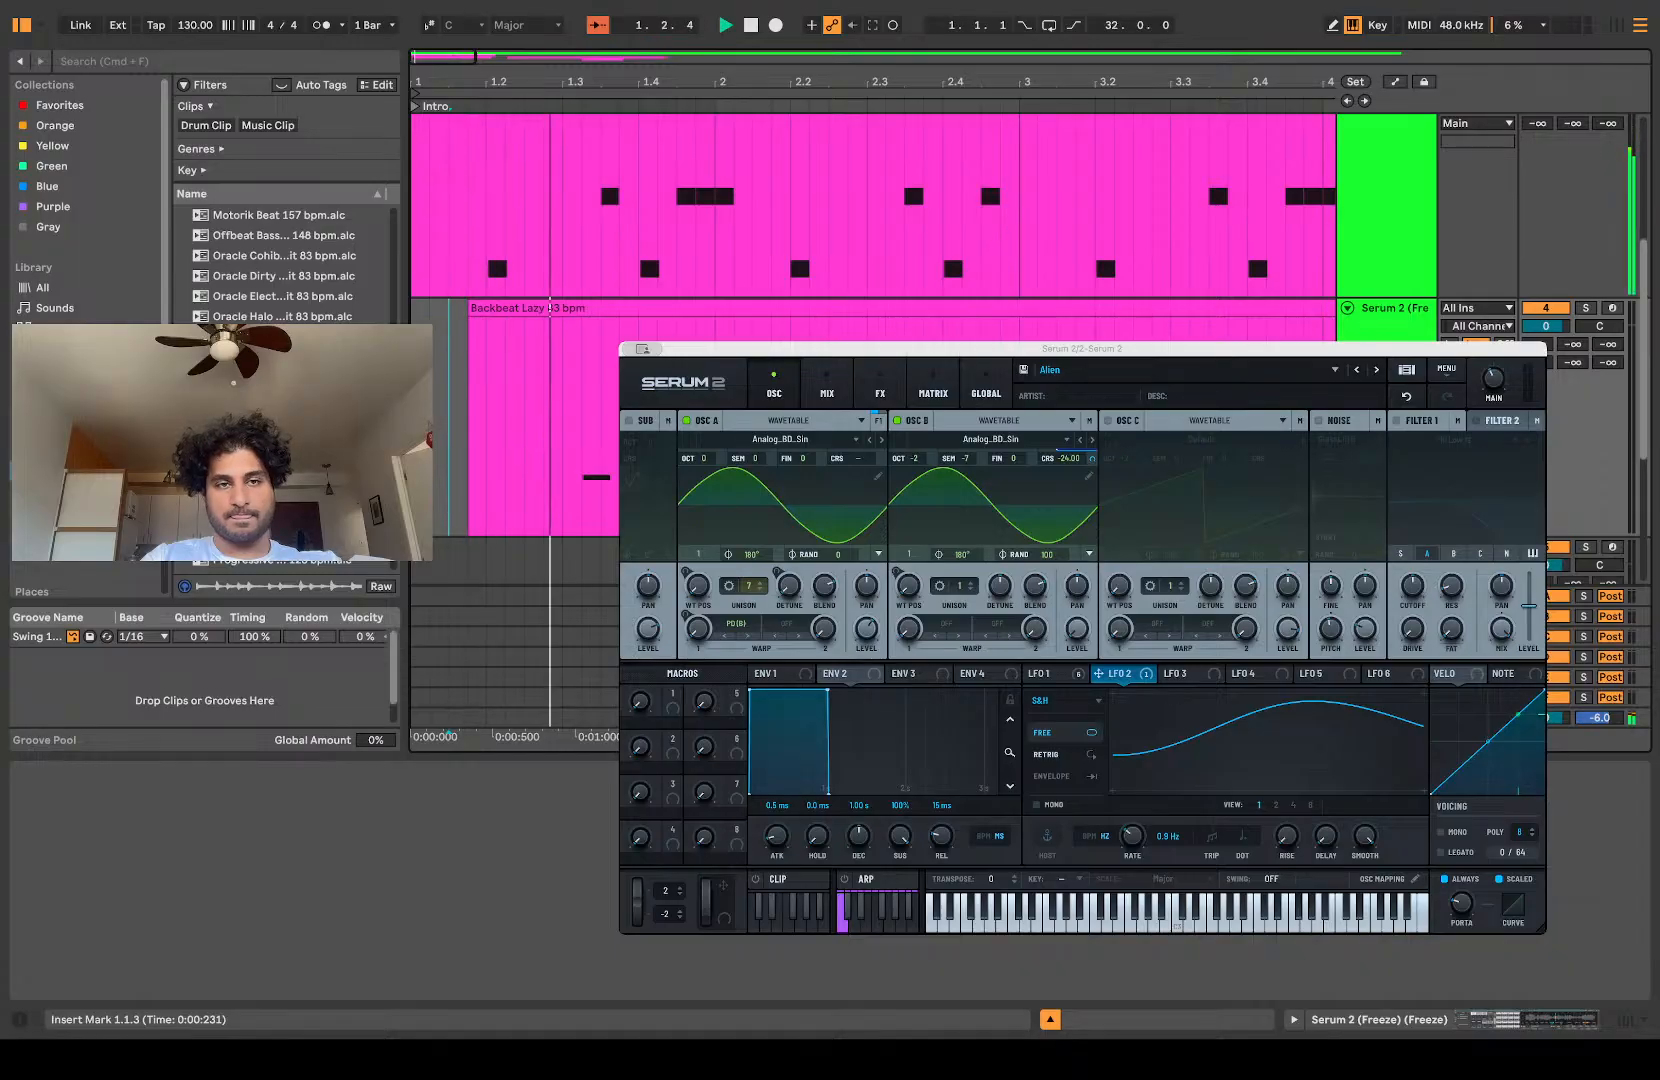
Step: Move the trimmed Slice 10 clip to start at 1.2.1 and play from 1.2.2
{"action": "key", "text": "space"}
{"action": "left_click_drag", "start_coordinate": [621, 312], "coordinate": [640, 311]}
{"action": "left_click", "coordinate": [499, 408]}
{"action": "key", "text": "space"}
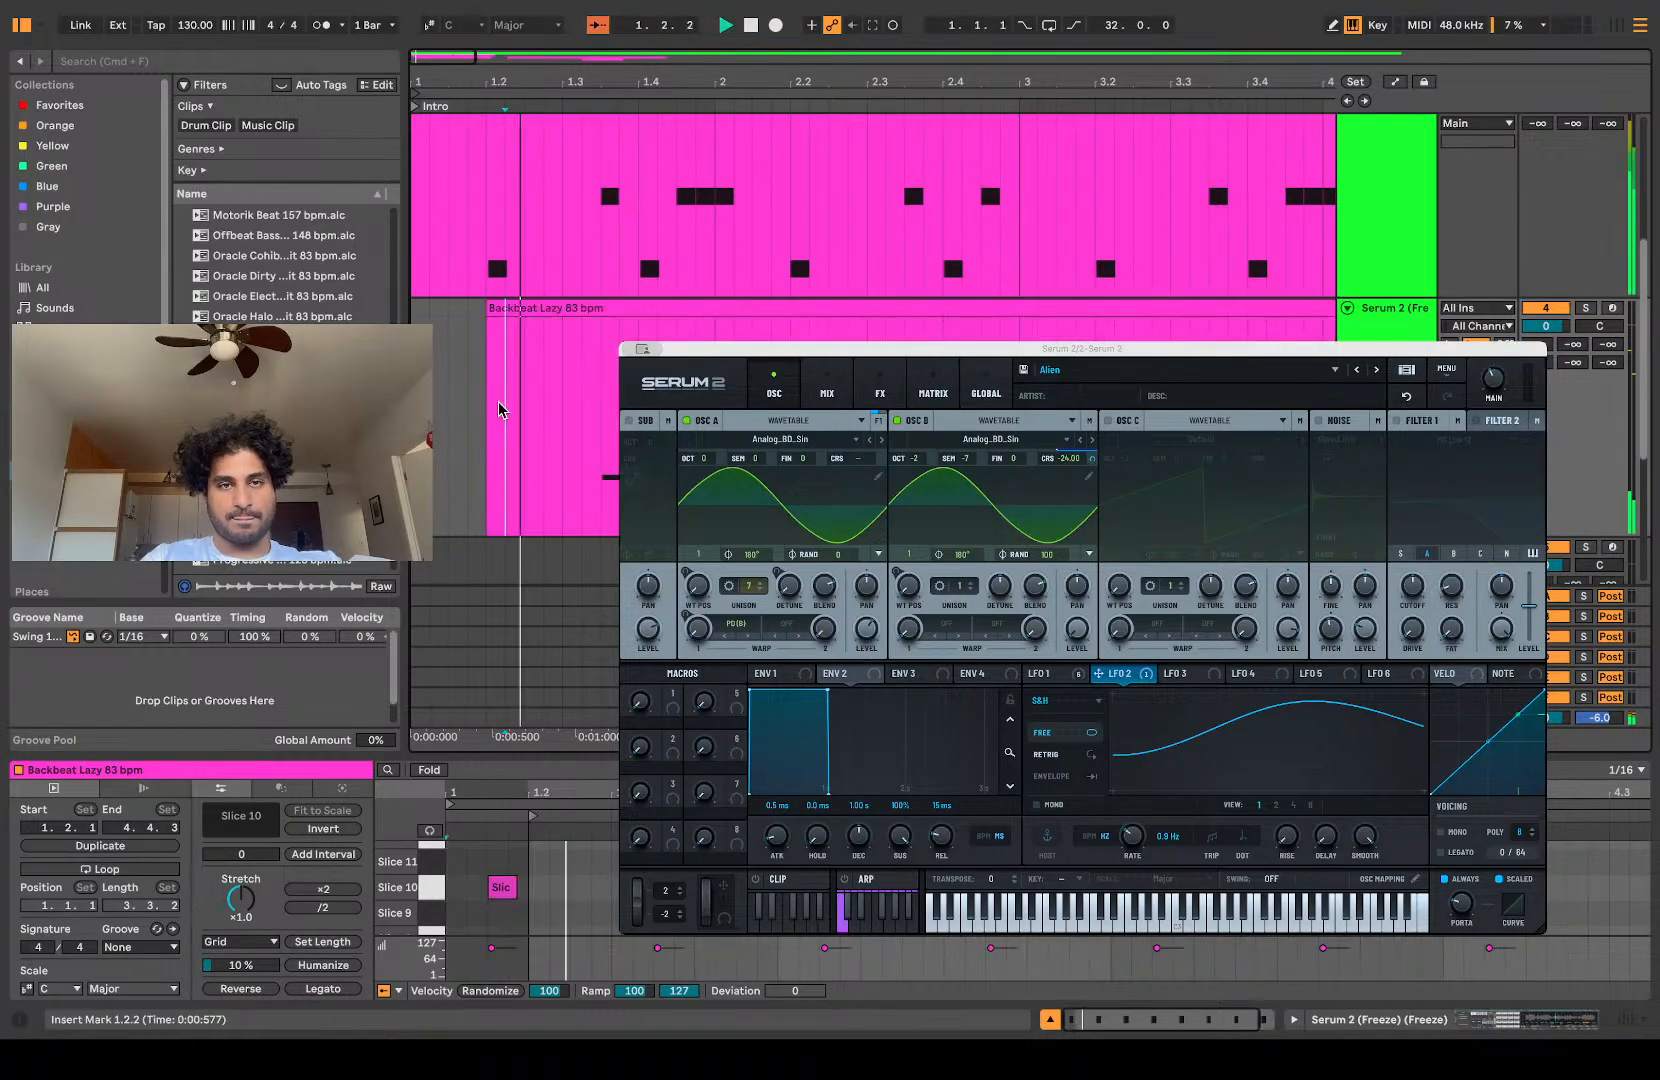
Step: Clear the unwanted parts around the Slice 10 clip and consolidate it into a four-bar clip spanning 1.1.1 to 5.1.1
{"action": "scroll", "coordinate": [502, 410], "scroll_direction": "down", "scroll_amount": 3}
{"action": "left_click_drag", "start_coordinate": [601, 462], "coordinate": [671, 460]}
{"action": "key", "text": "Delete"}
{"action": "left_click_drag", "start_coordinate": [801, 329], "coordinate": [412, 330]}
{"action": "key", "text": "Delete"}
{"action": "key", "text": "Delete"}
{"action": "key", "text": "space"}
{"action": "key", "text": "super+j"}
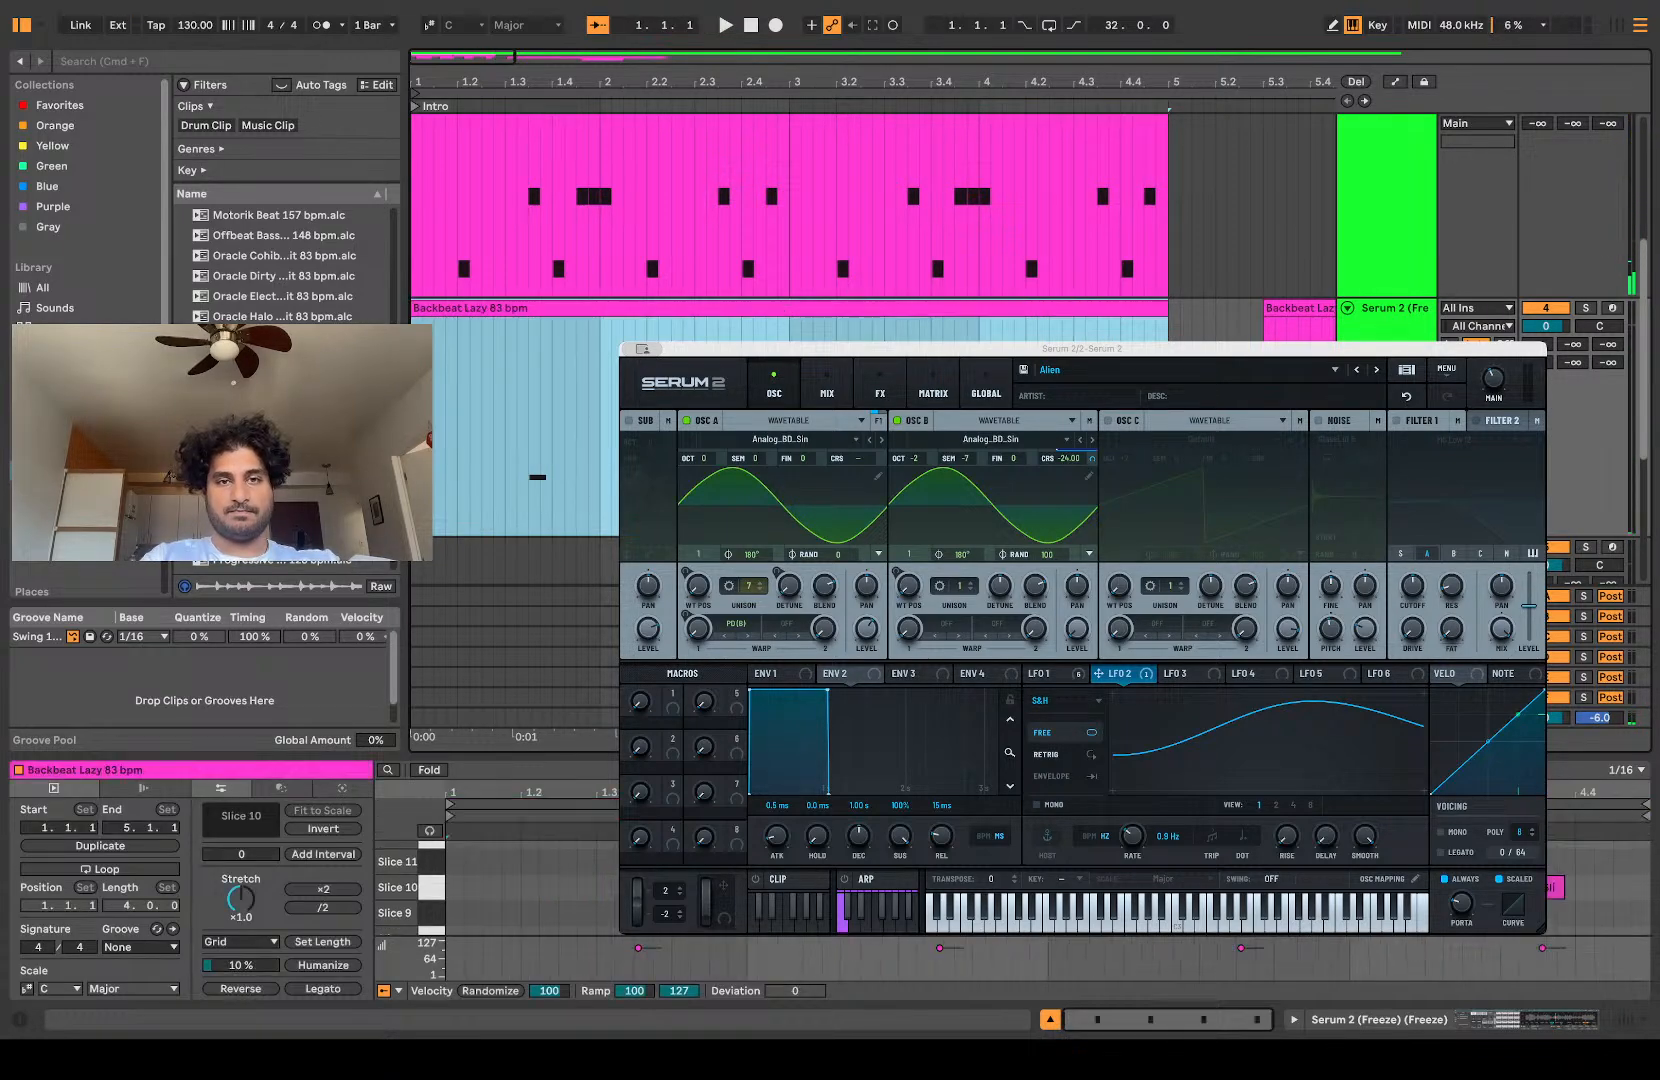
Step: Delete the leftover clip between 5.3.1 and 13.1.1 on the Slice 10 track
{"action": "scroll", "coordinate": [757, 263], "scroll_direction": "down", "scroll_amount": 4}
{"action": "scroll", "coordinate": [1020, 280], "scroll_direction": "down", "scroll_amount": 5}
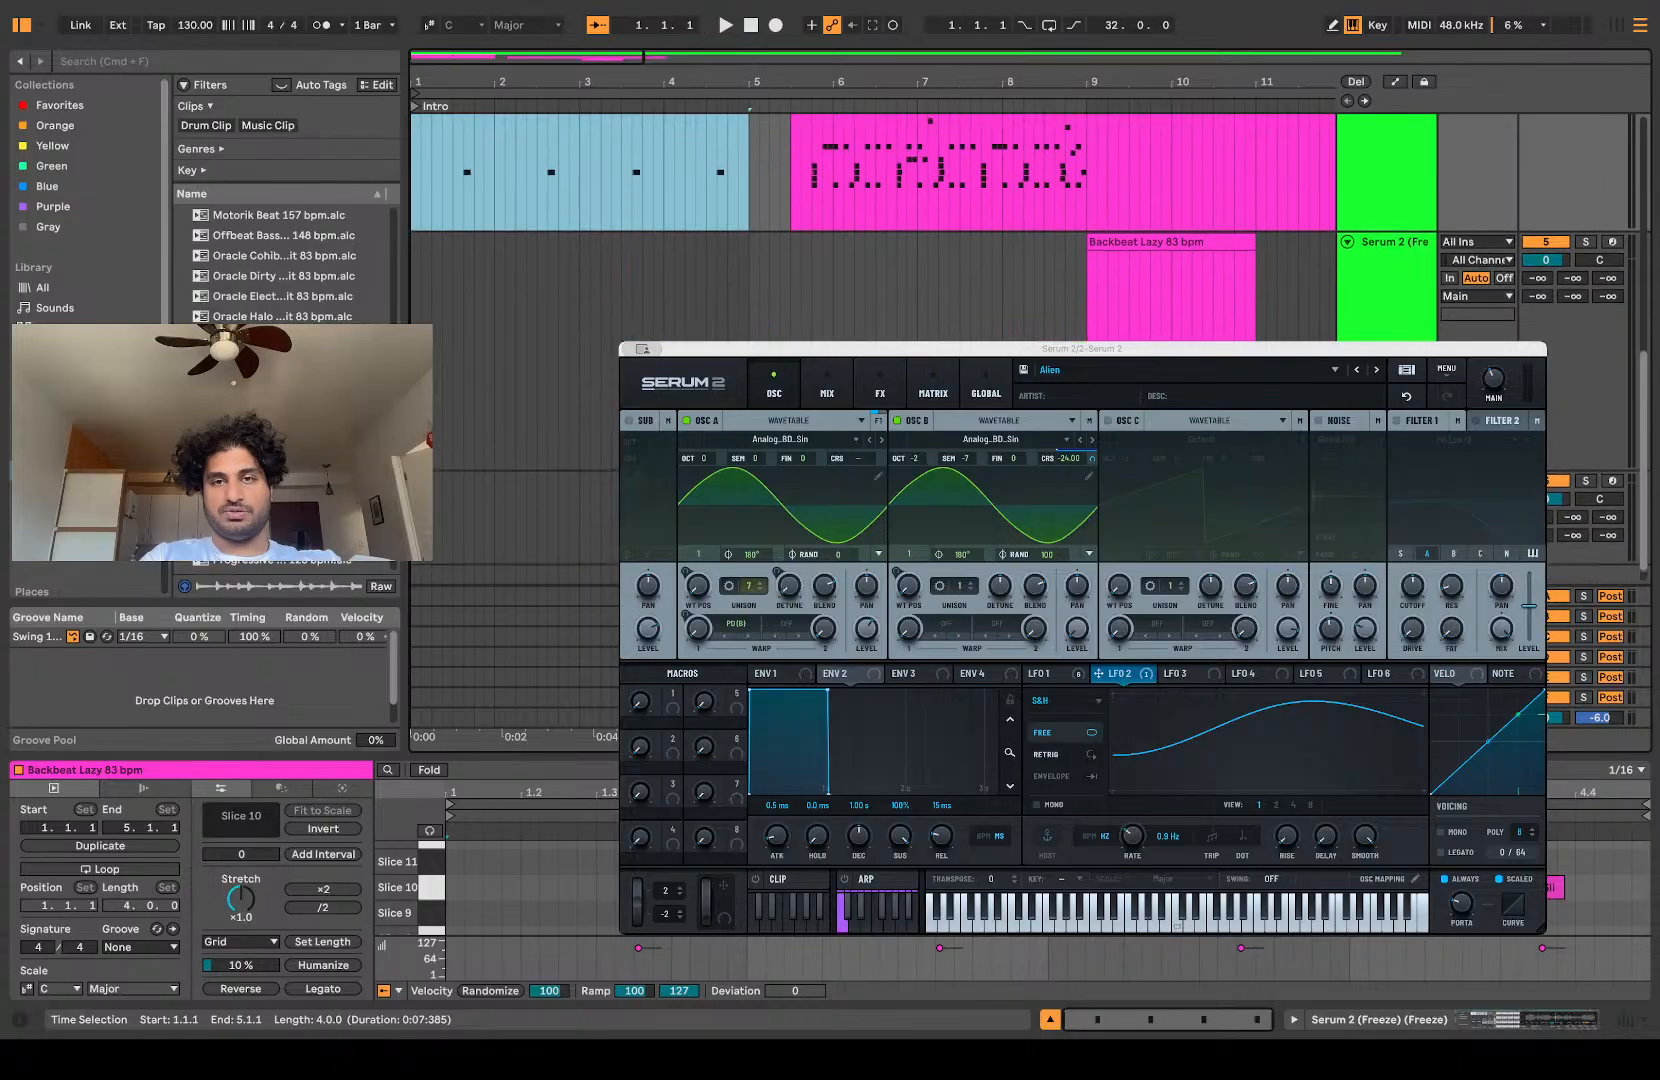
{"action": "scroll", "coordinate": [1020, 280], "scroll_direction": "up", "scroll_amount": 5}
{"action": "left_click", "coordinate": [1008, 261]}
{"action": "key", "text": "Delete"}
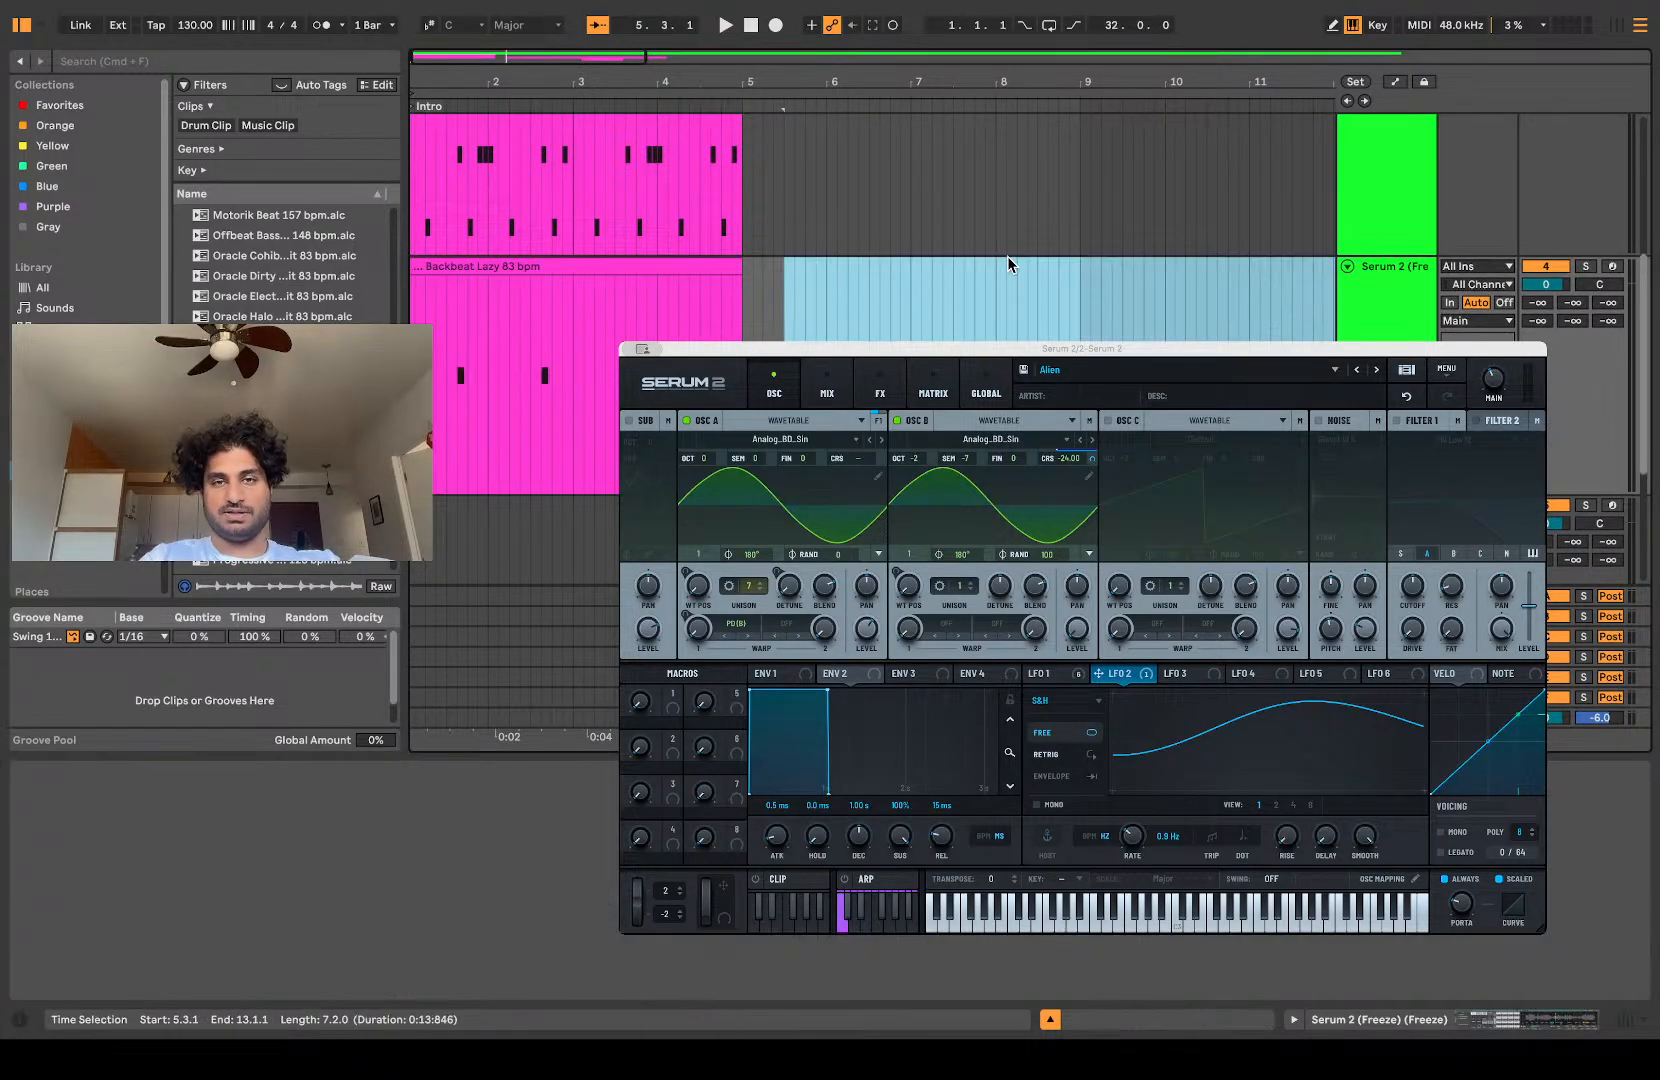
Step: Move the two-bar Slice 22 clip to start at 1.1.1 and audition it with the other patterns
{"action": "scroll", "coordinate": [1008, 260], "scroll_direction": "down", "scroll_amount": 5}
{"action": "left_click_drag", "start_coordinate": [1173, 260], "coordinate": [467, 310]}
{"action": "key", "text": "z"}
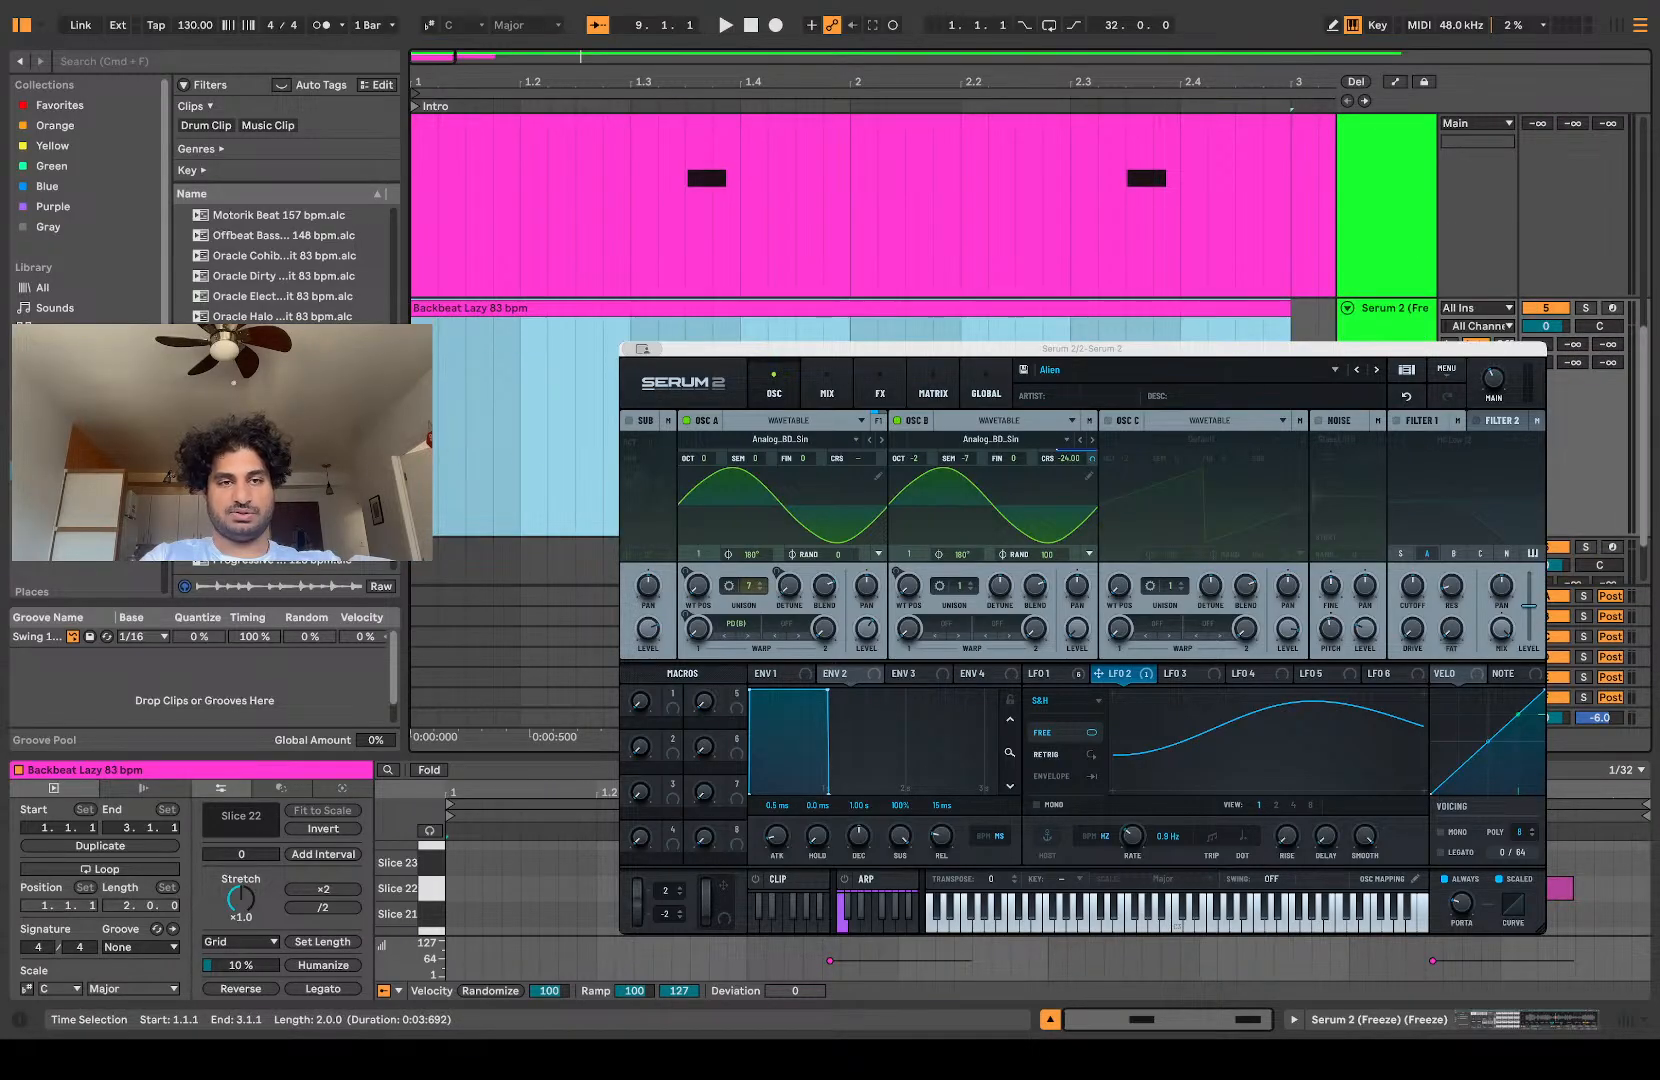
{"action": "key", "text": "Left"}
{"action": "key", "text": "space"}
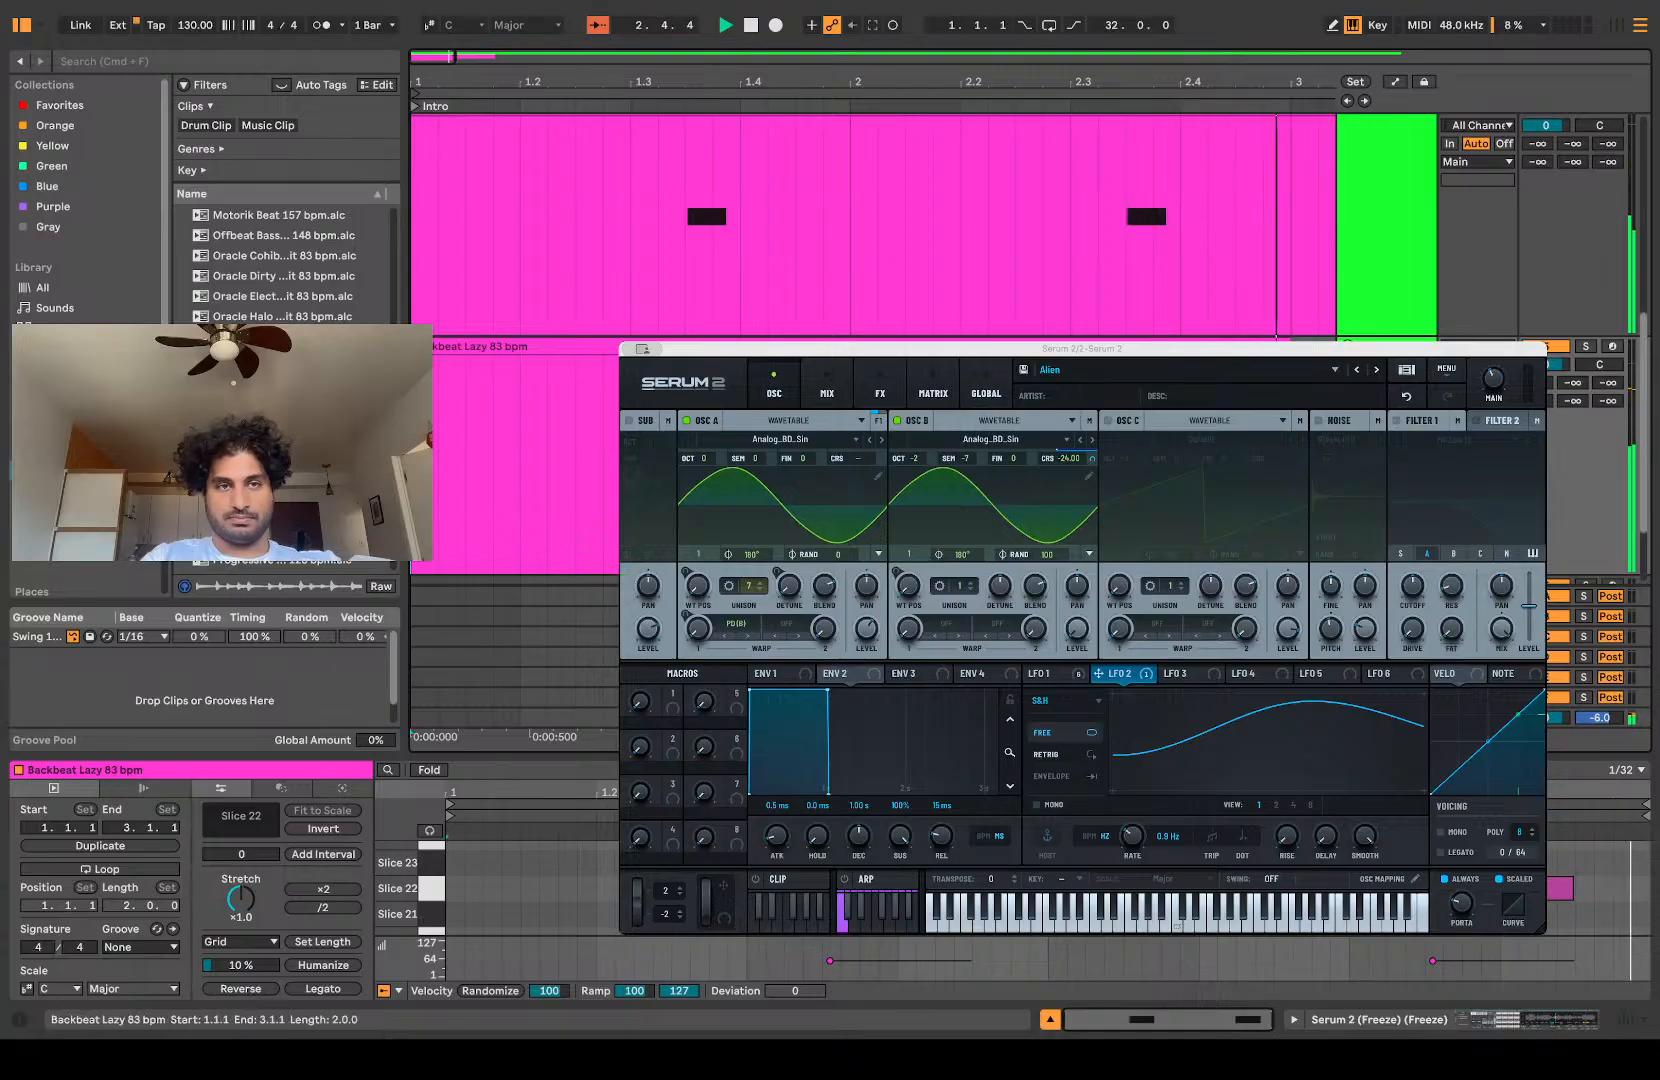
{"action": "key", "text": "space"}
Step: Shift the Slice 22 clip to start at 1.1.4 and audition it from 1.1.2
{"action": "left_click_drag", "start_coordinate": [412, 346], "coordinate": [535, 362]}
{"action": "left_click", "coordinate": [433, 439]}
{"action": "key", "text": "space"}
{"action": "scroll", "coordinate": [431, 439], "scroll_direction": "up", "scroll_amount": 4}
{"action": "scroll", "coordinate": [432, 446], "scroll_direction": "down", "scroll_amount": 4}
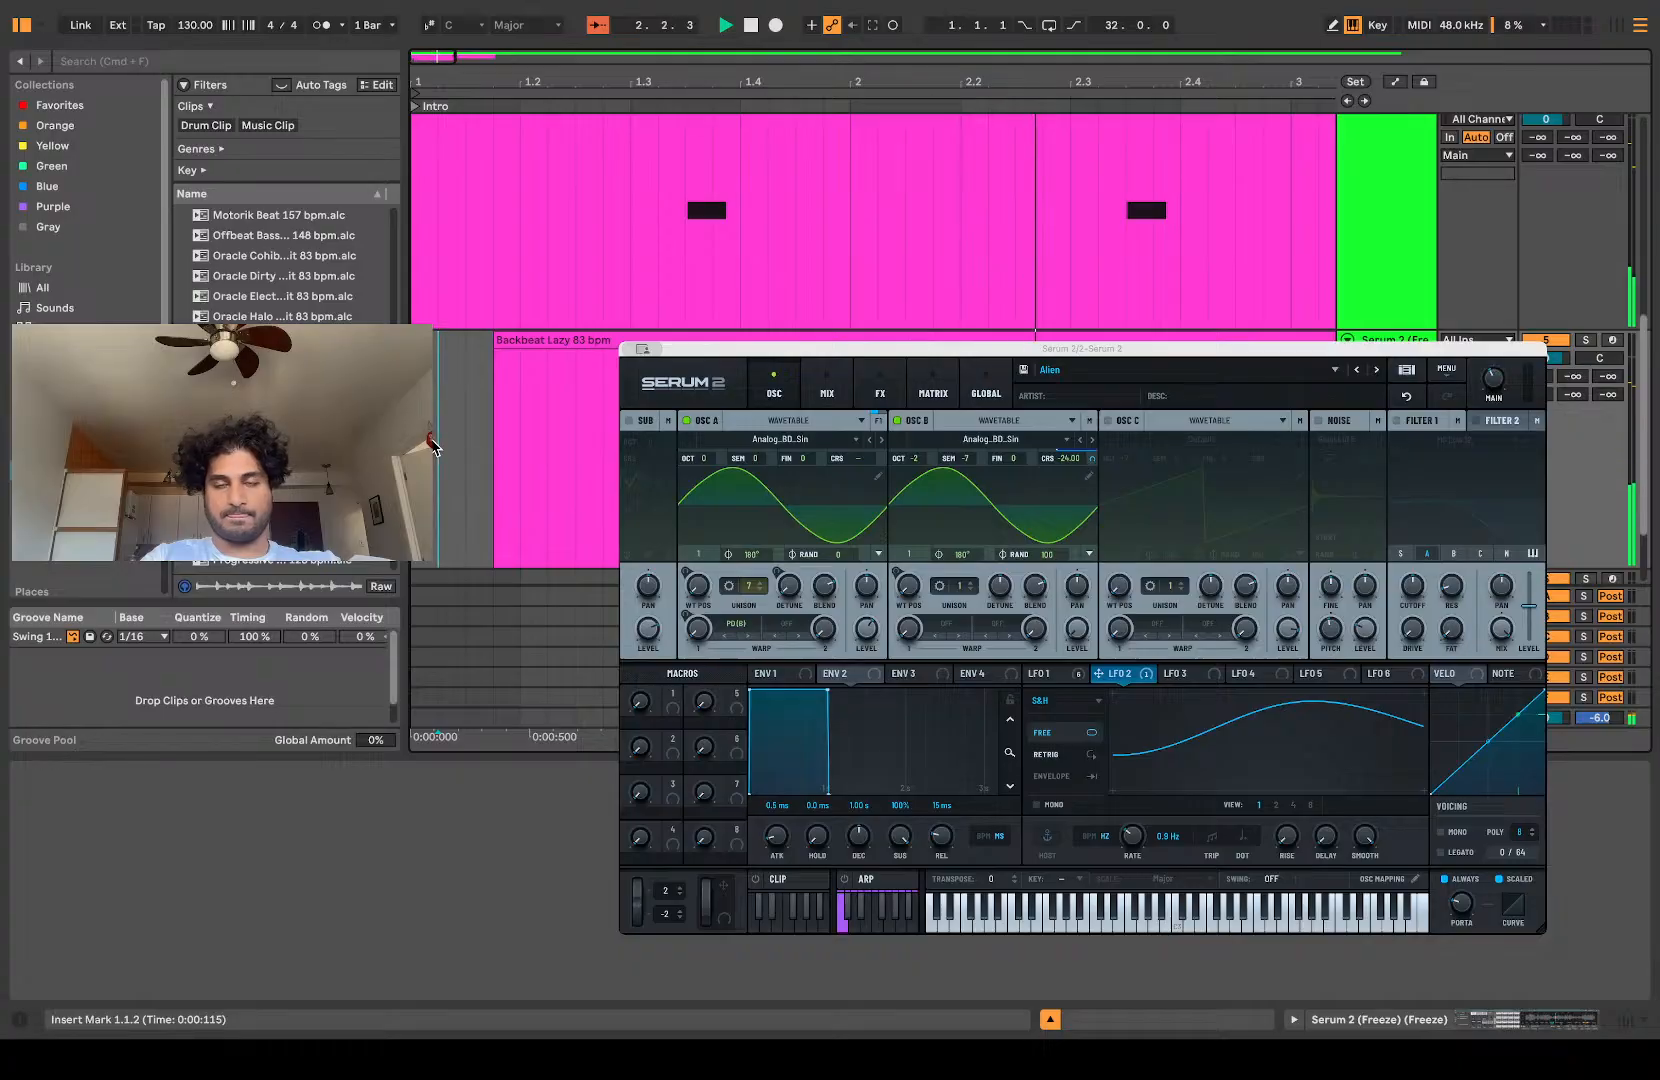
{"action": "key", "text": "minus"}
{"action": "key", "text": "minus"}
{"action": "key", "text": "minus"}
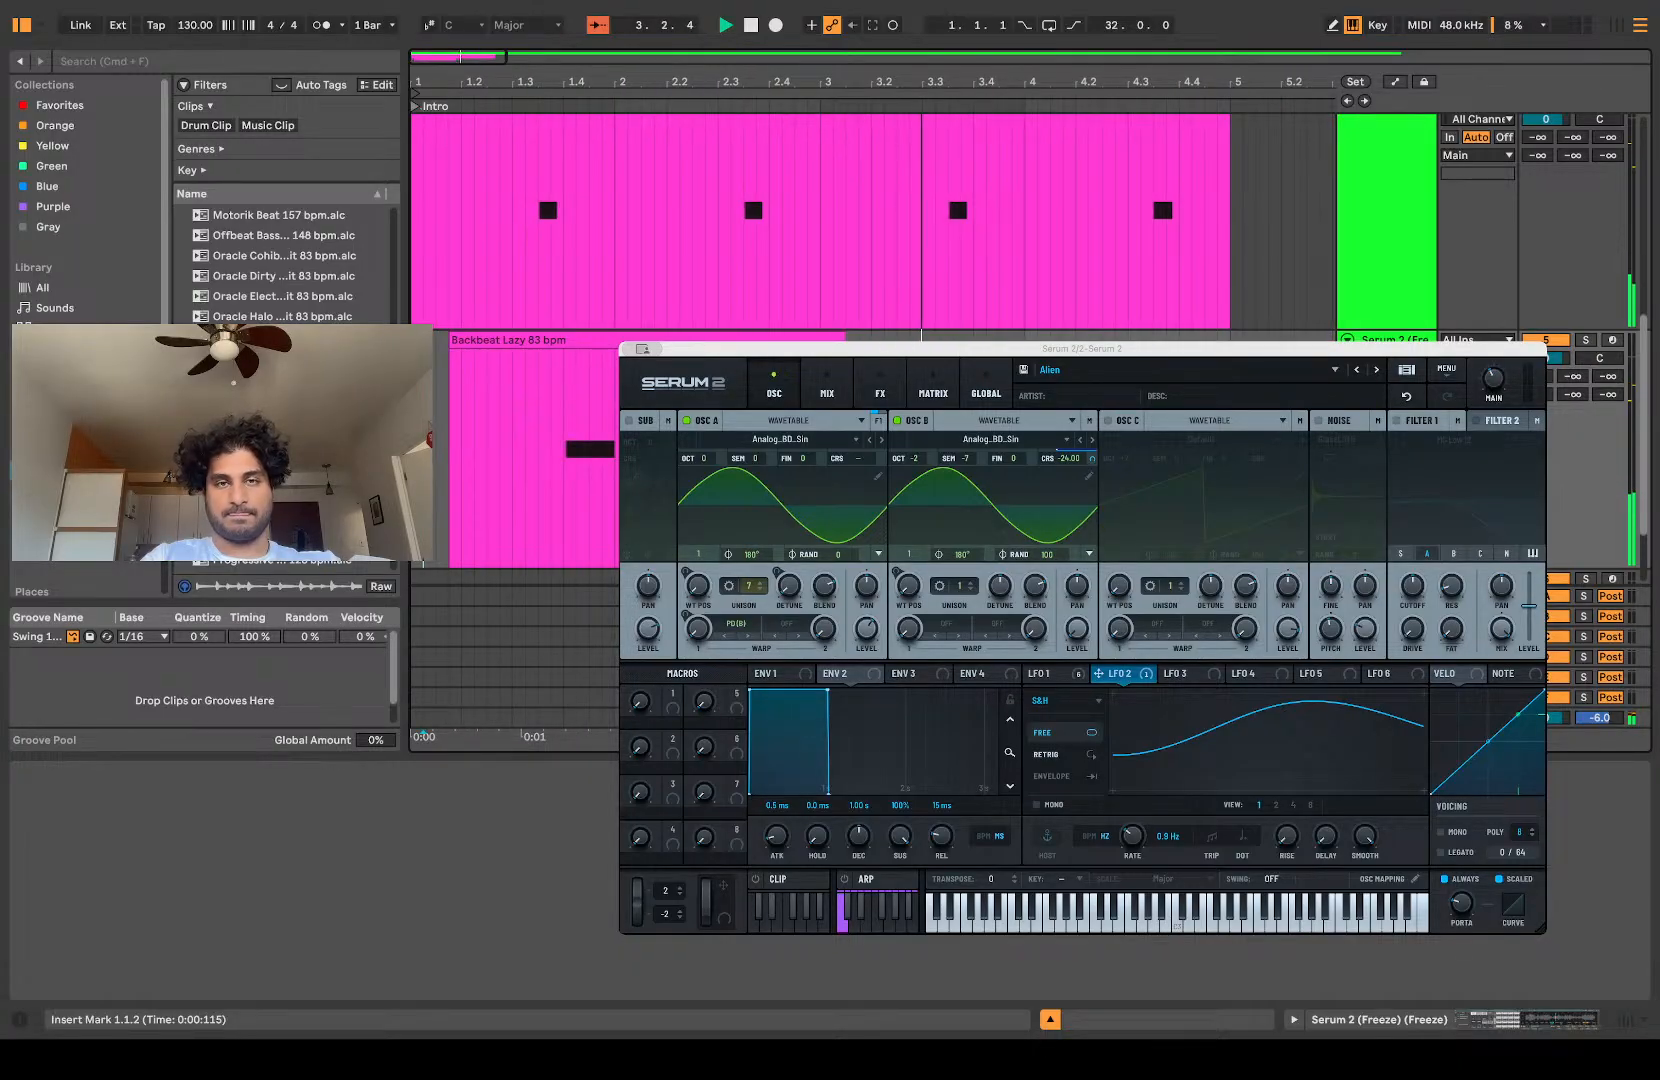
{"action": "key", "text": "space"}
Step: Consolidate the Slice 22 part into a two-bar clip from 1.1.1 to 3.1.1 and duplicate it once
{"action": "left_click_drag", "start_coordinate": [845, 338], "coordinate": [413, 400]}
{"action": "left_click", "coordinate": [821, 338]}
{"action": "key", "text": "super+j"}
{"action": "key", "text": "super+d"}
Step: Audition the three layered slice patterns together from 1.1.1
{"action": "left_click", "coordinate": [413, 407]}
{"action": "key", "text": "space"}
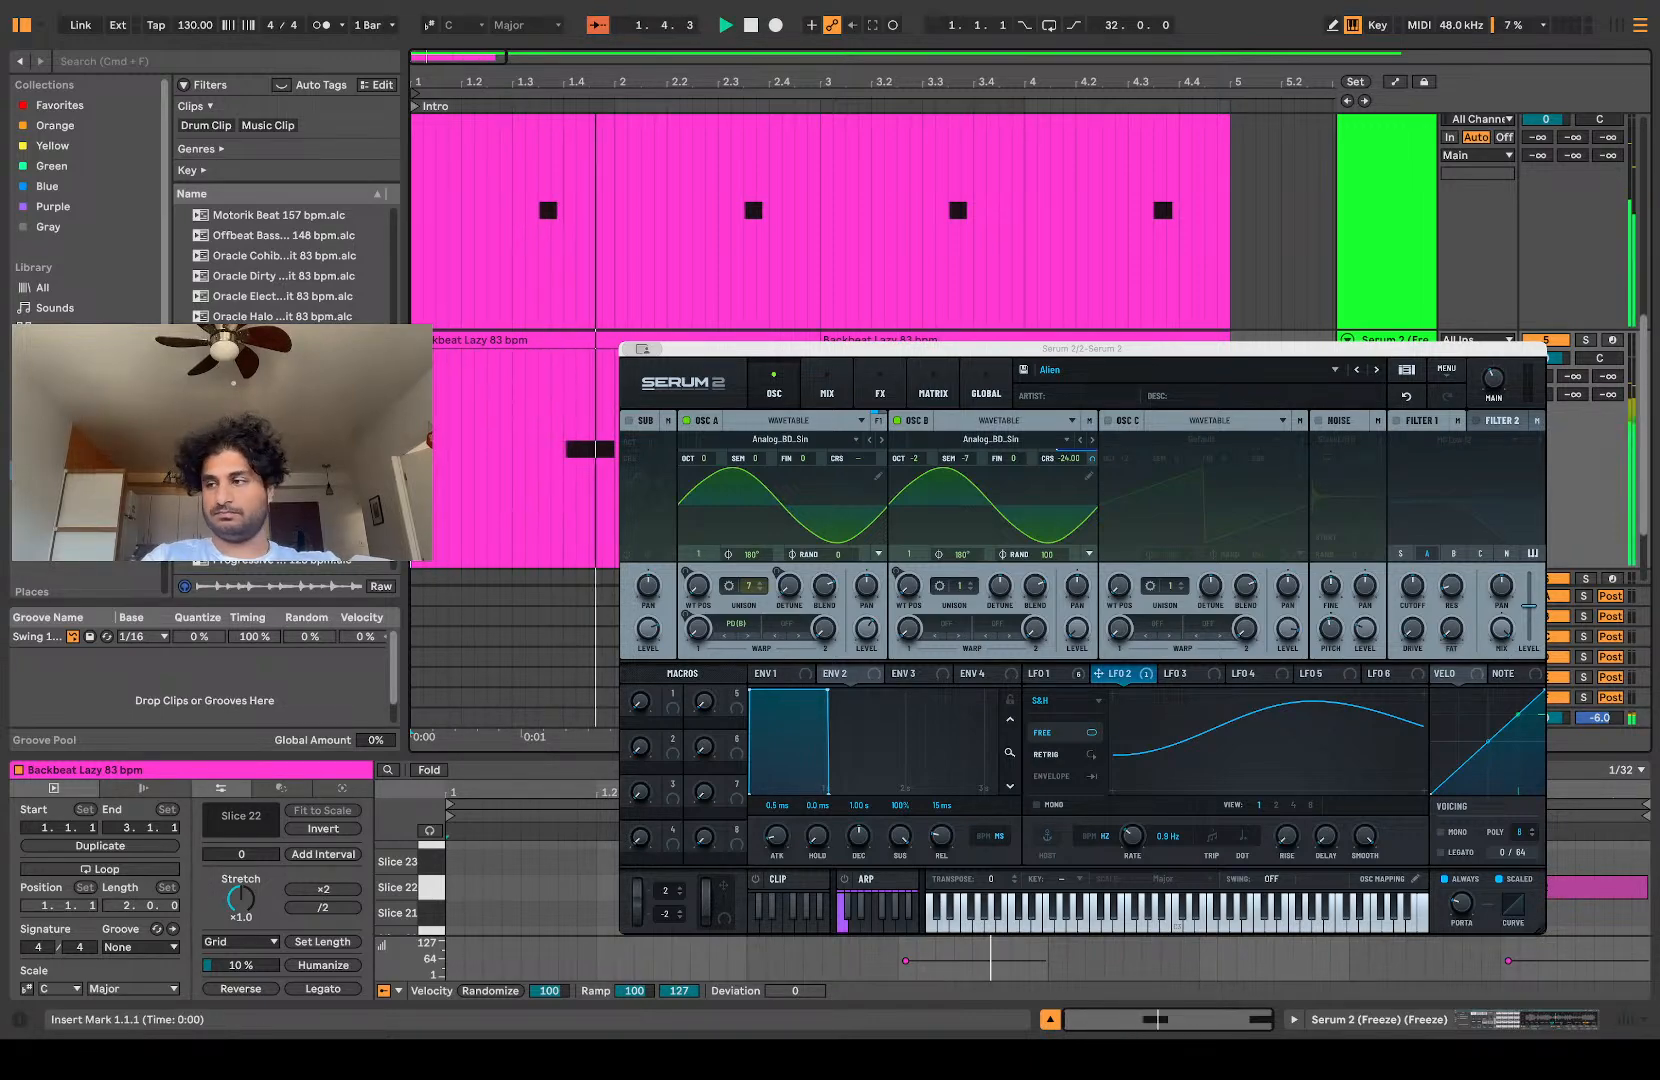
{"action": "scroll", "coordinate": [420, 407], "scroll_direction": "up", "scroll_amount": 3}
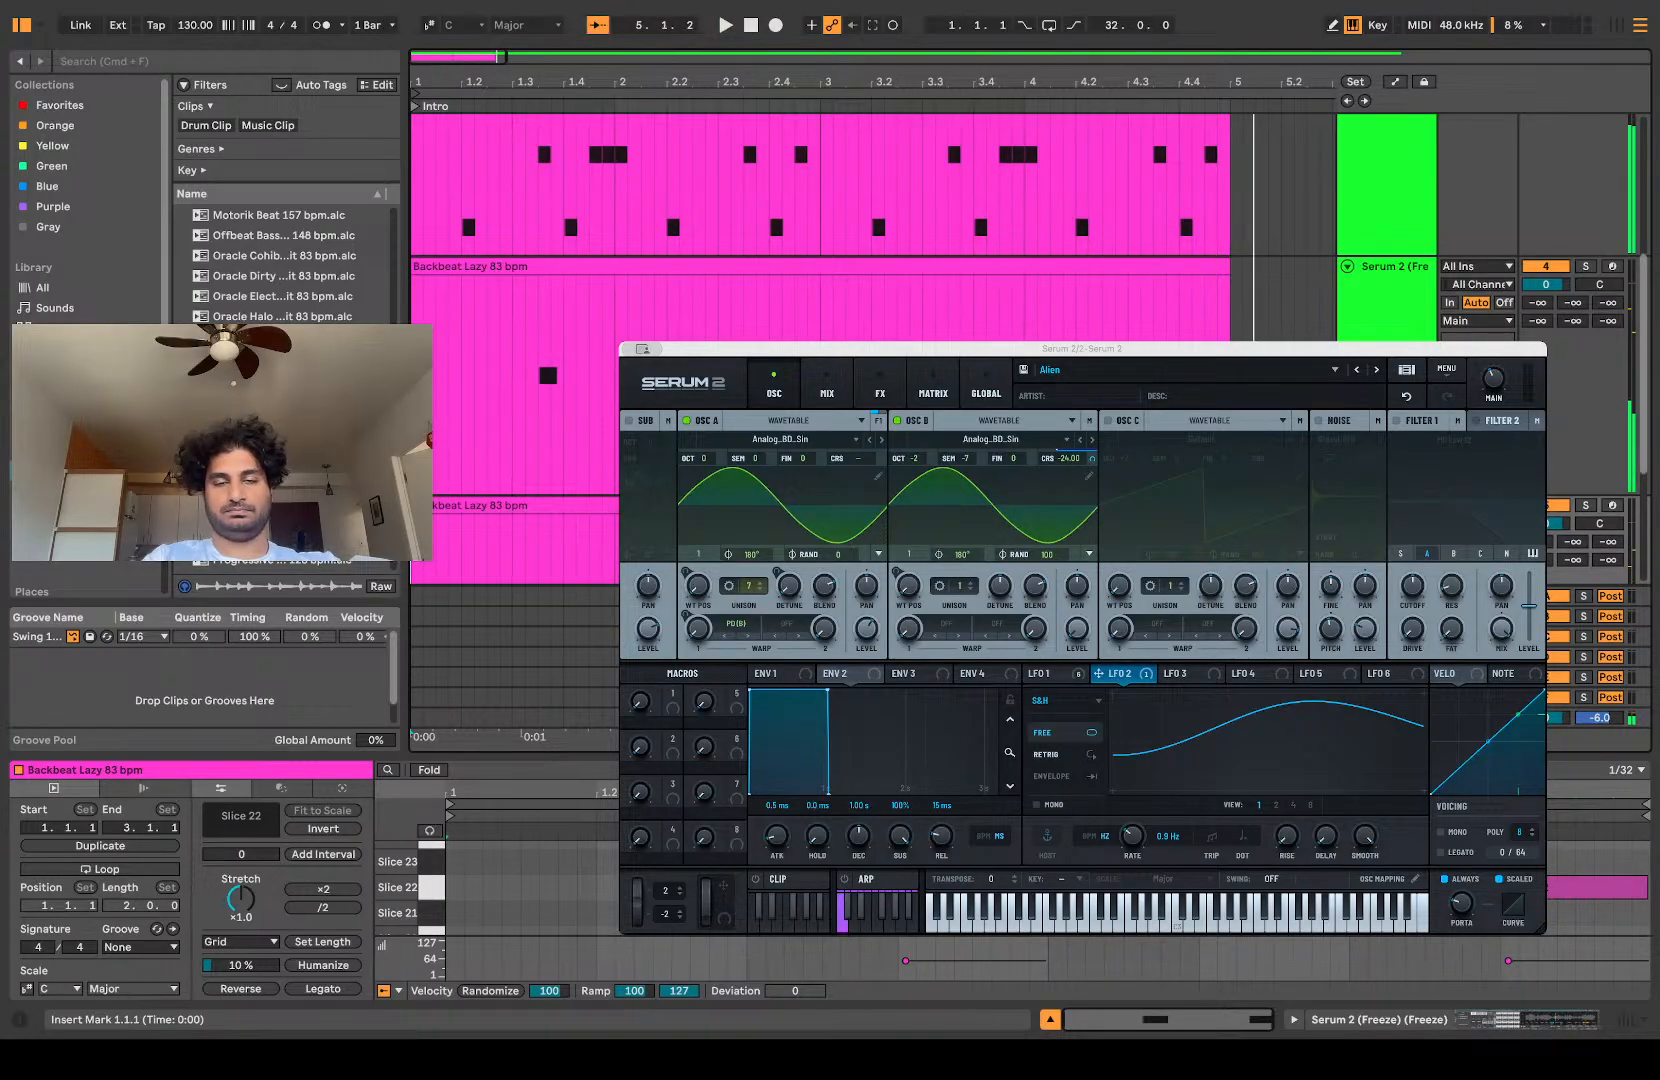
{"action": "key", "text": "space"}
Step: Duplicate the first two bars of all three slice patterns until they fill eight bars, up to bar 9
{"action": "scroll", "coordinate": [530, 285], "scroll_direction": "up", "scroll_amount": 4}
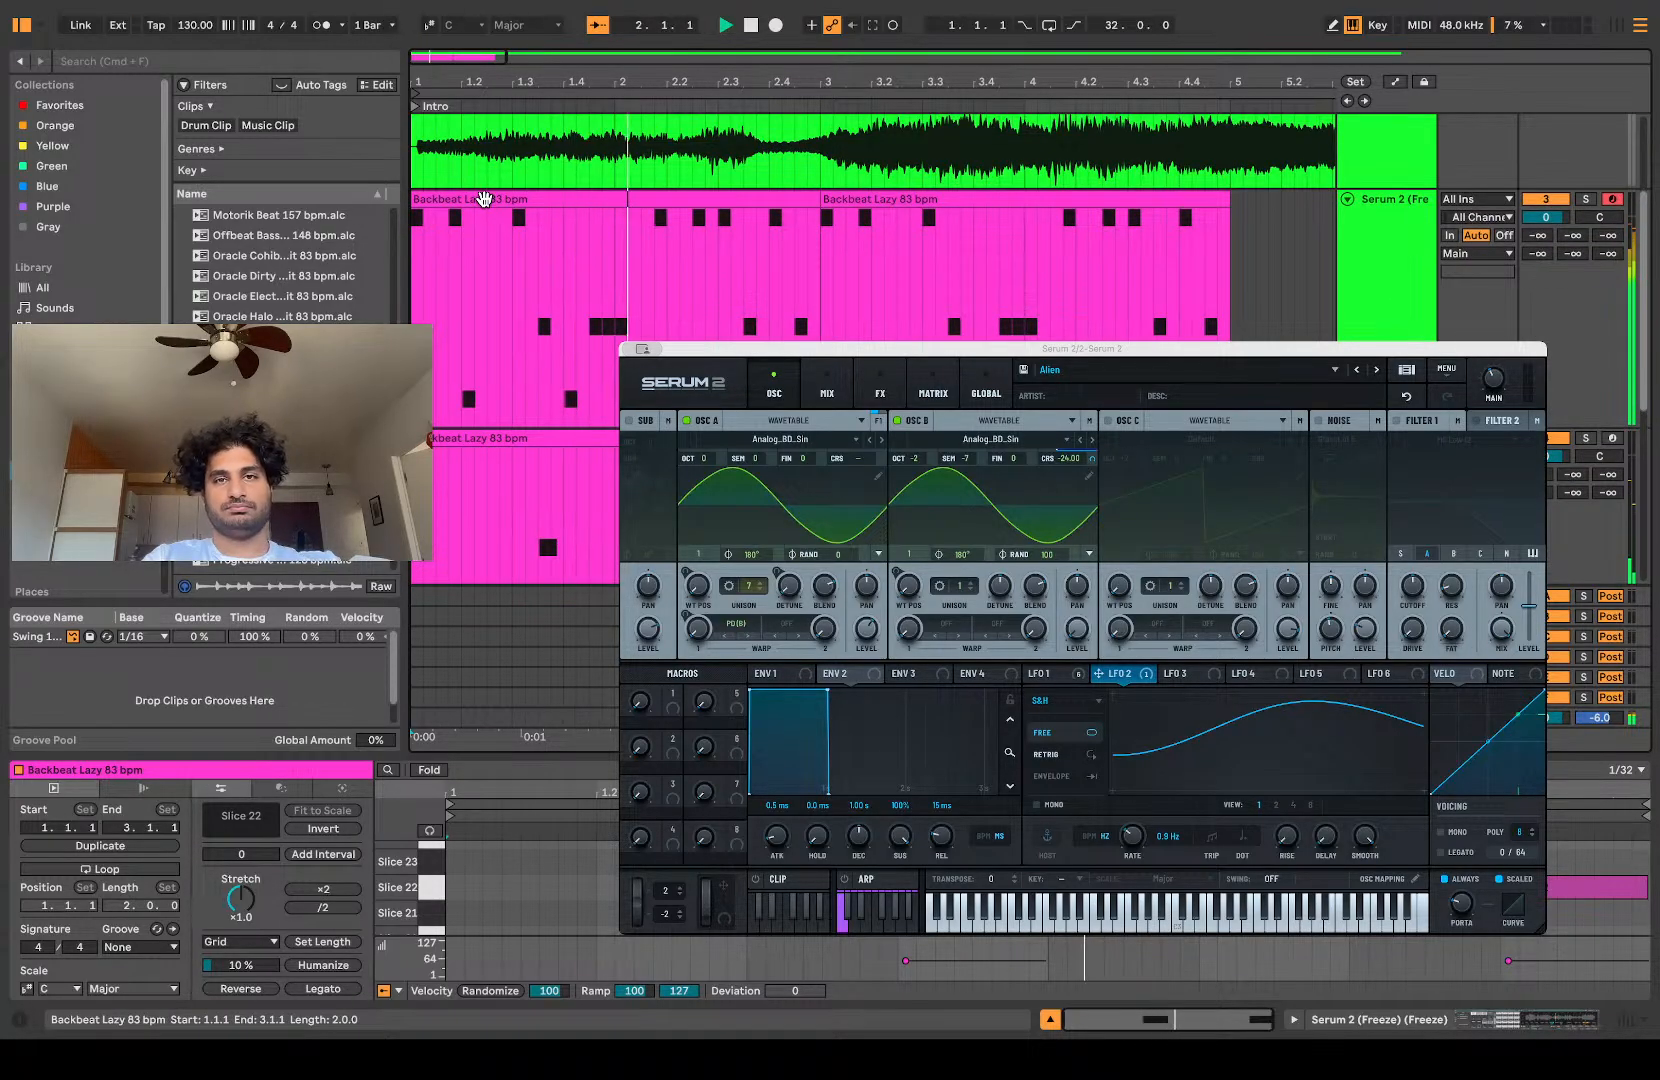
{"action": "left_click_drag", "start_coordinate": [820, 337], "coordinate": [400, 582]}
{"action": "scroll", "coordinate": [412, 588], "scroll_direction": "down", "scroll_amount": 2}
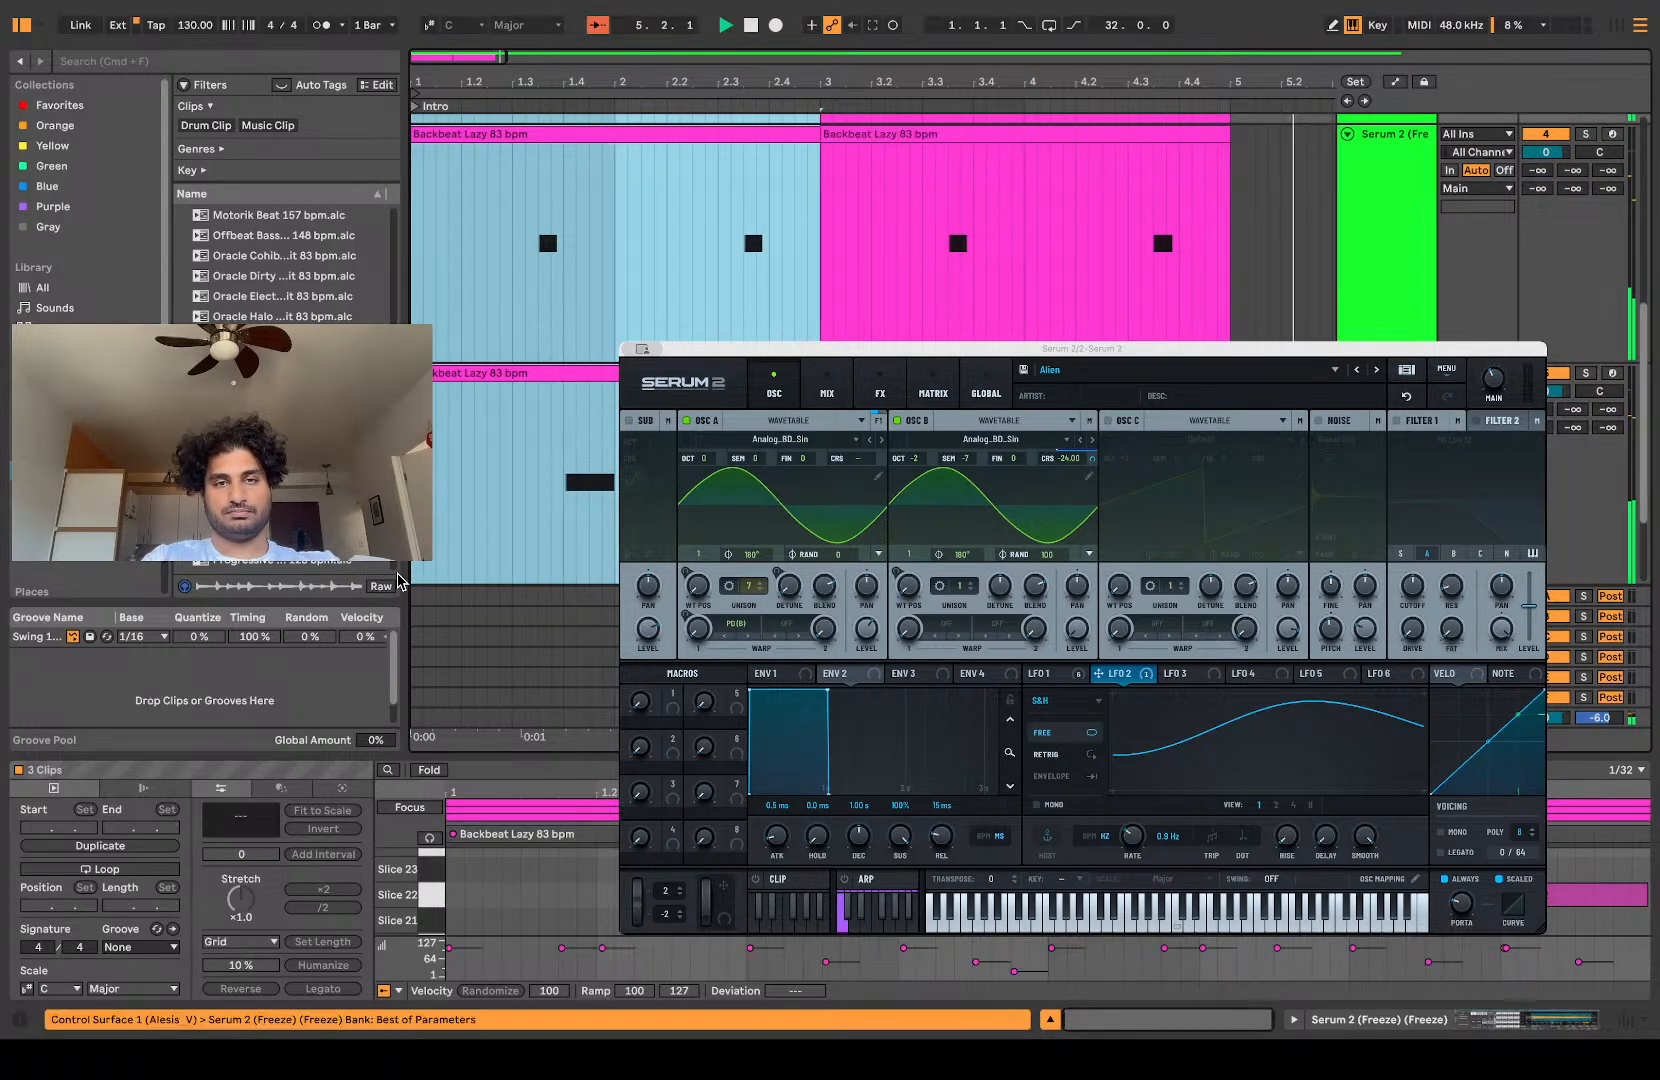
{"action": "key", "text": "minus"}
{"action": "key", "text": "minus"}
{"action": "key", "text": "minus"}
{"action": "key", "text": "minus"}
{"action": "key", "text": "minus"}
{"action": "key", "text": "minus"}
{"action": "key", "text": "minus"}
{"action": "key", "text": "minus"}
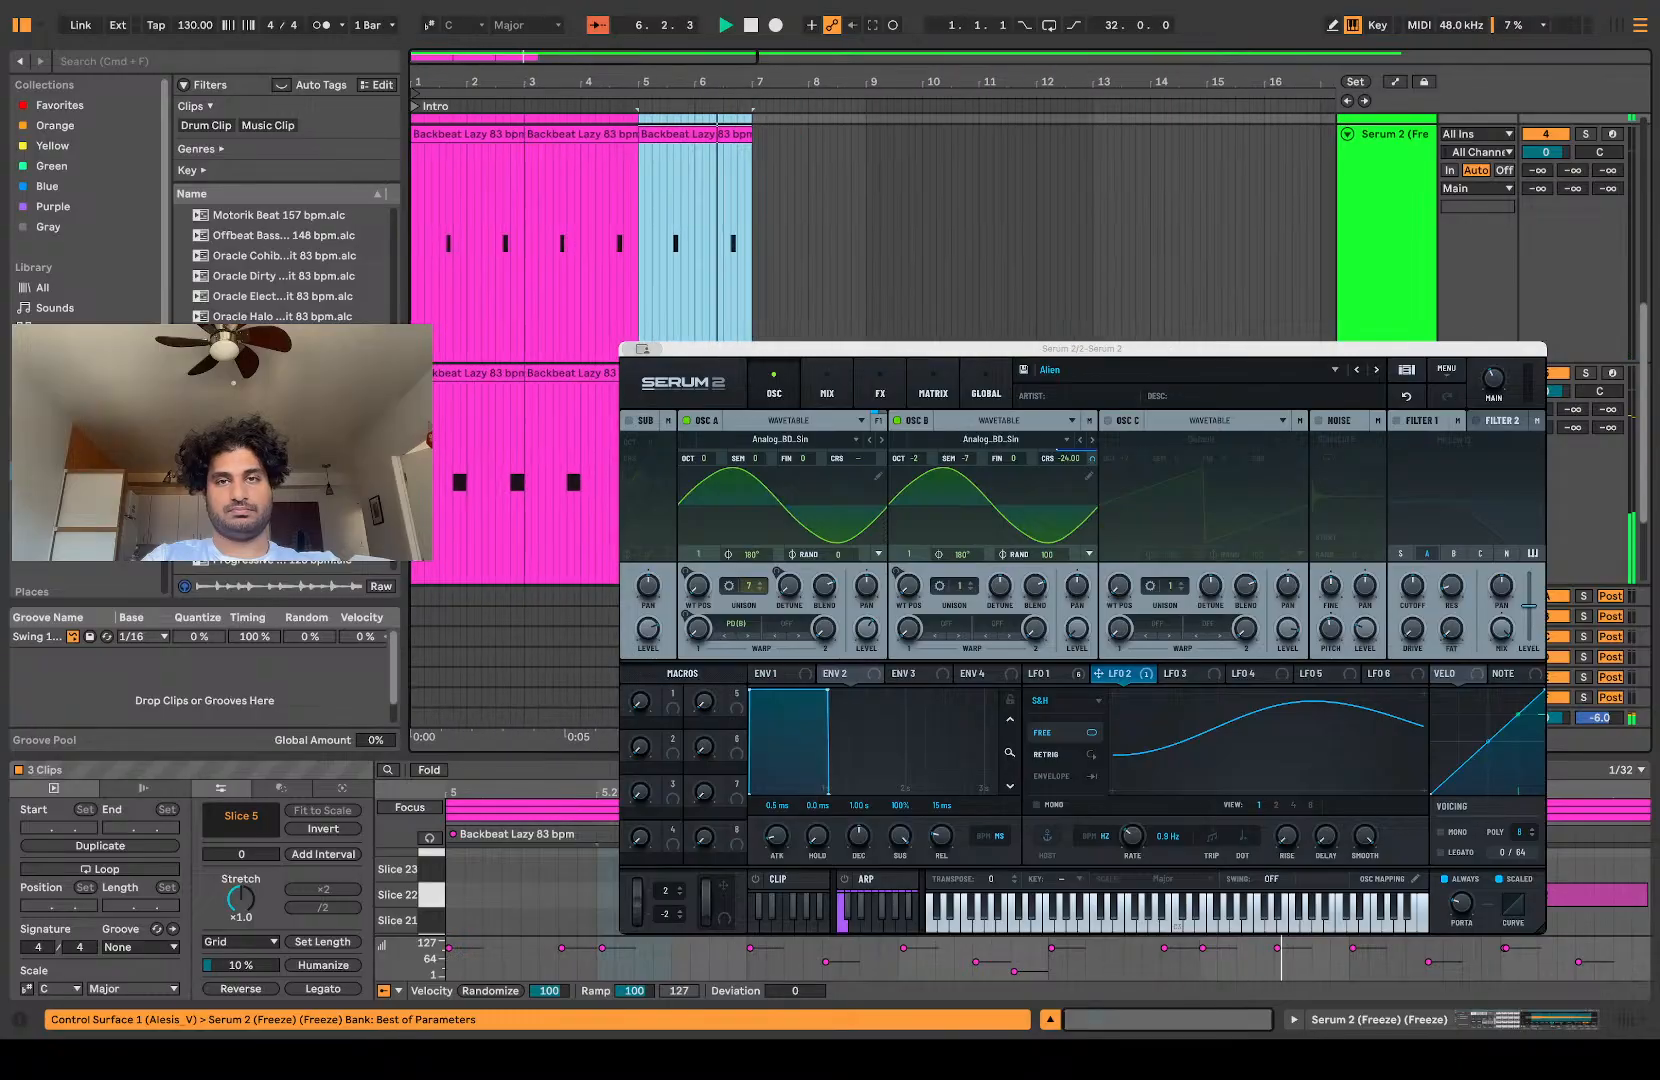
{"action": "key", "text": "super+d"}
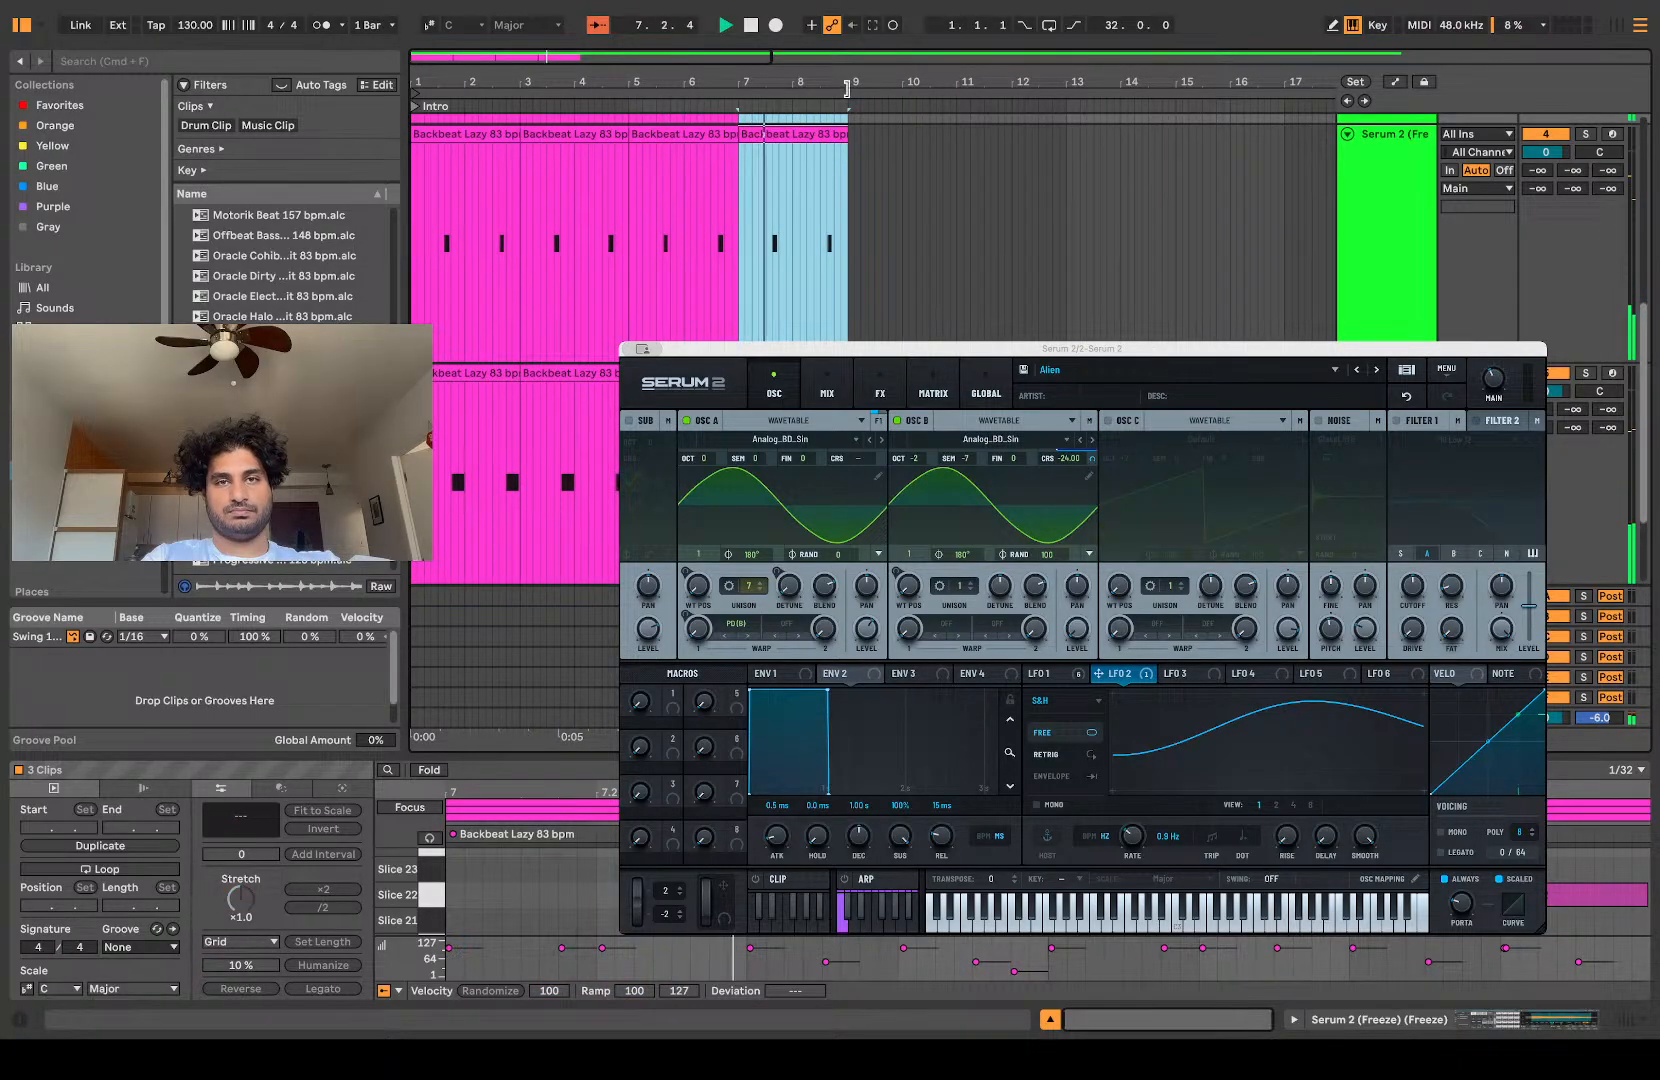
Step: Select all the eight-bar slice clips and turn on looping over 1.1.1 to 9.1.1
{"action": "key", "text": "super+a"}
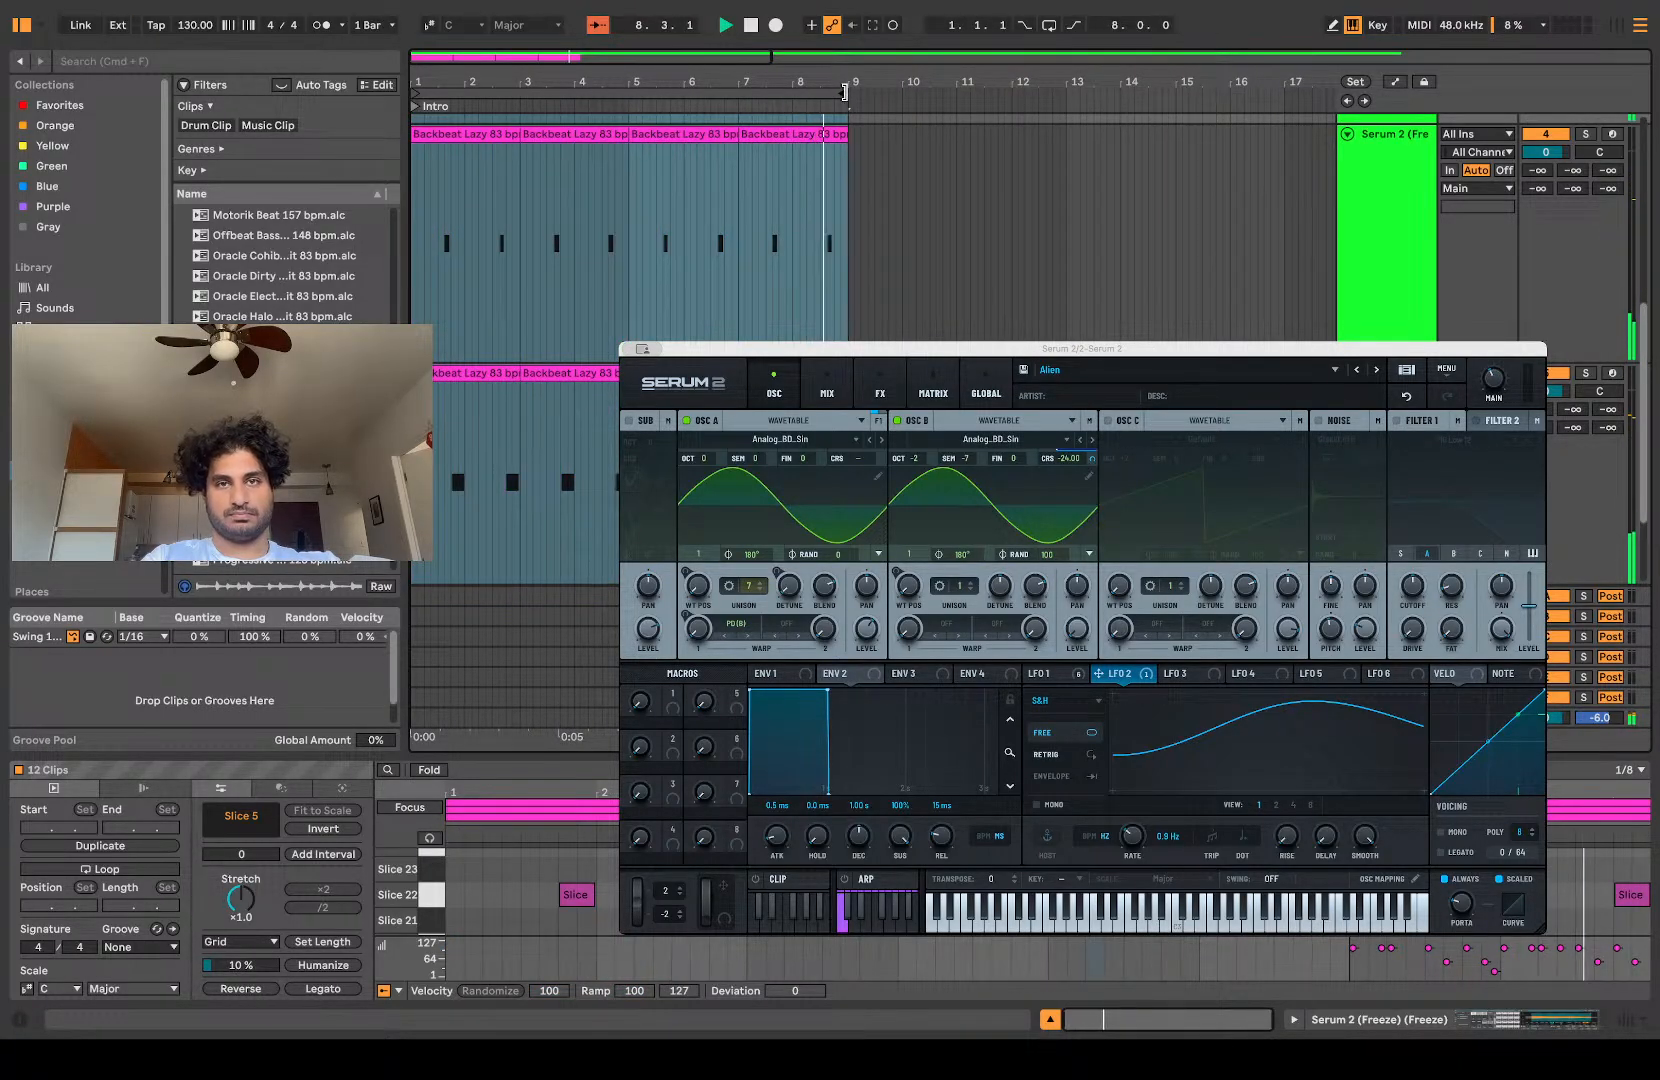
{"action": "left_click", "coordinate": [846, 90]}
{"action": "scroll", "coordinate": [805, 274], "scroll_direction": "up", "scroll_amount": 6}
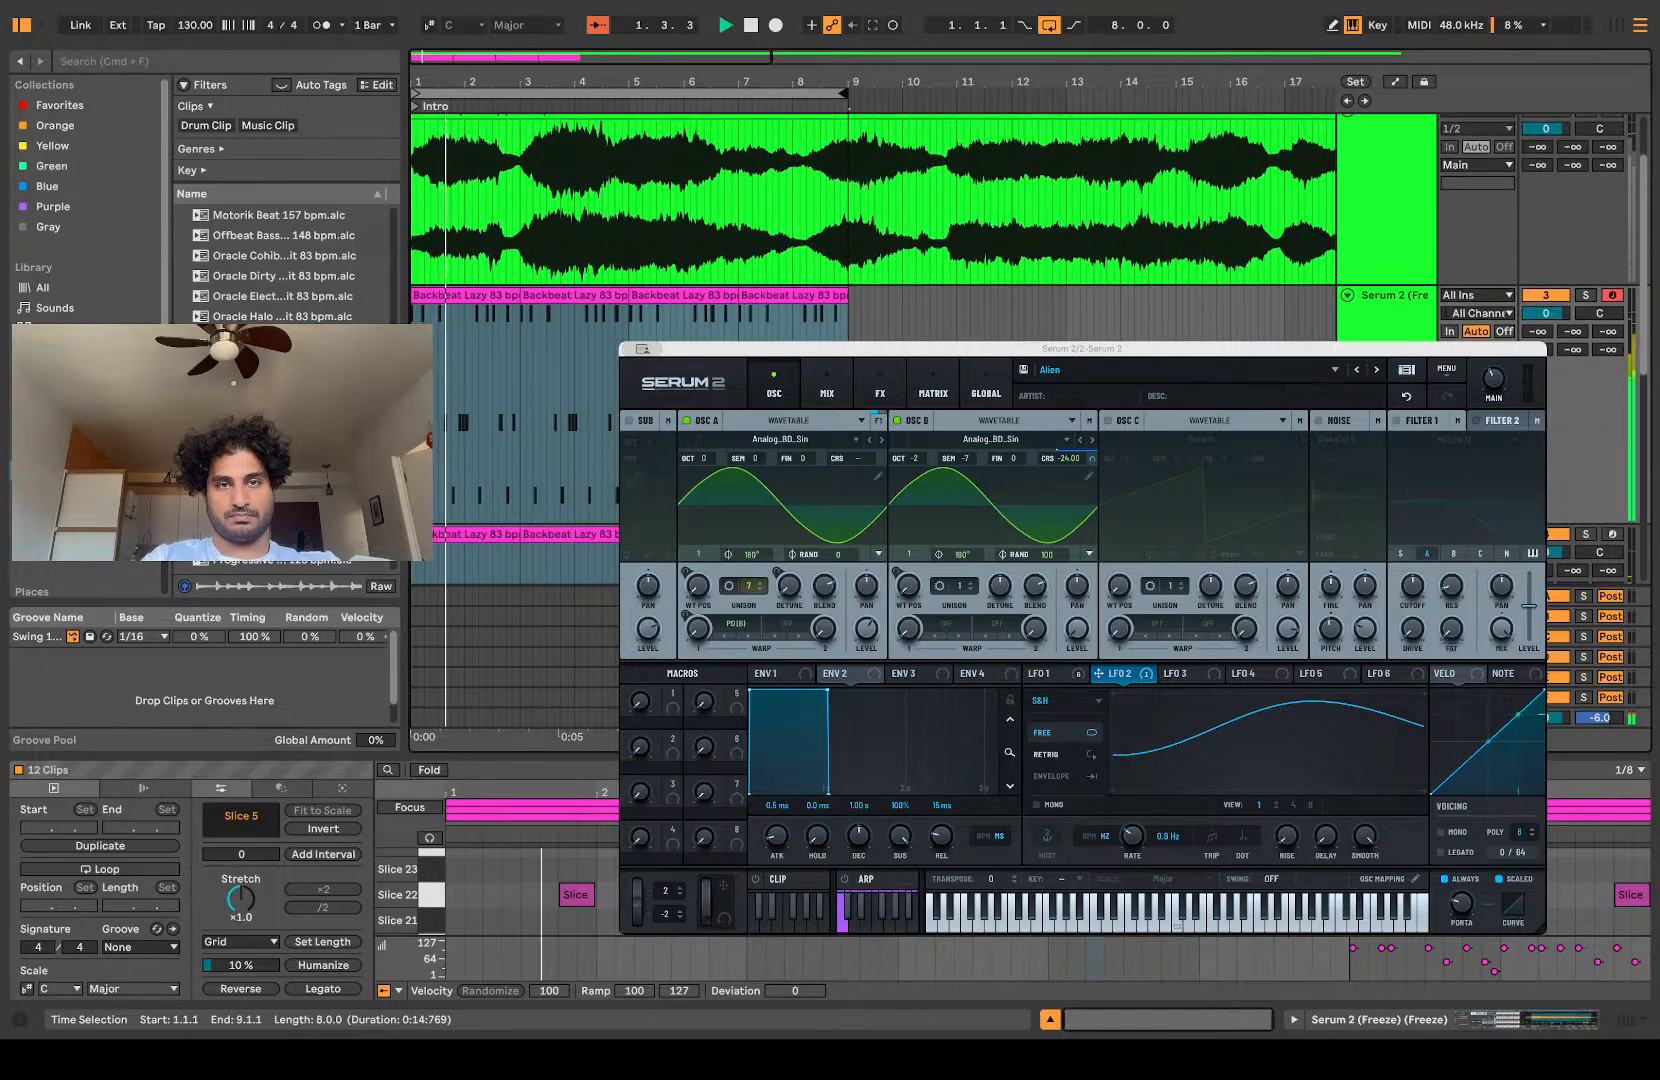
{"action": "left_click", "coordinate": [806, 318]}
{"action": "scroll", "coordinate": [806, 318], "scroll_direction": "down", "scroll_amount": 3}
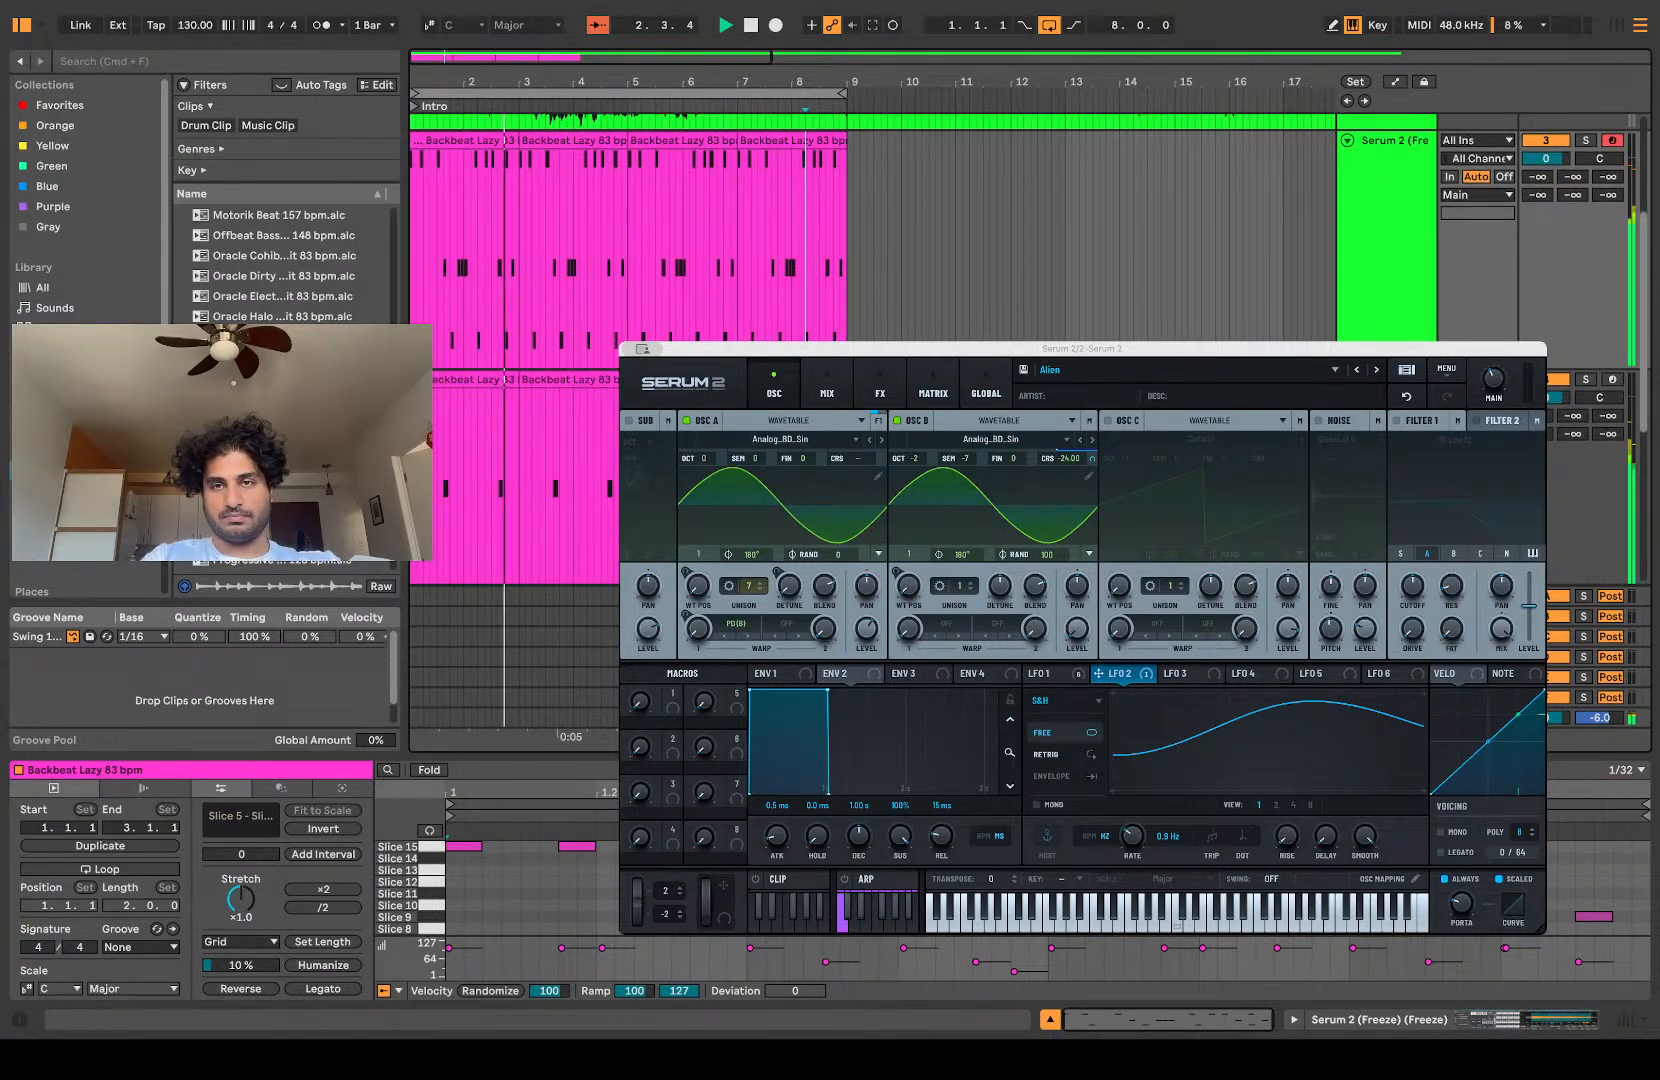
Step: Reduce the heights of the three slice pattern tracks so they stack compactly in the arrangement
{"action": "left_click_drag", "start_coordinate": [1423, 339], "coordinate": [1424, 206]}
{"action": "left_click", "coordinate": [1410, 288]}
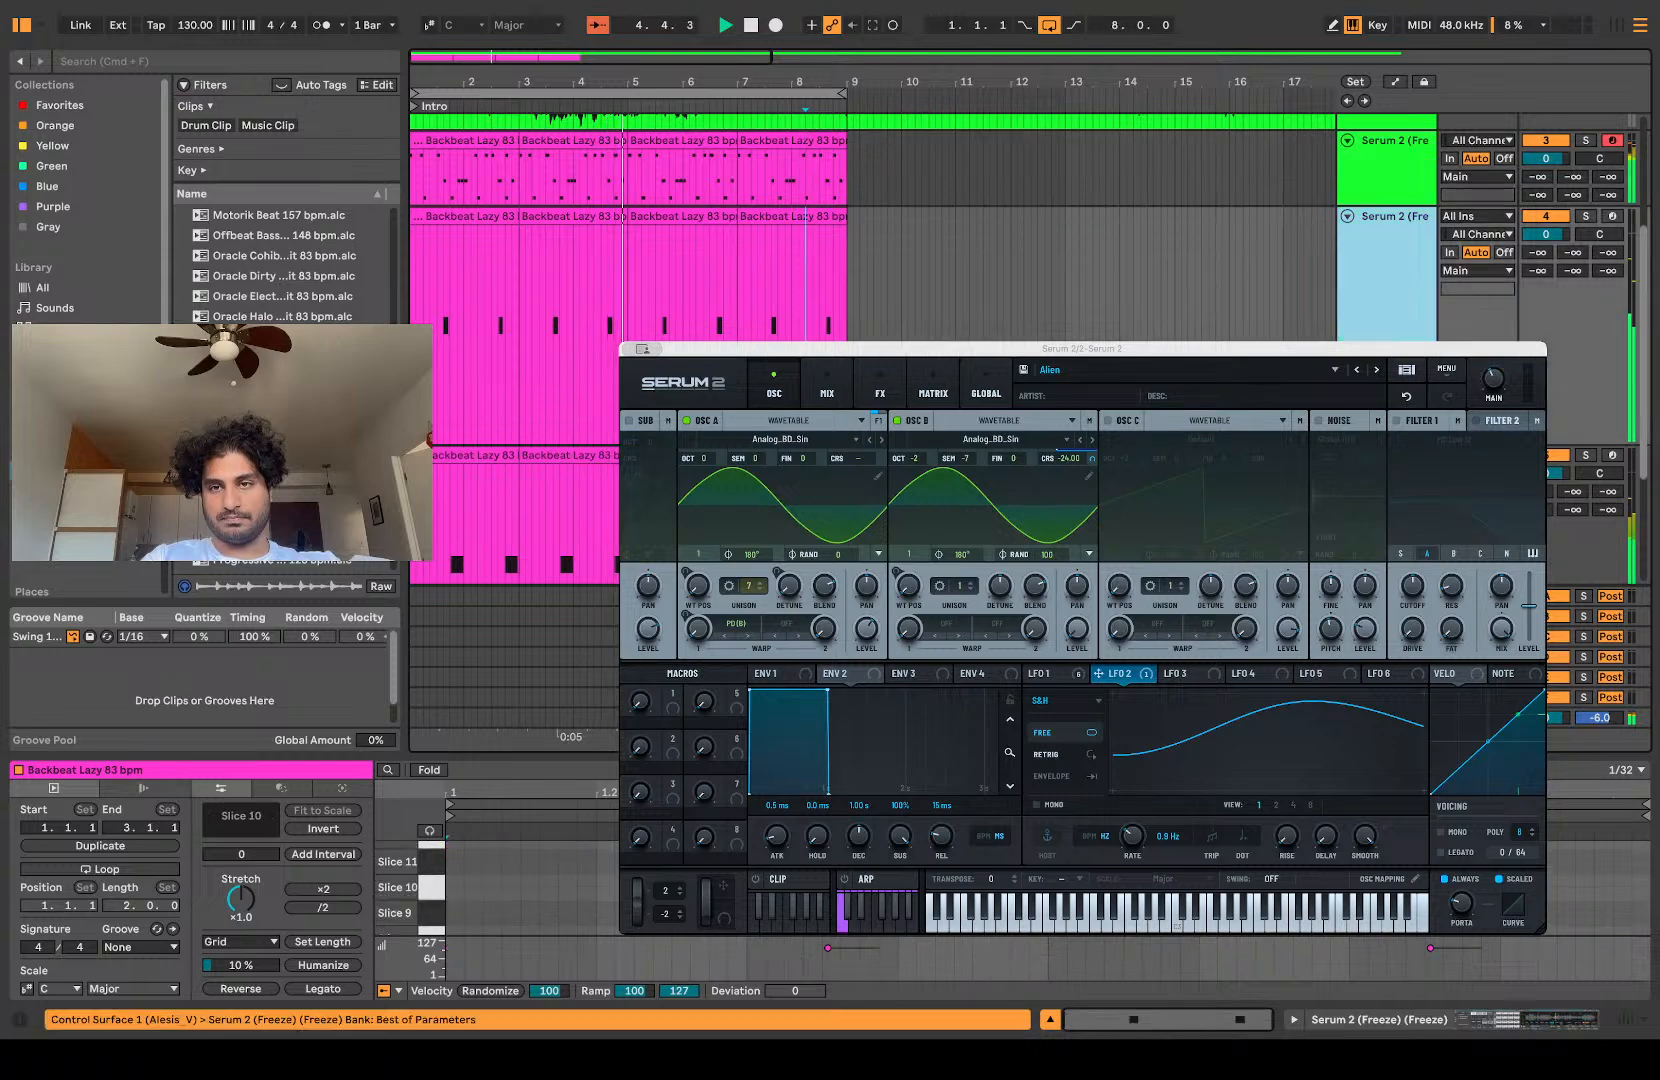
{"action": "left_click_drag", "start_coordinate": [1590, 445], "coordinate": [1590, 244]}
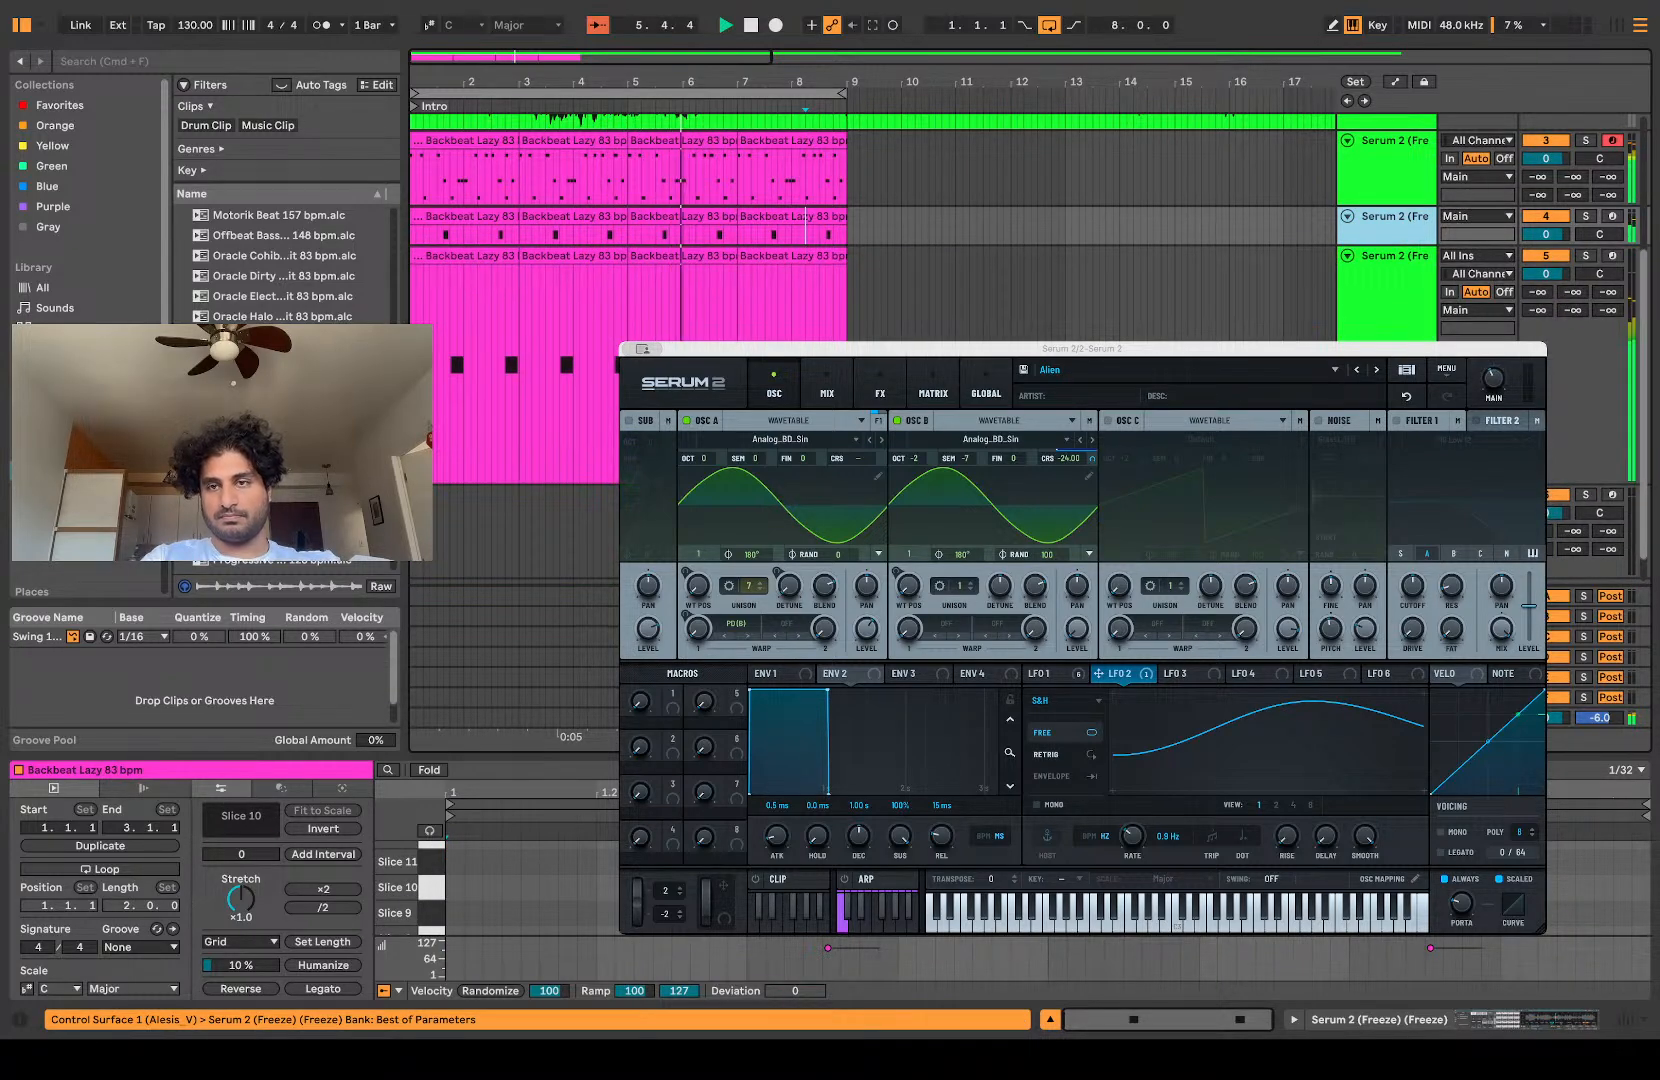
{"action": "left_click", "coordinate": [1590, 487]}
{"action": "left_click_drag", "start_coordinate": [1590, 484], "coordinate": [1378, 284]}
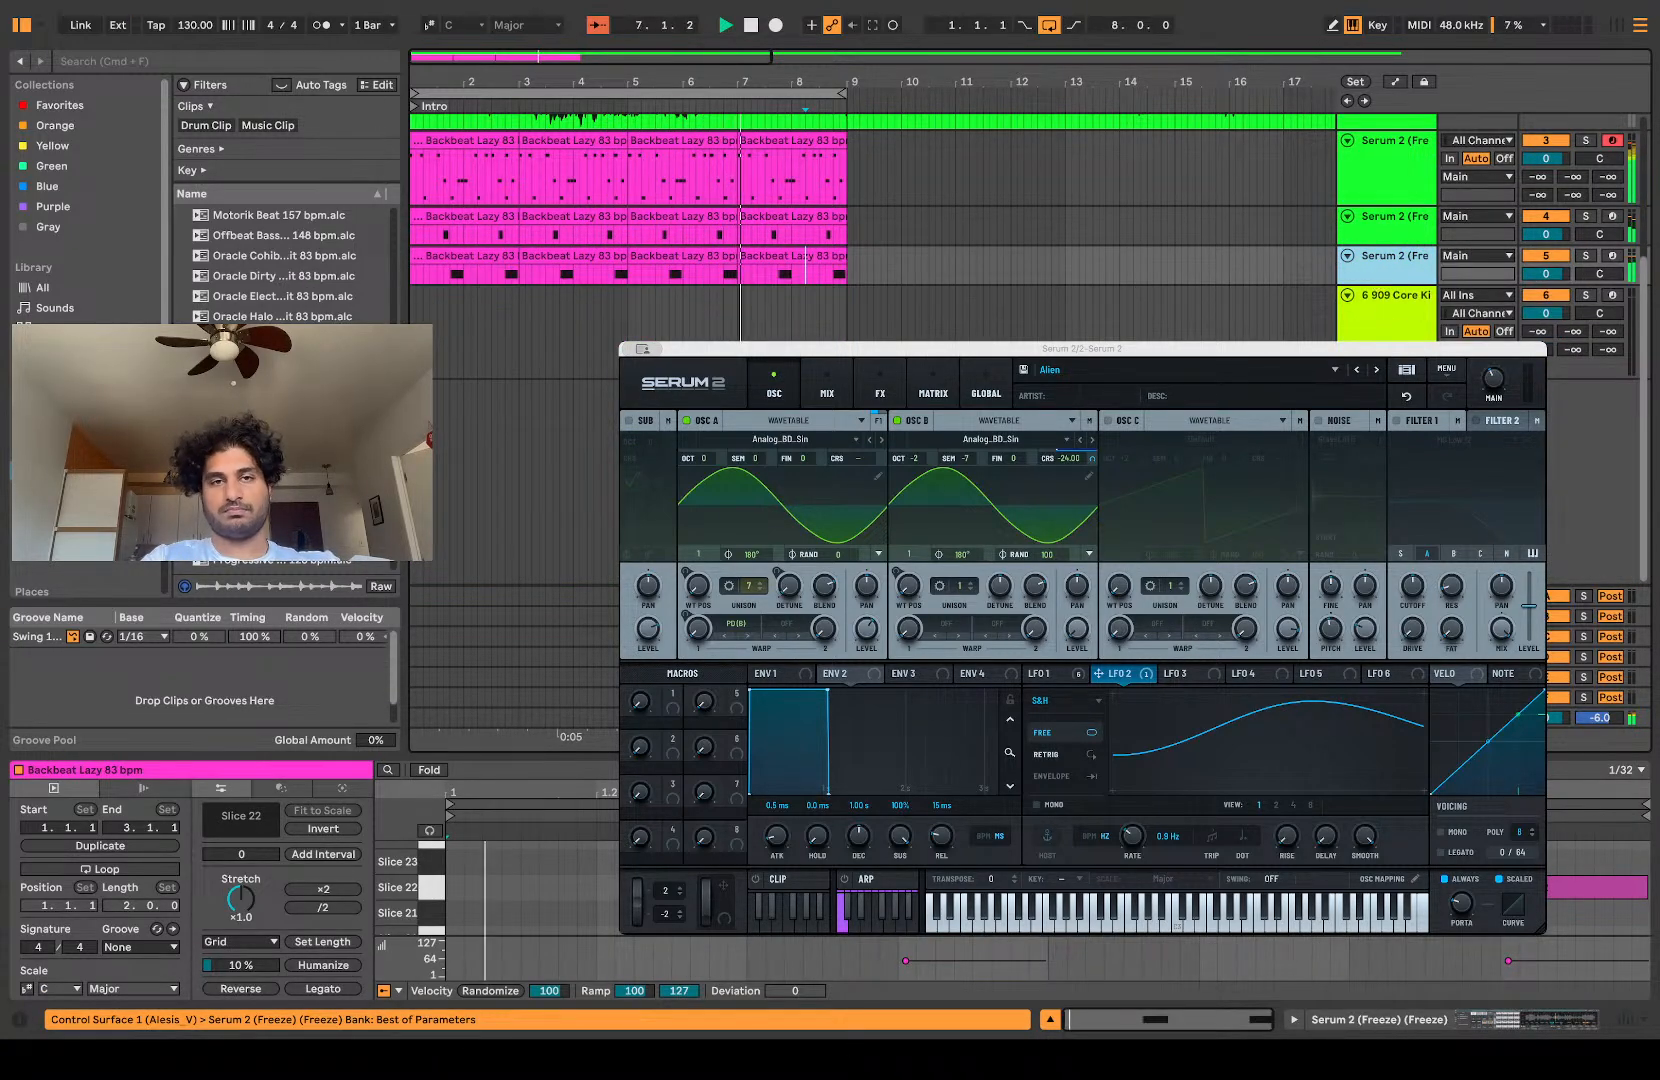
{"action": "left_click", "coordinate": [656, 293]}
Step: Stop playback and examine how the notes of the layered slice clips line up around bar 4
{"action": "scroll", "coordinate": [656, 293], "scroll_direction": "up", "scroll_amount": 3}
{"action": "scroll", "coordinate": [656, 293], "scroll_direction": "up", "scroll_amount": 1}
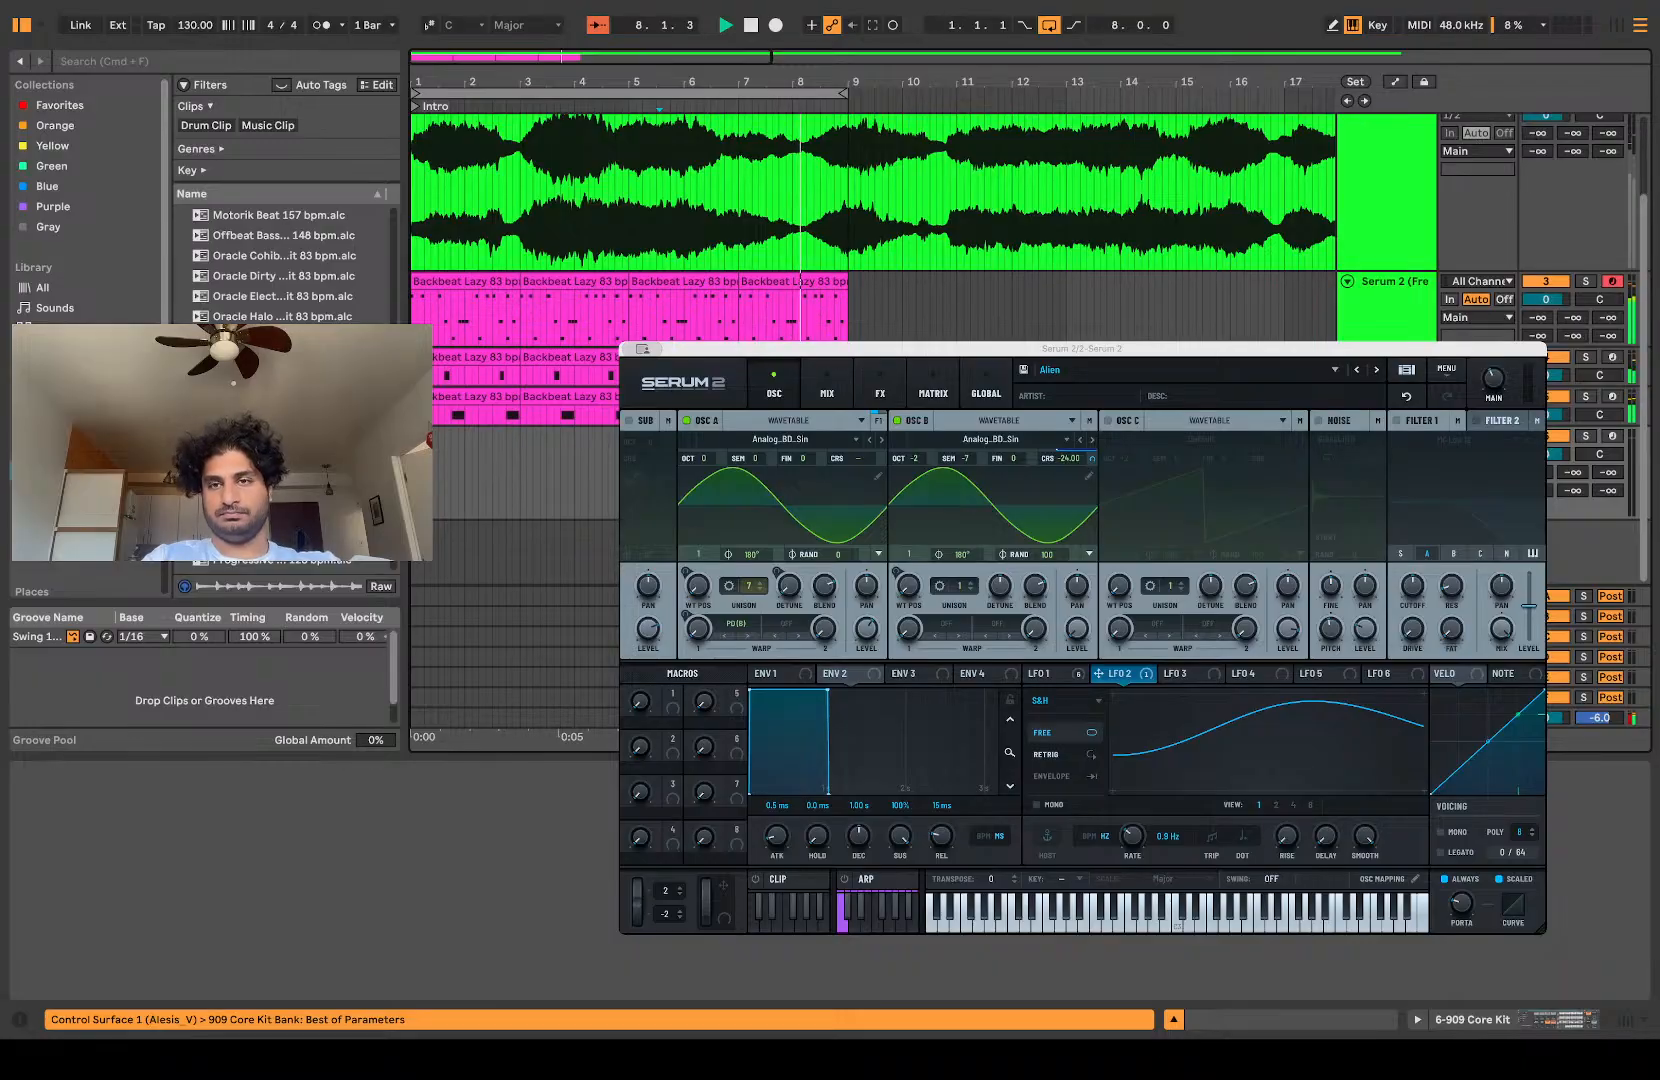
{"action": "left_click", "coordinate": [563, 312]}
{"action": "scroll", "coordinate": [563, 330], "scroll_direction": "up", "scroll_amount": 2}
{"action": "key", "text": "space"}
{"action": "scroll", "coordinate": [563, 375], "scroll_direction": "up", "scroll_amount": 10}
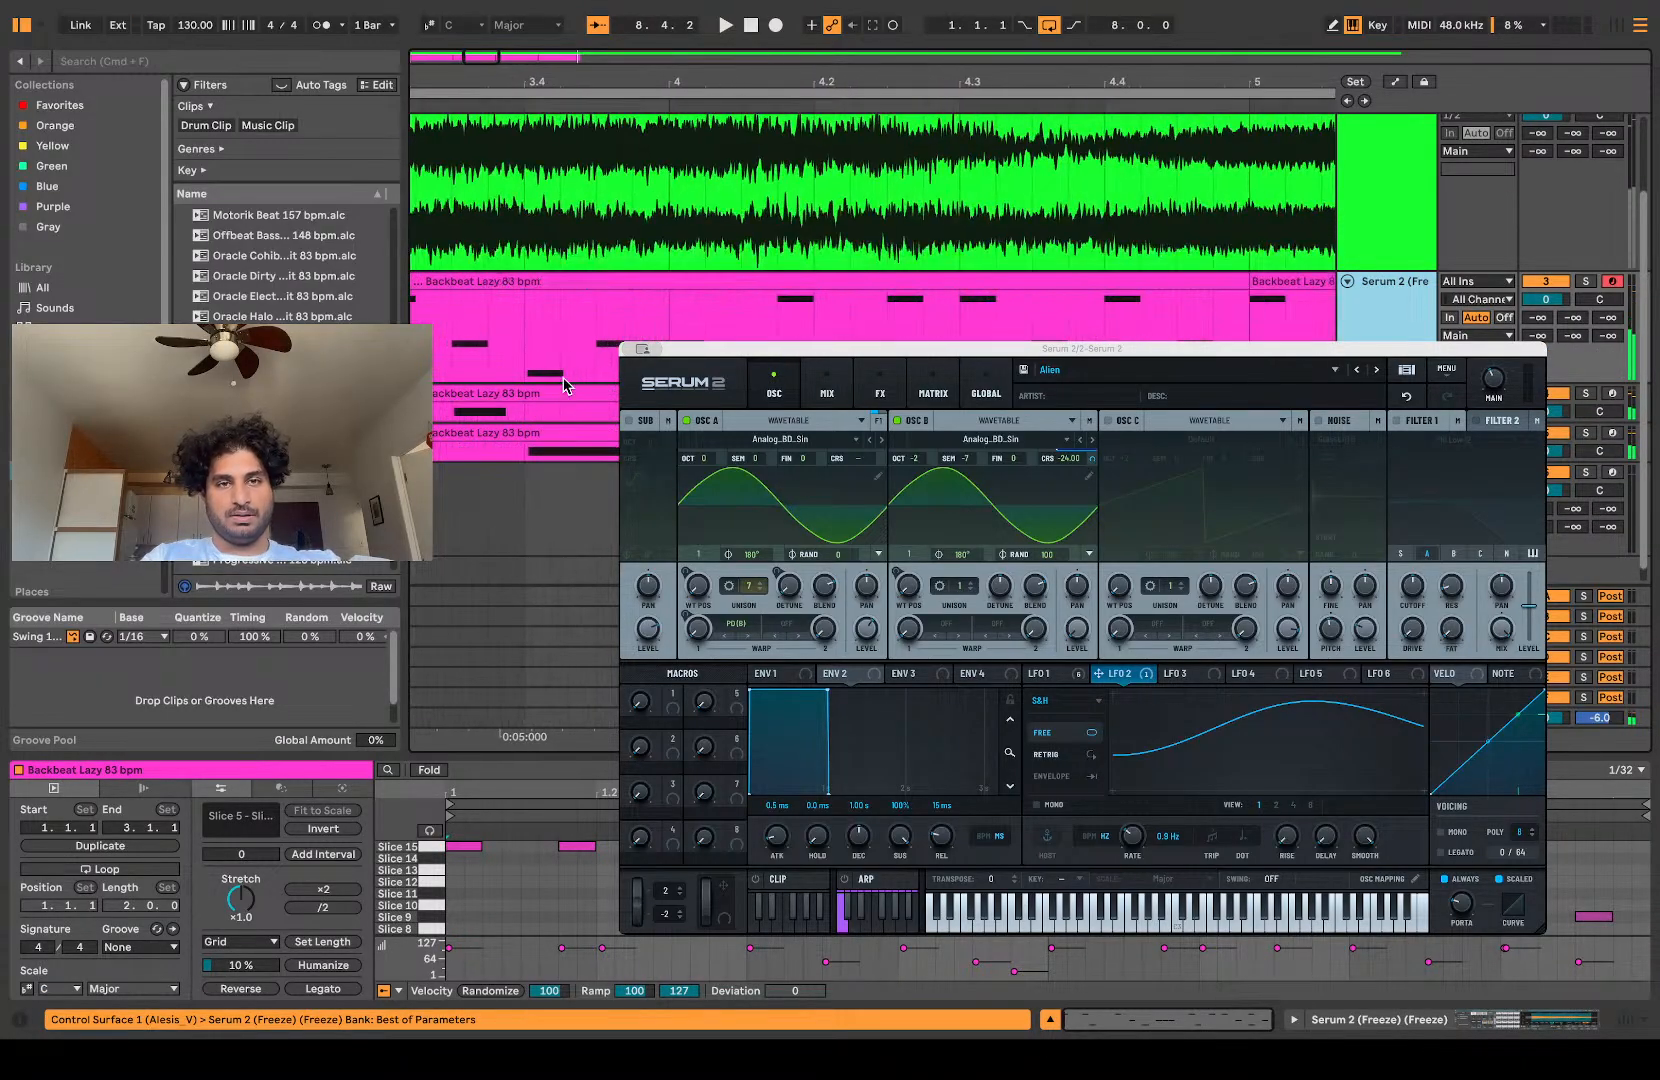
{"action": "scroll", "coordinate": [617, 334], "scroll_direction": "down", "scroll_amount": 10}
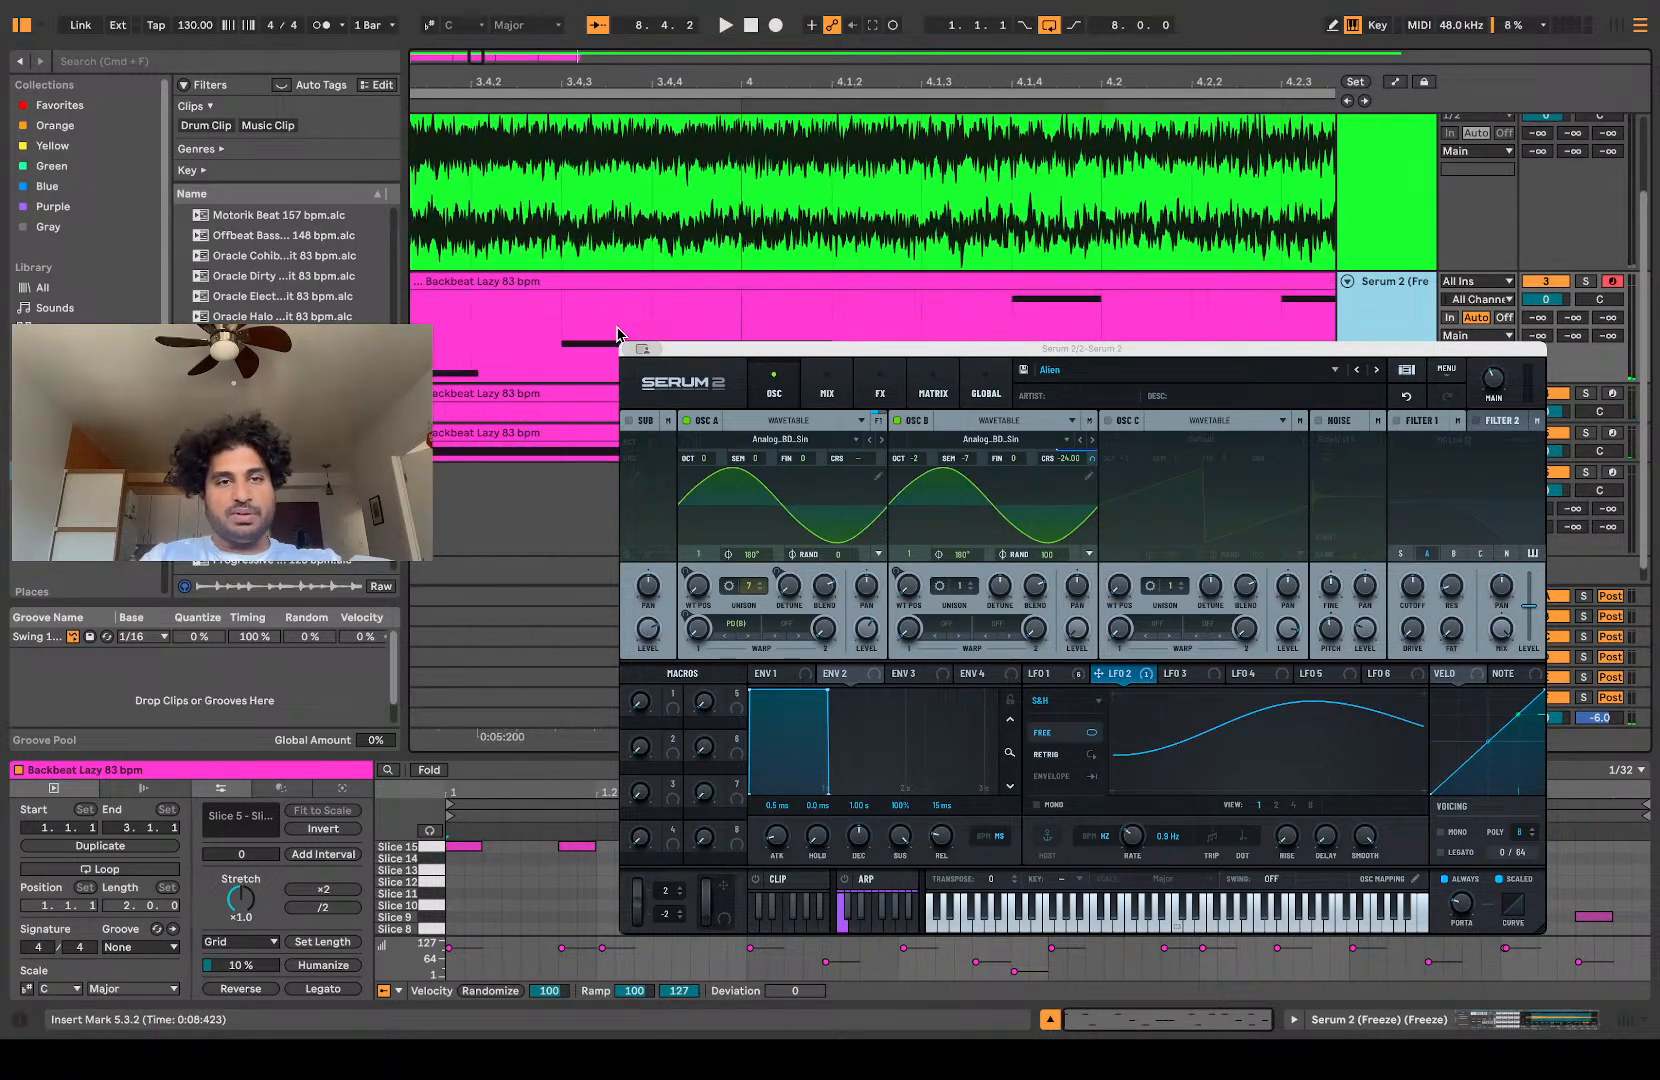
{"action": "scroll", "coordinate": [652, 256], "scroll_direction": "down", "scroll_amount": 3}
{"action": "scroll", "coordinate": [573, 420], "scroll_direction": "down", "scroll_amount": 8}
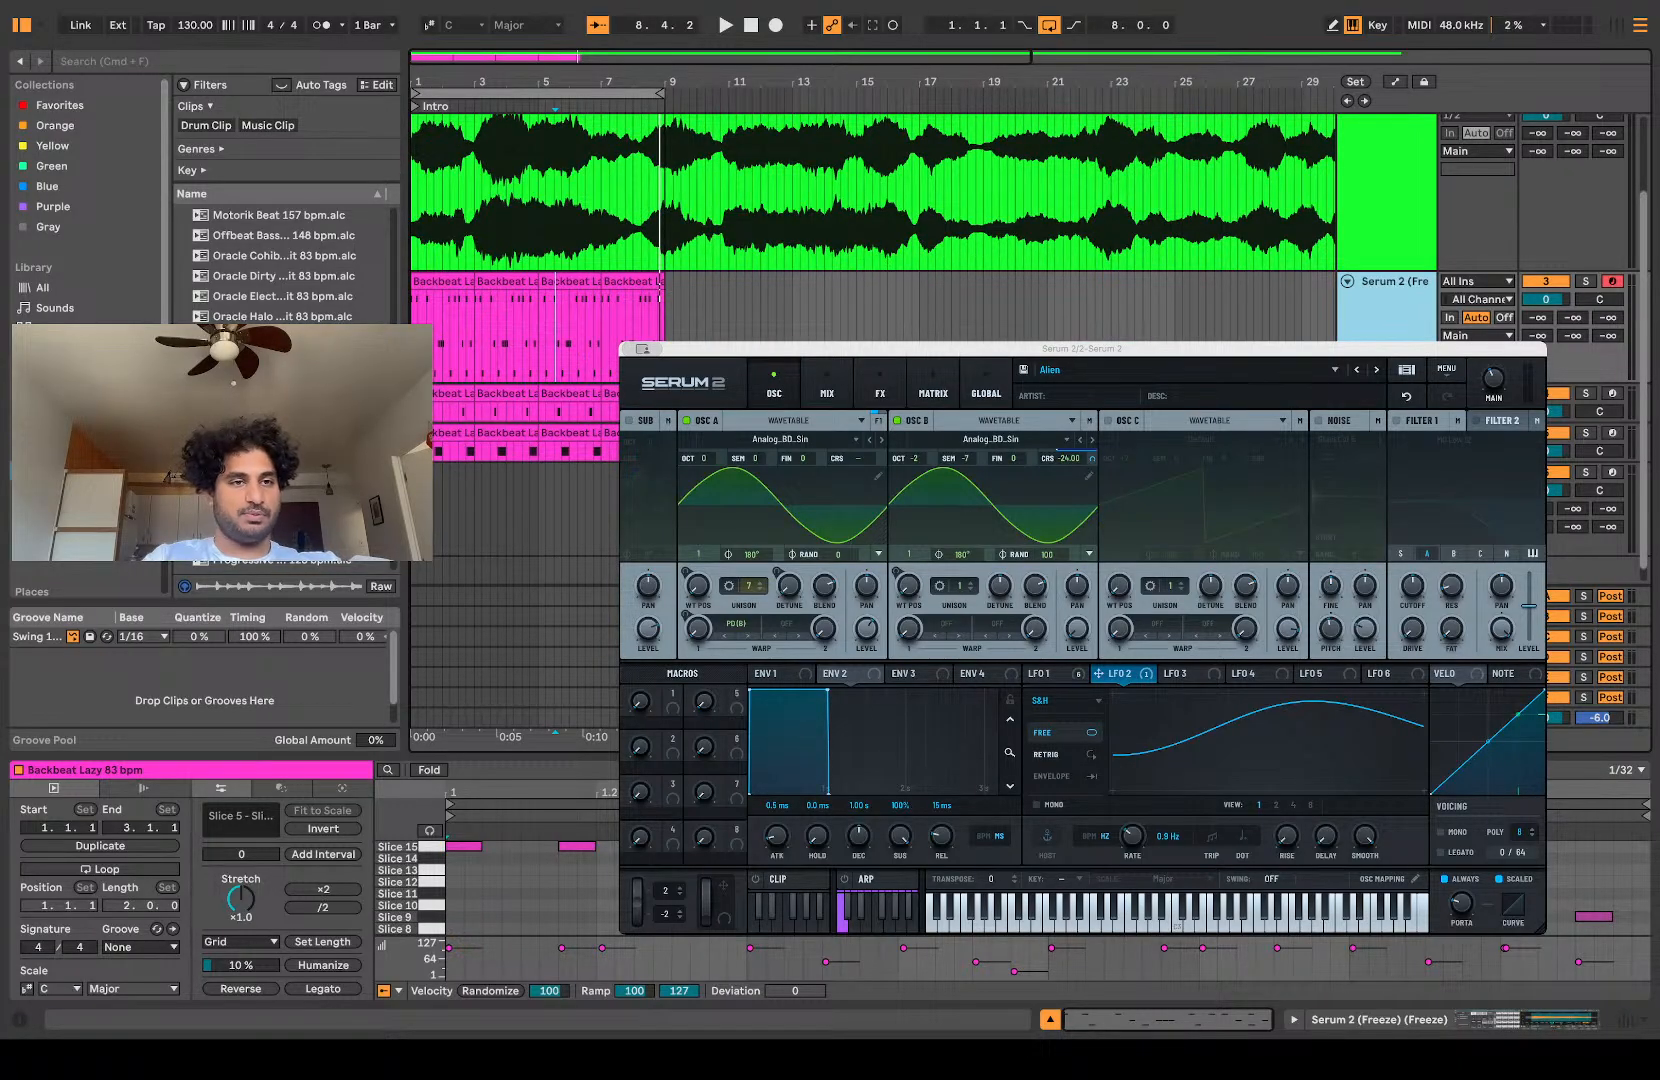
Step: Open the Grooves collection in the browser and look through its groove files
{"action": "left_click", "coordinate": [55, 511]}
{"action": "scroll", "coordinate": [533, 420], "scroll_direction": "down", "scroll_amount": 1}
{"action": "scroll", "coordinate": [533, 420], "scroll_direction": "up", "scroll_amount": 1}
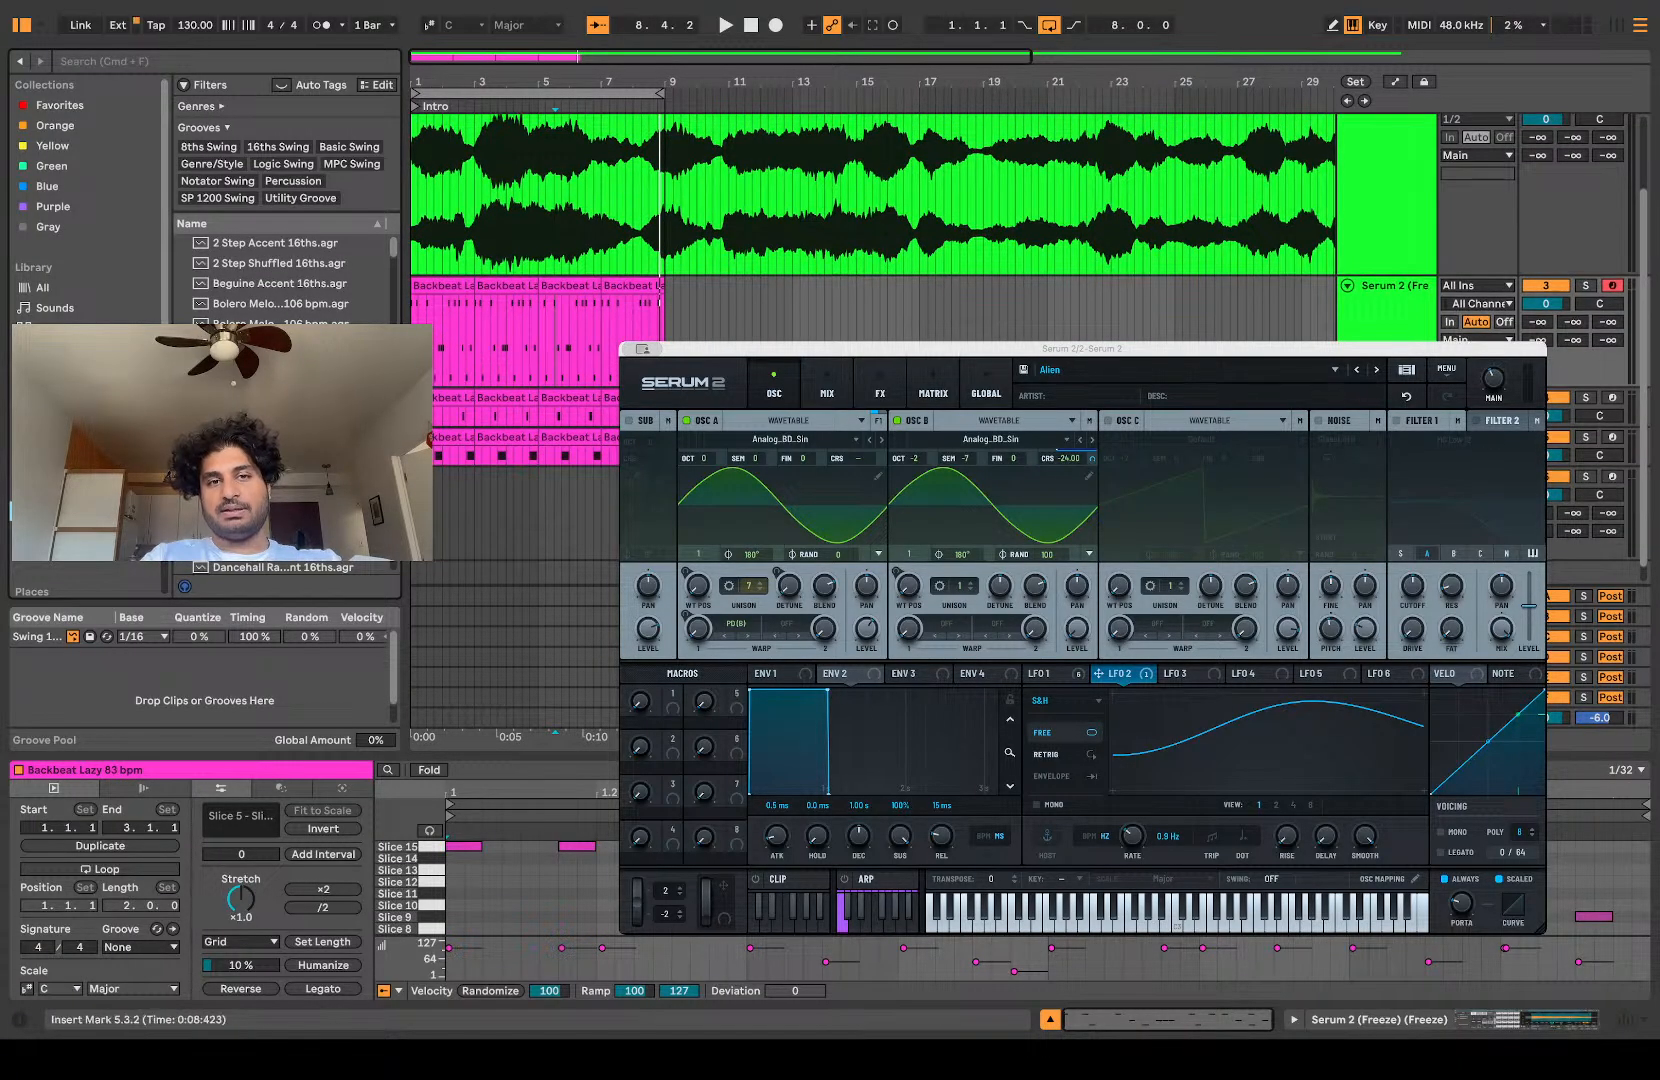
Step: Set the insert marker to 1.1.1 and listen to the layered slice patterns from there
{"action": "left_click", "coordinate": [537, 499]}
{"action": "scroll", "coordinate": [459, 500], "scroll_direction": "up", "scroll_amount": 6}
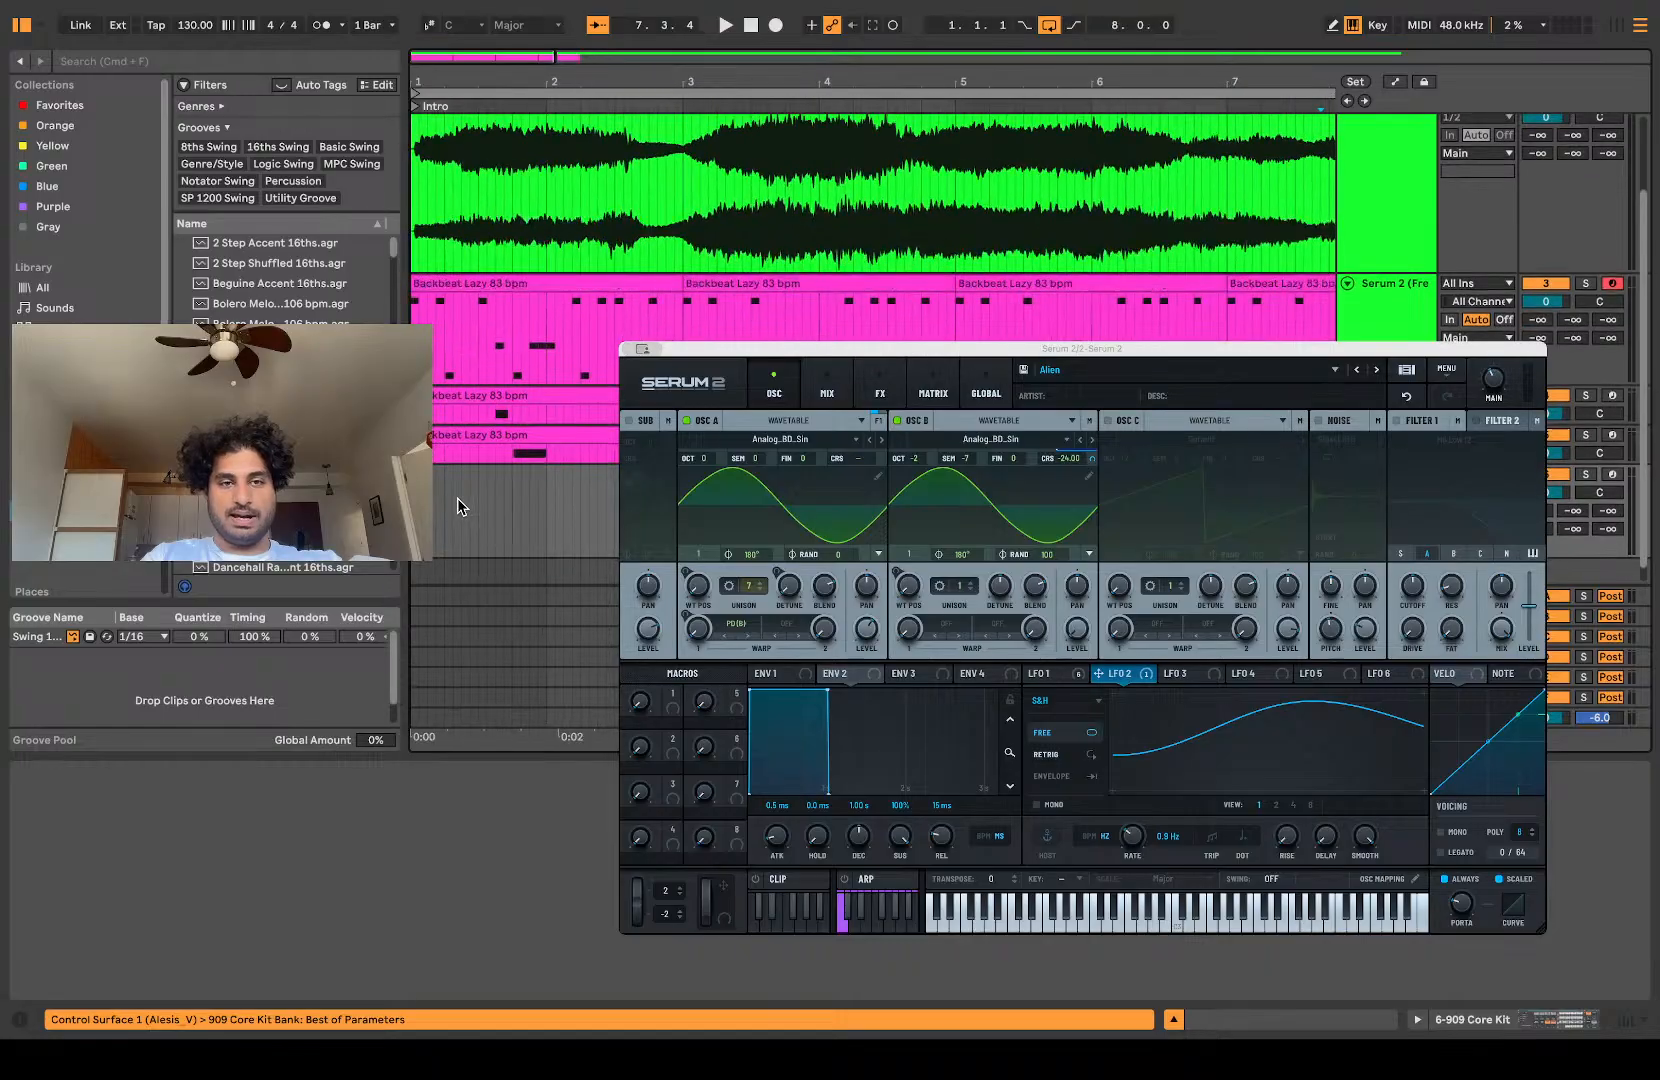
{"action": "scroll", "coordinate": [450, 500], "scroll_direction": "up", "scroll_amount": 5}
{"action": "left_click", "coordinate": [448, 500]}
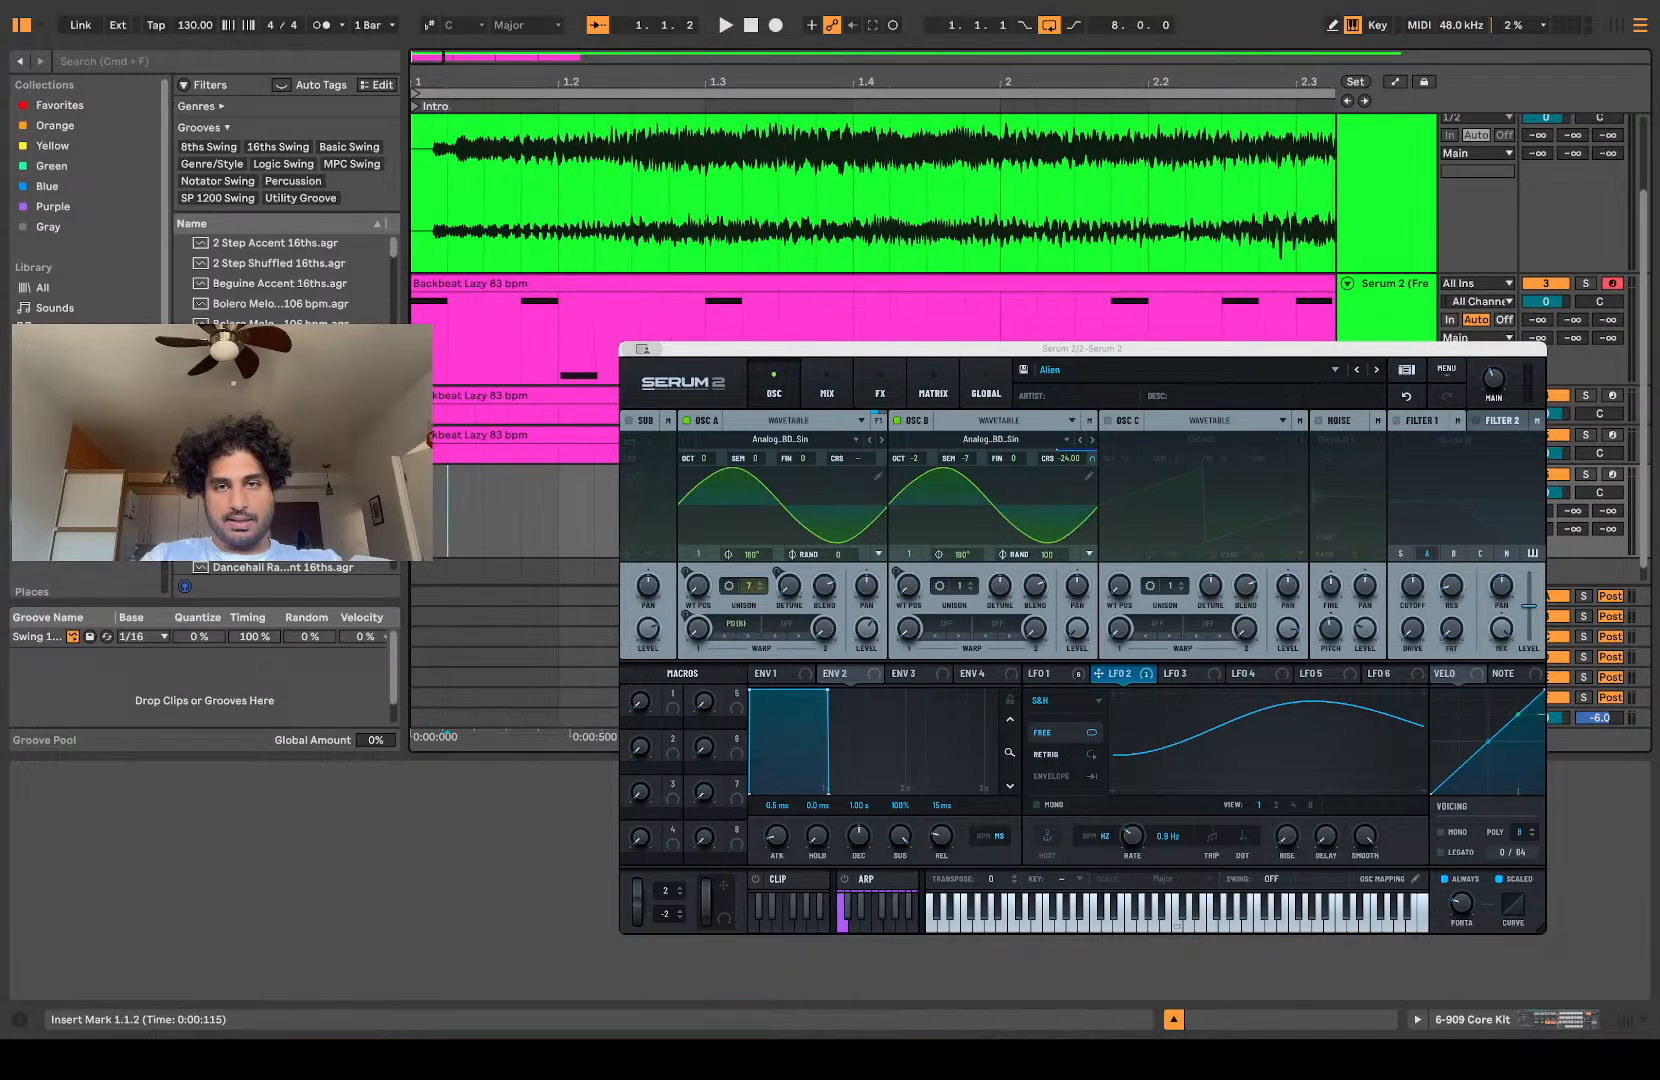
{"action": "scroll", "coordinate": [448, 500], "scroll_direction": "down", "scroll_amount": 1}
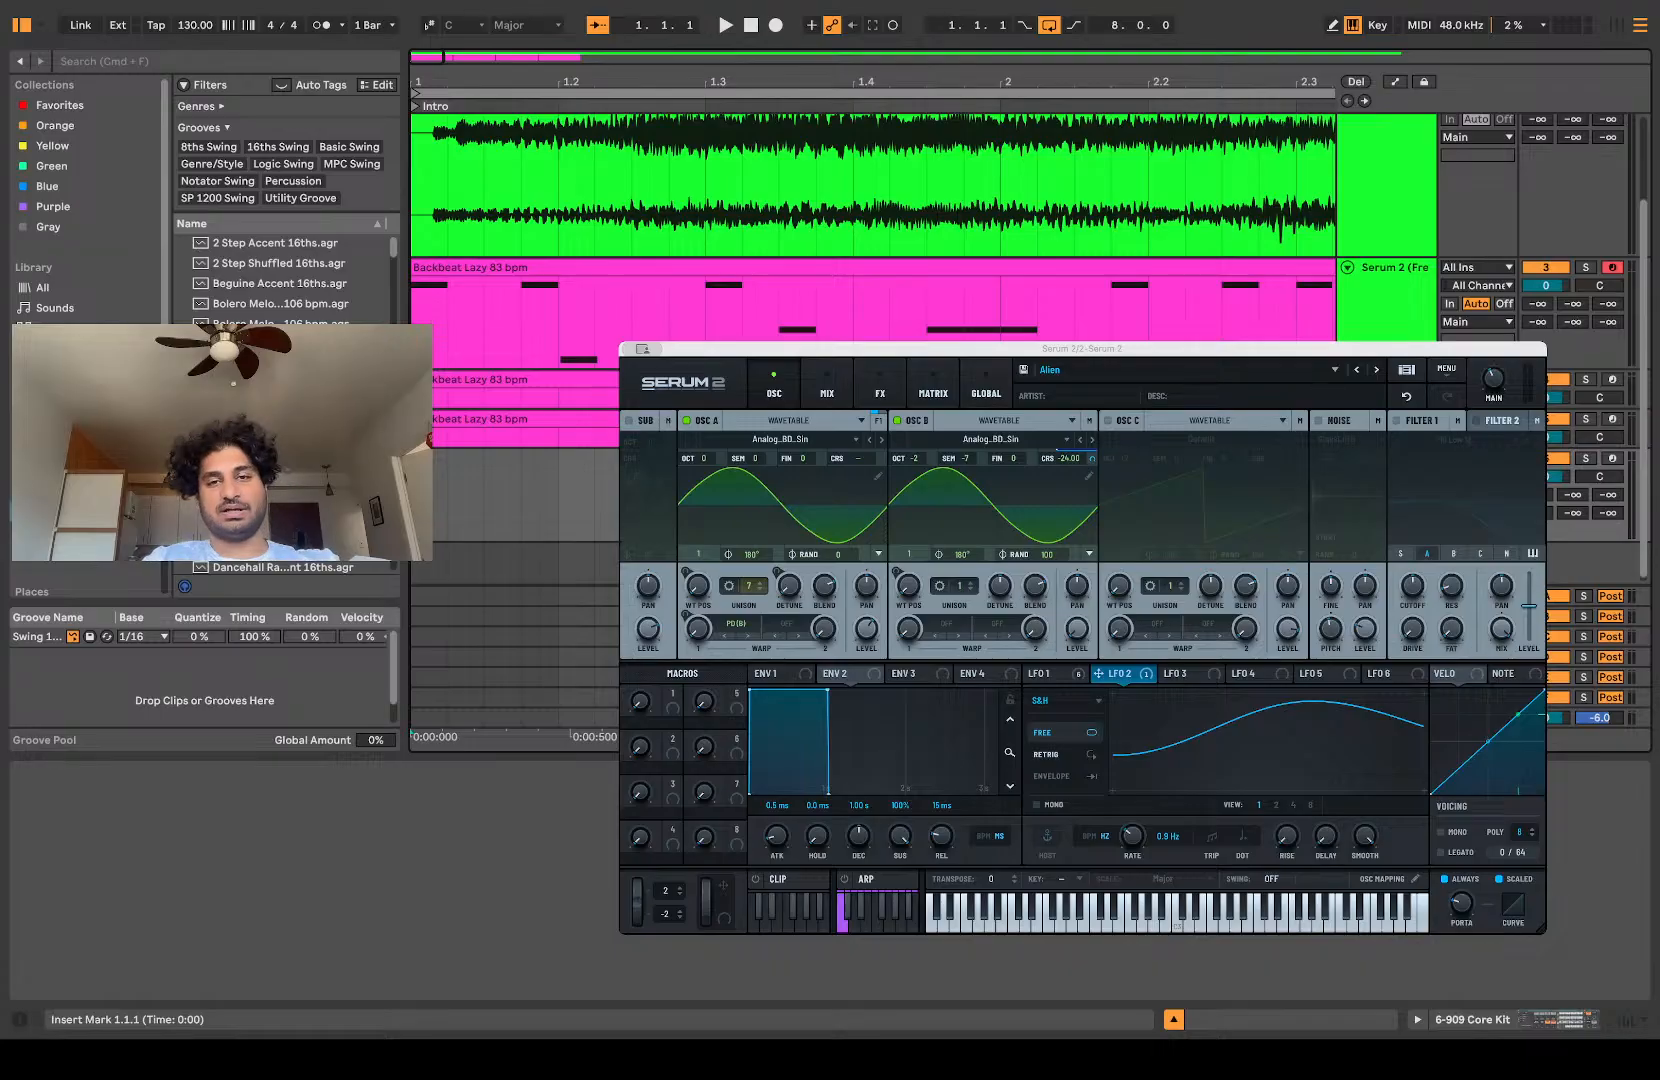
{"action": "key", "text": "space"}
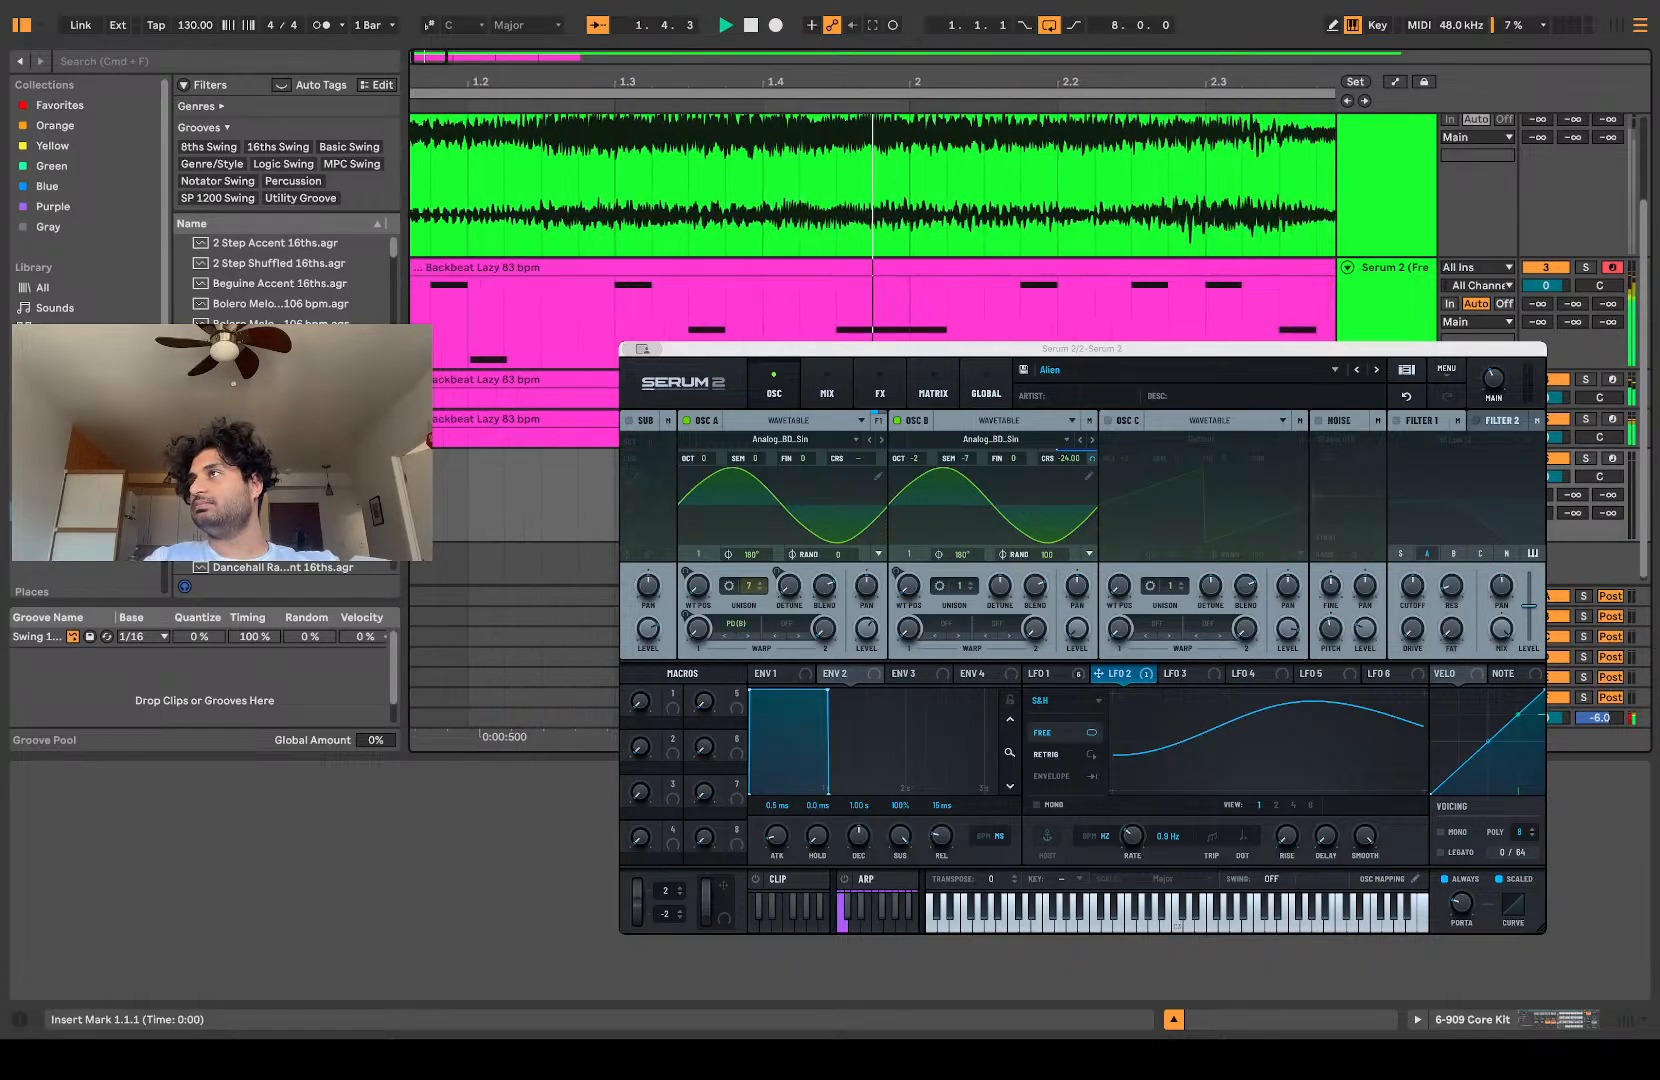
{"action": "scroll", "coordinate": [607, 425], "scroll_direction": "down", "scroll_amount": 6}
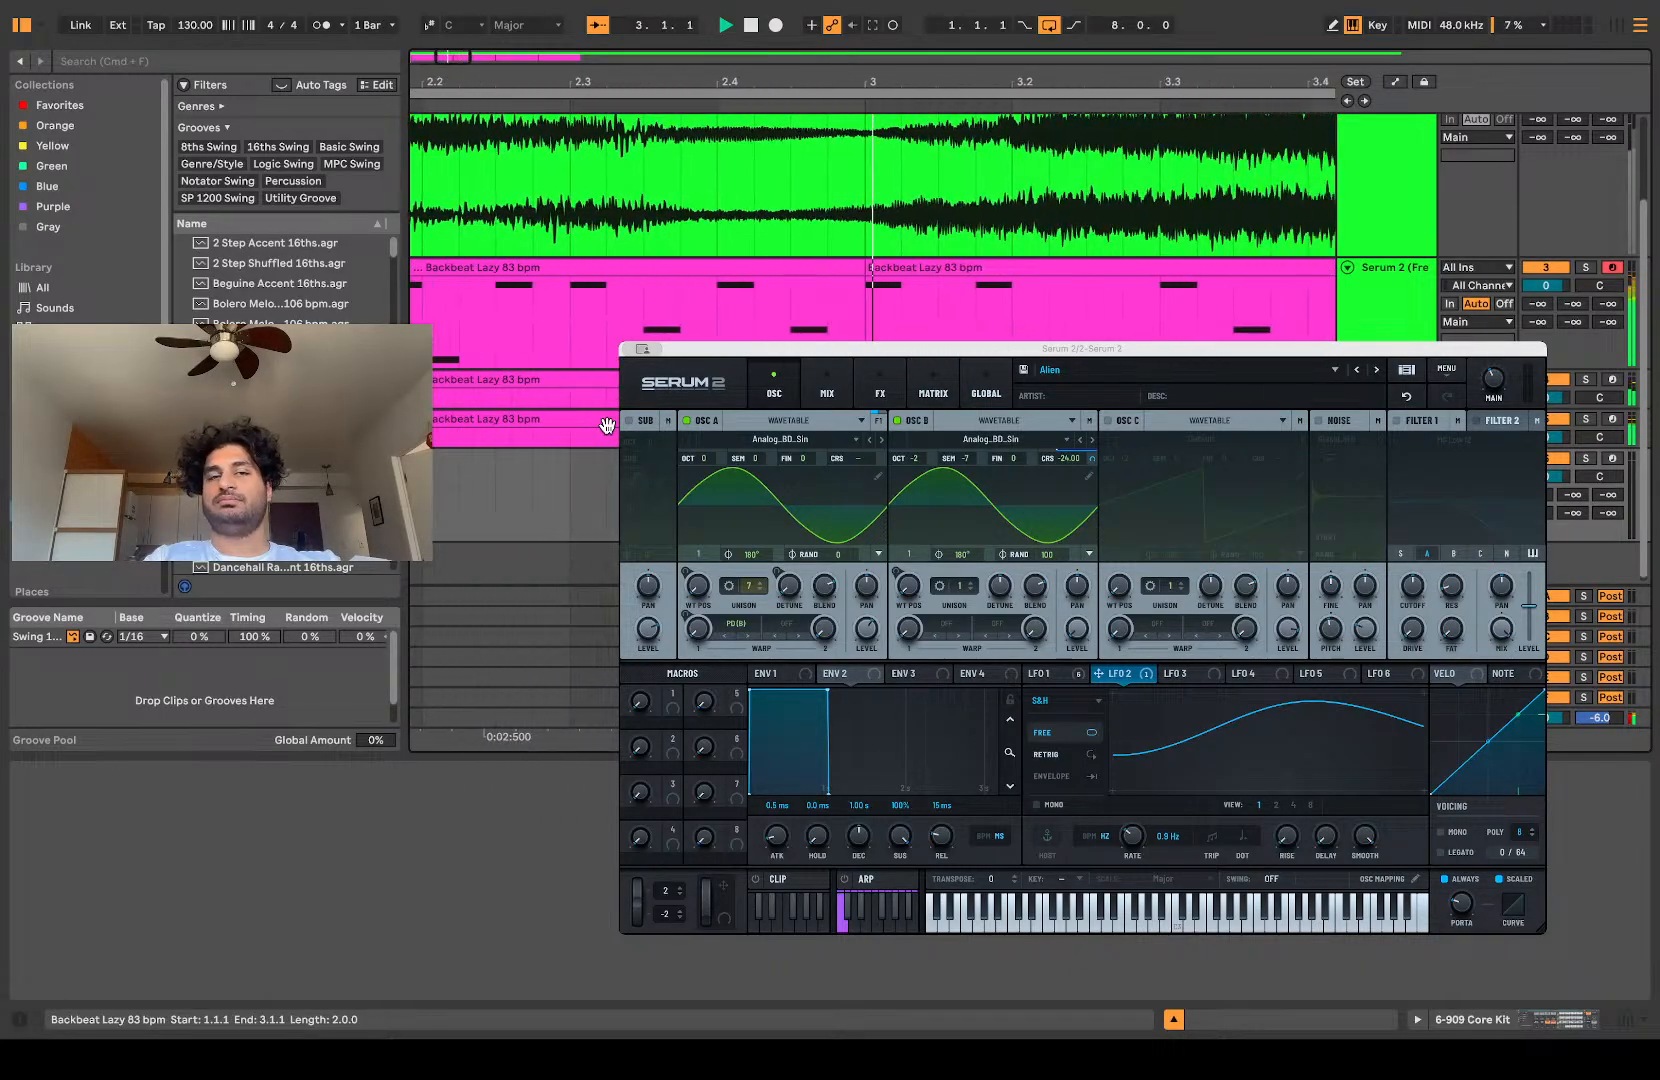
{"action": "scroll", "coordinate": [609, 428], "scroll_direction": "up", "scroll_amount": 1}
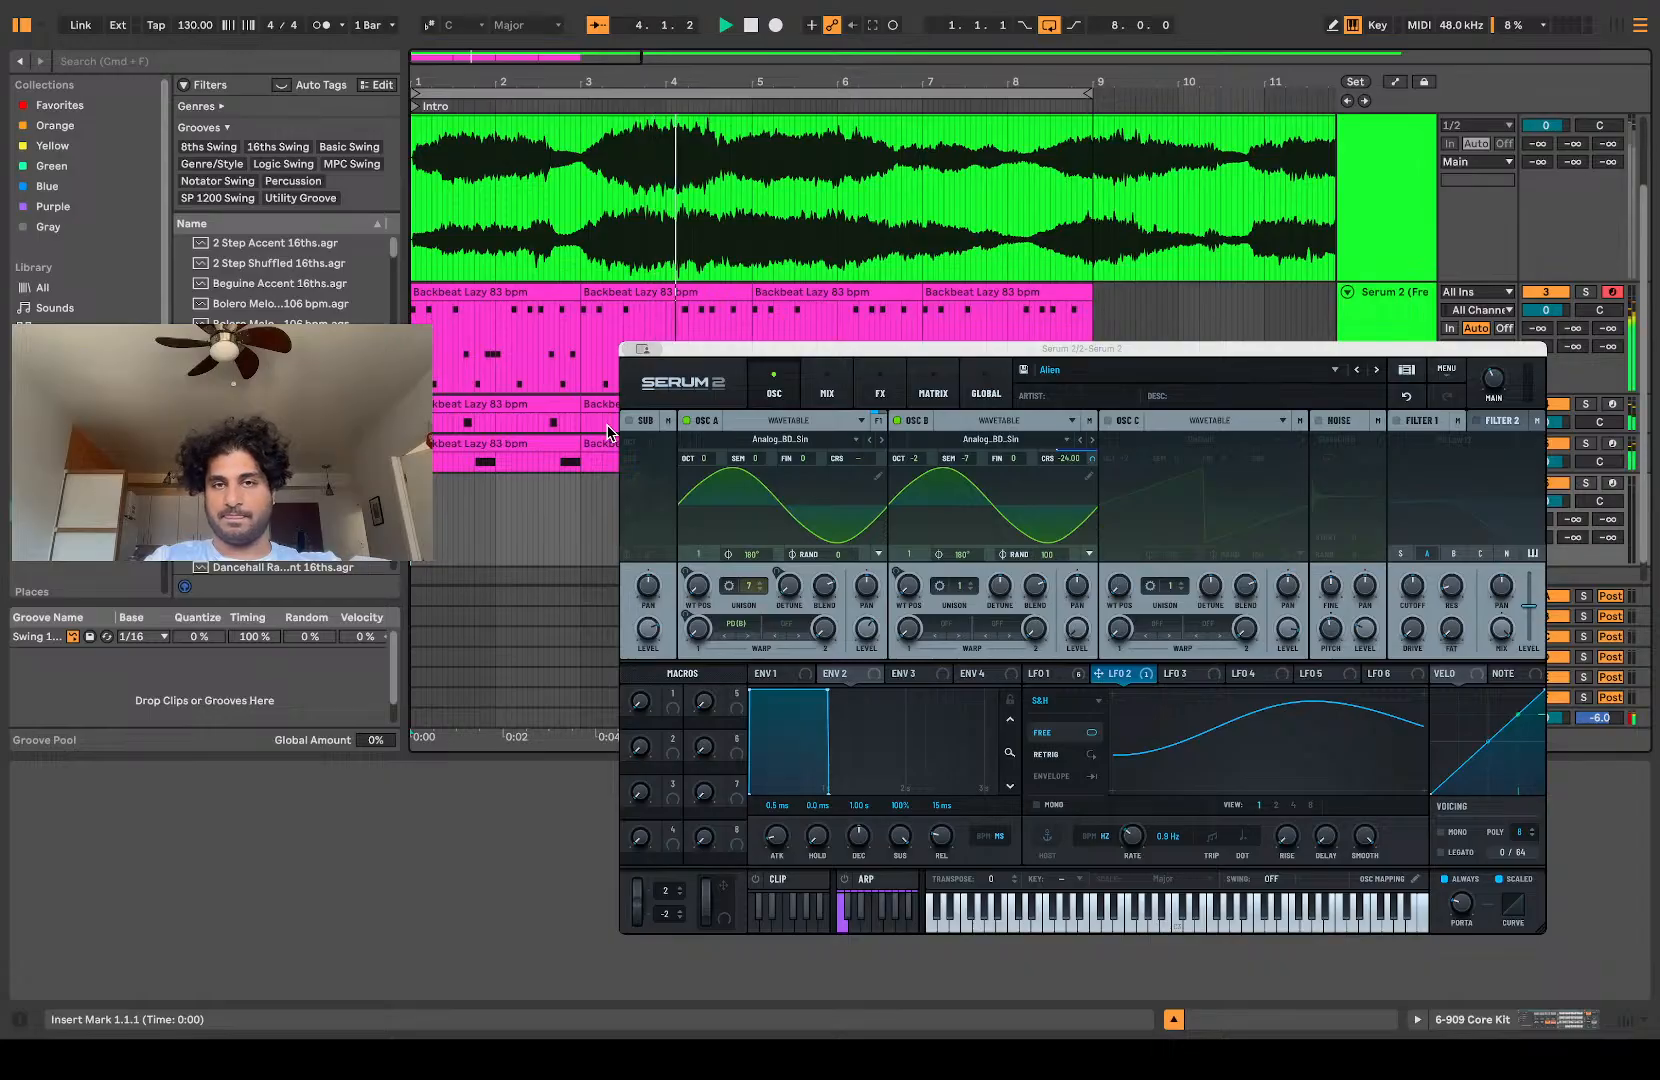
{"action": "key", "text": "space"}
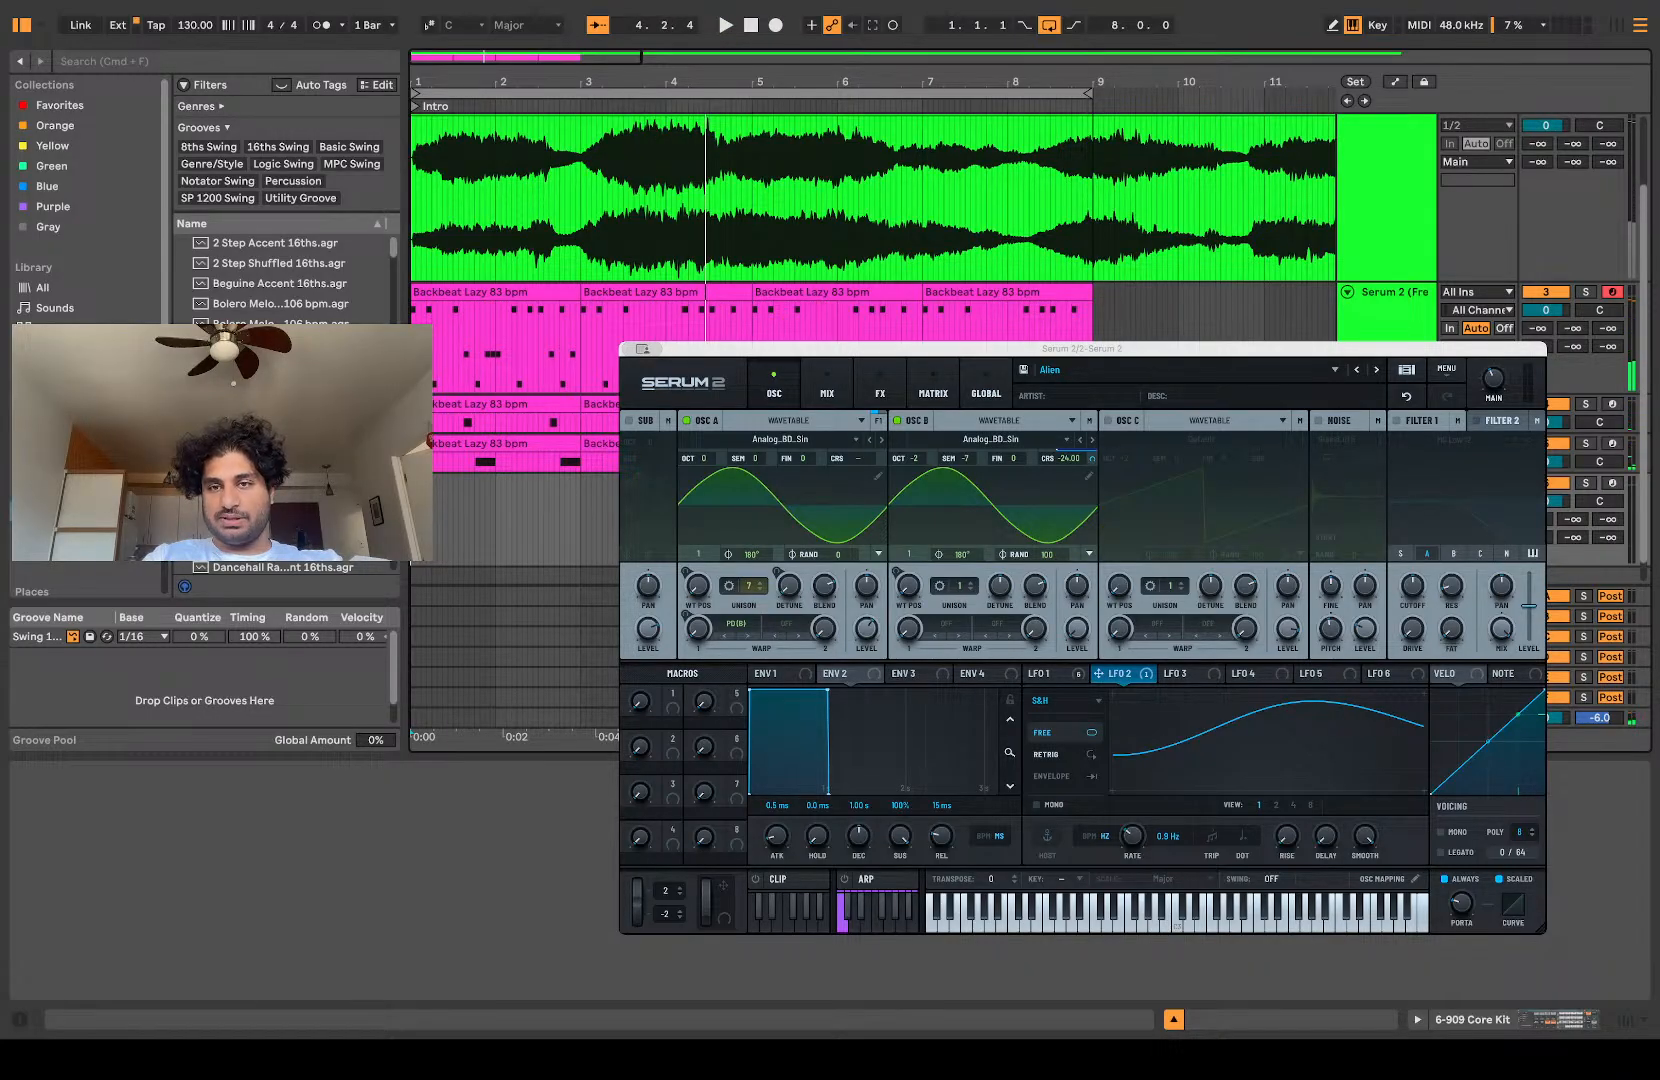
Step: Delete the 909 Core Kit track
{"action": "key", "text": "super+z"}
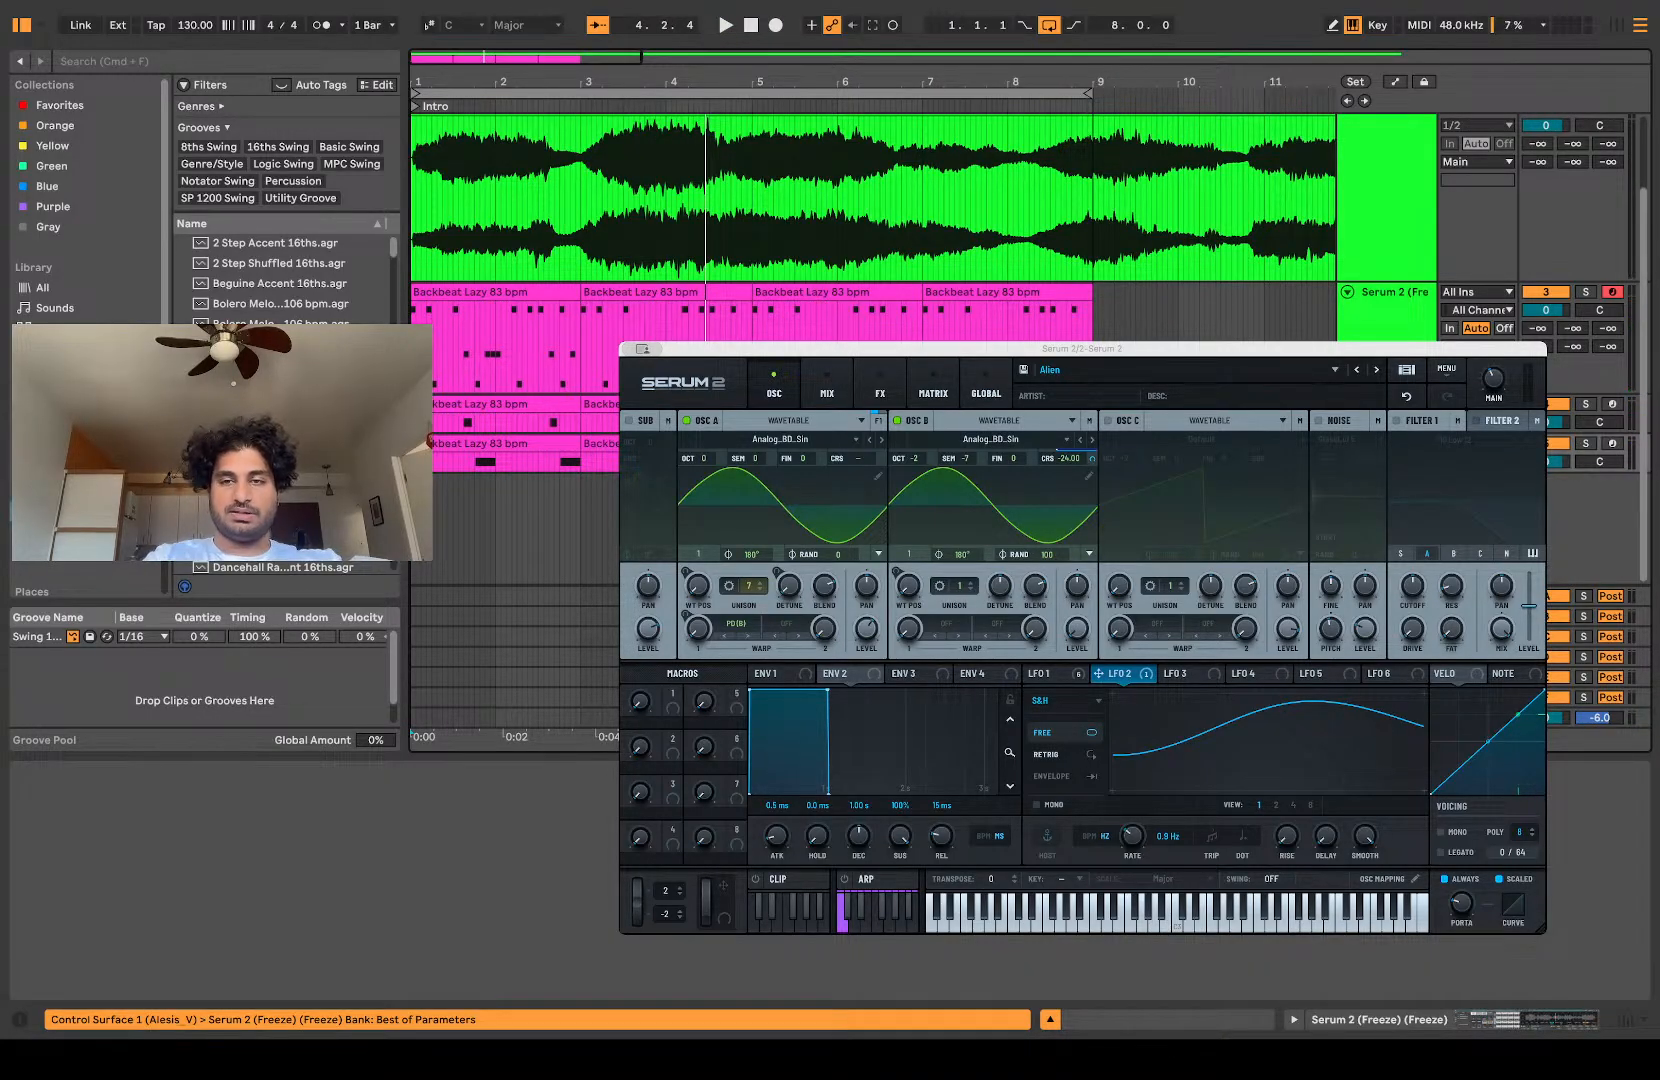
{"action": "key", "text": "super+z"}
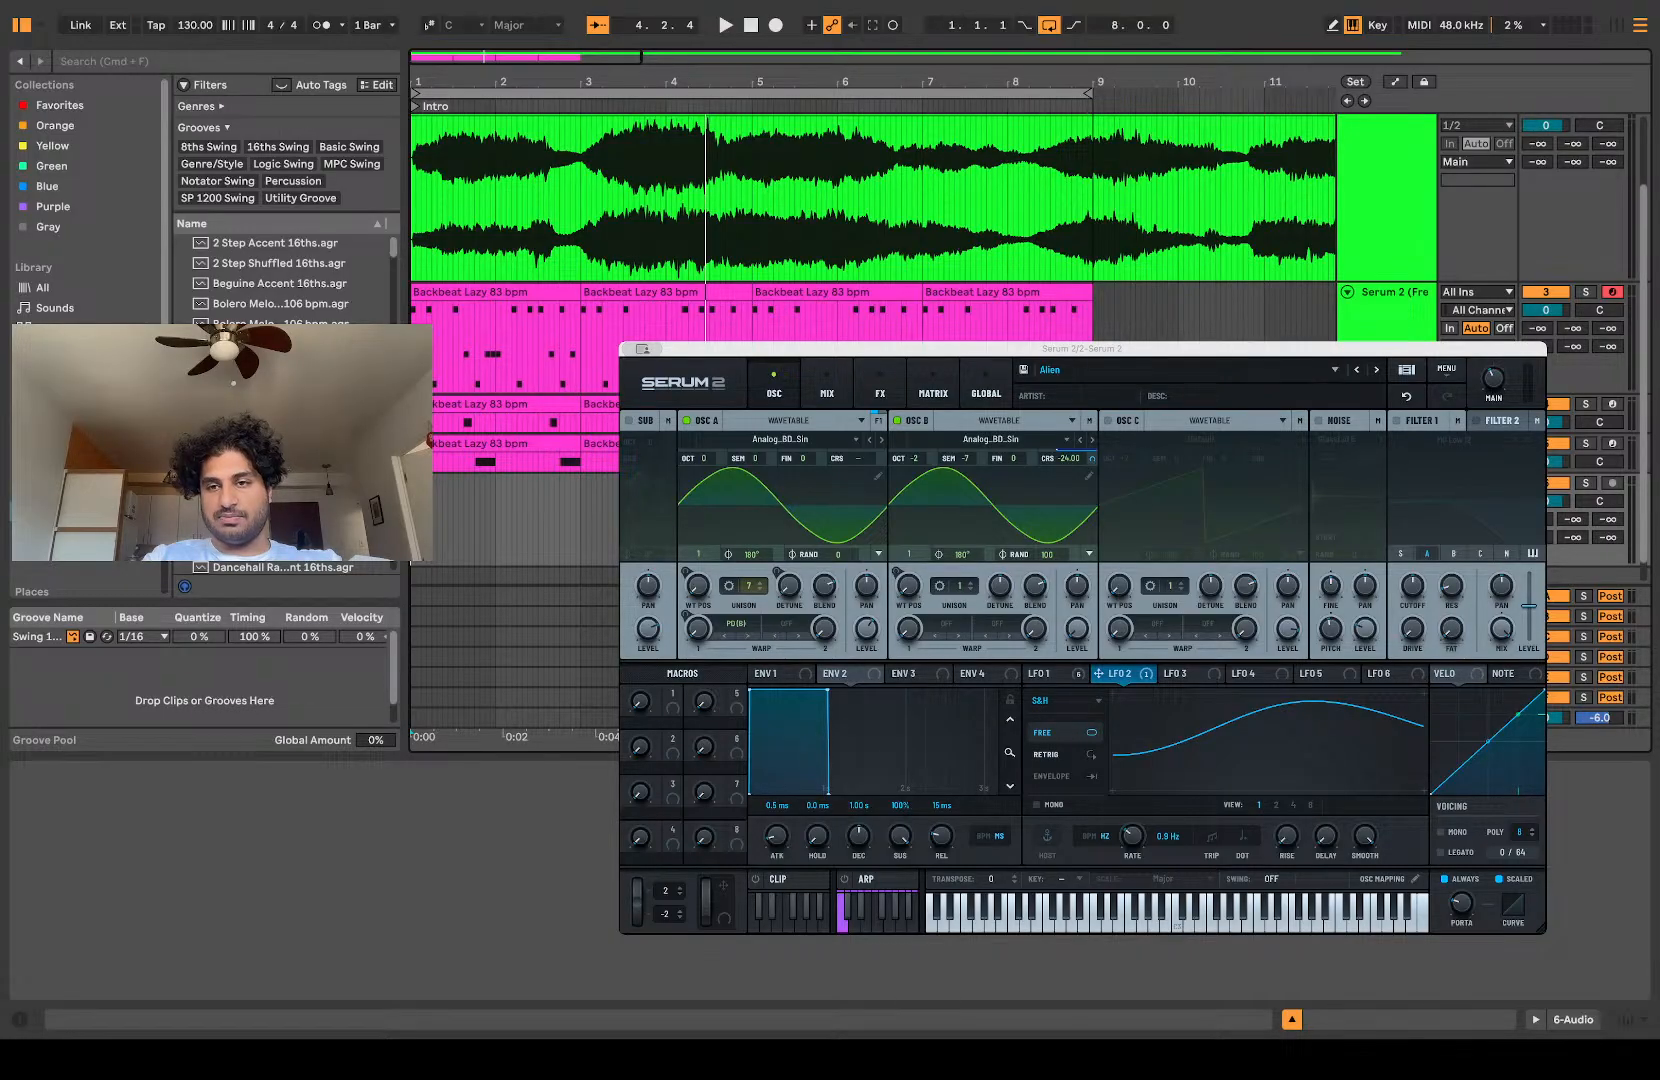
Step: Show the Main track's devices and switch off ADPTR MetricAB
{"action": "key", "text": "super+z"}
{"action": "key", "text": "super+z"}
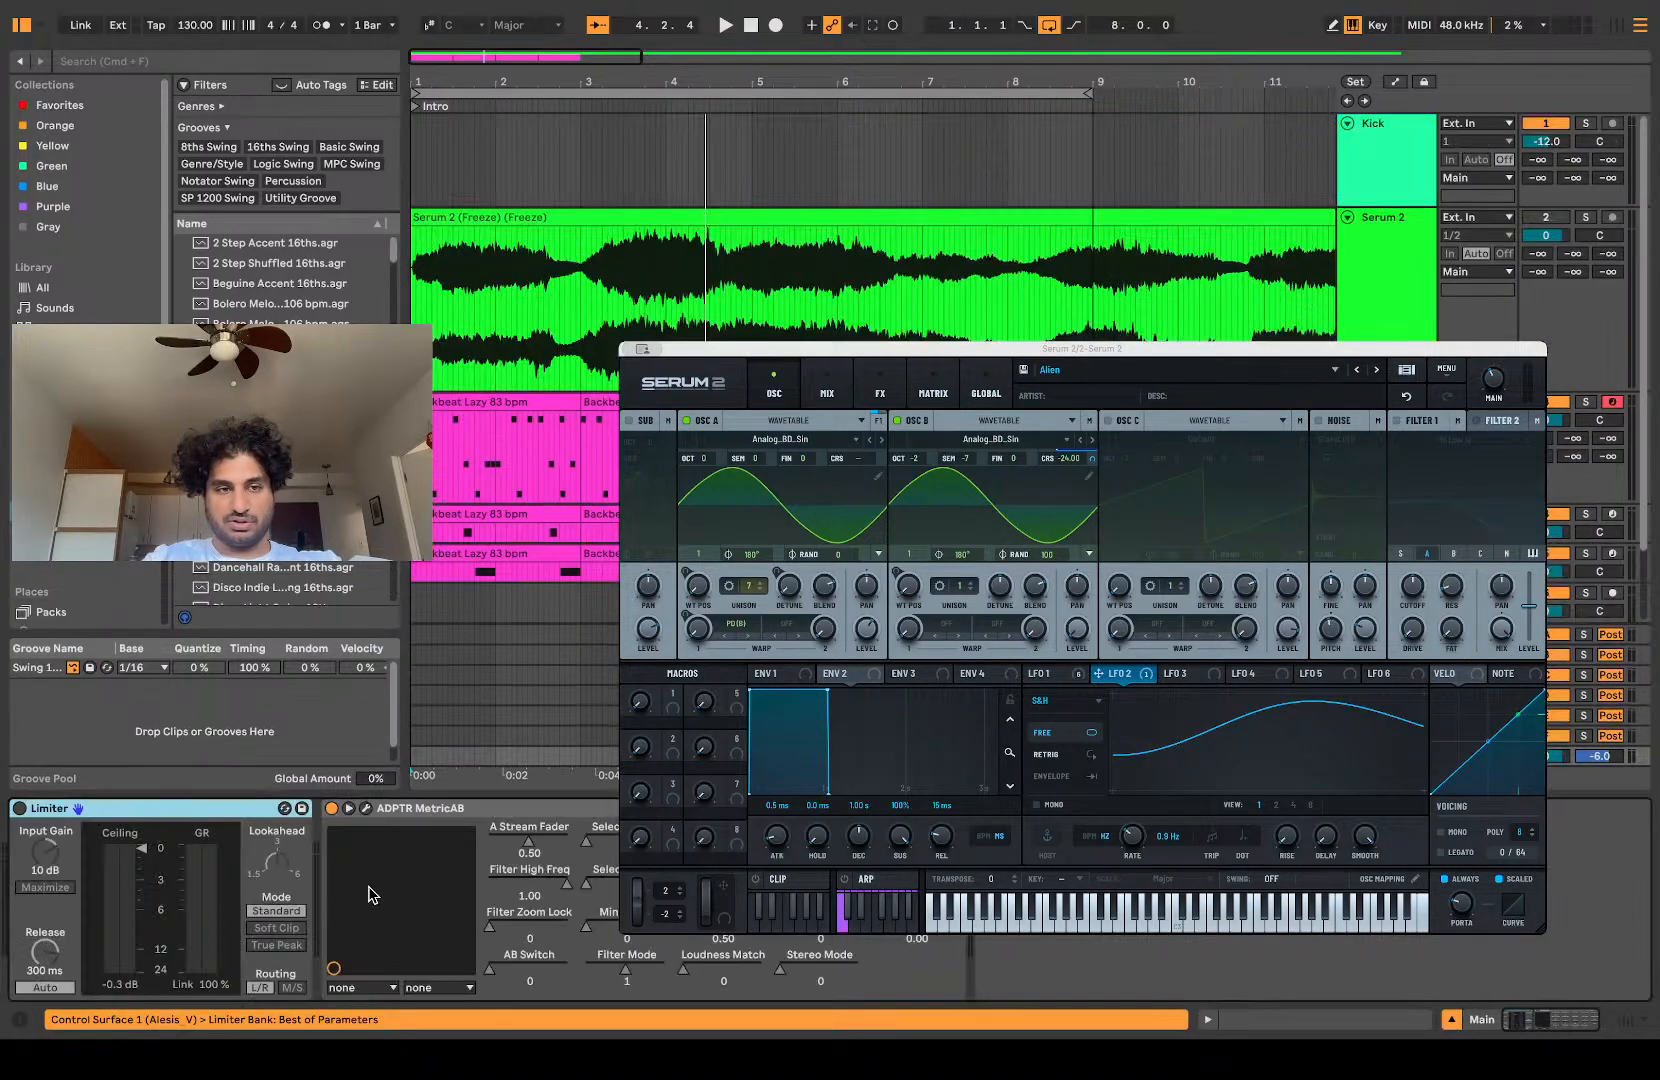
{"action": "left_click", "coordinate": [332, 808]}
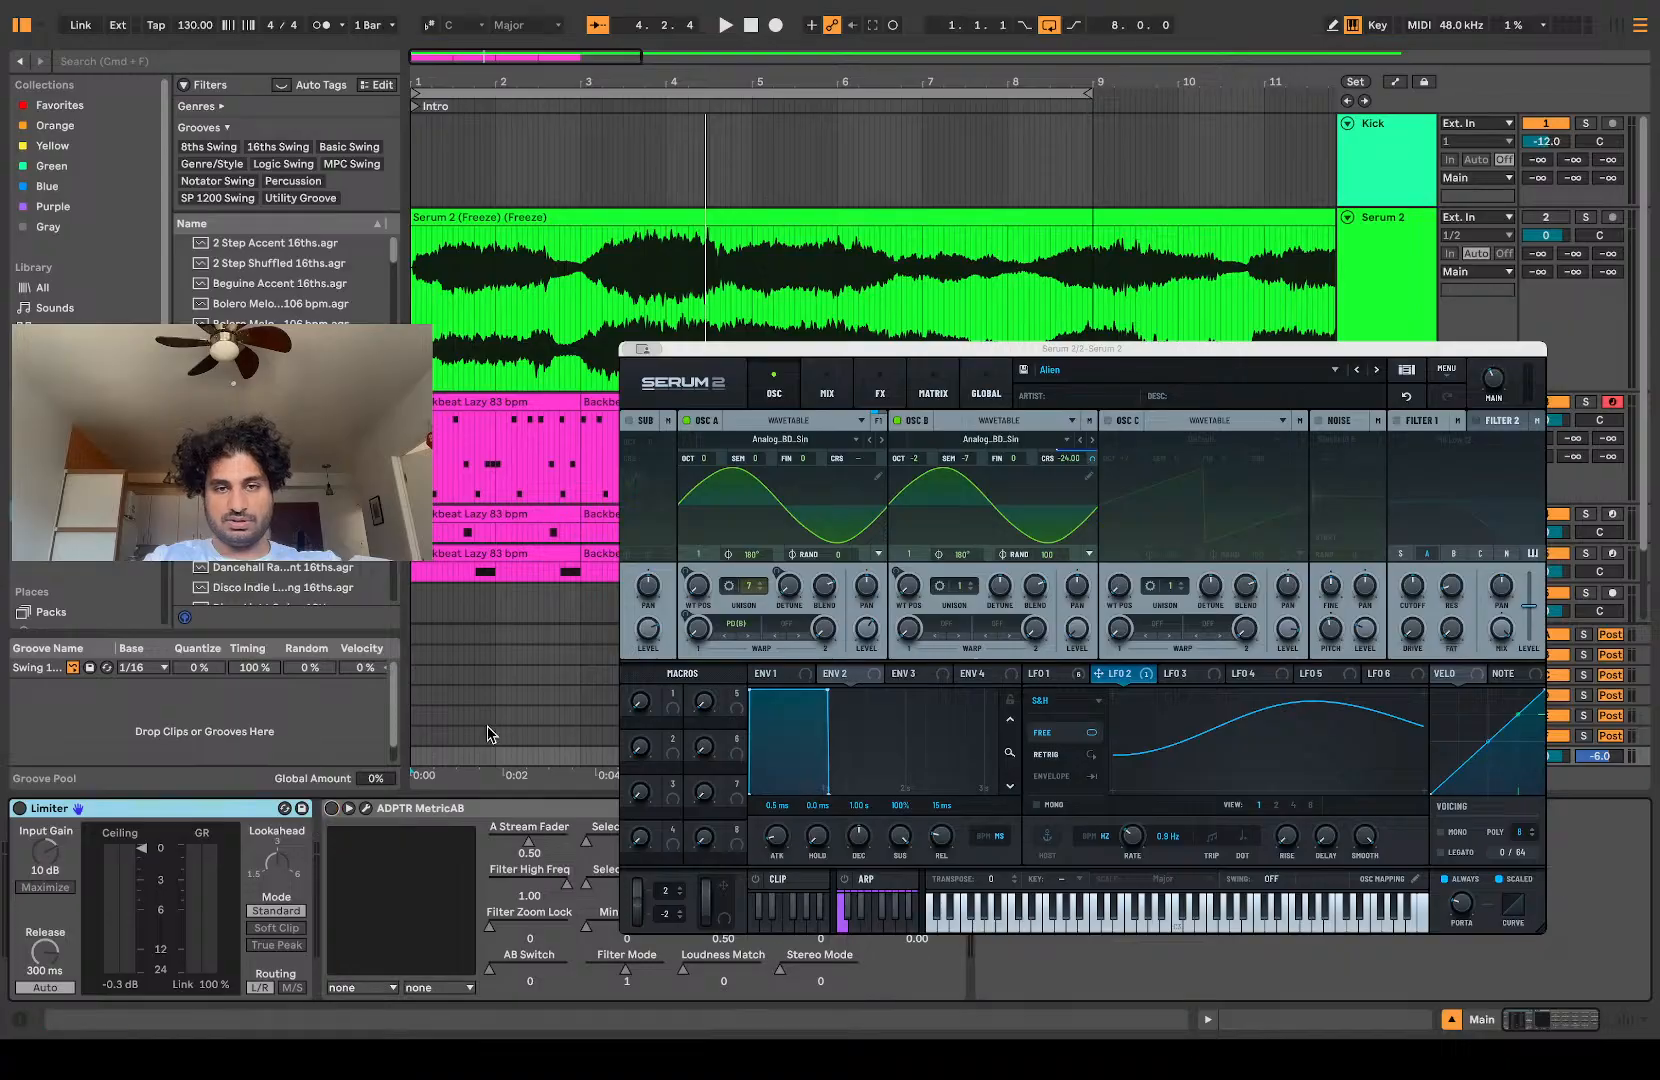
Step: Group the sliced Serum 2 pattern tracks into one group track
{"action": "left_click", "coordinate": [450, 605]}
{"action": "scroll", "coordinate": [450, 605], "scroll_direction": "down", "scroll_amount": 3}
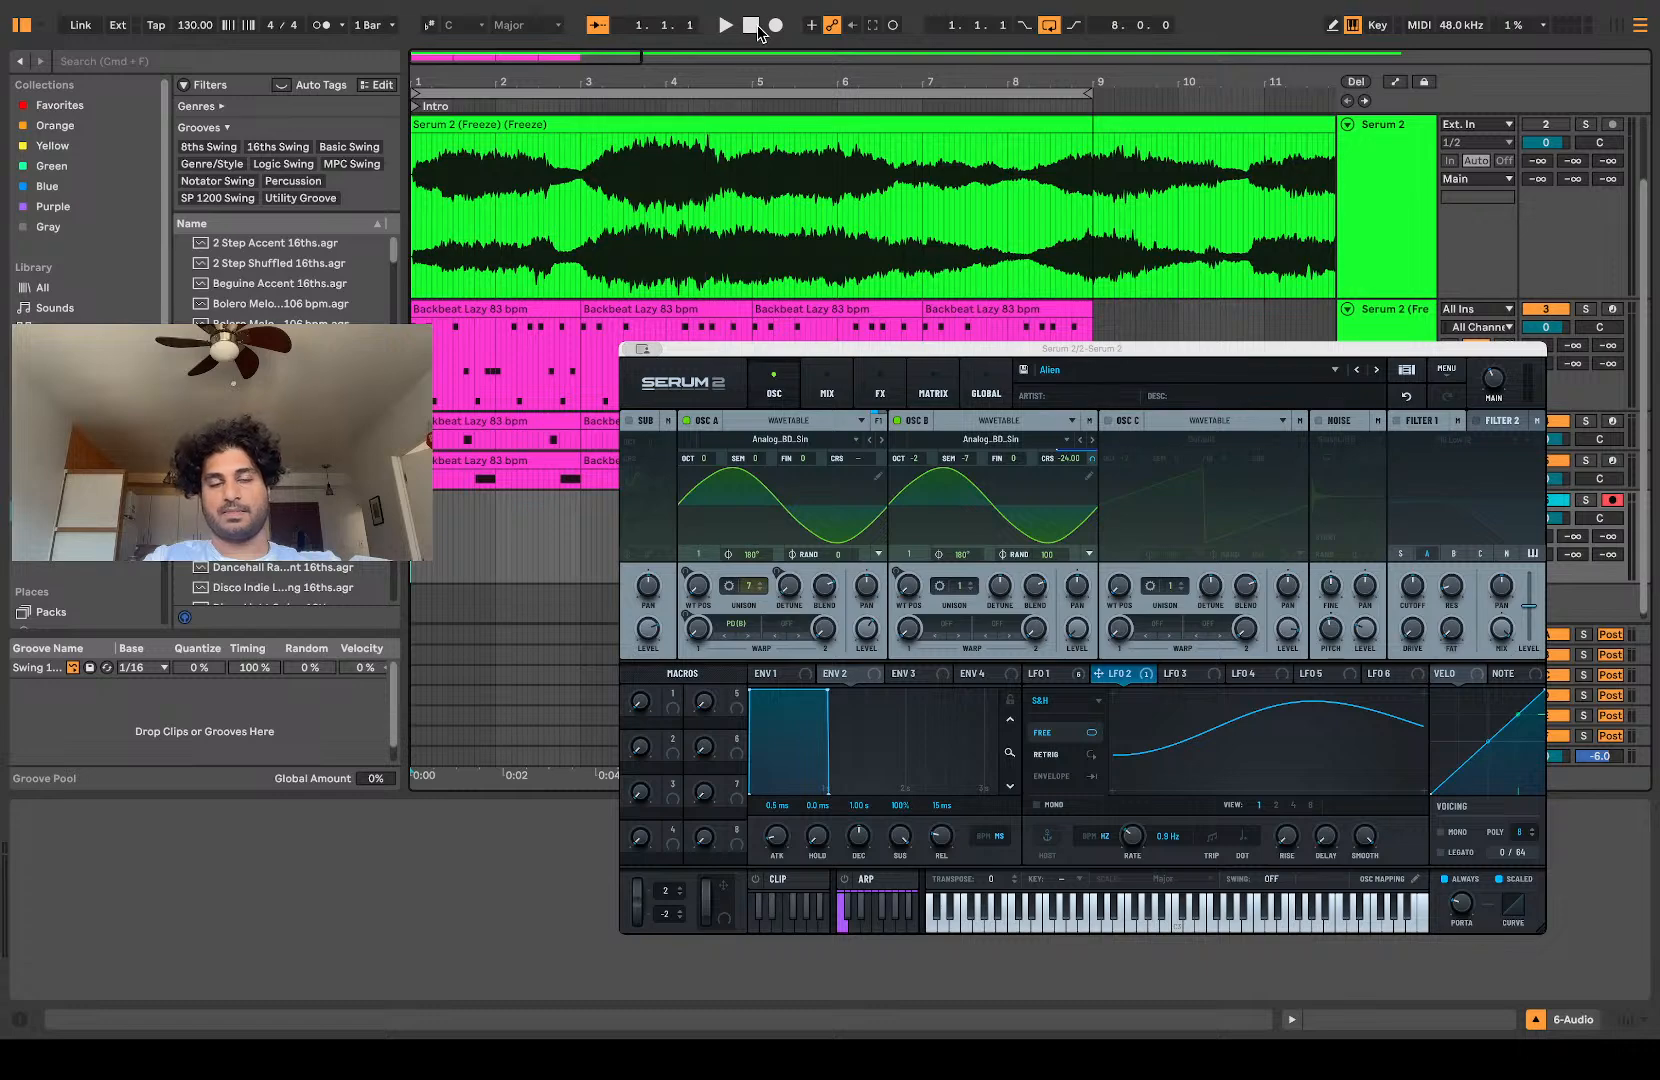
{"action": "key", "text": "space"}
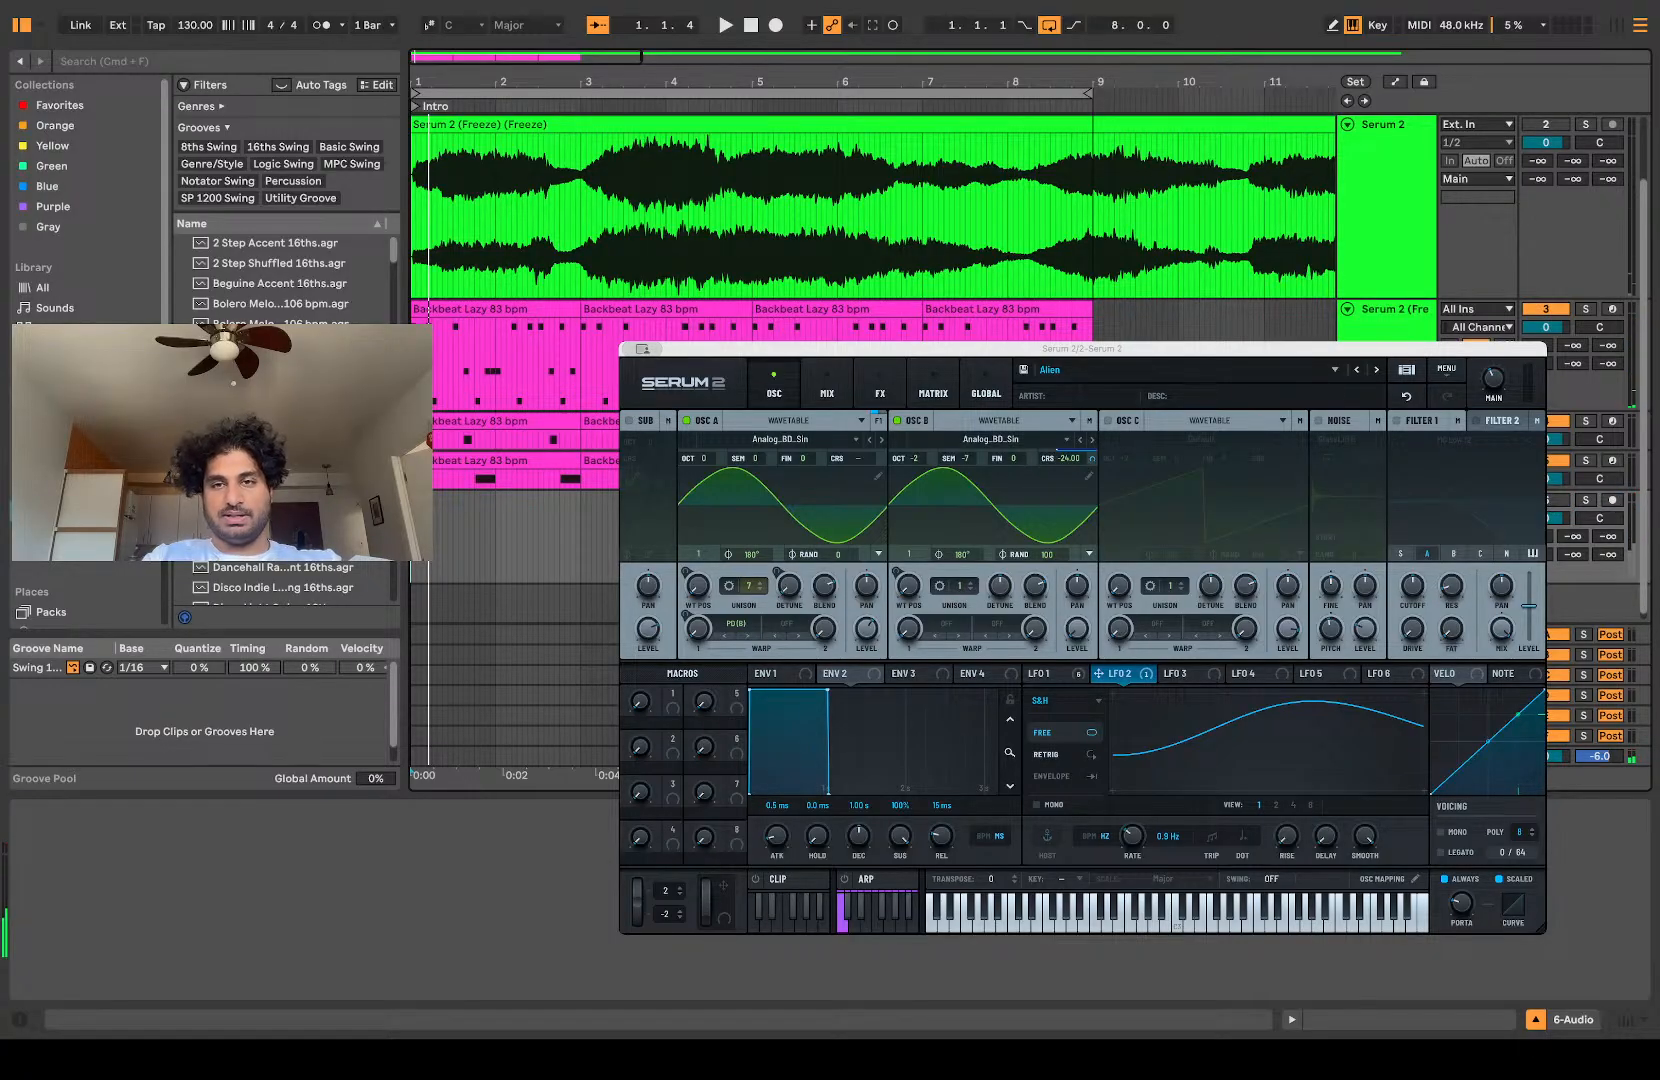
{"action": "left_click", "coordinate": [1393, 310]}
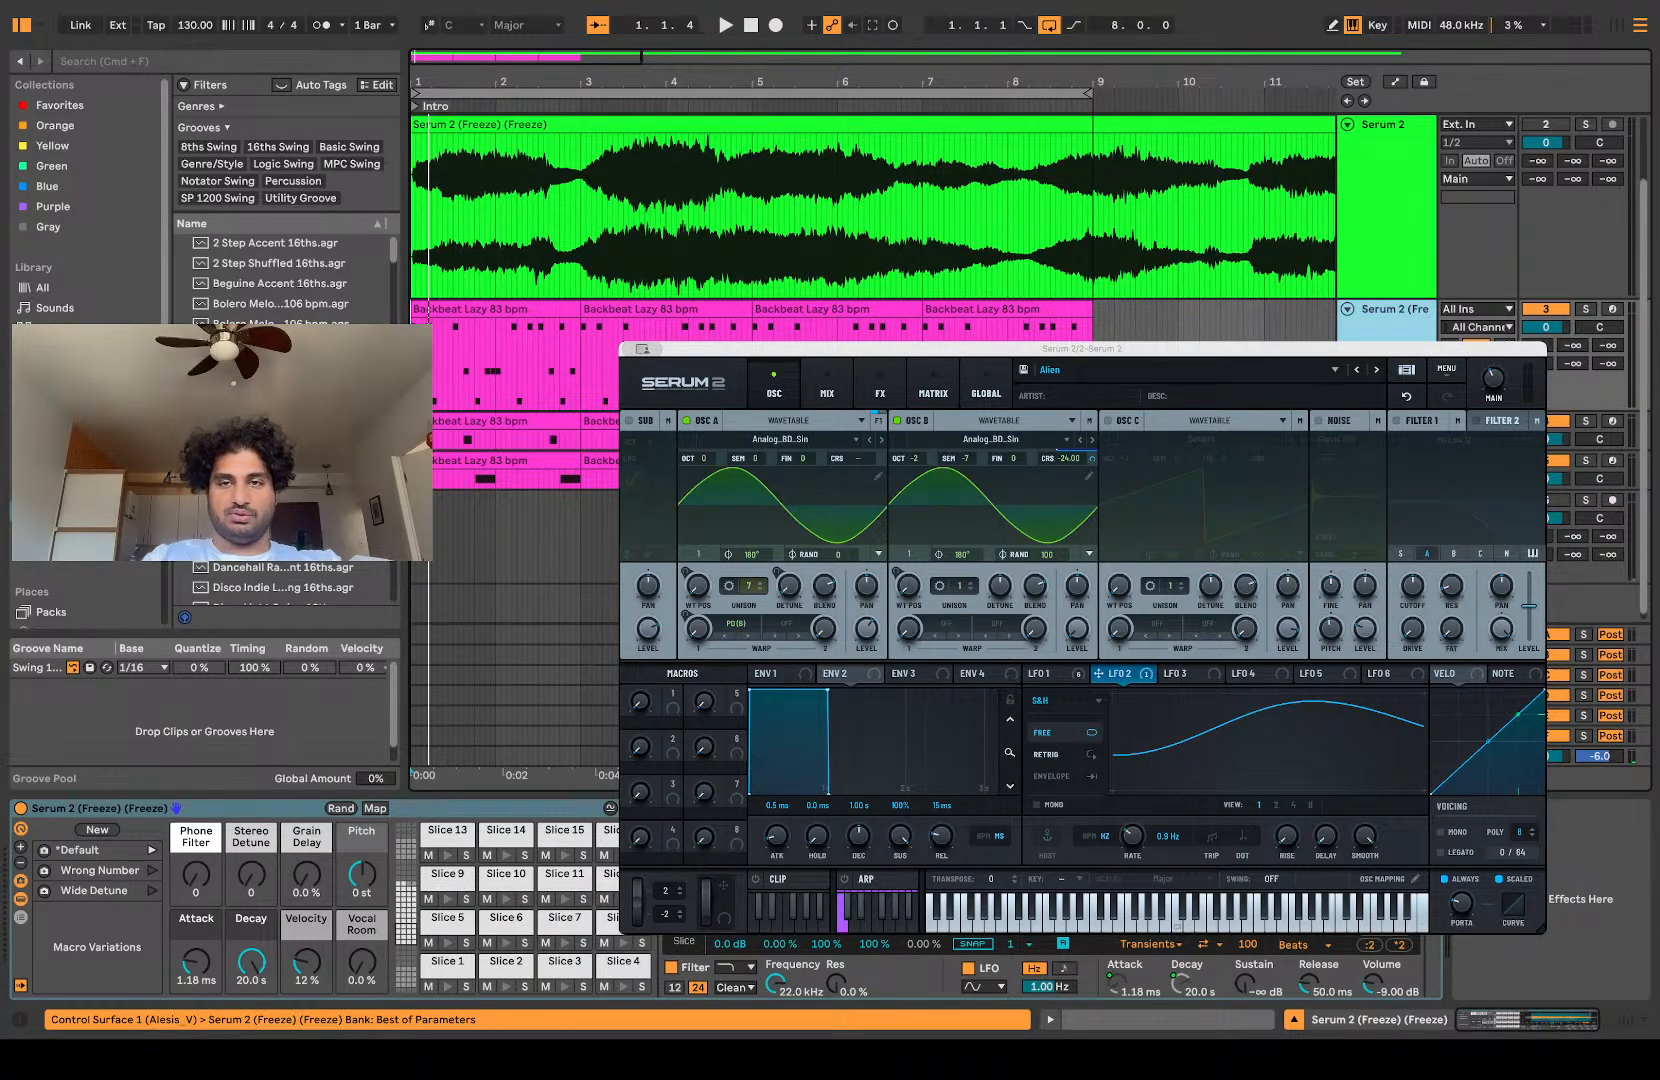
{"action": "key", "text": "super+g"}
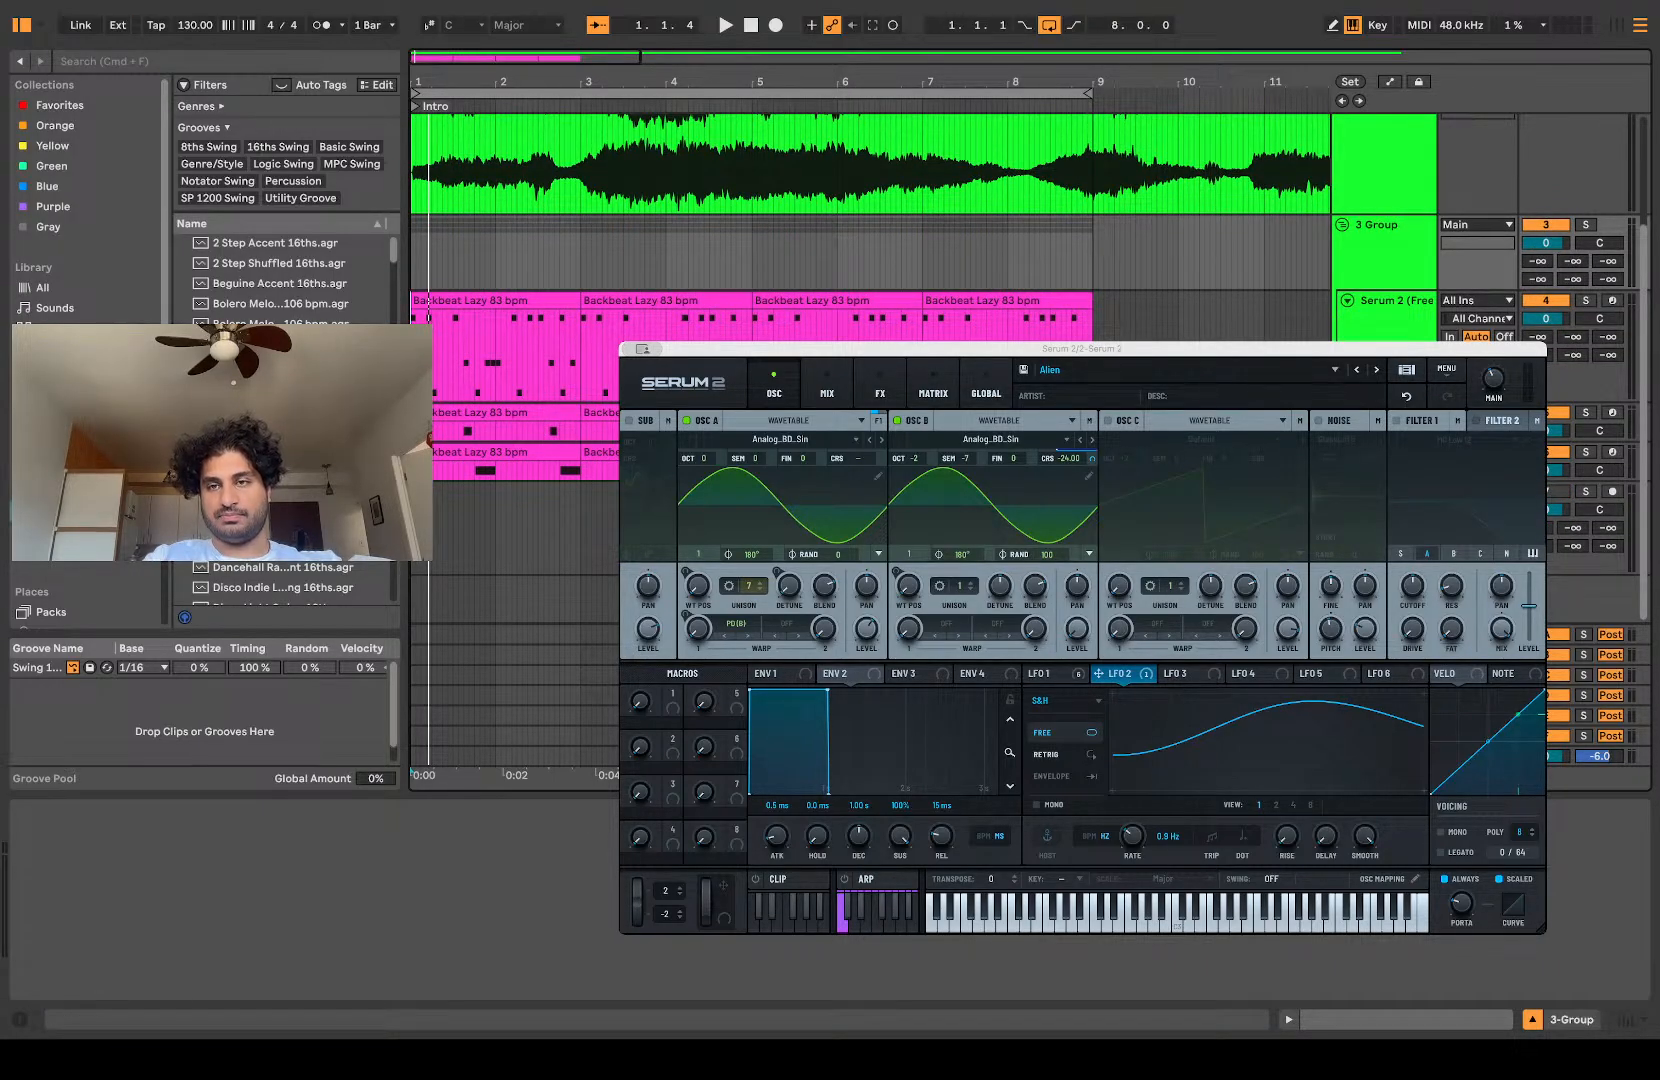
Step: Arm the empty audio track, record the grouped slice patterns from 1.1.1, and consolidate the take into an eight-bar clip
{"action": "left_click", "coordinate": [1612, 491]}
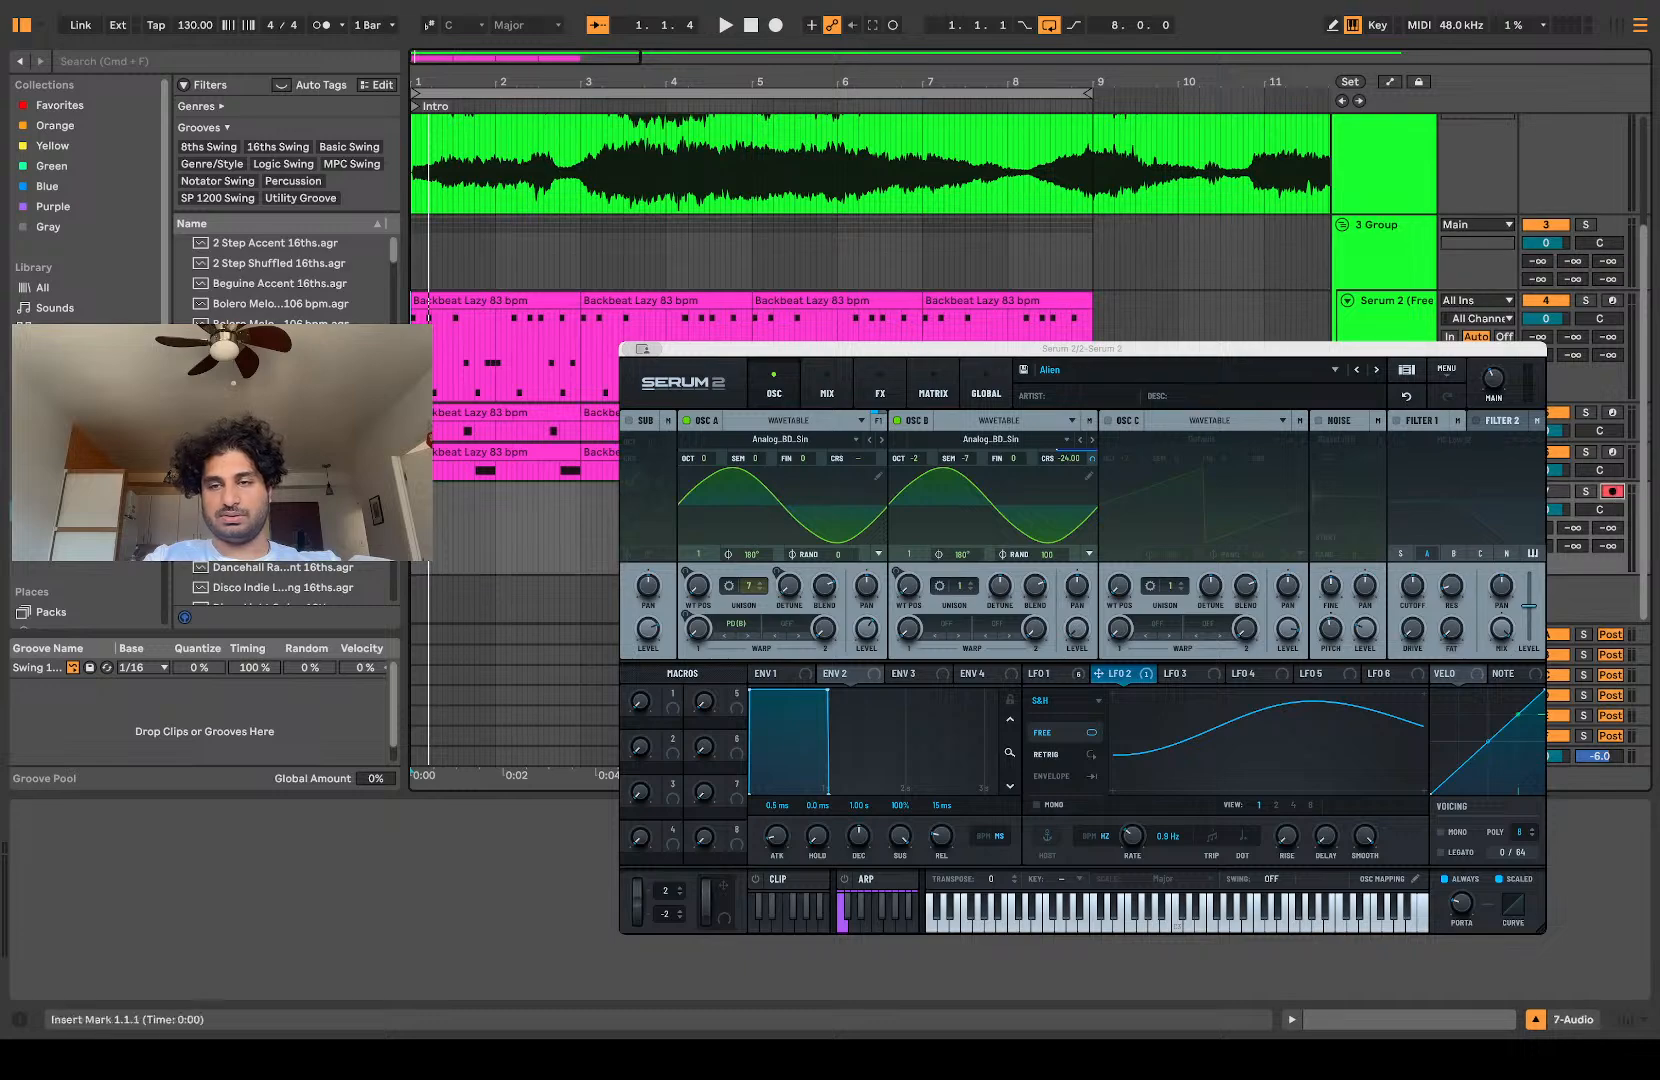
{"action": "left_click", "coordinate": [776, 26]}
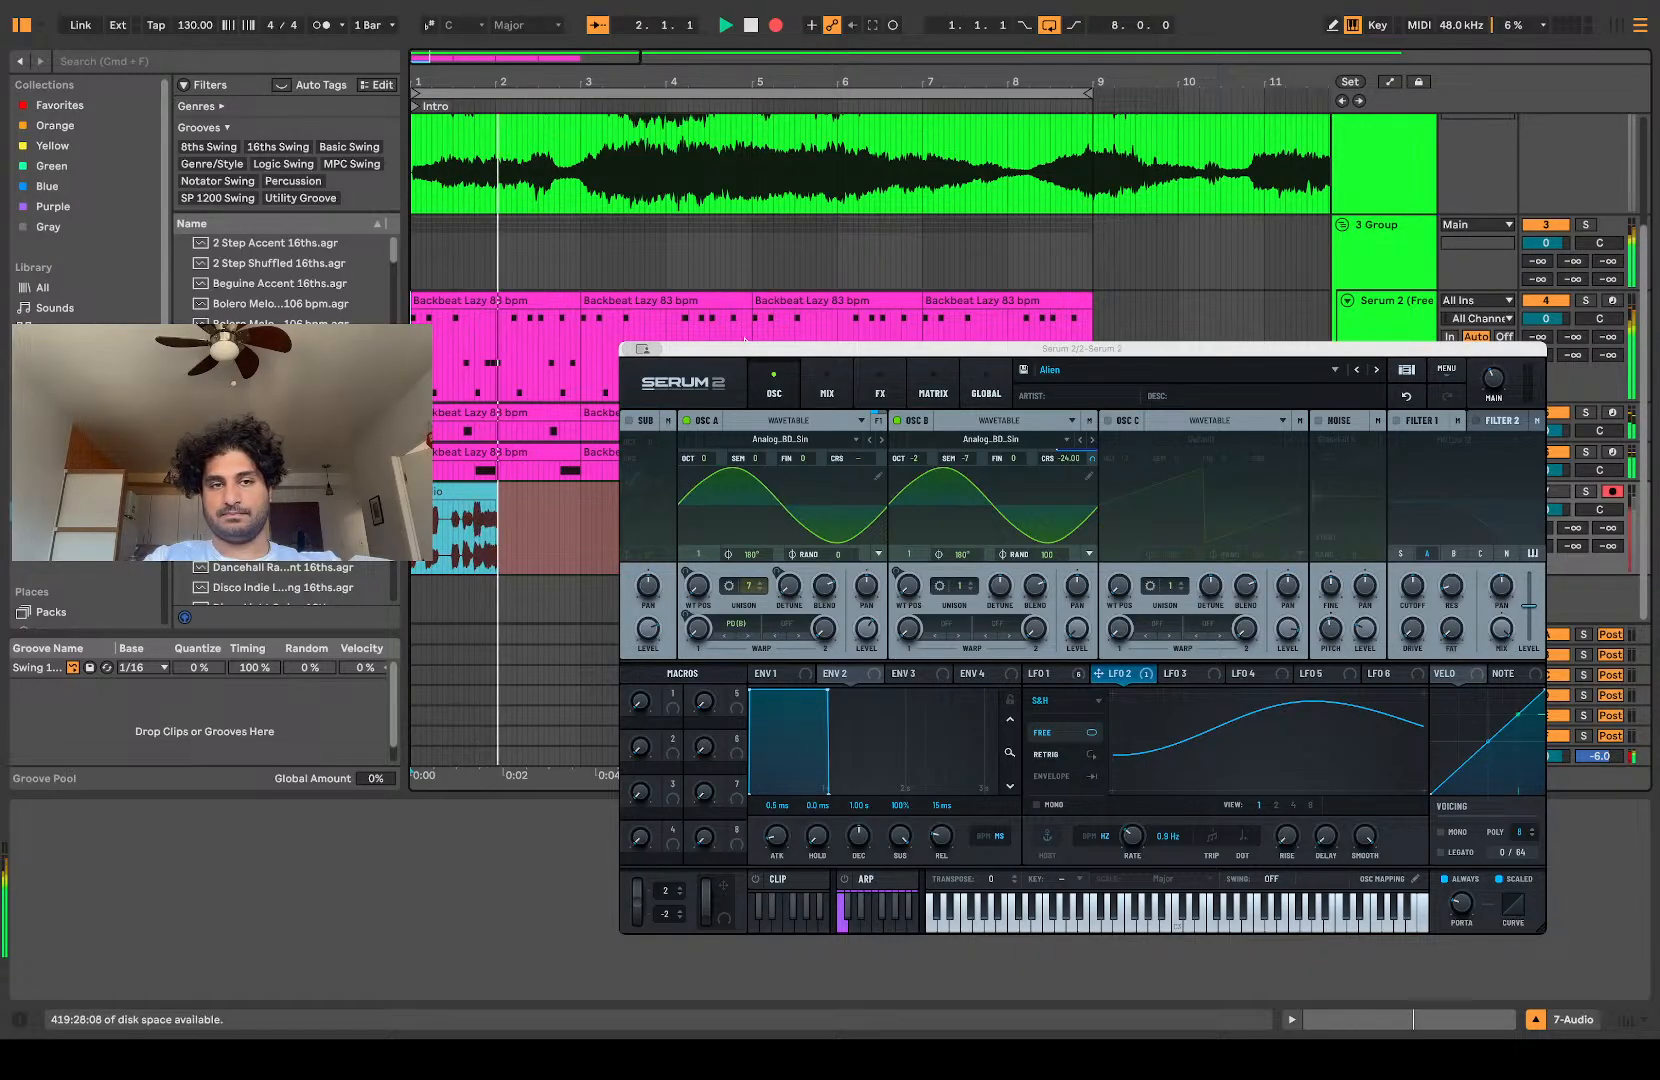
{"action": "scroll", "coordinate": [502, 480], "scroll_direction": "up", "scroll_amount": 5}
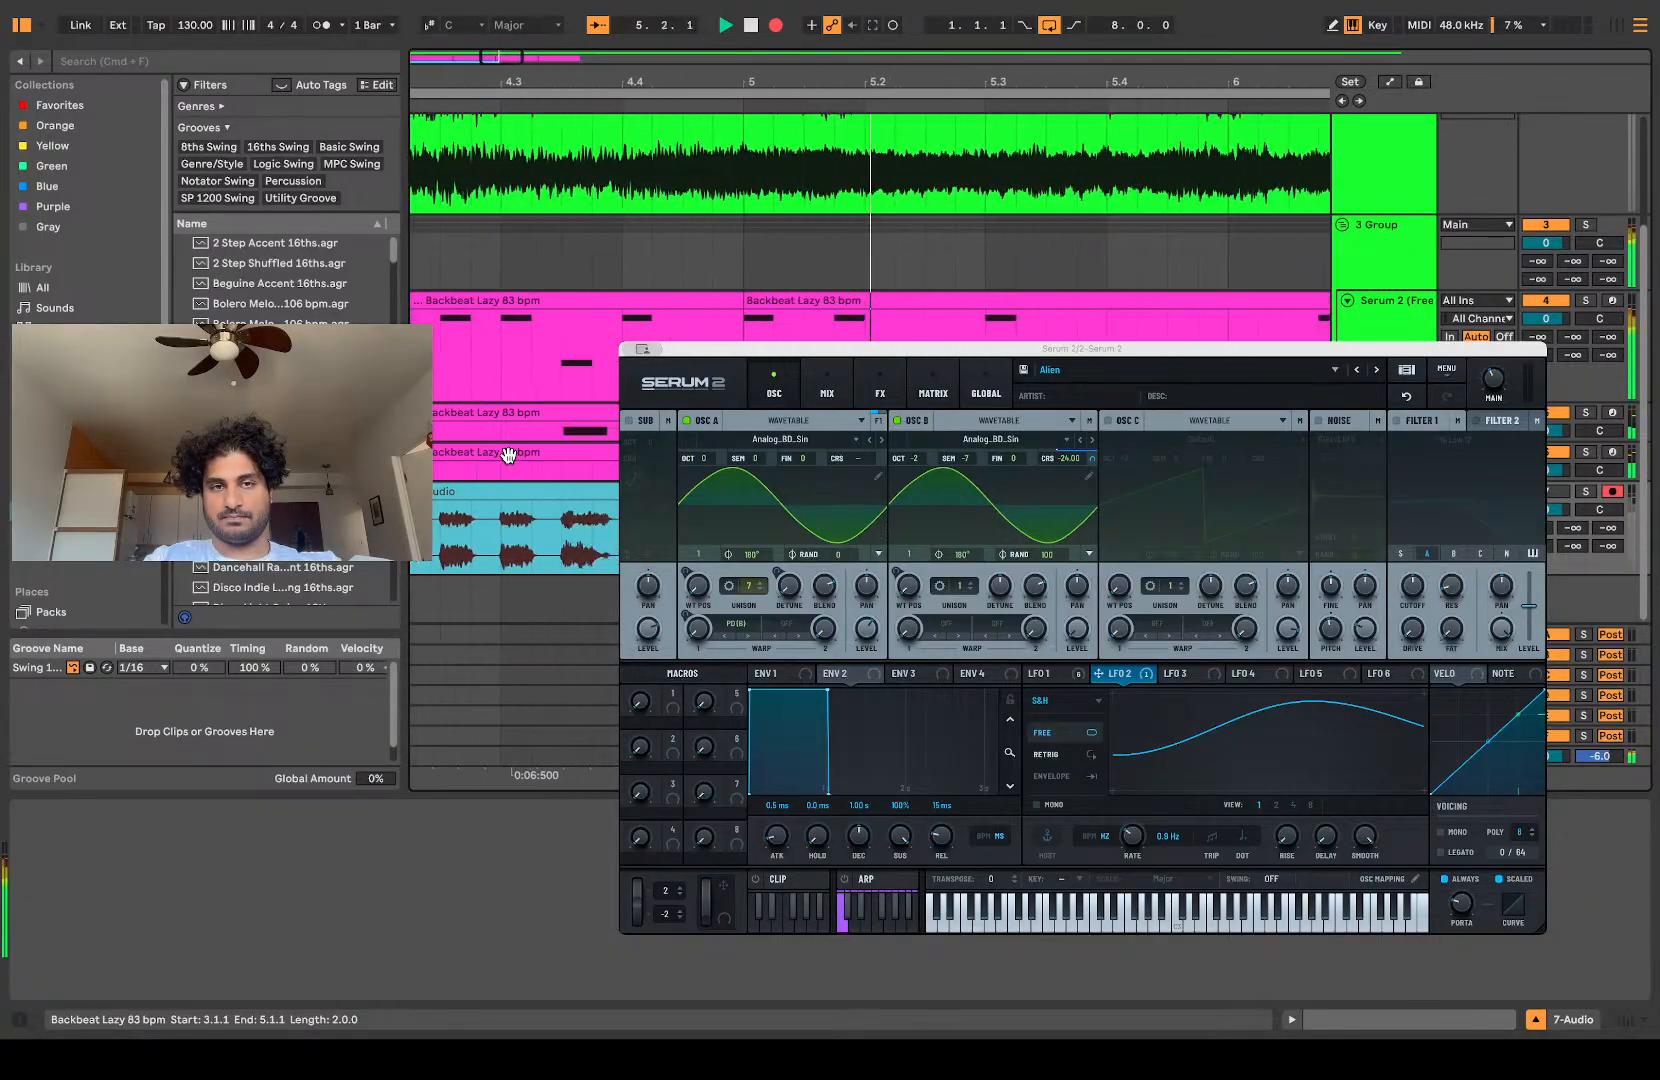
{"action": "scroll", "coordinate": [508, 455], "scroll_direction": "down", "scroll_amount": 3}
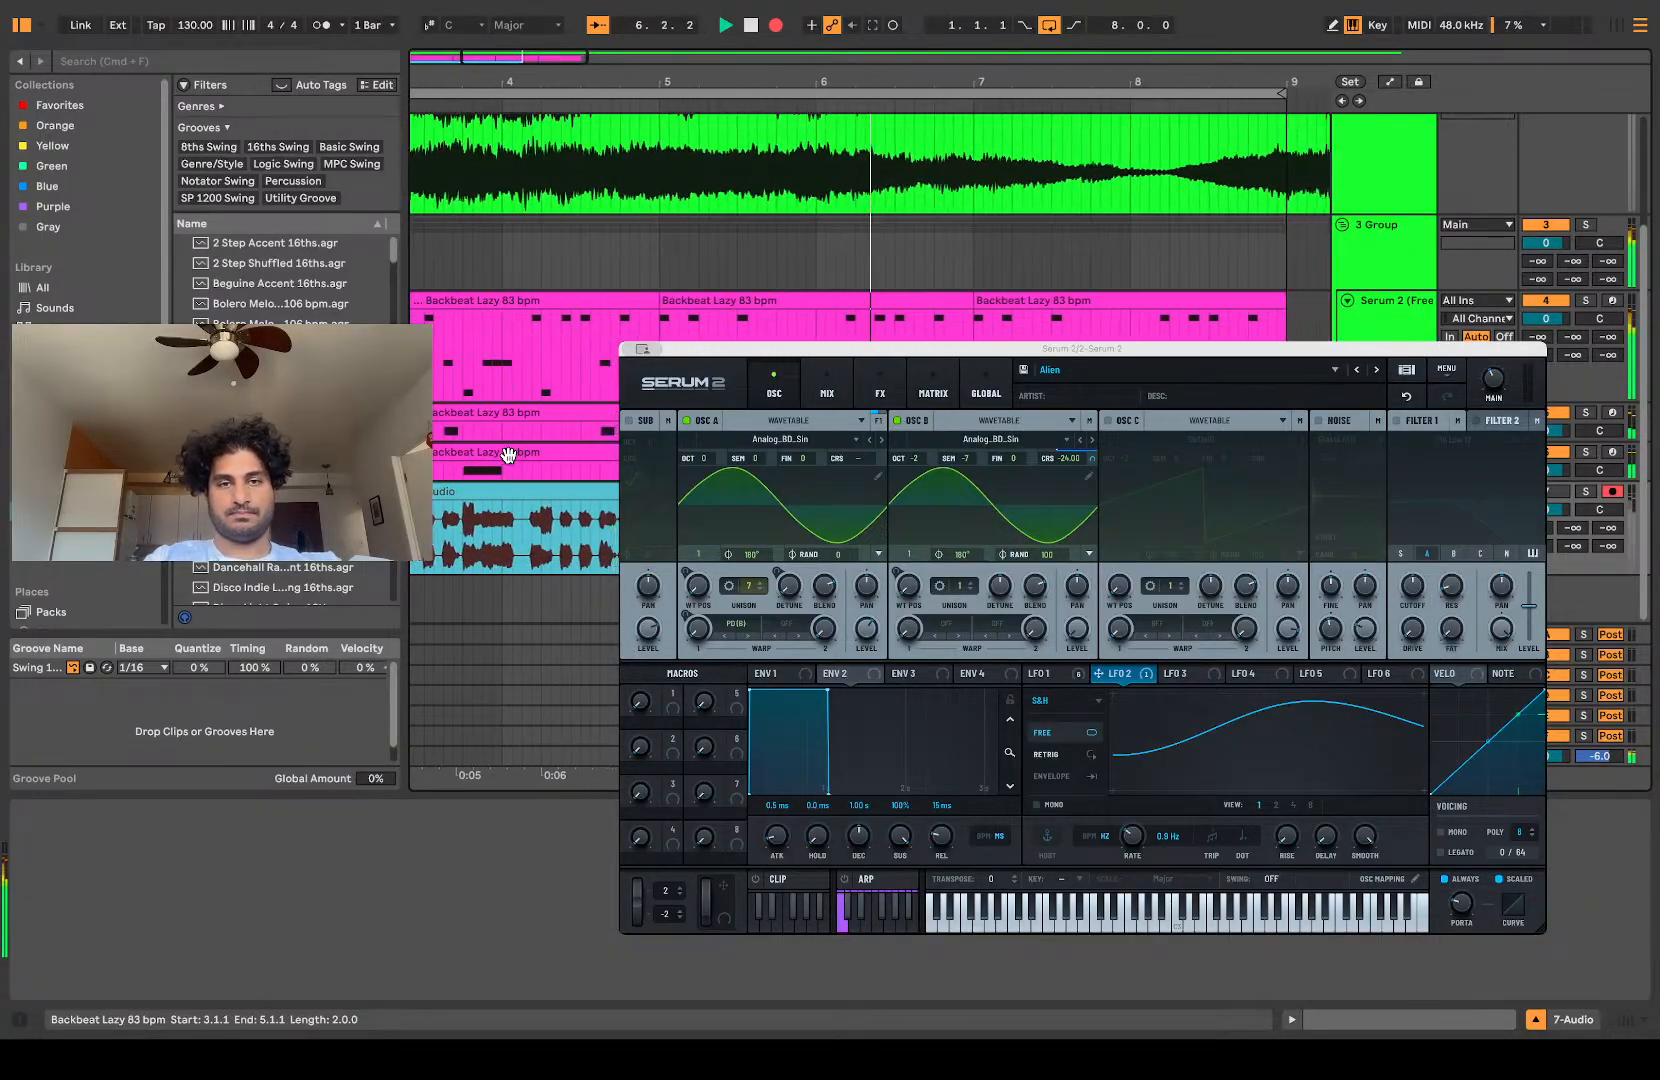
{"action": "scroll", "coordinate": [508, 455], "scroll_direction": "left", "scroll_amount": 4}
{"action": "scroll", "coordinate": [508, 455], "scroll_direction": "down", "scroll_amount": 5}
{"action": "scroll", "coordinate": [593, 484], "scroll_direction": "up", "scroll_amount": 4}
{"action": "scroll", "coordinate": [593, 484], "scroll_direction": "down", "scroll_amount": 3}
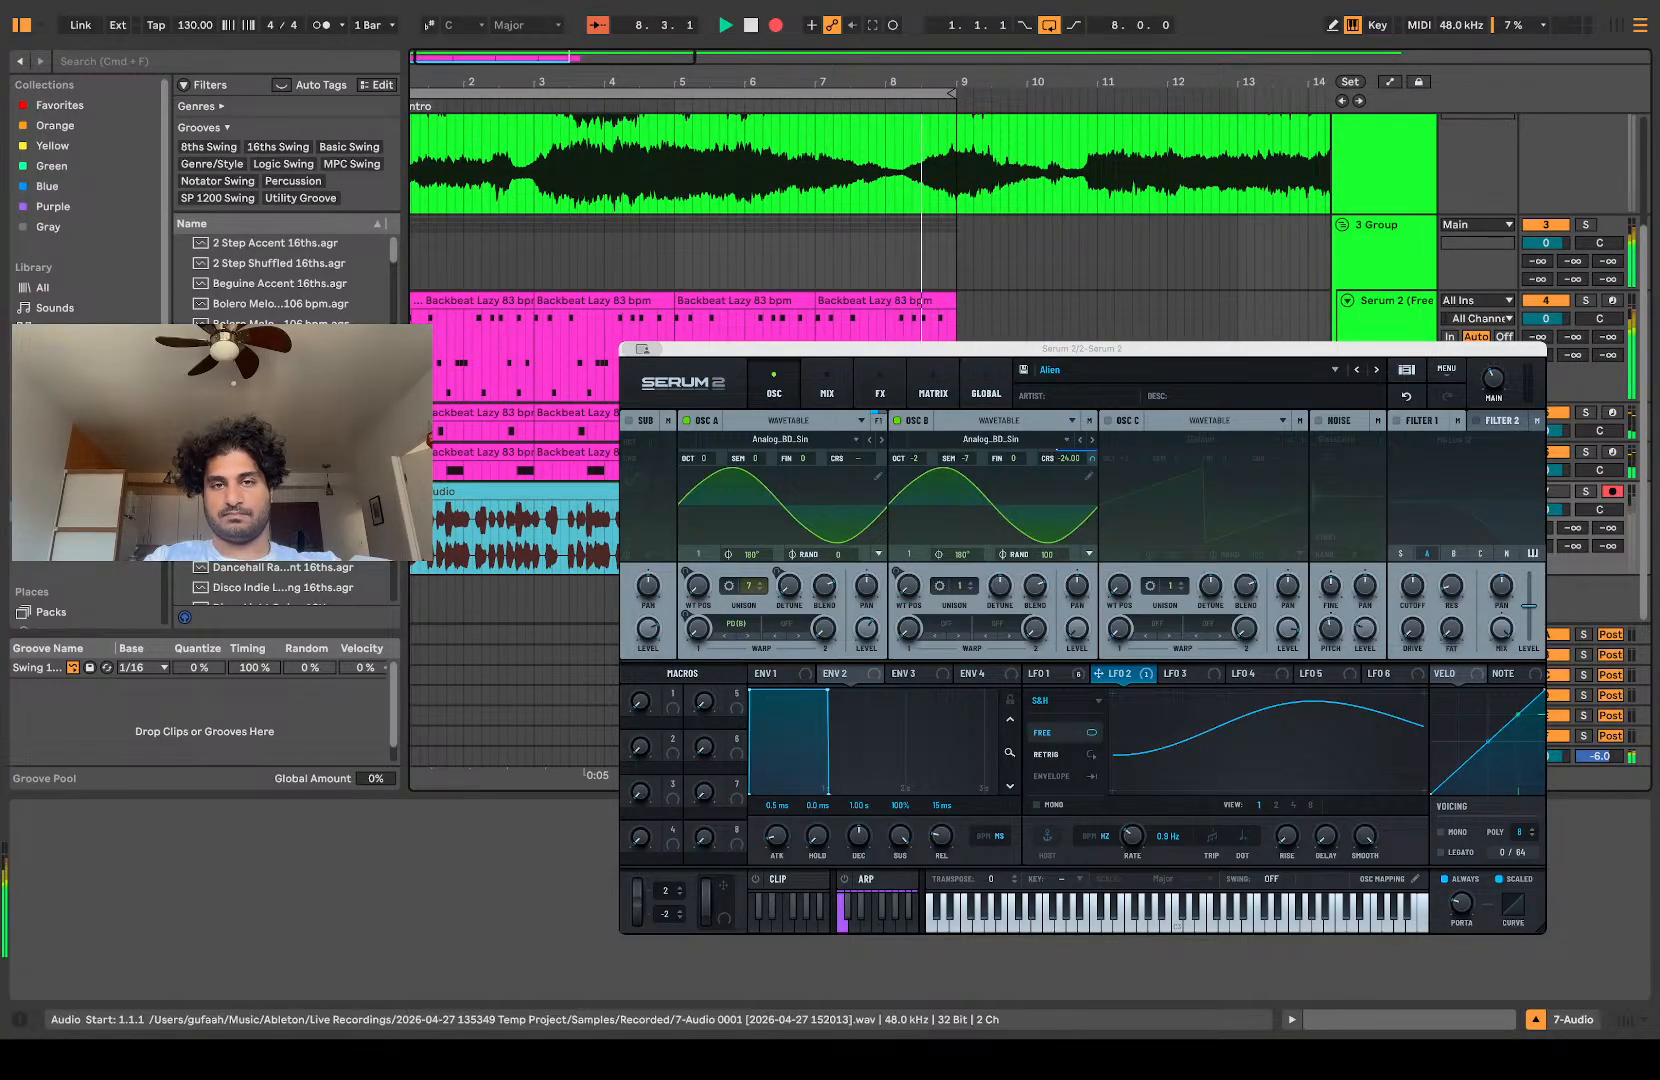
{"action": "key", "text": "space"}
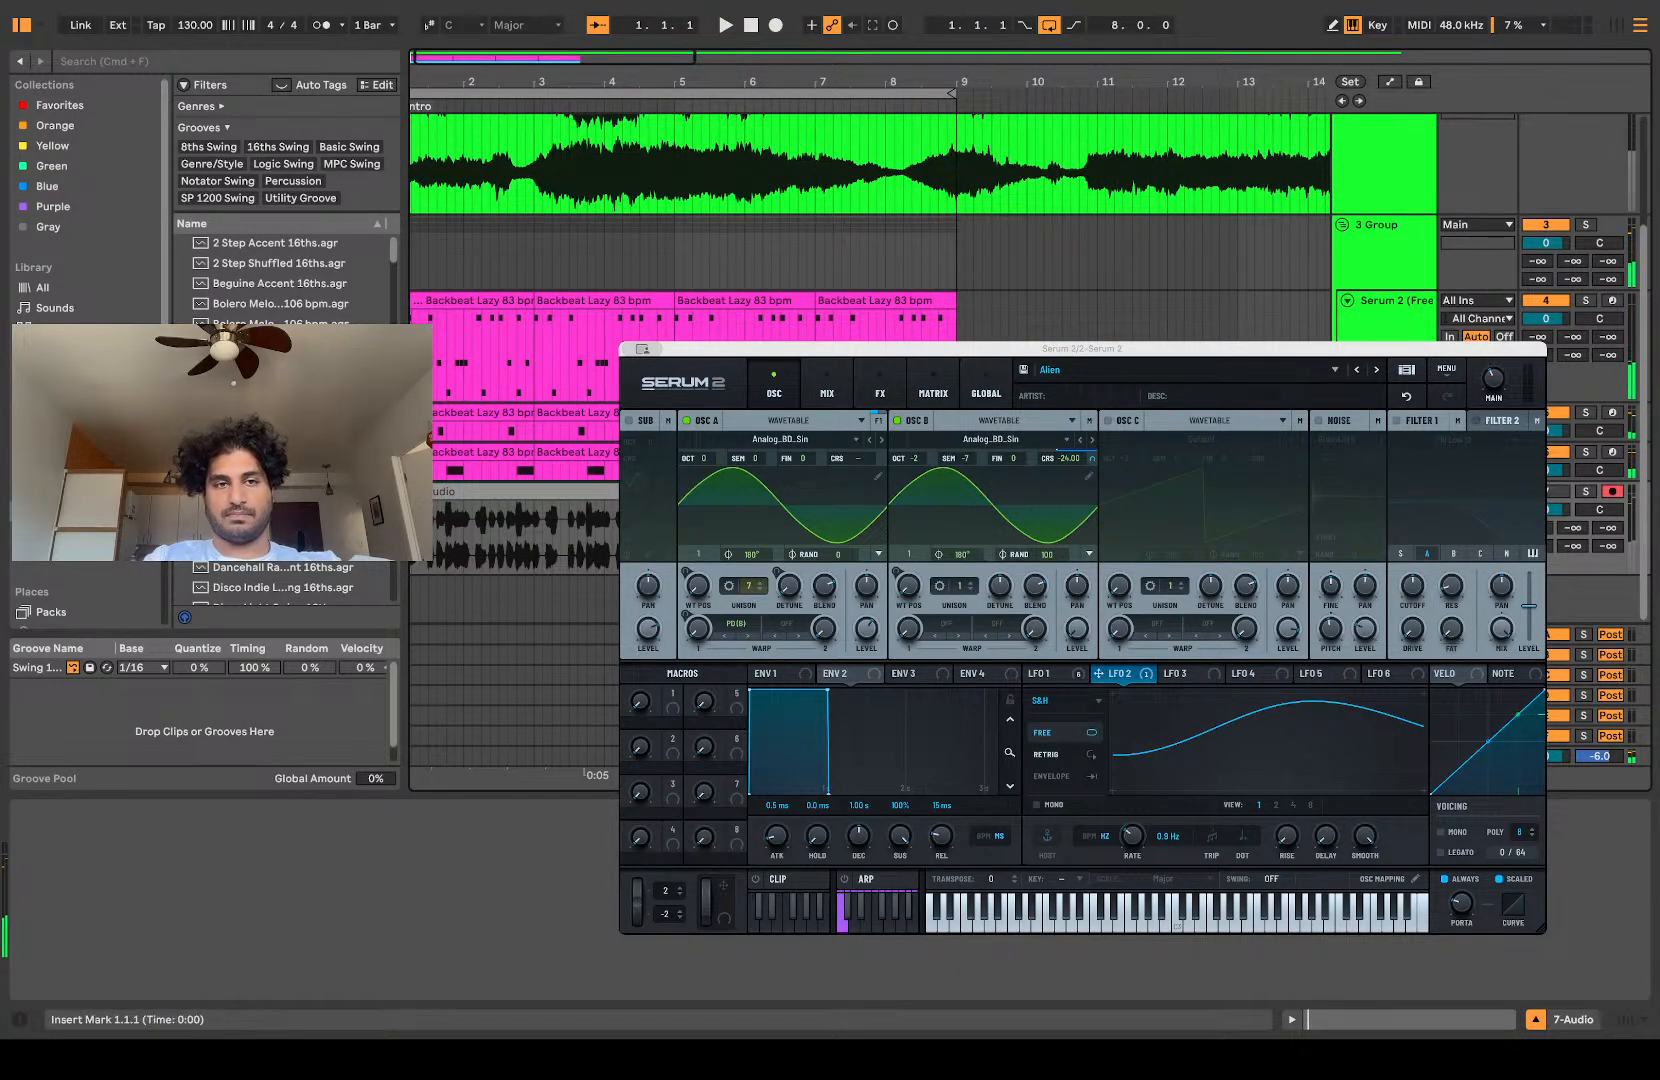
{"action": "scroll", "coordinate": [524, 556], "scroll_direction": "left", "scroll_amount": 1}
{"action": "left_click", "coordinate": [459, 494]}
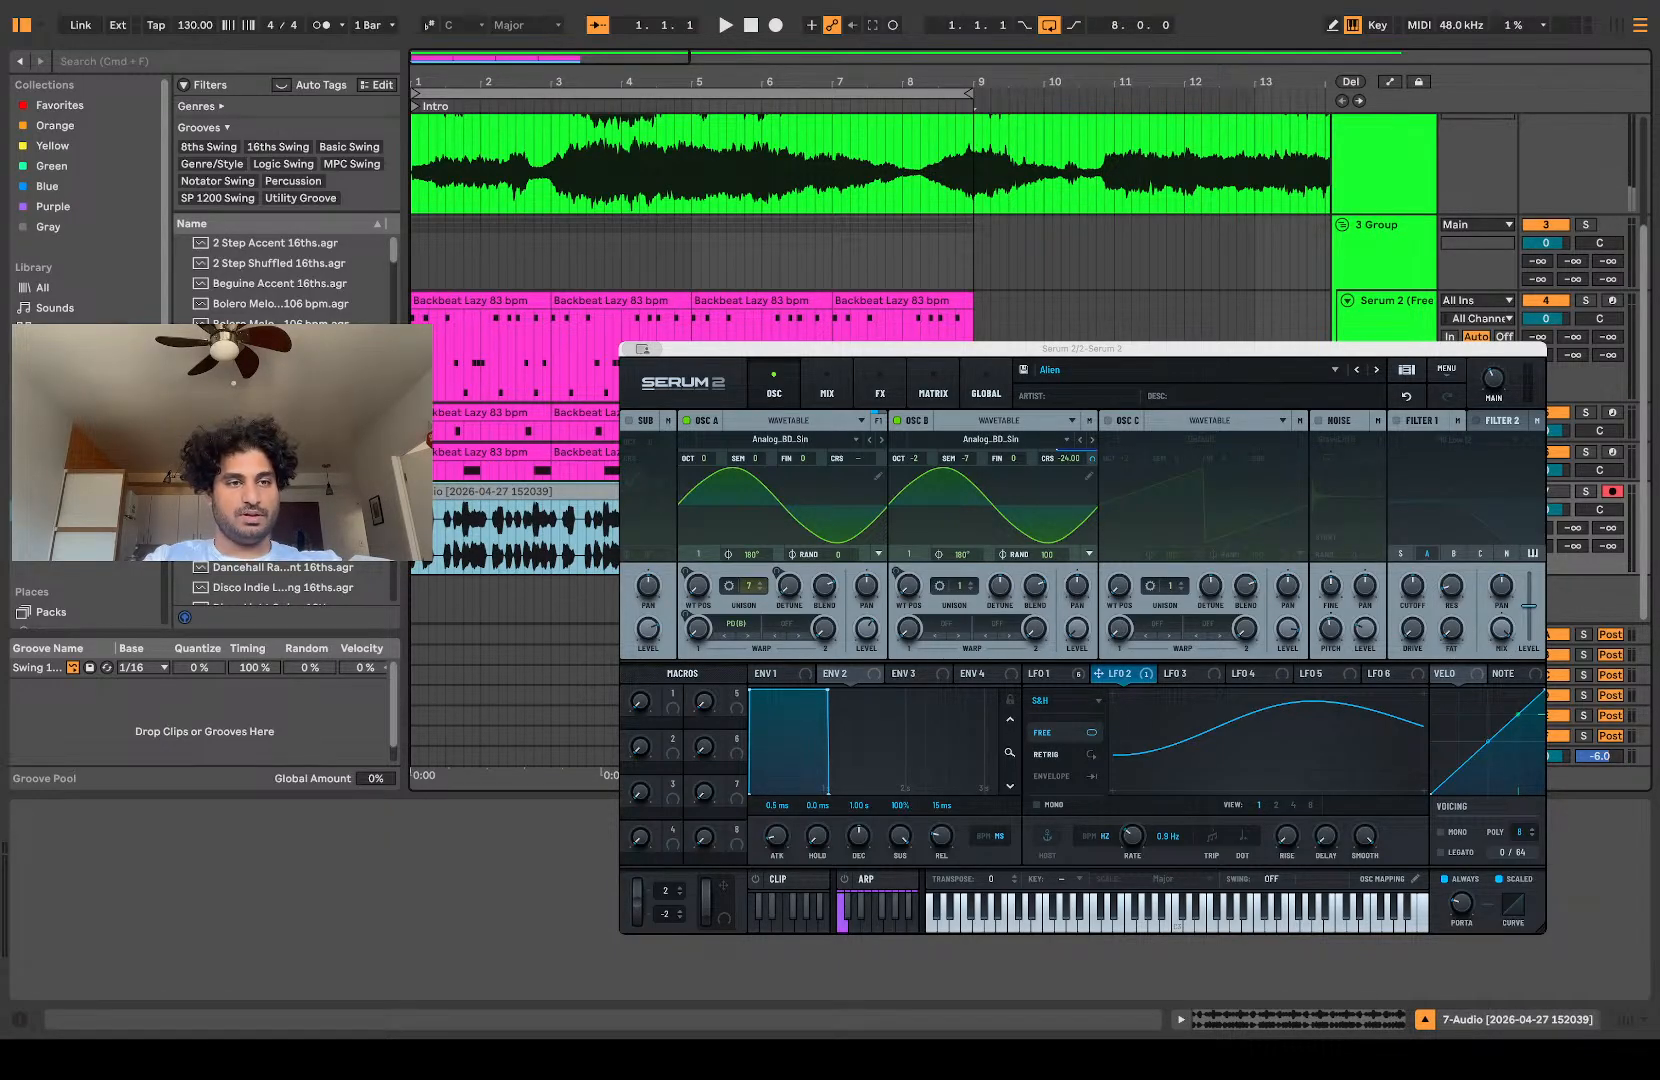
Step: Find the Percussion Loops folder under Drum Loops in the personal sample packs and save the consolidated clip there
{"action": "scroll", "coordinate": [85, 200], "scroll_direction": "down", "scroll_amount": 5}
{"action": "left_click", "coordinate": [86, 578]}
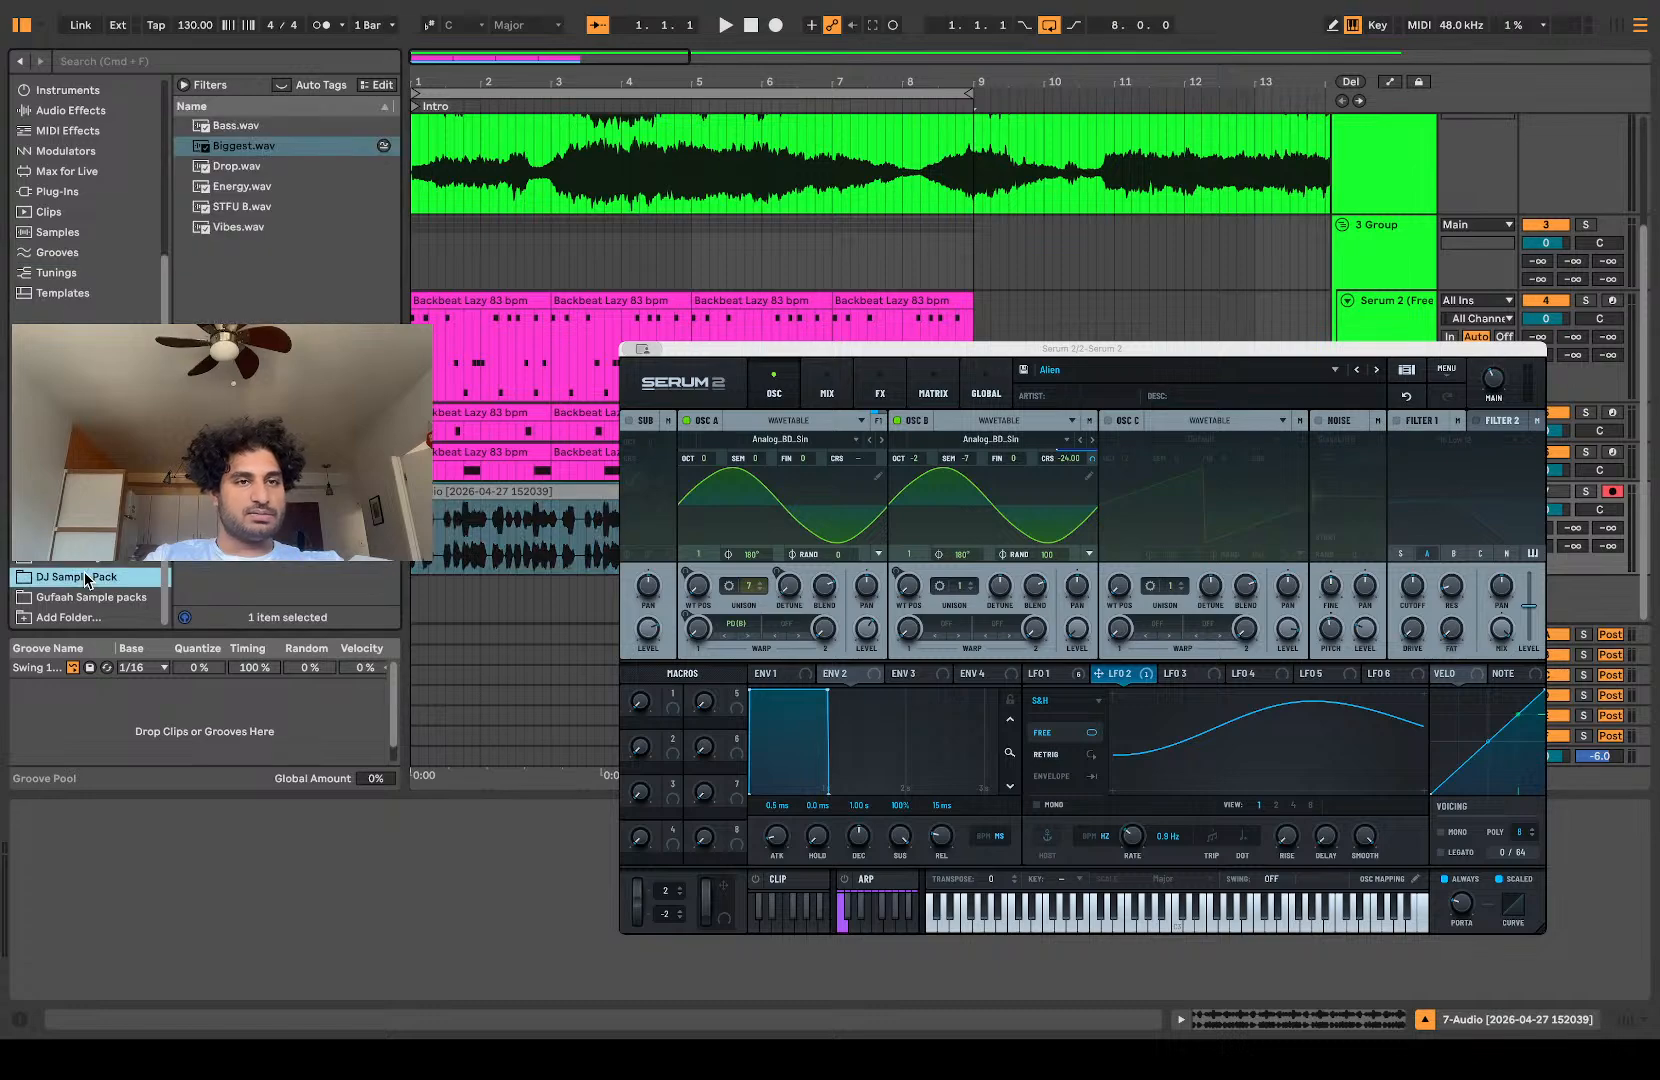
{"action": "left_click", "coordinate": [84, 536]}
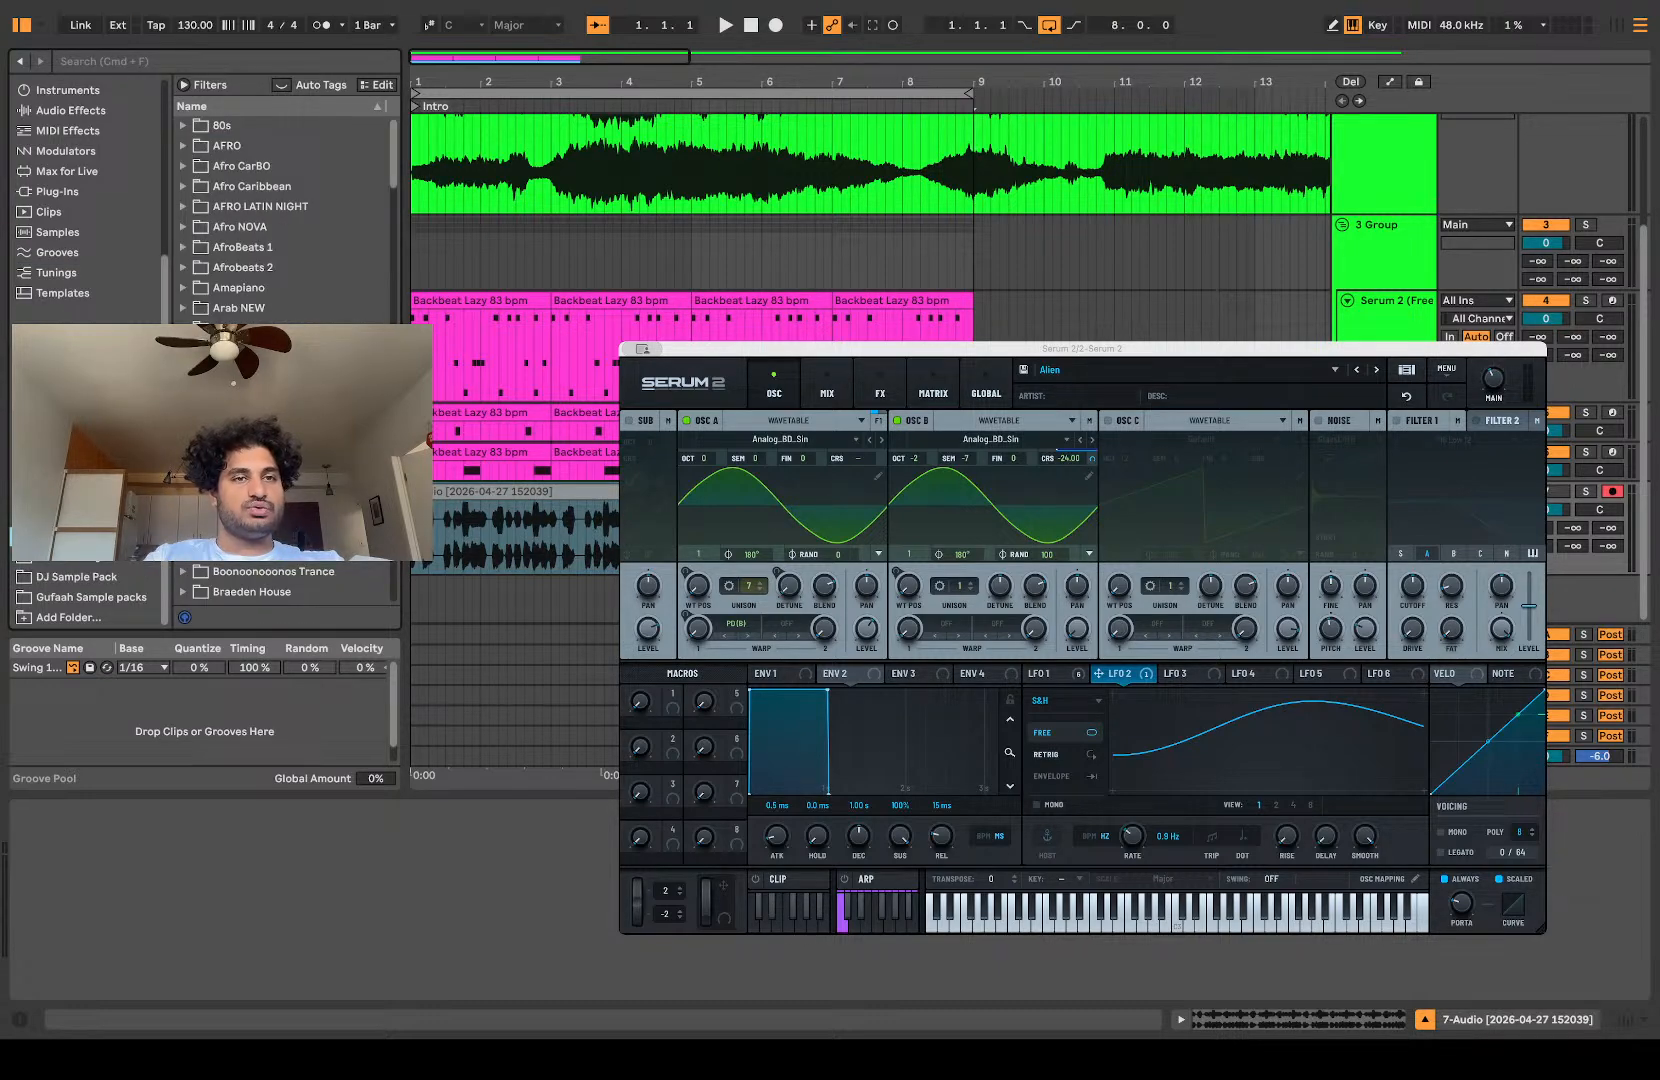
{"action": "left_click", "coordinate": [84, 516]}
{"action": "left_click", "coordinate": [84, 455]}
{"action": "left_click", "coordinate": [76, 598]}
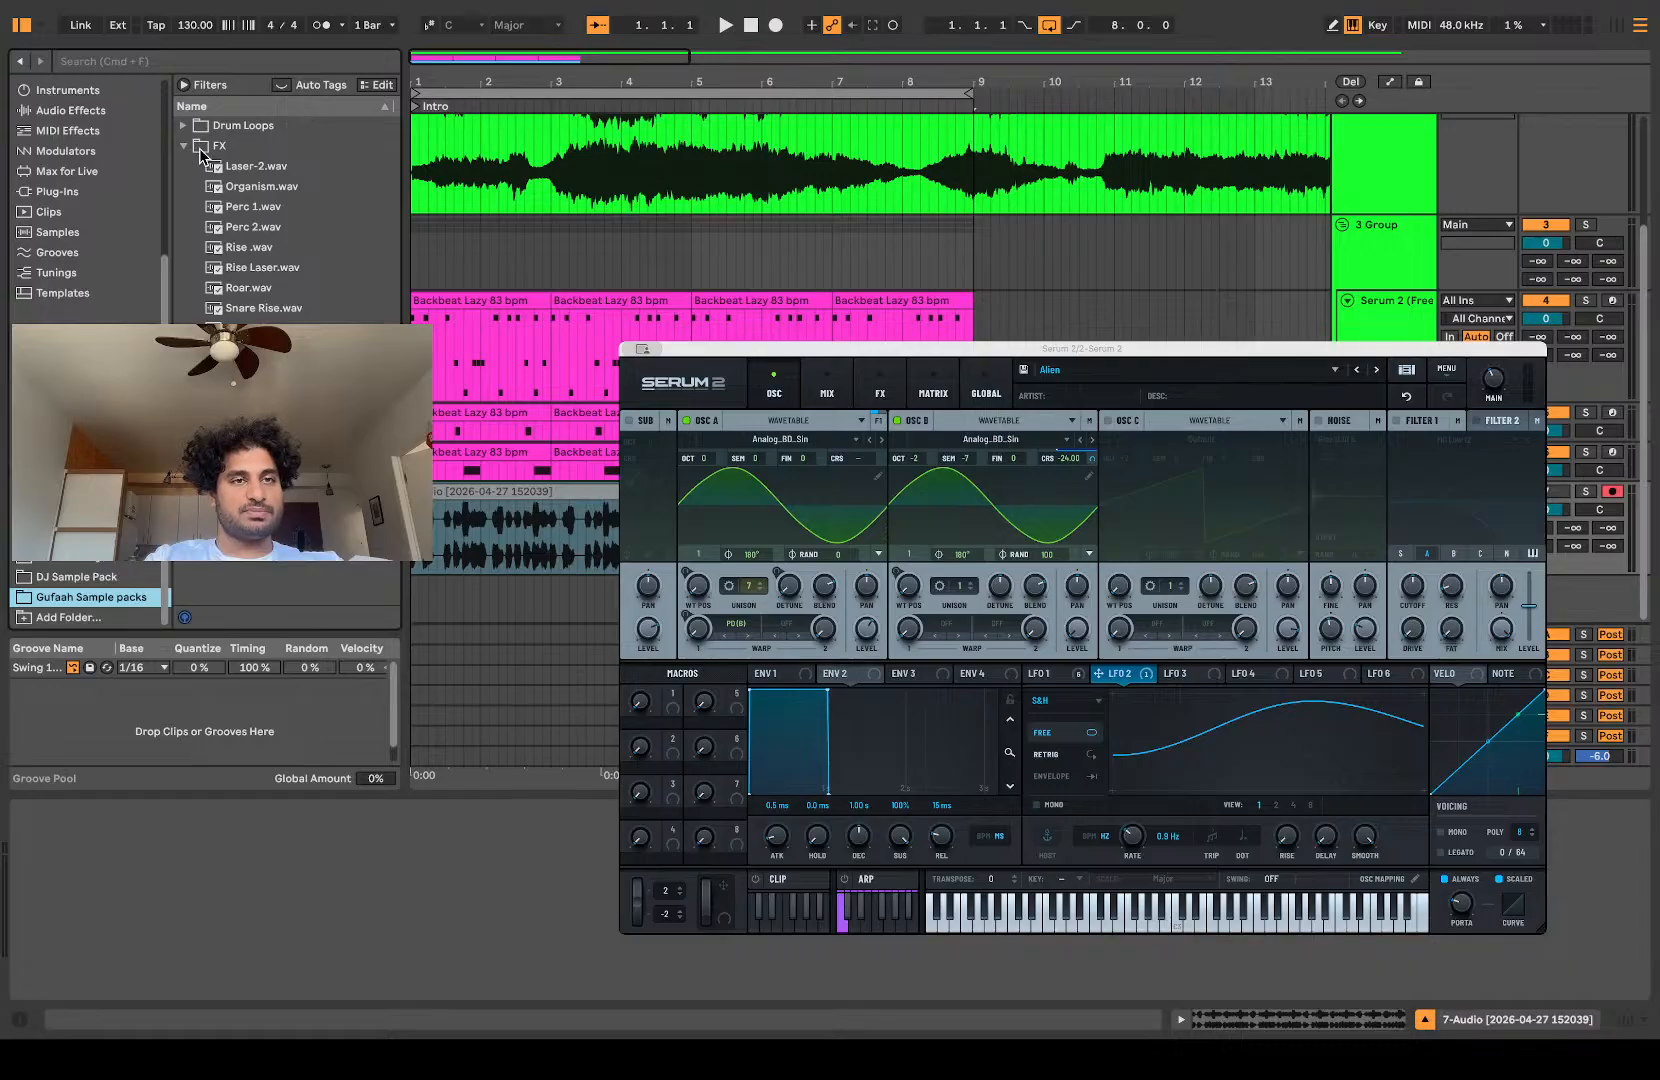
{"action": "left_click", "coordinate": [185, 124]}
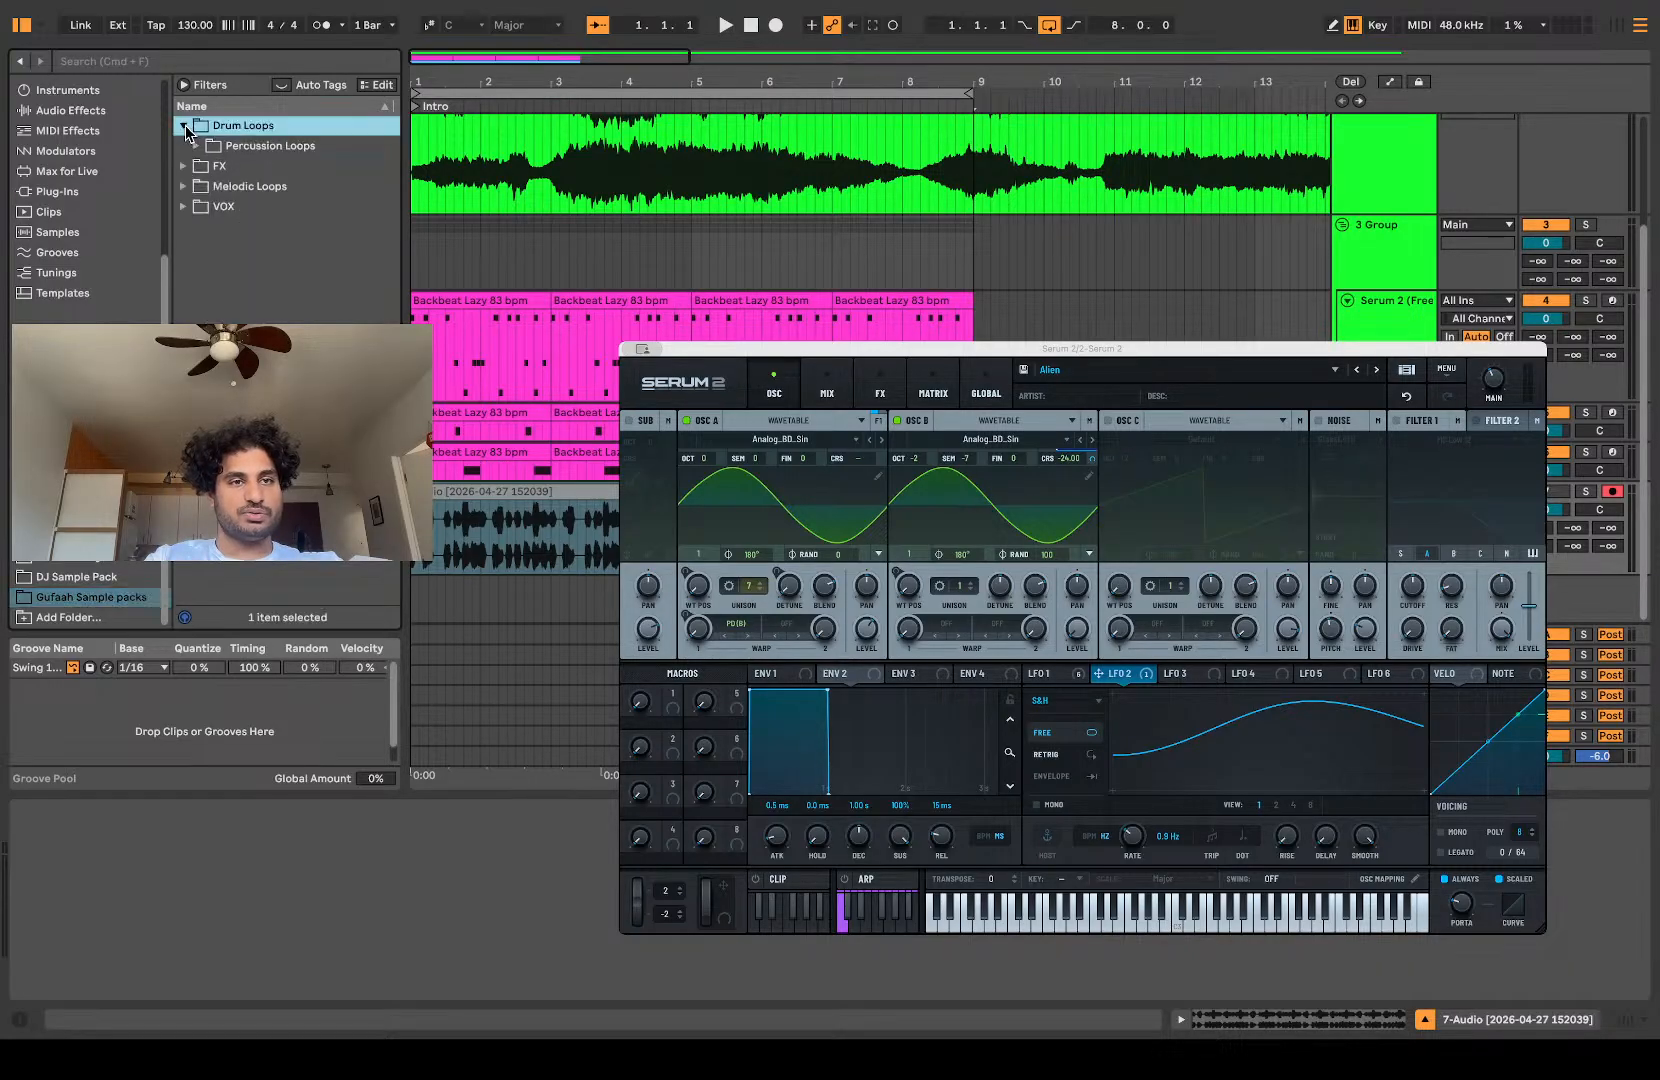
{"action": "left_click", "coordinate": [197, 146]}
{"action": "left_click_drag", "start_coordinate": [524, 490], "coordinate": [250, 256]}
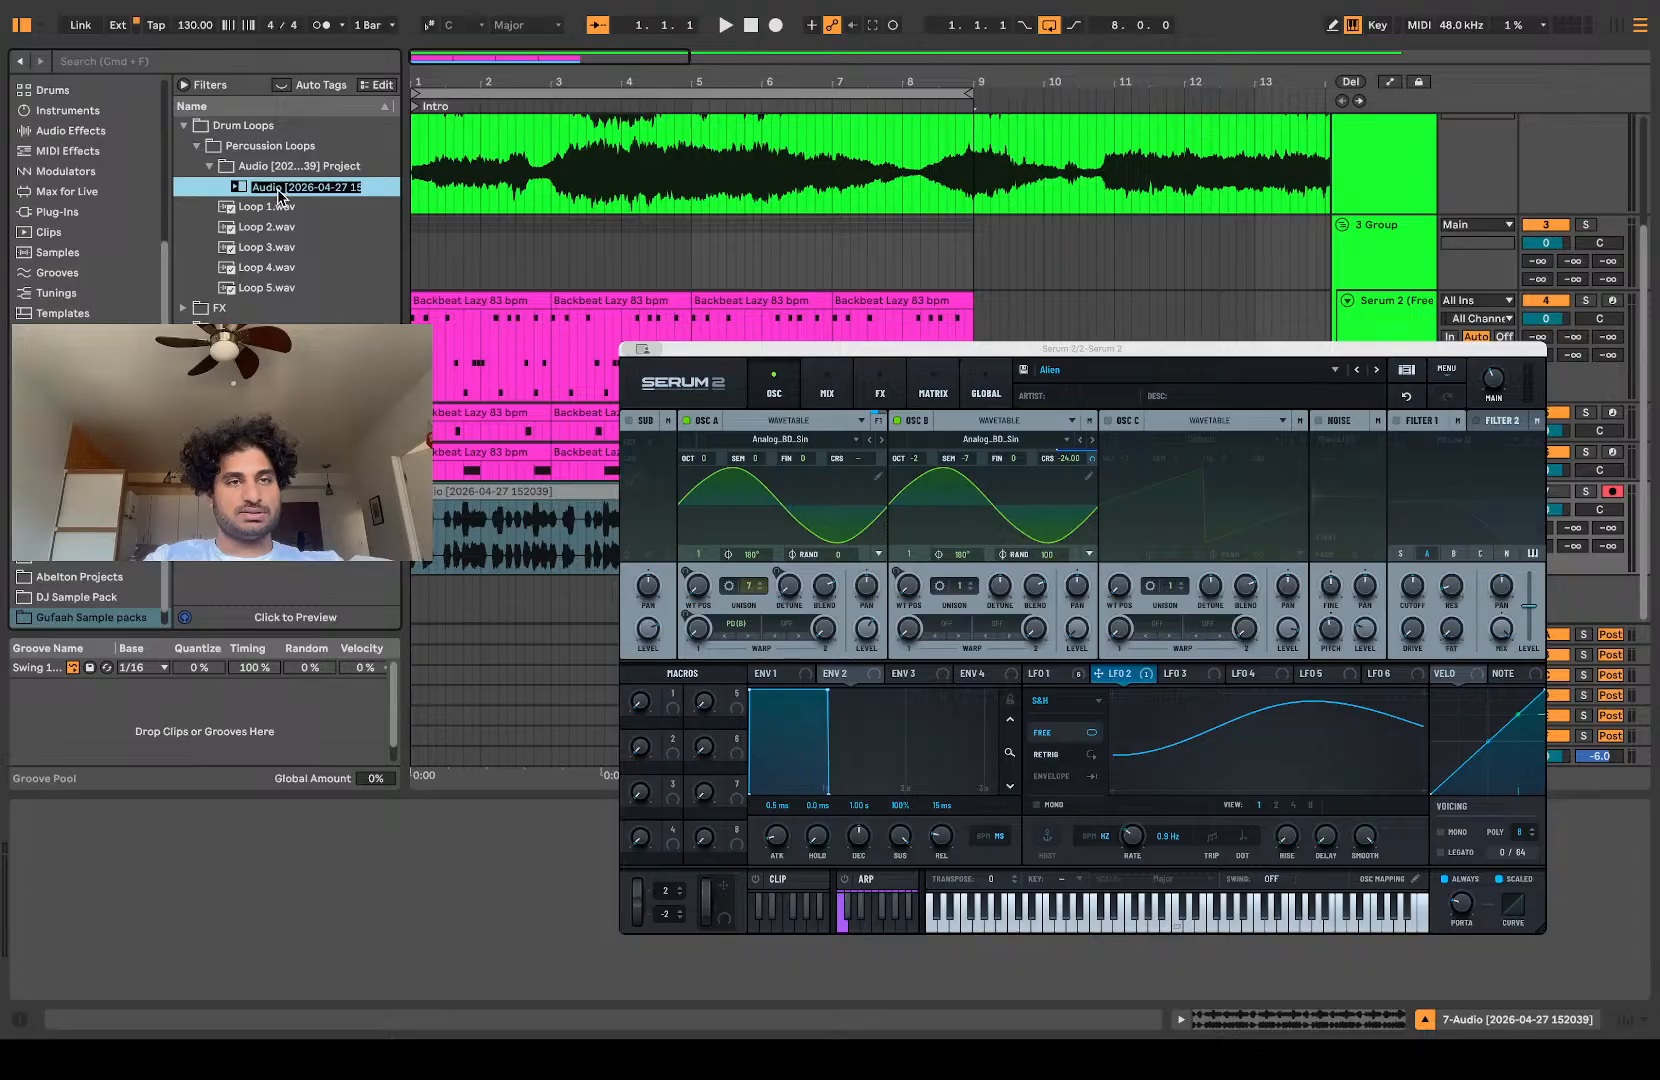
Step: Expand the saved clip's project folder down to Consolidate and rename its audio file as Loop 6
{"action": "left_click", "coordinate": [212, 166]}
{"action": "left_click", "coordinate": [212, 166]}
{"action": "left_click", "coordinate": [212, 166]}
{"action": "left_click", "coordinate": [210, 166]}
{"action": "left_click", "coordinate": [221, 186]}
{"action": "left_click", "coordinate": [234, 206]}
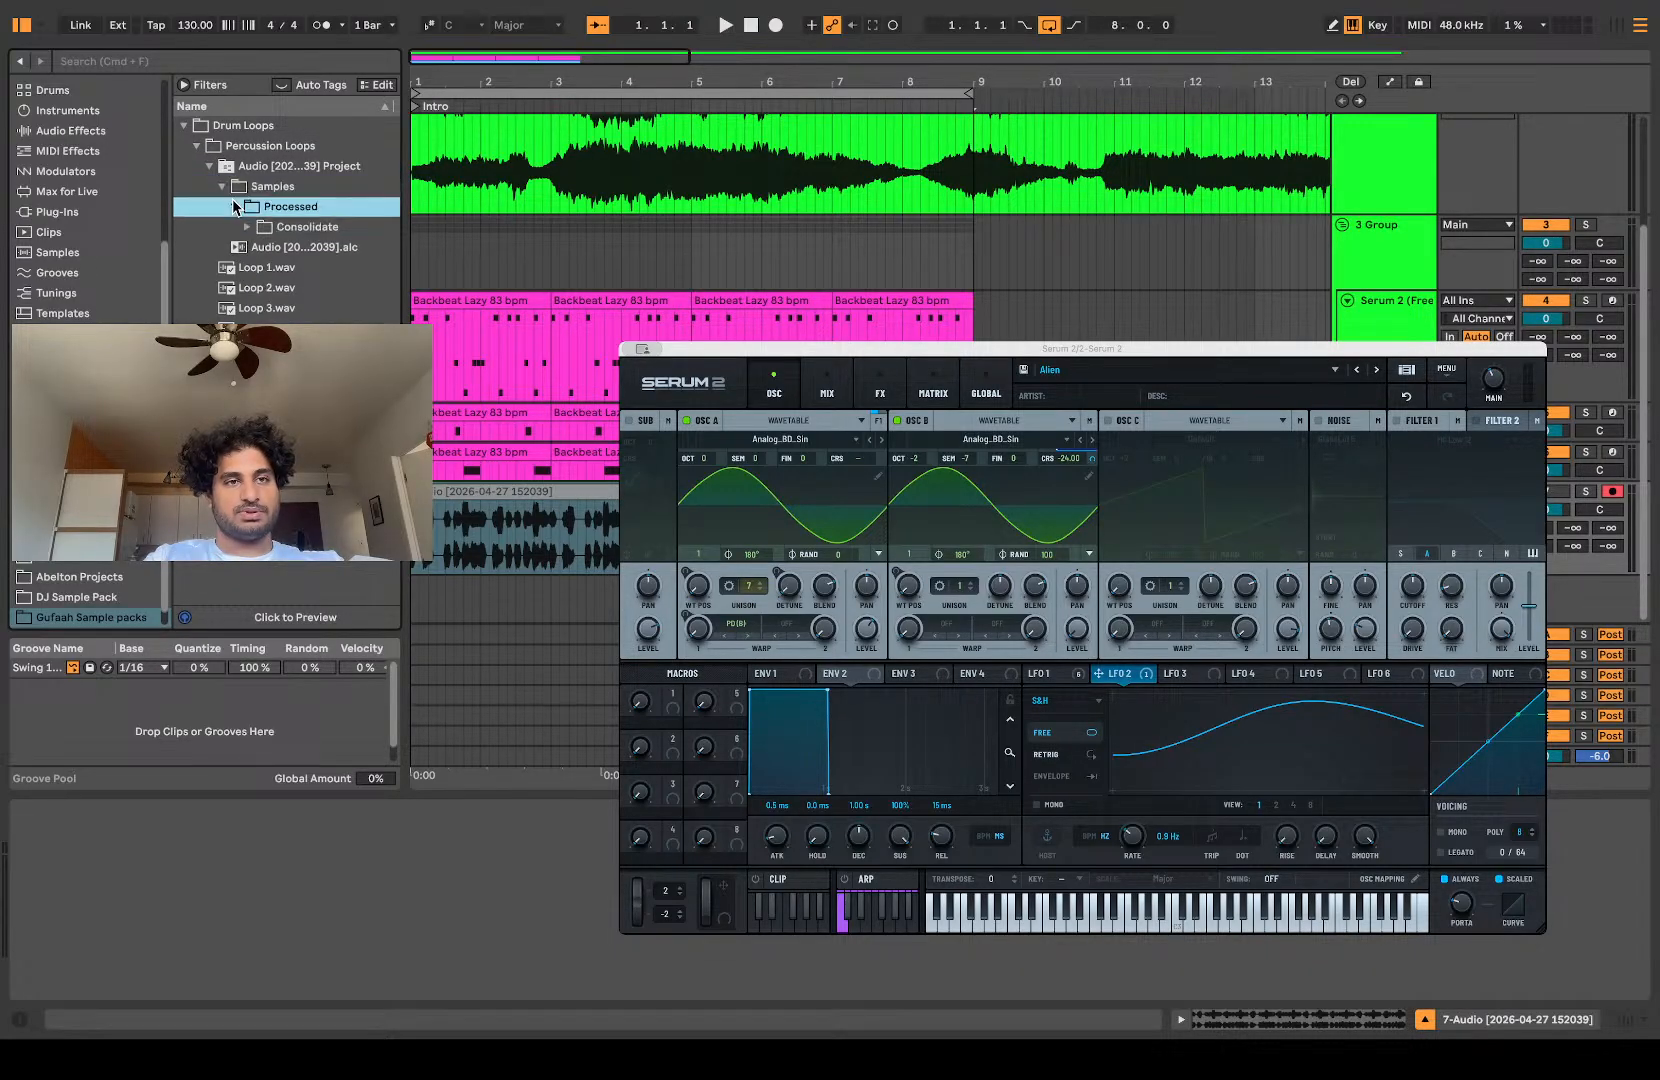
{"action": "left_click", "coordinate": [246, 227]}
{"action": "left_click", "coordinate": [287, 249]}
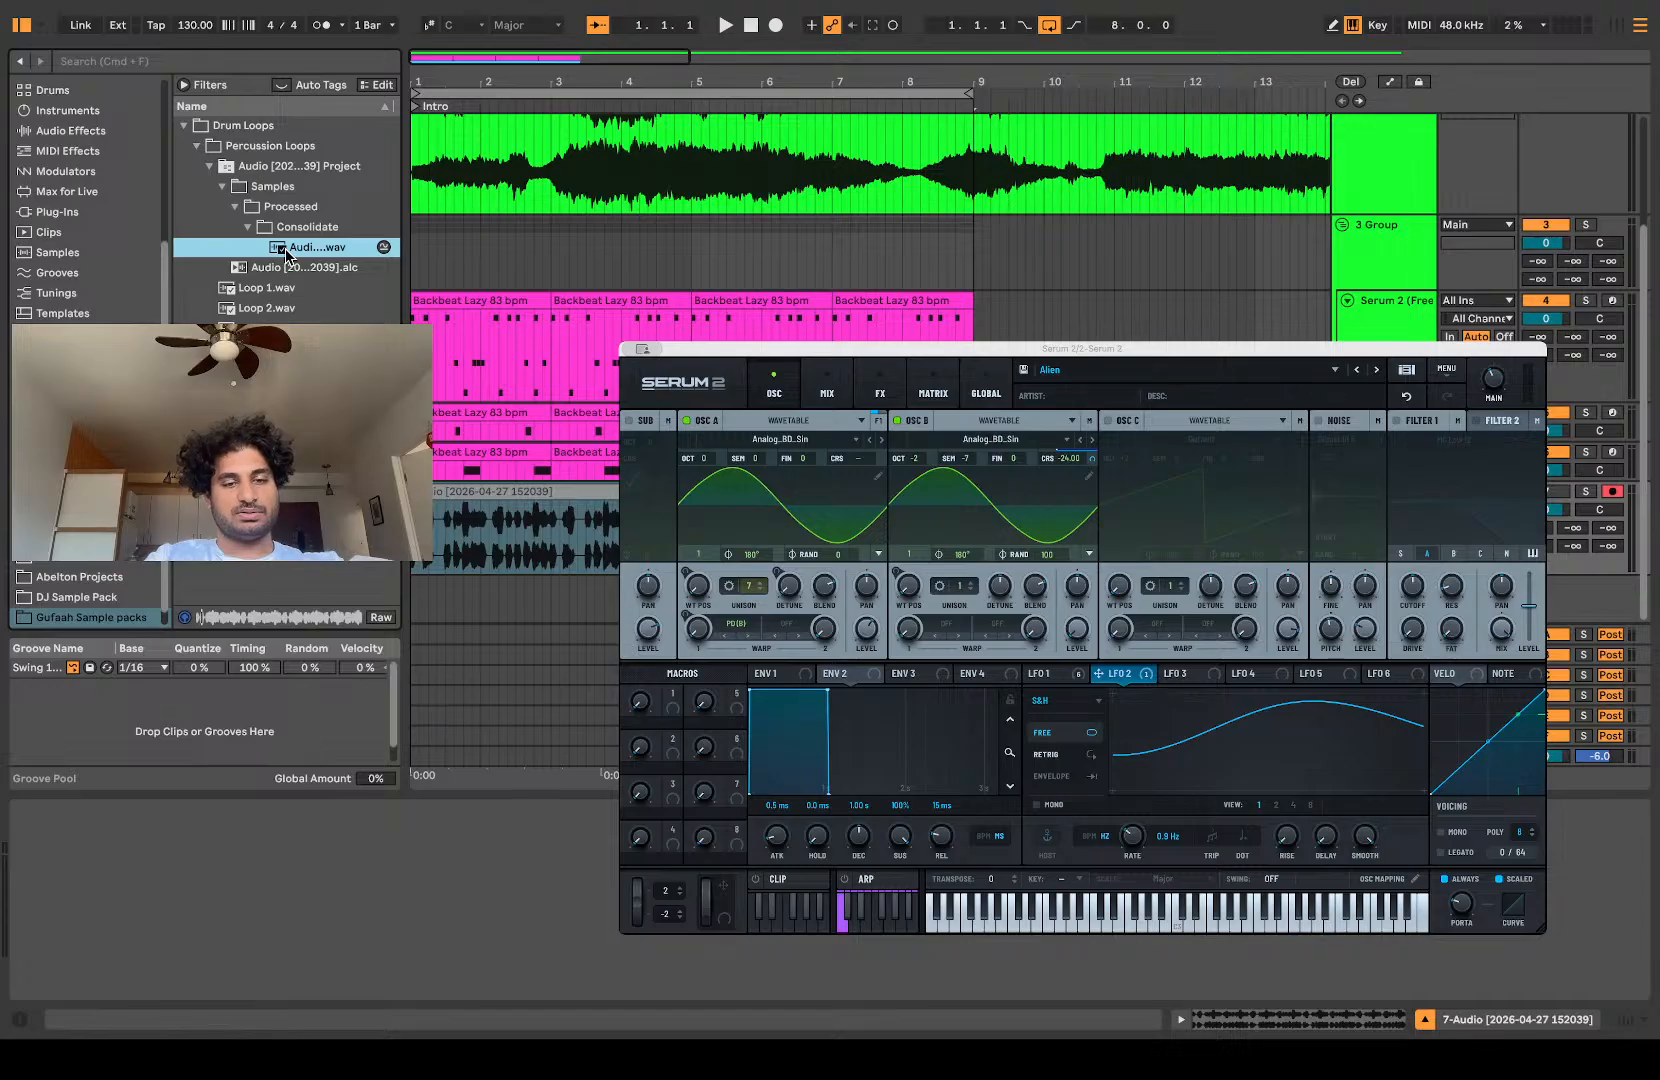
{"action": "type", "text": "6"}
{"action": "key", "text": "Return"}
Step: Move Loop 6.wav into the Percussion Loops folder and delete the leftover Audio project folder
{"action": "left_click_drag", "start_coordinate": [279, 248], "coordinate": [221, 291]}
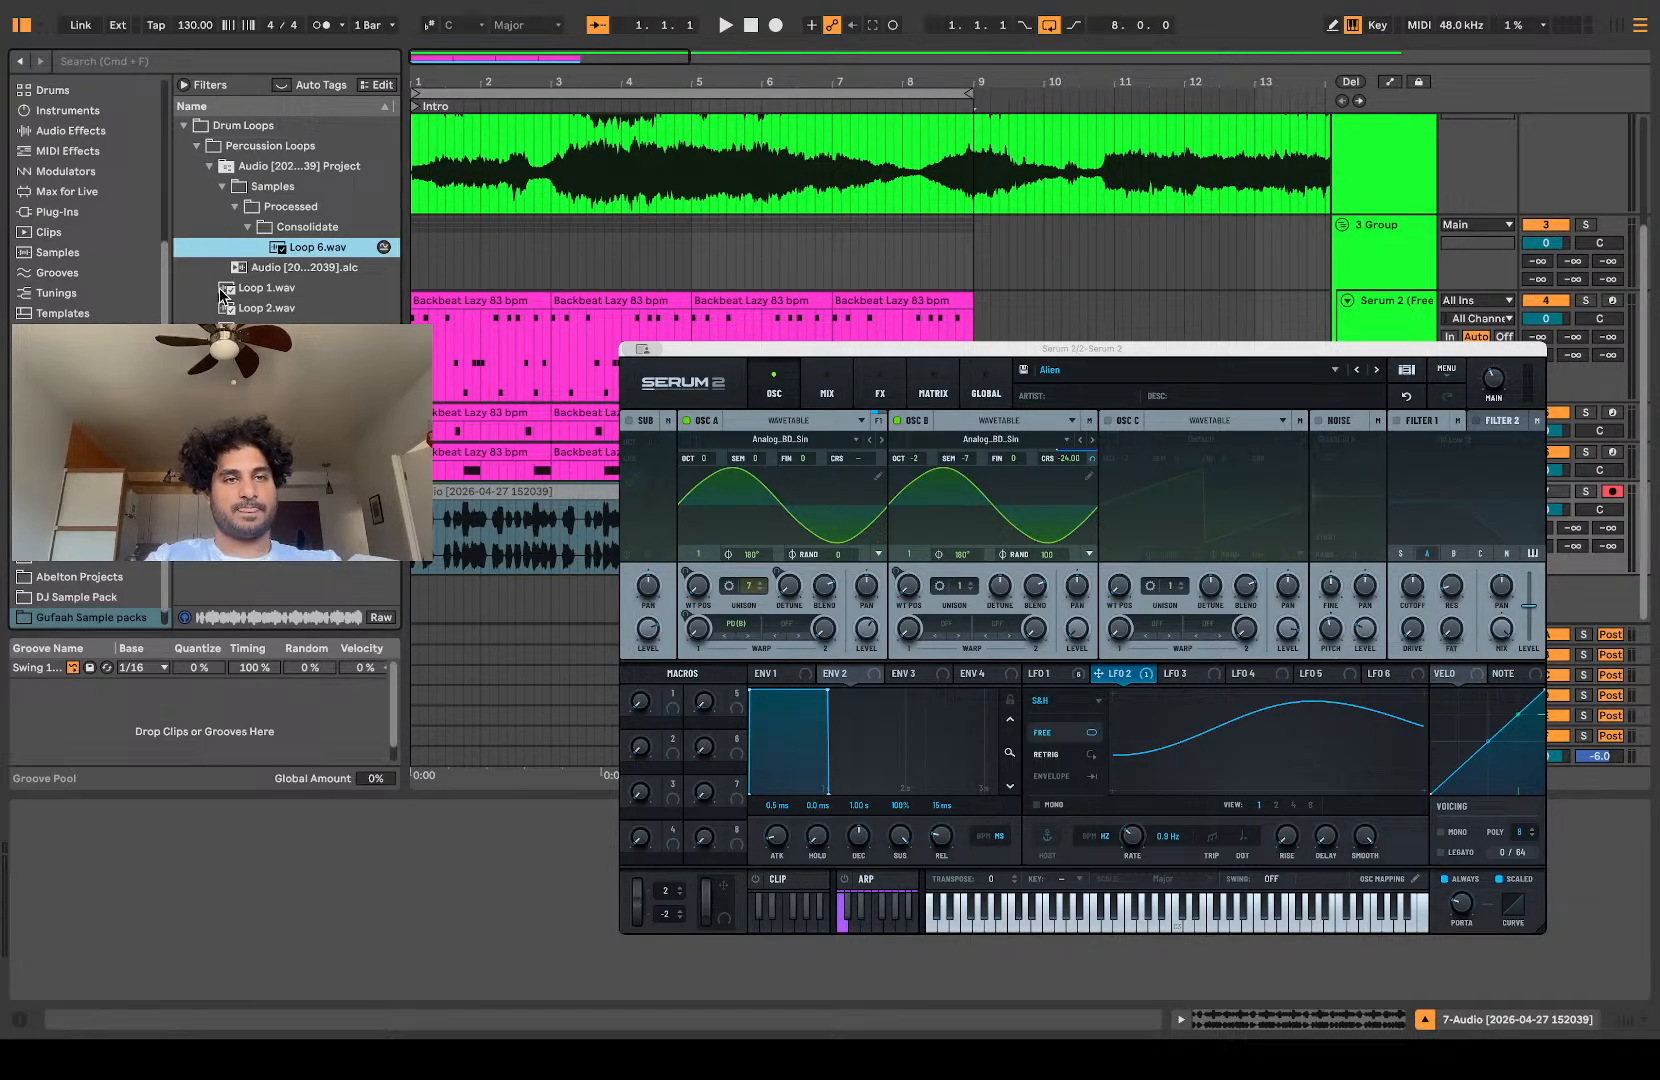
{"action": "left_click", "coordinate": [223, 169]}
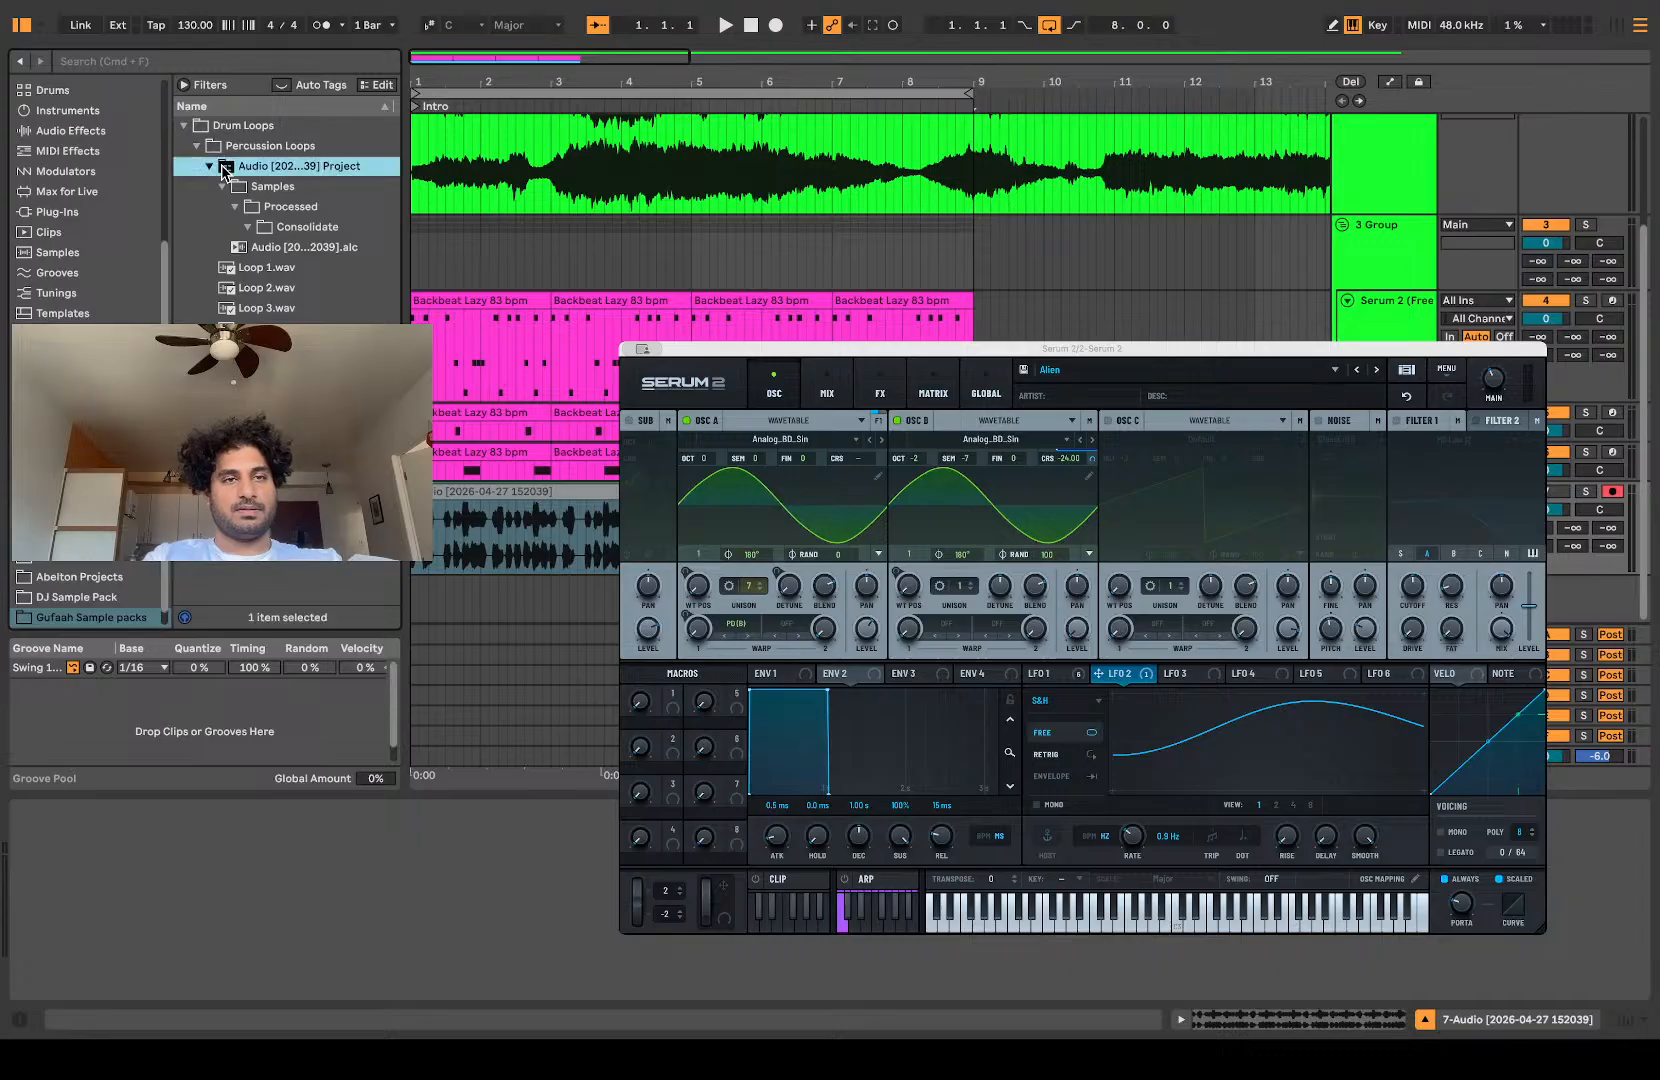
{"action": "key", "text": "Delete"}
Step: Clear the slice MIDI clips, move the recorded audio track above the group, and delete the group with its tracks
{"action": "left_click_drag", "start_coordinate": [1126, 302], "coordinate": [411, 467]}
{"action": "key", "text": "Delete"}
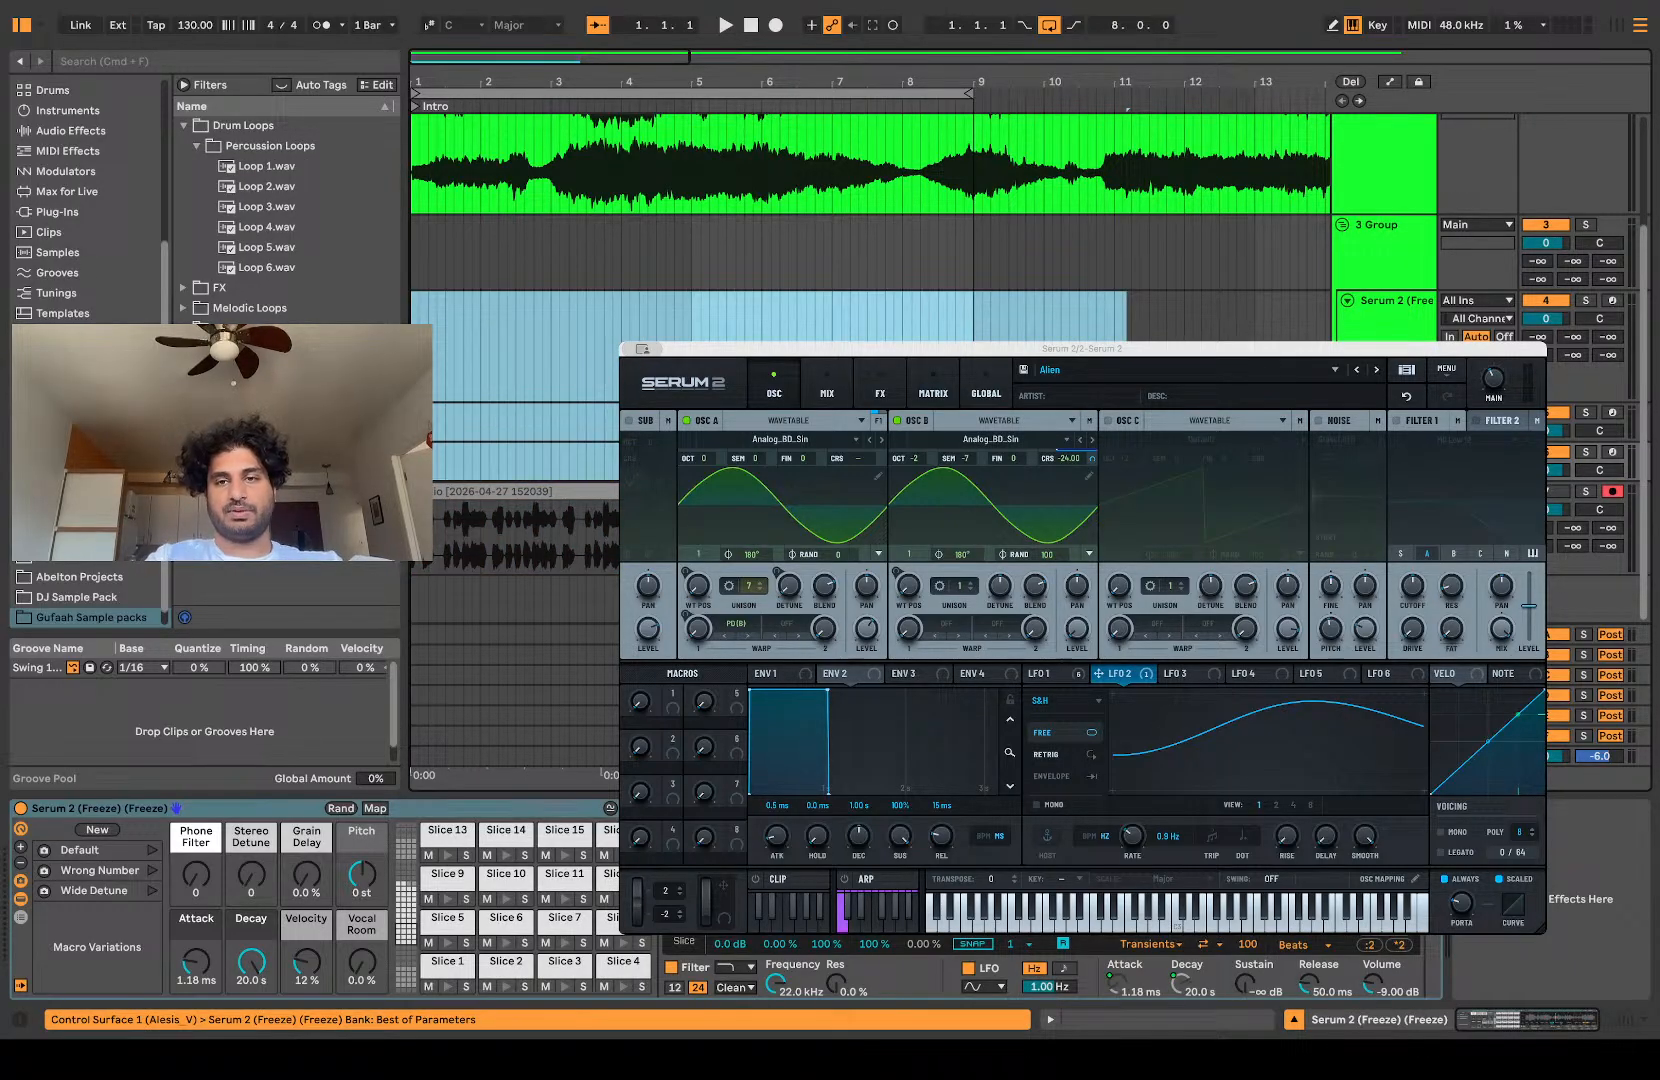
{"action": "left_click", "coordinate": [1559, 493]}
{"action": "left_click_drag", "start_coordinate": [1585, 562], "coordinate": [1392, 240]}
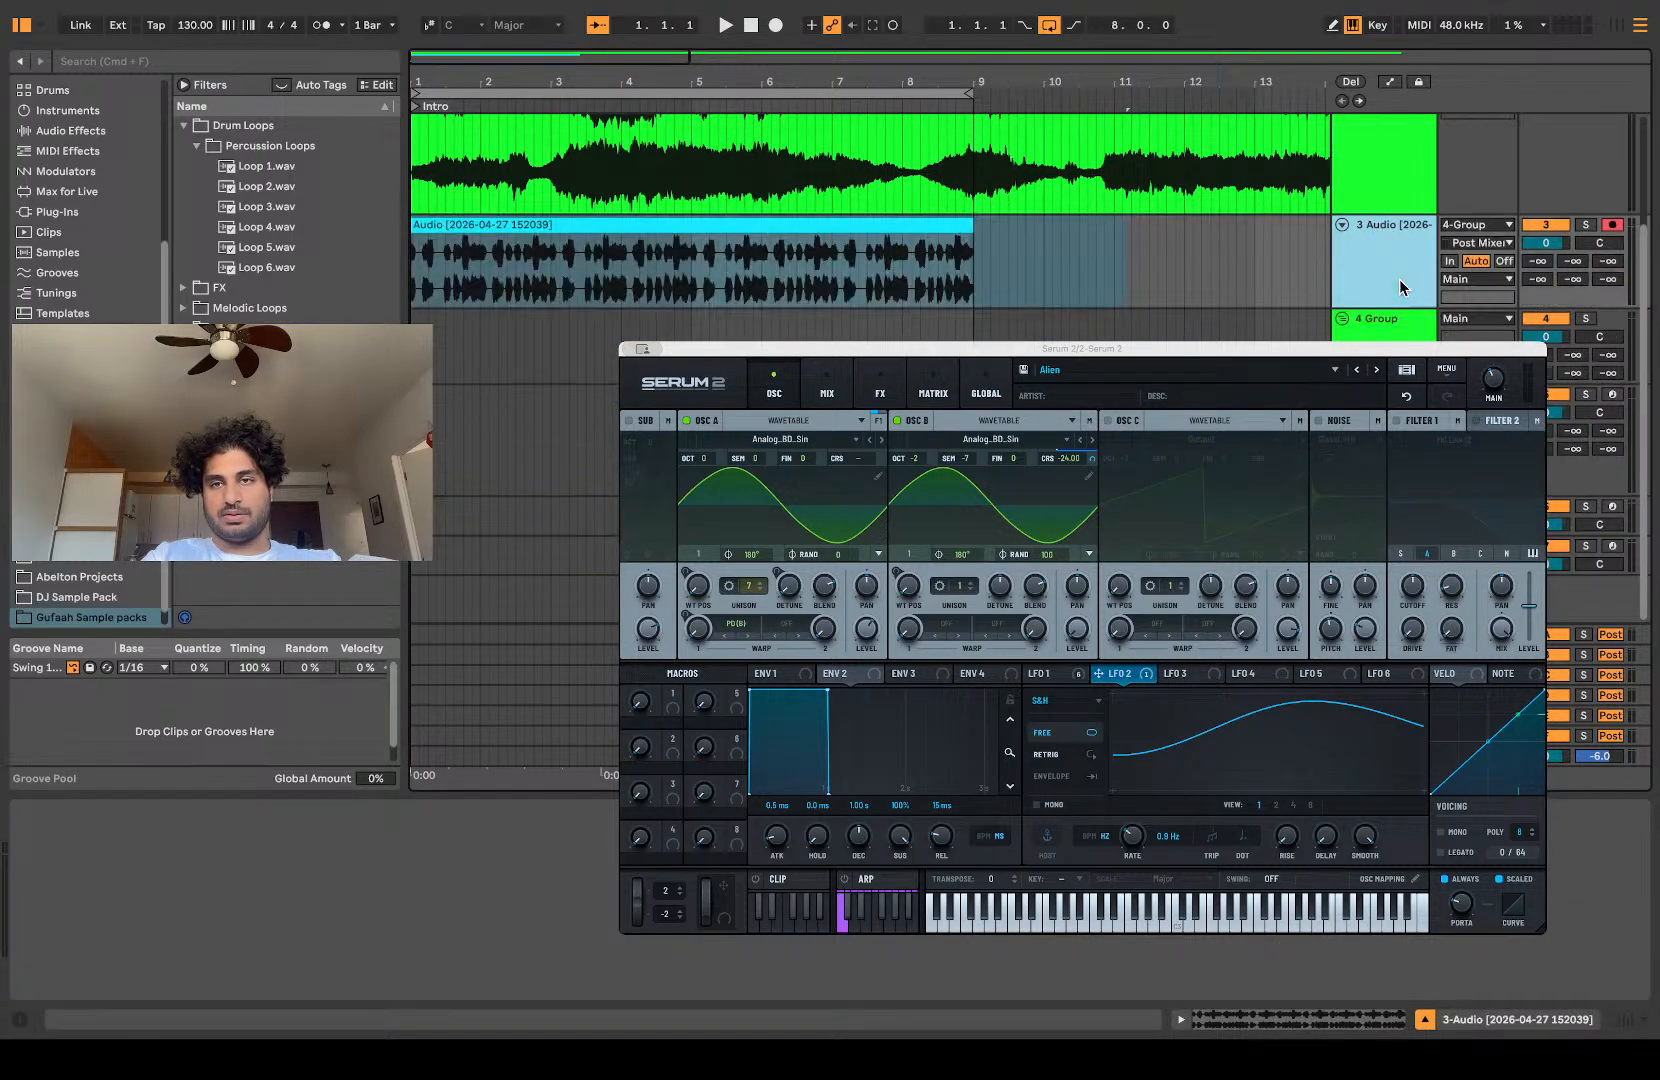
{"action": "key", "text": "Delete"}
Step: Listen to the recorded audio loop from 1.1.1 and inspect its waveform
{"action": "scroll", "coordinate": [567, 335], "scroll_direction": "up", "scroll_amount": 5}
{"action": "key", "text": "space"}
{"action": "scroll", "coordinate": [582, 337], "scroll_direction": "down", "scroll_amount": 5}
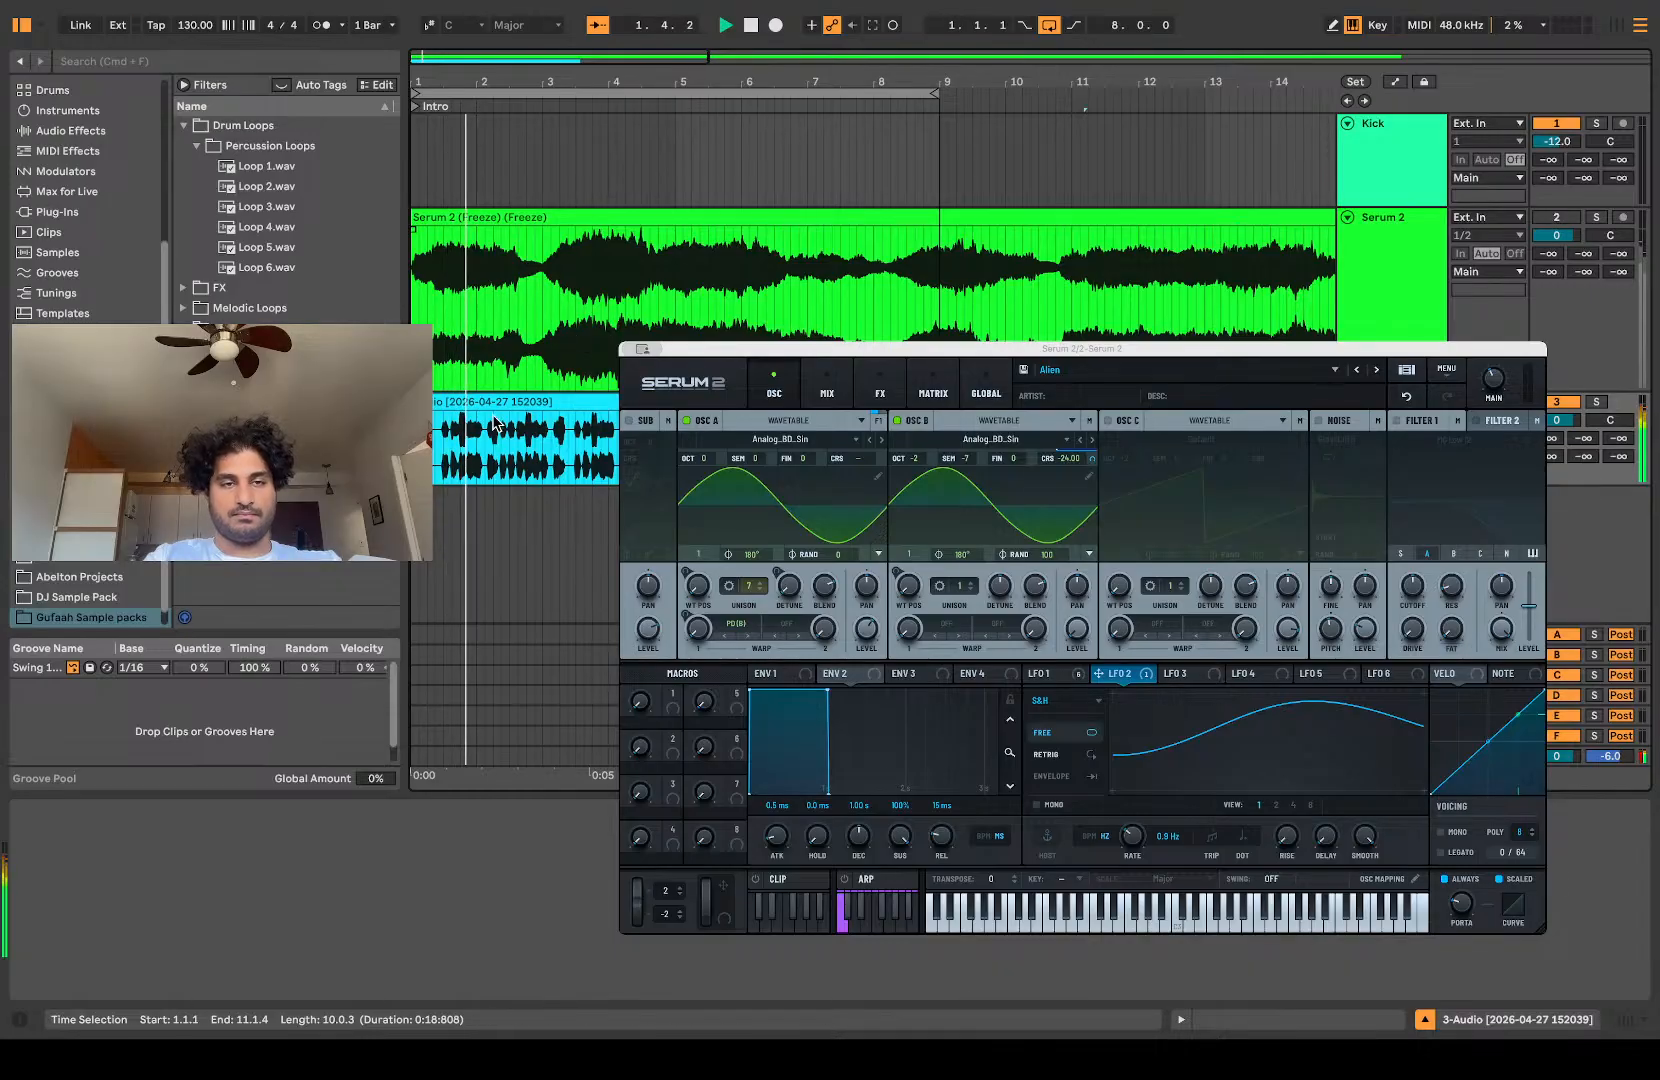
{"action": "scroll", "coordinate": [499, 422], "scroll_direction": "up", "scroll_amount": 5}
{"action": "scroll", "coordinate": [492, 436], "scroll_direction": "left", "scroll_amount": 2}
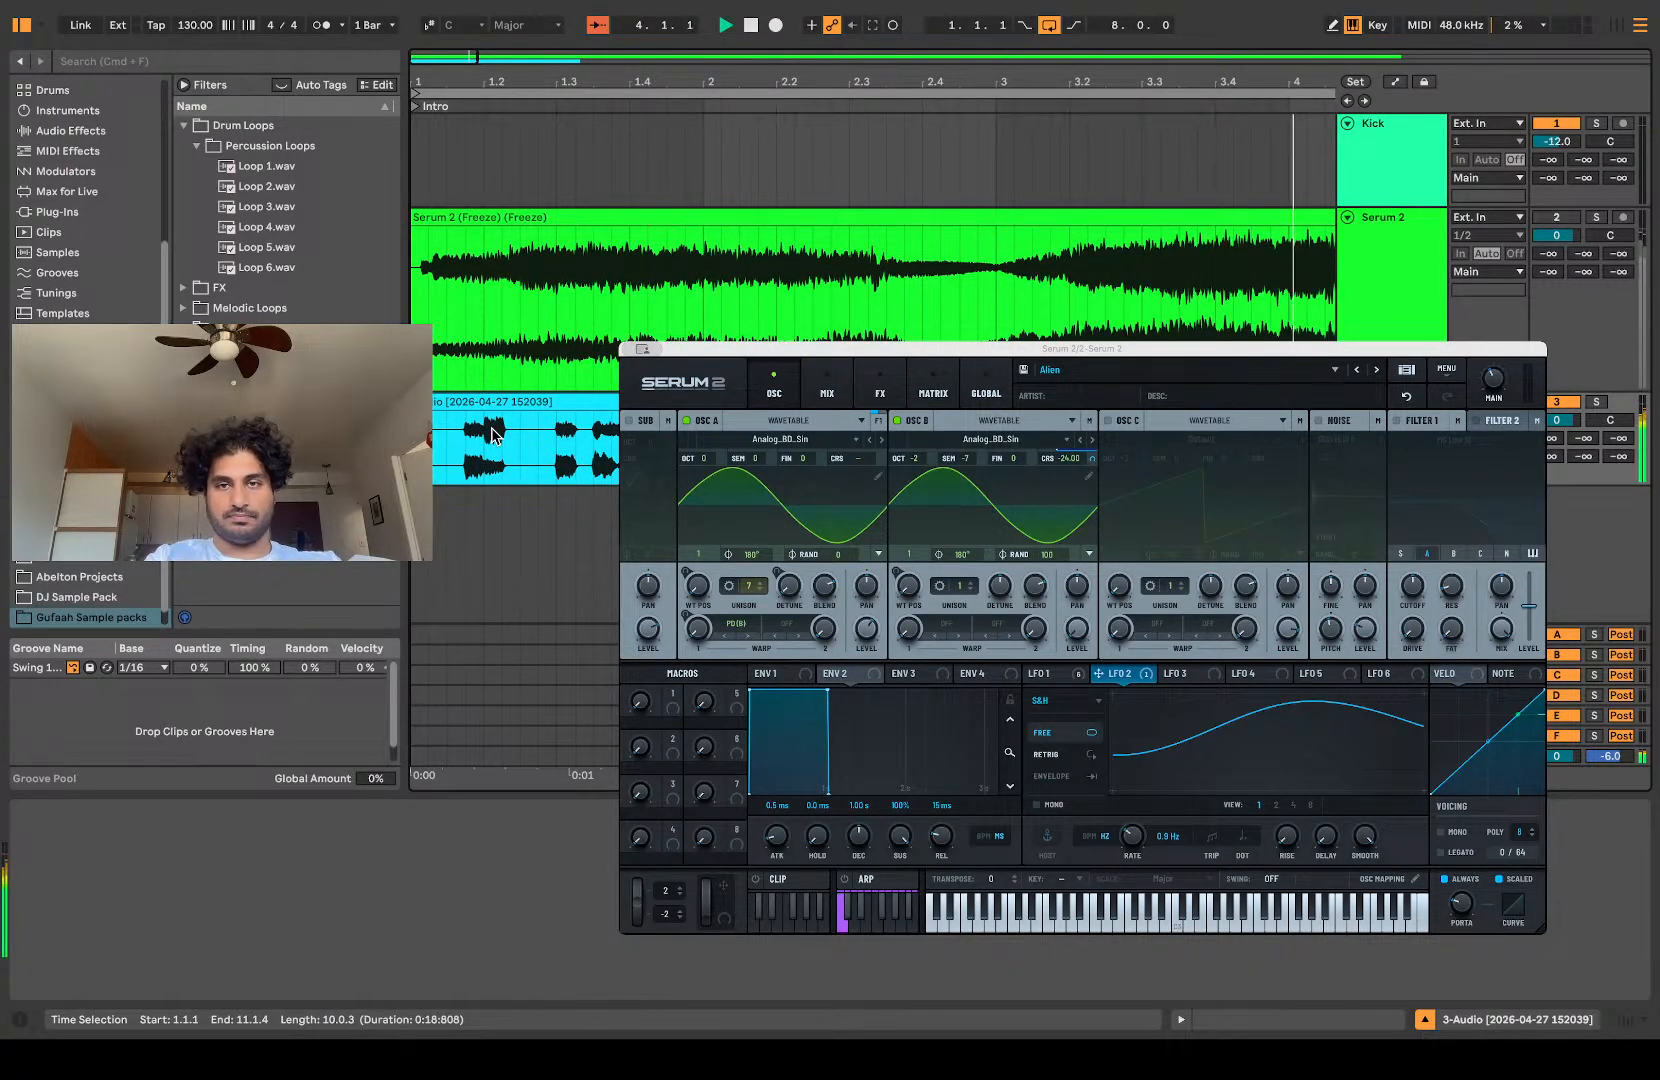
{"action": "scroll", "coordinate": [493, 434], "scroll_direction": "down", "scroll_amount": 5}
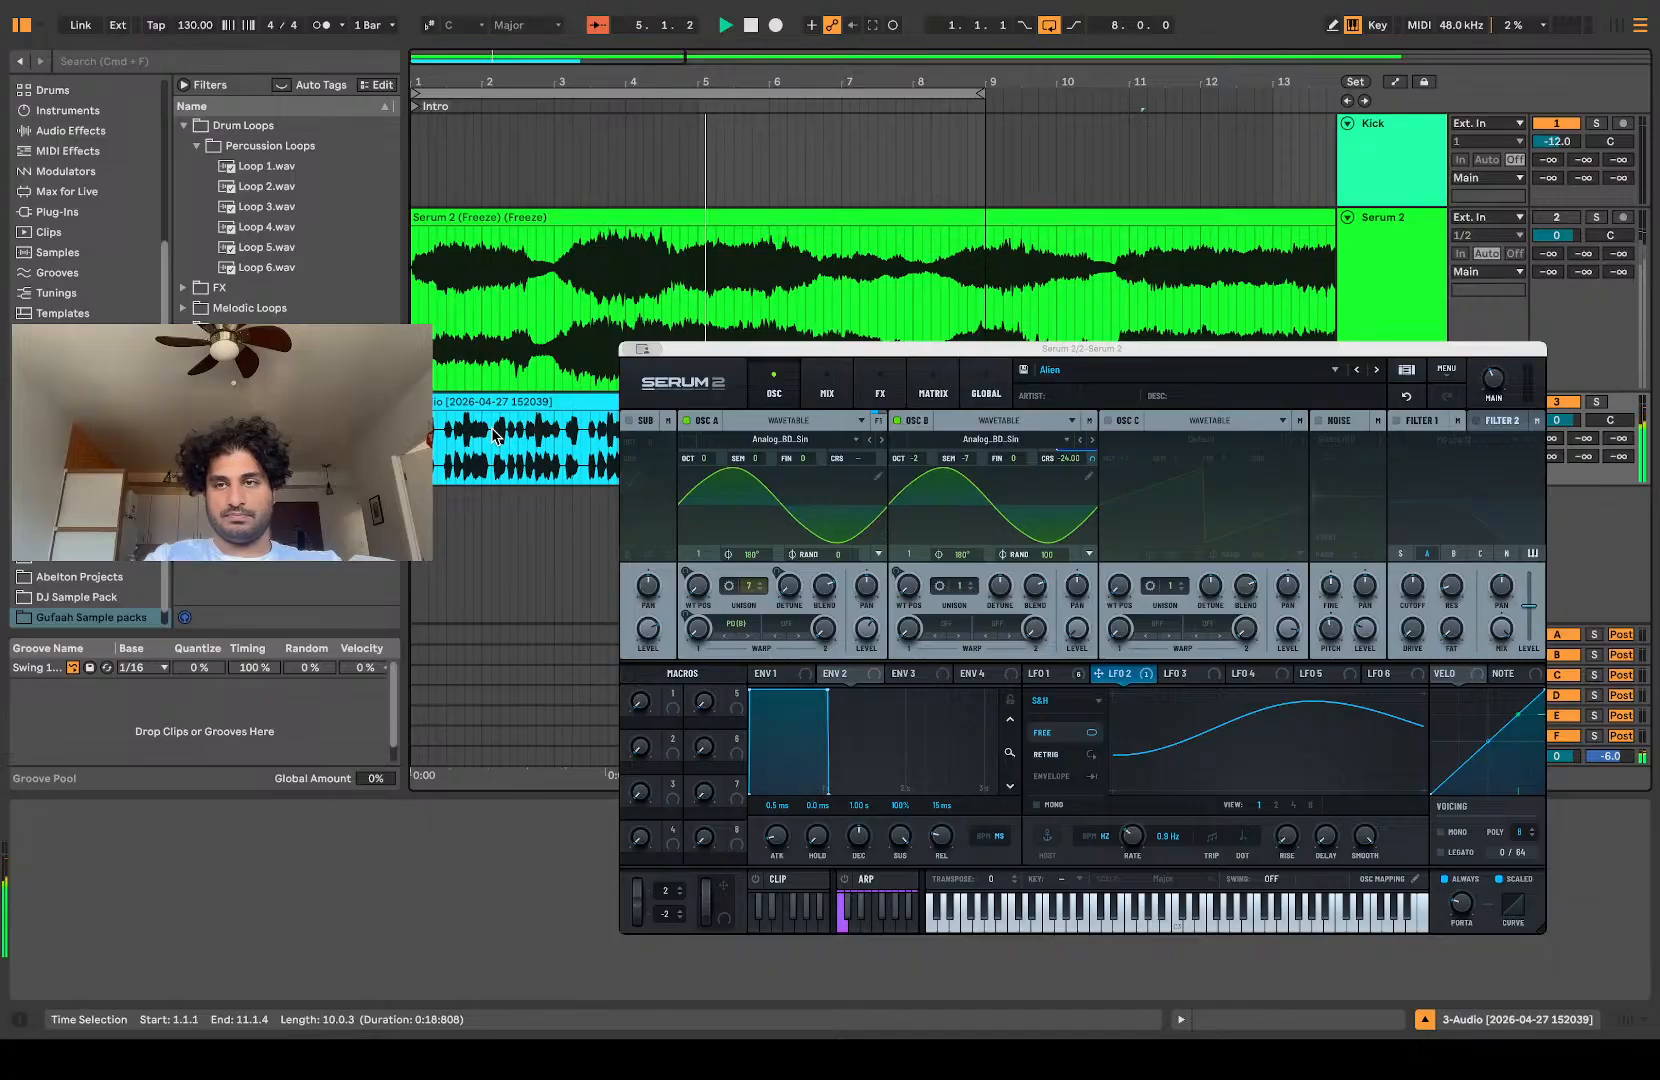
{"action": "key", "text": "space"}
Step: Search the whole library for "porta" and add the Portal effect to the recorded audio track
{"action": "left_click", "coordinate": [90, 67]}
{"action": "type", "text": "porta"}
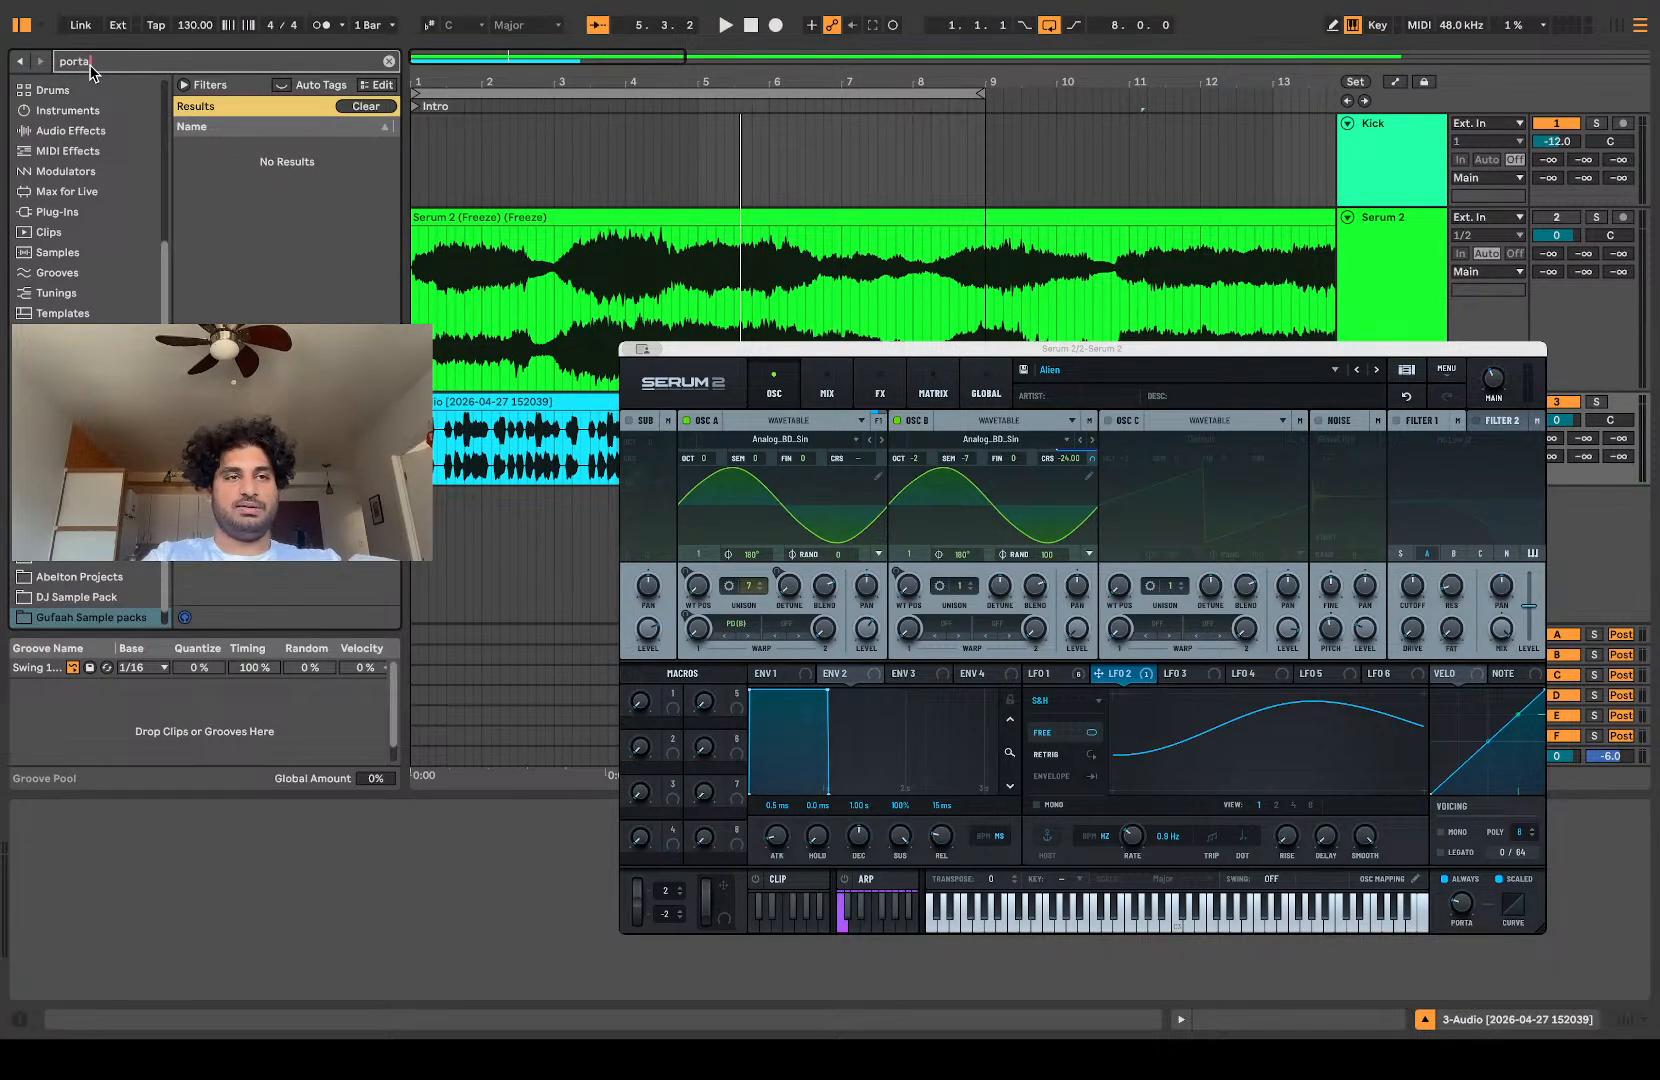
{"action": "scroll", "coordinate": [73, 130], "scroll_direction": "up", "scroll_amount": 5}
{"action": "type", "text": "ta"}
{"action": "left_click", "coordinate": [40, 288]}
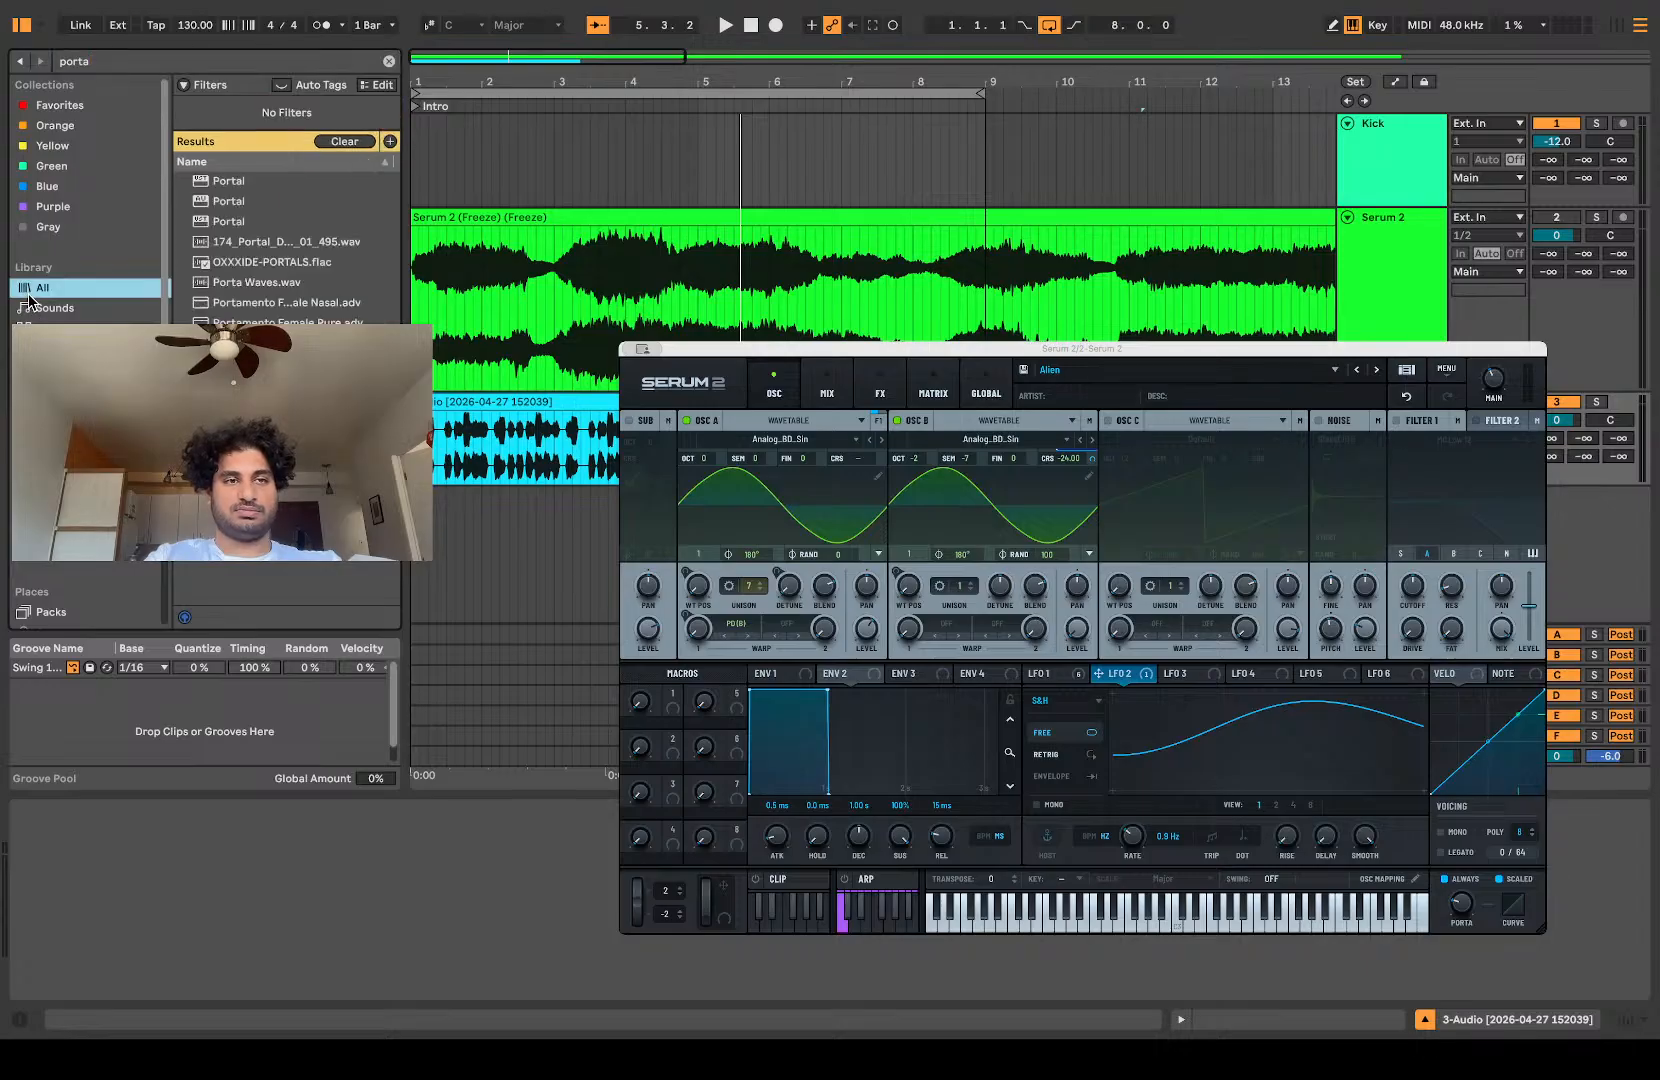
{"action": "left_click_drag", "start_coordinate": [250, 440], "coordinate": [516, 411]}
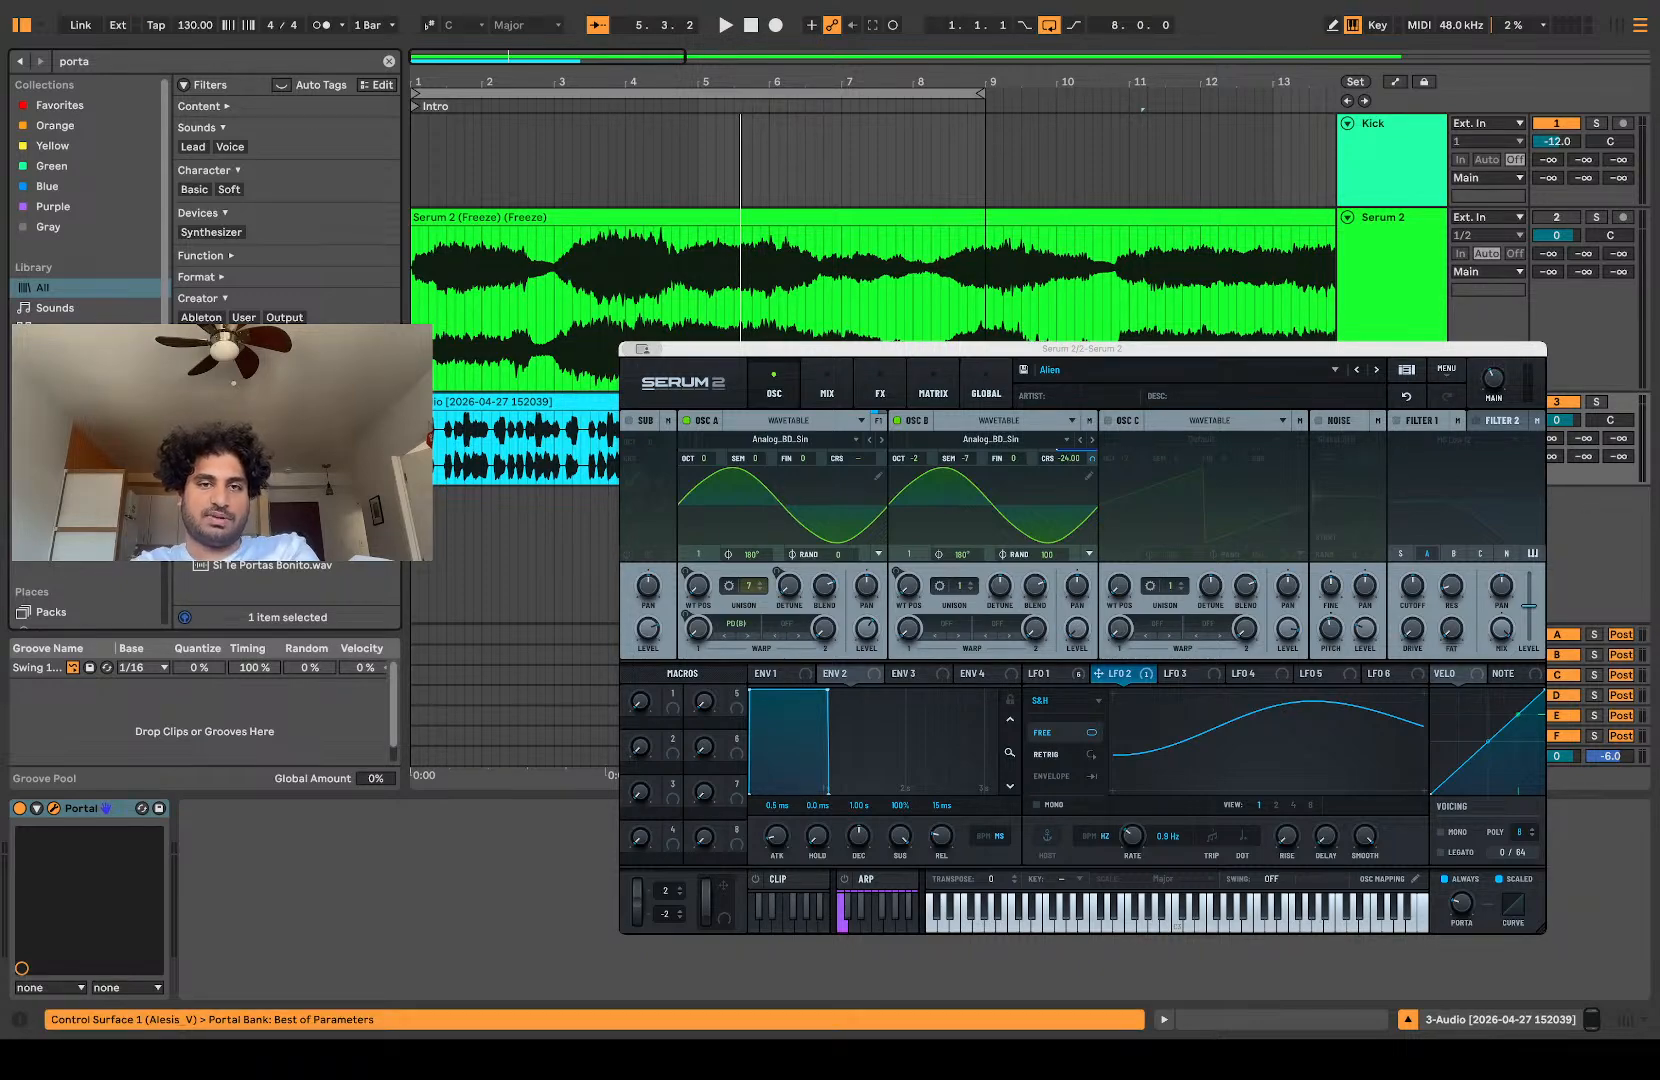
Step: Audition the audio loop through Portal and remove the effect from the track
{"action": "key", "text": "space"}
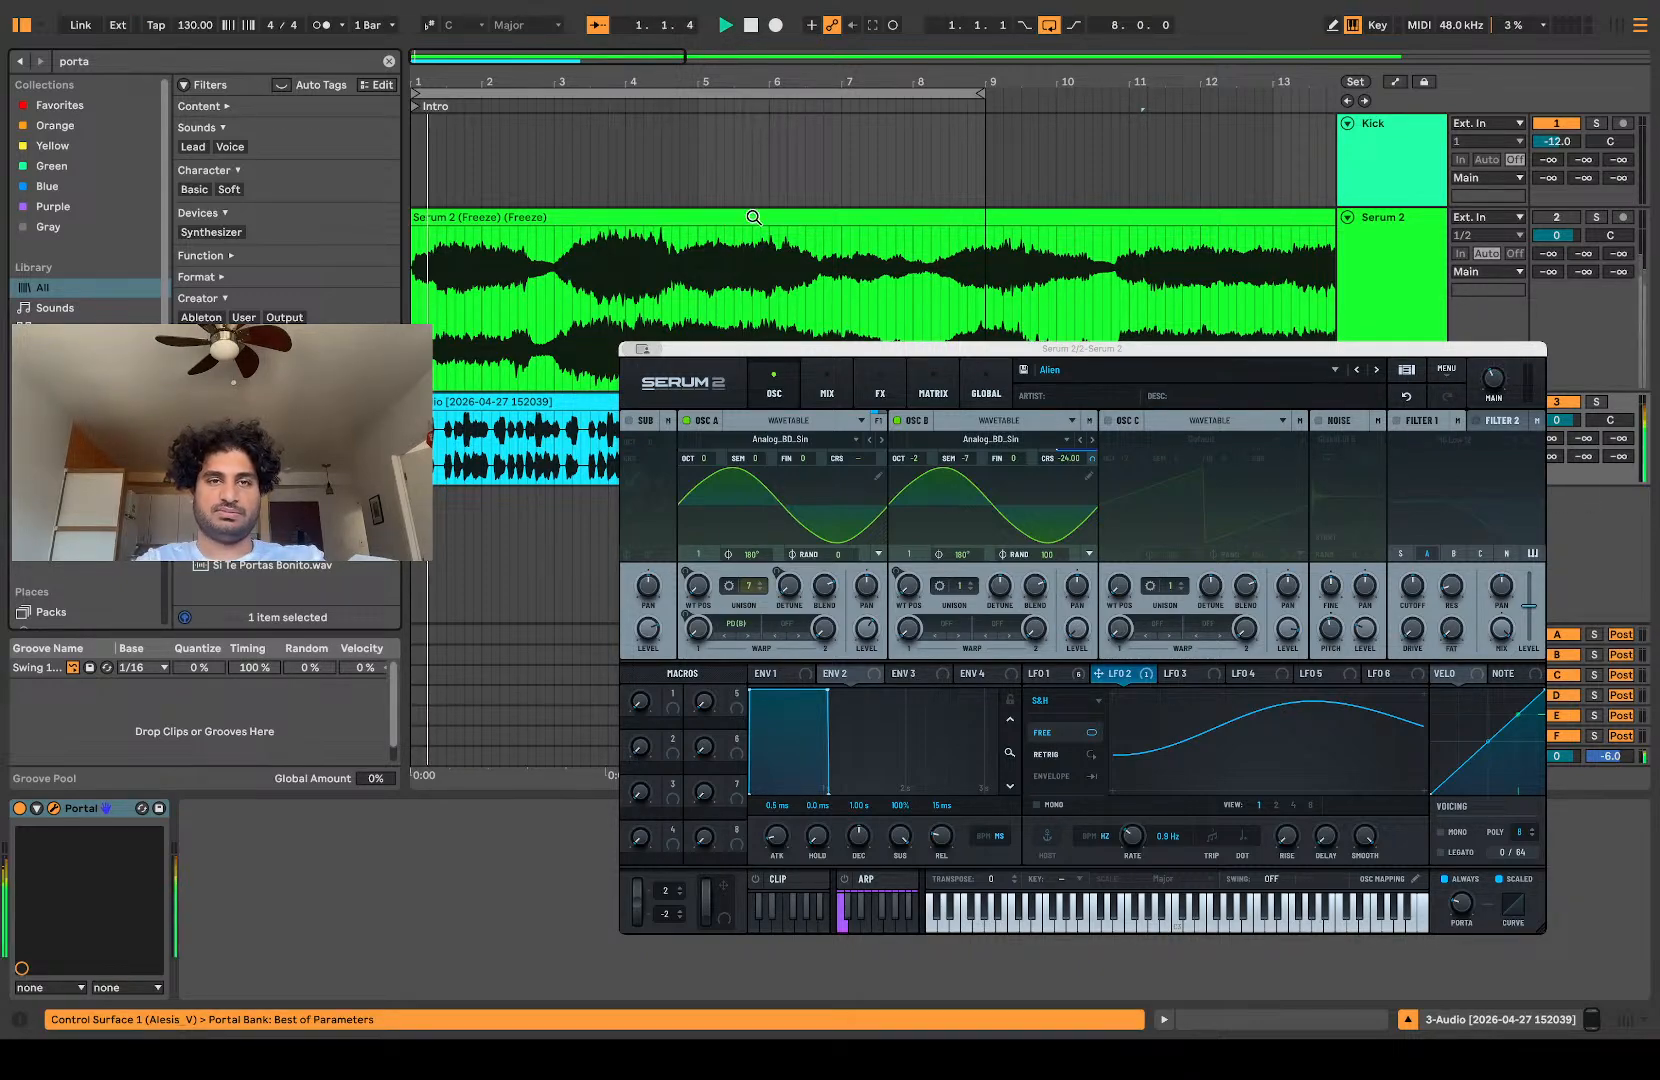
{"action": "left_click", "coordinate": [726, 26]}
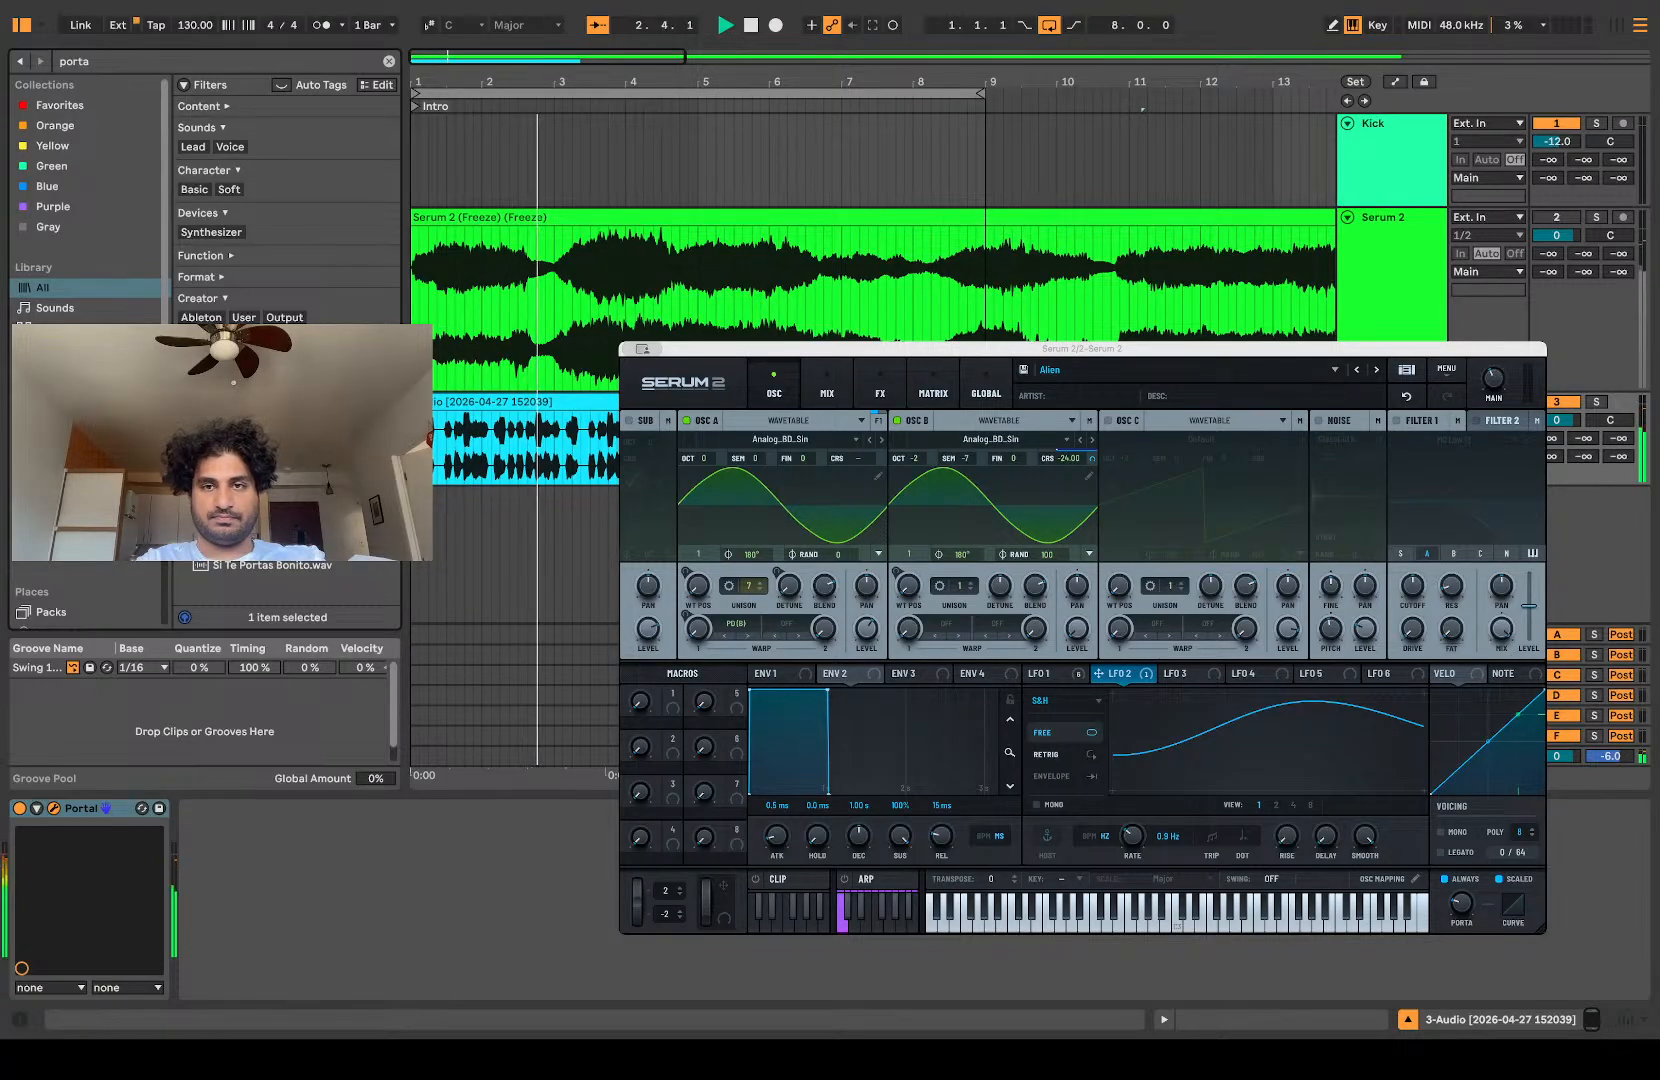
{"action": "key", "text": "space"}
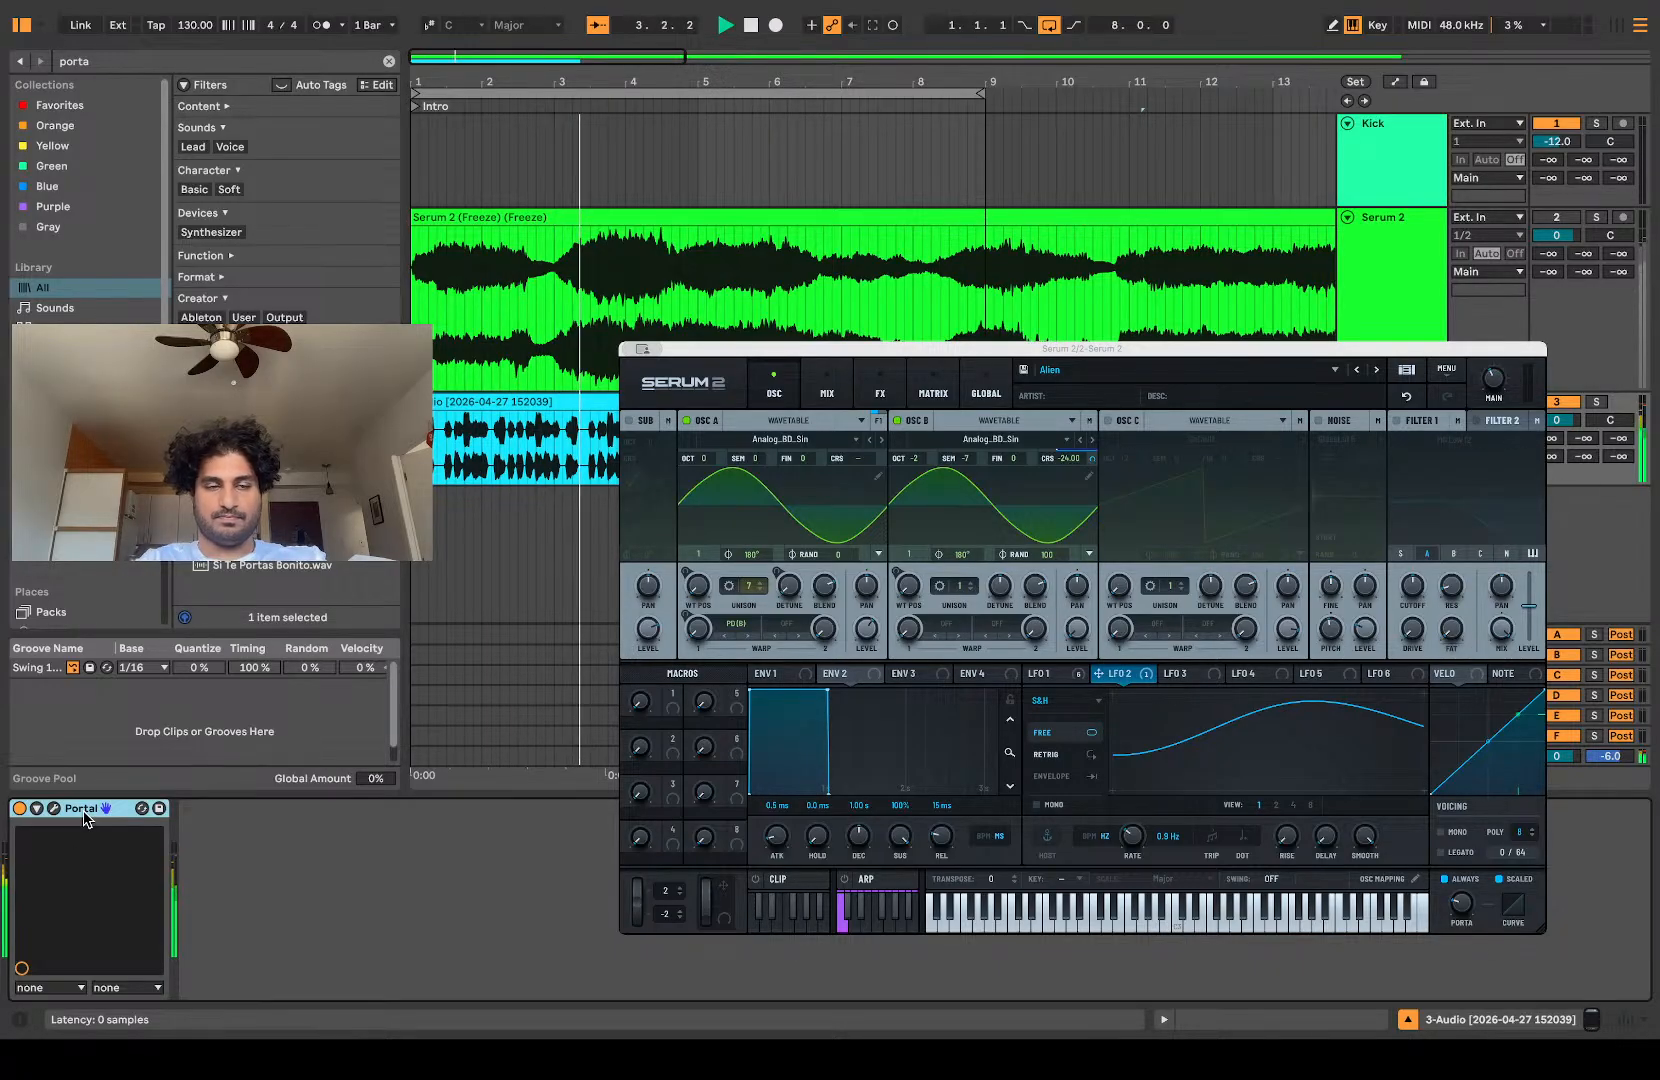
{"action": "key", "text": "Delete"}
{"action": "key", "text": "space"}
Step: Search the library for "shaper box" and add ShaperBox 3 to the recorded audio track
{"action": "left_click", "coordinate": [145, 63]}
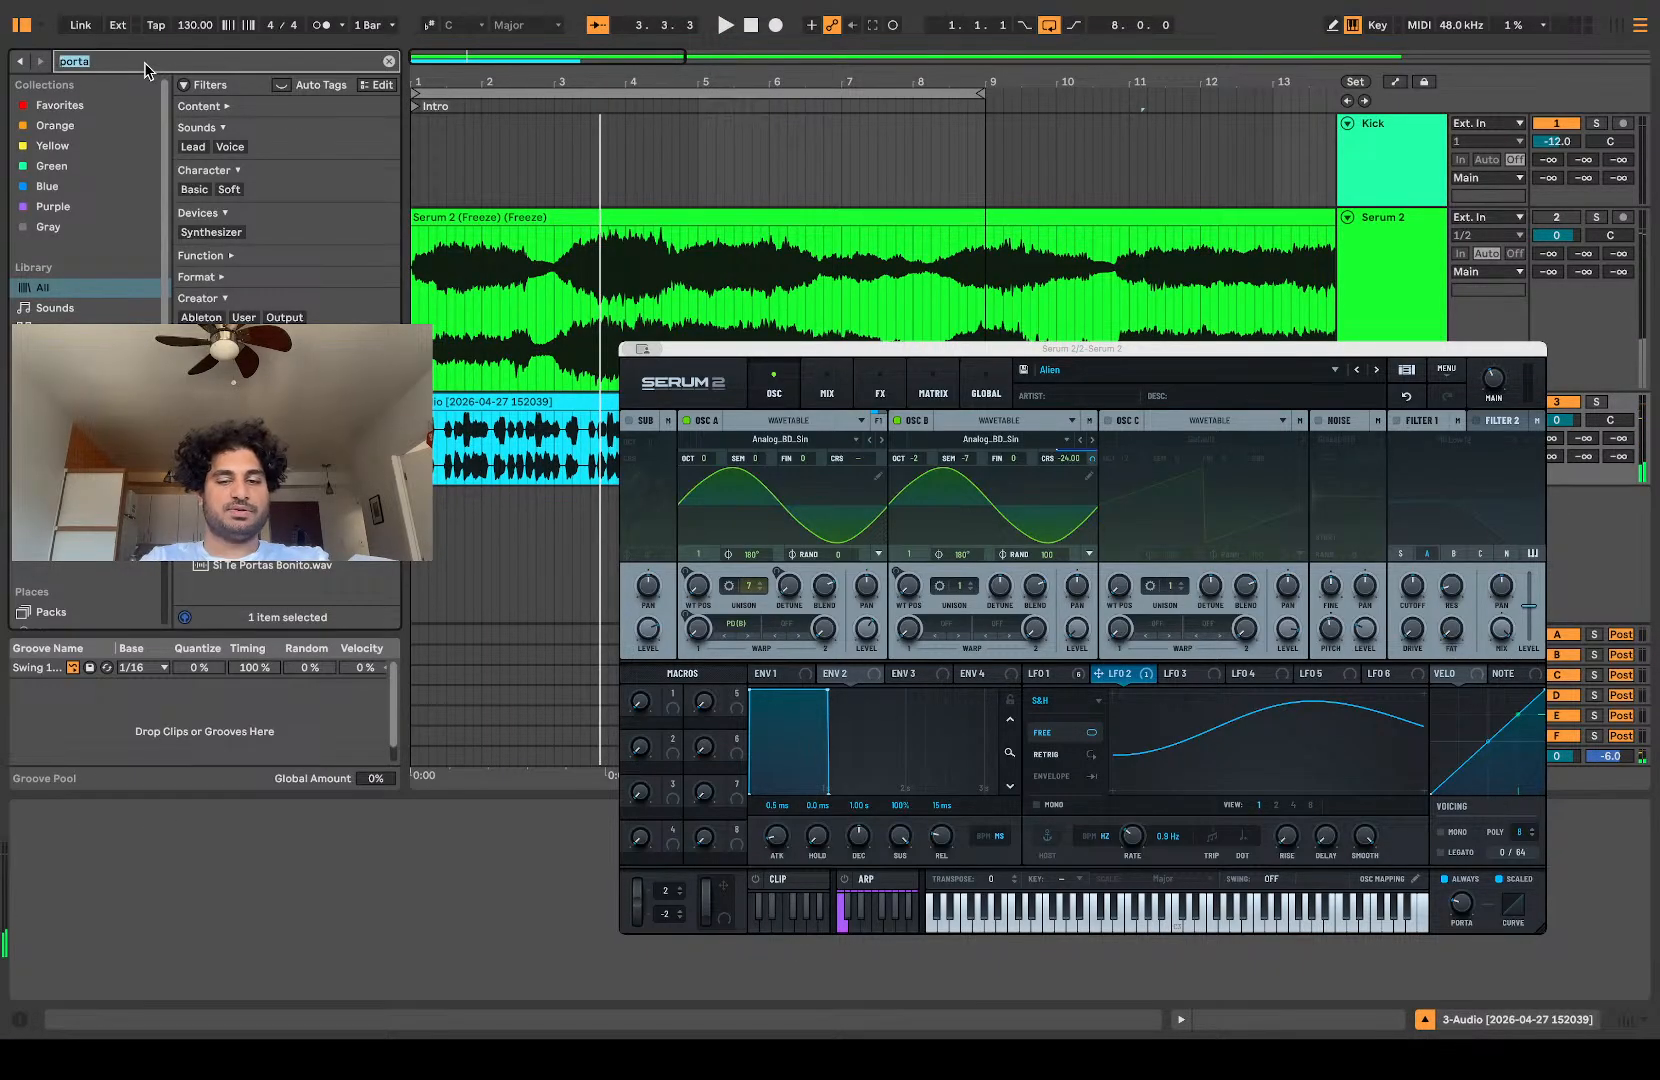
{"action": "type", "text": "shaper"}
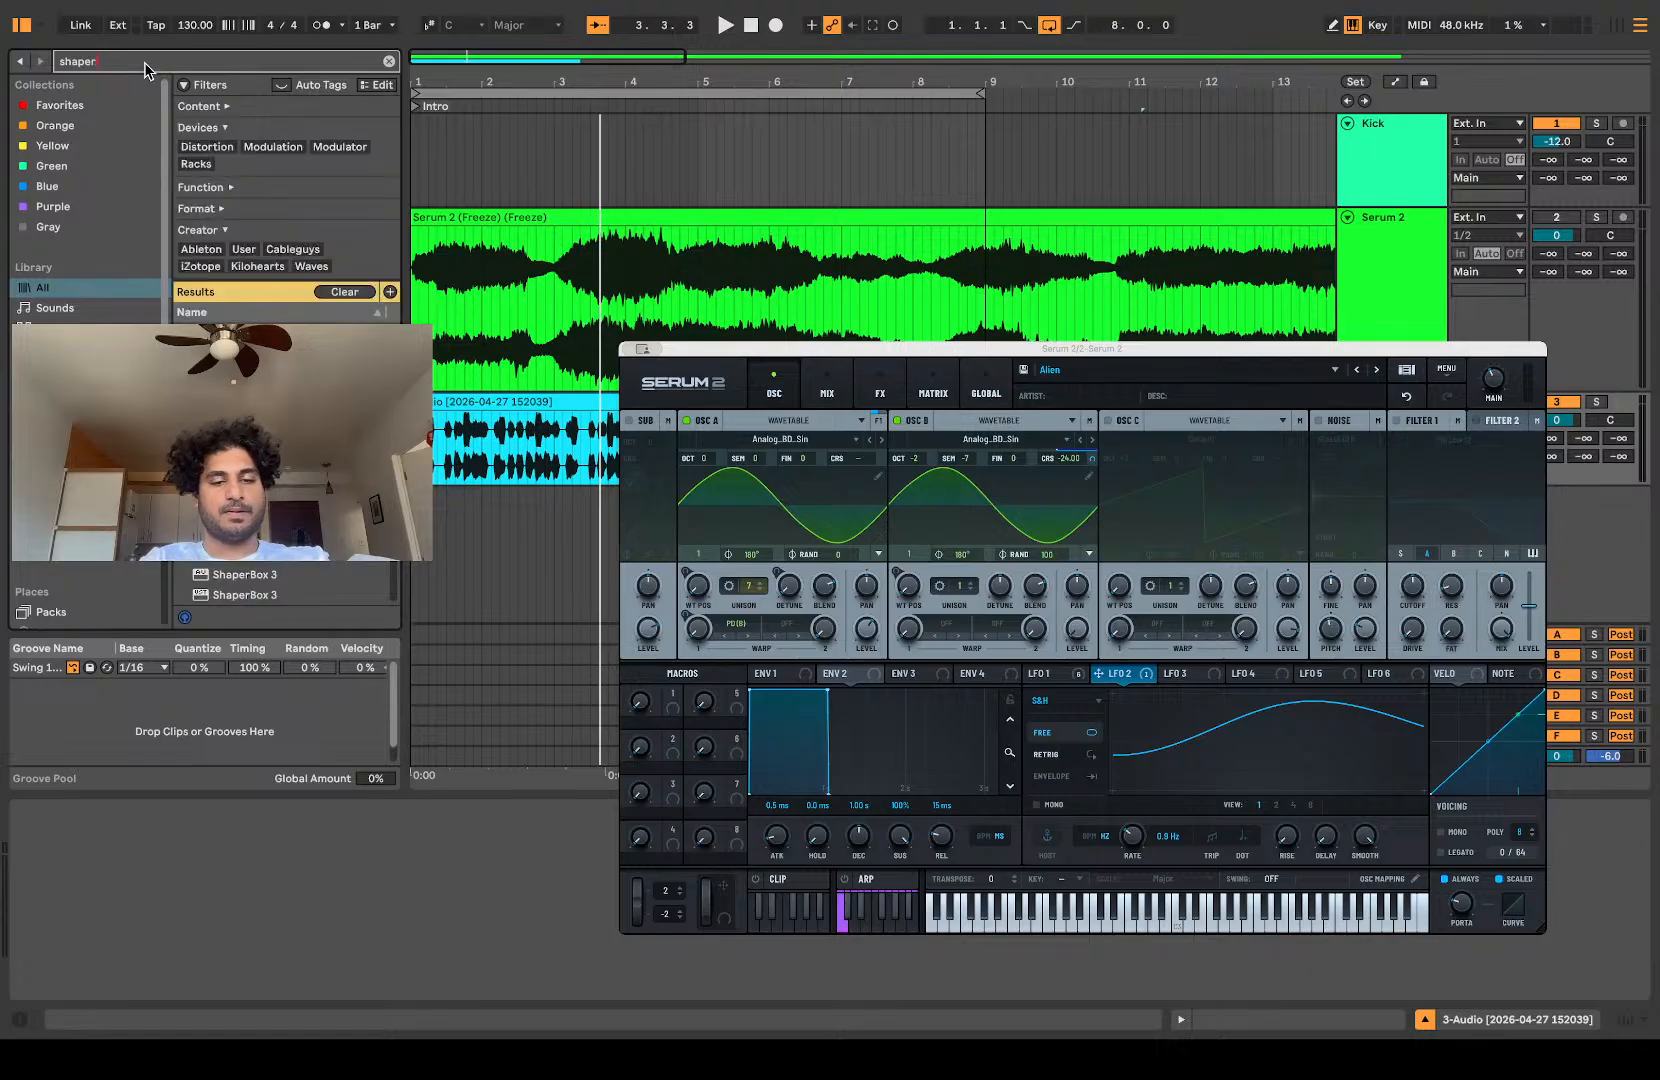
{"action": "type", "text": " box"}
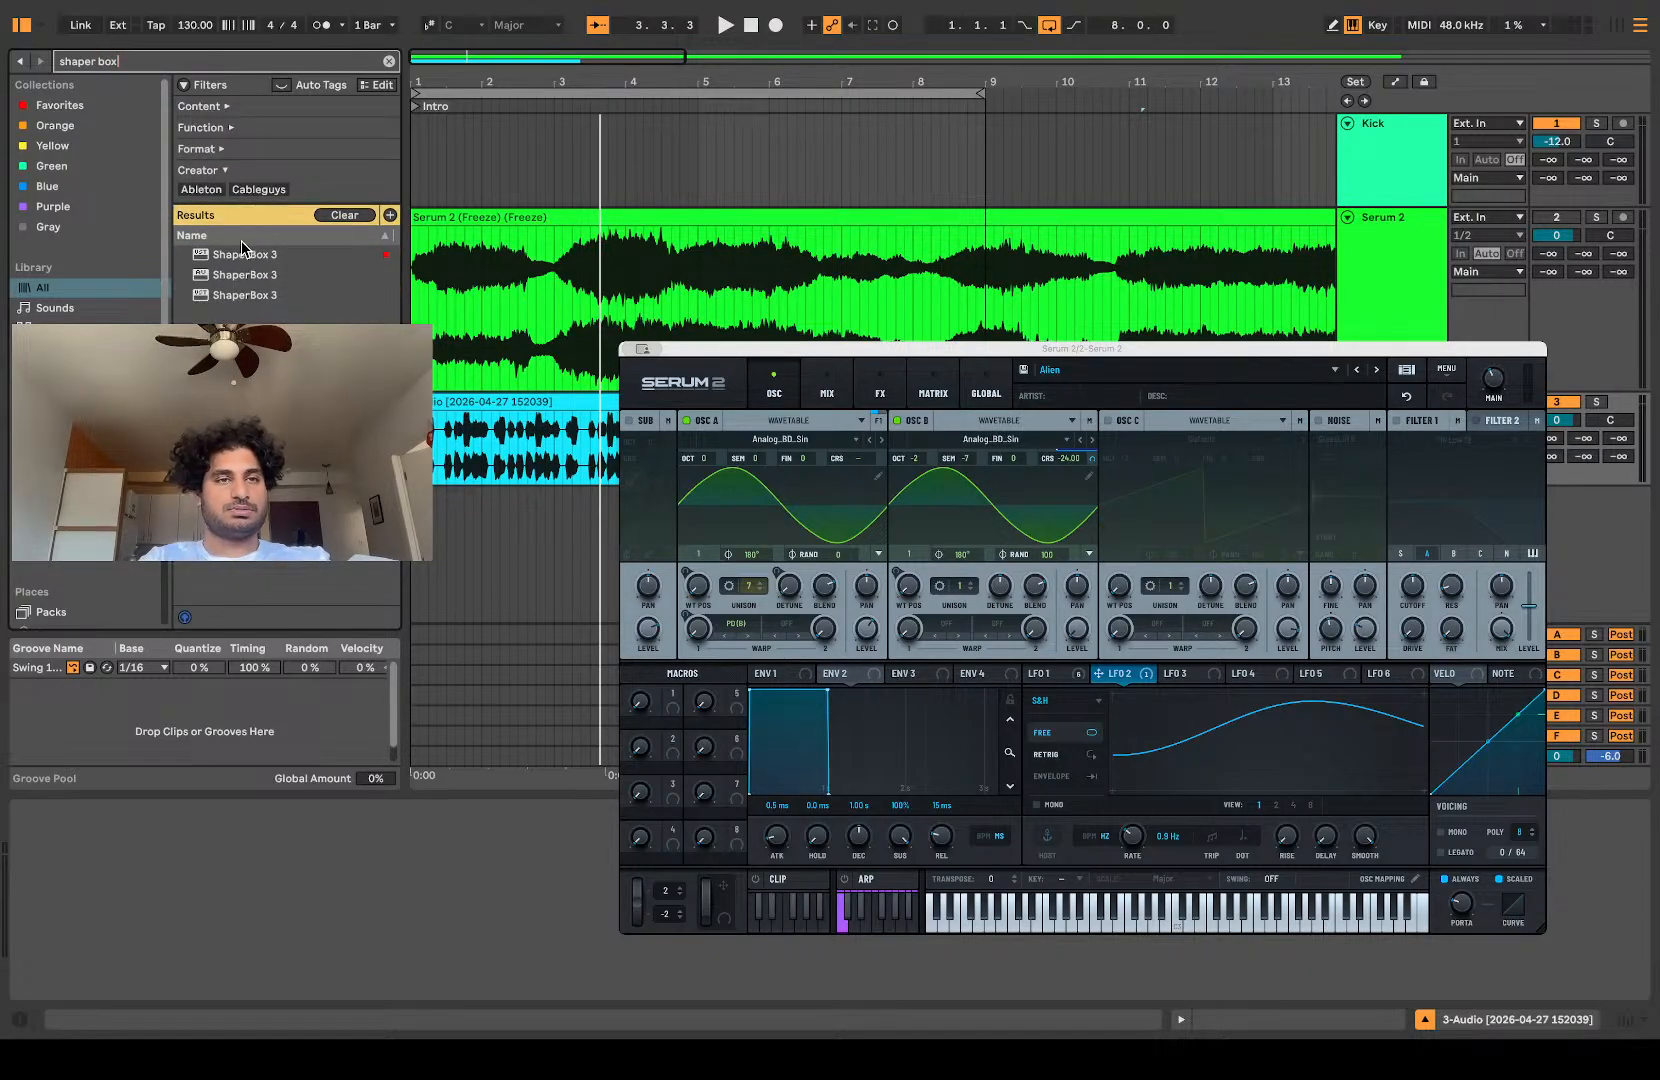
{"action": "left_click_drag", "start_coordinate": [241, 254], "coordinate": [466, 420]}
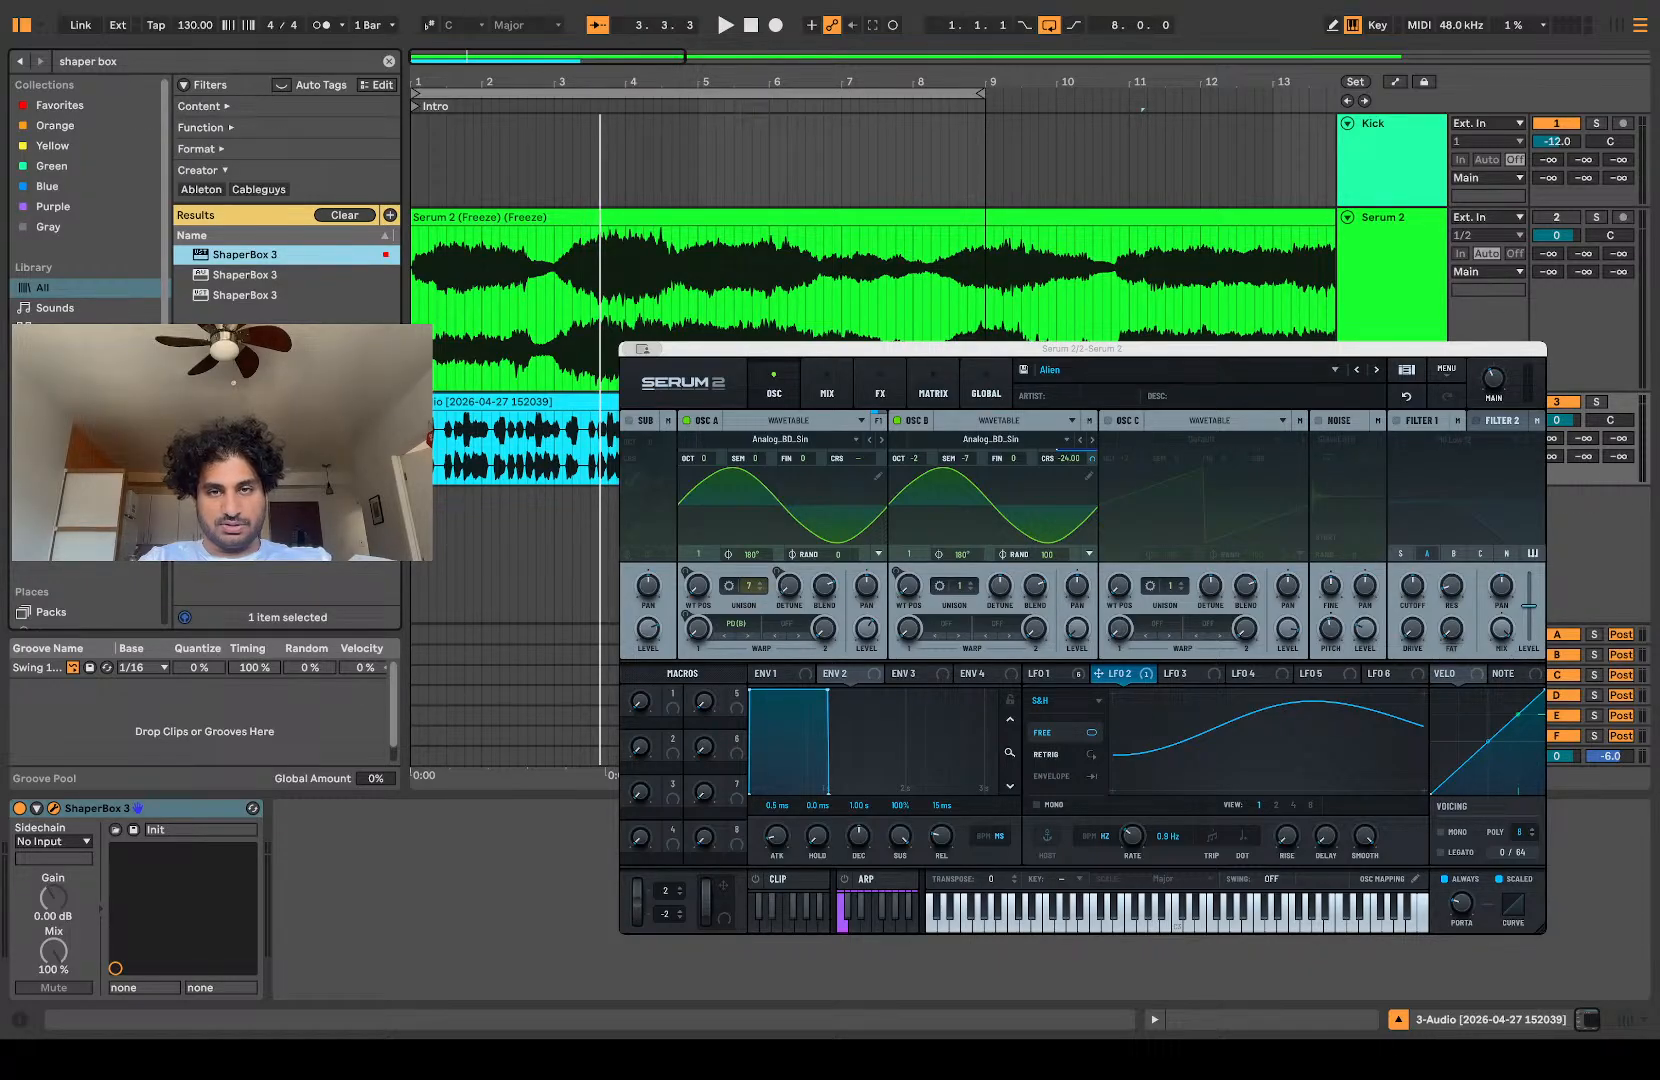
Step: Audition the audio loop through the ShaperBox 3 presets Plucky Pluck and Stutter Reverb Rev, and load Epic Verb Chopper
{"action": "key", "text": "space"}
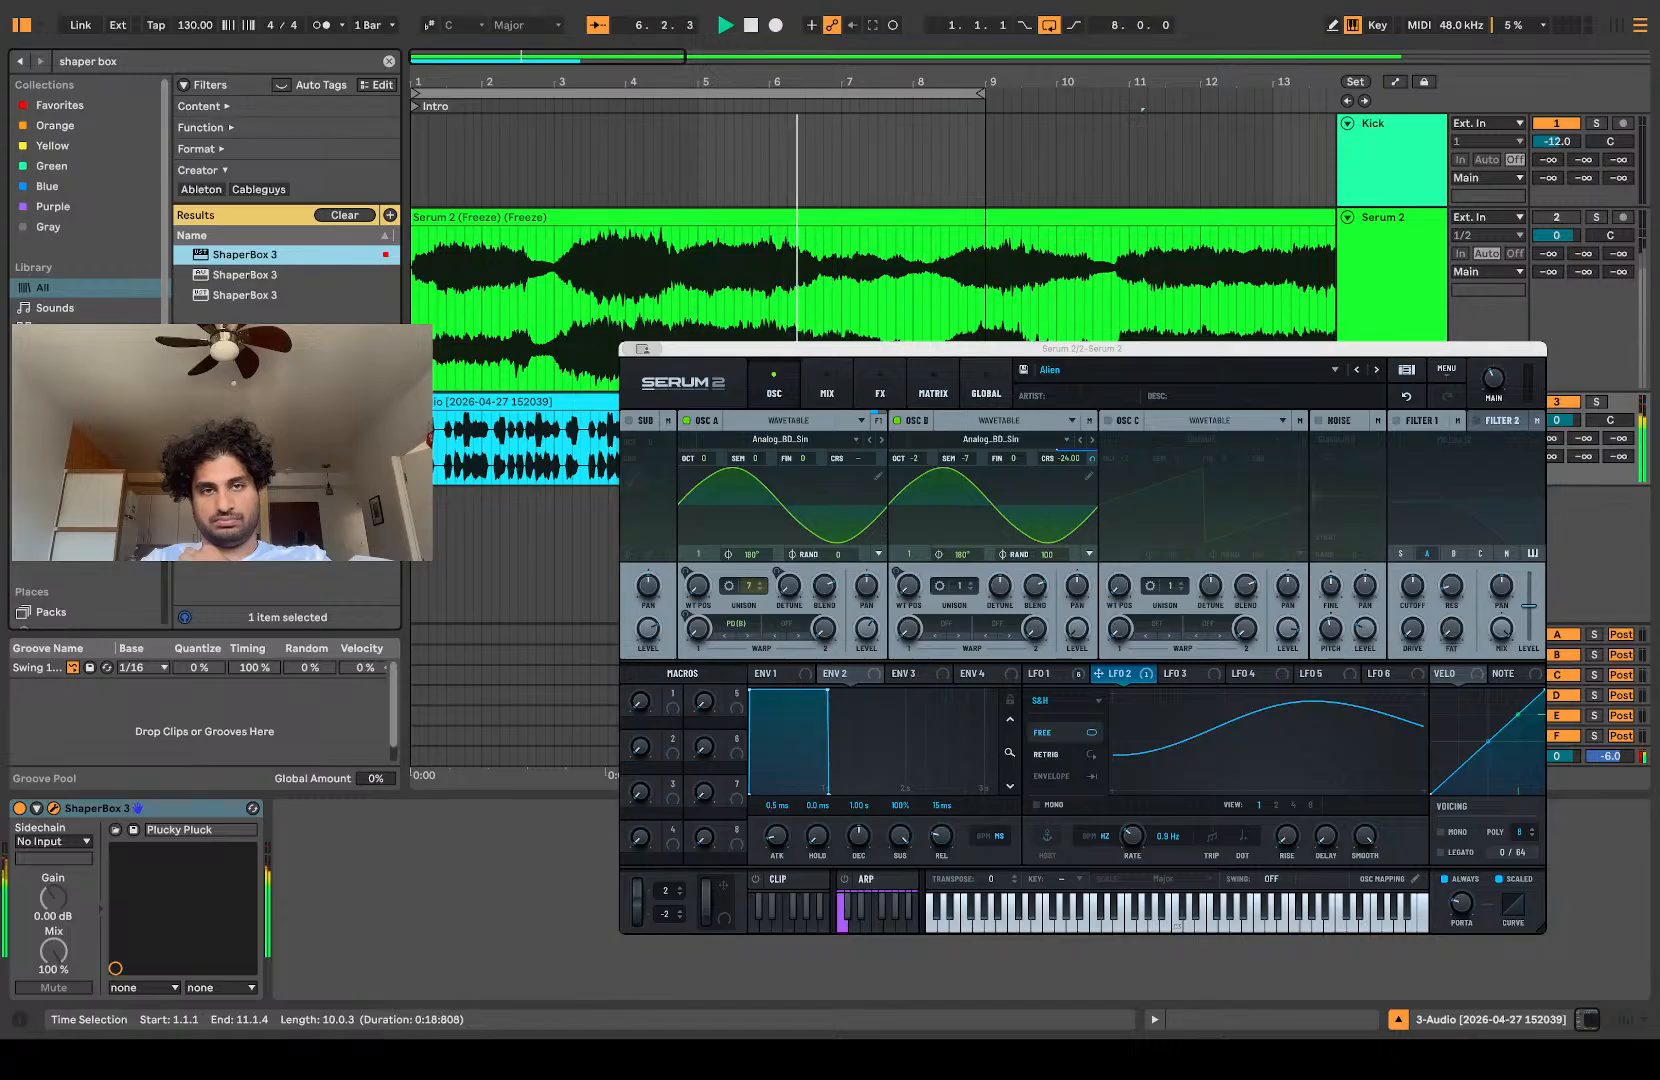
{"action": "key", "text": "space"}
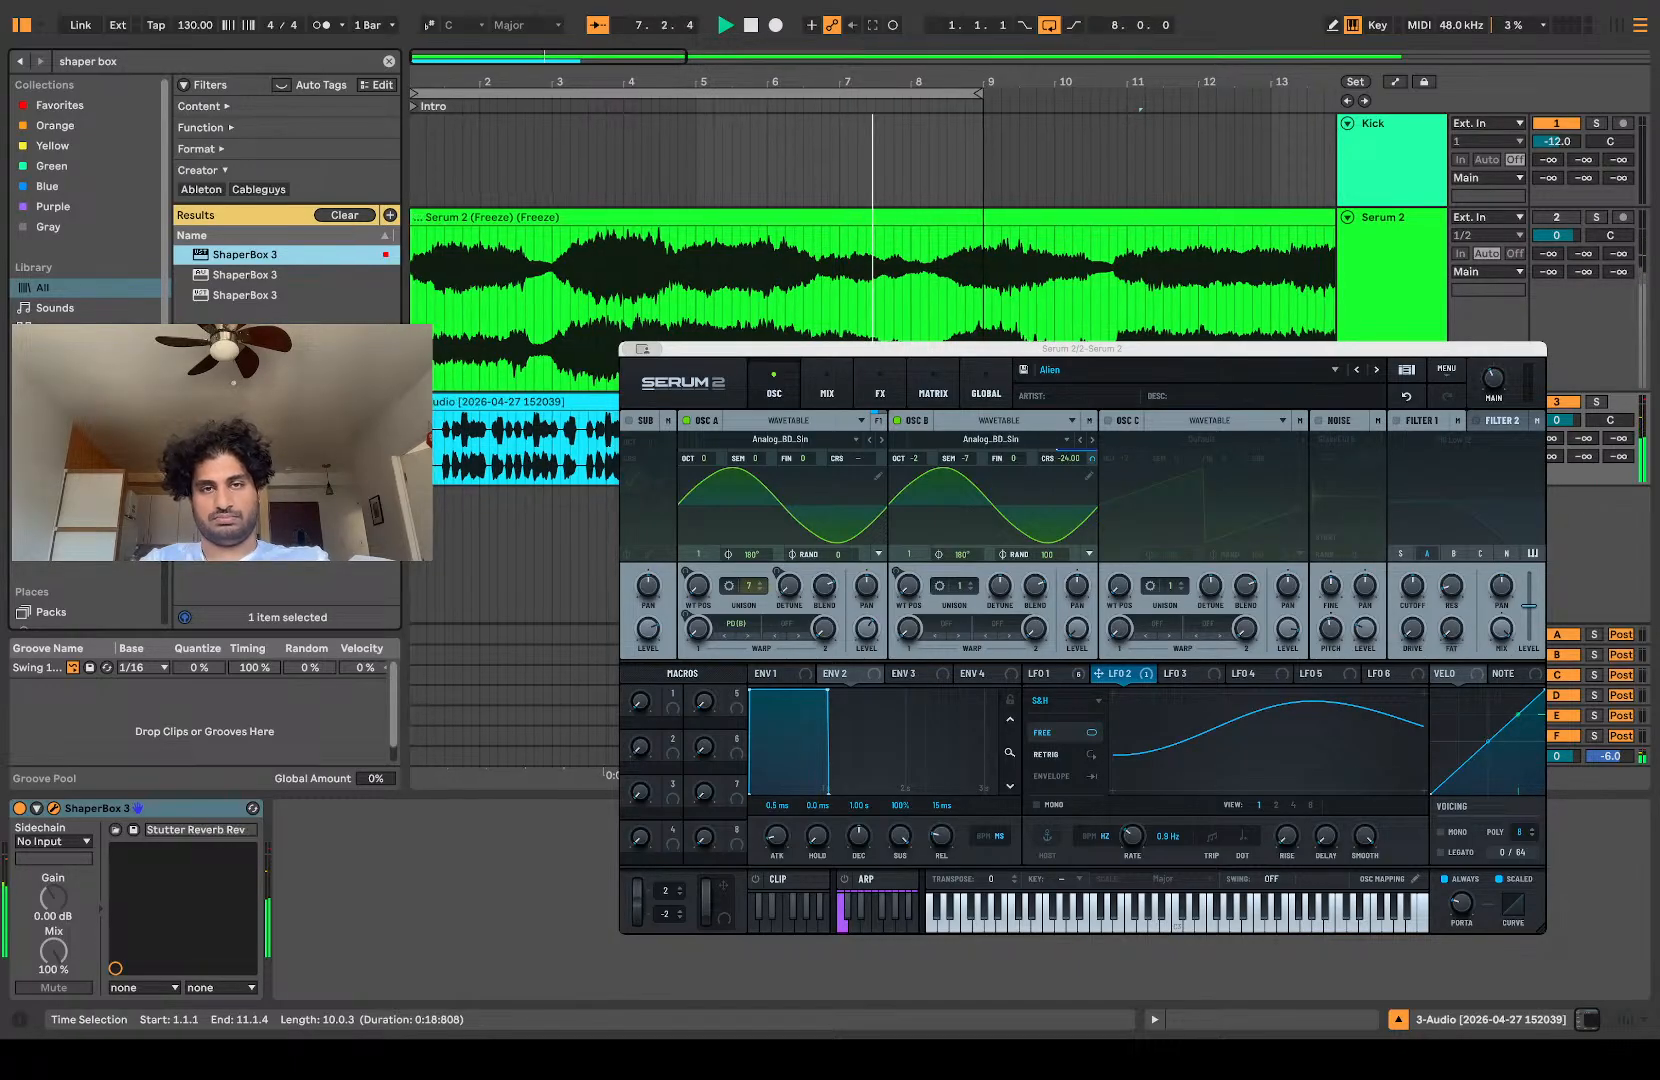
{"action": "key", "text": "space"}
{"action": "key", "text": "space"}
{"action": "key", "text": "space"}
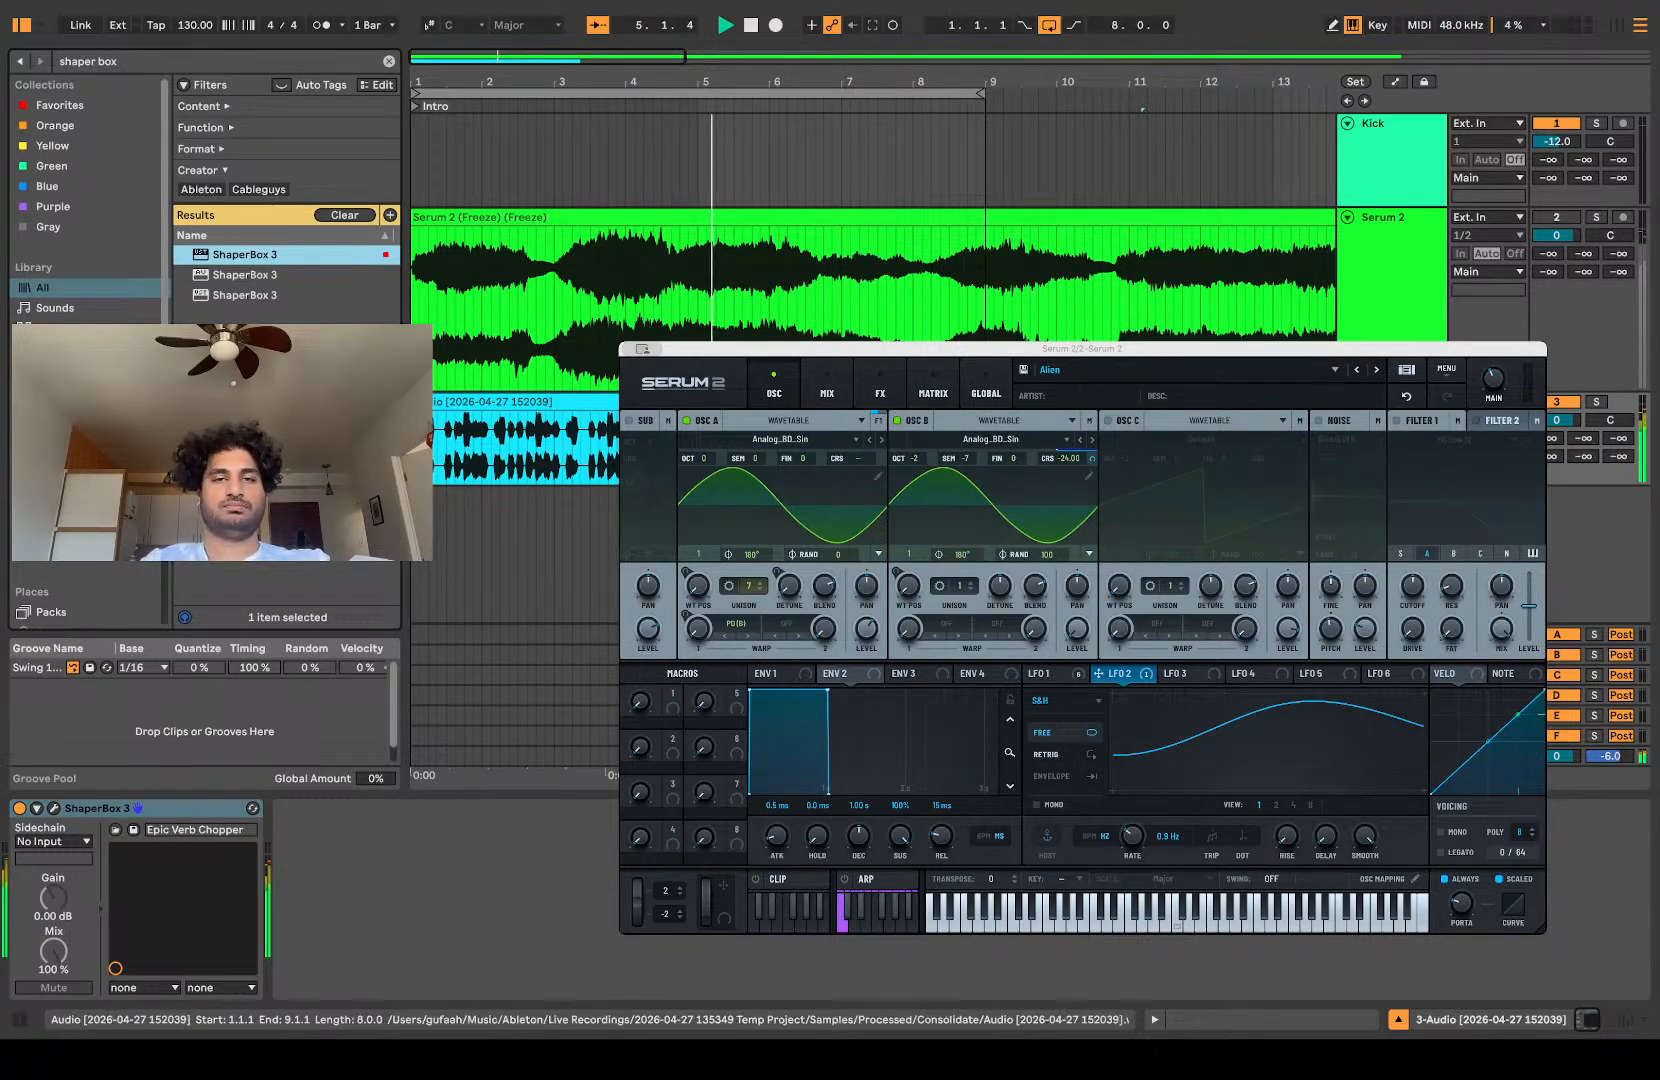
Step: Freeze and flatten the processed audio track and delete the leftover tail from 9.1.1 onward
{"action": "left_click", "coordinate": [520, 402]}
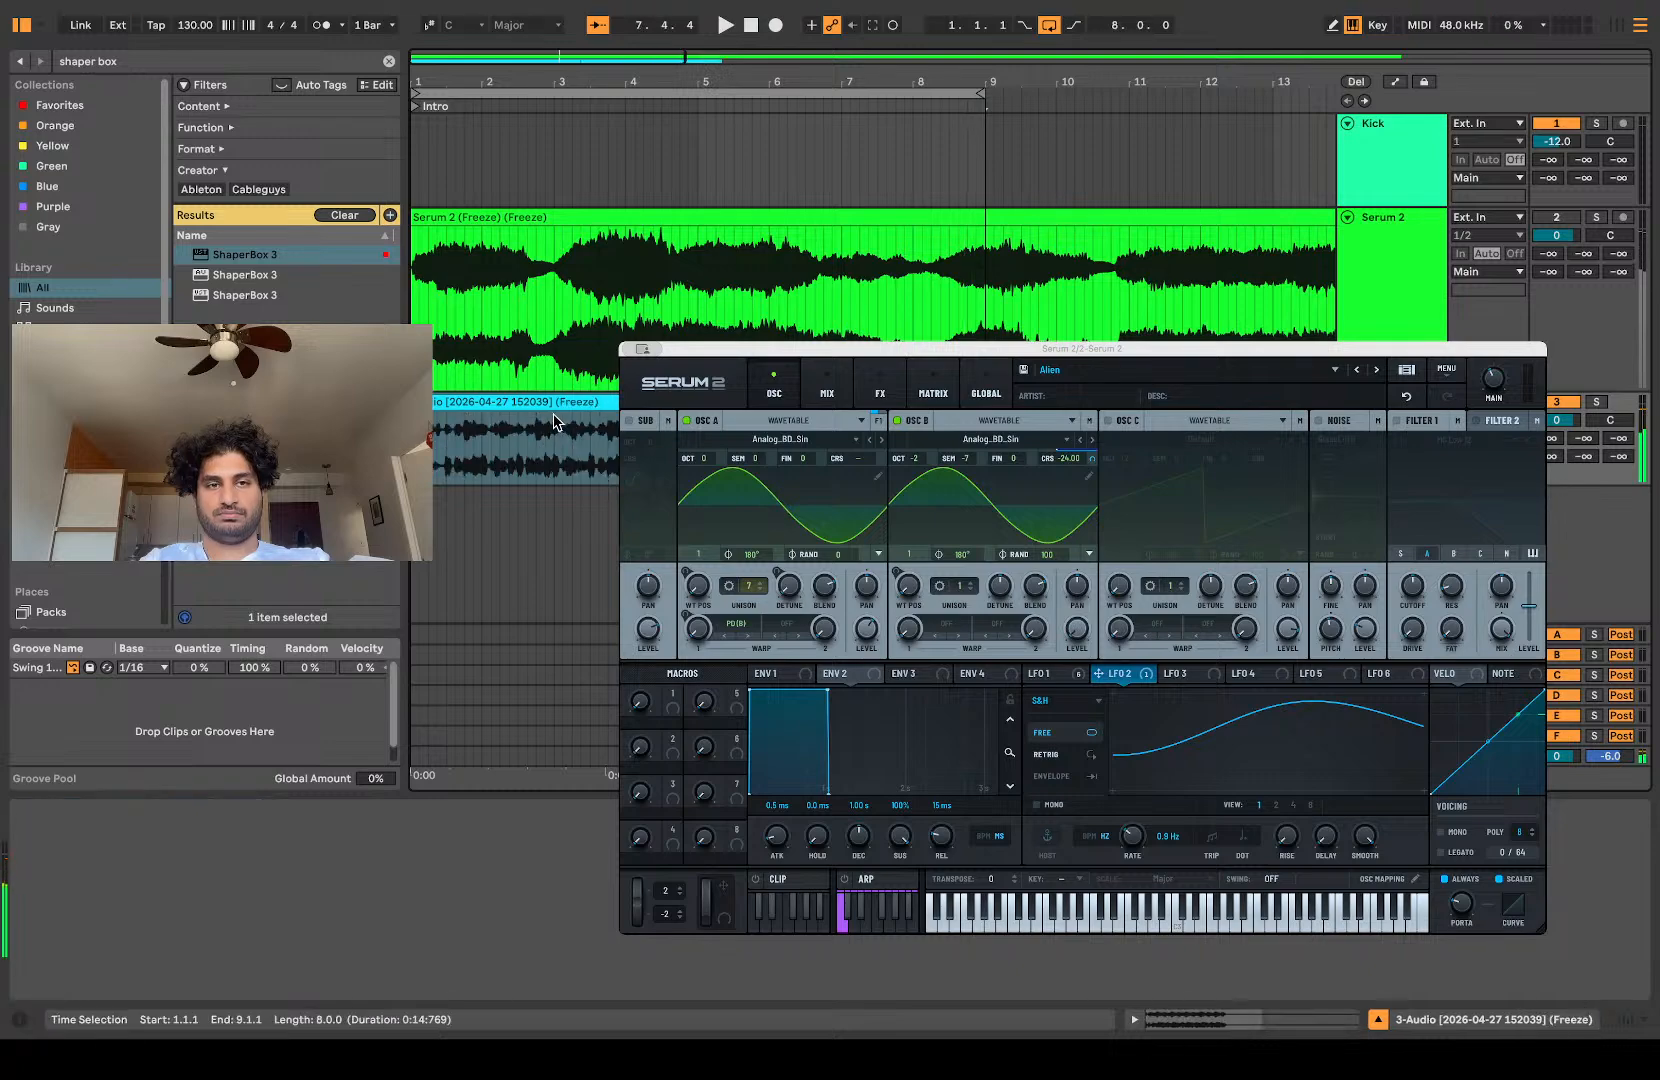
{"action": "left_click", "coordinate": [1040, 402]}
{"action": "key", "text": "Delete"}
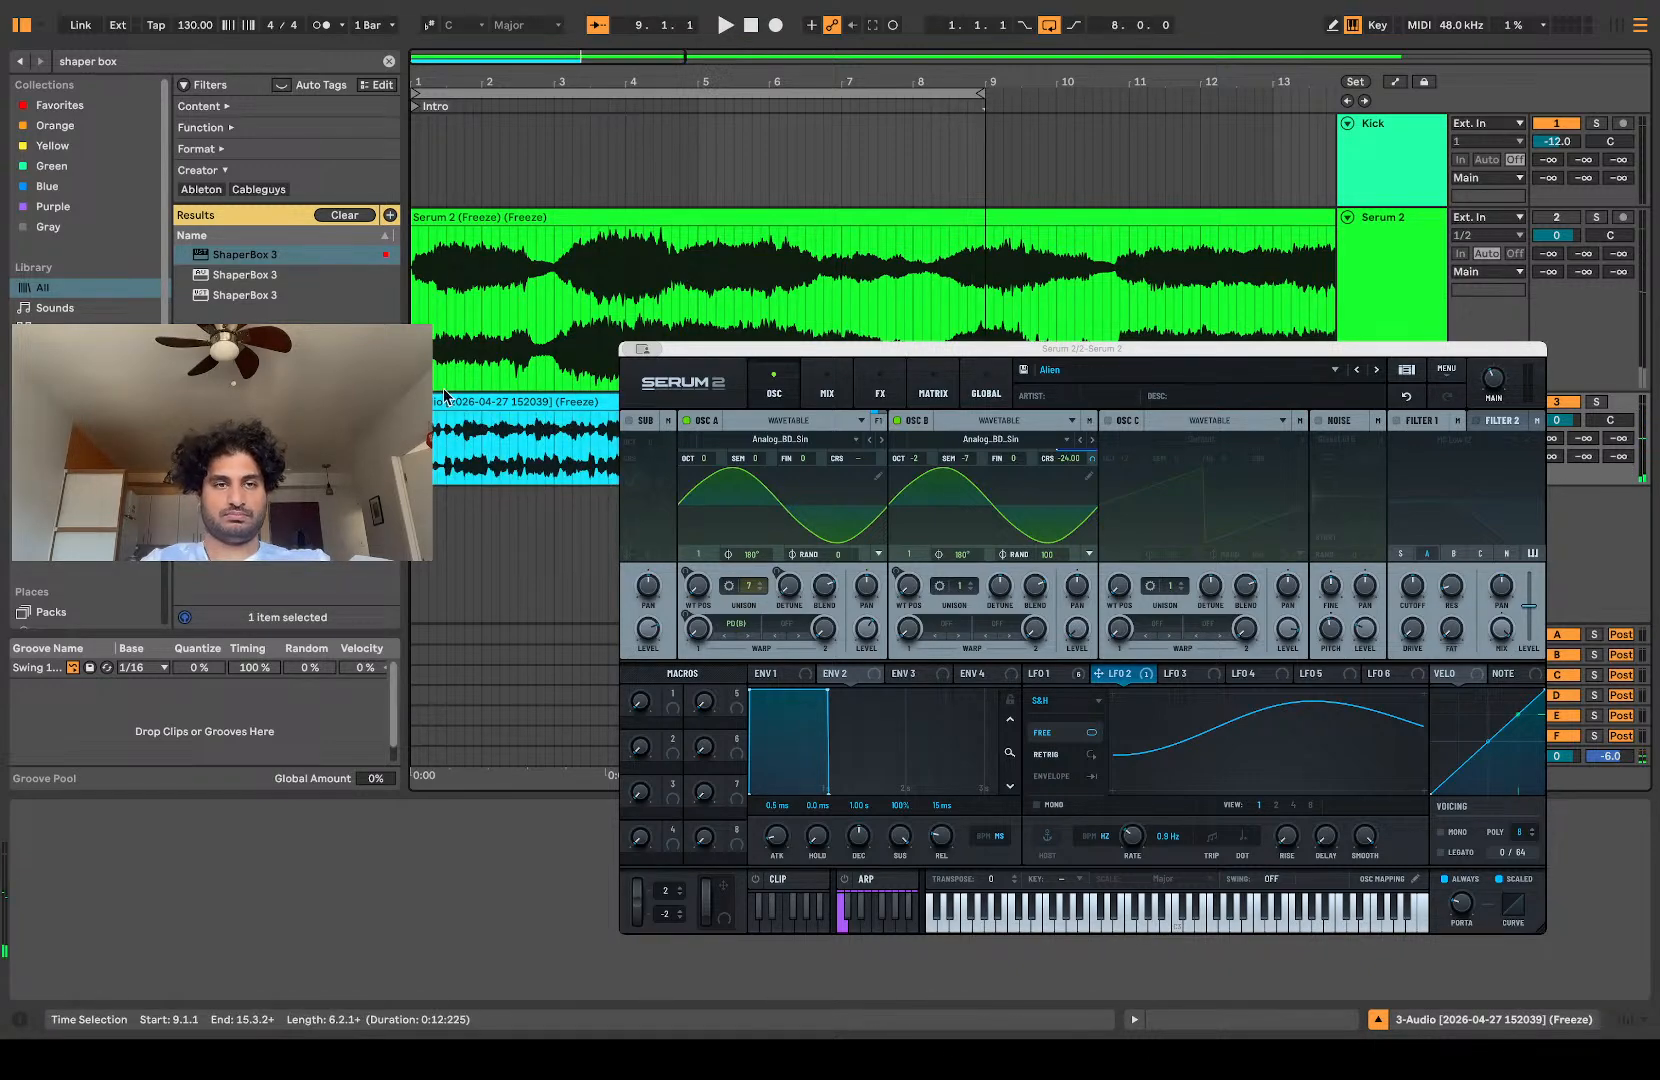
{"action": "scroll", "coordinate": [556, 461], "scroll_direction": "right", "scroll_amount": 2}
{"action": "scroll", "coordinate": [567, 462], "scroll_direction": "left", "scroll_amount": 2}
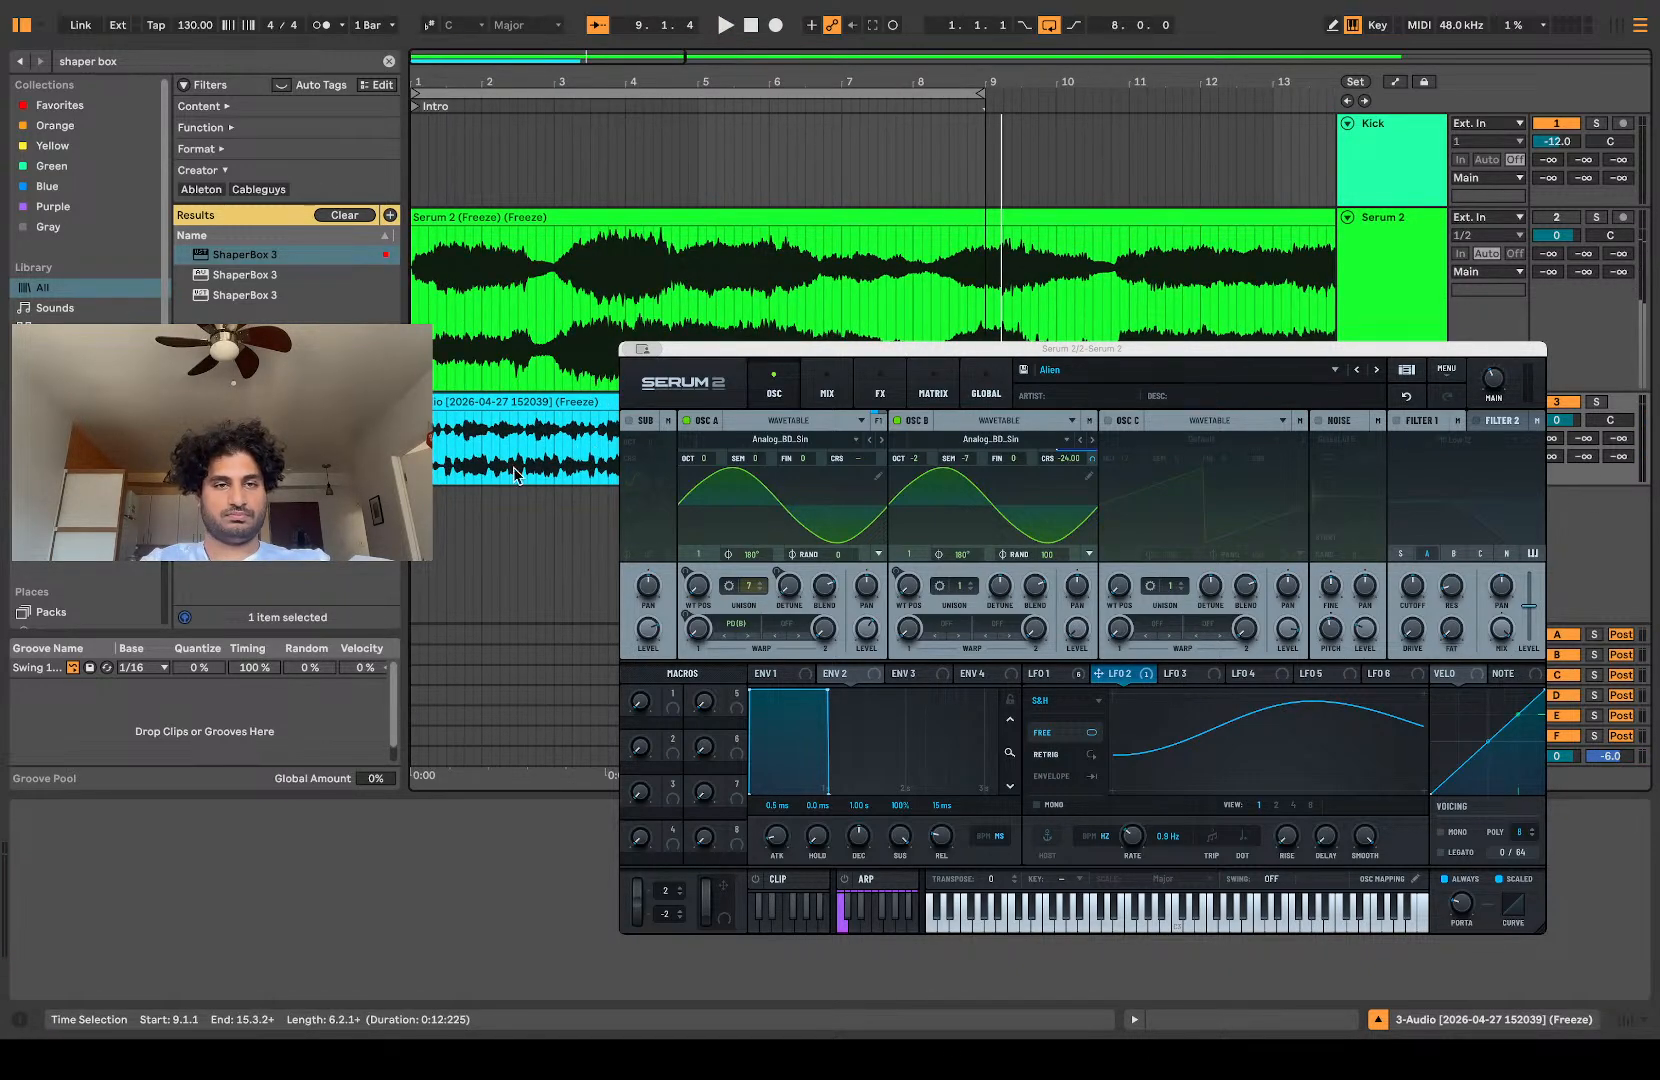
Step: Move the two-bar audio section from 3.1.1 to 5.1.1 back to 1.1.1 and duplicate it three times up to 9.1.1
{"action": "left_click", "coordinate": [417, 448]}
{"action": "scroll", "coordinate": [870, 270], "scroll_direction": "down", "scroll_amount": 3}
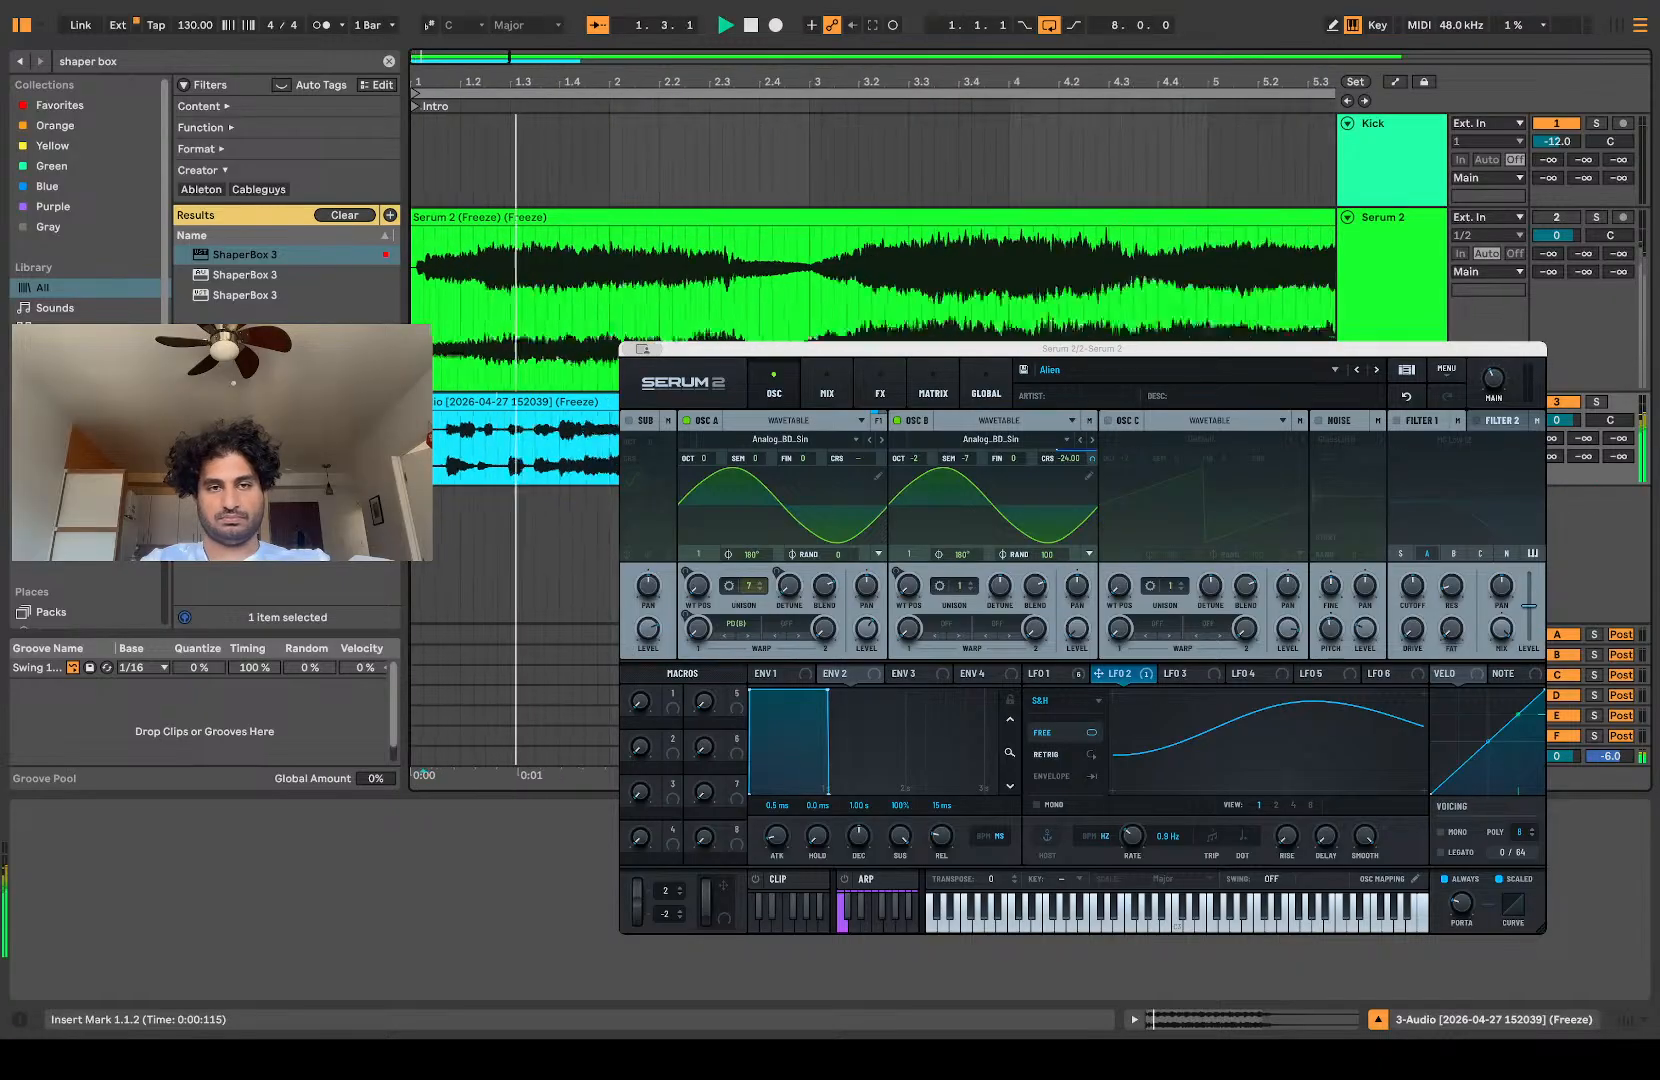
{"action": "left_click_drag", "start_coordinate": [708, 440], "coordinate": [995, 440]}
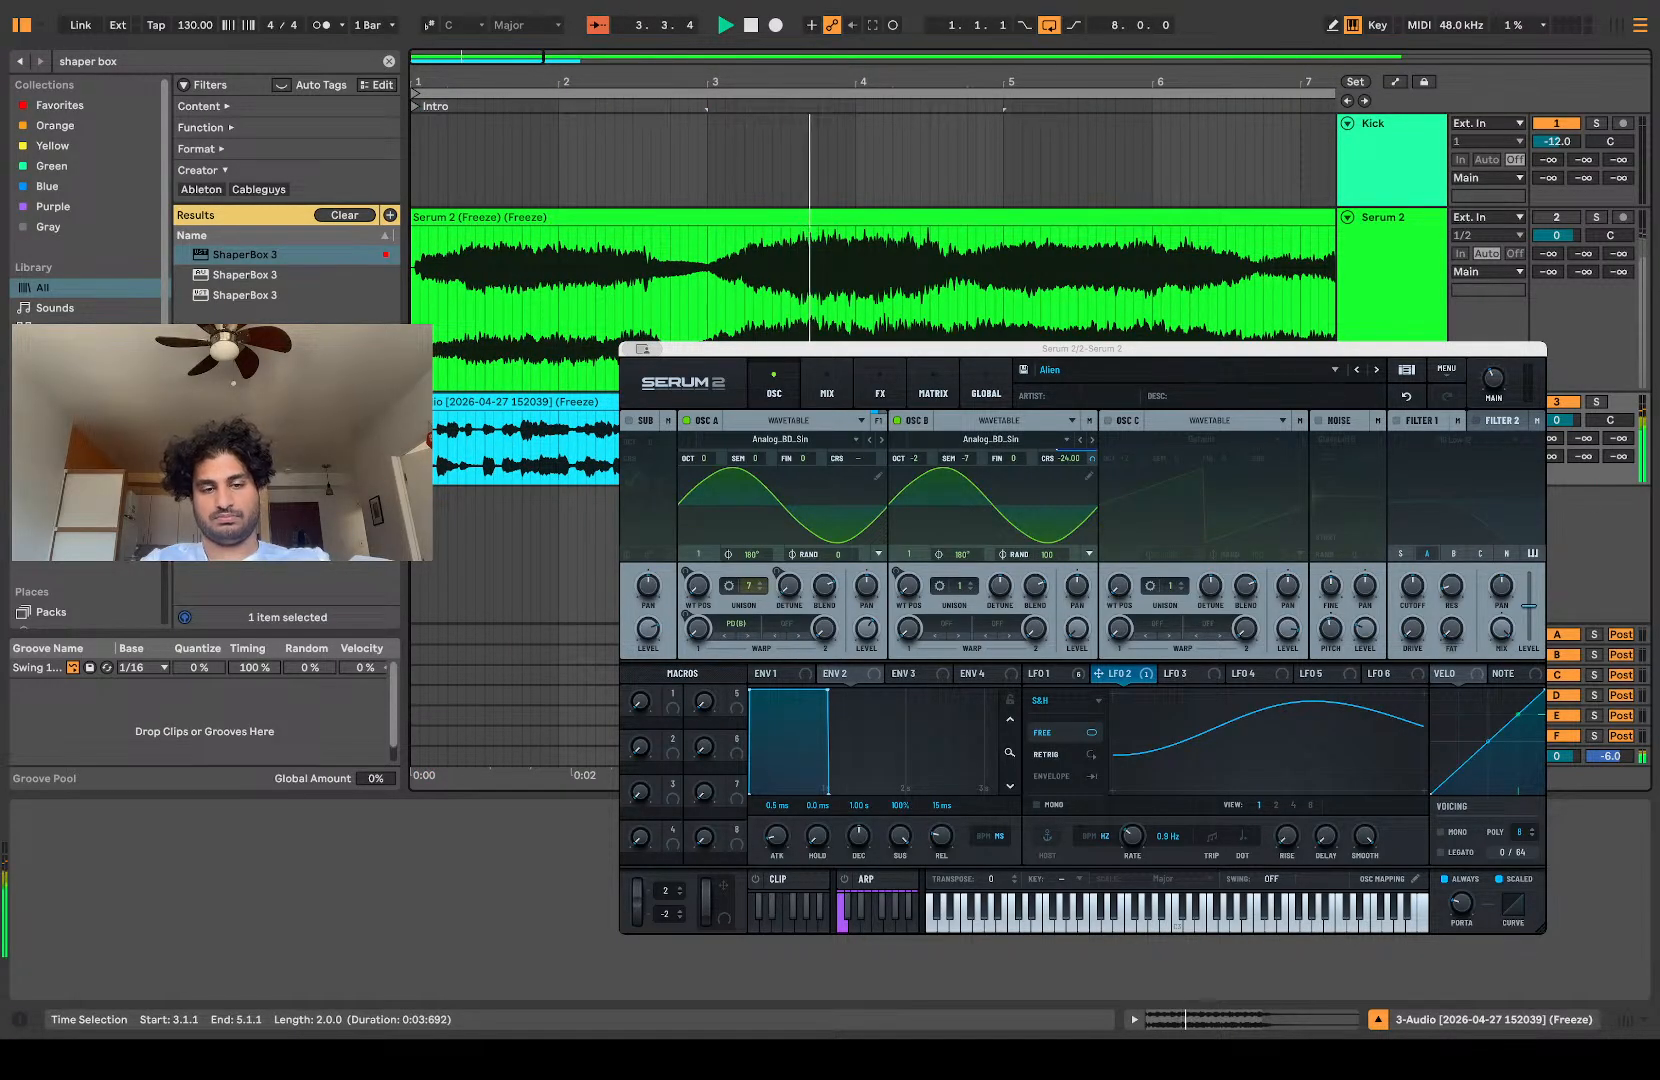
{"action": "left_click_drag", "start_coordinate": [800, 402], "coordinate": [500, 402]}
{"action": "key", "text": "super+d"}
{"action": "key", "text": "super+d"}
{"action": "key", "text": "super+d"}
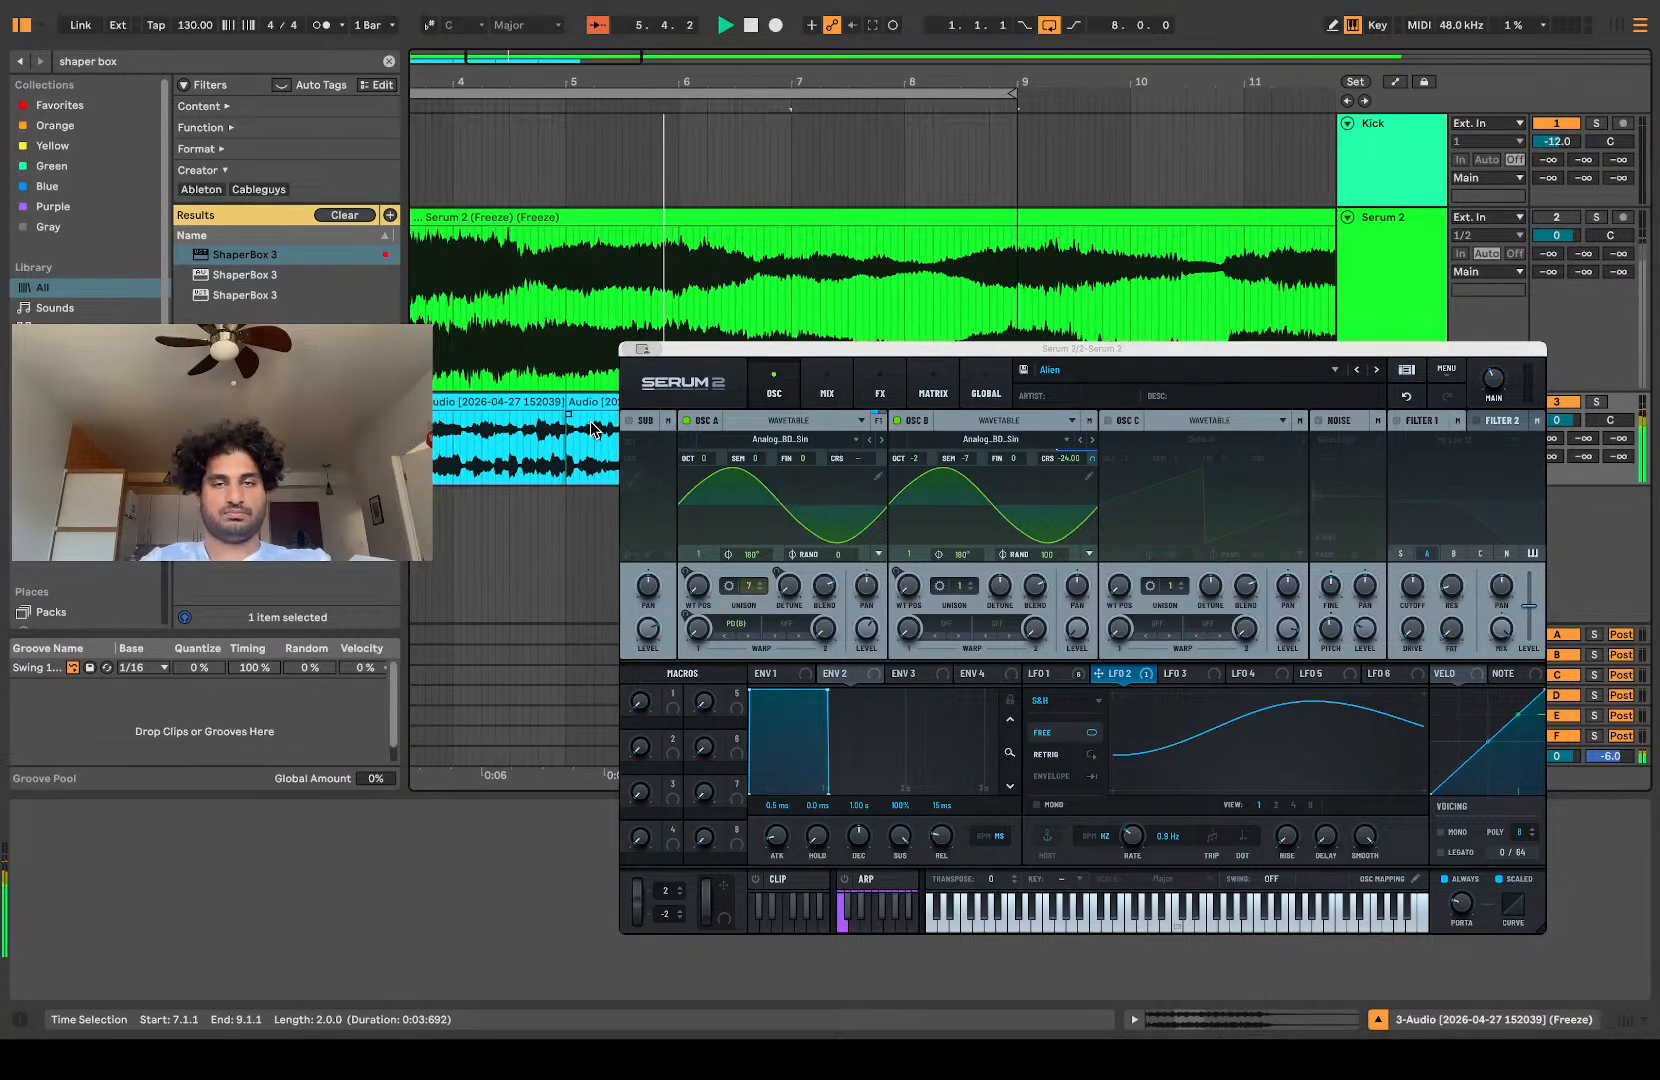
{"action": "scroll", "coordinate": [591, 428], "scroll_direction": "left", "scroll_amount": 5}
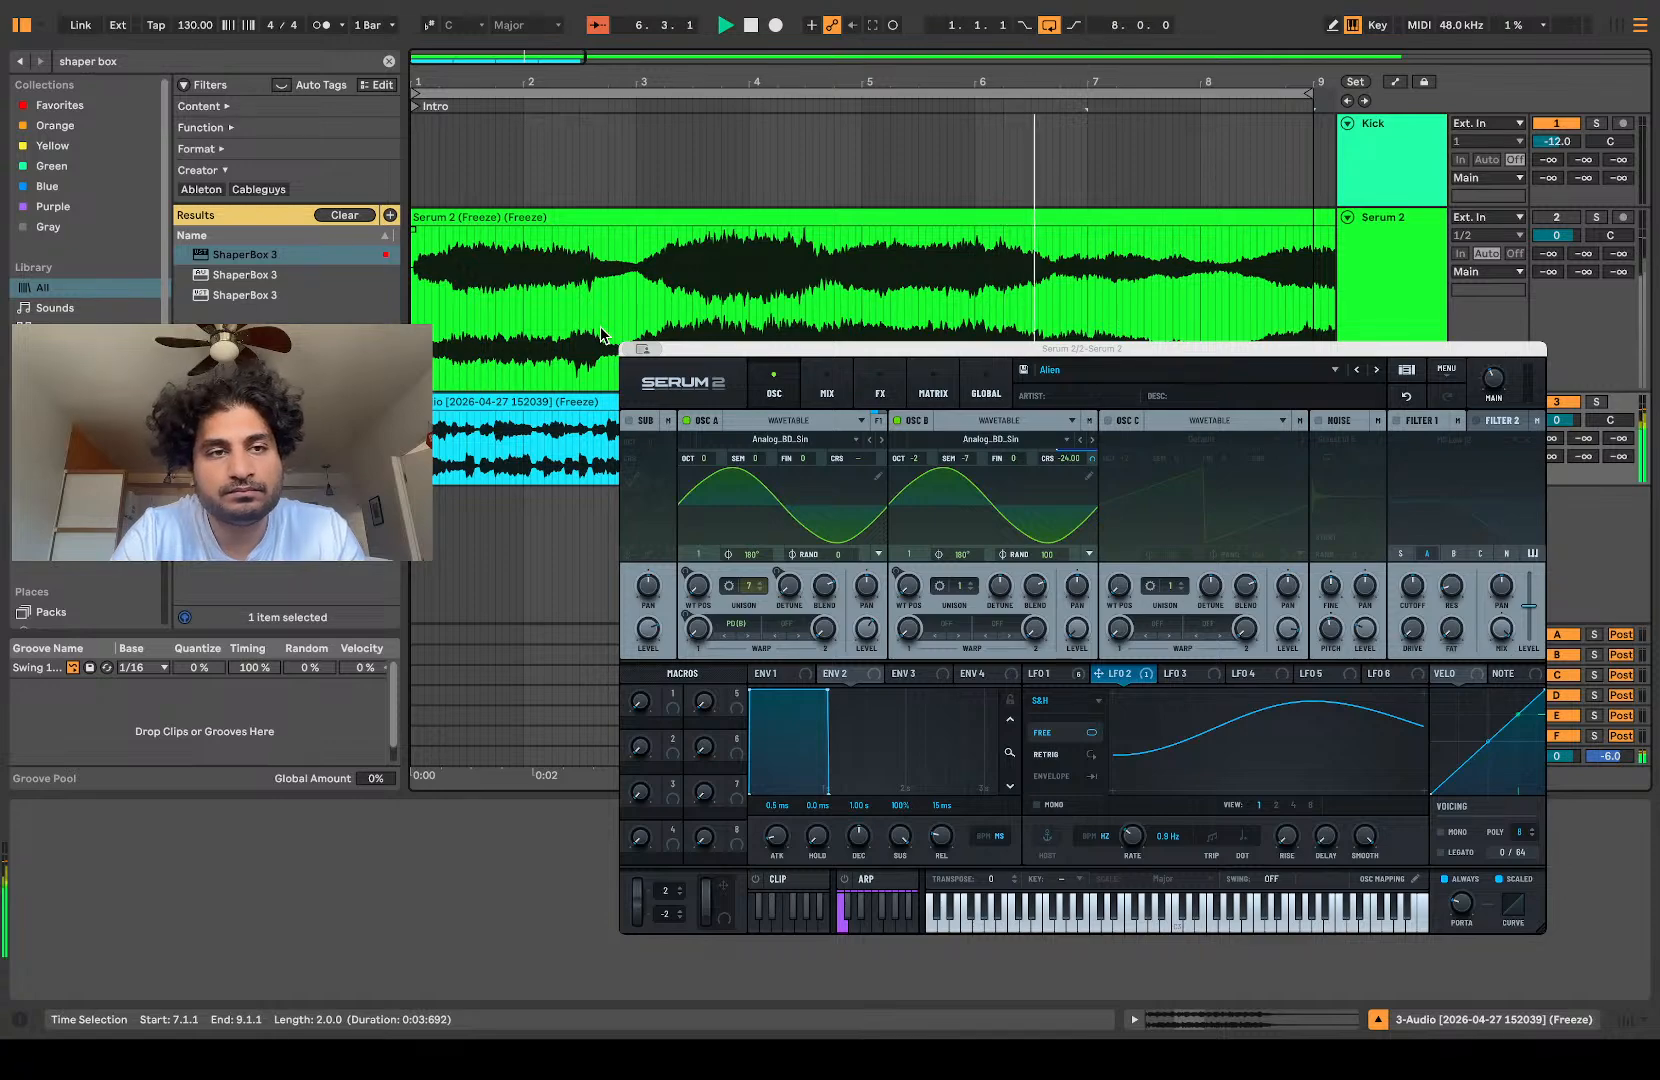
Step: Search the sample packs for "kick" and place the 049 SETECHNO kick from the Zenhiser techno pack on a new track at 1.1.1
{"action": "double_click", "coordinate": [141, 62]}
{"action": "triple_click", "coordinate": [141, 64]}
{"action": "type", "text": "kick"}
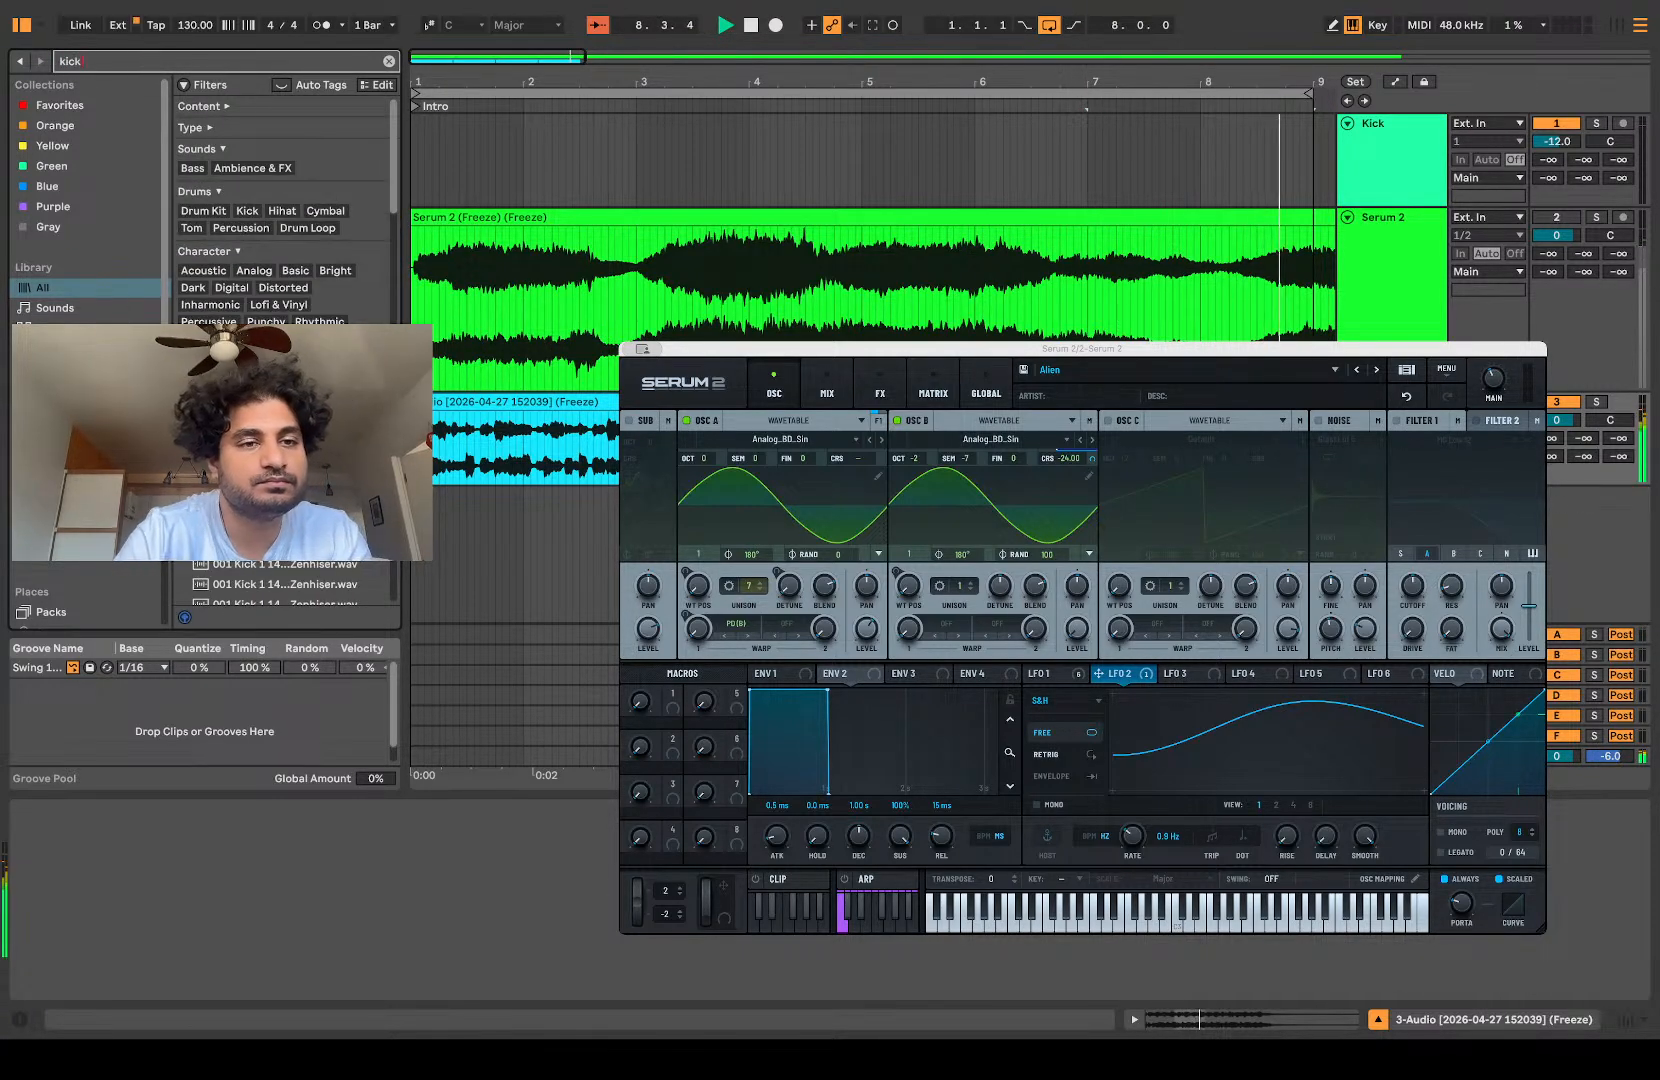
{"action": "left_click", "coordinate": [70, 517]}
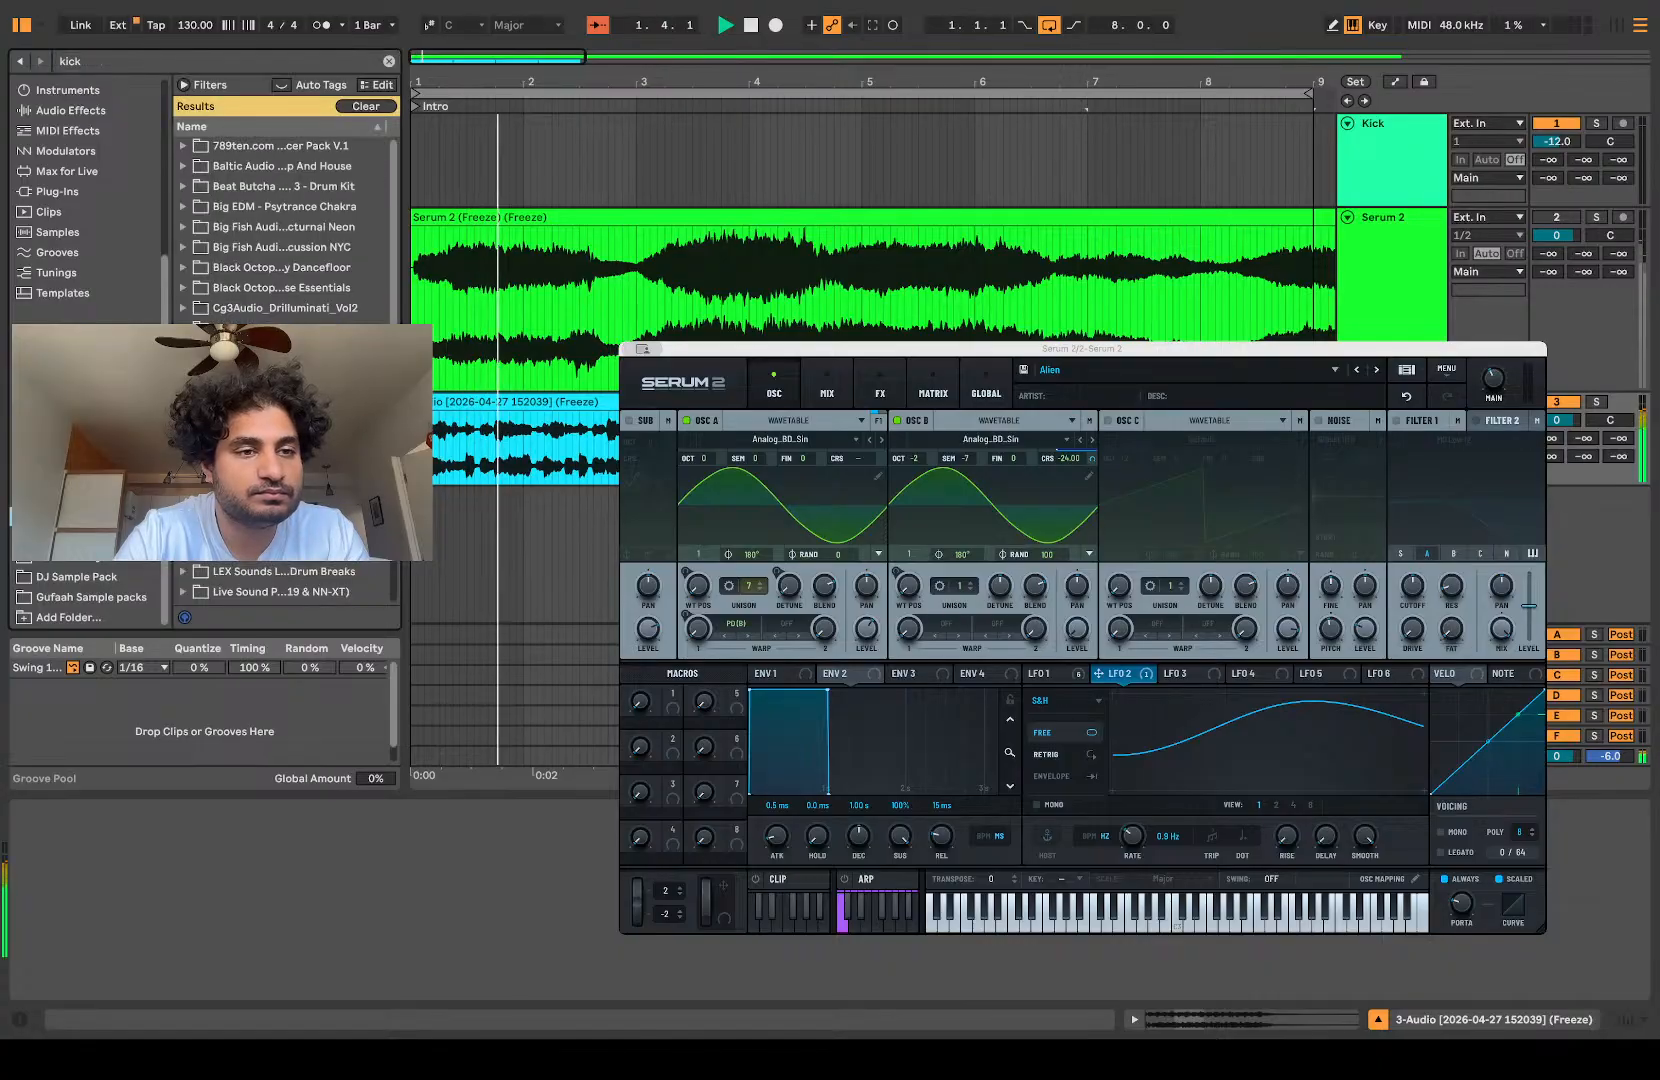
{"action": "left_click", "coordinate": [70, 497]}
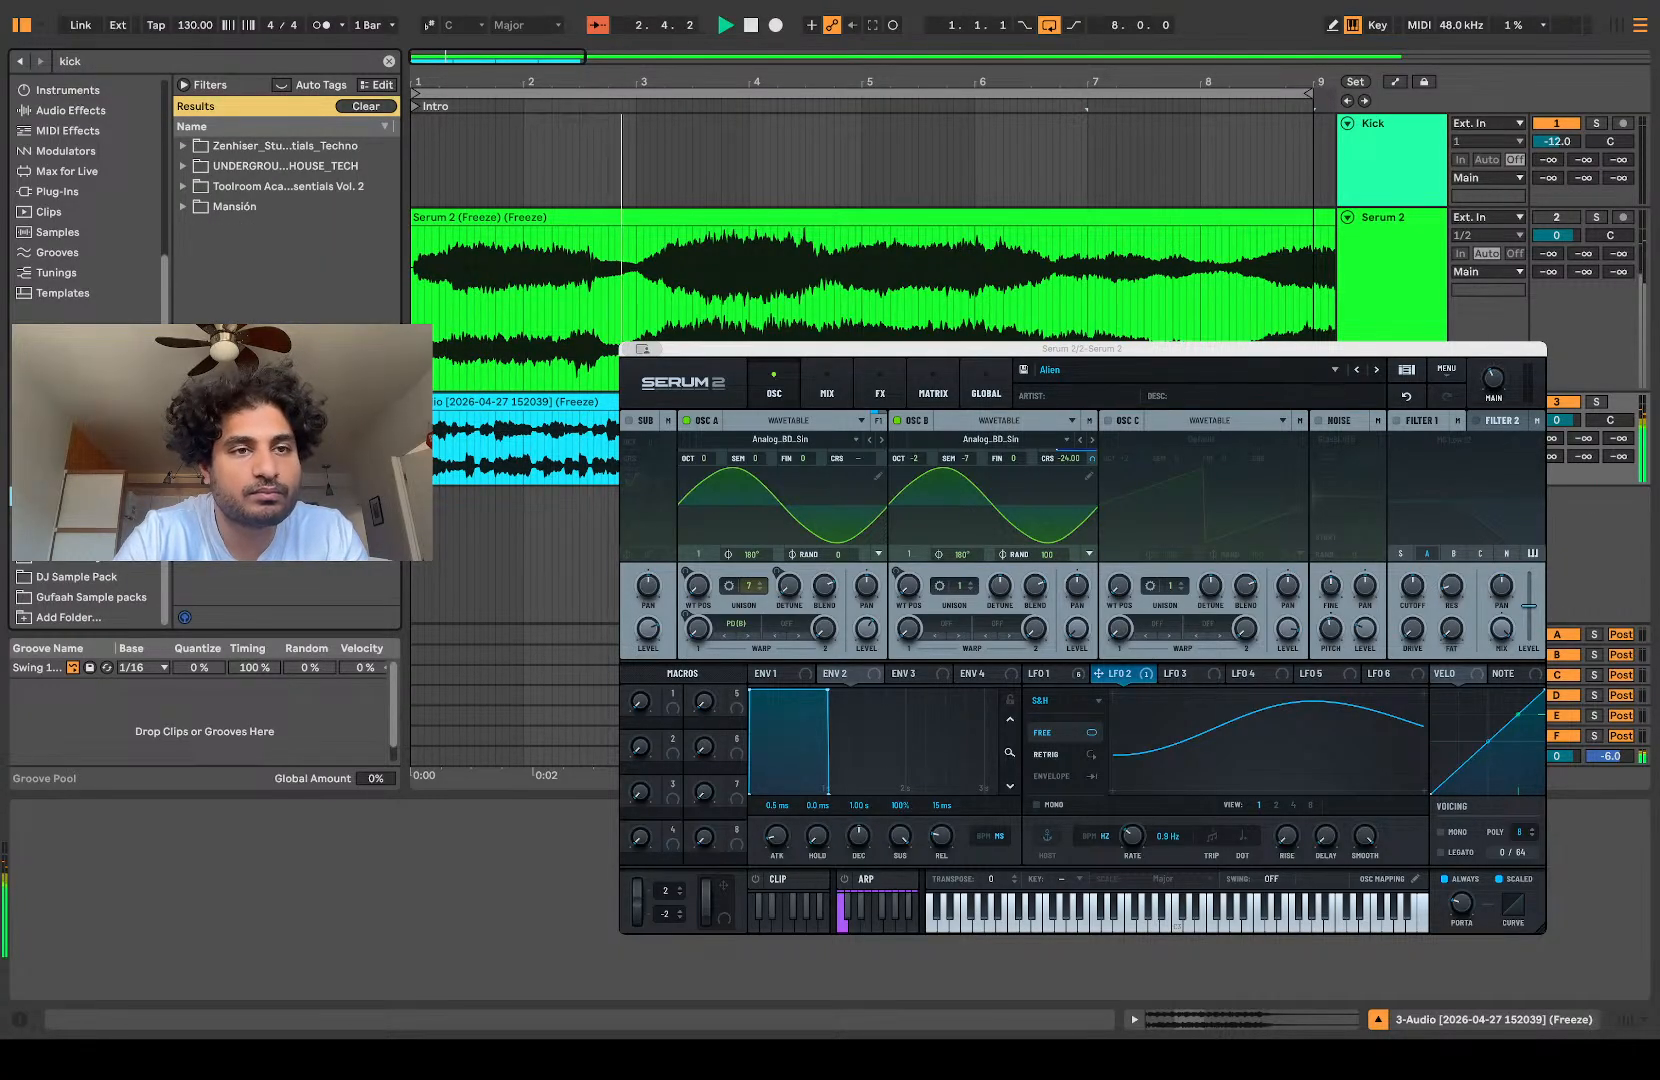
{"action": "left_click", "coordinate": [183, 146]}
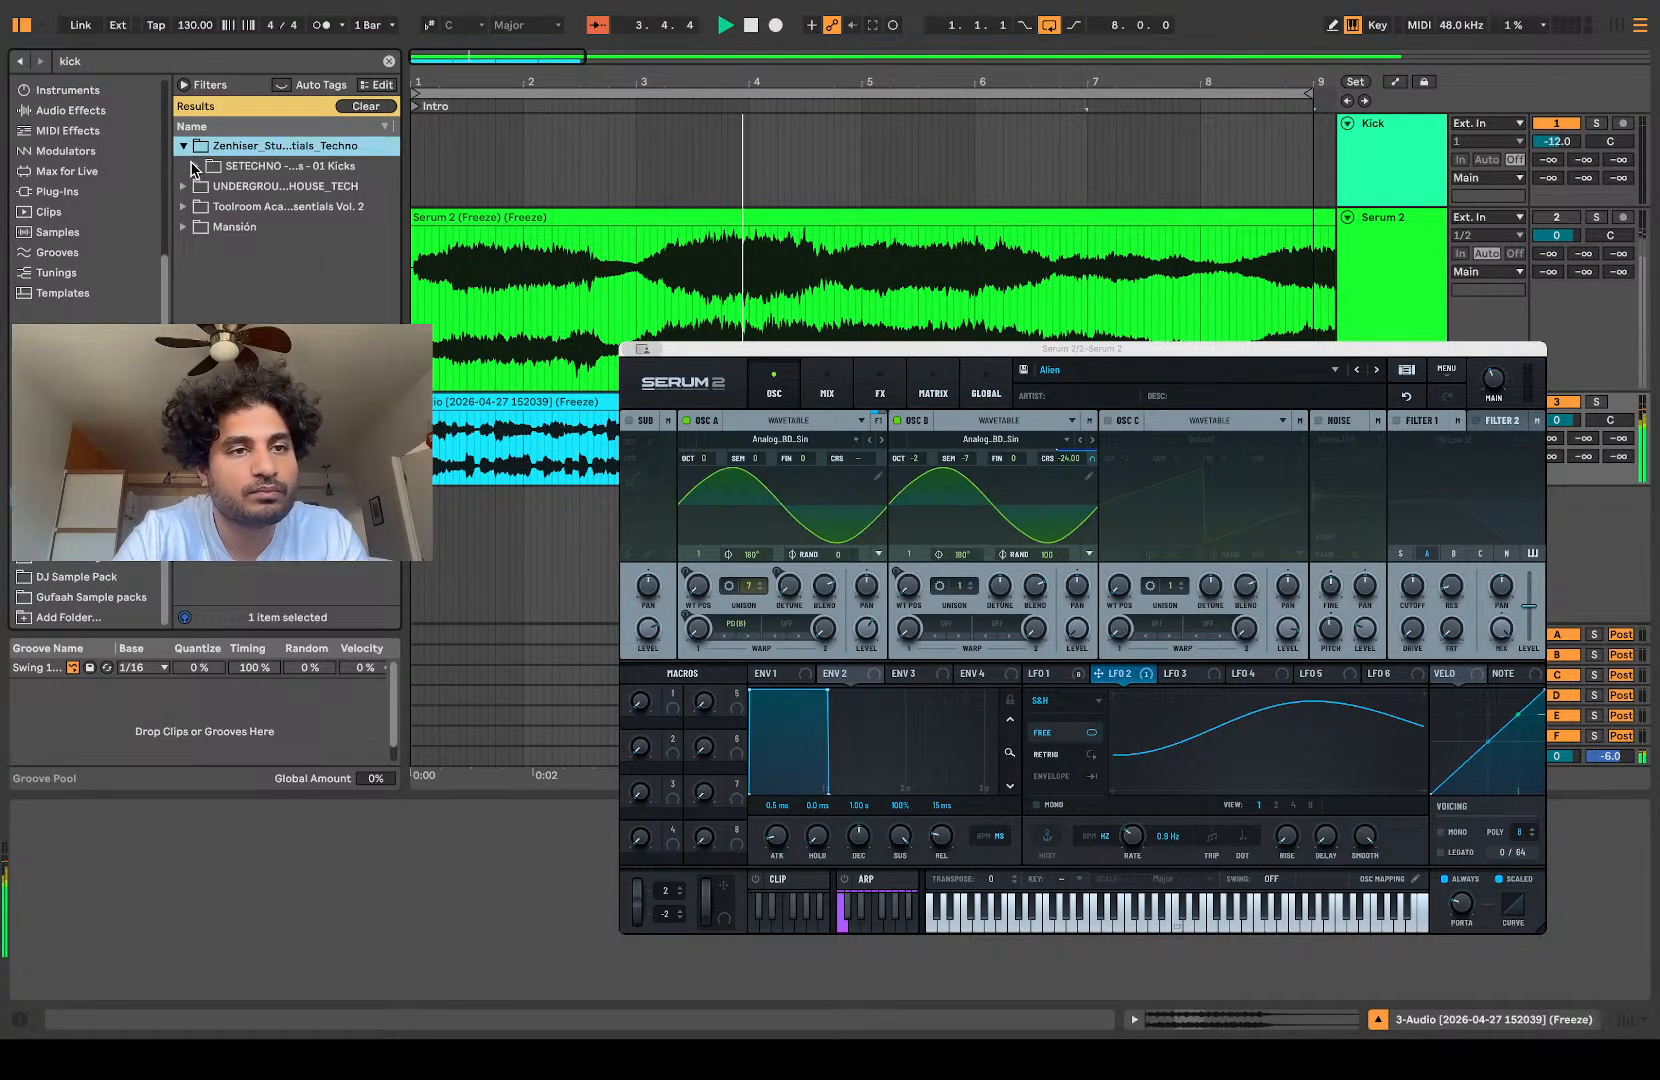
{"action": "left_click", "coordinate": [196, 166]}
{"action": "left_click", "coordinate": [285, 409]}
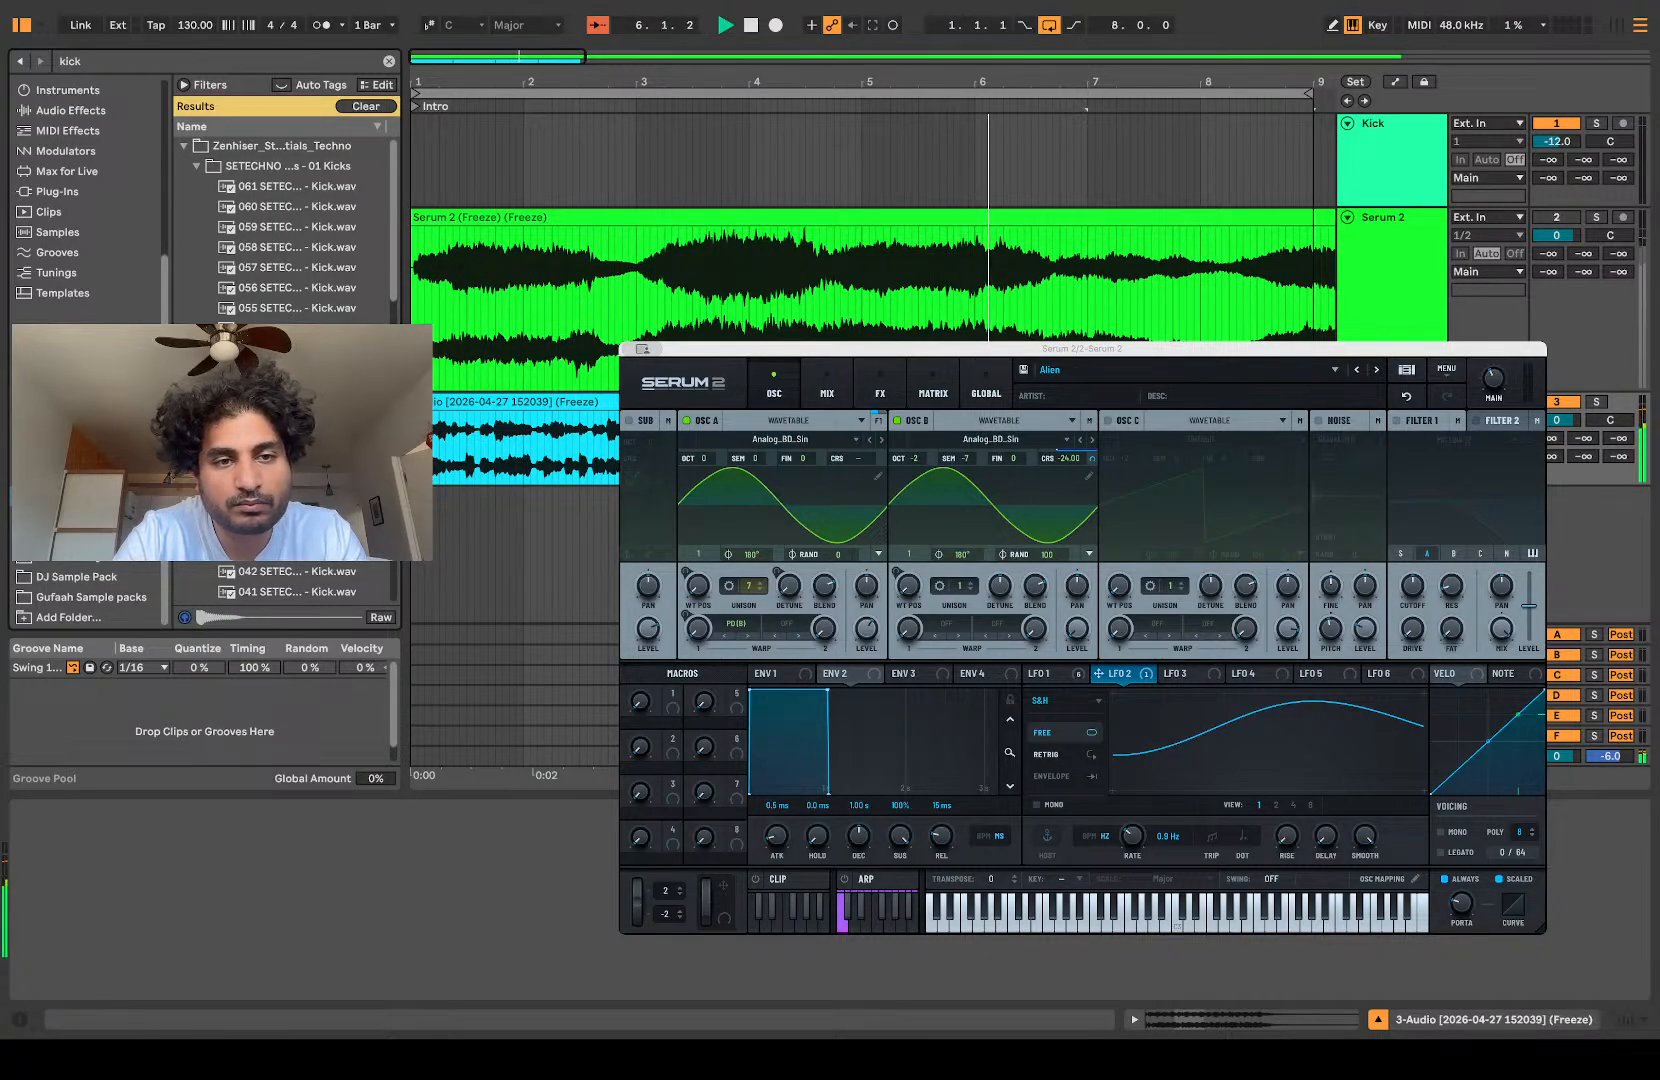
{"action": "left_click_drag", "start_coordinate": [285, 409], "coordinate": [420, 497]}
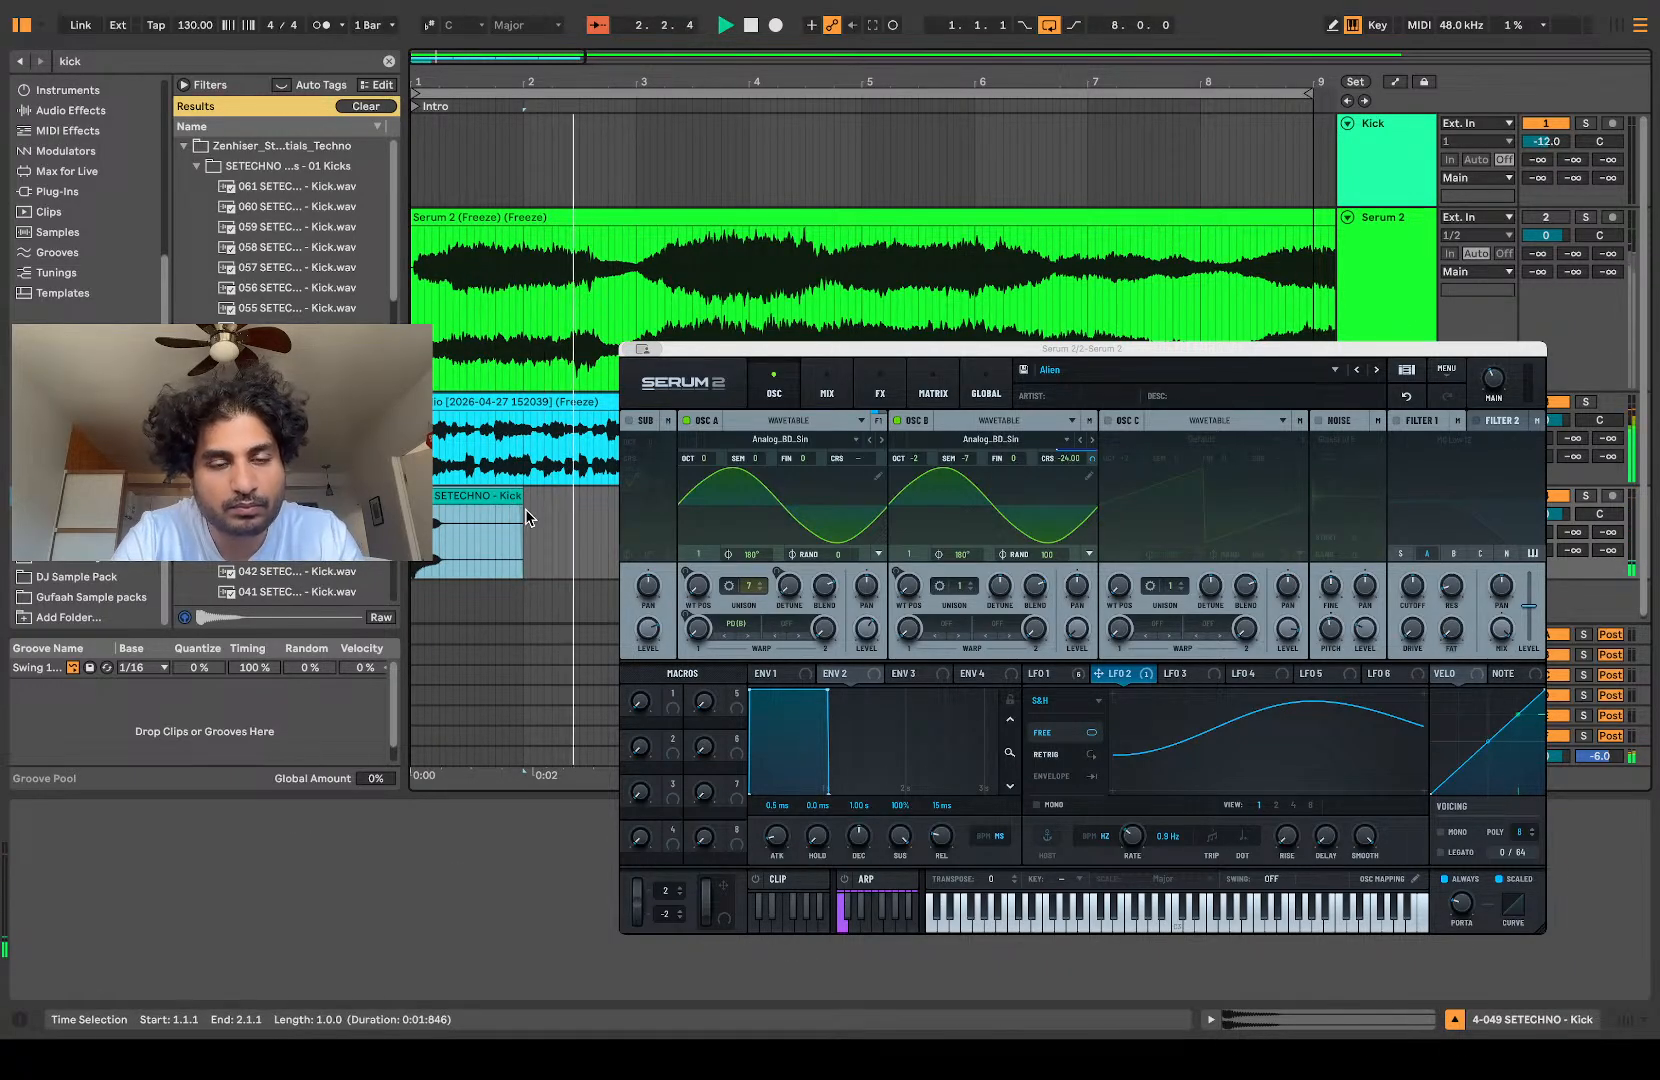
Step: Duplicate the one-bar kick from bar 1 repeatedly to fill its track up to 9.1.1
{"action": "key", "text": "super+d"}
{"action": "key", "text": "super+d"}
{"action": "key", "text": "super+d"}
{"action": "key", "text": "super+d"}
{"action": "key", "text": "super+d"}
{"action": "key", "text": "super+d"}
{"action": "key", "text": "super+d"}
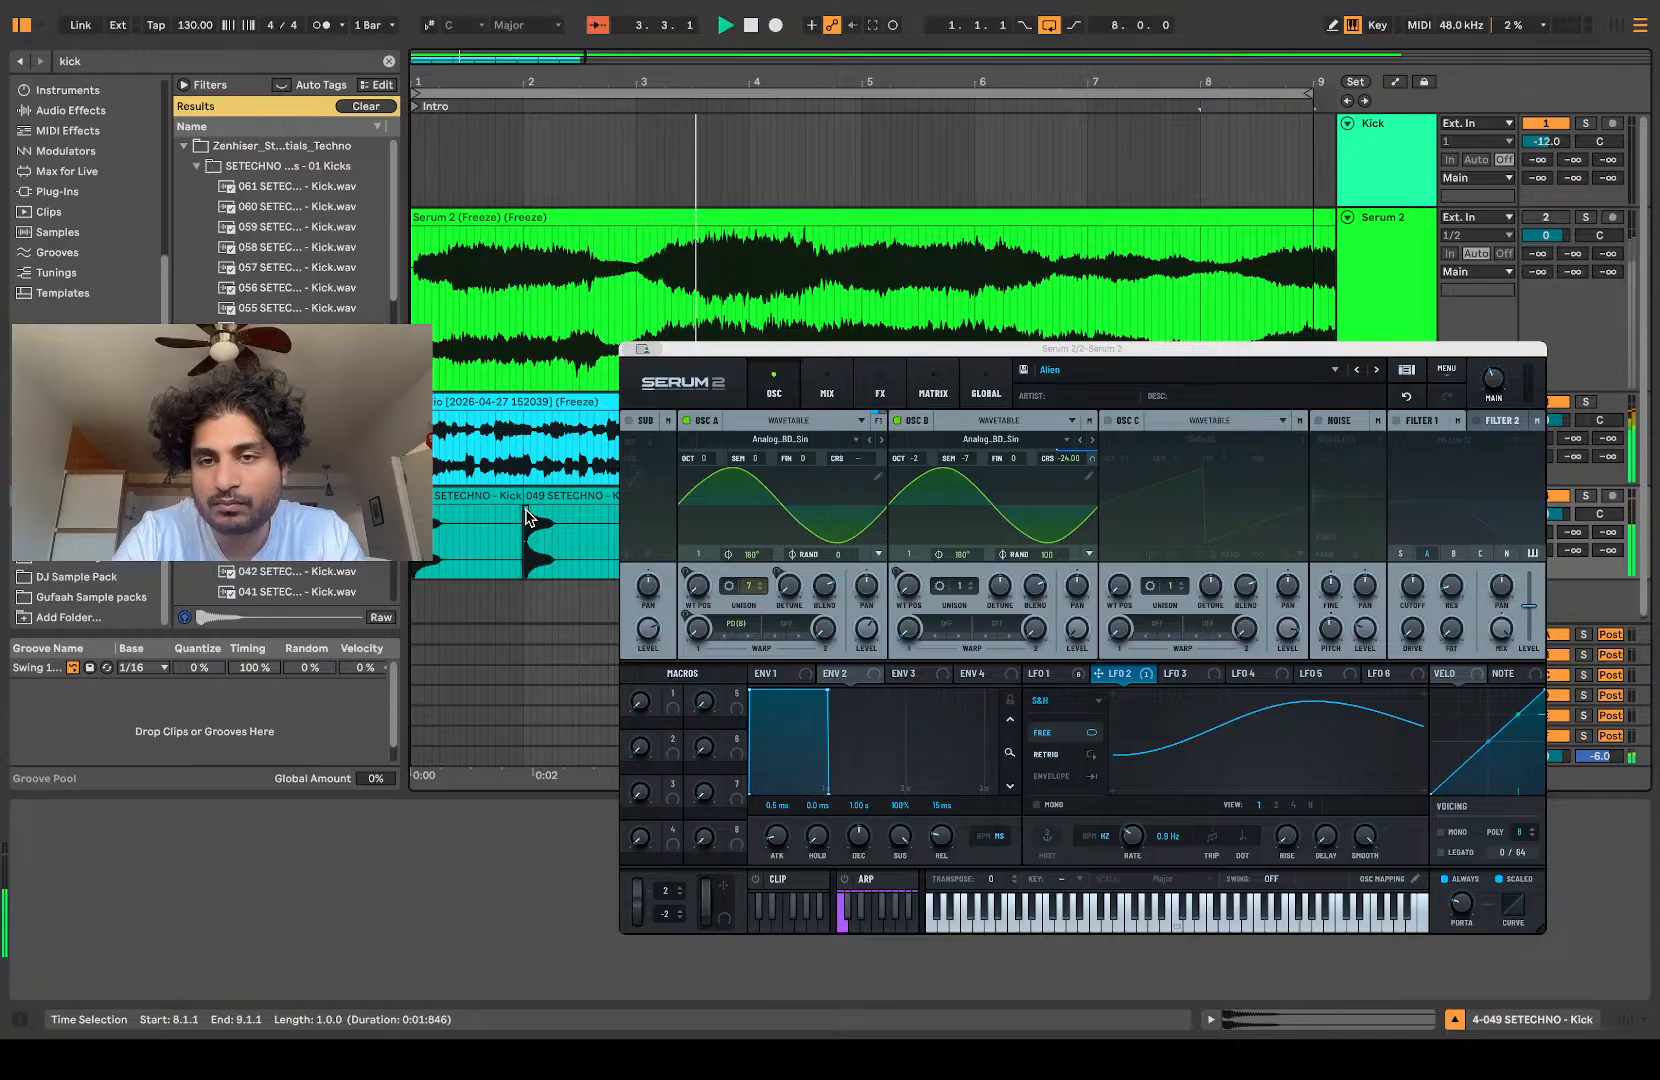
Step: Search the samples for "snare" and place 029 SETECHNO - Snare.wav on a new track at 1.3.1
{"action": "scroll", "coordinate": [526, 518], "scroll_direction": "down", "scroll_amount": 1}
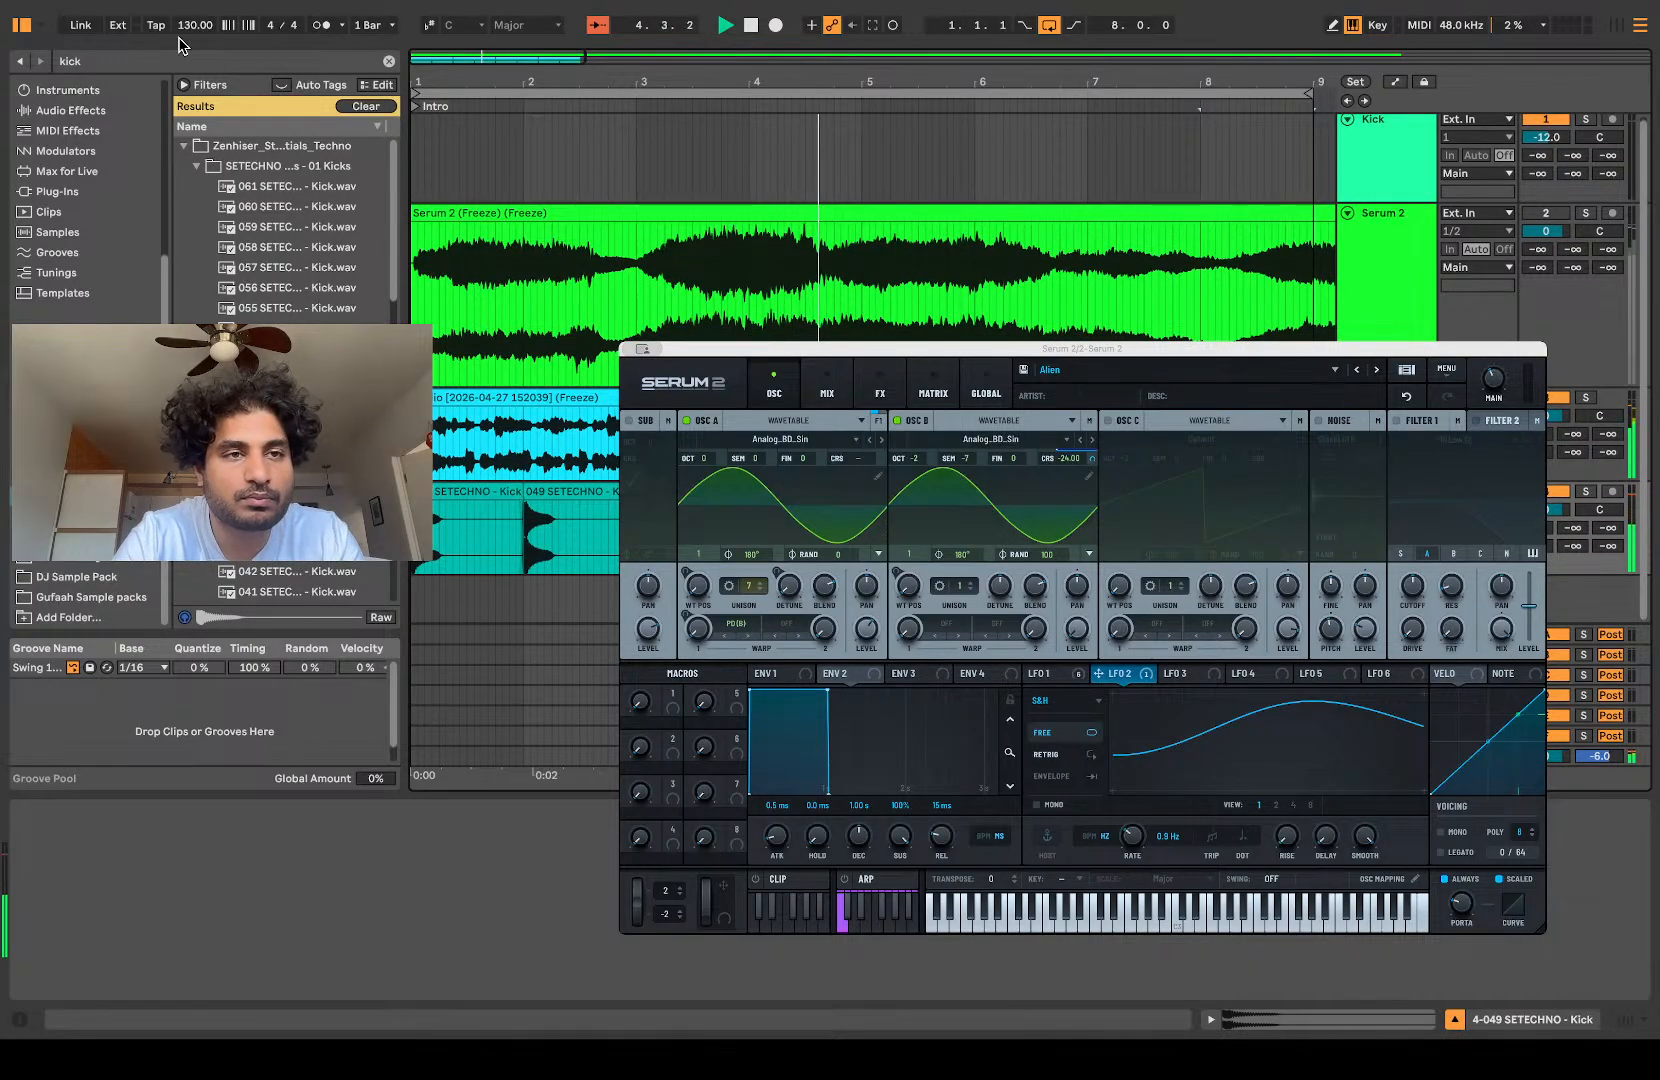
{"action": "left_click", "coordinate": [160, 62]}
{"action": "type", "text": "snare"}
{"action": "left_click", "coordinate": [199, 166]}
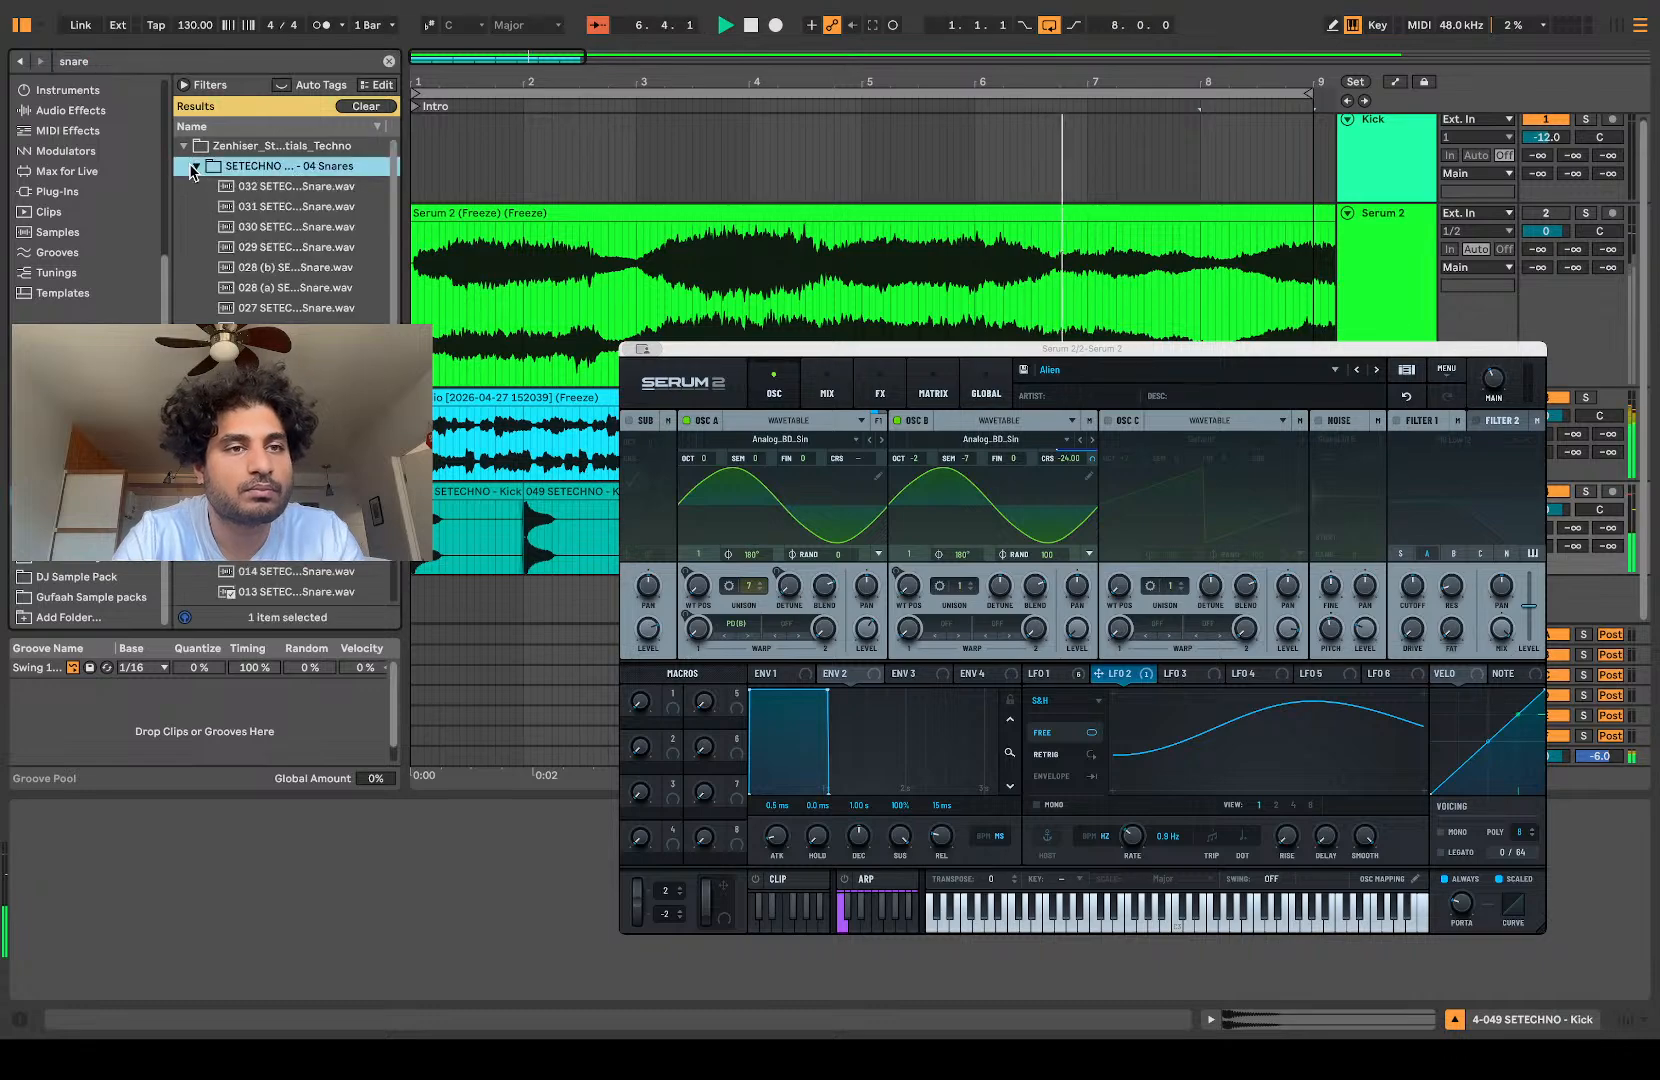
{"action": "left_click", "coordinate": [300, 247]}
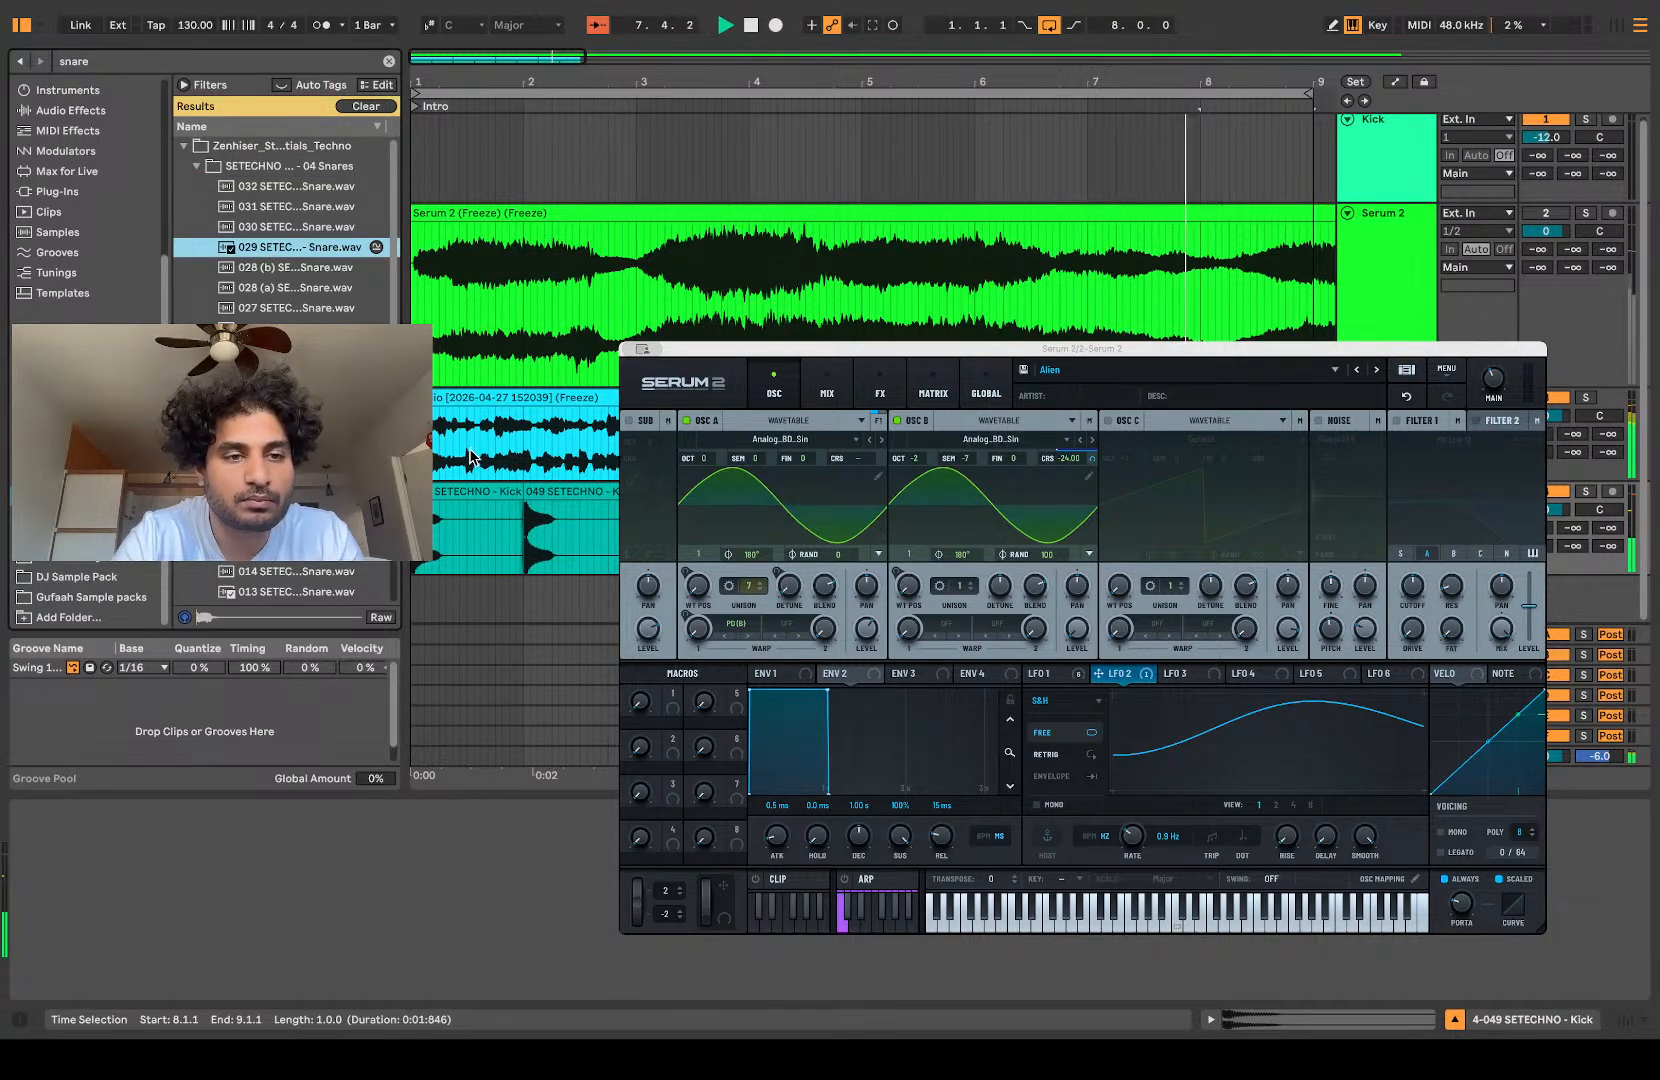
{"action": "mouse_move", "coordinate": [495, 482]}
{"action": "left_mouse_down"}
{"action": "mouse_move", "coordinate": [463, 493]}
{"action": "mouse_move", "coordinate": [463, 592]}
{"action": "mouse_move", "coordinate": [679, 535]}
{"action": "left_mouse_up"}
{"action": "scroll", "coordinate": [461, 584], "scroll_direction": "up", "scroll_amount": 5}
{"action": "scroll", "coordinate": [459, 580], "scroll_direction": "down", "scroll_amount": 2}
{"action": "scroll", "coordinate": [459, 580], "scroll_direction": "left", "scroll_amount": 2}
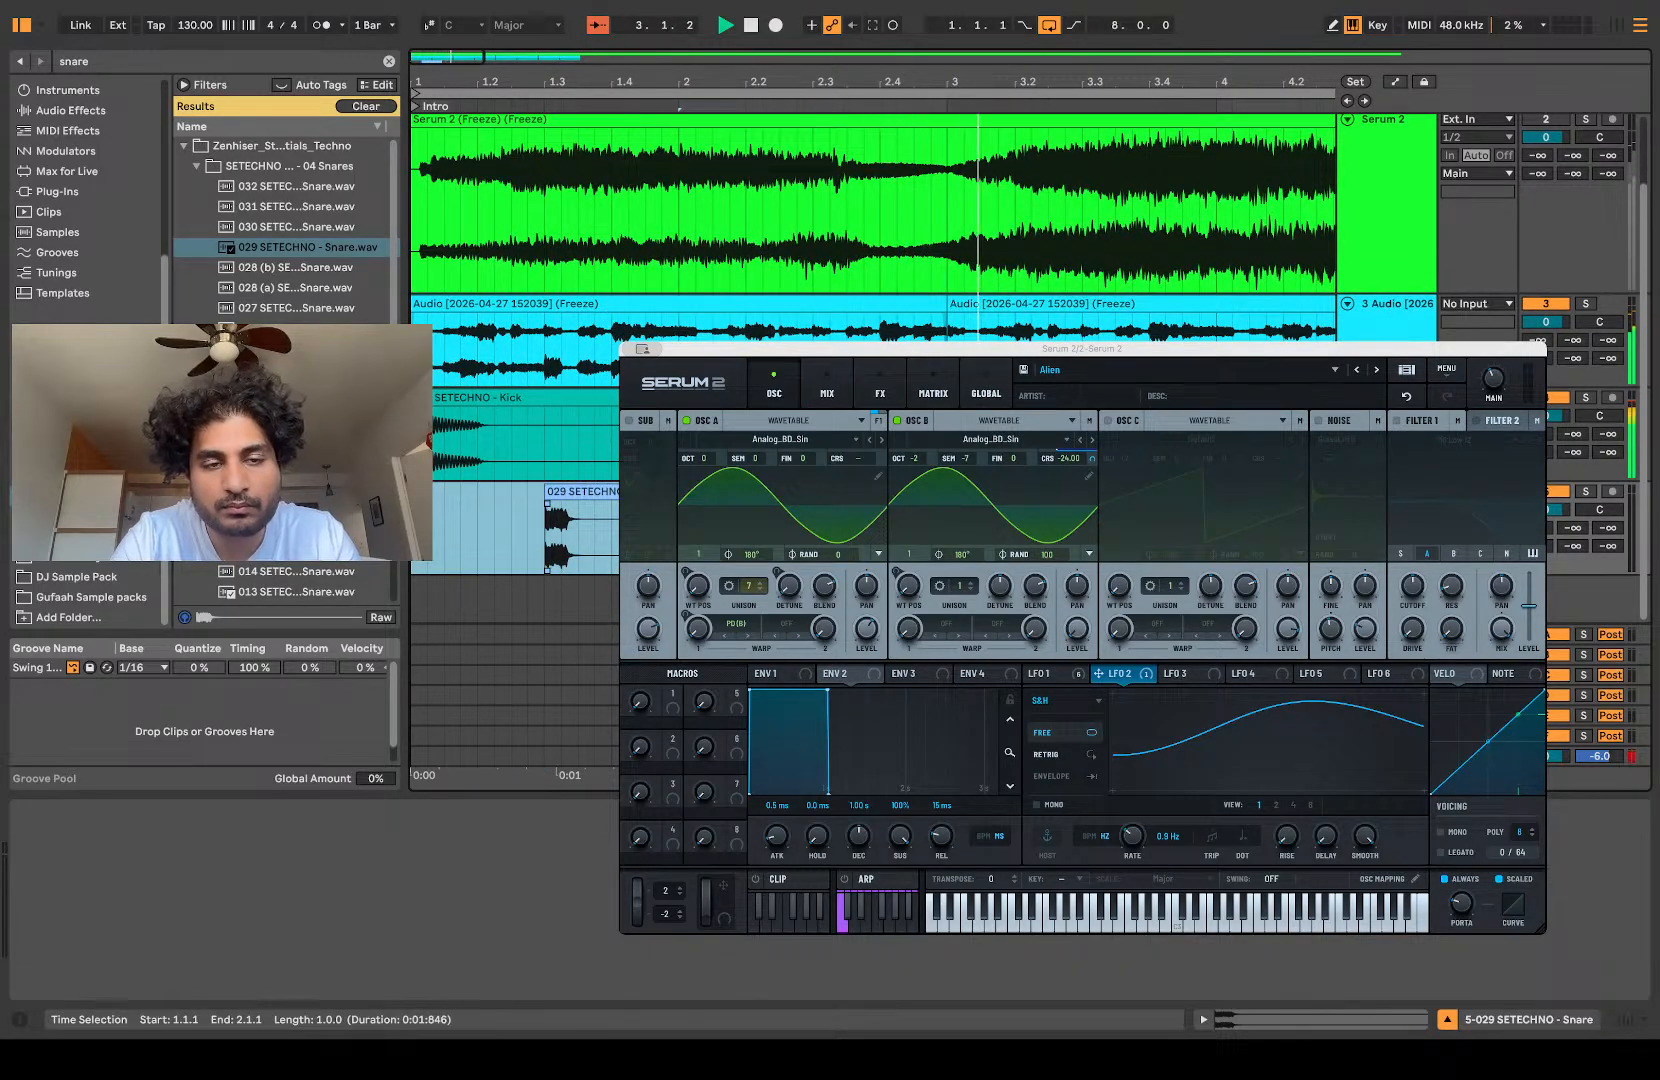
Step: Duplicate the one-bar snare pattern from bar 1 repeatedly to fill its track up to 9.1.1
{"action": "scroll", "coordinate": [520, 535], "scroll_direction": "down", "scroll_amount": 5}
{"action": "key", "text": "super+d"}
{"action": "key", "text": "super+d"}
{"action": "key", "text": "super+d"}
{"action": "key", "text": "super+d"}
{"action": "key", "text": "super+d"}
{"action": "key", "text": "super+d"}
{"action": "key", "text": "super+d"}
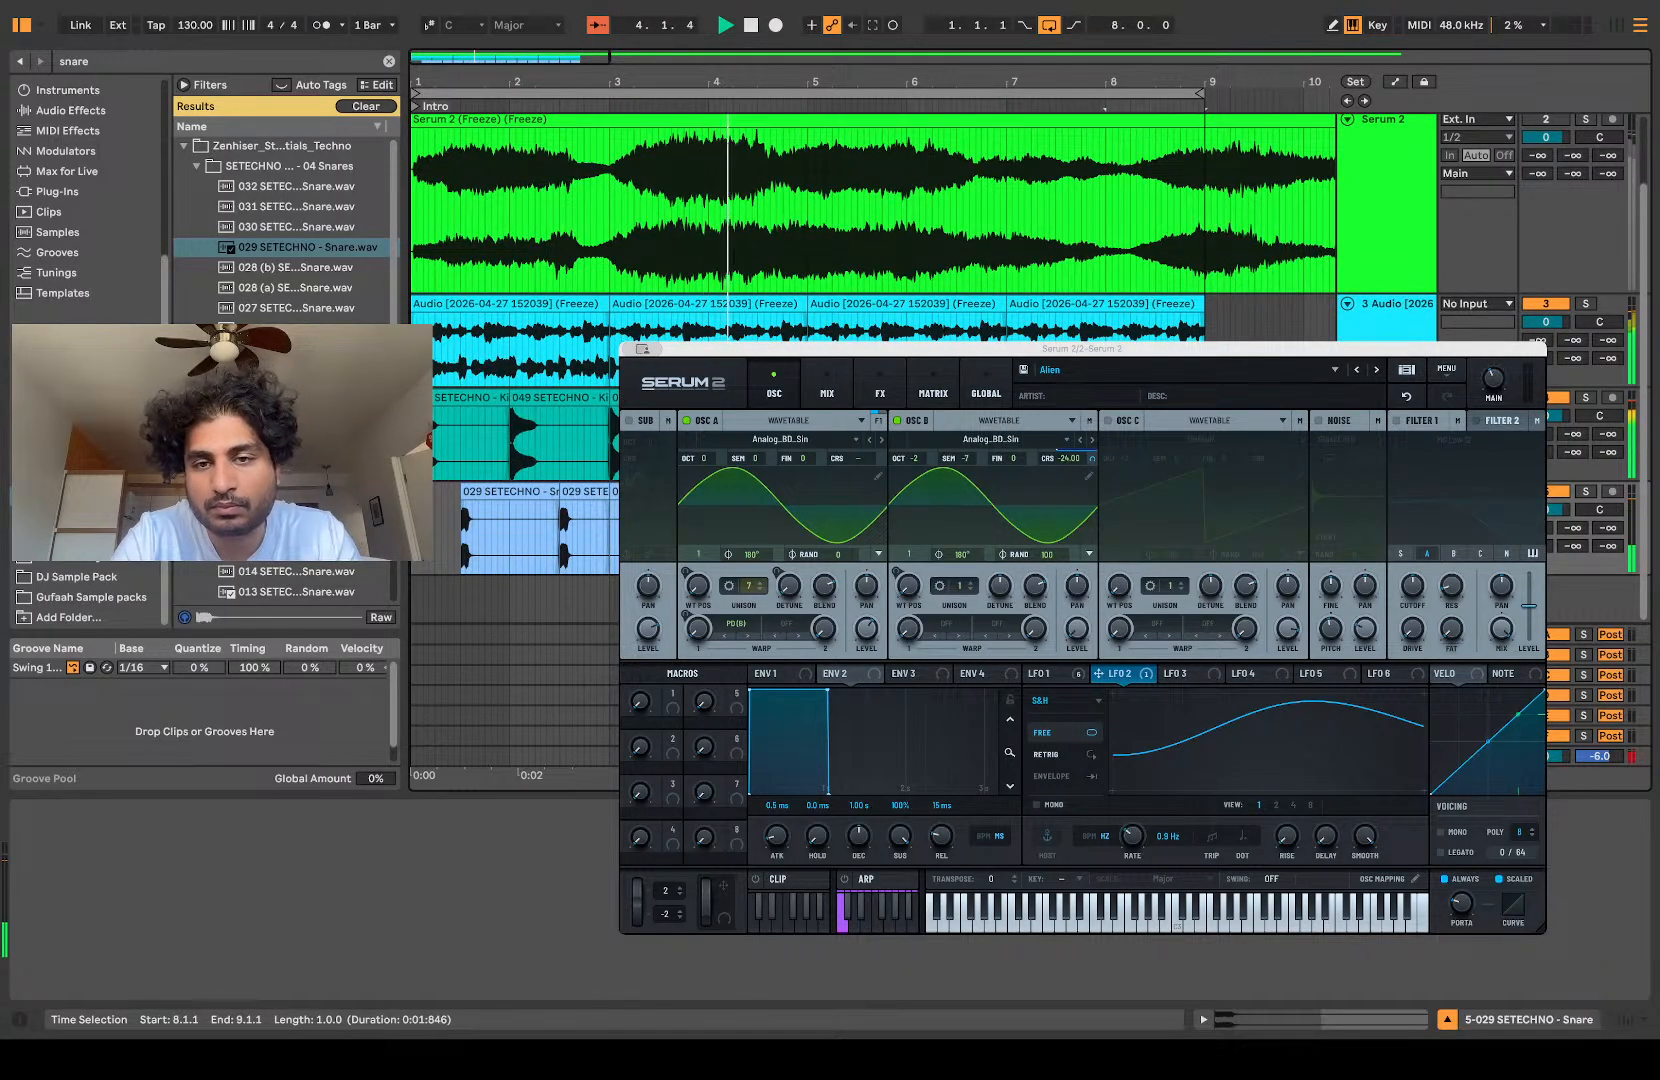
Step: Duplicate the first beat of the bar 2 kick to add an extra hit at 2.2.1
{"action": "scroll", "coordinate": [520, 535], "scroll_direction": "up", "scroll_amount": 5}
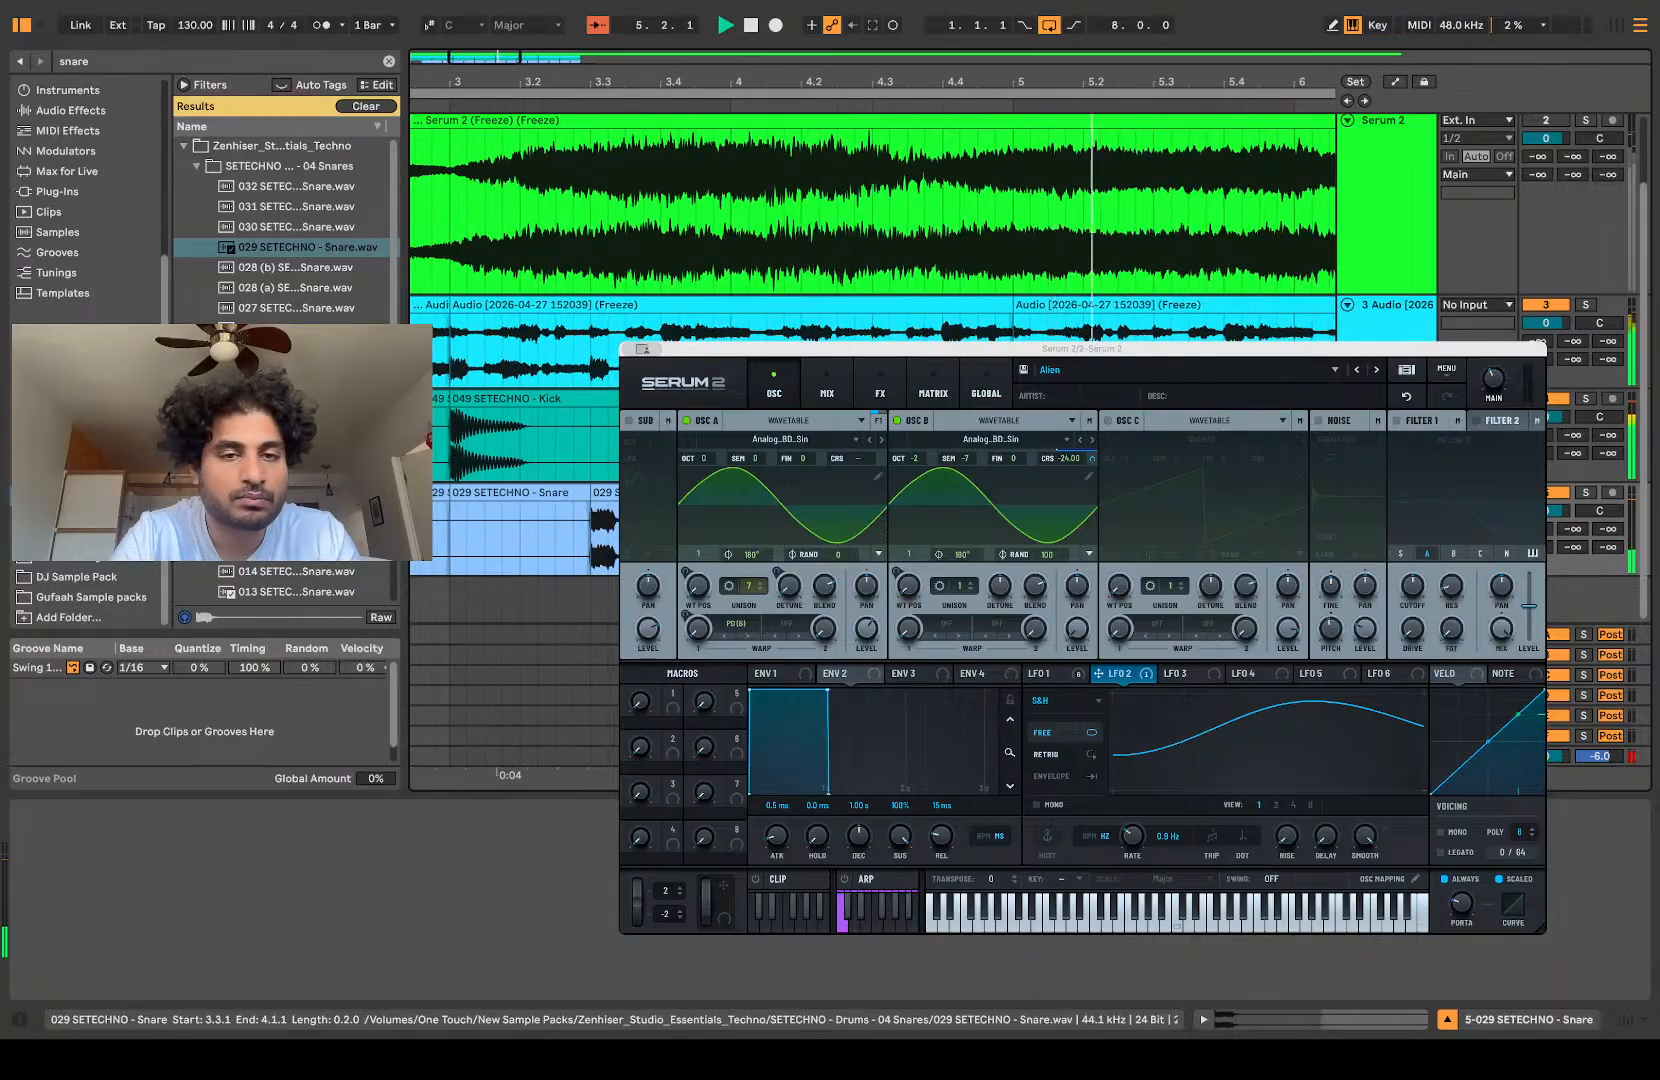
{"action": "scroll", "coordinate": [520, 535], "scroll_direction": "down", "scroll_amount": 1}
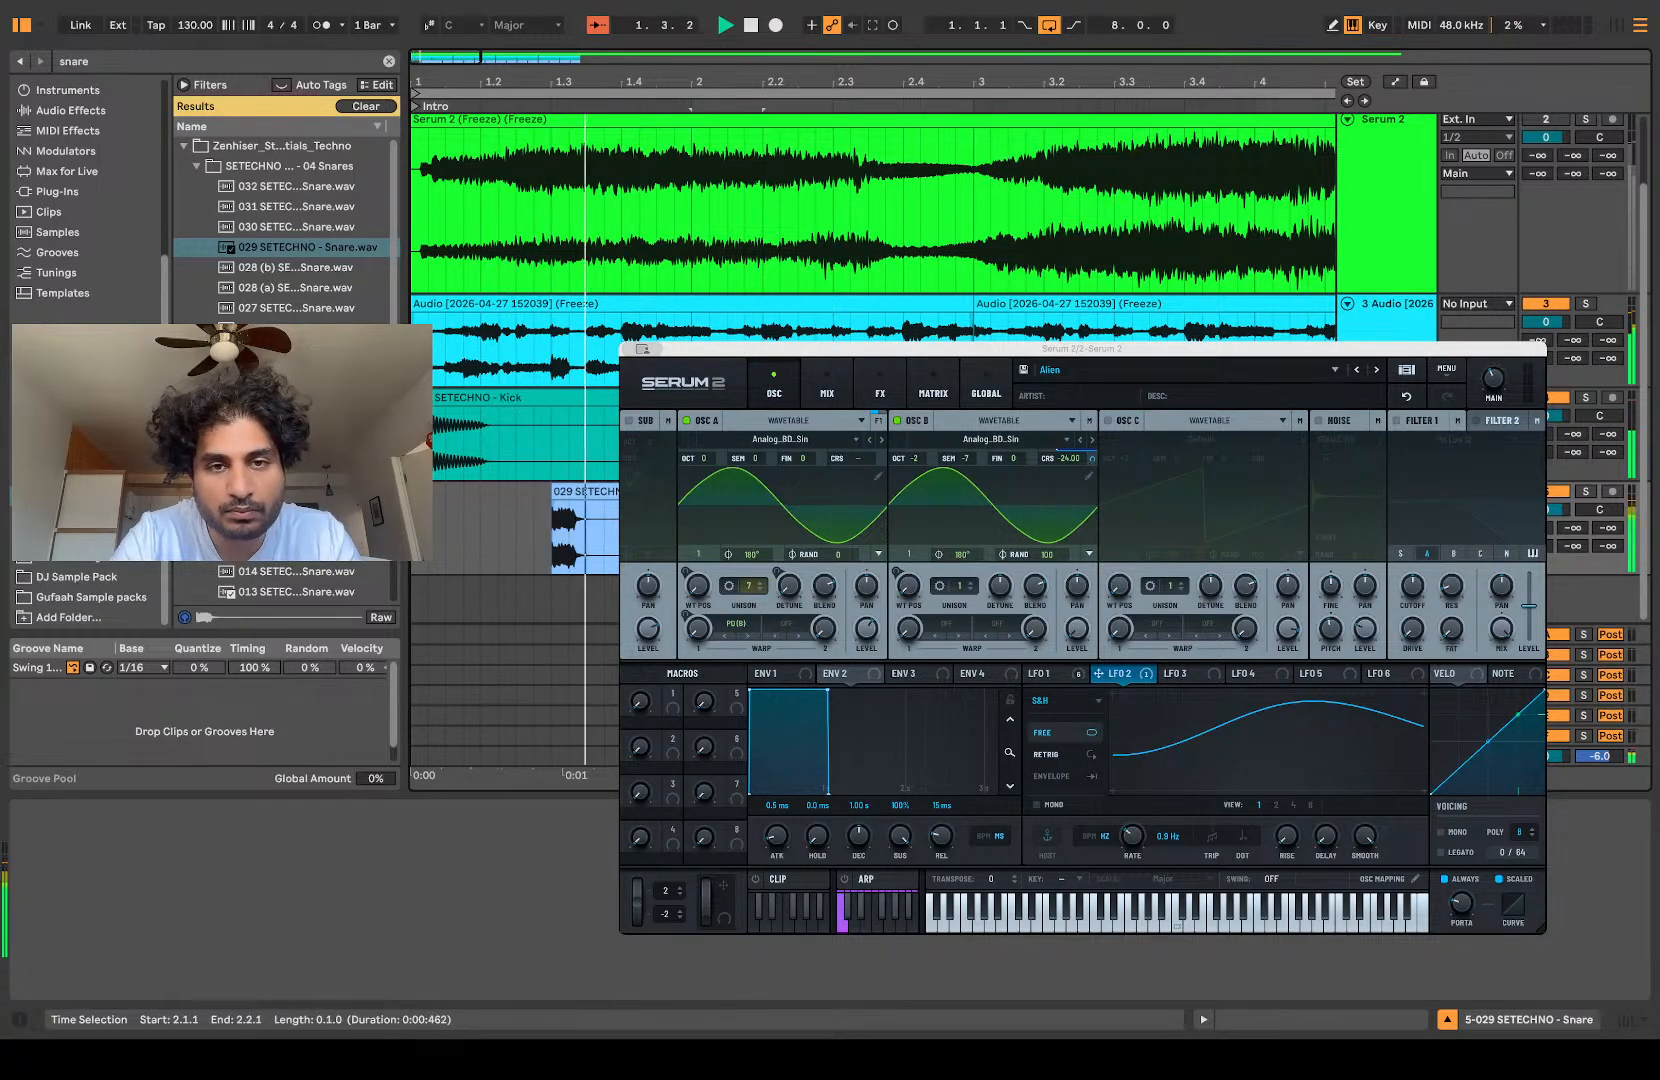
{"action": "left_click", "coordinate": [727, 398]}
{"action": "key", "text": "super+d"}
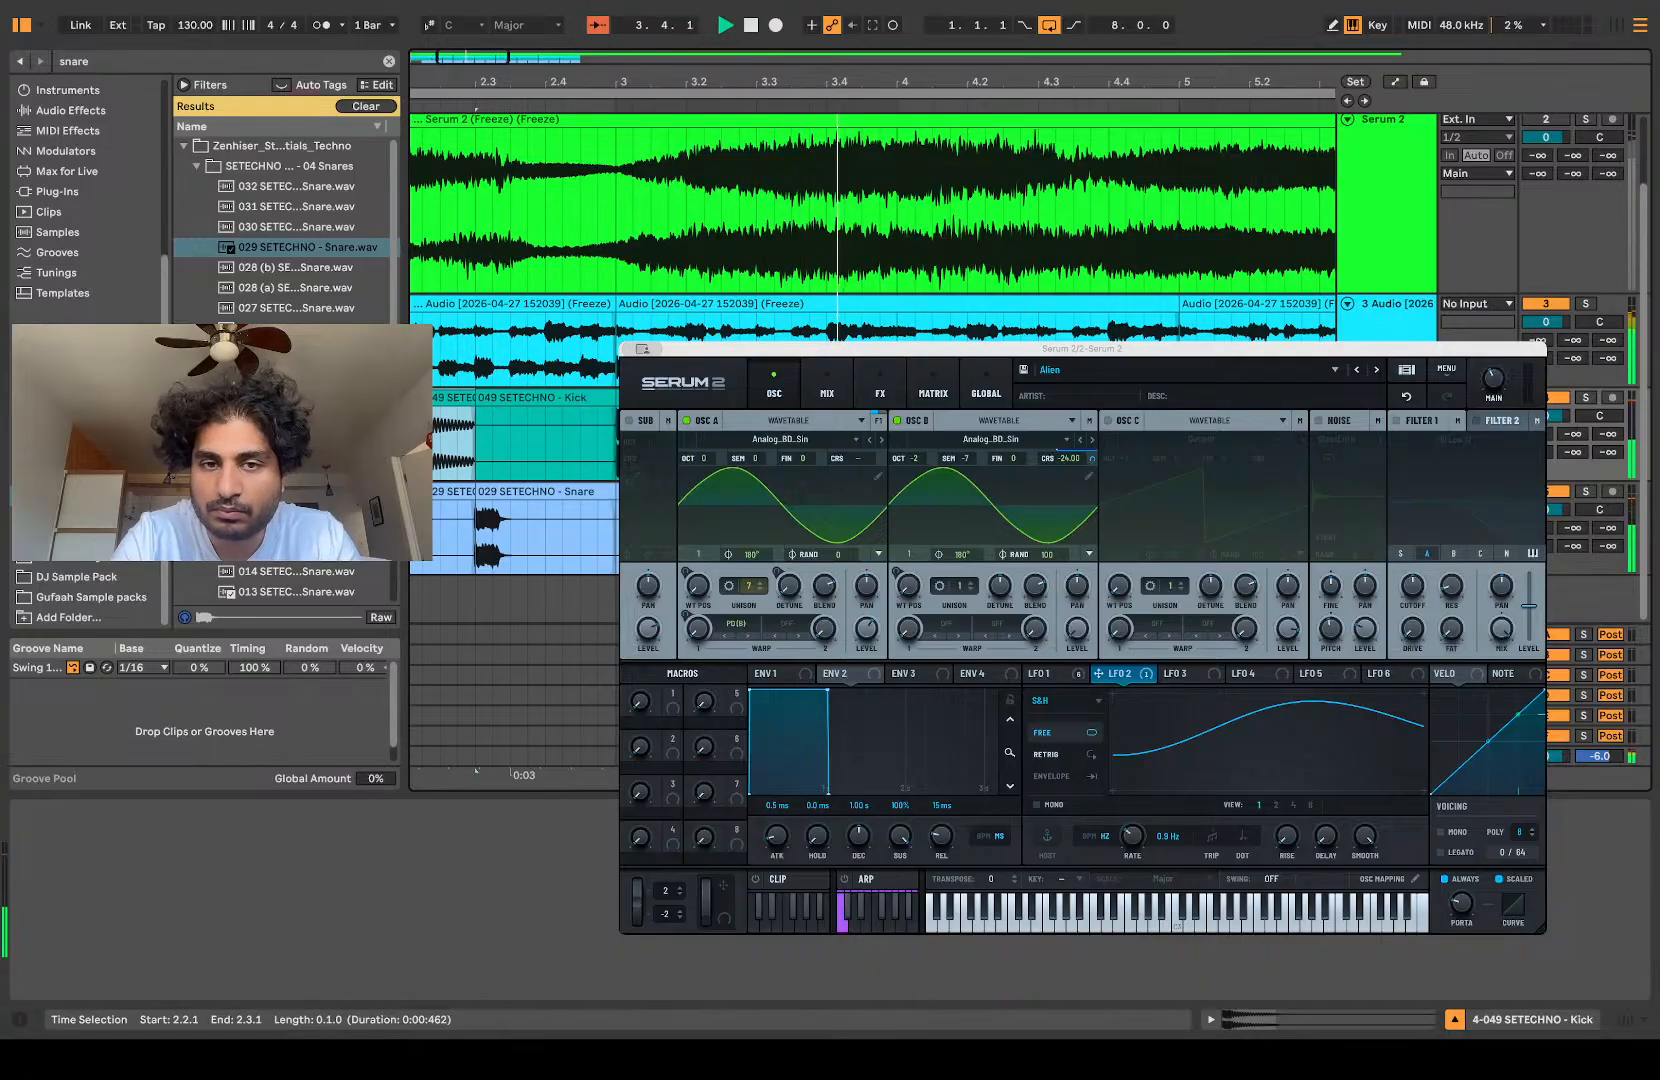
Step: Duplicate the opening of the bar 4 kick to add an extra hit at 4.2.3
{"action": "left_click_drag", "start_coordinate": [897, 440], "coordinate": [986, 440]}
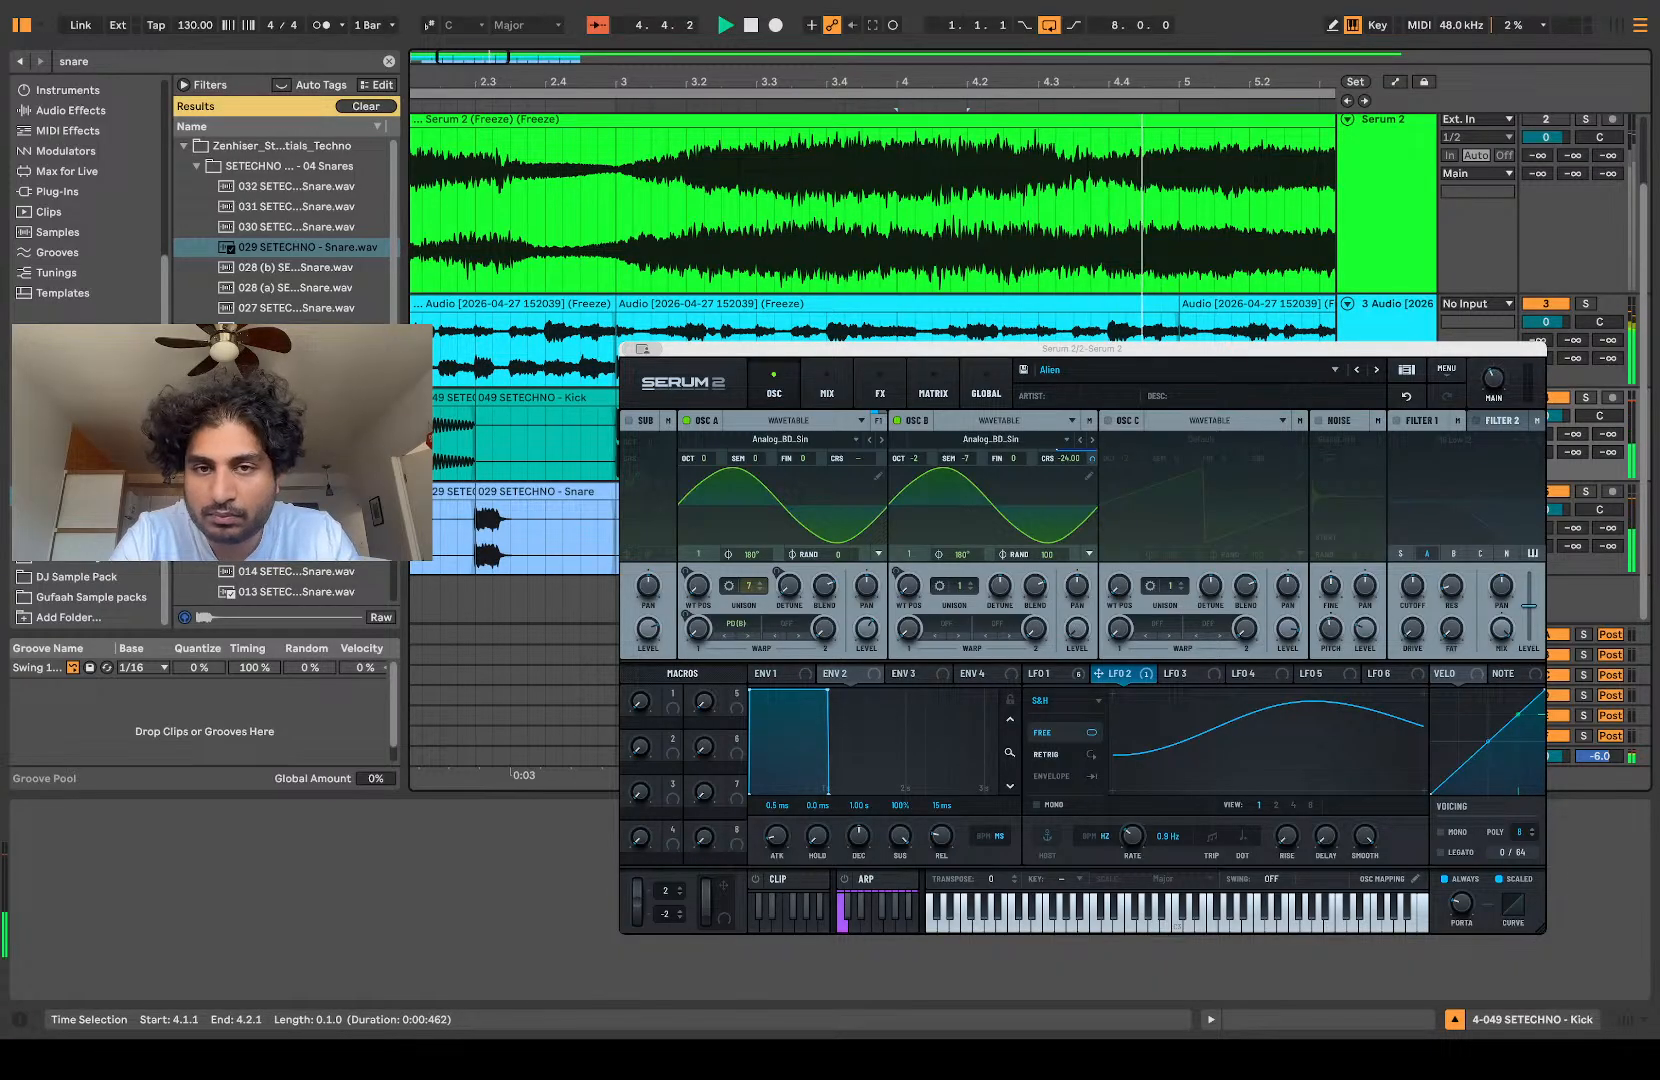
{"action": "key", "text": "super+d"}
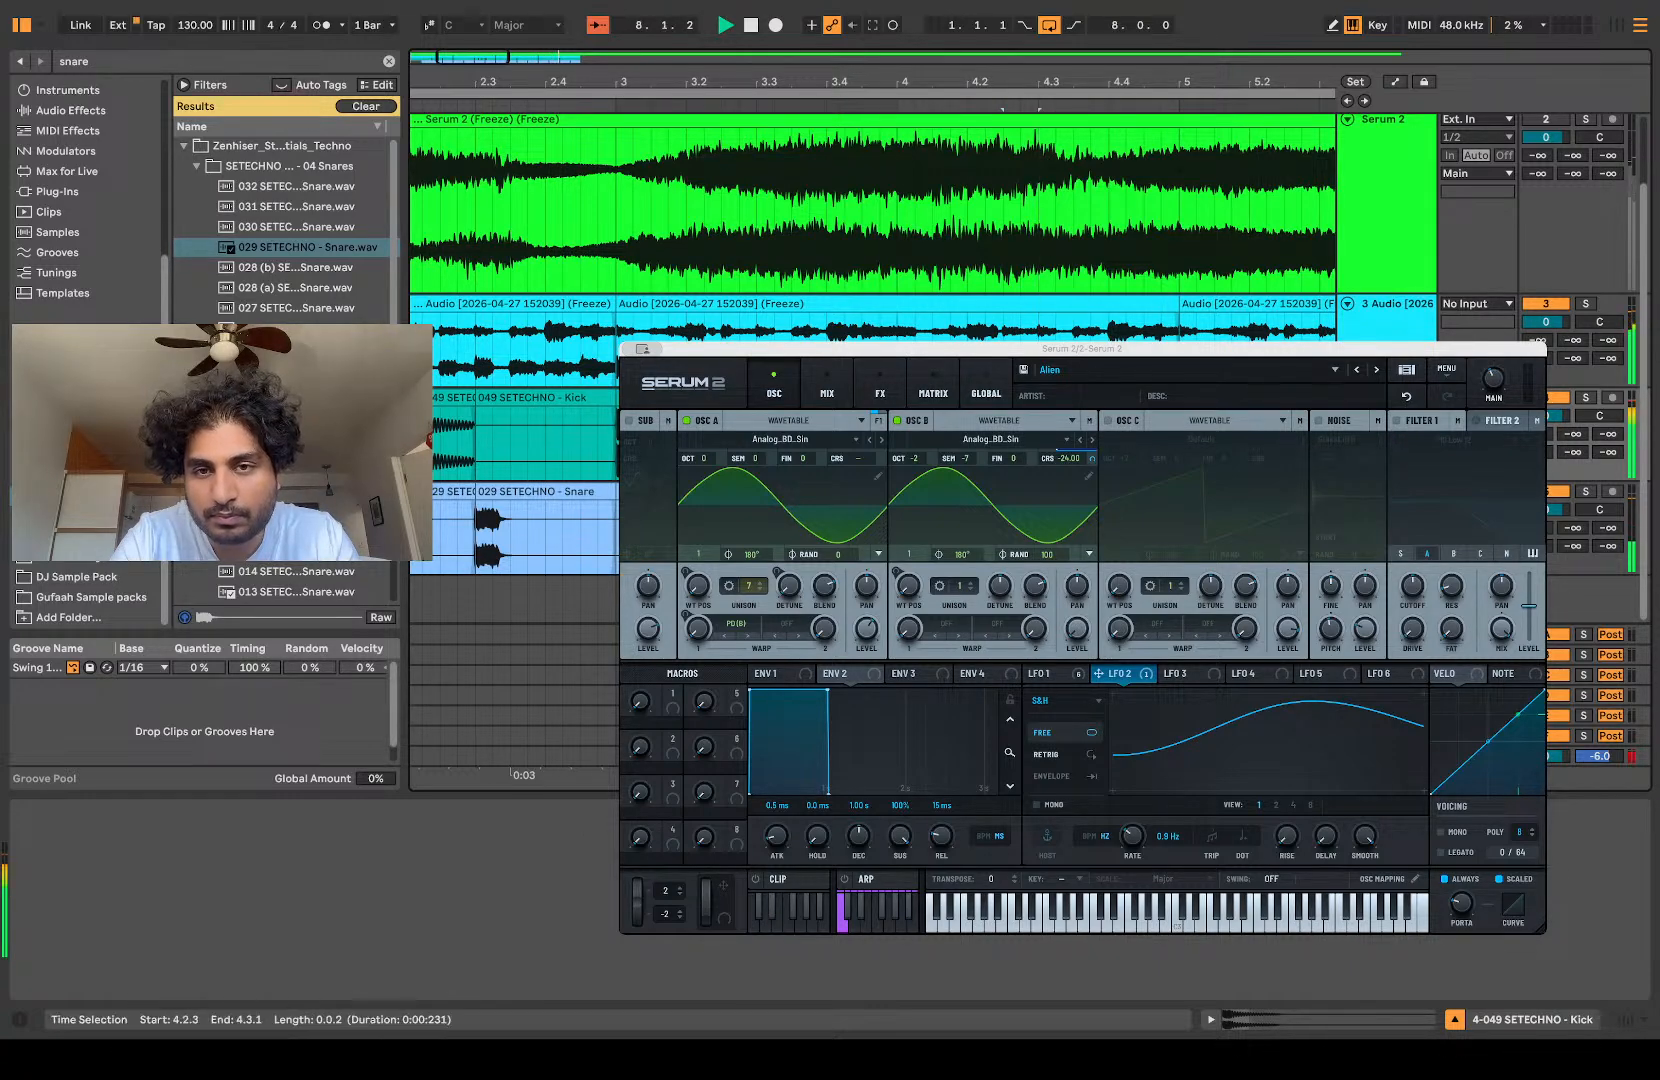
{"action": "key", "text": "minus"}
{"action": "key", "text": "minus"}
{"action": "key", "text": "minus"}
{"action": "key", "text": "minus"}
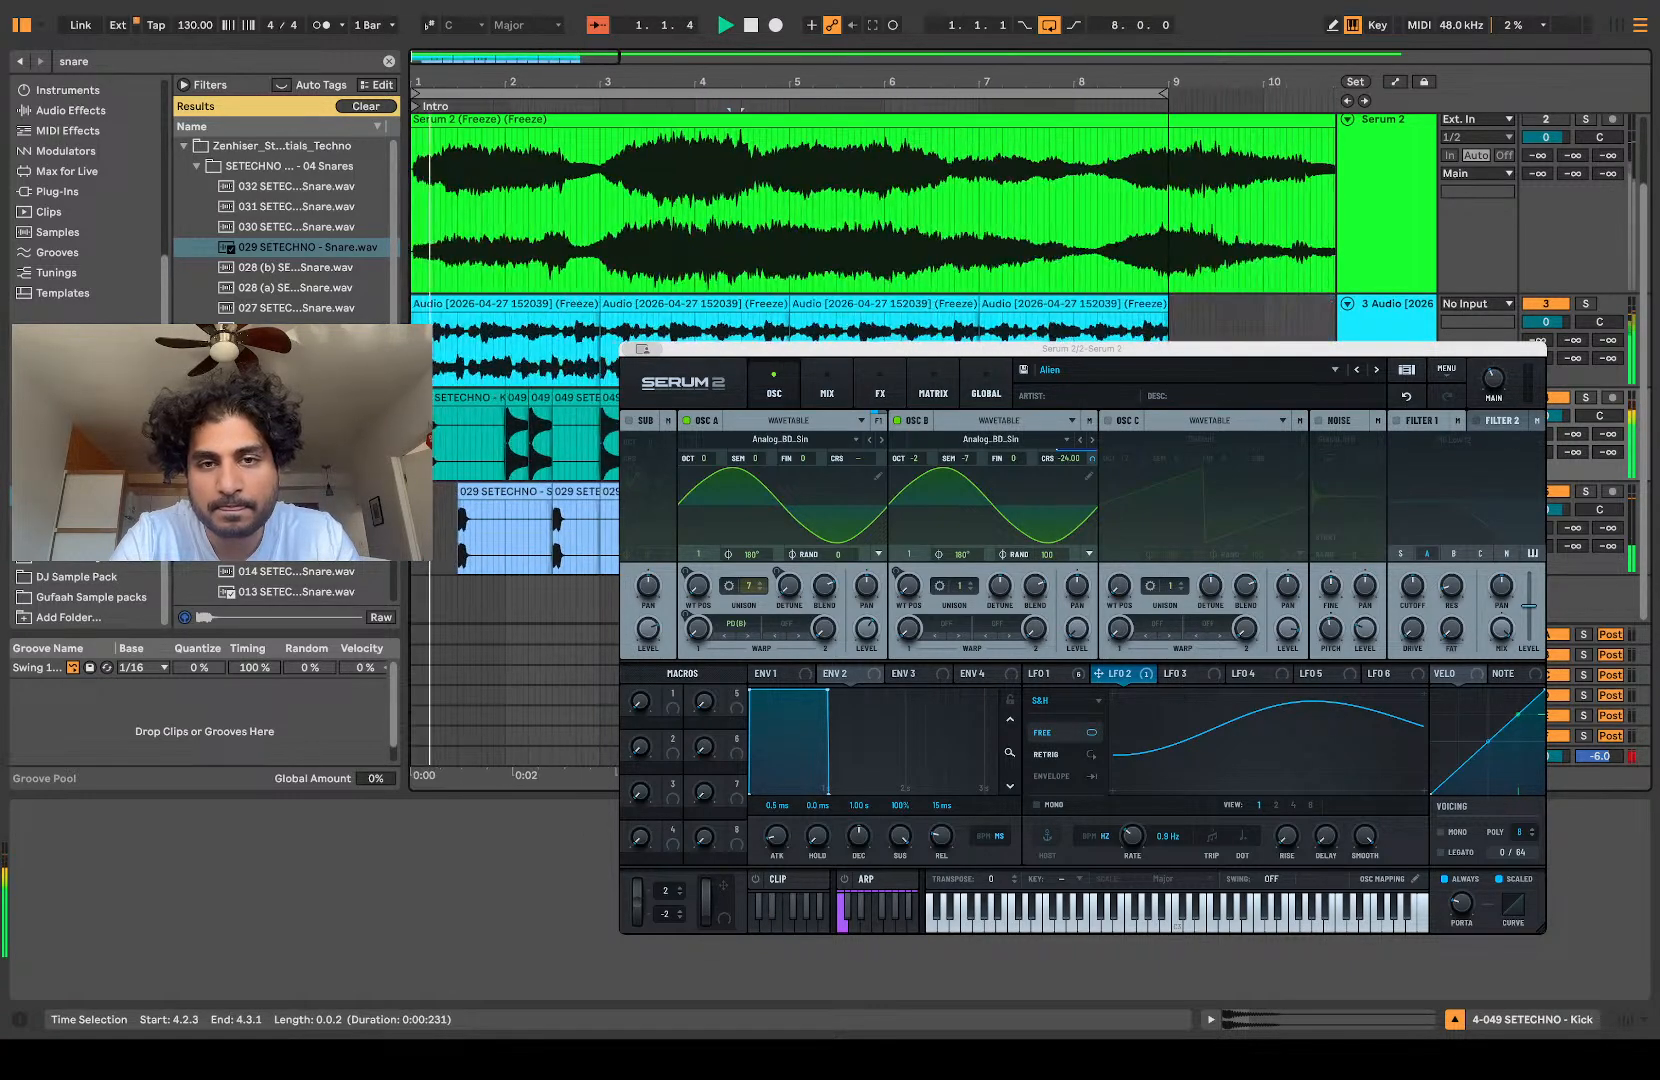
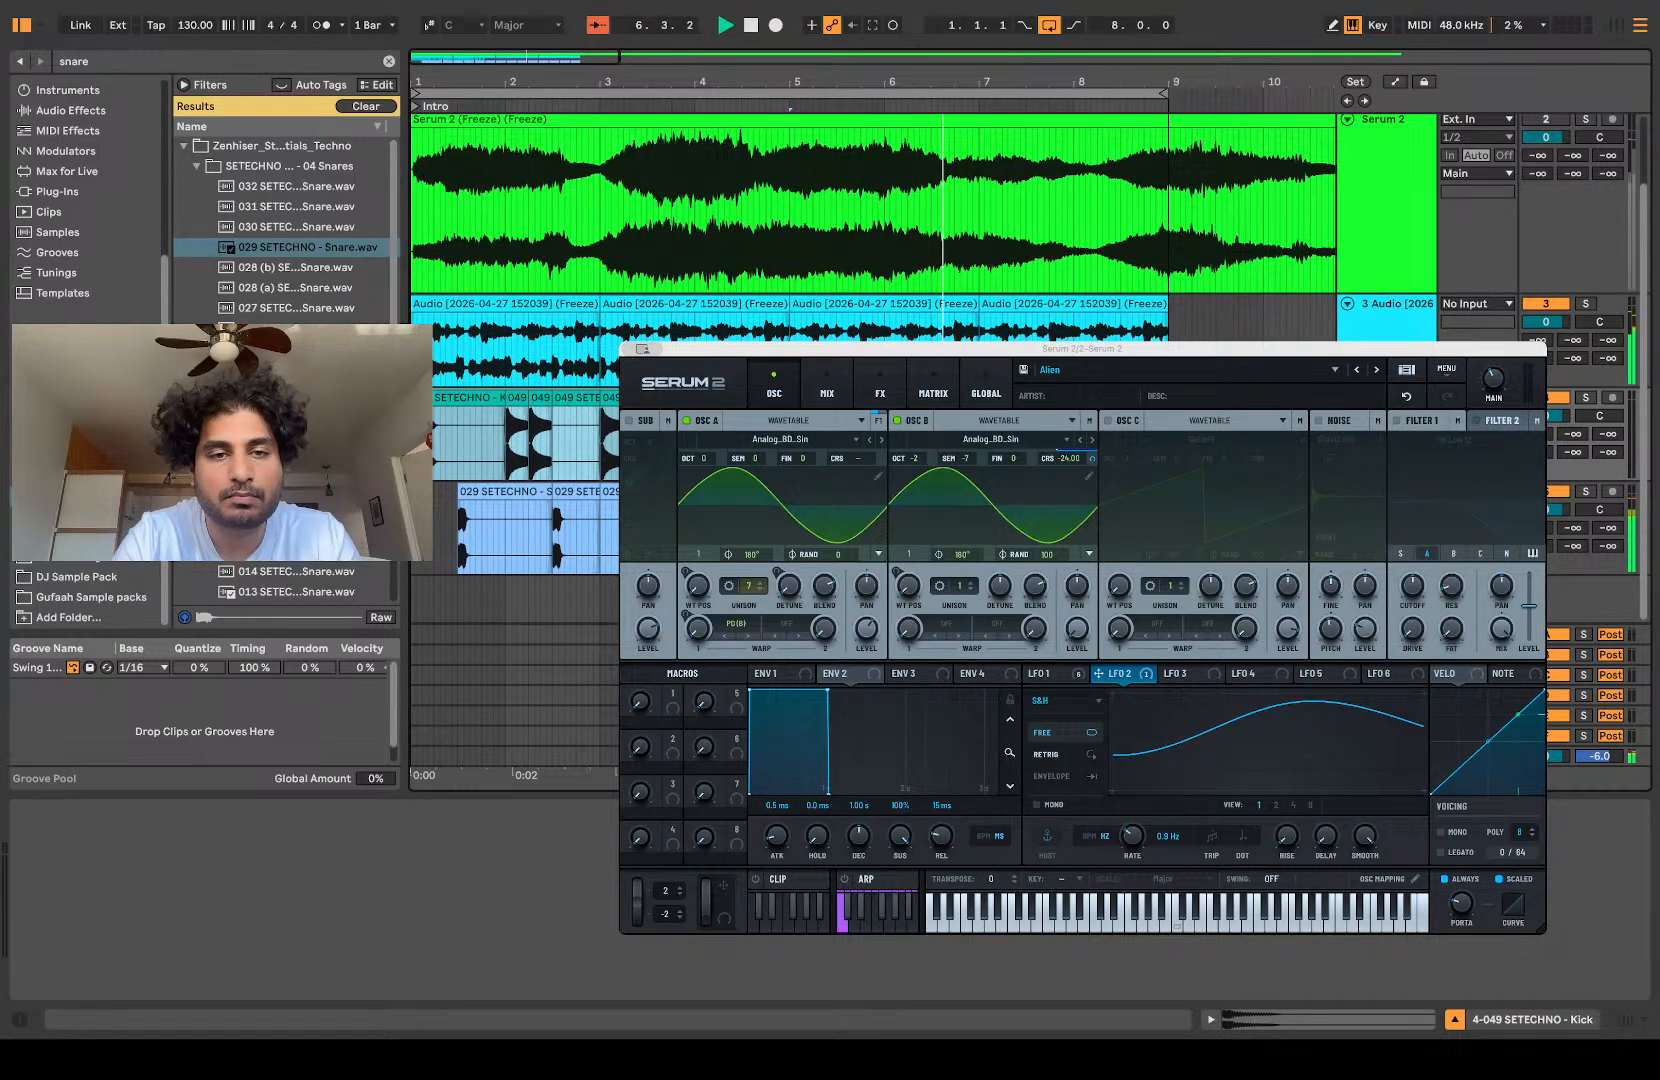
Step: Consolidate the first four bars of the kick and duplicate them to fill the track up to 9.1.1
{"action": "left_click", "coordinate": [452, 437]}
{"action": "key", "text": "space"}
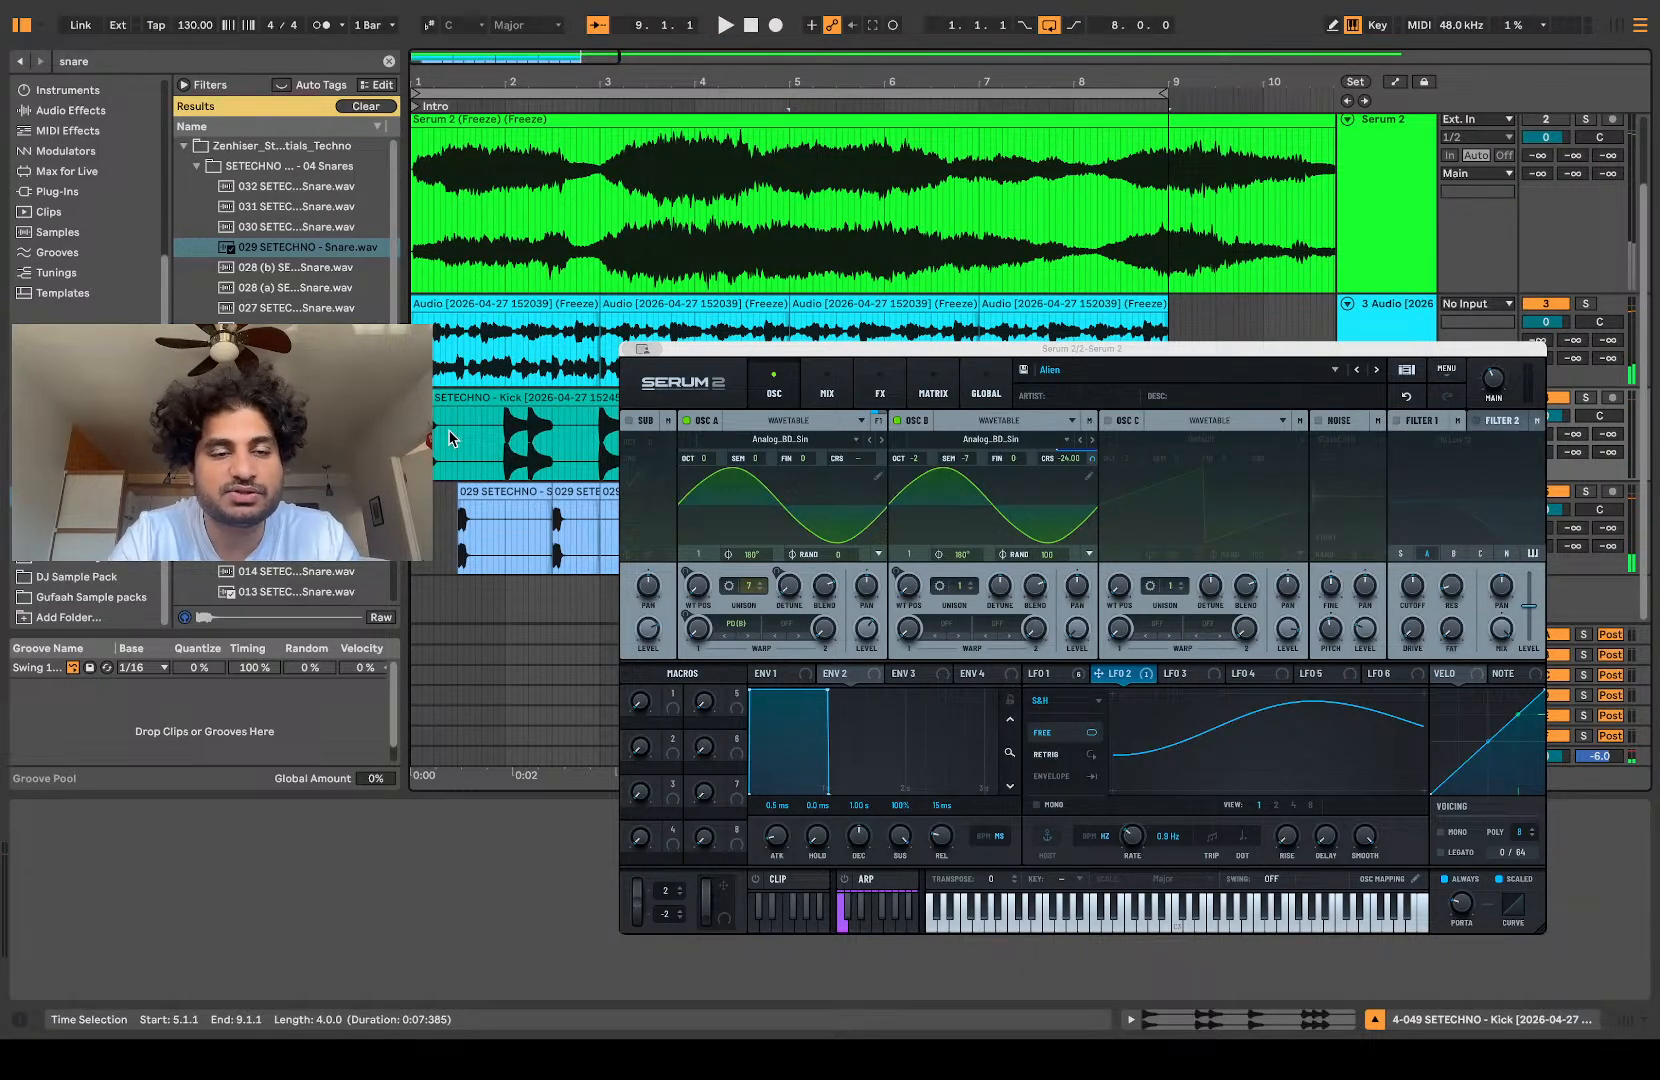
{"action": "left_click", "coordinate": [416, 525]}
{"action": "key", "text": "space"}
{"action": "scroll", "coordinate": [416, 525], "scroll_direction": "up", "scroll_amount": 5}
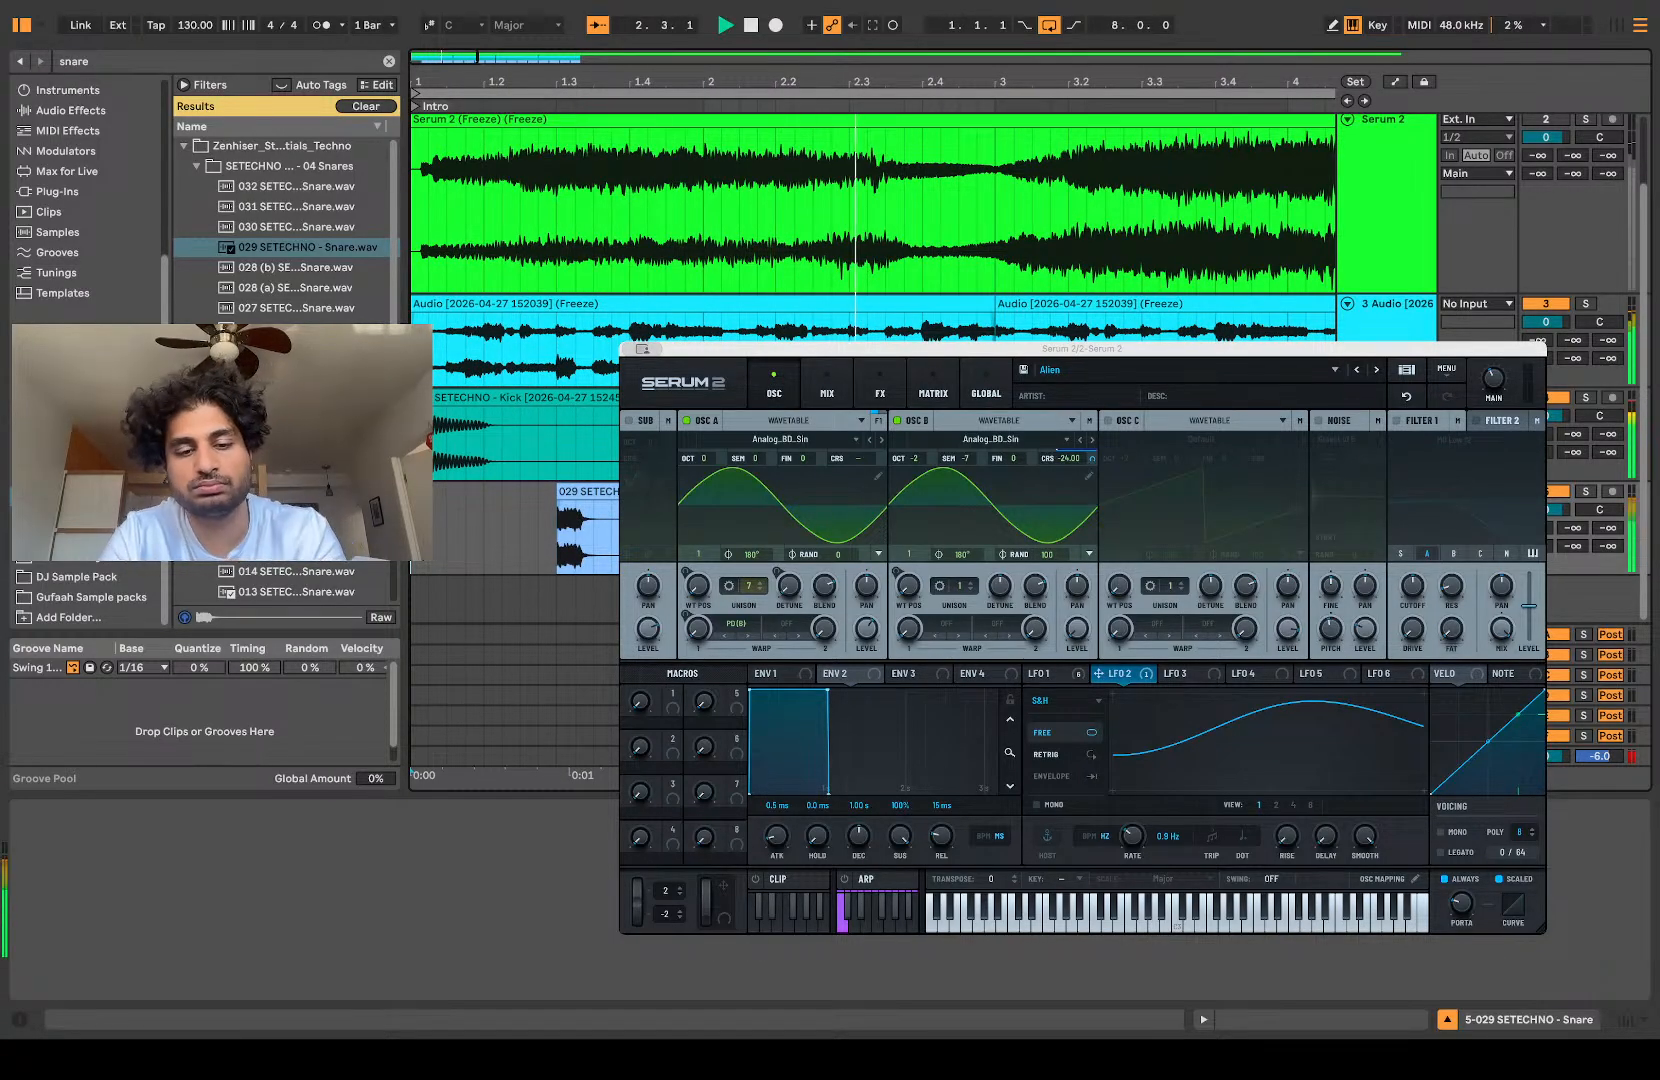
Step: Add a new audio track and place the DRUMS_049_PERC_125 drum loop from the UNDERGROUND_HOUSE_TECH pack on it at 1.1.1
{"action": "key", "text": "super+t"}
{"action": "scroll", "coordinate": [416, 525], "scroll_direction": "down", "scroll_amount": 2}
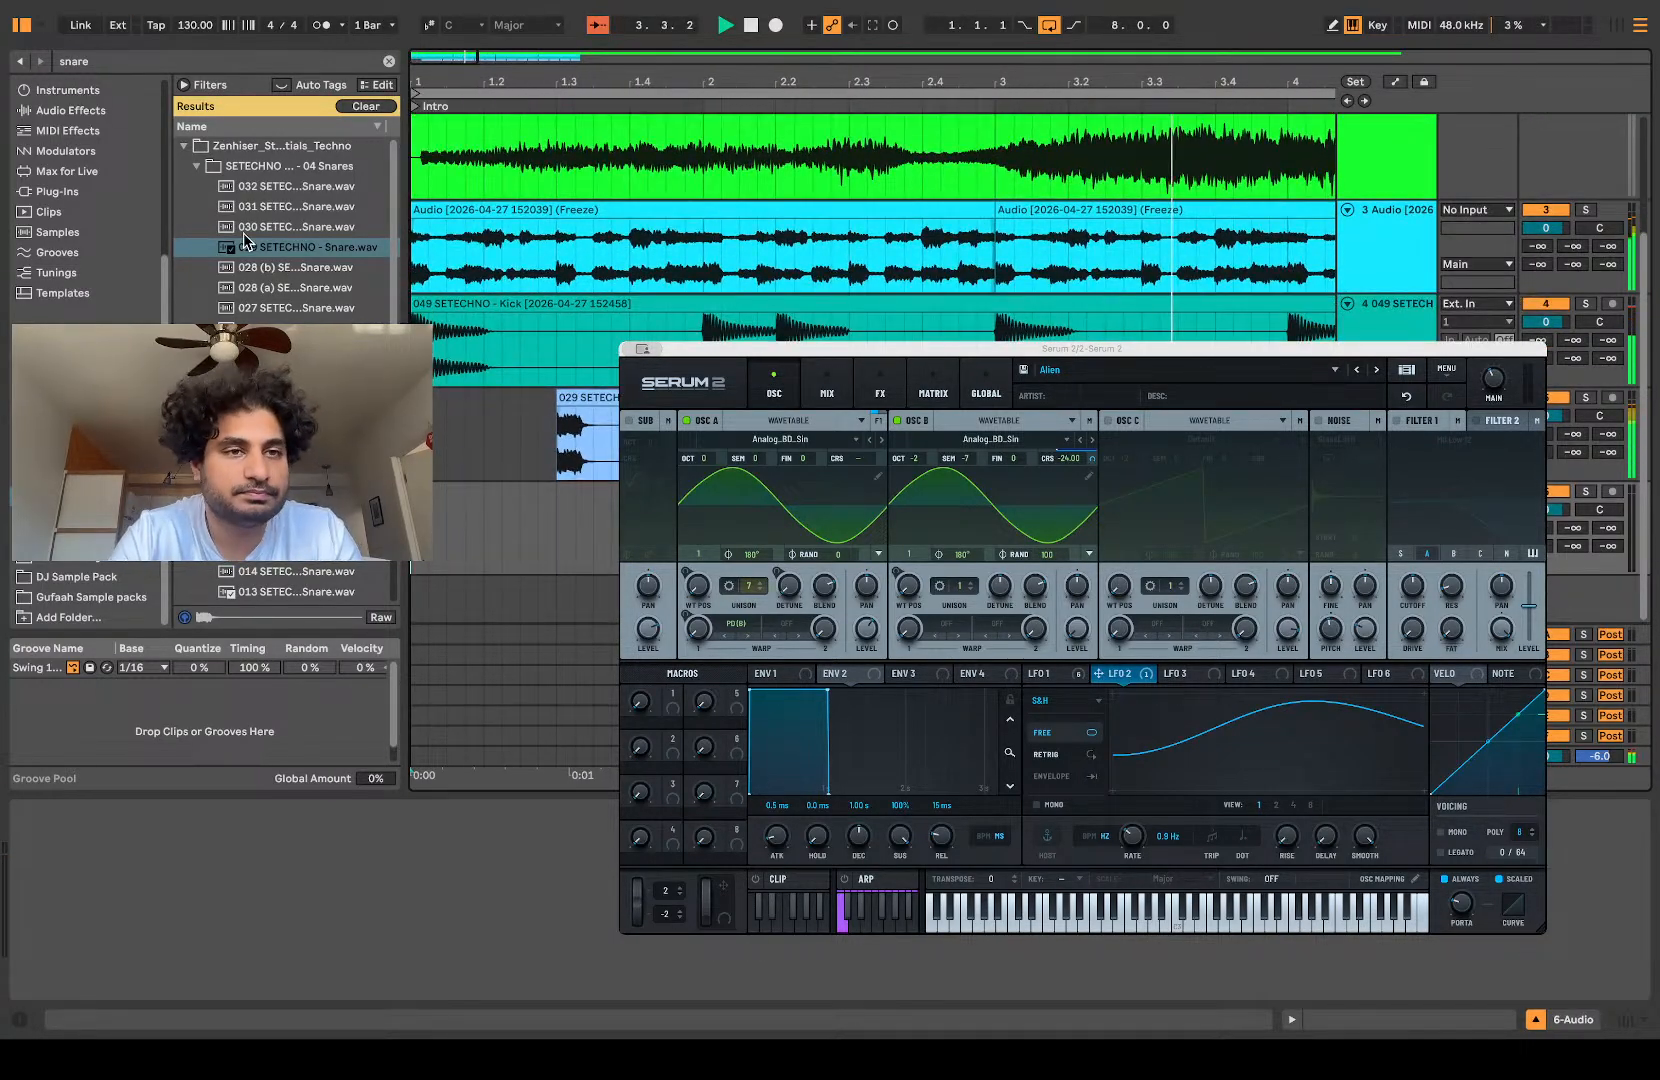
{"action": "left_click", "coordinate": [183, 146]}
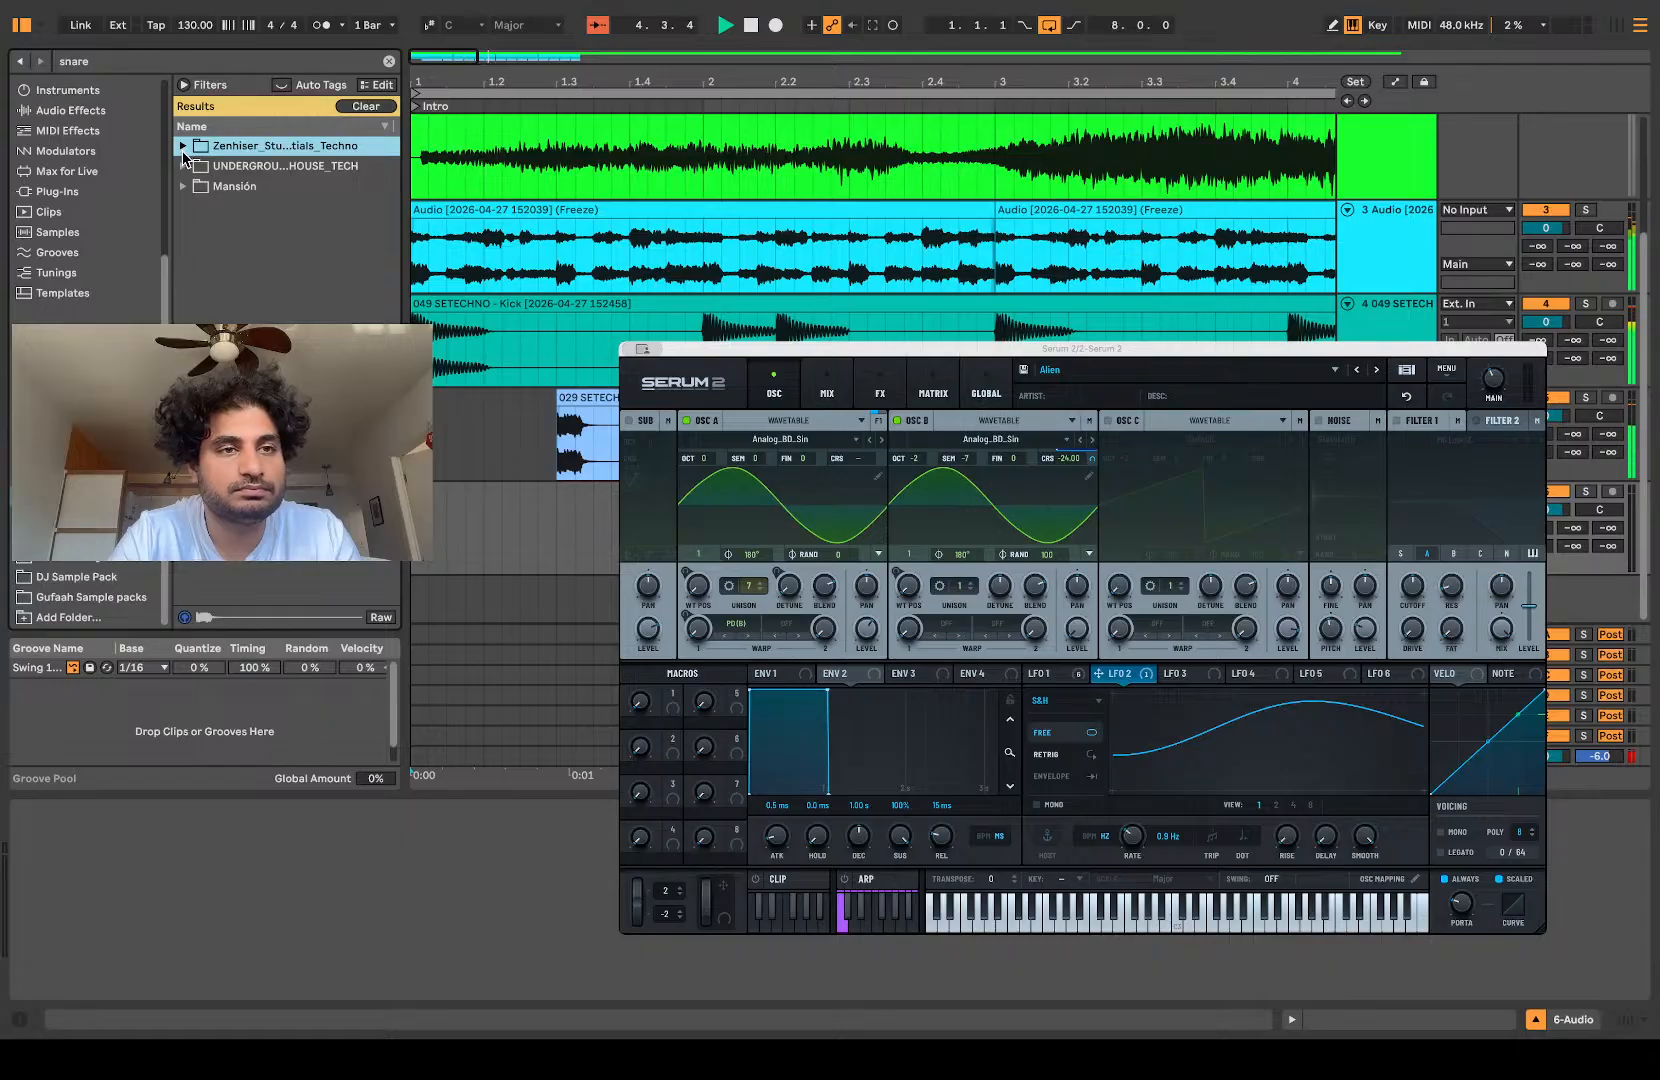
{"action": "left_click", "coordinate": [183, 166]}
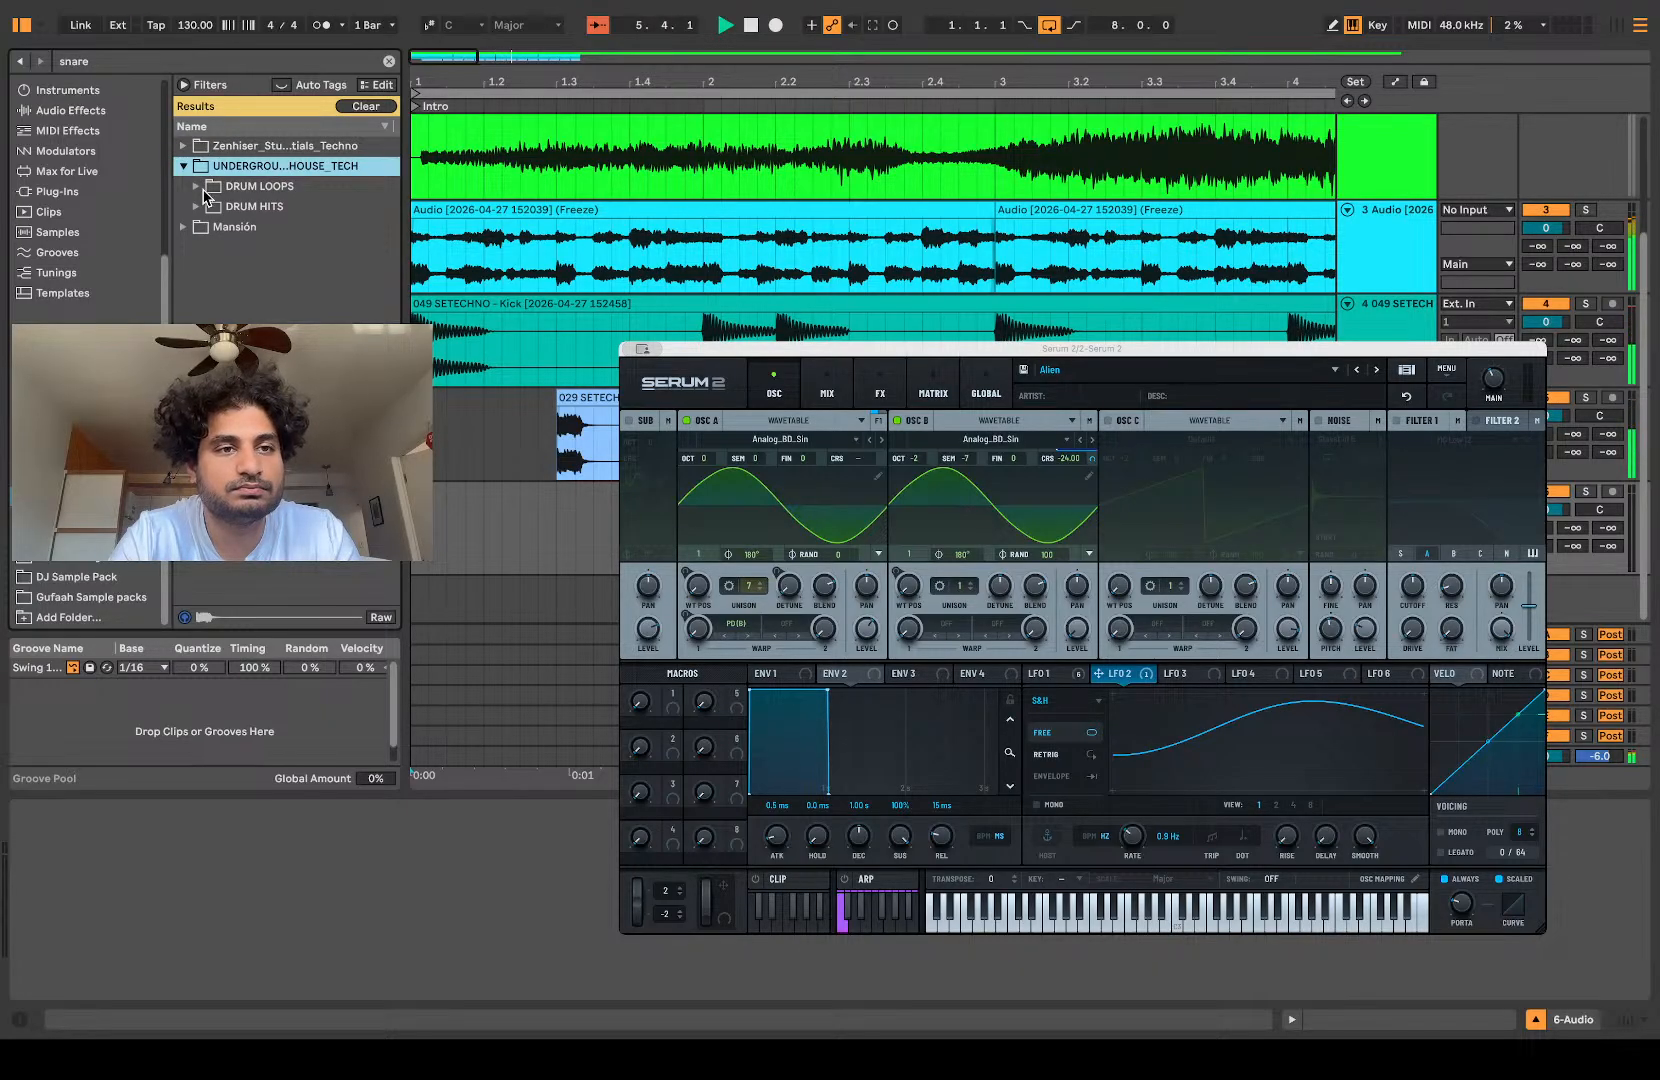
{"action": "left_click", "coordinate": [197, 206]}
{"action": "left_click", "coordinate": [196, 186]}
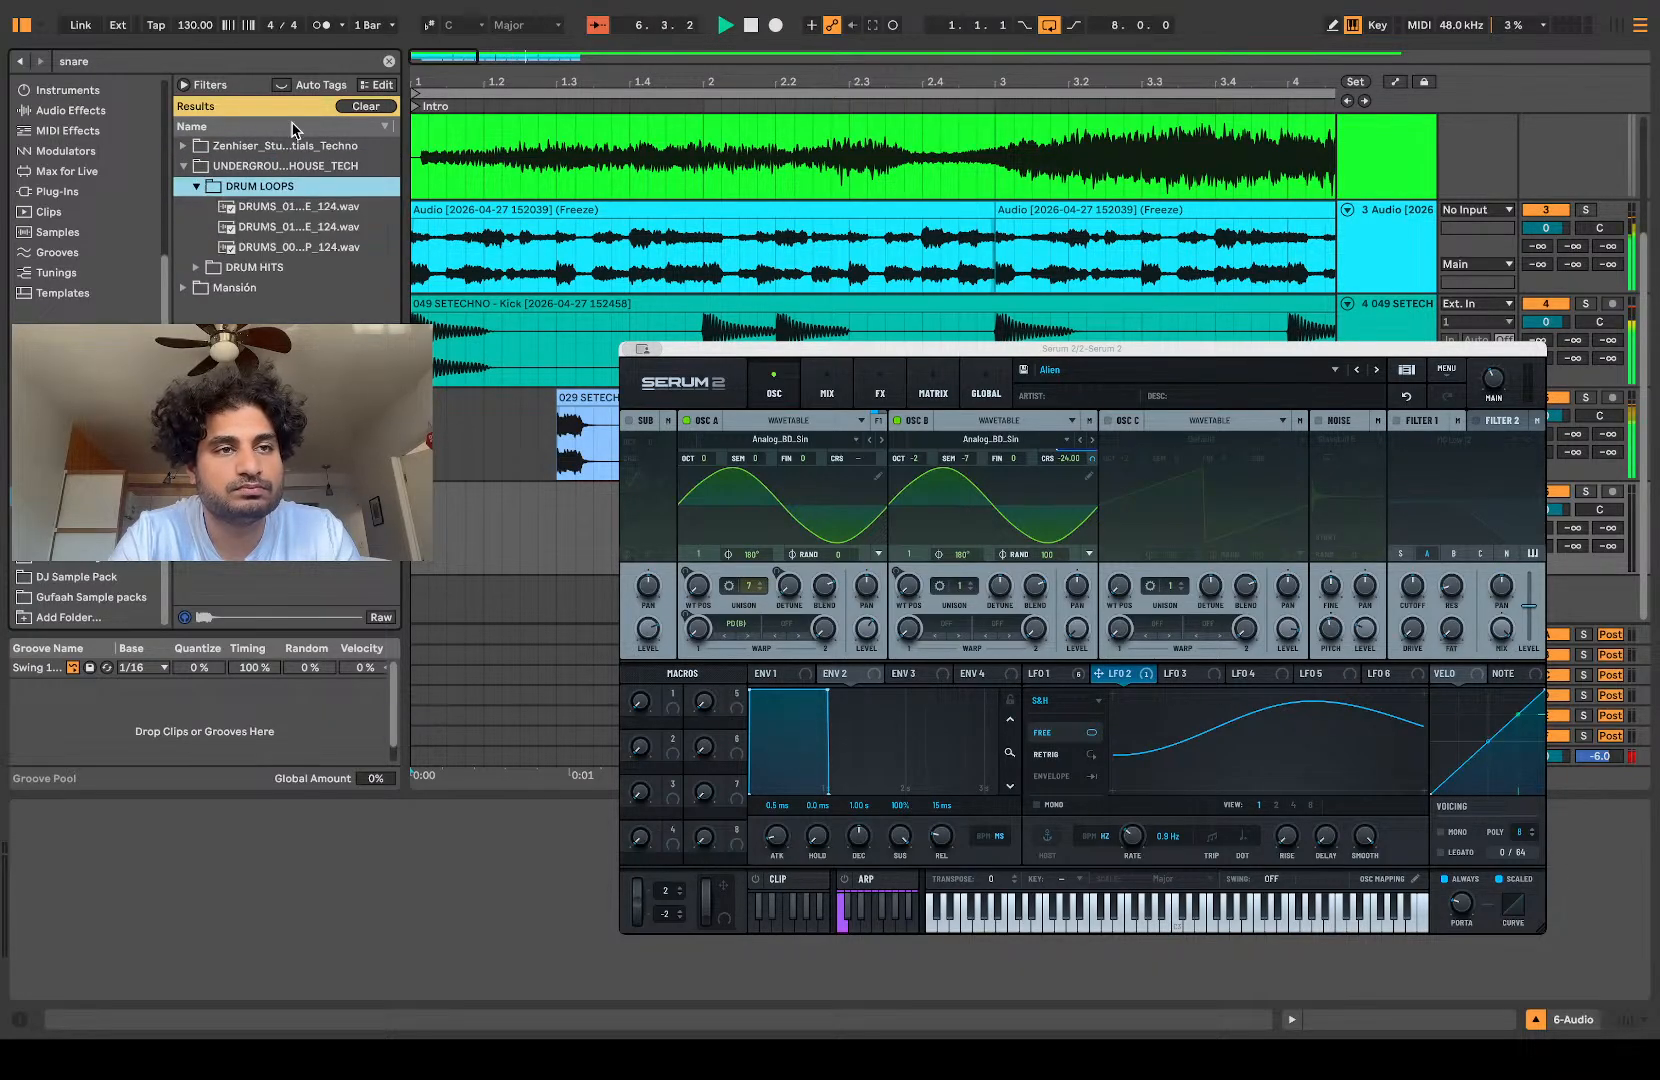
{"action": "left_click", "coordinate": [389, 61]}
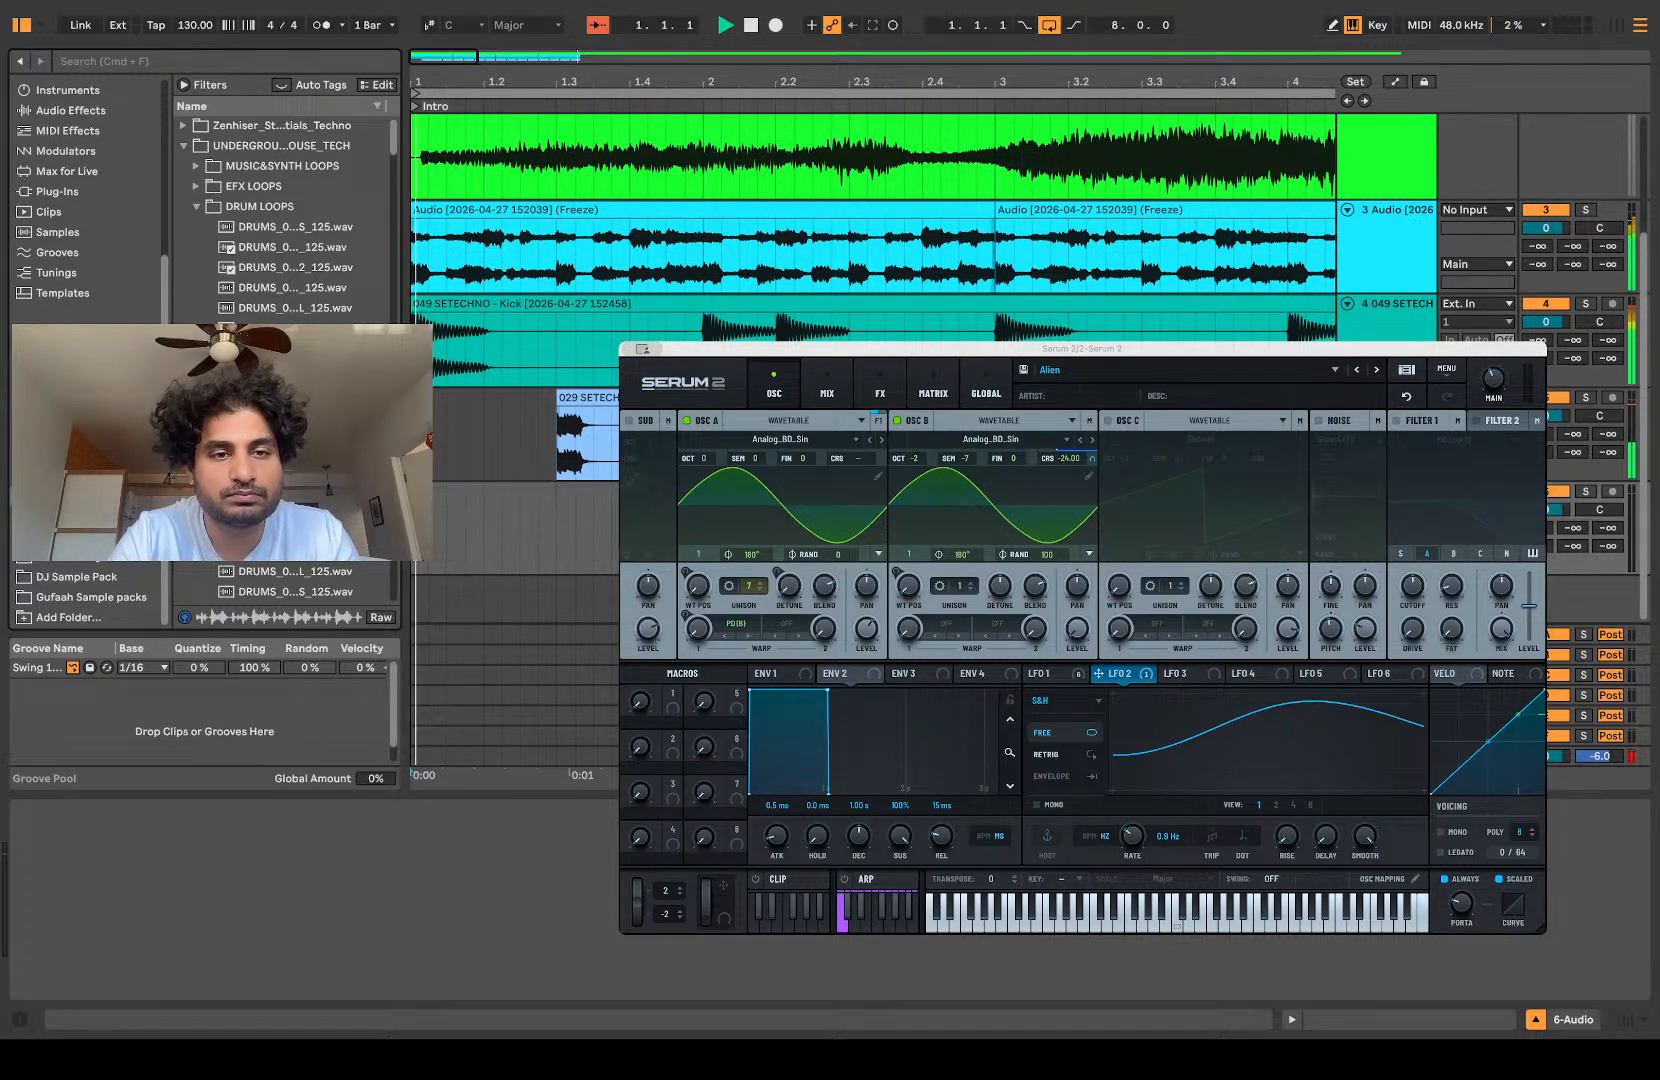
{"action": "left_click_drag", "start_coordinate": [295, 510], "coordinate": [426, 545]}
{"action": "key", "text": "space"}
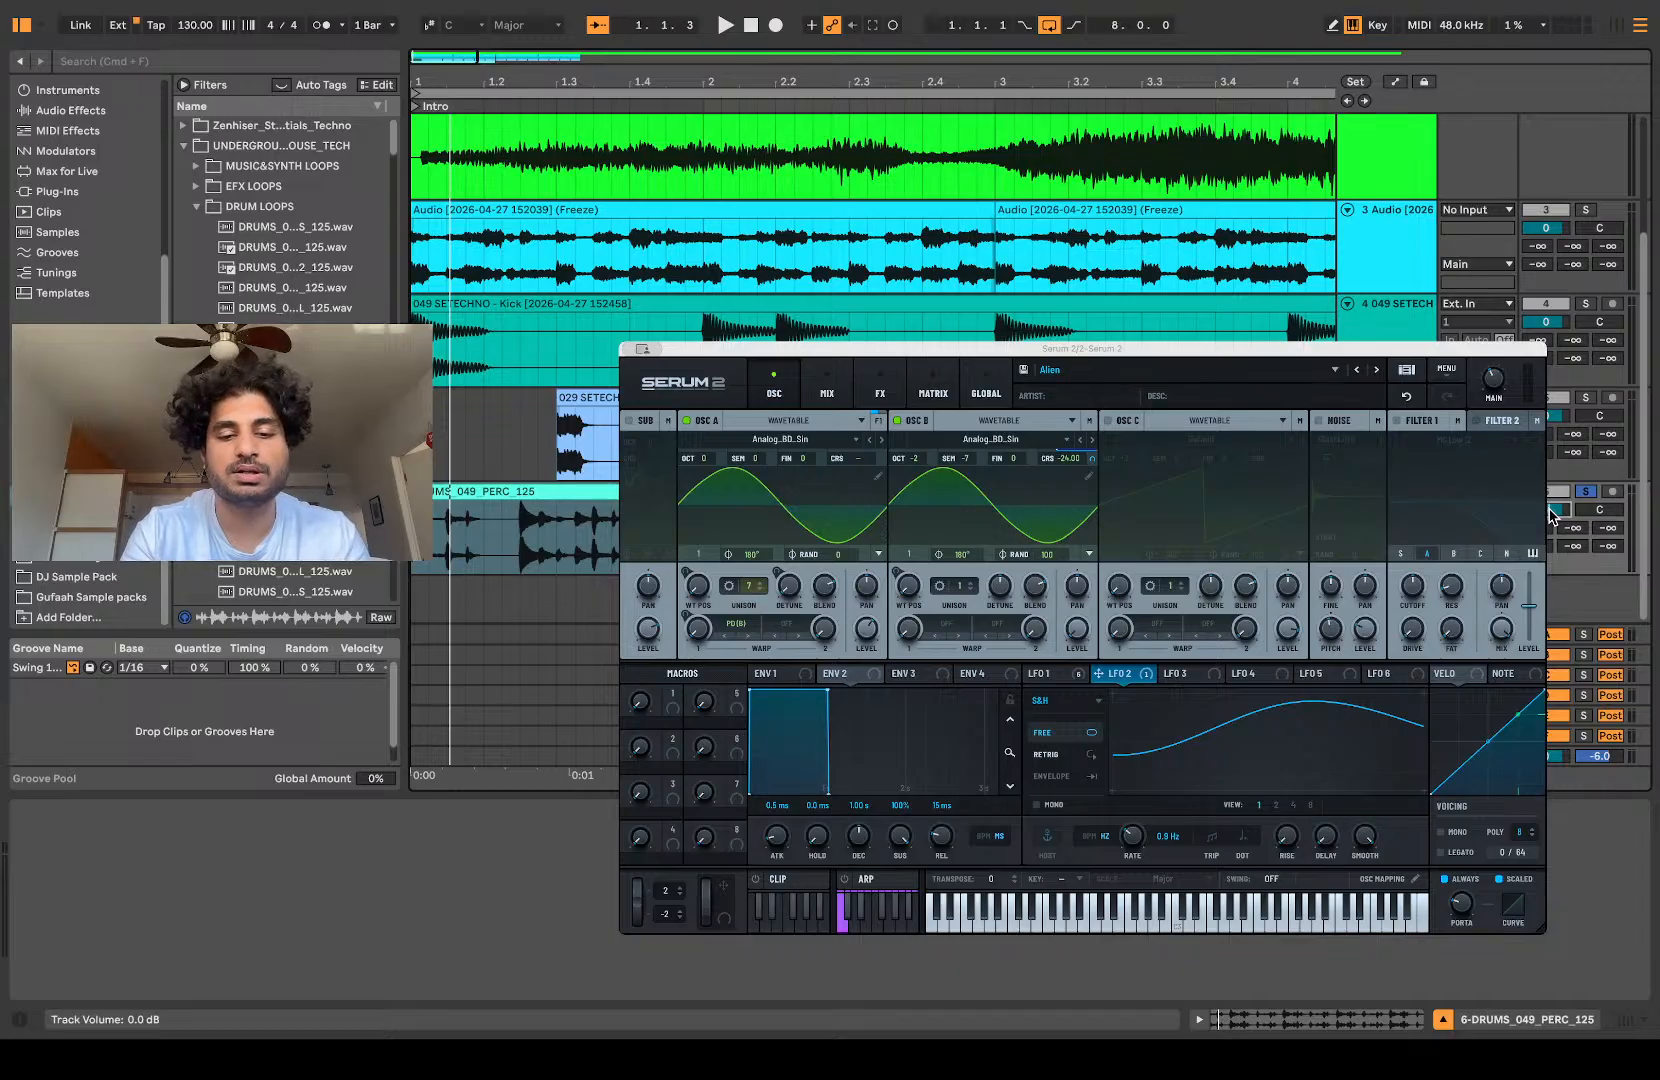
Step: Listen to the soloed percussion loop from the start, restarting playback to judge its opening bar
{"action": "left_click", "coordinate": [518, 548]}
{"action": "key", "text": "space"}
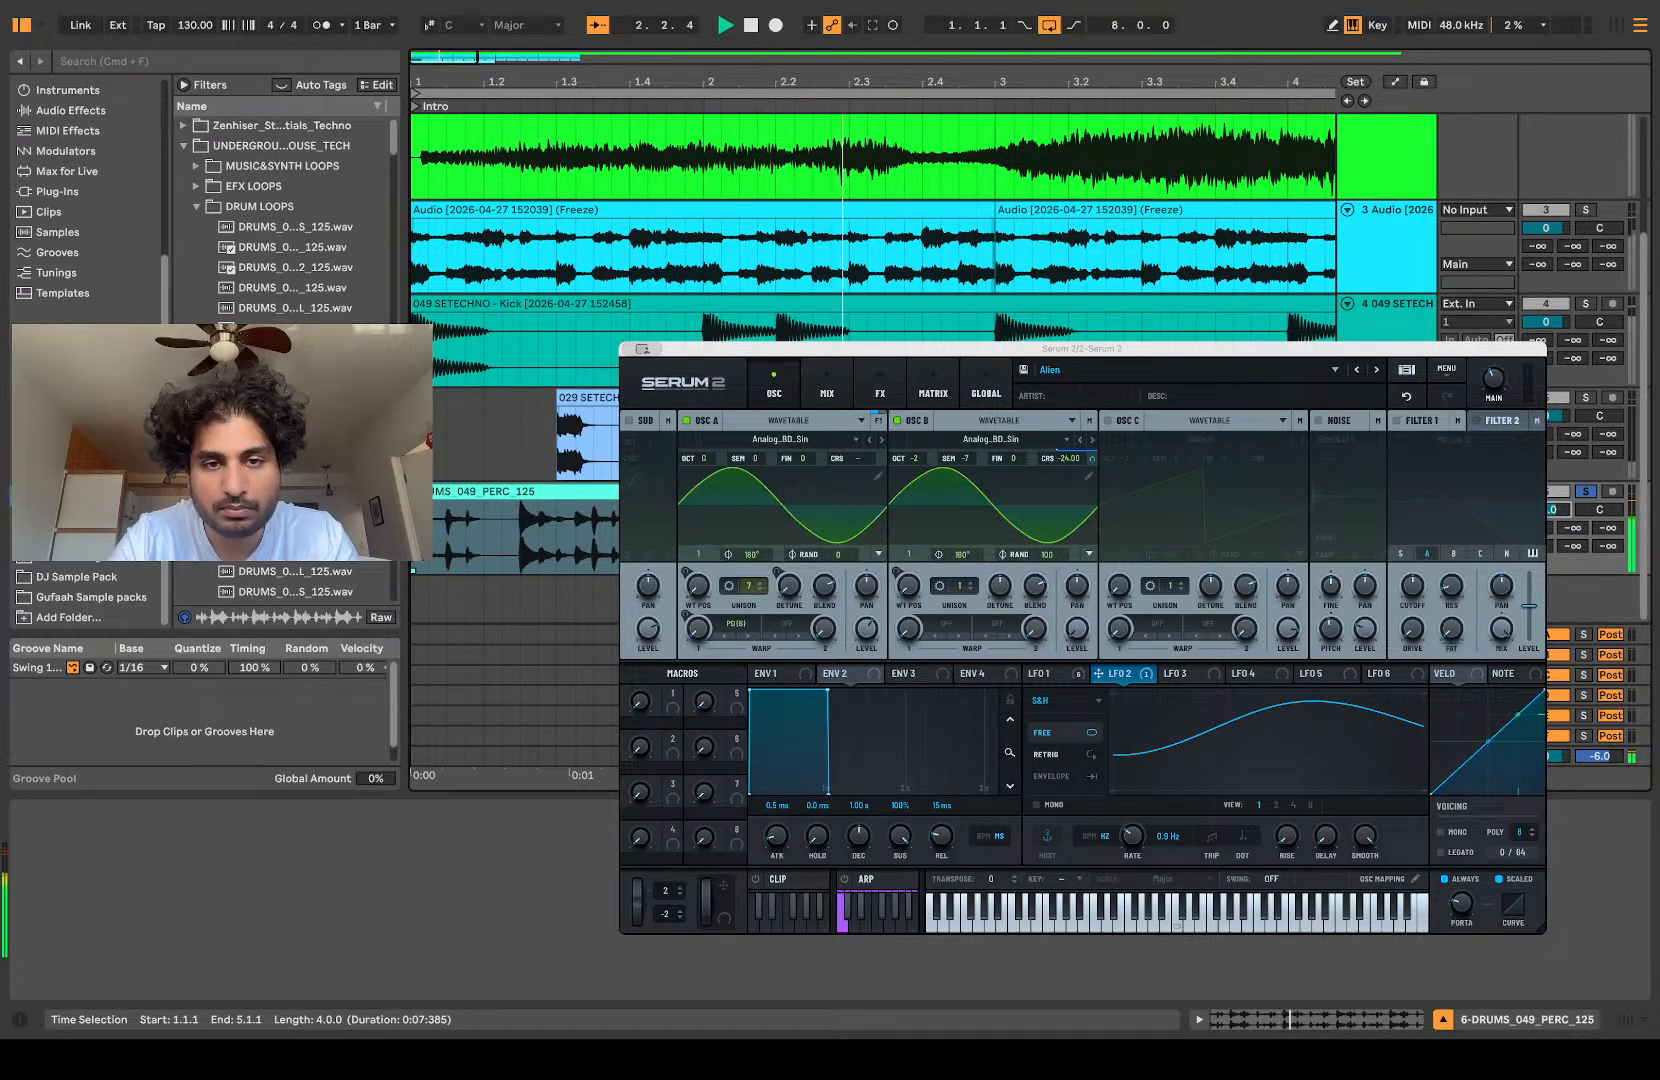
{"action": "scroll", "coordinate": [433, 567], "scroll_direction": "left", "scroll_amount": 3}
{"action": "key", "text": "space"}
{"action": "key", "text": "space"}
{"action": "key", "text": "space"}
{"action": "key", "text": "space"}
{"action": "key", "text": "space"}
Step: Delete the part of the percussion loop between 1.2.2 and 1.3.1, and replay it from the start
{"action": "left_click_drag", "start_coordinate": [556, 545], "coordinate": [505, 546]}
{"action": "key", "text": "Delete"}
{"action": "left_click", "coordinate": [433, 540]}
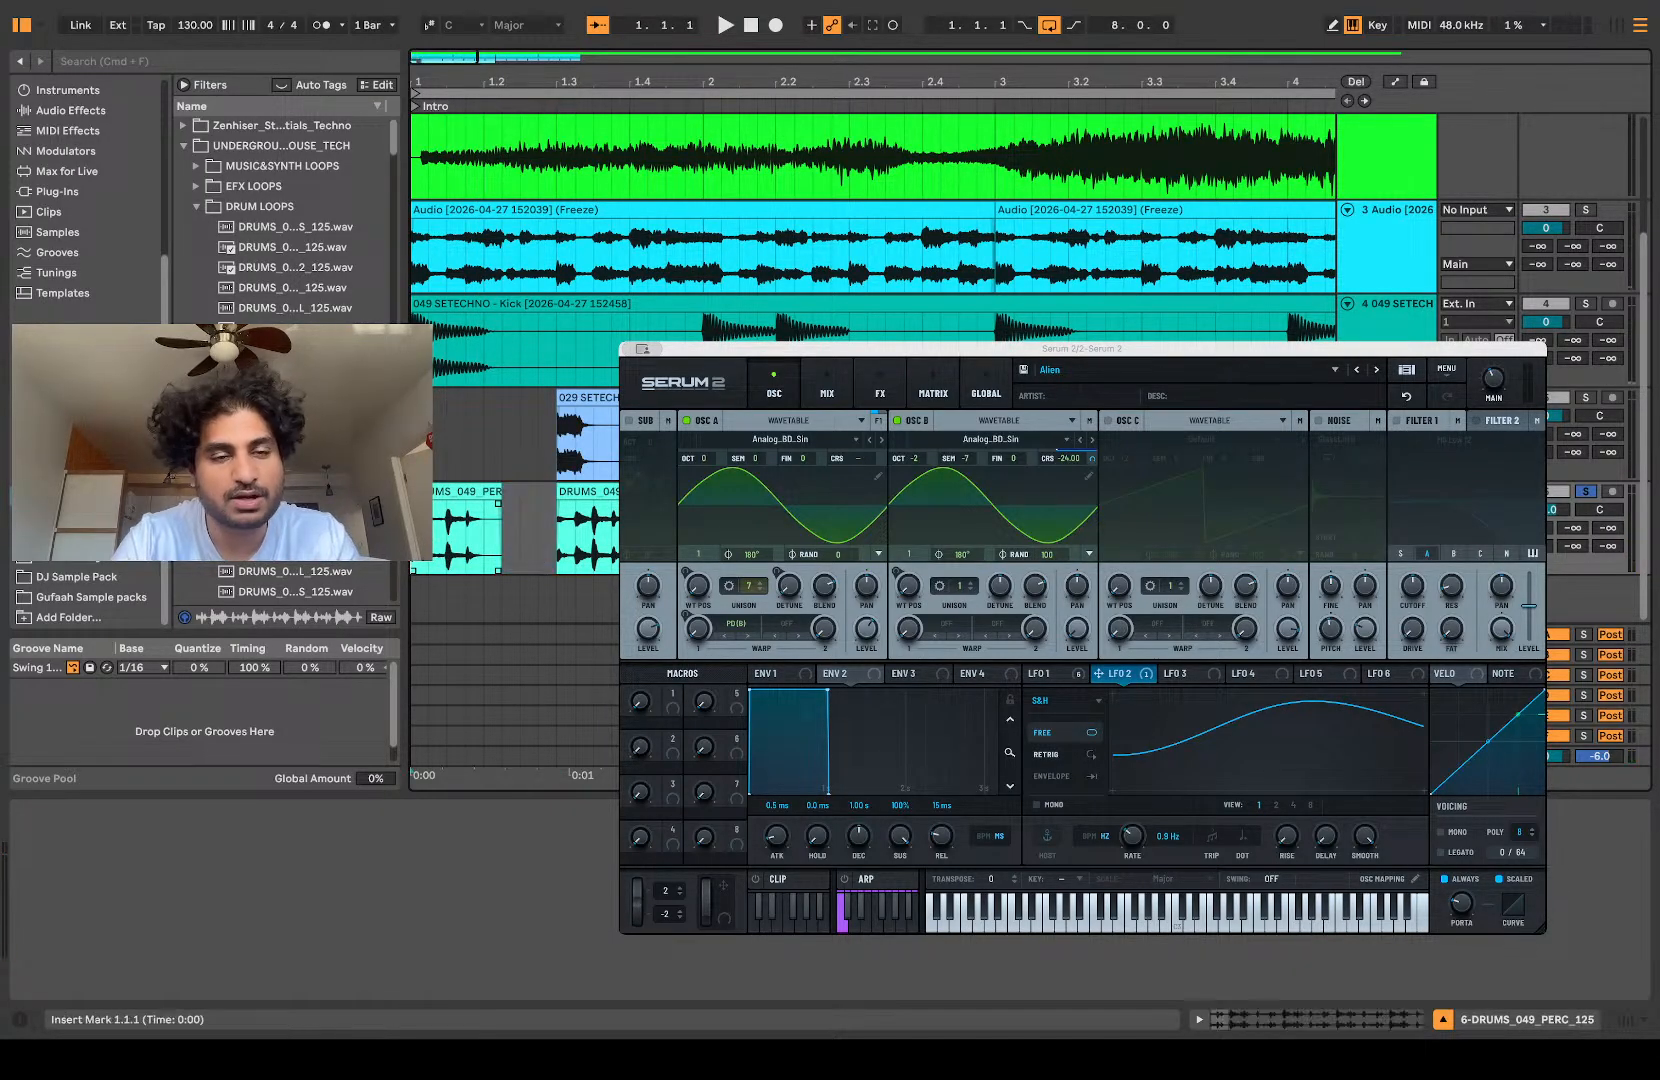
{"action": "key", "text": "space"}
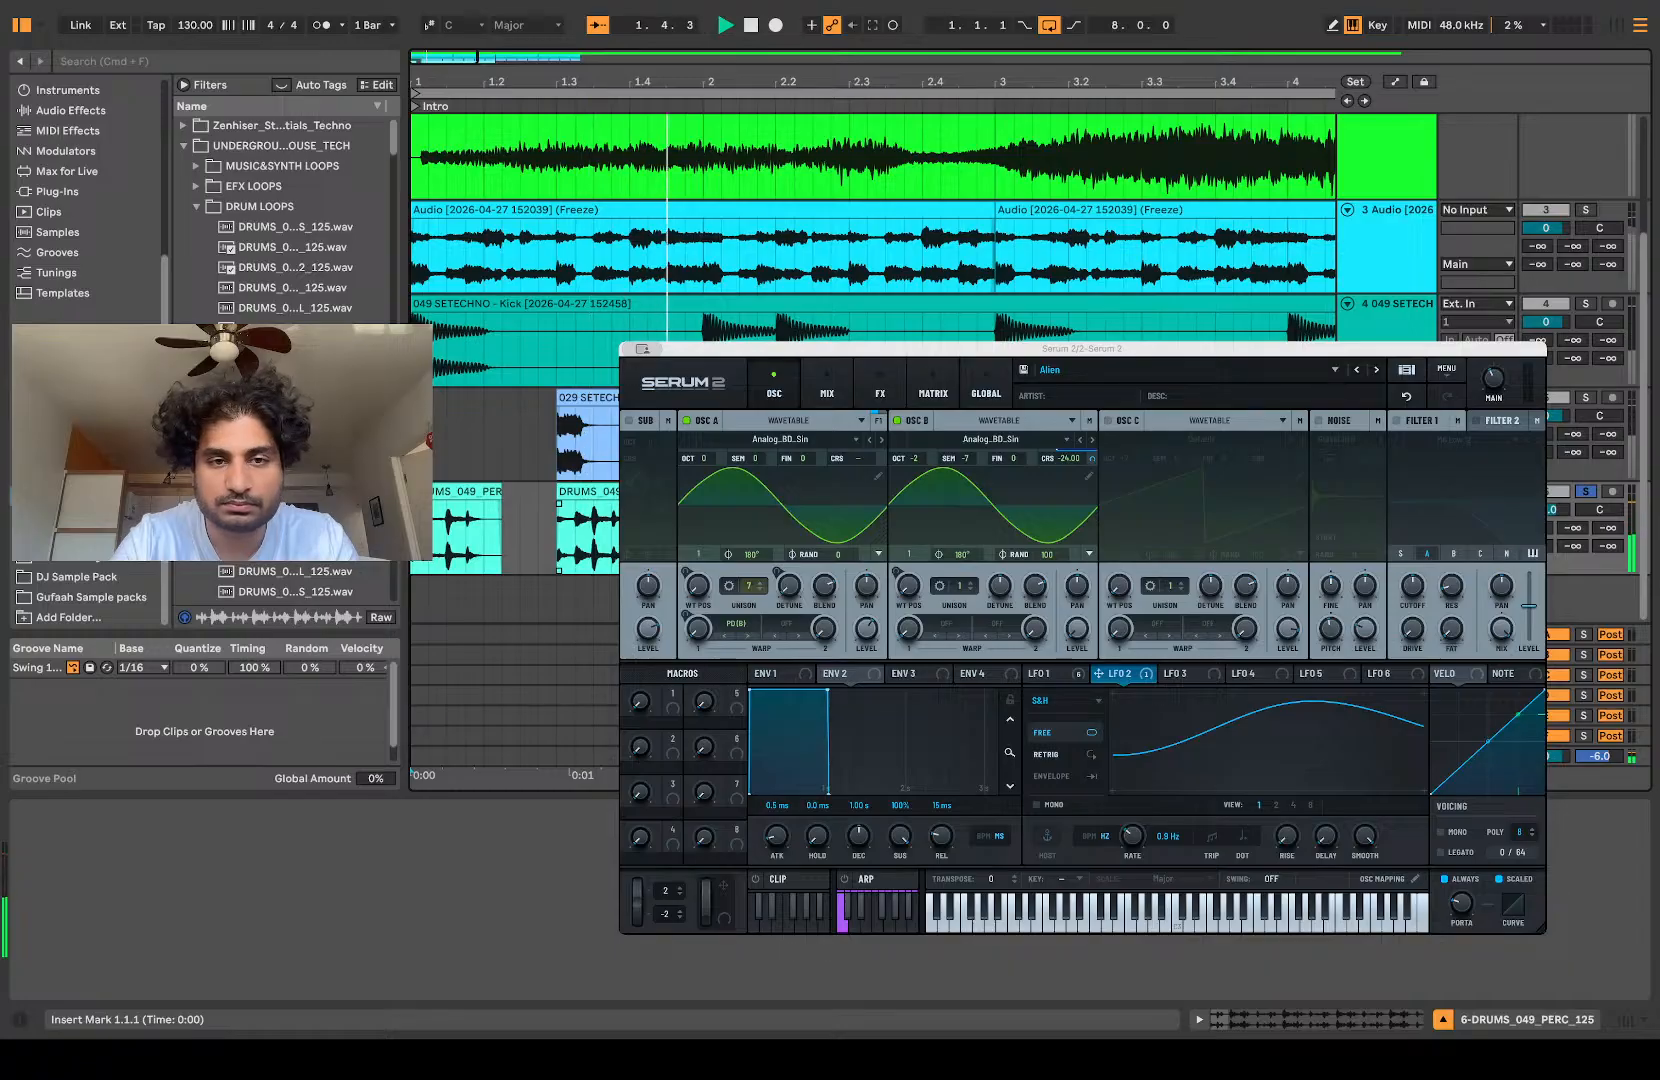
Step: Split the percussion loop at 2.1.1 and delete everything after the first bar
{"action": "key", "text": "space"}
{"action": "key", "text": "super+e"}
{"action": "key", "text": "Delete"}
Step: Consolidate the first-bar percussion pieces into one clip and duplicate it to fill the track up to 9.1.1
{"action": "left_click", "coordinate": [606, 498]}
{"action": "left_click", "coordinate": [454, 501], "text": "shift"}
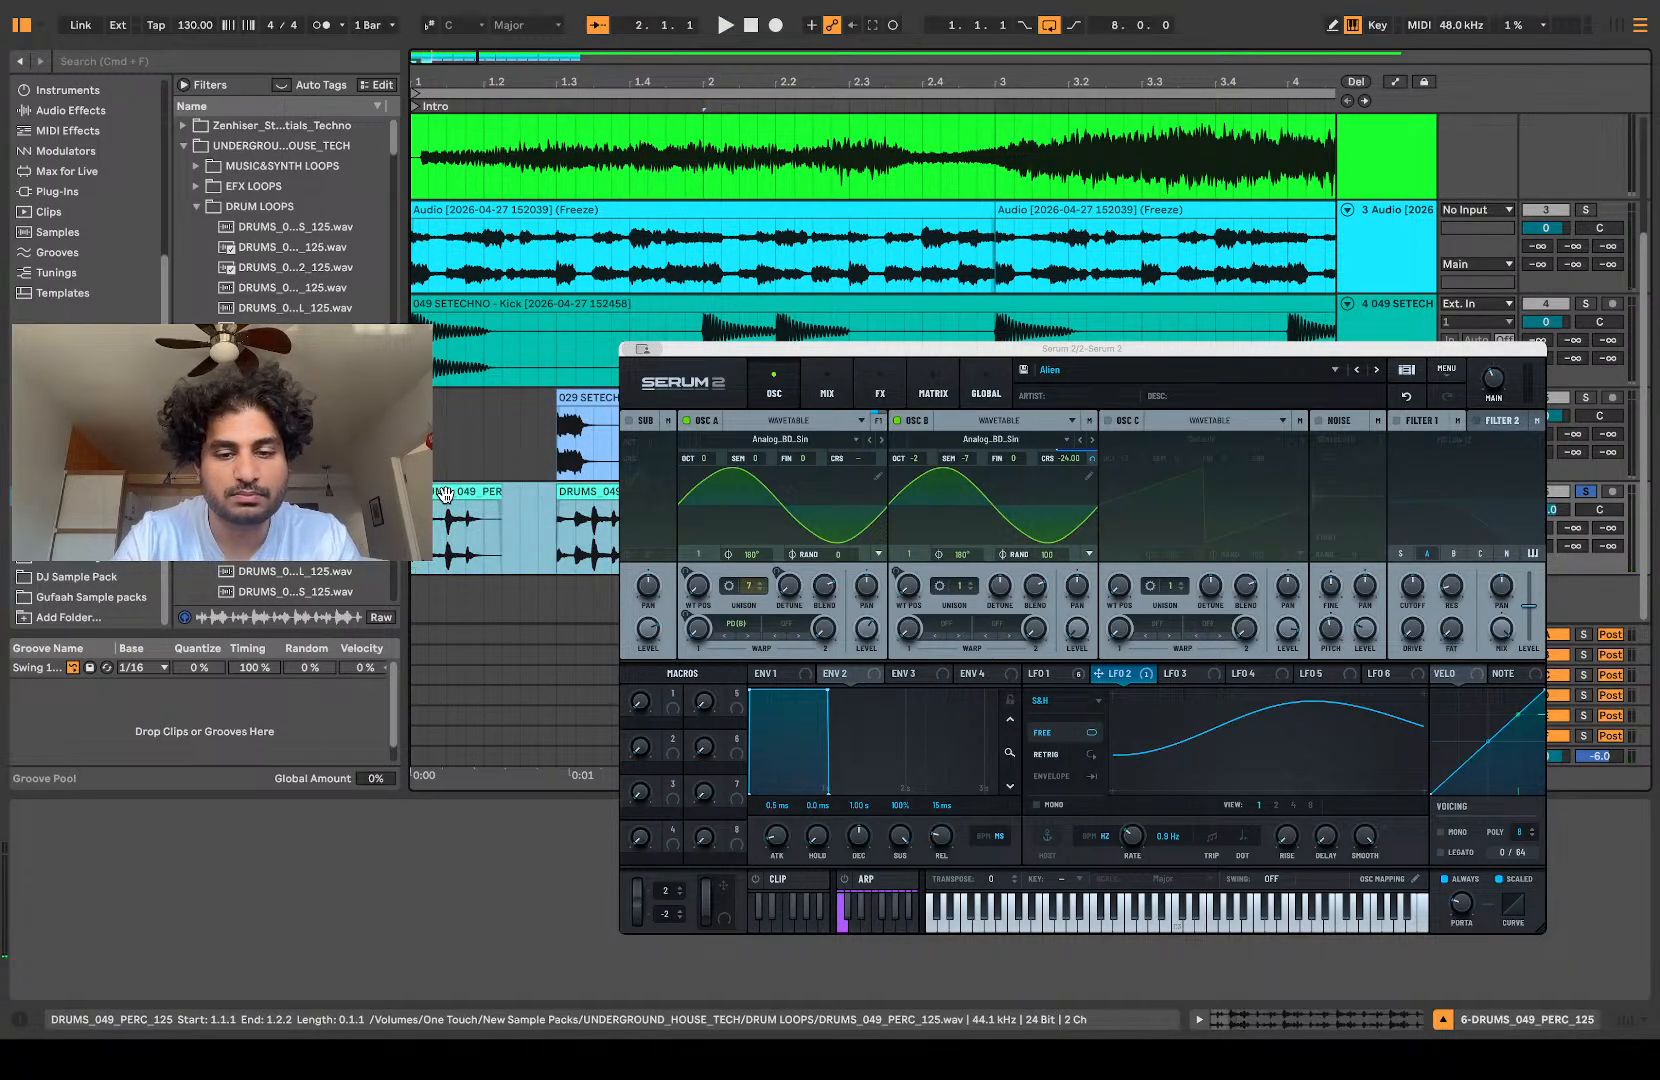
{"action": "key", "text": "super+j"}
{"action": "scroll", "coordinate": [496, 501], "scroll_direction": "down", "scroll_amount": 5}
{"action": "key", "text": "super+d"}
{"action": "key", "text": "super+d"}
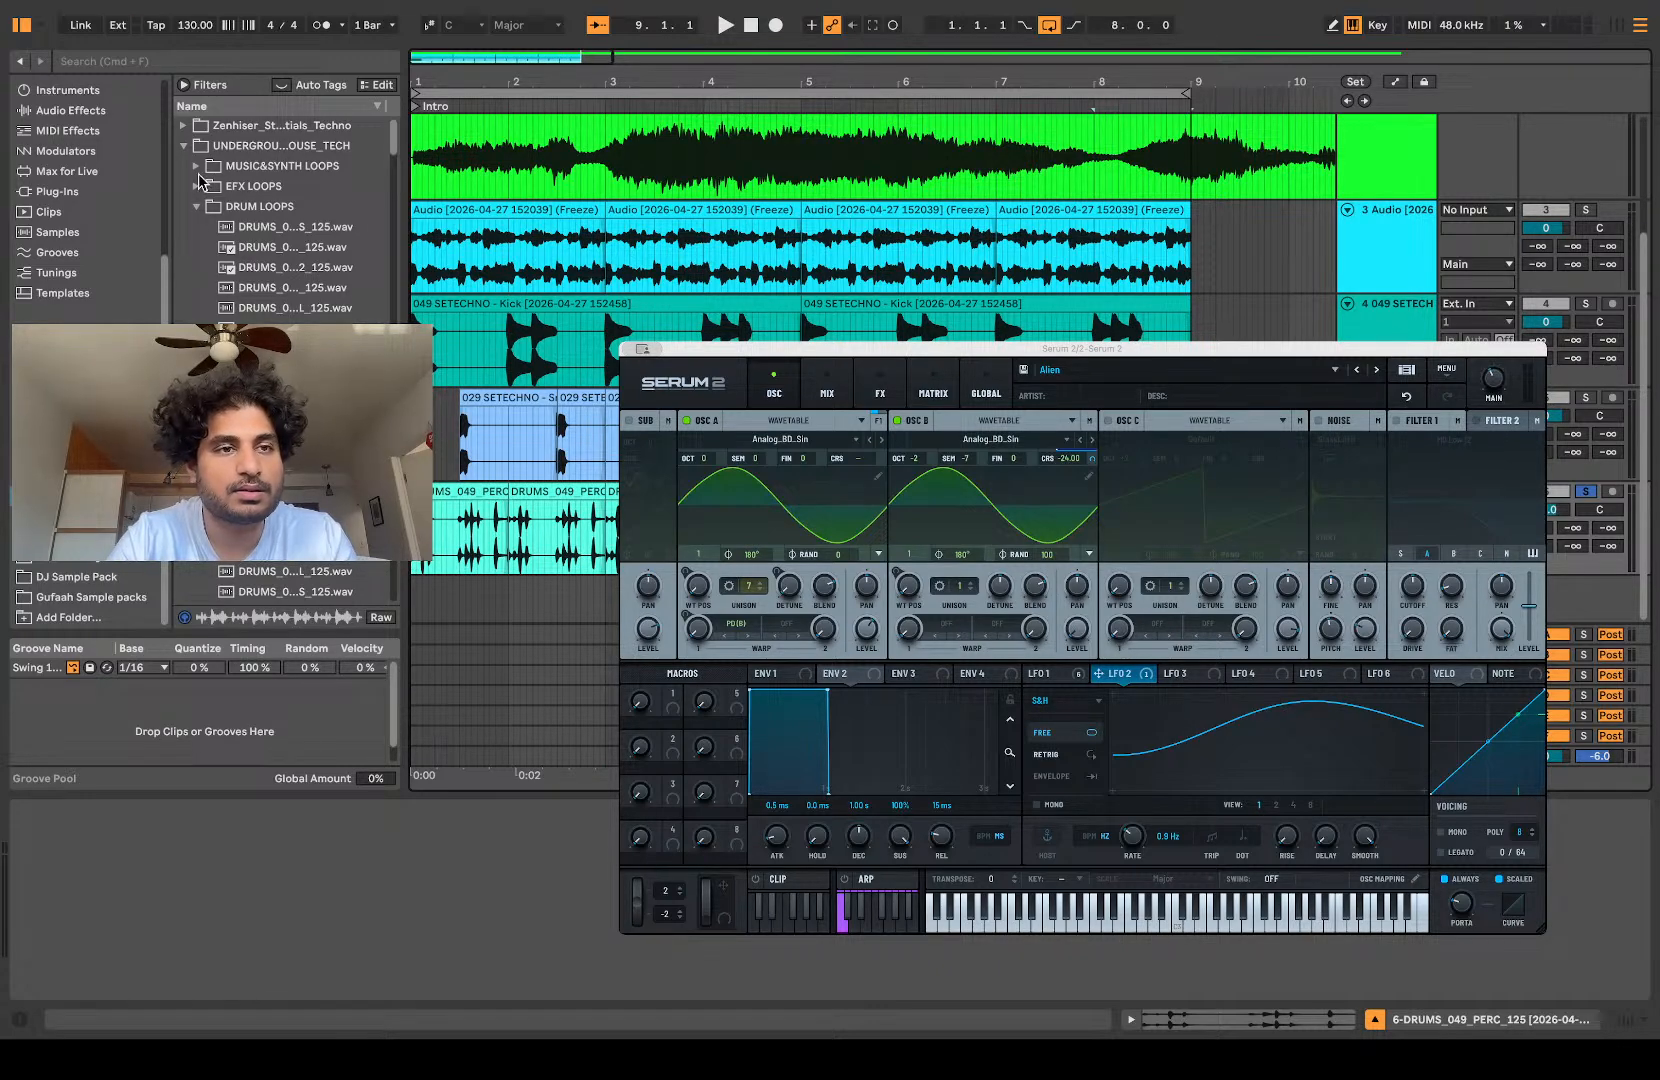
Step: Open the SETECHNO - Top Loops folder and audition its loops, including 056 (f) and 056 (e)
{"action": "left_click", "coordinate": [182, 127]}
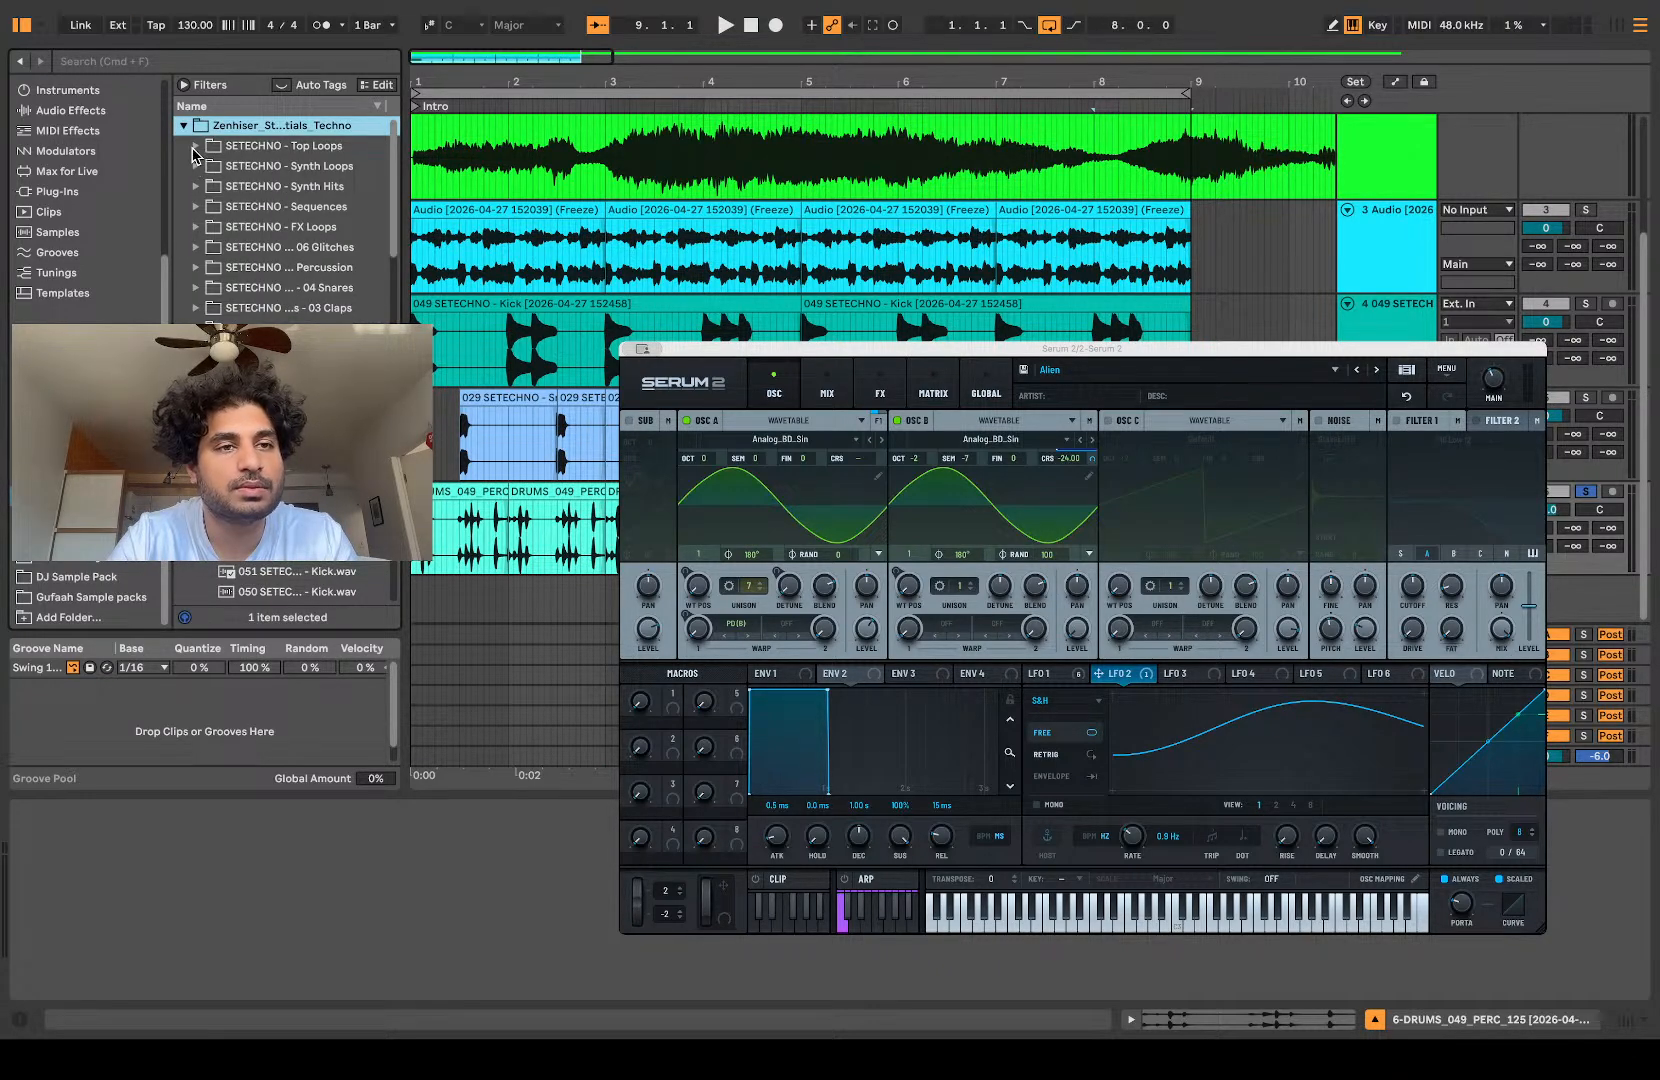
{"action": "left_click", "coordinate": [194, 147]}
{"action": "left_click", "coordinate": [248, 213]}
{"action": "scroll", "coordinate": [250, 218], "scroll_direction": "down", "scroll_amount": 5}
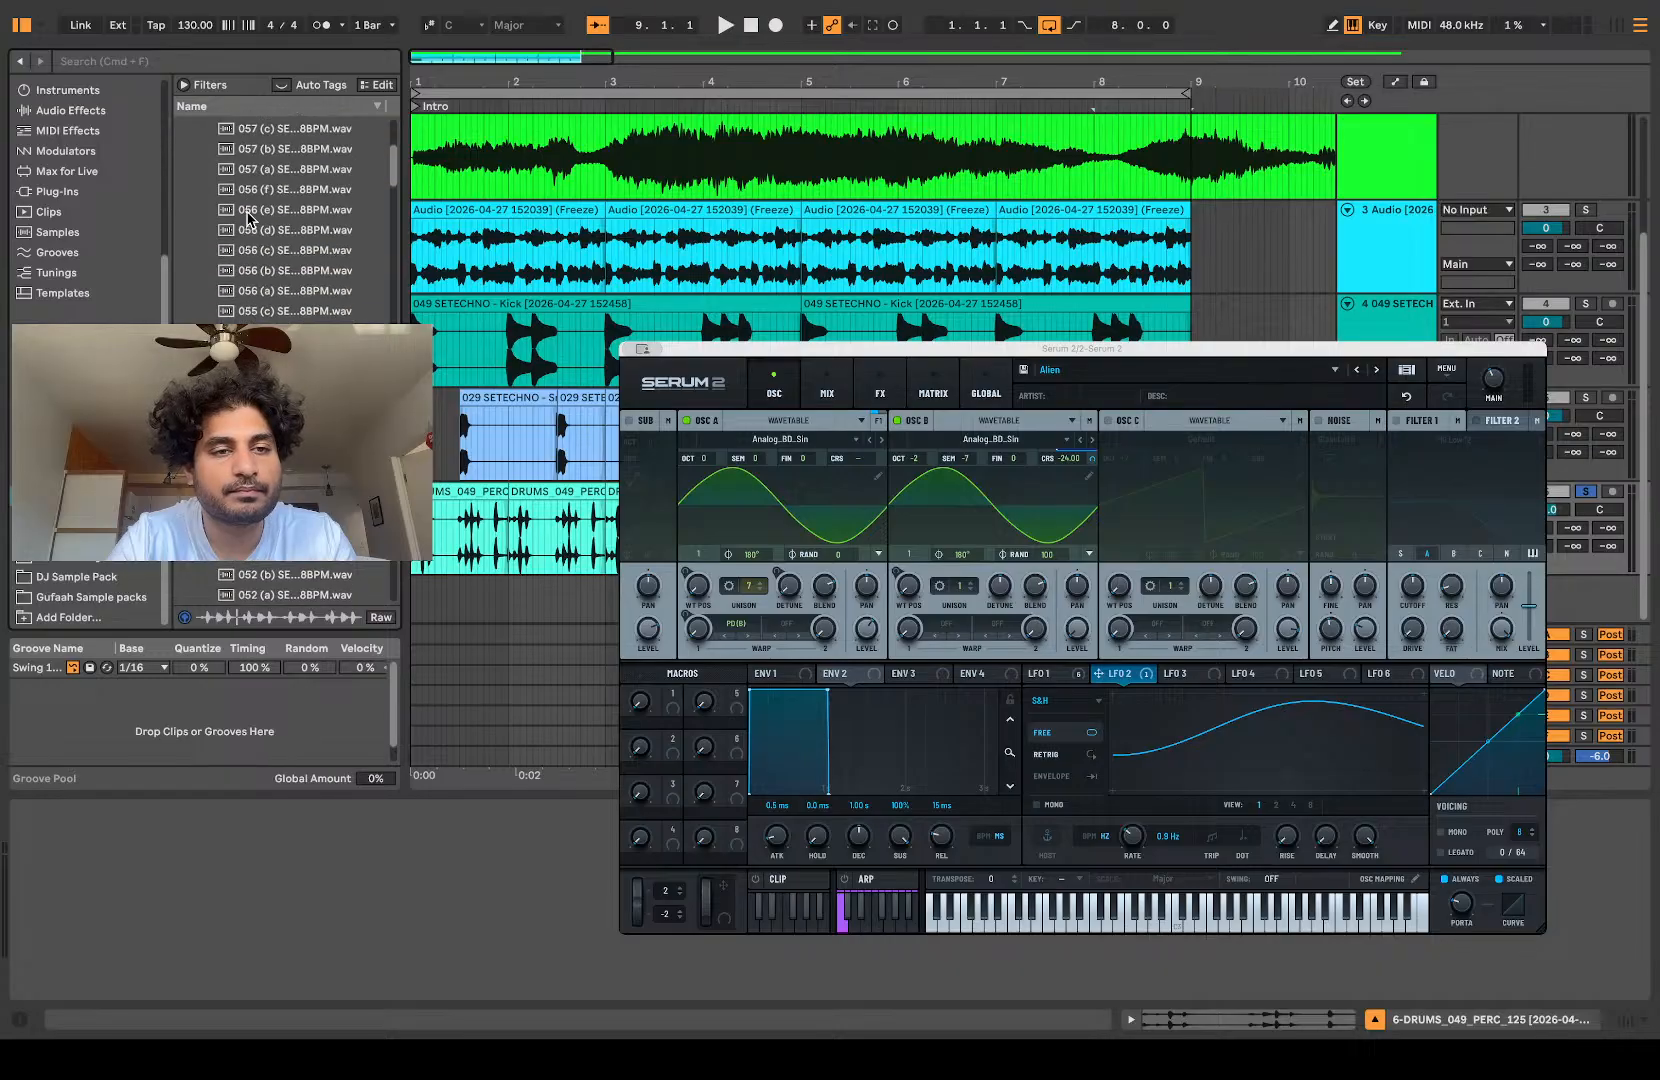
{"action": "scroll", "coordinate": [248, 220], "scroll_direction": "up", "scroll_amount": 2}
{"action": "left_click", "coordinate": [248, 222]}
{"action": "key", "text": "Down"}
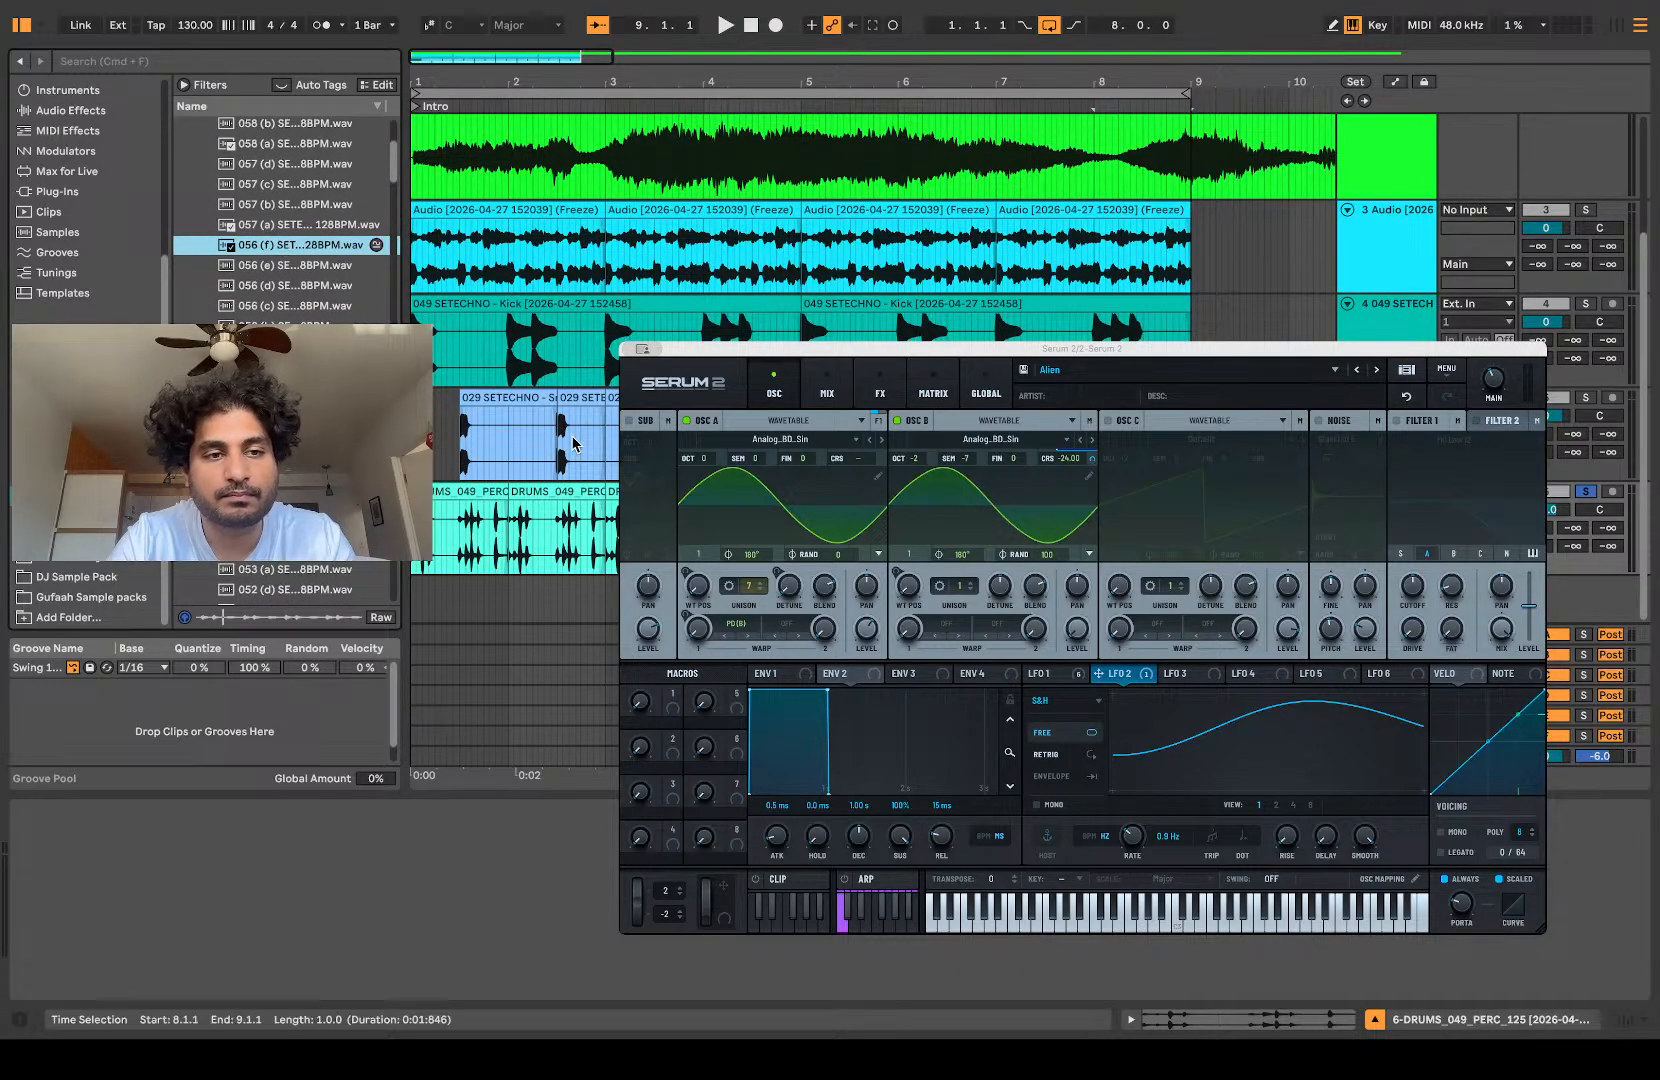
{"action": "left_click", "coordinate": [289, 268]}
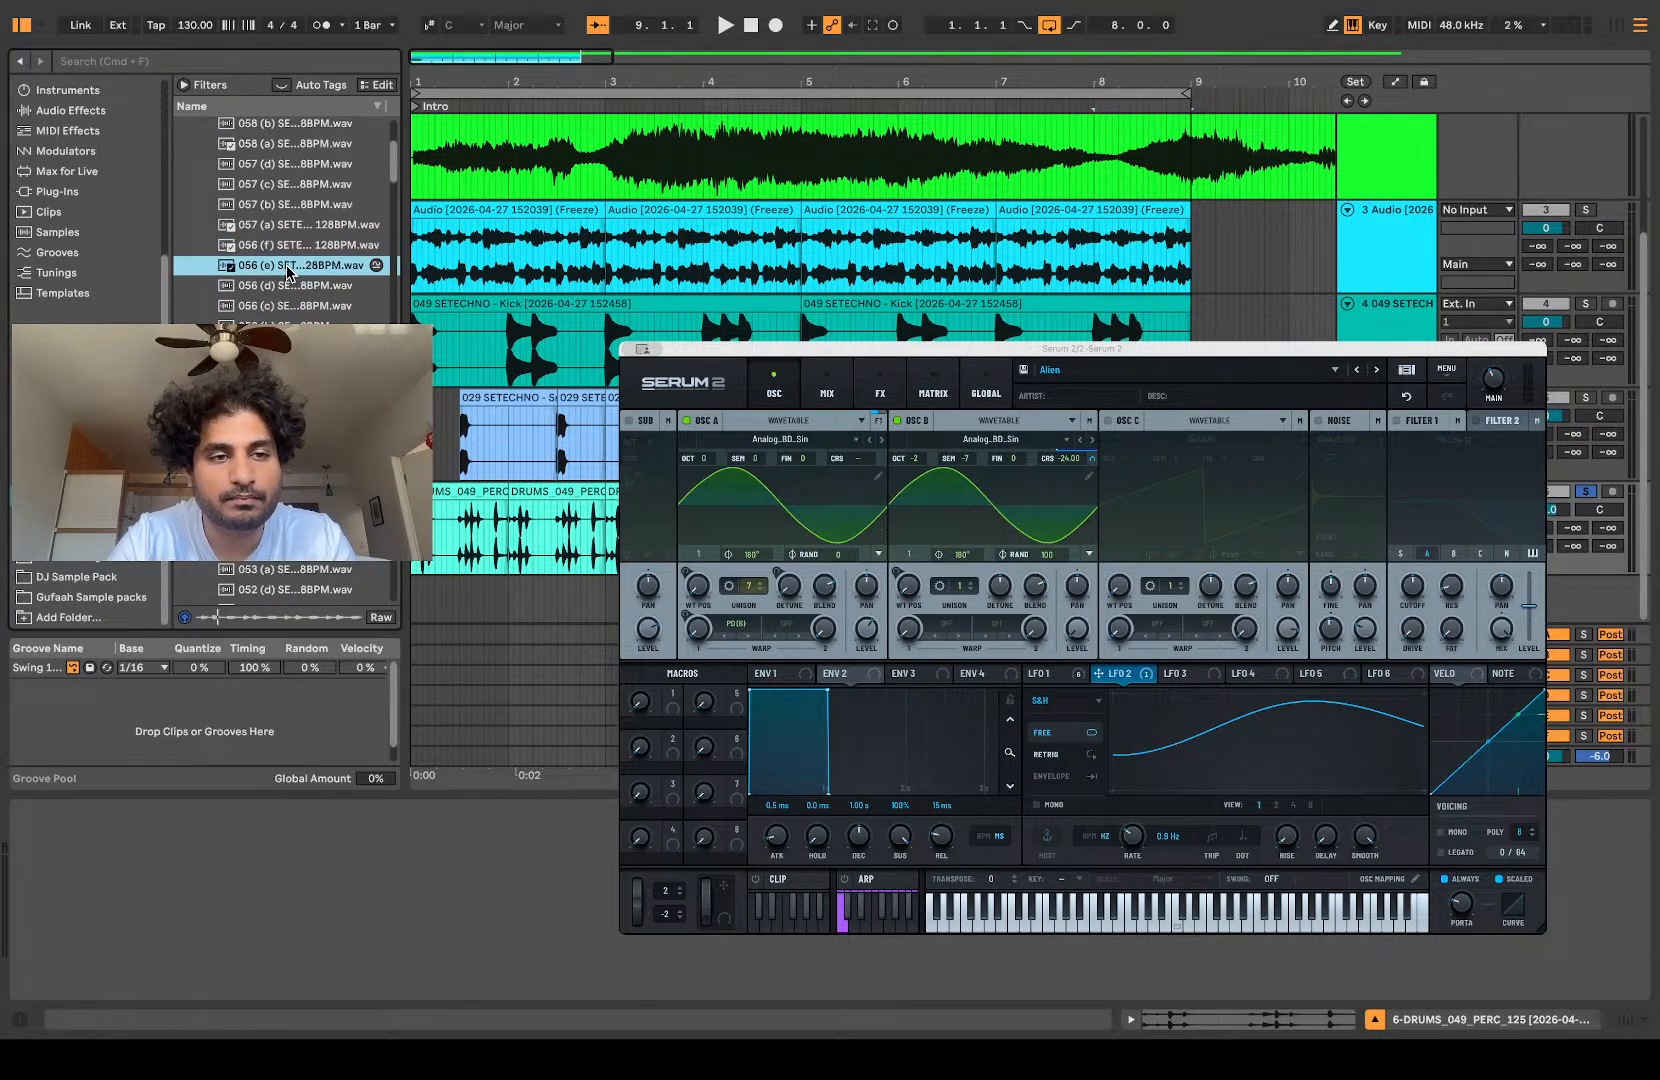
{"action": "left_click", "coordinate": [289, 346]}
{"action": "scroll", "coordinate": [289, 350], "scroll_direction": "down", "scroll_amount": 4}
{"action": "left_click", "coordinate": [289, 354]}
{"action": "scroll", "coordinate": [289, 354], "scroll_direction": "down", "scroll_amount": 9}
{"action": "scroll", "coordinate": [289, 354], "scroll_direction": "down", "scroll_amount": 15}
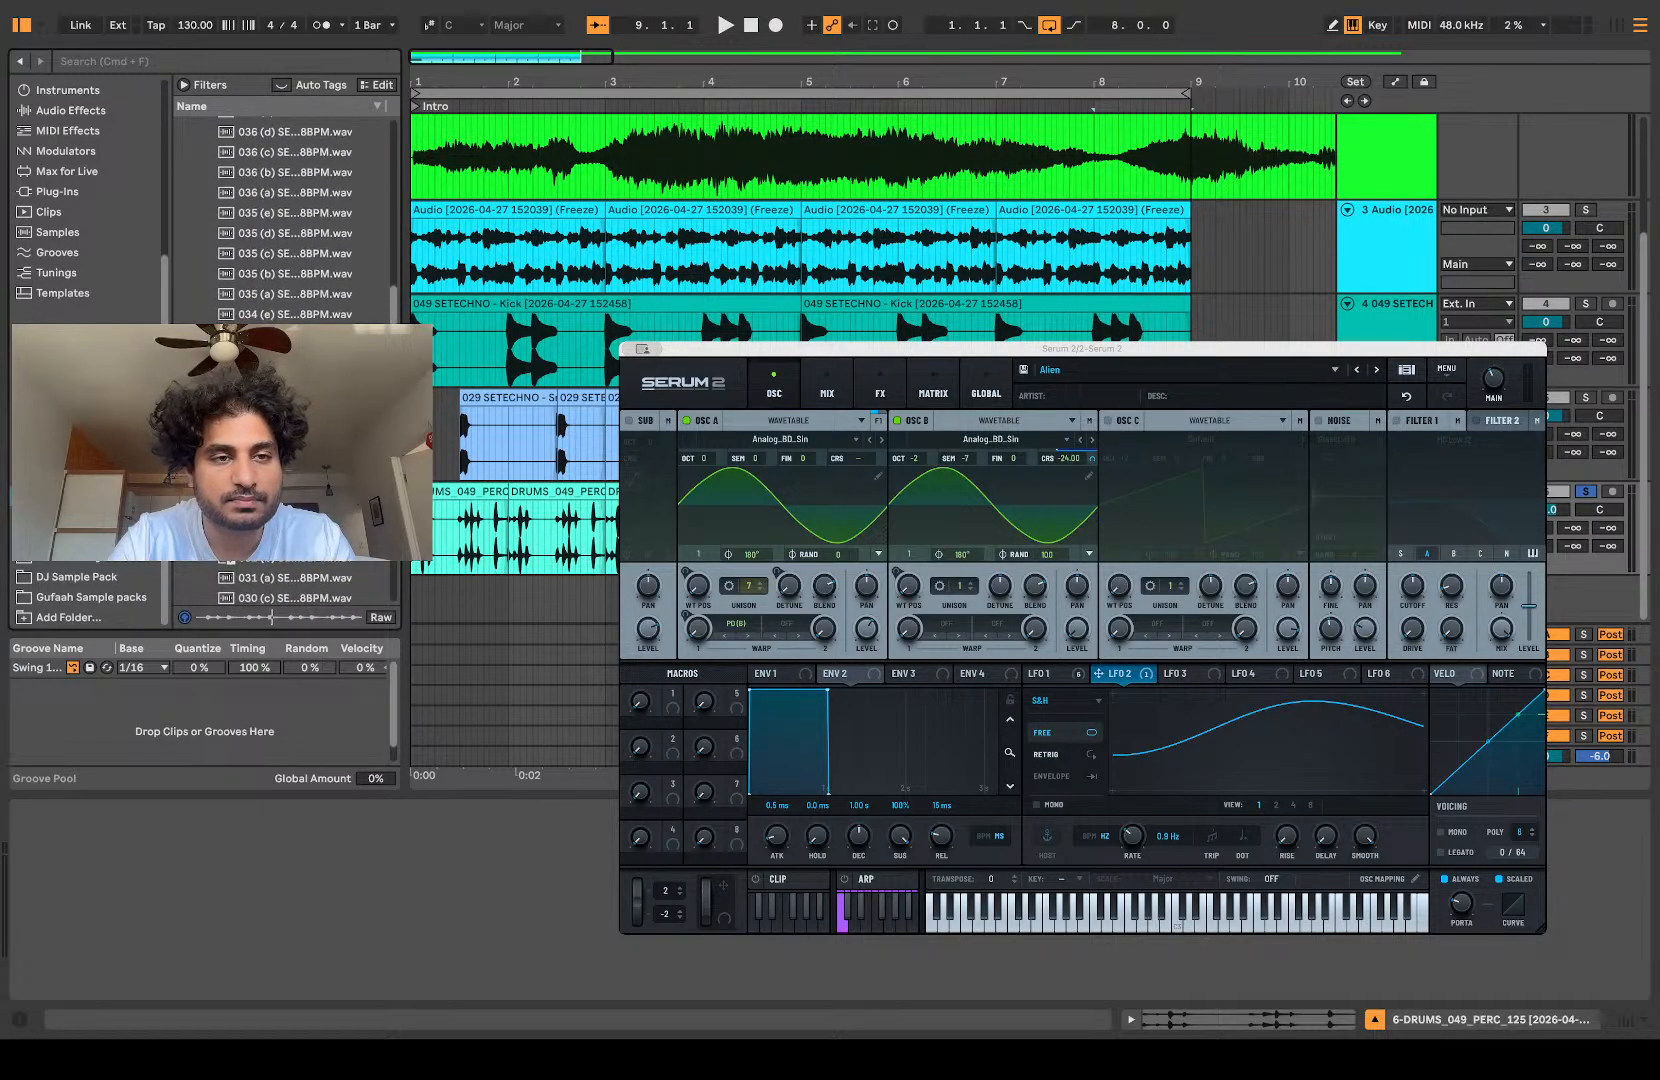
Step: Audition the 034 and 035 top loops, and place 031 (b) SETECHNO - Top 128BPM on a new track at 1.1.1
{"action": "left_click", "coordinate": [289, 218]}
{"action": "scroll", "coordinate": [289, 222], "scroll_direction": "down", "scroll_amount": 3}
{"action": "left_click", "coordinate": [289, 236]}
{"action": "left_click", "coordinate": [288, 258]}
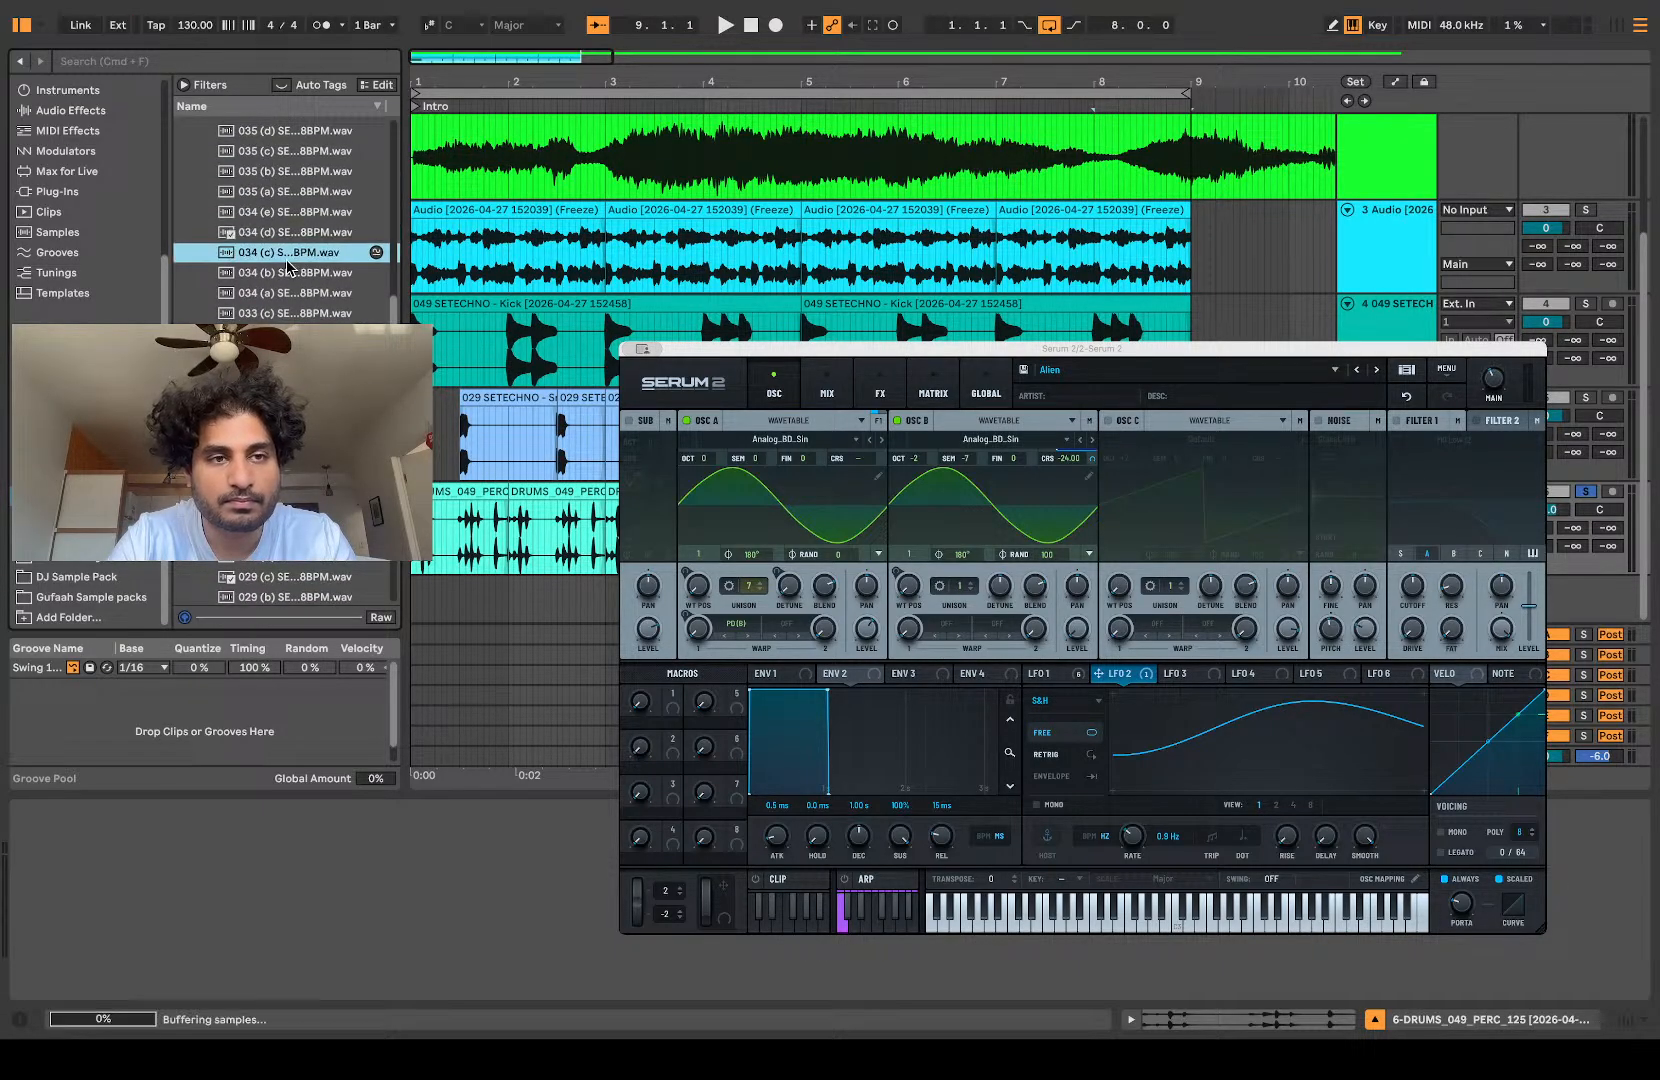
{"action": "left_click", "coordinate": [278, 191]}
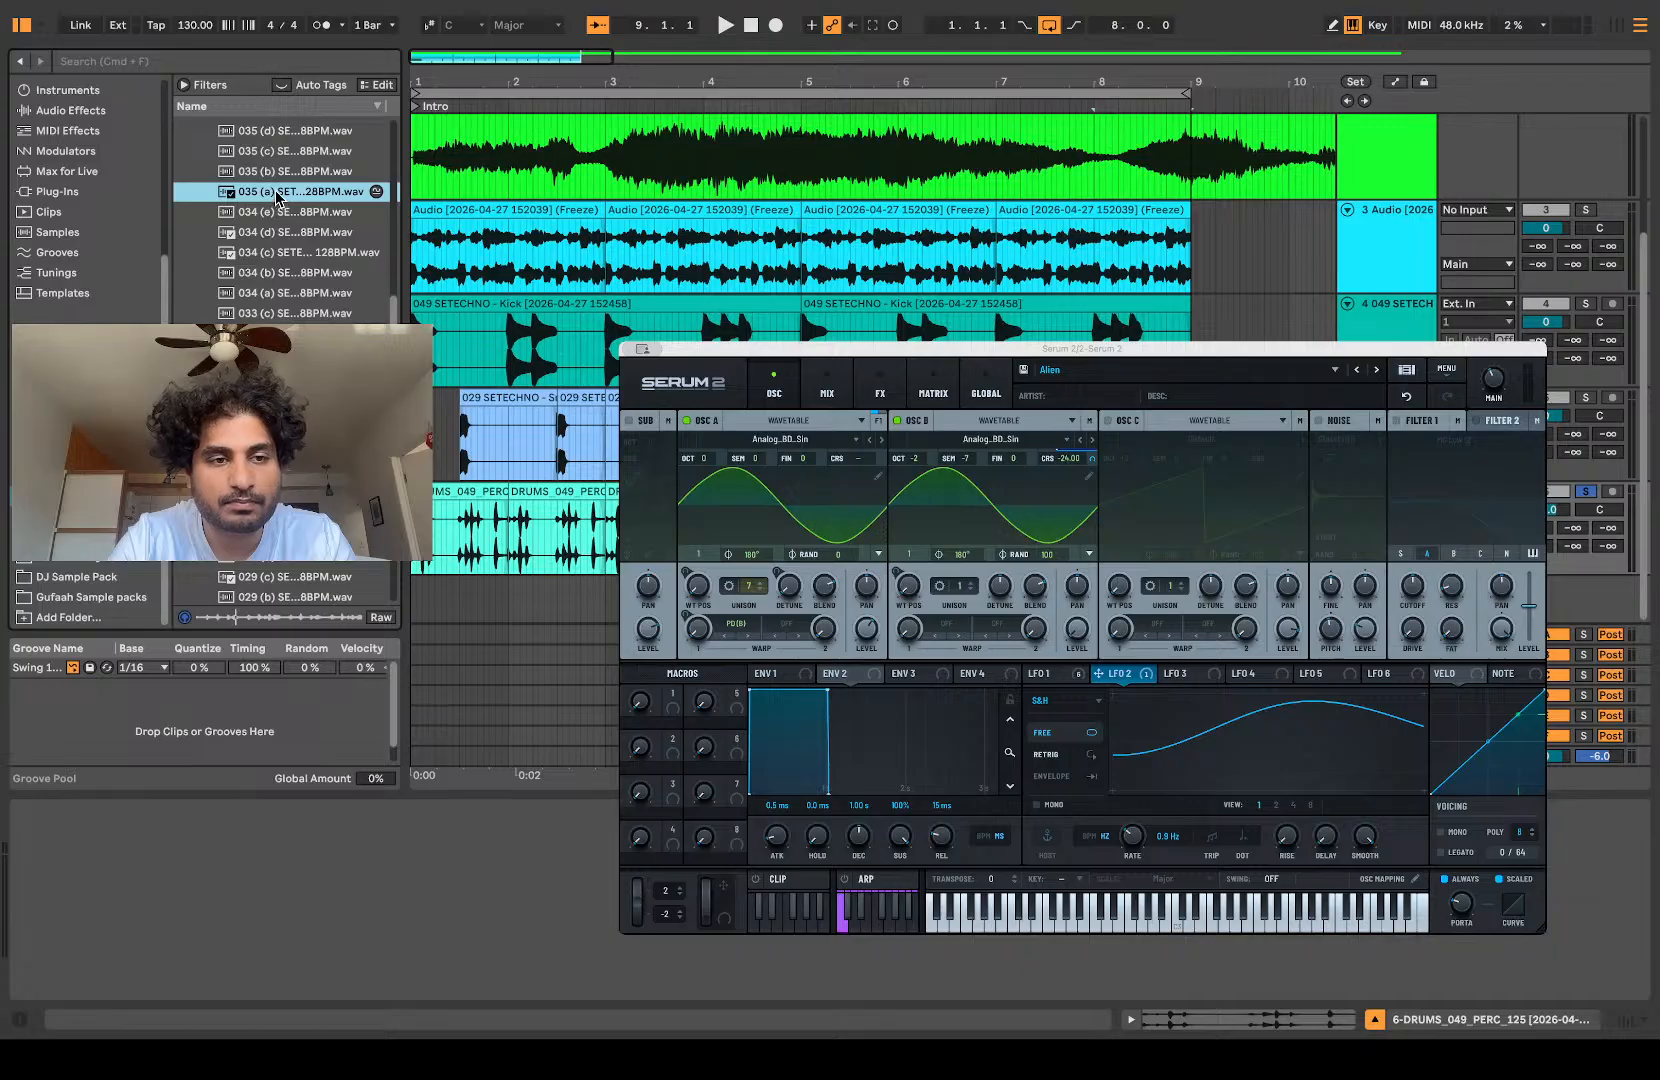
{"action": "left_click", "coordinate": [279, 214]}
{"action": "left_click", "coordinate": [280, 335]}
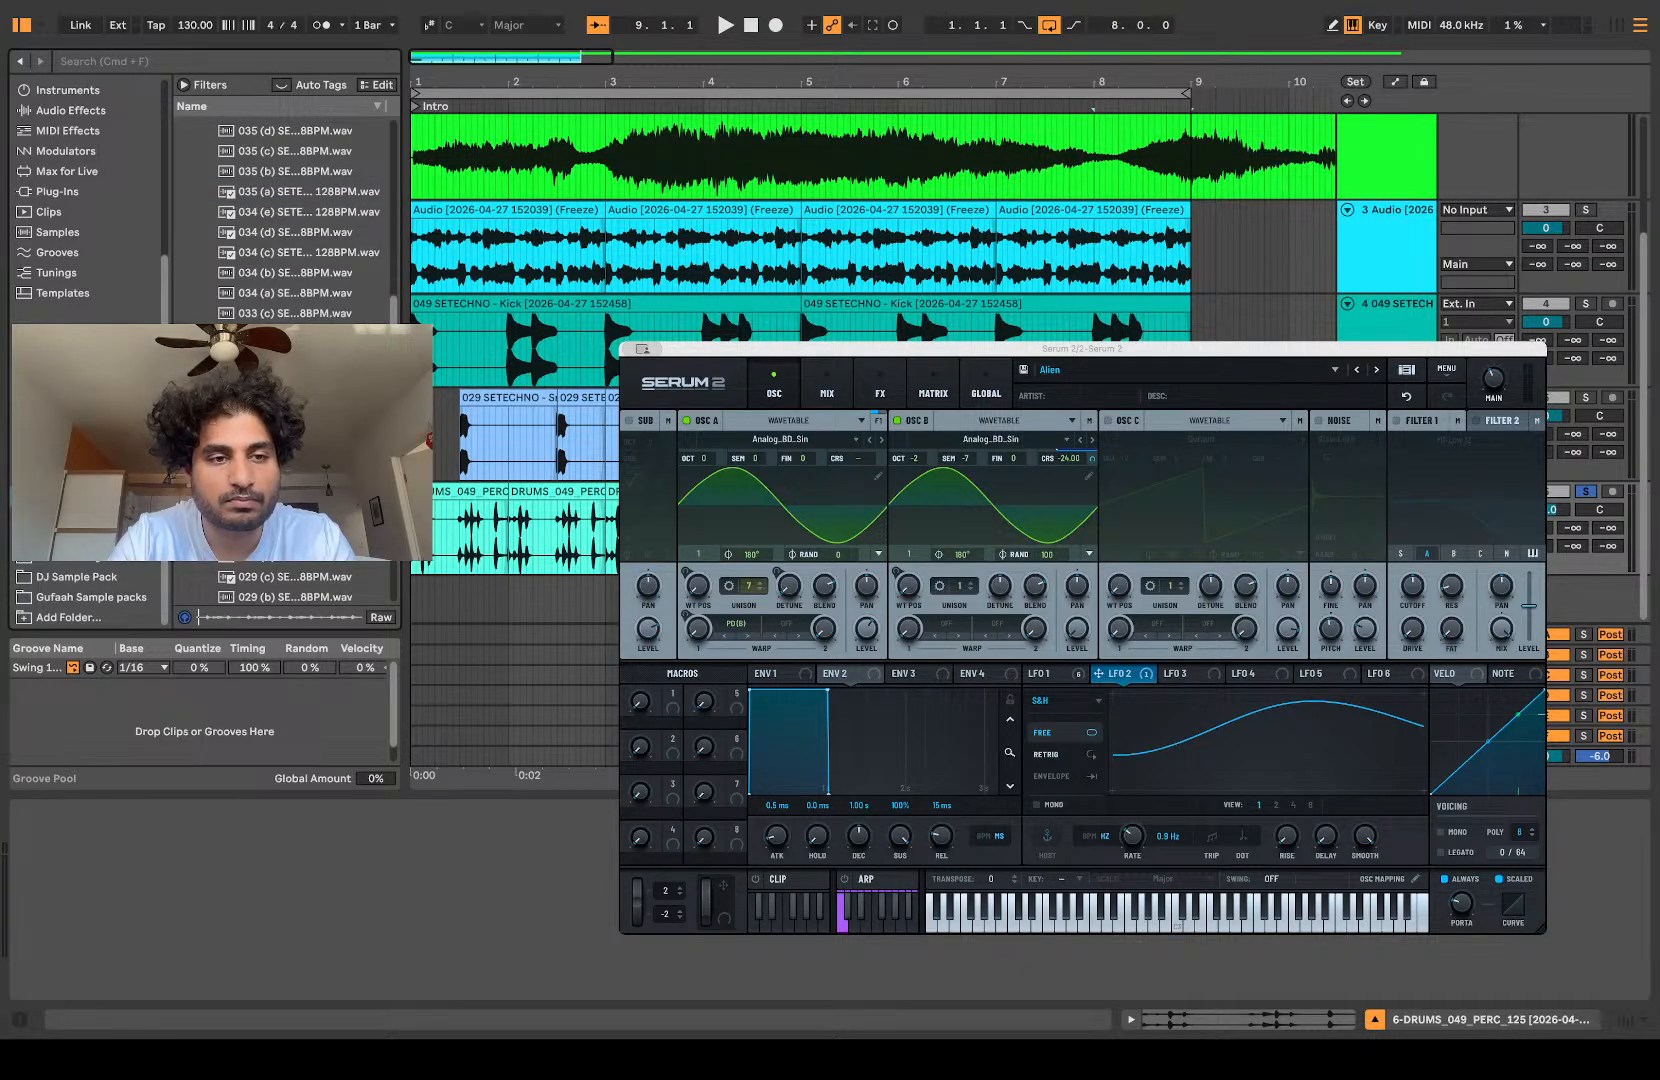
{"action": "left_click_drag", "start_coordinate": [285, 455], "coordinate": [413, 598]}
Step: Duplicate the two-bar top loop three times to fill its track up to 9.1.1
{"action": "left_click", "coordinate": [1549, 563]}
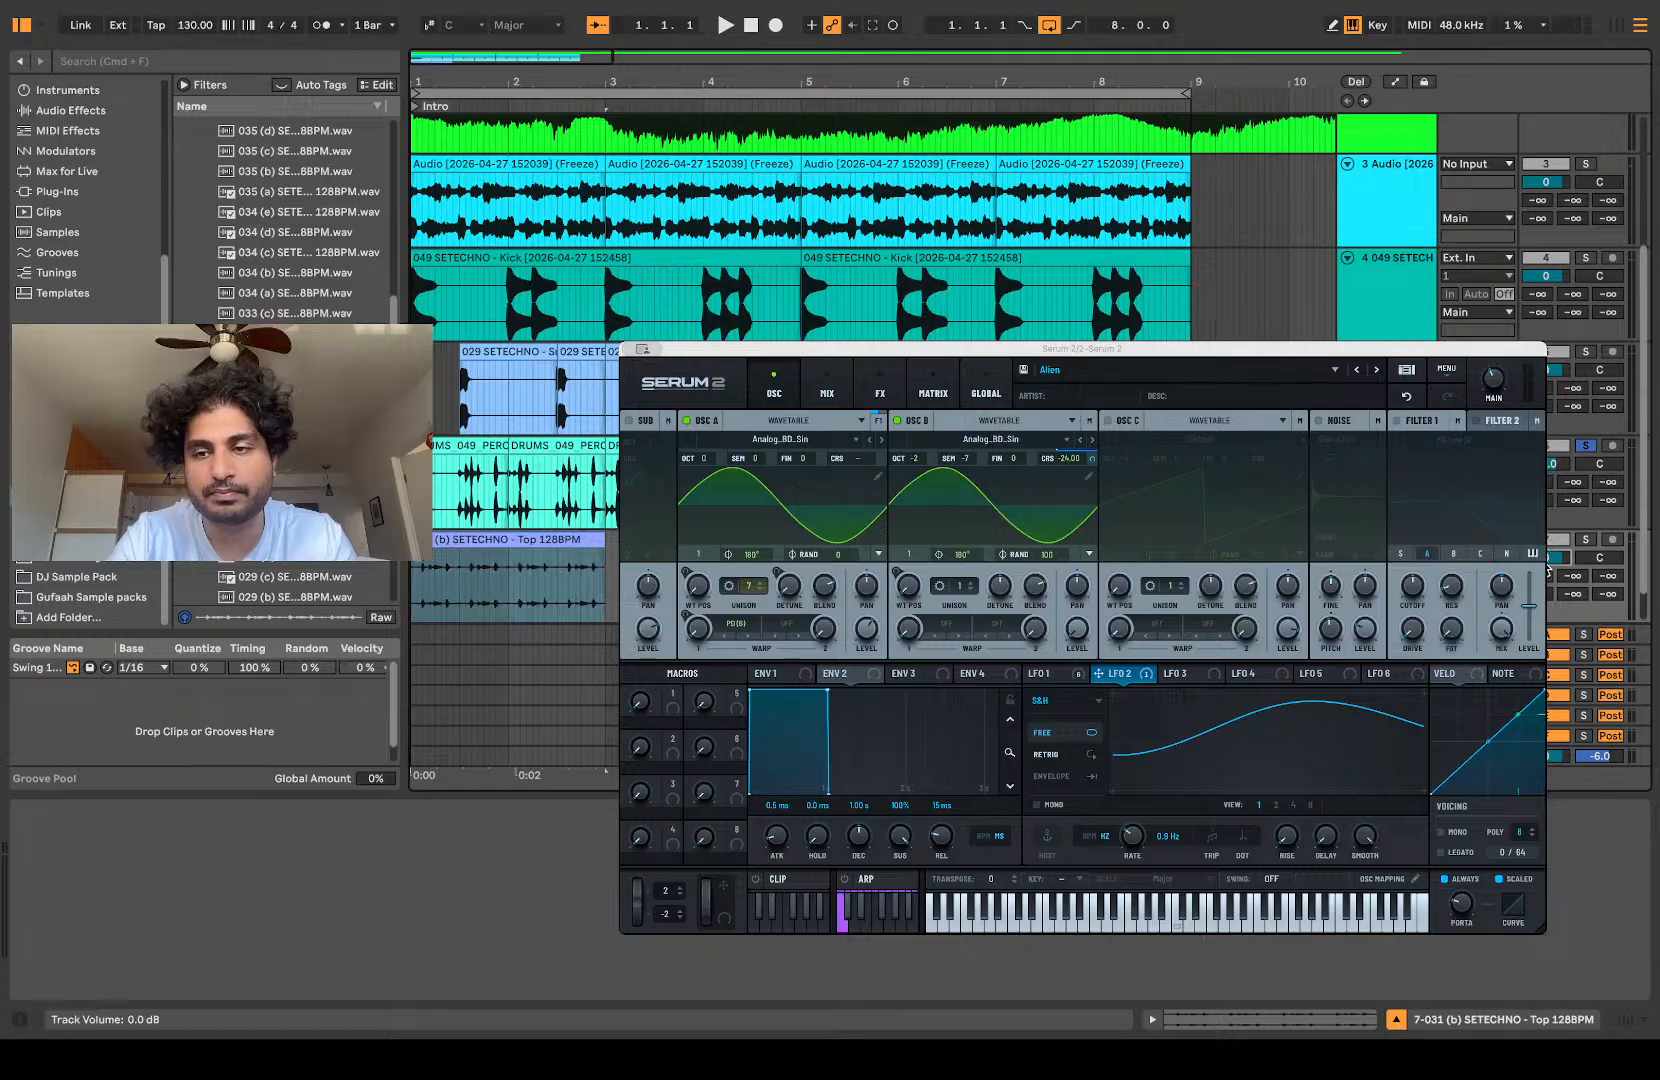
{"action": "left_click", "coordinate": [590, 540]}
{"action": "key", "text": "super+d"}
{"action": "key", "text": "super+d"}
{"action": "key", "text": "super+d"}
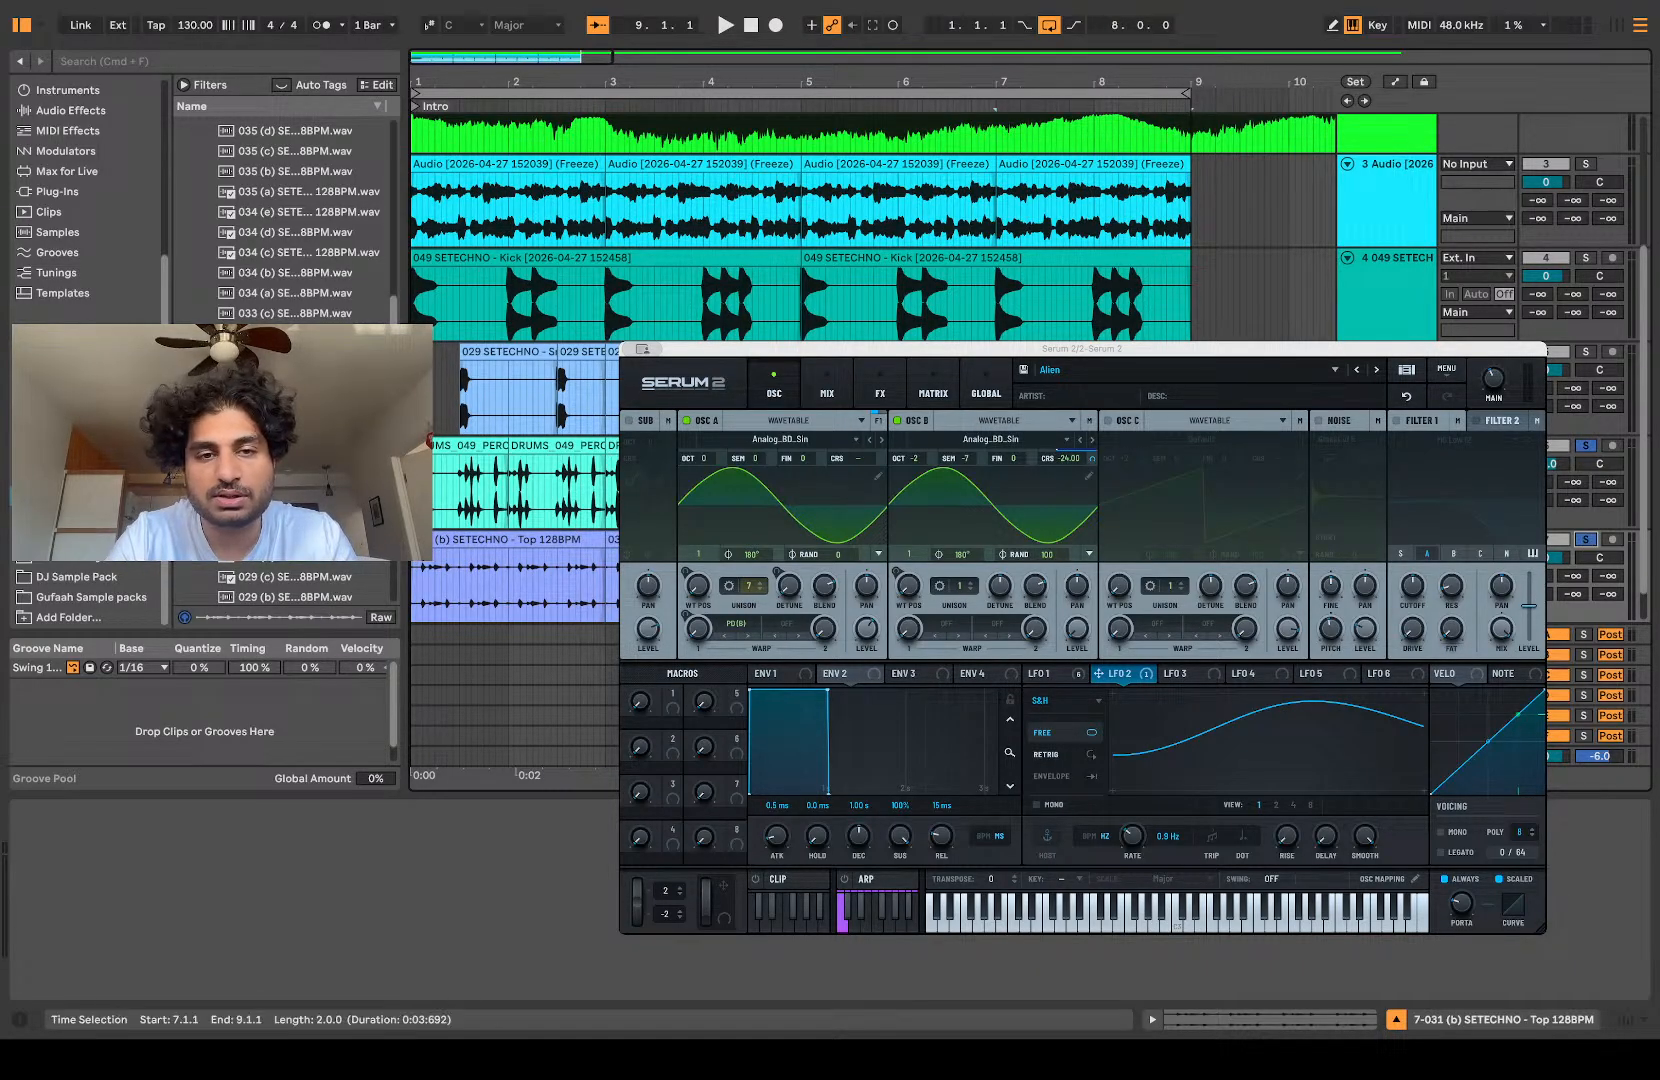
Step: Play the arrangement and turn off solo on the percussion and top loop tracks to hear the full groove
{"action": "key", "text": "space"}
{"action": "left_click", "coordinate": [1585, 540]}
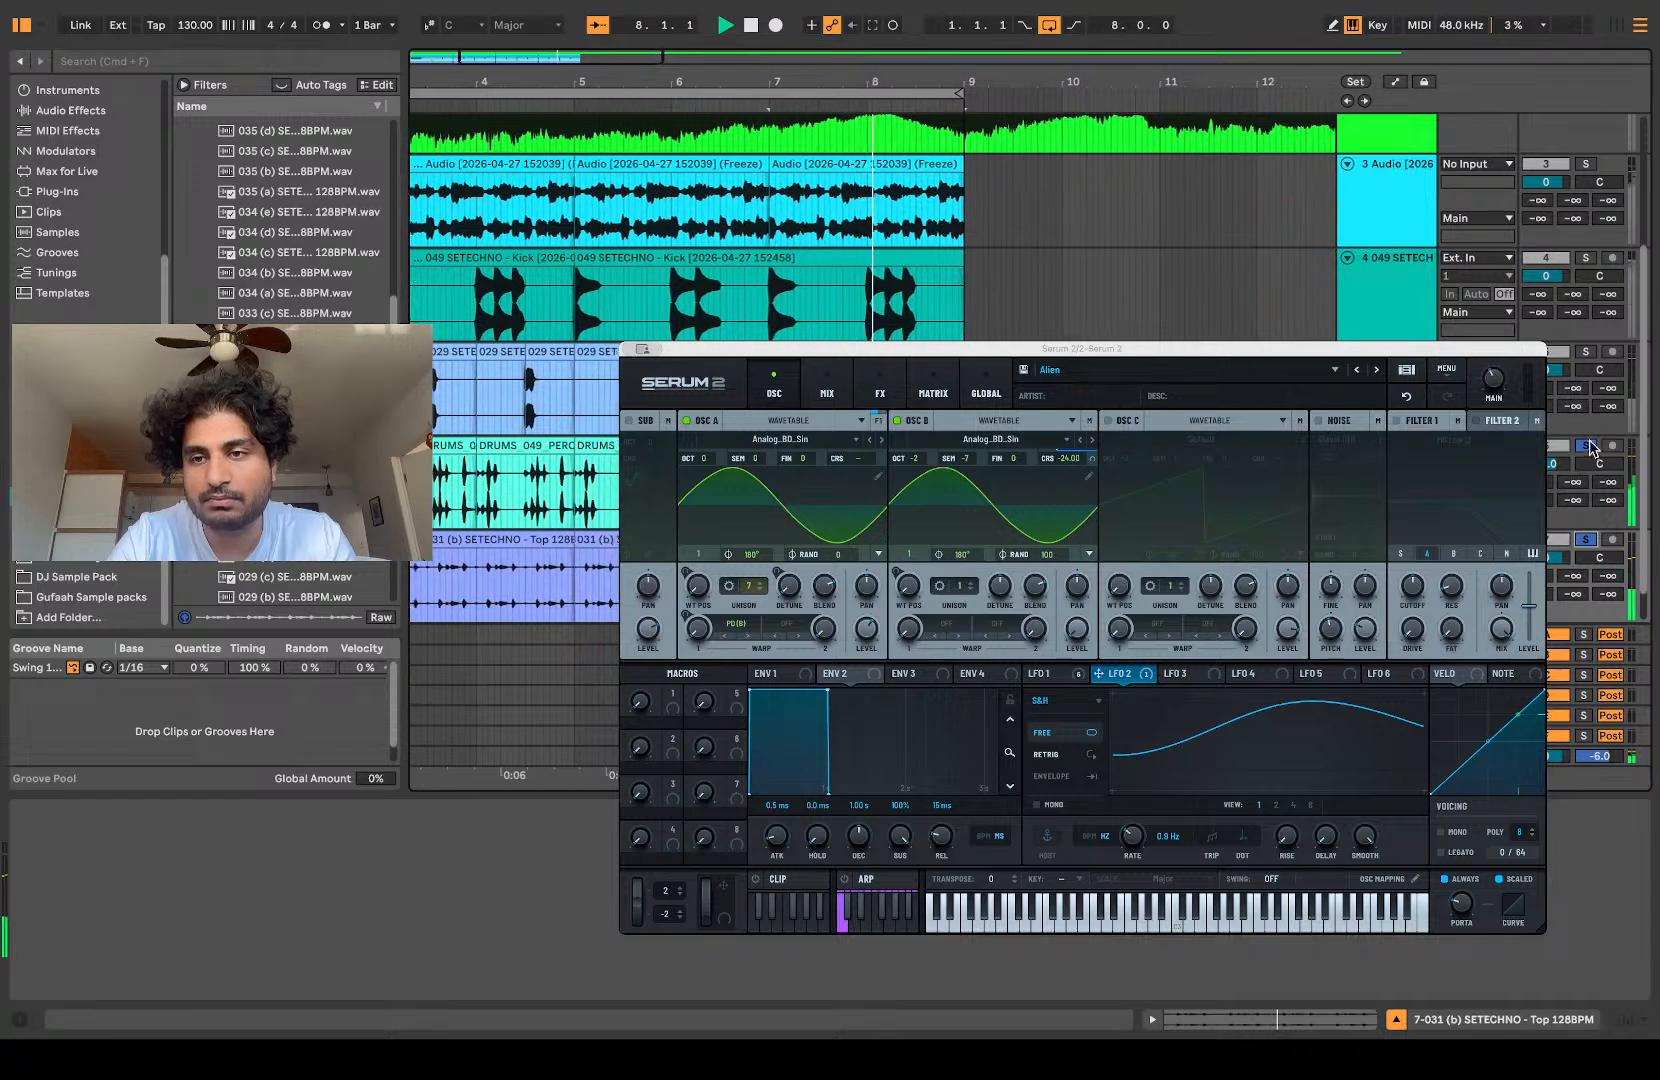
{"action": "left_click", "coordinate": [1585, 446]}
{"action": "scroll", "coordinate": [570, 565], "scroll_direction": "left", "scroll_amount": 3}
{"action": "scroll", "coordinate": [570, 565], "scroll_direction": "down", "scroll_amount": 1}
{"action": "scroll", "coordinate": [497, 487], "scroll_direction": "up", "scroll_amount": 5}
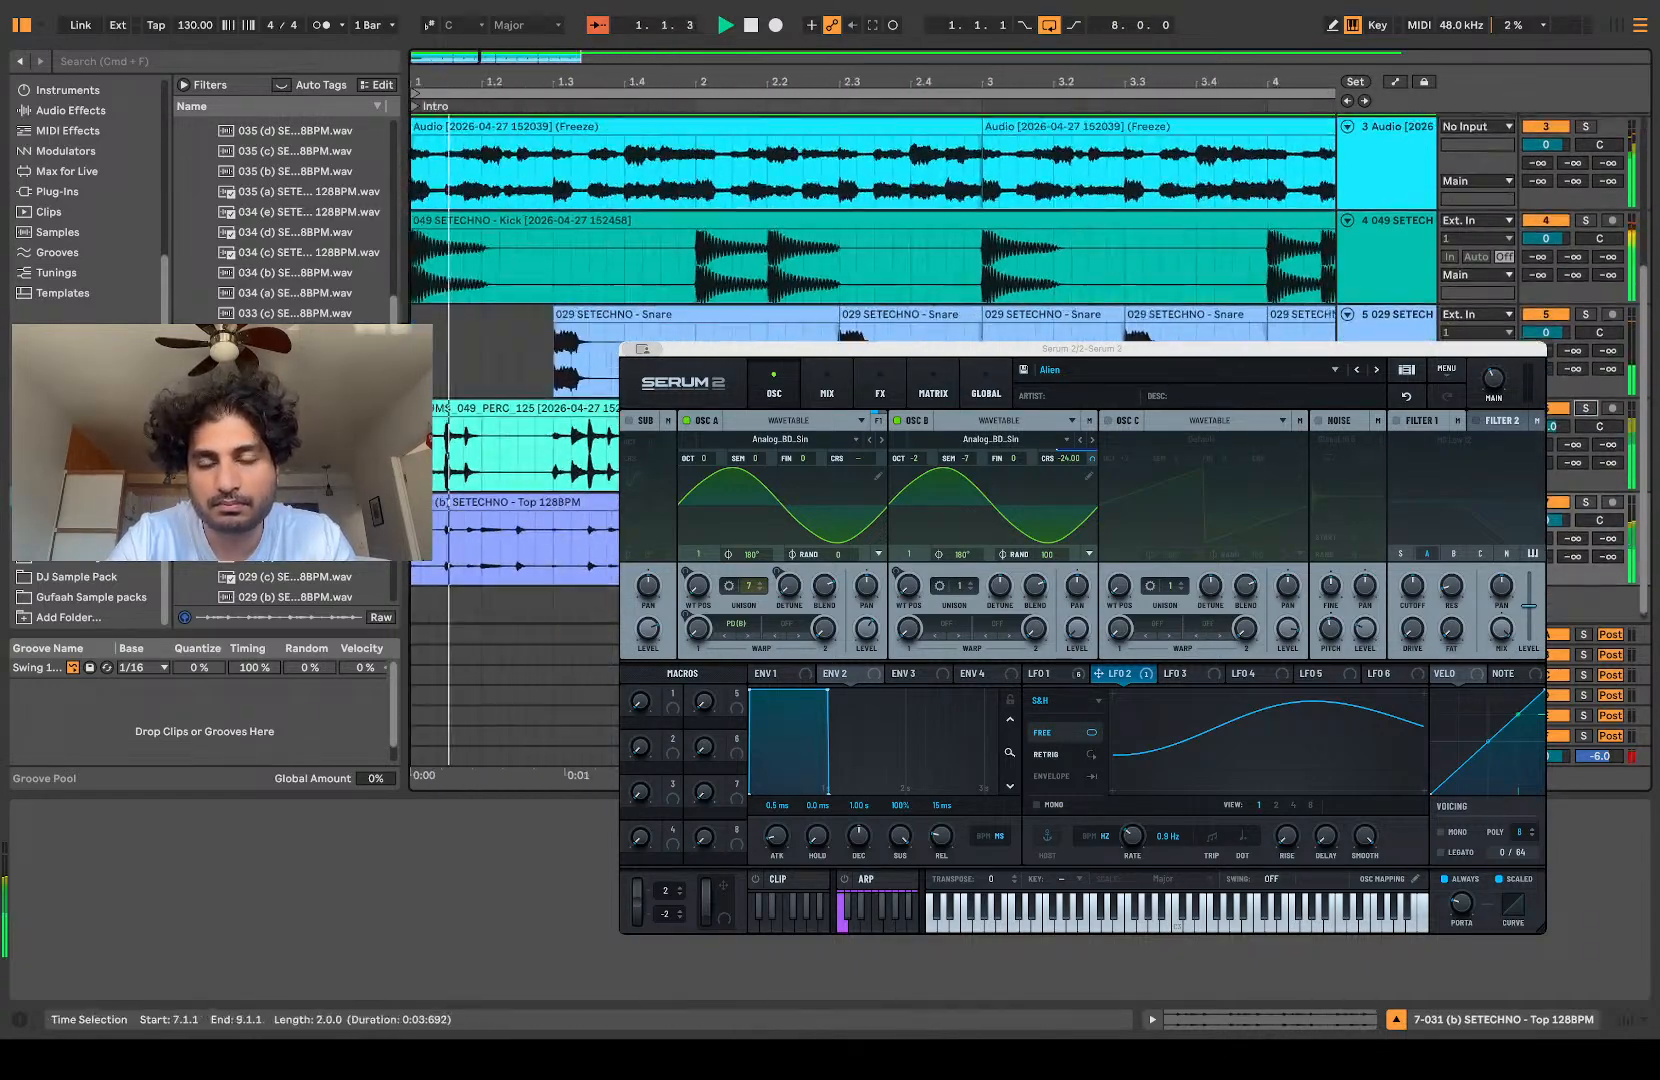
{"action": "scroll", "coordinate": [497, 487], "scroll_direction": "down", "scroll_amount": 1}
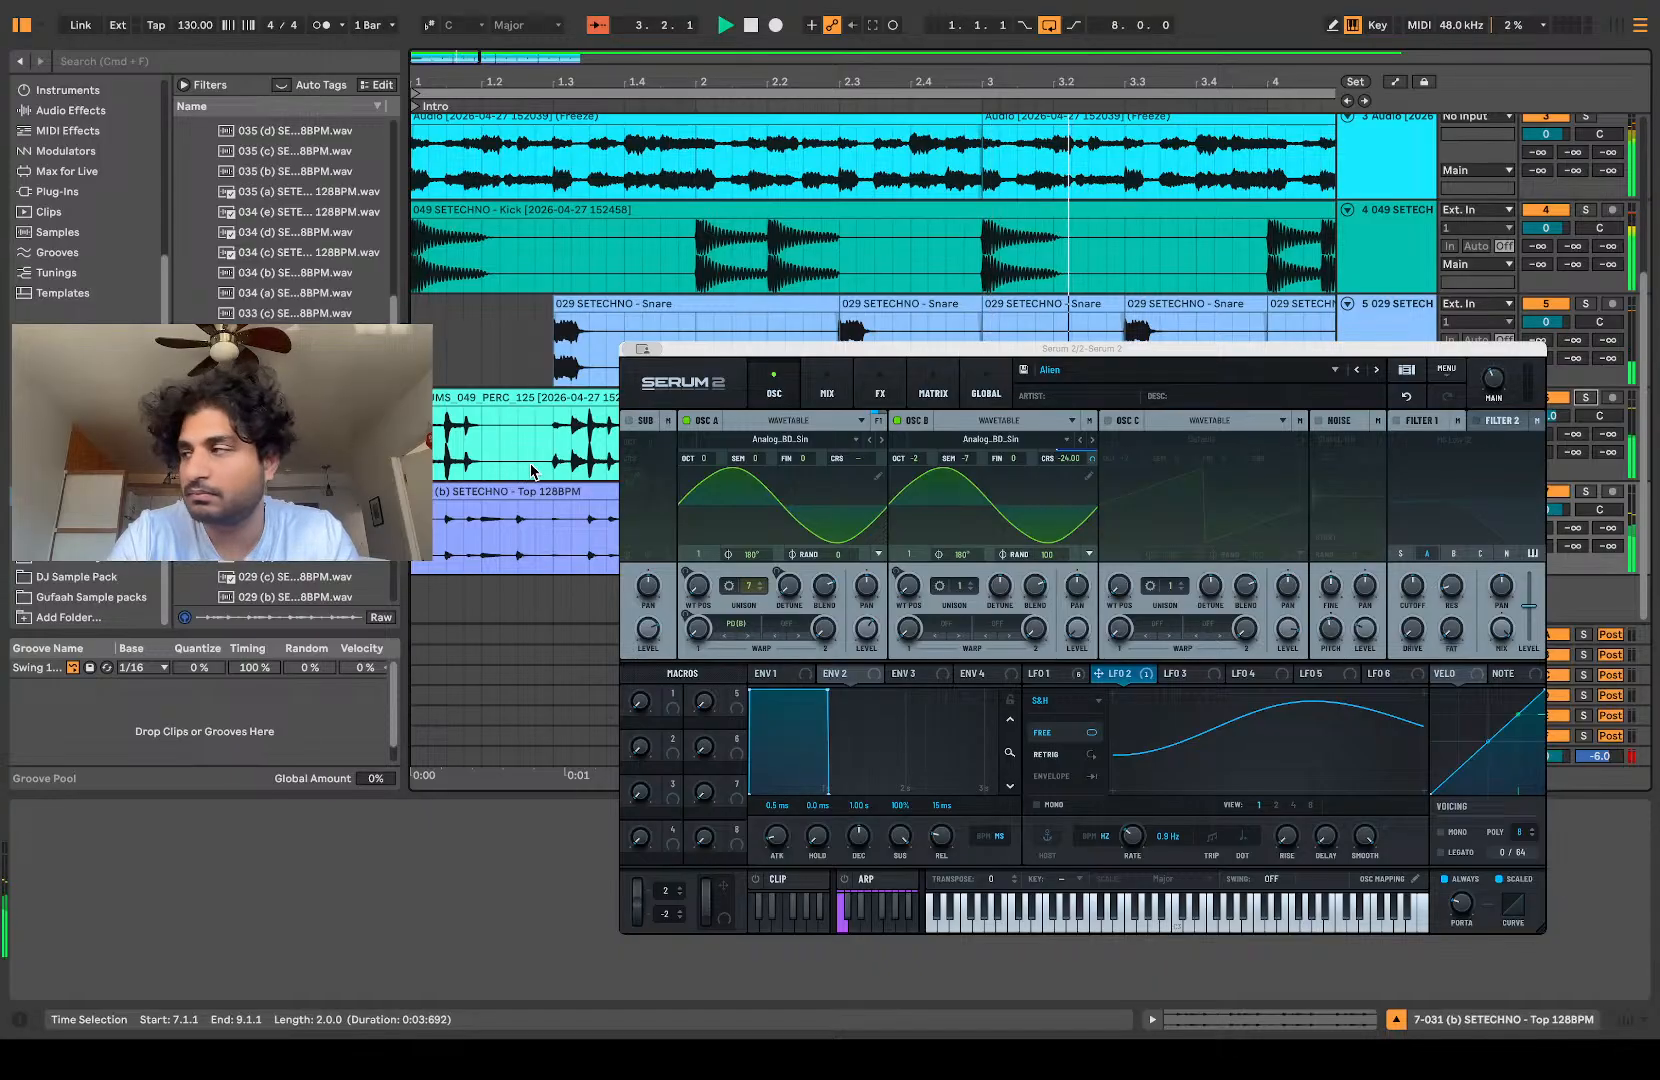
{"action": "scroll", "coordinate": [530, 471], "scroll_direction": "up", "scroll_amount": 3}
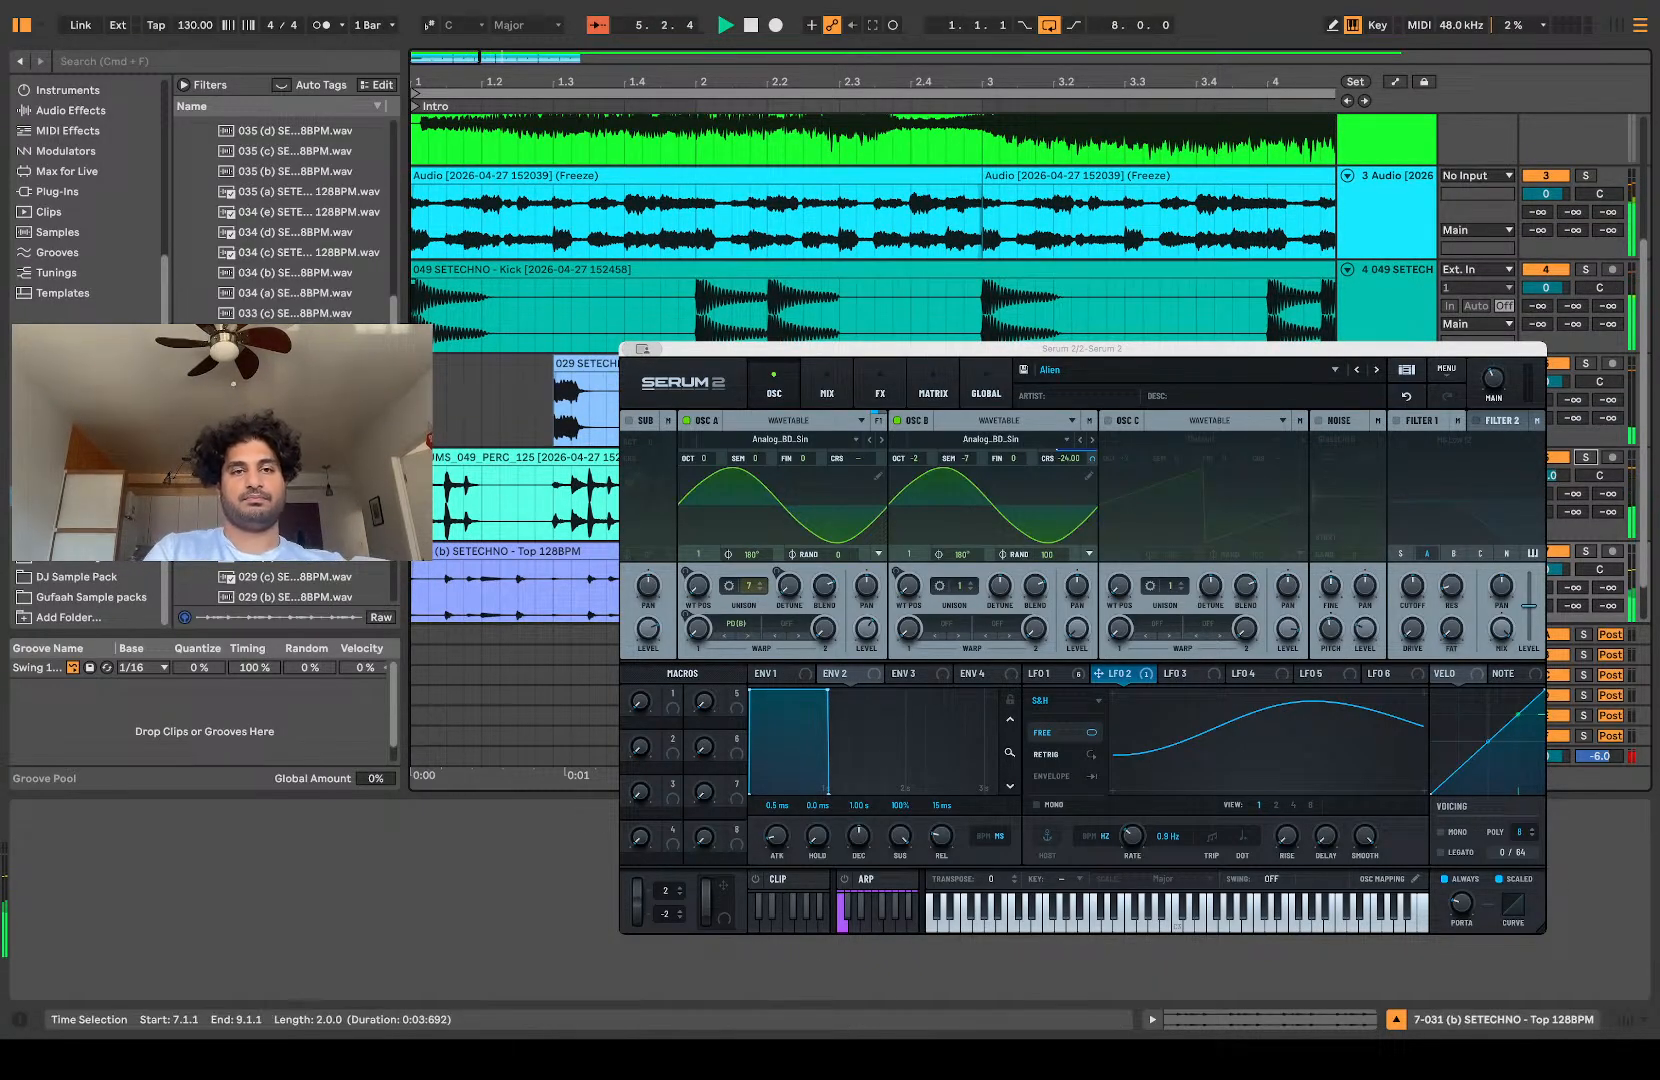
{"action": "scroll", "coordinate": [612, 352], "scroll_direction": "down", "scroll_amount": 3}
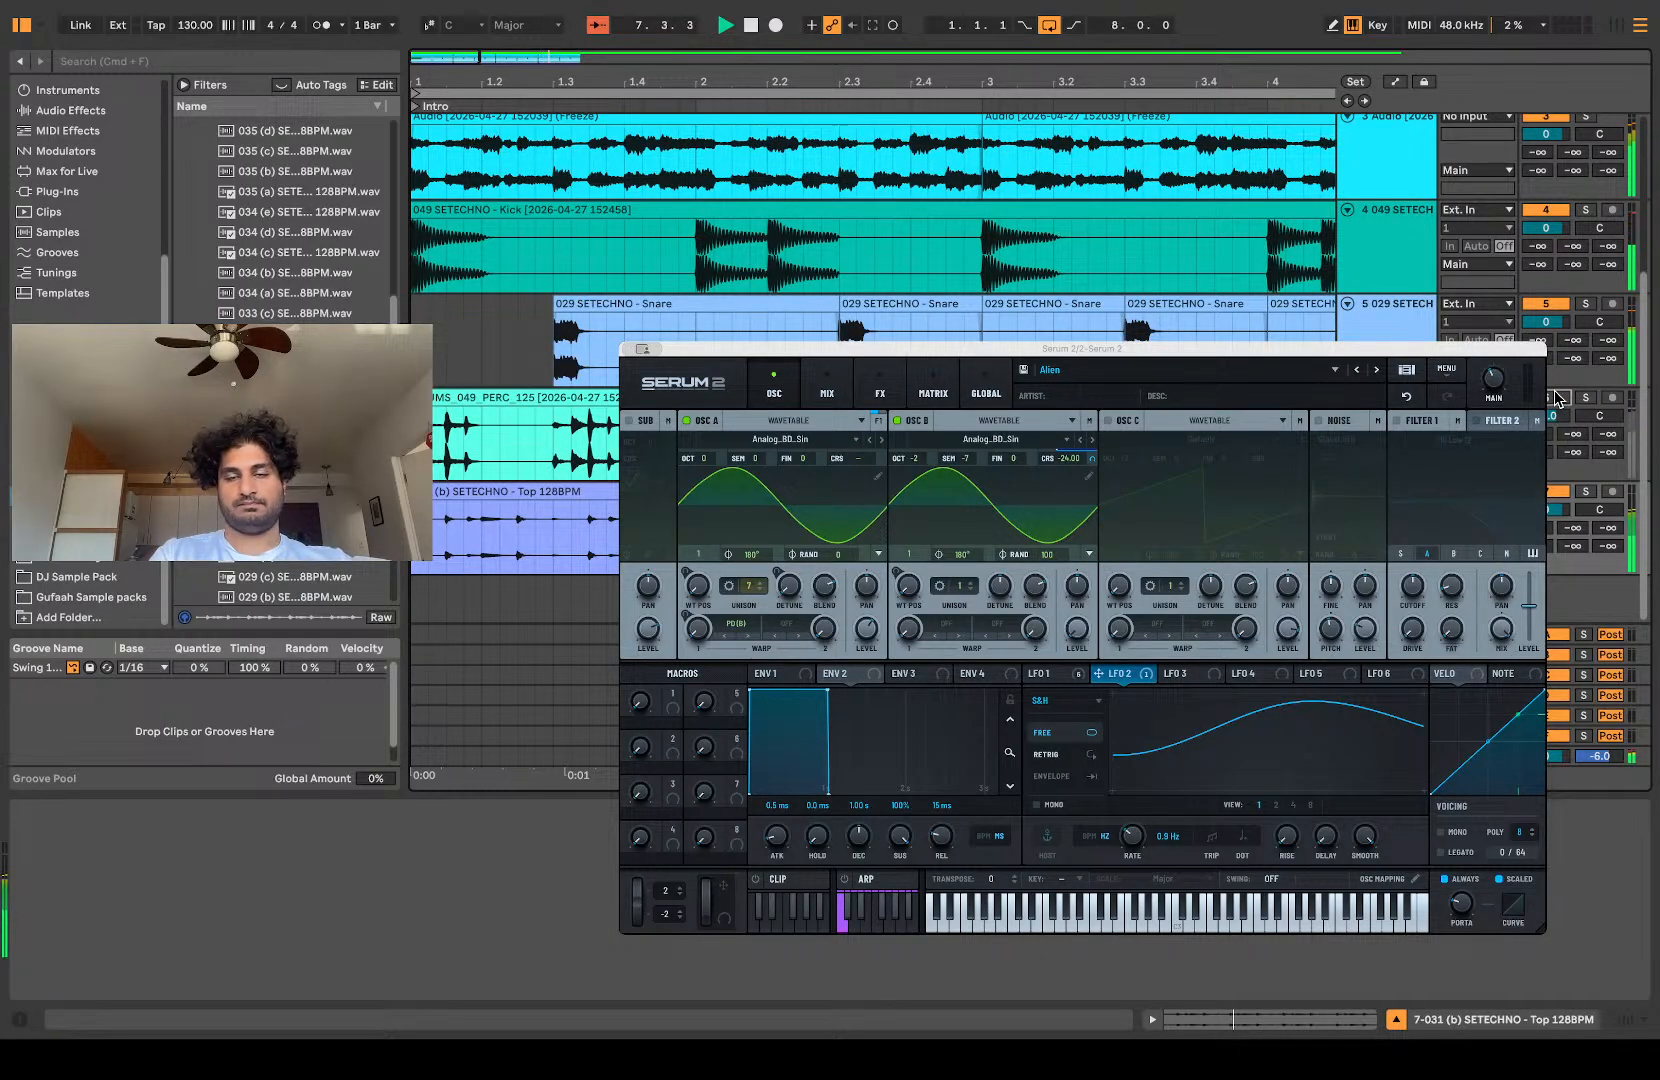
Step: Try the groove at a tempo of 140 BPM and return the tempo to 130 BPM
{"action": "left_click", "coordinate": [208, 33]}
{"action": "type", "text": "140"}
{"action": "key", "text": "Return"}
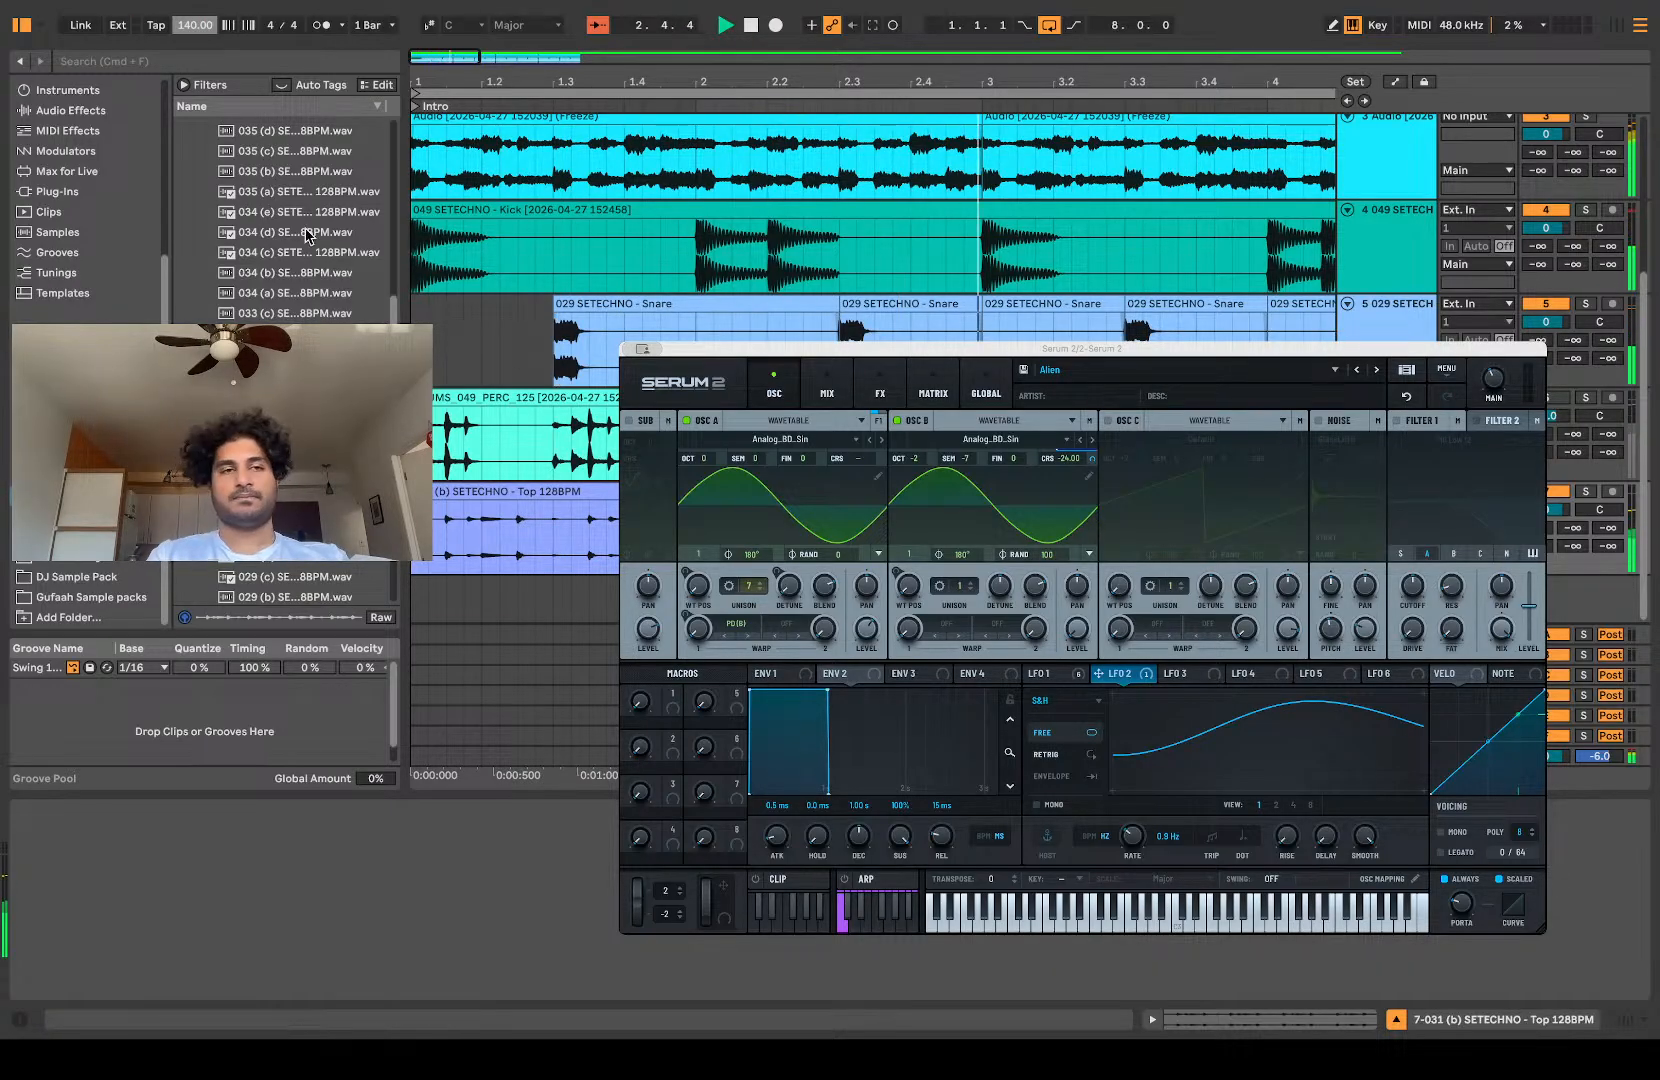
{"action": "type", "text": "130"}
{"action": "key", "text": "Return"}
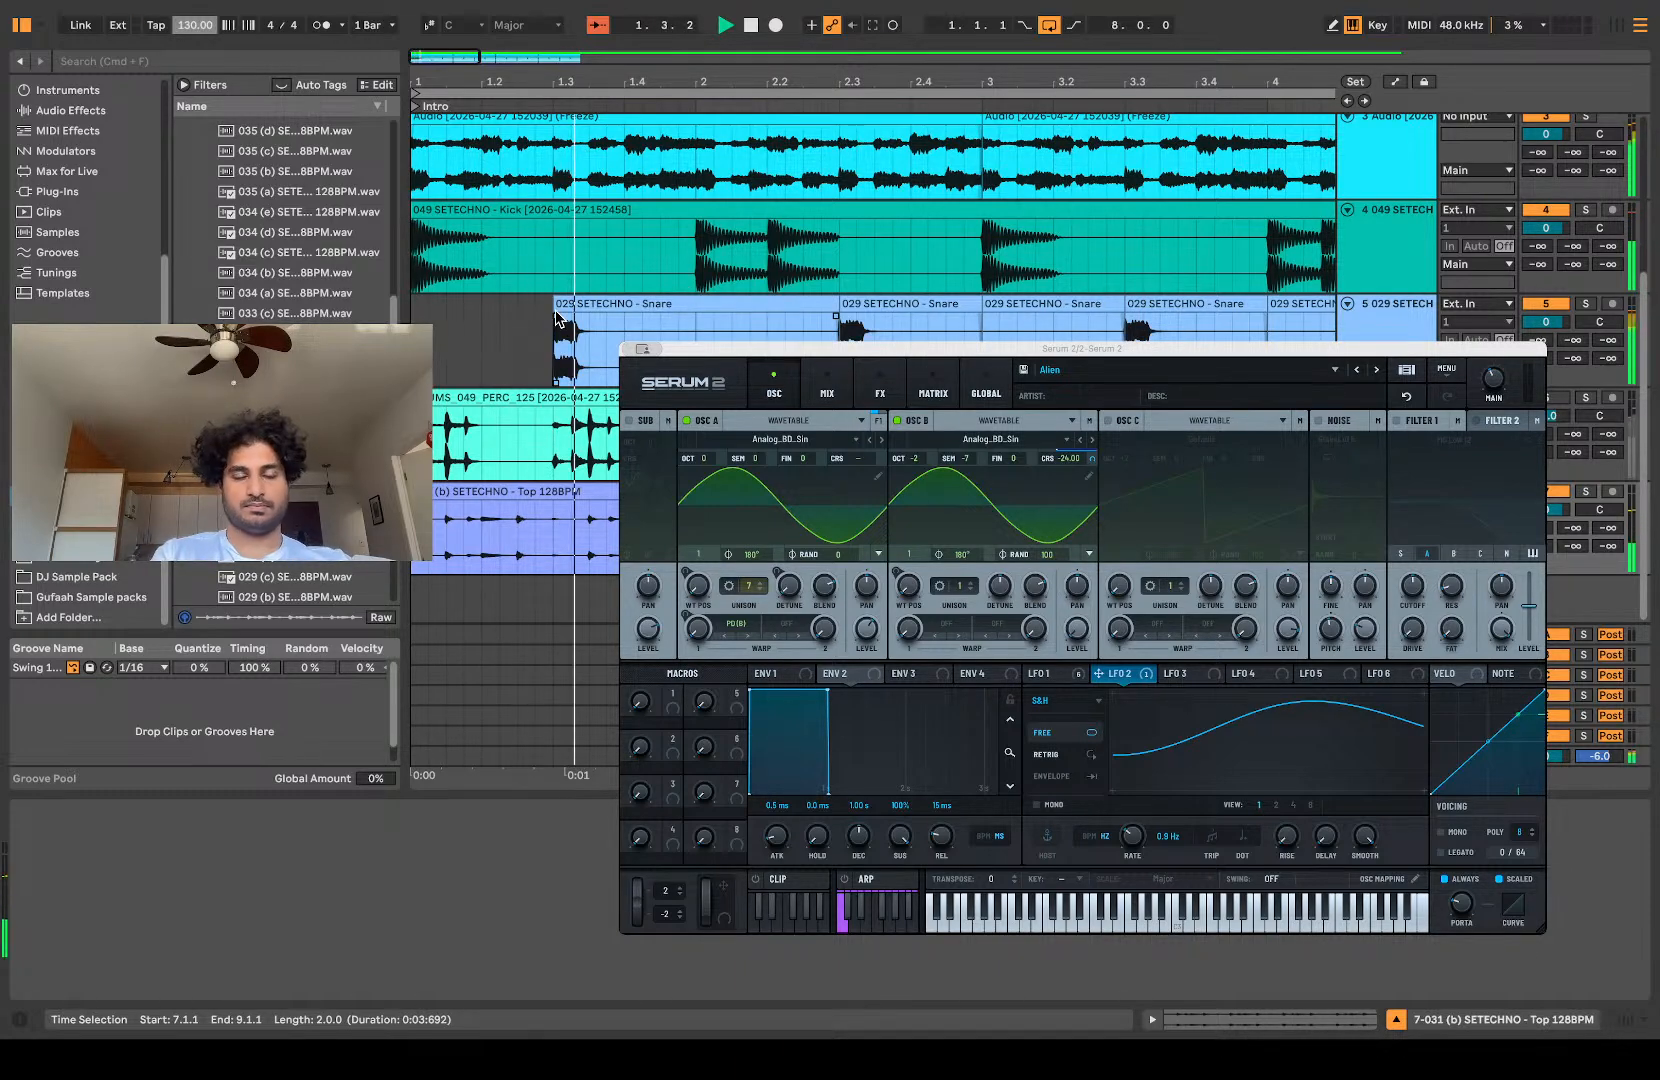
Step: Move the first snare clip to 1.2.3 and delete all the snare clips after it
{"action": "left_click_drag", "start_coordinate": [586, 304], "coordinate": [549, 306]}
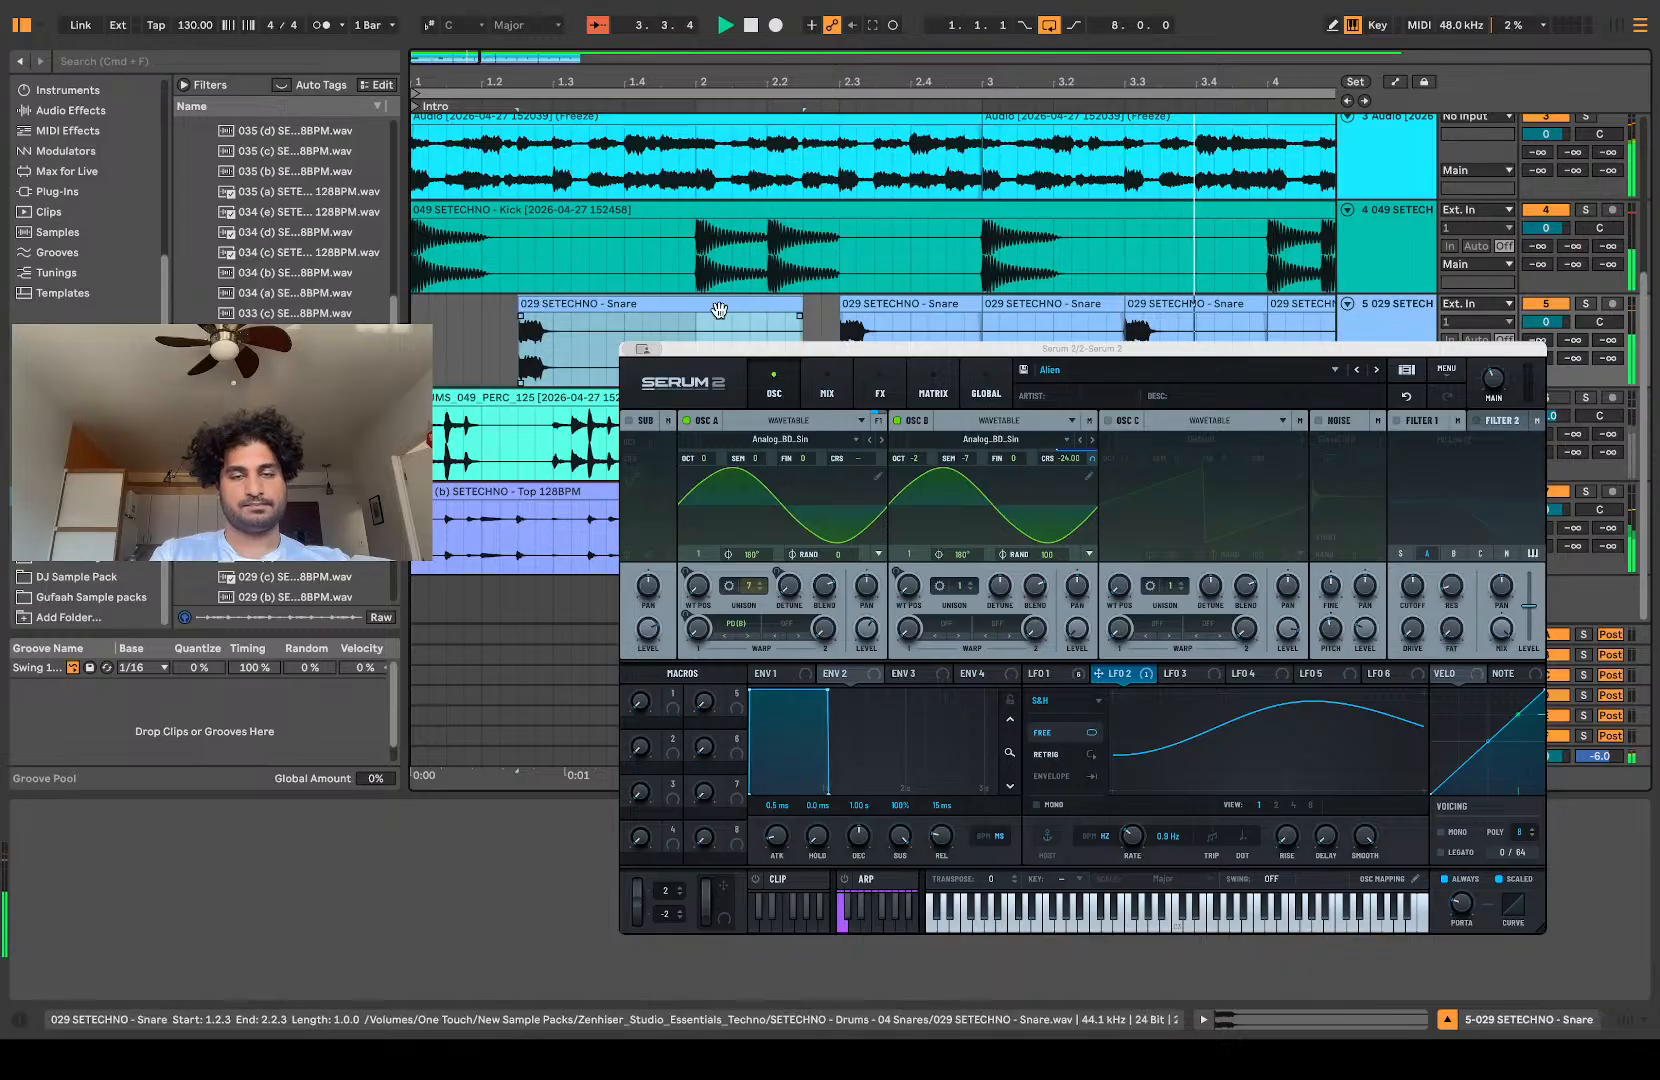
{"action": "scroll", "coordinate": [948, 318], "scroll_direction": "down", "scroll_amount": 6}
{"action": "left_click_drag", "start_coordinate": [1221, 322], "coordinate": [524, 353]}
{"action": "key", "text": "Delete"}
{"action": "scroll", "coordinate": [524, 353], "scroll_direction": "up", "scroll_amount": 1}
{"action": "scroll", "coordinate": [522, 352], "scroll_direction": "up", "scroll_amount": 3}
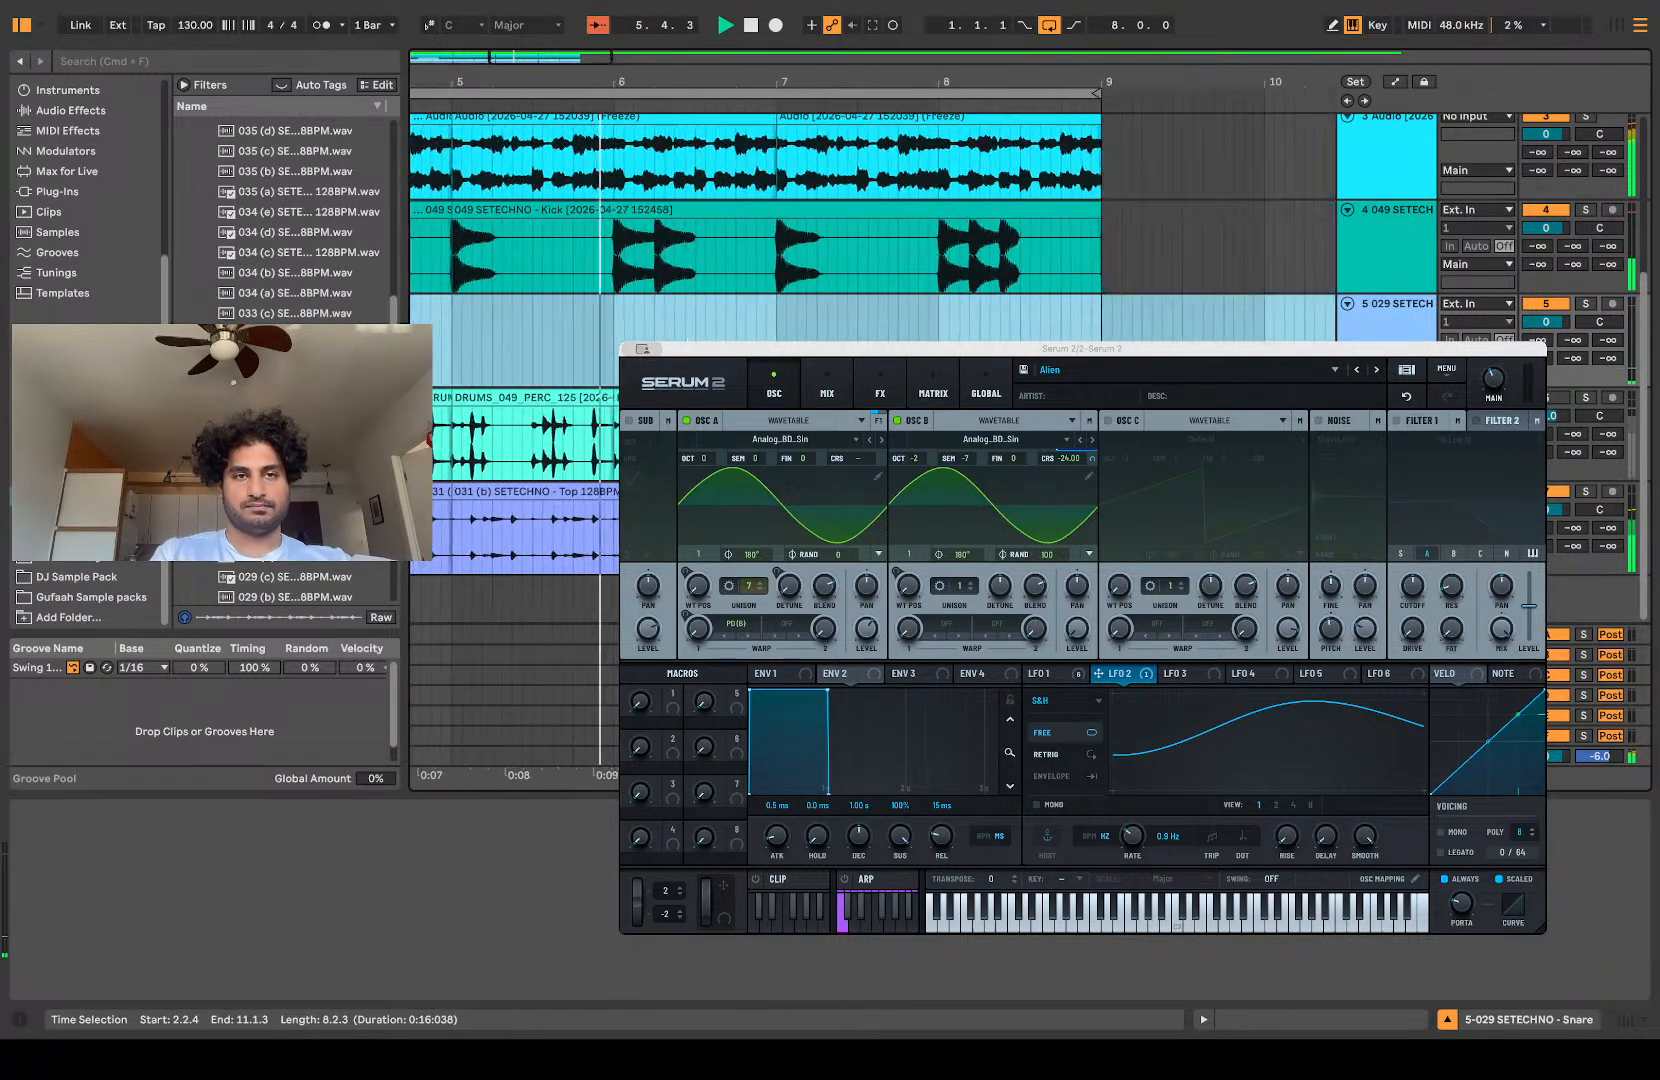
{"action": "scroll", "coordinate": [509, 338], "scroll_direction": "up", "scroll_amount": 2}
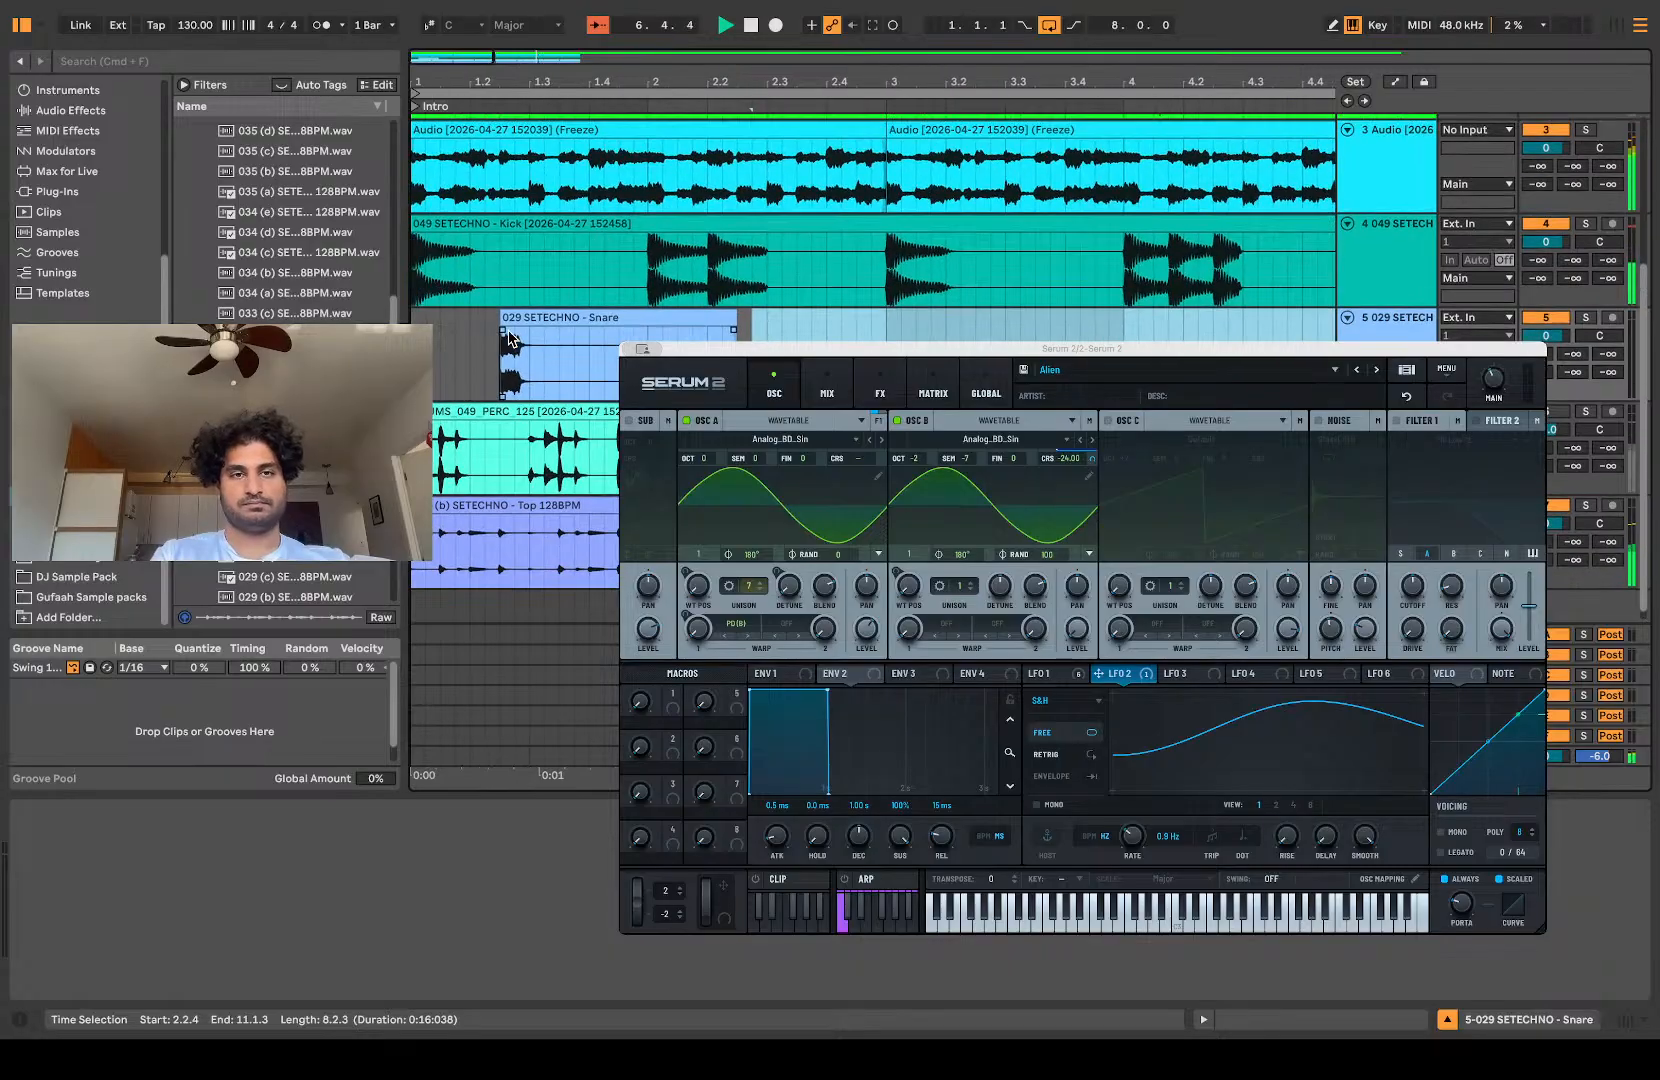
{"action": "scroll", "coordinate": [509, 338], "scroll_direction": "up", "scroll_amount": 3}
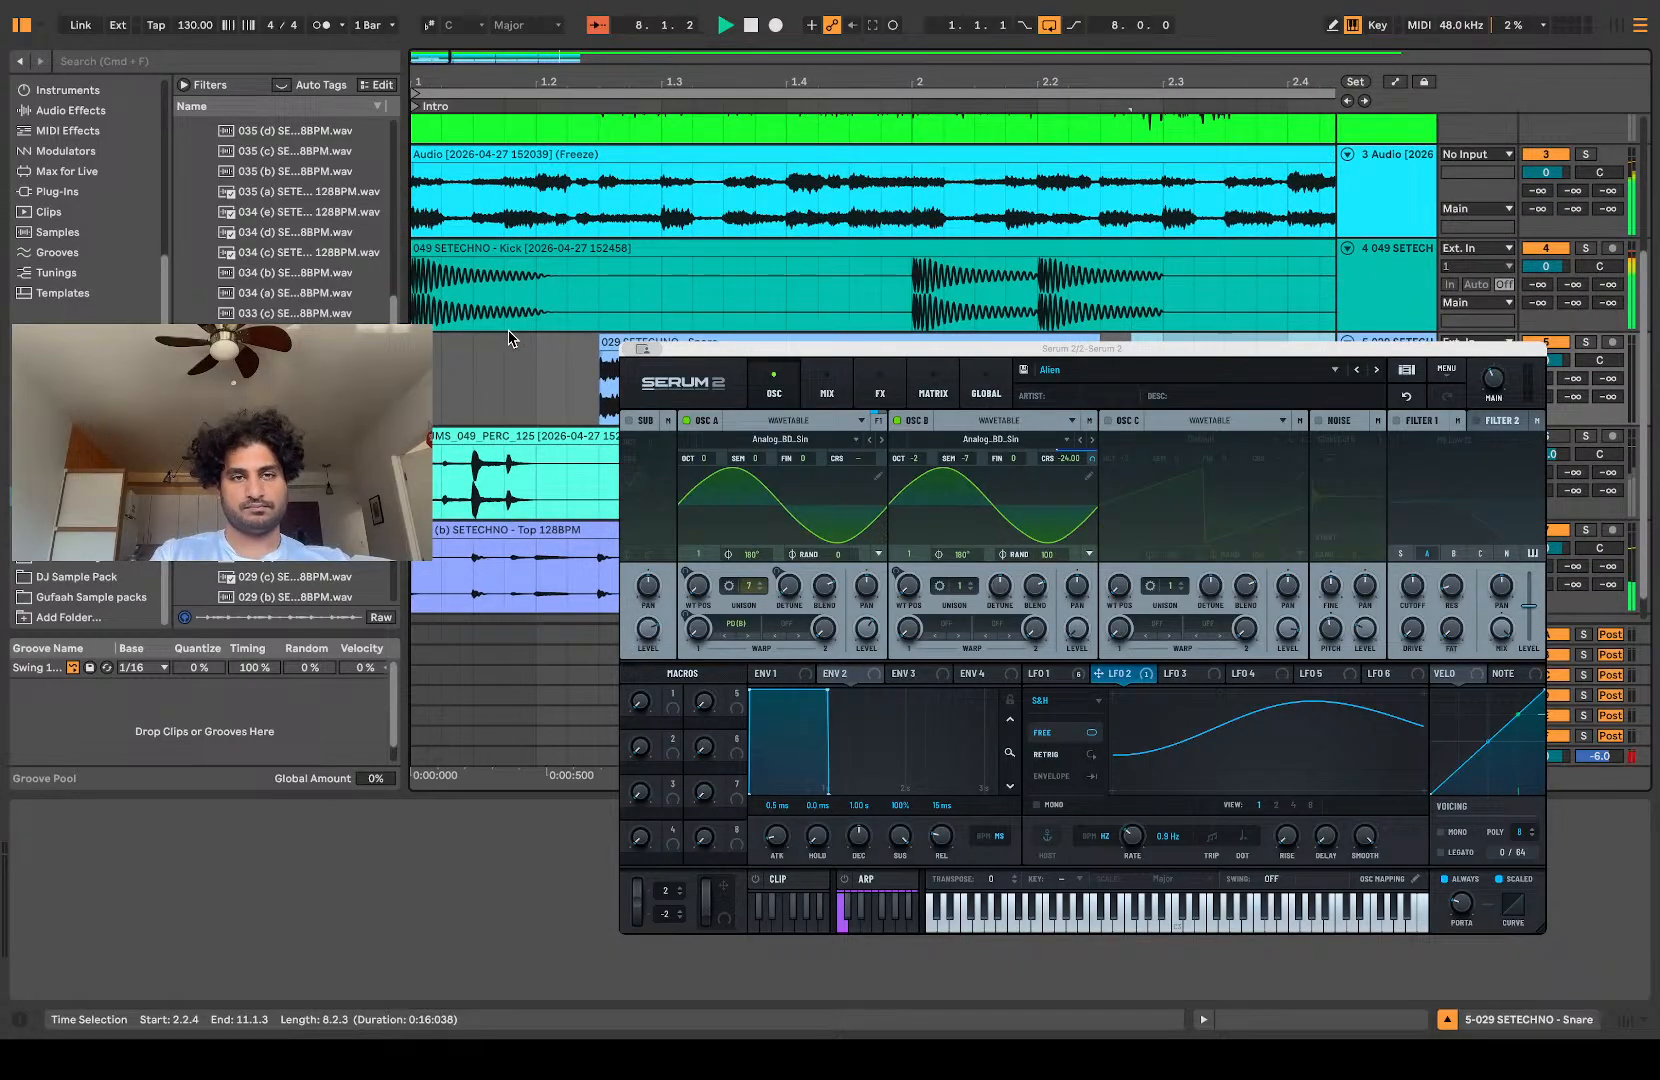
{"action": "scroll", "coordinate": [505, 370], "scroll_direction": "down", "scroll_amount": 1}
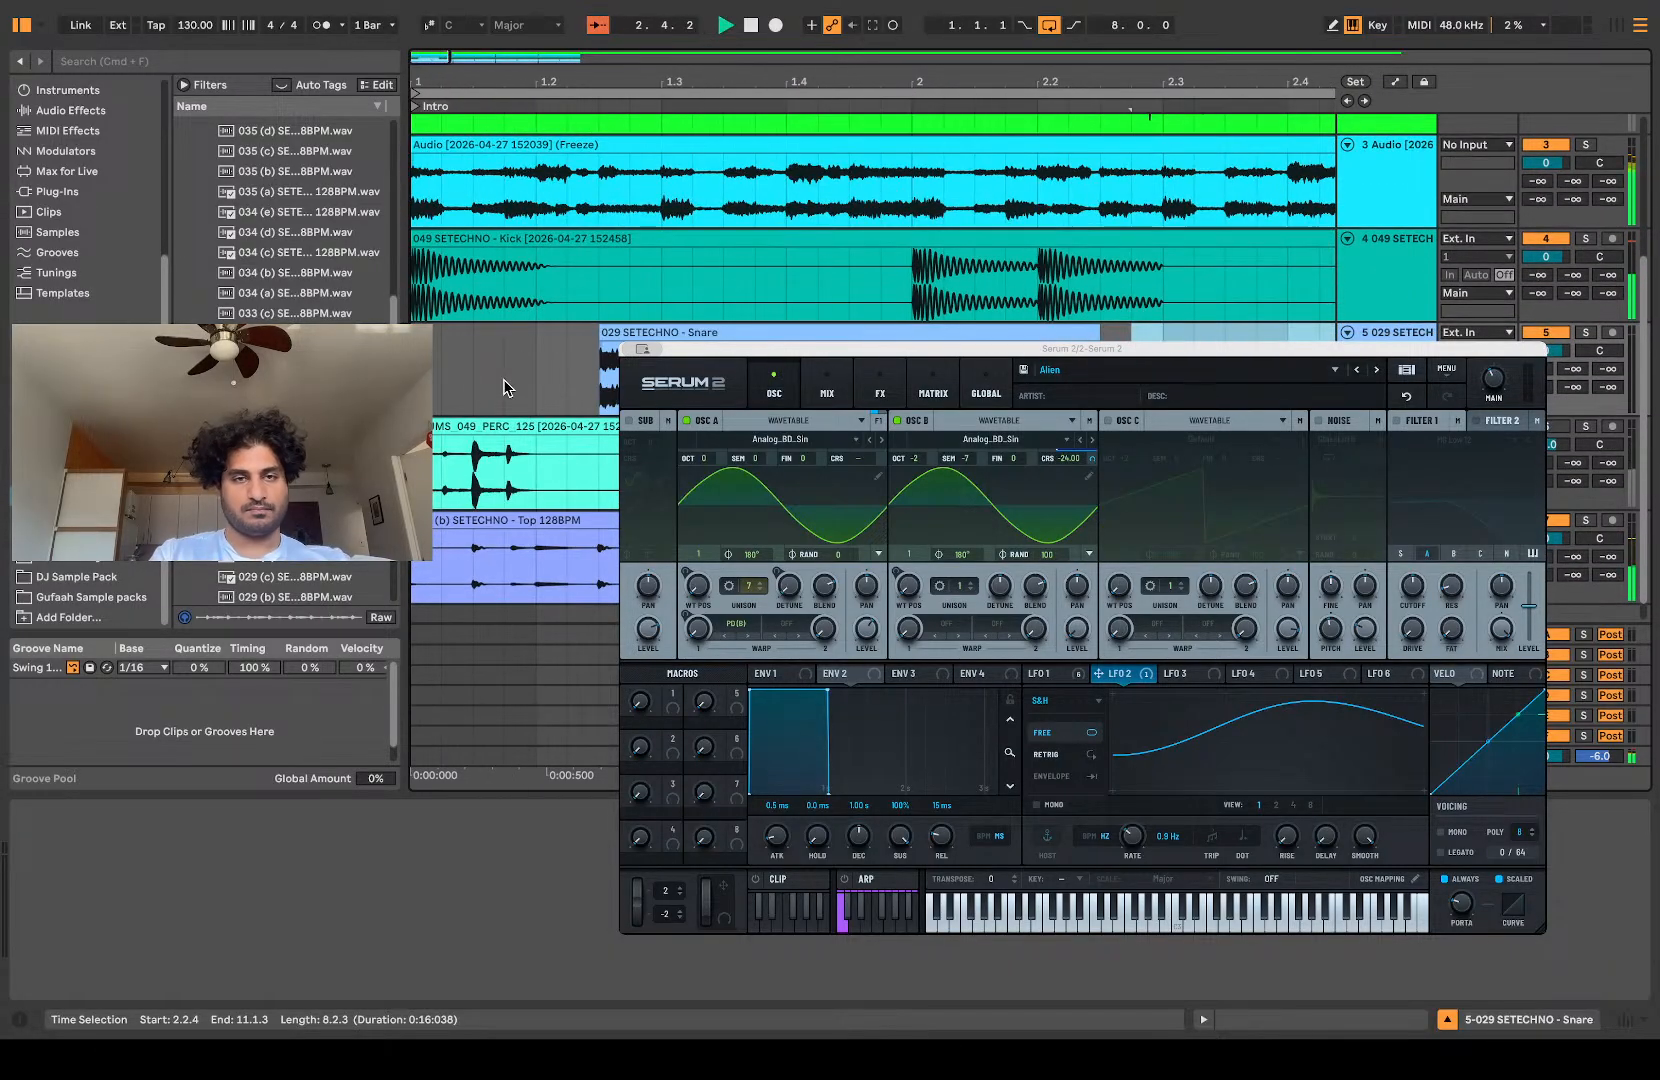
Step: Move the snare clip to 1.1.4 and play the opening bar to check its timing
{"action": "left_click", "coordinate": [446, 374]}
{"action": "key", "text": "space"}
{"action": "key", "text": "space"}
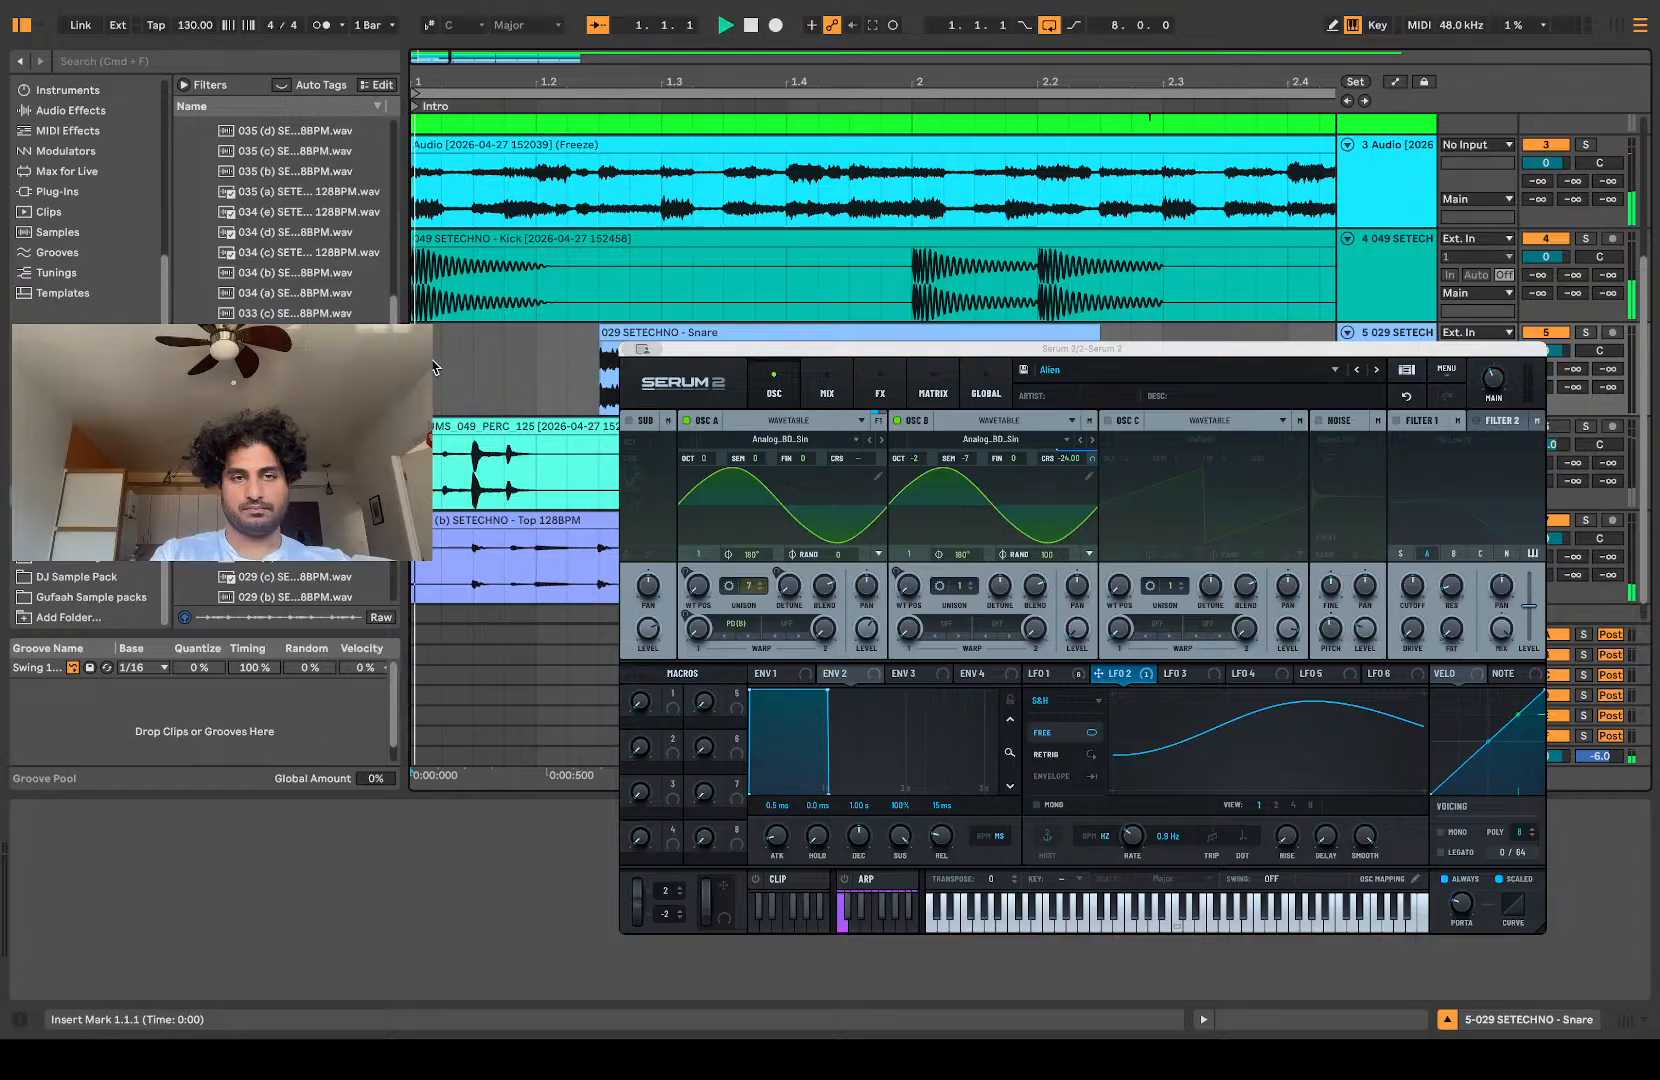
{"action": "left_click_drag", "start_coordinate": [690, 332], "coordinate": [597, 333]}
Step: Duplicate the snare hit spanning 1.1.4 to 1.2.2 directly after itself and play the result
{"action": "key", "text": "space"}
{"action": "key", "text": "space"}
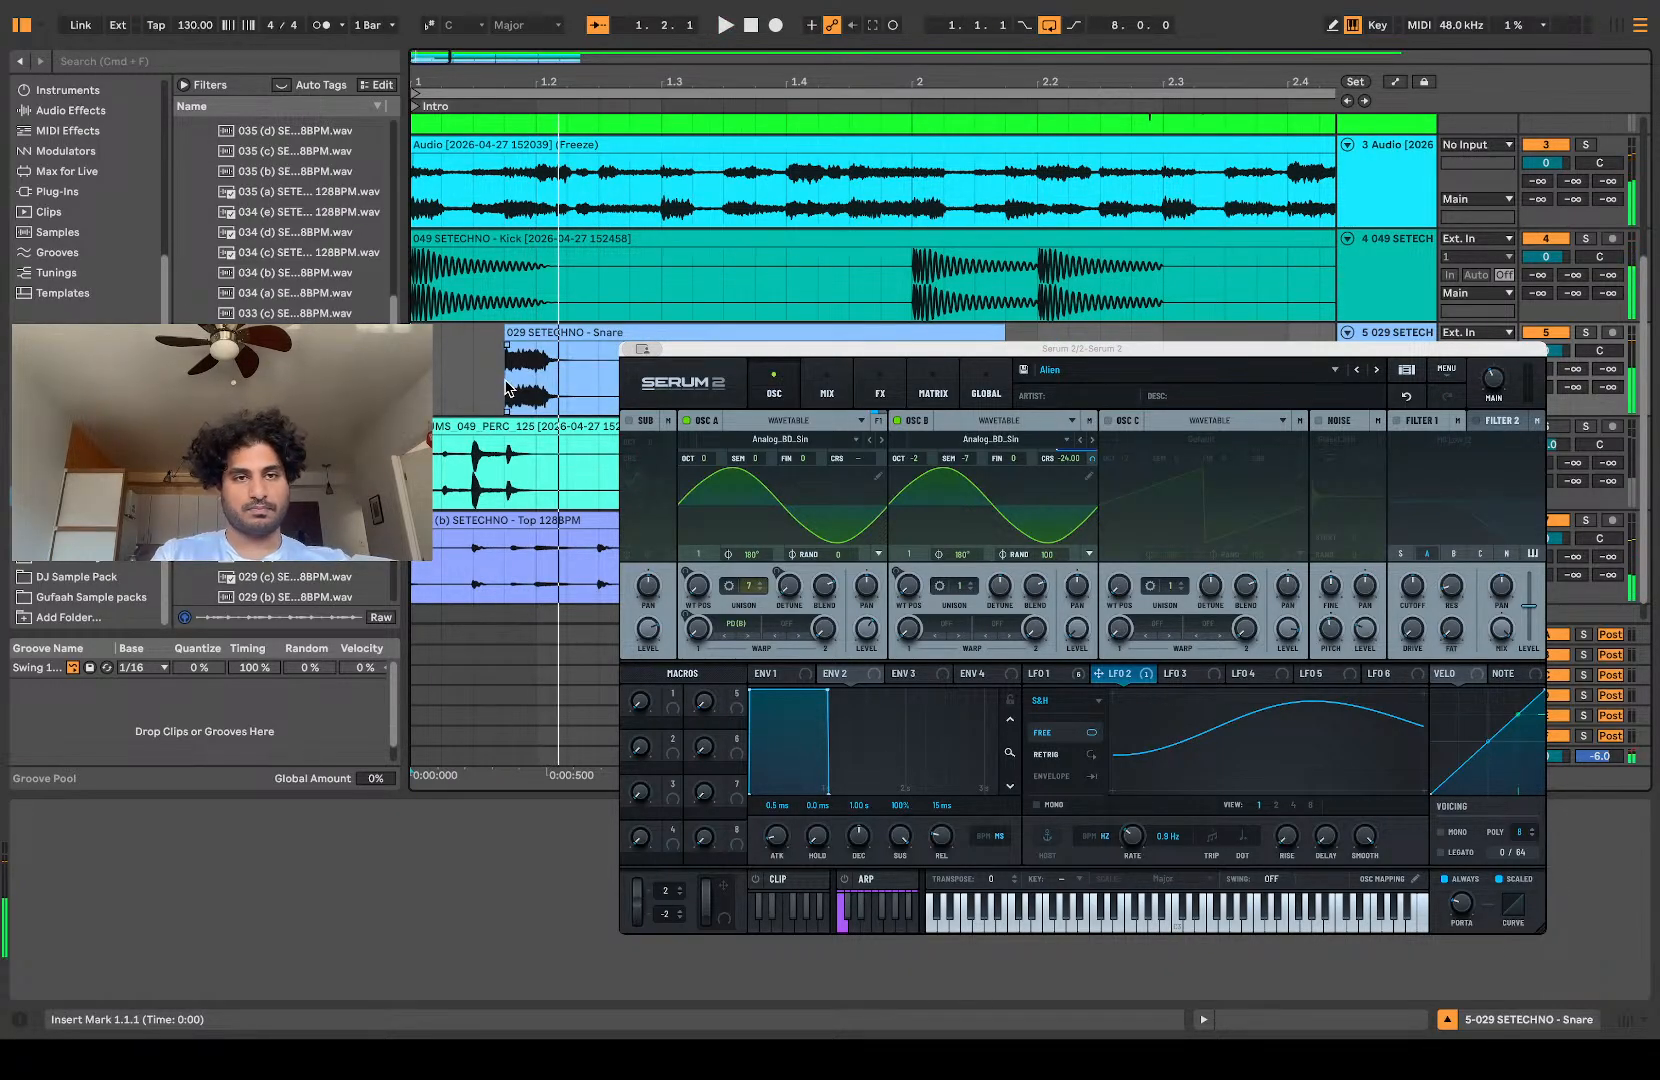
{"action": "left_click_drag", "start_coordinate": [505, 389], "coordinate": [573, 385]}
{"action": "key", "text": "super+d"}
{"action": "left_click", "coordinate": [454, 394]}
Step: Shift the duplicated snare hit to 1.2.3, add another at 1.4.1, and play the bar from the start
{"action": "key", "text": "space"}
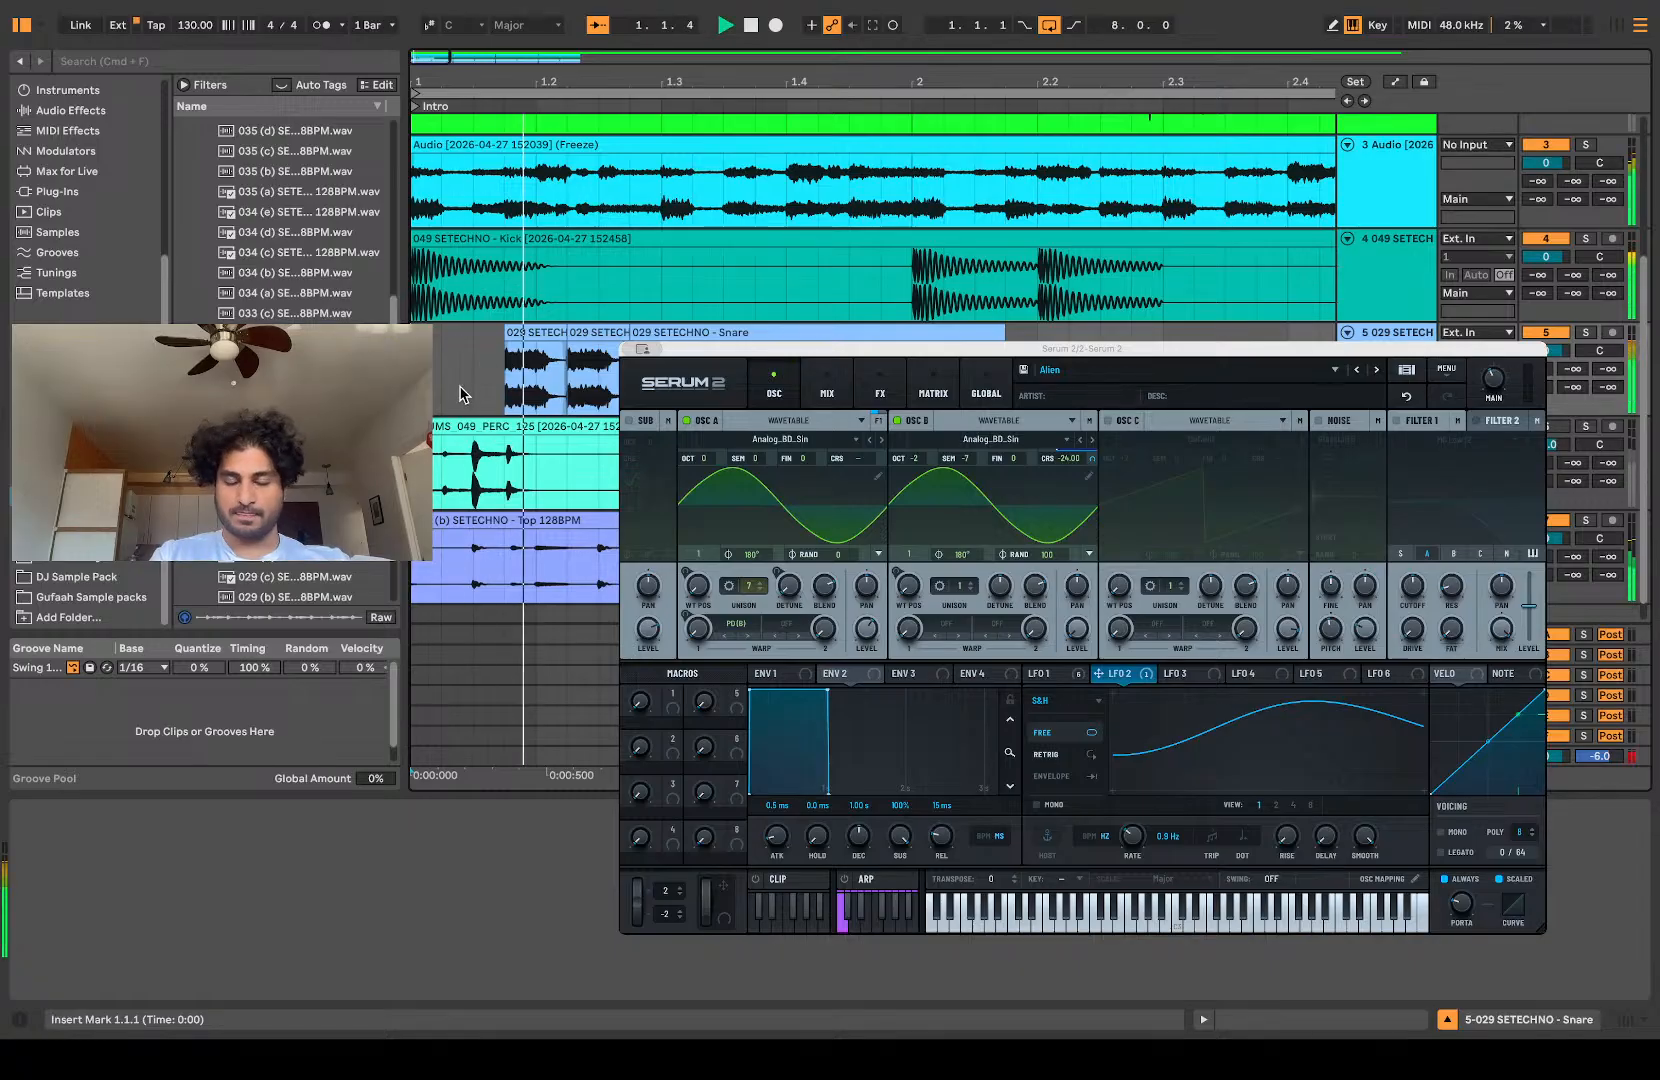
{"action": "key", "text": "space"}
{"action": "left_click_drag", "start_coordinate": [588, 333], "coordinate": [803, 337]}
{"action": "key", "text": "space"}
{"action": "left_click", "coordinate": [422, 382]}
{"action": "key", "text": "space"}
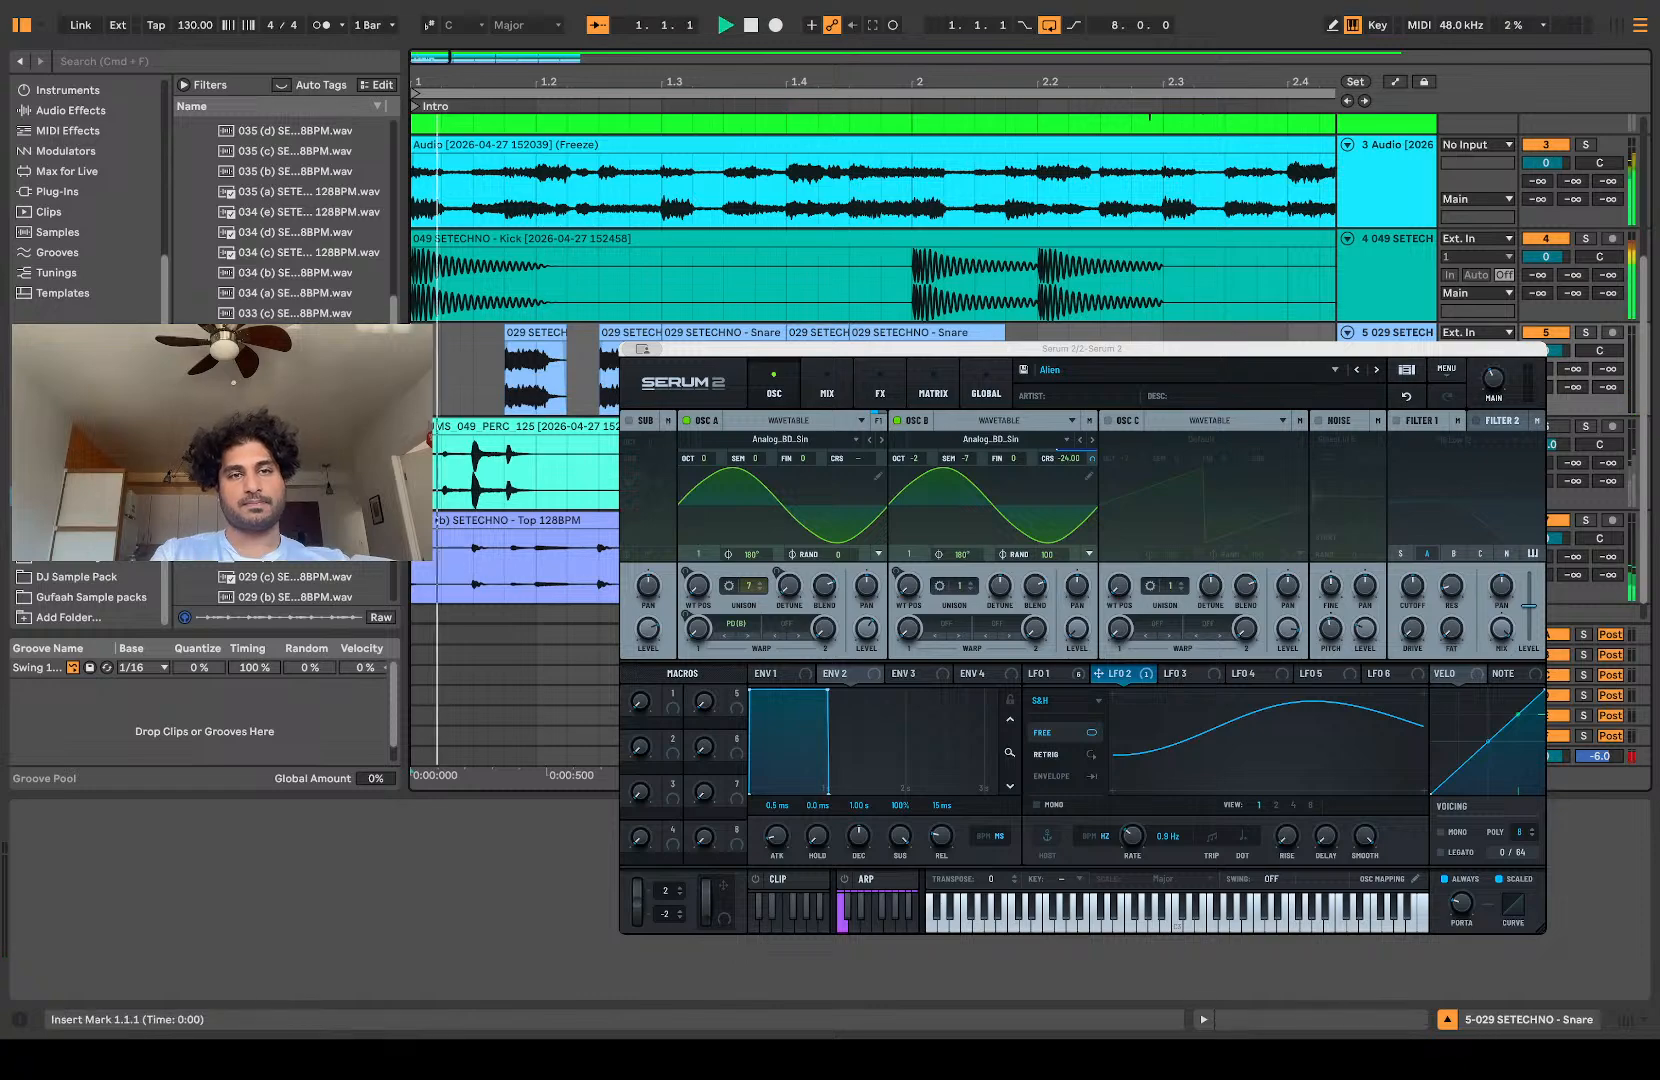
Step: Duplicate the one-bar snare pattern from 1.1.1 to 2.1.1 repeatedly until it reaches 6.1.1
{"action": "left_click_drag", "start_coordinate": [911, 340], "coordinate": [412, 378]}
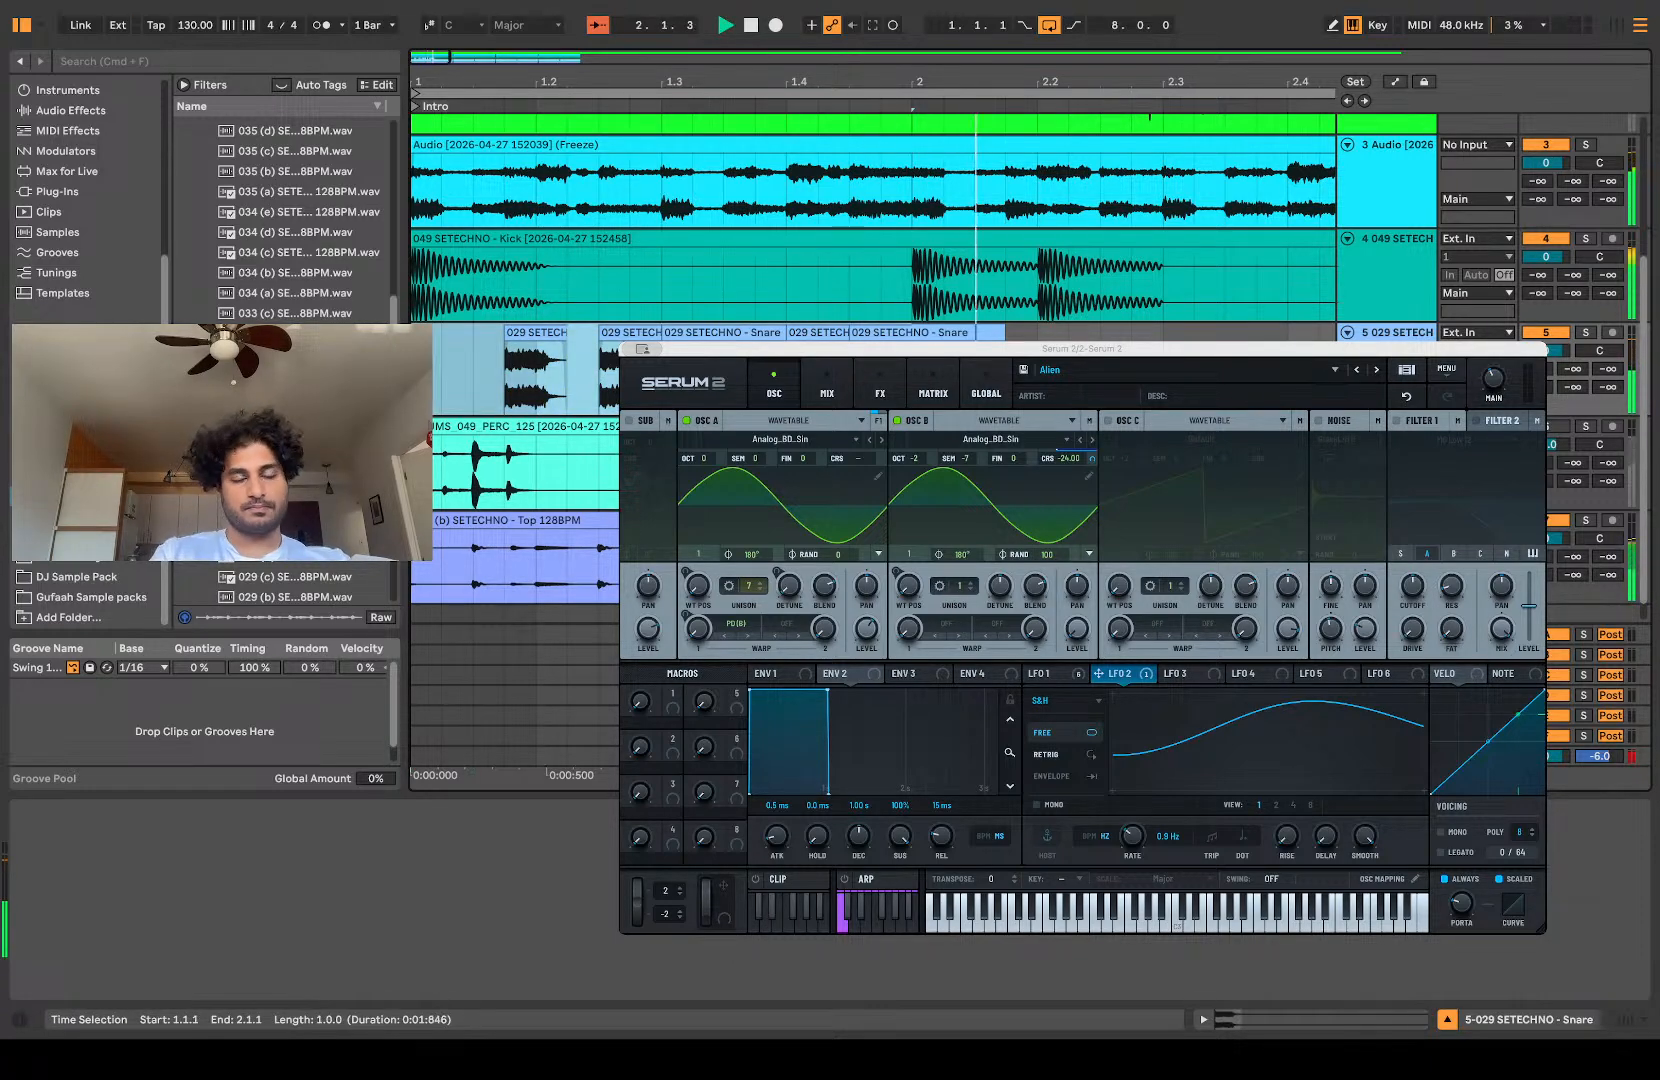
{"action": "scroll", "coordinate": [412, 378], "scroll_direction": "down", "scroll_amount": 4}
{"action": "key", "text": "super+d"}
{"action": "key", "text": "super+d"}
{"action": "key", "text": "super+d"}
{"action": "key", "text": "super+d"}
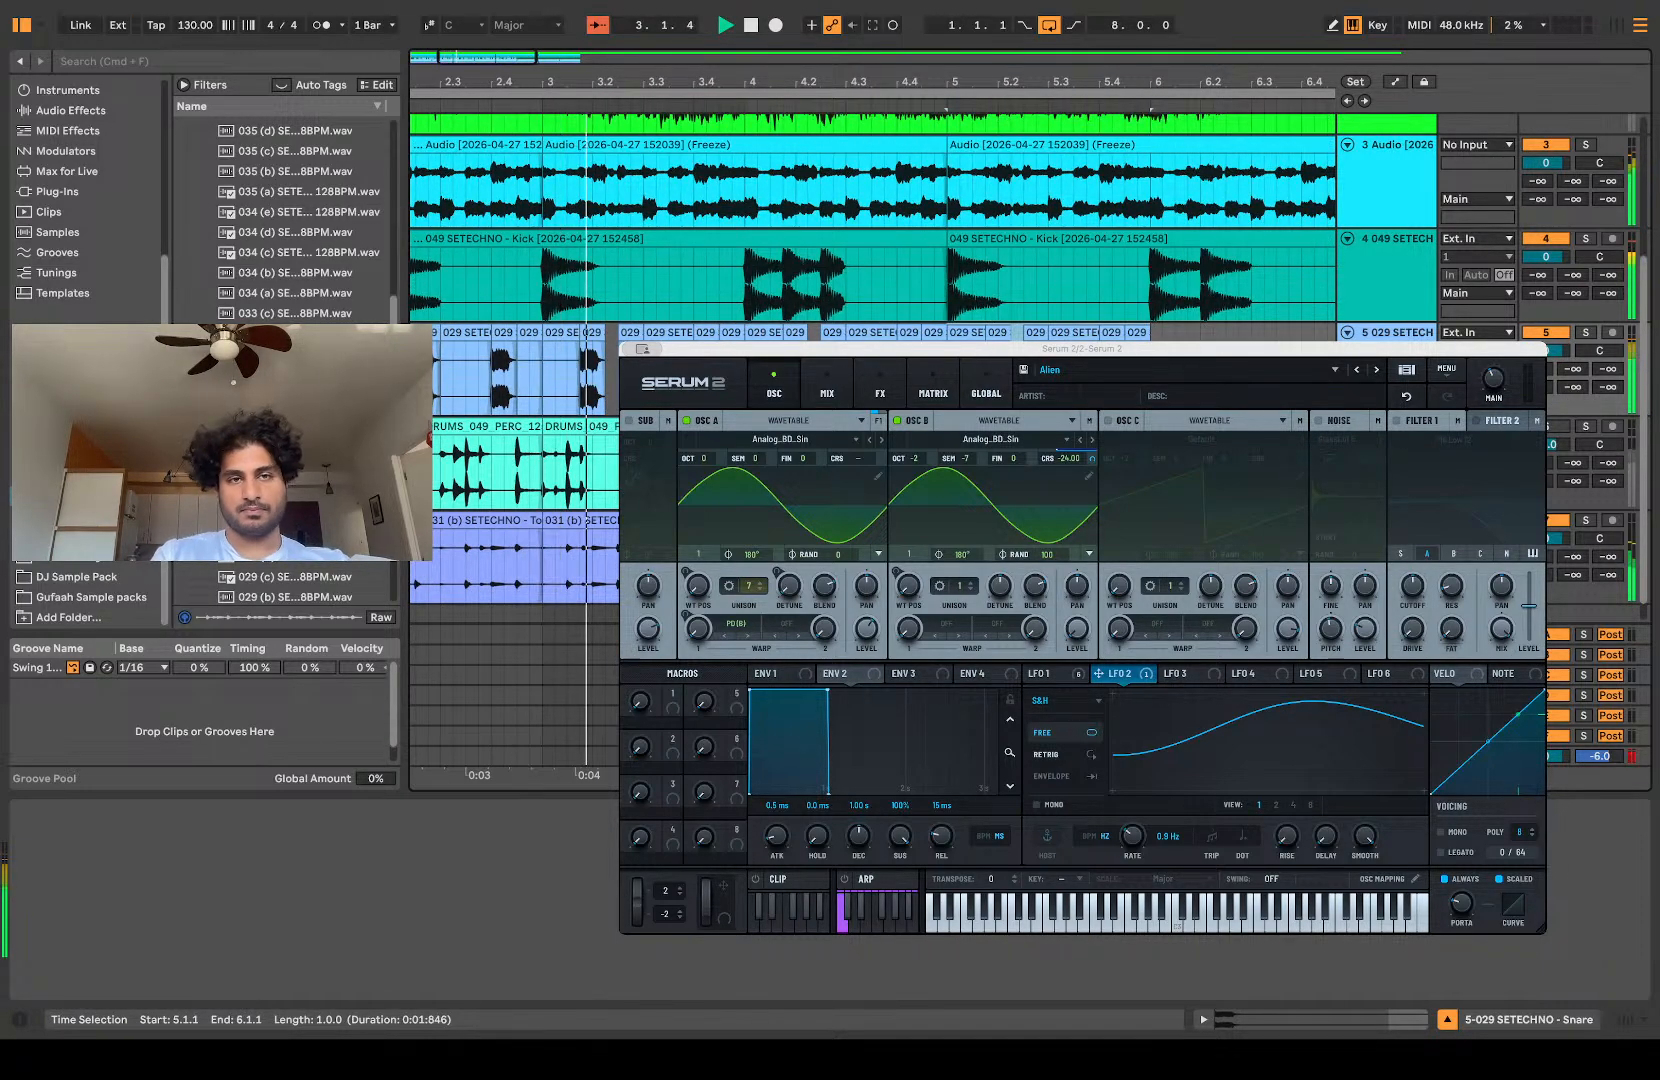
Step: Delete the kick audio from 4.1.4 to 4.2.3 and the snare clips from 5.1.1 onward
{"action": "left_click_drag", "start_coordinate": [789, 282], "coordinate": [820, 288]}
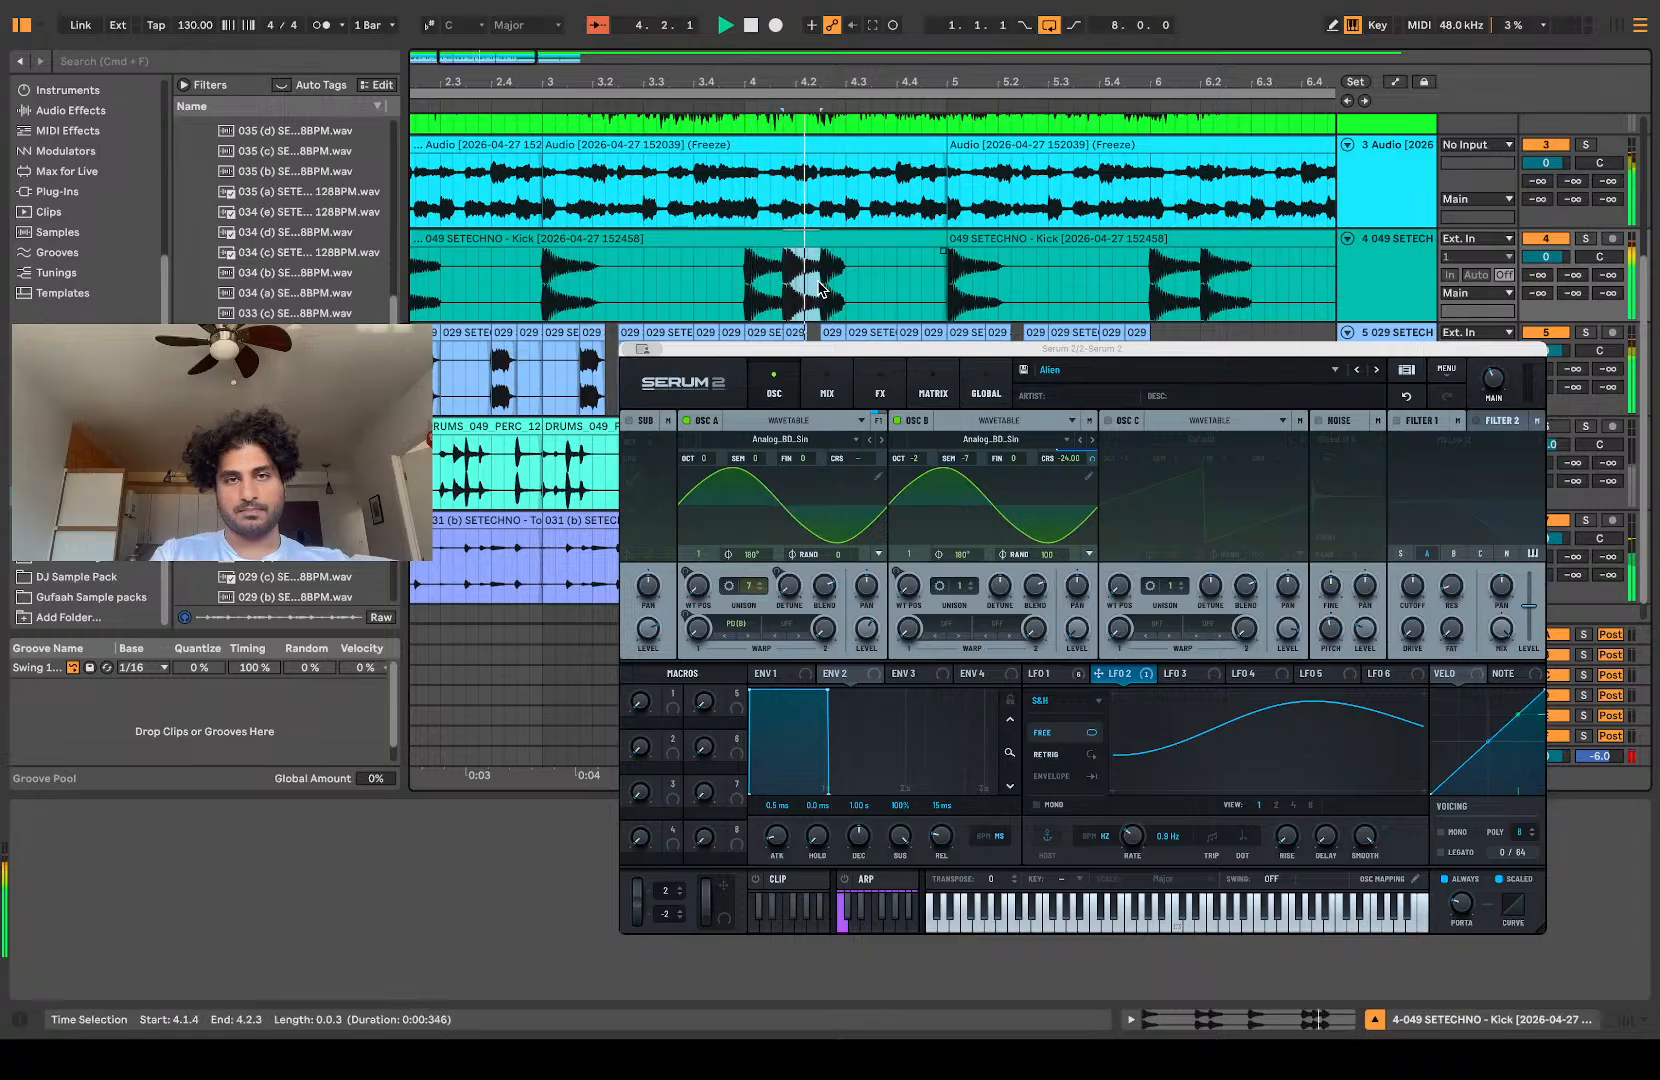
{"action": "key", "text": "Delete"}
{"action": "scroll", "coordinate": [824, 293], "scroll_direction": "down", "scroll_amount": 4}
{"action": "left_click_drag", "start_coordinate": [965, 333], "coordinate": [795, 333]}
{"action": "key", "text": "Delete"}
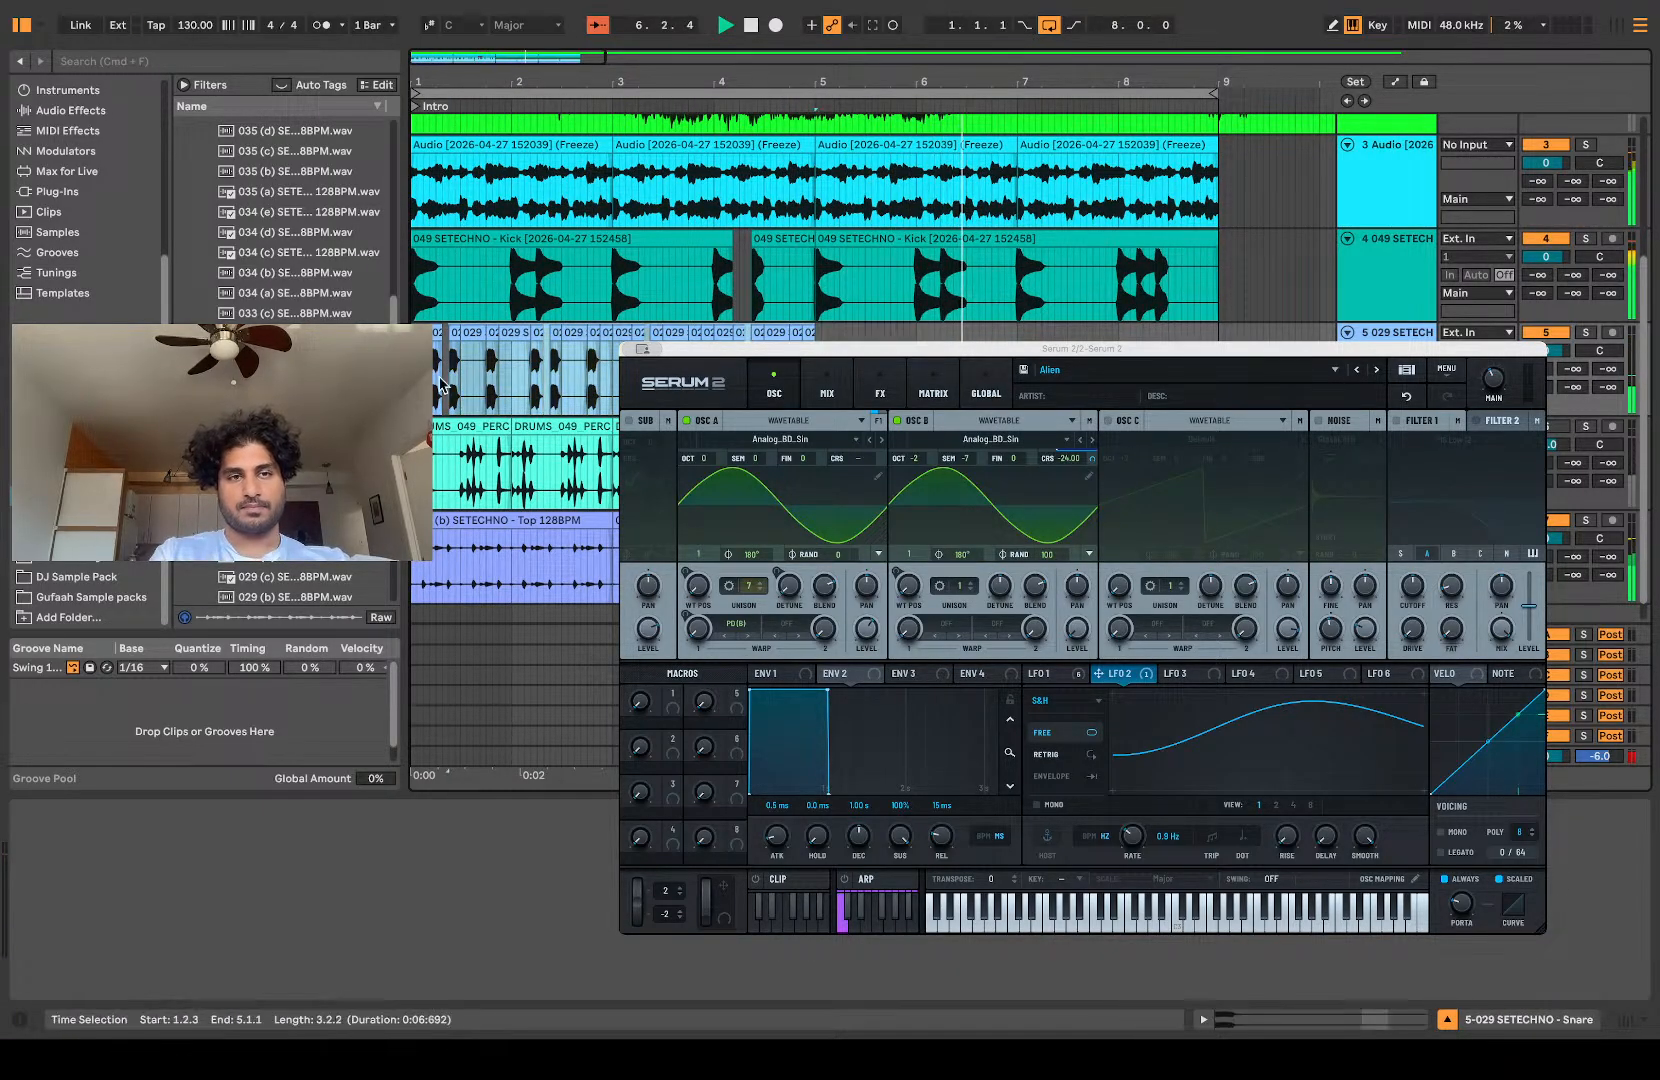
Step: Consolidate the four bars of snare into one clip, duplicate it to fill 5.1.1 to 9.1.1, and play
{"action": "key", "text": "space"}
{"action": "key", "text": "super+j"}
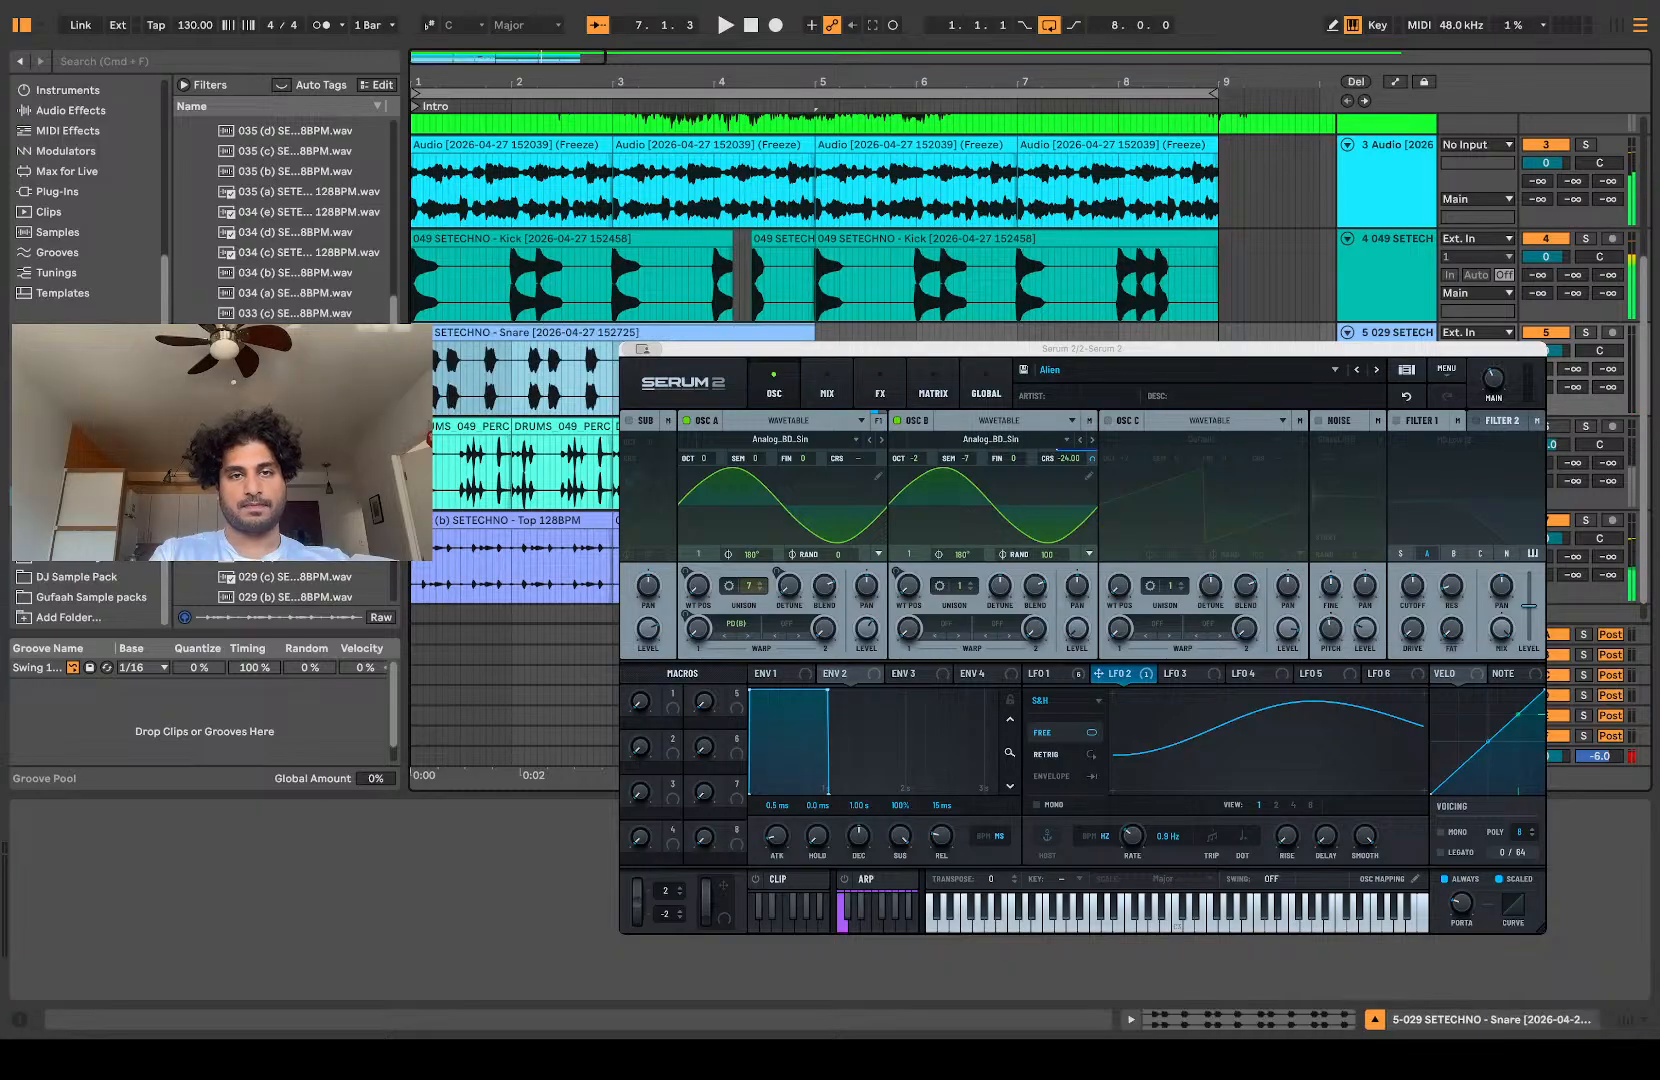
{"action": "key", "text": "super+d"}
{"action": "key", "text": "space"}
{"action": "scroll", "coordinate": [285, 360], "scroll_direction": "up", "scroll_amount": 15}
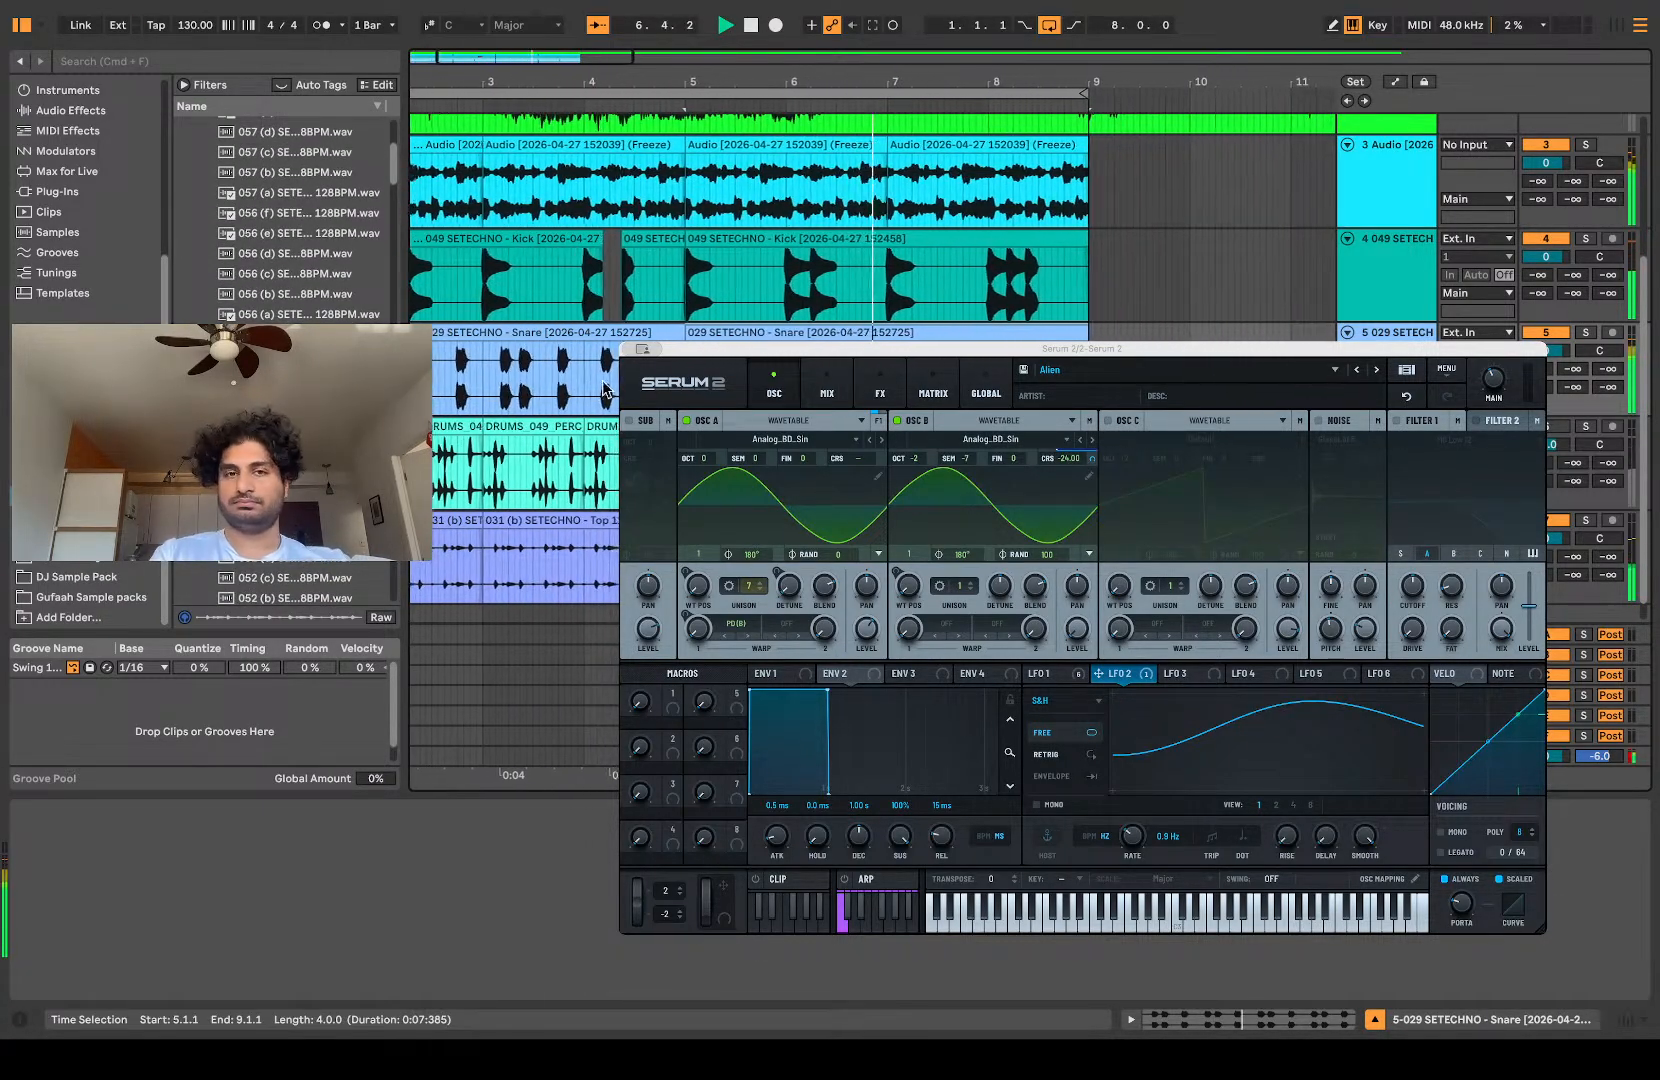
Step: Delete the kick audio from 8.1.4 to 8.2.3
{"action": "key", "text": "plus"}
{"action": "key", "text": "plus"}
{"action": "left_click_drag", "start_coordinate": [1037, 292], "coordinate": [1113, 300]}
{"action": "key", "text": "Delete"}
{"action": "key", "text": "minus"}
{"action": "key", "text": "minus"}
{"action": "key", "text": "minus"}
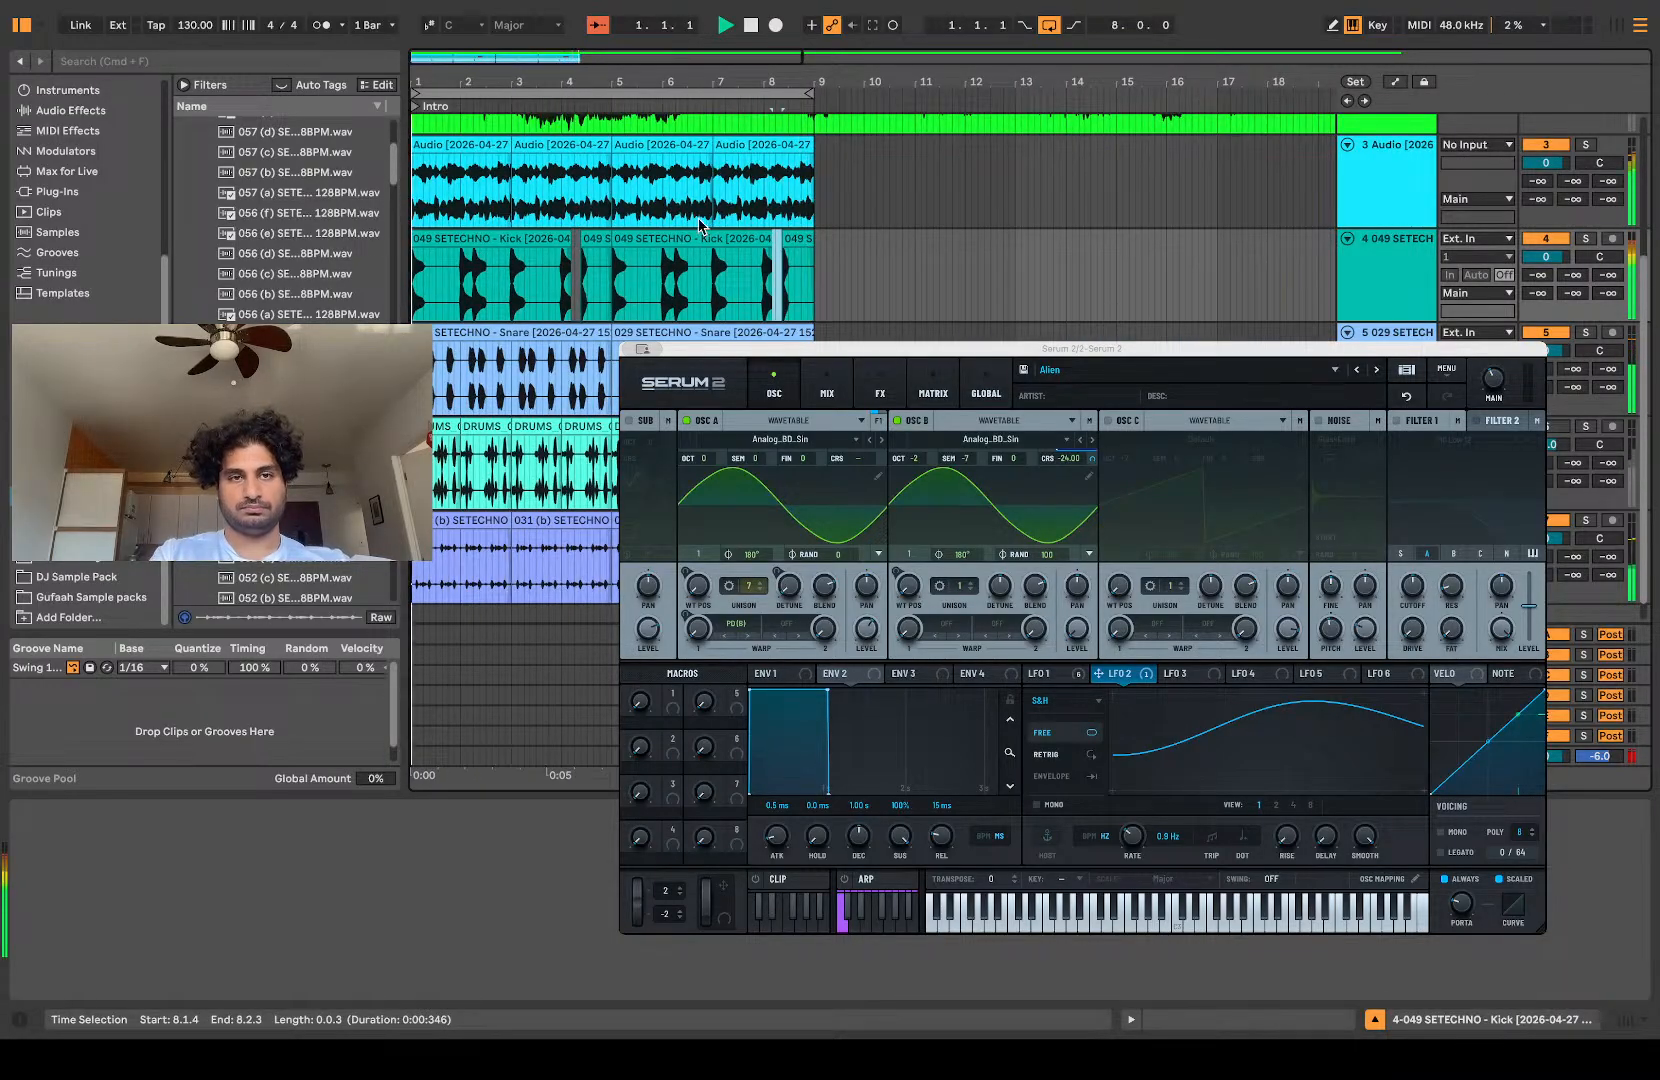
Step: Consolidate all the kick clips from 1.1.1 to 9.1.1 into one clip and play the groove
{"action": "left_click", "coordinate": [790, 240]}
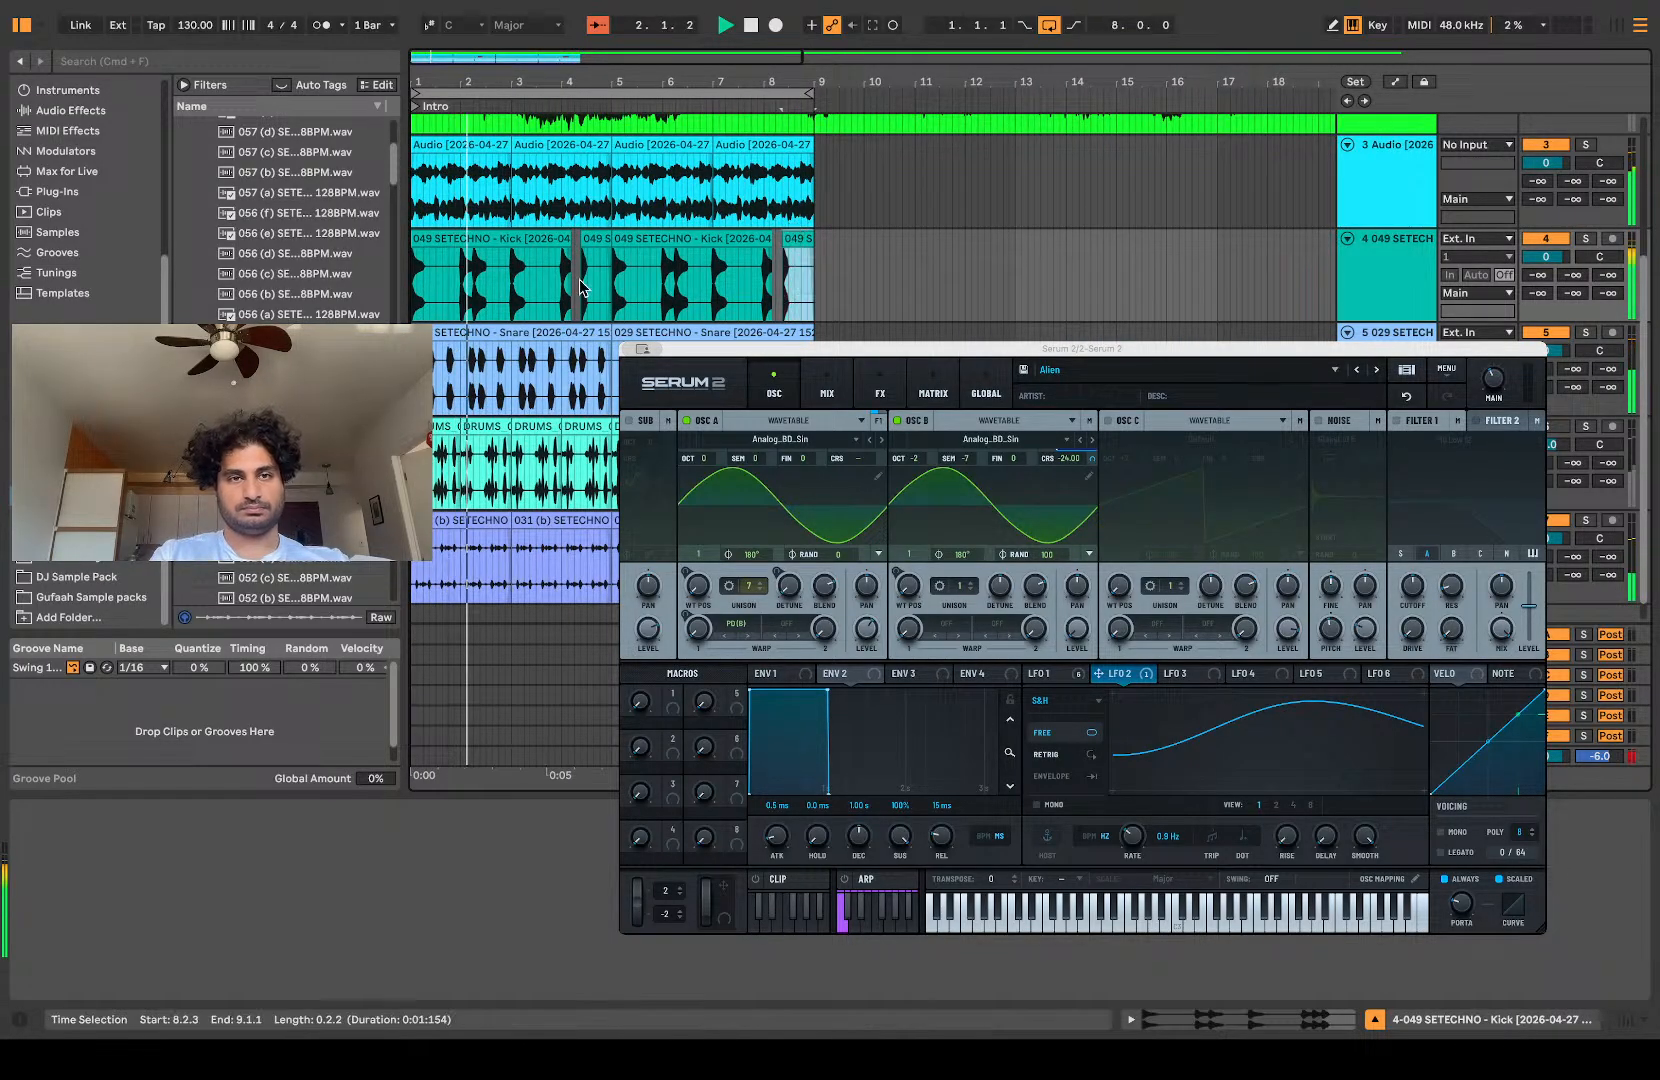
{"action": "left_click", "coordinate": [437, 245], "text": "shift"}
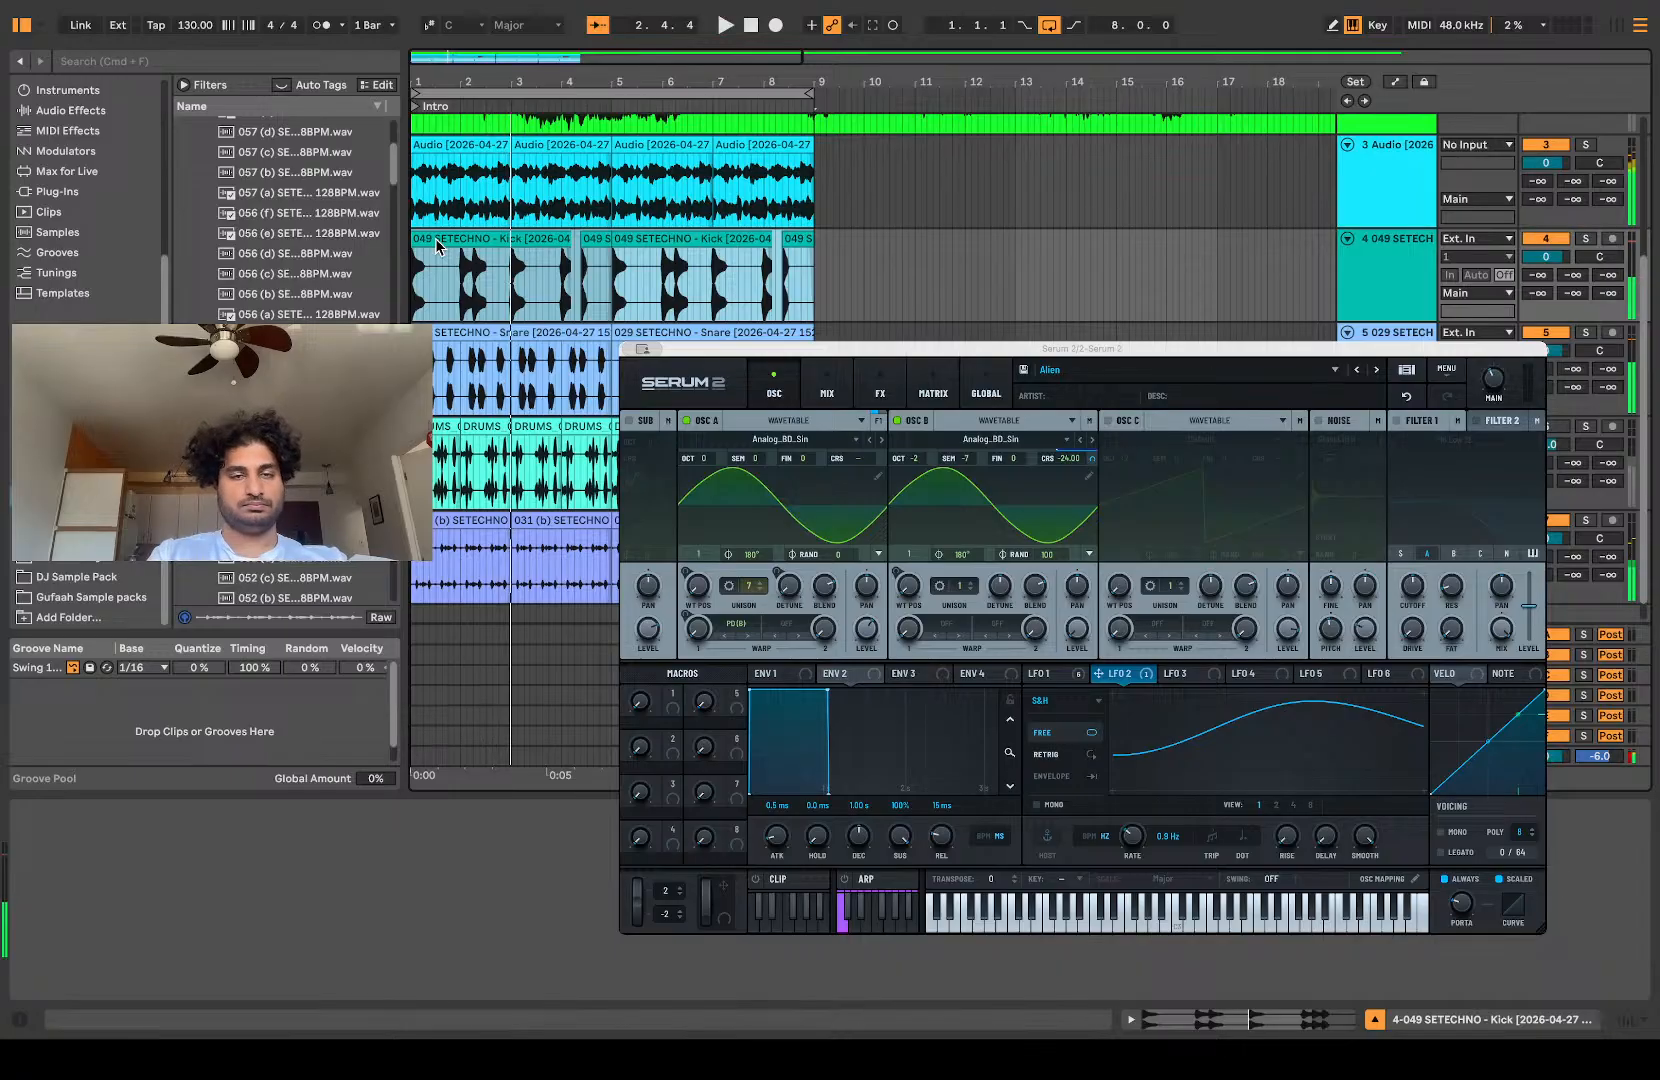
{"action": "key", "text": "super+j"}
{"action": "key", "text": "plus"}
{"action": "key", "text": "plus"}
{"action": "key", "text": "plus"}
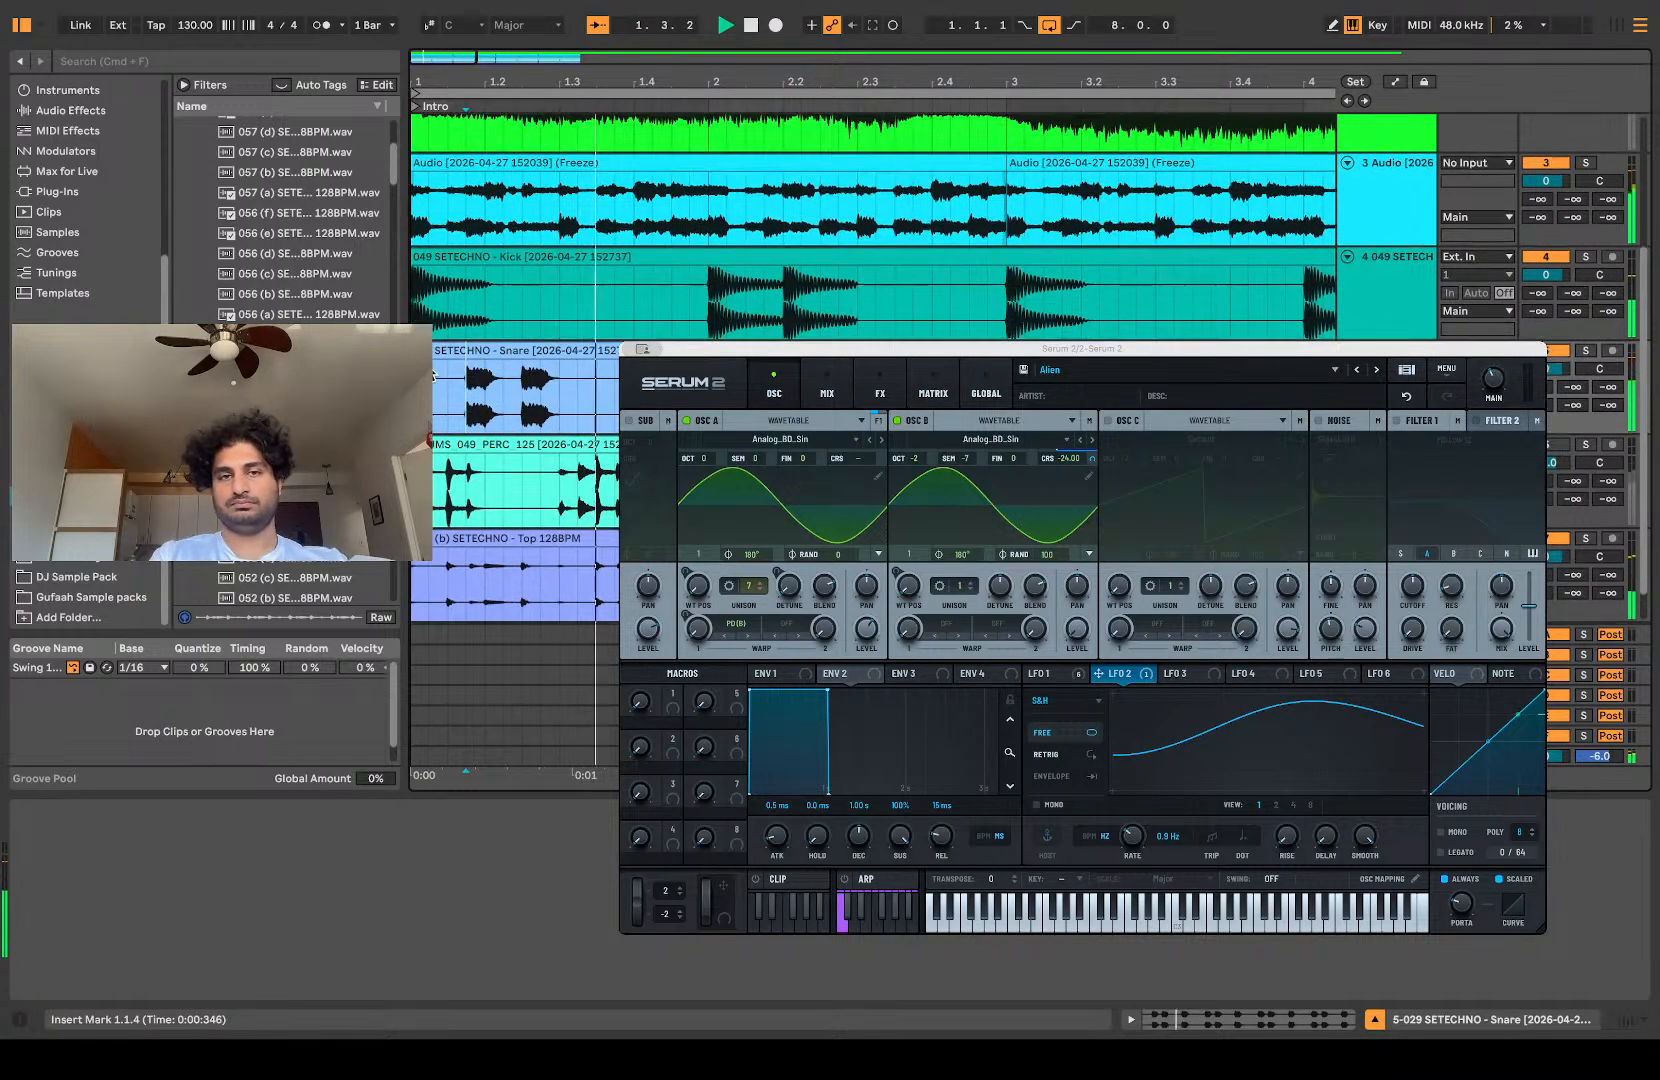
{"action": "scroll", "coordinate": [433, 377], "scroll_direction": "down", "scroll_amount": 1}
{"action": "scroll", "coordinate": [430, 385], "scroll_direction": "right", "scroll_amount": 1}
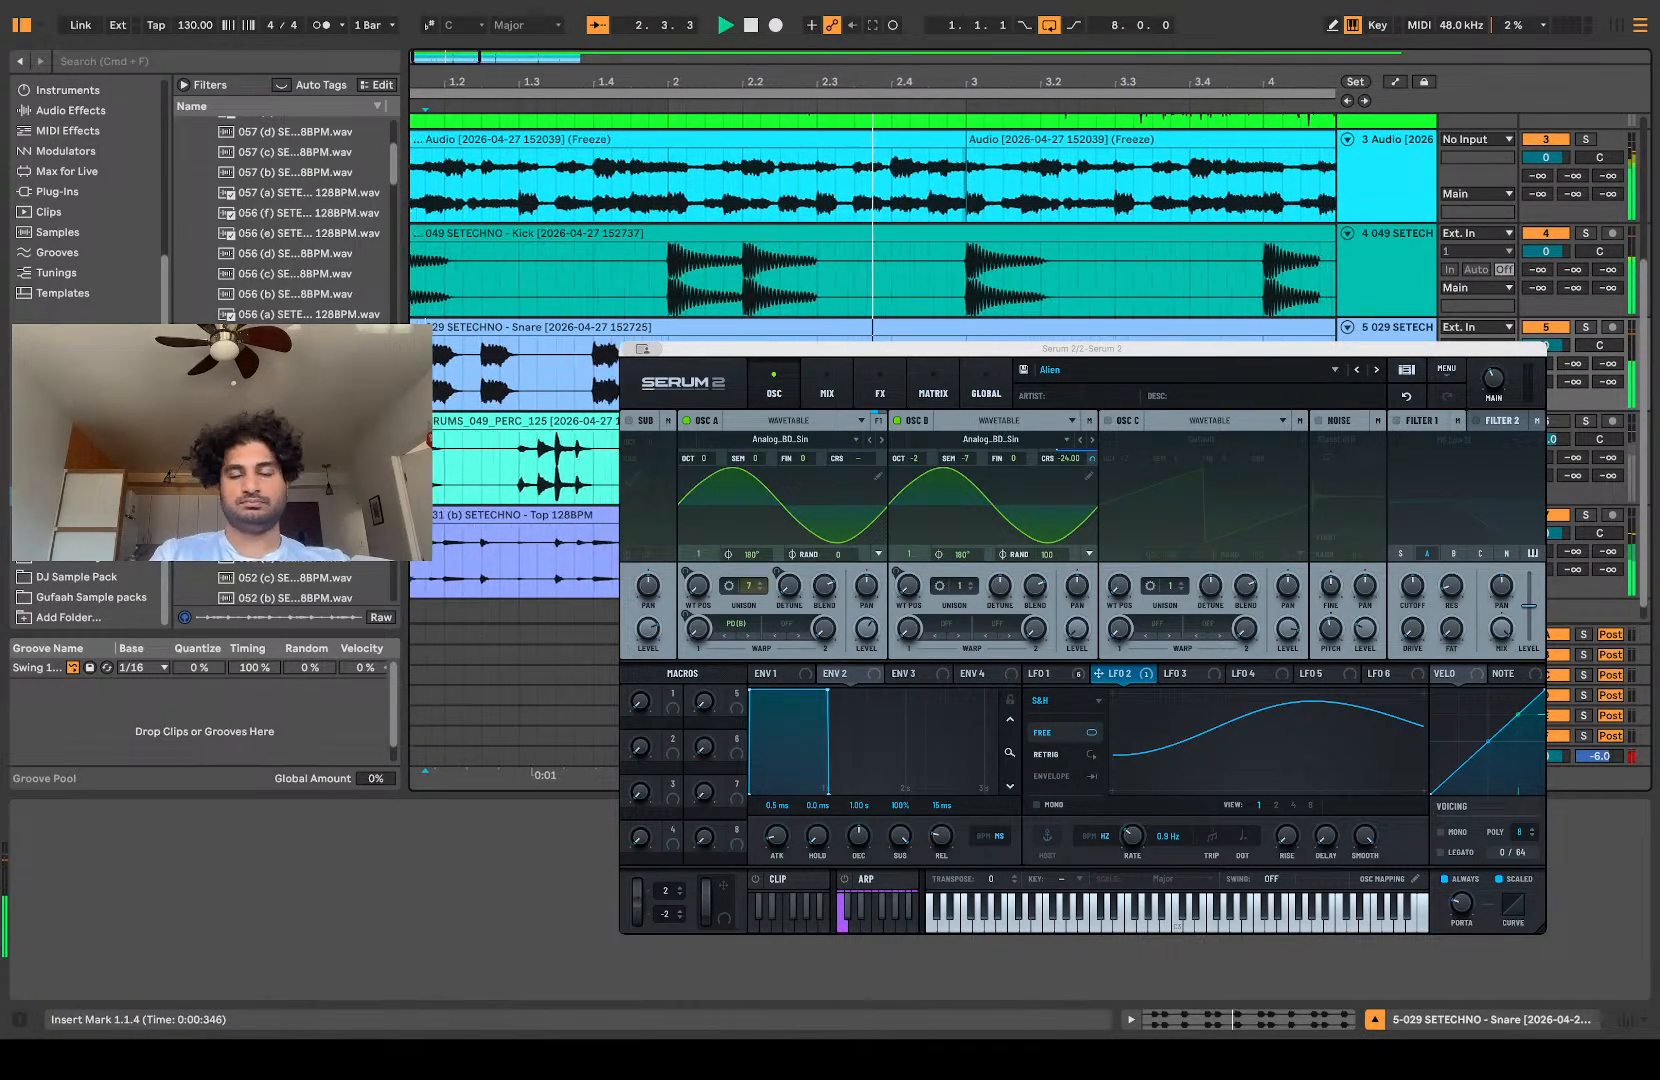
{"action": "scroll", "coordinate": [430, 385], "scroll_direction": "up", "scroll_amount": 1}
{"action": "scroll", "coordinate": [430, 385], "scroll_direction": "left", "scroll_amount": 1}
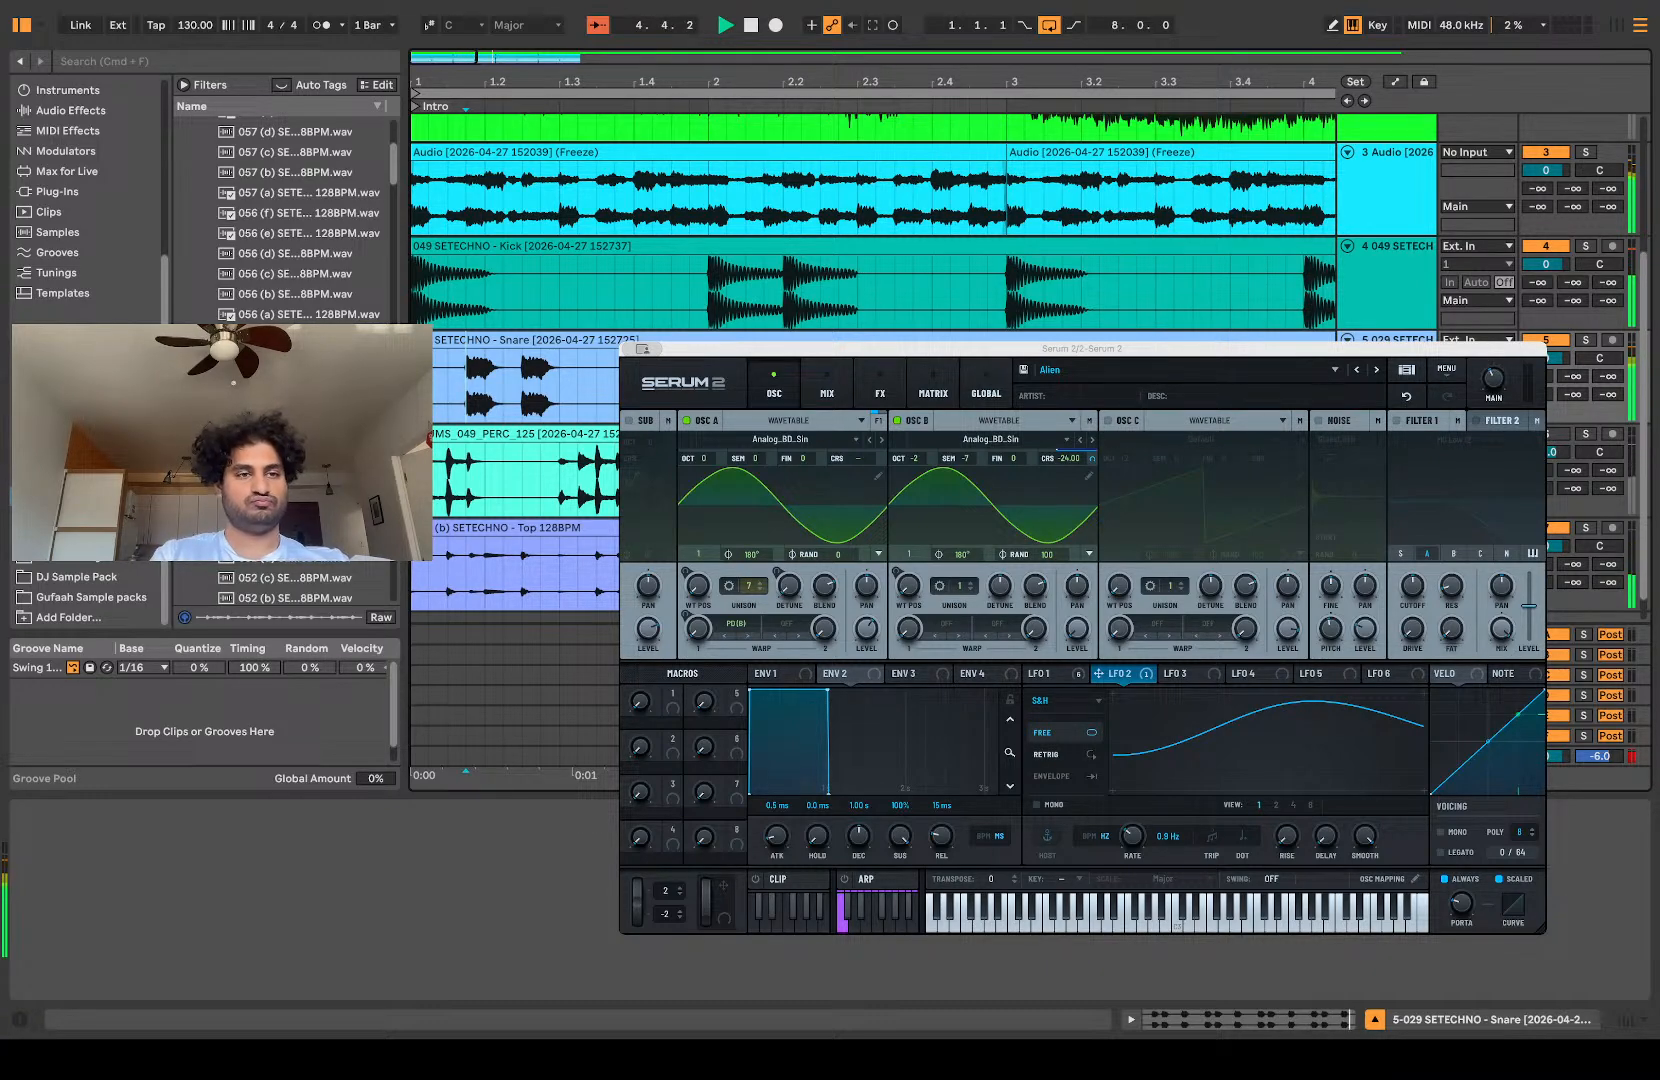
Step: Close the techno top loops pack and open the Snare folder in the Armaku Project sample pack's Drum One Shots
{"action": "scroll", "coordinate": [192, 300], "scroll_direction": "up", "scroll_amount": 5}
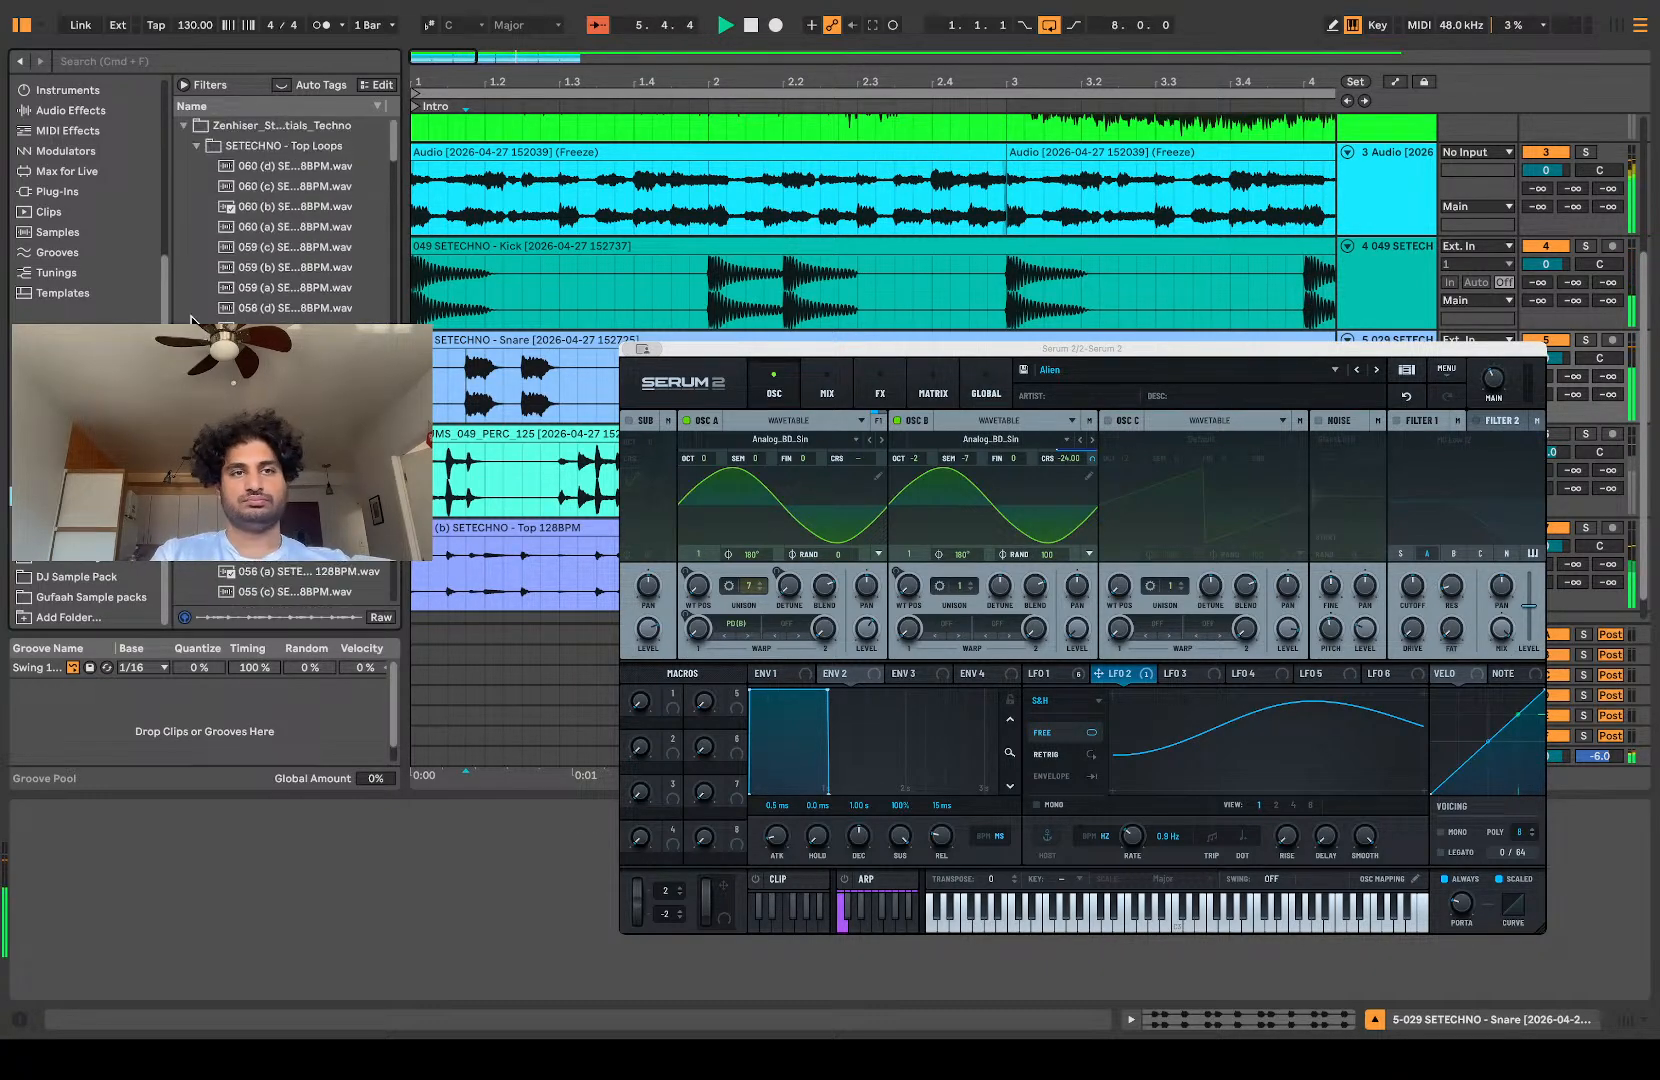
{"action": "left_click", "coordinate": [183, 127]}
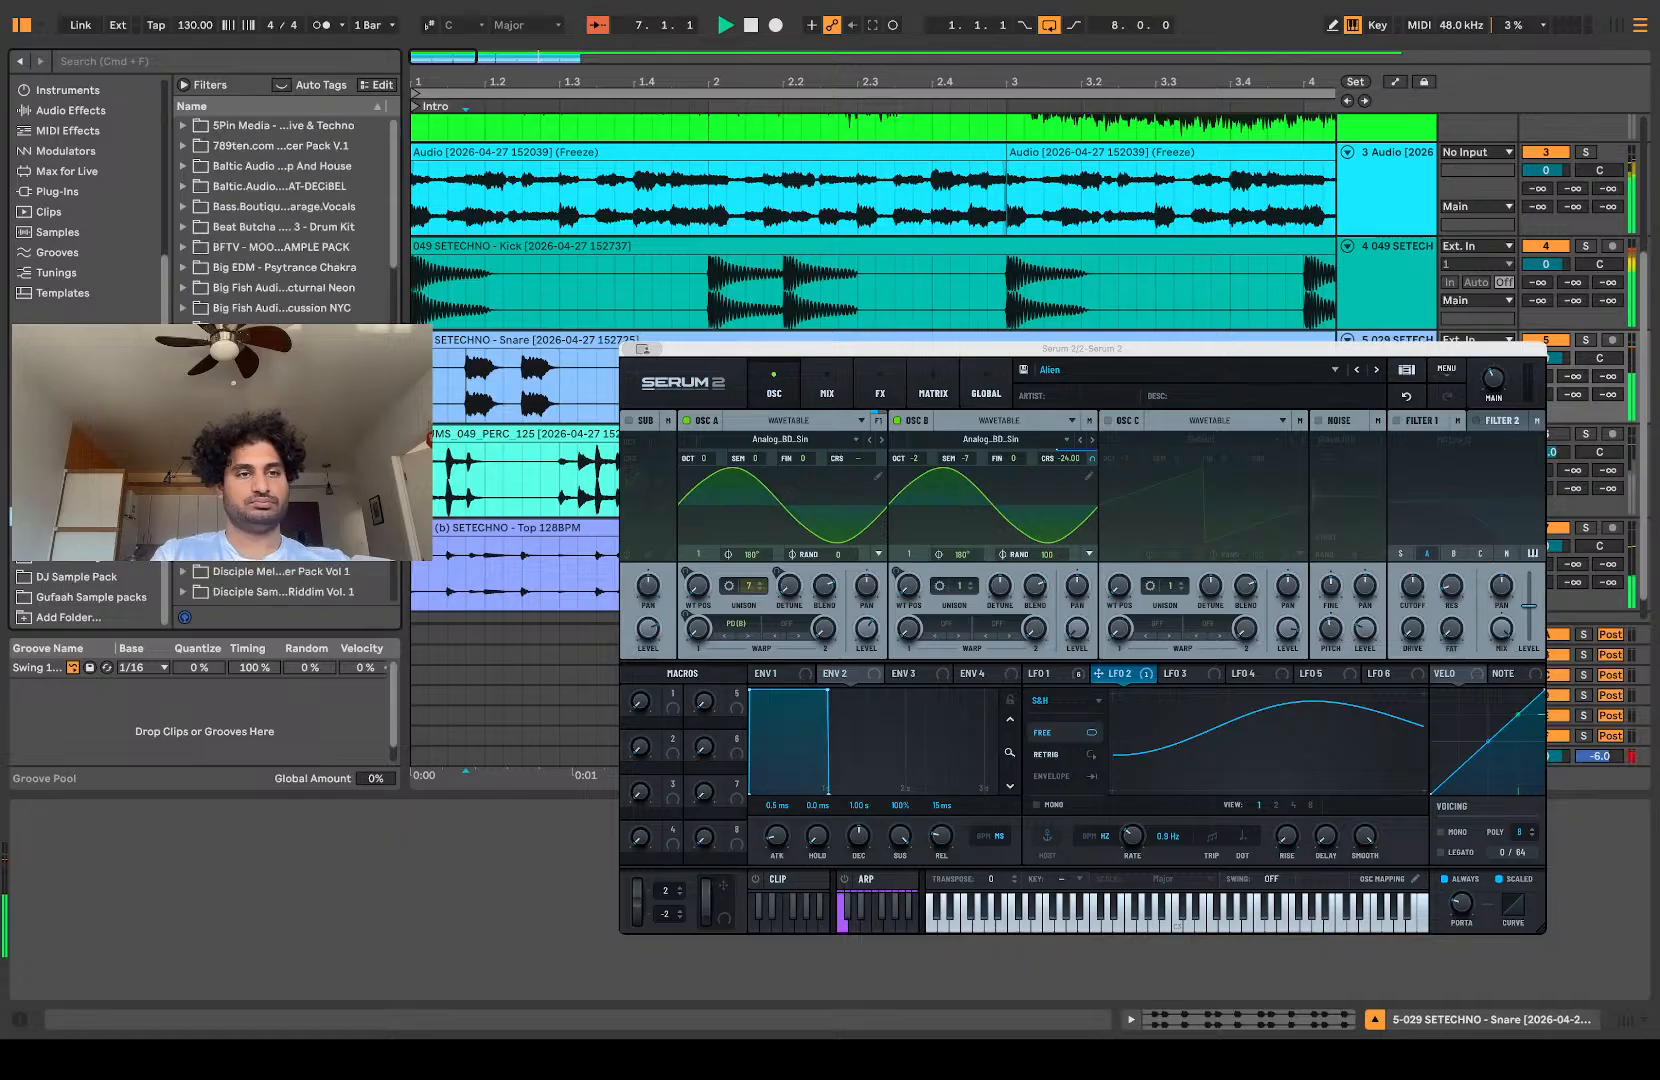
{"action": "scroll", "coordinate": [285, 215], "scroll_direction": "down", "scroll_amount": 5}
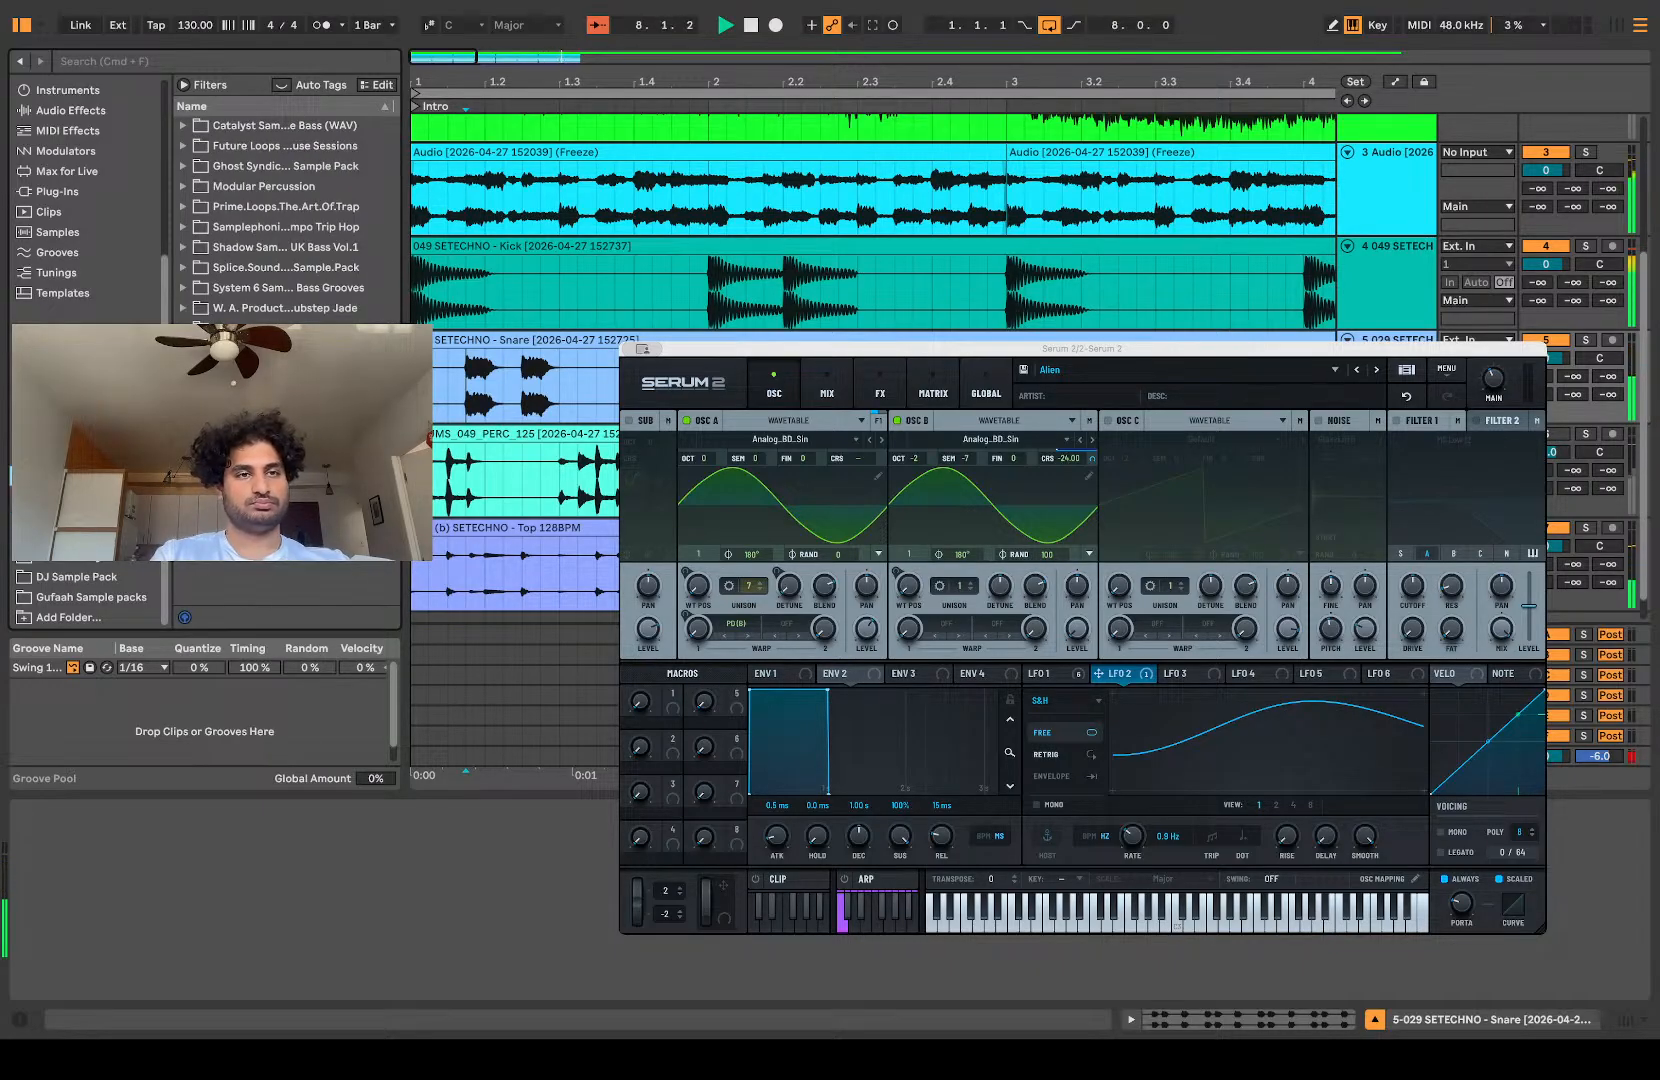
{"action": "scroll", "coordinate": [285, 215], "scroll_direction": "down", "scroll_amount": 5}
{"action": "left_click", "coordinate": [183, 146]}
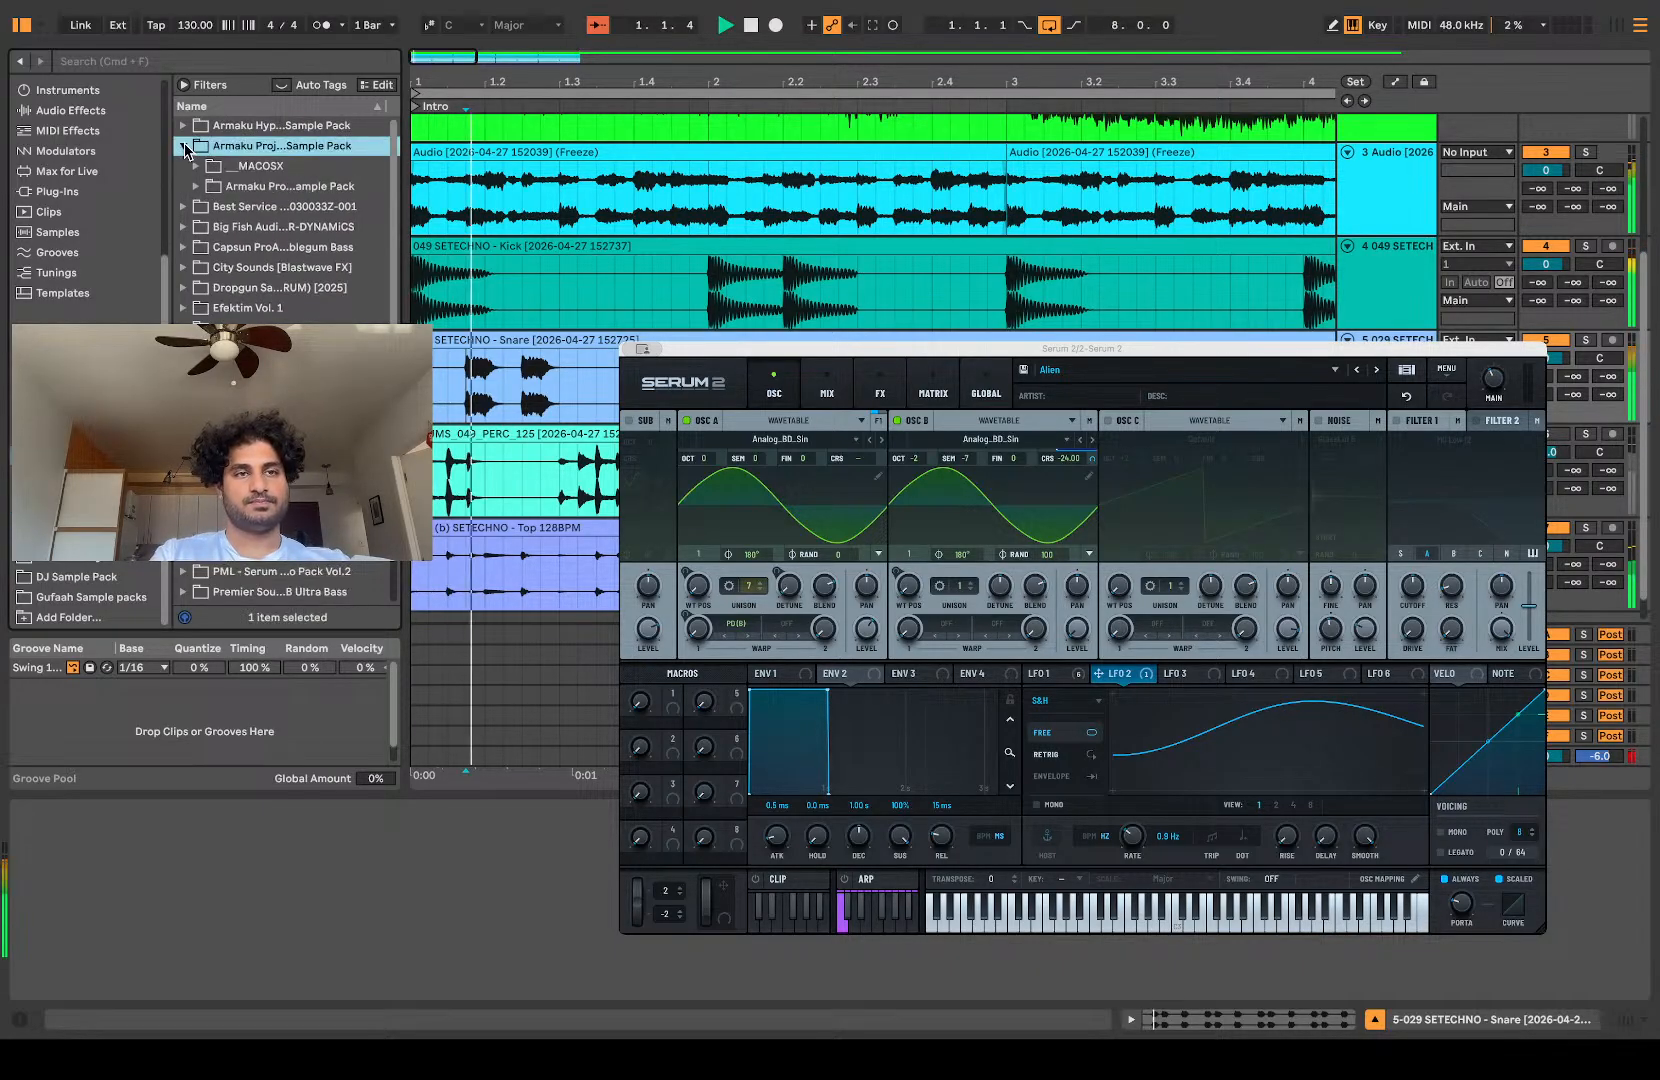
{"action": "left_click", "coordinate": [196, 187]}
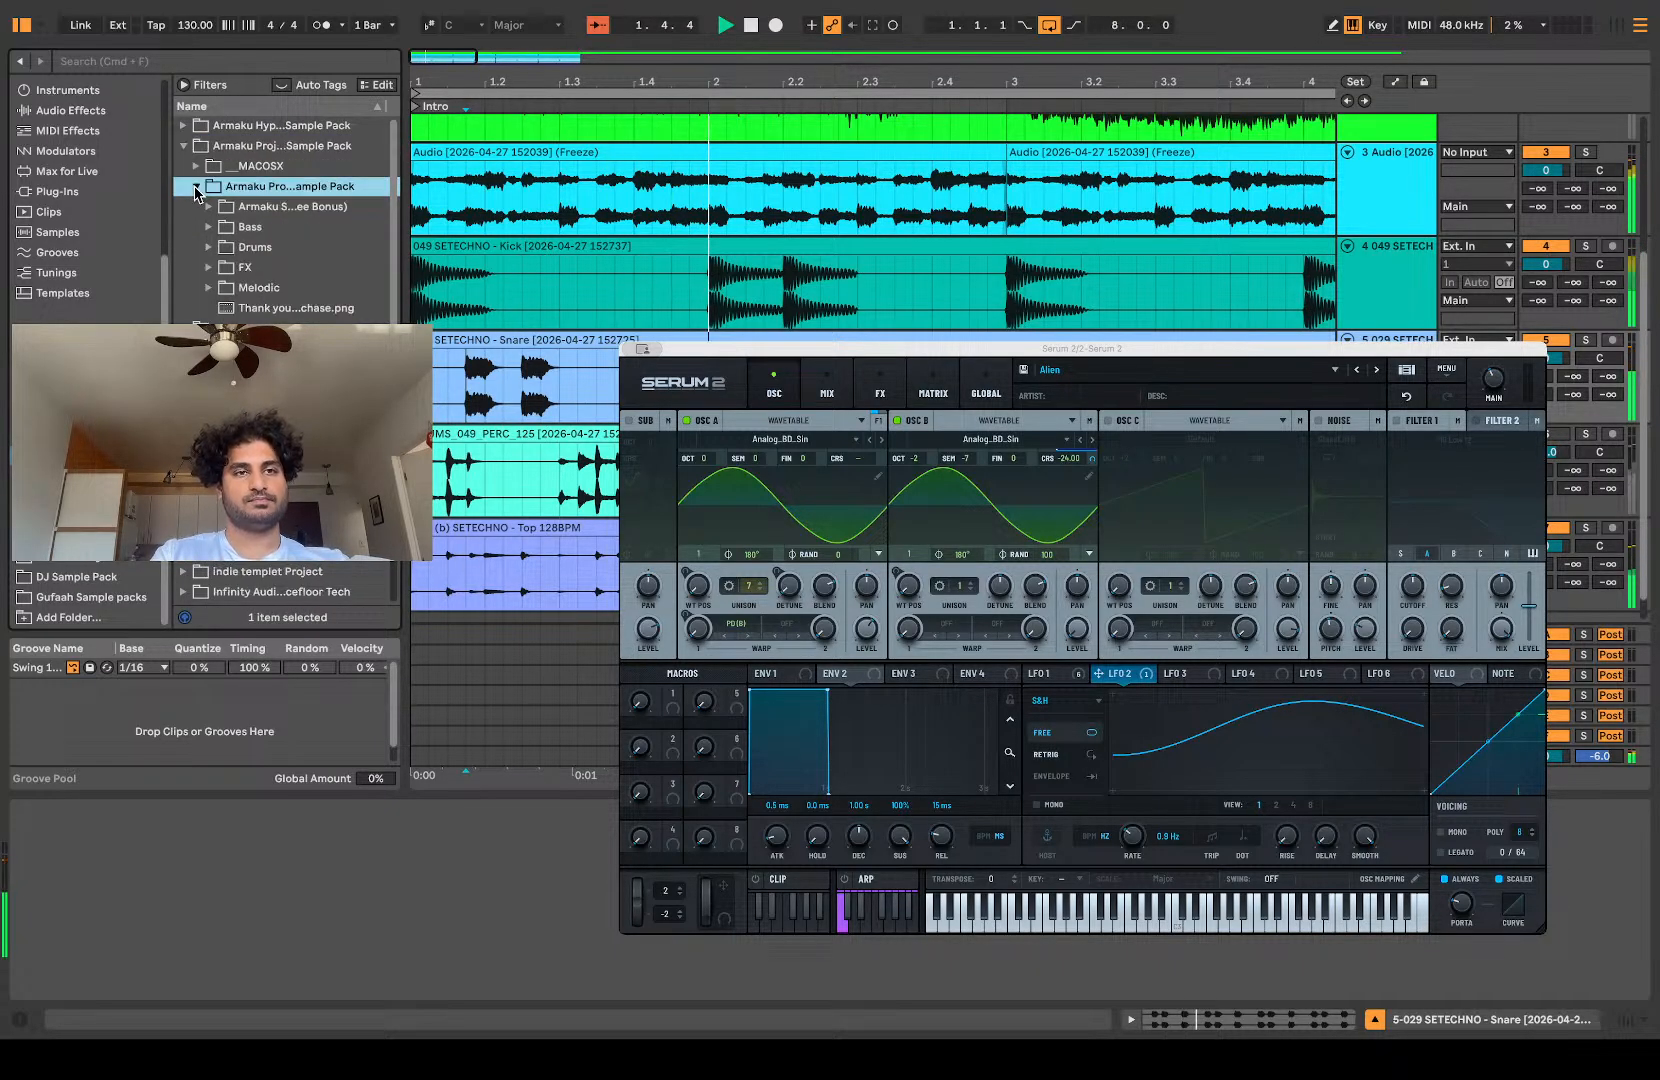
{"action": "left_click", "coordinate": [207, 248]}
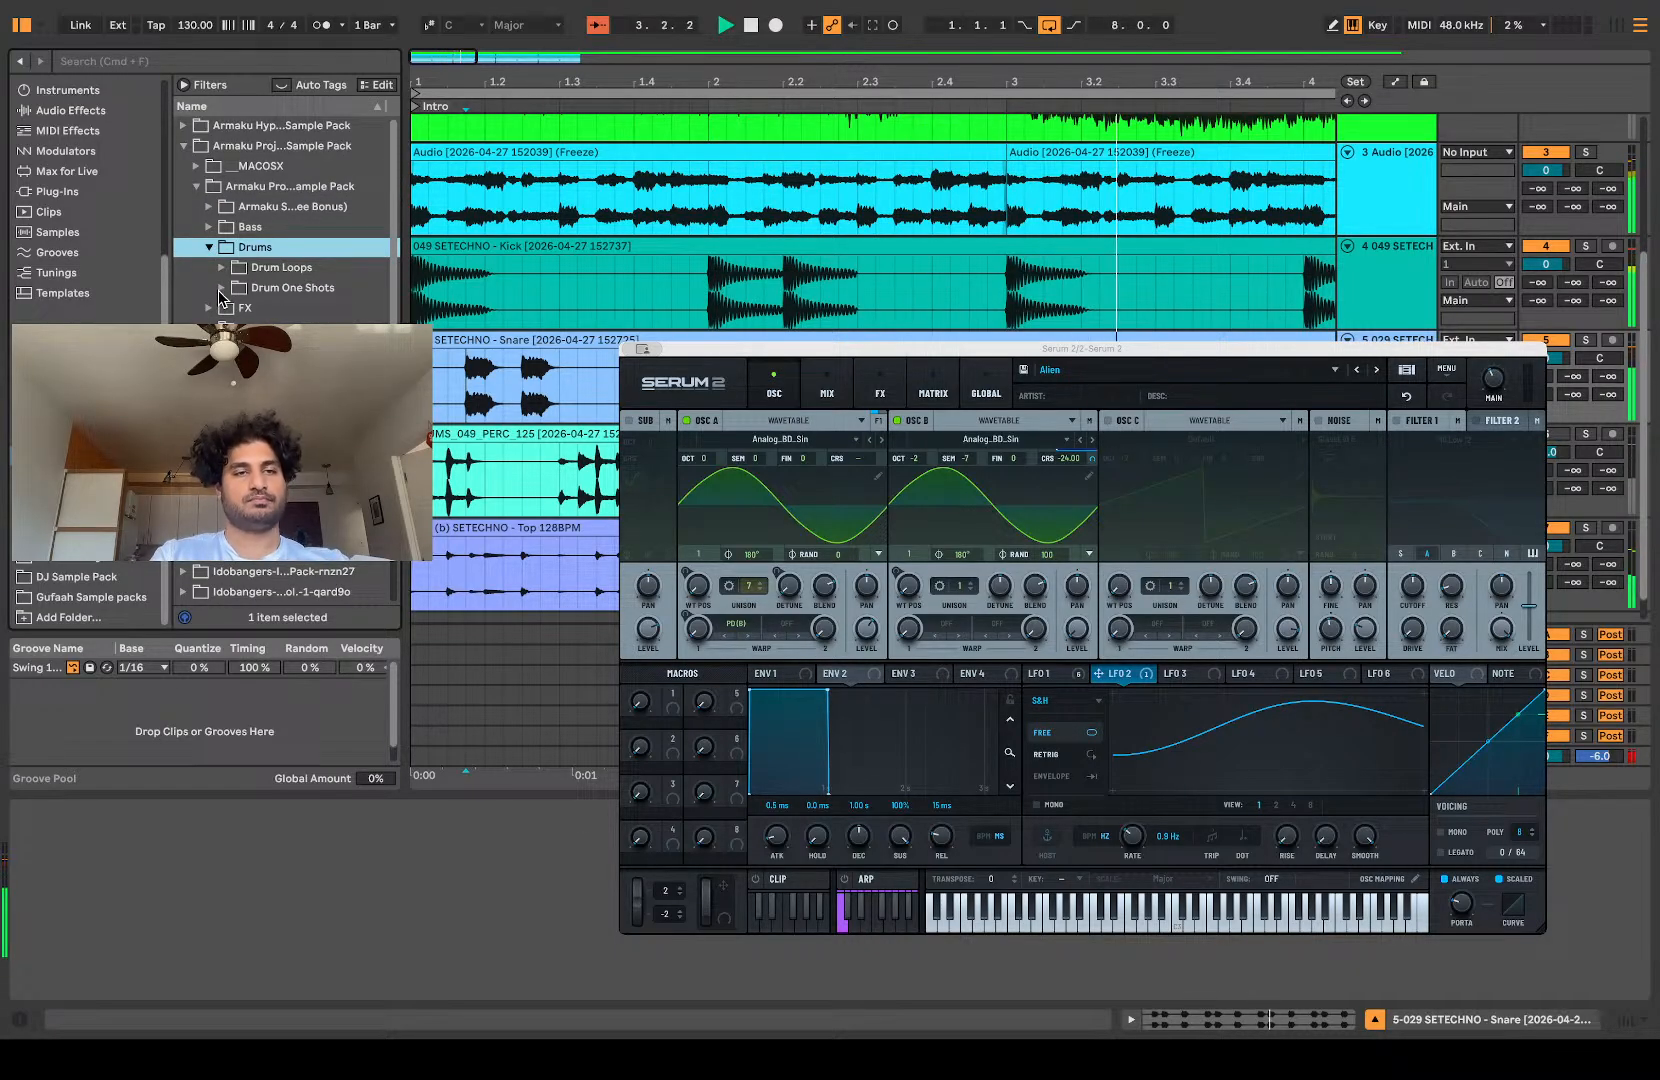
{"action": "left_click", "coordinate": [221, 289]}
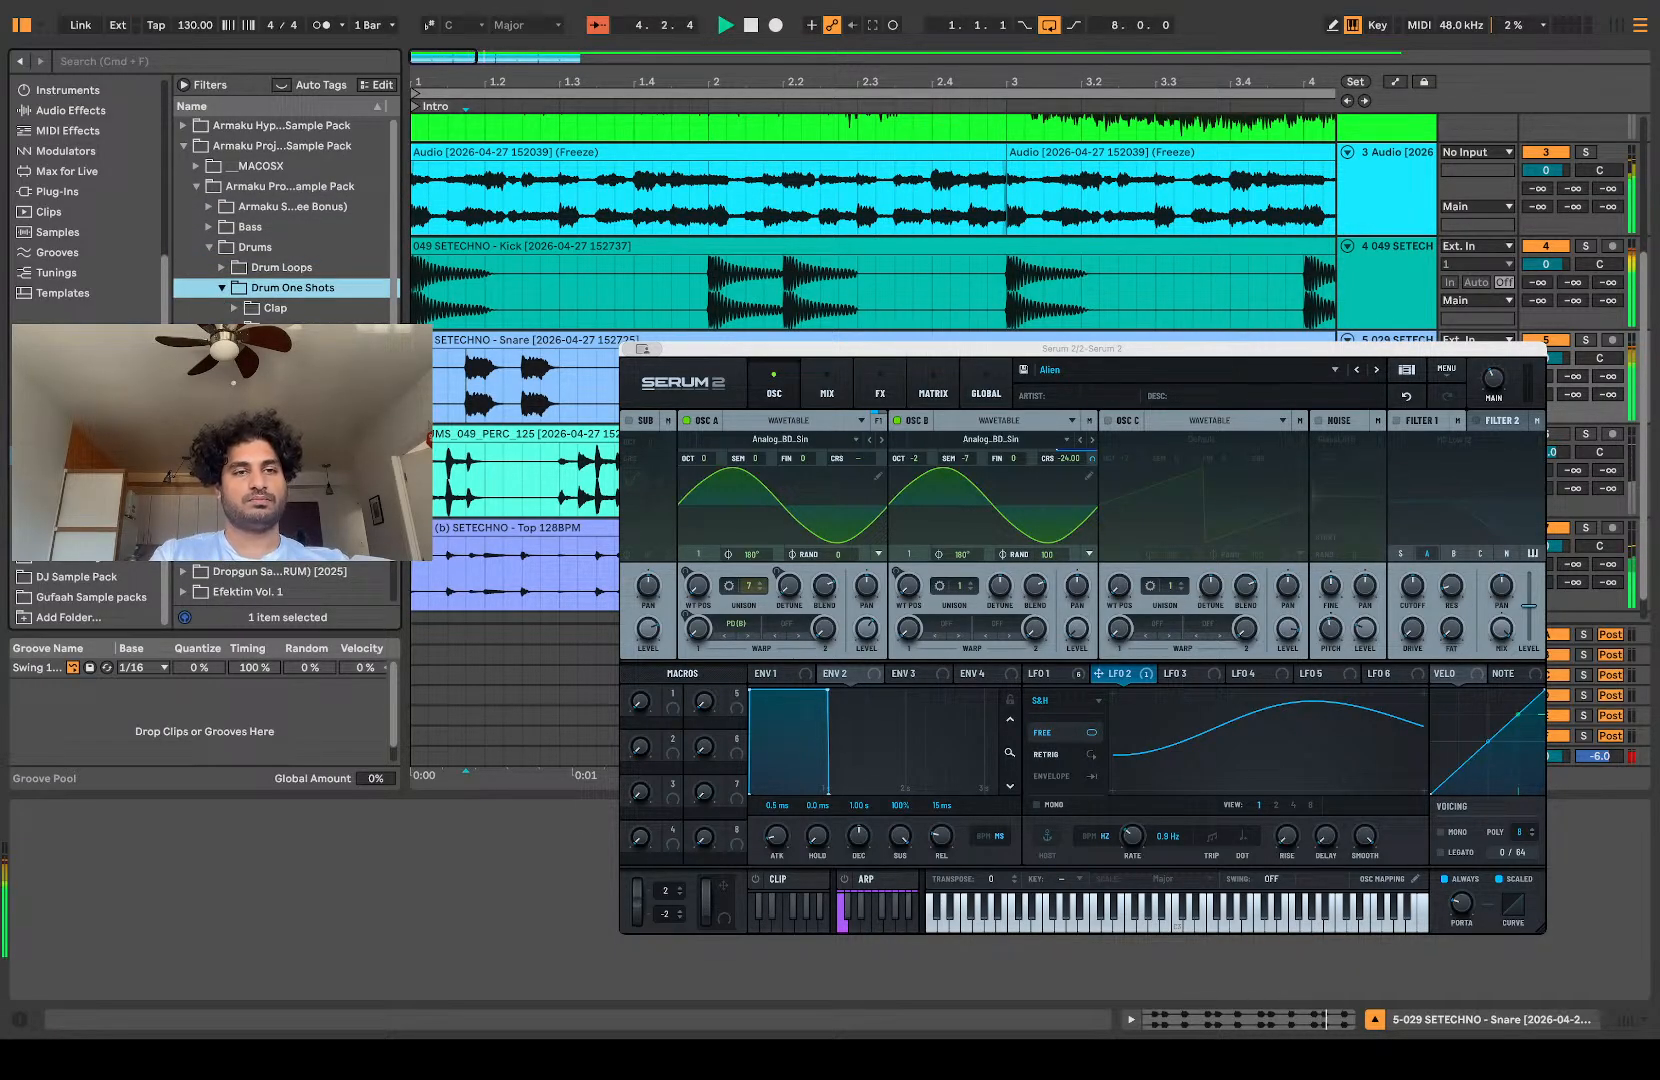
{"action": "scroll", "coordinate": [285, 220], "scroll_direction": "down", "scroll_amount": 5}
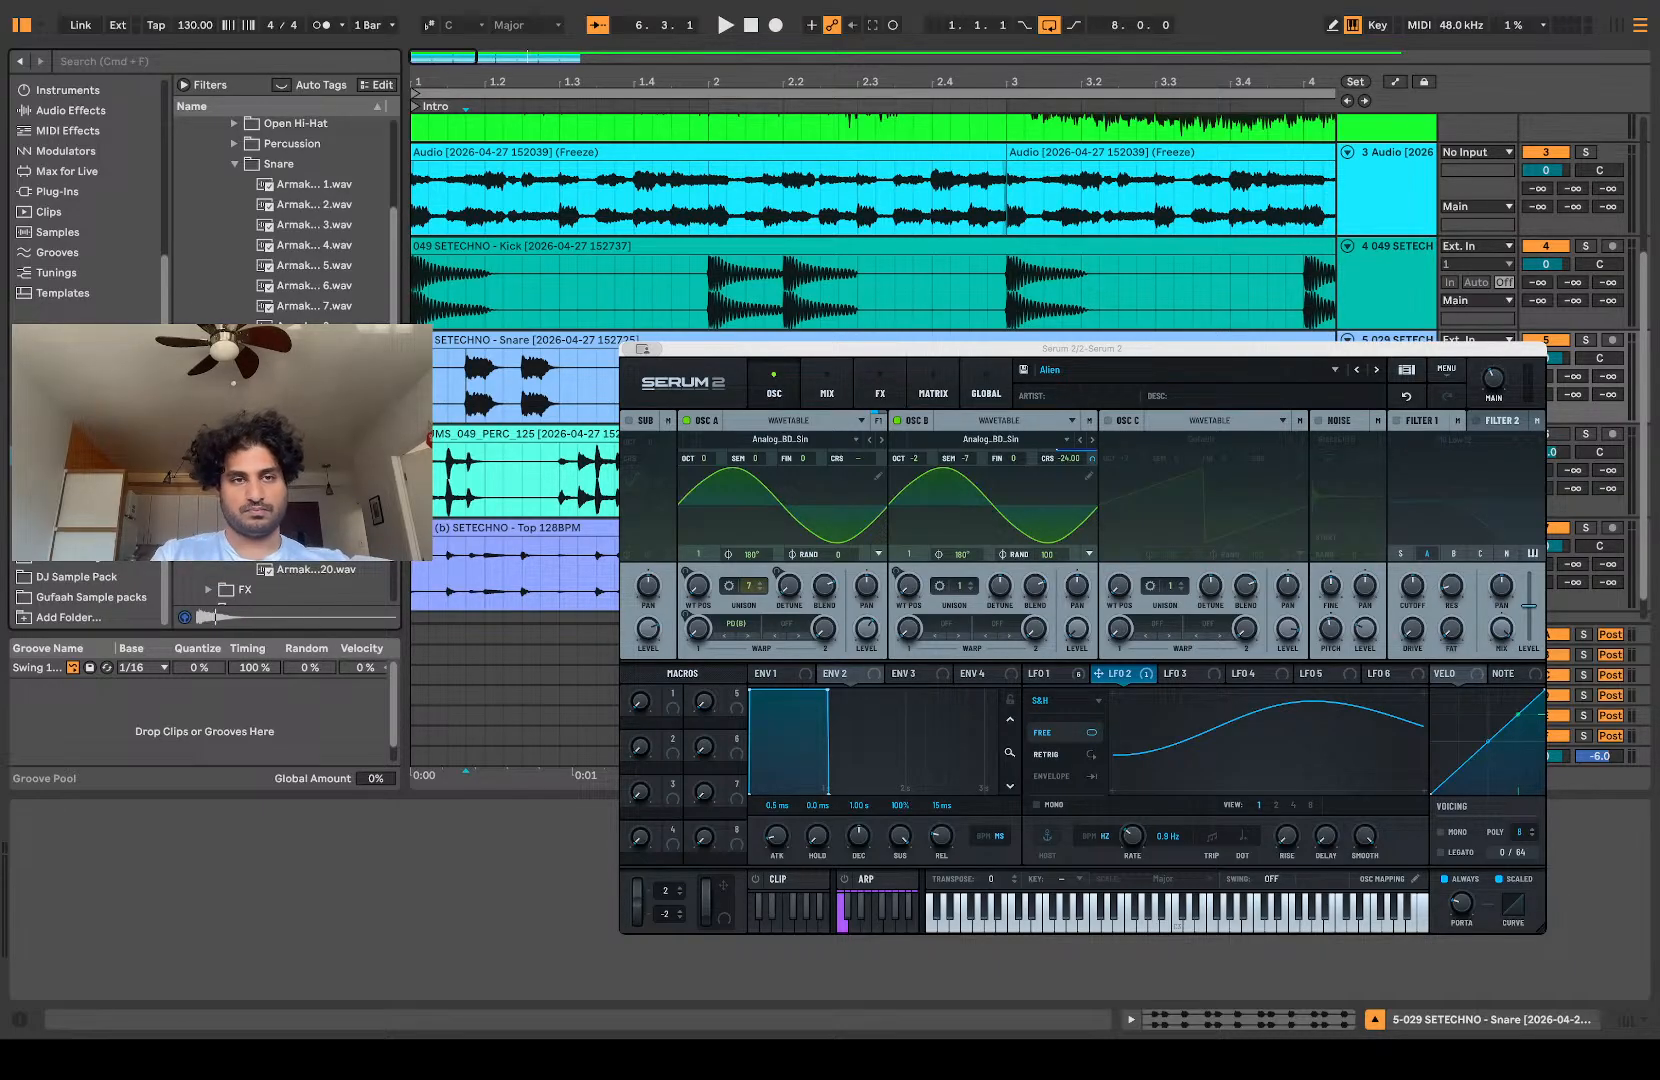
Step: Audition the snare one-shots, place Armaku ExoMars Snare 2 at 1.1.4 on a new audio track, and start playback
{"action": "left_click", "coordinate": [280, 308]}
{"action": "left_click", "coordinate": [272, 266]}
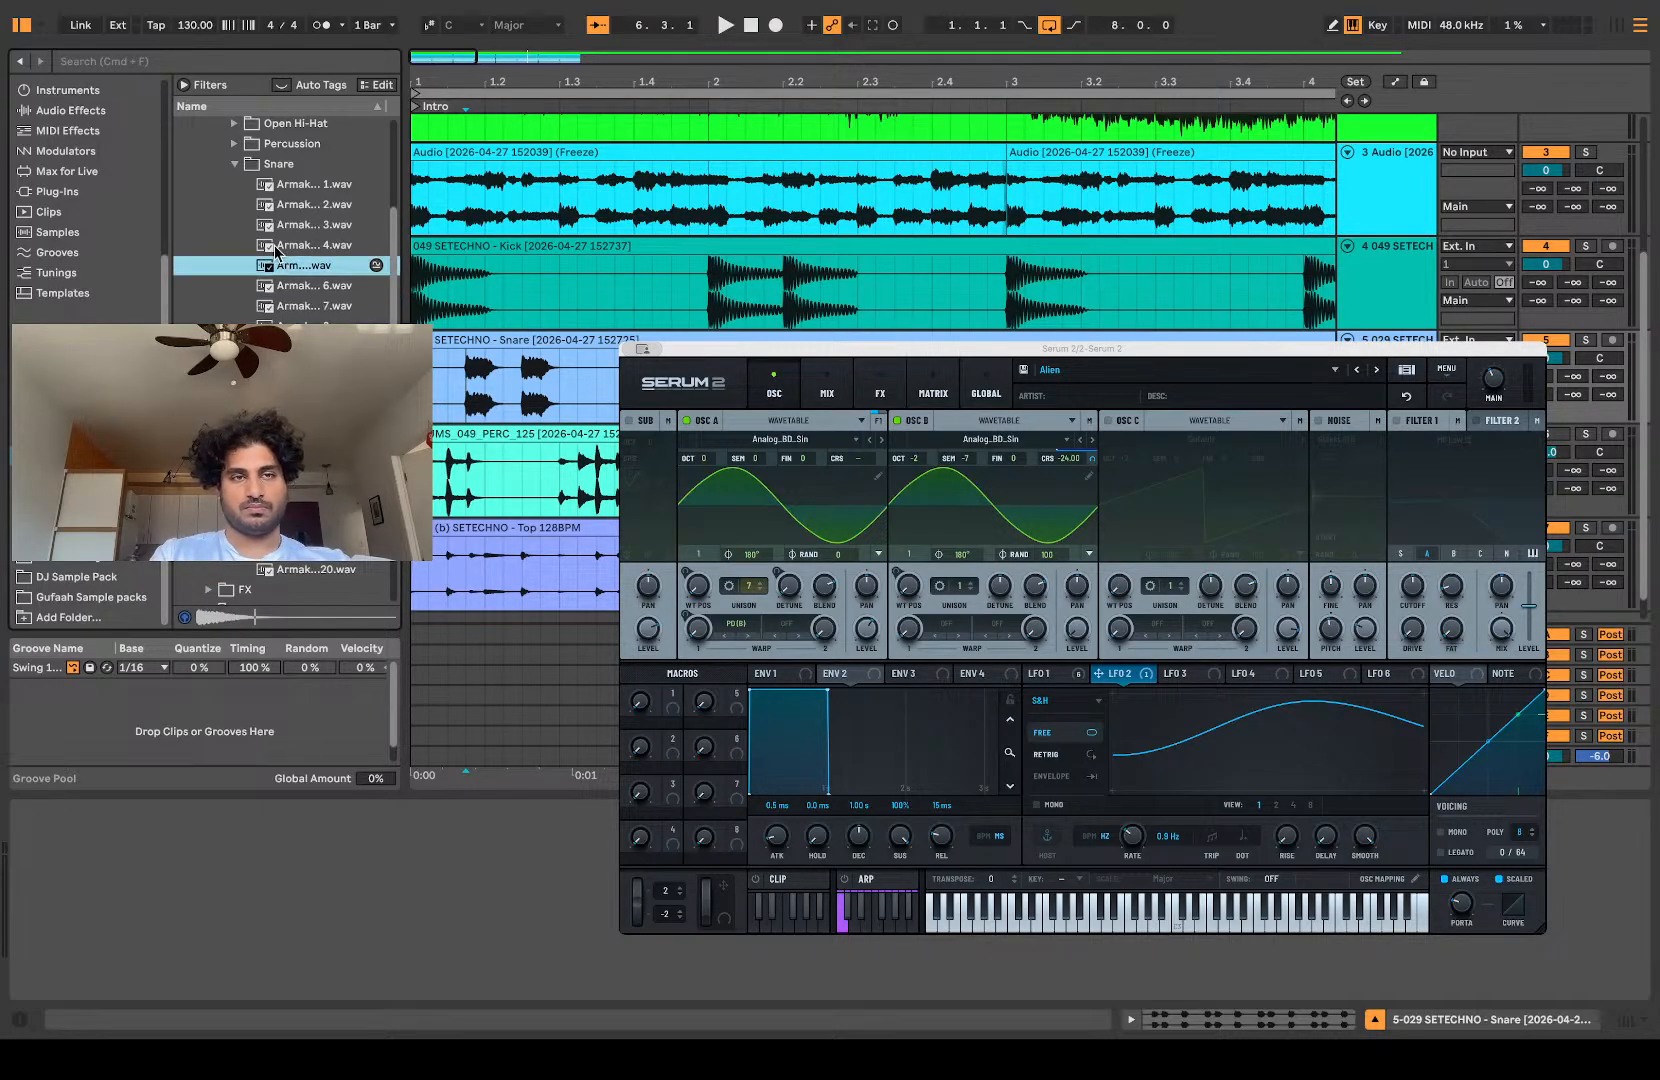
{"action": "left_click", "coordinate": [265, 202]}
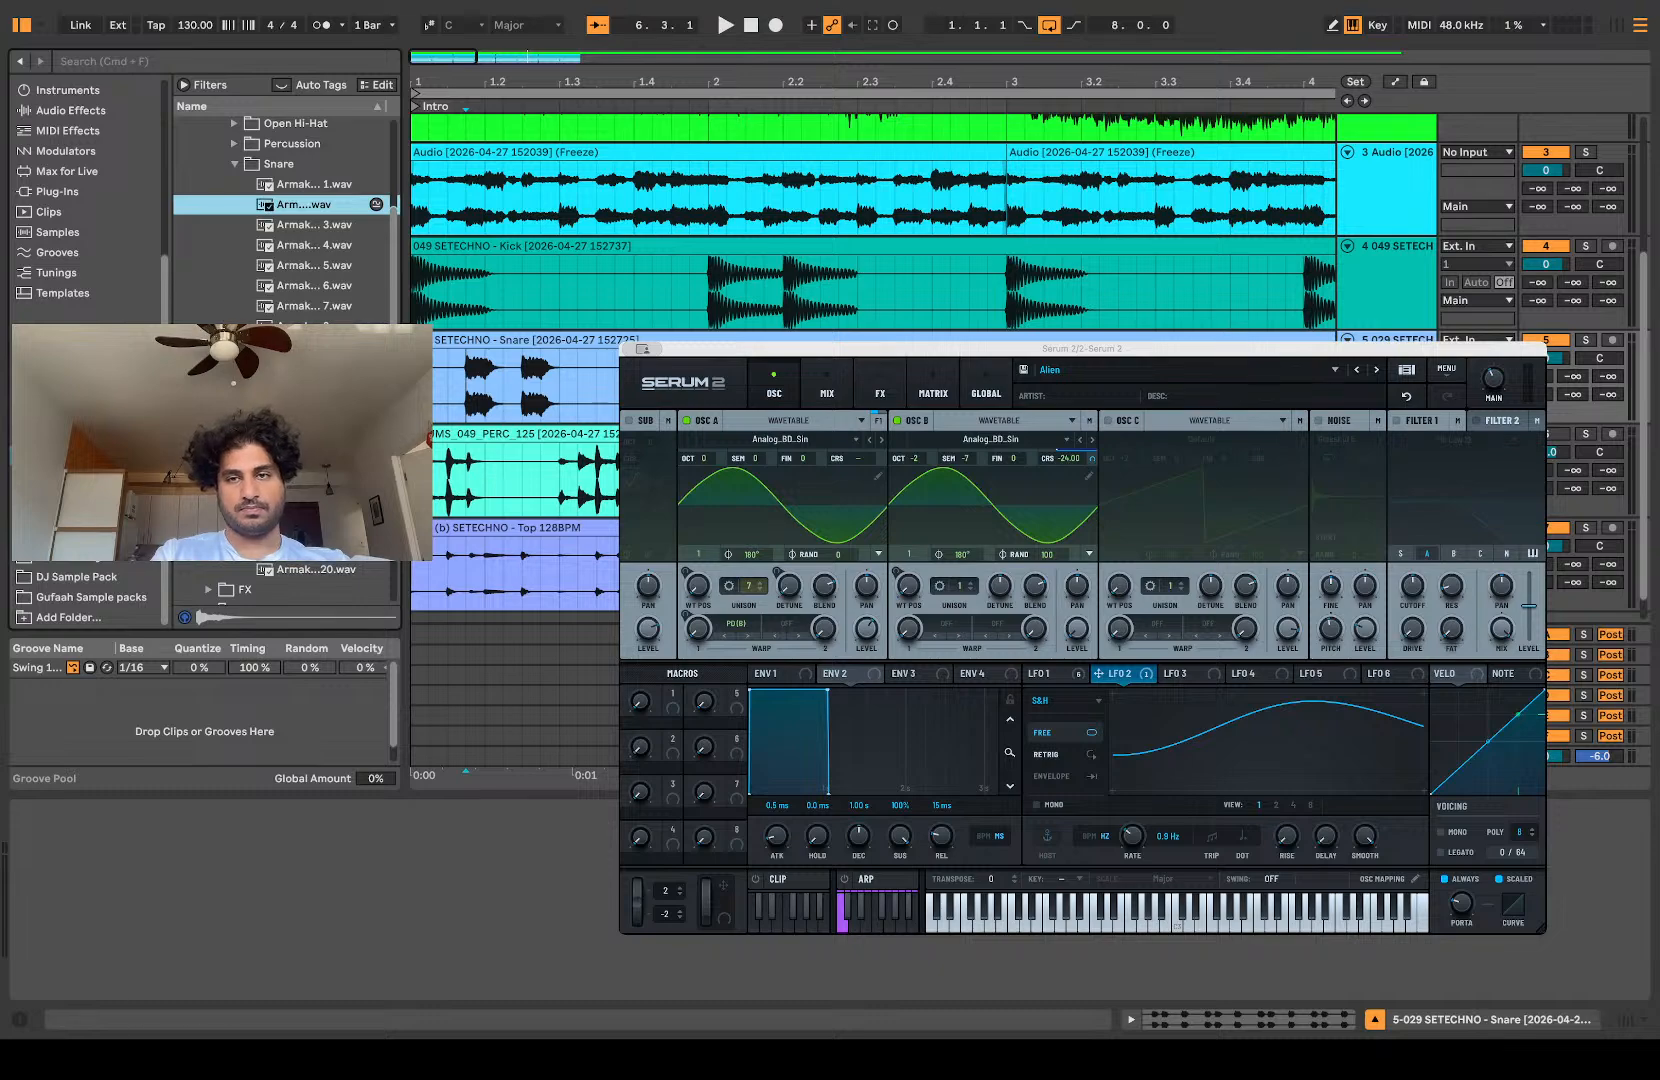
{"action": "key", "text": "super+t"}
{"action": "left_click_drag", "start_coordinate": [335, 214], "coordinate": [468, 446]}
{"action": "left_click", "coordinate": [436, 457]}
{"action": "key", "text": "space"}
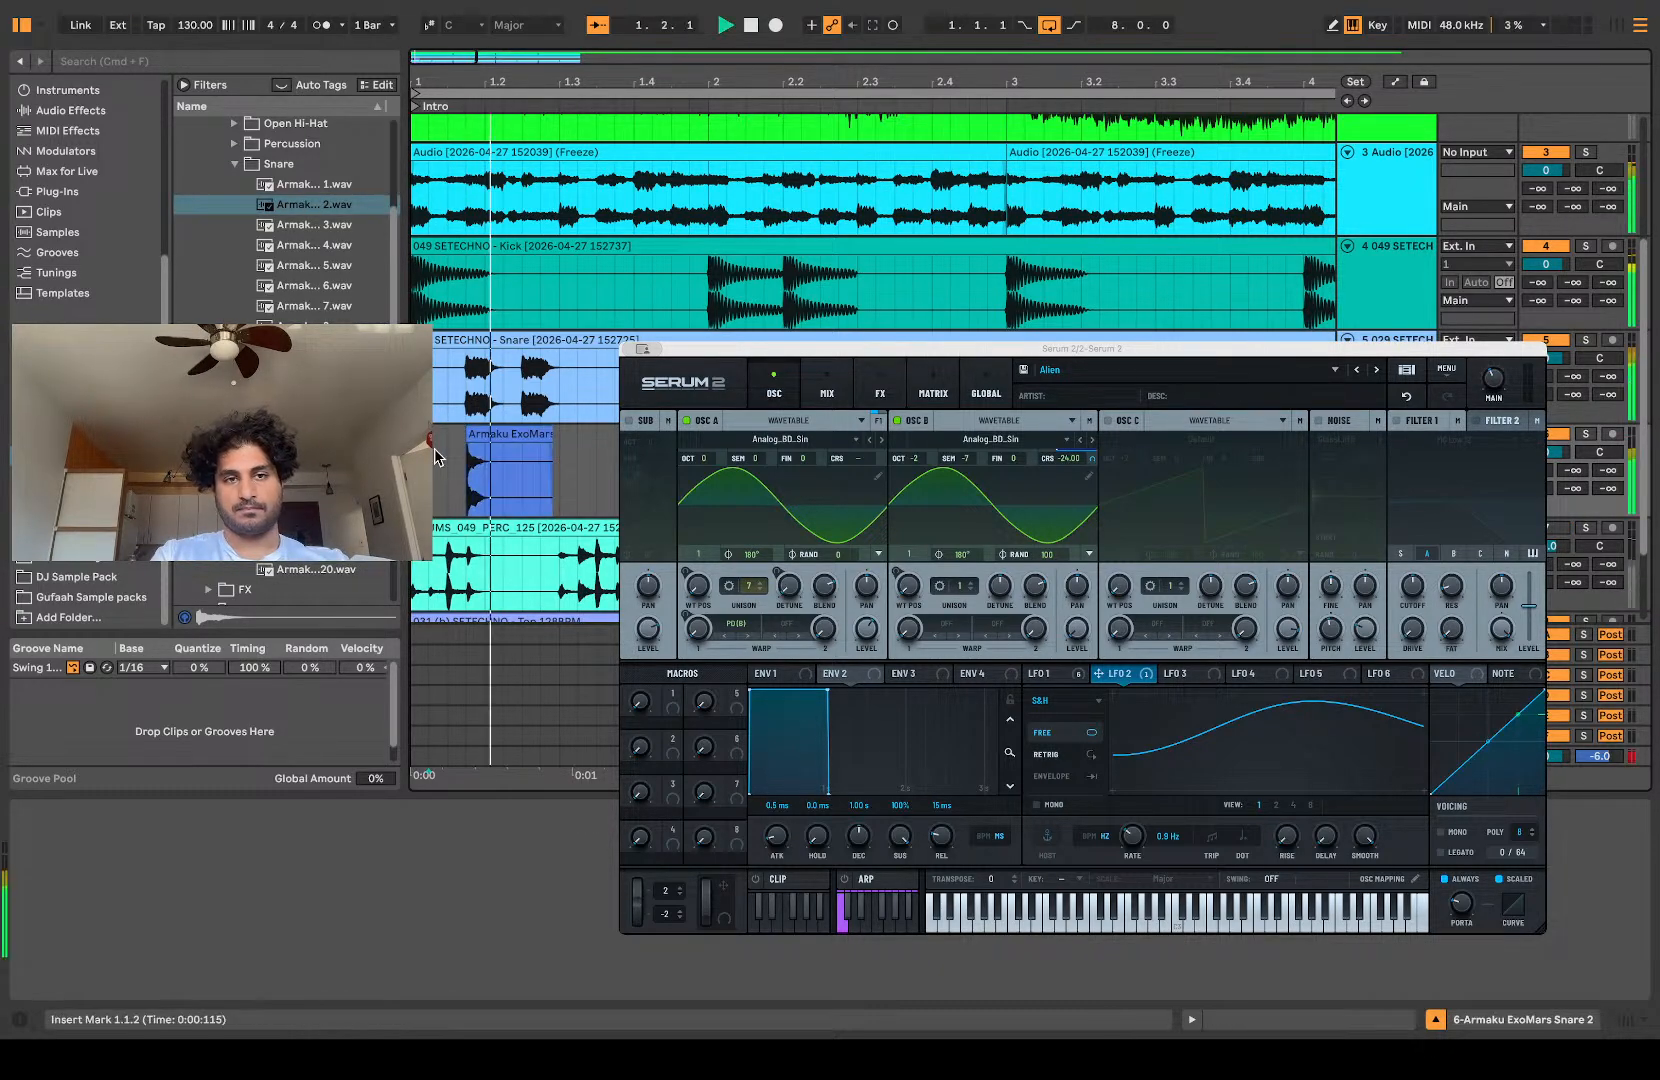
Step: Replay the opening beat to compare the original snare with the layered one-shot at 1.1.4
{"action": "key", "text": "space"}
{"action": "scroll", "coordinate": [436, 457], "scroll_direction": "up", "scroll_amount": 3}
{"action": "scroll", "coordinate": [442, 450], "scroll_direction": "down", "scroll_amount": 1}
{"action": "key", "text": "space"}
{"action": "key", "text": "space"}
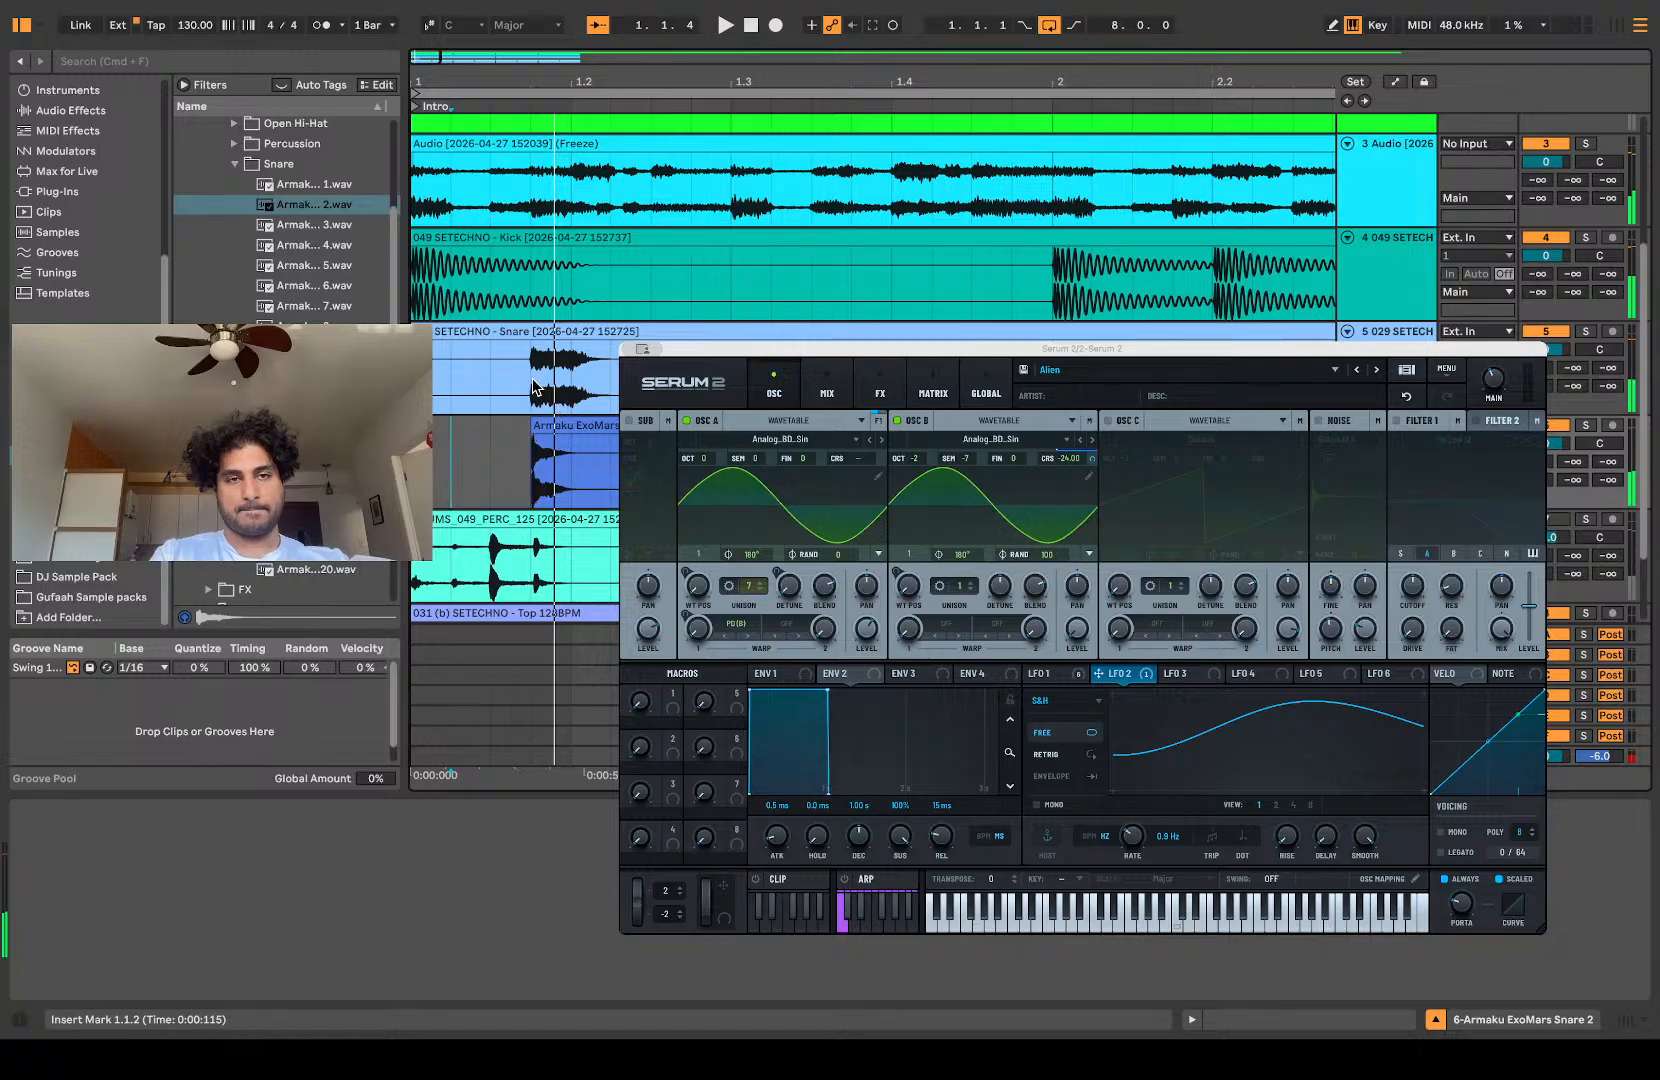
{"action": "left_click", "coordinate": [533, 388]}
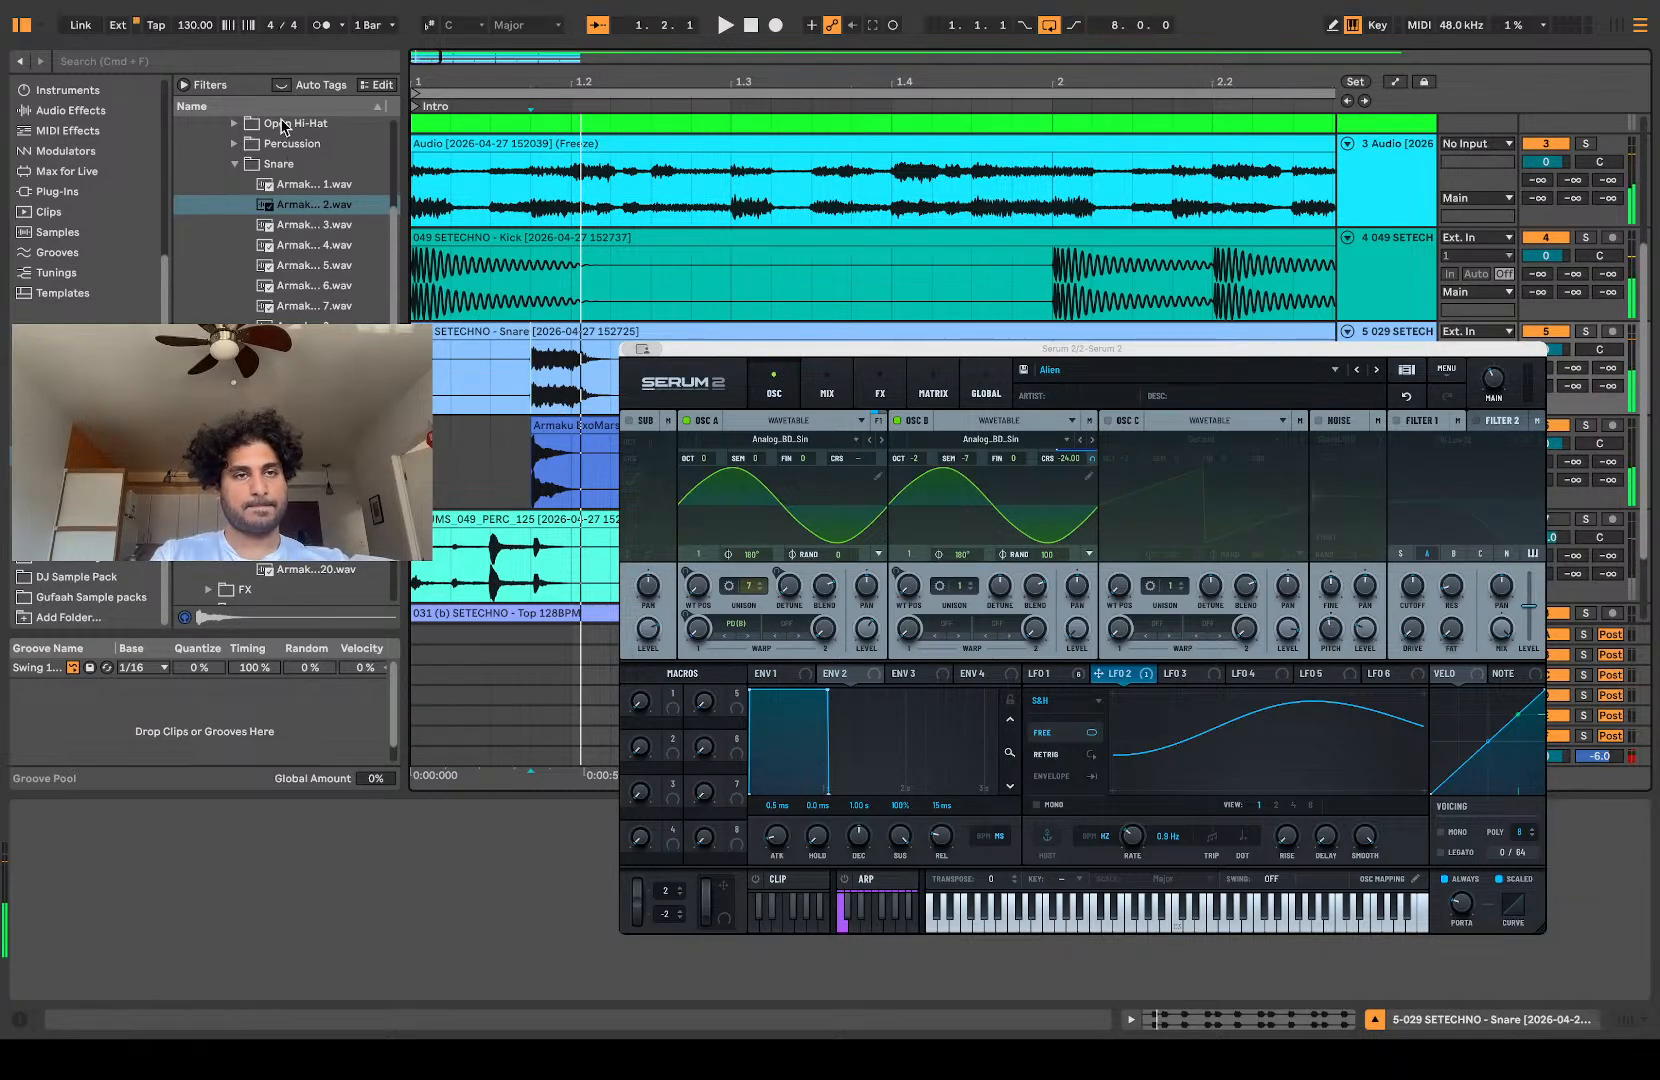
Step: Close the pack's drum samples and open the Extra folder inside its FX folder
{"action": "scroll", "coordinate": [290, 237], "scroll_direction": "up", "scroll_amount": 5}
{"action": "left_click", "coordinate": [234, 410]}
{"action": "left_click", "coordinate": [237, 420]}
{"action": "scroll", "coordinate": [238, 410], "scroll_direction": "down", "scroll_amount": 3}
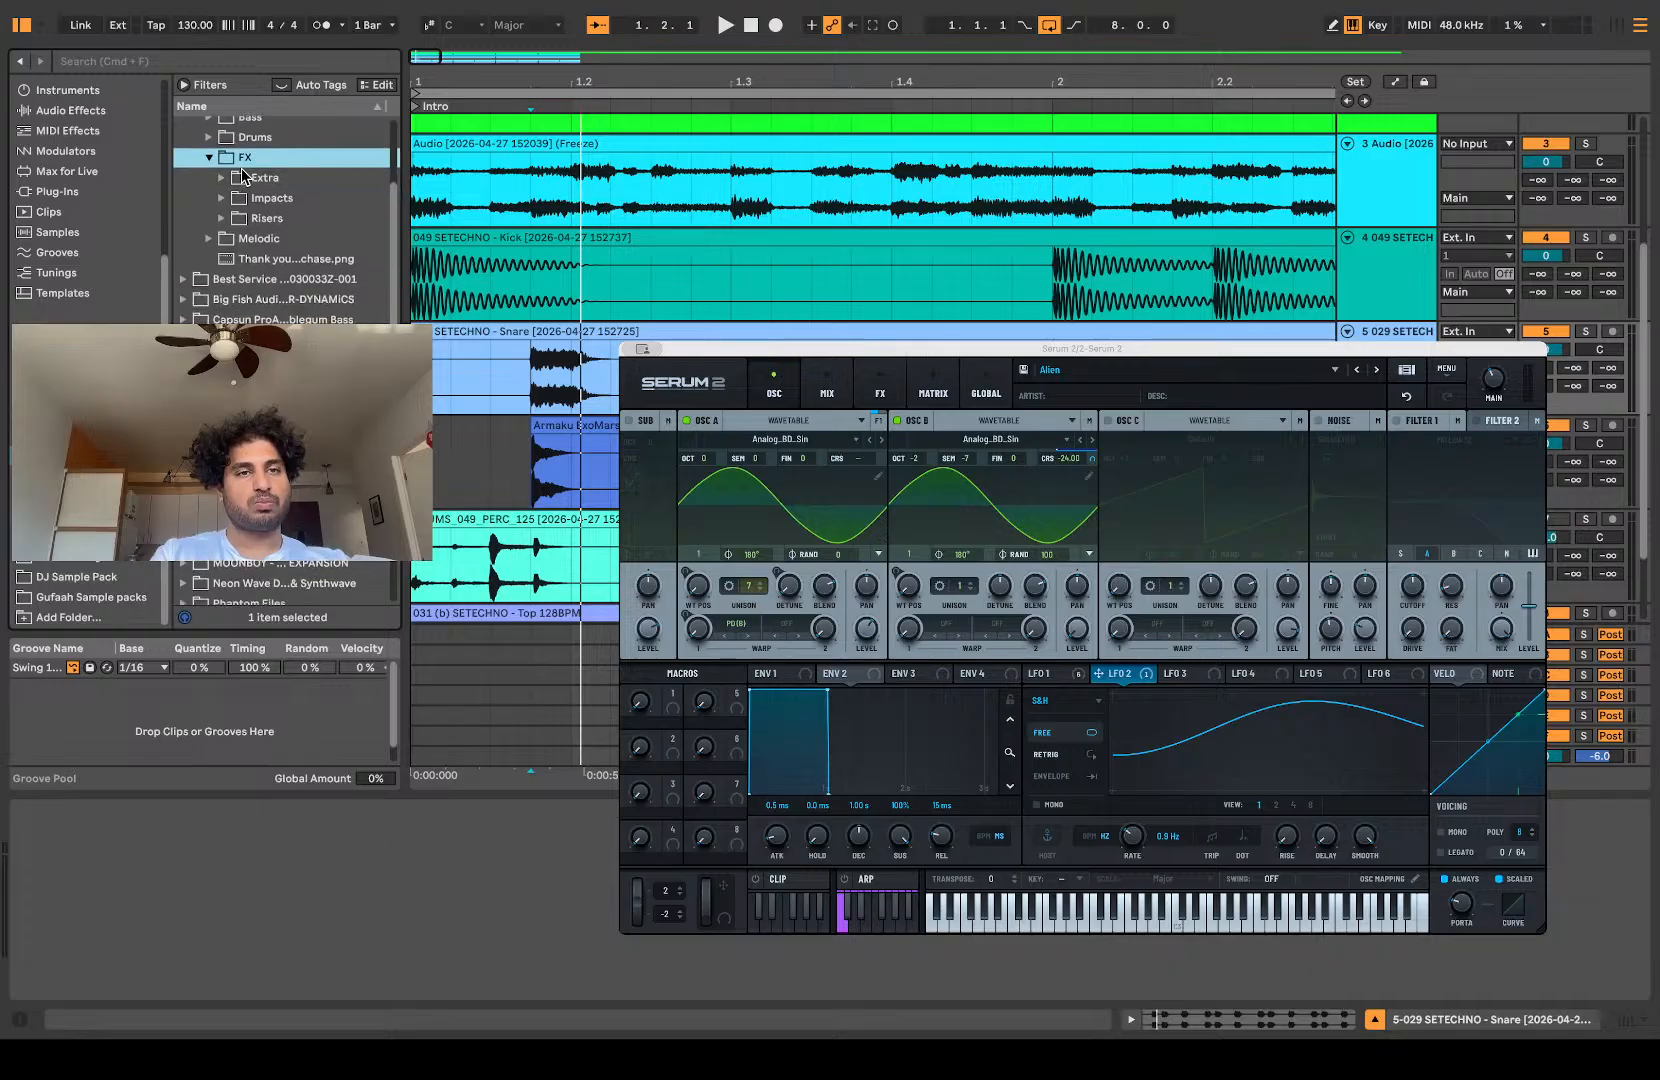
{"action": "left_click", "coordinate": [221, 180]}
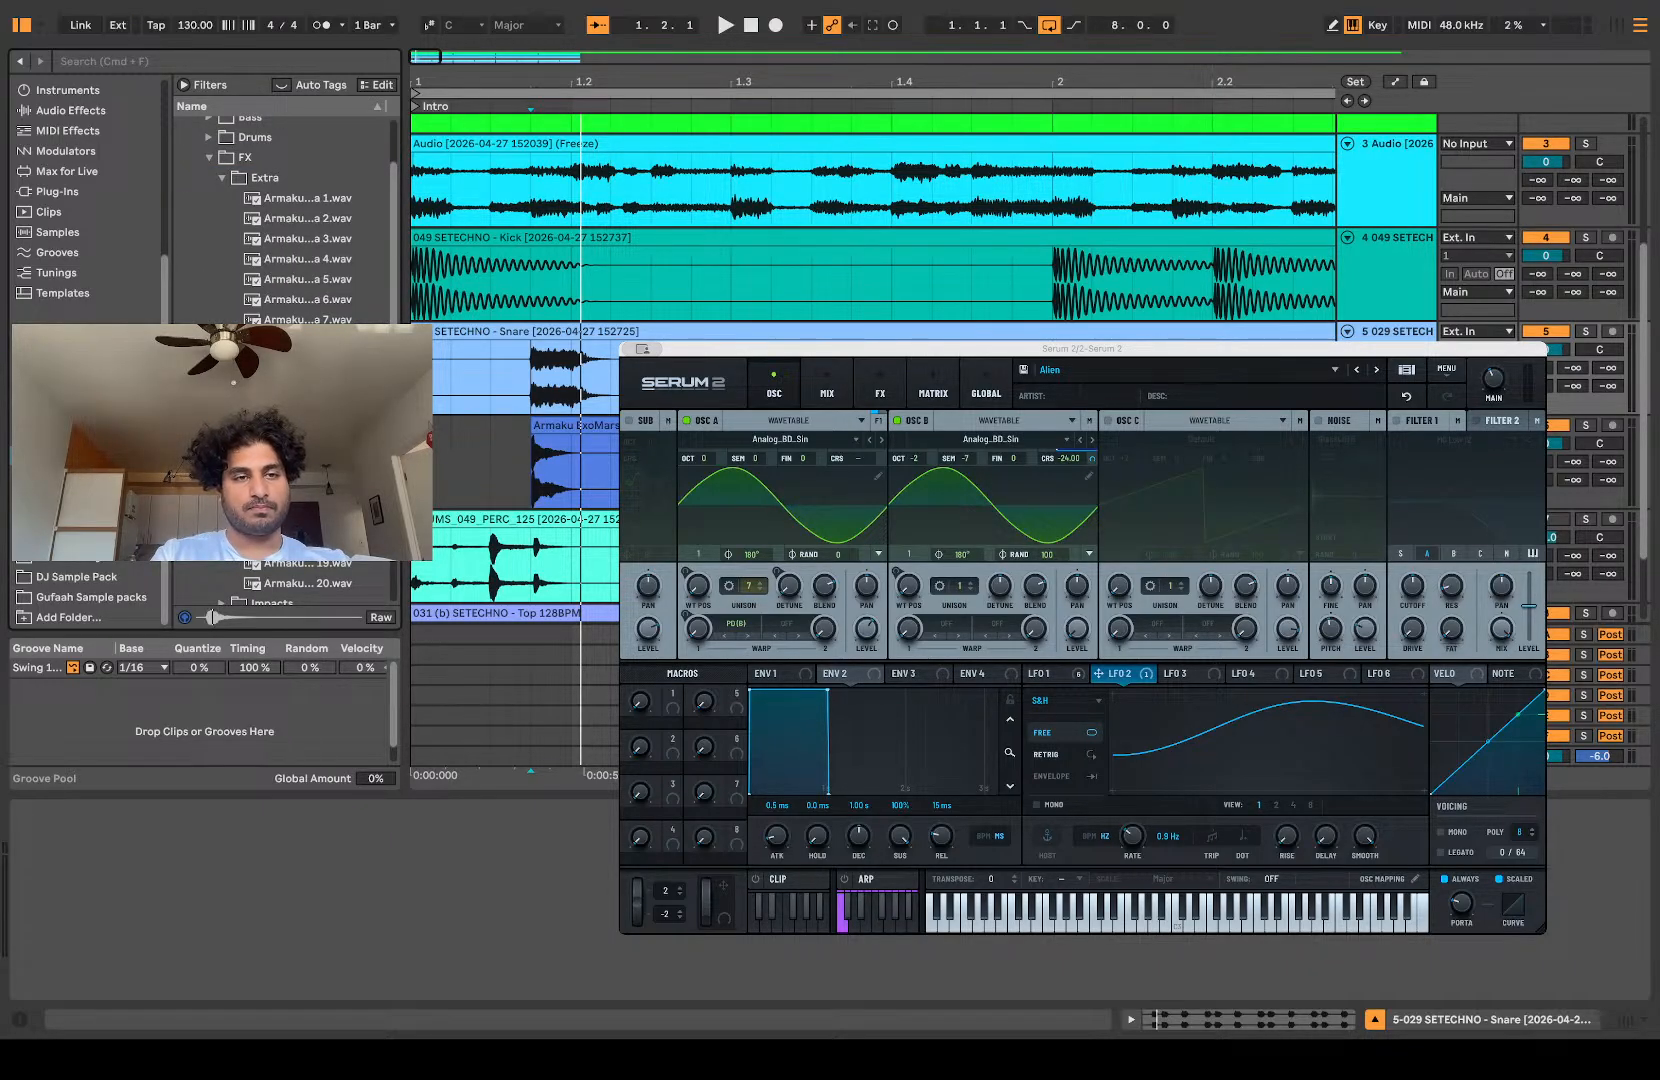
Step: Audition the Extra samples, replace the layered Snare 2 clip with Armaku ExoMars Extra 7 at 1.1.4, and play it
{"action": "left_click", "coordinate": [272, 200]}
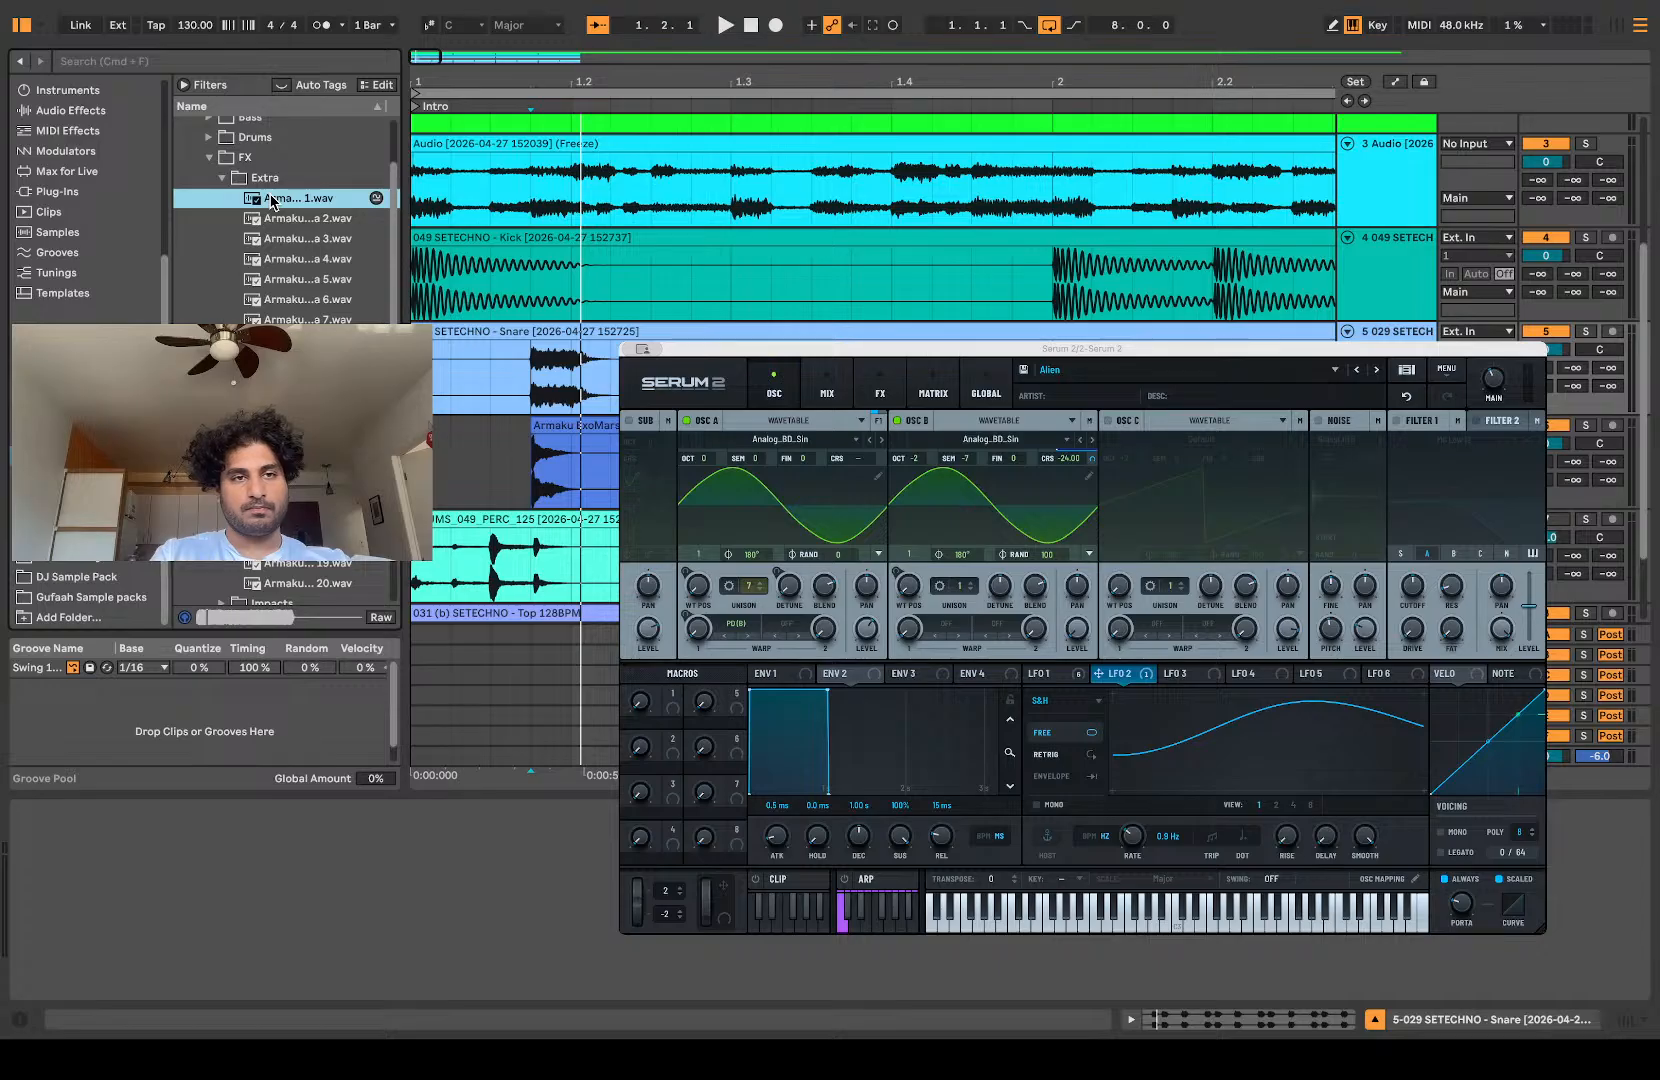
{"action": "scroll", "coordinate": [296, 565], "scroll_direction": "down", "scroll_amount": 3}
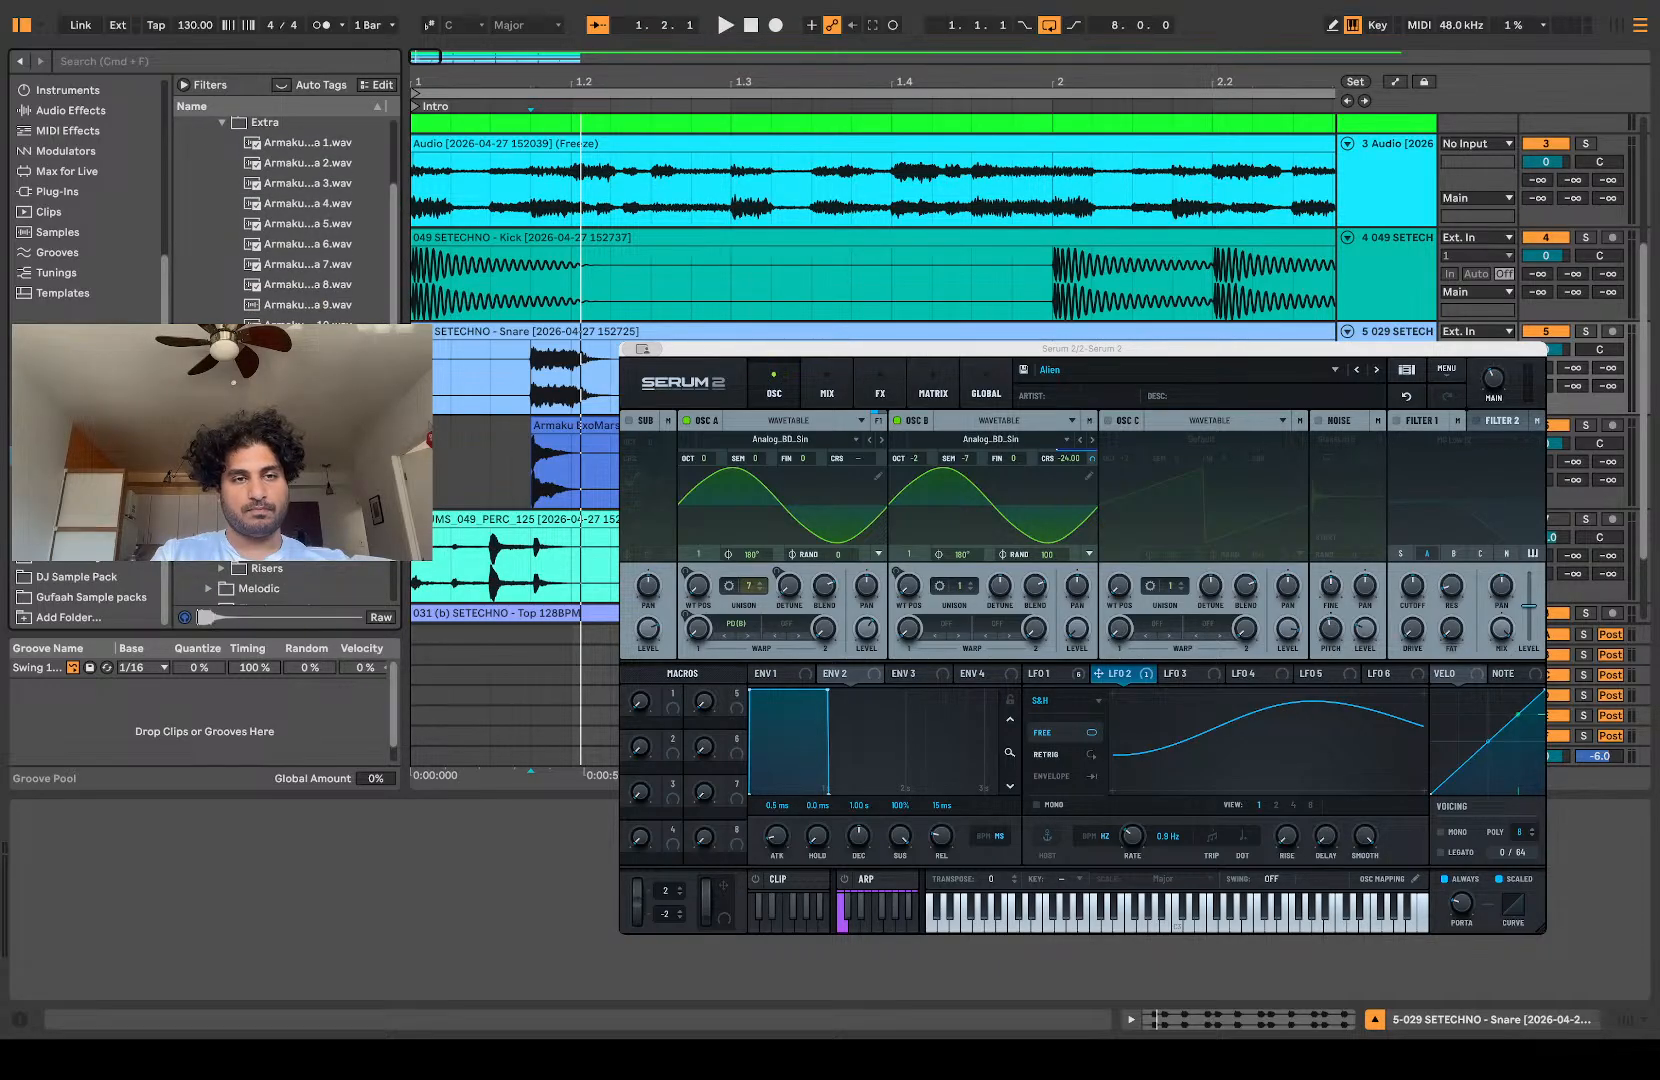
{"action": "scroll", "coordinate": [296, 565], "scroll_direction": "up", "scroll_amount": 4}
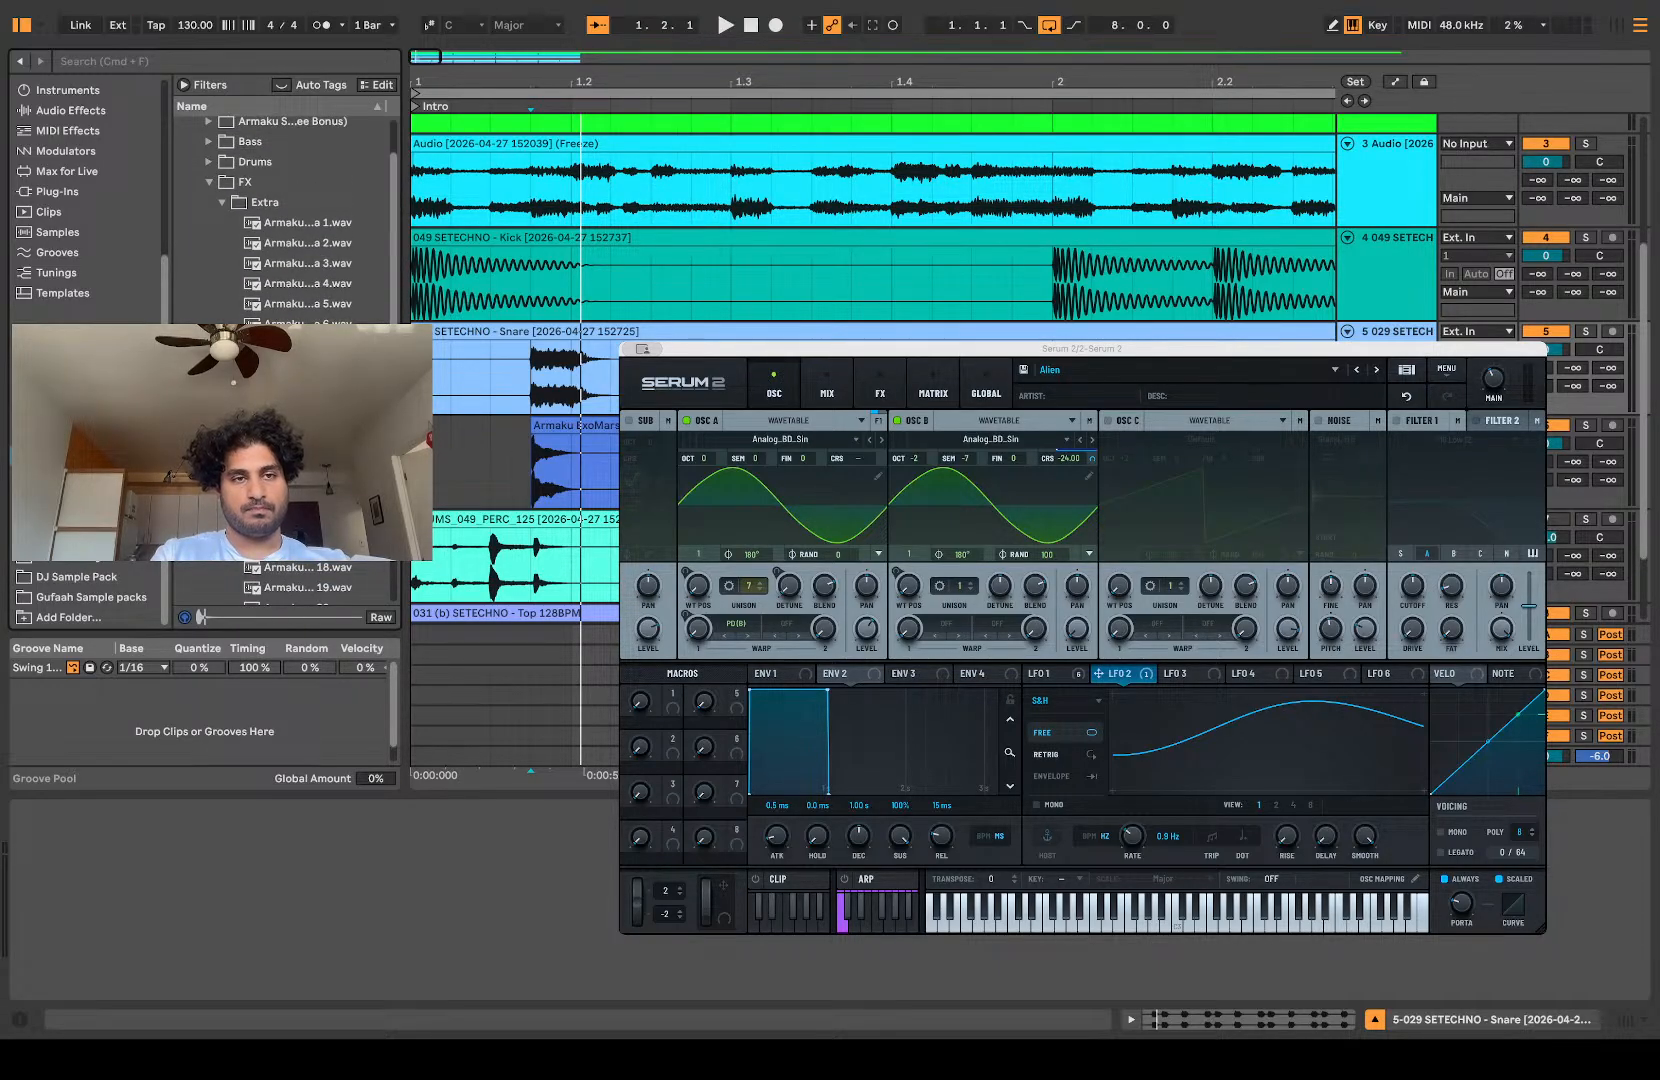
{"action": "left_click", "coordinate": [545, 427]}
{"action": "left_click", "coordinate": [468, 454]}
{"action": "key", "text": "space"}
Step: Replay the opening beat several times to judge the Extra 7 layer against the snare
{"action": "key", "text": "space"}
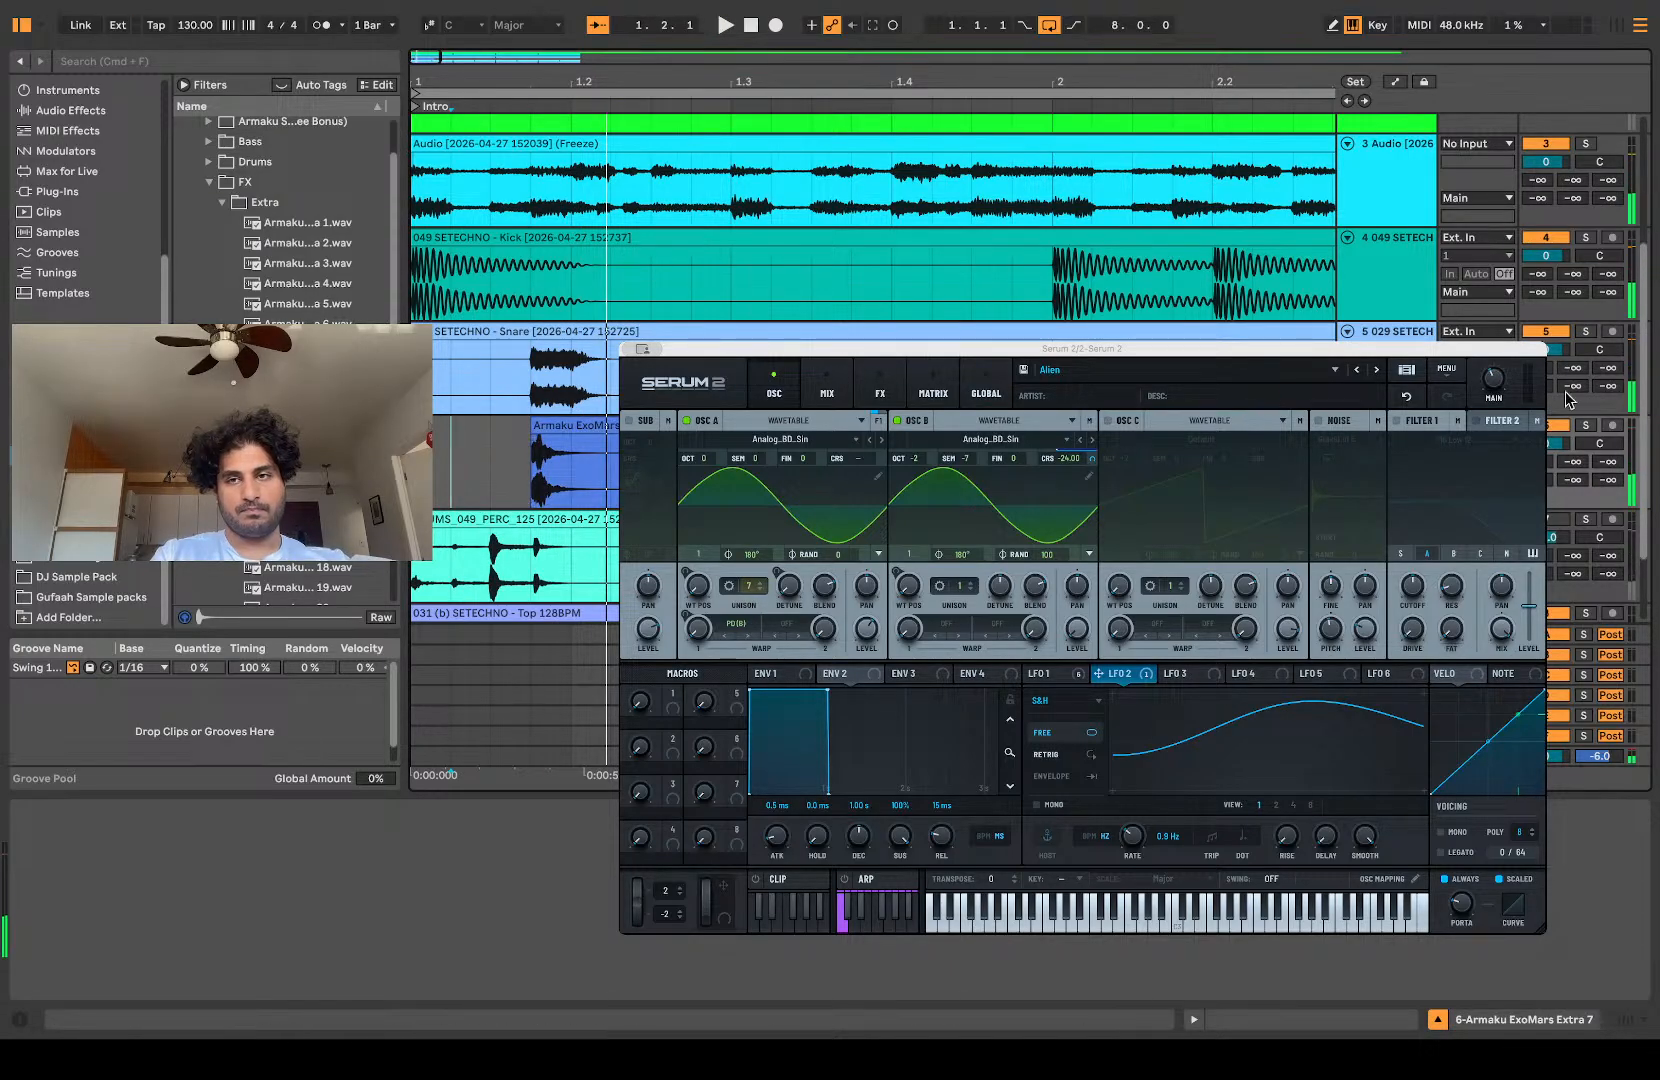
{"action": "key", "text": "space"}
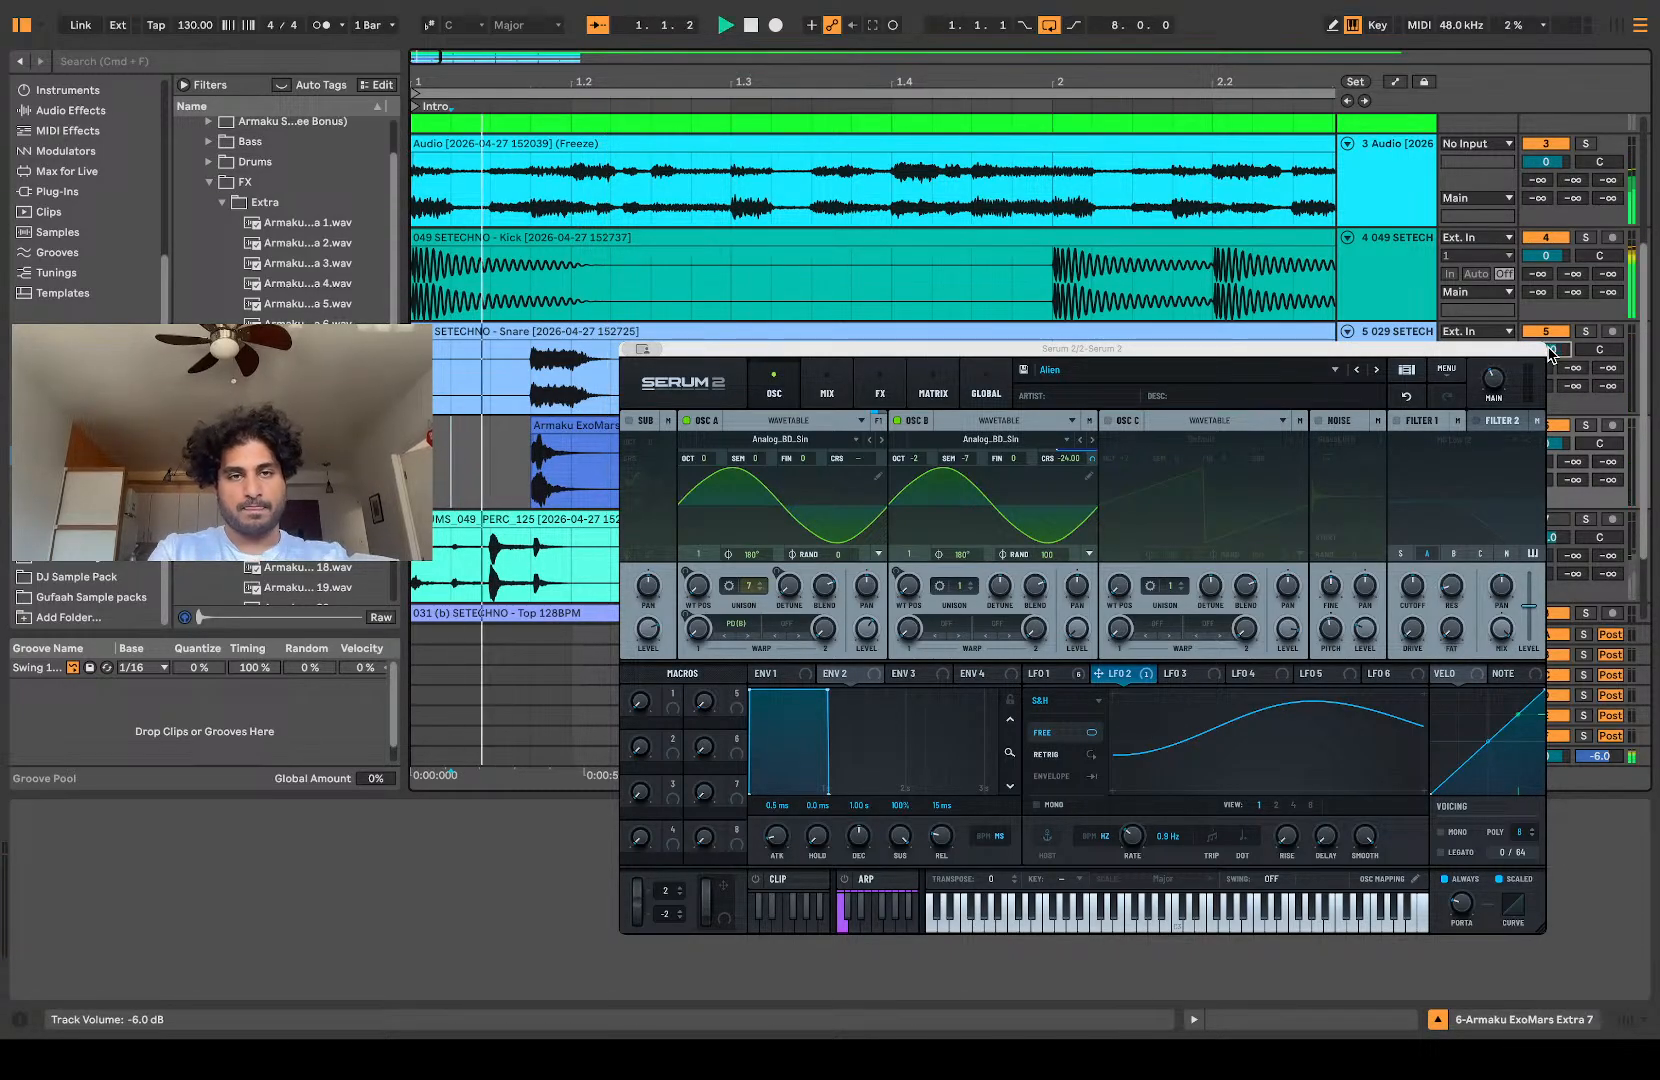
{"action": "key", "text": "space"}
{"action": "key", "text": "space"}
{"action": "key", "text": "space"}
{"action": "key", "text": "space"}
{"action": "key", "text": "space"}
Step: Select the Armaku ExoMars Extra 7 hit in bar 1 and duplicate it repeatedly through the rest of the bar
{"action": "left_click_drag", "start_coordinate": [614, 482], "coordinate": [534, 486]}
{"action": "key", "text": "super+d"}
{"action": "key", "text": "super+d"}
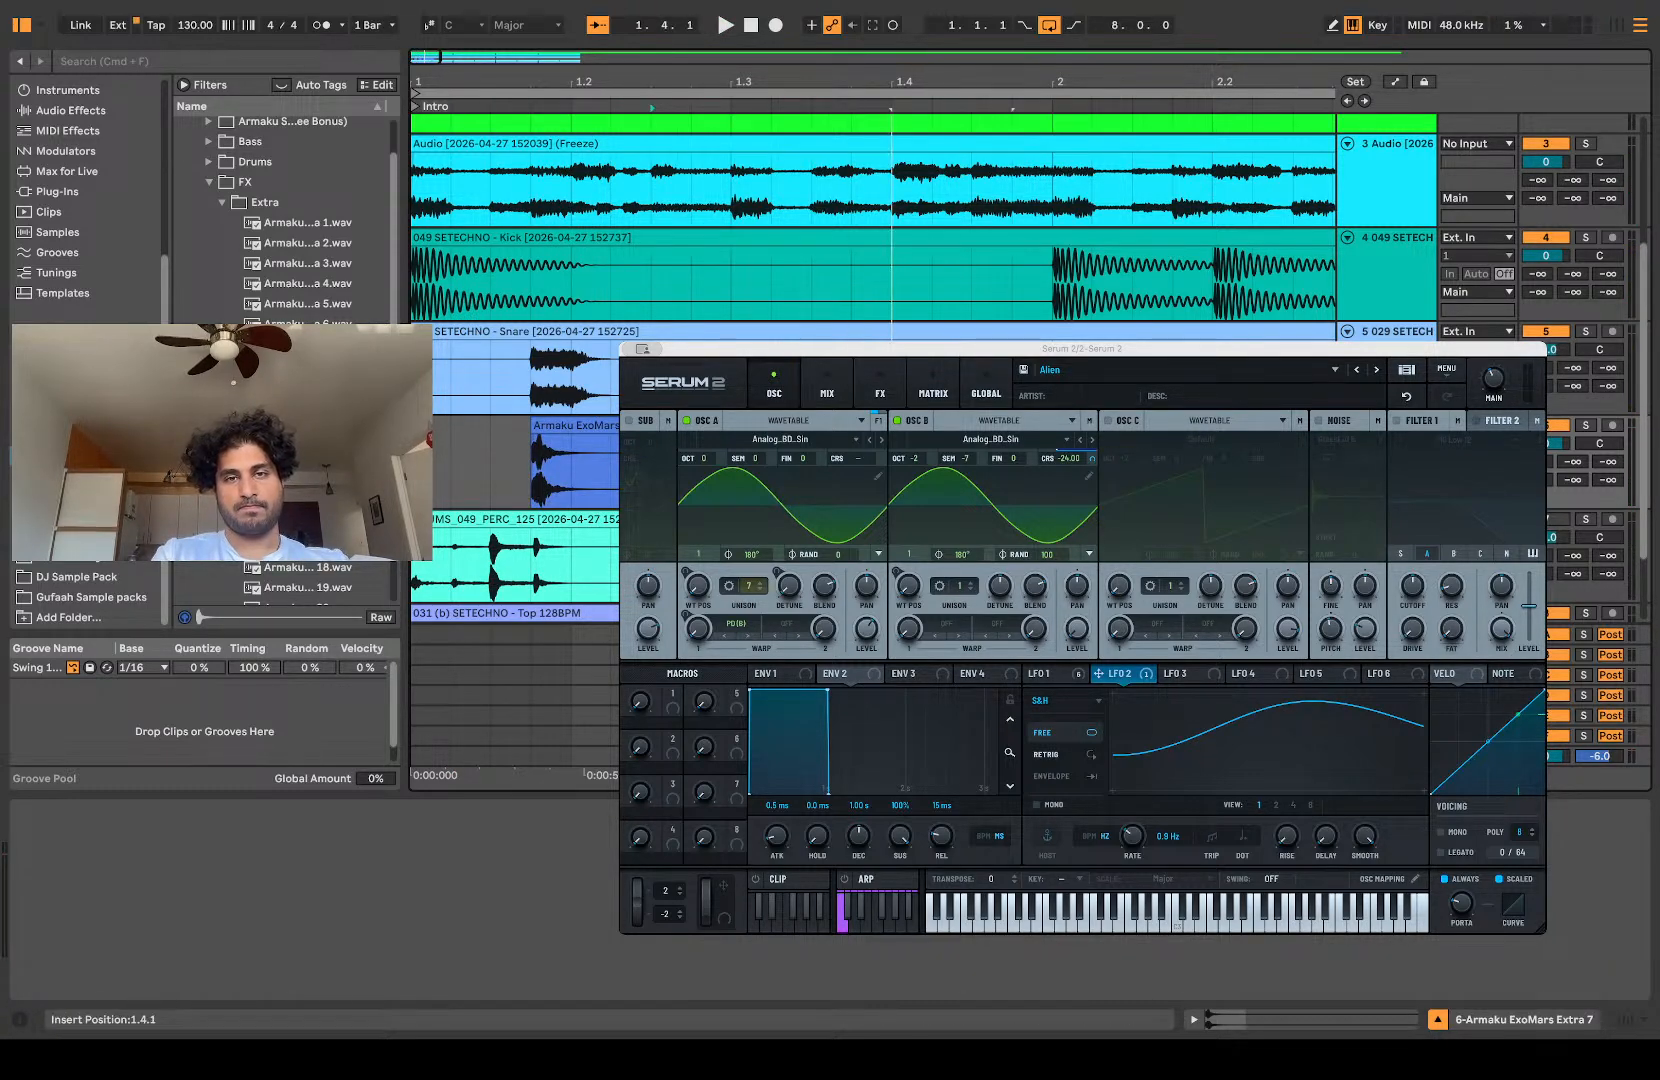
Step: Duplicate the Extra 7 pattern from 1.1.1 to 2.1.1 up to 9.1.1 and play it with the snare track at -12 dB
{"action": "key", "text": "super+d"}
{"action": "left_click_drag", "start_coordinate": [611, 463], "coordinate": [415, 463]}
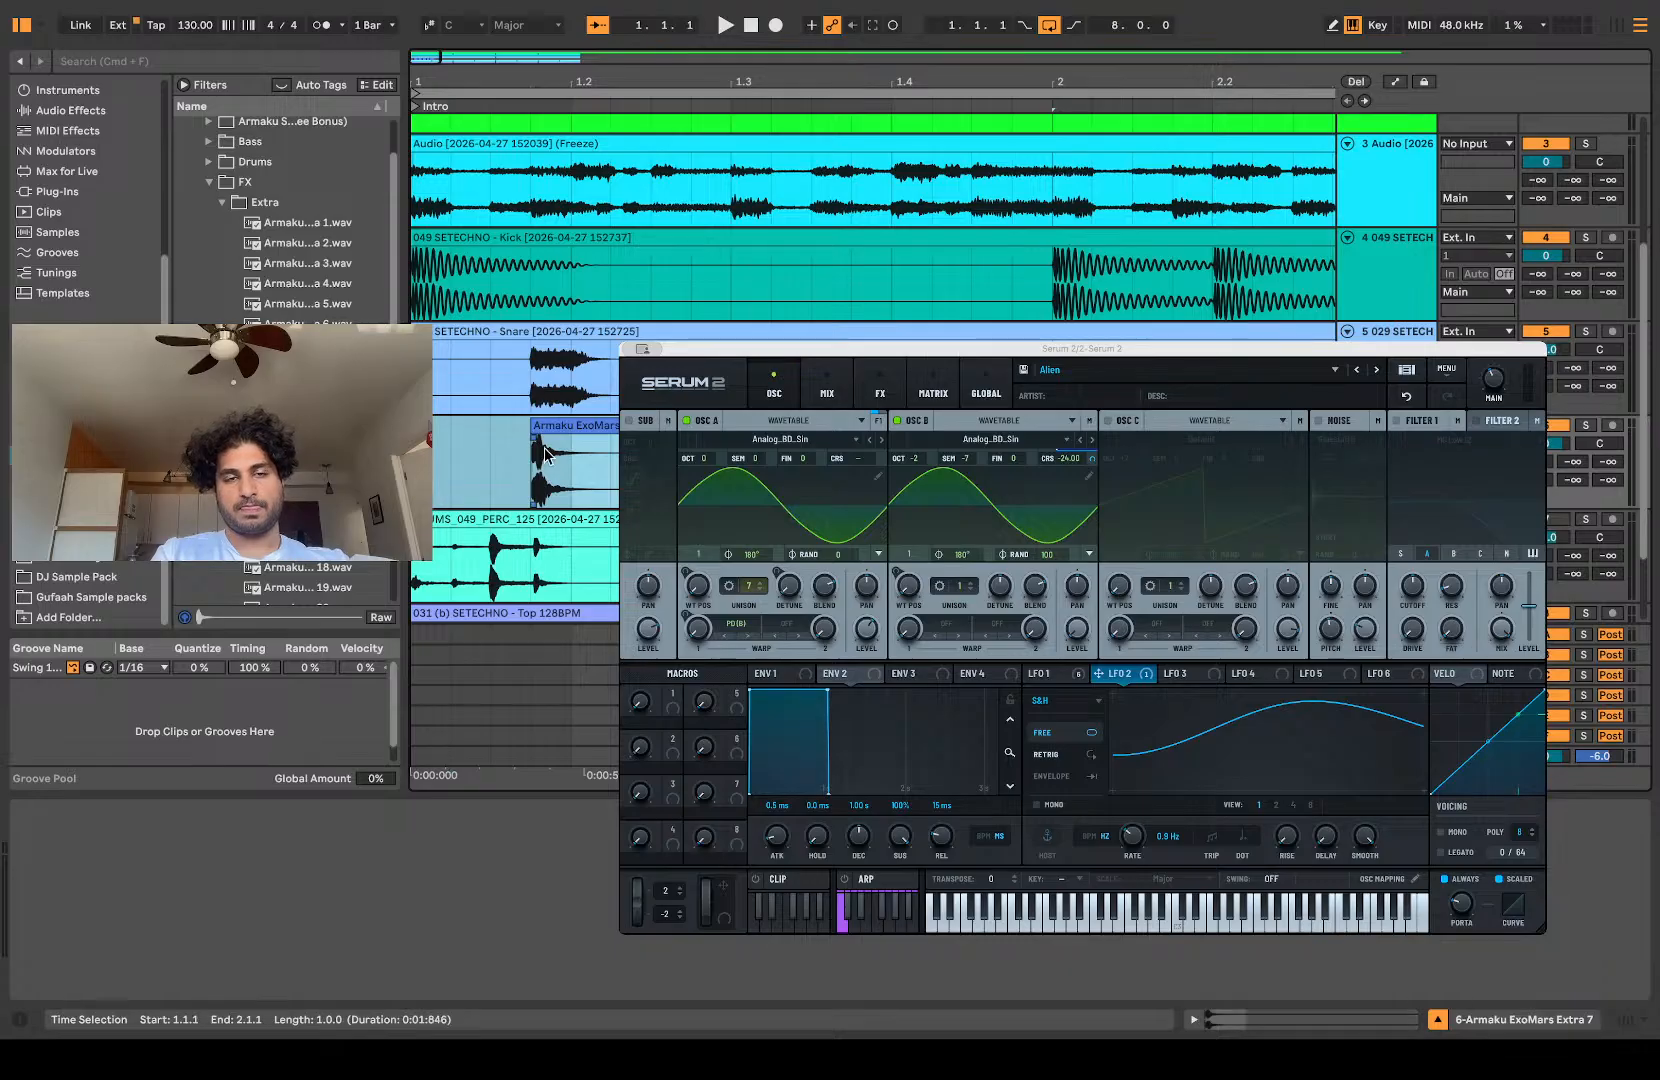
{"action": "scroll", "coordinate": [545, 456], "scroll_direction": "down", "scroll_amount": 5}
{"action": "key", "text": "super+d"}
{"action": "key", "text": "super+d"}
{"action": "key", "text": "super+d"}
{"action": "key", "text": "super+d"}
{"action": "key", "text": "super+d"}
{"action": "key", "text": "super+d"}
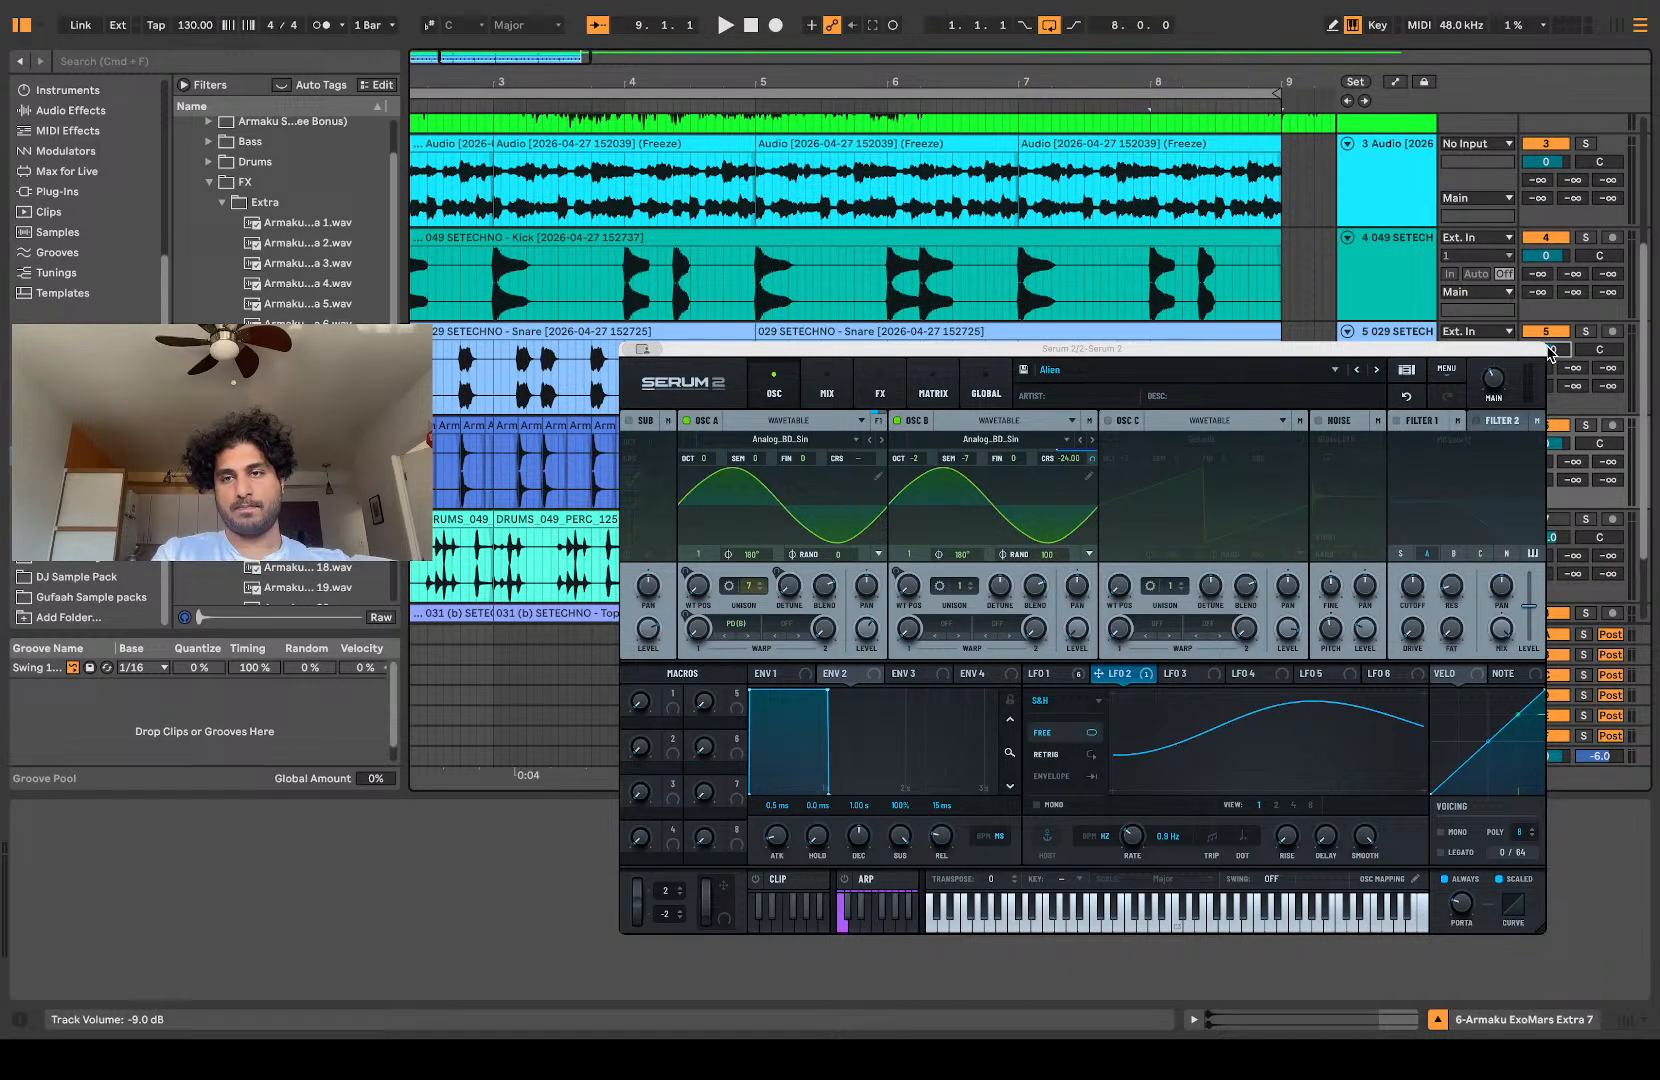
{"action": "key", "text": "space"}
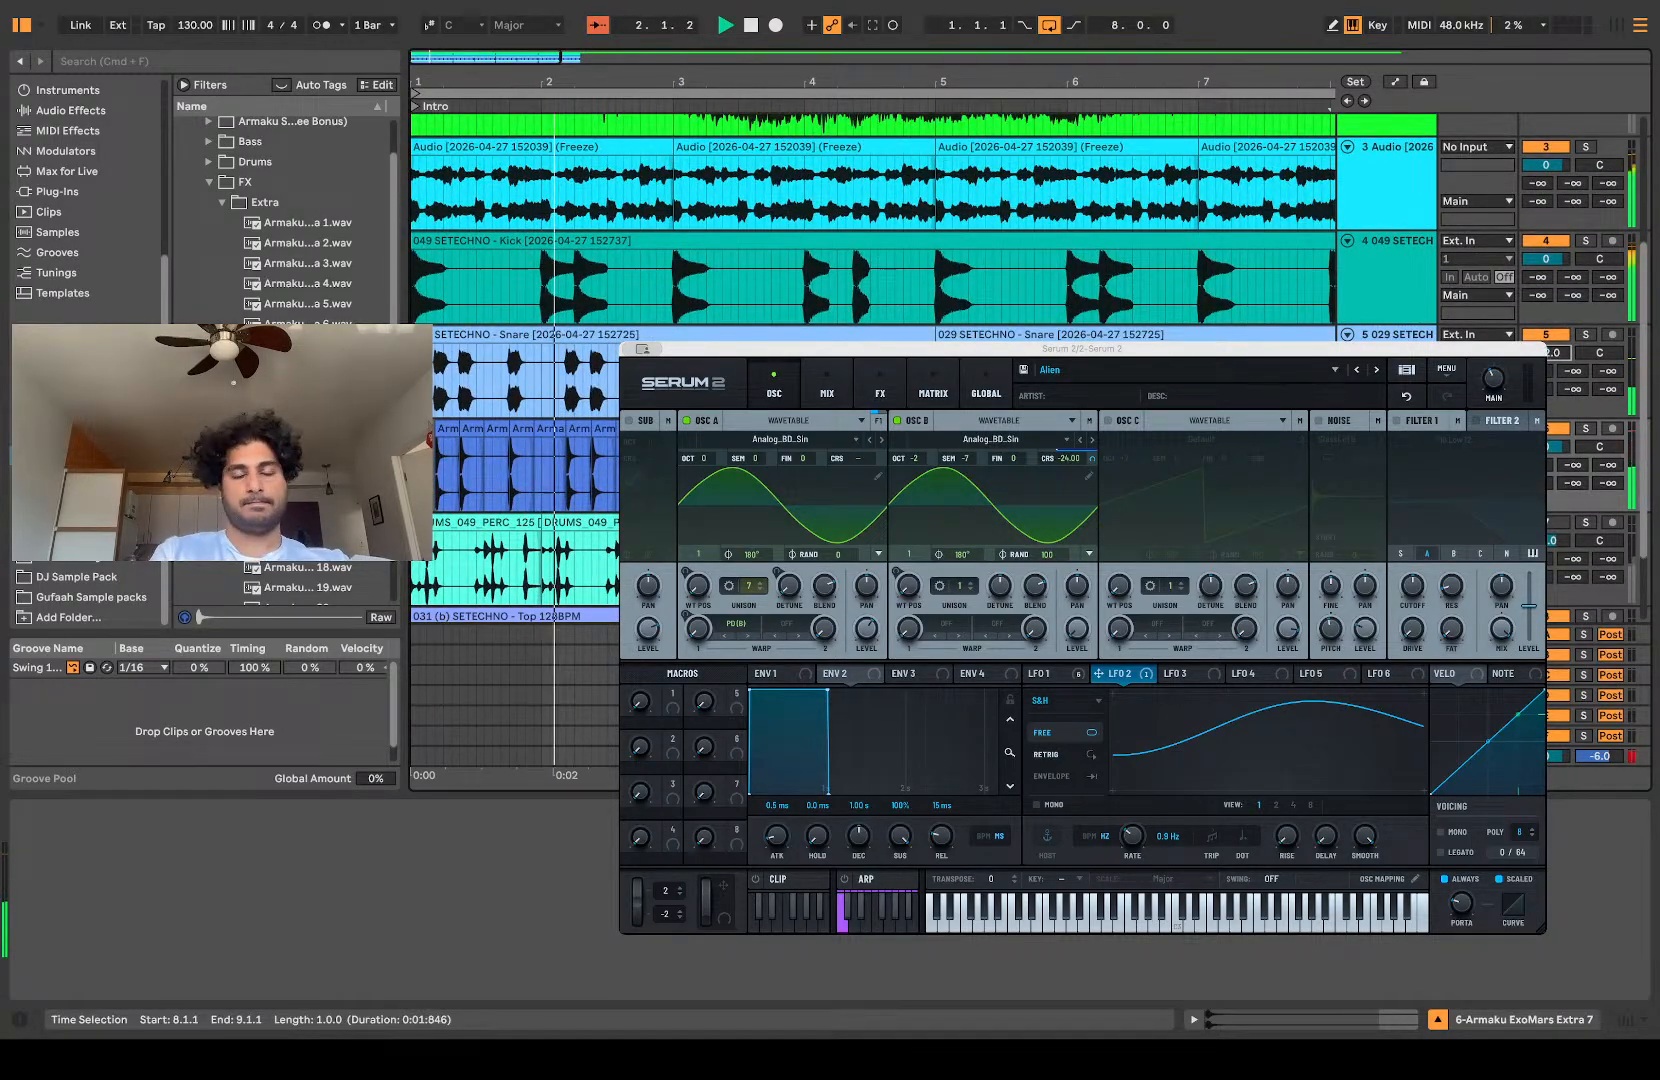
Step: Duplicate the Extra 7 layer's half-bar section at 3.1.1–3.3.1 onto 3.3.1–4.1.1
{"action": "scroll", "coordinate": [777, 220], "scroll_direction": "up", "scroll_amount": 4}
{"action": "scroll", "coordinate": [777, 220], "scroll_direction": "left", "scroll_amount": 4}
{"action": "scroll", "coordinate": [765, 225], "scroll_direction": "up", "scroll_amount": 3}
{"action": "scroll", "coordinate": [765, 225], "scroll_direction": "right", "scroll_amount": 4}
{"action": "left_click", "coordinate": [855, 218]}
{"action": "key", "text": "super+v"}
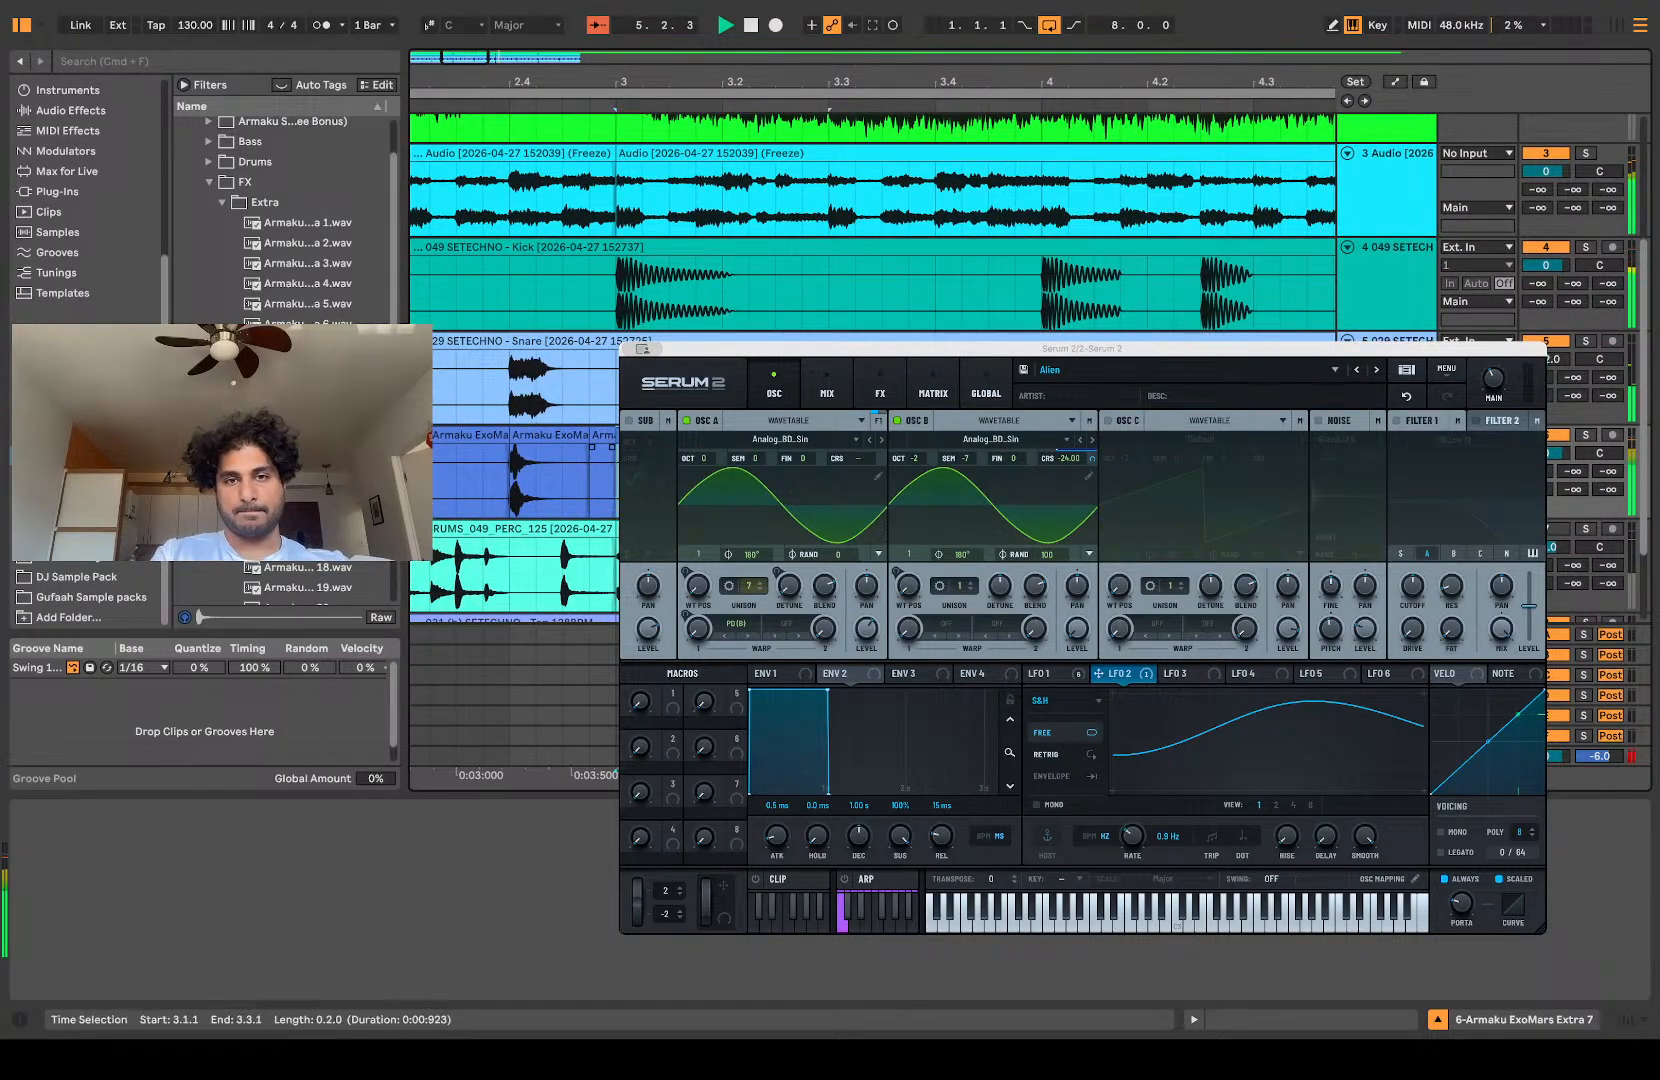
{"action": "key", "text": "super+d"}
{"action": "scroll", "coordinate": [870, 300], "scroll_direction": "down", "scroll_amount": 2}
{"action": "scroll", "coordinate": [870, 300], "scroll_direction": "right", "scroll_amount": 12}
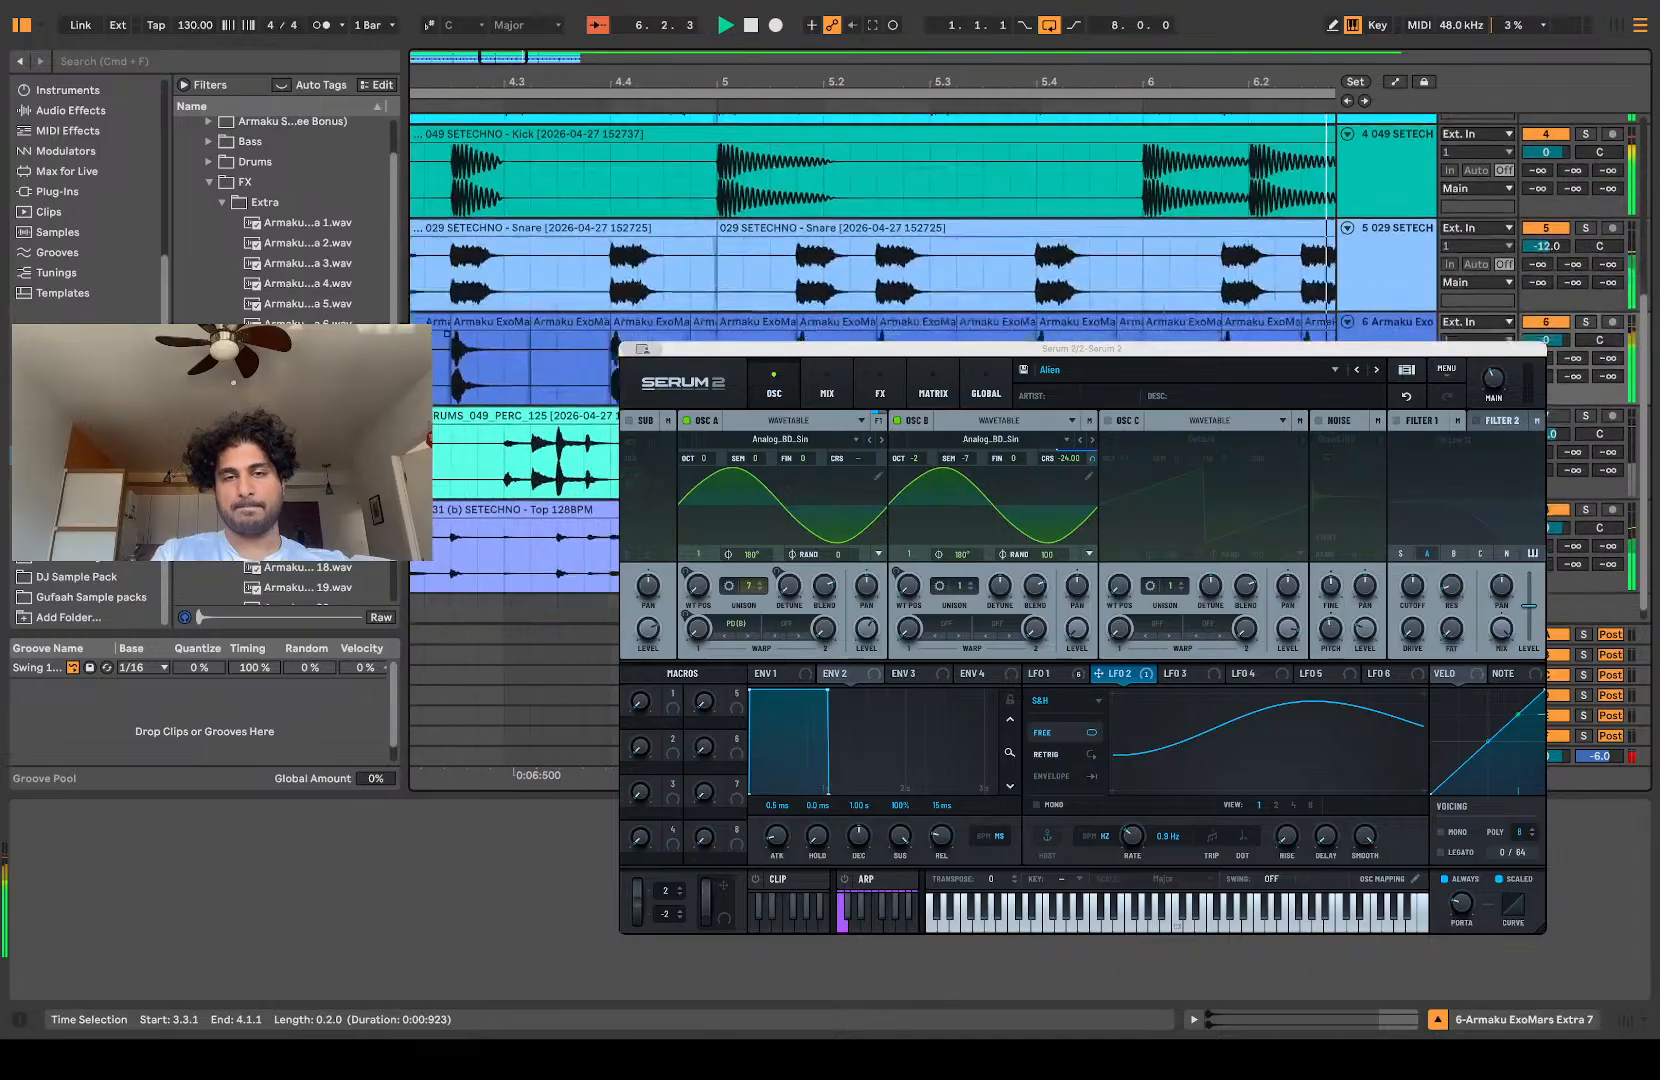
Step: Select the Extra 7 layer from 4.1.1 to 4.3.1 and duplicate it onto 4.3.1–5.1.1
{"action": "scroll", "coordinate": [870, 300], "scroll_direction": "up", "scroll_amount": 1}
{"action": "scroll", "coordinate": [870, 230], "scroll_direction": "right", "scroll_amount": 8}
{"action": "scroll", "coordinate": [870, 230], "scroll_direction": "up", "scroll_amount": 1}
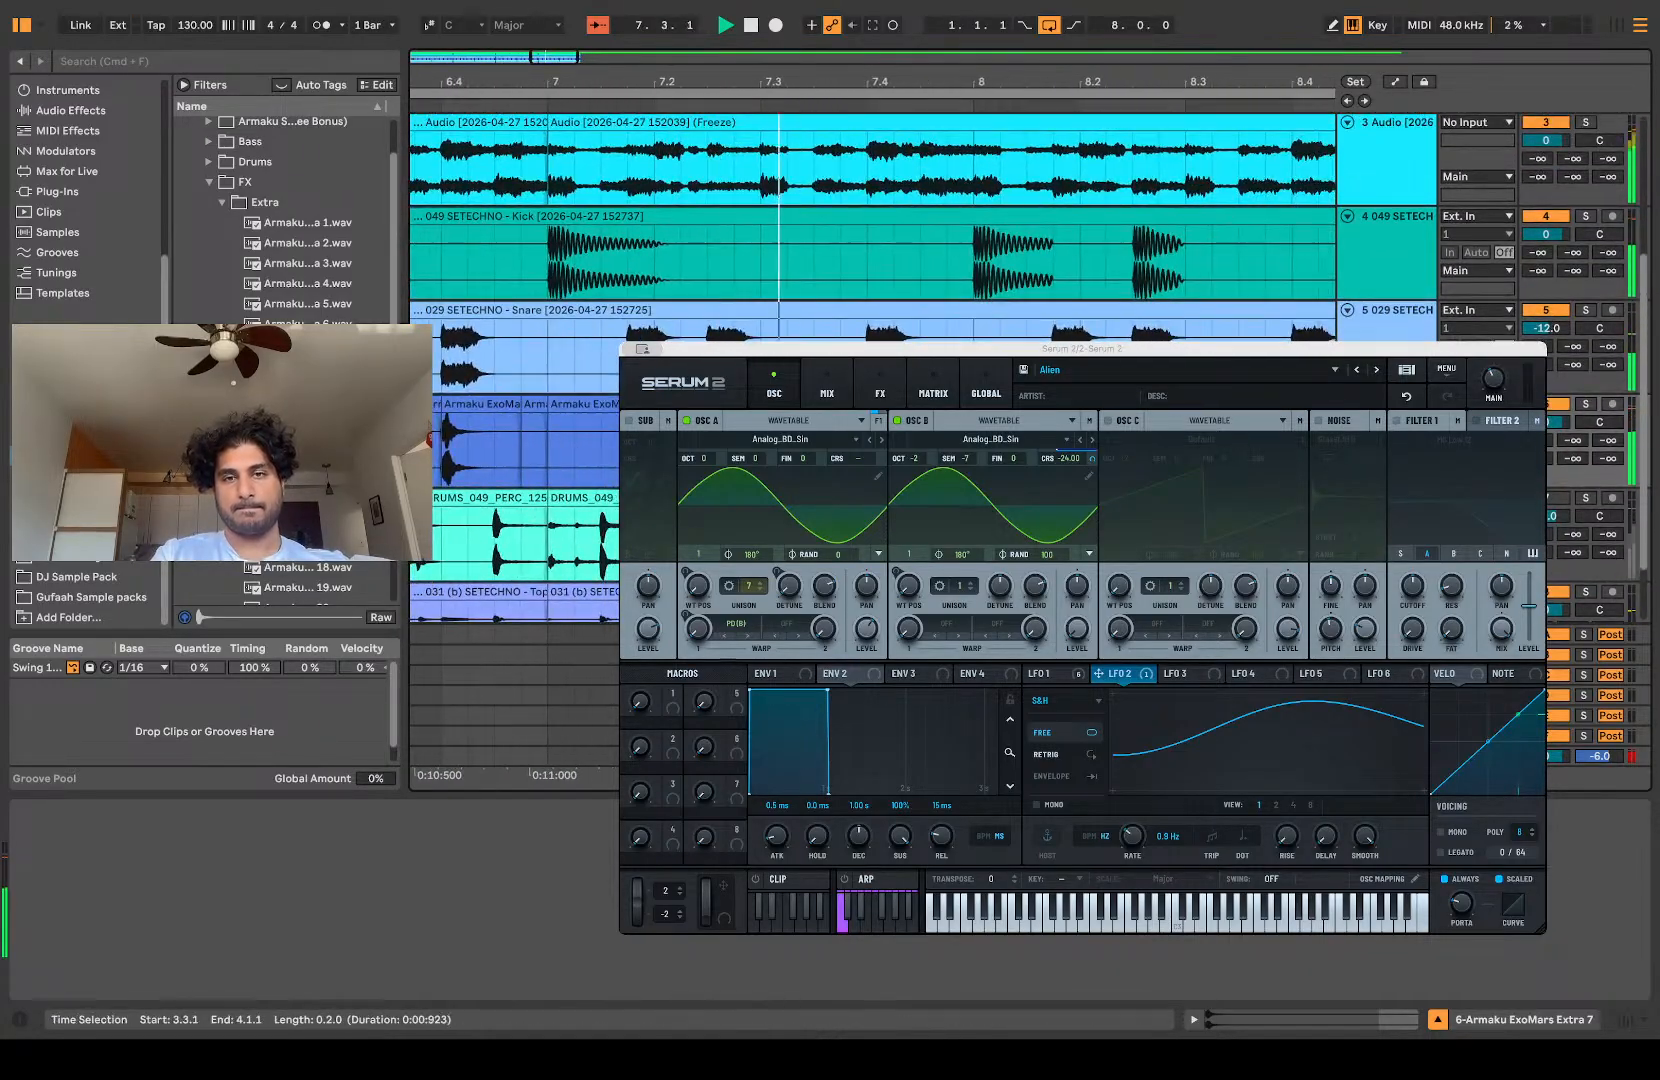
{"action": "scroll", "coordinate": [870, 230], "scroll_direction": "right", "scroll_amount": 5}
{"action": "scroll", "coordinate": [870, 230], "scroll_direction": "down", "scroll_amount": 1}
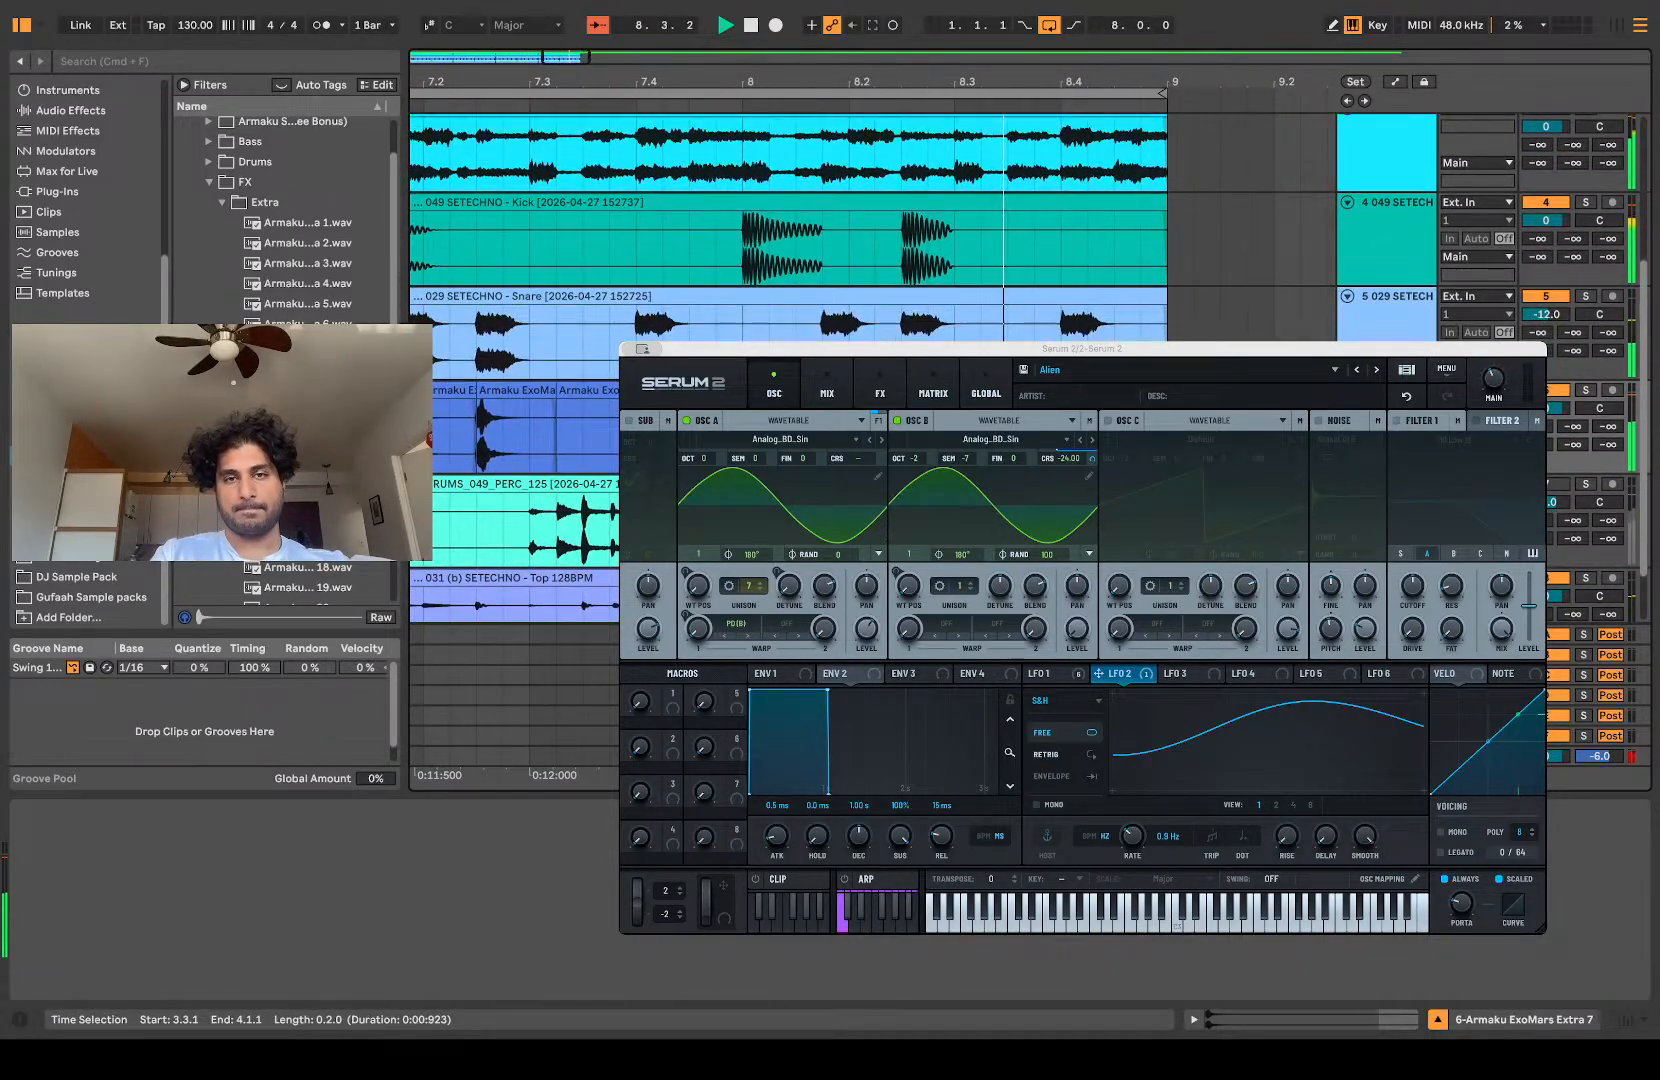
{"action": "scroll", "coordinate": [870, 230], "scroll_direction": "left", "scroll_amount": 15}
{"action": "scroll", "coordinate": [870, 230], "scroll_direction": "down", "scroll_amount": 8}
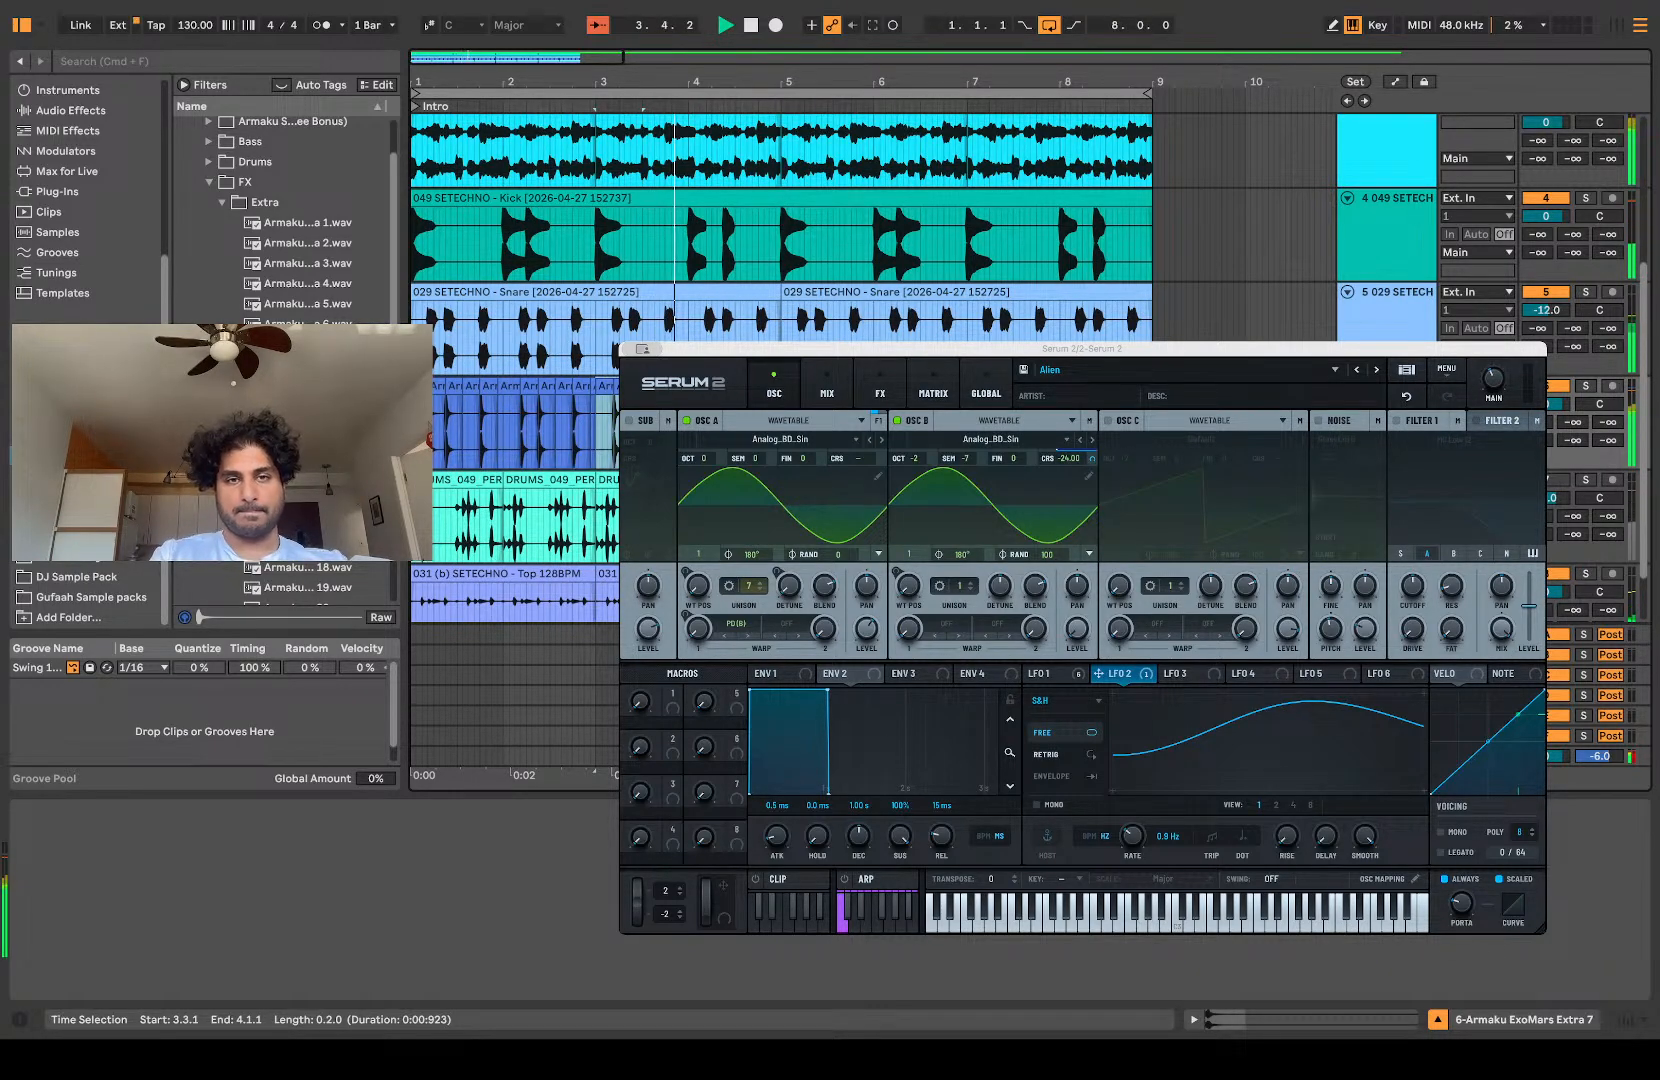
{"action": "scroll", "coordinate": [777, 198], "scroll_direction": "up", "scroll_amount": 5}
{"action": "left_click_drag", "start_coordinate": [853, 432], "coordinate": [1030, 432]}
{"action": "scroll", "coordinate": [873, 240], "scroll_direction": "right", "scroll_amount": 2}
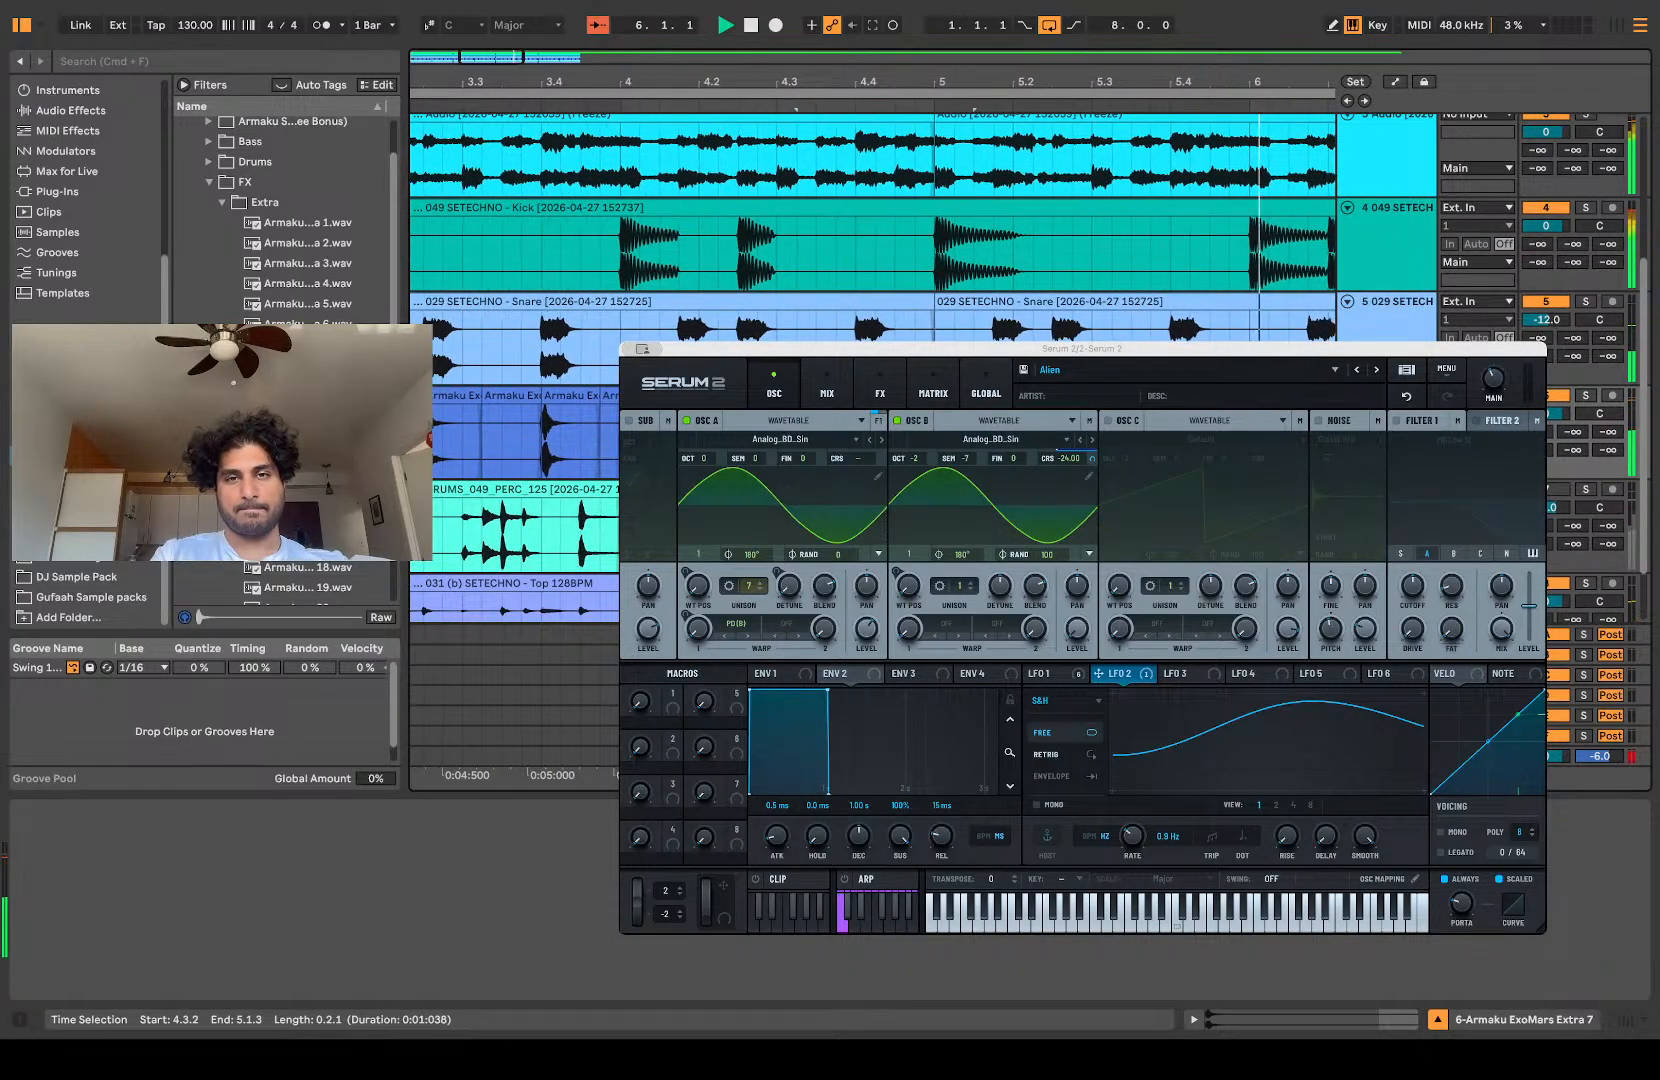
{"action": "left_click_drag", "start_coordinate": [621, 432], "coordinate": [739, 432]}
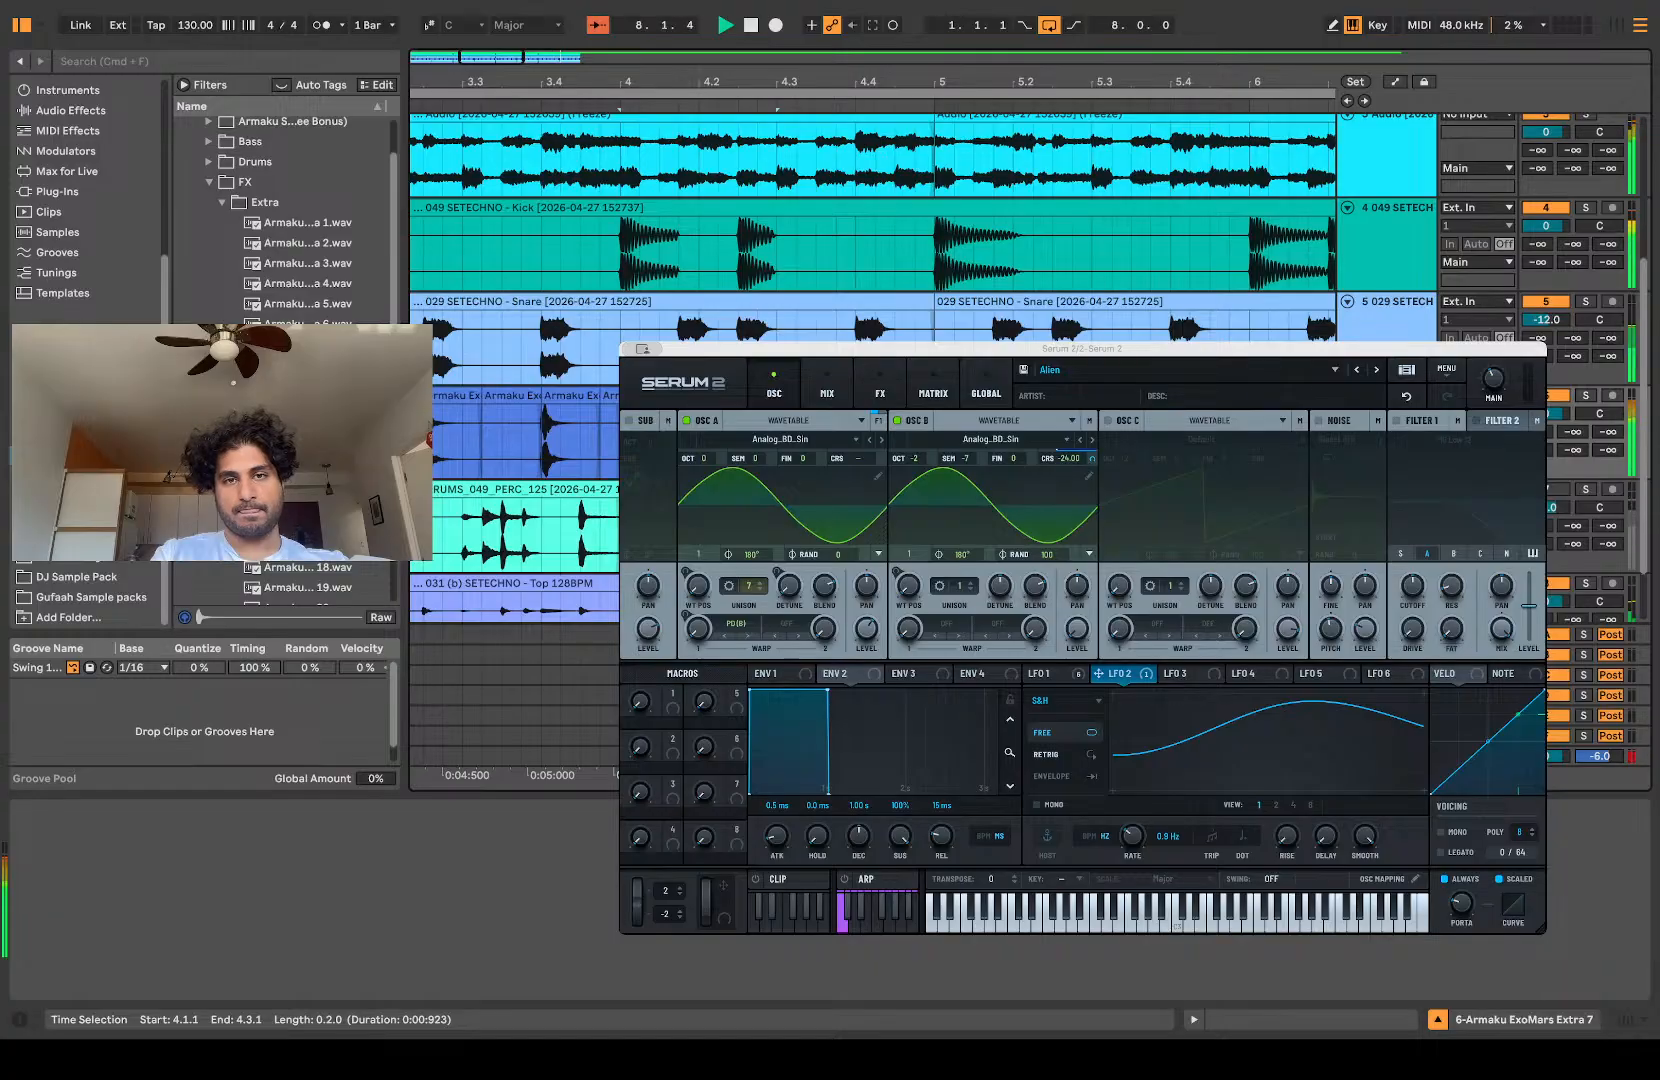
{"action": "scroll", "coordinate": [780, 240], "scroll_direction": "right", "scroll_amount": 12}
{"action": "scroll", "coordinate": [780, 240], "scroll_direction": "down", "scroll_amount": 2}
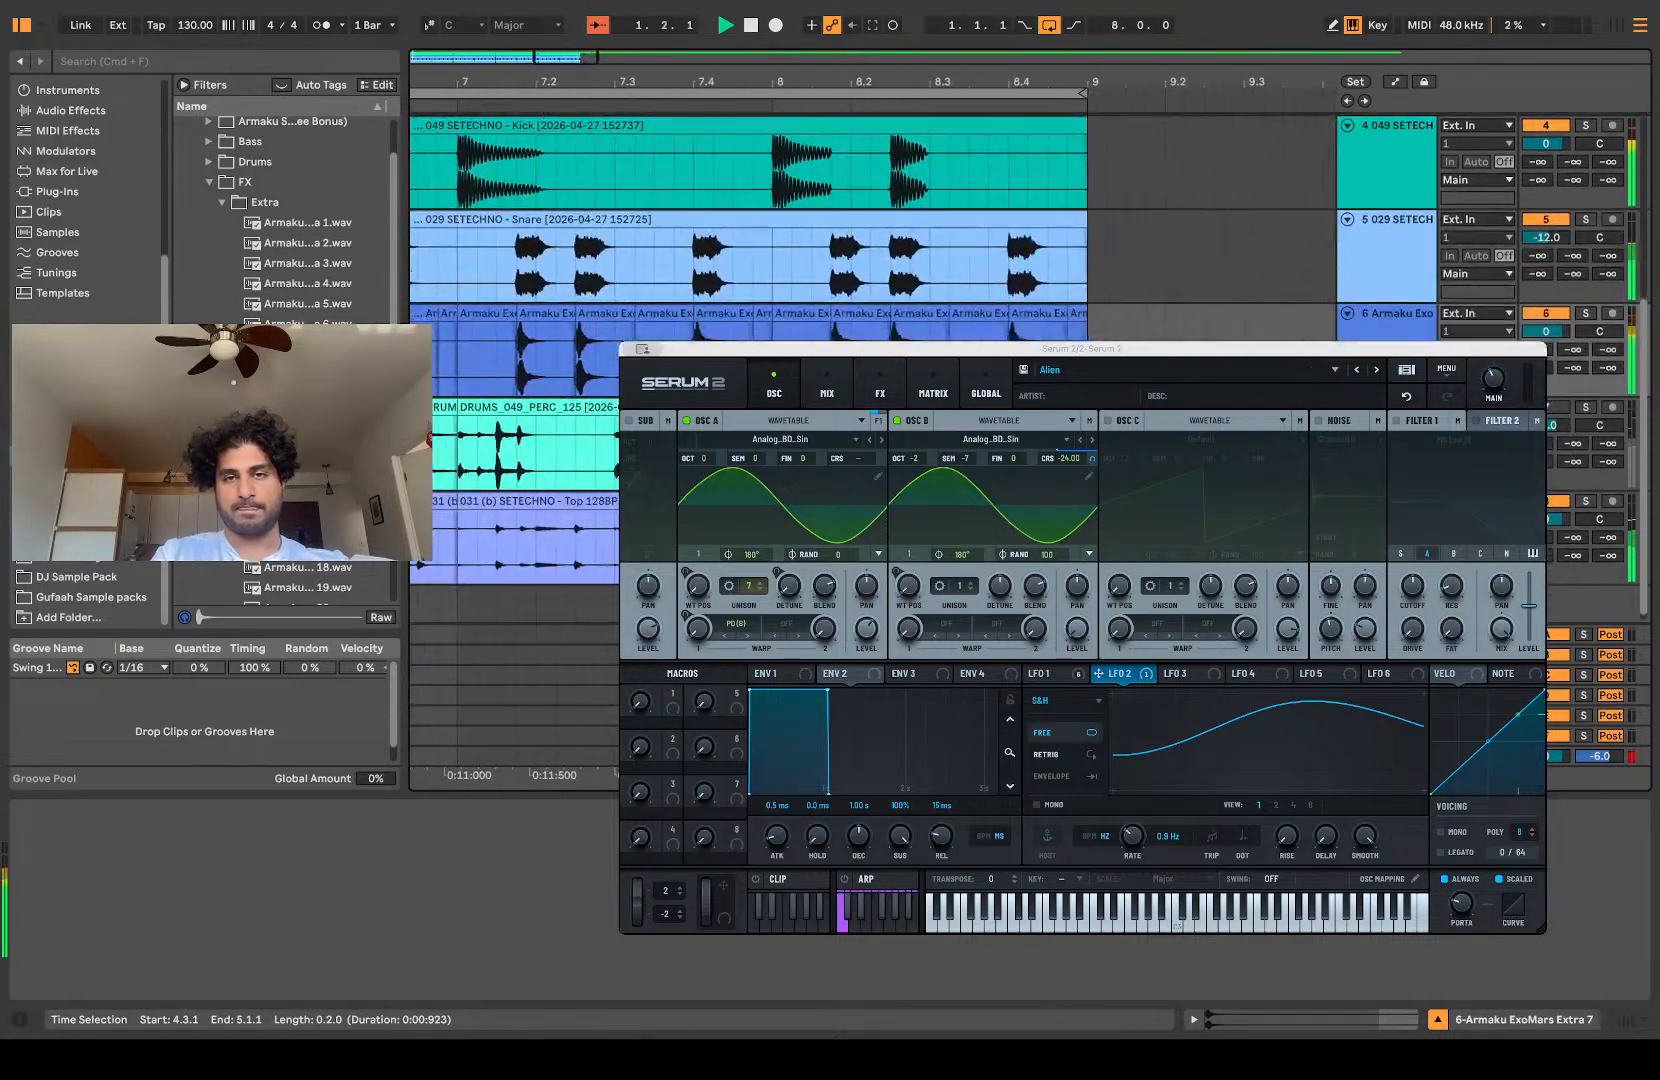
Step: Duplicate the Extra 7 layer's section at 8.1.1–8.3.1 onto 8.3.1–9.1.1
{"action": "left_click", "coordinate": [638, 332]}
{"action": "left_click_drag", "start_coordinate": [640, 326], "coordinate": [816, 326]}
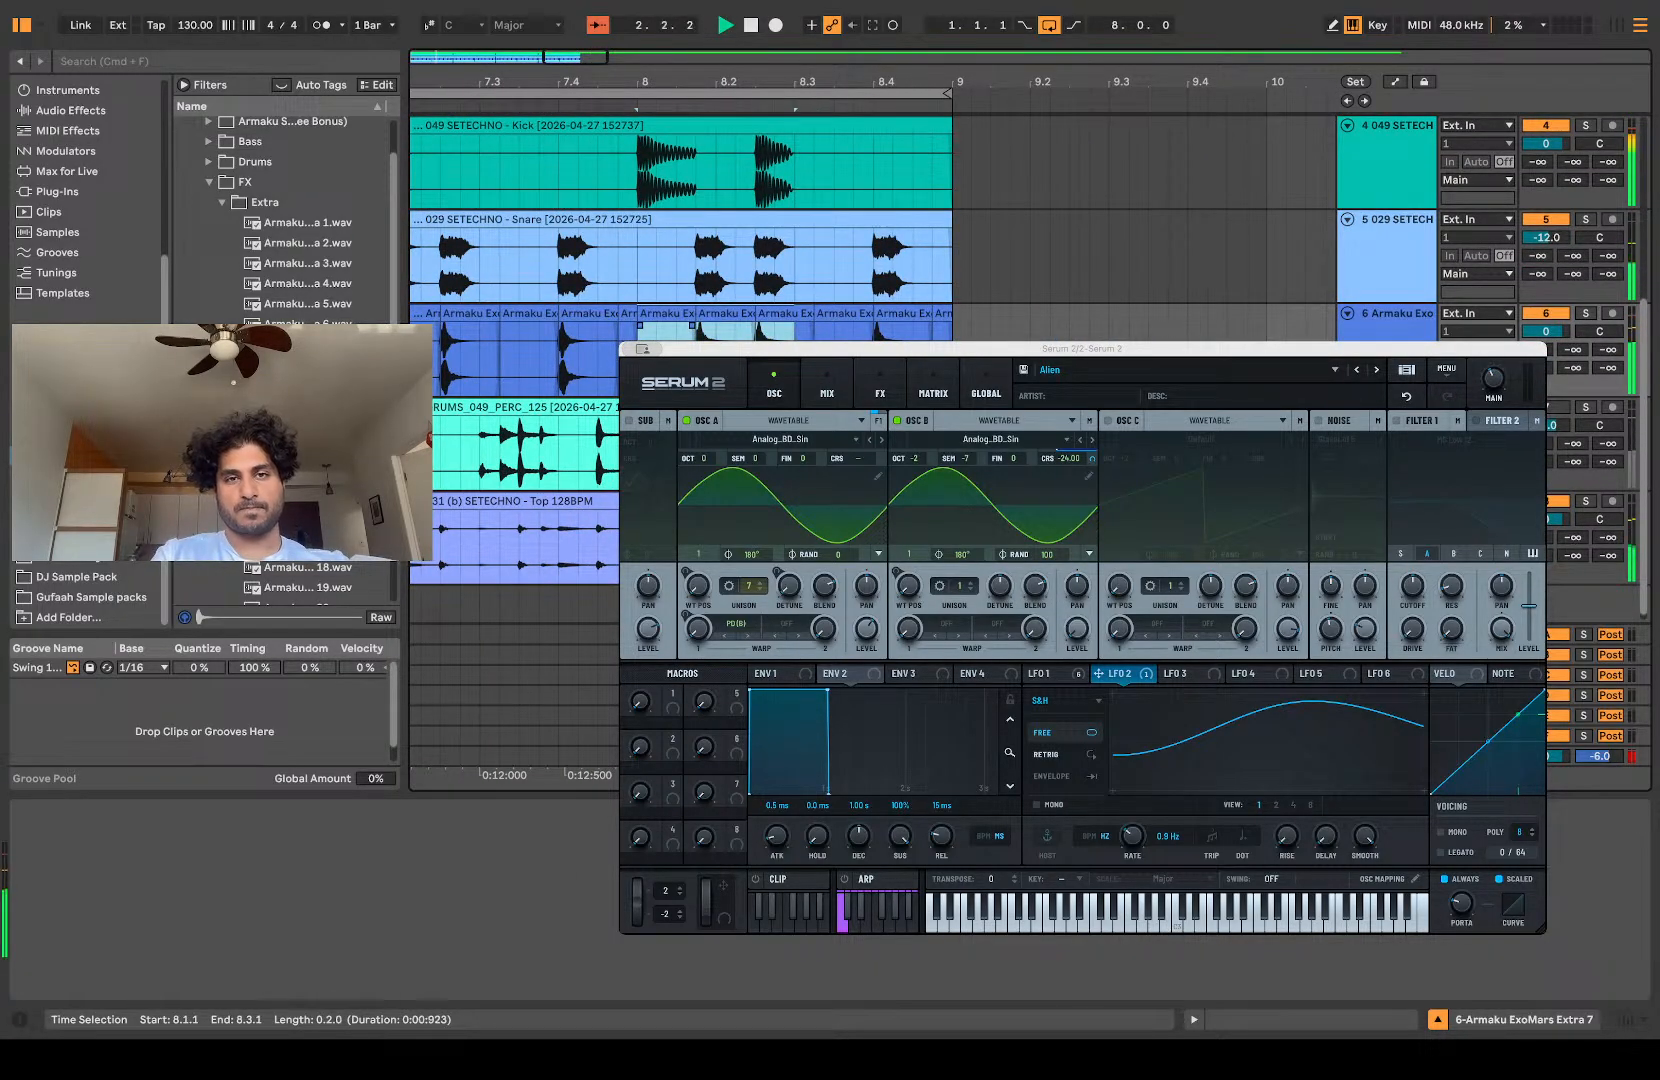
{"action": "key", "text": "super+d"}
{"action": "scroll", "coordinate": [870, 240], "scroll_direction": "down", "scroll_amount": 6}
{"action": "scroll", "coordinate": [870, 240], "scroll_direction": "up", "scroll_amount": 5}
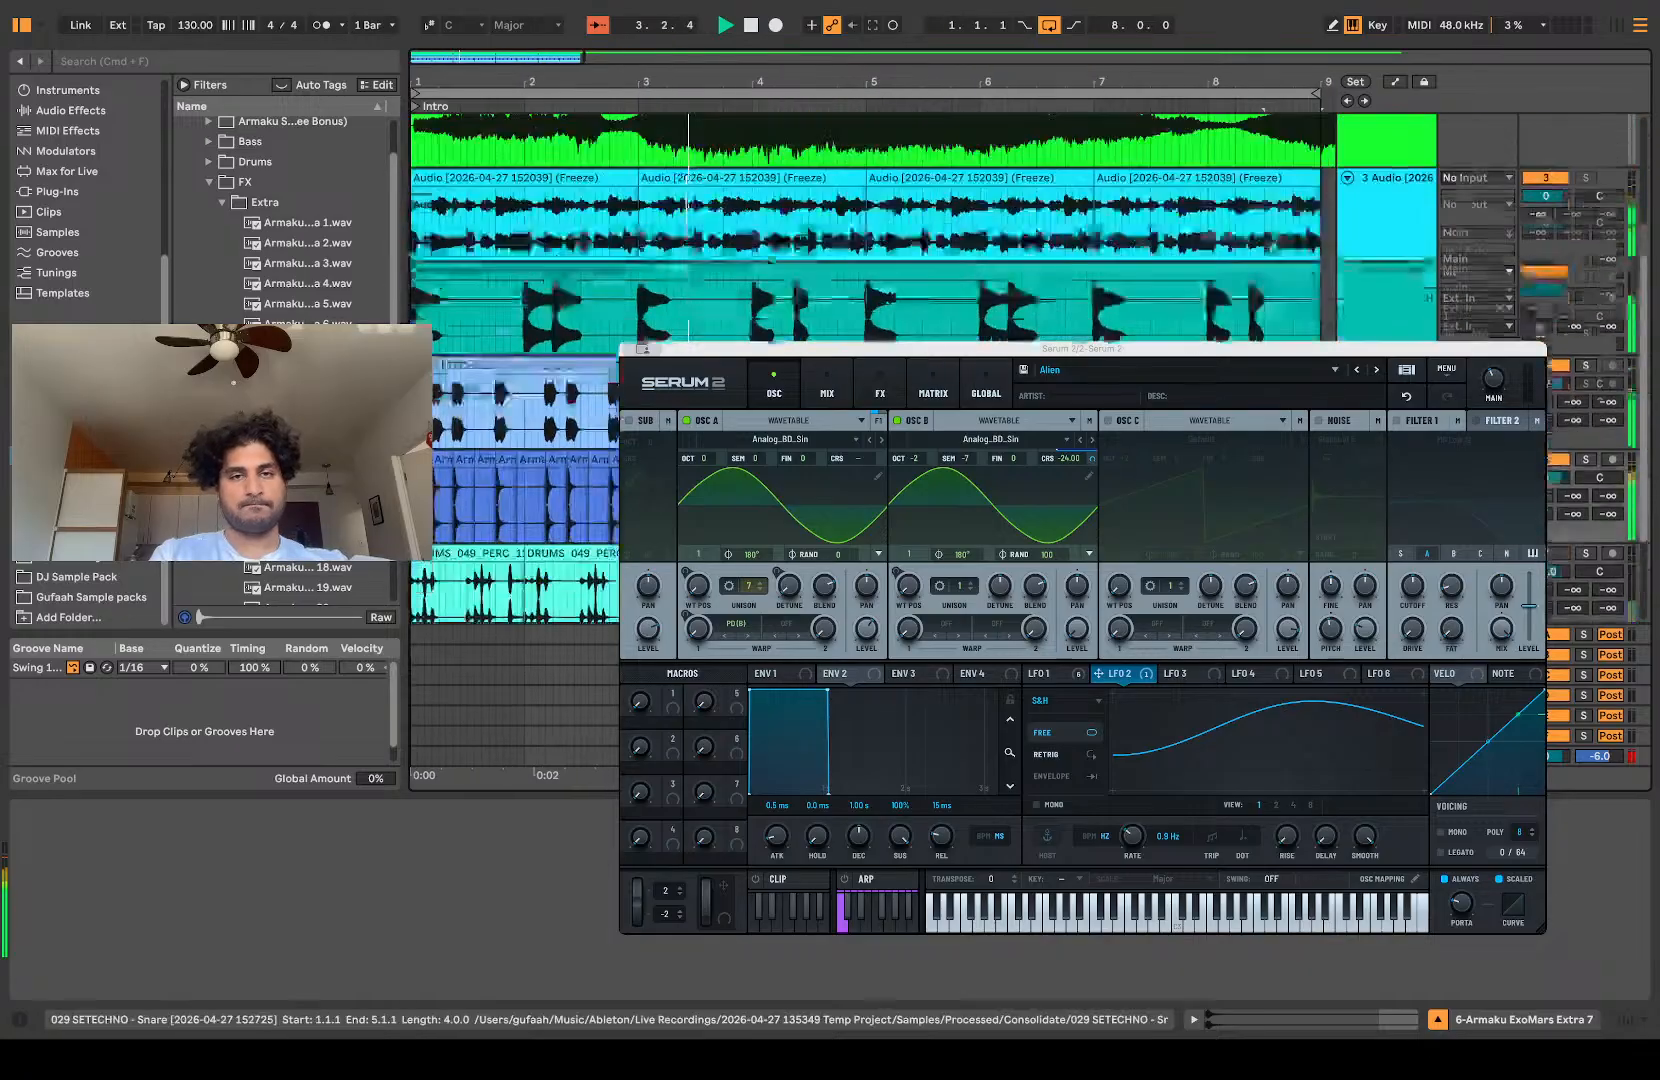
{"action": "scroll", "coordinate": [870, 240], "scroll_direction": "down", "scroll_amount": 4}
{"action": "scroll", "coordinate": [870, 240], "scroll_direction": "down", "scroll_amount": 1}
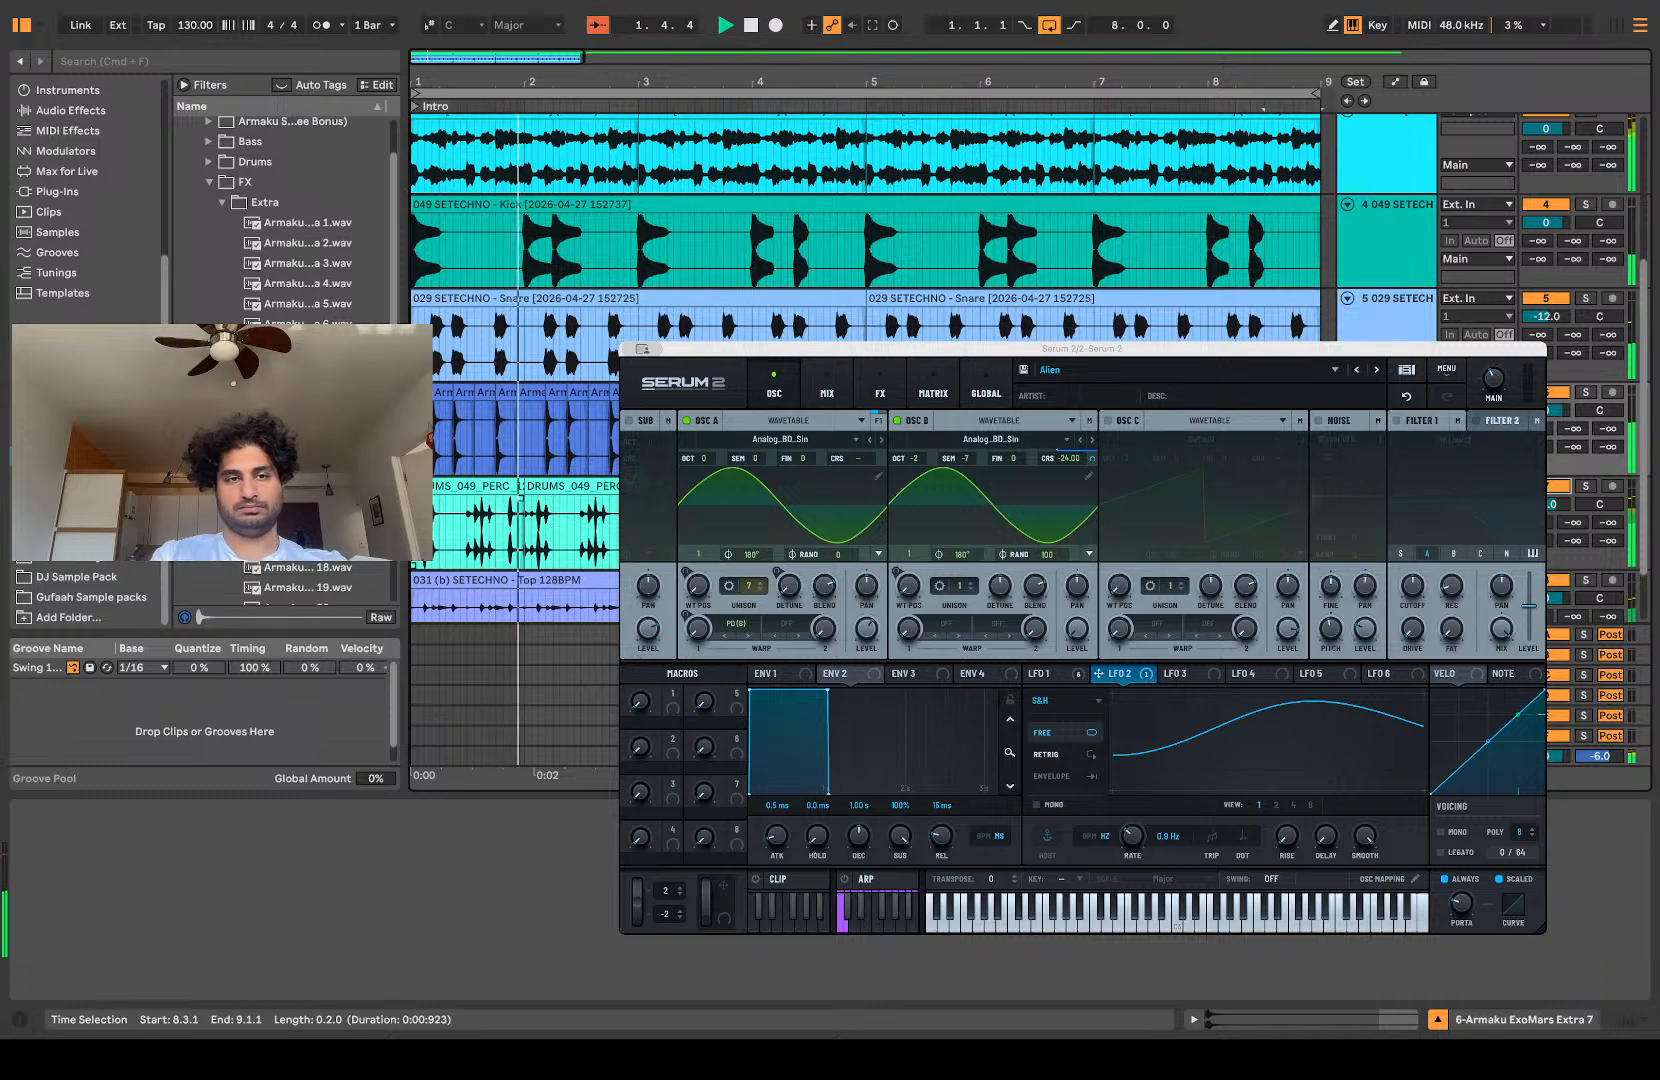
Step: Cut the DRUMS_049_PERC_125 percussion down to a short section in bar 1 and duplicate that one-bar pattern up to 9.1.1
{"action": "left_click_drag", "start_coordinate": [461, 525], "coordinate": [1271, 545]}
{"action": "key", "text": "Delete"}
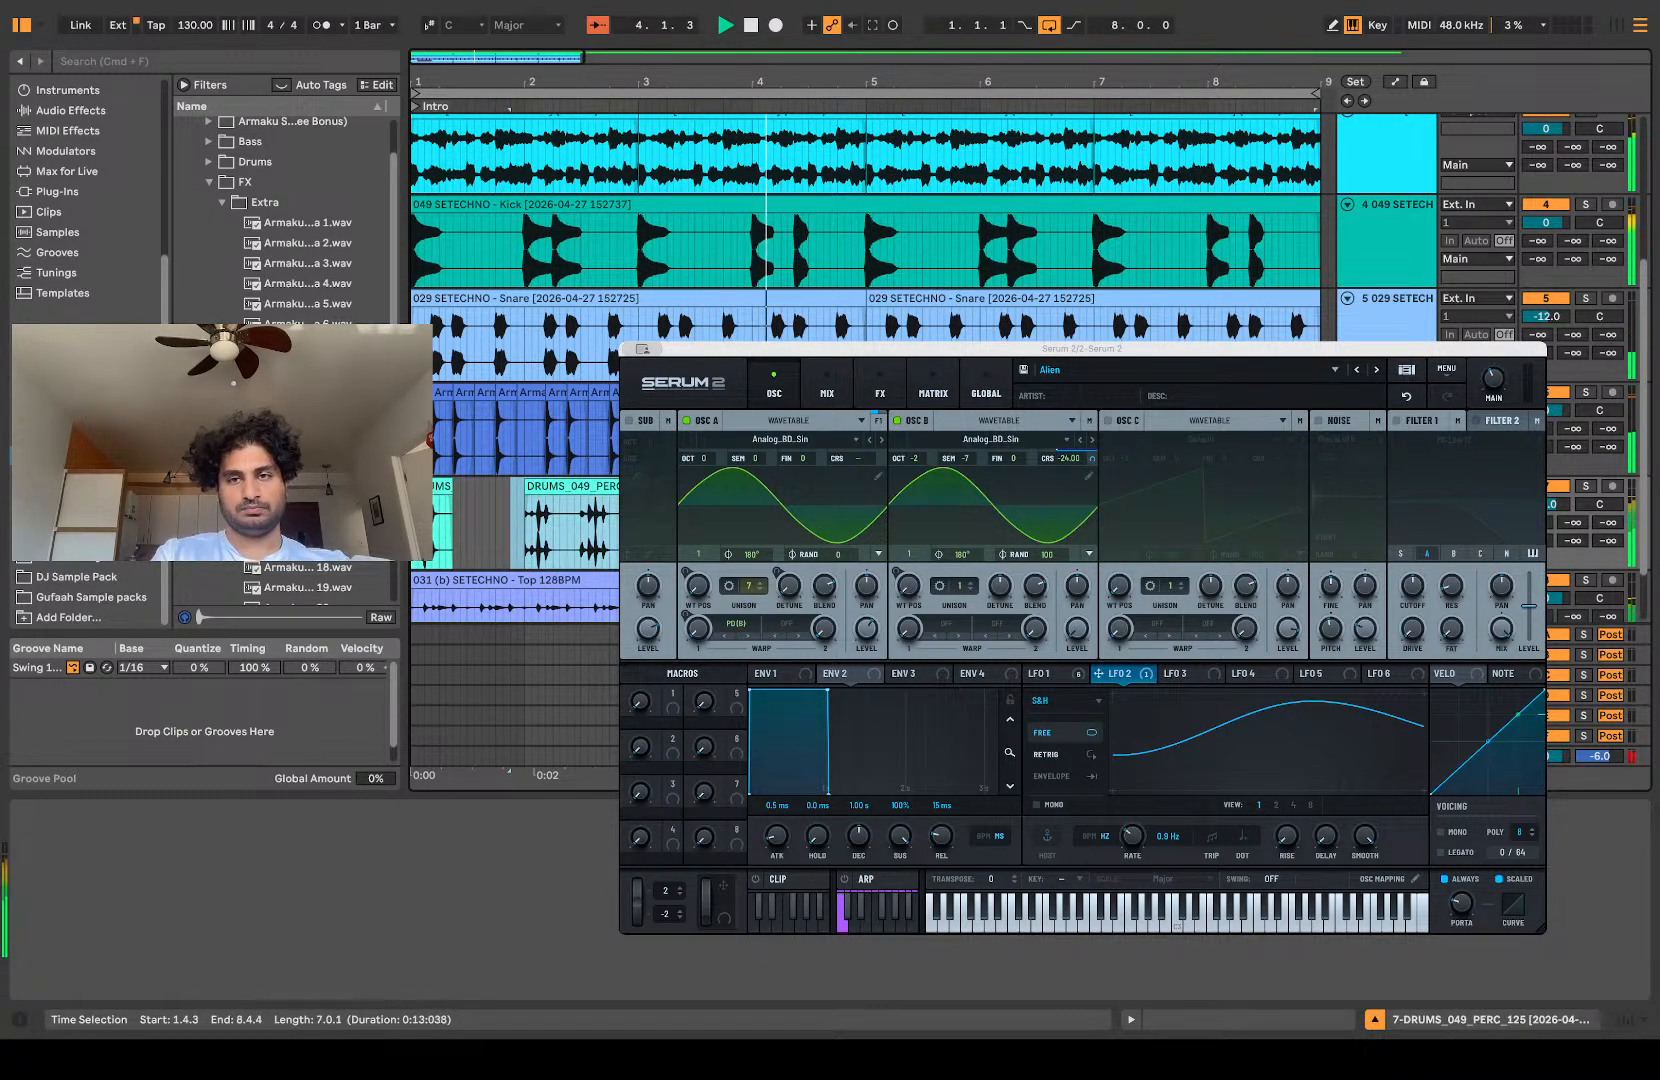
{"action": "key", "text": "Delete"}
{"action": "left_click_drag", "start_coordinate": [527, 533], "coordinate": [358, 560]}
{"action": "key", "text": "super+d"}
{"action": "key", "text": "super+d"}
{"action": "key", "text": "super+d"}
{"action": "key", "text": "super+d"}
{"action": "key", "text": "super+d"}
{"action": "key", "text": "super+d"}
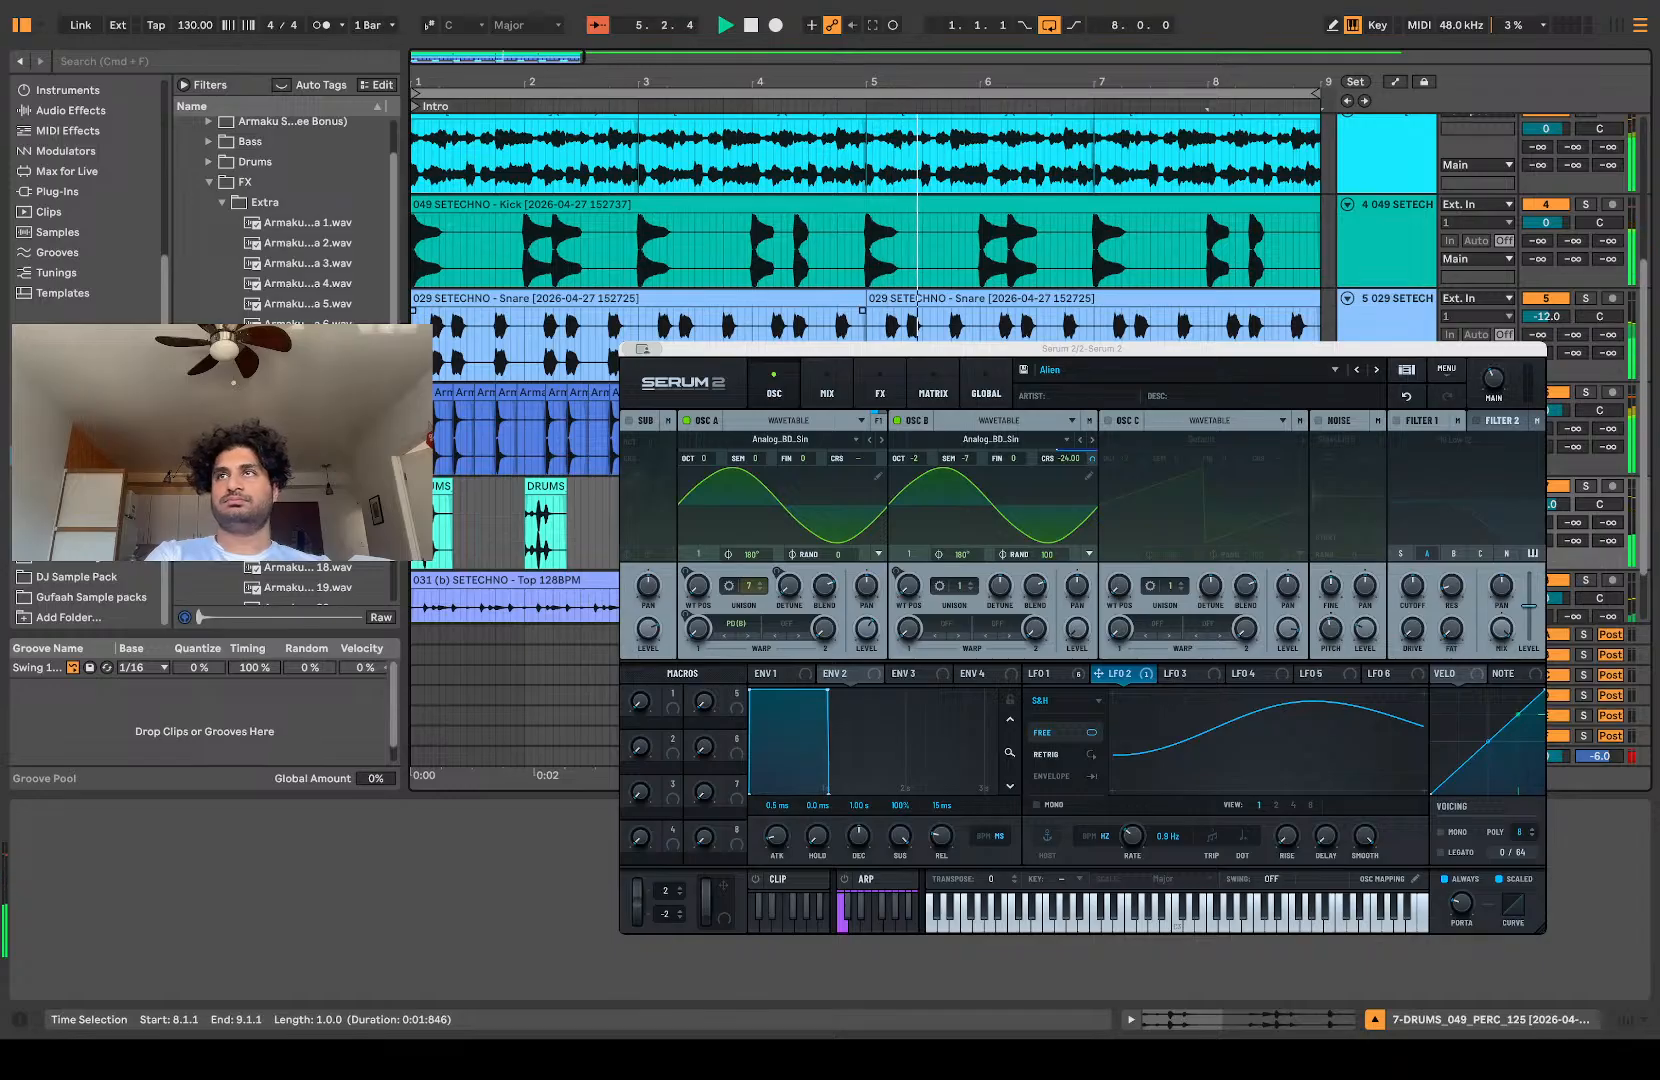
Step: Solo the frozen resampled audio track, open its clip, and lower the transient envelope to 64 while replaying it
{"action": "scroll", "coordinate": [560, 392], "scroll_direction": "up", "scroll_amount": 5}
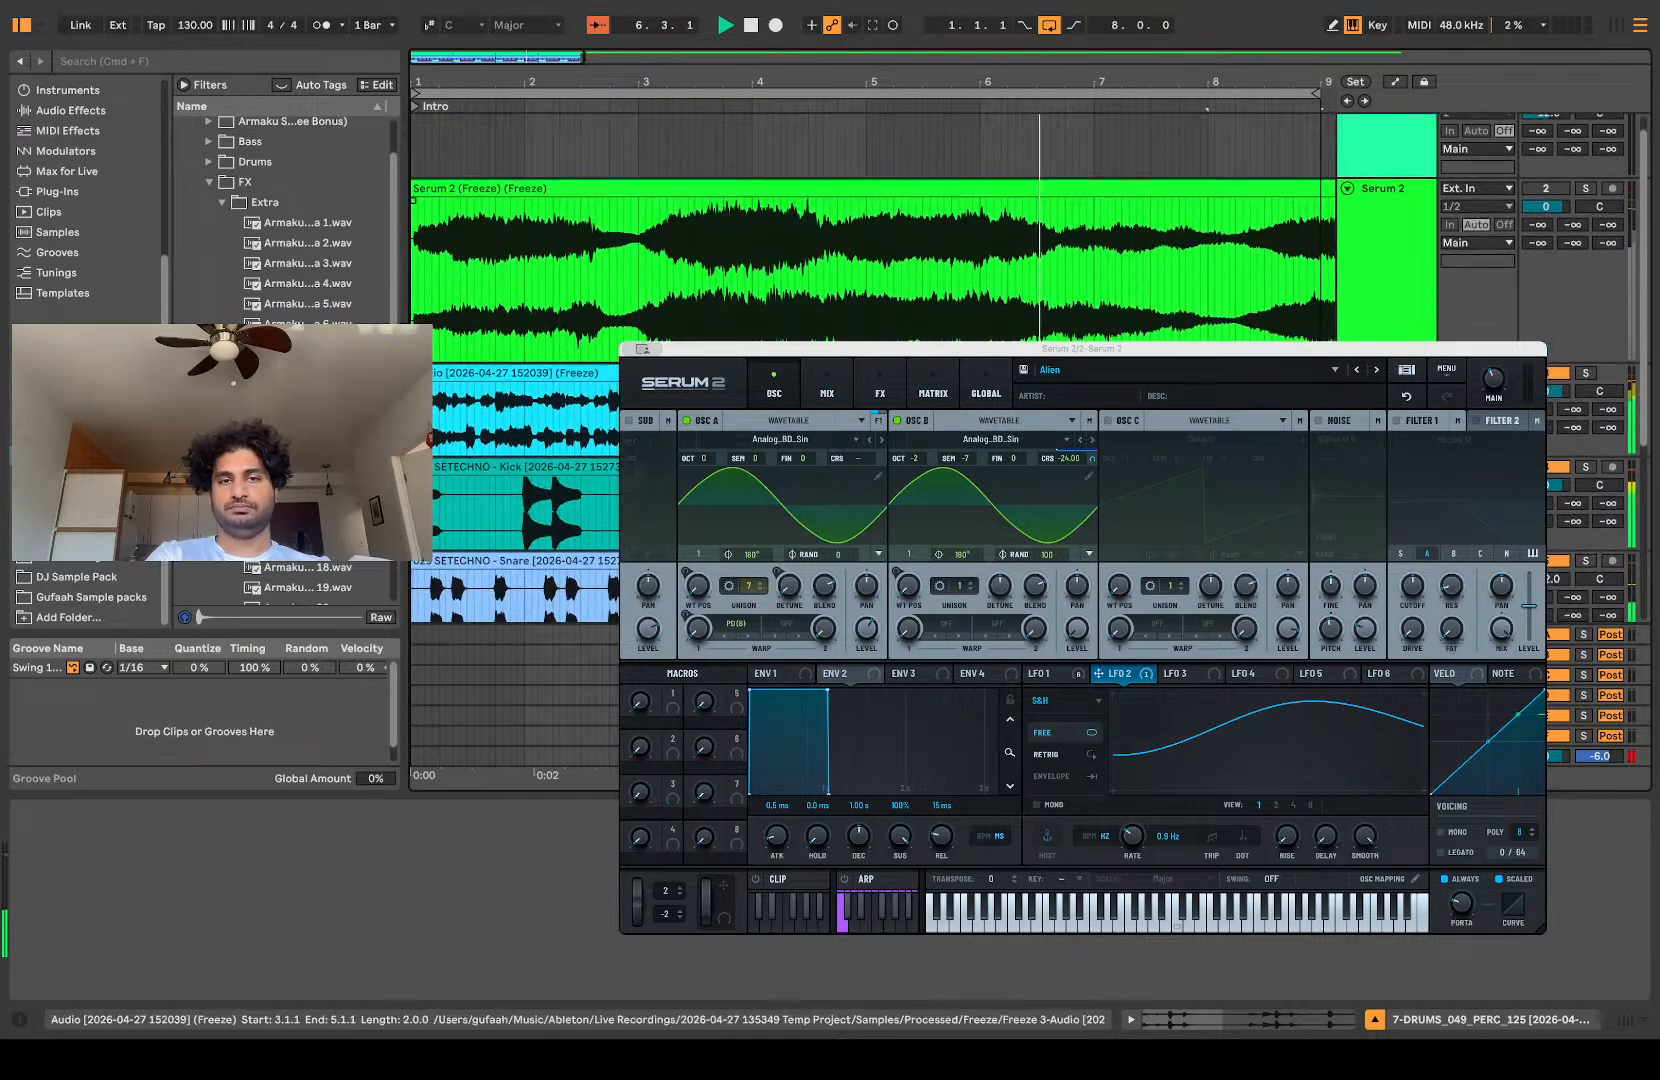
{"action": "left_click", "coordinate": [559, 392]}
{"action": "key", "text": "space"}
{"action": "double_click", "coordinate": [559, 392]}
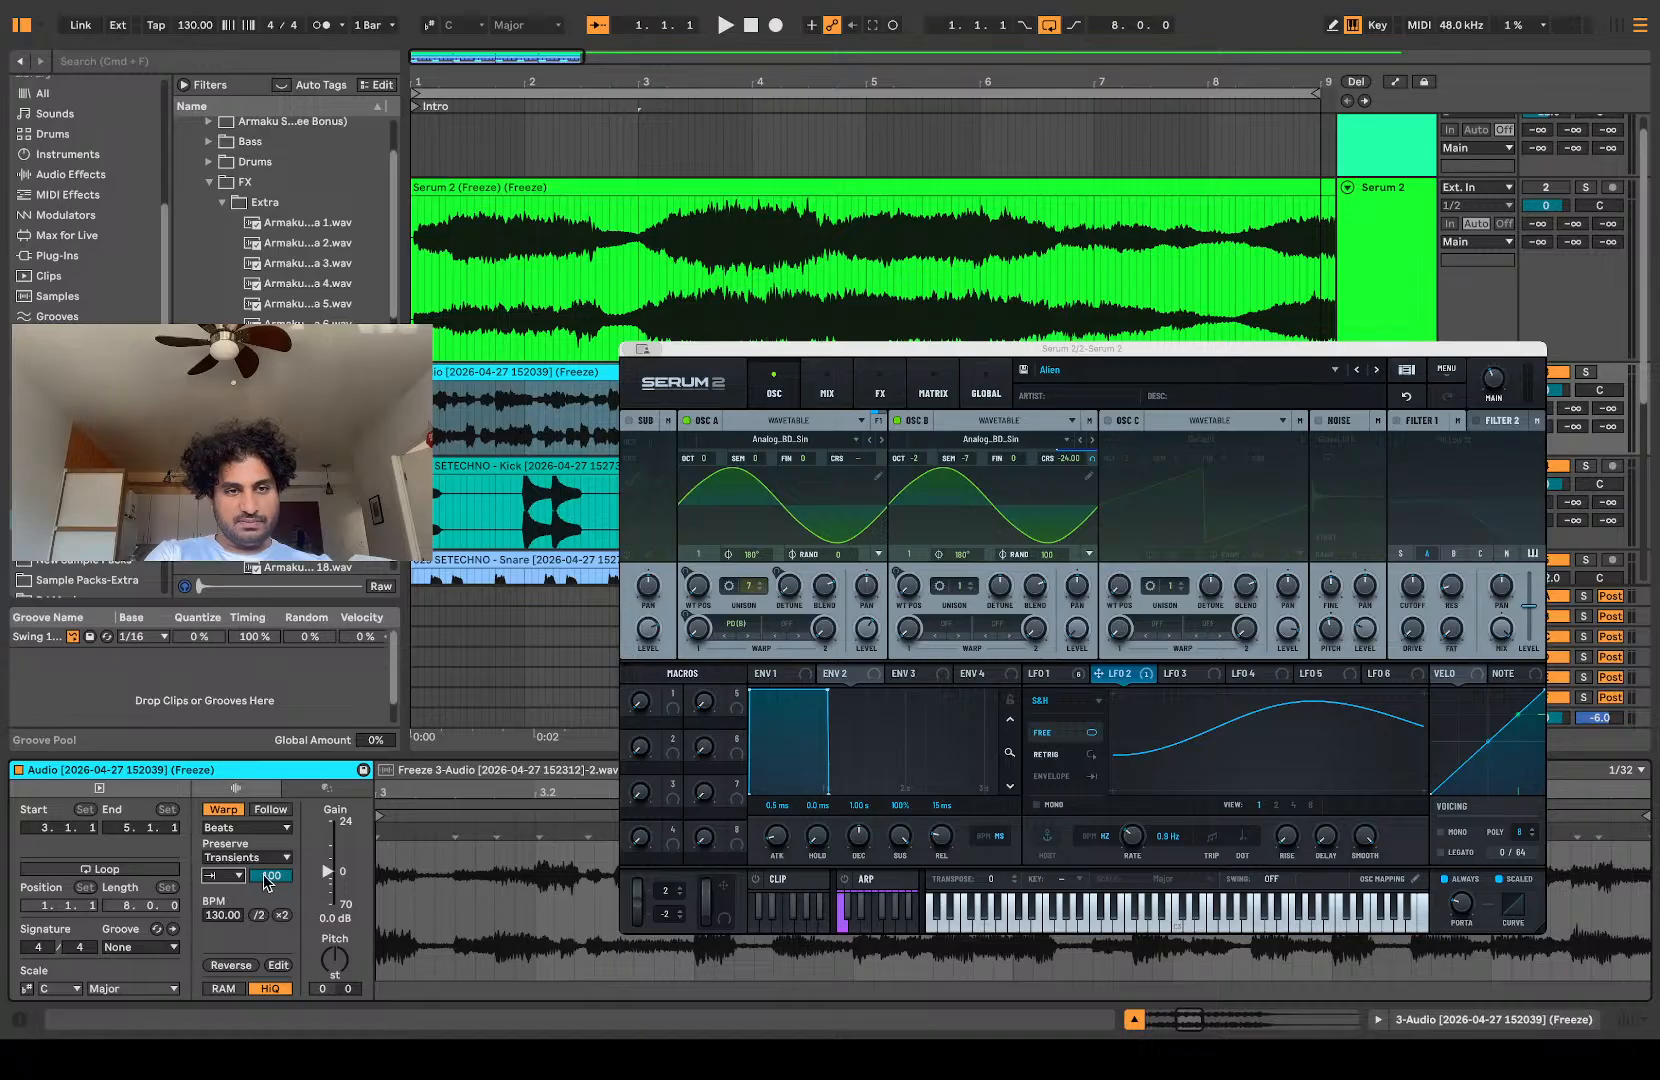
{"action": "key", "text": "space"}
{"action": "mouse_move", "coordinate": [271, 876]}
{"action": "left_mouse_down"}
{"action": "mouse_move", "coordinate": [271, 944]}
{"action": "mouse_move", "coordinate": [271, 872]}
{"action": "left_mouse_up"}
{"action": "key", "text": "space"}
{"action": "key", "text": "space"}
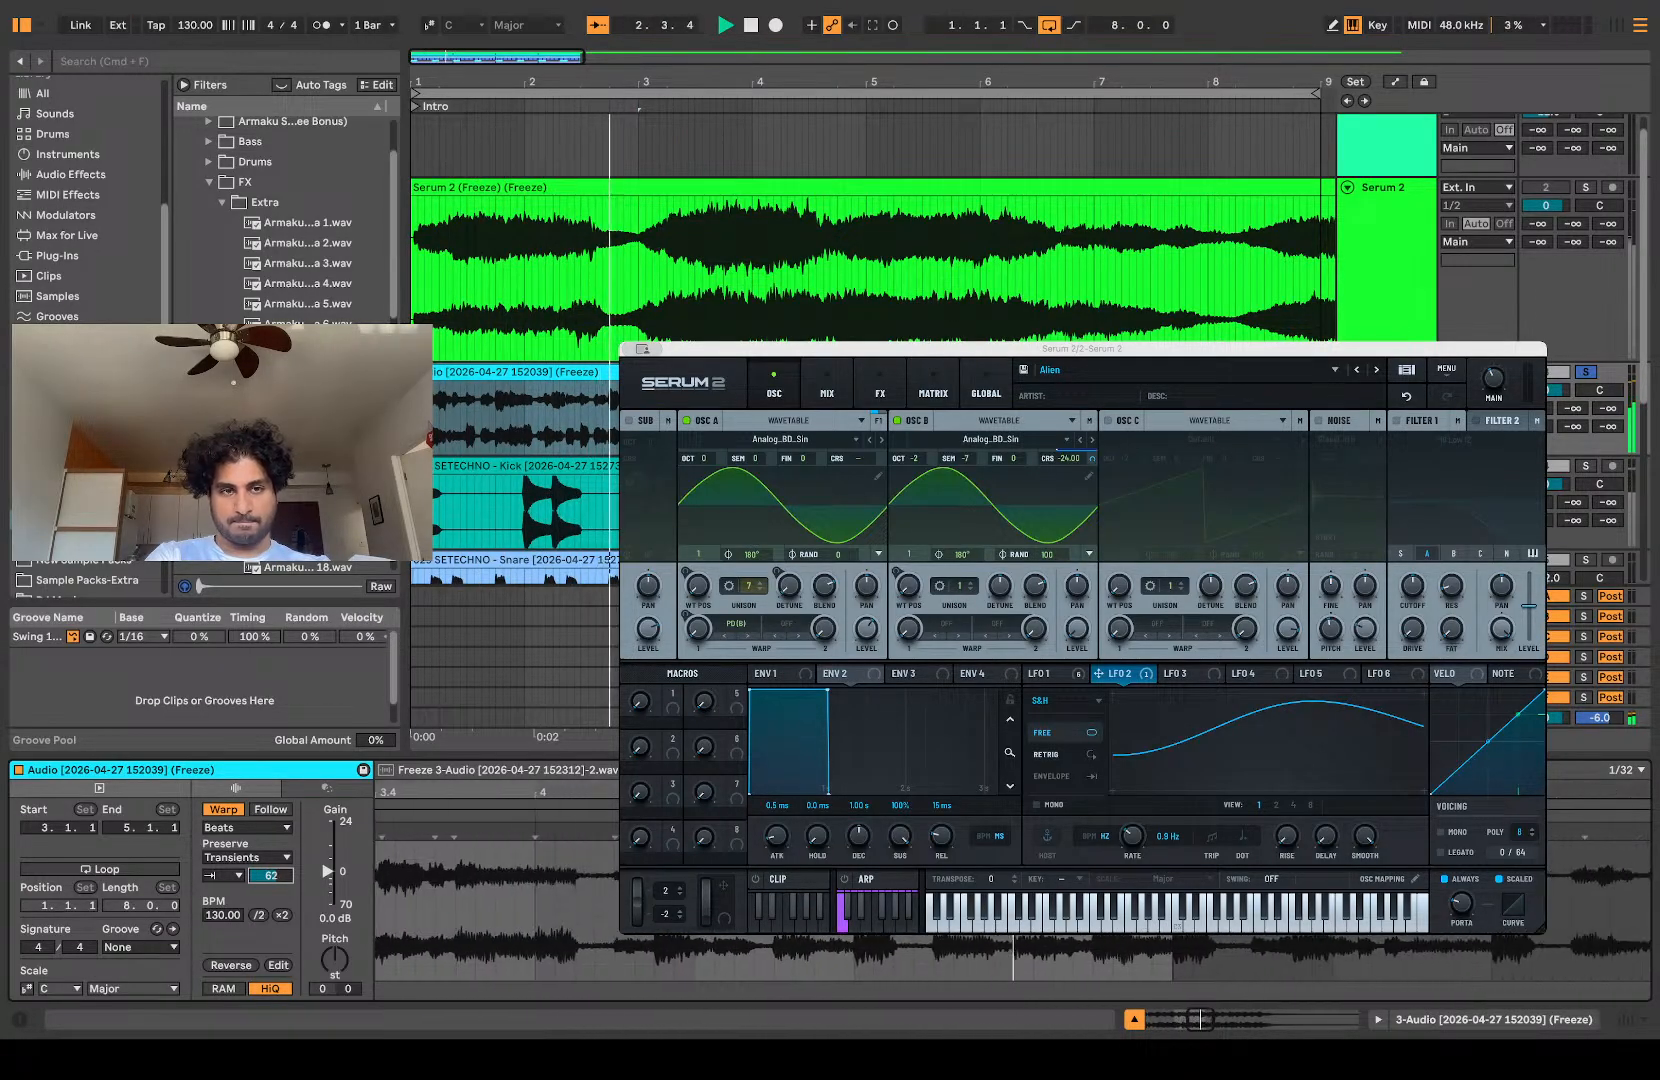
{"action": "key", "text": "space"}
{"action": "key", "text": "space"}
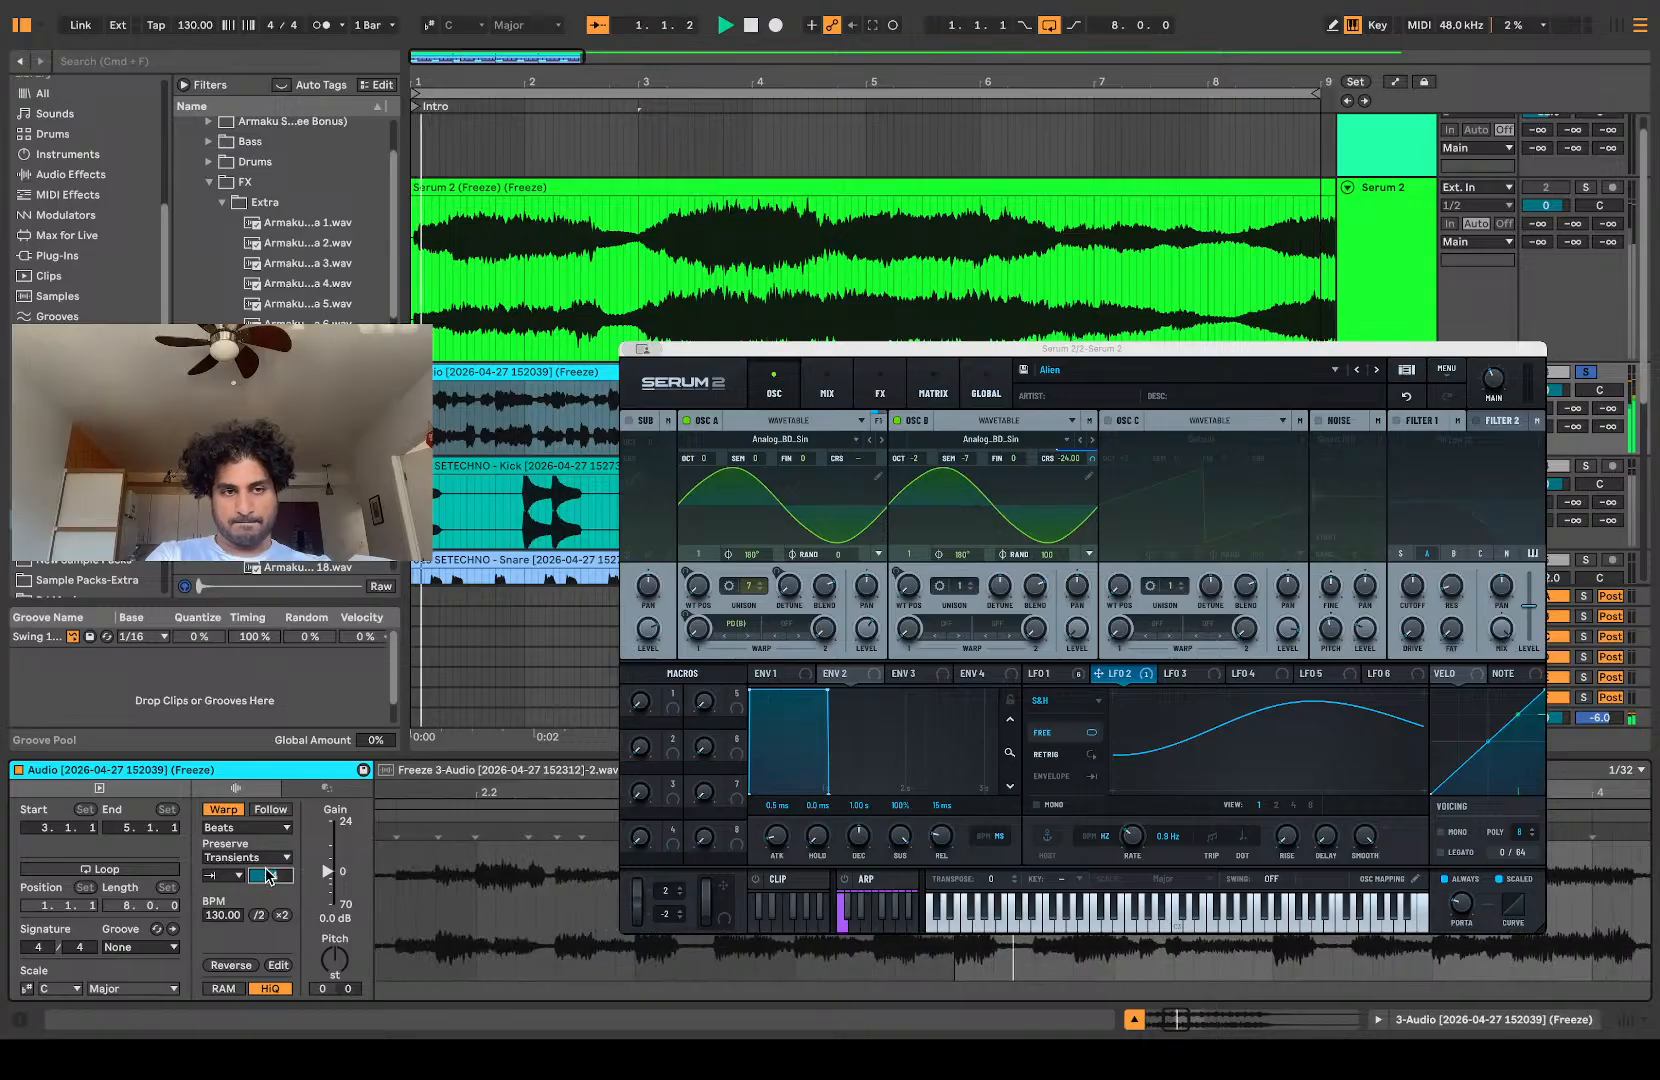
Step: Try Preserve values such as 1/8 and 1/32 on the resampled clip with the transient envelope at 43
{"action": "left_click", "coordinate": [253, 858]}
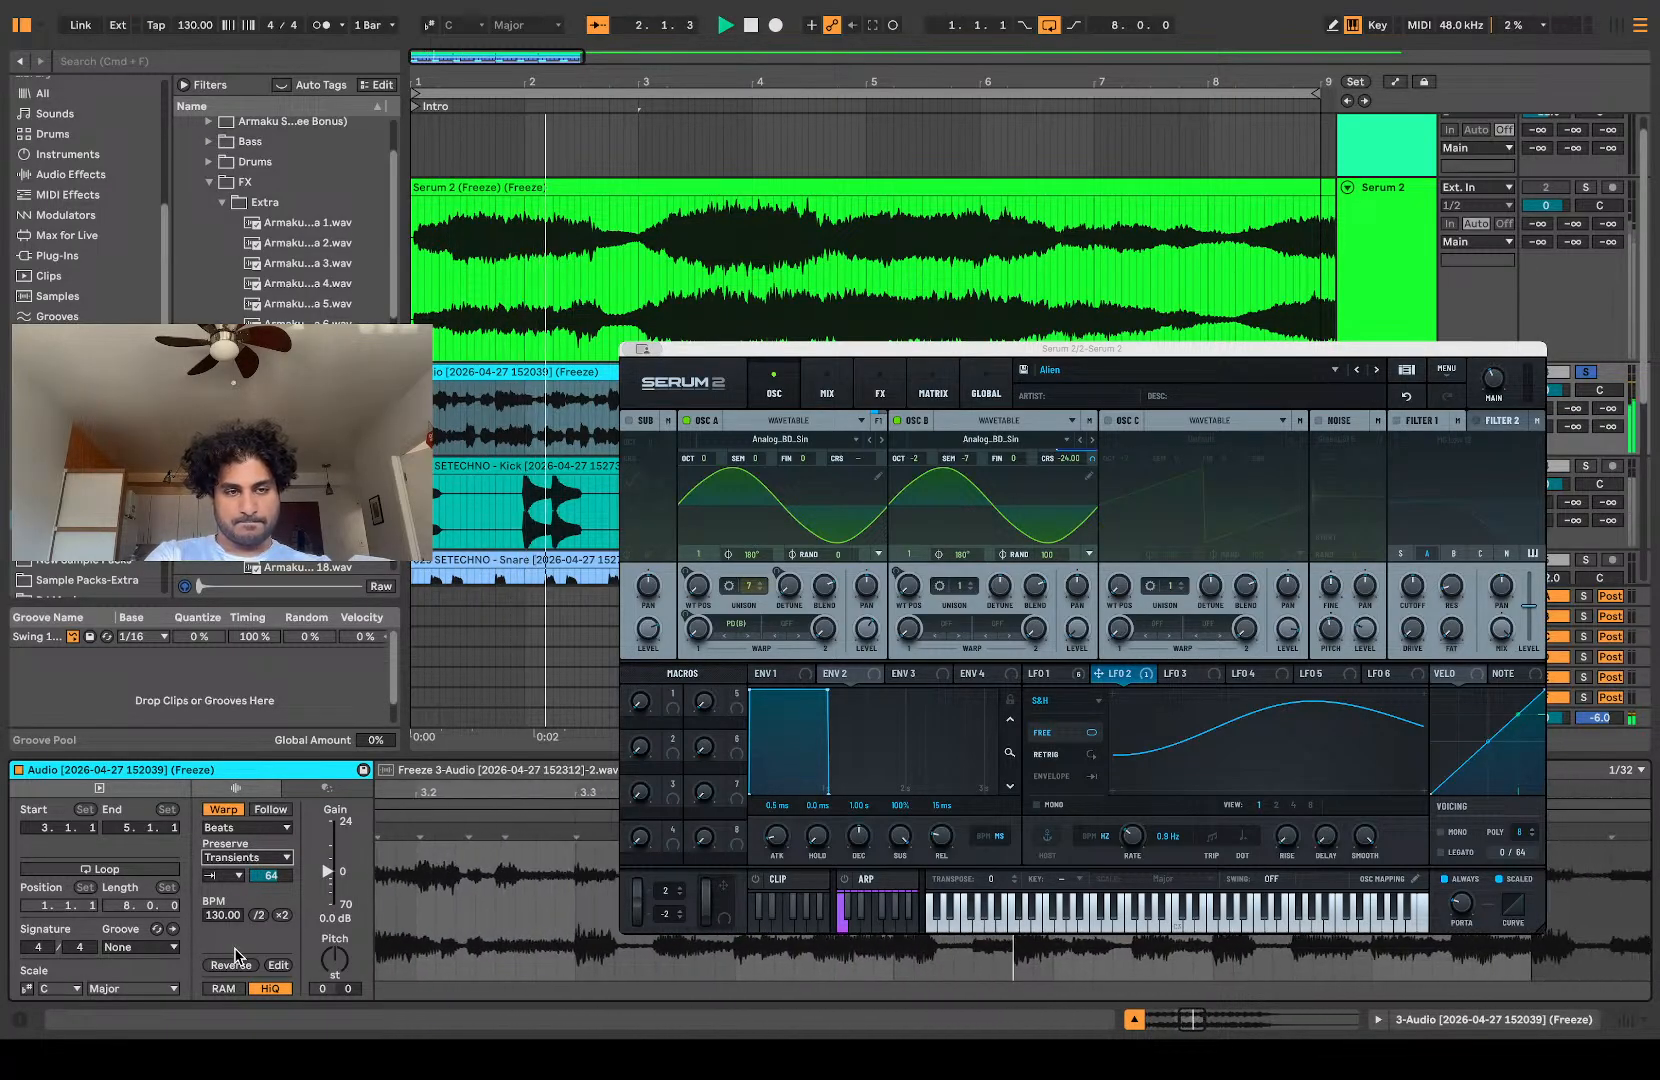
{"action": "left_click", "coordinate": [235, 935]}
{"action": "key", "text": "space"}
{"action": "key", "text": "space"}
{"action": "mouse_move", "coordinate": [271, 876]}
{"action": "left_mouse_down"}
{"action": "mouse_move", "coordinate": [271, 902]}
{"action": "mouse_move", "coordinate": [271, 871]}
{"action": "left_mouse_up"}
{"action": "key", "text": "space"}
{"action": "key", "text": "space"}
{"action": "left_click", "coordinate": [268, 859]}
{"action": "left_click", "coordinate": [265, 924]}
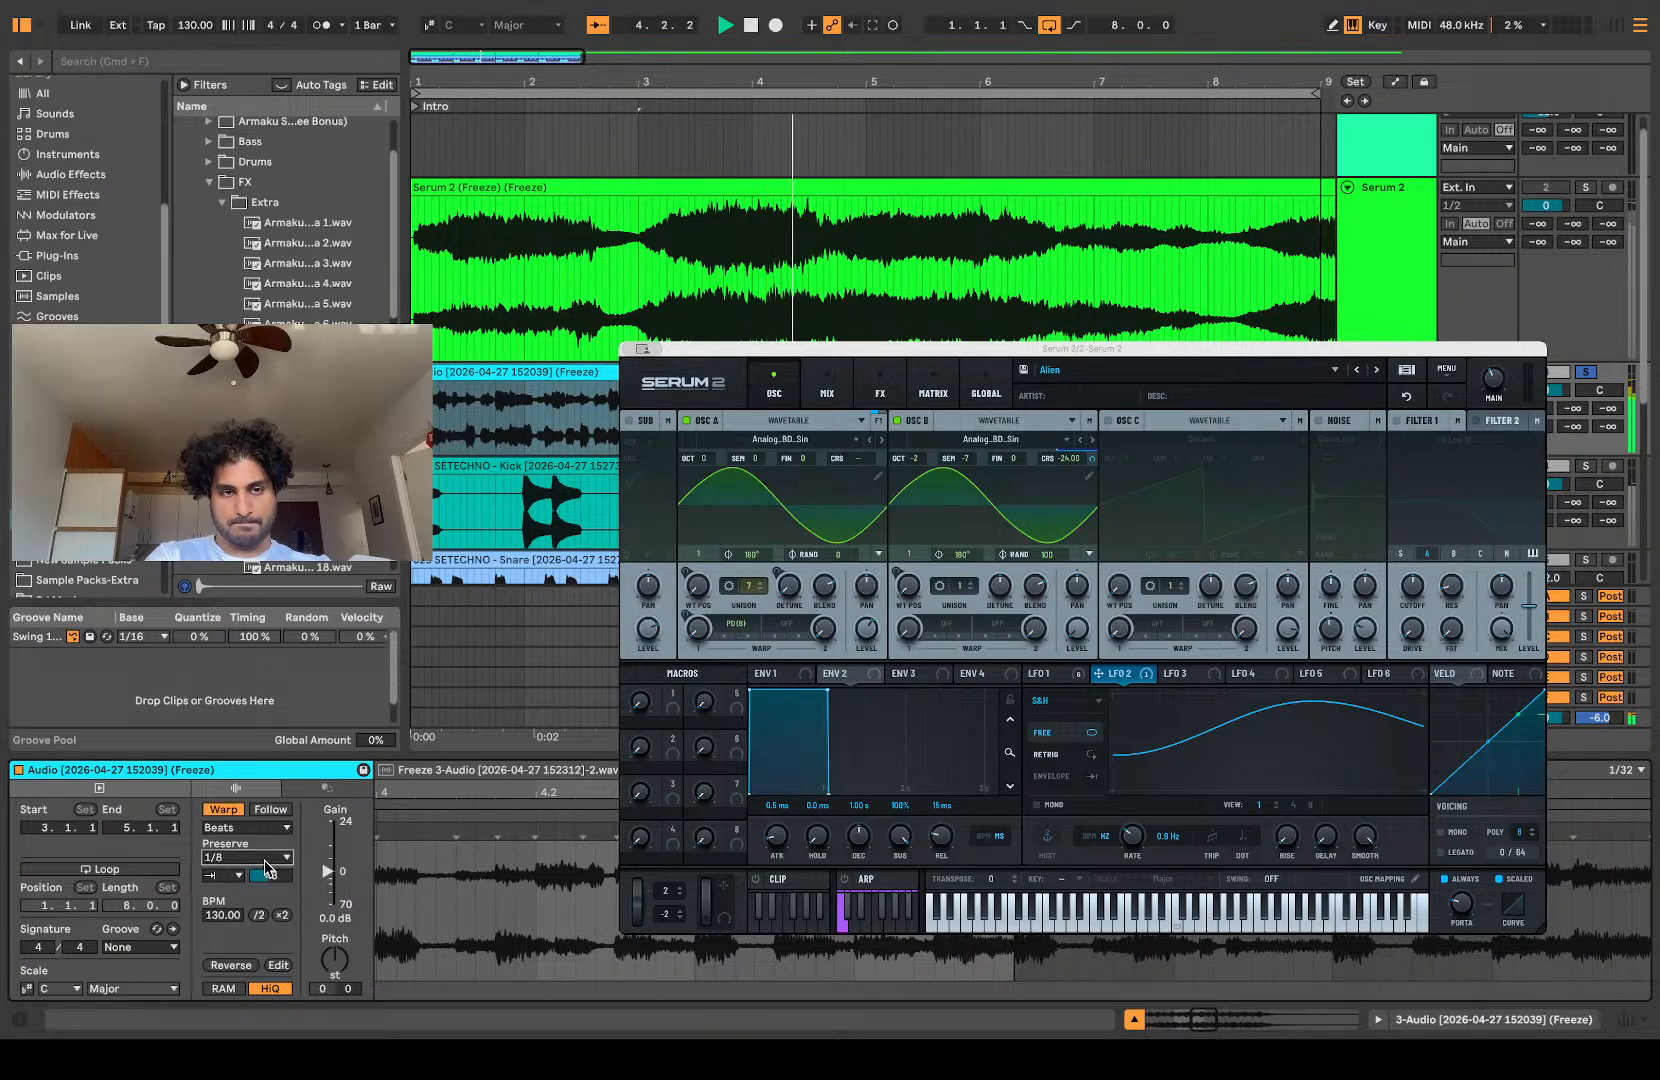
{"action": "left_click", "coordinate": [243, 943]}
{"action": "key", "text": "space"}
{"action": "key", "text": "space"}
{"action": "left_click_drag", "start_coordinate": [271, 876], "coordinate": [271, 876]}
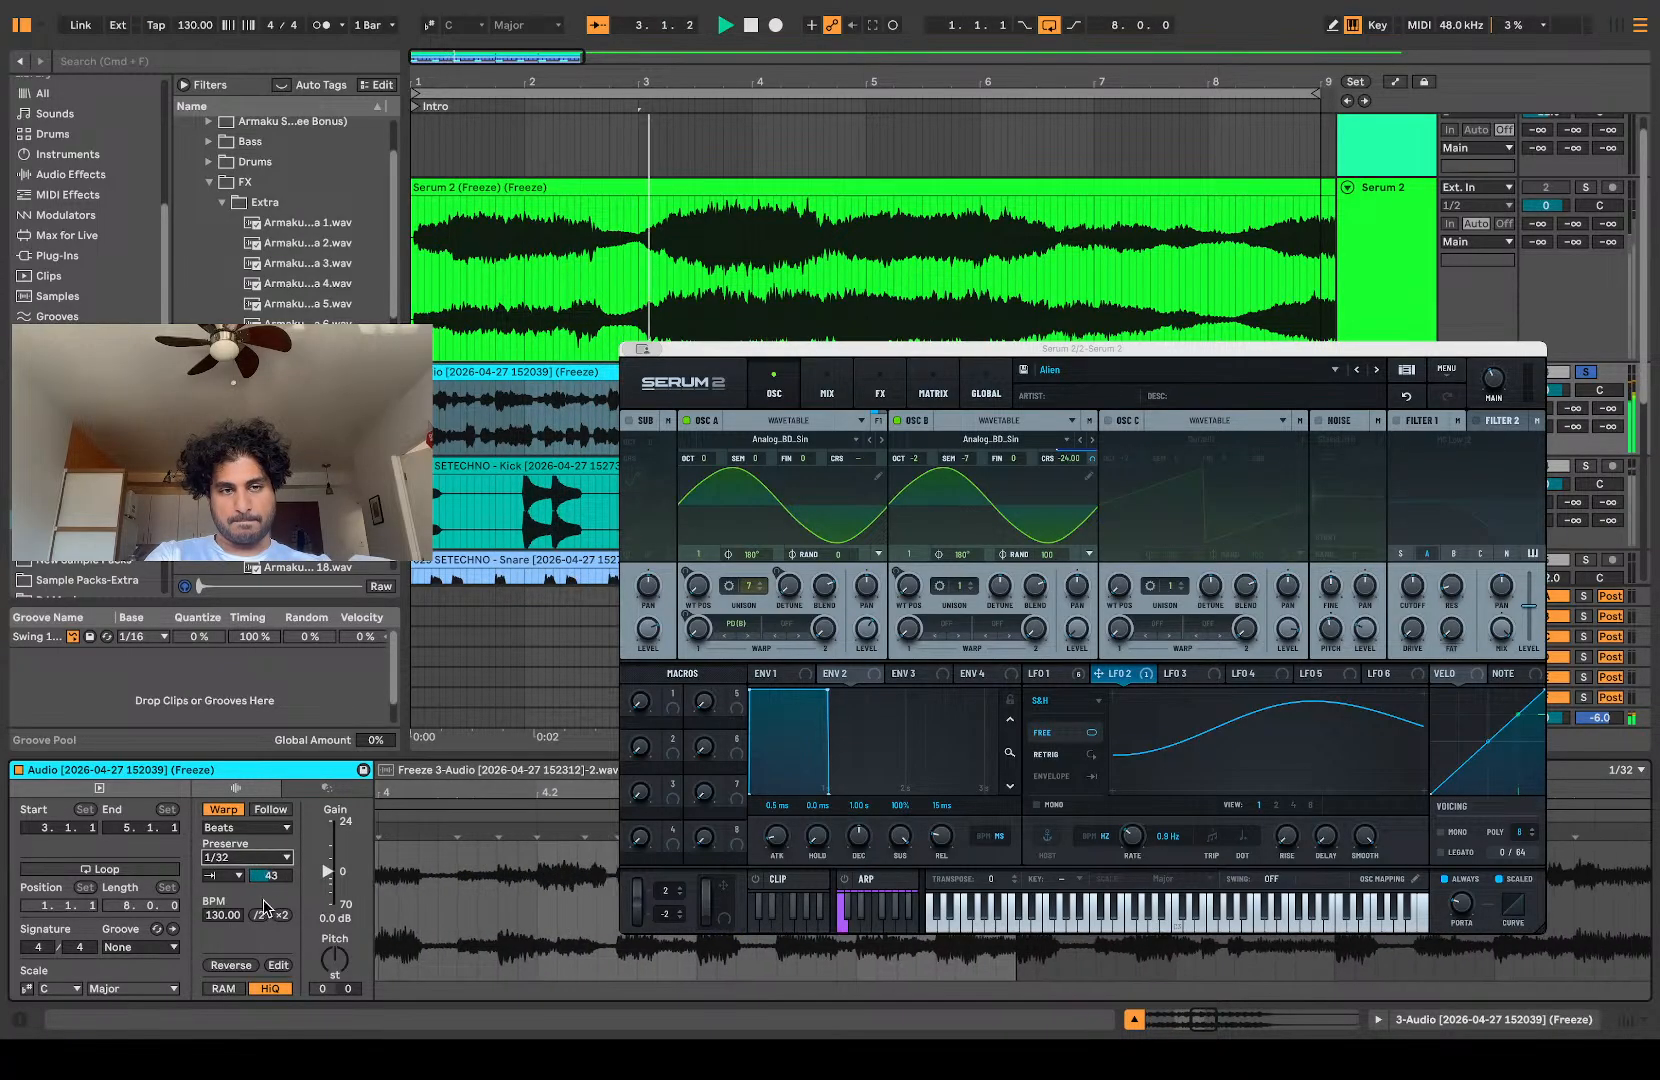
Step: Set the resampled clip's Preserve value to 1/16 and its transient envelope to 41 while replaying it
{"action": "left_click", "coordinate": [262, 937]}
{"action": "key", "text": "space"}
{"action": "key", "text": "space"}
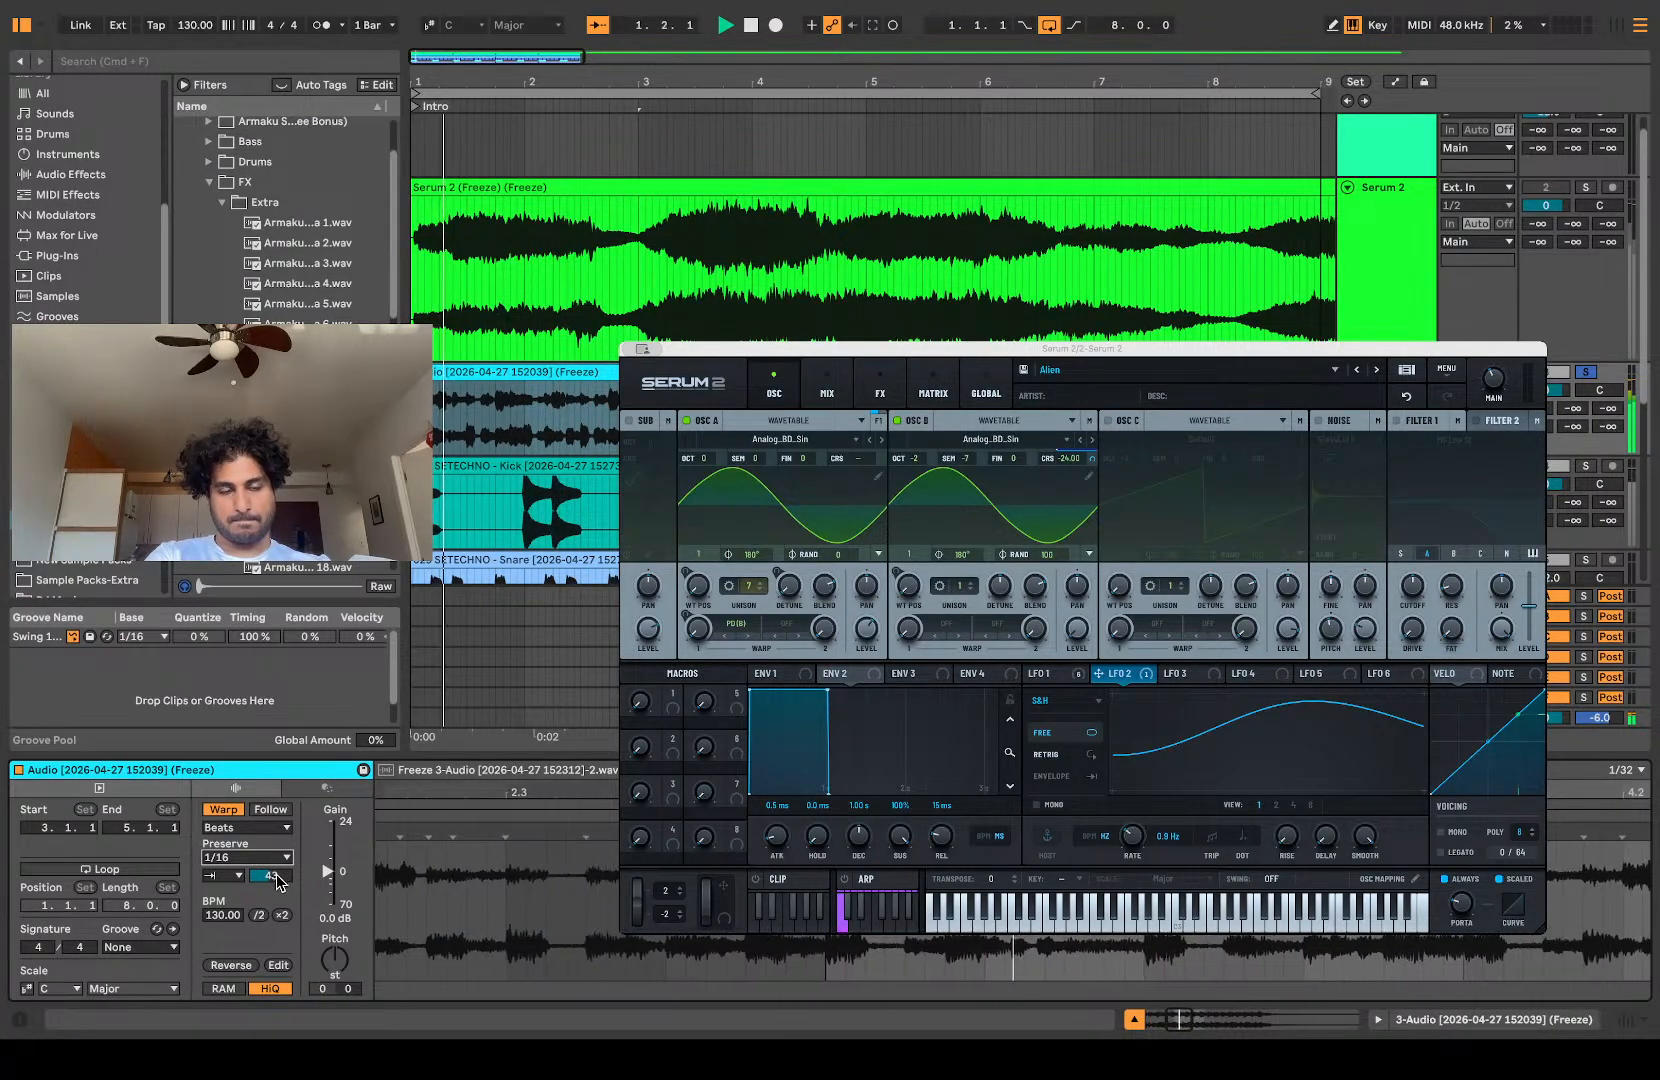
{"action": "left_click_drag", "start_coordinate": [279, 880], "coordinate": [279, 882]}
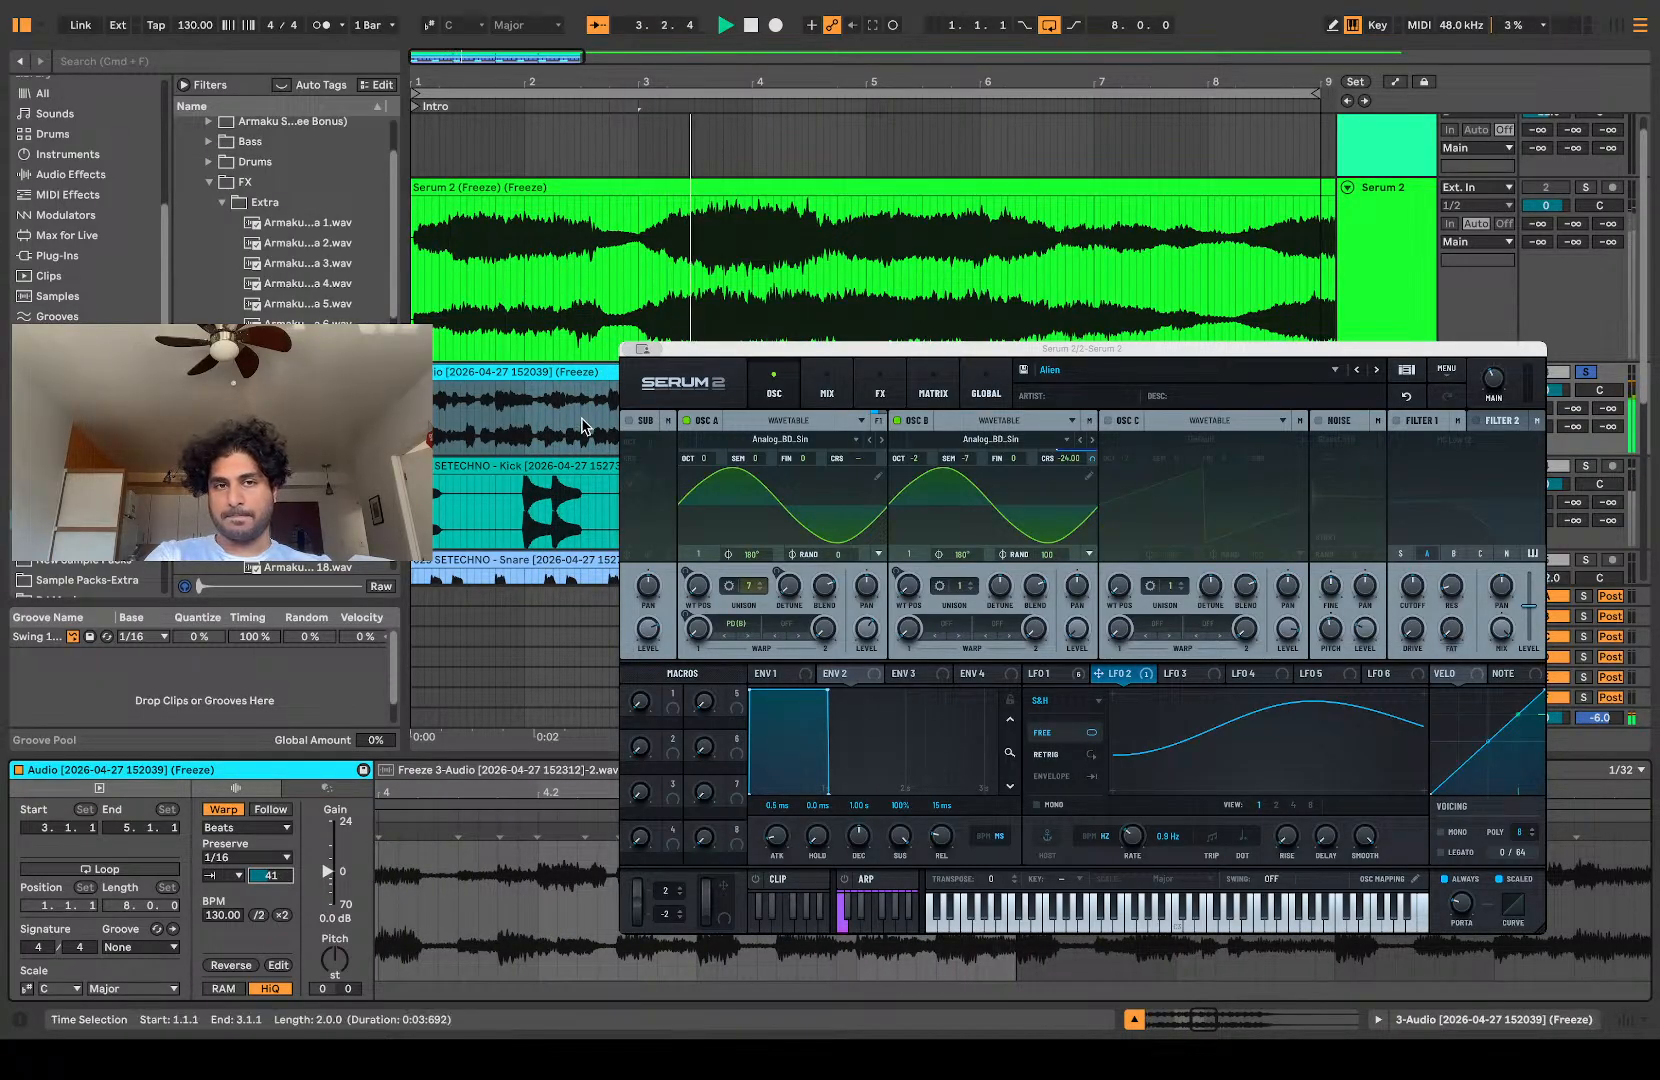
Step: Duplicate the edited two-bar resampled clip from 1.1.1 up to 9.1.1 and close the clip view
{"action": "left_click", "coordinate": [569, 371]}
{"action": "key", "text": "super+d"}
{"action": "key", "text": "super+d"}
{"action": "key", "text": "super+d"}
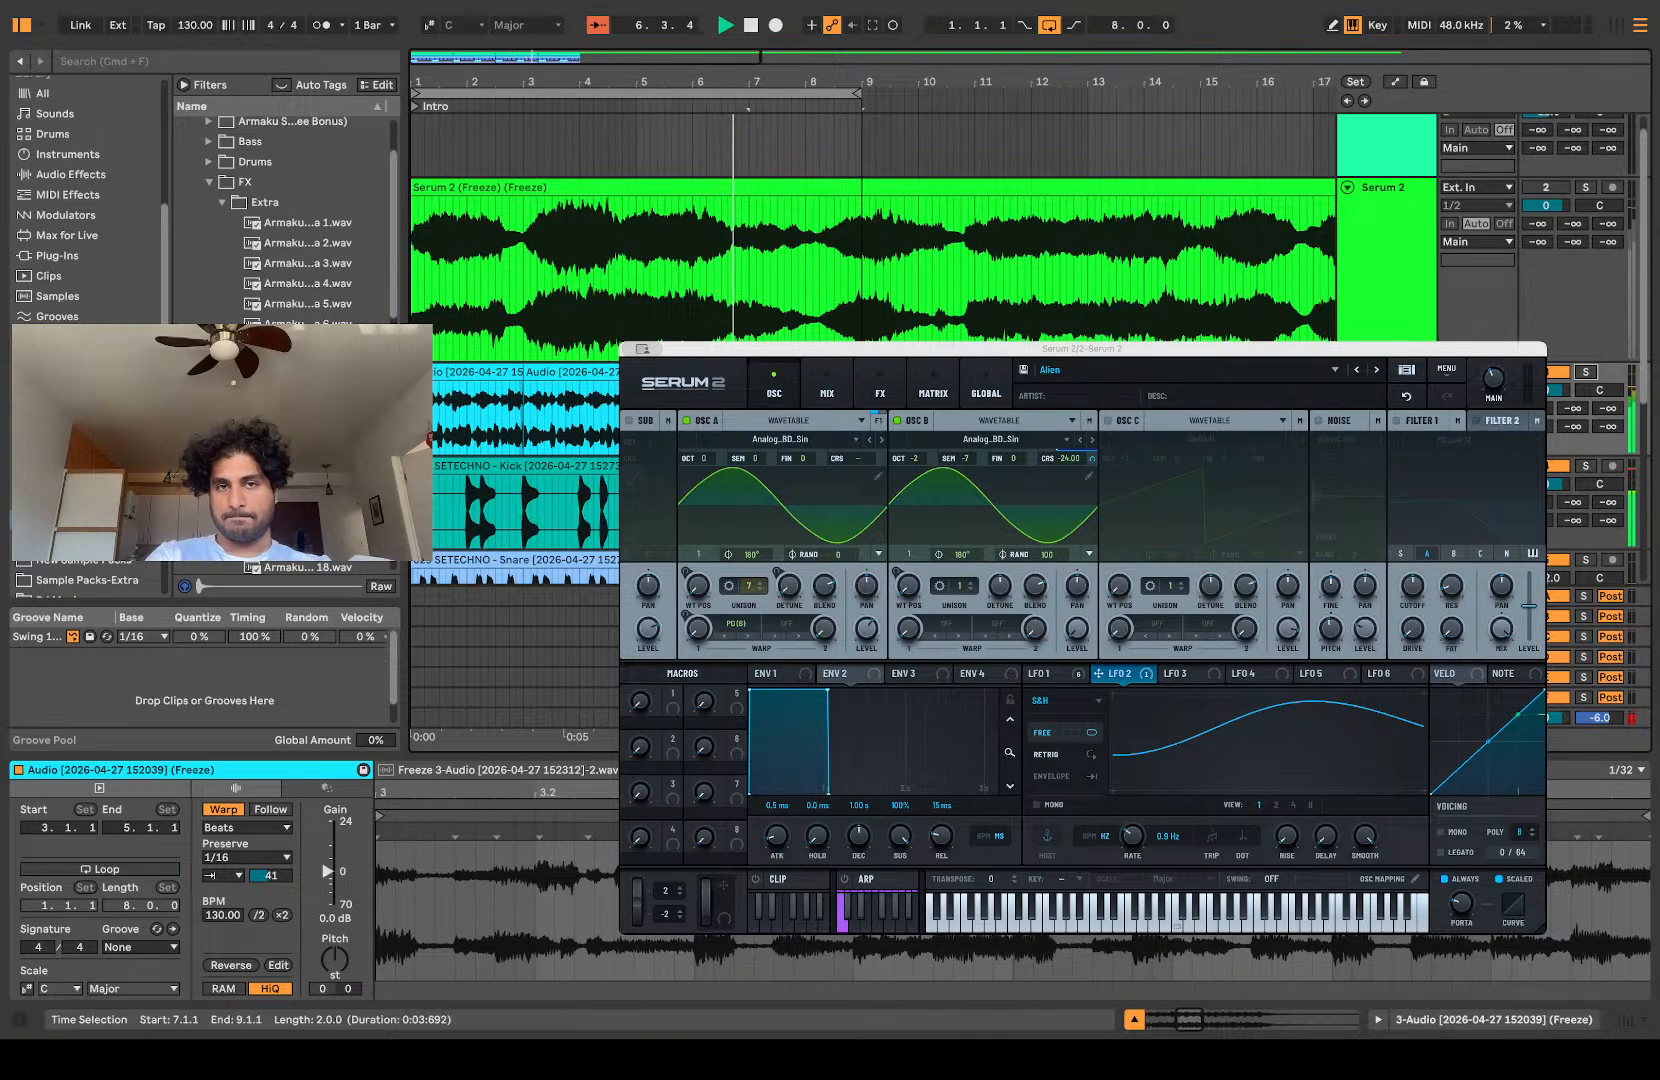
{"action": "key", "text": "shift+Tab"}
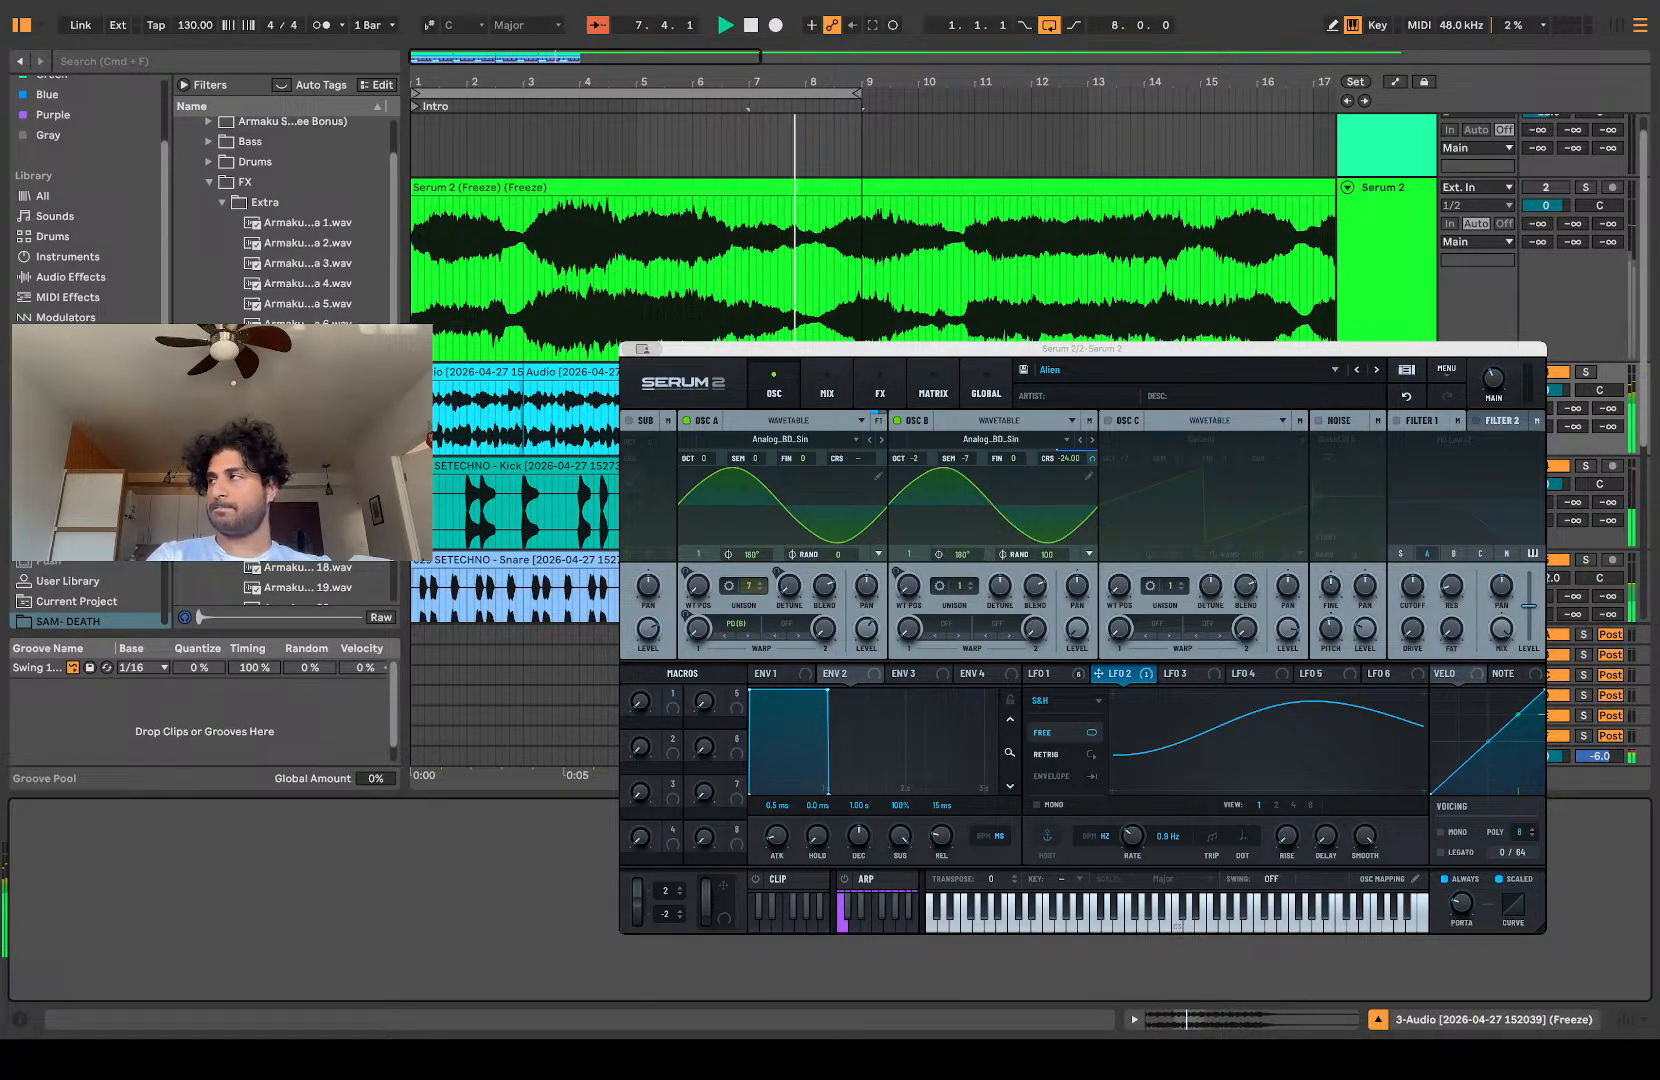
Step: Set the Serum 2 track's volume to -3 dB
{"action": "scroll", "coordinate": [980, 250], "scroll_direction": "down", "scroll_amount": 5}
{"action": "scroll", "coordinate": [980, 250], "scroll_direction": "up", "scroll_amount": 5}
{"action": "scroll", "coordinate": [980, 250], "scroll_direction": "up", "scroll_amount": 5}
{"action": "scroll", "coordinate": [980, 250], "scroll_direction": "down", "scroll_amount": 5}
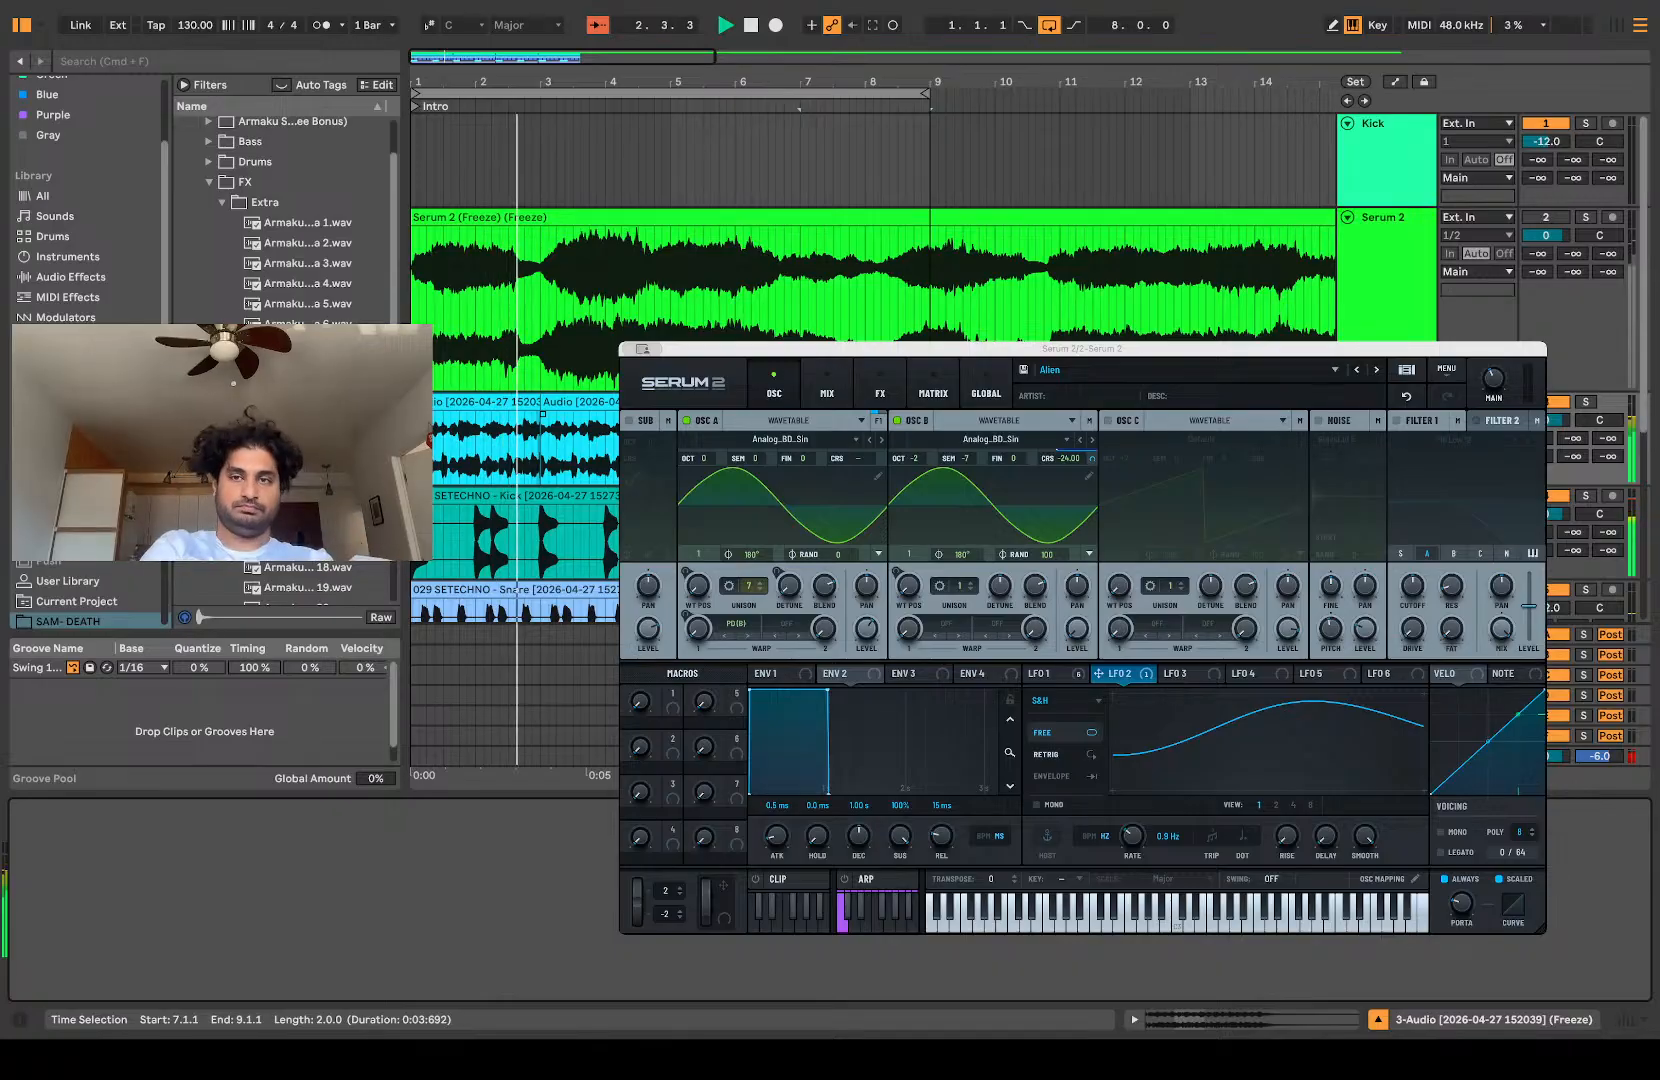
{"action": "left_click", "coordinate": [1550, 236]}
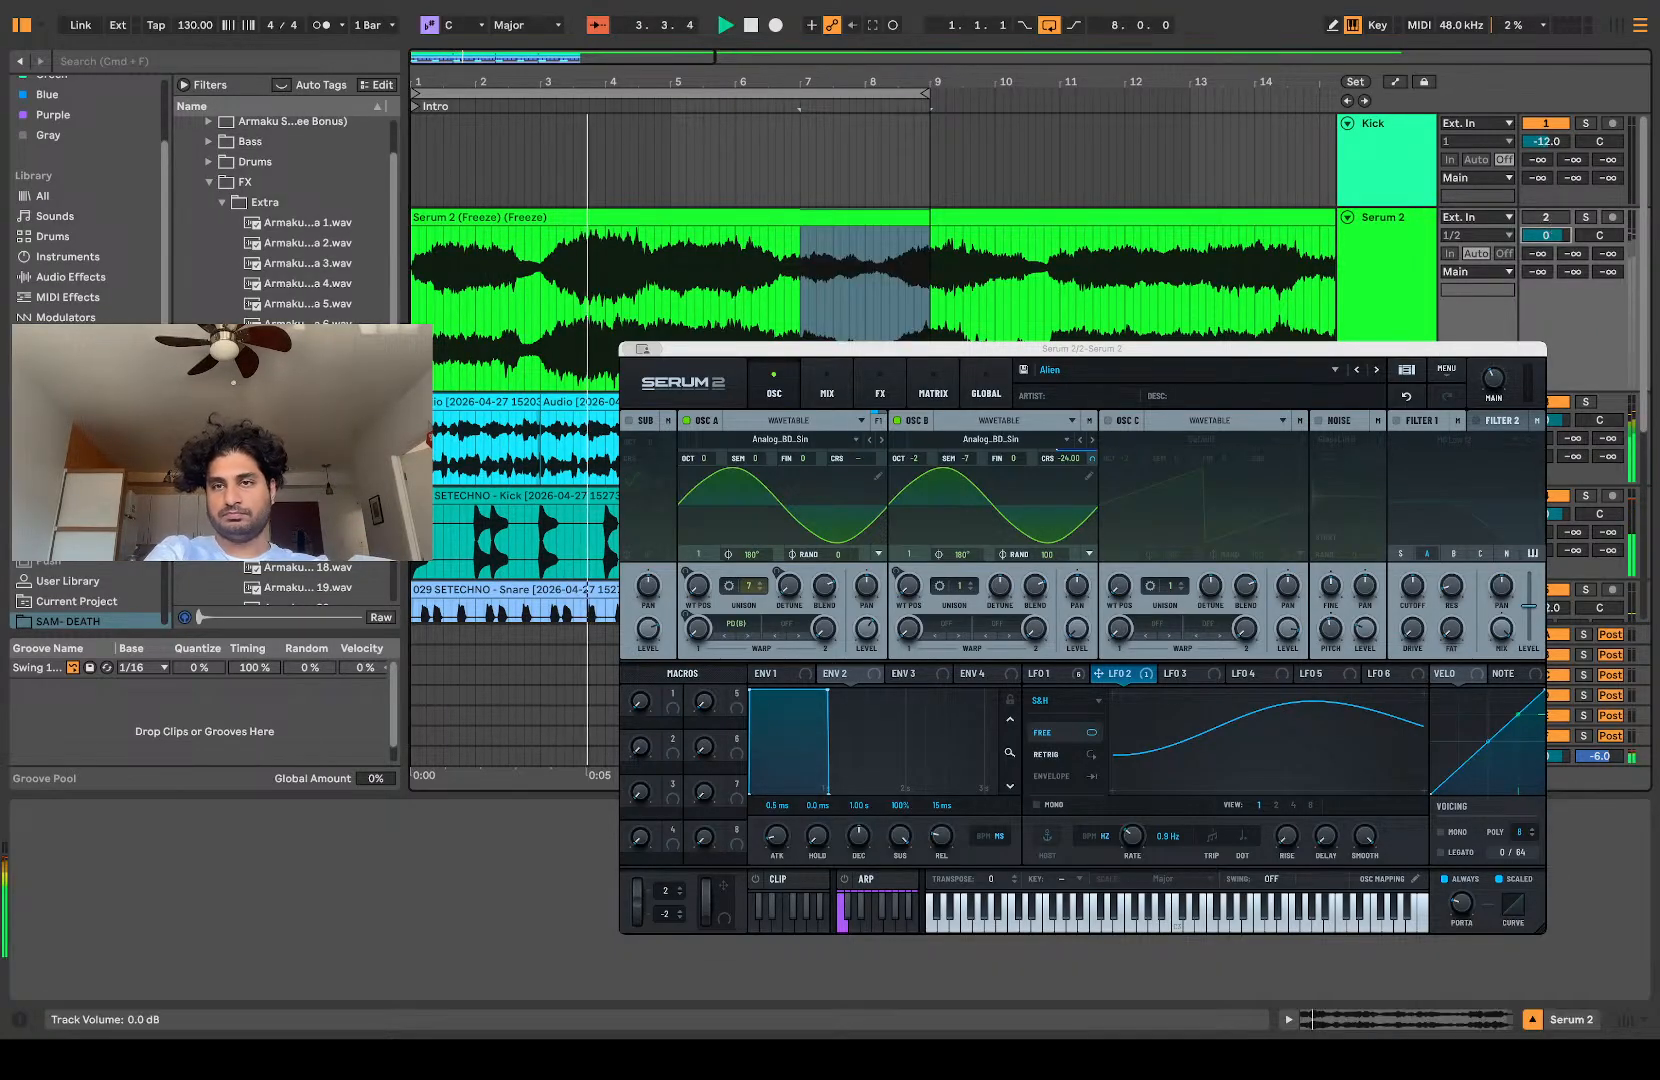
{"action": "type", "text": "-3"}
{"action": "key", "text": "Return"}
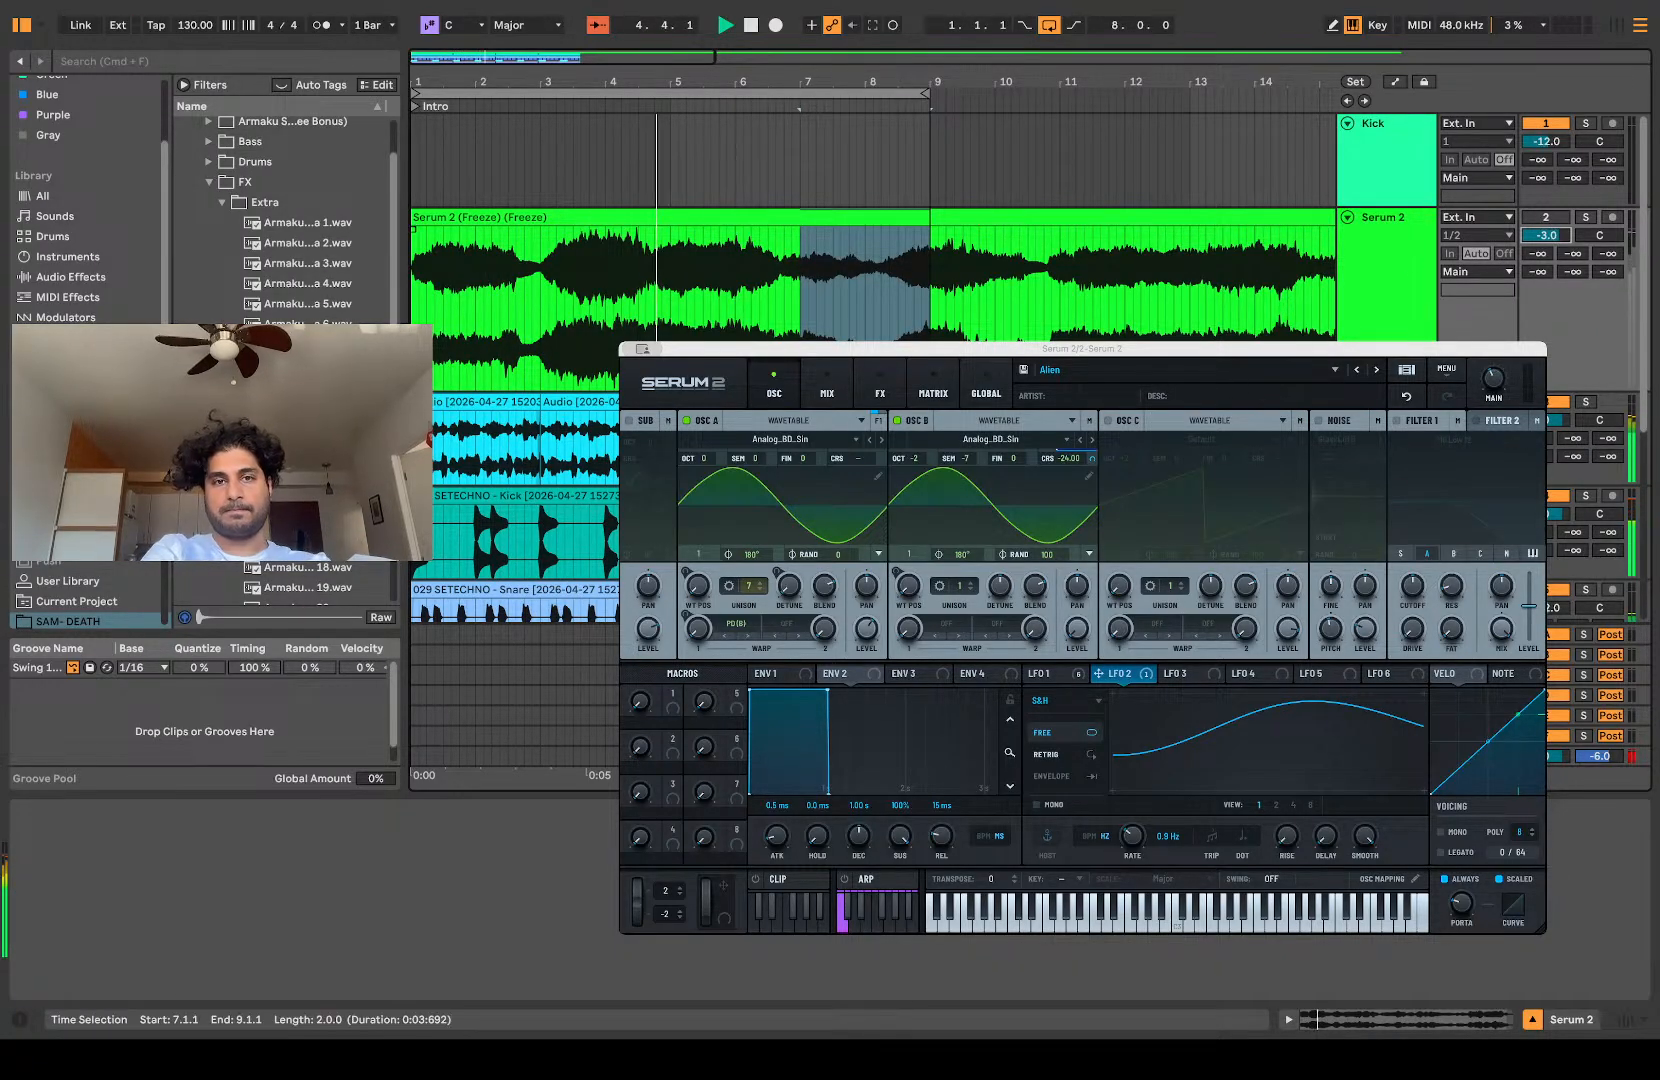
Step: Select the eight-bar drum and resampled audio clips and duplicate them four times, up to bar 41
{"action": "scroll", "coordinate": [536, 495], "scroll_direction": "down", "scroll_amount": 8}
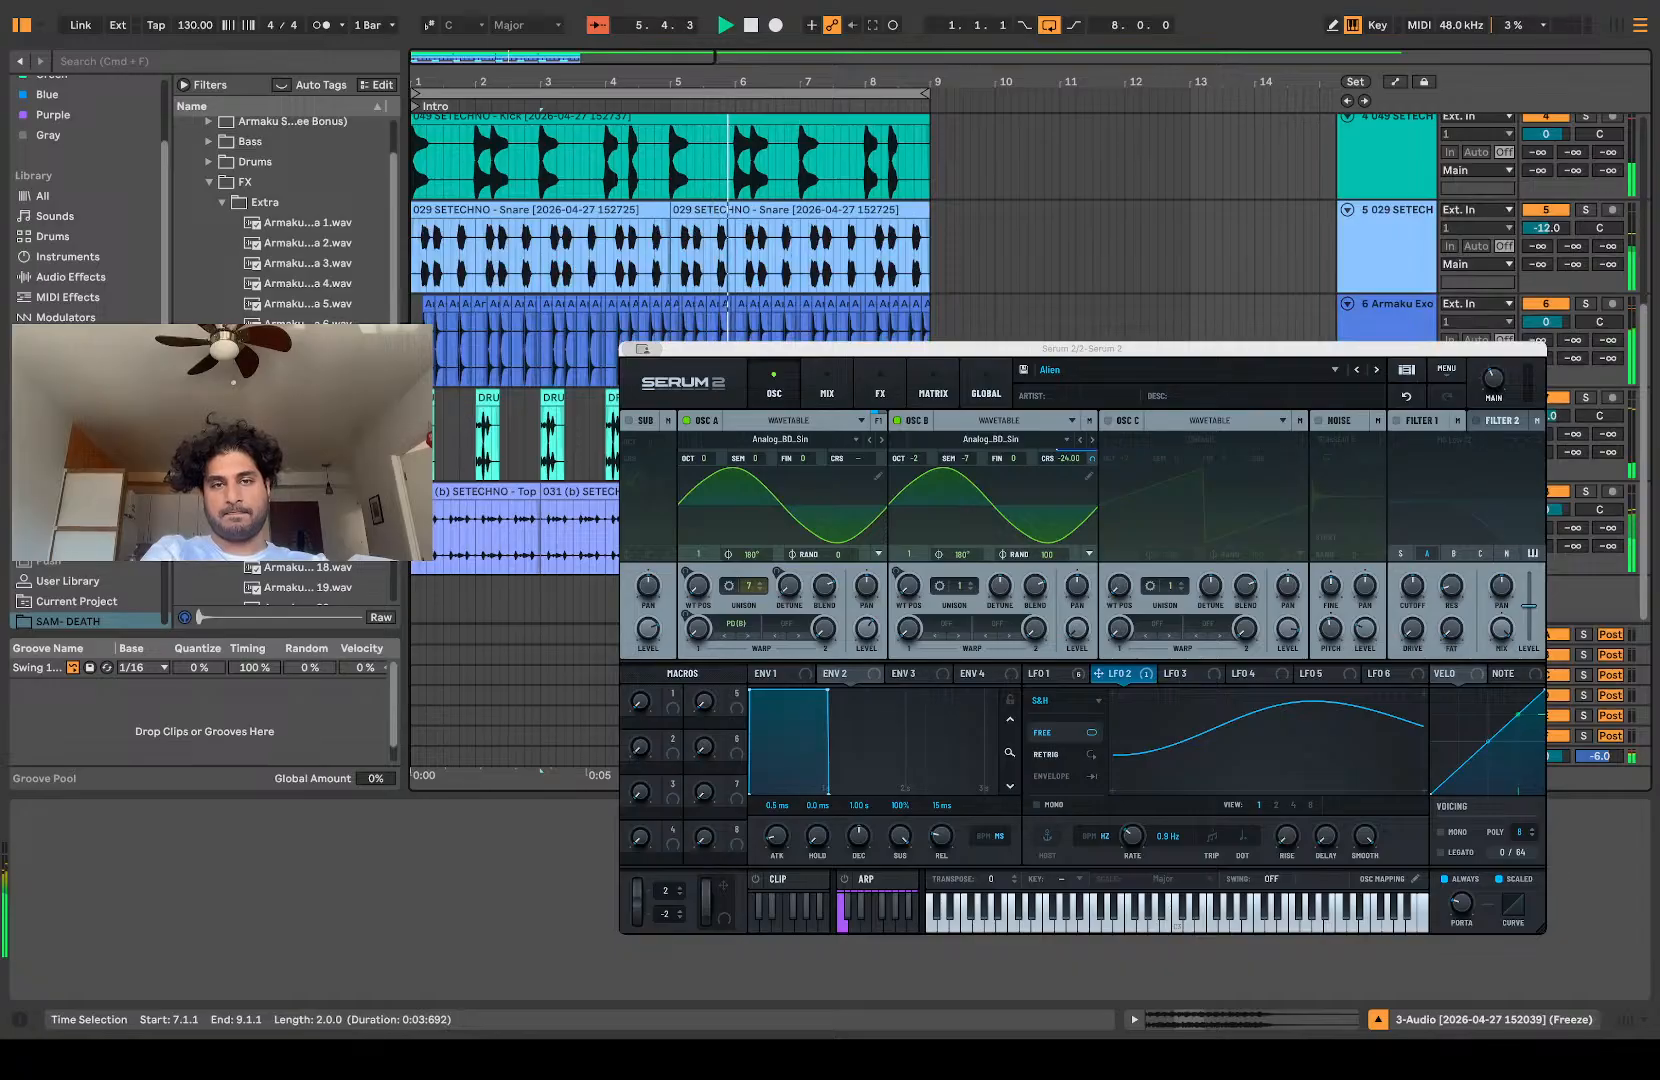
{"action": "key", "text": "super+a"}
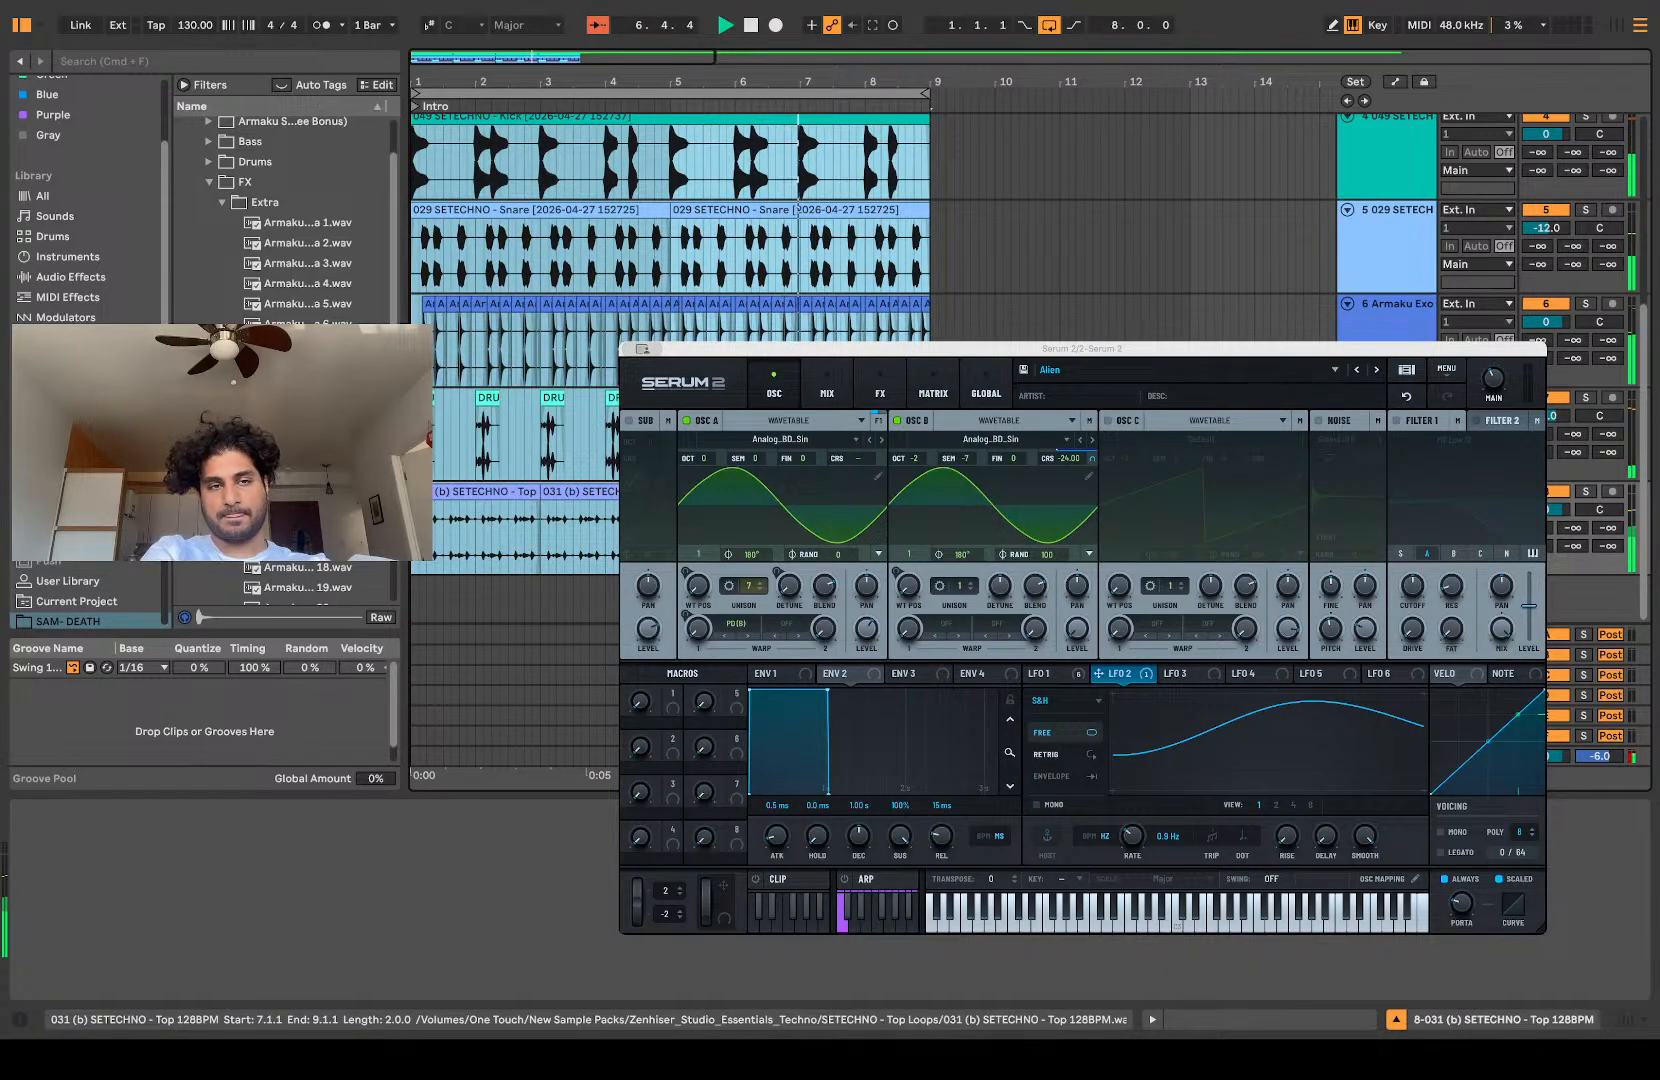
{"action": "key", "text": "super+d"}
{"action": "scroll", "coordinate": [860, 530], "scroll_direction": "down", "scroll_amount": 5}
{"action": "scroll", "coordinate": [860, 530], "scroll_direction": "up", "scroll_amount": 8}
{"action": "key", "text": "super+d"}
{"action": "key", "text": "super+d"}
{"action": "key", "text": "super+d"}
{"action": "key", "text": "super+d"}
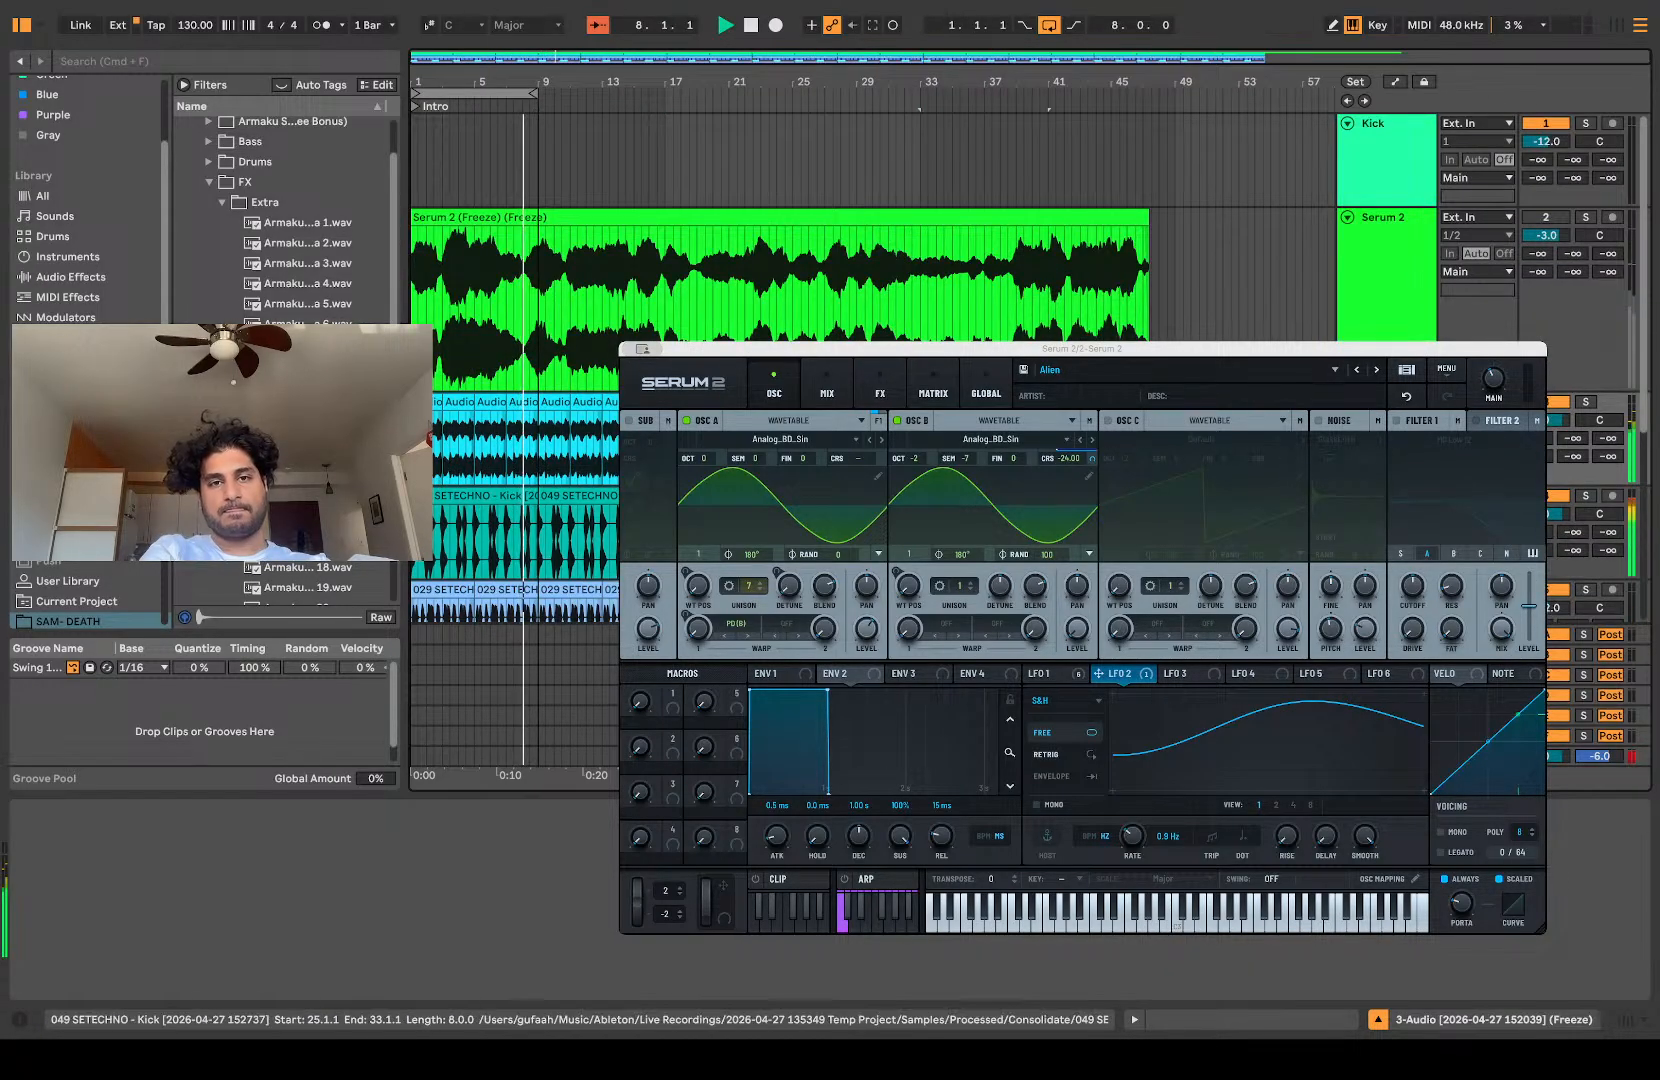
Step: Set the Serum 2 track's volume to -10 dB and switch off the arrangement loop
{"action": "scroll", "coordinate": [515, 495], "scroll_direction": "up", "scroll_amount": 5}
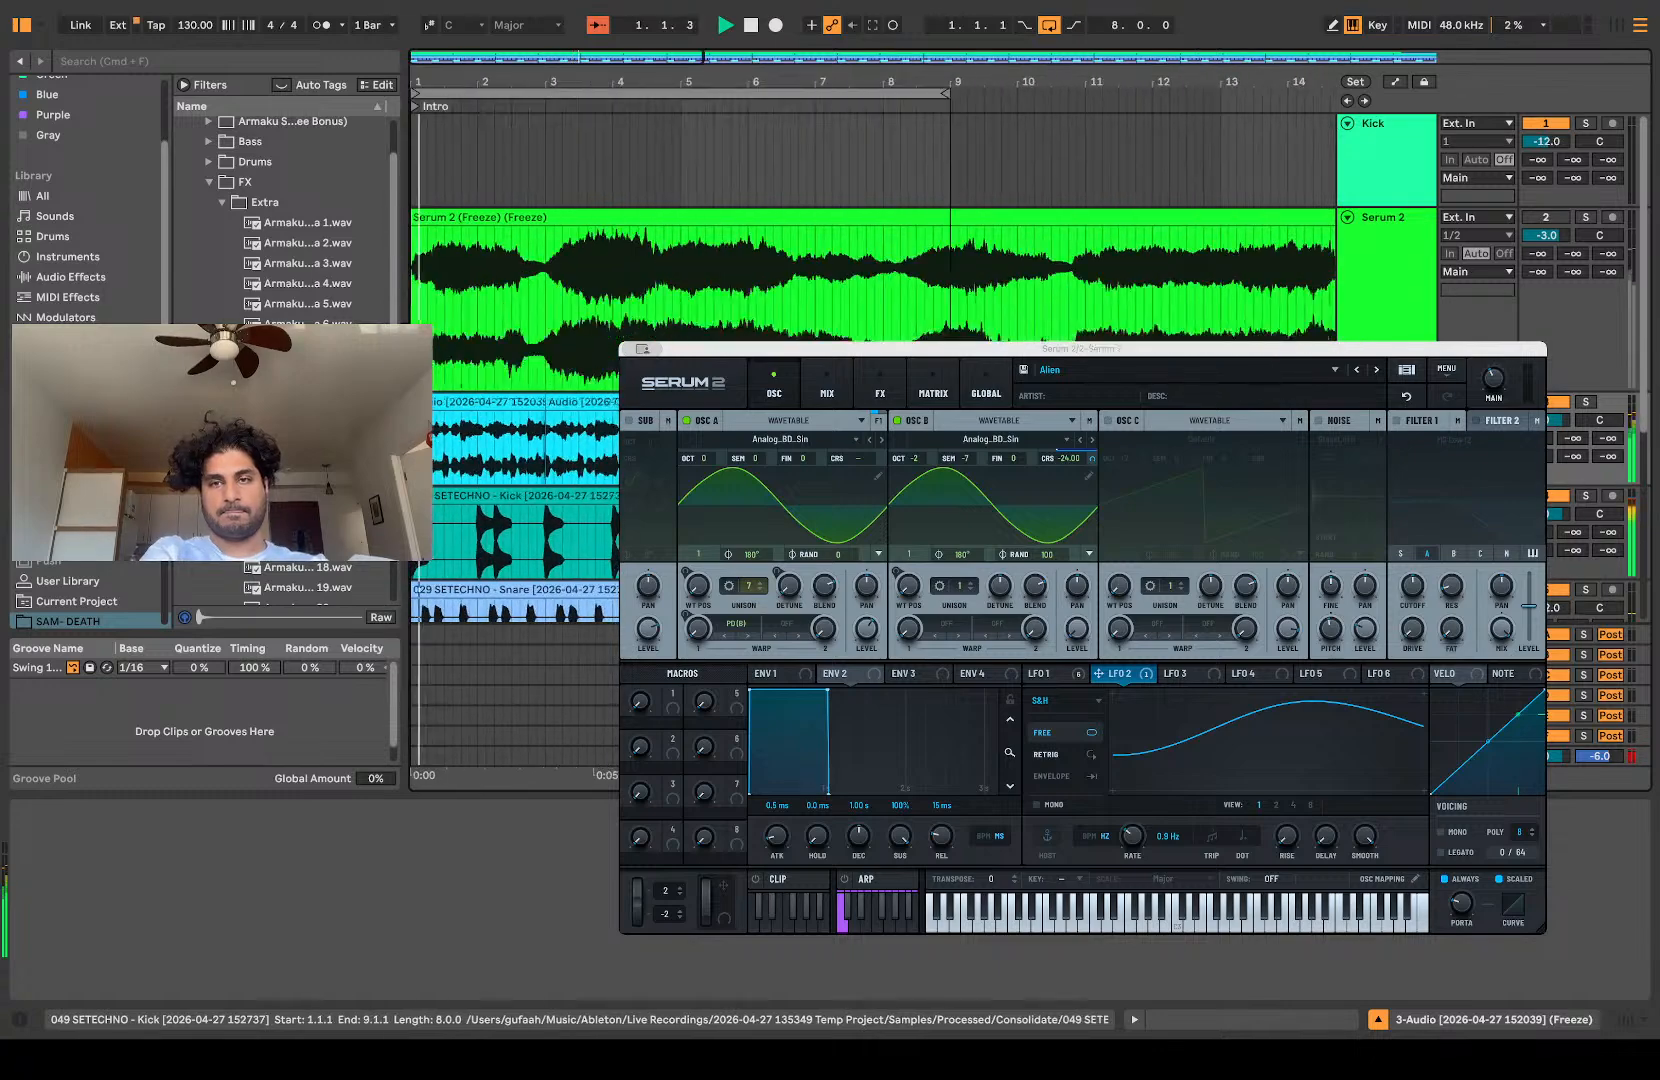
{"action": "left_click", "coordinate": [1384, 325]}
{"action": "scroll", "coordinate": [245, 197], "scroll_direction": "up", "scroll_amount": 3}
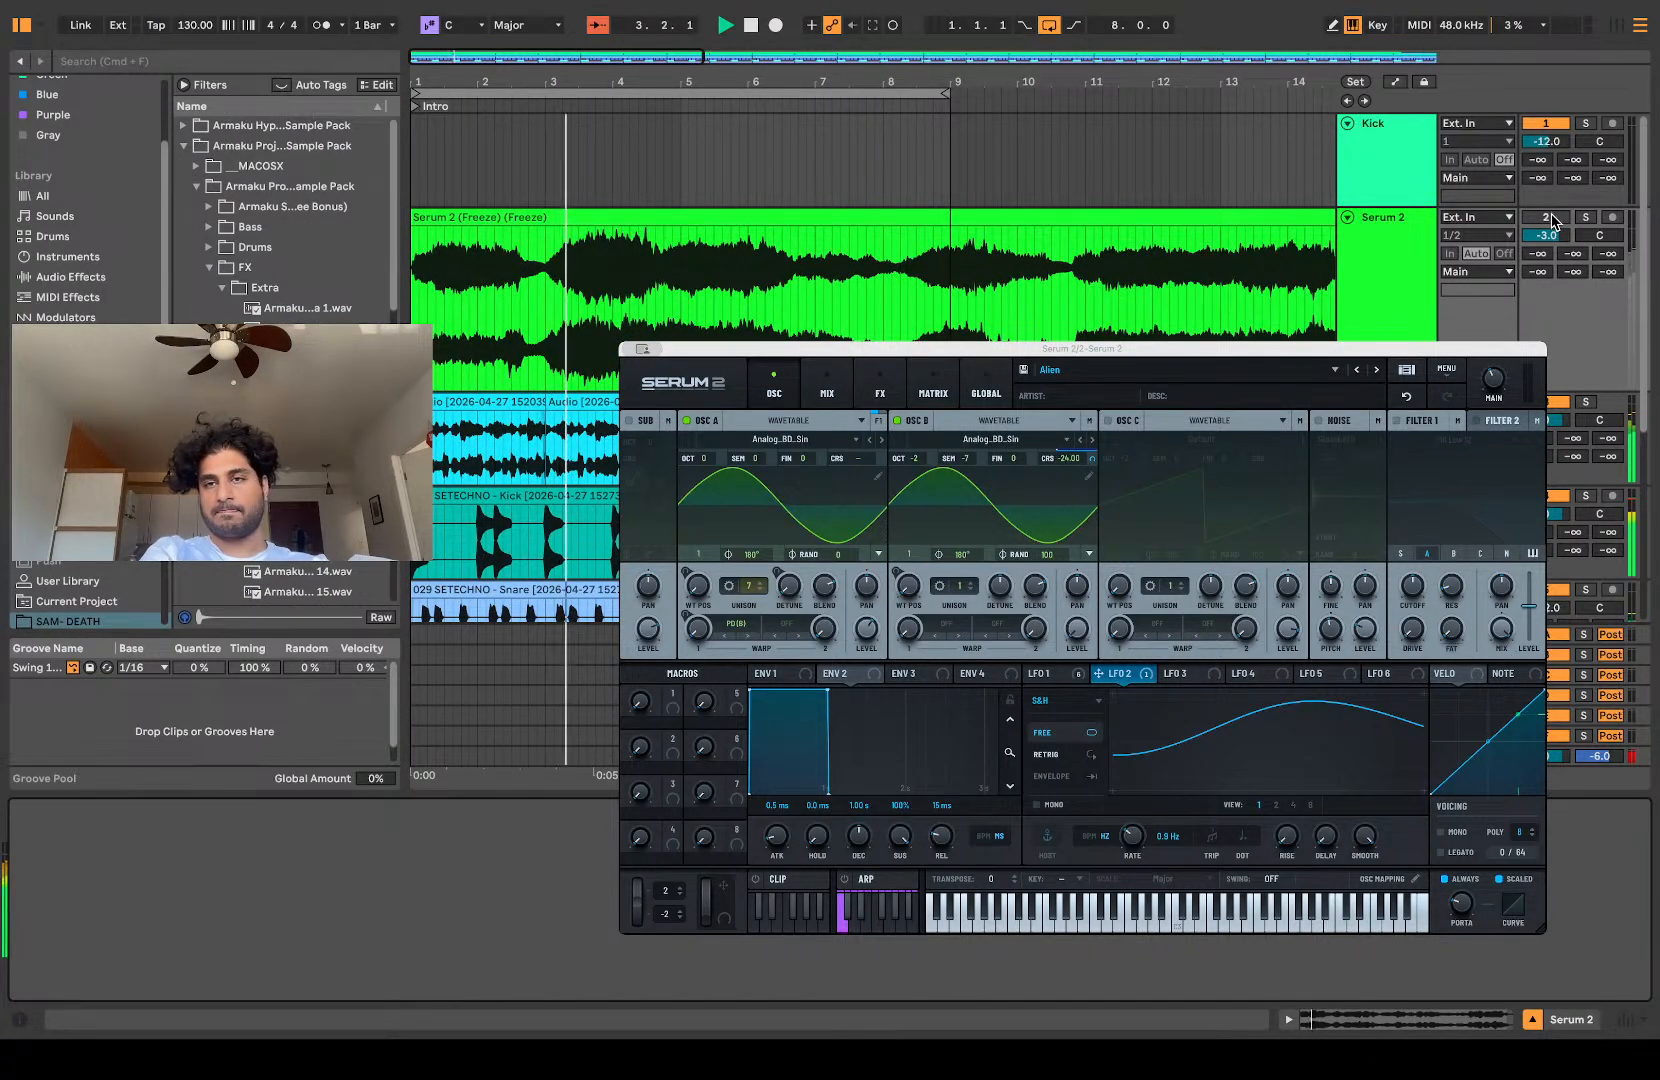
{"action": "left_click_drag", "start_coordinate": [1550, 236], "coordinate": [1553, 253]}
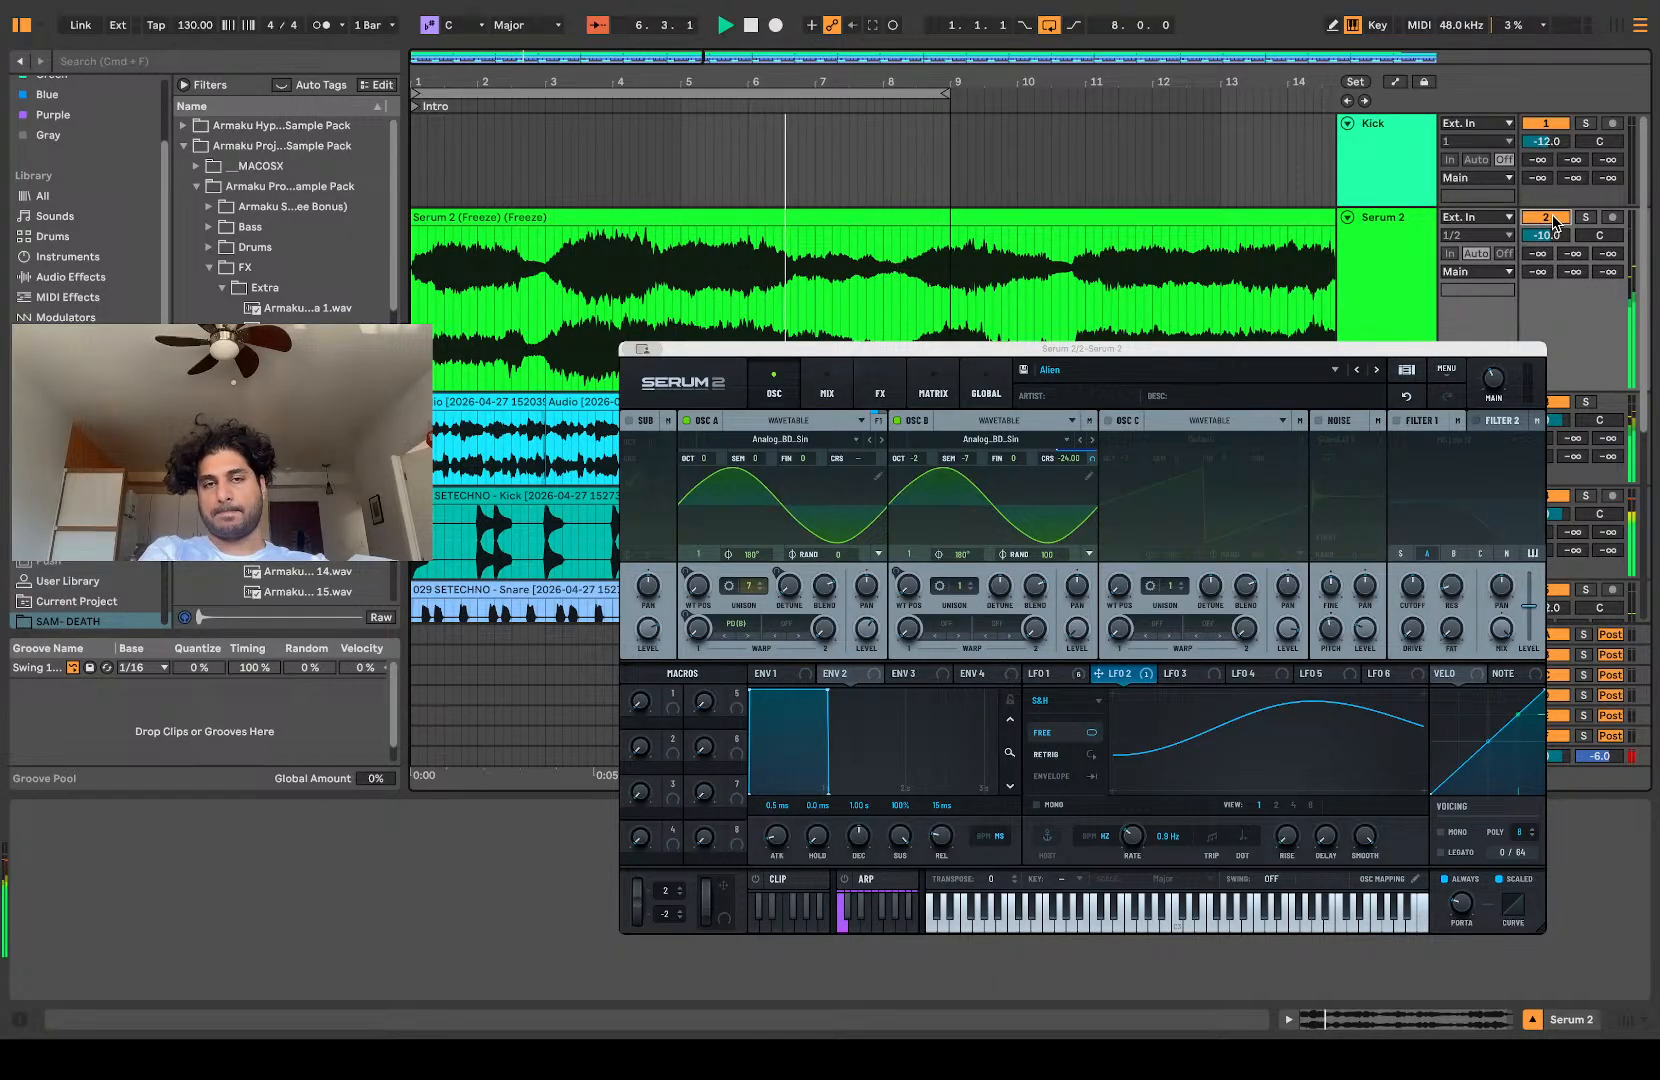
{"action": "left_click", "coordinate": [1050, 26]}
{"action": "scroll", "coordinate": [990, 322], "scroll_direction": "up", "scroll_amount": 4}
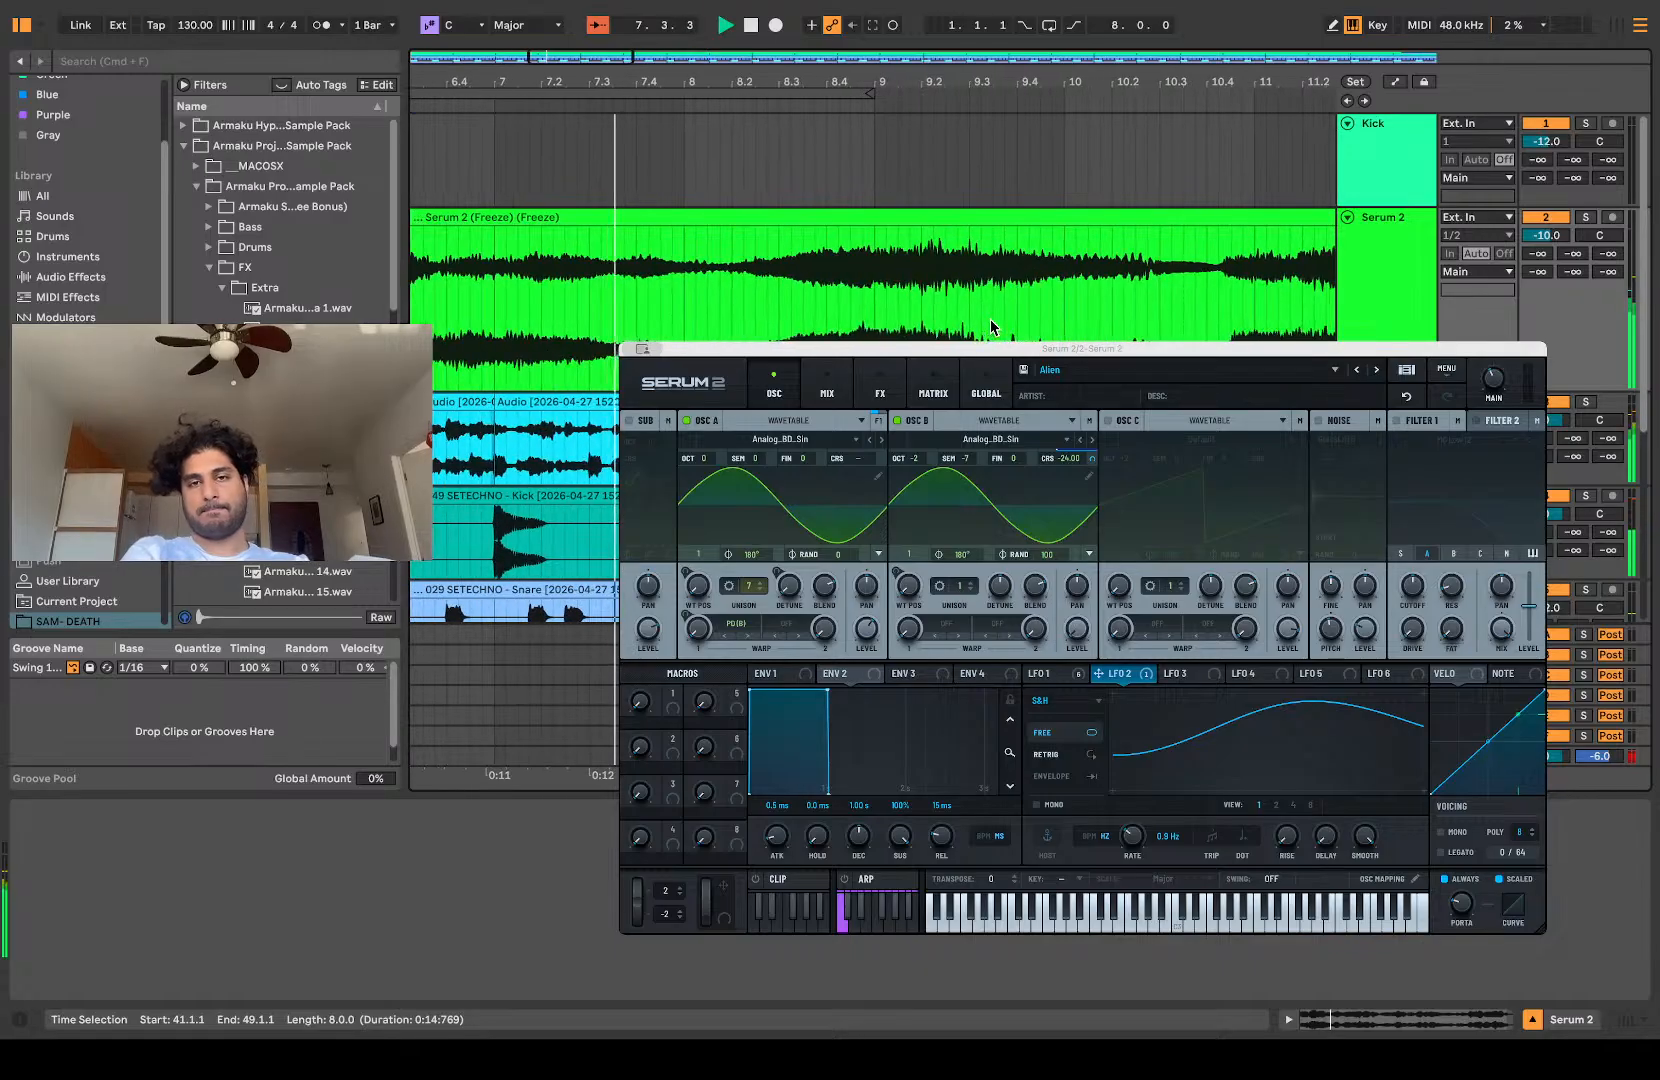
{"action": "scroll", "coordinate": [991, 324], "scroll_direction": "down", "scroll_amount": 2}
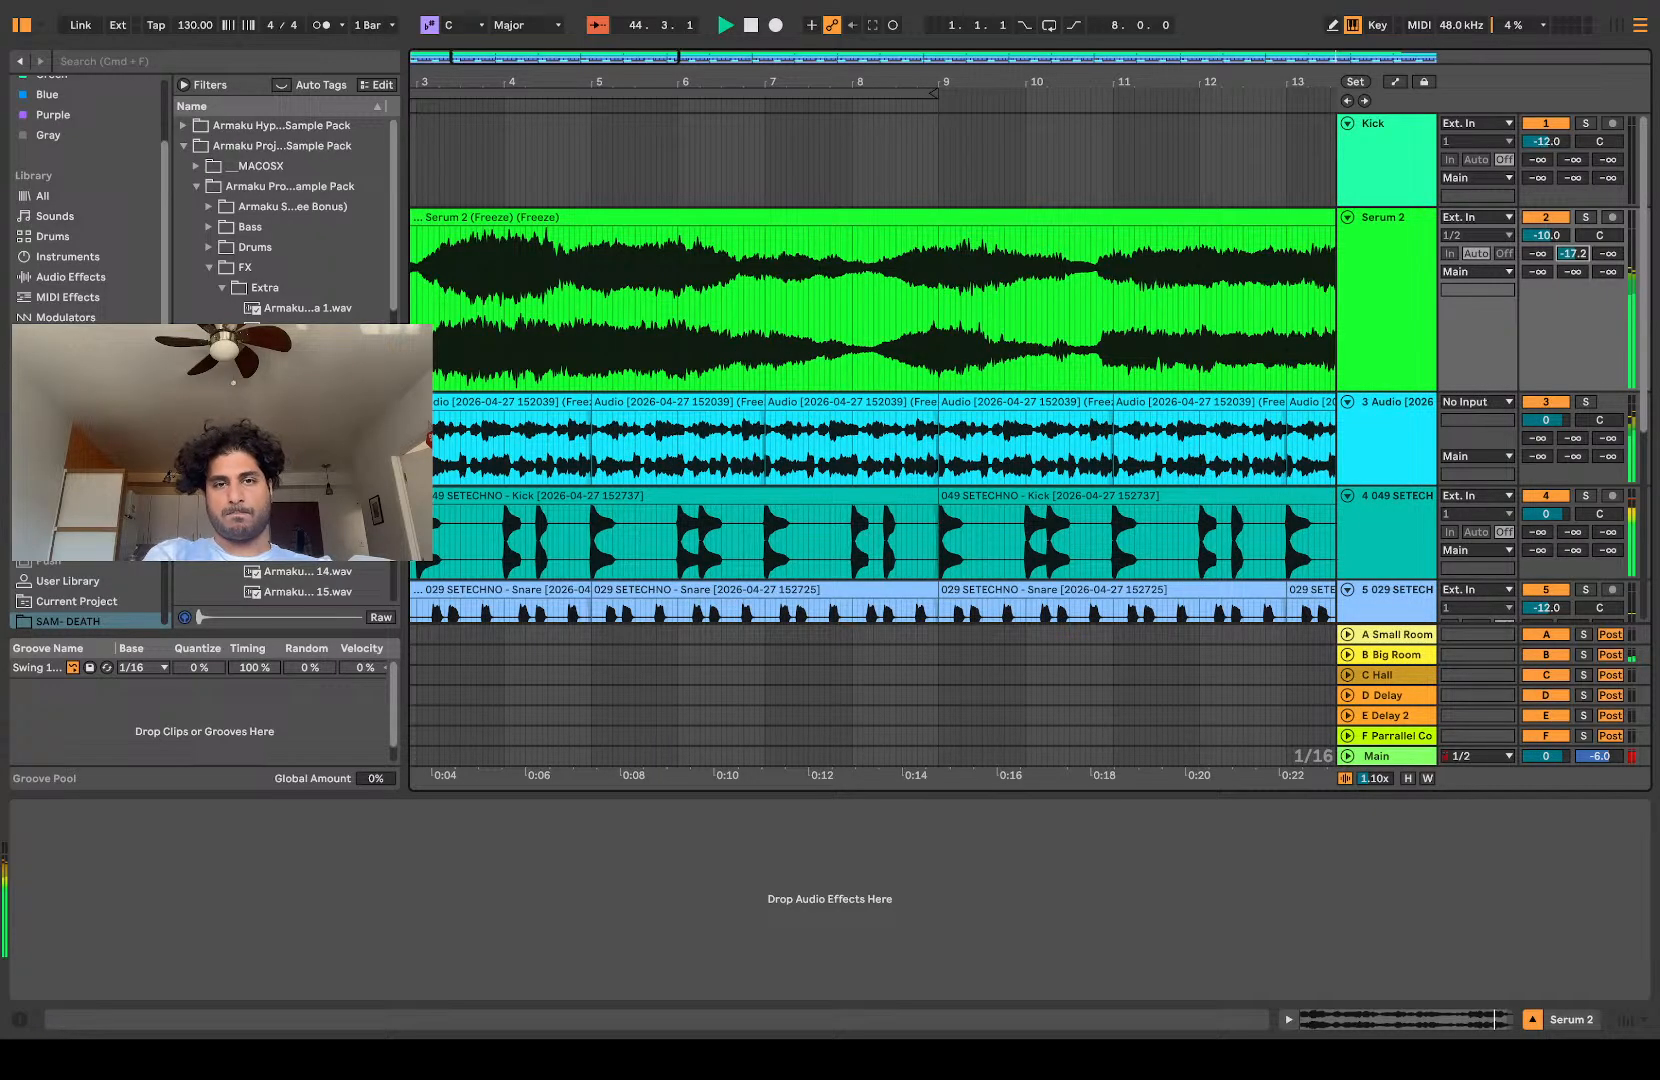
Step: Solo the Serum 2 track and play its frozen audio from 41.2.1
{"action": "scroll", "coordinate": [749, 580], "scroll_direction": "down", "scroll_amount": 4}
{"action": "scroll", "coordinate": [749, 580], "scroll_direction": "left", "scroll_amount": 2}
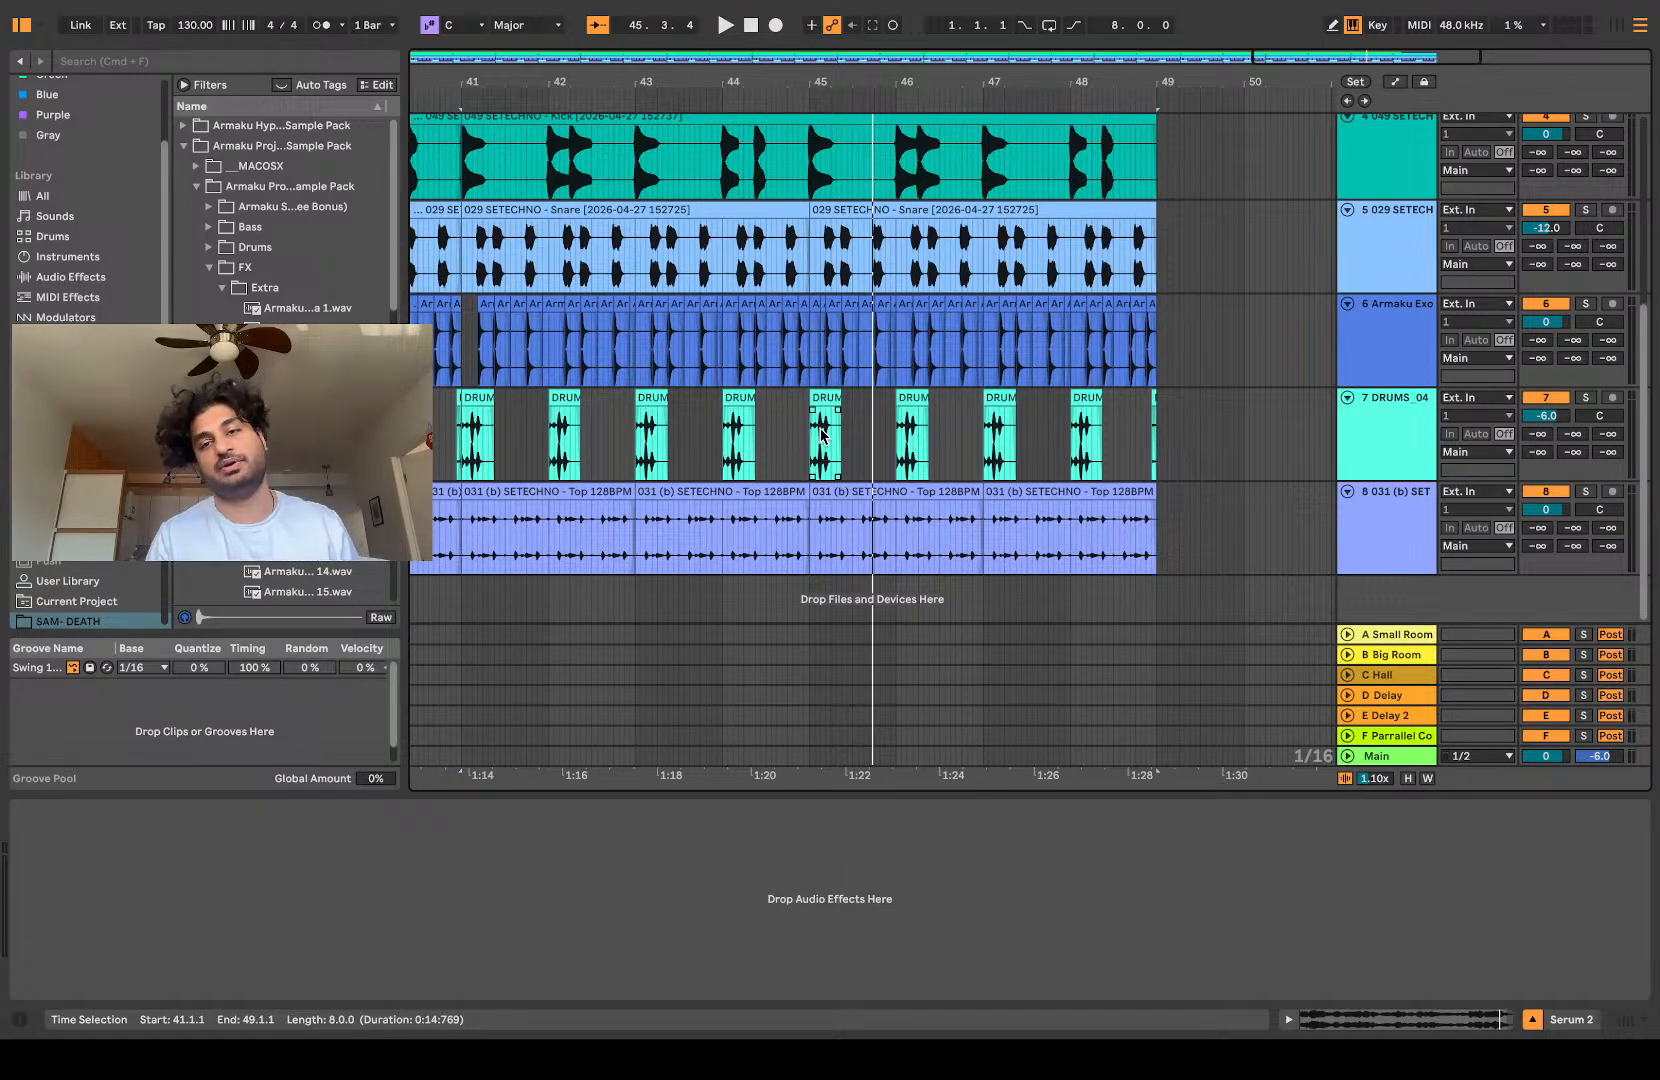
{"action": "scroll", "coordinate": [822, 435], "scroll_direction": "up", "scroll_amount": 5}
{"action": "scroll", "coordinate": [822, 435], "scroll_direction": "left", "scroll_amount": 3}
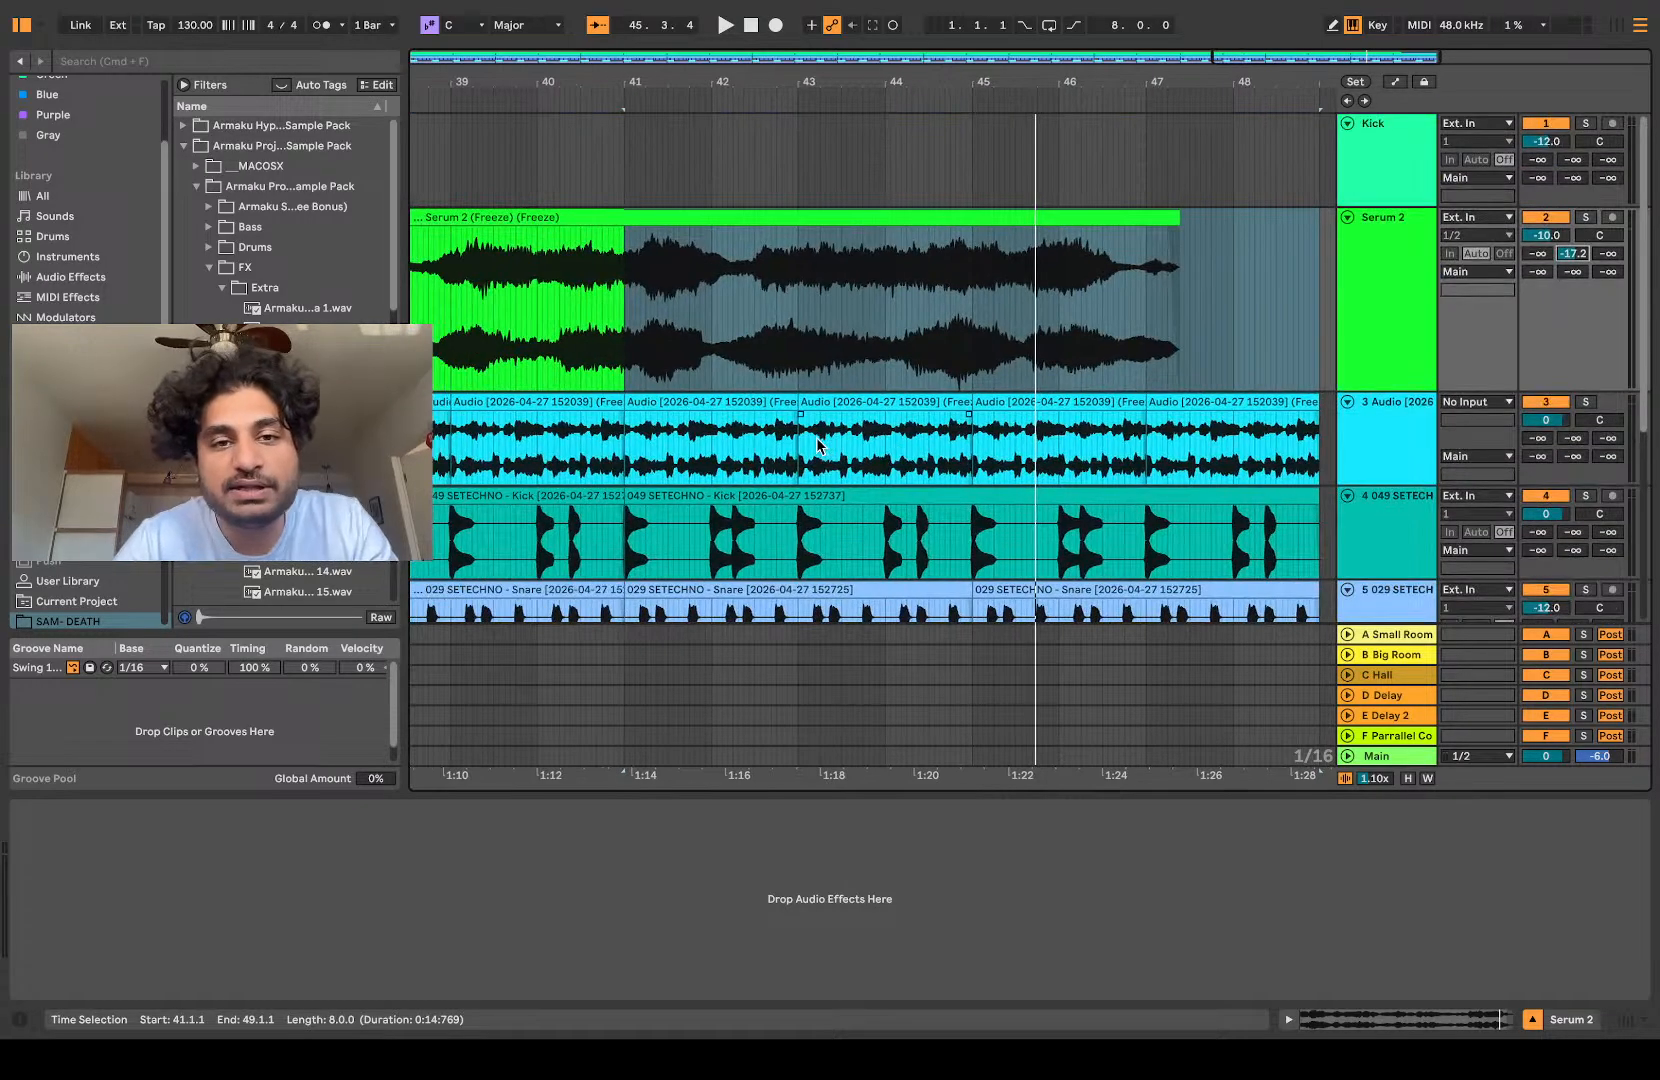
{"action": "left_click", "coordinate": [648, 350]}
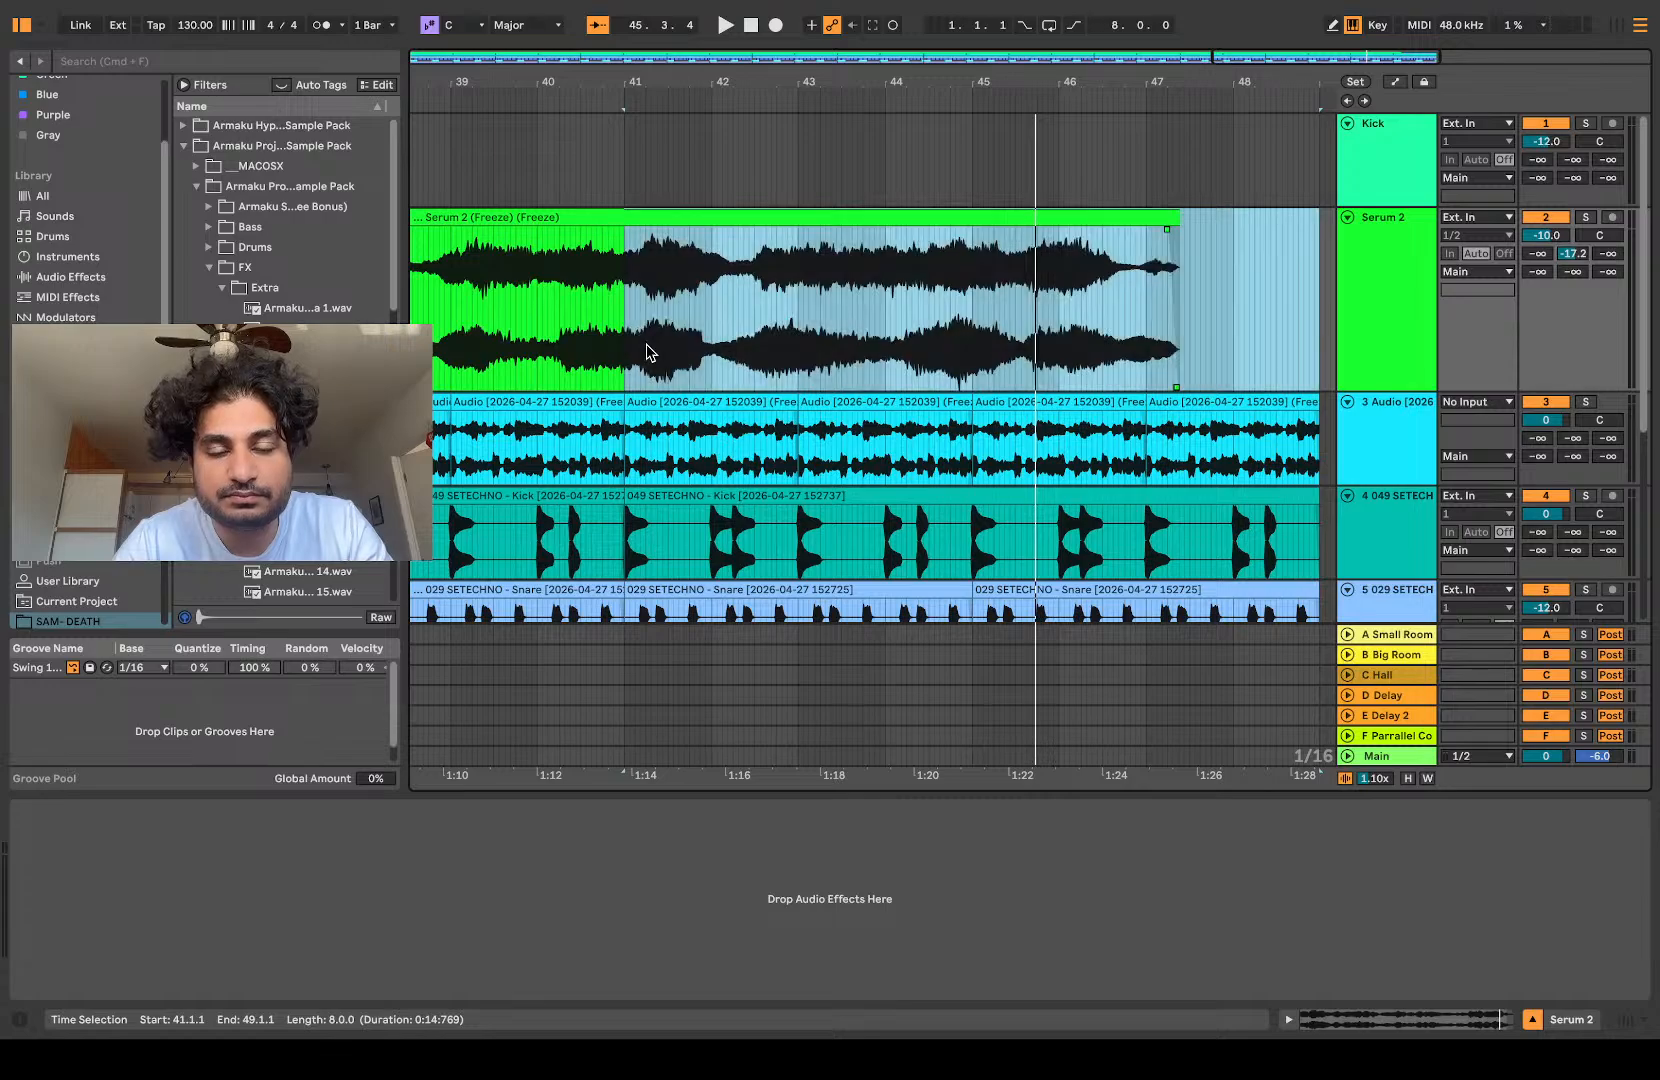
{"action": "key", "text": "space"}
{"action": "scroll", "coordinate": [647, 350], "scroll_direction": "up", "scroll_amount": 5}
{"action": "key", "text": "space"}
{"action": "key", "text": "space"}
{"action": "left_click", "coordinate": [1586, 218]}
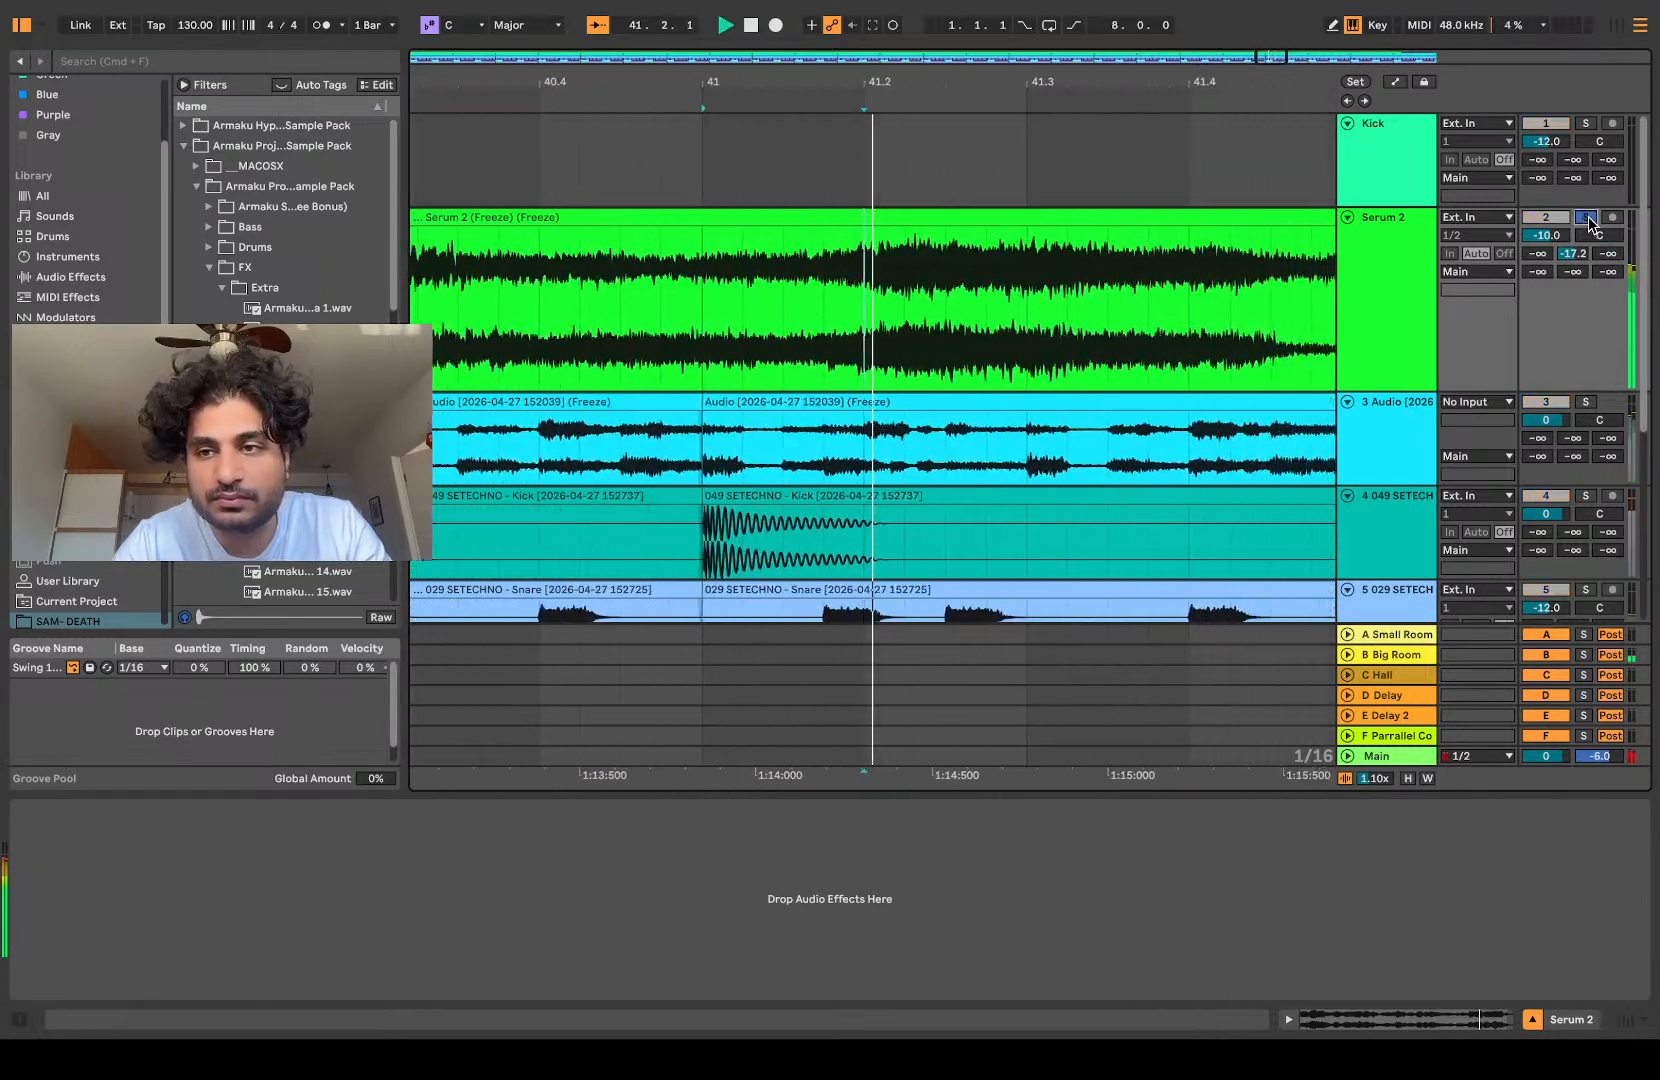
Step: Audition the soloed Serum 2 audio from bars 37 and 38 onward to look for a short usable slice
{"action": "scroll", "coordinate": [1146, 290], "scroll_direction": "down", "scroll_amount": 3}
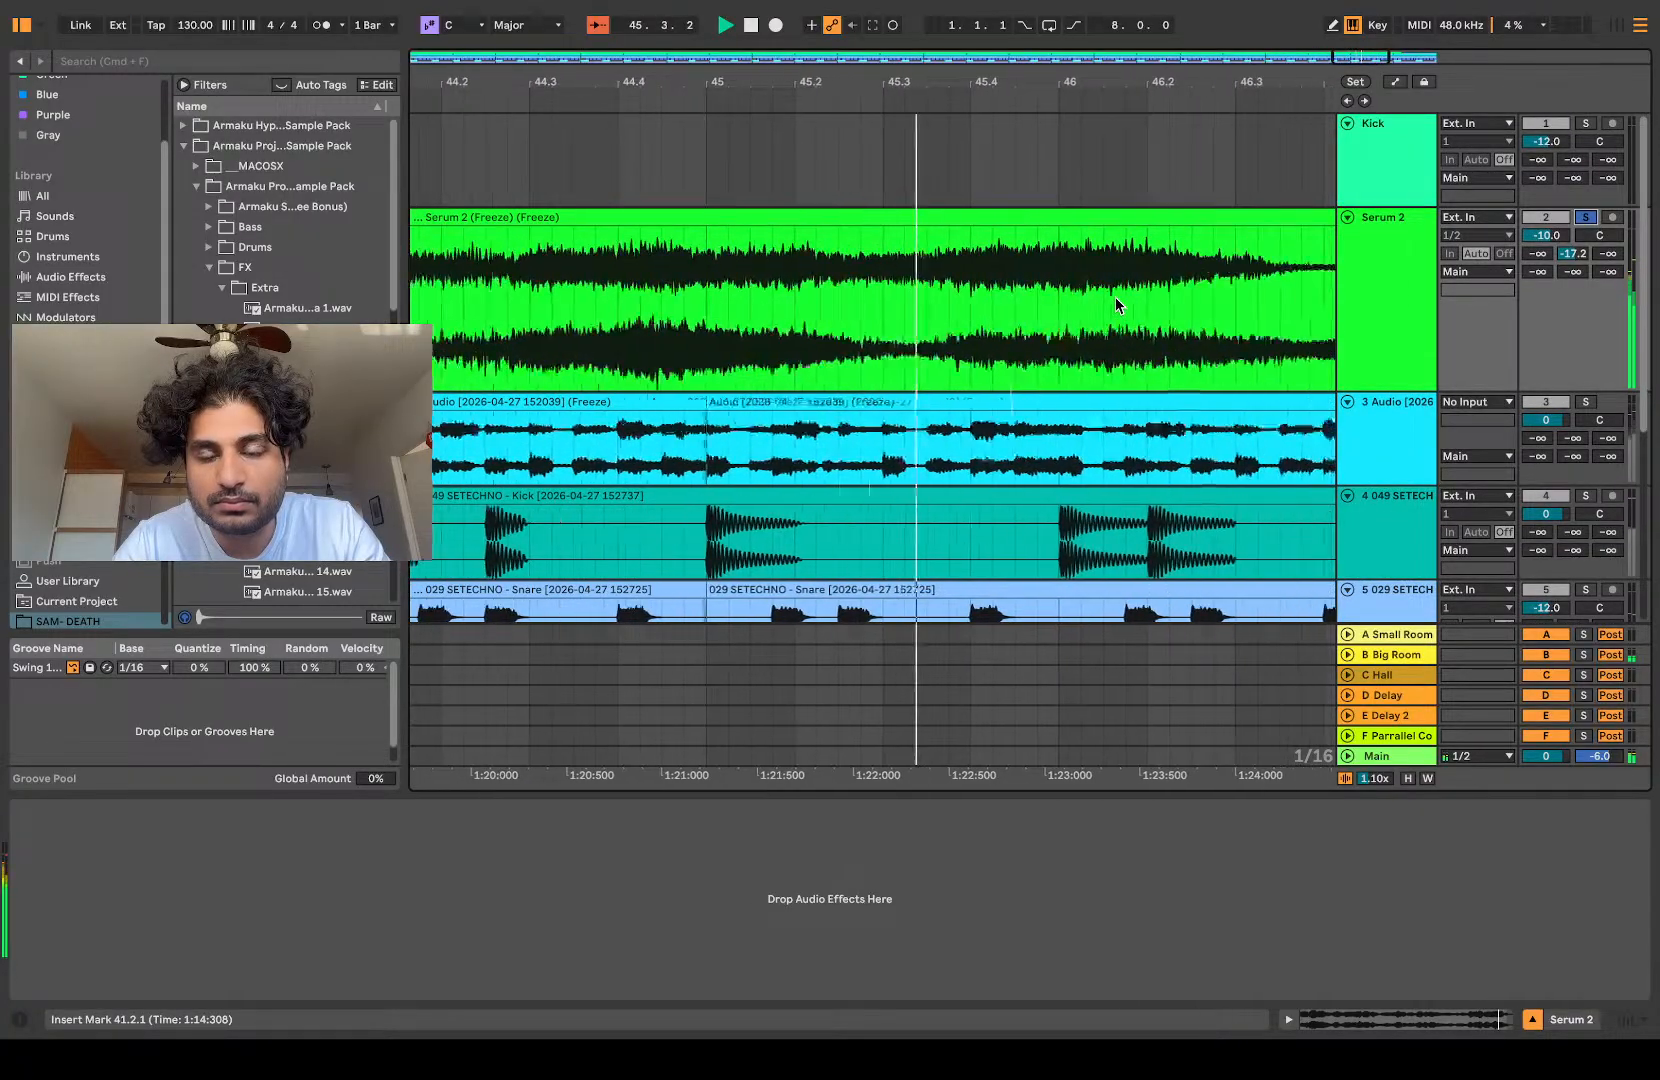
{"action": "scroll", "coordinate": [1115, 297], "scroll_direction": "left", "scroll_amount": 10}
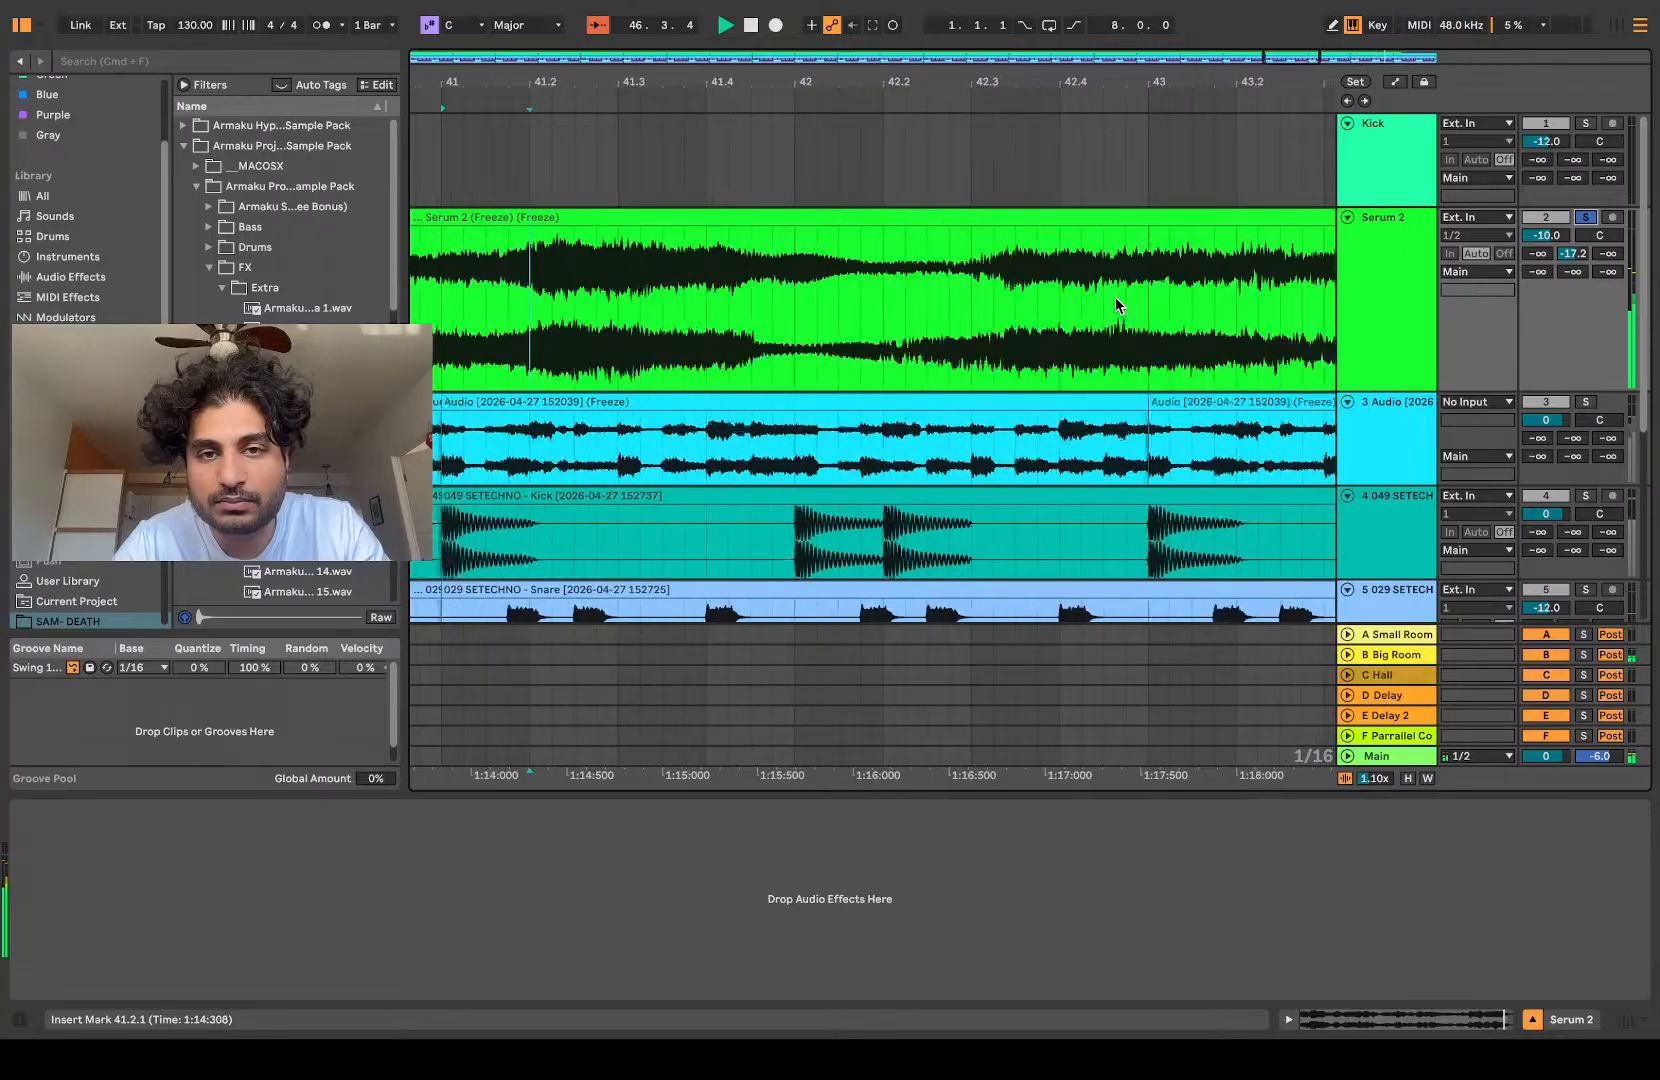
{"action": "left_click", "coordinate": [910, 307]}
{"action": "key", "text": "space"}
{"action": "key", "text": "space"}
{"action": "scroll", "coordinate": [910, 307], "scroll_direction": "up", "scroll_amount": 5}
{"action": "scroll", "coordinate": [910, 307], "scroll_direction": "down", "scroll_amount": 7}
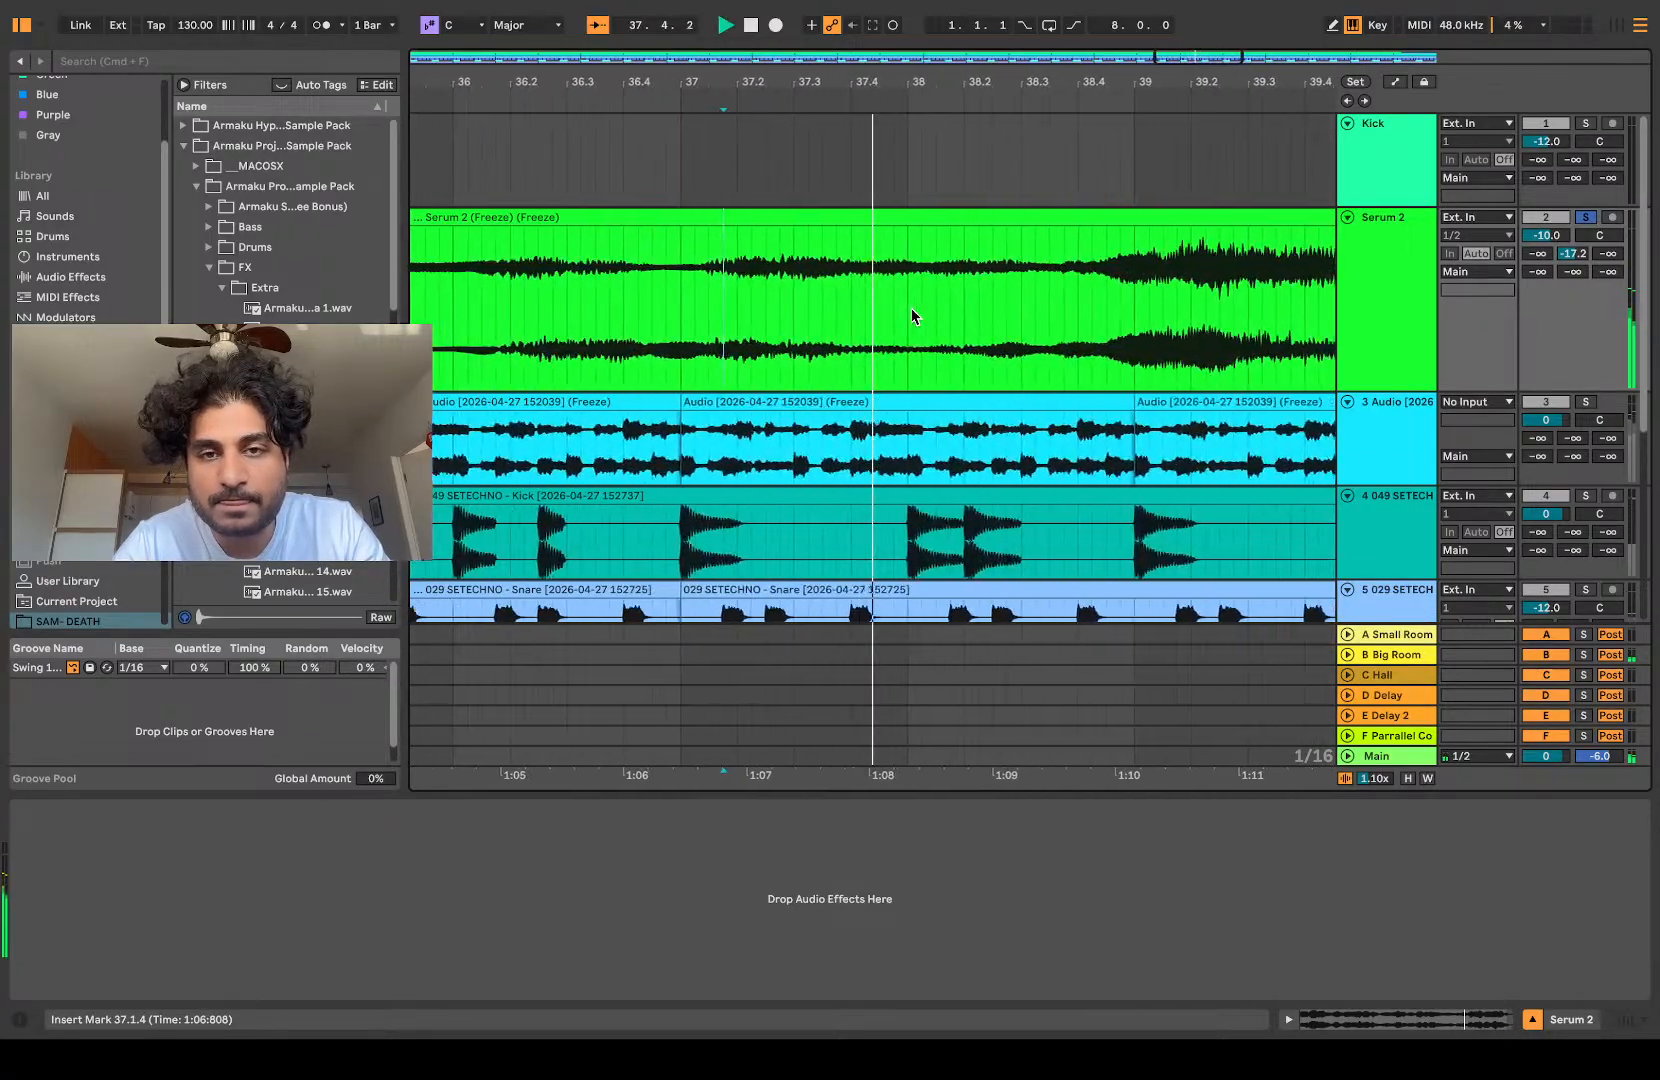
{"action": "left_click", "coordinate": [1068, 313]}
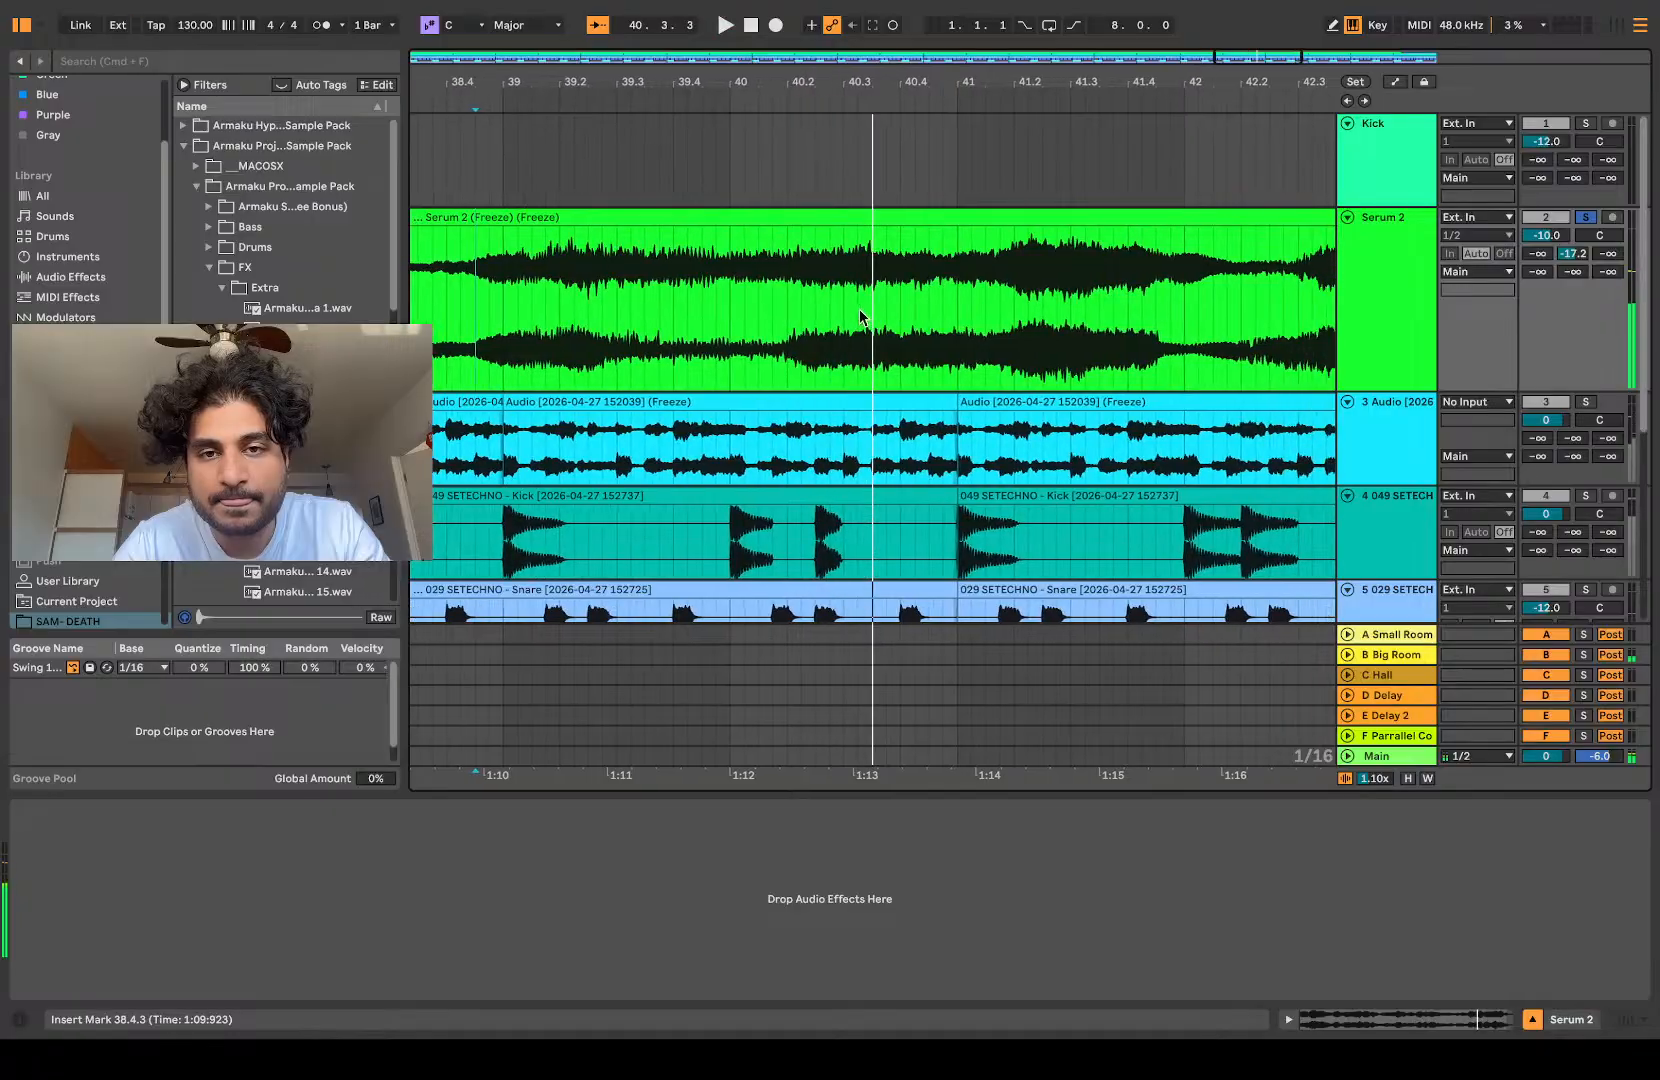
Step: Cut out the sixteenth-note Serum 2 slice at 40.3.1 and extend the following clip back to 40.3.1 to close the gap
{"action": "left_click_drag", "start_coordinate": [846, 310], "coordinate": [852, 312]}
{"action": "key", "text": "super+e"}
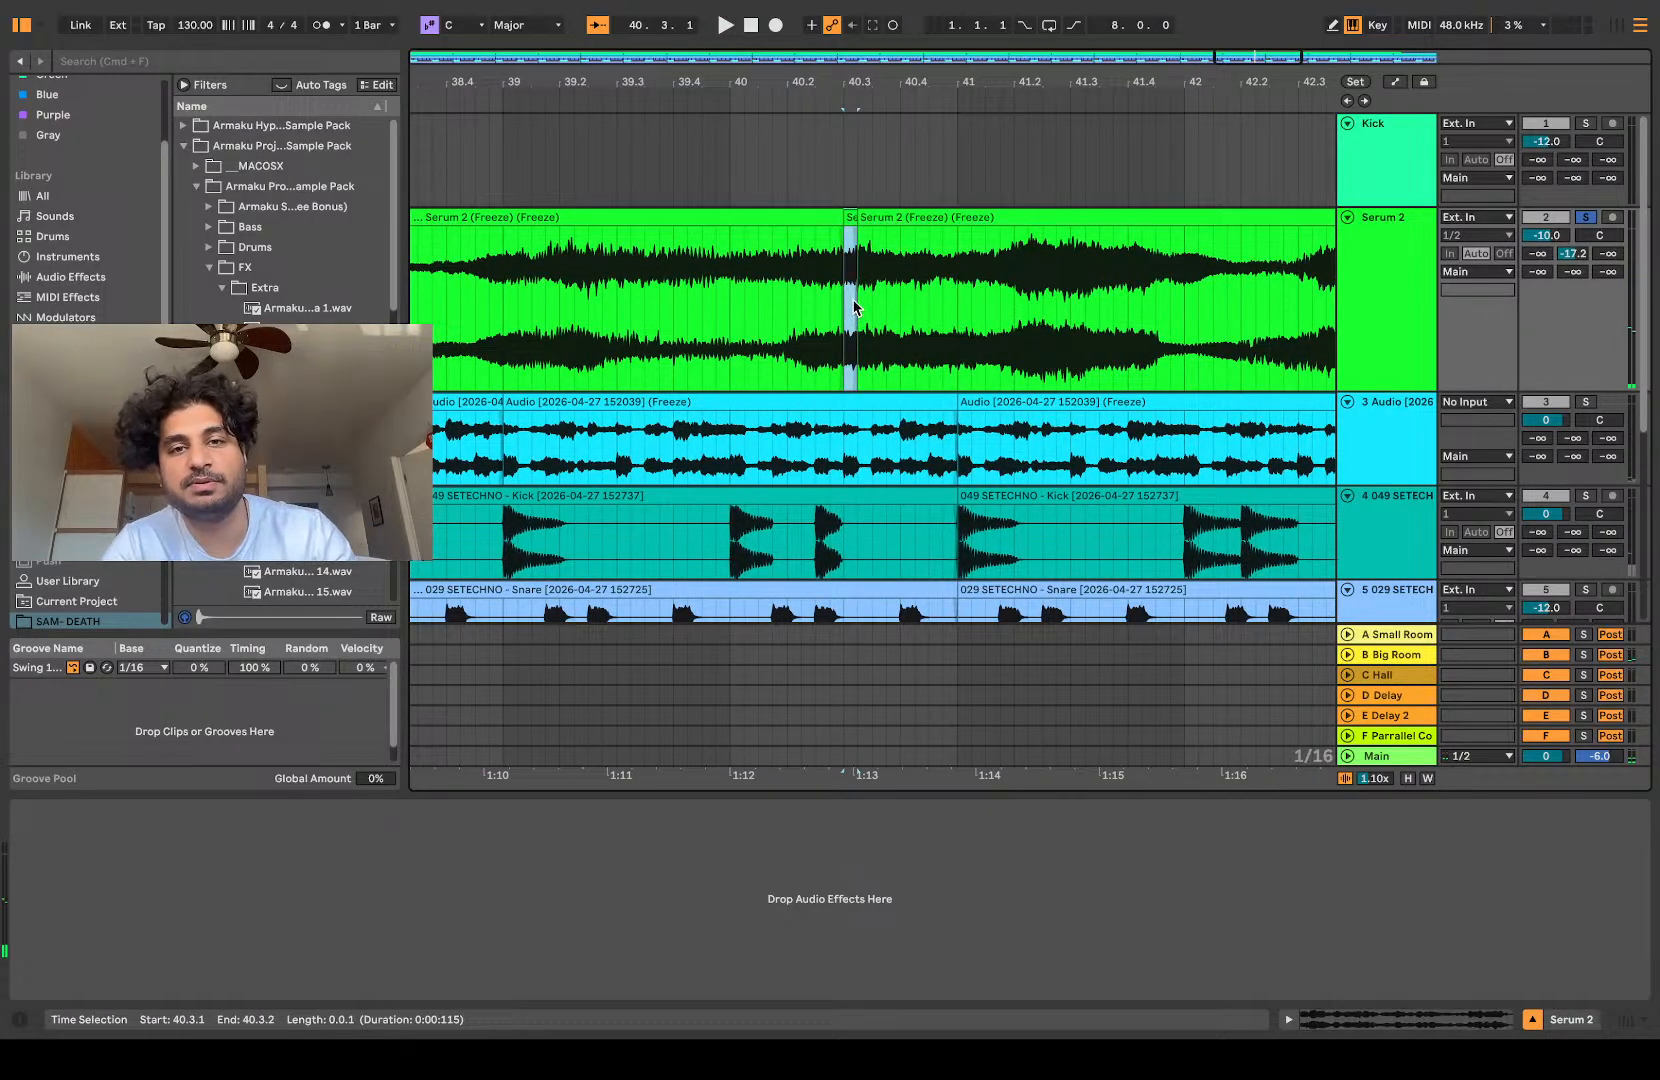
{"action": "left_click_drag", "start_coordinate": [860, 217], "coordinate": [845, 218]}
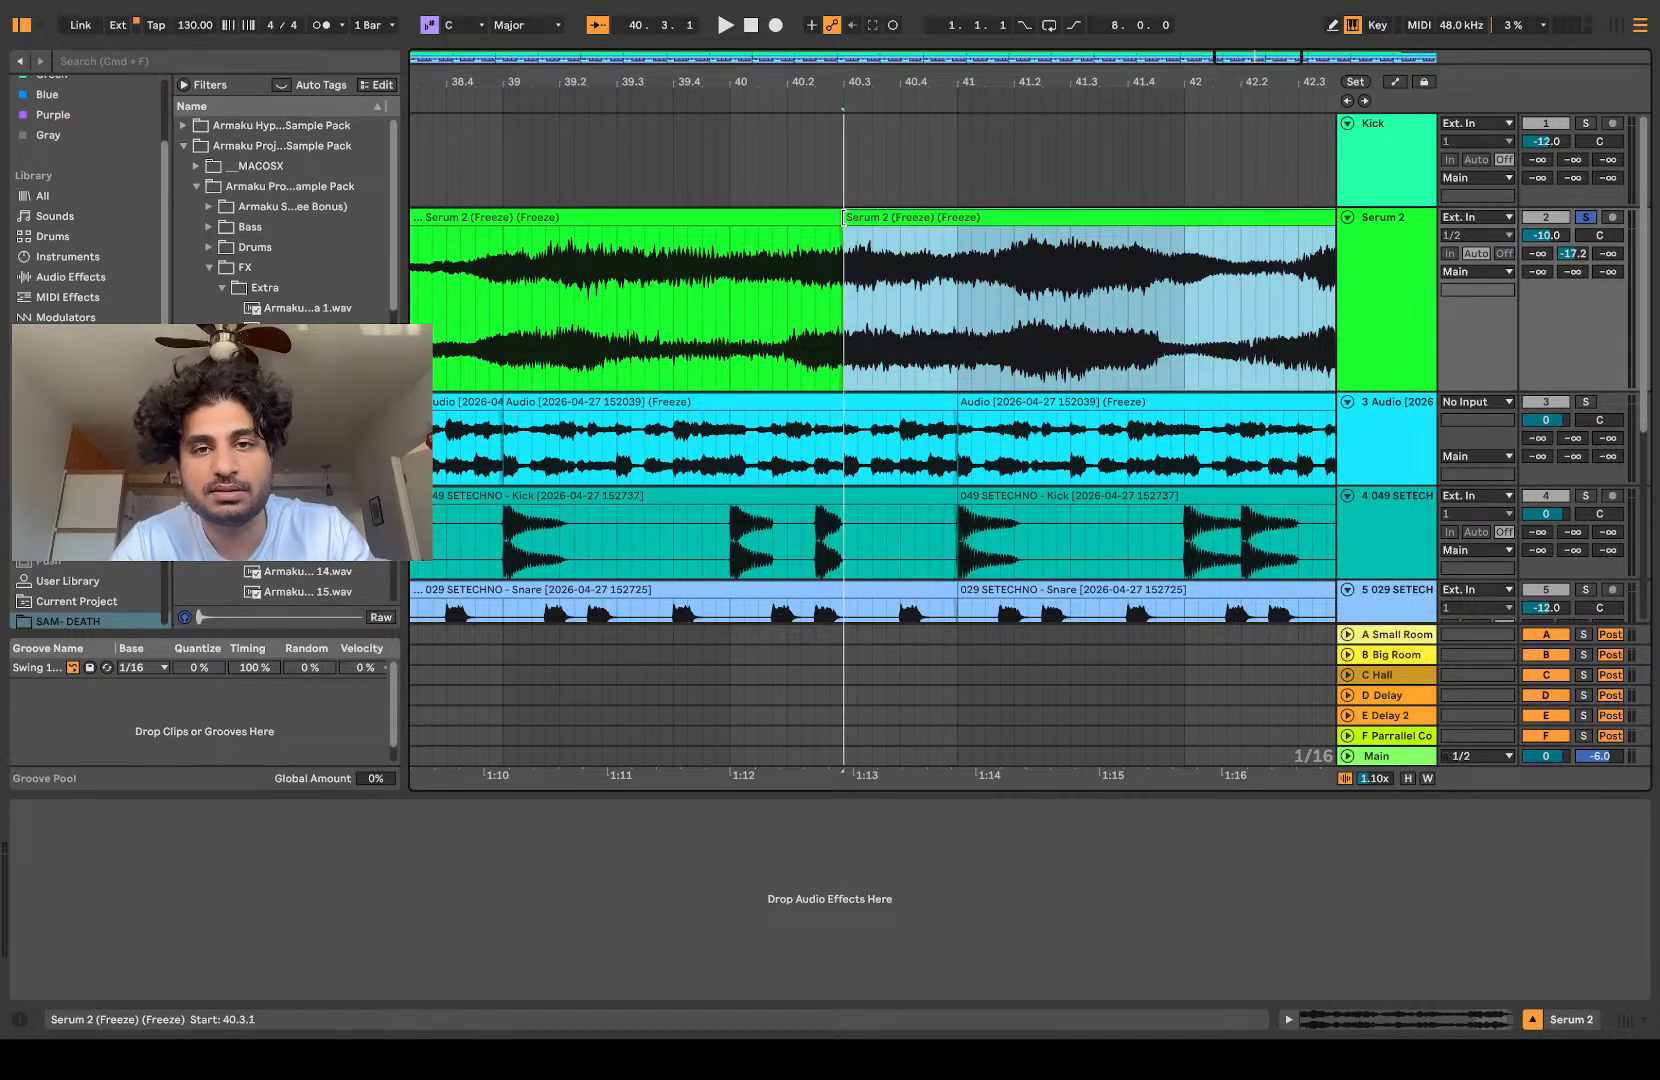
{"action": "left_click", "coordinate": [778, 300]}
{"action": "key", "text": "space"}
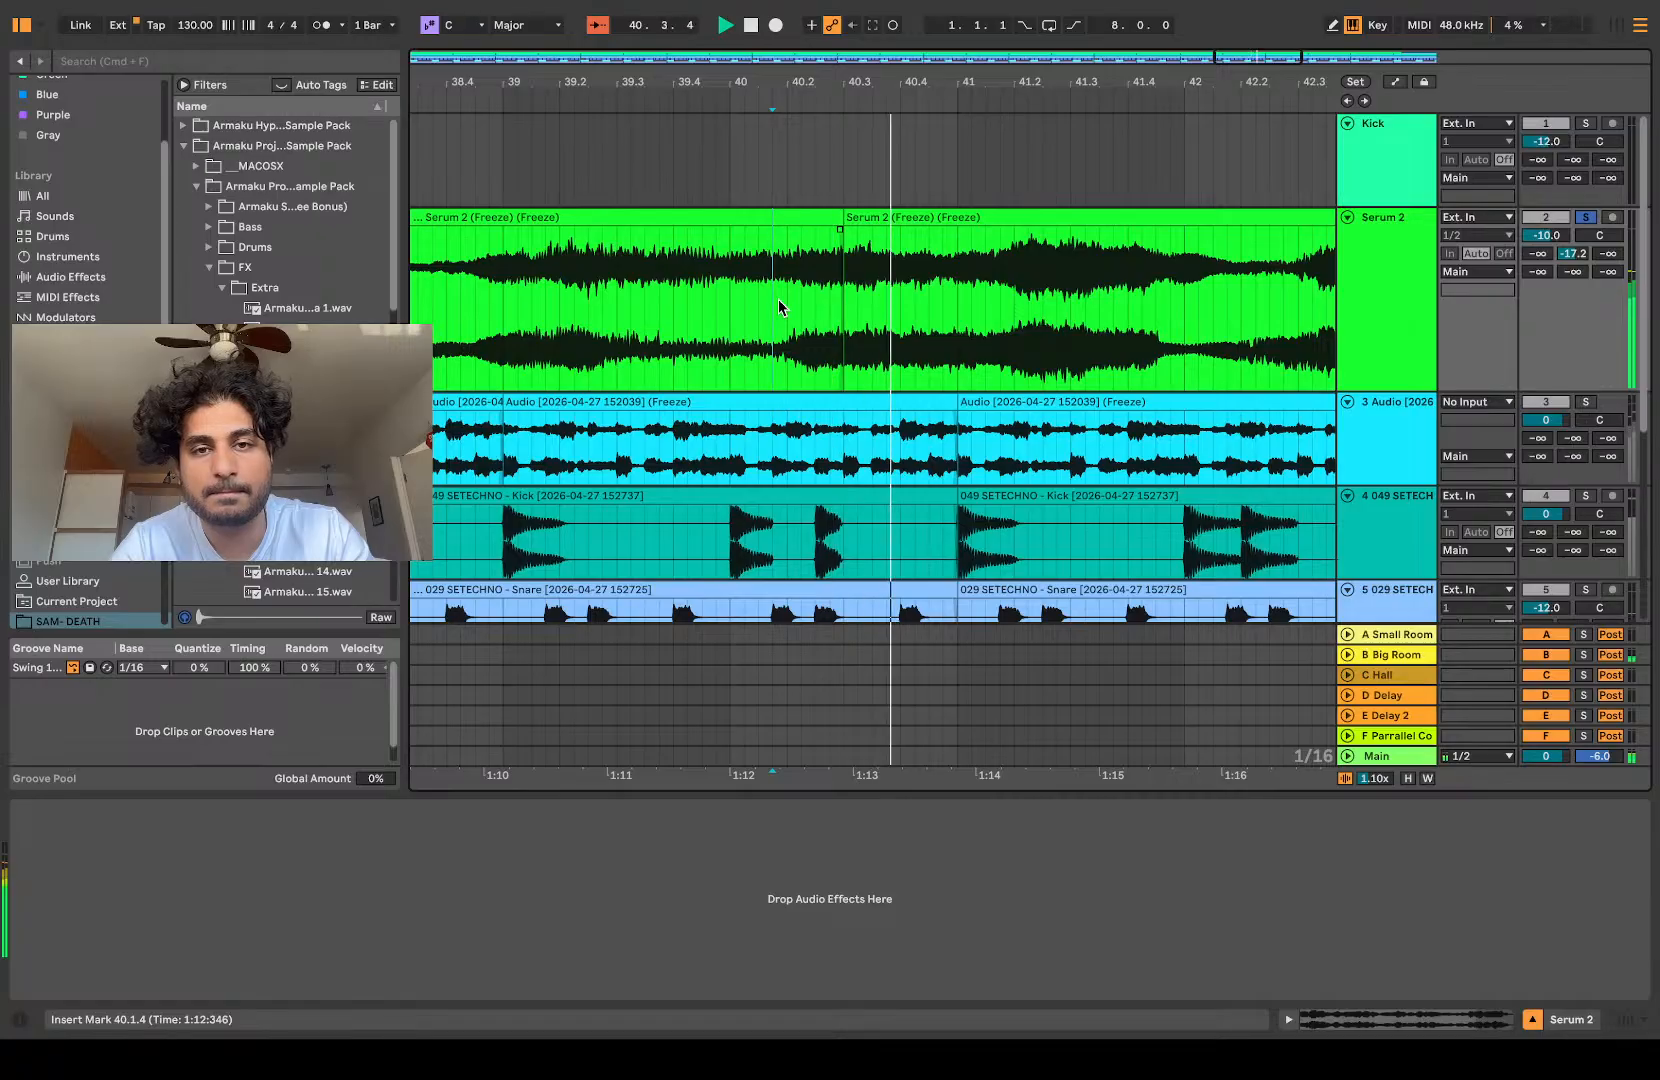
Step: Add an audio track below the existing tracks and paste the Serum 2 slice into it at 37.1.1
{"action": "key", "text": "minus"}
{"action": "key", "text": "minus"}
{"action": "scroll", "coordinate": [778, 300], "scroll_direction": "down", "scroll_amount": 5}
{"action": "key", "text": "space"}
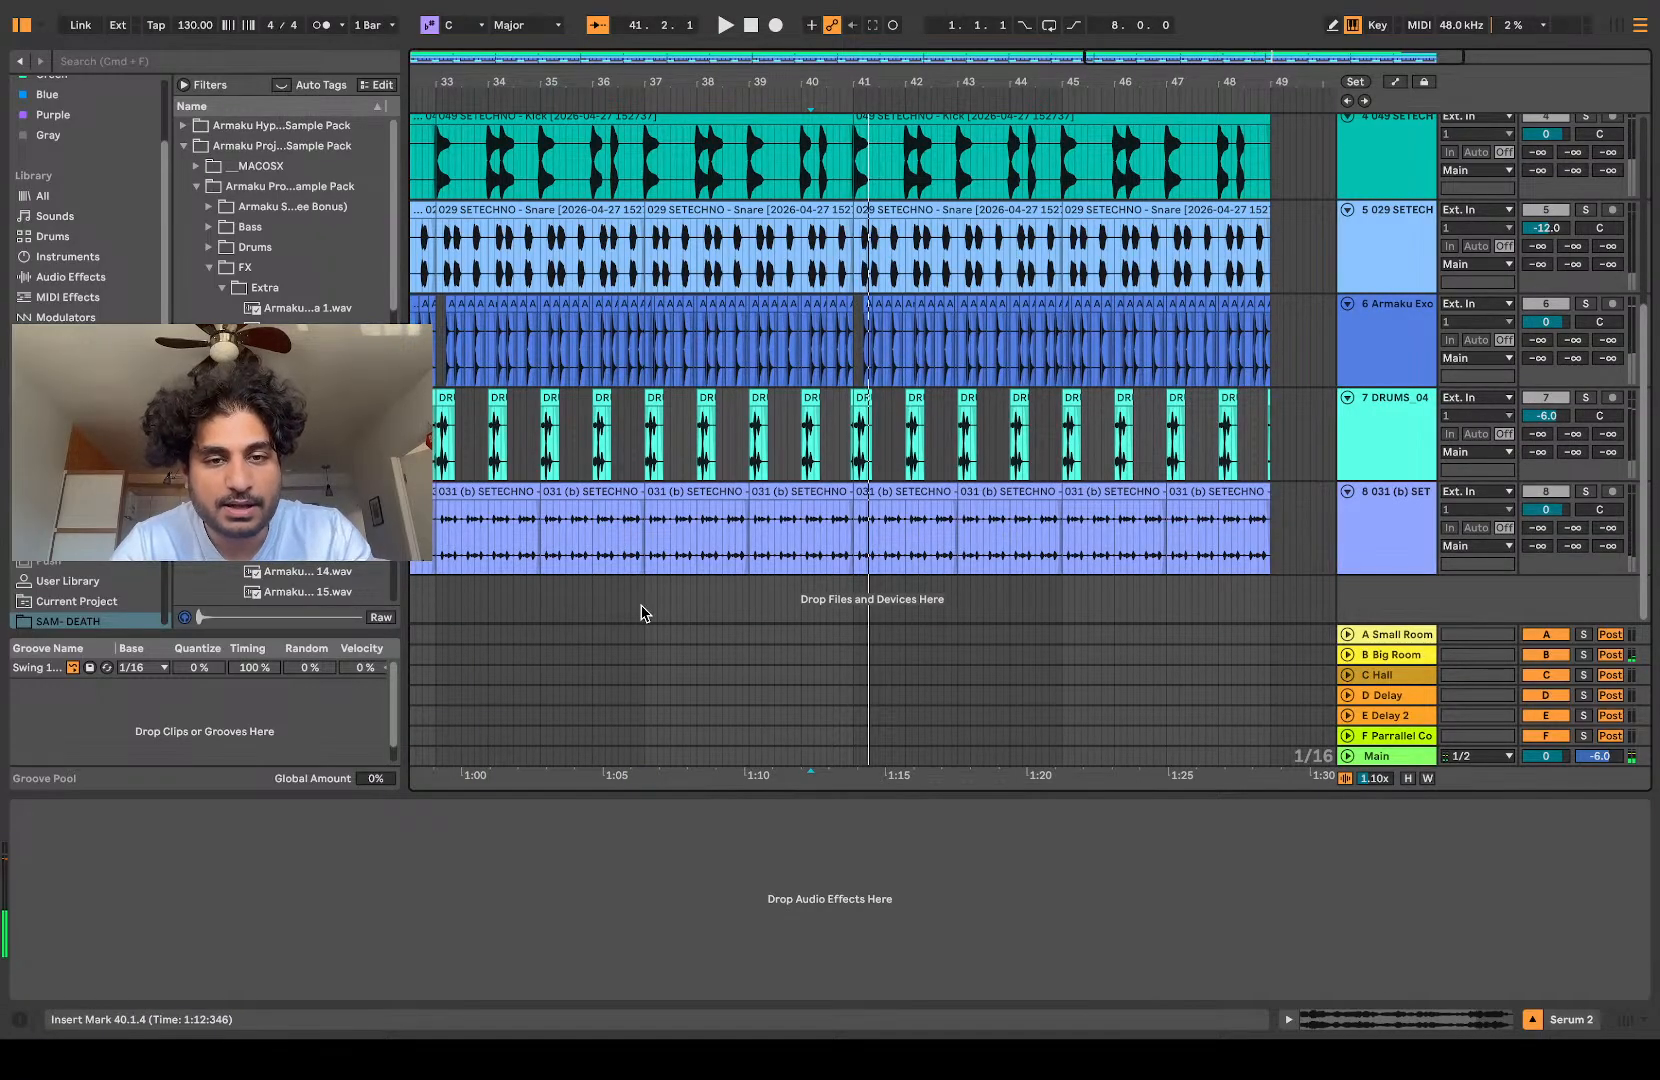
{"action": "left_click", "coordinate": [640, 613]}
{"action": "left_click", "coordinate": [647, 612]}
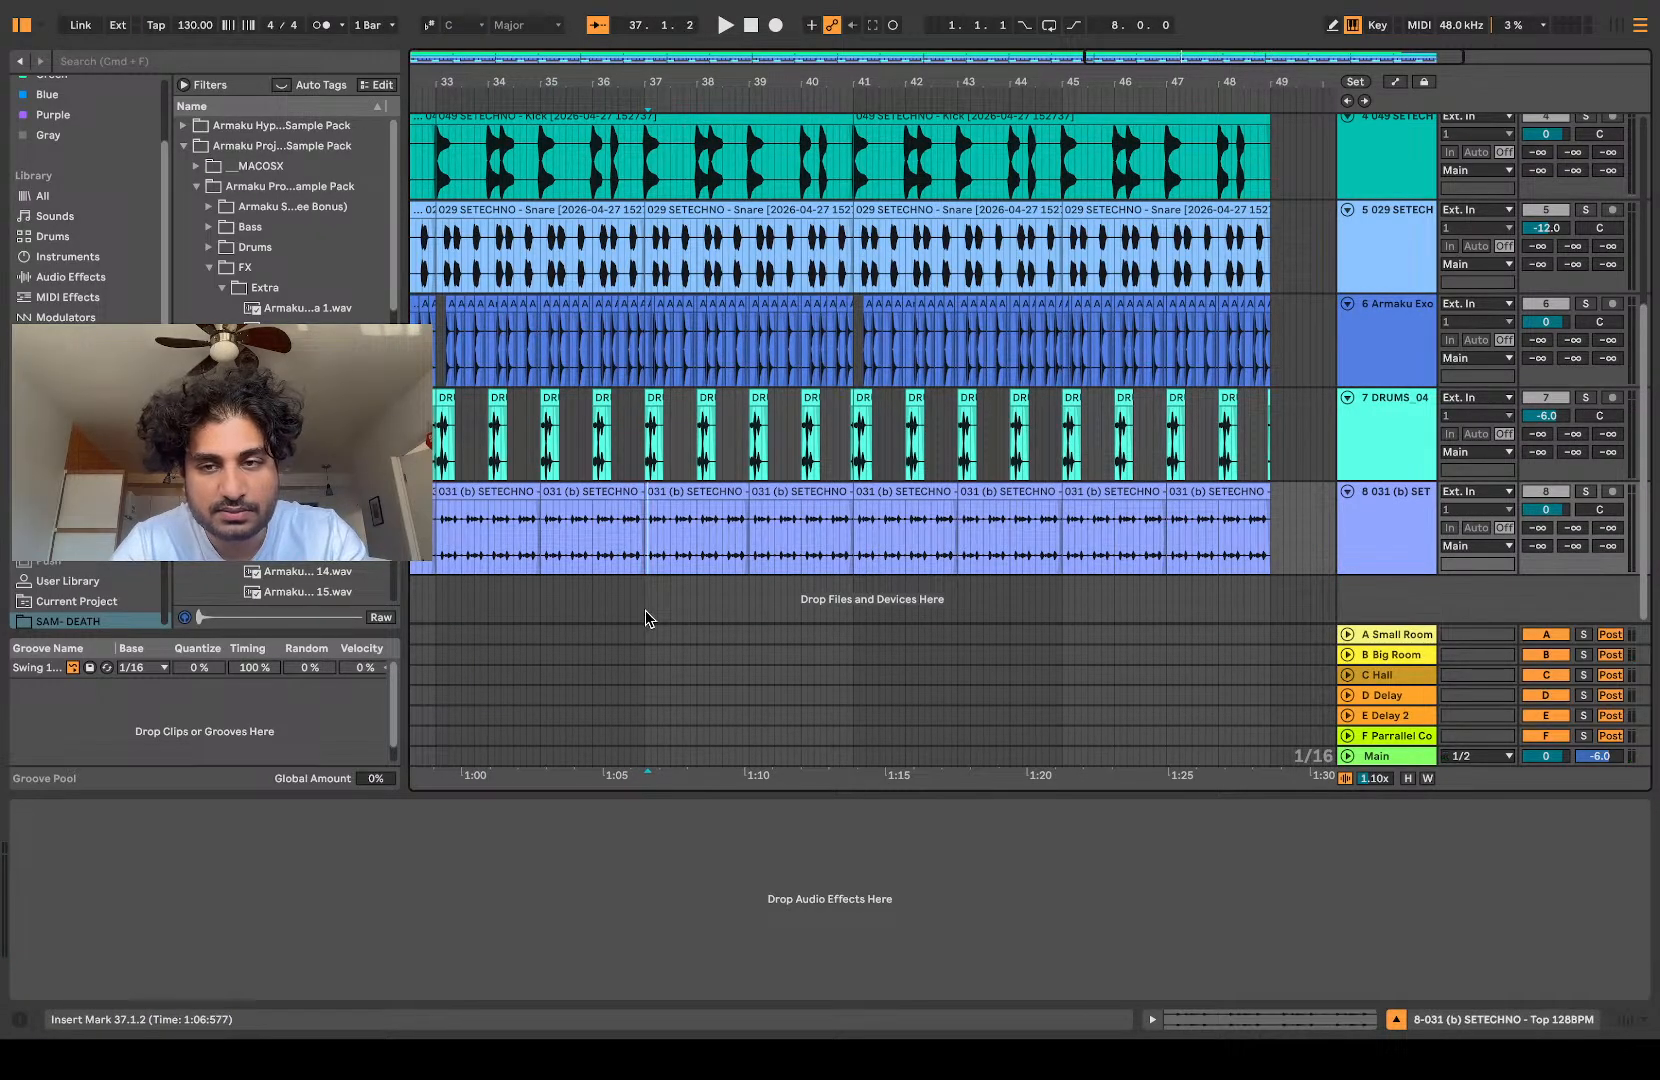
{"action": "key", "text": "super+t"}
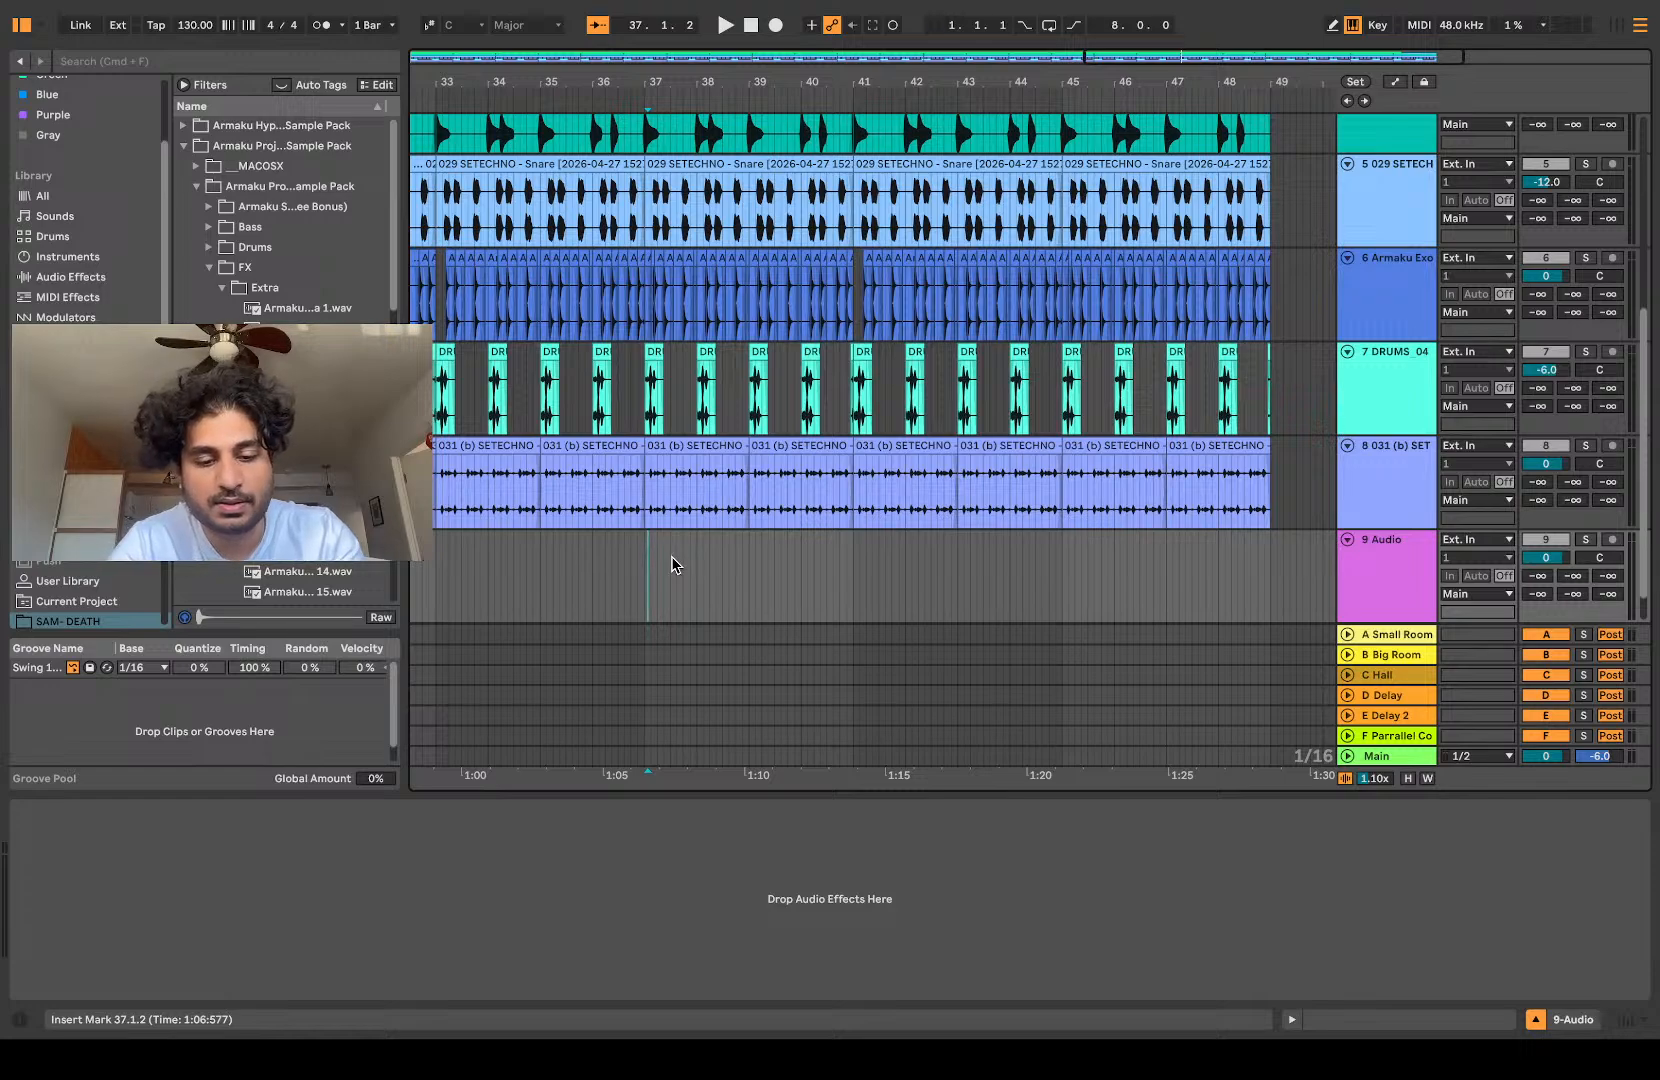
{"action": "scroll", "coordinate": [671, 563], "scroll_direction": "up", "scroll_amount": 5}
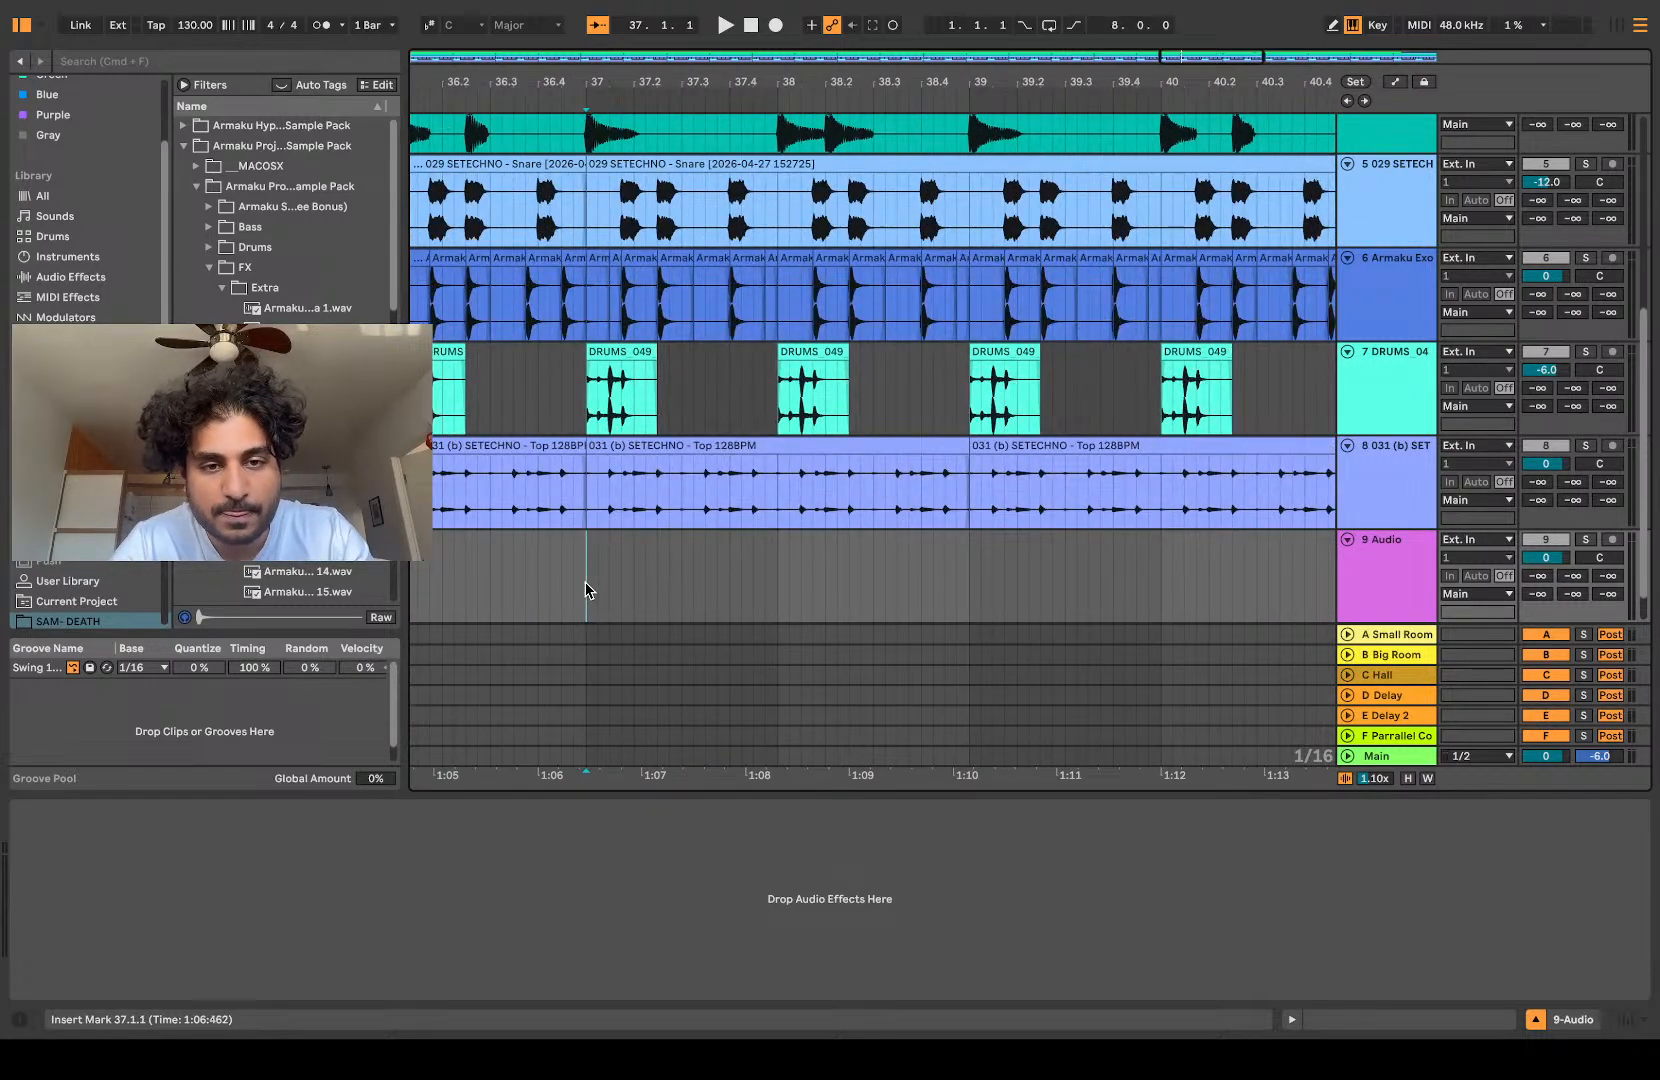
{"action": "key", "text": "super+v"}
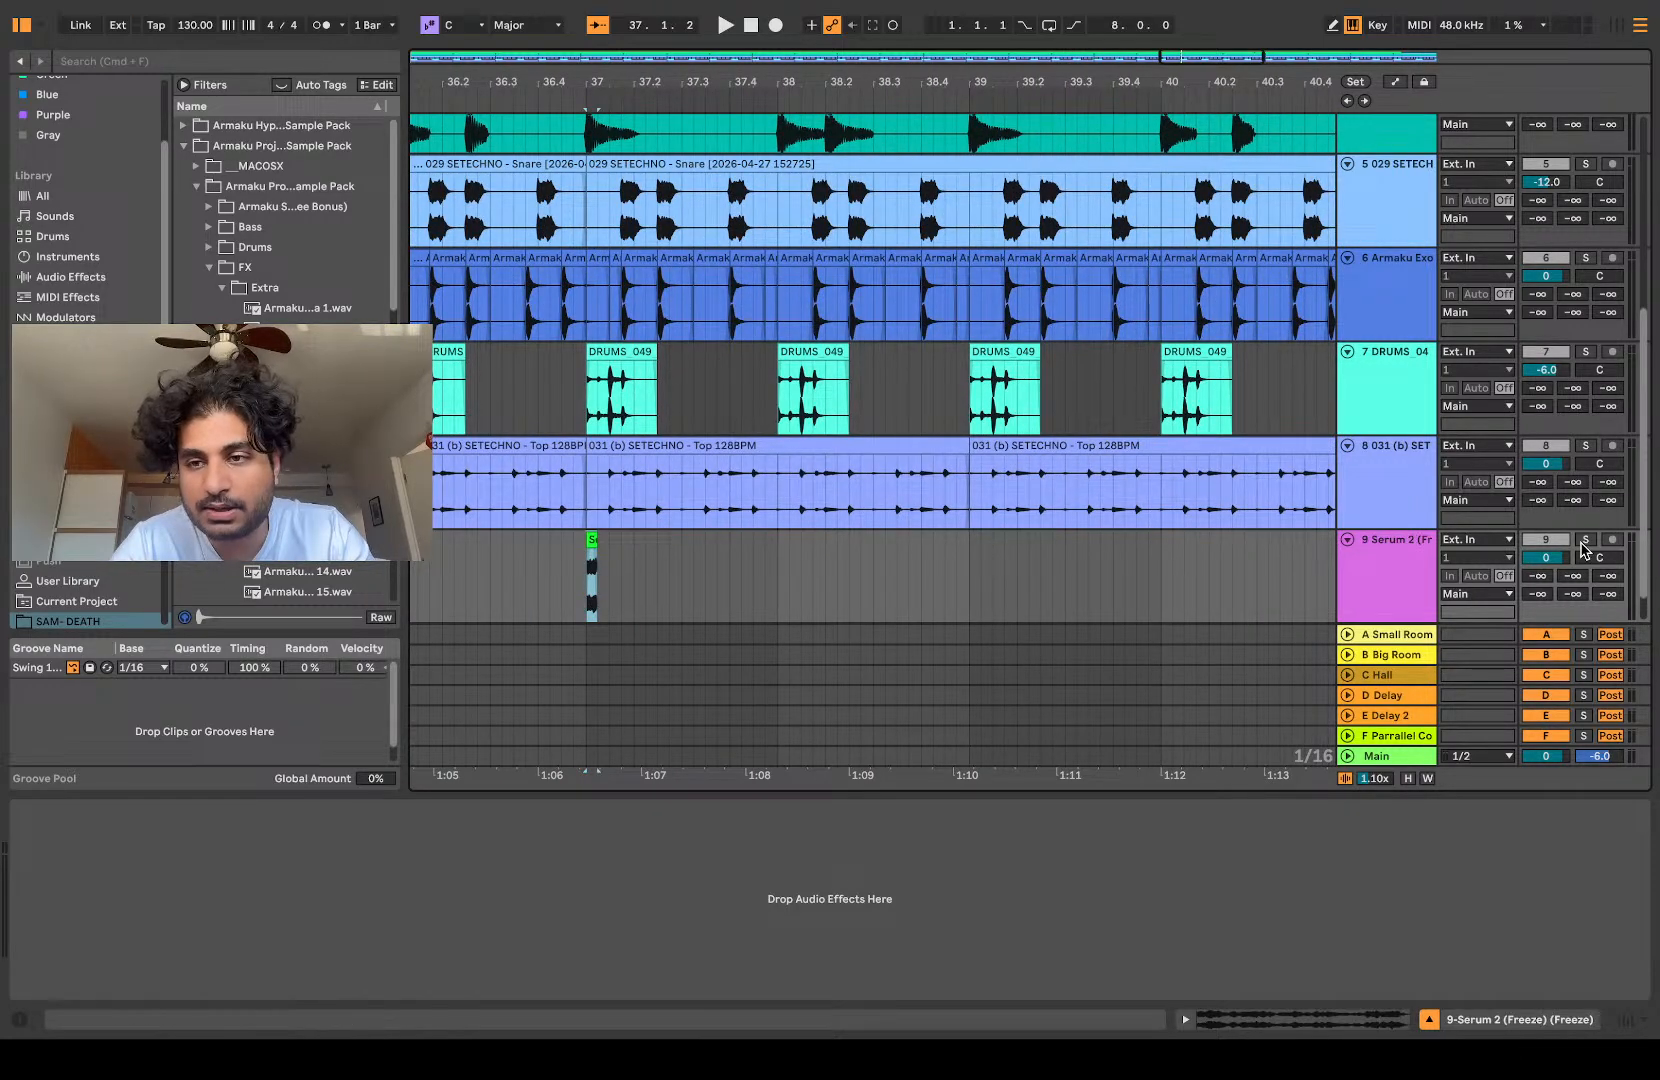
Step: Solo the slice's track and add a fade-out to the pasted slice while replaying it from 36.4.4
{"action": "scroll", "coordinate": [593, 578], "scroll_direction": "up", "scroll_amount": 5}
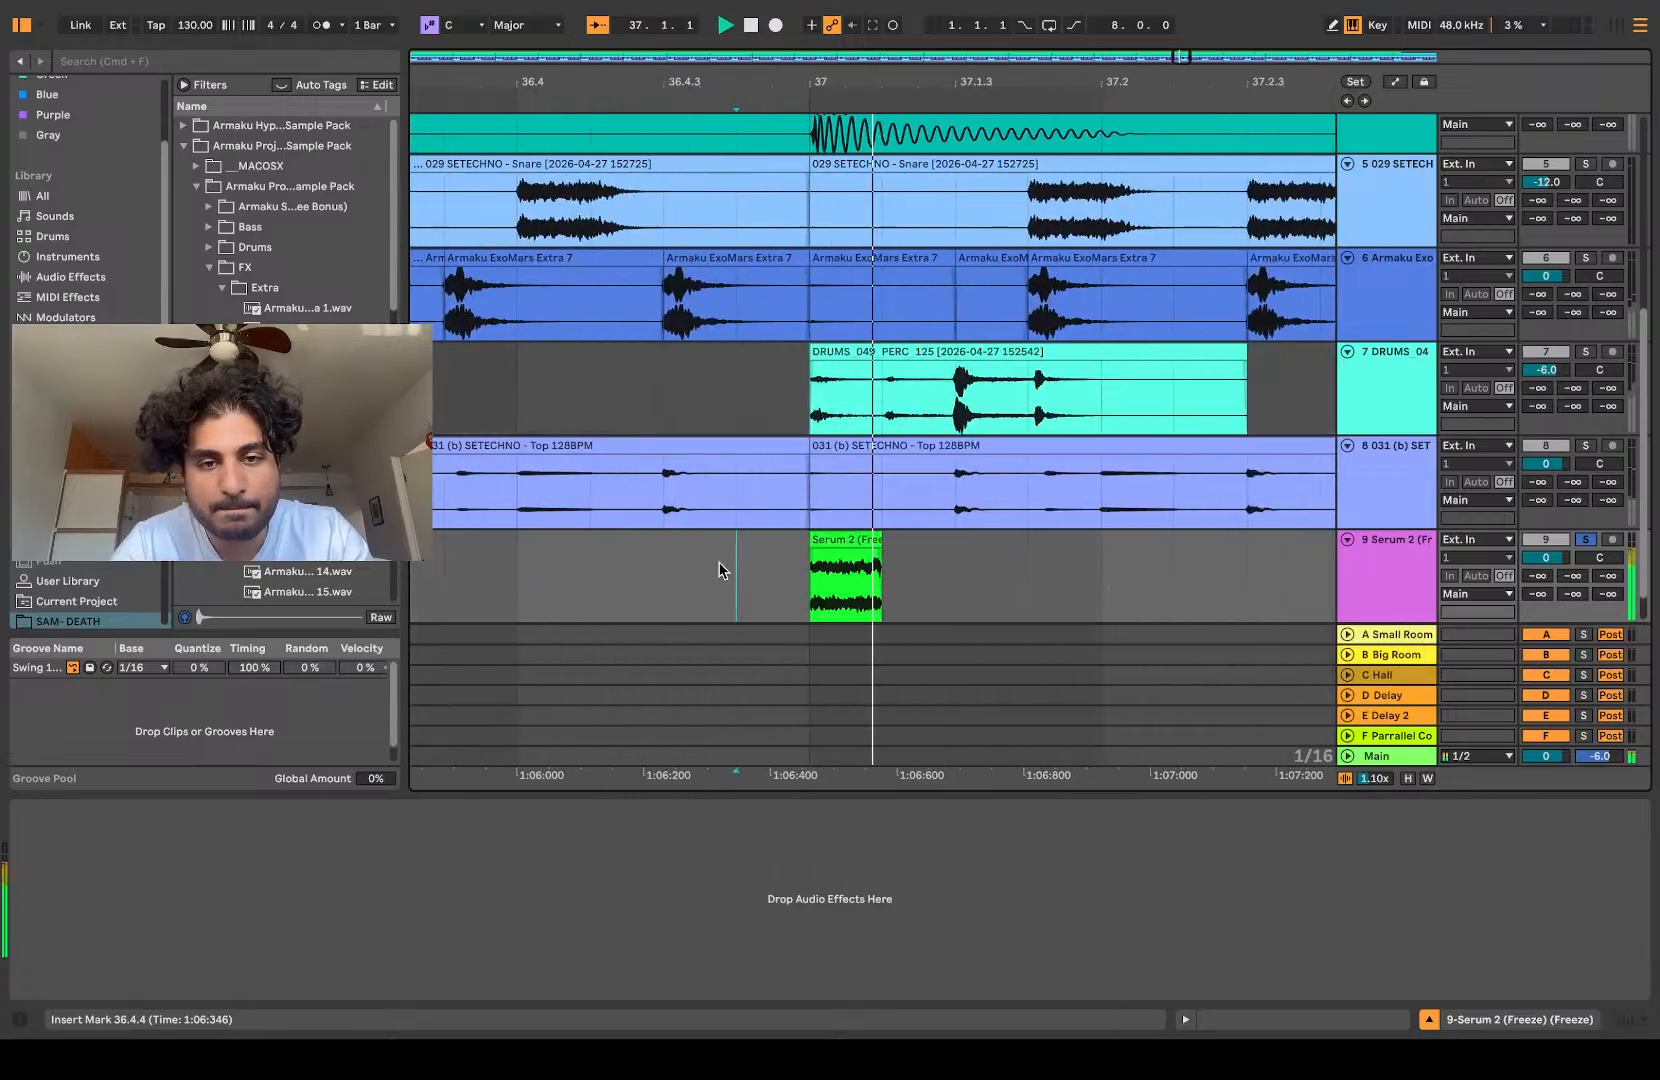
{"action": "left_click_drag", "start_coordinate": [845, 549], "coordinate": [740, 552]}
{"action": "key", "text": "space"}
Step: Transpose the slice up 12 semitones and duplicate it three times to make a four-hit roll from 37.1.1
{"action": "key", "text": "space"}
{"action": "key", "text": "space"}
{"action": "key", "text": "space"}
{"action": "double_click", "coordinate": [827, 541]}
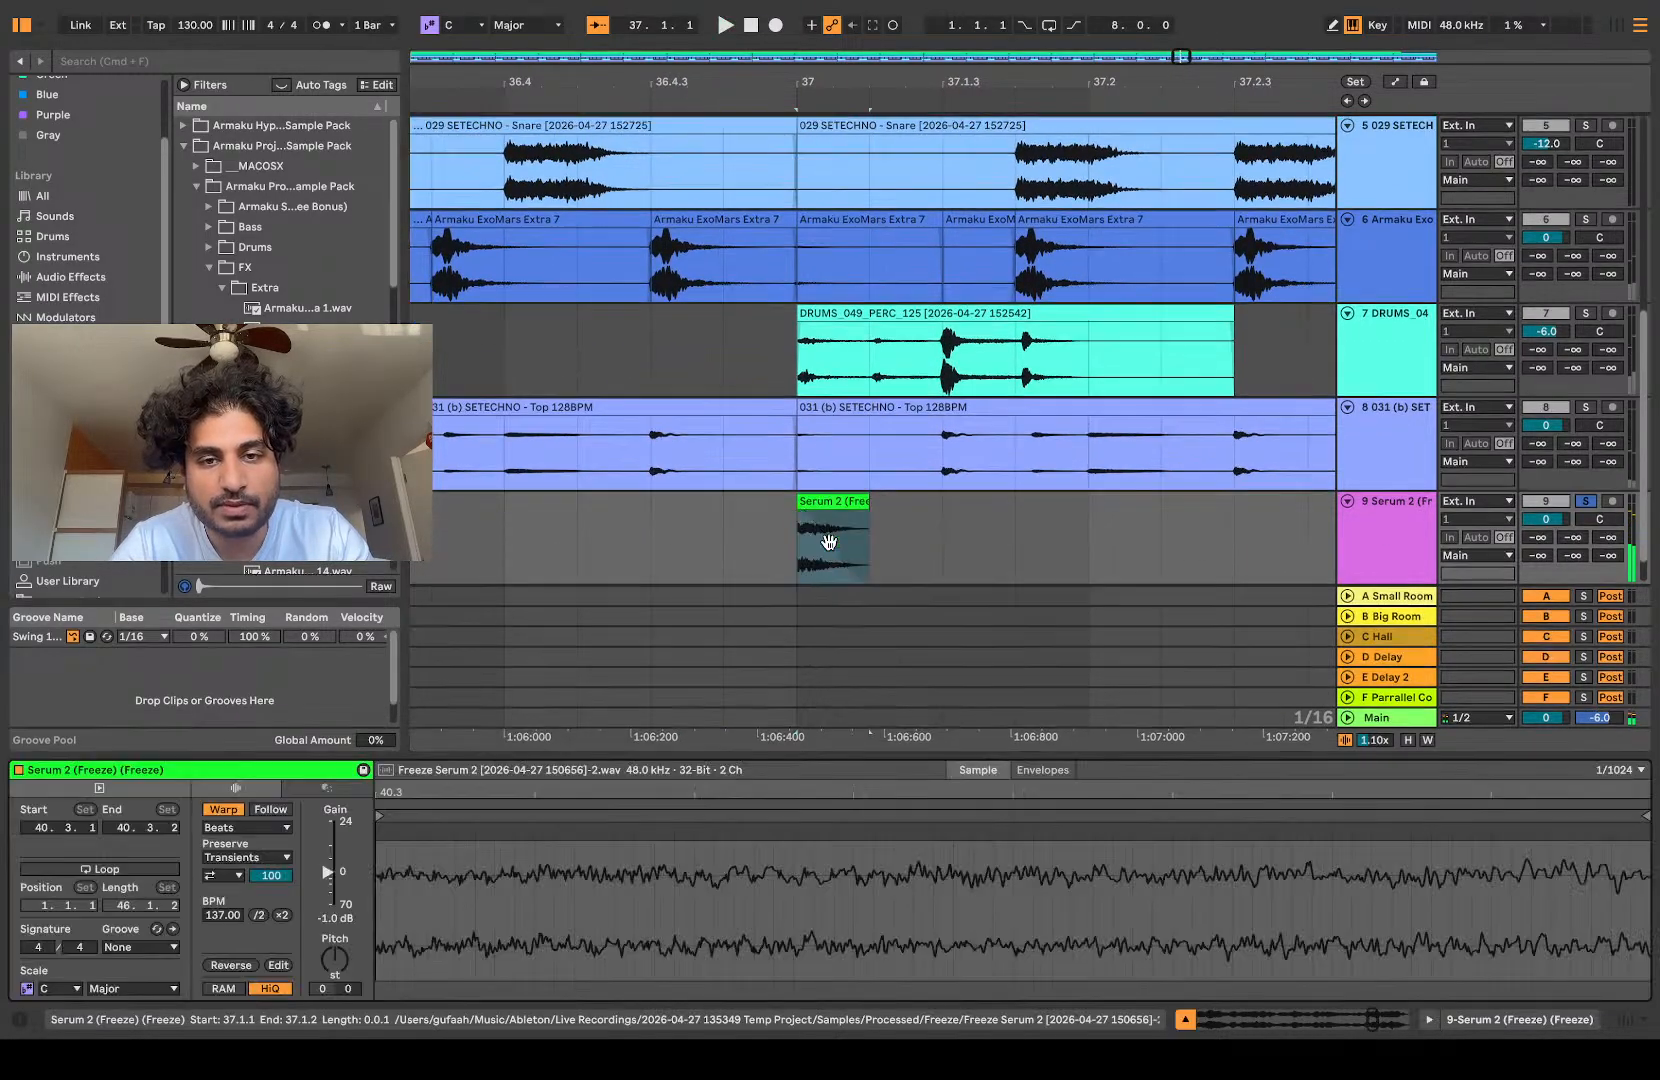
{"action": "key", "text": "space"}
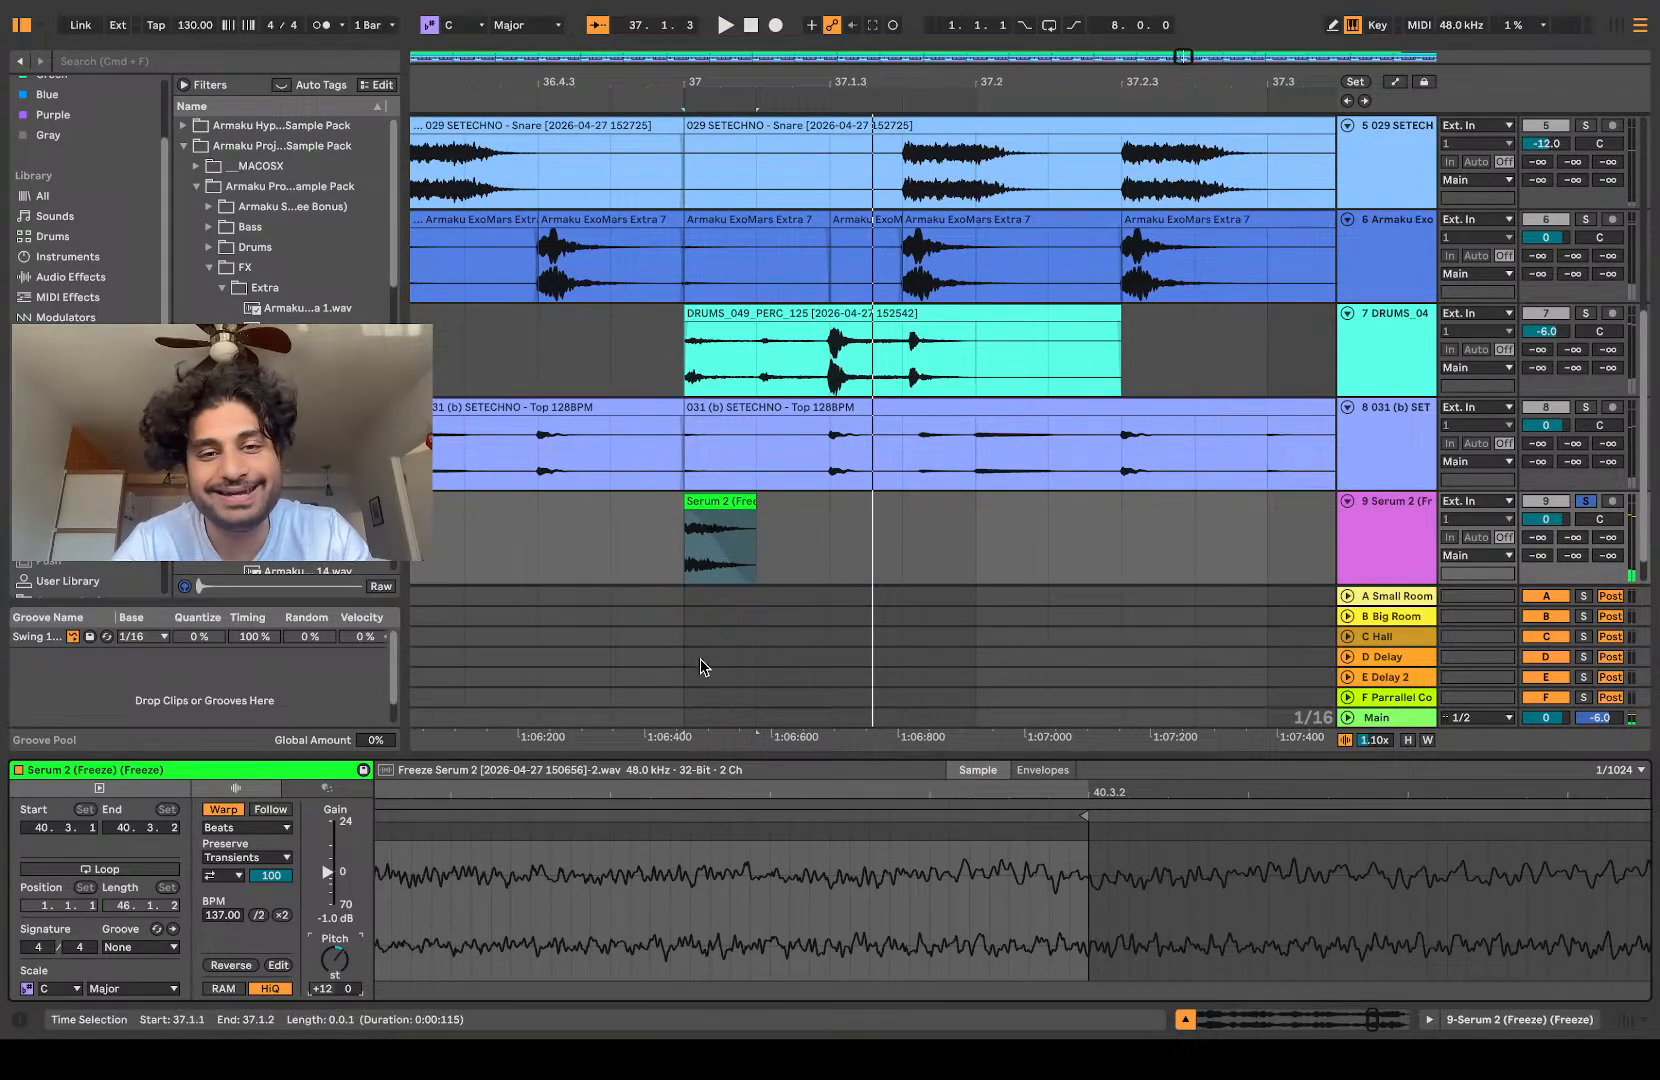
{"action": "left_click", "coordinate": [719, 501]}
{"action": "scroll", "coordinate": [719, 501], "scroll_direction": "down", "scroll_amount": 5}
{"action": "key", "text": "super+d"}
{"action": "key", "text": "super+d"}
{"action": "key", "text": "super+d"}
Step: Play the four-slice roll from 36.4.4 to check how it sounds
{"action": "left_click", "coordinate": [680, 546]}
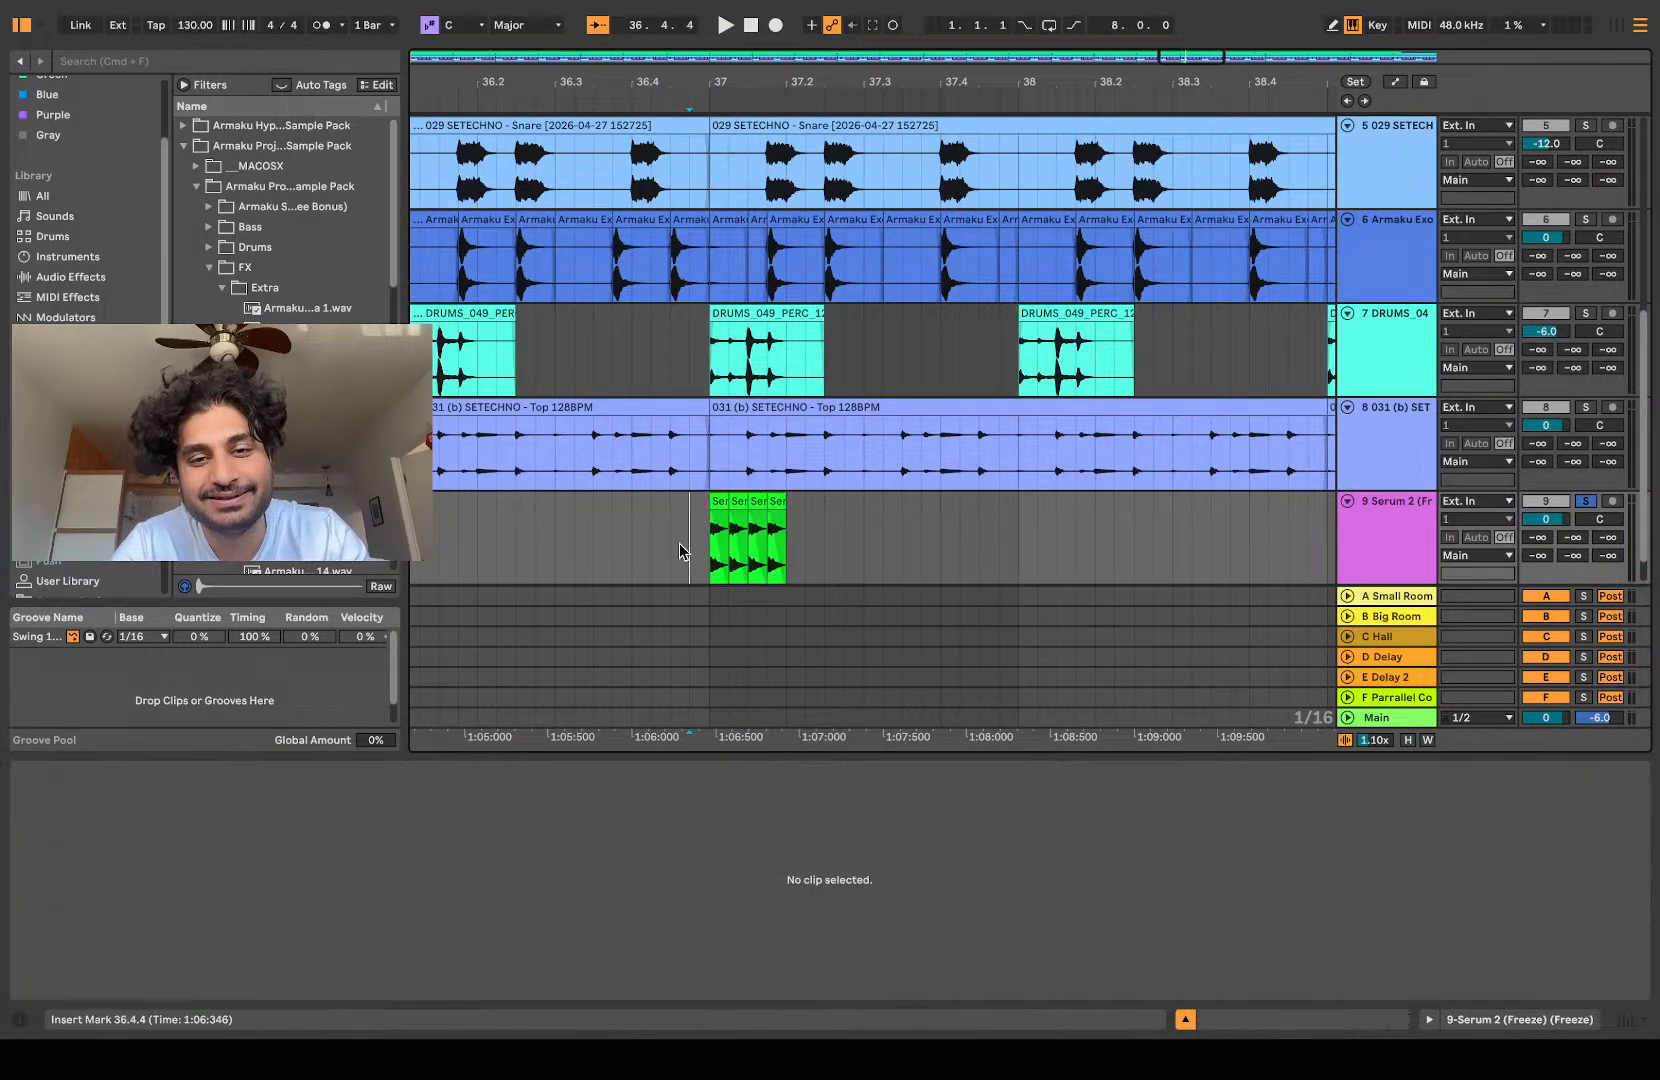
{"action": "key", "text": "space"}
{"action": "key", "text": "space"}
{"action": "key", "text": "space"}
{"action": "key", "text": "space"}
{"action": "key", "text": "space"}
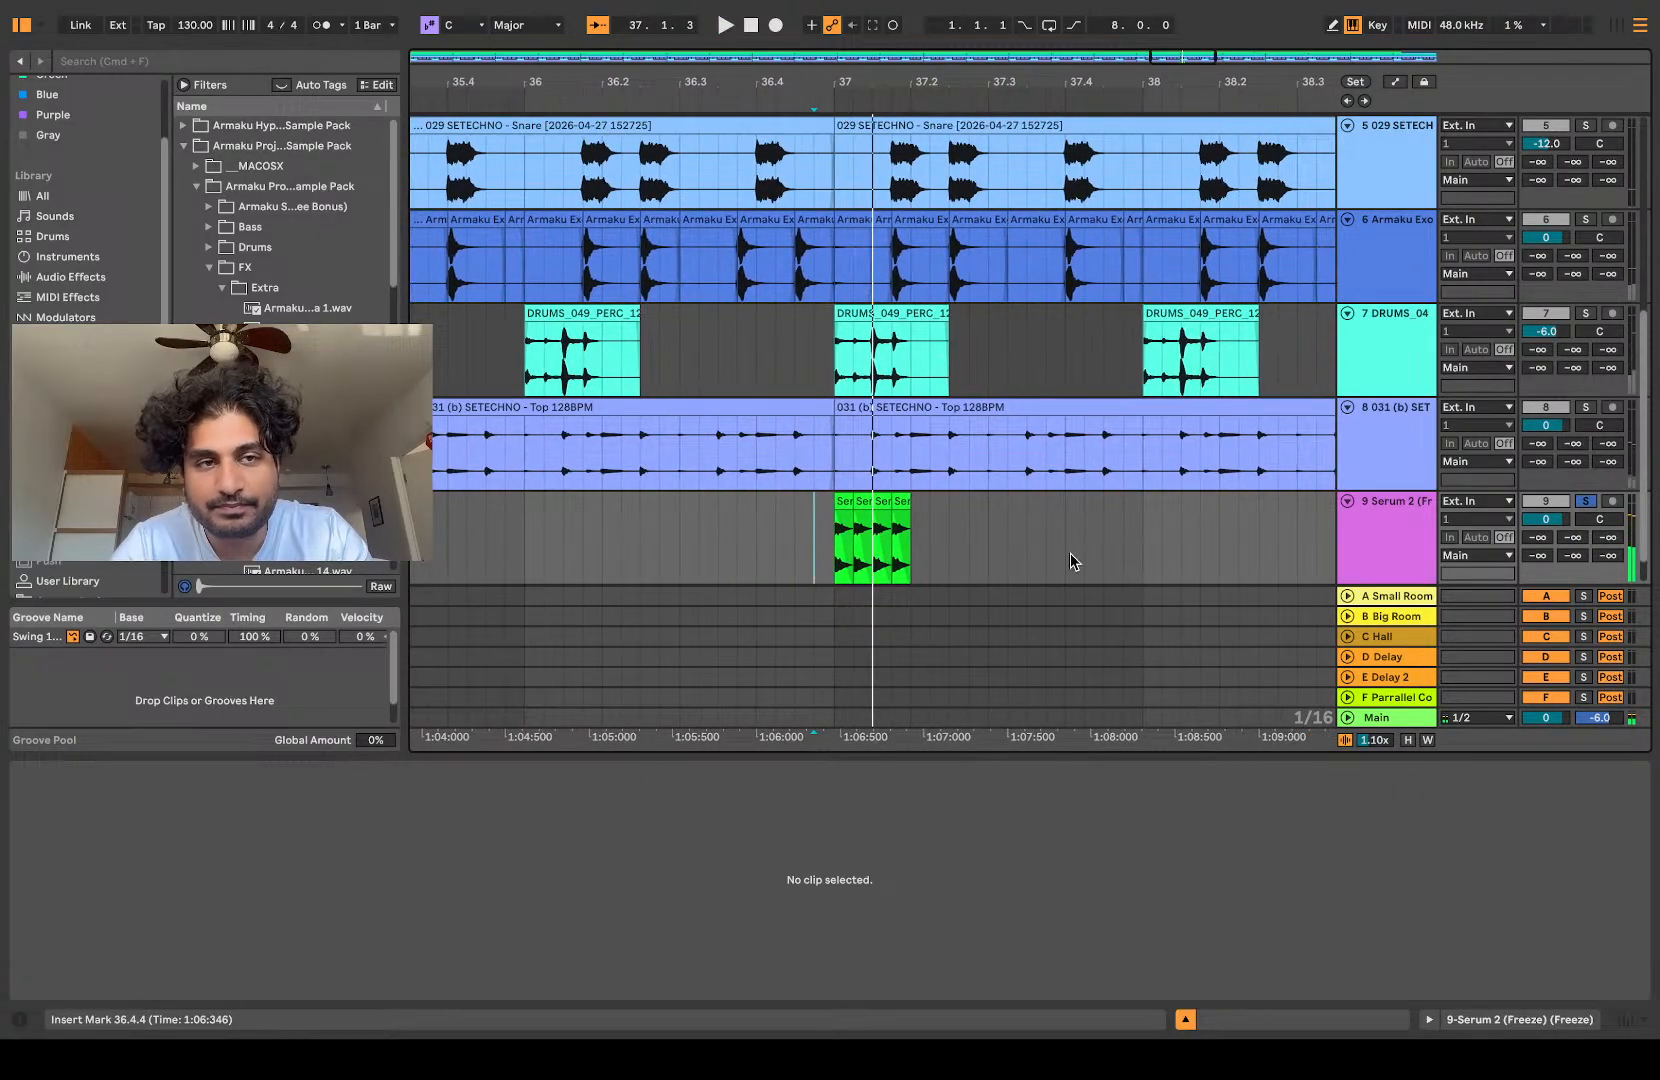
Step: Add EQ Eight to the slice track and set band 1 to a low-cut filter at 1.41 kHz while replaying the roll
{"action": "scroll", "coordinate": [113, 150], "scroll_direction": "up", "scroll_amount": 3}
{"action": "left_click", "coordinate": [59, 108]}
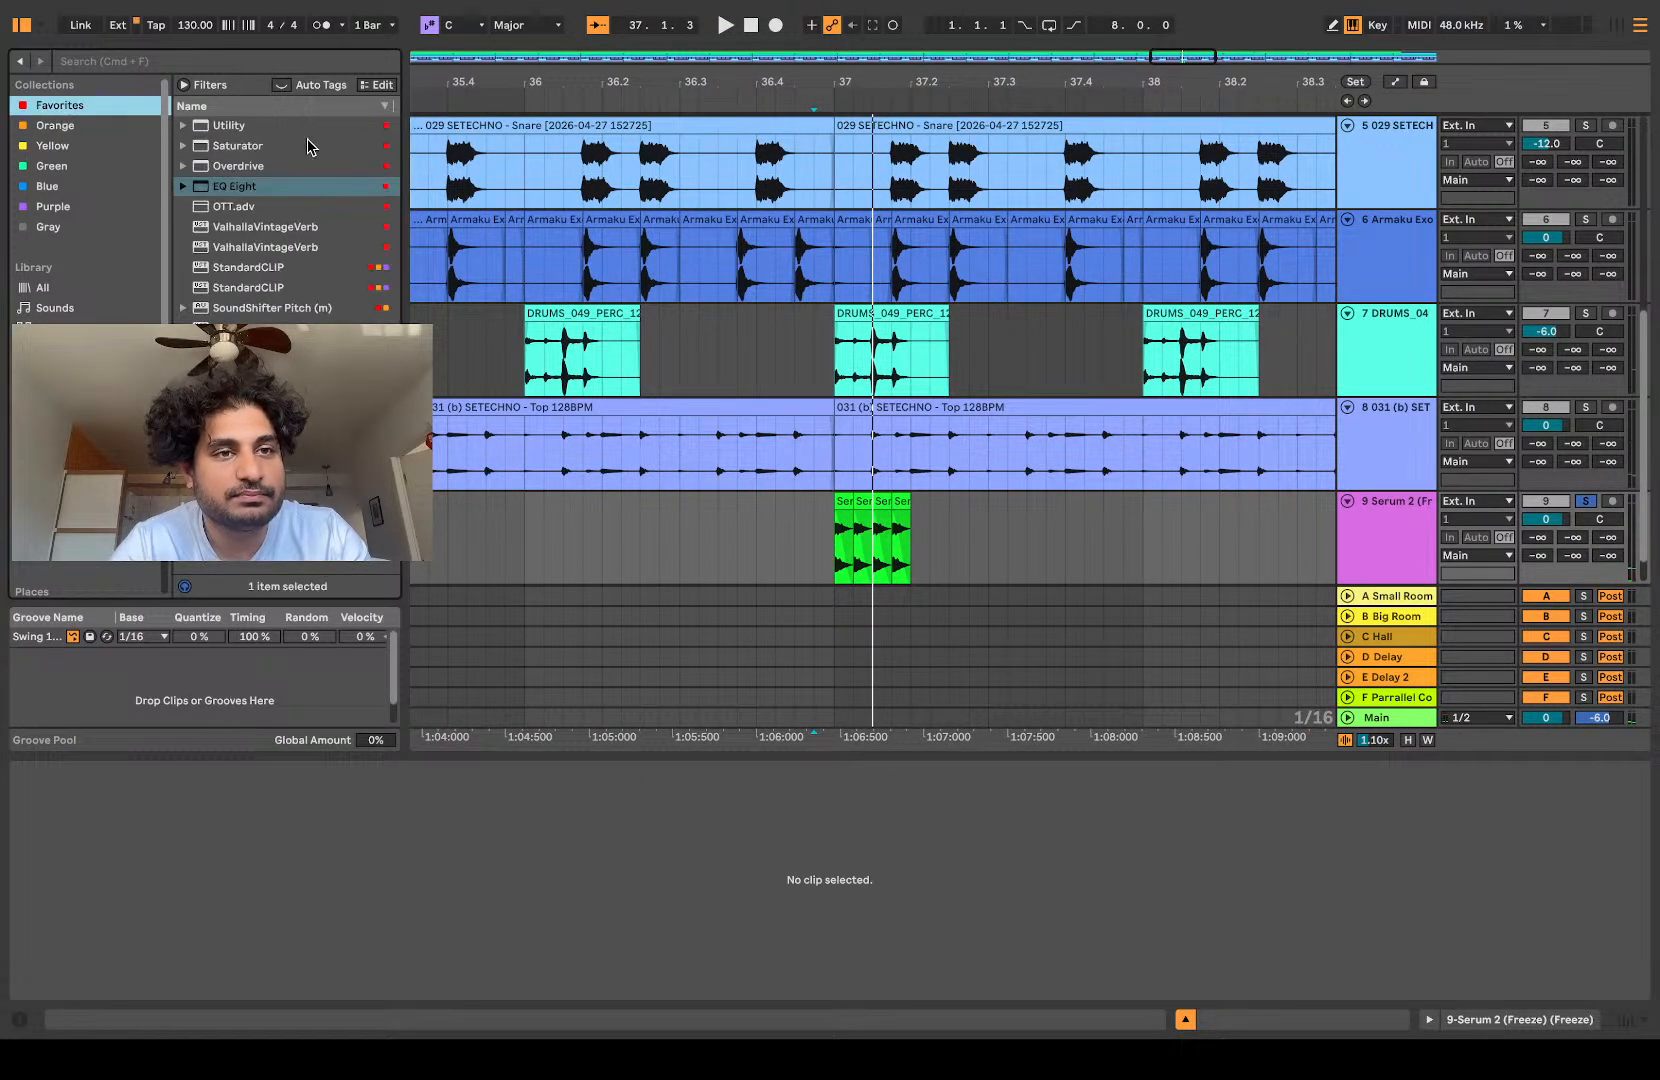
{"action": "left_click_drag", "start_coordinate": [229, 191], "coordinate": [714, 502]}
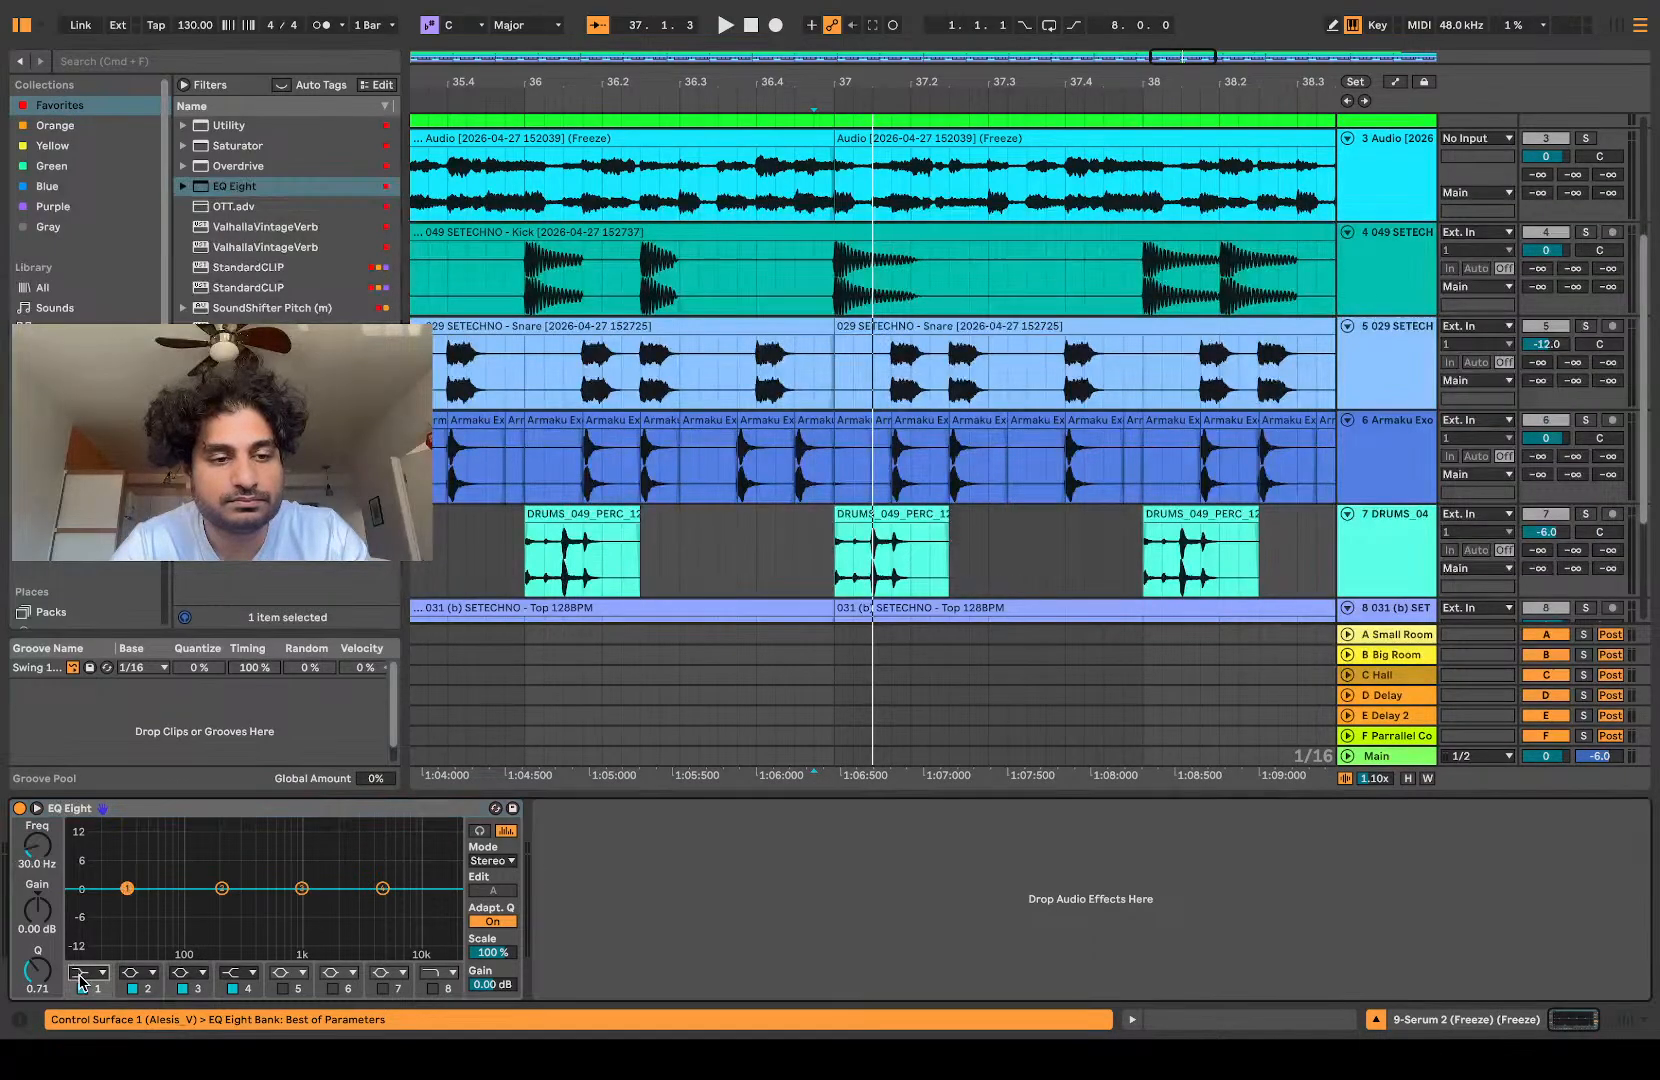
{"action": "key", "text": "space"}
{"action": "left_click_drag", "start_coordinate": [343, 904], "coordinate": [319, 904]}
{"action": "key", "text": "space"}
{"action": "key", "text": "space"}
{"action": "key", "text": "space"}
{"action": "scroll", "coordinate": [661, 658], "scroll_direction": "left", "scroll_amount": 2}
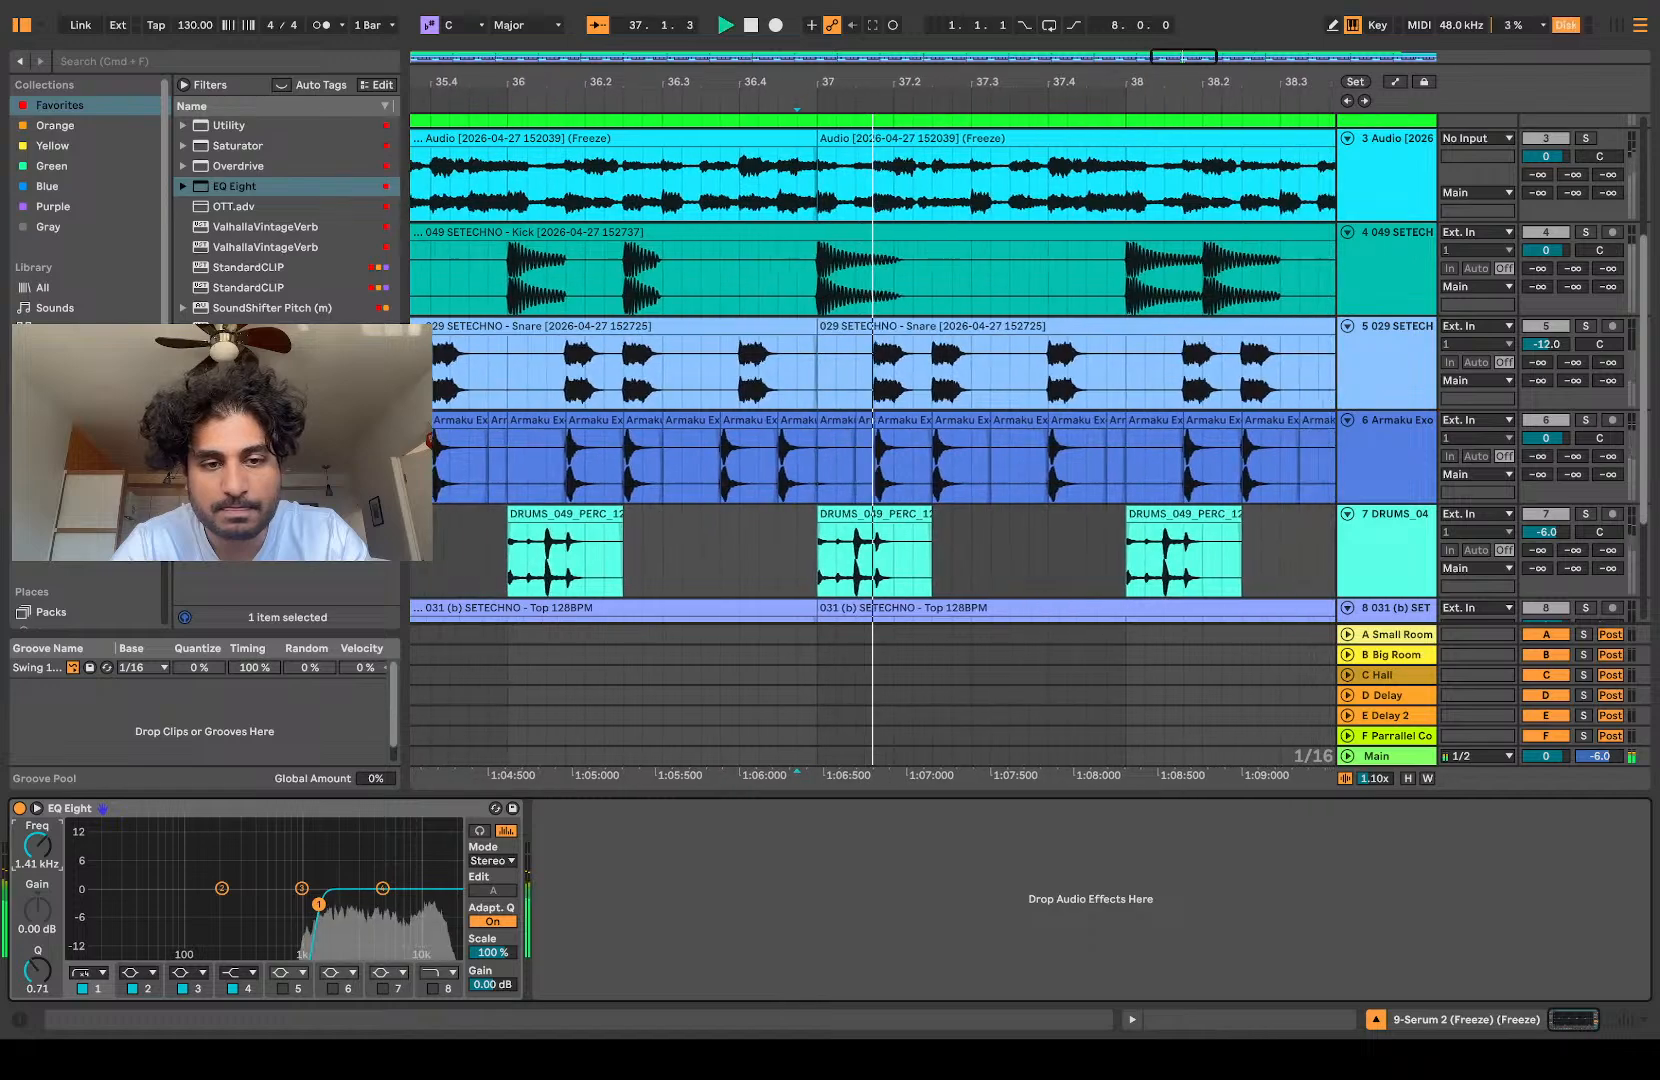
Step: Set the second slice's gain to -8.9 dB and the fourth slice's gain to -4.3 dB, and replay the roll
{"action": "scroll", "coordinate": [661, 658], "scroll_direction": "down", "scroll_amount": 3}
{"action": "scroll", "coordinate": [805, 548], "scroll_direction": "down", "scroll_amount": 3}
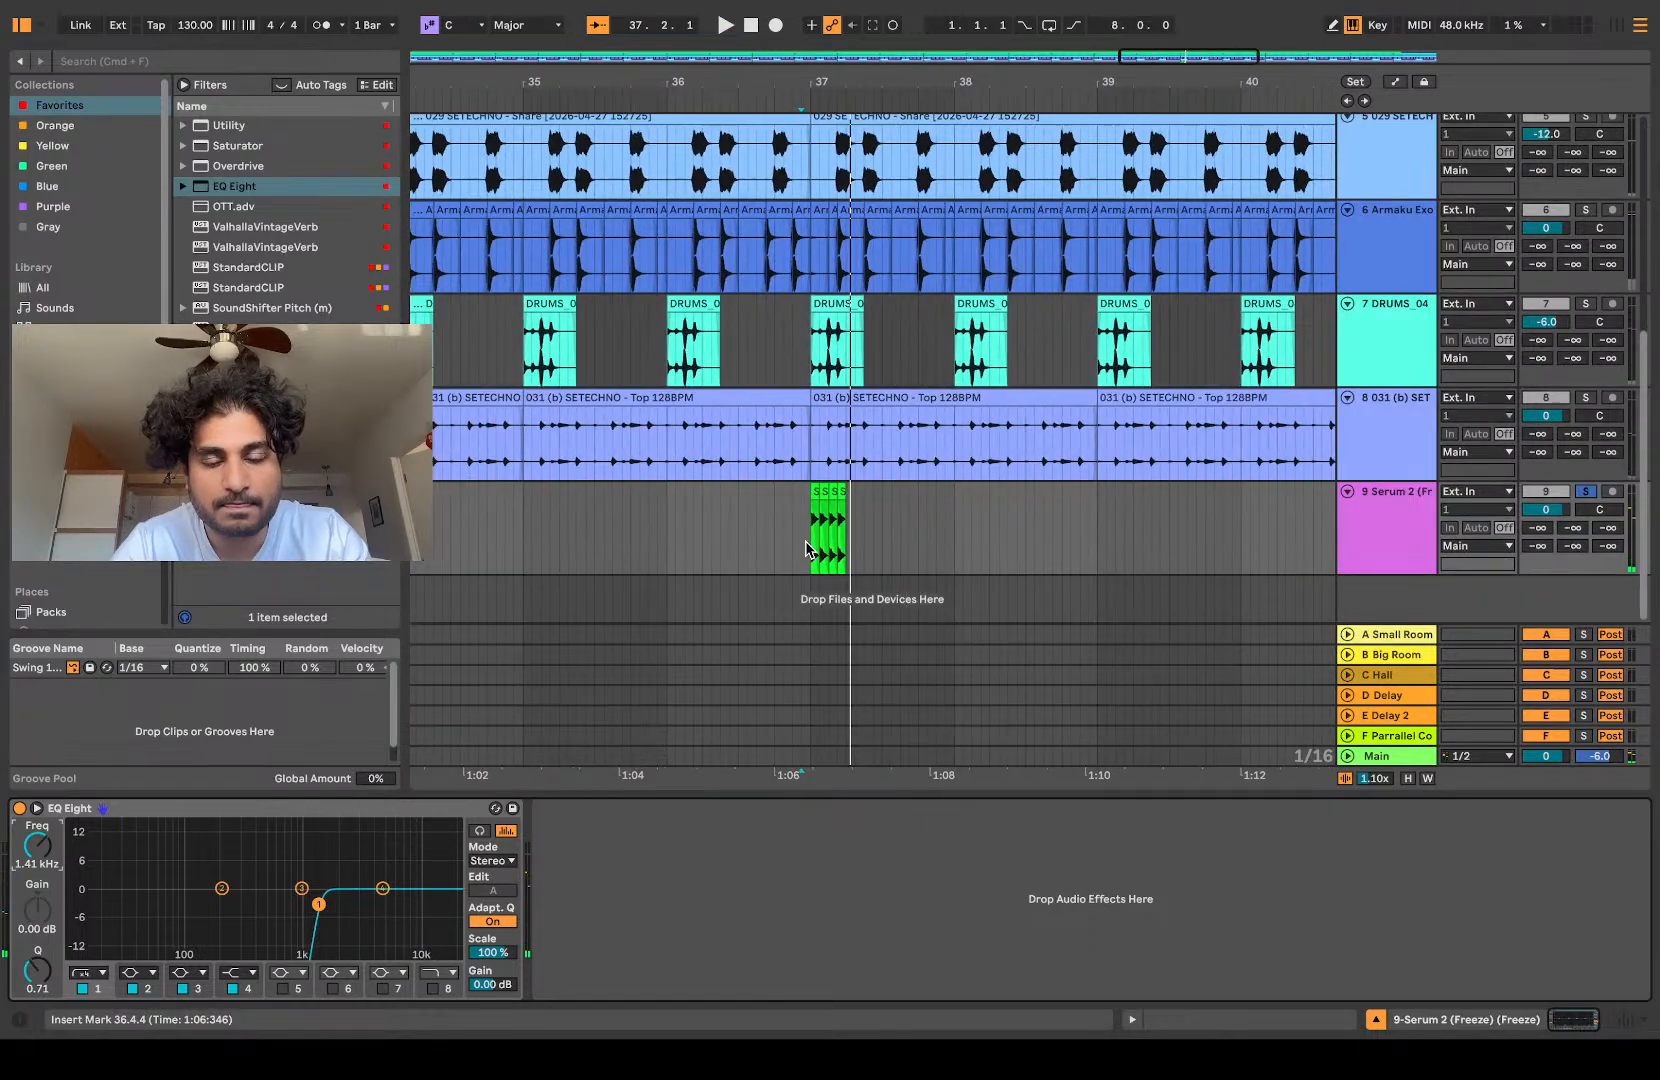
{"action": "scroll", "coordinate": [841, 491], "scroll_direction": "up", "scroll_amount": 5}
{"action": "left_click", "coordinate": [752, 489]}
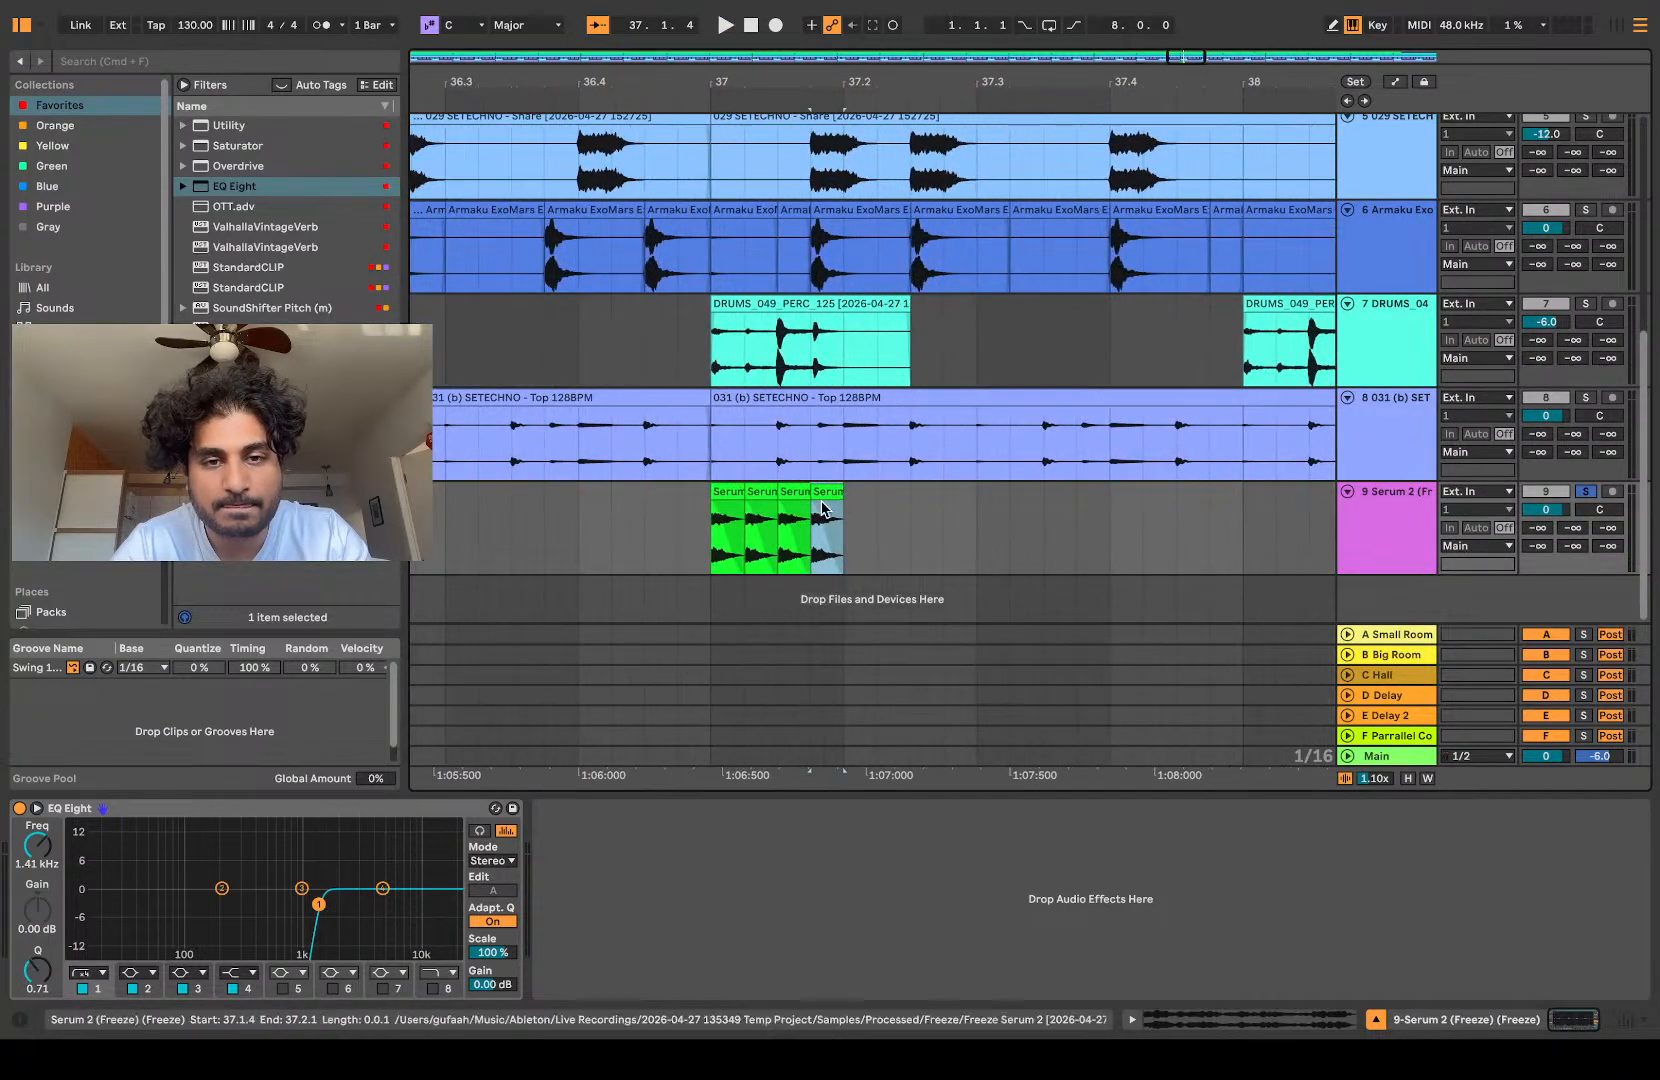
{"action": "double_click", "coordinate": [752, 489]}
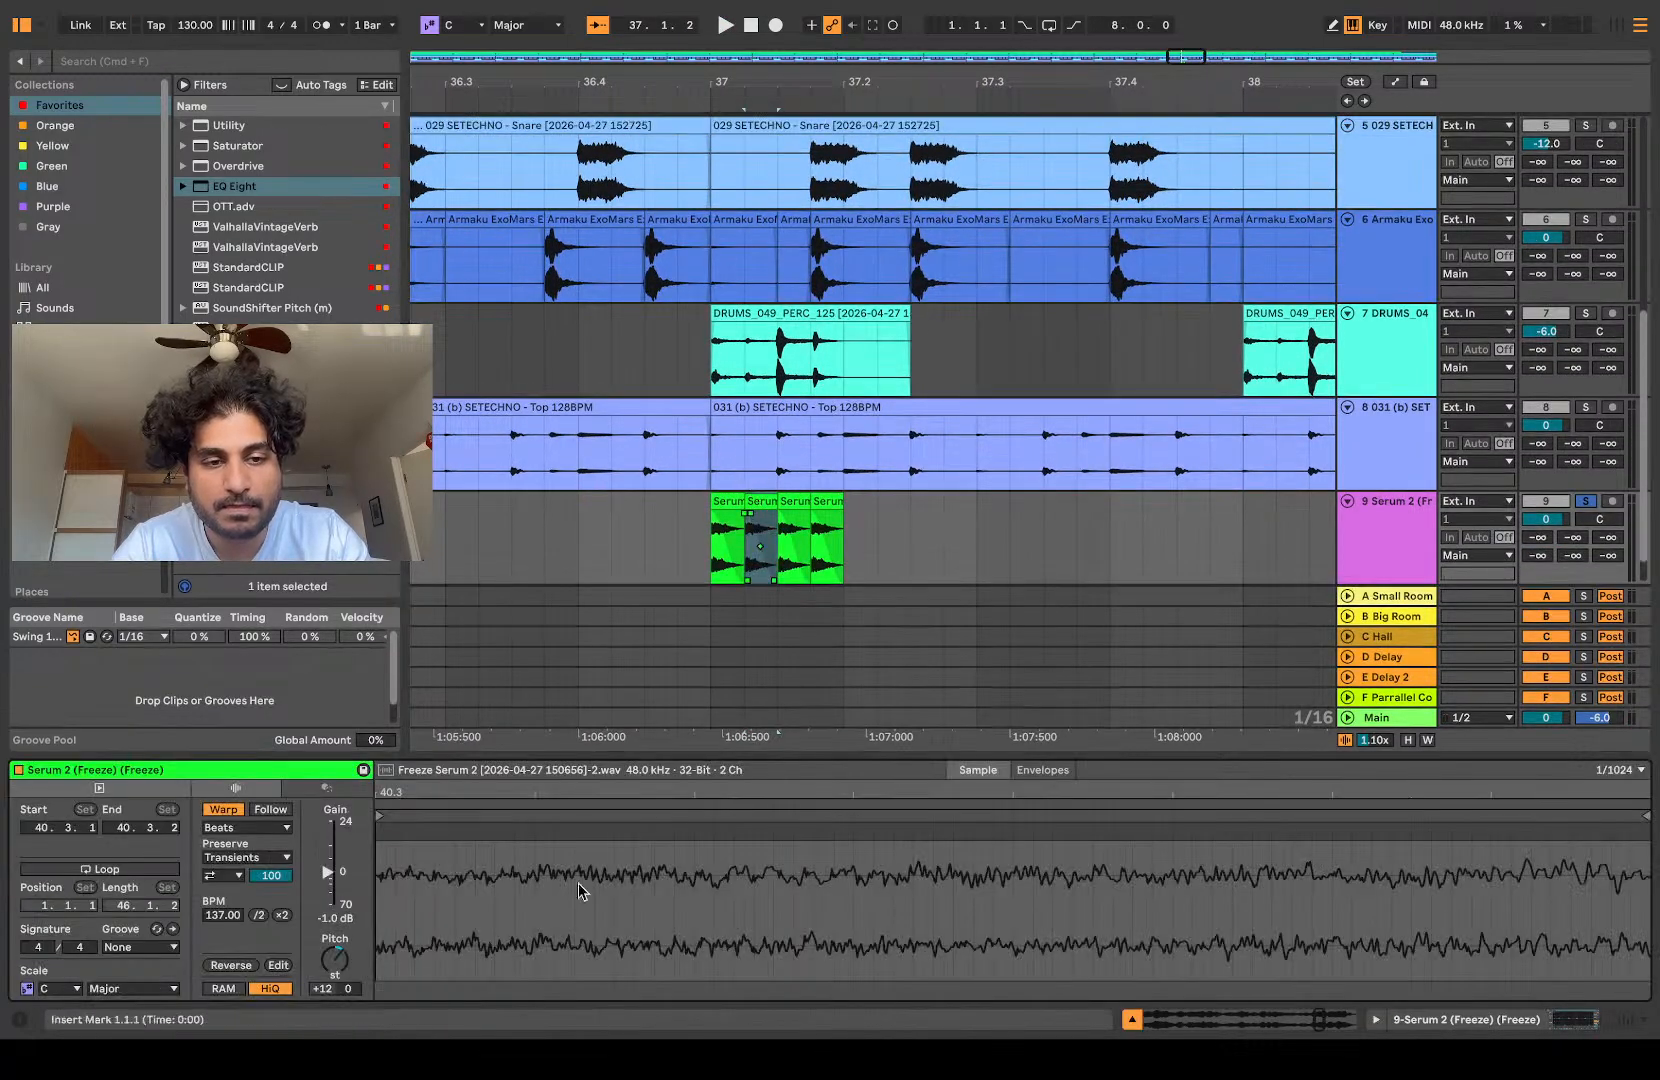
{"action": "left_click", "coordinate": [334, 882]}
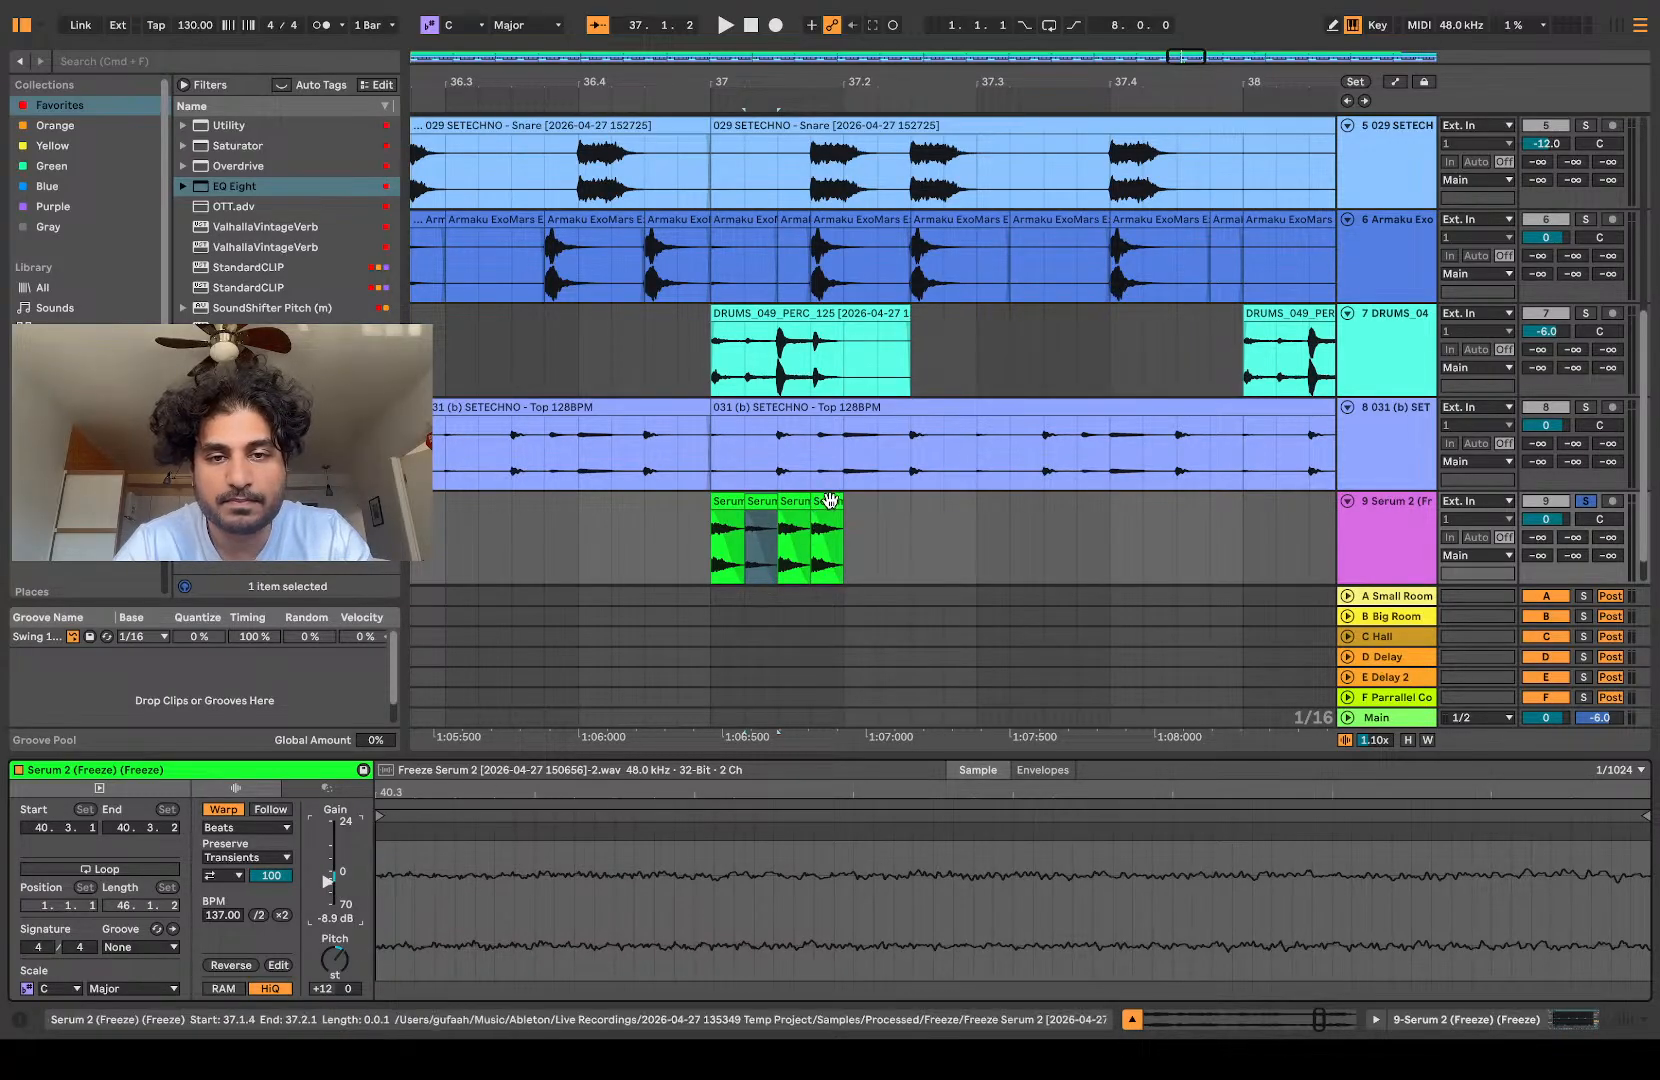
{"action": "left_click", "coordinate": [817, 520]}
{"action": "left_click_drag", "start_coordinate": [334, 888], "coordinate": [334, 893]}
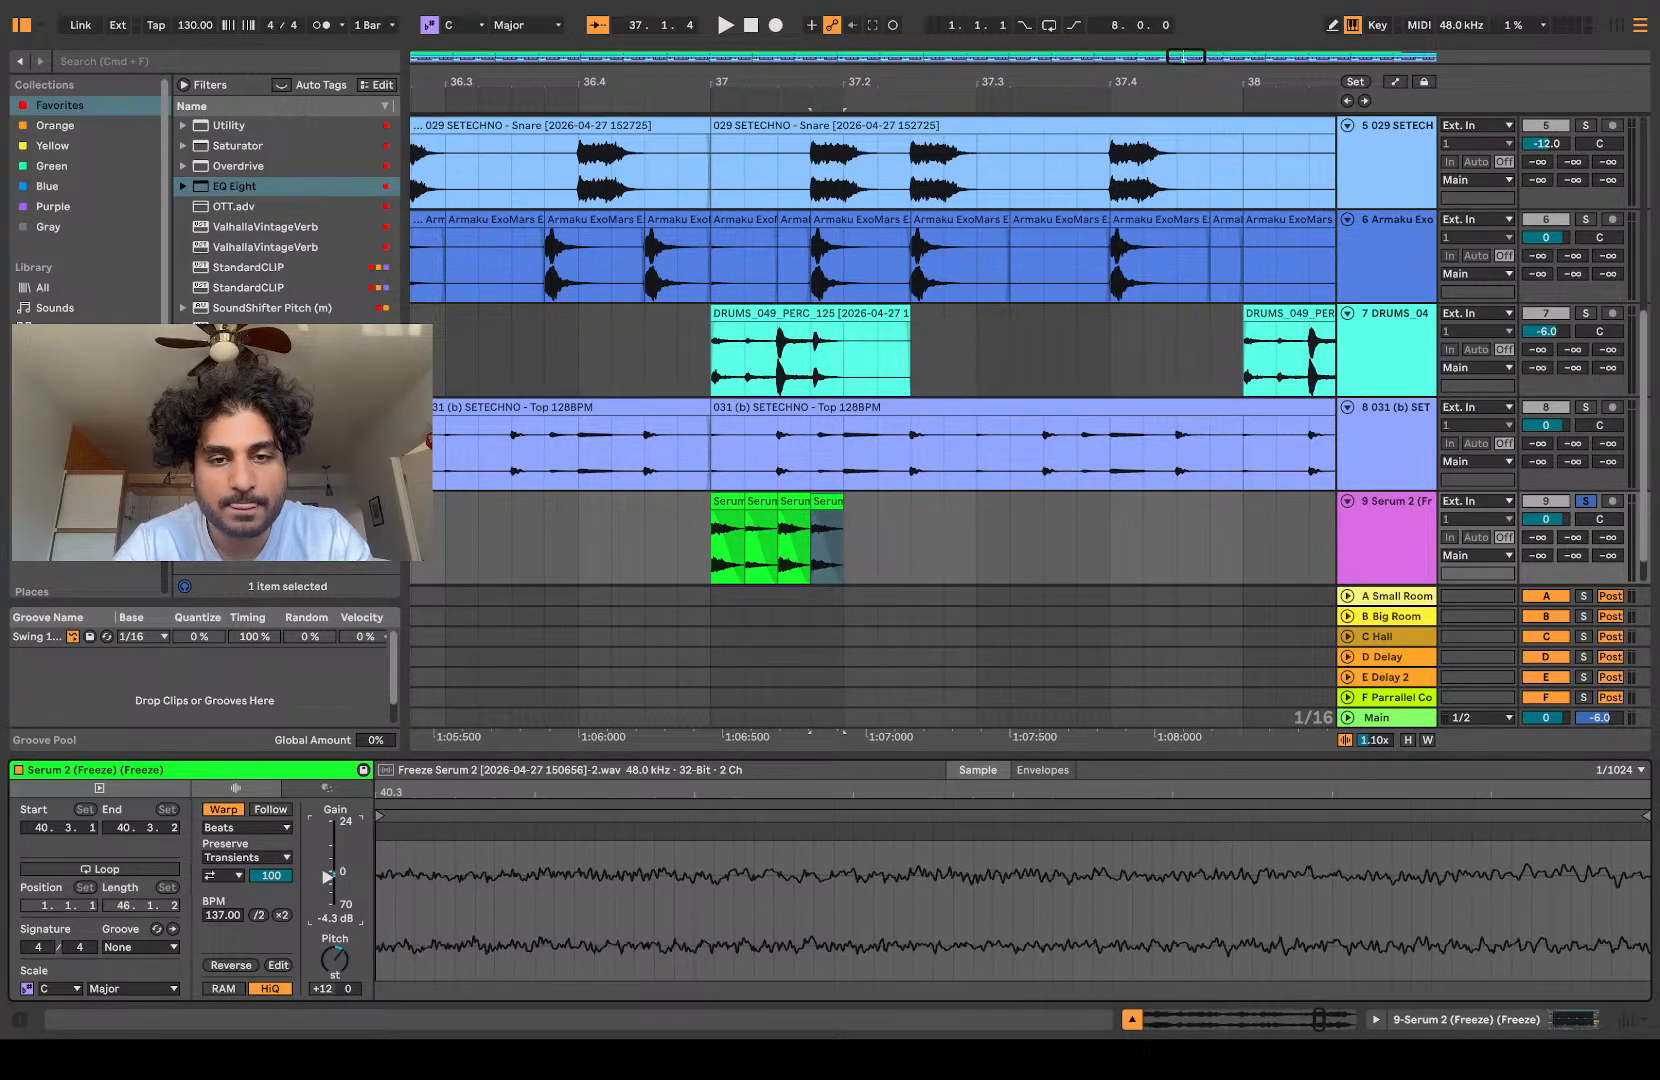
{"action": "left_click", "coordinate": [605, 553]}
{"action": "key", "text": "space"}
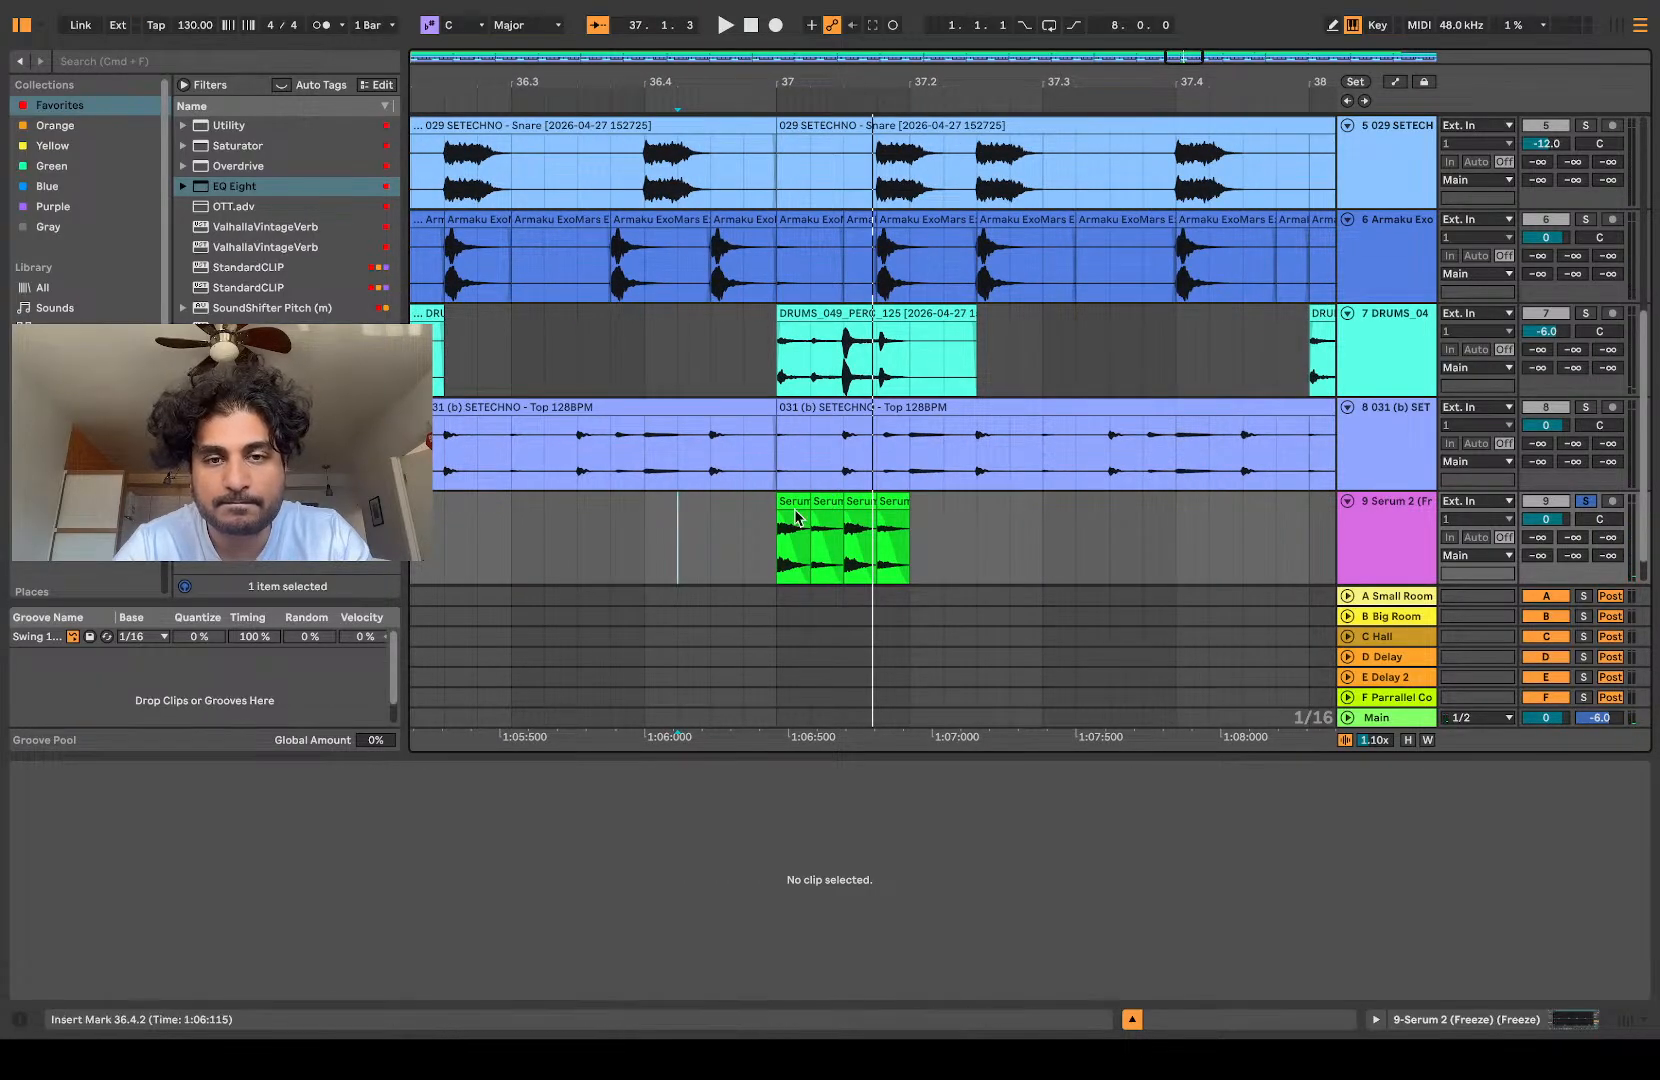
Step: Consolidate the four slices into one clip and move it one beat earlier so it ends at 37.1.1
{"action": "left_click", "coordinate": [605, 551]}
{"action": "scroll", "coordinate": [603, 549], "scroll_direction": "down", "scroll_amount": 10}
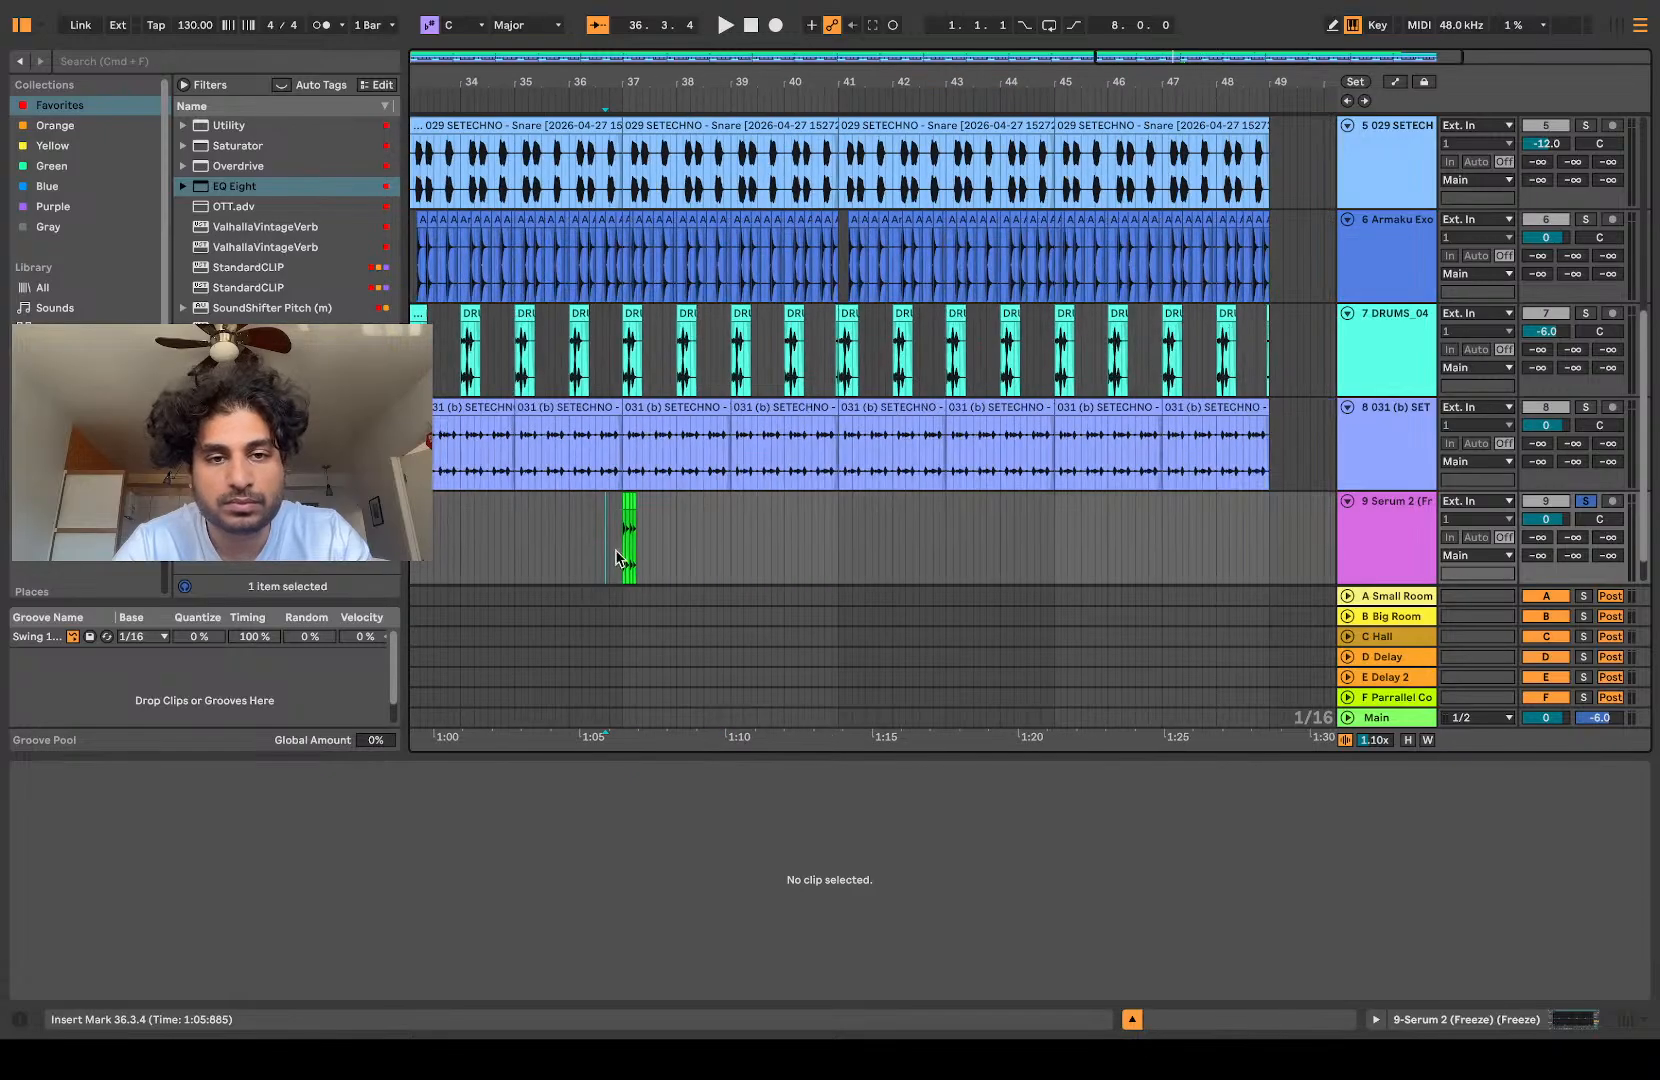
{"action": "scroll", "coordinate": [644, 548], "scroll_direction": "up", "scroll_amount": 5}
{"action": "left_click", "coordinate": [609, 497]}
{"action": "left_click", "coordinate": [575, 496], "text": "shift"}
{"action": "key", "text": "super+j"}
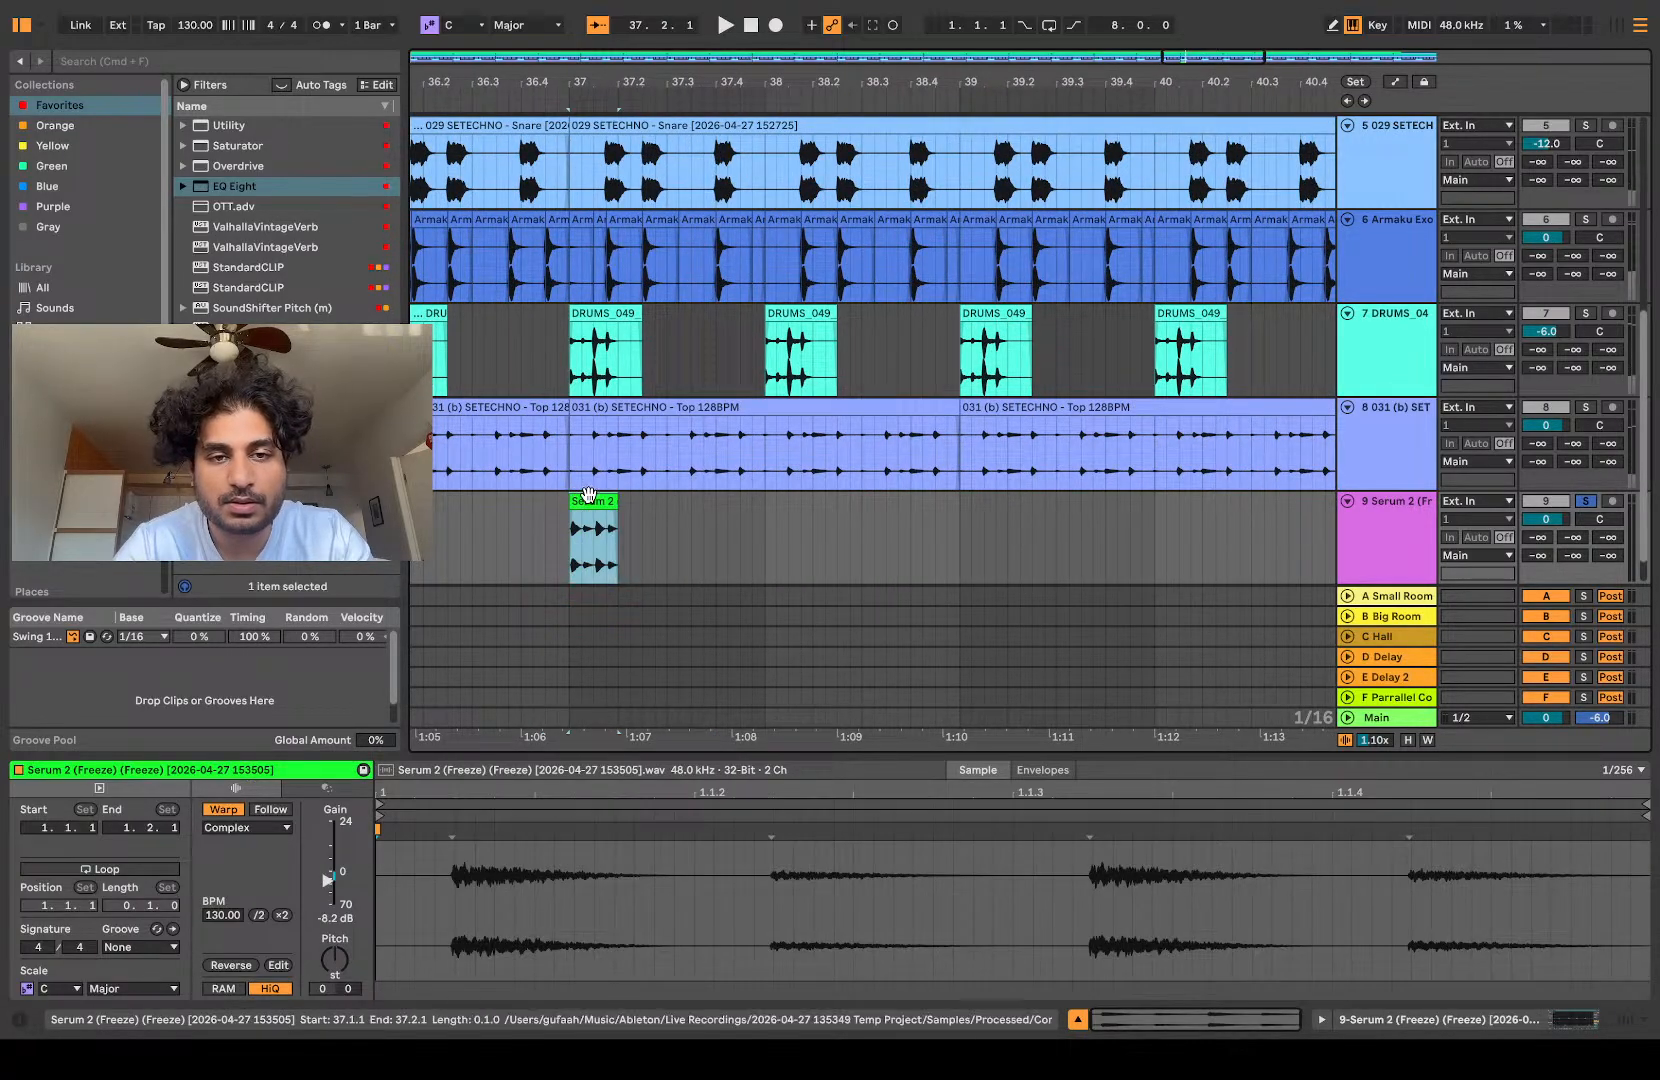
{"action": "scroll", "coordinate": [586, 494], "scroll_direction": "down", "scroll_amount": 4}
{"action": "mouse_move", "coordinate": [588, 494]}
{"action": "left_mouse_down"}
{"action": "mouse_move", "coordinate": [640, 512]}
{"action": "mouse_move", "coordinate": [546, 526]}
{"action": "mouse_move", "coordinate": [575, 521]}
{"action": "left_mouse_up"}
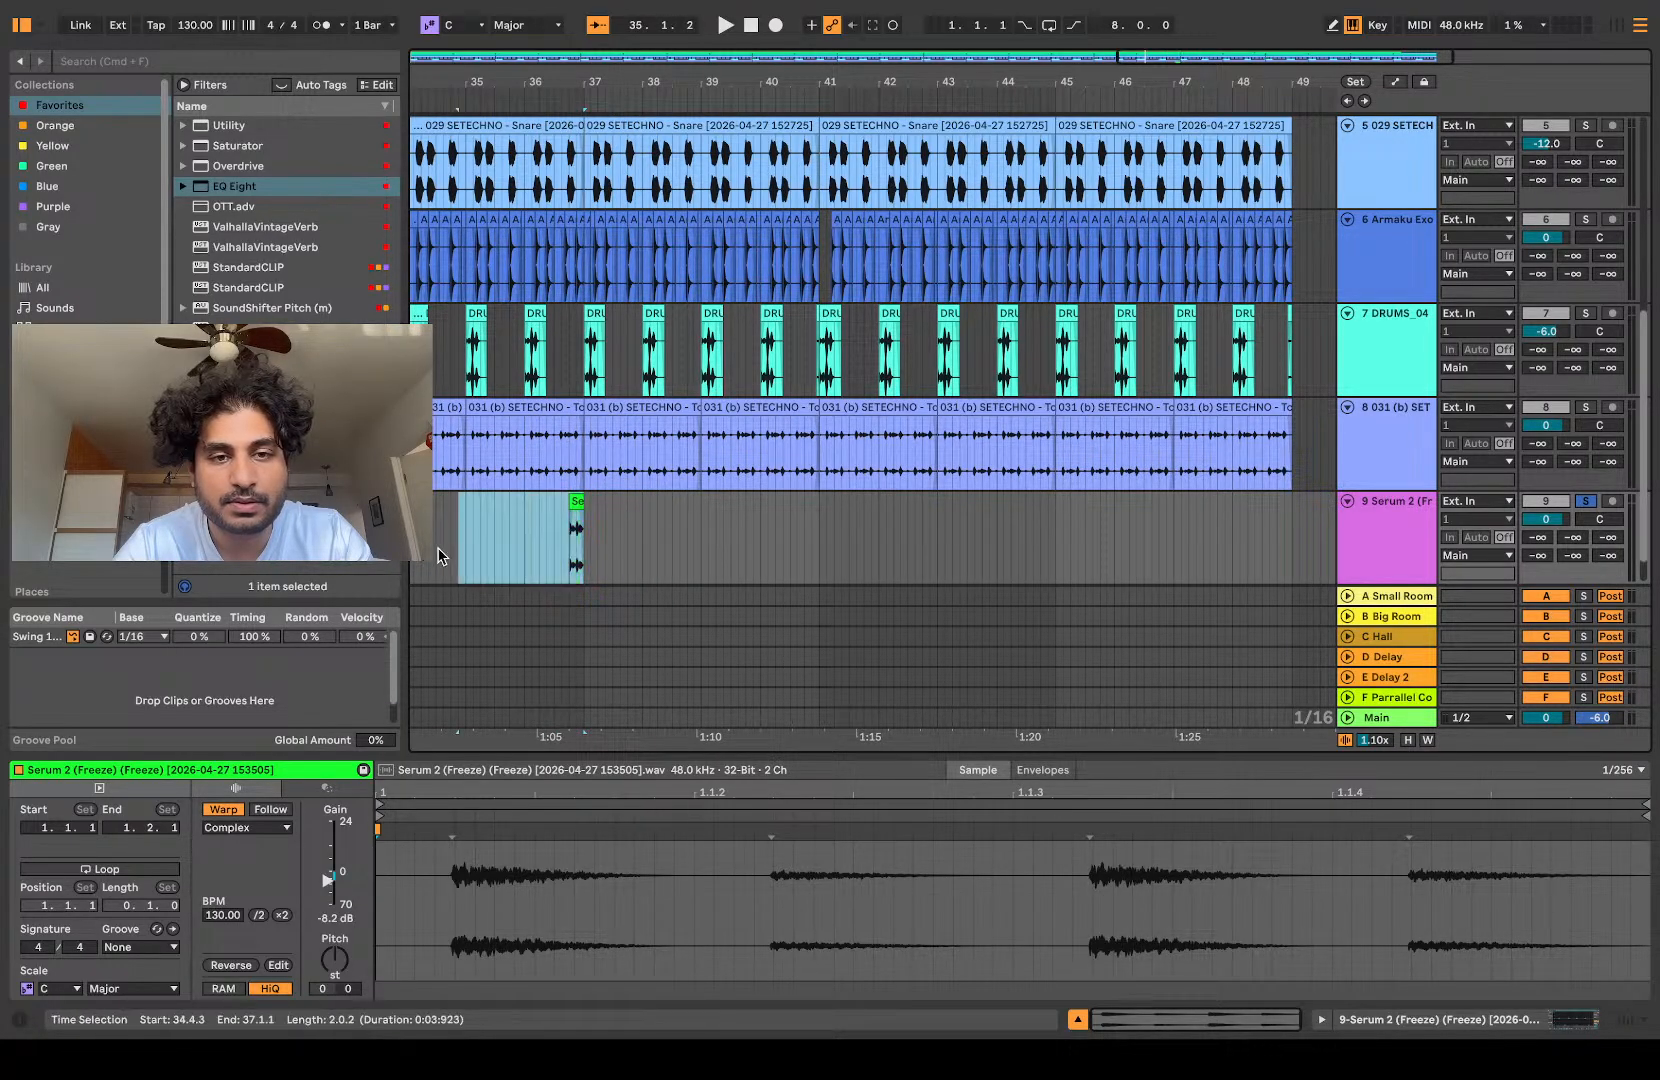
Step: Consolidate the range from 33.1.1 to 37.1.1 on the slice track into a four-bar clip ending with the roll
{"action": "scroll", "coordinate": [524, 527], "scroll_direction": "down", "scroll_amount": 5}
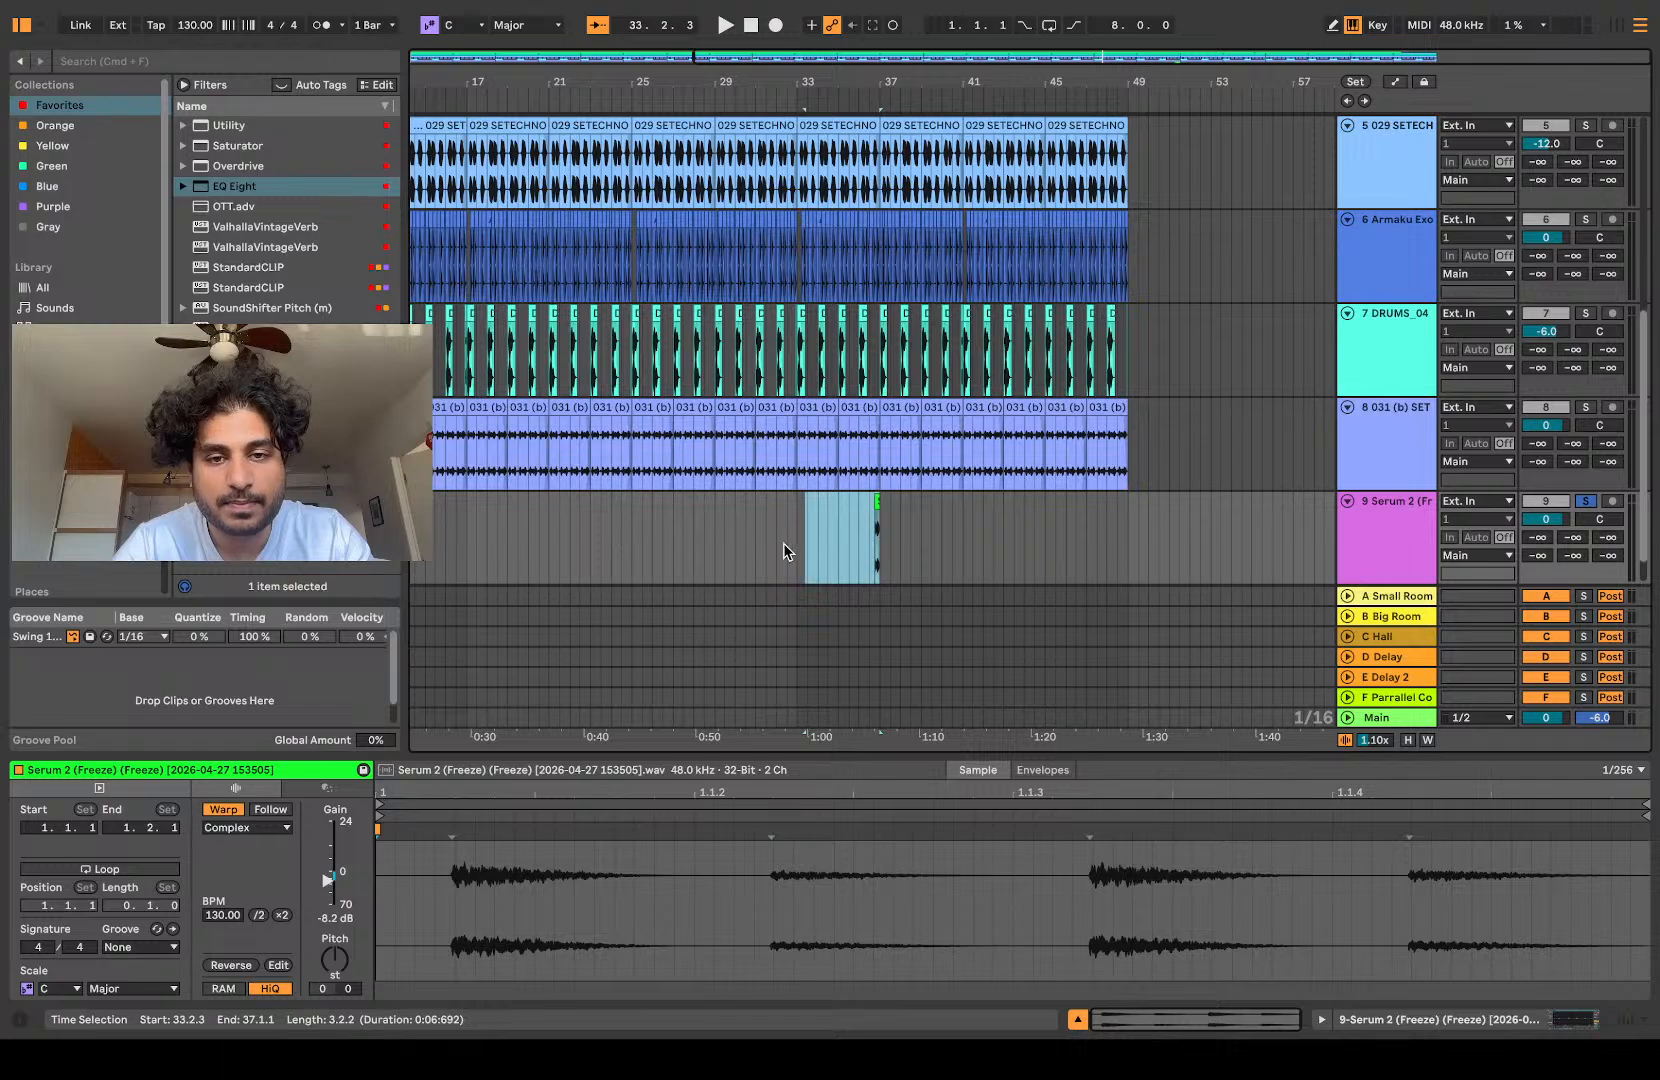
{"action": "left_click", "coordinate": [794, 543]}
{"action": "left_click", "coordinate": [800, 557]}
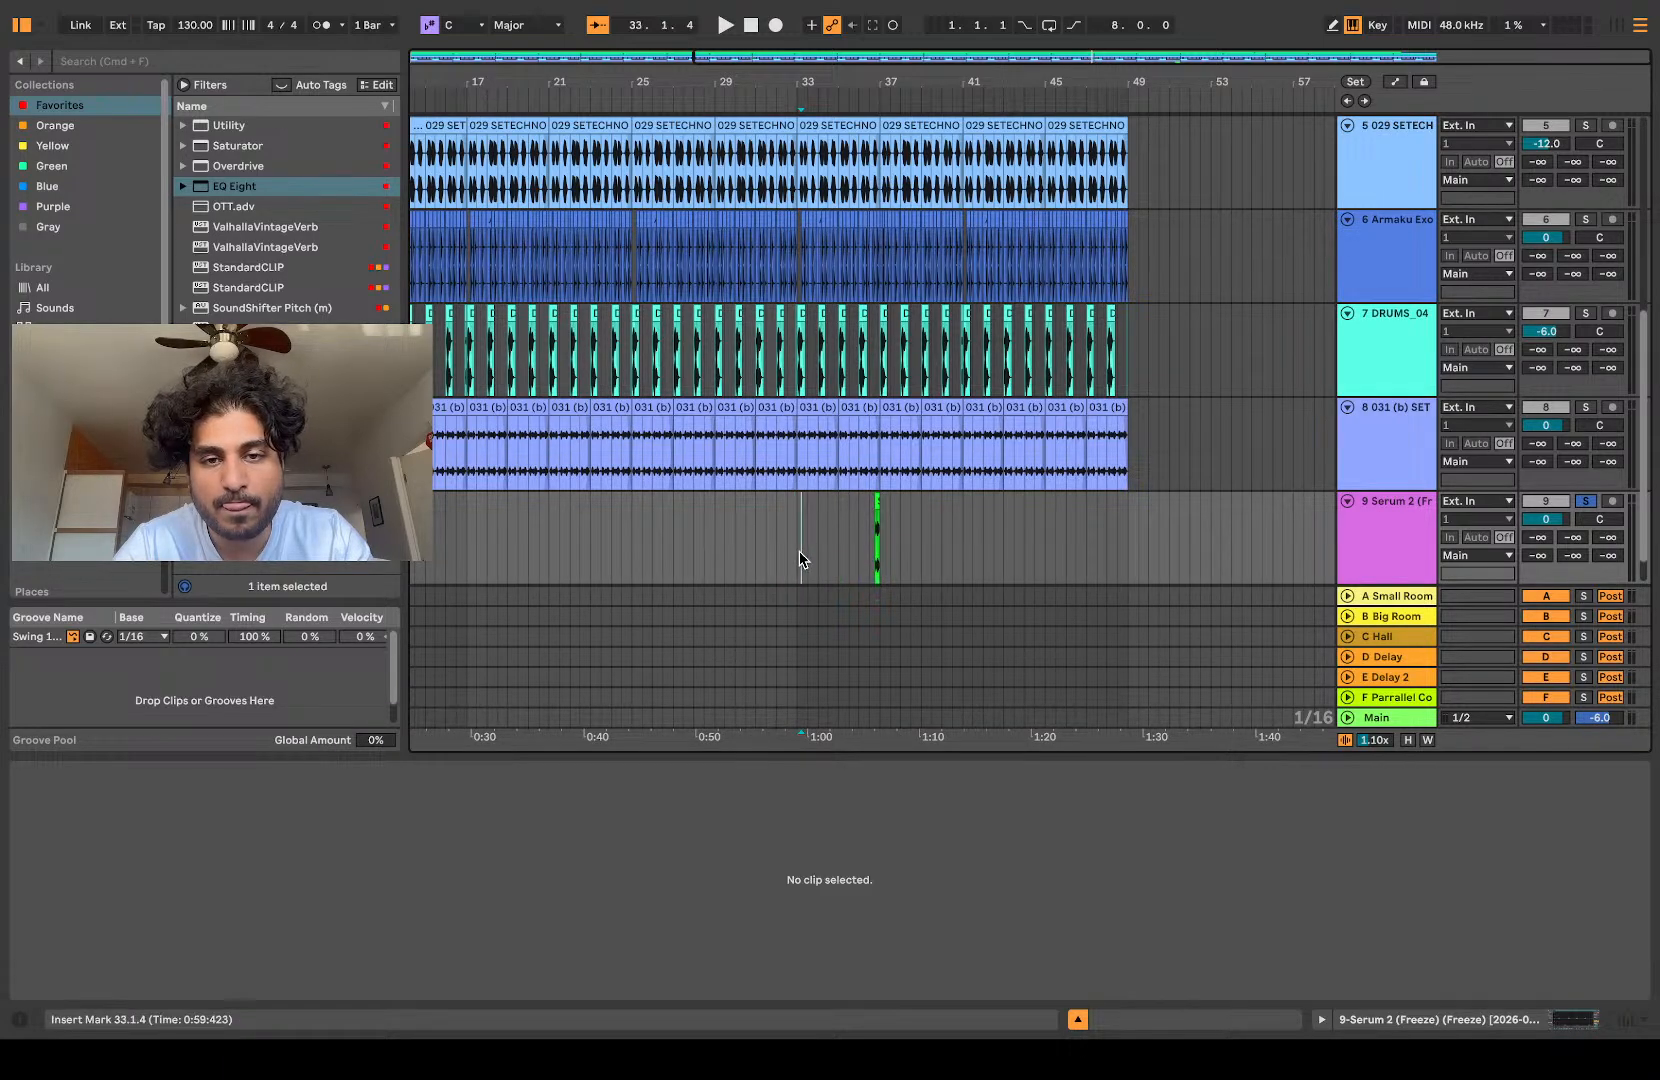
{"action": "left_click_drag", "start_coordinate": [797, 560], "coordinate": [881, 568]}
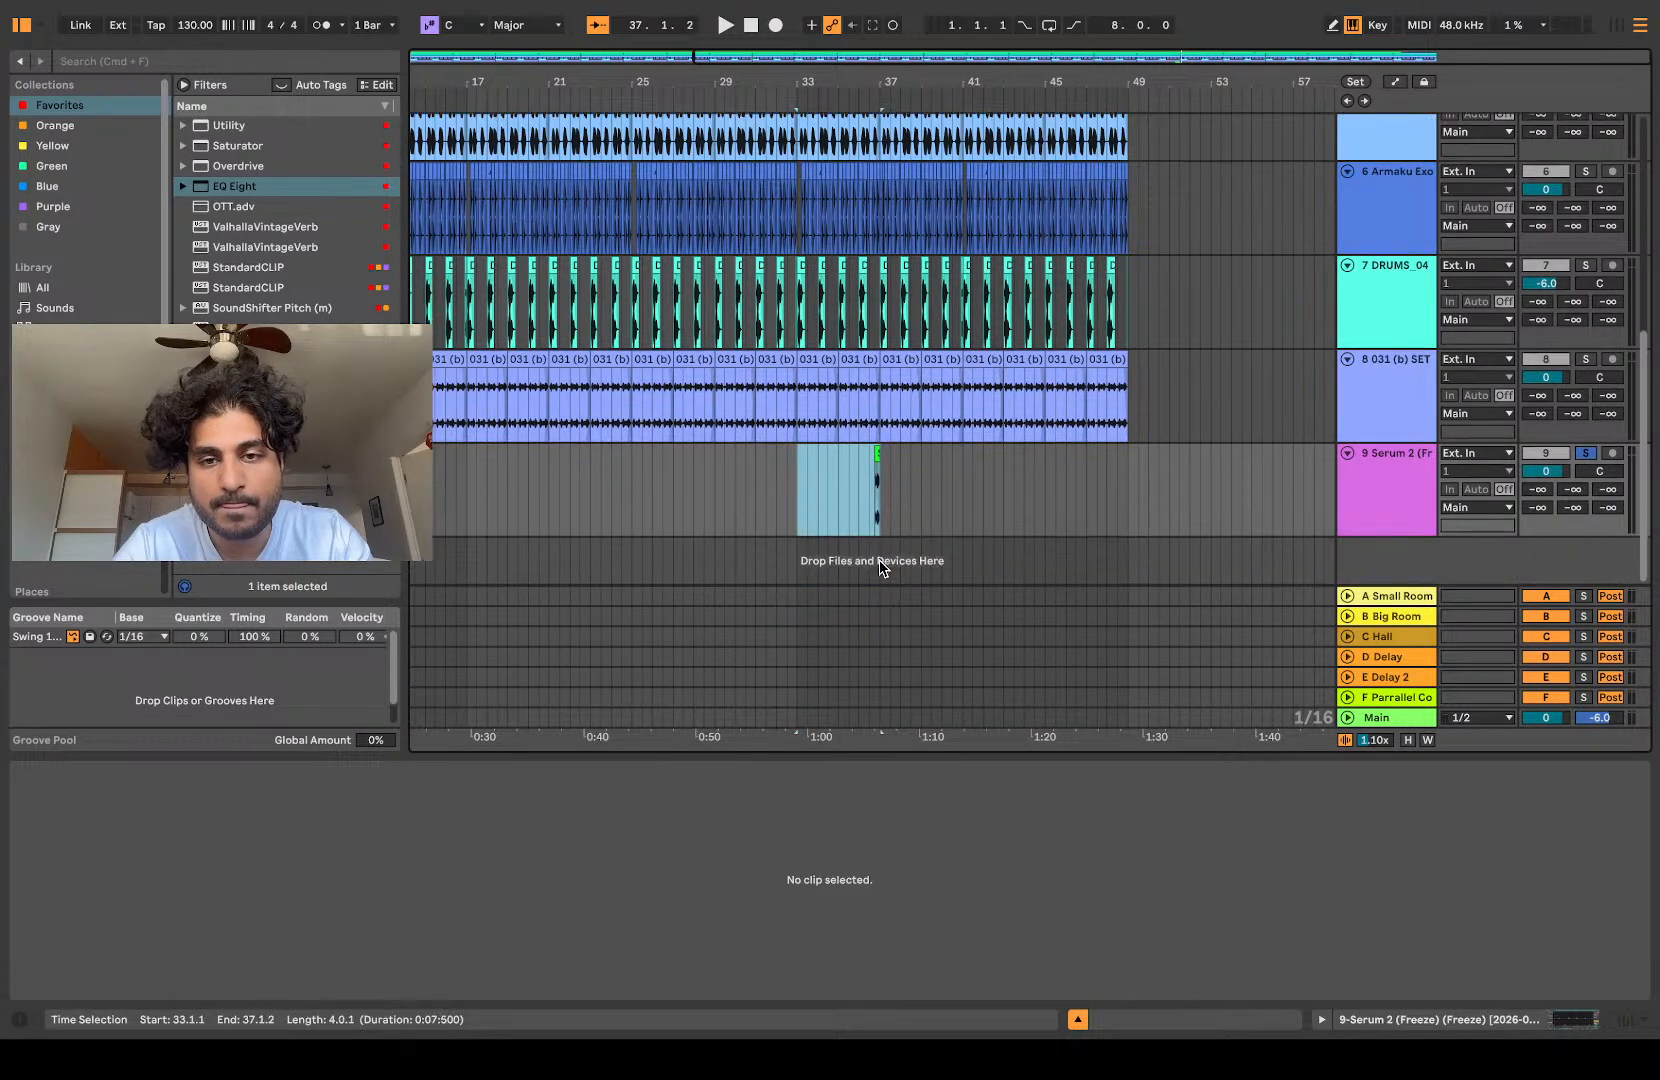
{"action": "scroll", "coordinate": [879, 543], "scroll_direction": "up", "scroll_amount": 8}
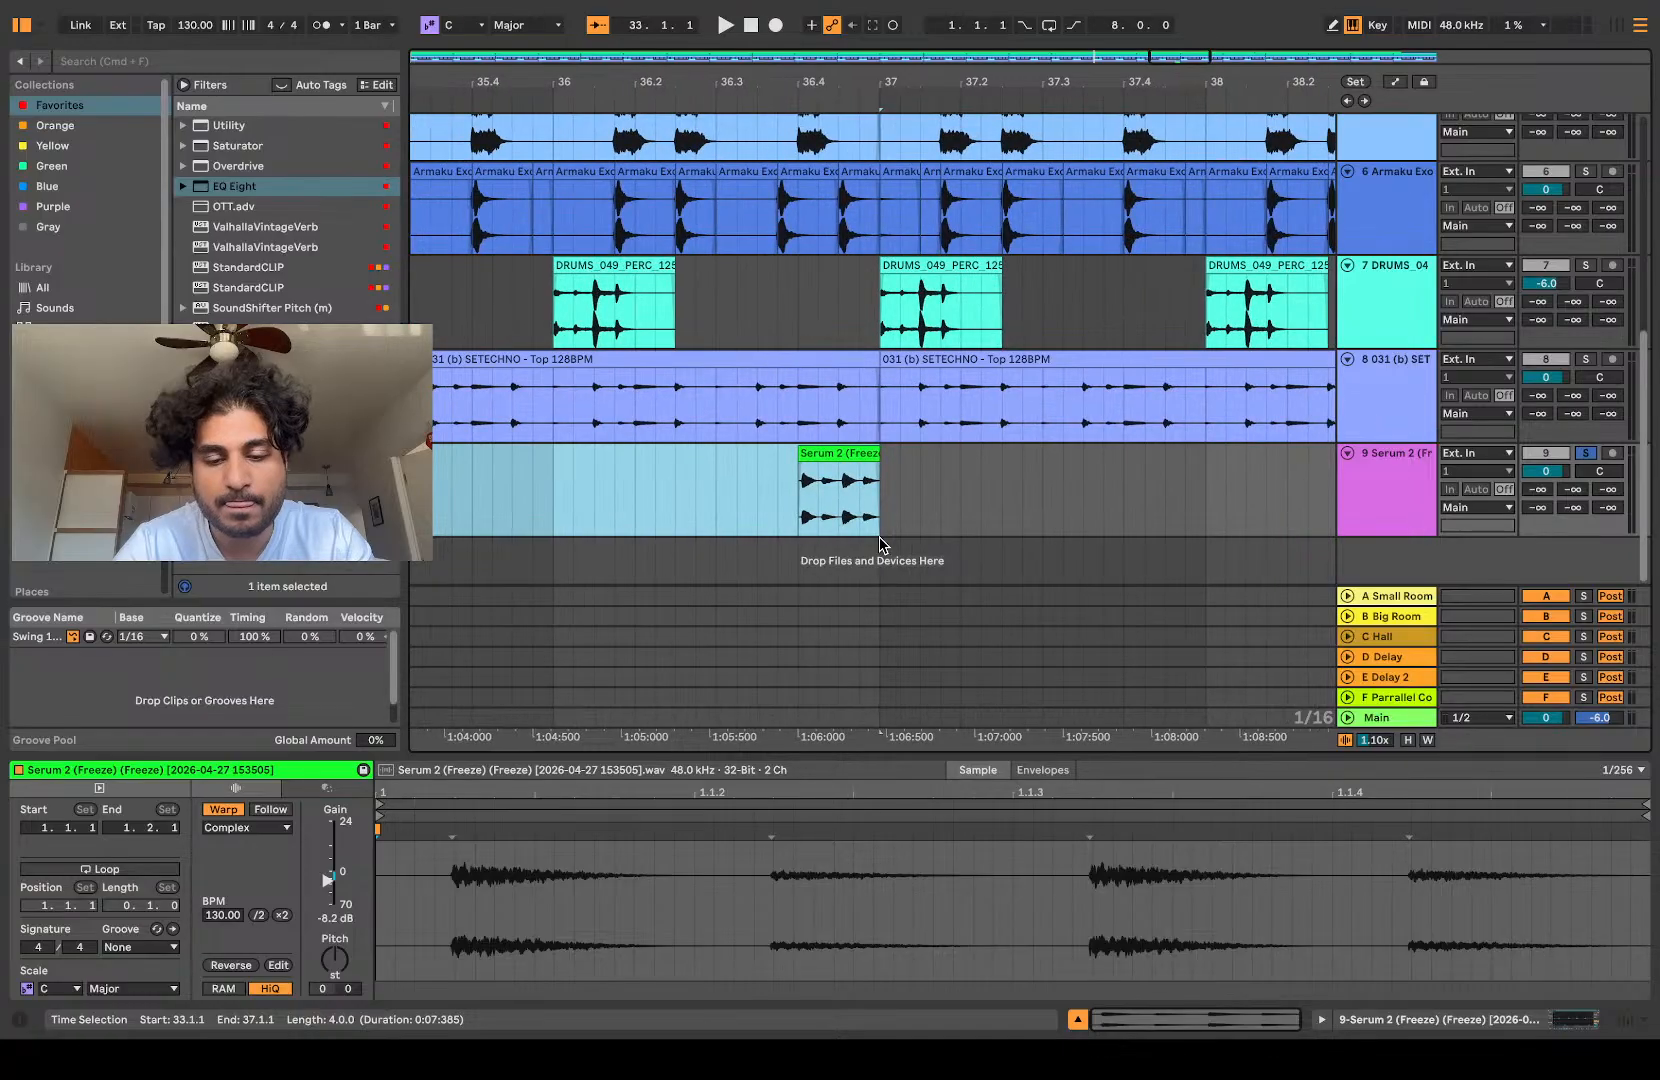
{"action": "key", "text": "super+j"}
Step: Move the four-bar roll clip to the start of the arrangement and duplicate it repeatedly up to bar 49
{"action": "scroll", "coordinate": [882, 545], "scroll_direction": "down", "scroll_amount": 8}
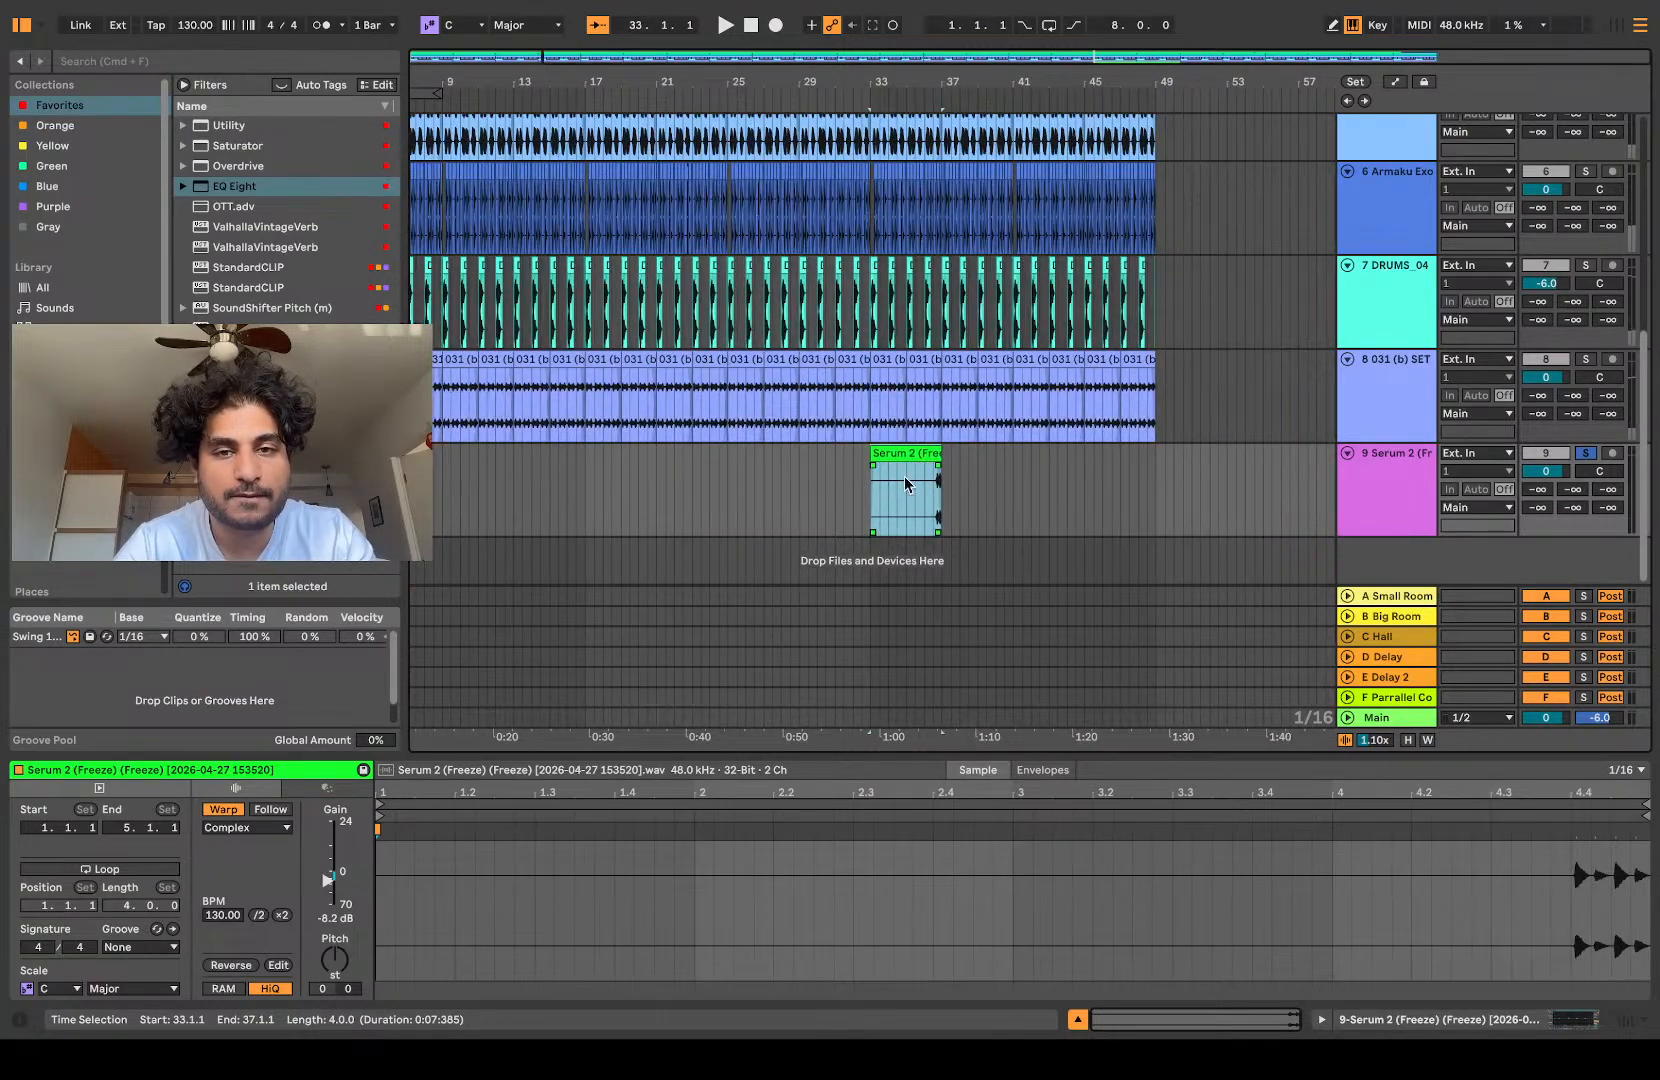
{"action": "left_click_drag", "start_coordinate": [901, 458], "coordinate": [427, 465]}
{"action": "scroll", "coordinate": [442, 455], "scroll_direction": "left", "scroll_amount": 2}
{"action": "key", "text": "super+d"}
{"action": "key", "text": "super+d"}
{"action": "key", "text": "super+d"}
{"action": "key", "text": "super+d"}
{"action": "key", "text": "super+d"}
{"action": "key", "text": "super+d"}
{"action": "key", "text": "super+d"}
{"action": "key", "text": "super+d"}
{"action": "key", "text": "super+d"}
{"action": "key", "text": "super+d"}
{"action": "key", "text": "super+d"}
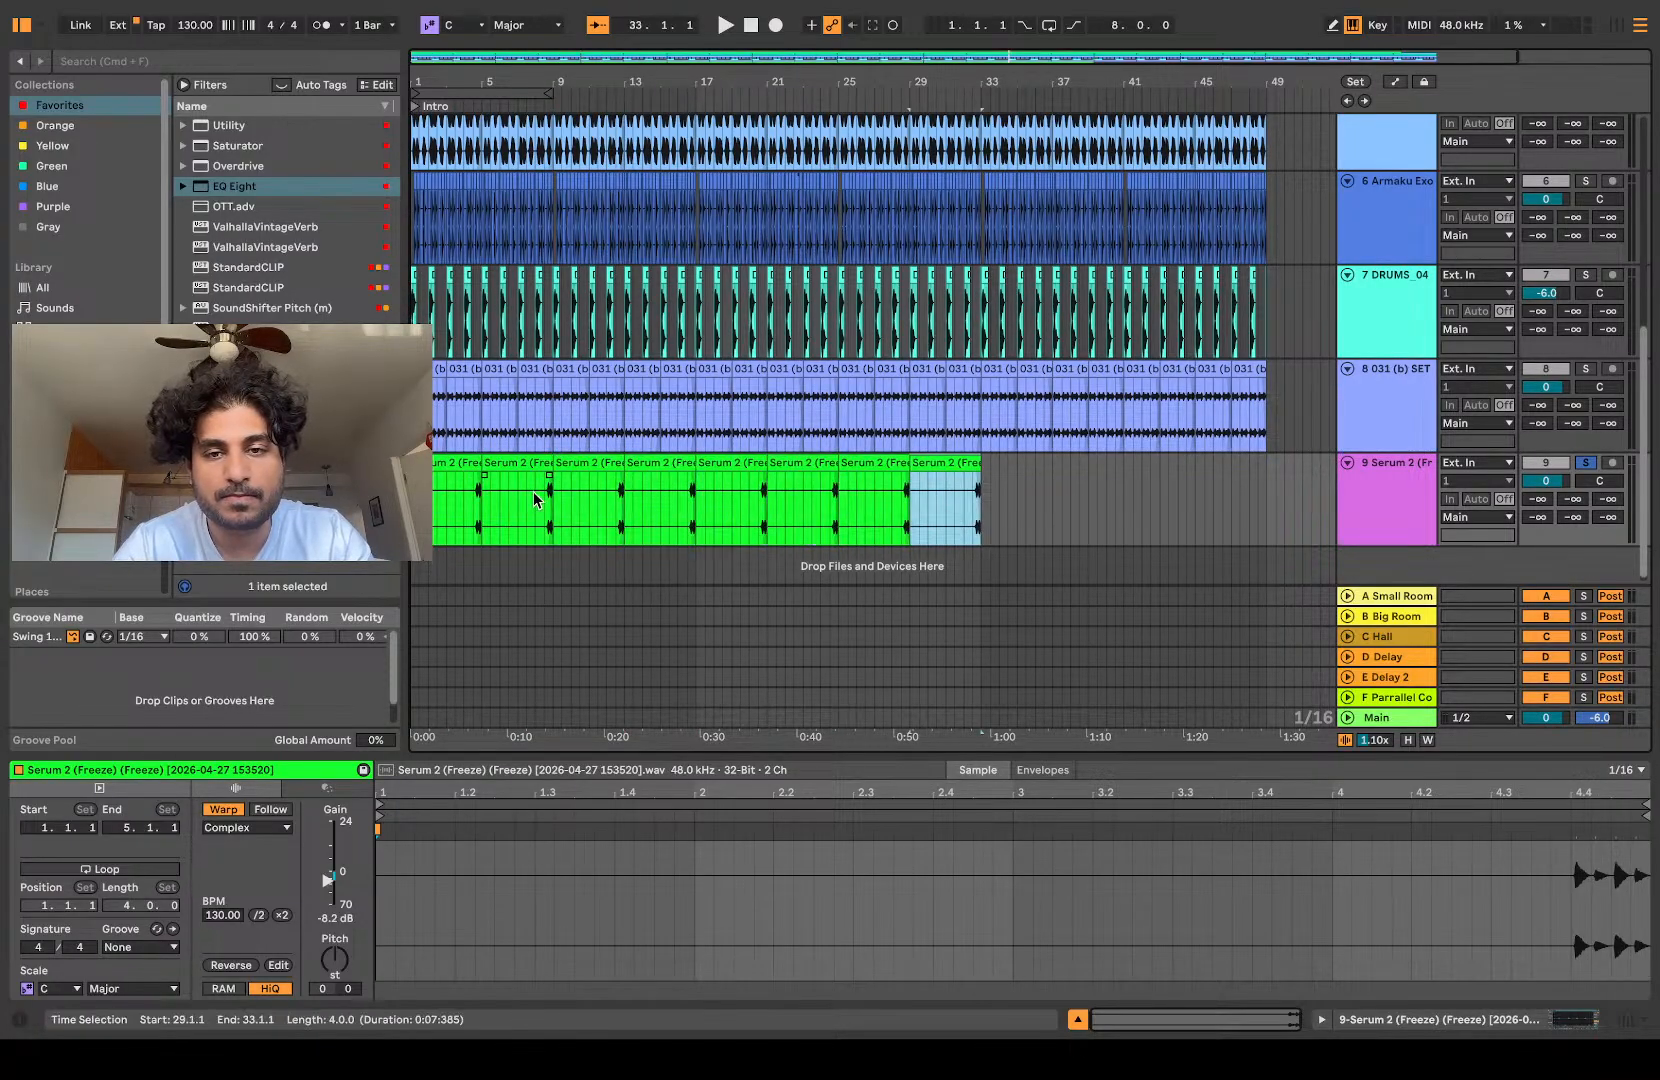
Step: Play the end of the arrangement and unsolo the slice track to hear the roll with the full drum groove
{"action": "key", "text": "space"}
{"action": "left_click", "coordinate": [1585, 463]}
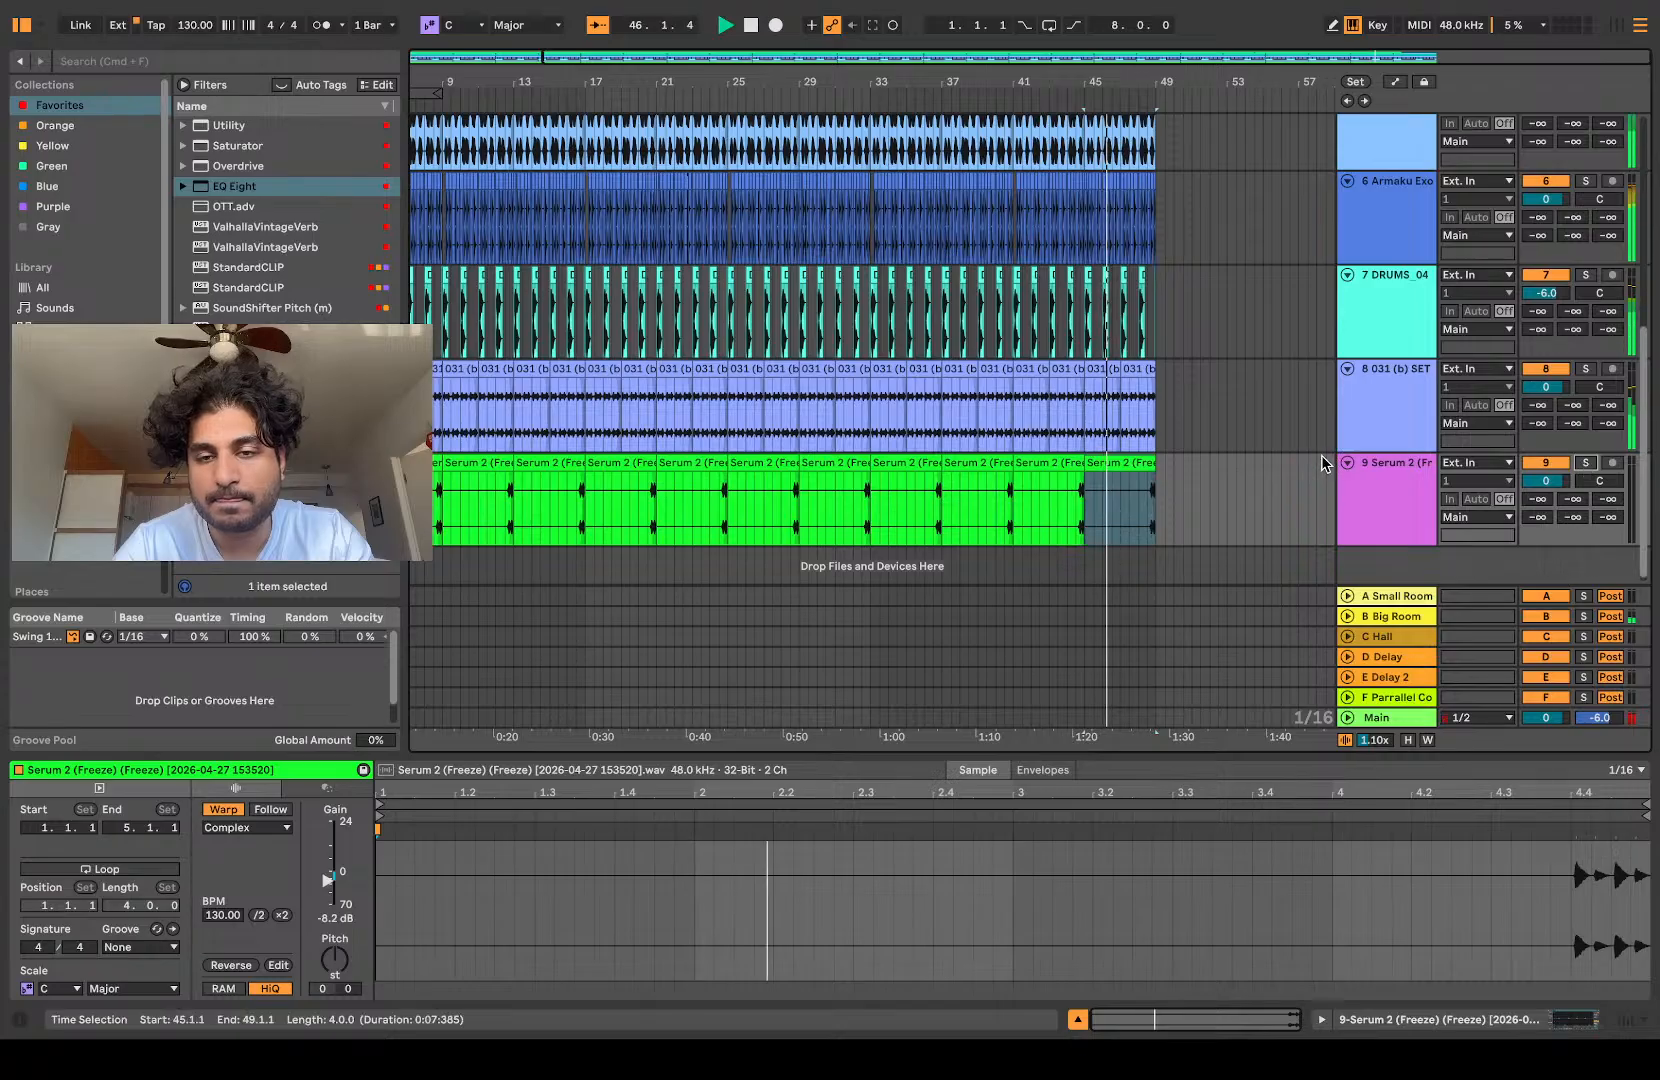
{"action": "scroll", "coordinate": [1285, 472], "scroll_direction": "up", "scroll_amount": 5}
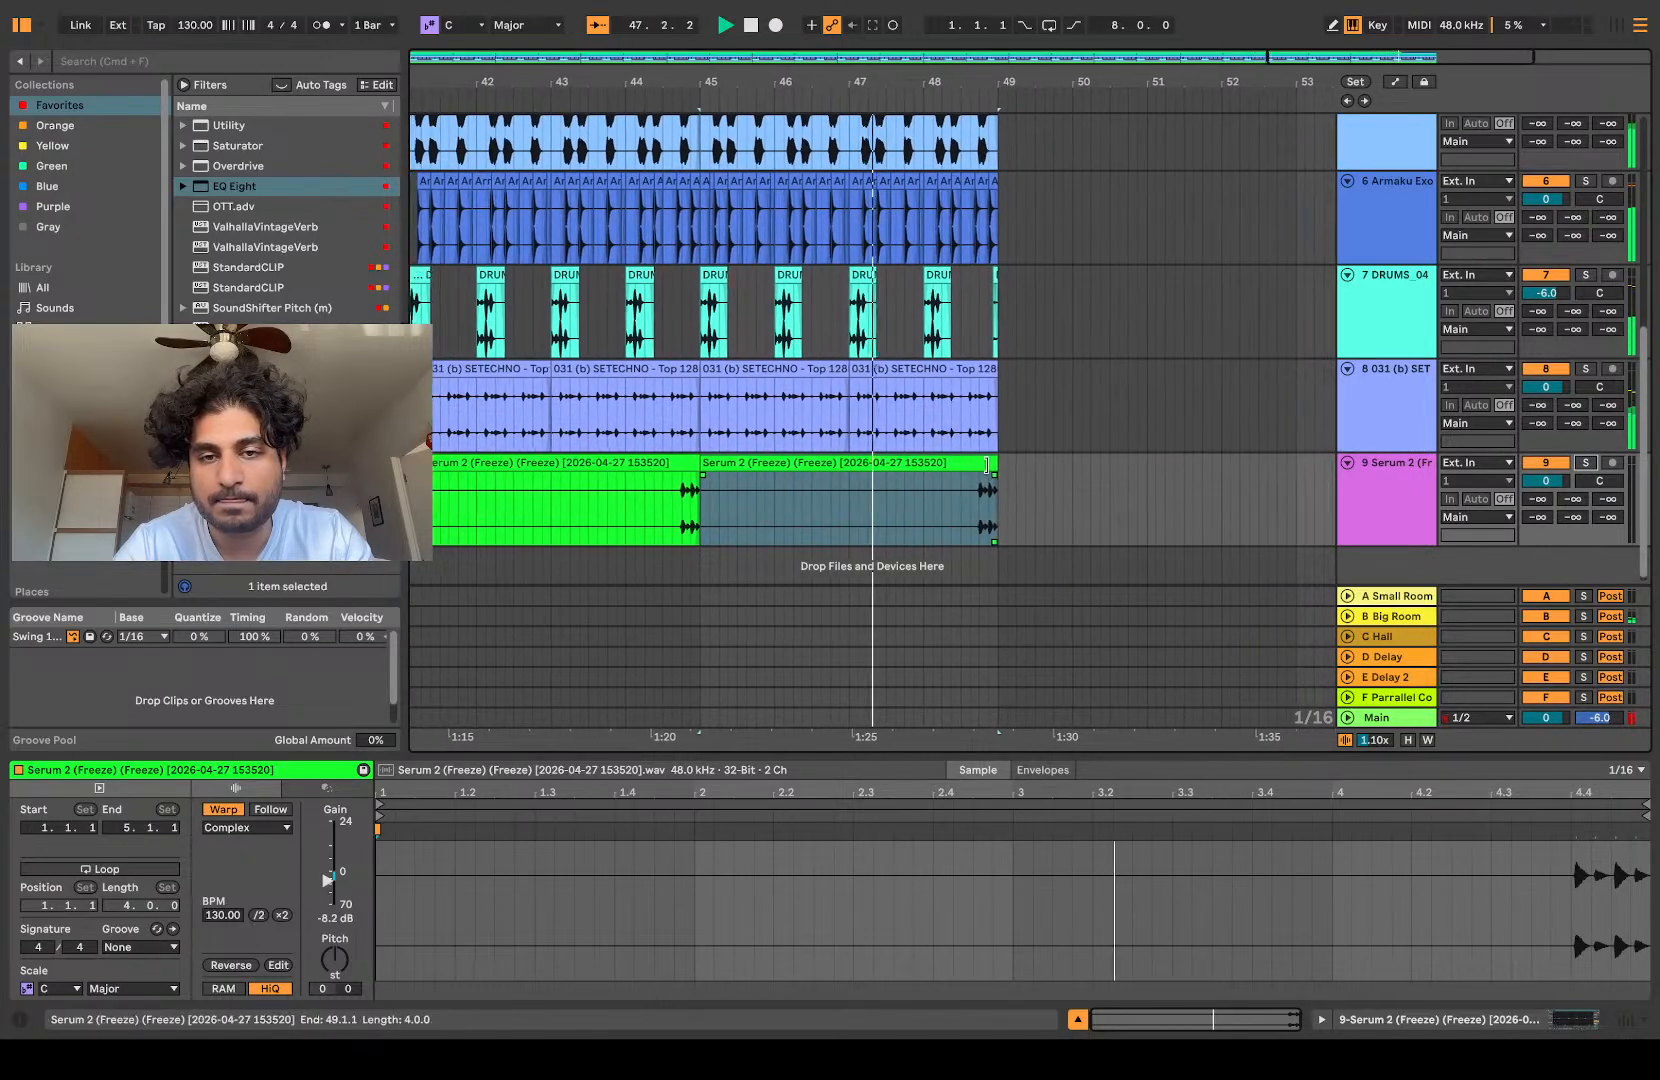
{"action": "left_click_drag", "start_coordinate": [986, 478], "coordinate": [936, 487]}
{"action": "key", "text": "space"}
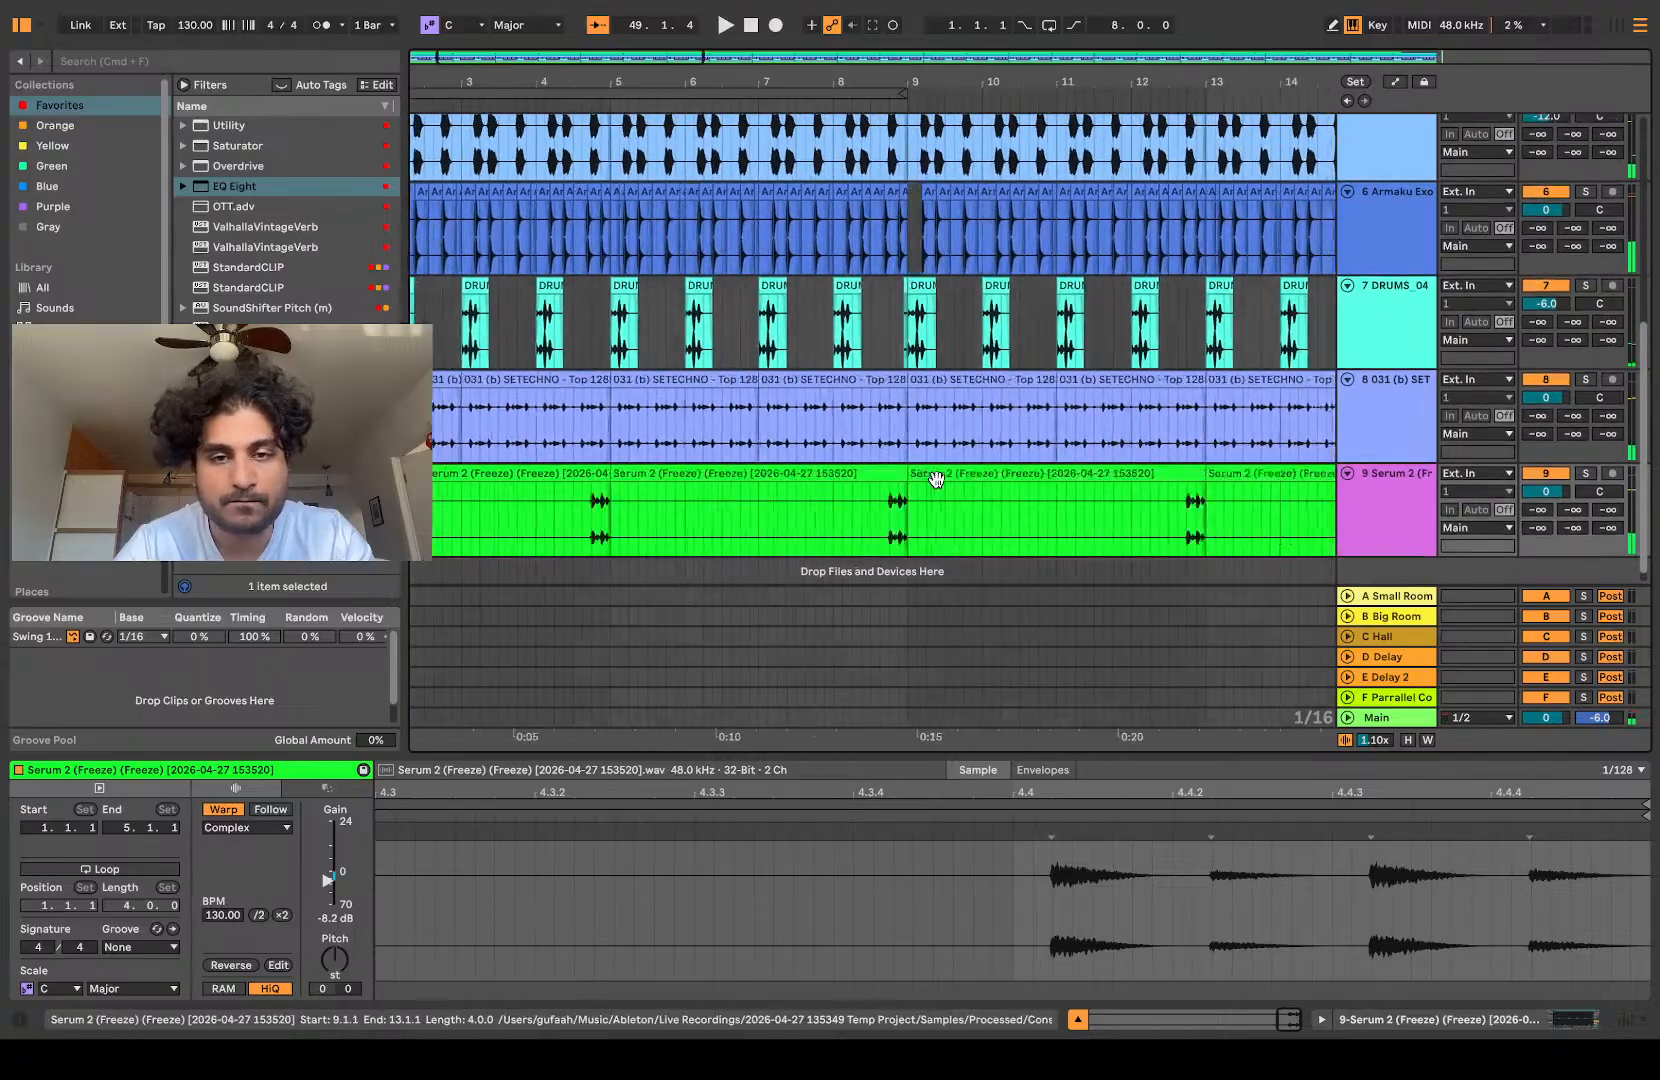
Step: Trim the first roll clip to start at 1.2.1 and shift all twelve roll clips one beat earlier to 1.1.1
{"action": "left_click", "coordinate": [639, 490]}
{"action": "left_click_drag", "start_coordinate": [412, 457], "coordinate": [430, 457]}
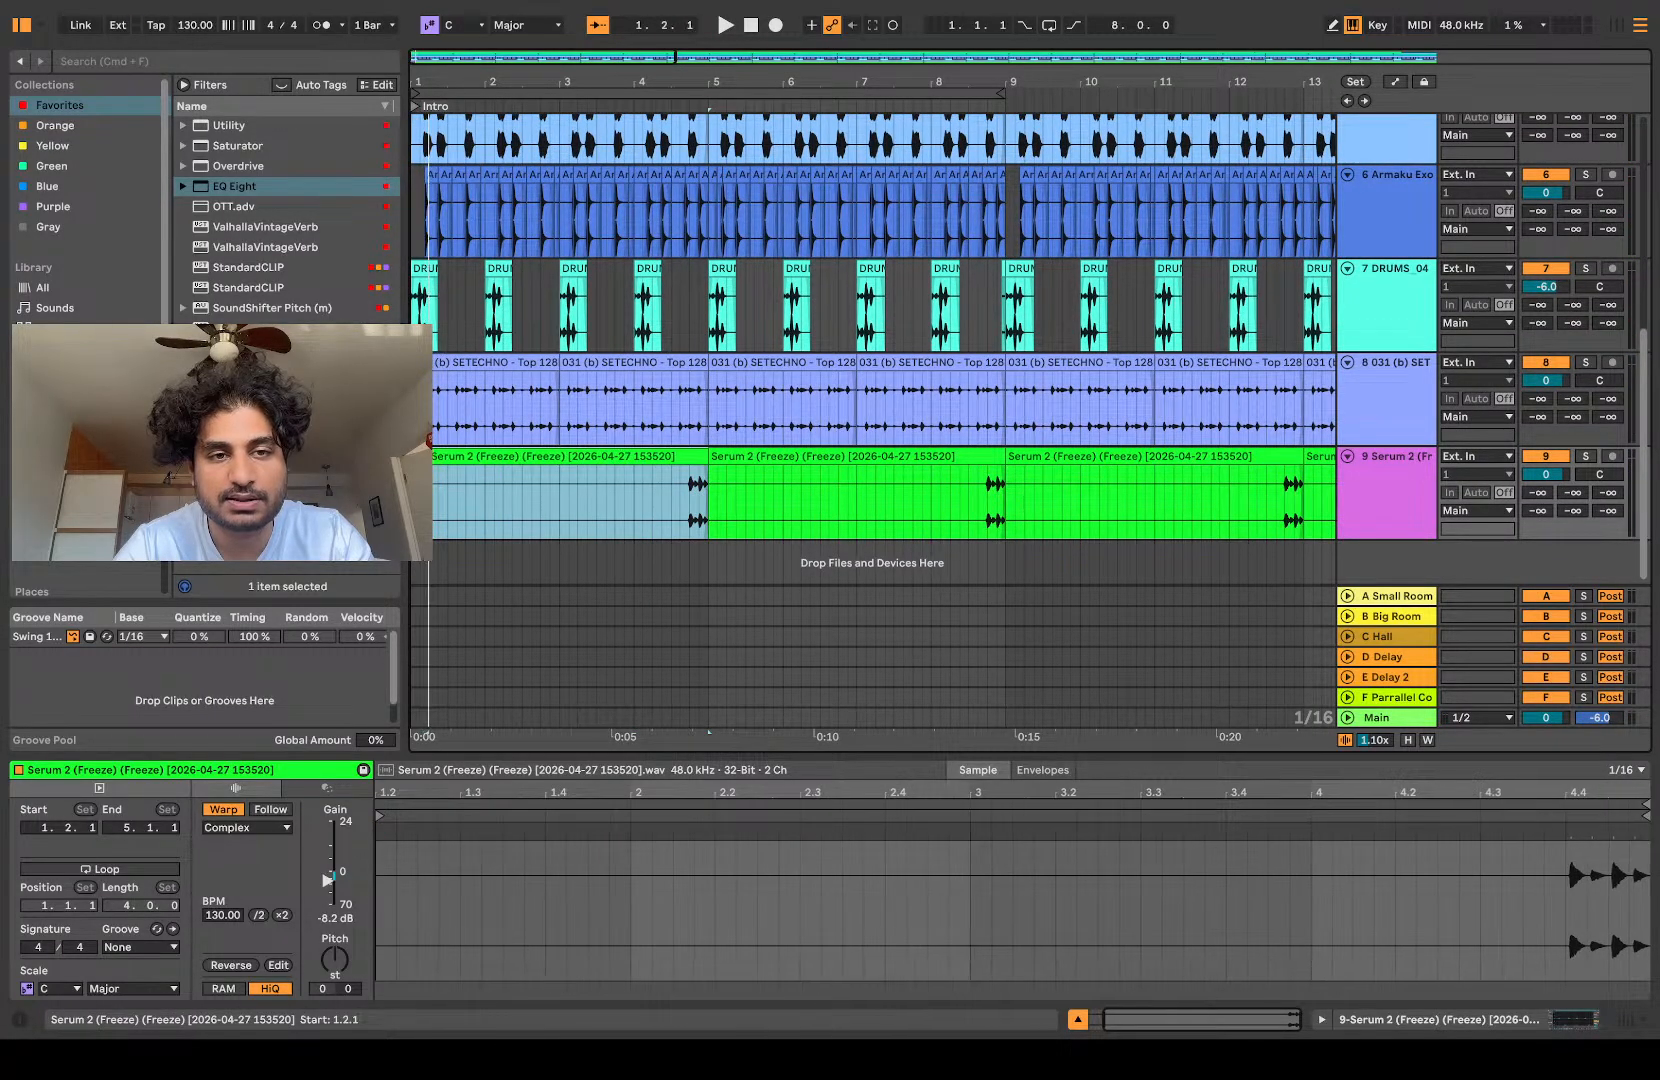
{"action": "scroll", "coordinate": [720, 490], "scroll_direction": "down", "scroll_amount": 5}
{"action": "left_click", "coordinate": [1122, 457], "text": "shift"}
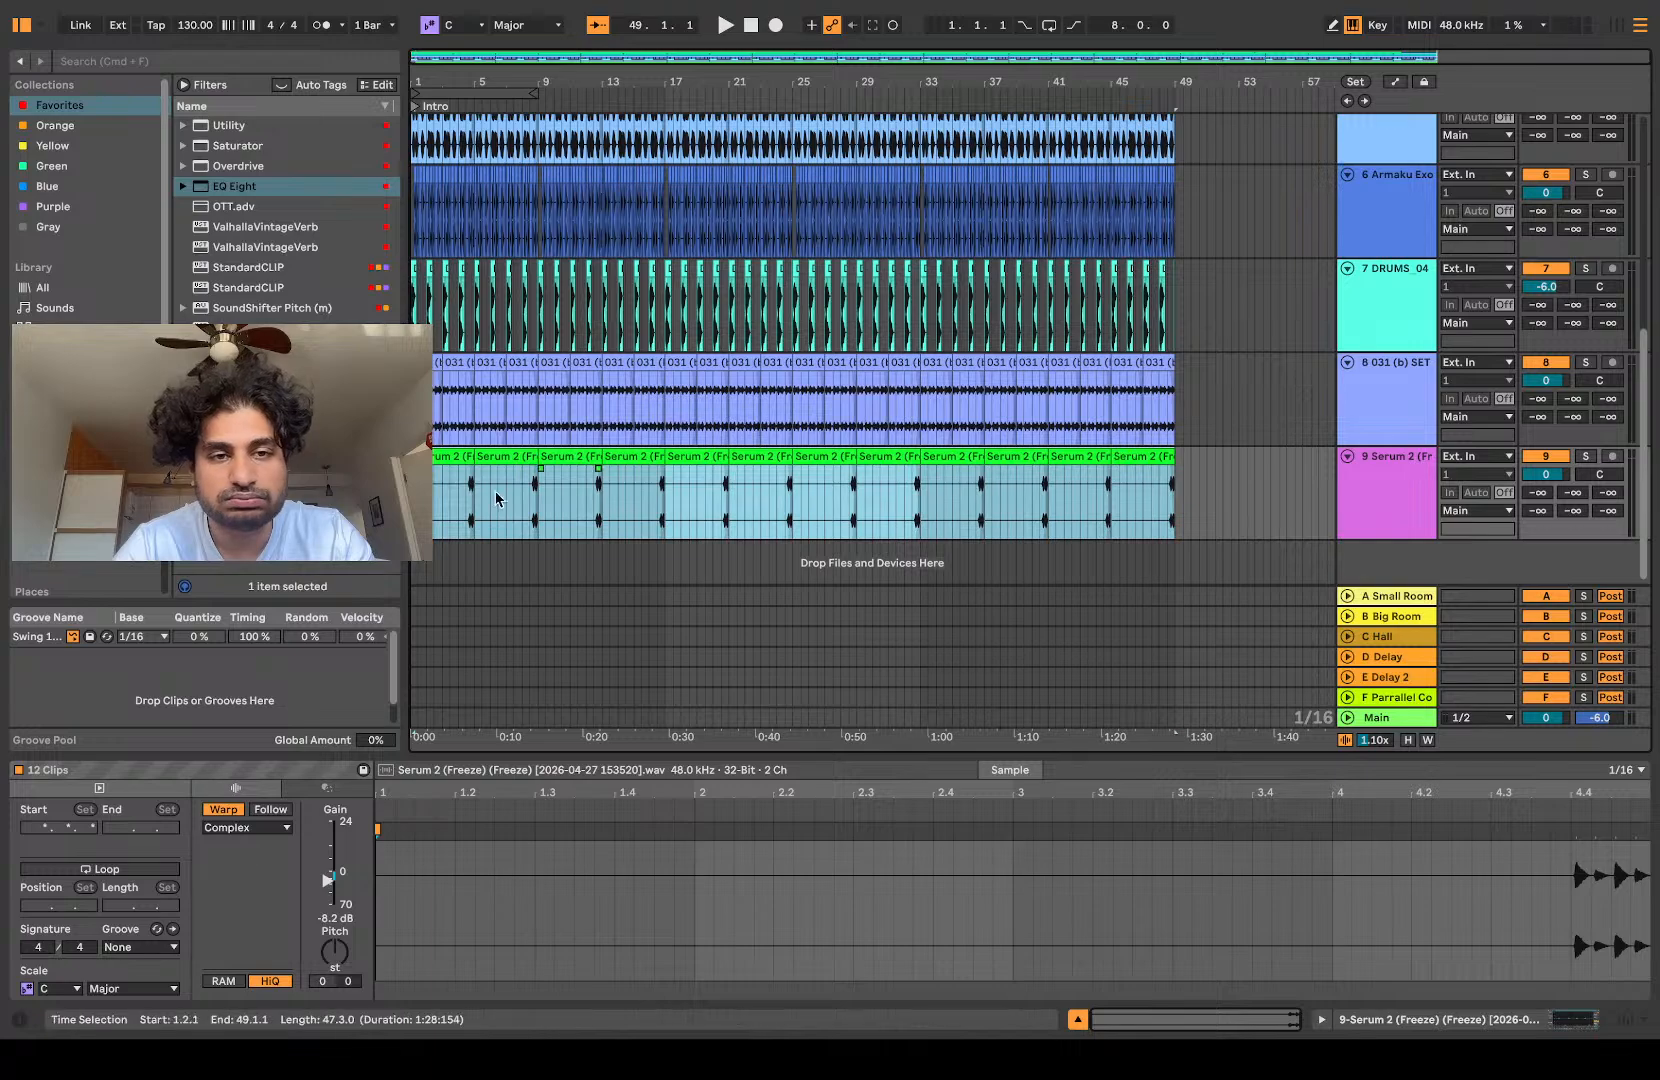
{"action": "left_click_drag", "start_coordinate": [441, 457], "coordinate": [434, 479]}
Step: Trim the first roll clip to start at 1.4.1 and shift all roll clips earlier so they begin at 1.1.1
{"action": "scroll", "coordinate": [433, 519], "scroll_direction": "up", "scroll_amount": 5}
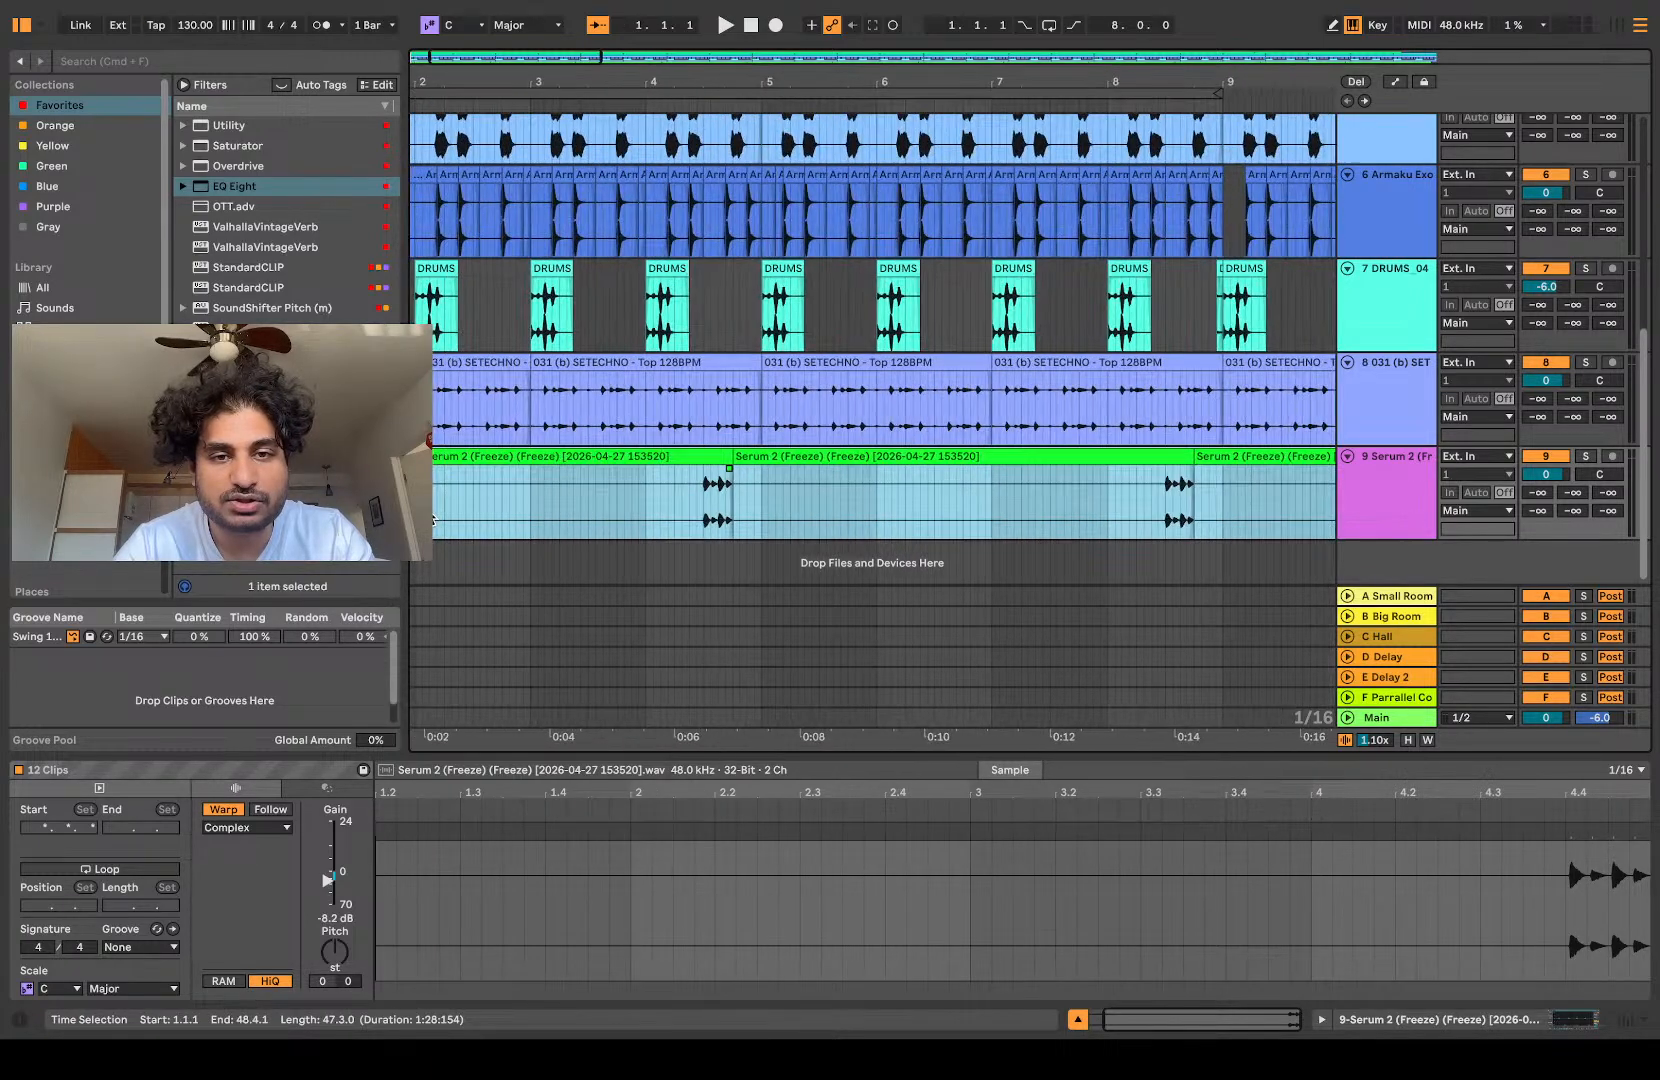
{"action": "scroll", "coordinate": [435, 458], "scroll_direction": "left", "scroll_amount": 3}
{"action": "scroll", "coordinate": [467, 496], "scroll_direction": "down", "scroll_amount": 1}
{"action": "left_click_drag", "start_coordinate": [412, 453], "coordinate": [497, 453]}
{"action": "scroll", "coordinate": [593, 452], "scroll_direction": "down", "scroll_amount": 5}
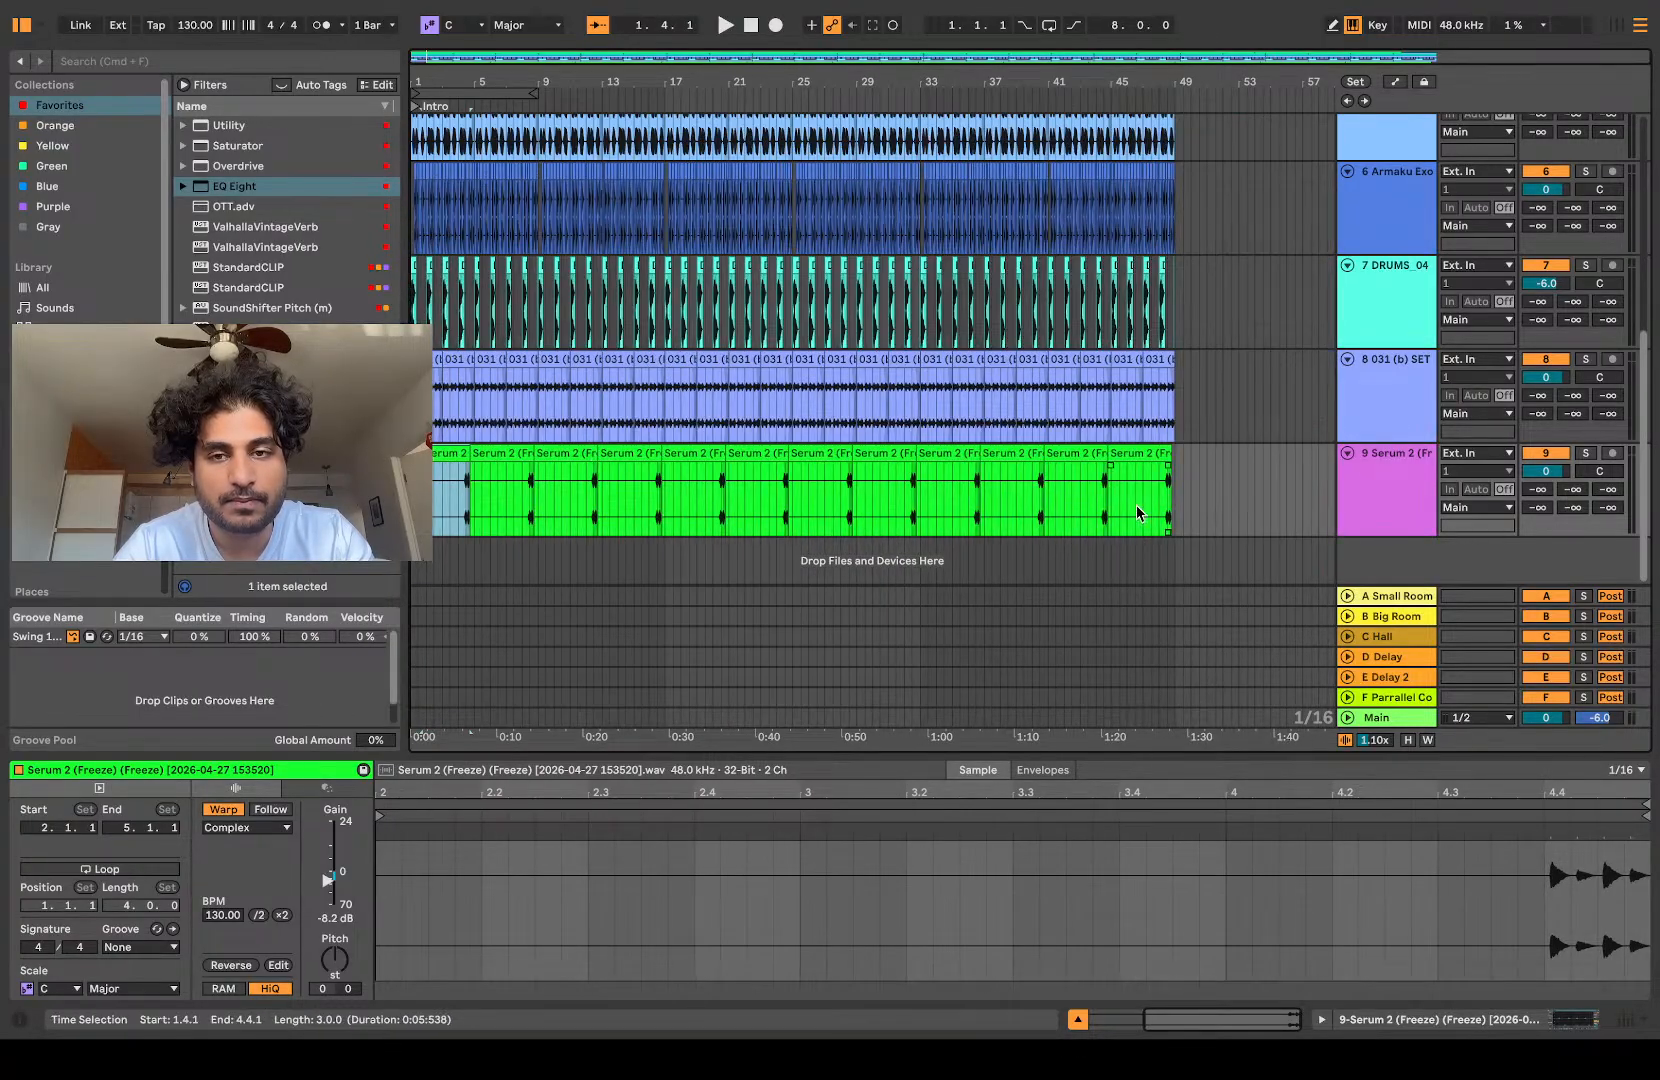
{"action": "left_click", "coordinate": [1141, 452], "text": "shift"}
{"action": "scroll", "coordinate": [549, 473], "scroll_direction": "up", "scroll_amount": 5}
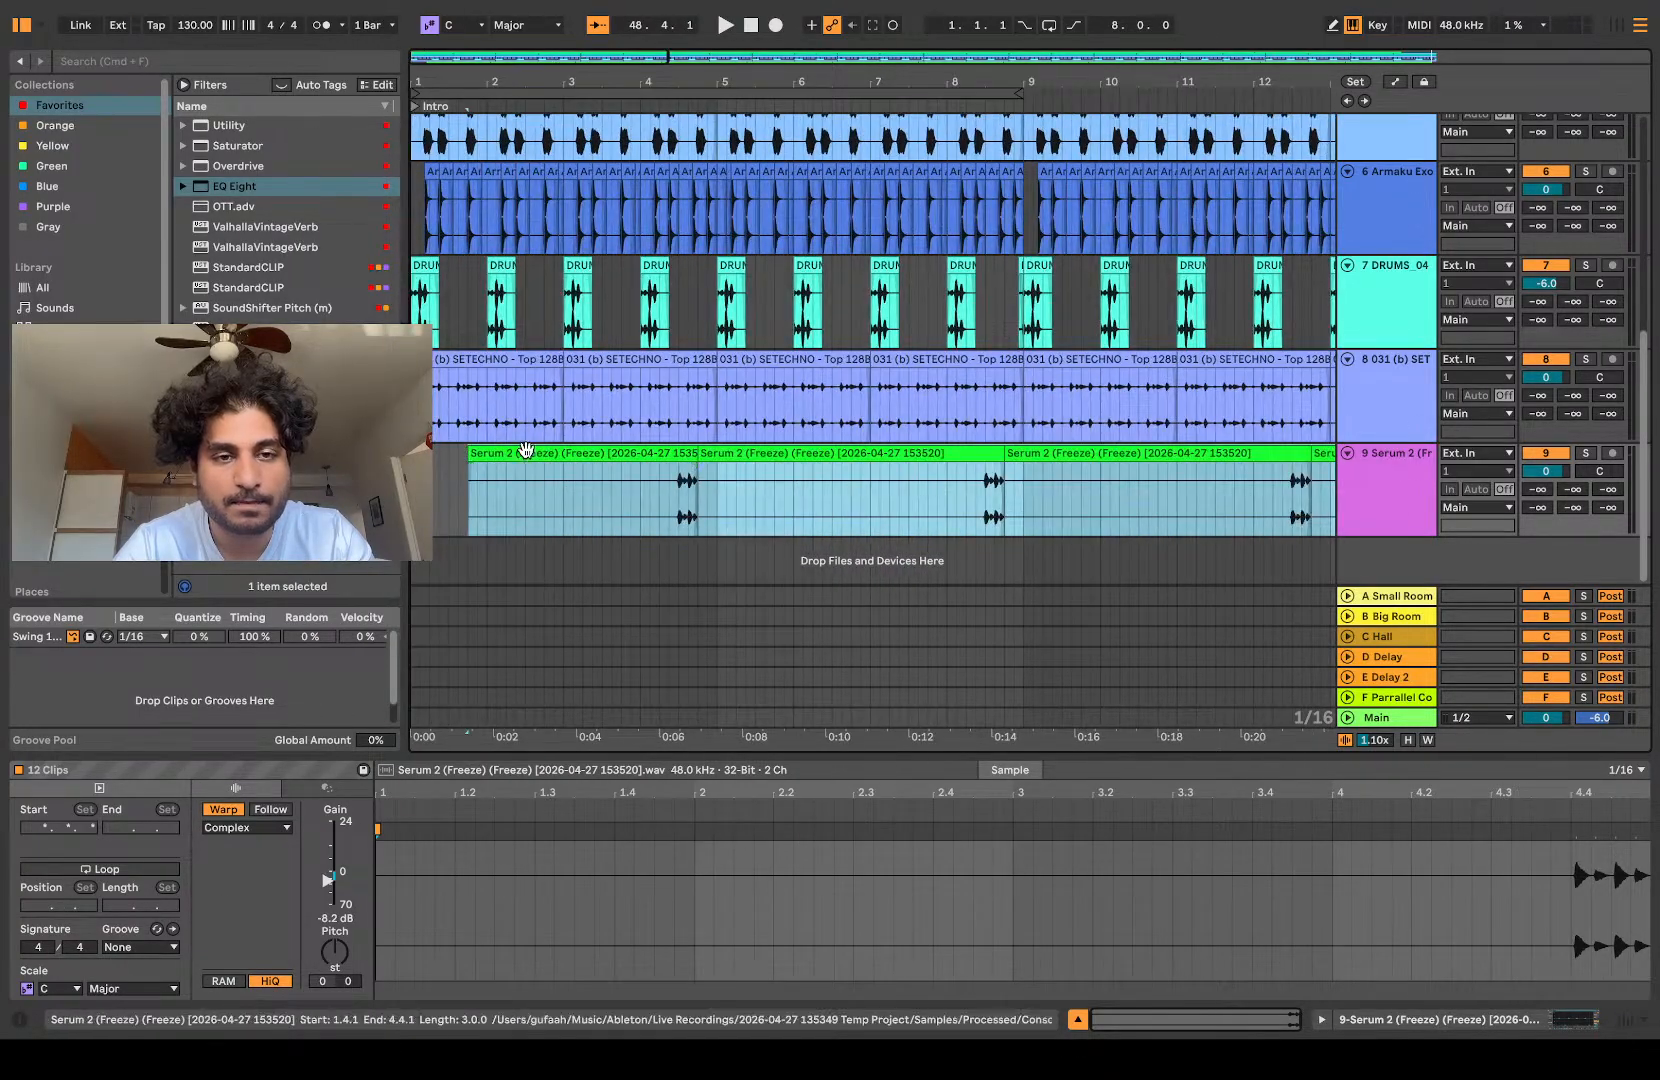
{"action": "left_click_drag", "start_coordinate": [549, 473], "coordinate": [492, 473]}
Step: Play the shifted rolls from the start and delete the first roll's opening slice between 3.4.1 and 3.4.2
{"action": "key", "text": "space"}
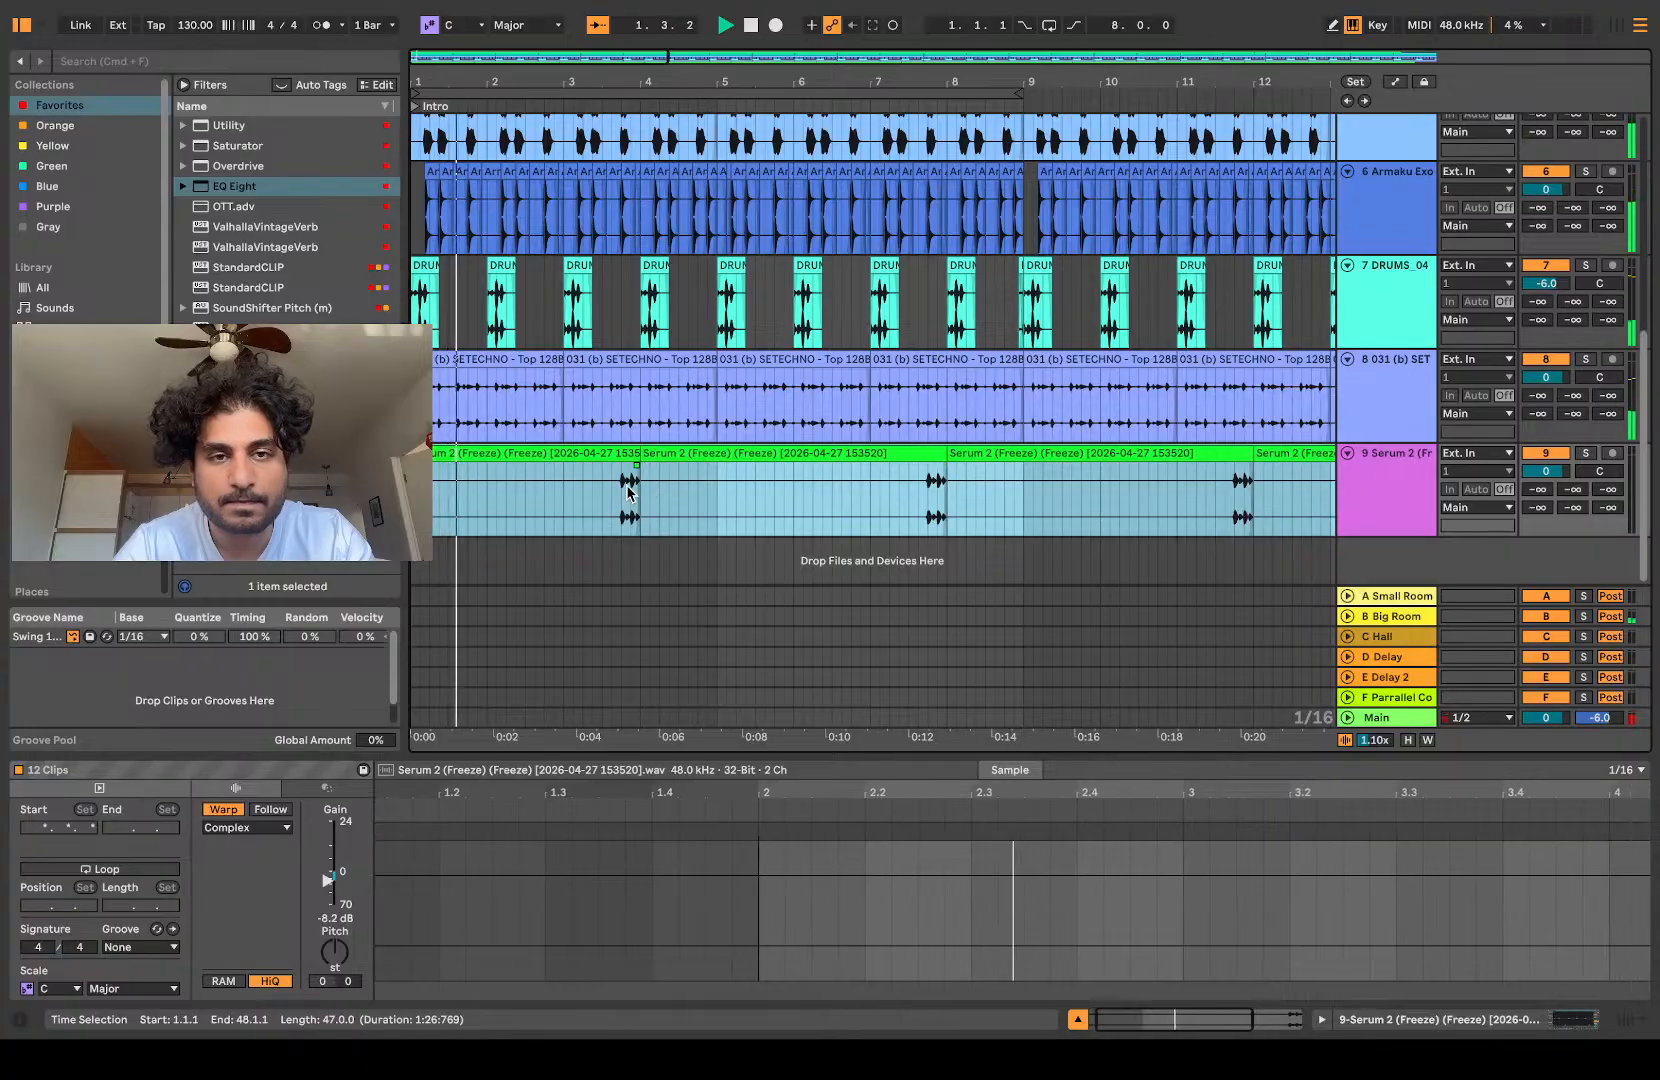
{"action": "scroll", "coordinate": [640, 491], "scroll_direction": "up", "scroll_amount": 8}
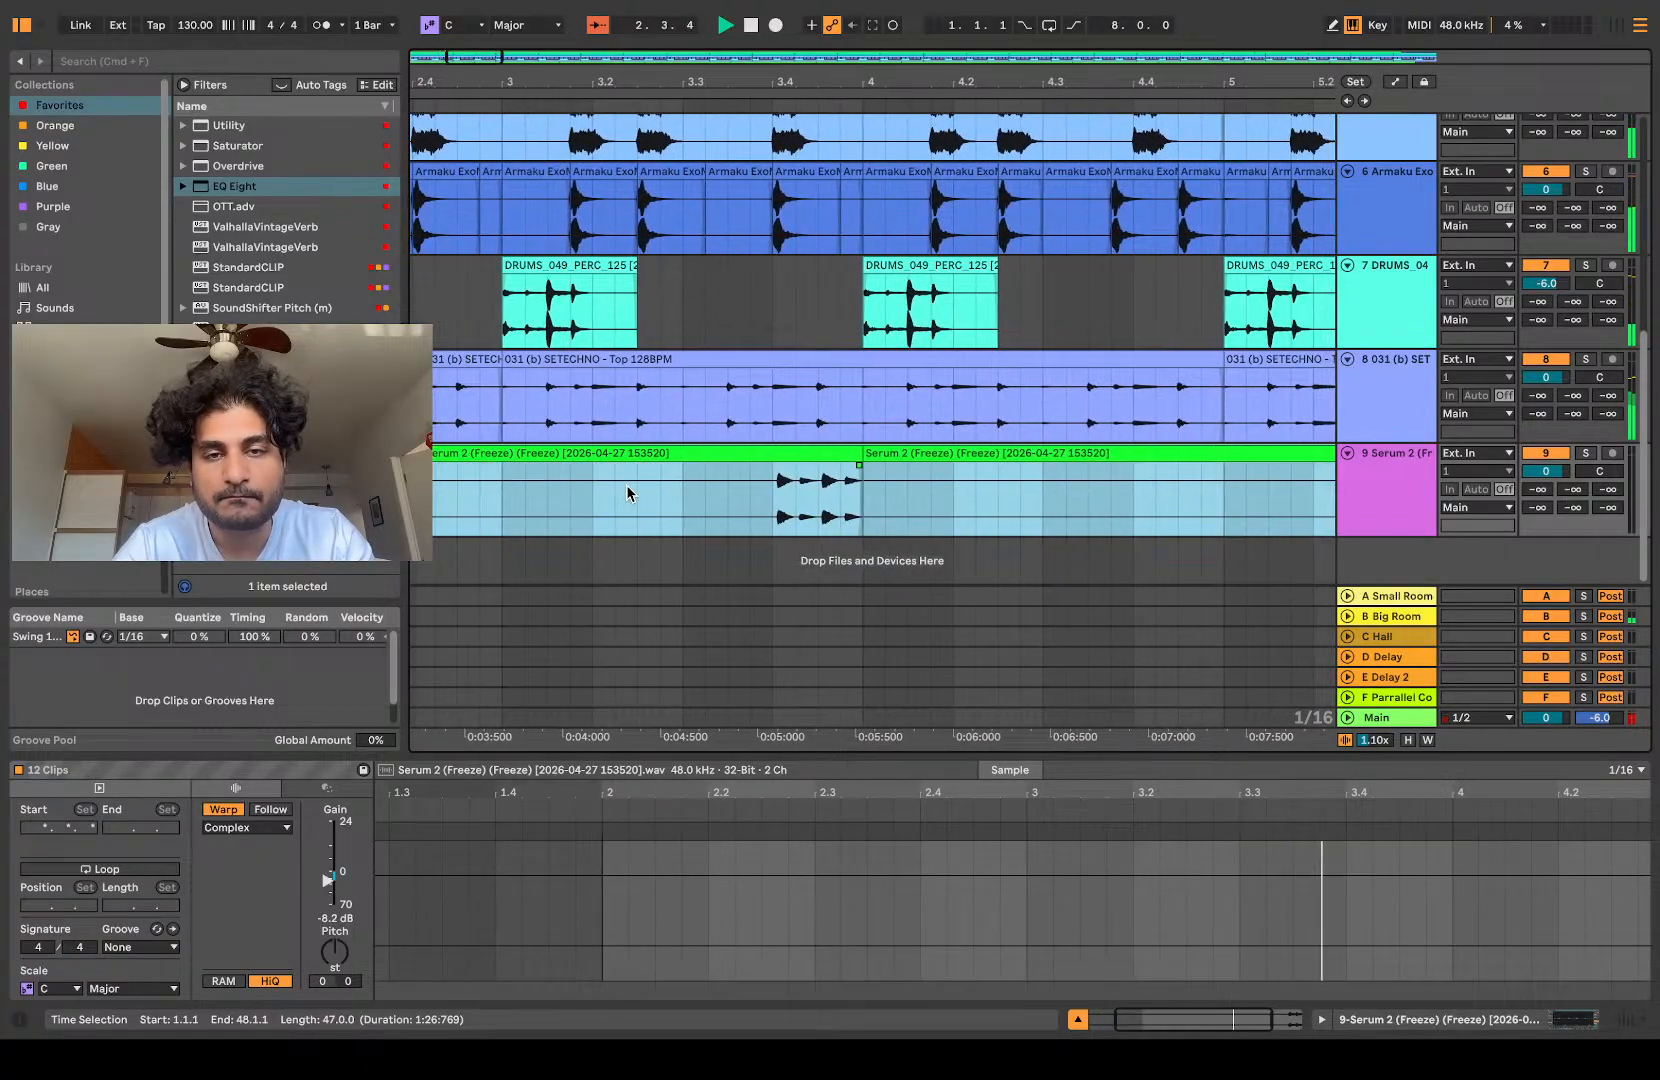
{"action": "scroll", "coordinate": [627, 490], "scroll_direction": "right", "scroll_amount": 3}
{"action": "scroll", "coordinate": [627, 490], "scroll_direction": "up", "scroll_amount": 1}
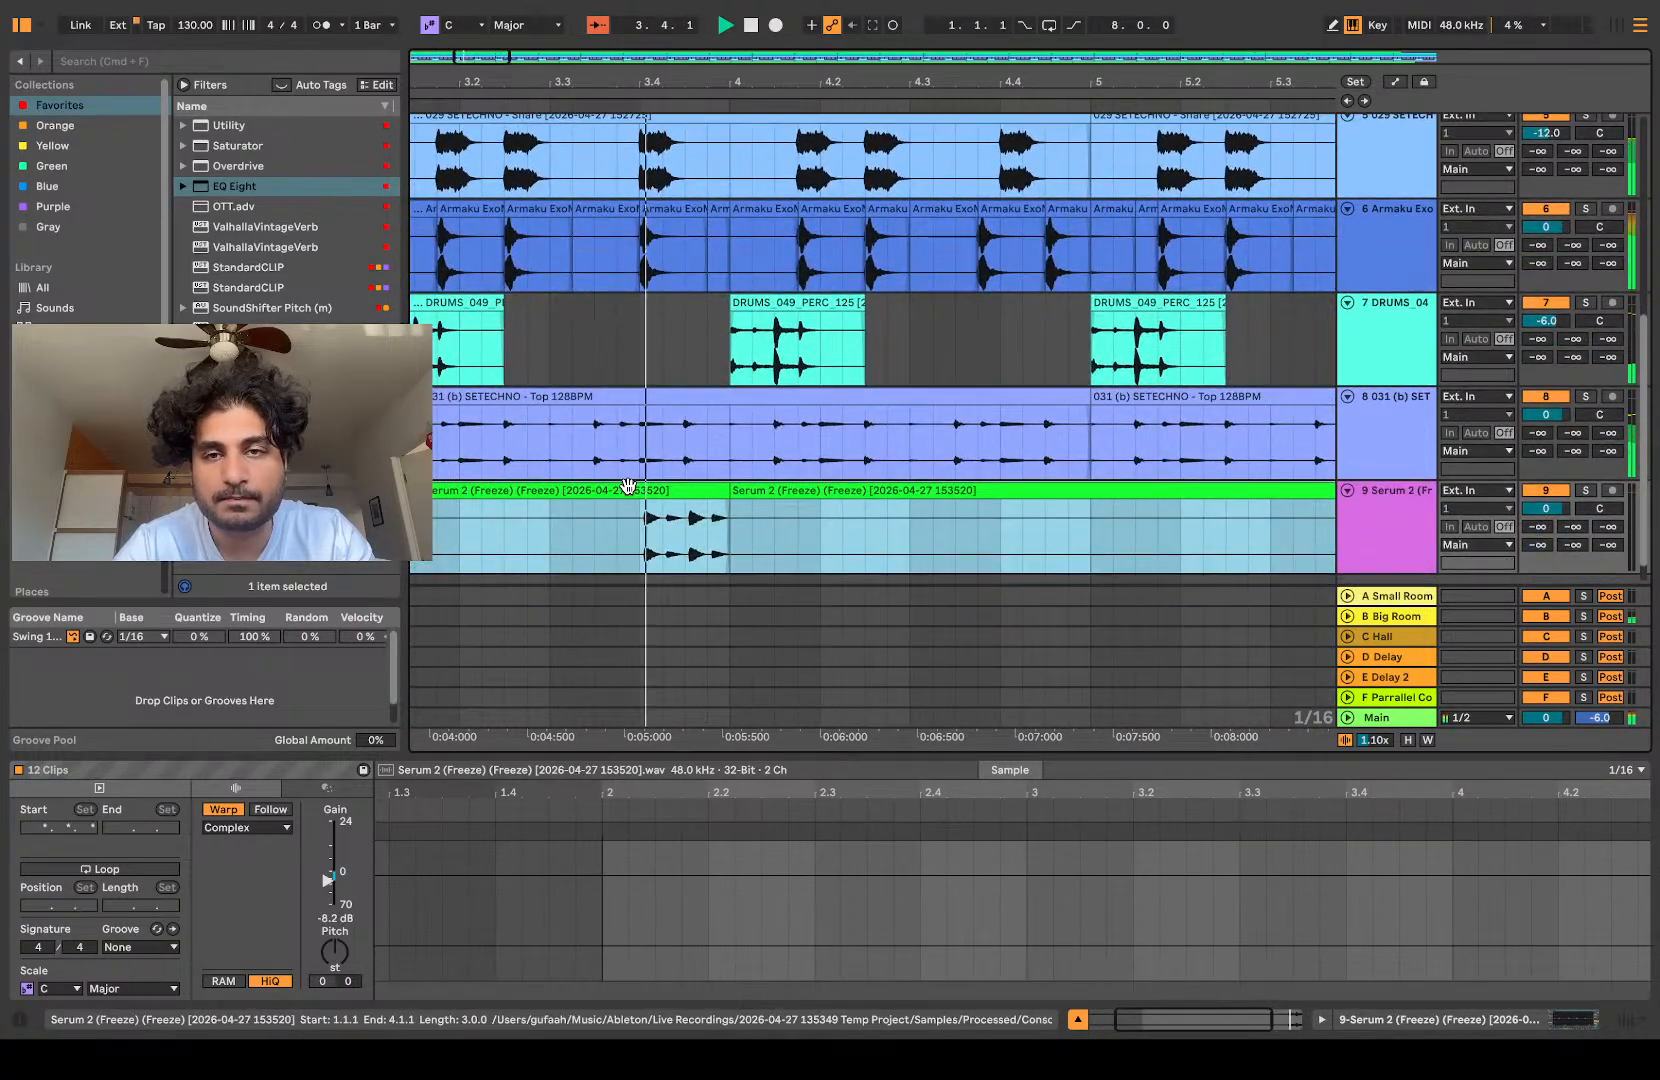
{"action": "left_click", "coordinate": [641, 522]}
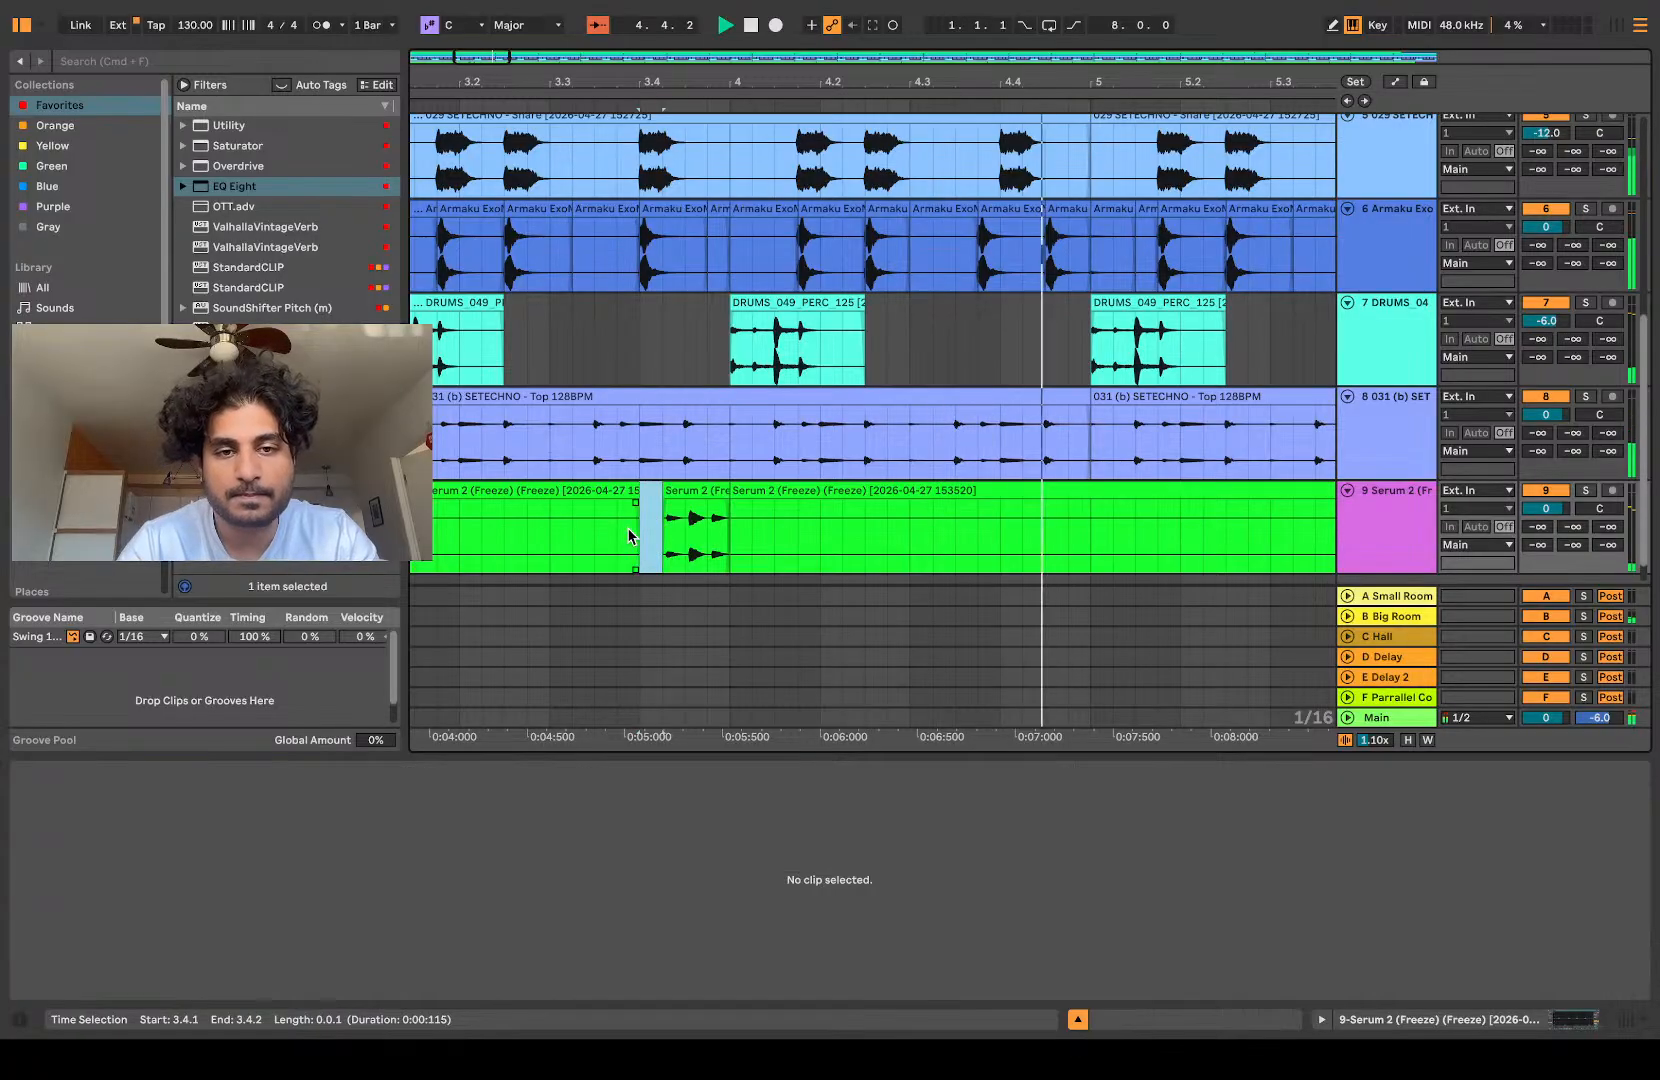
Step: Delete all roll clips from 4.1.1 to 48.1.1, keeping only the first one, and stop playback
{"action": "scroll", "coordinate": [622, 535], "scroll_direction": "down", "scroll_amount": 3}
{"action": "scroll", "coordinate": [623, 531], "scroll_direction": "down", "scroll_amount": 5}
{"action": "left_click", "coordinate": [667, 490]}
{"action": "scroll", "coordinate": [667, 490], "scroll_direction": "down", "scroll_amount": 5}
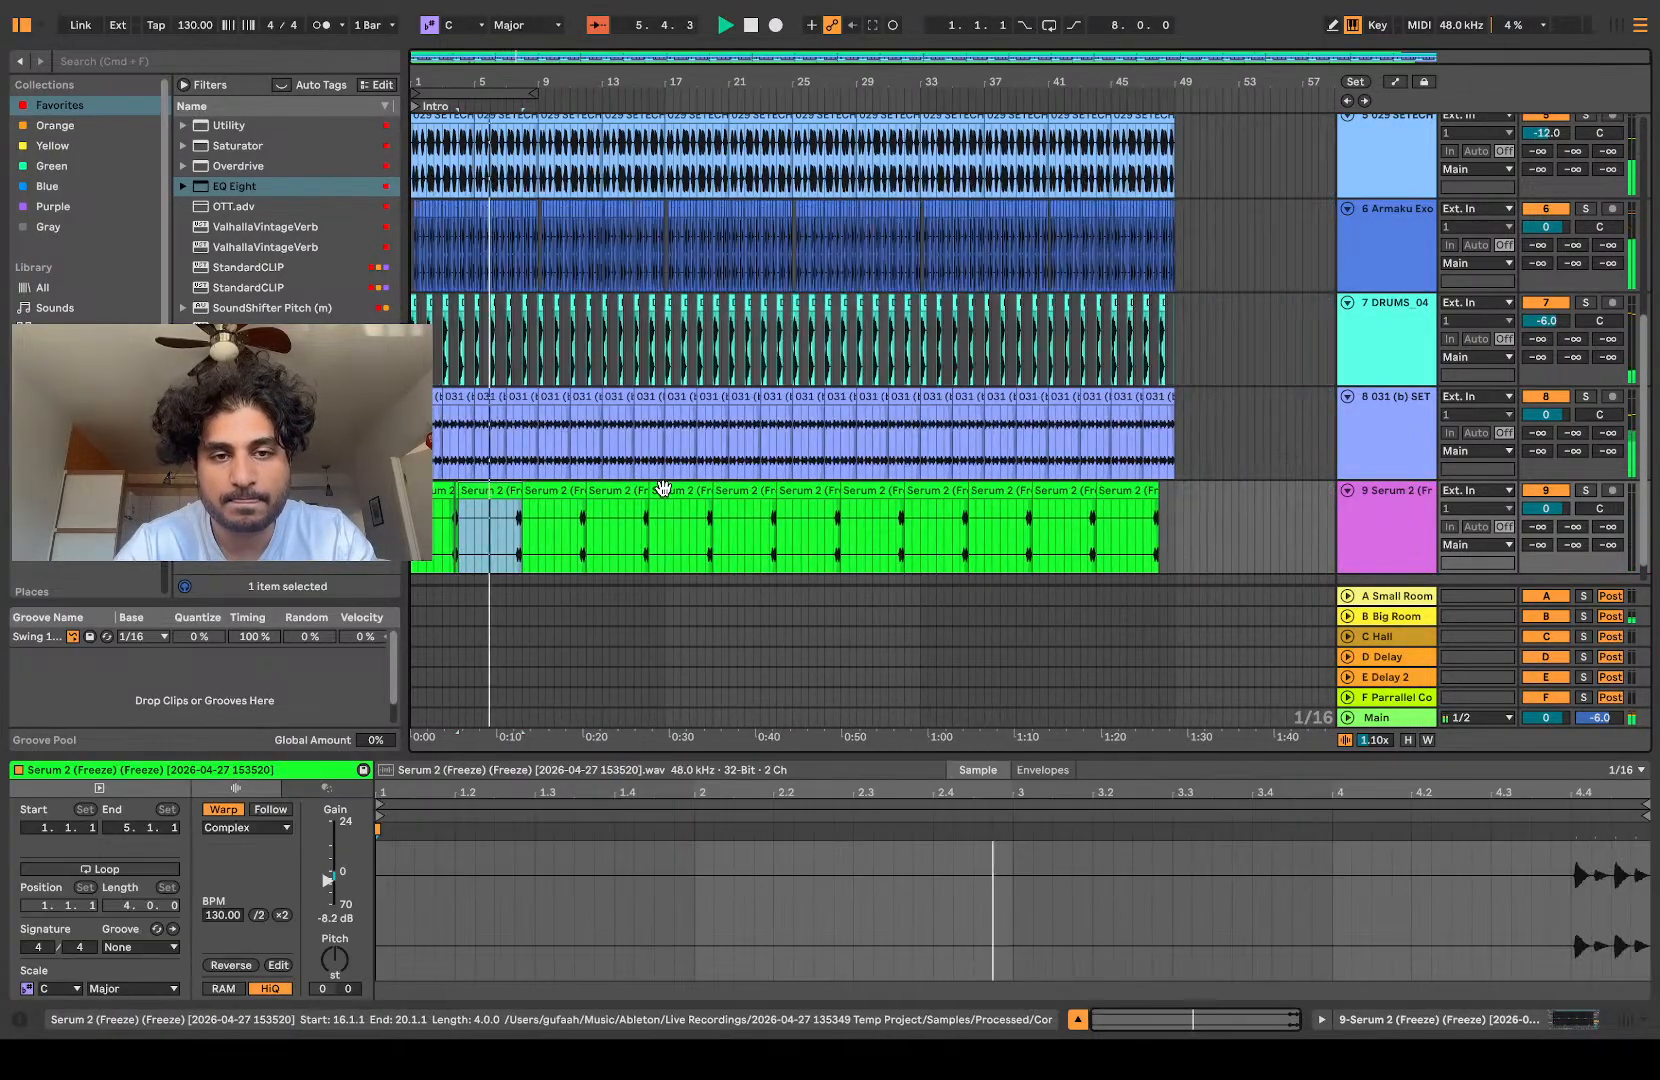
{"action": "left_click", "coordinate": [1125, 487], "text": "shift"}
{"action": "key", "text": "Delete"}
{"action": "key", "text": "space"}
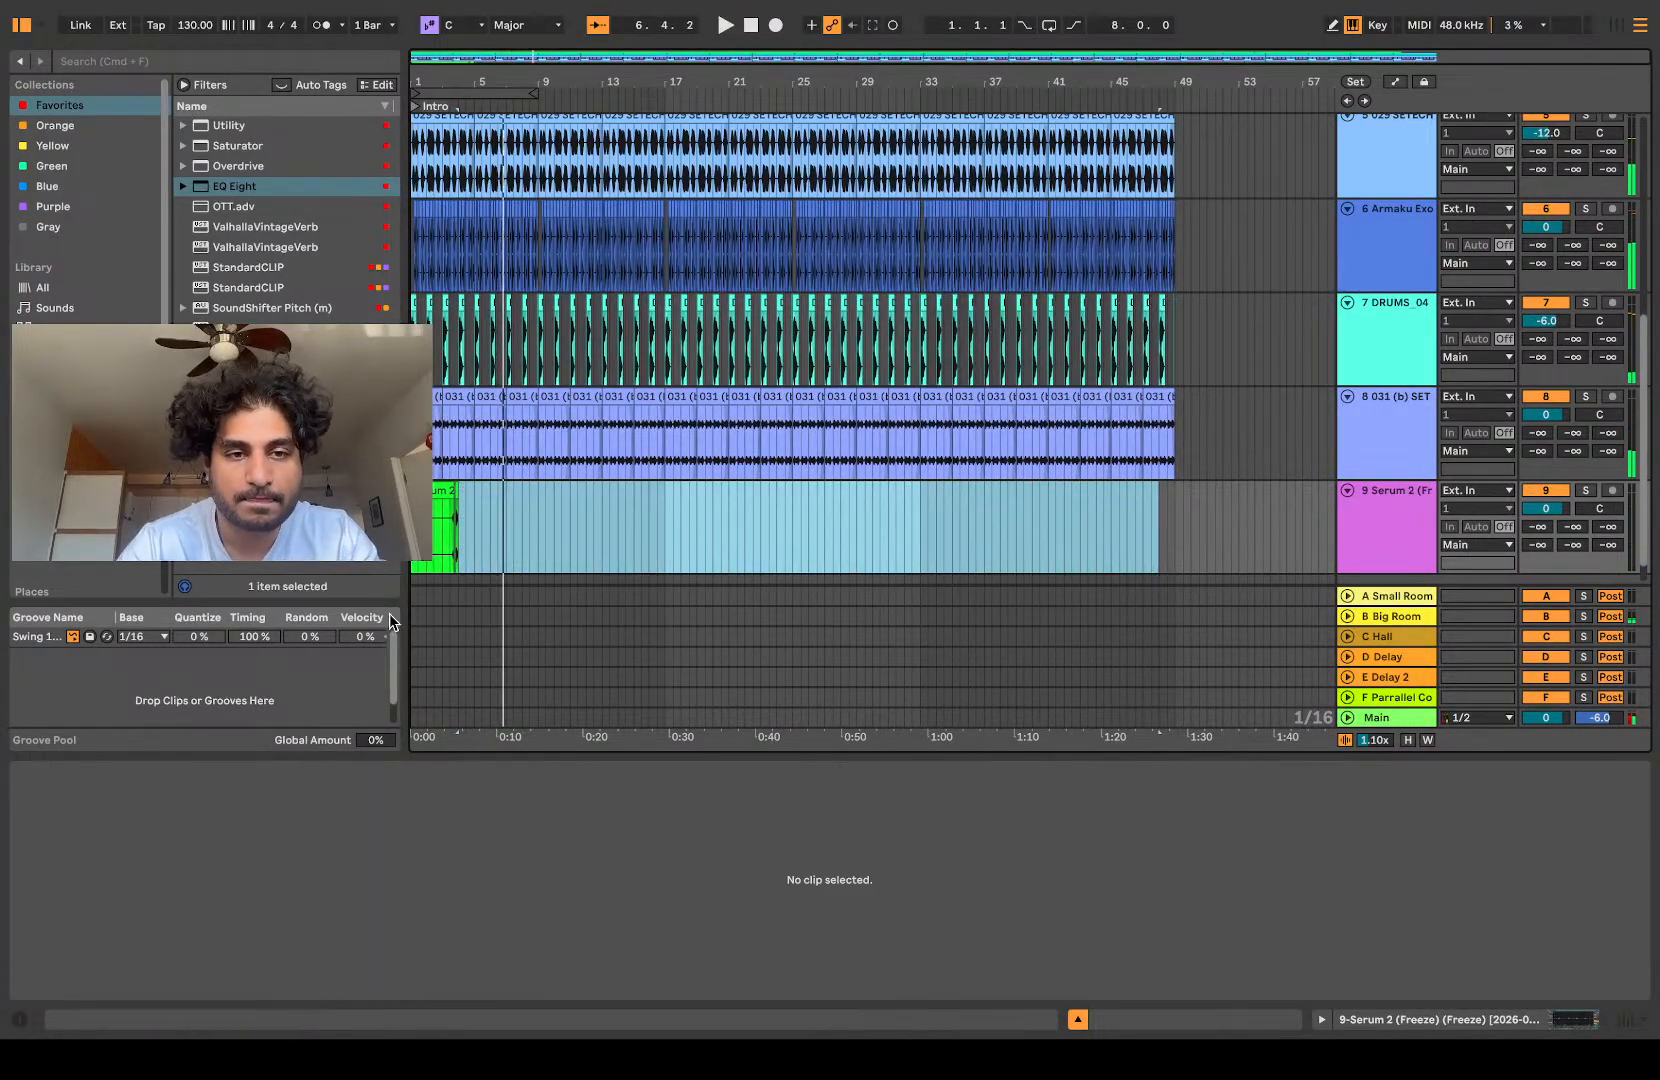
Step: Trim the remaining roll to start at 3.4.3 and consolidate it with the preceding clip into a three-bar clip
{"action": "scroll", "coordinate": [508, 517], "scroll_direction": "up", "scroll_amount": 5}
{"action": "scroll", "coordinate": [508, 516], "scroll_direction": "left", "scroll_amount": 10}
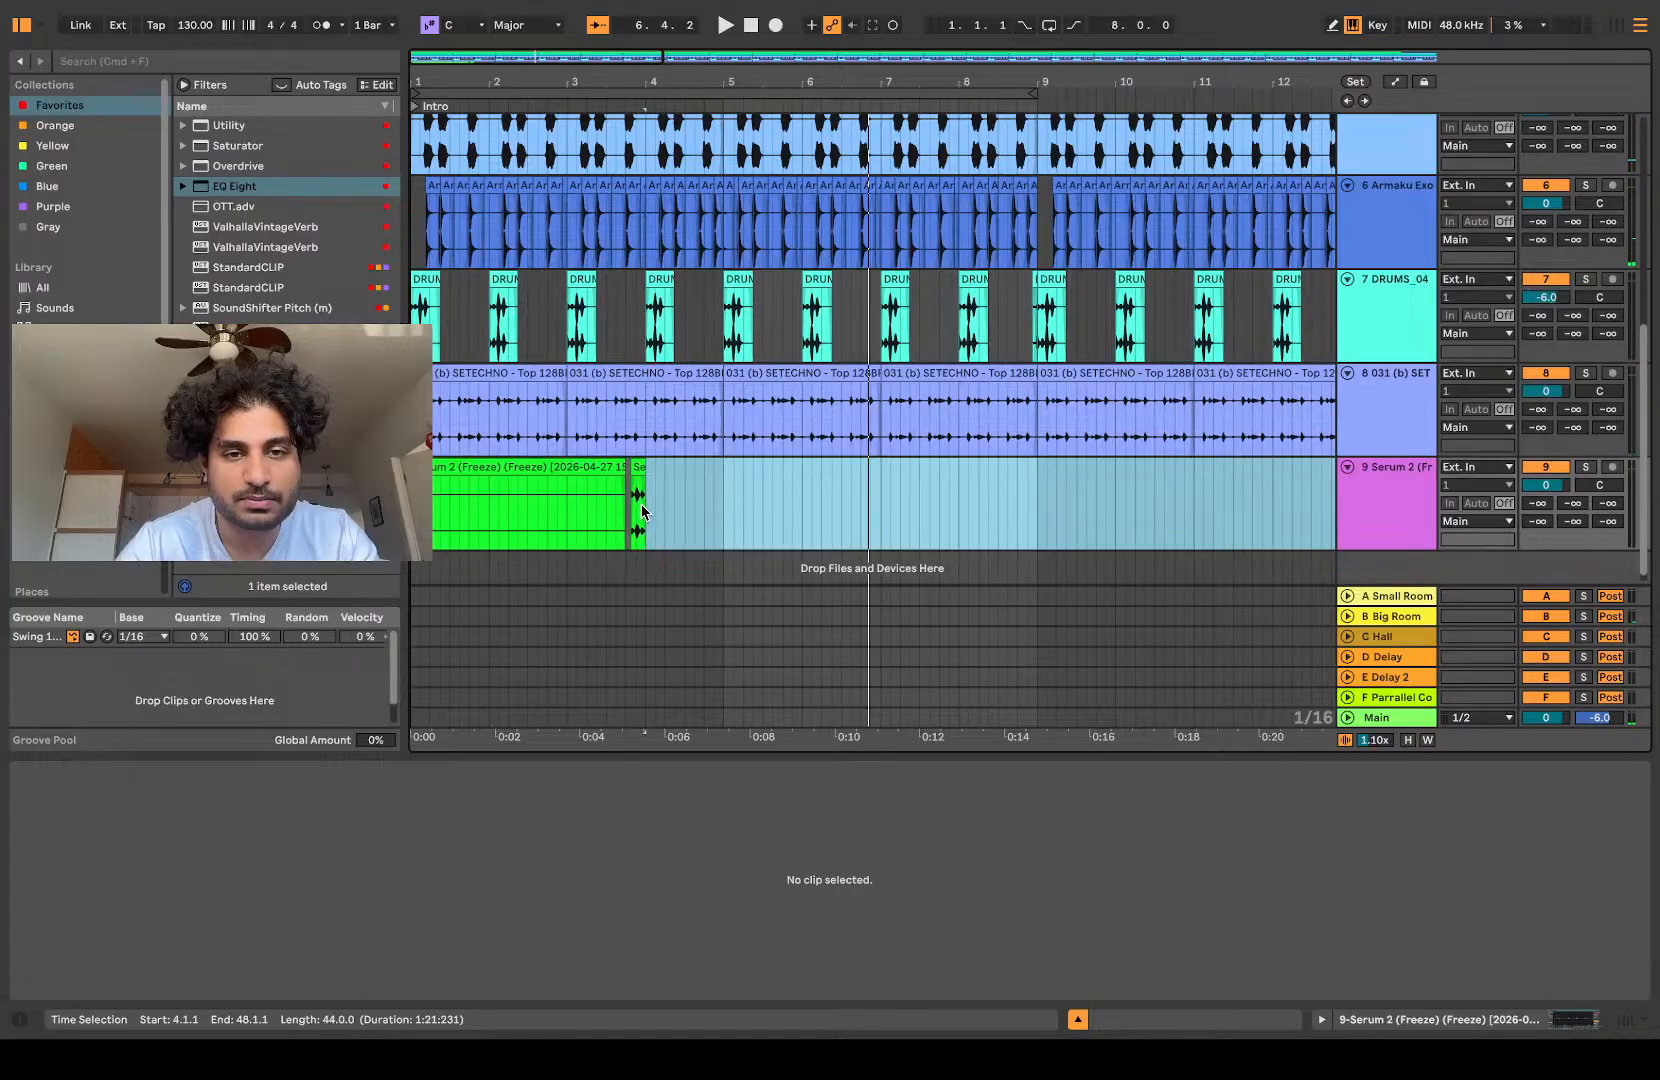
{"action": "scroll", "coordinate": [645, 516], "scroll_direction": "up", "scroll_amount": 5}
{"action": "left_click", "coordinate": [617, 467]}
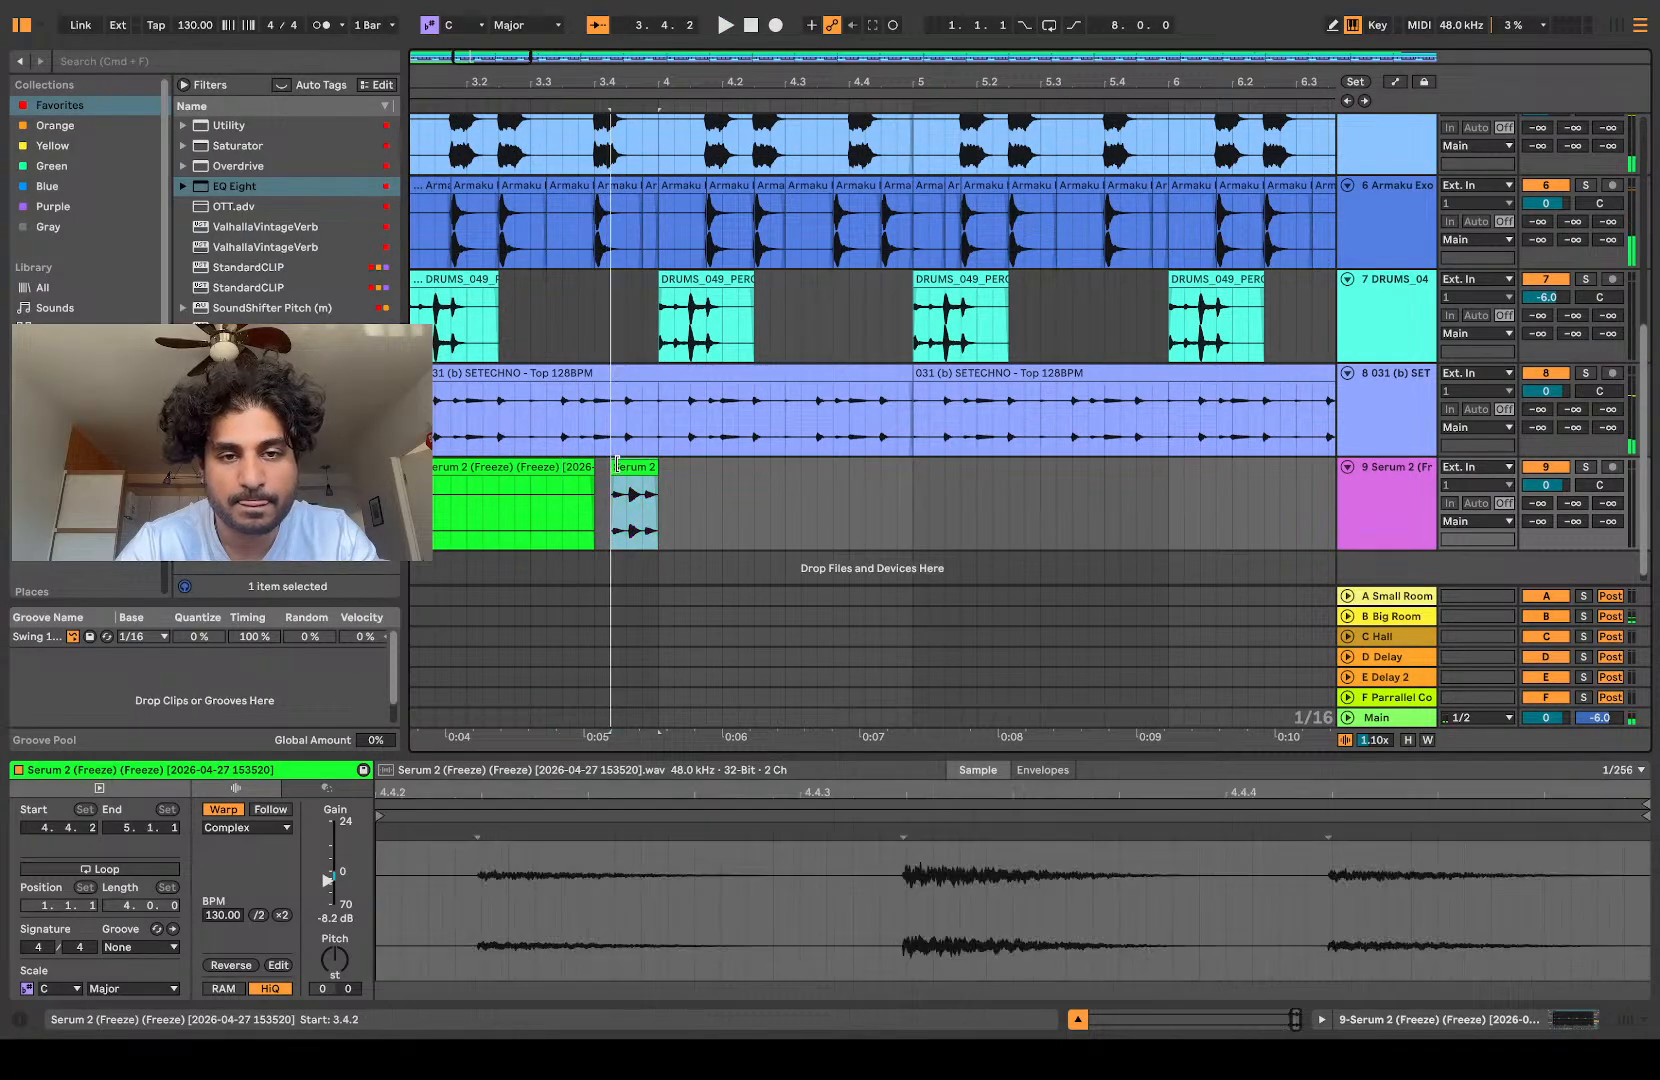
{"action": "left_click", "coordinate": [527, 470], "text": "shift"}
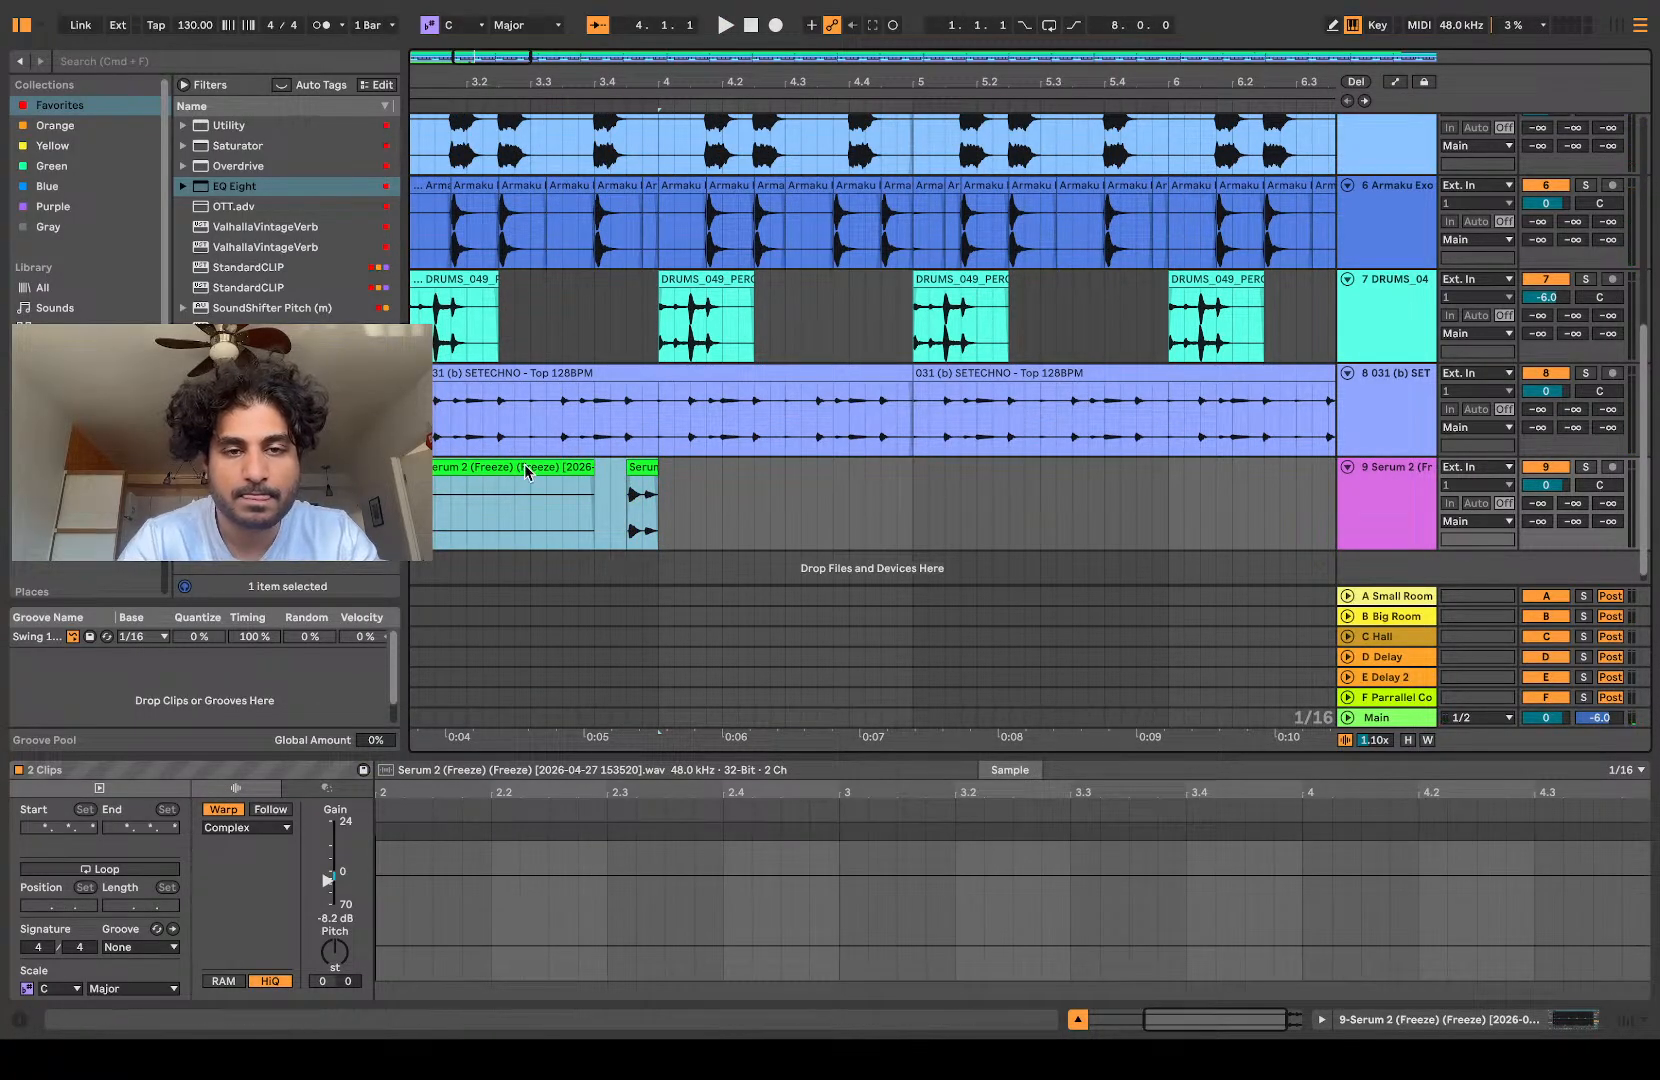
{"action": "key", "text": "super+j"}
Step: Duplicate the three-bar roll clip up to 49.1.1 and consolidate all sixteen clips into one continuous clip
{"action": "scroll", "coordinate": [526, 468], "scroll_direction": "down", "scroll_amount": 8}
{"action": "key", "text": "super+d"}
{"action": "key", "text": "super+d"}
{"action": "key", "text": "super+d"}
{"action": "key", "text": "super+d"}
{"action": "key", "text": "super+d"}
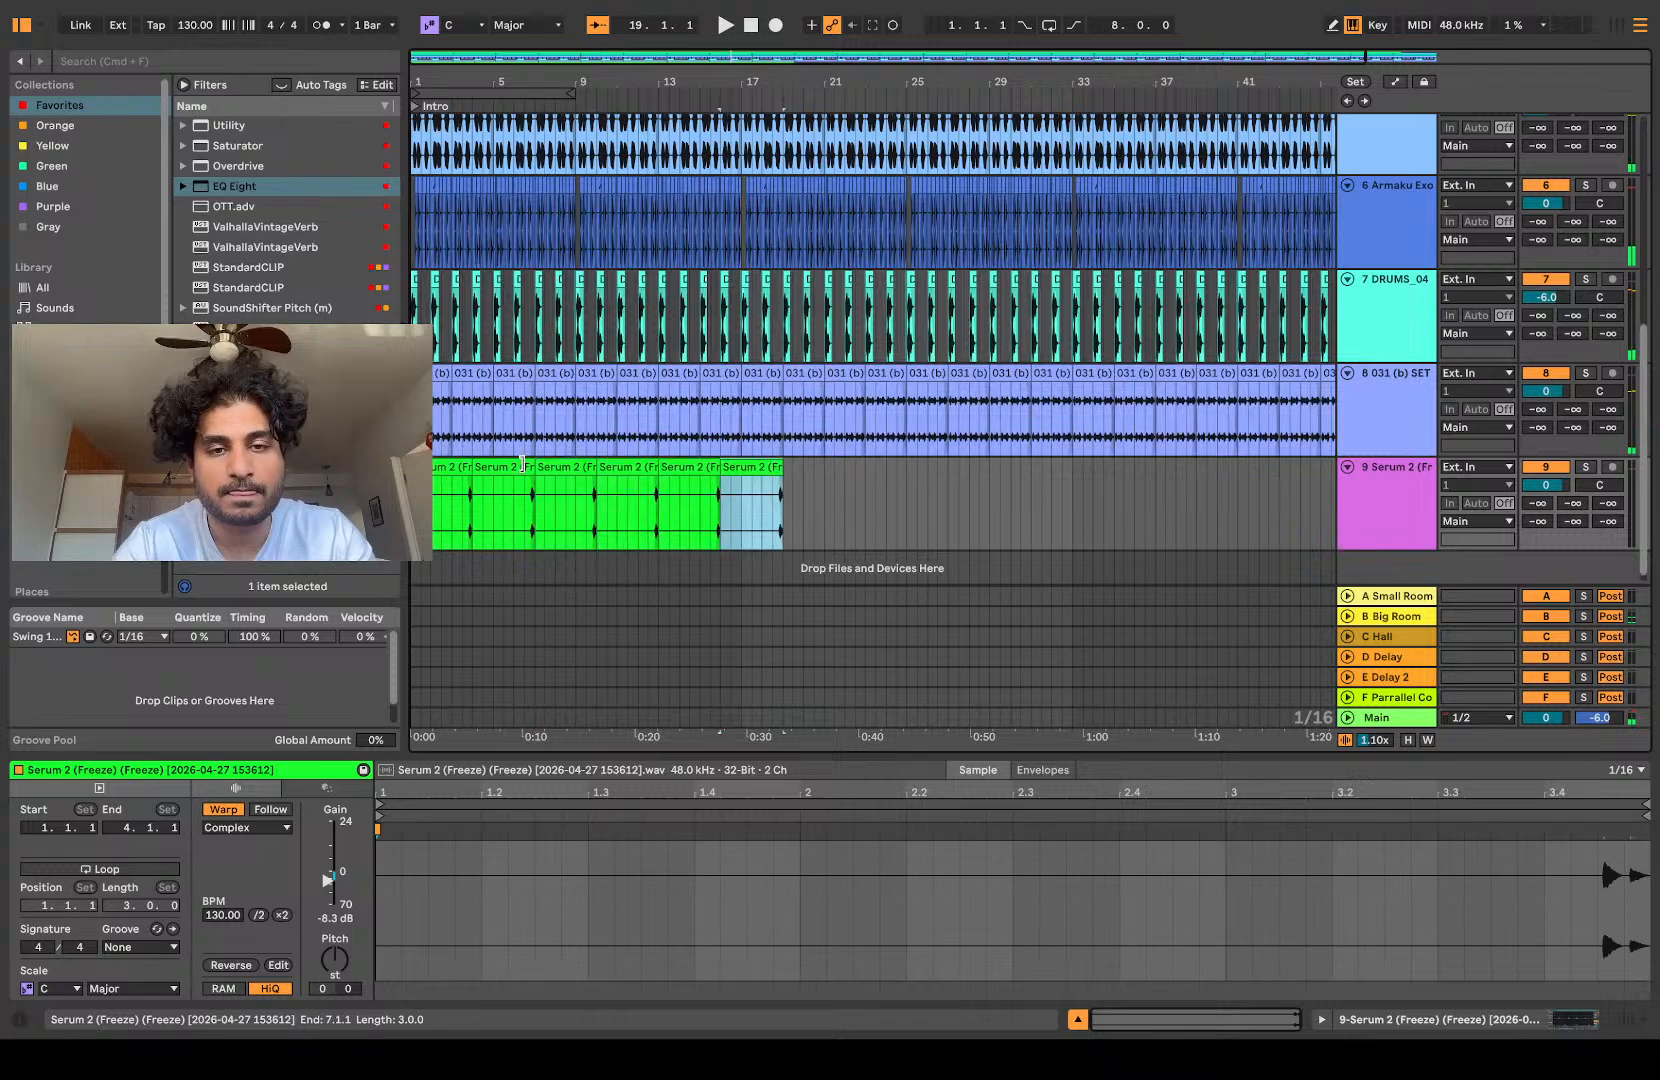
{"action": "key", "text": "super+d"}
{"action": "key", "text": "super+d"}
{"action": "key", "text": "super+d"}
{"action": "key", "text": "super+d"}
{"action": "key", "text": "super+d"}
{"action": "key", "text": "super+d"}
{"action": "key", "text": "super+d"}
{"action": "key", "text": "super+d"}
{"action": "key", "text": "super+d"}
{"action": "key", "text": "super+d"}
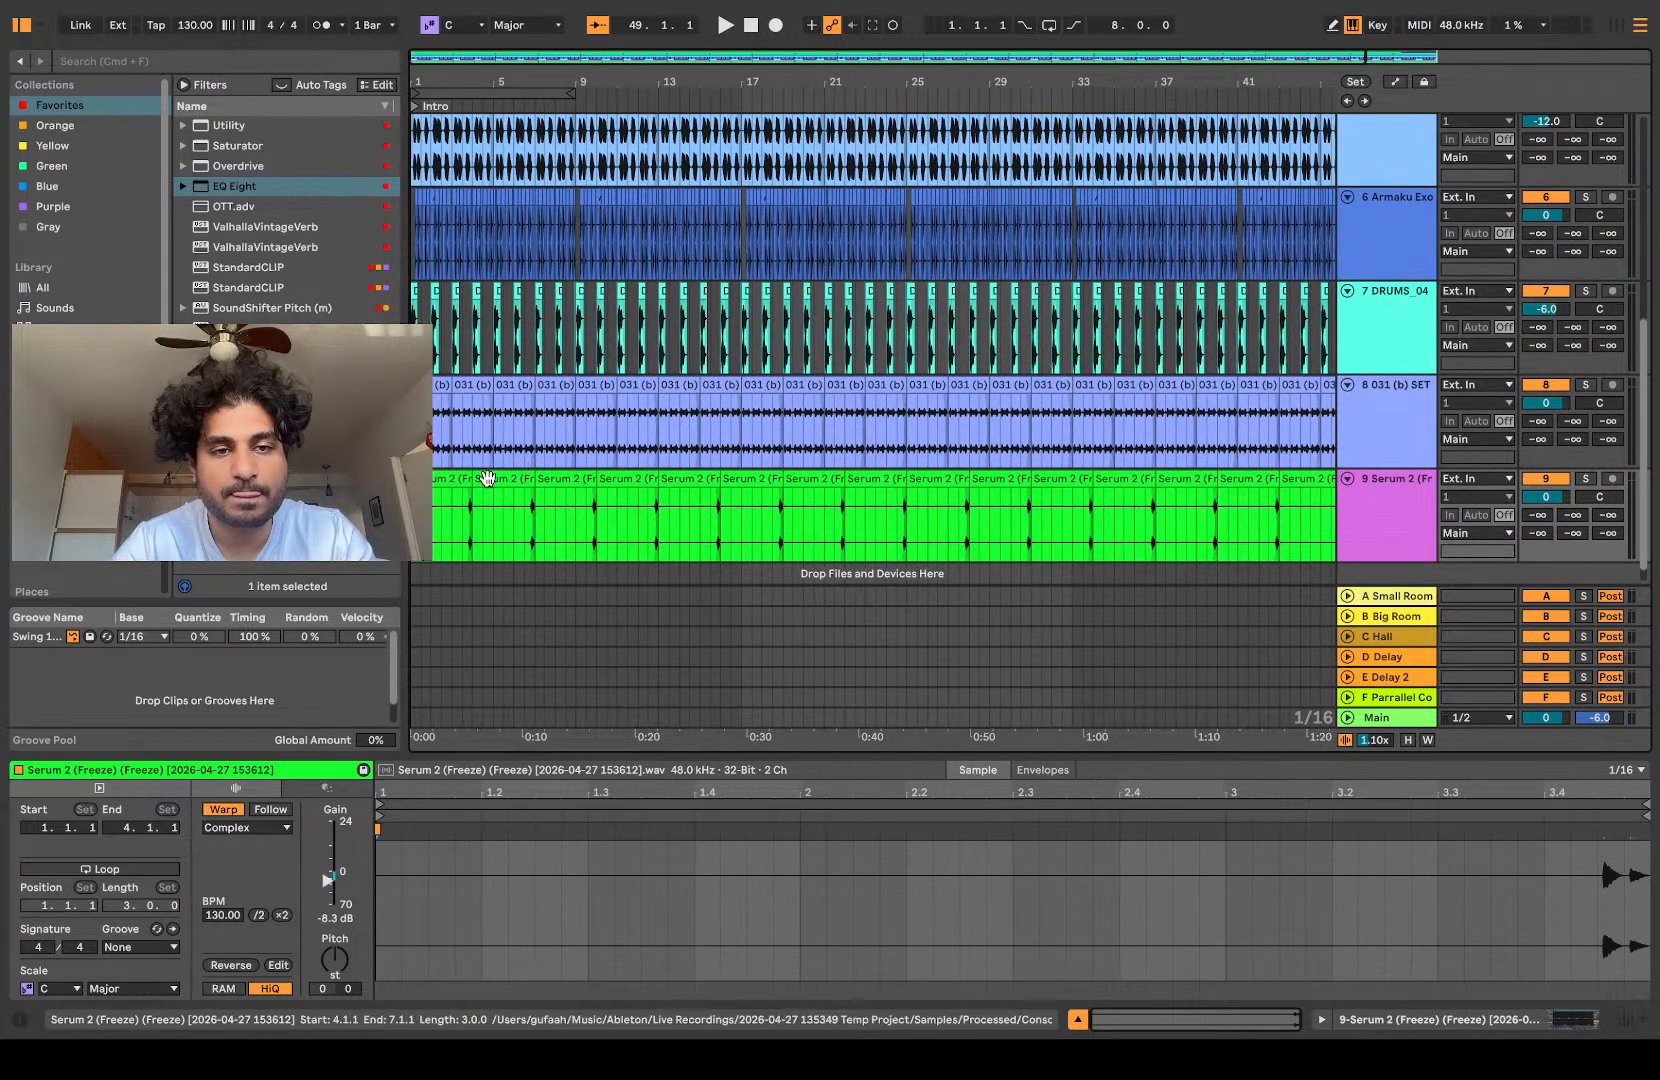
{"action": "left_click", "coordinate": [447, 482], "text": "shift"}
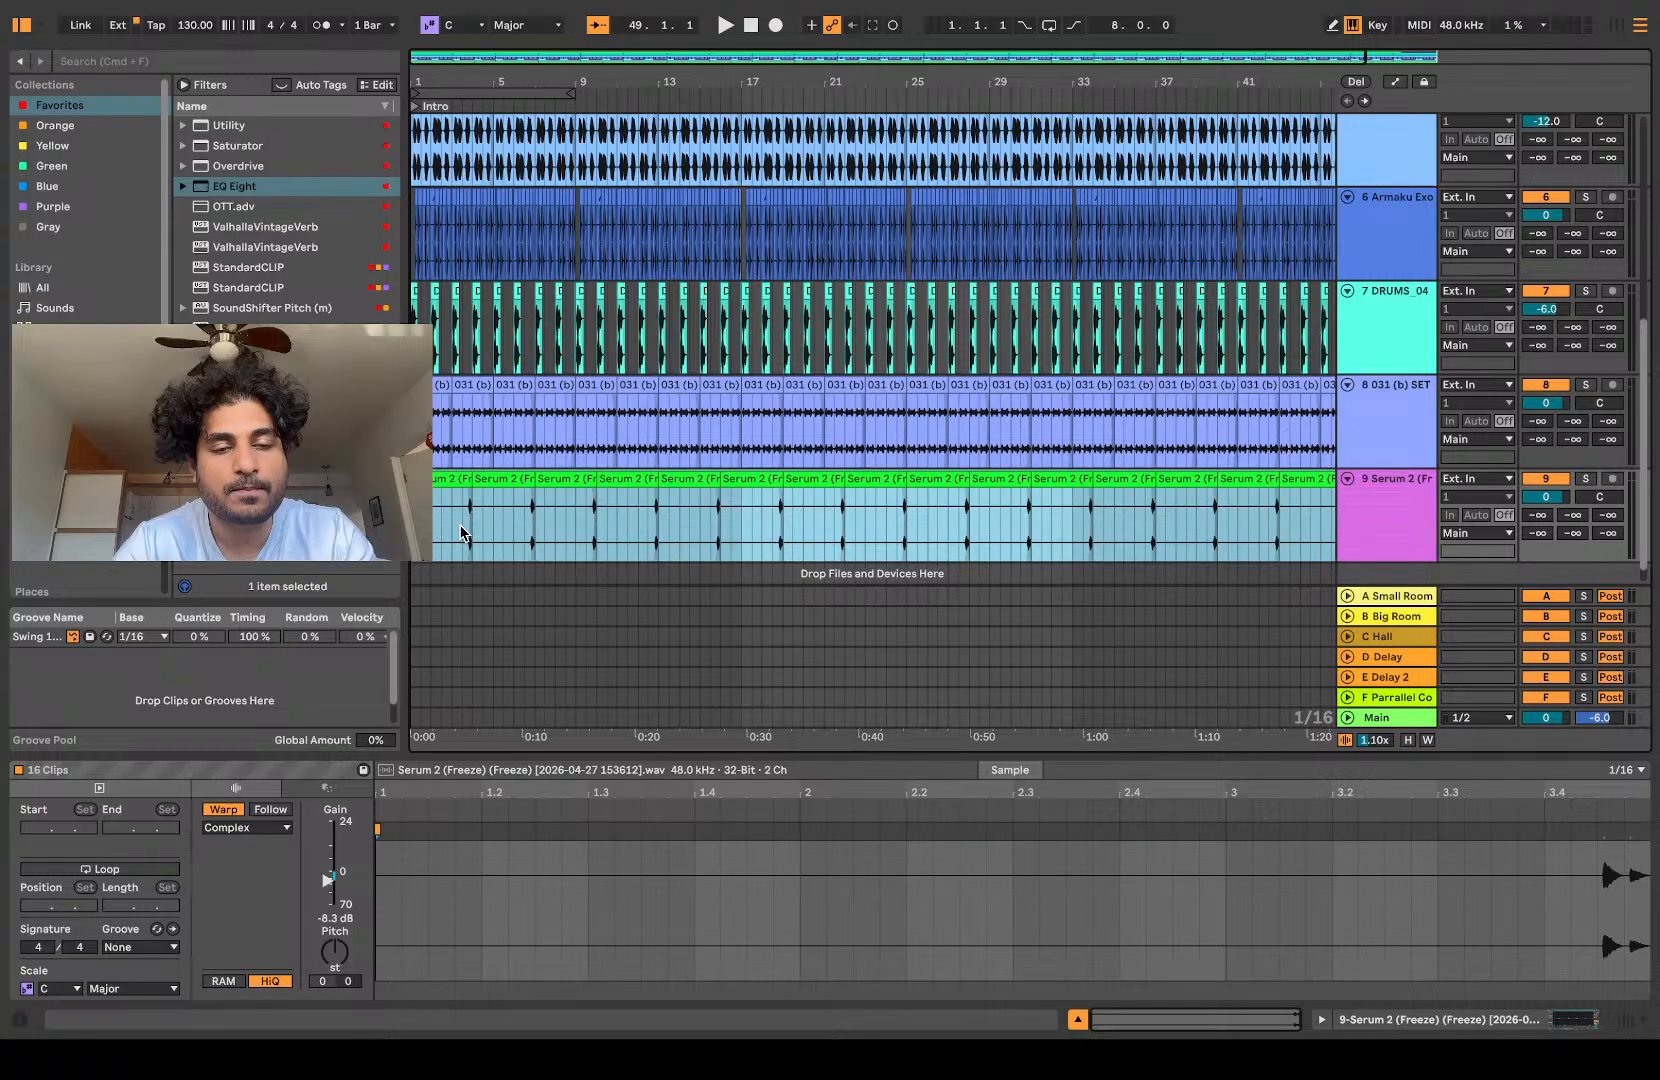
{"action": "key", "text": "super+j"}
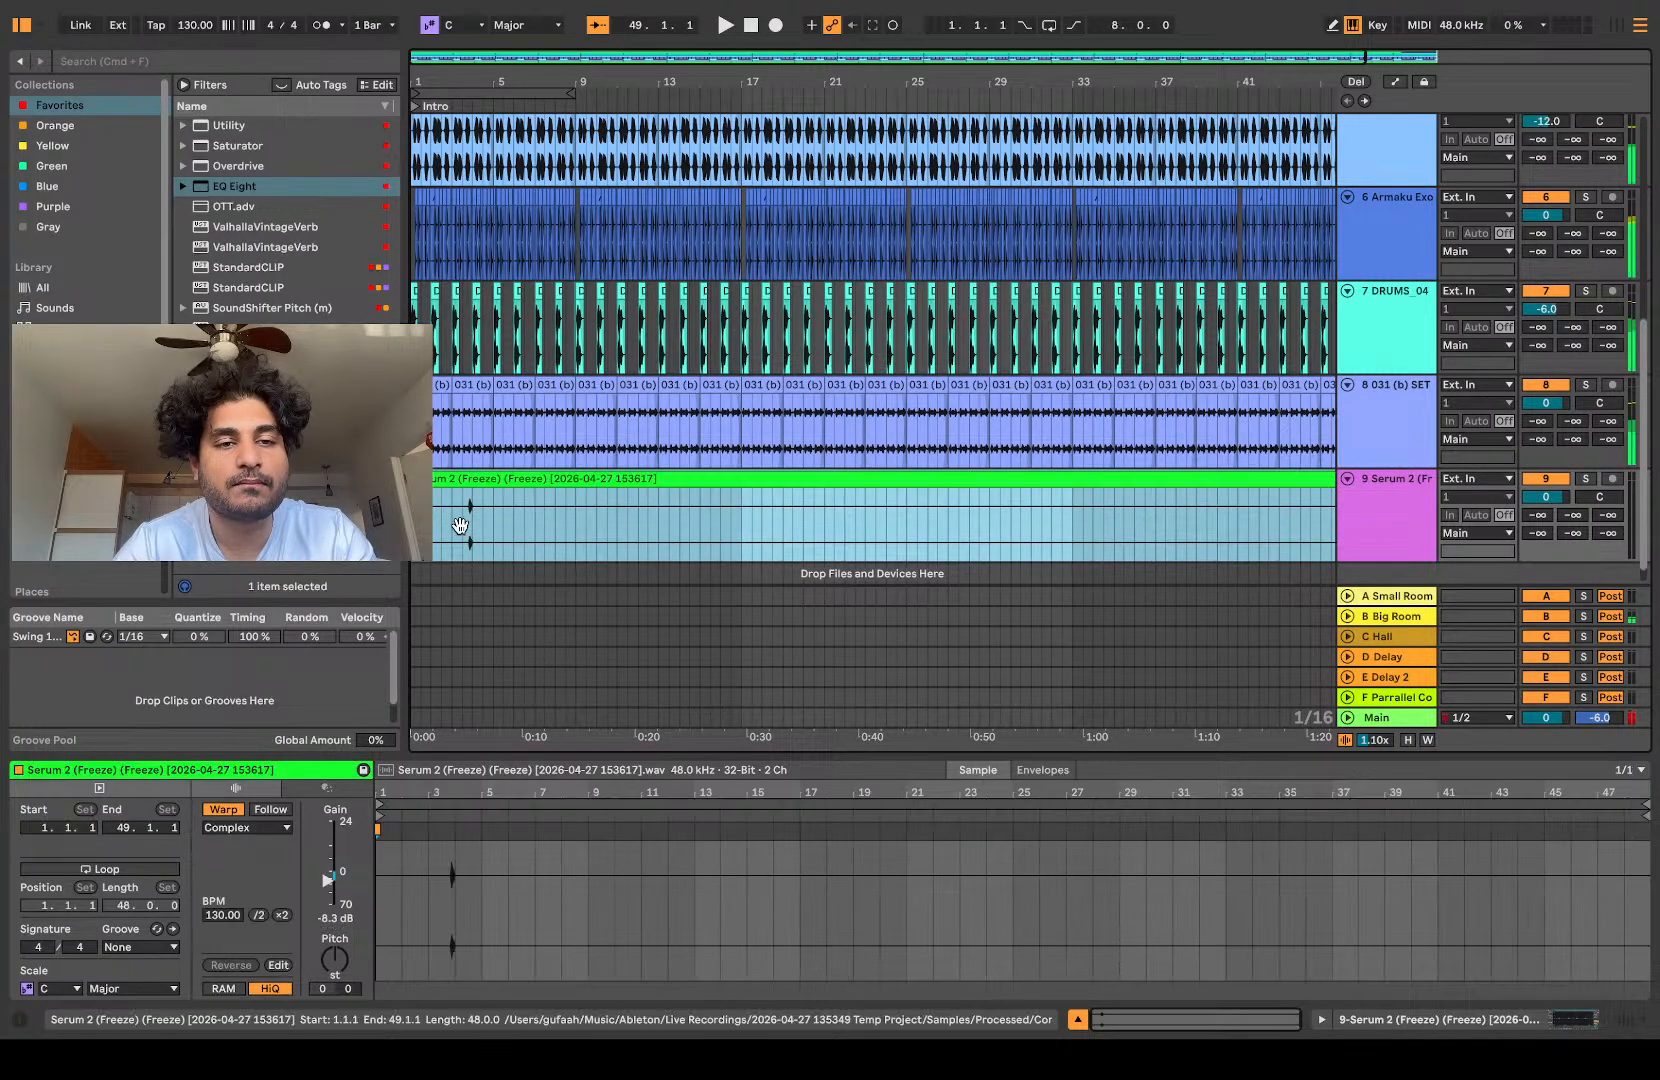
Step: Play the arrangement from the opening bars to check the consolidated two-hit rolls against the drums
{"action": "left_click", "coordinate": [461, 533]}
{"action": "key", "text": "space"}
{"action": "key", "text": "plus"}
{"action": "key", "text": "plus"}
{"action": "key", "text": "plus"}
{"action": "scroll", "coordinate": [608, 535], "scroll_direction": "right", "scroll_amount": 8}
{"action": "scroll", "coordinate": [608, 535], "scroll_direction": "left", "scroll_amount": 7}
{"action": "scroll", "coordinate": [608, 535], "scroll_direction": "right", "scroll_amount": 2}
{"action": "scroll", "coordinate": [608, 535], "scroll_direction": "right", "scroll_amount": 2}
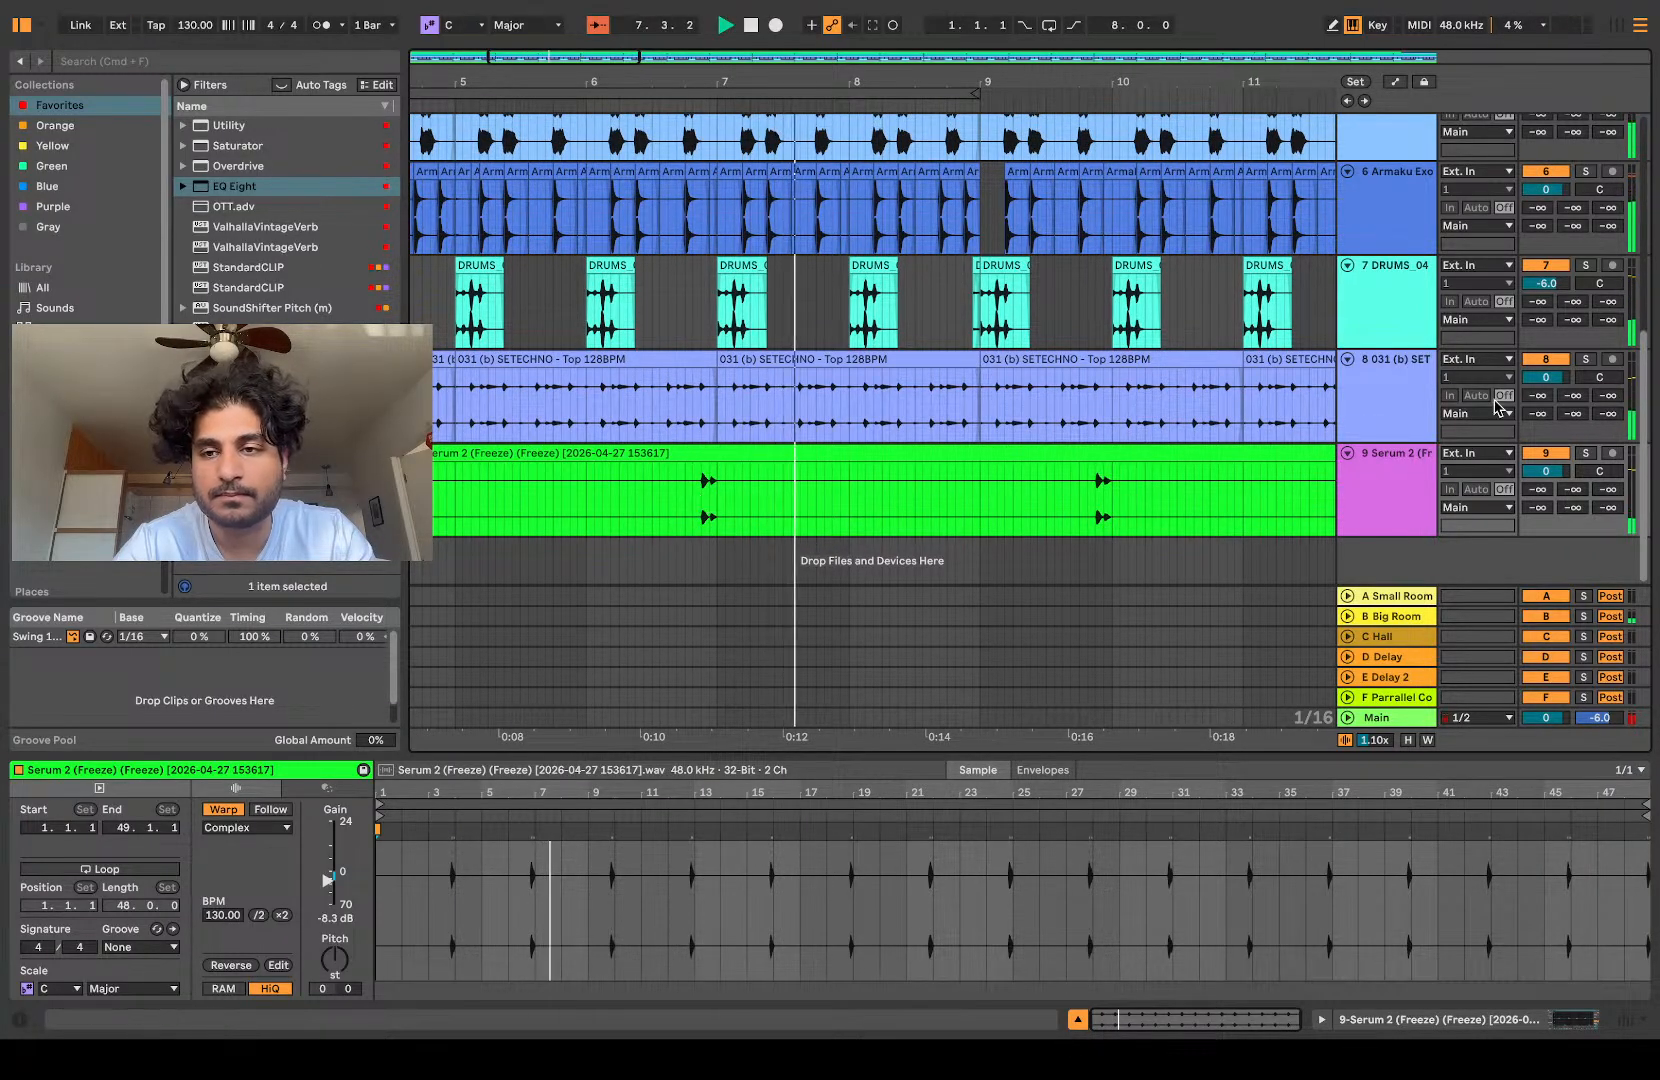
Step: Set the slice track's send A (Small Room) to -21.0 dB and send D (Delay) to -36.0 dB while listening
{"action": "left_click_drag", "start_coordinate": [1537, 507], "coordinate": [1536, 450]}
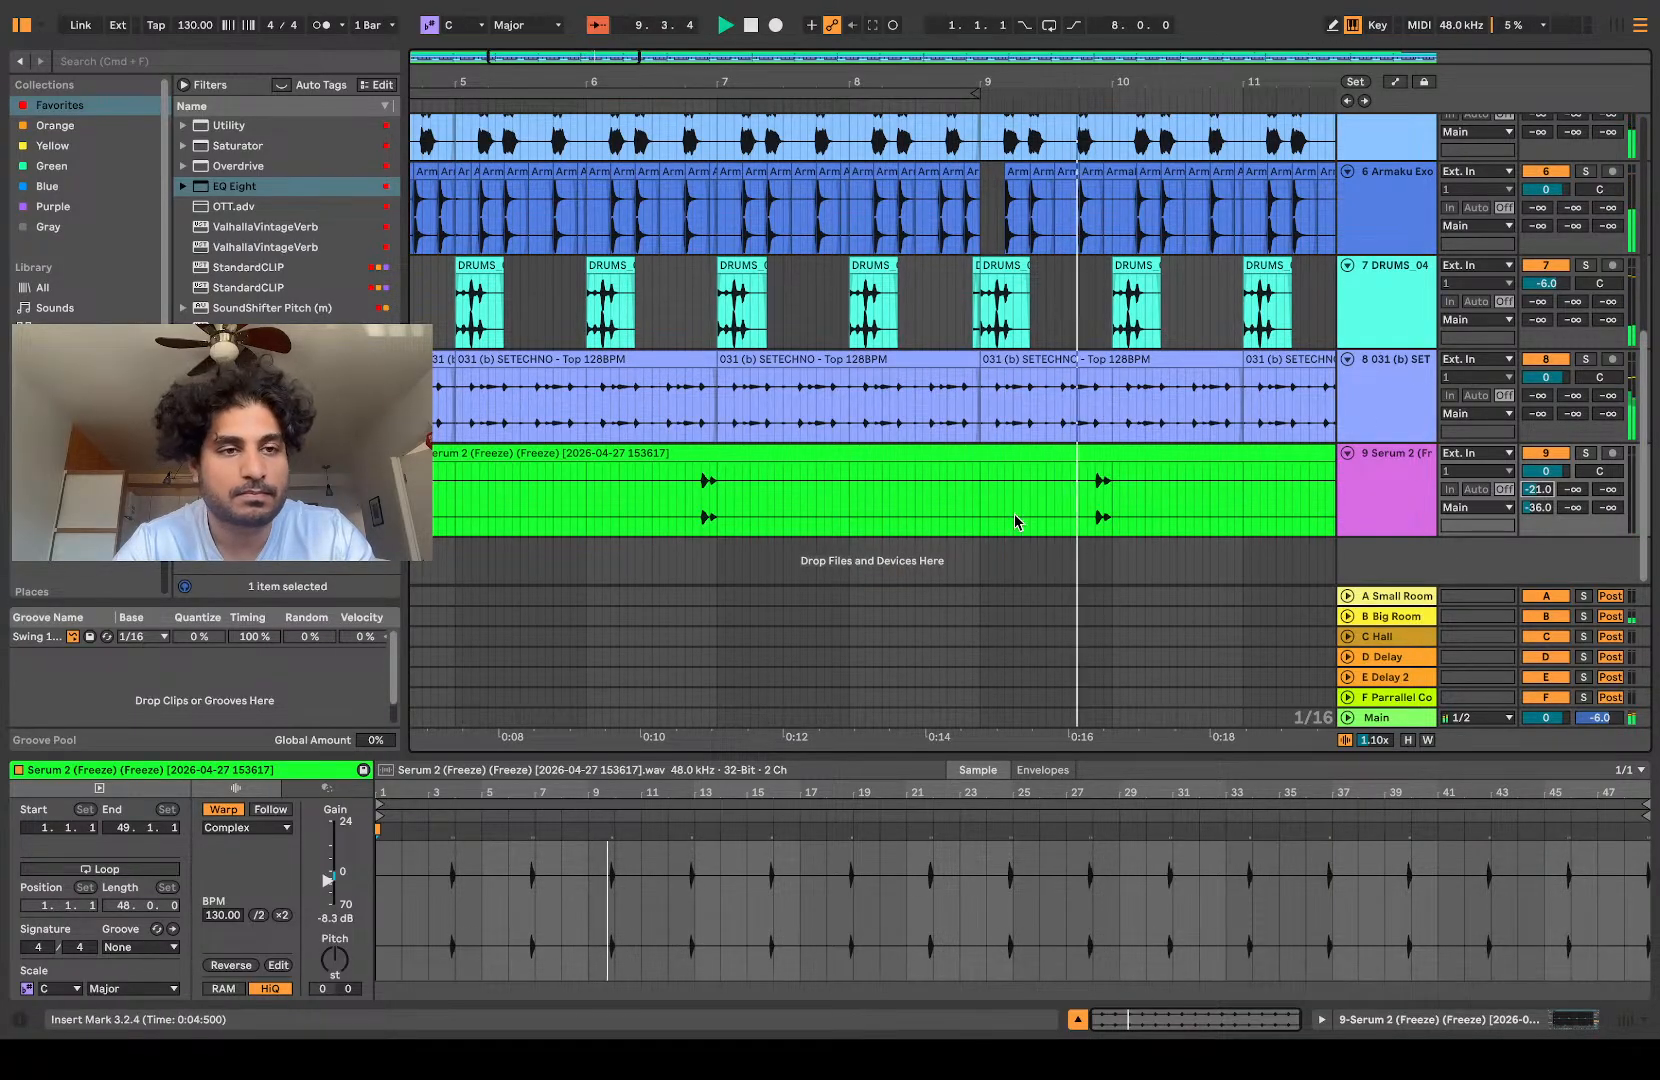
{"action": "scroll", "coordinate": [857, 459], "scroll_direction": "down", "scroll_amount": 6}
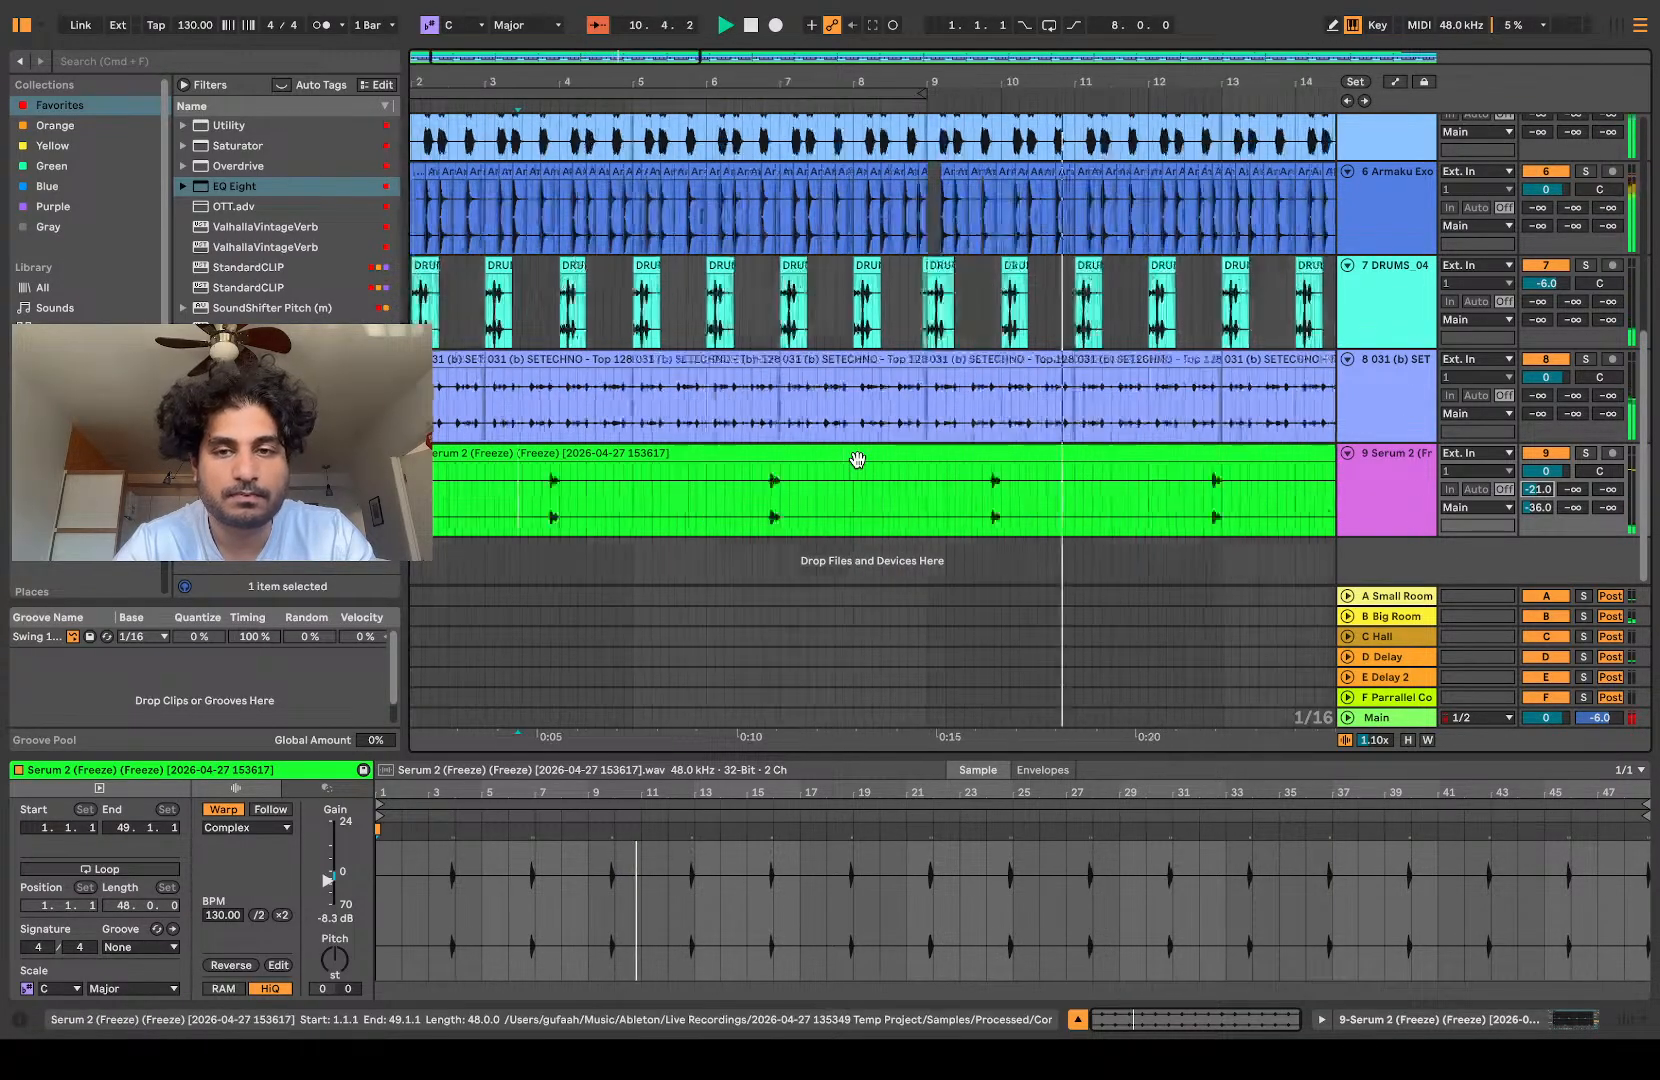
{"action": "scroll", "coordinate": [857, 459], "scroll_direction": "up", "scroll_amount": 8}
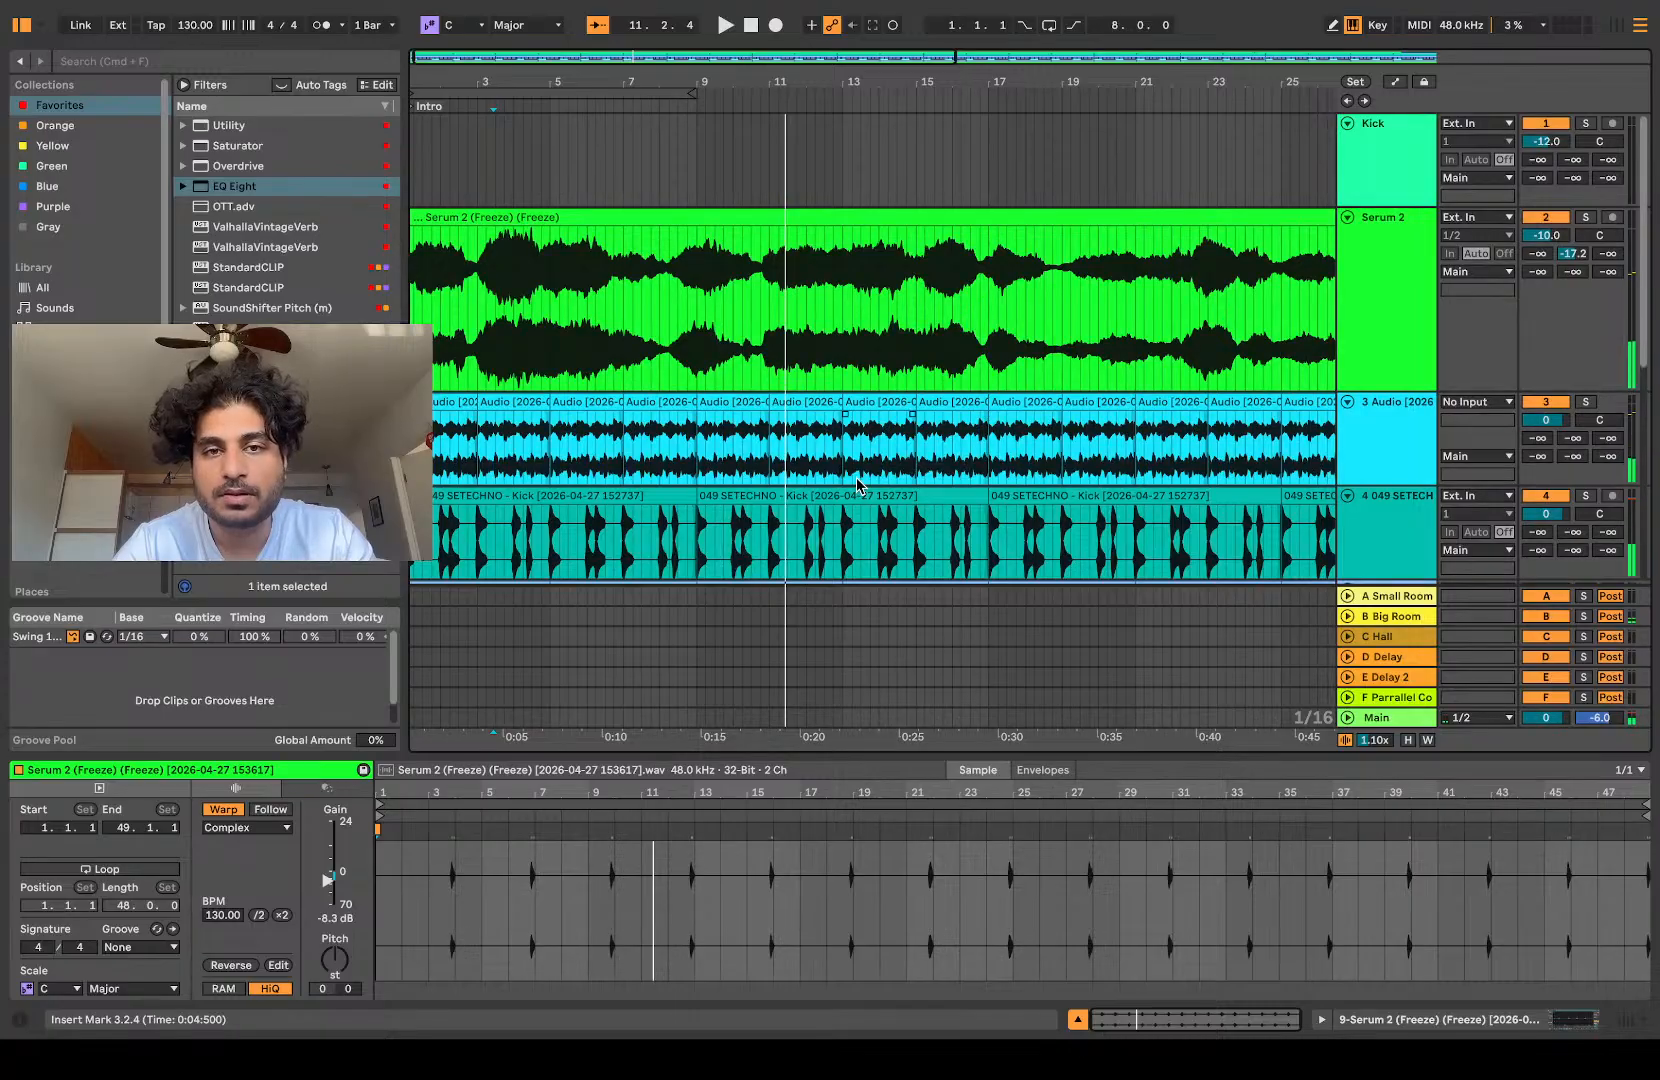
{"action": "scroll", "coordinate": [1005, 300], "scroll_direction": "up", "scroll_amount": 6}
{"action": "scroll", "coordinate": [1004, 295], "scroll_direction": "down", "scroll_amount": 10}
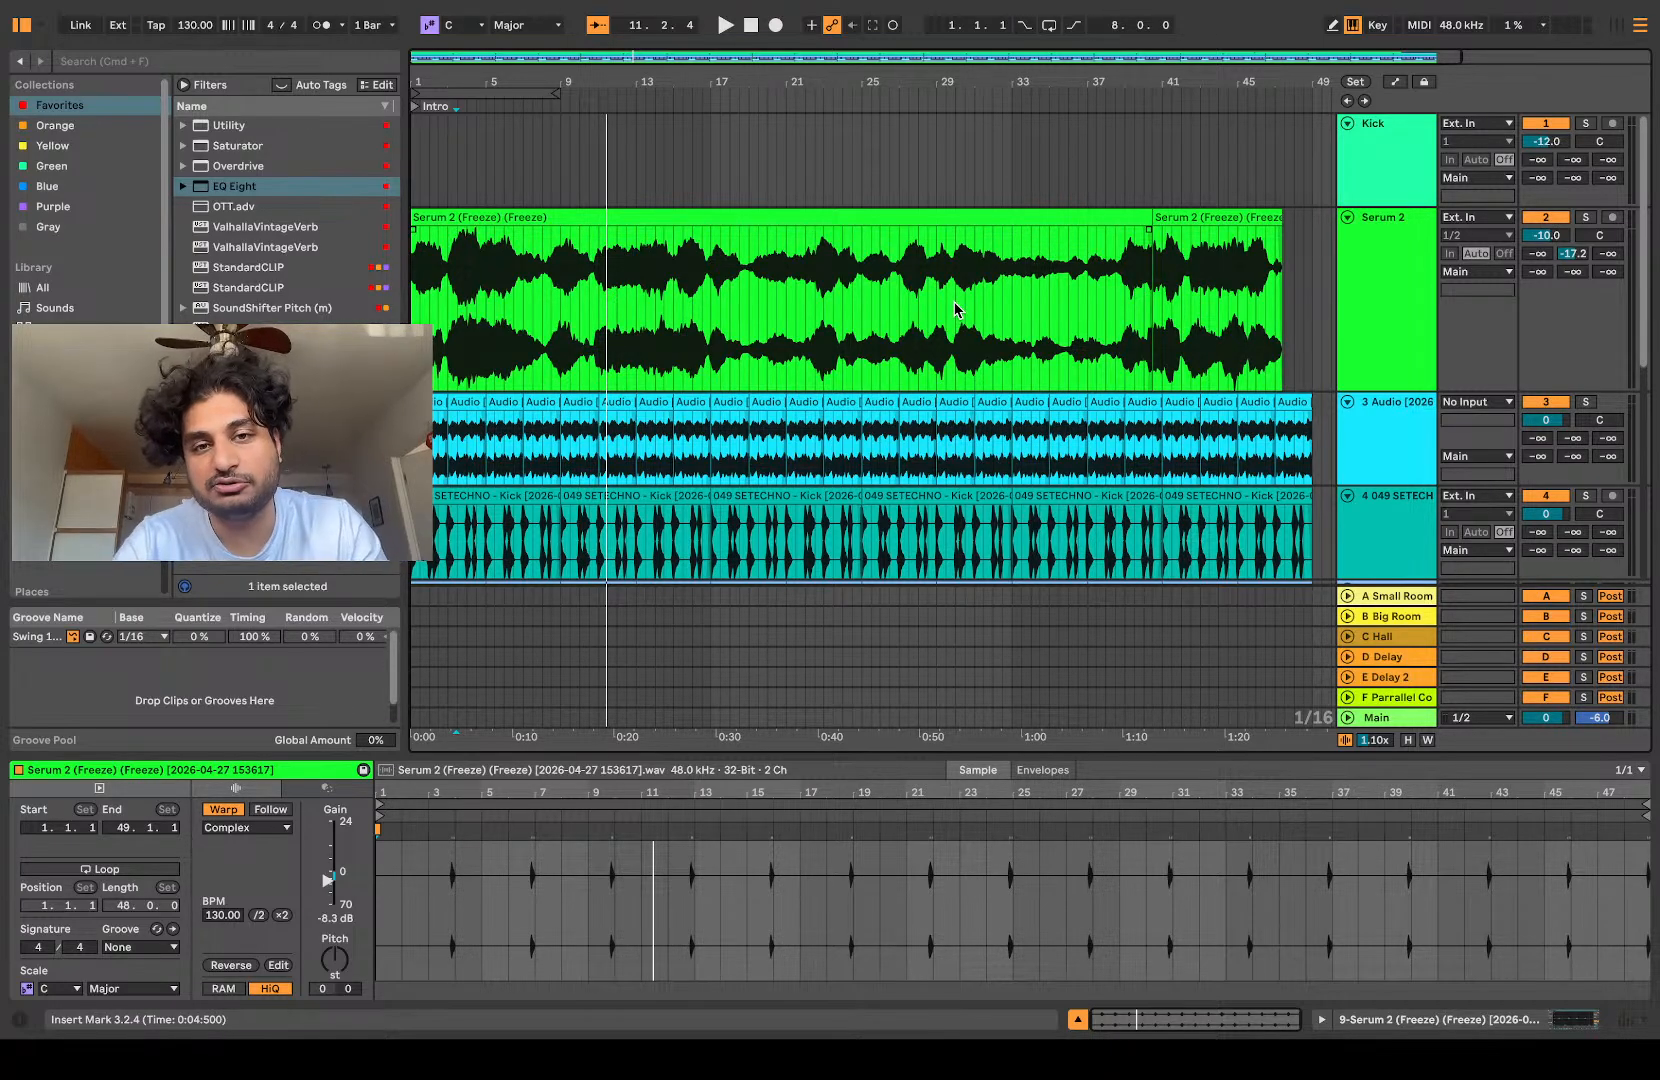
Step: Mute the 049 SETECHNO kick track while playing the arrangement around bar 23
{"action": "scroll", "coordinate": [863, 268], "scroll_direction": "up", "scroll_amount": 6}
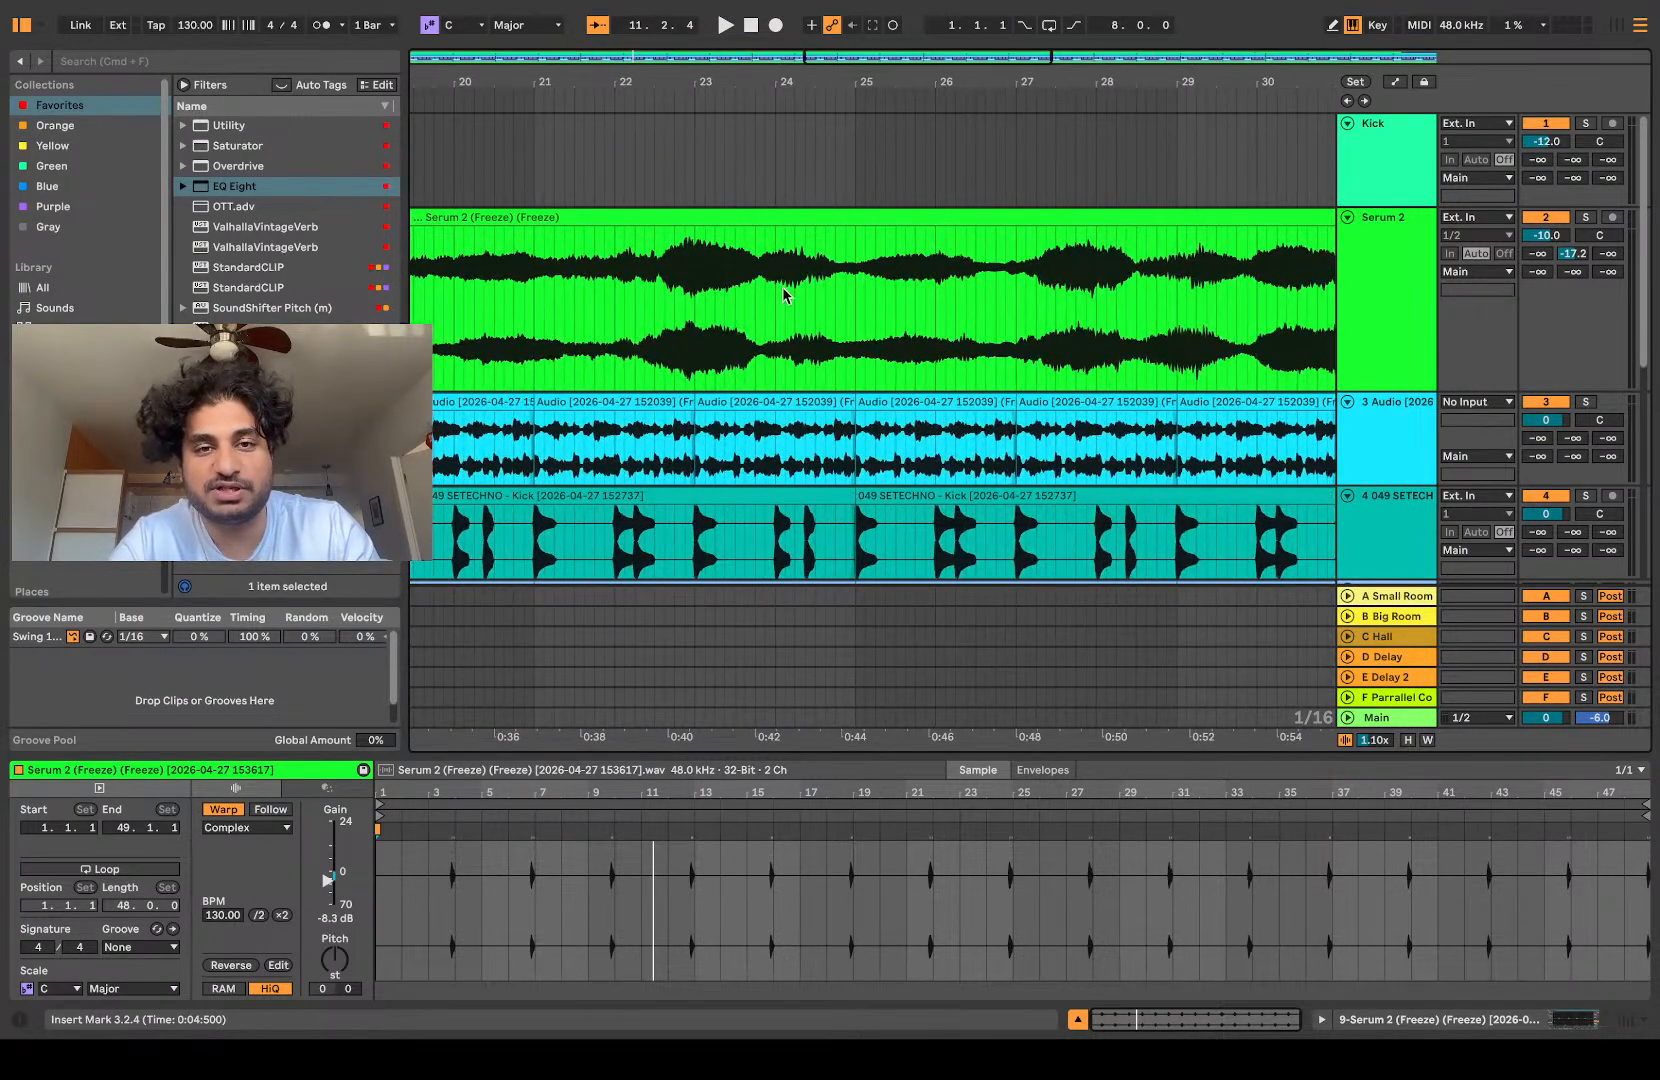
{"action": "left_click", "coordinate": [691, 313]}
{"action": "key", "text": "space"}
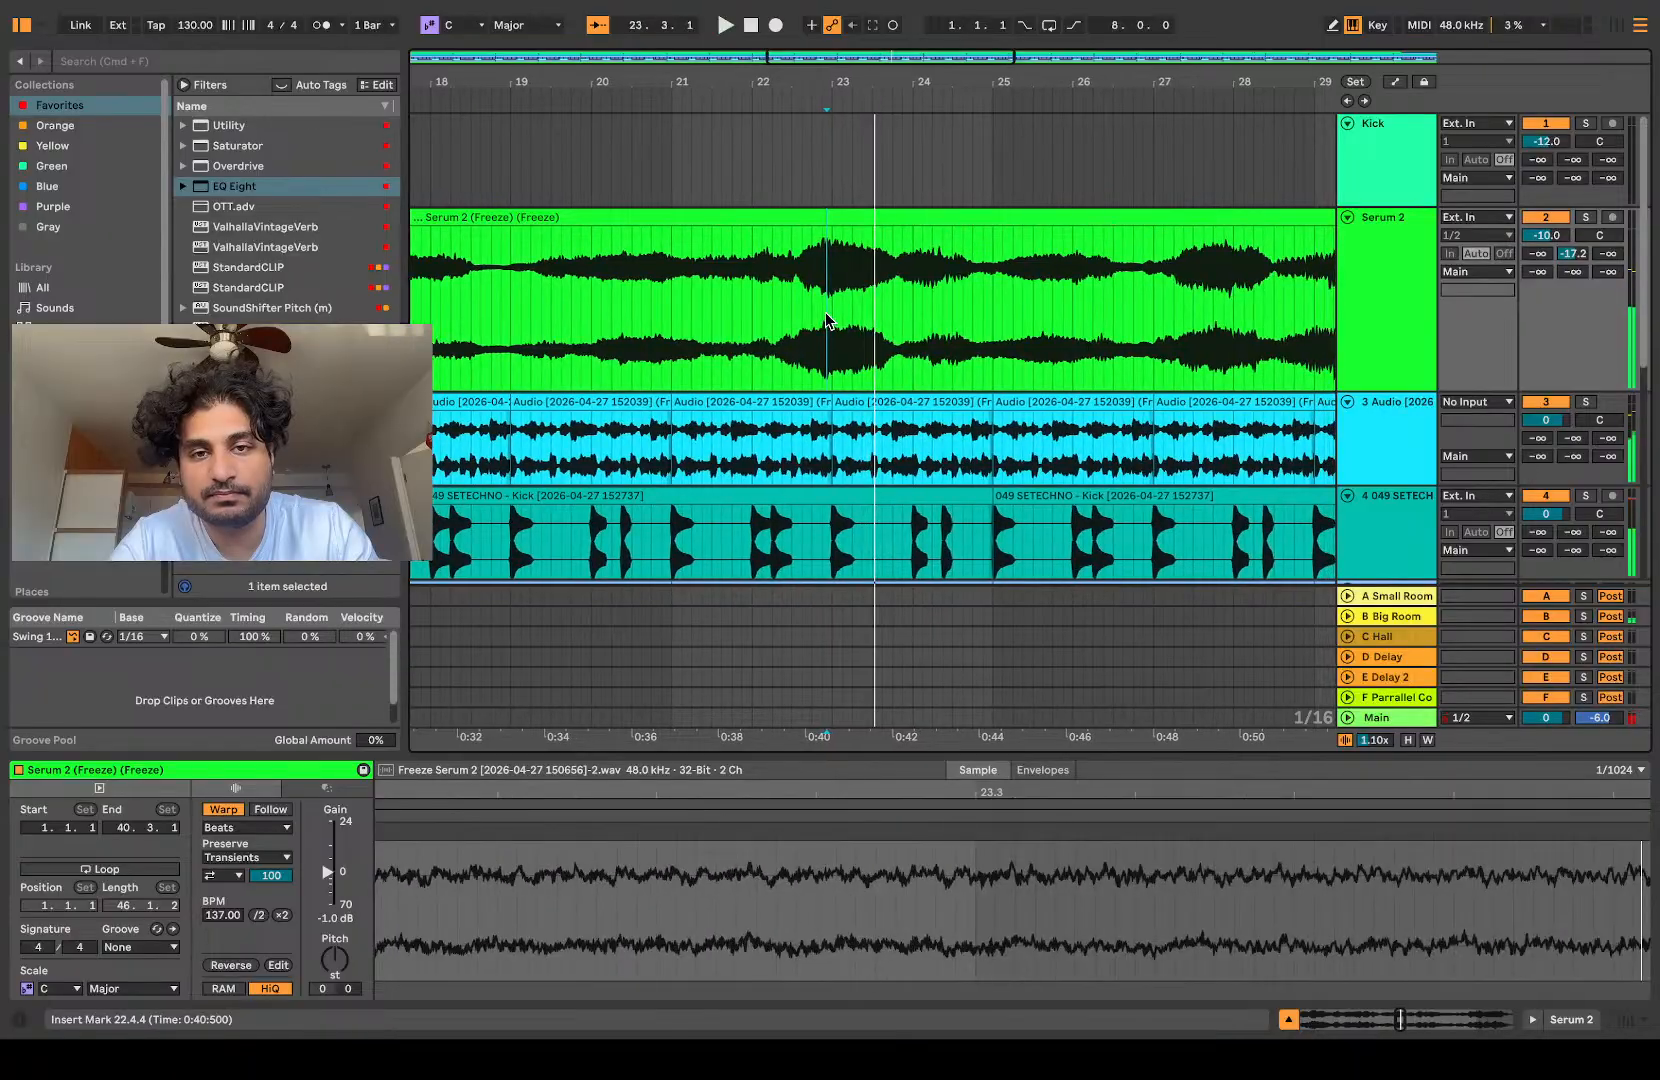
{"action": "key", "text": "space"}
{"action": "scroll", "coordinate": [1428, 437], "scroll_direction": "down", "scroll_amount": 2}
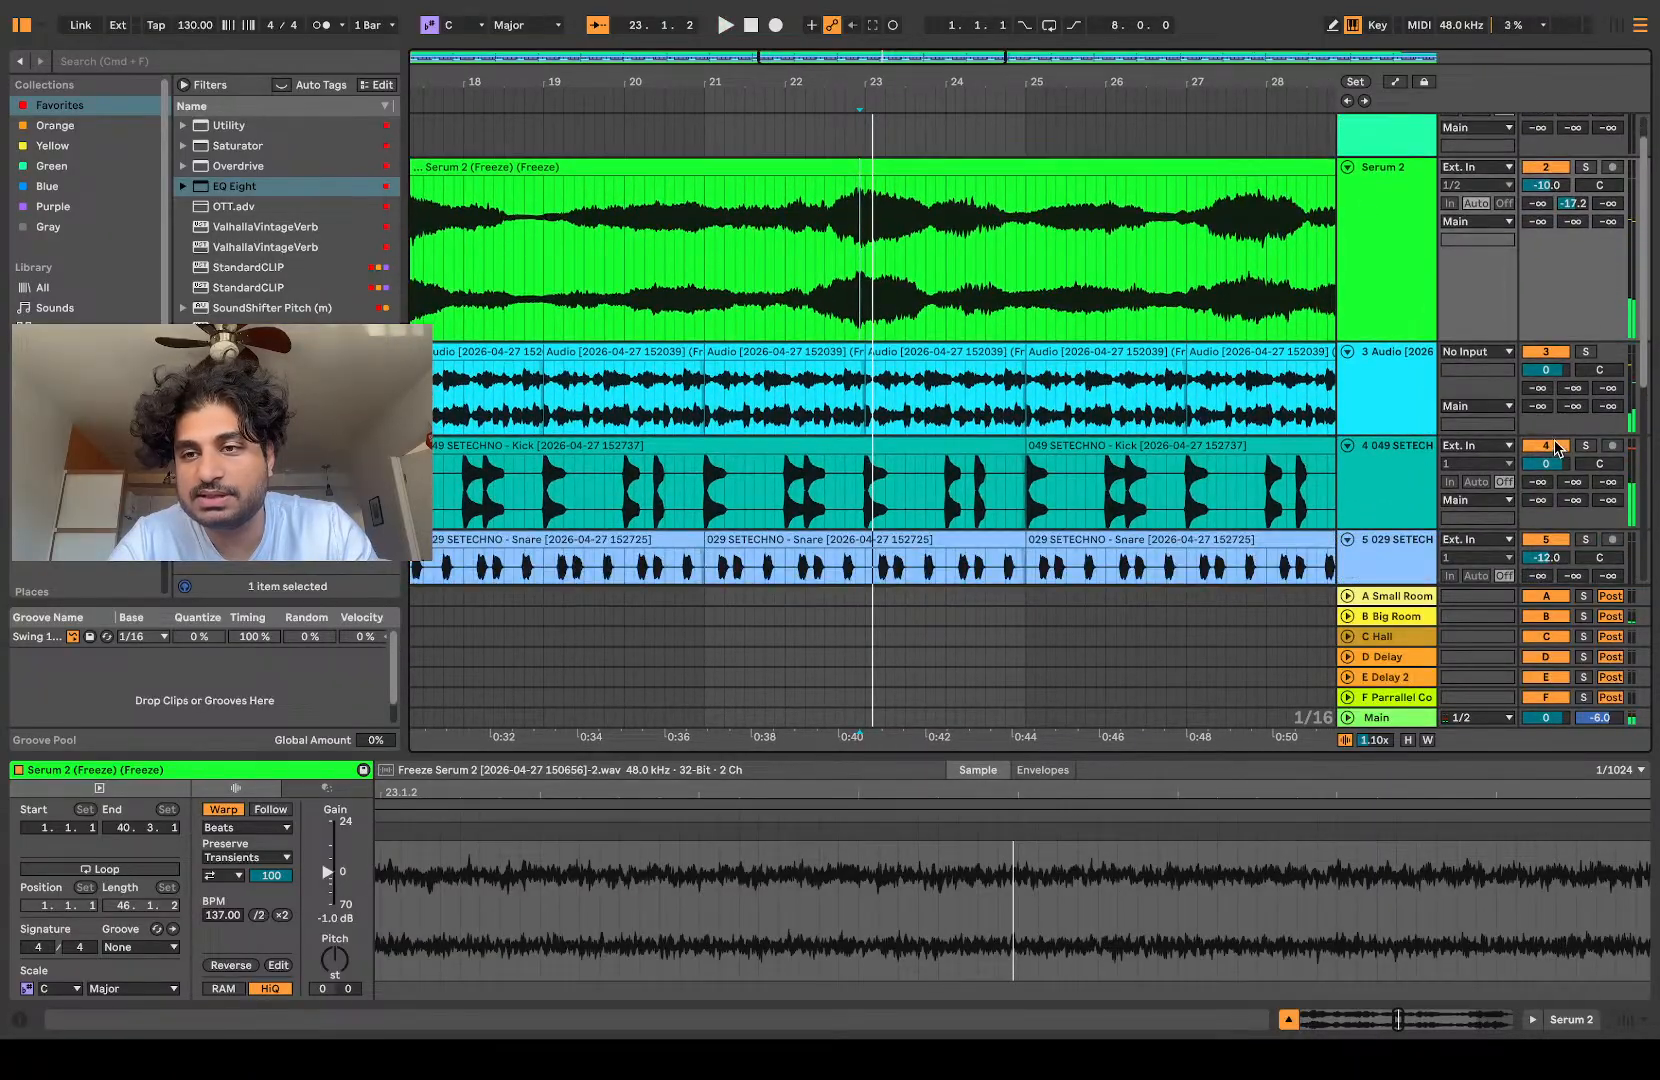
{"action": "key", "text": "space"}
Step: Play the Serum 2 clip around bars 22 and 23 and earlier without the kick to find a usable passage
{"action": "scroll", "coordinate": [880, 236], "scroll_direction": "up", "scroll_amount": 3}
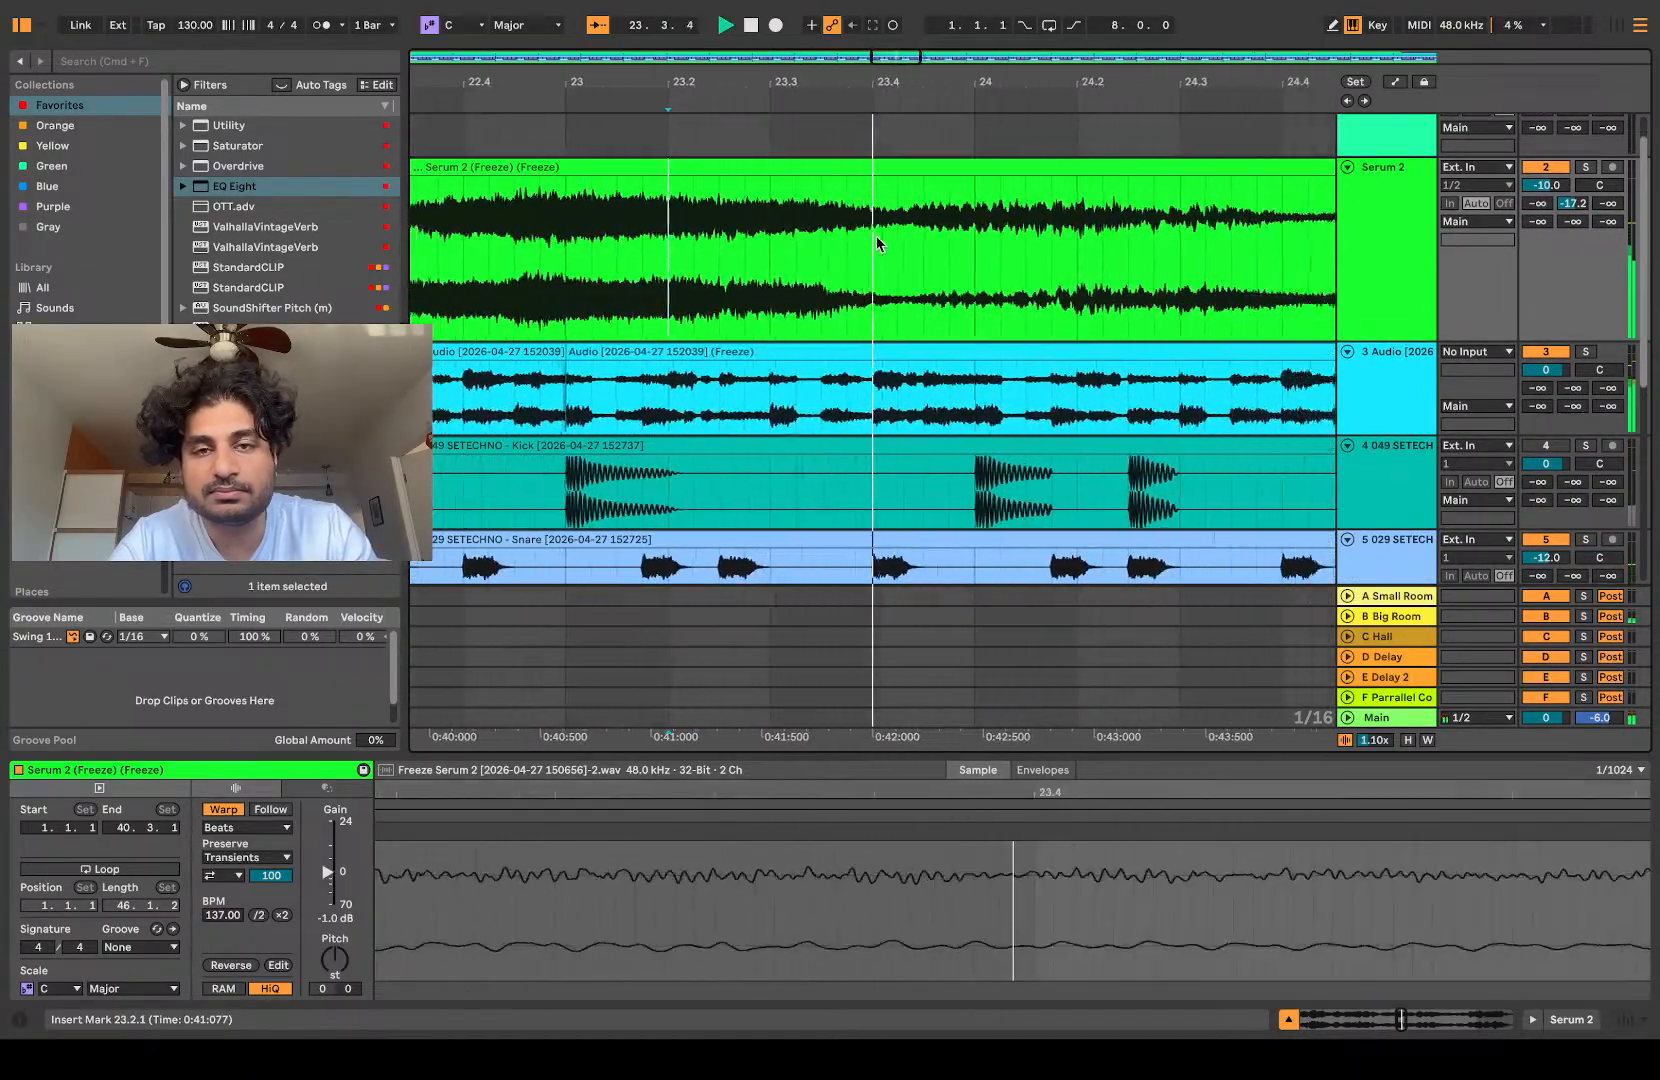
{"action": "scroll", "coordinate": [650, 276], "scroll_direction": "down", "scroll_amount": 6}
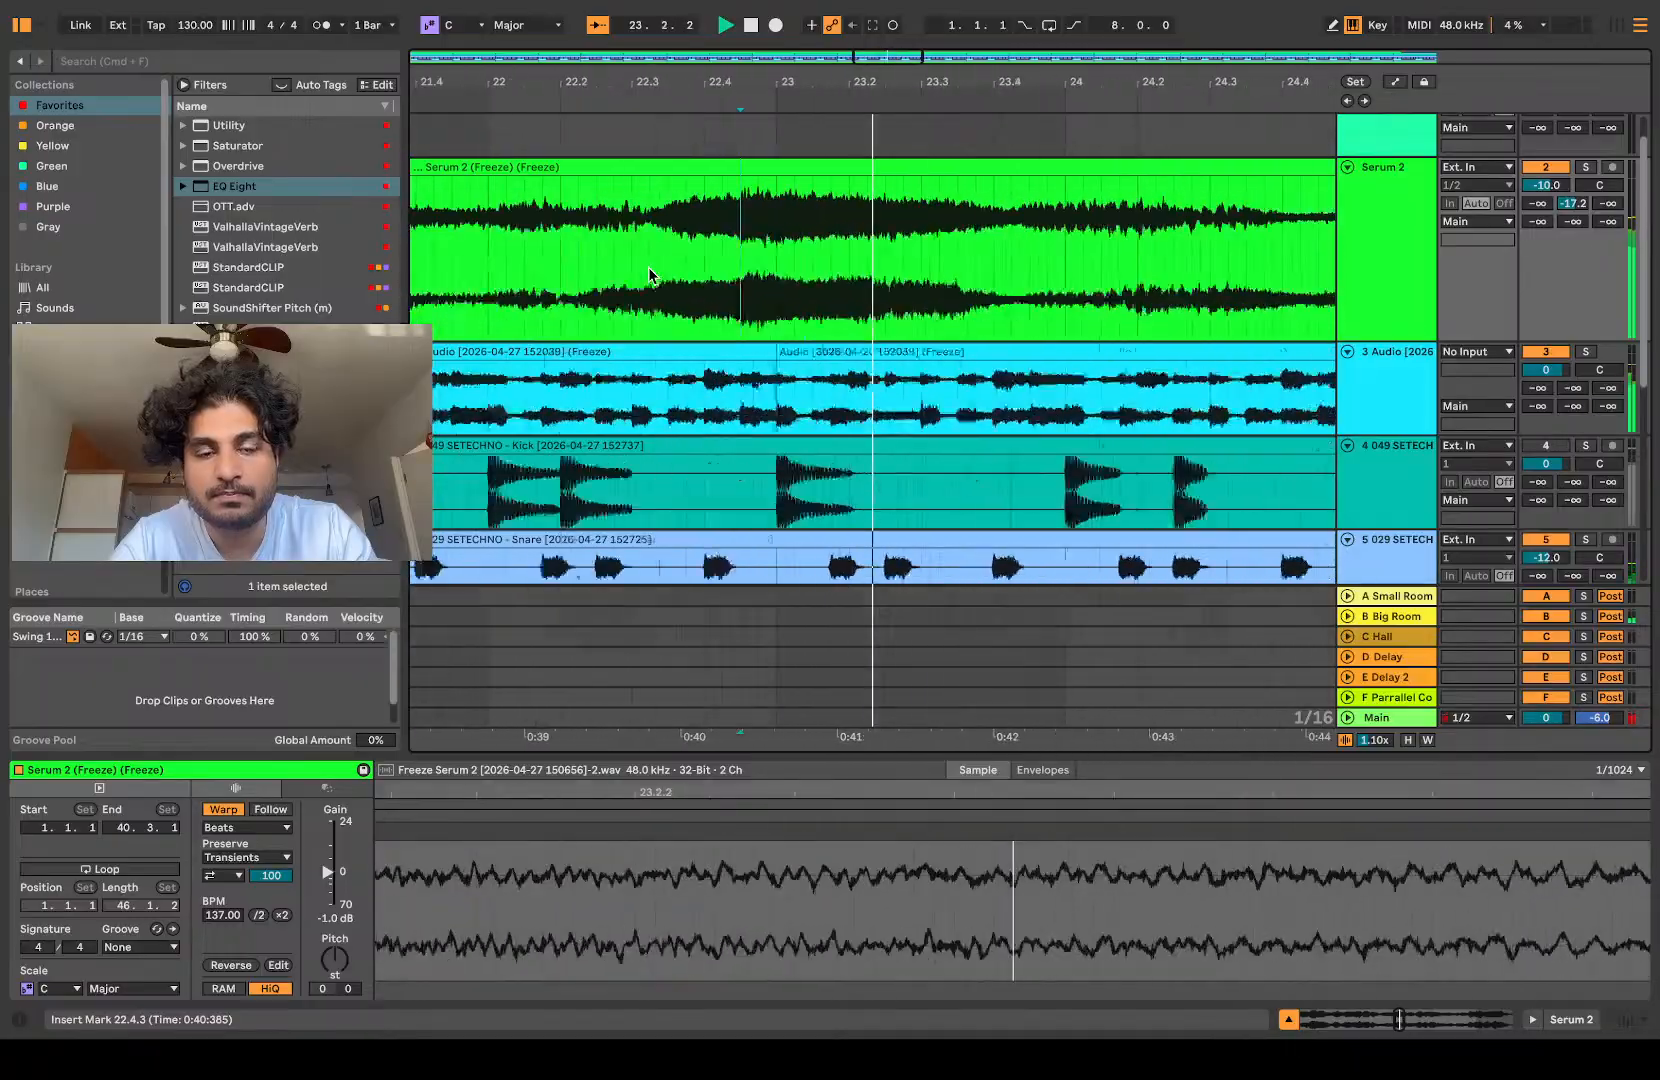
{"action": "key", "text": "space"}
{"action": "key", "text": "space"}
{"action": "scroll", "coordinate": [512, 272], "scroll_direction": "up", "scroll_amount": 5}
{"action": "scroll", "coordinate": [512, 272], "scroll_direction": "down", "scroll_amount": 3}
{"action": "key", "text": "space"}
Step: Insert an empty audio track directly below the 3 Audio track
{"action": "left_click", "coordinate": [1385, 399]}
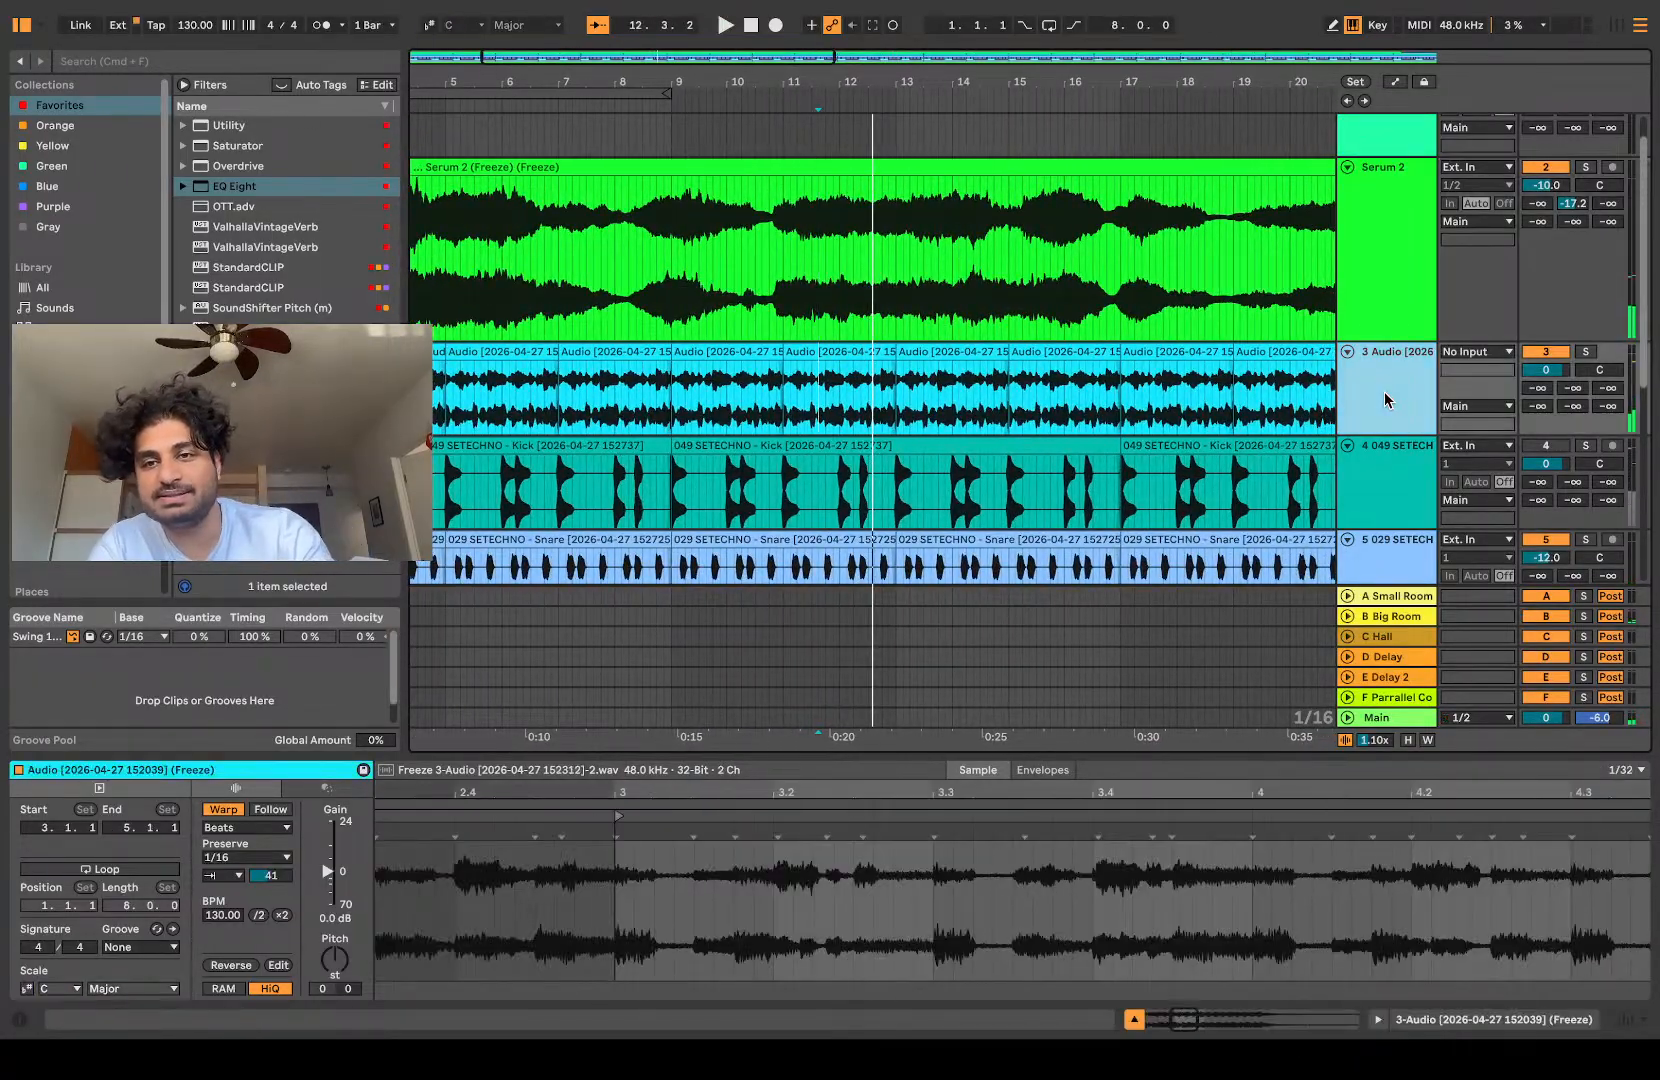
{"action": "key", "text": "super+t"}
{"action": "scroll", "coordinate": [841, 388], "scroll_direction": "left", "scroll_amount": 4}
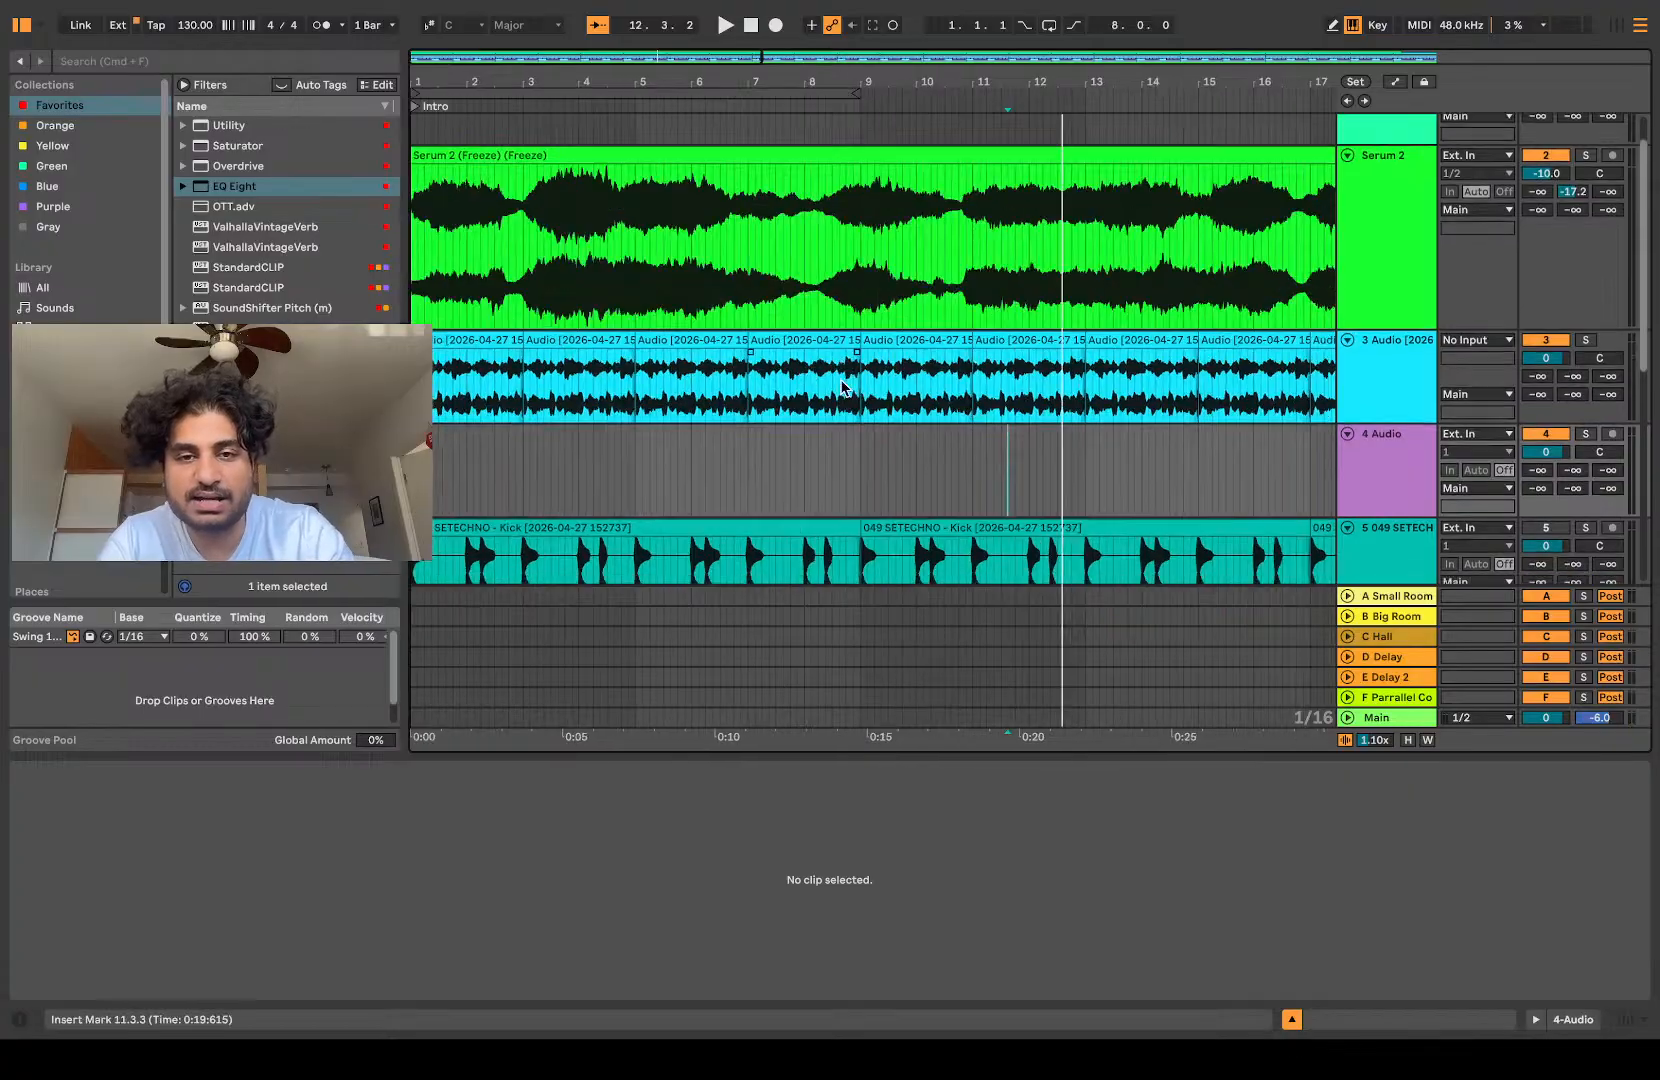
{"action": "scroll", "coordinate": [638, 260], "scroll_direction": "up", "scroll_amount": 5}
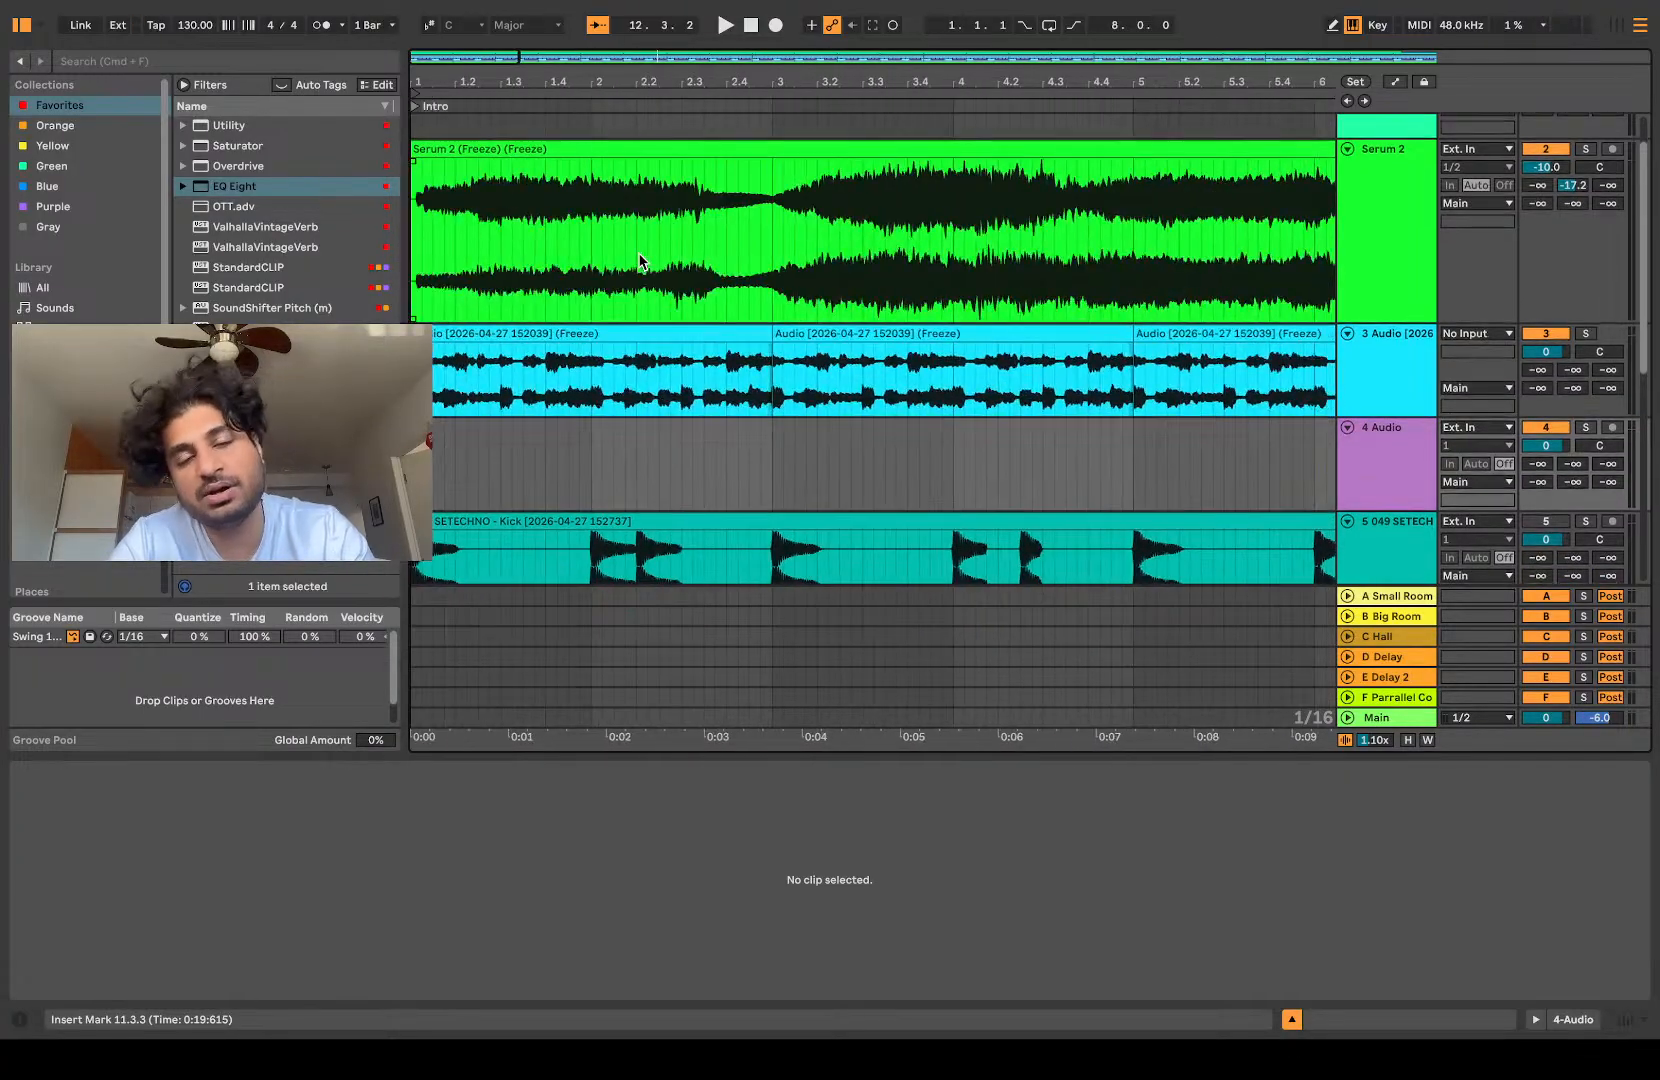
Step: Solo the Serum 2 track and play it from 4.1.1 through bar 5
{"action": "left_click", "coordinate": [942, 276]}
{"action": "scroll", "coordinate": [942, 276], "scroll_direction": "up", "scroll_amount": 3}
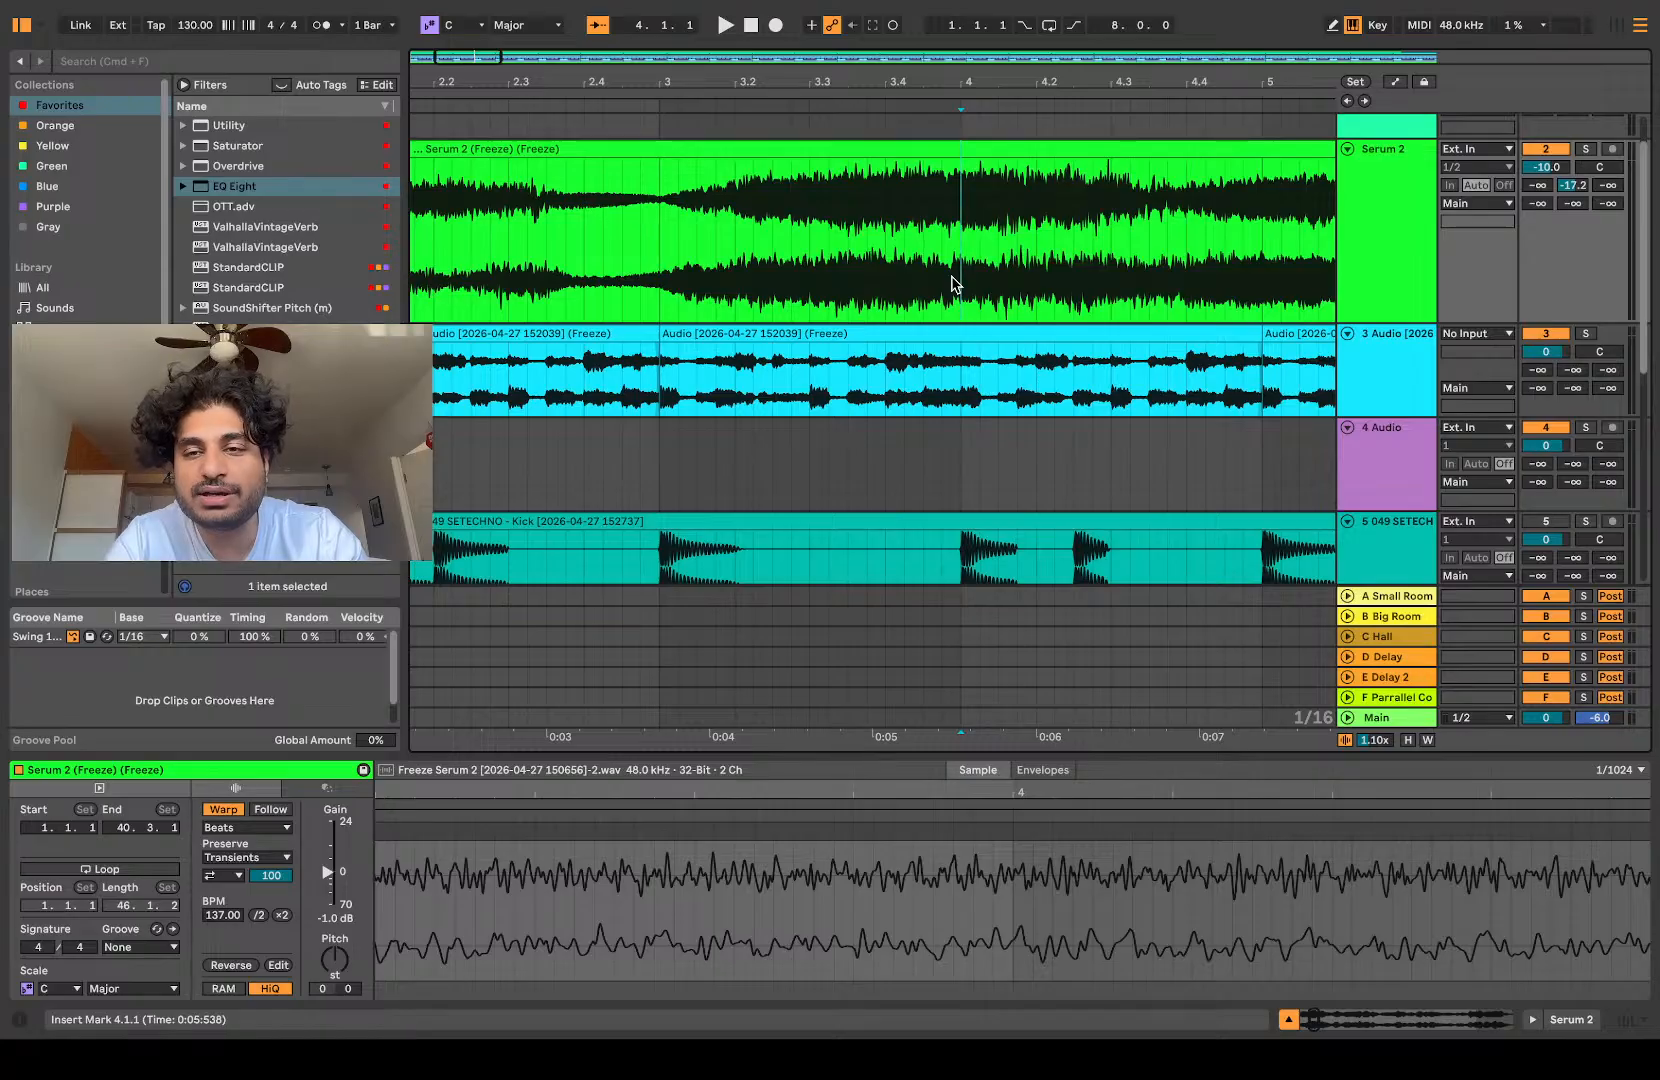
{"action": "scroll", "coordinate": [952, 283], "scroll_direction": "up", "scroll_amount": 4}
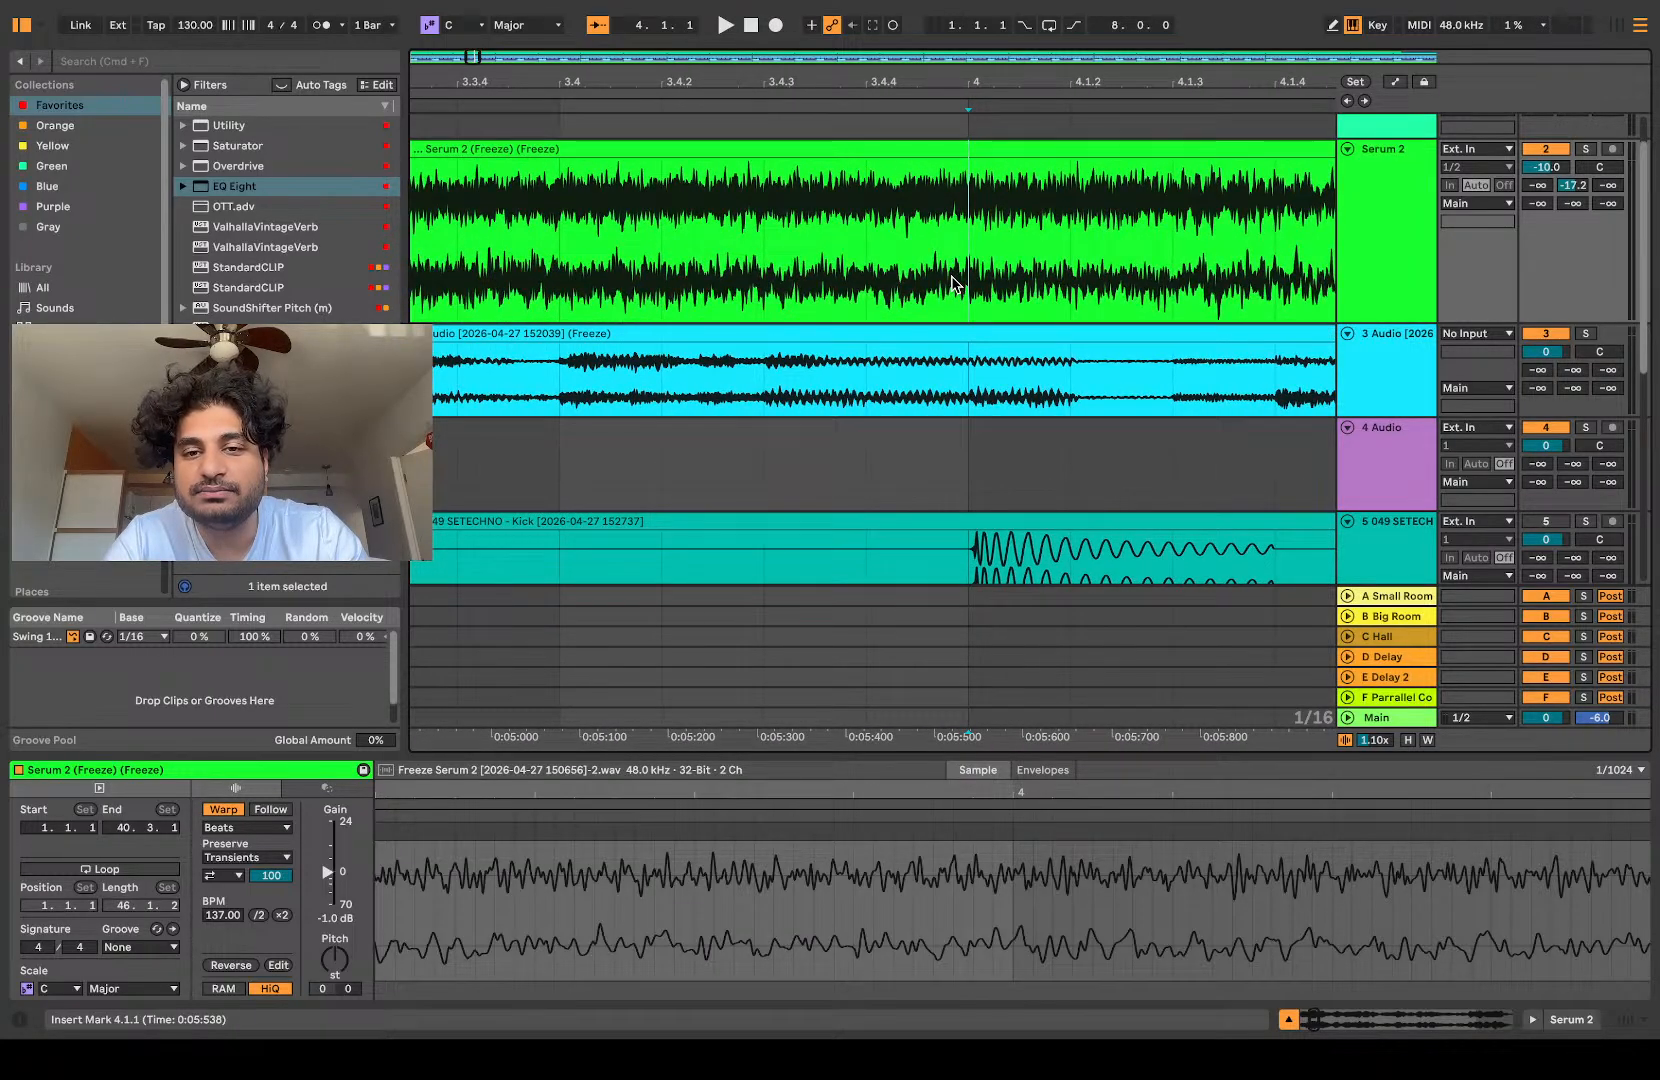
{"action": "scroll", "coordinate": [952, 283], "scroll_direction": "down", "scroll_amount": 3}
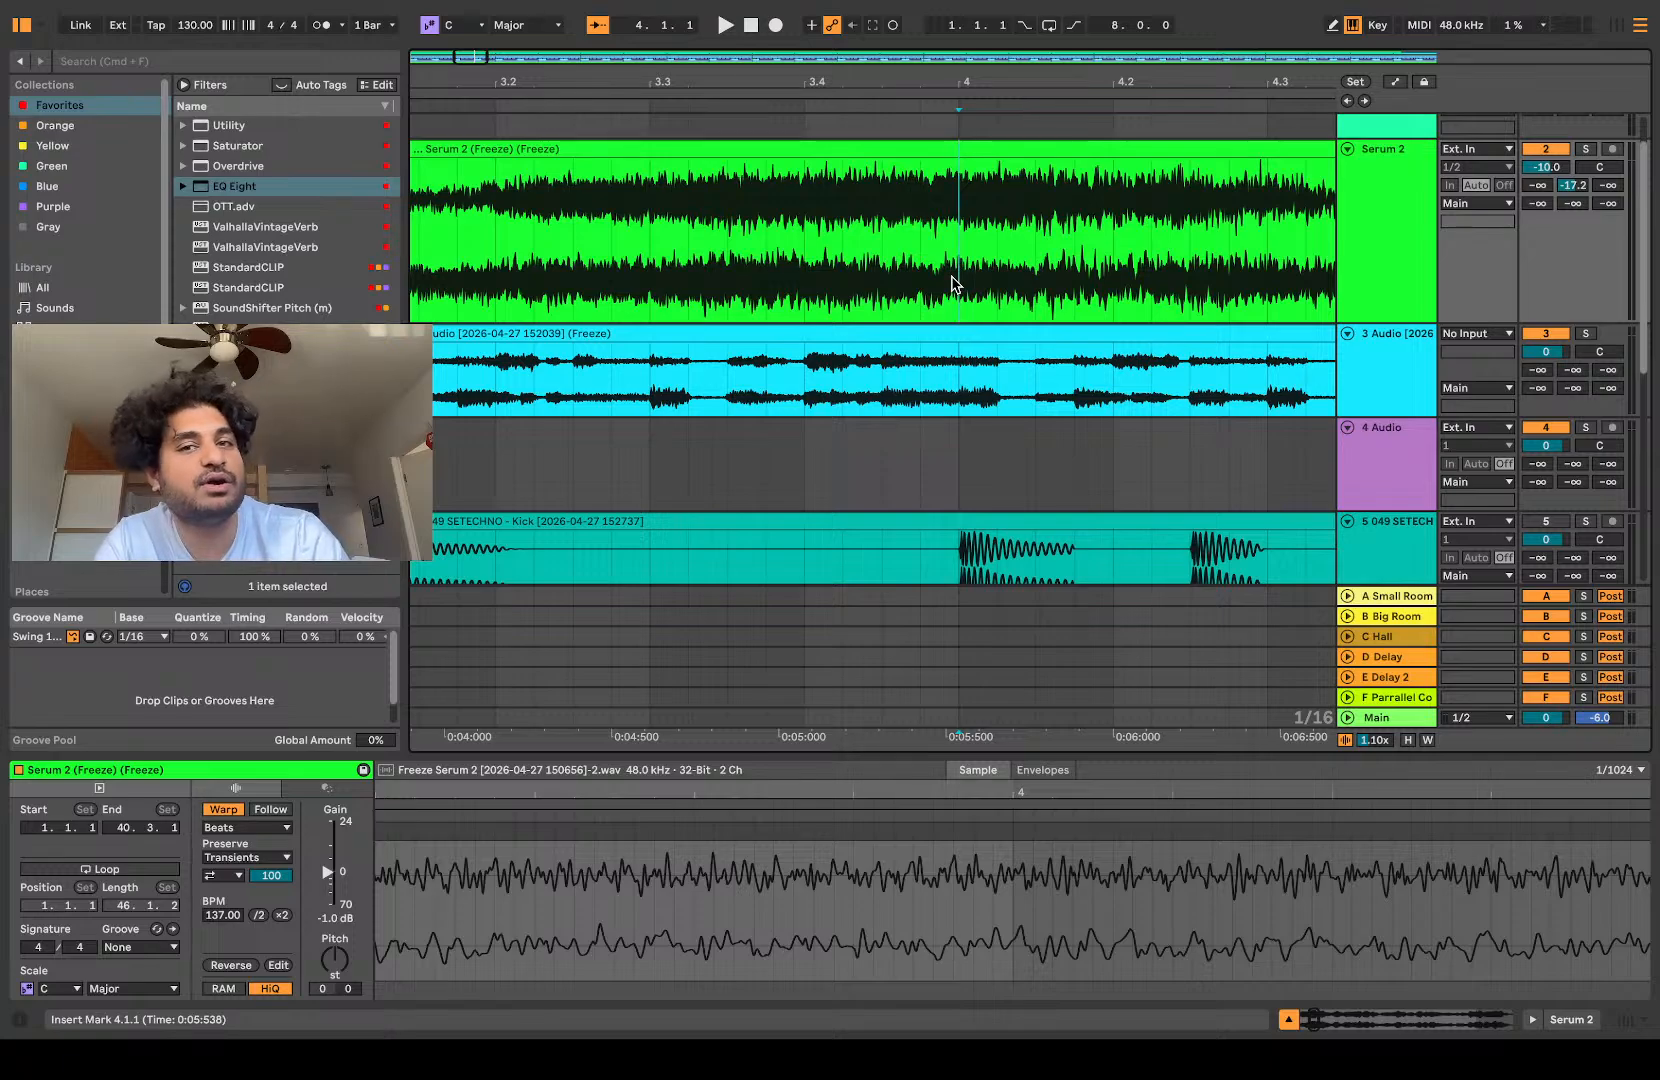
{"action": "key", "text": "space"}
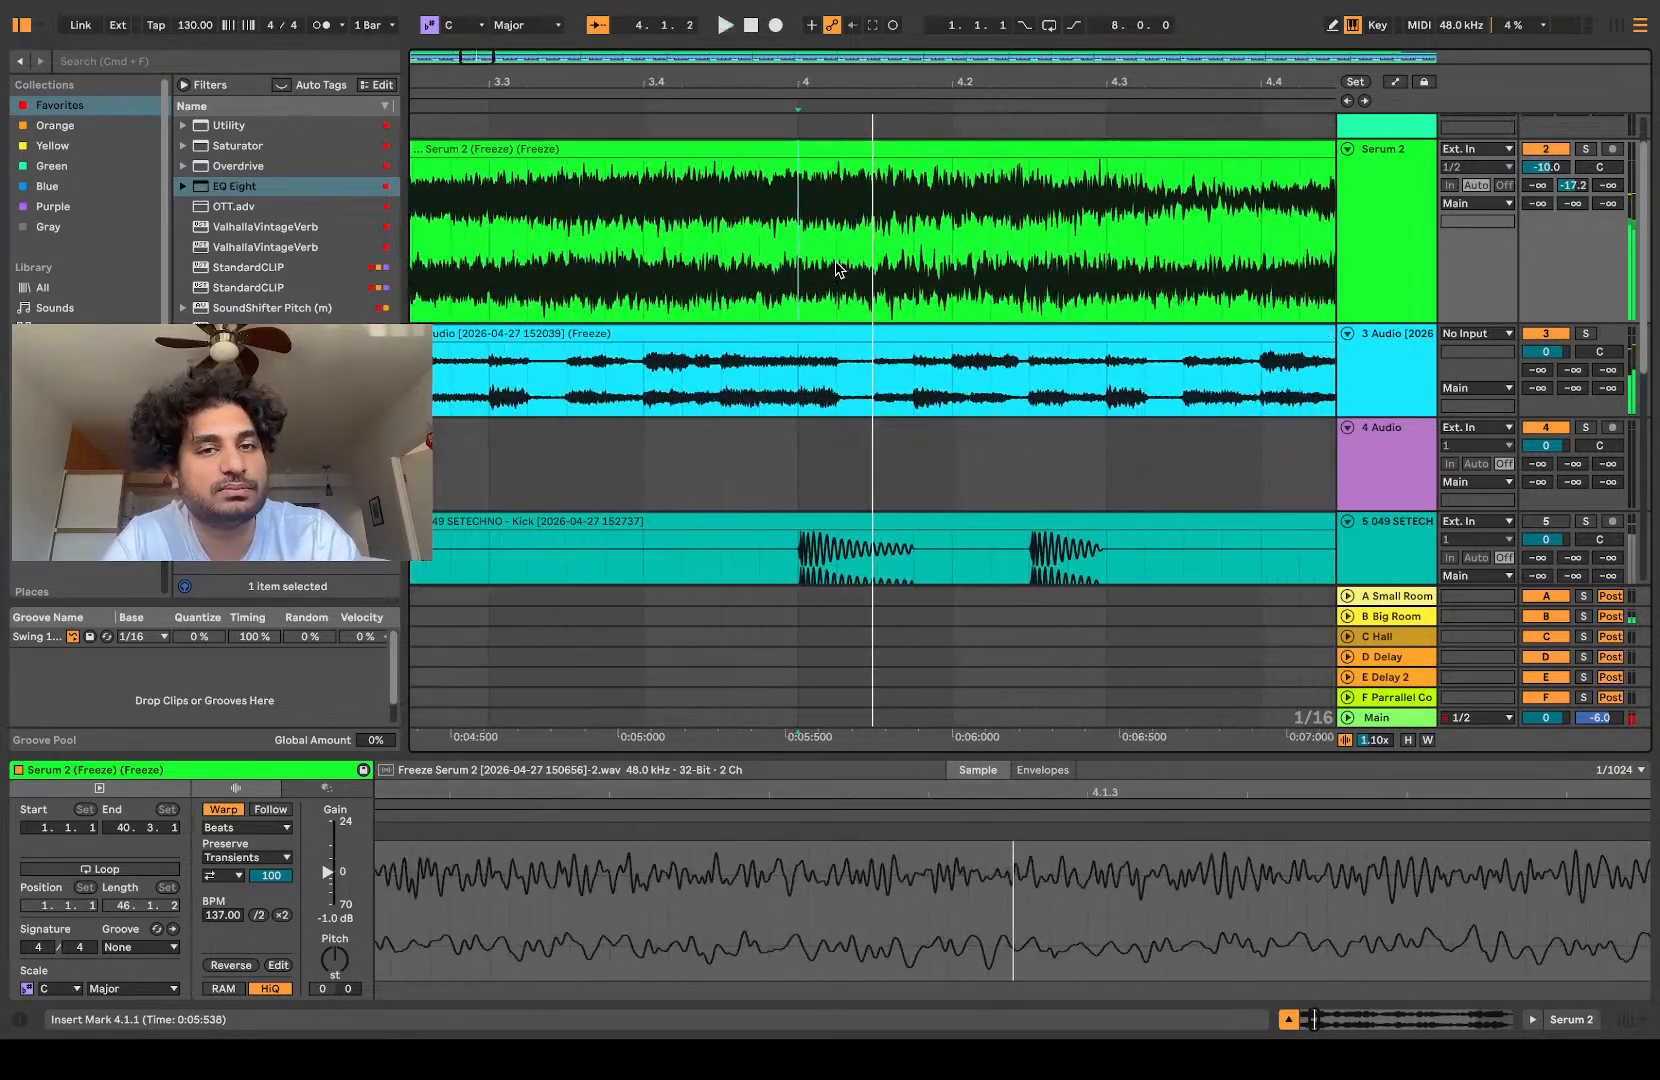
{"action": "key", "text": "s"}
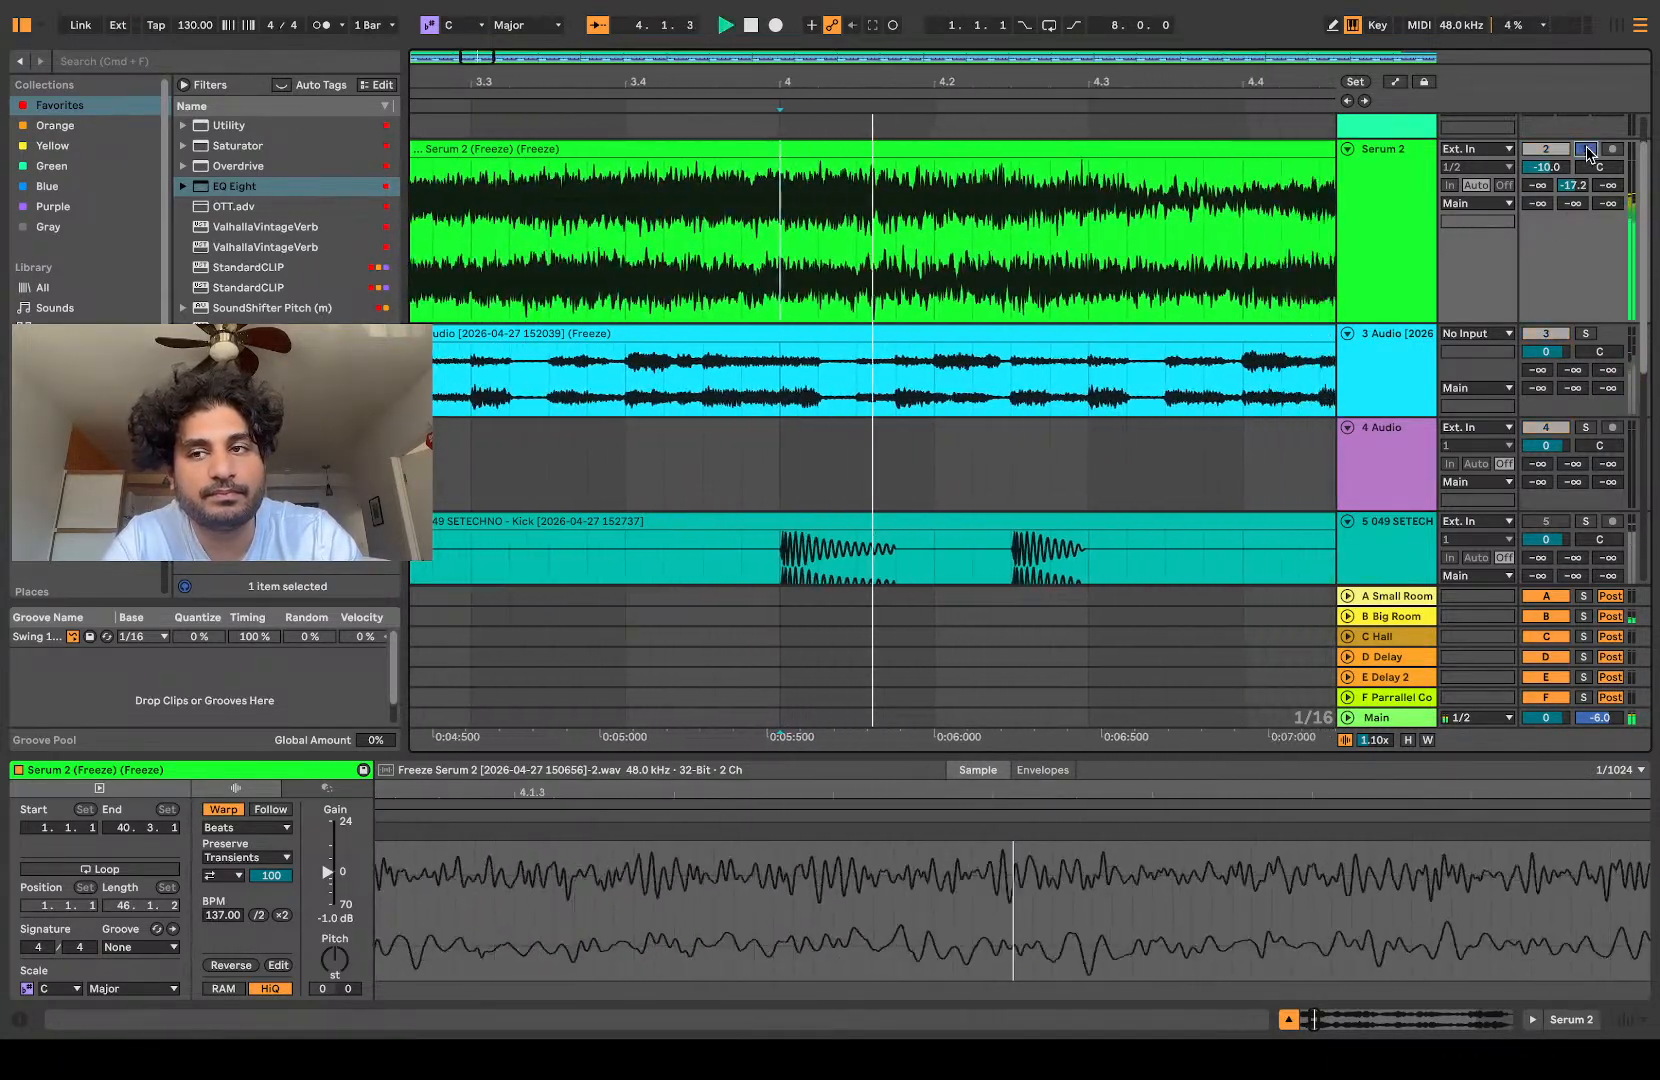
{"action": "scroll", "coordinate": [958, 300], "scroll_direction": "down", "scroll_amount": 4}
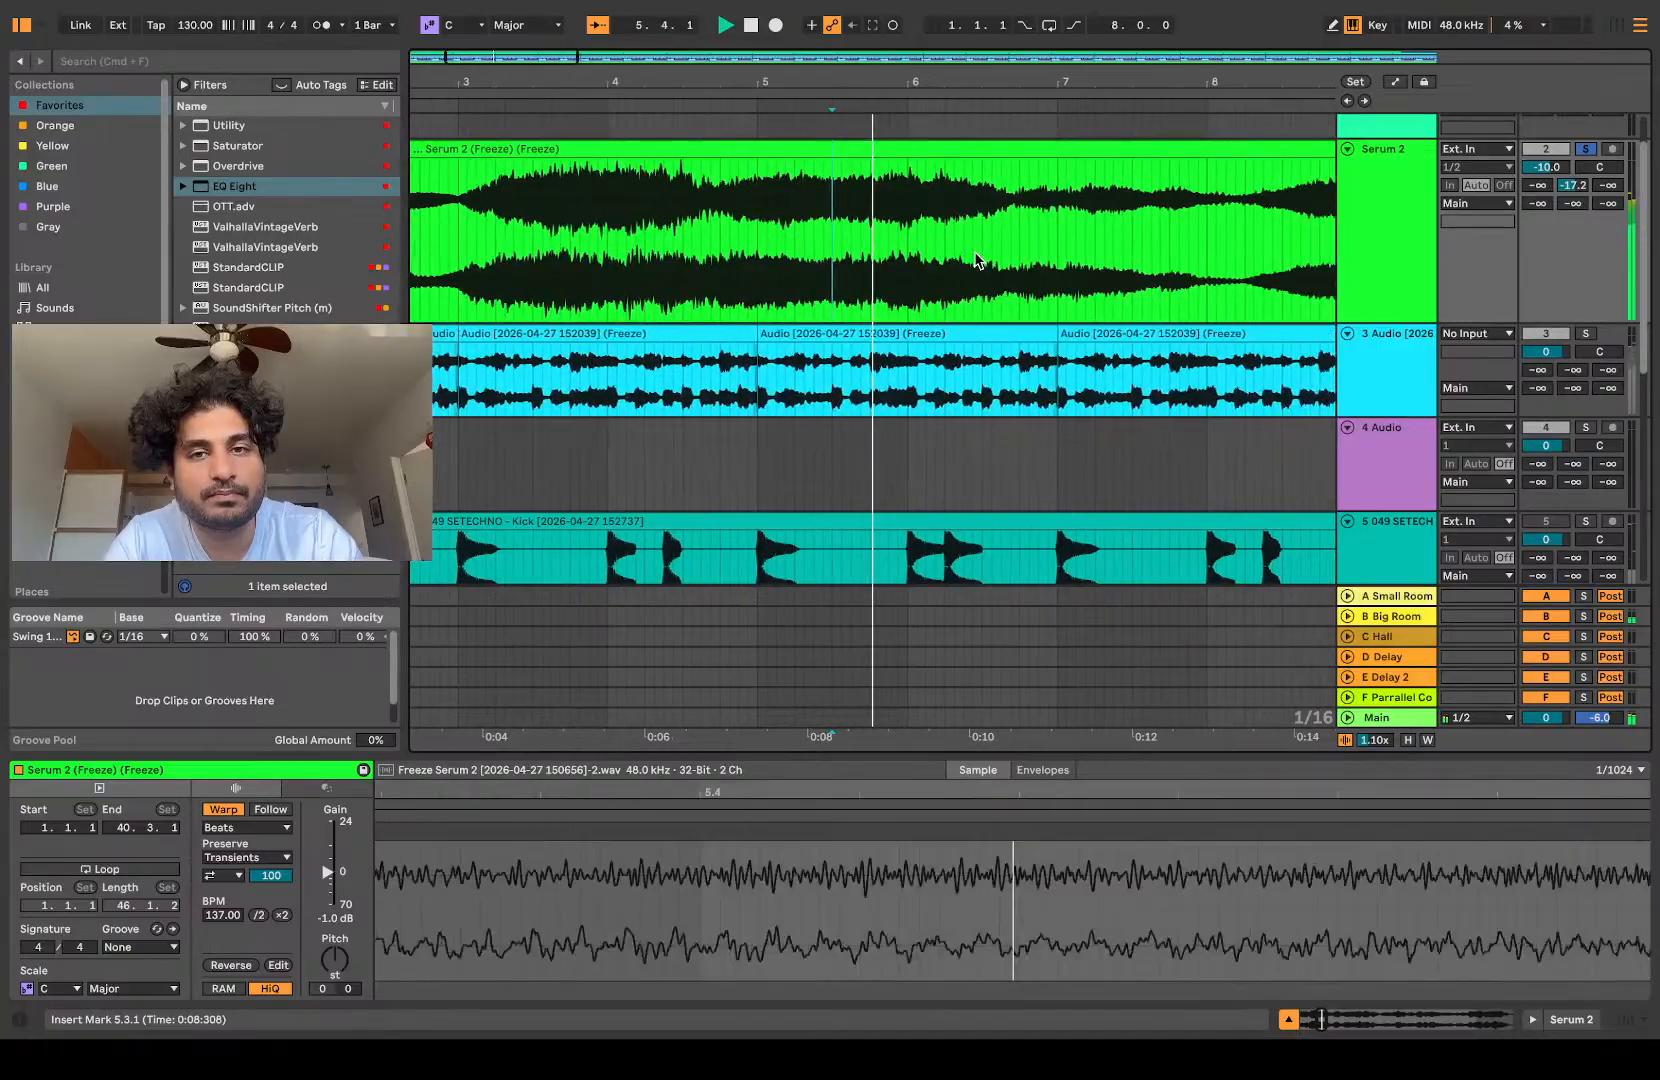
{"action": "key", "text": "space"}
Step: Split out the one-bar section from 5.3.1 to 6.3.1 of the Serum 2 clip
{"action": "left_click", "coordinate": [820, 266]}
{"action": "scroll", "coordinate": [820, 260], "scroll_direction": "up", "scroll_amount": 5}
{"action": "left_click_drag", "start_coordinate": [859, 254], "coordinate": [1258, 214]}
{"action": "left_click_drag", "start_coordinate": [717, 255], "coordinate": [1261, 248]}
{"action": "scroll", "coordinate": [1066, 238], "scroll_direction": "down", "scroll_amount": 5}
{"action": "key", "text": "super+e"}
Step: Copy the one-bar Serum 2 slice to 3.1.1 on the empty audio track, keeping the original in place
{"action": "left_click_drag", "start_coordinate": [1000, 150], "coordinate": [713, 434]}
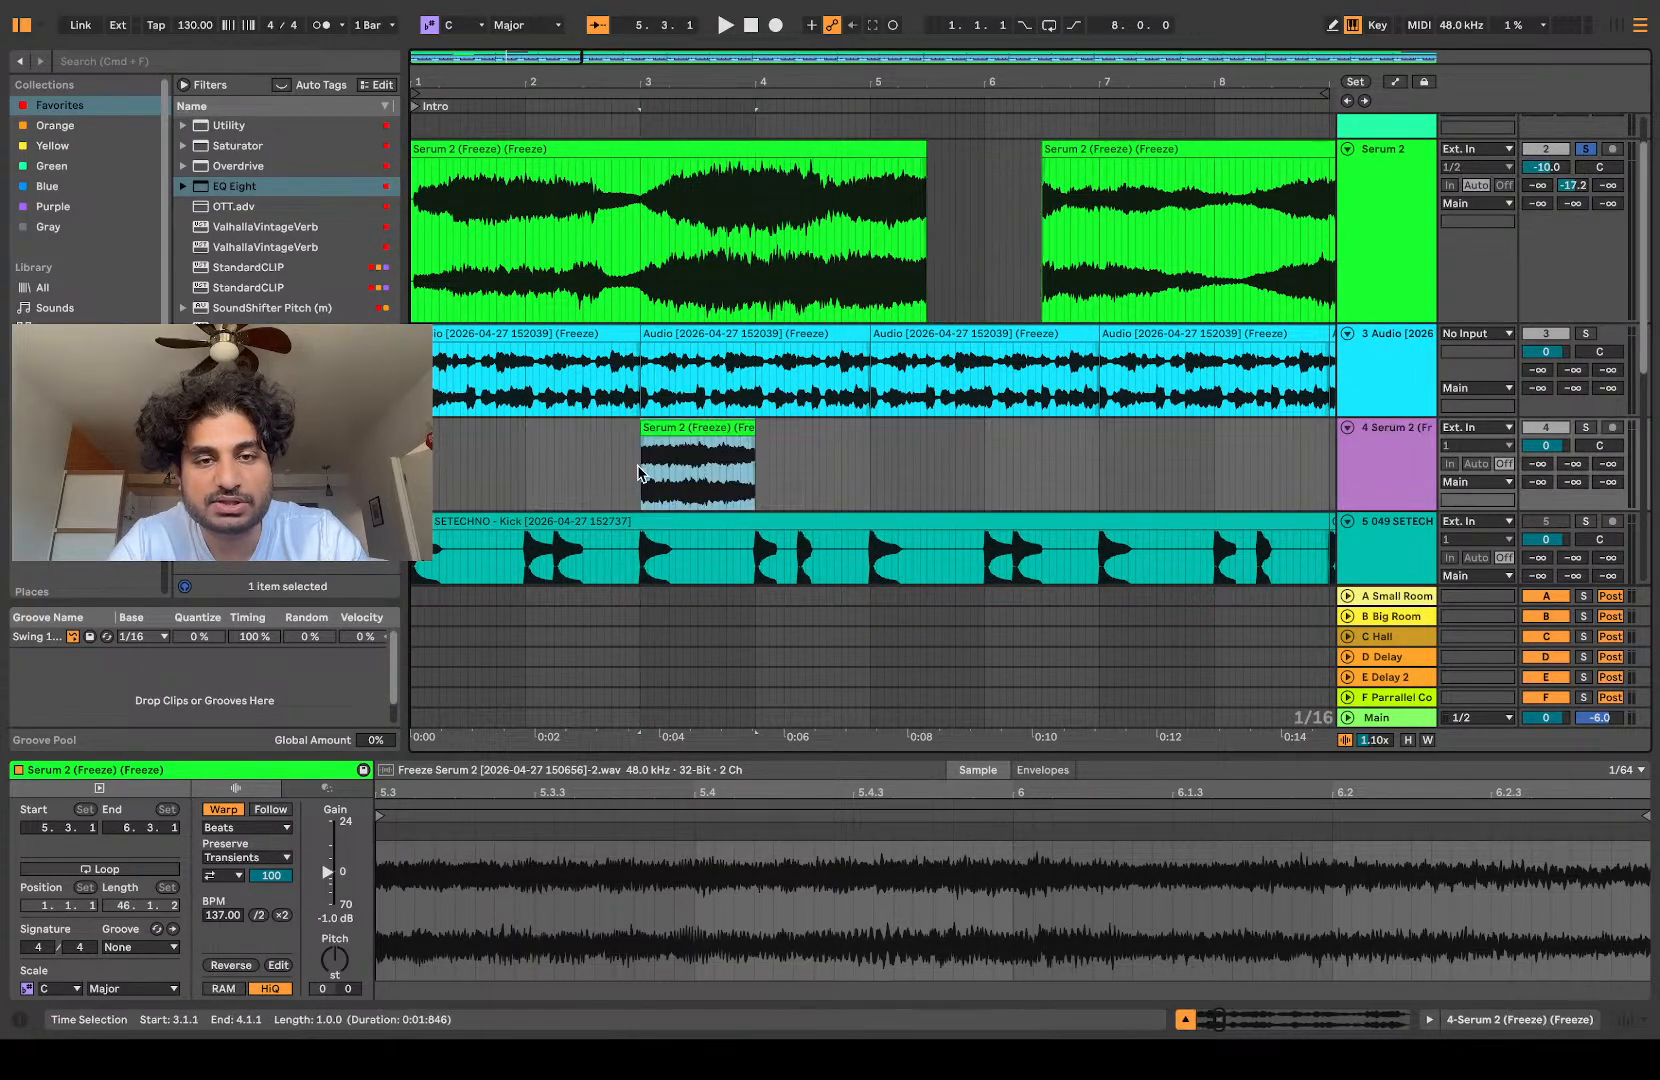
{"action": "scroll", "coordinate": [640, 470], "scroll_direction": "up", "scroll_amount": 5}
{"action": "key", "text": "super+z"}
{"action": "scroll", "coordinate": [1005, 187], "scroll_direction": "down", "scroll_amount": 5}
{"action": "left_click_drag", "start_coordinate": [840, 178], "coordinate": [593, 447]}
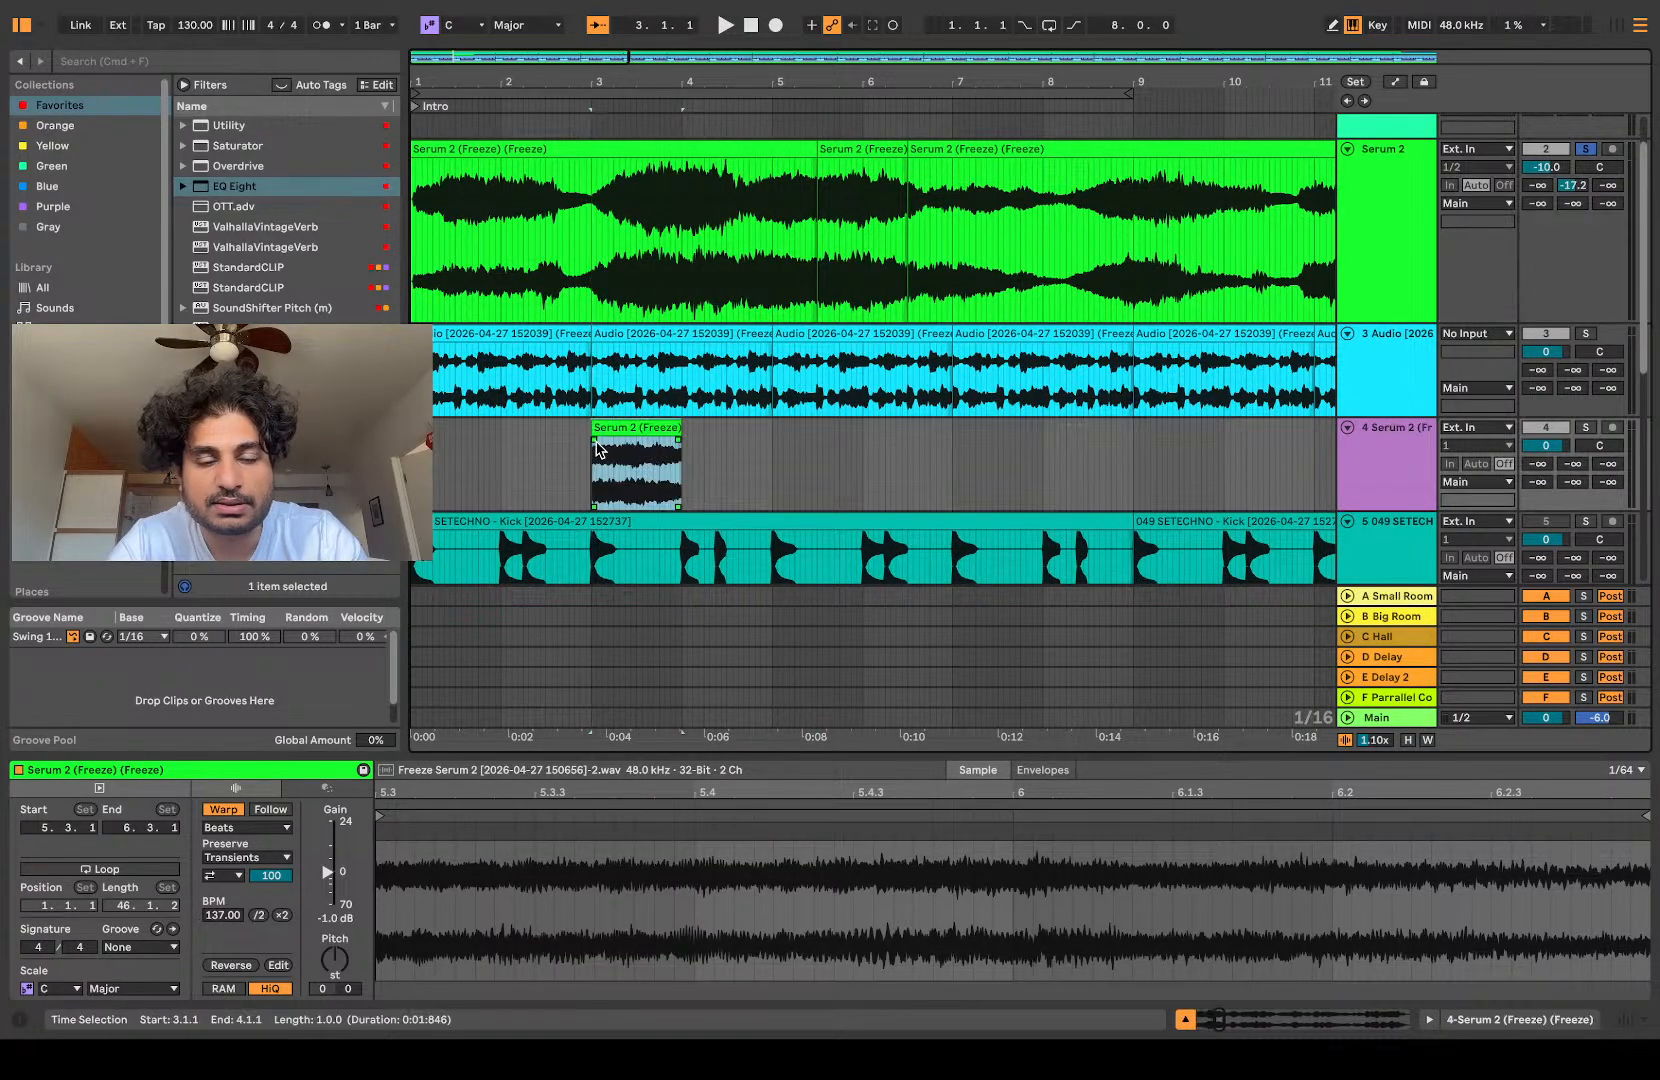
Step: Solo the slice track instead of Serum 2 and play the one-bar slice from 3.1.1
{"action": "scroll", "coordinate": [592, 446], "scroll_direction": "up", "scroll_amount": 5}
{"action": "key", "text": "space"}
{"action": "scroll", "coordinate": [591, 445], "scroll_direction": "down", "scroll_amount": 5}
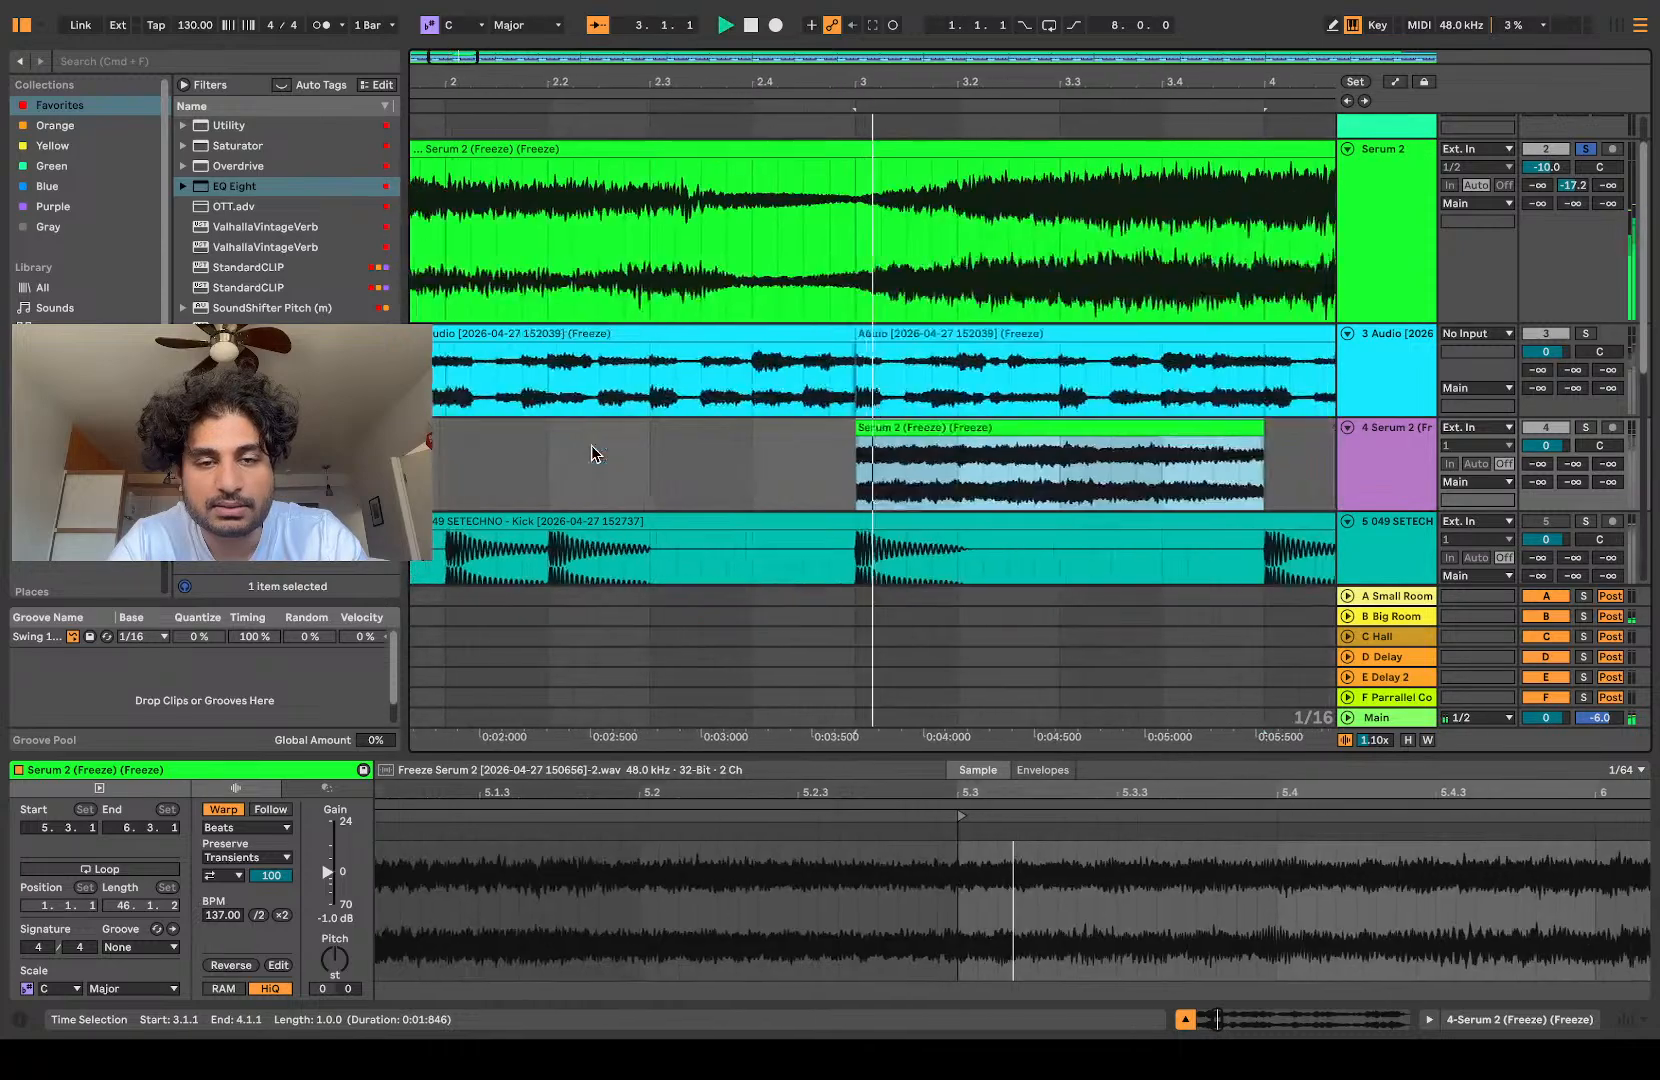
{"action": "left_click", "coordinate": [1585, 428]}
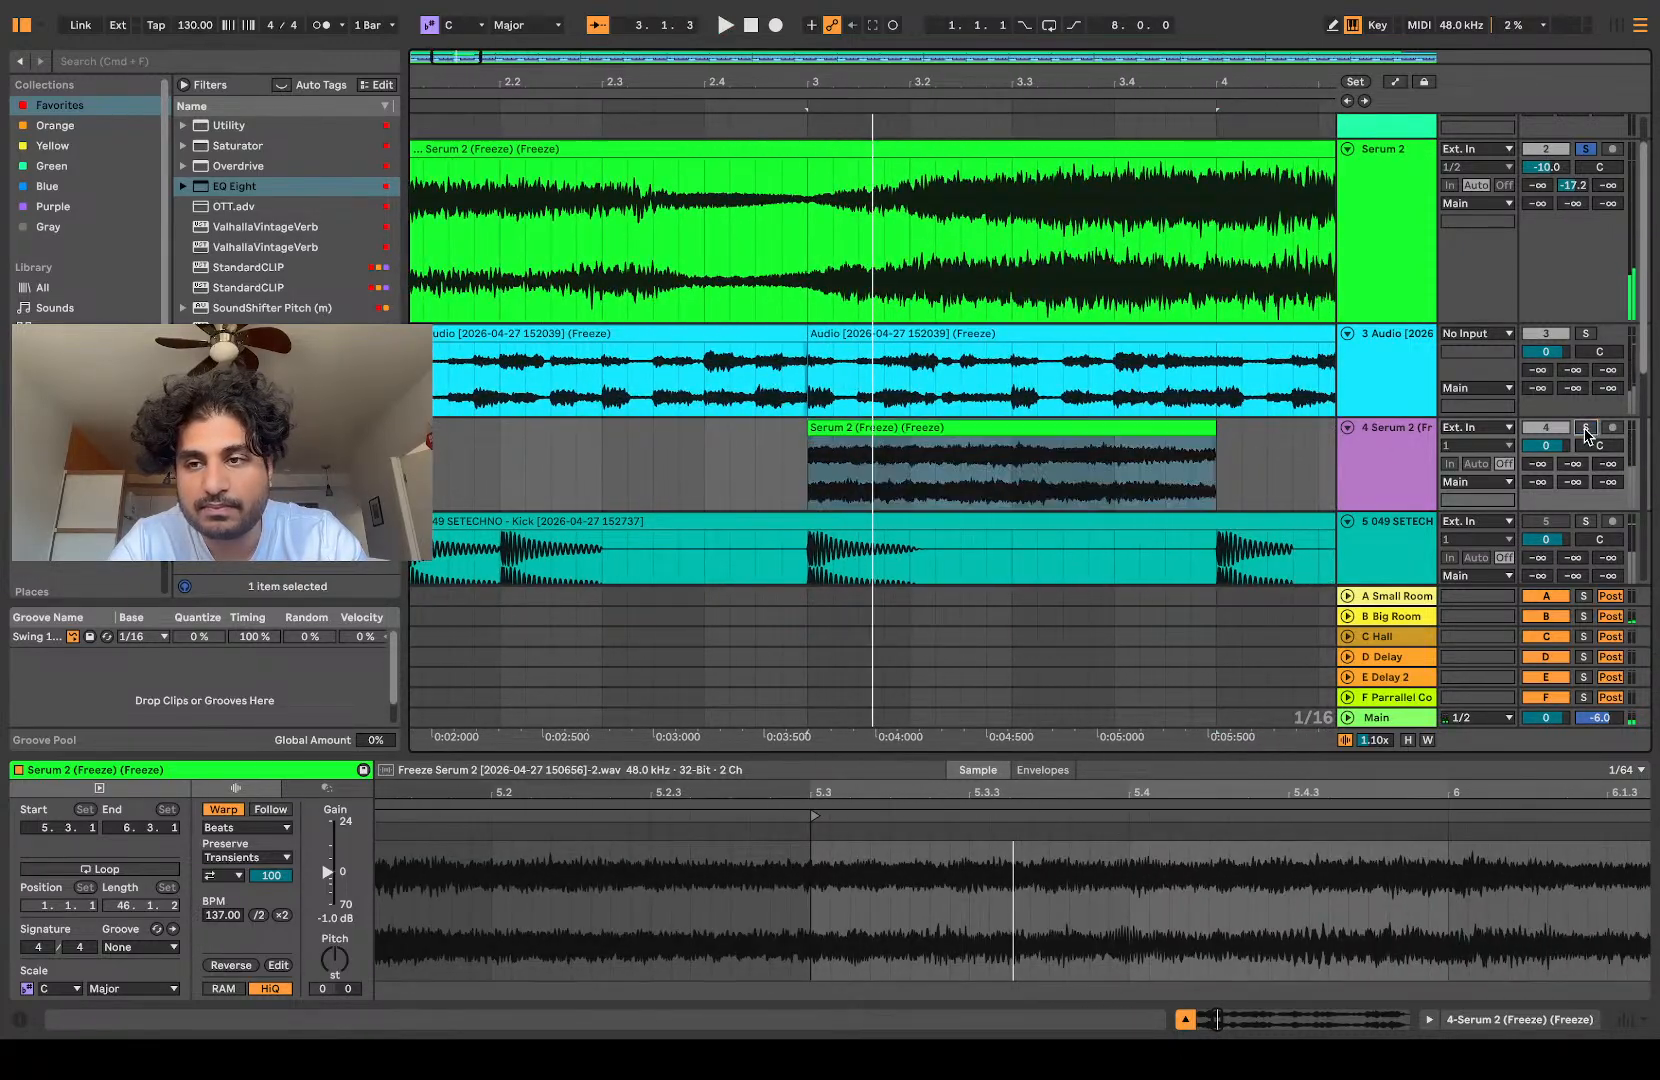
{"action": "left_click", "coordinate": [938, 475]}
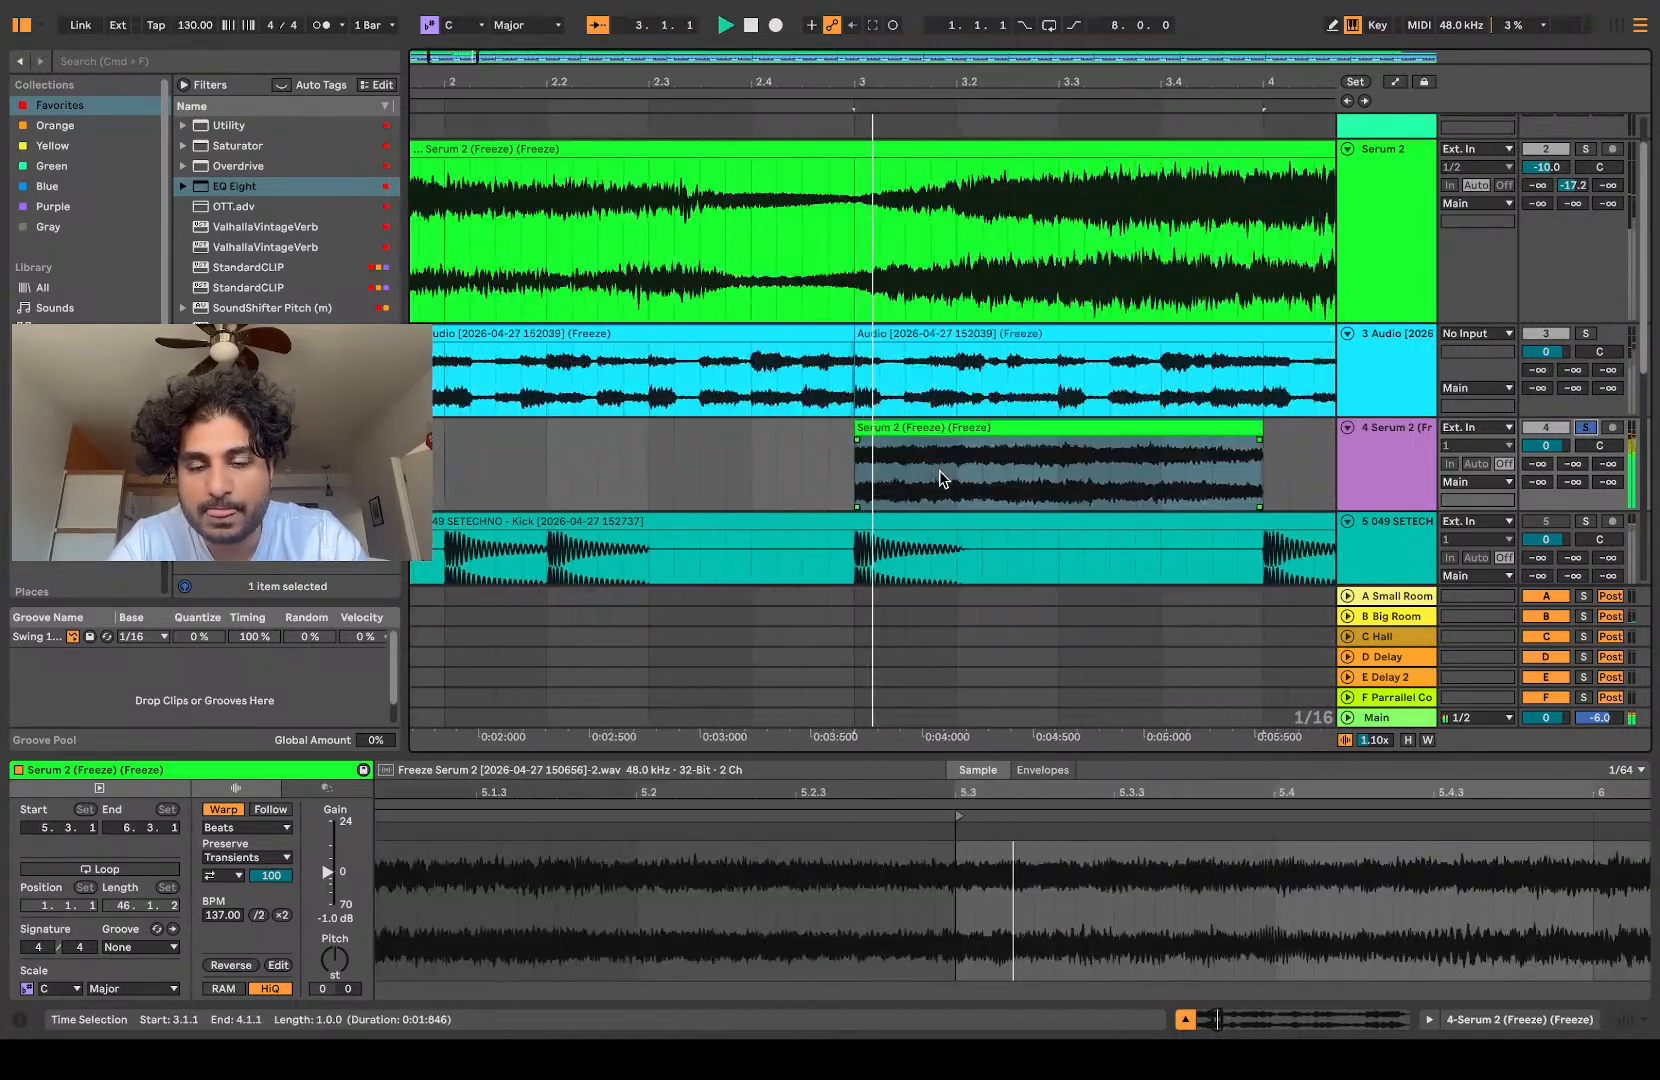
{"action": "key", "text": "space"}
{"action": "key", "text": "space"}
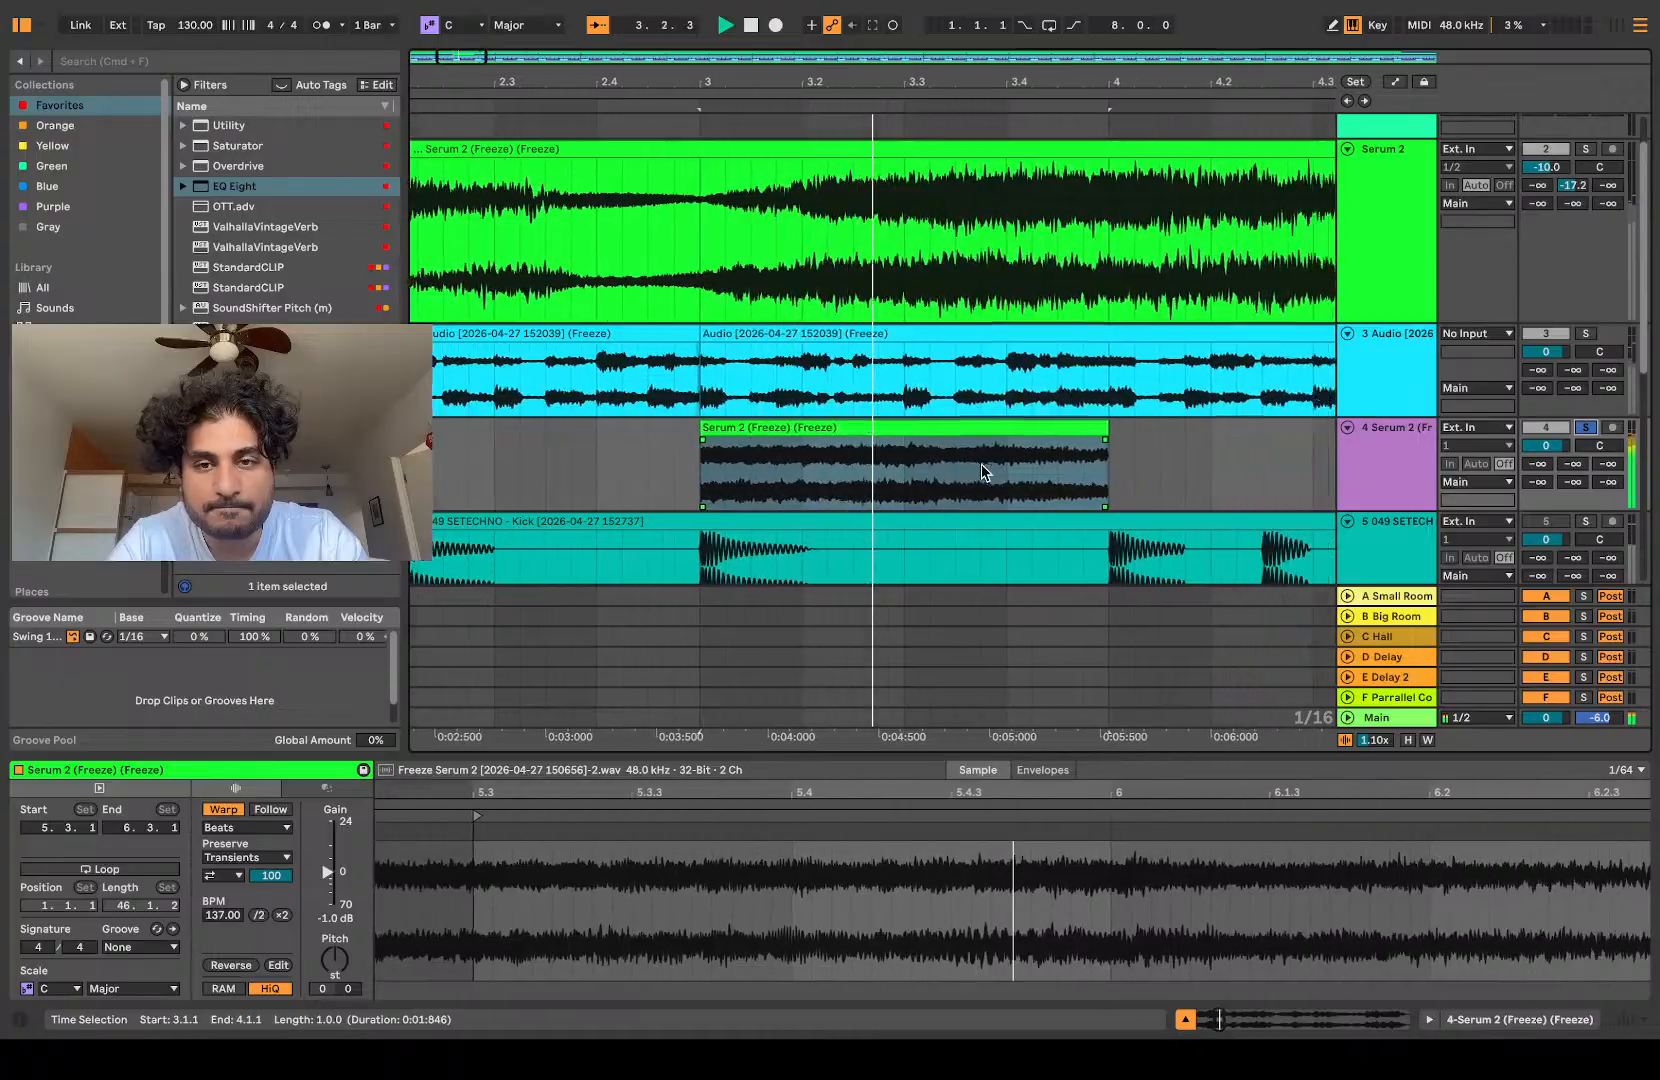
{"action": "scroll", "coordinate": [996, 471], "scroll_direction": "down", "scroll_amount": 8}
{"action": "key", "text": "space"}
Step: Stretch the slice from 3.1.1 to about 10.2.1 and play the stretched clip
{"action": "left_click_drag", "start_coordinate": [571, 427], "coordinate": [1259, 431]}
{"action": "left_click", "coordinate": [514, 473]}
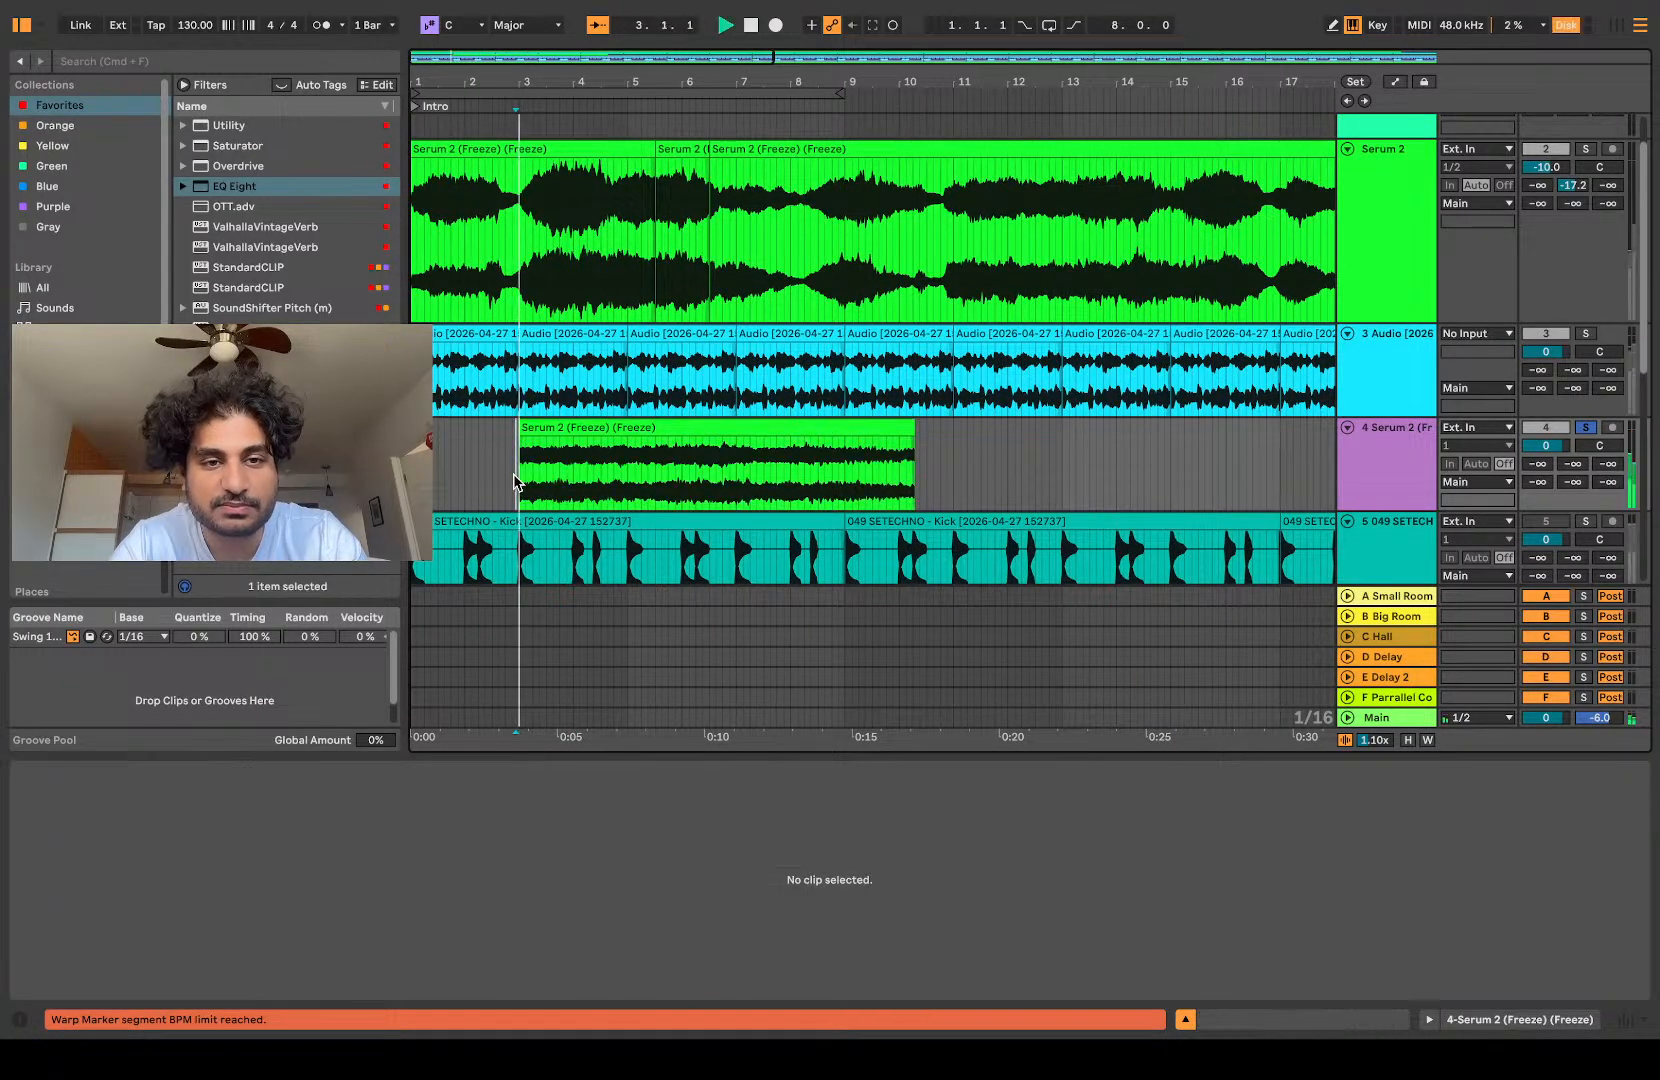
{"action": "scroll", "coordinate": [514, 473], "scroll_direction": "up", "scroll_amount": 8}
{"action": "key", "text": "space"}
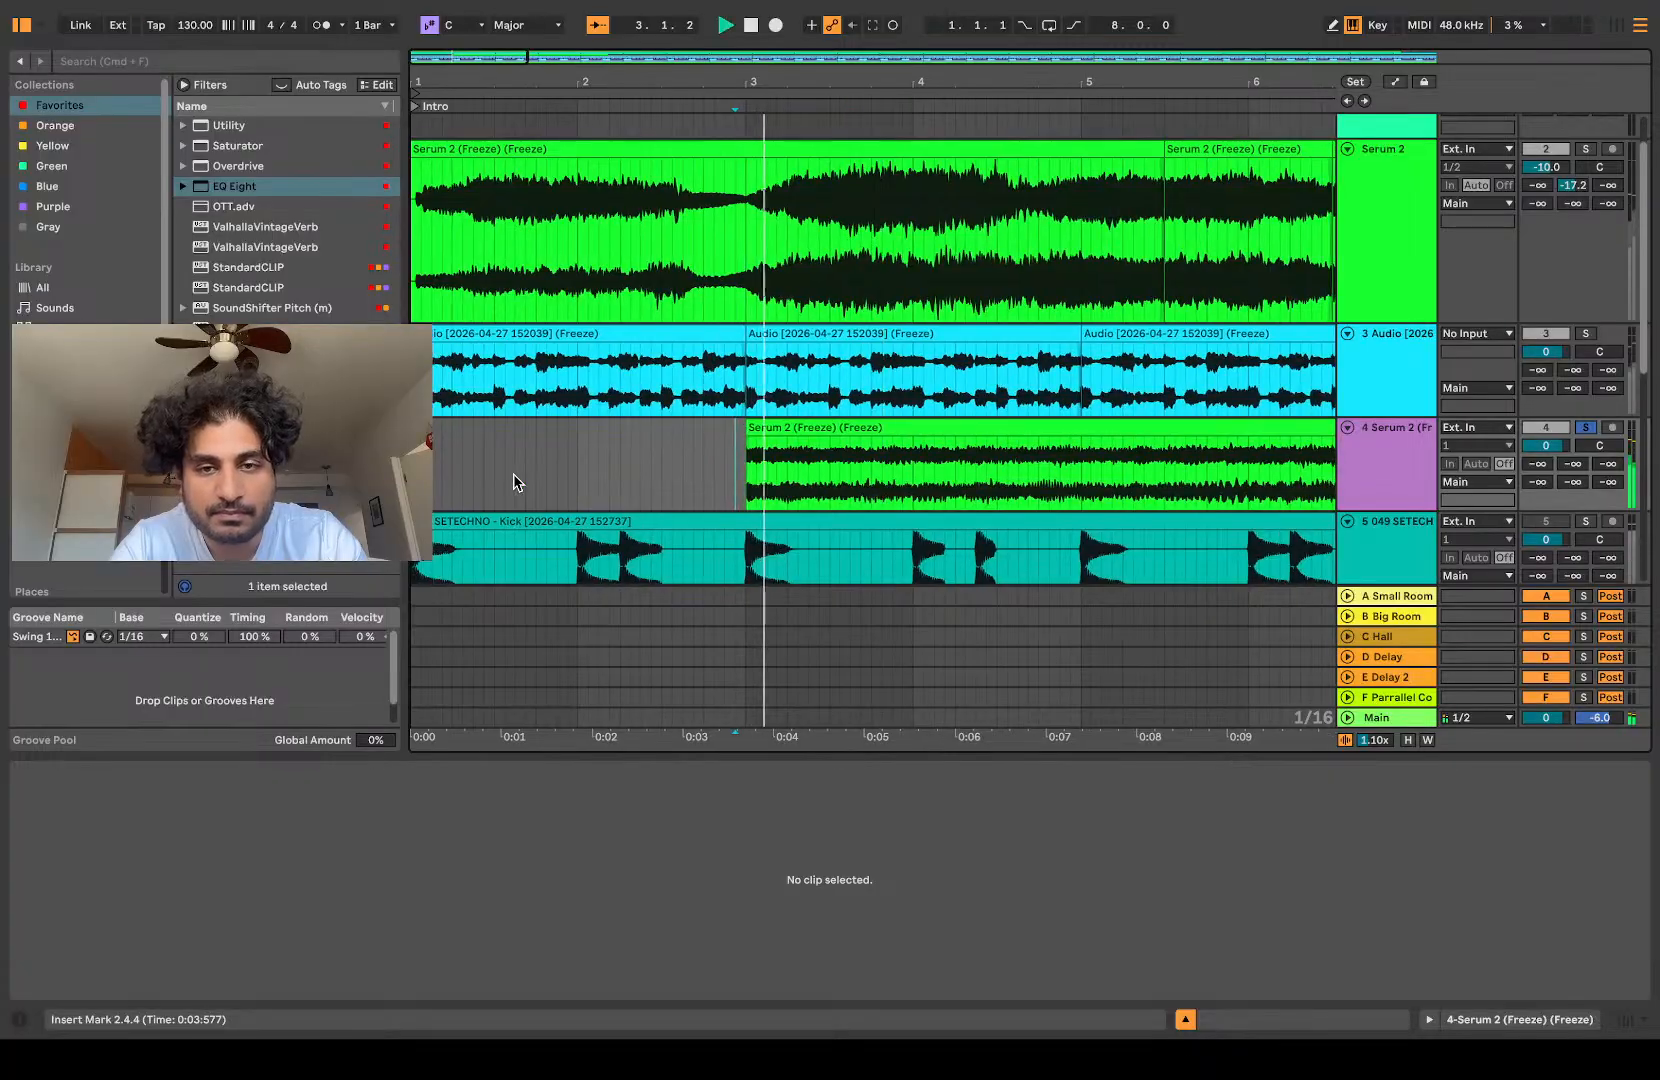
{"action": "scroll", "coordinate": [1192, 490], "scroll_direction": "up", "scroll_amount": 5}
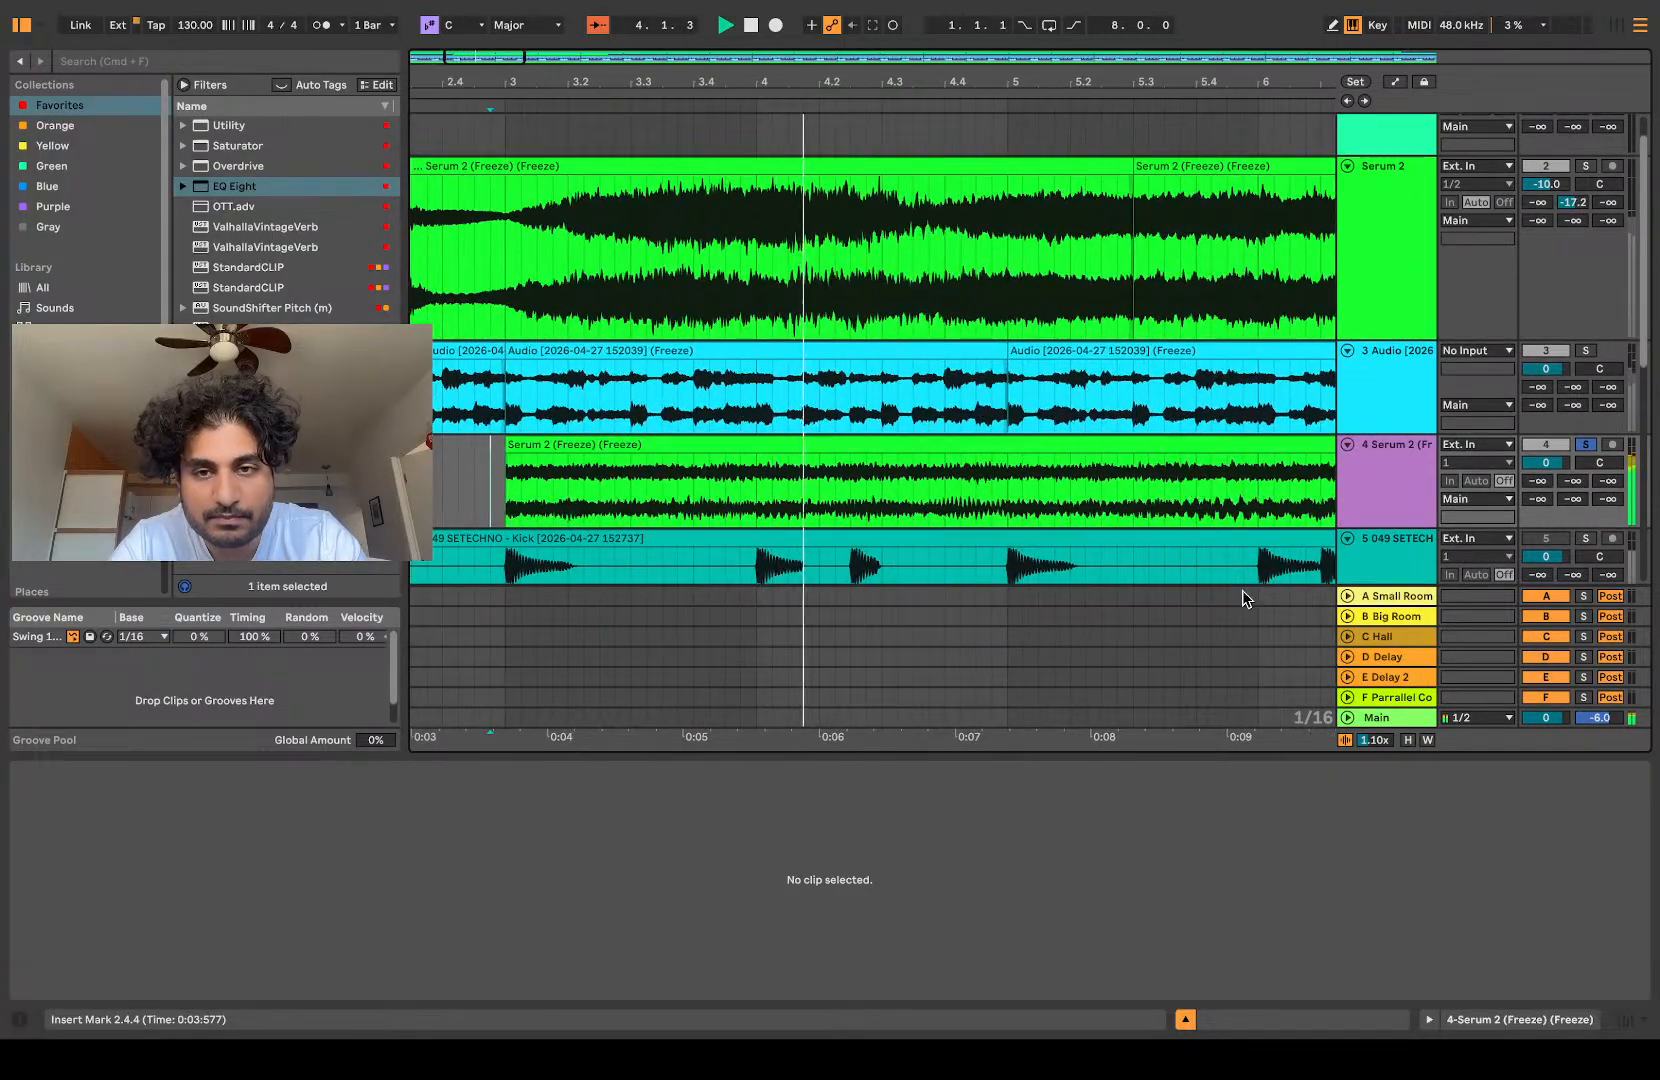
{"action": "left_click", "coordinate": [853, 501]}
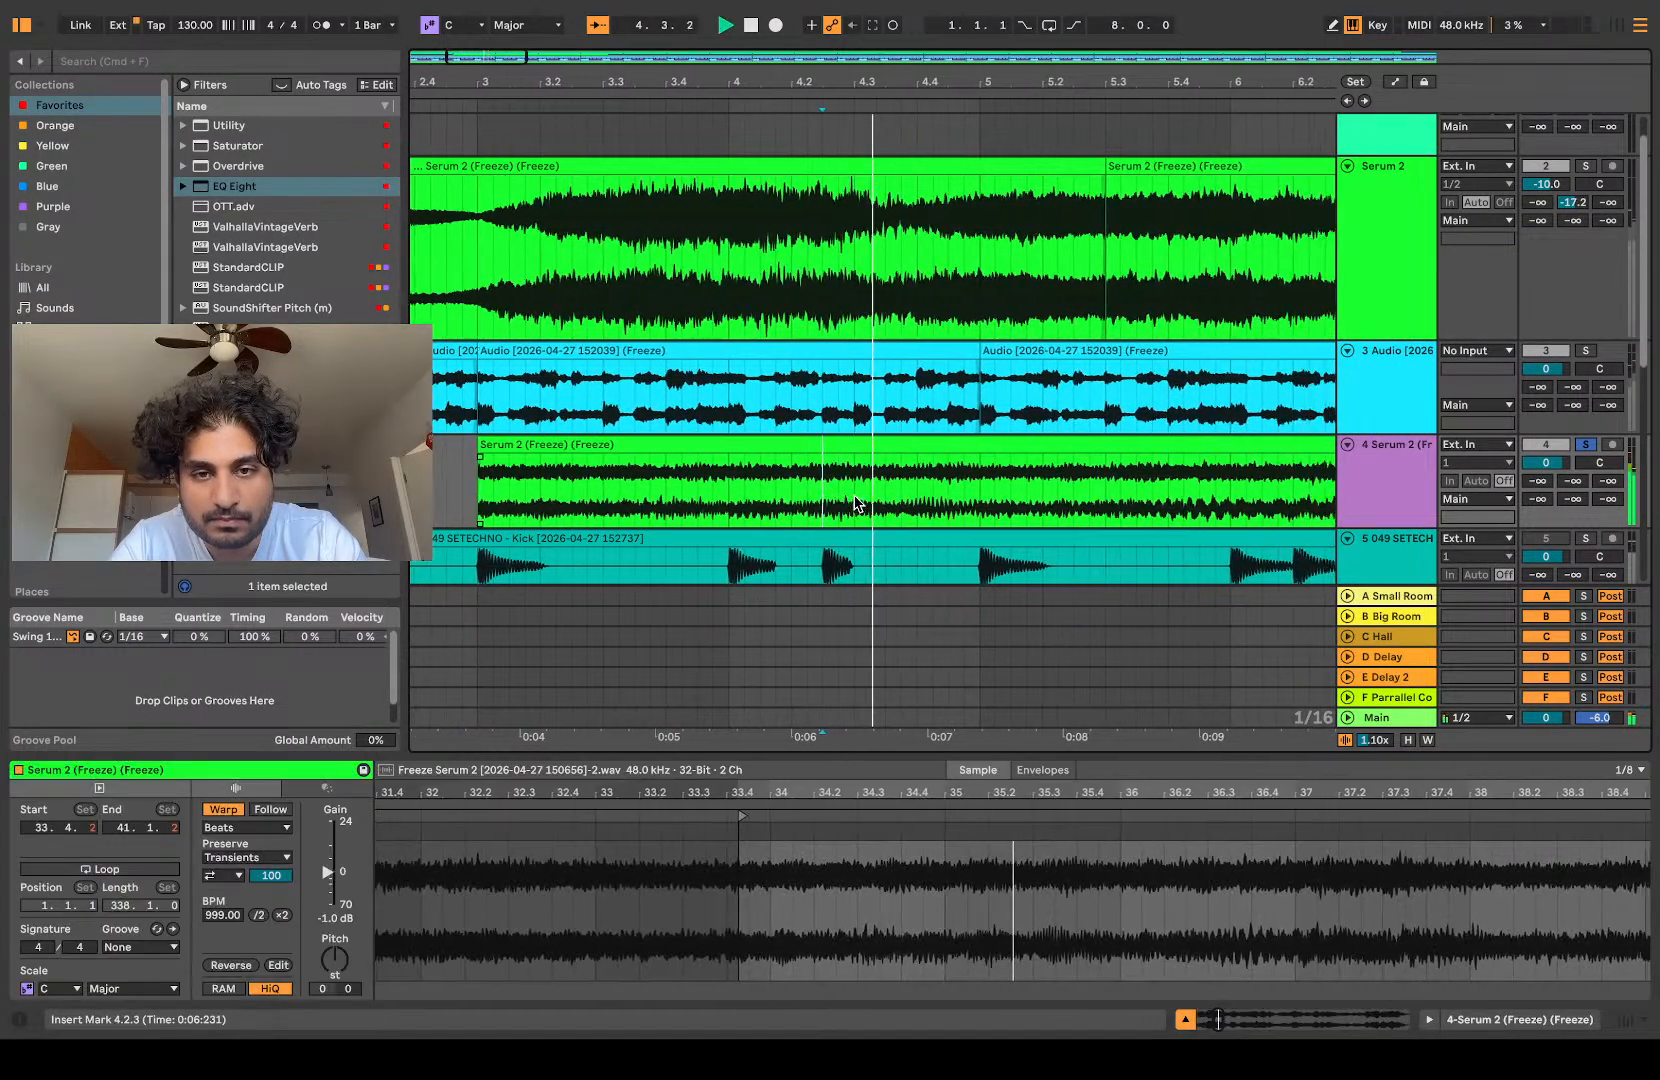
{"action": "key", "text": "space"}
Step: Separate the beat from 4.4.1 to 5.1.1 in the stretched clip and delete the part before it
{"action": "left_click_drag", "start_coordinate": [840, 505], "coordinate": [904, 508]}
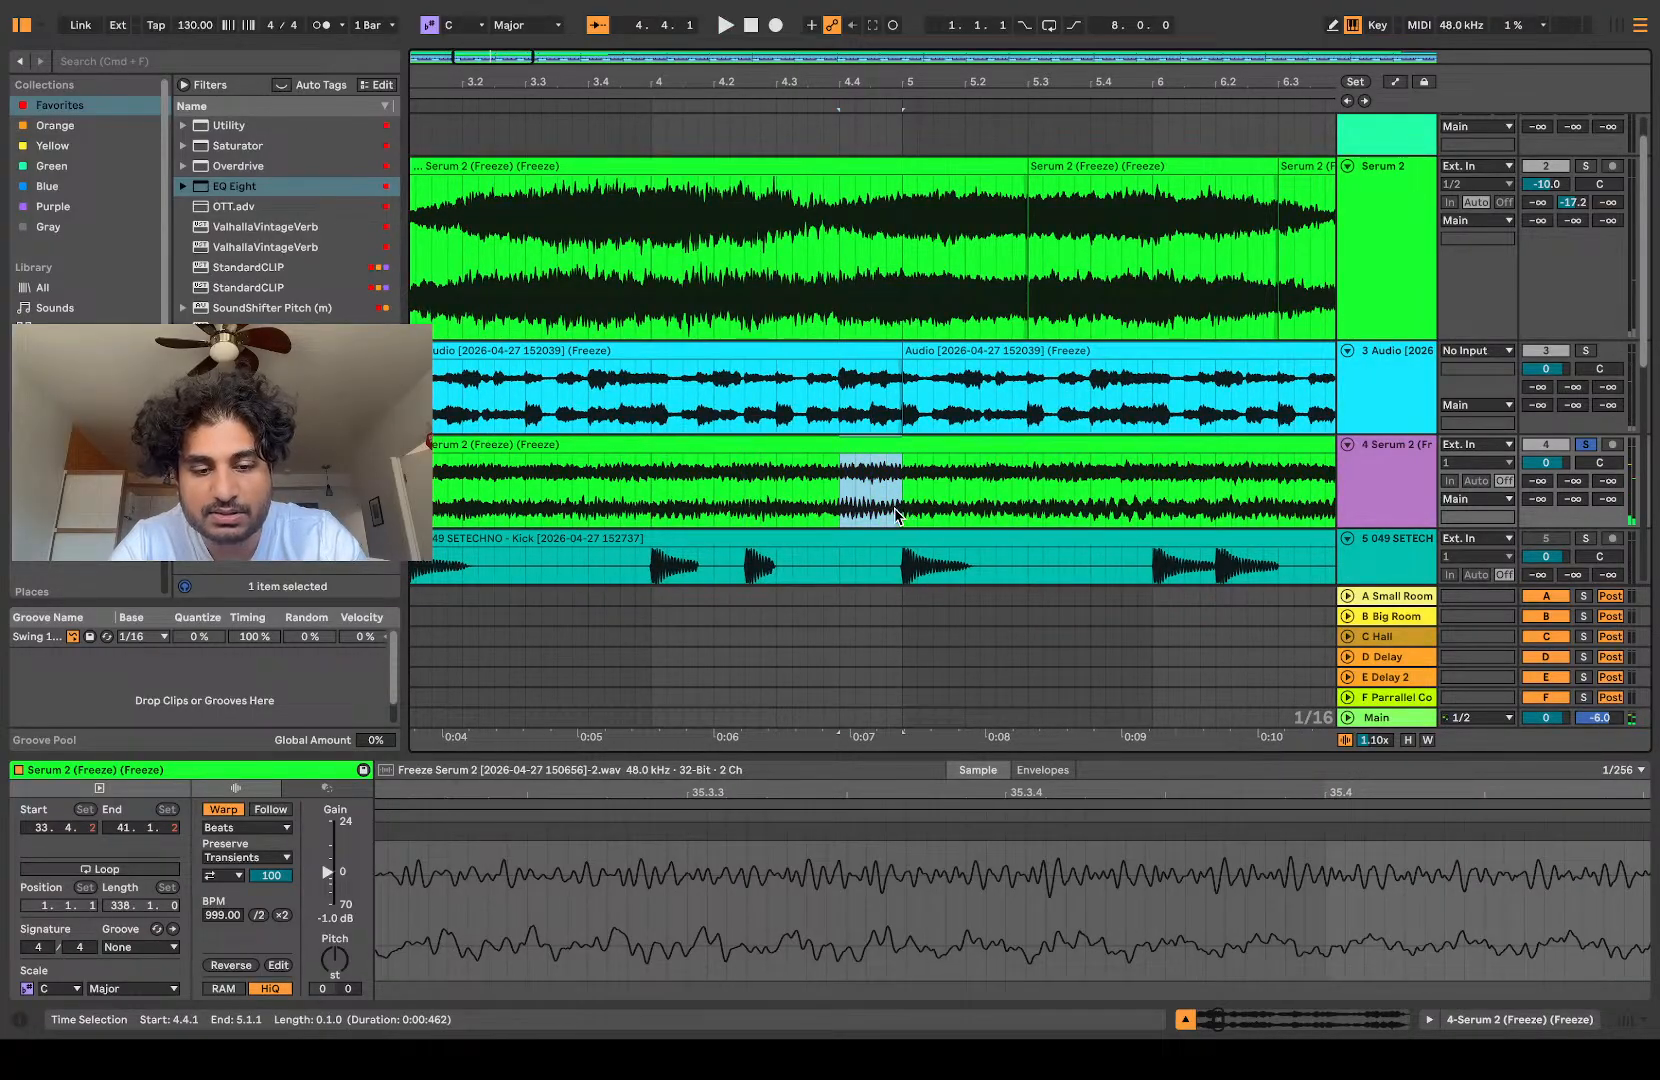
{"action": "left_click", "coordinate": [736, 441]}
{"action": "key", "text": "Delete"}
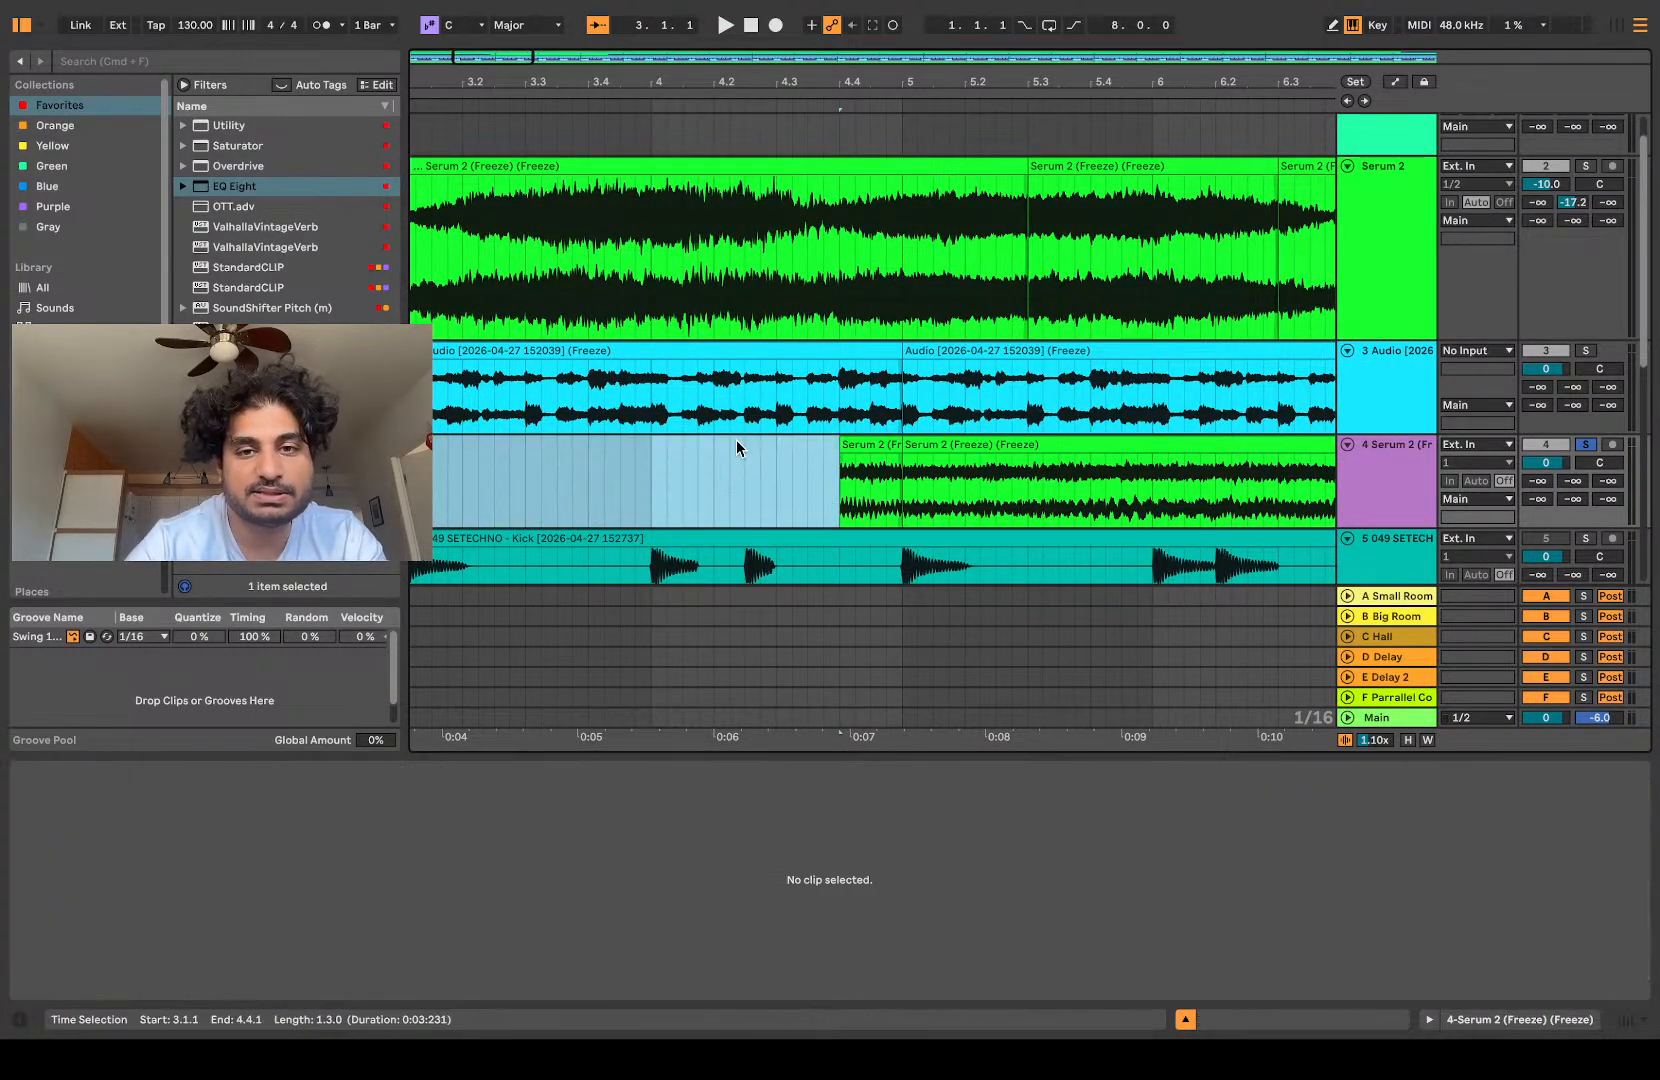
Step: Move the one-beat slice to 3.1.1 and delete the remaining stretched clip starting at 5.1.1
{"action": "key", "text": "minus"}
{"action": "key", "text": "minus"}
{"action": "left_click_drag", "start_coordinate": [705, 441], "coordinate": [571, 452]}
{"action": "left_click", "coordinate": [725, 450]}
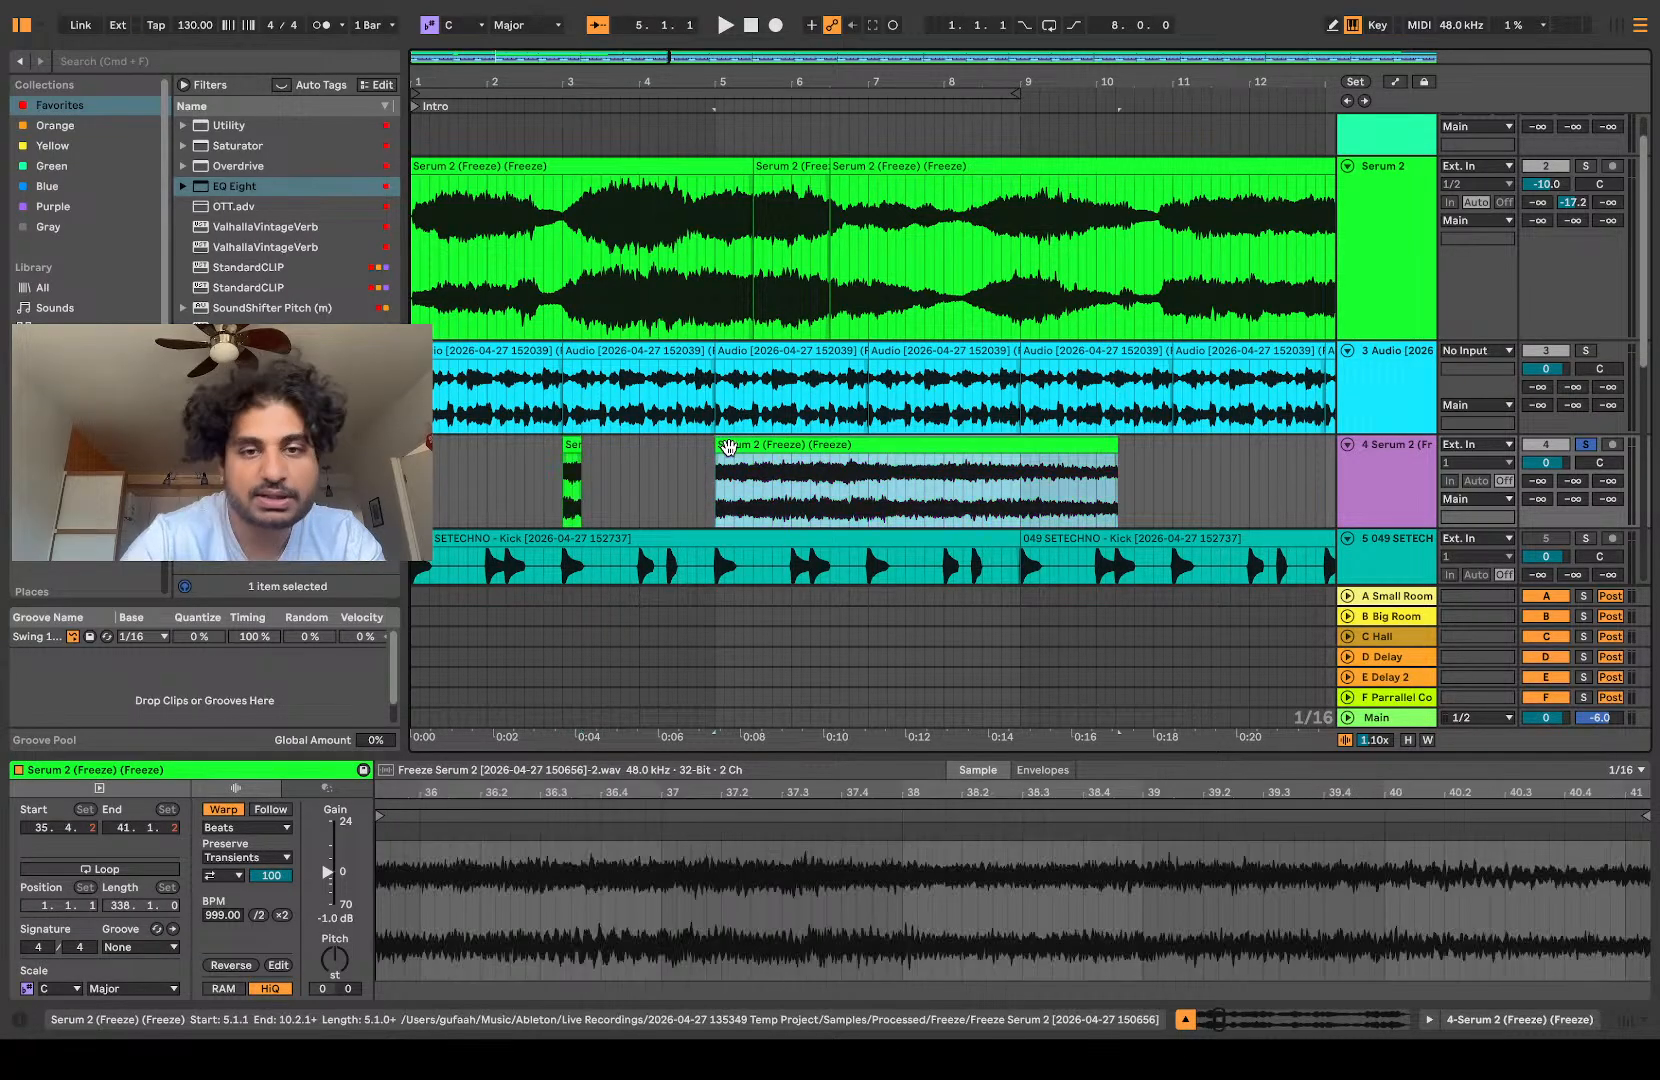
{"action": "key", "text": "Delete"}
Step: Add a Utility effect to the one-beat slice's track and turn on its Mono option
{"action": "scroll", "coordinate": [567, 482], "scroll_direction": "up", "scroll_amount": 5}
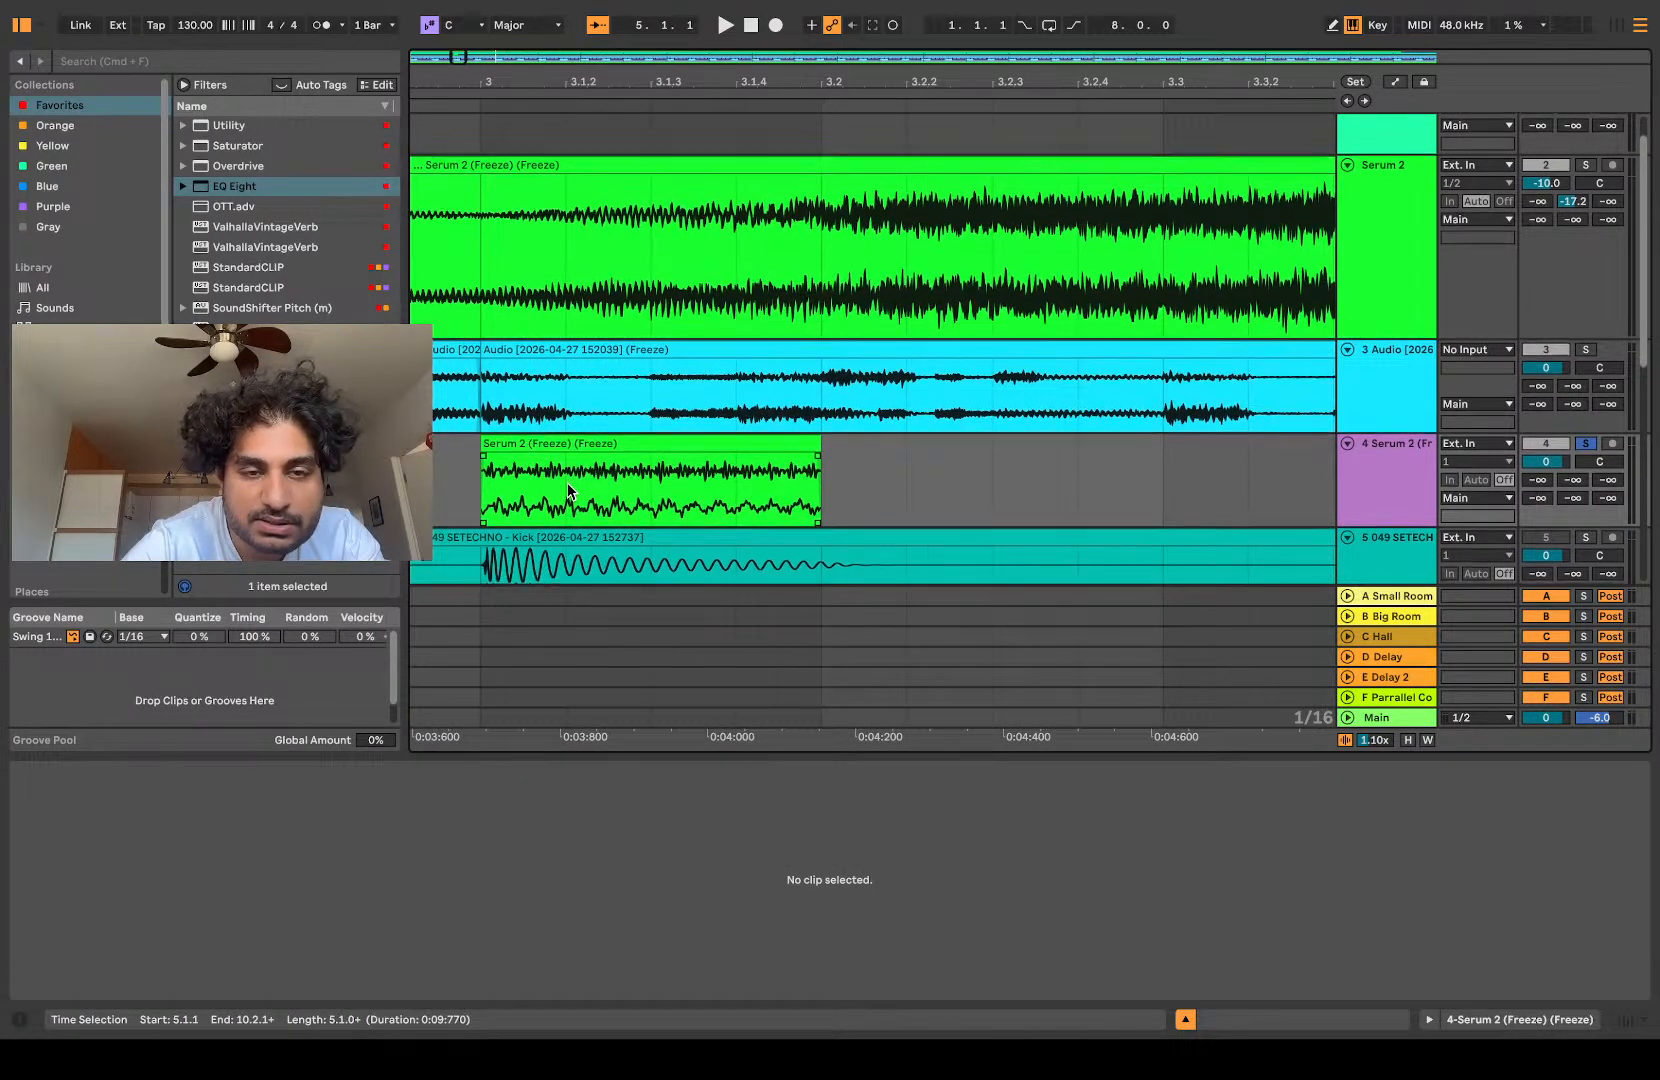
{"action": "scroll", "coordinate": [567, 482], "scroll_direction": "down", "scroll_amount": 3}
{"action": "scroll", "coordinate": [567, 482], "scroll_direction": "left", "scroll_amount": 1}
{"action": "left_click", "coordinate": [570, 360]}
{"action": "left_click", "coordinate": [111, 62]}
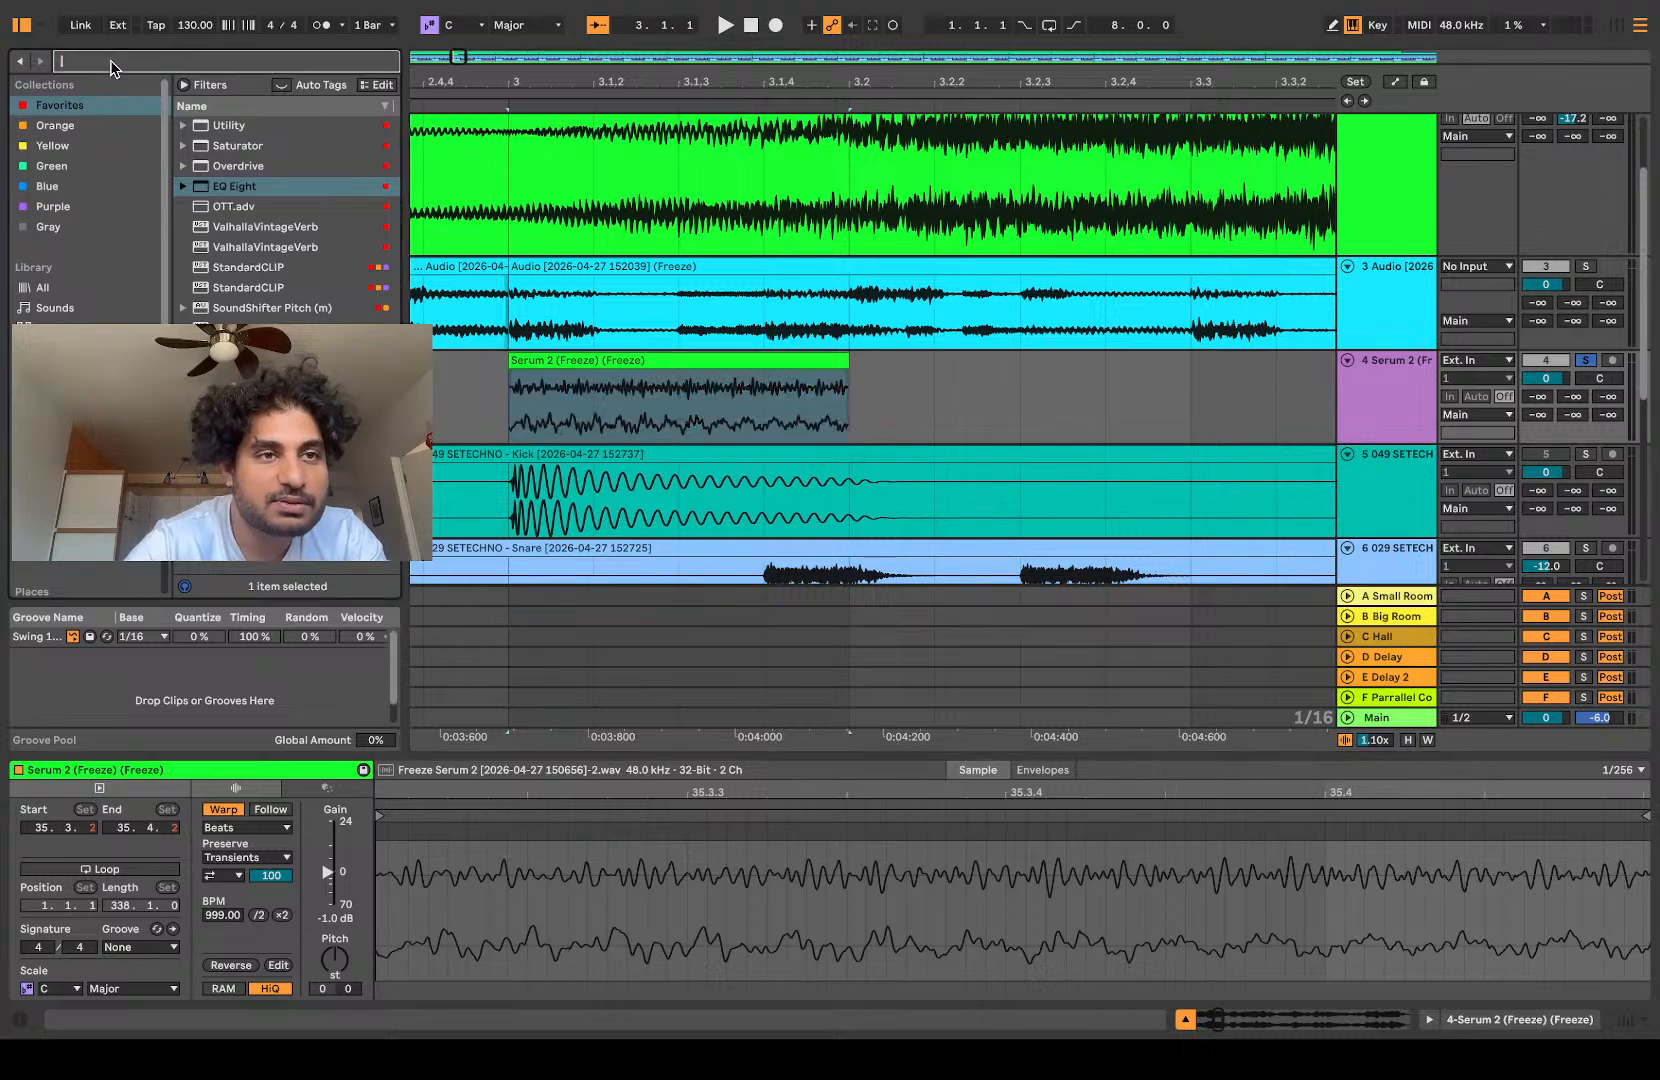
{"action": "type", "text": "utl"}
{"action": "left_click_drag", "start_coordinate": [220, 146], "coordinate": [556, 401]}
{"action": "left_click", "coordinate": [72, 945]}
Step: Play the one-beat slice in mono and freeze and flatten its track
{"action": "key", "text": "space"}
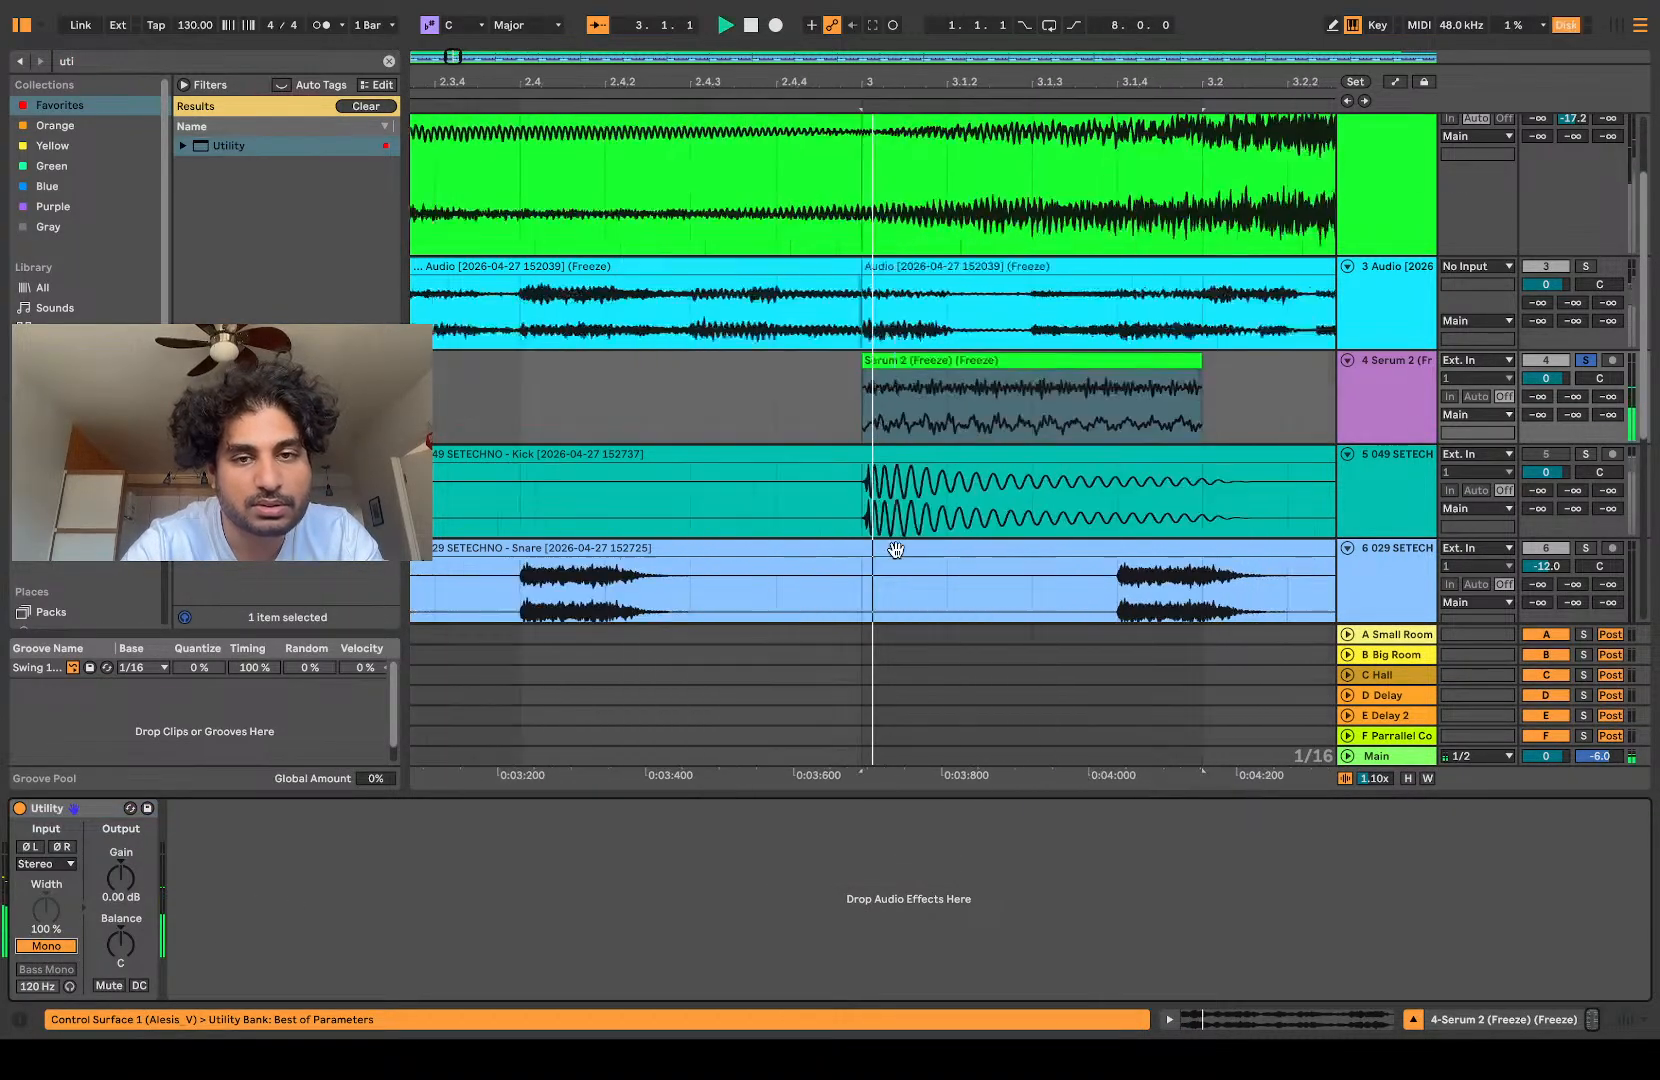
{"action": "left_click", "coordinate": [1385, 398]}
{"action": "key", "text": "space"}
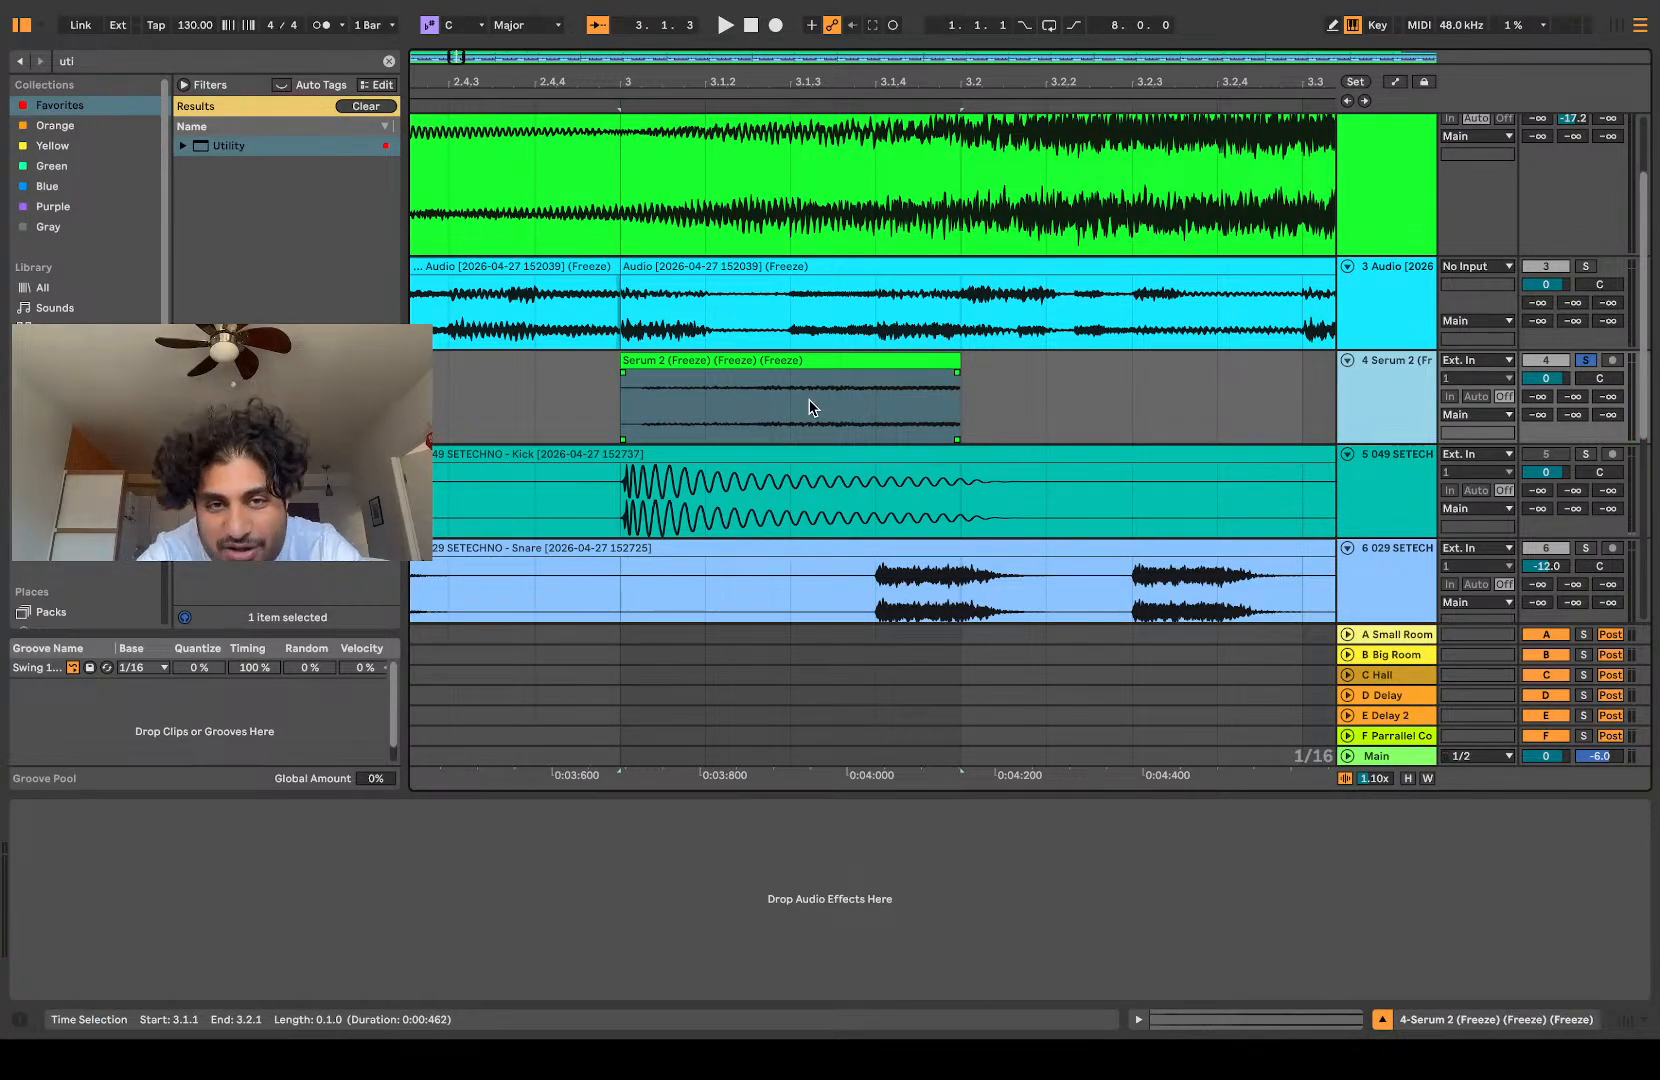
Step: Undo the flattening, Utility, slice move and deletions back to the full stretched clip
{"action": "key", "text": "ctrl+z"}
{"action": "scroll", "coordinate": [812, 408], "scroll_direction": "down", "scroll_amount": 8}
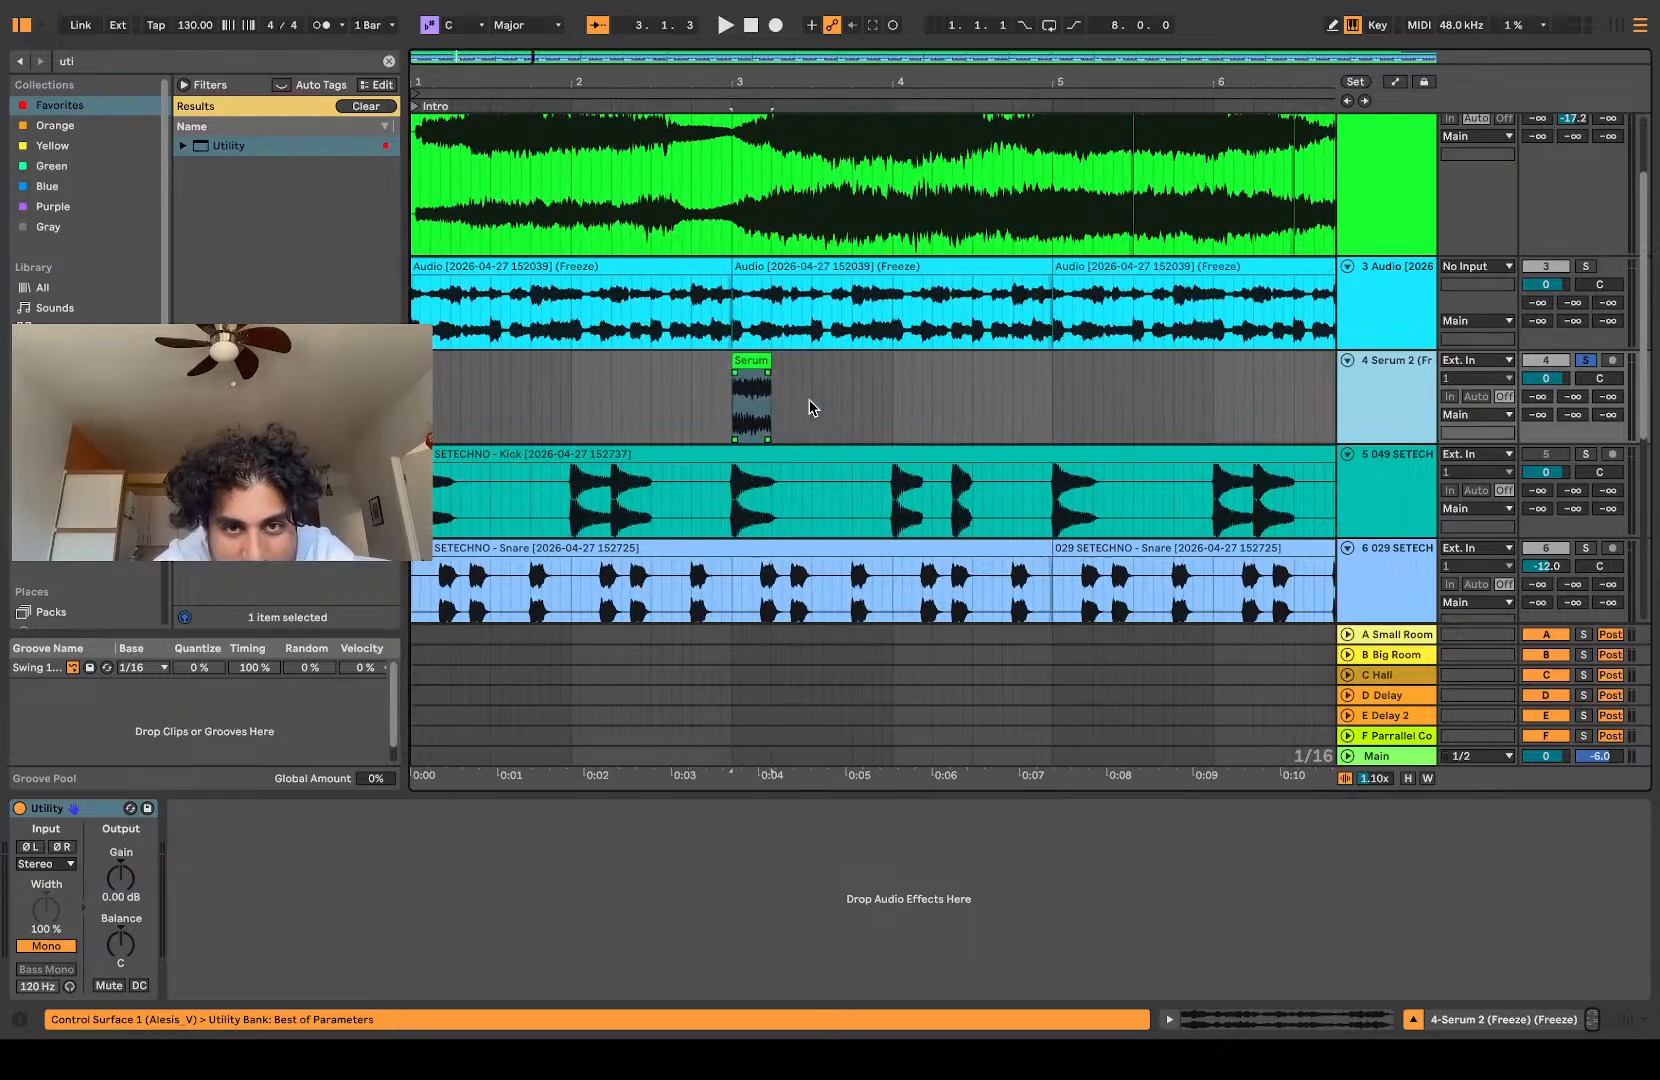
{"action": "key", "text": "ctrl+z"}
{"action": "key", "text": "ctrl+z"}
{"action": "key", "text": "ctrl+z"}
{"action": "key", "text": "ctrl+z"}
{"action": "key", "text": "ctrl+z"}
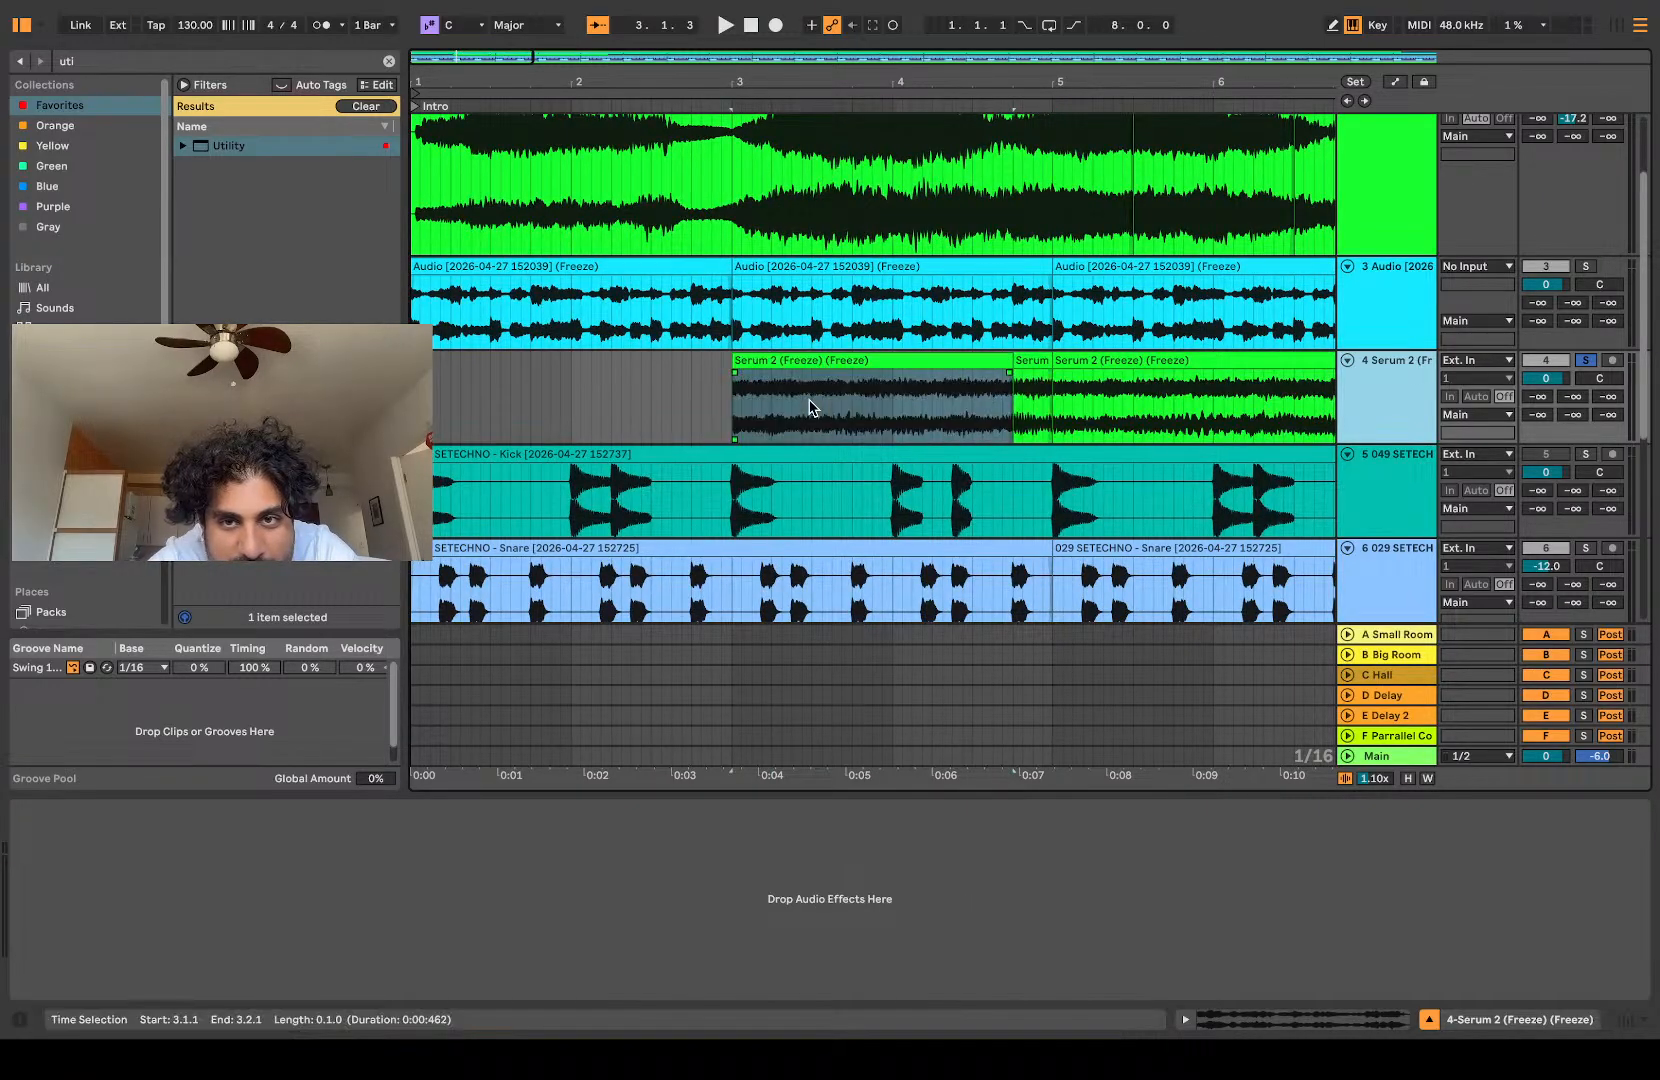
Step: Add Utility to the stretched clip's track with Mono on and select that track
{"action": "left_click_drag", "start_coordinate": [226, 146], "coordinate": [815, 437]}
{"action": "left_click", "coordinate": [48, 946]}
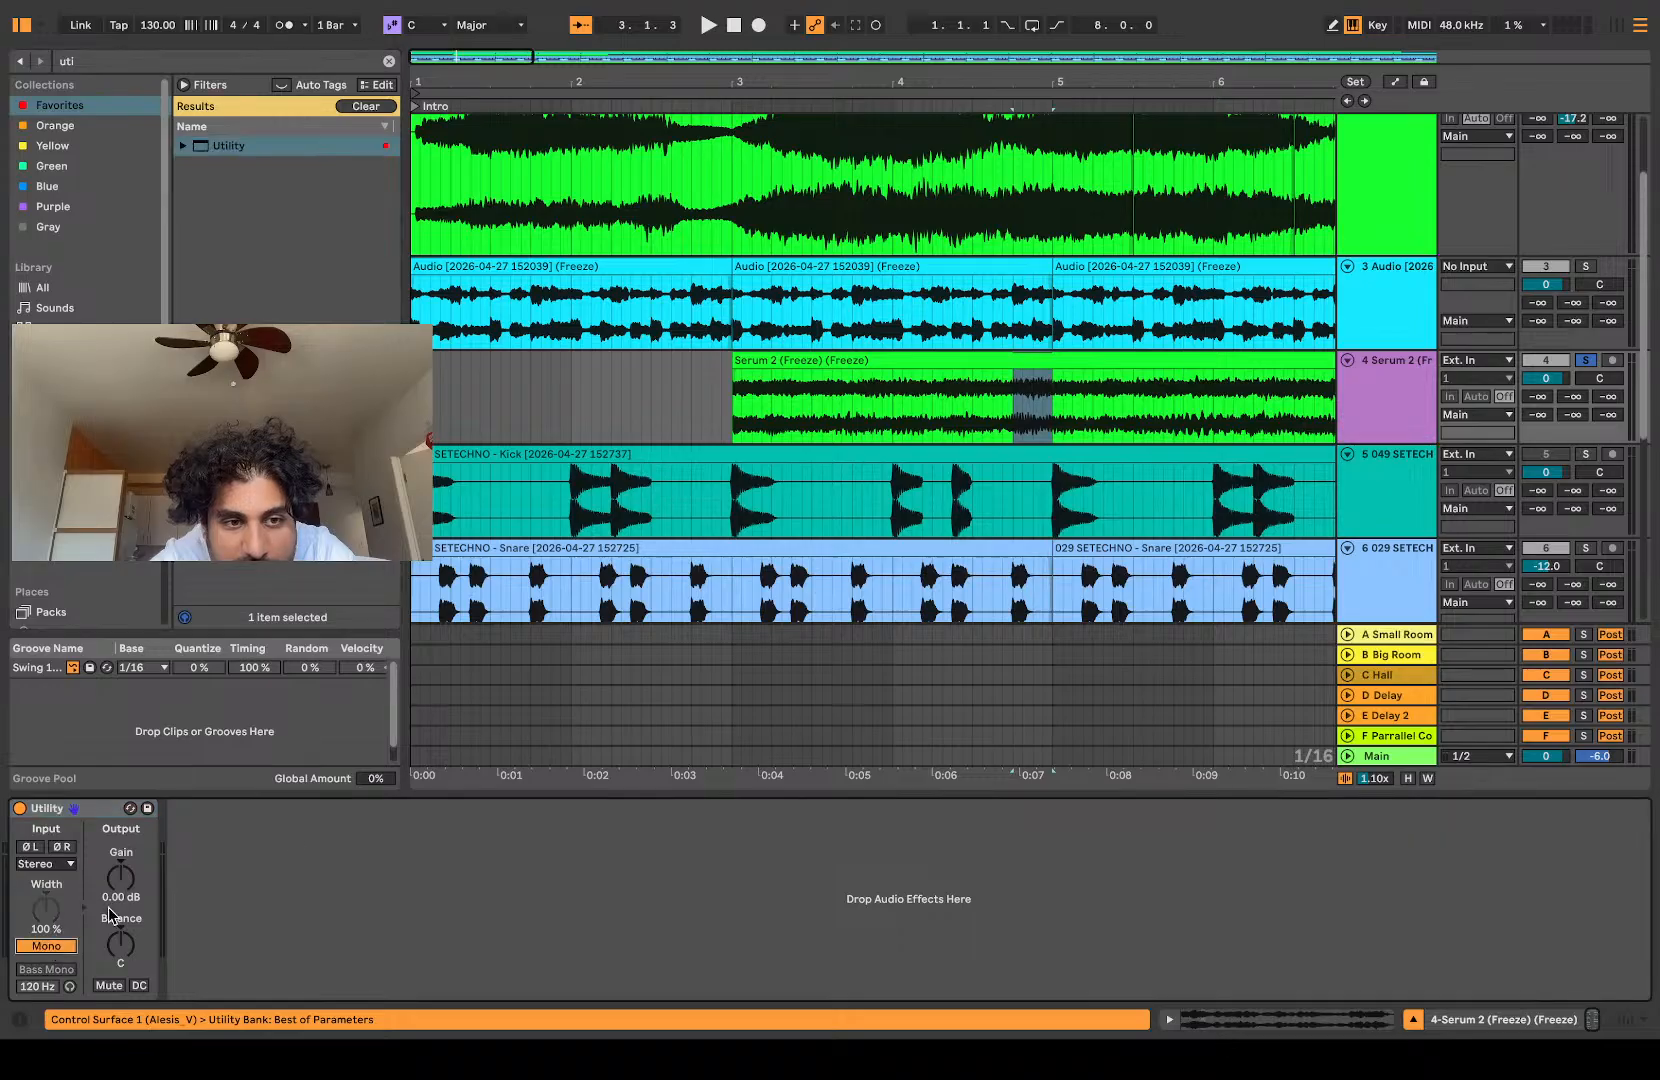
{"action": "left_click", "coordinate": [1383, 394]}
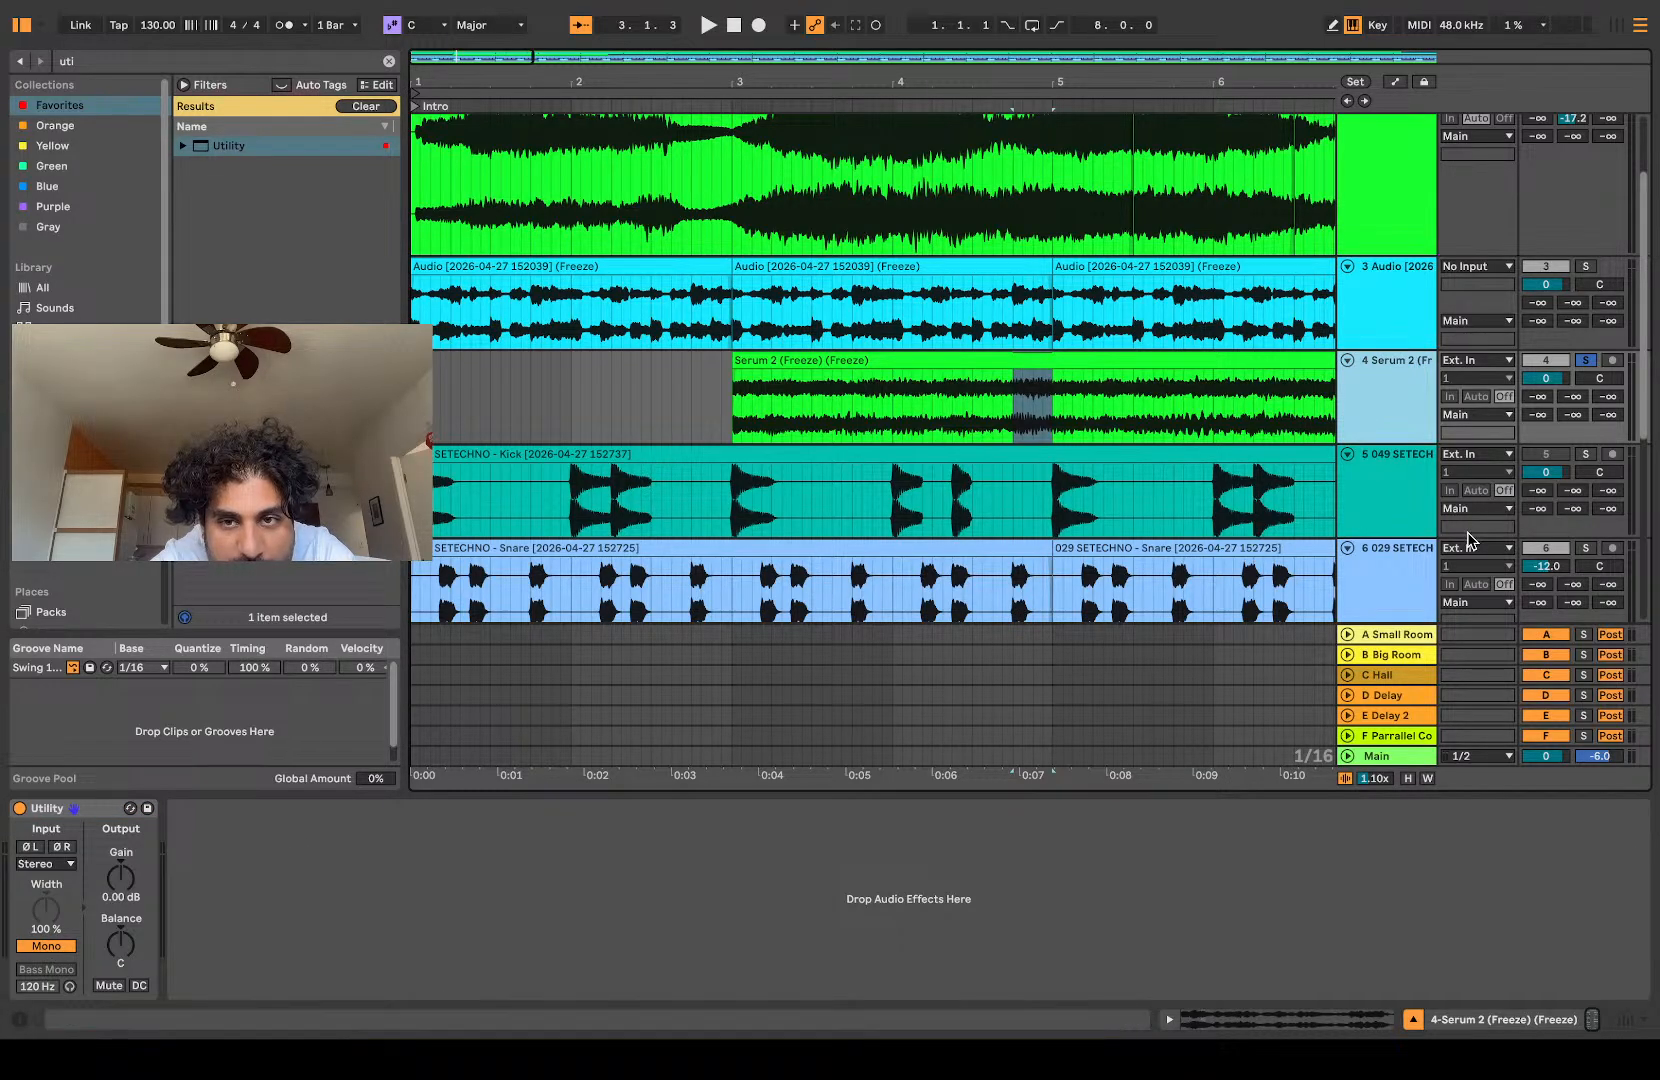
Step: Freeze and flatten the mono track and cut its clip down to the single bar from 8.1.1 to 9.1.1
{"action": "scroll", "coordinate": [1037, 426], "scroll_direction": "right", "scroll_amount": 3}
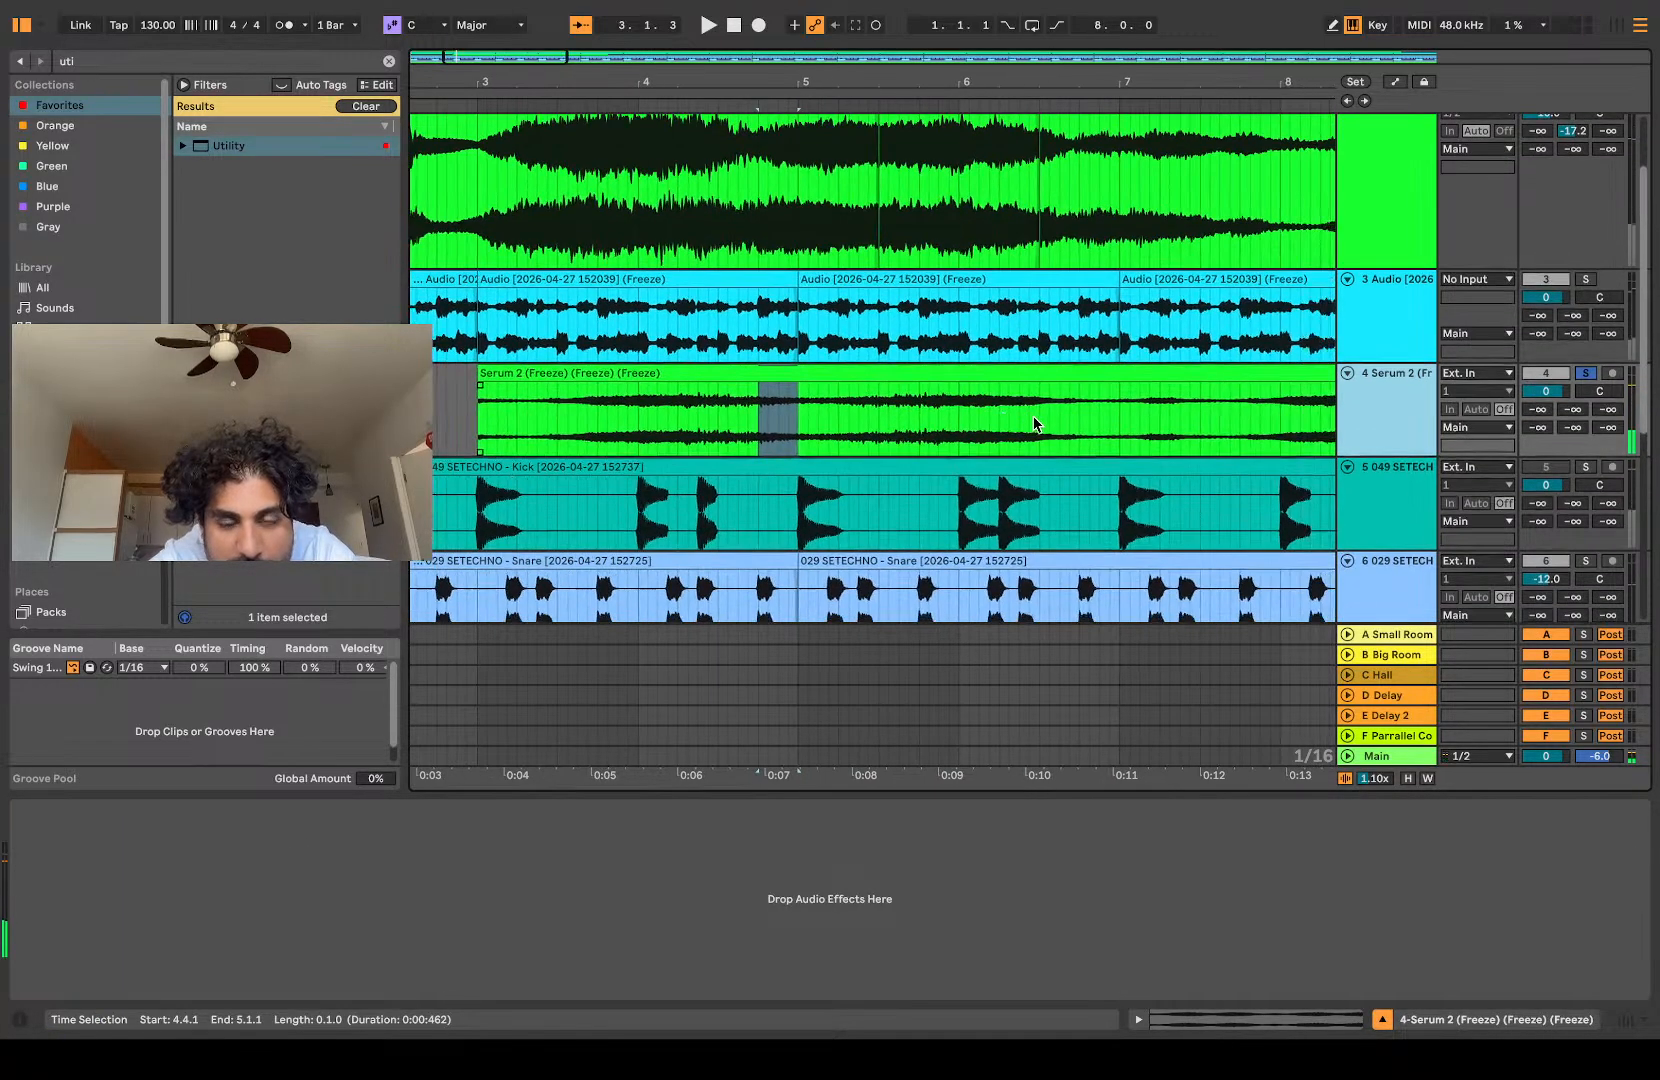
{"action": "left_click", "coordinate": [987, 420]}
{"action": "scroll", "coordinate": [984, 414], "scroll_direction": "right", "scroll_amount": 5}
{"action": "scroll", "coordinate": [984, 414], "scroll_direction": "down", "scroll_amount": 1}
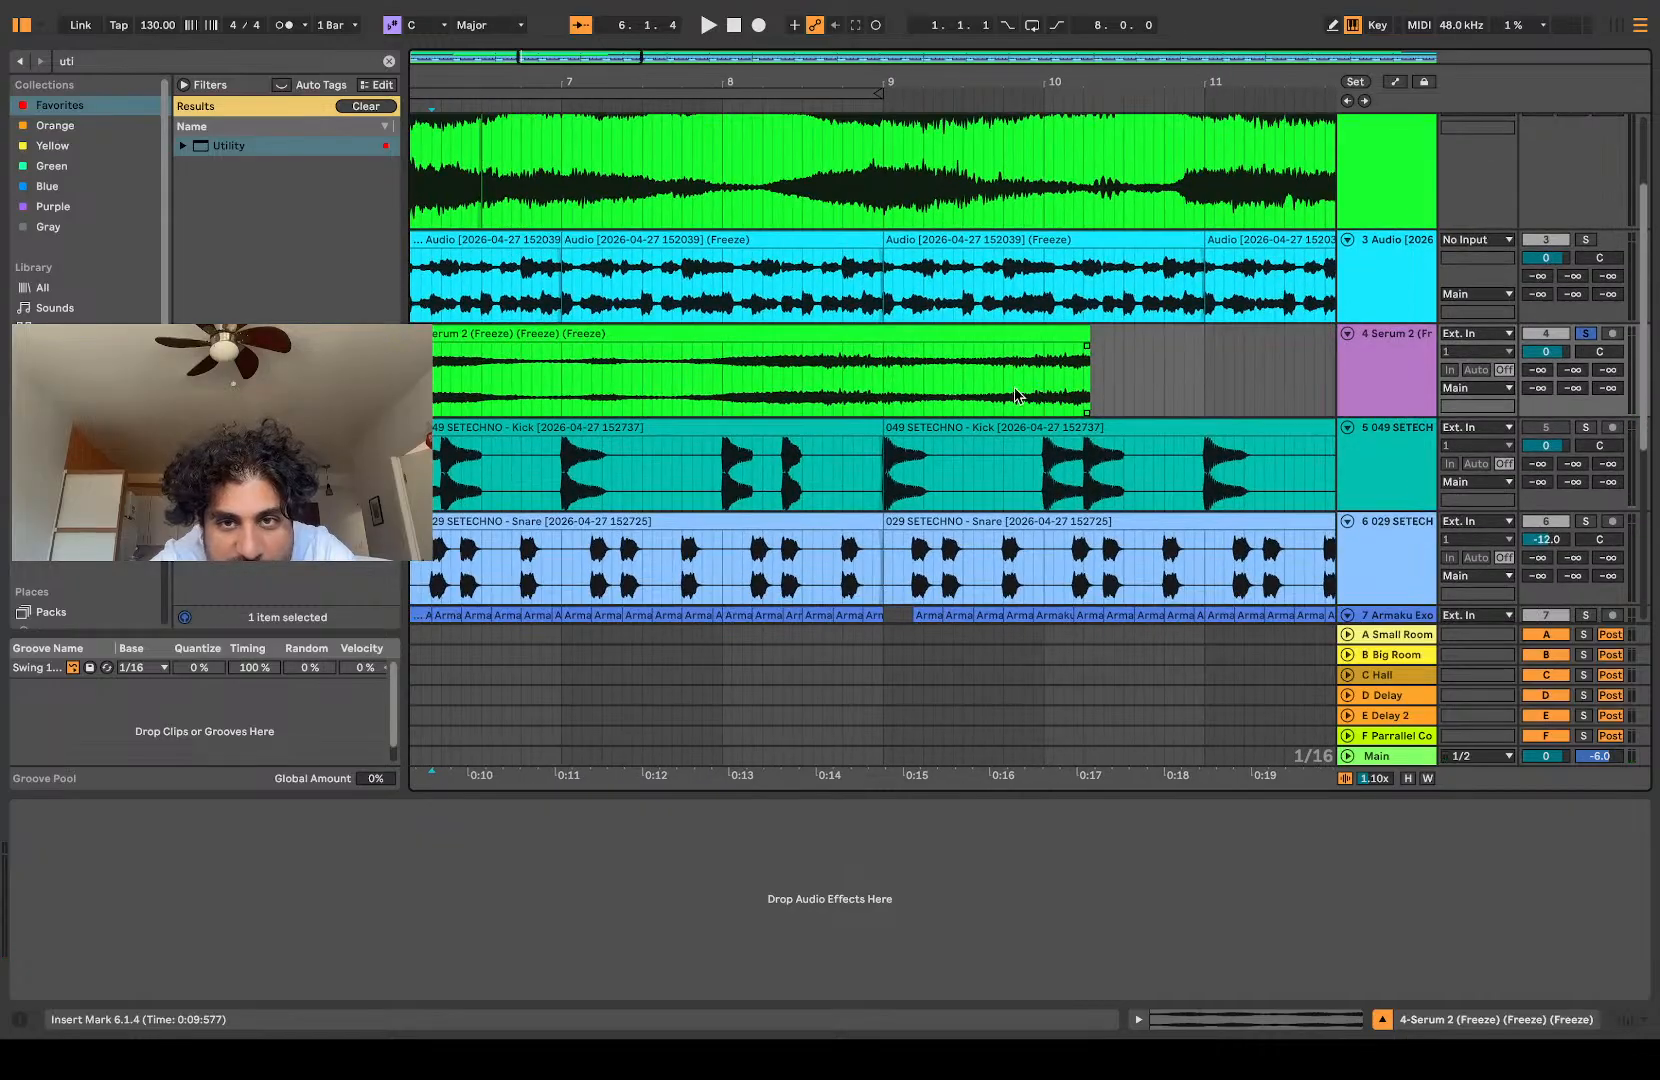
{"action": "left_click_drag", "start_coordinate": [733, 381], "coordinate": [808, 385]}
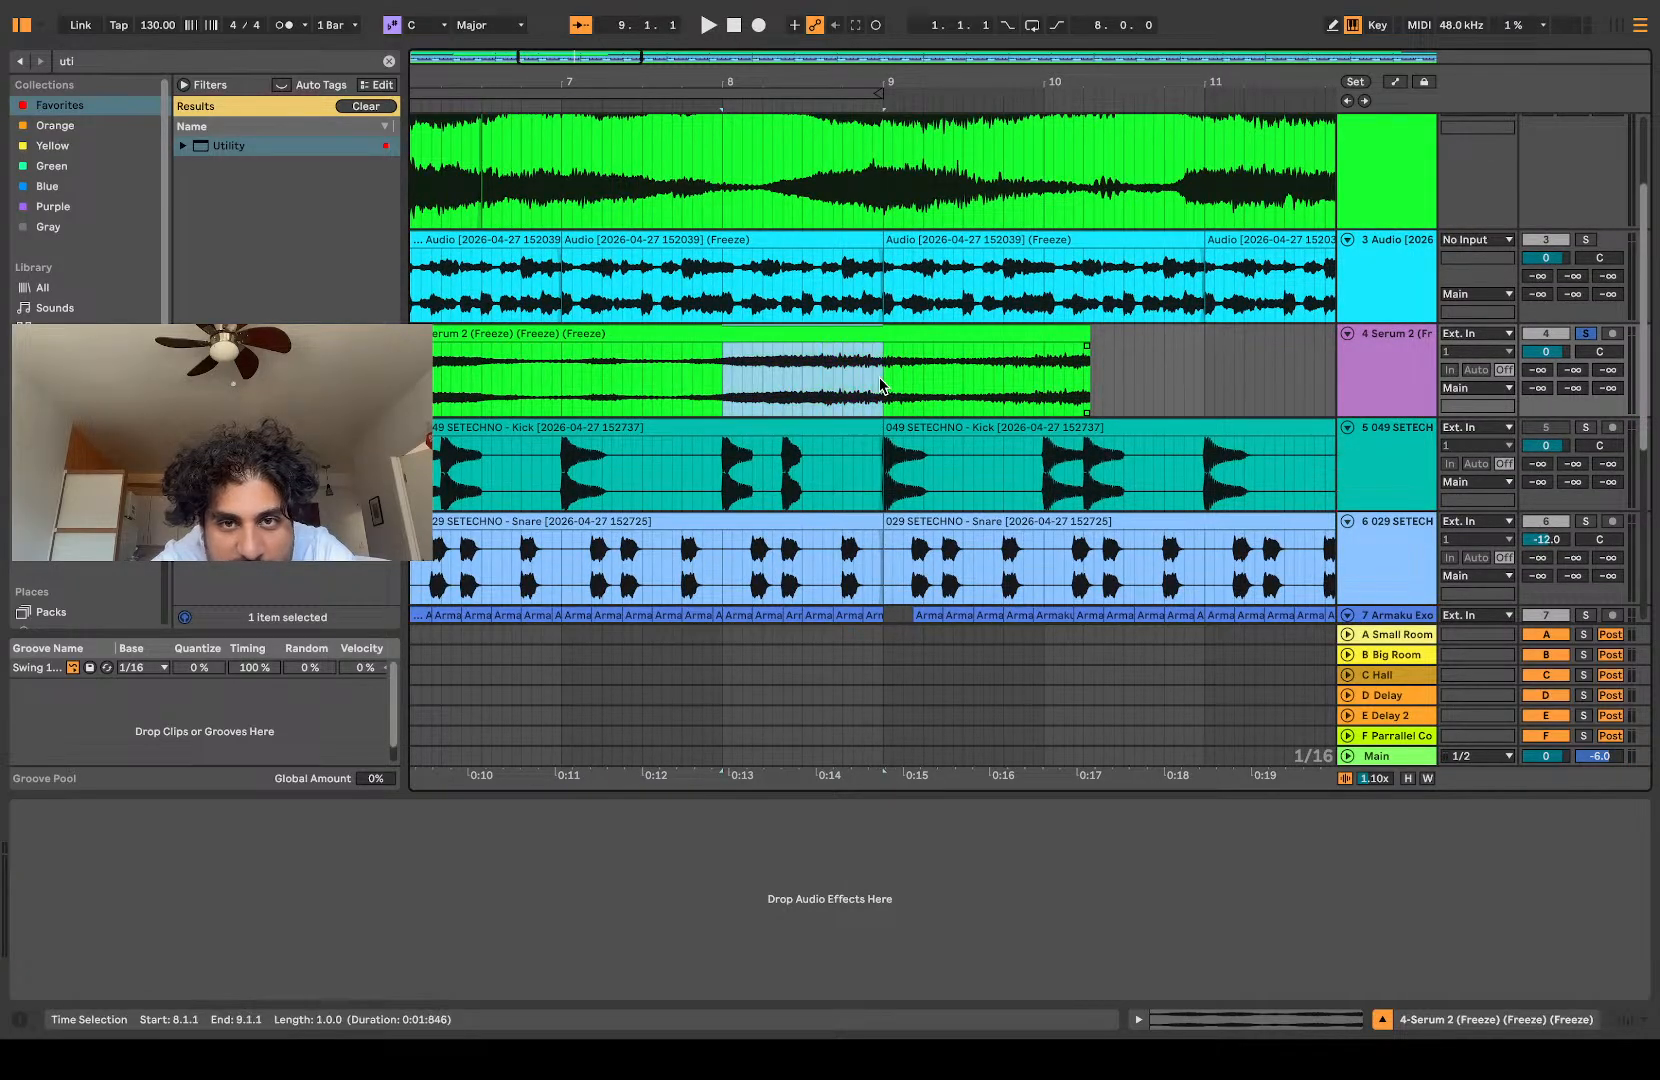
{"action": "key", "text": "super+e"}
{"action": "left_click", "coordinate": [670, 329]}
{"action": "key", "text": "Delete"}
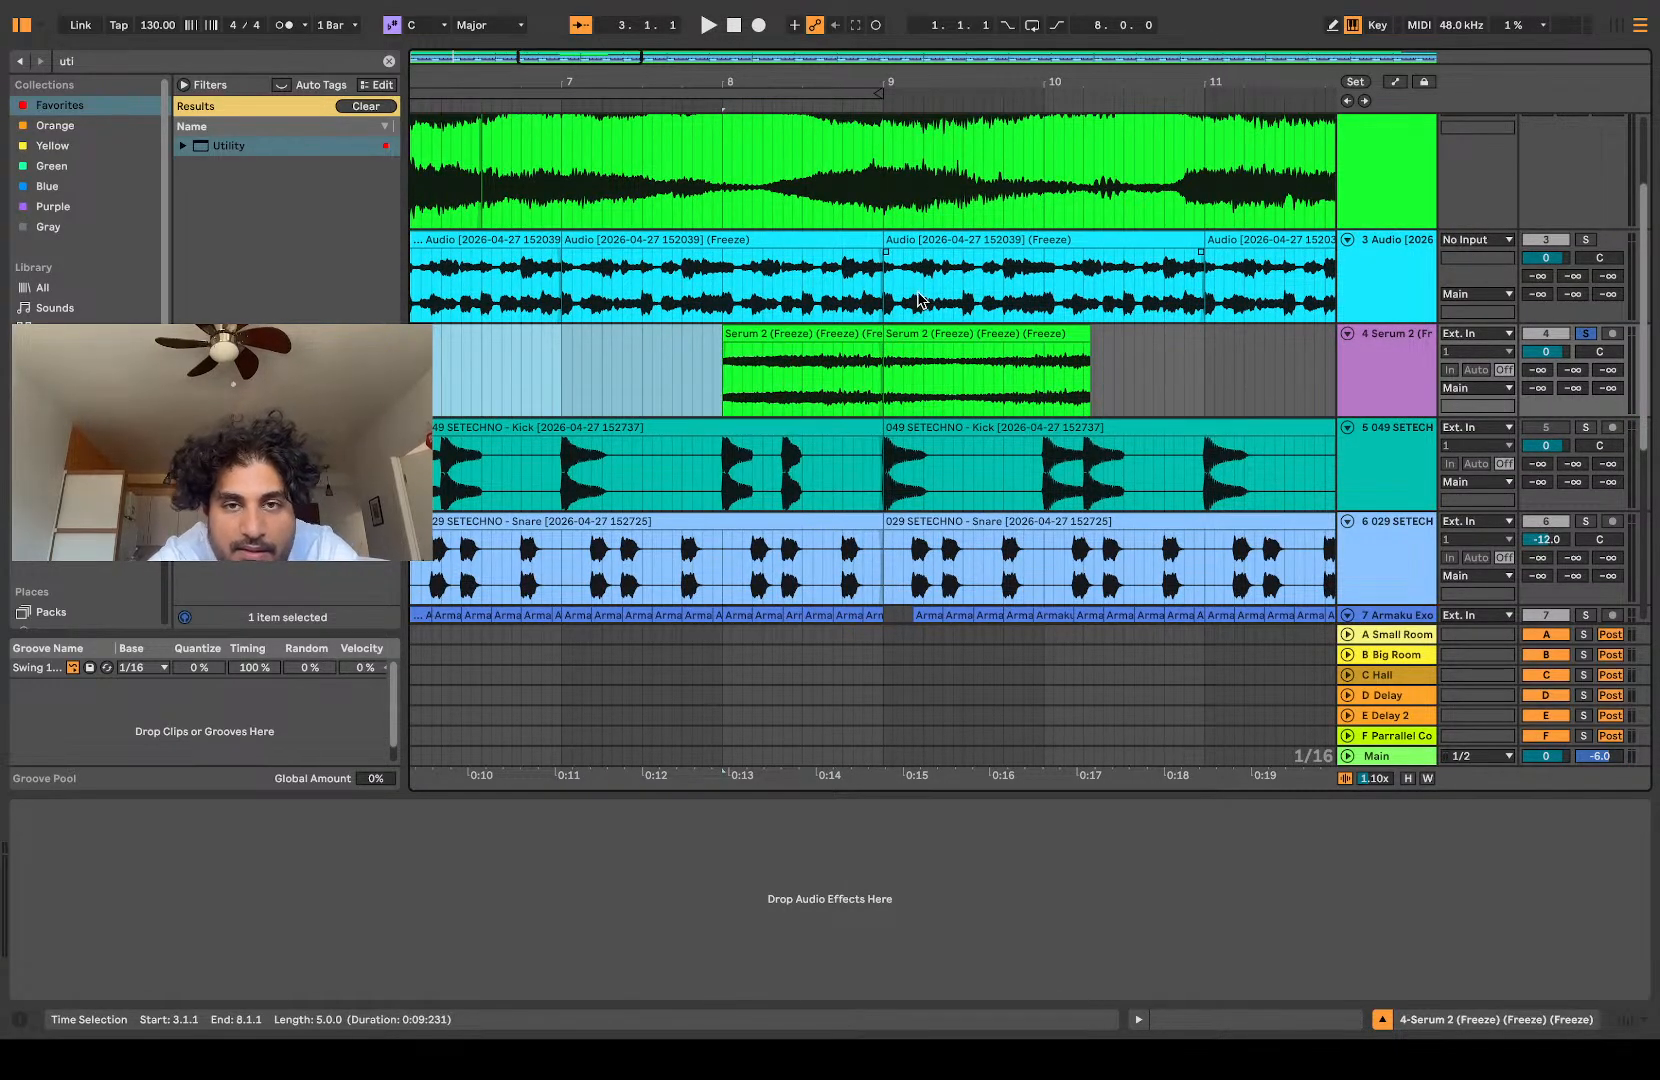
{"action": "left_click", "coordinate": [925, 333]}
{"action": "key", "text": "Delete"}
Step: Play the isolated bar and transpose its clip by -48 semitones
{"action": "left_click", "coordinate": [709, 390]}
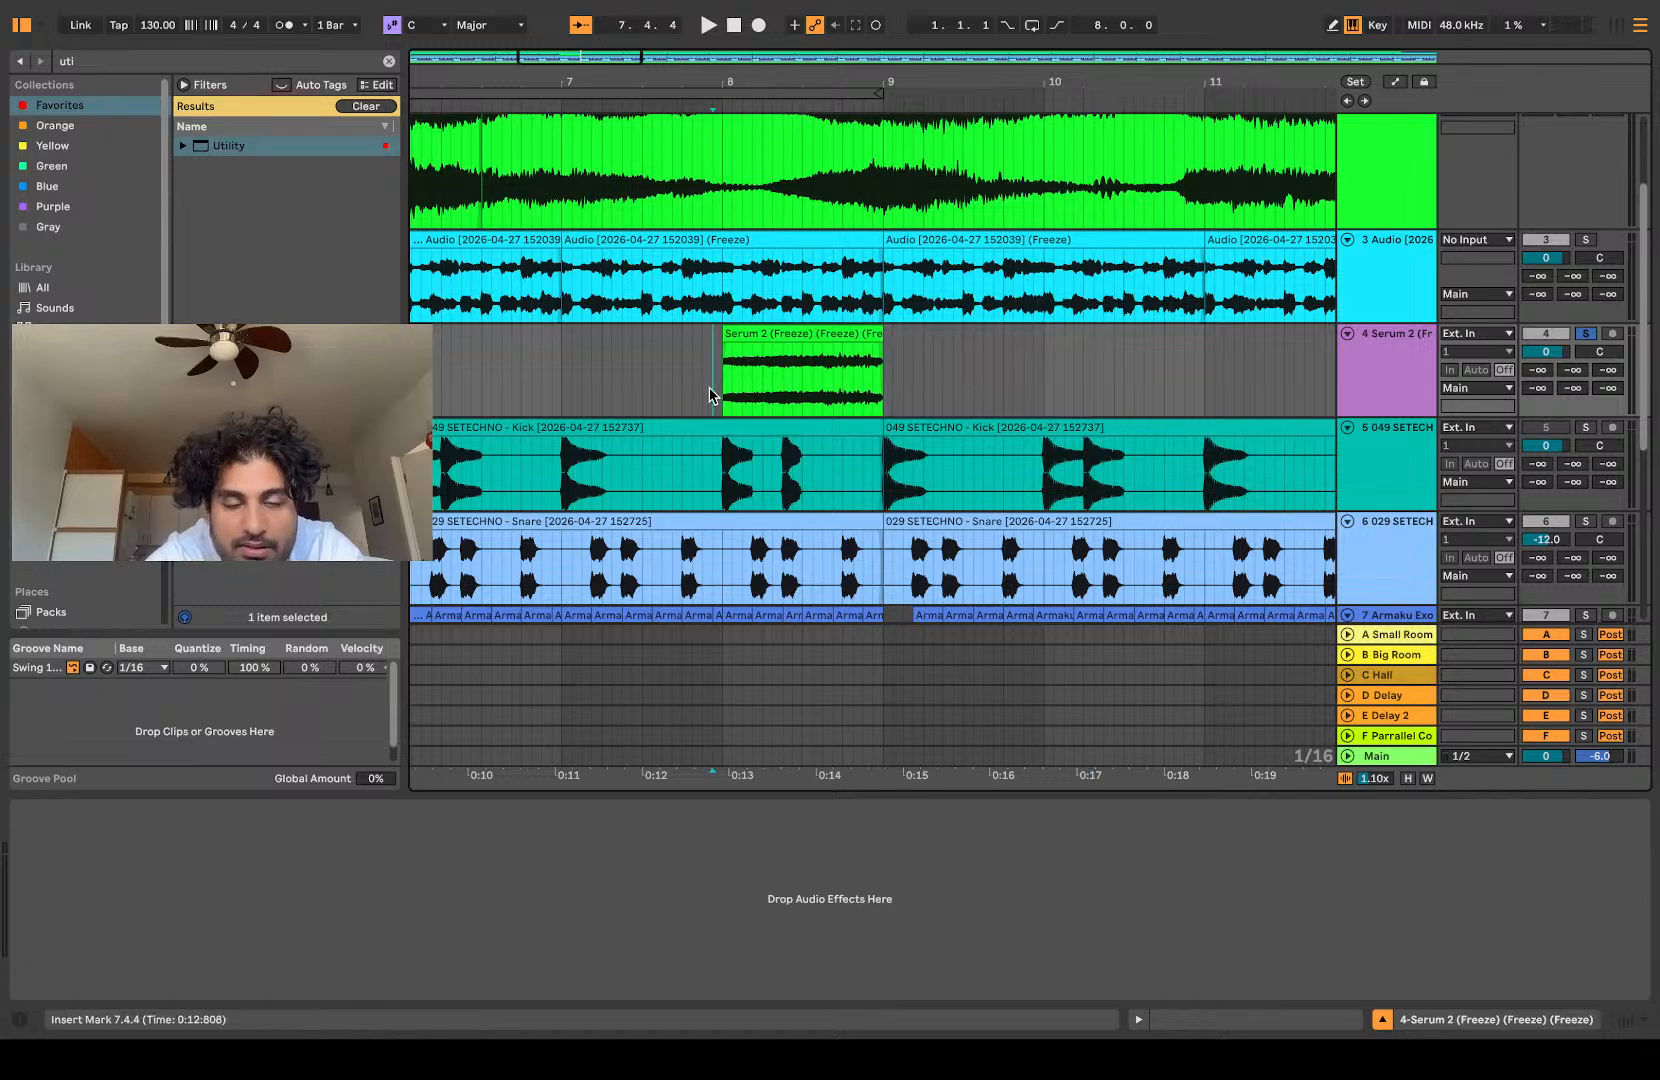
{"action": "key", "text": "space"}
{"action": "scroll", "coordinate": [710, 390], "scroll_direction": "up", "scroll_amount": 5}
{"action": "scroll", "coordinate": [710, 388], "scroll_direction": "down", "scroll_amount": 5}
{"action": "key", "text": "space"}
{"action": "left_click", "coordinate": [804, 333]}
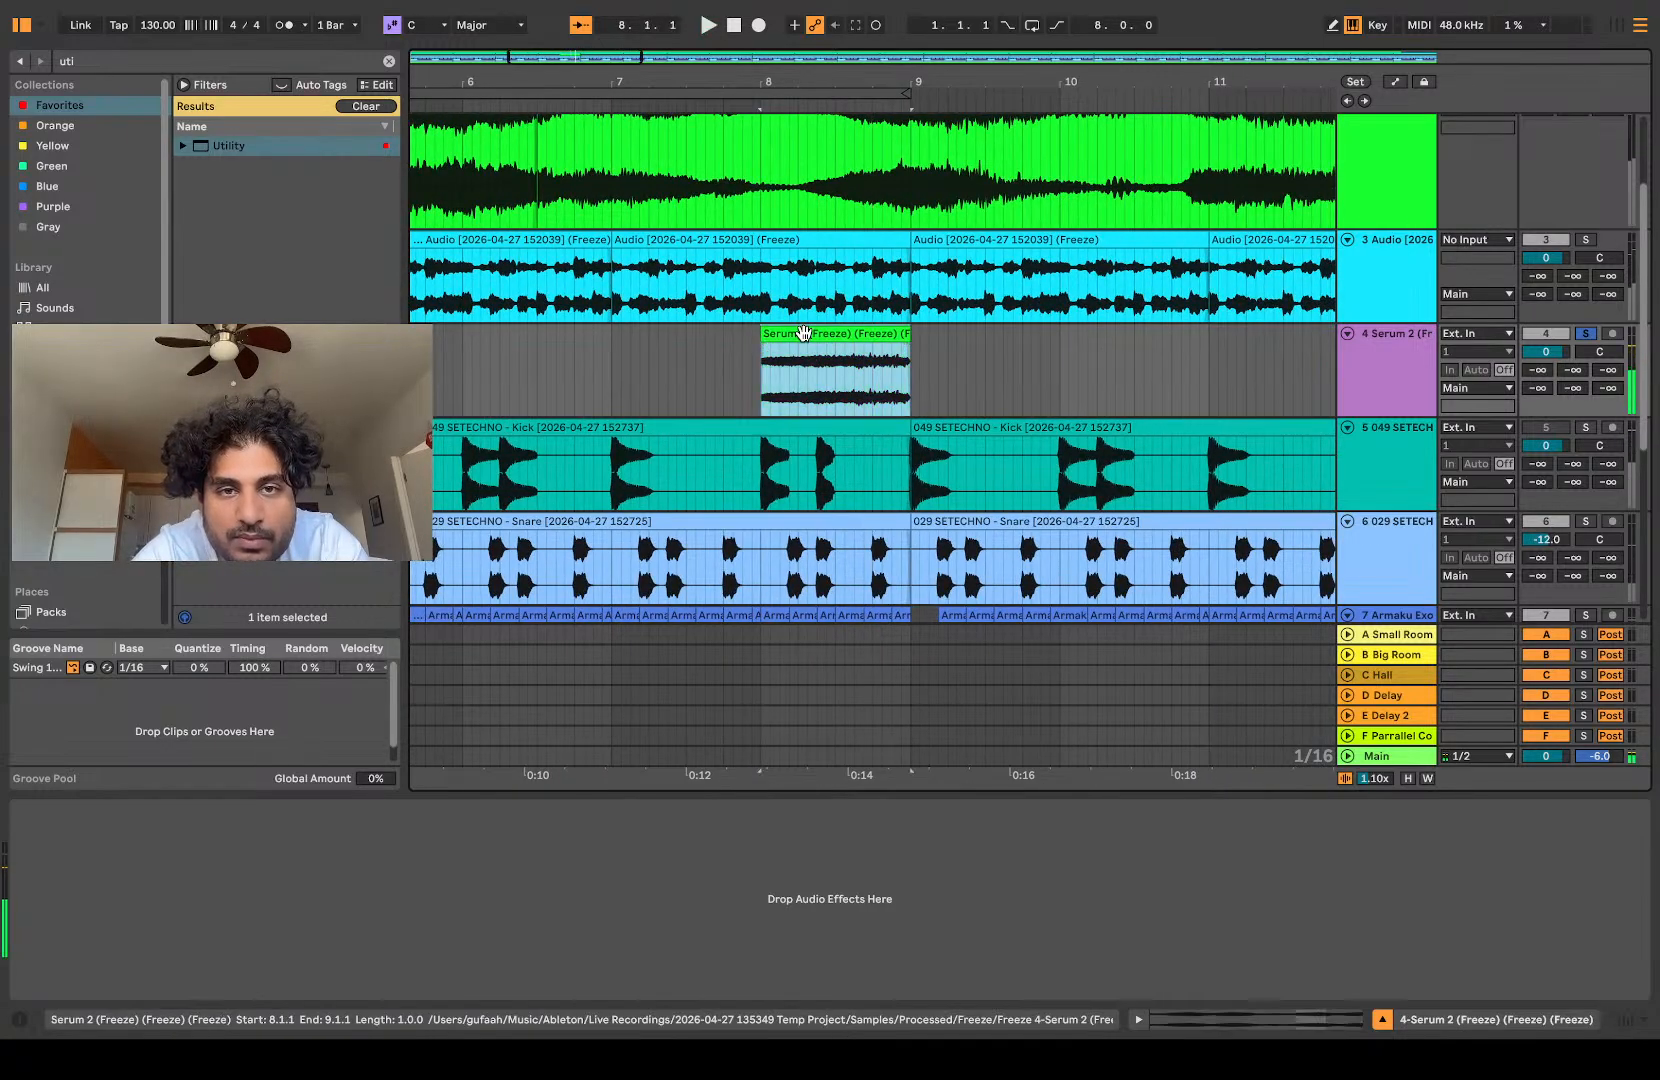
{"action": "double_click", "coordinate": [804, 333]}
{"action": "key", "text": "space"}
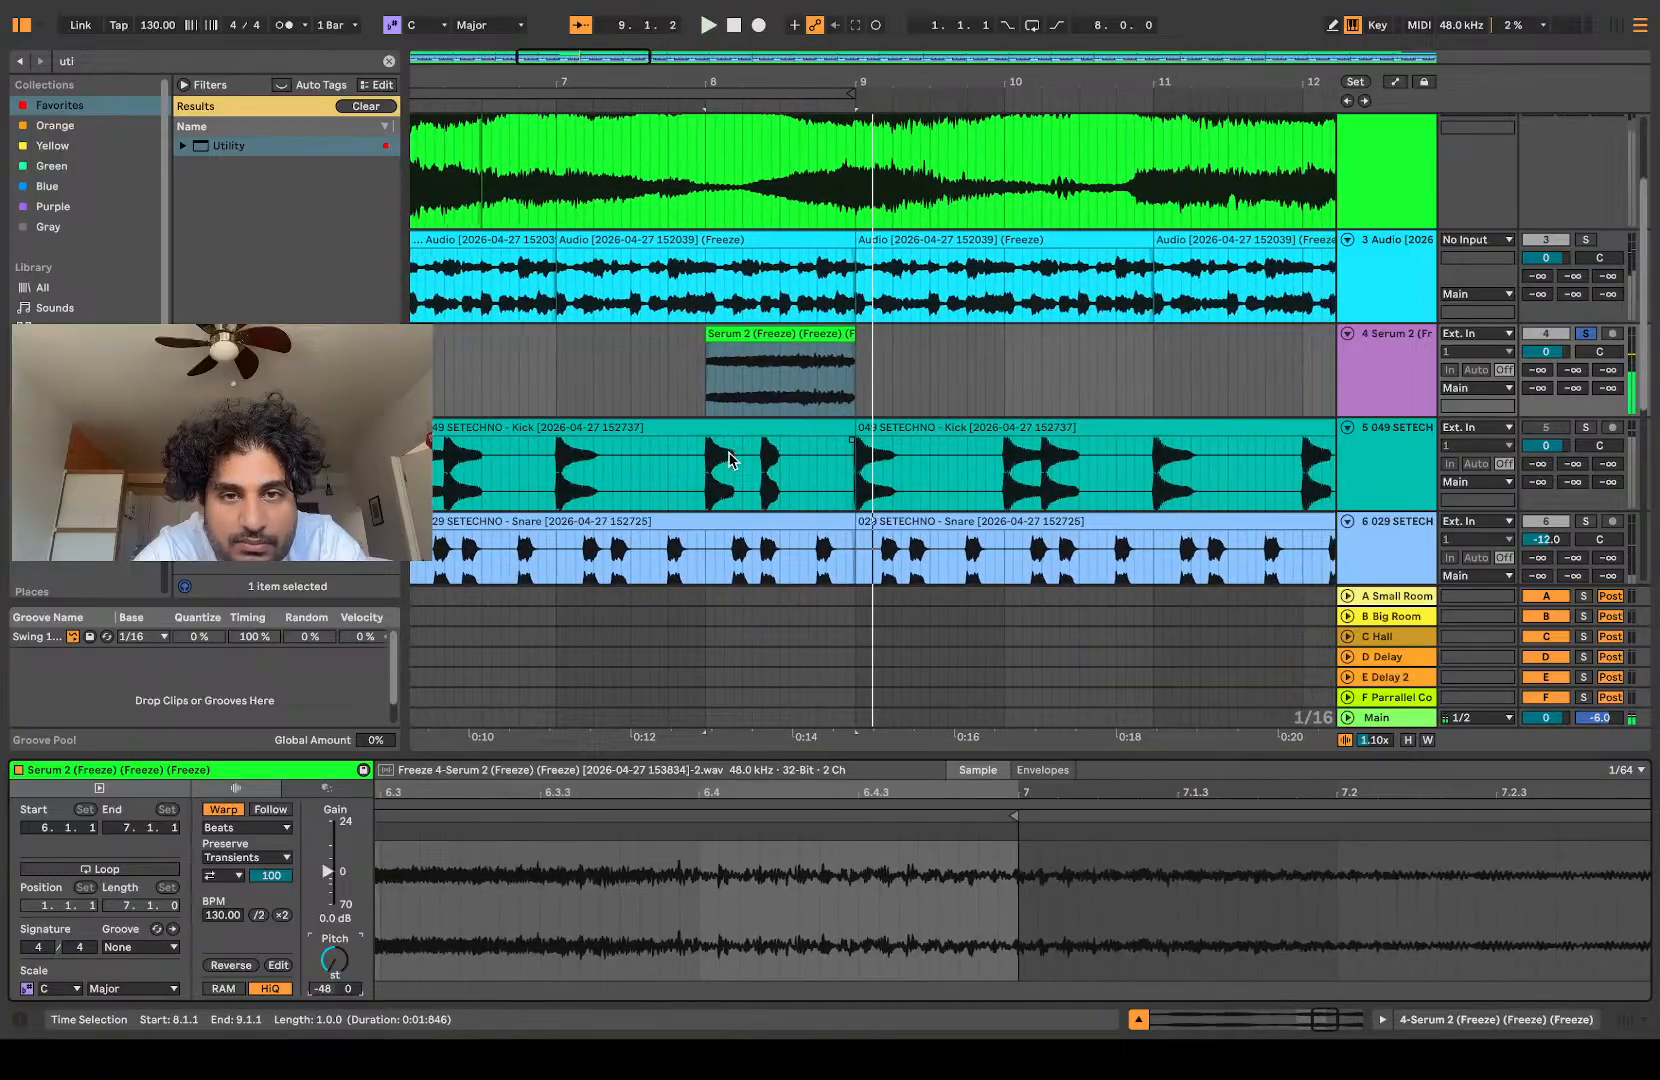
Step: Shorten the transposed clip to one beat, 8.1.1 to 8.2.1, with a fade-out across its length
{"action": "key", "text": "z"}
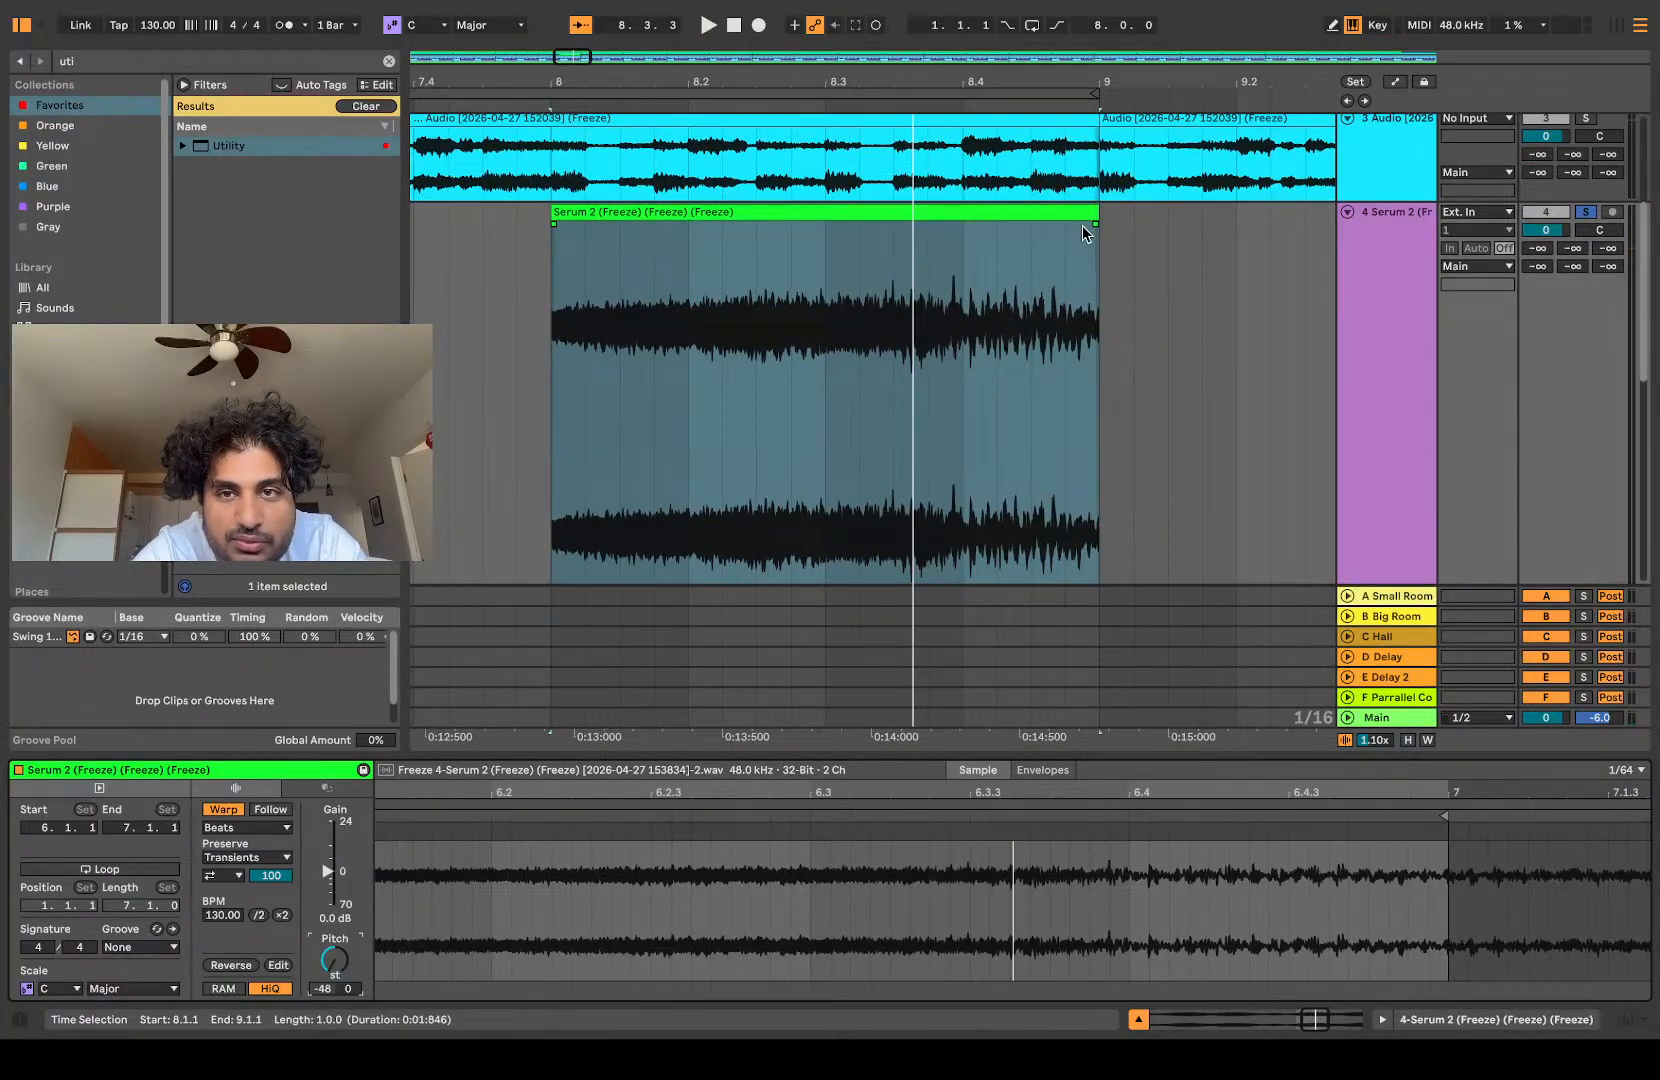
{"action": "left_click_drag", "start_coordinate": [1099, 224], "coordinate": [1110, 338]}
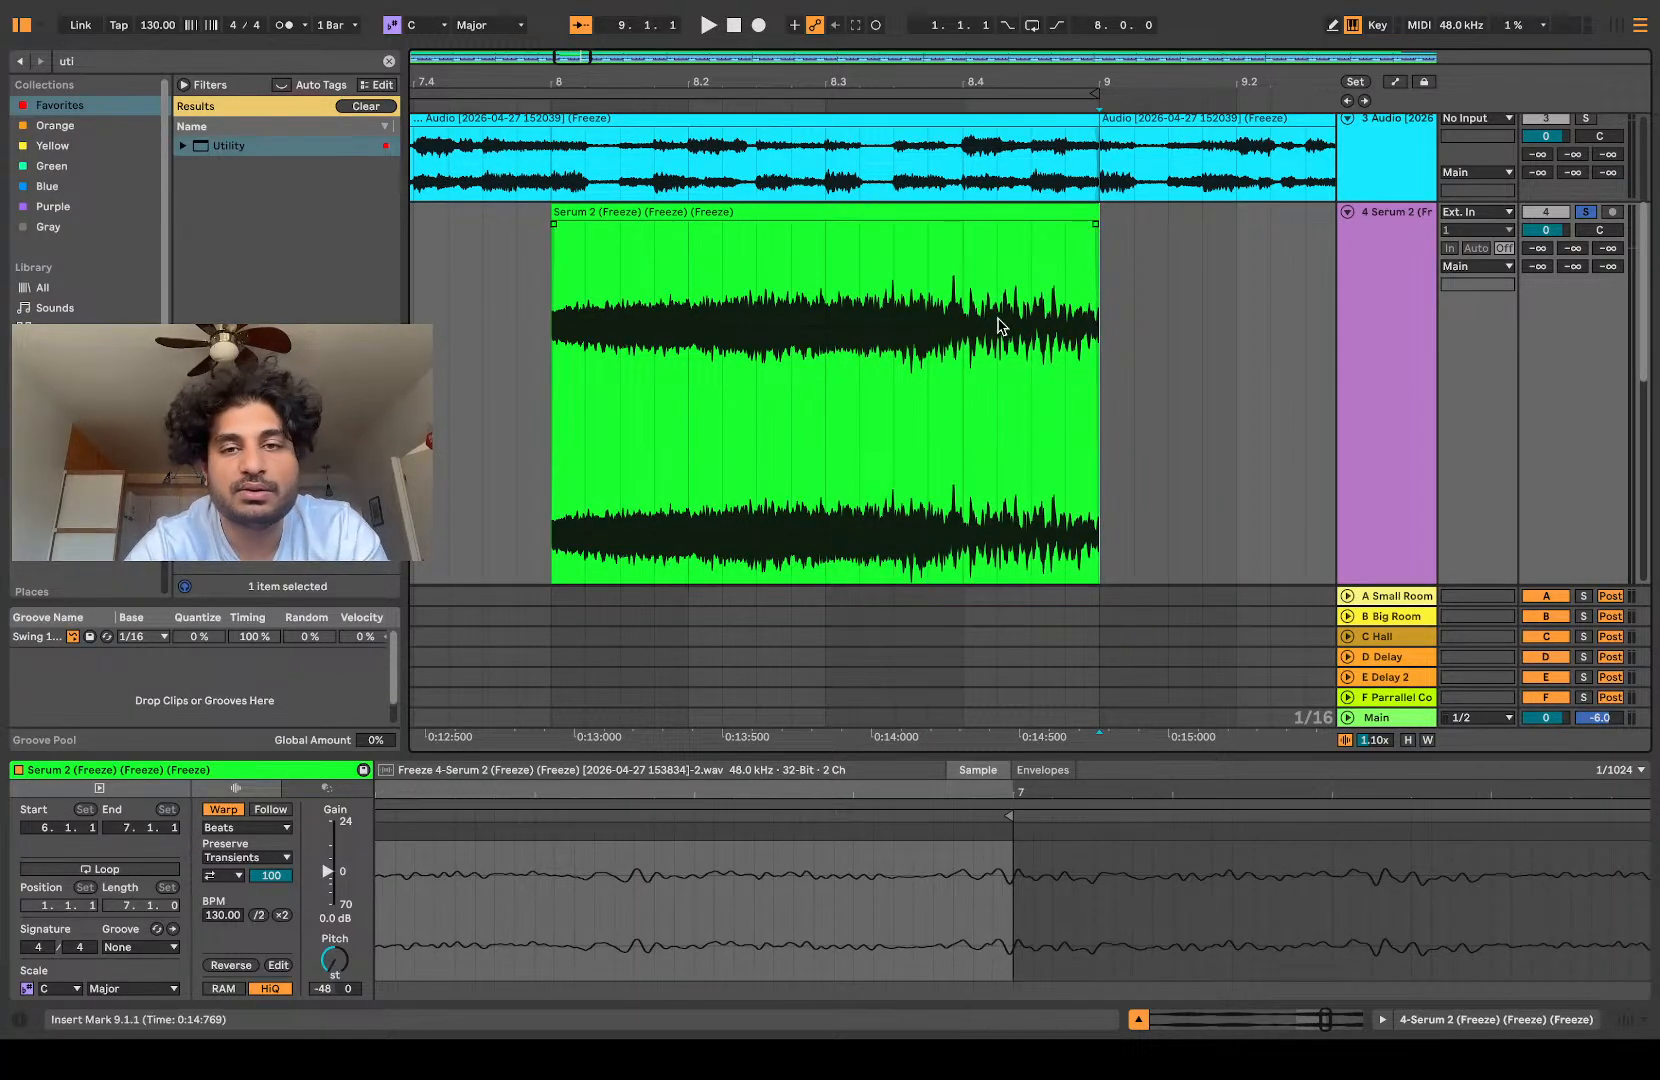
{"action": "left_click_drag", "start_coordinate": [1097, 214], "coordinate": [552, 224]}
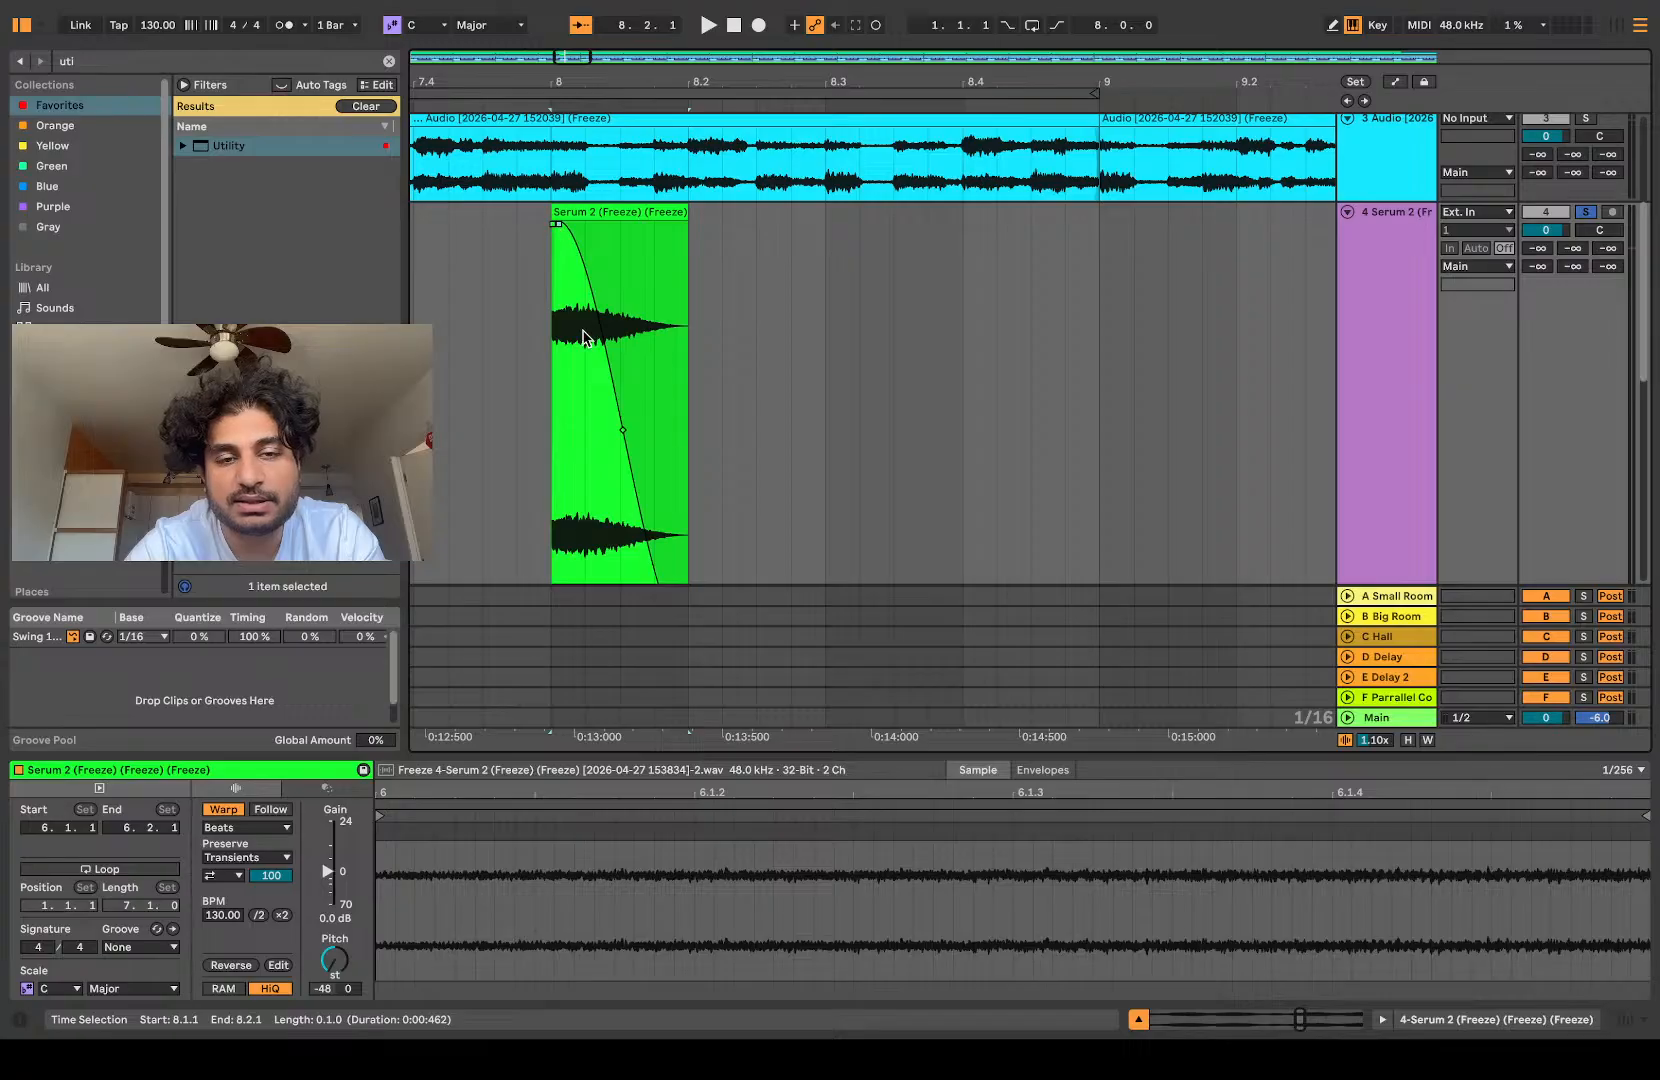
{"action": "scroll", "coordinate": [580, 335], "scroll_direction": "down", "scroll_amount": 3}
{"action": "scroll", "coordinate": [578, 336], "scroll_direction": "up", "scroll_amount": 3}
Step: Play the faded one-beat slice and freeze and flatten its track
{"action": "left_click", "coordinate": [556, 345]}
{"action": "key", "text": "space"}
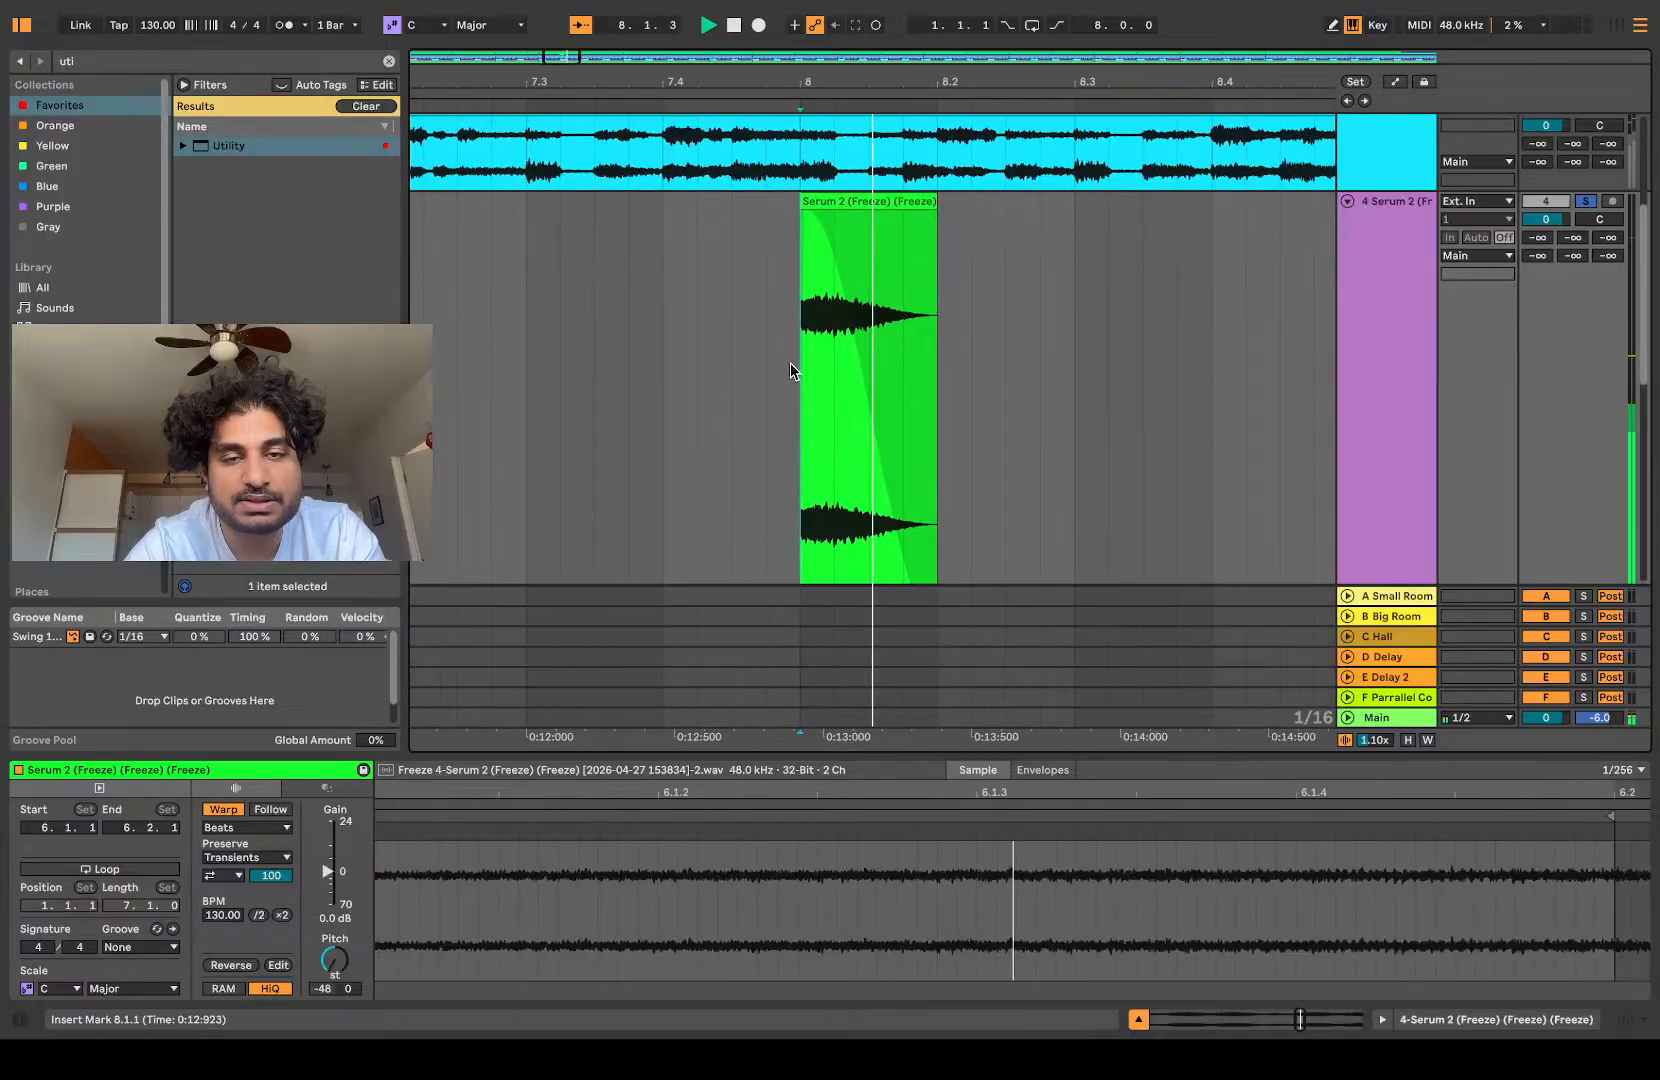
{"action": "key", "text": "space"}
{"action": "left_click", "coordinate": [843, 201]}
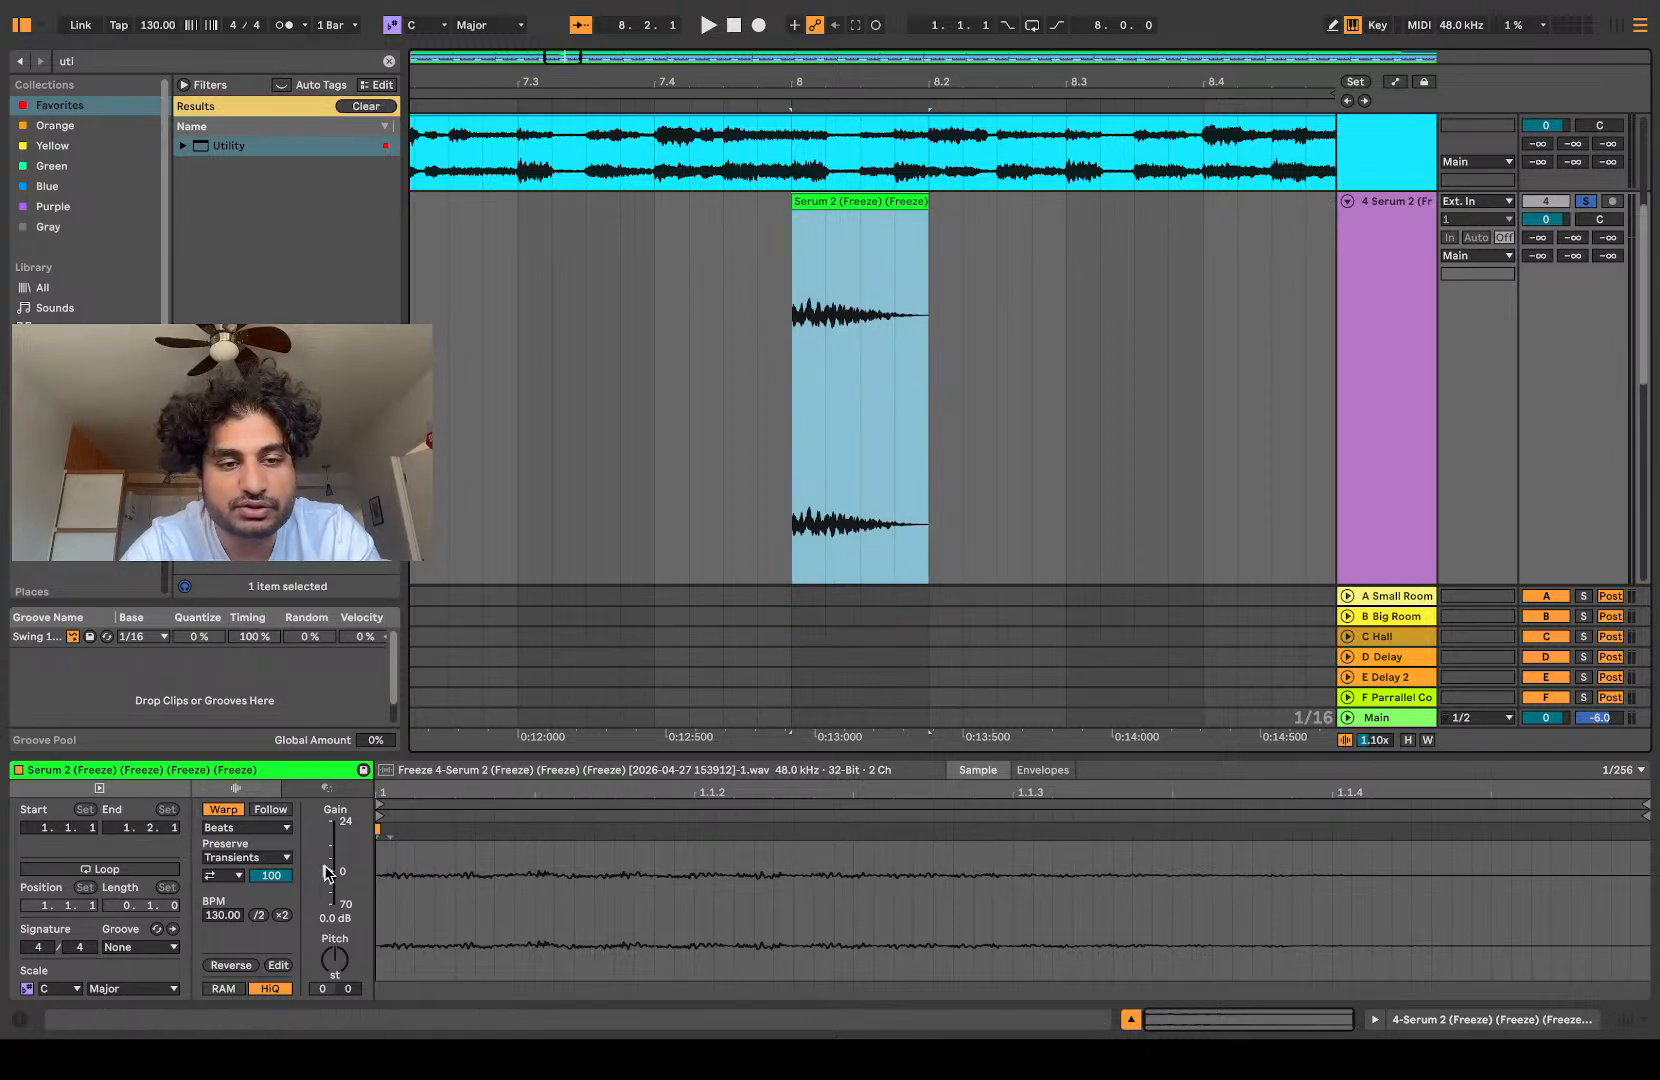
Step: Add a Limiter to the slice's track and raise its input gain to 24 dB
{"action": "left_click", "coordinate": [127, 62]}
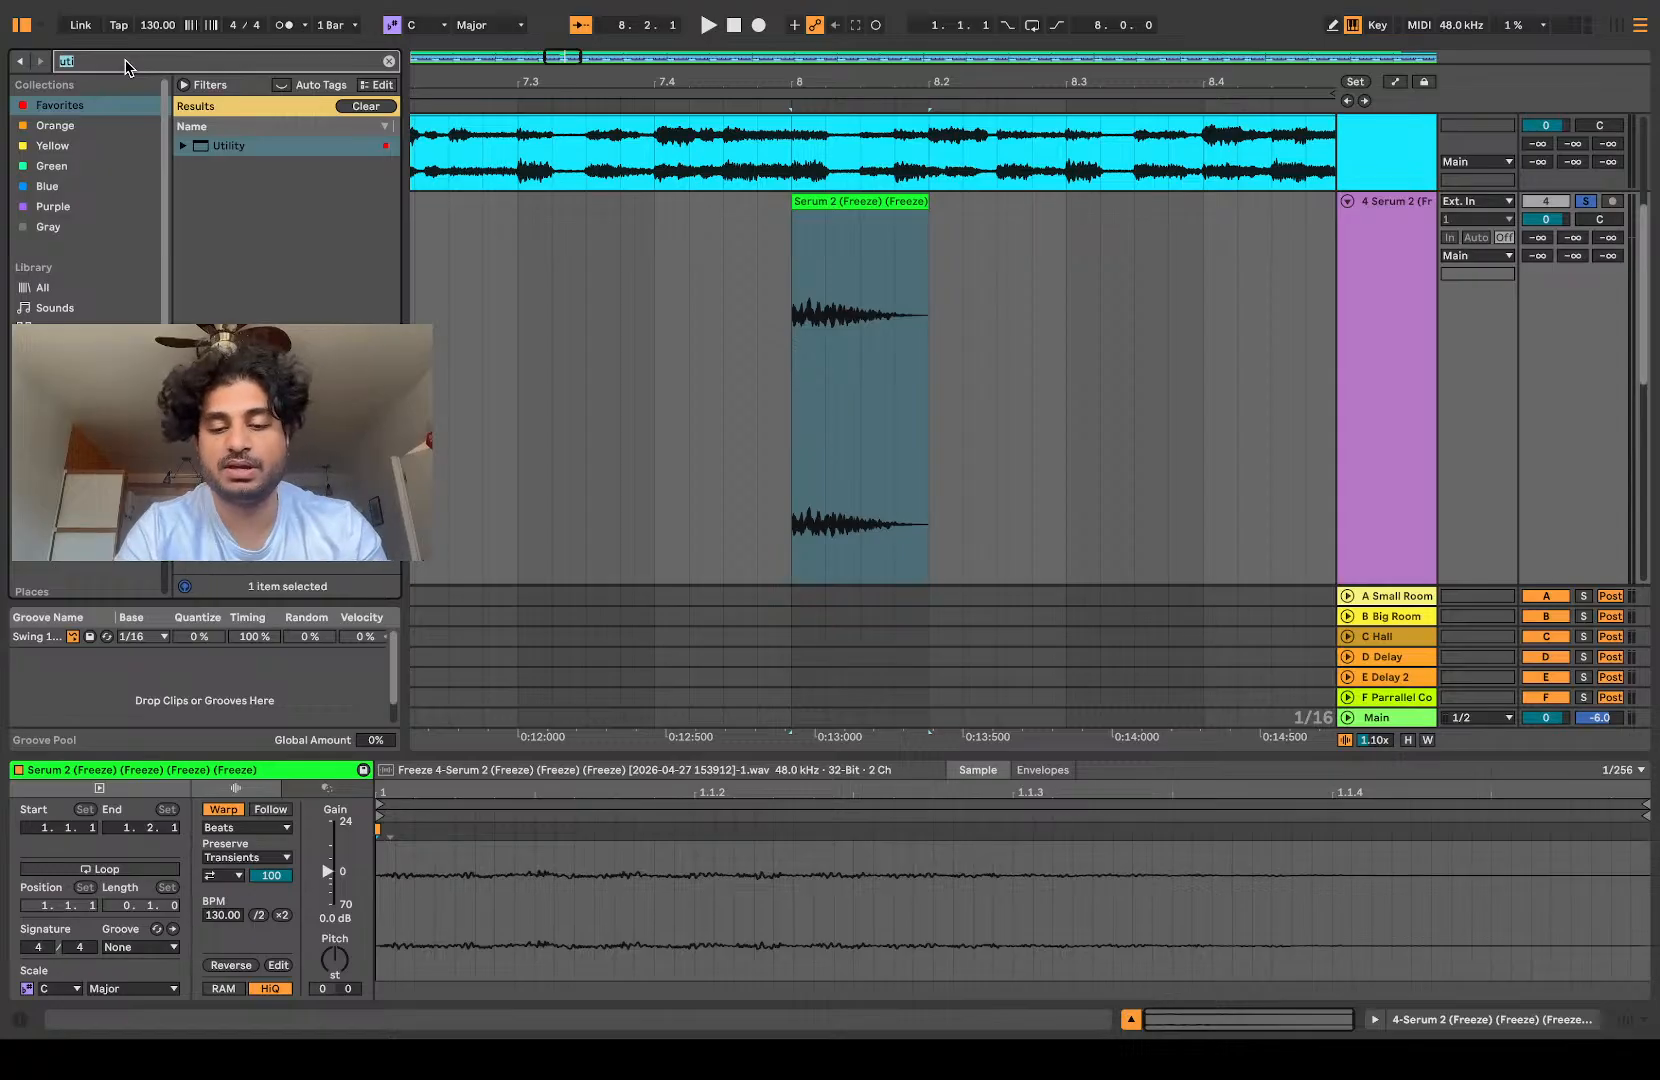
{"action": "type", "text": "limi"}
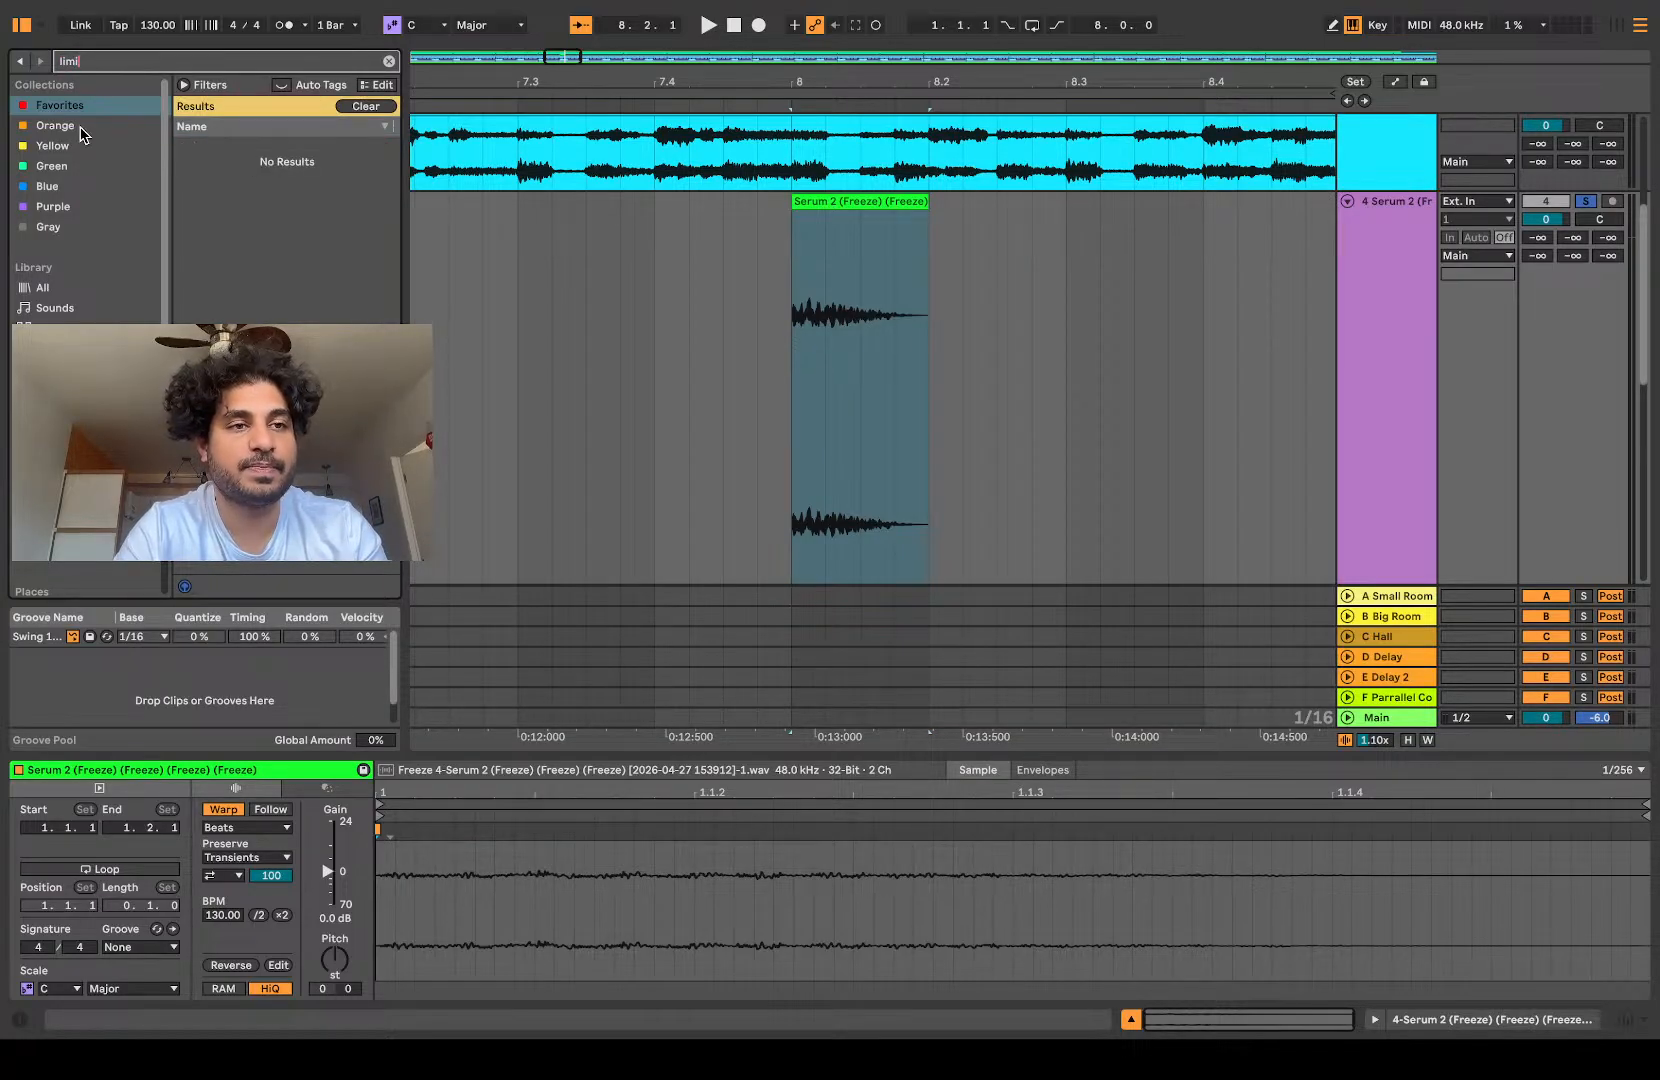
{"action": "left_click", "coordinate": [56, 290]}
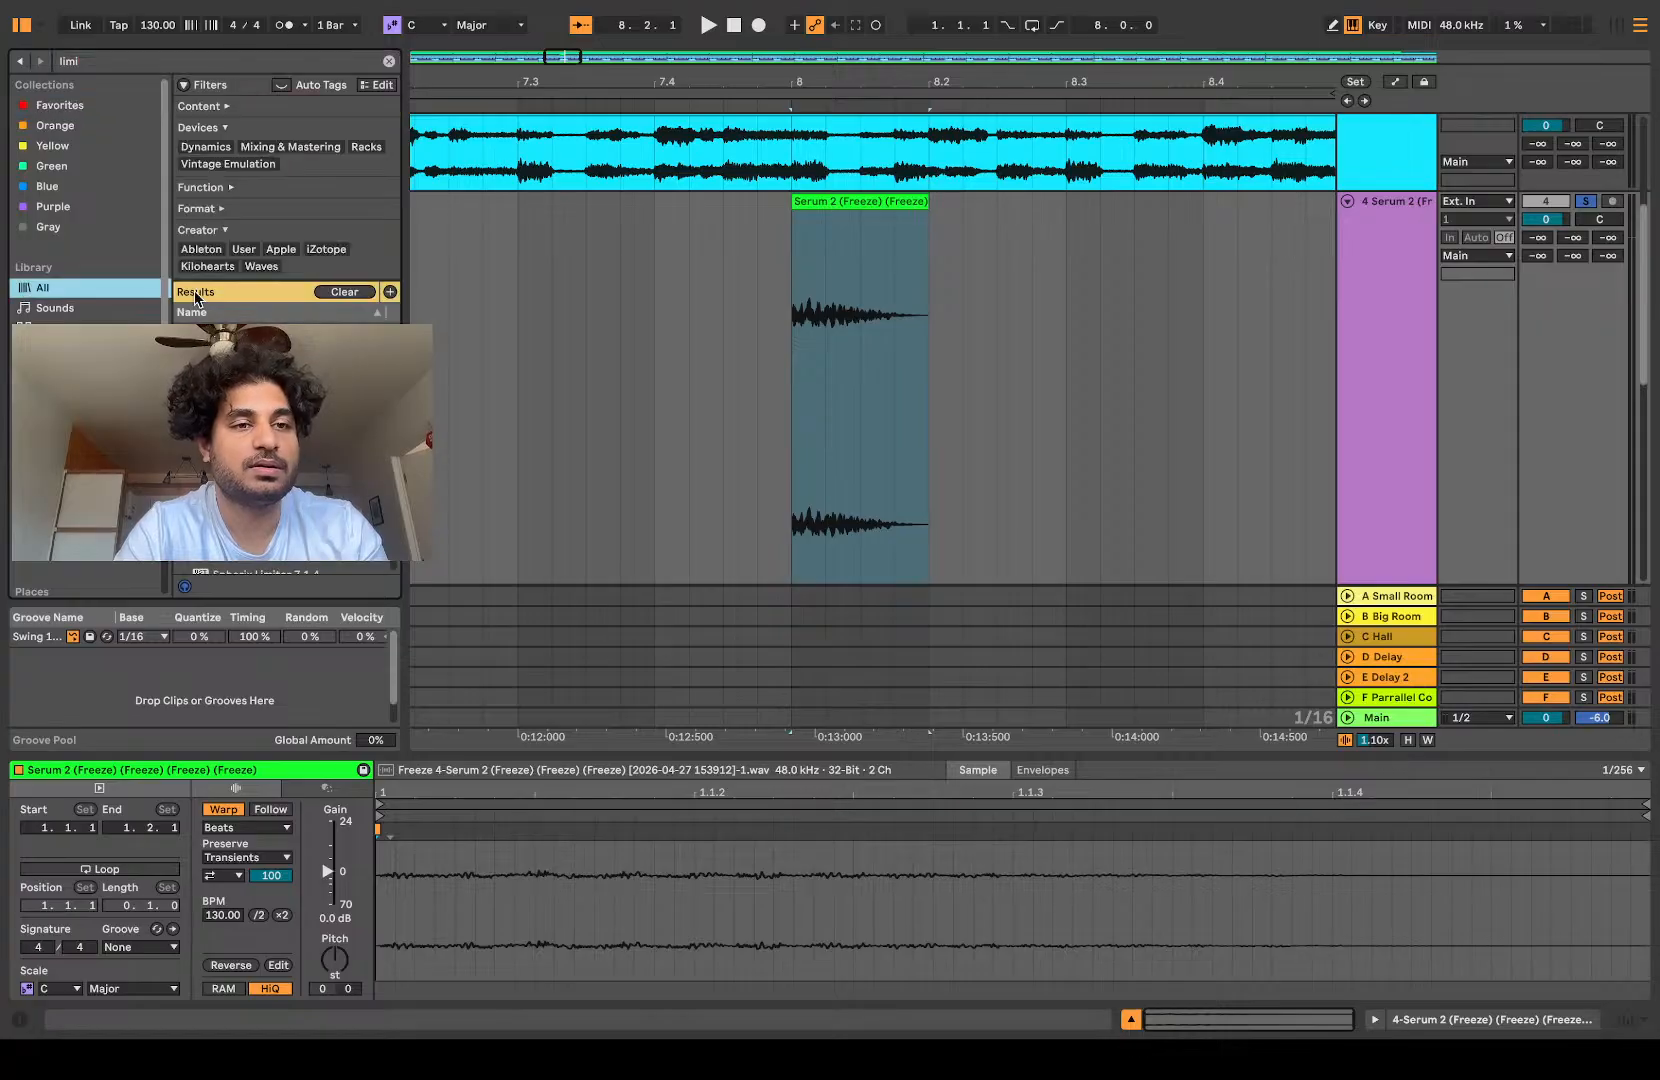
{"action": "left_click", "coordinate": [265, 430]}
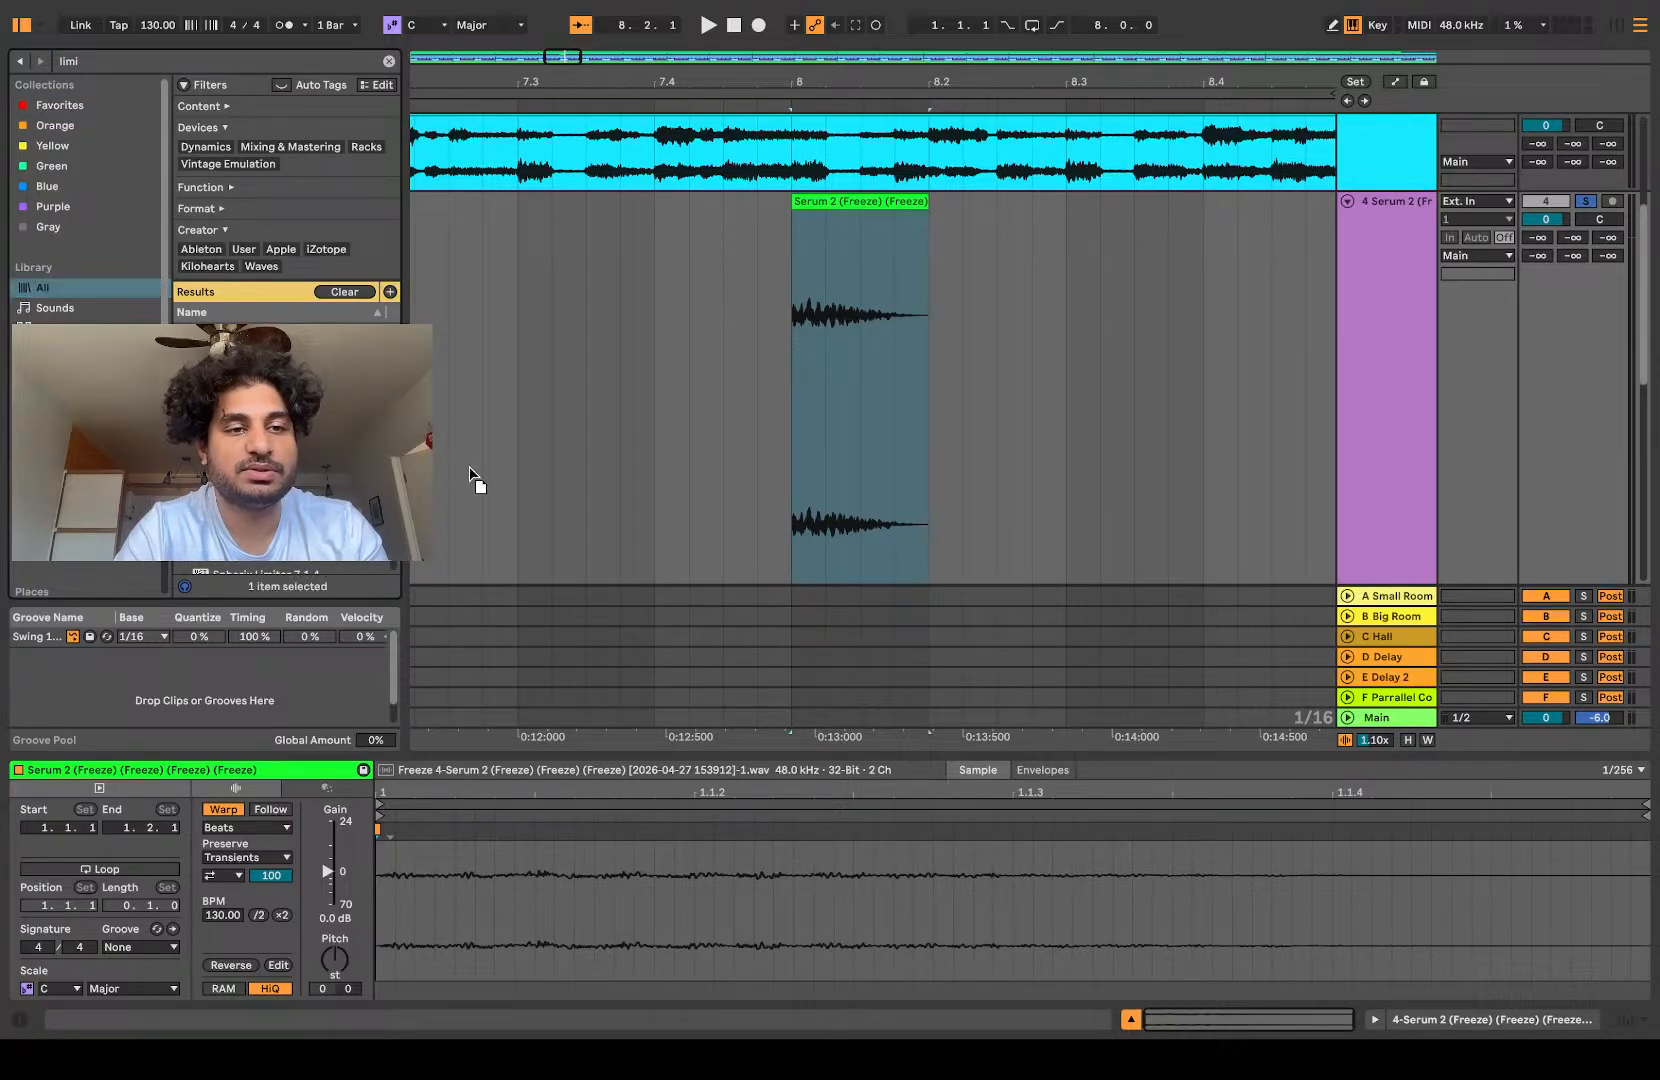
{"action": "key", "text": "Return"}
{"action": "key", "text": "space"}
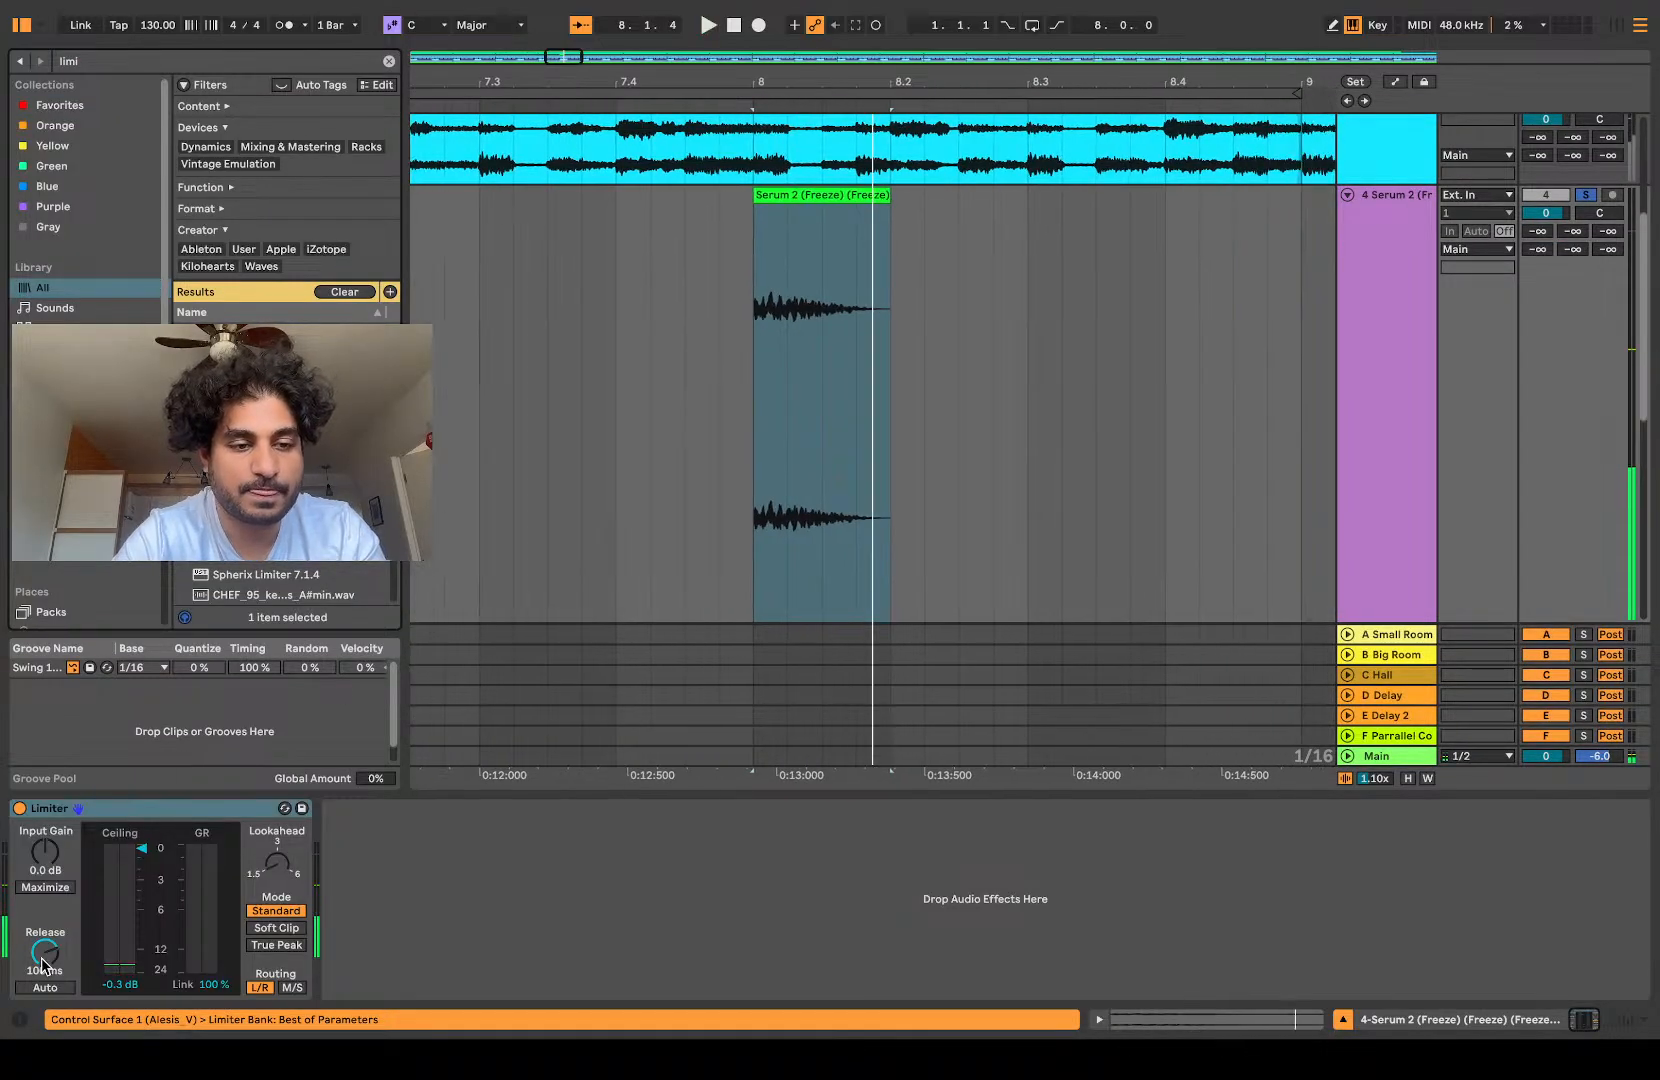
{"action": "left_click_drag", "start_coordinate": [47, 860], "coordinate": [47, 820]}
{"action": "key", "text": "space"}
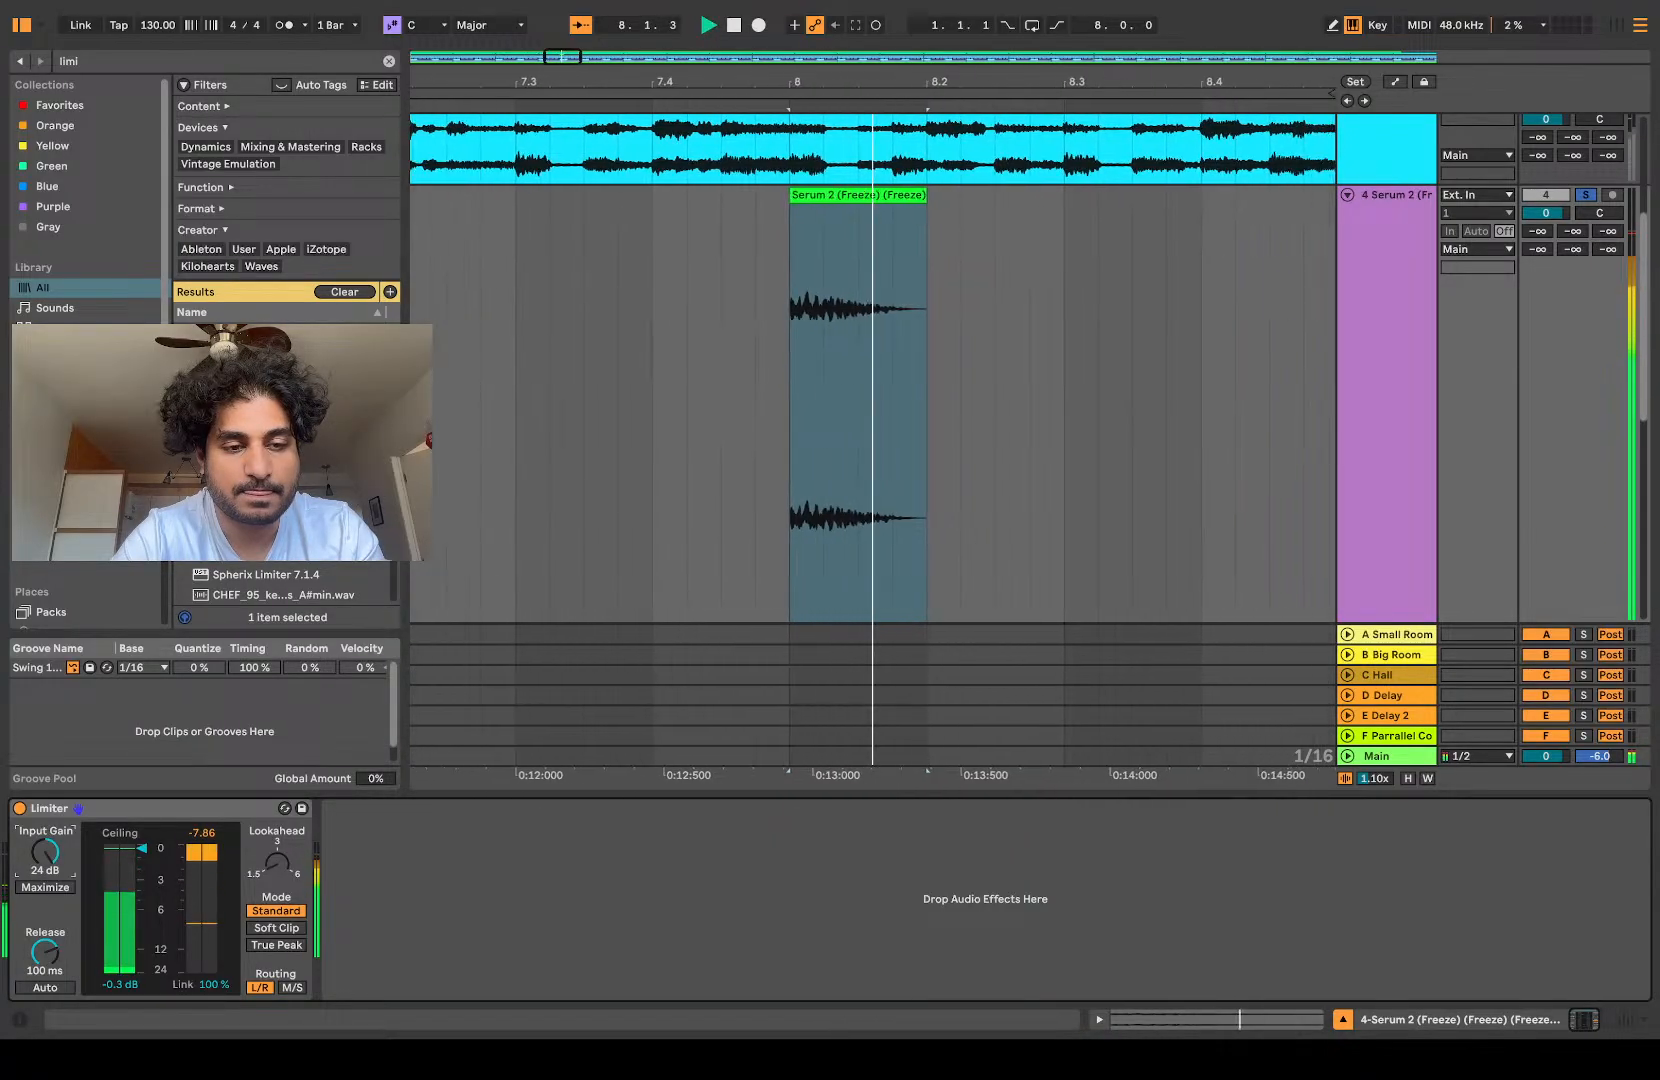
Step: Play the limited slice and render the Limiter into the audio by freezing and flatten the track
{"action": "key", "text": "space"}
{"action": "scroll", "coordinate": [615, 666], "scroll_direction": "left", "scroll_amount": 5}
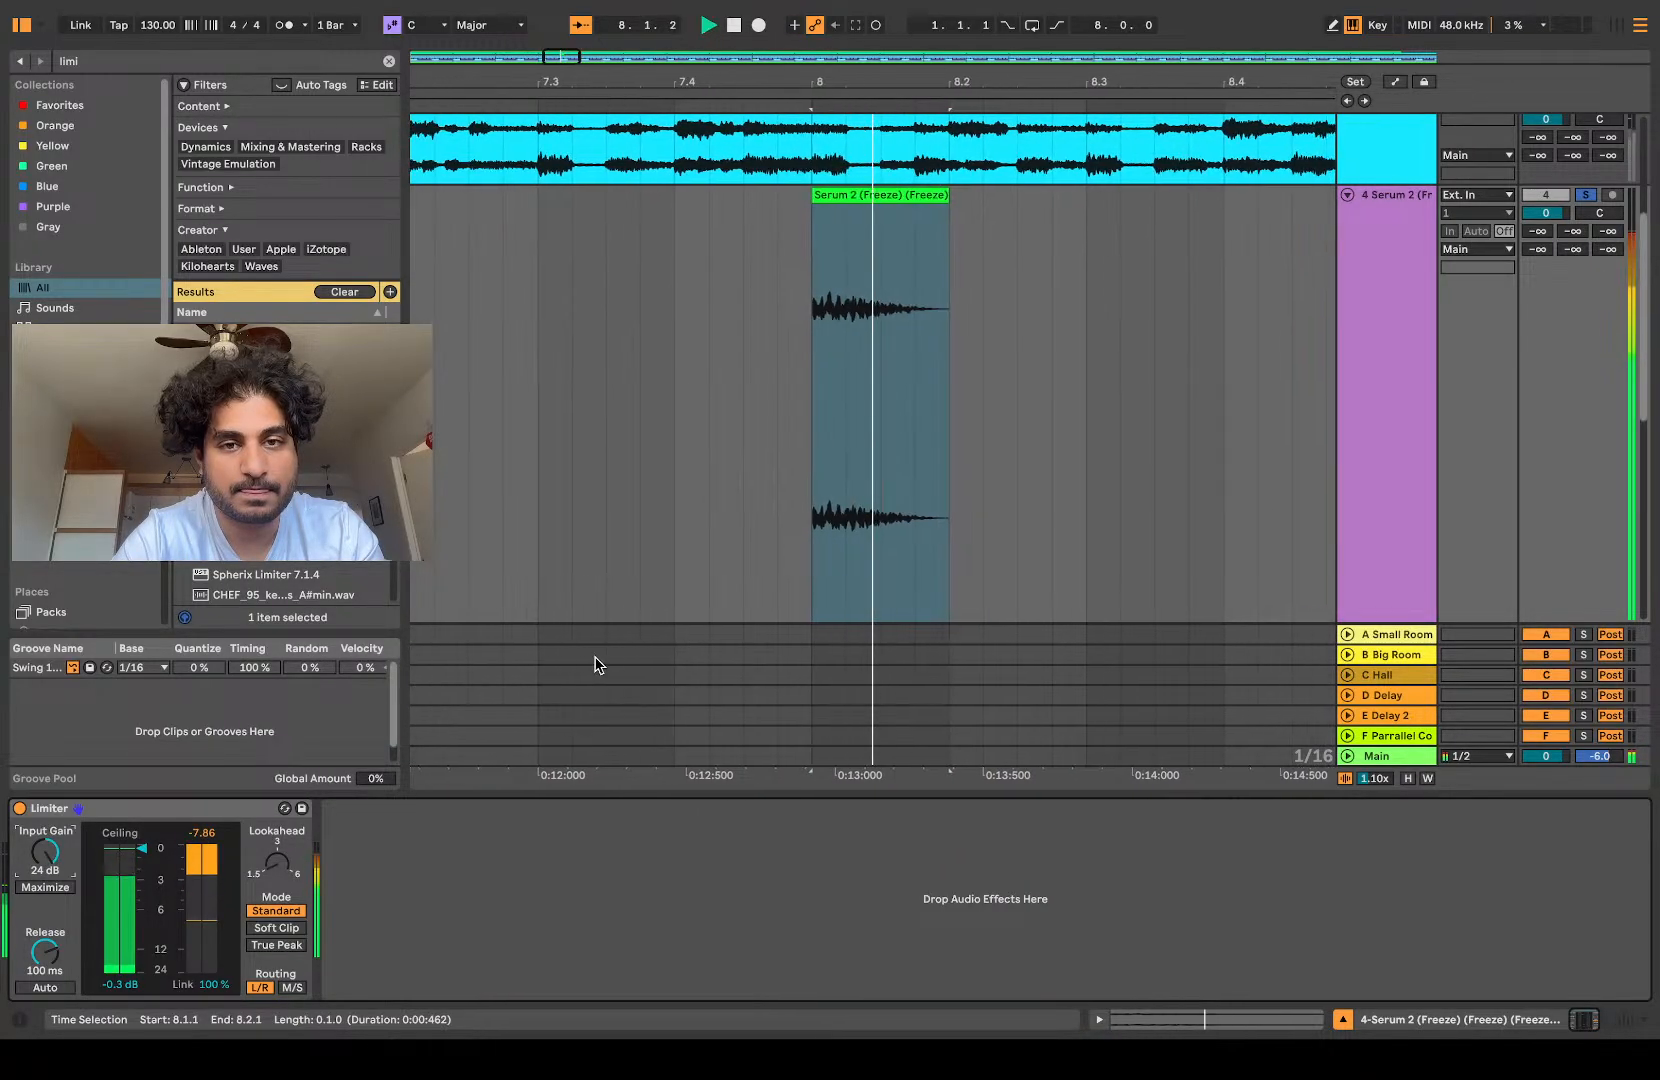
{"action": "scroll", "coordinate": [1345, 437], "scroll_direction": "right", "scroll_amount": 3}
{"action": "left_click", "coordinate": [1348, 436]}
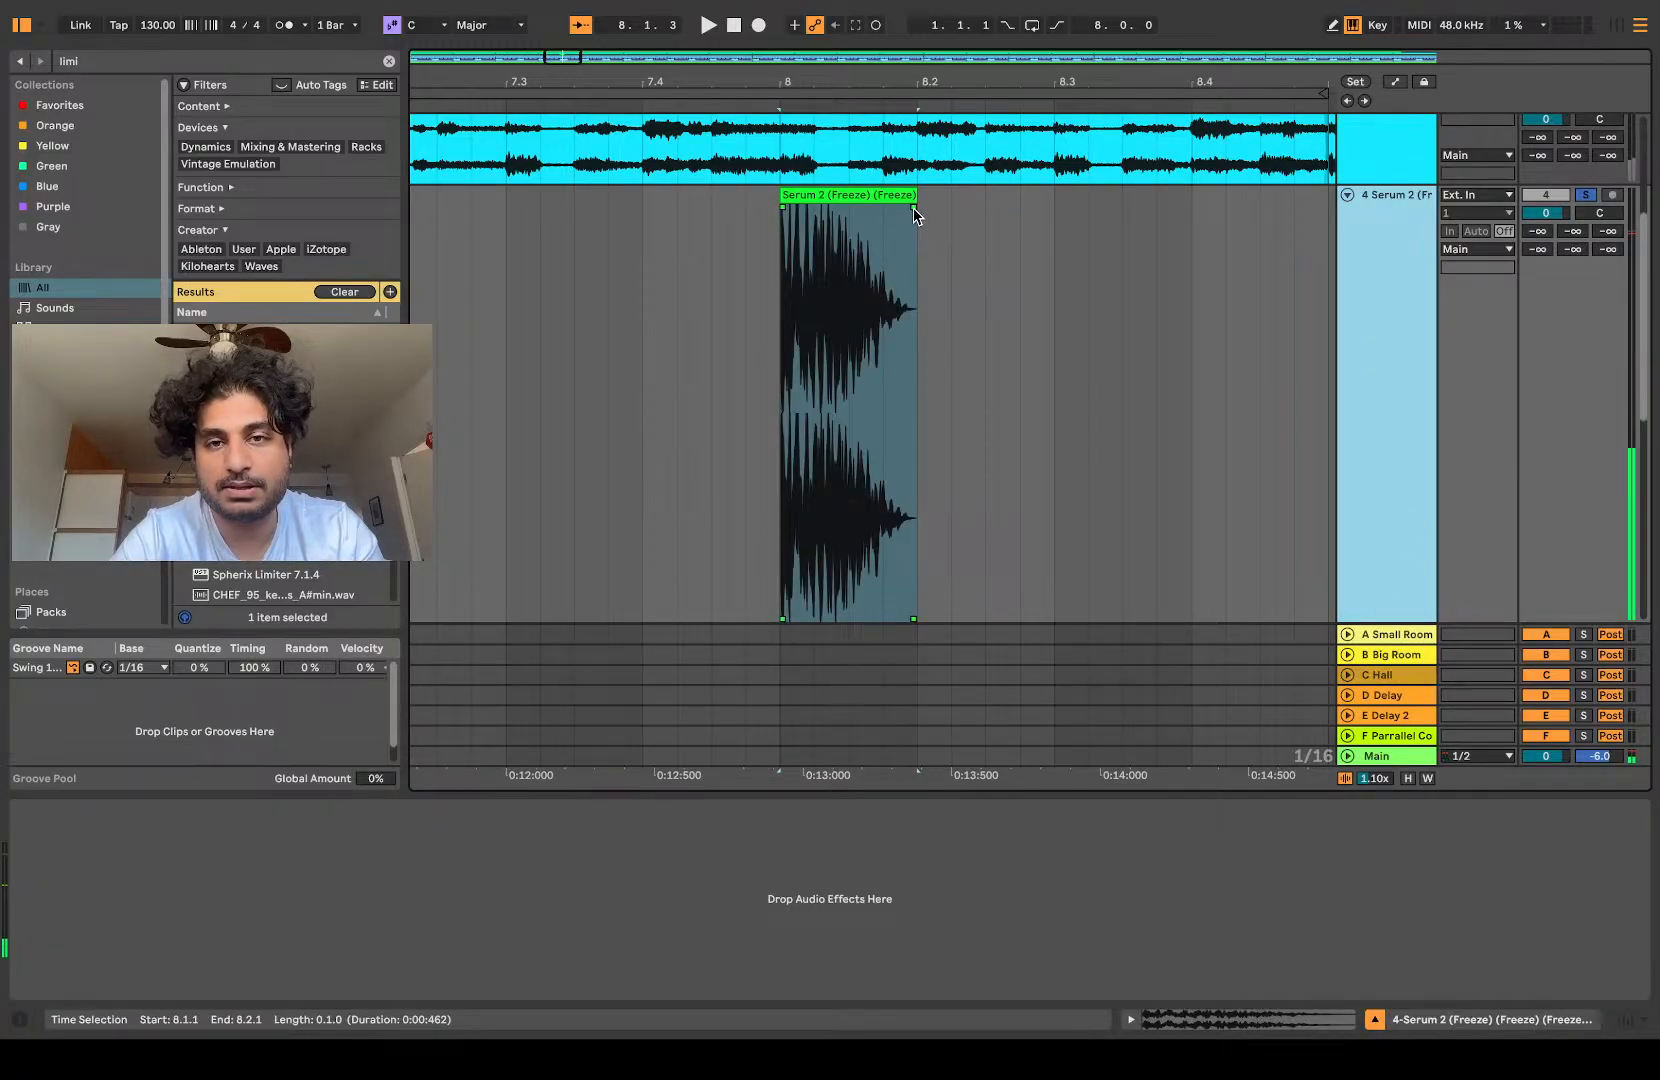
Step: Fade out the louder slice across its full length and play it
{"action": "left_click_drag", "start_coordinate": [914, 209], "coordinate": [755, 219]}
{"action": "key", "text": "z"}
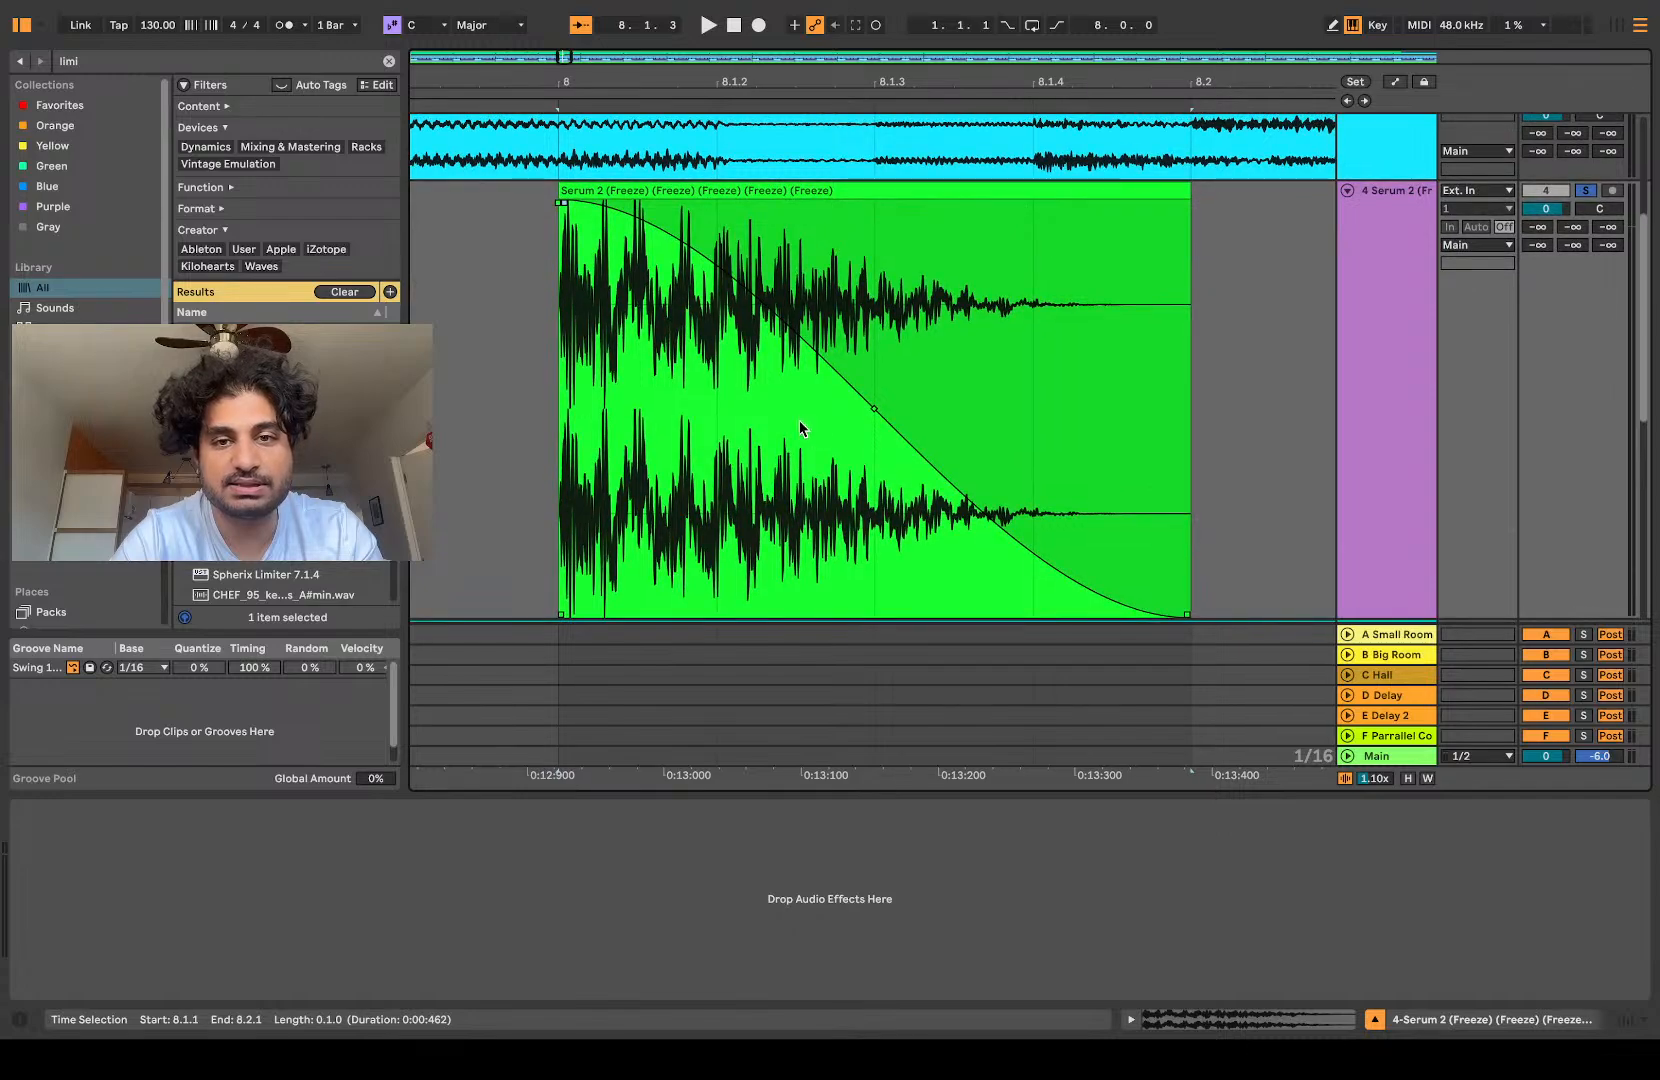
{"action": "key", "text": "space"}
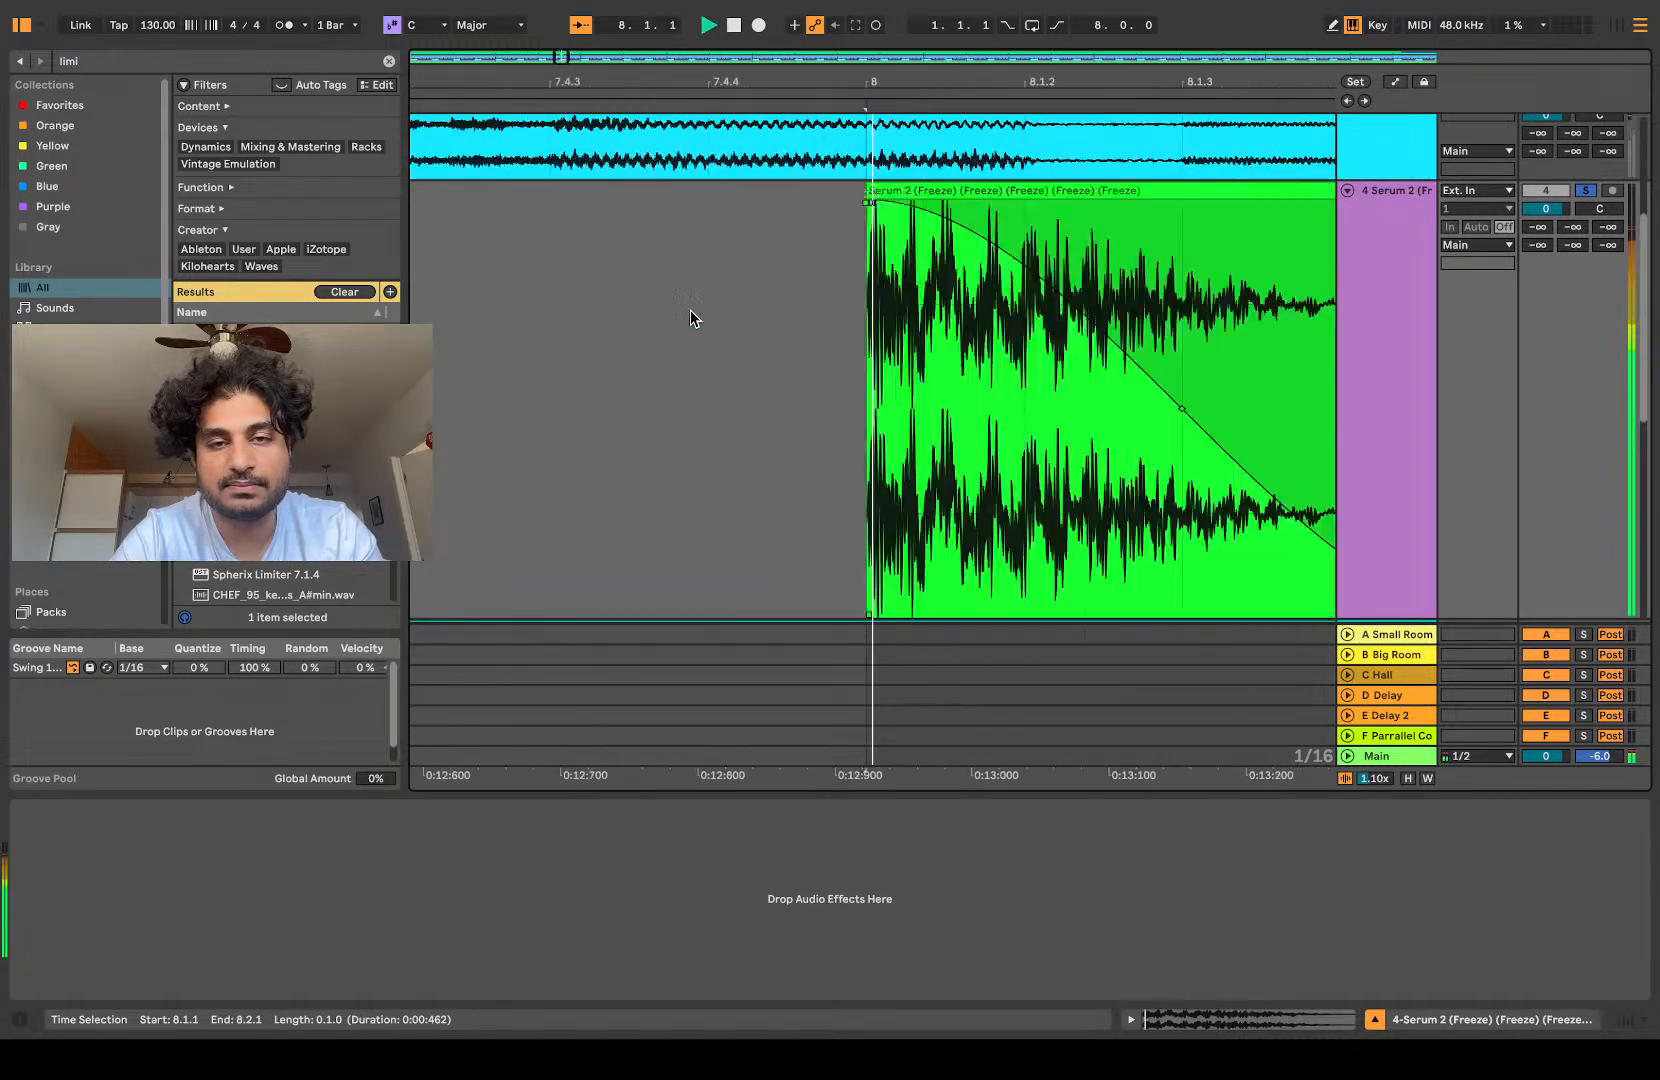
Step: Add EQ Eight from the favorites to the slice's track and play the slice
{"action": "left_click", "coordinate": [128, 67]}
{"action": "type", "text": "eq"}
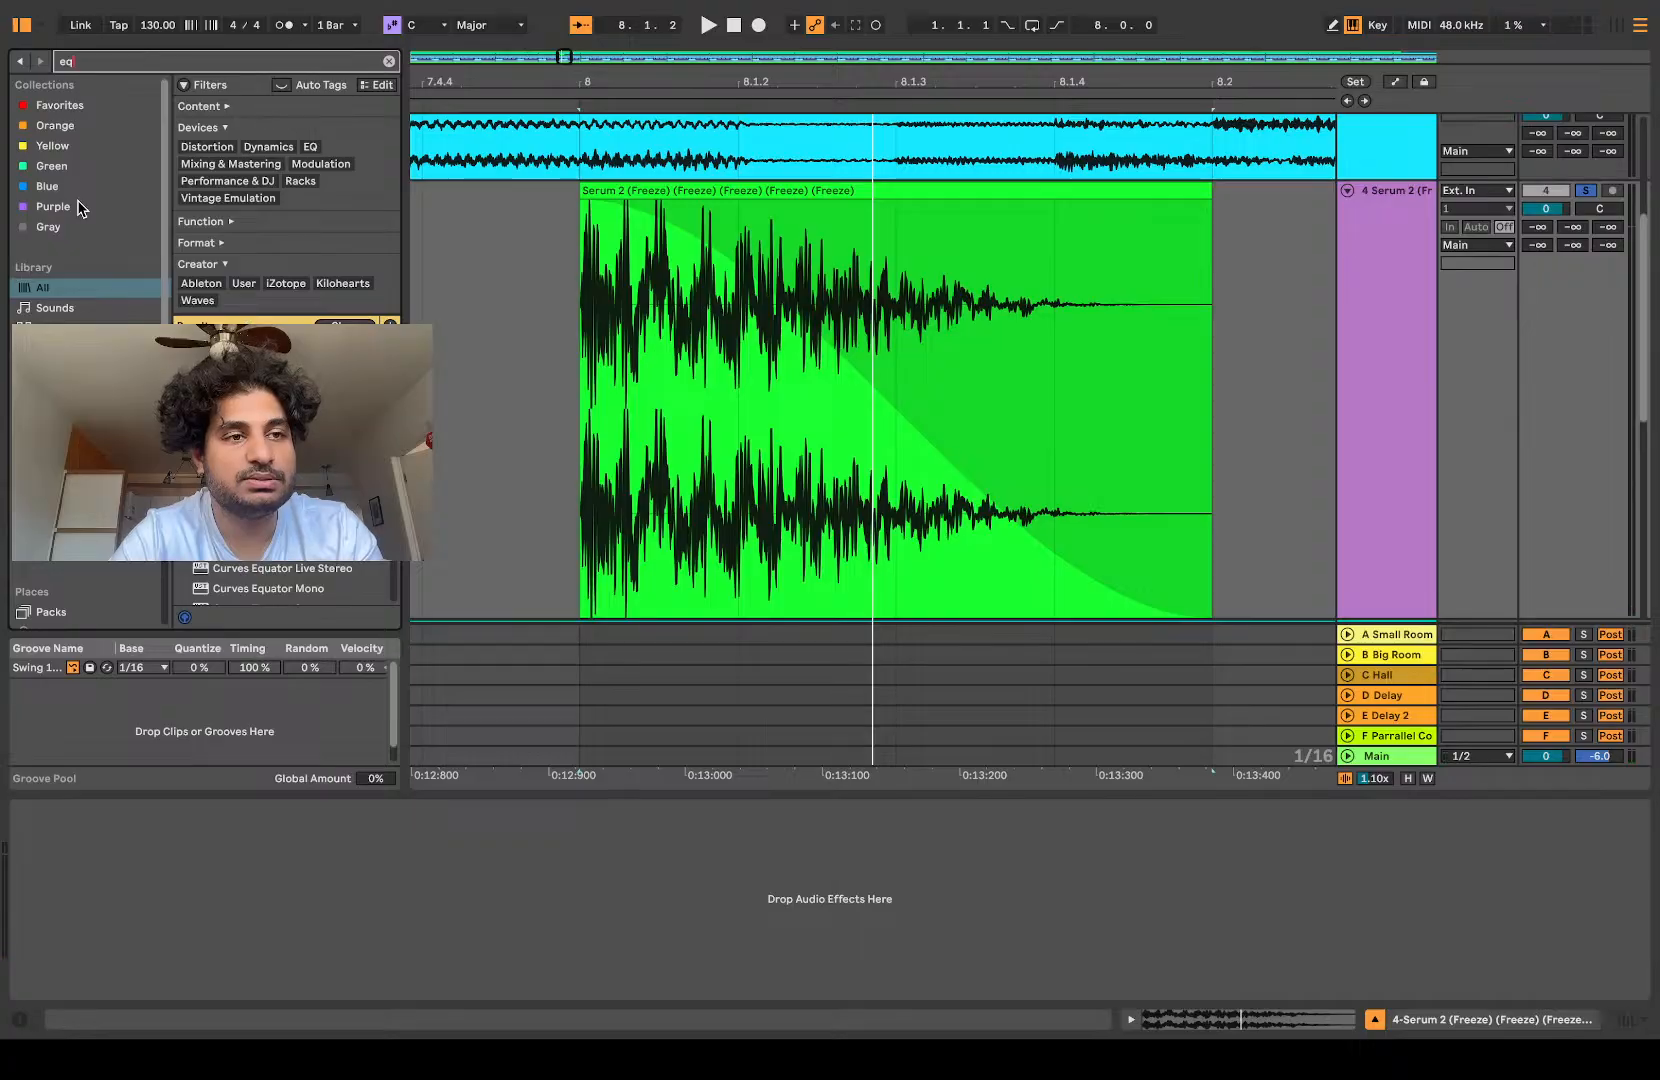
{"action": "left_click", "coordinate": [60, 106]}
{"action": "left_click", "coordinate": [798, 418]}
{"action": "left_click_drag", "start_coordinate": [256, 146], "coordinate": [709, 370]}
{"action": "key", "text": "space"}
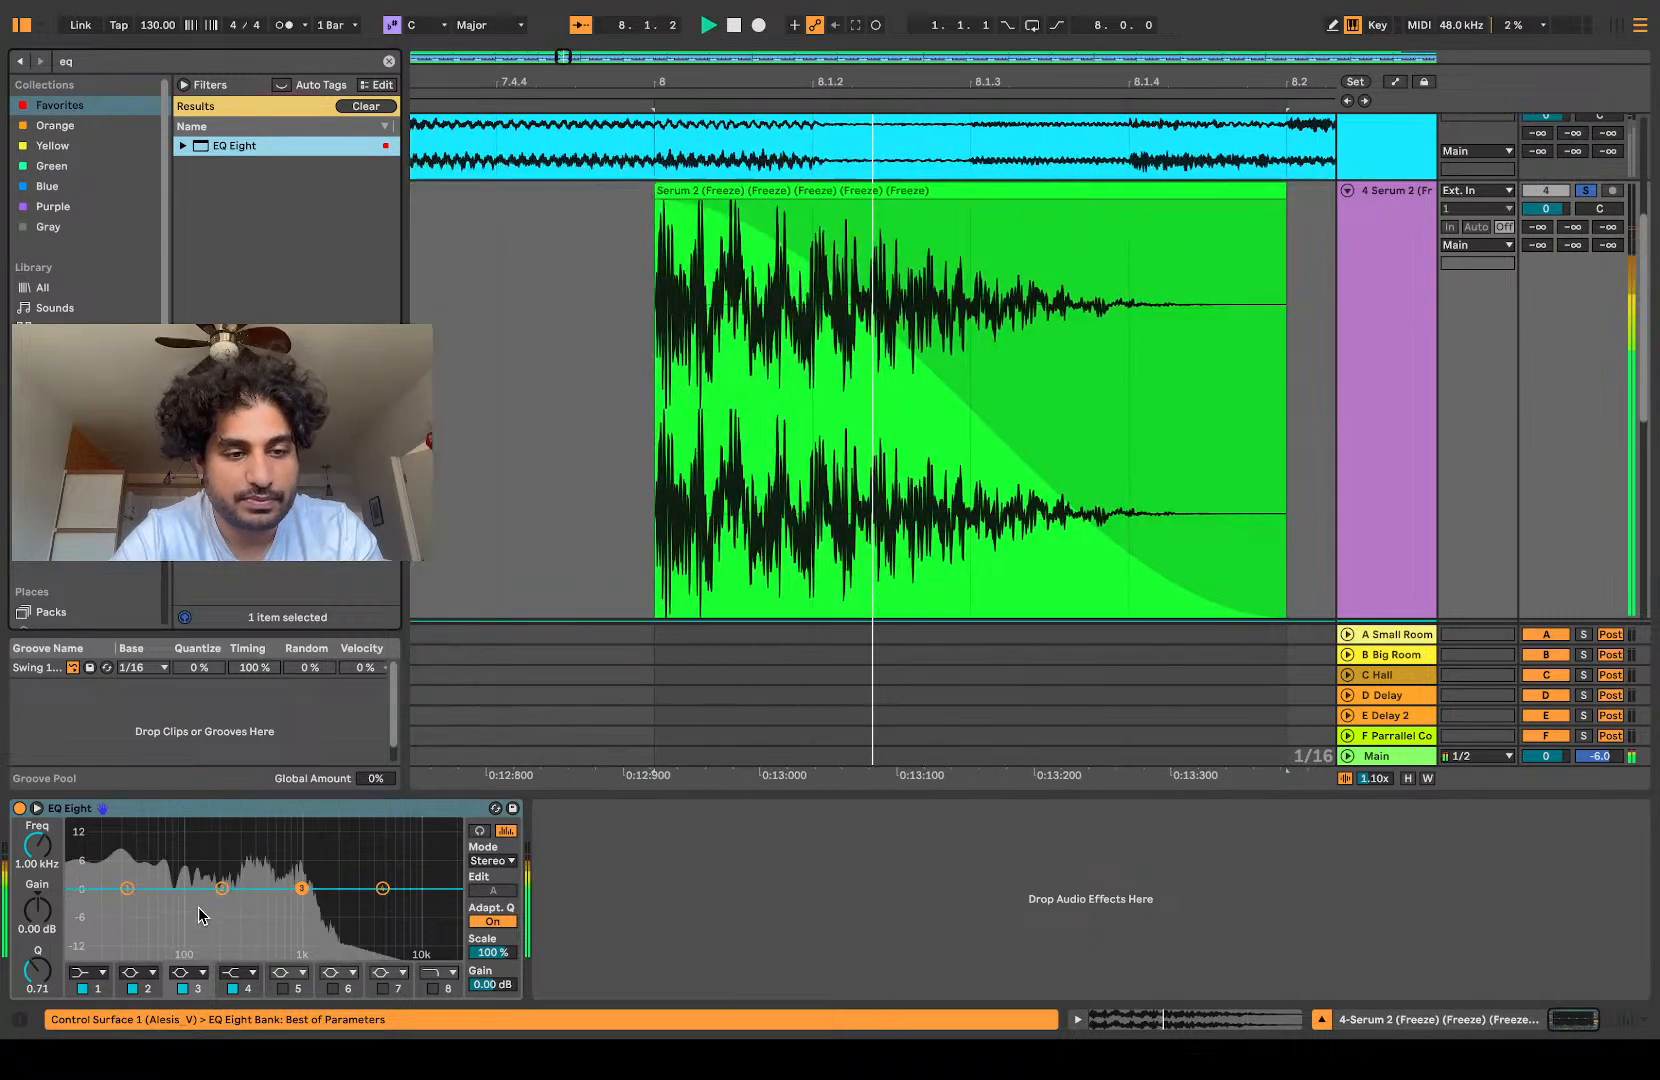
Step: Enable EQ Eight's band 8 as a high cut and lower its frequency to 79.8 Hz while auditioning
{"action": "key", "text": "space"}
{"action": "left_click", "coordinate": [433, 989]}
{"action": "key", "text": "space"}
{"action": "key", "text": "space"}
{"action": "left_click_drag", "start_coordinate": [37, 846], "coordinate": [37, 862]}
{"action": "key", "text": "space"}
{"action": "key", "text": "space"}
{"action": "key", "text": "space"}
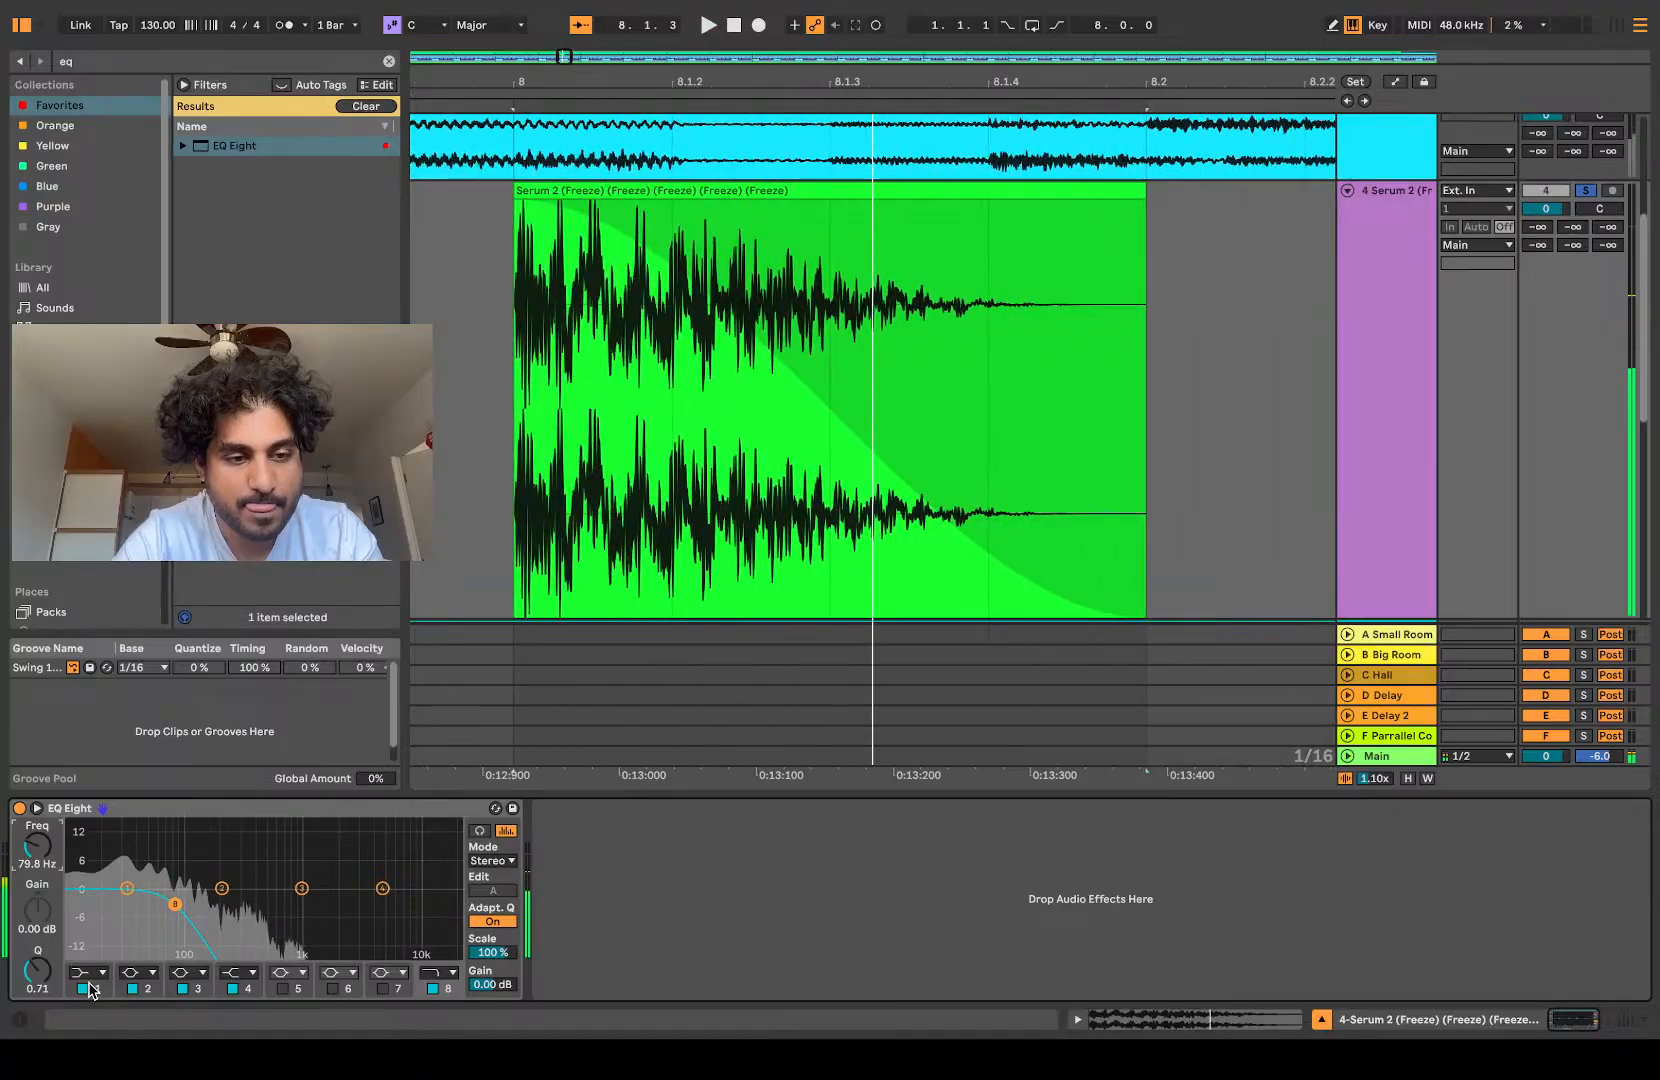
Step: Make EQ Eight's band 1 a low cut at 48.9 Hz while auditioning the slice
{"action": "key", "text": "space"}
{"action": "key", "text": "space"}
{"action": "key", "text": "space"}
{"action": "left_click_drag", "start_coordinate": [40, 850], "coordinate": [40, 839]}
{"action": "key", "text": "space"}
{"action": "key", "text": "space"}
{"action": "key", "text": "space"}
{"action": "key", "text": "space"}
{"action": "key", "text": "space"}
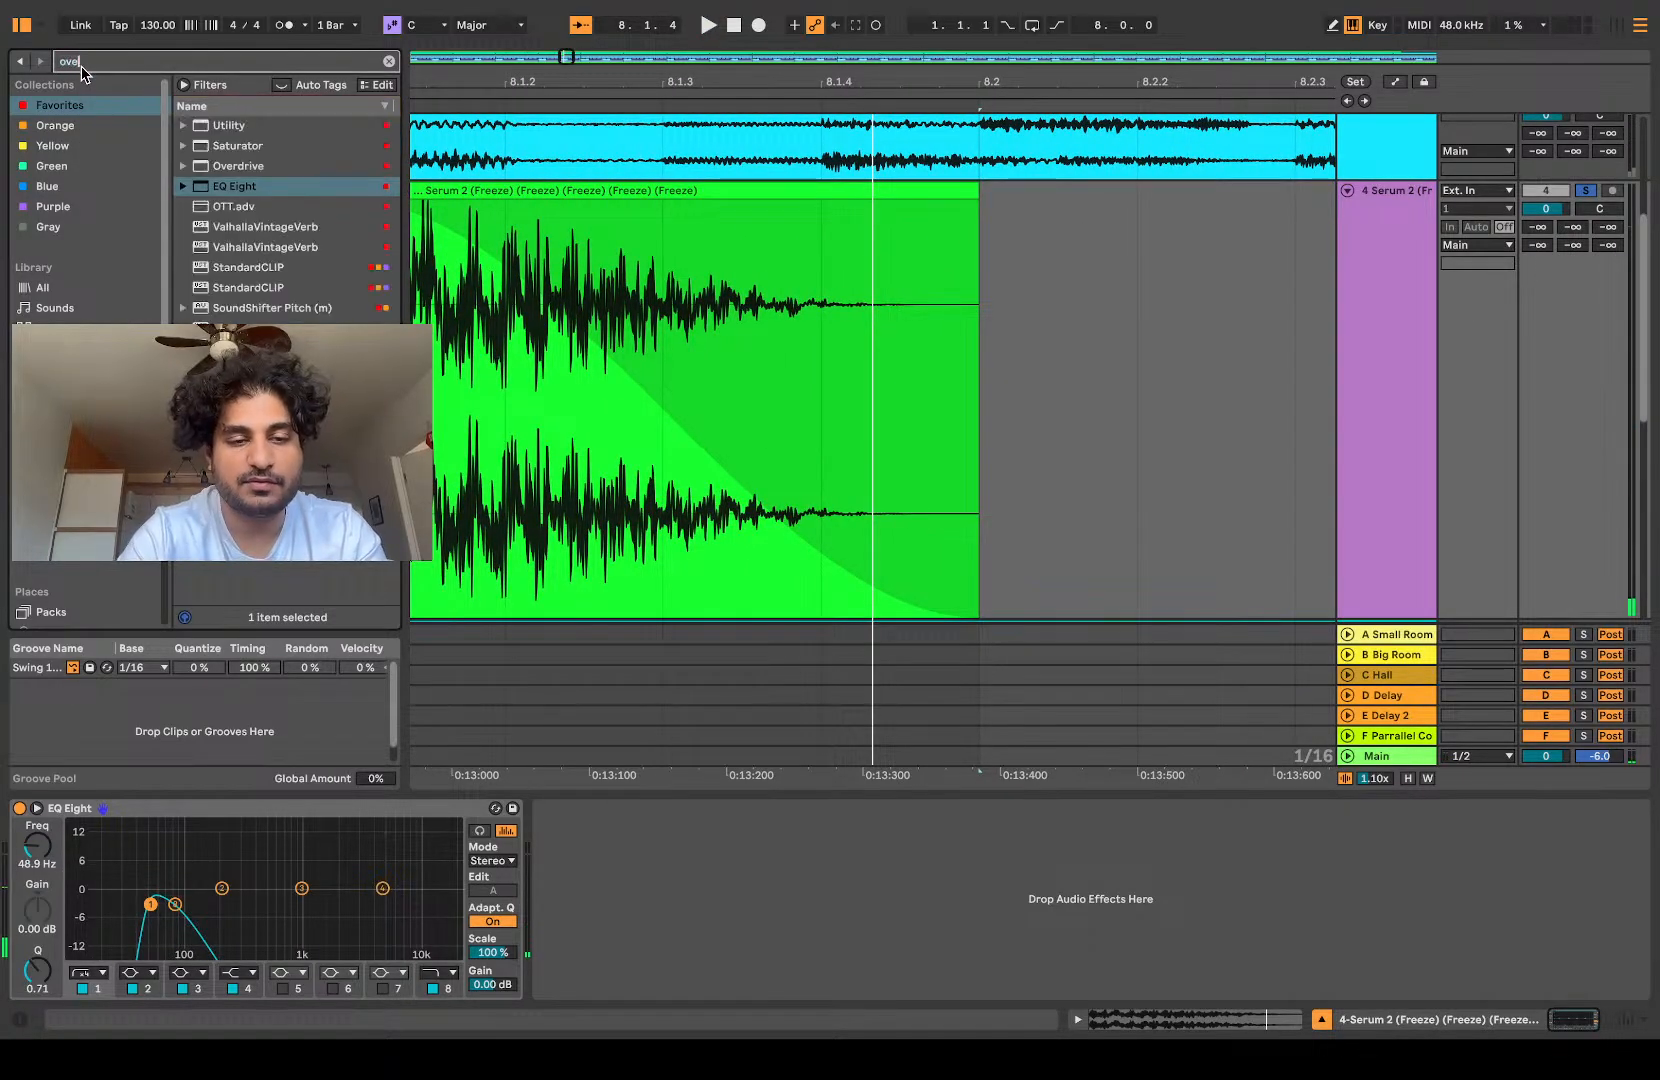
Step: Add Overdrive after EQ Eight, narrow its filter bandwidth to 0.50 and play the slice
{"action": "left_click_drag", "start_coordinate": [648, 790], "coordinate": [600, 851]}
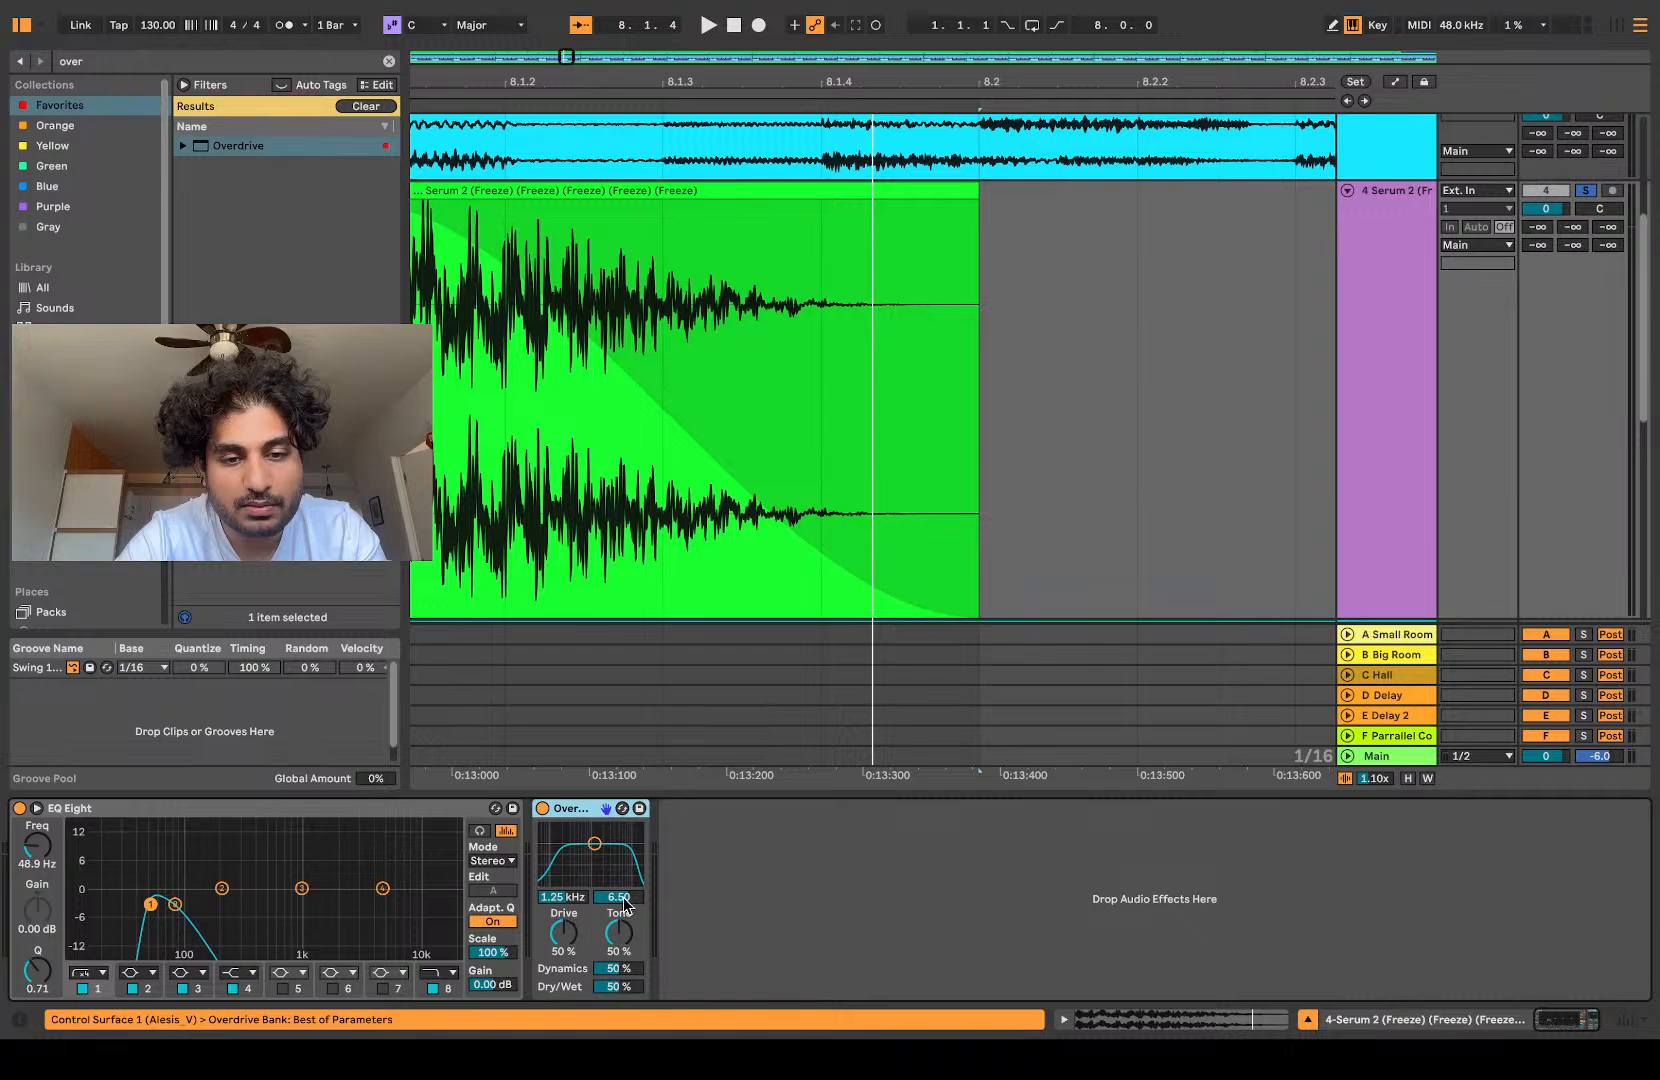
{"action": "key", "text": "space"}
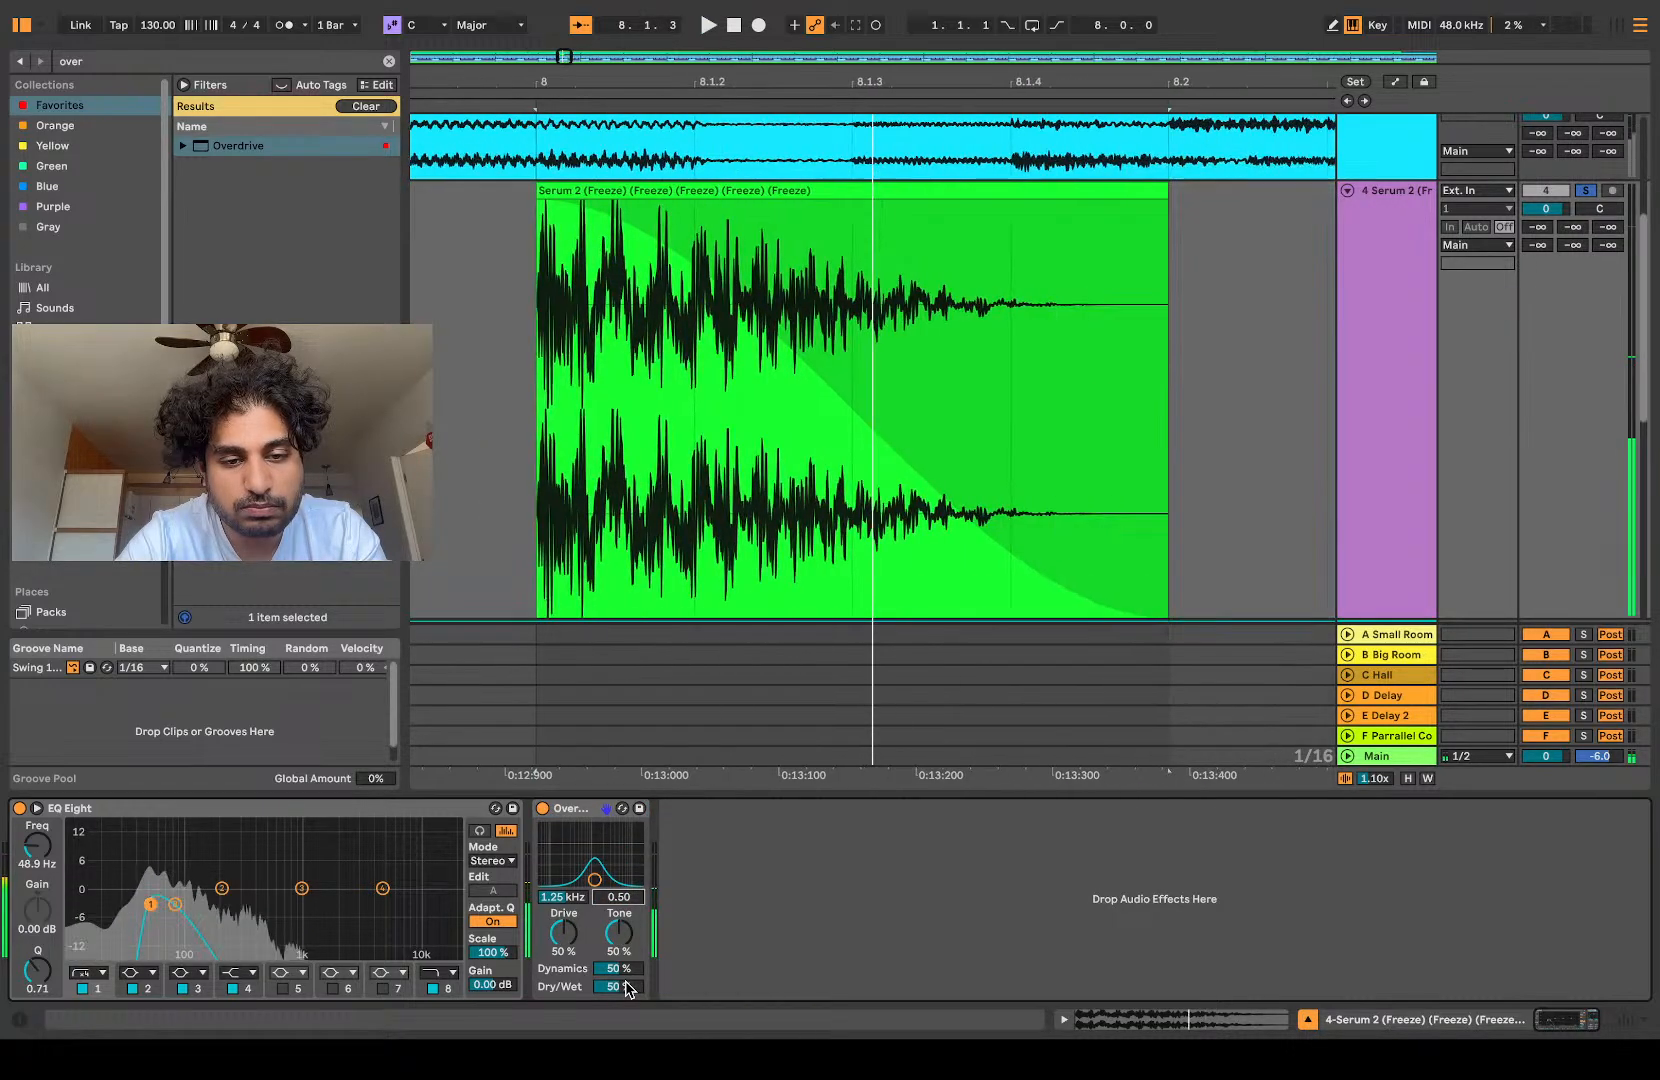
{"action": "key", "text": "space"}
Step: Set the Overdrive's Dry/Wet to 56% and replay the slice repeatedly to judge the sound
{"action": "key", "text": "space"}
{"action": "key", "text": "space"}
{"action": "mouse_move", "coordinate": [626, 984]}
{"action": "left_mouse_down"}
{"action": "mouse_move", "coordinate": [626, 934]}
{"action": "mouse_move", "coordinate": [626, 978]}
{"action": "left_mouse_up"}
{"action": "key", "text": "space"}
{"action": "key", "text": "space"}
{"action": "key", "text": "space"}
{"action": "key", "text": "space"}
{"action": "key", "text": "space"}
{"action": "key", "text": "space"}
{"action": "key", "text": "space"}
{"action": "key", "text": "space"}
{"action": "key", "text": "space"}
{"action": "key", "text": "space"}
{"action": "key", "text": "space"}
{"action": "key", "text": "space"}
{"action": "key", "text": "space"}
{"action": "key", "text": "space"}
{"action": "key", "text": "space"}
{"action": "key", "text": "space"}
{"action": "key", "text": "space"}
{"action": "key", "text": "space"}
{"action": "key", "text": "space"}
{"action": "key", "text": "space"}
{"action": "key", "text": "space"}
{"action": "key", "text": "space"}
{"action": "key", "text": "space"}
{"action": "key", "text": "space"}
{"action": "key", "text": "space"}
{"action": "key", "text": "space"}
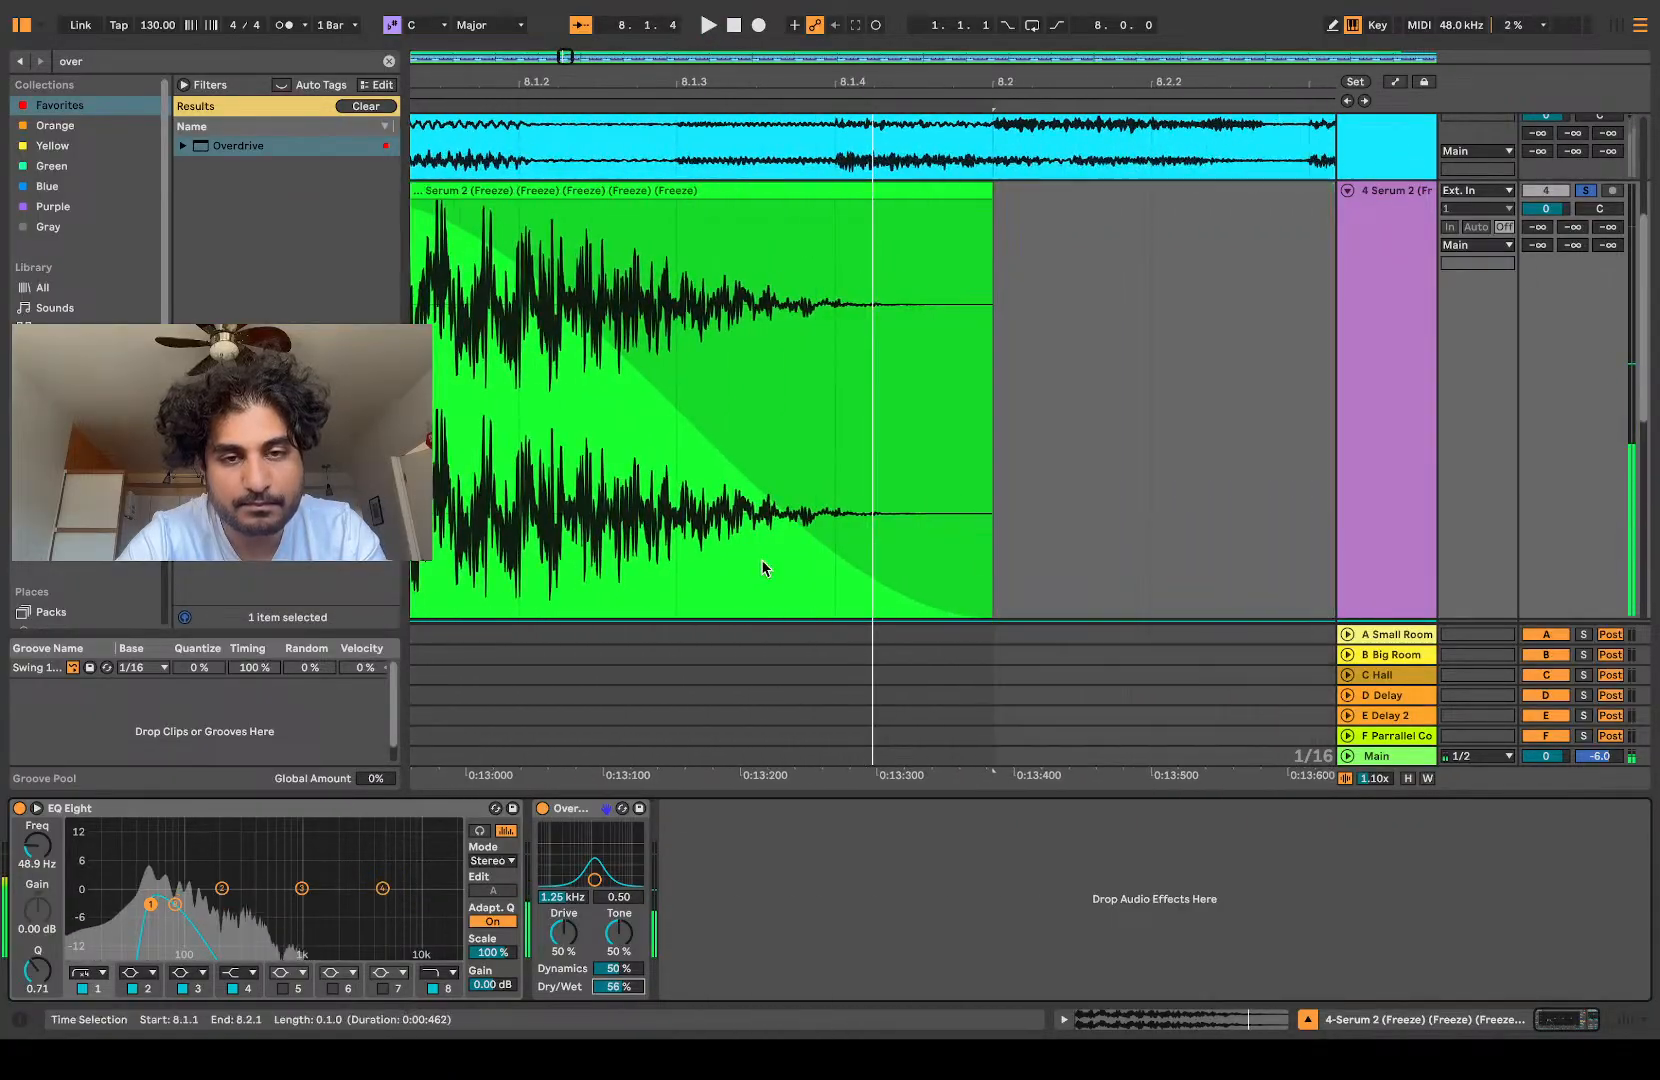
{"action": "key", "text": "space"}
Step: Freeze and flatten the EQ and Overdrive track and delete the silent tail clip after 8.2.1
{"action": "left_click", "coordinate": [1407, 411]}
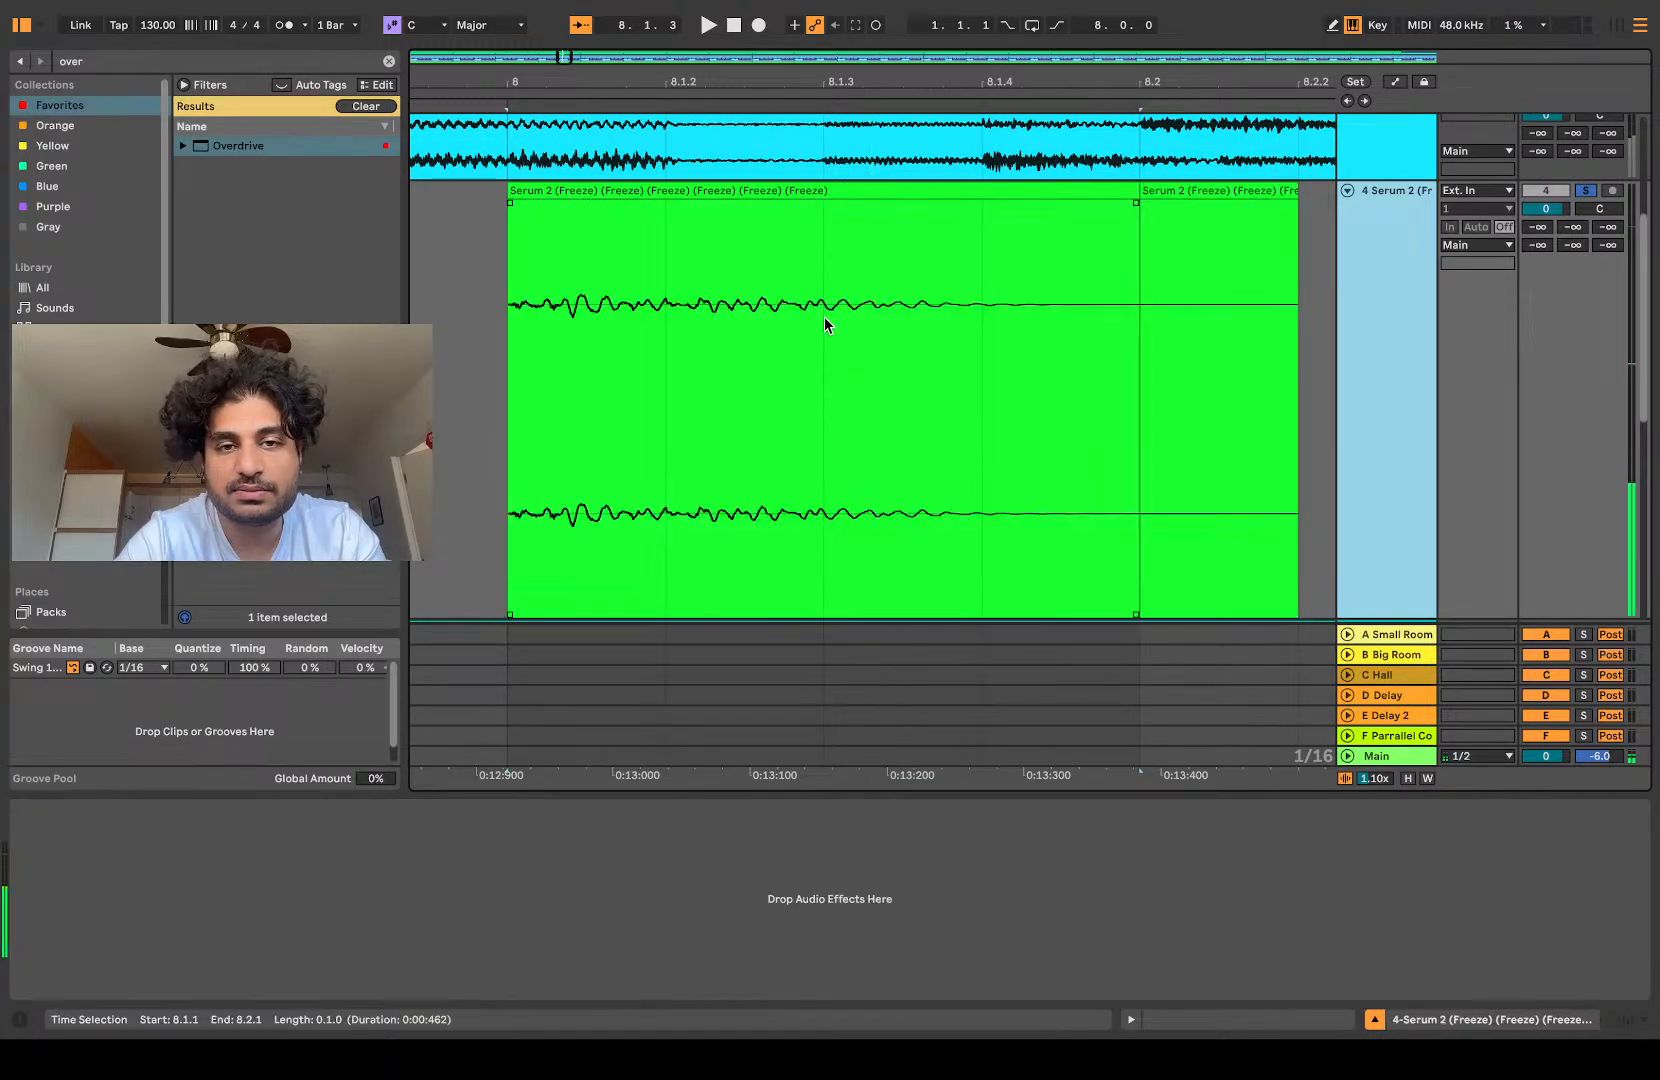
{"action": "double_click", "coordinate": [804, 234]}
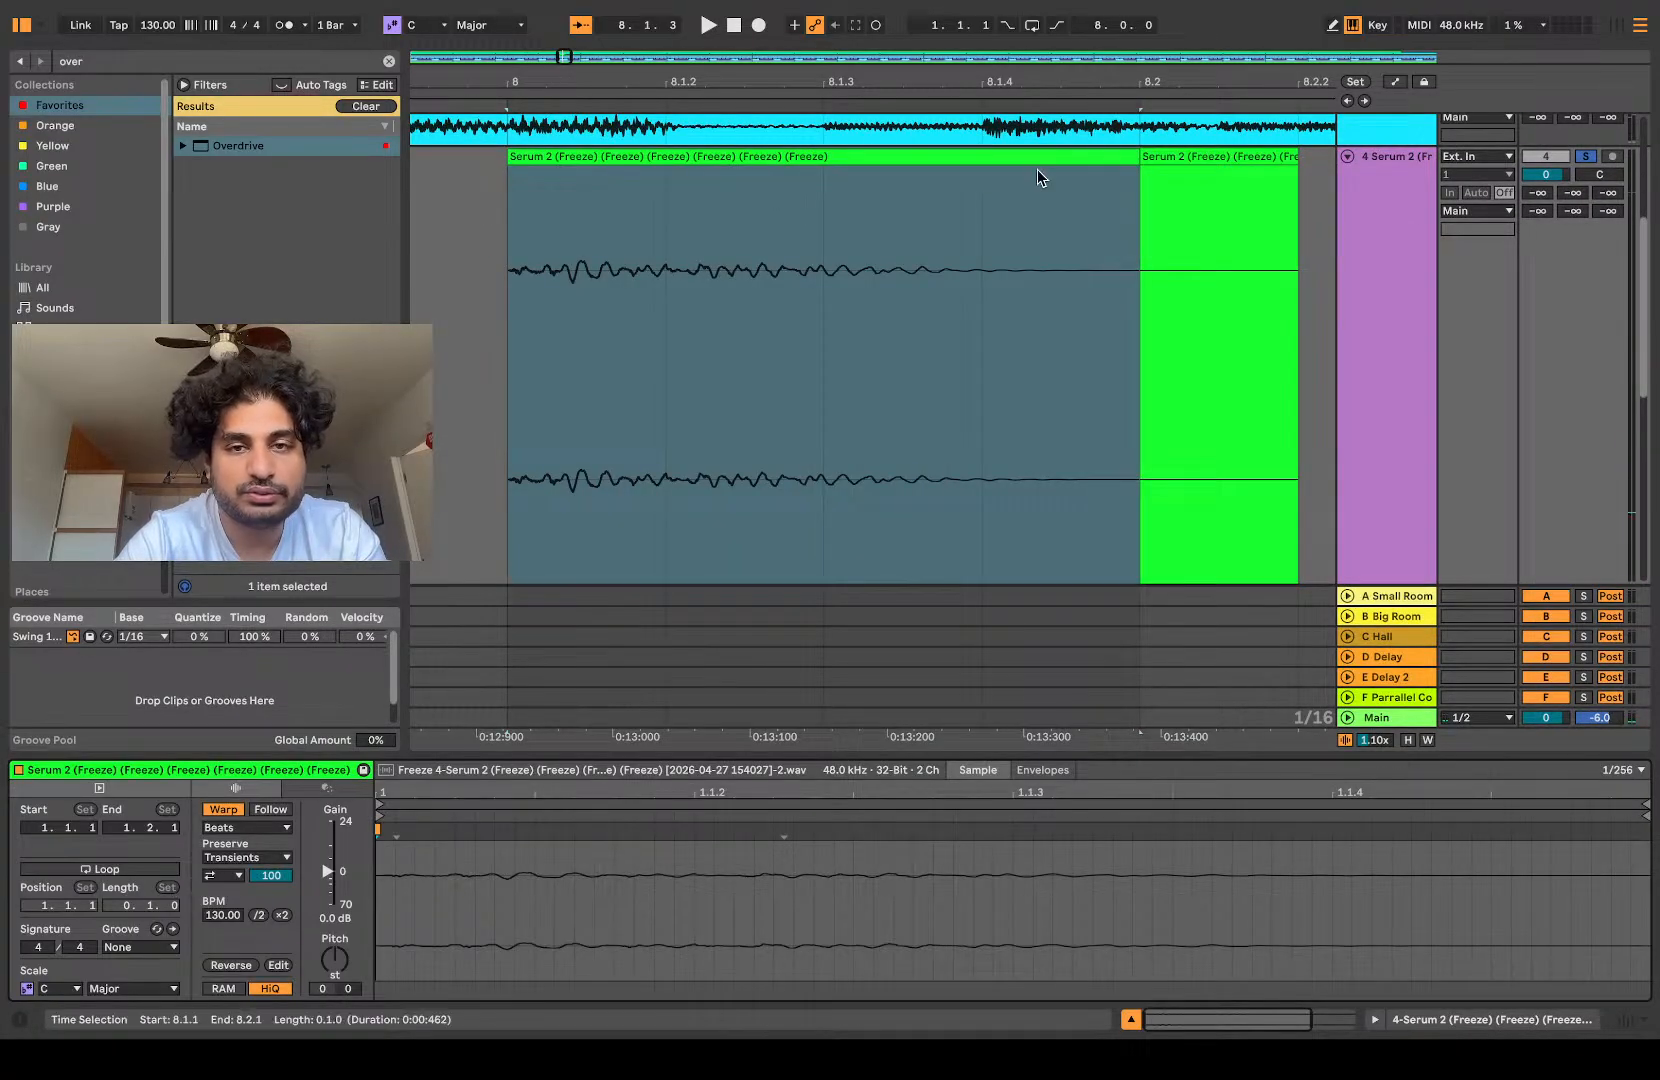
{"action": "left_click", "coordinate": [1202, 156]}
{"action": "key", "text": "Delete"}
{"action": "left_click", "coordinate": [975, 156]}
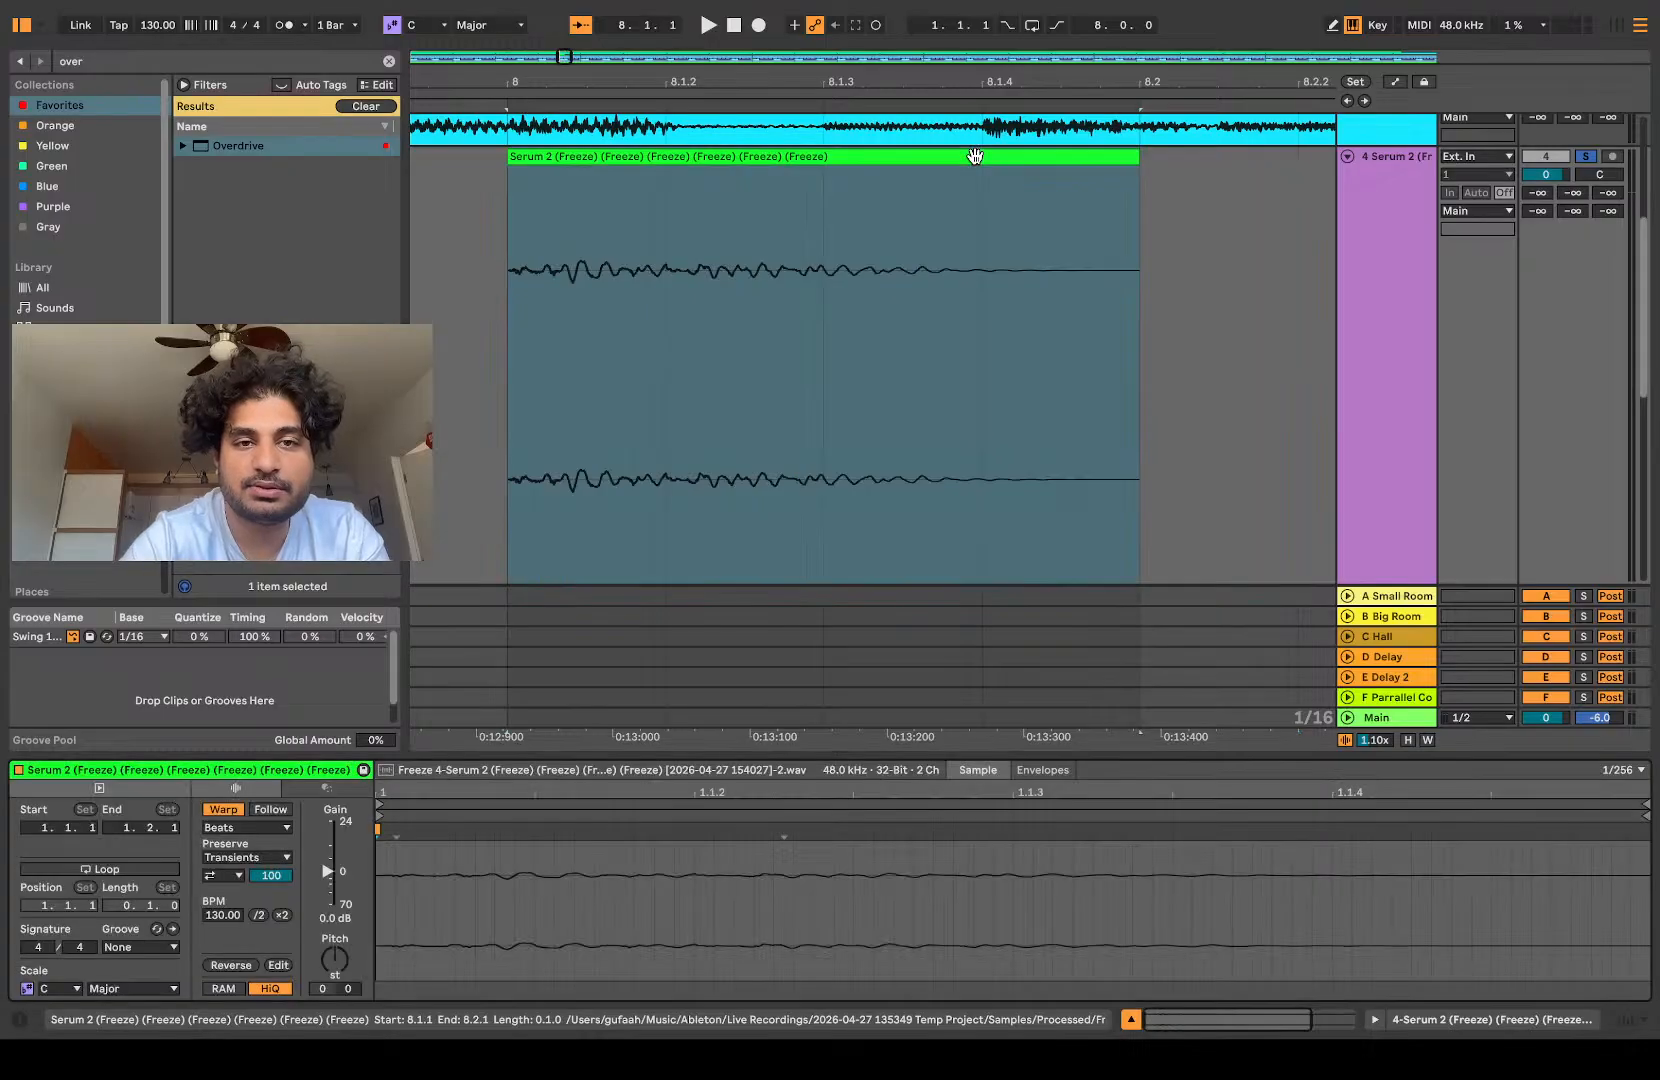
Step: Raise the flattened slice's clip gain to 18 dB and play it several times
{"action": "left_click_drag", "start_coordinate": [330, 877], "coordinate": [328, 833]}
{"action": "key", "text": "space"}
{"action": "key", "text": "space"}
{"action": "key", "text": "space"}
{"action": "key", "text": "space"}
{"action": "key", "text": "space"}
{"action": "key", "text": "space"}
{"action": "key", "text": "space"}
Step: Trim the soft onset from the slice, realign it to bar 8 with a full-length fade-out, and play it
{"action": "scroll", "coordinate": [670, 330], "scroll_direction": "left", "scroll_amount": 7}
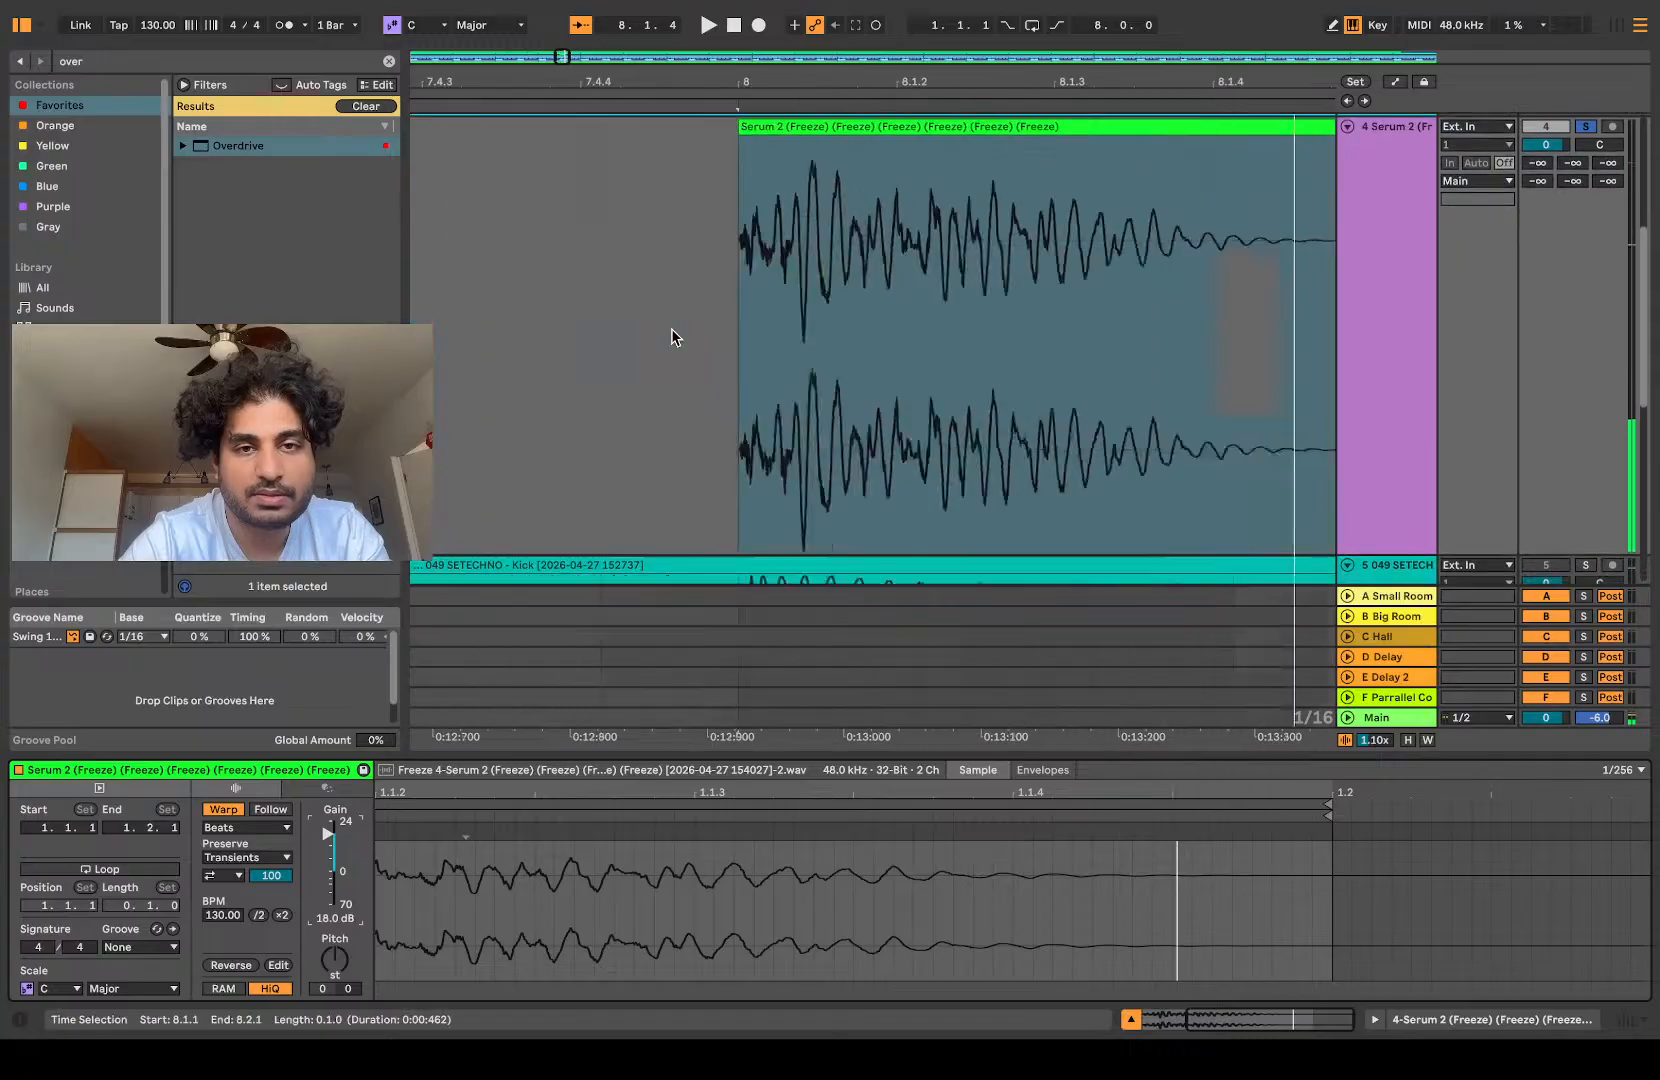
{"action": "left_click", "coordinate": [670, 330]}
{"action": "scroll", "coordinate": [670, 330], "scroll_direction": "down", "scroll_amount": 5}
{"action": "scroll", "coordinate": [672, 330], "scroll_direction": "right", "scroll_amount": 4}
{"action": "scroll", "coordinate": [670, 328], "scroll_direction": "down", "scroll_amount": 5}
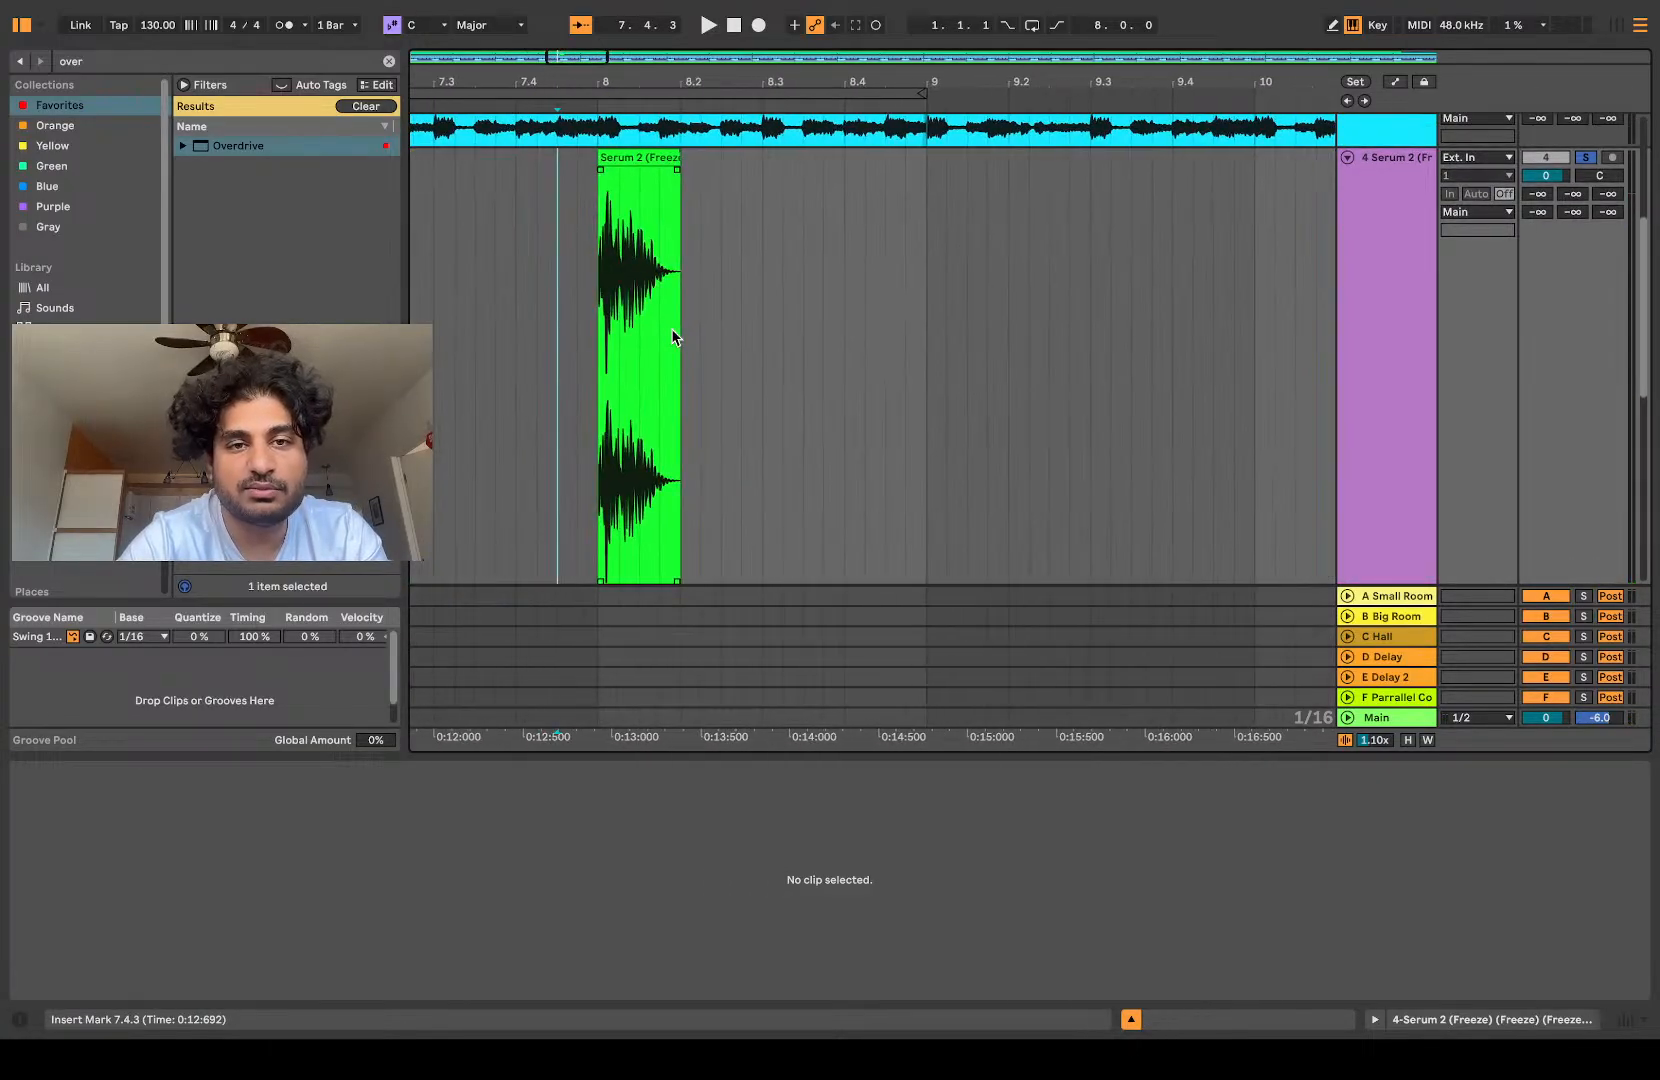
{"action": "scroll", "coordinate": [614, 258], "scroll_direction": "up", "scroll_amount": 8}
{"action": "left_click_drag", "start_coordinate": [600, 160], "coordinate": [694, 163]}
{"action": "scroll", "coordinate": [637, 176], "scroll_direction": "up", "scroll_amount": 6}
{"action": "key", "text": "space"}
{"action": "key", "text": "space"}
{"action": "scroll", "coordinate": [693, 165], "scroll_direction": "down", "scroll_amount": 6}
{"action": "left_click", "coordinate": [809, 170]}
{"action": "key", "text": "space"}
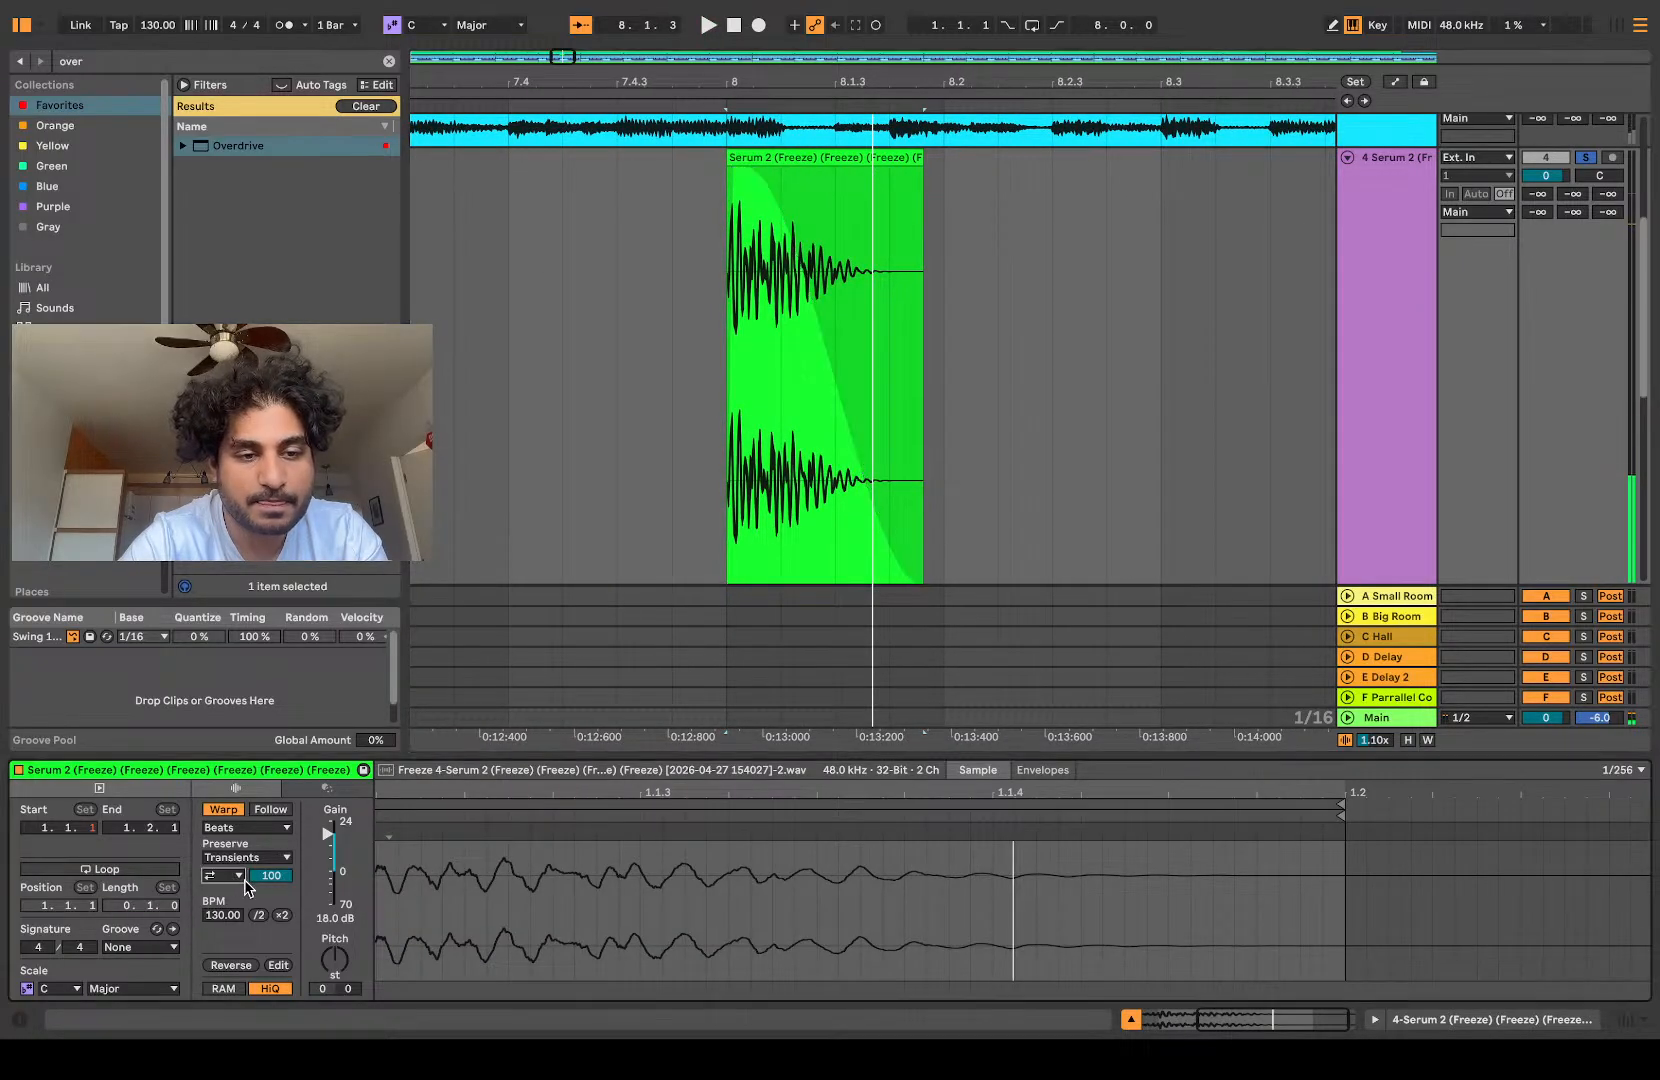
Step: Turn off transient looping for the slice at bar 8, set its transient envelope to 0, and play it
{"action": "left_click_drag", "start_coordinate": [271, 875], "coordinate": [271, 975]}
{"action": "key", "text": "space"}
{"action": "key", "text": "space"}
{"action": "key", "text": "space"}
{"action": "key", "text": "space"}
{"action": "key", "text": "space"}
{"action": "key", "text": "space"}
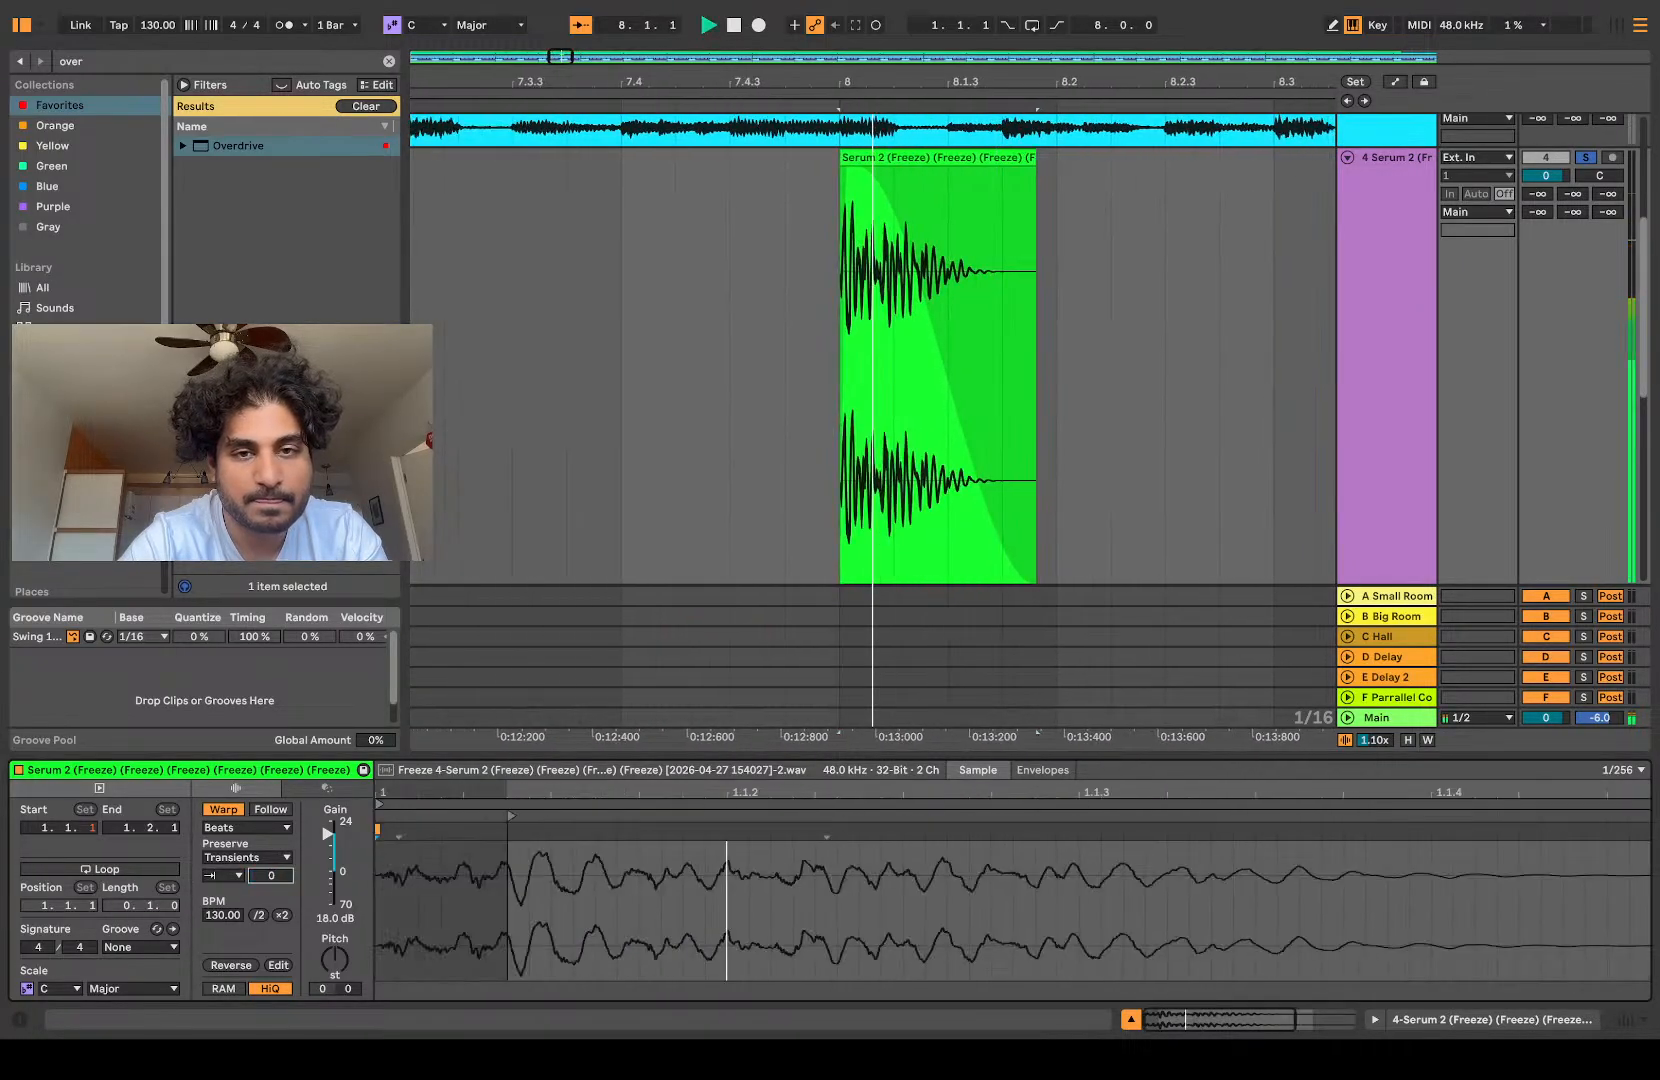
{"action": "key", "text": "space"}
{"action": "key", "text": "space"}
Step: Set the slice's transient envelope to 29 and replay it repeatedly to judge the decay
{"action": "key", "text": "space"}
{"action": "key", "text": "space"}
{"action": "mouse_move", "coordinate": [271, 875]}
{"action": "left_mouse_down"}
{"action": "mouse_move", "coordinate": [271, 840]}
{"action": "mouse_move", "coordinate": [271, 881]}
{"action": "left_mouse_up"}
{"action": "key", "text": "space"}
{"action": "key", "text": "space"}
{"action": "key", "text": "space"}
{"action": "key", "text": "space"}
{"action": "key", "text": "space"}
{"action": "key", "text": "space"}
{"action": "key", "text": "space"}
{"action": "key", "text": "space"}
{"action": "key", "text": "space"}
{"action": "key", "text": "space"}
Step: Raise the slice's transient envelope to 54 and play it several times
{"action": "key", "text": "space"}
{"action": "key", "text": "space"}
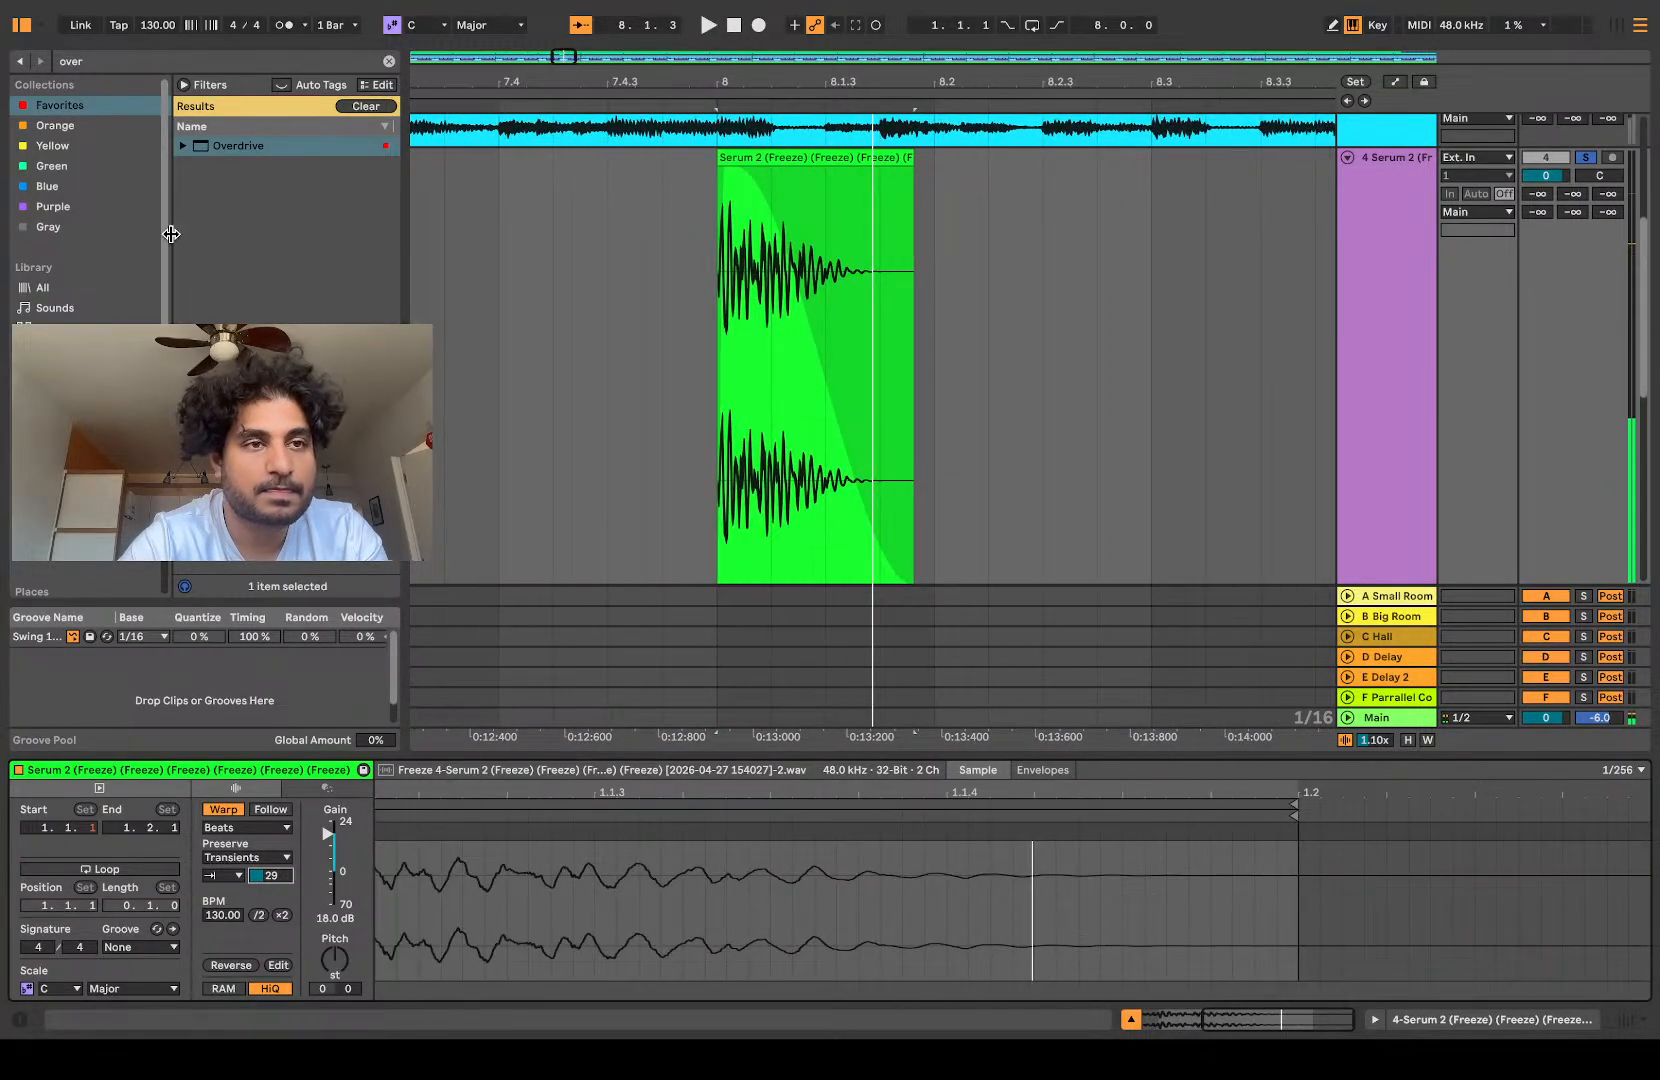
{"action": "left_click_drag", "start_coordinate": [287, 881], "coordinate": [287, 856]}
{"action": "key", "text": "space"}
{"action": "key", "text": "space"}
{"action": "key", "text": "space"}
{"action": "key", "text": "space"}
{"action": "key", "text": "space"}
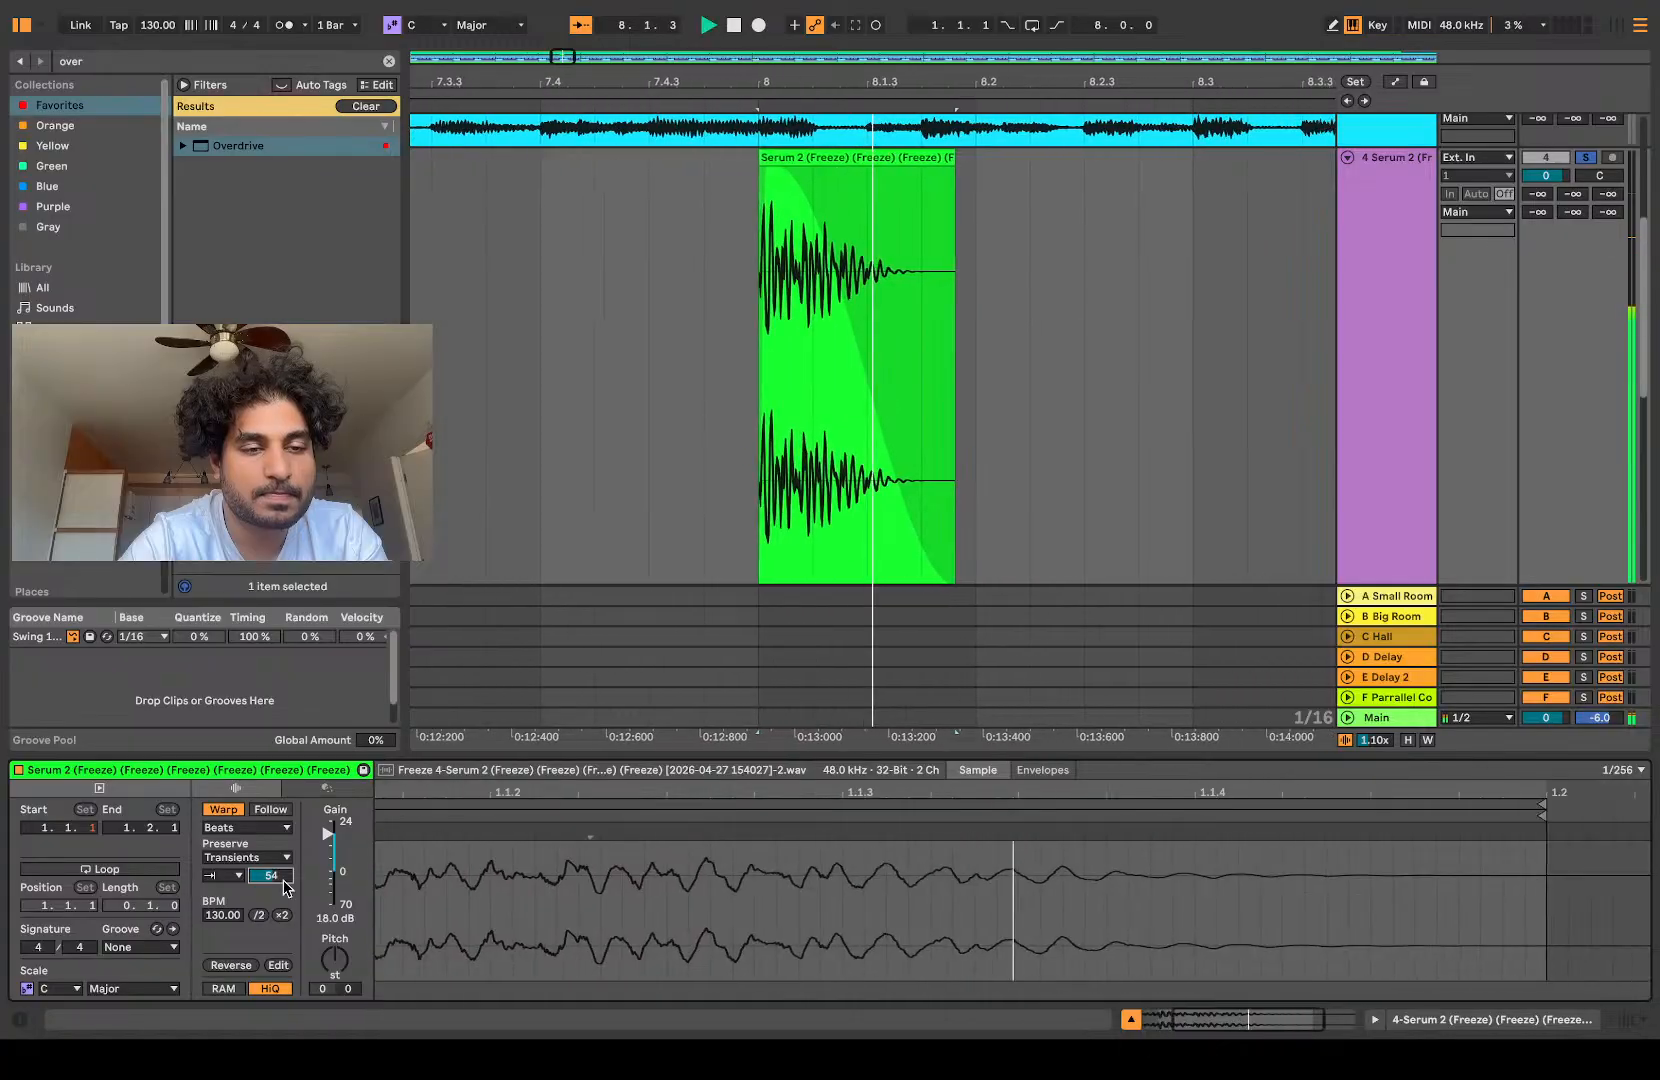
{"action": "key", "text": "space"}
Step: Add Overdrive to the Serum 2 slice track with bandwidth 0.50 and Dry/Wet 8%, and play the slice
{"action": "left_click", "coordinate": [103, 62]}
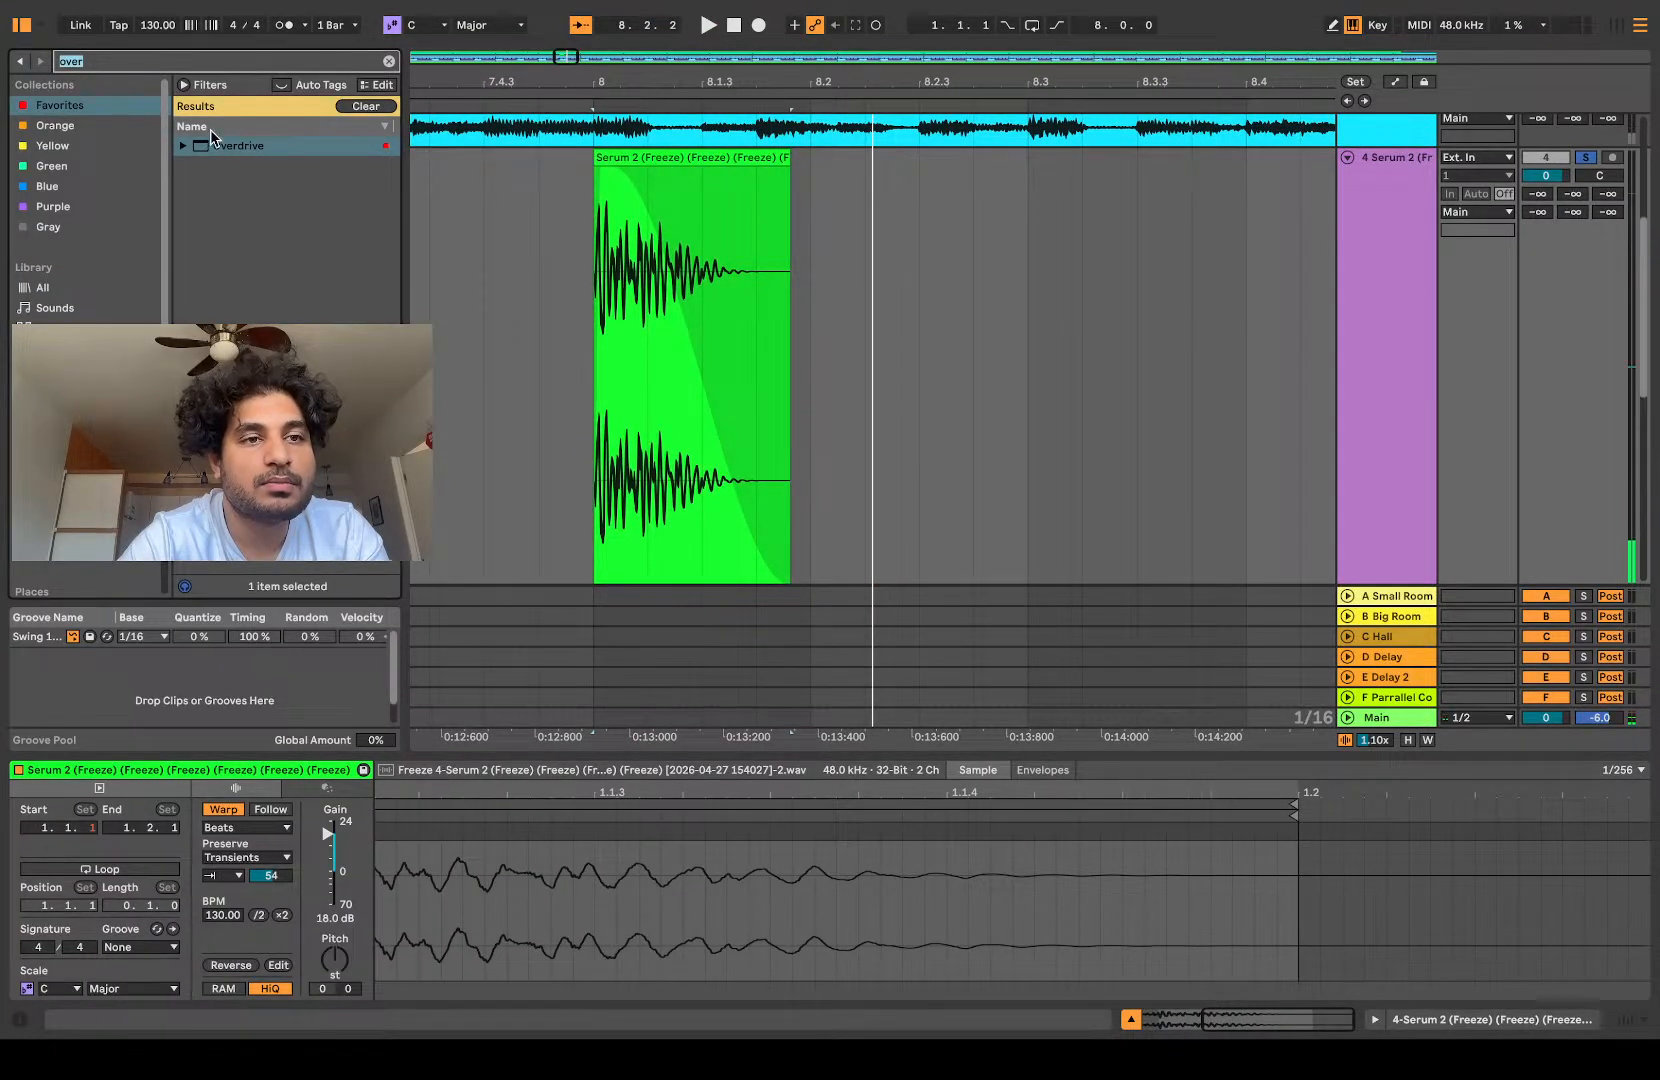
{"action": "left_click_drag", "start_coordinate": [506, 182], "coordinate": [581, 202]}
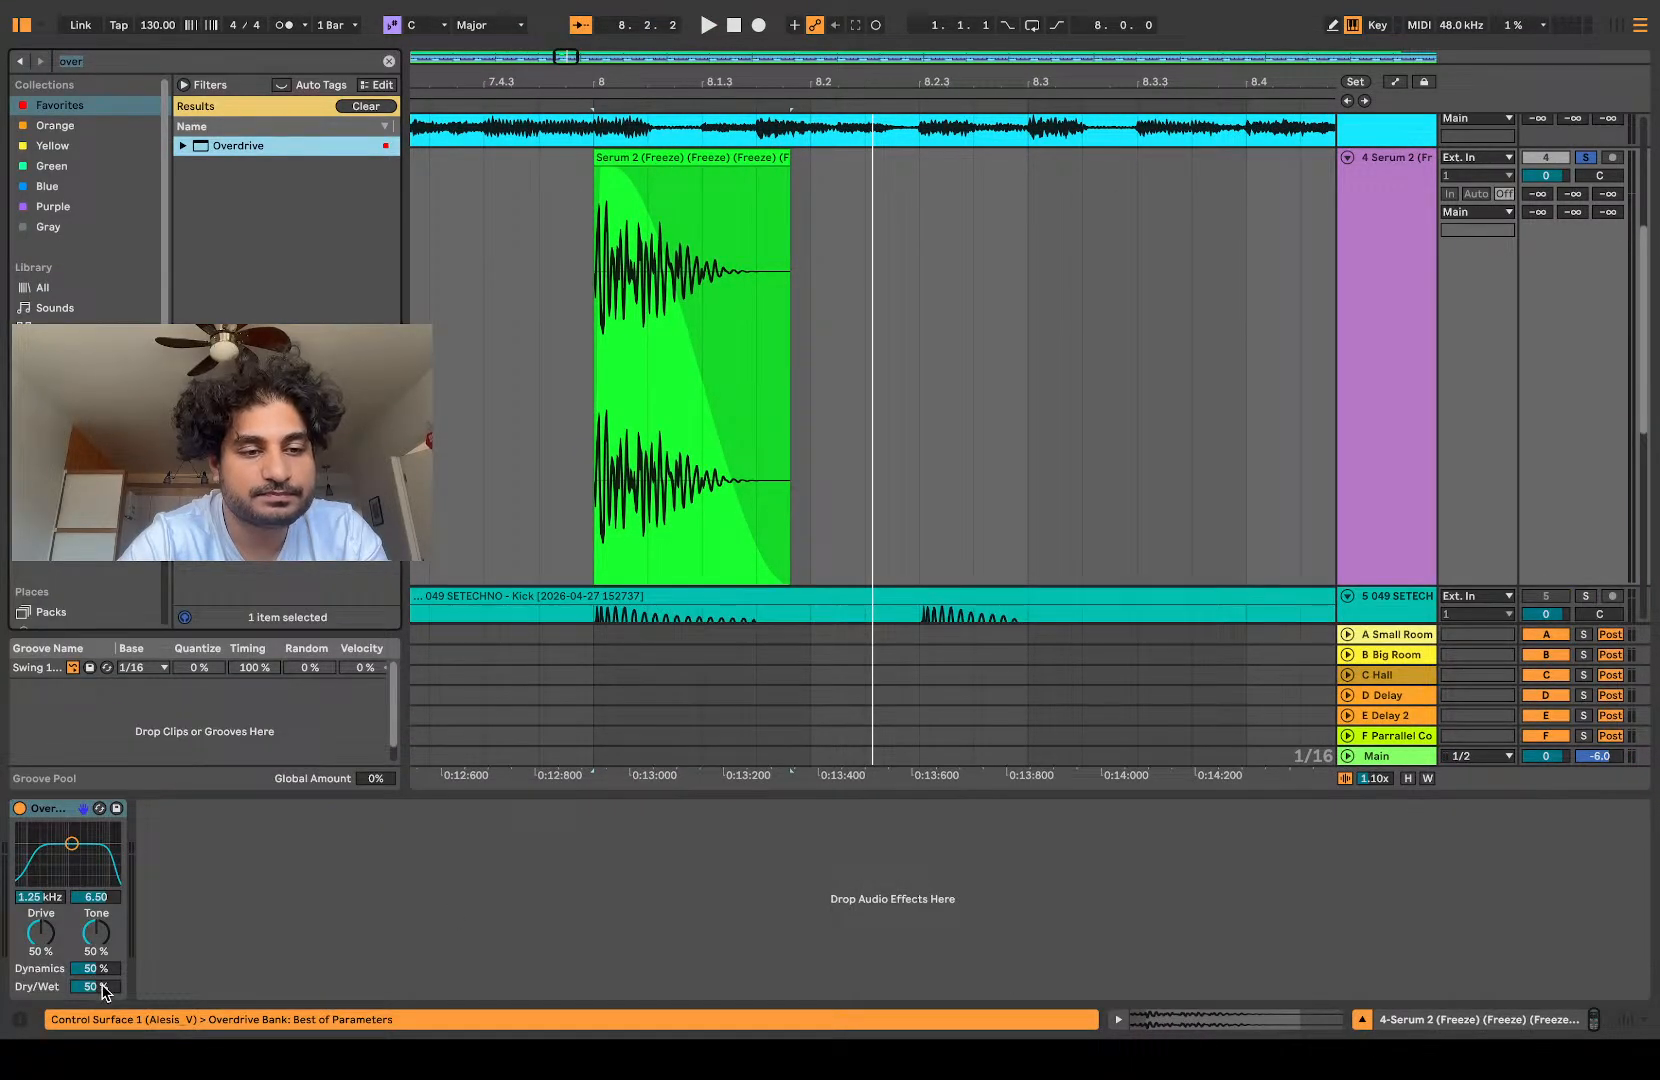
{"action": "left_click_drag", "start_coordinate": [97, 897], "coordinate": [112, 1012]}
{"action": "key", "text": "space"}
{"action": "key", "text": "space"}
{"action": "key", "text": "space"}
{"action": "key", "text": "space"}
{"action": "key", "text": "space"}
{"action": "key", "text": "space"}
{"action": "key", "text": "space"}
{"action": "key", "text": "space"}
{"action": "key", "text": "space"}
{"action": "key", "text": "space"}
{"action": "key", "text": "space"}
{"action": "key", "text": "space"}
{"action": "key", "text": "space"}
{"action": "key", "text": "space"}
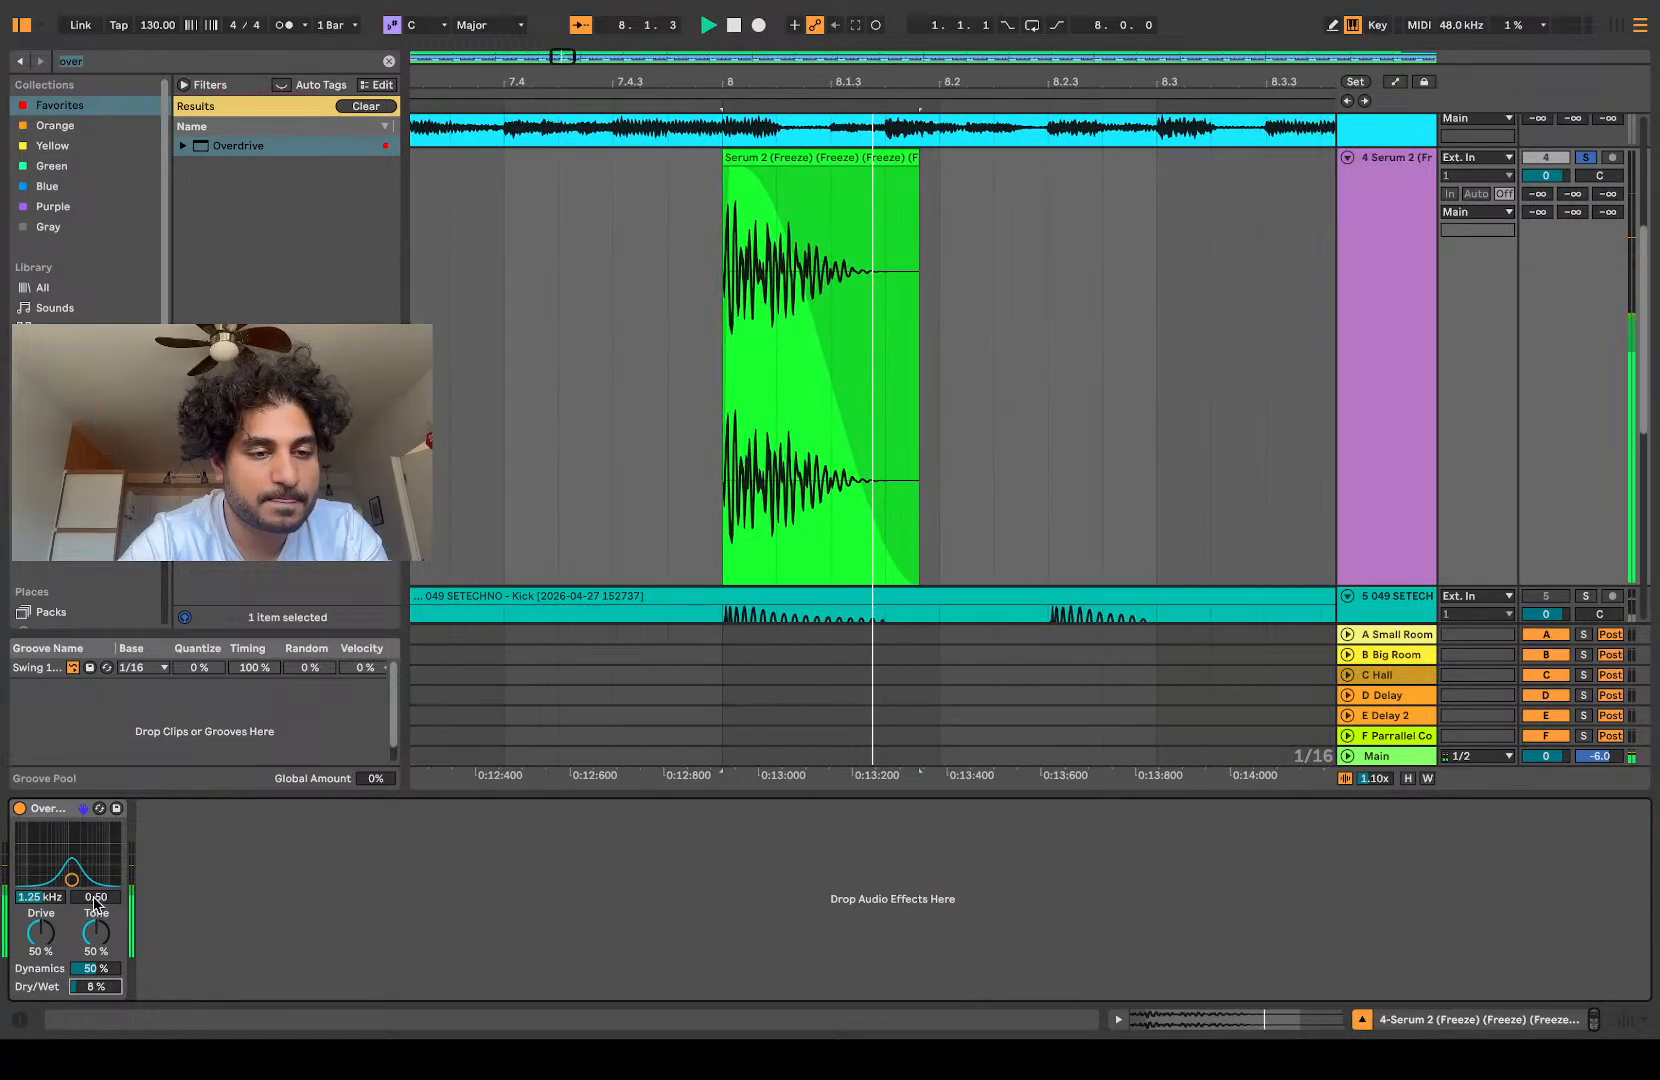
Step: Search the whole library for a limiter, add Limiter after Overdrive with 24 dB input gain, and play the slice
{"action": "left_click", "coordinate": [112, 61]}
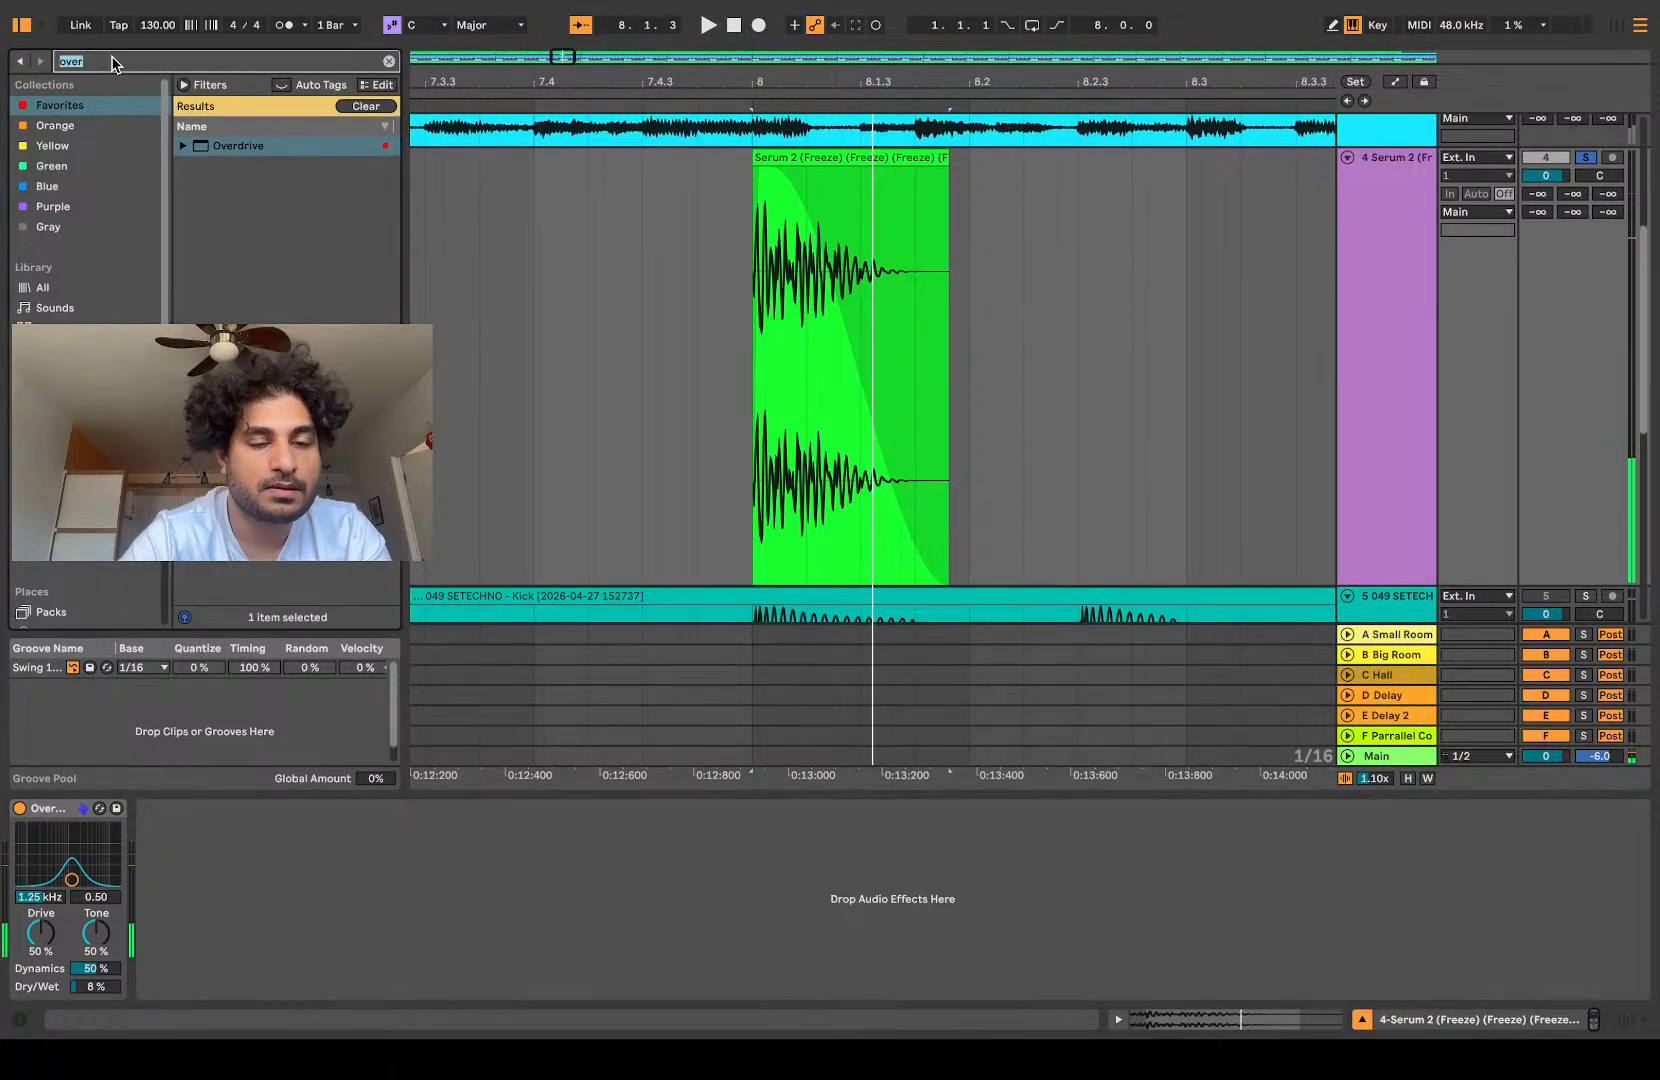
{"action": "type", "text": "lim"}
{"action": "left_click", "coordinate": [36, 288]}
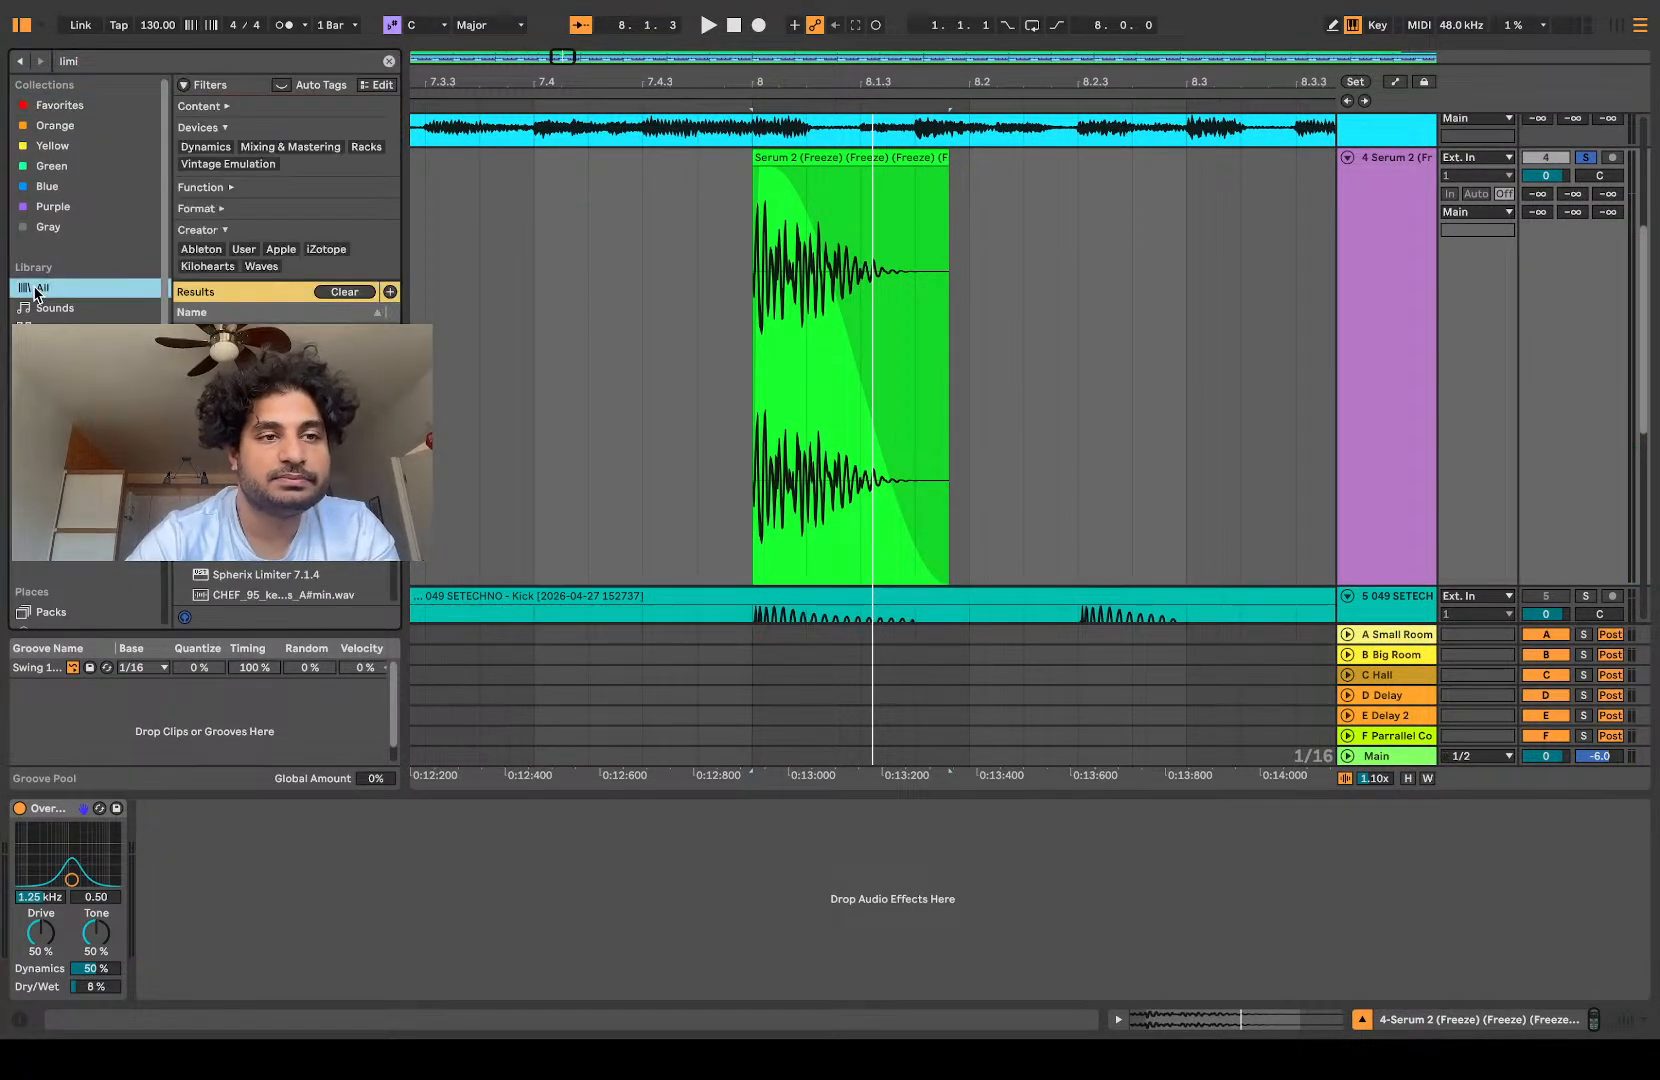
{"action": "left_click_drag", "start_coordinate": [232, 333], "coordinate": [792, 380]}
{"action": "key", "text": "space"}
{"action": "key", "text": "space"}
{"action": "left_click_drag", "start_coordinate": [178, 860], "coordinate": [178, 750]}
{"action": "key", "text": "space"}
{"action": "key", "text": "space"}
{"action": "key", "text": "space"}
{"action": "key", "text": "space"}
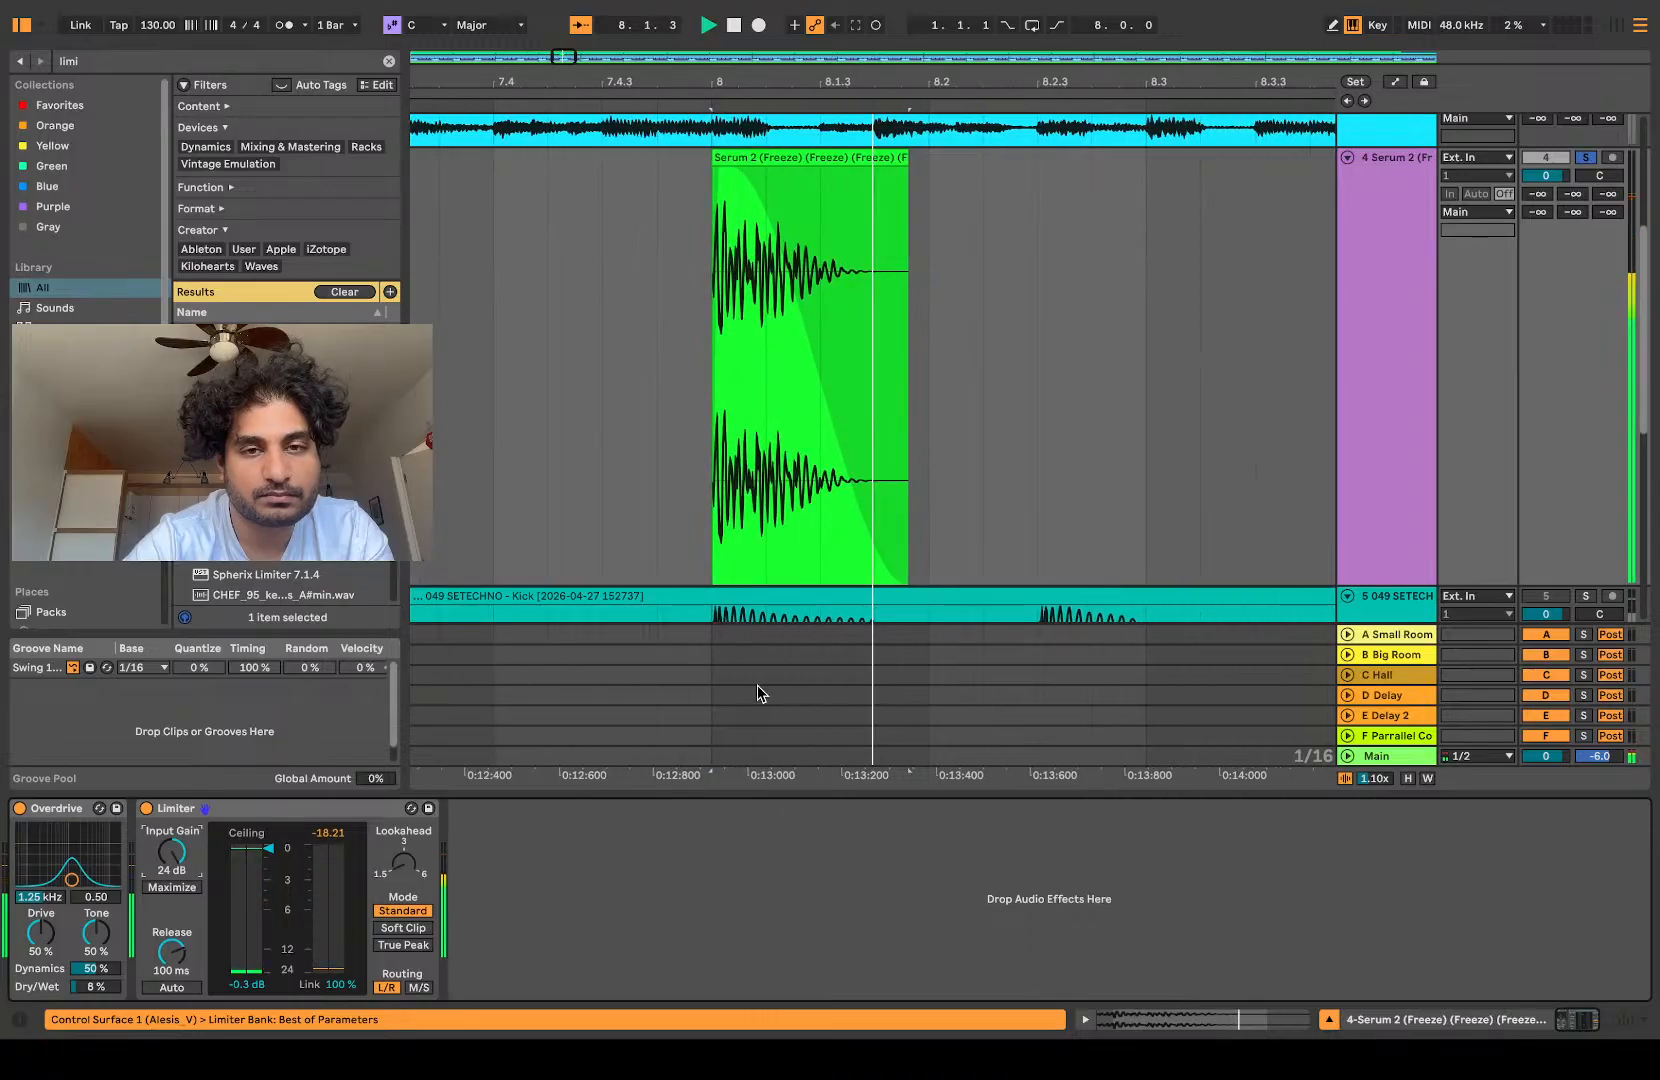
Step: Freeze and flatten the Overdrive and Limiter track and give the clip at bar 8 a full-length fade-out
{"action": "left_click", "coordinate": [846, 464]}
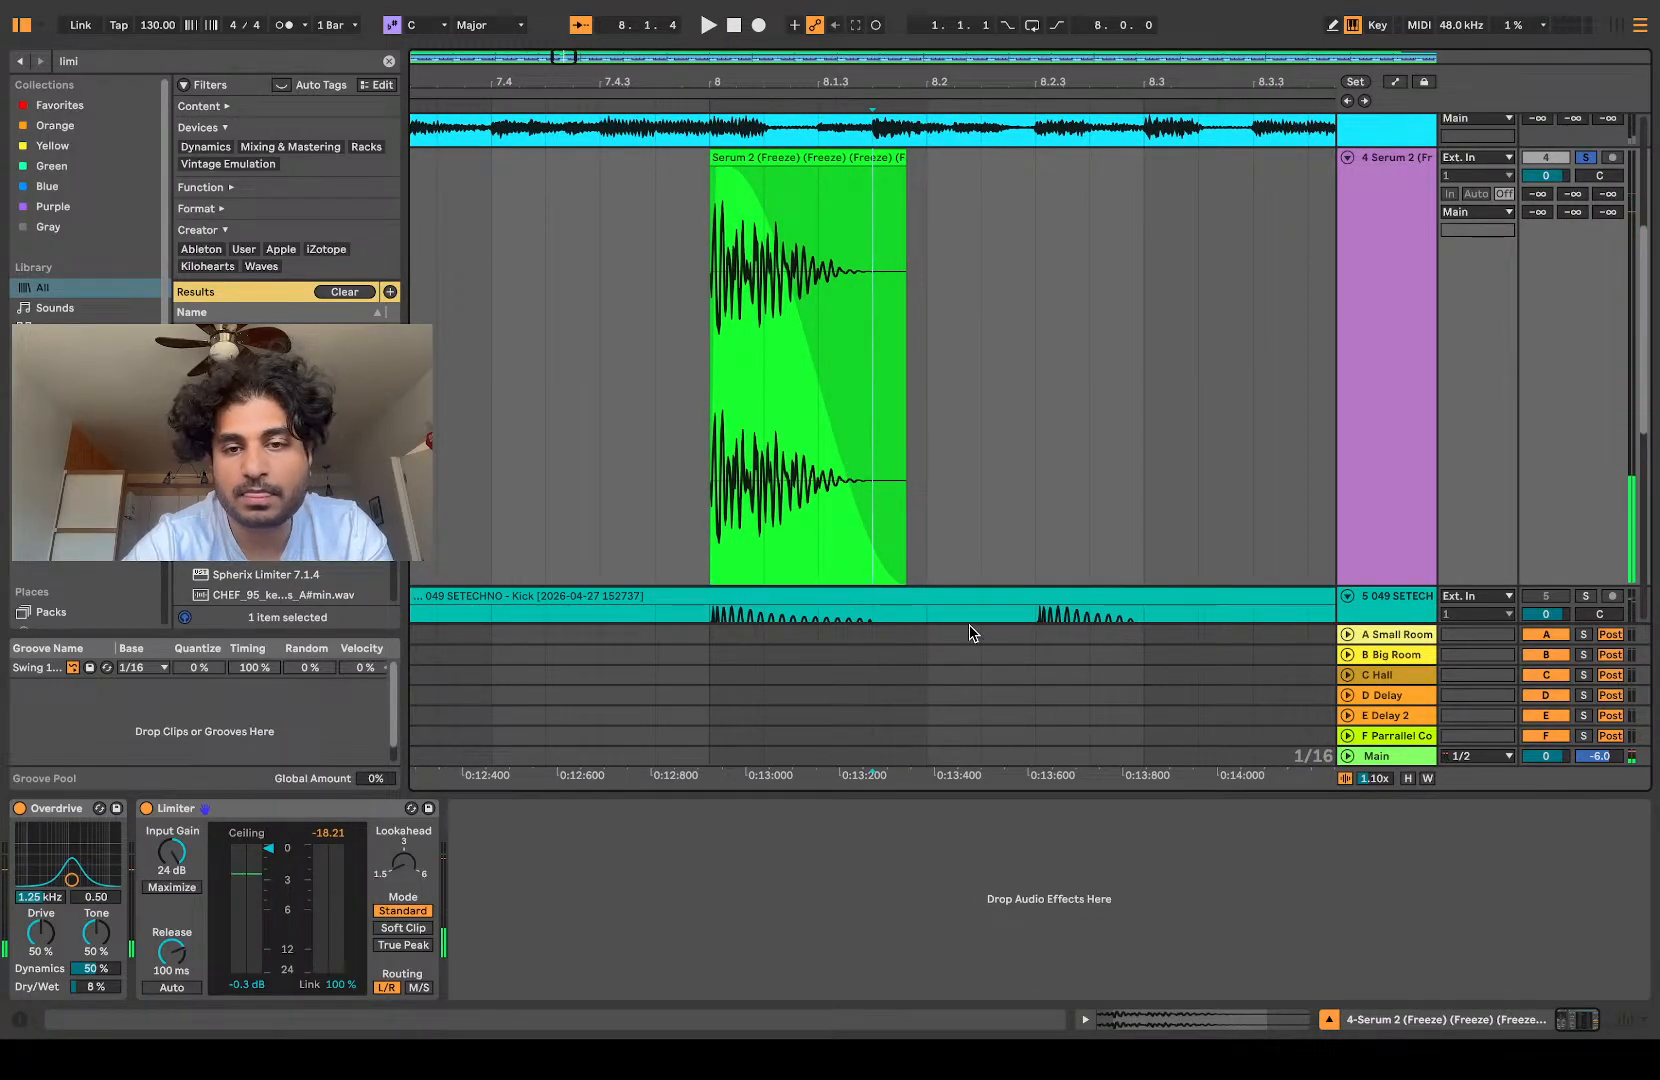
{"action": "left_click", "coordinate": [961, 683]}
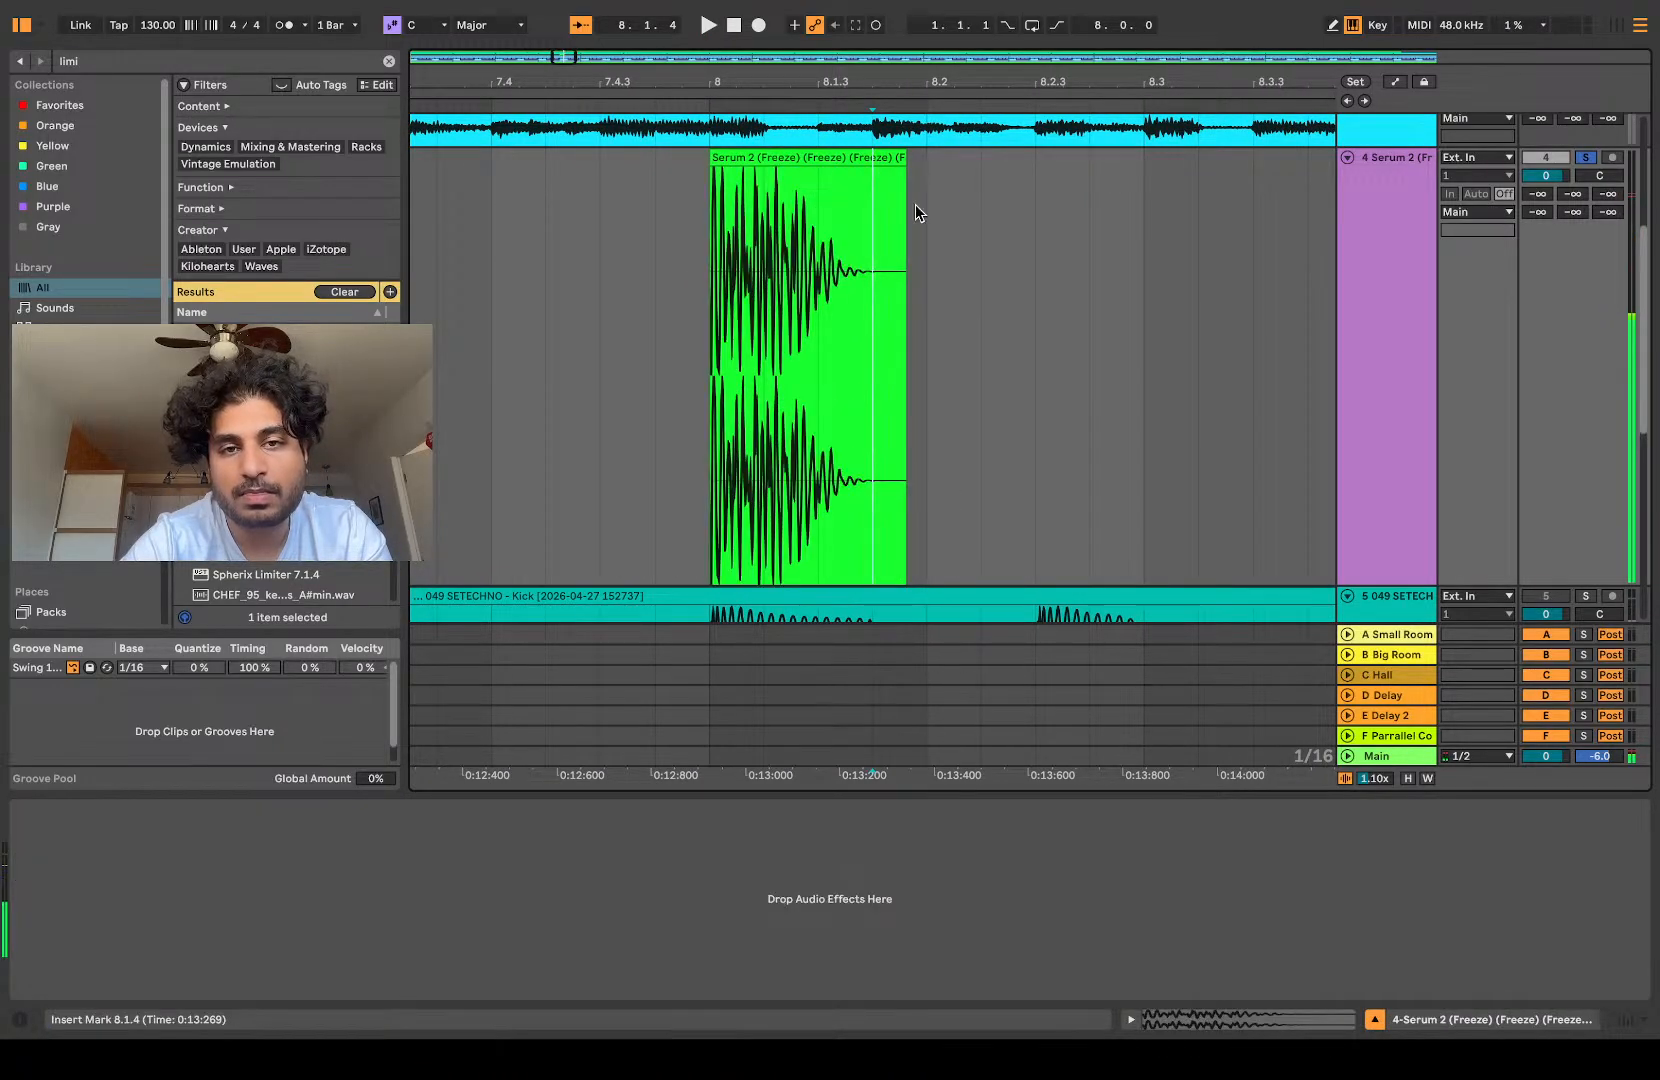
{"action": "scroll", "coordinate": [710, 178], "scroll_direction": "up", "scroll_amount": 10}
{"action": "left_click", "coordinate": [708, 169]}
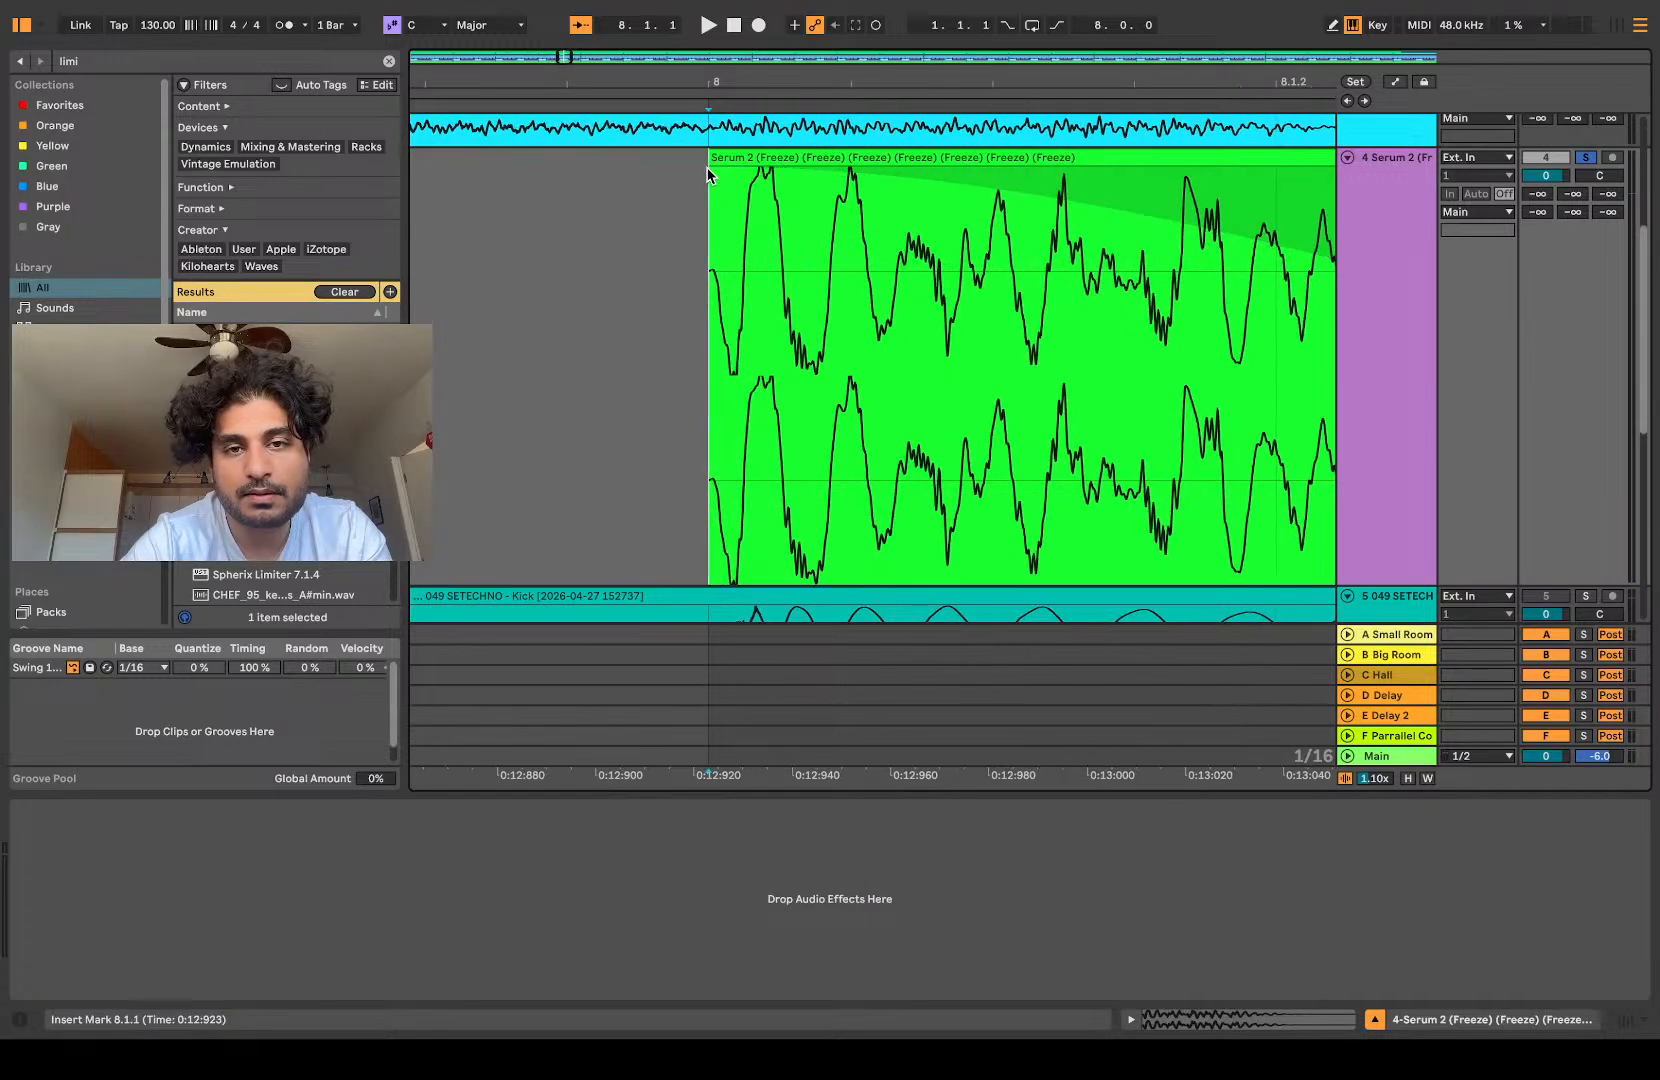
{"action": "left_click", "coordinate": [756, 150]}
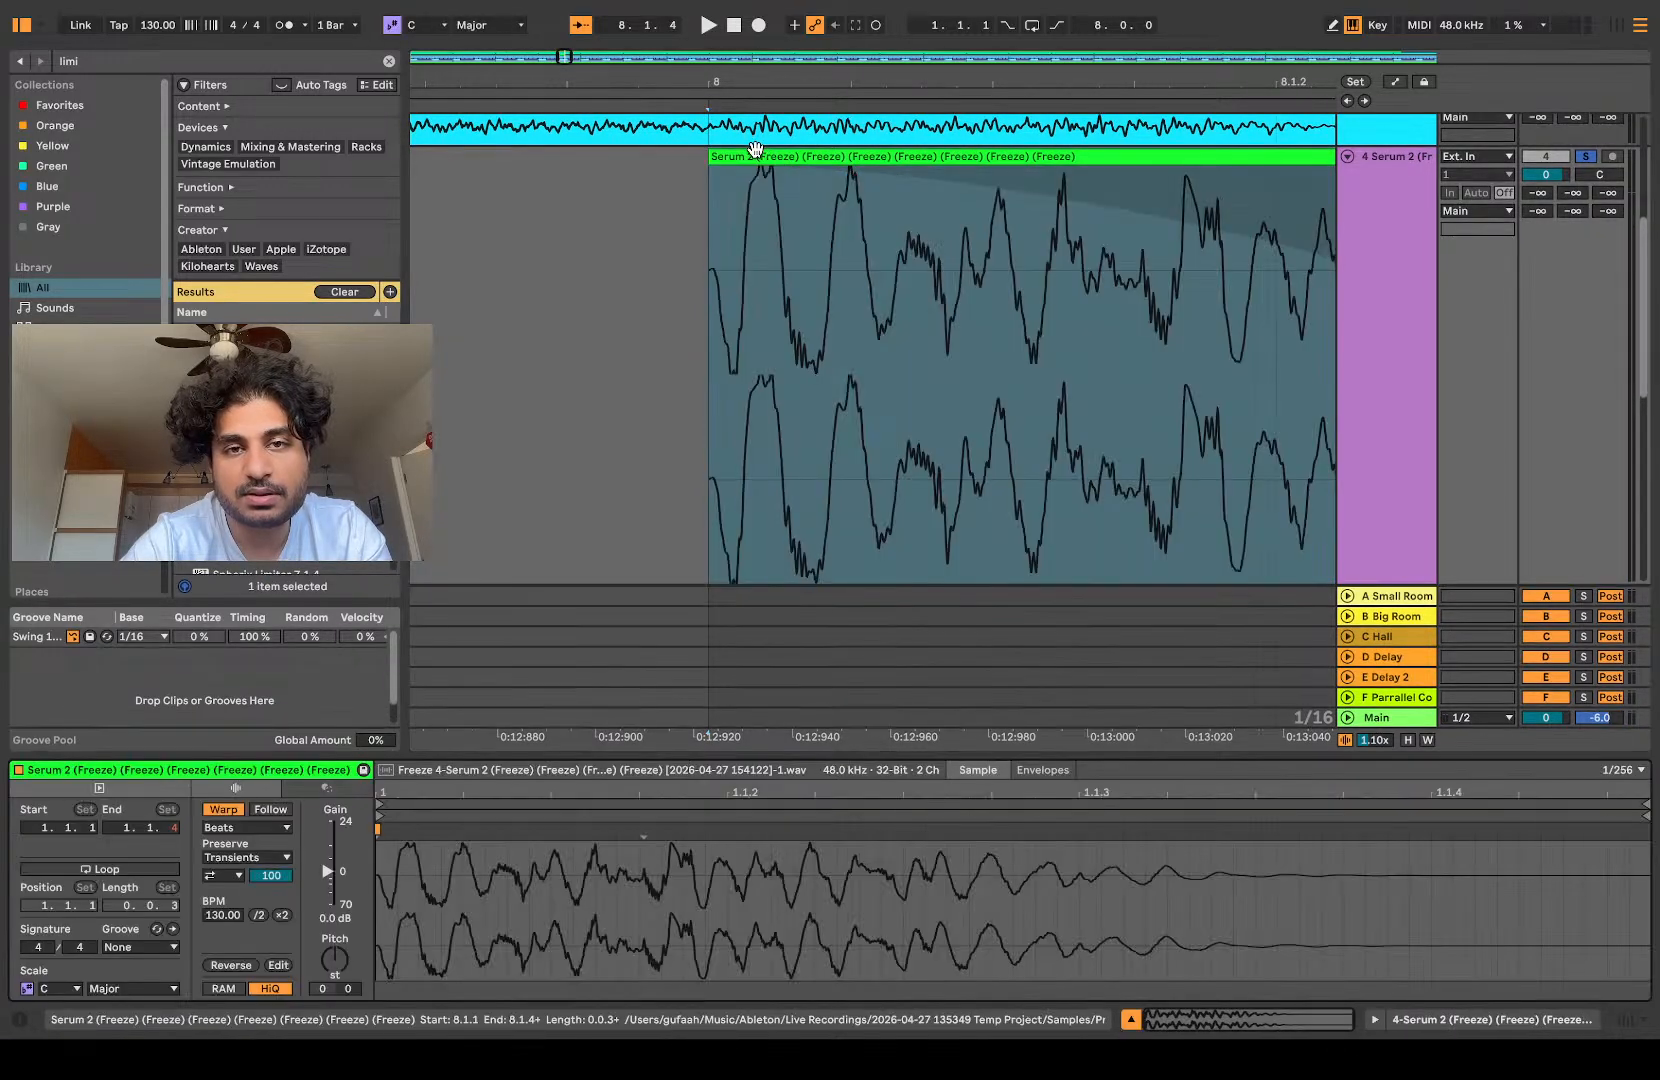
Step: Turn off transient looping for the flattened clip, keeping the envelope at 100, and replay it repeatedly
{"action": "key", "text": "space"}
{"action": "mouse_move", "coordinate": [335, 960]}
{"action": "left_mouse_down"}
{"action": "mouse_move", "coordinate": [335, 1020]}
{"action": "mouse_move", "coordinate": [335, 956]}
{"action": "left_mouse_up"}
{"action": "key", "text": "space"}
{"action": "key", "text": "space"}
{"action": "key", "text": "space"}
{"action": "key", "text": "space"}
{"action": "key", "text": "space"}
{"action": "key", "text": "space"}
{"action": "key", "text": "space"}
{"action": "key", "text": "space"}
{"action": "key", "text": "space"}
{"action": "key", "text": "space"}
{"action": "key", "text": "space"}
{"action": "key", "text": "space"}
{"action": "key", "text": "space"}
{"action": "key", "text": "space"}
{"action": "key", "text": "space"}
{"action": "key", "text": "space"}
{"action": "key", "text": "space"}
{"action": "key", "text": "space"}
{"action": "key", "text": "space"}
{"action": "key", "text": "space"}
{"action": "key", "text": "space"}
{"action": "key", "text": "space"}
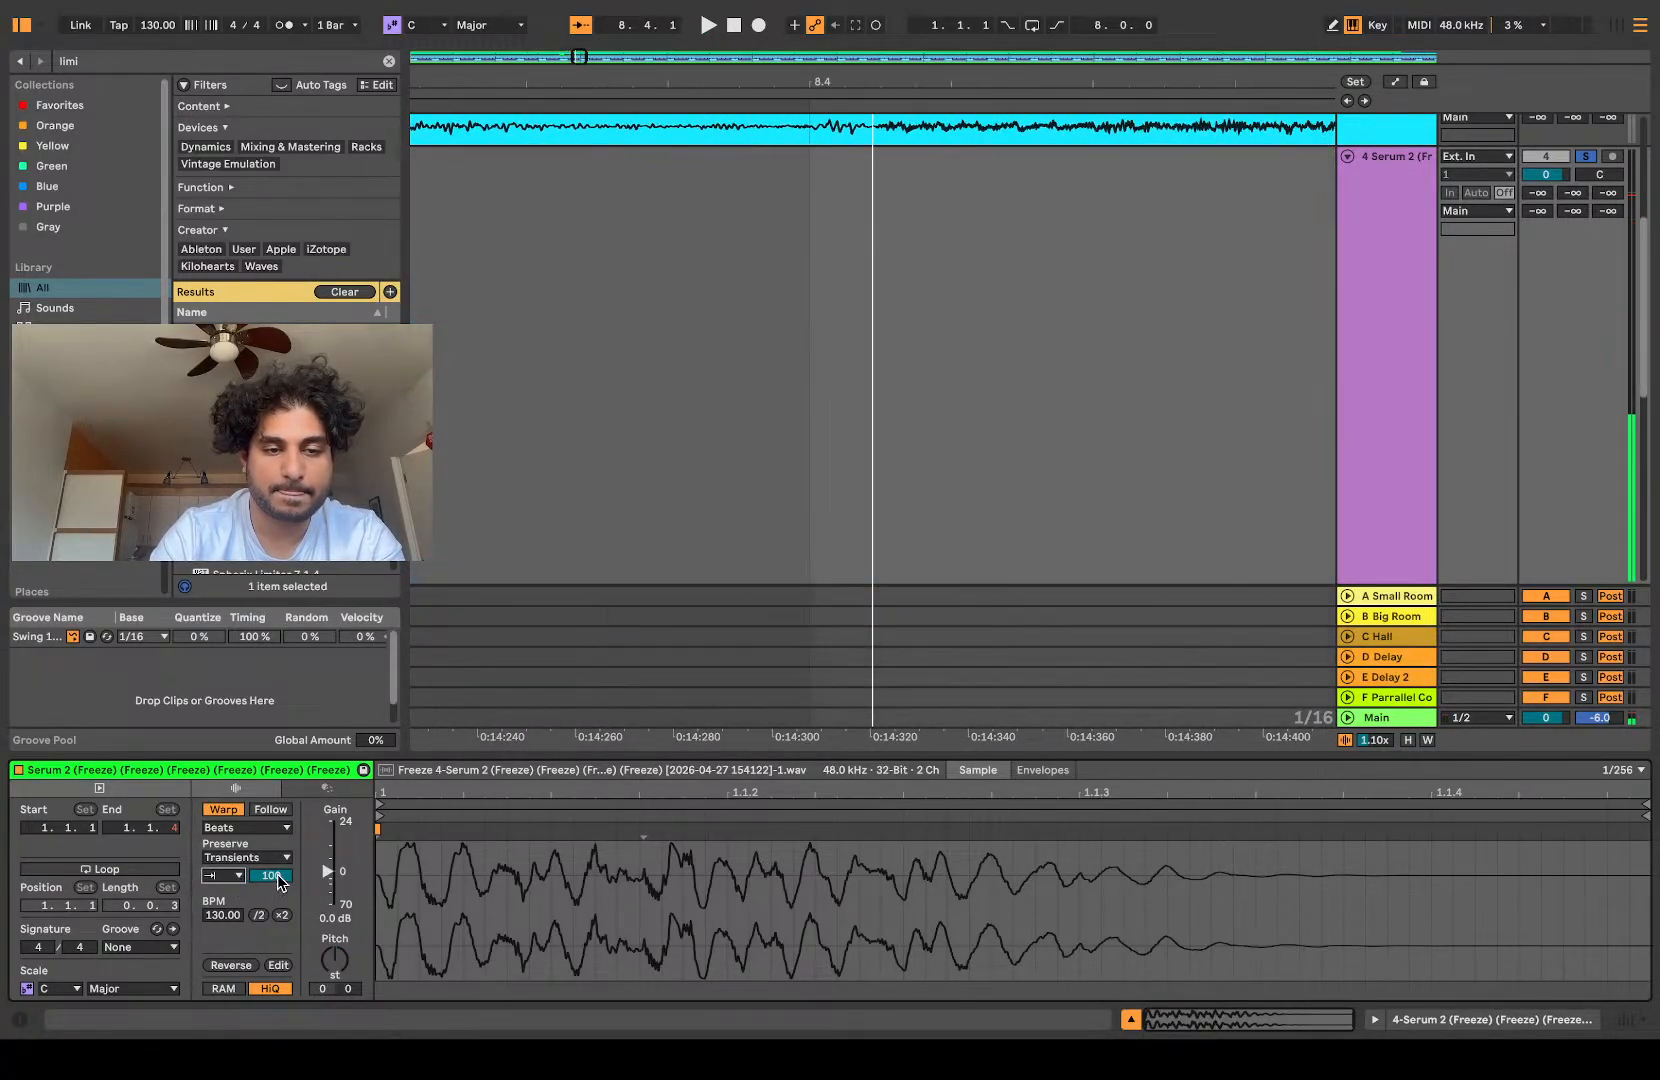
Step: Lower the flattened clip's transient envelope to 12 and replay it repeatedly
{"action": "key", "text": "space"}
{"action": "key", "text": "space"}
{"action": "key", "text": "space"}
{"action": "key", "text": "space"}
{"action": "left_click_drag", "start_coordinate": [271, 875], "coordinate": [271, 863]}
{"action": "key", "text": "space"}
{"action": "key", "text": "space"}
{"action": "key", "text": "space"}
{"action": "key", "text": "space"}
{"action": "key", "text": "space"}
{"action": "key", "text": "space"}
{"action": "key", "text": "space"}
{"action": "key", "text": "space"}
{"action": "key", "text": "space"}
{"action": "key", "text": "space"}
{"action": "key", "text": "space"}
{"action": "key", "text": "space"}
{"action": "key", "text": "space"}
{"action": "key", "text": "space"}
{"action": "key", "text": "space"}
{"action": "key", "text": "space"}
{"action": "key", "text": "space"}
{"action": "key", "text": "space"}
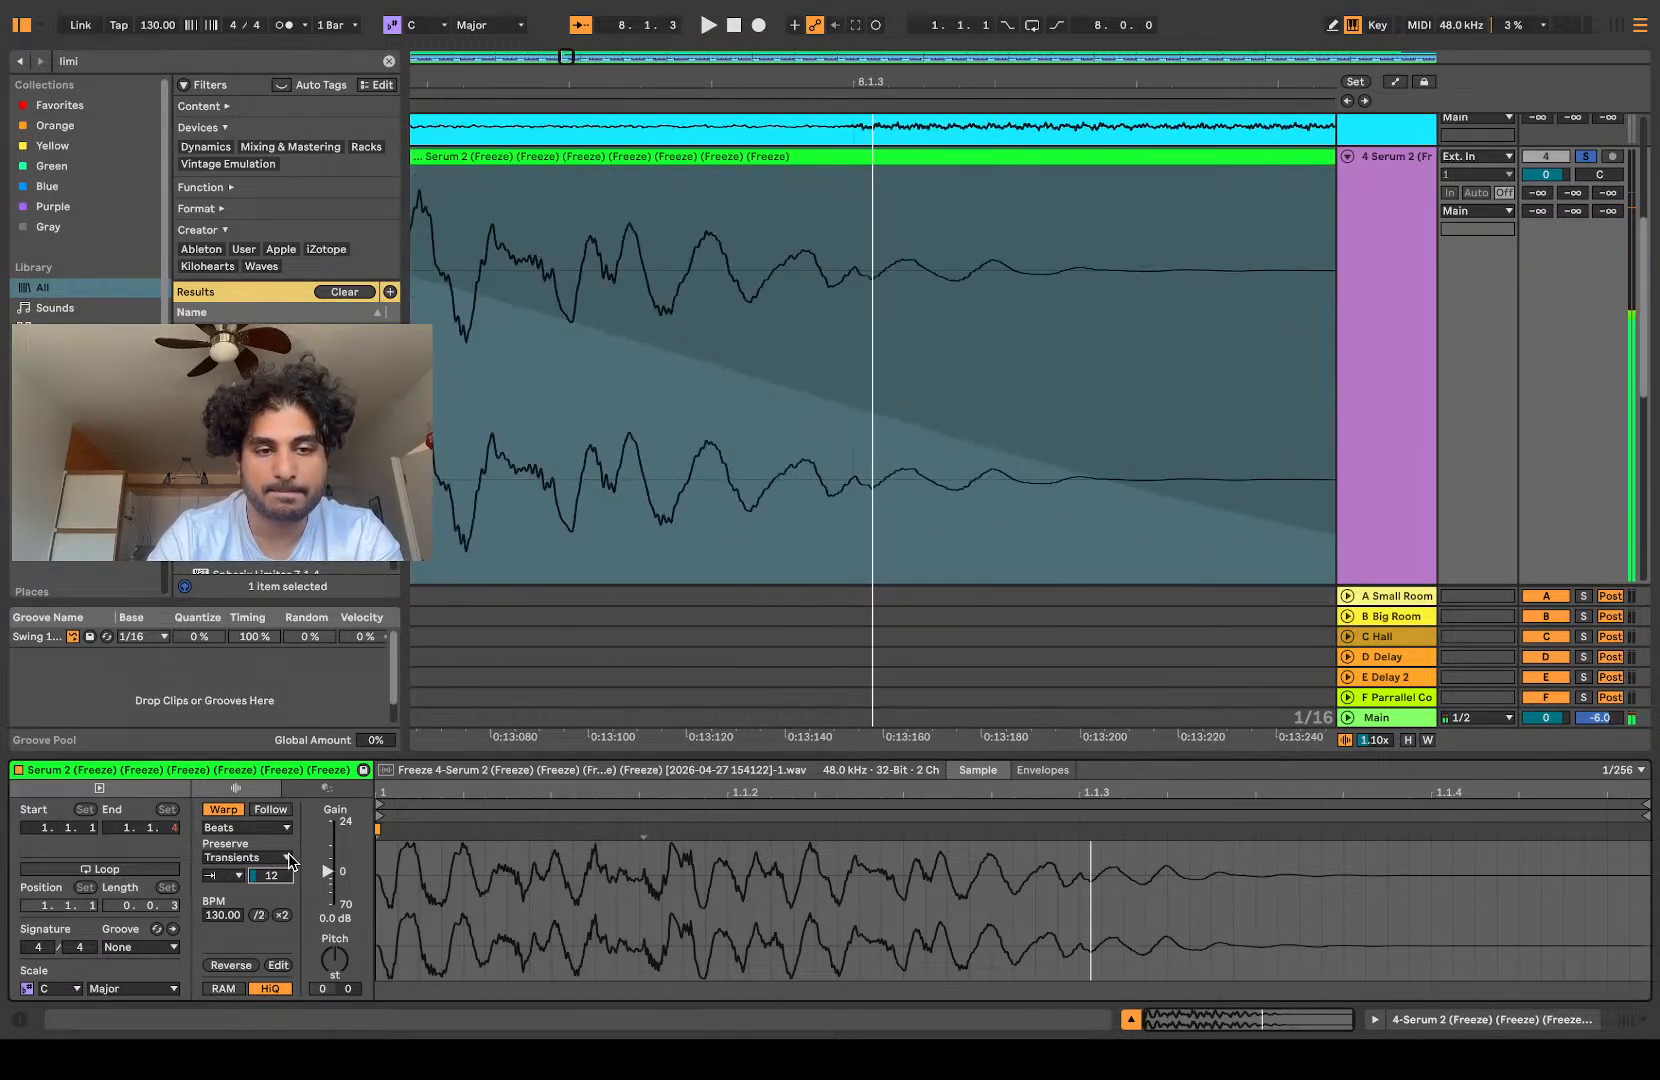
Step: Set the flattened clip's transient envelope to 25 and play it several times
{"action": "mouse_move", "coordinate": [276, 878]}
{"action": "left_mouse_down"}
{"action": "mouse_move", "coordinate": [276, 864]}
{"action": "mouse_move", "coordinate": [271, 878]}
{"action": "left_mouse_up"}
{"action": "key", "text": "space"}
{"action": "key", "text": "space"}
{"action": "key", "text": "space"}
{"action": "key", "text": "space"}
{"action": "key", "text": "space"}
{"action": "key", "text": "space"}
{"action": "key", "text": "space"}
{"action": "scroll", "coordinate": [717, 533], "scroll_direction": "down", "scroll_amount": 8}
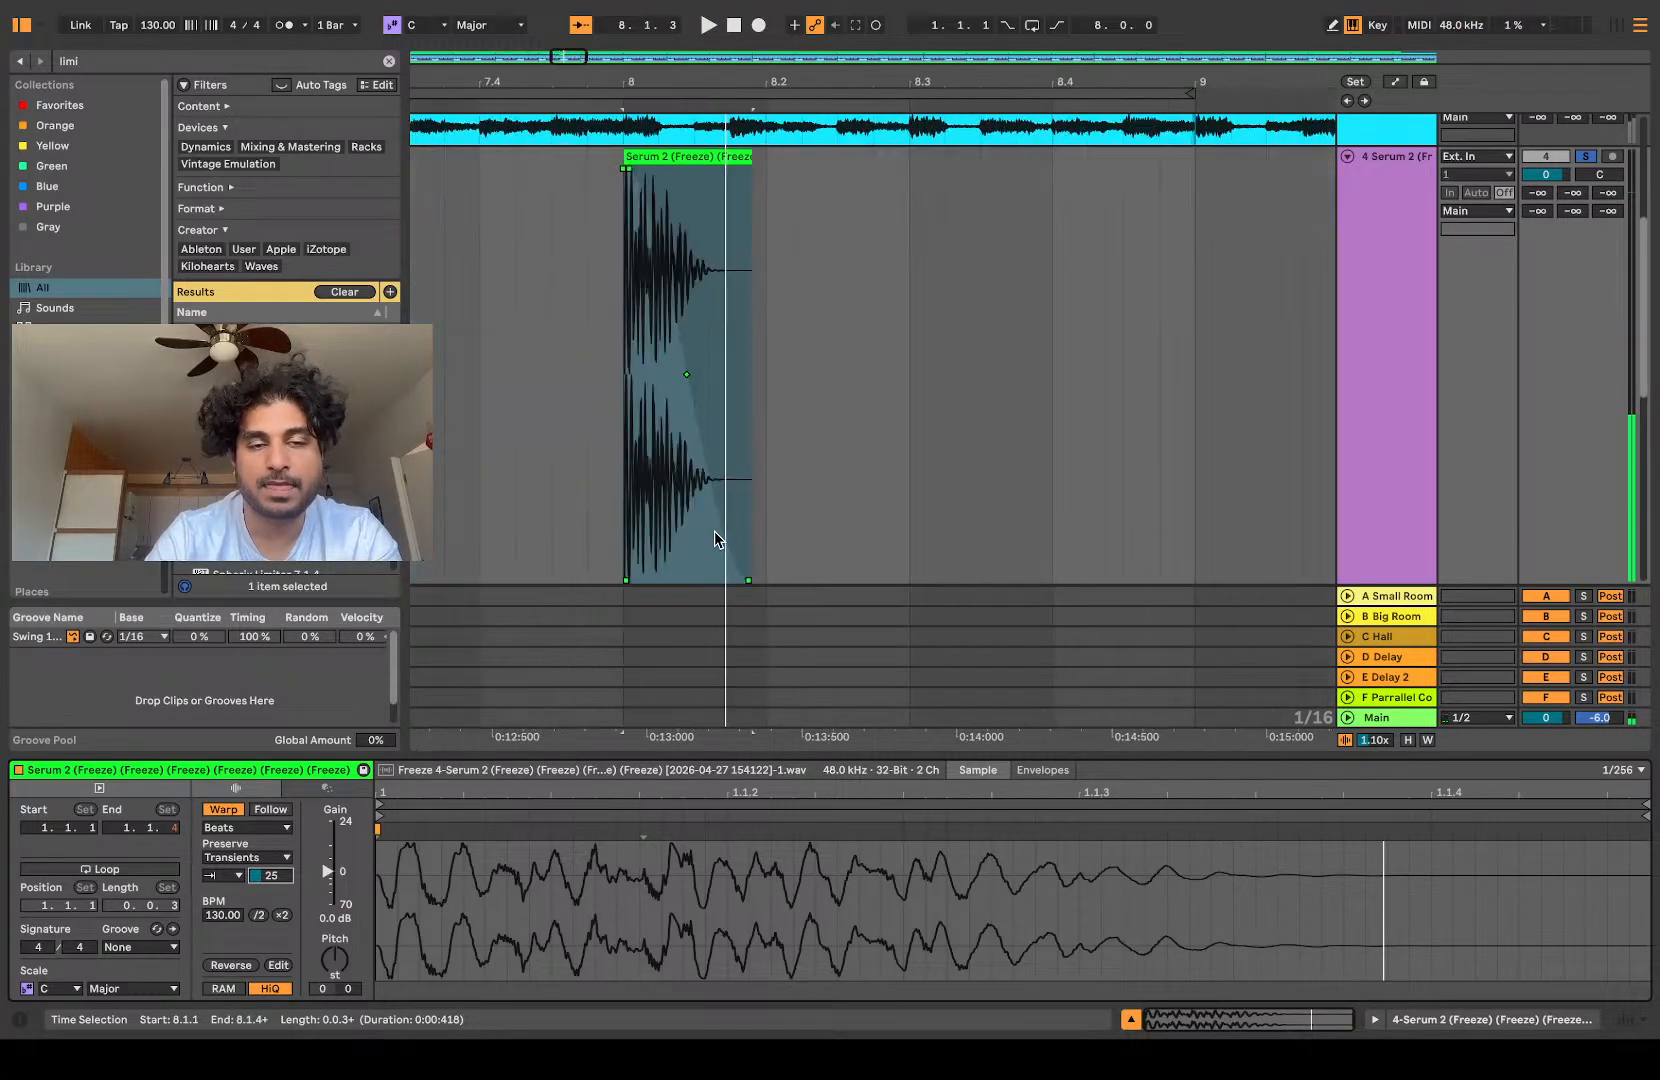
Step: Shorten the slice to its opening cycles and render it as a new, very short clip at bar 8
{"action": "left_click", "coordinate": [1400, 345]}
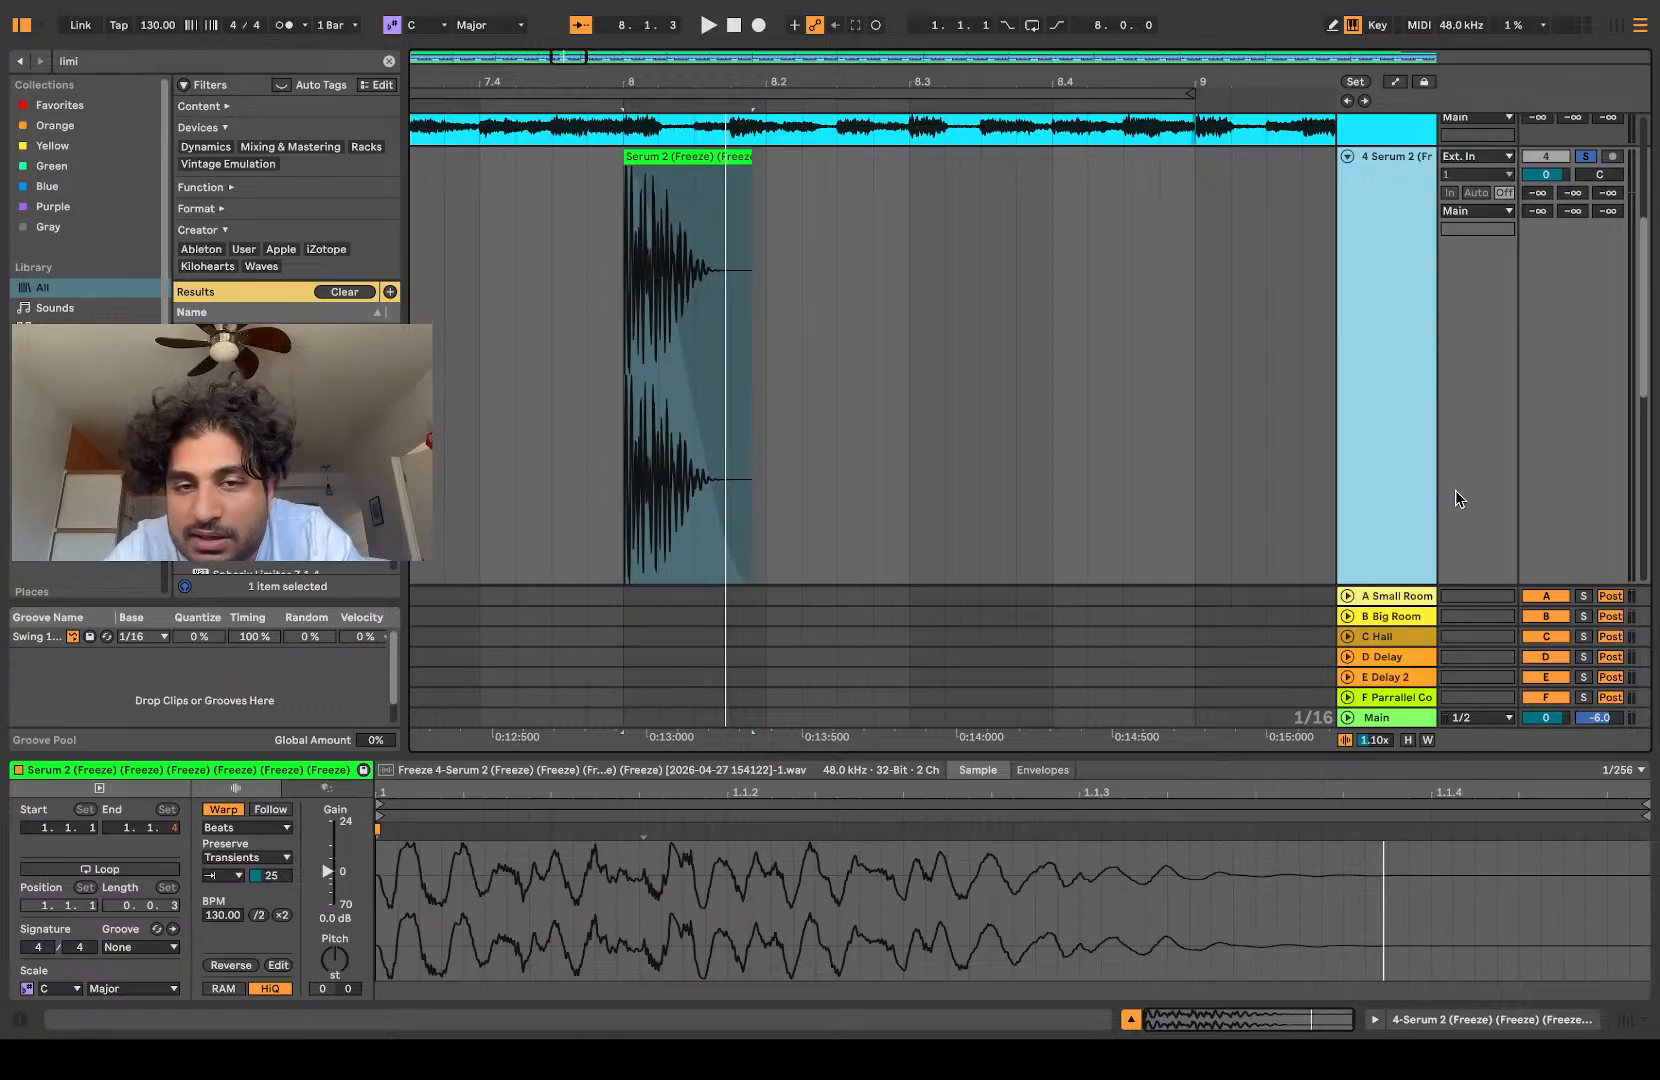
{"action": "scroll", "coordinate": [680, 358], "scroll_direction": "up", "scroll_amount": 8}
{"action": "scroll", "coordinate": [680, 363], "scroll_direction": "left", "scroll_amount": 4}
{"action": "left_click_drag", "start_coordinate": [1274, 167], "coordinate": [773, 186]}
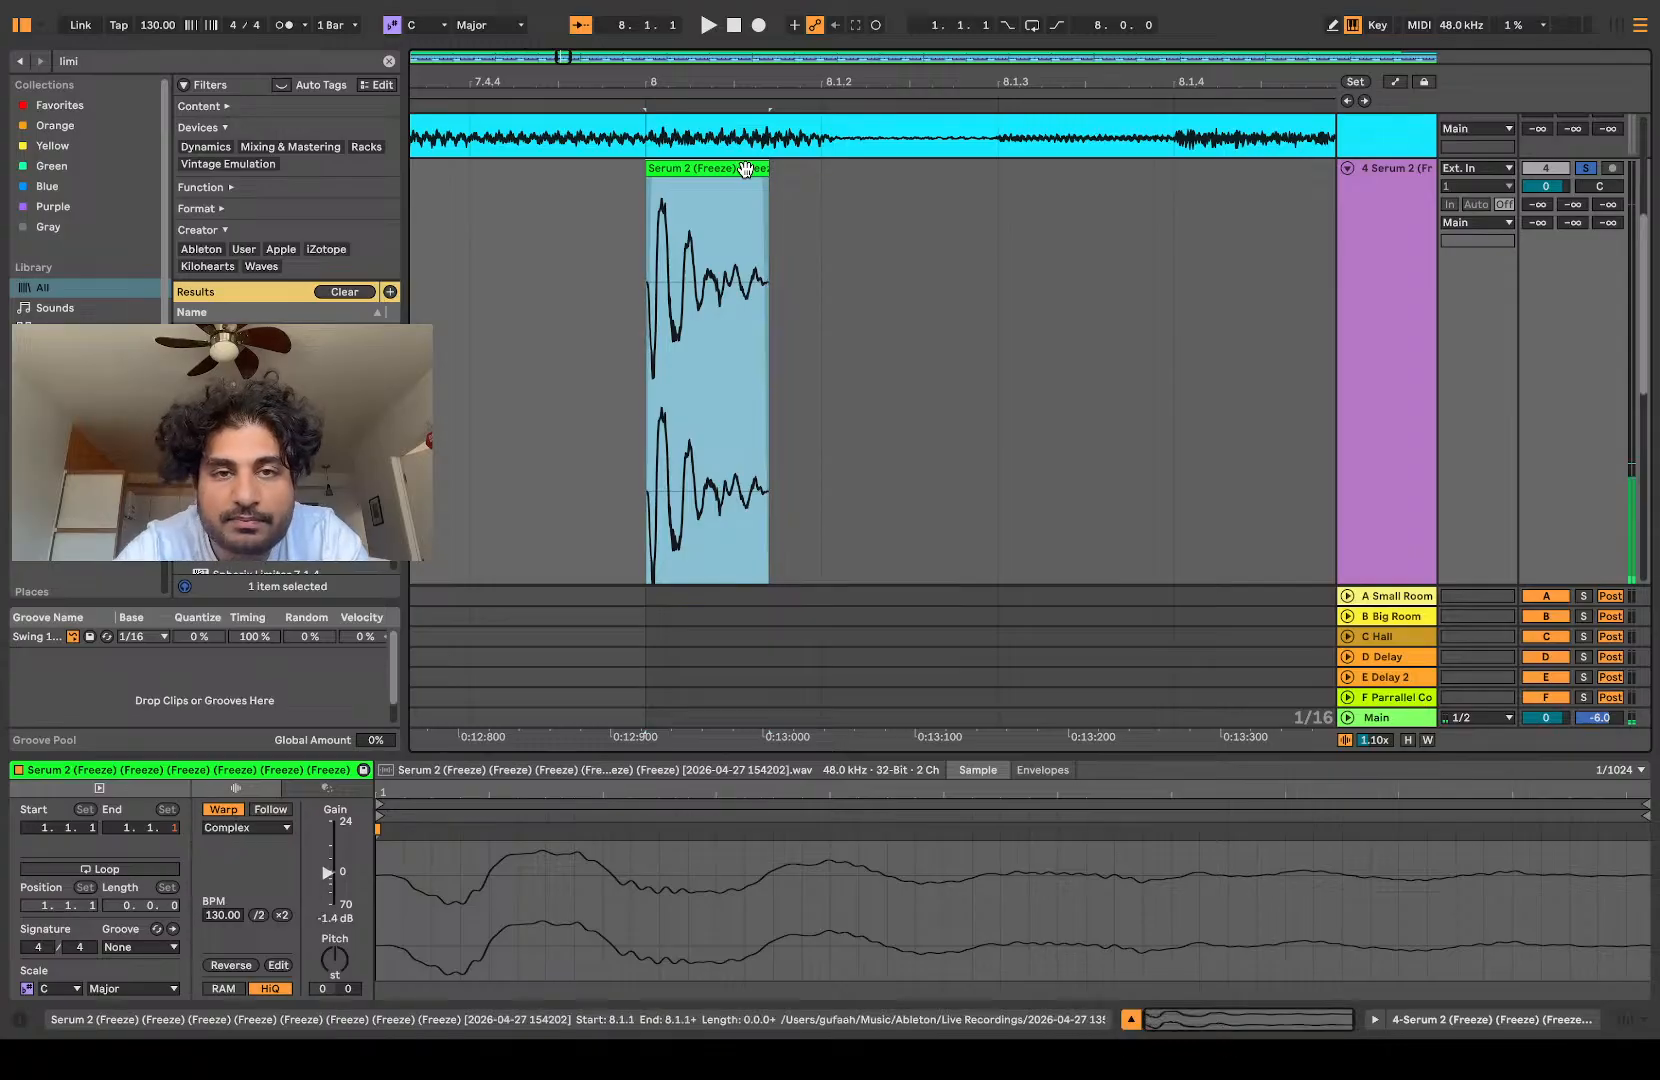
Step: Stretch the short hit to end at 8.1.4 and replay it several times
{"action": "left_click_drag", "start_coordinate": [755, 168], "coordinate": [1171, 220]}
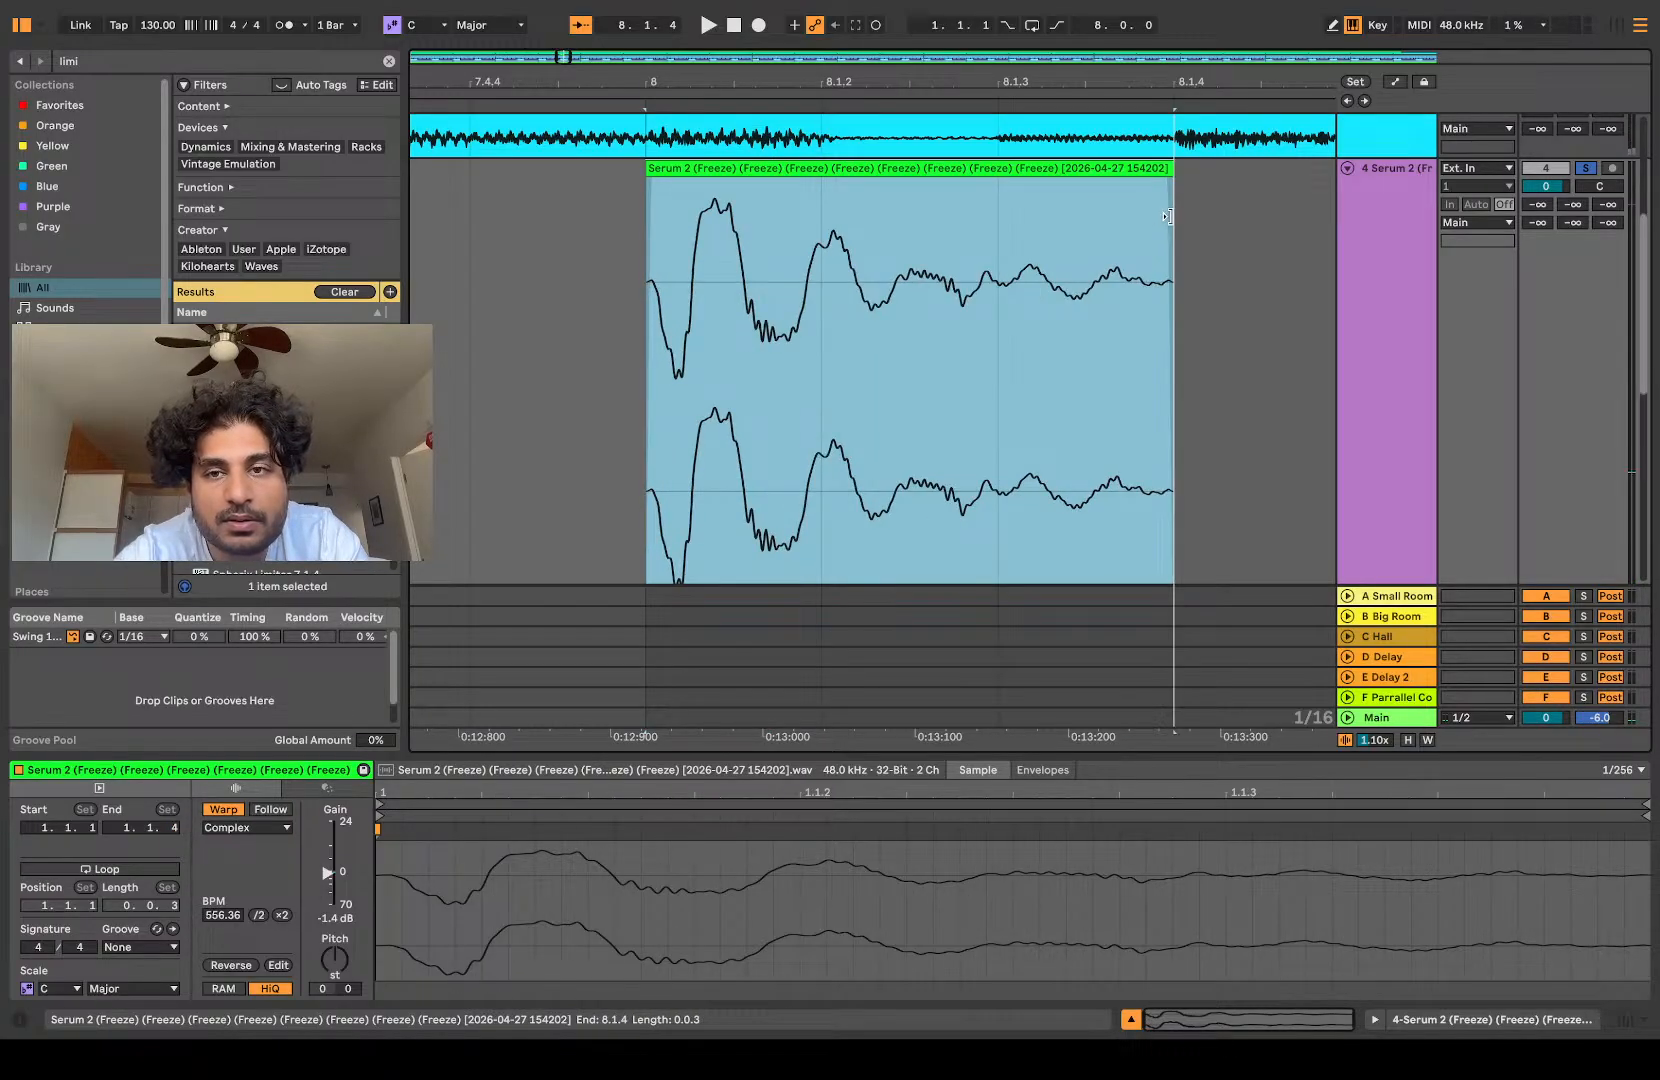
{"action": "key", "text": "space"}
{"action": "key", "text": "space"}
{"action": "key", "text": "space"}
{"action": "scroll", "coordinate": [938, 337], "scroll_direction": "down", "scroll_amount": 2}
{"action": "scroll", "coordinate": [849, 361], "scroll_direction": "down", "scroll_amount": 6}
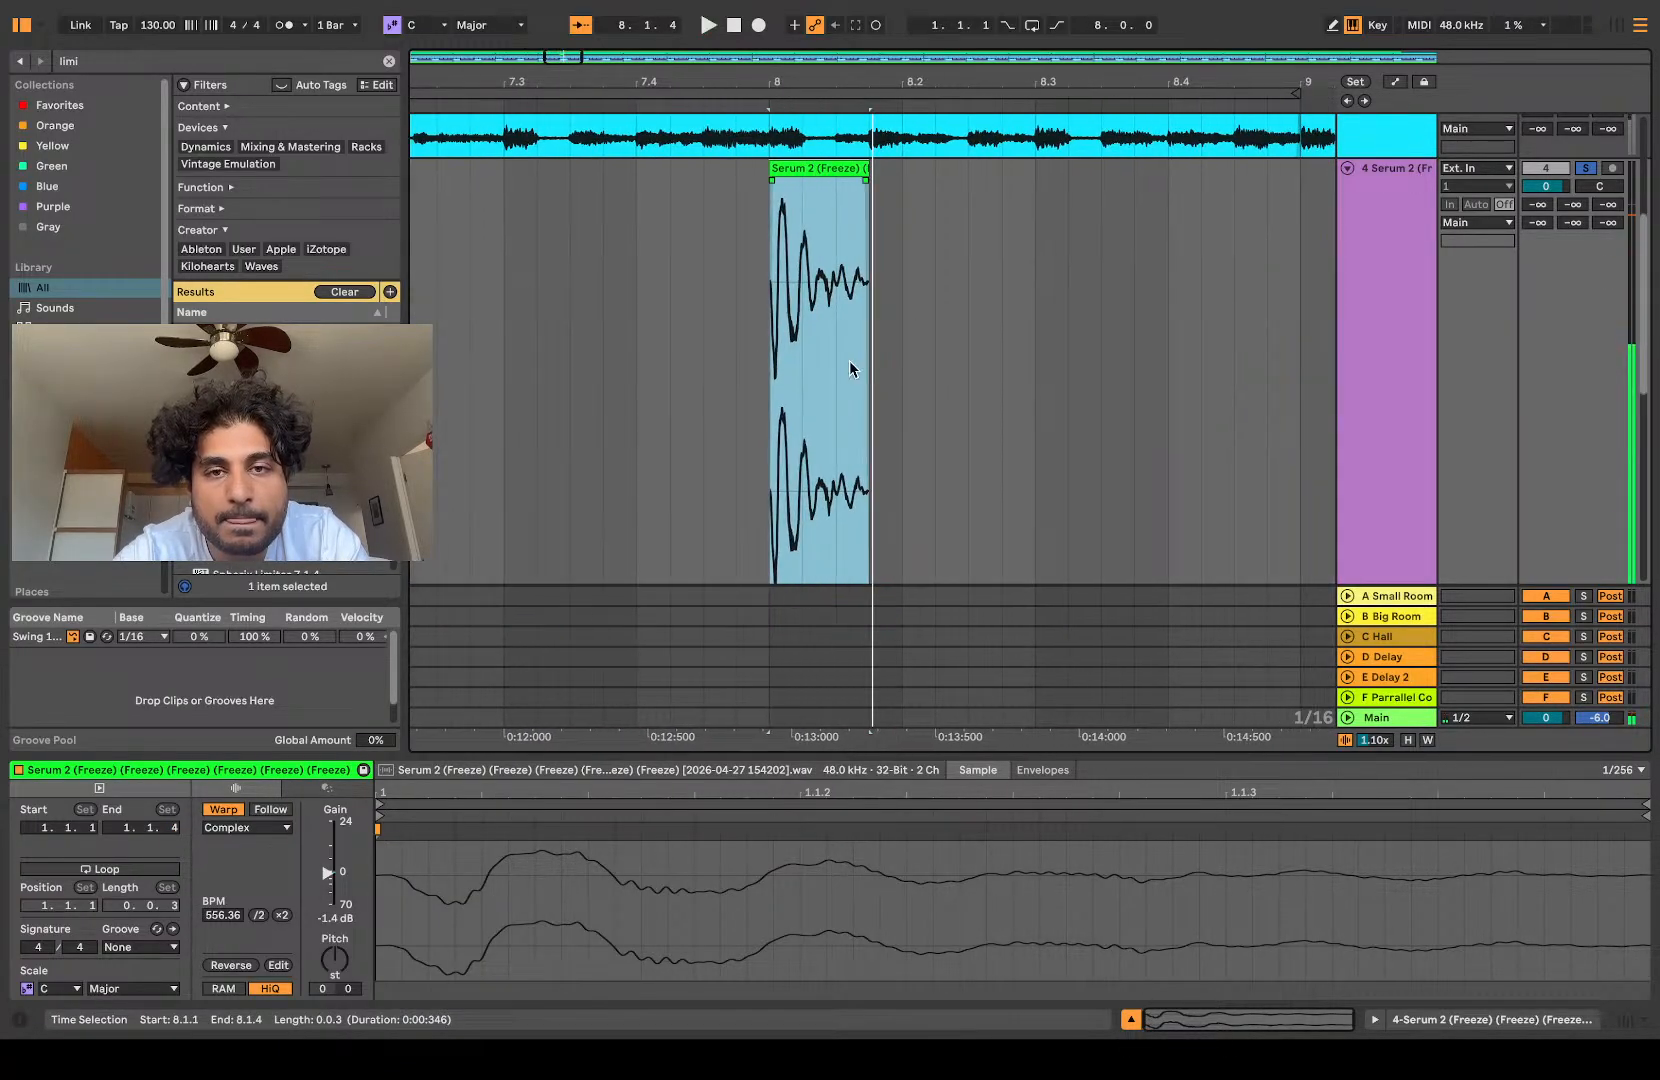
{"action": "key", "text": "space"}
{"action": "scroll", "coordinate": [849, 361], "scroll_direction": "up", "scroll_amount": 1}
{"action": "key", "text": "space"}
{"action": "key", "text": "space"}
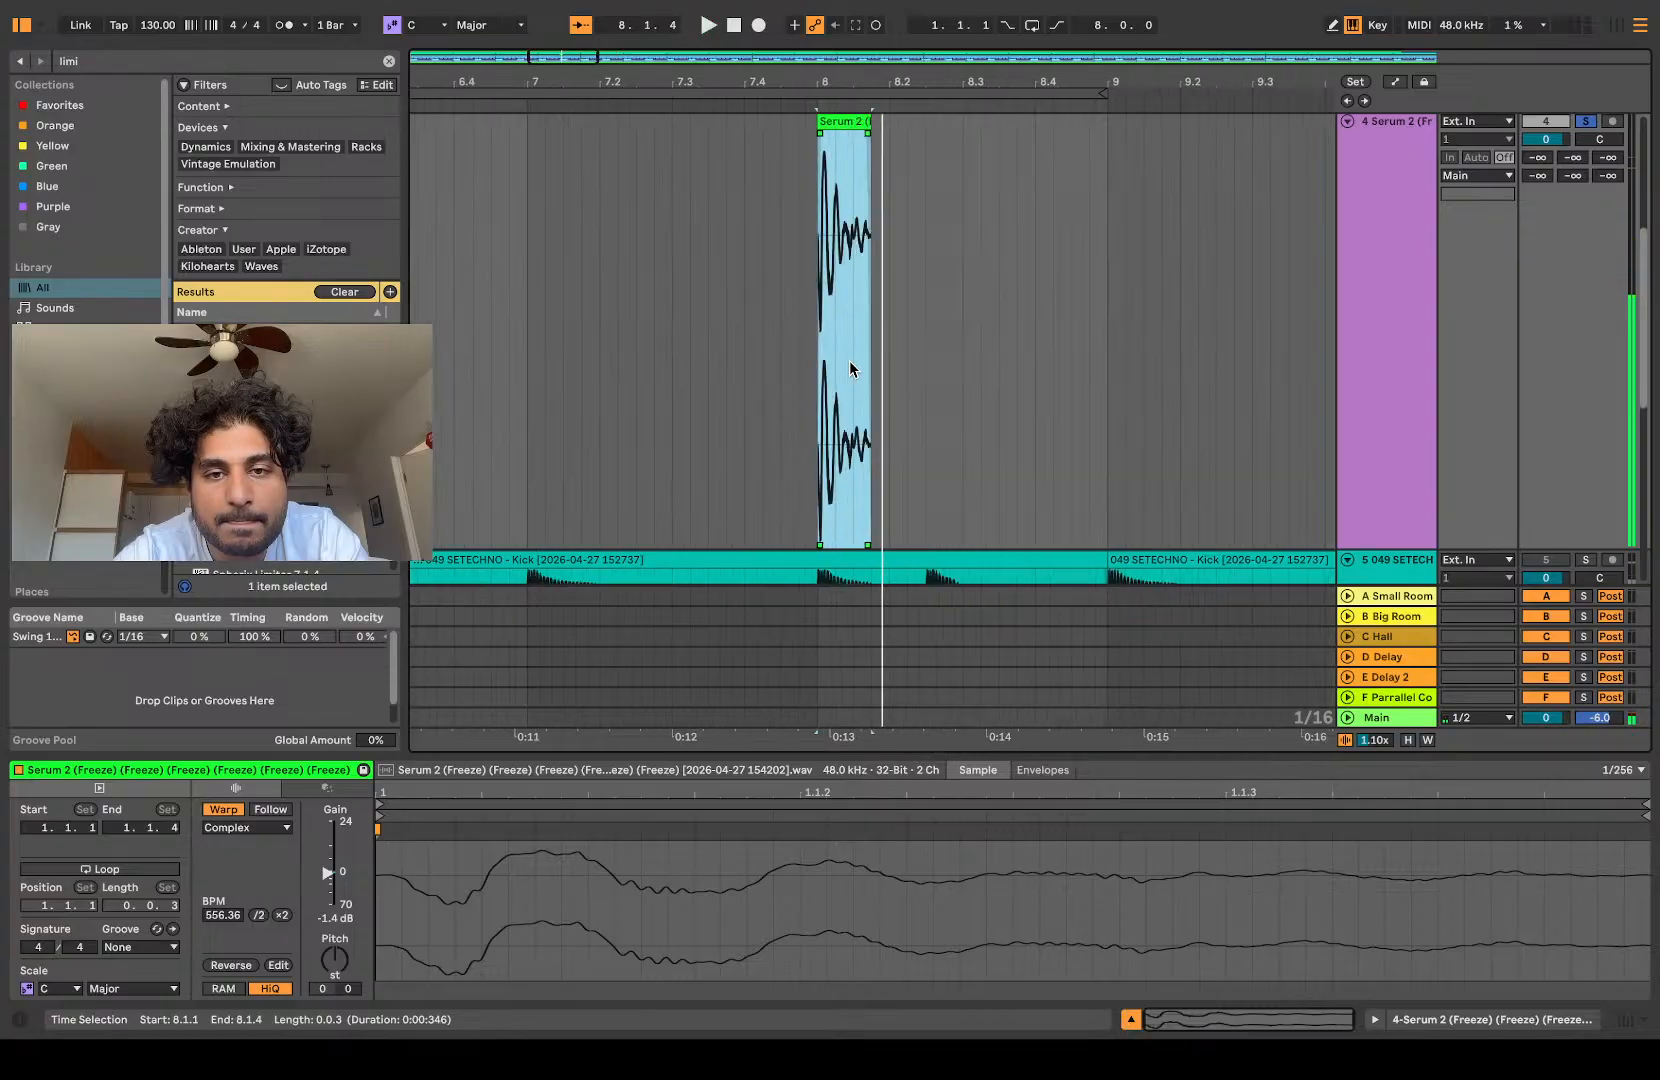
{"action": "scroll", "coordinate": [849, 361], "scroll_direction": "up", "scroll_amount": 4}
{"action": "key", "text": "space"}
{"action": "key", "text": "space"}
{"action": "key", "text": "space"}
Step: Try shortening the stretched hit, listen to it, and undo the change
{"action": "key", "text": "space"}
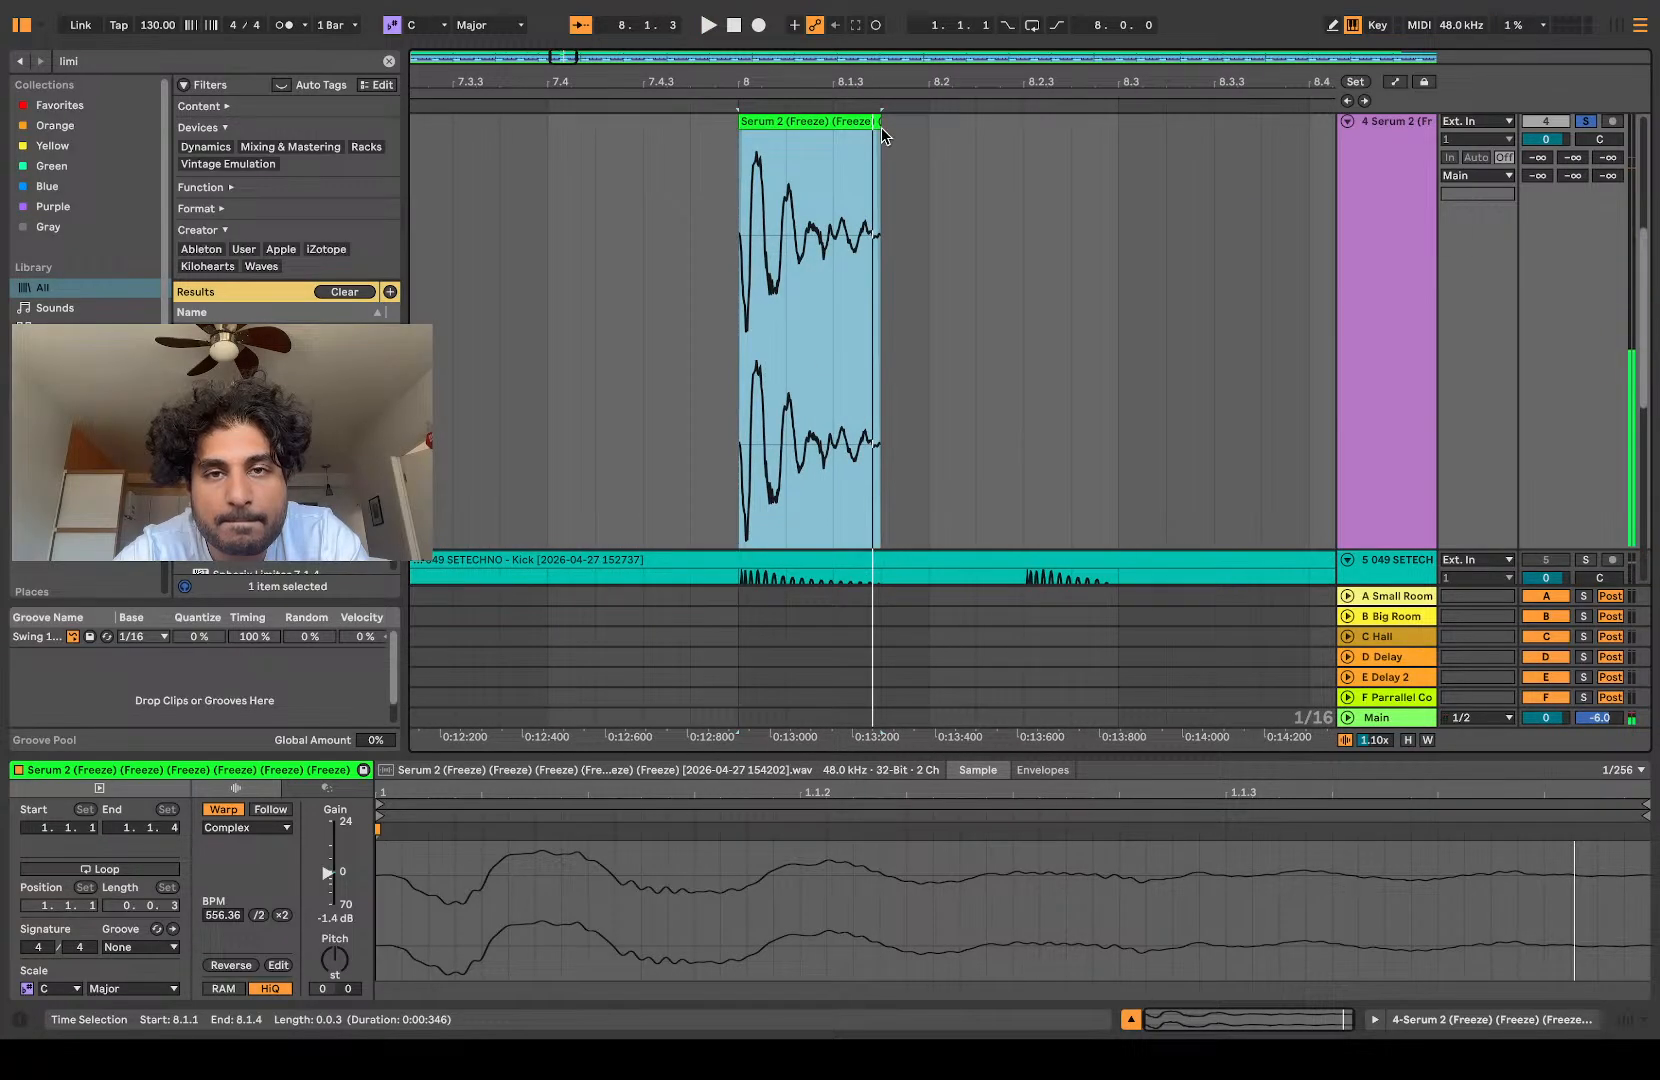
{"action": "left_click_drag", "start_coordinate": [873, 122], "coordinate": [782, 123]}
{"action": "key", "text": "space"}
{"action": "key", "text": "space"}
{"action": "key", "text": "space"}
{"action": "scroll", "coordinate": [841, 163], "scroll_direction": "up", "scroll_amount": 4}
Step: Compress the stretched hit to end at 8.1.2 and play the arrangement from 7.3.4 to hear it
{"action": "key", "text": "space"}
{"action": "key", "text": "space"}
{"action": "key", "text": "super+z"}
{"action": "key", "text": "space"}
{"action": "scroll", "coordinate": [845, 160], "scroll_direction": "left", "scroll_amount": 6}
{"action": "scroll", "coordinate": [846, 157], "scroll_direction": "down", "scroll_amount": 5}
{"action": "left_click_drag", "start_coordinate": [871, 155], "coordinate": [812, 155]}
{"action": "scroll", "coordinate": [680, 190], "scroll_direction": "left", "scroll_amount": 2}
{"action": "left_click", "coordinate": [682, 200]}
{"action": "key", "text": "space"}
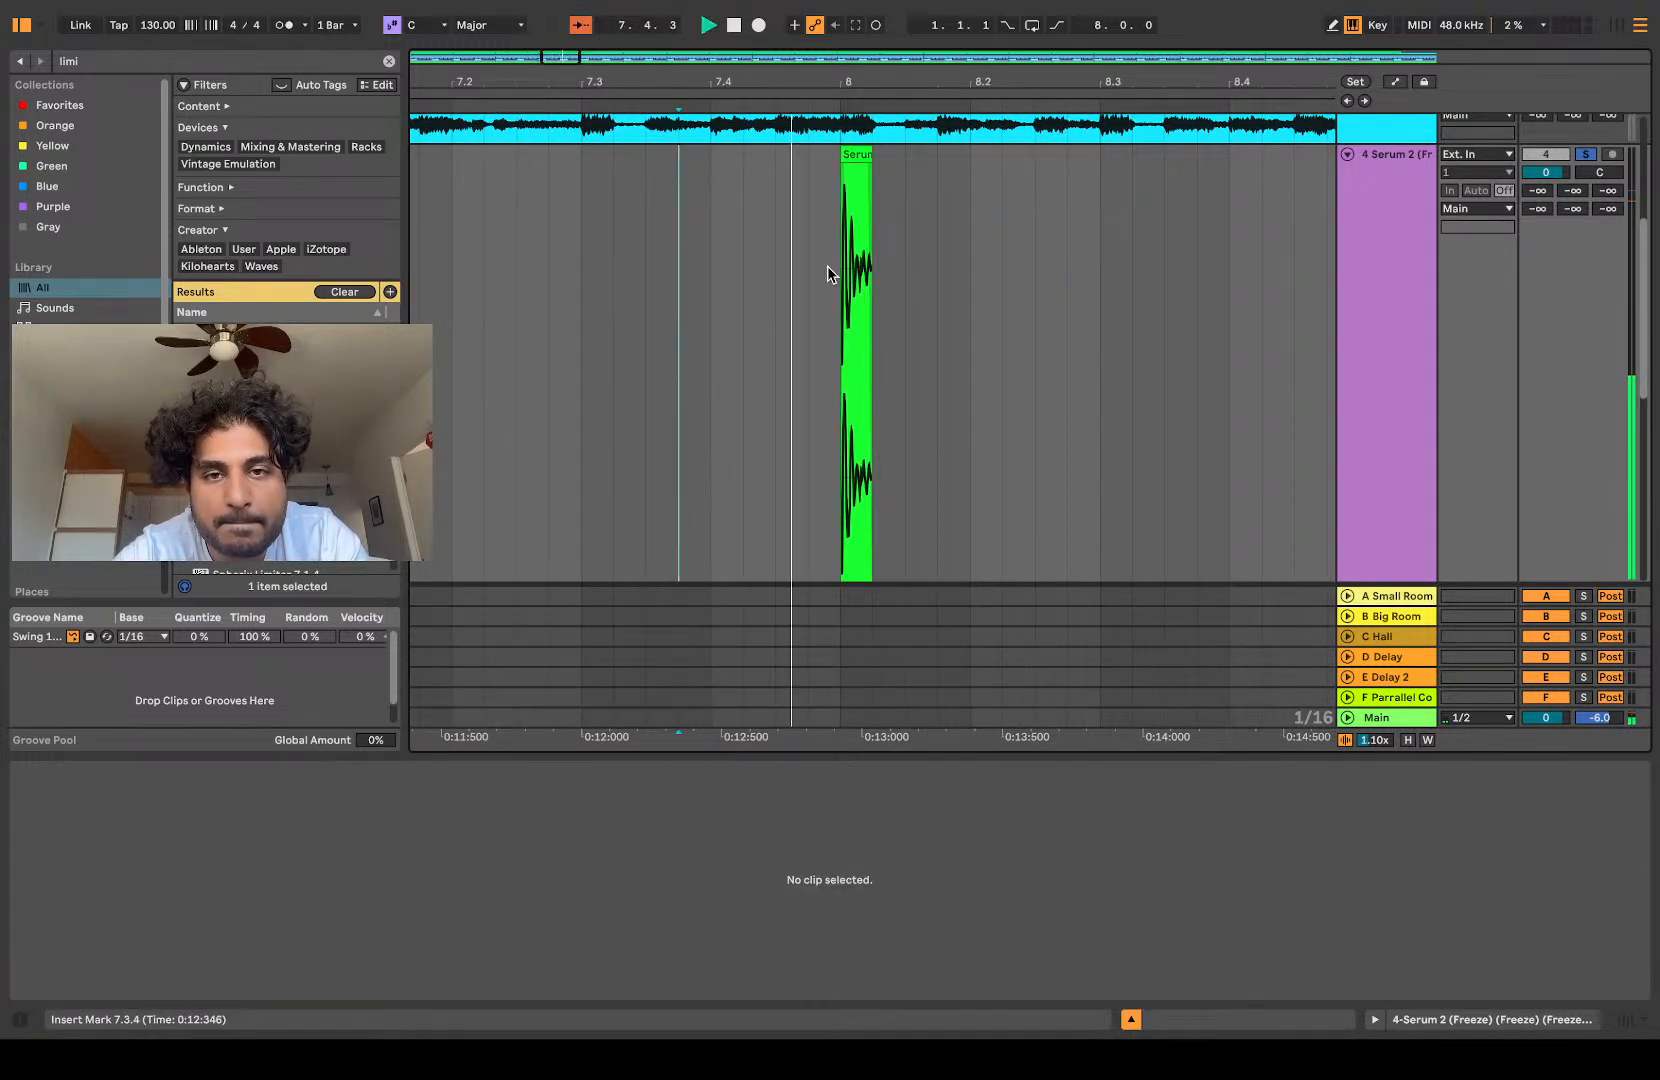
{"action": "key", "text": "space"}
{"action": "key", "text": "space"}
{"action": "key", "text": "space"}
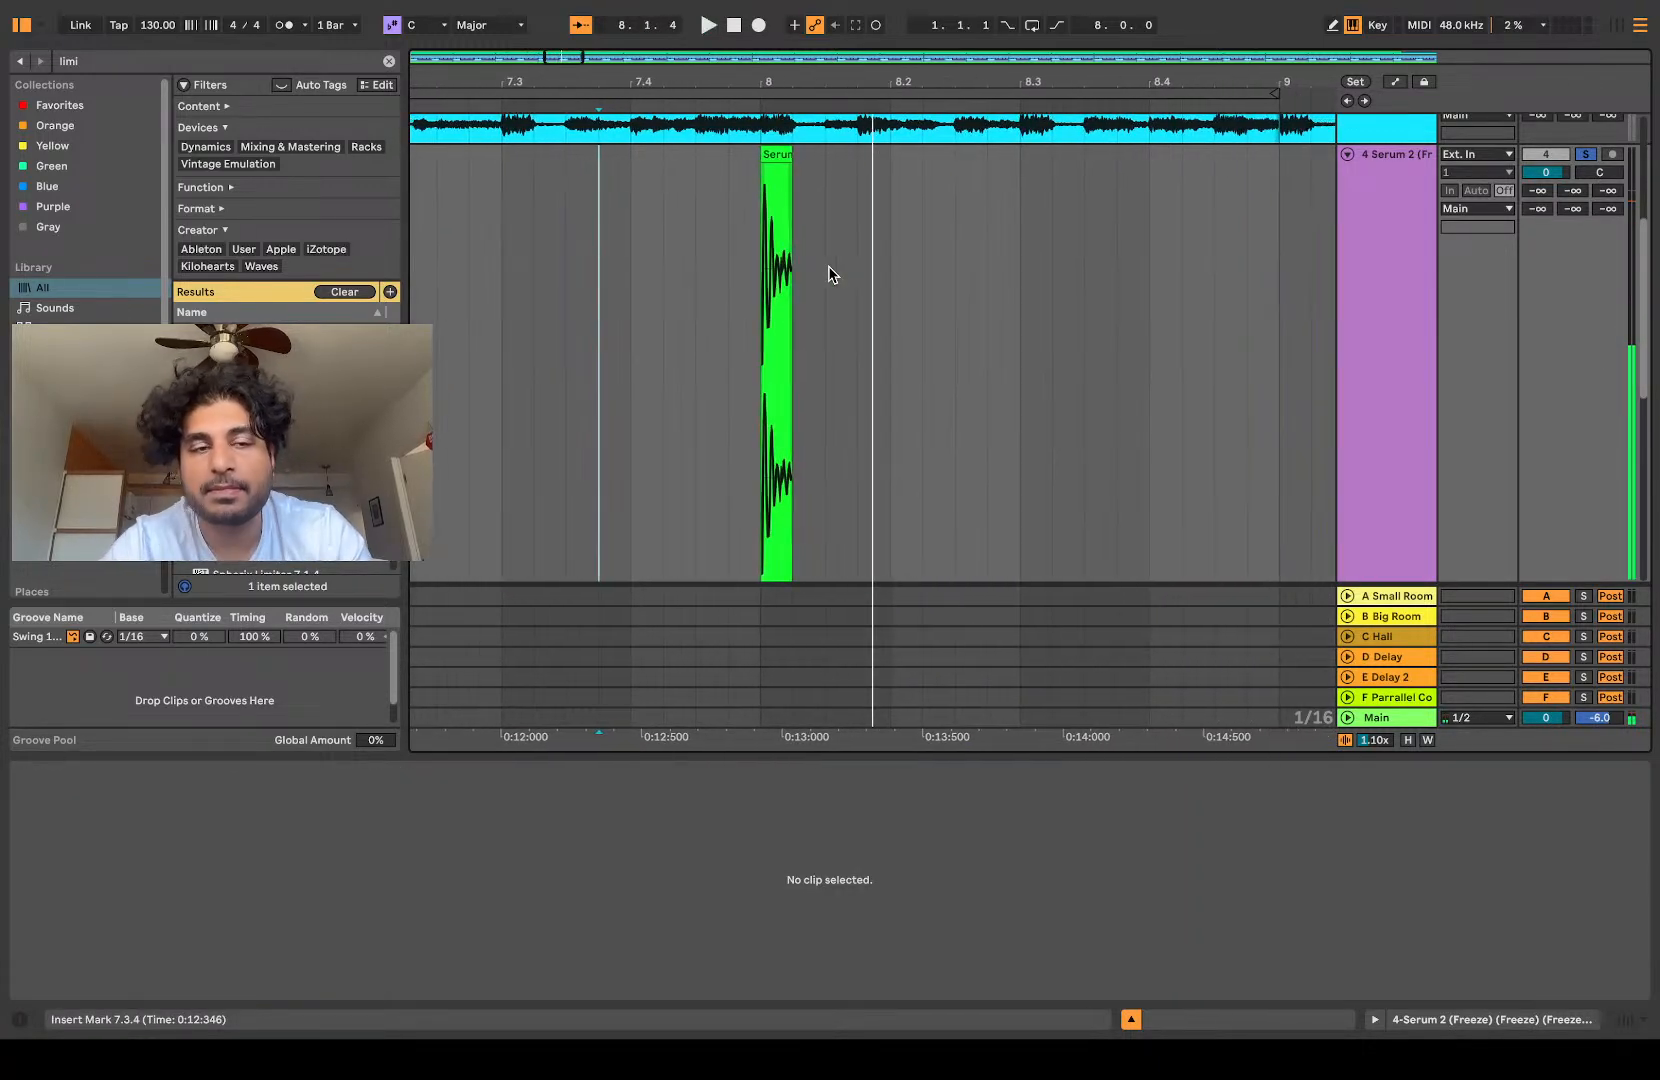
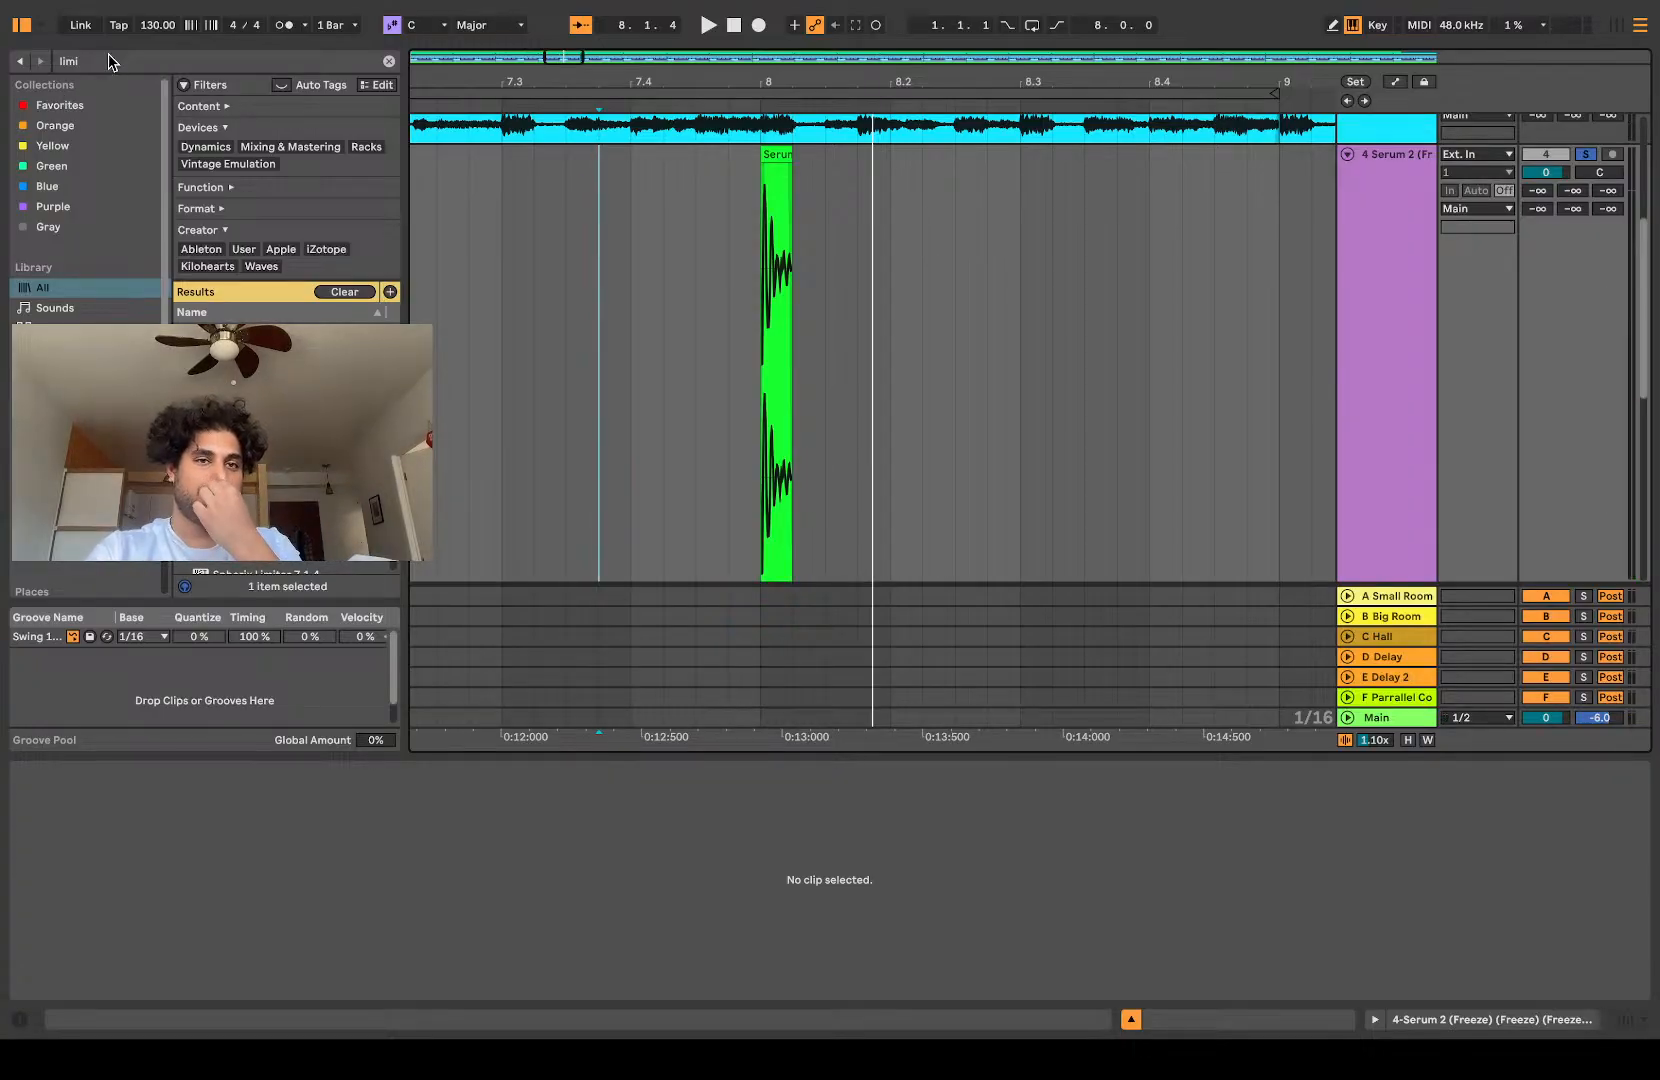
Step: Replay the short hit at bar 8 from 7.3.4
{"action": "key", "text": "space"}
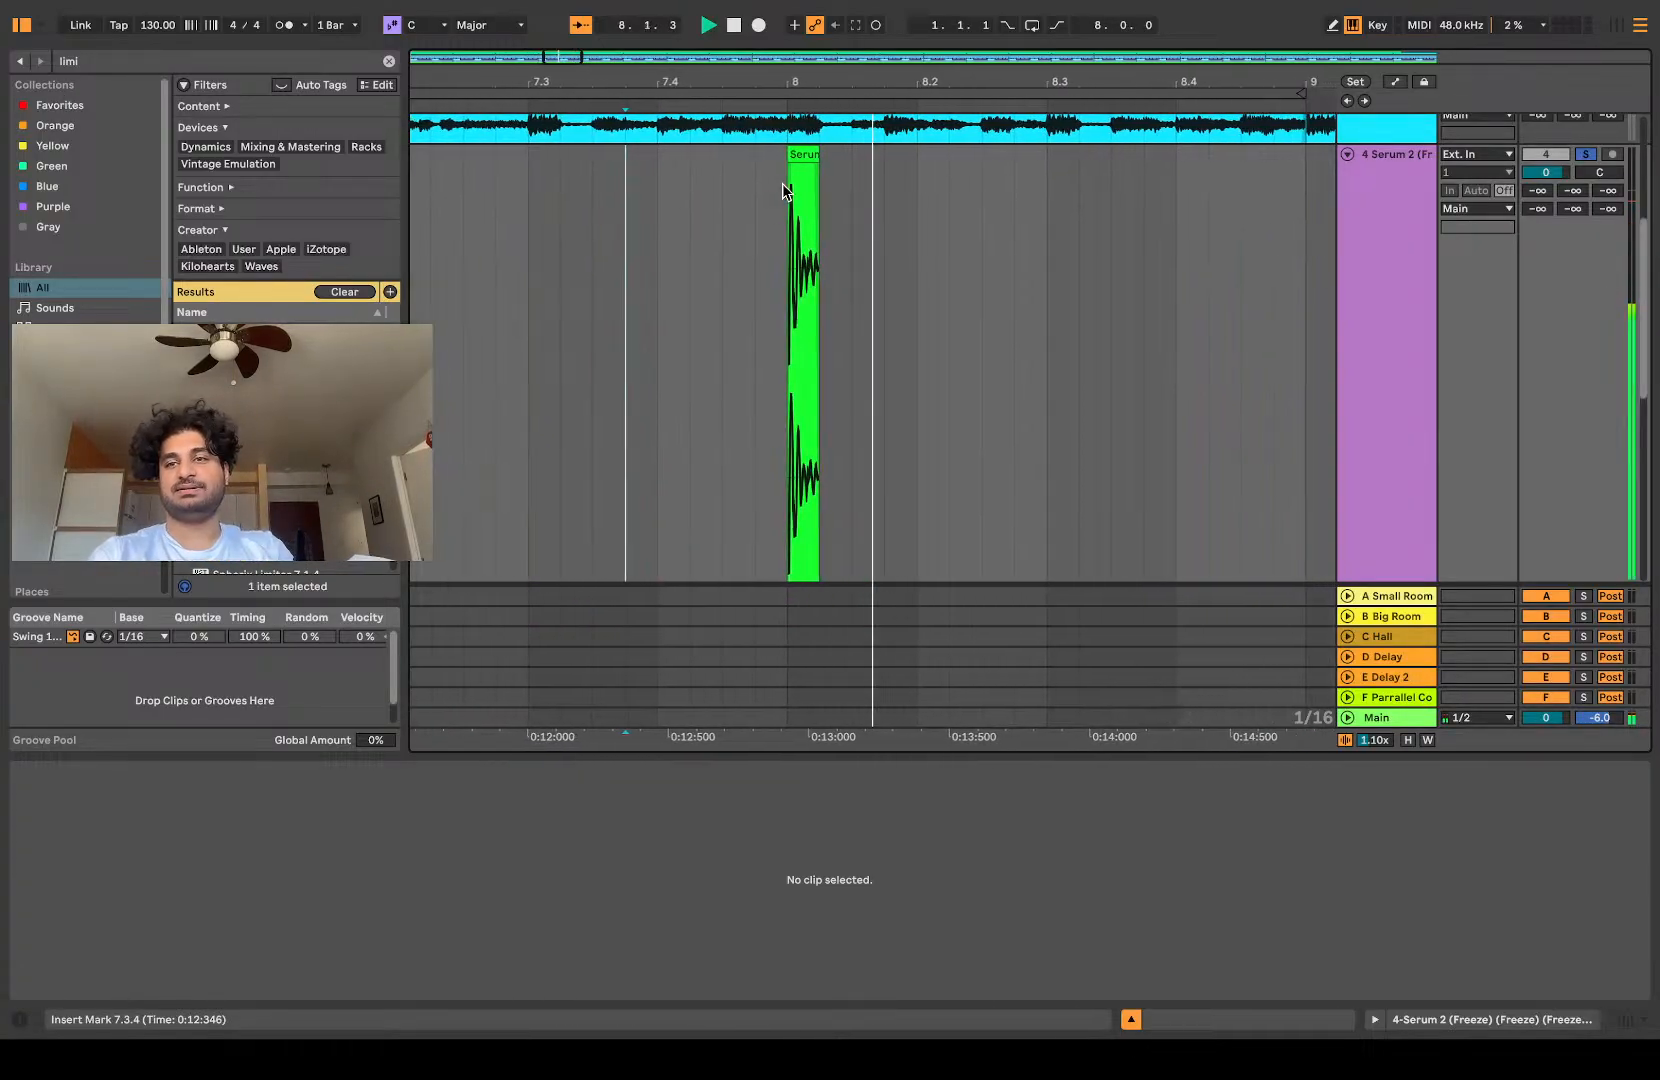
{"action": "key", "text": "space"}
{"action": "key", "text": "space"}
{"action": "key", "text": "space"}
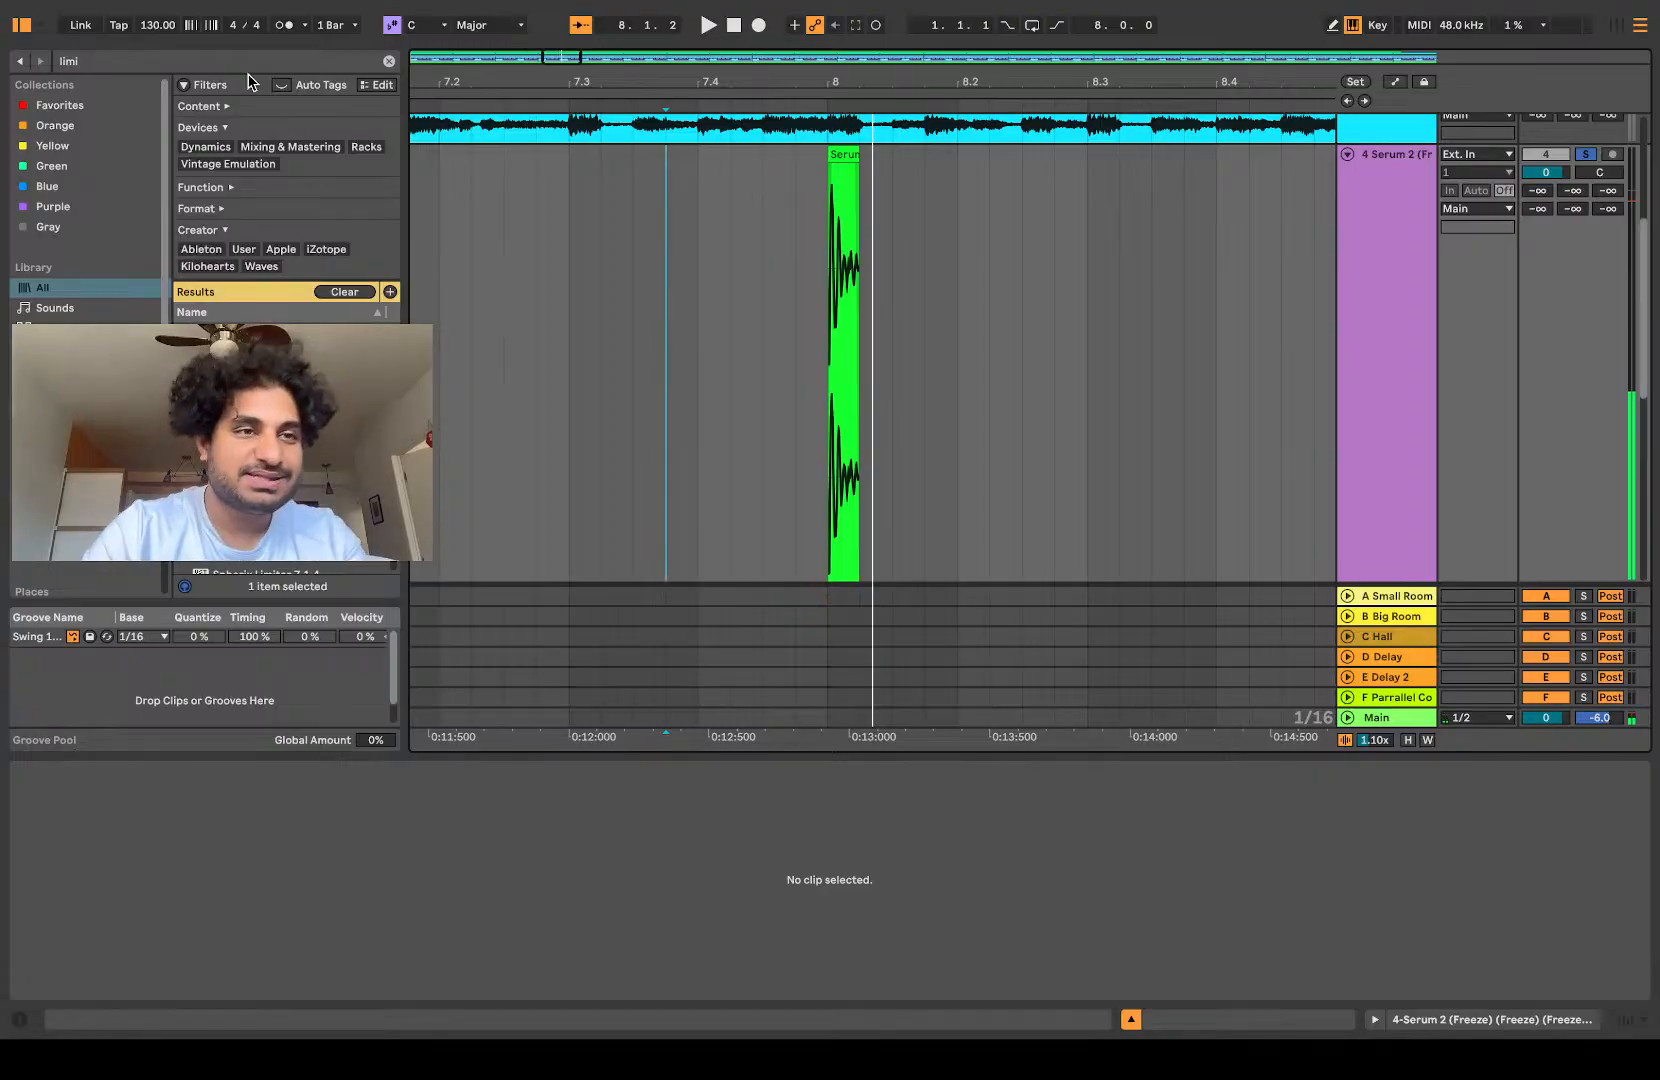
Step: Add EQ Eight from Favorites to the Serum 2 track and make band 1 a low cut at about 49 Hz
{"action": "left_click", "coordinate": [88, 113]}
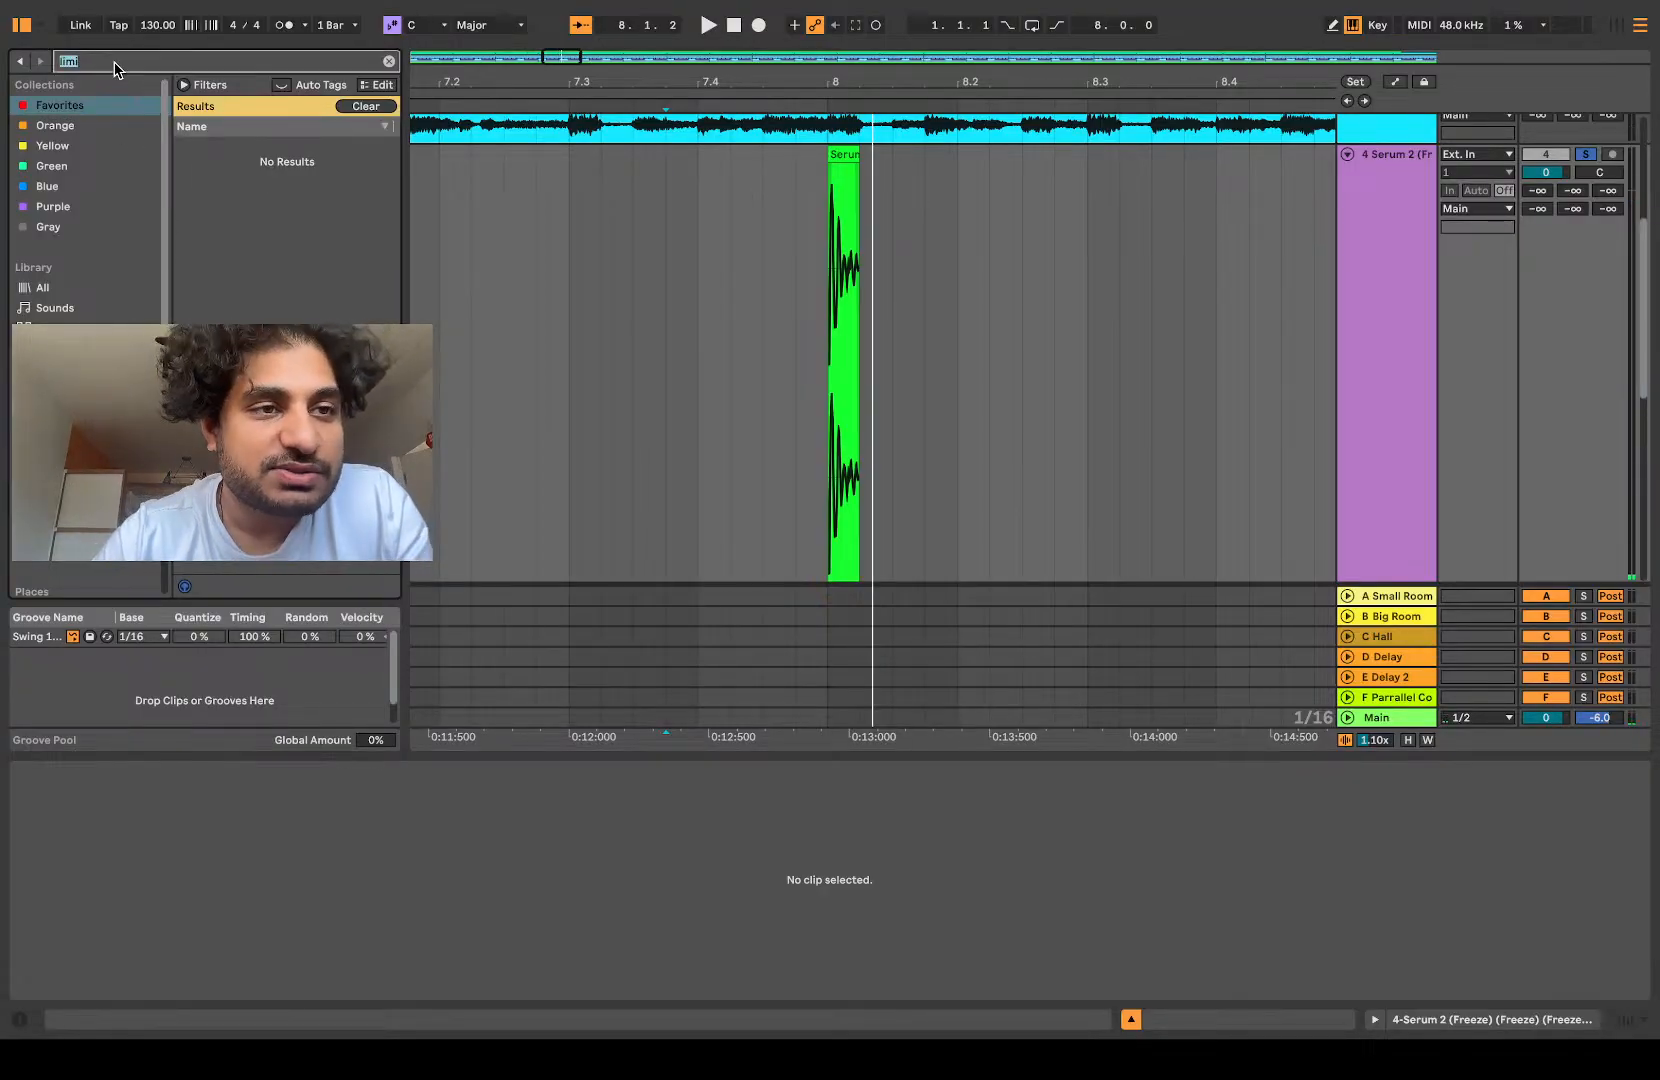
{"action": "left_click_drag", "start_coordinate": [581, 178], "coordinate": [822, 315]}
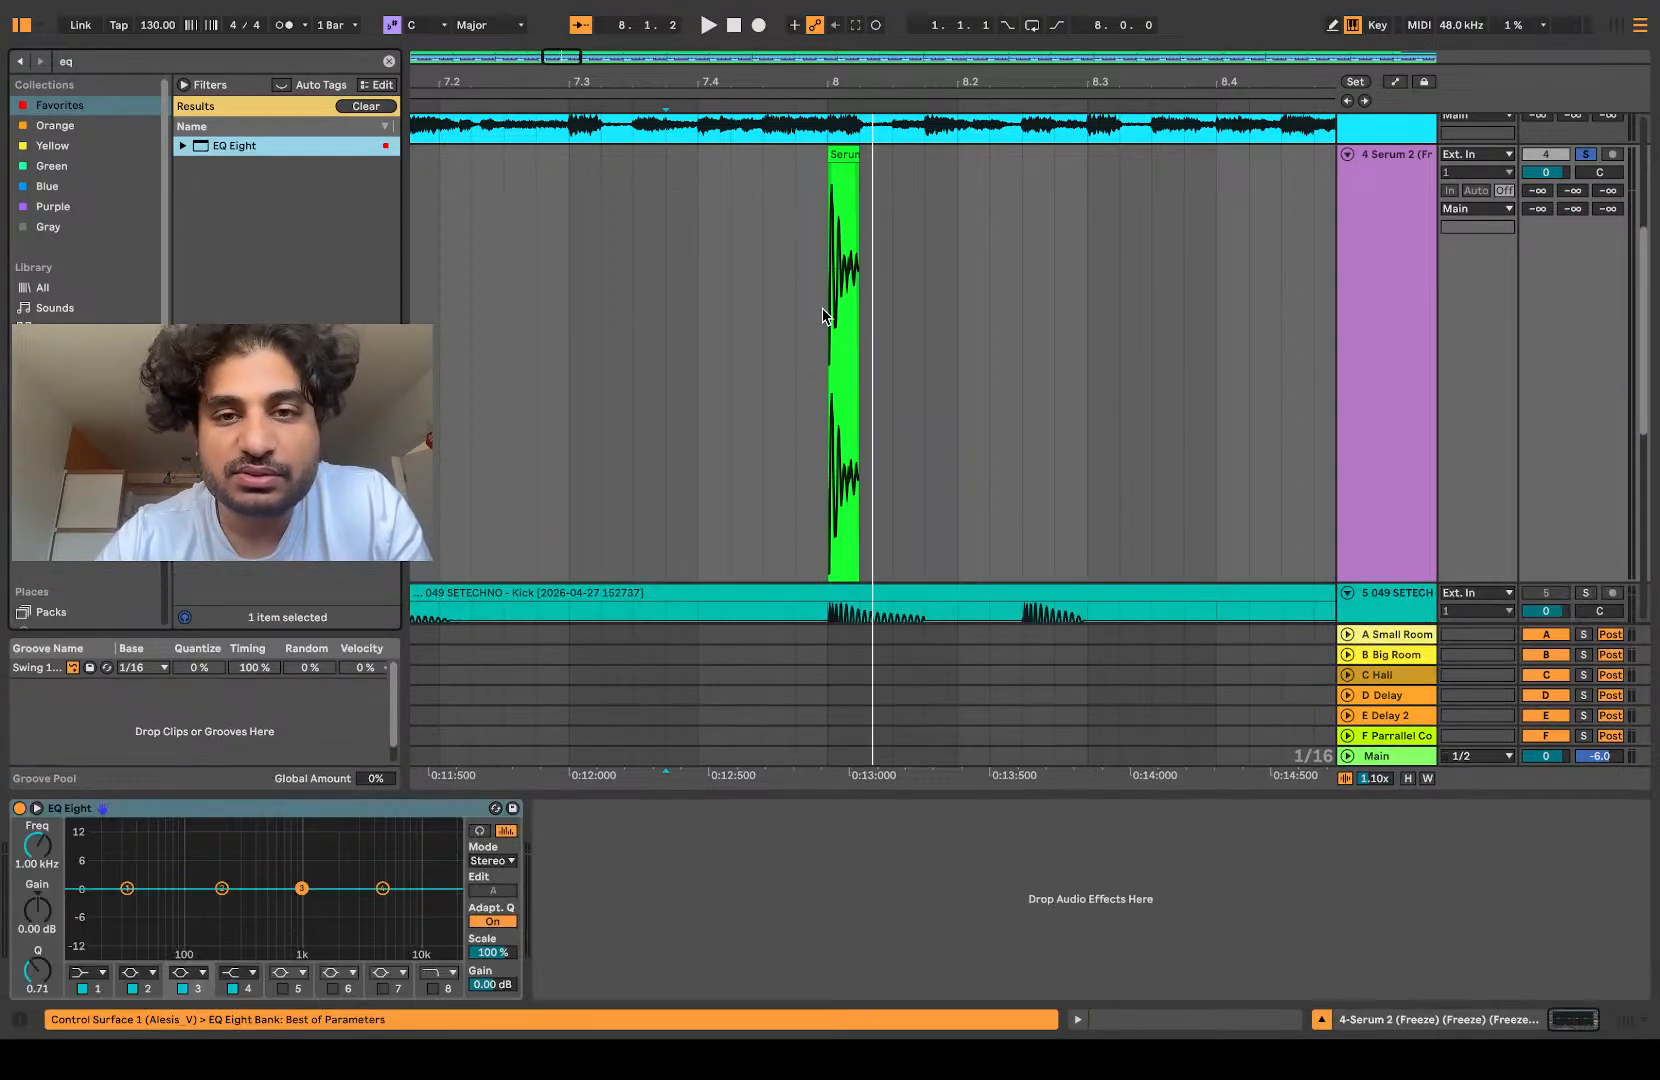
{"action": "left_click", "coordinate": [100, 966]}
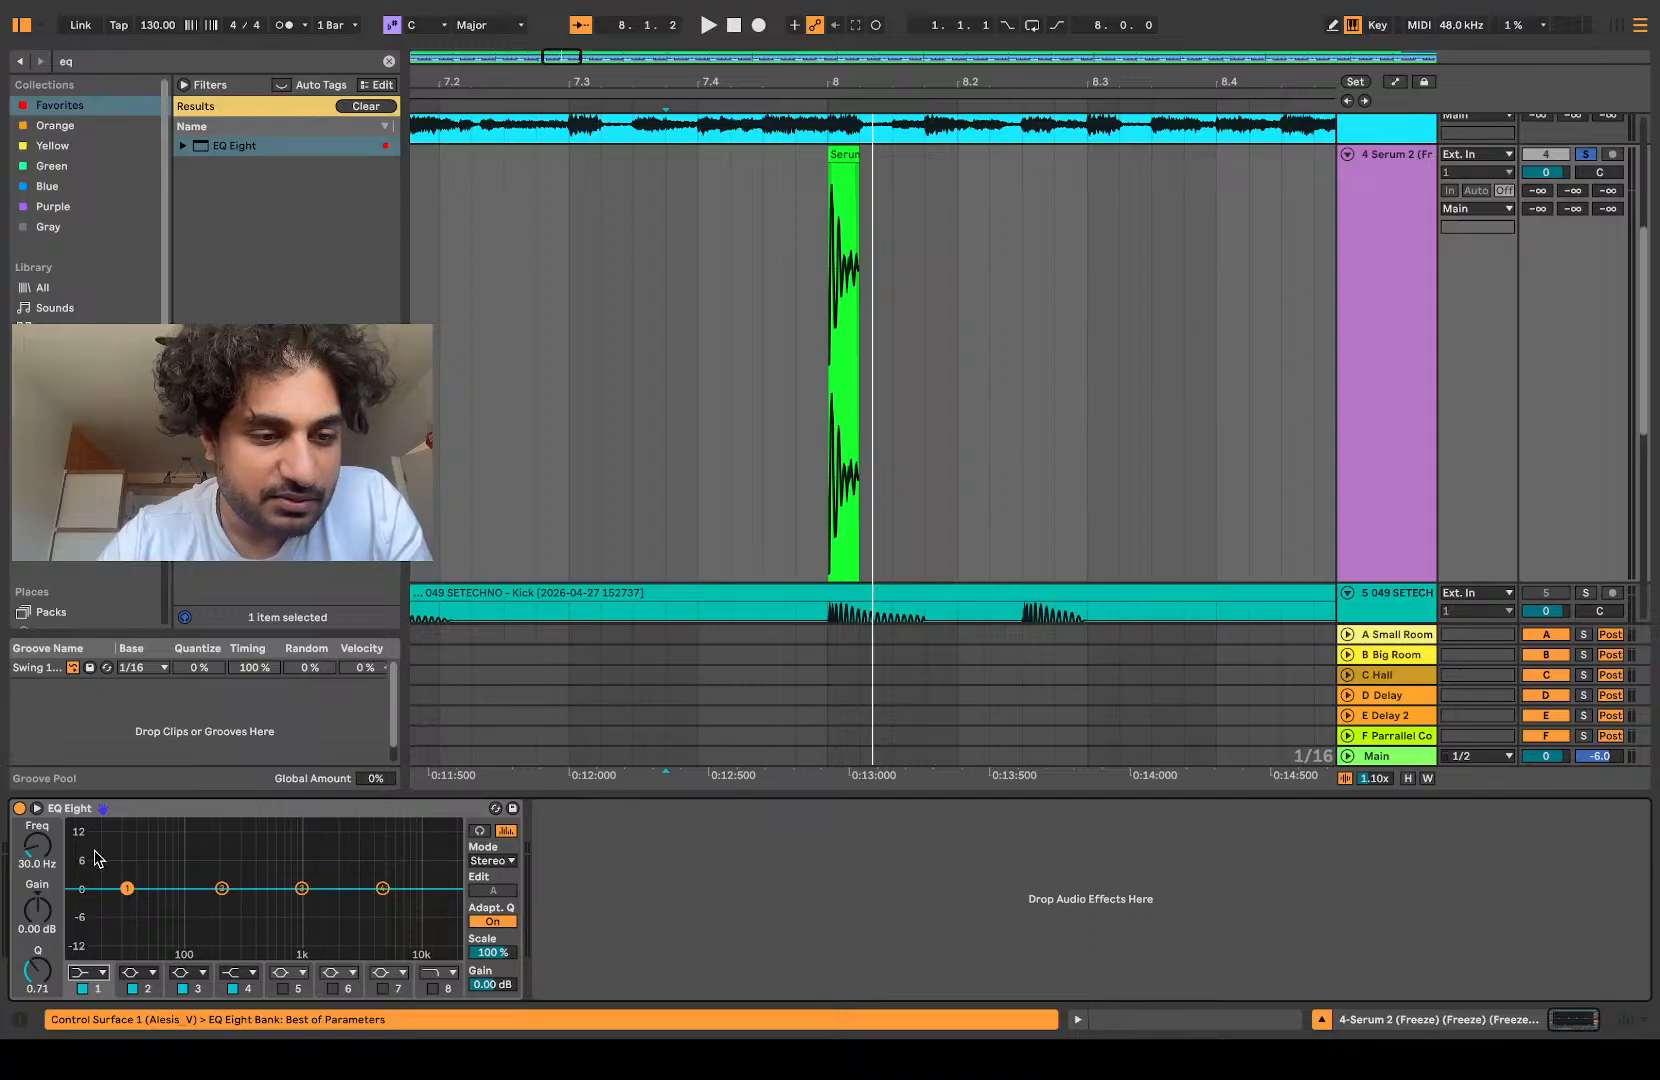
{"action": "key", "text": "space"}
{"action": "left_click_drag", "start_coordinate": [52, 852], "coordinate": [42, 838]}
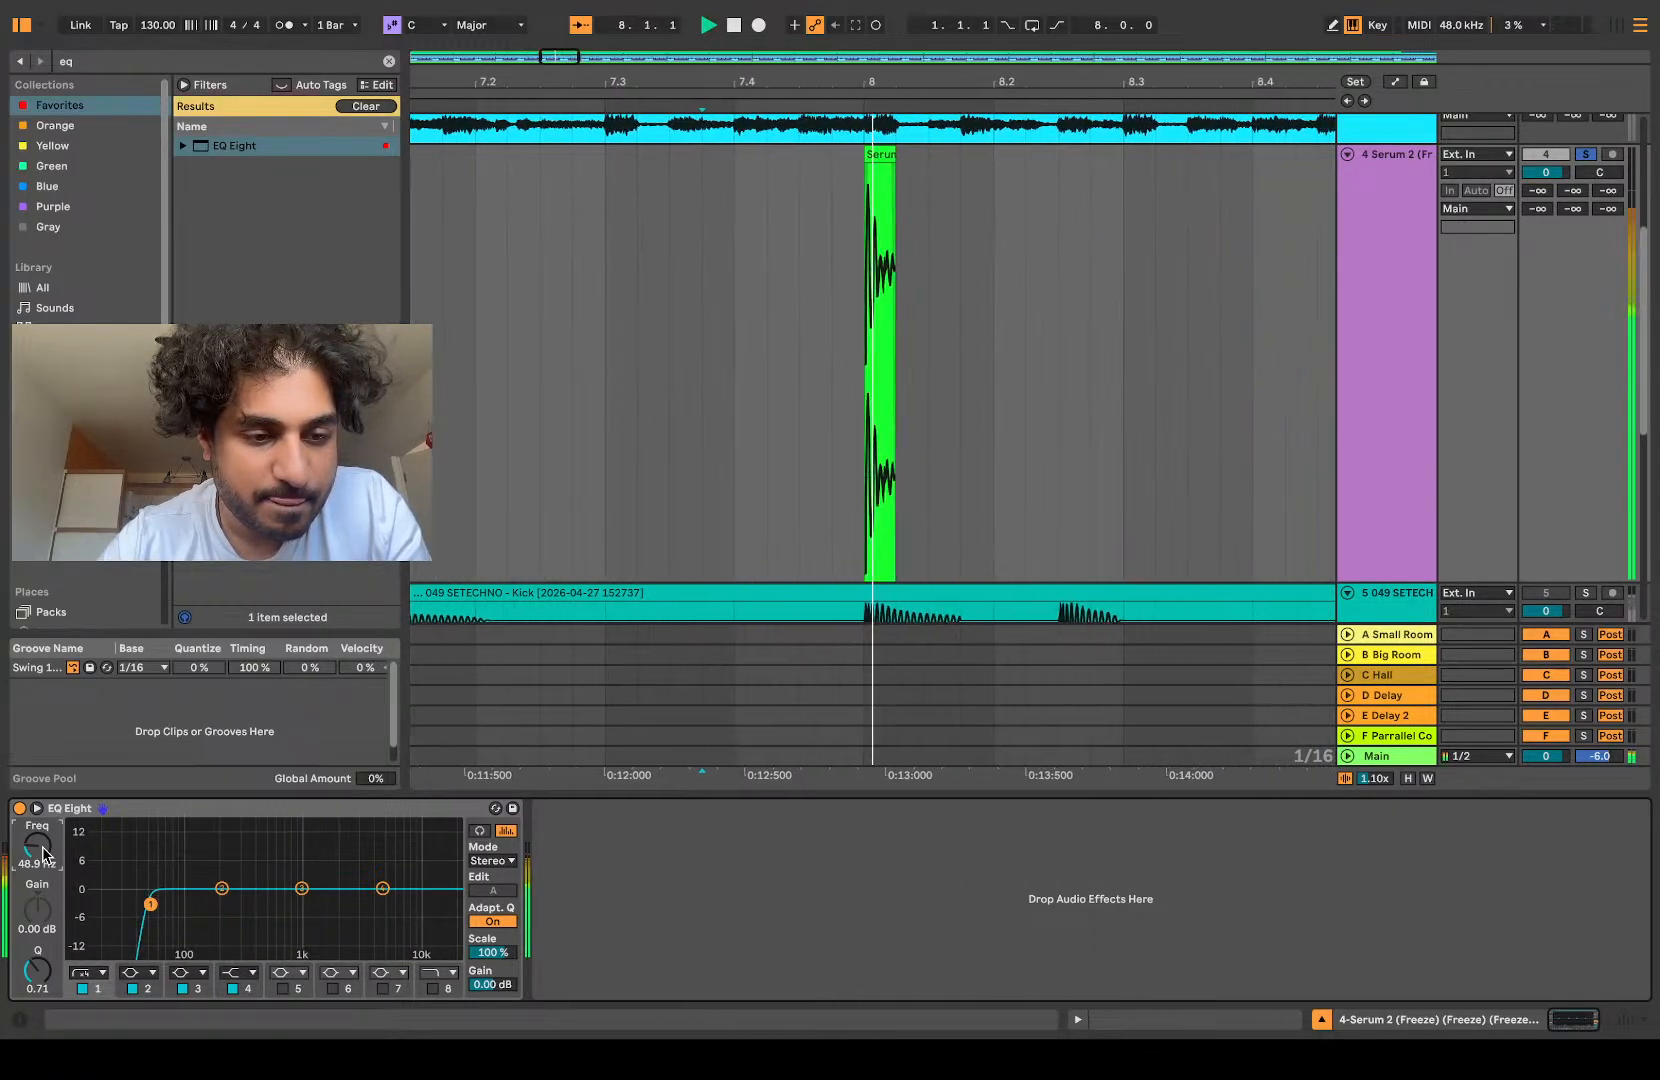
Step: Cut EQ Eight band 2 by 3 dB at 200 Hz and band 3 by about 2.4 dB at 1.02 kHz while listening
{"action": "left_click", "coordinate": [222, 888]}
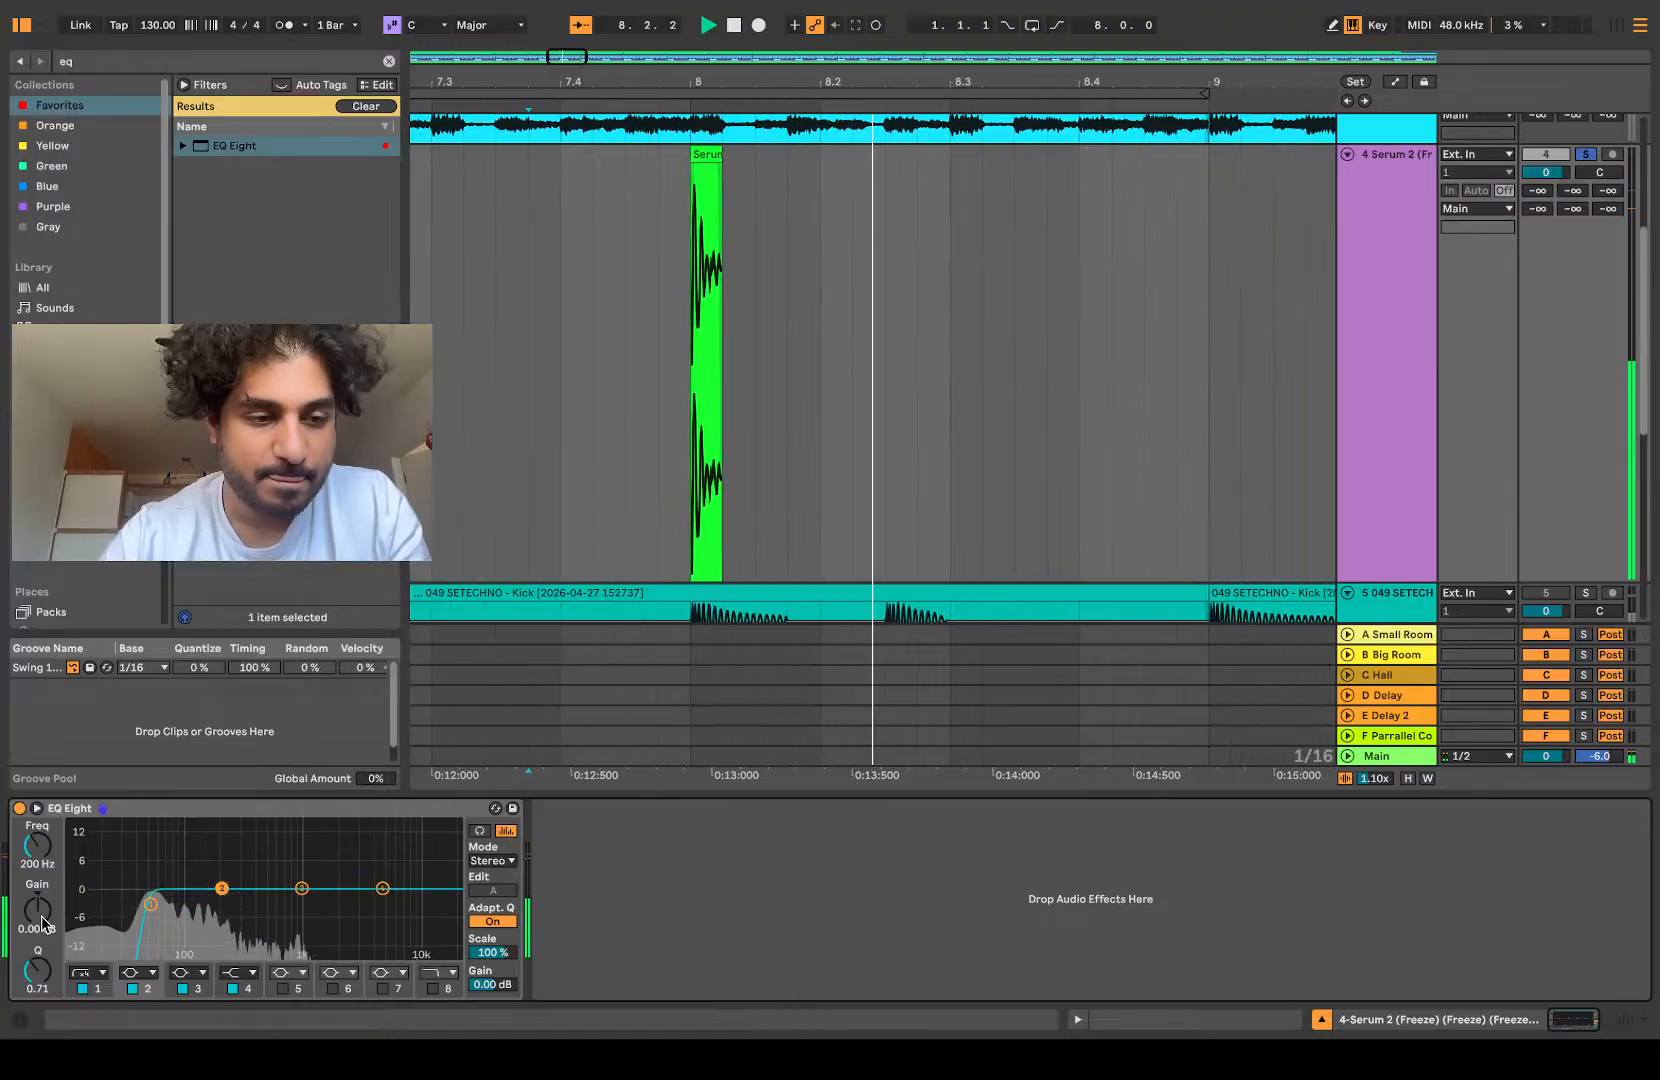
{"action": "left_click_drag", "start_coordinate": [35, 925], "coordinate": [35, 940]}
{"action": "left_click", "coordinate": [301, 888]}
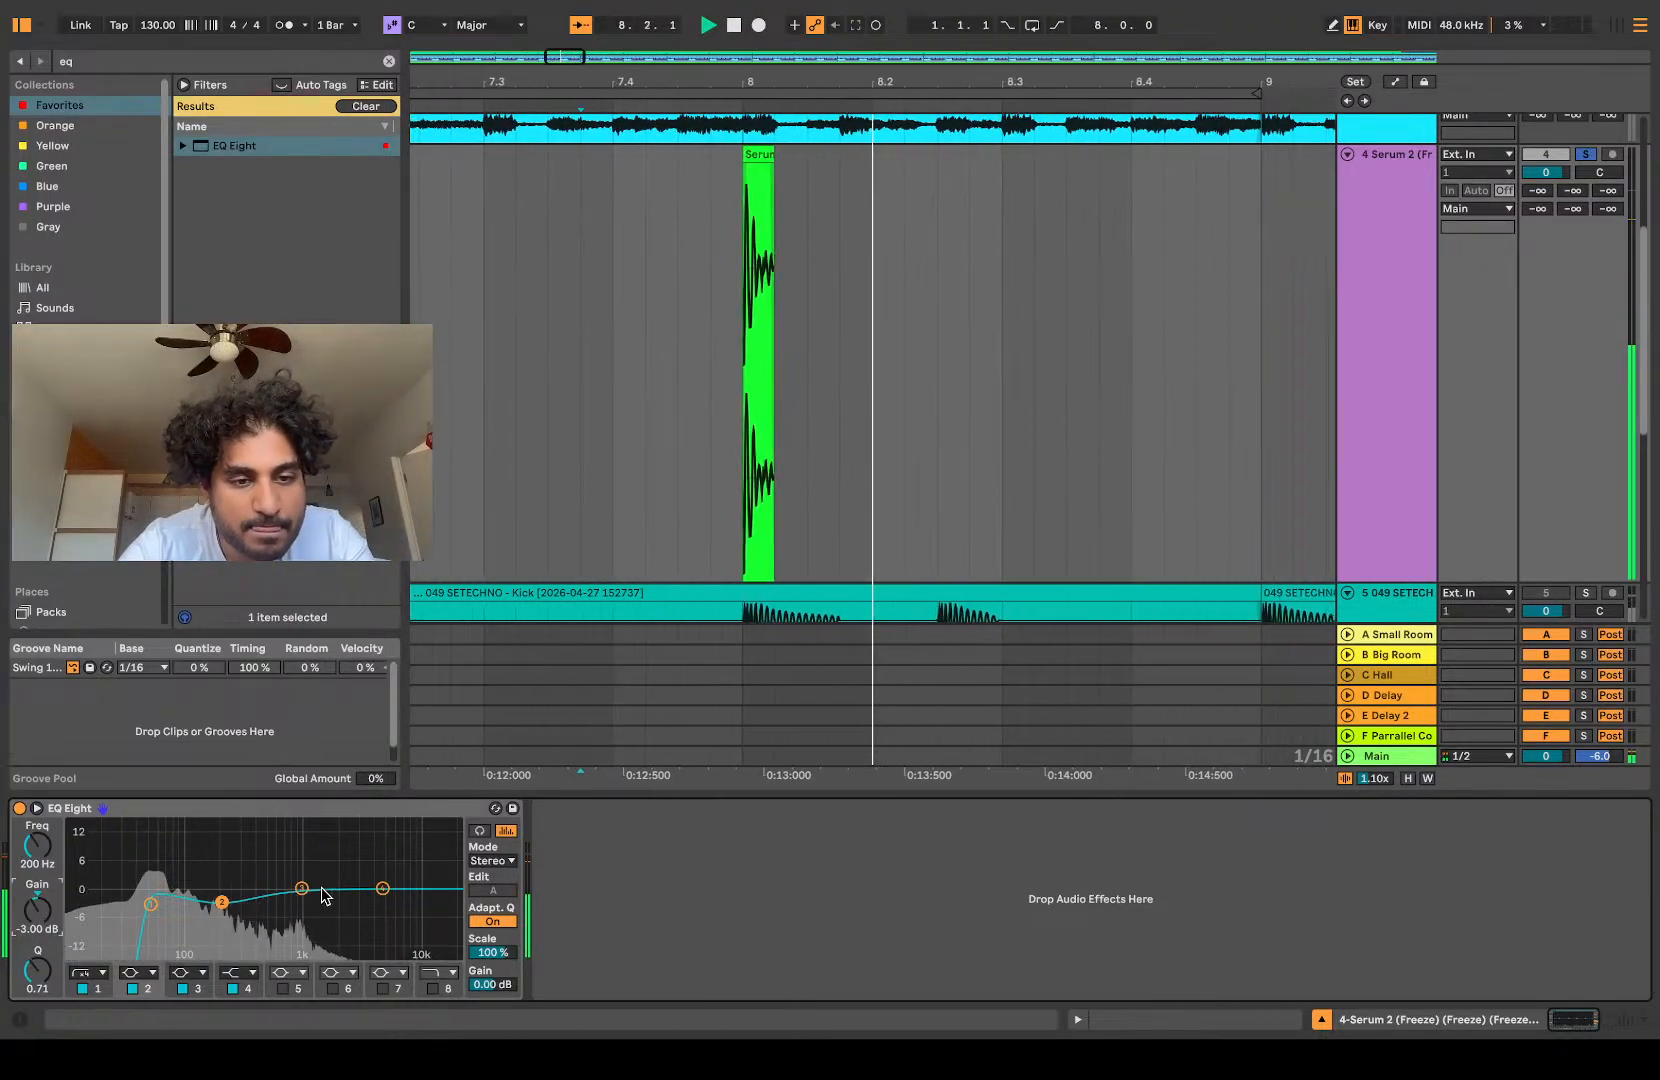
{"action": "left_click_drag", "start_coordinate": [301, 888], "coordinate": [303, 899]}
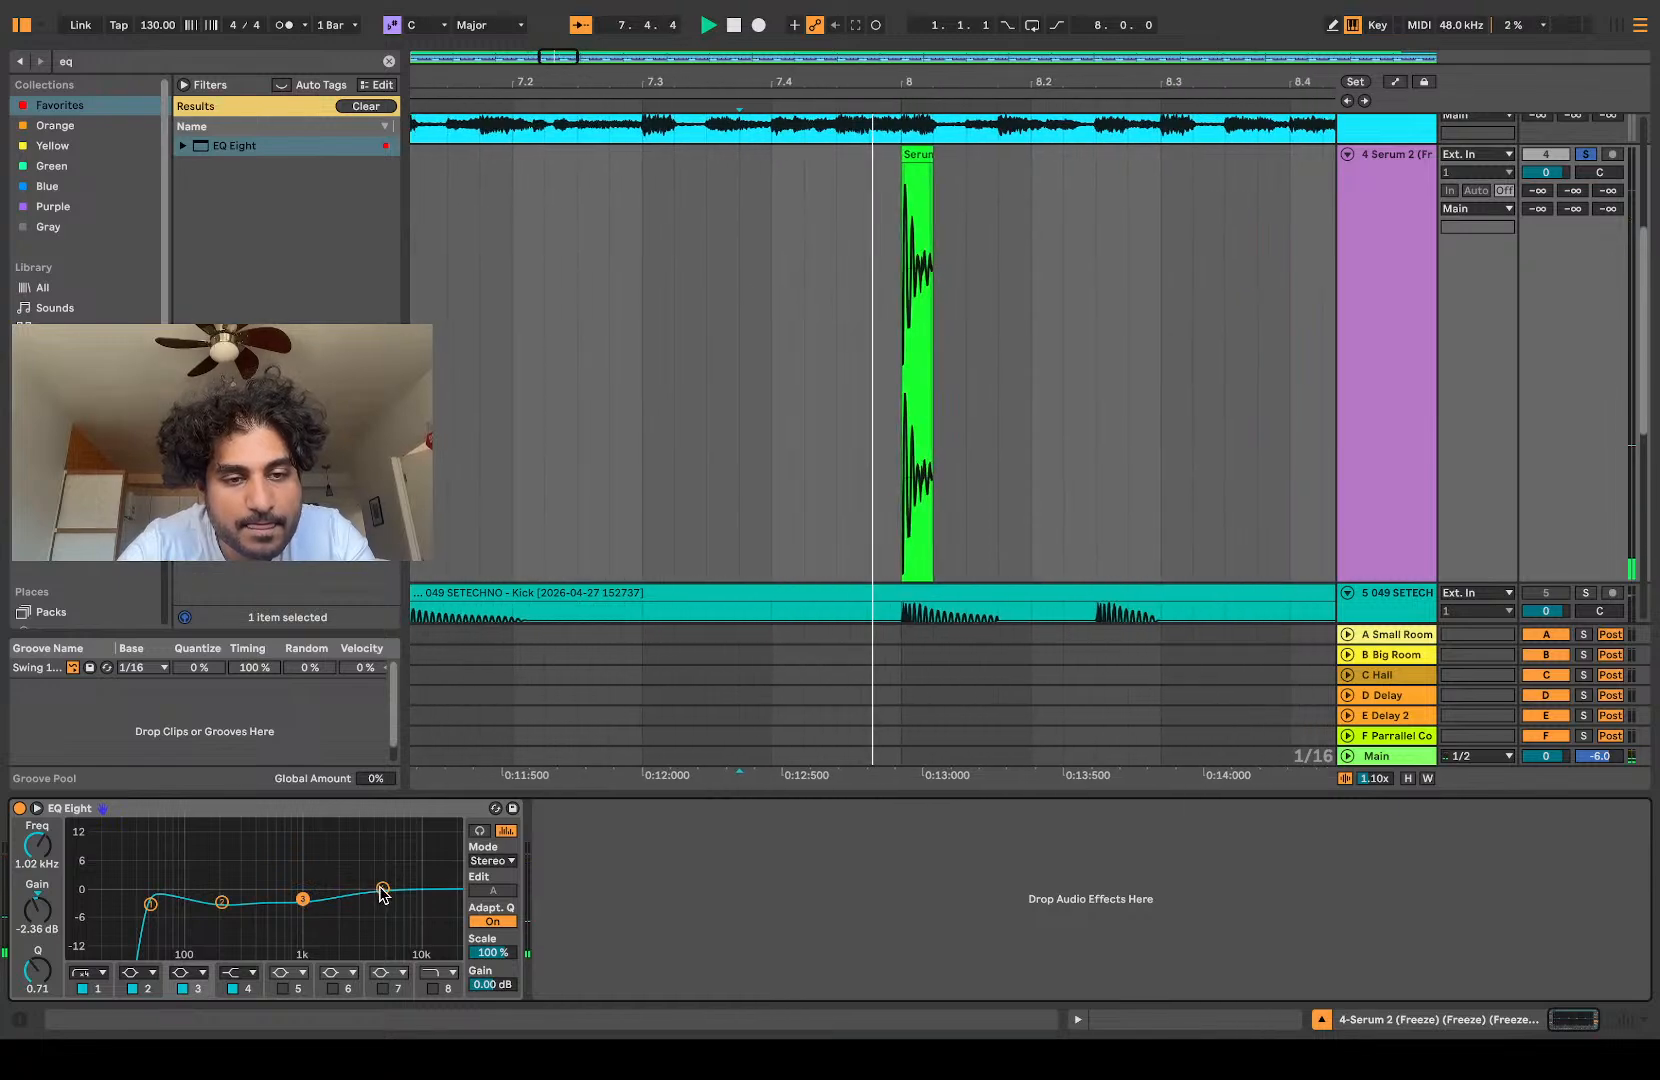
{"action": "key", "text": "space"}
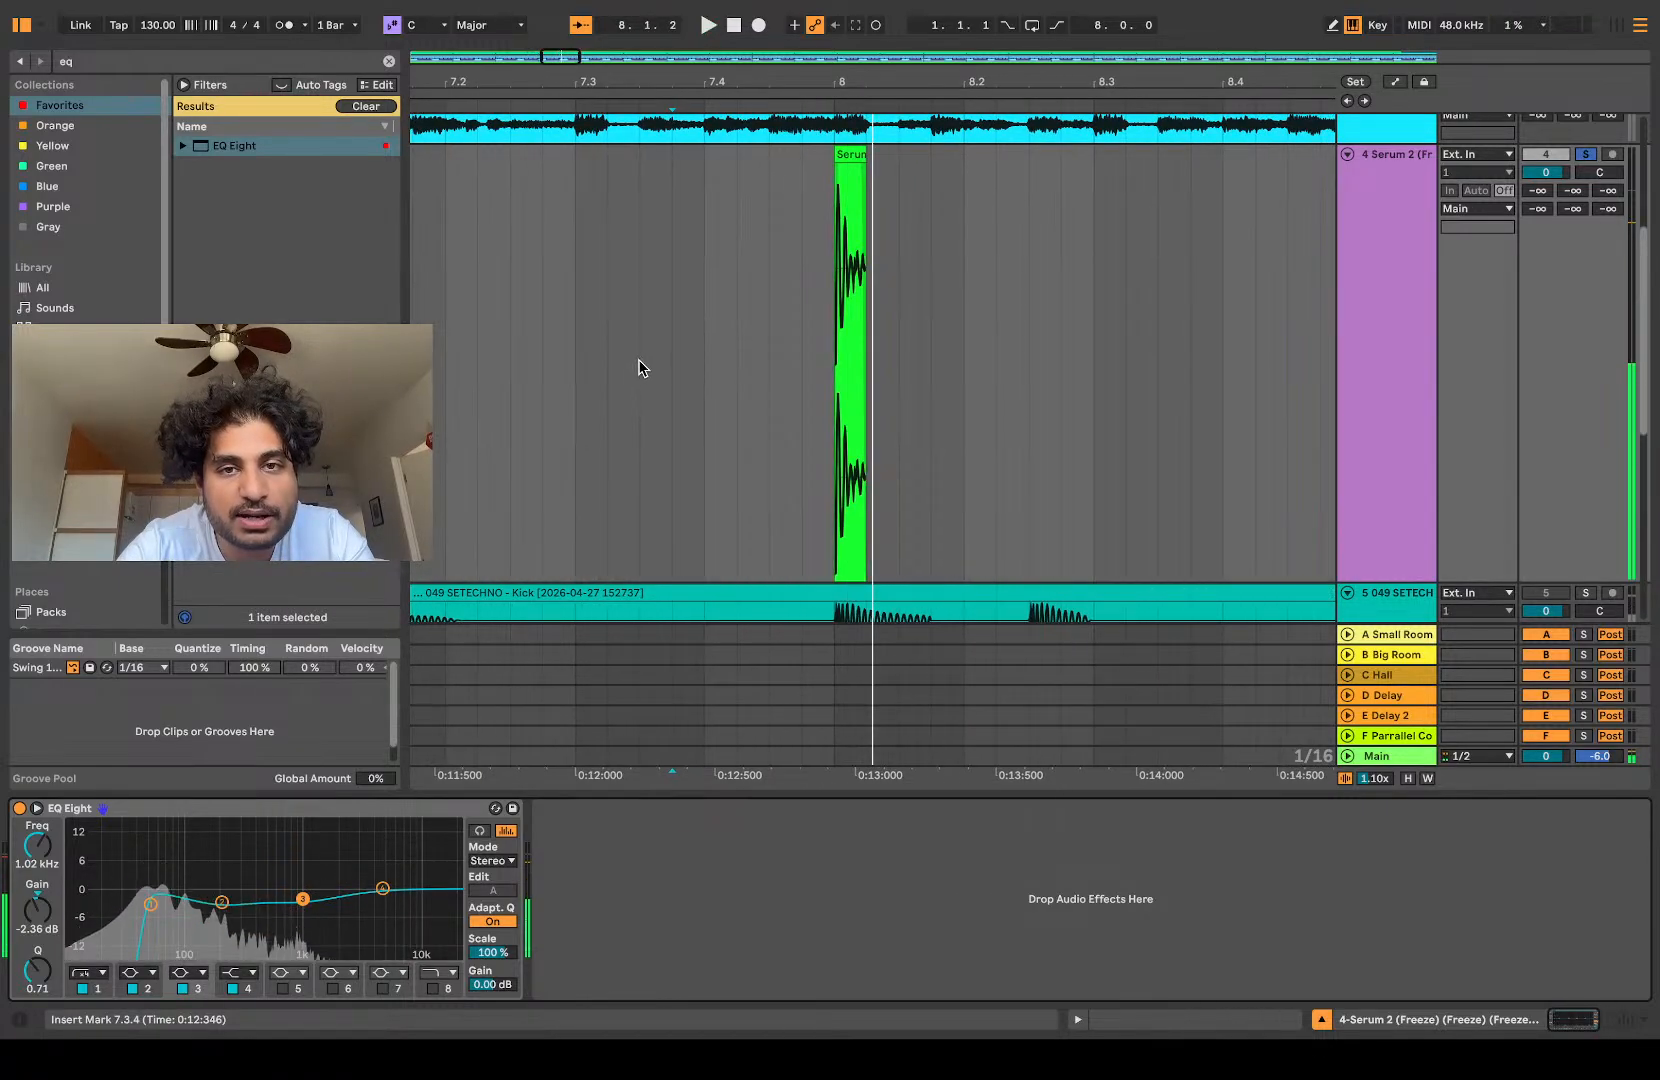
Step: Add a Limiter after EQ Eight, raise its input gain to 11 dB, and audition the hit
{"action": "type", "text": "limi"}
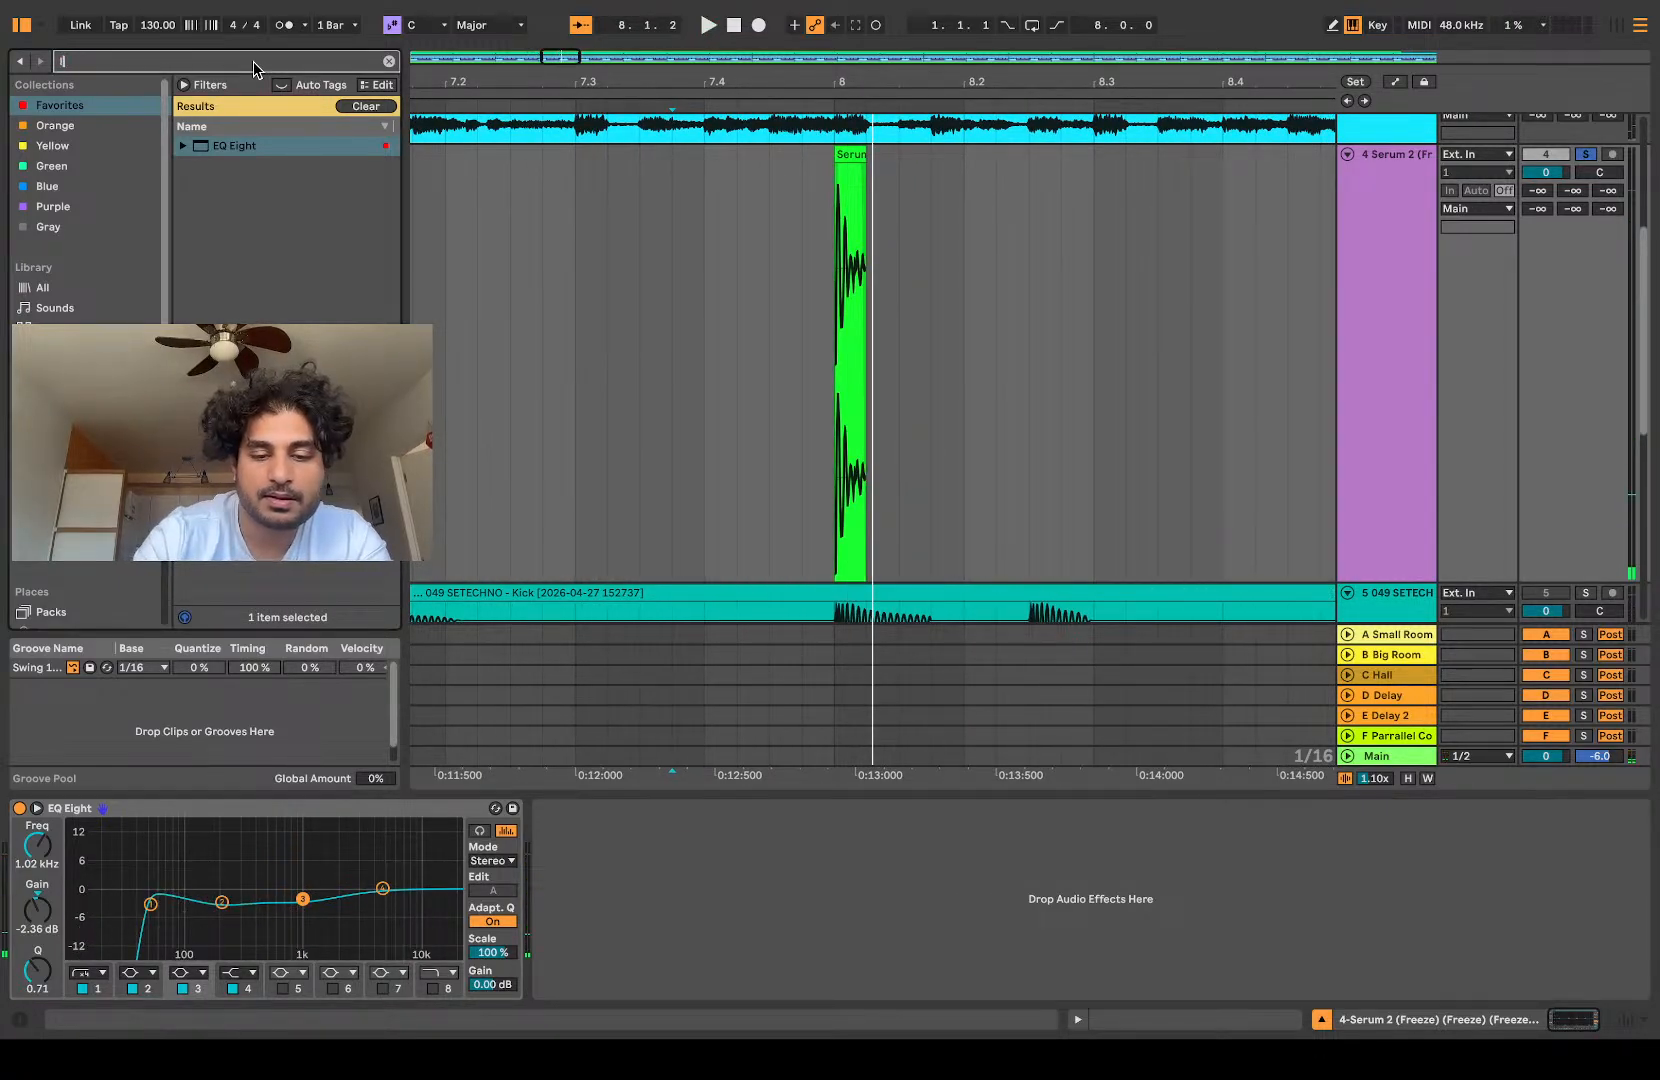
{"action": "left_click", "coordinate": [31, 288]}
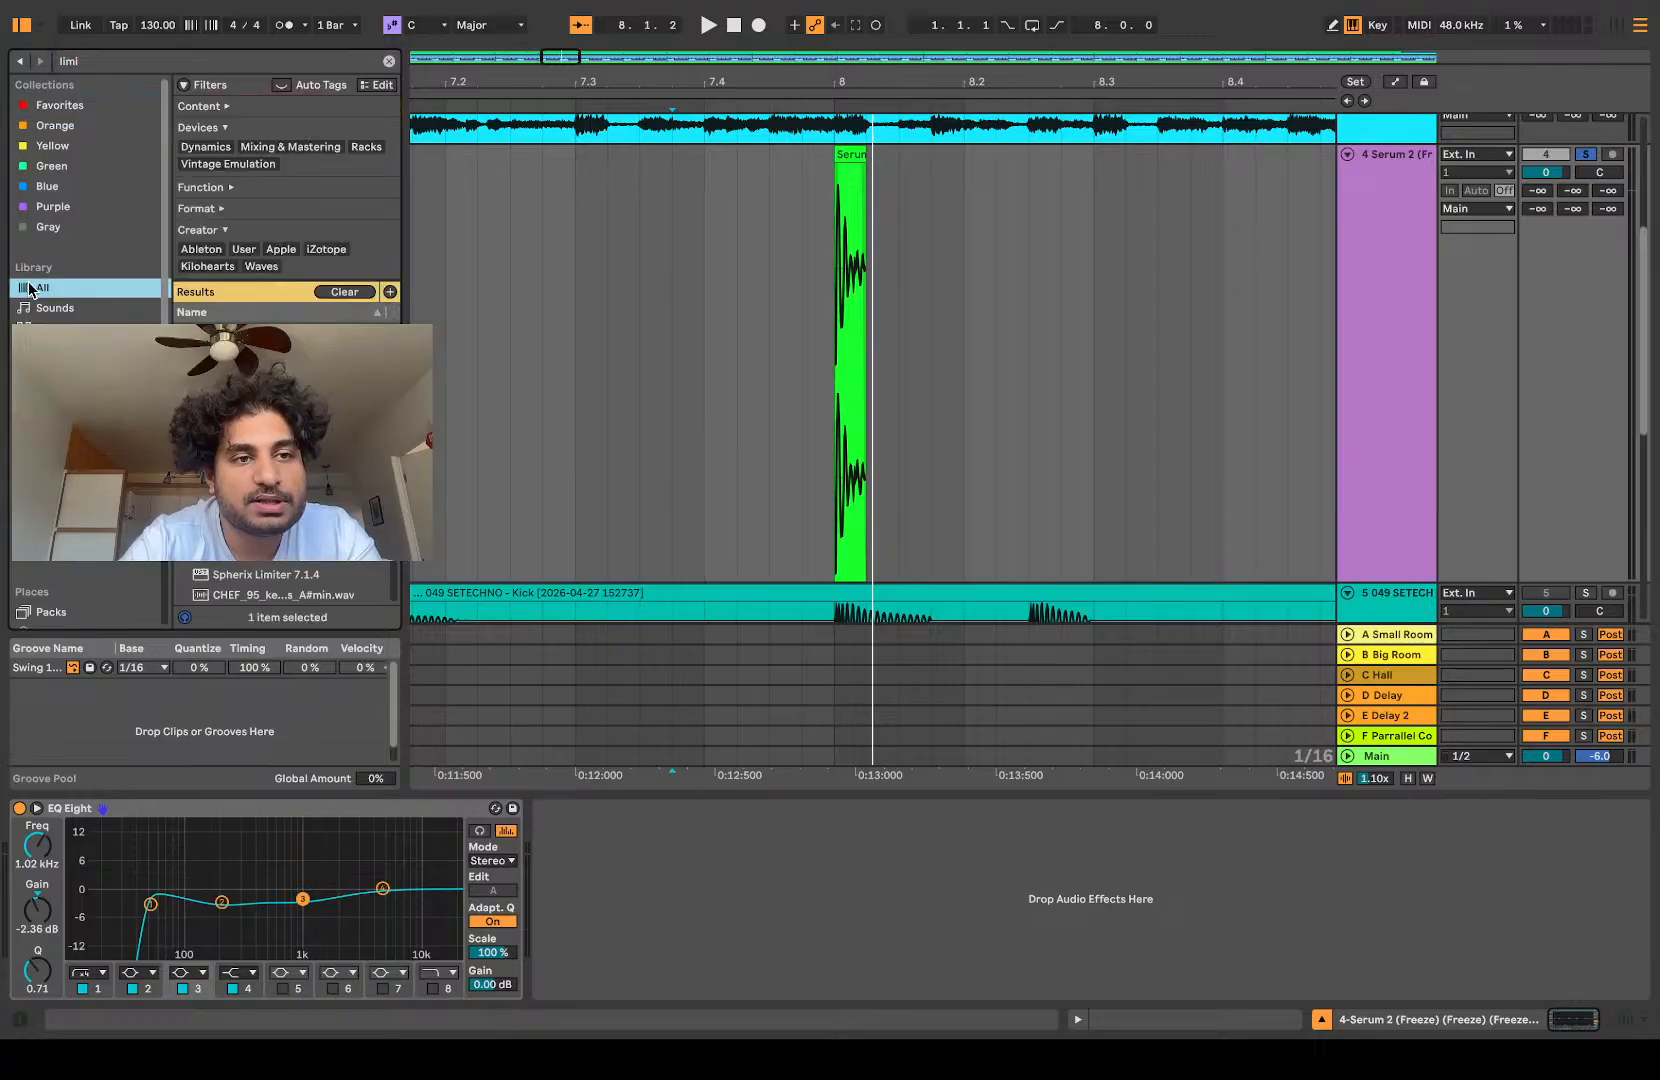
{"action": "left_click_drag", "start_coordinate": [912, 437], "coordinate": [848, 562]}
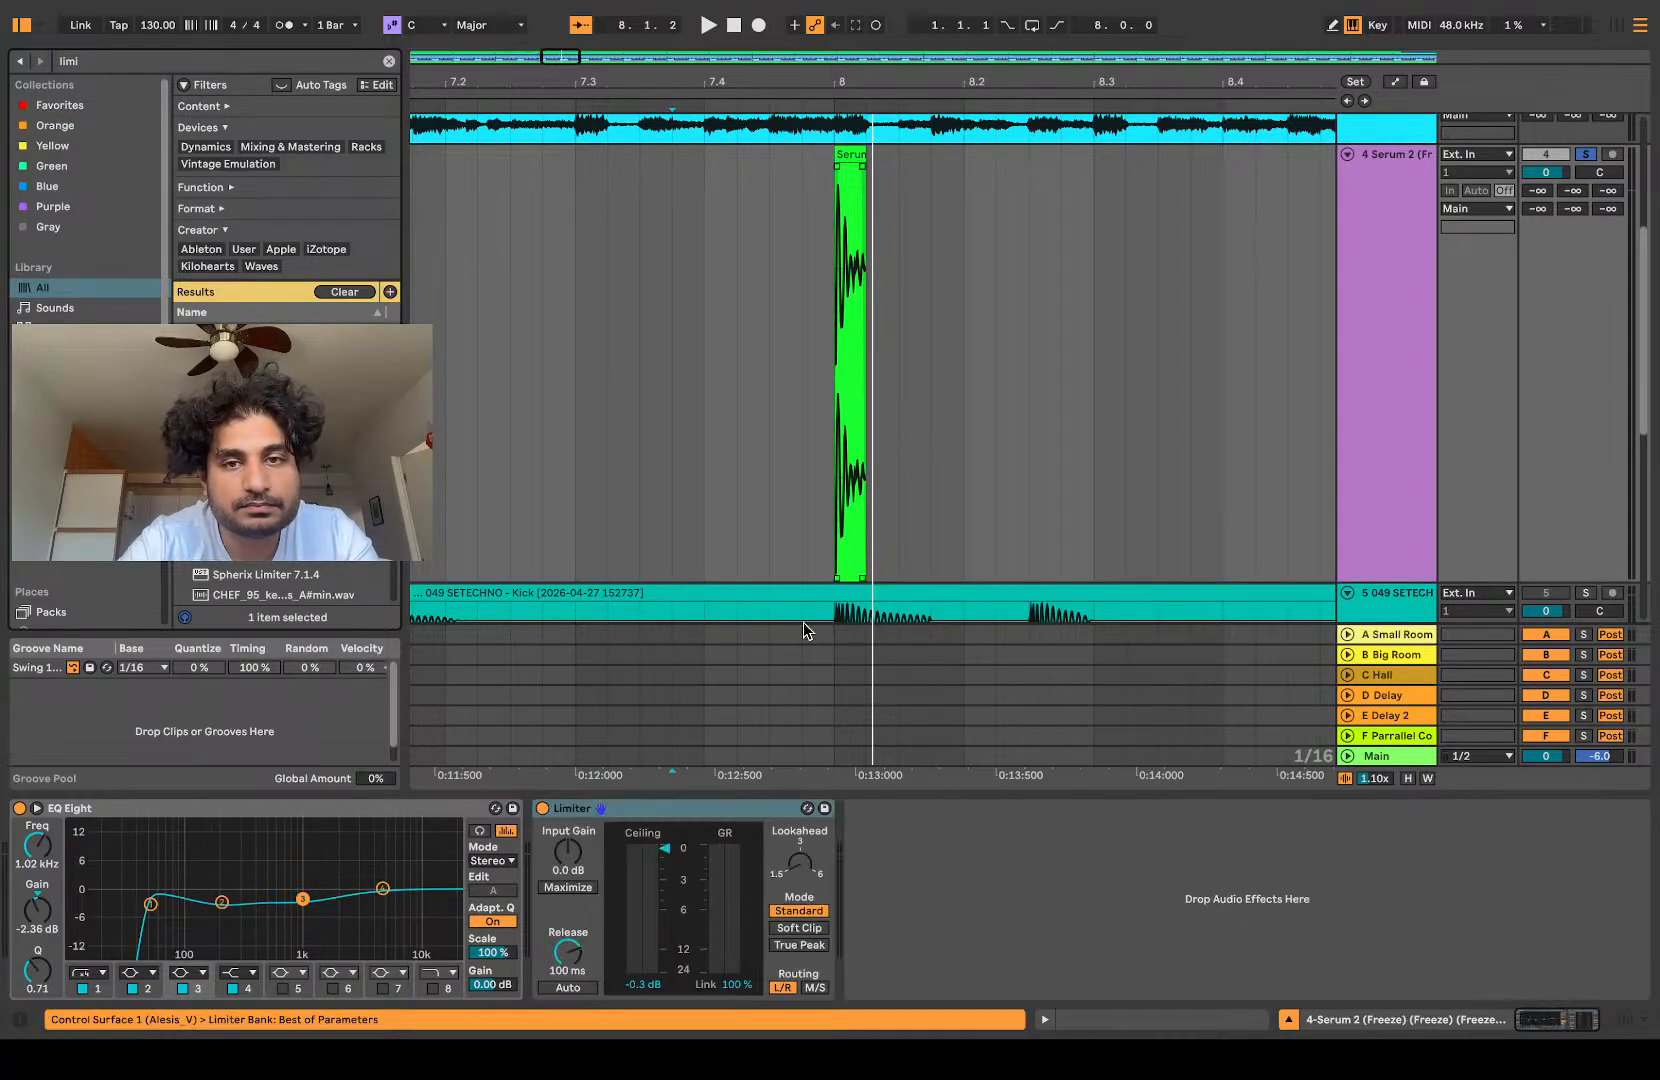
{"action": "key", "text": "space"}
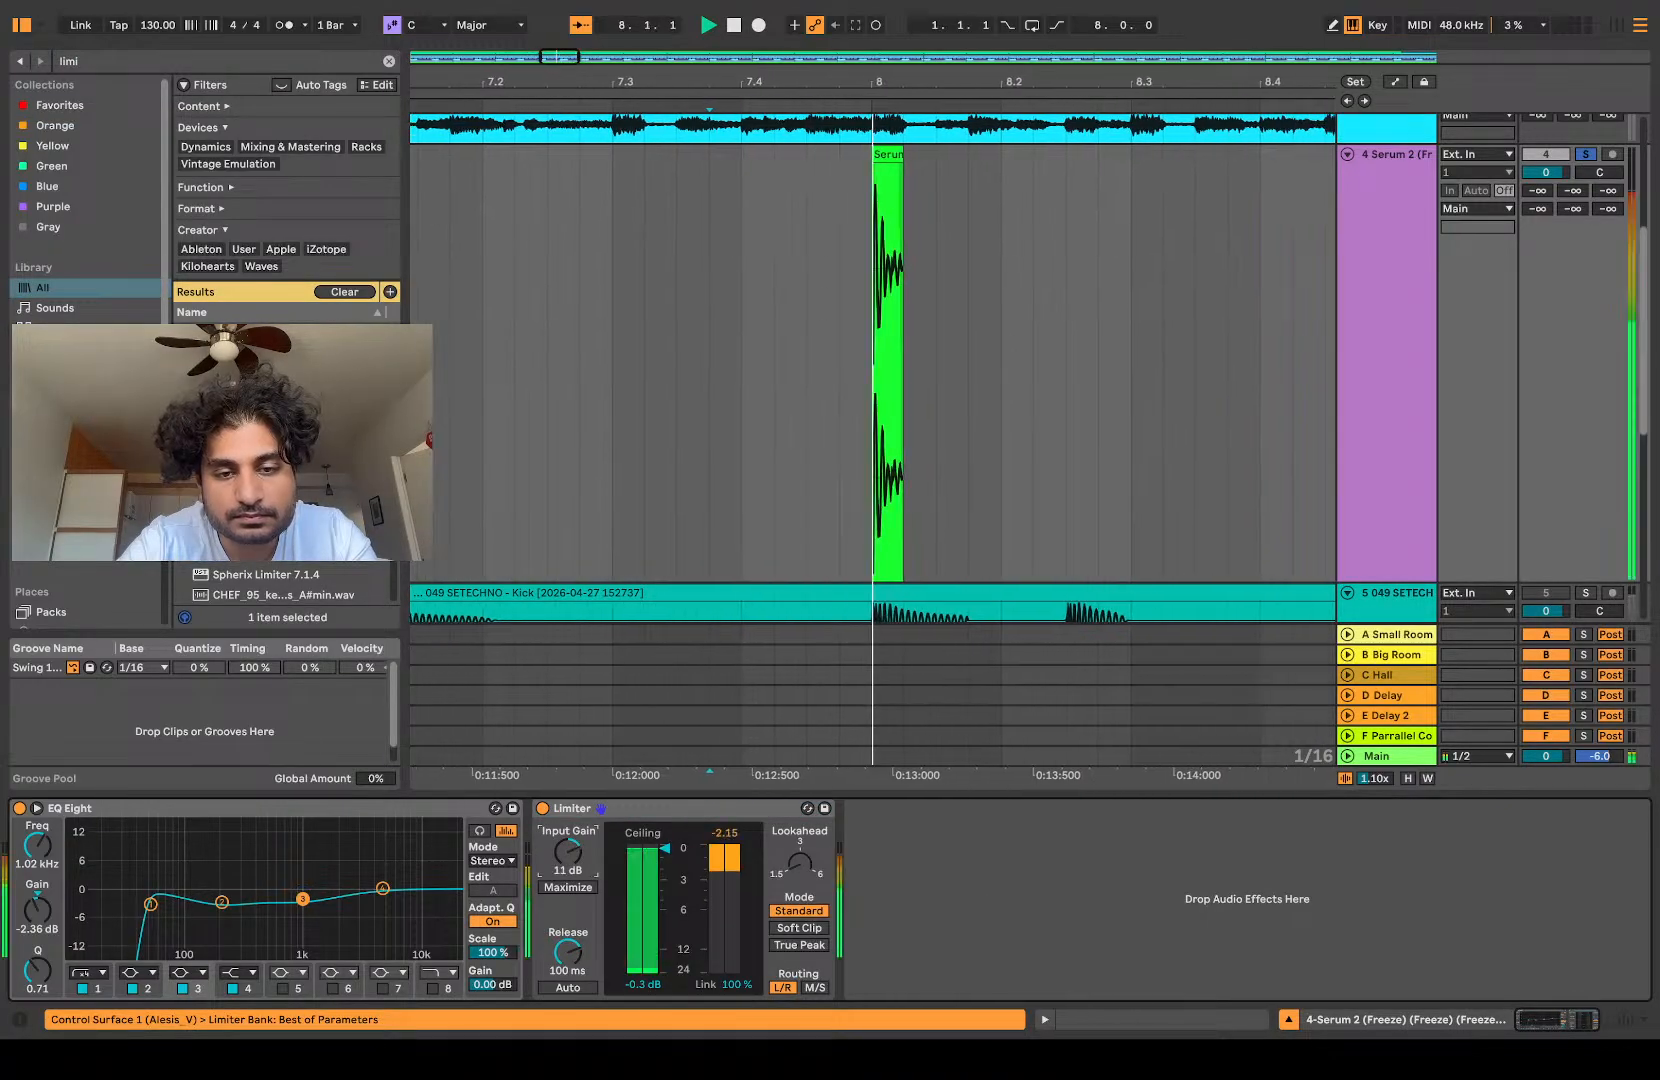
{"action": "left_click_drag", "start_coordinate": [567, 857], "coordinate": [567, 810]}
{"action": "key", "text": "space"}
{"action": "key", "text": "space"}
{"action": "key", "text": "space"}
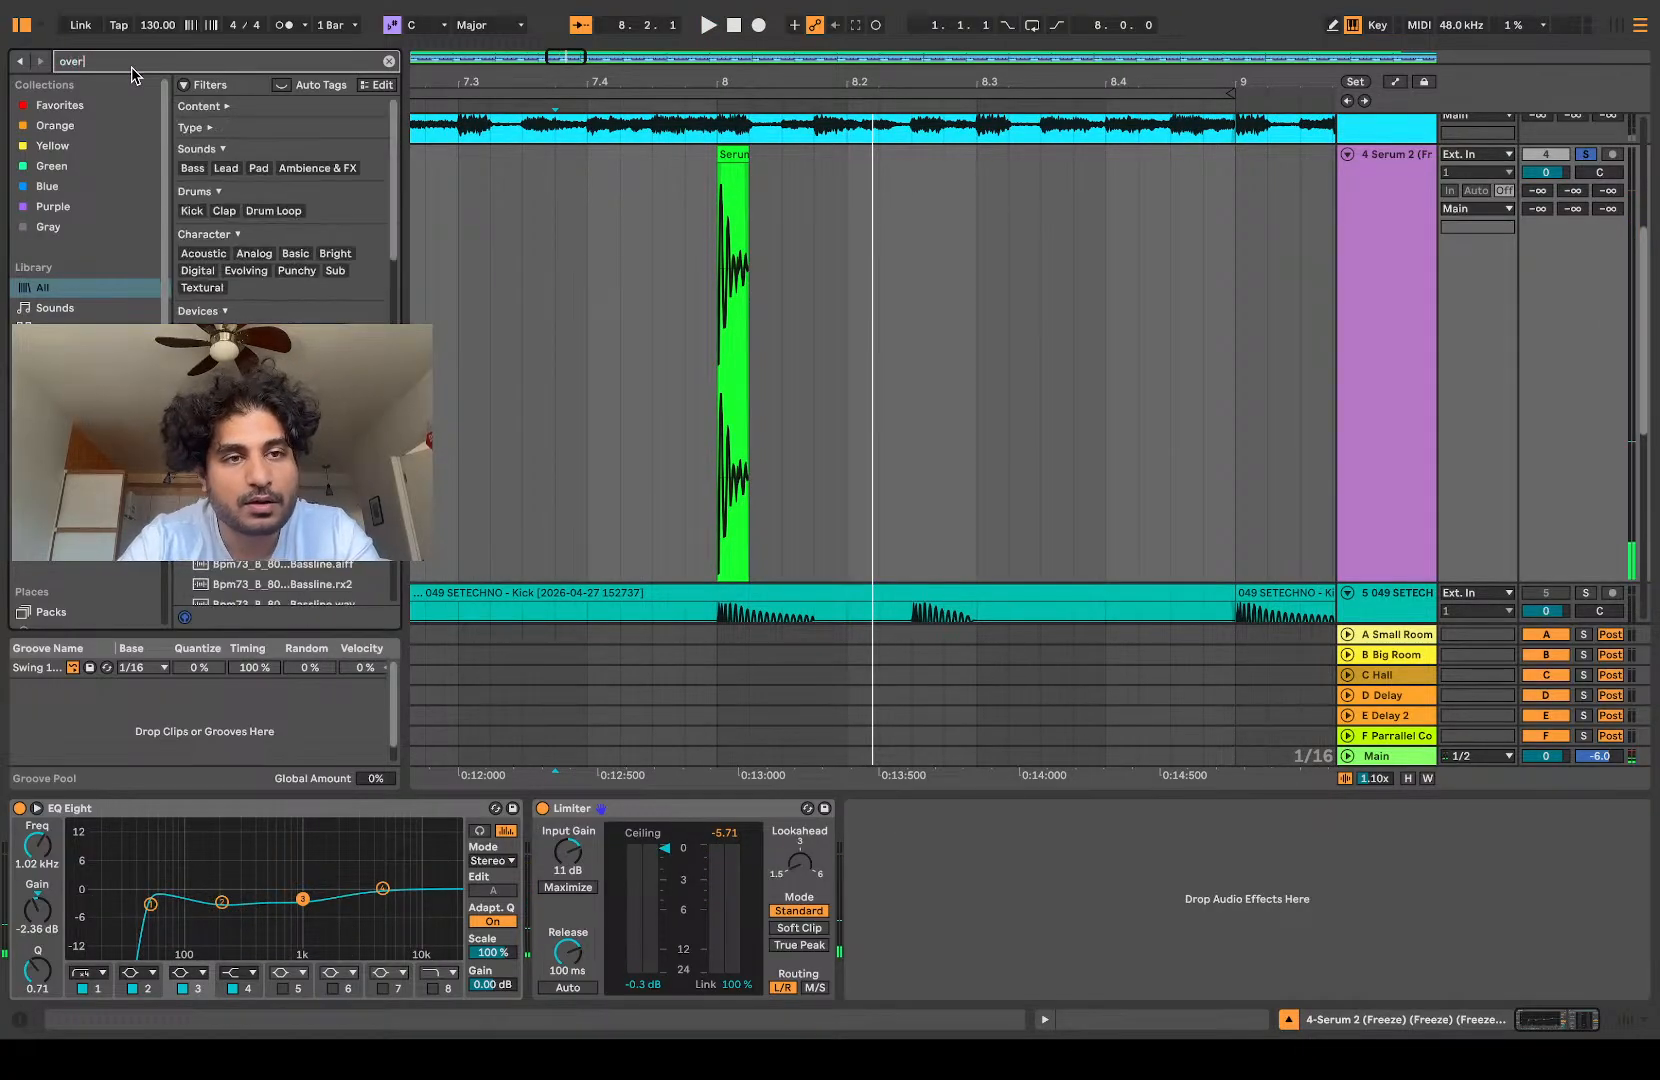
Step: Add Overdrive after the Limiter with a bandwidth of 0.50 and Dry/Wet at 20%, and listen to the hit
{"action": "key", "text": "Return"}
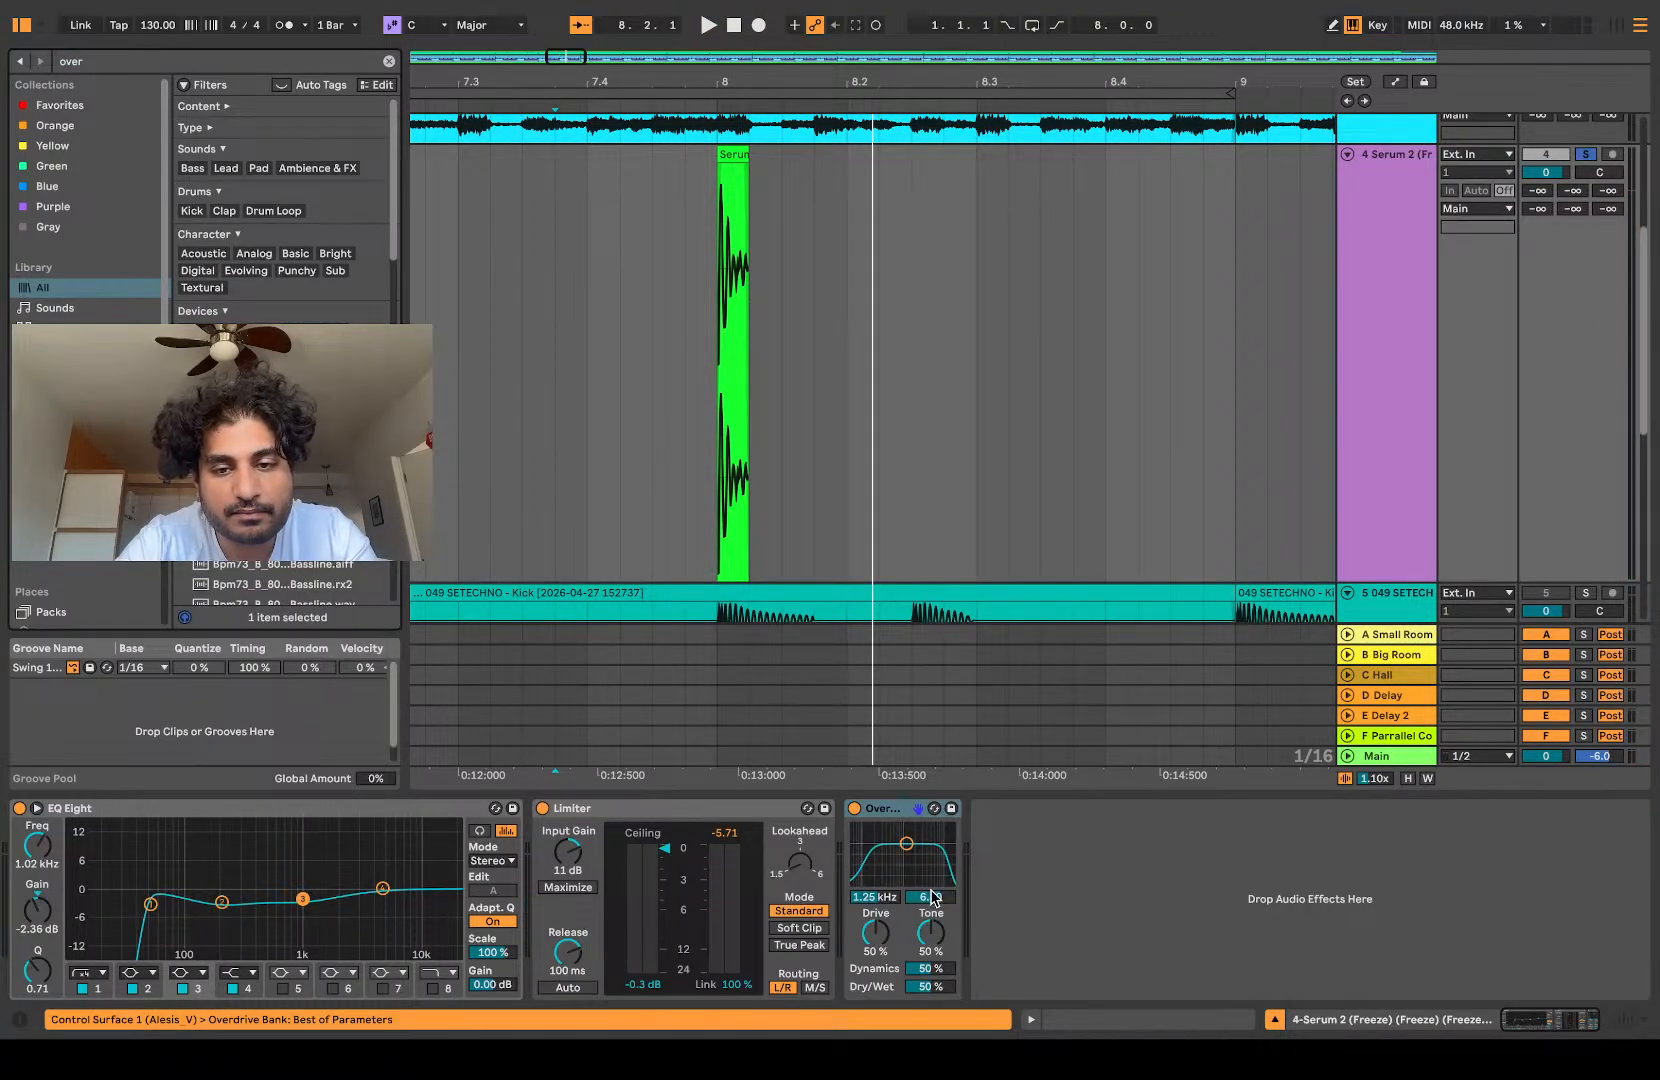
{"action": "key", "text": "space"}
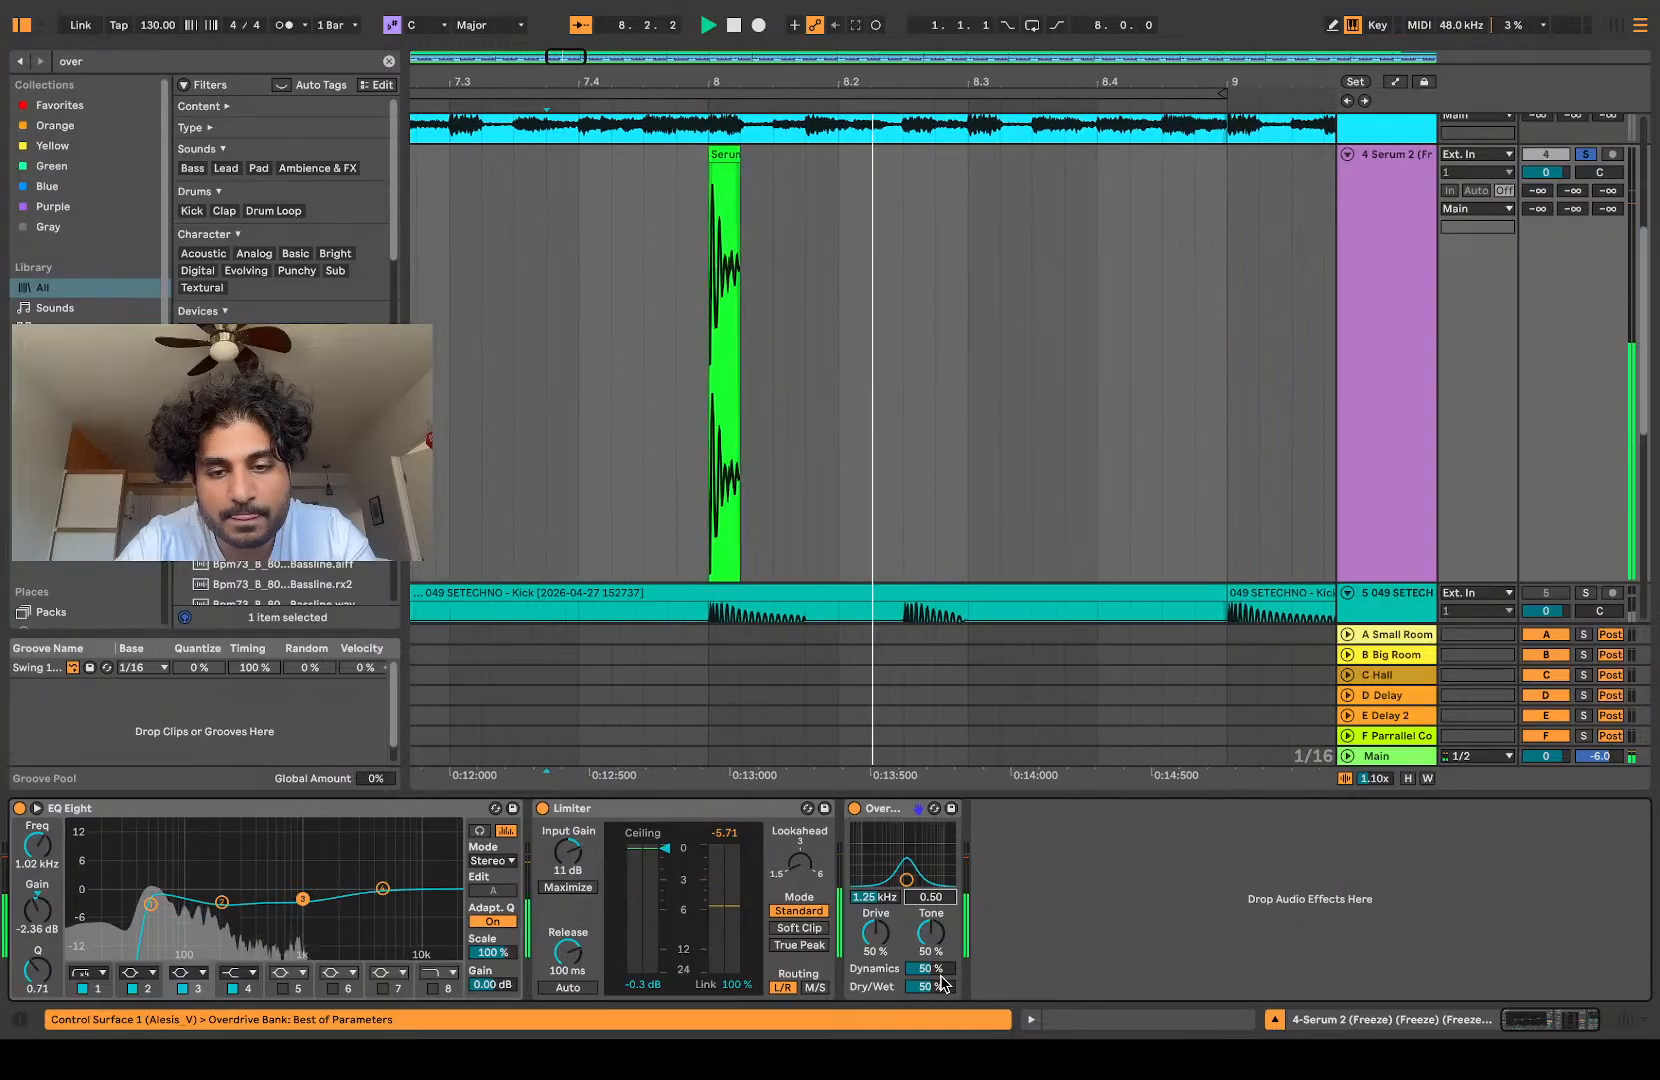
{"action": "left_click_drag", "start_coordinate": [938, 989], "coordinate": [938, 1029]}
{"action": "key", "text": "space"}
{"action": "key", "text": "space"}
{"action": "scroll", "coordinate": [938, 987], "scroll_direction": "up", "scroll_amount": 10}
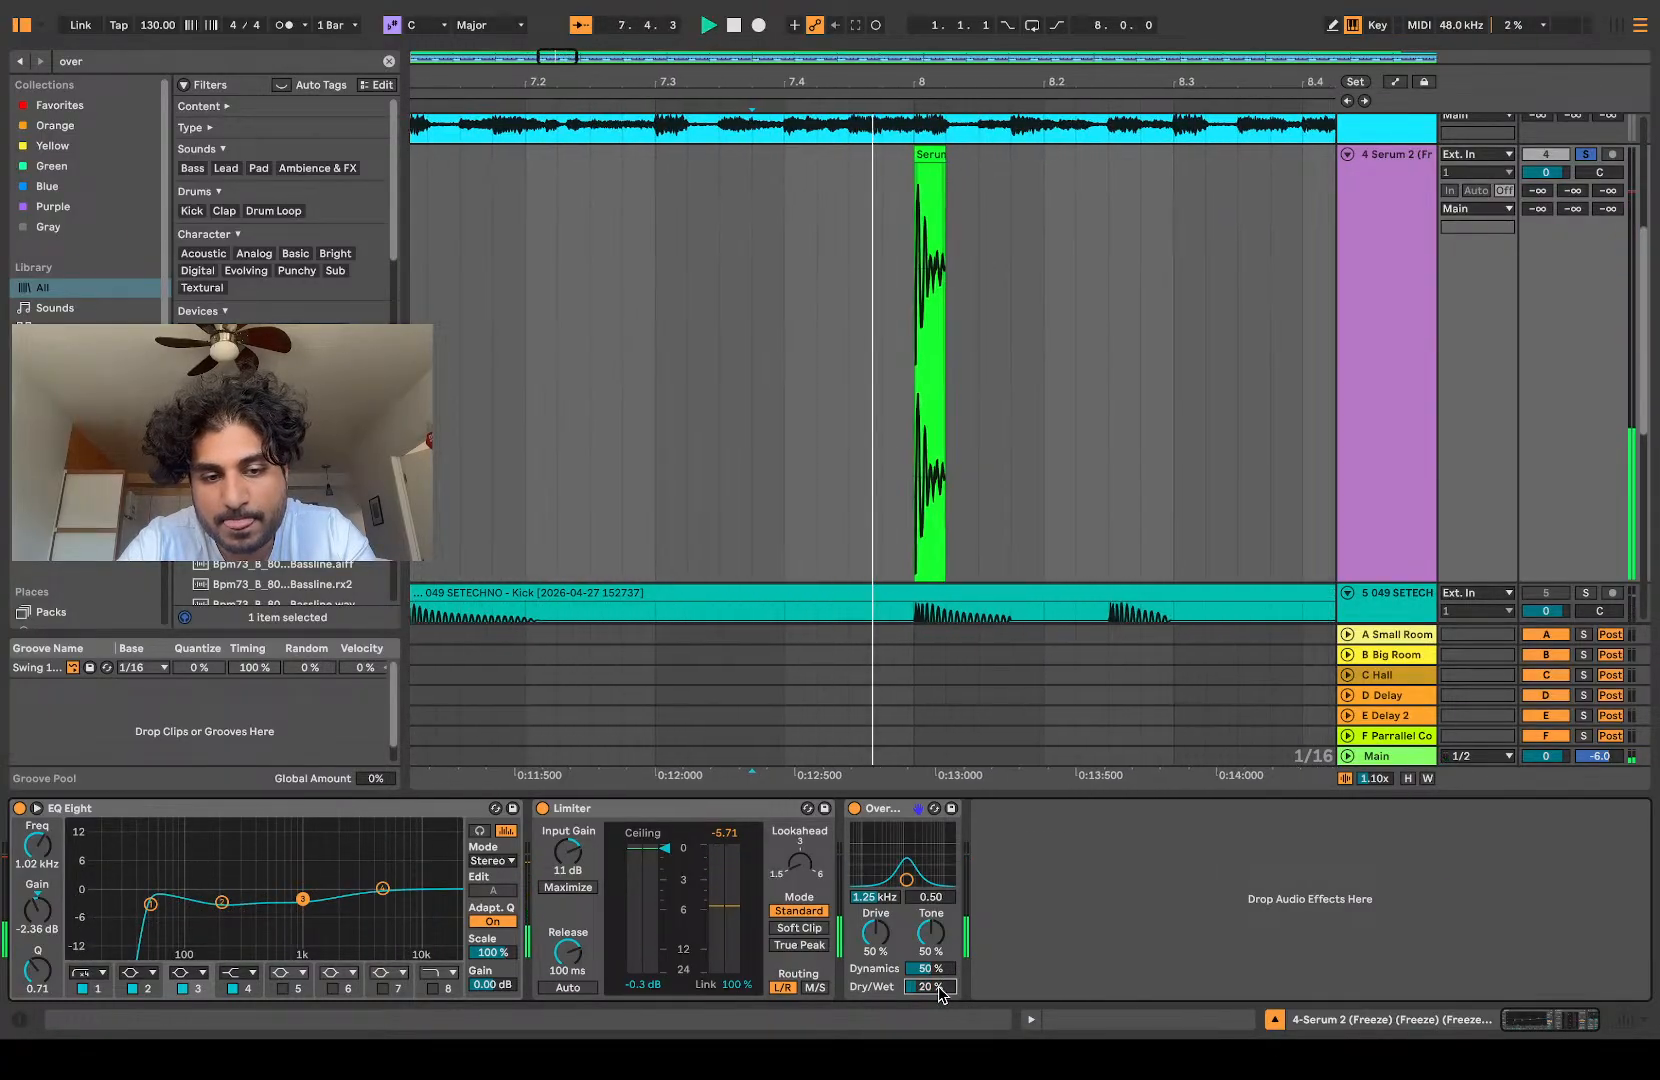
Step: Enable EQ Eight band 8 as a high cut at about 677 Hz and duplicate the Limiter after Overdrive
{"action": "left_click", "coordinate": [433, 989]}
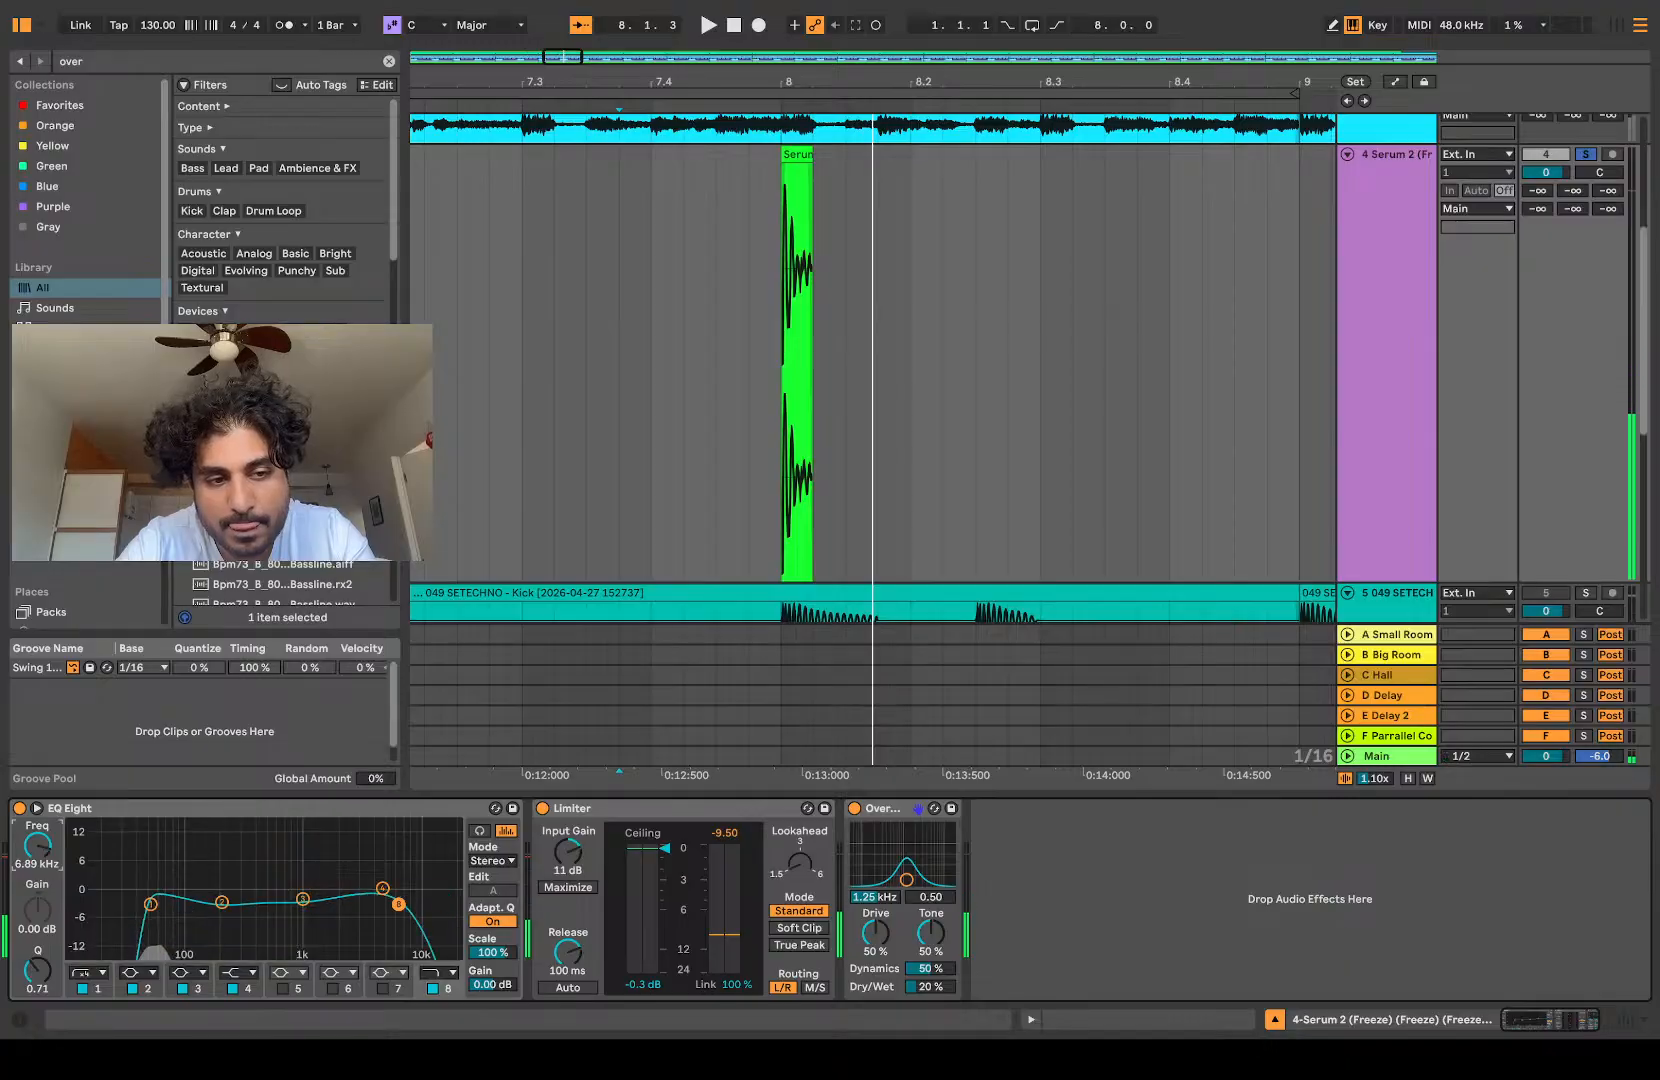
{"action": "mouse_move", "coordinate": [261, 904]}
{"action": "left_mouse_down"}
{"action": "mouse_move", "coordinate": [340, 904]}
{"action": "mouse_move", "coordinate": [279, 904]}
{"action": "left_mouse_up"}
{"action": "key", "text": "space"}
{"action": "key", "text": "space"}
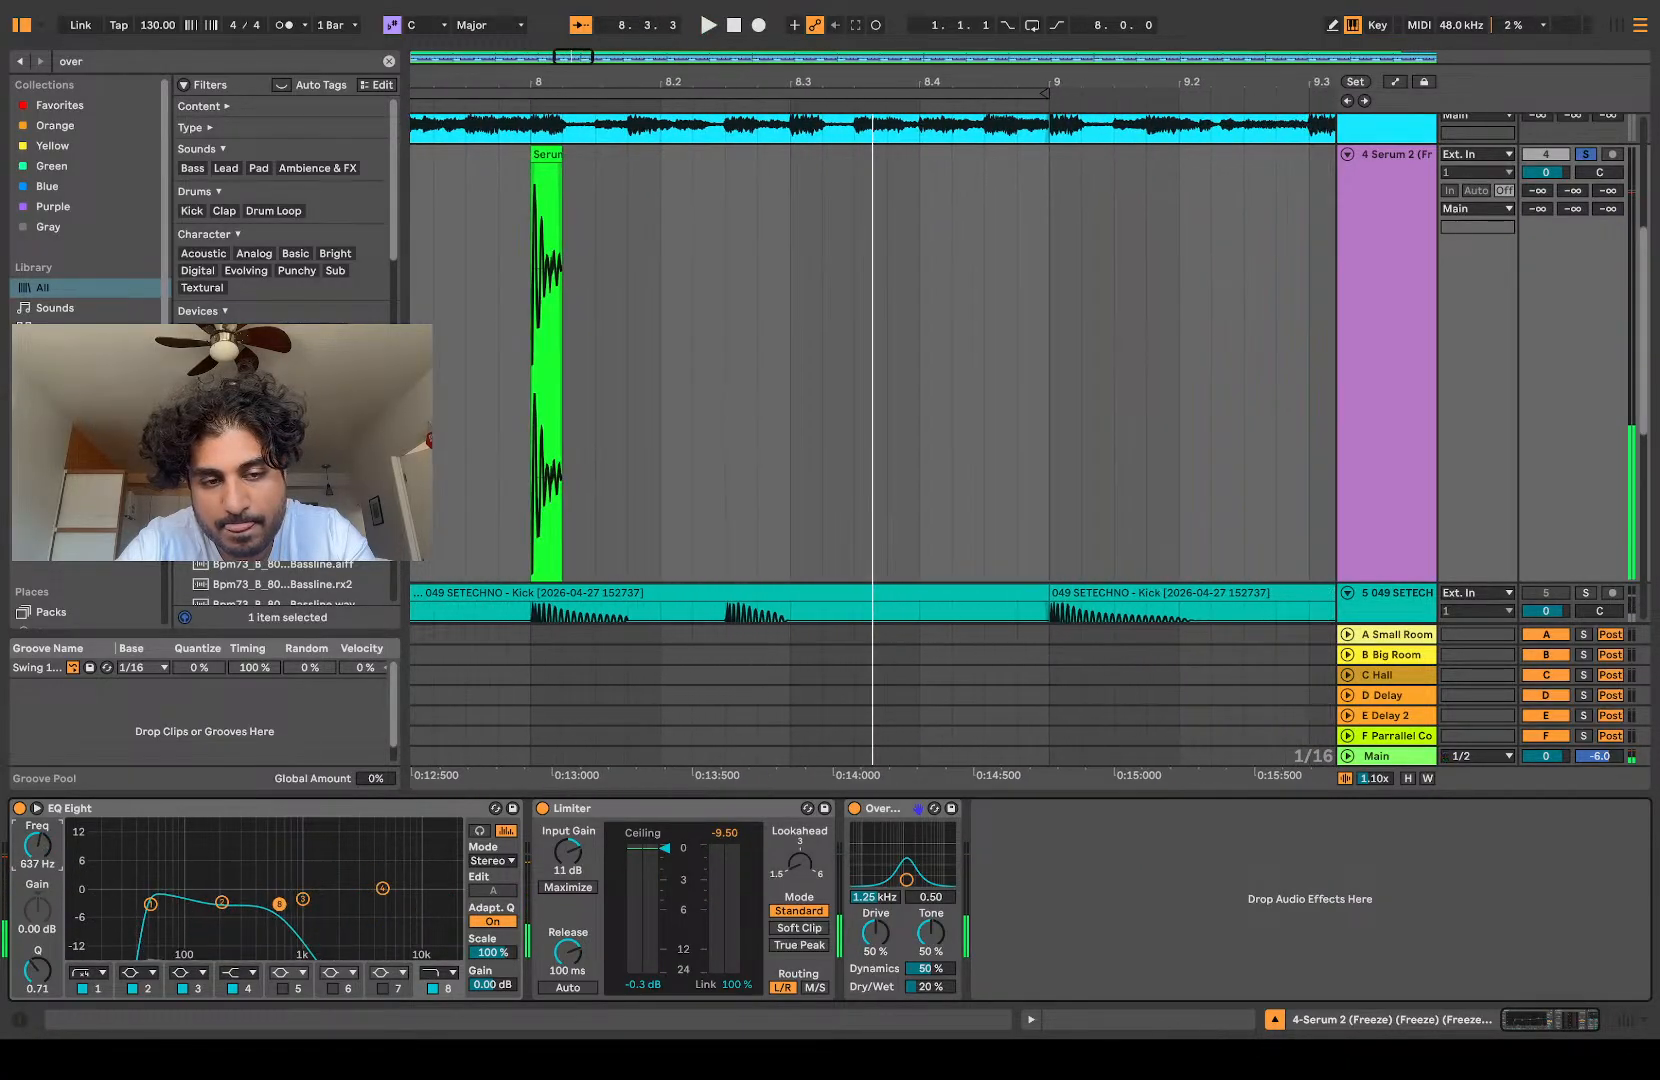
{"action": "left_click_drag", "start_coordinate": [590, 809], "coordinate": [1066, 872]}
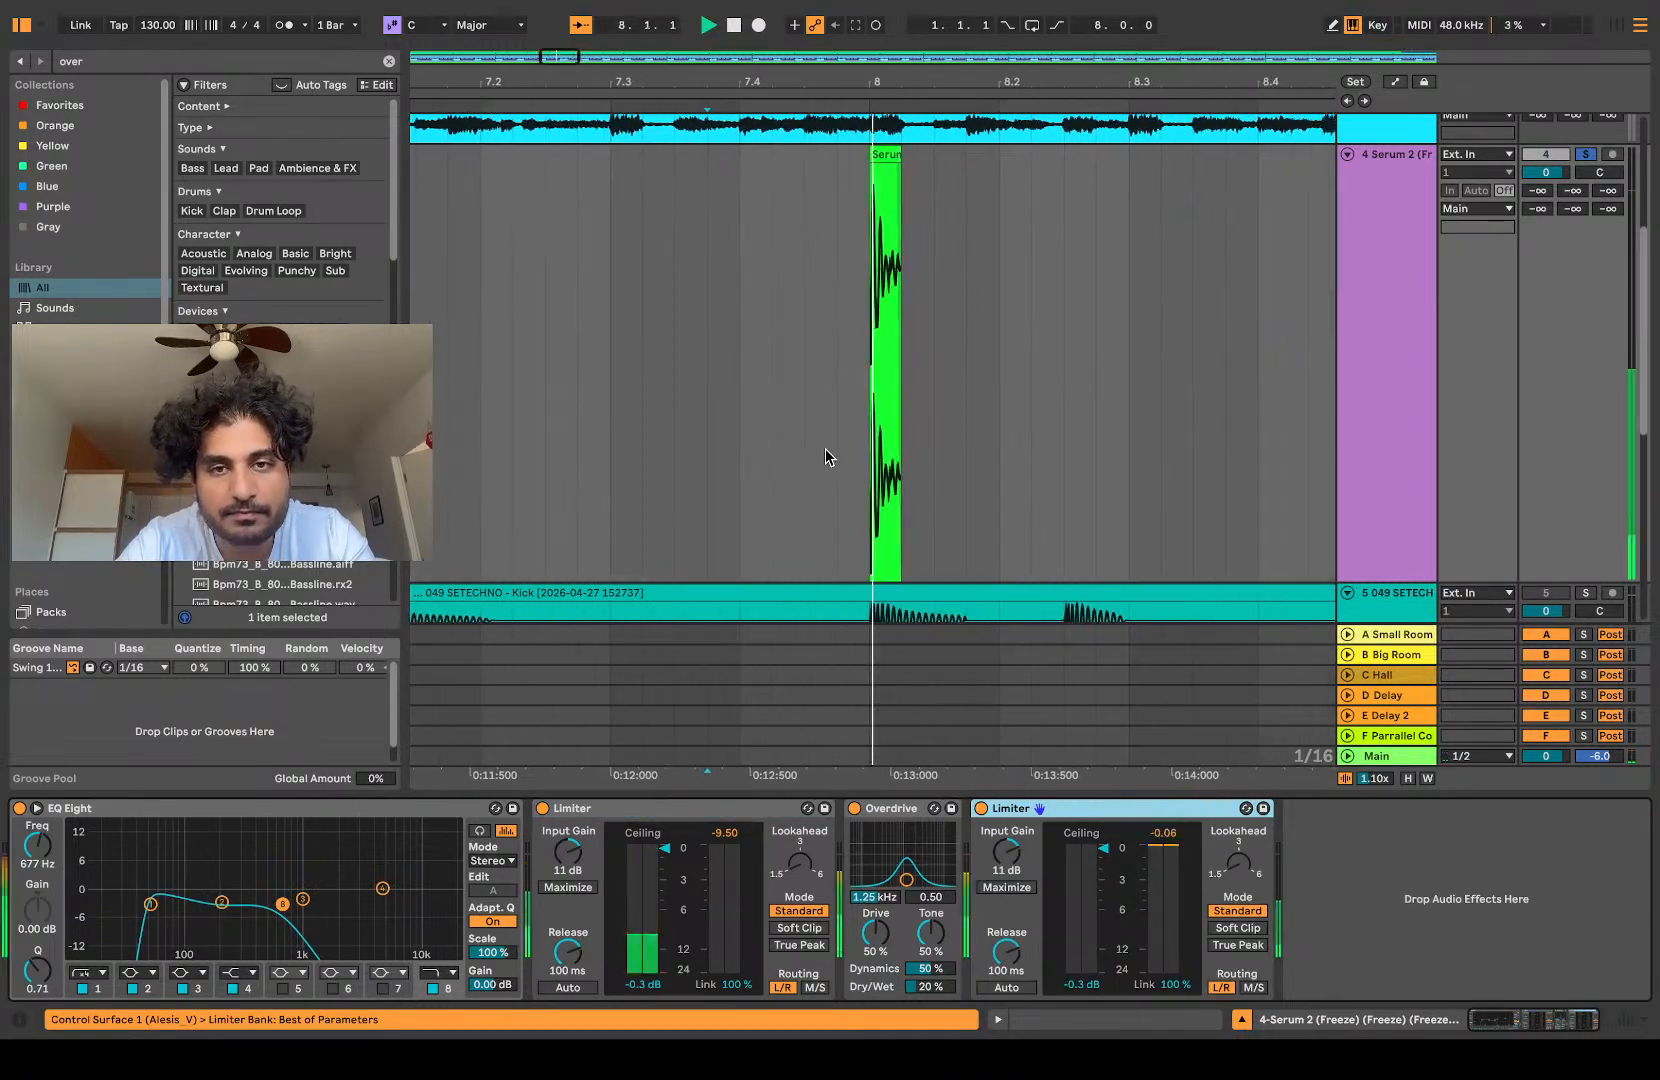
Step: Set the hit's warp mode to Beats, preserving transients with looping off and an envelope of 10, and play it
{"action": "double_click", "coordinate": [823, 153]}
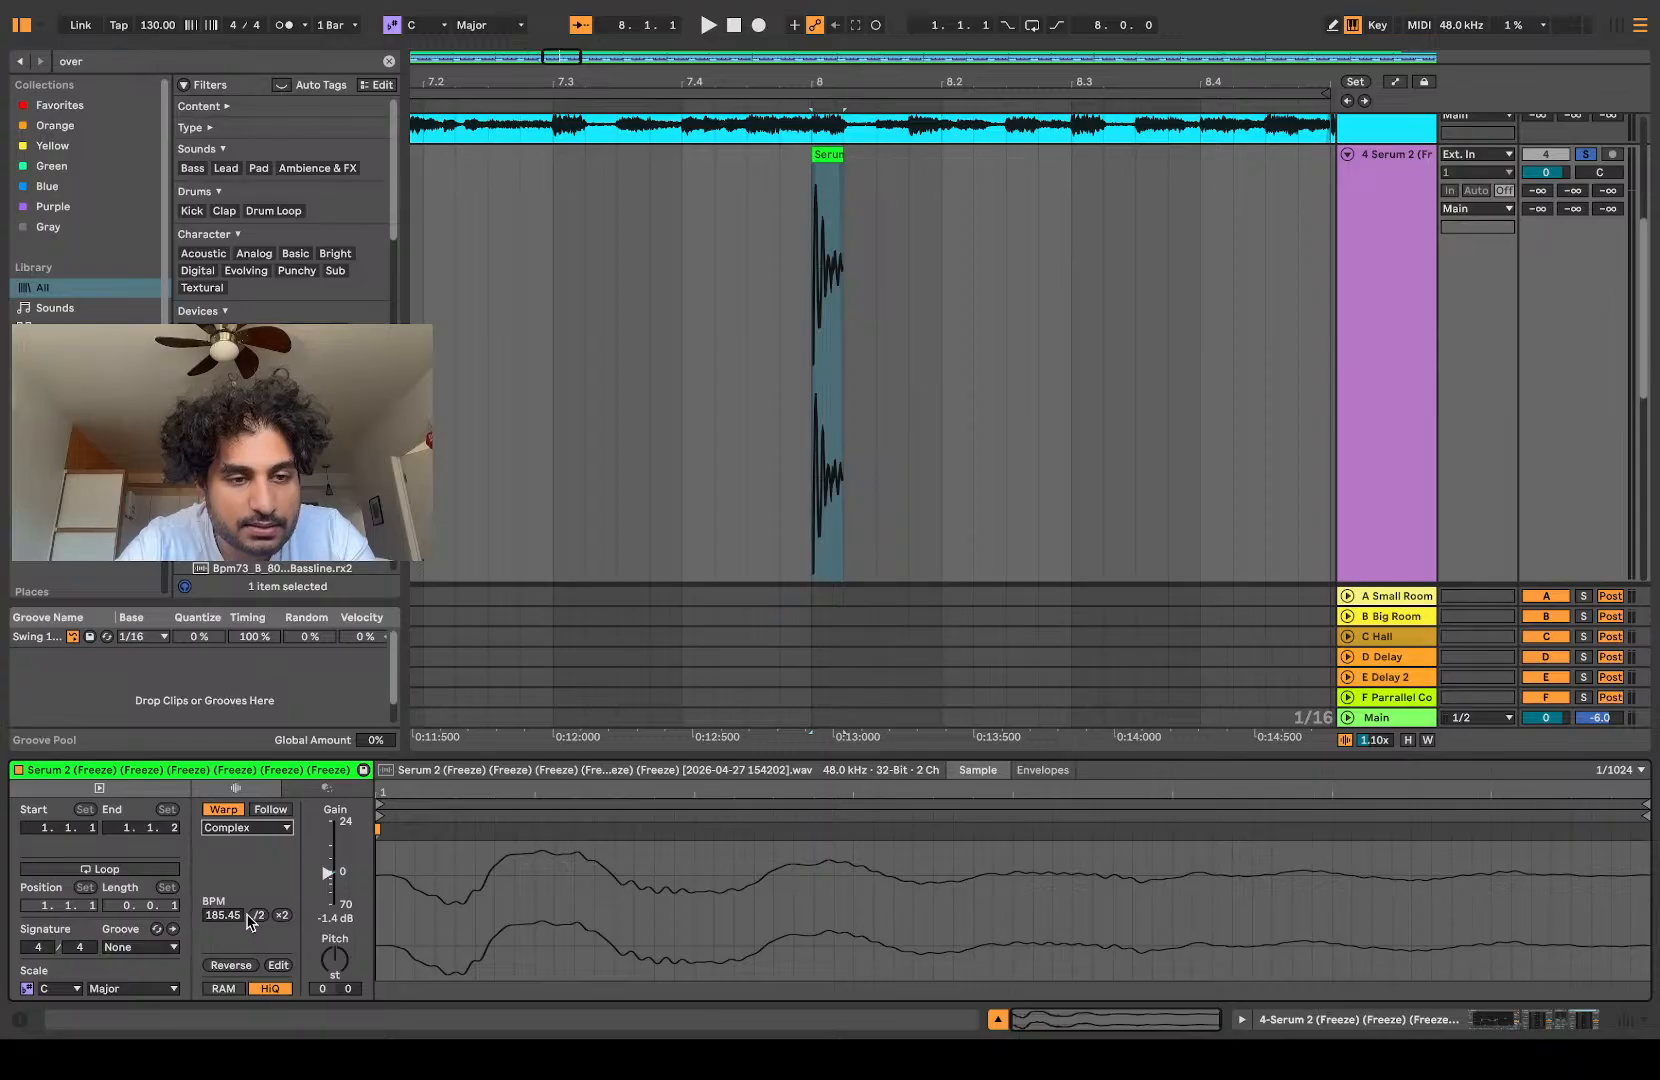
{"action": "left_click", "coordinate": [243, 828]}
{"action": "left_click", "coordinate": [244, 846]}
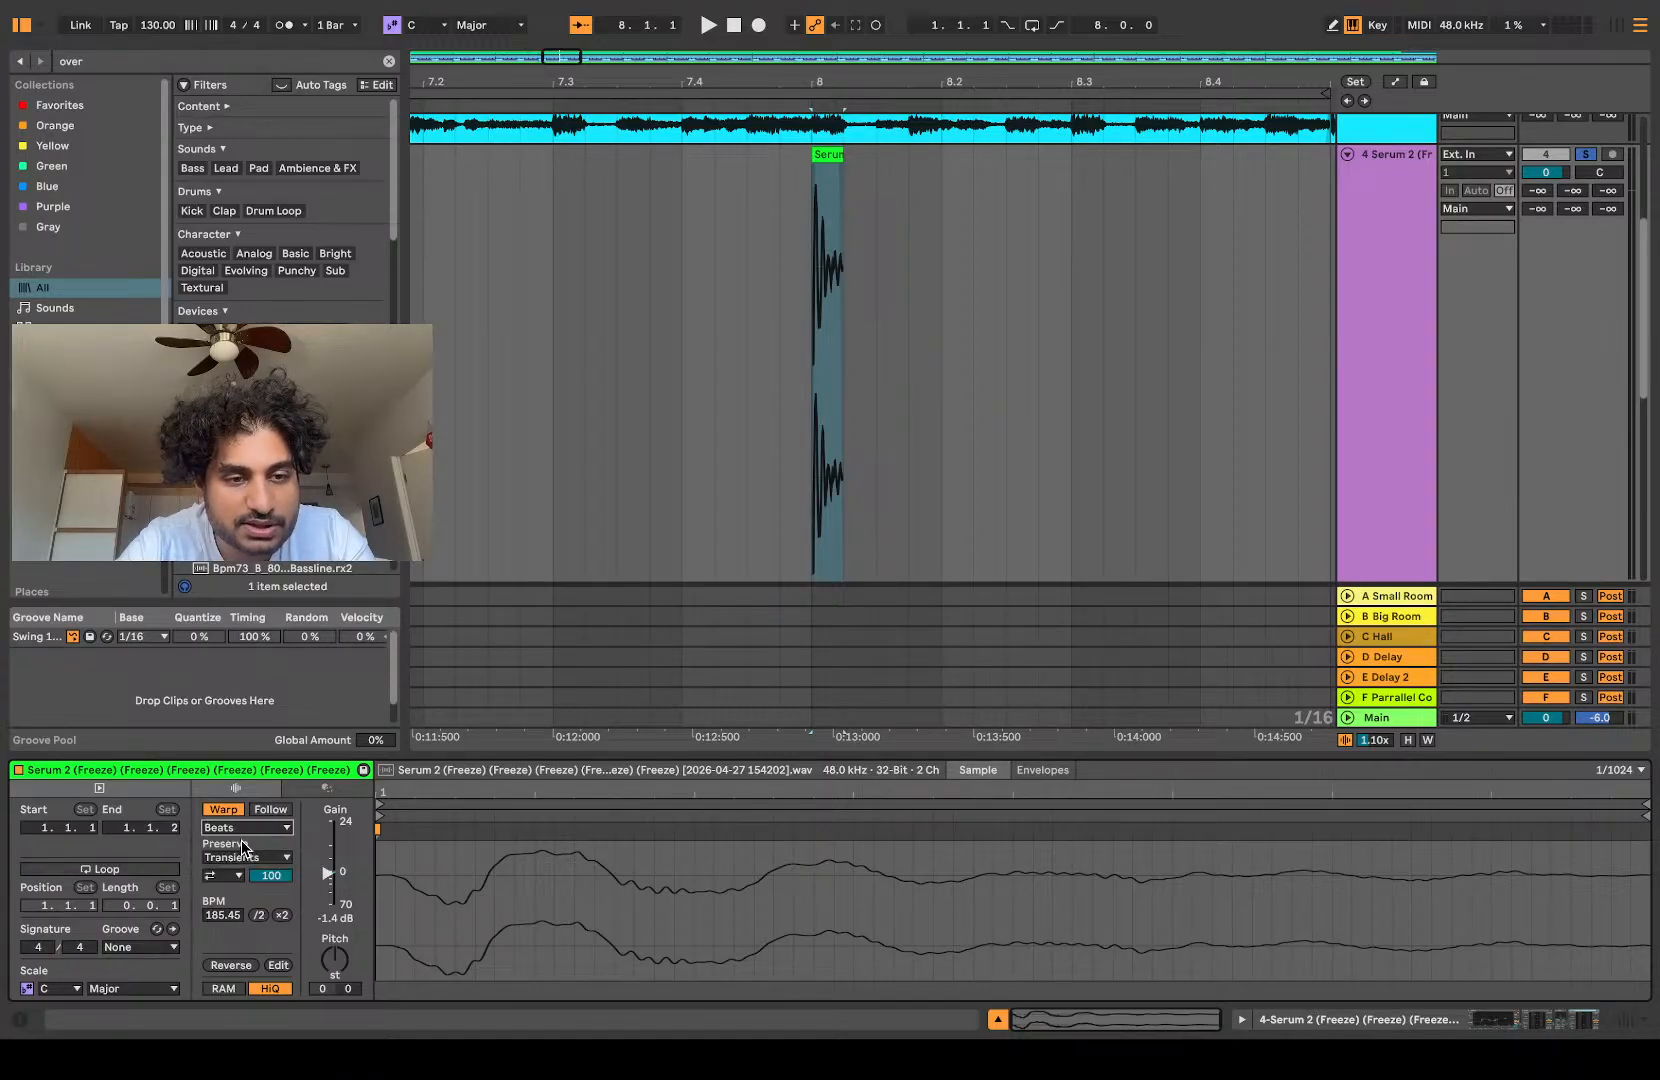
{"action": "type", "text": "10"}
{"action": "key", "text": "space"}
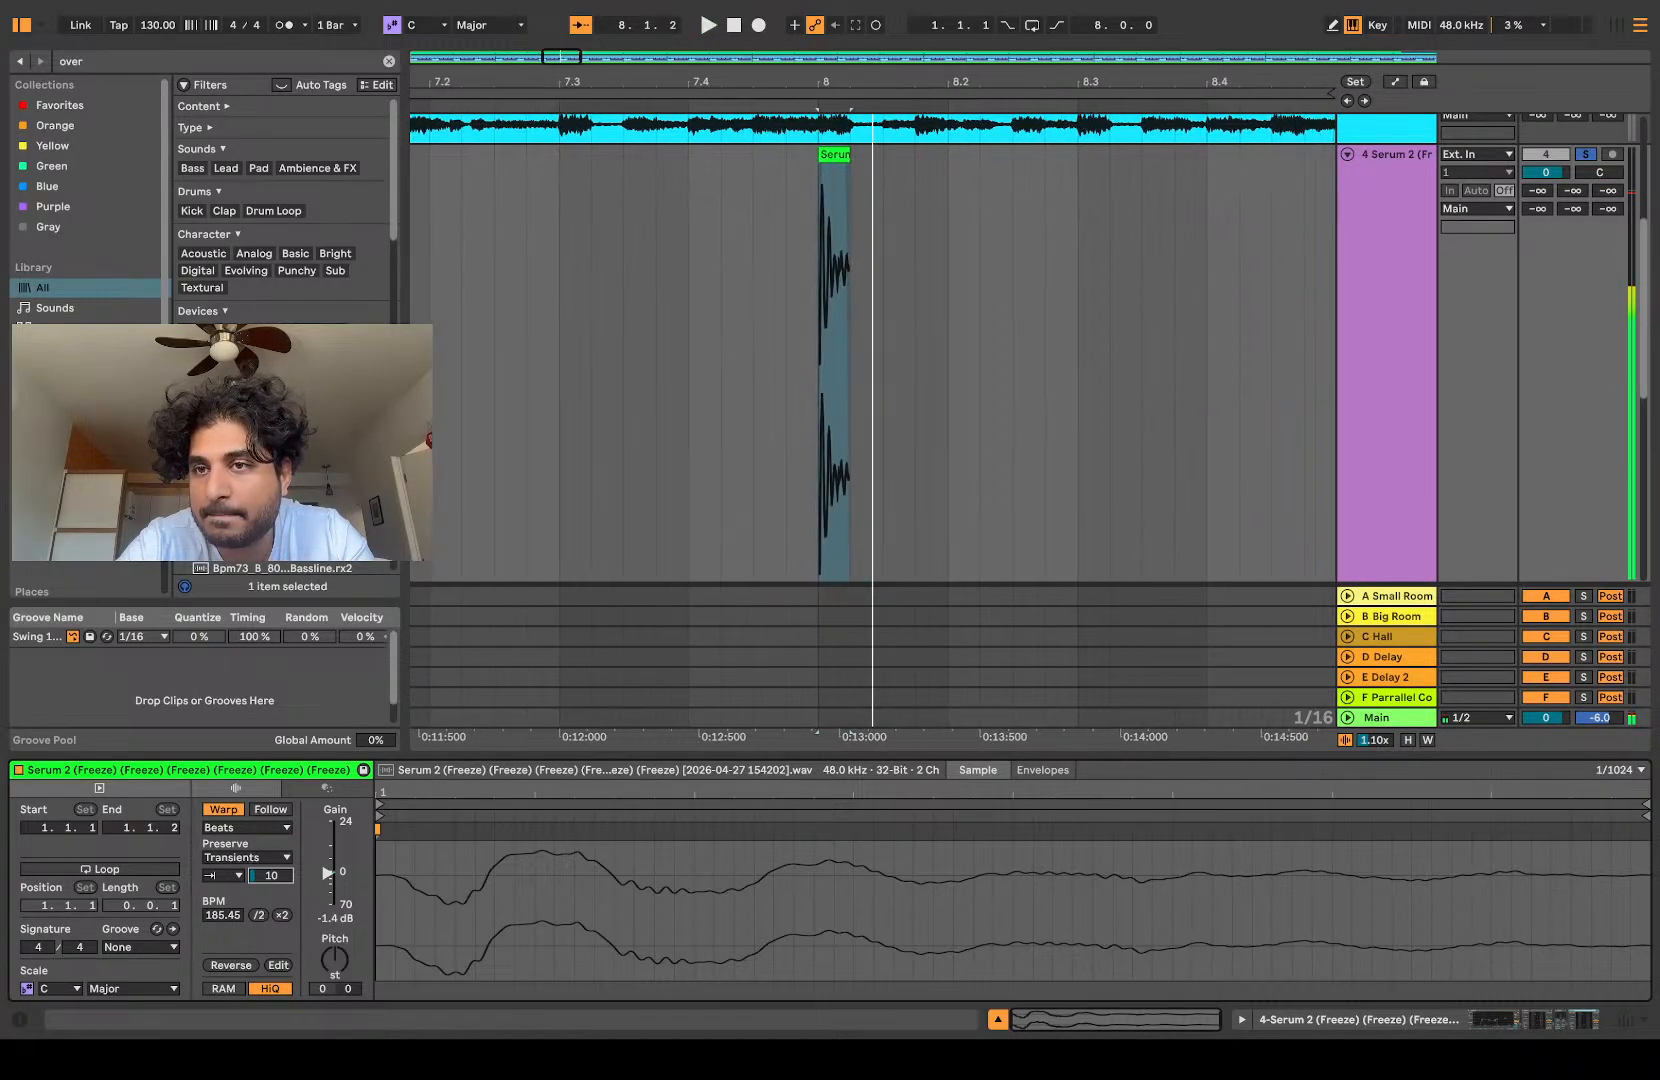
Step: Lower the hit's pitch by 3 semitones and replay it
{"action": "key", "text": "space"}
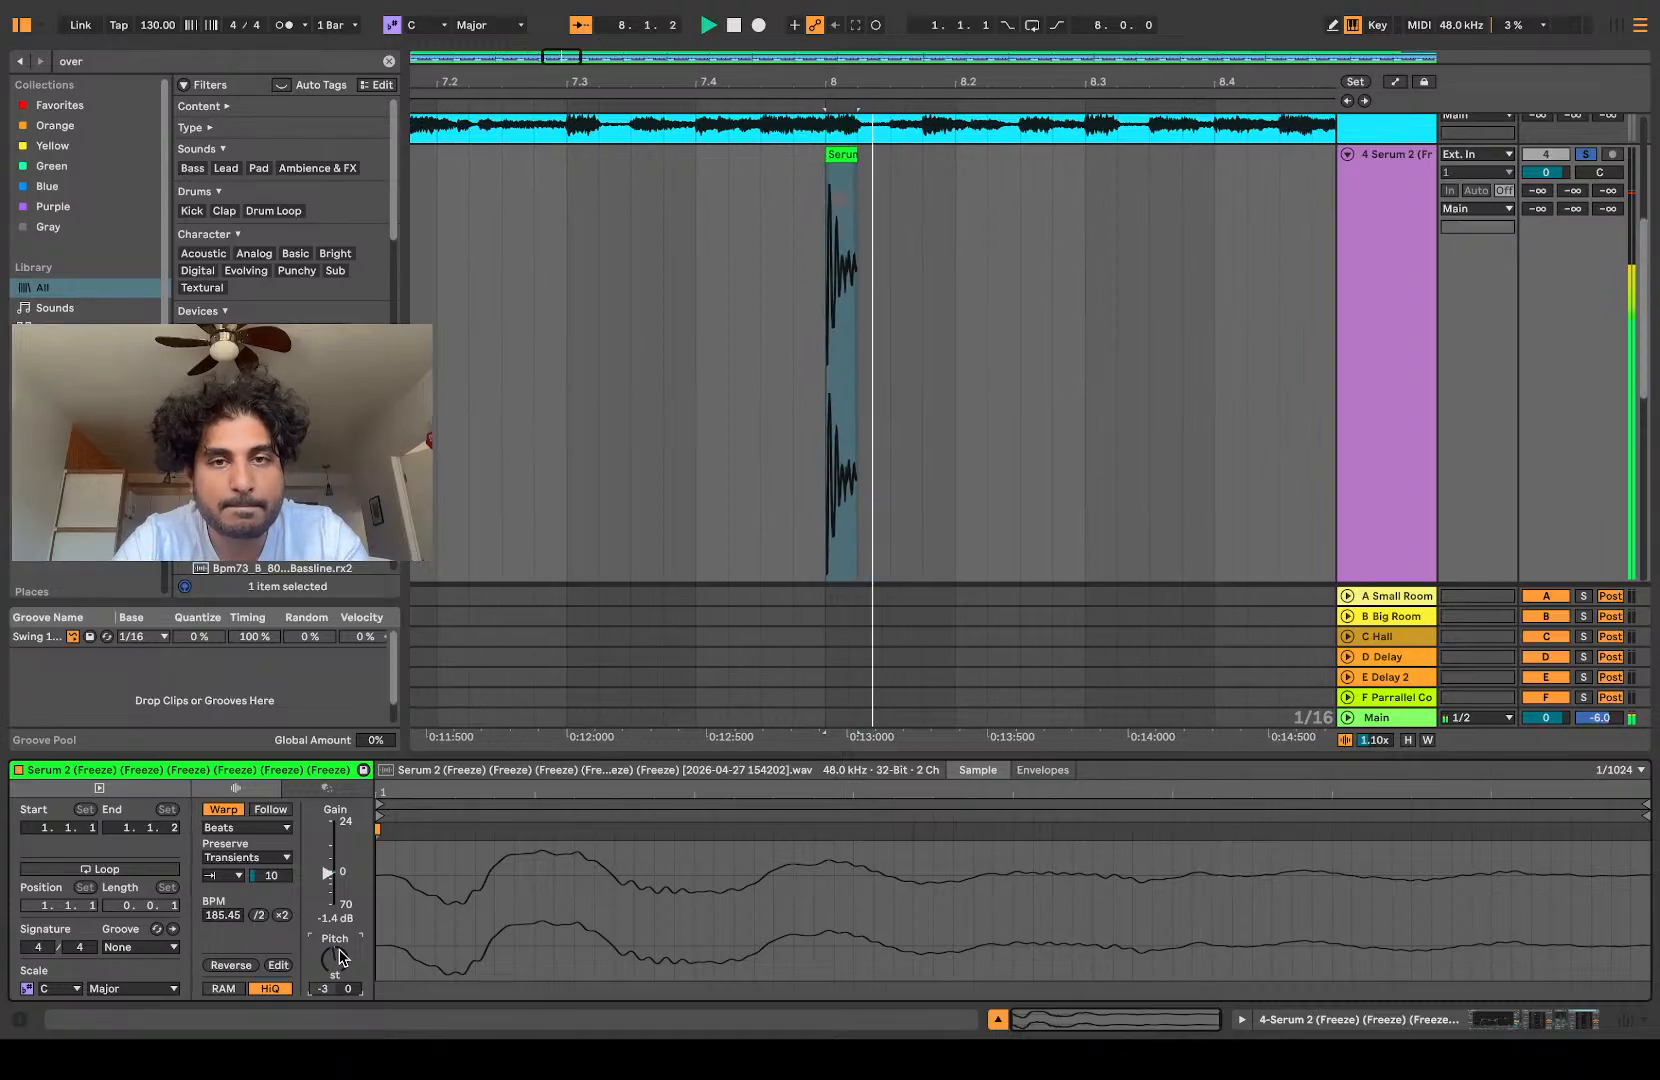
{"action": "key", "text": "space"}
{"action": "key", "text": "space"}
{"action": "scroll", "coordinate": [759, 568], "scroll_direction": "up", "scroll_amount": 3}
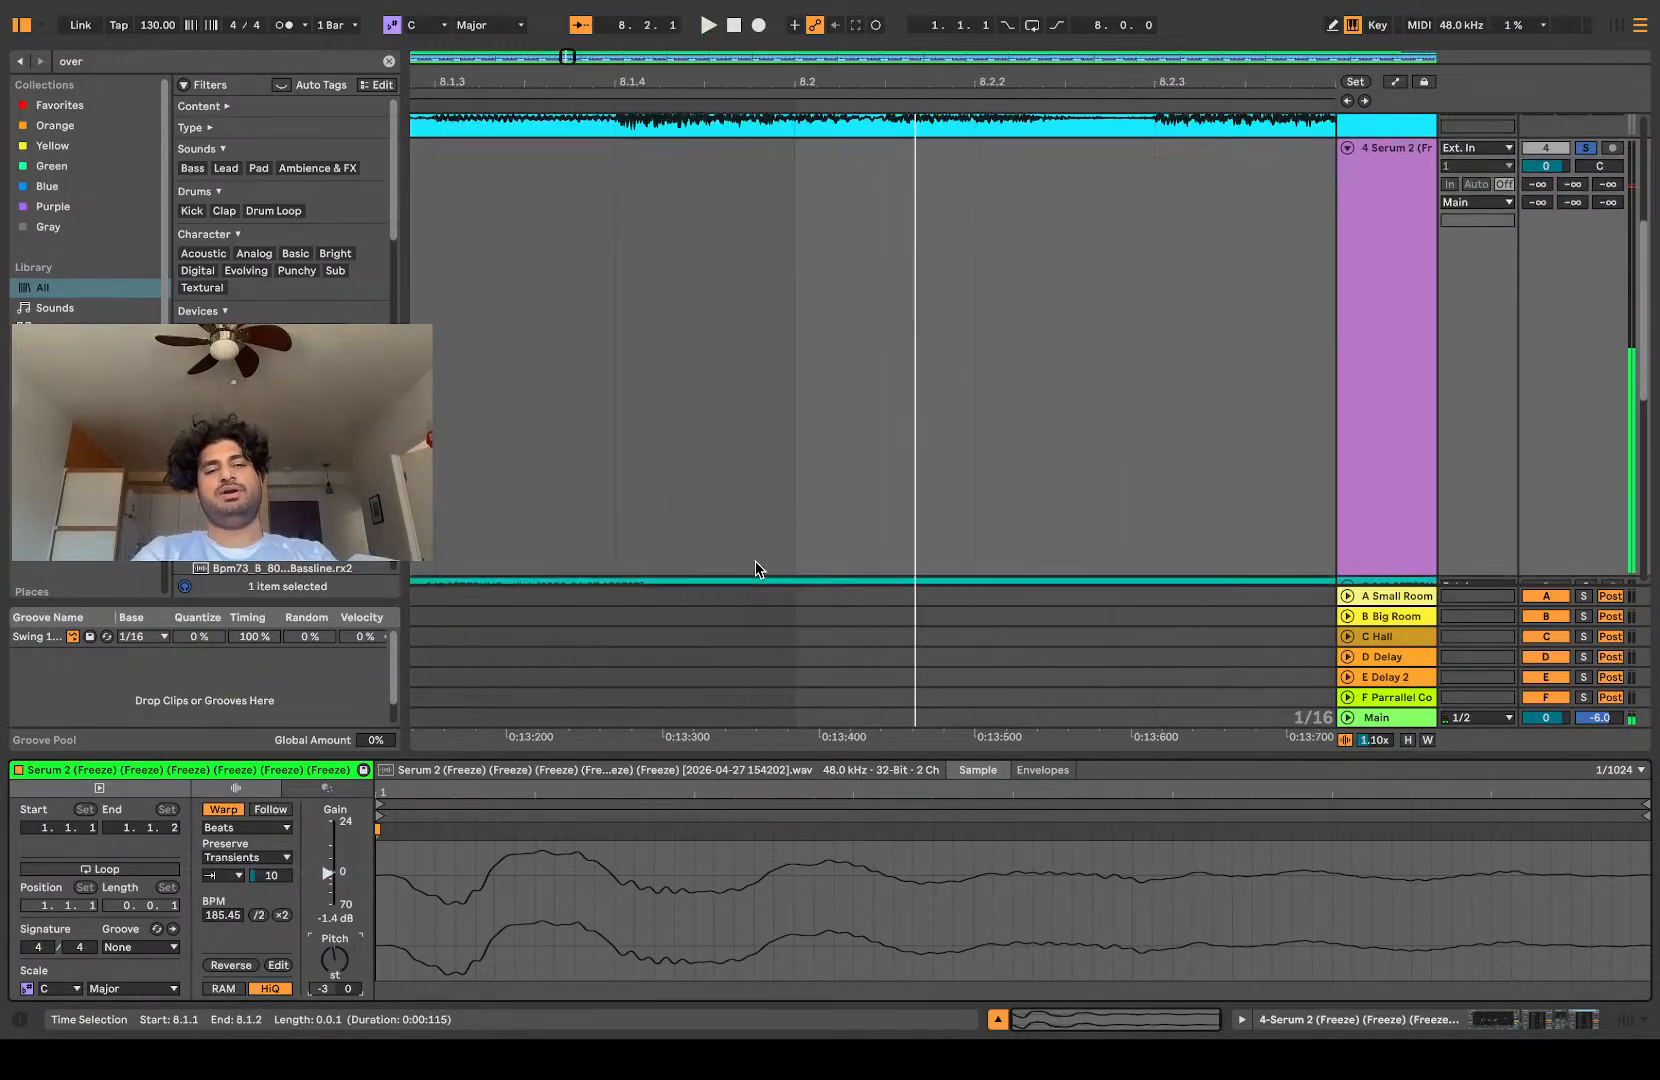
{"action": "key", "text": "space"}
{"action": "key", "text": "space"}
{"action": "scroll", "coordinate": [758, 558], "scroll_direction": "down", "scroll_amount": 5}
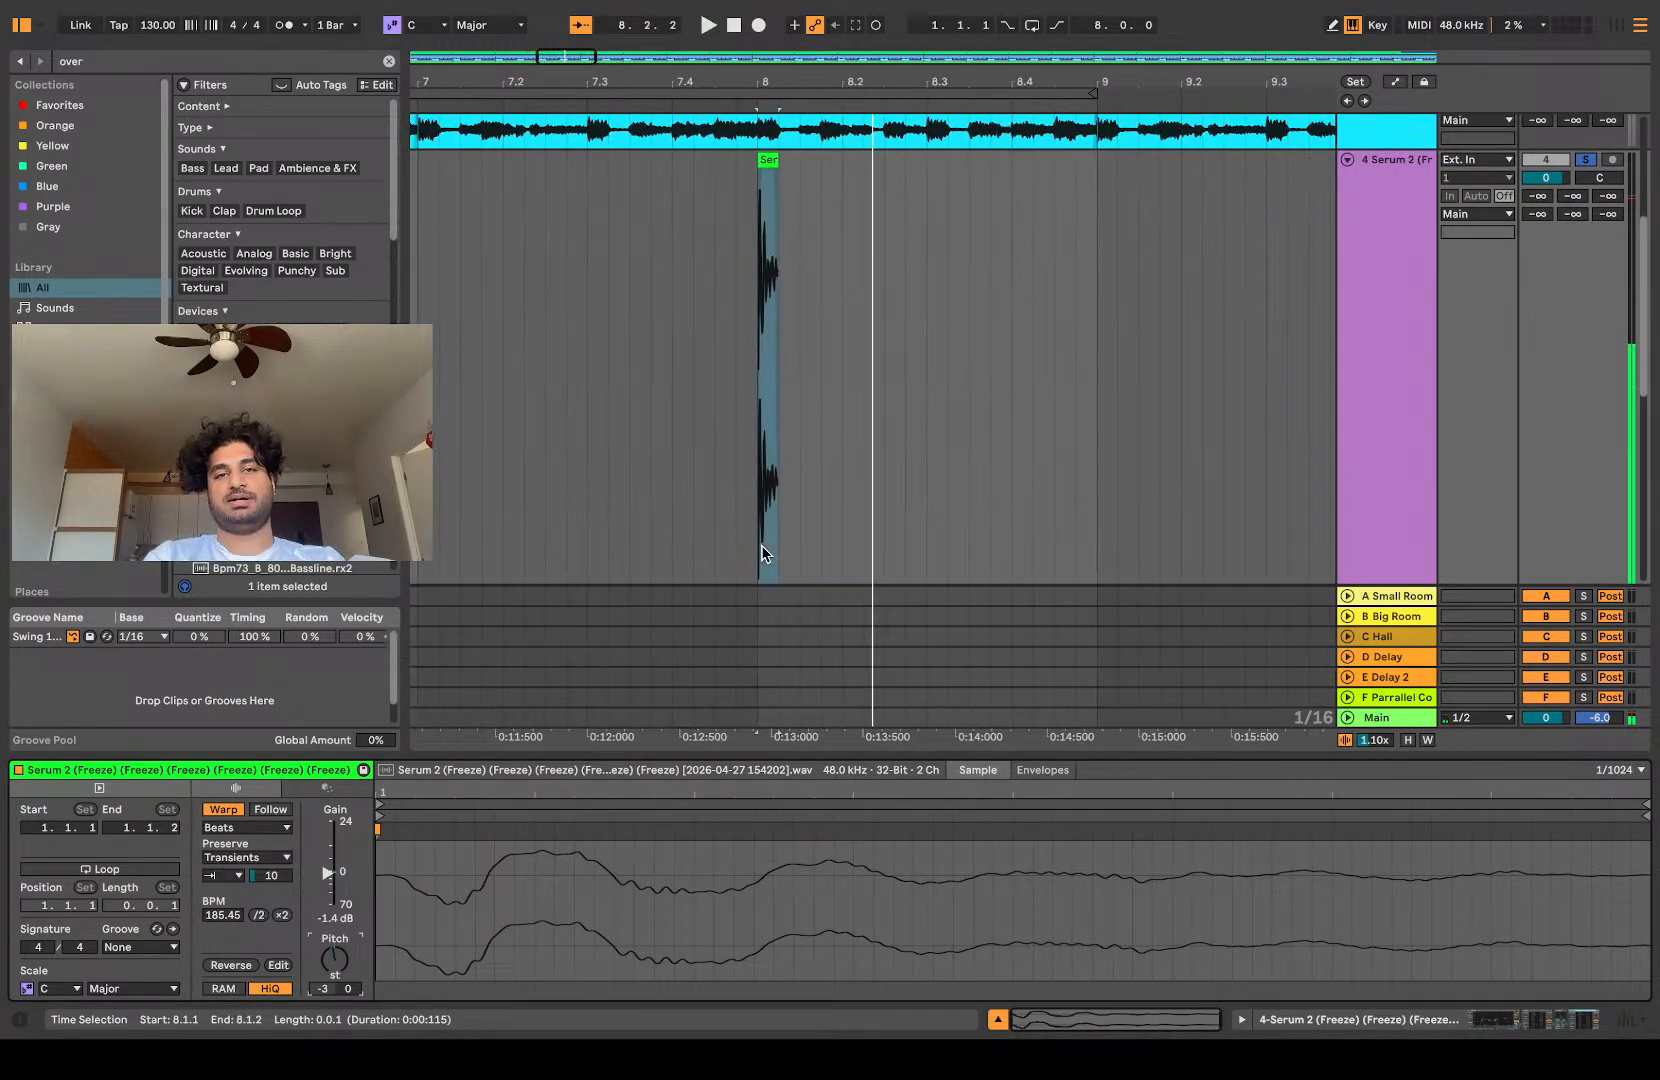
Step: Stretch the hit to end at 8.2.1 and replay it from 7.4.3
{"action": "key", "text": "space"}
{"action": "left_click_drag", "start_coordinate": [834, 162], "coordinate": [900, 165]}
{"action": "key", "text": "space"}
{"action": "key", "text": "space"}
{"action": "left_click", "coordinate": [774, 264]}
{"action": "key", "text": "space"}
{"action": "key", "text": "space"}
{"action": "key", "text": "space"}
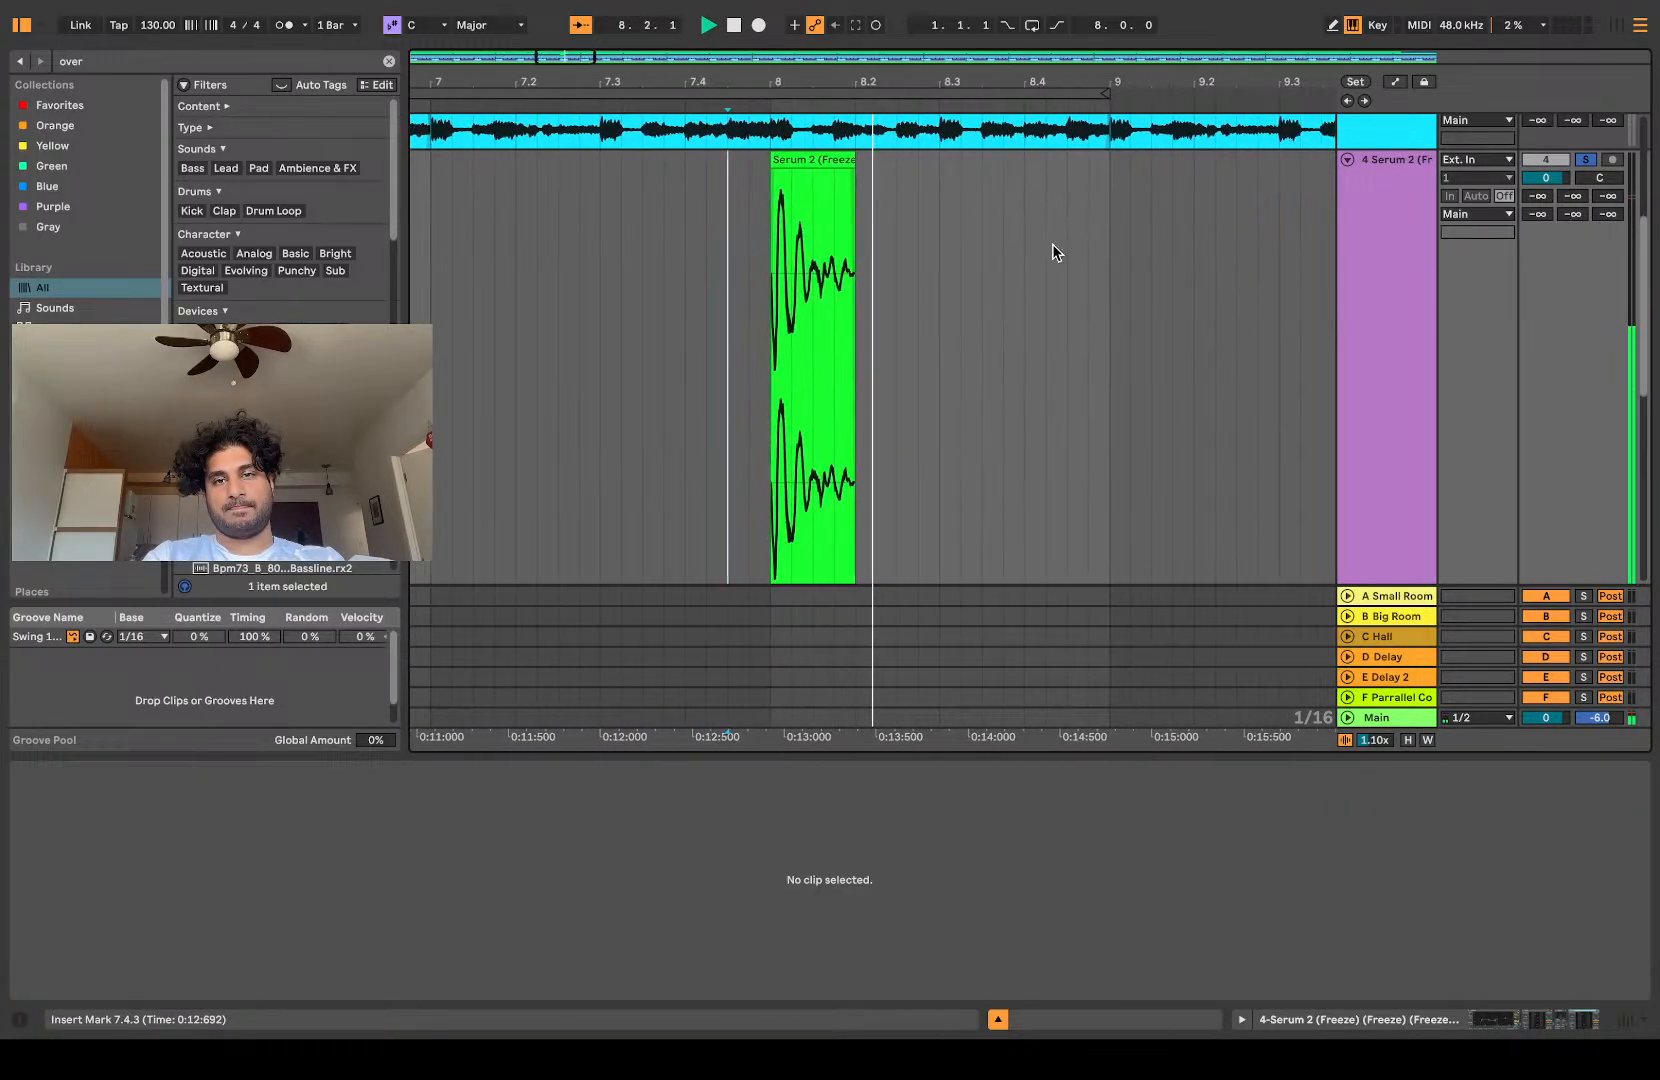
{"action": "key", "text": "space"}
Step: Freeze and flatten the Serum 2 track, comparing the rendered hit by ear with the version before rendering
{"action": "left_click", "coordinate": [1403, 389]}
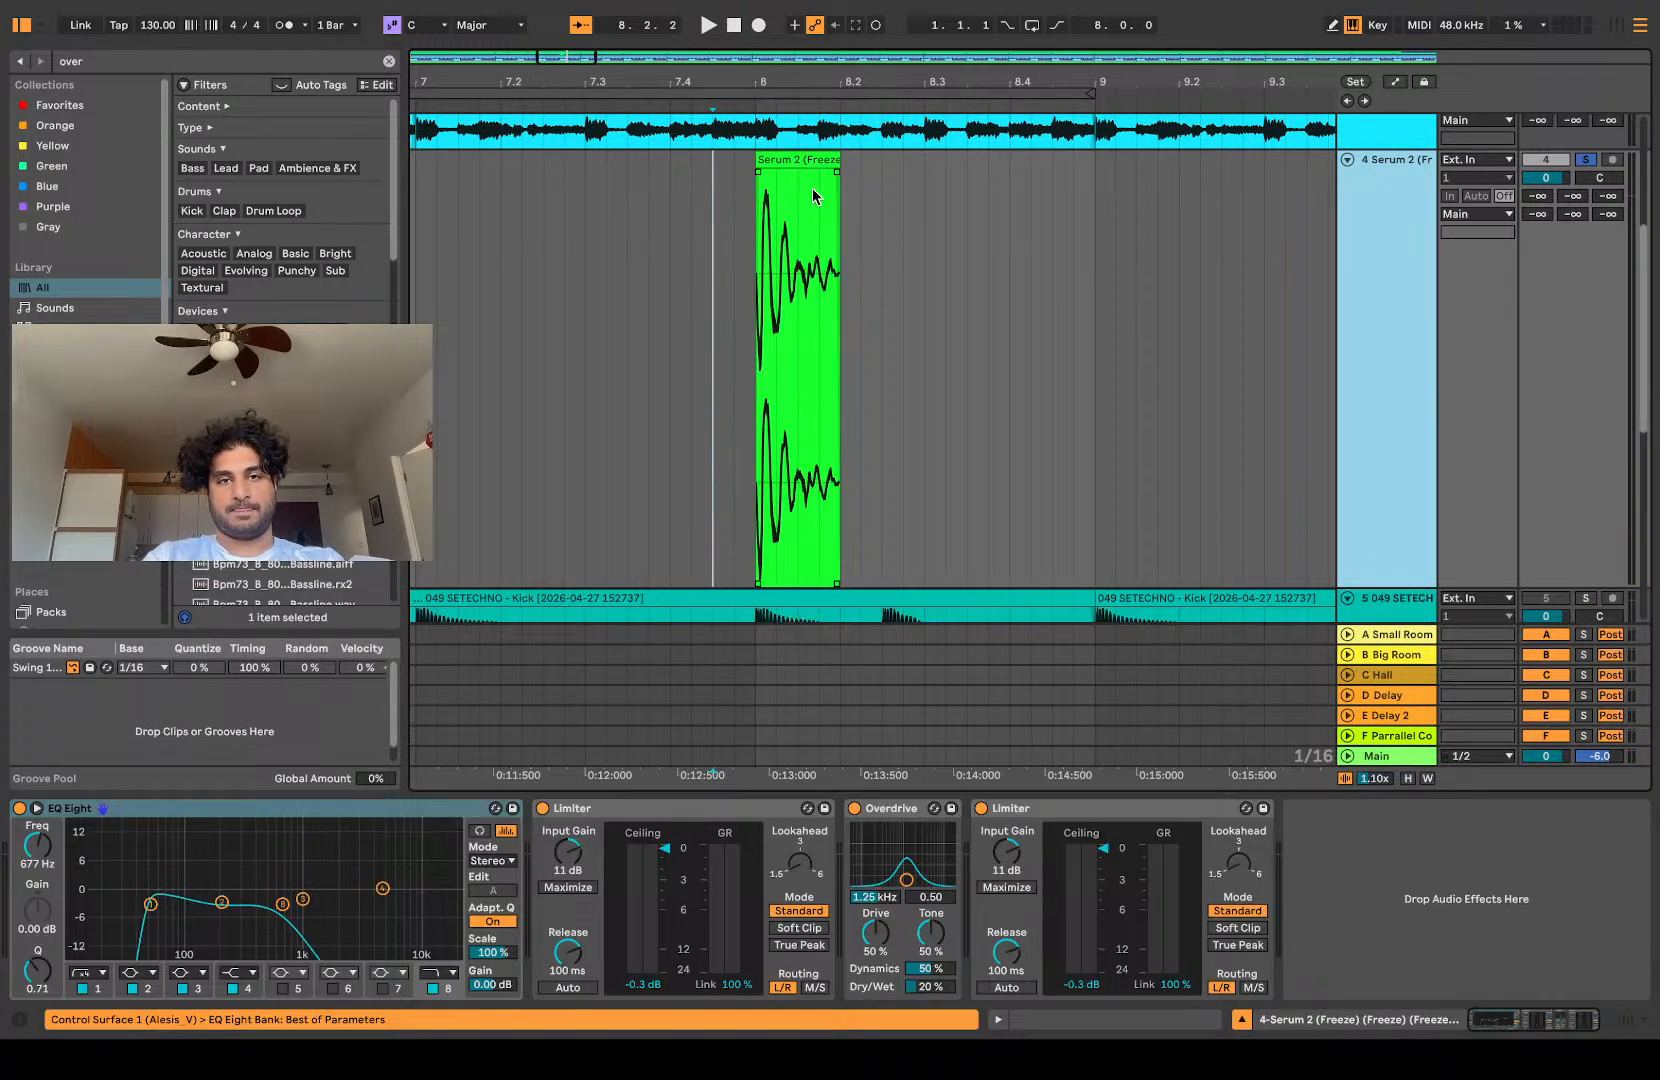
{"action": "key", "text": "space"}
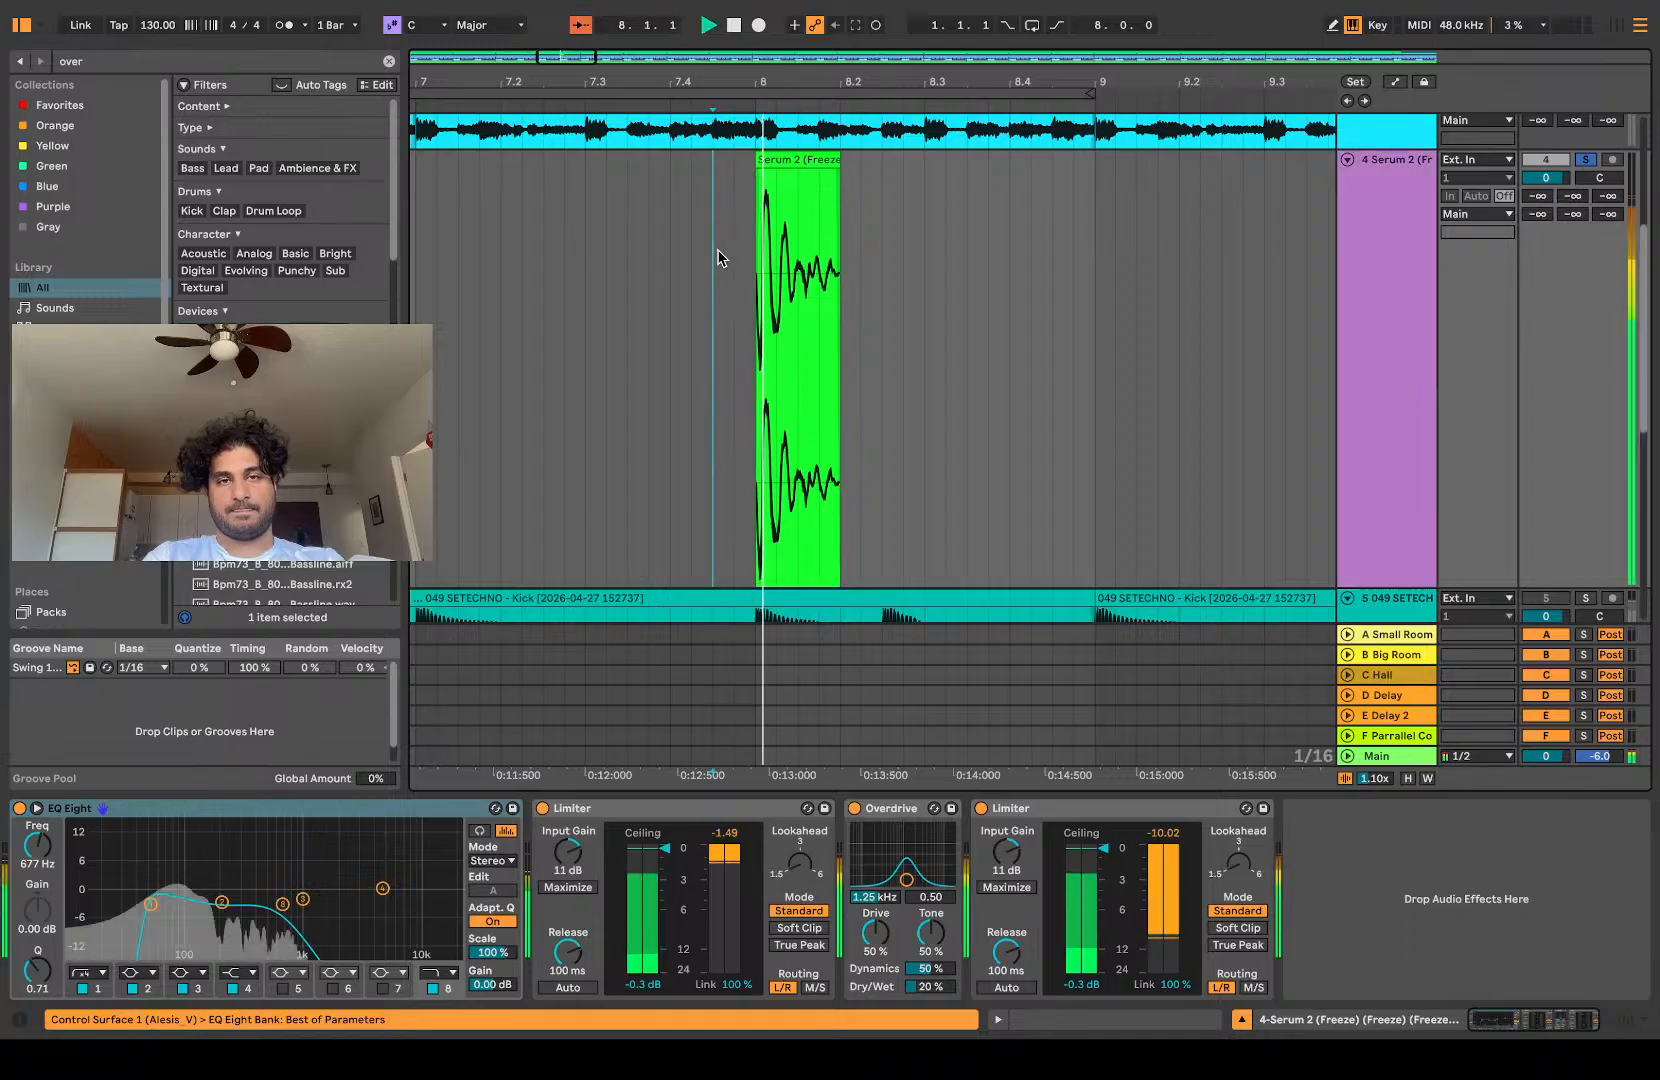
{"action": "key", "text": "space"}
{"action": "key", "text": "space"}
{"action": "key", "text": "space"}
{"action": "key", "text": "space"}
{"action": "scroll", "coordinate": [1377, 283], "scroll_direction": "up", "scroll_amount": 2}
{"action": "key", "text": "space"}
{"action": "scroll", "coordinate": [1377, 274], "scroll_direction": "down", "scroll_amount": 4}
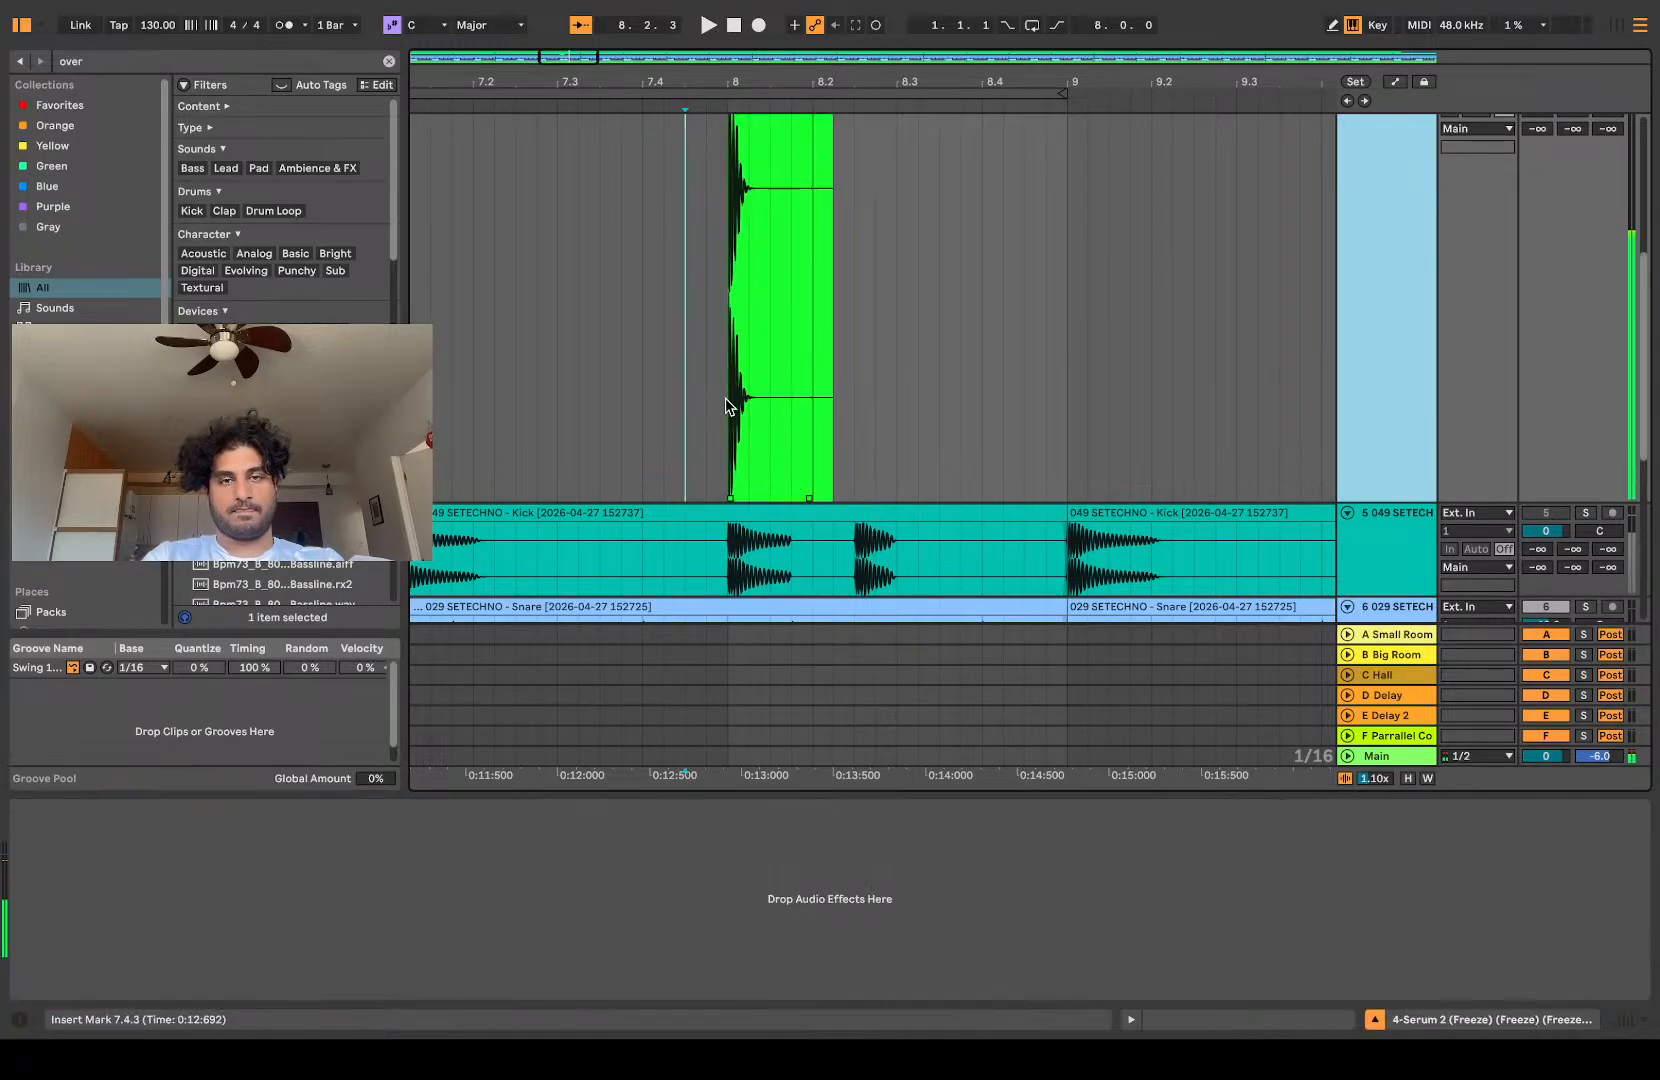
Step: Replay the rendered hit and delete its silent tail from 8.1.2 onward
{"action": "left_click", "coordinate": [722, 398]}
{"action": "key", "text": "space"}
{"action": "scroll", "coordinate": [760, 388], "scroll_direction": "up", "scroll_amount": 3}
{"action": "scroll", "coordinate": [779, 379], "scroll_direction": "left", "scroll_amount": 3}
{"action": "key", "text": "space"}
{"action": "scroll", "coordinate": [779, 379], "scroll_direction": "right", "scroll_amount": 1}
{"action": "left_click_drag", "start_coordinate": [969, 312], "coordinate": [899, 305]}
{"action": "key", "text": "super+e"}
{"action": "left_click", "coordinate": [847, 302], "text": "shift"}
{"action": "key", "text": "Delete"}
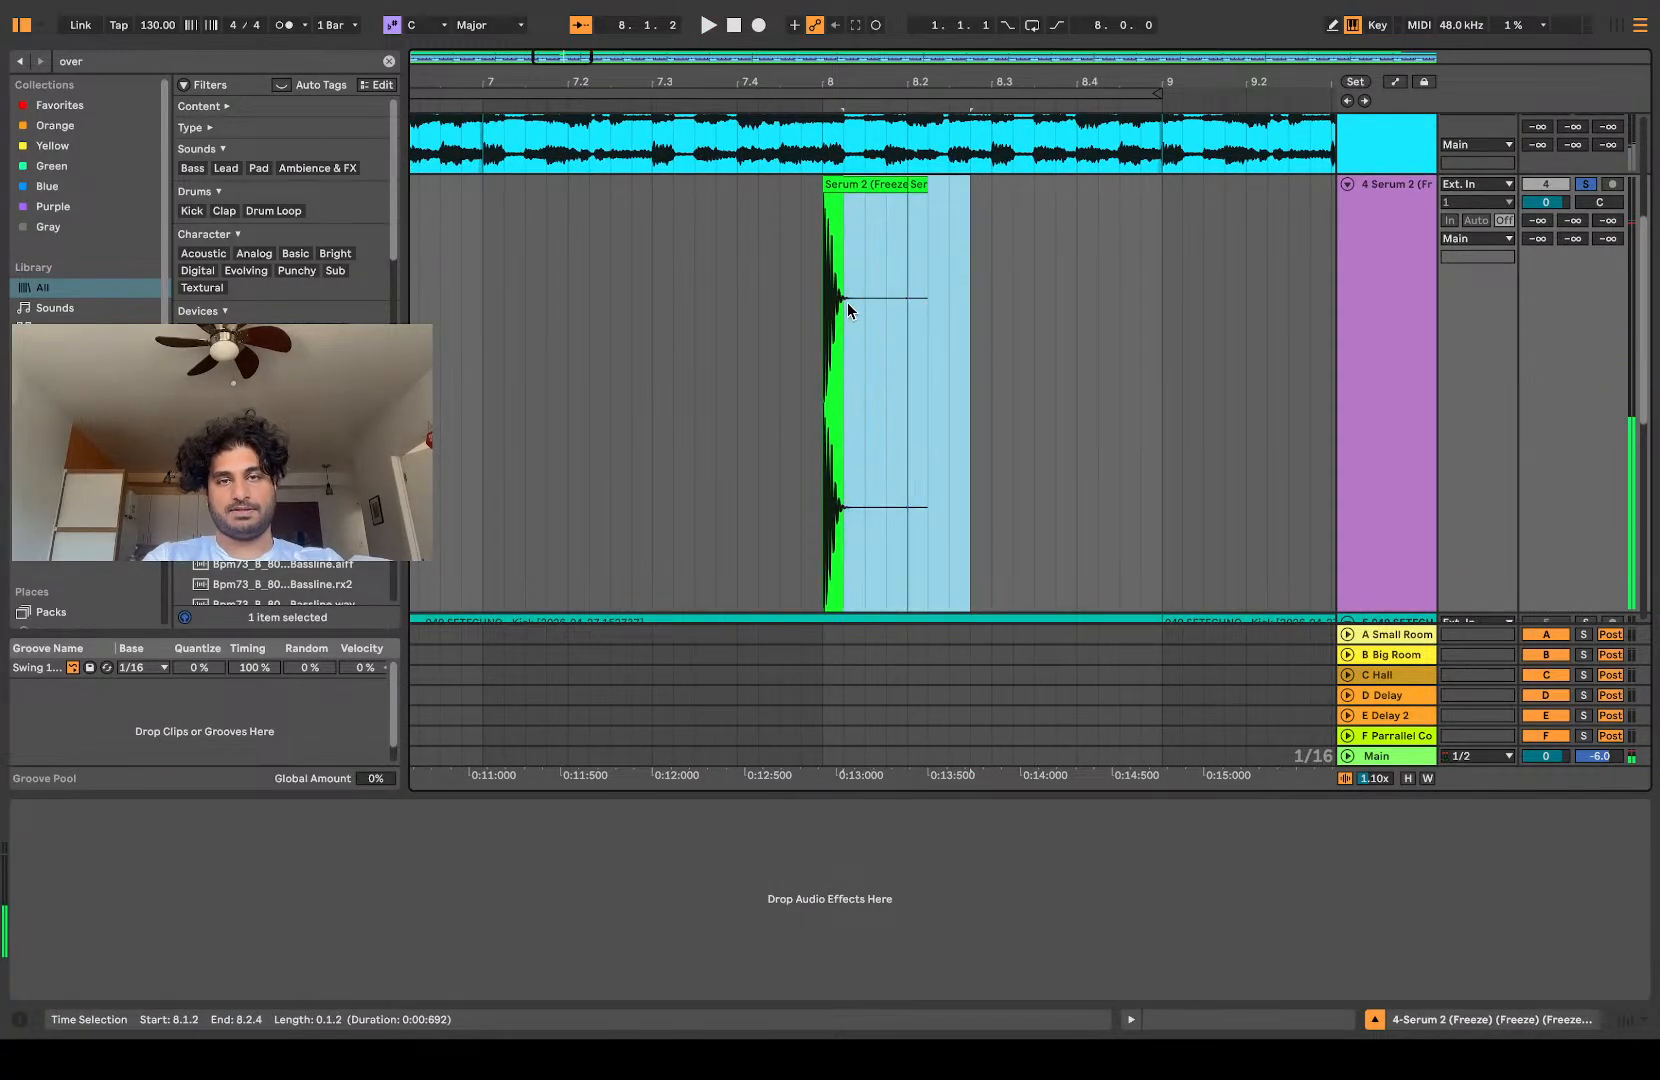
Step: Stretch the trimmed hit to end at 8.2.1 and replay it several times from 8.1.1
{"action": "left_click_drag", "start_coordinate": [839, 203], "coordinate": [910, 215]}
{"action": "scroll", "coordinate": [911, 210], "scroll_direction": "up", "scroll_amount": 6}
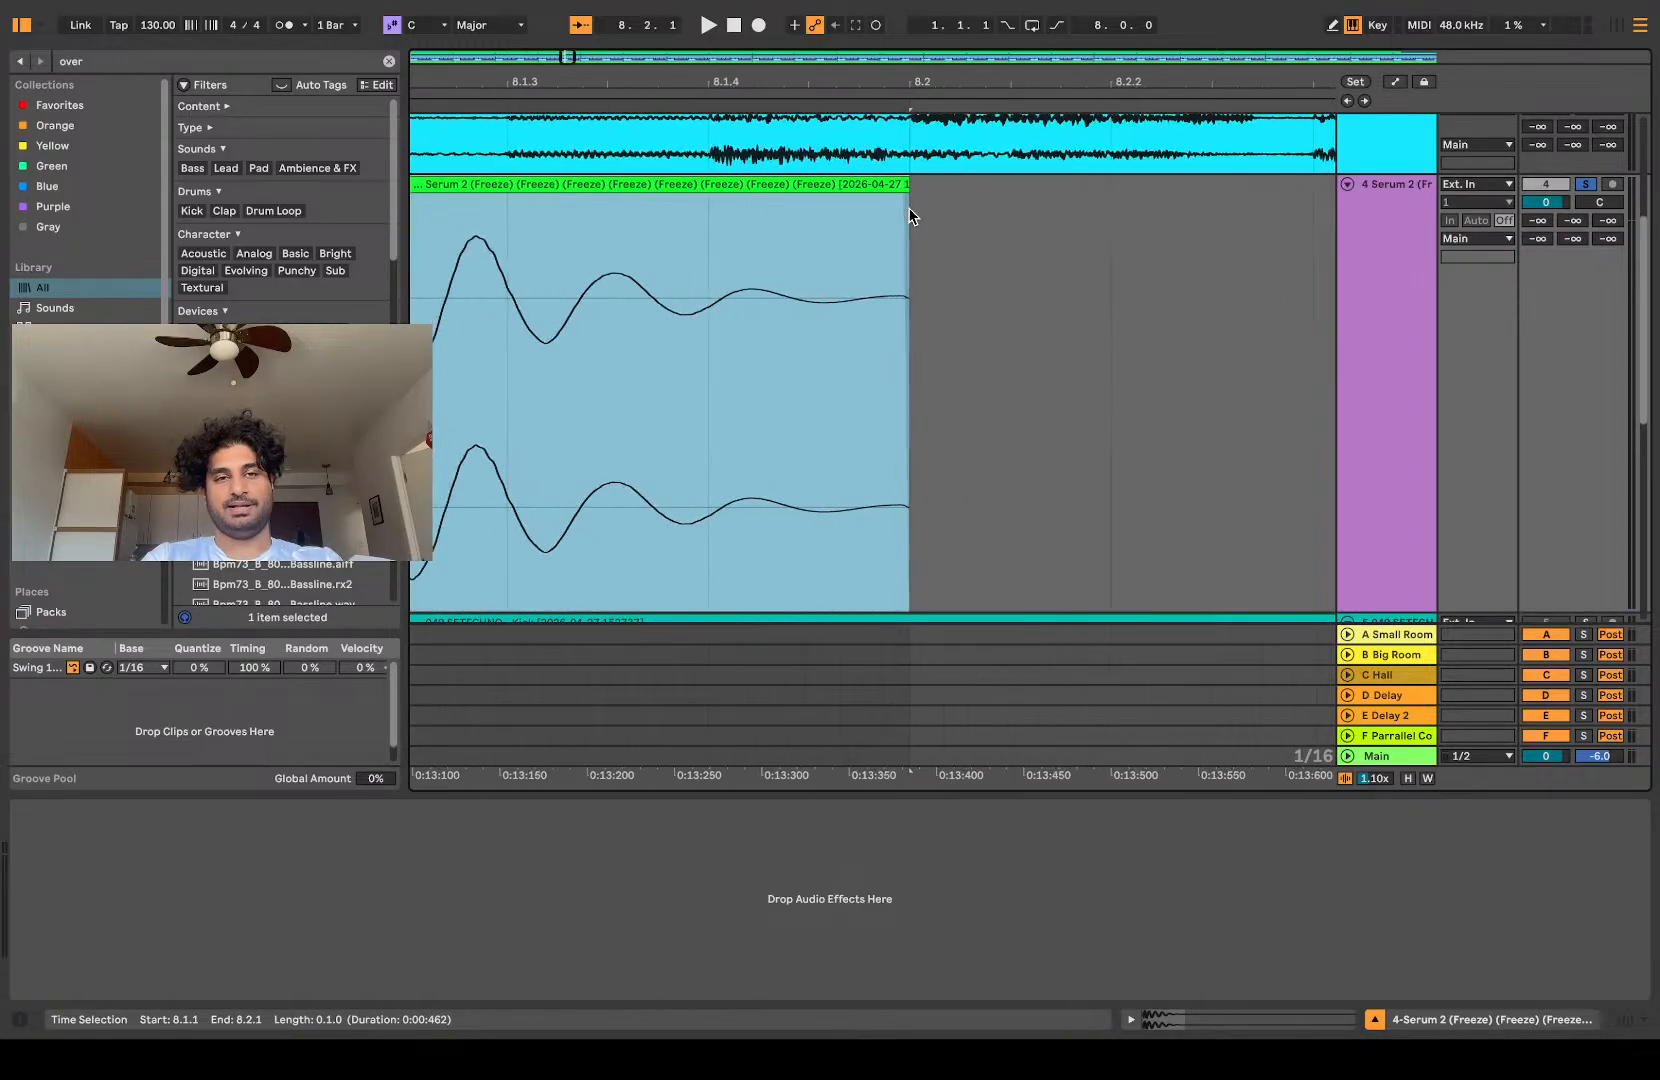
{"action": "scroll", "coordinate": [925, 201], "scroll_direction": "left", "scroll_amount": 9}
{"action": "scroll", "coordinate": [925, 201], "scroll_direction": "right", "scroll_amount": 6}
{"action": "scroll", "coordinate": [925, 201], "scroll_direction": "down", "scroll_amount": 5}
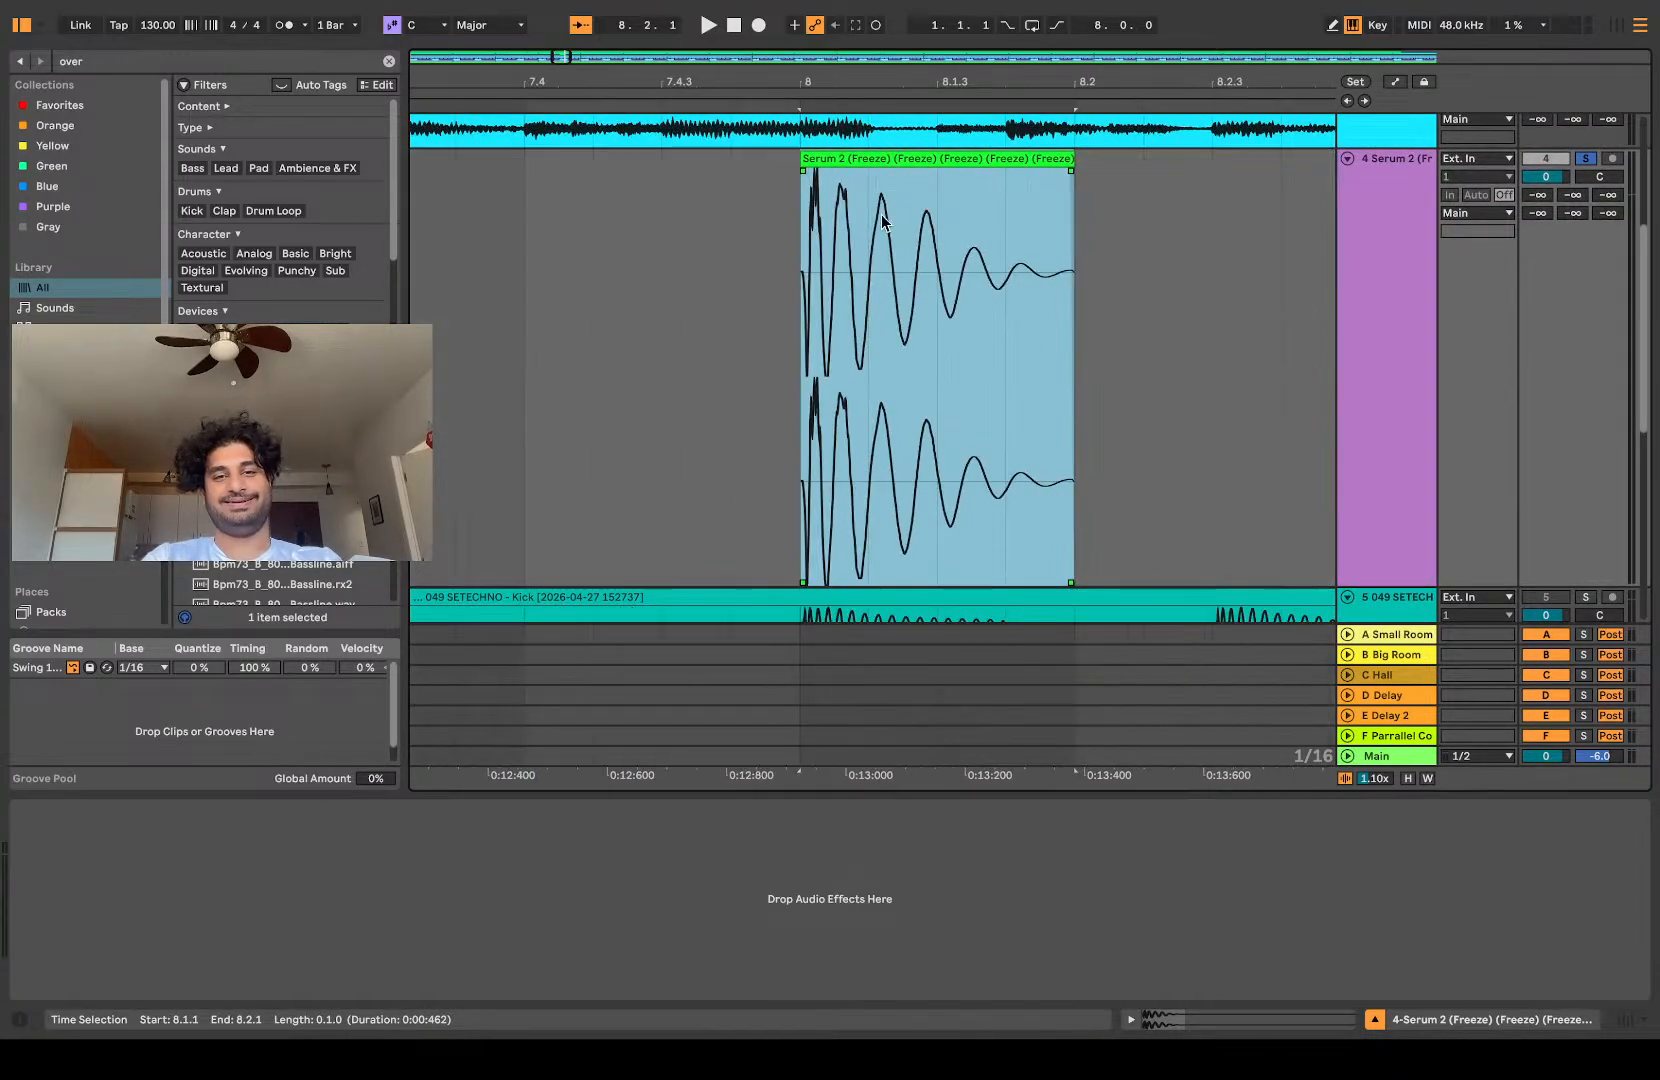
{"action": "left_click", "coordinate": [800, 275]}
{"action": "key", "text": "space"}
{"action": "key", "text": "space"}
Step: Replay the stretched hit from 8.1.1 and compare its waveform with the kick and snare clips in the tracks below
{"action": "key", "text": "space"}
{"action": "key", "text": "space"}
{"action": "scroll", "coordinate": [800, 275], "scroll_direction": "down", "scroll_amount": 6}
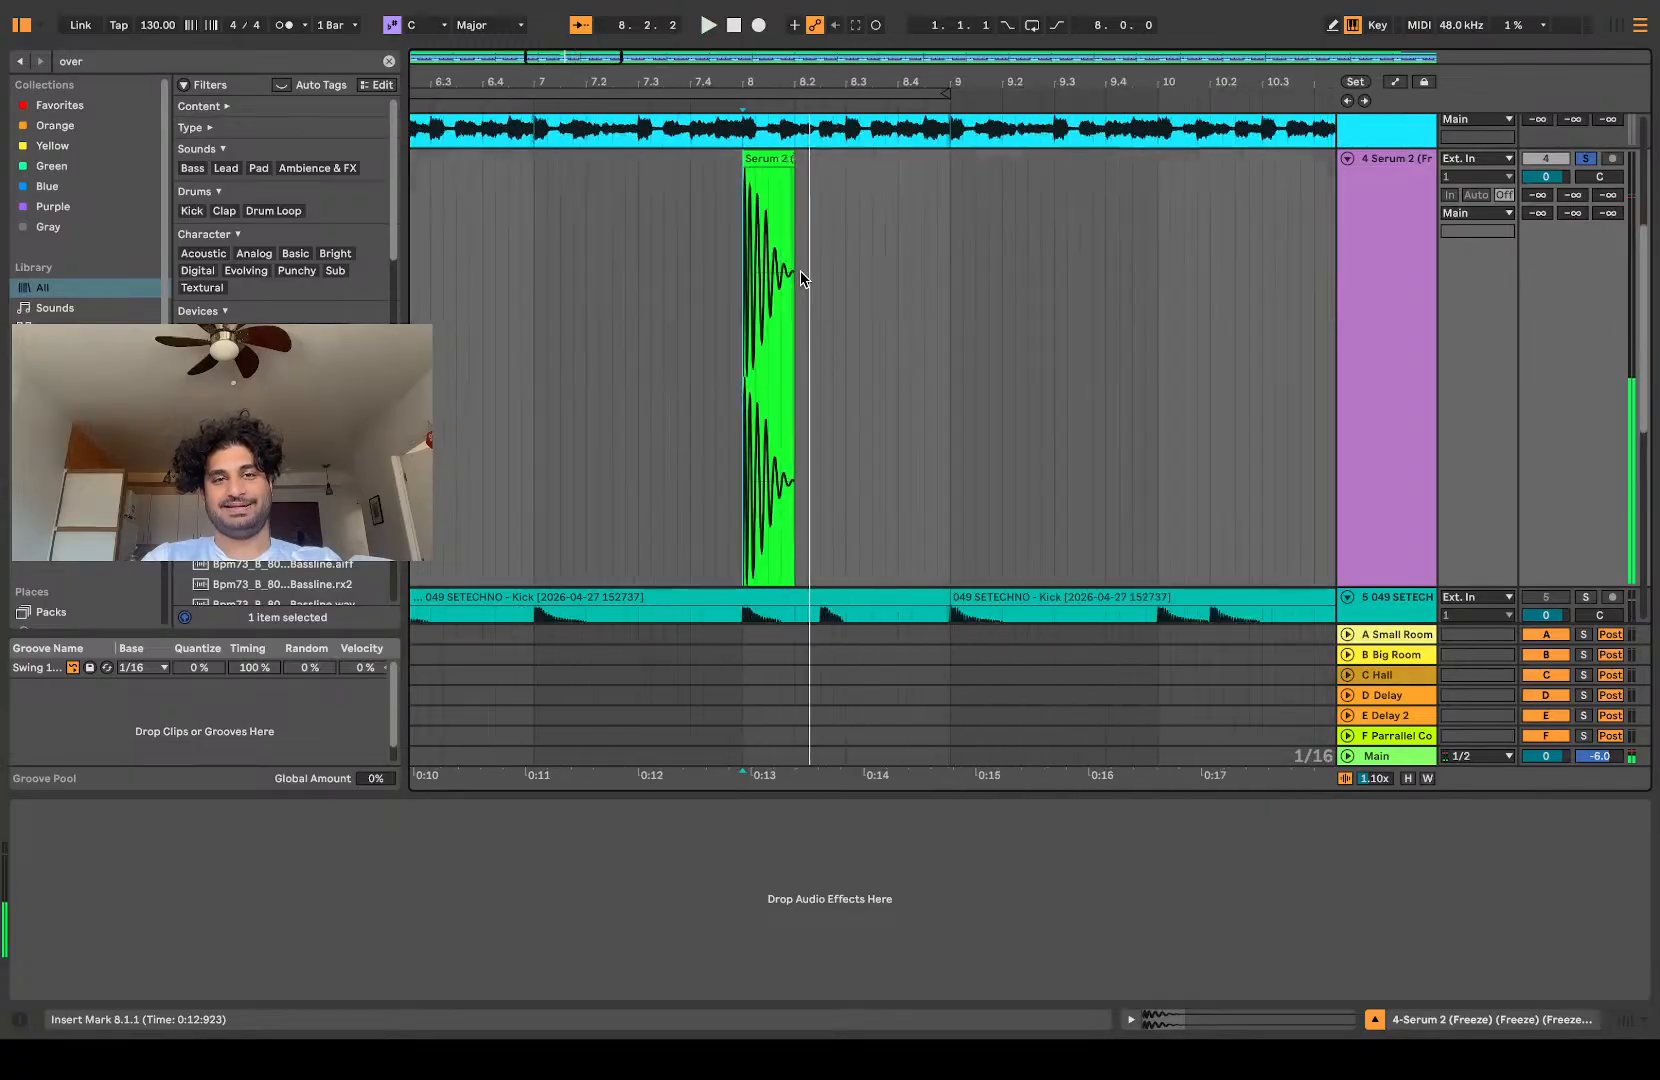
{"action": "key", "text": "space"}
{"action": "scroll", "coordinate": [800, 275], "scroll_direction": "down", "scroll_amount": 3}
{"action": "key", "text": "space"}
{"action": "key", "text": "space"}
{"action": "scroll", "coordinate": [800, 335], "scroll_direction": "up", "scroll_amount": 6}
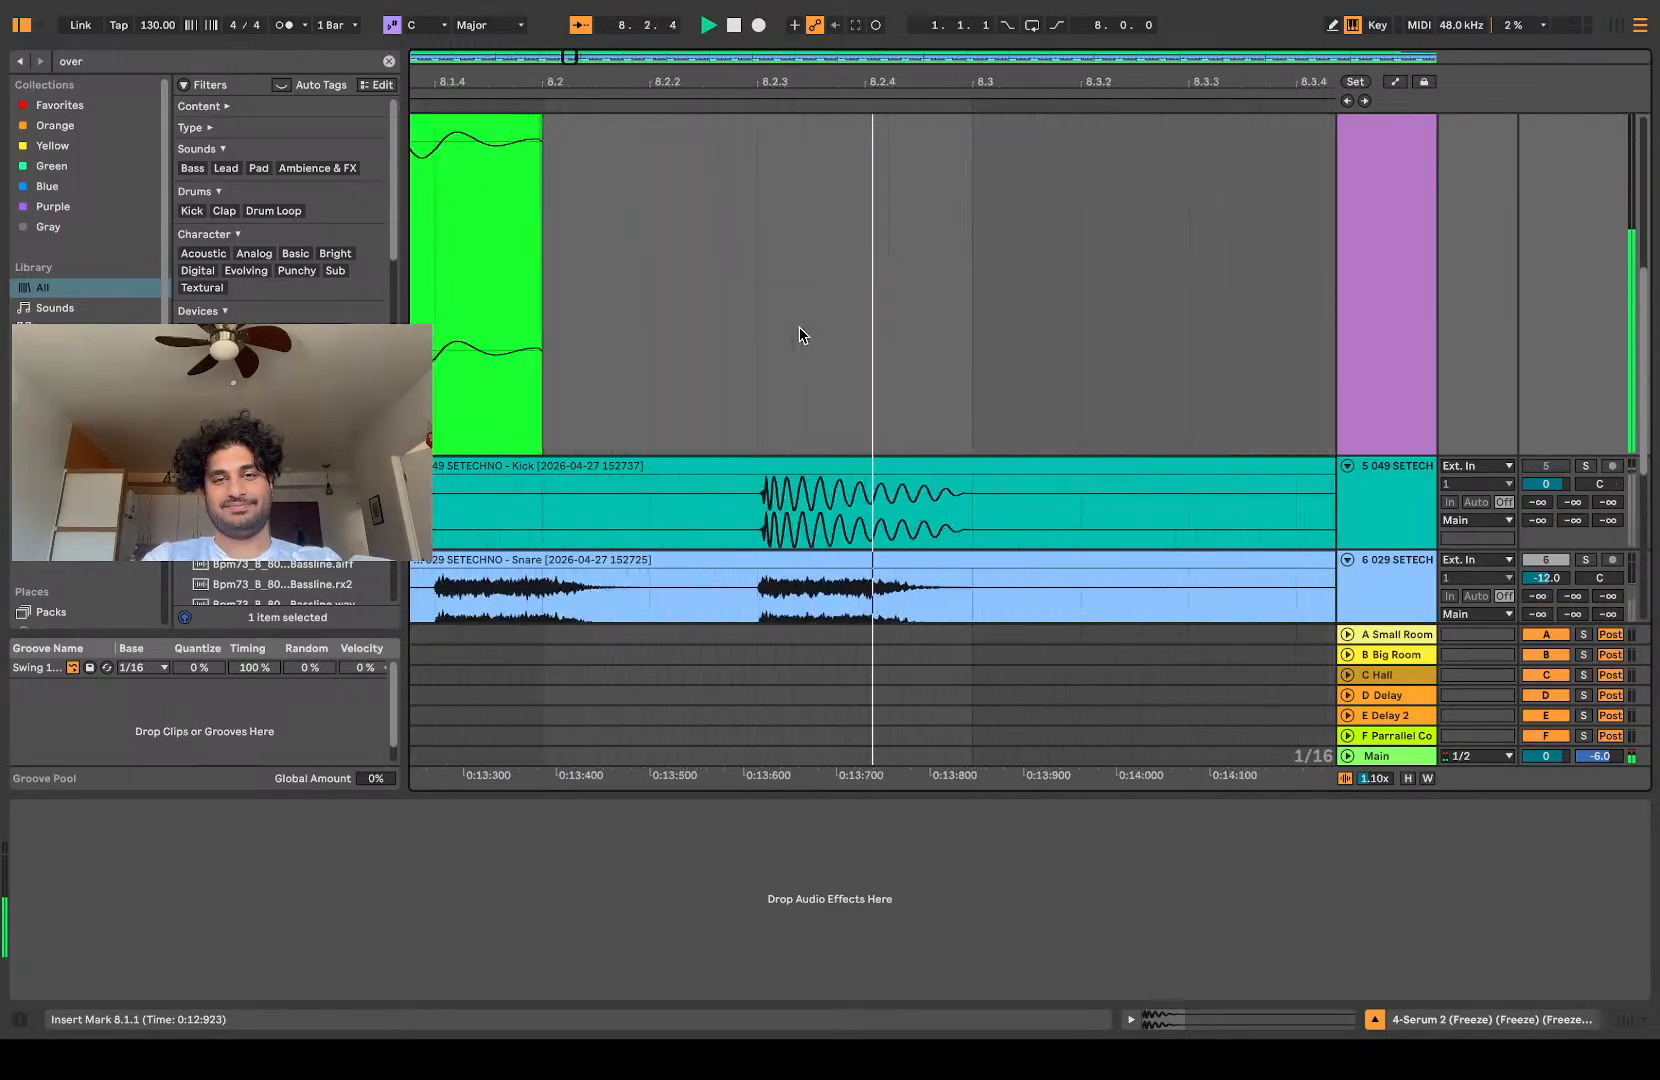
{"action": "key", "text": "space"}
{"action": "key", "text": "space"}
{"action": "scroll", "coordinate": [806, 338], "scroll_direction": "up", "scroll_amount": 3}
{"action": "key", "text": "space"}
{"action": "scroll", "coordinate": [808, 340], "scroll_direction": "down", "scroll_amount": 3}
{"action": "scroll", "coordinate": [744, 371], "scroll_direction": "right", "scroll_amount": 3}
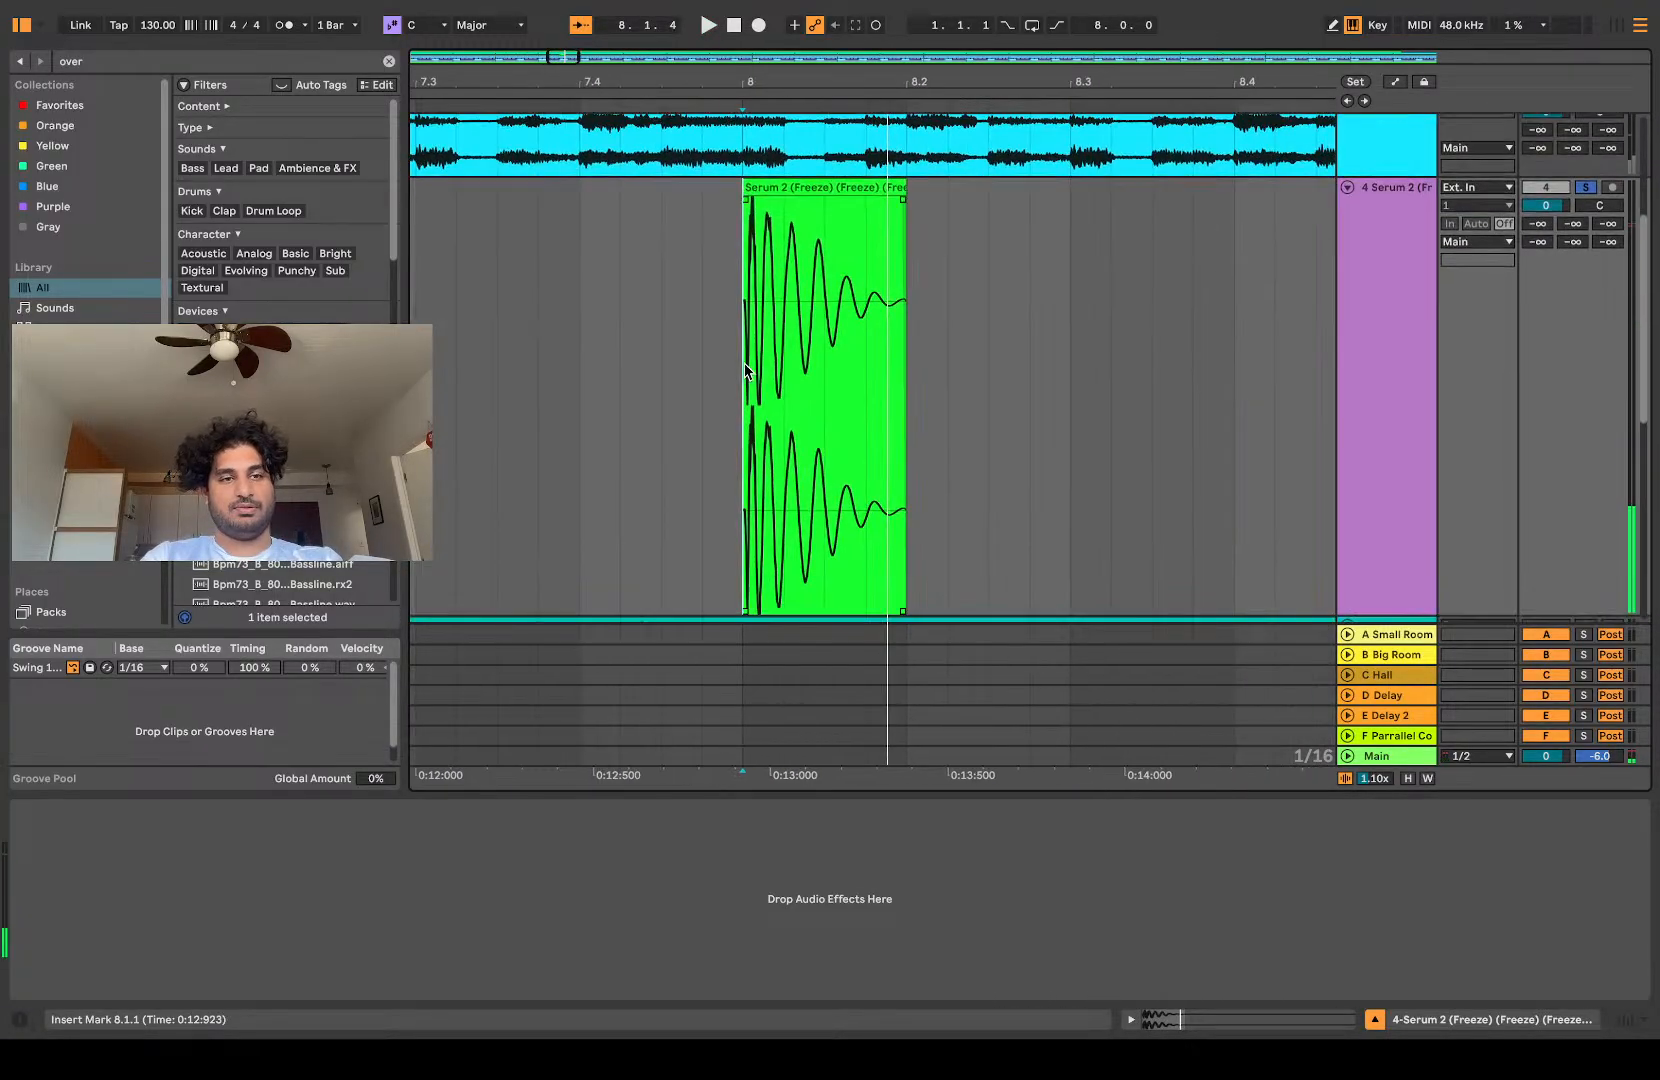
Step: Search the Favorites collection for "eq" and add EQ Eight to the Serum 2 track
{"action": "left_click", "coordinate": [88, 67]}
{"action": "type", "text": "eq"}
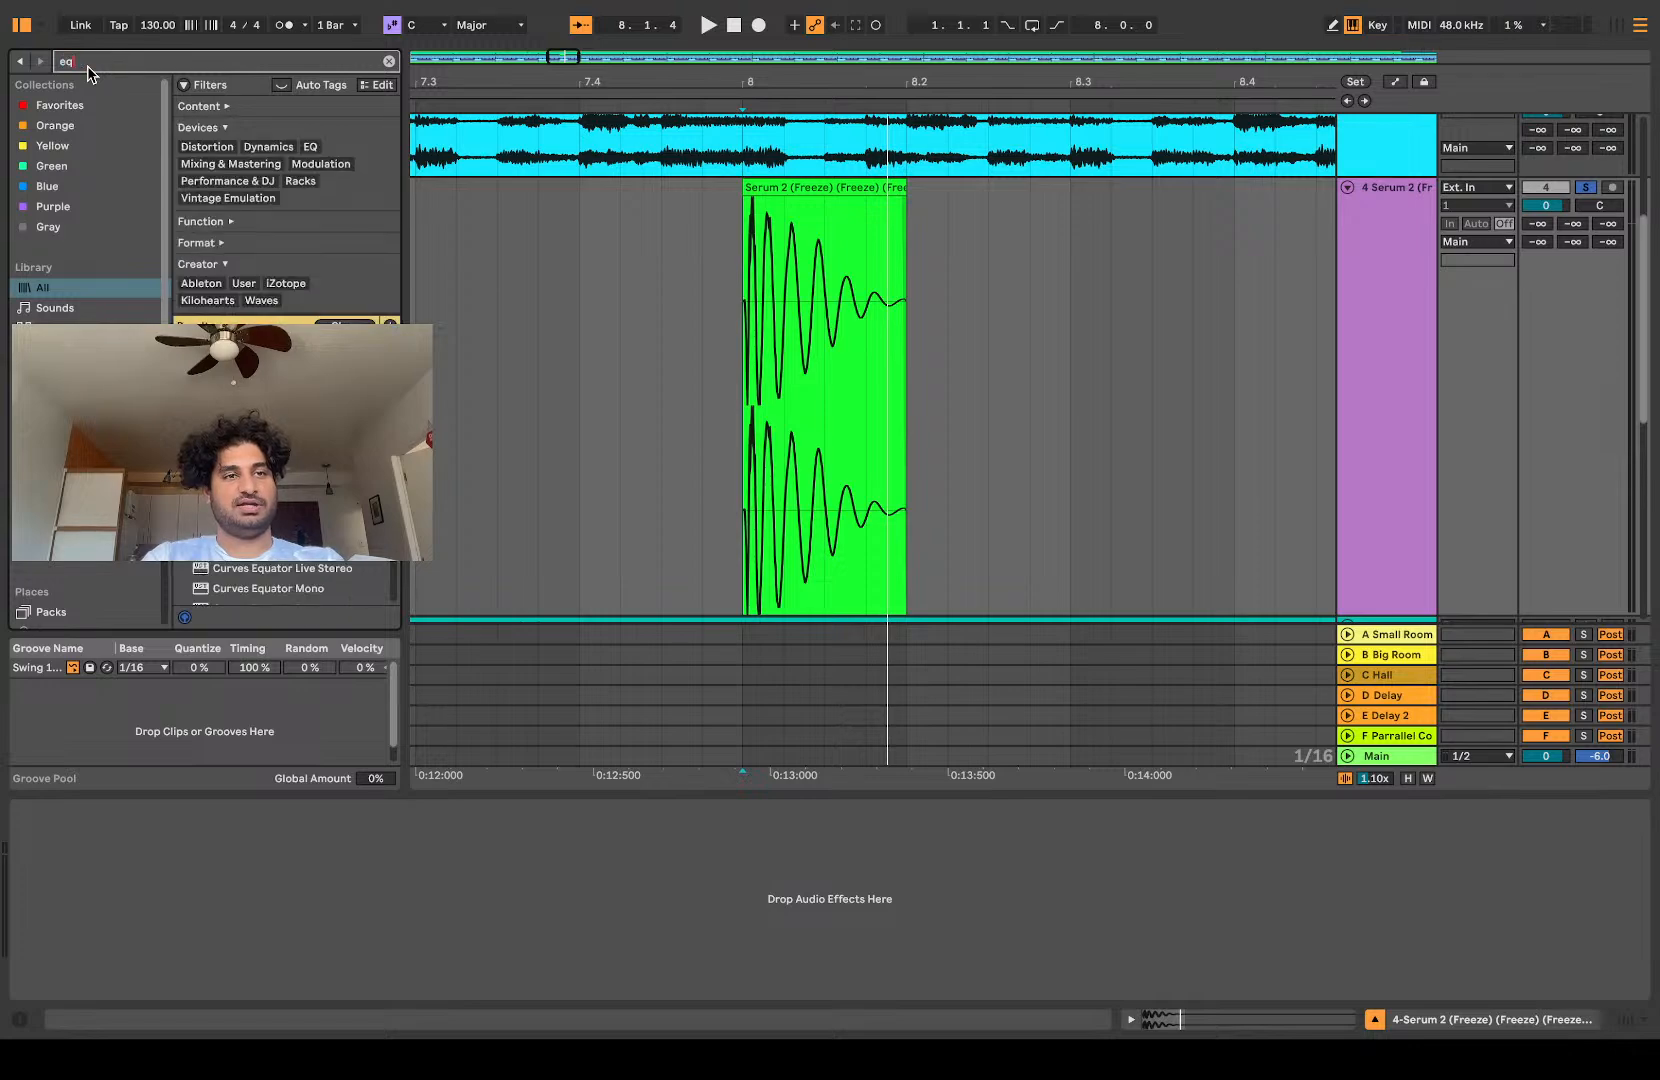
{"action": "left_click", "coordinate": [56, 106]}
{"action": "double_click", "coordinate": [220, 150]}
Step: Replay the hit repeatedly from 8.1.1, examining its frequency spectrum in EQ Eight's enlarged and compact displays
{"action": "key", "text": "space"}
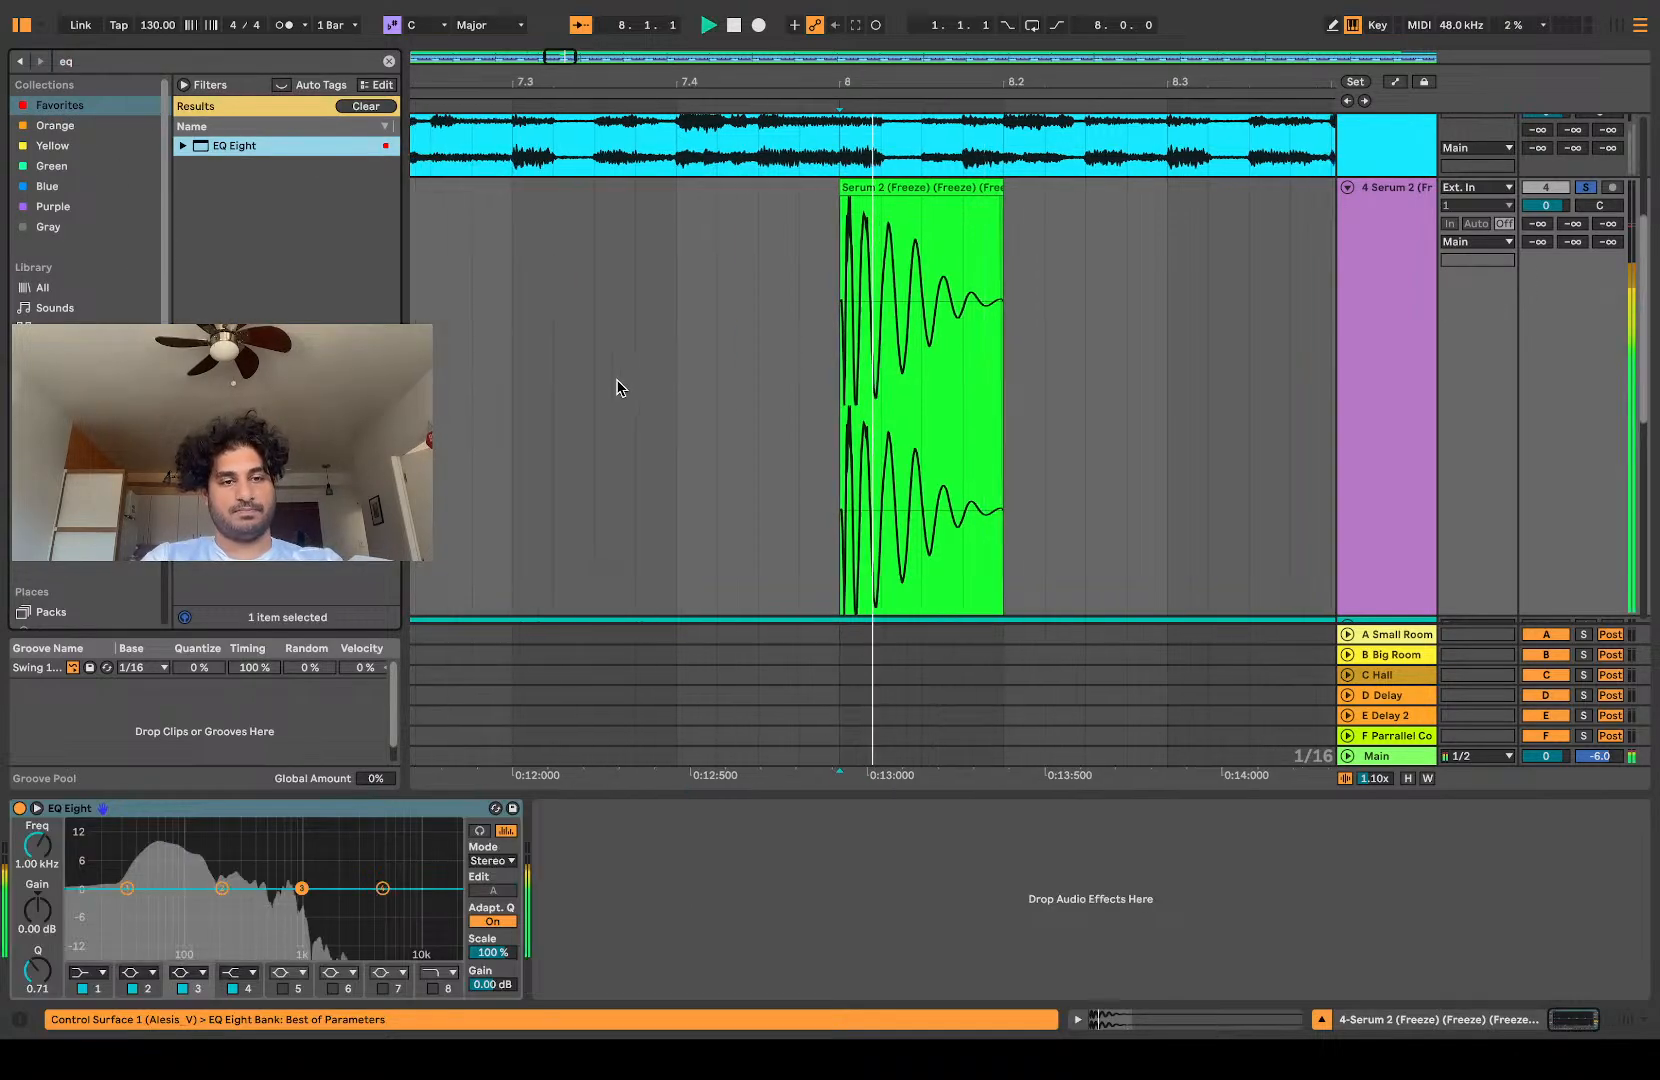
{"action": "left_click", "coordinate": [37, 808]}
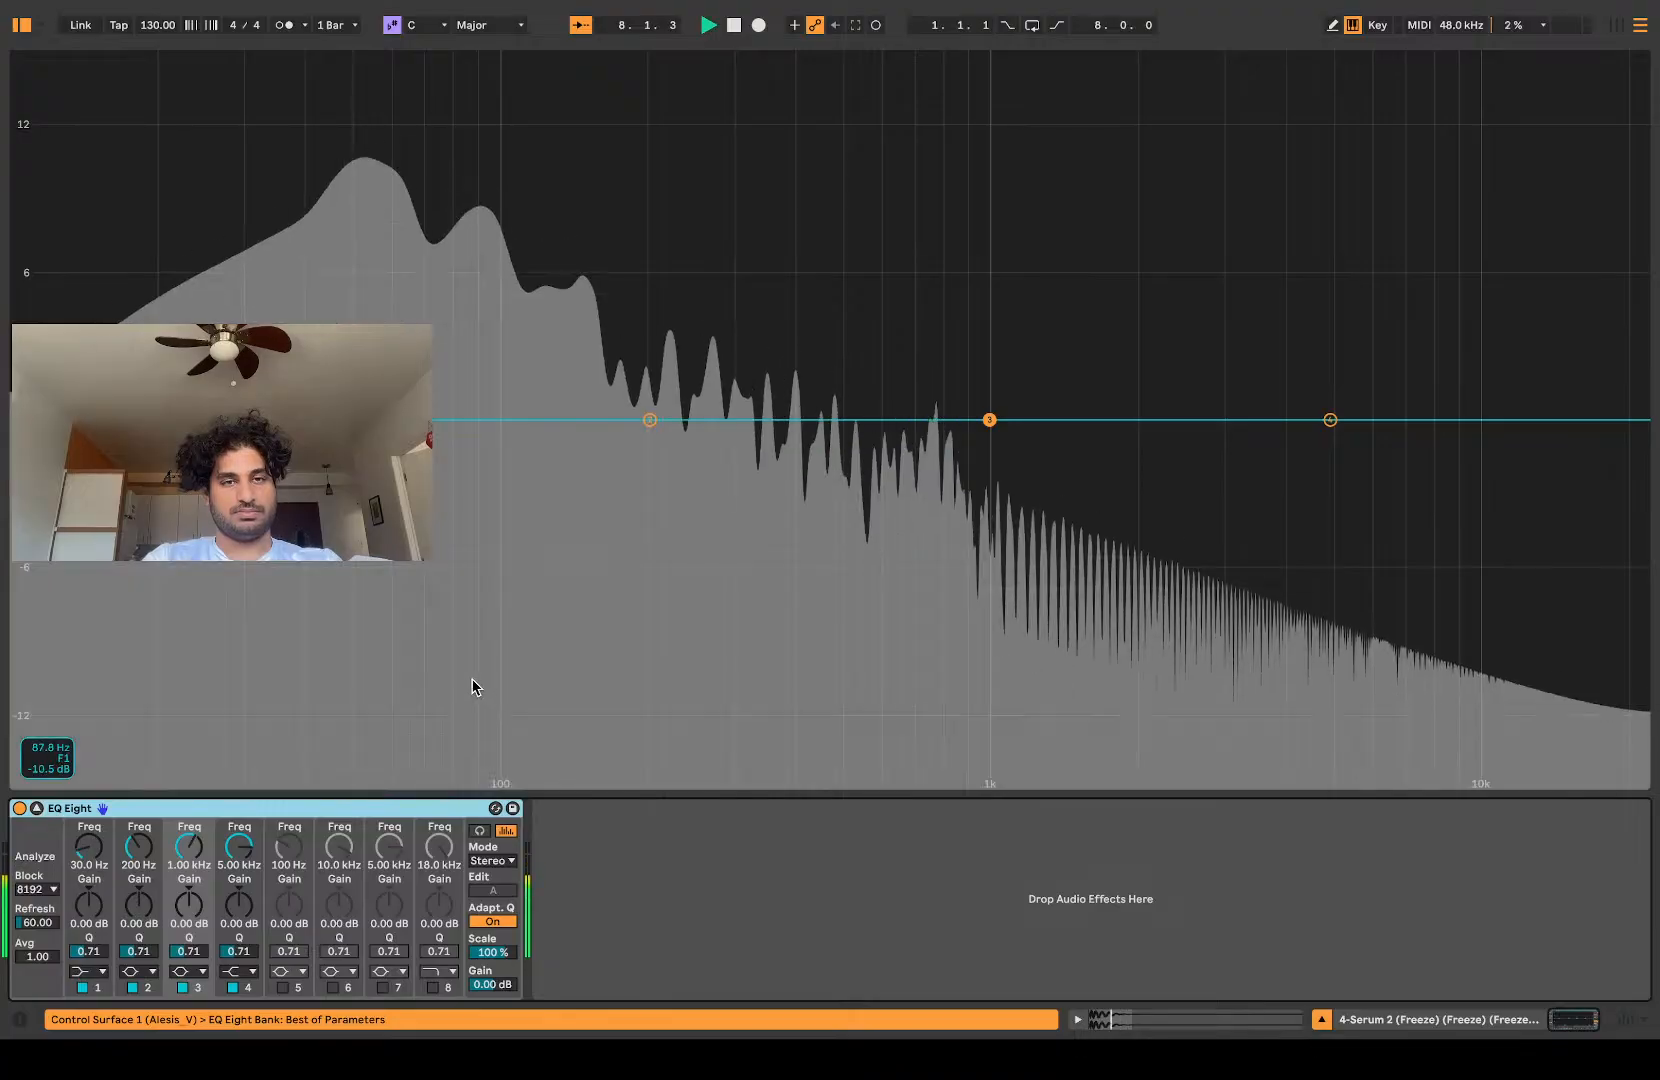
{"action": "key", "text": "space"}
{"action": "left_click", "coordinate": [37, 808]}
{"action": "key", "text": "space"}
{"action": "key", "text": "space"}
{"action": "key", "text": "space"}
{"action": "key", "text": "space"}
{"action": "key", "text": "space"}
{"action": "key", "text": "space"}
{"action": "key", "text": "space"}
{"action": "key", "text": "space"}
{"action": "key", "text": "space"}
{"action": "key", "text": "space"}
{"action": "key", "text": "space"}
{"action": "key", "text": "space"}
{"action": "key", "text": "space"}
{"action": "key", "text": "space"}
{"action": "key", "text": "space"}
{"action": "key", "text": "space"}
{"action": "key", "text": "space"}
{"action": "key", "text": "space"}
{"action": "key", "text": "space"}
{"action": "key", "text": "space"}
{"action": "key", "text": "space"}
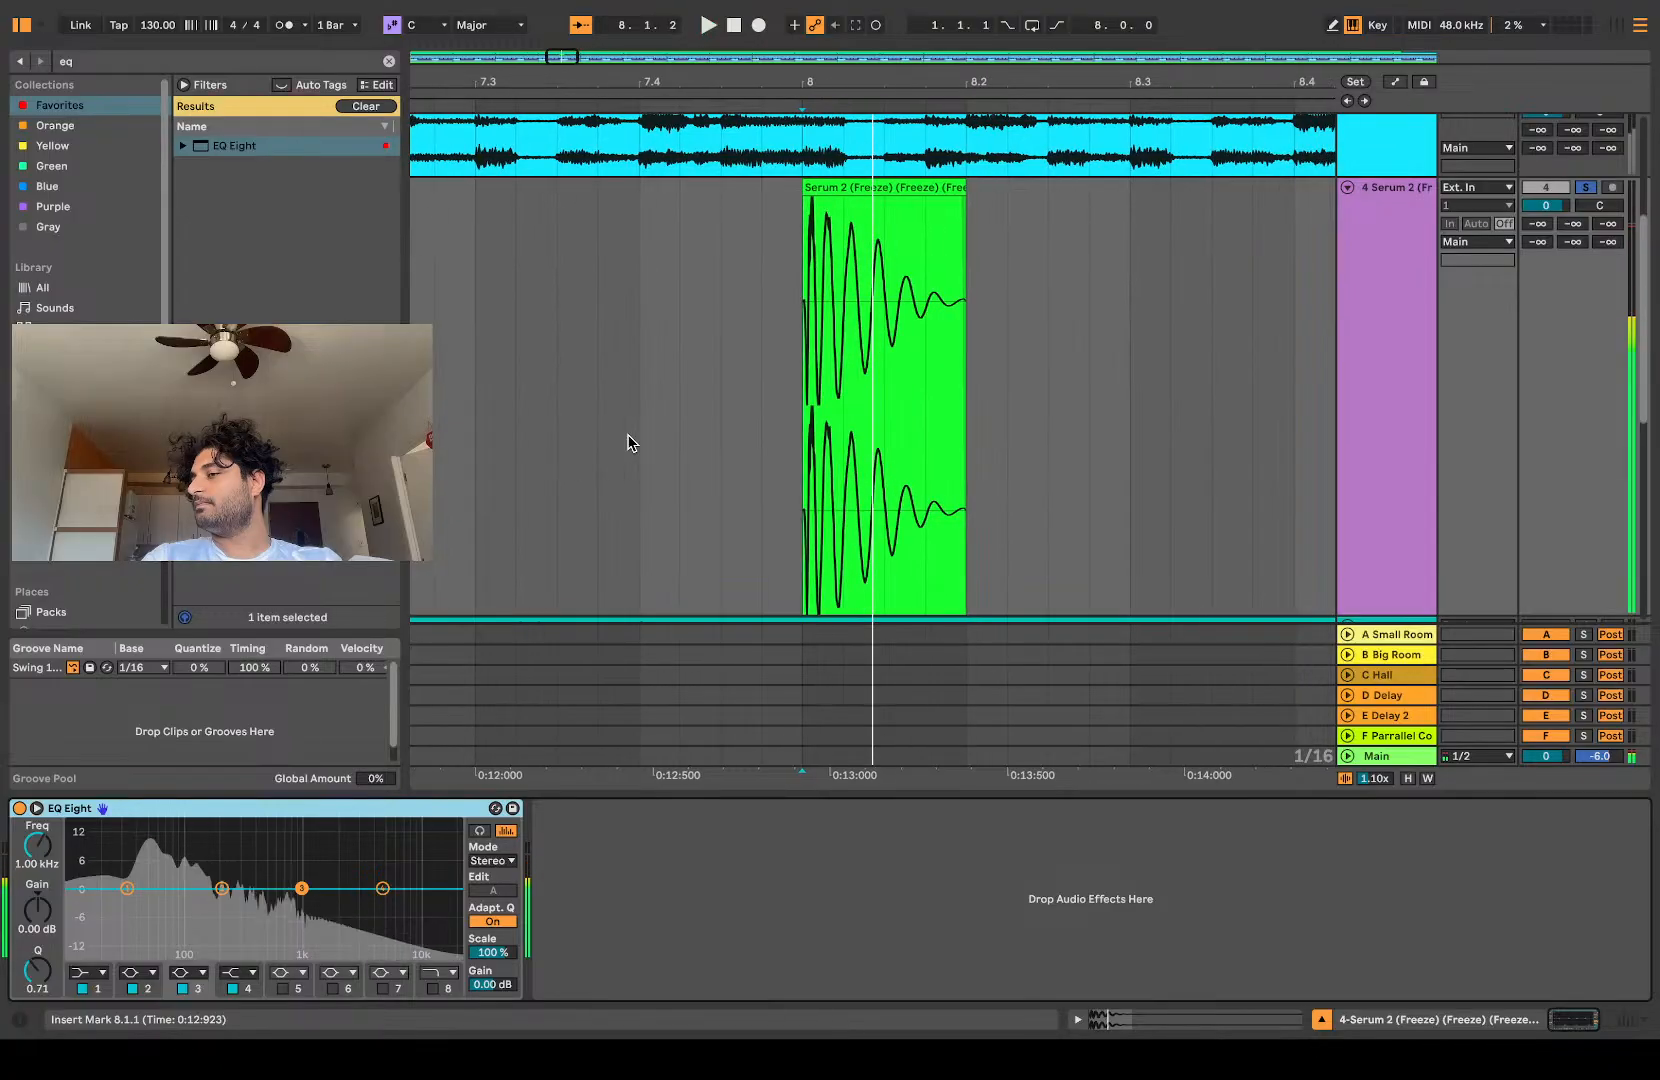
{"action": "key", "text": "space"}
{"action": "key", "text": "space"}
{"action": "key", "text": "space"}
{"action": "key", "text": "space"}
{"action": "key", "text": "space"}
{"action": "key", "text": "space"}
{"action": "key", "text": "space"}
{"action": "key", "text": "space"}
{"action": "key", "text": "space"}
{"action": "key", "text": "space"}
Step: Select the hit clip, open the Gufaah Sample packs folder with the search cleared, and collapse its Drum Loops folder
{"action": "scroll", "coordinate": [927, 246], "scroll_direction": "down", "scroll_amount": 2}
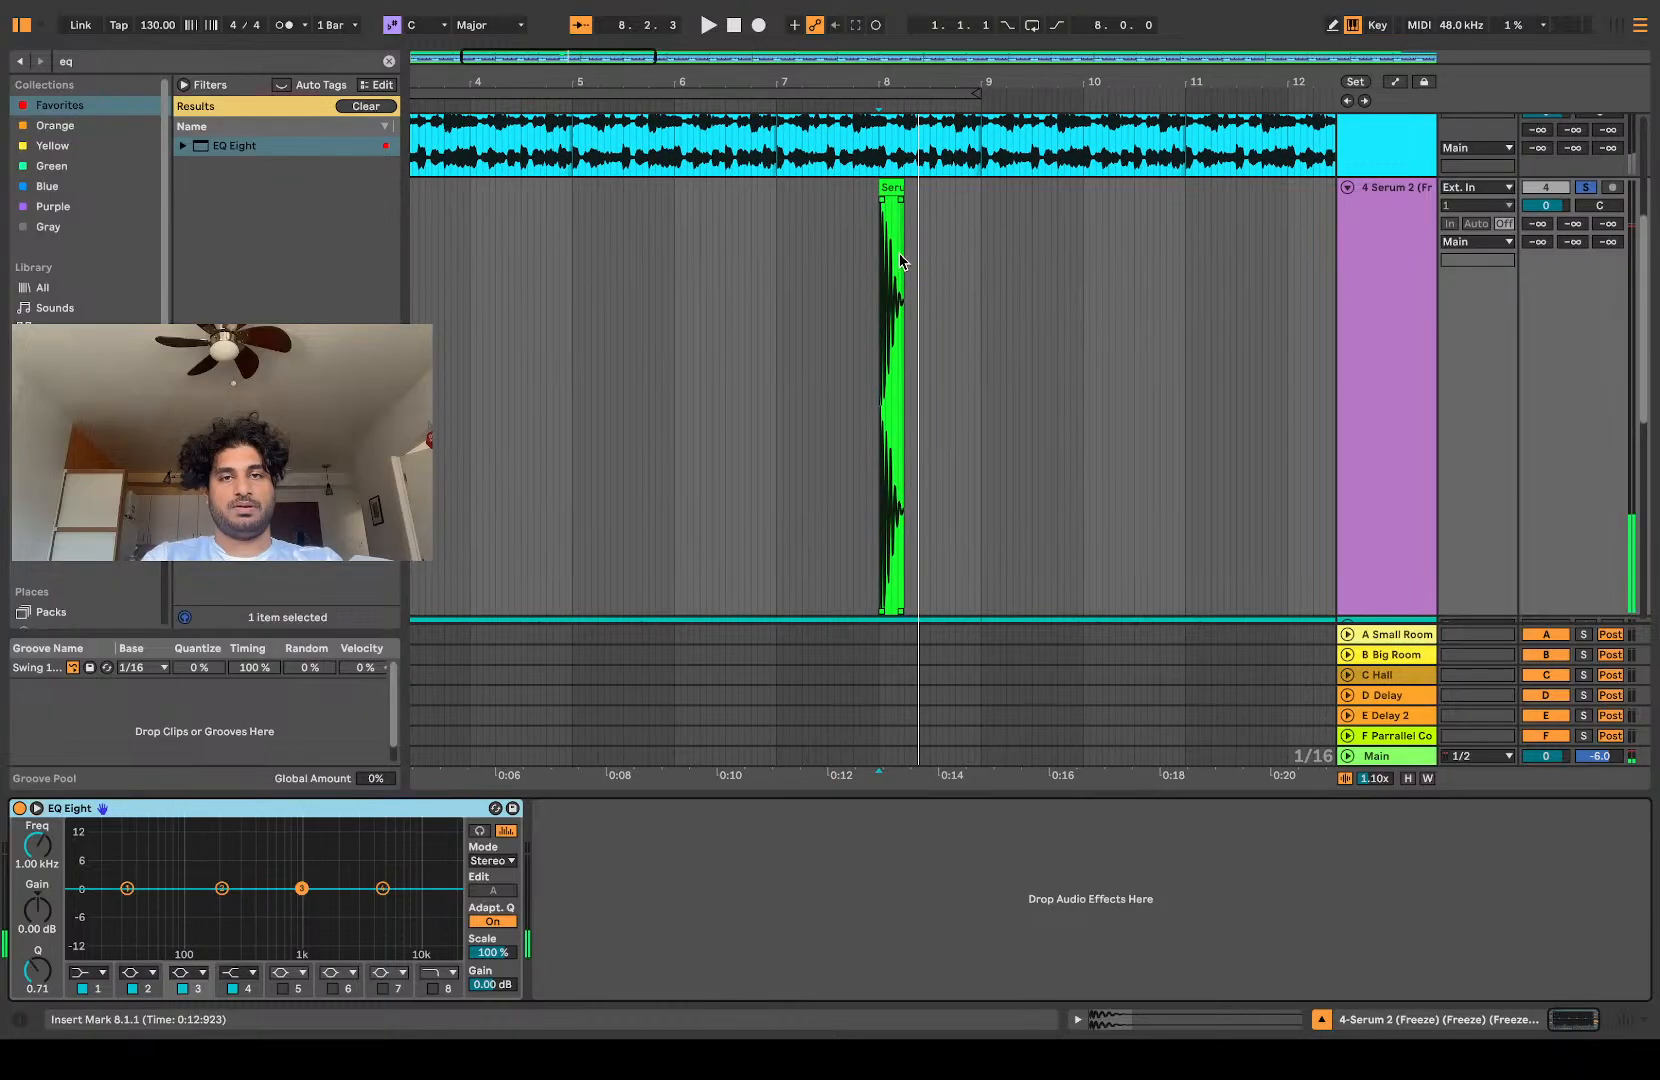
{"action": "left_click", "coordinate": [897, 183]}
{"action": "scroll", "coordinate": [85, 200], "scroll_direction": "down", "scroll_amount": 5}
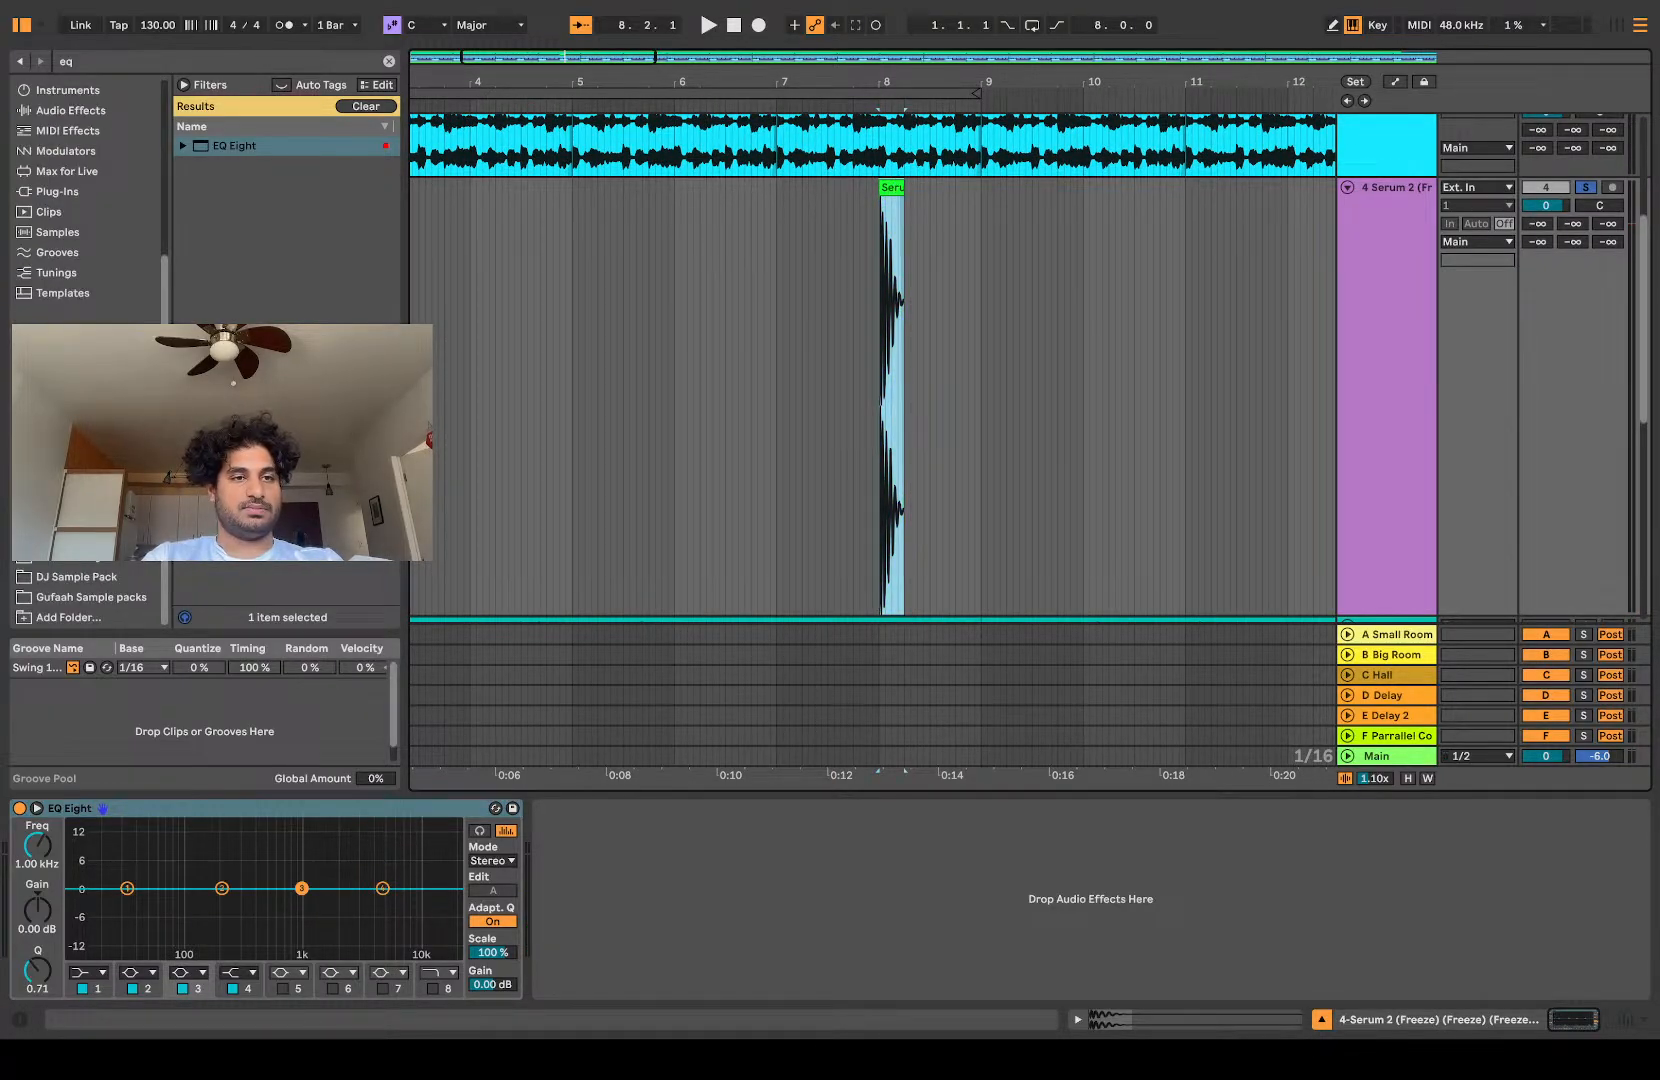
{"action": "left_click", "coordinate": [80, 516]}
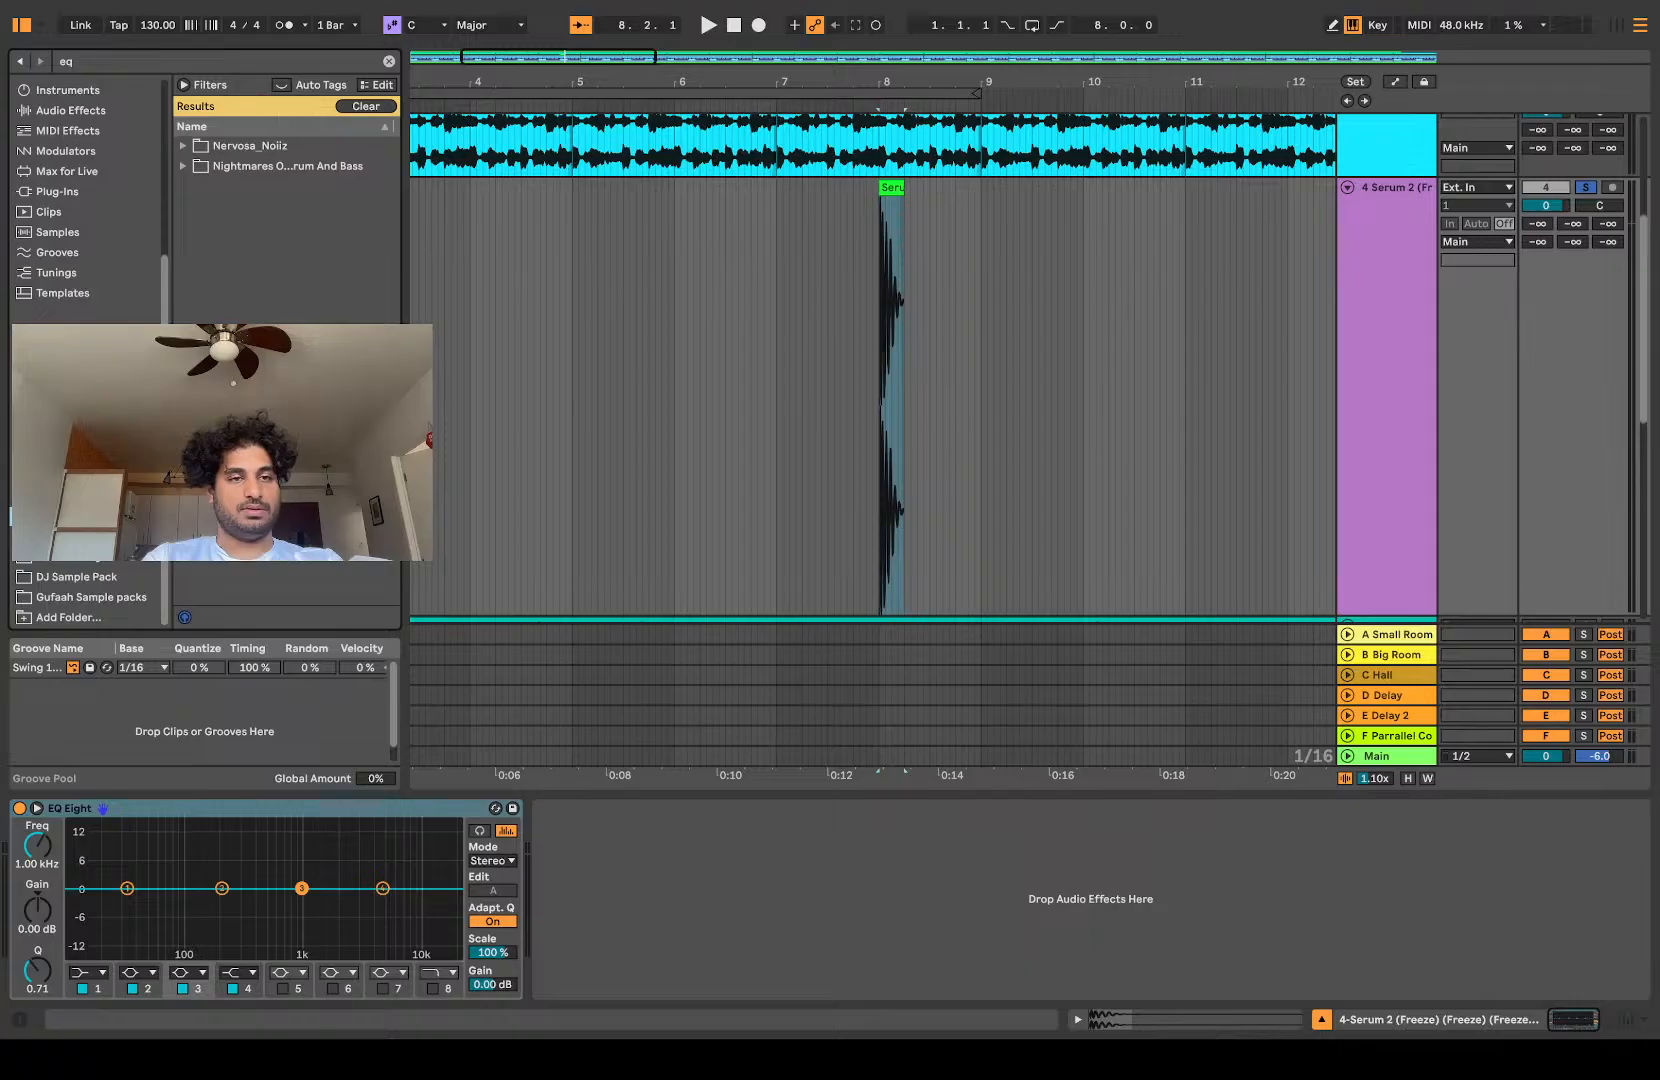
{"action": "left_click", "coordinate": [80, 496]}
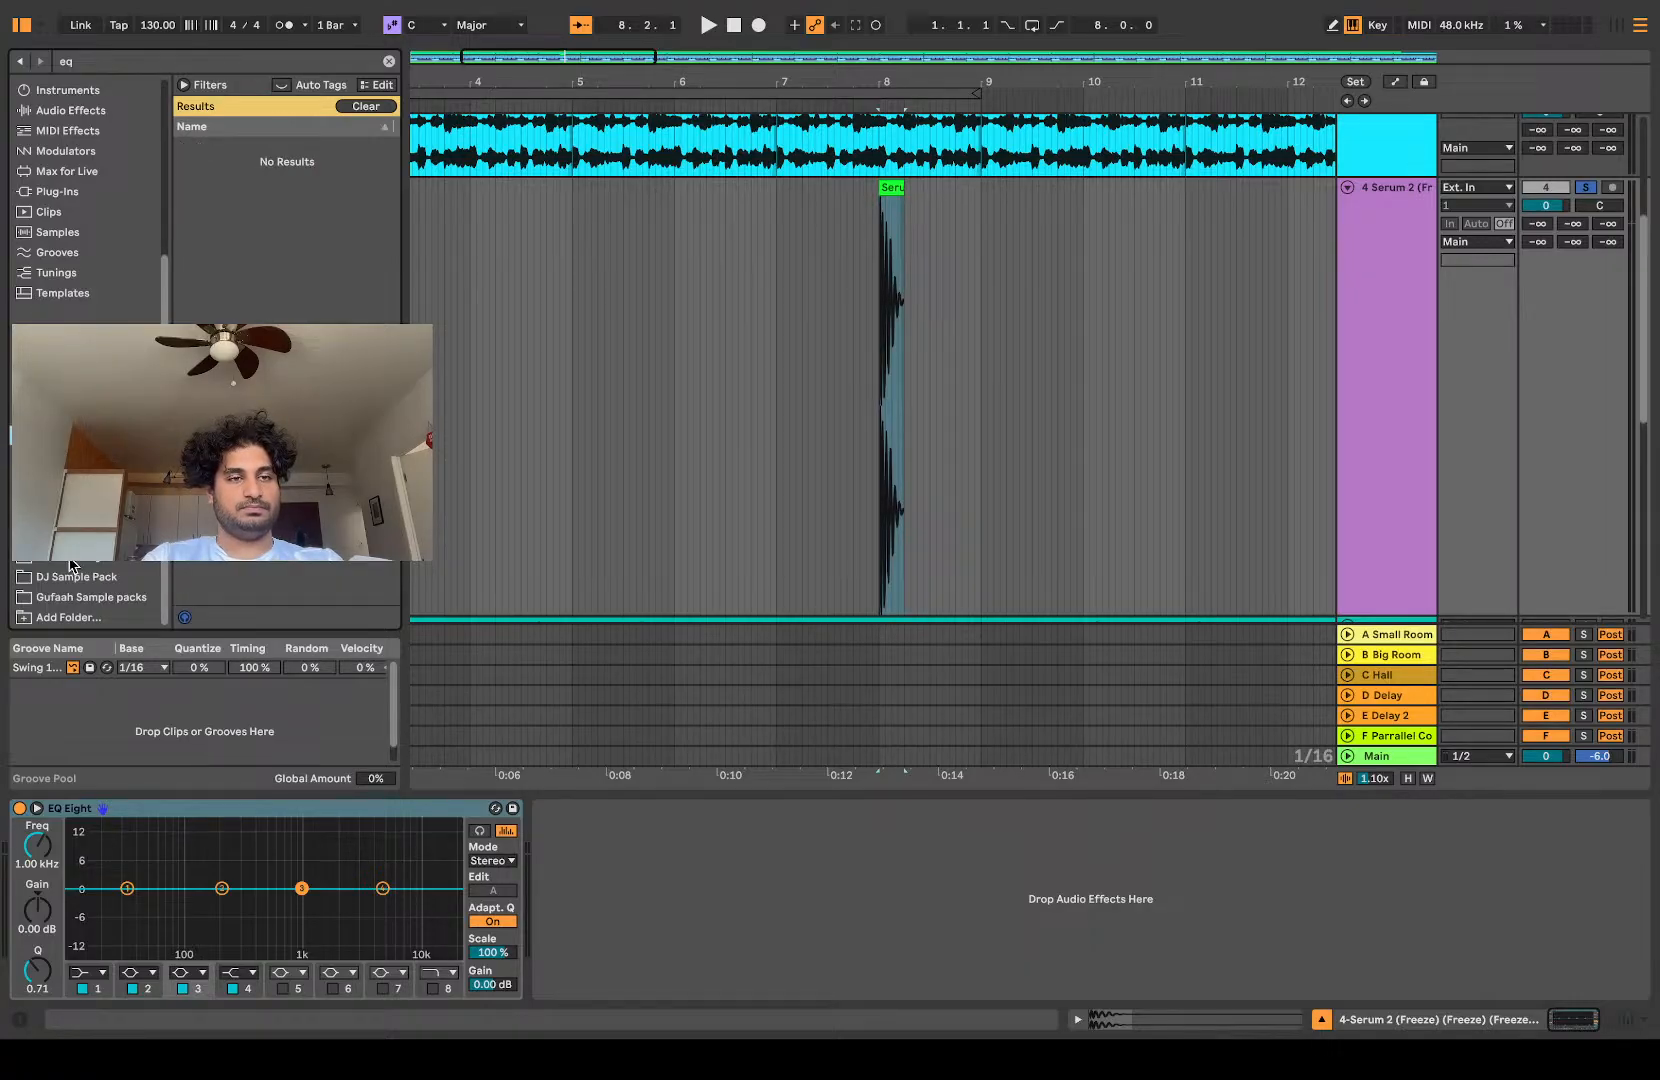
{"action": "left_click", "coordinate": [68, 596]}
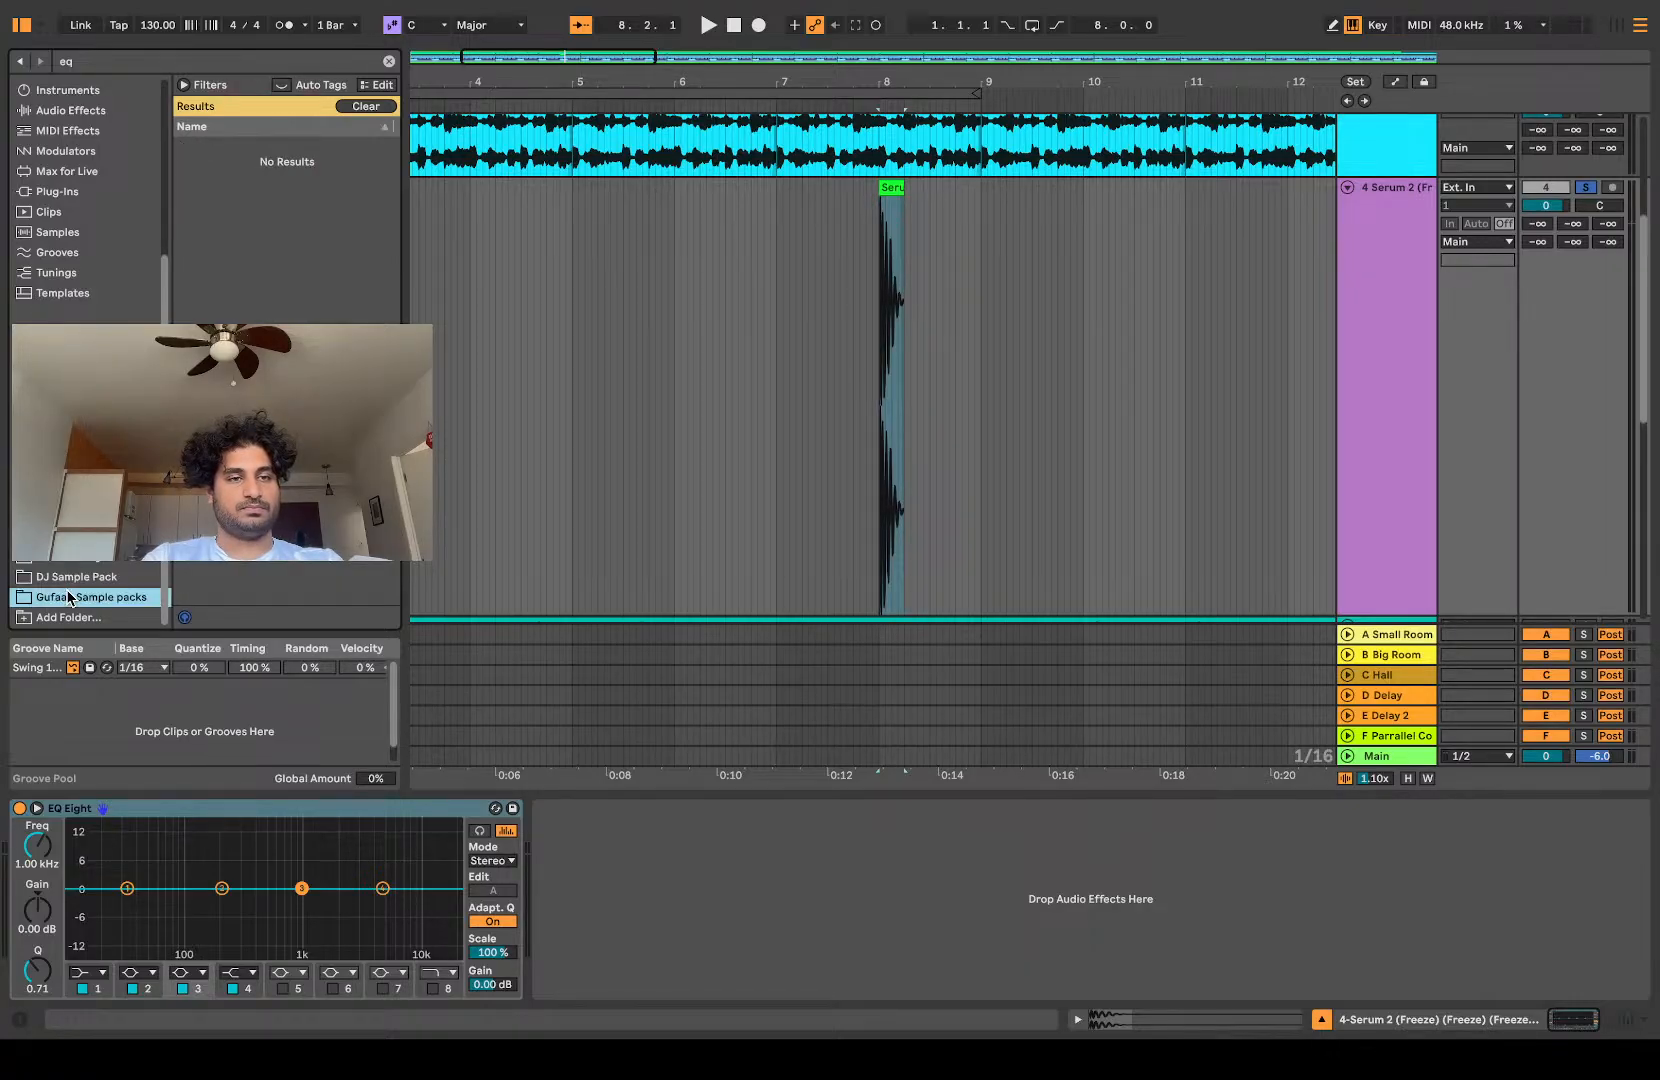
{"action": "left_click", "coordinate": [389, 61]}
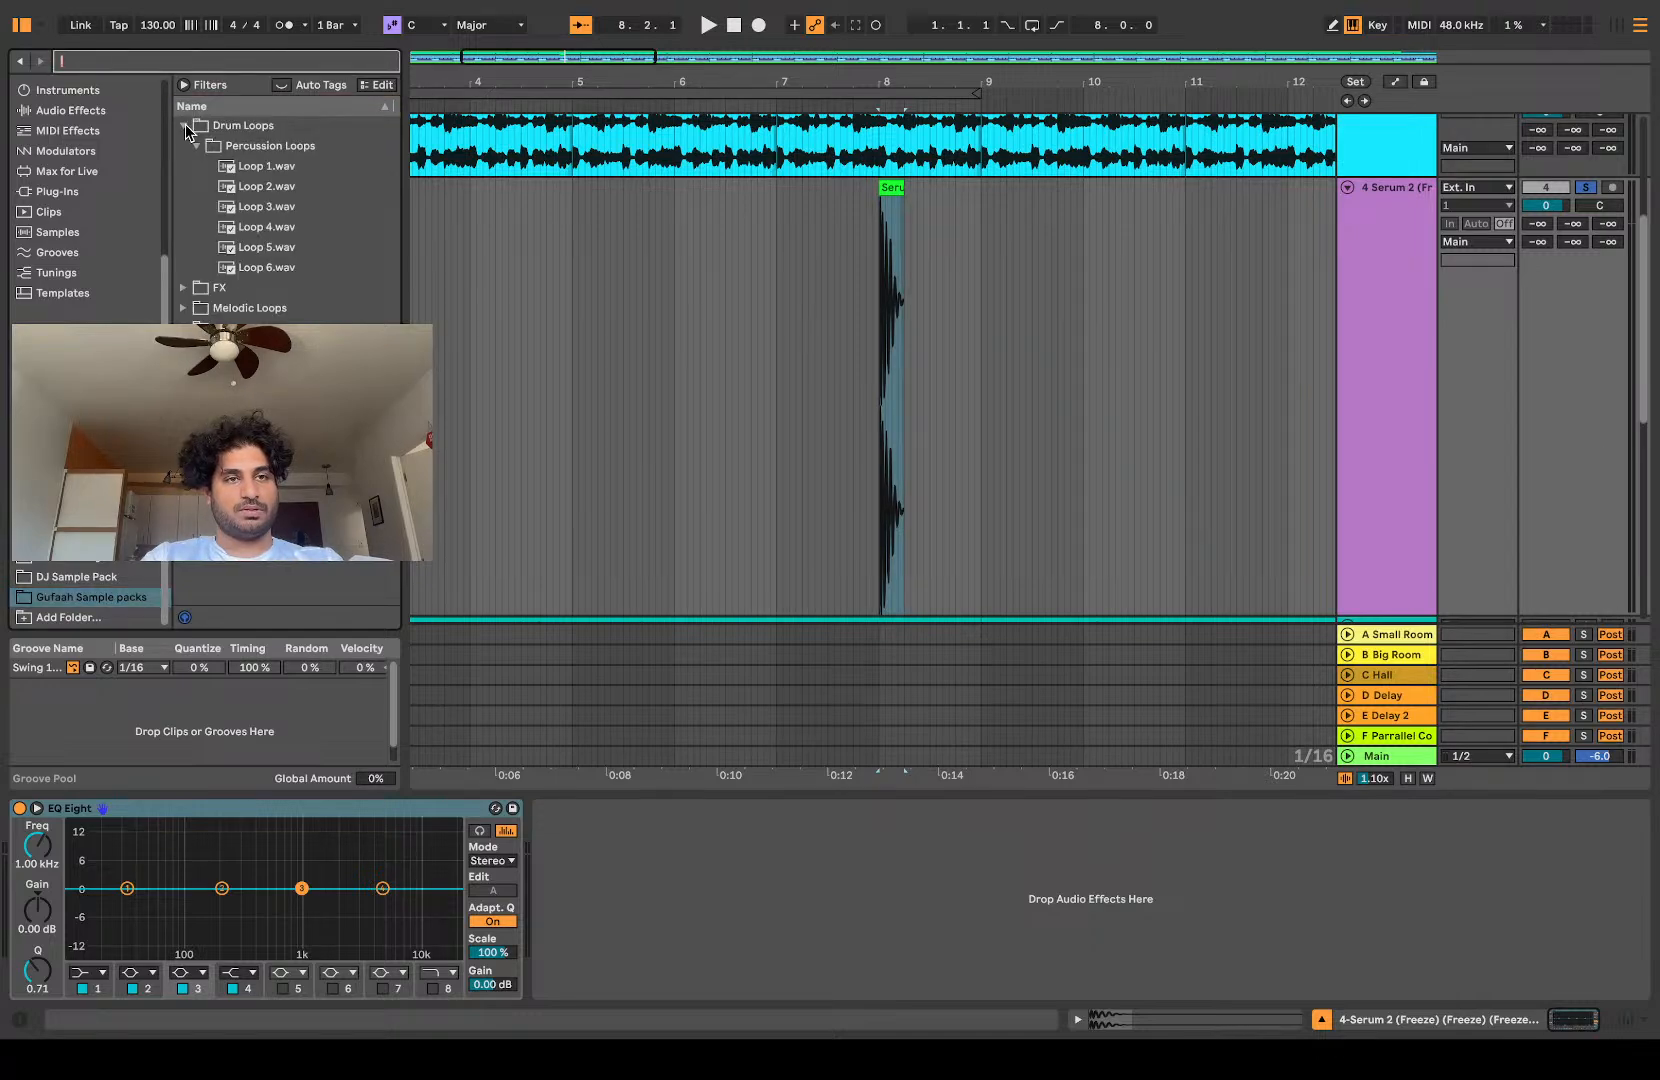
{"action": "left_click", "coordinate": [184, 125]}
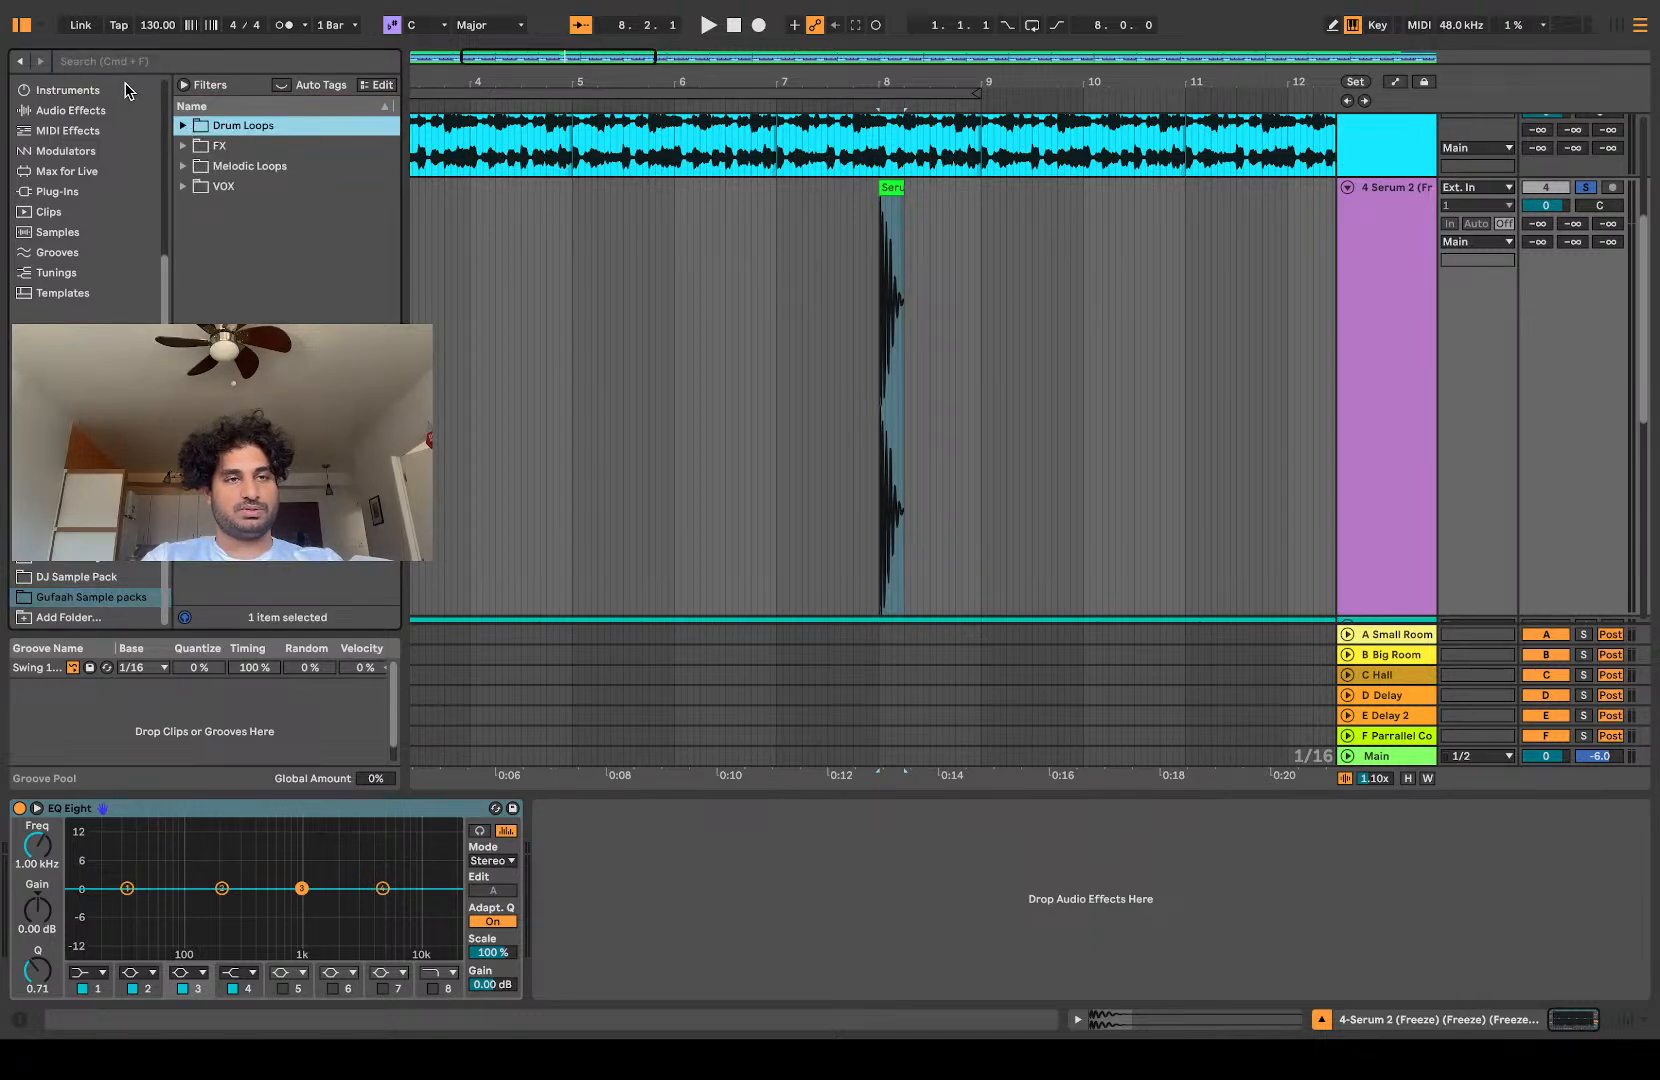
Step: Create a folder named Drums in Gufaah Sample packs
{"action": "right_click", "coordinate": [224, 256]}
{"action": "left_click", "coordinate": [253, 275]}
{"action": "type", "text": "Drums"}
{"action": "key", "text": "Return"}
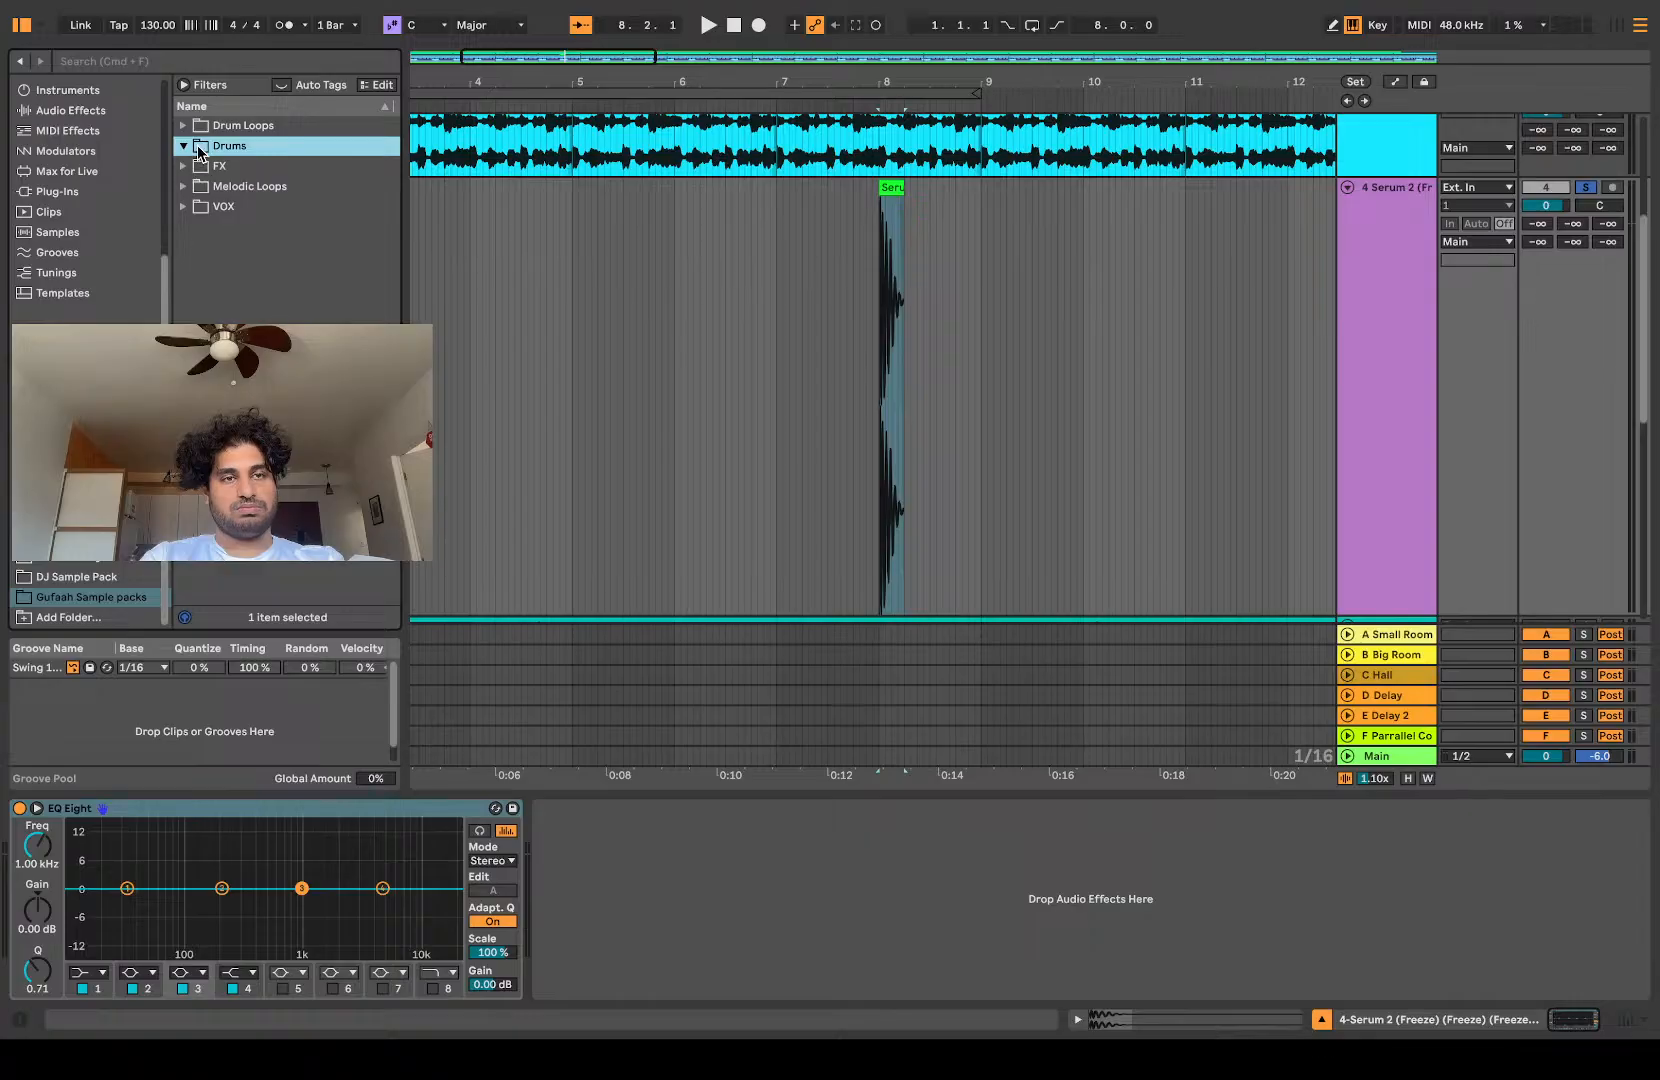
Step: Create a folder named Kicks and move it into the Drums folder
{"action": "right_click", "coordinate": [250, 321]}
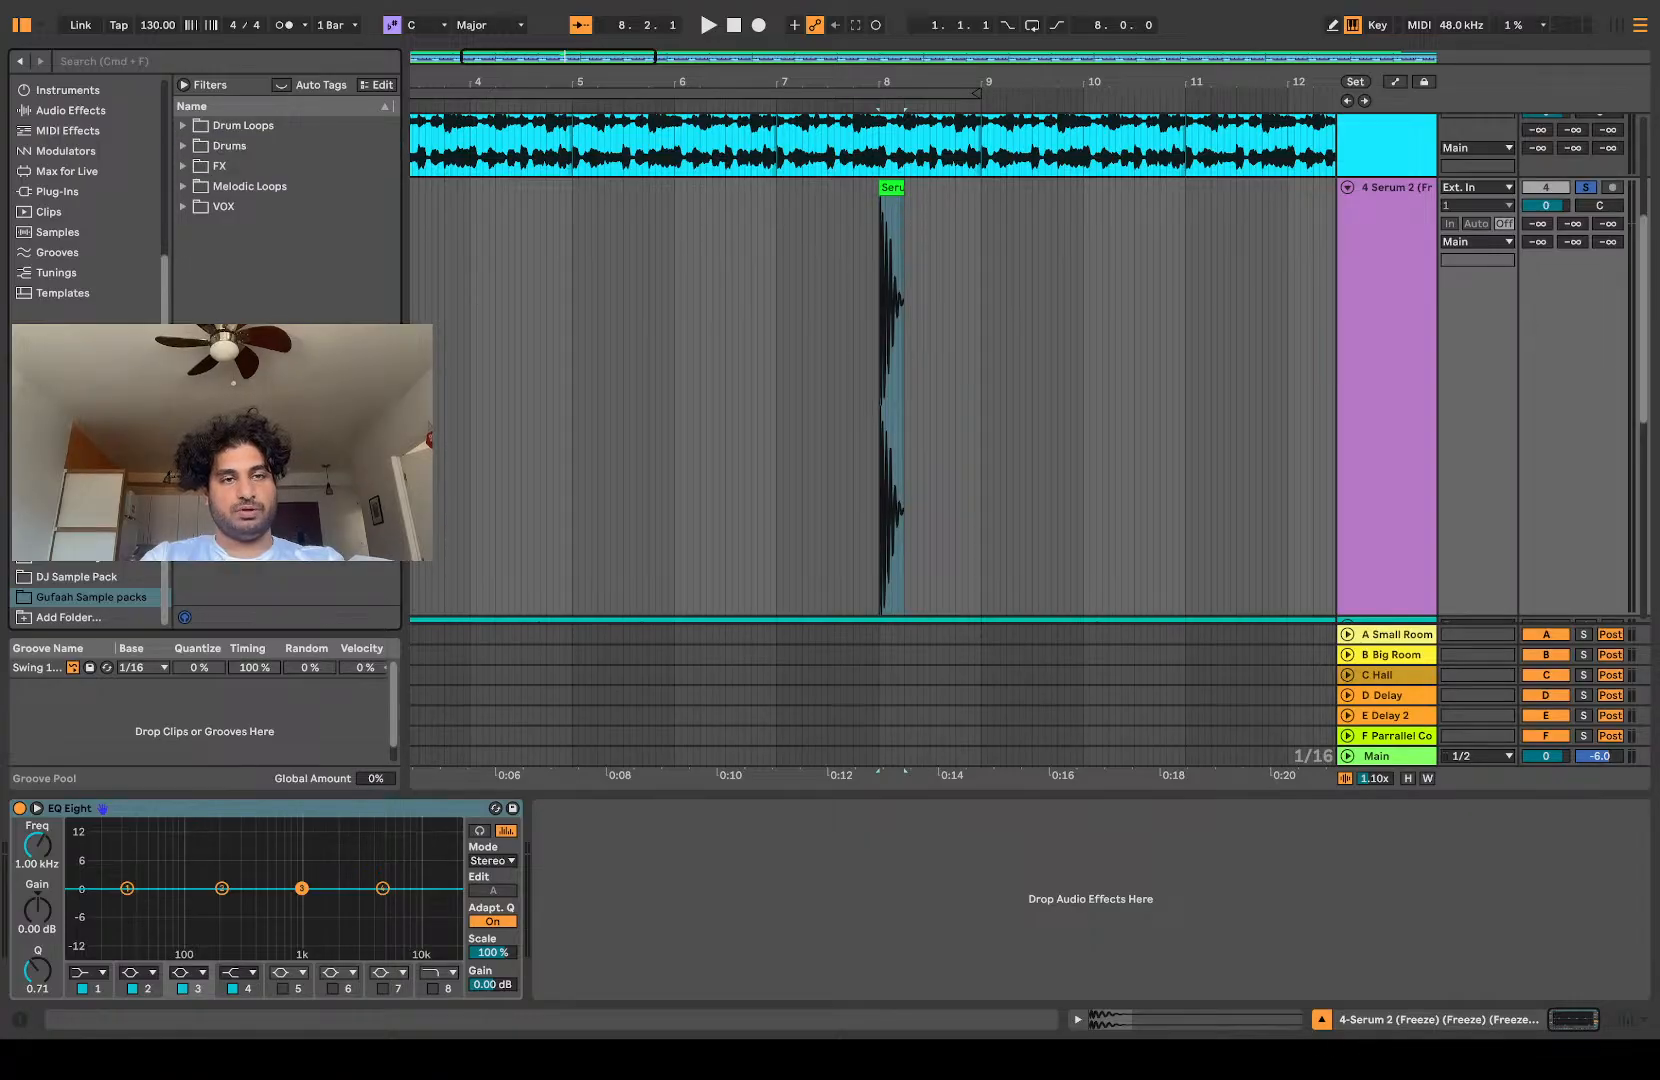
{"action": "left_click", "coordinate": [277, 340]}
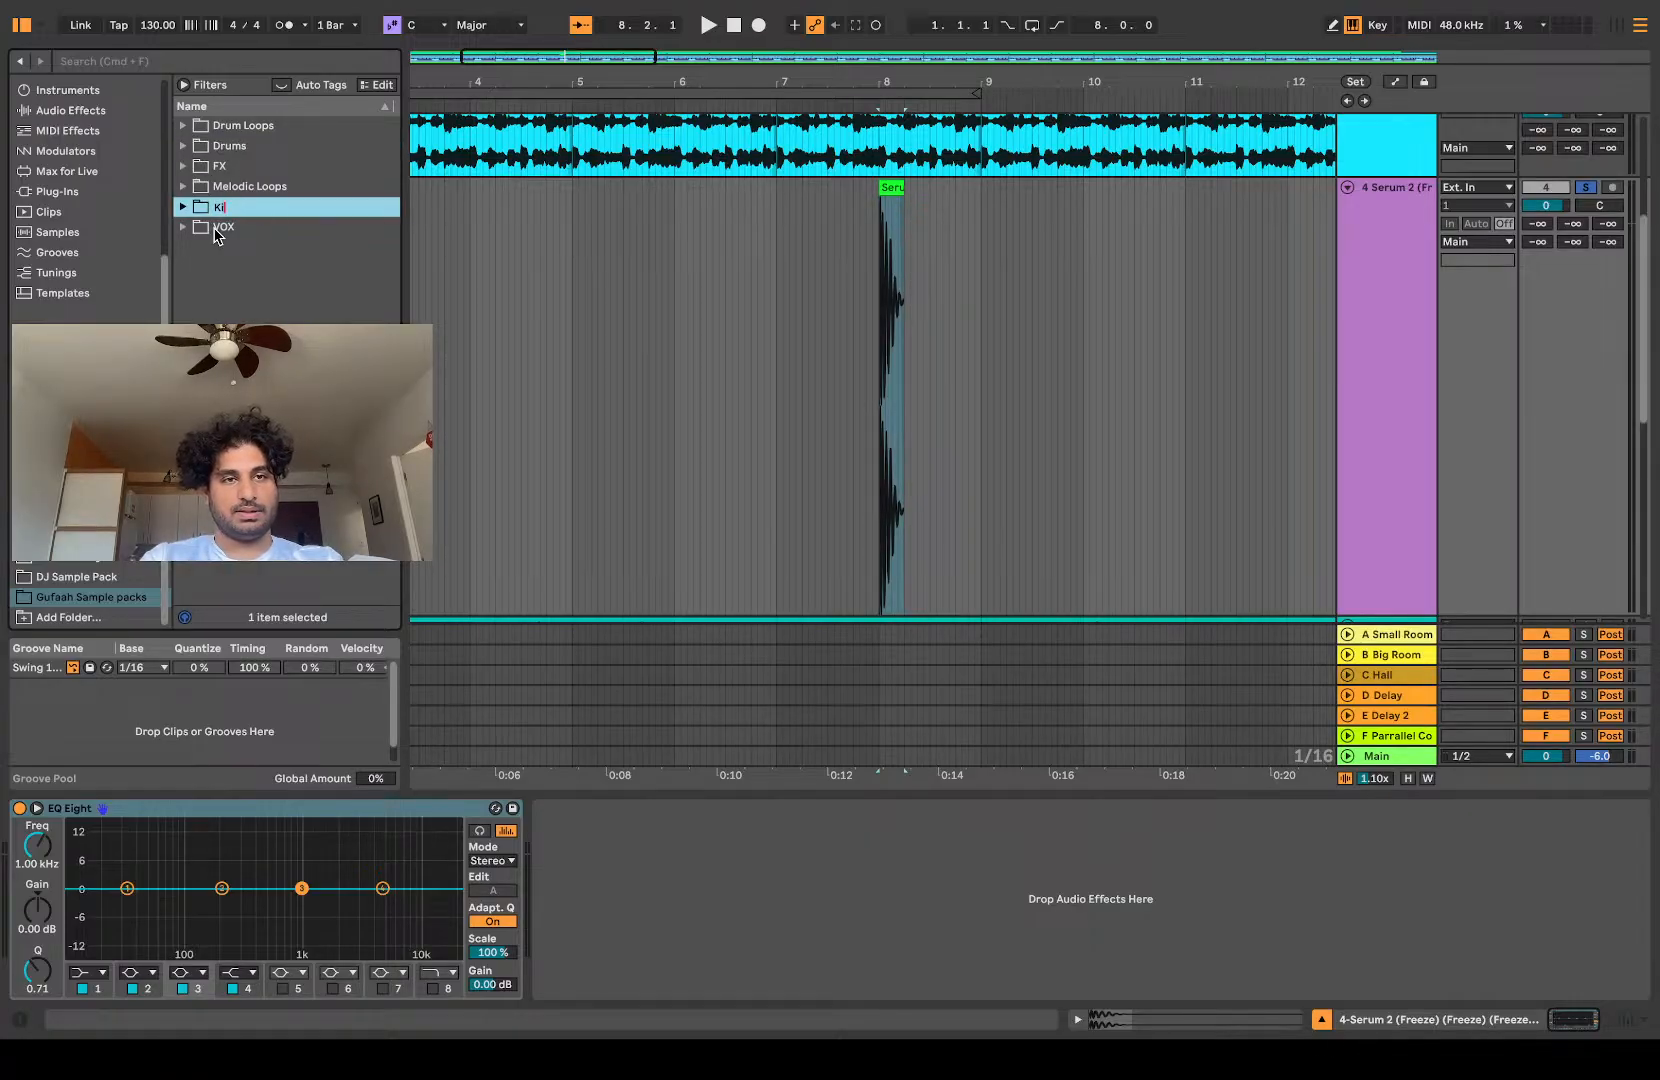
{"action": "key", "text": "Return"}
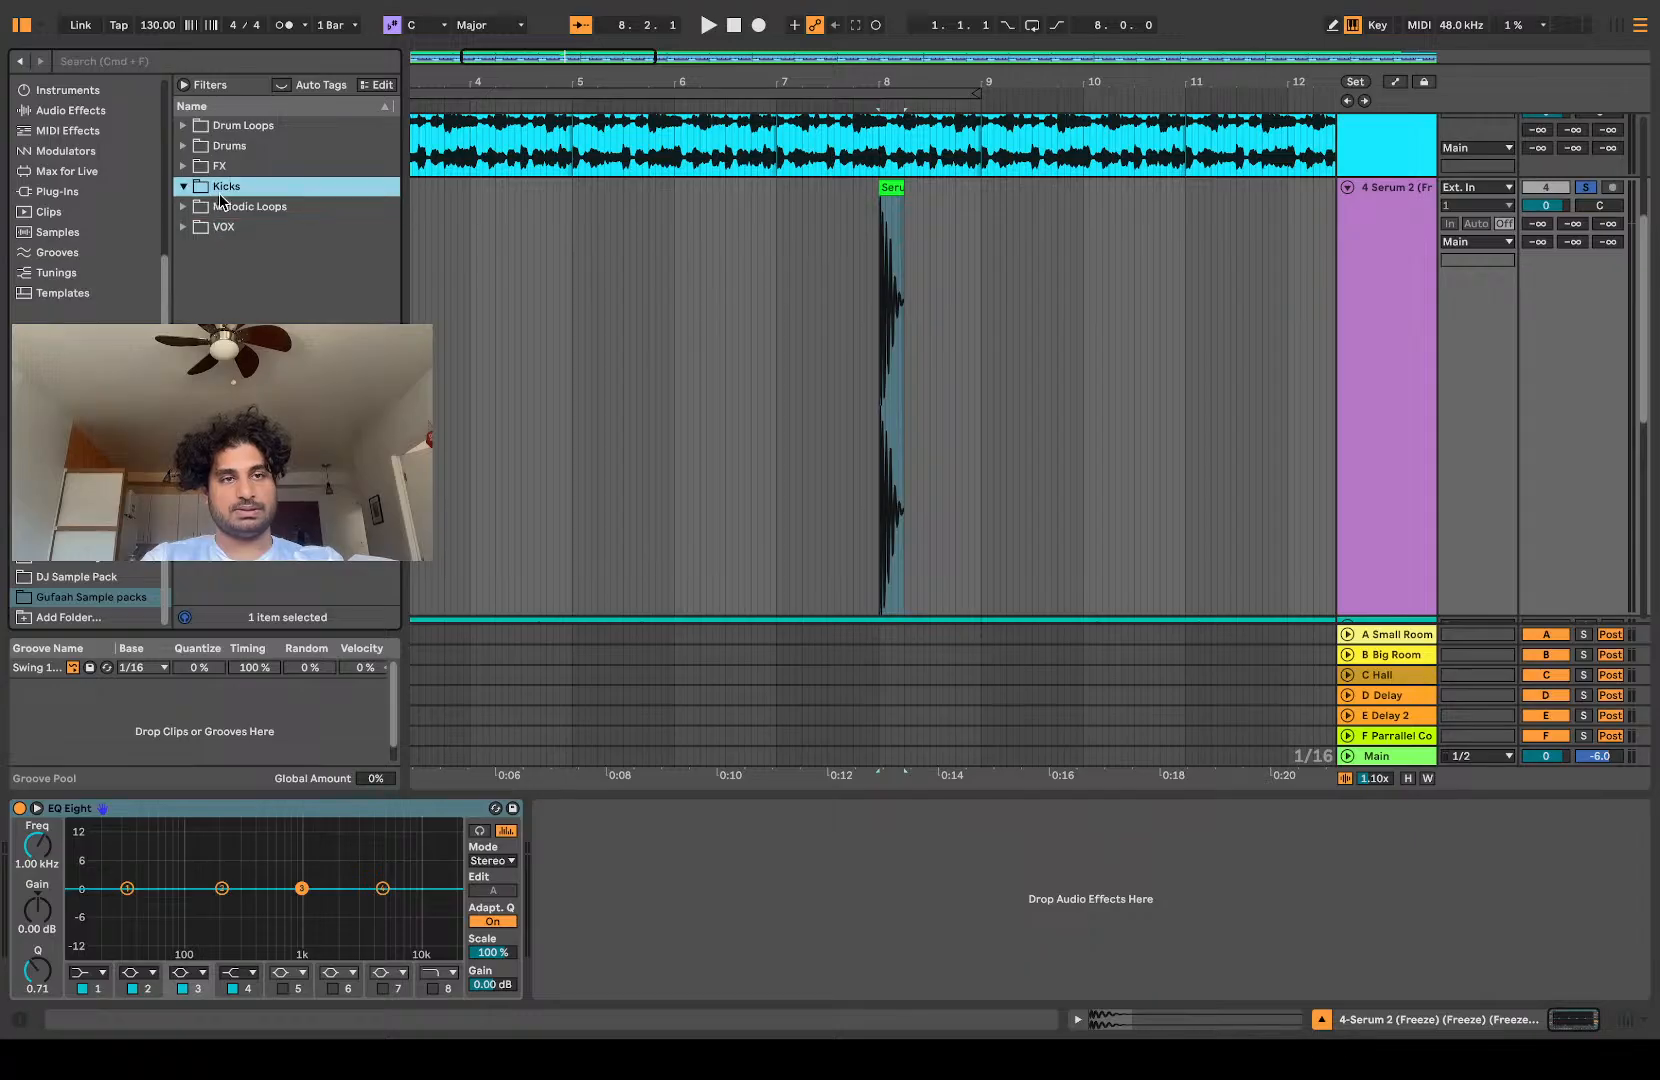
{"action": "left_click_drag", "start_coordinate": [218, 189], "coordinate": [208, 150]}
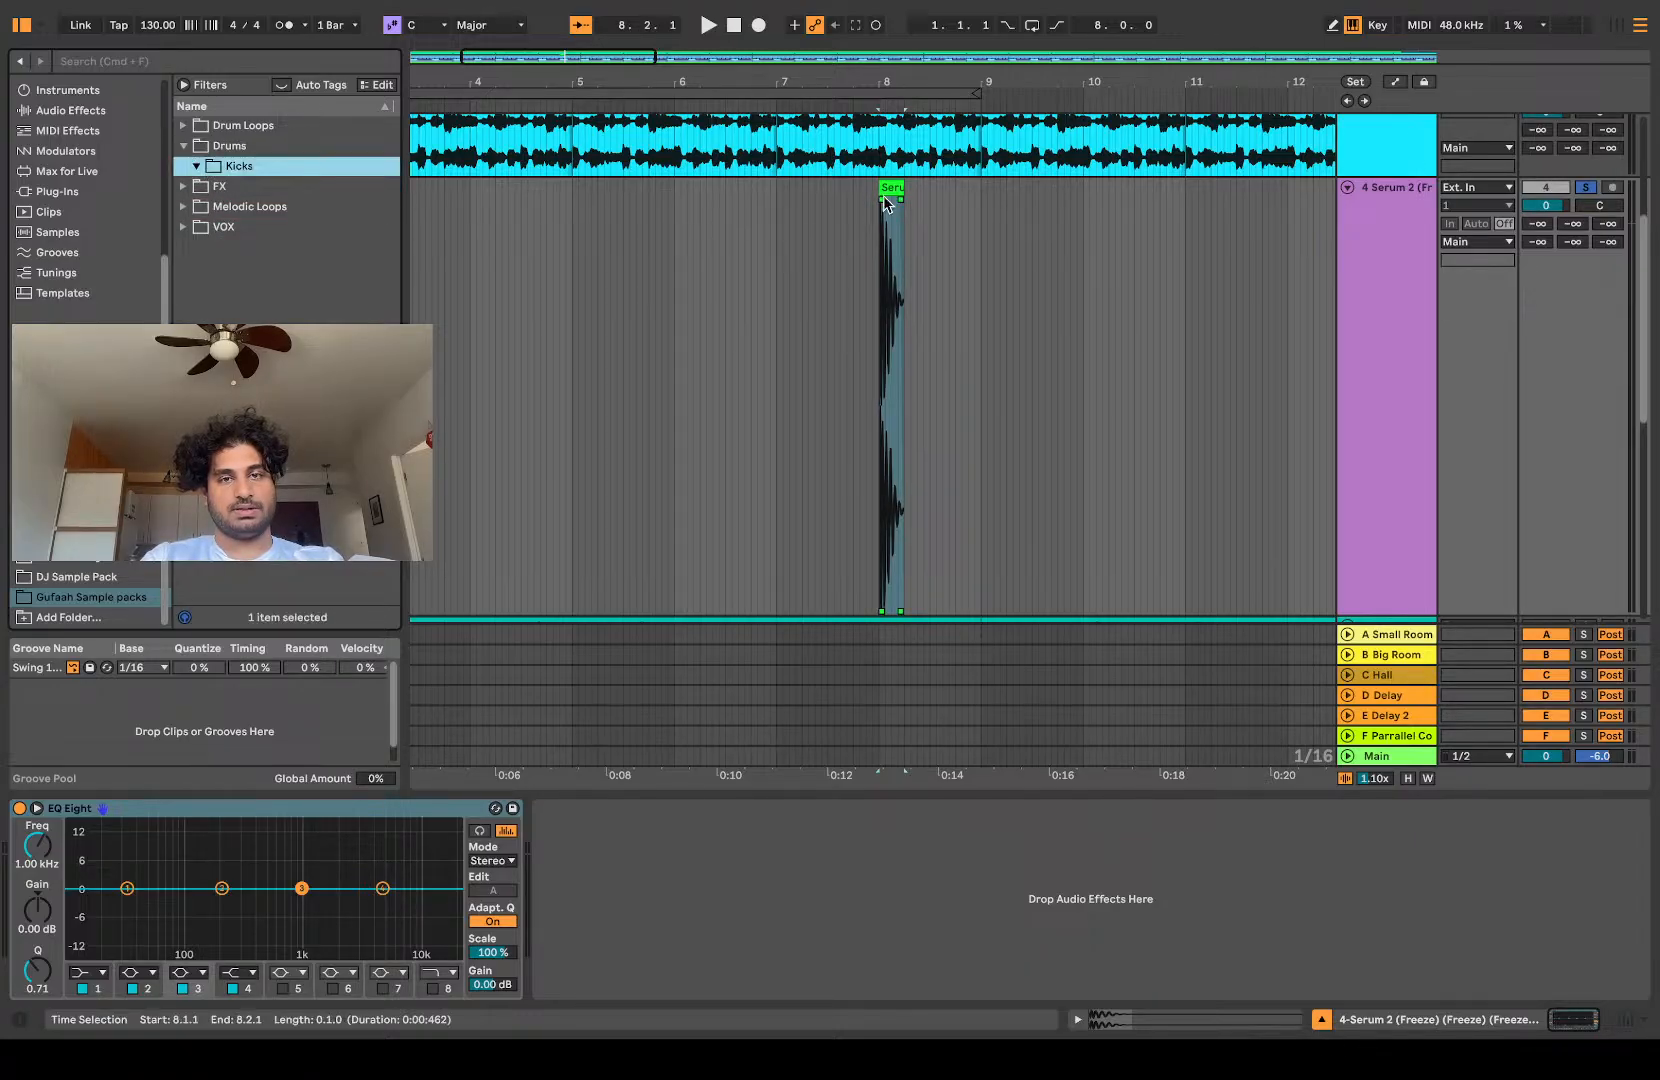
Step: Save the hit clip at 8.1.1 into the Kicks folder and expand its project down to the Freeze samples folder
{"action": "left_click_drag", "start_coordinate": [890, 186], "coordinate": [266, 176]}
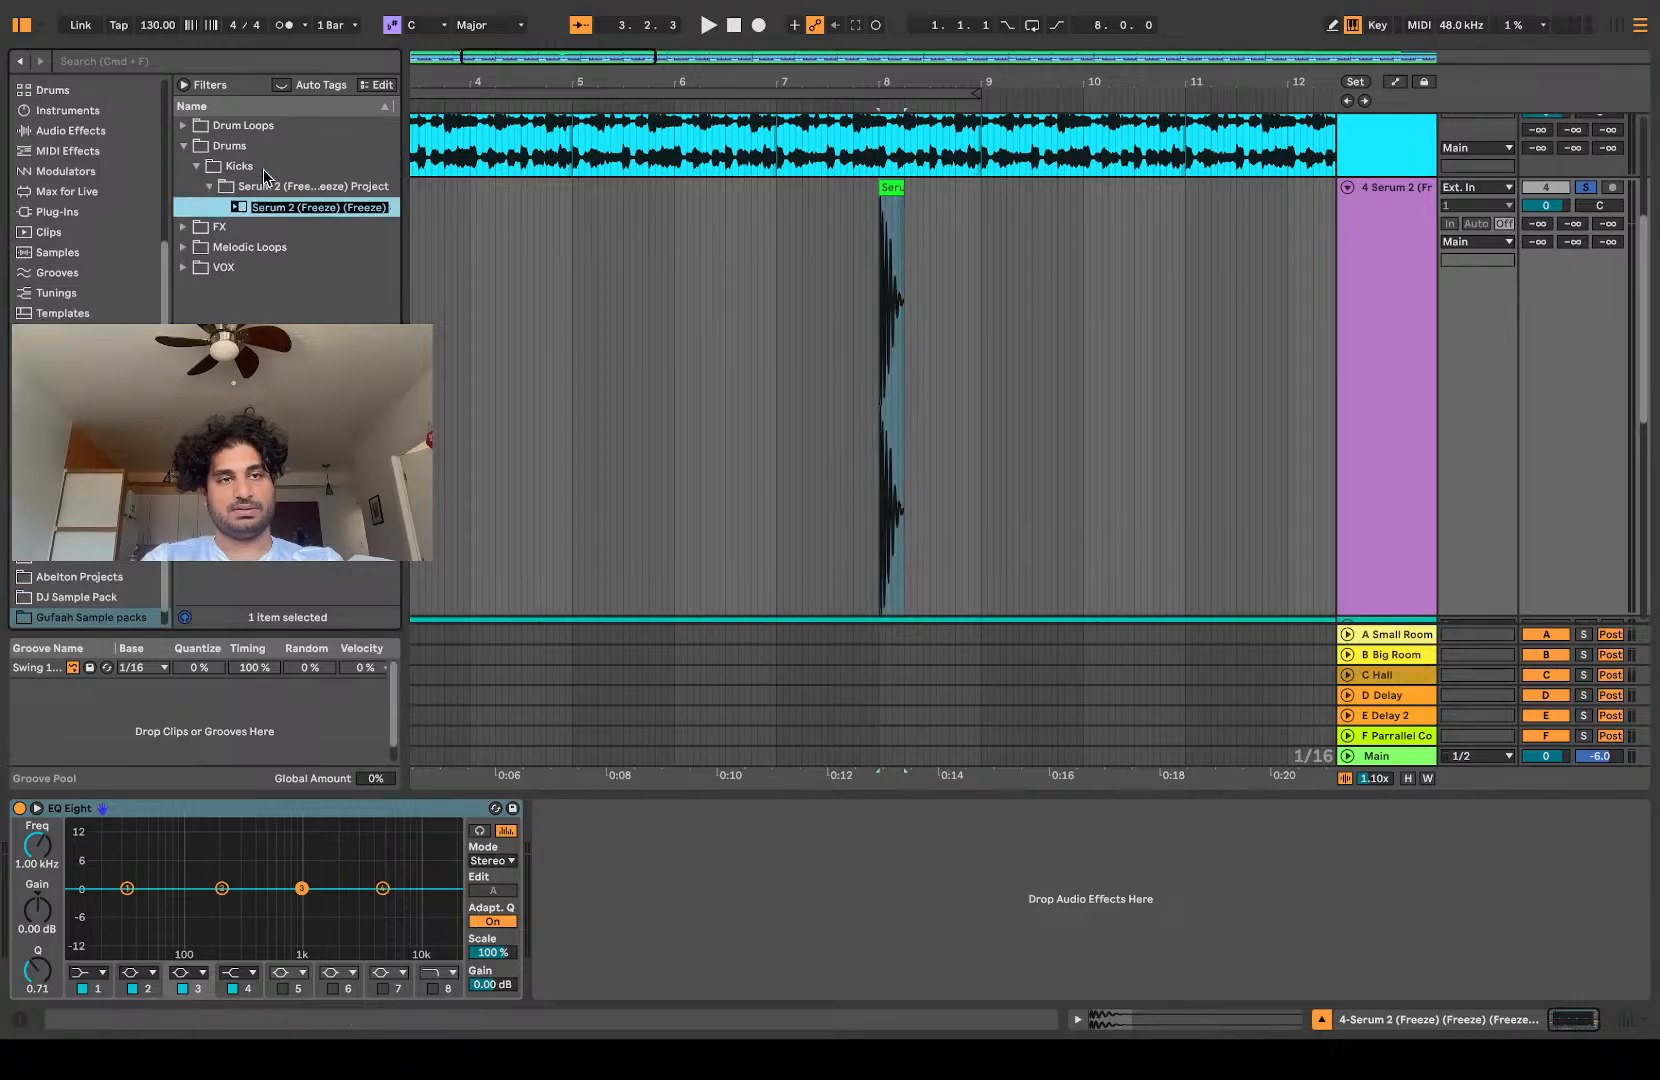
{"action": "left_click", "coordinate": [221, 206]}
{"action": "left_click", "coordinate": [235, 227]}
{"action": "left_click", "coordinate": [249, 247]}
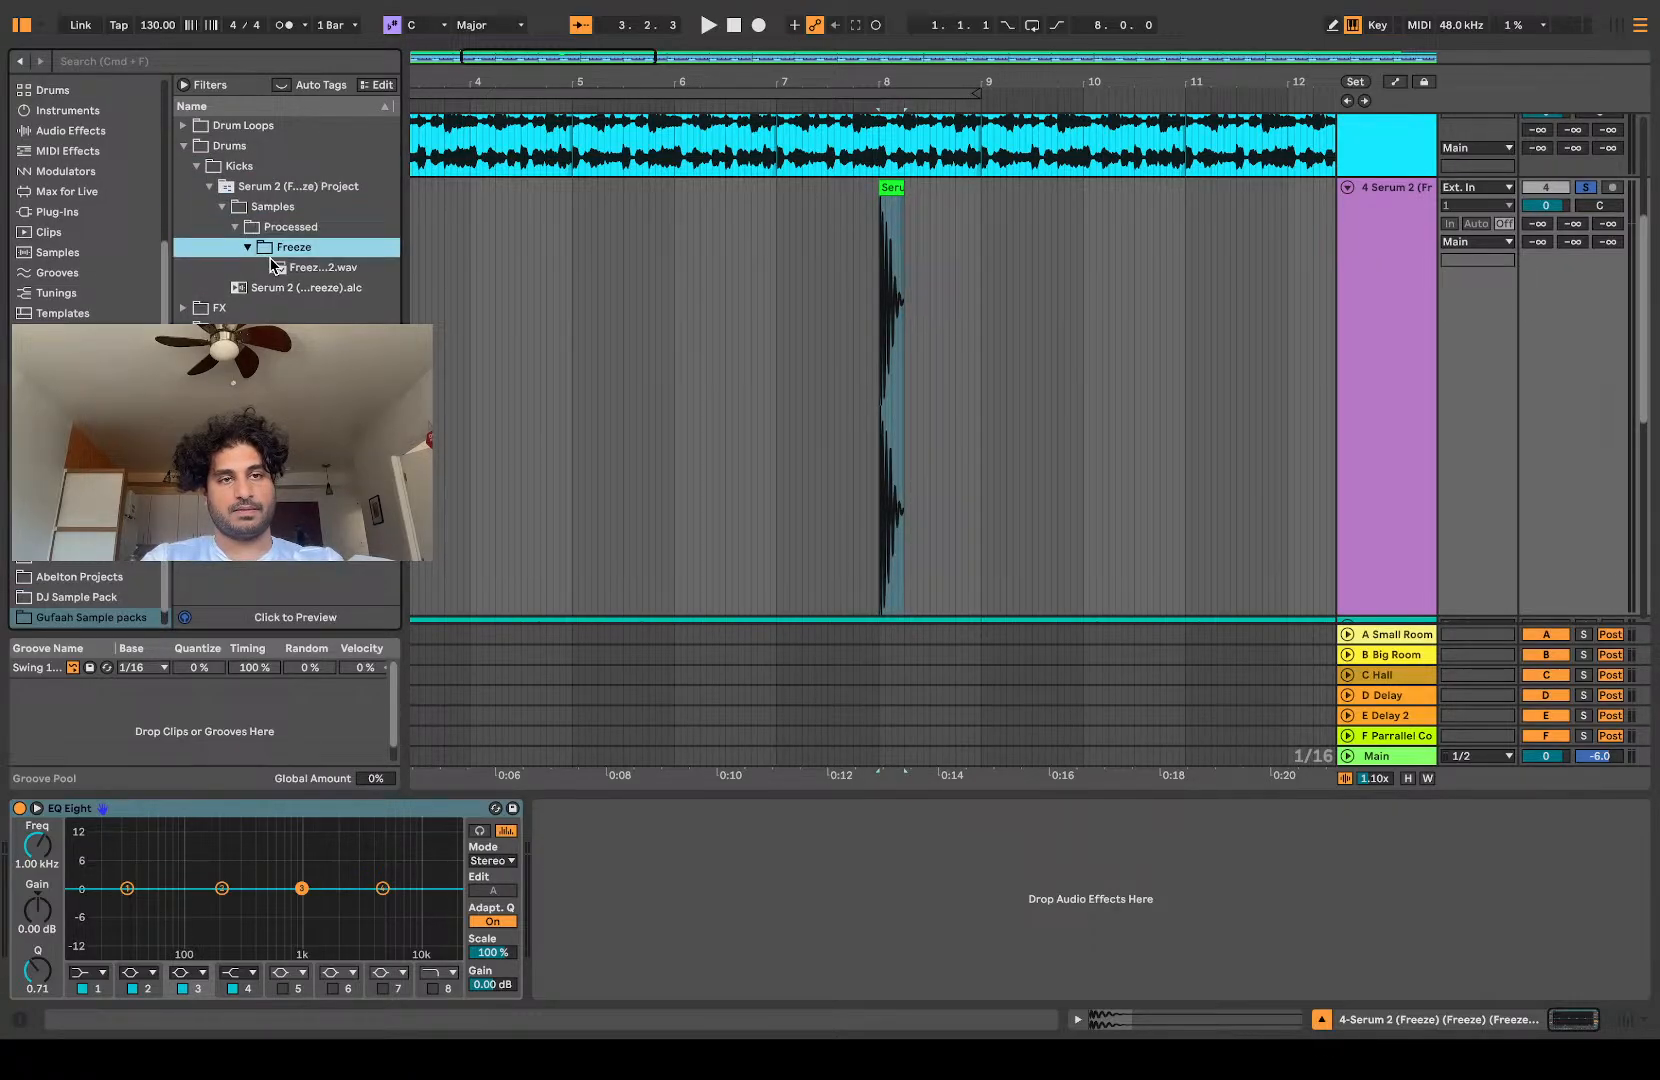
Step: Rename the saved freeze sample Kick 1, move it directly into Kicks, and delete the leftover Serum 2 project folder
{"action": "left_click", "coordinate": [279, 268]}
{"action": "type", "text": "Kick 1"}
{"action": "left_click_drag", "start_coordinate": [279, 268], "coordinate": [222, 172]}
{"action": "left_click", "coordinate": [234, 190]}
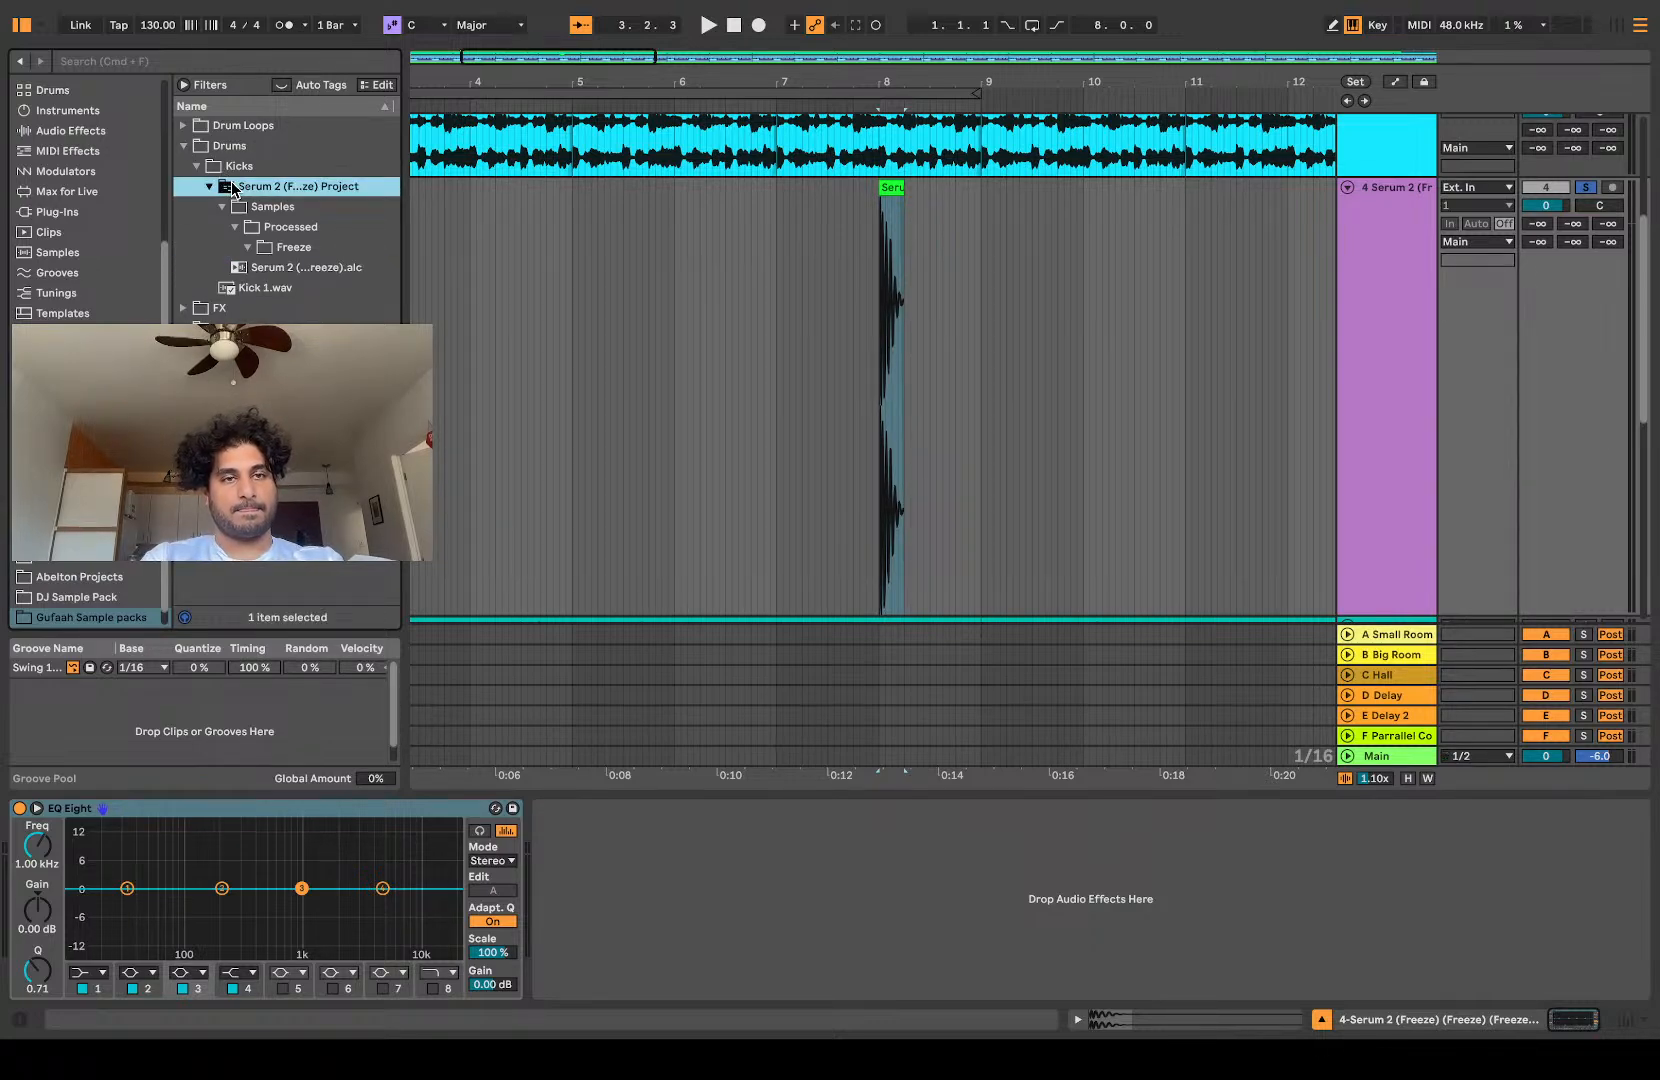
{"action": "key", "text": "Delete"}
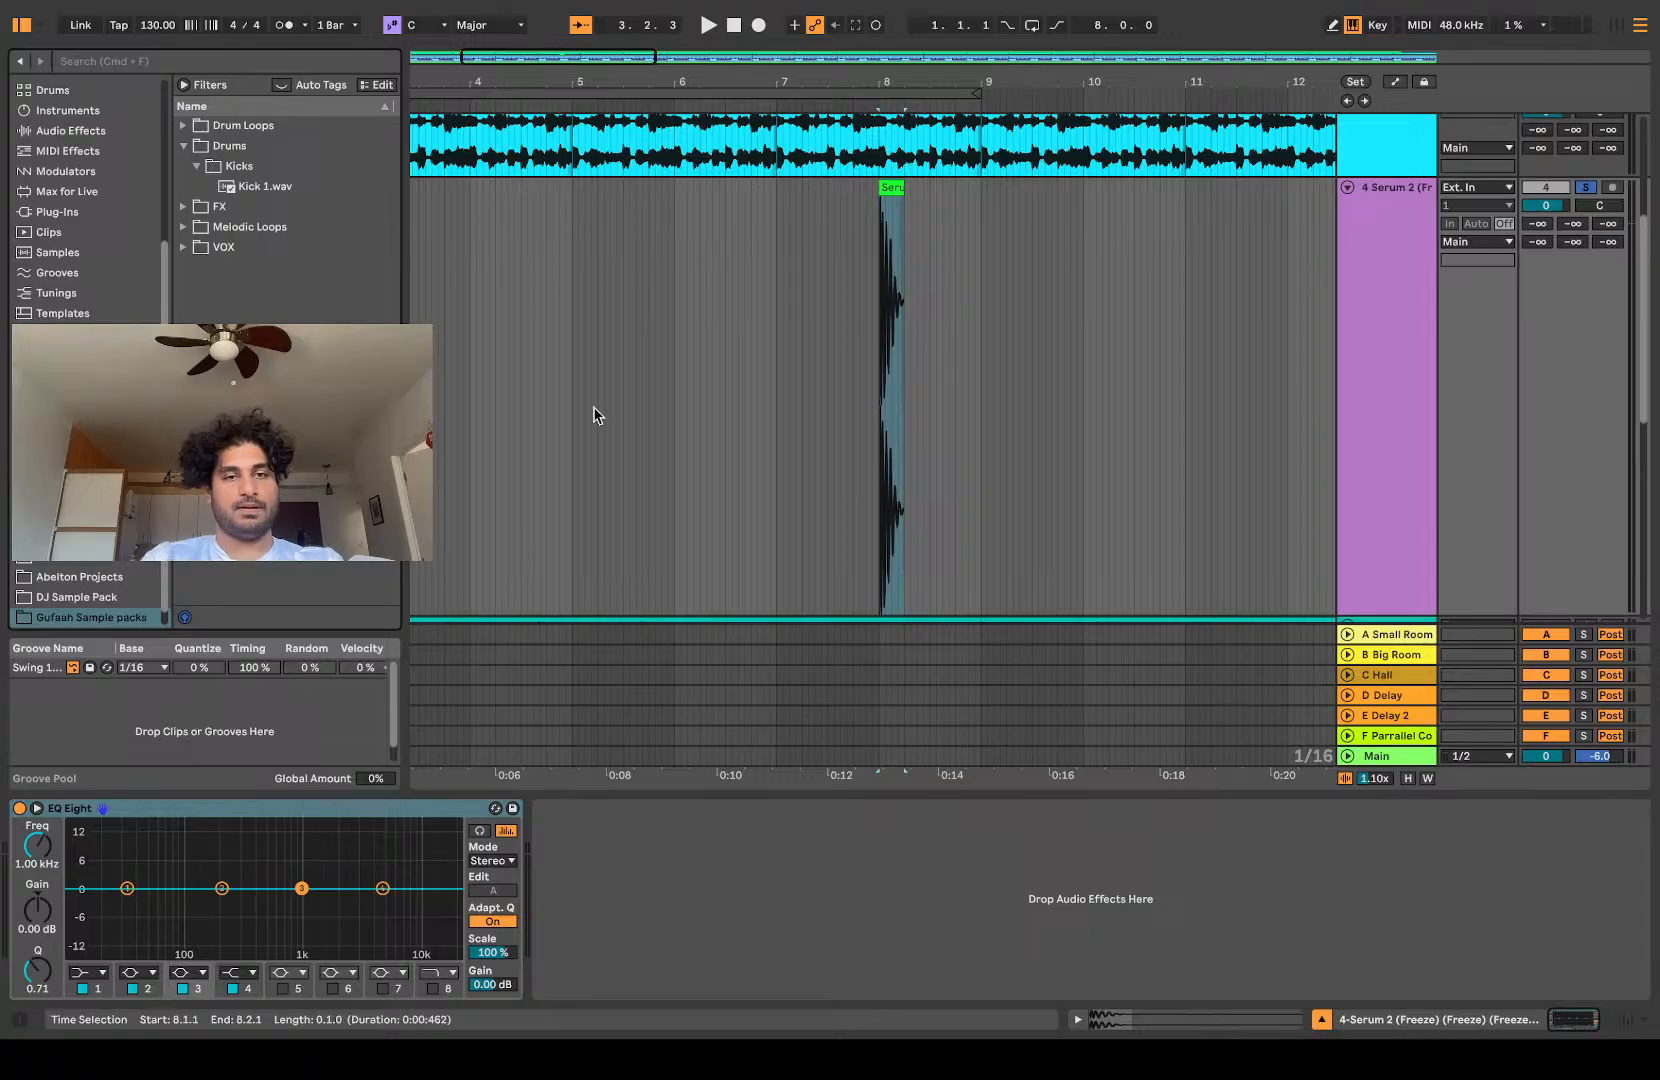
Step: Create a folder named Hats, move it into the Drums folder and expand it
{"action": "scroll", "coordinate": [595, 407], "scroll_direction": "down", "scroll_amount": 10}
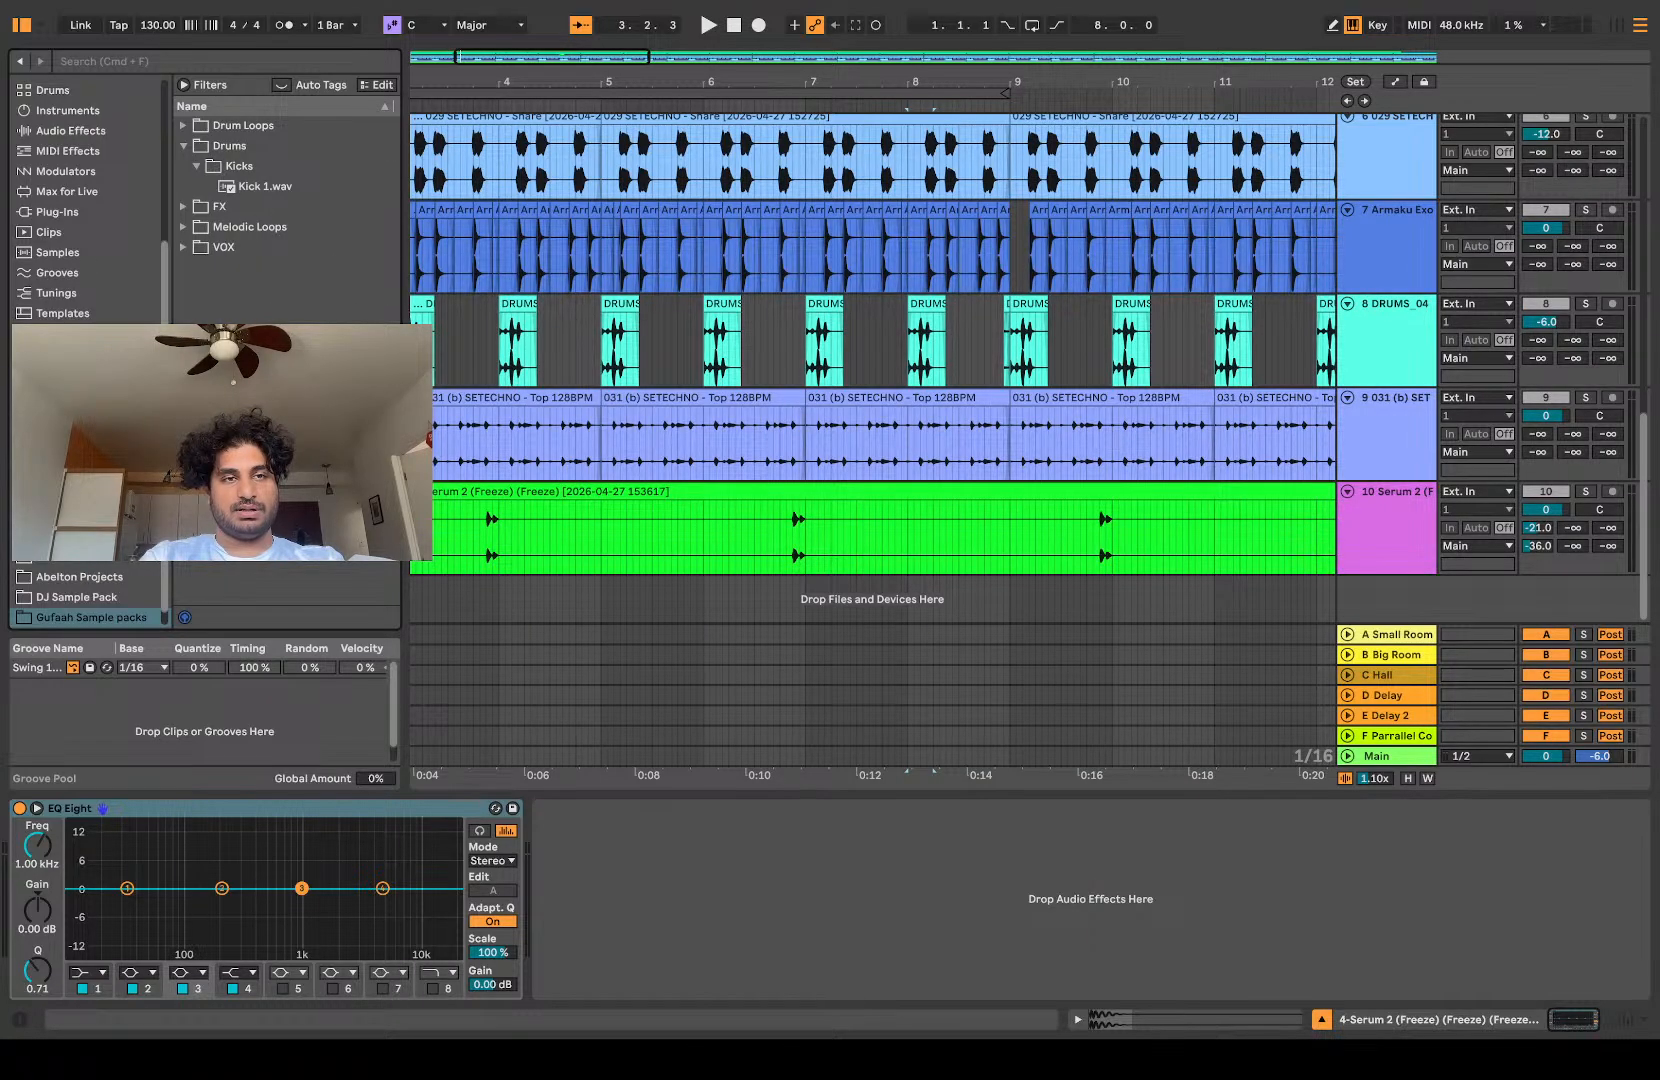
{"action": "key", "text": "super+shift+n"}
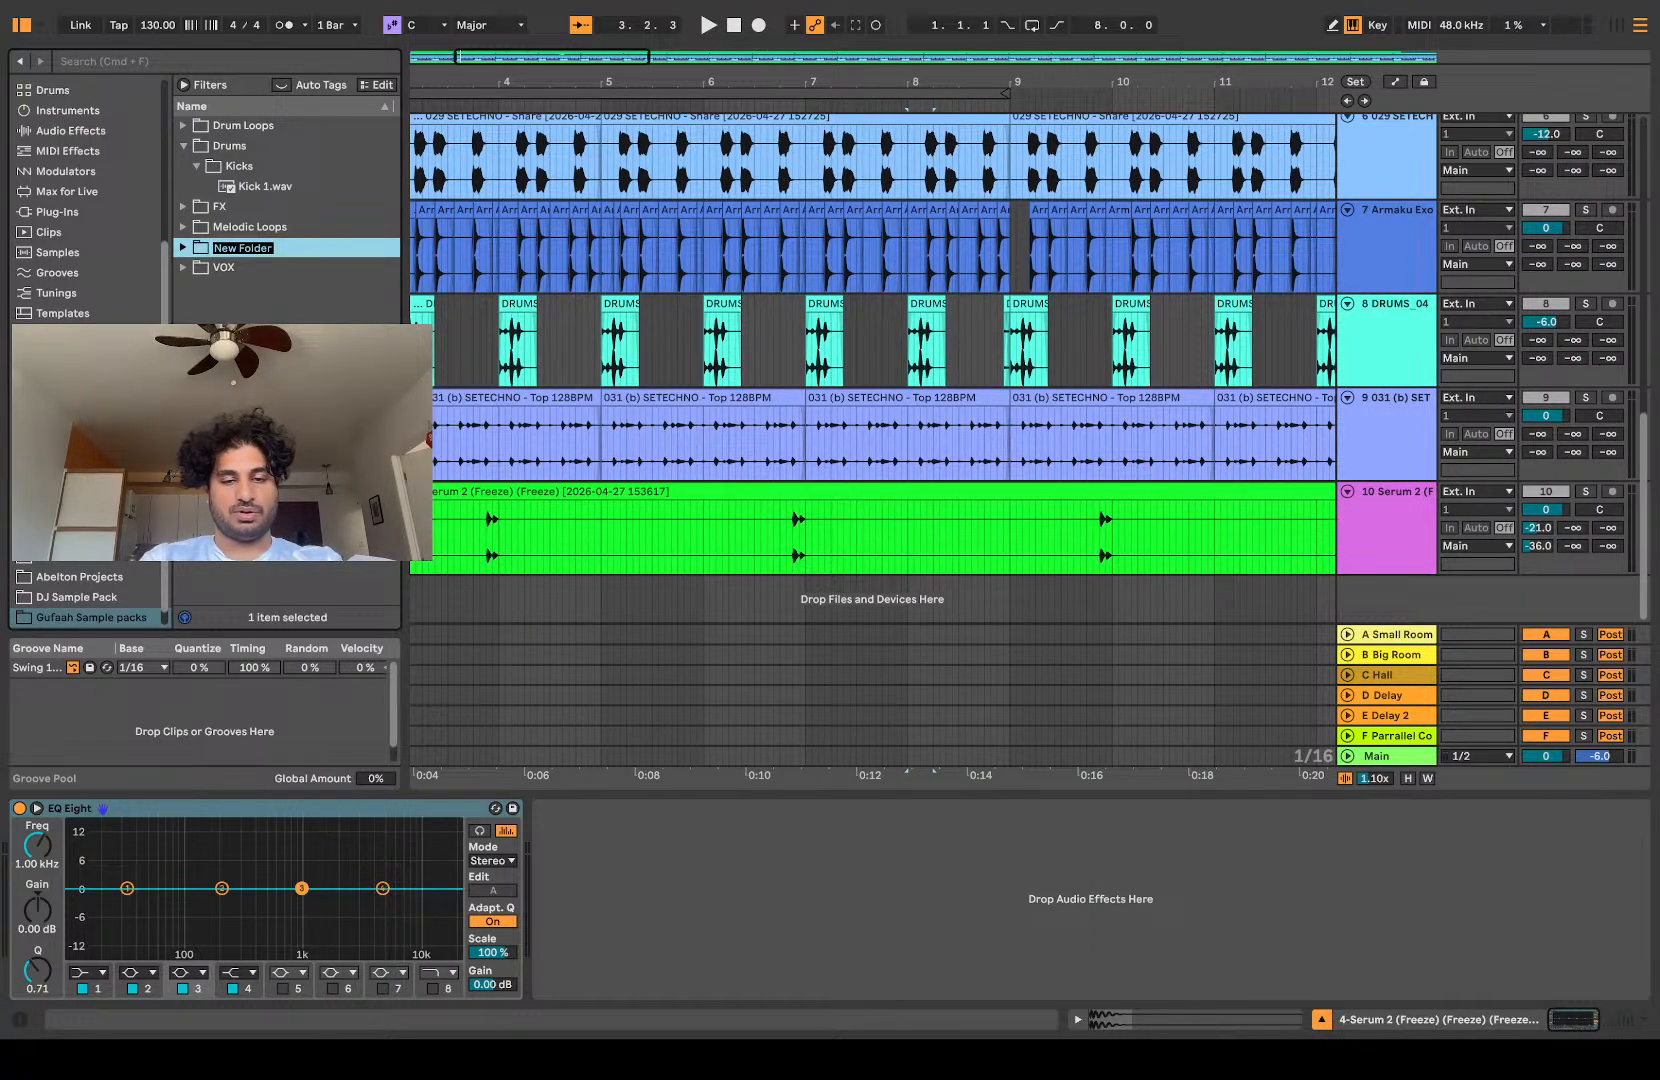
{"action": "type", "text": "Hats"}
{"action": "key", "text": "Return"}
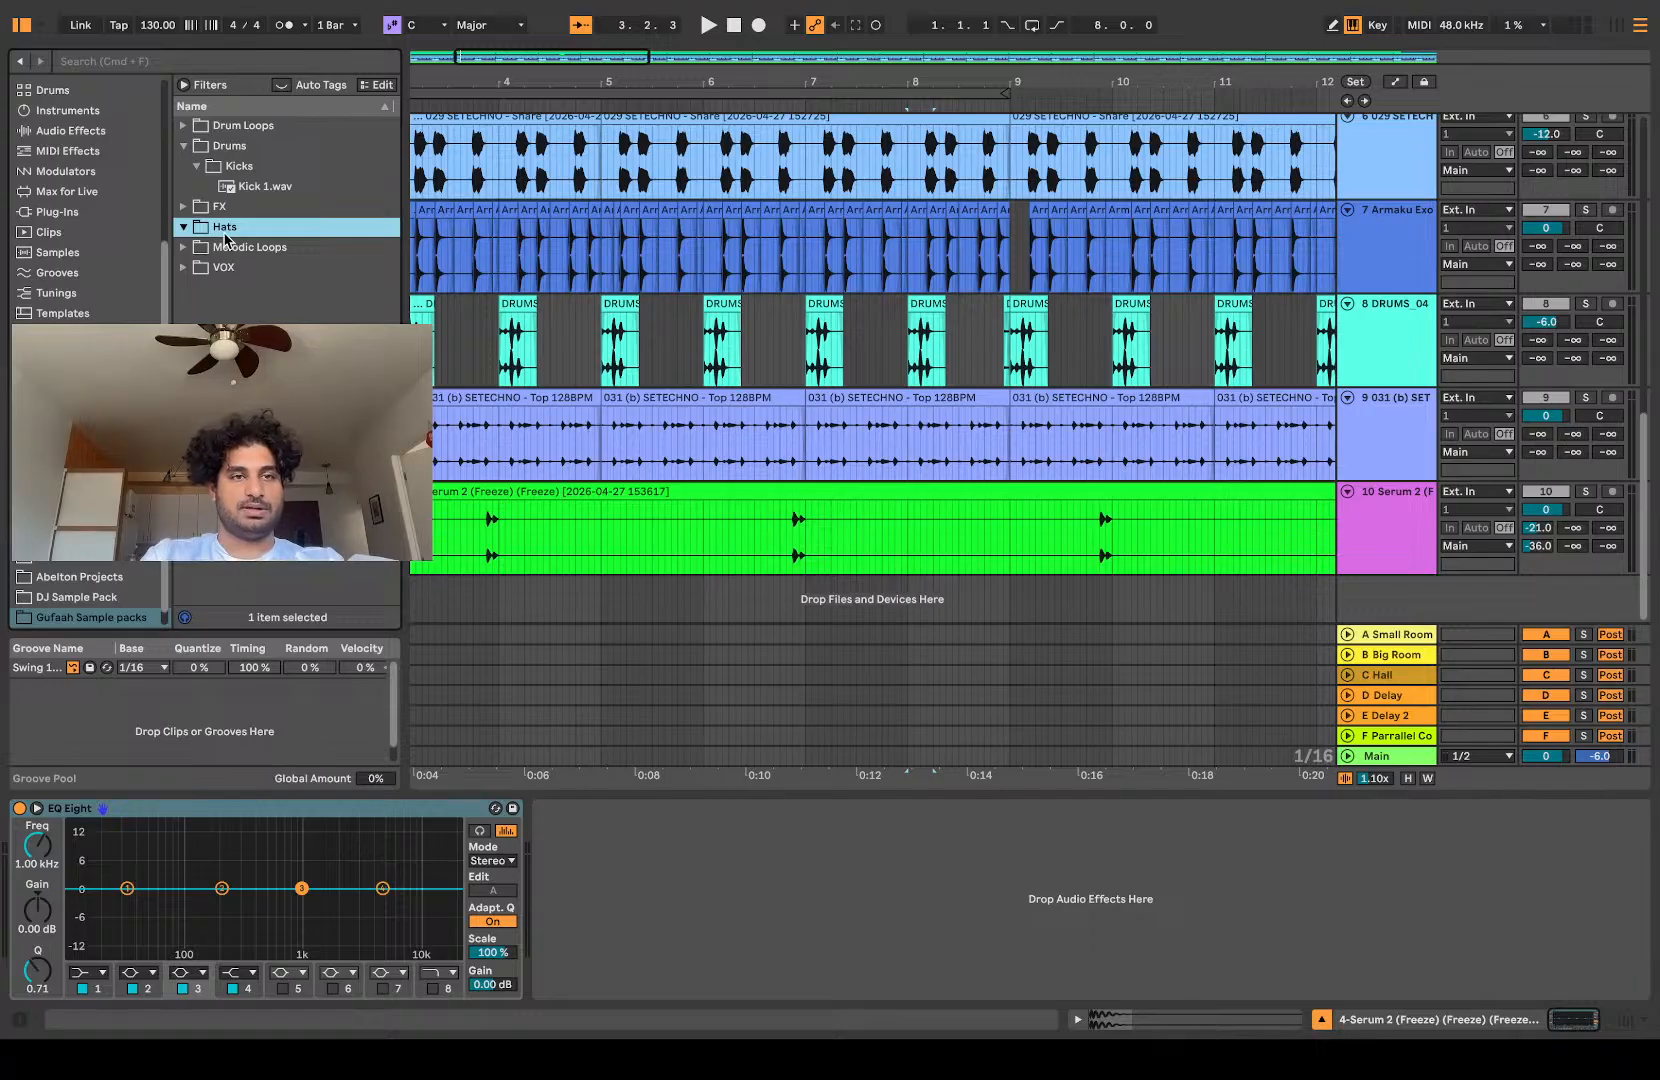
{"action": "left_click_drag", "start_coordinate": [223, 235], "coordinate": [214, 146]}
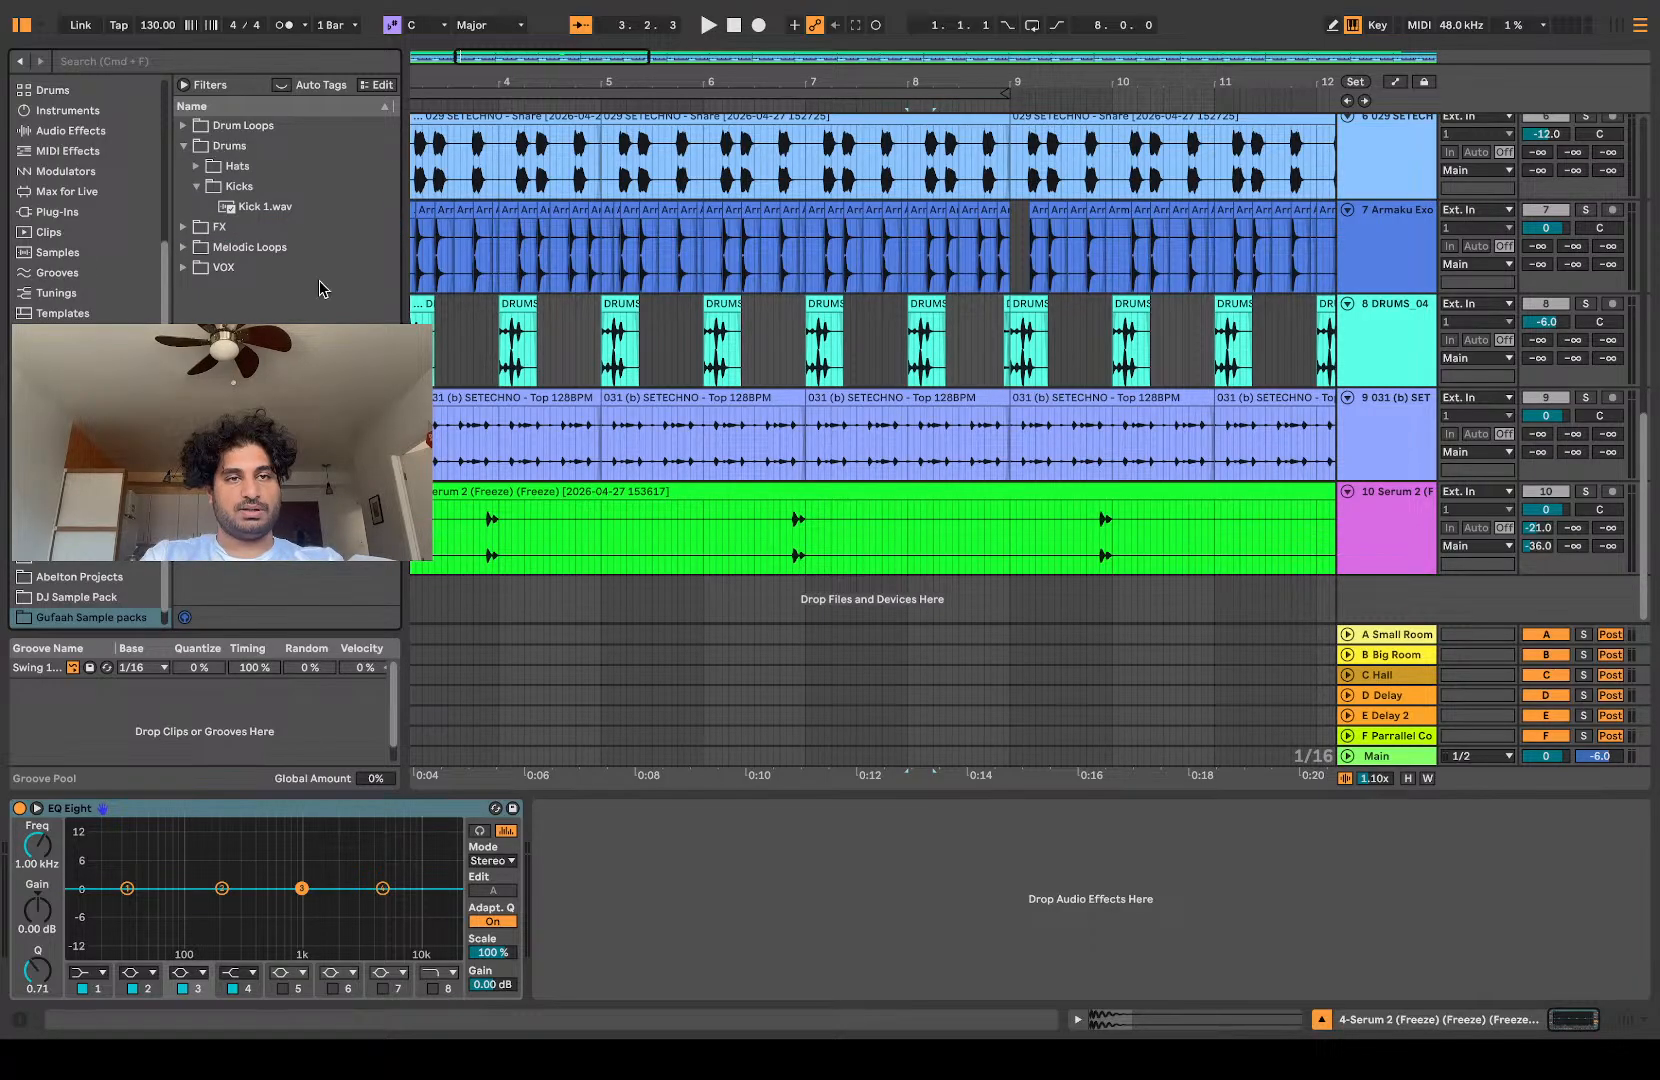
{"action": "left_click", "coordinate": [196, 165]}
Step: Split out the 6.4.3 to 6.4.4 hit from the track 10 Serum 2 clip and save it into the Hats folder
{"action": "scroll", "coordinate": [568, 397], "scroll_direction": "left", "scroll_amount": 1}
{"action": "left_click", "coordinate": [846, 542]}
{"action": "scroll", "coordinate": [833, 530], "scroll_direction": "up", "scroll_amount": 10}
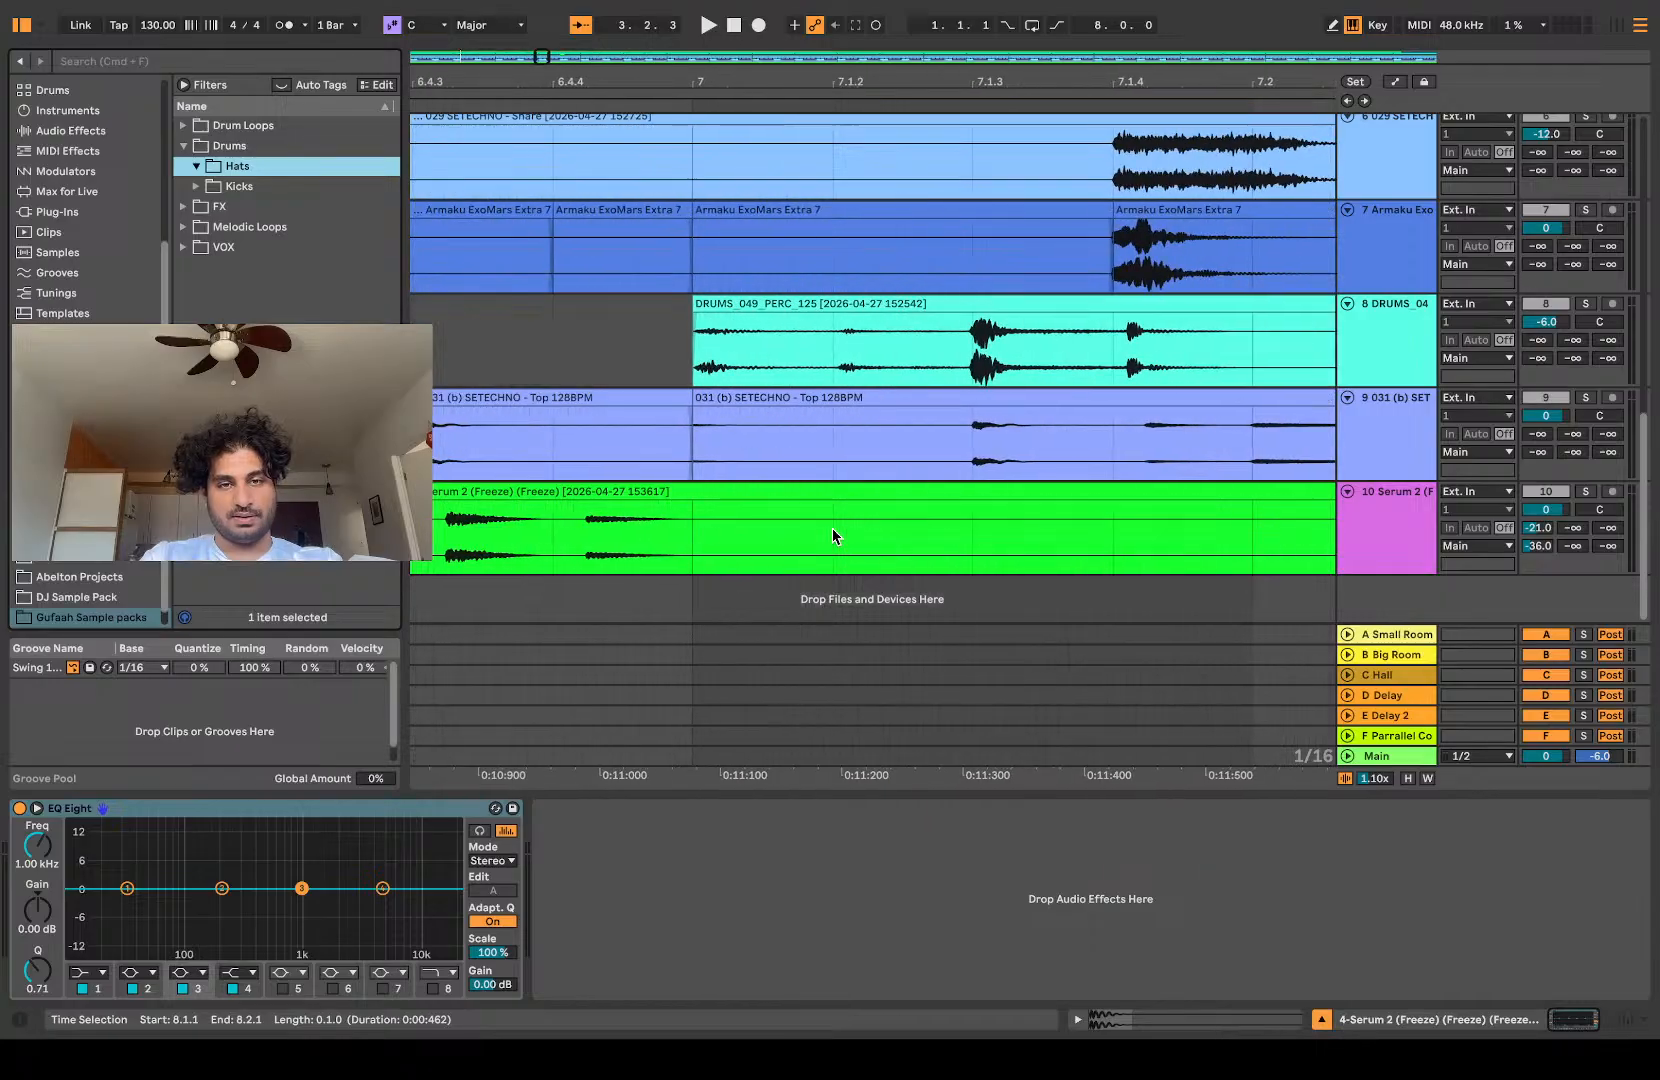
{"action": "left_click_drag", "start_coordinate": [602, 530], "coordinate": [675, 538]}
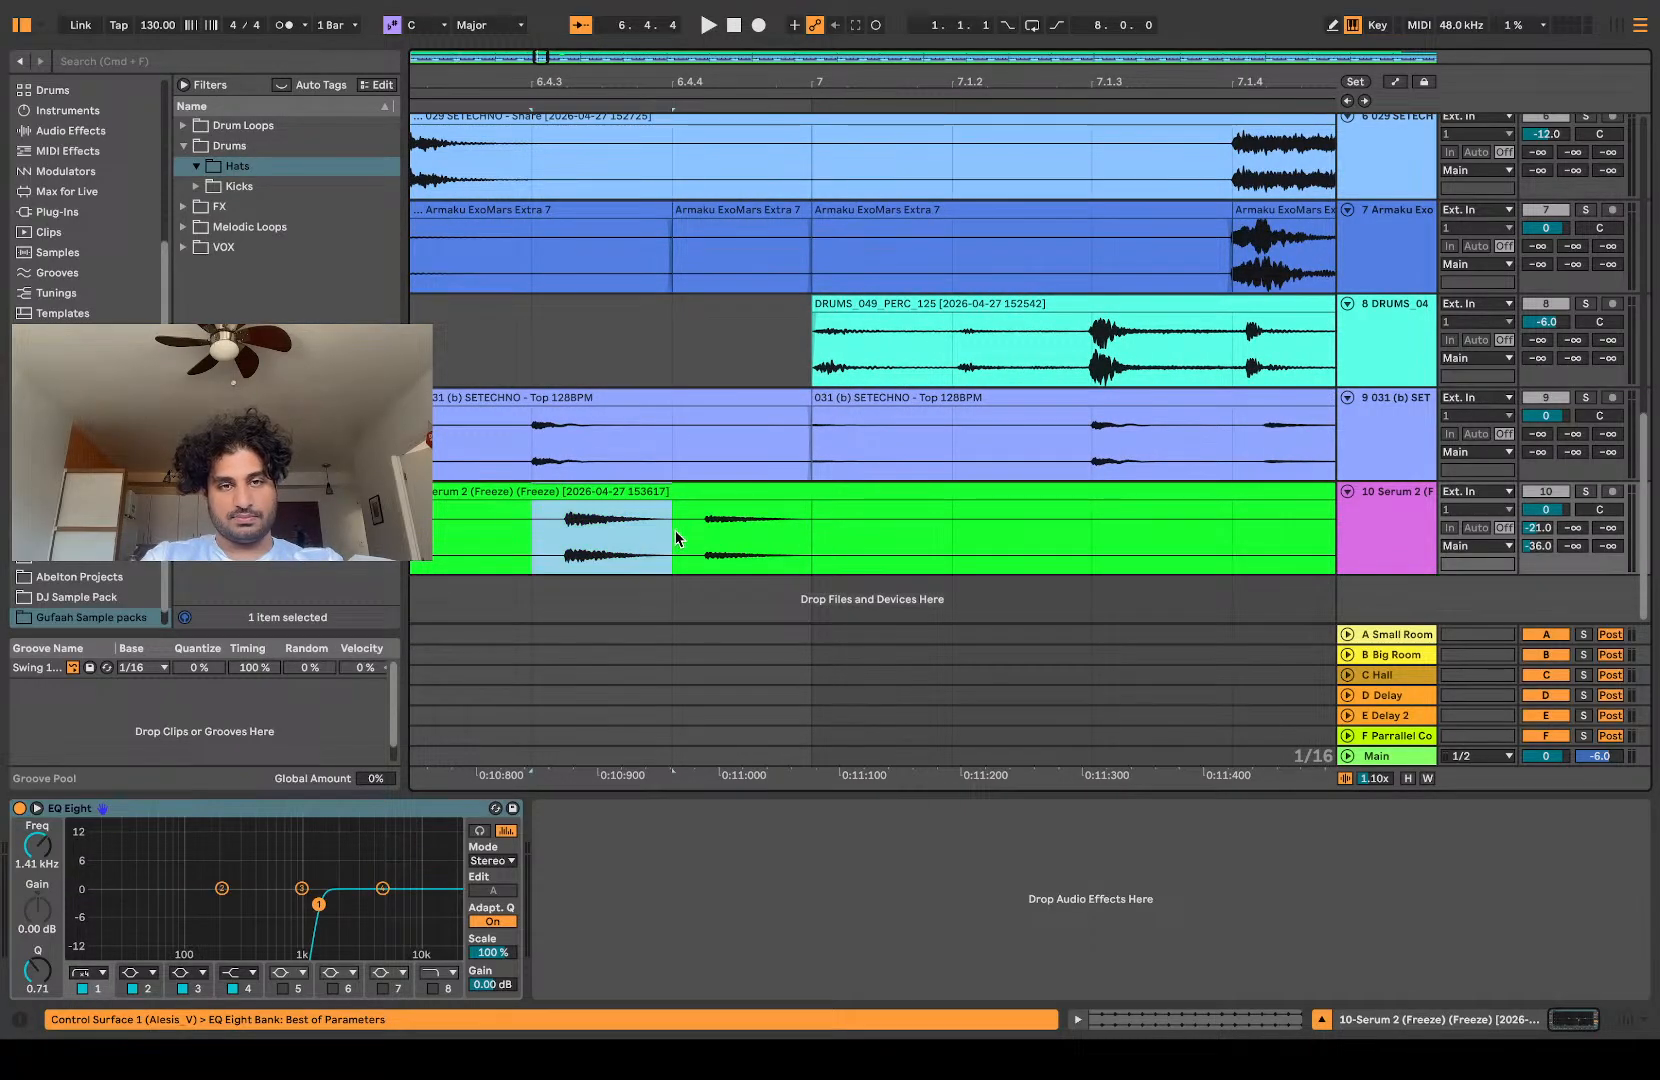
{"action": "scroll", "coordinate": [560, 526], "scroll_direction": "up", "scroll_amount": 3}
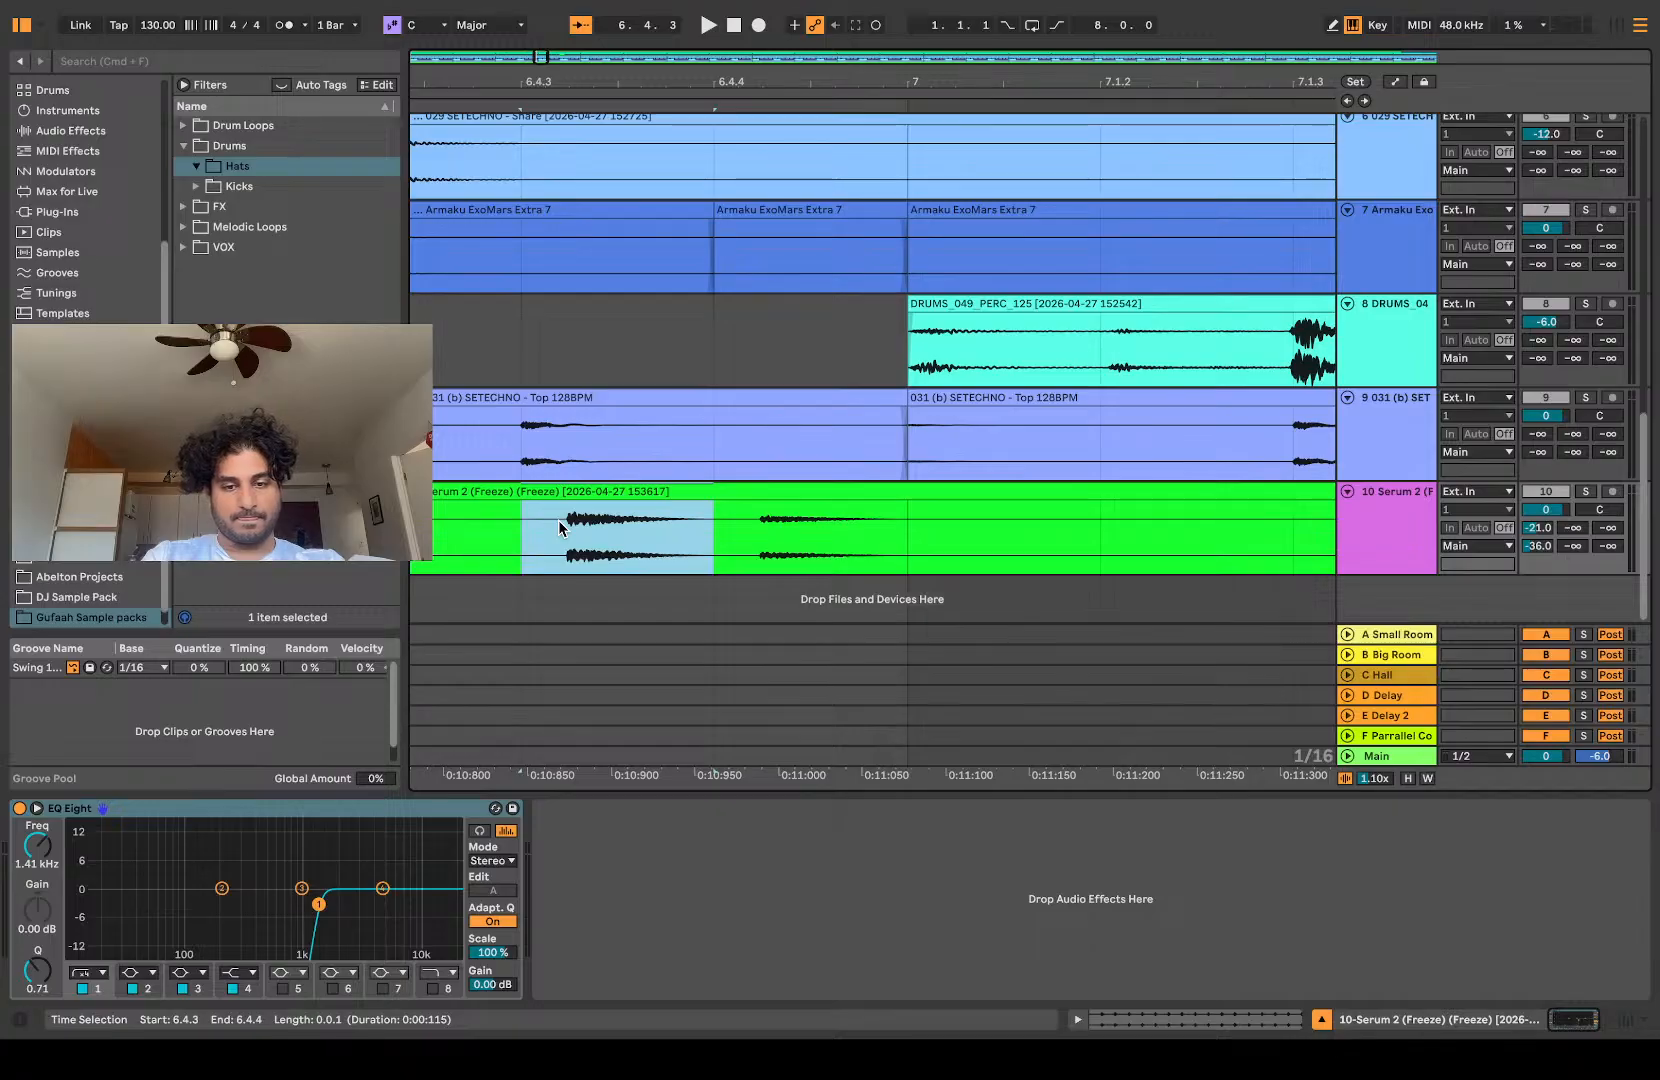
{"action": "key", "text": "super+e"}
{"action": "left_click", "coordinate": [522, 490]}
{"action": "left_click_drag", "start_coordinate": [277, 167], "coordinate": [277, 168]}
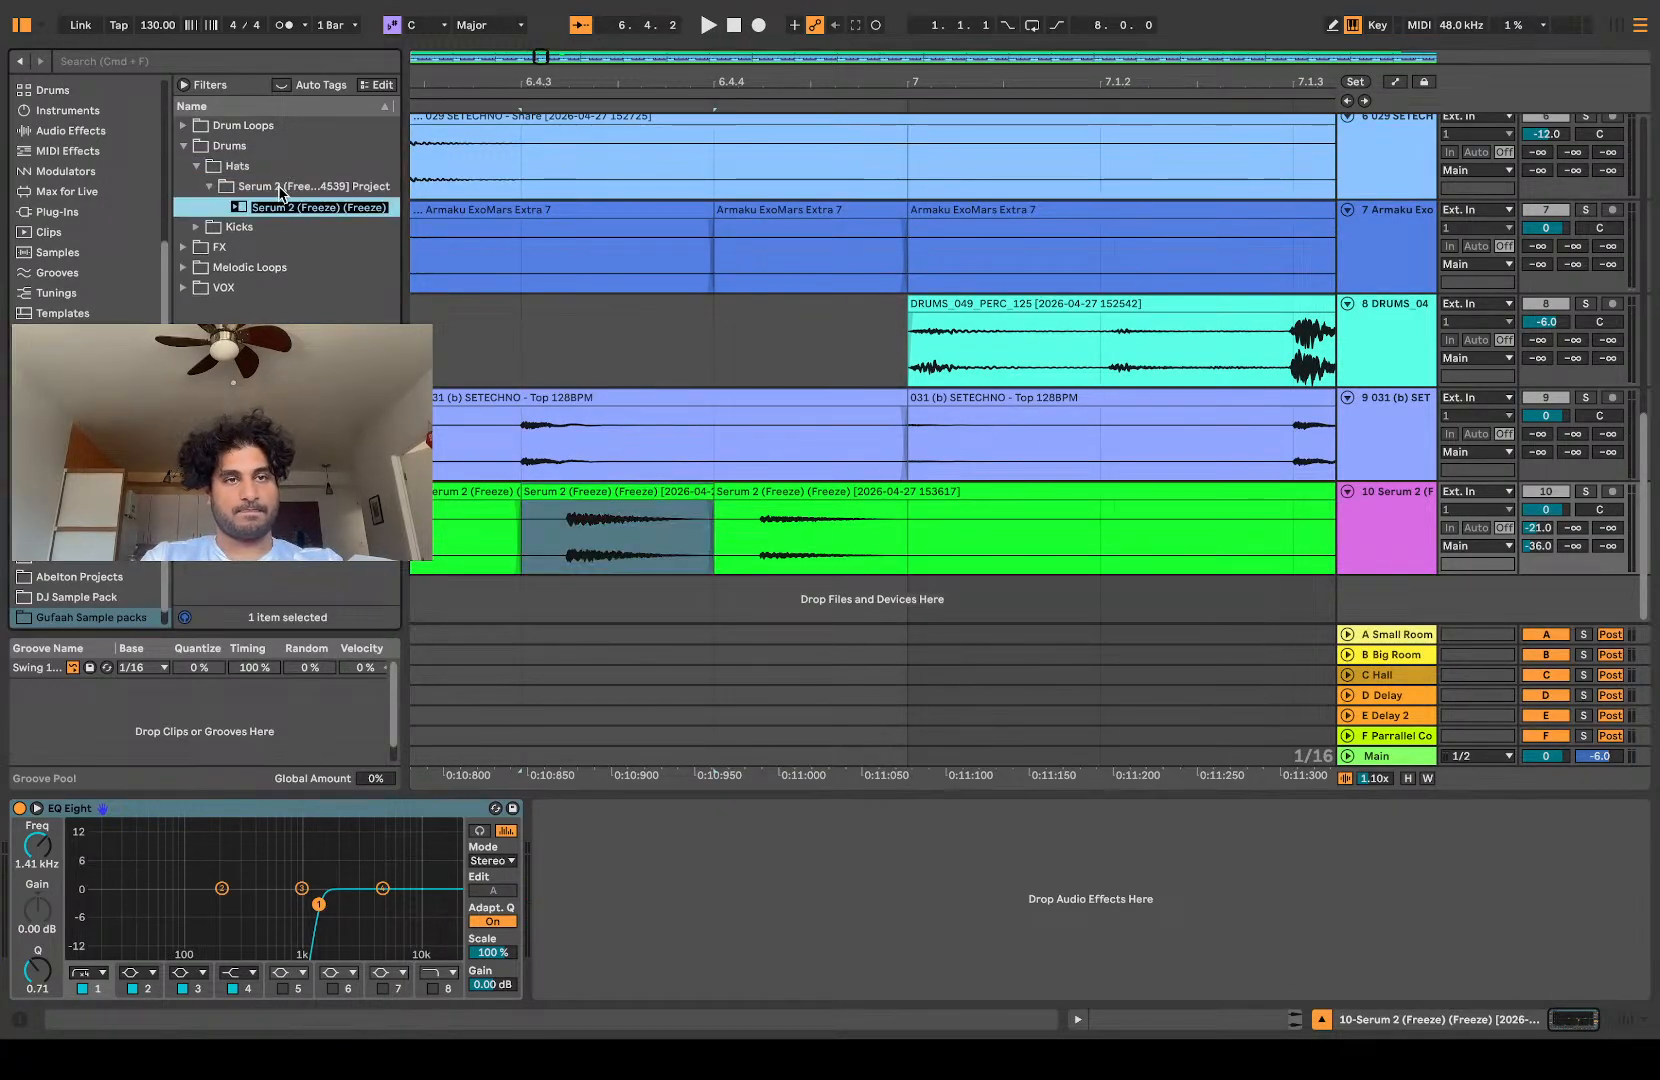
Step: Move the saved hat's wave file from the Consolidate folder directly into Hats, delete the leftover Serum 2 project folder, and collapse Hats
{"action": "left_click", "coordinate": [228, 188]}
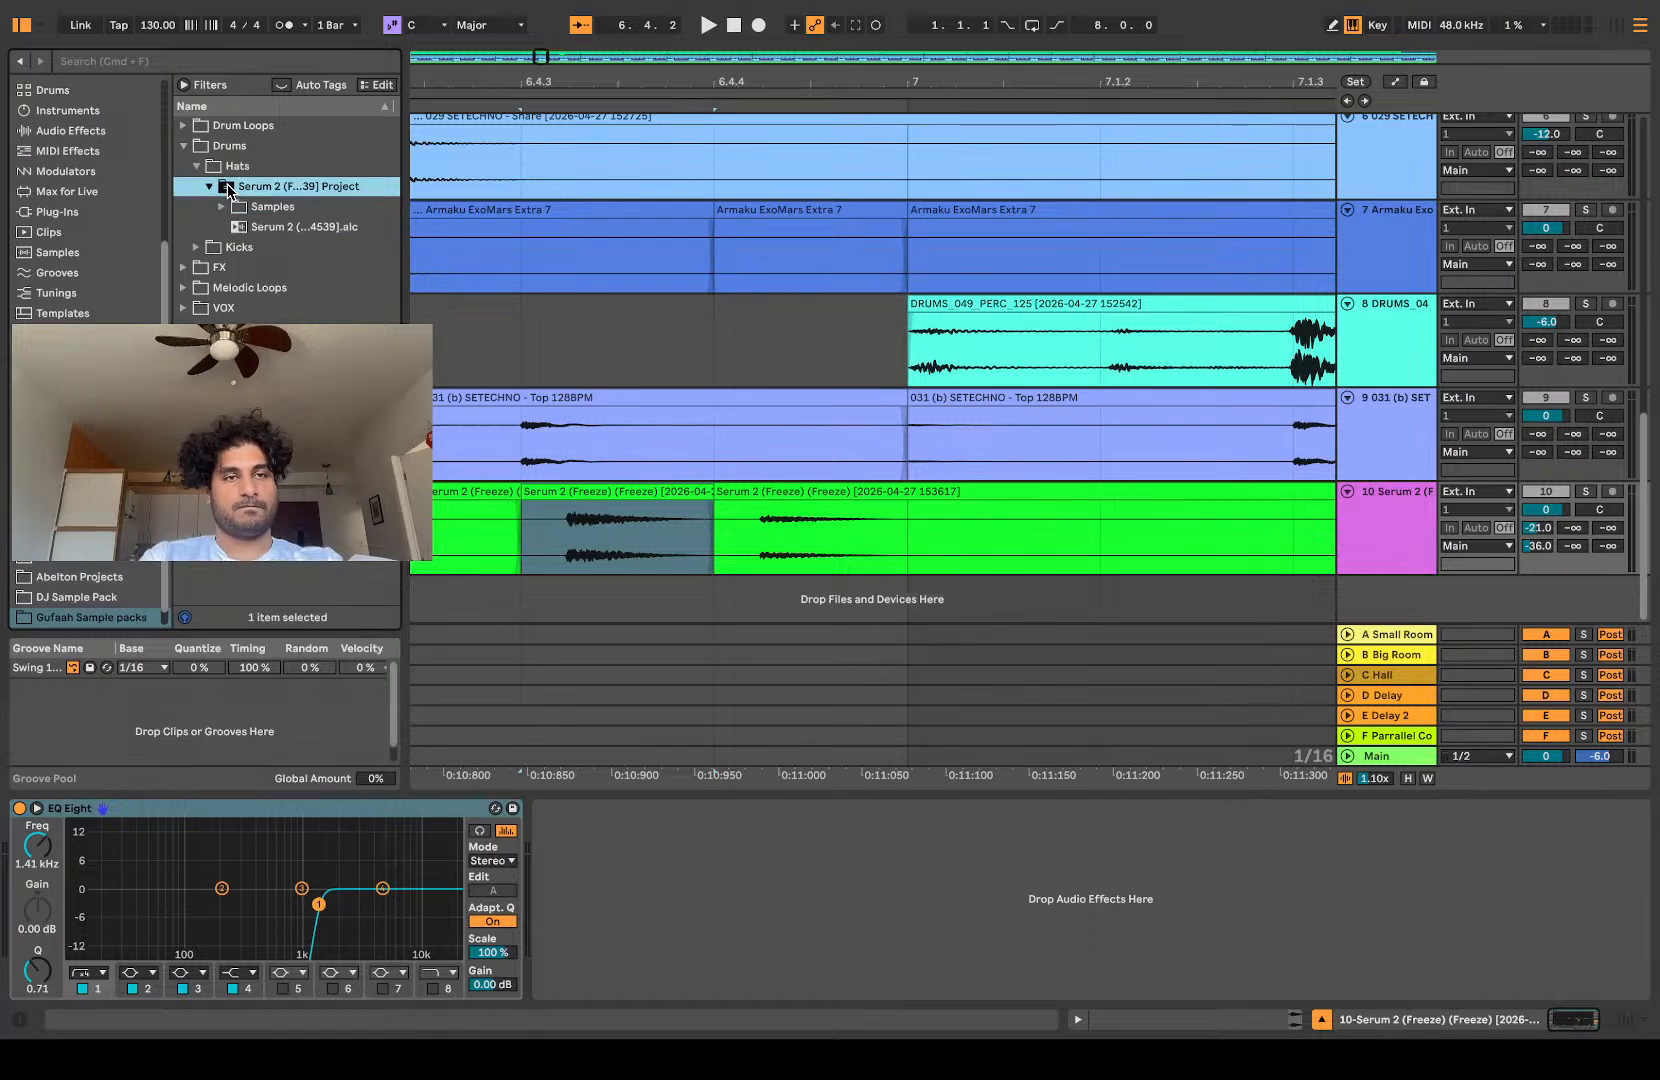
{"action": "left_click", "coordinate": [221, 206]}
{"action": "left_click", "coordinate": [232, 227]}
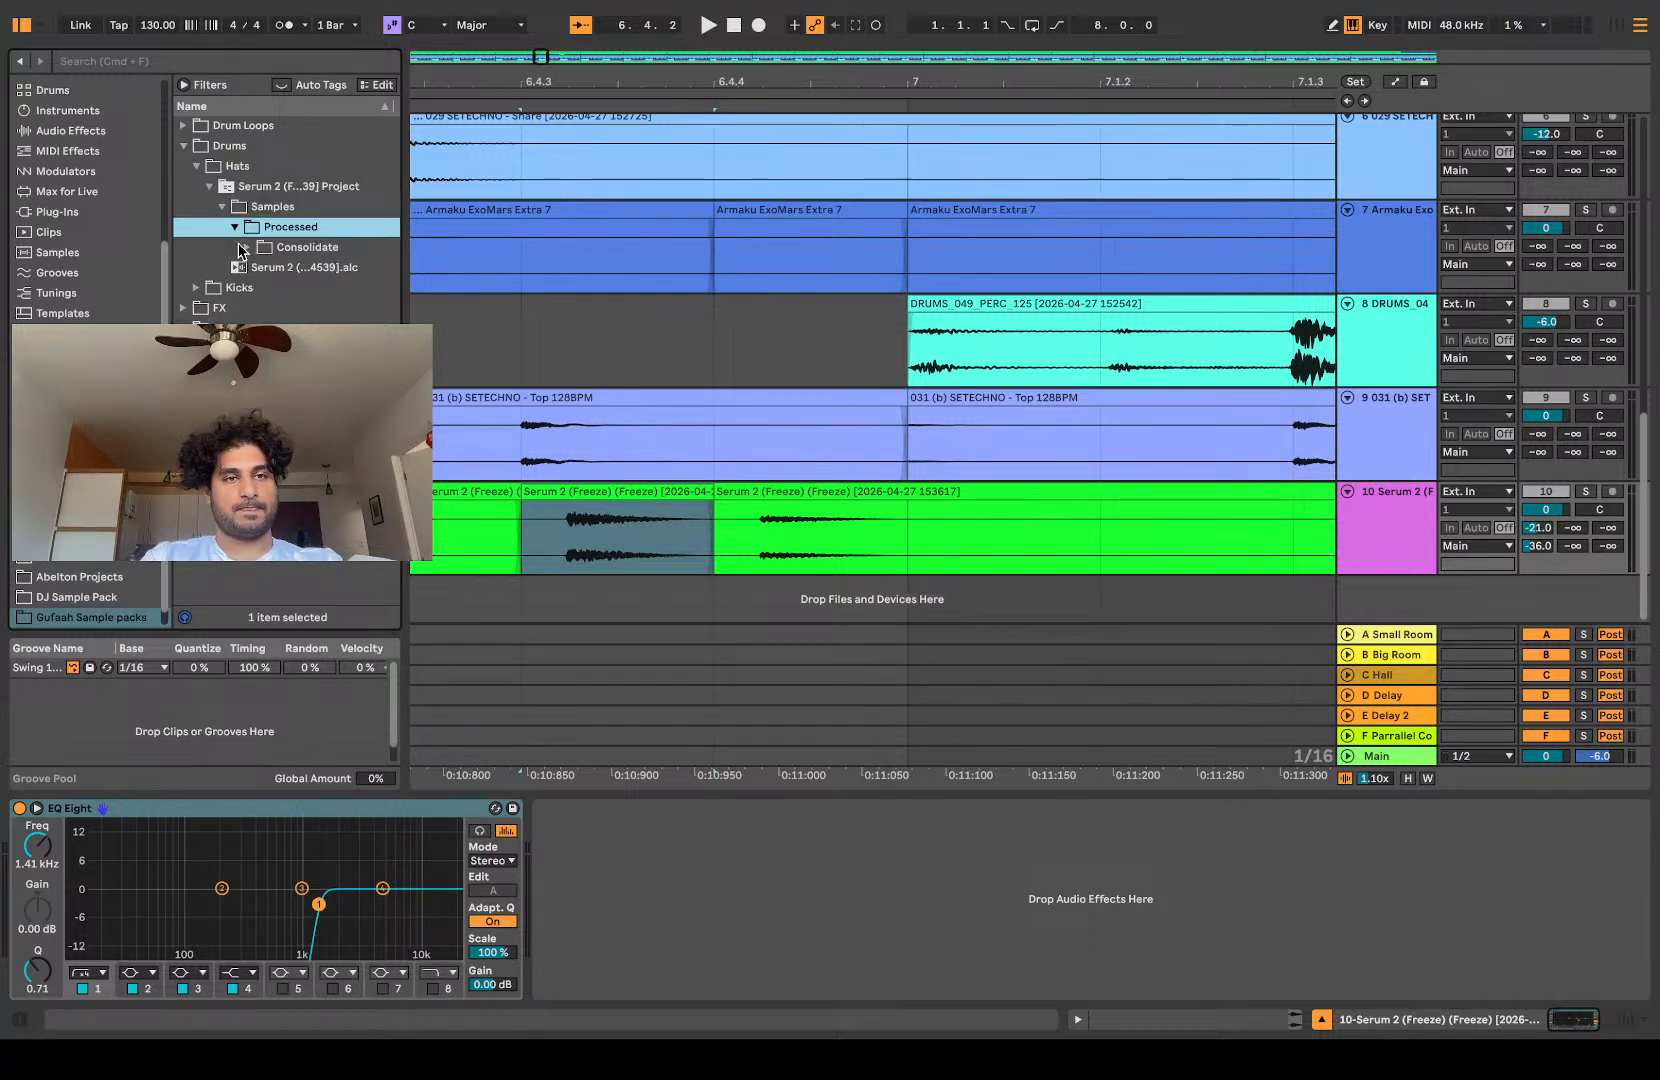
{"action": "left_click", "coordinate": [241, 250]}
{"action": "left_click", "coordinate": [247, 249]}
{"action": "left_click_drag", "start_coordinate": [285, 268], "coordinate": [229, 190]}
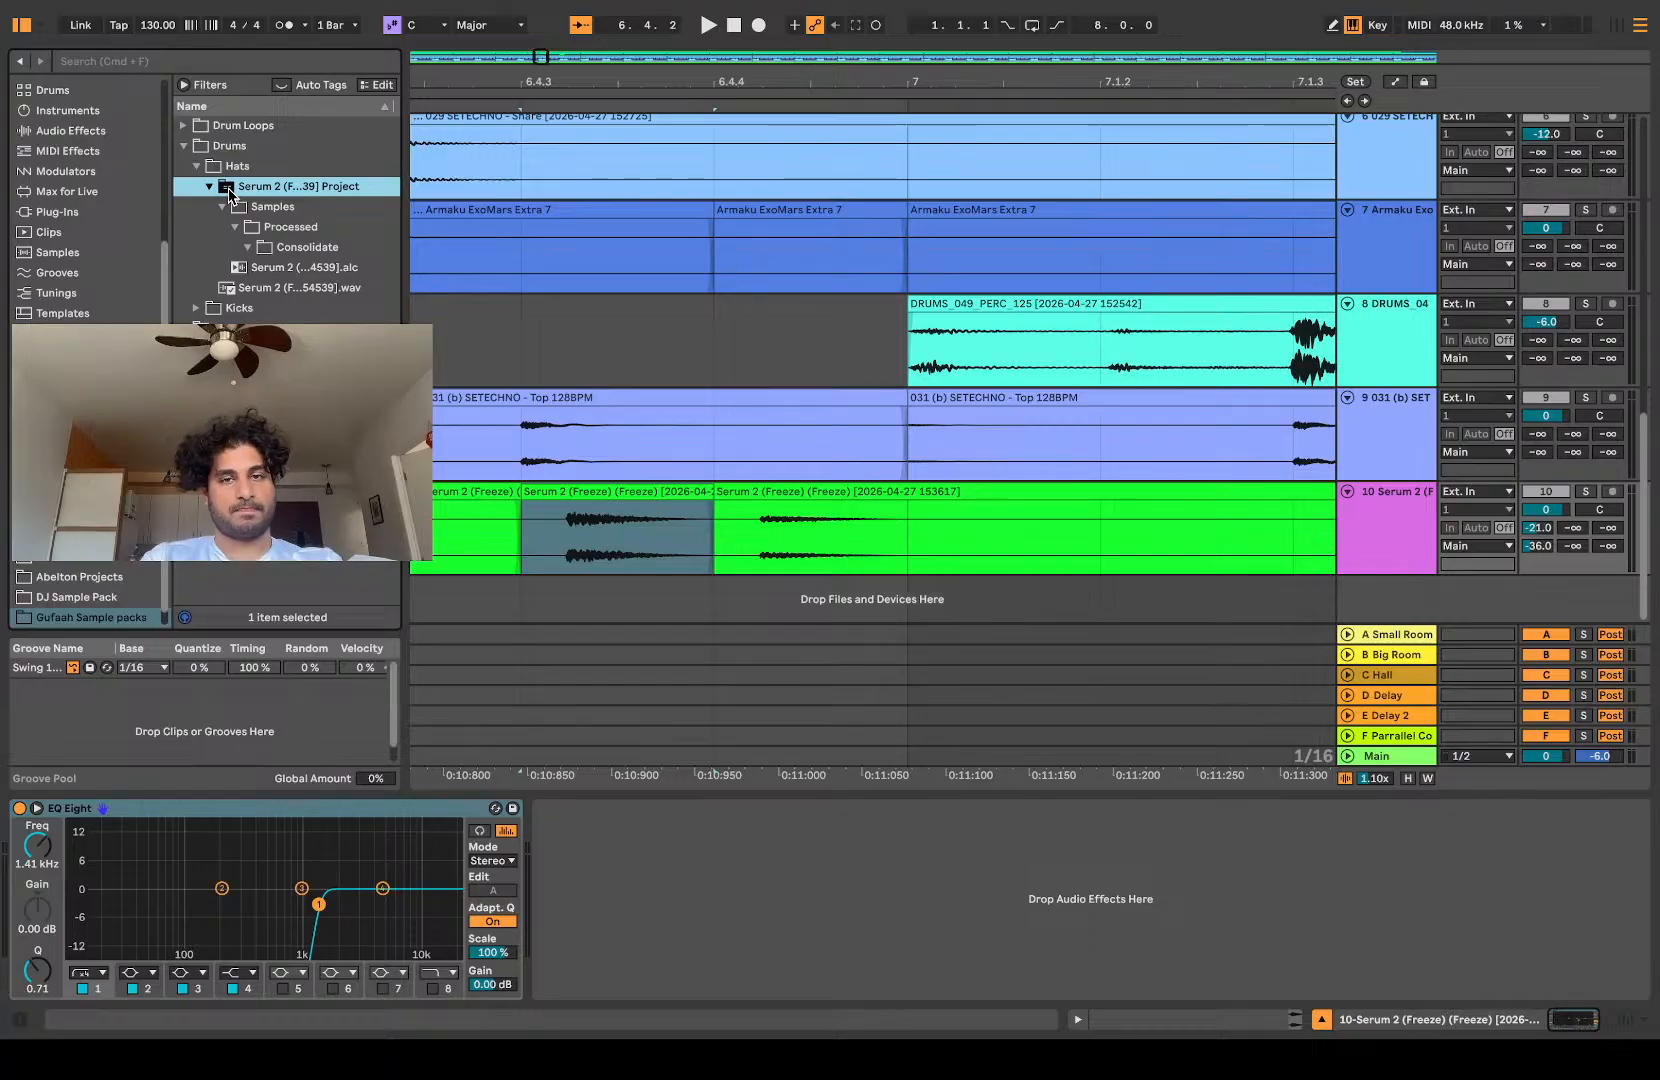
{"action": "key", "text": "Delete"}
{"action": "left_click", "coordinate": [198, 165]}
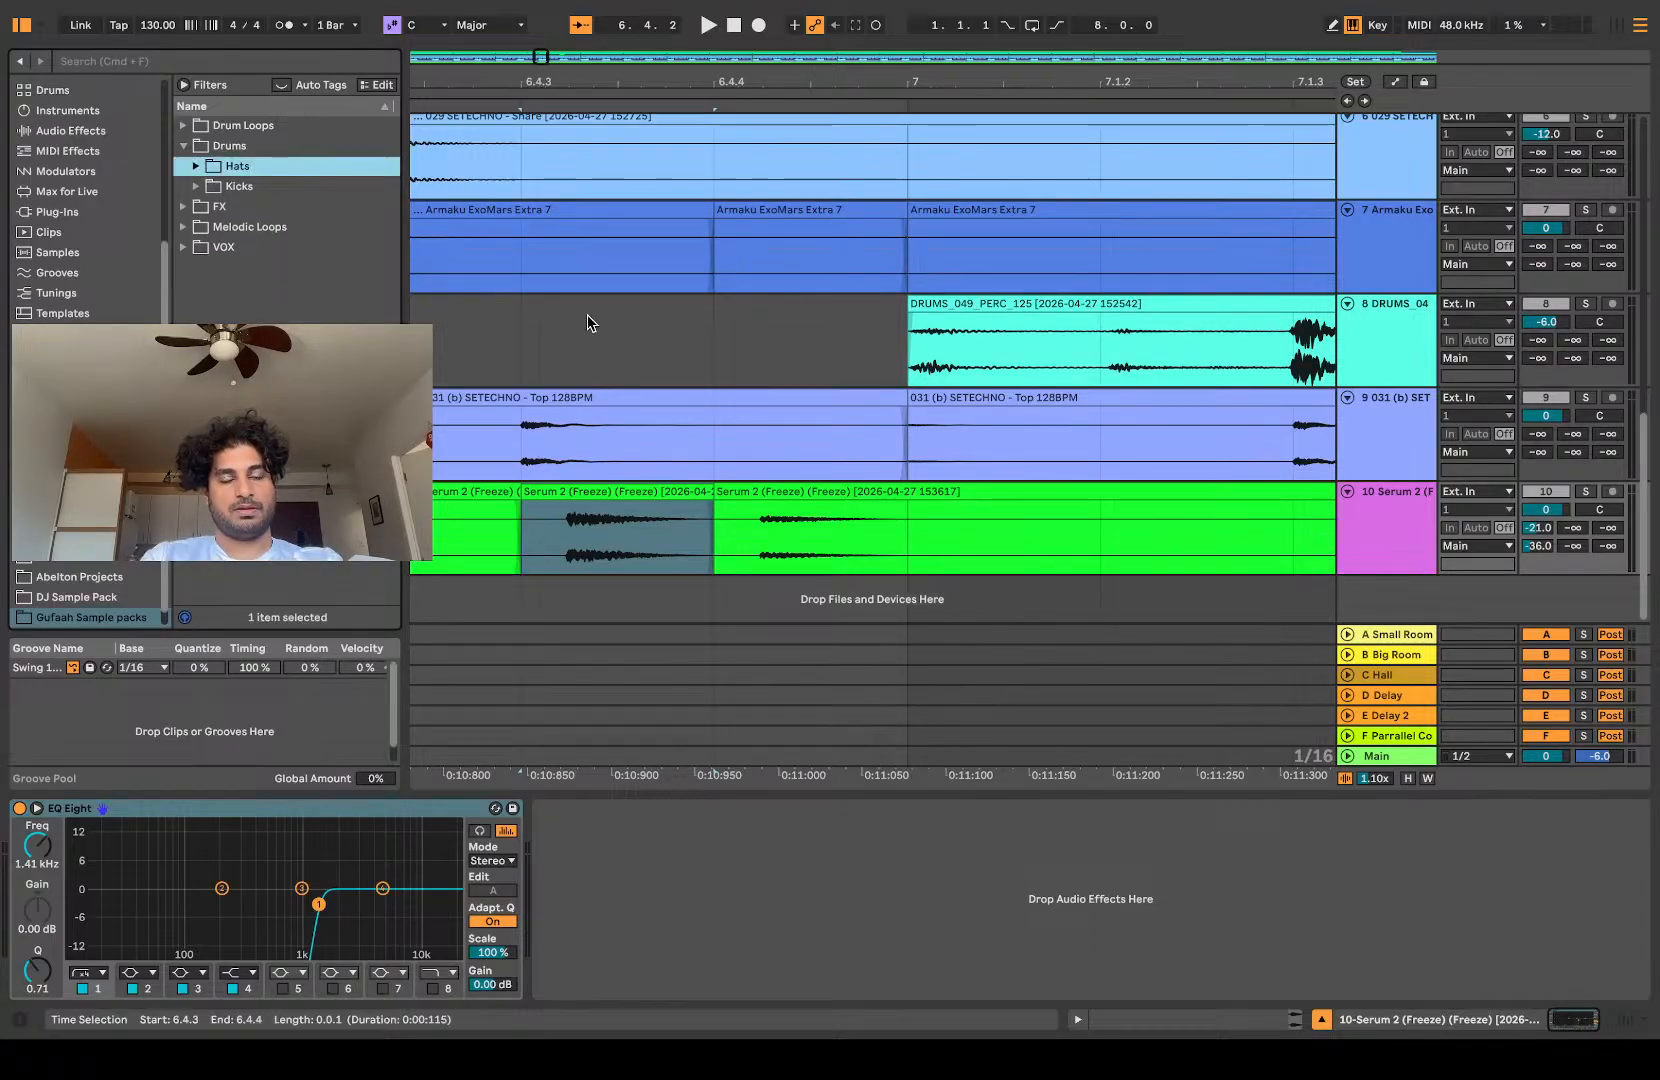
{"action": "scroll", "coordinate": [585, 318], "scroll_direction": "down", "scroll_amount": 10}
{"action": "scroll", "coordinate": [585, 318], "scroll_direction": "up", "scroll_amount": 5}
{"action": "scroll", "coordinate": [584, 319], "scroll_direction": "up", "scroll_amount": 3}
{"action": "scroll", "coordinate": [800, 233], "scroll_direction": "down", "scroll_amount": 4}
{"action": "scroll", "coordinate": [965, 253], "scroll_direction": "up", "scroll_amount": 8}
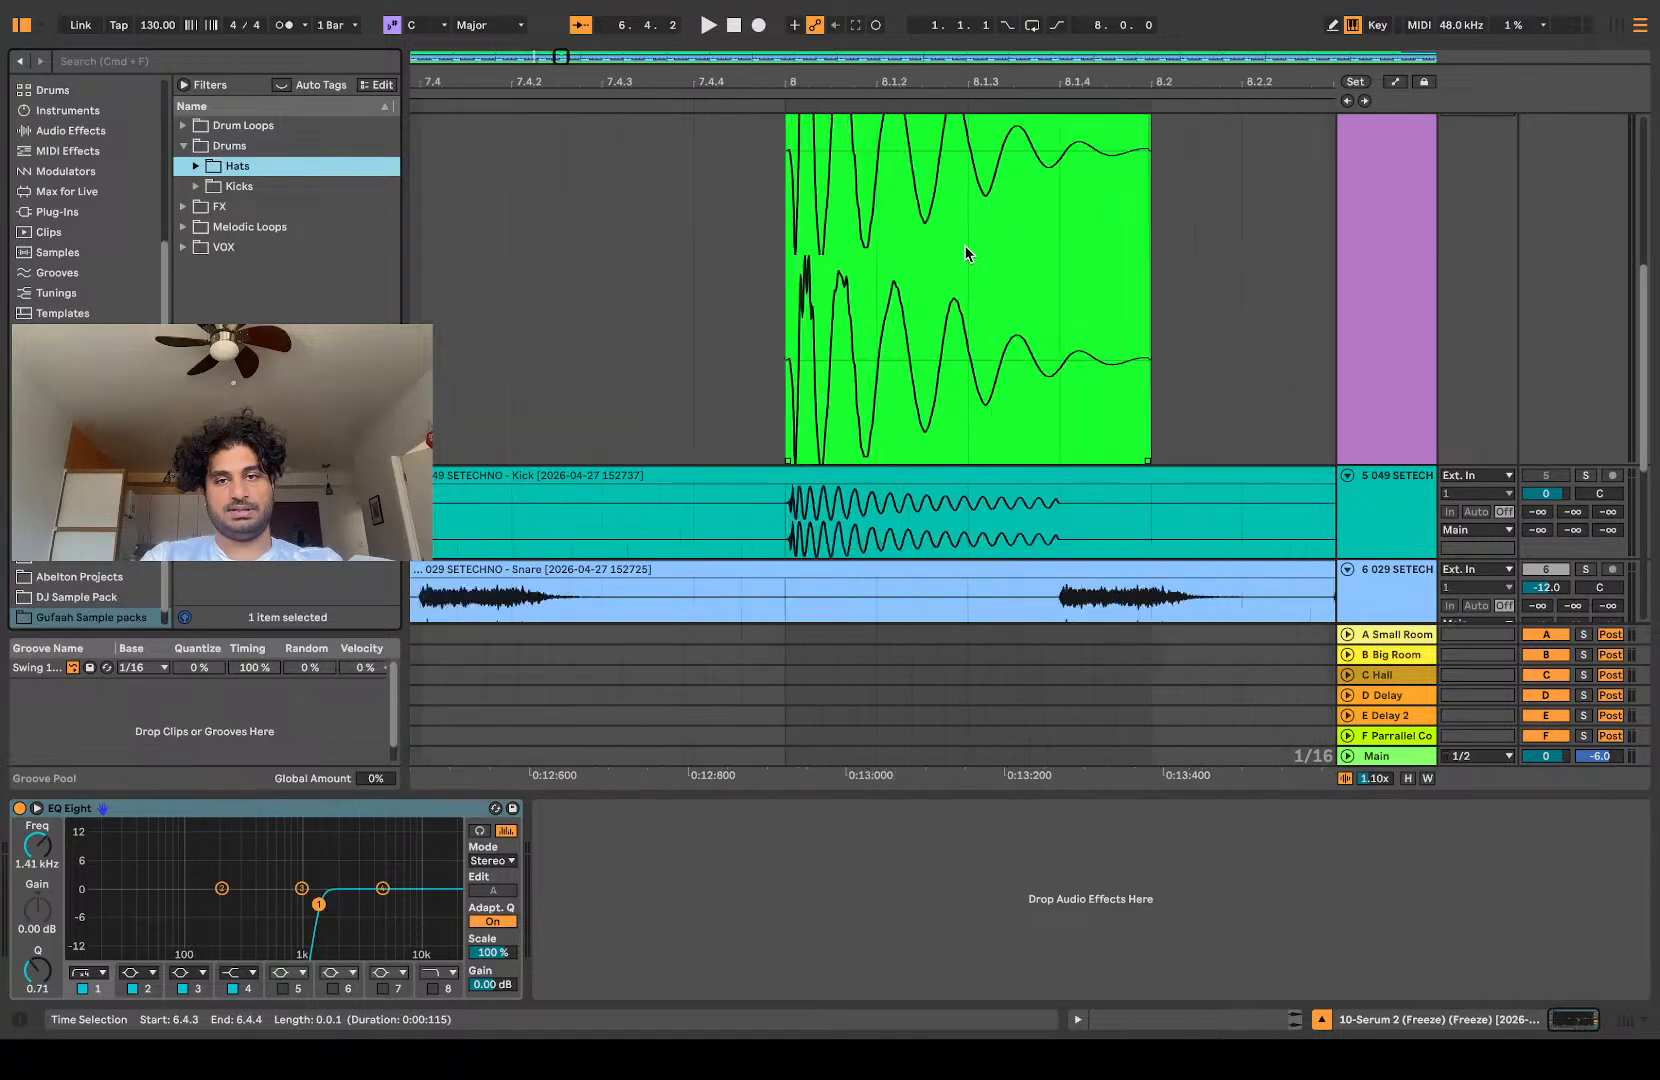
Step: Solo the track 5 kick alongside the already soloed Serum 2 track and briefly play them together
{"action": "scroll", "coordinate": [965, 253], "scroll_direction": "up", "scroll_amount": 4}
{"action": "scroll", "coordinate": [965, 253], "scroll_direction": "down", "scroll_amount": 2}
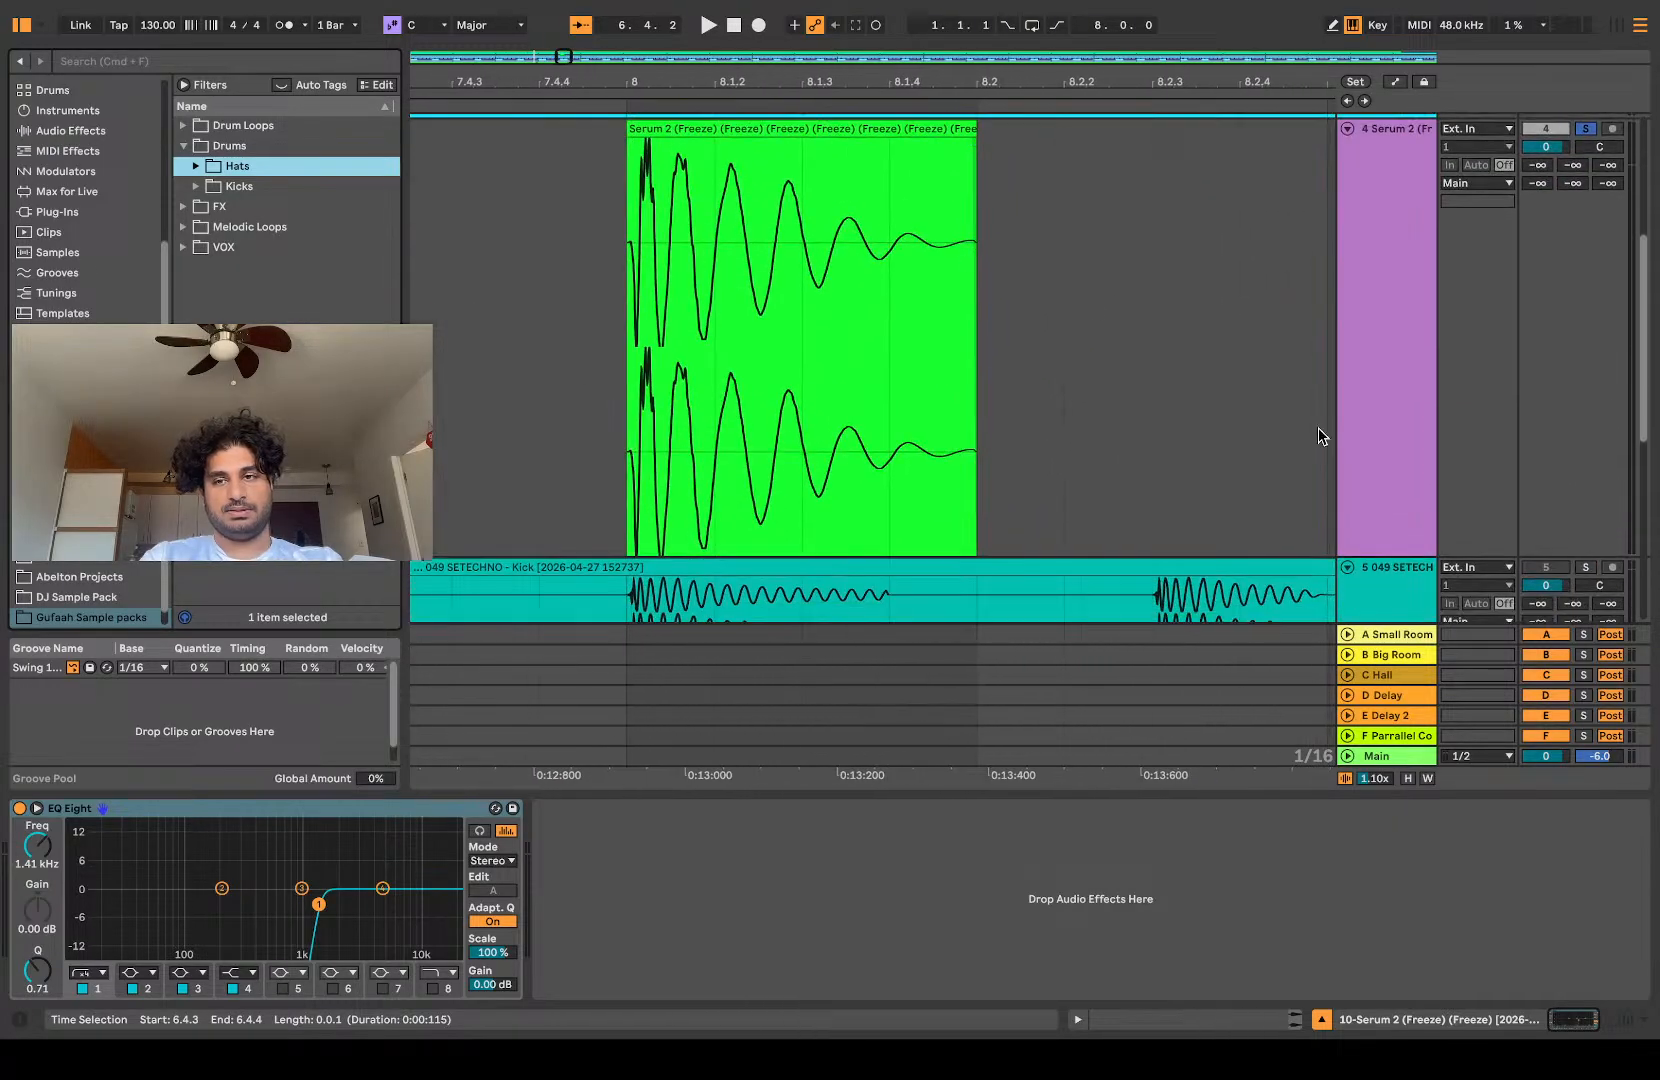
{"action": "left_click", "coordinate": [1585, 567]}
{"action": "key", "text": "space"}
Step: Audition the green Serum 2 hit from 8.1.1 together with the soloed kick loop, replaying the start several times
{"action": "key", "text": "space"}
{"action": "scroll", "coordinate": [1000, 526], "scroll_direction": "down", "scroll_amount": 5}
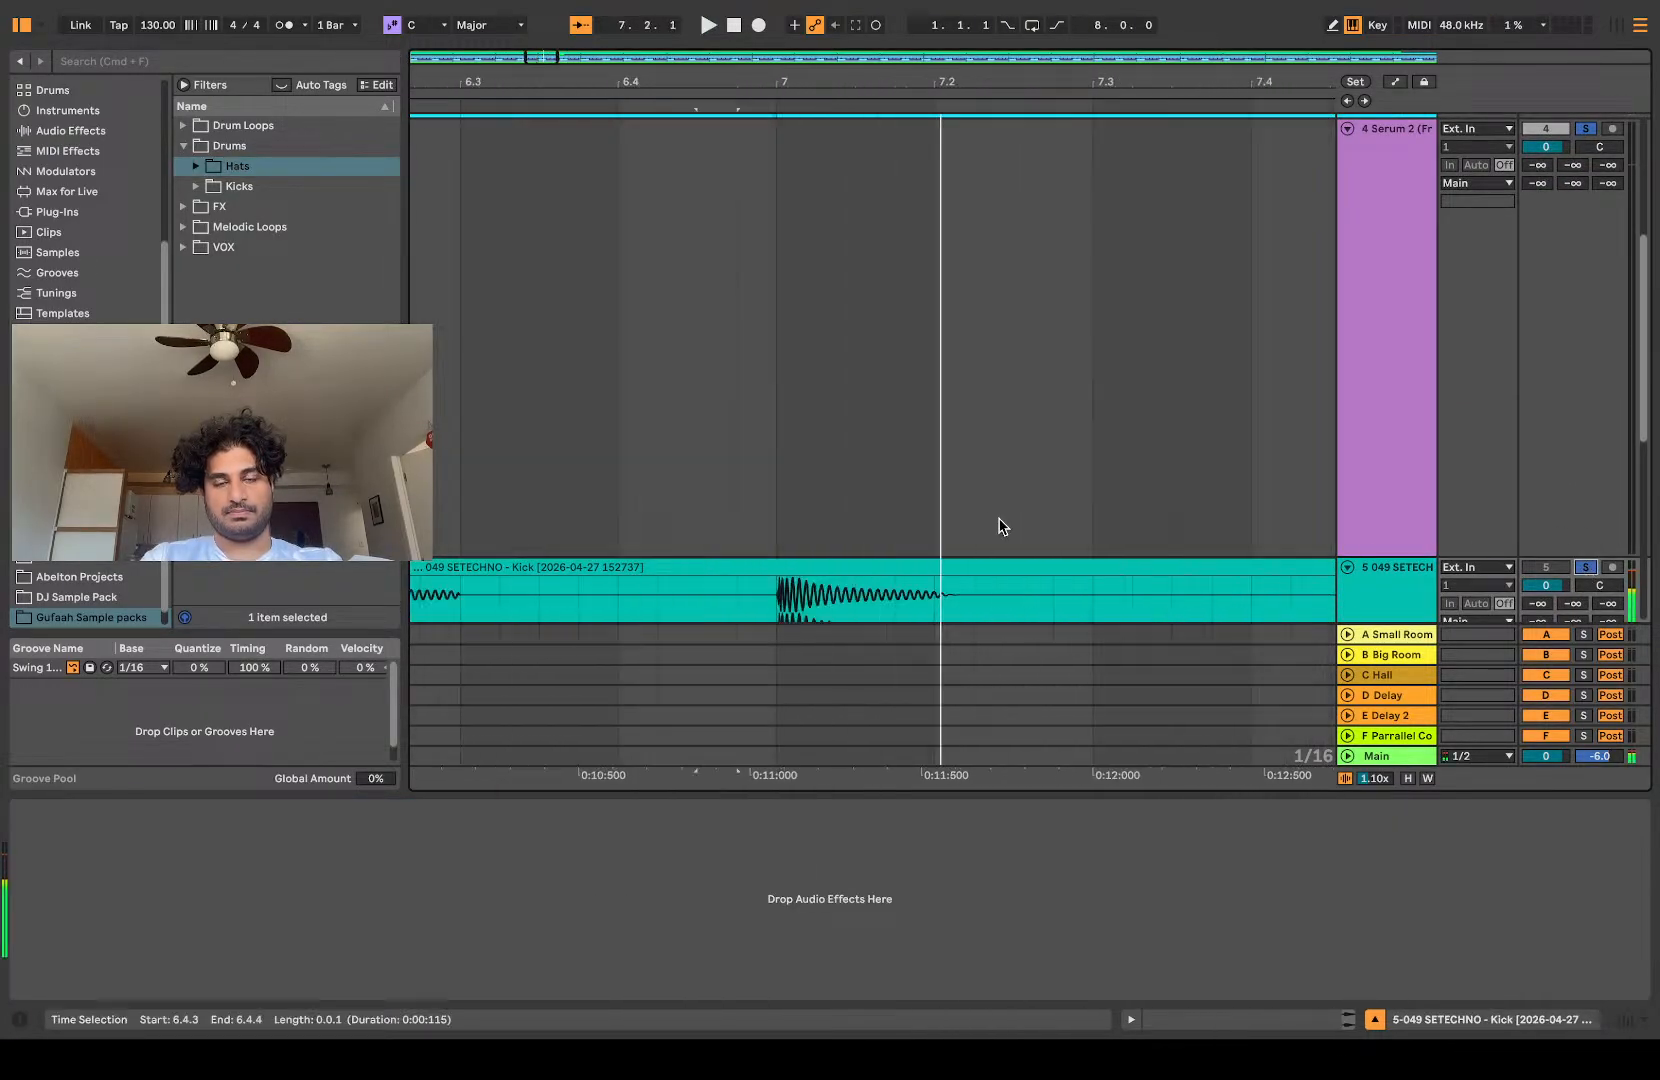
{"action": "scroll", "coordinate": [1000, 526], "scroll_direction": "right", "scroll_amount": 4}
{"action": "scroll", "coordinate": [990, 505], "scroll_direction": "down", "scroll_amount": 1}
{"action": "left_click", "coordinate": [973, 477]}
{"action": "key", "text": "space"}
{"action": "scroll", "coordinate": [1045, 485], "scroll_direction": "up", "scroll_amount": 4}
{"action": "key", "text": "space"}
{"action": "key", "text": "space"}
{"action": "key", "text": "space"}
{"action": "key", "text": "space"}
{"action": "scroll", "coordinate": [1395, 401], "scroll_direction": "down", "scroll_amount": 2}
{"action": "key", "text": "space"}
{"action": "key", "text": "space"}
{"action": "key", "text": "space"}
{"action": "key", "text": "space"}
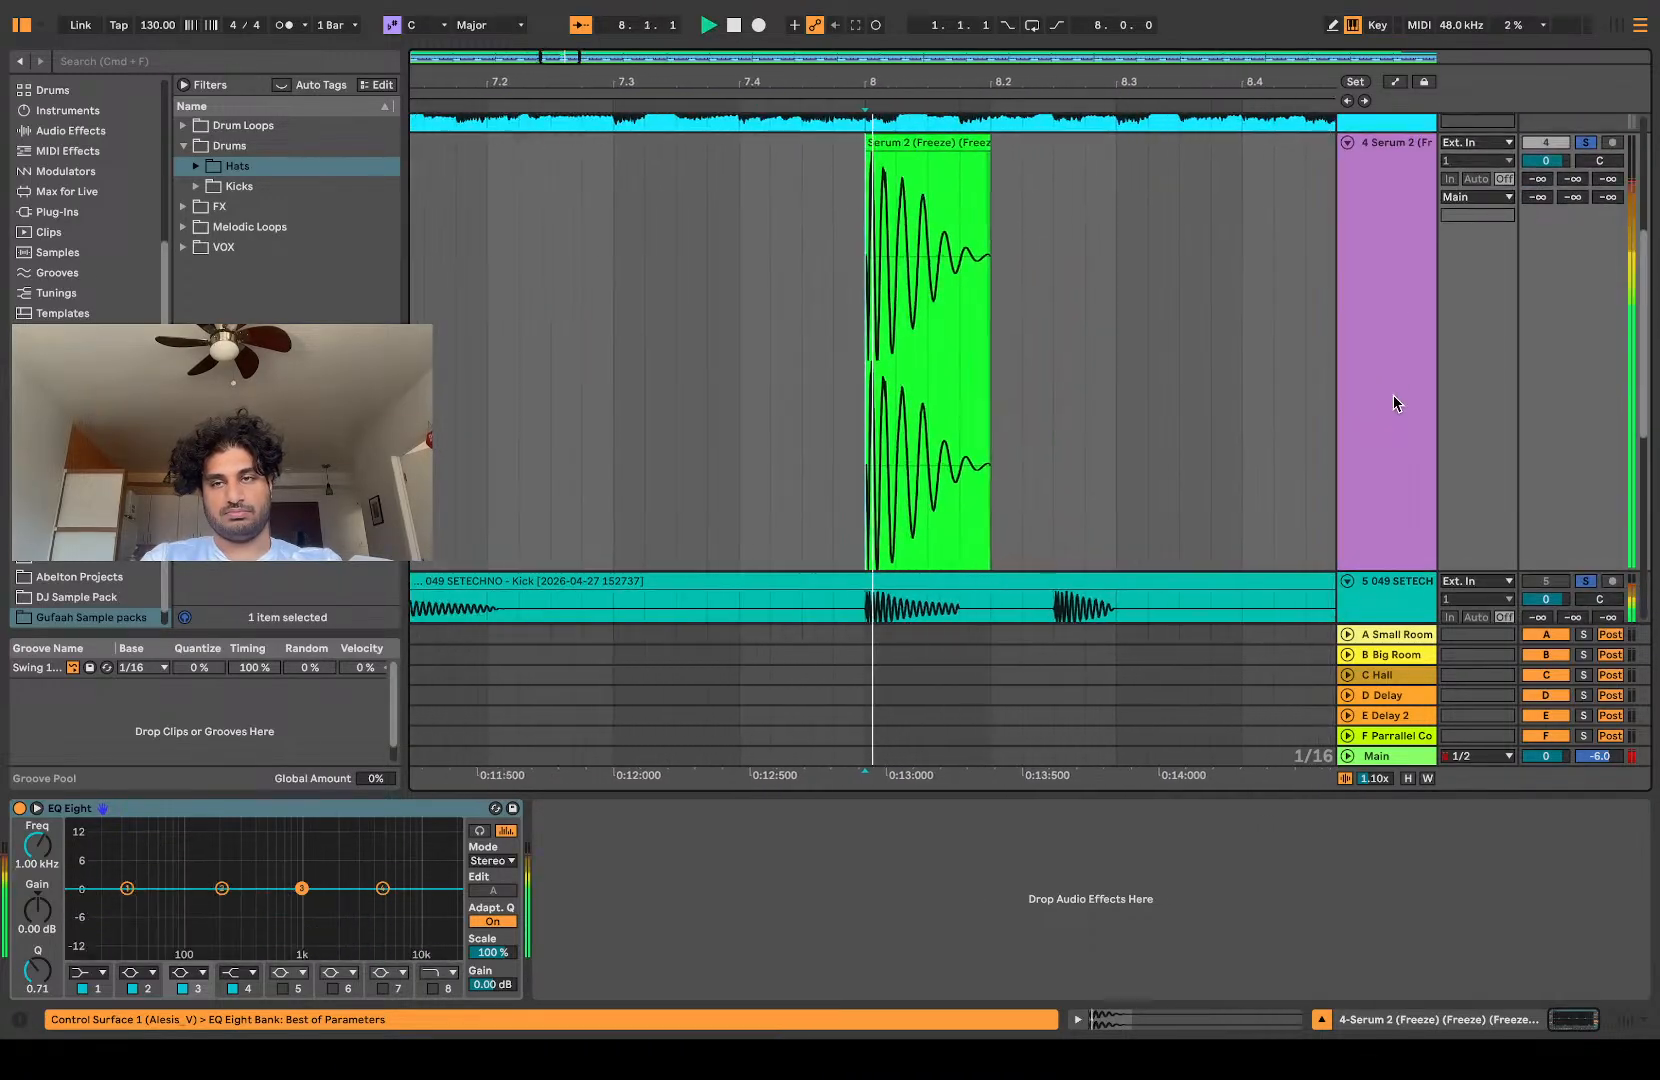
{"action": "key", "text": "space"}
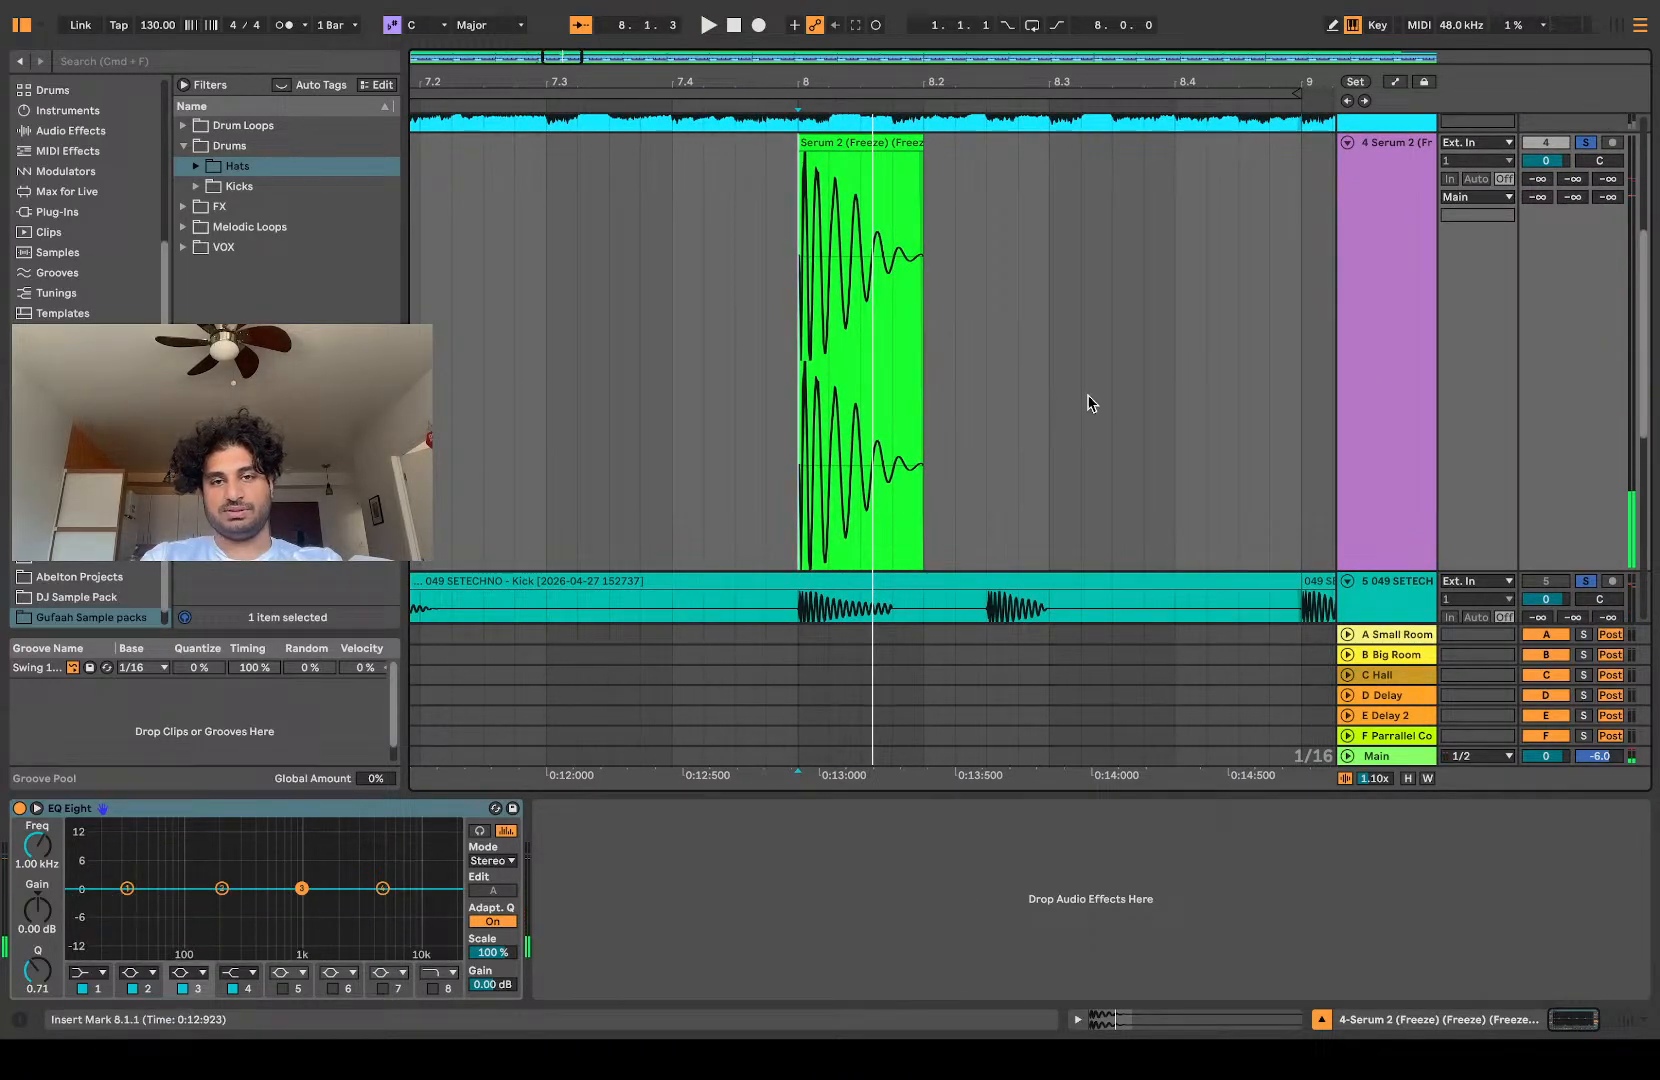
Step: Reduce track 4's height, shorten its Serum 2 clip to end at 8.1.3, and audition it against the kick
{"action": "left_click_drag", "start_coordinate": [1413, 569], "coordinate": [1413, 197]}
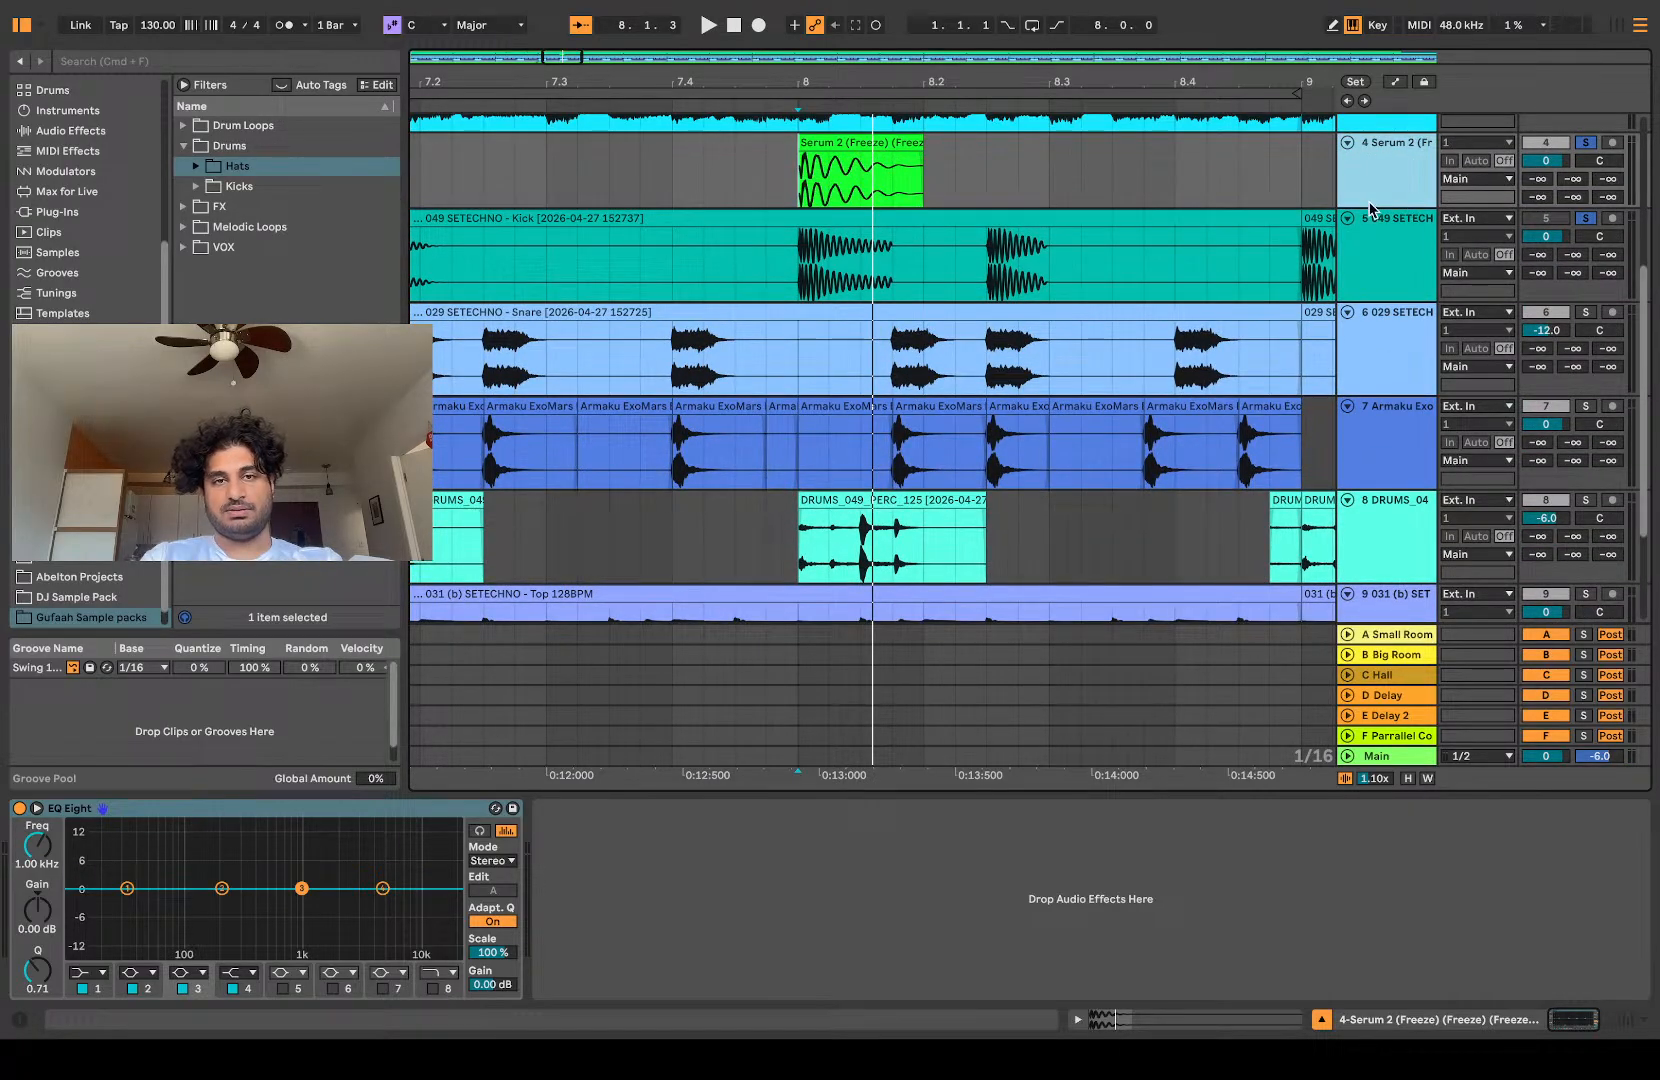
{"action": "scroll", "coordinate": [1258, 241], "scroll_direction": "up", "scroll_amount": 2}
{"action": "left_click_drag", "start_coordinate": [923, 235], "coordinate": [860, 235]}
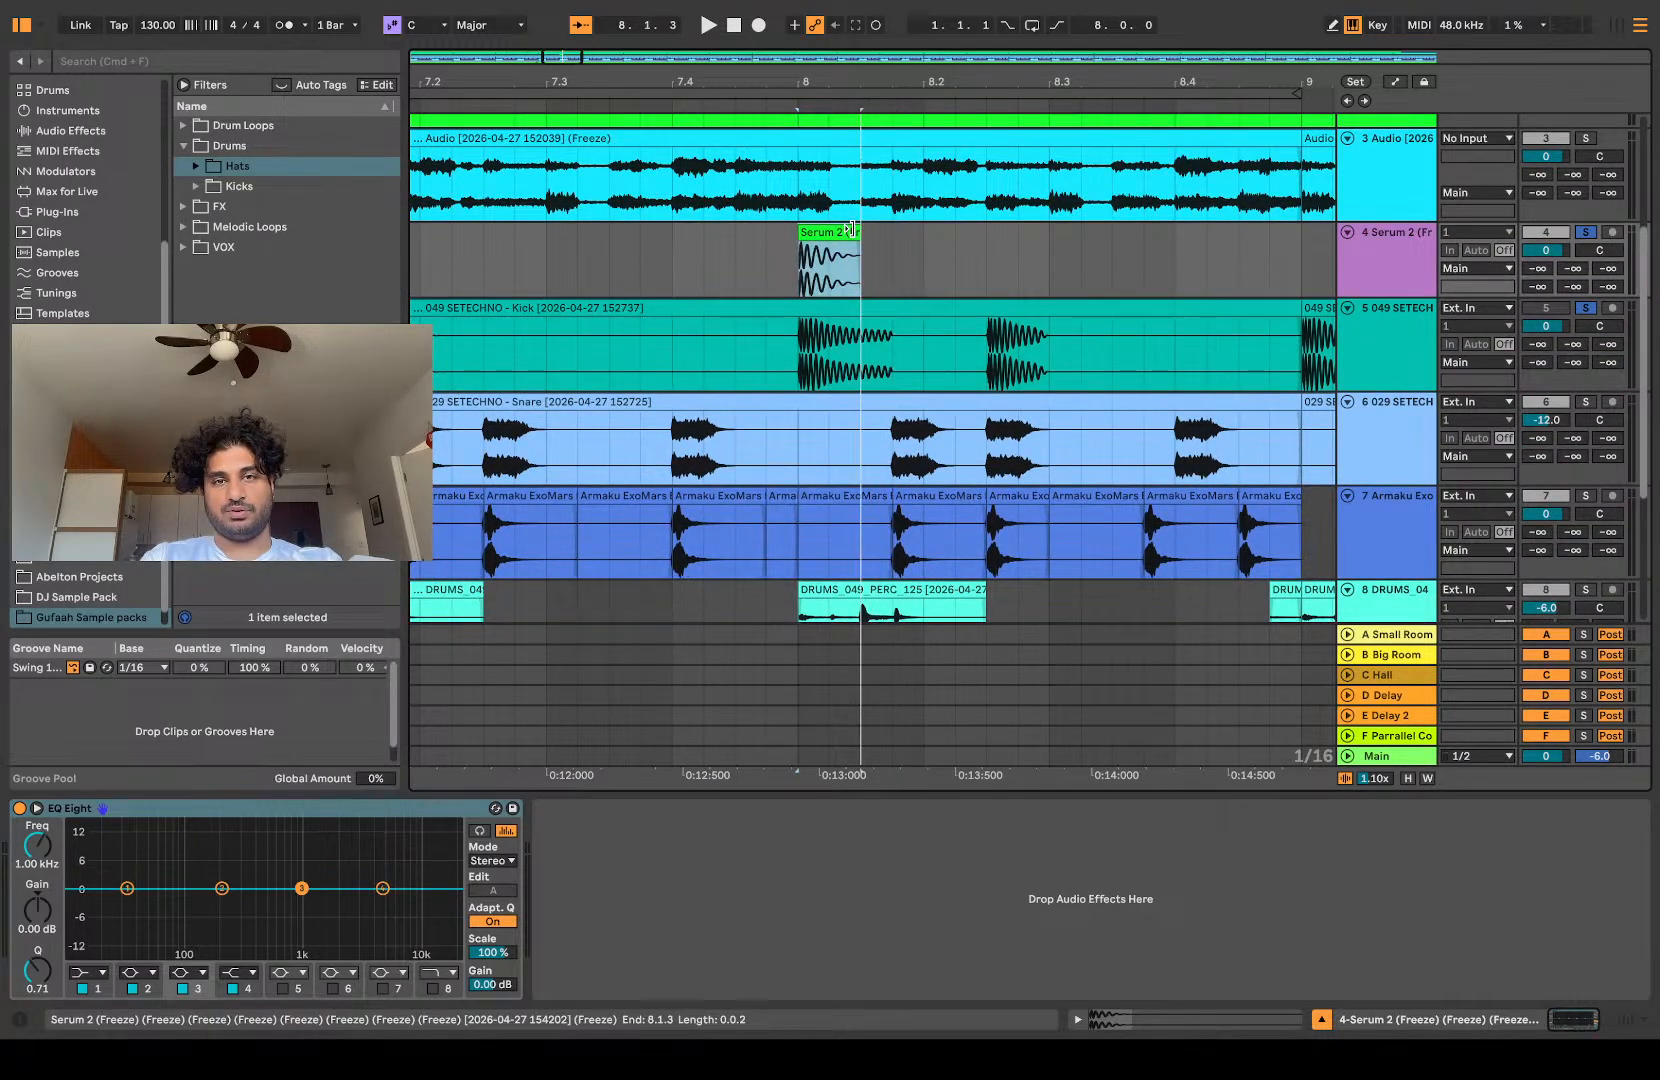
{"action": "key", "text": "space"}
{"action": "key", "text": "space"}
{"action": "key", "text": "space"}
{"action": "key", "text": "space"}
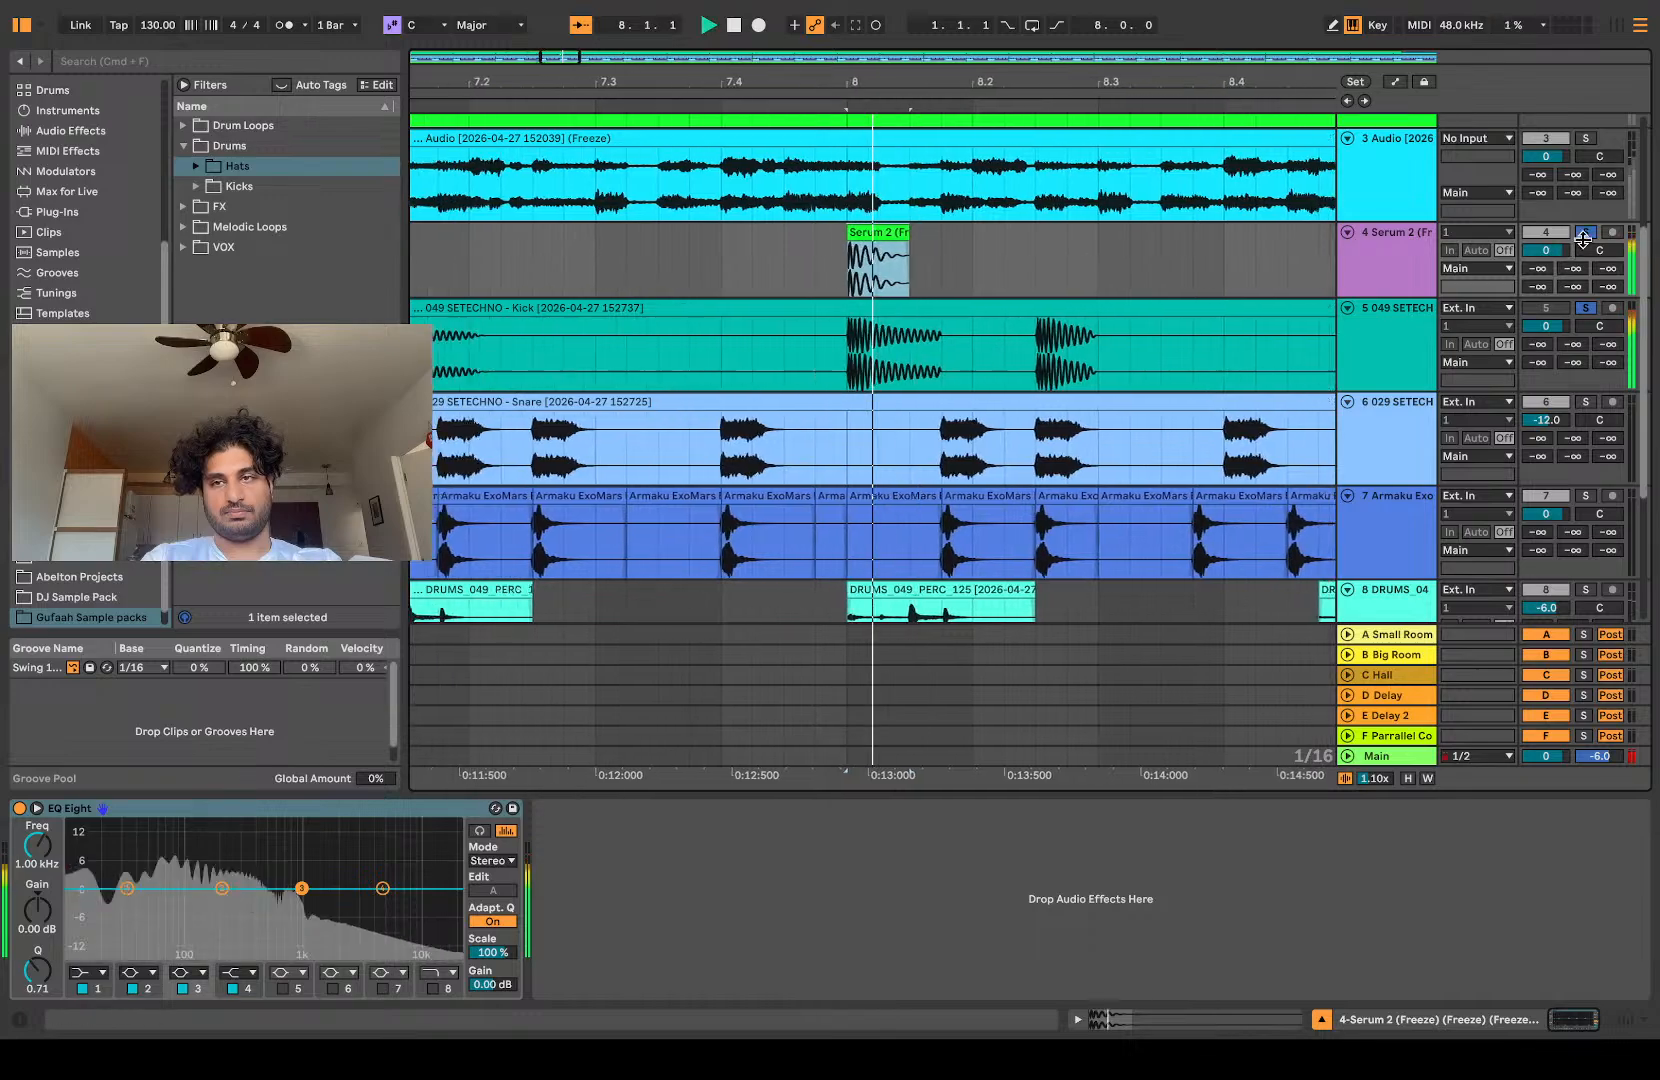
Step: Delete the track 4 Serum 2 freeze track above the kick track
{"action": "left_click", "coordinate": [1397, 259]}
{"action": "key", "text": "Delete"}
{"action": "scroll", "coordinate": [706, 345], "scroll_direction": "down", "scroll_amount": 6}
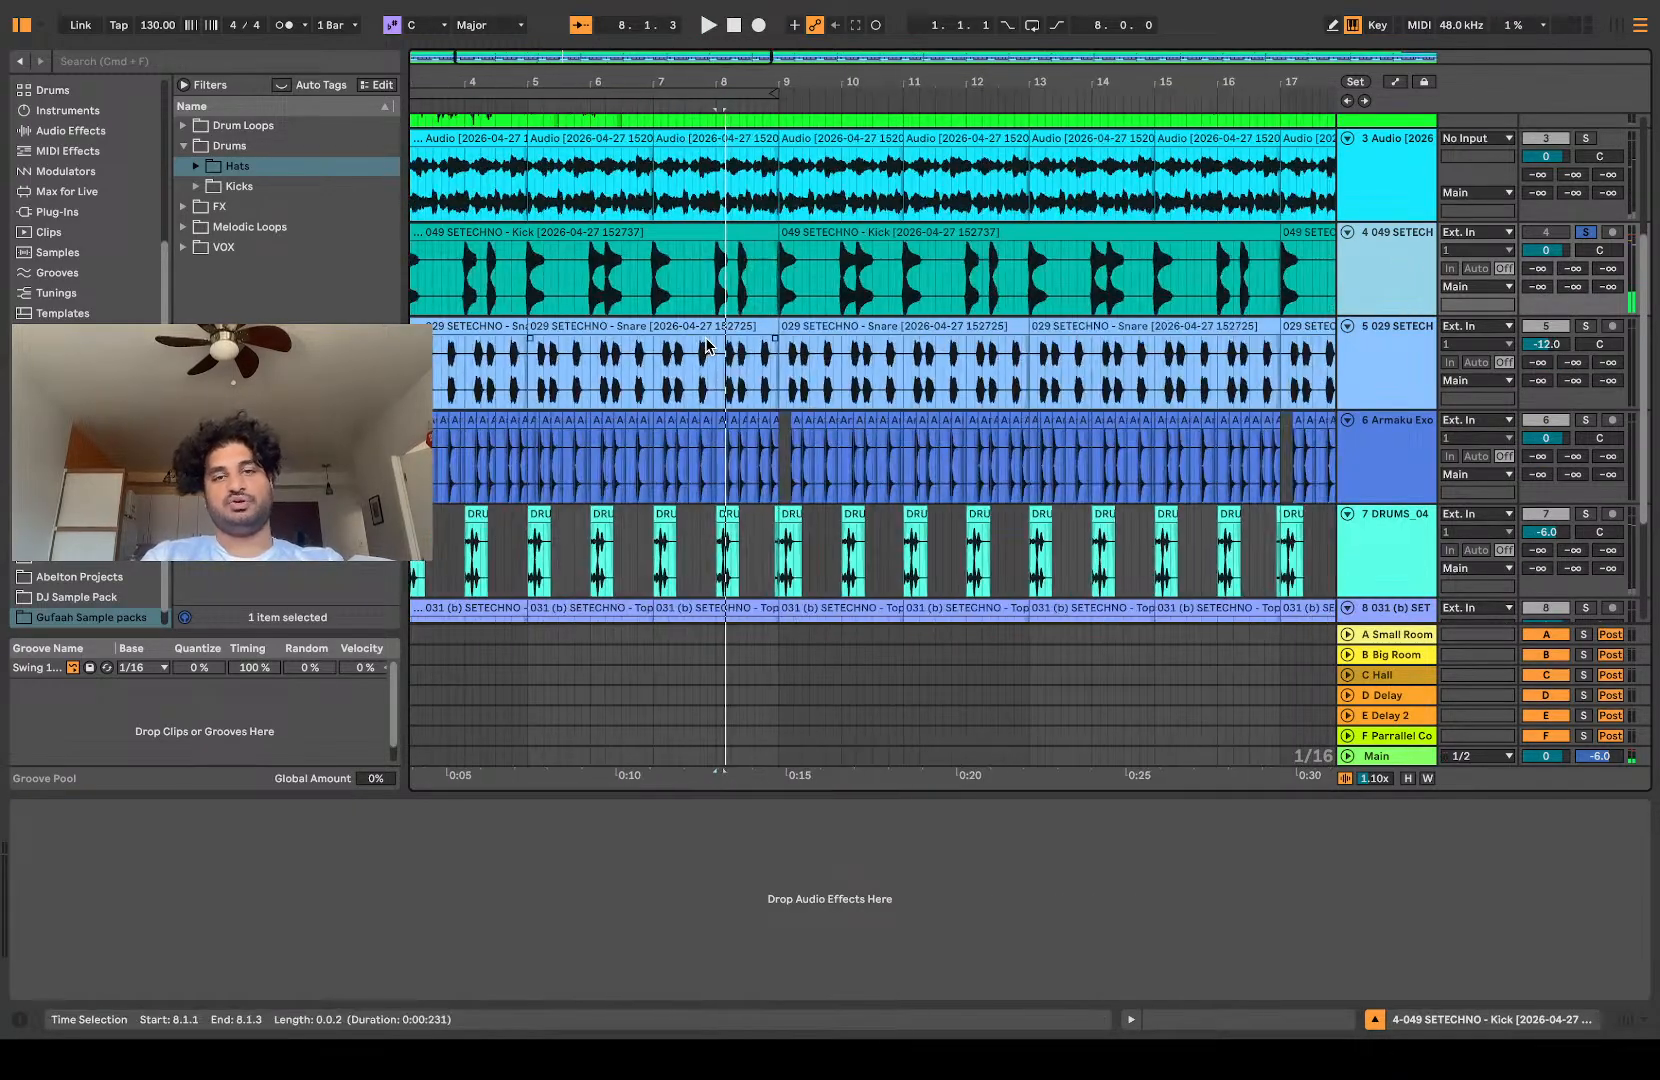
{"action": "scroll", "coordinate": [706, 345], "scroll_direction": "left", "scroll_amount": 2}
{"action": "scroll", "coordinate": [706, 345], "scroll_direction": "up", "scroll_amount": 4}
{"action": "scroll", "coordinate": [706, 345], "scroll_direction": "down", "scroll_amount": 4}
{"action": "scroll", "coordinate": [704, 340], "scroll_direction": "up", "scroll_amount": 3}
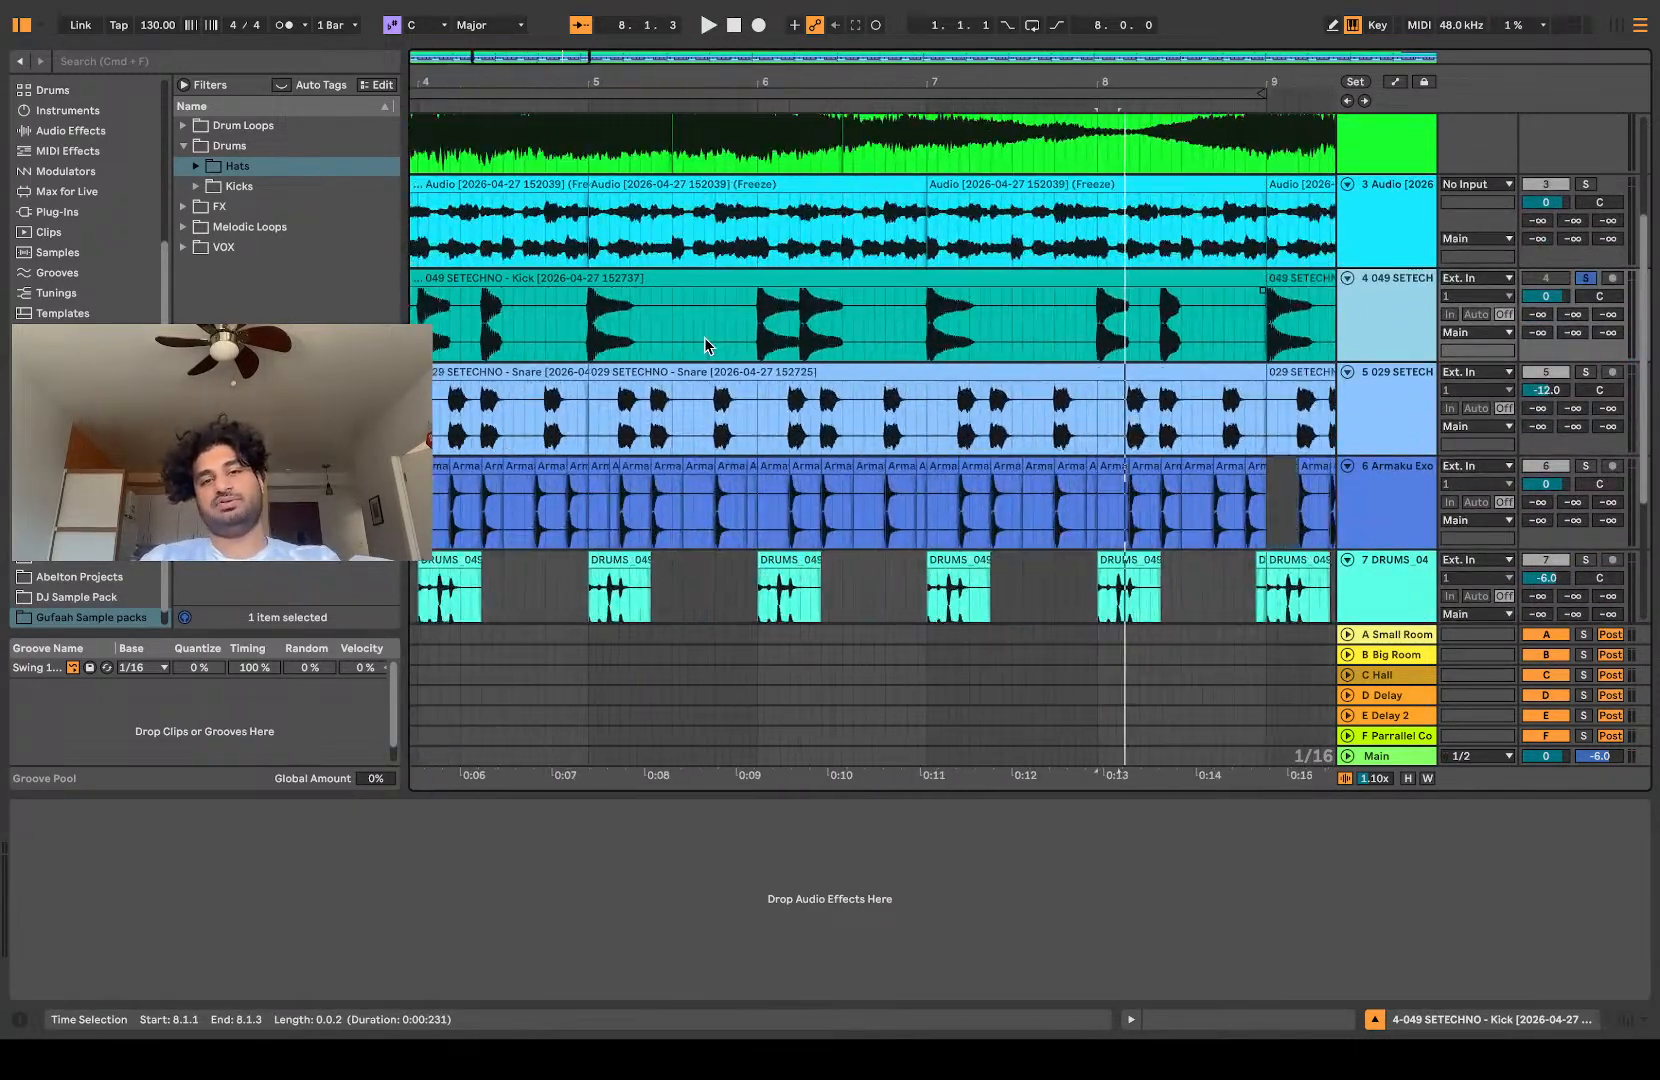
{"action": "scroll", "coordinate": [702, 337], "scroll_direction": "down", "scroll_amount": 3}
{"action": "scroll", "coordinate": [702, 337], "scroll_direction": "down", "scroll_amount": 1}
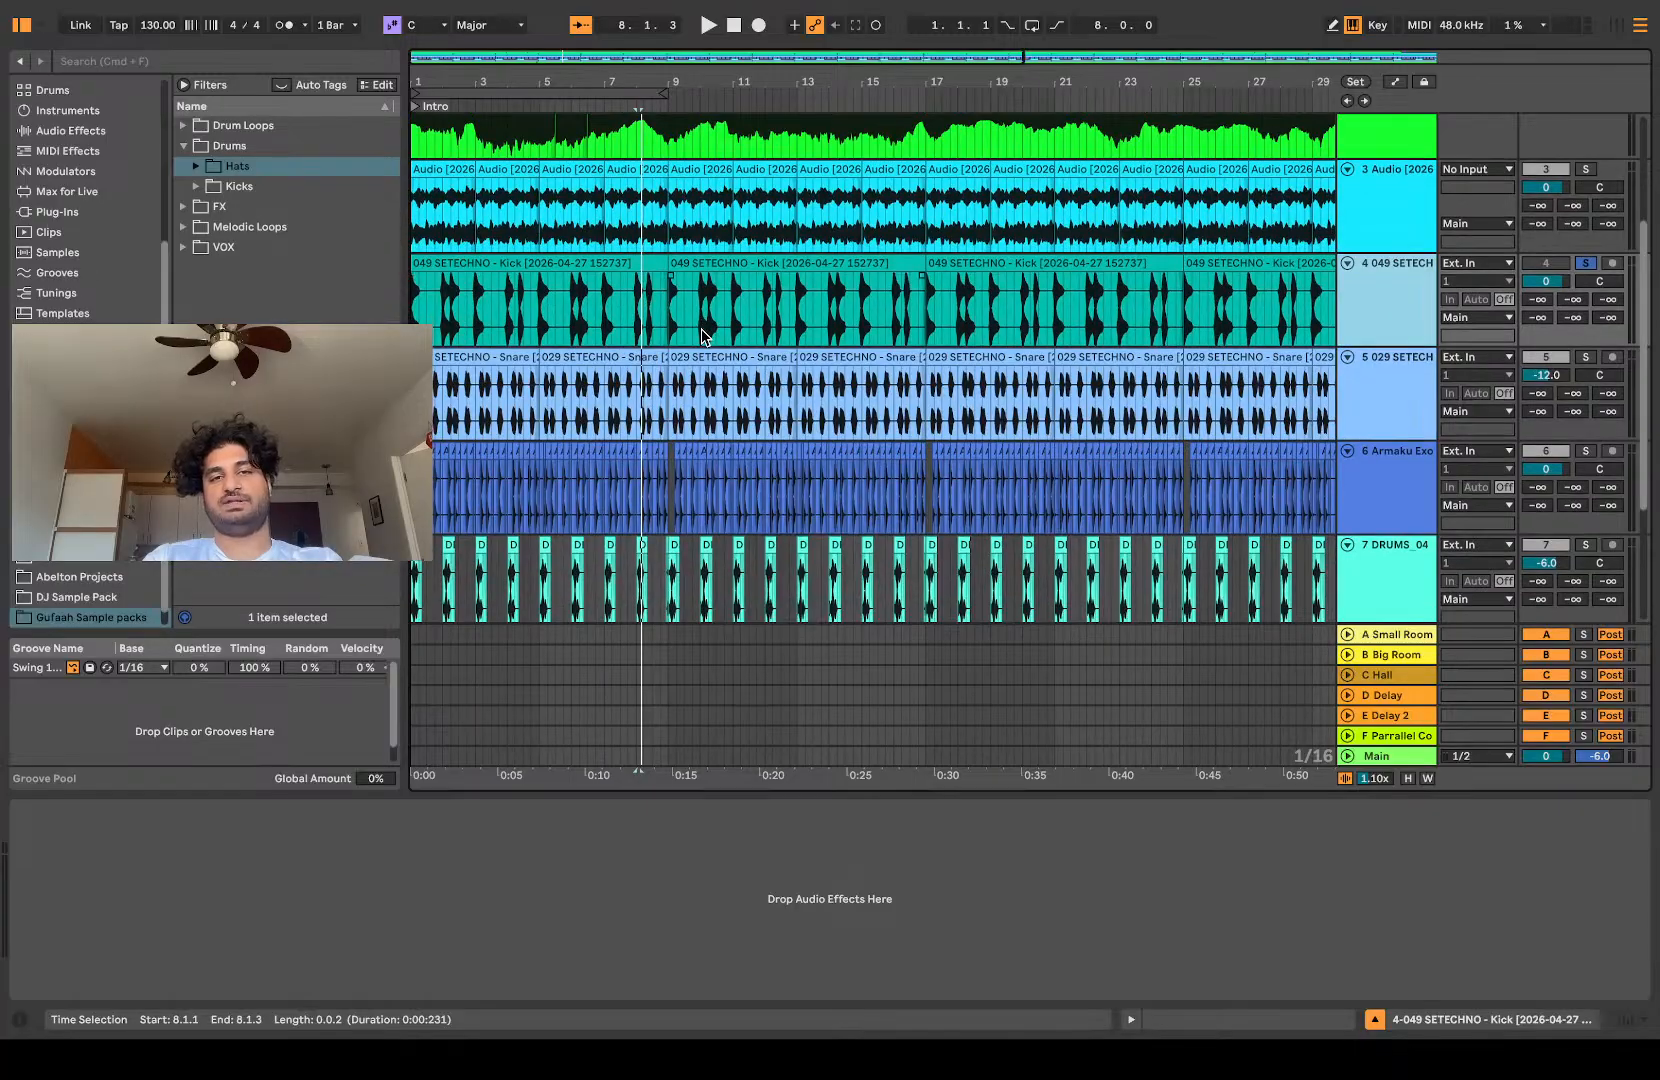
{"action": "scroll", "coordinate": [702, 337], "scroll_direction": "up", "scroll_amount": 3}
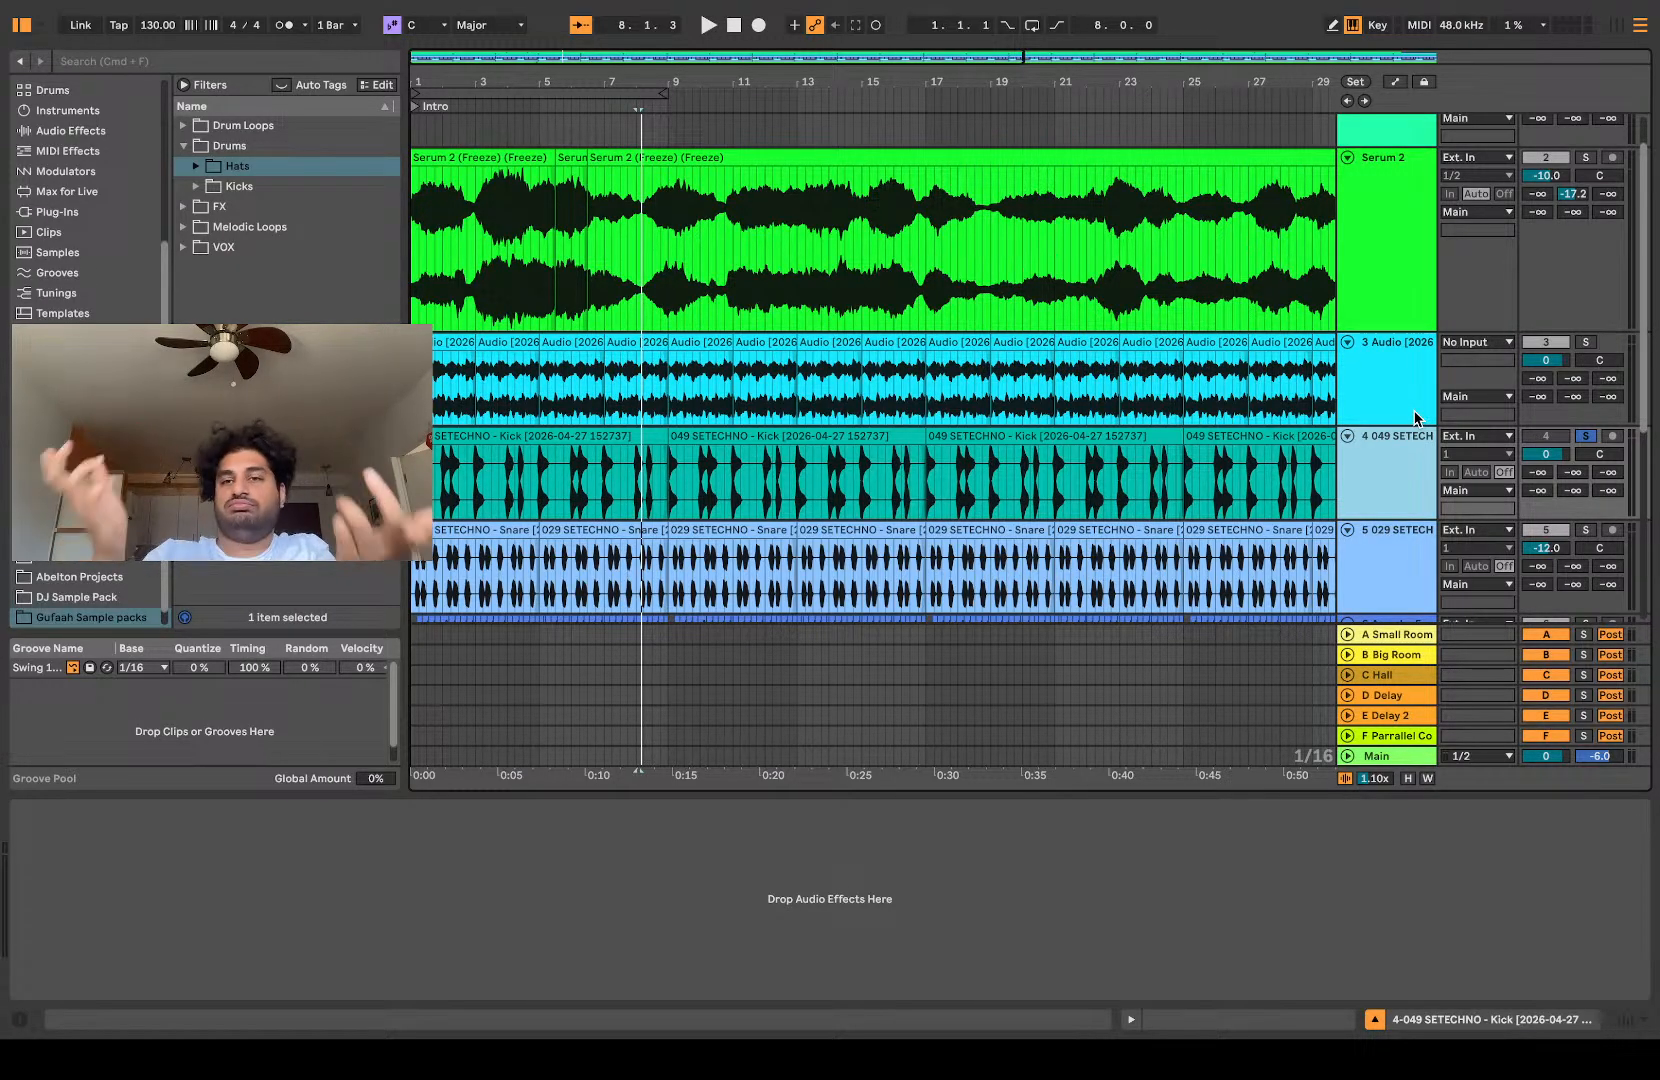
{"action": "key", "text": "minus"}
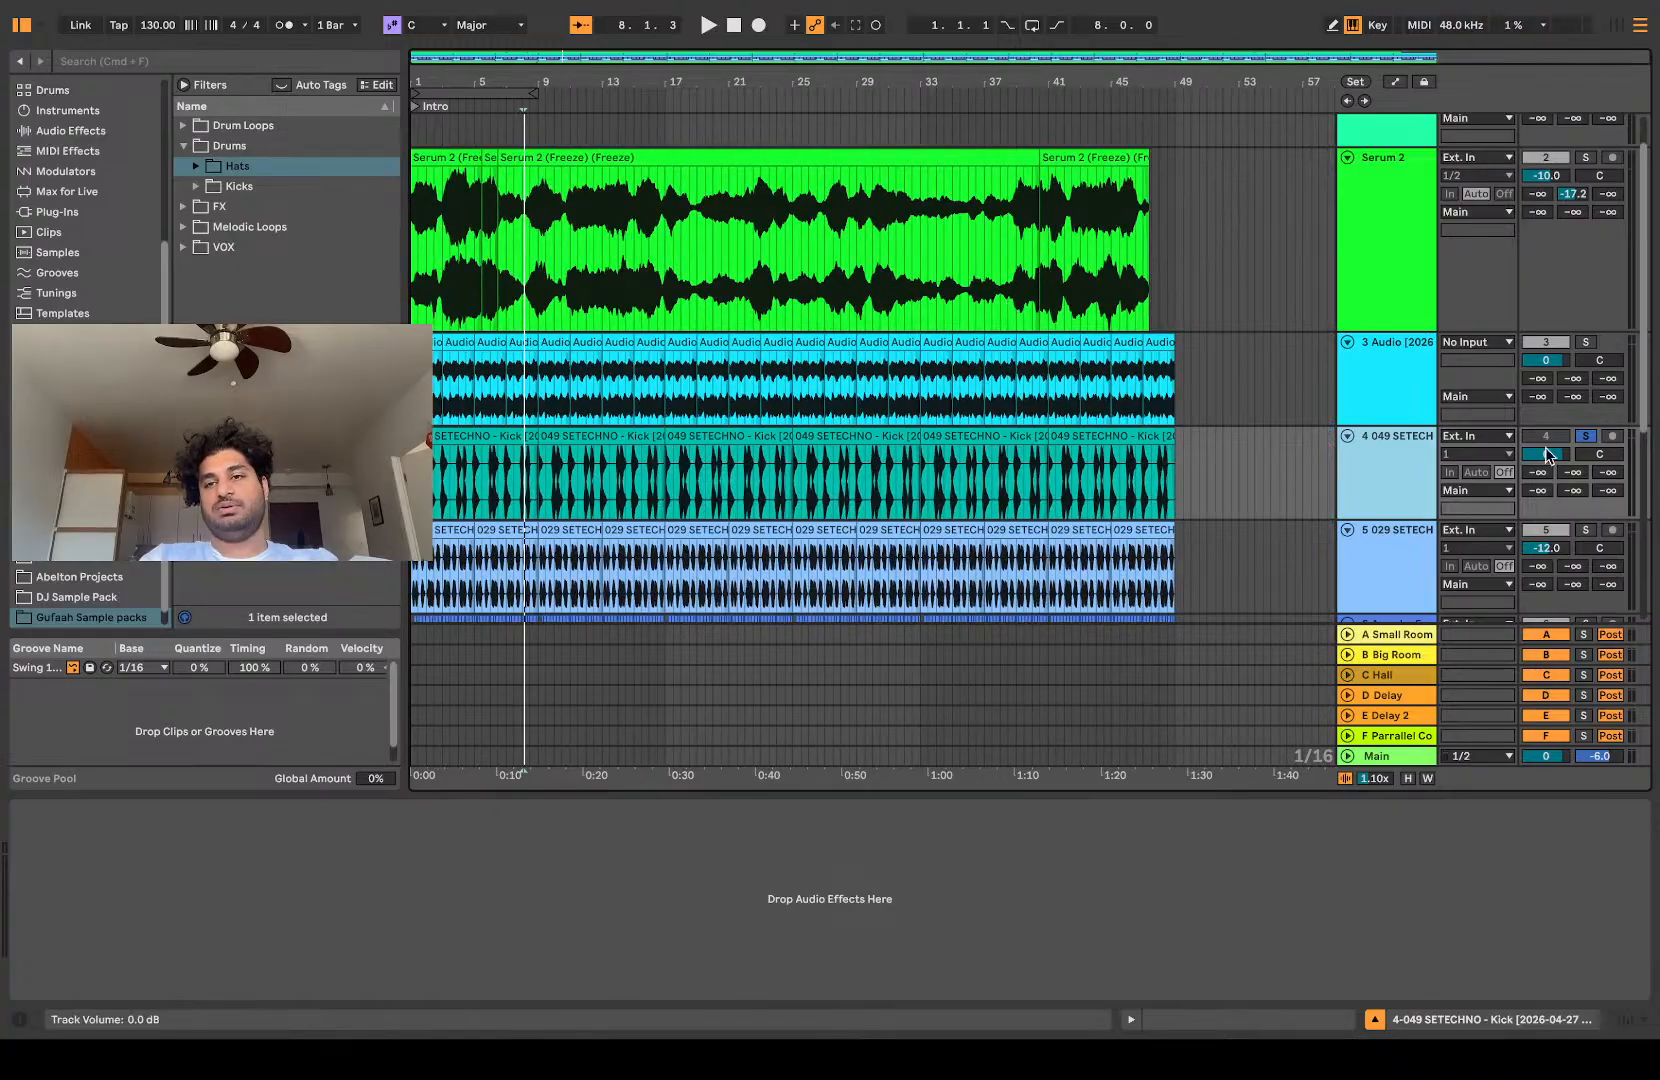
Step: Turn off solo on the 049 SETECHNO kick track, start playback of the full arrangement, and reactivate the kick track
{"action": "left_click", "coordinate": [1581, 442]}
{"action": "key", "text": "space"}
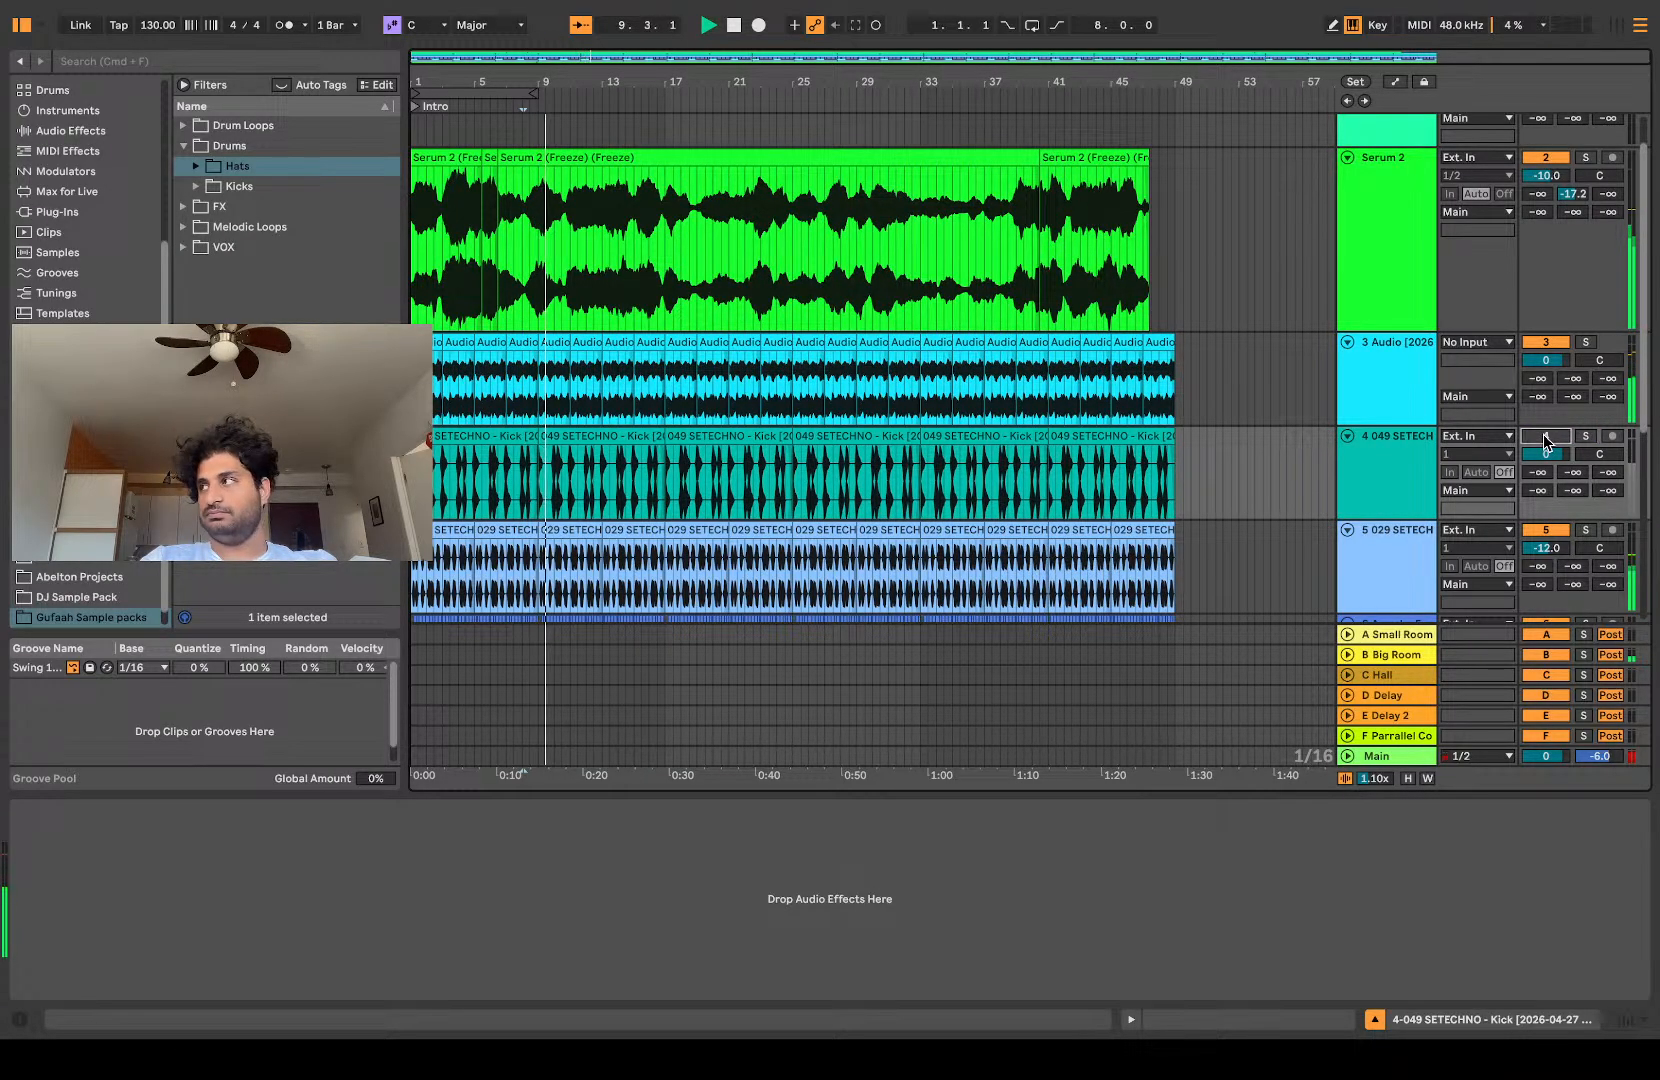
{"action": "left_click", "coordinate": [1543, 434]}
Step: Listen to the full arrangement with the original kick while looking over its tracks and clips, and stop playback
{"action": "key", "text": "plus"}
{"action": "scroll", "coordinate": [926, 462], "scroll_direction": "down", "scroll_amount": 5}
{"action": "key", "text": "plus"}
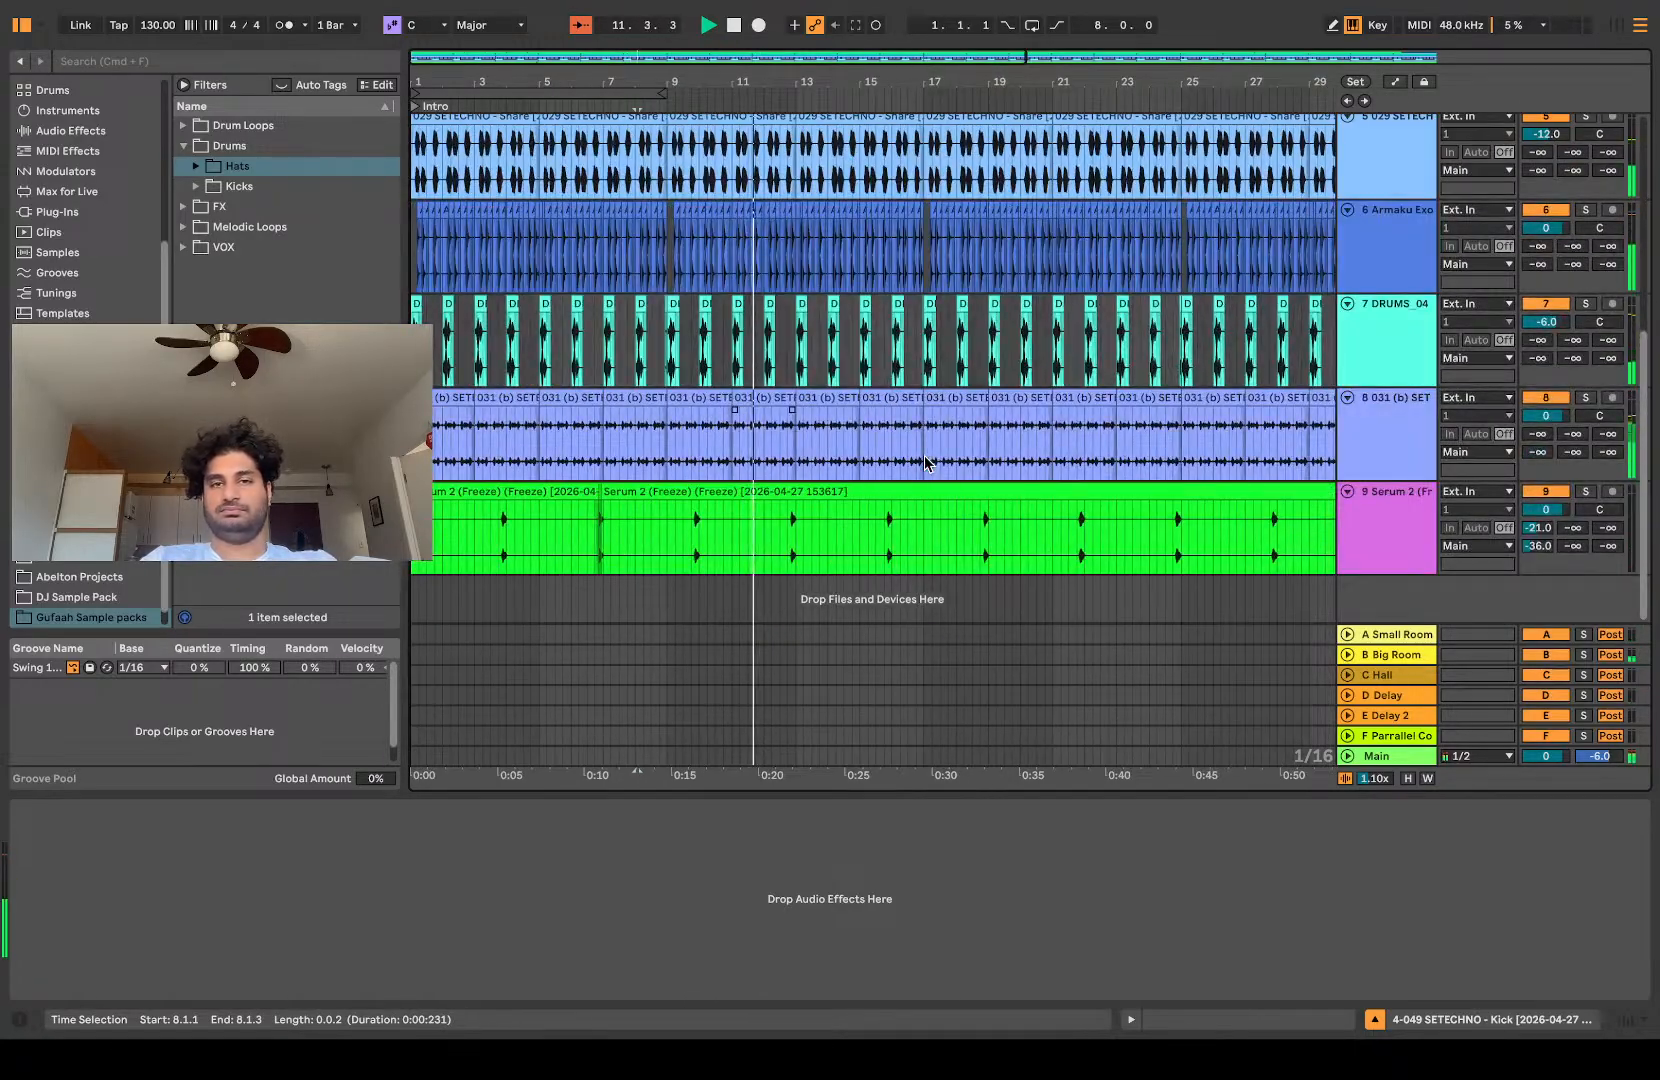
{"action": "scroll", "coordinate": [923, 455], "scroll_direction": "up", "scroll_amount": 5}
{"action": "scroll", "coordinate": [920, 437], "scroll_direction": "up", "scroll_amount": 3}
{"action": "scroll", "coordinate": [920, 437], "scroll_direction": "down", "scroll_amount": 4}
{"action": "scroll", "coordinate": [920, 432], "scroll_direction": "down", "scroll_amount": 5}
{"action": "scroll", "coordinate": [920, 430], "scroll_direction": "up", "scroll_amount": 2}
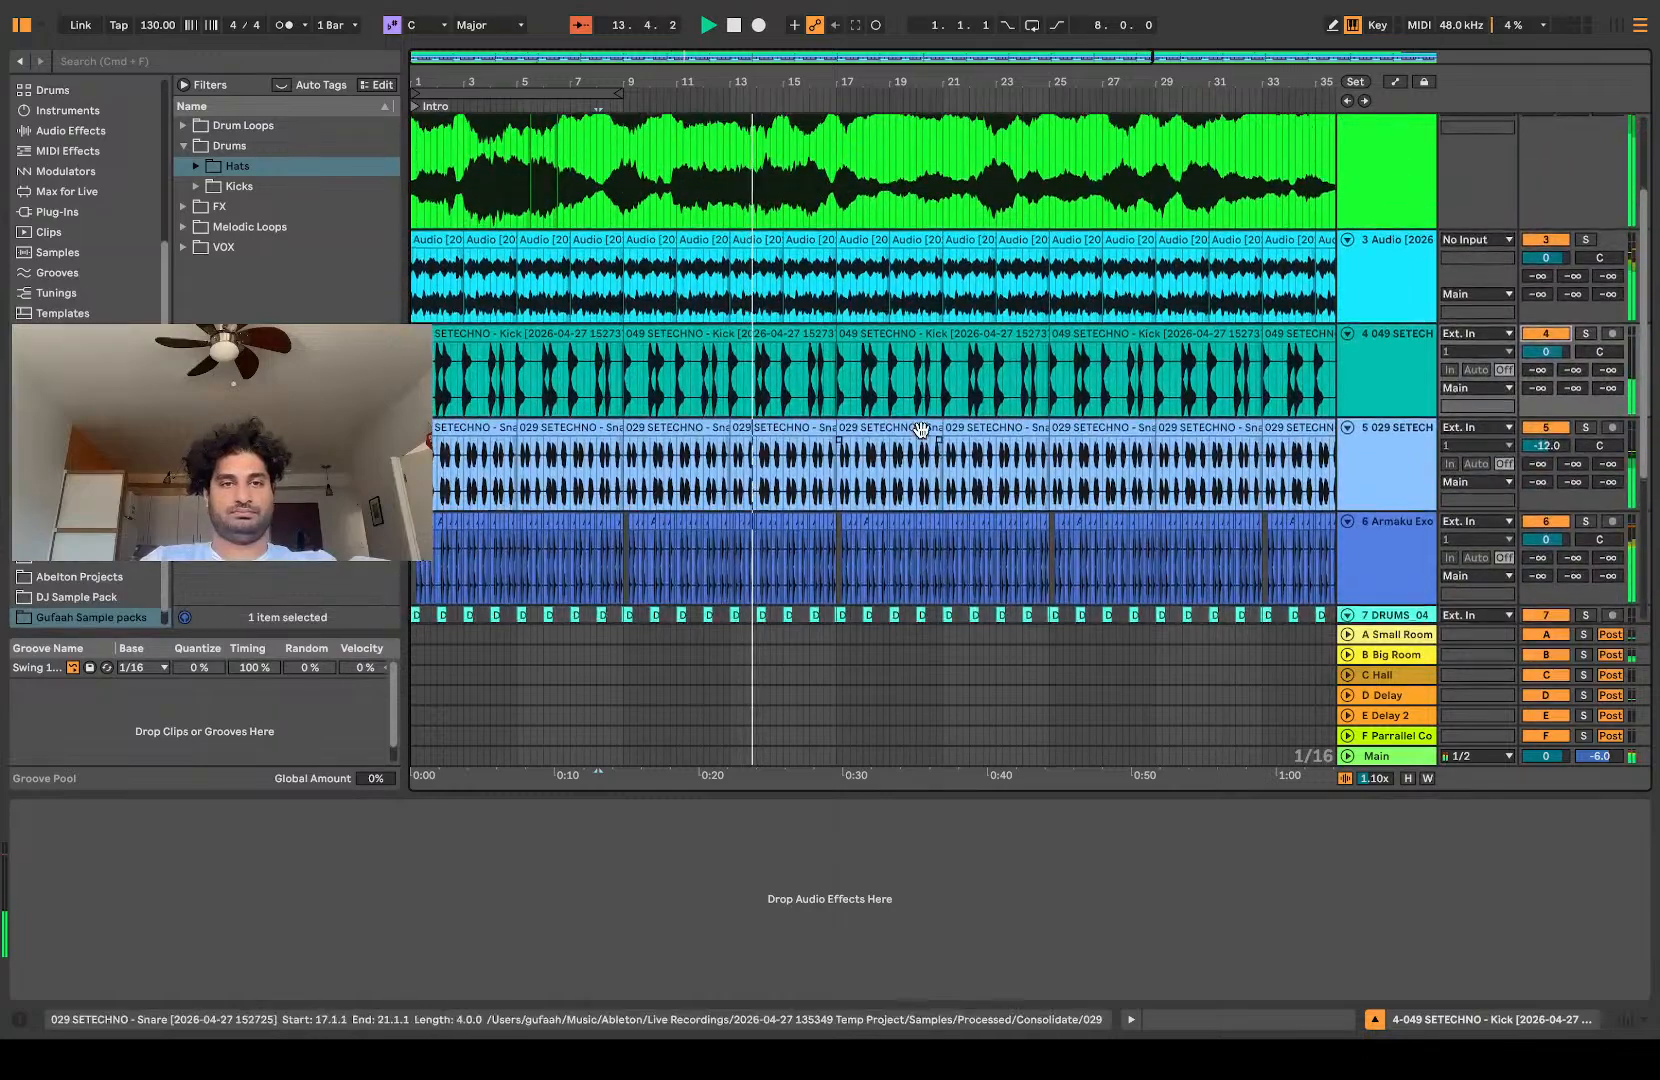
{"action": "scroll", "coordinate": [921, 429], "scroll_direction": "down", "scroll_amount": 5}
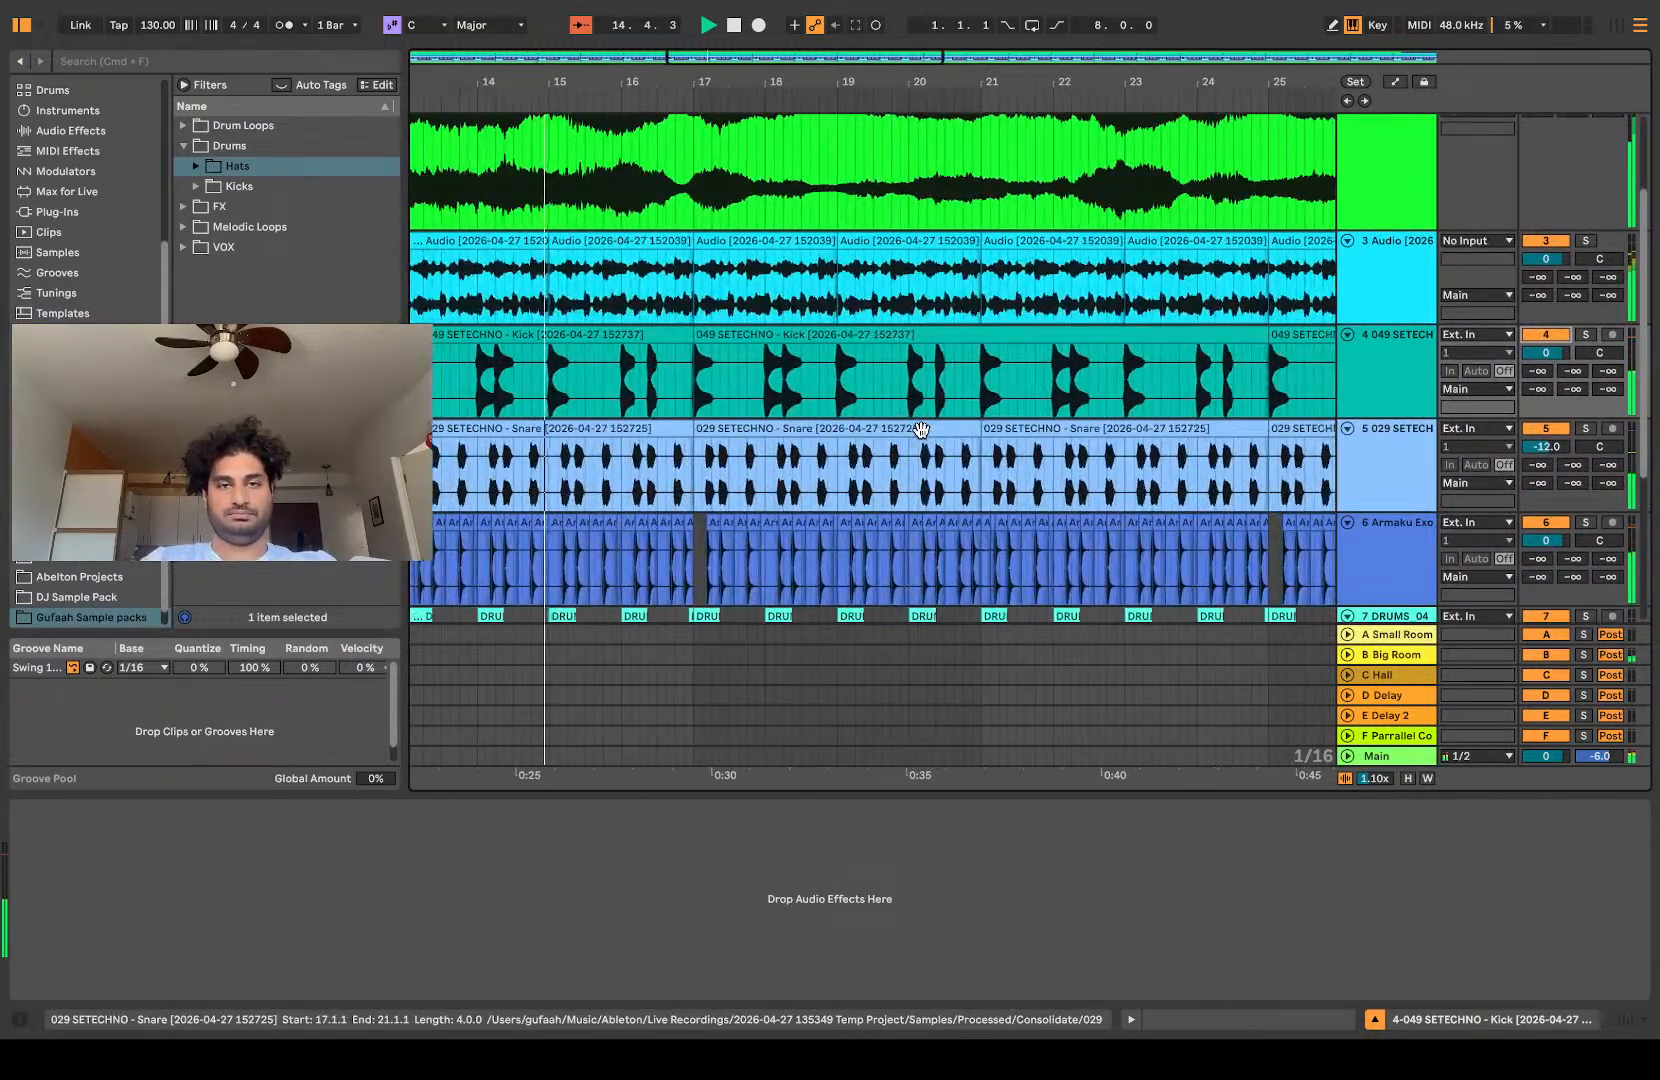
{"action": "key", "text": "space"}
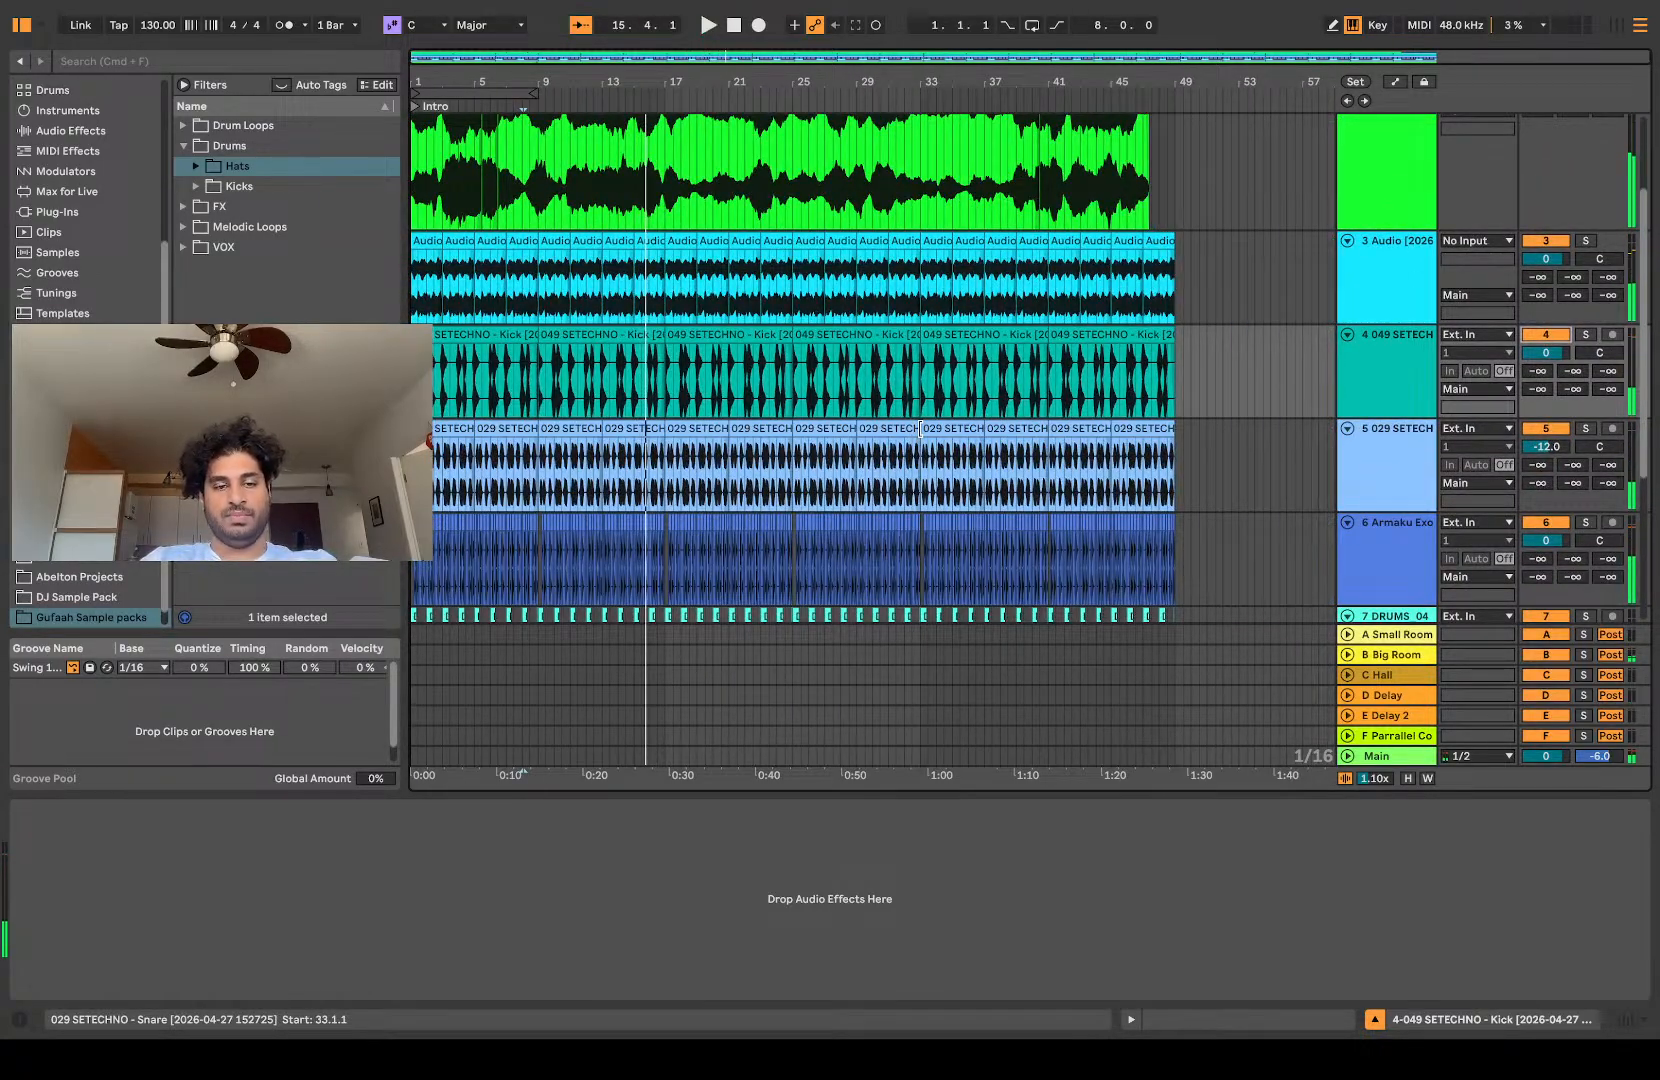